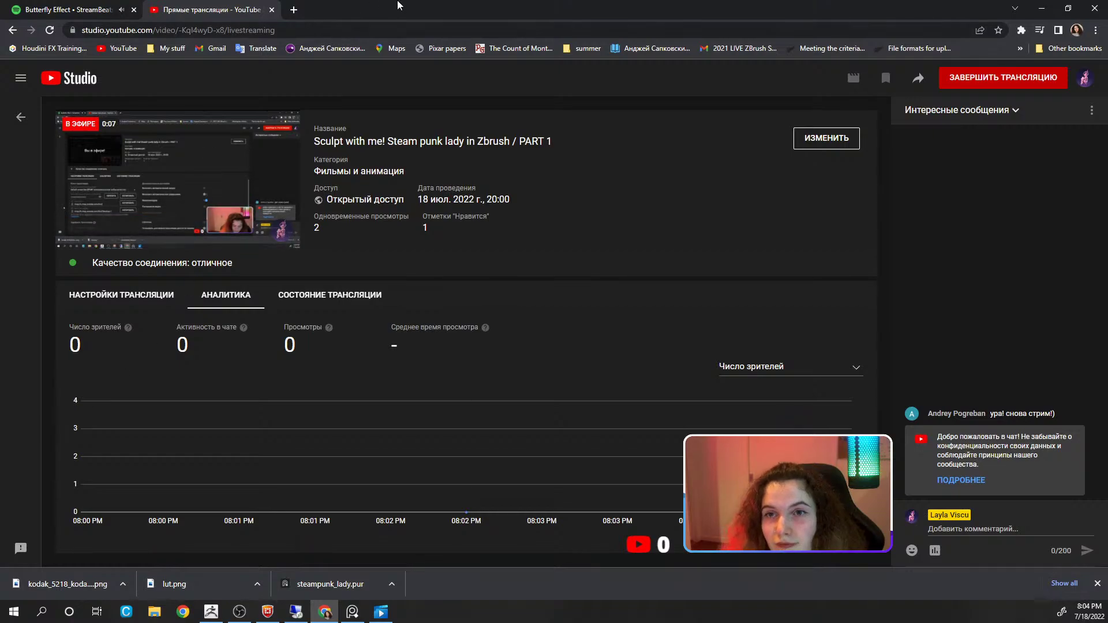
key("alt+Tab")
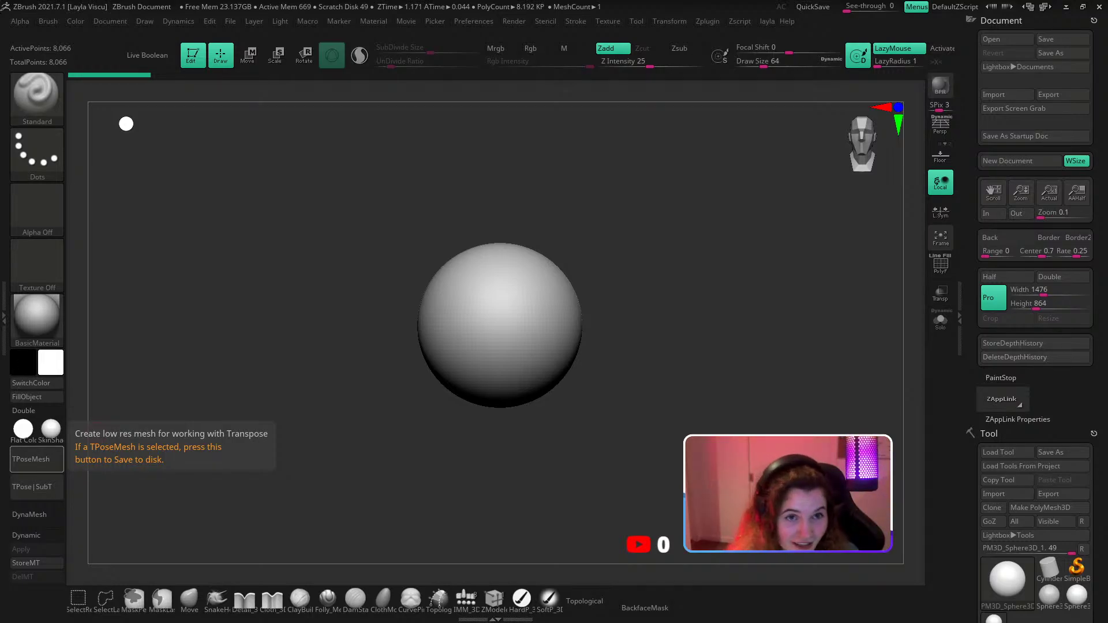
left_click_drag(0, 86, 877, 0)
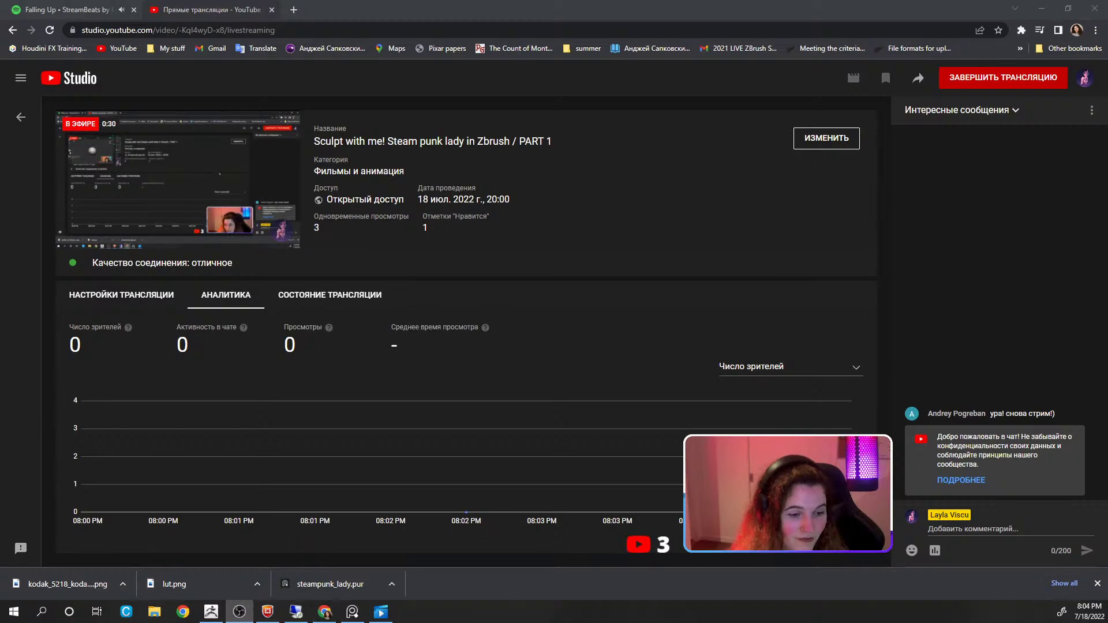
left_click_drag(345, 10, 0, 57)
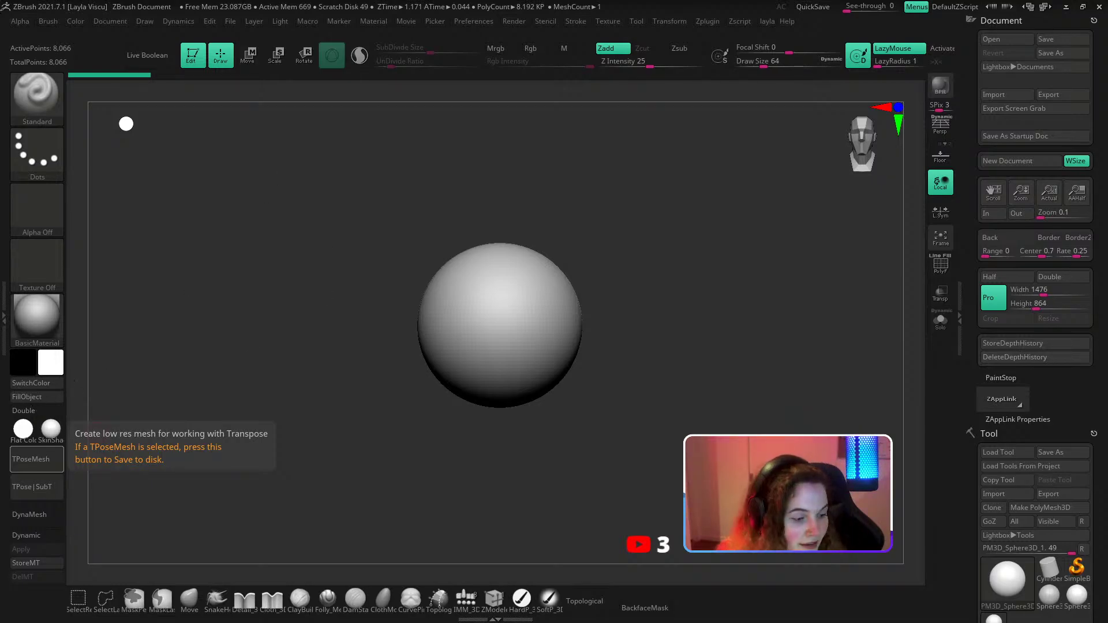
key("super+d")
key("super+d")
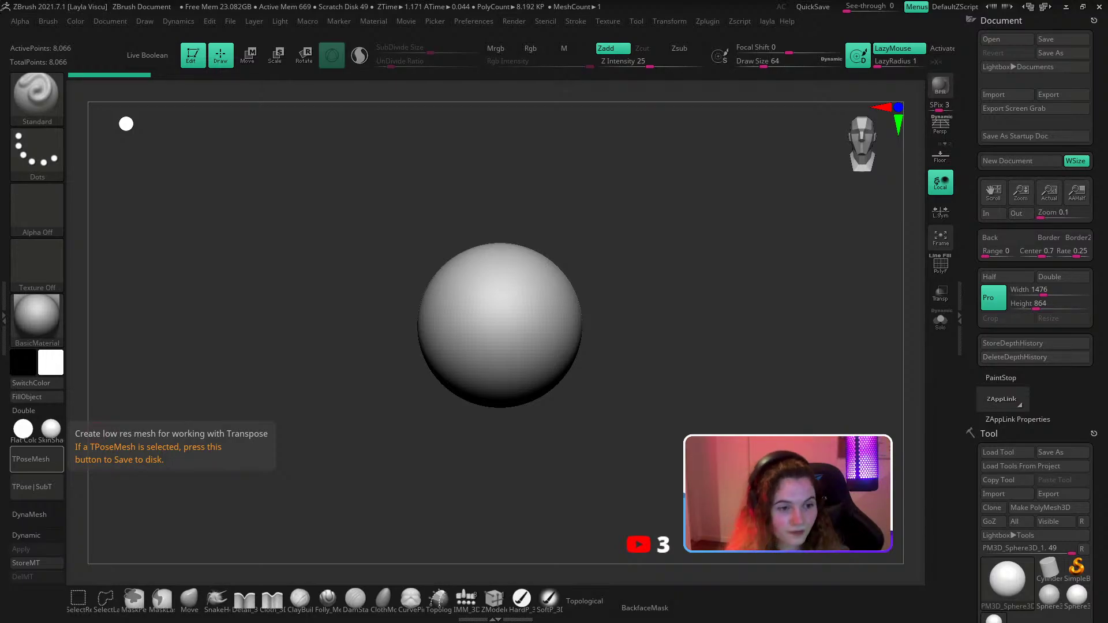
left_click(602, 22)
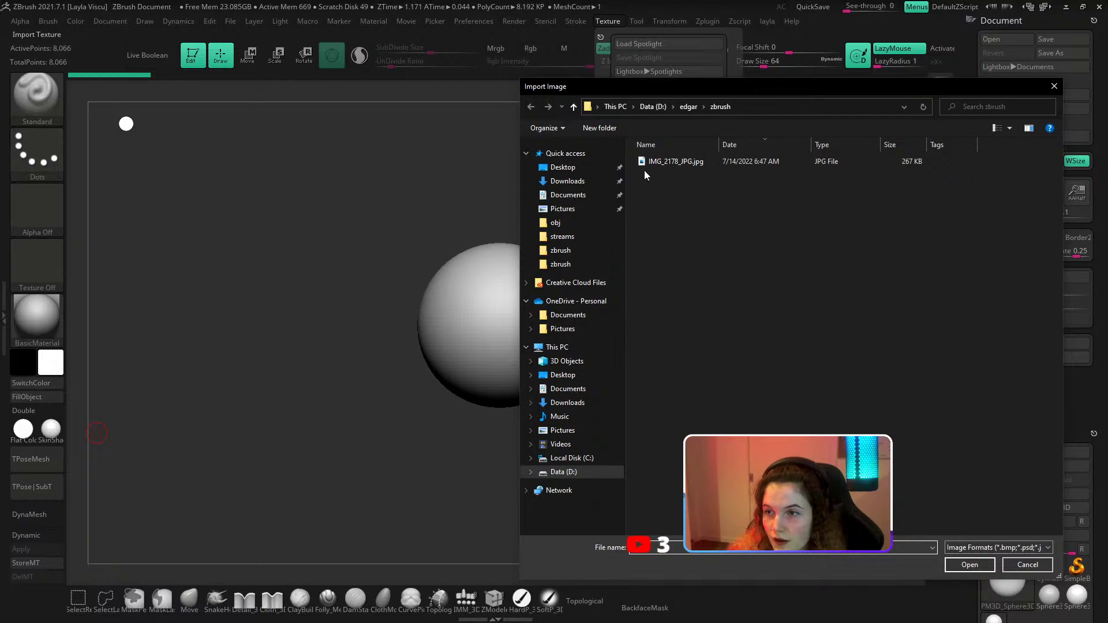
left_click(579, 180)
left_click(571, 169)
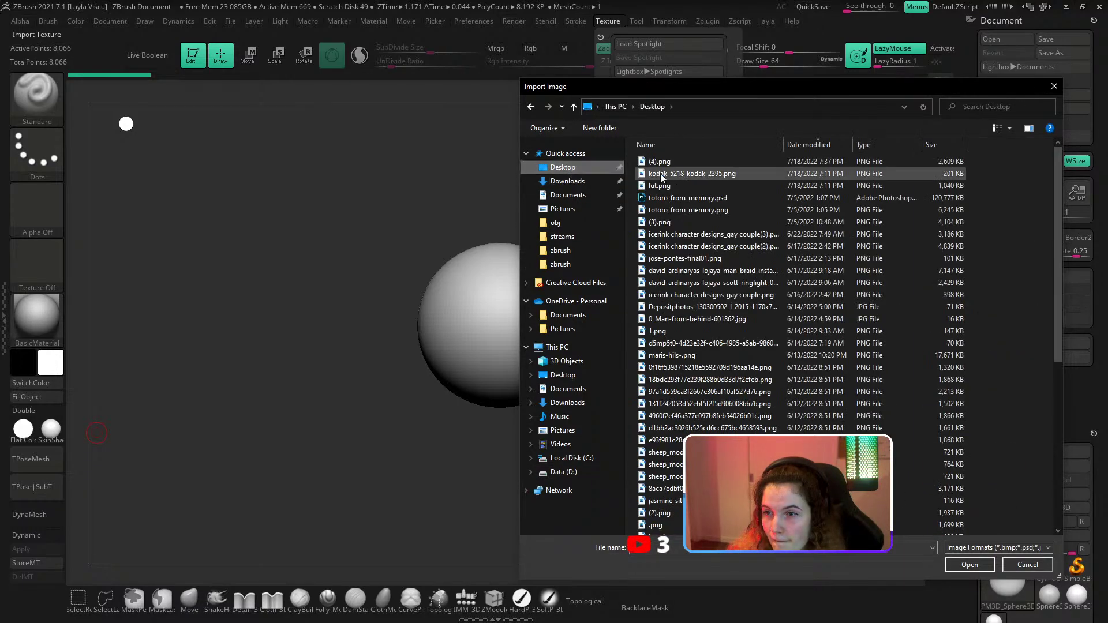
left_click(1054, 86)
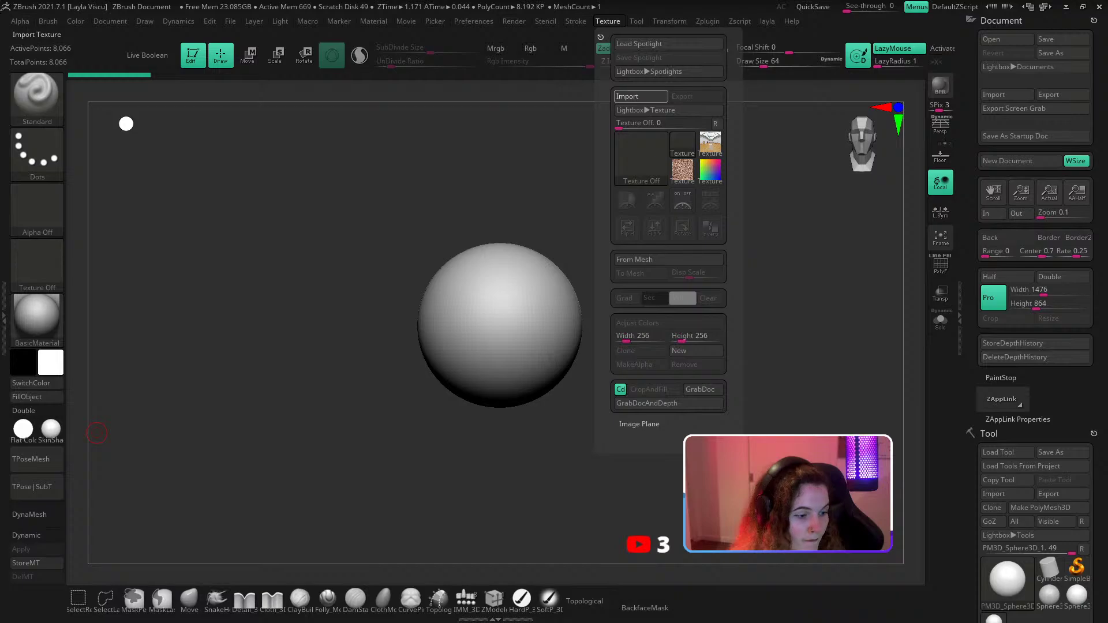
Browse the Desktop folder in File Explorer and preview the reference image.
key("super+e")
left_click(143, 204)
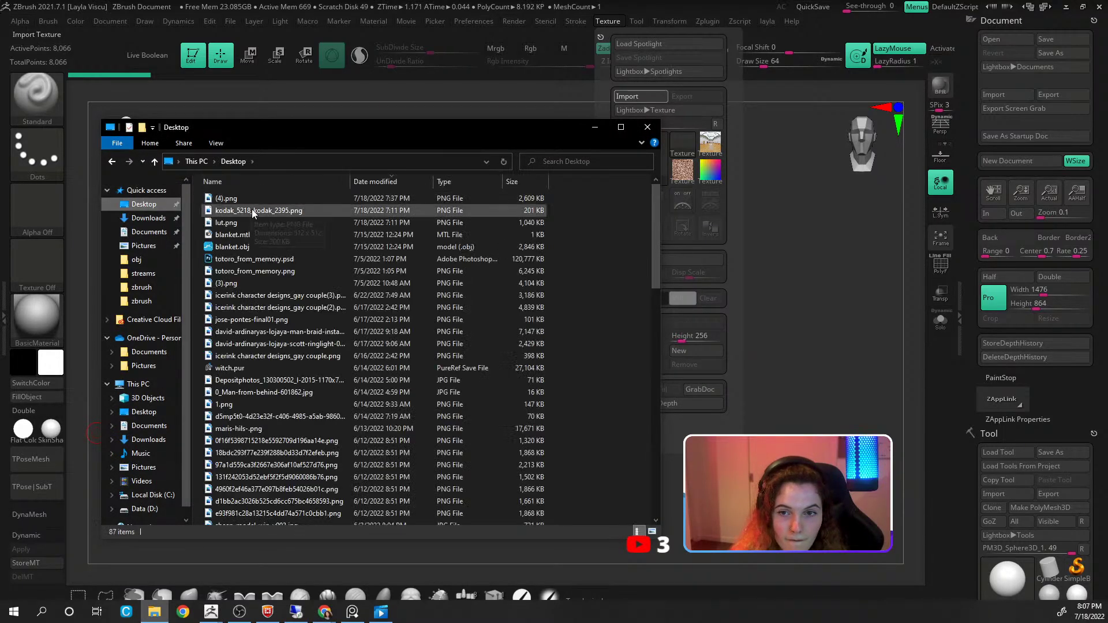
left_click(647, 127)
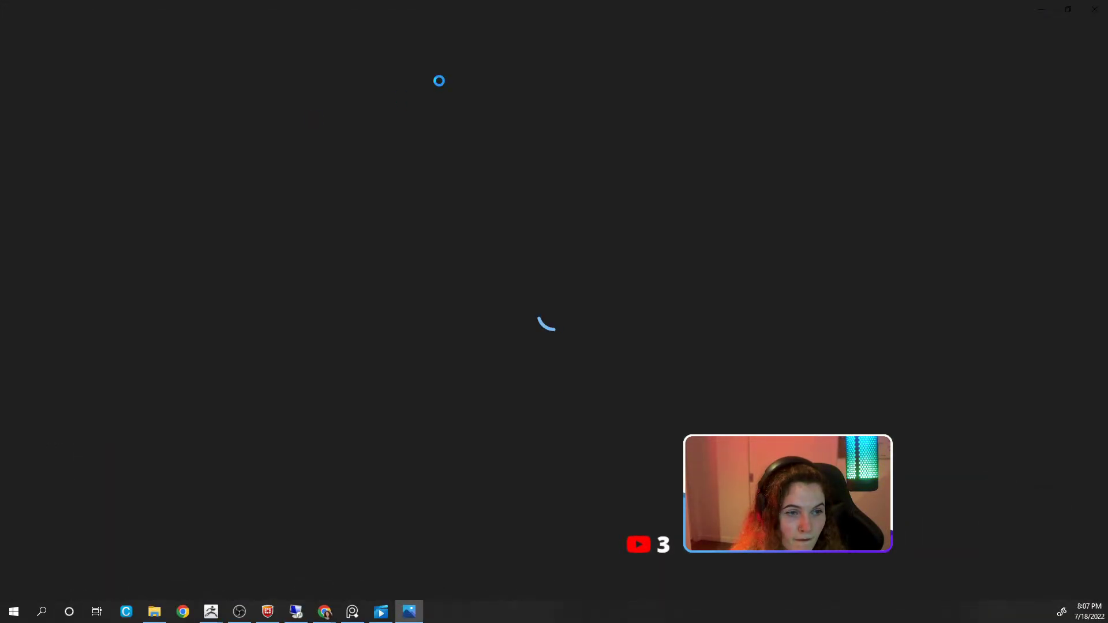
left_click_drag(404, 9, 0, 64)
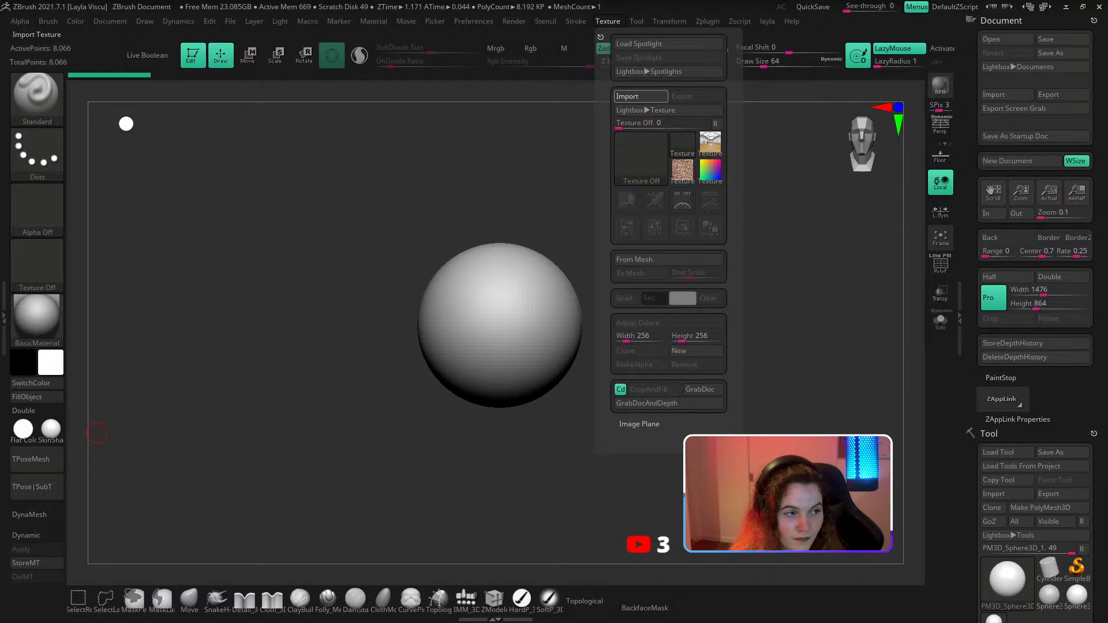
Select the imported (4) character reference texture and add it to Spotlight.
left_click(608, 22)
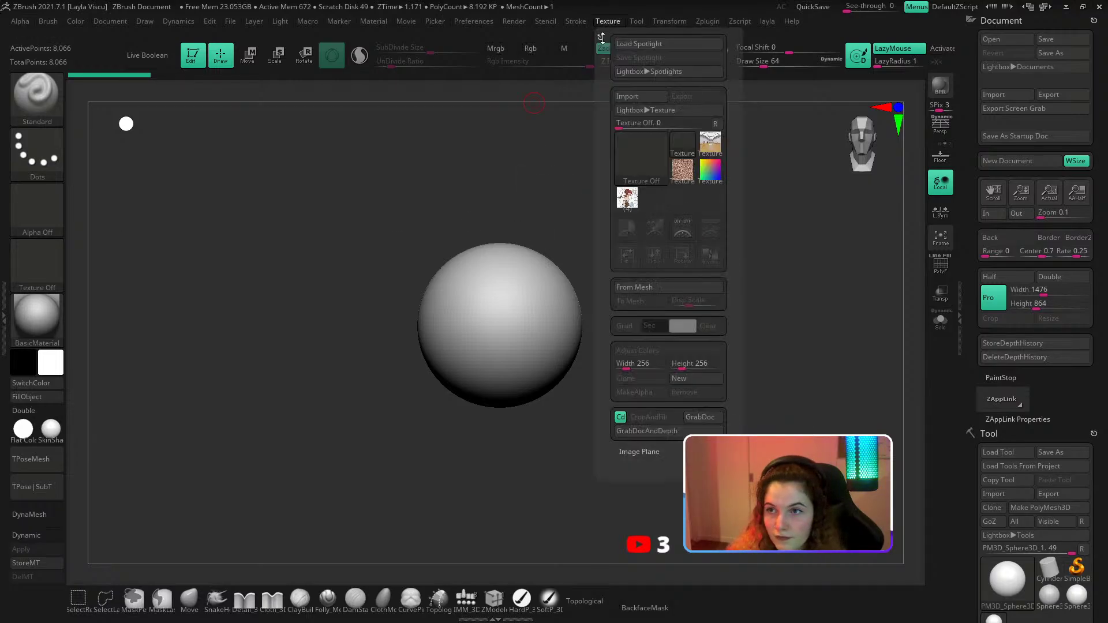
left_click(629, 206)
left_click(709, 232)
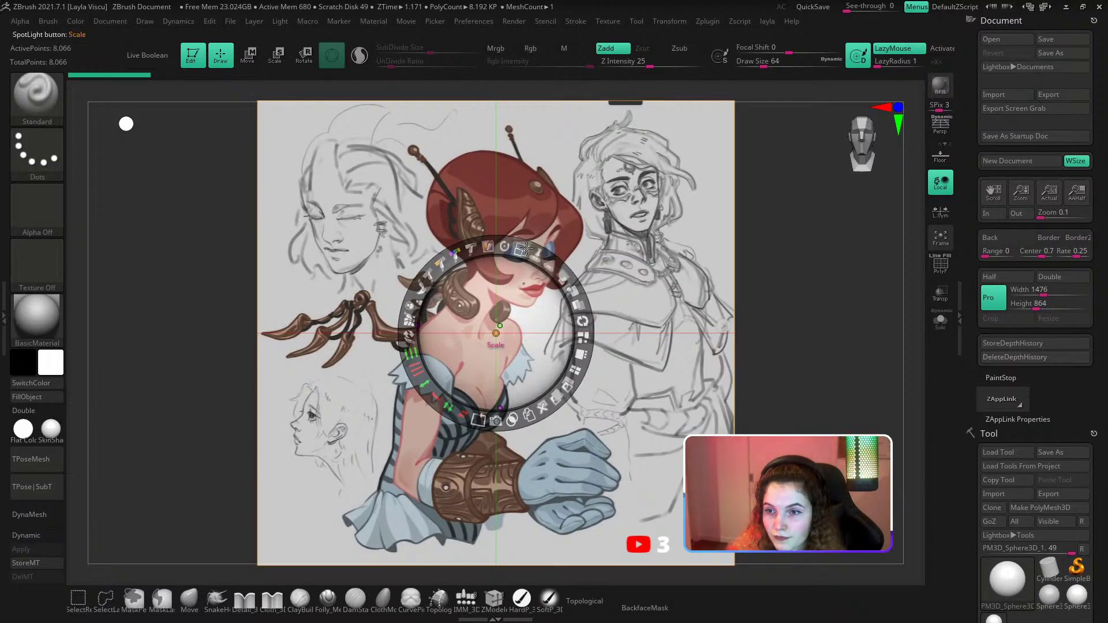
Raise the opacity of the Spotlight reference image and scale it down.
left_click_drag(562, 277, 572, 277)
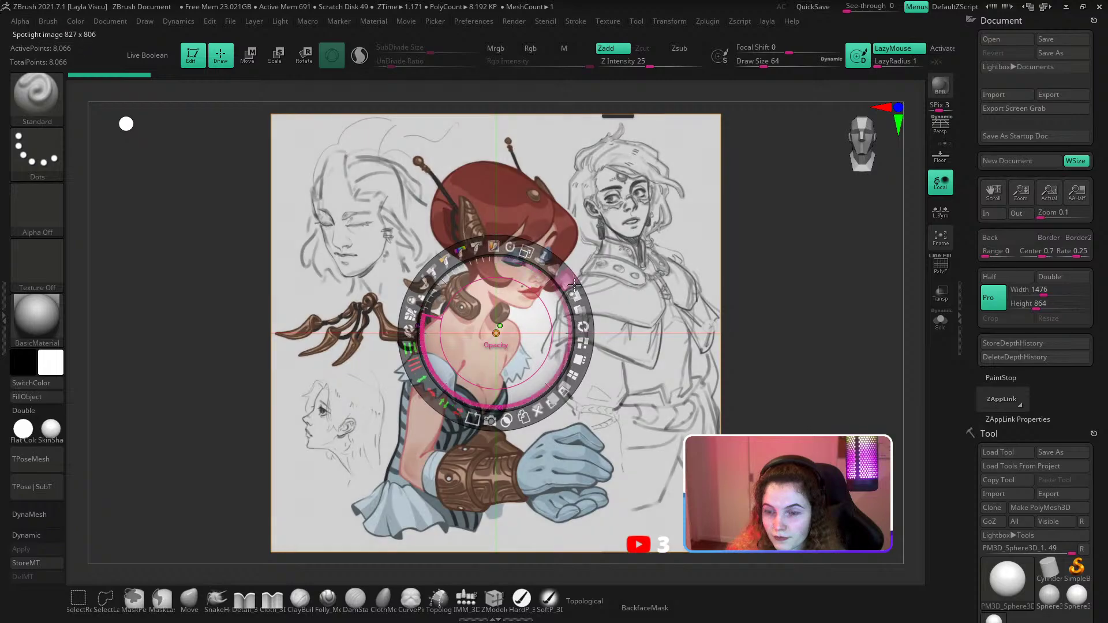
left_click(522, 257)
left_click_drag(520, 252, 497, 249)
Move the reference image clear of the sphere to the canvas's upper-left corner and leave Spotlight editing.
left_click_drag(508, 288, 245, 219)
left_click_drag(262, 183, 226, 176)
left_click_drag(278, 318, 262, 286)
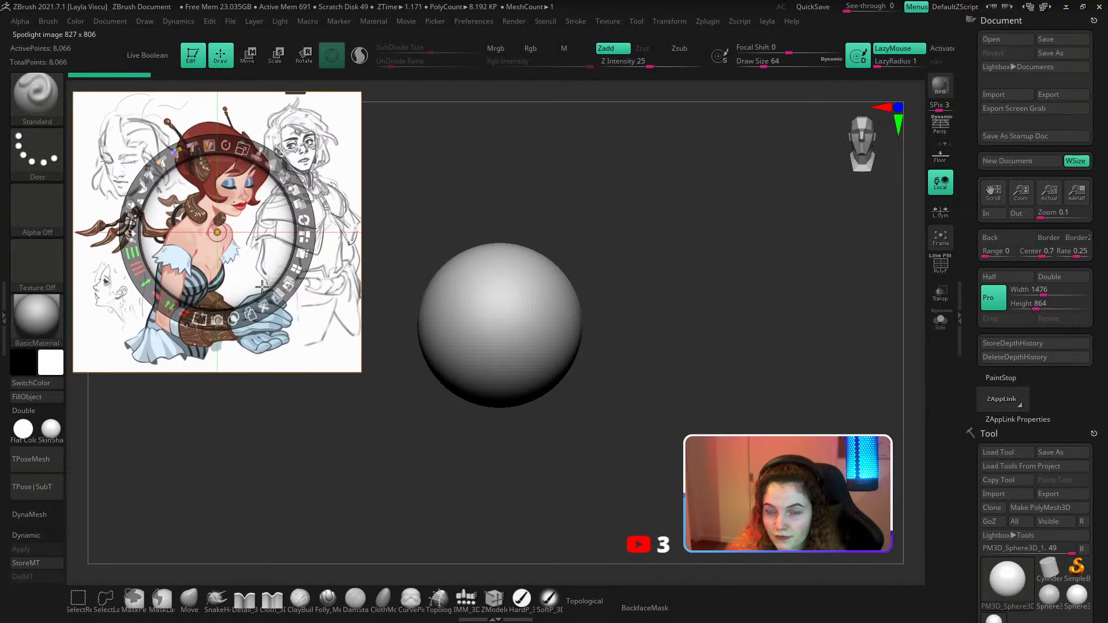
key("z")
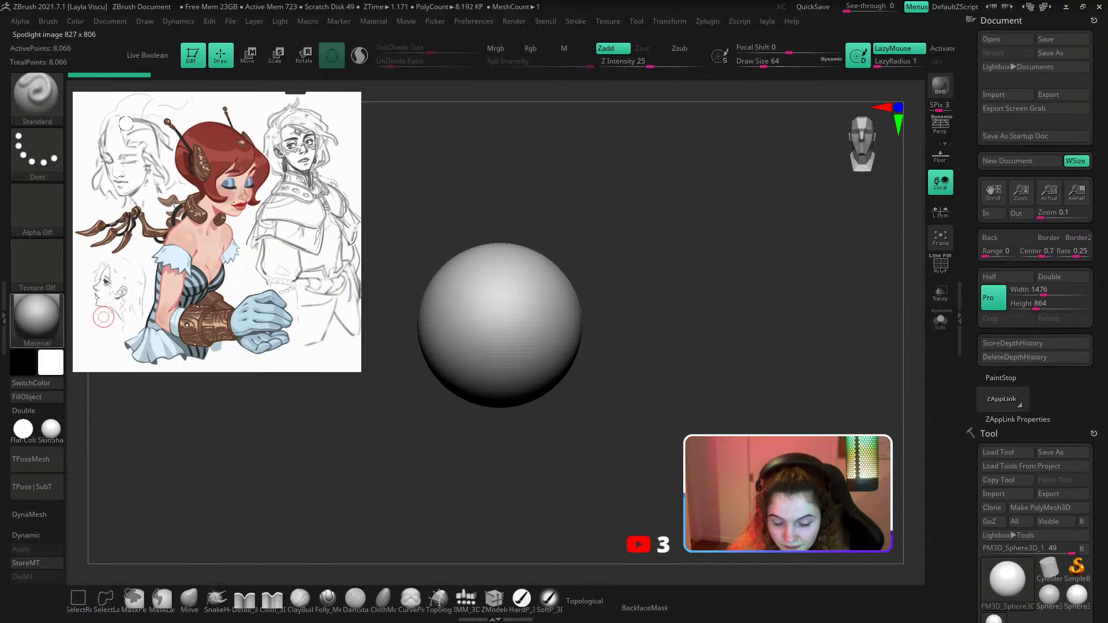
Reopen Spotlight editing, shrink the reference image a little more and tuck it tighter into the canvas corner.
mouse_move(36, 316)
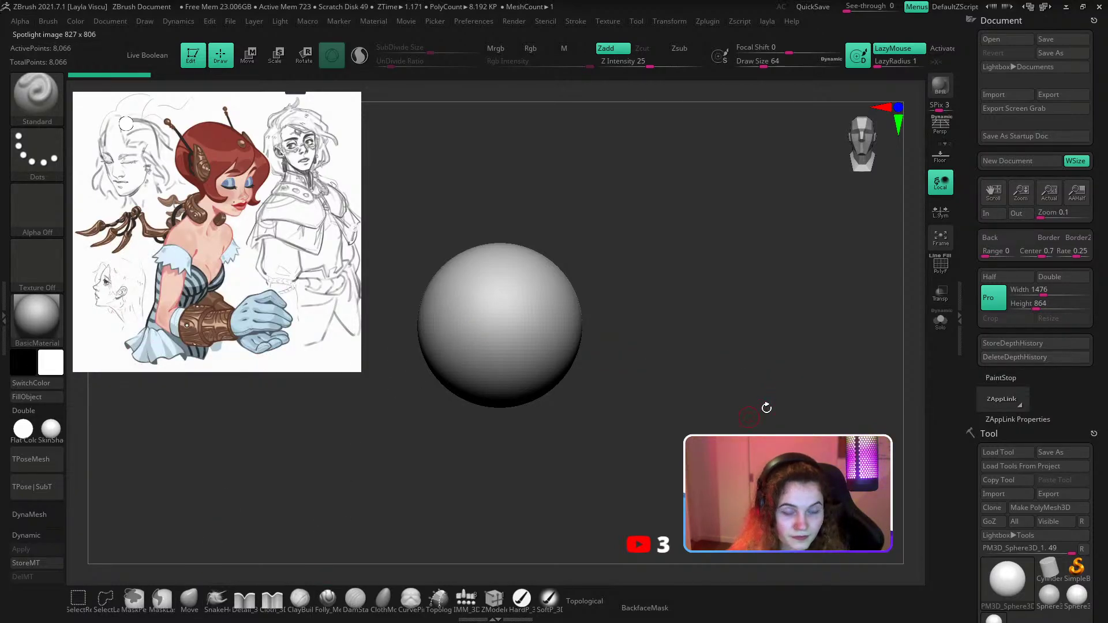
key("shift+z")
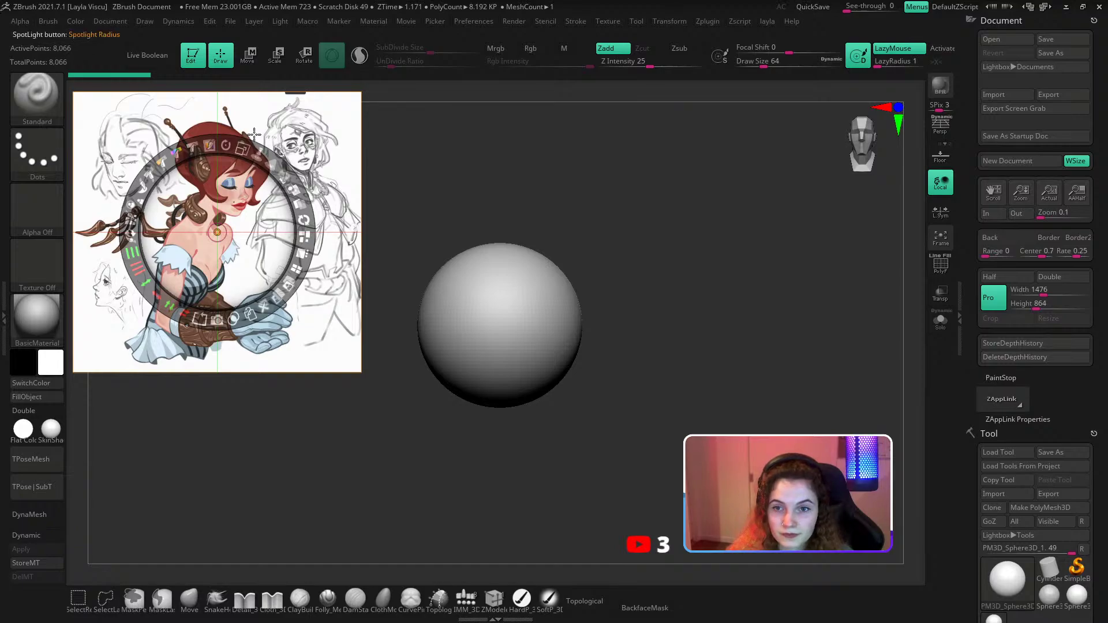
left_click_drag(233, 144, 231, 143)
left_click_drag(221, 223, 207, 206)
key("z")
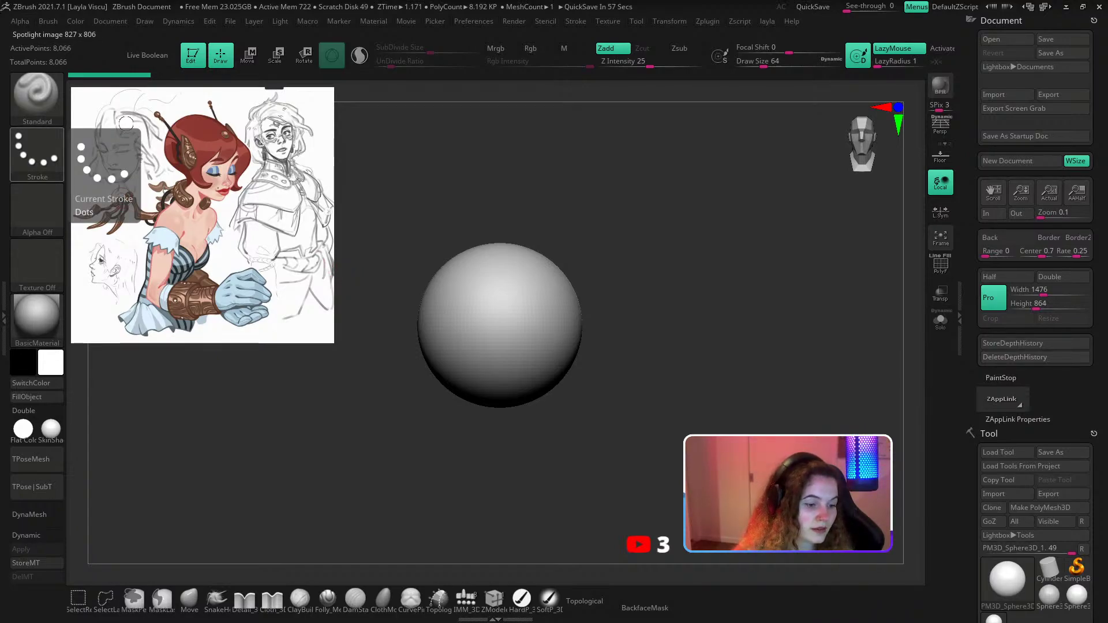
key("super+d")
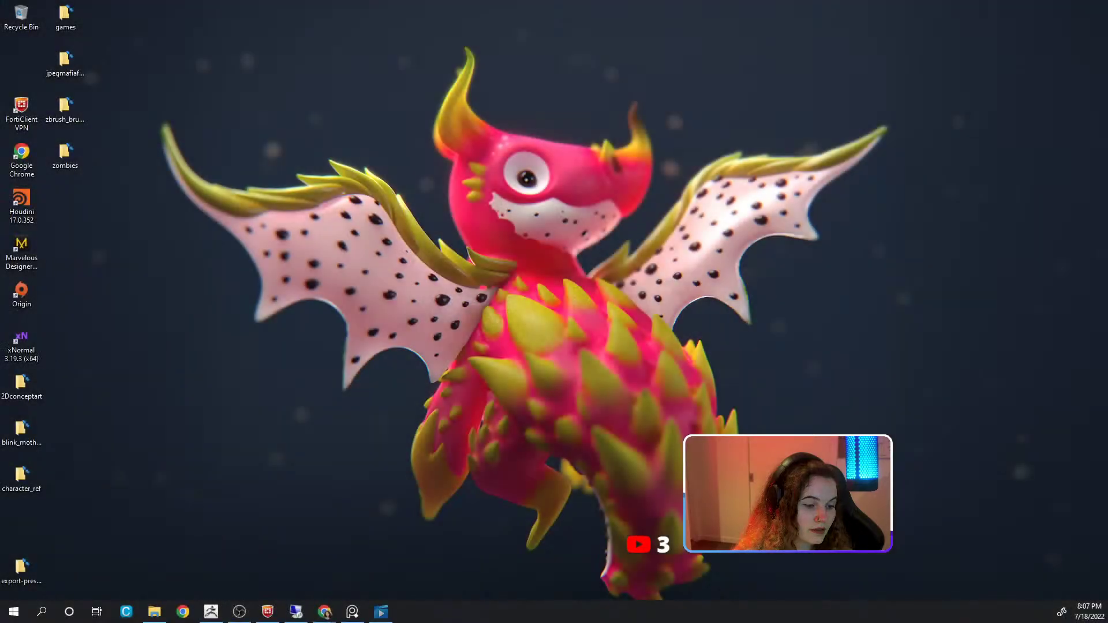
key("super+d")
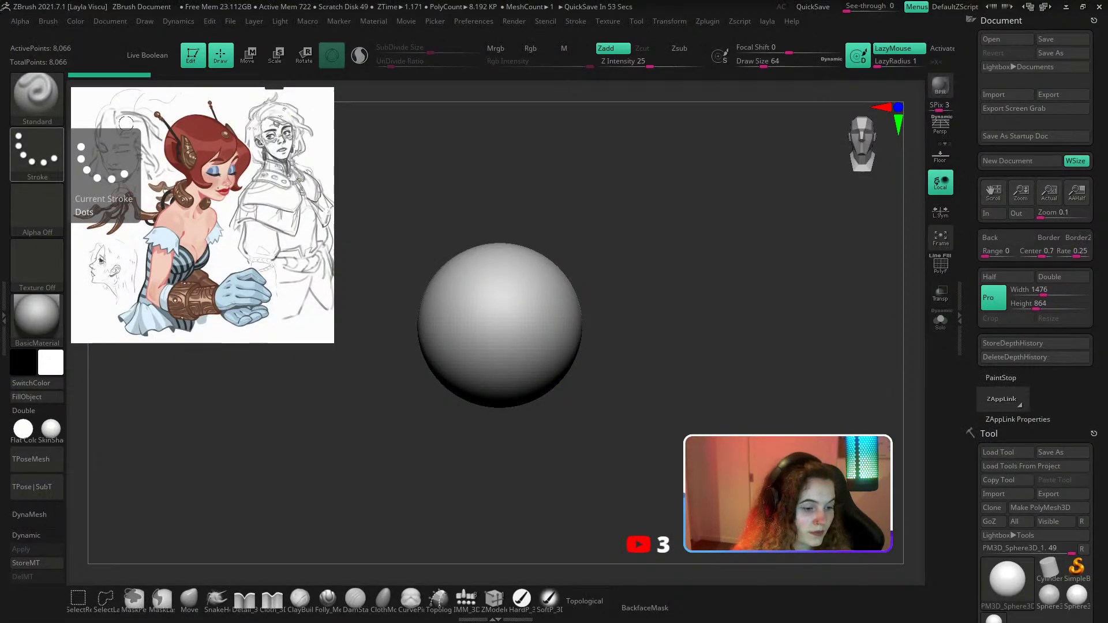
key("super+d")
key("super+d")
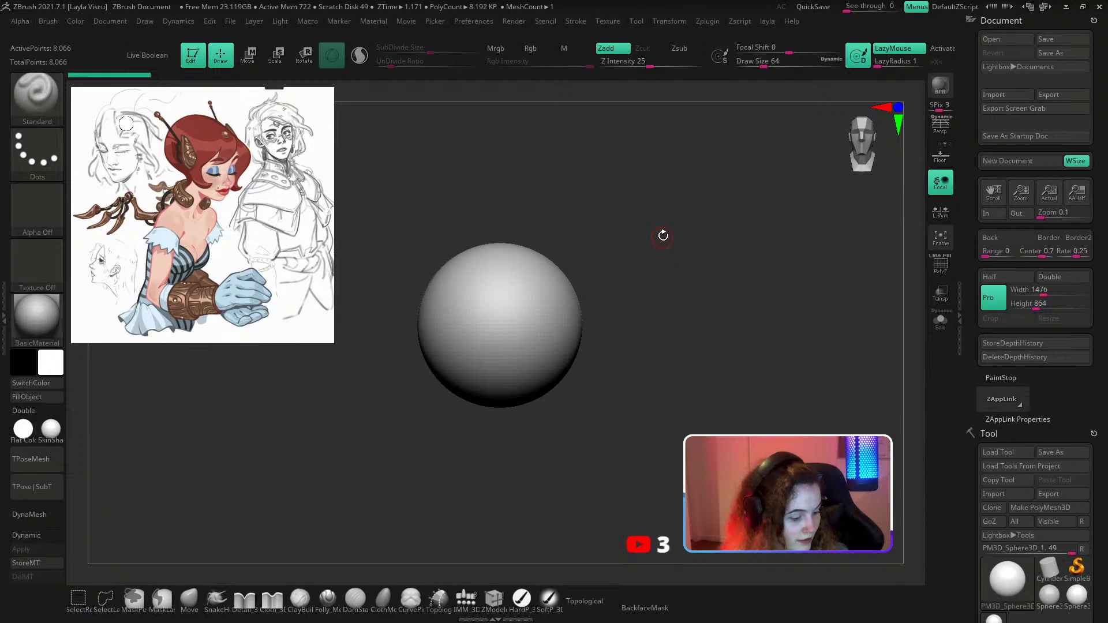
Show the sphere's polyframe to examine its wireframe density and hide it again.
key("shift")
key("shift+f")
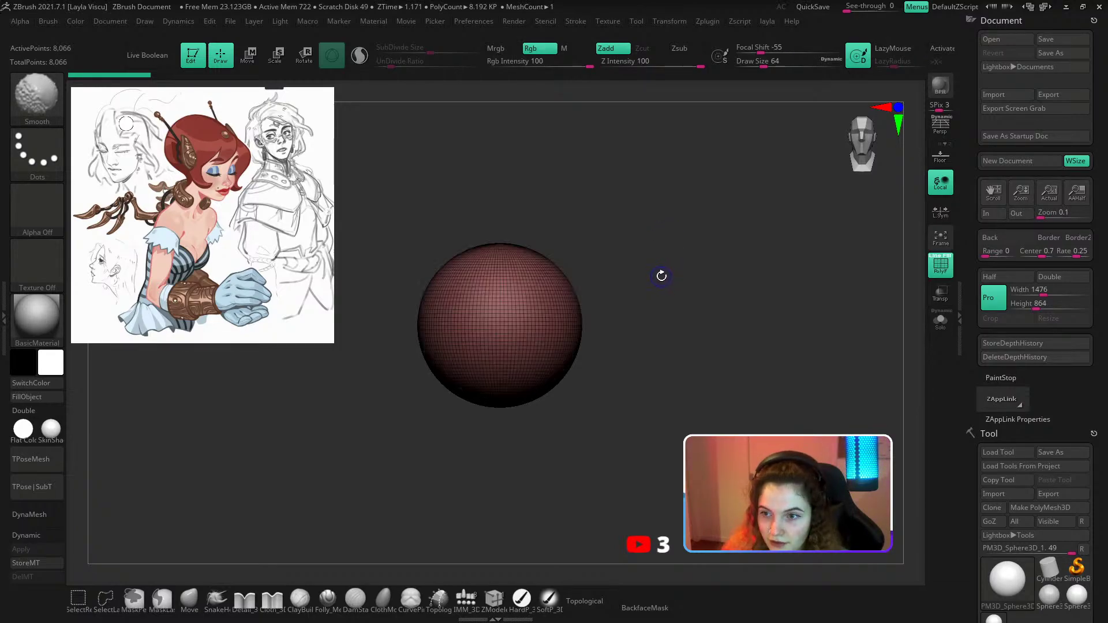
left_click(936, 257)
left_click(937, 261)
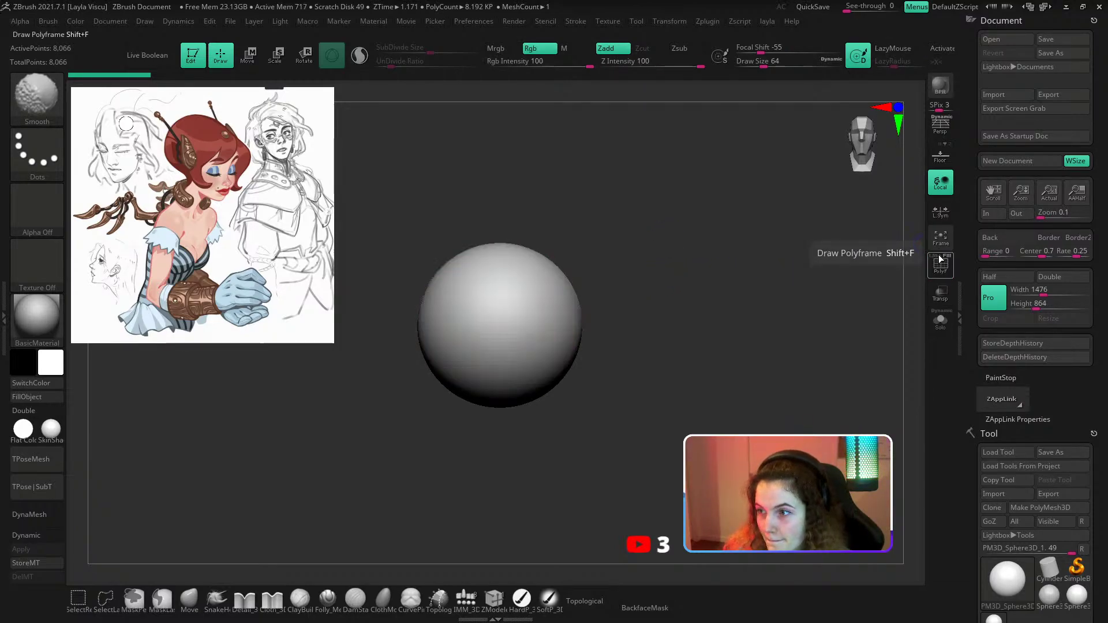
left_click(938, 262)
key("shift+f")
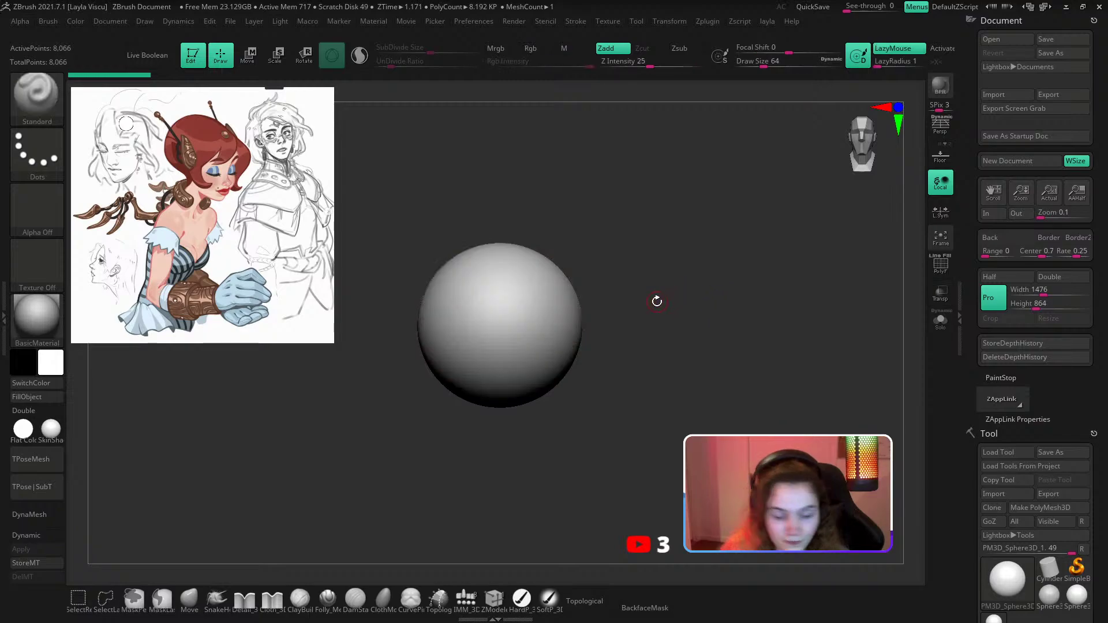
Bring up the Move transform gizmo on the sphere.
left_click_drag(656, 300, 737, 250, "alt")
key("w")
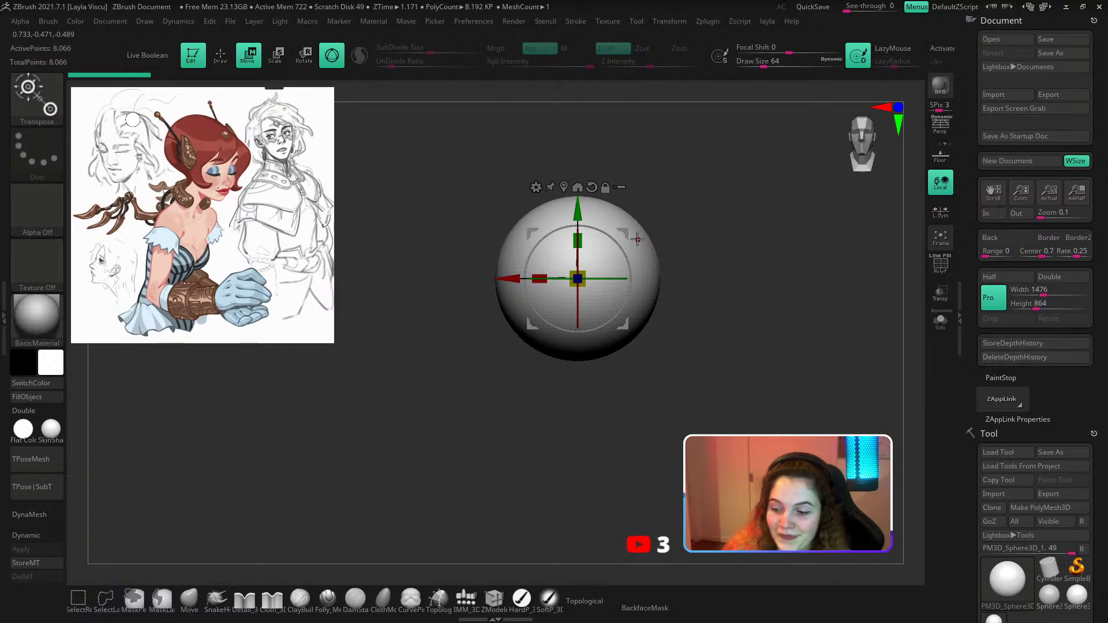
mouse_move(37, 318)
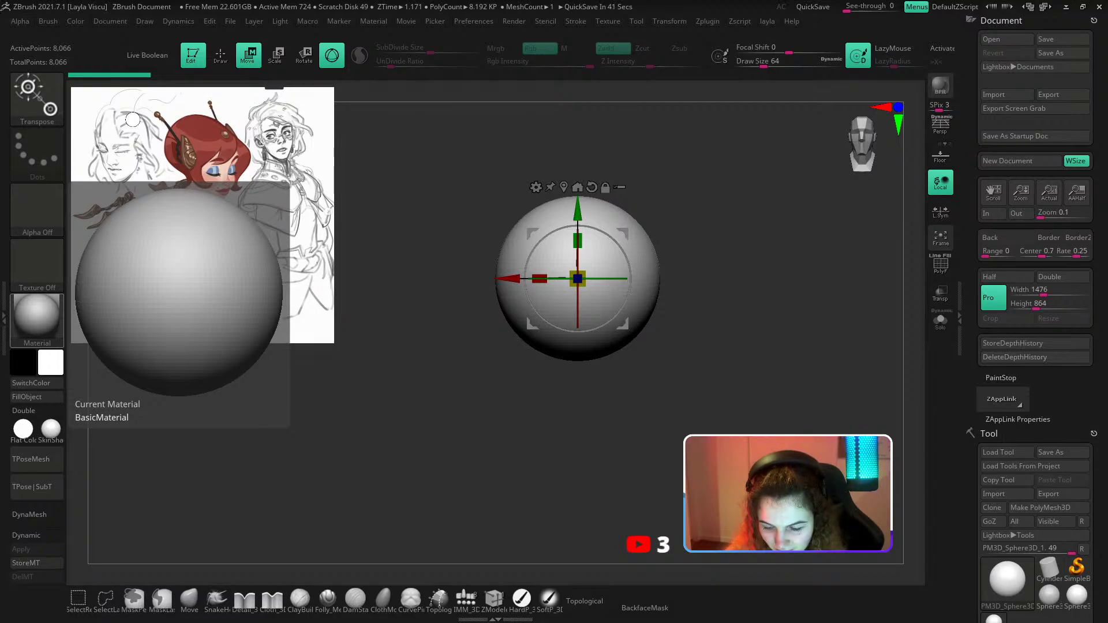
Switch to Chrome, look over the artist's ArtStation portfolio and the "Oopsy!" artwork, and return to ZBrush.
key("alt+Tab")
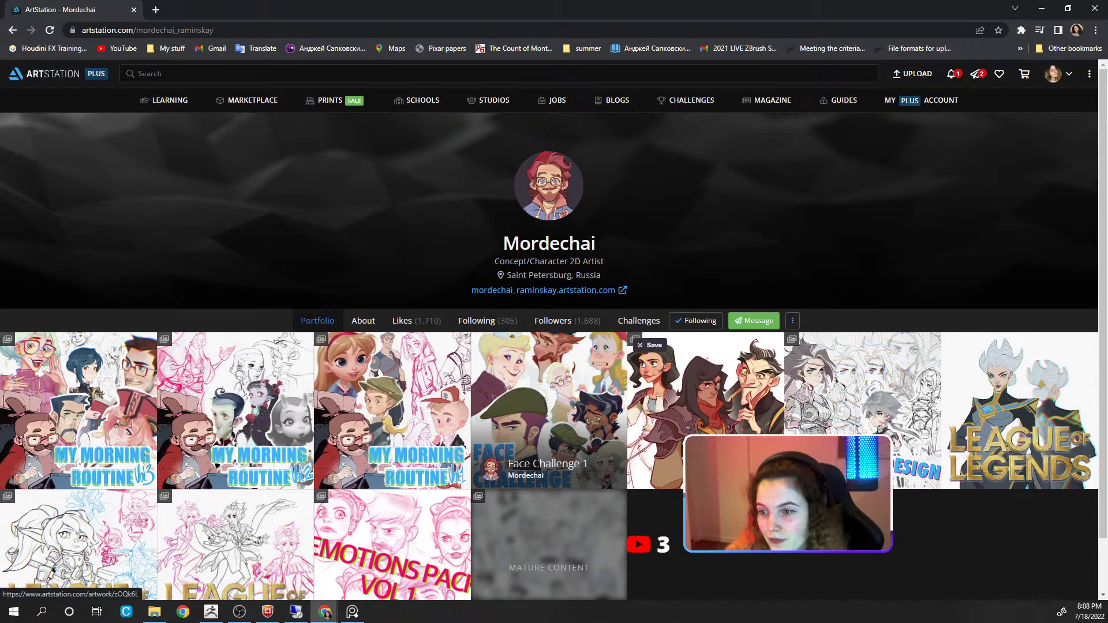
left_click(743, 431)
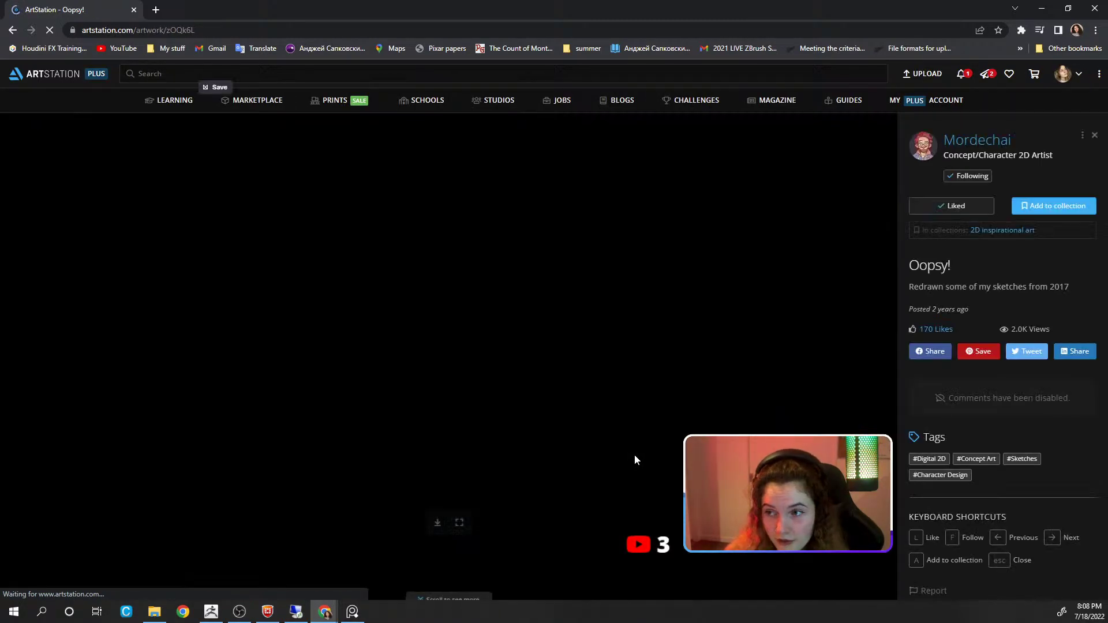
scroll(629, 403, "down", 7)
scroll(628, 399, "up", 1)
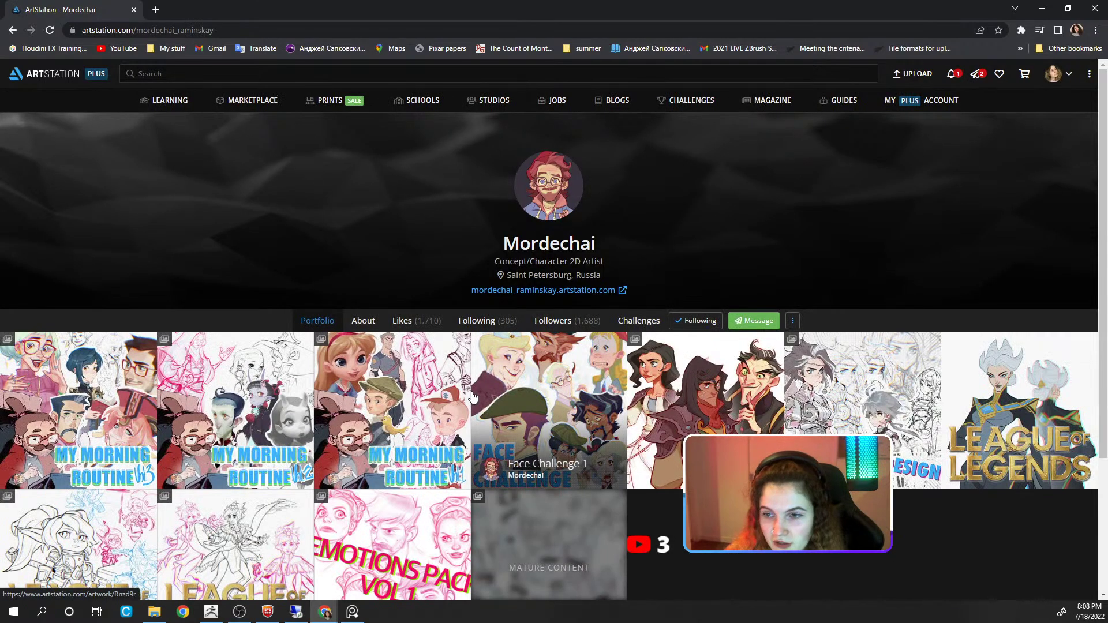
scroll(471, 394, "down", 1)
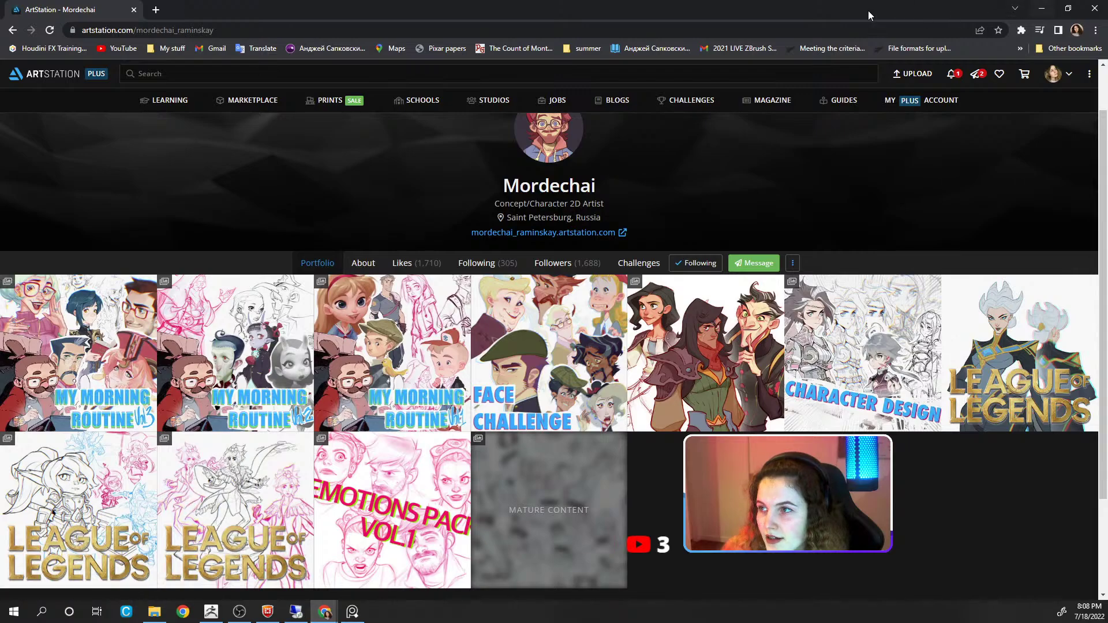
scroll(523, 234, "up", 1)
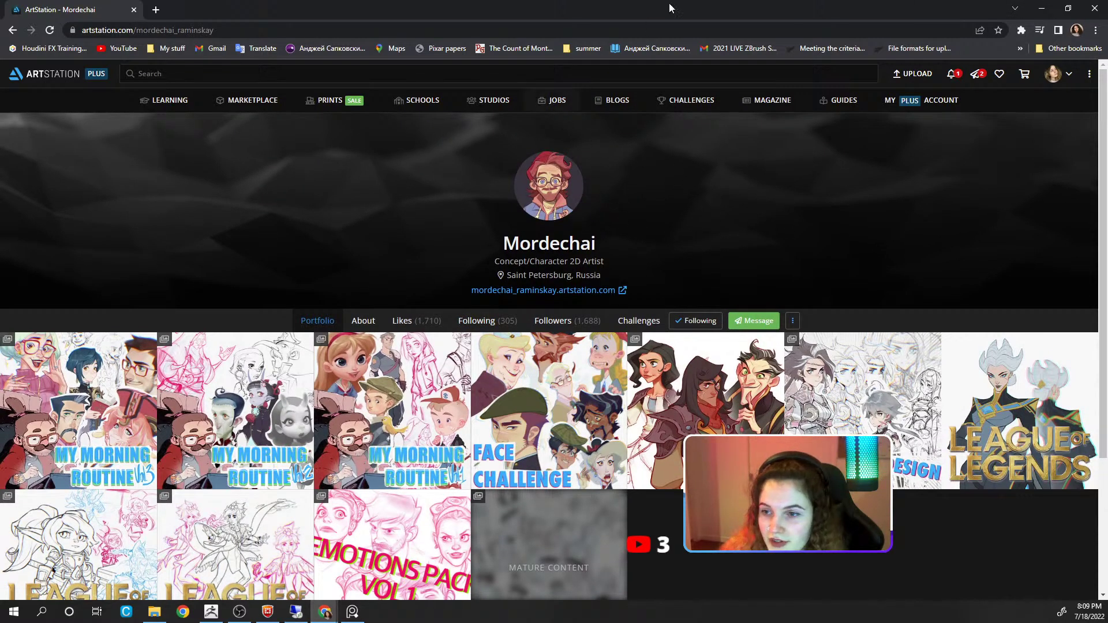
left_click_drag(713, 4, 0, 119)
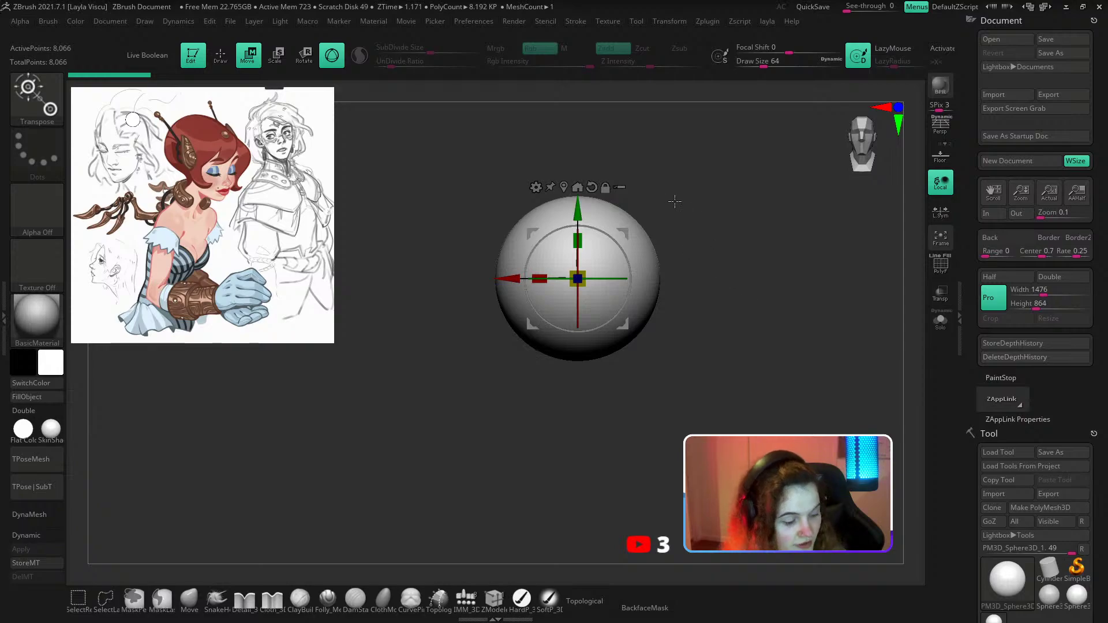
Duplicate the sphere with the gizmo straight down so the copy overlaps its lower half, and check it from the side.
left_click_drag(578, 282, 580, 322, "ctrl")
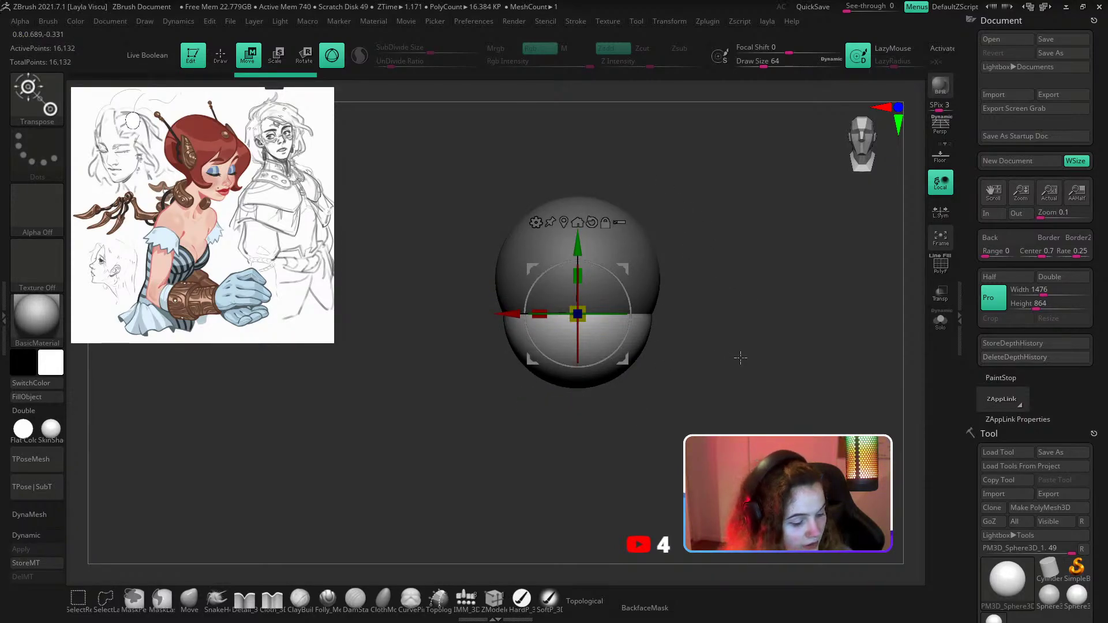
mouse_move(730, 344)
left_mouse_down()
mouse_move(707, 352)
mouse_move(737, 348)
left_mouse_up()
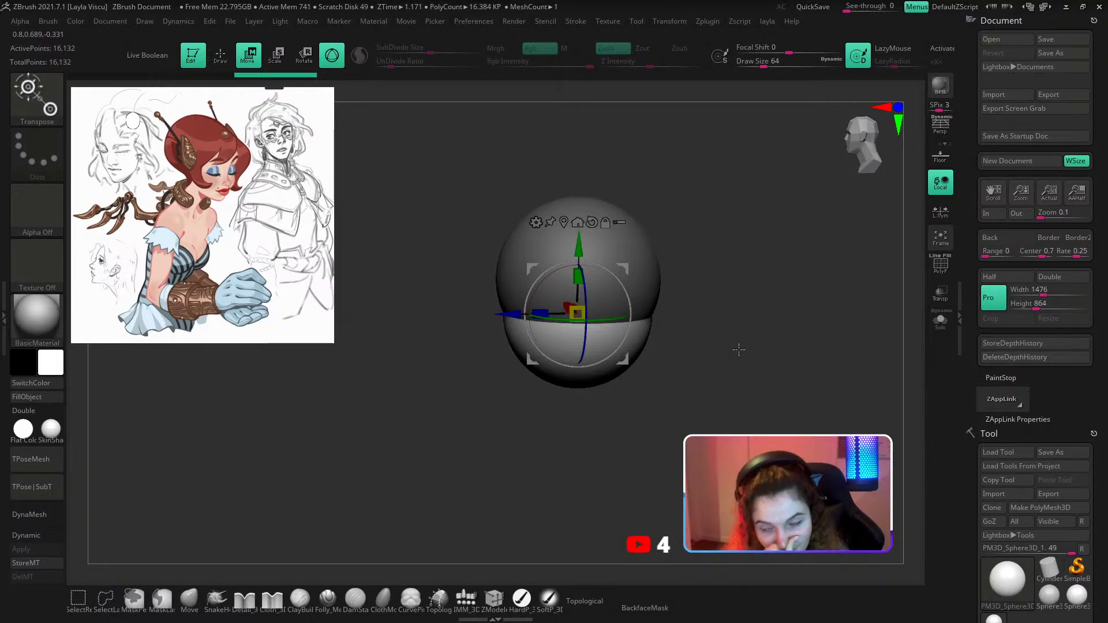
left_click_drag(717, 309, 725, 302)
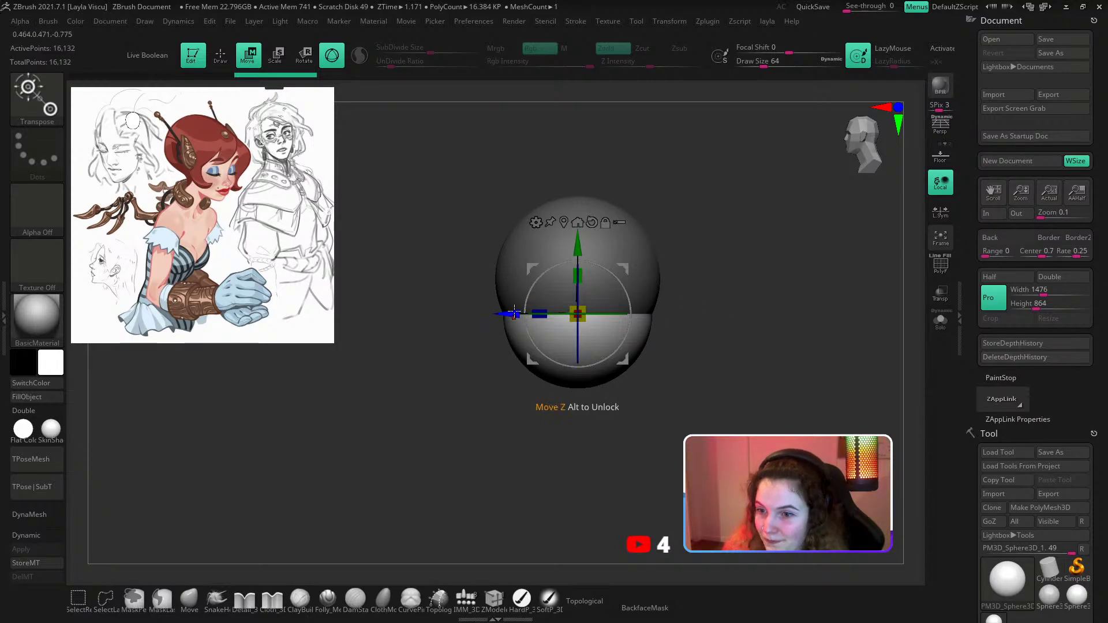
Shift the lower sphere slightly forward, then switch to the Move brush with X symmetry turned on.
left_click_drag(513, 313, 504, 314)
key("b")
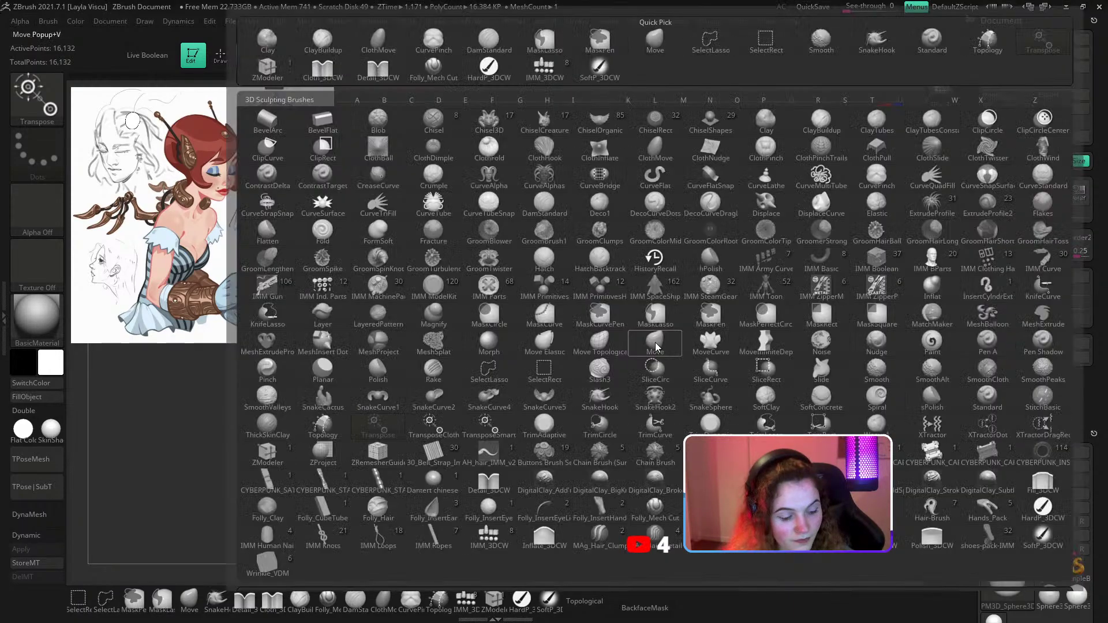
key("m")
key("v")
left_click_drag(661, 313, 722, 366, "shift")
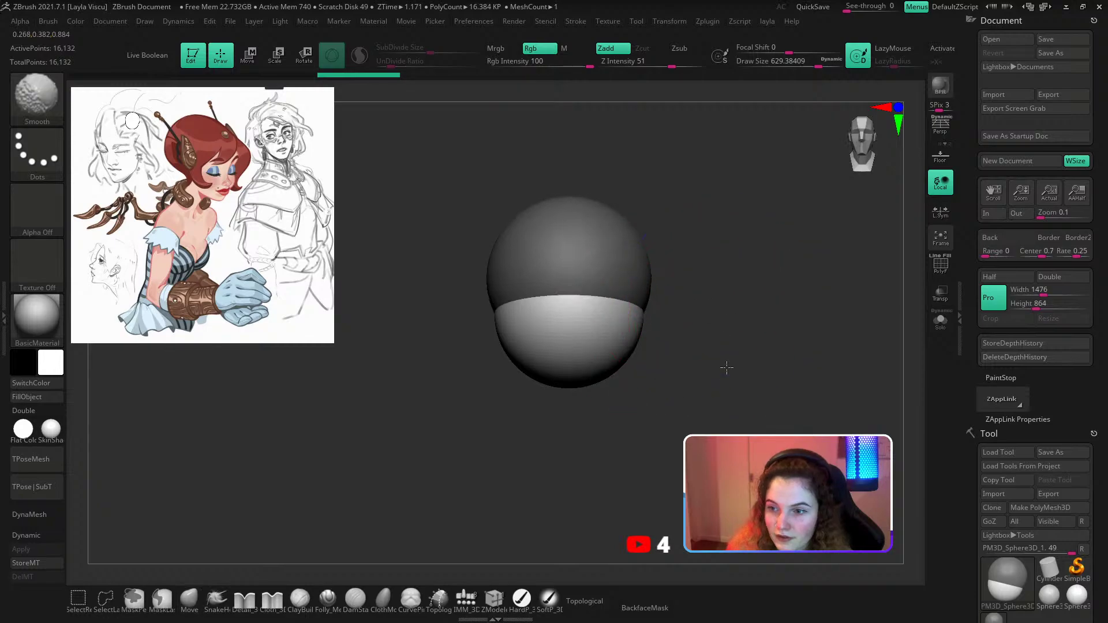
key("x")
Taper the lower sphere into a jaw and chin, using the Move brush at a draw size of about 593.
mouse_move(616, 363)
left_mouse_down()
mouse_move(603, 381)
mouse_move(614, 363)
mouse_move(632, 421)
left_mouse_up()
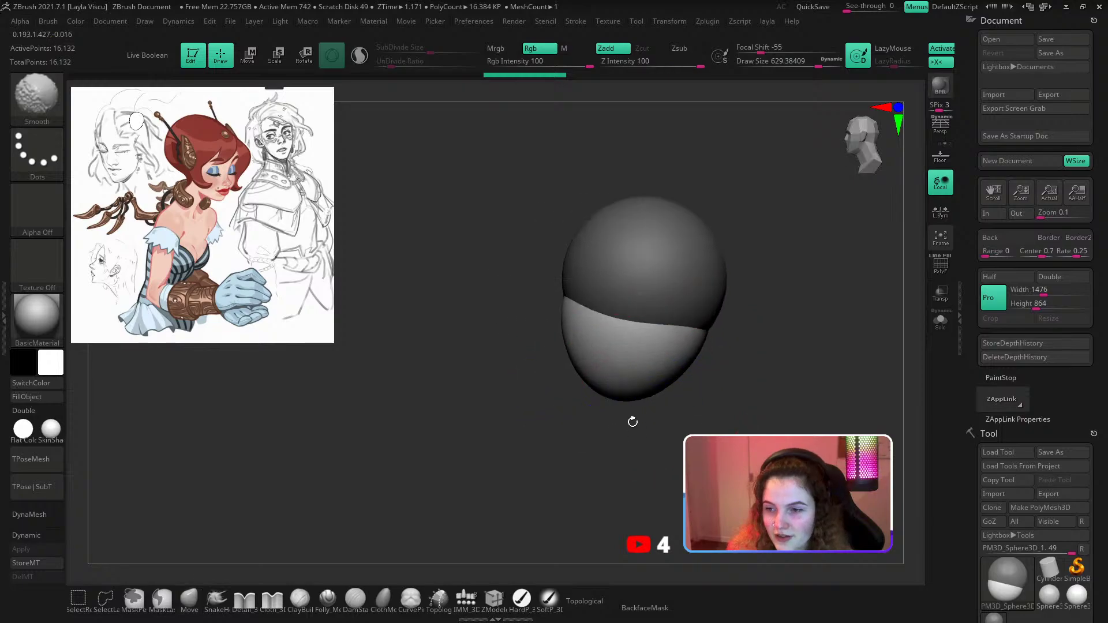
key("s")
mouse_move(648, 378)
left_mouse_down()
mouse_move(663, 378)
mouse_move(626, 391)
mouse_move(573, 386)
mouse_move(588, 396)
mouse_move(573, 385)
left_mouse_up()
key("s")
left_click_drag(516, 327, 629, 323)
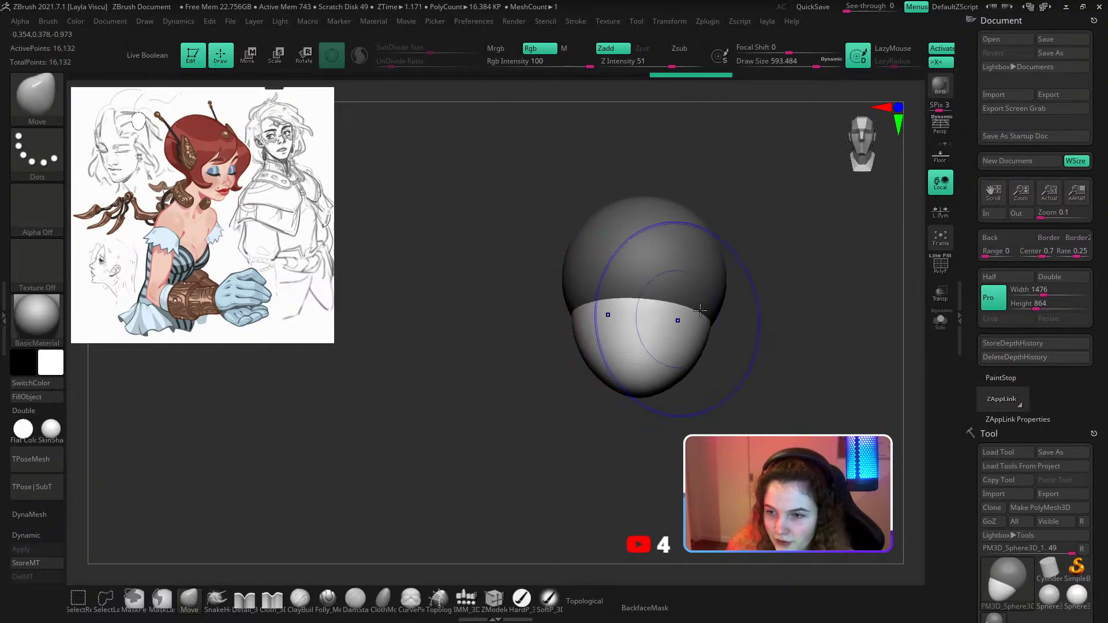
left_click_drag(759, 327, 673, 365)
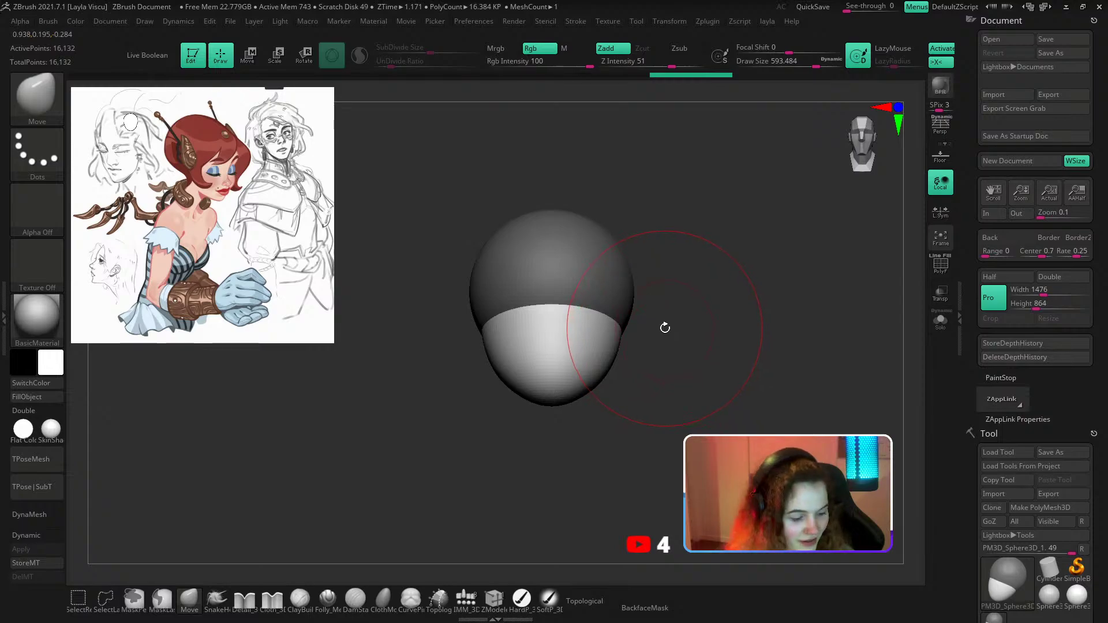
Choose the ClayBuildup brush at a draw size of about 145 and clear the mask from the upper sphere.
key("b")
key("c")
key("b")
key("s")
mouse_move(691, 310)
left_mouse_down()
mouse_move(657, 313)
mouse_move(703, 319)
mouse_move(667, 297)
left_mouse_up()
key("s")
key("s")
left_click_drag(579, 302, 589, 301)
Set the ClayBuildup brush's draw size to 112.
key("space")
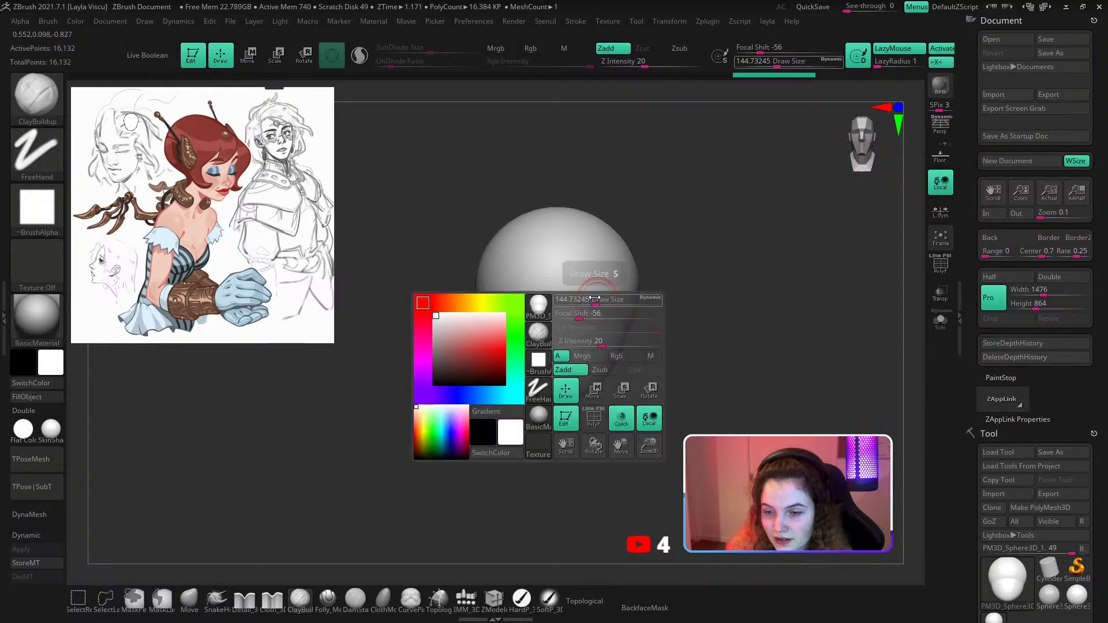
key("2")
left_click(660, 516)
key("shift")
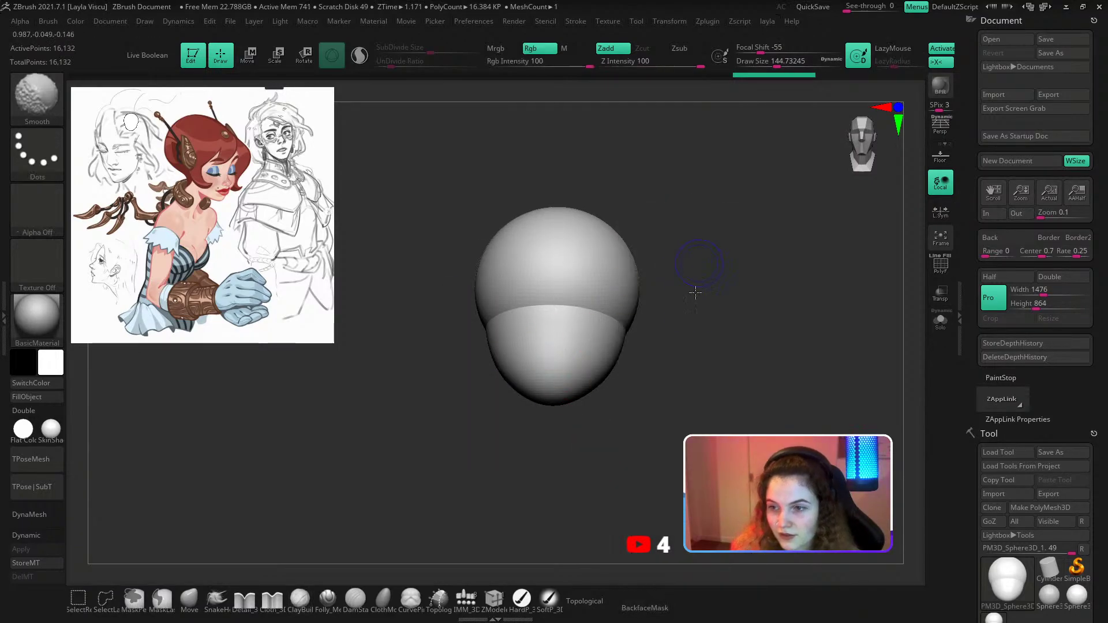
left_click_drag(696, 292, 721, 328, "shift")
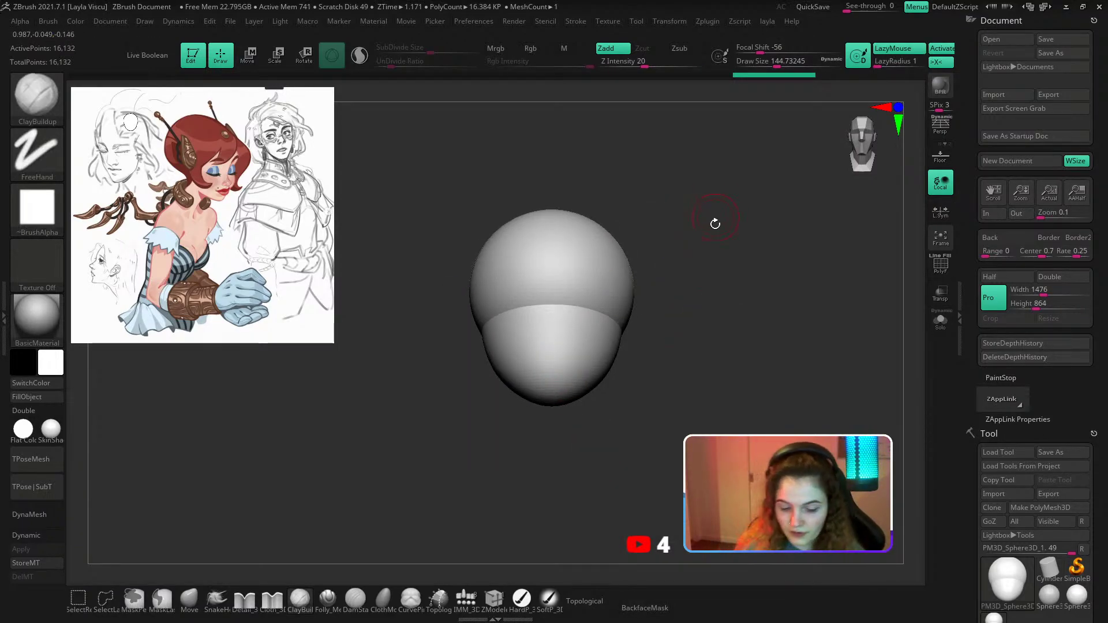
type("s112")
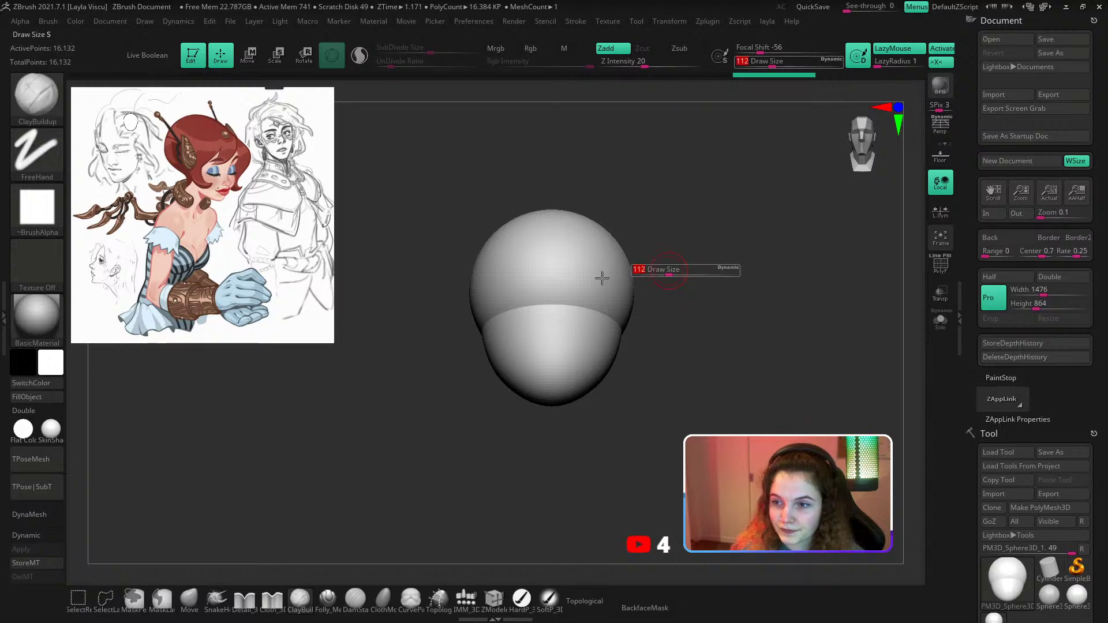
key("Return")
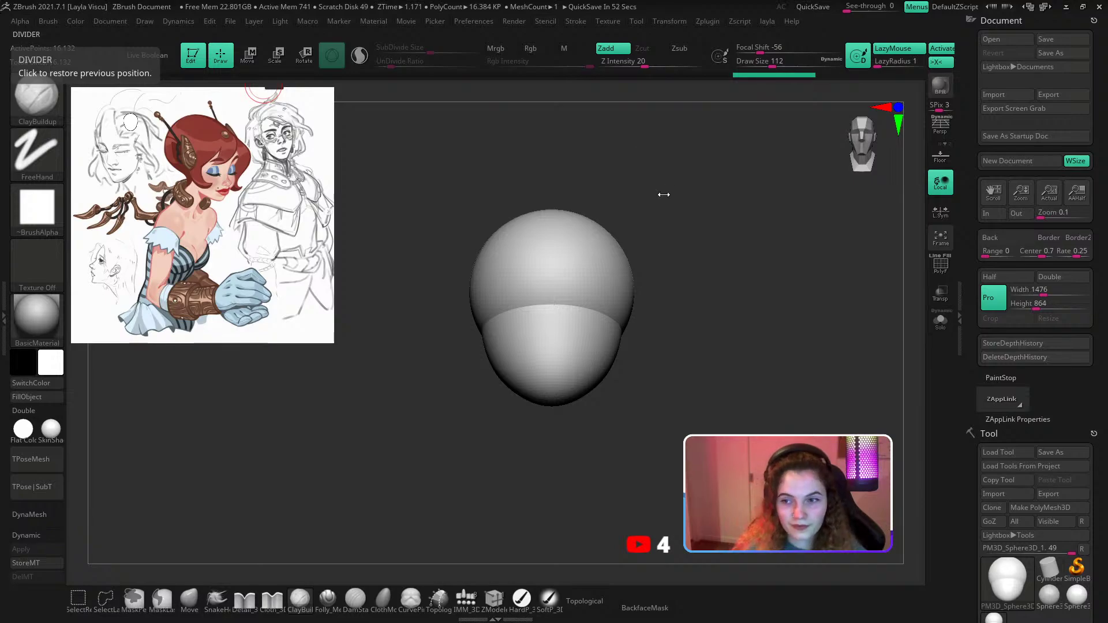
Pull the crown and back of the skull outward in side view, using the Topological Move brush at a draw size of about 666.
mouse_move(663, 194)
left_mouse_down()
mouse_move(737, 178)
mouse_move(738, 227)
mouse_move(661, 230)
left_mouse_up()
key("s")
key("s")
left_click(629, 297)
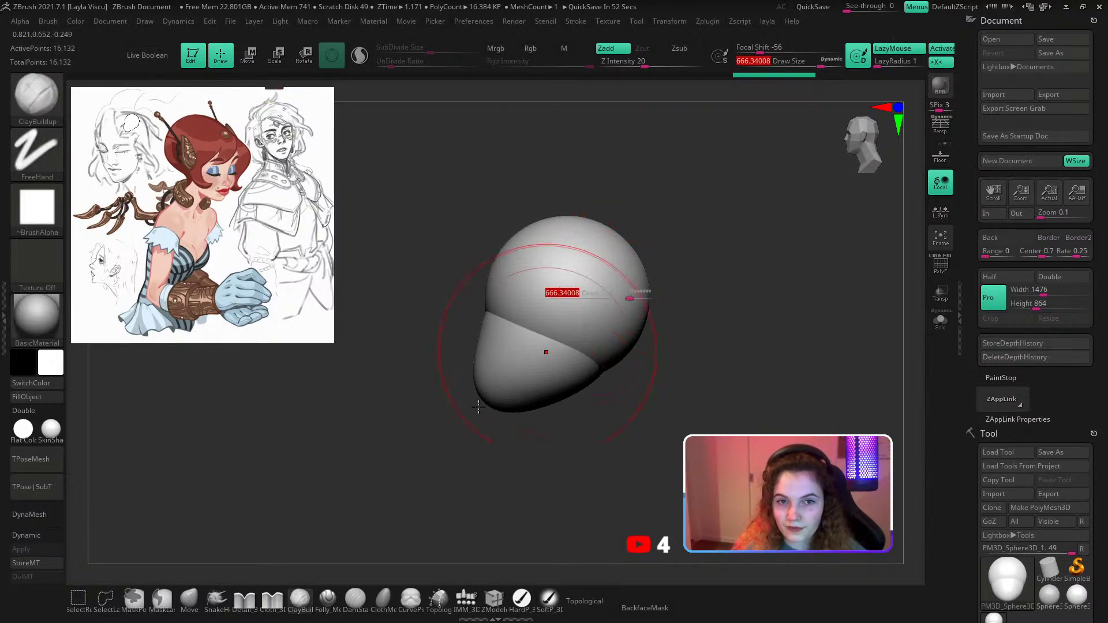
left_click(189, 600)
left_click(584, 600)
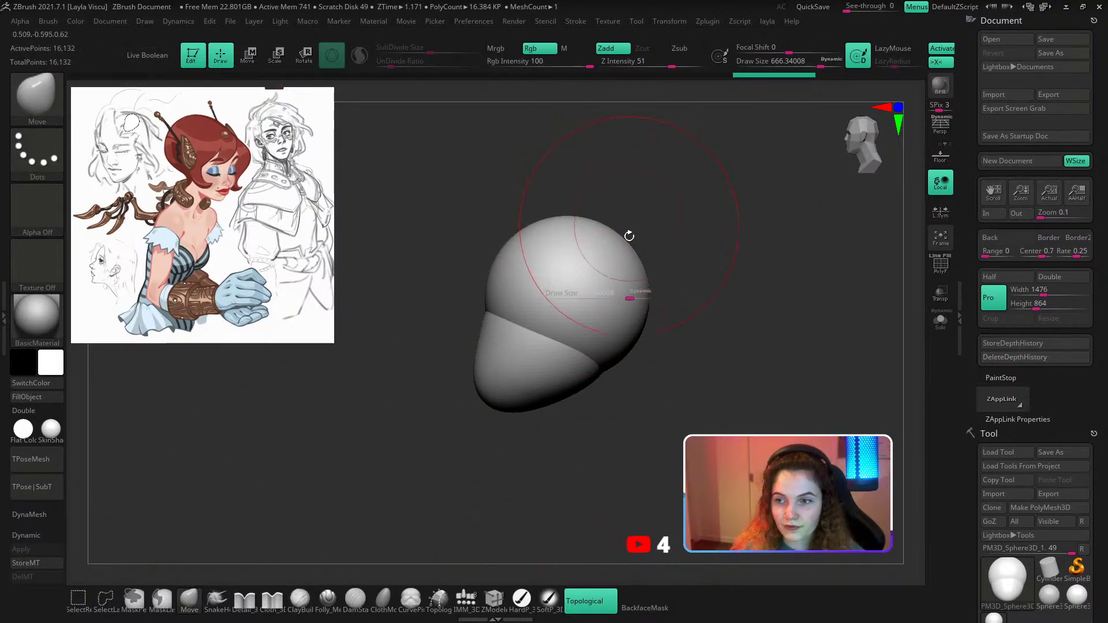
left_click_drag(615, 234, 630, 216)
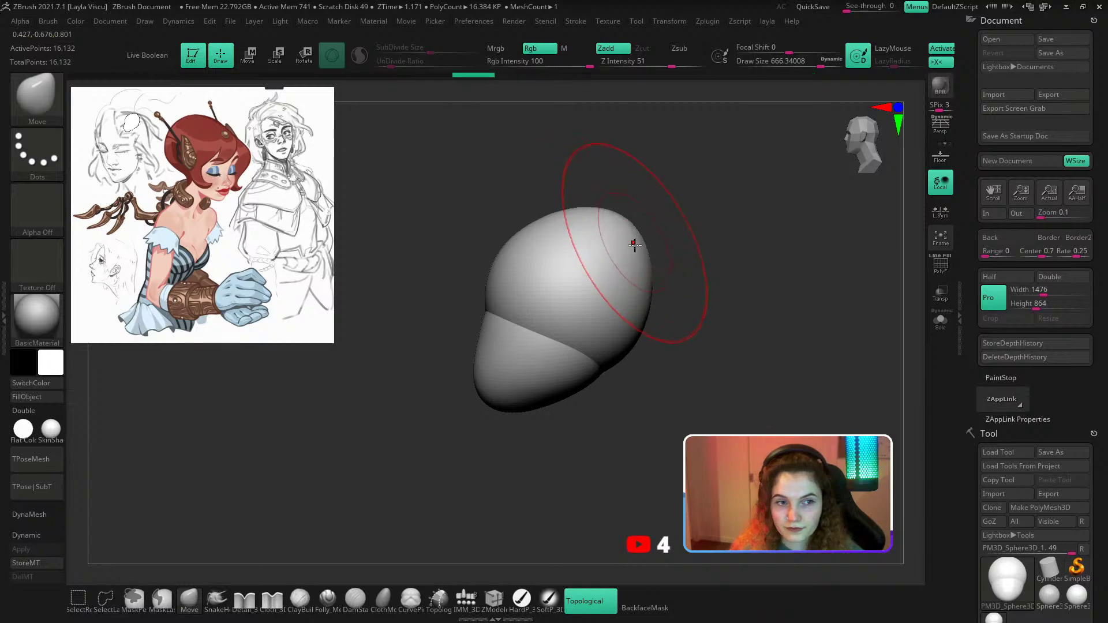
left_click_drag(647, 279, 660, 278)
left_click_drag(640, 346, 643, 353)
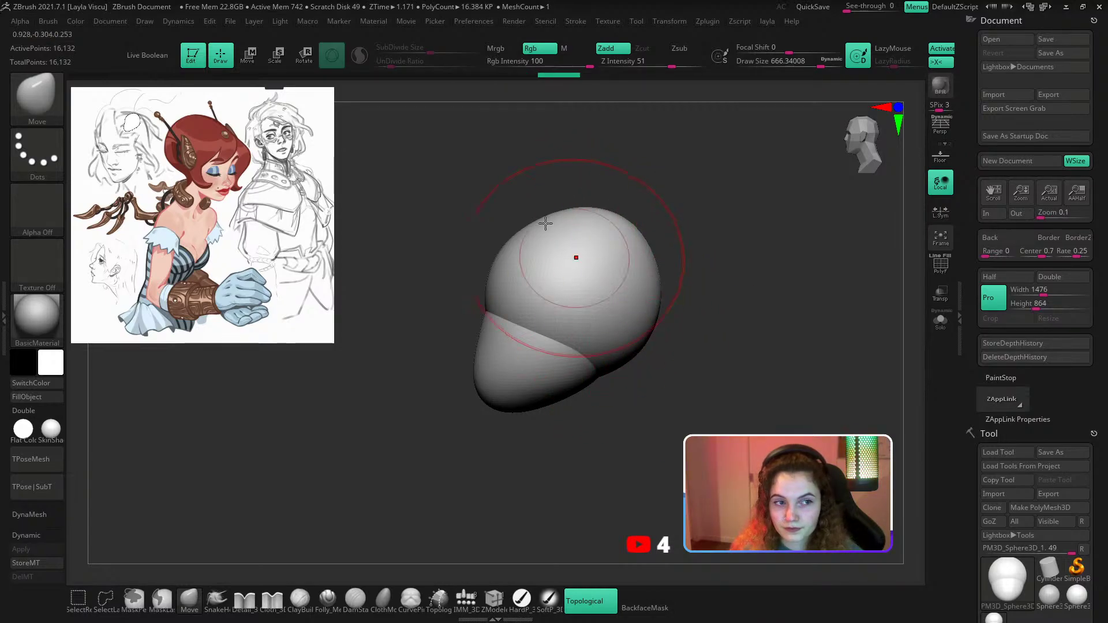
mouse_move(514, 239)
left_mouse_down()
mouse_move(503, 228)
mouse_move(563, 225)
mouse_move(557, 233)
left_mouse_up()
Refine the cheek and jaw contours from the front with the Move brush, reducing the draw size to about 293.
key("s")
key("s")
left_click_drag(629, 256, 623, 216, "alt")
key("s")
left_click_drag(591, 317, 571, 318)
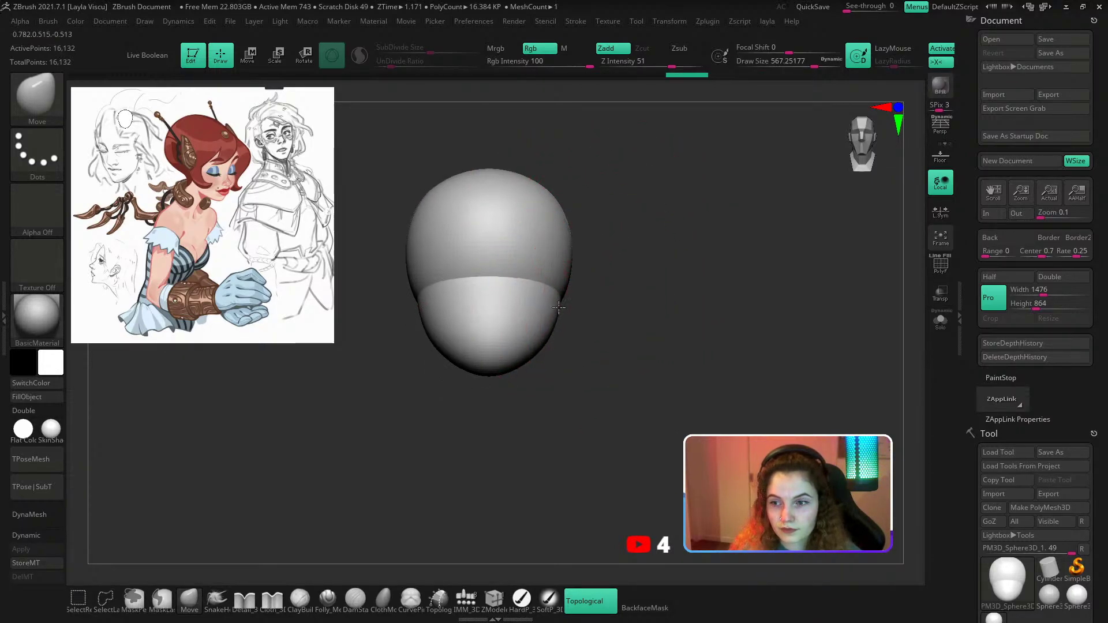
left_click_drag(541, 356, 531, 360)
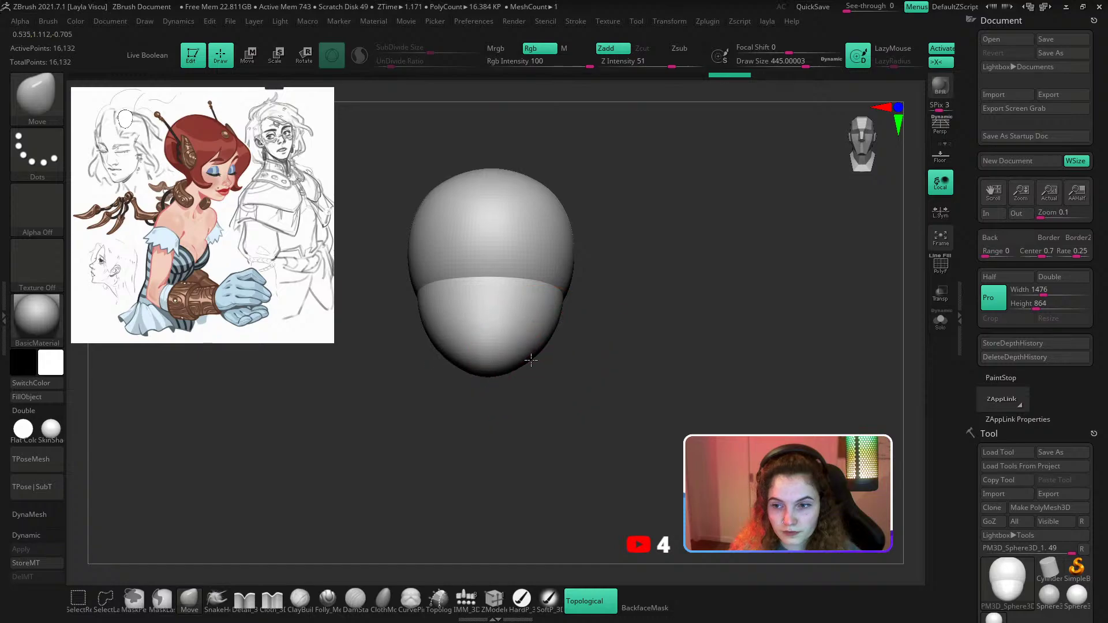
left_click_drag(590, 336, 597, 335, "shift")
key("s")
left_click_drag(638, 298, 624, 299)
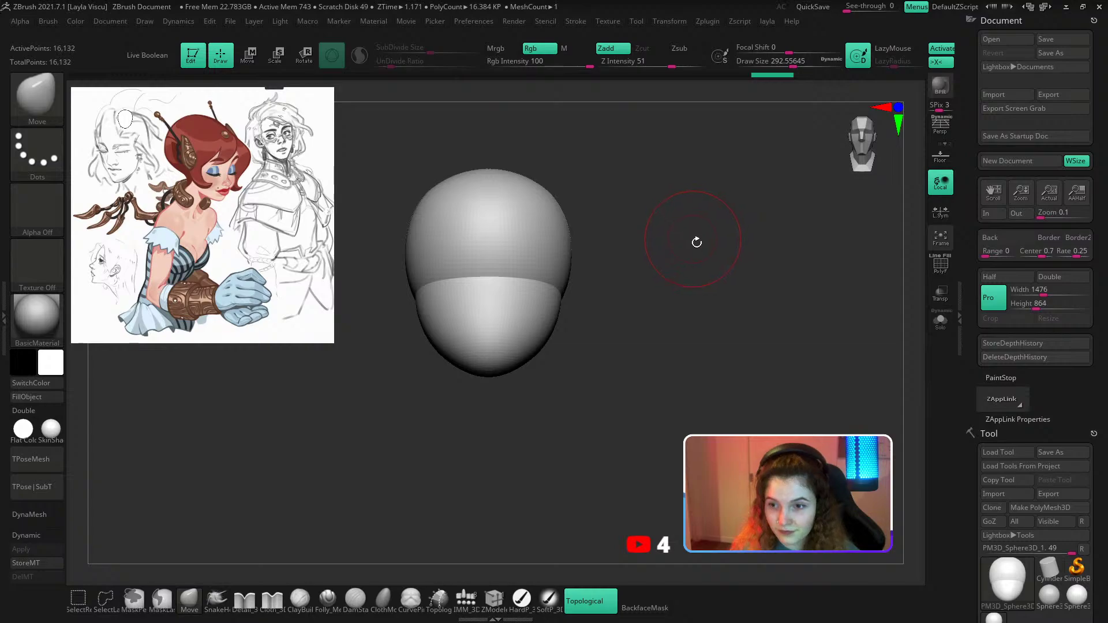
mouse_move(697, 239)
left_mouse_down()
mouse_move(712, 245)
mouse_move(717, 279)
mouse_move(660, 284)
mouse_move(710, 249)
left_mouse_up()
left_click_drag(604, 385, 604, 378)
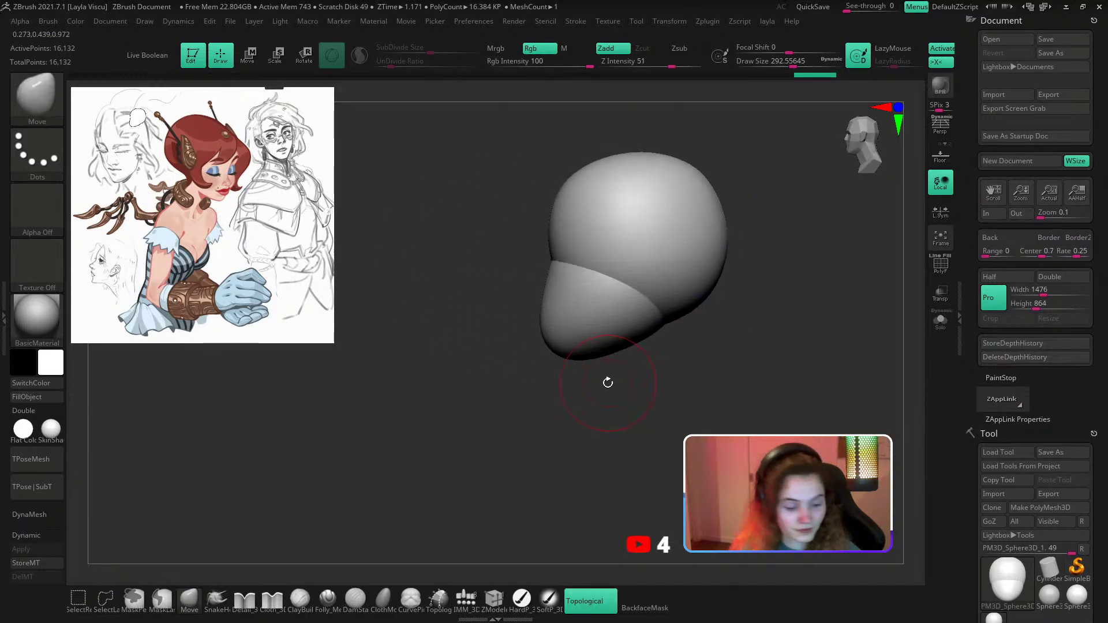
Flatten the side and underside of the jaw with the Folly_Polish brush.
key("b")
key("f")
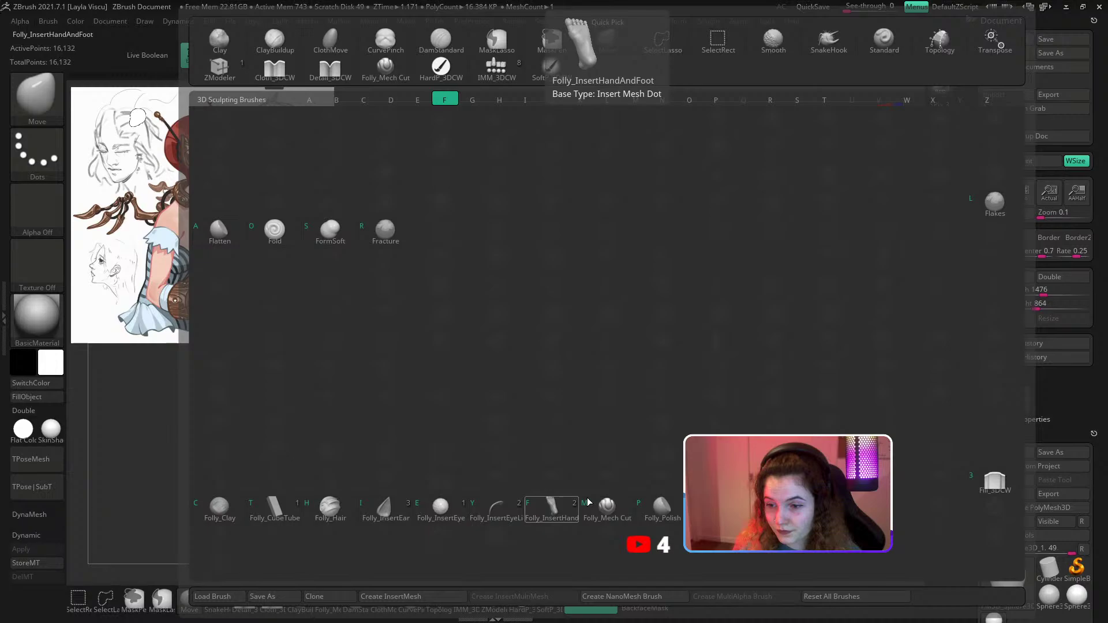
left_click(661, 507)
mouse_move(662, 507)
left_mouse_down()
mouse_move(618, 322)
mouse_move(648, 363)
mouse_move(651, 331)
mouse_move(611, 352)
left_mouse_up()
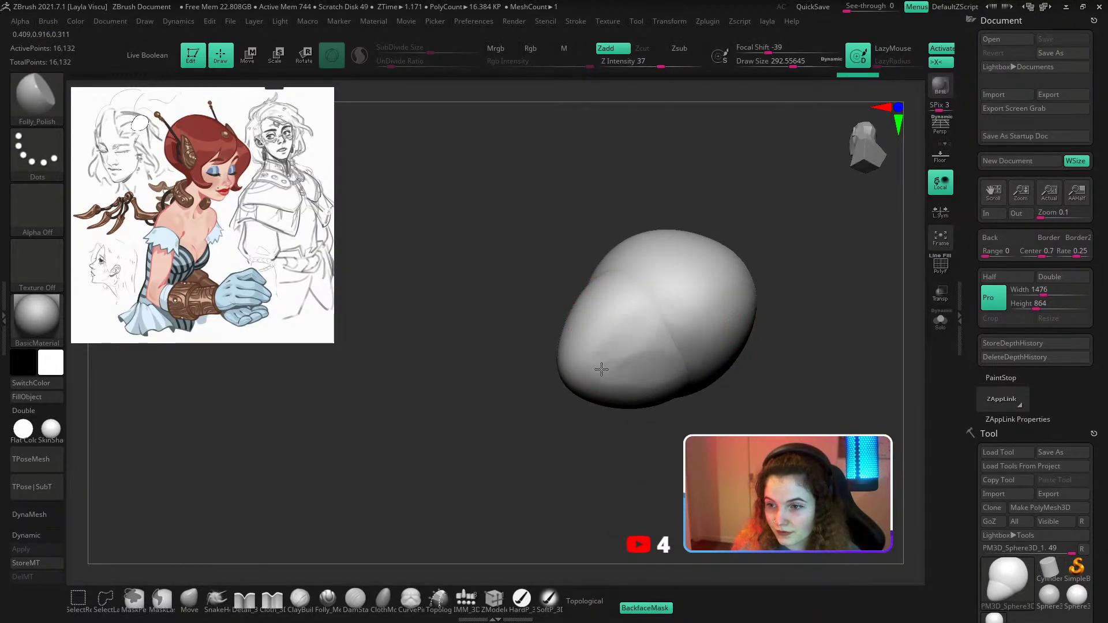
left_click_drag(601, 369, 668, 317)
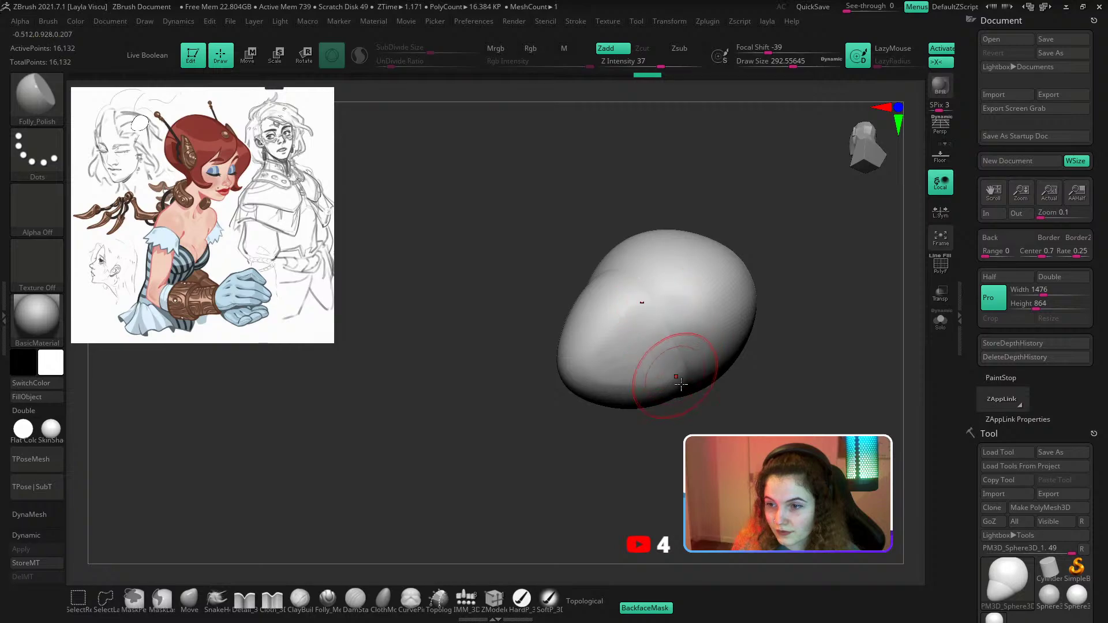
mouse_move(681, 384)
right_mouse_down()
mouse_move(623, 371)
mouse_move(629, 320)
right_mouse_up()
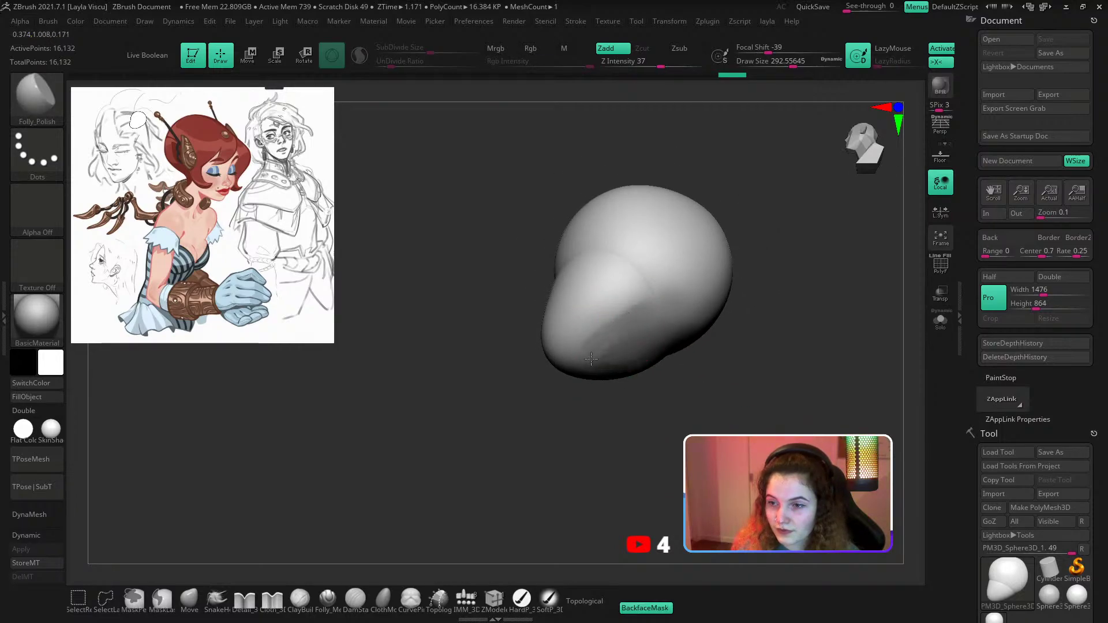
mouse_move(680, 366)
right_mouse_down()
mouse_move(690, 410)
mouse_move(458, 485)
right_mouse_up()
Carve the jaw's underside into a straighter plane with the Folly_Mech Cut brush and smooth it.
left_click(328, 599)
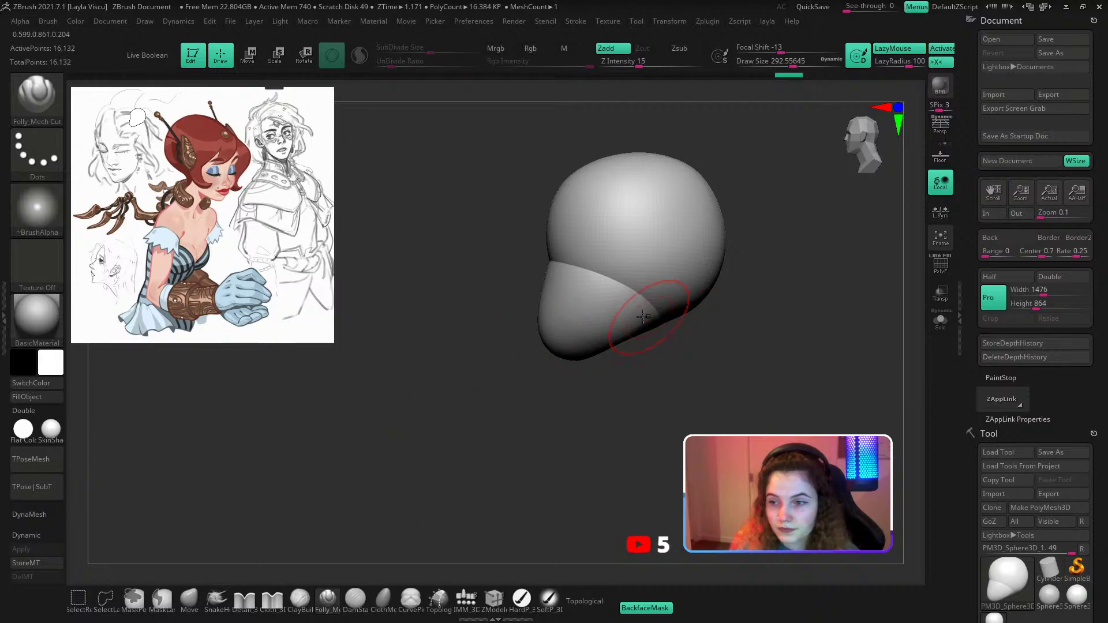
right_click_drag(503, 395, 549, 361)
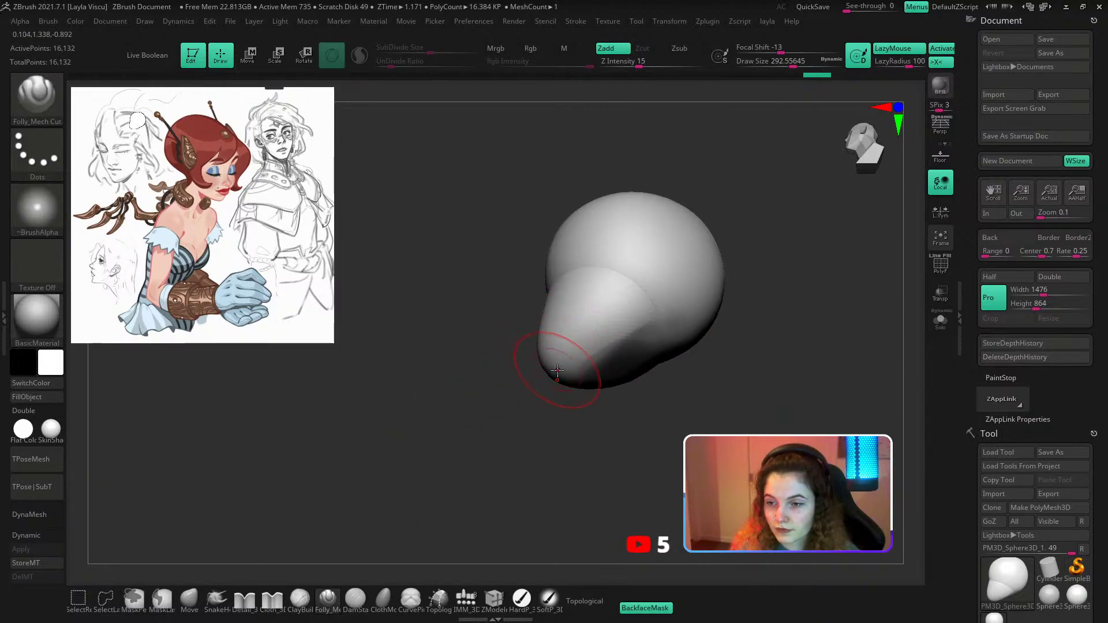
key("shift")
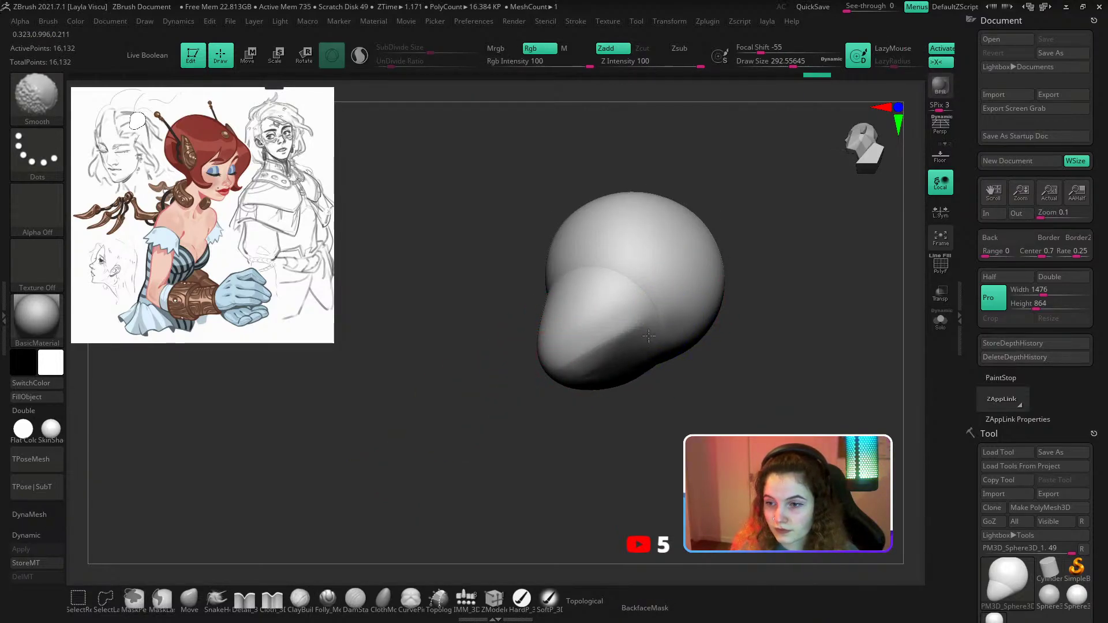
right_click_drag(648, 336, 659, 428, "shift")
Push the chin back and reshape the jawline in side view, using the Move brush at draw sizes of about 585 to 685.
left_click(187, 609)
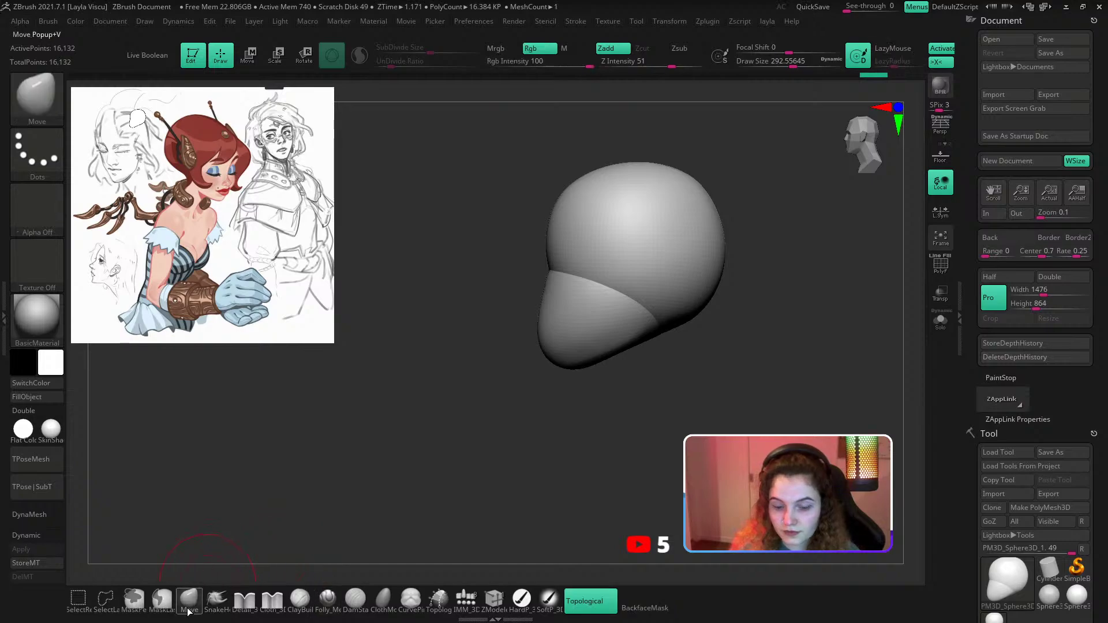
key("s")
left_click_drag(579, 317, 606, 317)
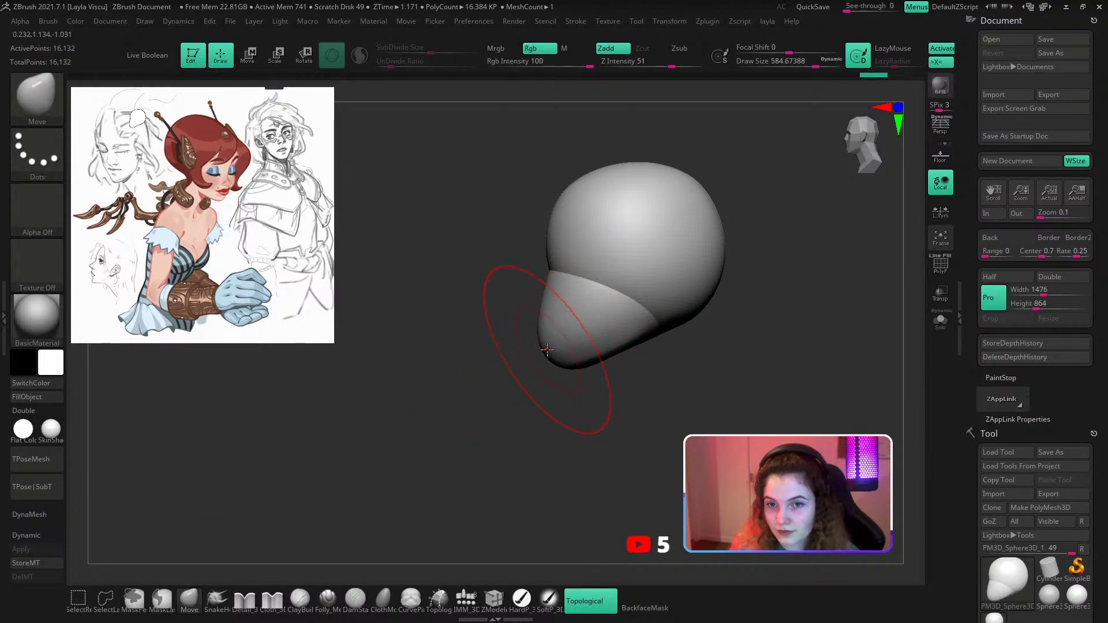
left_click_drag(548, 349, 550, 348)
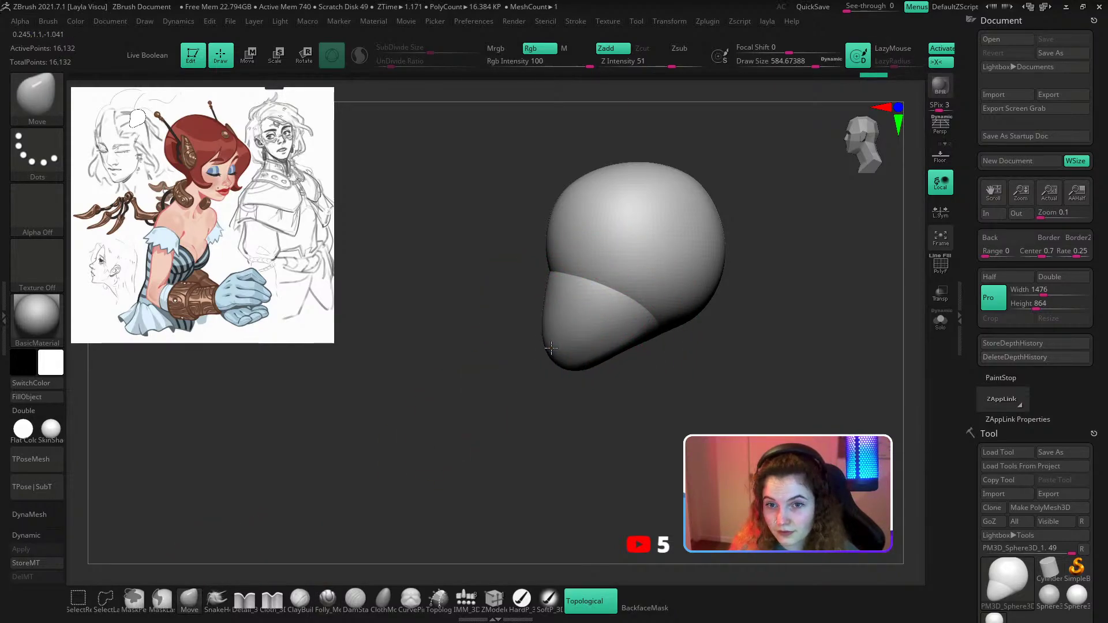
mouse_move(614, 407)
left_mouse_down("alt")
mouse_move(583, 426)
mouse_move(582, 392)
mouse_move(613, 358)
mouse_move(549, 402)
left_mouse_up("alt")
key("s")
key("s")
left_click_drag(601, 362, 606, 371)
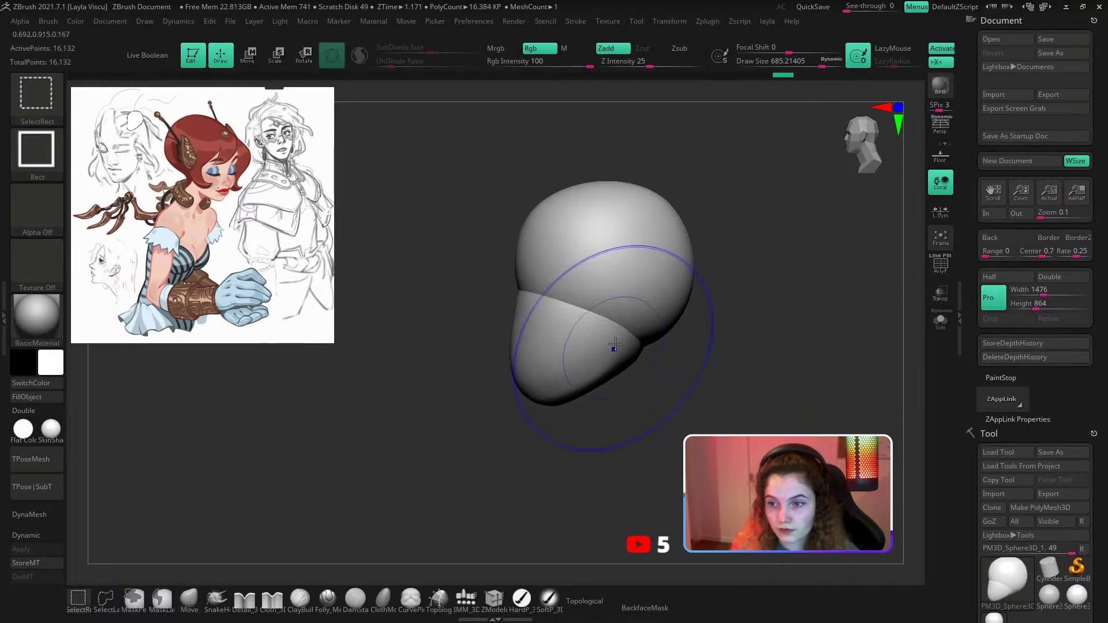
Display the polygroup colours without wireframe lines and isolate the jaw sphere.
key("ctrl+shift+g")
left_click(604, 326)
key("shift+f")
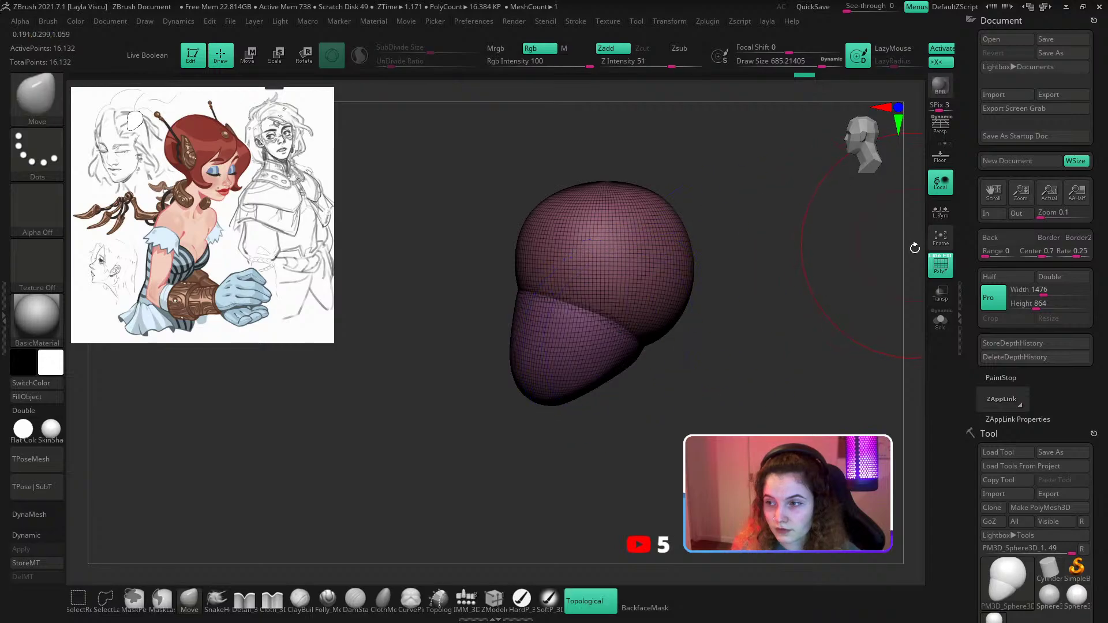
left_click(933, 257)
left_click(568, 361, "ctrl+shift")
Flatten and smooth the back of the isolated jaw sphere with the Folly_Polish brush, then unhide the skull.
left_click_drag(744, 352, 680, 348, "shift")
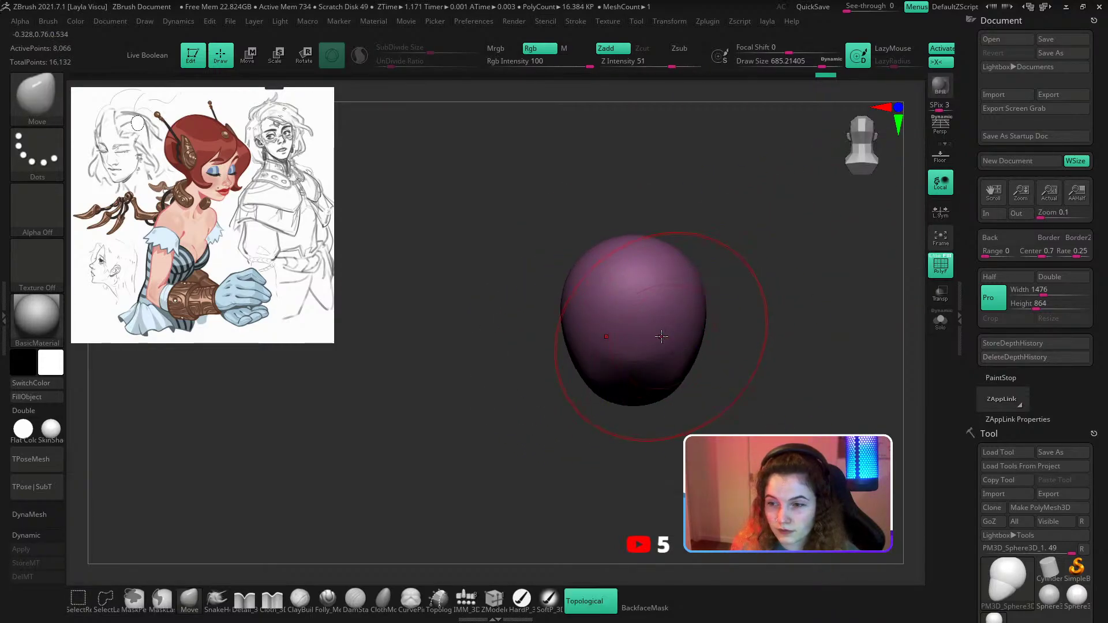
key("b")
key("f")
left_click(640, 506)
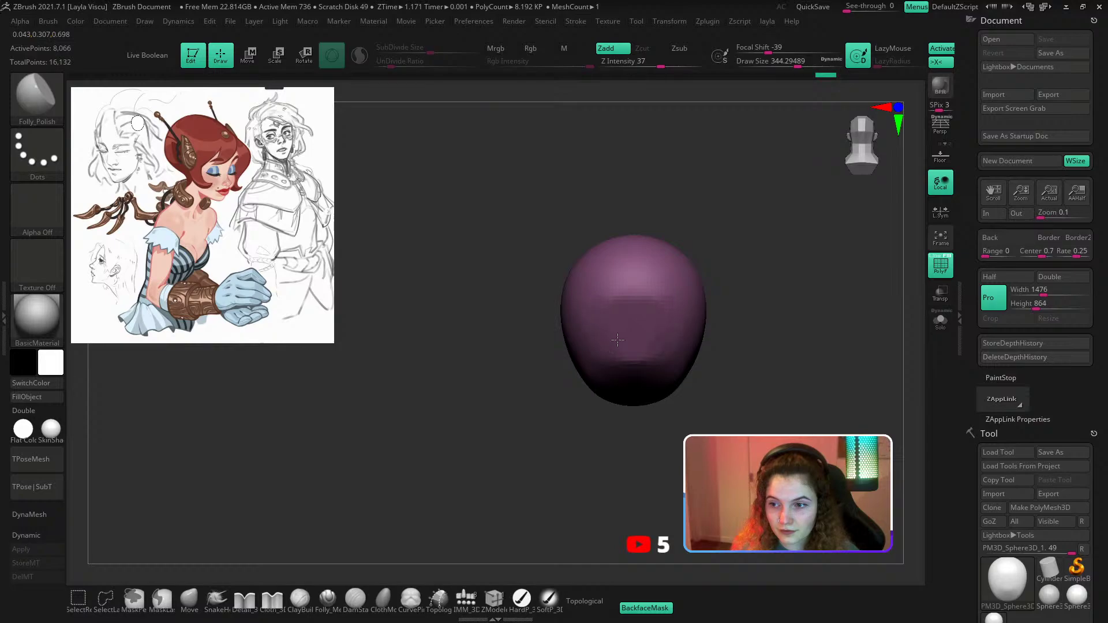
key("shift")
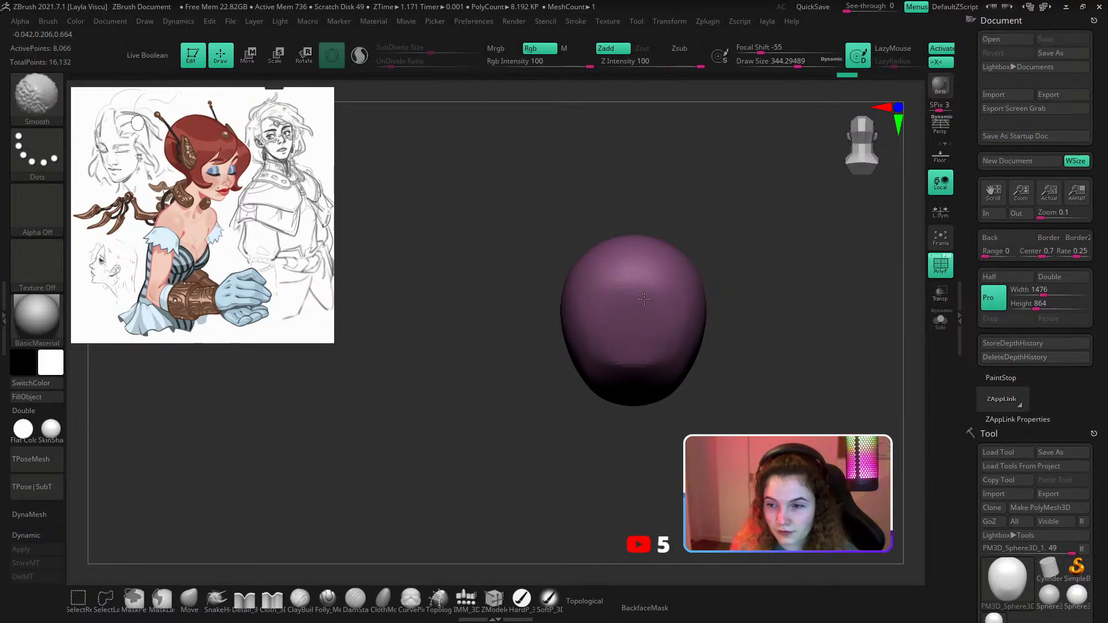
left_click_drag(728, 295, 796, 272)
left_click(796, 272, "ctrl+shift")
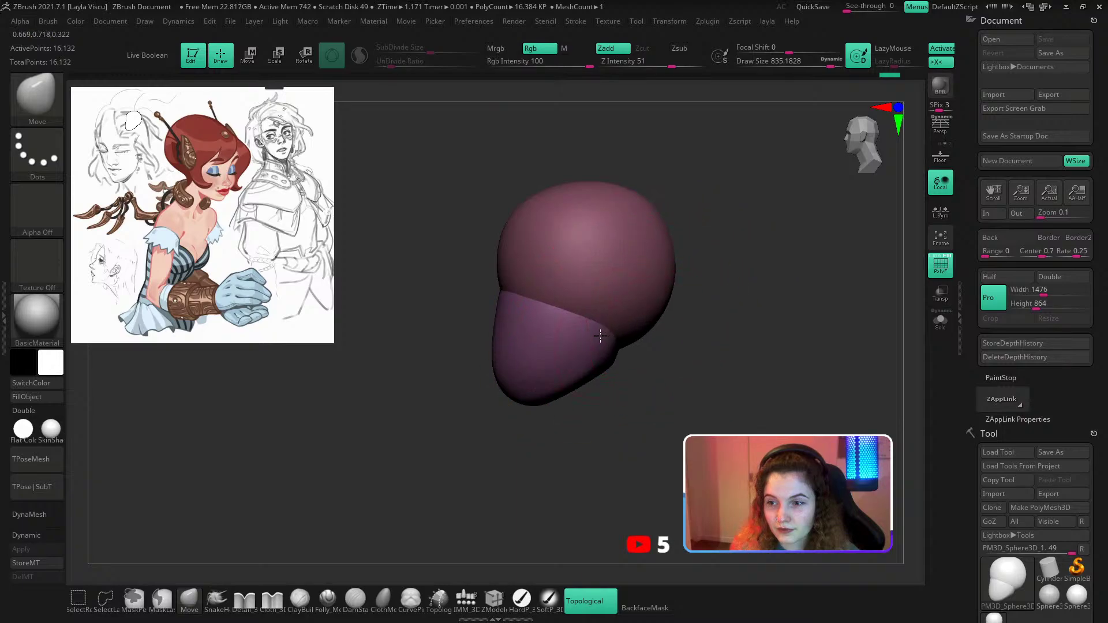
Refine the jaw's back corner and chin in side and front views with the Move brush at draw sizes of about 280 to 835.
key("ctrl")
left_click_drag(611, 339, 597, 340)
key("s")
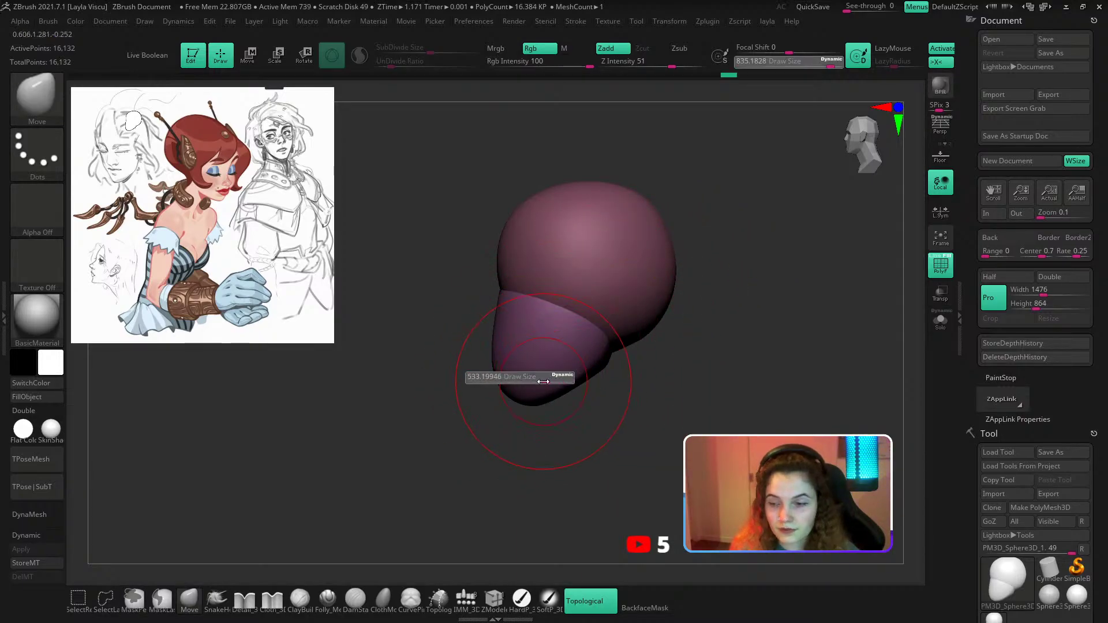
left_click_drag(558, 374, 497, 371)
mouse_move(510, 418)
left_mouse_down("shift")
mouse_move(564, 398)
mouse_move(471, 400)
left_mouse_up("shift")
key("s")
key("s")
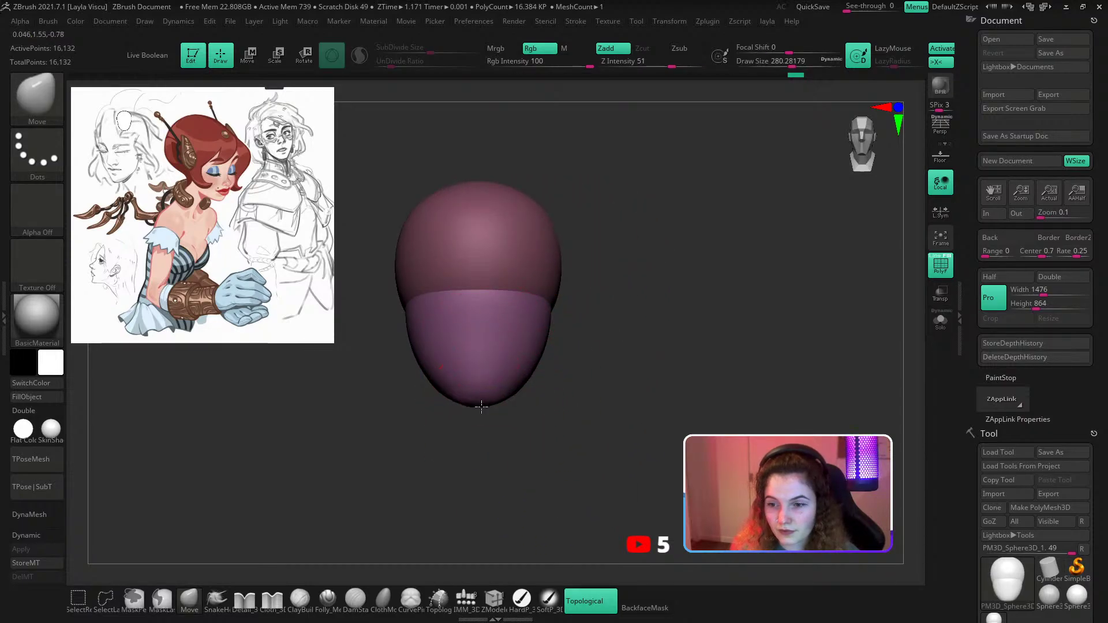
key("shift")
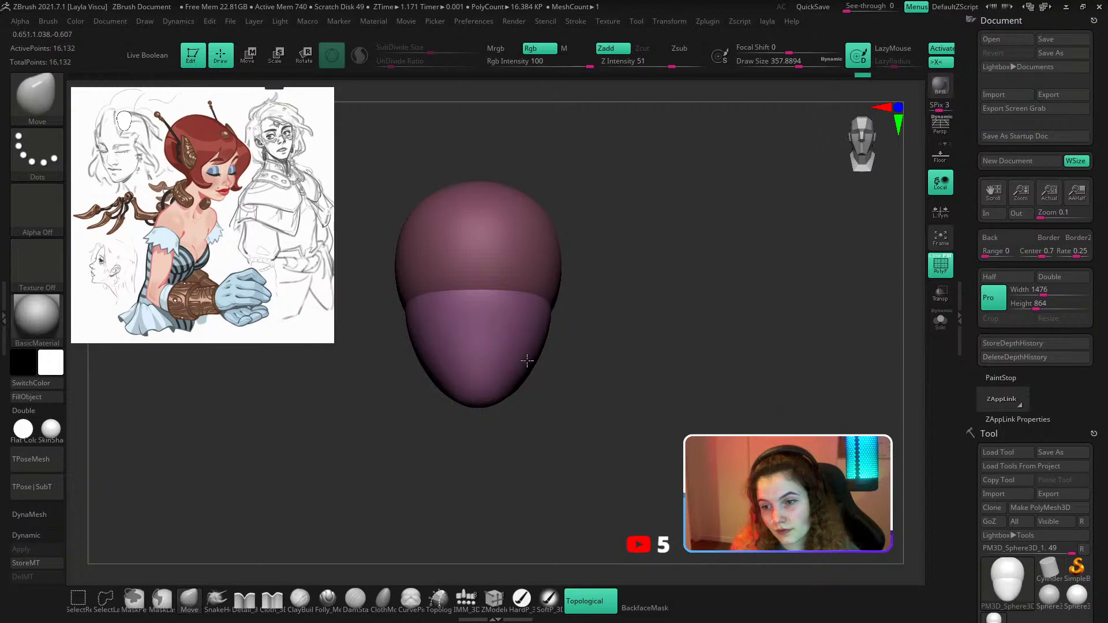
key("s")
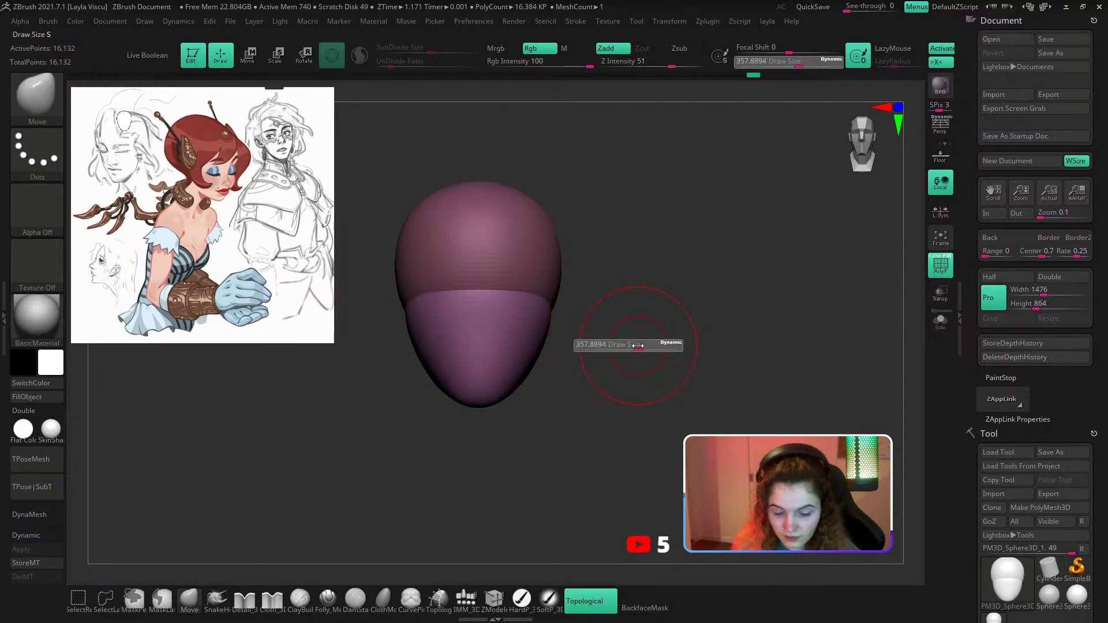
left_click_drag(637, 345, 632, 309)
Pinch a horizontal mouth line across the lower jaw with the CurvePinch brush at draw size 64.
key("b")
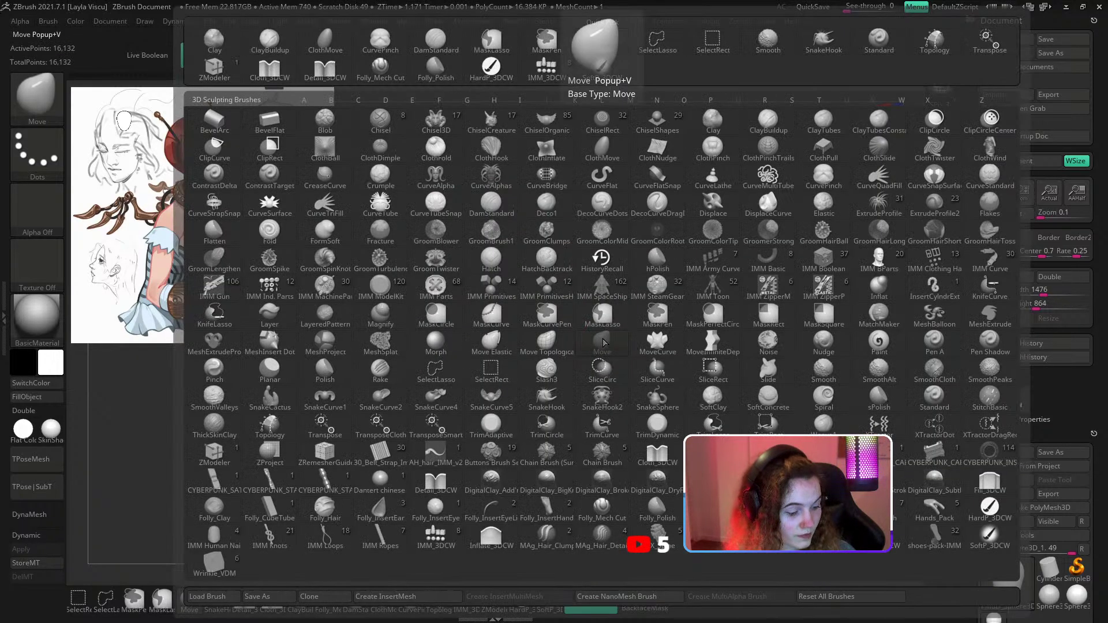
key("c")
left_click(829, 177)
key("s")
left_click_drag(644, 367, 619, 360)
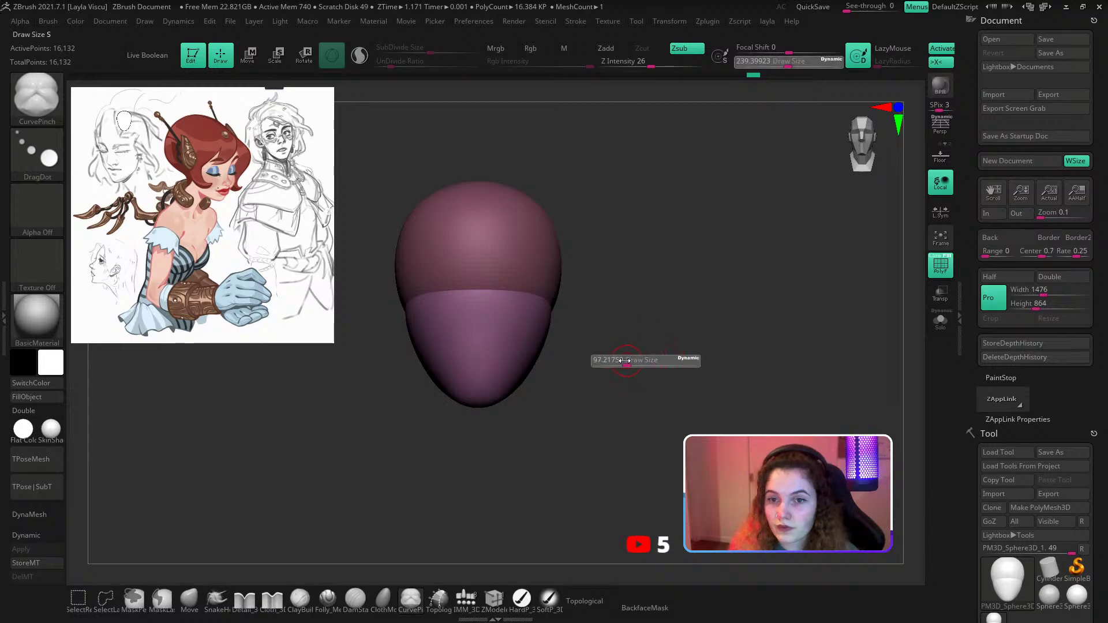
left_click_drag(474, 364, 481, 364)
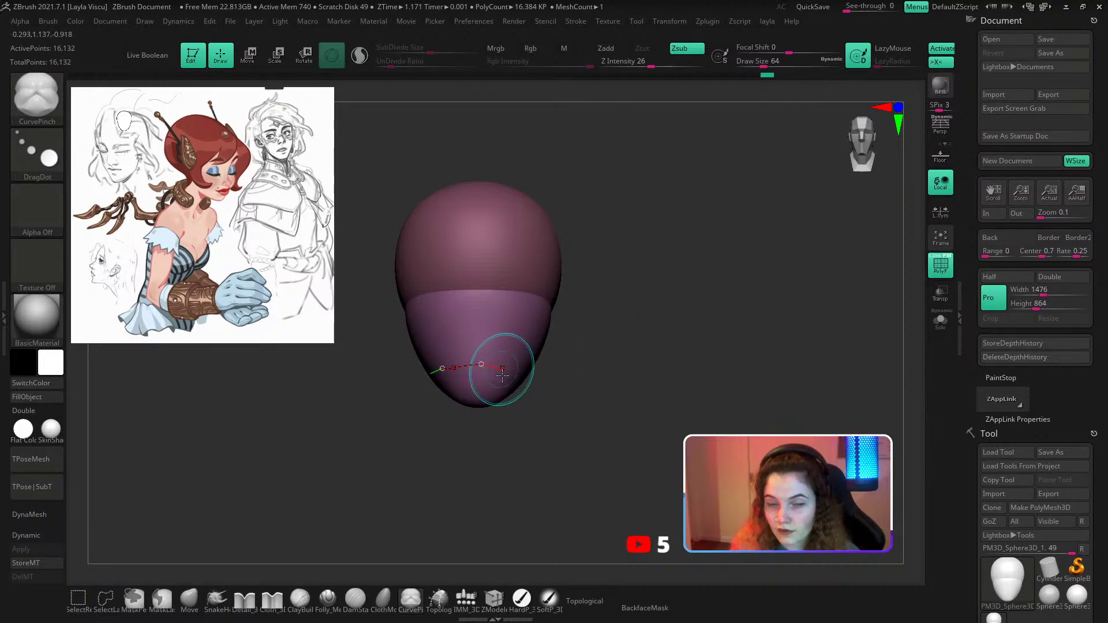
left_click(495, 378)
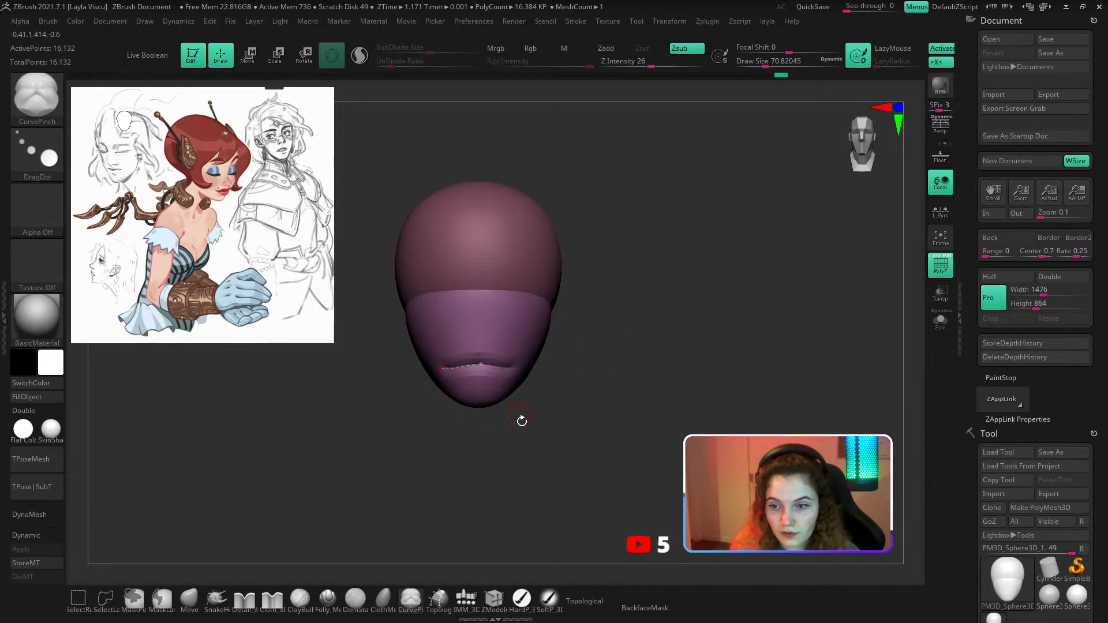
mouse_move(522, 436)
left_mouse_down()
mouse_move(503, 421)
mouse_move(529, 448)
left_mouse_up()
Shape the upper lip with an arched CurvePinch curve from the mouth corner to the centre line.
right_click_drag(501, 393, 465, 430, "ctrl")
left_click_drag(452, 361, 497, 343)
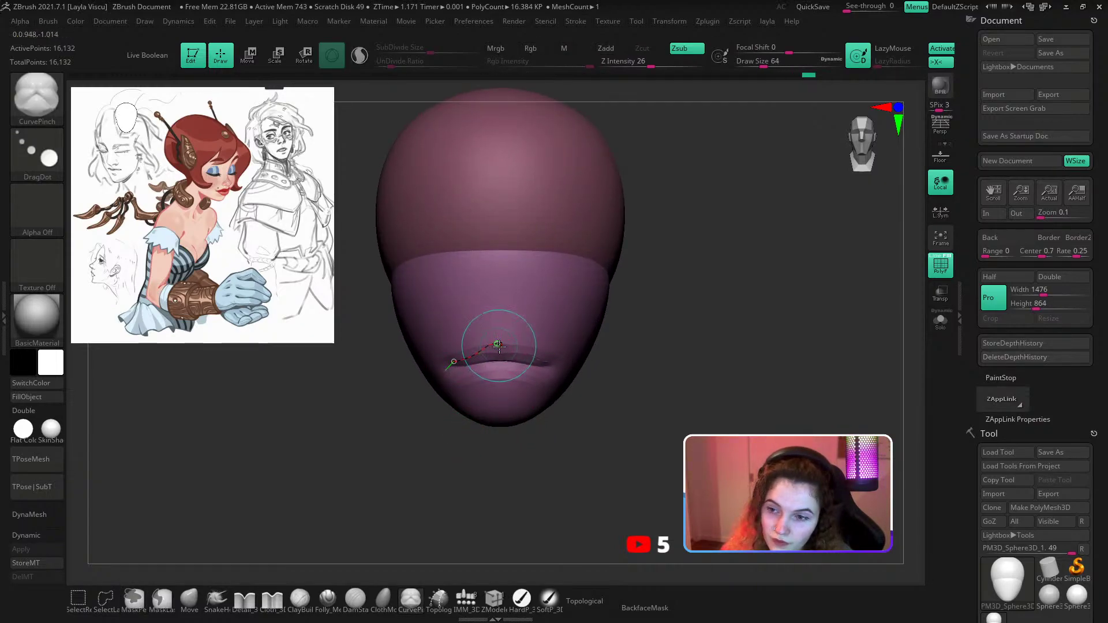
left_click(498, 343)
left_click(520, 416)
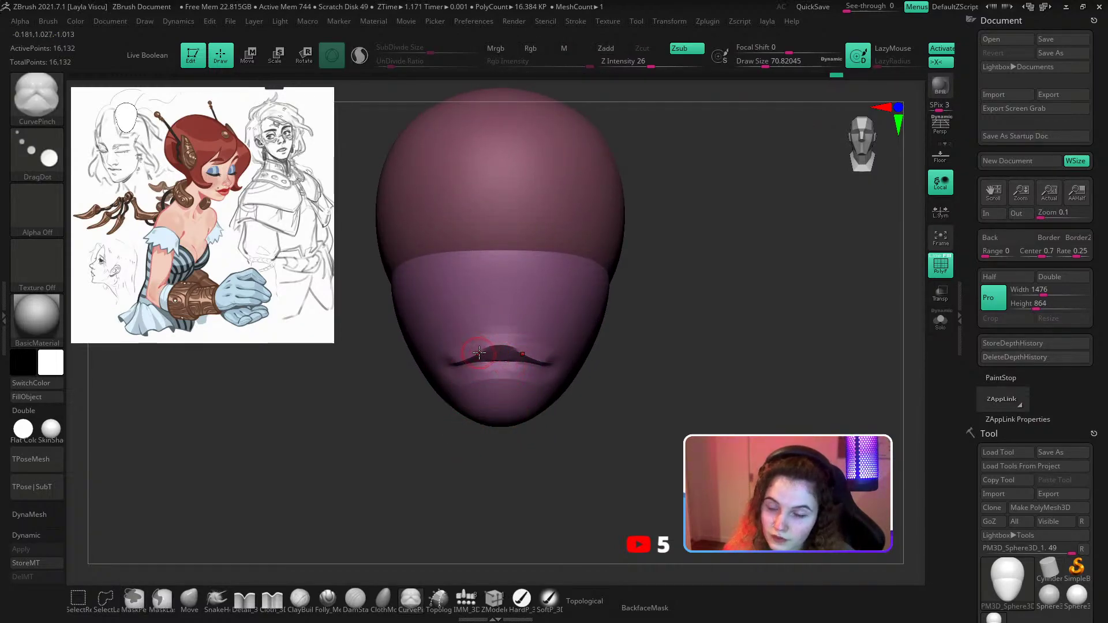
left_click(497, 377)
left_click(511, 406)
Pull the lips forward in side view with the Move brush at a draw size of about 305.
right_click_drag(469, 426, 471, 366, "ctrl")
left_click_drag(589, 450, 536, 468, "shift")
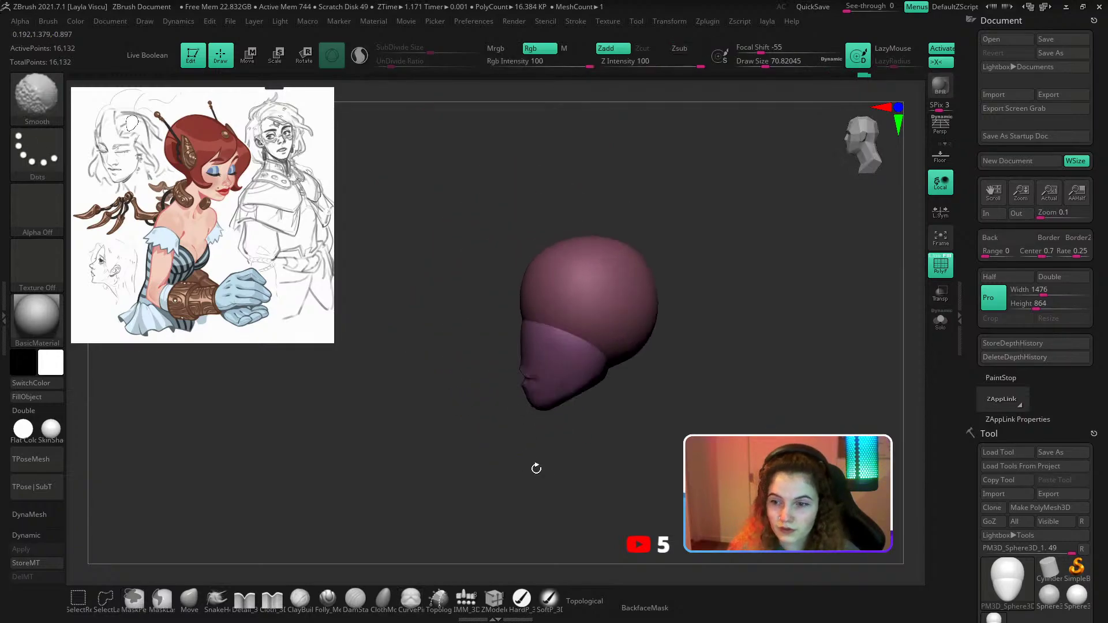
left_click(188, 599)
right_click_drag(453, 395, 470, 436, "ctrl")
key("s")
left_click_drag(545, 382, 553, 382)
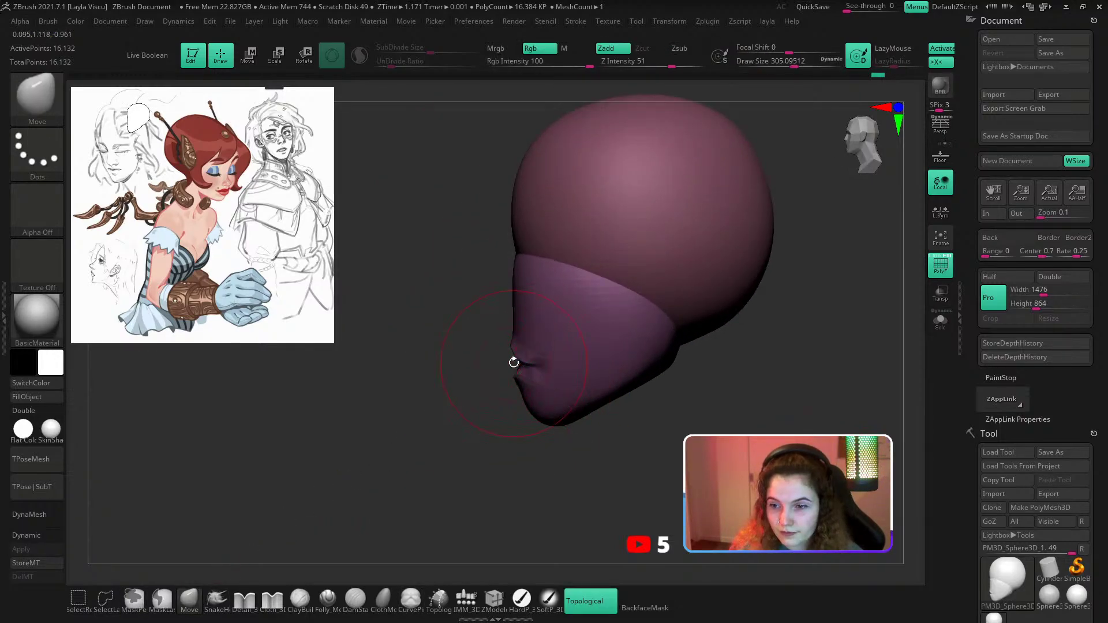
mouse_move(456, 383)
left_mouse_down()
mouse_move(514, 375)
mouse_move(497, 362)
left_mouse_up()
key("ctrl+z")
left_click_drag(496, 460, 424, 467)
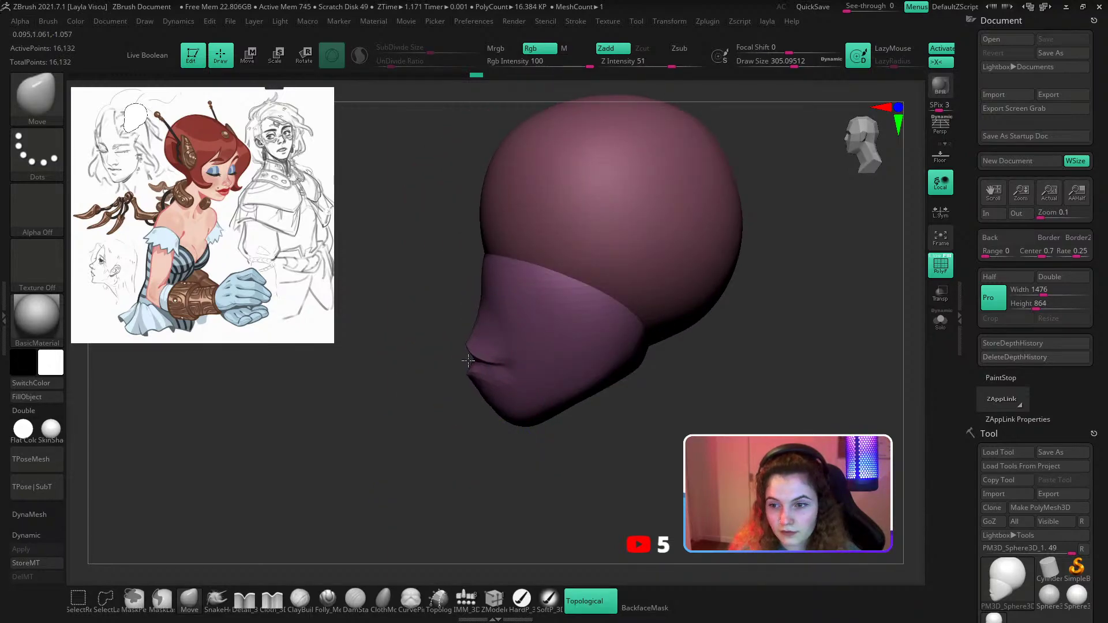
left_click_drag(467, 360, 466, 363)
mouse_move(466, 363)
right_mouse_down("ctrl")
mouse_move(460, 341)
mouse_move(494, 384)
right_mouse_up("ctrl")
left_click_drag(527, 459, 585, 480, "shift")
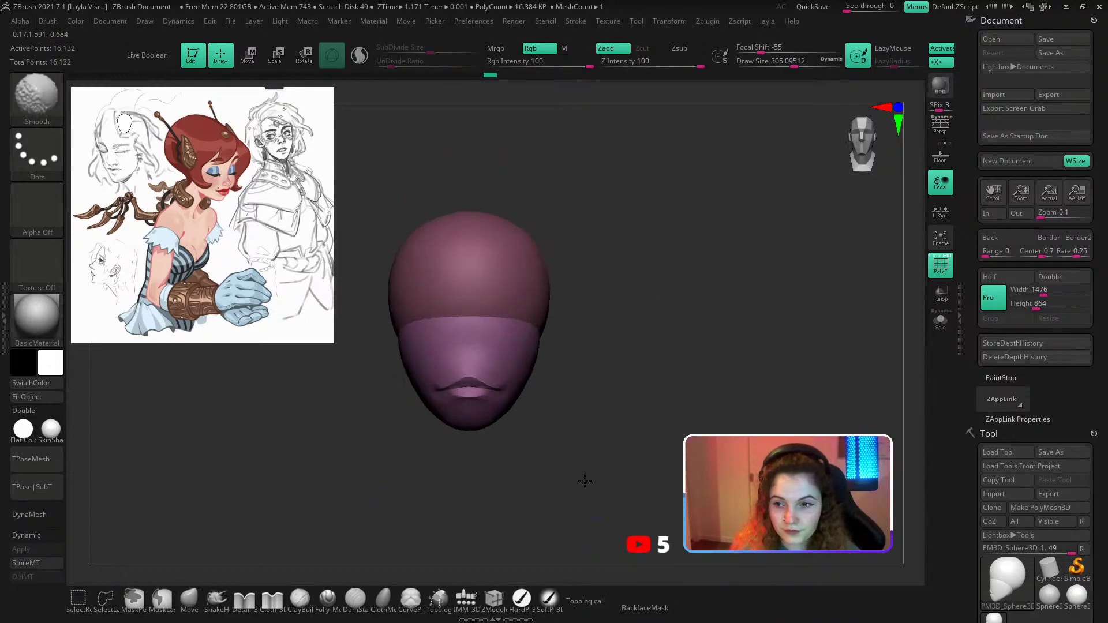
Insert a CubeSplit from the IMM_3DCW brush at the face's centre line and position it in front of the face.
left_click(466, 600)
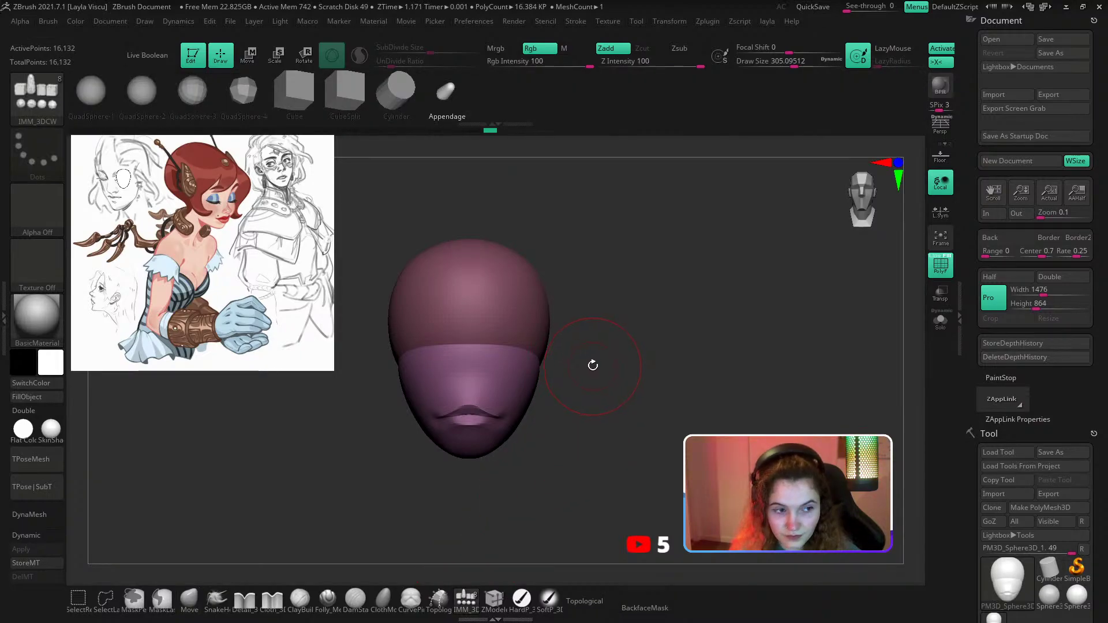
key("m")
key("f")
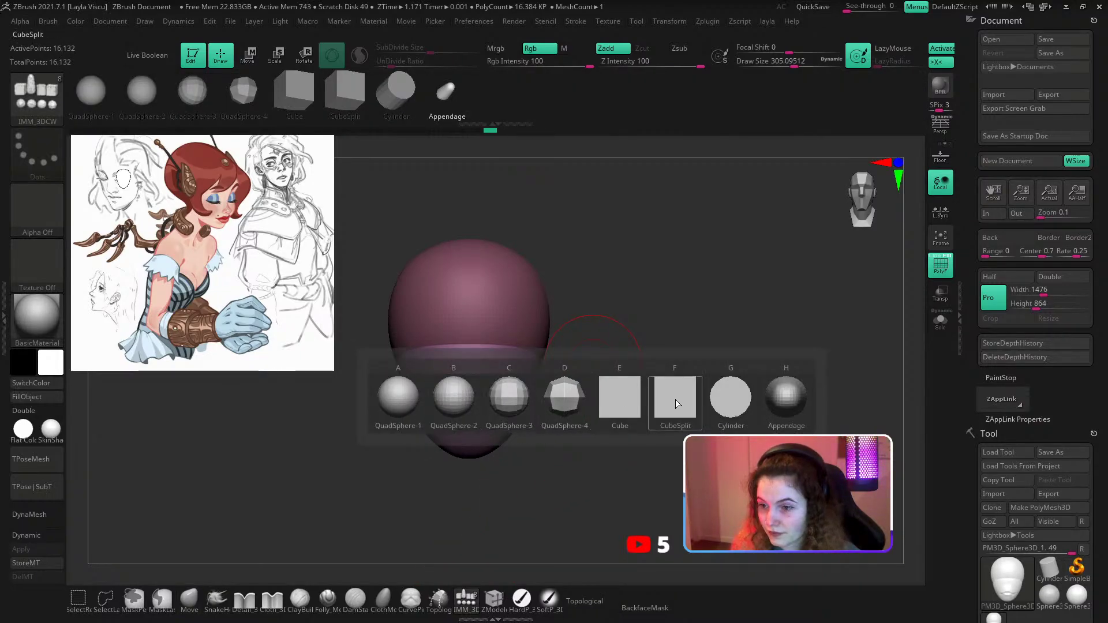
left_click_drag(469, 344, 469, 367)
left_click_drag(600, 348, 710, 348)
key("w")
left_click_drag(475, 356, 457, 358)
left_click_drag(621, 353, 519, 353)
scroll(454, 352, "up", 3)
Switch to the ZModeler brush, review its point and edge actions on the cube, and display the mesh wireframe.
left_click(494, 600)
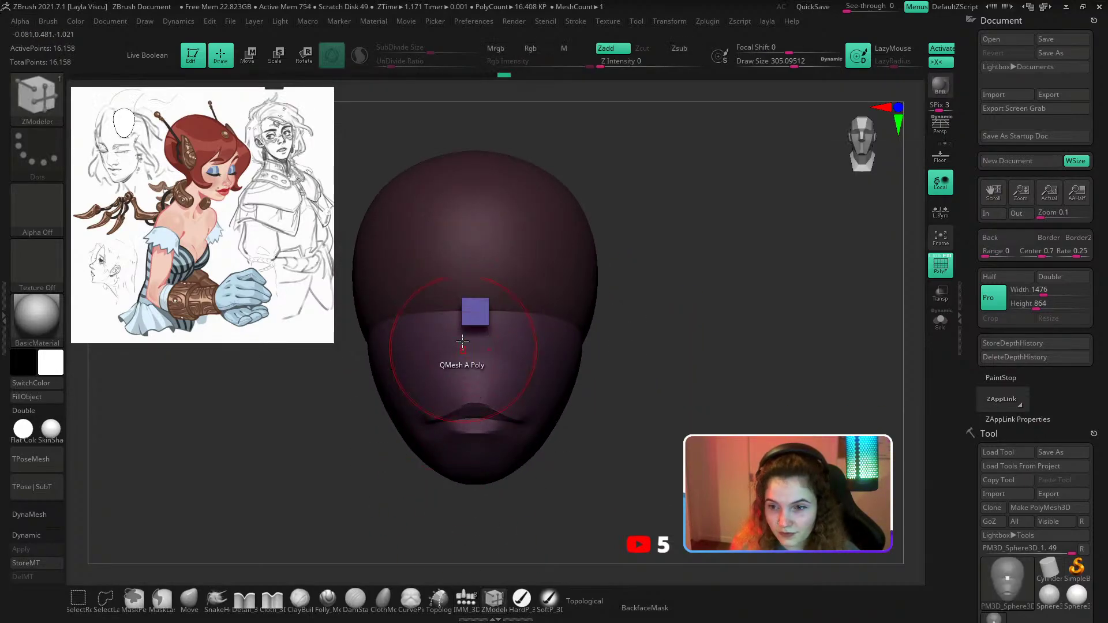
right_click_drag(462, 345, 492, 314)
key("space")
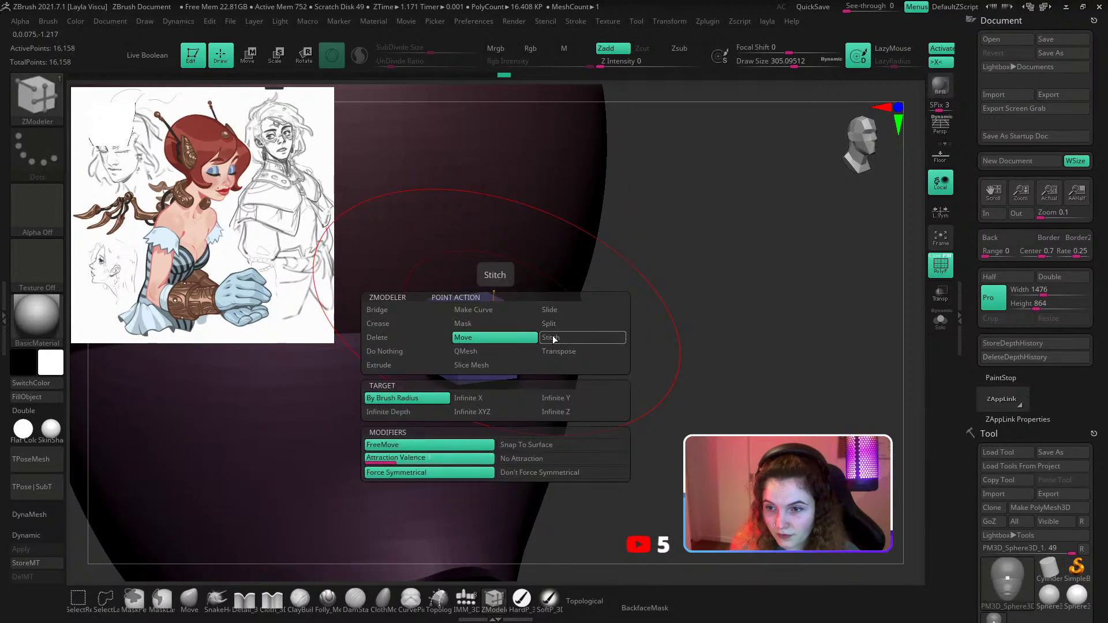
key("space")
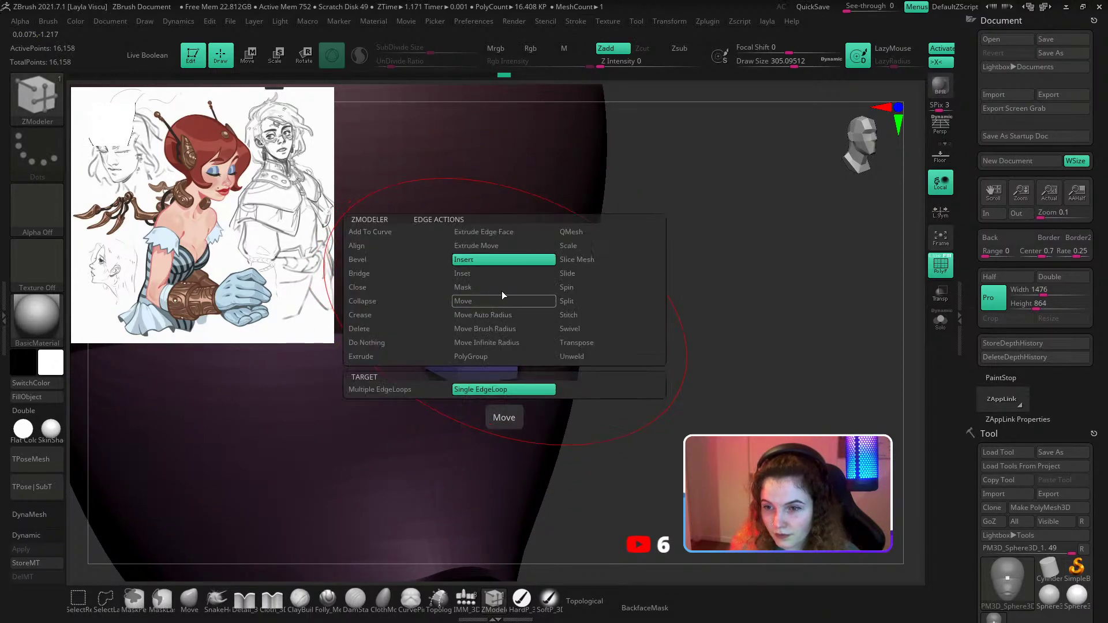
left_click(931, 258)
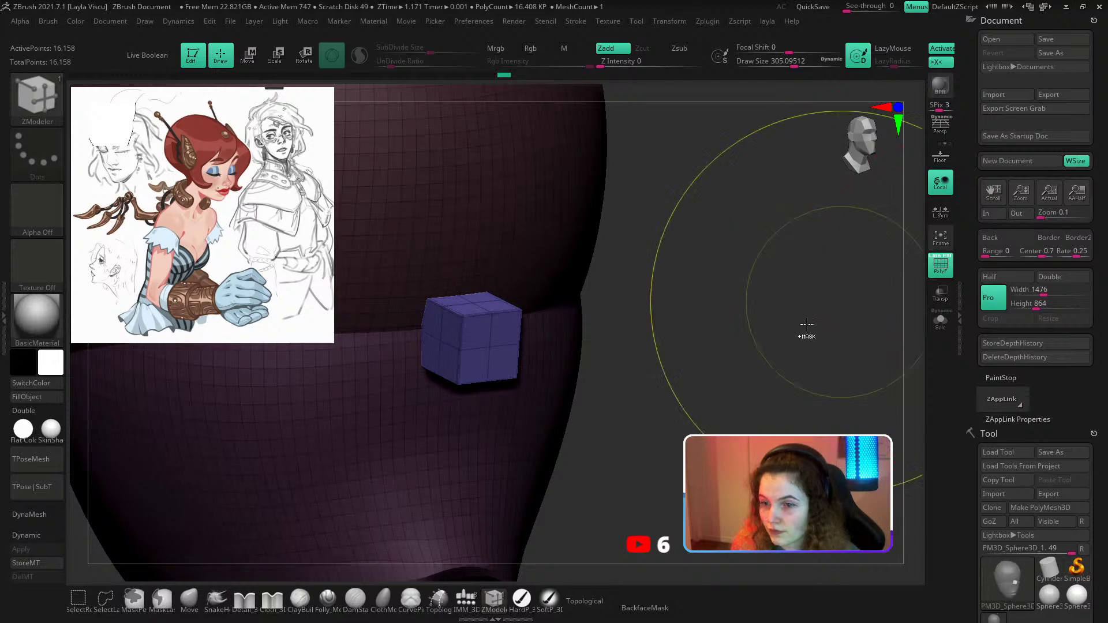
right_click_drag(806, 322, 646, 300, "ctrl")
right_click_drag(480, 331, 441, 392, "ctrl")
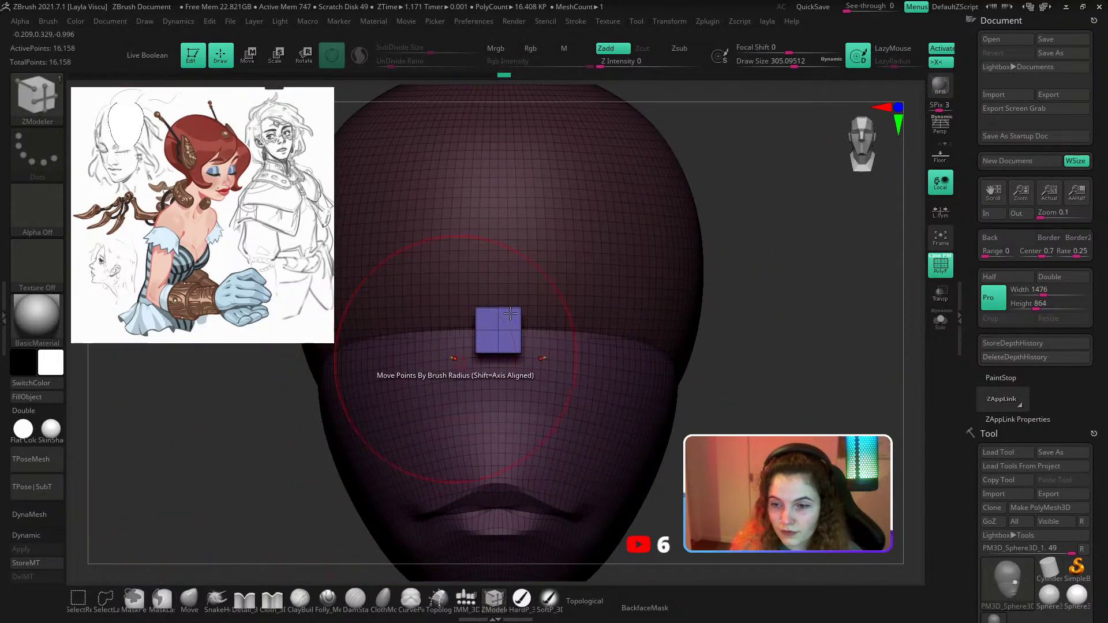
Stretch the cube vertically into a long narrow block for the nose.
key("w")
left_click_drag(495, 312, 497, 200)
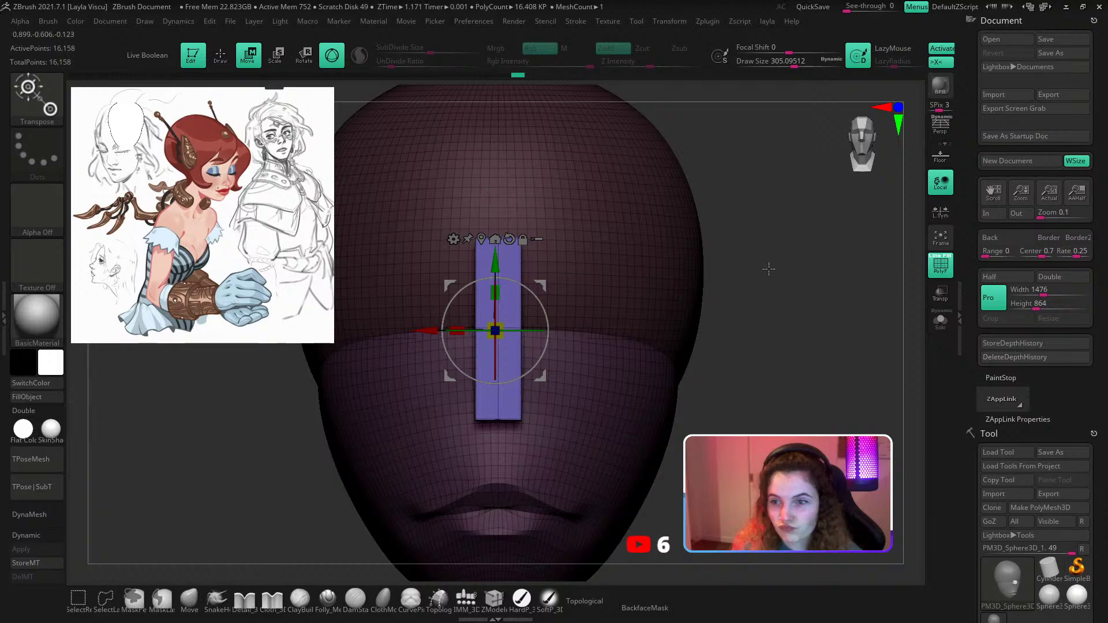
right_click_drag(769, 267, 520, 279)
Push the nose block's middle and upper end back toward the forehead with the Move brush at a draw size of about 351.
left_click(190, 600)
key("s")
left_click_drag(474, 312, 504, 328)
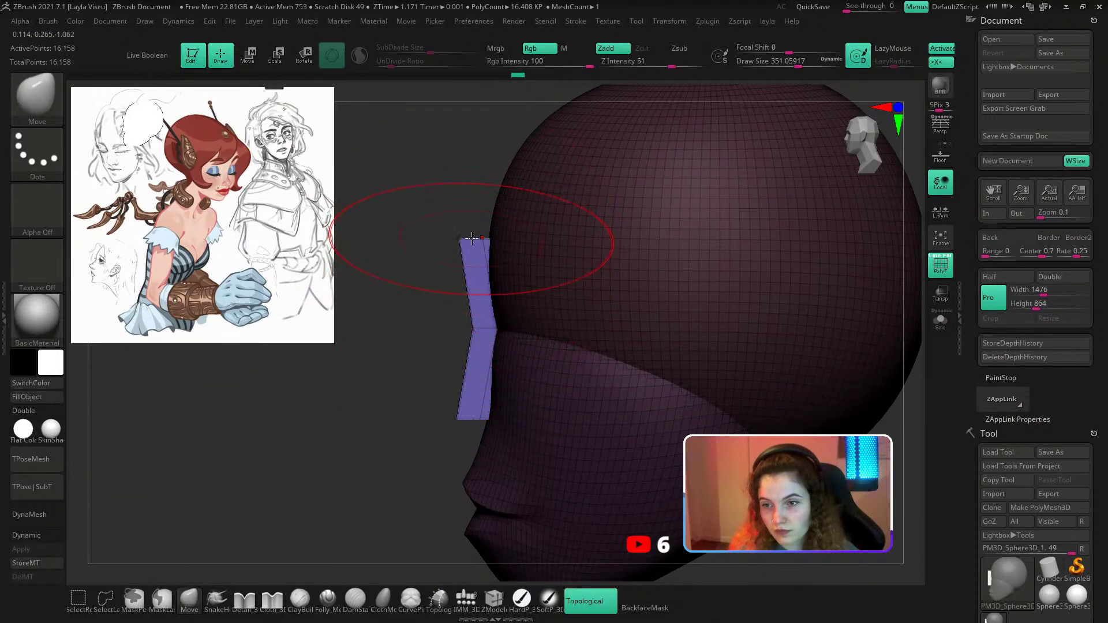
left_click_drag(470, 243, 500, 243)
Pull the block's lower end forward into a nose tip and shape the bridge in side view with the Move brush.
key("s")
mouse_move(481, 380)
left_mouse_down()
mouse_move(462, 381)
mouse_move(449, 407)
left_mouse_up()
key("s")
mouse_move(451, 407)
left_mouse_down()
mouse_move(467, 407)
mouse_move(477, 430)
mouse_move(416, 455)
mouse_move(405, 399)
left_mouse_up()
mouse_move(447, 369)
left_mouse_down()
mouse_move(420, 365)
mouse_move(419, 340)
mouse_move(462, 338)
left_mouse_up()
key("s")
key("s")
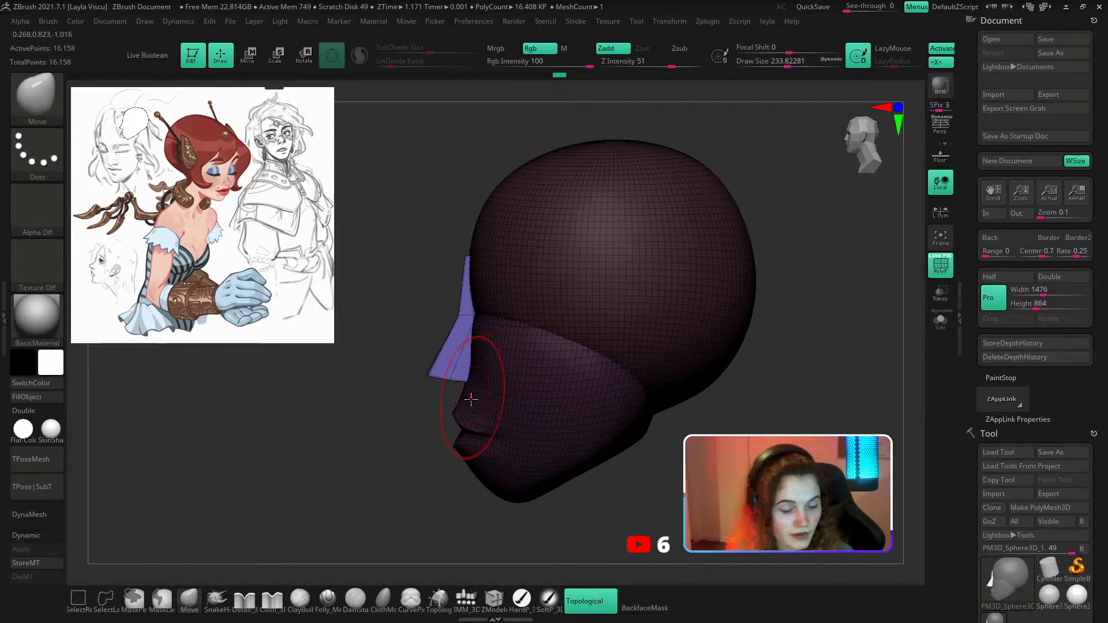
Reposition the reference image slightly higher in Spotlight.
left_click_drag(774, 369, 823, 388, "shift")
key("z")
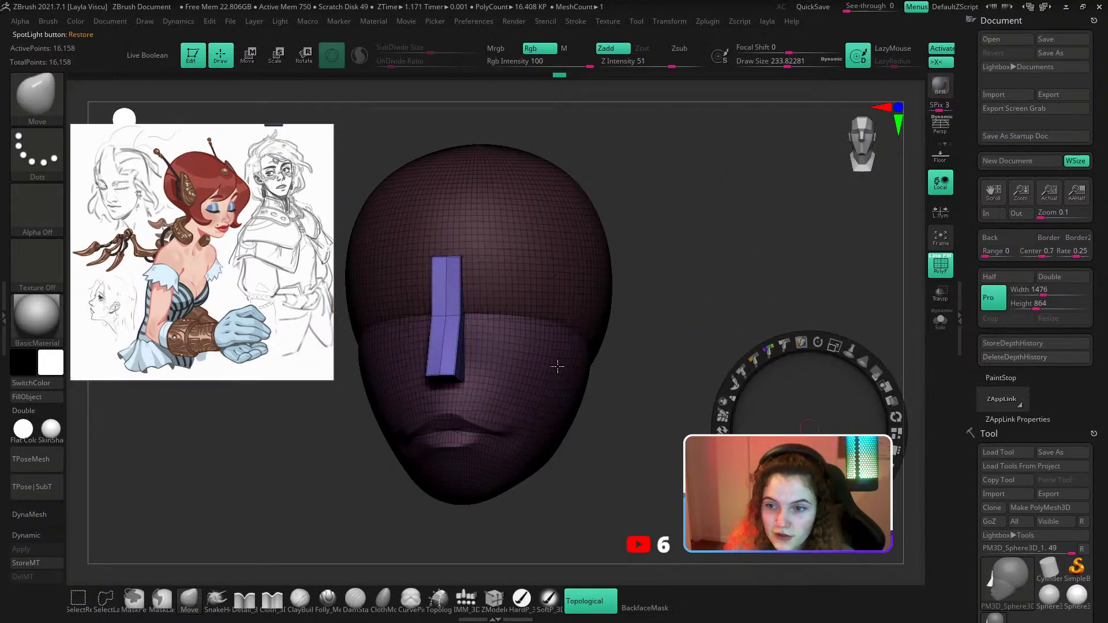
left_click_drag(317, 313, 319, 282)
key("z")
Widen the base of the nose in front view with the Move brush at a draw size of about 223.
mouse_move(655, 276)
left_mouse_down("shift")
mouse_move(662, 348)
mouse_move(793, 336)
left_mouse_up("shift")
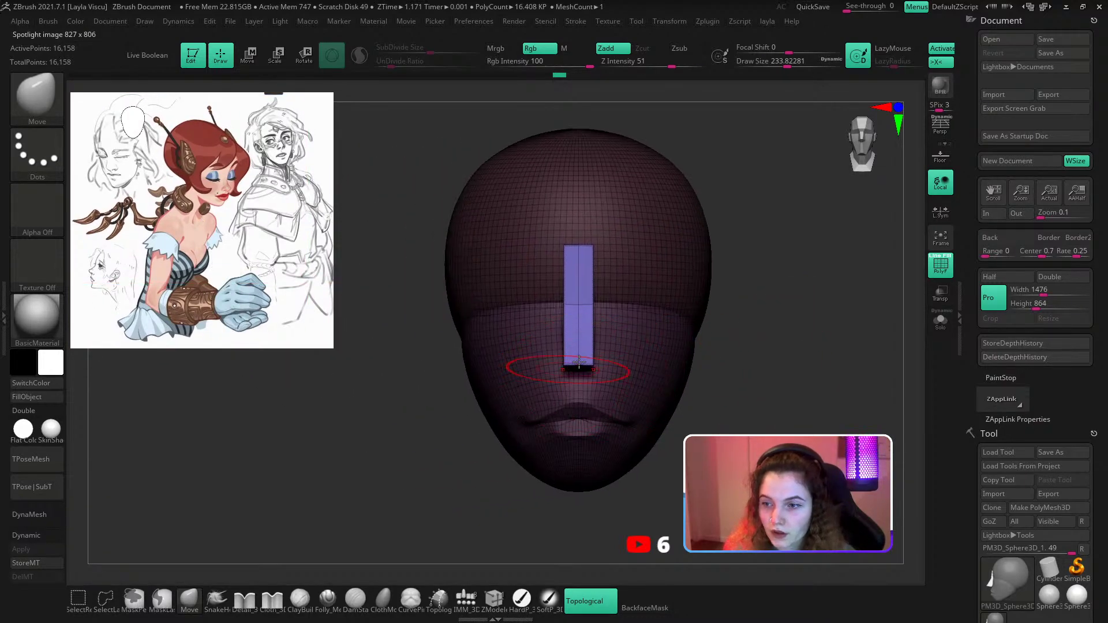
key("s")
mouse_move(579, 367)
left_mouse_down()
mouse_move(612, 366)
mouse_move(592, 341)
left_mouse_up()
key("s")
left_click_drag(593, 367, 617, 366)
Refine the nose tip and bridge from the side with the Move brush, using draw sizes of about 100 to 158.
left_click_drag(752, 319, 819, 315)
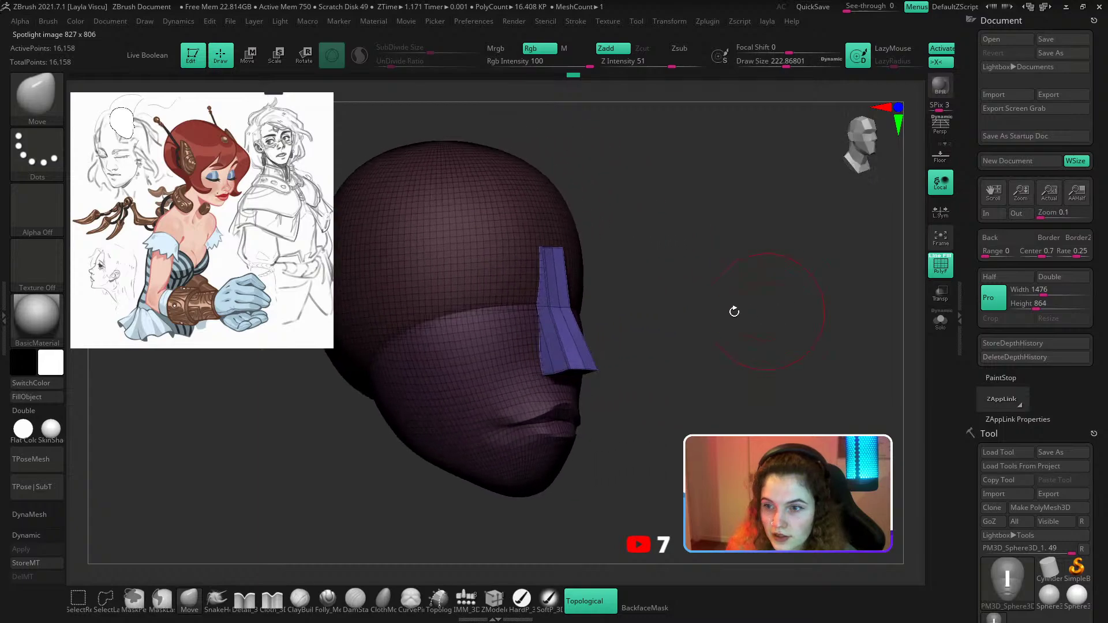
key("s")
mouse_move(603, 348)
left_mouse_down()
mouse_move(588, 348)
mouse_move(609, 367)
left_mouse_up()
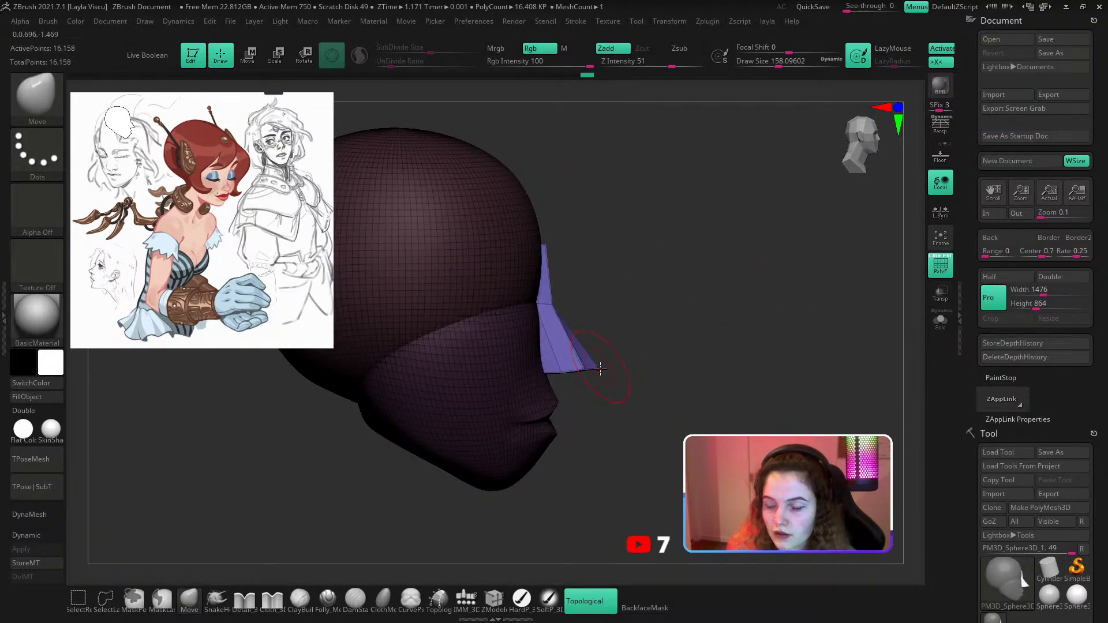
mouse_move(583, 300)
left_mouse_down()
mouse_move(529, 312)
mouse_move(598, 332)
left_mouse_up()
right_click_drag(629, 378, 598, 328, "ctrl")
left_click_drag(644, 332, 606, 380)
key("shift+f")
left_click_drag(559, 352, 588, 399)
key("shift+f")
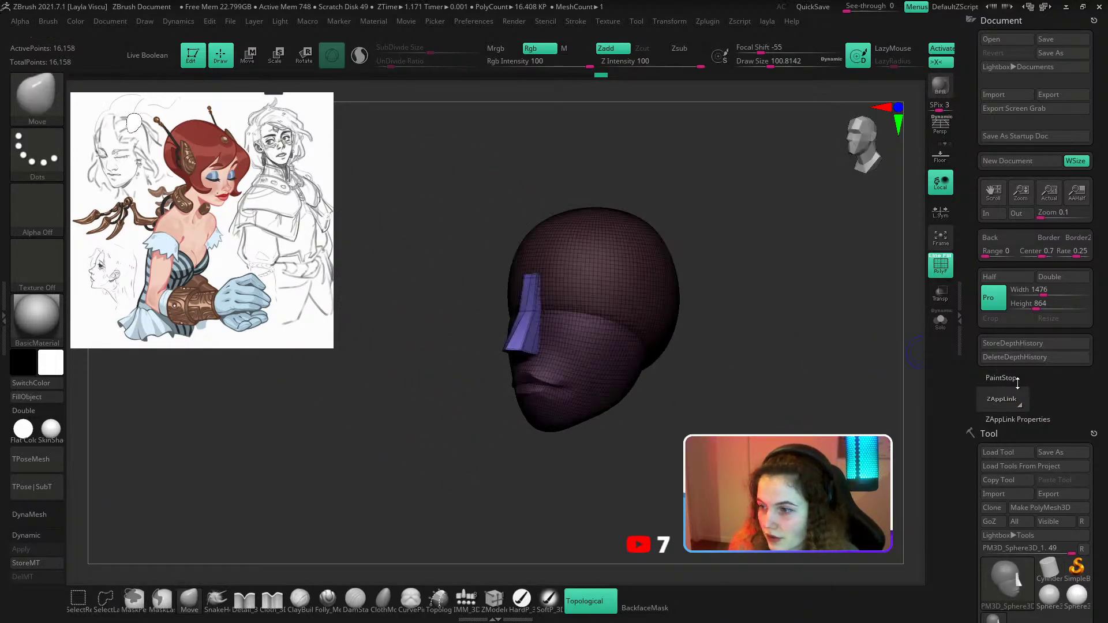
Remove all creases from the mesh using the Geometry crease settings.
scroll(1017, 307, "down", 6)
left_click(1014, 293)
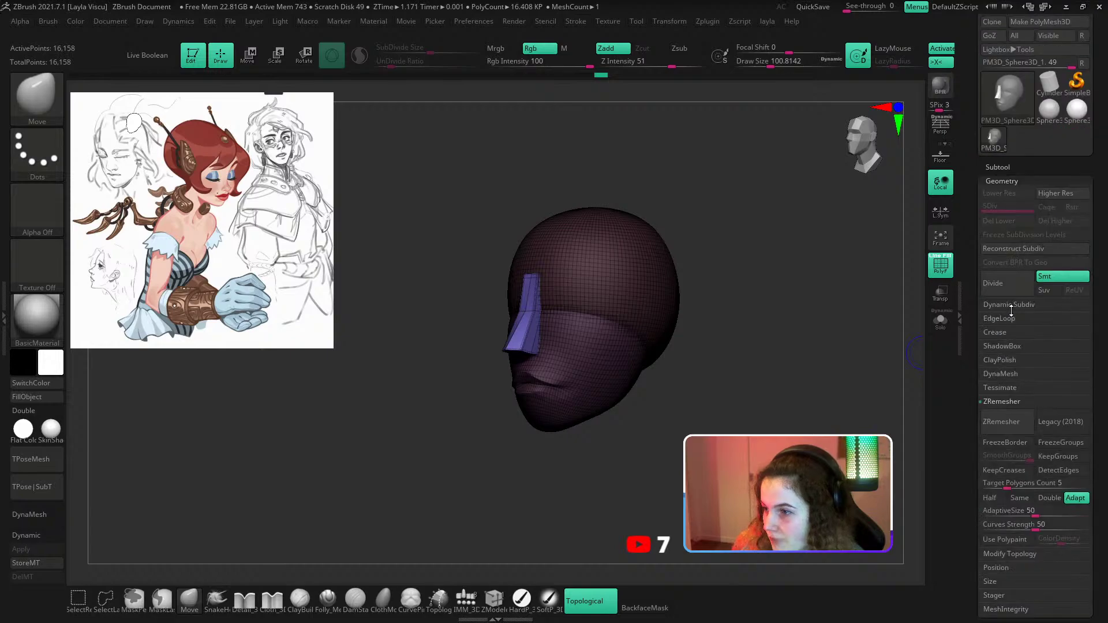
left_click(999, 334)
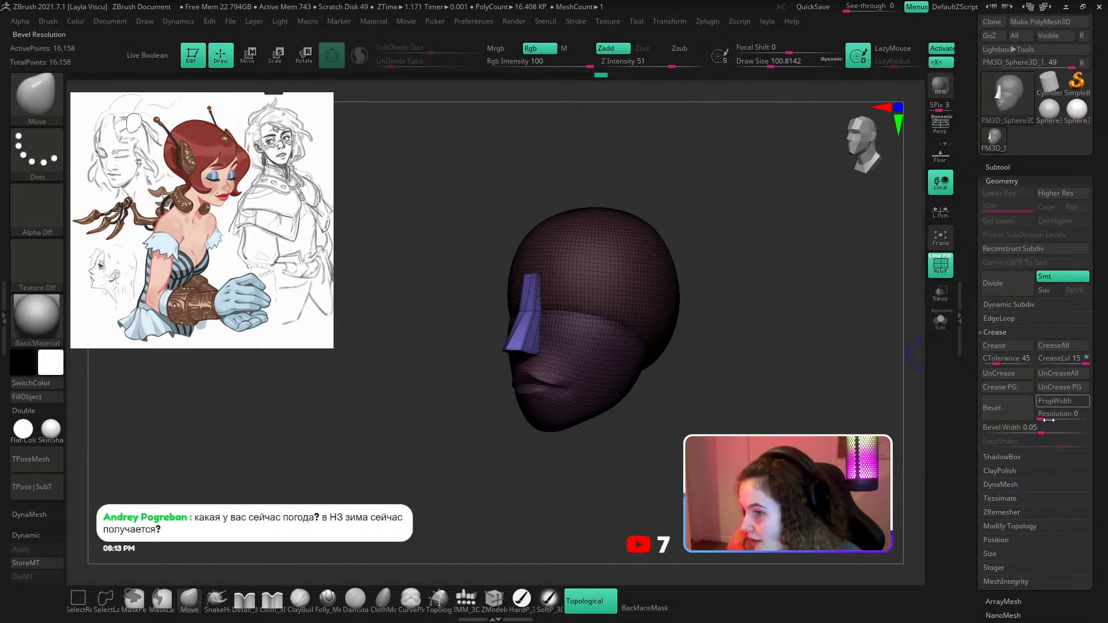
left_click(1050, 377)
Insert a symmetrical pair of vertical edge loops and a horizontal loop across the lower nose with ZModeler.
right_click_drag(701, 420, 807, 425)
right_click_drag(528, 277, 528, 349, "ctrl")
left_click(561, 337)
left_click(565, 395)
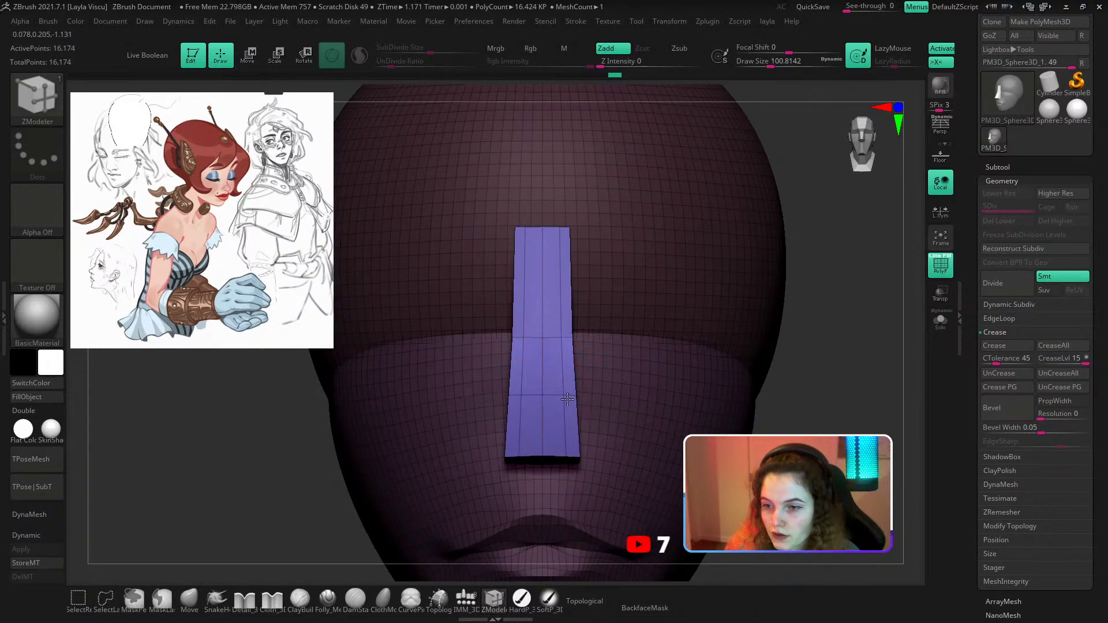
right_click_drag(567, 400, 571, 341, "ctrl")
Smooth the bridge and lower part of the nose with the Smooth brush at a draw size of about 262.
right_click_drag(745, 354, 474, 507)
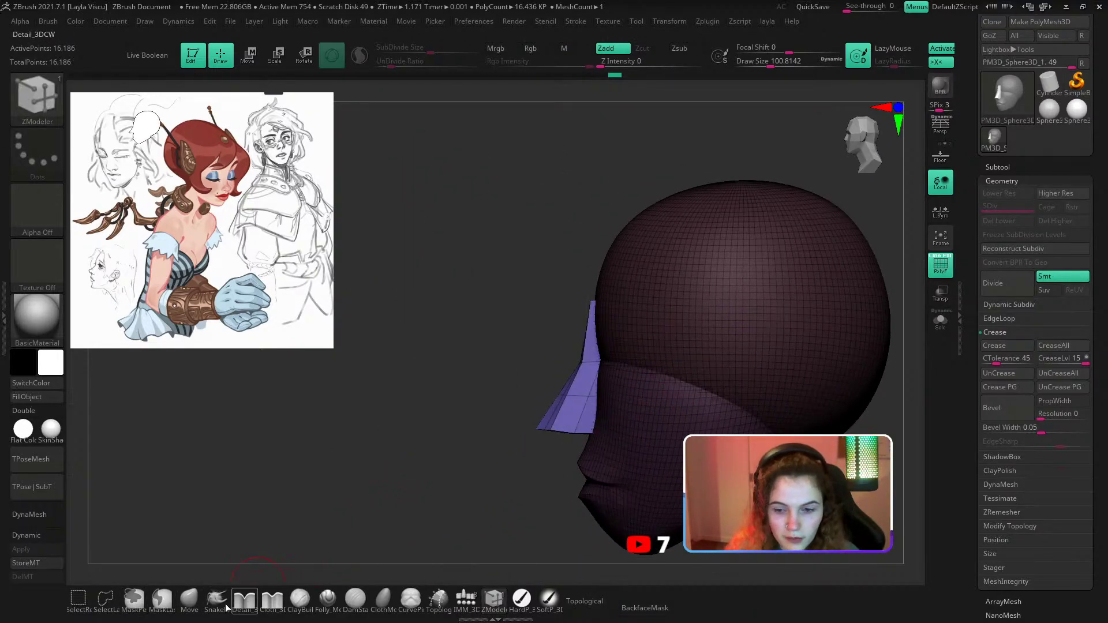
left_click(190, 600)
key("s")
left_click_drag(559, 382, 579, 383)
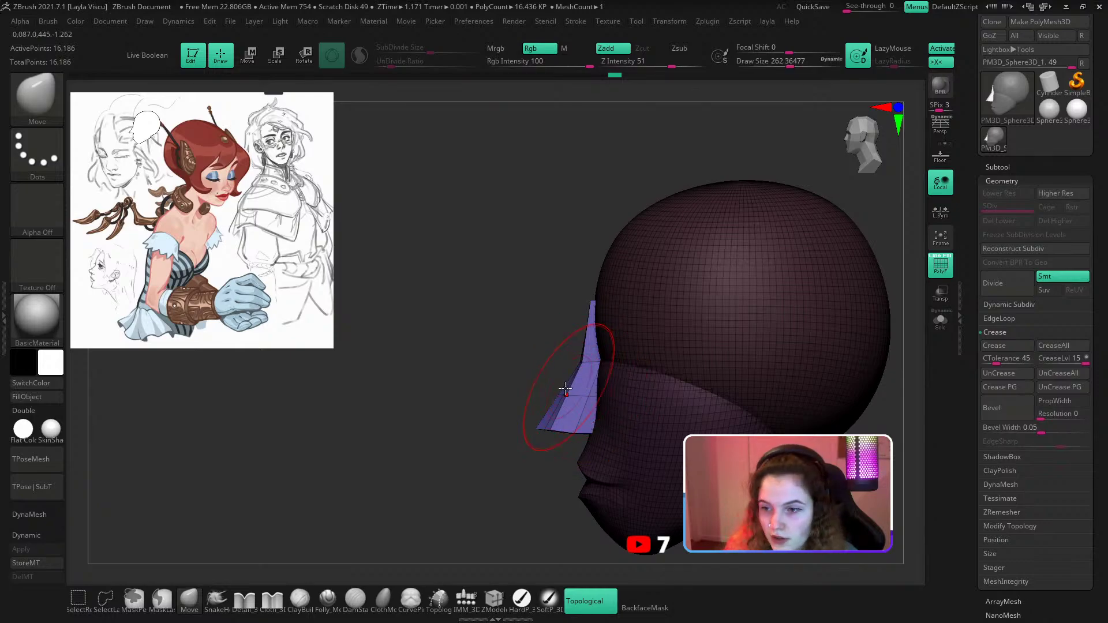
right_click_drag(549, 477, 534, 410)
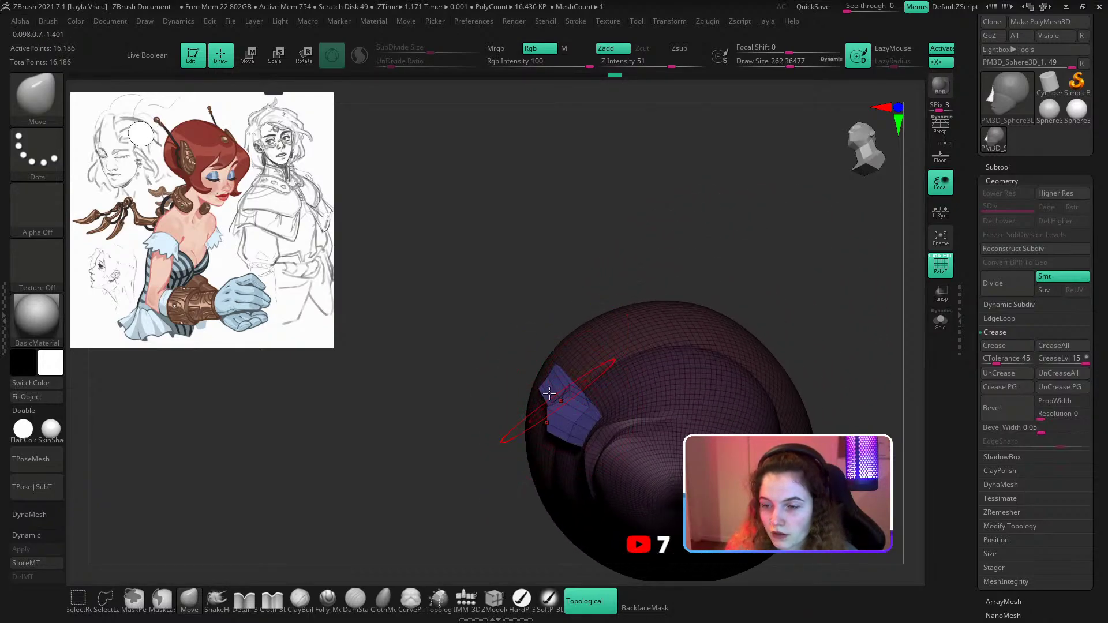
right_click_drag(461, 476, 757, 234)
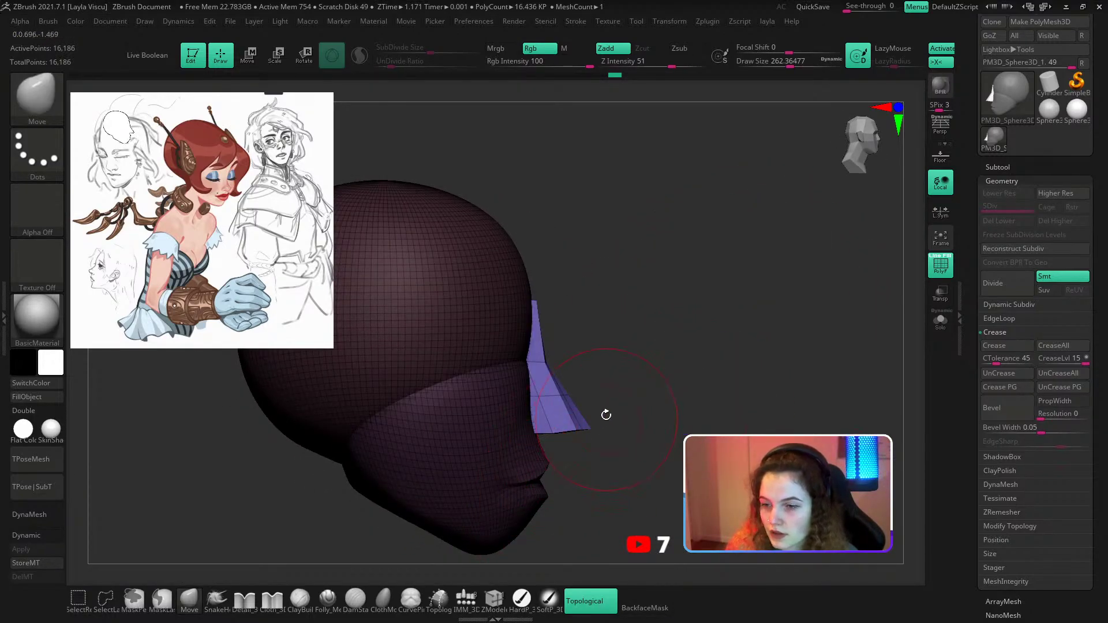
right_click_drag(629, 415, 636, 411, "shift")
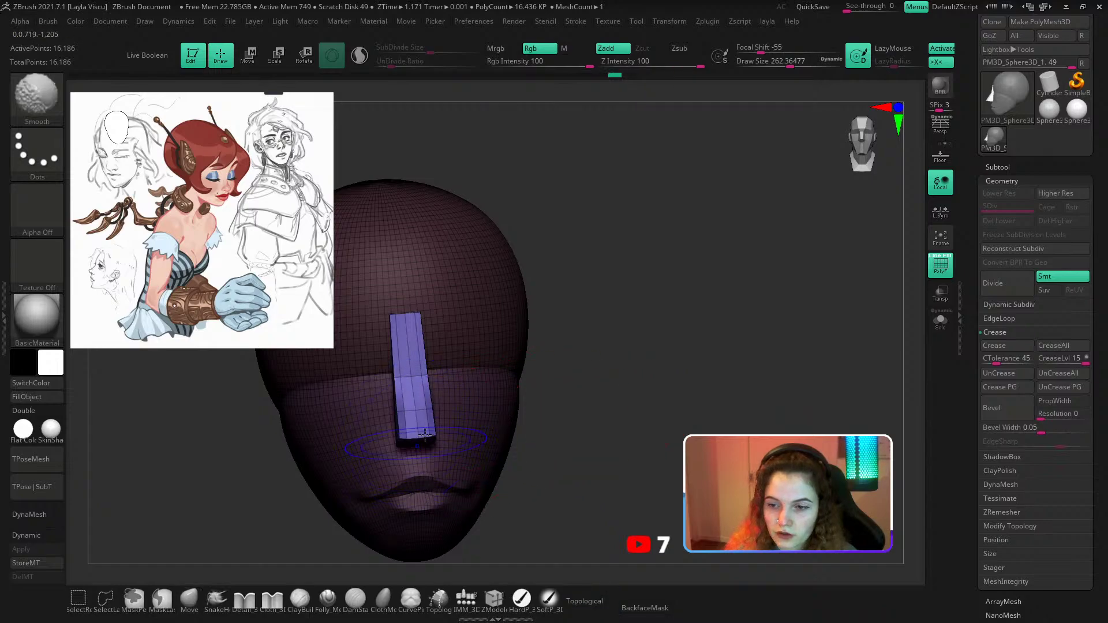
mouse_move(658, 375)
left_mouse_down("alt")
mouse_move(762, 331)
mouse_move(709, 341)
left_mouse_up("alt")
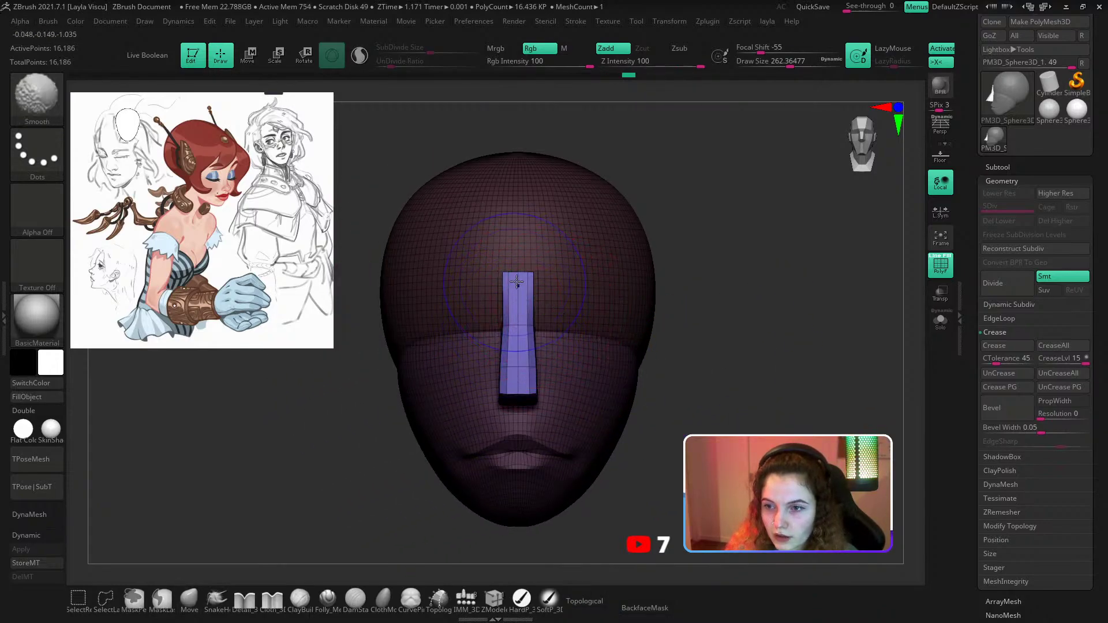
right_click_drag(665, 264, 687, 268)
right_click_drag(435, 361, 247, 570)
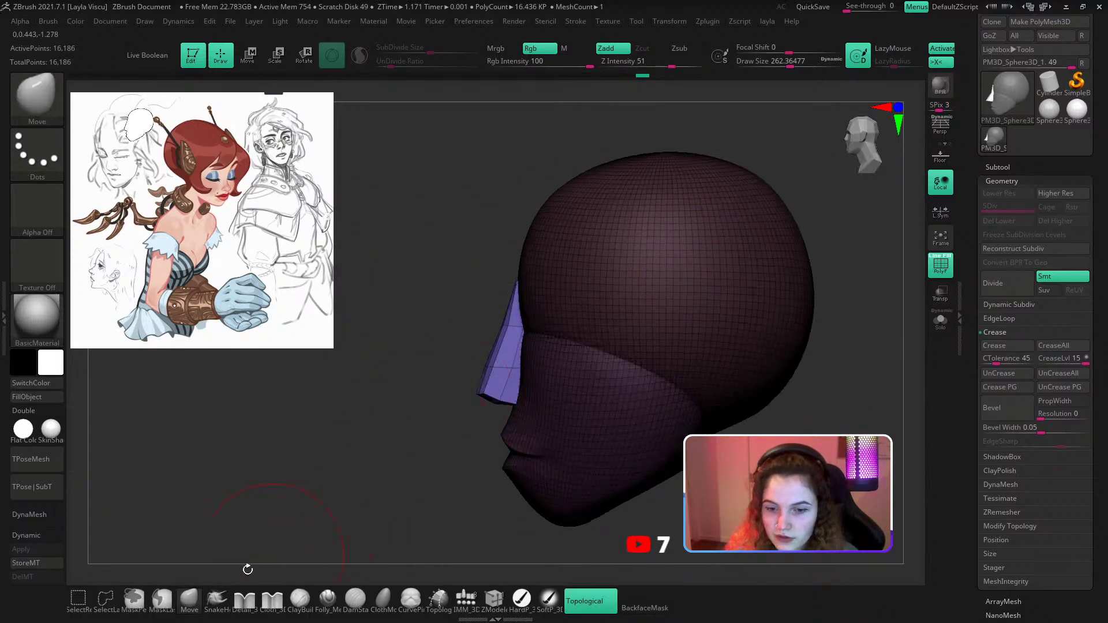
Reshape the nose bridge in side view with the Move brush at a draw size of about 187.
key("s")
left_click_drag(493, 321, 508, 327)
key("s")
Try subdividing the head mesh to level 7 and viewing it at level 4, and roll the undo history back to the unsubdivided mesh.
key("ctrl+d")
key("ctrl+d")
key("ctrl+d")
key("ctrl+d")
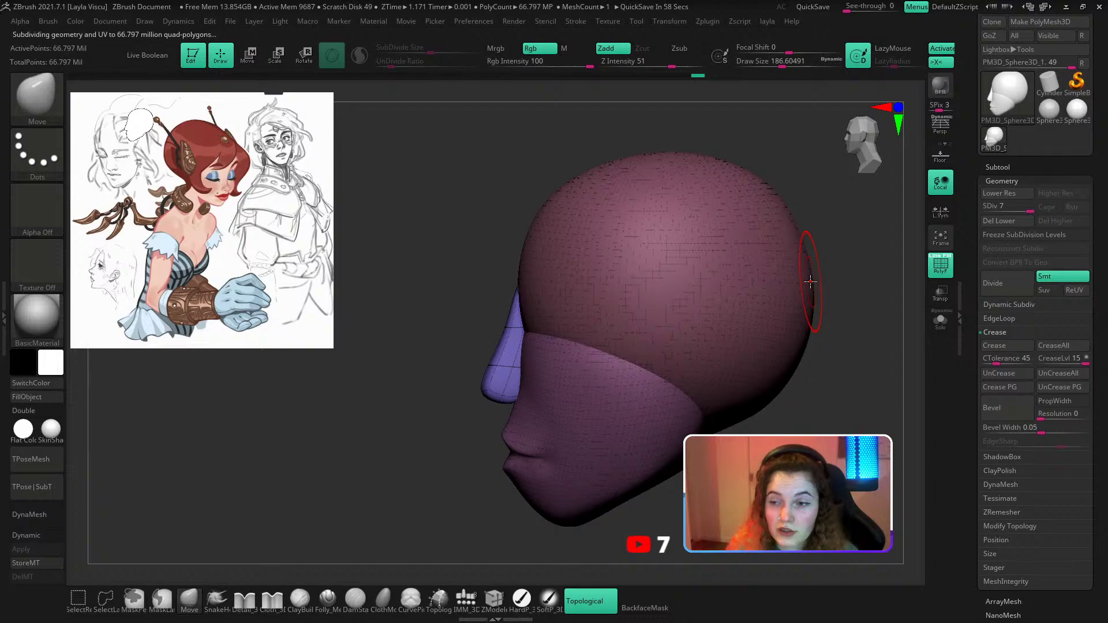
left_click_drag(710, 147, 752, 138)
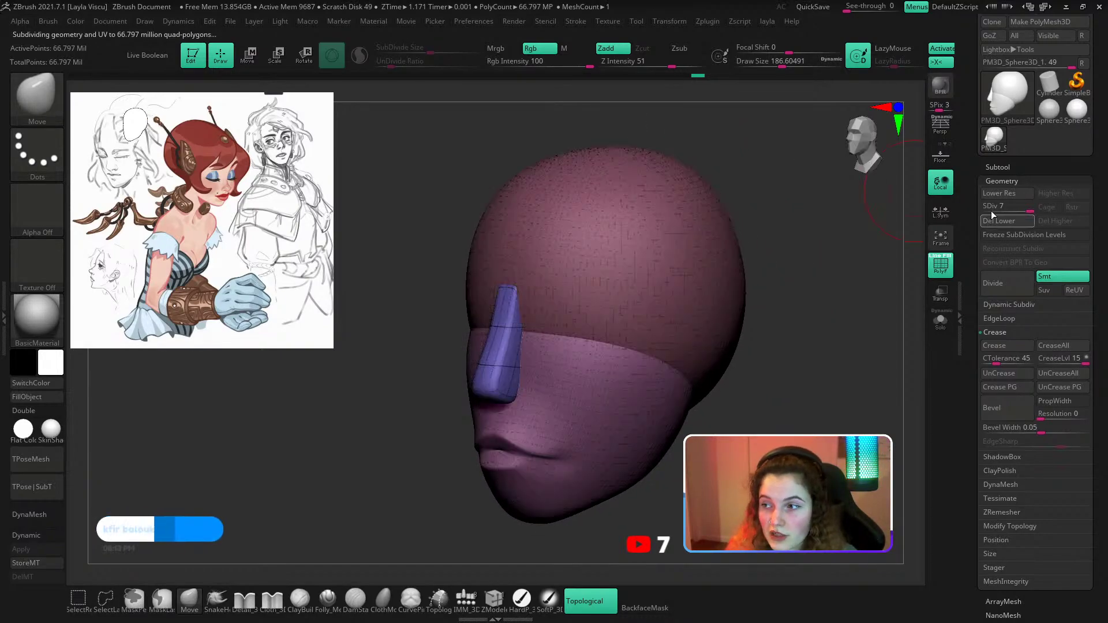
left_click_drag(991, 210, 944, 238)
left_click(1007, 206)
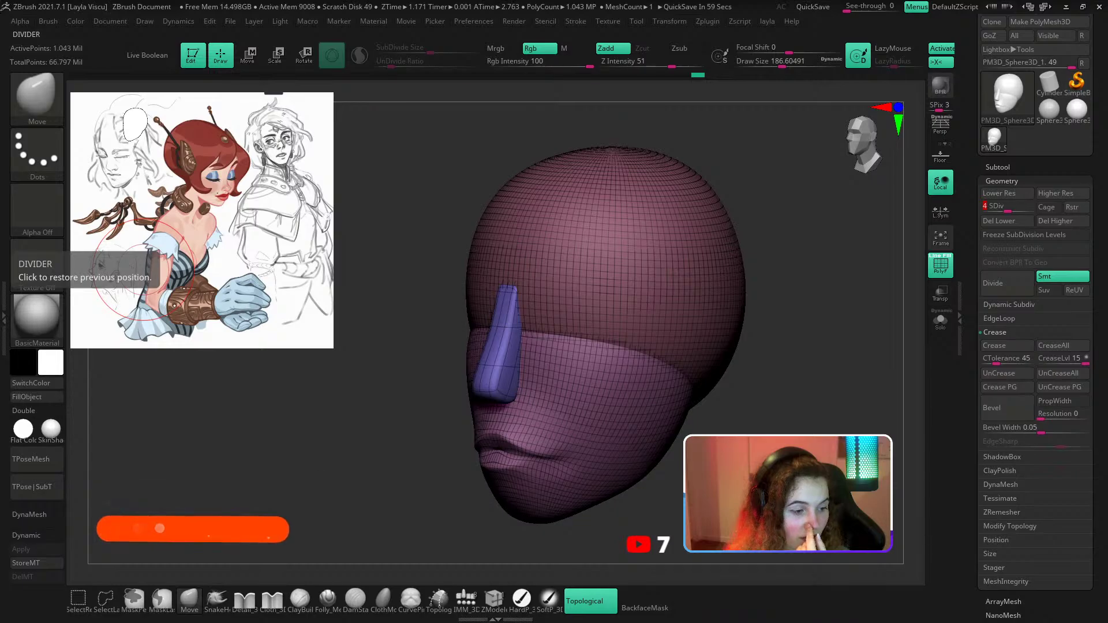
key("super+d")
key("super+d")
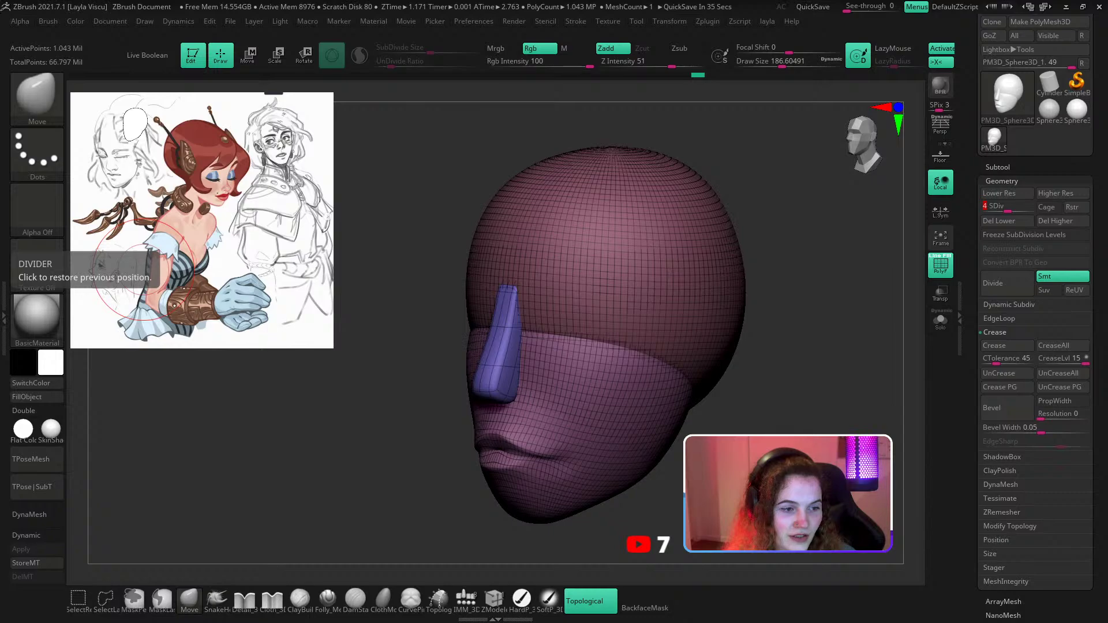
left_click(614, 75)
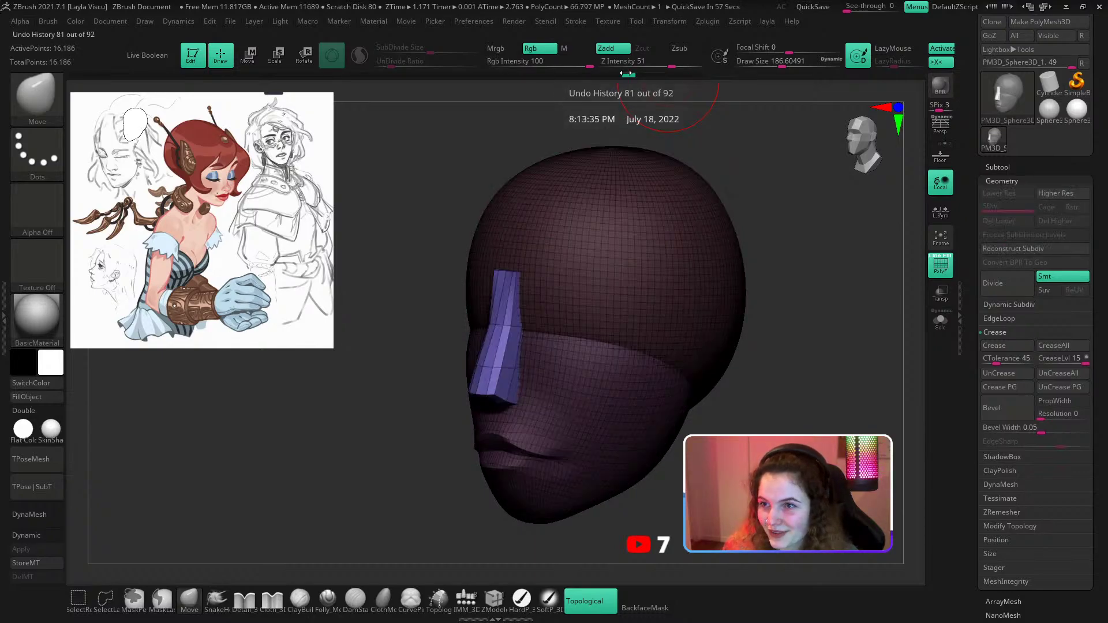
left_click_drag(612, 76, 649, 76)
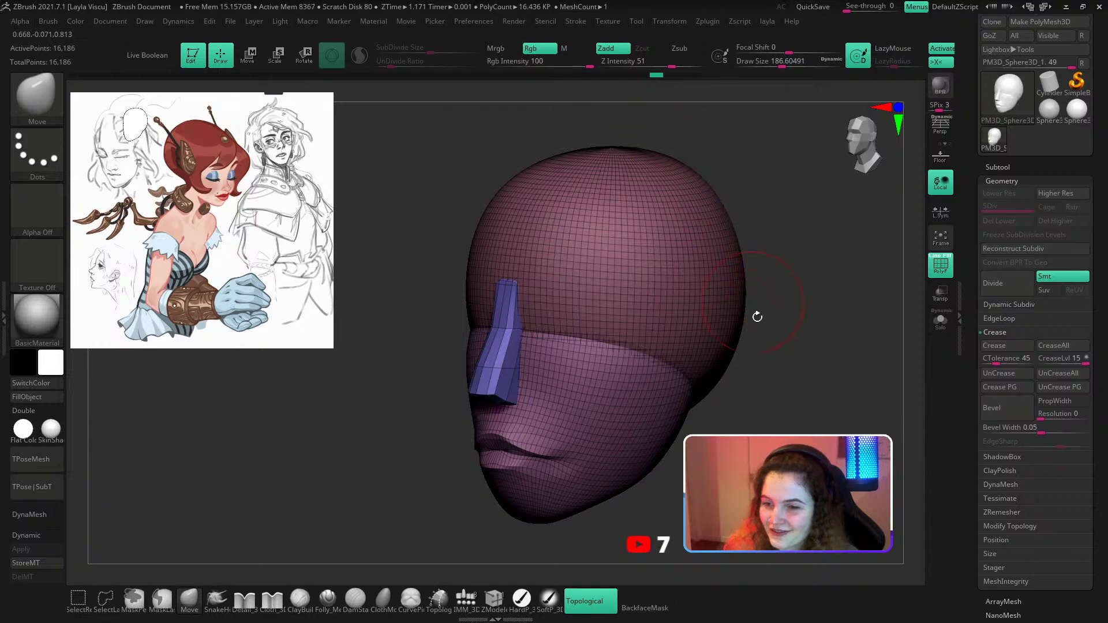
Widen the base of the nose in front view with the Move brush at a draw size of about 192.
left_click_drag(757, 314, 774, 372, "shift")
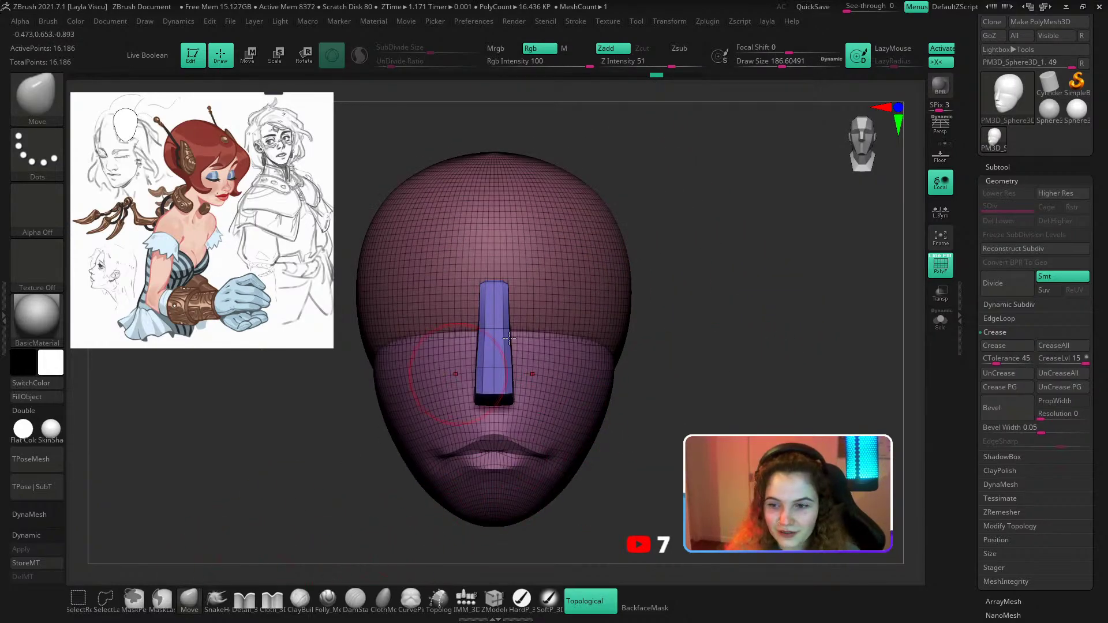
key("s")
left_click_drag(518, 344, 527, 345)
left_click_drag(679, 434, 637, 438)
left_click_drag(515, 395, 531, 395)
key("ctrl+z")
left_click_drag(742, 324, 736, 354, "shift")
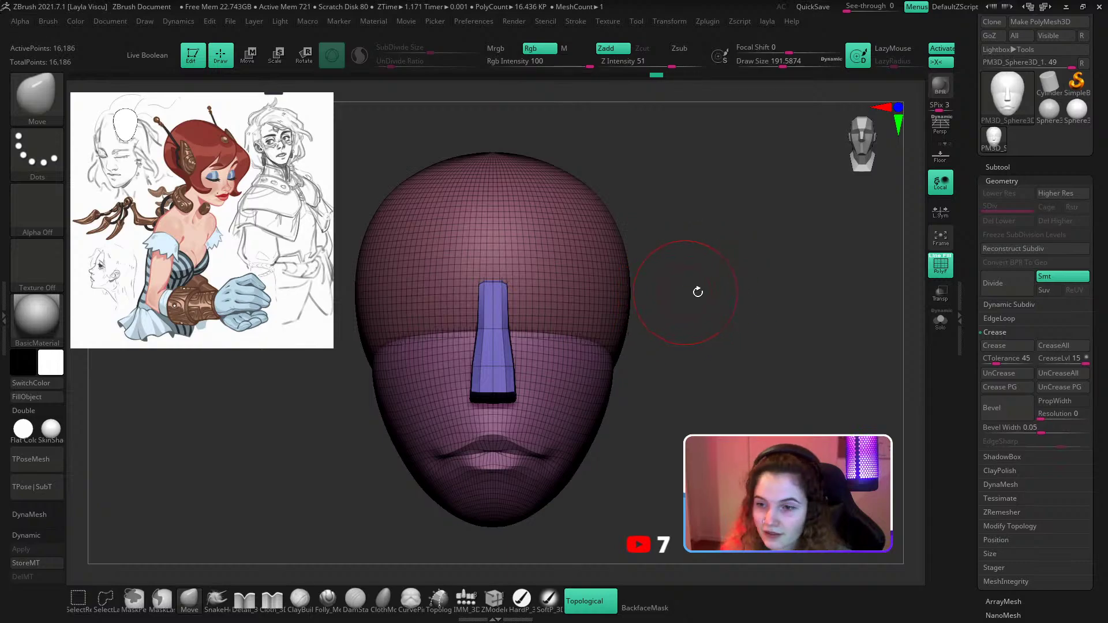
mouse_move(698, 292)
left_mouse_down()
mouse_move(715, 308)
mouse_move(395, 433)
left_mouse_up()
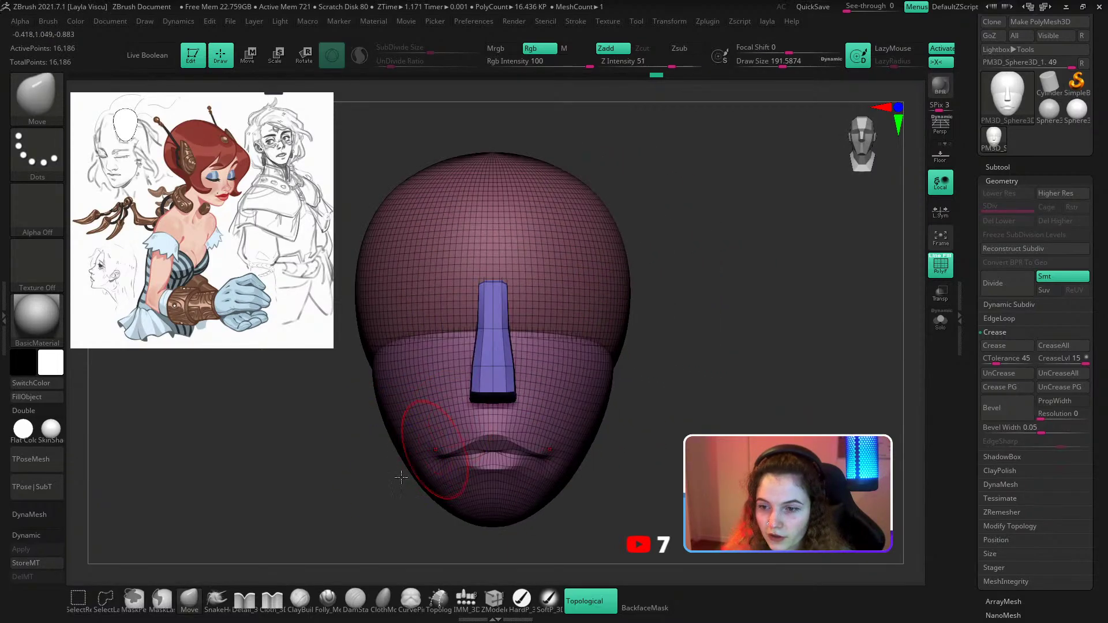
Slim the sides and top of the nose from the front with the Move brush, using draw sizes of about 149 to 167.
key("s")
left_click_drag(476, 365, 485, 370)
key("ctrl+z")
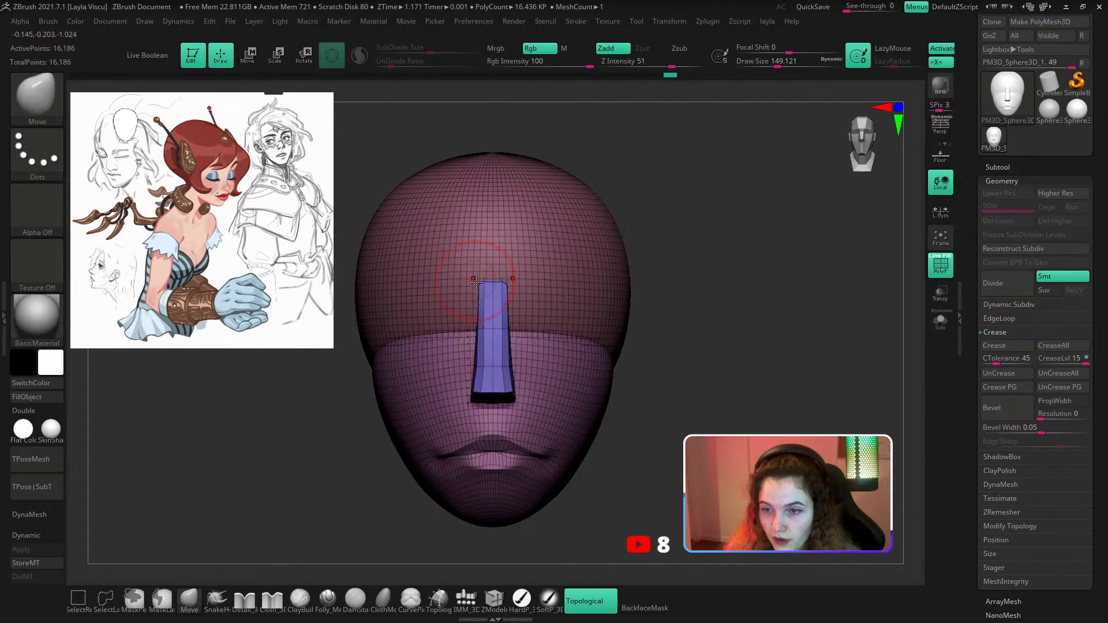
key("s")
left_click_drag(475, 282, 477, 287)
key("ctrl+z")
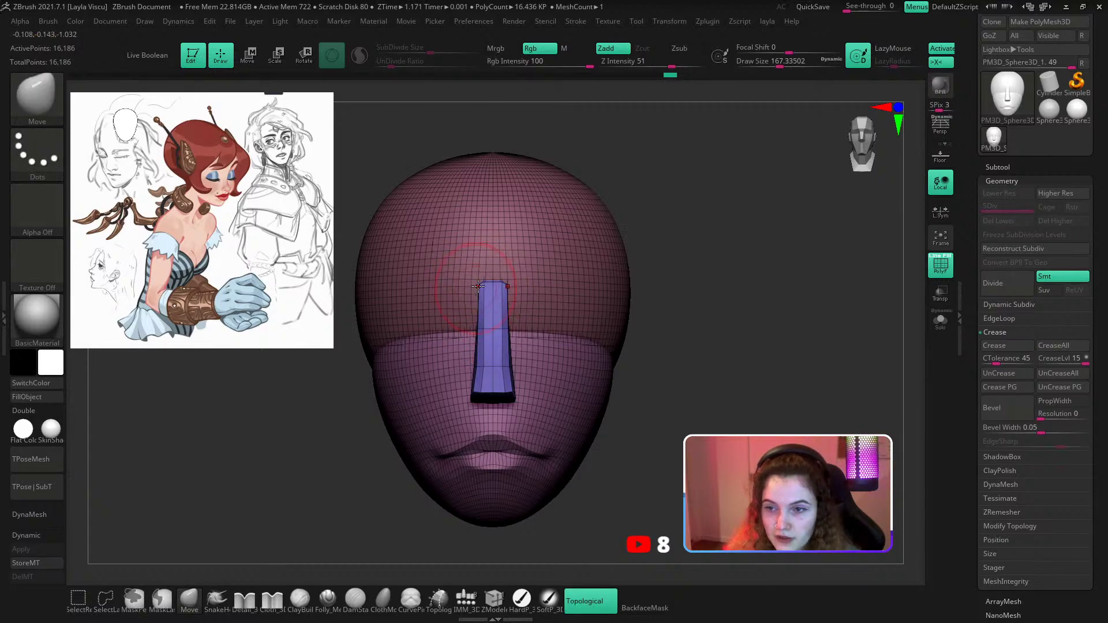
Hide the wireframe and pull the nose tip forward and up in profile with the Move brush, using draw sizes of about 207 to 293.
left_click_drag(708, 289, 698, 343)
key("shift+f")
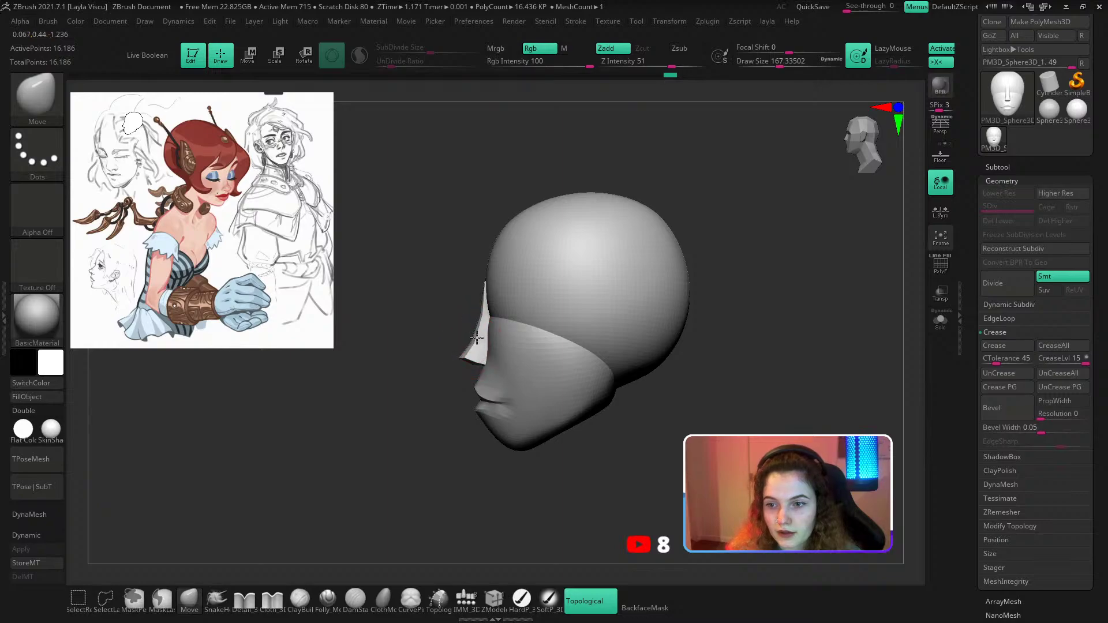
key("s")
left_click_drag(479, 322, 483, 323)
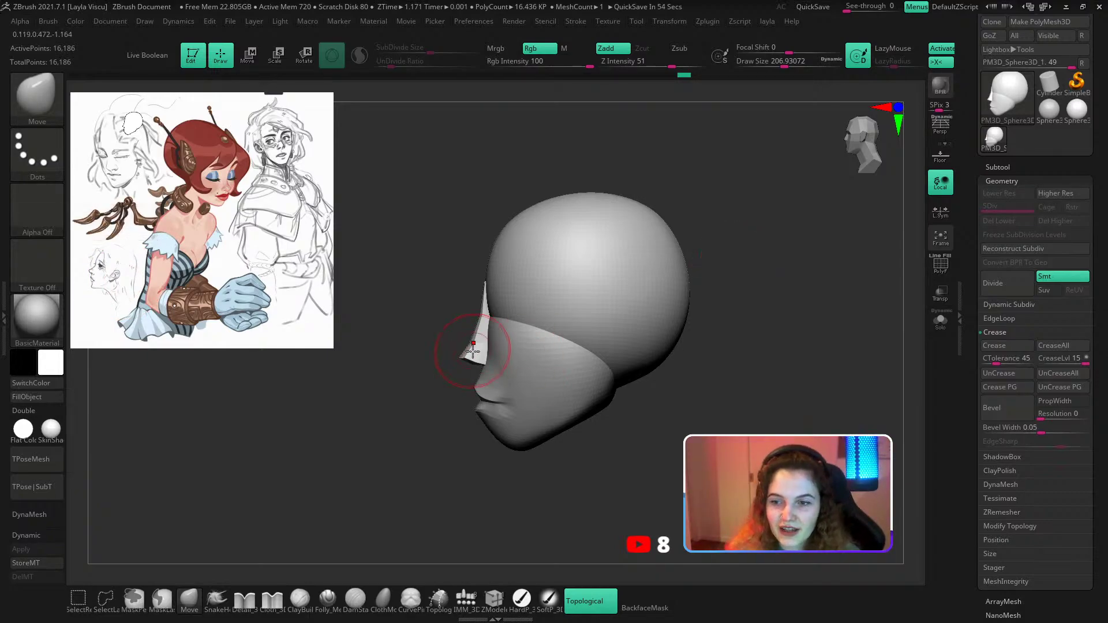
key("s")
left_click_drag(472, 351, 453, 345)
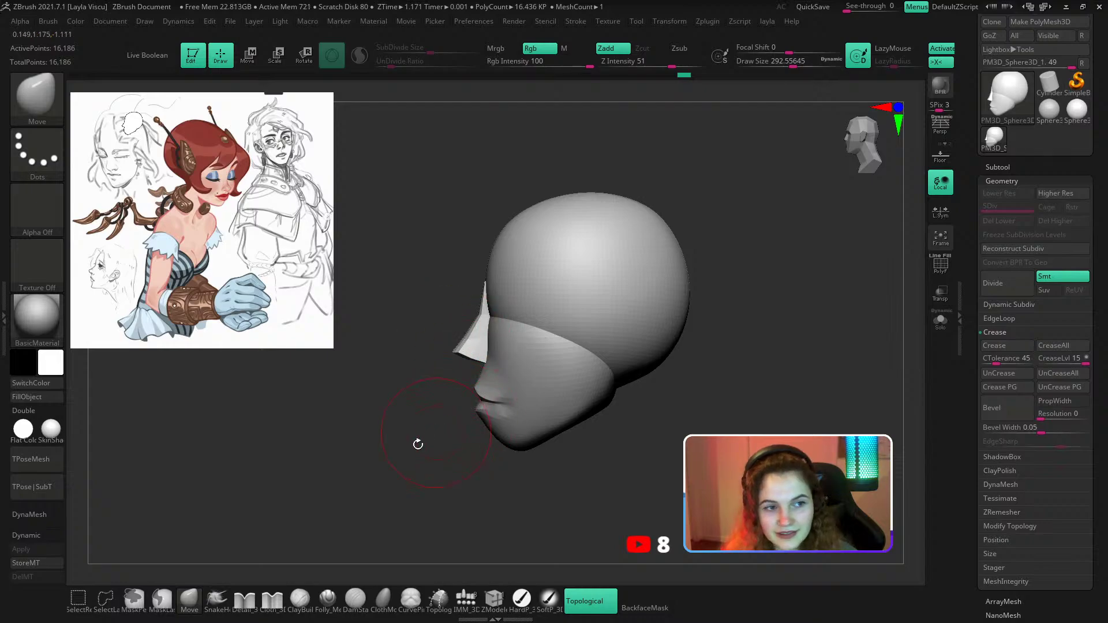
Isolate the nose polygroup, subdivide only that part once, and show the whole head again.
key("shift+f")
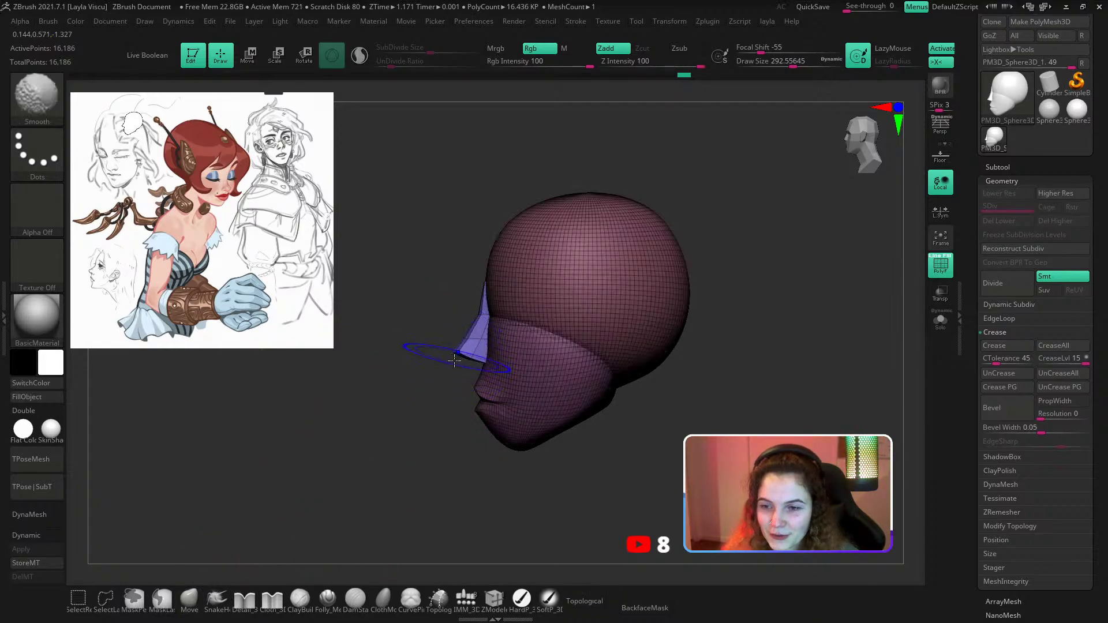
left_click(465, 346, "ctrl+shift")
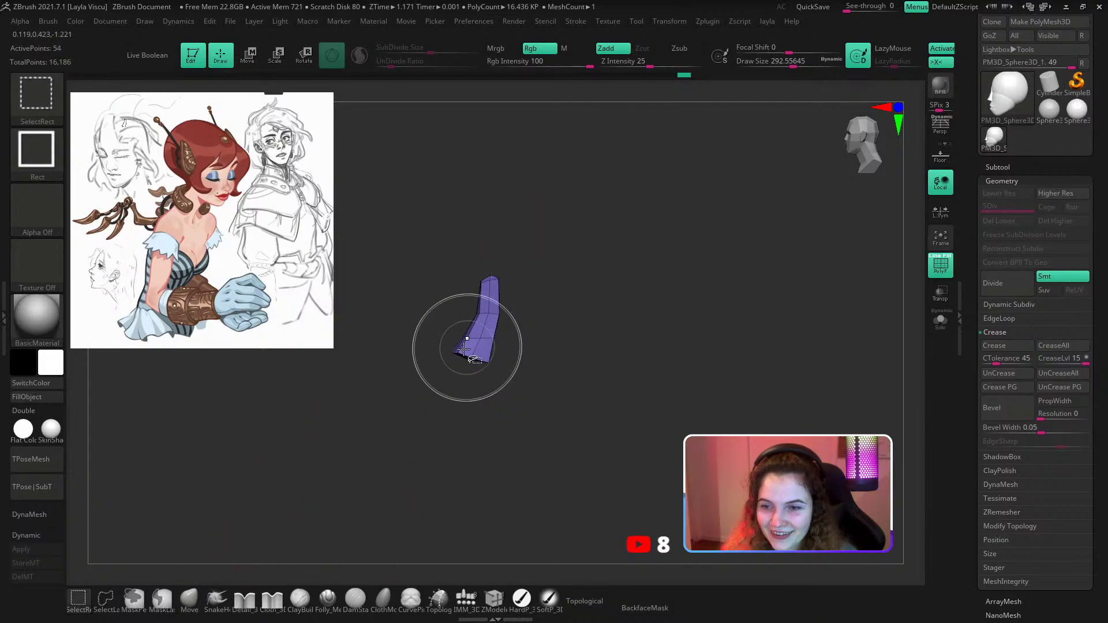
left_click(441, 381, "ctrl+shift")
left_click(460, 358, "ctrl+shift")
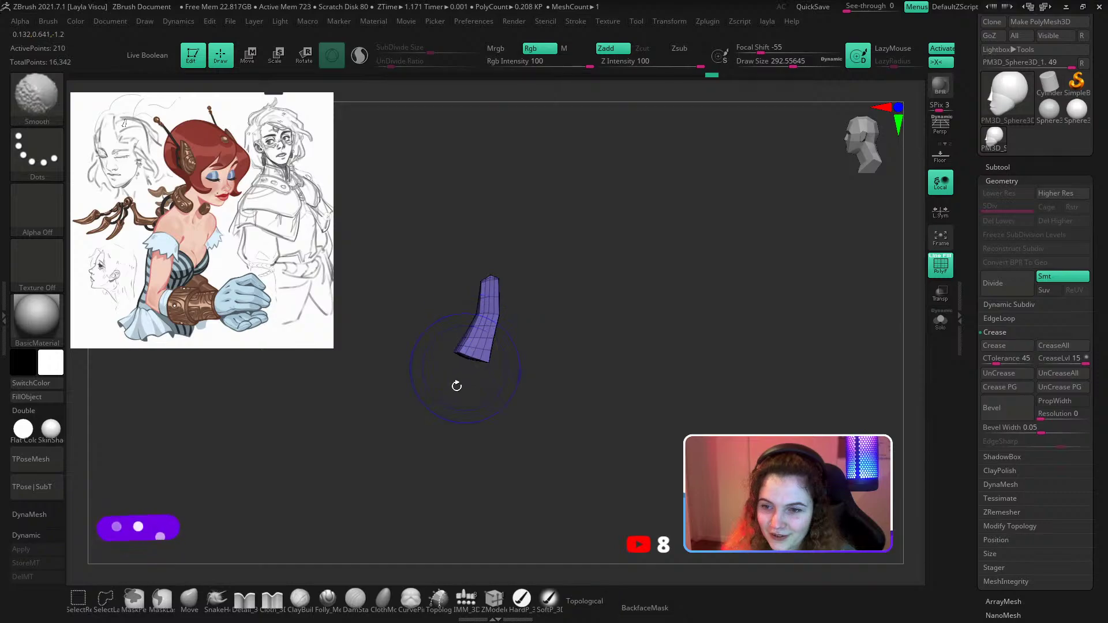
left_click_drag(454, 383, 471, 355, "shift")
left_click(435, 395, "ctrl+shift")
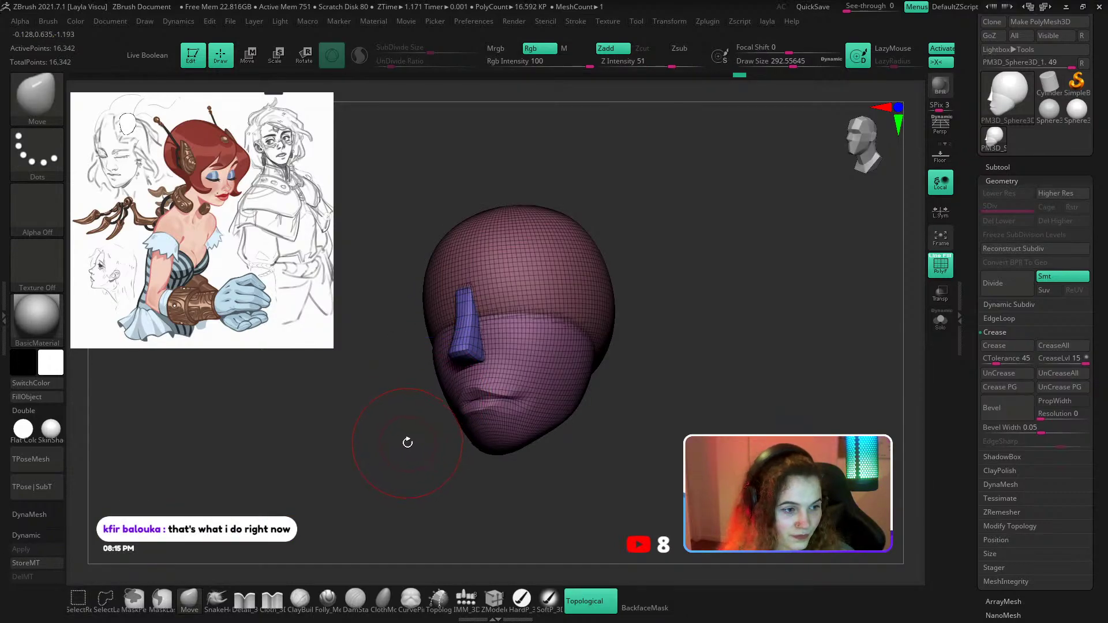
Examine the nose and face proportions from the front with and without the wireframe.
left_click_drag(407, 443, 426, 438, "shift")
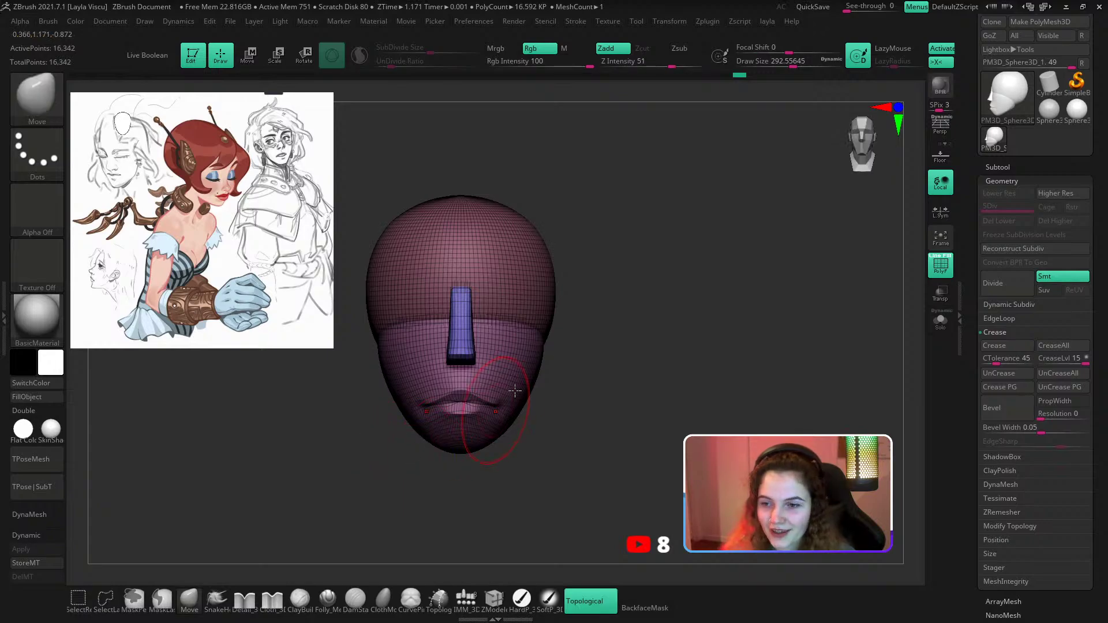
right_click_drag(595, 339, 665, 329, "alt")
right_click_drag(529, 334, 534, 369, "ctrl")
key("s")
left_click_drag(546, 346, 531, 345)
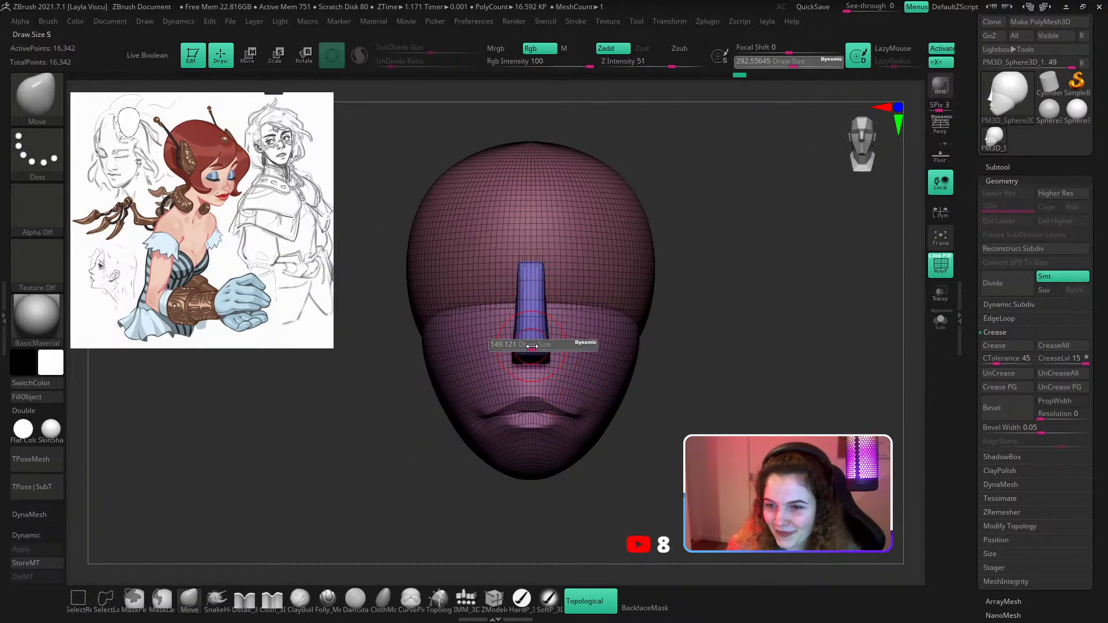
key("shift+f")
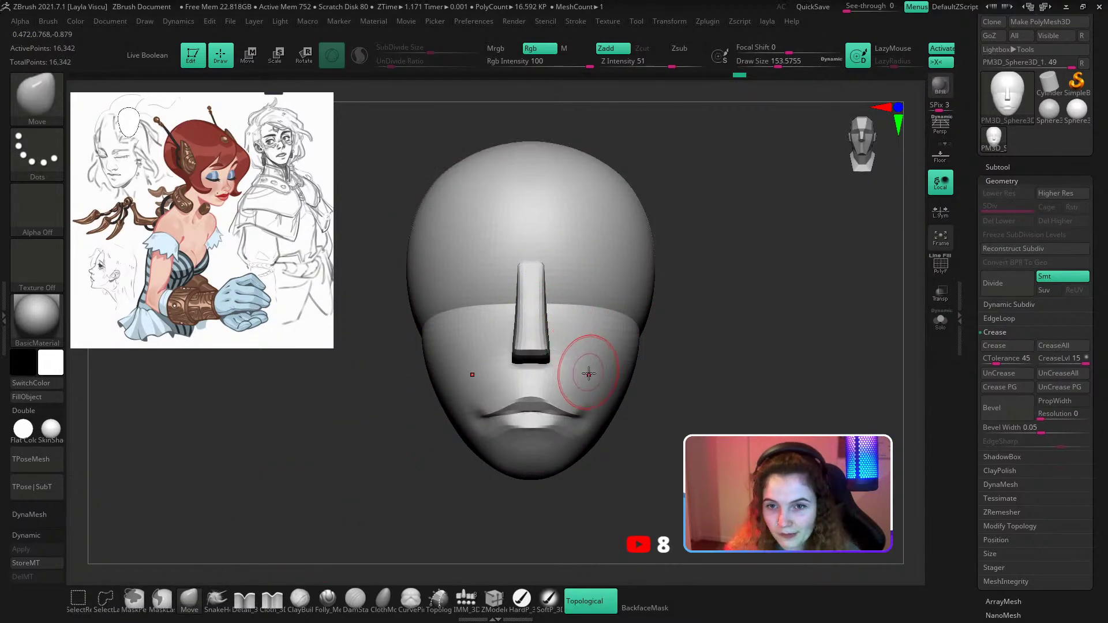
key("shift+f")
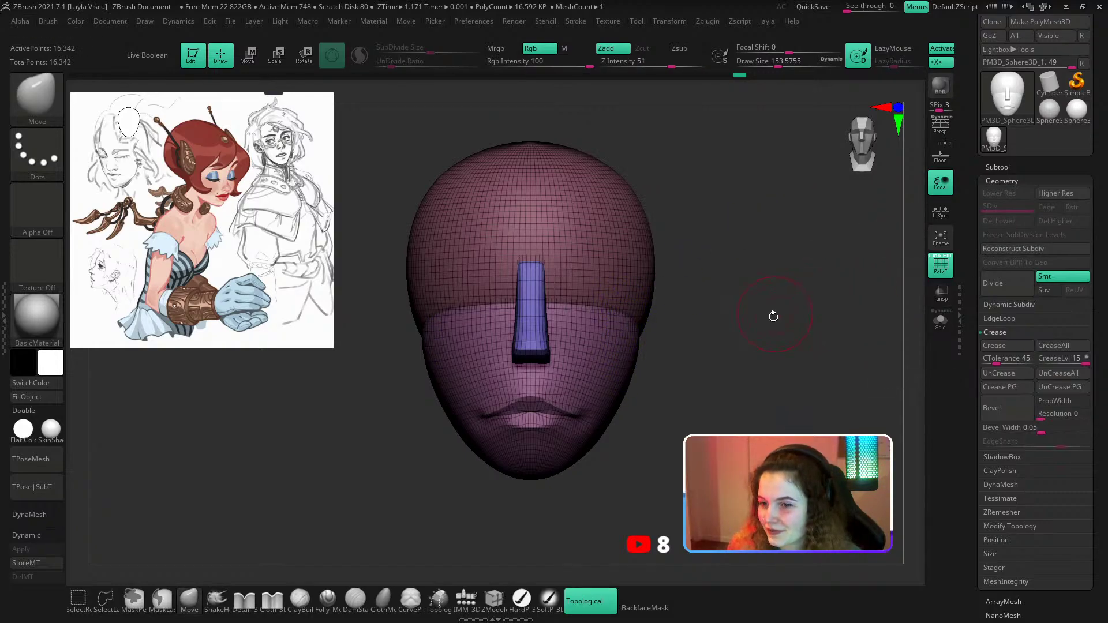
mouse_move(774, 315)
left_mouse_down()
mouse_move(748, 322)
mouse_move(796, 358)
left_mouse_up()
key("shift+f")
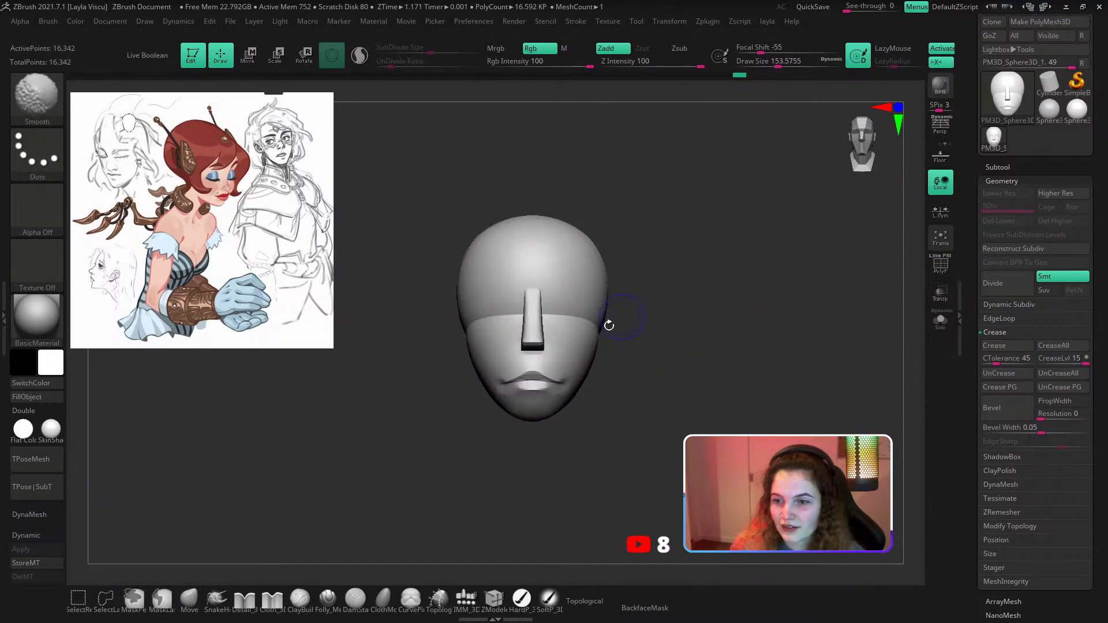
Widen the cheeks and refine the jaw in front view with the Move brush, using draw sizes of about 476 and 177.
key("s")
left_click_drag(582, 316, 620, 317)
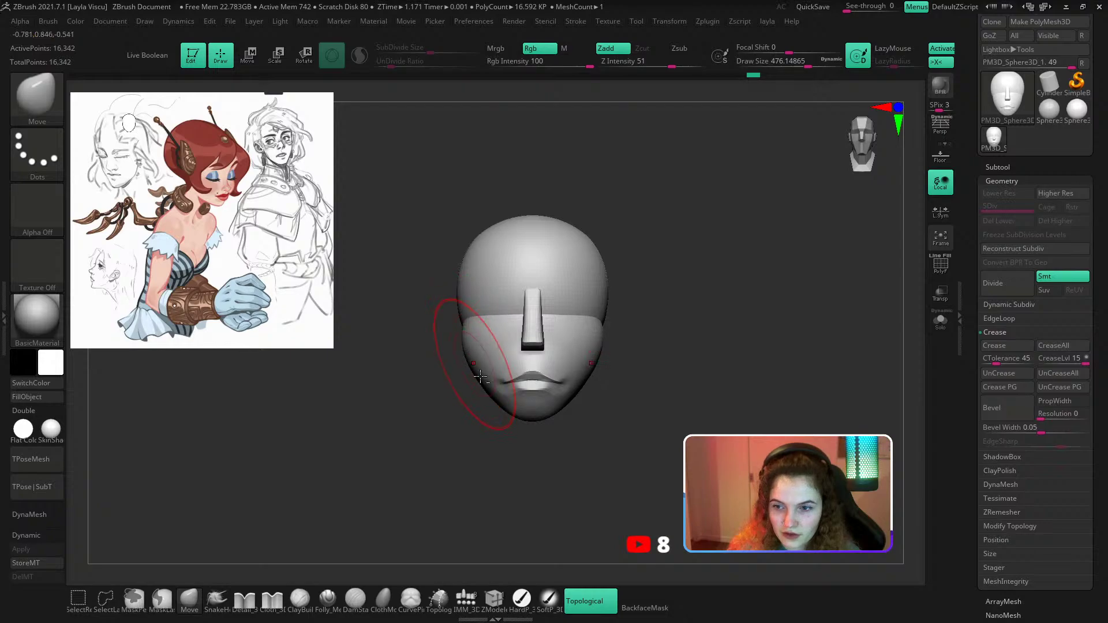
key("s")
mouse_move(511, 396)
left_mouse_down()
mouse_move(490, 396)
mouse_move(534, 417)
left_mouse_up()
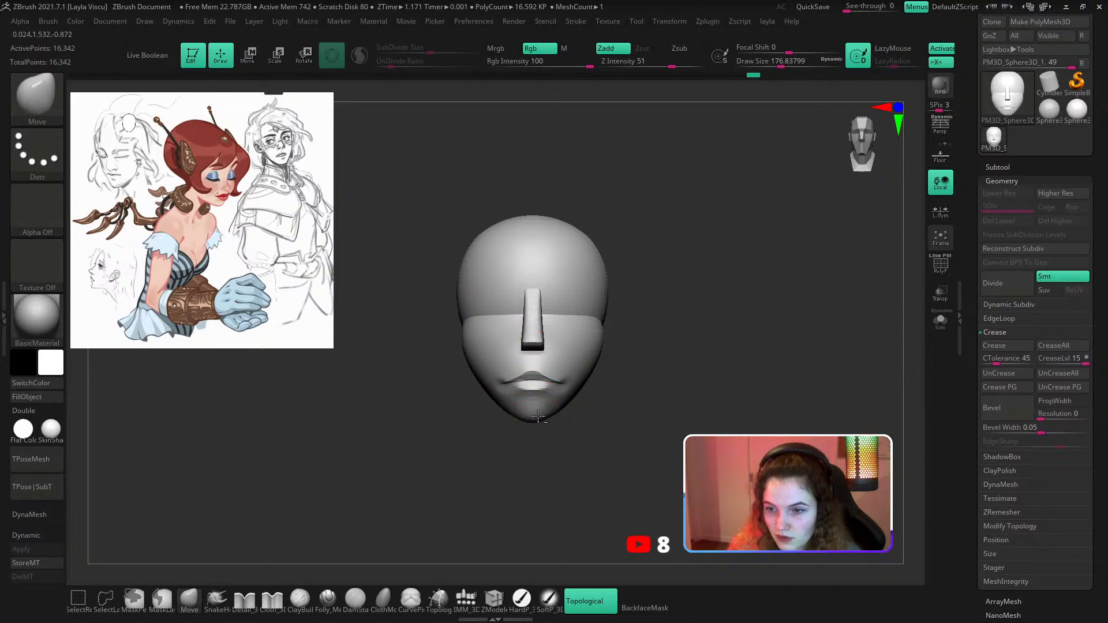
mouse_move(564, 451)
left_mouse_down()
mouse_move(519, 450)
mouse_move(559, 422)
mouse_move(542, 409)
mouse_move(649, 422)
mouse_move(616, 412)
left_mouse_up()
key("s")
key("s")
Turn off topological masking and push the eye sockets inward beside the nose bridge with the Move brush at a draw size of about 136.
right_click_drag(663, 405, 603, 428, "alt")
right_click_drag(603, 428, 601, 459, "ctrl")
key("s")
left_click_drag(558, 320, 534, 320)
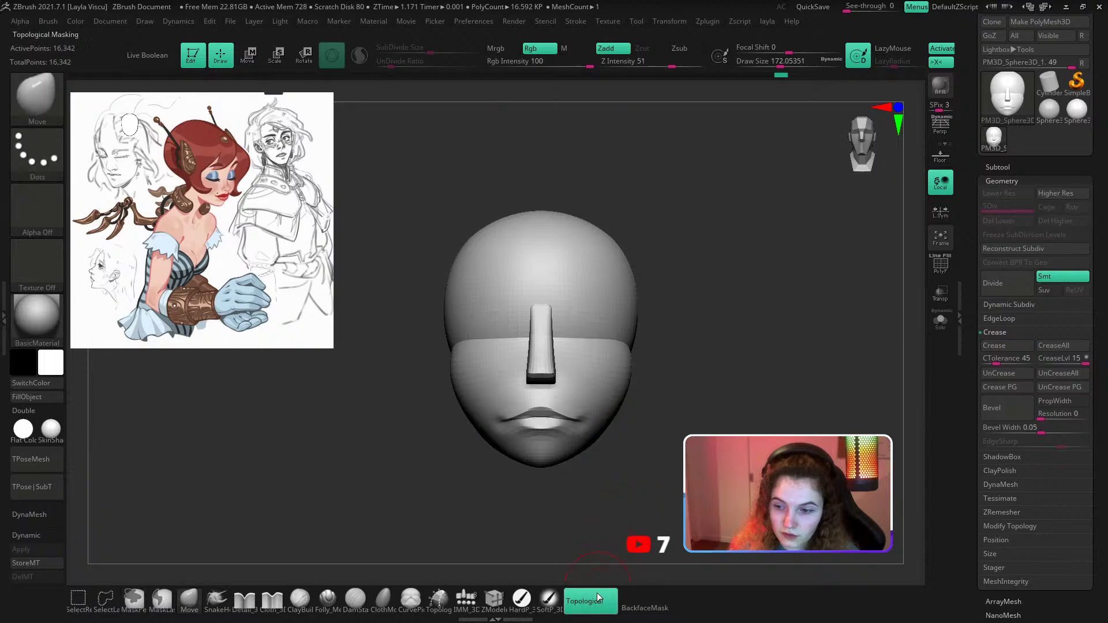
key("s")
left_click_drag(592, 332, 597, 331)
left_click_drag(599, 332, 577, 332)
left_click_drag(660, 333, 606, 337)
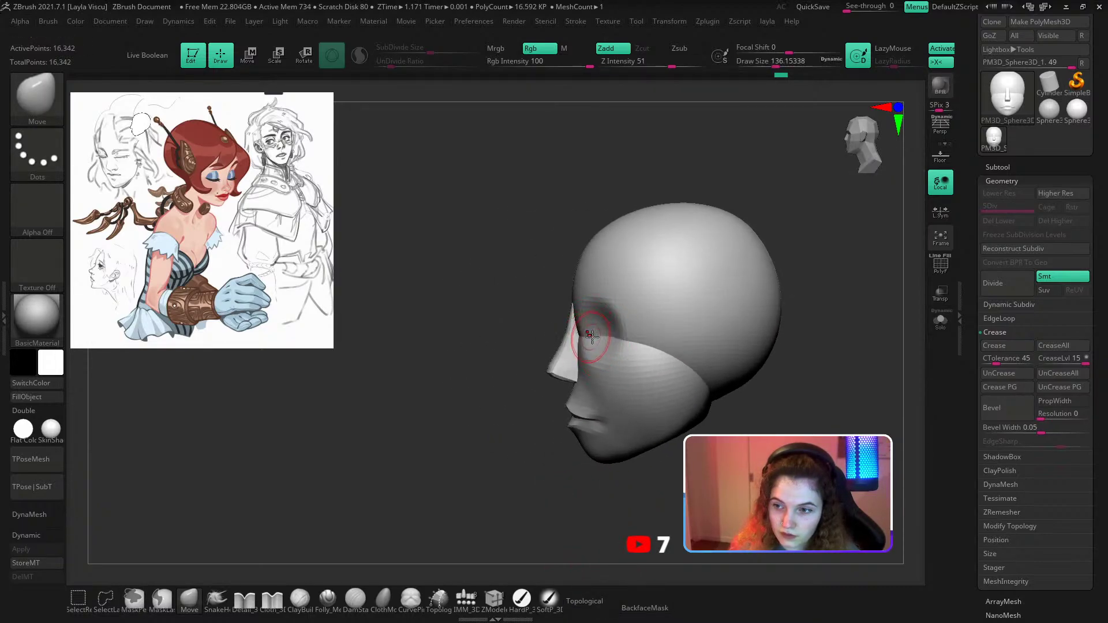
left_click_drag(603, 496, 579, 524, "shift")
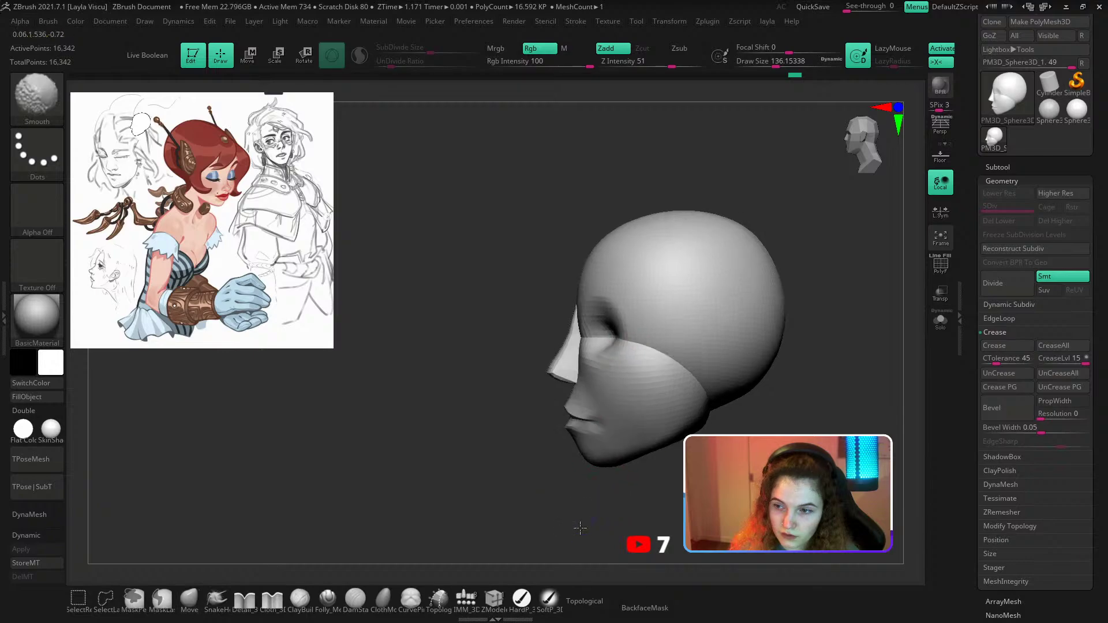
Build up clay in the eye sockets and on the upper cheeks with ClayBuildup at draw sizes of 112 and about 140.
left_click_drag(609, 342, 608, 361)
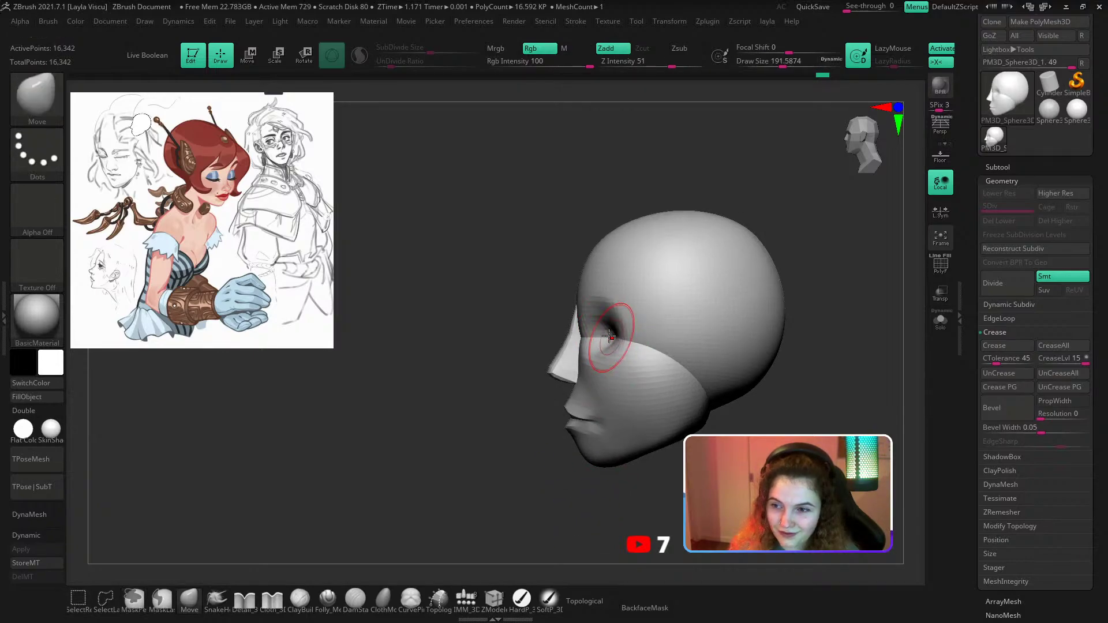
key("b")
key("c")
key("b")
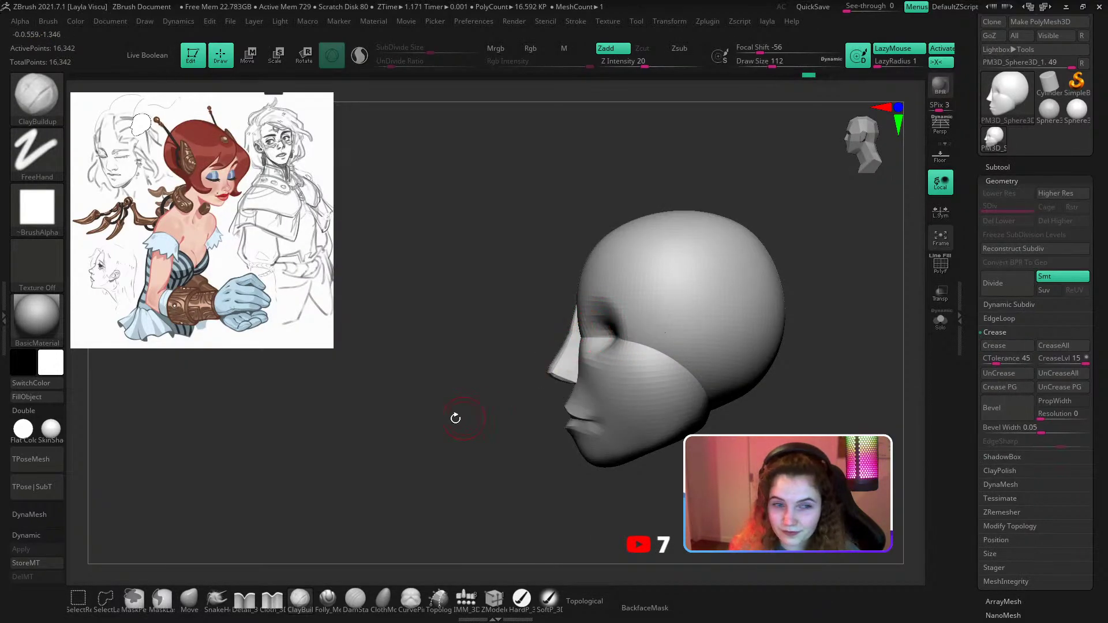
left_click_drag(455, 415, 493, 420)
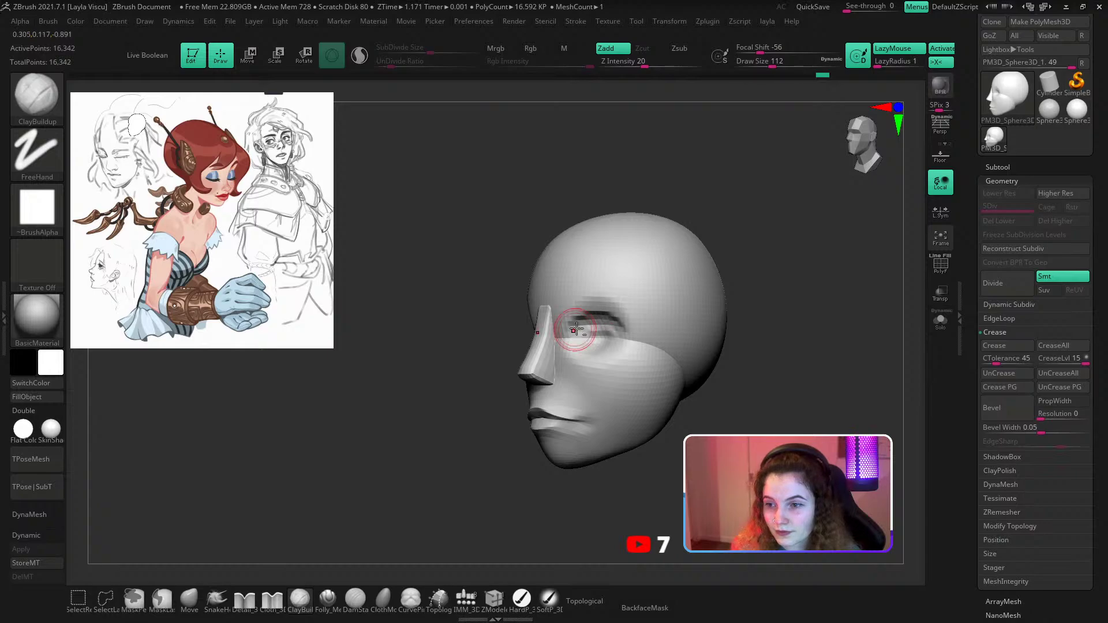
left_click_drag(779, 276, 650, 321, "shift")
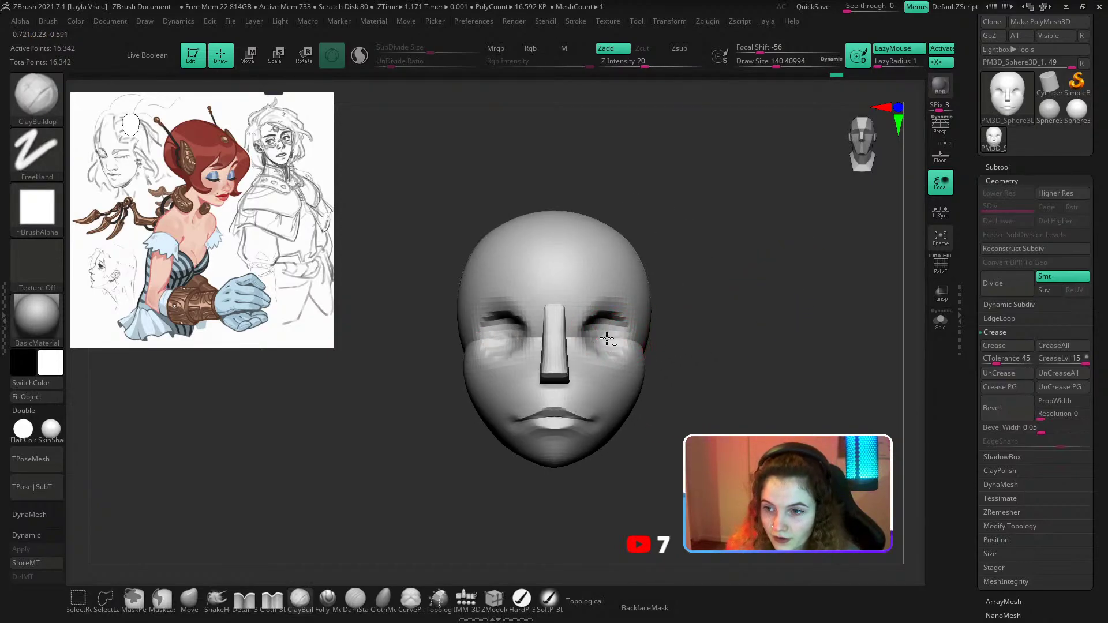
left_click_drag(721, 322, 600, 324)
right_click_drag(601, 324, 613, 371, "ctrl")
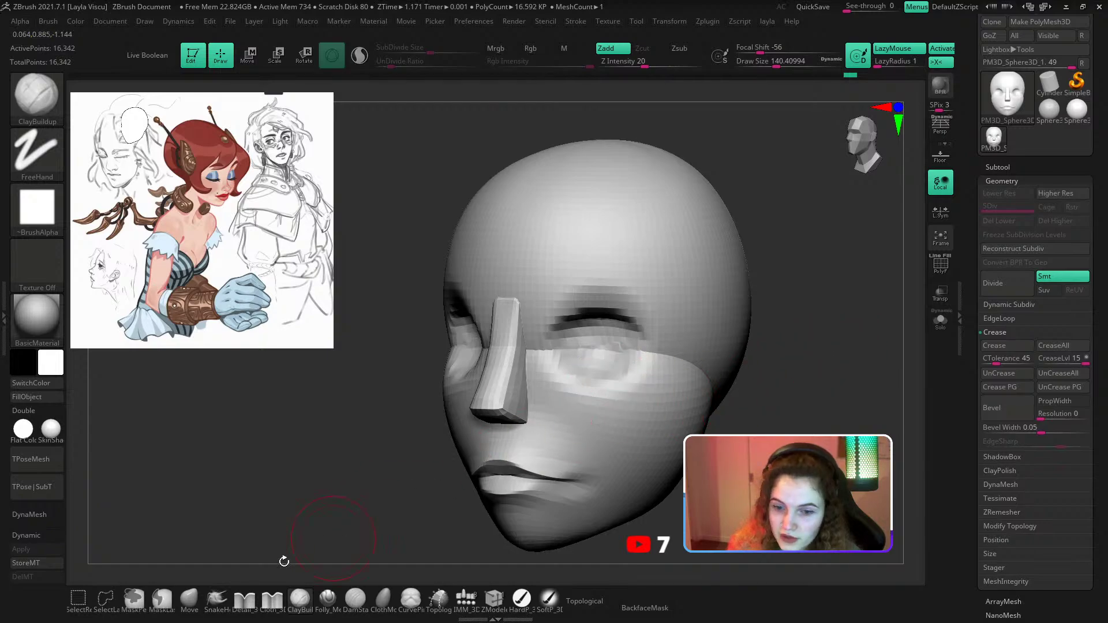
Reshape the eye sockets beside the nose bridge in side view with the Move brush at a draw size of about 251.
left_click(189, 600)
left_click_drag(283, 464, 185, 462)
key("s")
left_click_drag(592, 317, 568, 330)
key("s")
left_click_drag(580, 332, 562, 342)
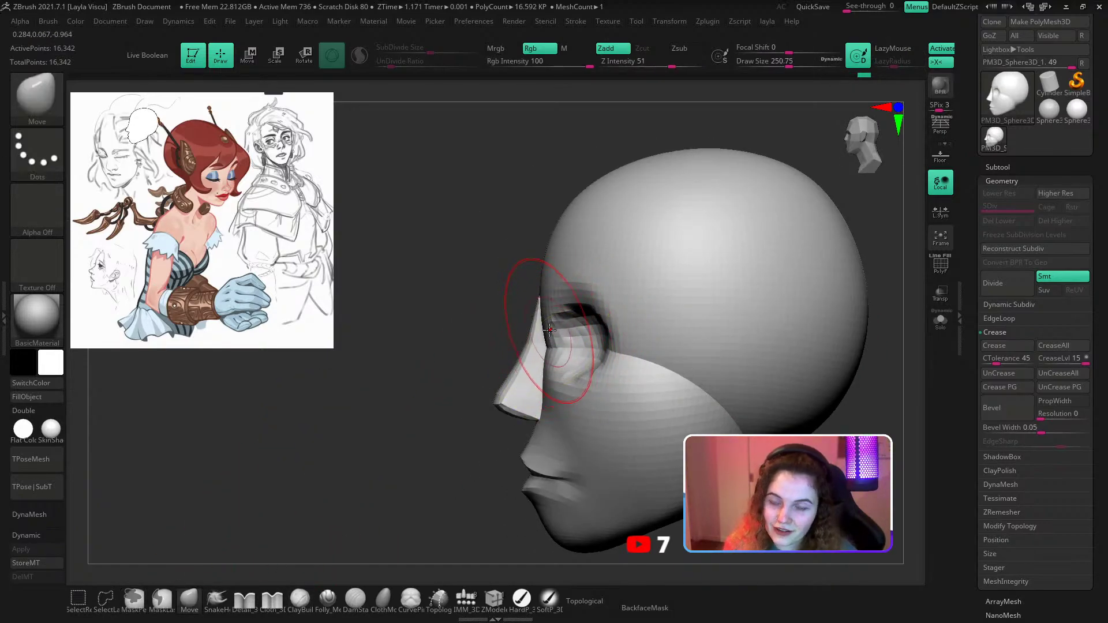
Adjust the inner eye area and nose side in profile with the Move brush at draw sizes of about 228 and 163.
mouse_move(485, 427)
right_mouse_down("ctrl")
mouse_move(465, 425)
mouse_move(446, 382)
right_mouse_up("ctrl")
key("s")
left_click(524, 294)
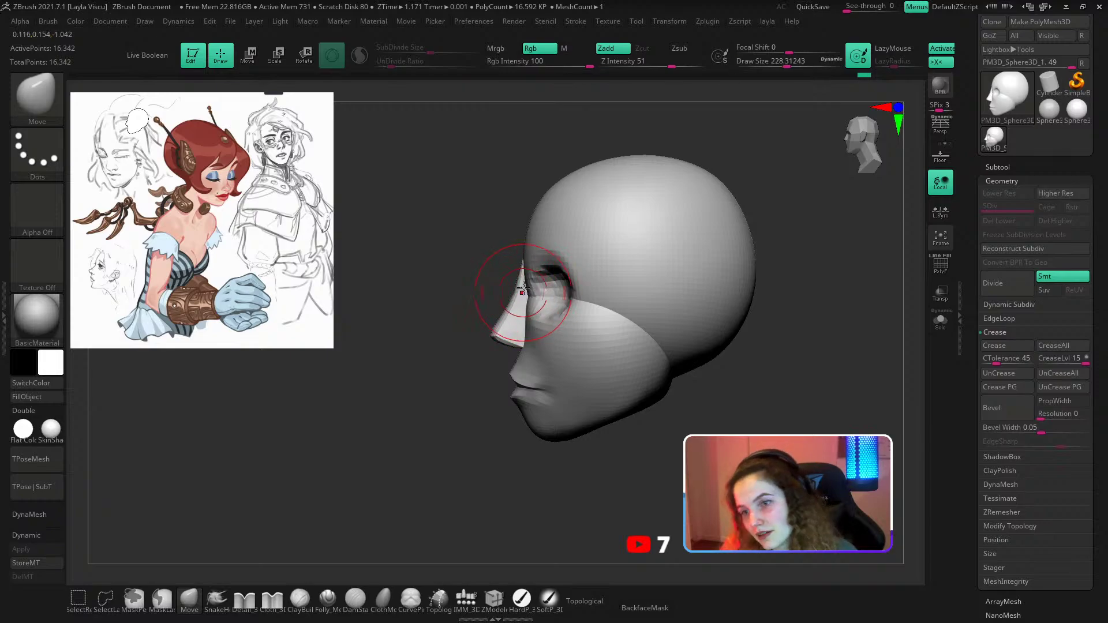
key("s")
left_click(525, 309)
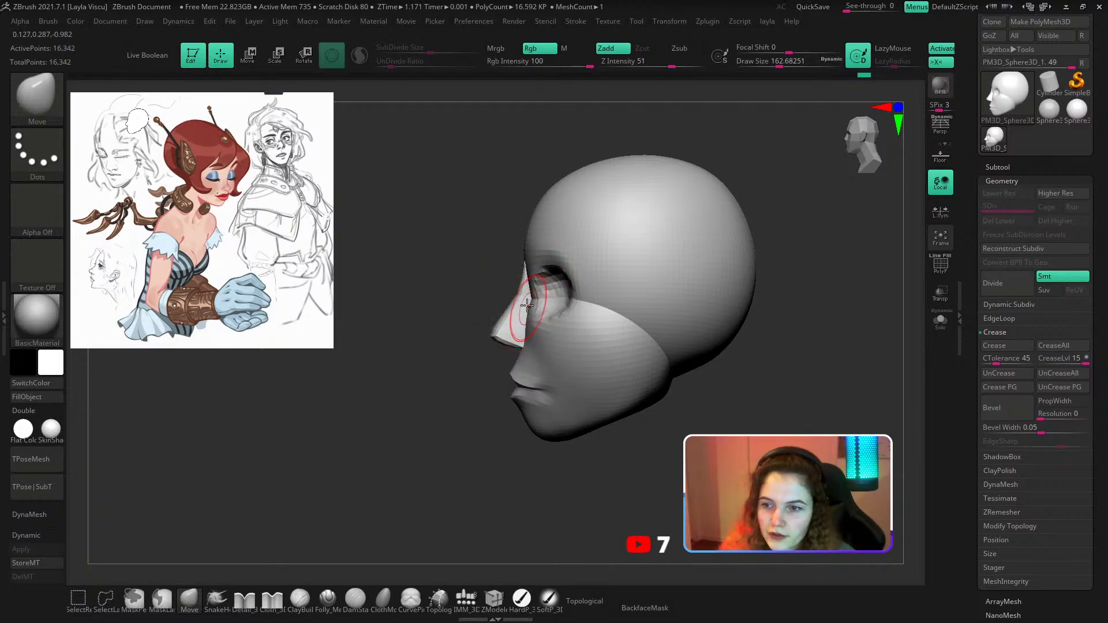
right_click_drag(528, 303, 534, 318, "ctrl")
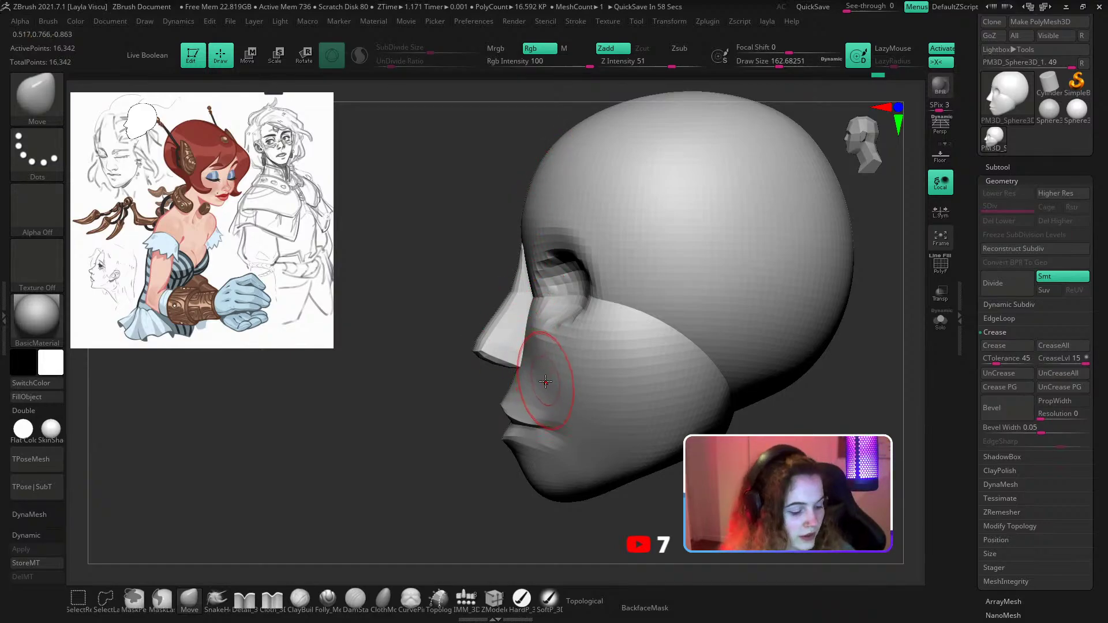
Build up the cheek area beside the nose and mouth with ClayBuildup at a draw size of about 163.
key("b")
key("c")
key("b")
mouse_move(534, 352)
right_mouse_down("ctrl")
mouse_move(514, 327)
mouse_move(562, 344)
mouse_move(710, 286)
mouse_move(556, 371)
right_mouse_up("ctrl")
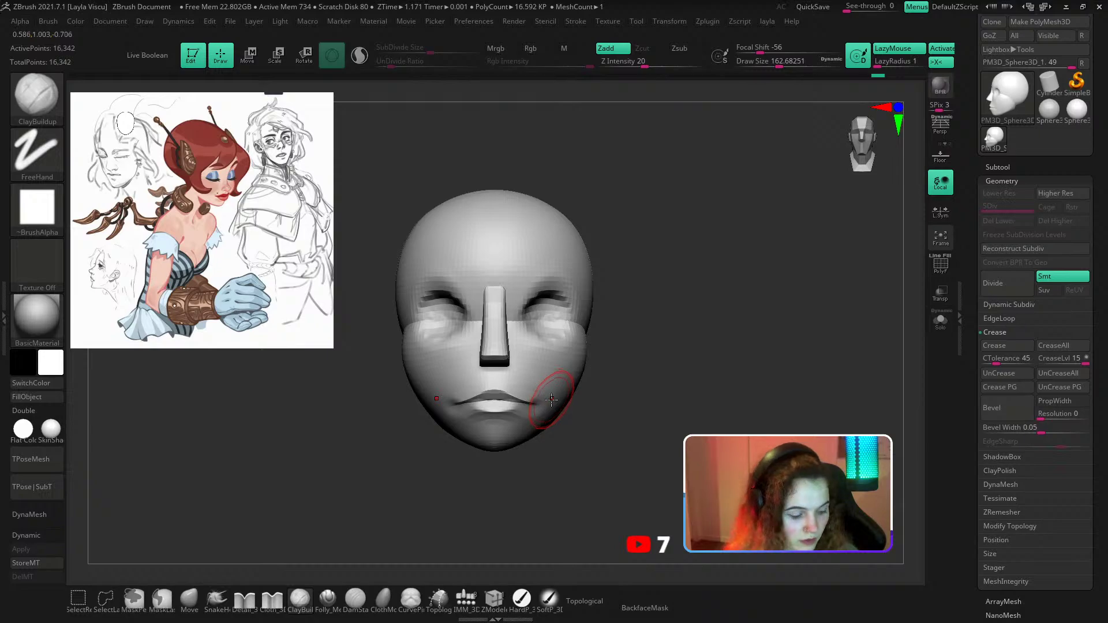
Refine the mouth and chin profile with the Move brush at a draw size of about 274.
key("b")
key("d")
key("s")
mouse_move(549, 372)
right_mouse_down("ctrl")
mouse_move(591, 489)
mouse_move(571, 524)
mouse_move(519, 530)
right_mouse_up("ctrl")
left_click(189, 599)
key("s")
left_click_drag(544, 411, 556, 412)
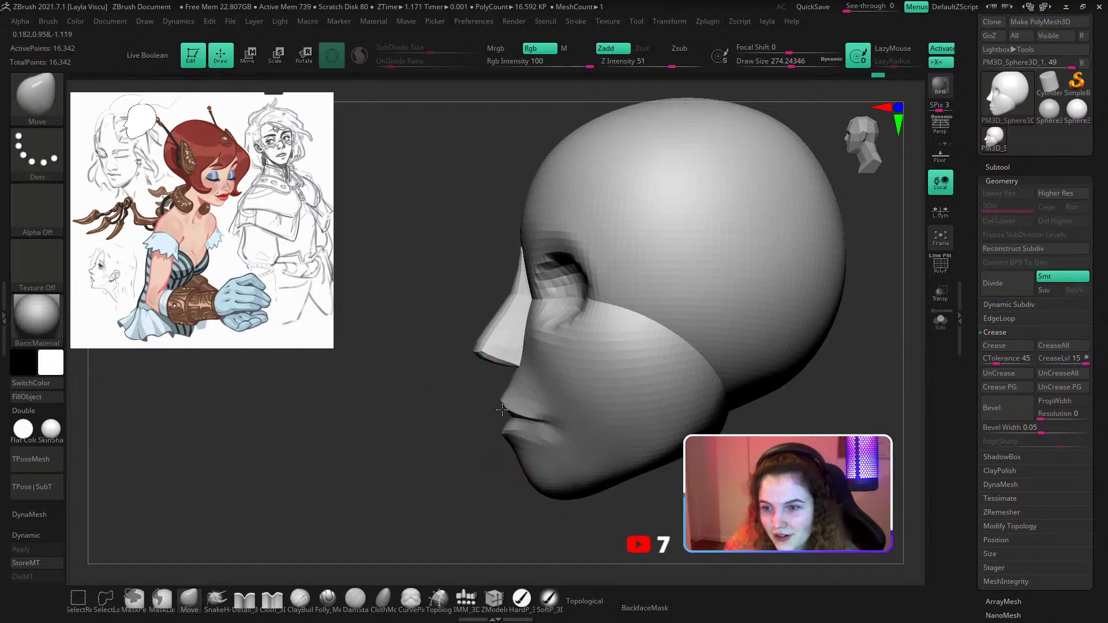
Carve the crease between the lower lip and chin in front view with DamStandard at a draw size of about 101.
mouse_move(482, 470)
right_mouse_down("ctrl")
mouse_move(490, 455)
mouse_move(531, 485)
mouse_move(530, 508)
right_mouse_up("ctrl")
key("b")
key("d")
key("s")
key("s")
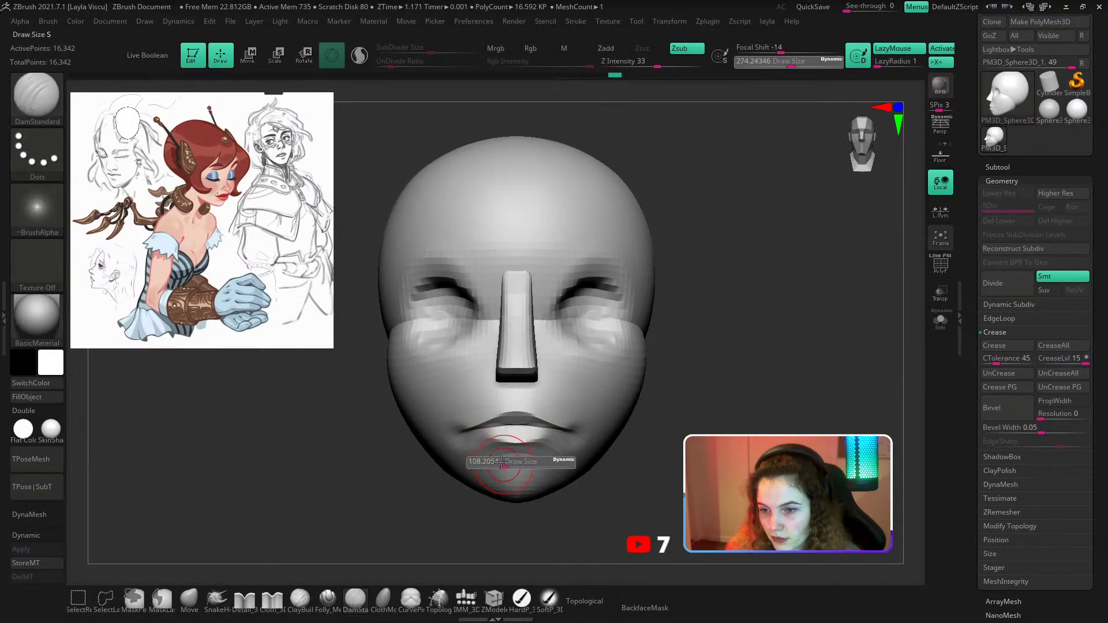
mouse_move(519, 464)
left_mouse_down()
mouse_move(502, 465)
mouse_move(547, 470)
mouse_move(538, 475)
left_mouse_up()
left_click_drag(547, 469, 523, 459)
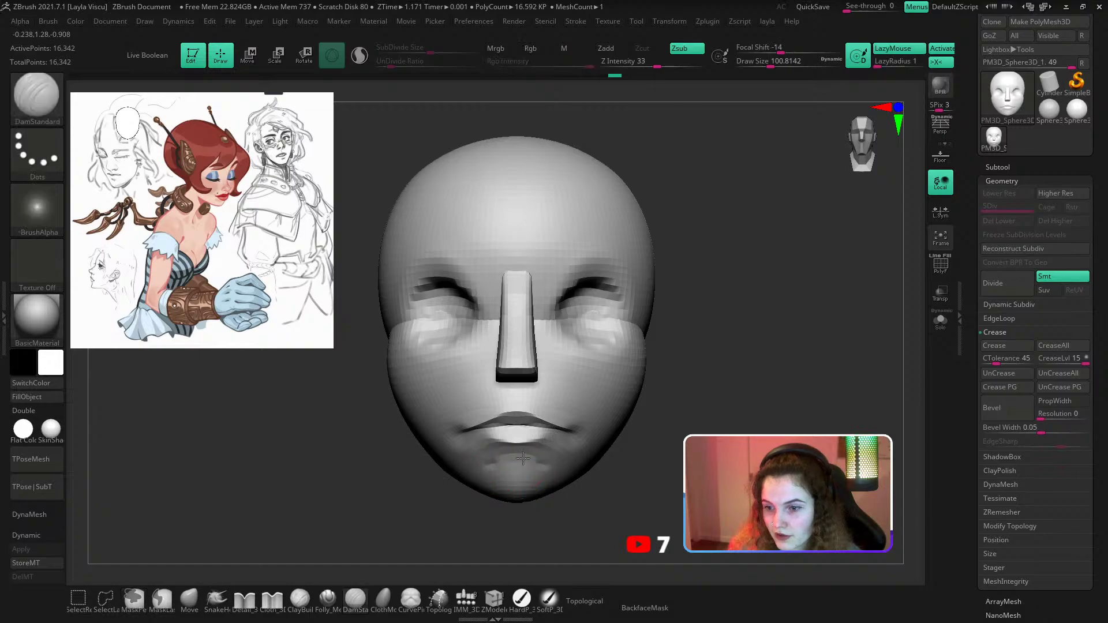
Round out the eye sockets using ClayBuildup and the Move brush at a draw size of about 149.
right_click_drag(581, 490, 607, 445, "ctrl")
right_click_drag(607, 444, 596, 408)
key("s")
left_click_drag(561, 391, 568, 392)
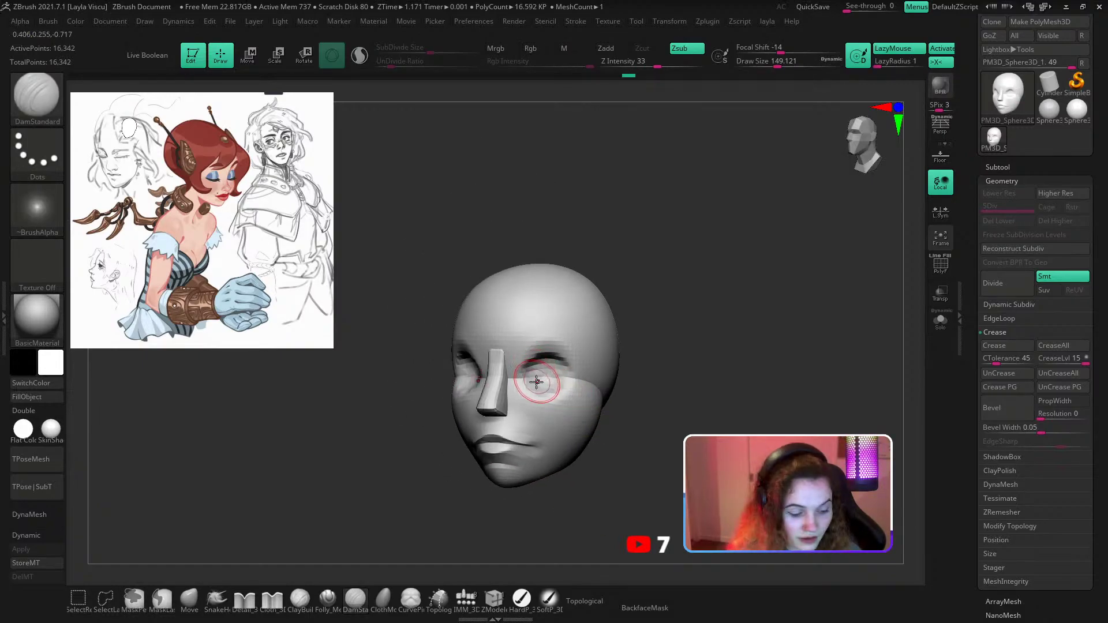
key("b")
key("c")
key("b")
mouse_move(674, 338)
right_mouse_down("ctrl")
mouse_move(692, 366)
mouse_move(660, 372)
right_mouse_up("ctrl")
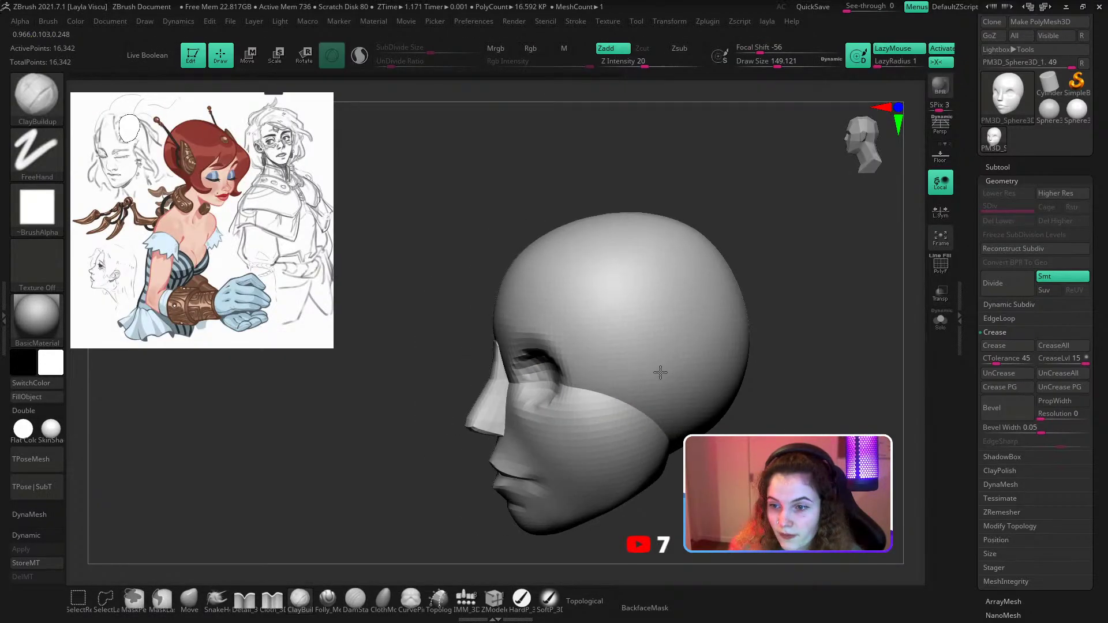
left_click(193, 601)
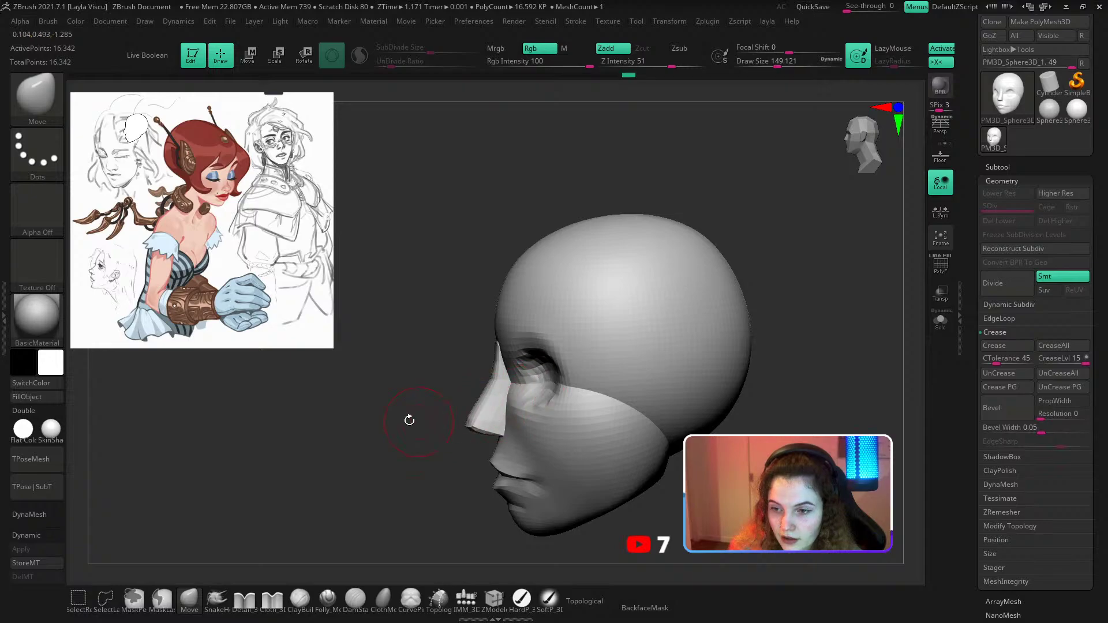
right_click_drag(409, 420, 546, 396)
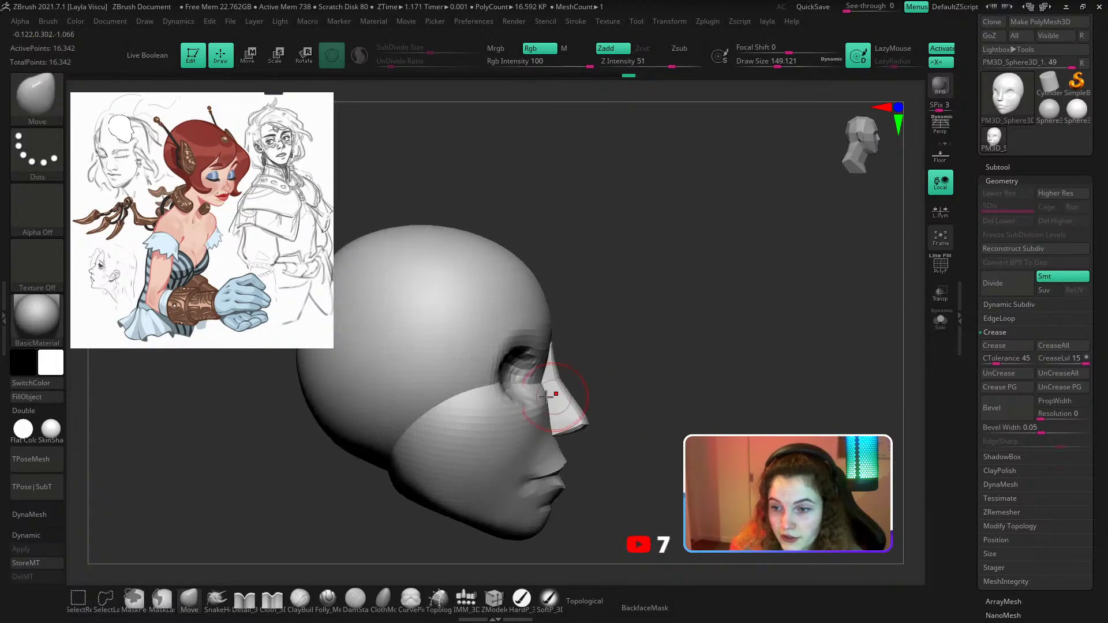
Build up form inside and below the eye sockets with ClayBuildup at a draw size of about 101.
key("b")
key("c")
key("b")
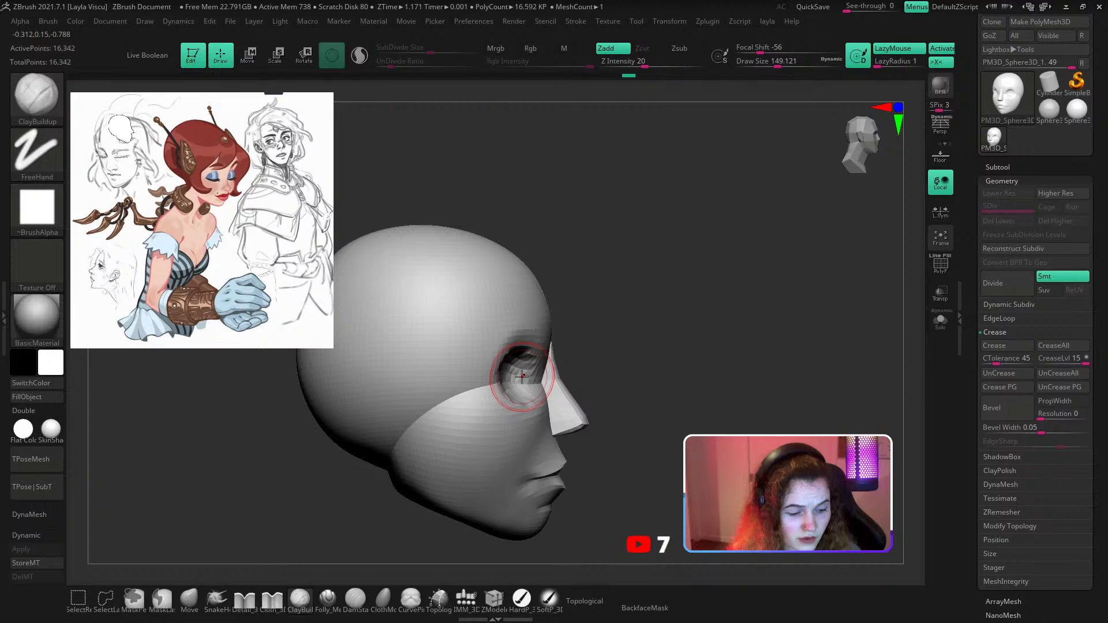
mouse_move(521, 371)
right_mouse_down("ctrl")
mouse_move(557, 340)
mouse_move(524, 380)
right_mouse_up("ctrl")
key("s")
mouse_move(524, 380)
left_mouse_down()
mouse_move(485, 381)
mouse_move(526, 387)
left_mouse_up()
key("s")
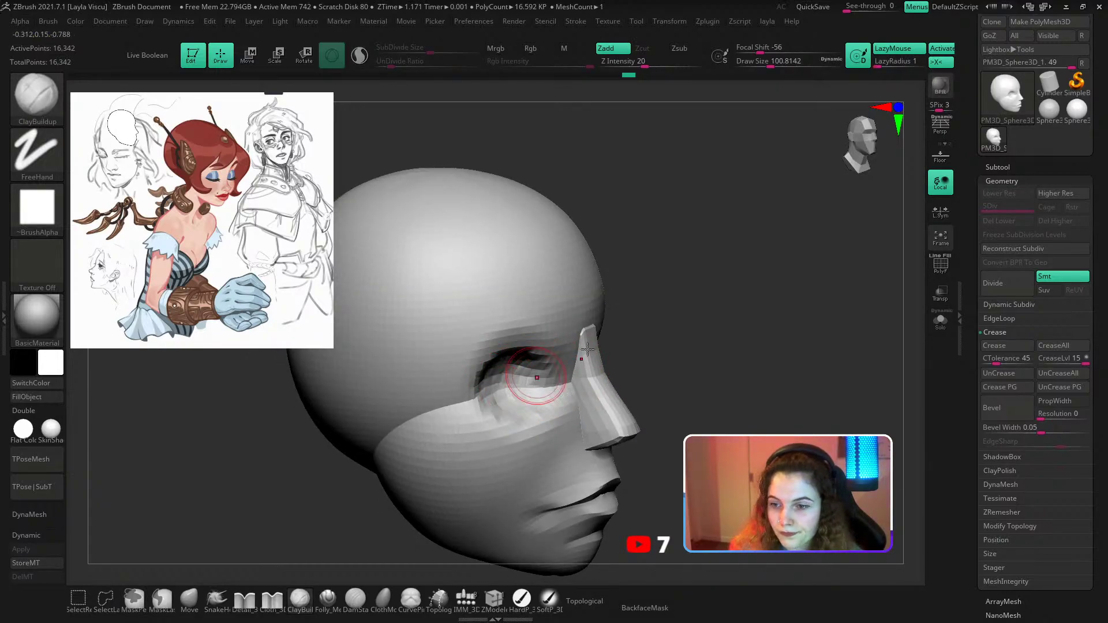
mouse_move(807, 288)
right_mouse_down()
mouse_move(756, 282)
mouse_move(771, 361)
mouse_move(741, 381)
right_mouse_up()
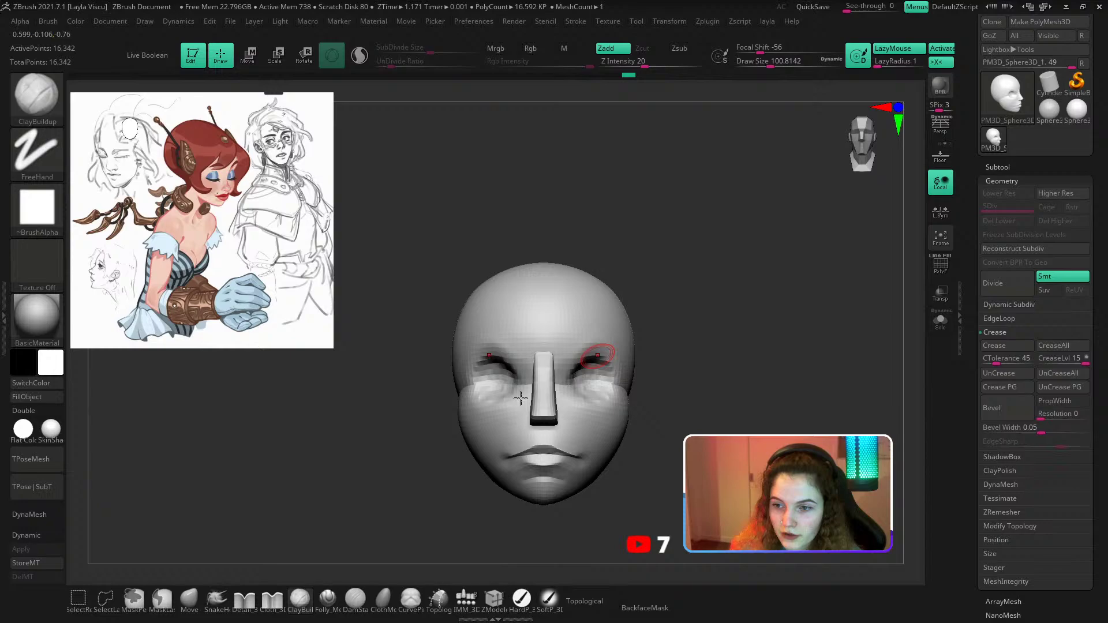
Adjust the forehead and brow profile in side view with the Move brush at draw sizes of about 344 and 234.
left_click(188, 600)
right_click_drag(281, 482, 398, 430)
key("s")
mouse_move(513, 345)
left_mouse_down()
mouse_move(549, 346)
mouse_move(535, 347)
left_mouse_up()
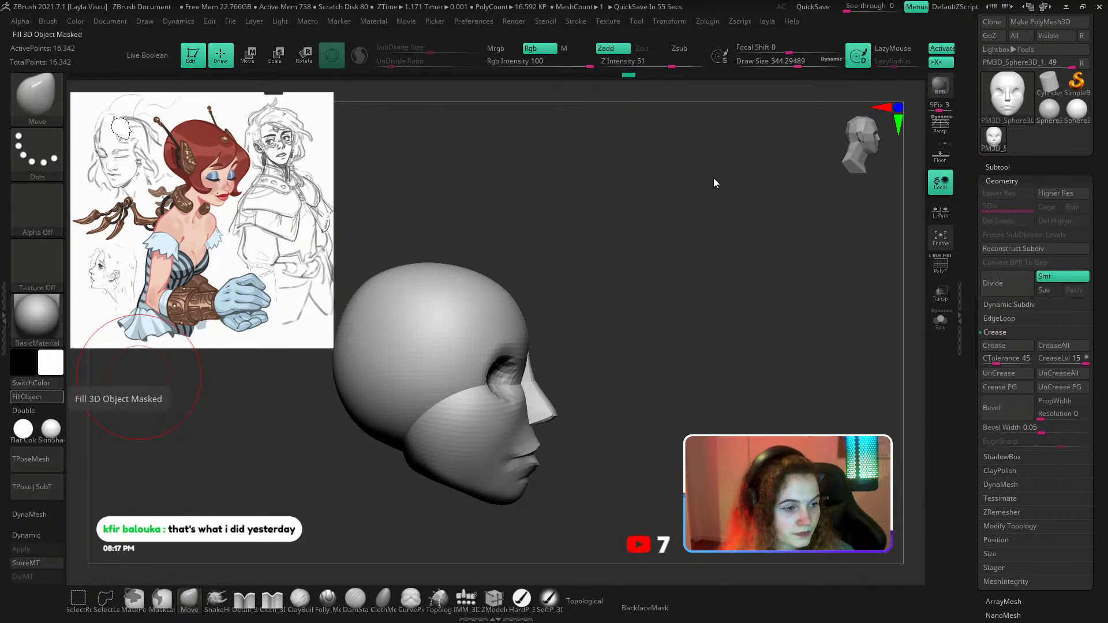
mouse_move(726, 197)
left_mouse_down()
mouse_move(657, 188)
mouse_move(634, 243)
mouse_move(680, 198)
left_mouse_up()
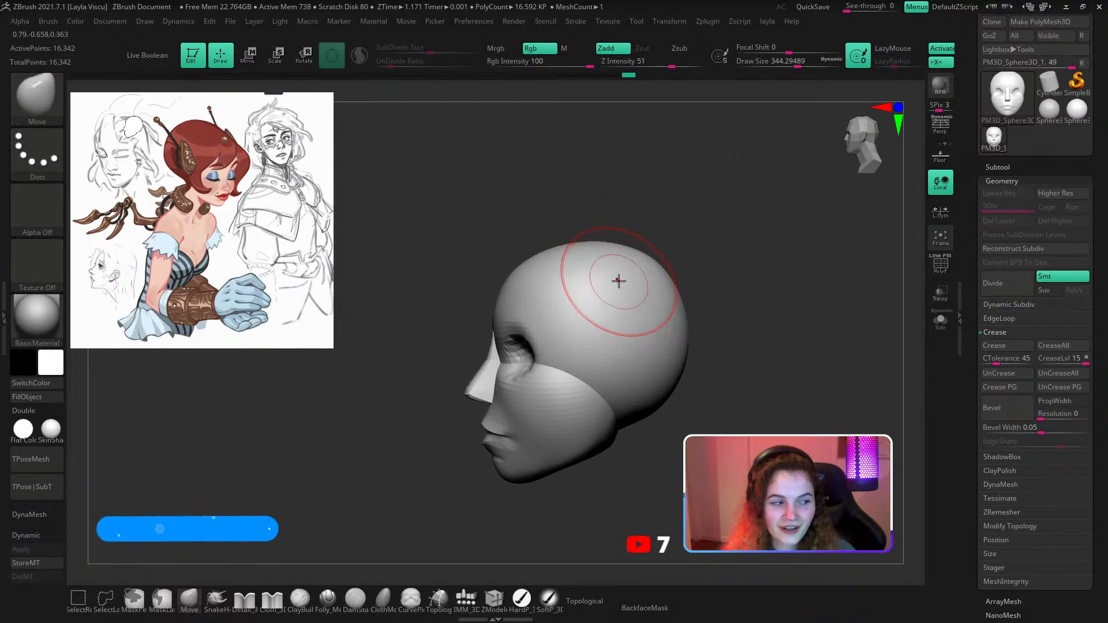
key("s")
left_click_drag(598, 297, 588, 296)
key("s")
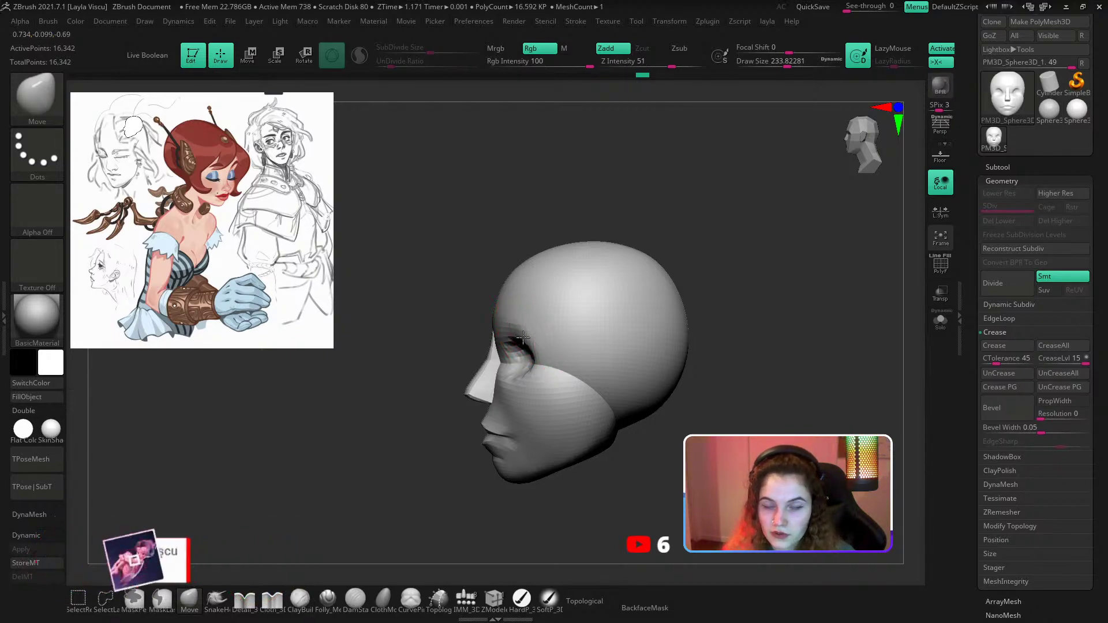
Refine the eye sockets and brows from the front using ClayBuildup at a draw size of 112.
left_click_drag(452, 465, 564, 506, "shift")
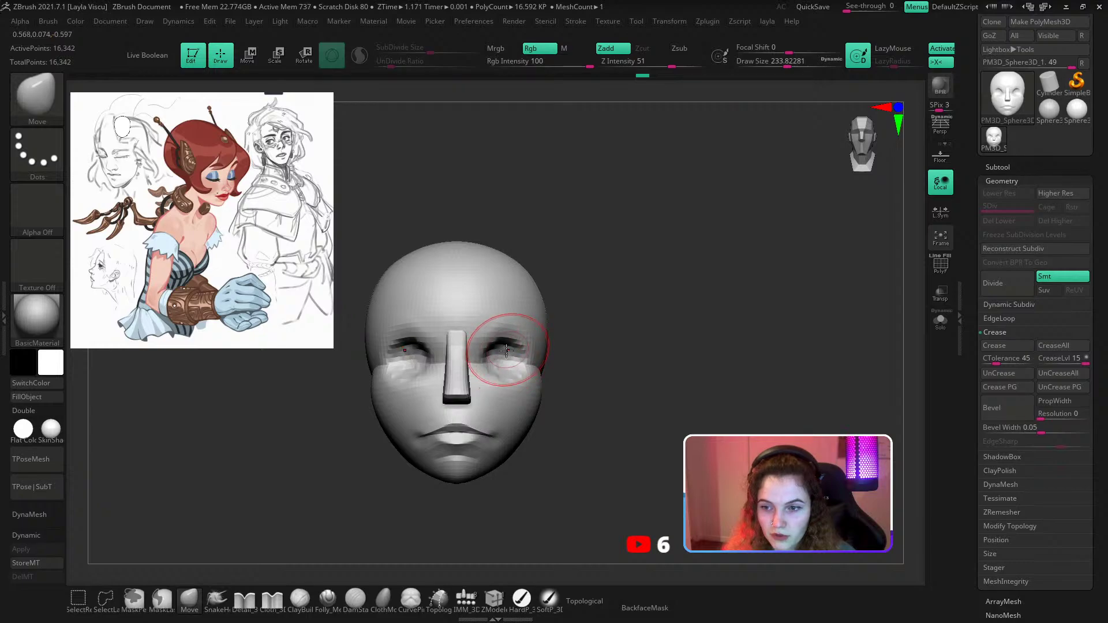
key("s")
left_click_drag(506, 352, 497, 352)
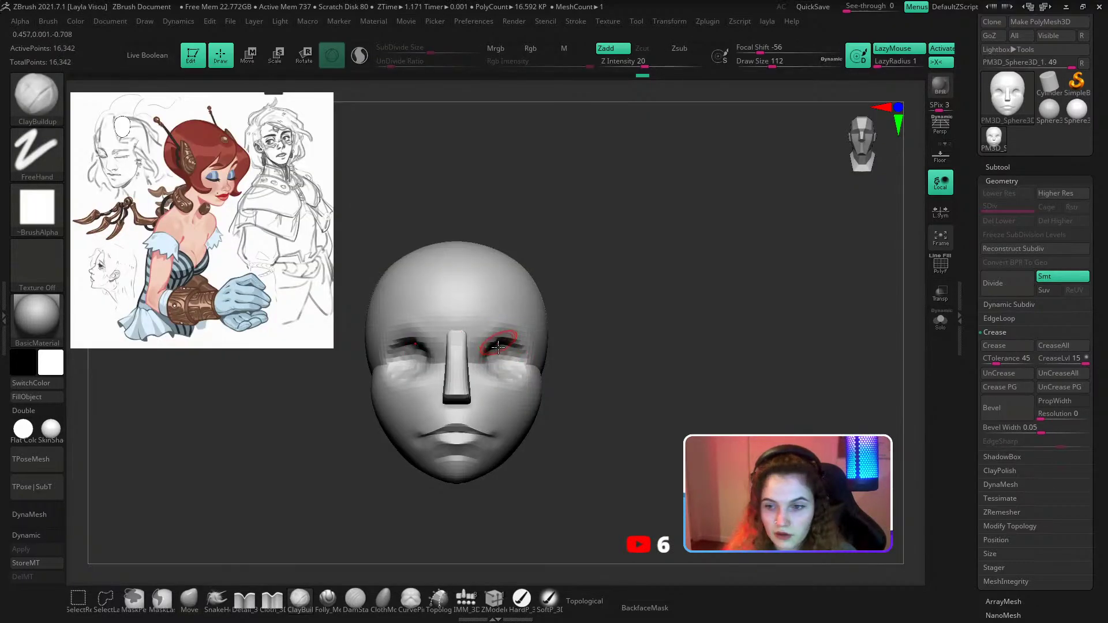
scroll(503, 344, "up", 2)
left_click_drag(583, 398, 603, 407, "alt")
left_click_drag(652, 415, 601, 416)
mouse_move(615, 459)
left_mouse_down()
mouse_move(627, 450)
mouse_move(456, 500)
left_mouse_up()
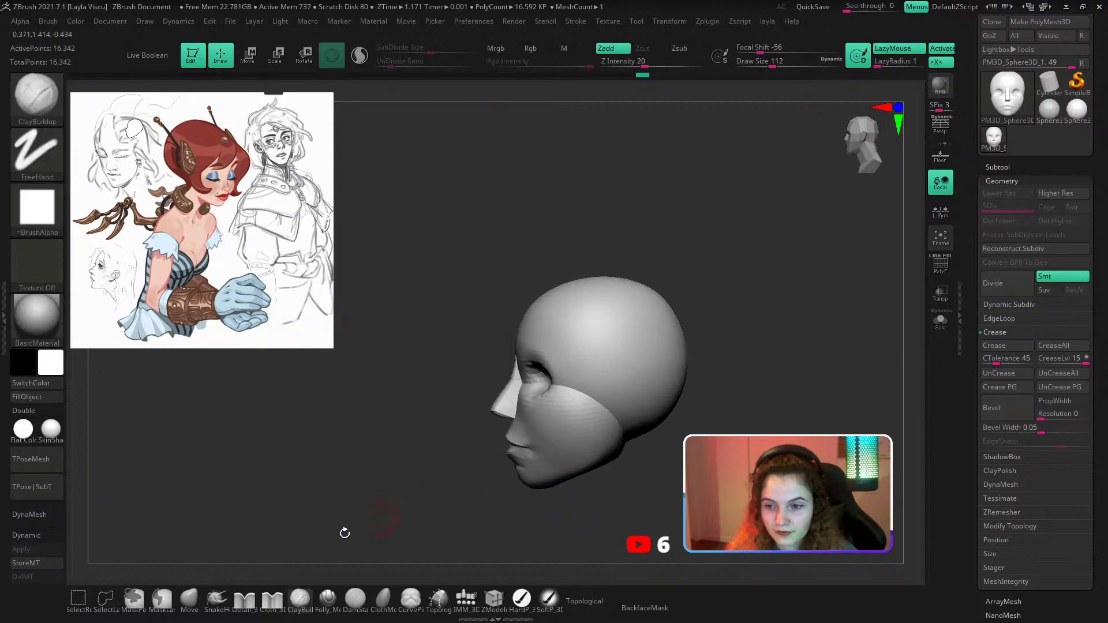
Turn on topological masking and adjust the cheek beside the nose with the Move brush at a draw size of about 311.
left_click(190, 601)
right_click_drag(551, 399, 522, 422, "ctrl")
key("s")
left_click(513, 413)
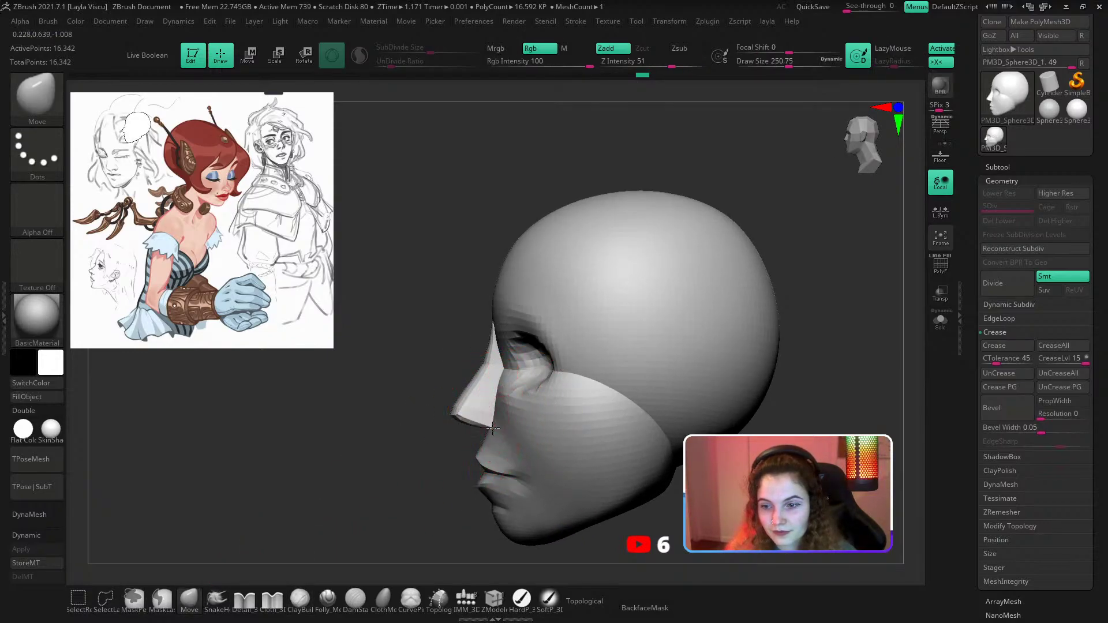
key("ctrl+z")
left_click(593, 602)
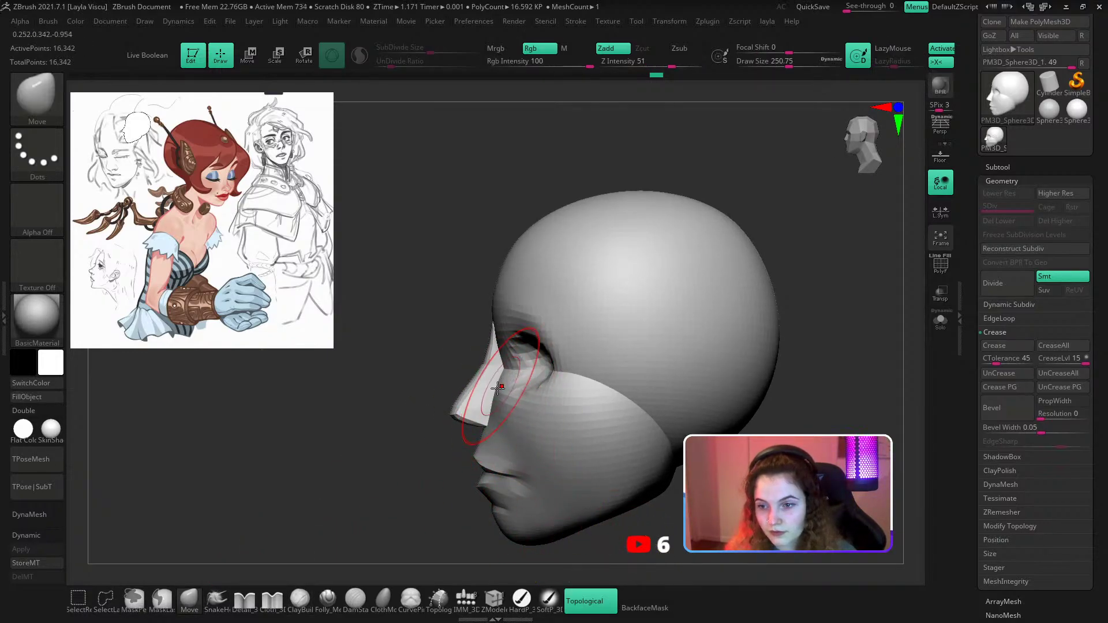
key("ctrl+z")
key("s")
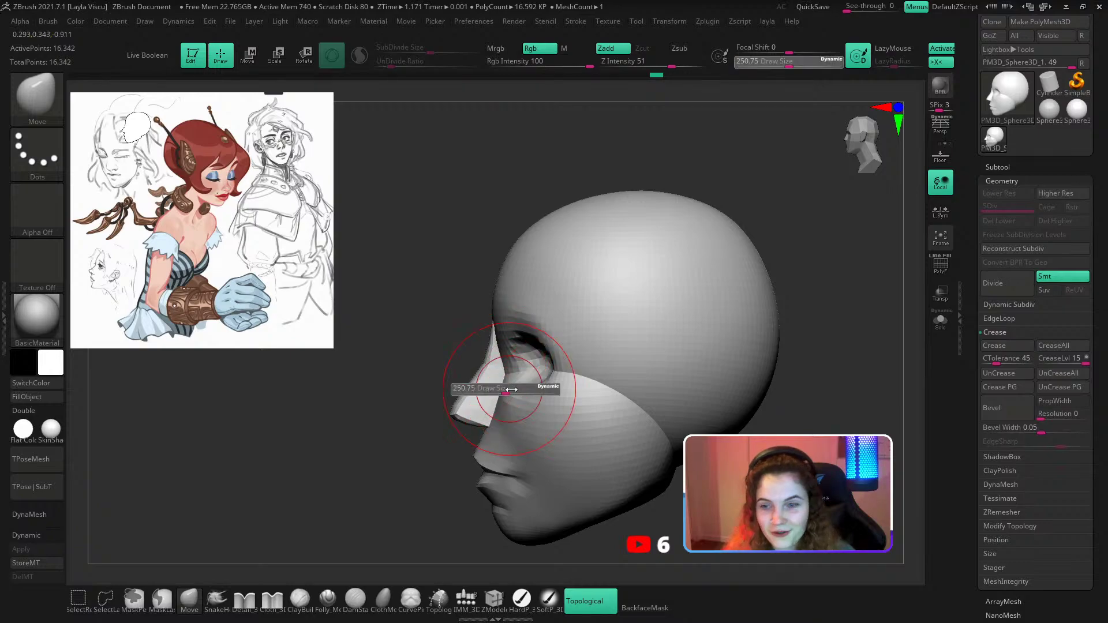
left_click(511, 392)
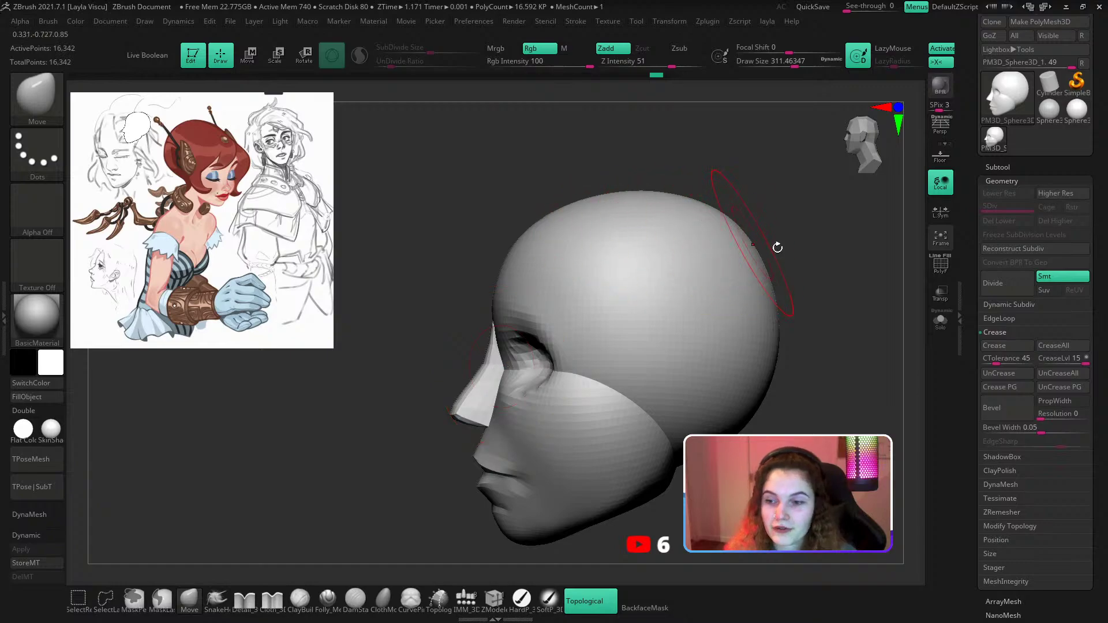
Pull out the crown and back of the skull in side view with the Move brush at draw sizes of about 567 and 666.
mouse_move(774, 247)
left_mouse_down()
mouse_move(848, 240)
mouse_move(744, 353)
mouse_move(622, 388)
left_mouse_up()
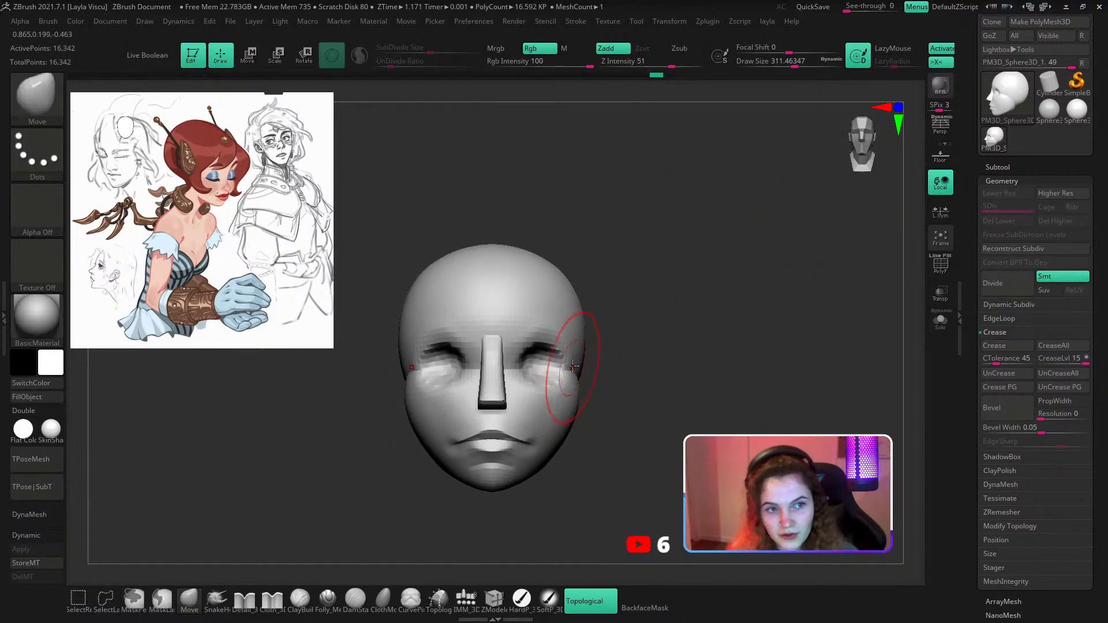
left_click_drag(680, 369, 577, 350)
mouse_move(709, 346)
left_mouse_down("shift")
mouse_move(744, 359)
mouse_move(684, 349)
left_mouse_up("shift")
key("s")
left_click_drag(572, 322, 593, 322)
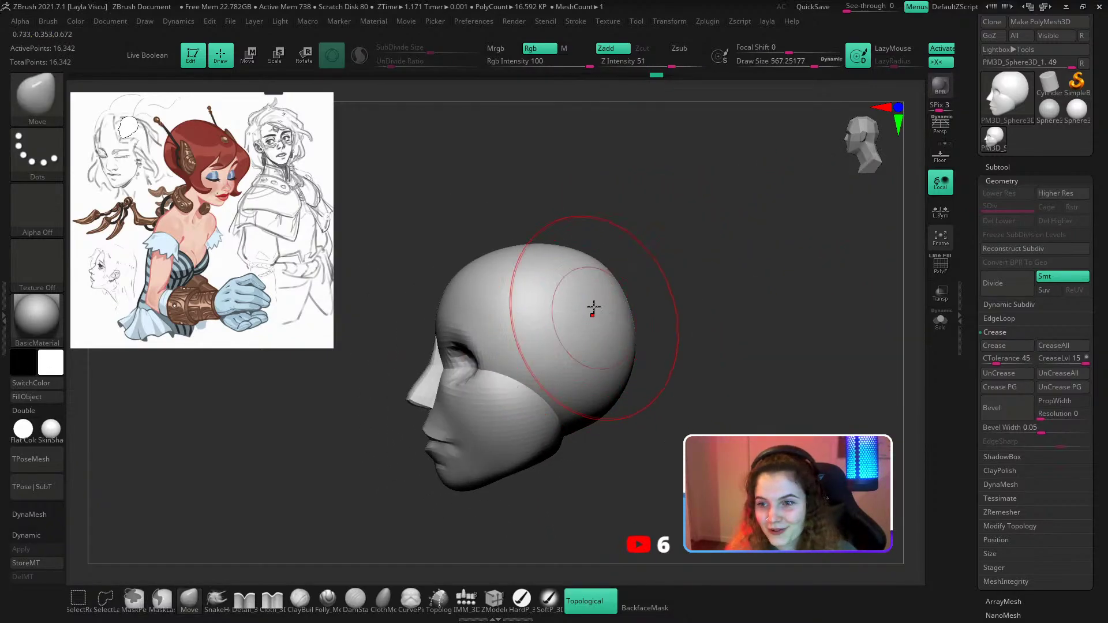
mouse_move(601, 263)
left_mouse_down()
mouse_move(610, 255)
mouse_move(630, 291)
left_mouse_up()
key("s")
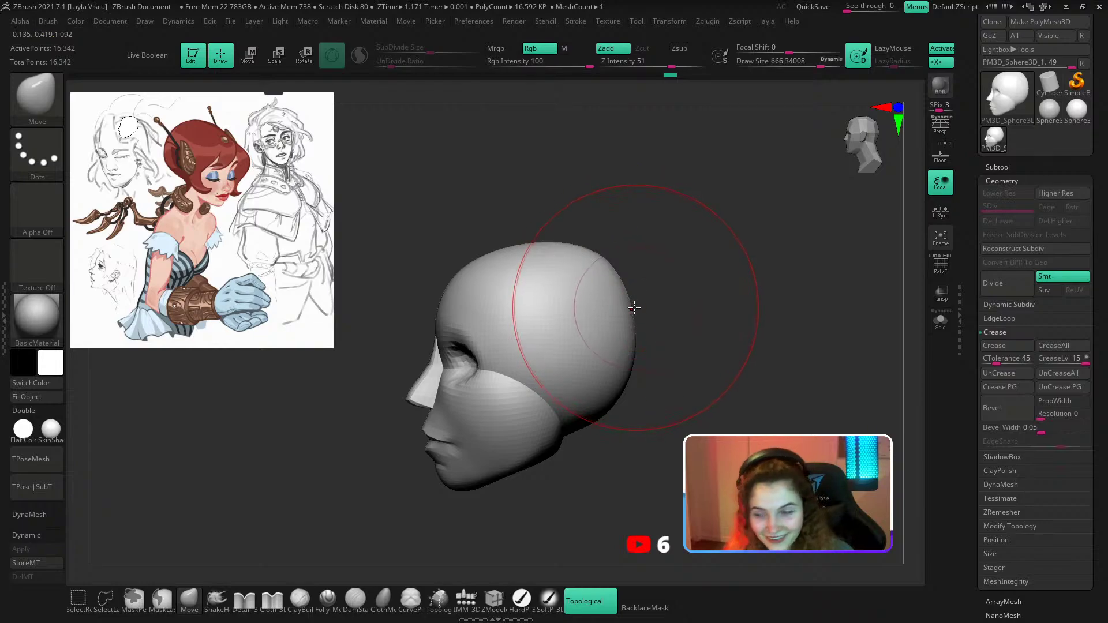
left_click_drag(700, 302, 676, 255, "alt")
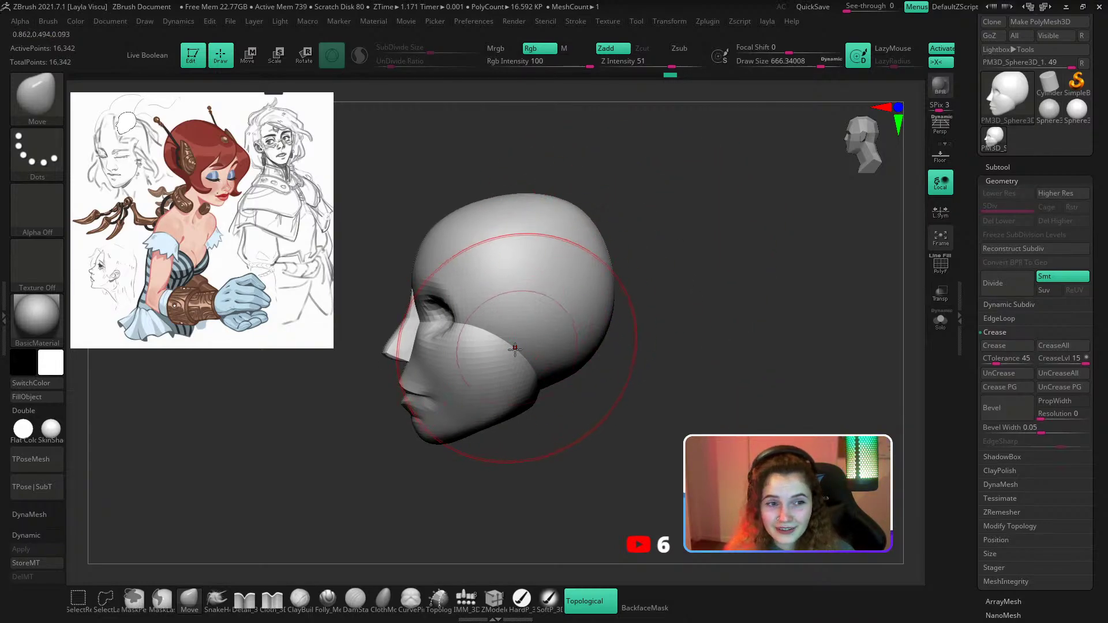
Nudge the upper lip in profile with the Move brush at a draw size of about 365.
key("s")
left_click_drag(522, 348, 500, 348)
key("s")
left_click_drag(400, 398, 405, 397)
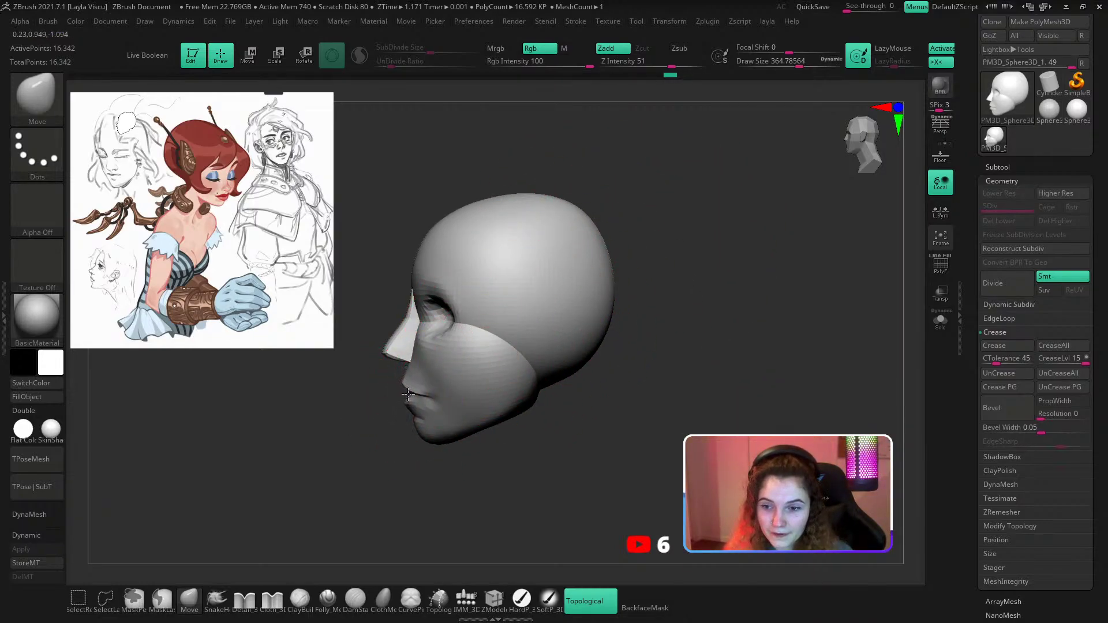
left_click_drag(668, 428, 717, 383)
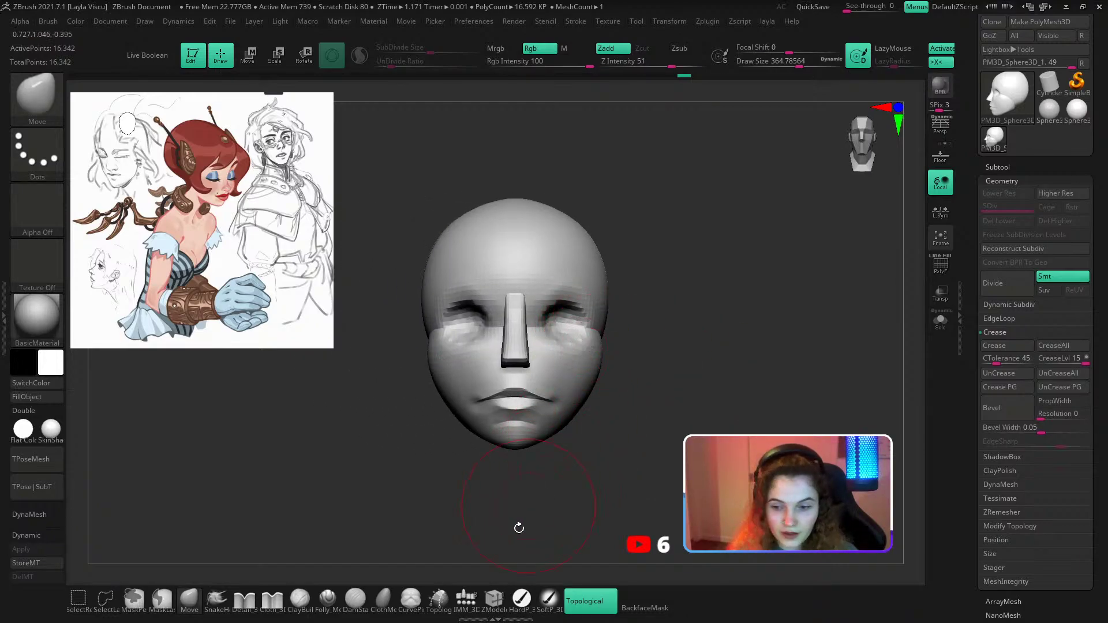
left_click(467, 596)
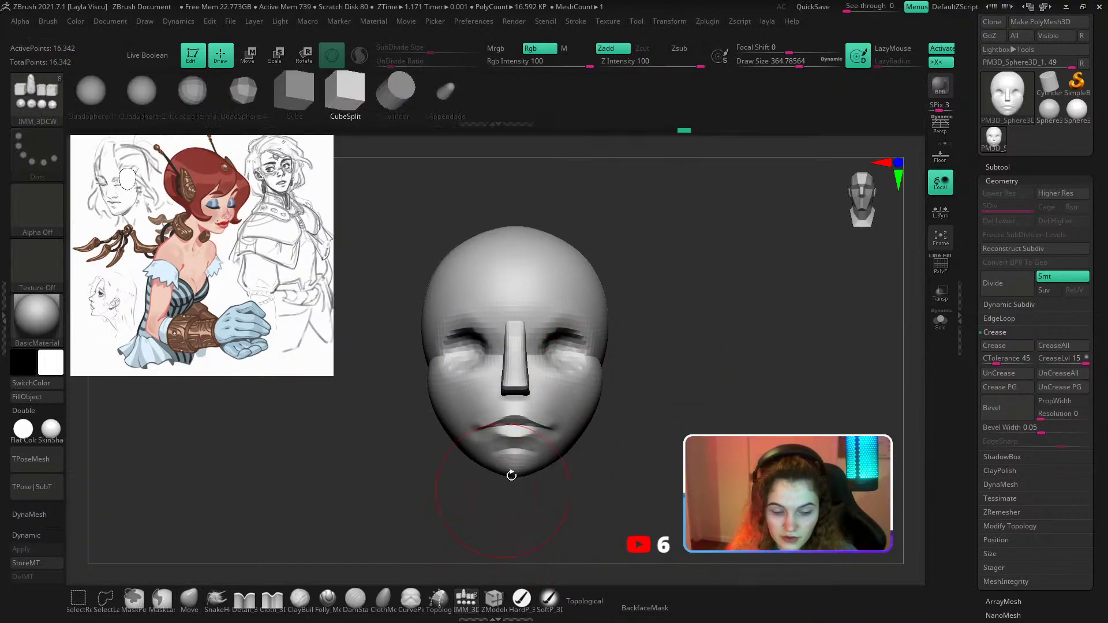
key("m")
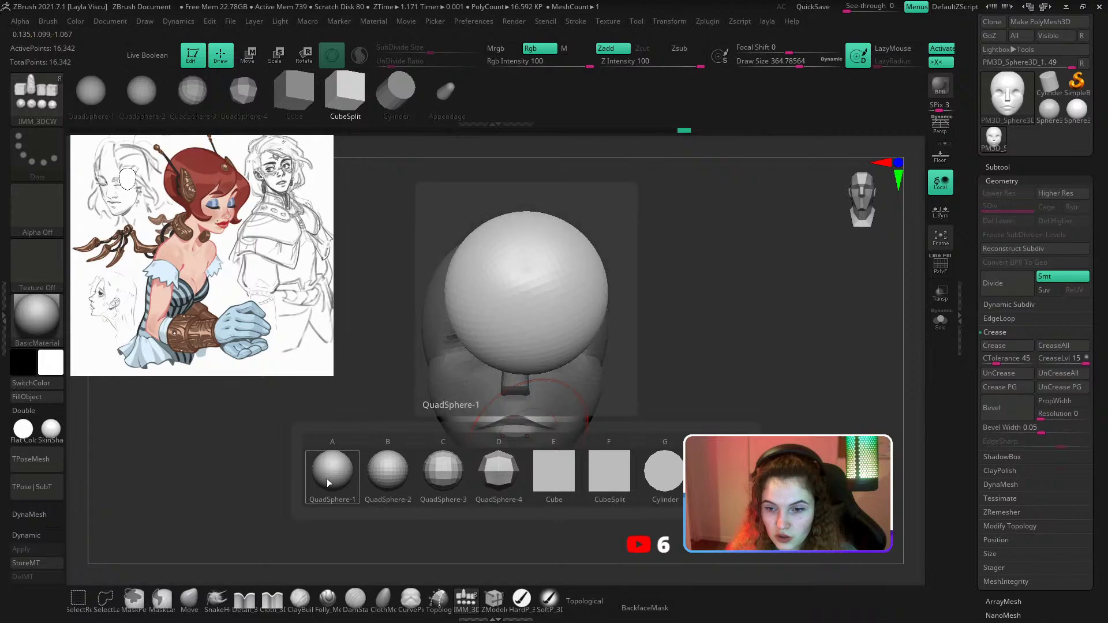
left_click(597, 476)
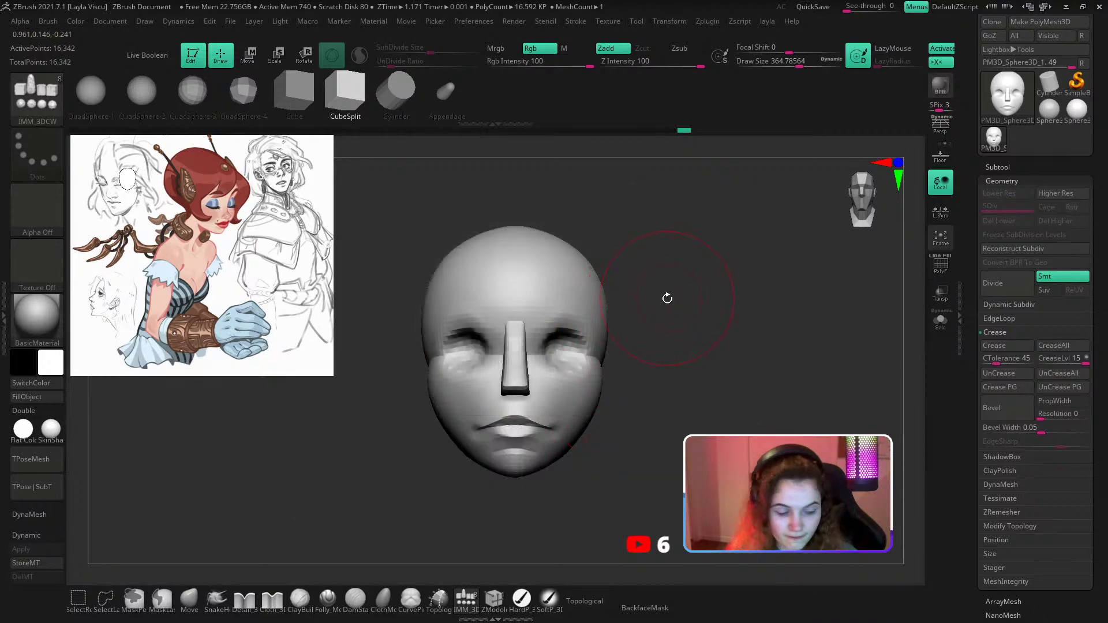
Insert a mirrored pair of Sphere 32 eyeballs into the eye sockets with the IMM Primitives brush.
key("b")
key("i")
left_click(577, 292)
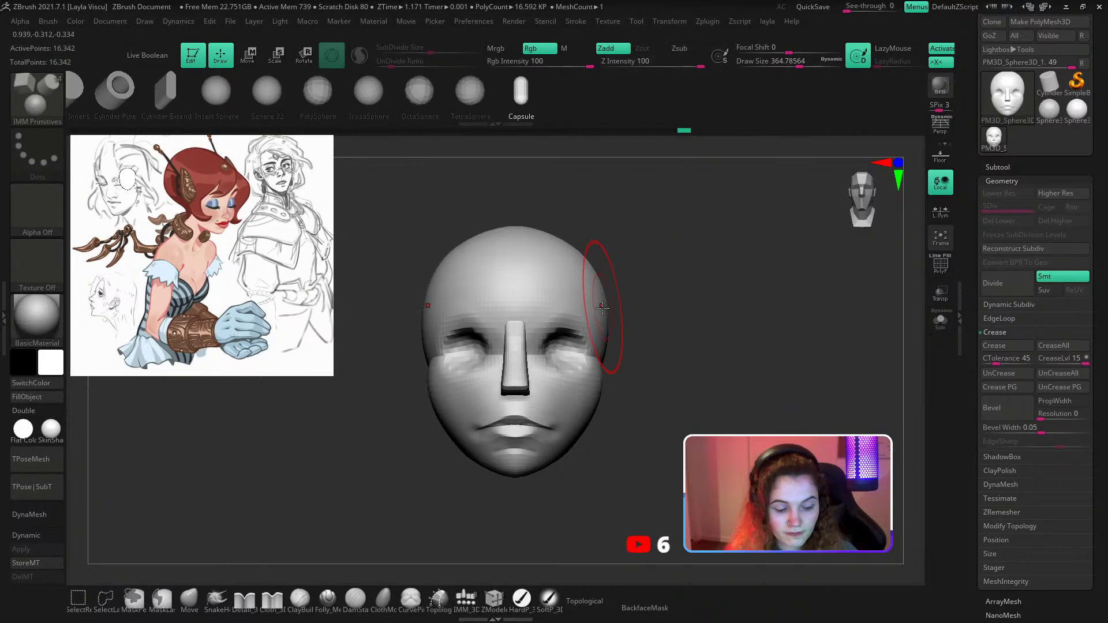
key("m")
left_click(553, 345)
left_click_drag(559, 347, 564, 376)
Set the eyeballs back into the sockets in side view and scale them down slightly with the transform gizmo.
right_click_drag(629, 332, 711, 332, "ctrl")
left_click_drag(711, 332, 714, 382)
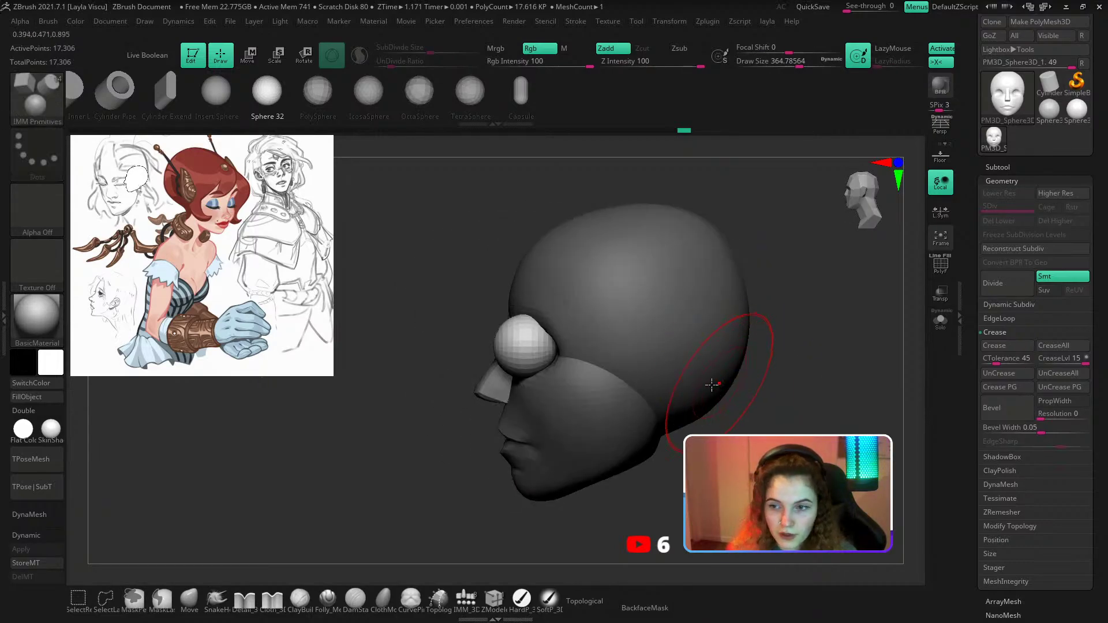
key("w")
left_click_drag(573, 348, 572, 359)
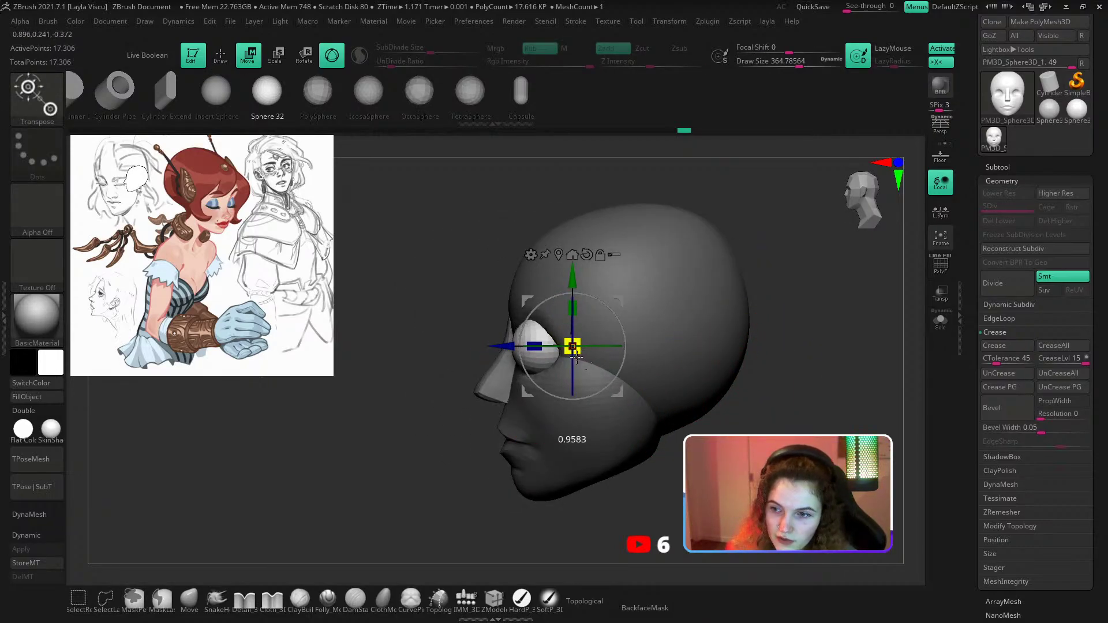
Turn on local symmetry, then shrink the eyeballs in front view and move them slightly apart along X.
left_click_drag(448, 443, 645, 470)
right_click_drag(577, 358, 583, 364, "ctrl")
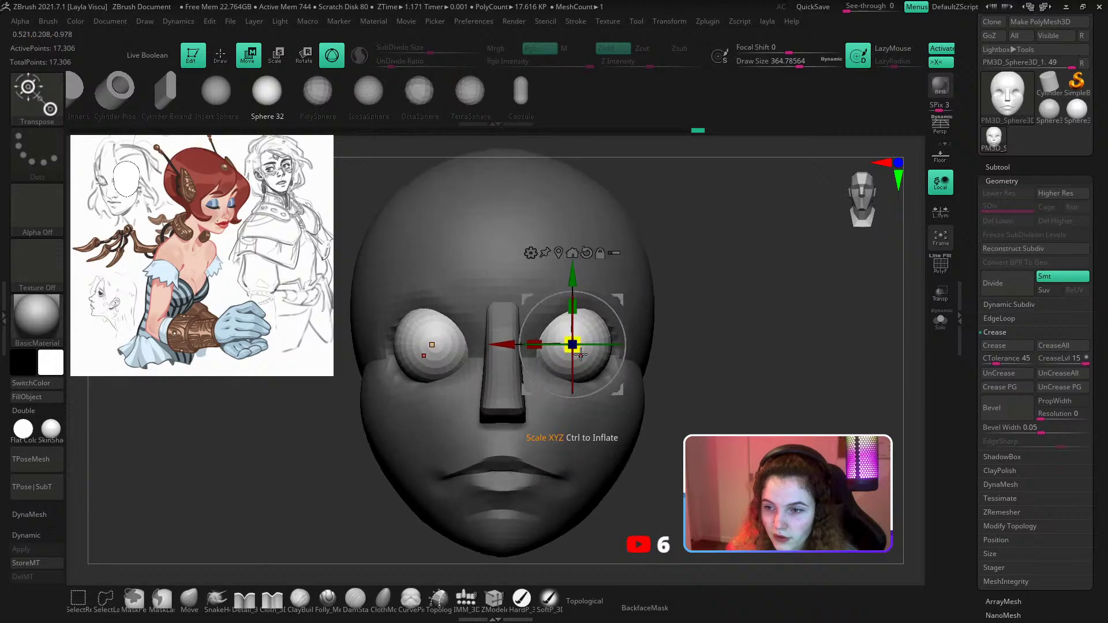
left_click_drag(574, 348, 567, 353)
key("ctrl+z")
left_click(930, 217)
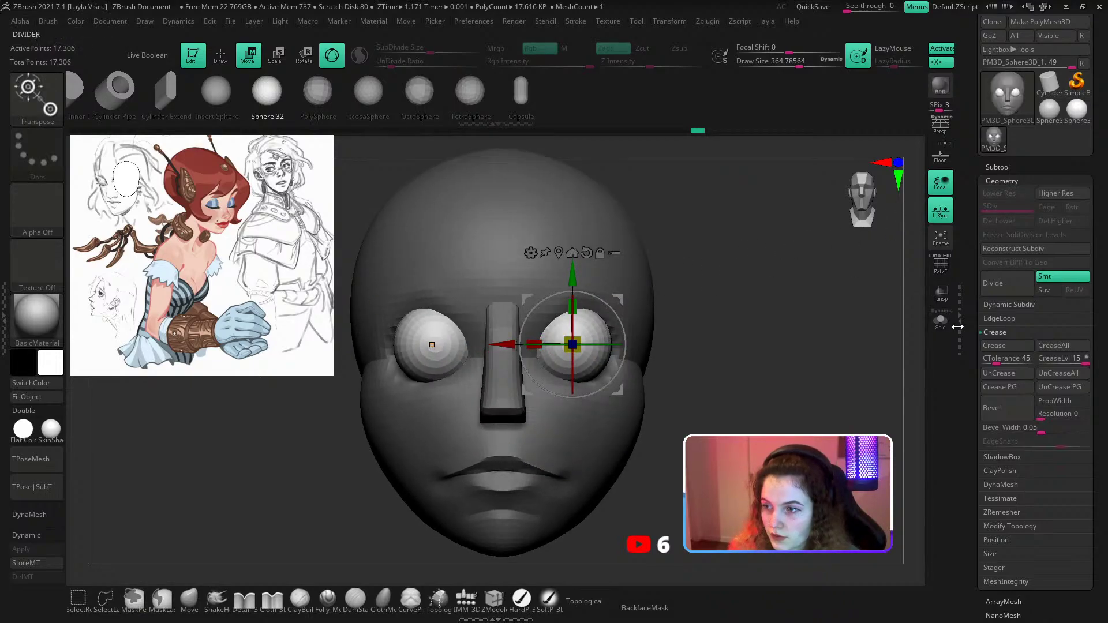
right_click_drag(782, 365, 798, 349, "ctrl")
mouse_move(511, 344)
left_mouse_down()
mouse_move(527, 347)
mouse_move(513, 345)
left_mouse_up()
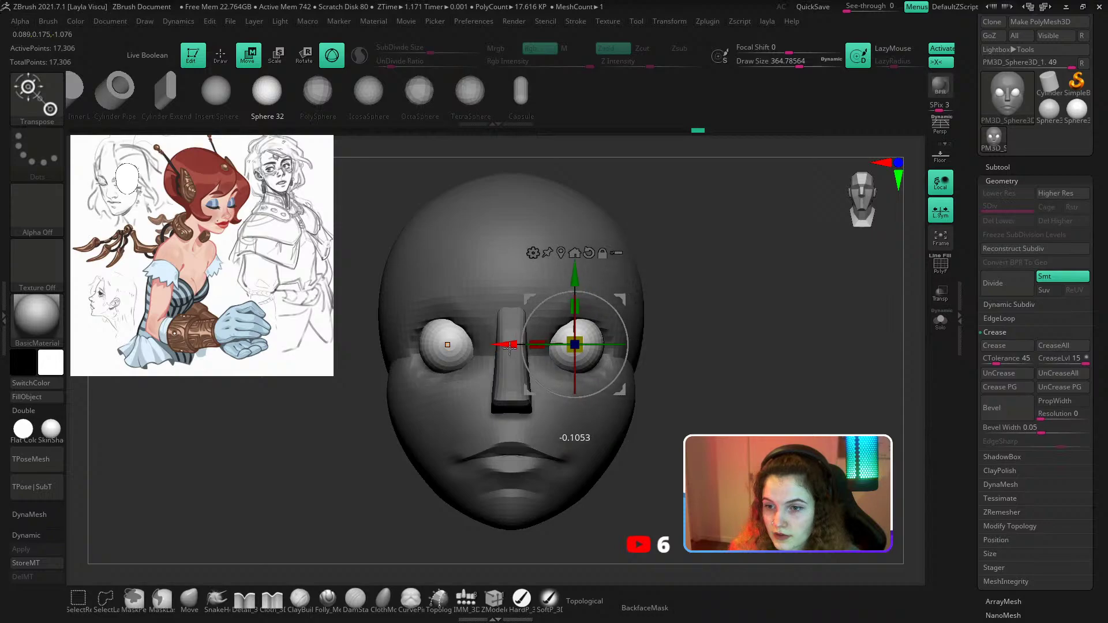
left_click_drag(700, 376, 687, 371)
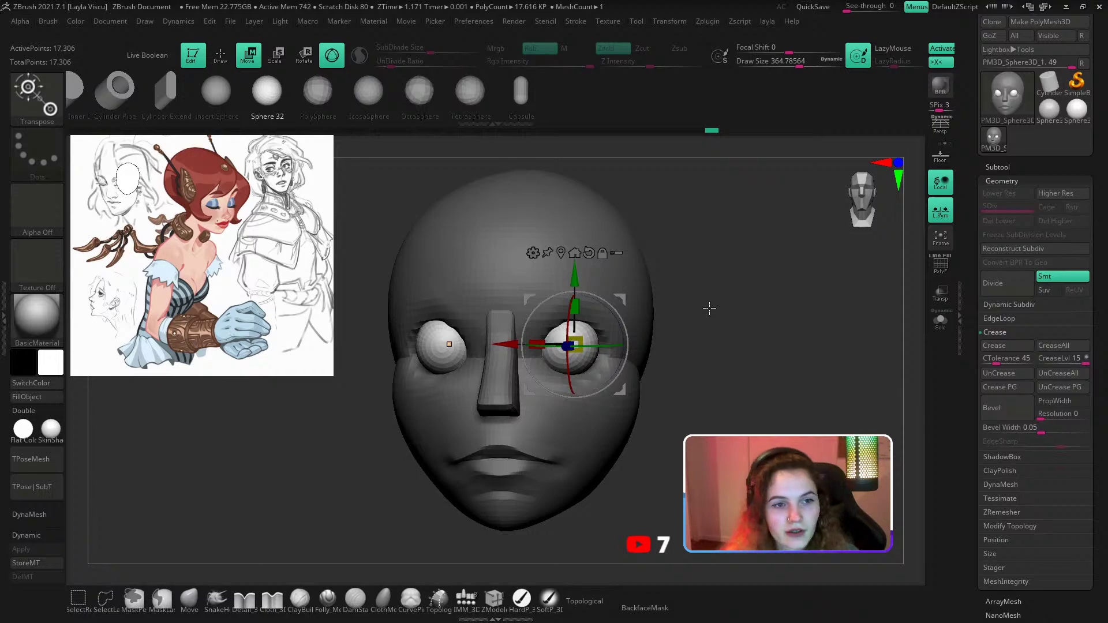
mouse_move(51, 430)
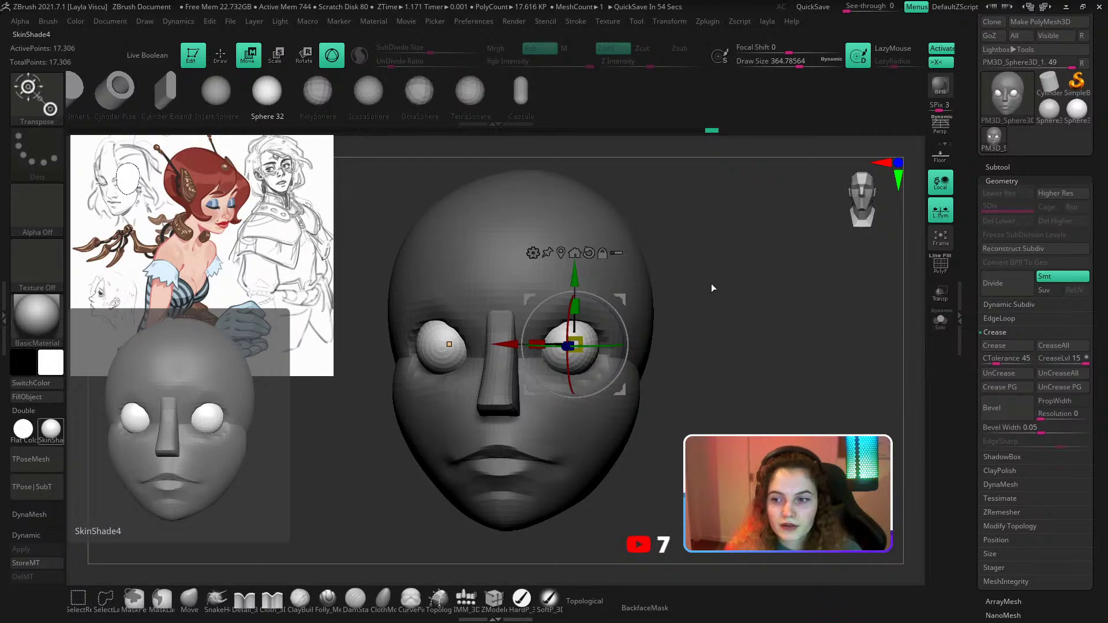
left_click_drag(712, 288, 726, 330)
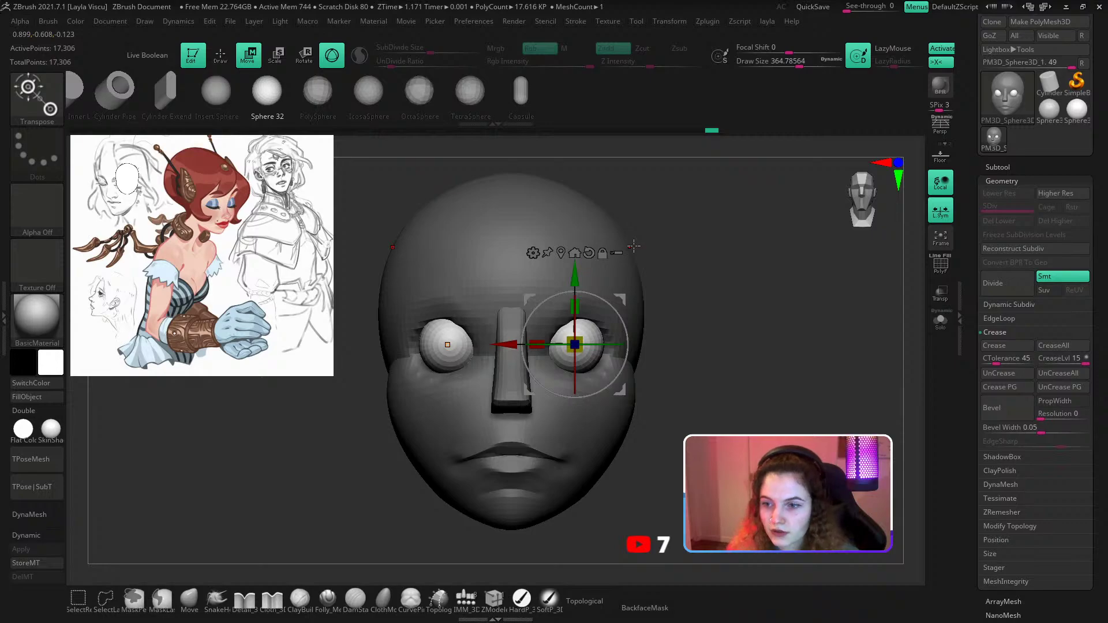
Invert the mask to free the head and adjust the inner eye sockets with the Move brush at draw sizes of about 239 and 293.
key("b")
key("c")
key("b")
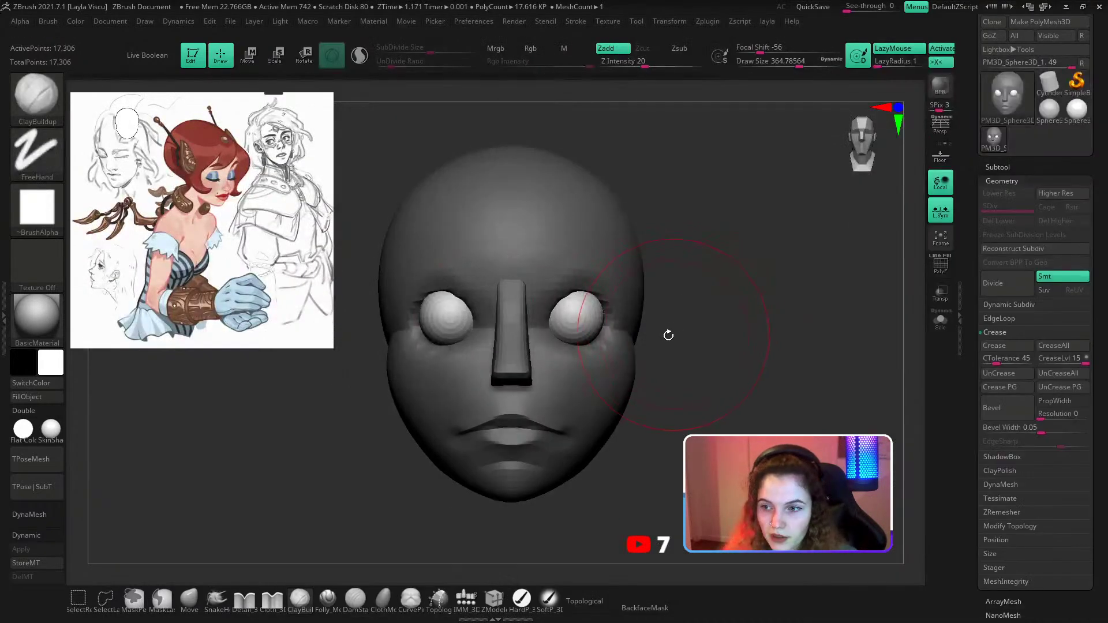
mouse_move(727, 382)
left_mouse_down()
mouse_move(697, 381)
mouse_move(712, 371)
left_mouse_up()
left_click(189, 600)
key("s")
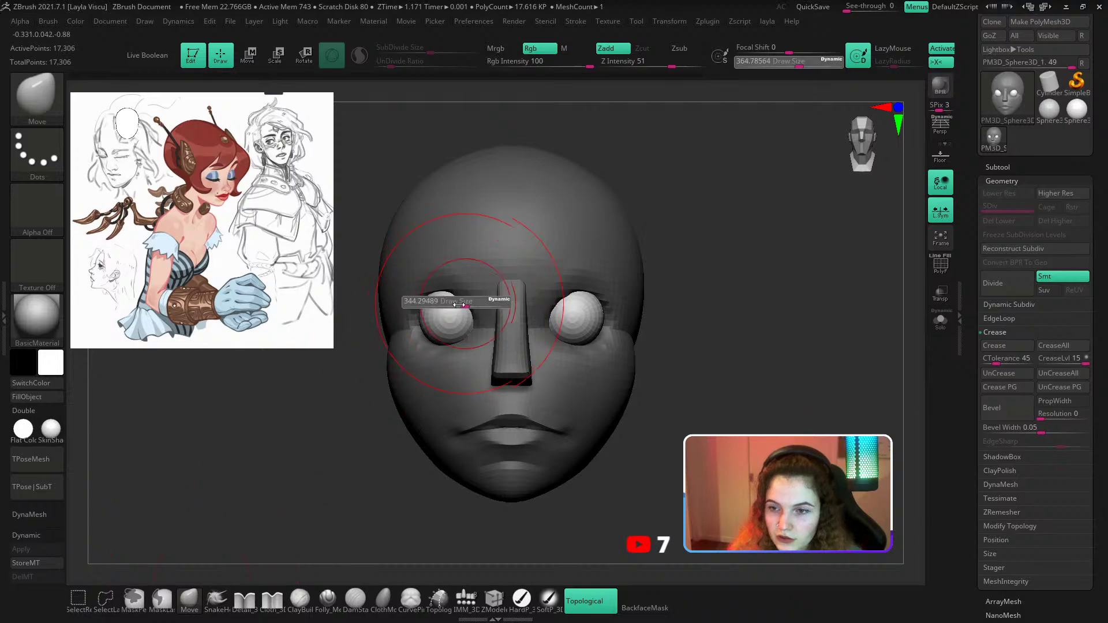
left_click_drag(468, 303, 456, 303)
left_click(417, 369, "alt")
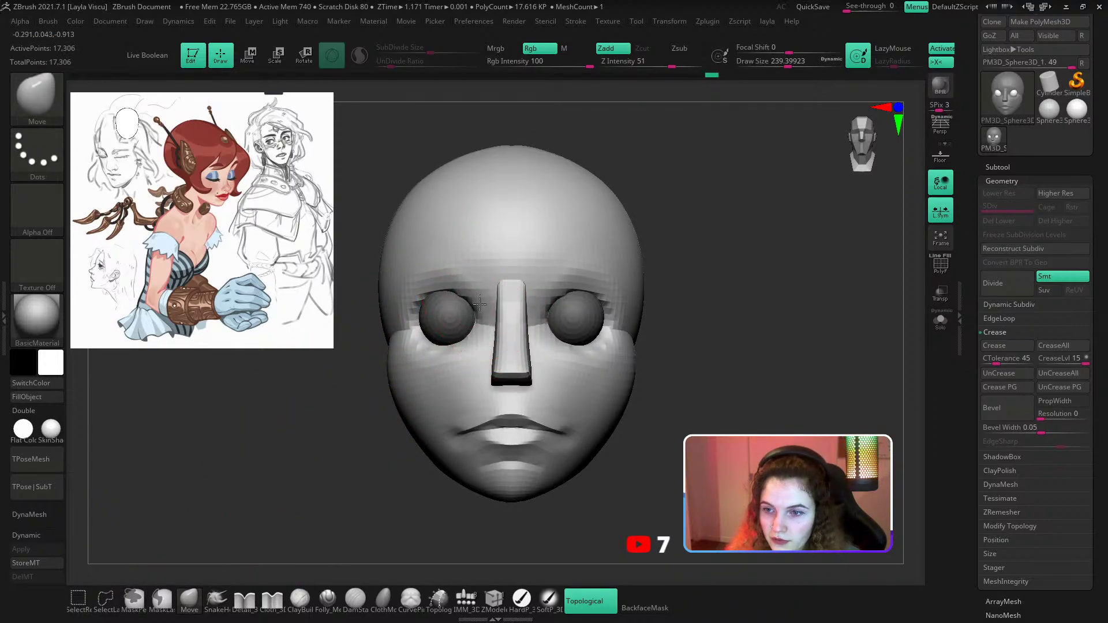
key("bracketright")
left_click_drag(703, 279, 683, 294)
left_click_drag(750, 303, 445, 456, "shift")
right_click_drag(445, 455, 458, 372, "ctrl")
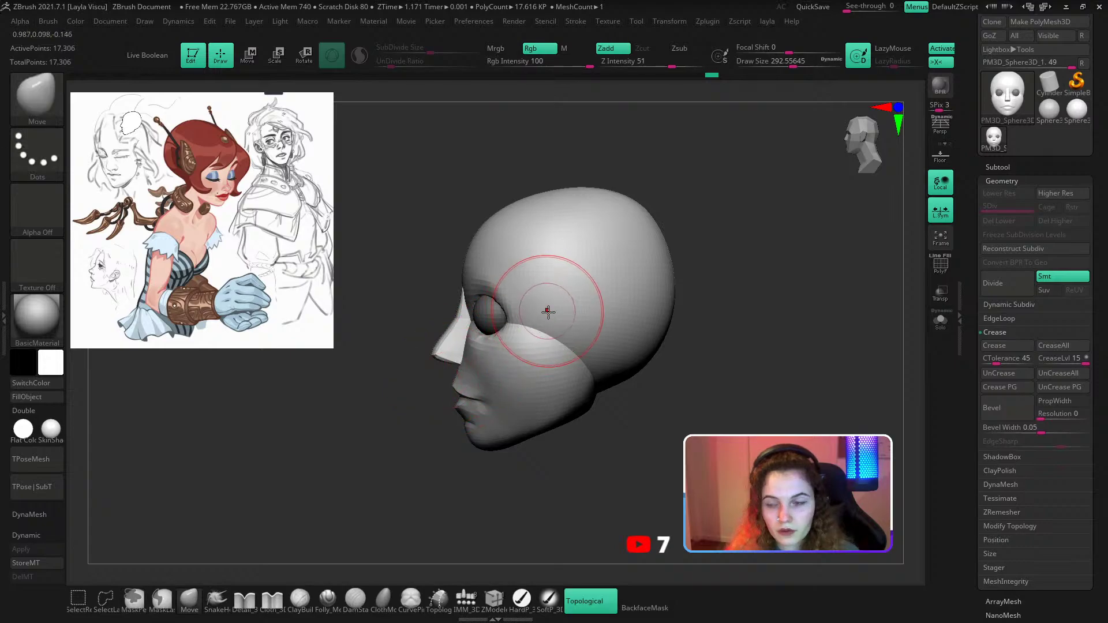
Invert the mask to free the eyeballs and move them slightly deeper into the head in side view.
left_click(396, 421, "ctrl")
key("s")
key("w")
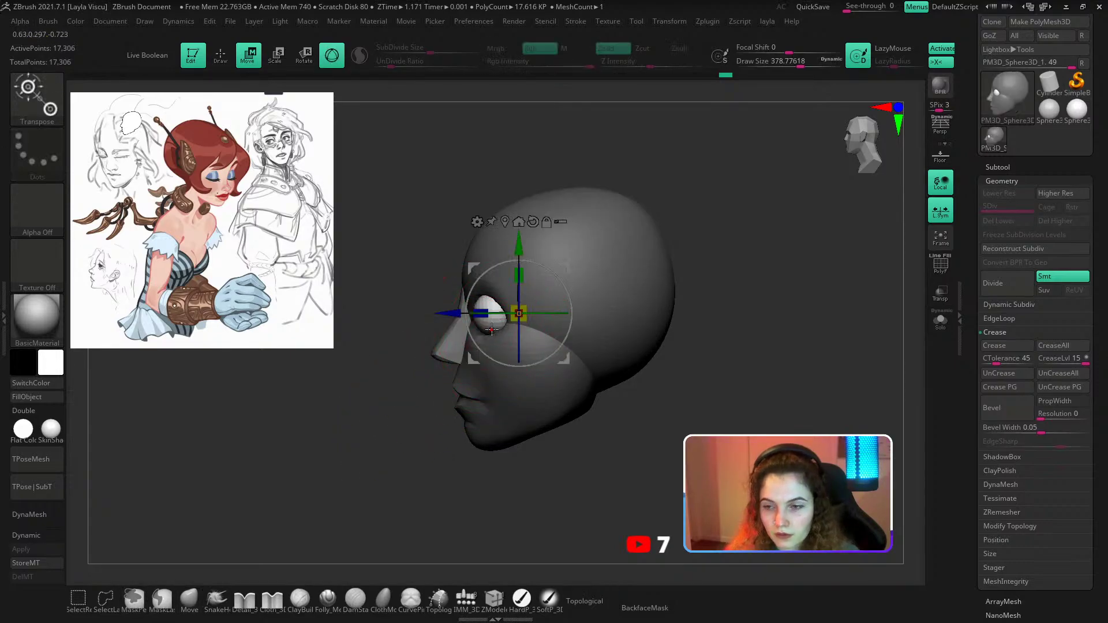
left_click_drag(452, 315, 455, 315)
left_click_drag(366, 417, 411, 480, "shift")
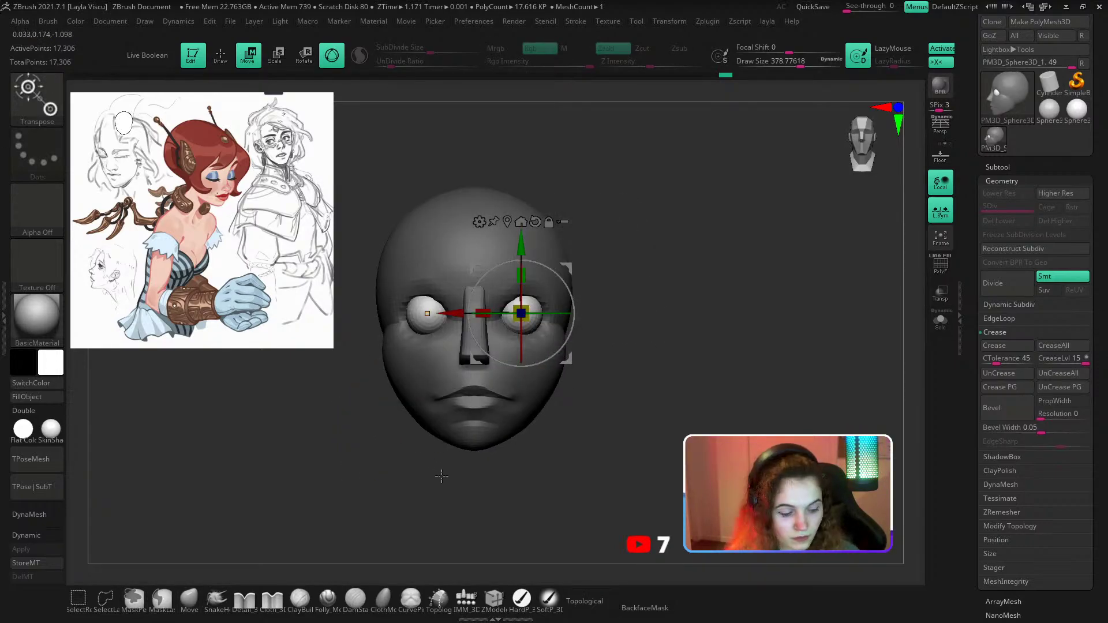
Switch the mask onto the eyeballs and adjust the brow area above the eyes with the Move brush at a draw size of about 257.
key("b")
key("c")
key("b")
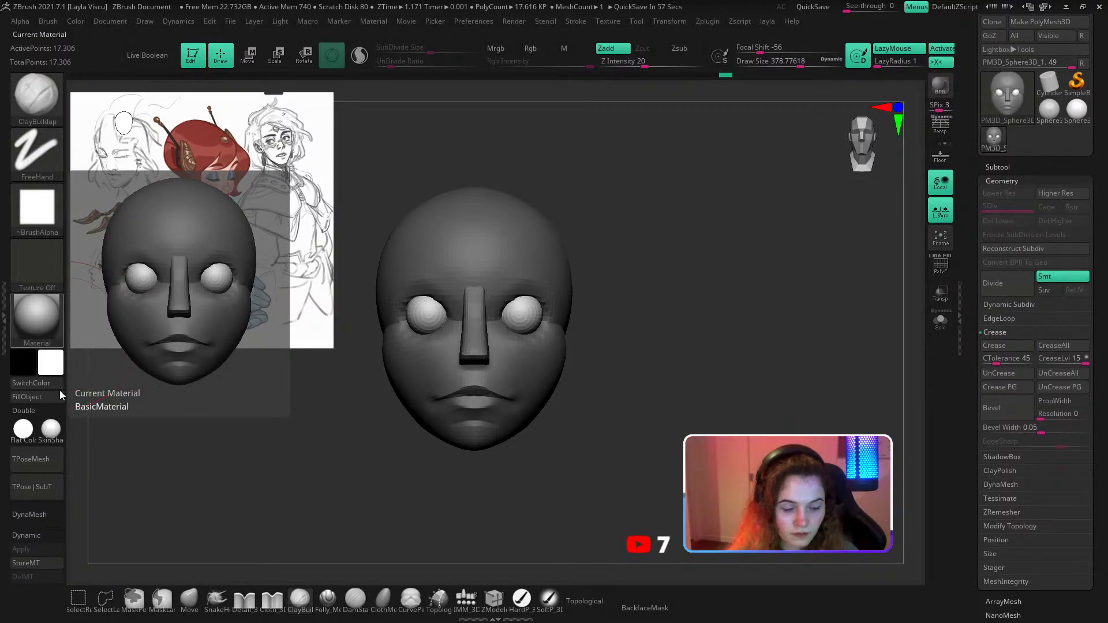
mouse_move(673, 242)
left_mouse_down()
mouse_move(648, 262)
mouse_move(672, 275)
left_mouse_up()
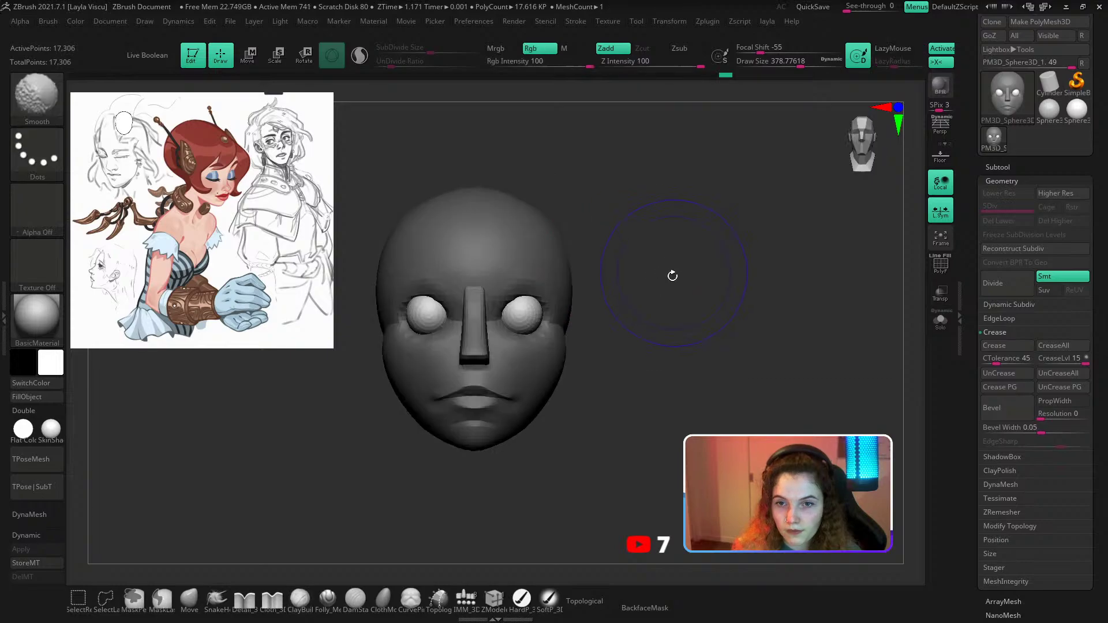
right_click_drag(673, 275, 663, 335, "ctrl")
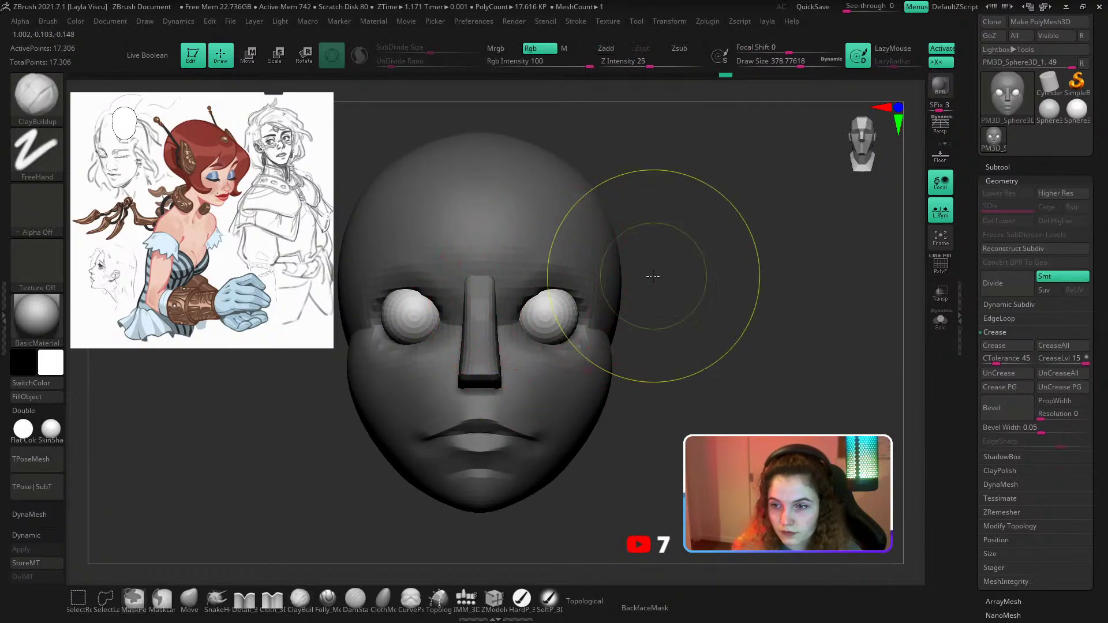
left_click(600, 272, "alt")
left_click(190, 601)
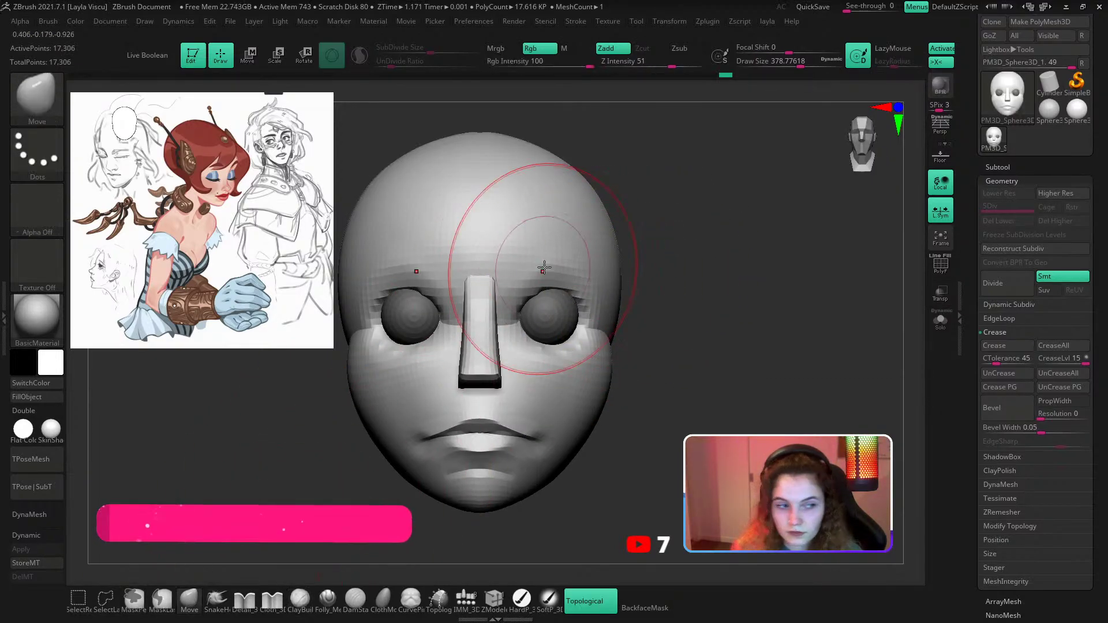
key("s")
left_click_drag(540, 278, 531, 278)
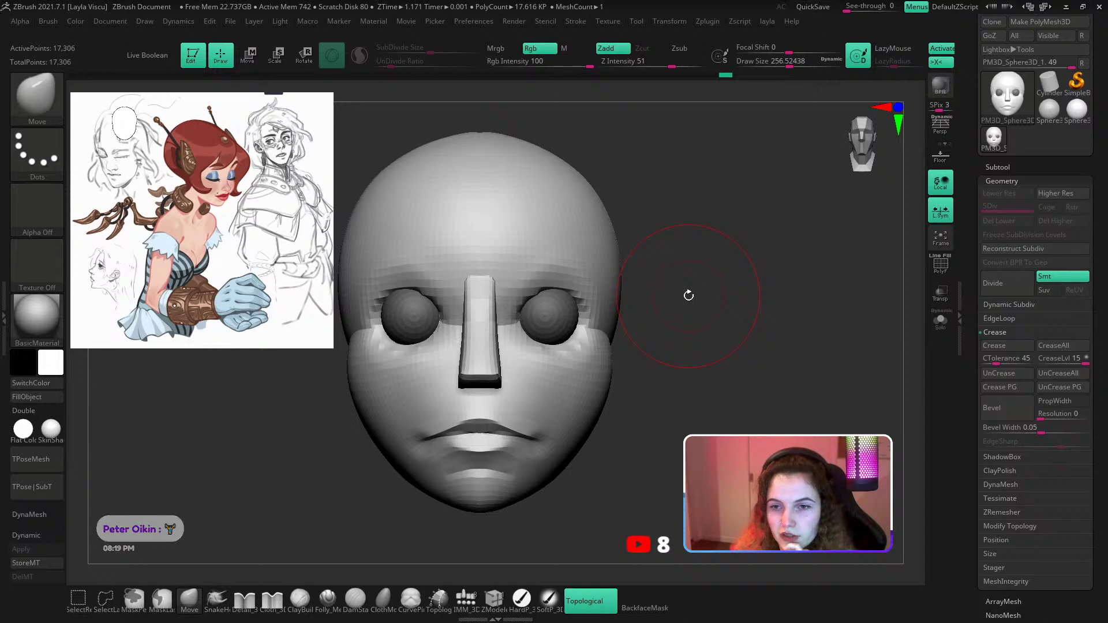
left_click_drag(689, 297, 782, 394)
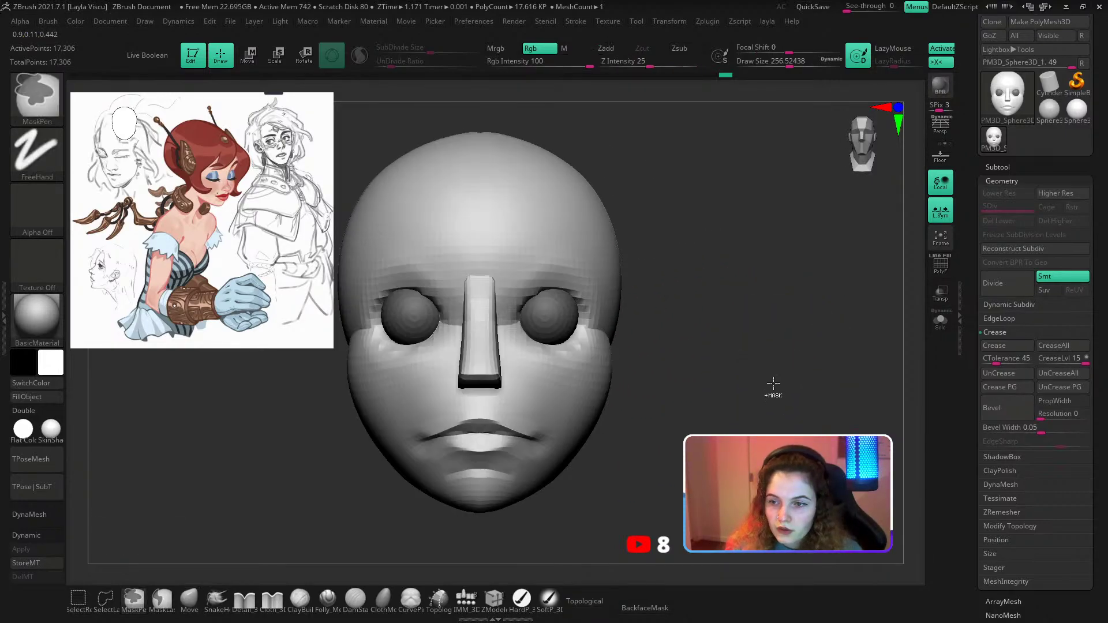
Mask the head instead of the eyeballs and slightly adjust the eyeballs' size with the transform gizmo.
left_click(772, 386, "ctrl")
key("w")
left_click_drag(552, 320, 557, 330)
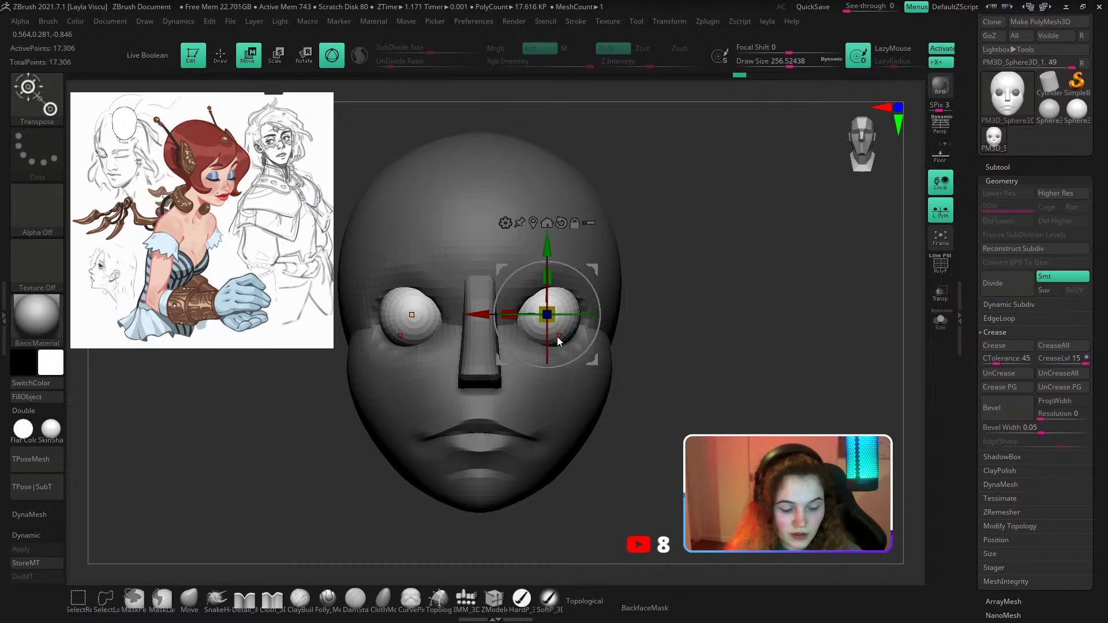
key("q")
Show the polyframe, isolate the eyeballs' polygroup and split the hidden head into a separate subtool.
key("b")
key("c")
key("b")
key("shift+f")
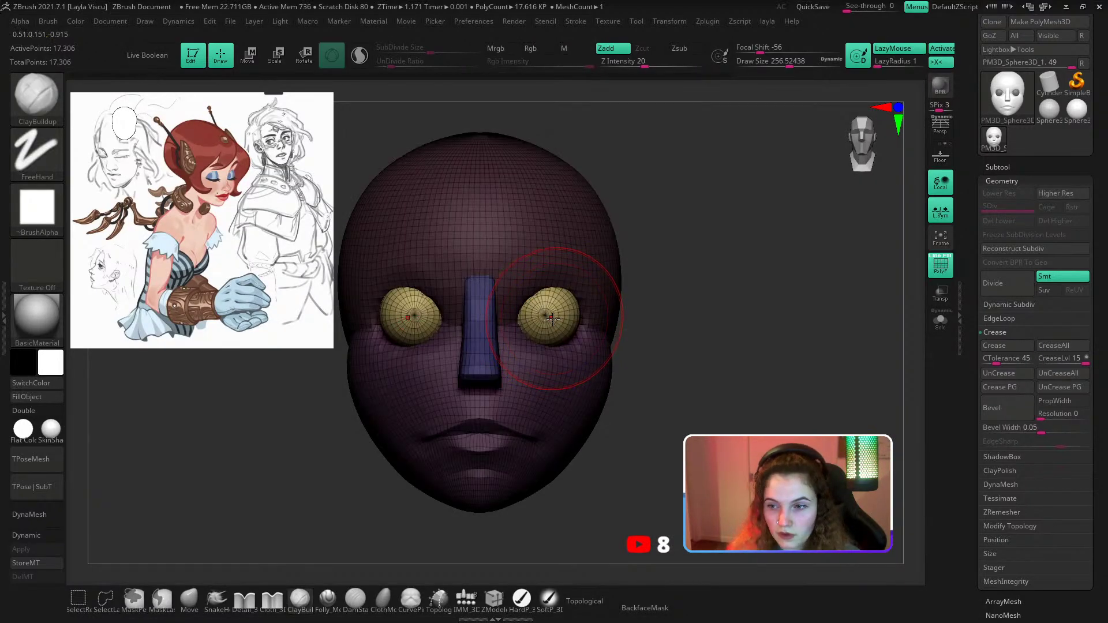
left_click(552, 318, "ctrl+shift")
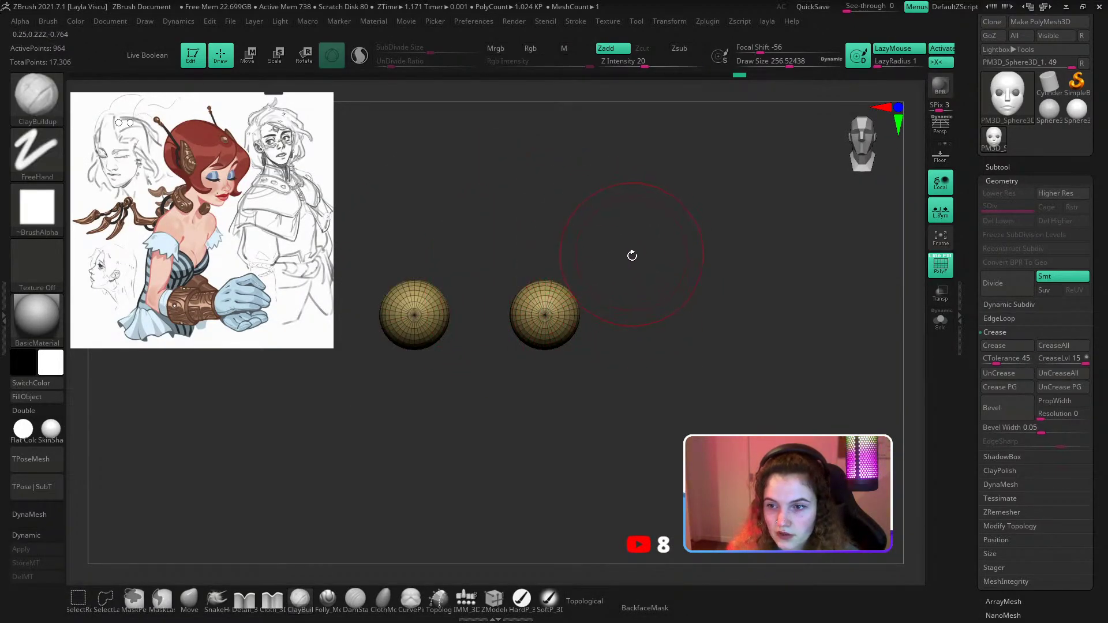
key("1")
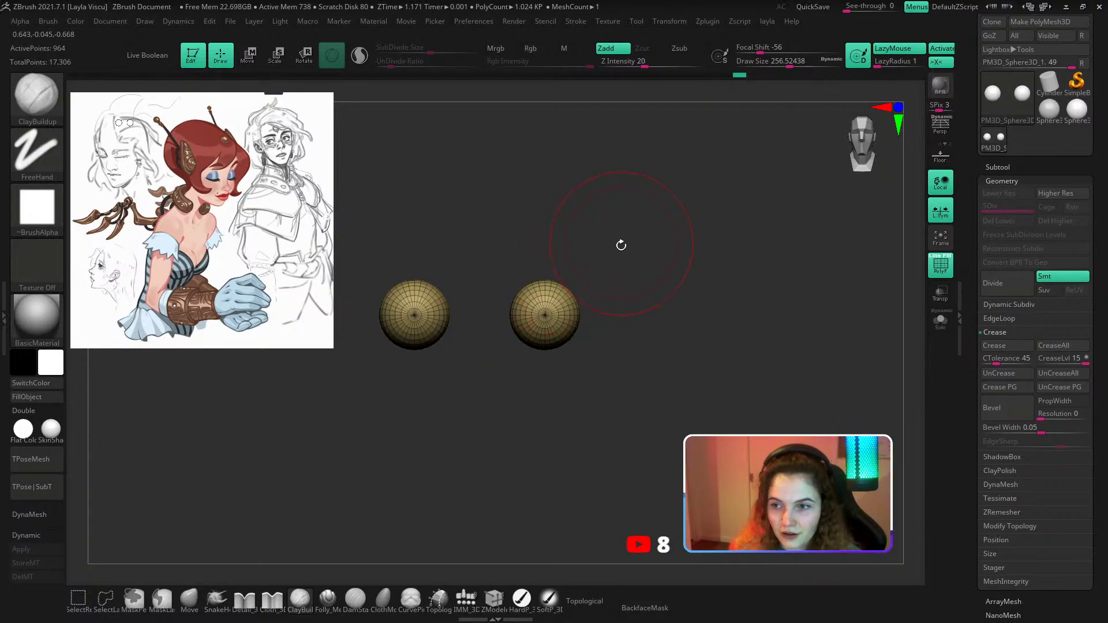
key("space")
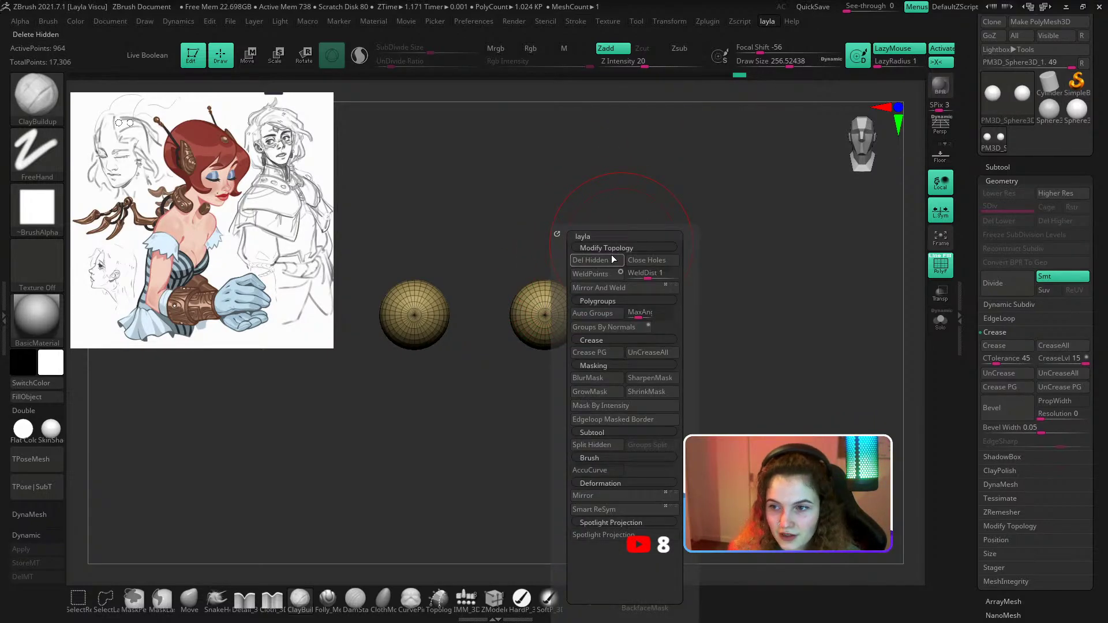
left_click(604, 444)
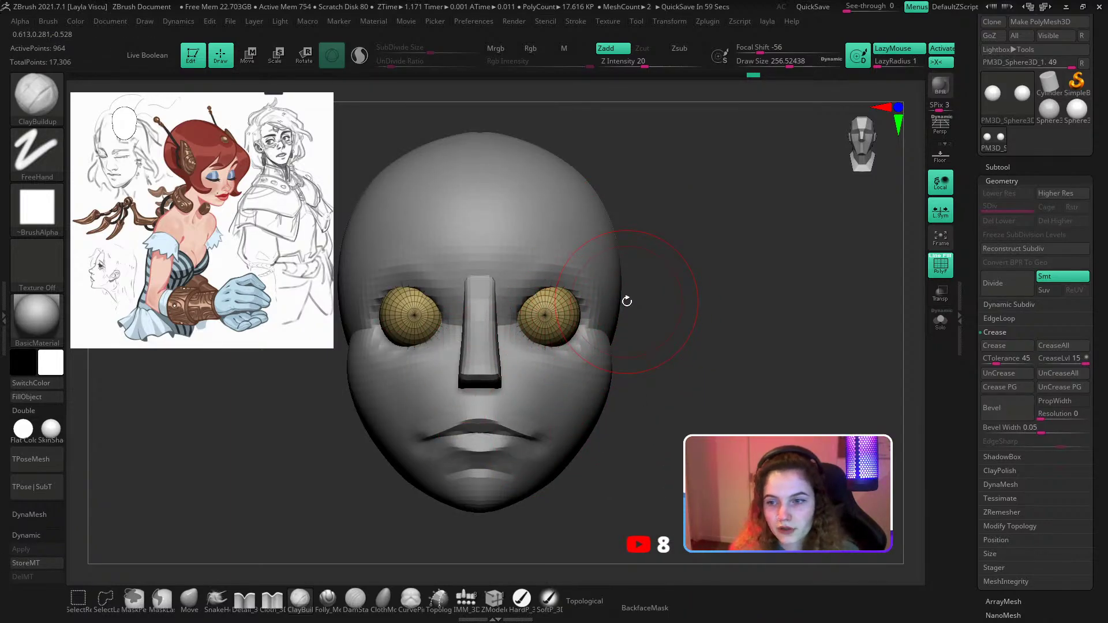
Make the head the active subtool, hide the polyframe and adjust the brow in profile with the Move brush at a draw size of about 437.
left_click_drag(637, 242, 720, 348)
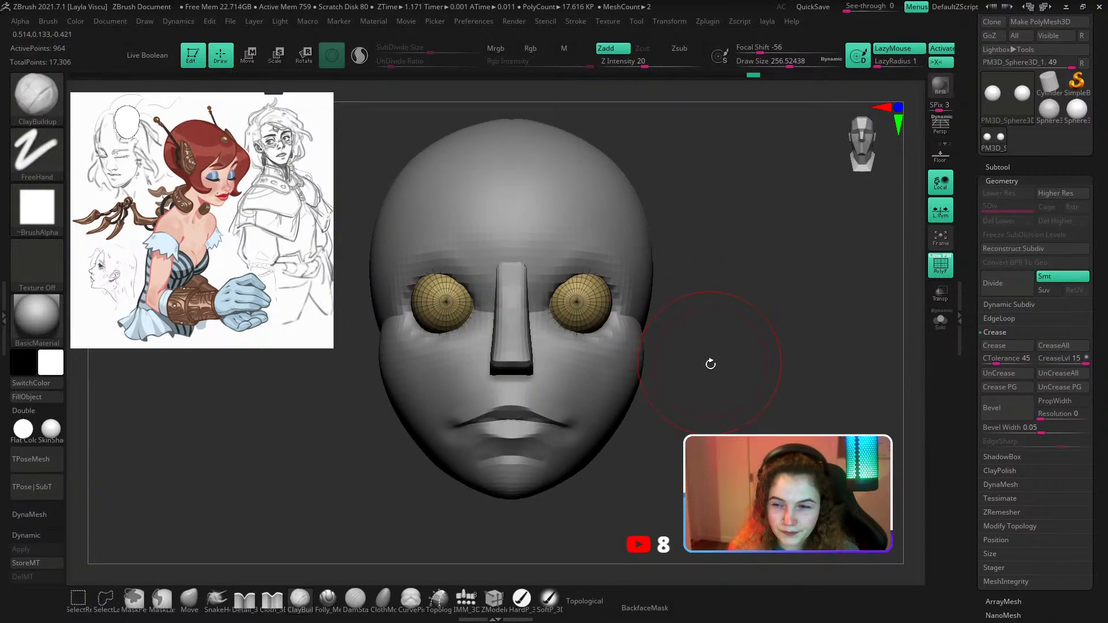
left_click(450, 394, "alt")
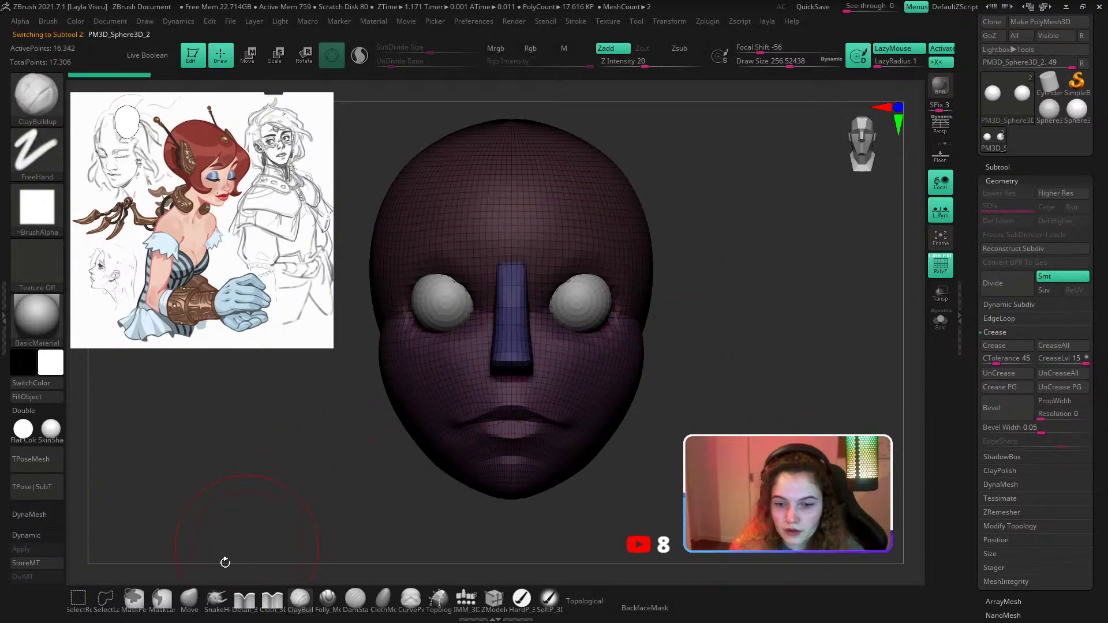
key("shift+f")
left_click(189, 599)
key("s")
mouse_move(525, 314)
left_mouse_down()
mouse_move(545, 297)
mouse_move(550, 318)
left_mouse_up()
mouse_move(733, 285)
left_mouse_down()
mouse_move(628, 278)
mouse_move(649, 283)
left_mouse_up()
key("s")
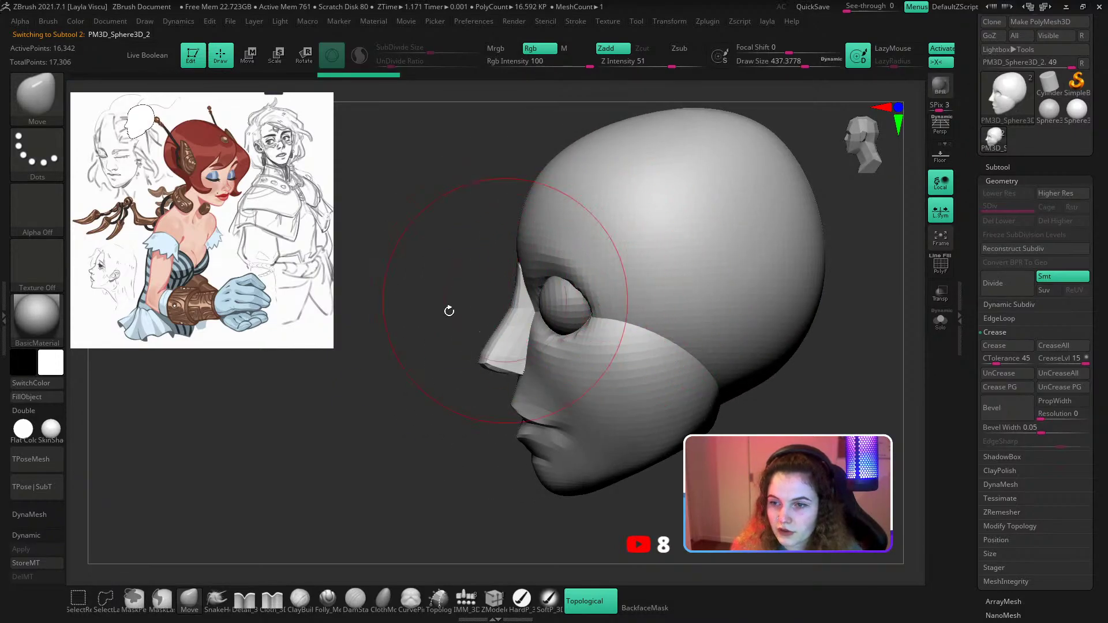
left_click_drag(448, 311, 444, 317)
left_click_drag(546, 263, 545, 261)
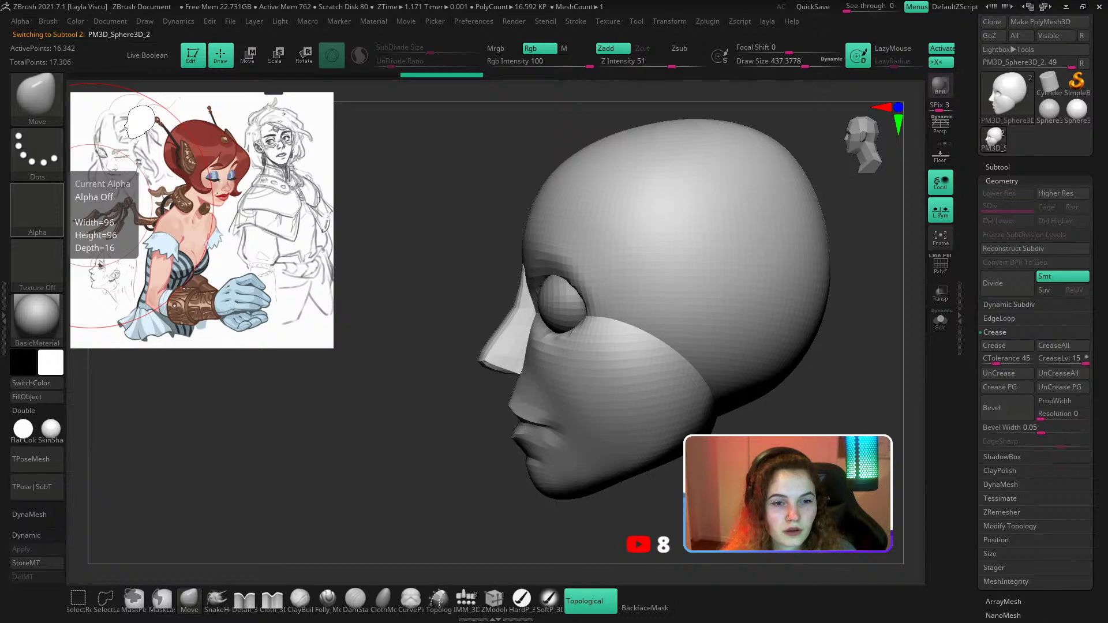
Make the eyeballs the active subtool and move them 0.25 units deeper into the head with the transform gizmo.
left_click(563, 300, "alt")
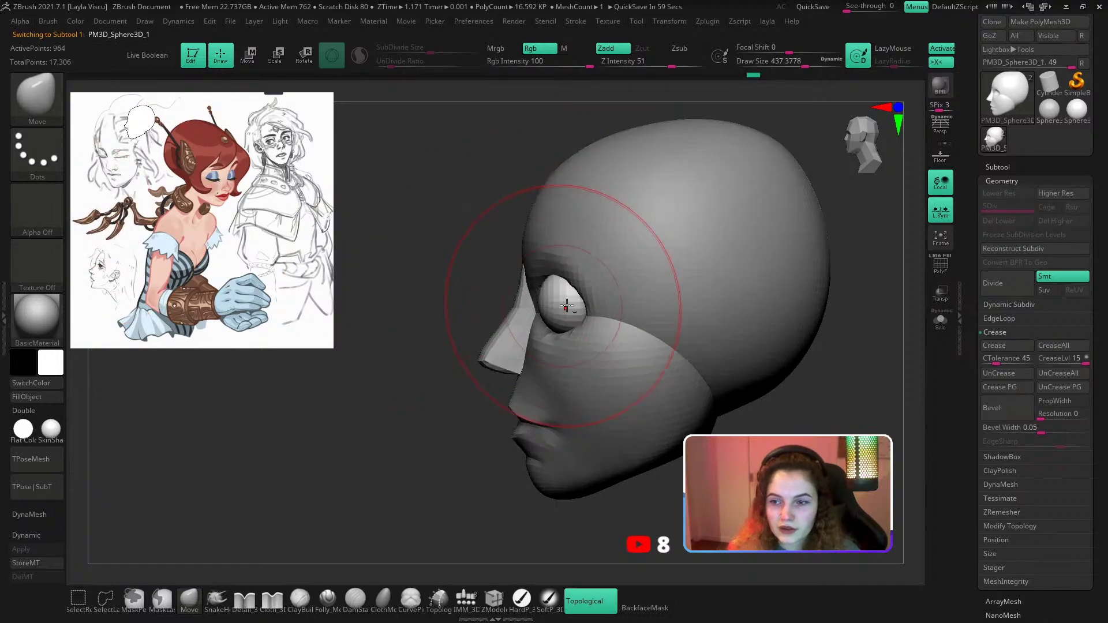
key("w")
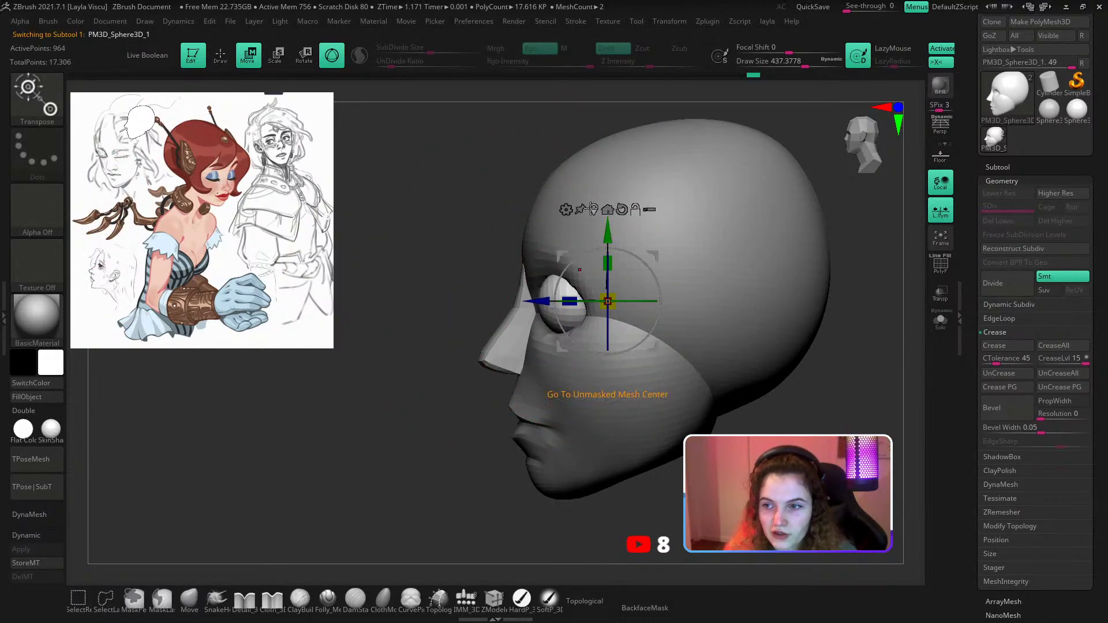
mouse_move(569, 301)
left_mouse_down()
mouse_move(534, 301)
mouse_move(556, 309)
left_mouse_up()
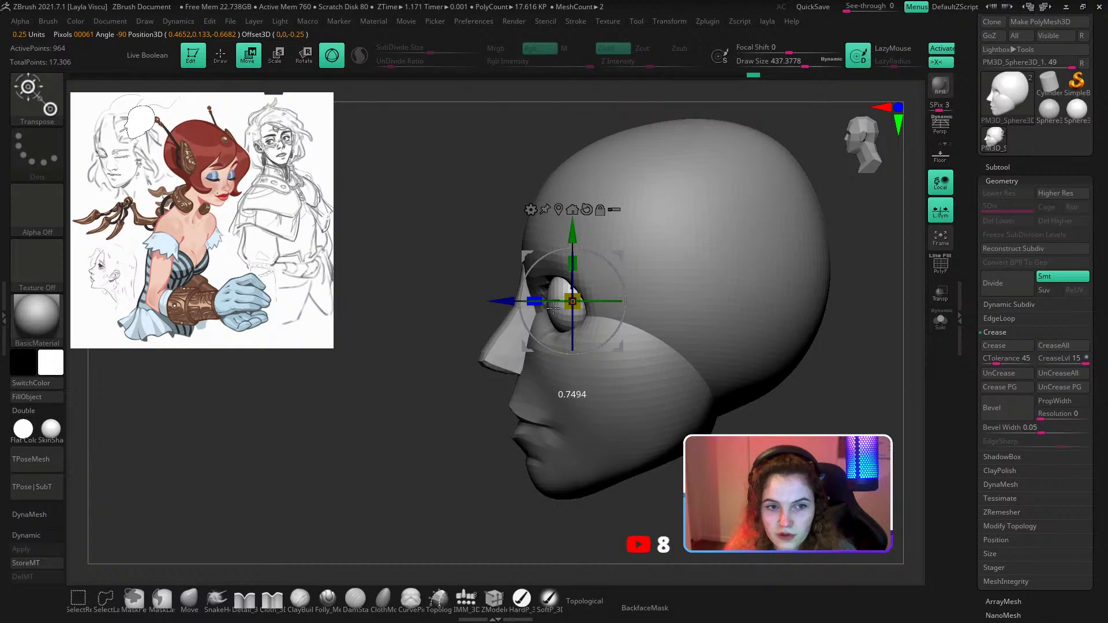
left_click_drag(340, 440, 395, 471)
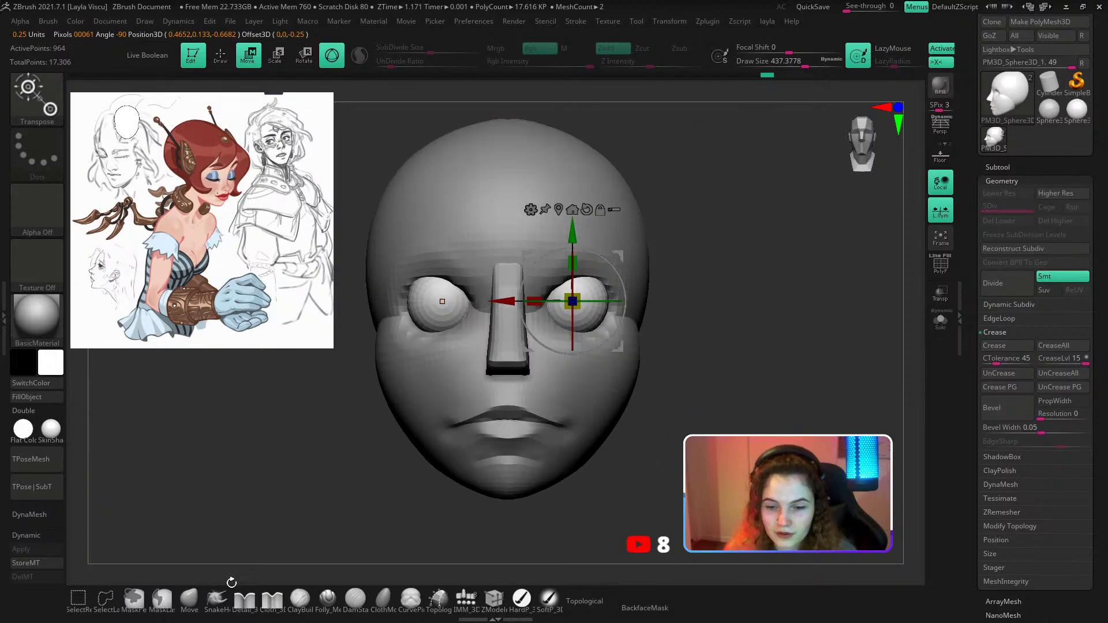
Make the head active and reshape the brow above the eyes with the Move brush at a draw size of about 223.
left_click(189, 600)
left_click(507, 248, "alt")
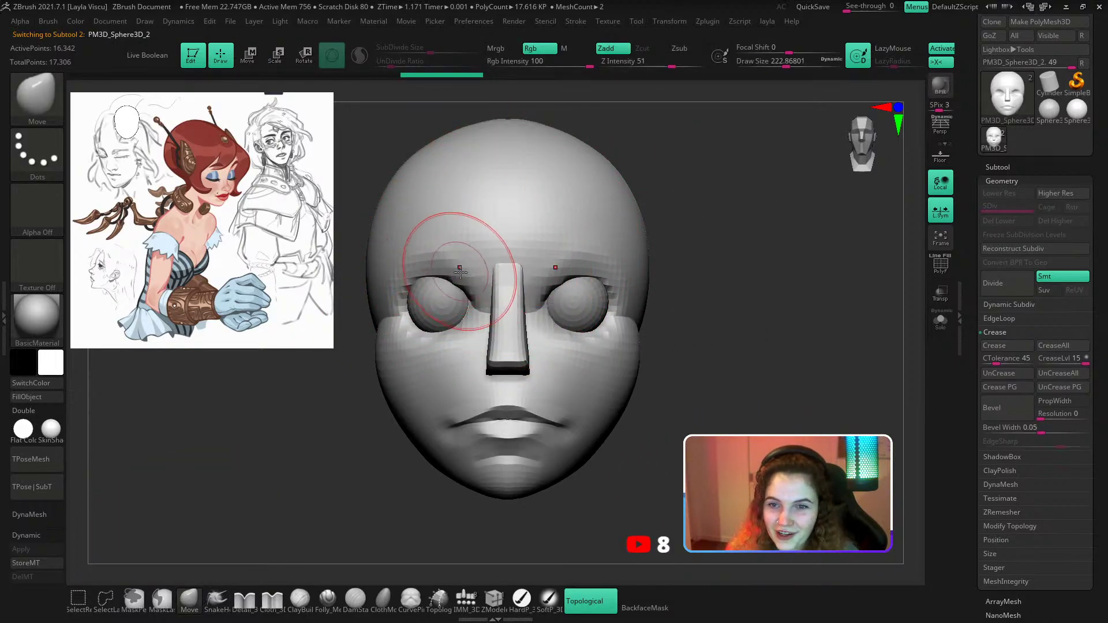
left_click_drag(460, 272, 453, 267)
left_click_drag(360, 436, 404, 432)
left_click_drag(444, 269, 438, 263)
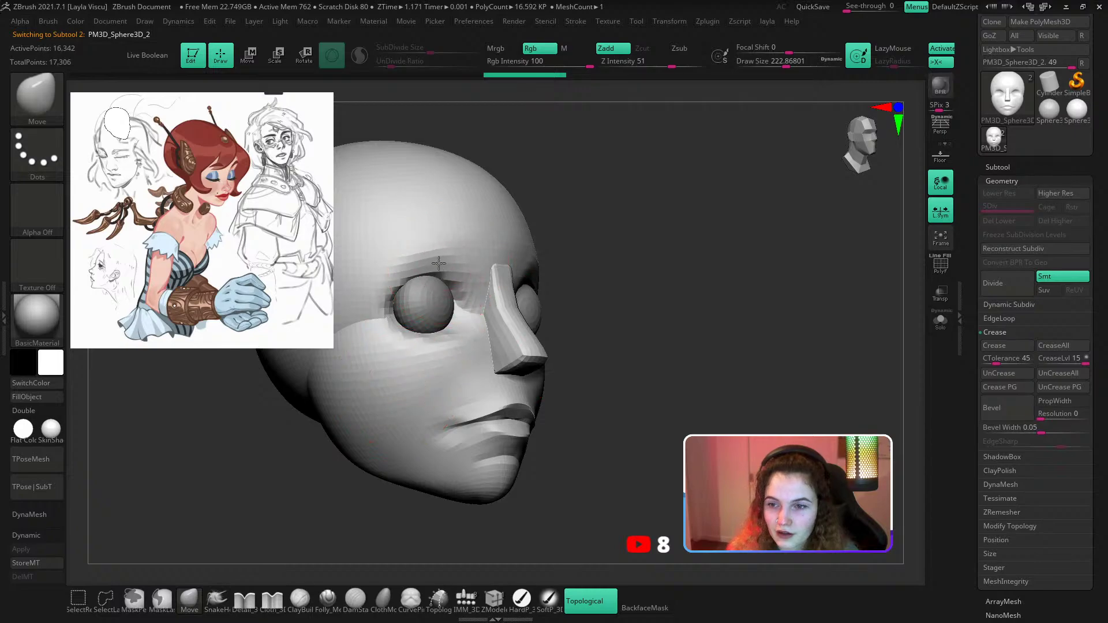
mouse_move(569, 222)
left_mouse_down()
mouse_move(643, 218)
mouse_move(536, 224)
left_mouse_up()
left_click_drag(326, 433, 372, 433)
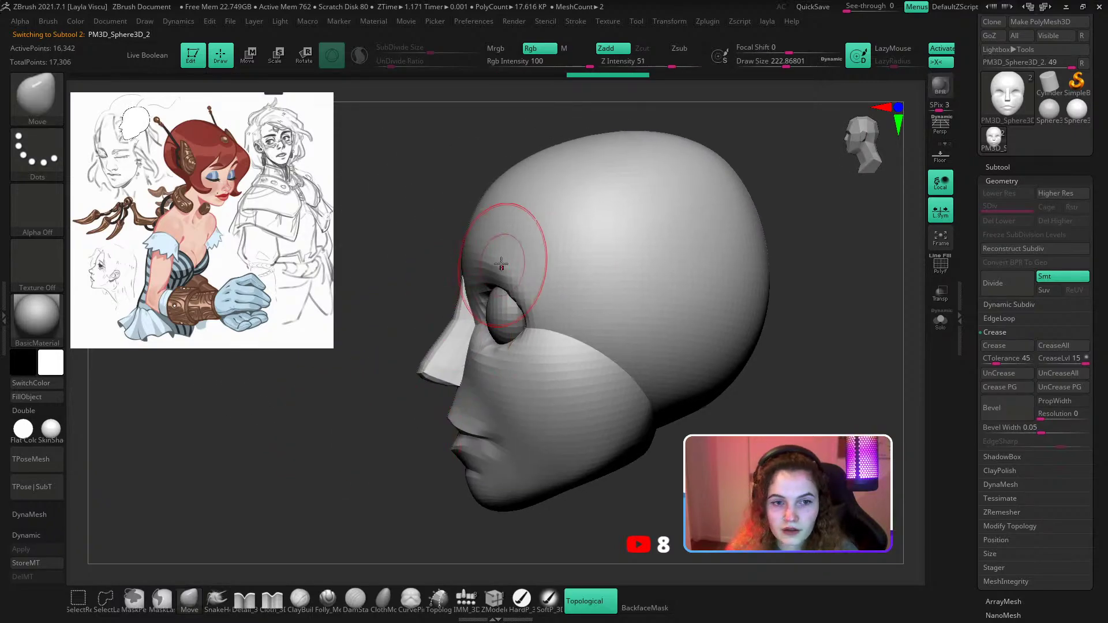
Adjust the brow and lower forehead in profile with the Move brush enlarged to a draw size of about 408.
key("bracketright")
key("bracketright")
left_click_drag(459, 261, 454, 259)
mouse_move(420, 231)
left_mouse_down()
mouse_move(427, 304)
mouse_move(456, 288)
left_mouse_up()
key("bracketright")
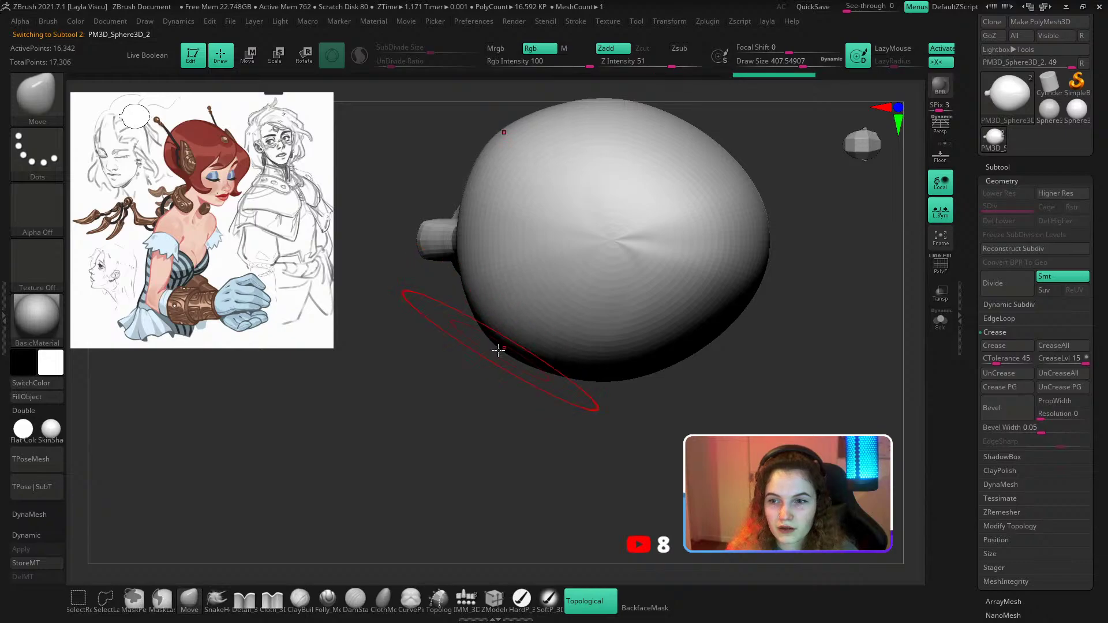
Reshape the skull from above with the Move brush at a draw size of about 525, undoing unwanted strokes.
right_click_drag(497, 350, 547, 323, "ctrl")
key("bracketright")
key("bracketright")
left_click_drag(606, 343, 615, 356)
key("s")
key("ctrl+z")
key("ctrl+z")
key("ctrl+z")
key("ctrl+z")
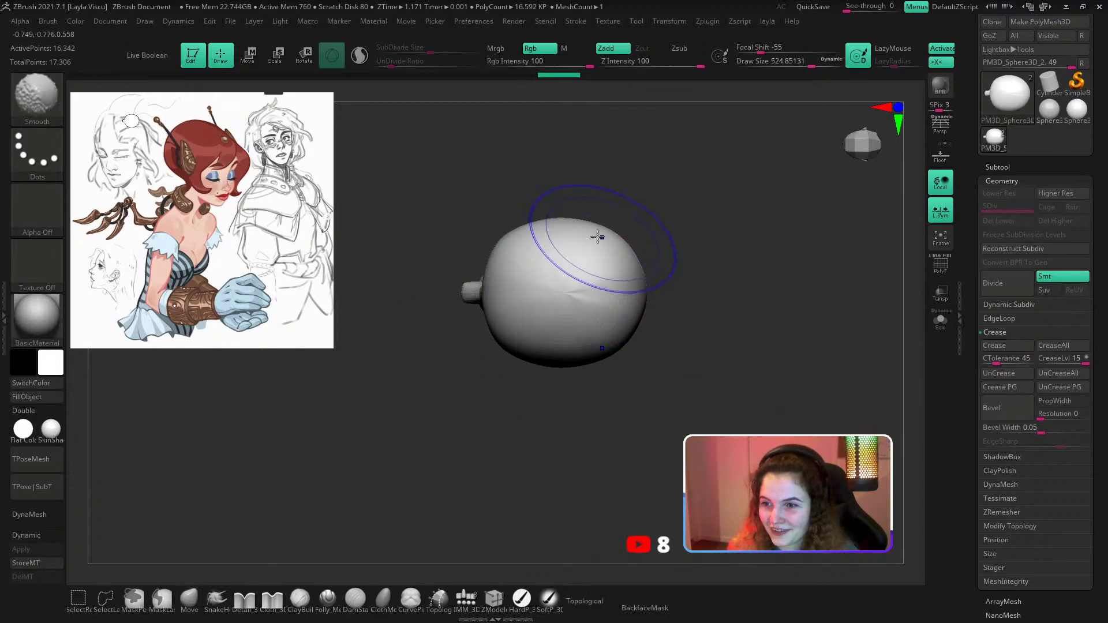
left_click_drag(632, 250, 607, 228)
key("s")
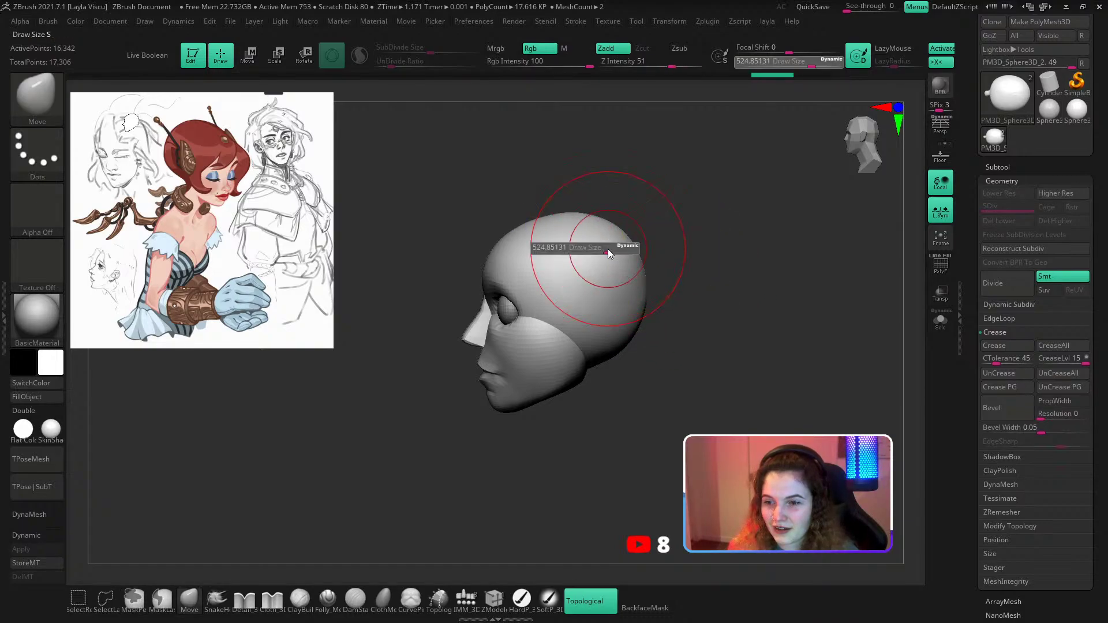
Adjust the area around the mouth corners from the front with the Move brush at a draw size of about 245.
right_click_drag(629, 254, 744, 265)
right_click_drag(640, 333, 594, 386, "ctrl")
key("s")
mouse_move(590, 387)
left_mouse_down()
mouse_move(616, 387)
mouse_move(600, 387)
left_mouse_up()
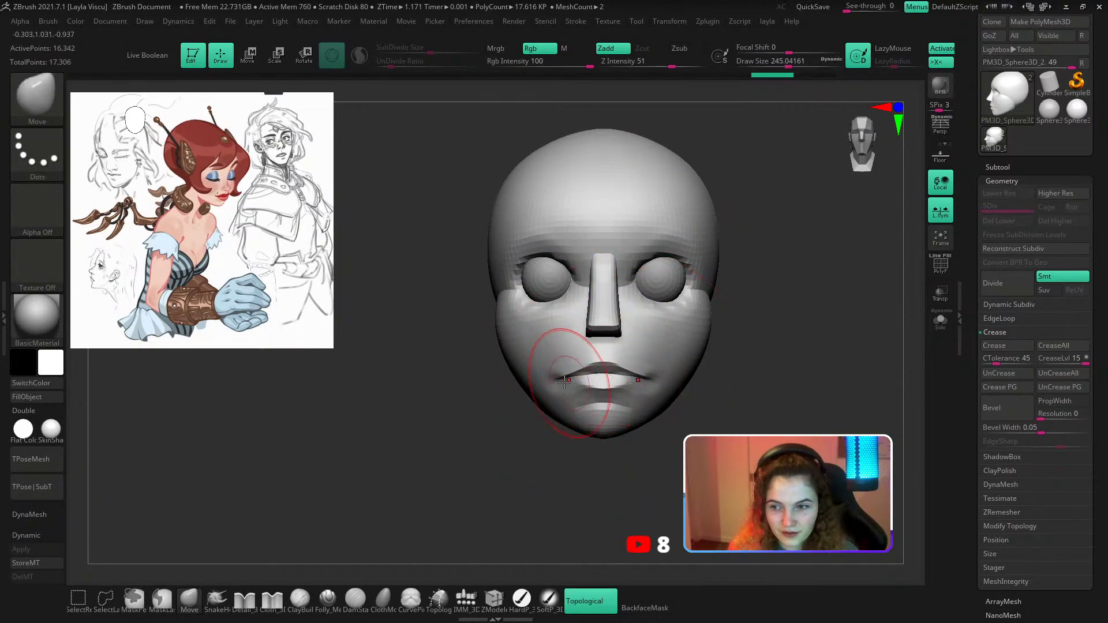
right_click_drag(643, 482, 588, 389)
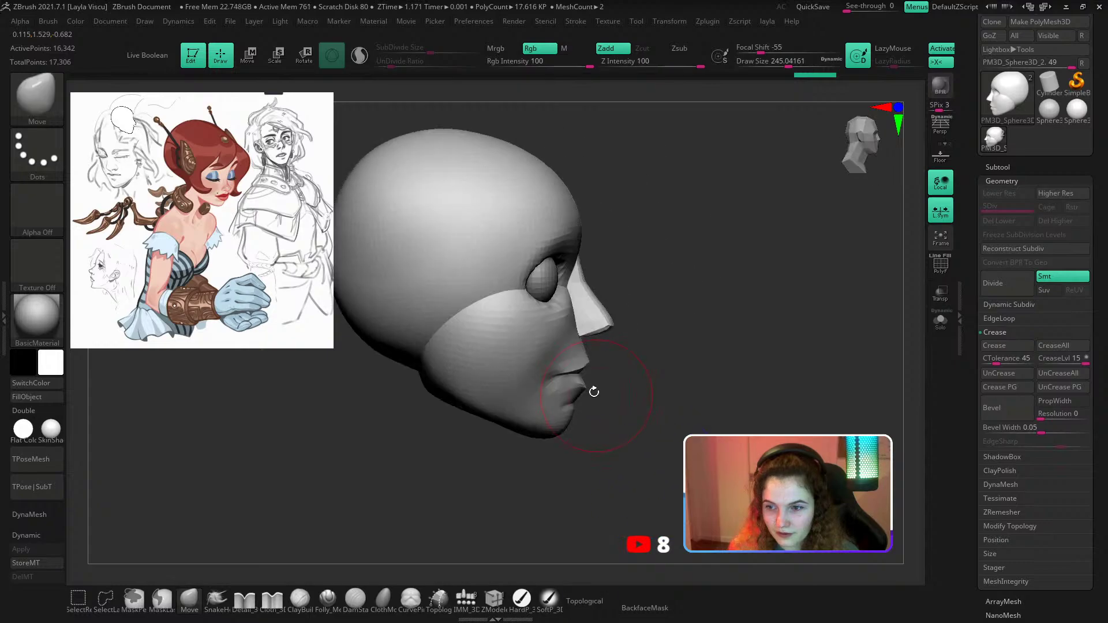
Build up the cheeks from below the eyes towards the jaw with the ClayBuildup brush at a draw size of about 163.
key("b")
key("c")
key("b")
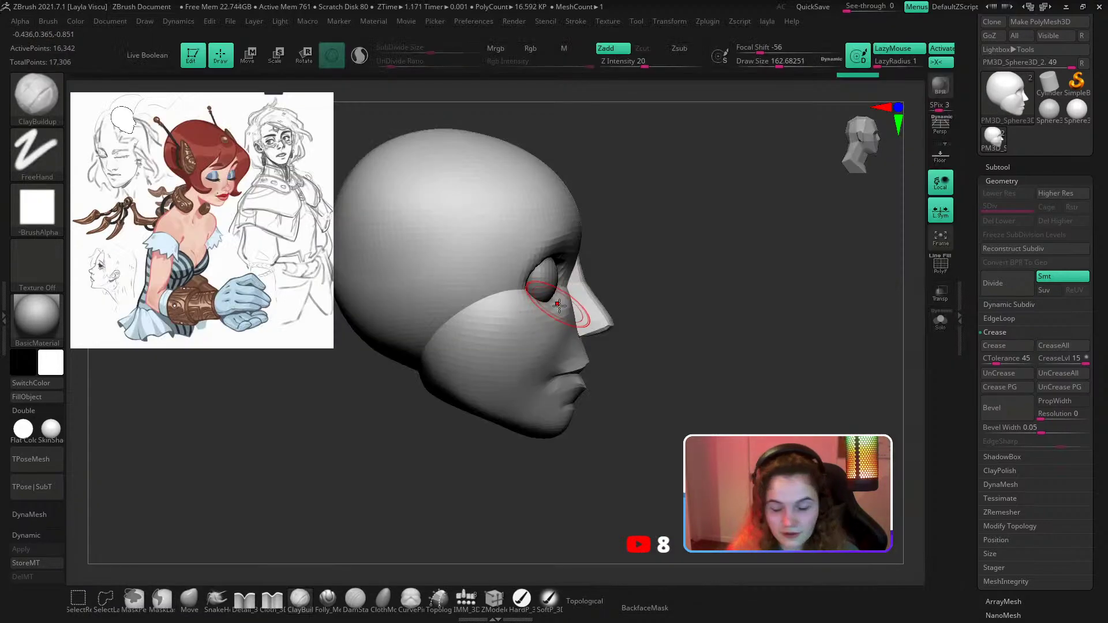
left_click_drag(570, 307, 526, 401)
left_click_drag(636, 396, 584, 393)
left_click_drag(550, 324, 524, 390)
left_click_drag(522, 332, 493, 382)
Flatten the cheek and cheekbone planes with the Folly_Mech Cut brush at a draw size of about 197.
left_click(328, 599)
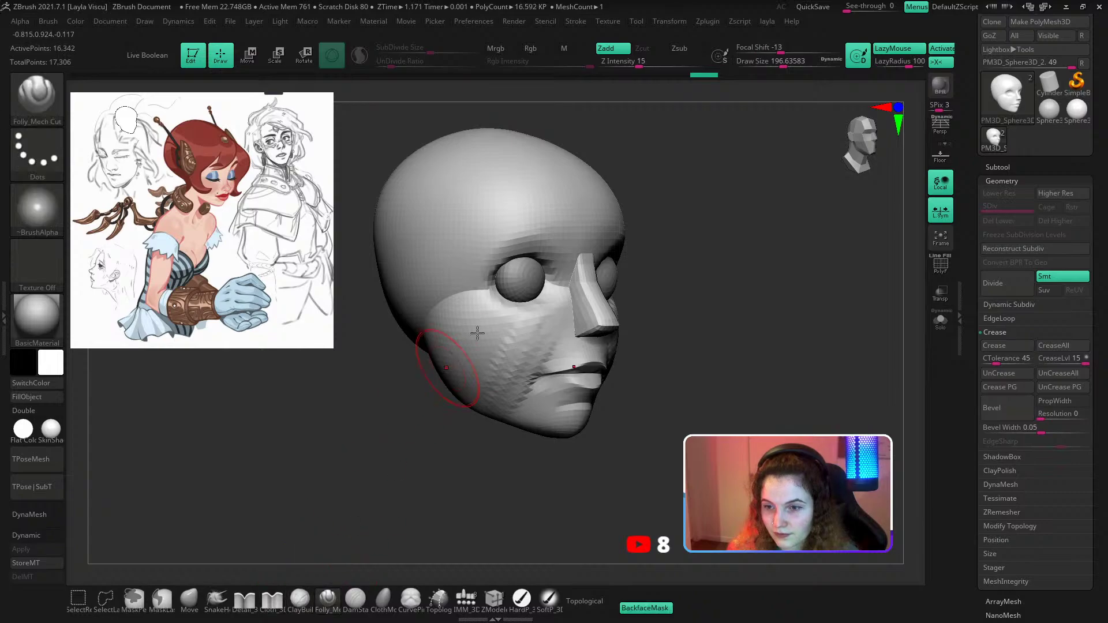
left_click_drag(514, 327, 514, 422)
mouse_move(474, 324)
left_mouse_down()
mouse_move(537, 329)
mouse_move(554, 397)
left_mouse_up()
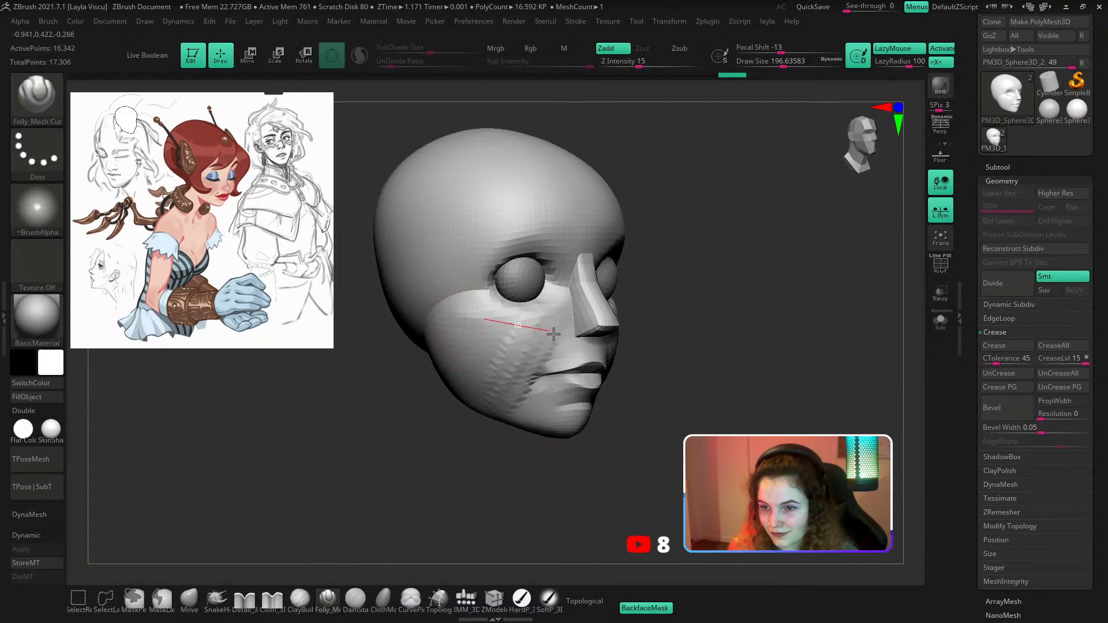
left_click_drag(544, 412, 537, 386)
left_click_drag(552, 468, 643, 459)
left_click_drag(623, 300, 605, 333)
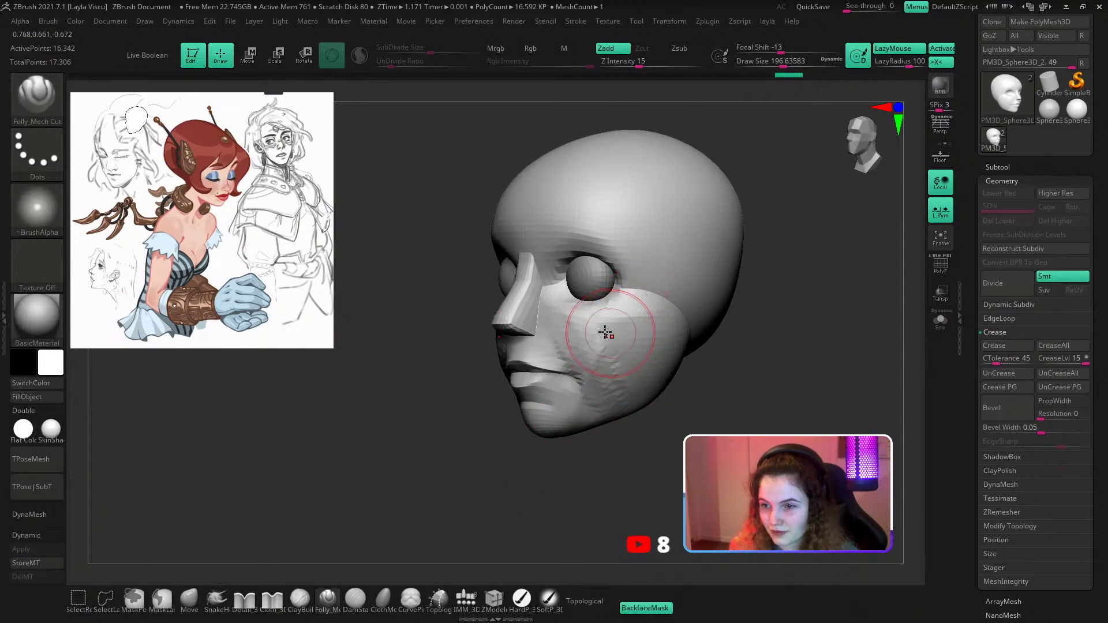
left_click_drag(638, 376, 639, 375)
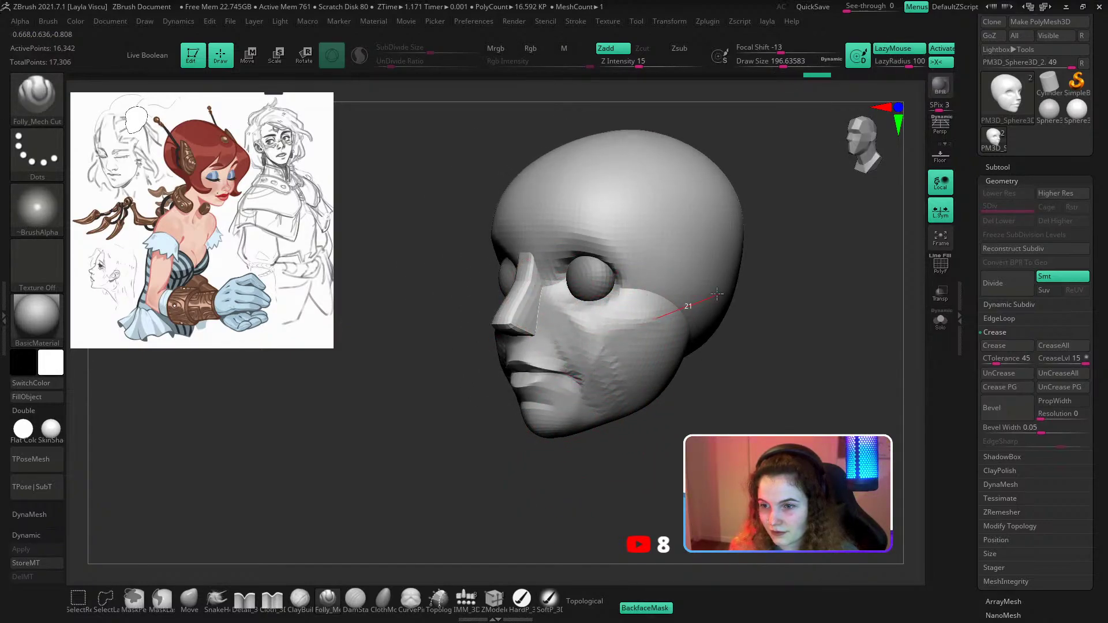
left_click_drag(699, 304, 767, 359)
Adjust the overall skull shape with the Move brush at a draw size of about 550.
left_click(189, 600)
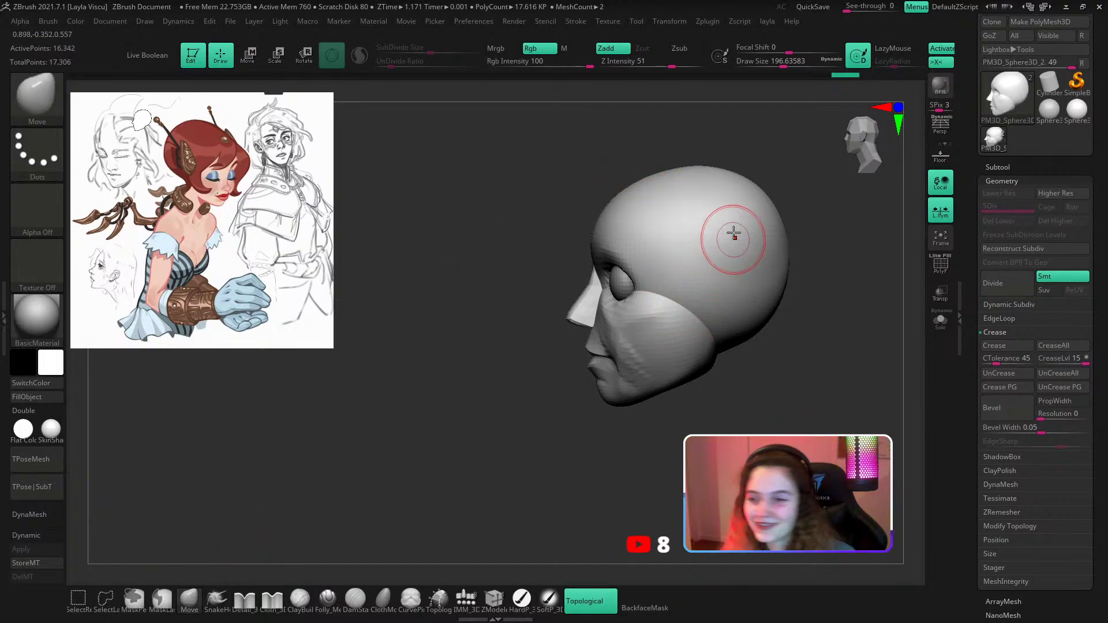
key("s")
mouse_move(747, 228)
left_mouse_down()
mouse_move(779, 230)
mouse_move(719, 262)
left_mouse_up()
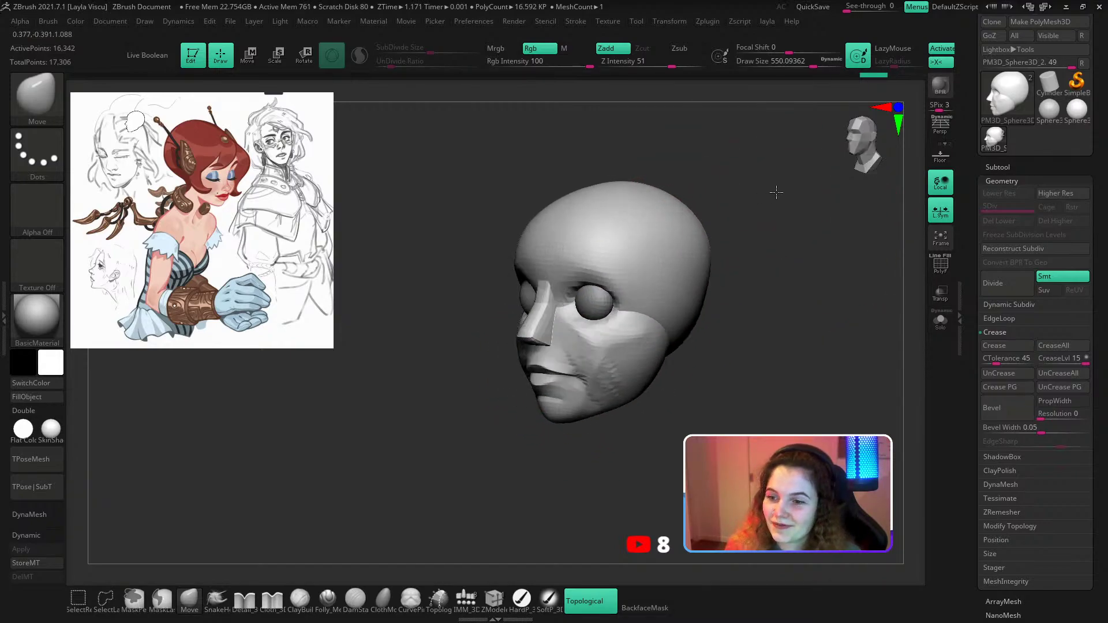
left_click_drag(771, 303, 793, 315, "shift")
Narrow and smooth the jawline from the front with the Move brush at a draw size of about 192.
key("s")
mouse_move(696, 357)
left_mouse_down()
mouse_move(673, 372)
mouse_move(644, 331)
mouse_move(687, 366)
left_mouse_up()
key("s")
right_click_drag(558, 361, 552, 392, "ctrl")
left_click(189, 600)
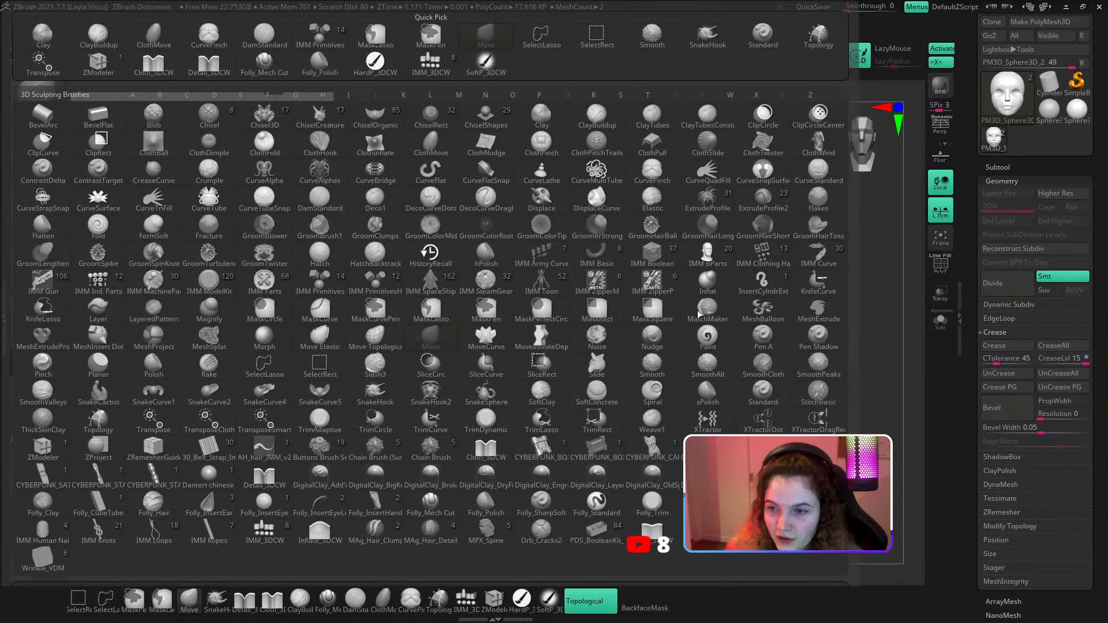
key("Escape")
key("bracketleft")
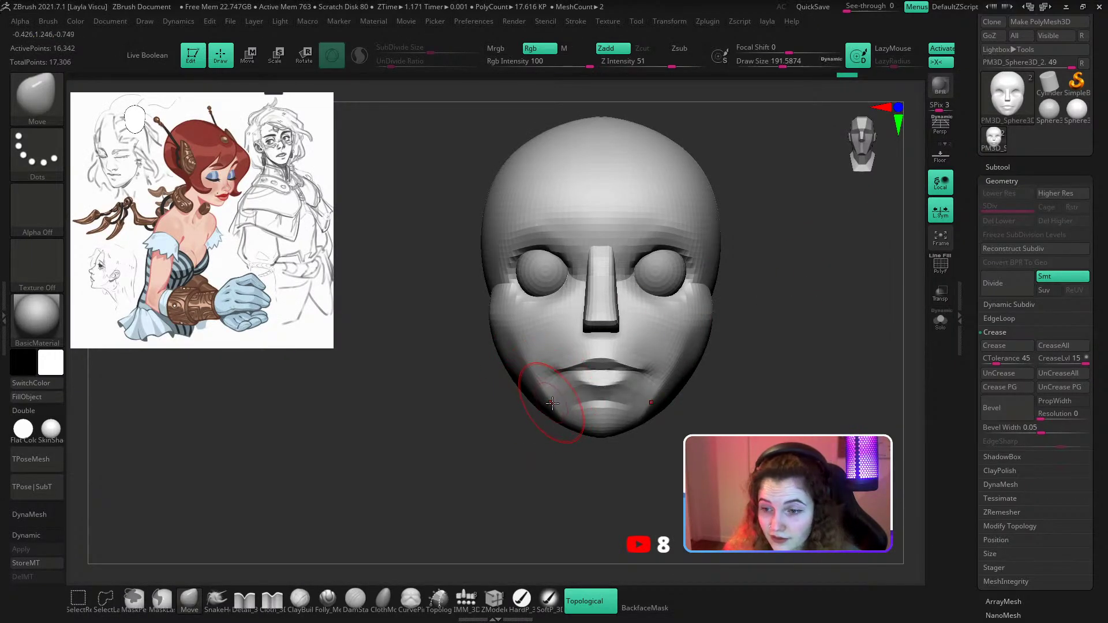
key("shift")
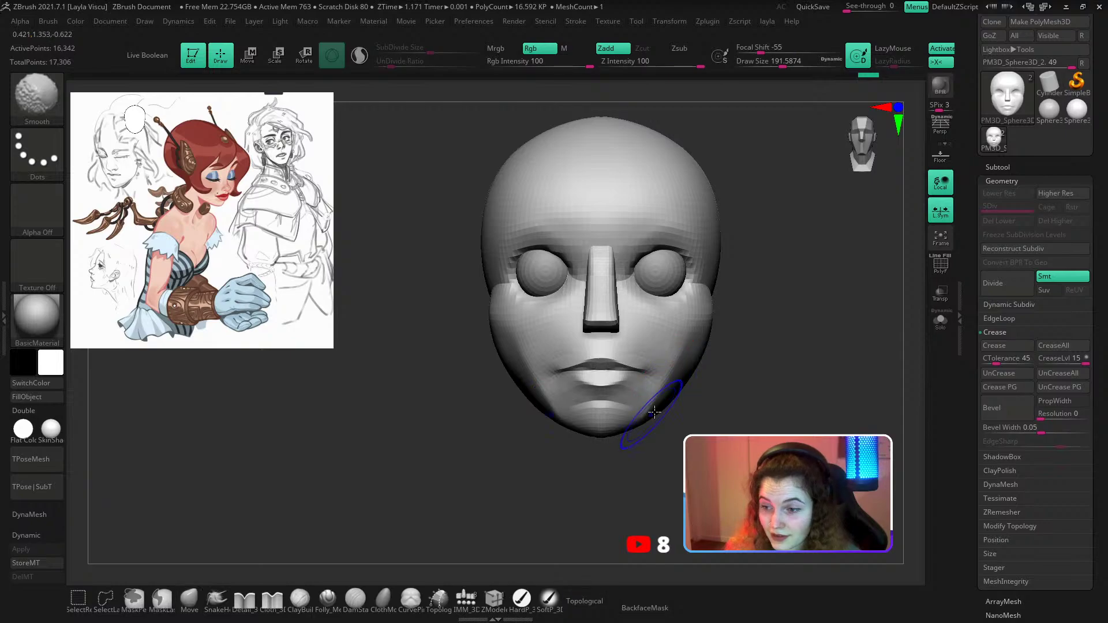
right_click_drag(610, 474, 586, 398, "ctrl")
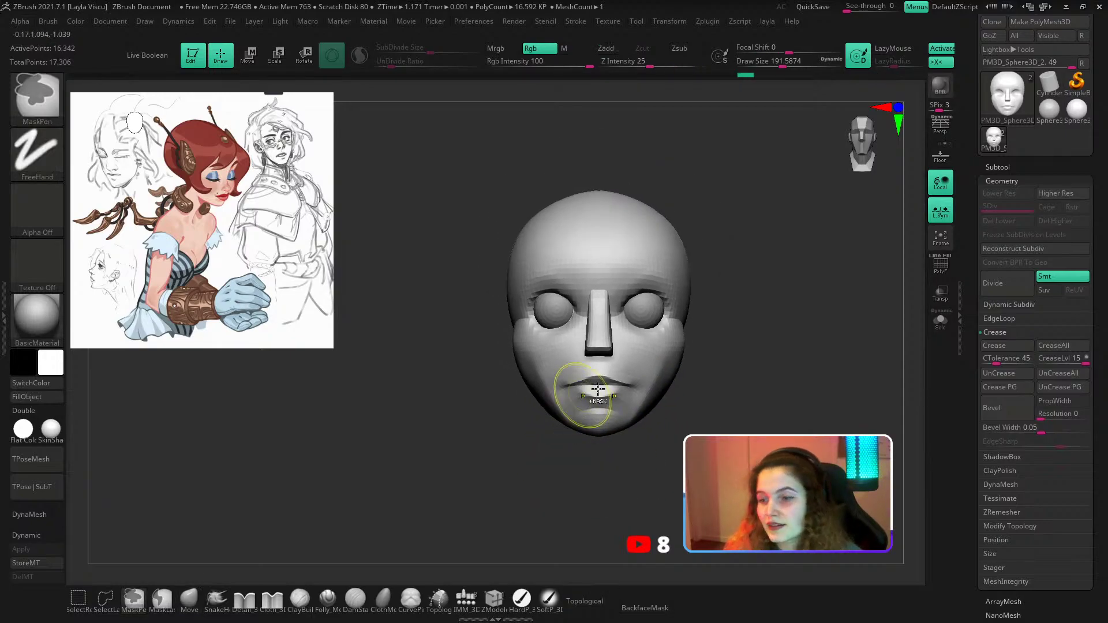
key("shift")
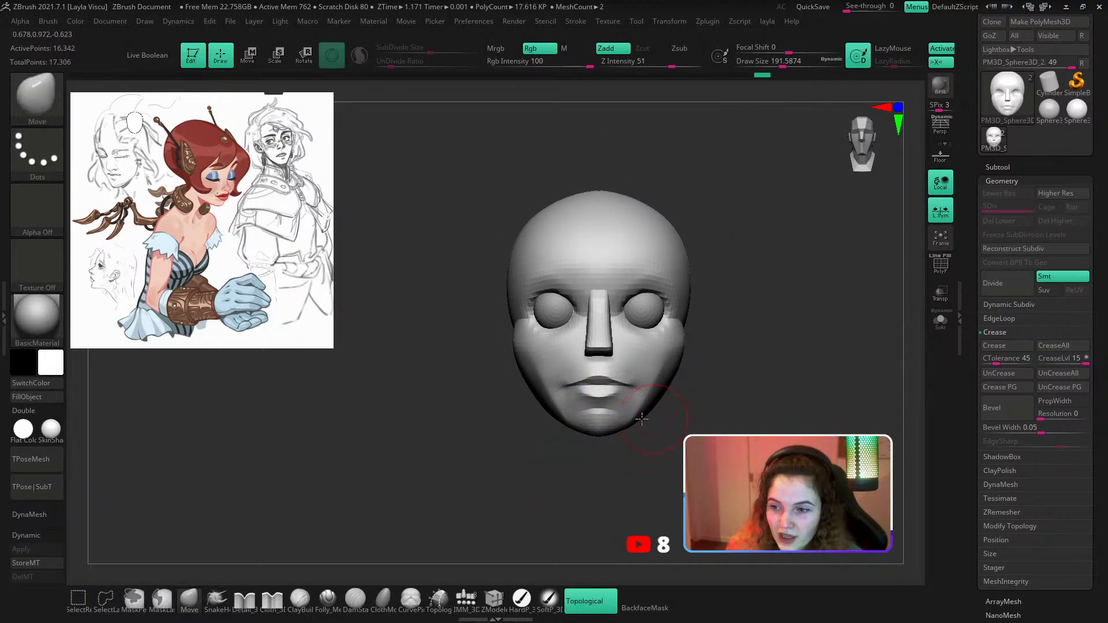
scroll(556, 396, "up", 2)
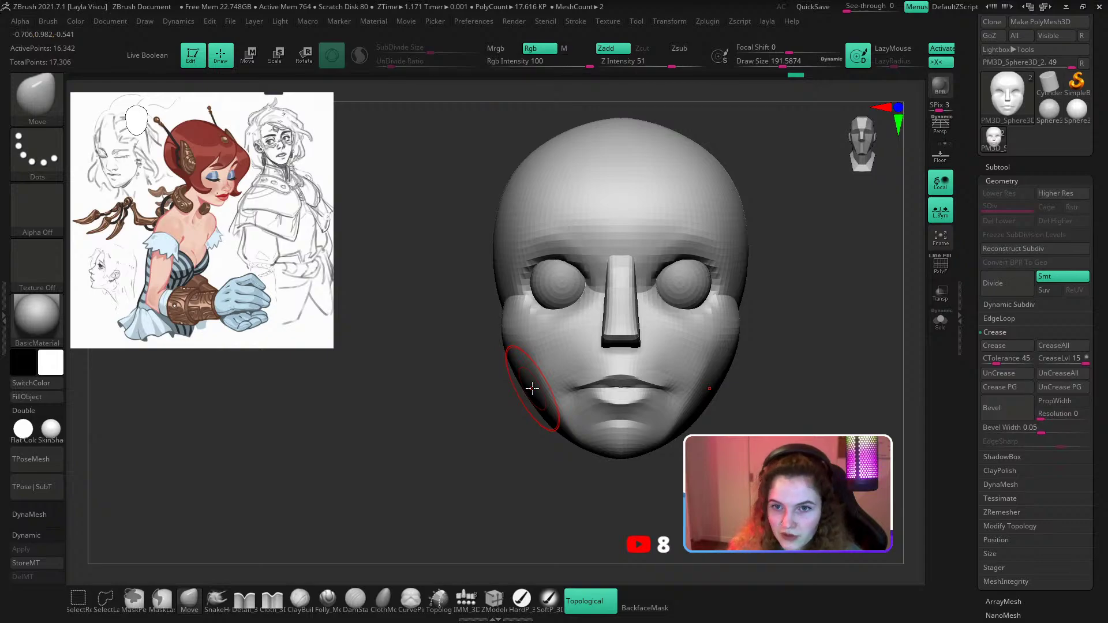
mouse_move(446, 373)
left_mouse_down()
mouse_move(484, 368)
mouse_move(461, 365)
left_mouse_up()
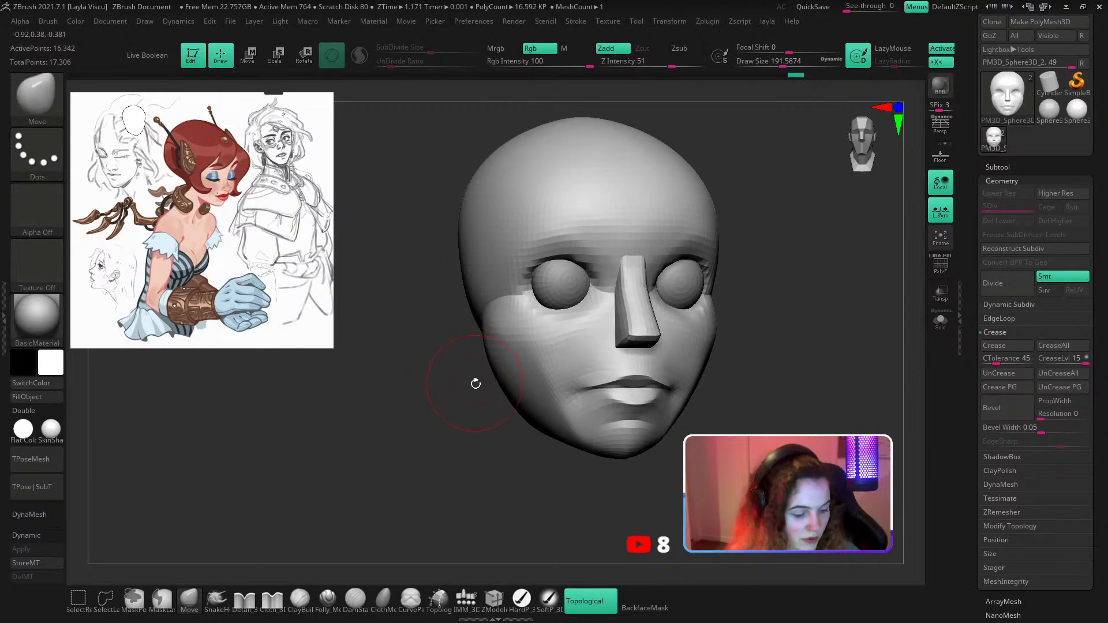
Define the corners of the mouth with the DamStandard brush at a draw size of about 90.
key("b")
key("d")
key("s")
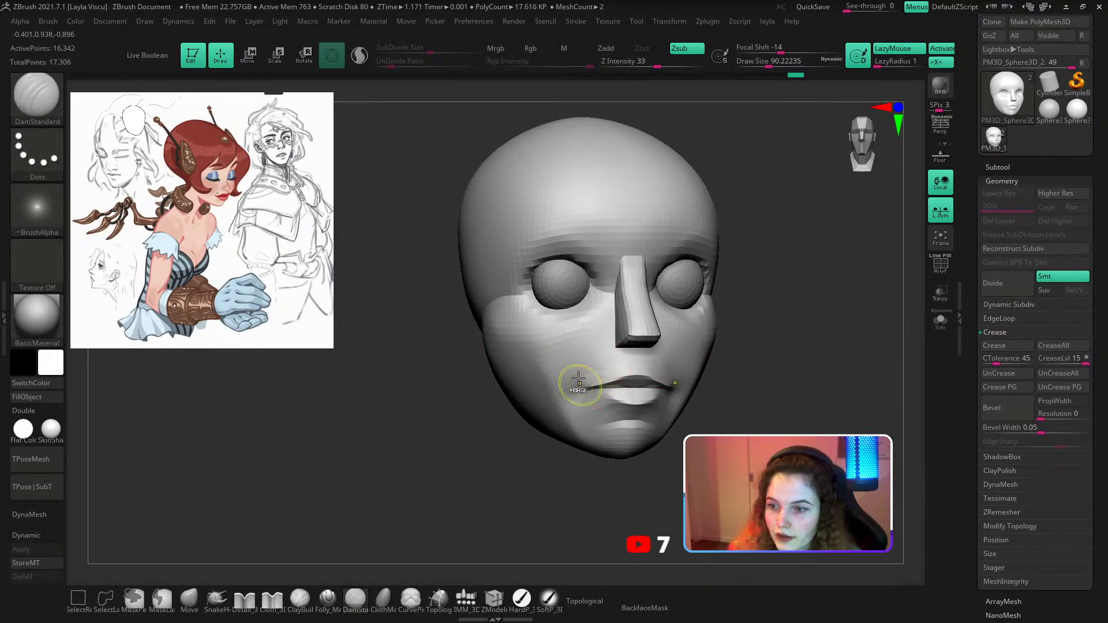
right_click_drag(578, 379, 606, 404, "ctrl")
right_click_drag(819, 358, 752, 389, "alt")
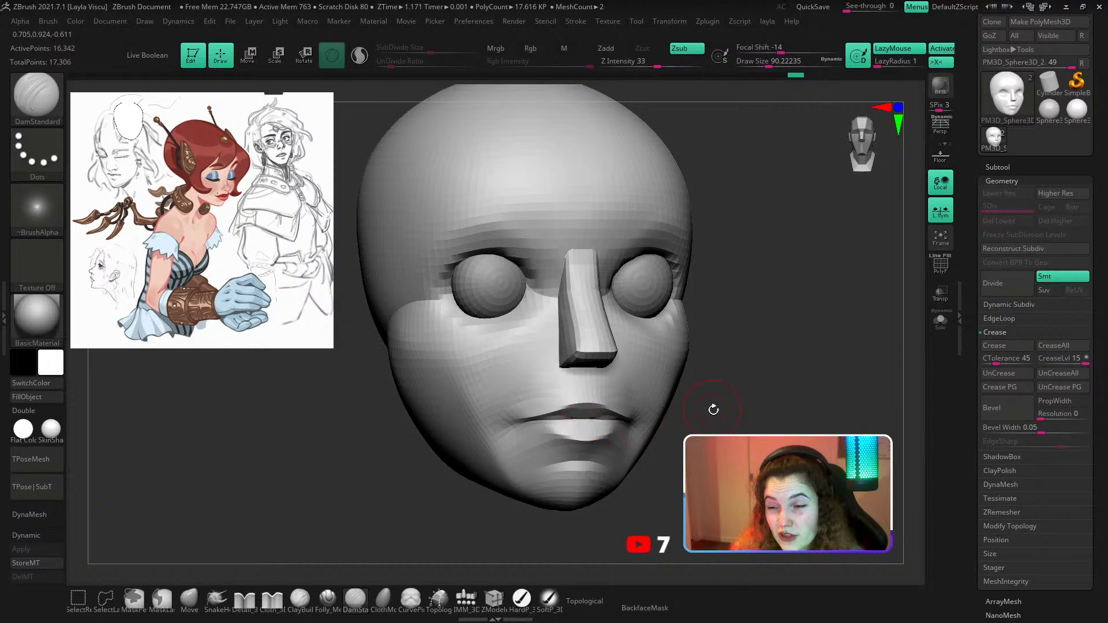
mouse_move(713, 409)
left_mouse_down()
mouse_move(739, 405)
mouse_move(749, 418)
mouse_move(716, 426)
left_mouse_up()
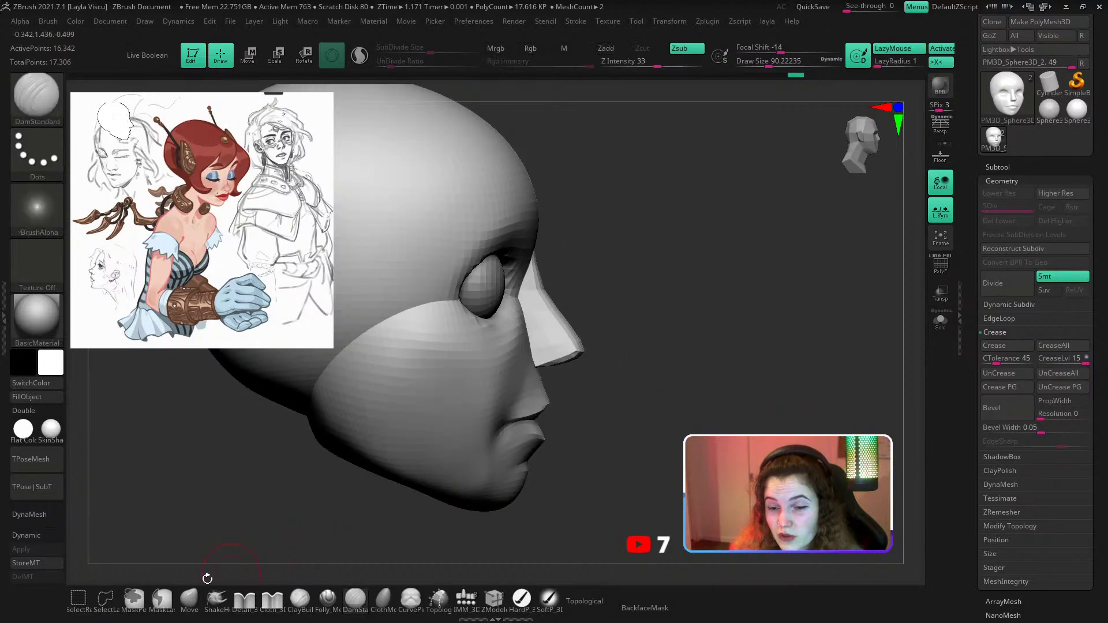
Pull the lips forward in profile with the Move brush at a draw size of about 217.
left_click(189, 600)
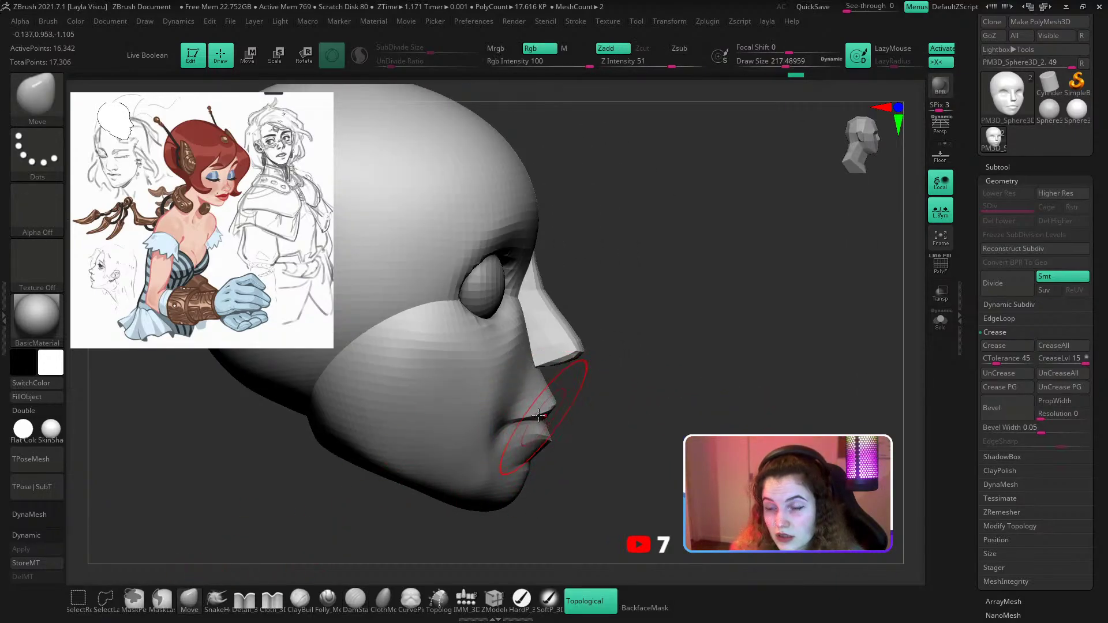
right_click_drag(538, 421, 545, 378, "ctrl")
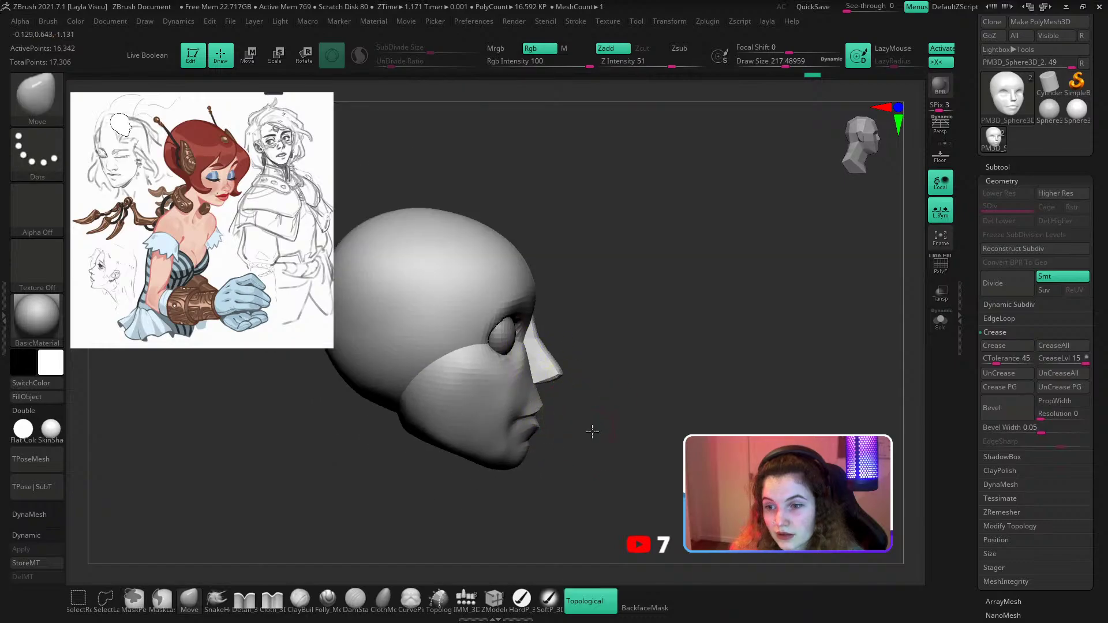
left_click_drag(591, 430, 507, 397, "shift")
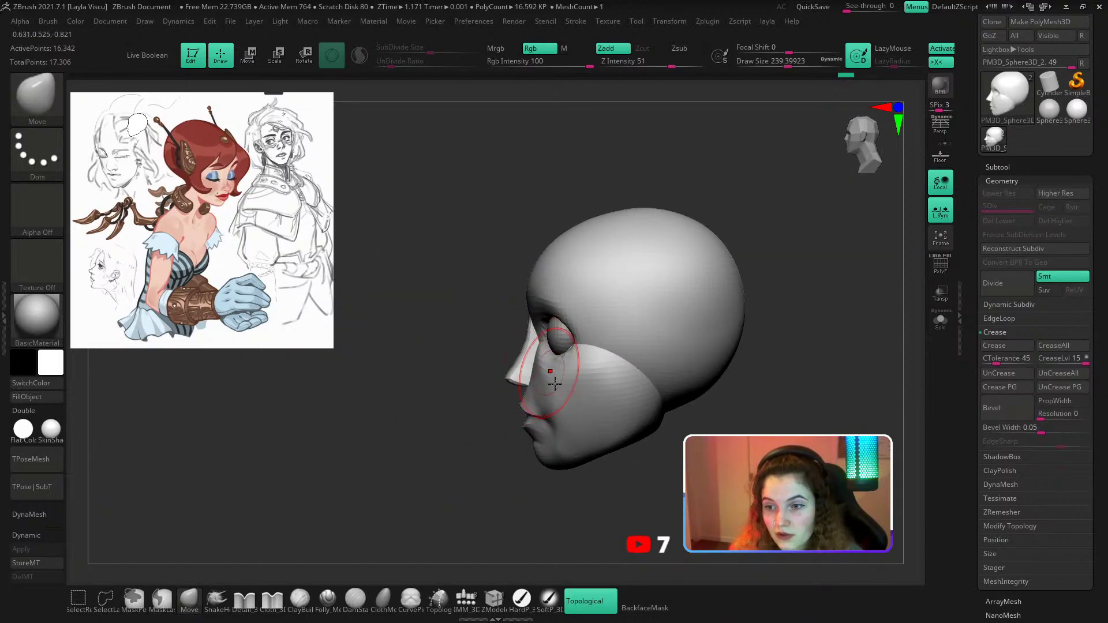
key("bracketright")
Build up and smooth the area around the mouth corner and chin with ClayBuildup at draw sizes of about 136 and 197.
key("b")
key("c")
key("b")
right_click_drag(573, 469, 575, 491, "ctrl")
key("s")
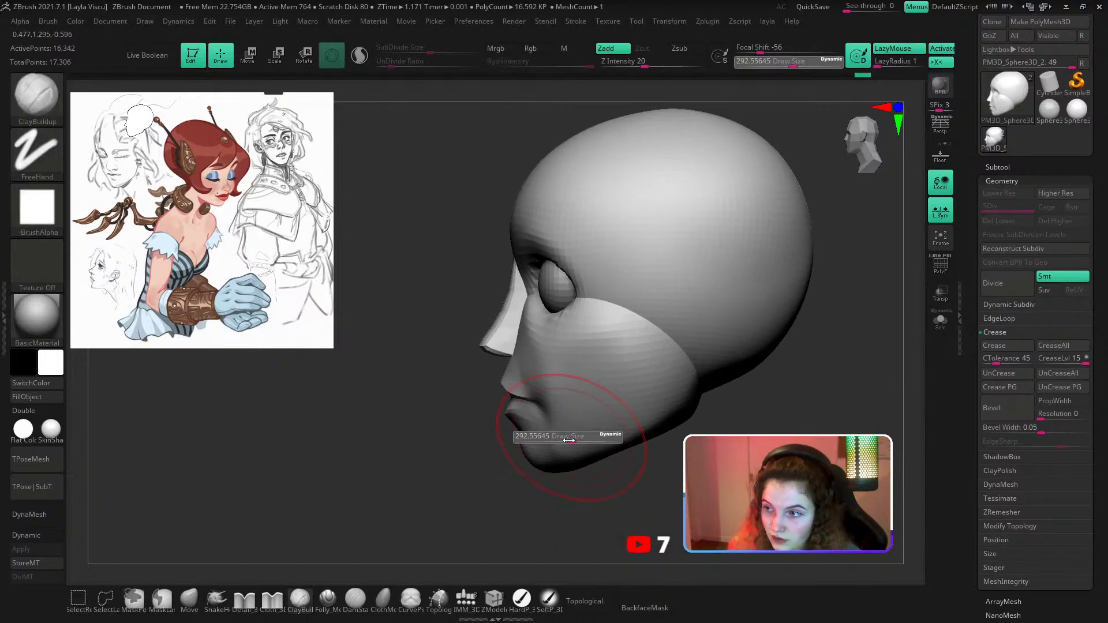
left_click_drag(572, 440, 554, 438)
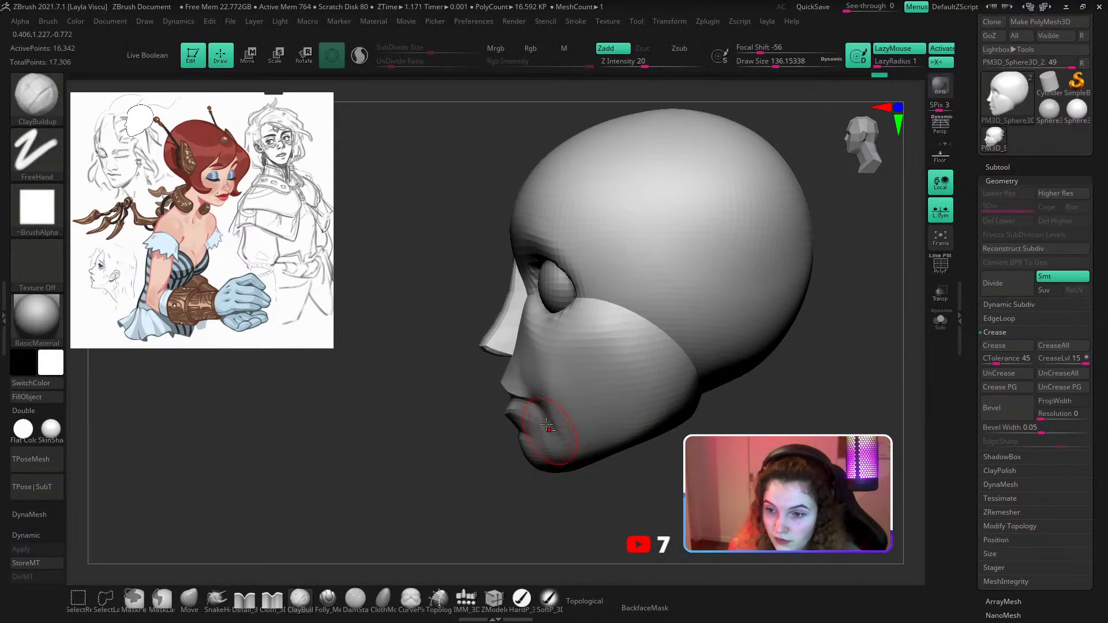
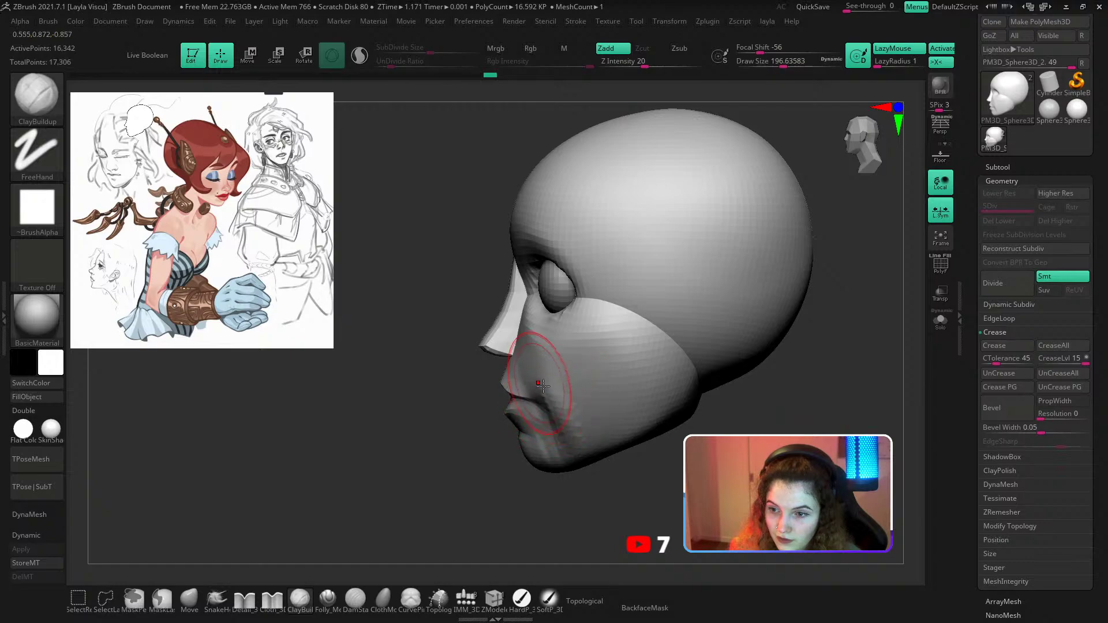
key("shift")
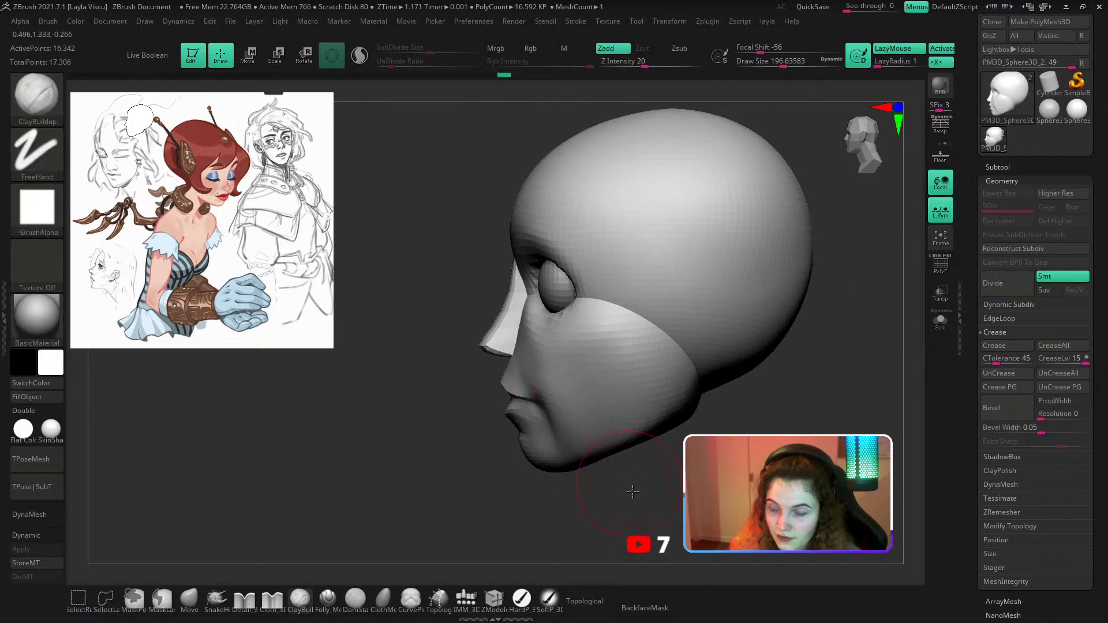
left_click_drag(631, 490, 684, 486)
key("shift")
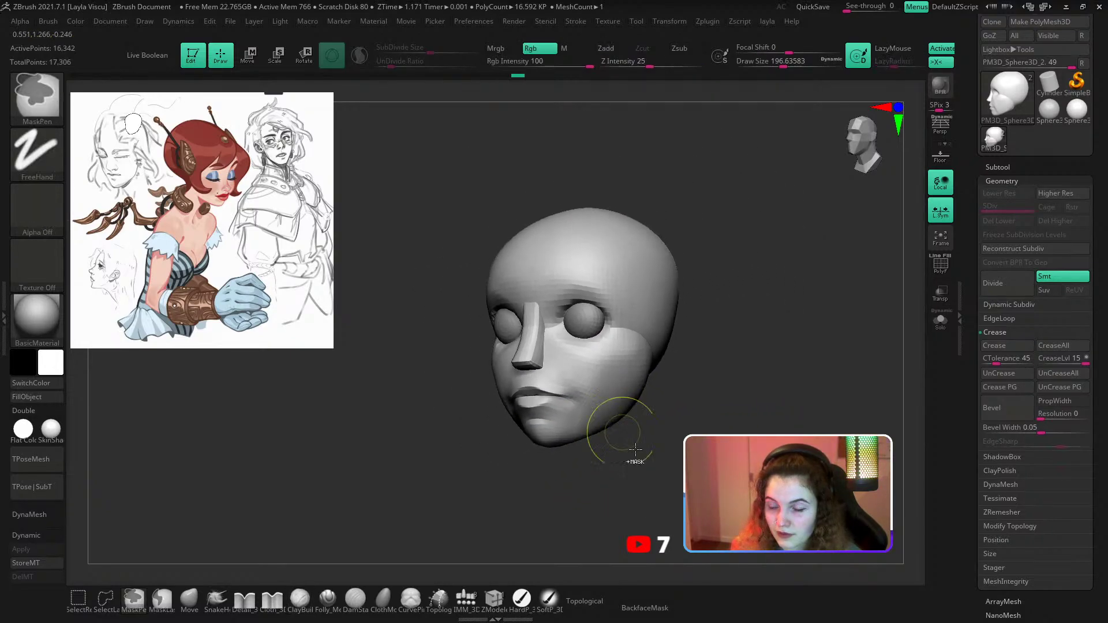
mouse_move(623, 445)
right_mouse_down()
mouse_move(566, 438)
mouse_move(576, 408)
mouse_move(571, 416)
right_mouse_up()
Build up the underside of the cranium with ClayBuildup at a draw size of about 251, smooth it and restore the full head's visibility.
left_click(328, 598)
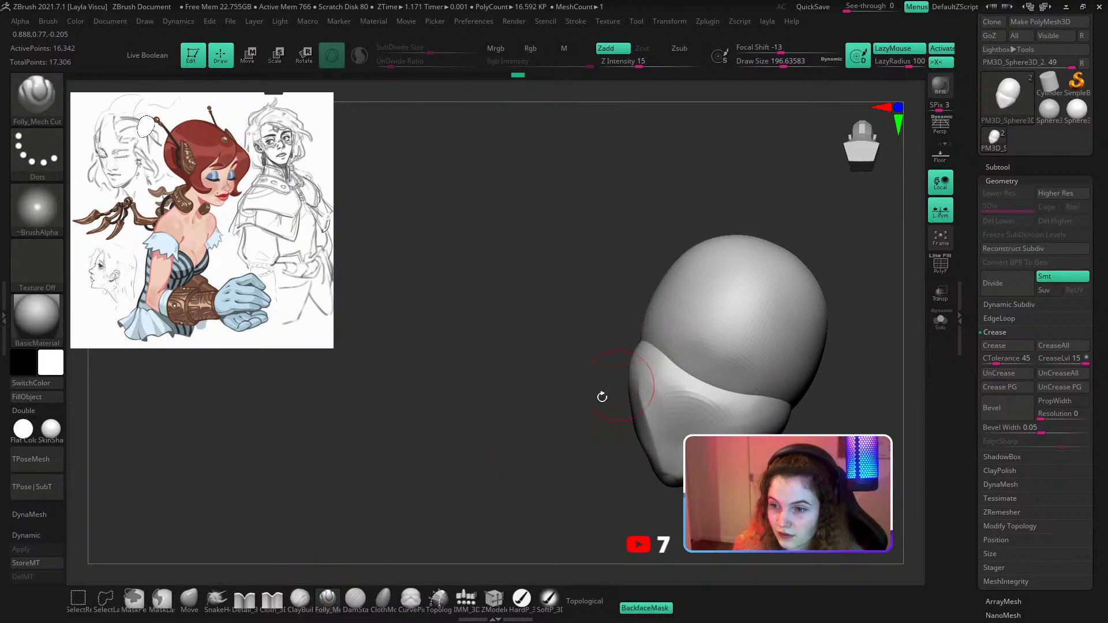
mouse_move(602, 397)
right_mouse_down()
mouse_move(626, 519)
mouse_move(708, 430)
mouse_move(738, 430)
right_mouse_up()
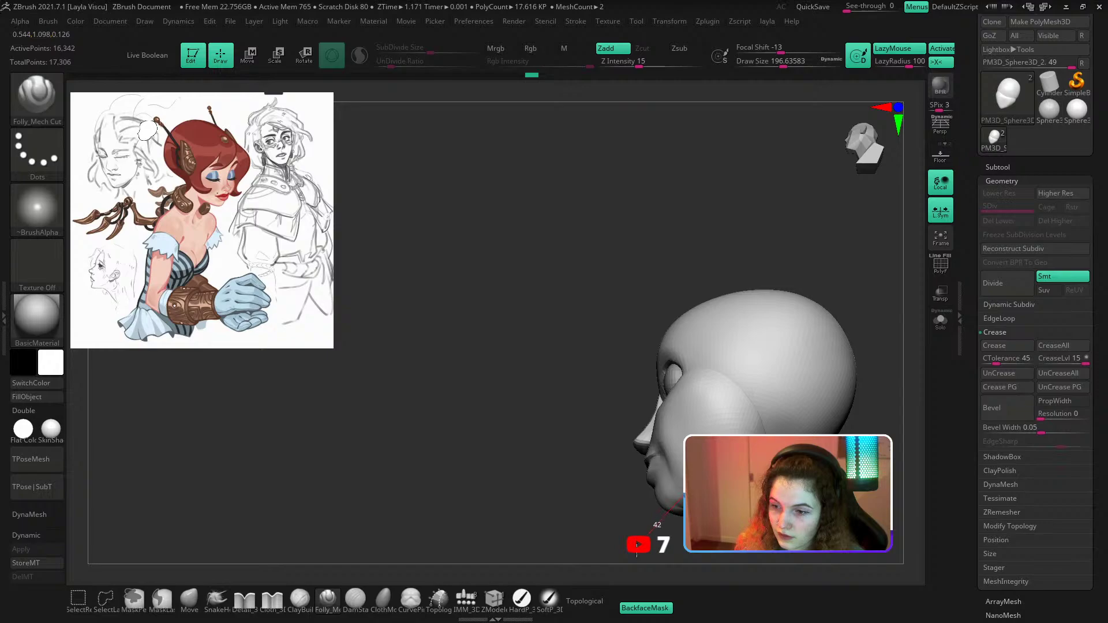
mouse_move(718, 393)
right_mouse_down("shift")
mouse_move(745, 427)
mouse_move(698, 461)
right_mouse_up("shift")
key("b")
key("c")
key("b")
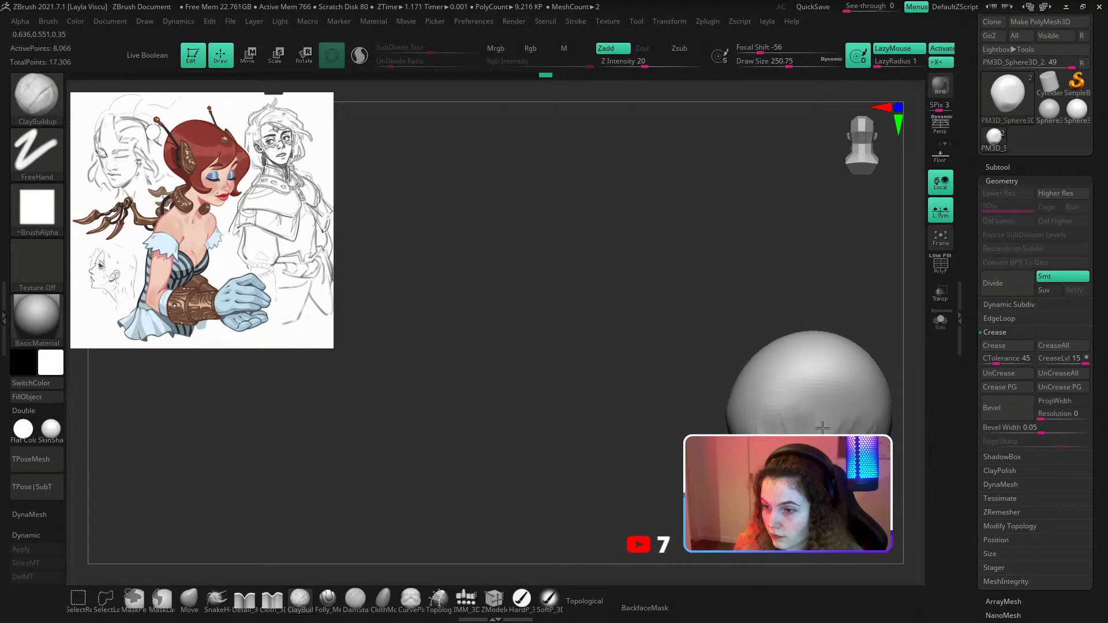
key("shift")
left_click_drag(819, 514, 946, 522)
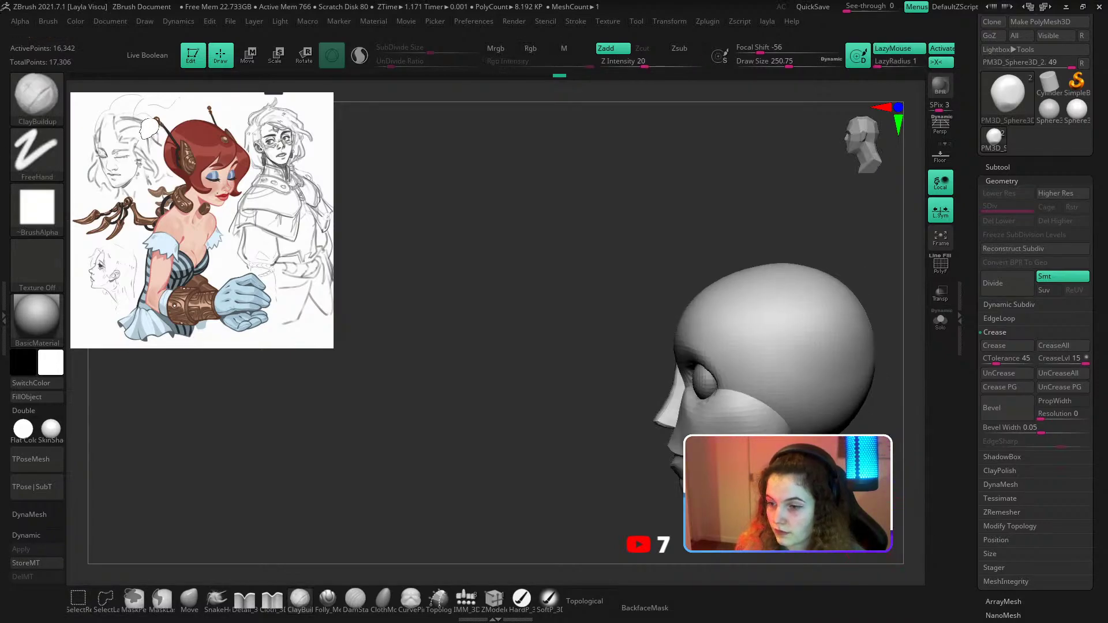
left_click_drag(854, 484, 701, 418, "alt")
mouse_move(648, 358)
left_mouse_down("shift")
mouse_move(676, 364)
mouse_move(665, 376)
left_mouse_up("shift")
left_click(698, 396, "ctrl+shift")
mouse_move(754, 348)
left_mouse_down("alt")
mouse_move(760, 363)
mouse_move(739, 364)
left_mouse_up("alt")
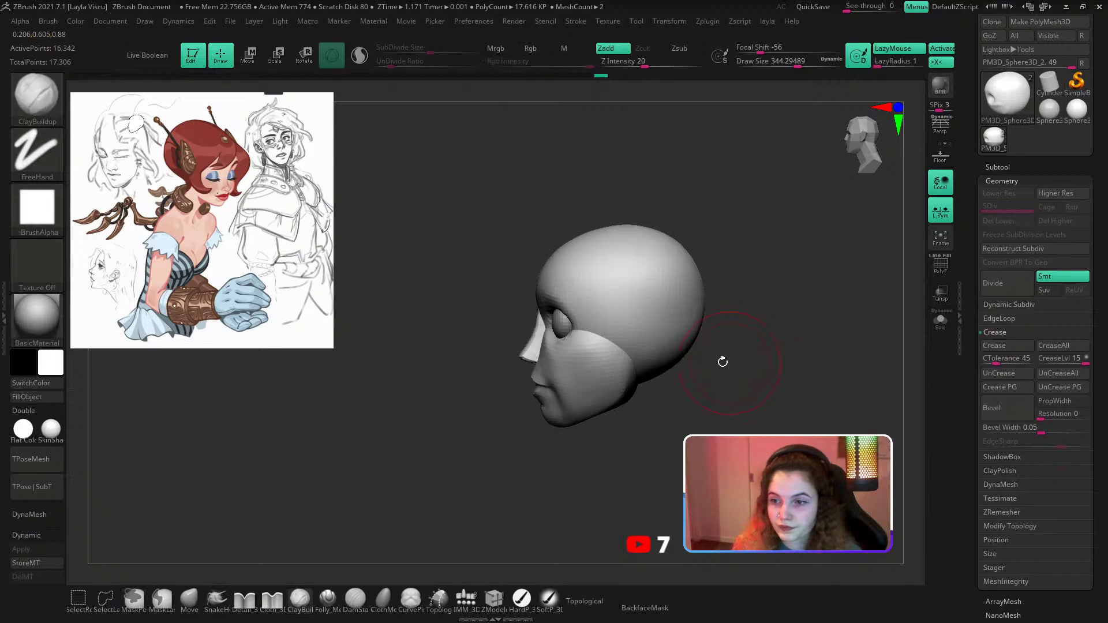
Adjust the face and jaw profile from the side with the Move brush at a draw size of about 257.
key("s")
left_click_drag(630, 306, 649, 300)
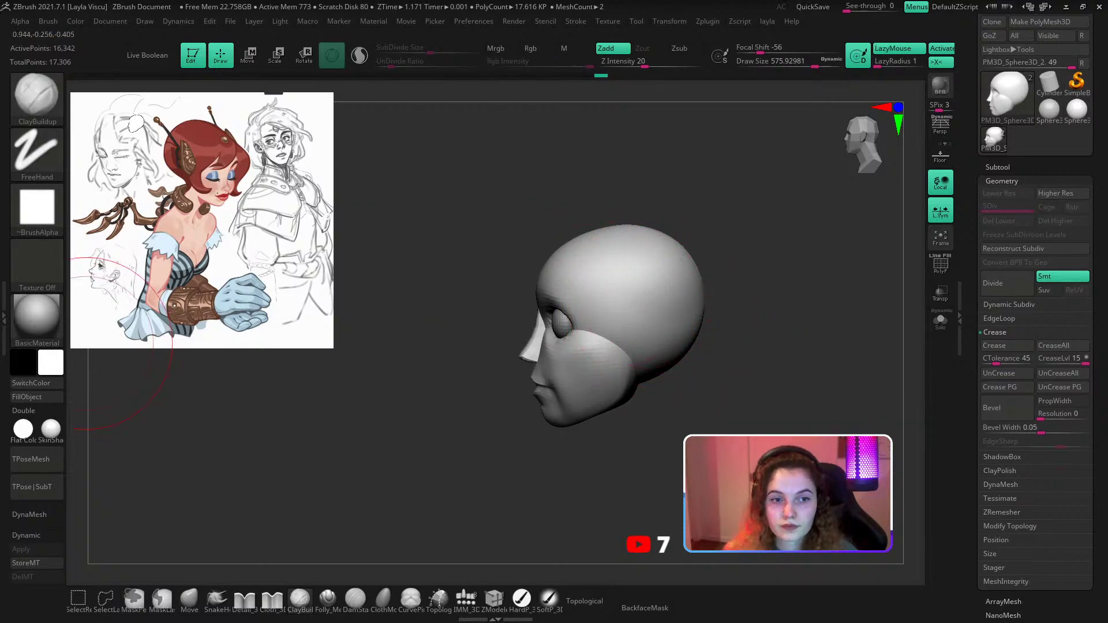
left_click(183, 599)
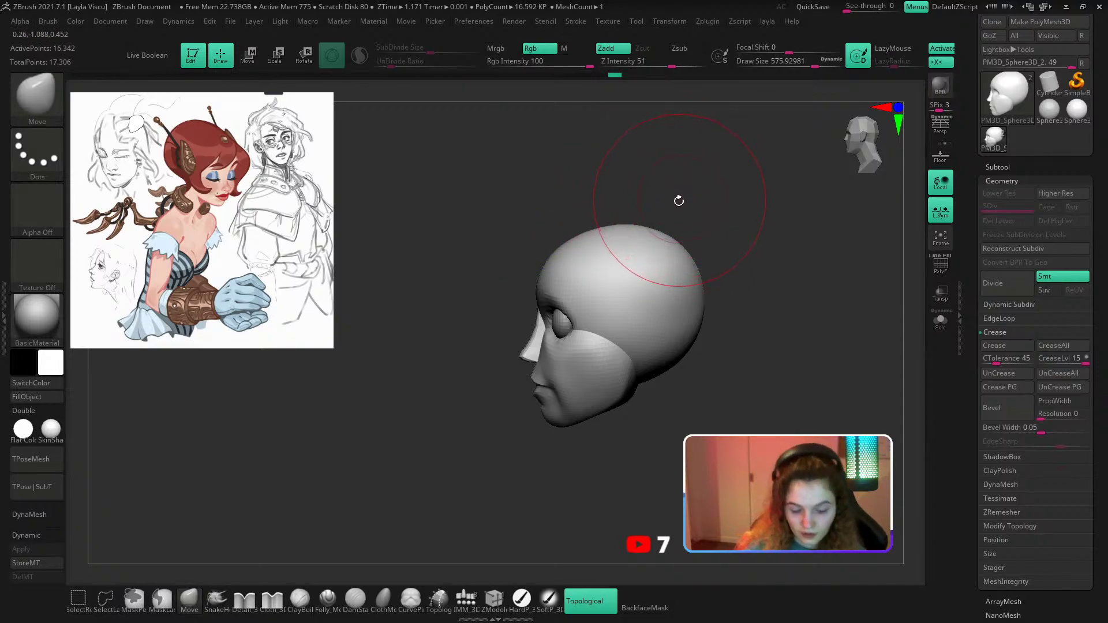
mouse_move(523, 385)
left_mouse_down("alt")
mouse_move(555, 398)
mouse_move(549, 383)
left_mouse_up("alt")
key("s")
key("bracketleft")
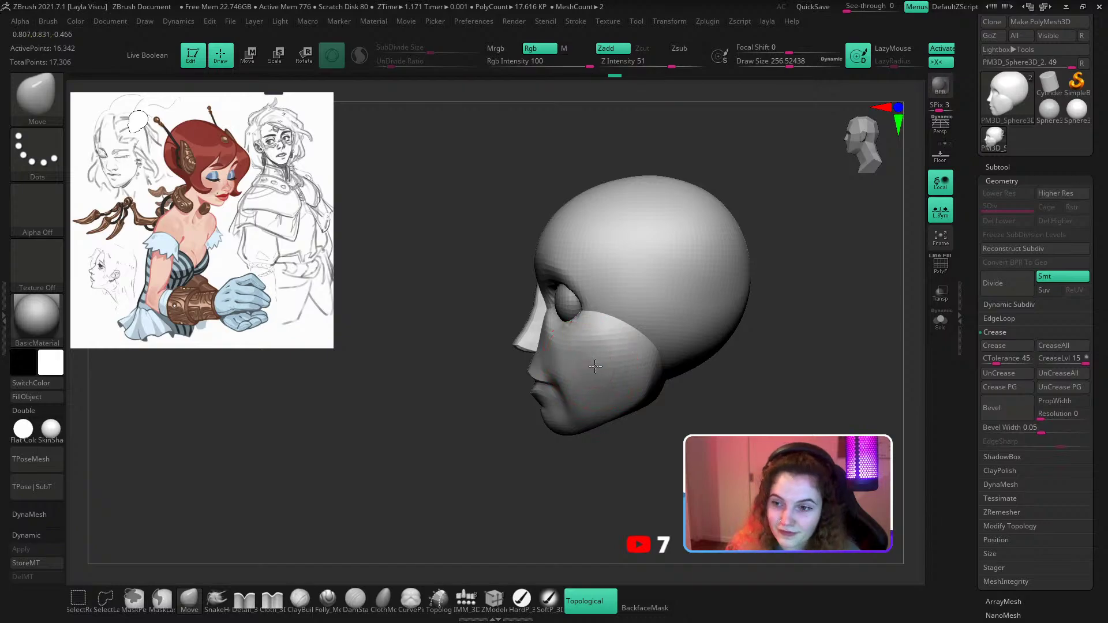
mouse_move(597, 453)
left_mouse_down()
mouse_move(651, 448)
mouse_move(618, 427)
left_mouse_up()
key("s")
left_click(588, 371)
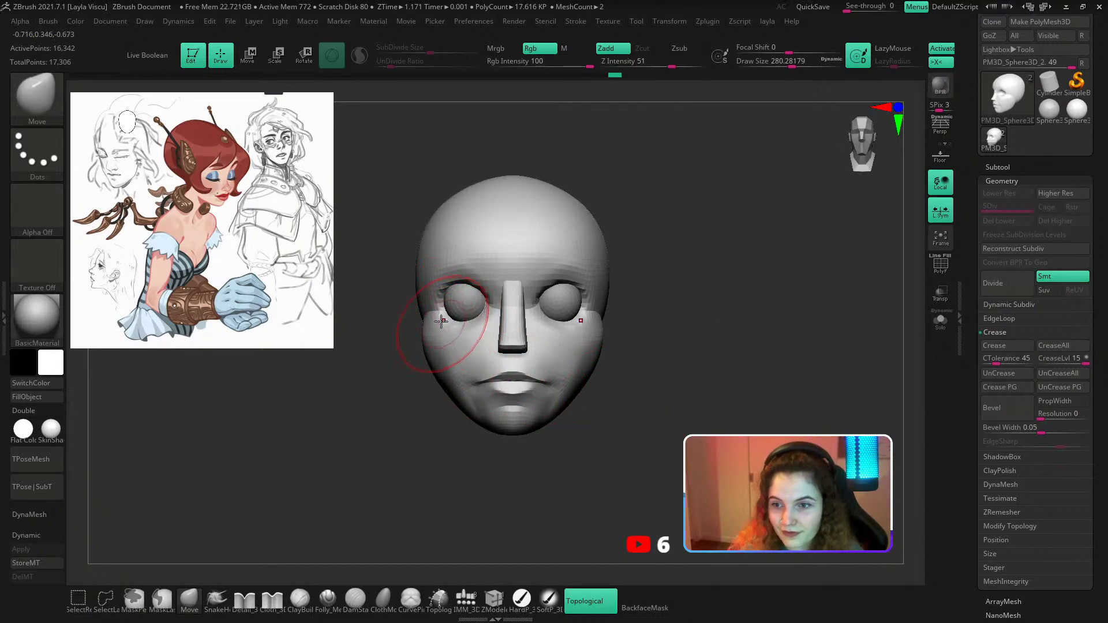
Refine the cheek contour below the eyes with the Move brush at draw sizes of about 280 and 197.
left_click_drag(406, 405, 442, 411)
left_click_drag(442, 411, 444, 442, "alt")
key("s")
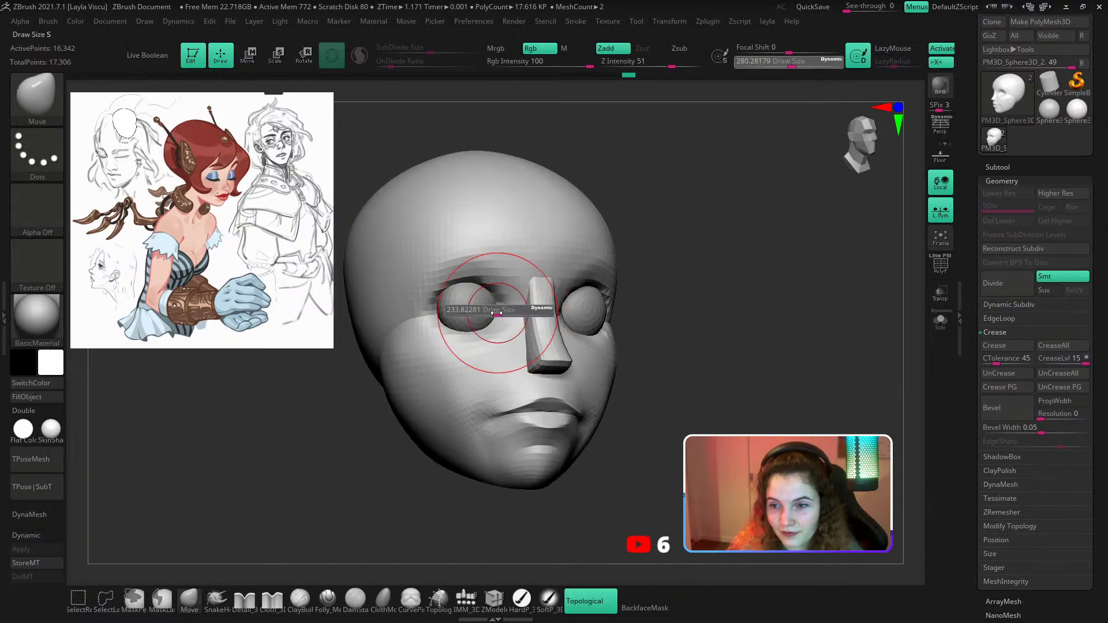
left_click(491, 315)
mouse_move(668, 321)
left_mouse_down("shift")
mouse_move(676, 329)
mouse_move(672, 300)
left_mouse_up("shift")
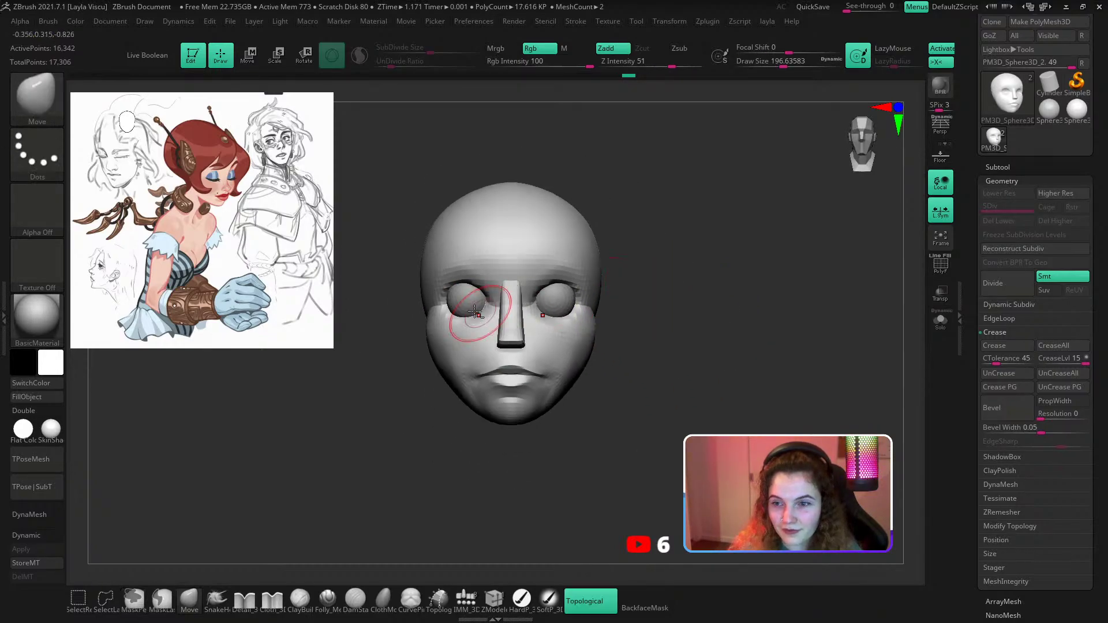
left_click(470, 307, "alt")
key("w")
key("b")
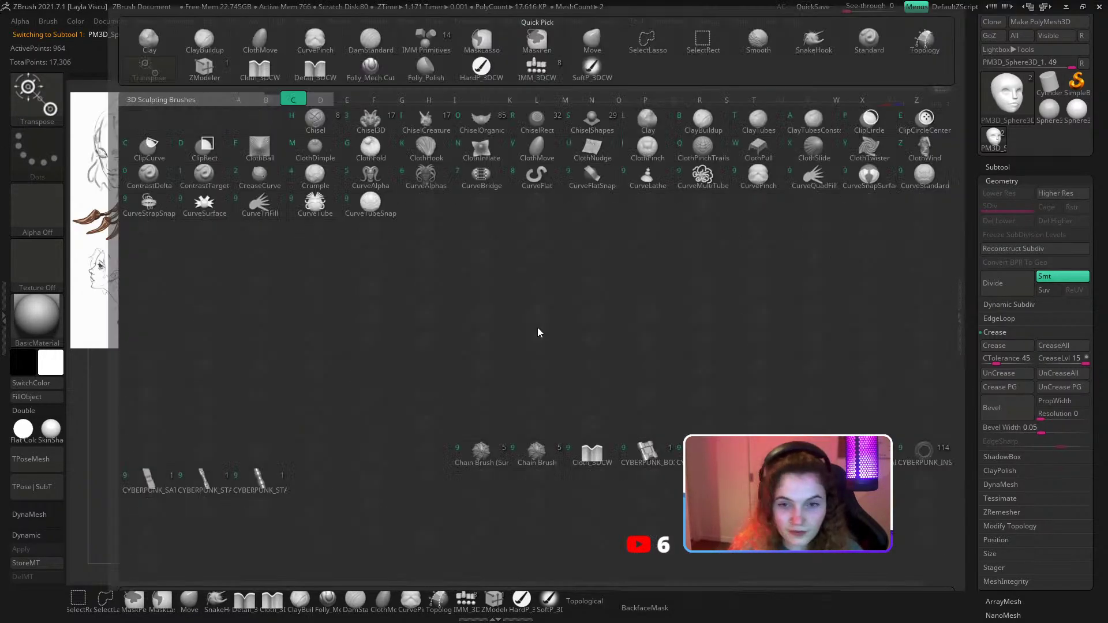
key("c")
key("b")
right_click_drag(470, 288, 505, 323, "ctrl")
left_click(430, 349, "alt")
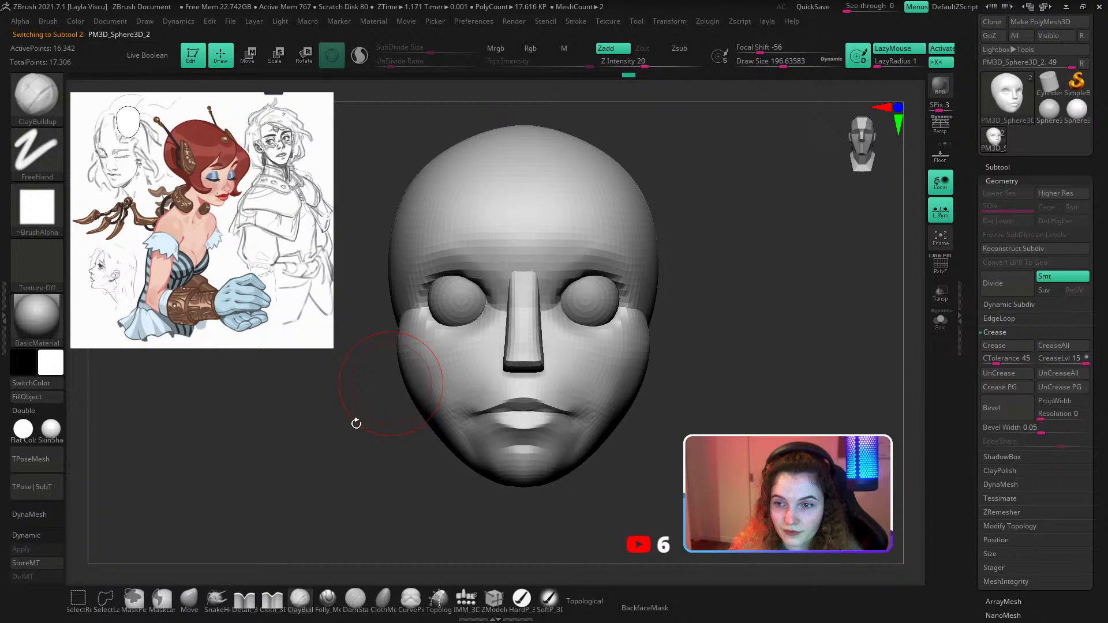
left_click(192, 597)
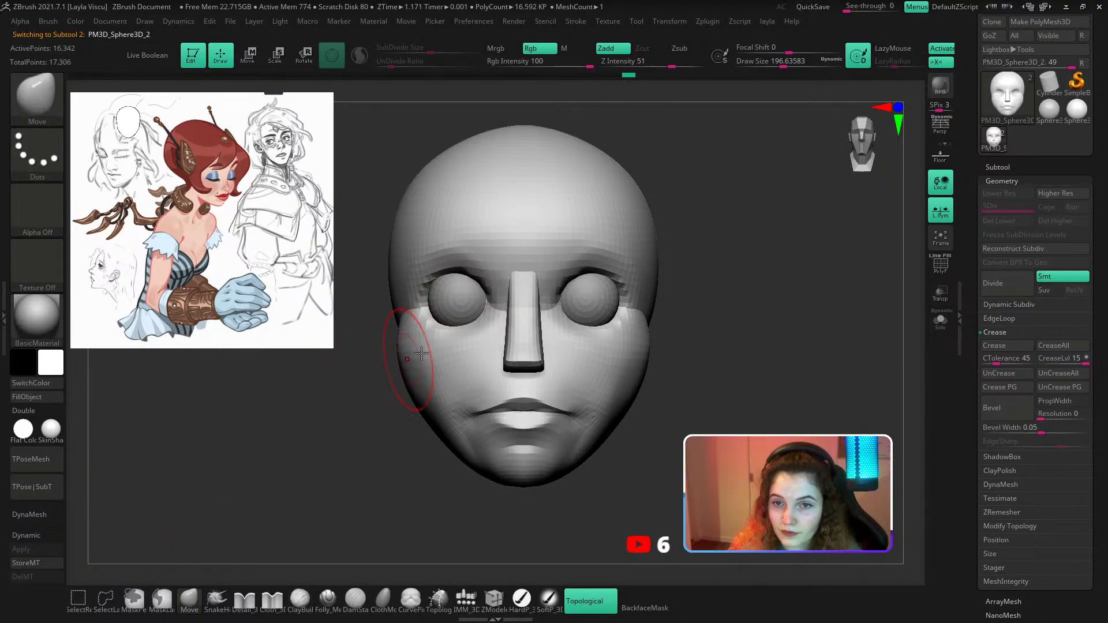
Subdivide the eyeballs once, delete their lower subdivision level and show them alone.
left_click(456, 297, "alt")
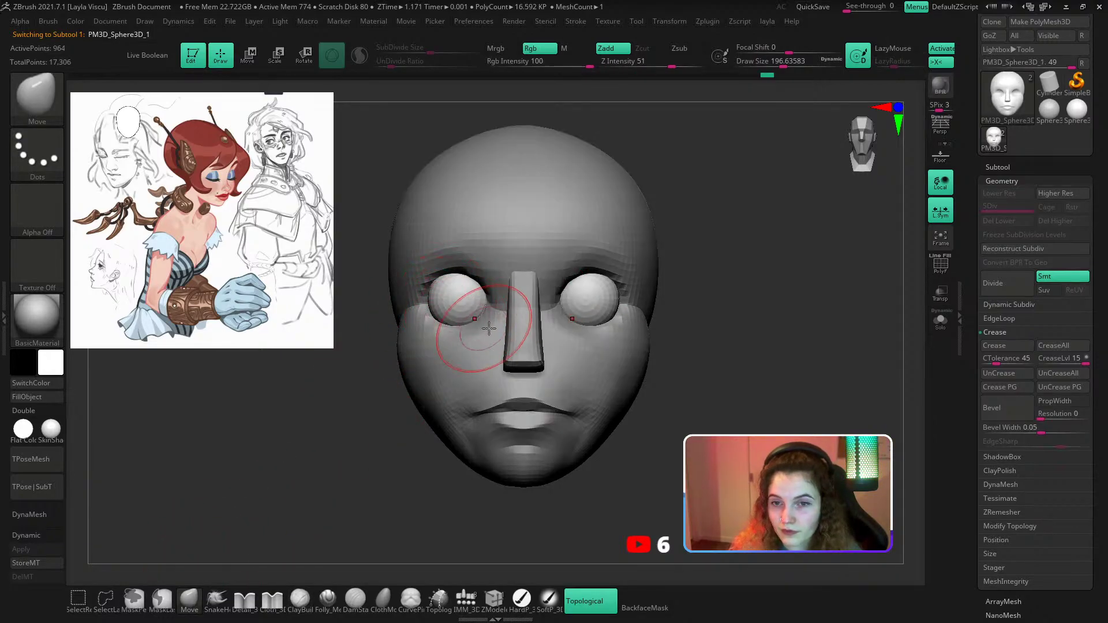
key("shift+f")
key("ctrl+d")
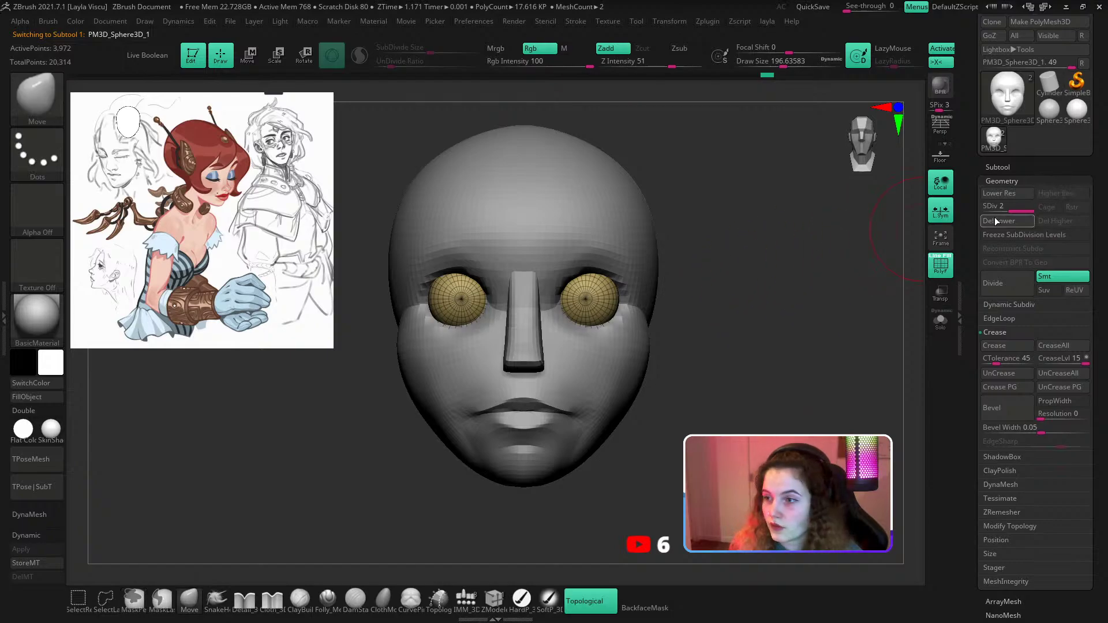
key("shift+f")
left_click(999, 223)
left_click(934, 322)
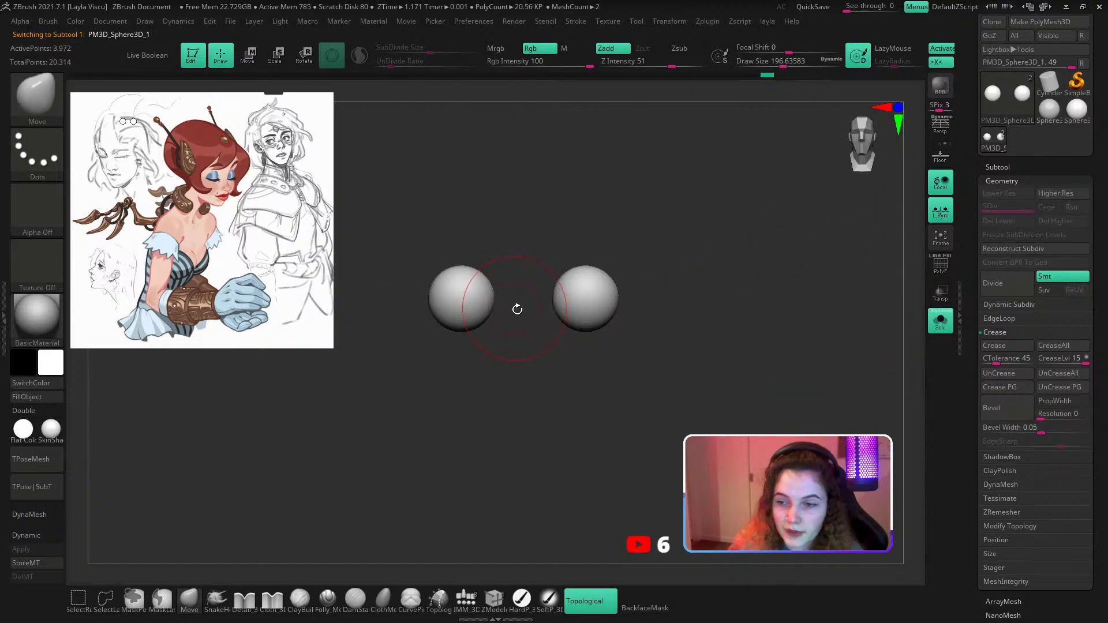
Slice a thin horizontal band across the middle of one eyeball with SliceRect and hide that band.
key("shift+f")
right_click_drag(505, 311, 510, 321, "ctrl")
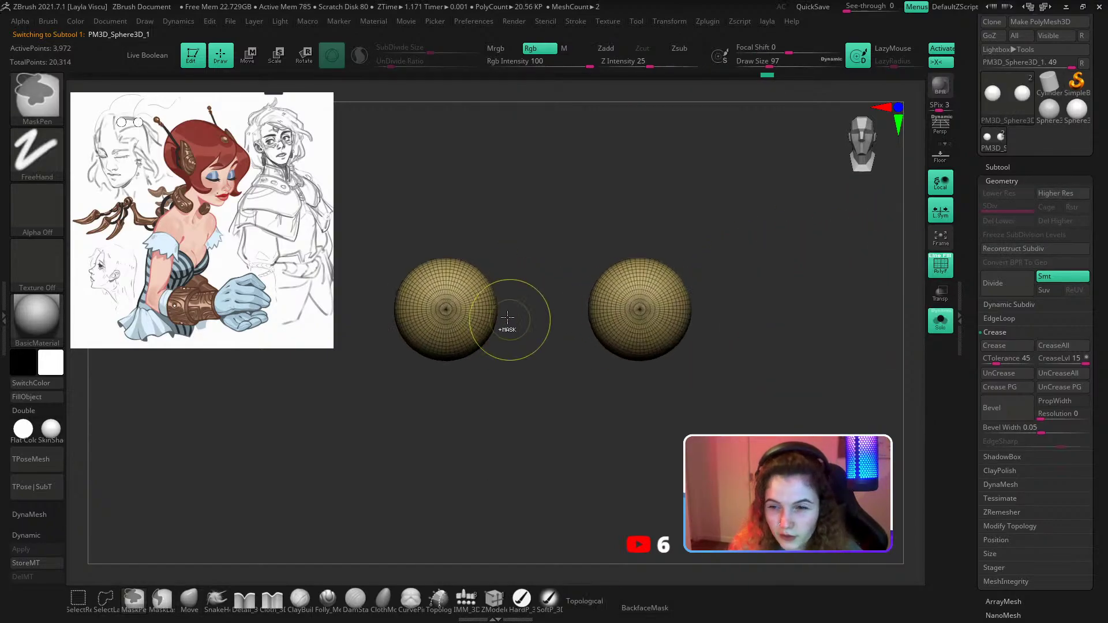
left_click(45, 149)
left_click(51, 105)
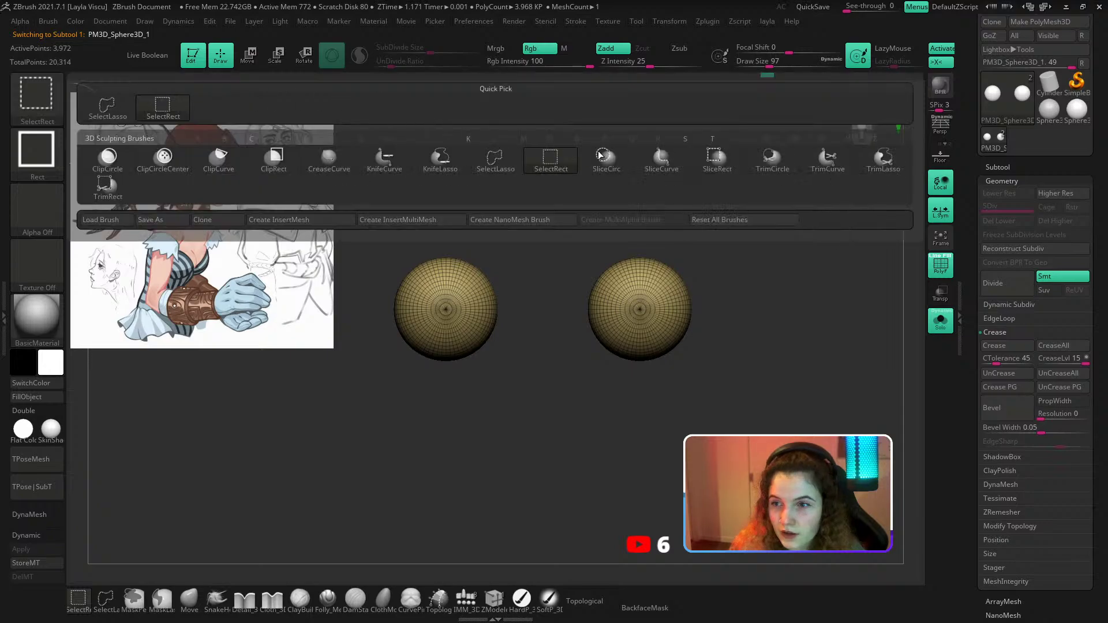
left_click(710, 169)
left_click_drag(392, 307, 541, 306, "ctrl+shift")
left_click(480, 316, "ctrl+shift")
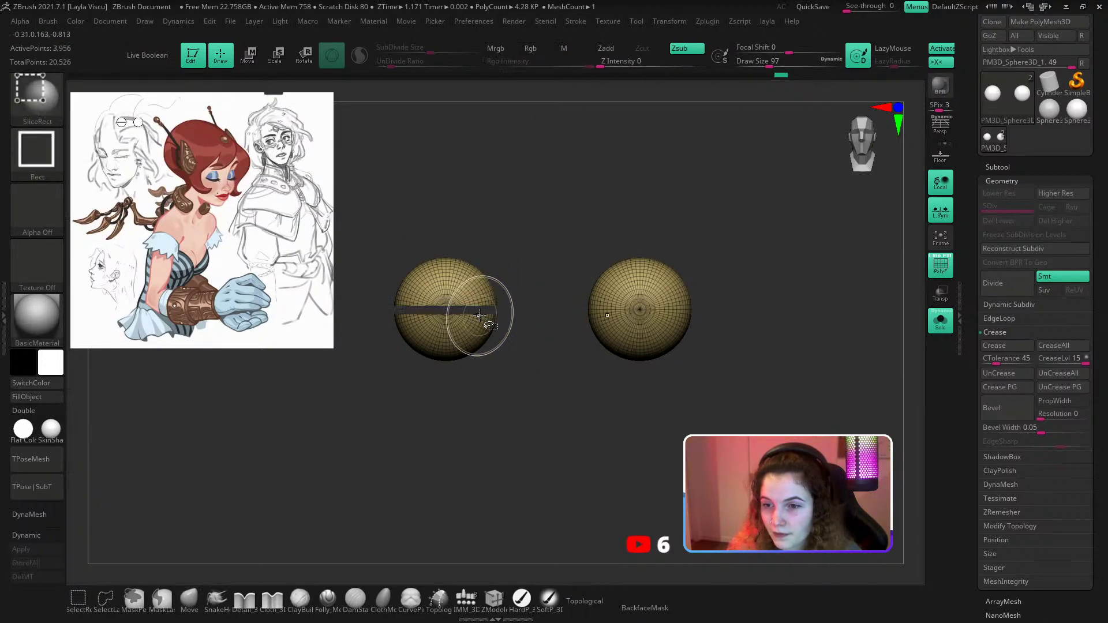
left_click(480, 311, "ctrl+shift")
left_click(479, 303, "ctrl+shift")
Delete the hidden band, mirror and weld the split eyeball onto the other side, and show the head again.
key("l")
left_click(504, 262)
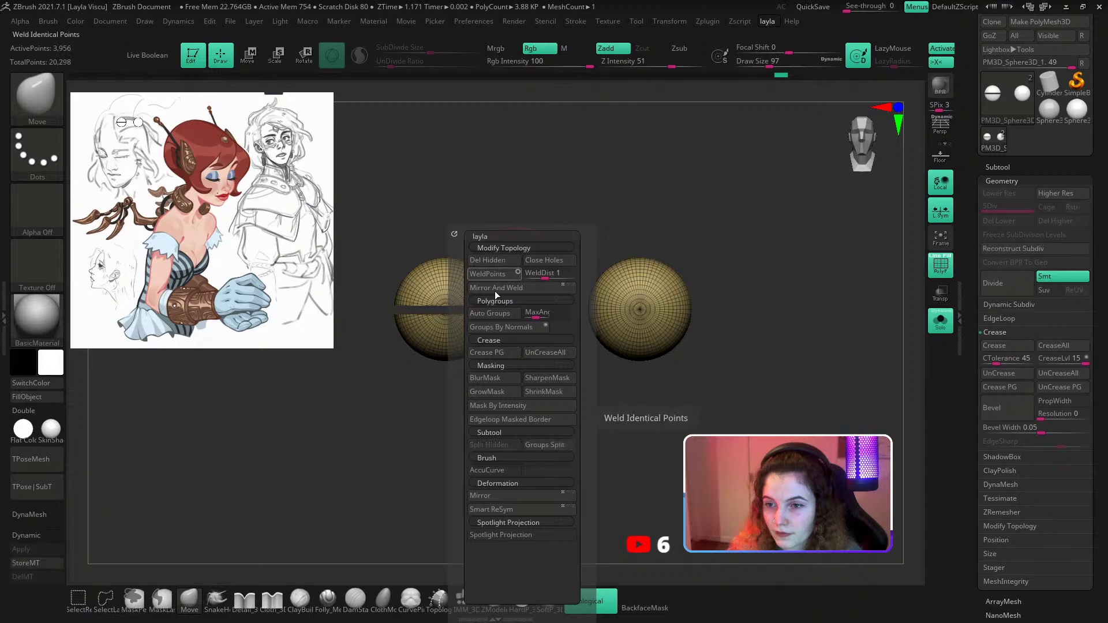
left_click(494, 291)
left_click(548, 261)
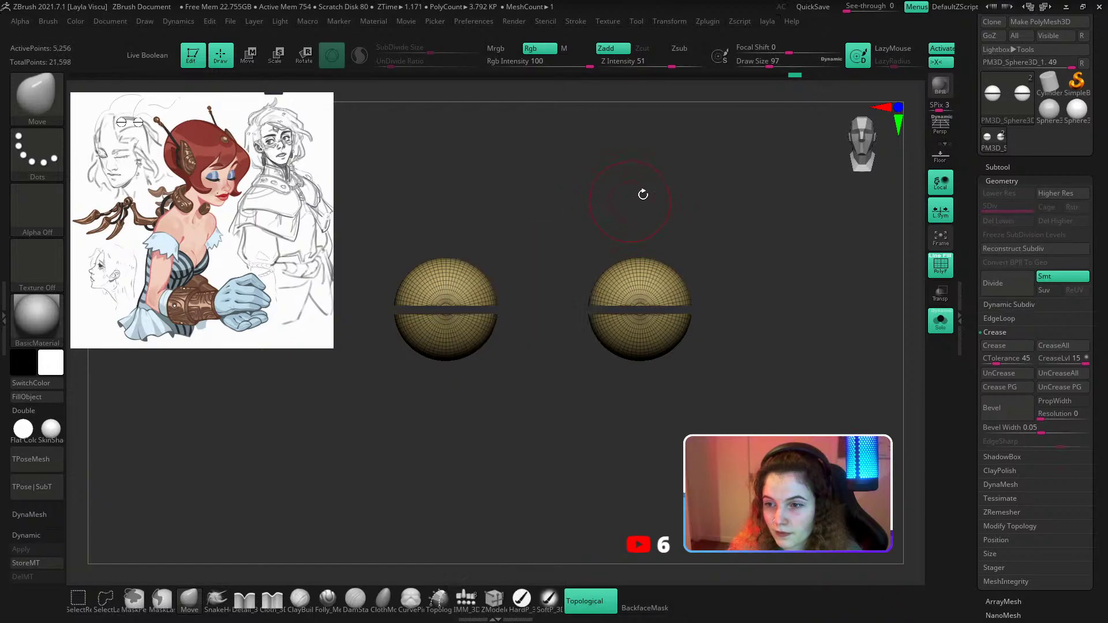
key("space")
left_click(619, 267)
key("space")
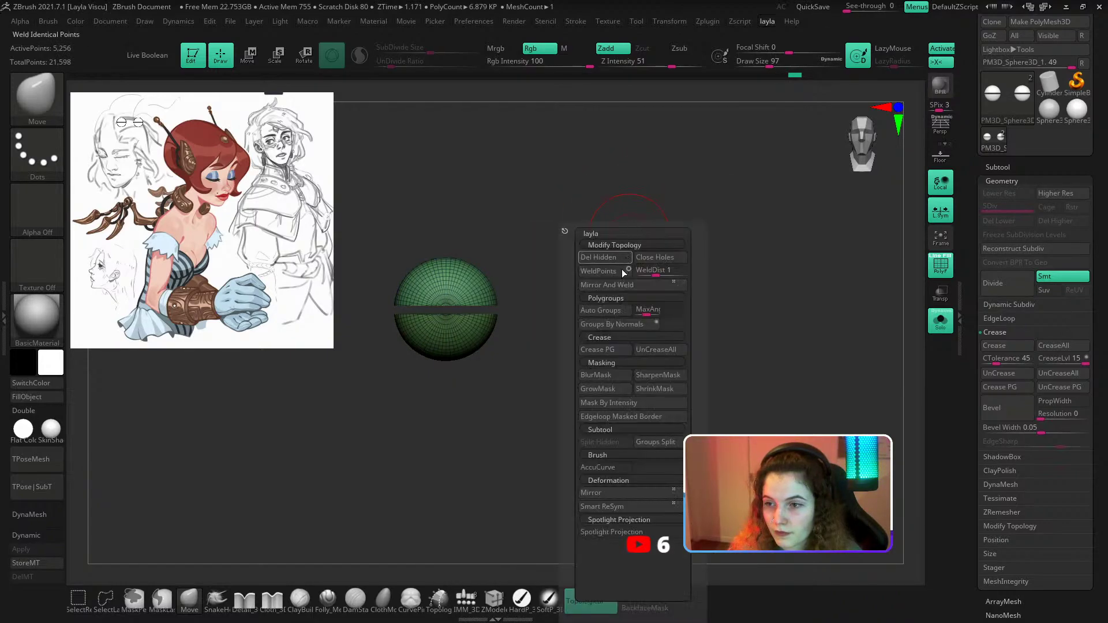
left_click(629, 279)
left_click(942, 322)
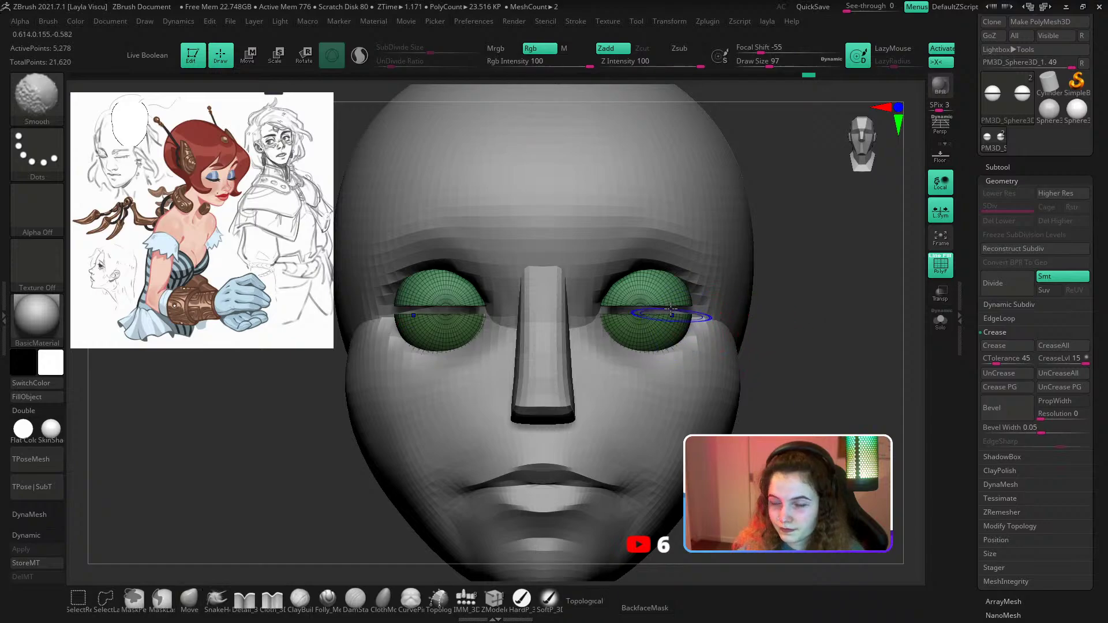
Mask all but the lower halves of the split eyeballs and reposition those halves with the transform gizmo.
key("shift+f")
mouse_move(778, 330)
left_mouse_down()
mouse_move(837, 357)
mouse_move(798, 374)
left_mouse_up()
key("w")
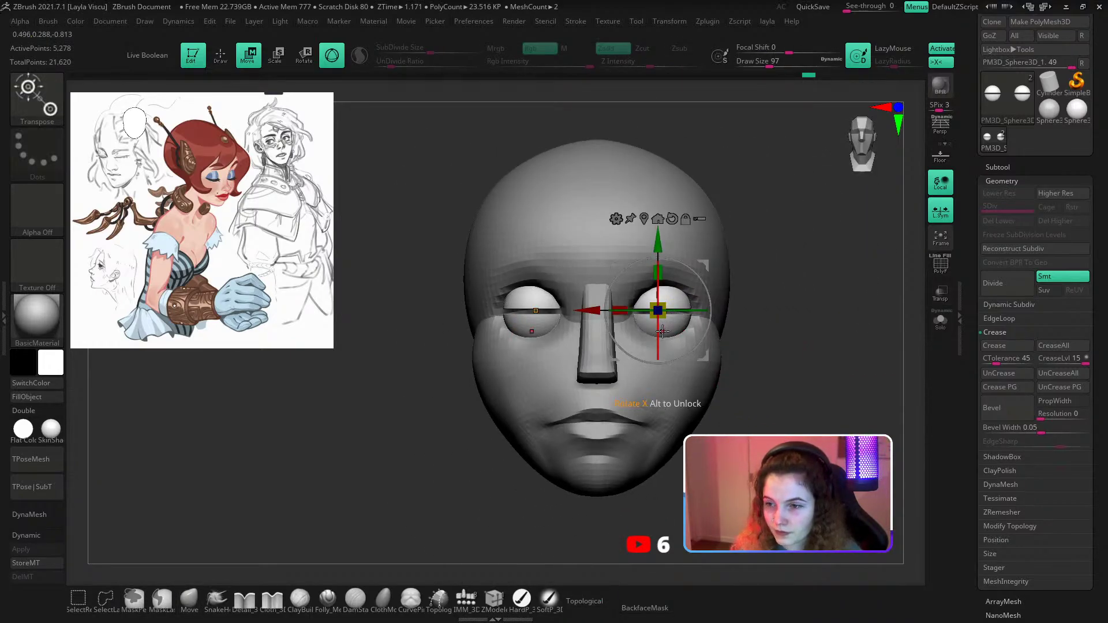
left_click(669, 327, "ctrl")
left_click(683, 237)
left_click(655, 237)
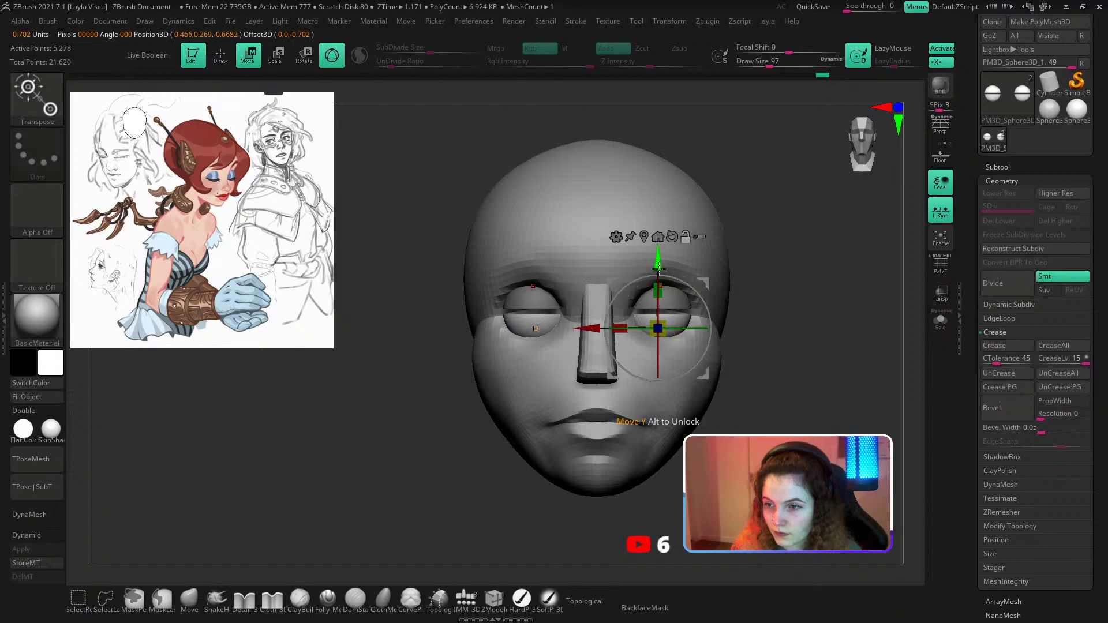
left_click_drag(662, 262, 663, 248, "alt")
left_click_drag(762, 289, 634, 364)
left_click_drag(548, 352, 667, 362)
Mask all but the upper halves of the split eyeballs and shift those halves slightly with the gizmo in side view.
left_click(669, 298, "ctrl")
left_click_drag(779, 336, 823, 356)
left_click_drag(728, 303, 724, 306)
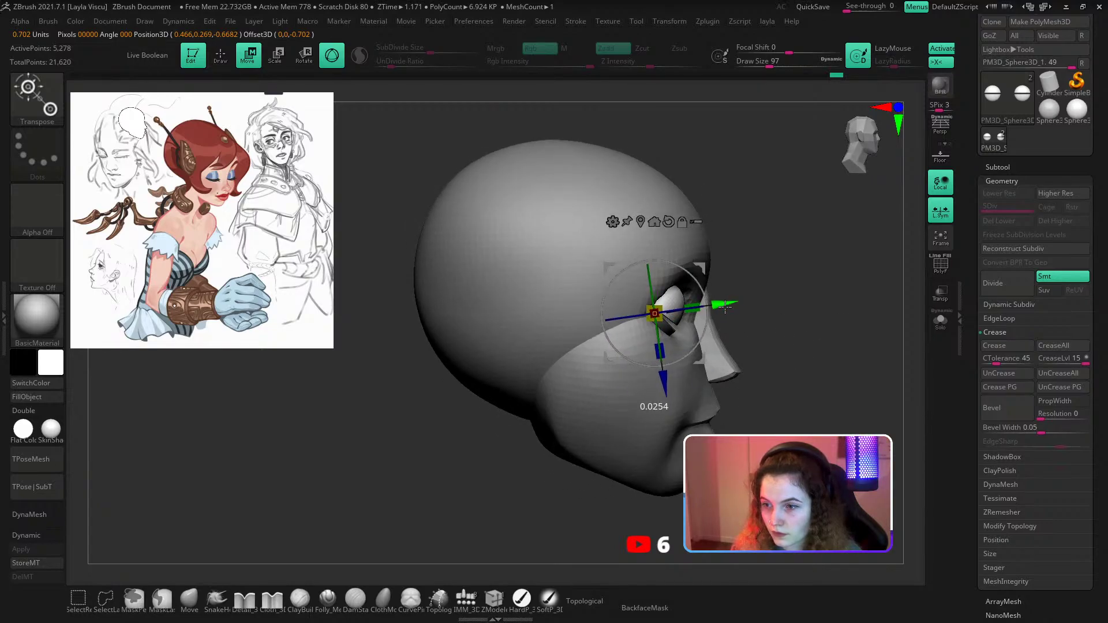
left_click_drag(671, 393, 673, 397)
left_click_drag(856, 368, 798, 395)
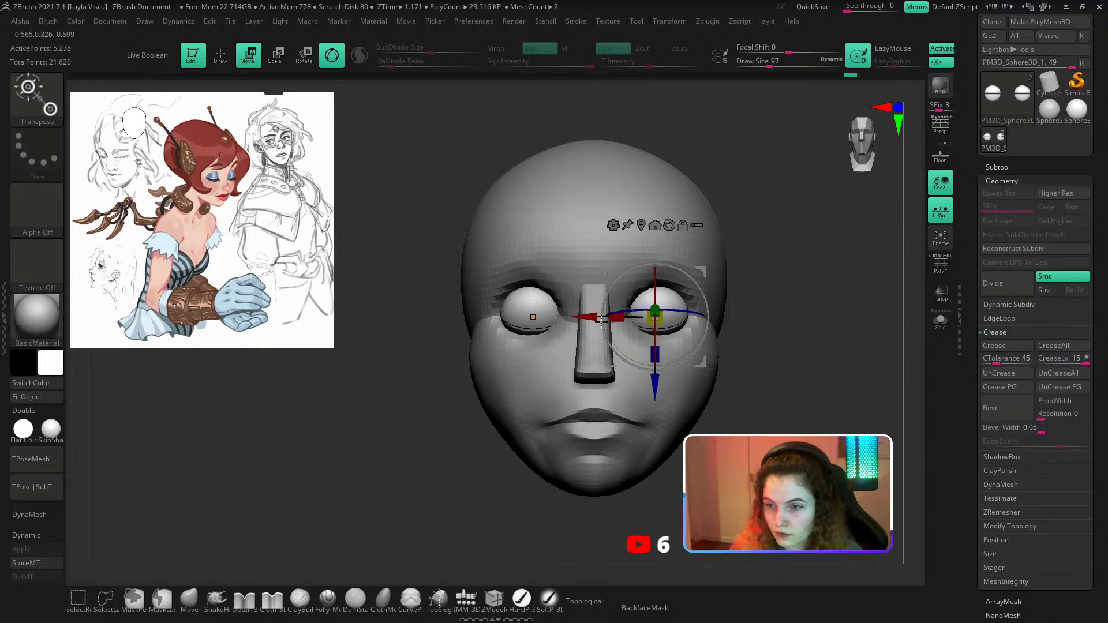
Rotate the upper eyeball halves with the gizmo, checking their fit in the sockets from the front and side.
left_click_drag(771, 304, 715, 294)
left_click_drag(688, 358, 657, 382)
left_click_drag(534, 341, 802, 349)
left_click_drag(771, 207, 616, 331)
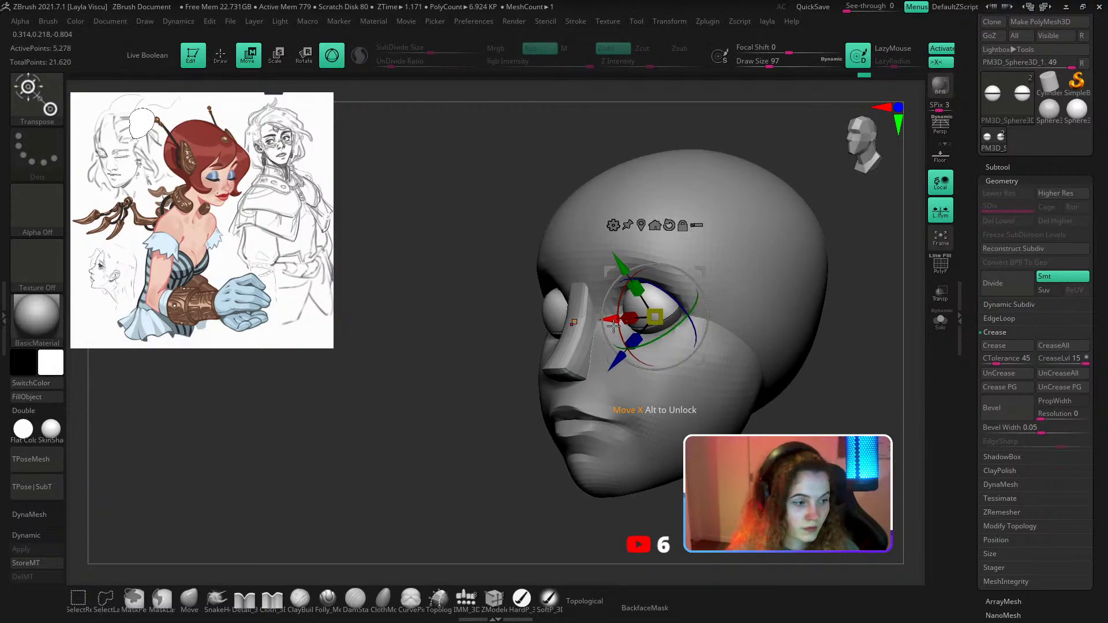
left_click_drag(773, 255, 841, 375, "shift")
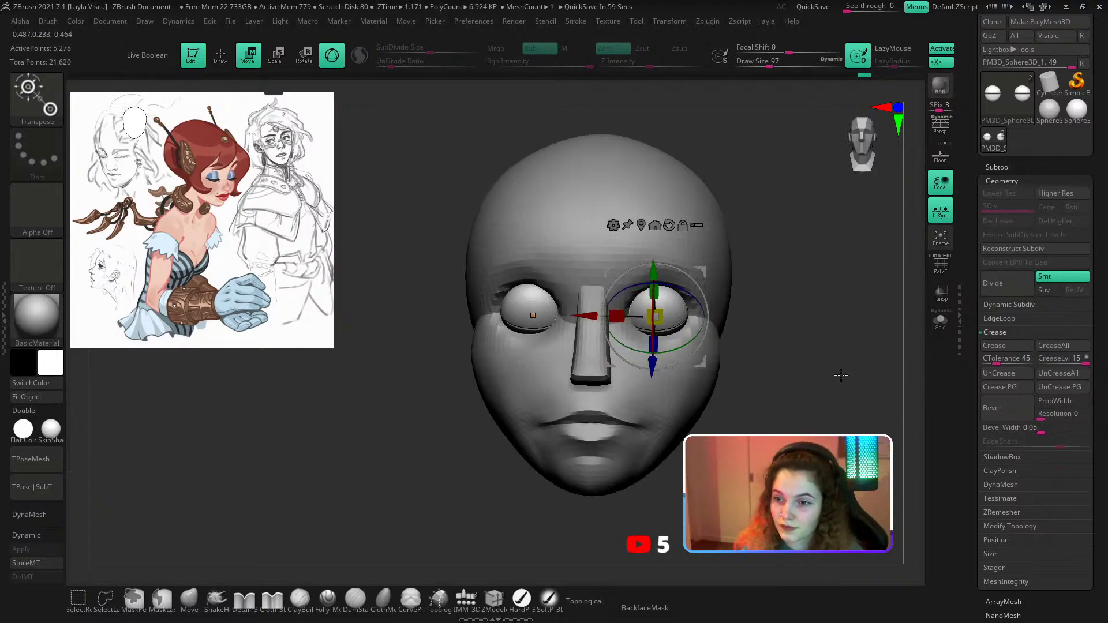
key("b")
key("c")
key("b")
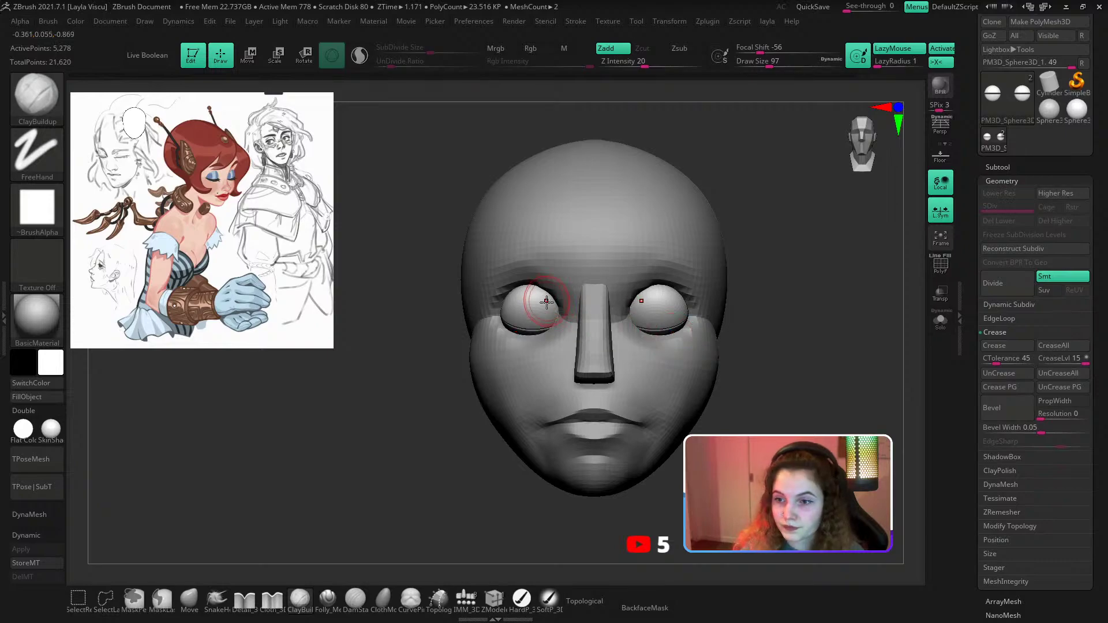
key("s")
left_click_drag(546, 302, 565, 304)
mouse_move(421, 490)
left_mouse_down()
mouse_move(469, 497)
mouse_move(398, 510)
left_mouse_up()
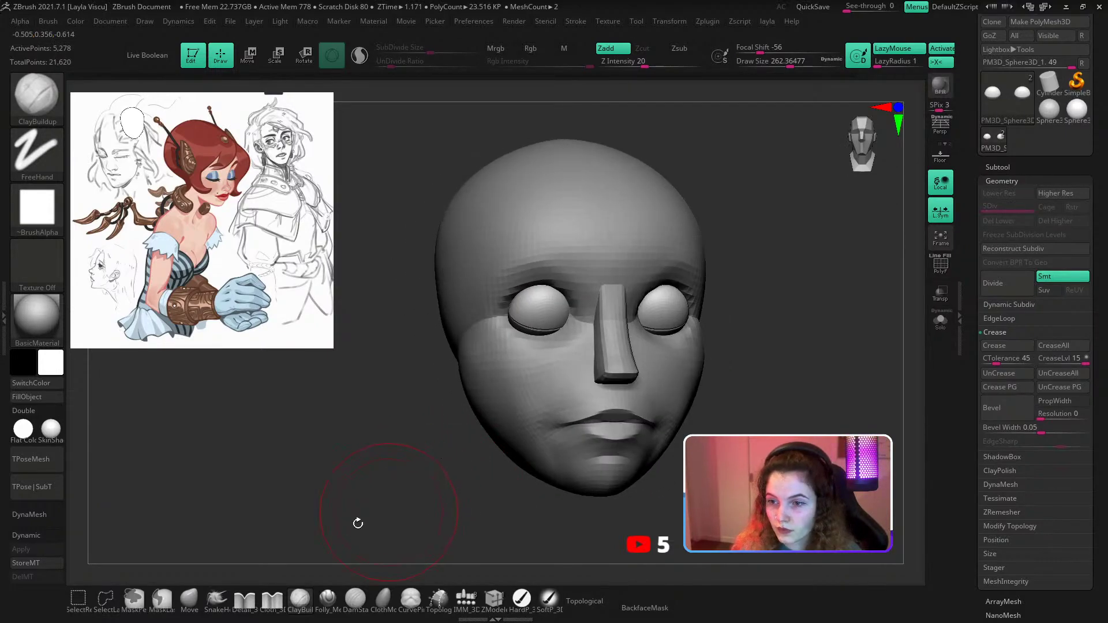
left_click(192, 601)
key("b")
key("m")
key("v")
key("s")
left_click_drag(570, 338, 551, 338)
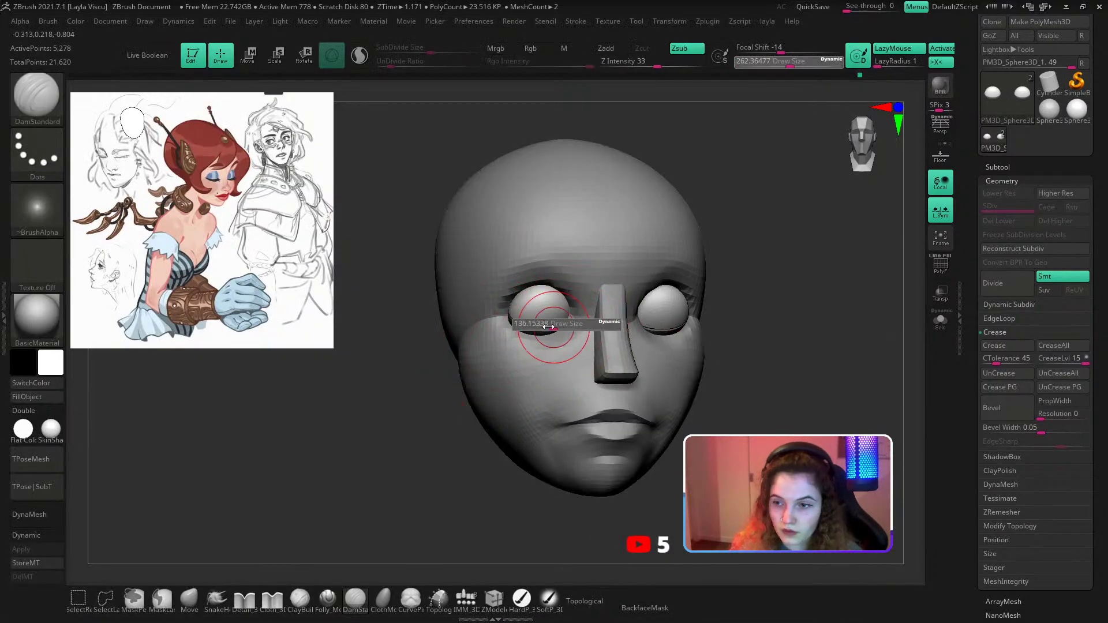
Make the head the active subtool and turn on Dynamic Subdiv for it.
right_click_drag(554, 339, 593, 361, "ctrl")
left_click(577, 330, "alt")
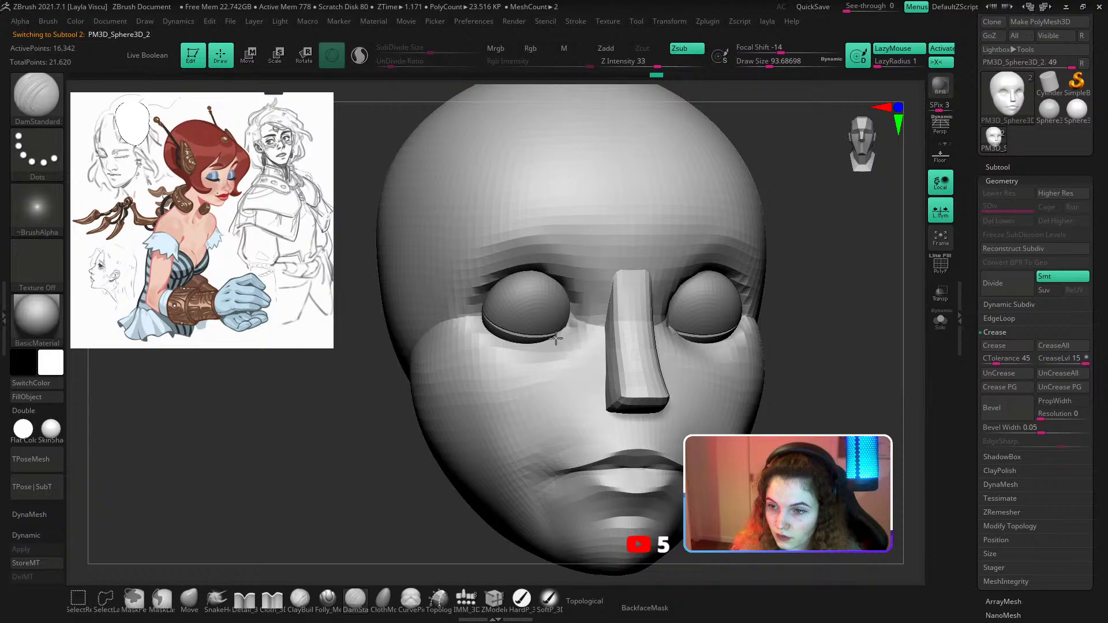
key("f")
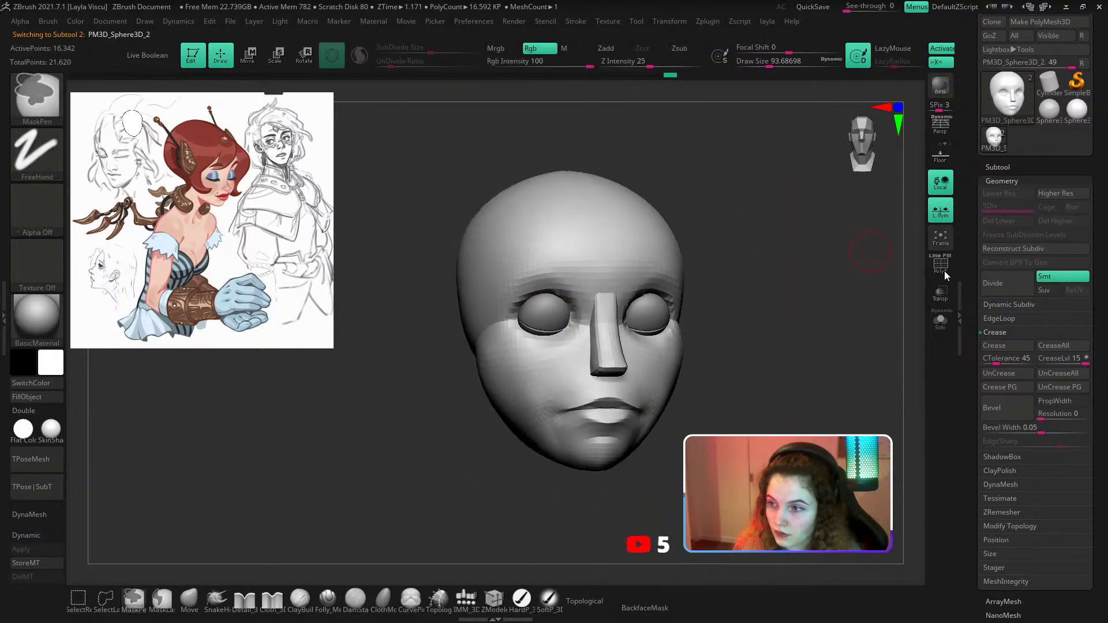
left_click(993, 283)
left_click(1006, 304)
left_click(1006, 318)
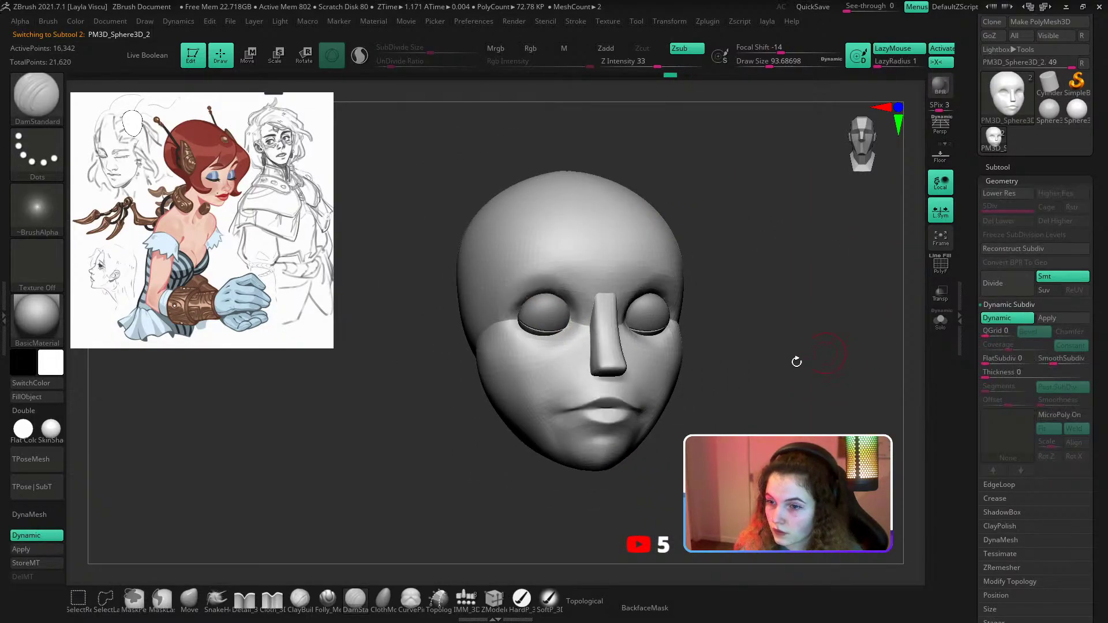
Sculpt the area under the eyes and beside the nose with the Folly_Mech Cut brush, starting at a draw size of about 108.
left_click_drag(797, 369, 658, 408)
left_click(327, 600)
mouse_move(367, 493)
left_mouse_down()
mouse_move(410, 465)
mouse_move(462, 459)
left_mouse_up()
key("s")
right_click_drag(607, 334, 618, 353, "ctrl")
left_click_drag(586, 330, 604, 369)
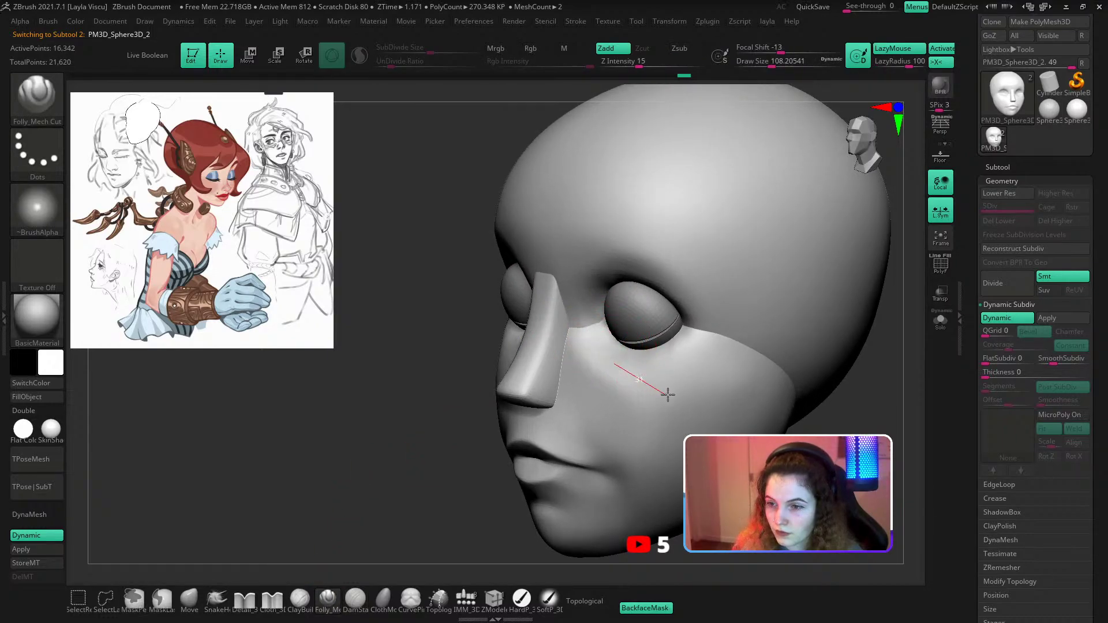
left_click_drag(712, 356, 714, 356)
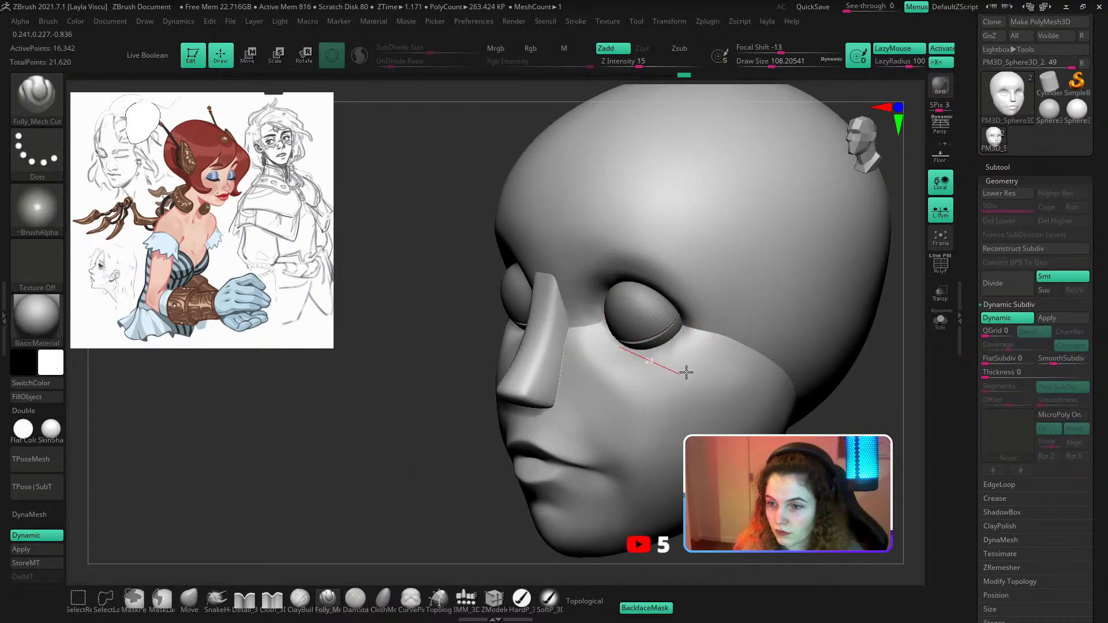
left_click_drag(832, 458, 764, 453)
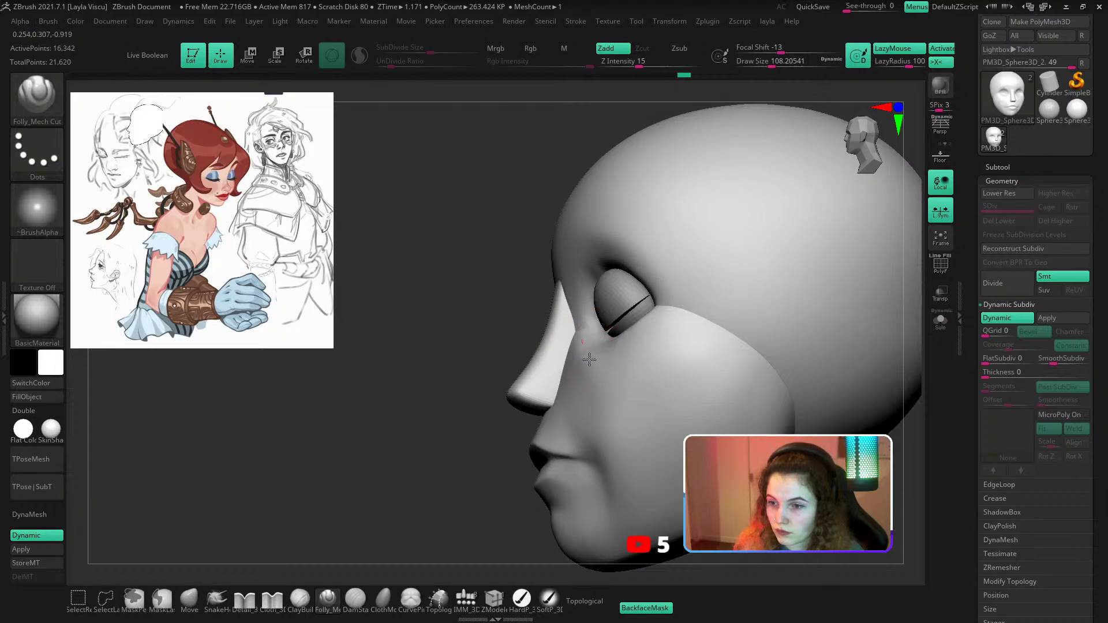
right_click_drag(585, 339, 593, 369)
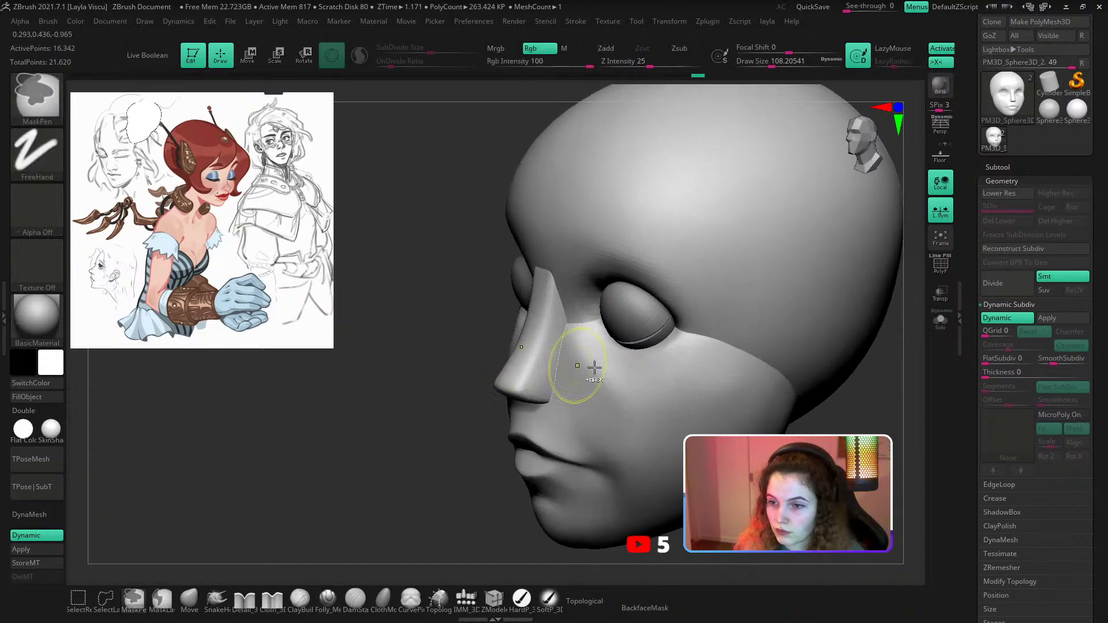
left_click_drag(580, 328, 618, 385)
right_click_drag(748, 323, 693, 421, "ctrl")
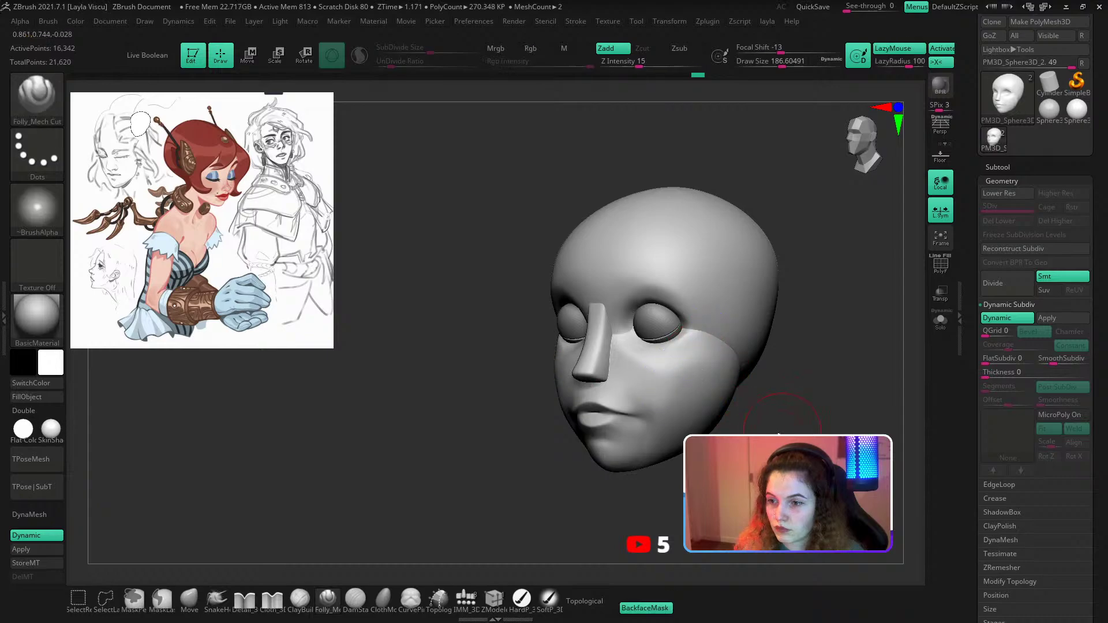
Reshape the nose profile in side view with the Move brush, undoing the unwanted pull and varying the draw size.
right_click_drag(699, 361, 548, 505)
left_click(189, 600)
key("s")
left_click_drag(638, 379, 661, 381)
key("s")
left_click(661, 381)
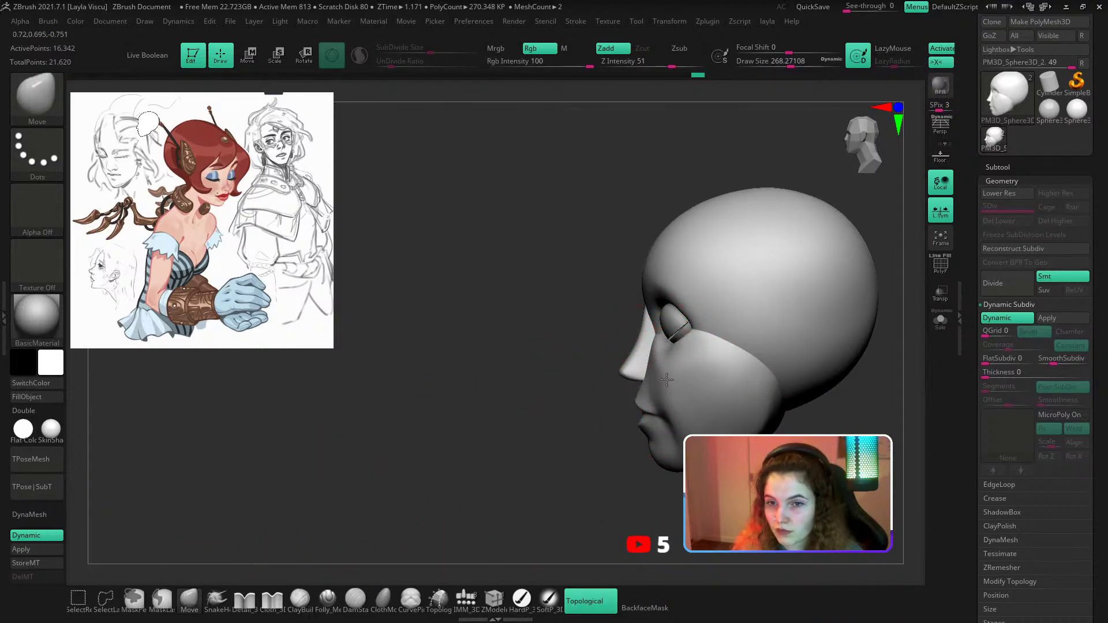
key("ctrl+z")
key("s")
left_click(679, 387)
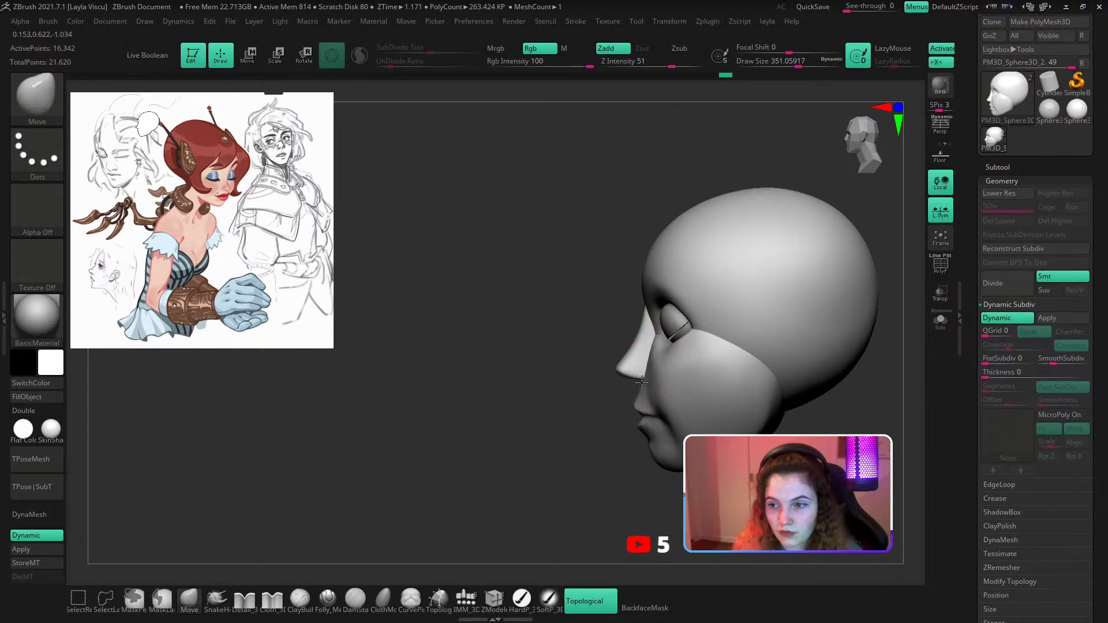
key("s")
left_click(571, 372)
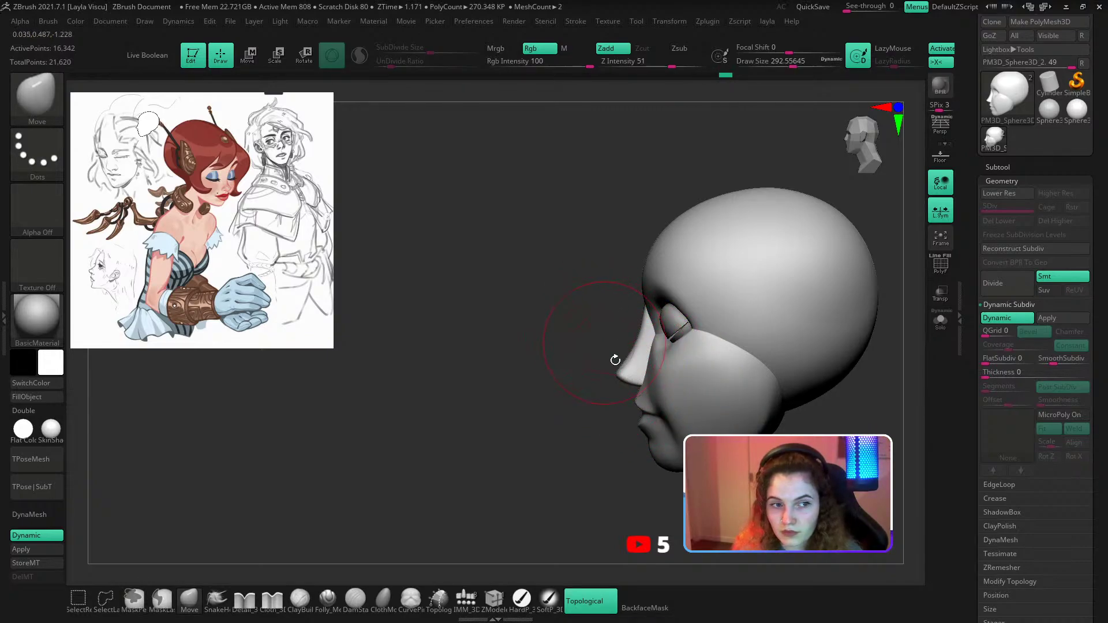
key("s")
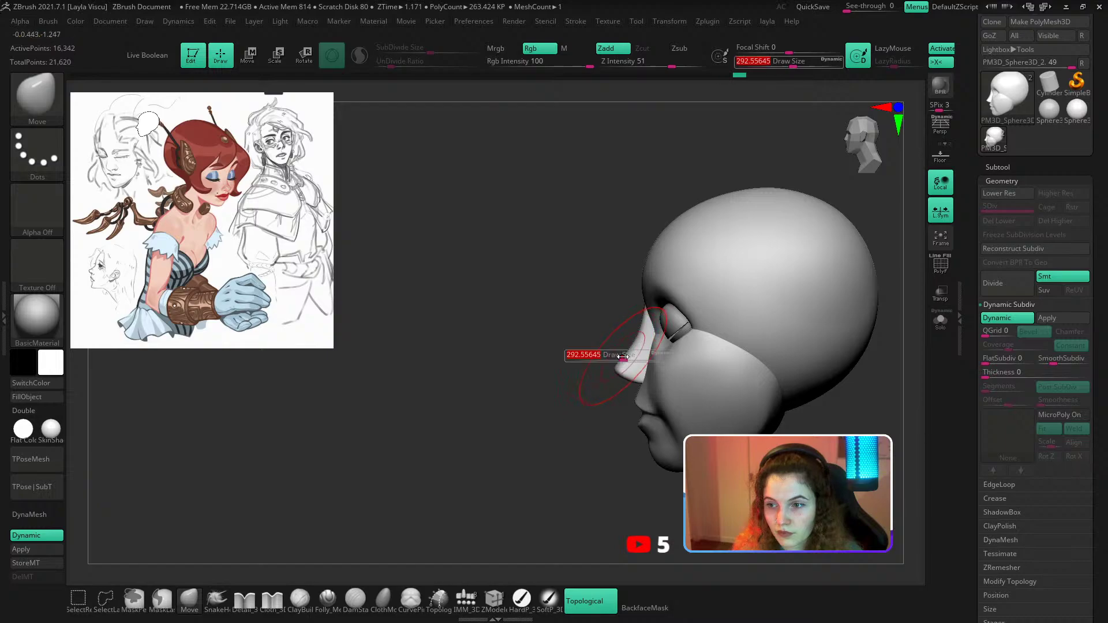
left_click(574, 356)
Adjust the overall head silhouette with the Move brush at a draw size of about 422, working from the side and front.
key("s")
mouse_move(614, 332)
left_mouse_down()
mouse_move(618, 314)
mouse_move(794, 244)
mouse_move(744, 272)
left_mouse_up()
left_click(620, 315)
key("s")
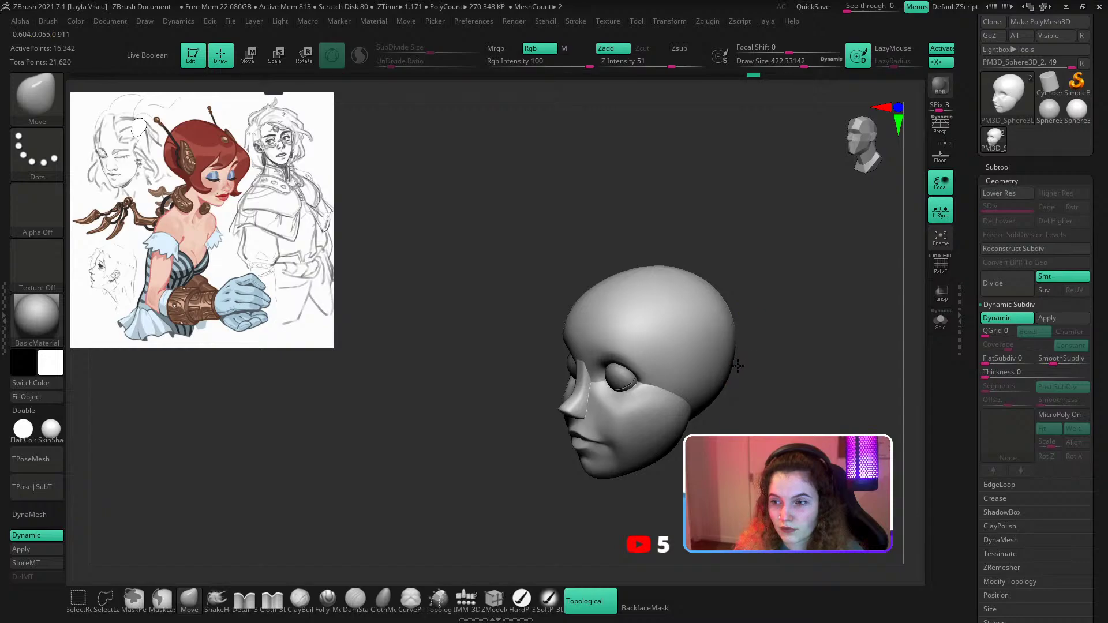
left_click_drag(737, 365, 728, 370, "shift")
mouse_move(843, 427)
left_mouse_down("shift")
mouse_move(798, 461)
mouse_move(728, 458)
left_mouse_up("shift")
left_click_drag(705, 299, 665, 290)
mouse_move(750, 271)
left_mouse_down()
mouse_move(803, 277)
mouse_move(777, 297)
mouse_move(819, 287)
mouse_move(815, 317)
mouse_move(684, 271)
left_mouse_up()
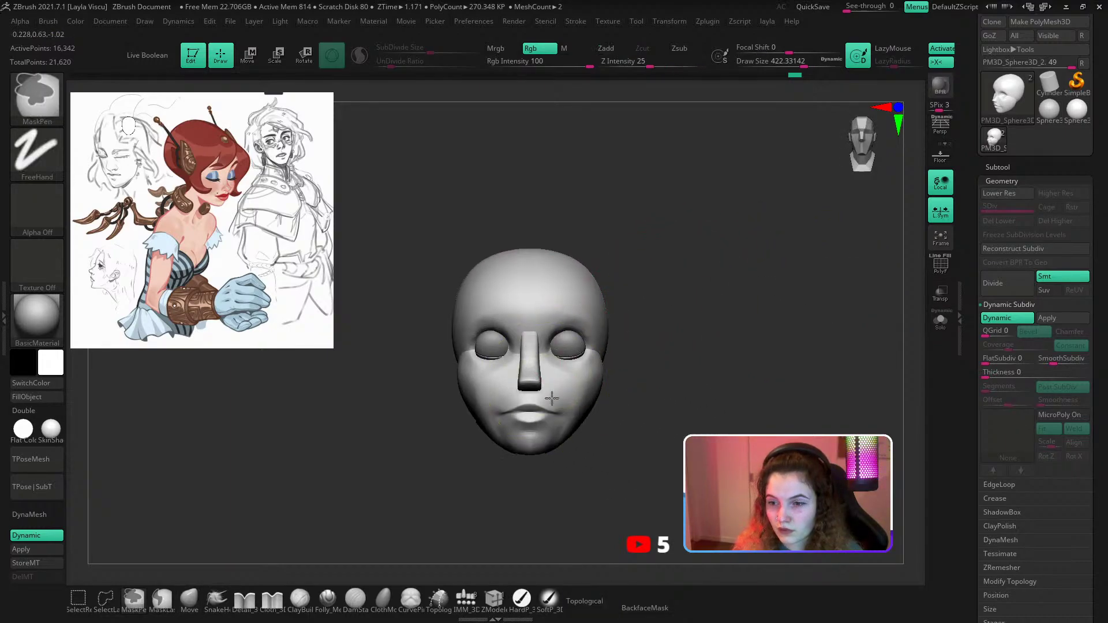
Build up the lower cheek and jaw with ClayBuildup at a draw size of about 149, and smooth the result.
right_click_drag(549, 396, 534, 433, "ctrl")
key("s")
right_click_drag(461, 444, 451, 510, "ctrl")
key("b")
key("c")
key("b")
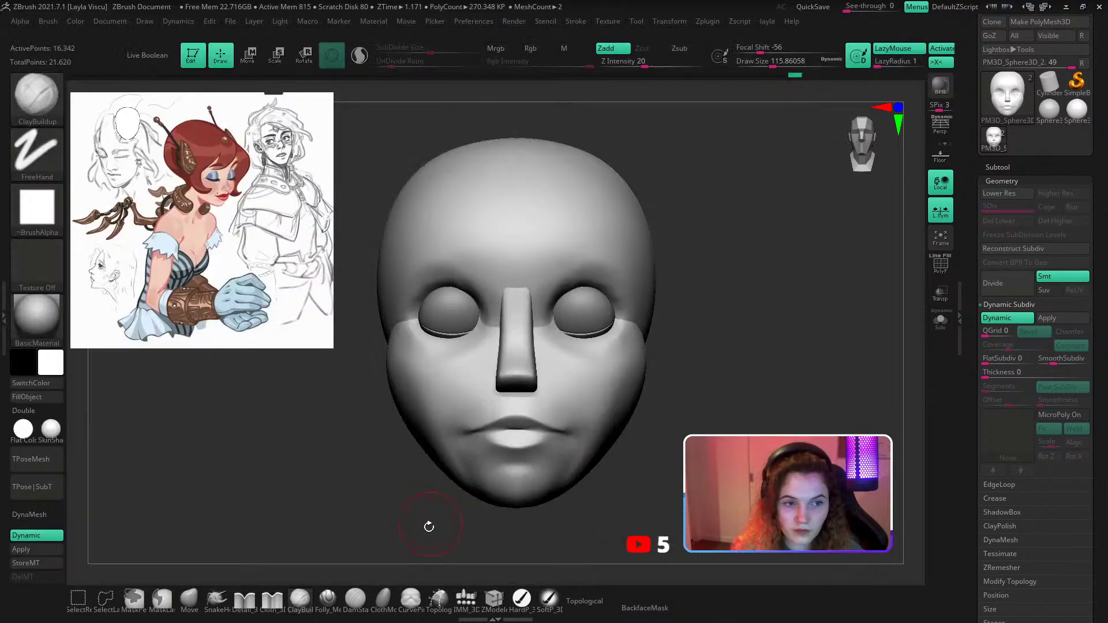
key("s")
left_click_drag(417, 446, 455, 497)
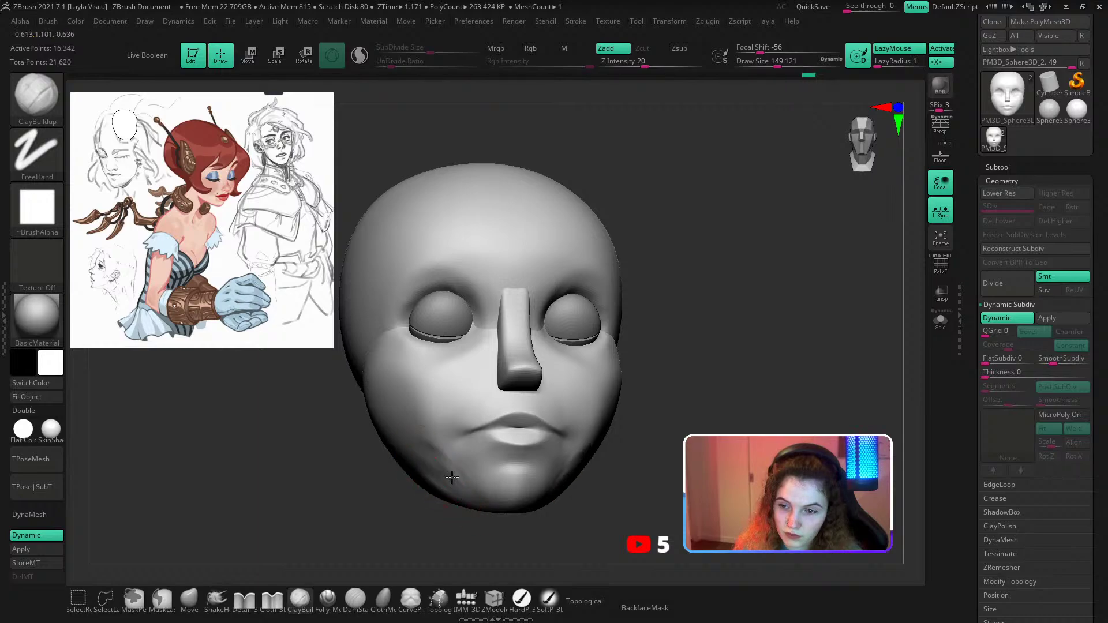
key("shift")
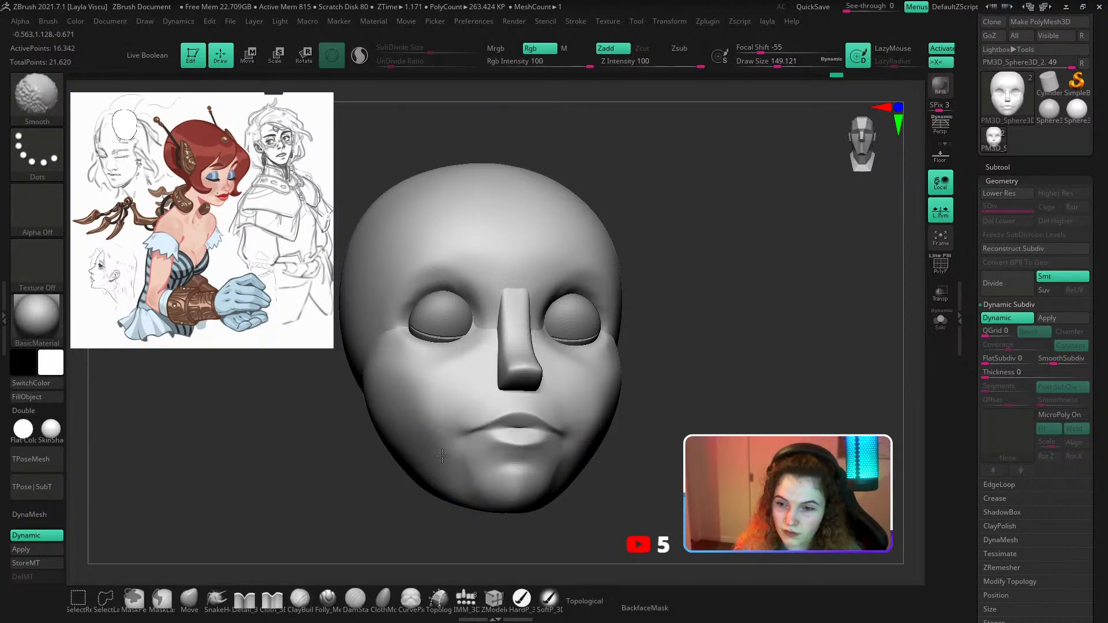
mouse_move(452, 519)
left_mouse_down()
mouse_move(458, 485)
mouse_move(607, 444)
left_mouse_up()
Score the mouth corners and lower lip edge with the DamStandard brush at a draw size of about 39 to 46.
key("b")
key("d")
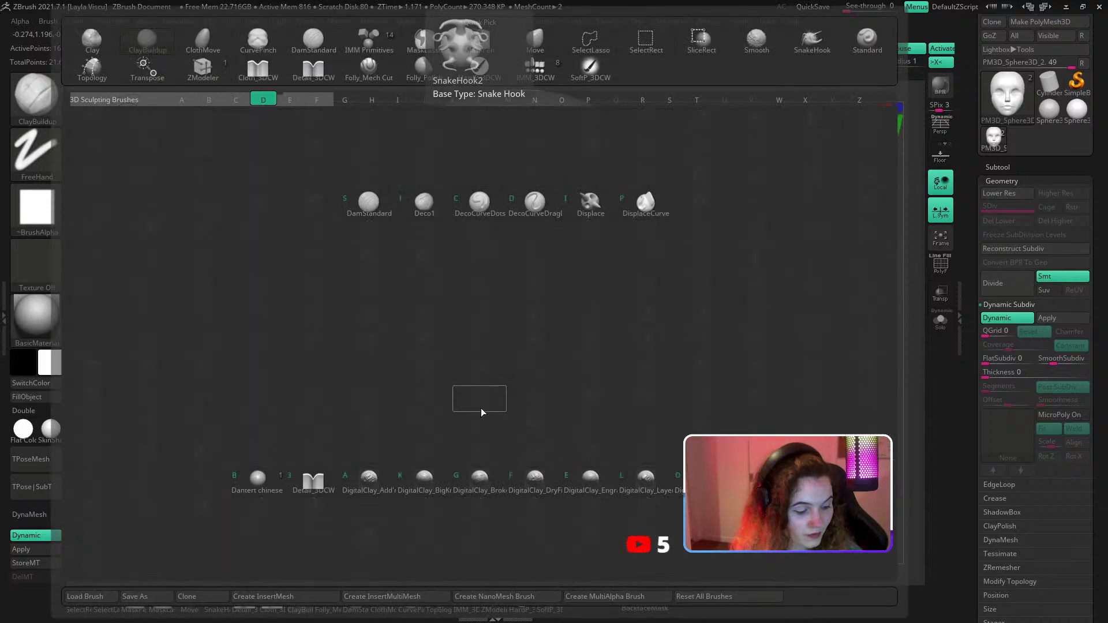
key("s")
key("s")
left_click(483, 396)
right_click_drag(484, 385, 475, 455, "ctrl")
key("s")
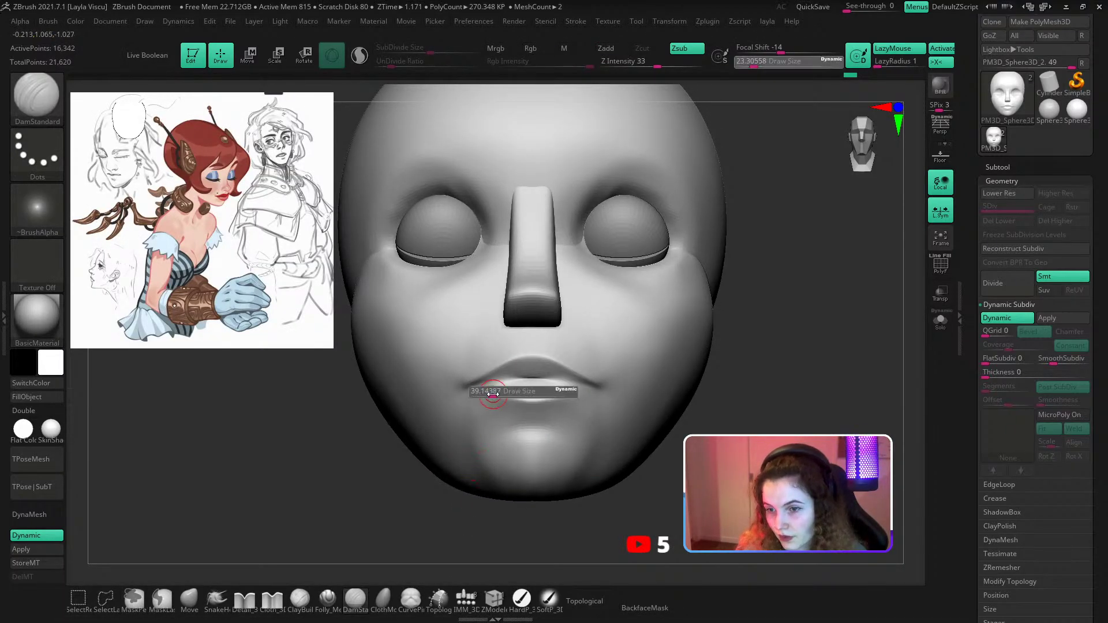
left_click(492, 398)
right_click_drag(485, 376, 487, 392, "ctrl")
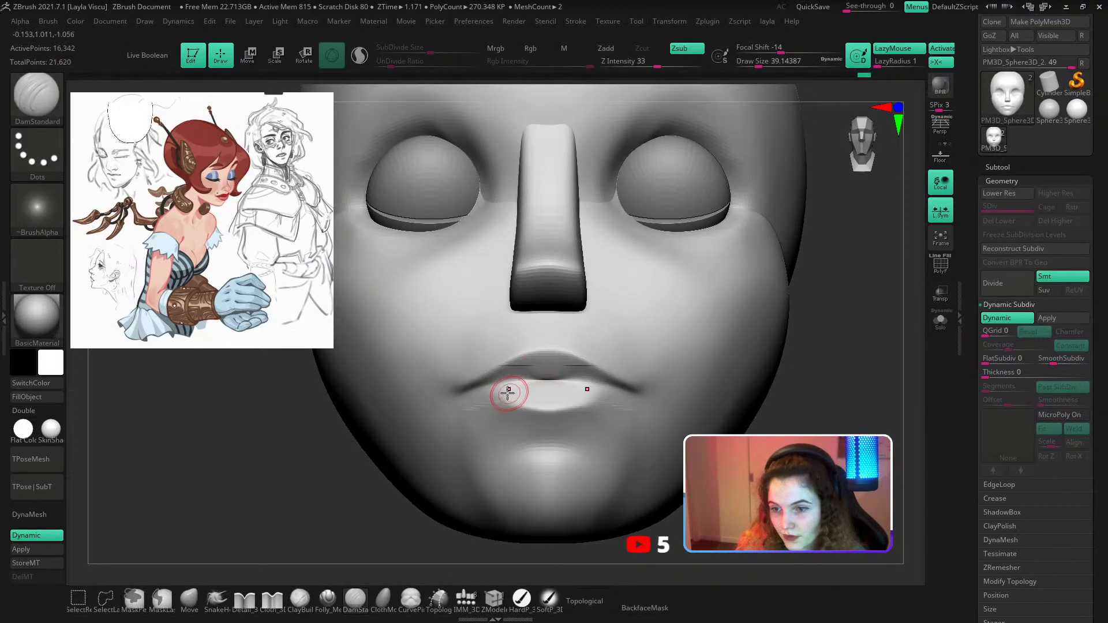
key("s")
left_click(532, 382)
key("s")
left_click(508, 382)
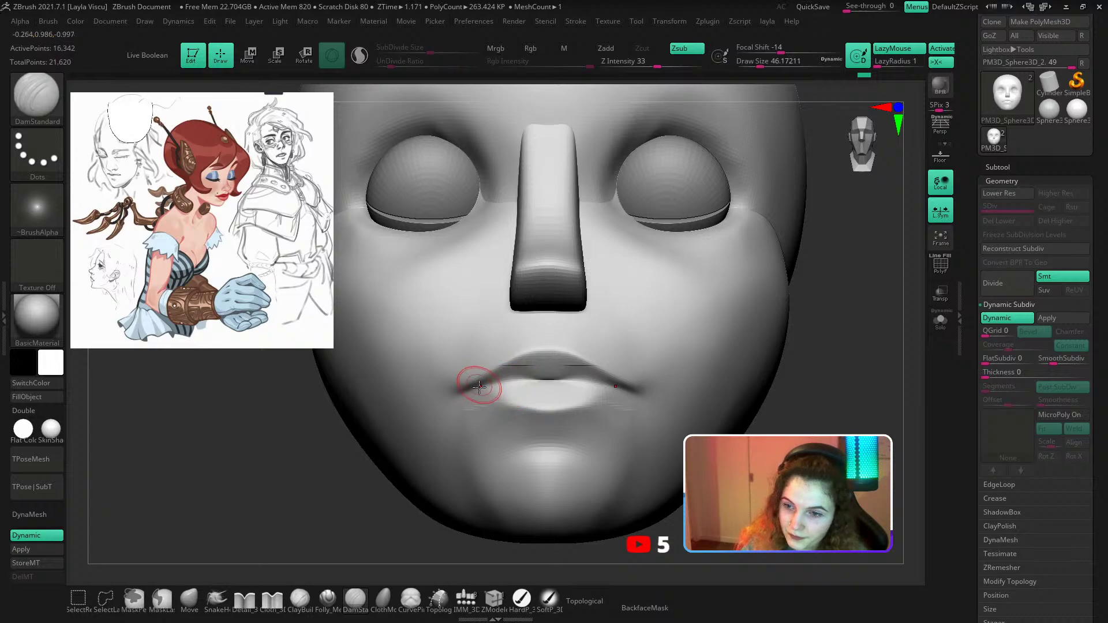
Deepen the crease between the lips out to the mouth corners with DamStandard, undoing and redrawing the stroke.
right_click_drag(739, 334, 720, 296, "ctrl")
left_click_drag(798, 335, 799, 363)
right_click_drag(626, 385, 635, 415, "ctrl")
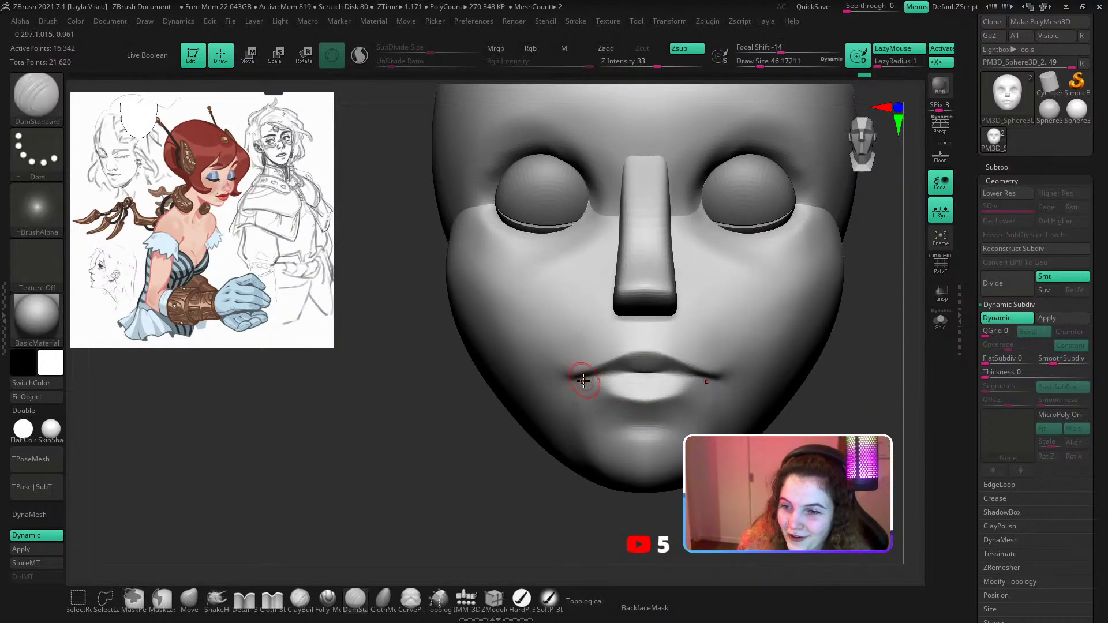
right_click_drag(640, 384, 635, 383, "ctrl")
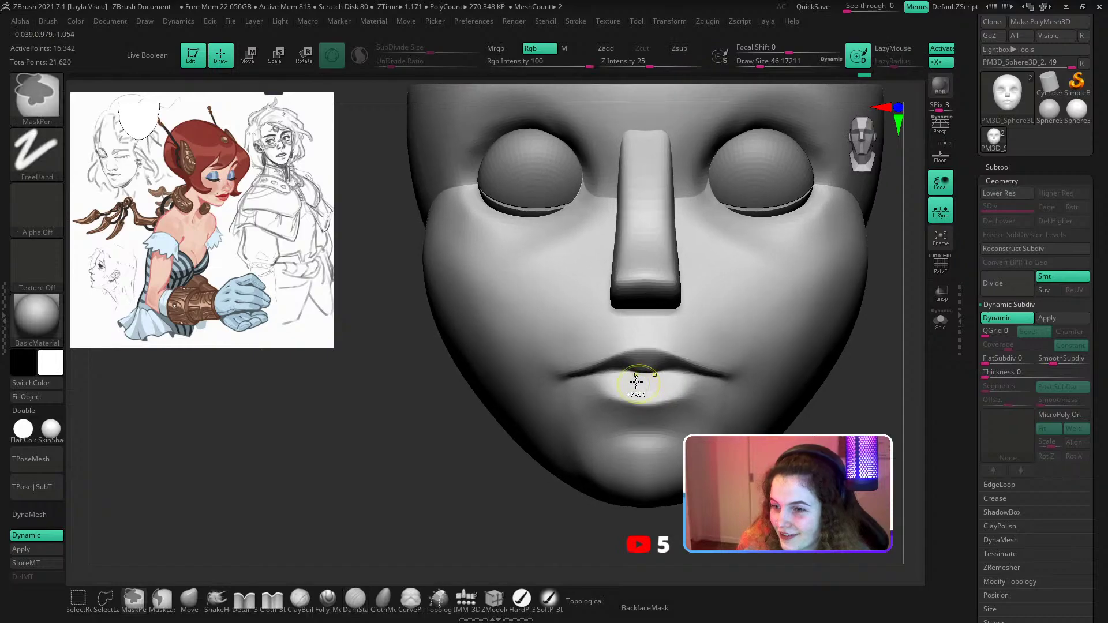
key("ctrl+z")
left_click_drag(624, 371, 572, 380)
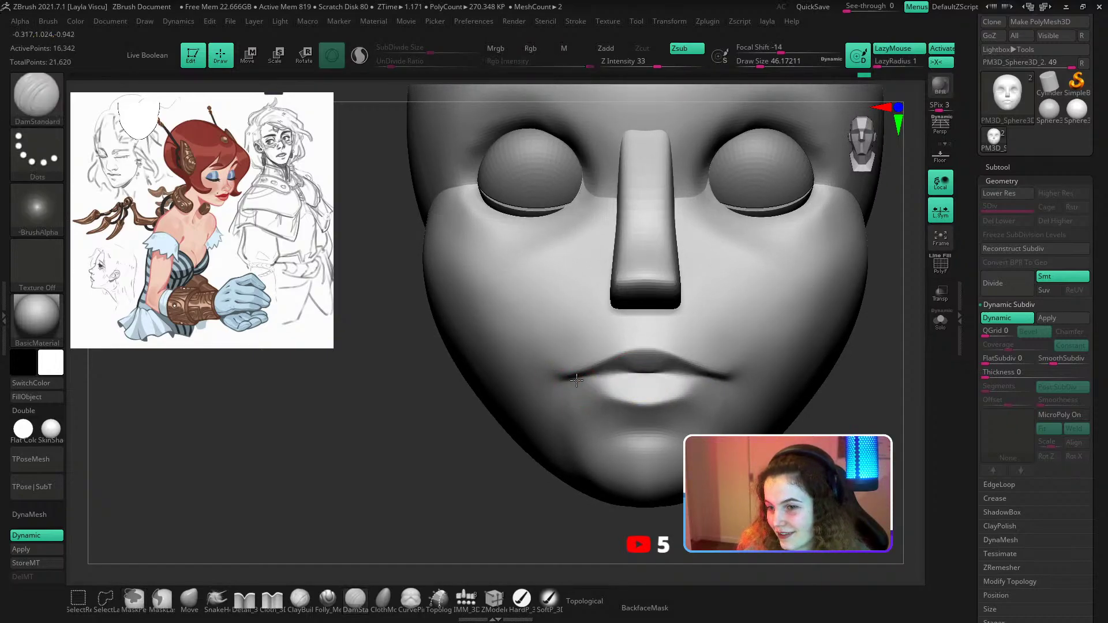
mouse_move(651, 387)
right_mouse_down("ctrl")
mouse_move(629, 390)
mouse_move(618, 415)
right_mouse_up("ctrl")
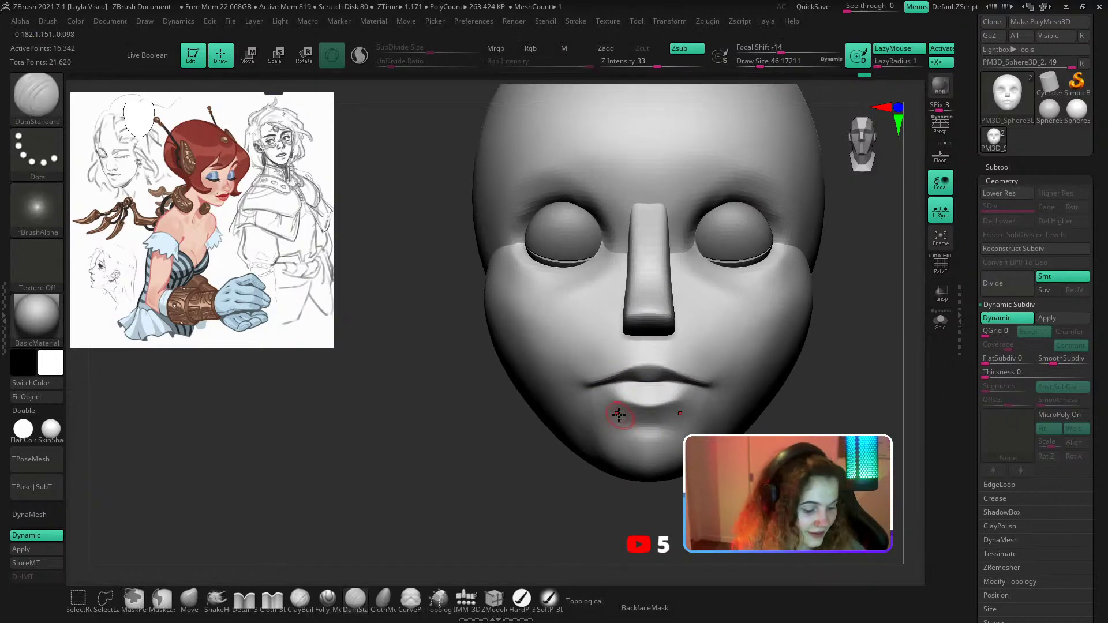
Plump up the lips with the Inflat brush and check their volume from the side.
key("b")
key("i")
key("n")
key("s")
mouse_move(633, 370)
left_mouse_down()
mouse_move(653, 374)
mouse_move(632, 378)
mouse_move(647, 385)
mouse_move(626, 383)
left_mouse_up()
right_click_drag(629, 389, 559, 403)
Adjust the lip profile in side view with the Move brush at a draw size of about 177.
left_click(190, 598)
right_click_drag(539, 315, 546, 341, "ctrl")
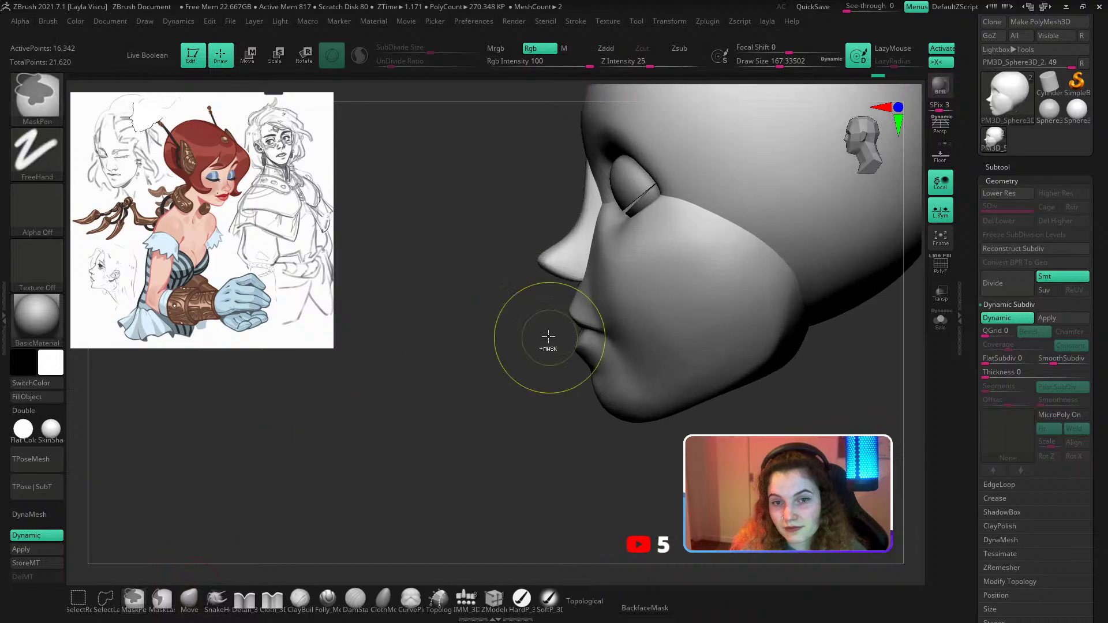
key("s")
mouse_move(558, 341)
left_mouse_down()
mouse_move(546, 339)
mouse_move(563, 311)
left_mouse_up()
key("s")
right_click_drag(551, 311, 564, 309)
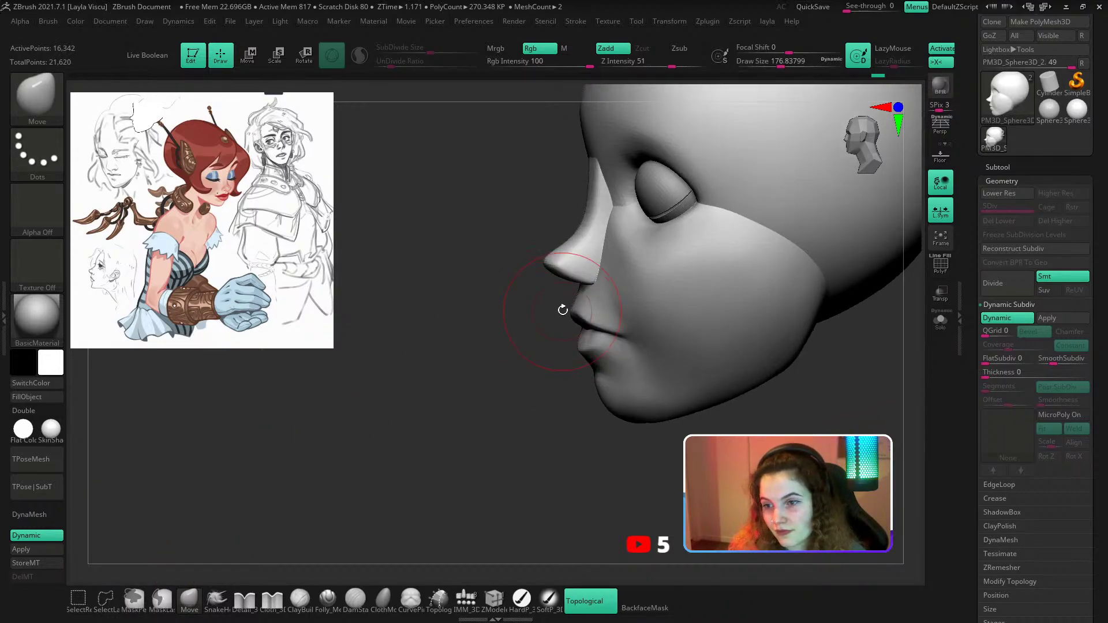
left_click_drag(576, 314, 568, 318)
right_click_drag(553, 346, 541, 372)
right_click_drag(541, 372, 527, 370, "ctrl")
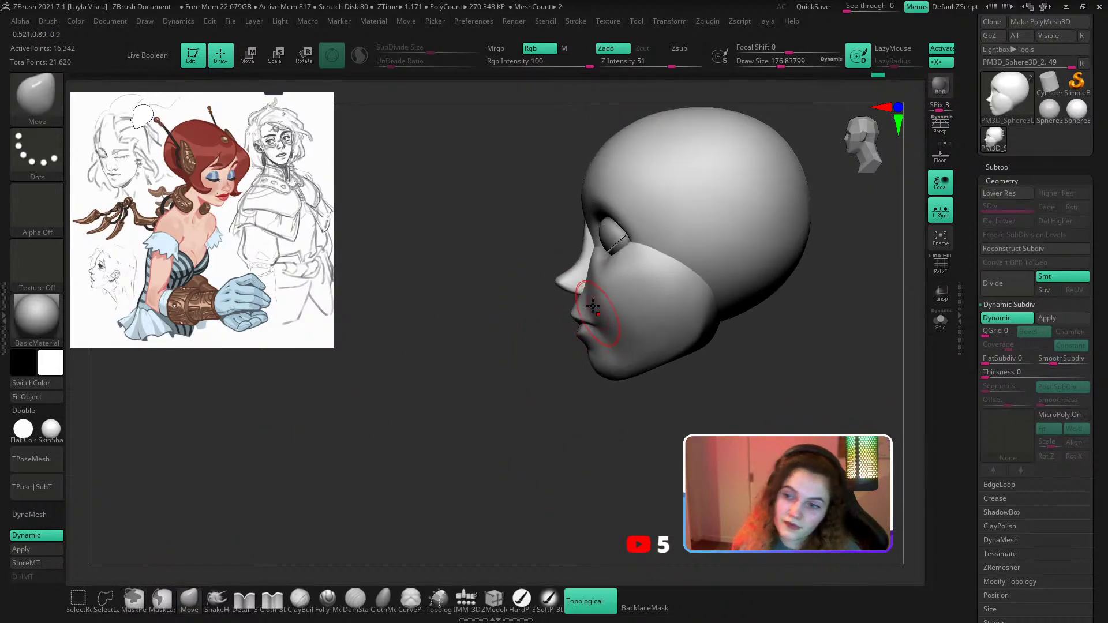
Smooth the cheek surface beside and below the mouth corners towards the chin.
key("b")
key("d")
key("s")
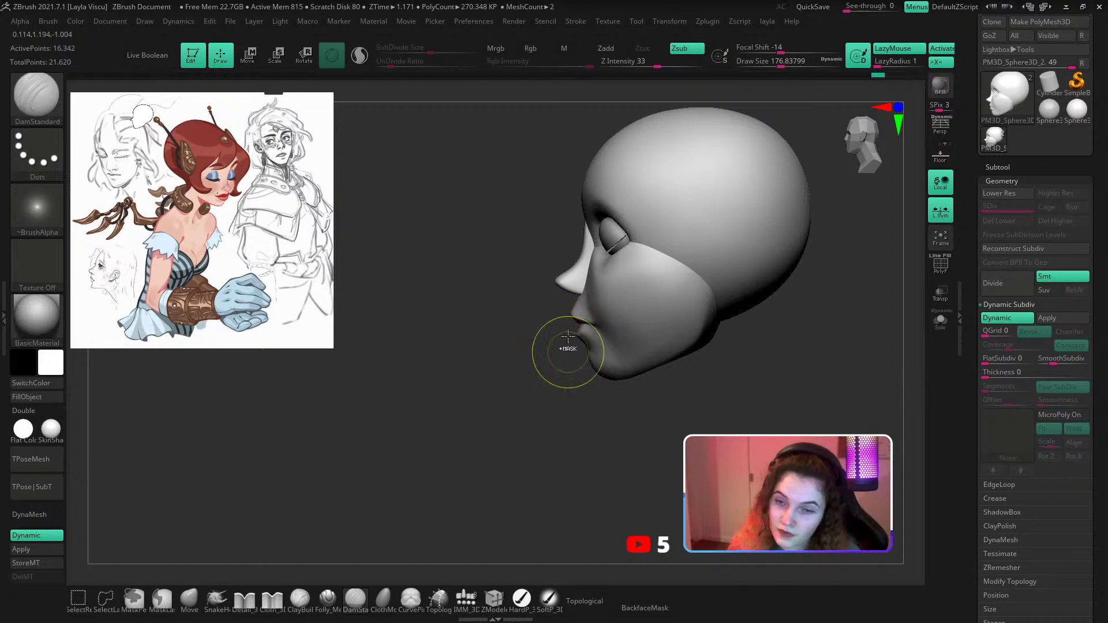
right_click_drag(567, 337, 607, 325)
mouse_move(546, 372)
right_mouse_down("ctrl")
mouse_move(617, 339)
mouse_move(623, 445)
mouse_move(576, 414)
right_mouse_up("ctrl")
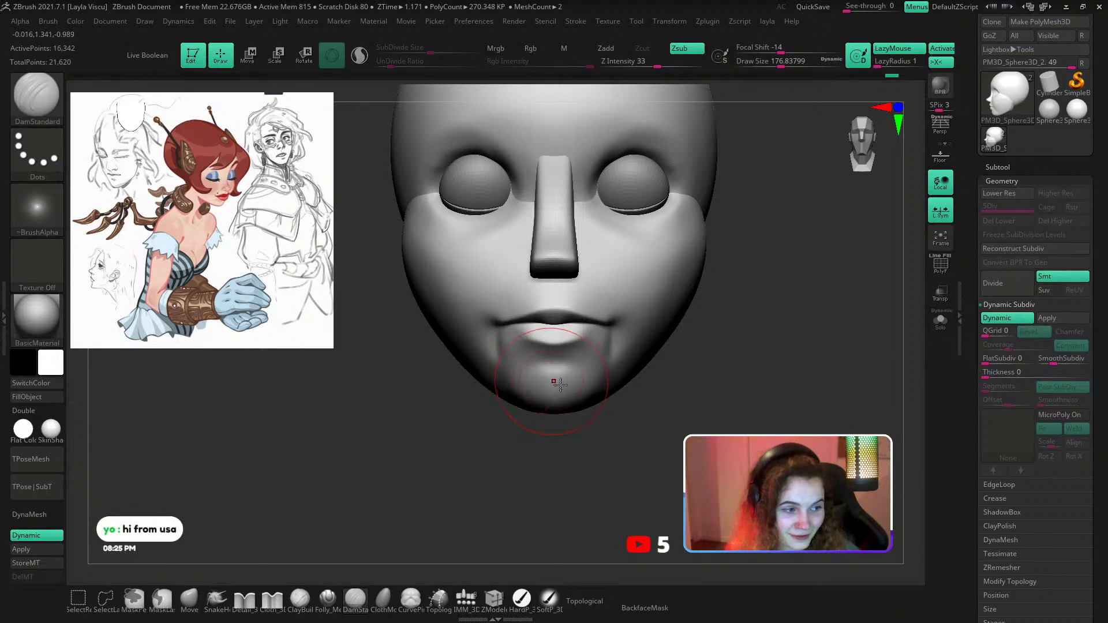
left_click_drag(567, 436, 598, 445)
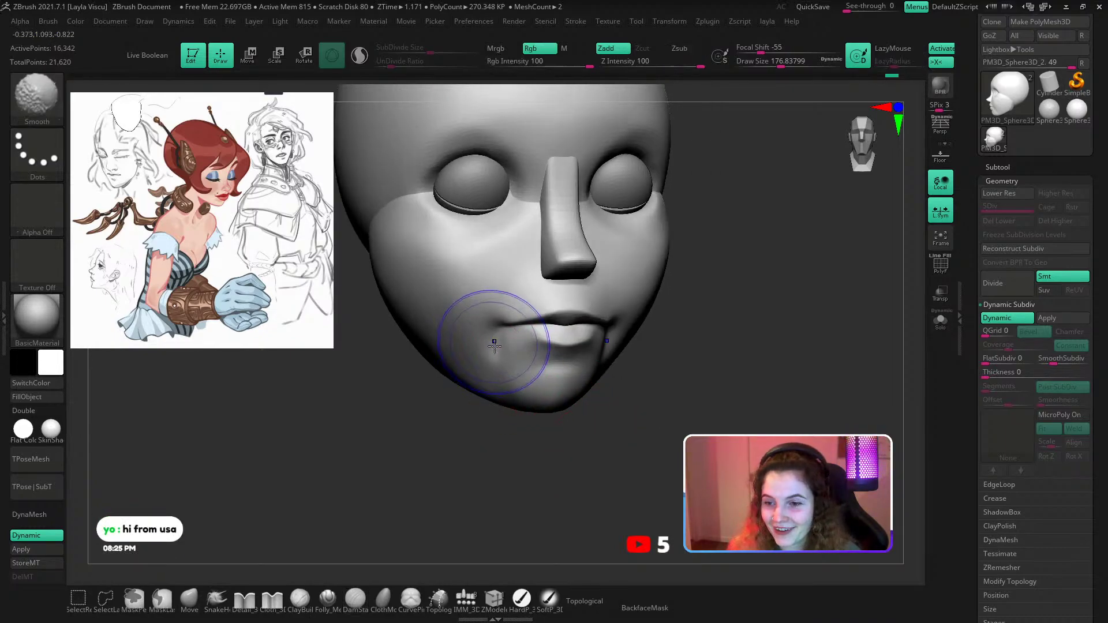
mouse_move(494, 346)
left_mouse_down("shift")
mouse_move(502, 397)
mouse_move(536, 392)
left_mouse_up("shift")
Smooth the skin around the mouth corners in front view at a draw size of about 90.
key("b")
key("c")
key("b")
key("s")
left_click_drag(577, 448, 579, 474, "shift")
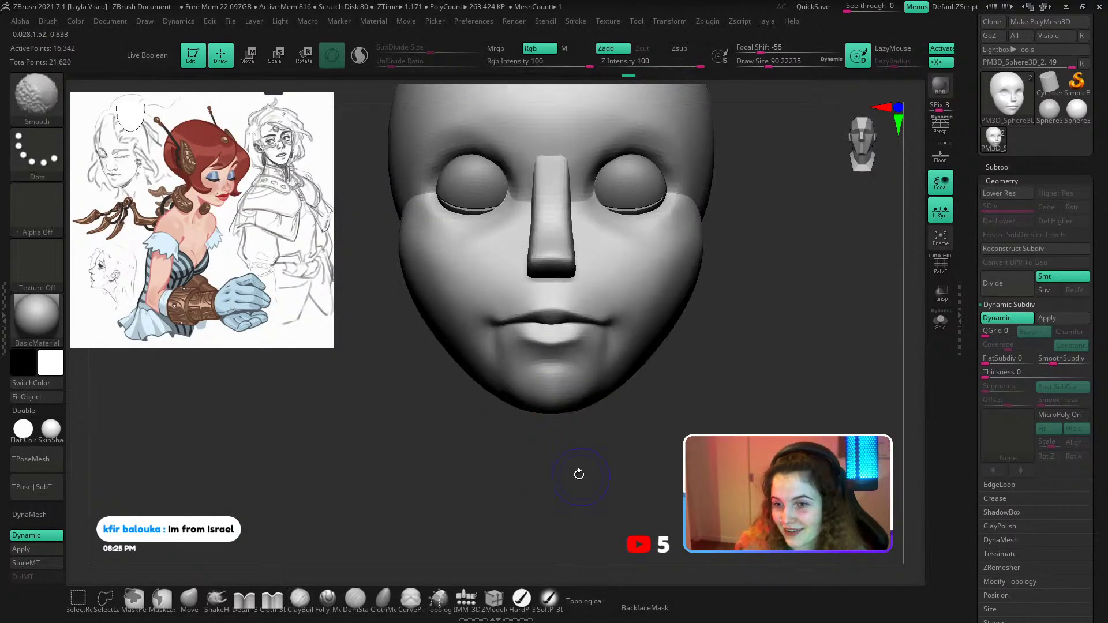
left_click_drag(518, 331, 503, 343, "shift")
right_click_drag(523, 416, 524, 445, "ctrl")
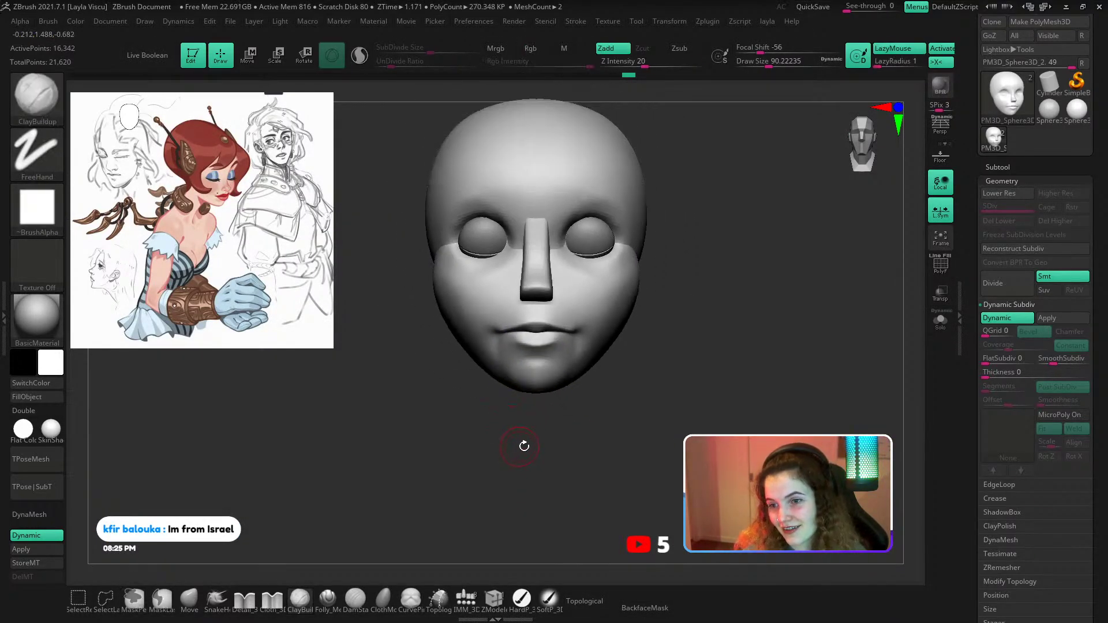
Reshape the jaw and chin profile in side view with the Move brush at a draw size of about 422.
left_click_drag(524, 445, 561, 442)
key("s")
left_click_drag(563, 334, 579, 335)
left_click_drag(576, 396, 554, 411)
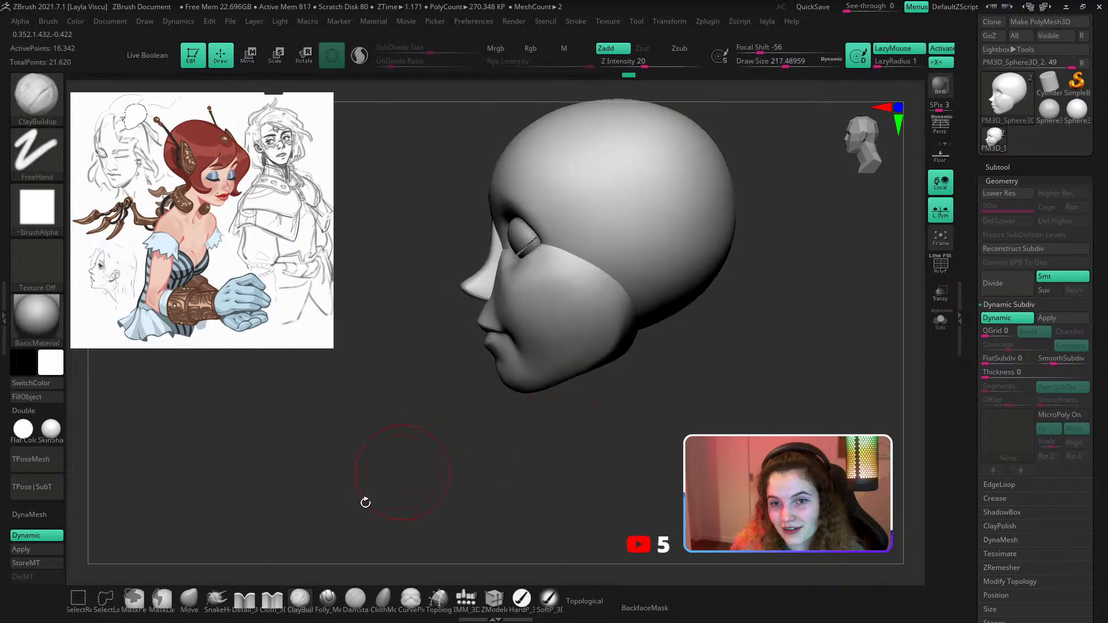
left_click(189, 600)
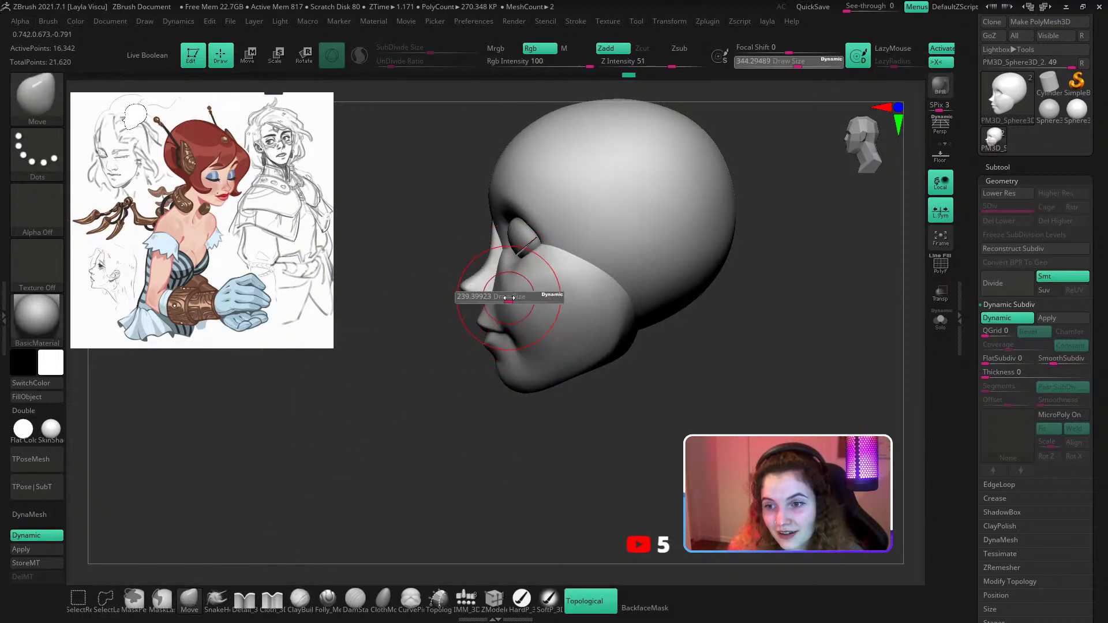
mouse_move(510, 296)
right_mouse_down()
mouse_move(462, 398)
mouse_move(519, 288)
right_mouse_up()
key("bracketright")
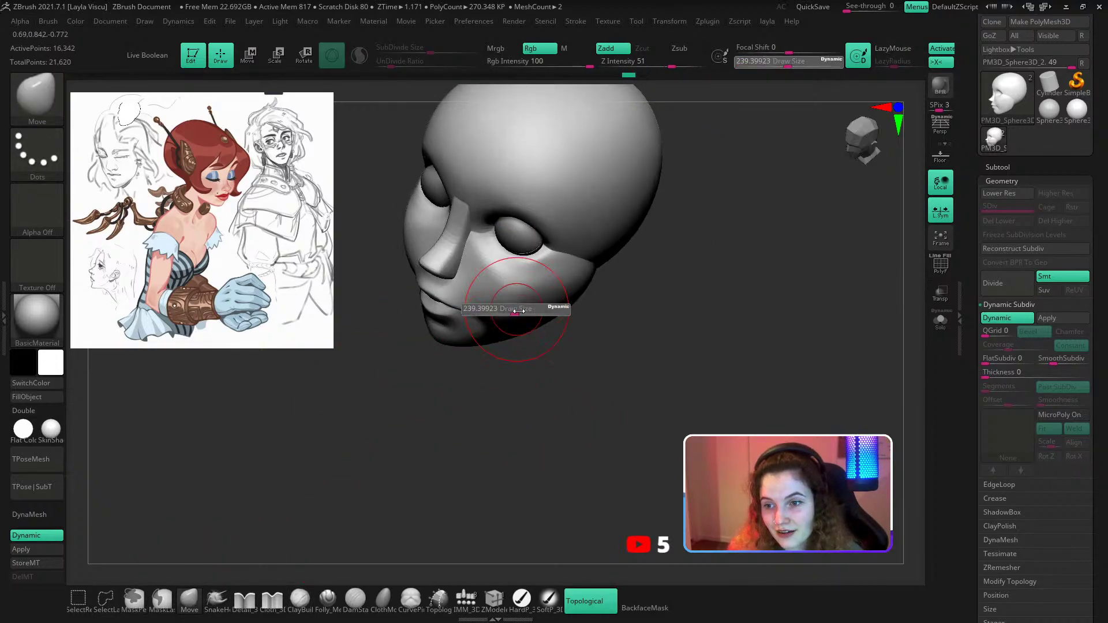
right_click_drag(556, 343, 561, 435)
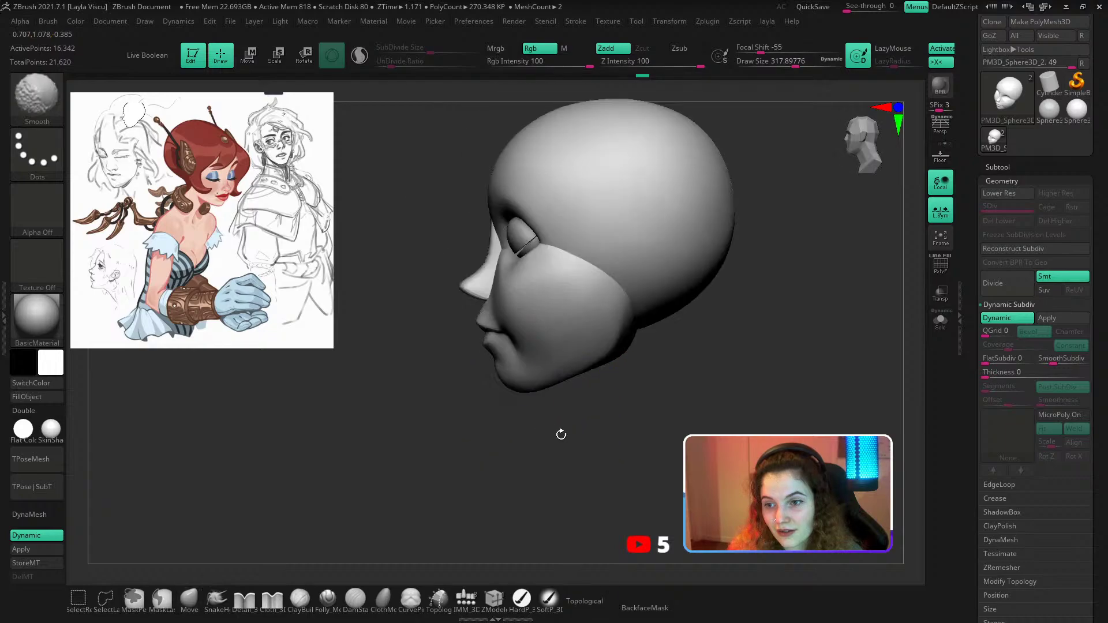
key("s")
left_click_drag(579, 383, 594, 383)
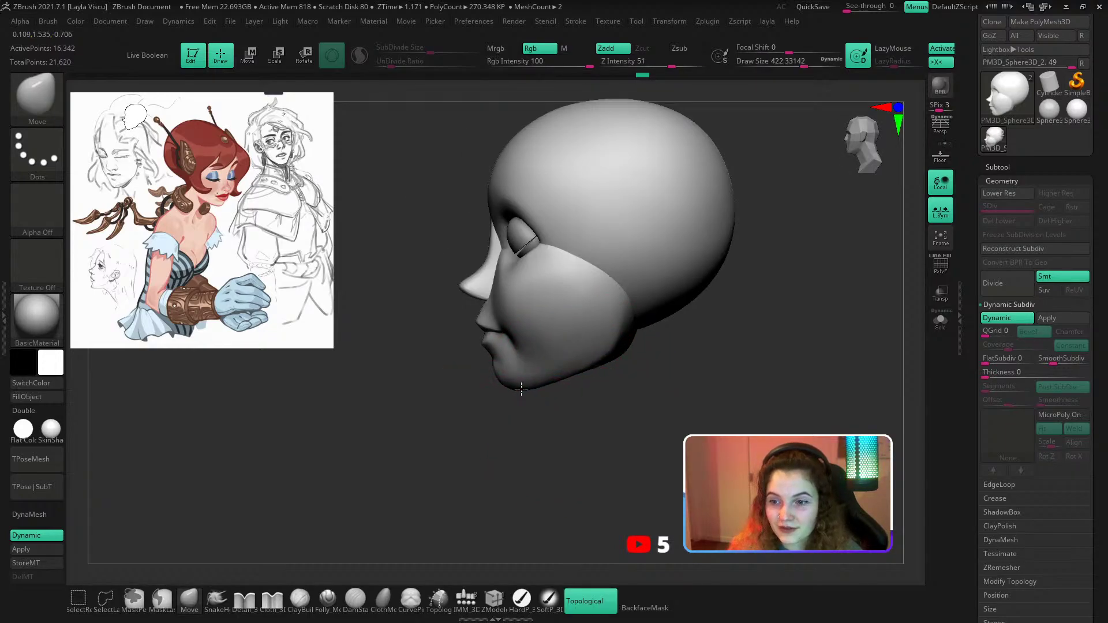
Refine the chin tip from the front and side, smoothing it and using the Move brush at a draw size of about 245.
key("s")
mouse_move(517, 383)
left_mouse_down()
mouse_move(498, 381)
mouse_move(542, 413)
mouse_move(505, 388)
mouse_move(486, 408)
left_mouse_up()
key("s")
key("s")
key("s")
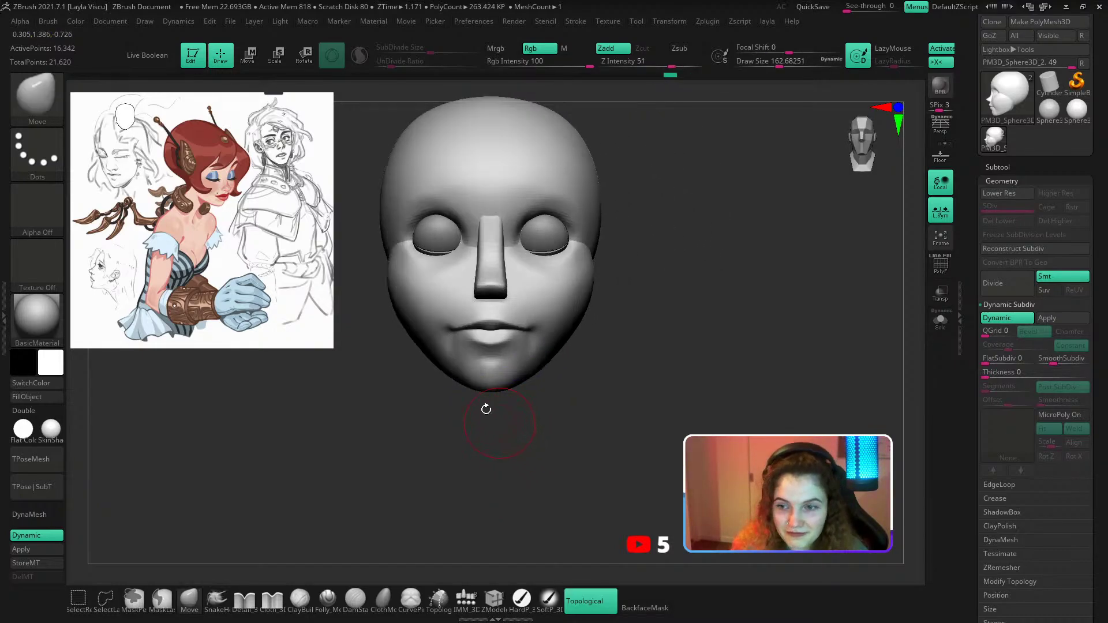
right_click_drag(484, 408, 483, 353, "ctrl")
key("f")
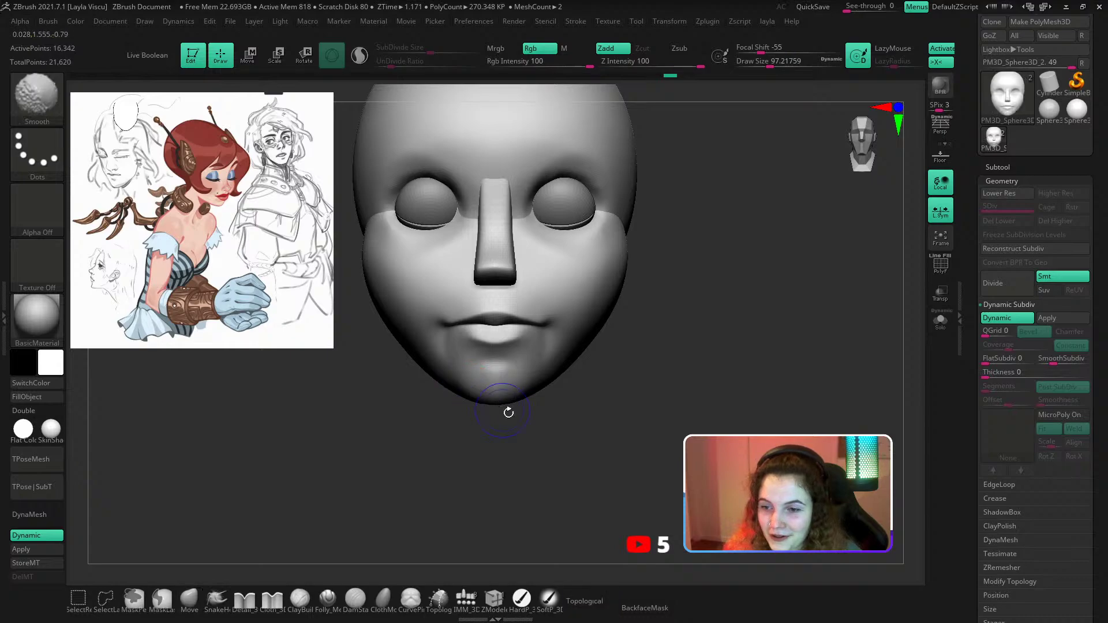
key("s")
mouse_move(482, 391)
left_mouse_down()
mouse_move(500, 394)
mouse_move(524, 437)
left_mouse_up()
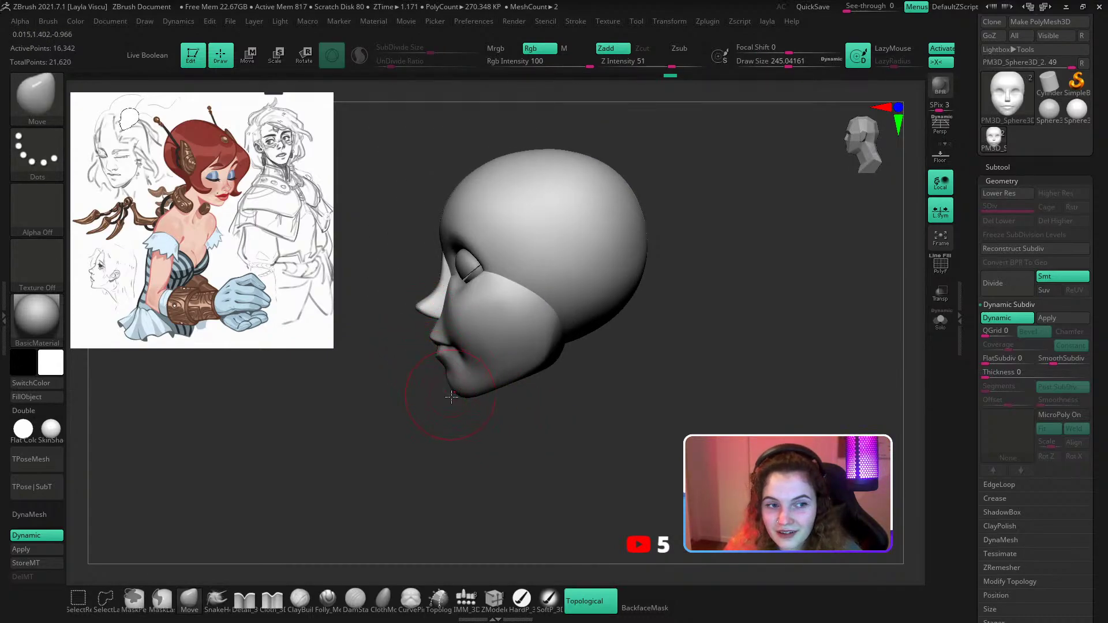
mouse_move(441, 390)
right_mouse_down("ctrl")
mouse_move(397, 430)
mouse_move(447, 410)
right_mouse_up("ctrl")
Adjust the area around the lower lip and mouth corners with the Move brush at a draw size of about 68.
key("s")
left_click_drag(467, 317, 443, 314)
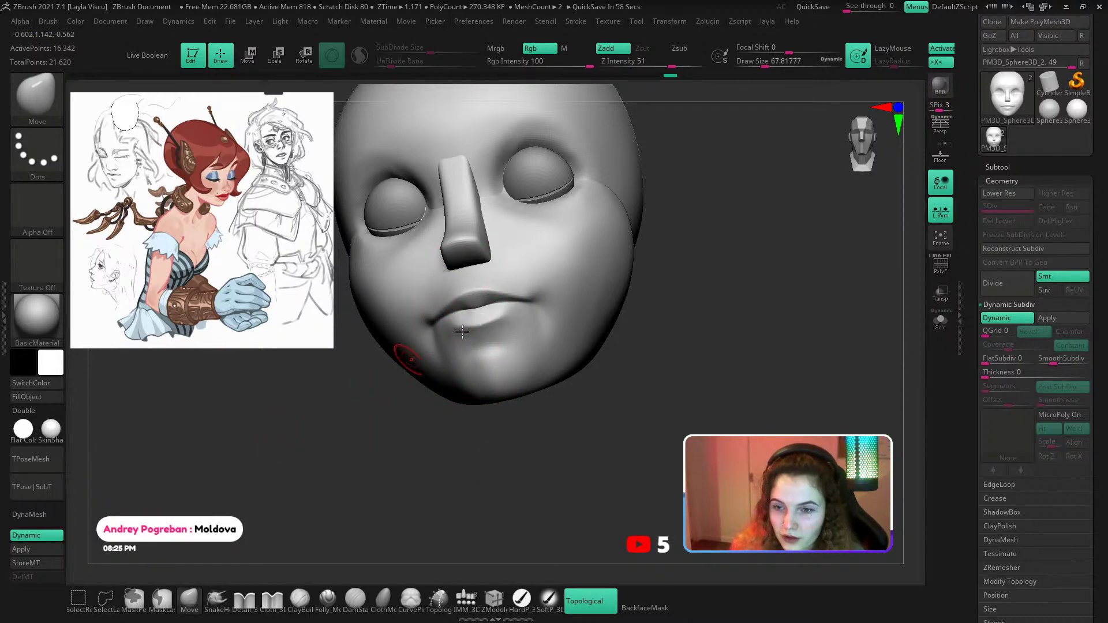
left_click_drag(462, 332, 579, 292, "shift")
key("1")
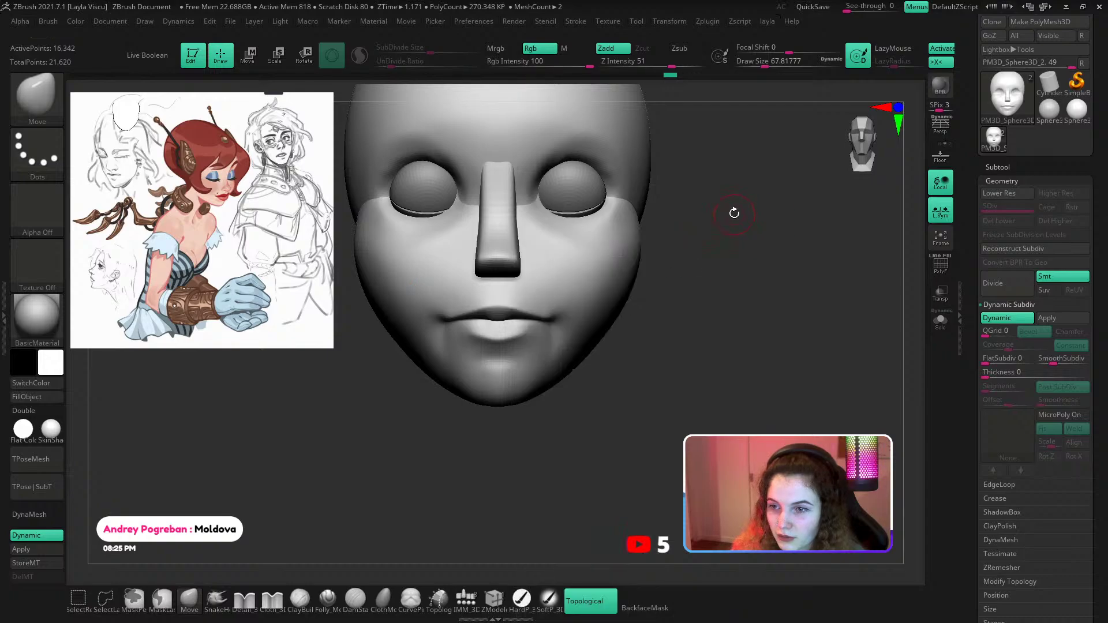
key("1")
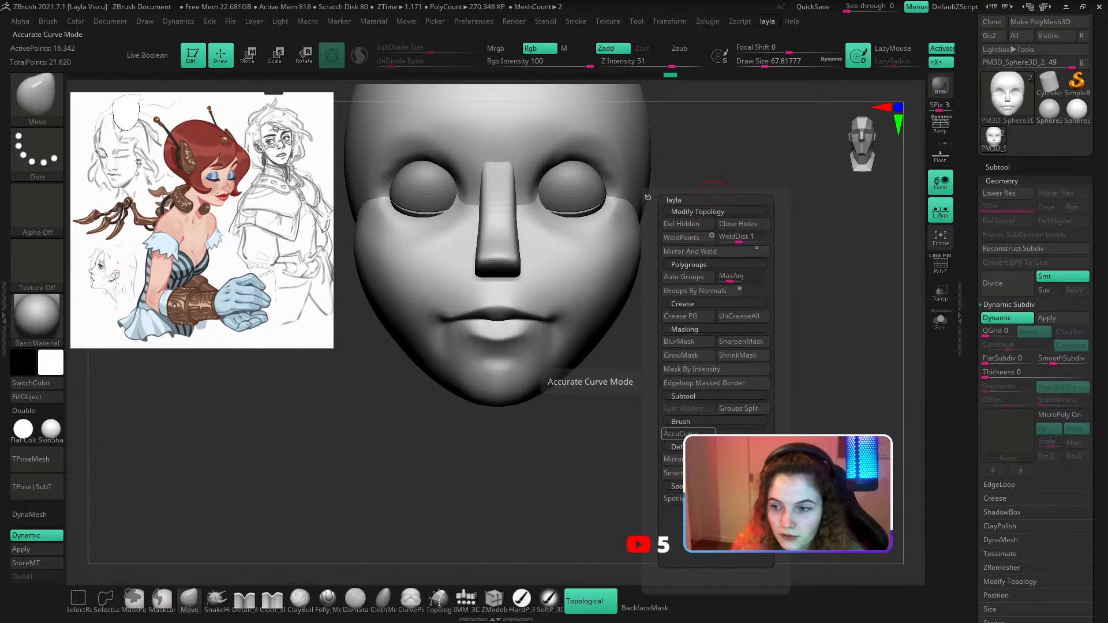
Shape the upper lip with a dip at its centre using the Move brush at a draw size of about 83.
right_click_drag(497, 259, 507, 302, "ctrl")
key("s")
left_click_drag(495, 318, 475, 301)
key("s")
right_click_drag(475, 340, 483, 299, "ctrl")
mouse_move(416, 412)
right_mouse_down()
mouse_move(488, 439)
mouse_move(545, 441)
right_mouse_up()
right_click_drag(487, 339, 492, 372, "ctrl")
right_click_drag(606, 456, 497, 429)
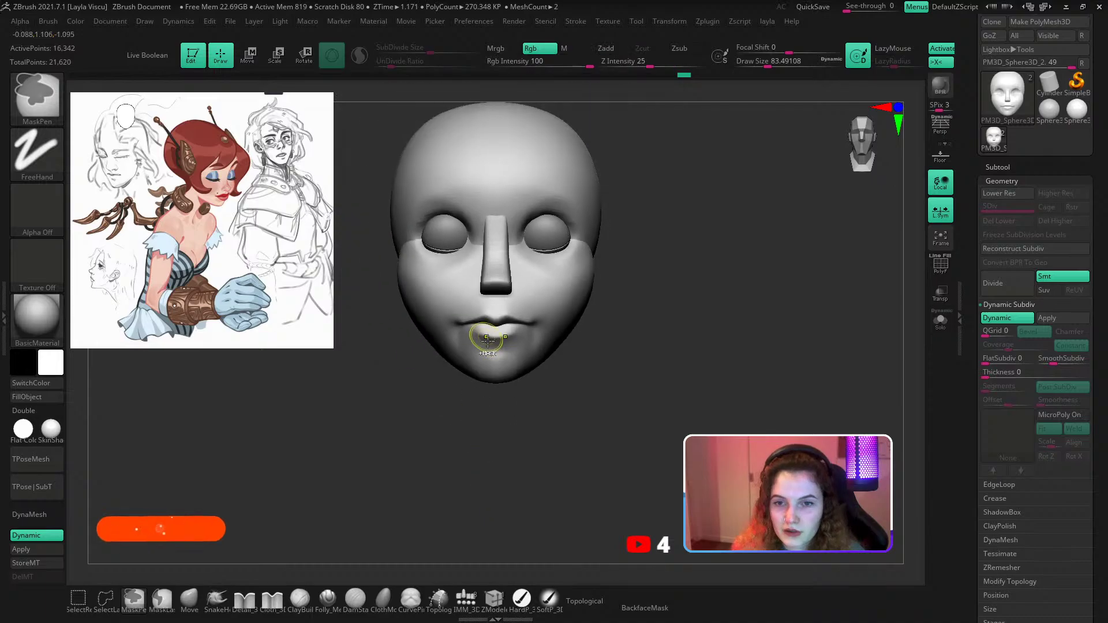
Plump up the upper lip on both sides of its centre with the Inflat brush at a draw size of about 87.
key("b")
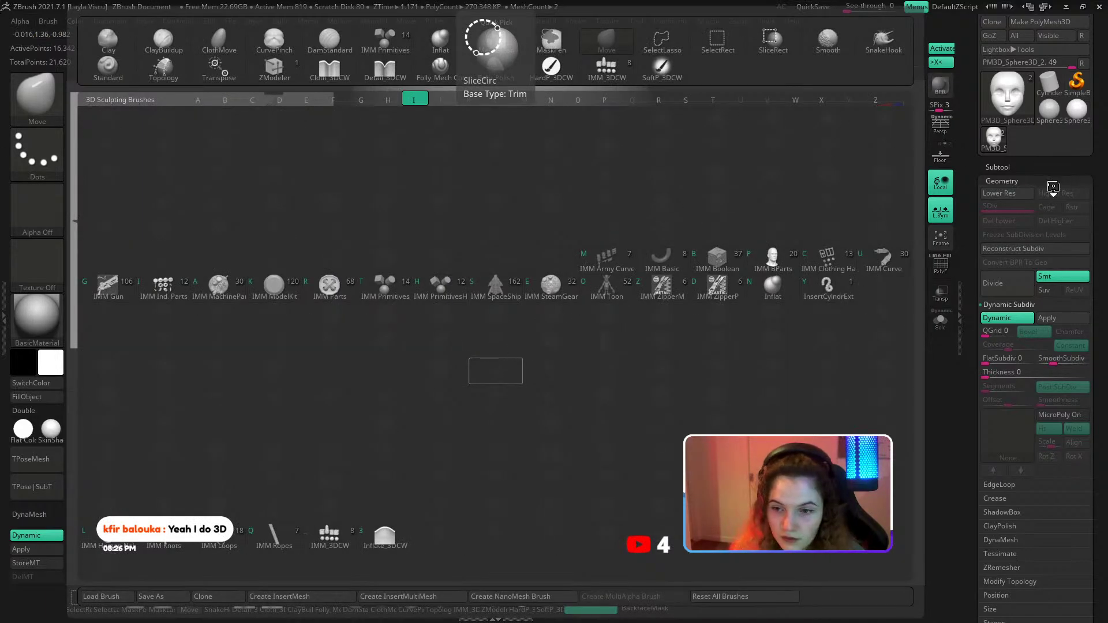
key("b")
key("b")
key("i")
key("n")
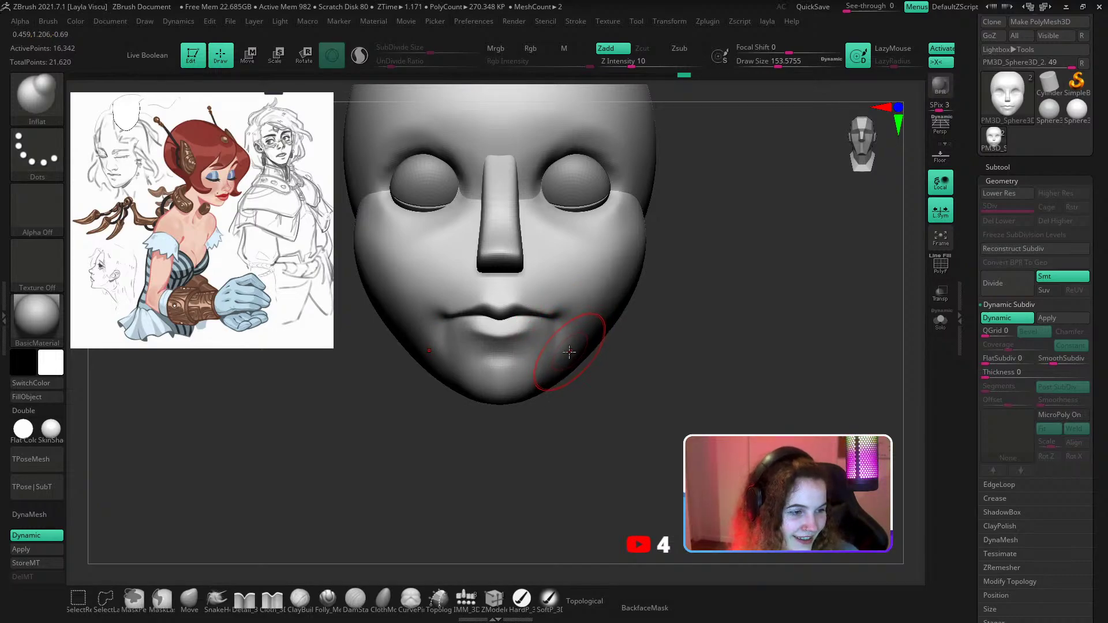
mouse_move(627, 398)
left_mouse_down()
mouse_move(602, 378)
mouse_move(602, 413)
left_mouse_up()
key("s")
left_click_drag(525, 320, 516, 320)
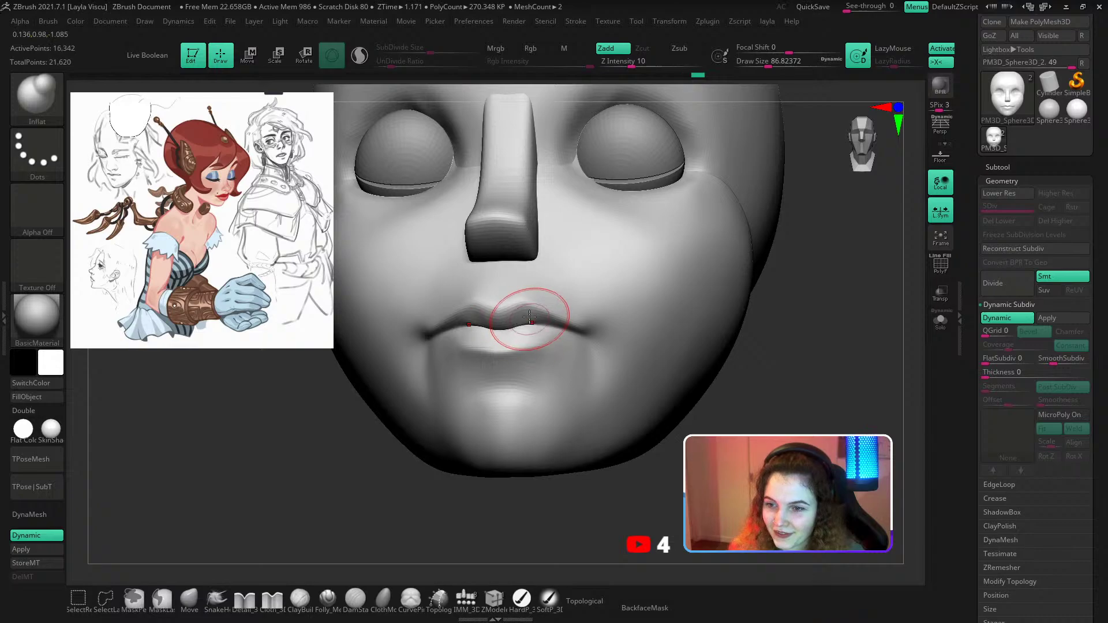
Stroke across the centre of the upper lip with the Folly_Mech Cut brush at a lazy radius of 48.
right_click_drag(516, 335, 477, 395, "ctrl")
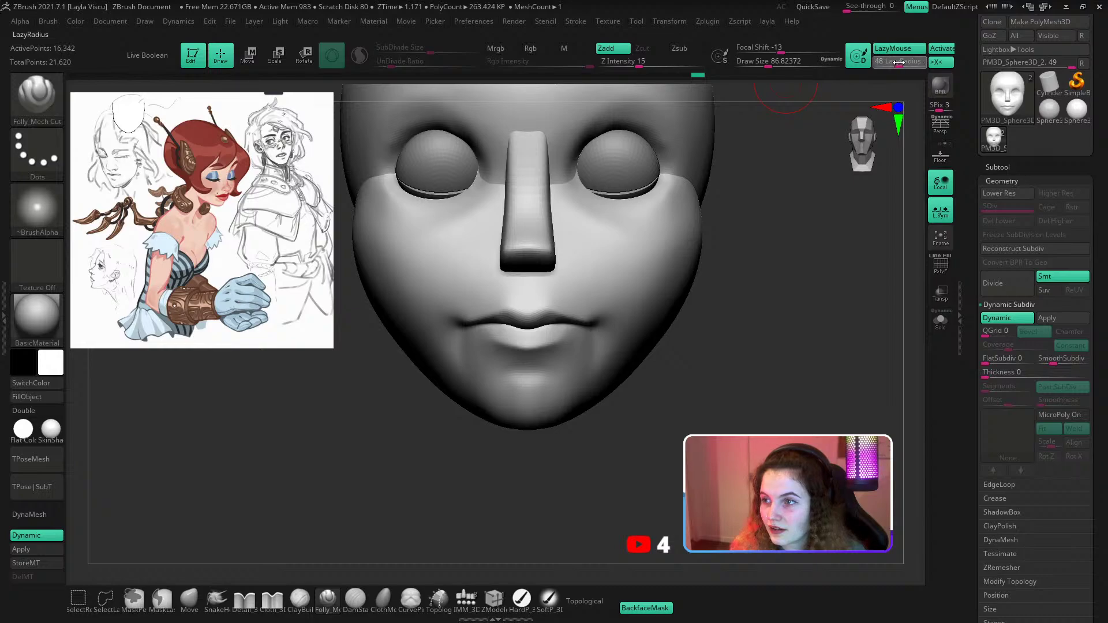
left_click_drag(528, 304, 530, 303)
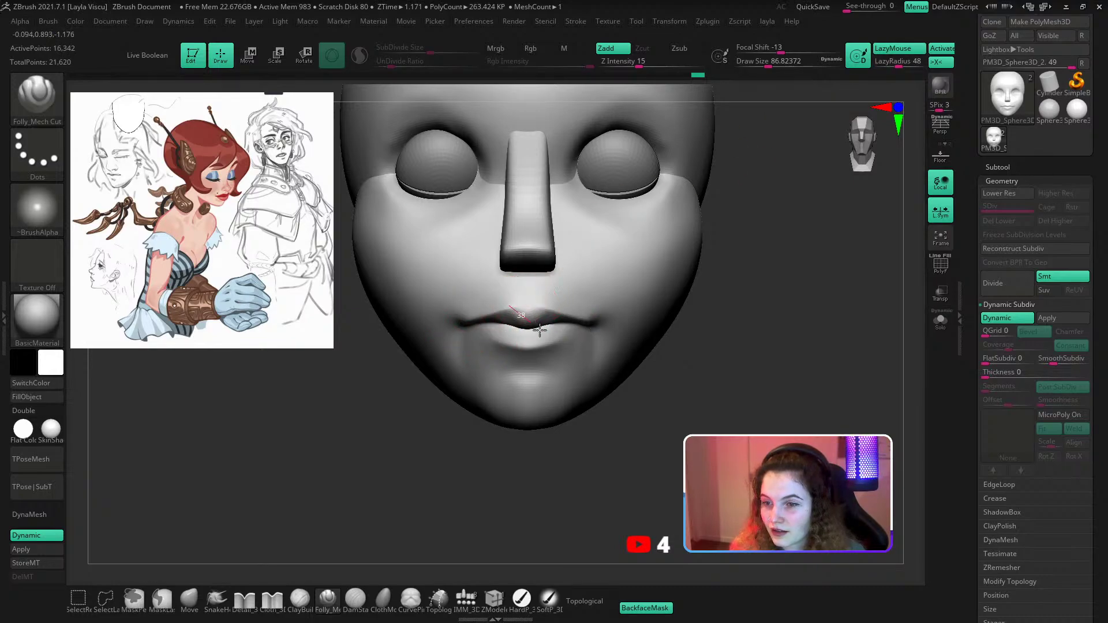
left_click_drag(663, 404, 483, 394)
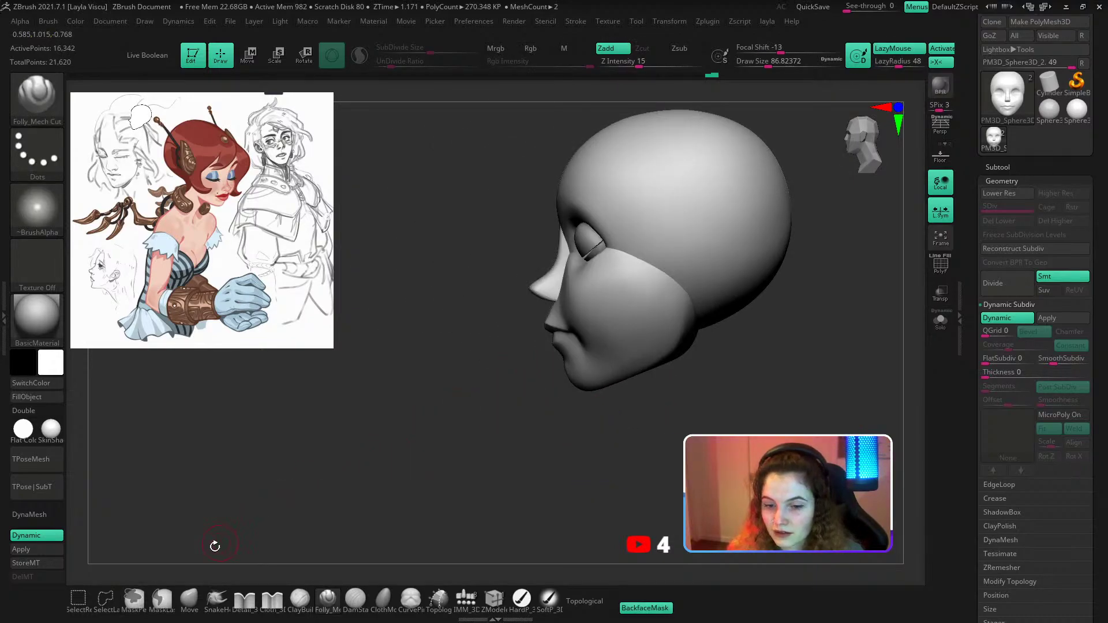
Select the eyeball subtool and check its wireframe and transform gizmo placement in side view.
left_click(189, 600)
key("s")
left_click_drag(570, 361, 599, 363)
left_click(587, 243, "alt")
right_click_drag(590, 247, 613, 332, "ctrl")
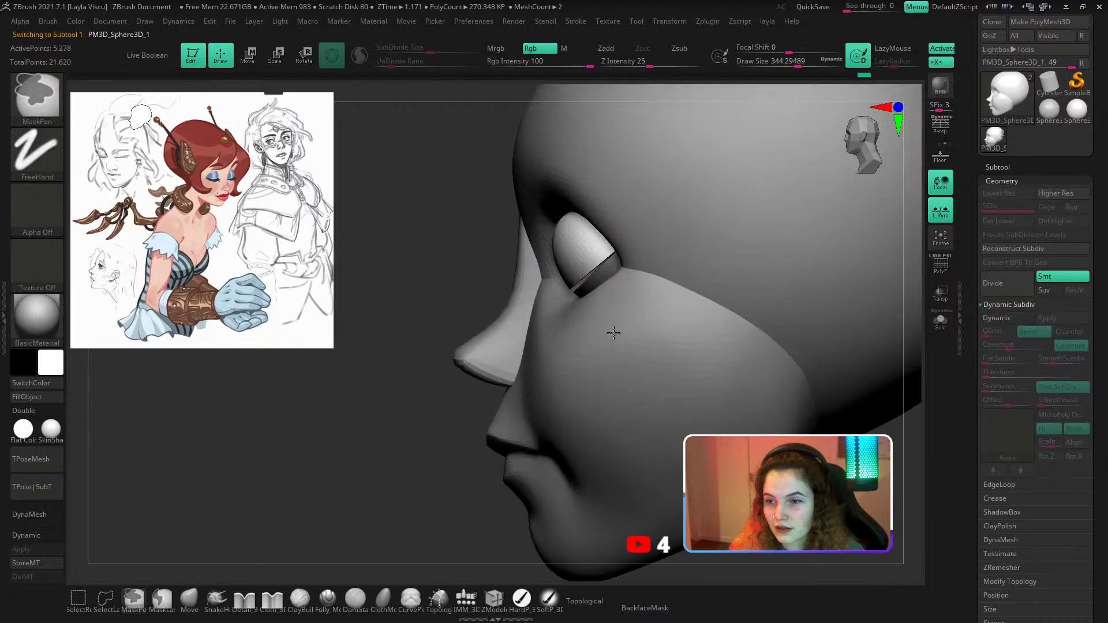
key("shift+f")
key("w")
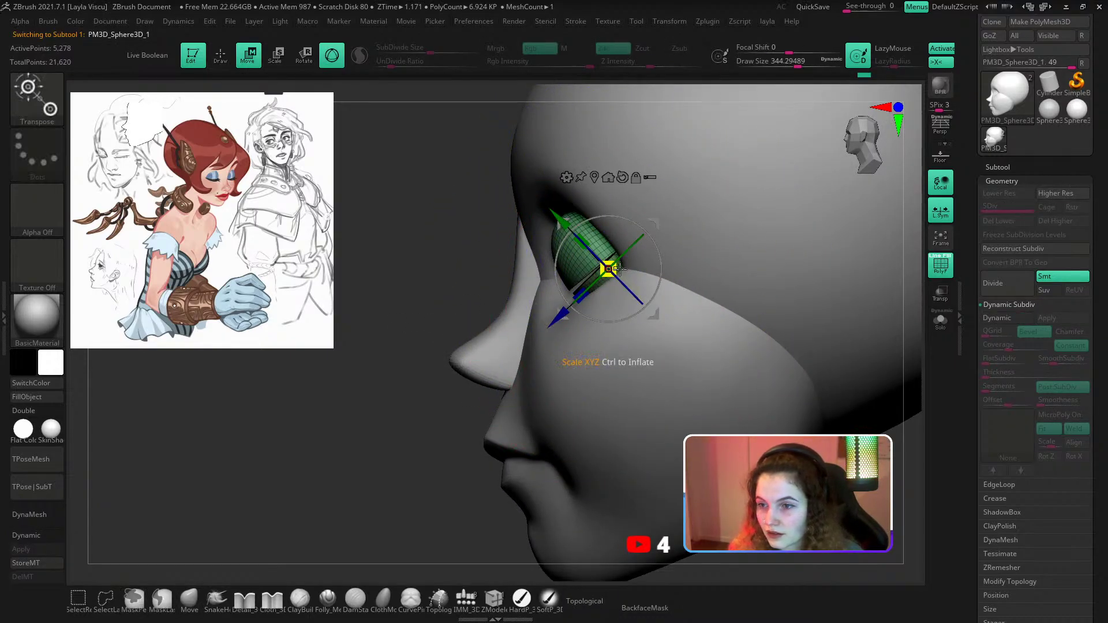
key("b")
key("c")
key("b")
right_click_drag(599, 366, 462, 347, "ctrl")
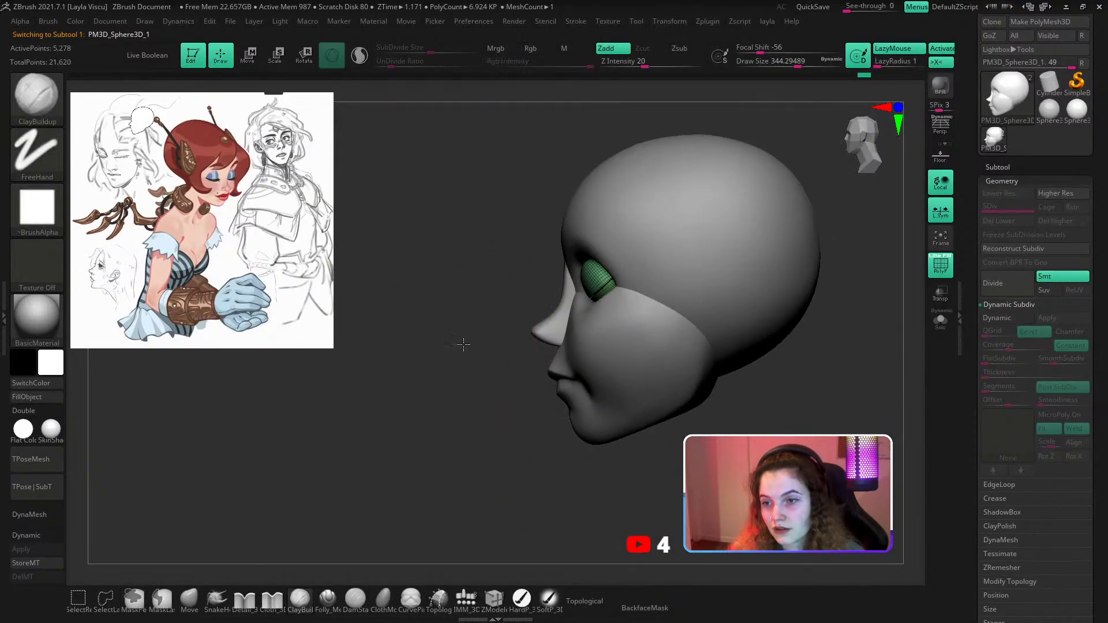
left_click_drag(462, 347, 732, 376, "shift")
key("shift+f")
Nudge the eyeball slightly within its socket in side view with the transform gizmo.
right_click_drag(638, 297, 610, 274, "ctrl")
mouse_move(859, 289)
right_mouse_down()
mouse_move(690, 275)
mouse_move(524, 346)
mouse_move(546, 296)
mouse_move(588, 258)
right_mouse_up()
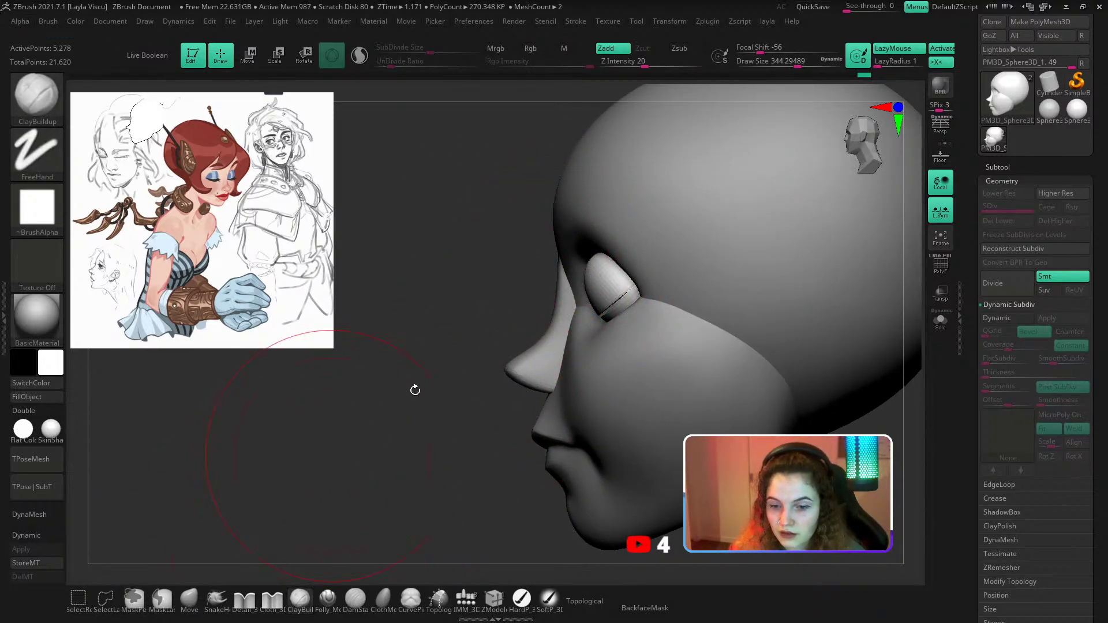
key("w")
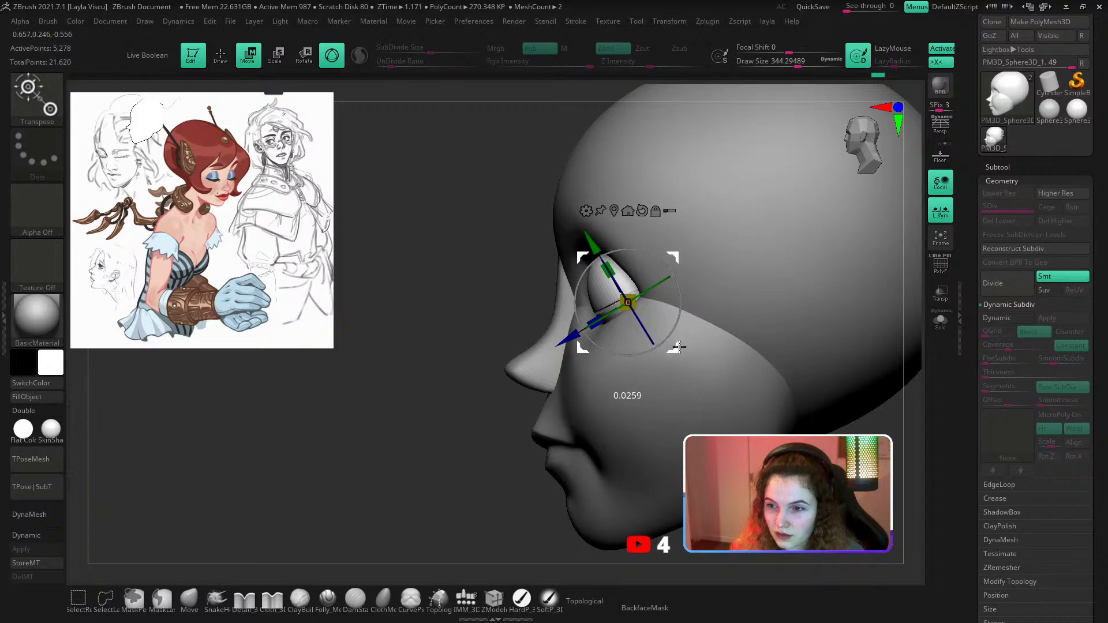
key("b")
key("c")
key("b")
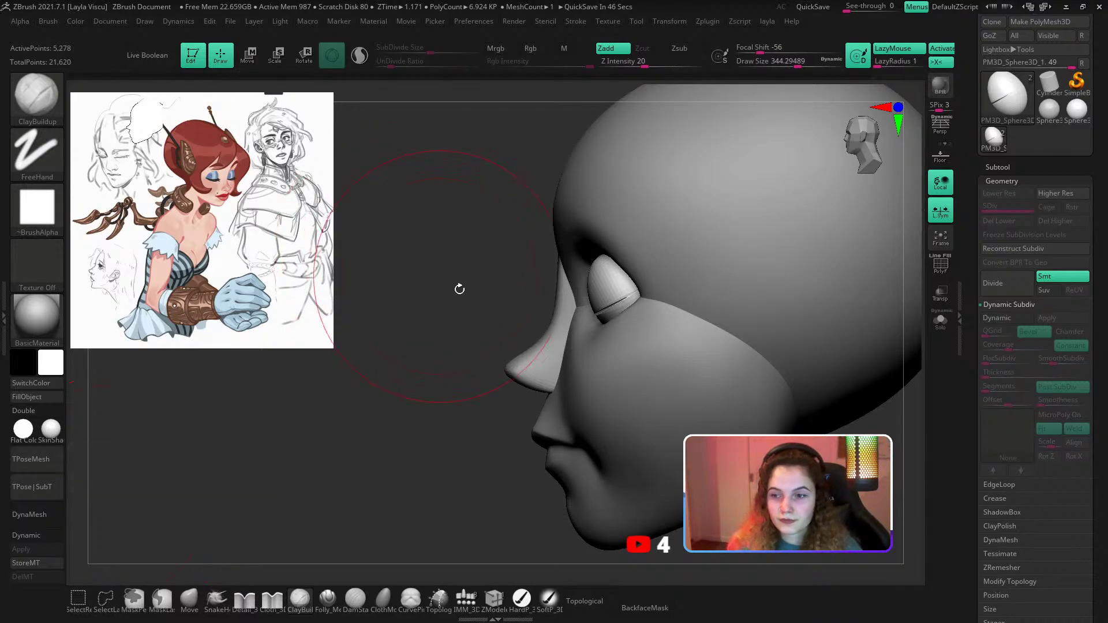
Select the head subtool, reshape the skull in side view with the Move brush at a draw size of about 794, and check it from above.
left_click(189, 600)
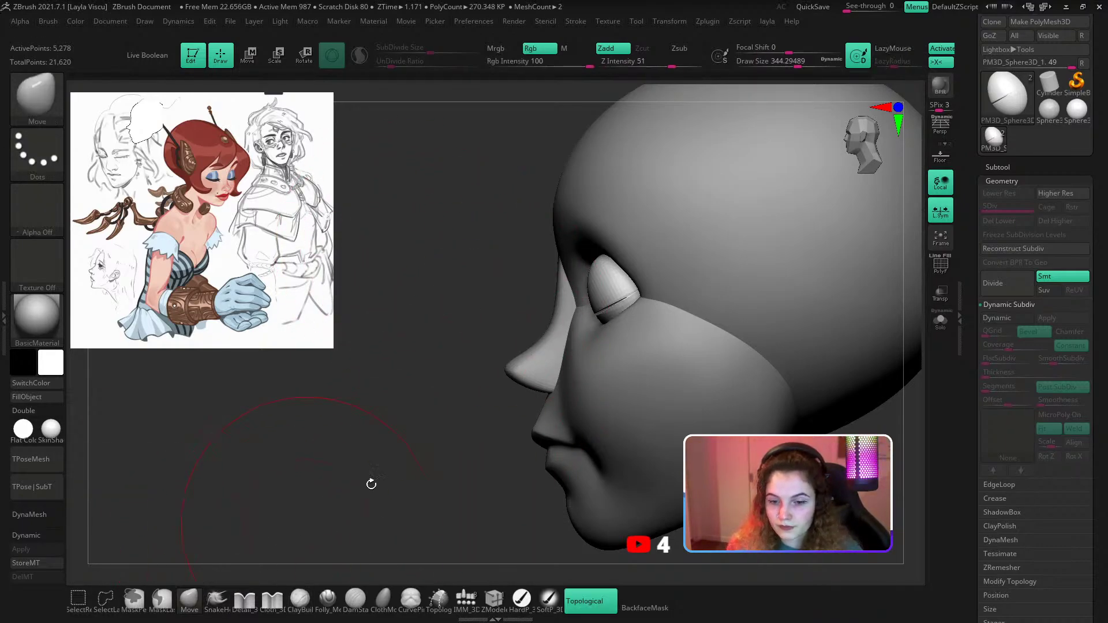
left_click(570, 333, "alt")
mouse_move(579, 335)
right_mouse_down("ctrl")
mouse_move(544, 282)
mouse_move(585, 356)
right_mouse_up("ctrl")
right_click_drag(468, 388, 411, 421, "alt")
key("s")
mouse_move(523, 296)
left_mouse_down()
mouse_move(561, 294)
mouse_move(548, 251)
left_mouse_up()
right_click_drag(549, 254, 553, 230, "ctrl")
left_click_drag(628, 255, 645, 262)
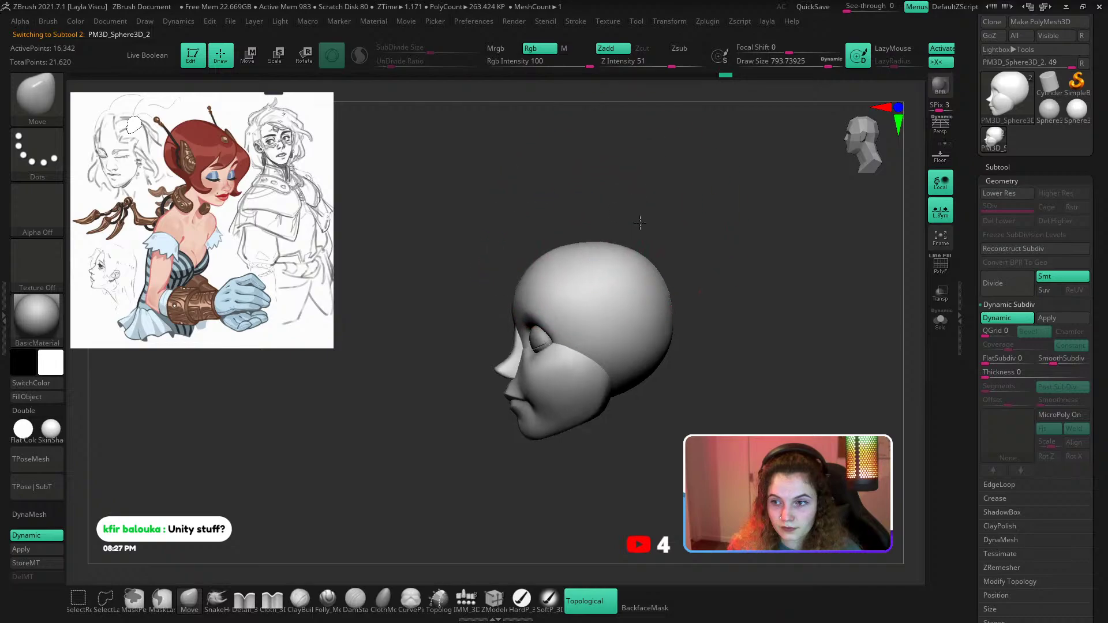
mouse_move(638, 227)
right_mouse_down()
mouse_move(631, 301)
mouse_move(588, 294)
mouse_move(583, 281)
right_mouse_up()
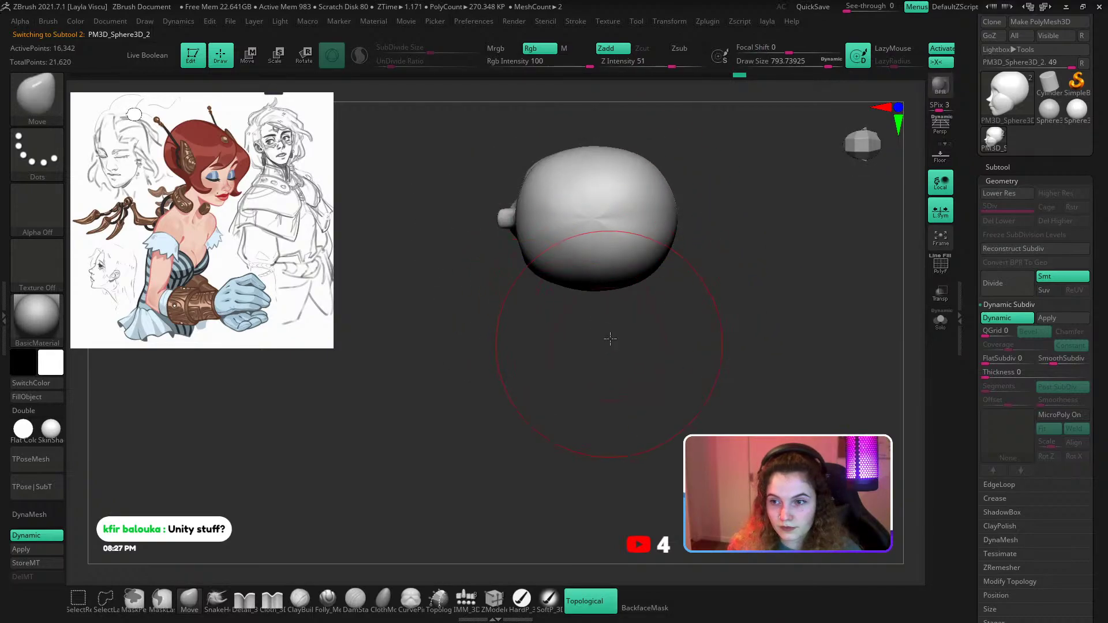
mouse_move(609, 339)
right_mouse_down()
mouse_move(719, 267)
mouse_move(701, 337)
right_mouse_up()
Adjust the brow and nose bridge profile with the Move brush at a draw size of about 274, undoing the last pull.
right_click_drag(601, 462, 572, 419, "alt")
right_click_drag(515, 383, 516, 426, "ctrl")
key("s")
left_click_drag(508, 382, 477, 383)
key("[")
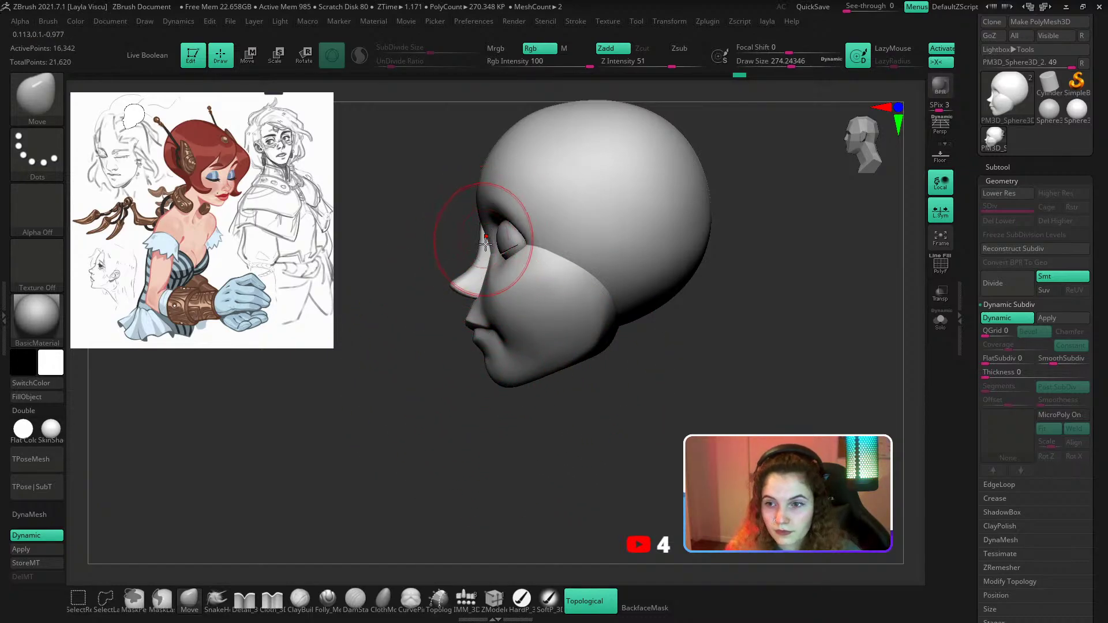
left_click_drag(483, 254, 477, 257)
key("ctrl+z")
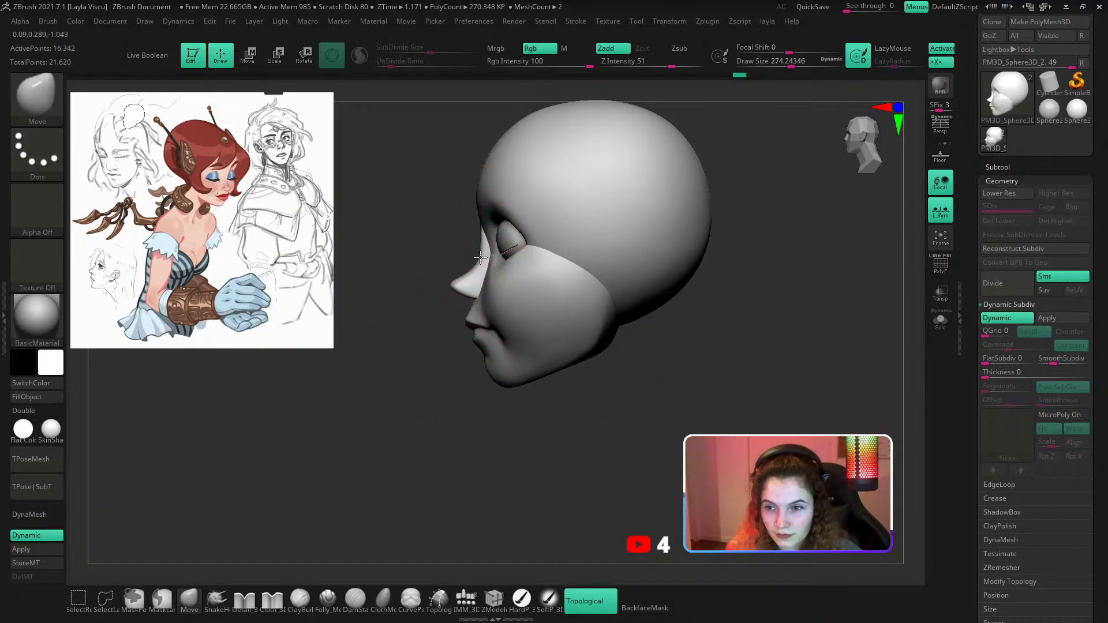
Refine the nose bridge beside the eye with the Move brush at a draw size of about 149, checking it from several angles.
key("[")
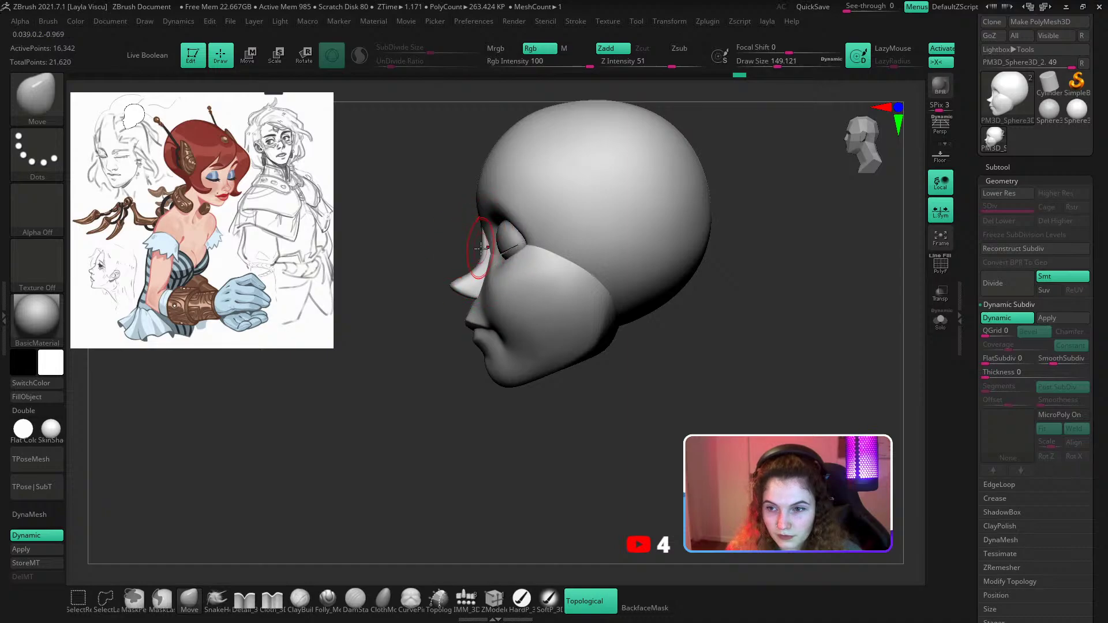
right_click_drag(484, 251, 505, 319, "ctrl")
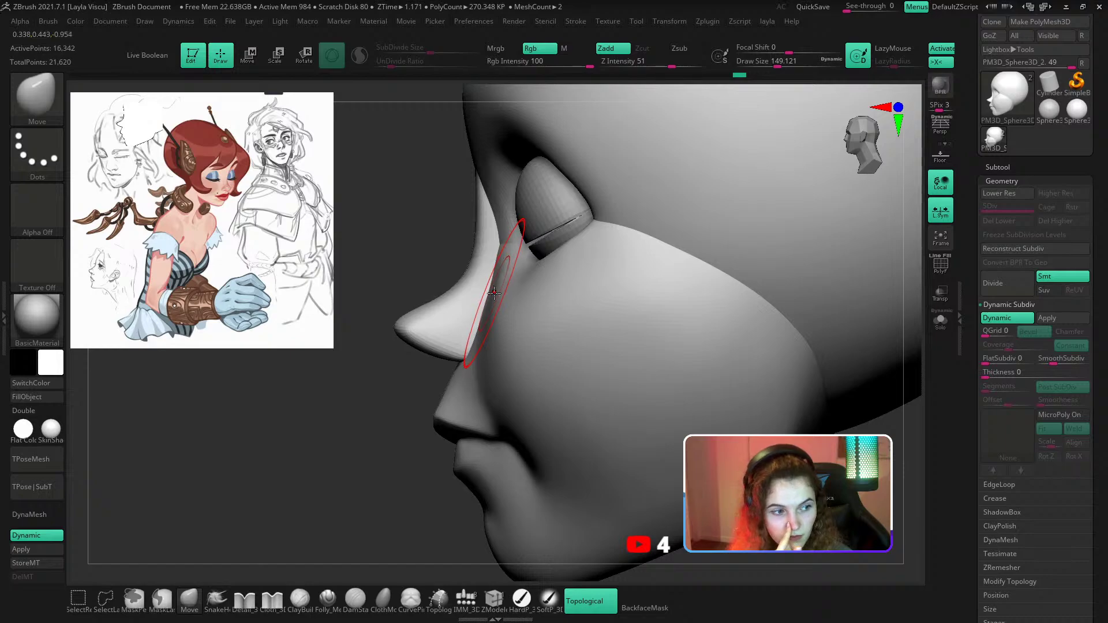
left_click_drag(398, 226, 477, 265)
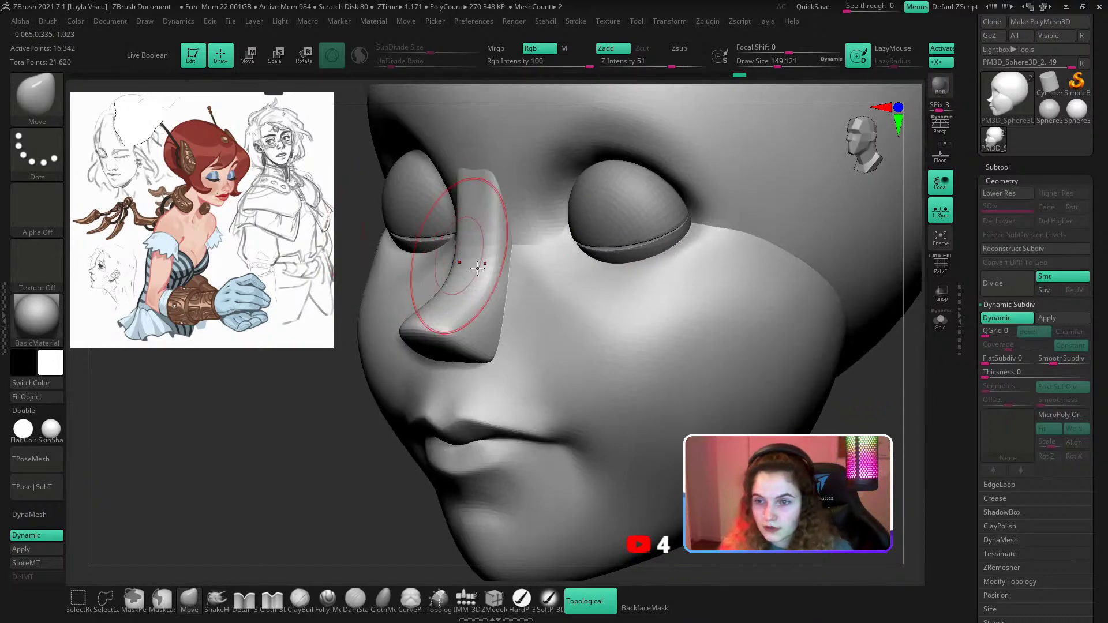
right_click_drag(478, 265, 486, 265, "ctrl")
left_click_drag(742, 344, 742, 309, "shift")
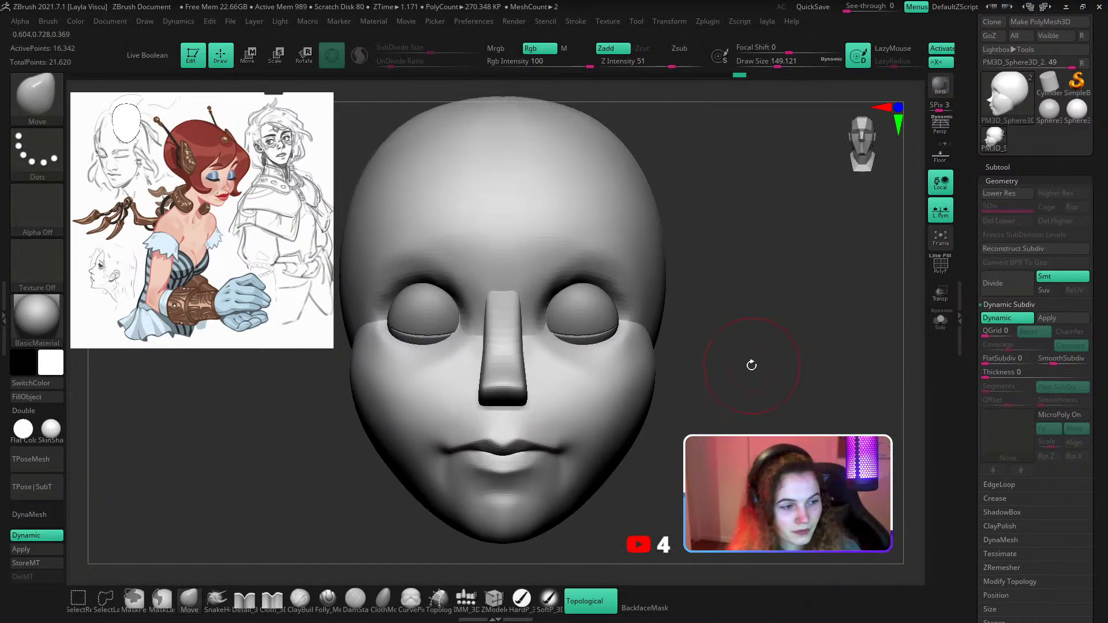
Smooth the inner eye socket beside the nose bridge at a draw size of about 101, checking the face from several angles.
left_click_drag(749, 366, 787, 342)
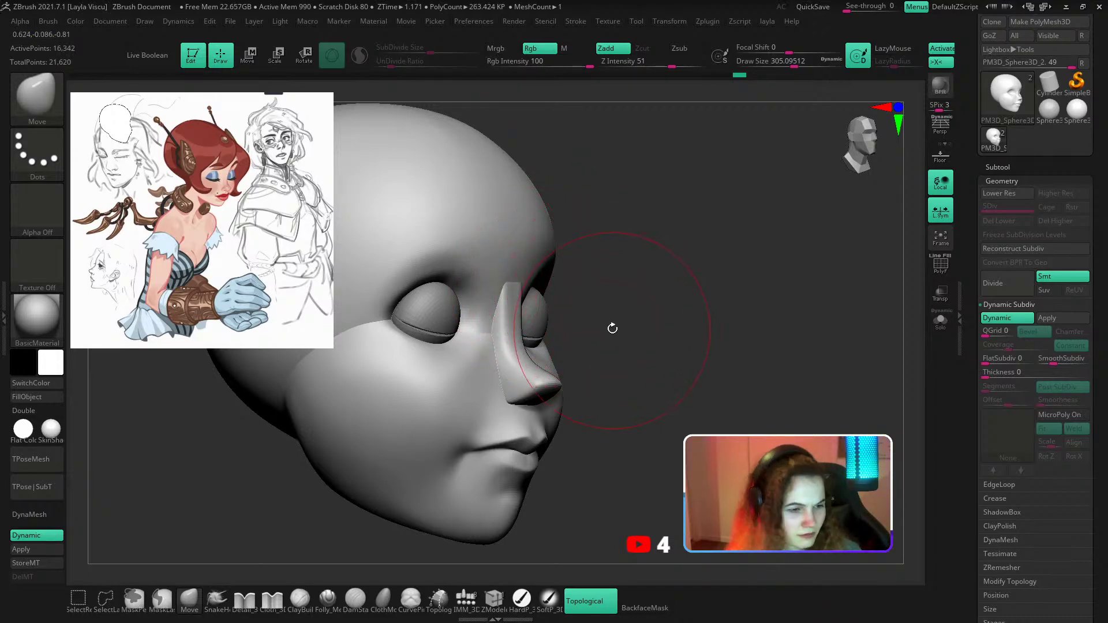
left_click_drag(711, 271, 737, 292, "shift")
mouse_move(737, 292)
right_mouse_down("ctrl")
mouse_move(625, 250)
mouse_move(541, 271)
right_mouse_up("ctrl")
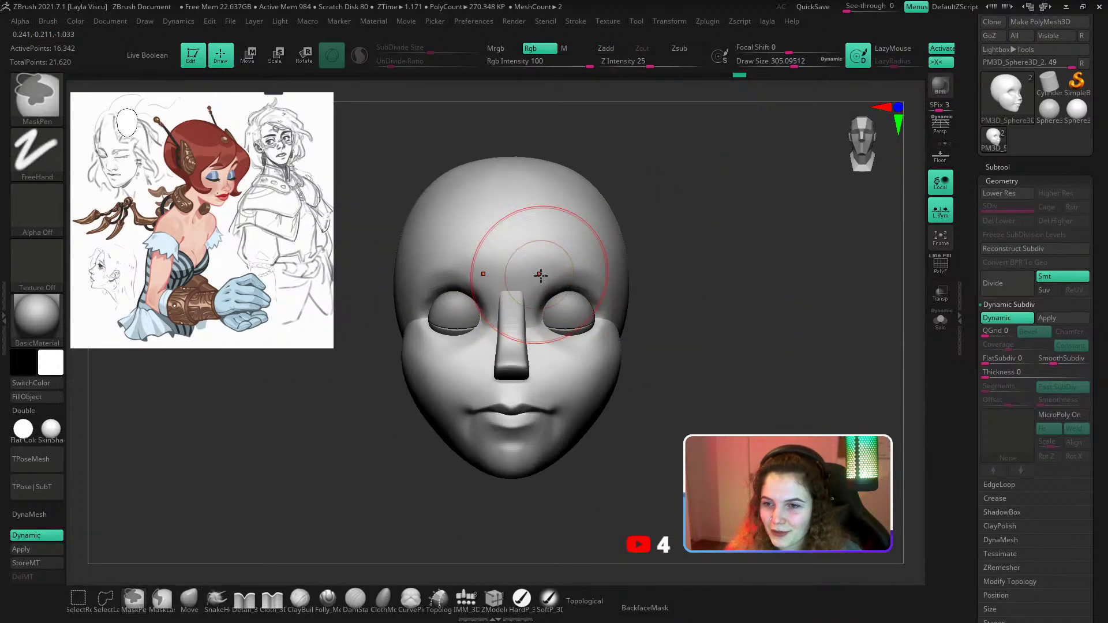
left_click_drag(706, 300, 660, 319)
left_click(330, 600)
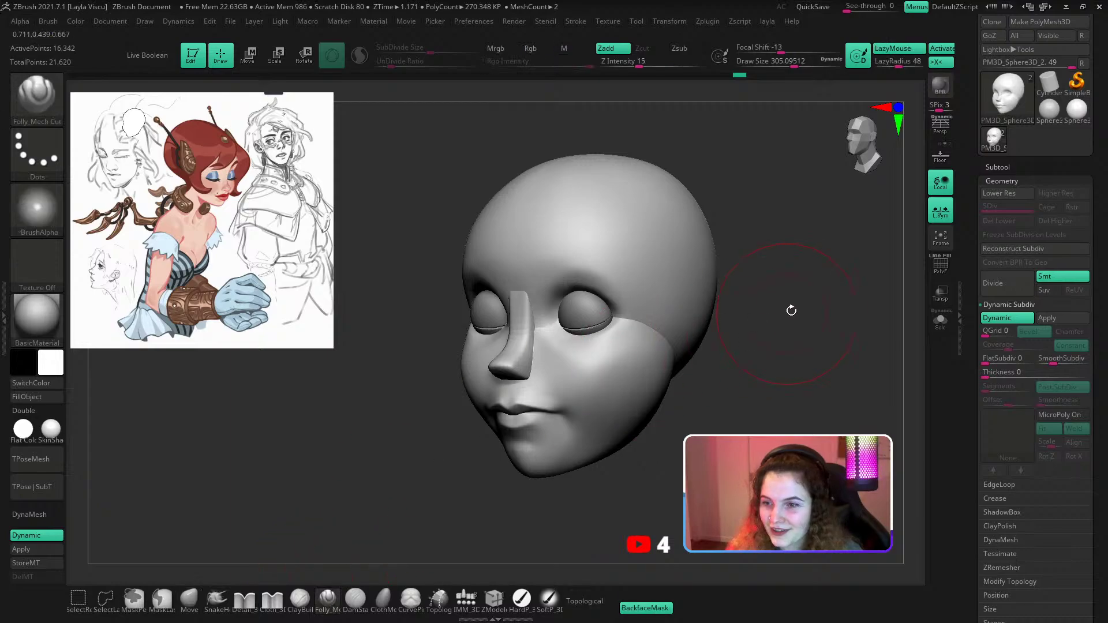
mouse_move(779, 305)
left_mouse_down()
mouse_move(807, 291)
mouse_move(750, 297)
left_mouse_up()
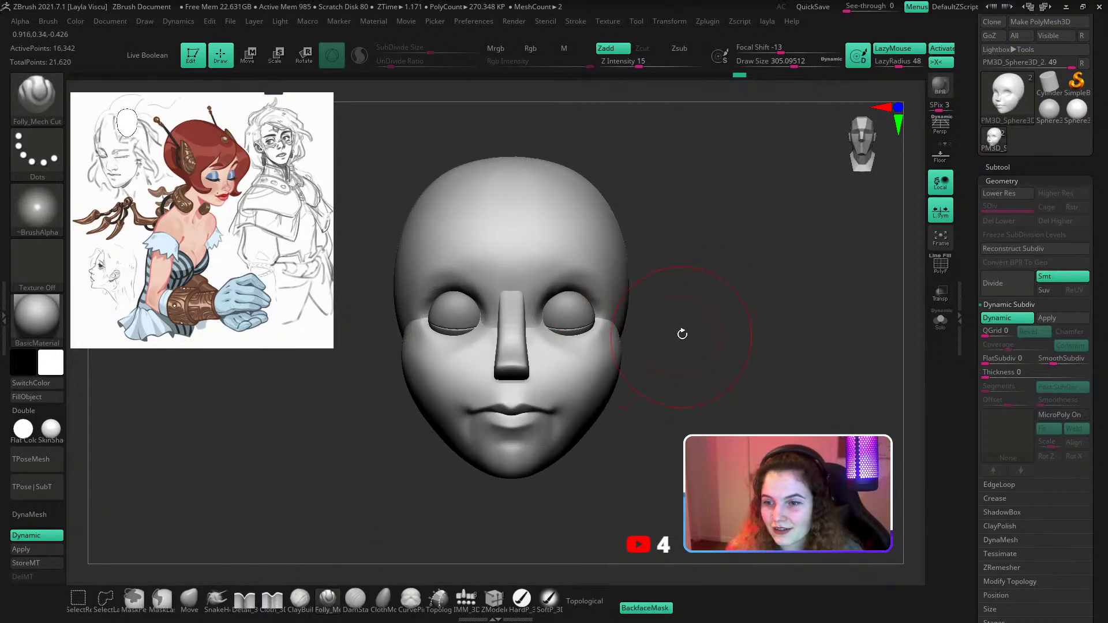
mouse_move(689, 334)
left_mouse_down()
mouse_move(645, 329)
mouse_move(663, 326)
left_mouse_up()
key("s")
left_click_drag(602, 265, 580, 265)
left_click_drag(540, 306, 568, 300, "shift")
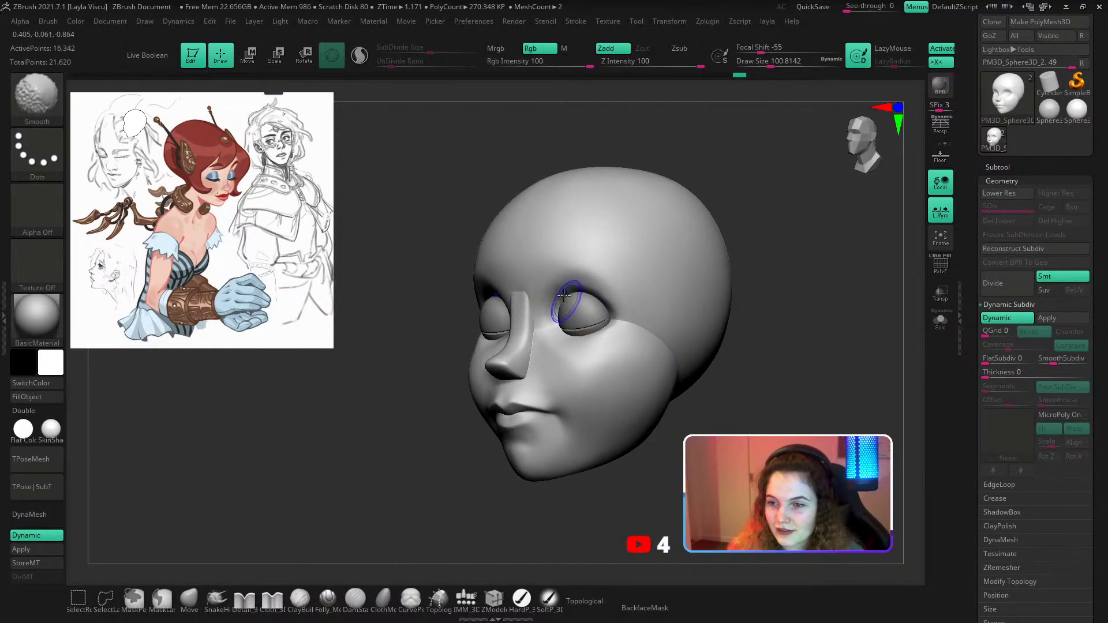
left_click_drag(754, 306, 767, 313, "shift")
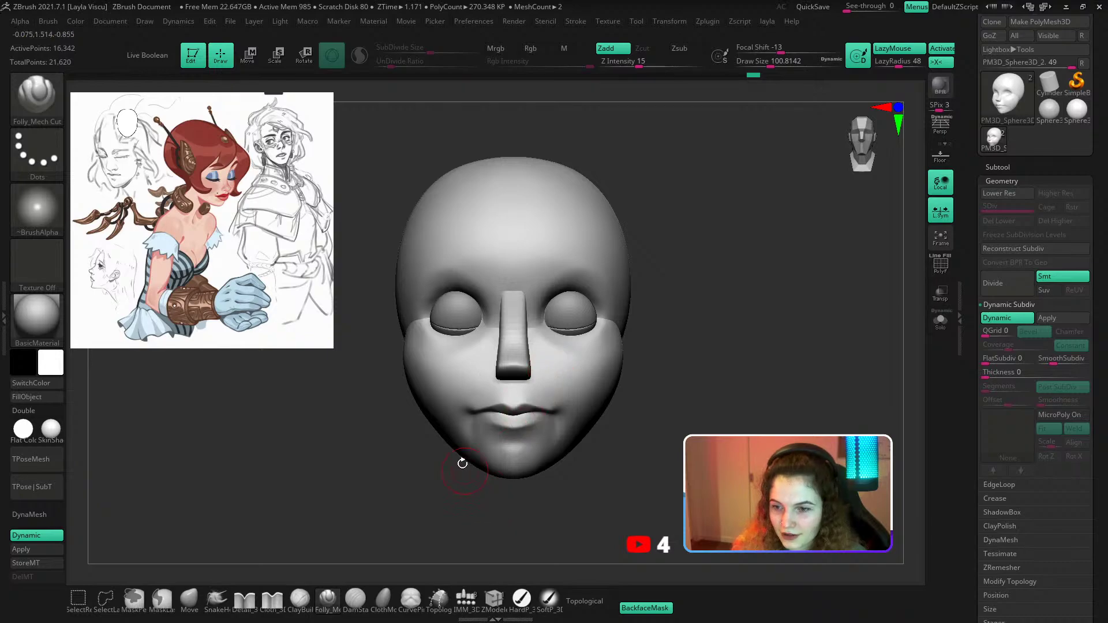
Shape the hollow beneath the lower lip with the ClayBuildup brush at a draw size of about 94.
key("b")
key("c")
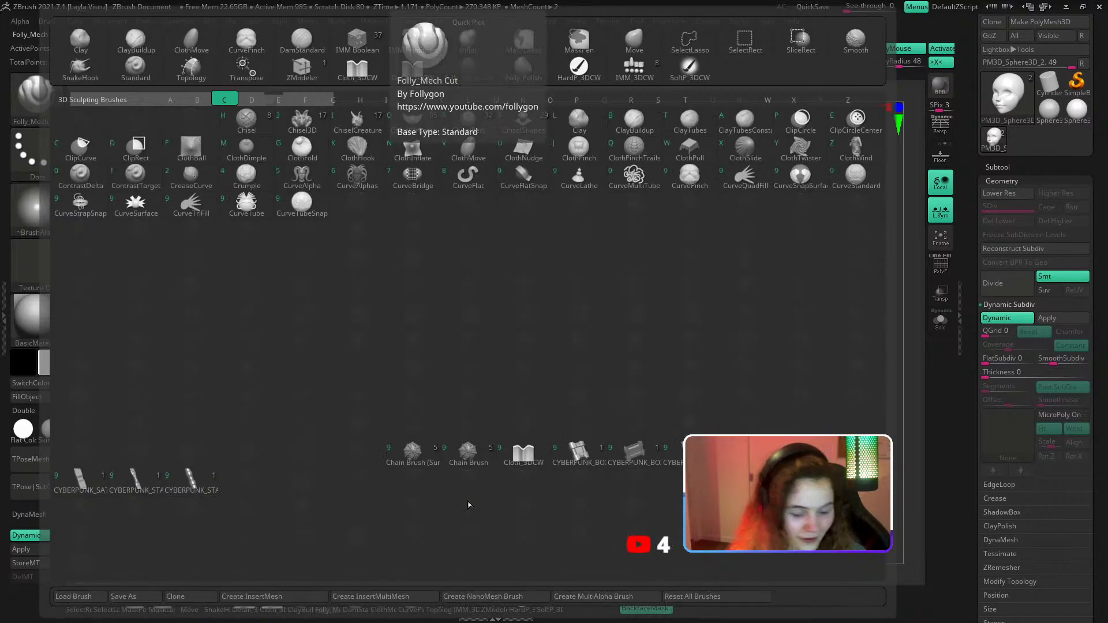
key("b")
key("s")
left_click_drag(524, 448, 528, 450)
mouse_move(548, 453)
right_mouse_down()
mouse_move(526, 465)
mouse_move(548, 430)
right_mouse_up()
key("s")
left_click_drag(541, 430, 536, 426)
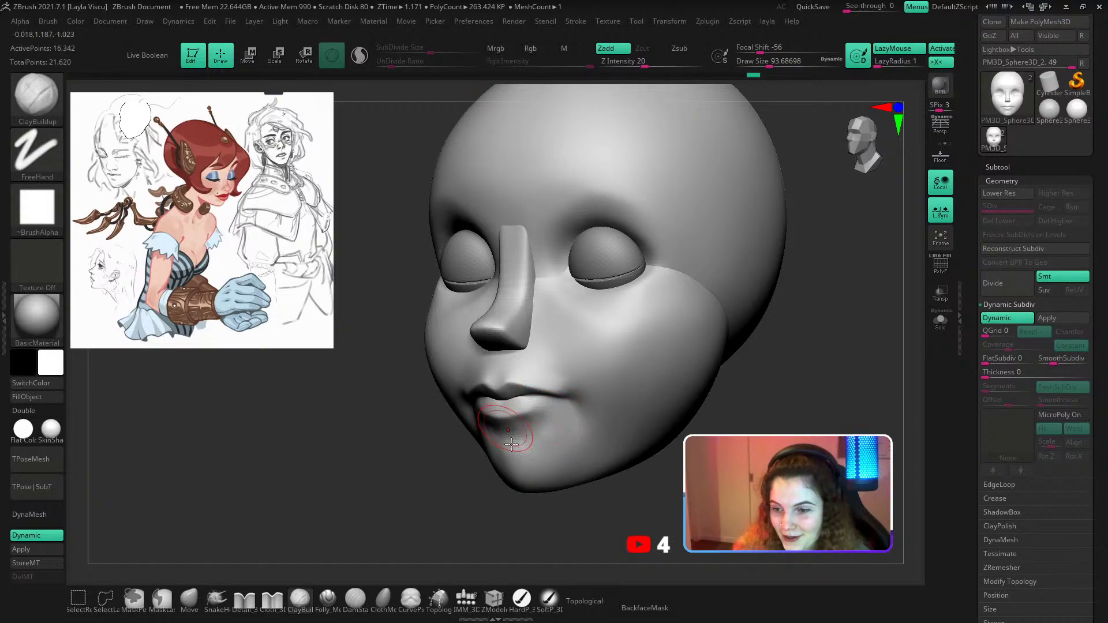
Smooth the area beneath the lower lip and around the mouth, checking it from several angles.
mouse_move(511, 444)
right_mouse_down("ctrl")
mouse_move(490, 511)
mouse_move(522, 508)
right_mouse_up("ctrl")
right_click_drag(522, 508, 542, 433, "ctrl")
mouse_move(541, 432)
left_mouse_down("shift")
mouse_move(478, 418)
mouse_move(502, 436)
left_mouse_up("shift")
right_click_drag(547, 537, 536, 530, "shift")
left_click_drag(492, 398, 534, 413, "shift")
mouse_move(534, 413)
right_mouse_down("ctrl")
mouse_move(514, 431)
mouse_move(543, 378)
right_mouse_up("ctrl")
left_click_drag(552, 371, 553, 364, "shift")
mouse_move(554, 365)
right_mouse_down("ctrl")
mouse_move(517, 420)
mouse_move(514, 502)
right_mouse_up("ctrl")
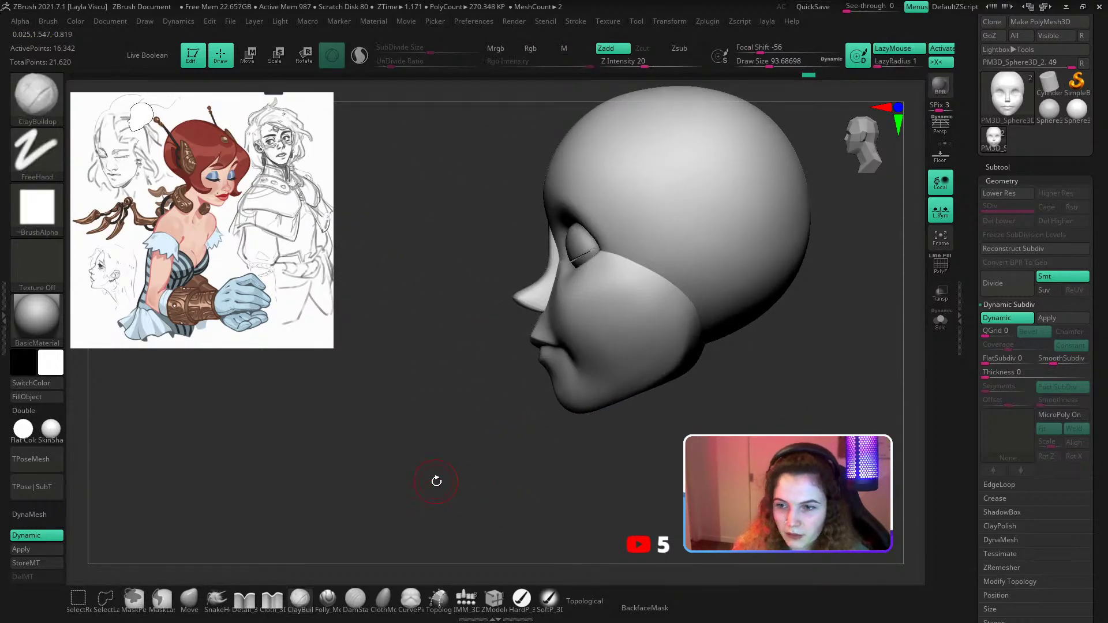
Reshape the chin with the Move brush, using draw sizes of about 140 and 257.
left_click(189, 600)
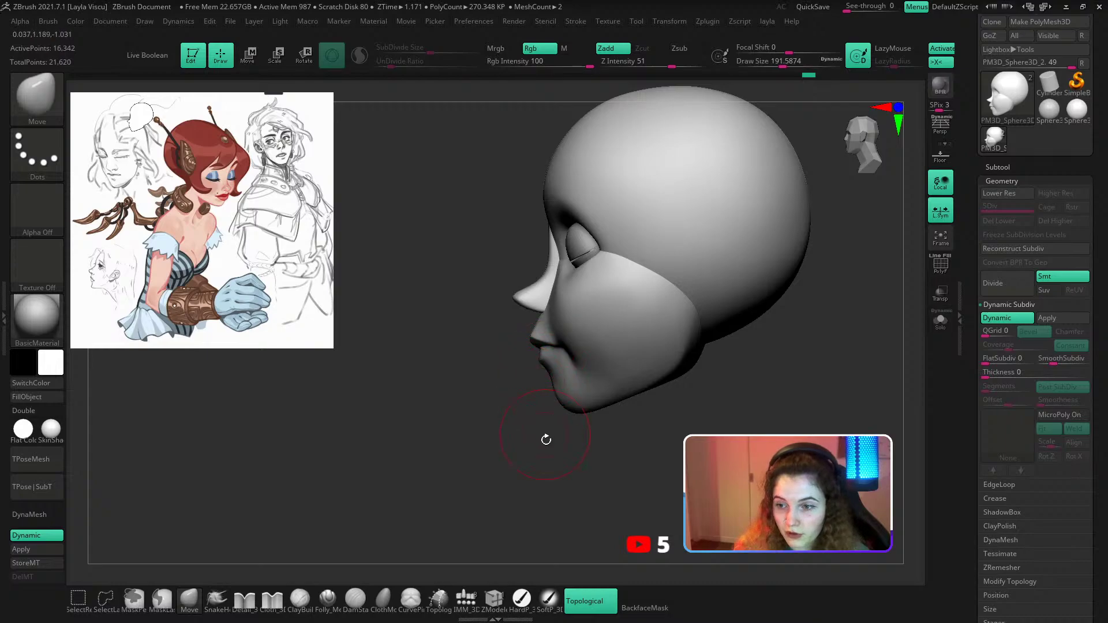
right_click_drag(547, 440, 547, 402)
key("bracketleft")
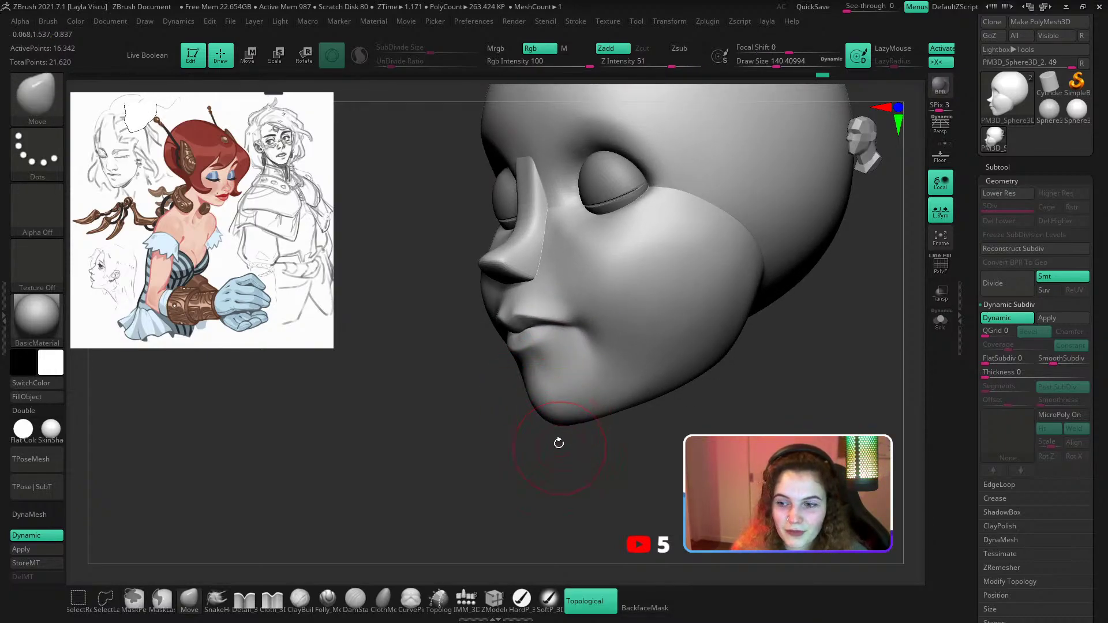
right_click_drag(558, 440, 564, 425)
key("s")
left_click_drag(564, 425, 578, 426)
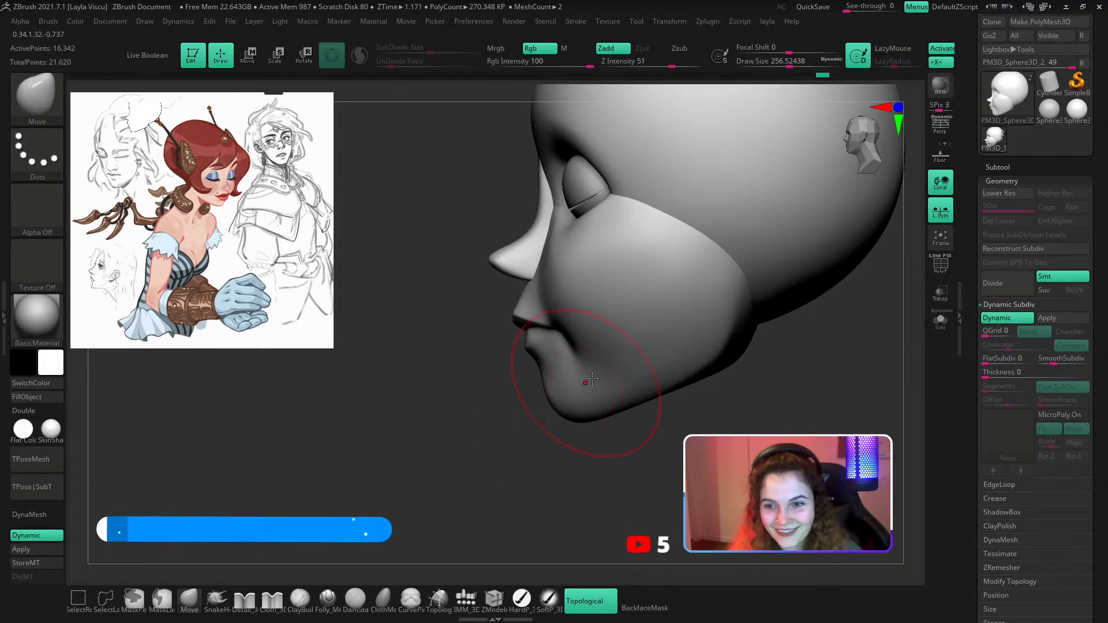
right_click_drag(630, 402, 600, 414, "ctrl")
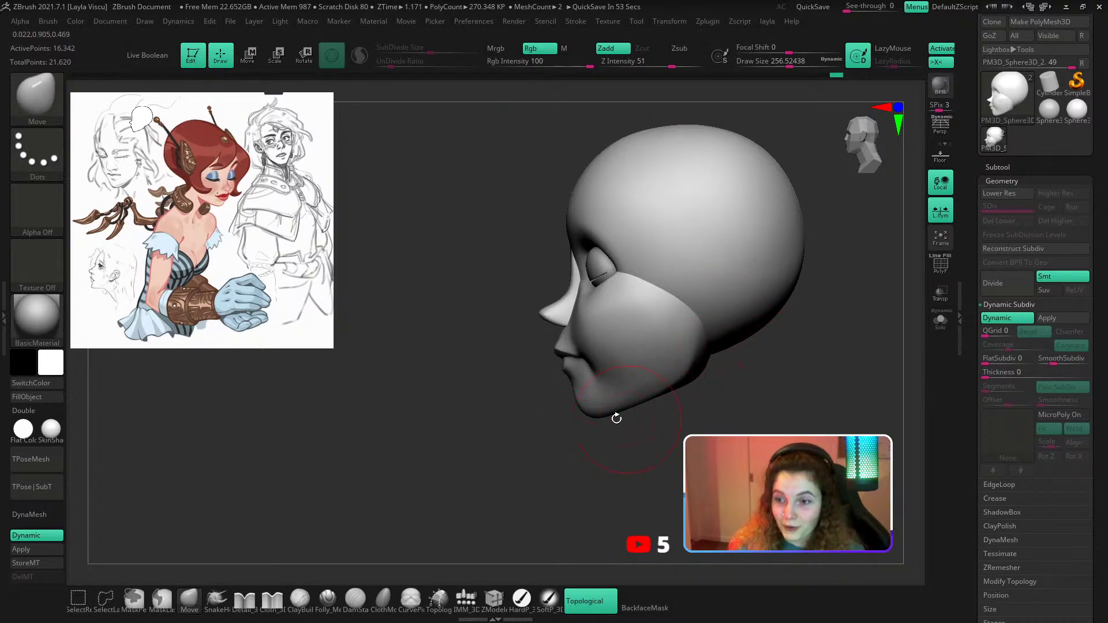
Adjust the jawline and jaw corner in side view with the Move brush at a draw size of about 217.
right_click_drag(644, 397, 650, 429, "ctrl")
key("s")
left_click_drag(640, 419, 636, 420)
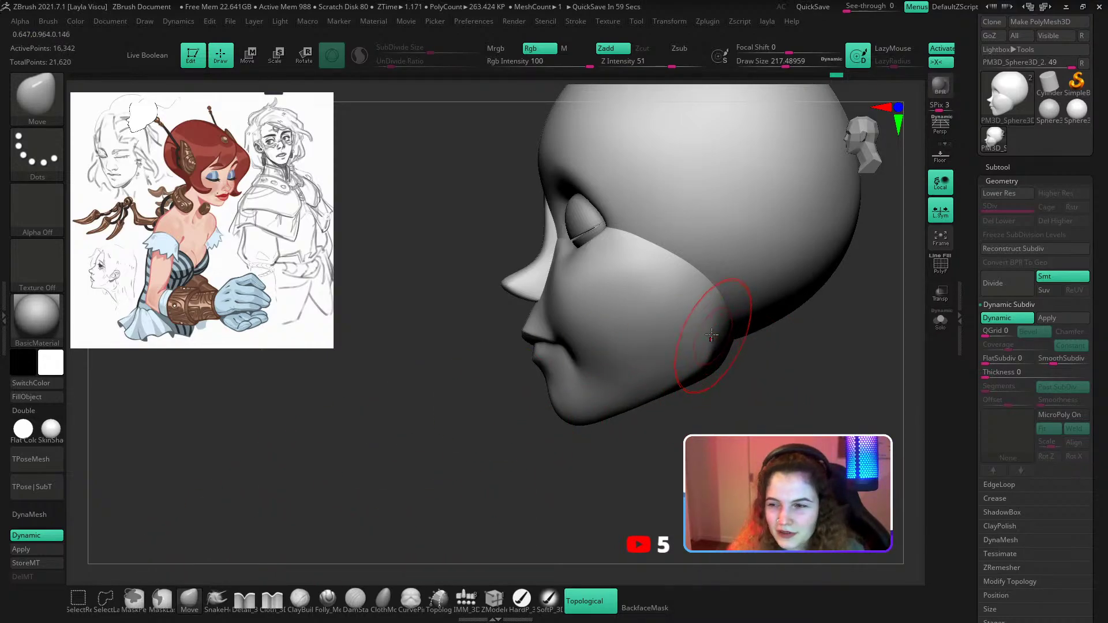
mouse_move(743, 437)
right_mouse_down("ctrl")
mouse_move(731, 421)
mouse_move(741, 439)
right_mouse_up("ctrl")
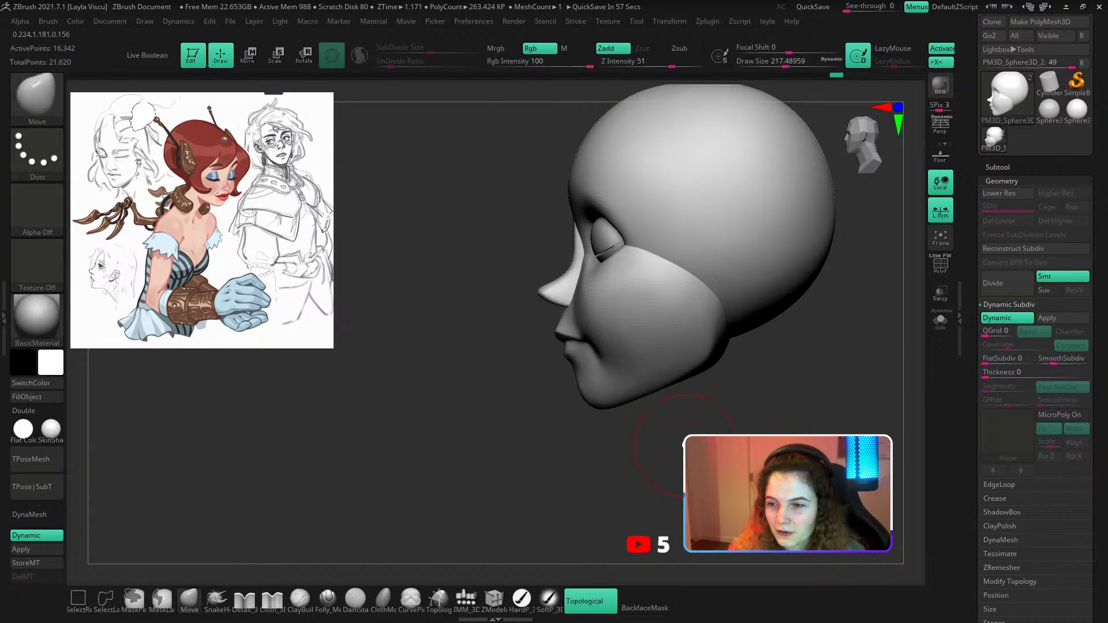
Refine the lower jaw with the Move brush at a draw size of about 280.
right_click_drag(577, 392, 673, 391)
key("s")
left_click_drag(675, 393, 681, 393)
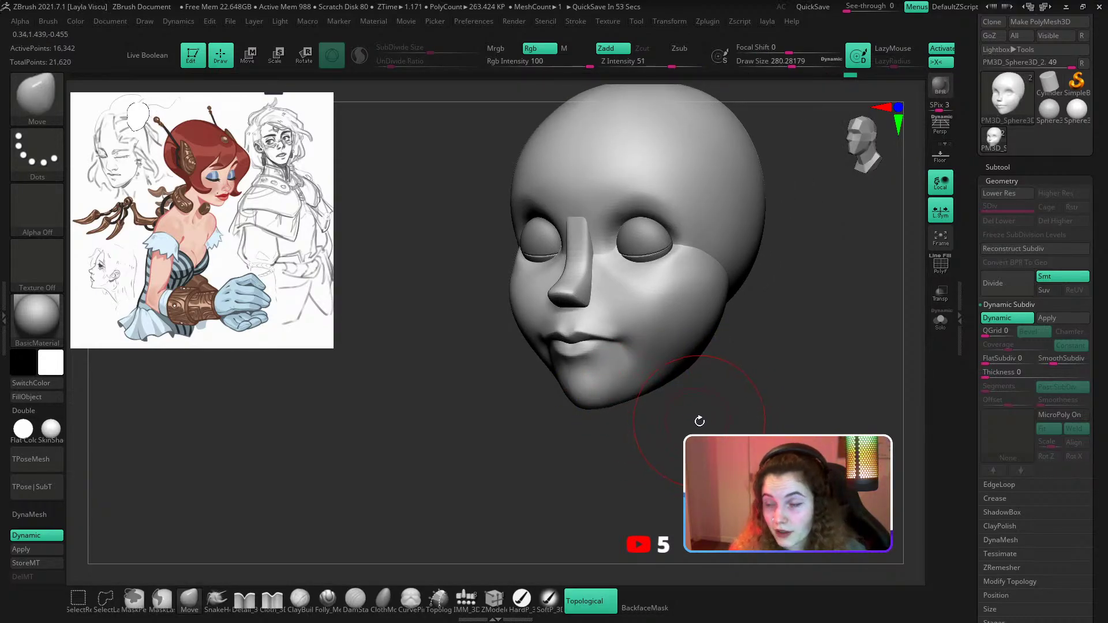
Carve soft creases below the mouth corners with the DamStandard brush at draw size about 132, and undo the last stroke.
left_click_drag(700, 421, 657, 435)
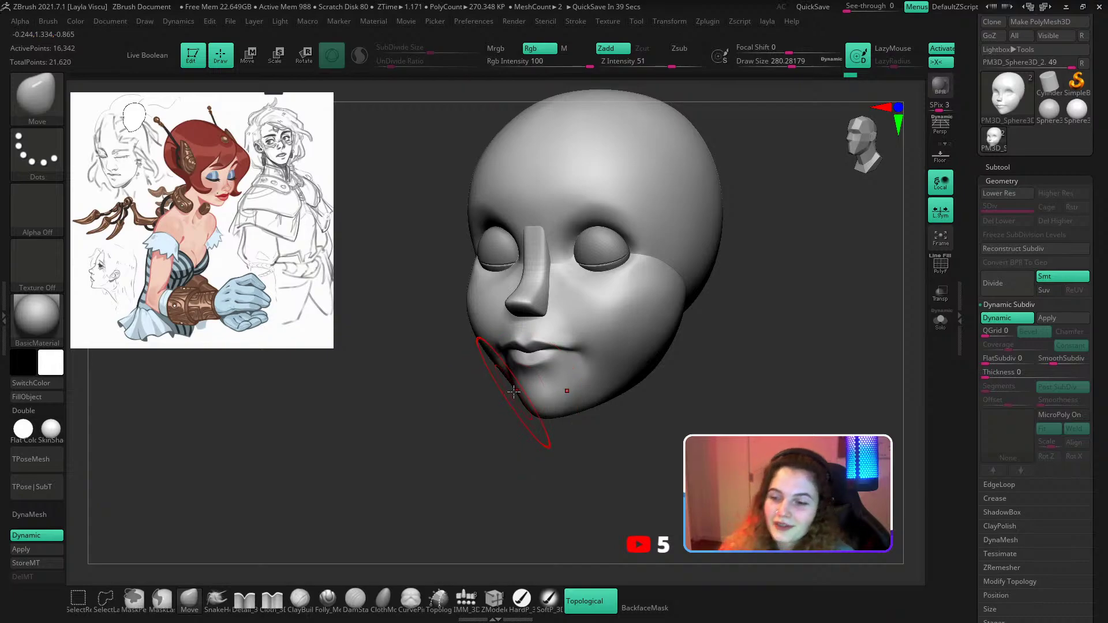
key("b")
key("d")
key("s")
key("s")
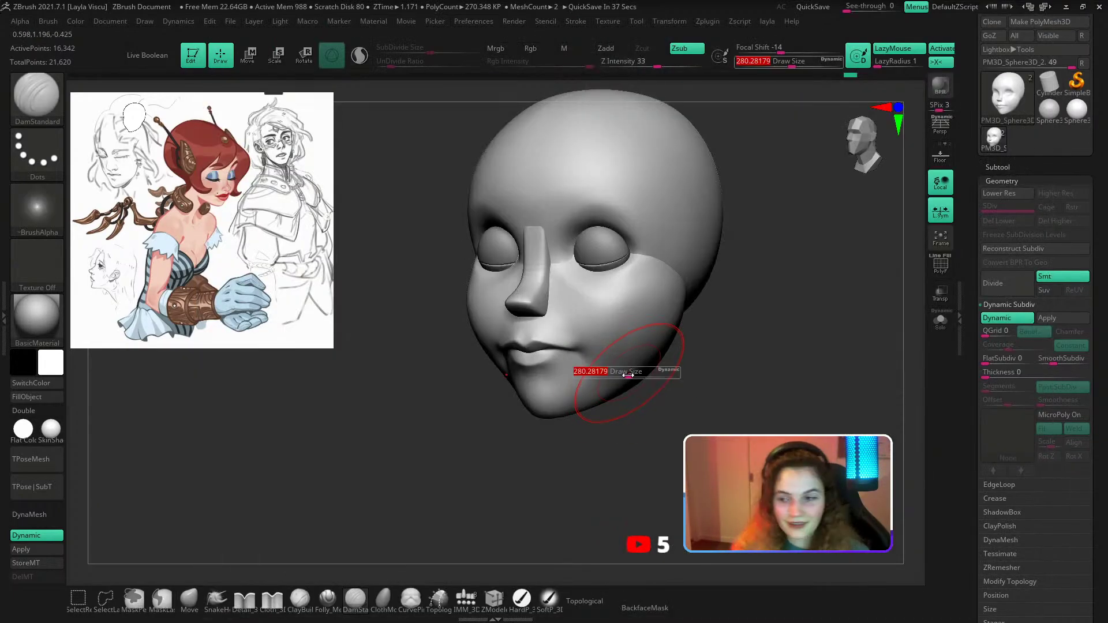
left_click_drag(628, 375, 611, 375)
mouse_move(623, 412)
right_mouse_down("shift")
mouse_move(670, 442)
mouse_move(689, 491)
right_mouse_up("shift")
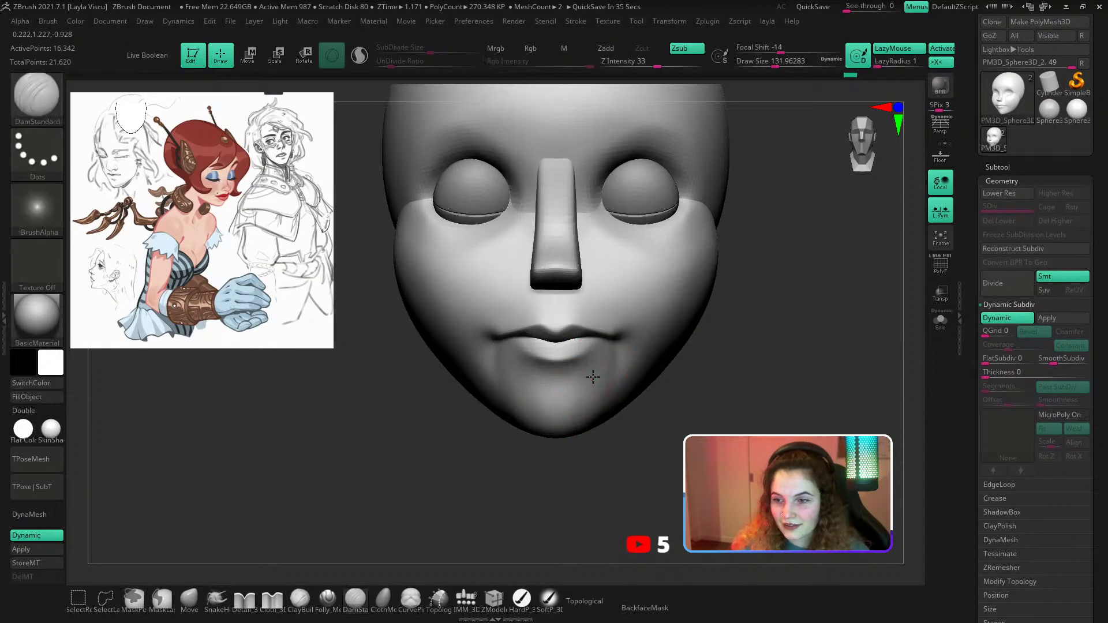
mouse_move(592, 376)
left_mouse_down()
mouse_move(522, 378)
mouse_move(590, 378)
left_mouse_up()
key("ctrl+z")
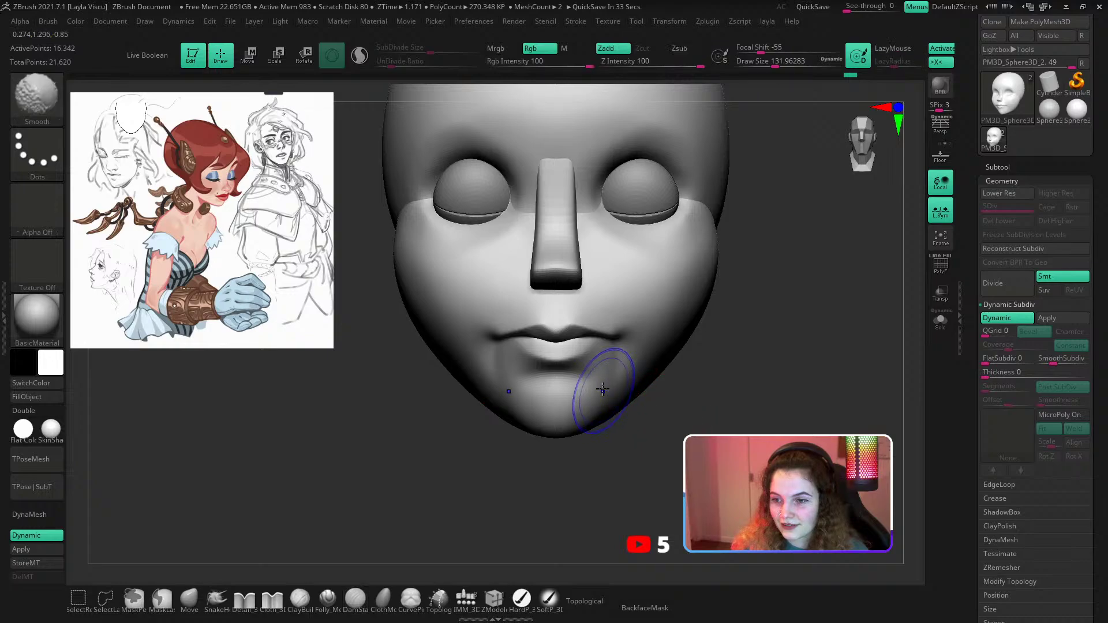
right_click_drag(611, 474, 601, 426, "ctrl")
right_click_drag(617, 271, 619, 300, "ctrl")
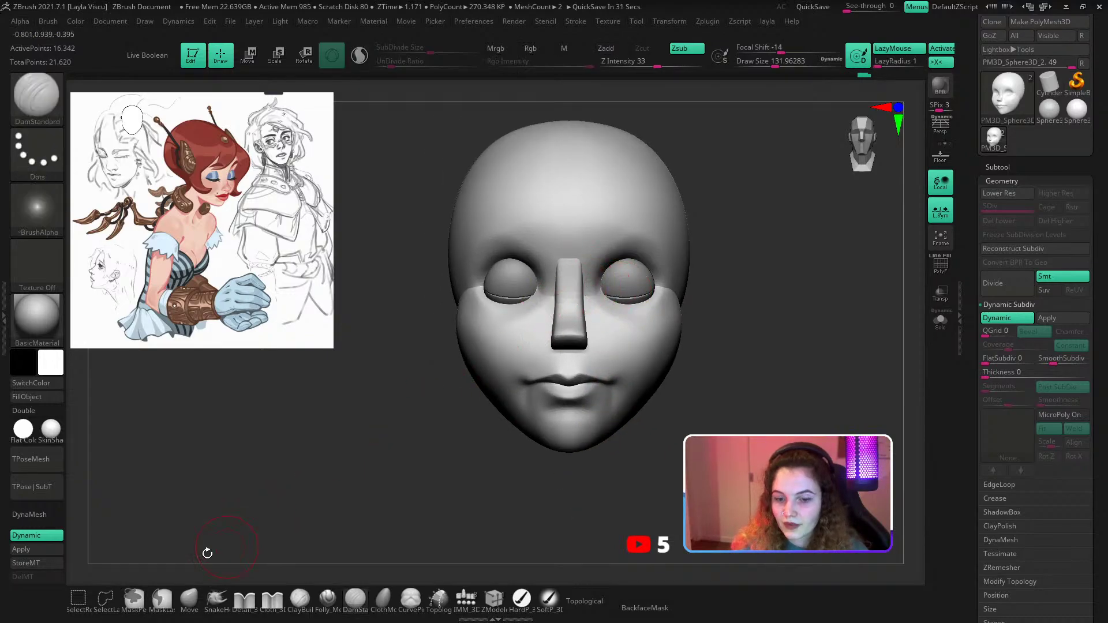
Adjust the face surface at the inner eye corners with the Move brush at draw size about 154, with Topological off.
left_click(190, 598)
left_click(584, 600)
key("s")
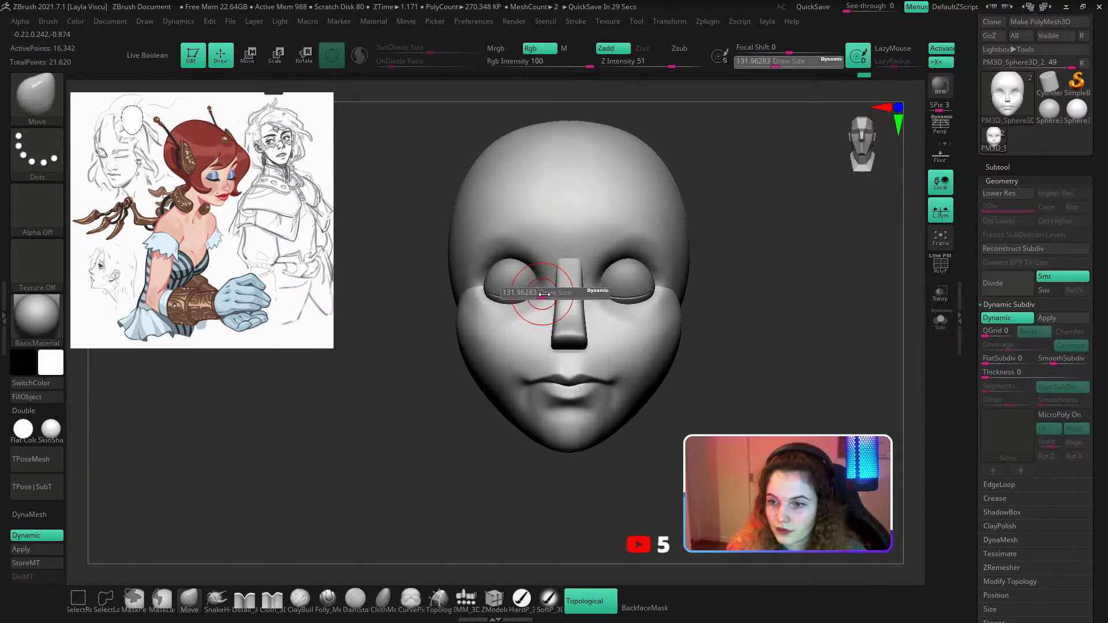
left_click(544, 294)
left_click(568, 593)
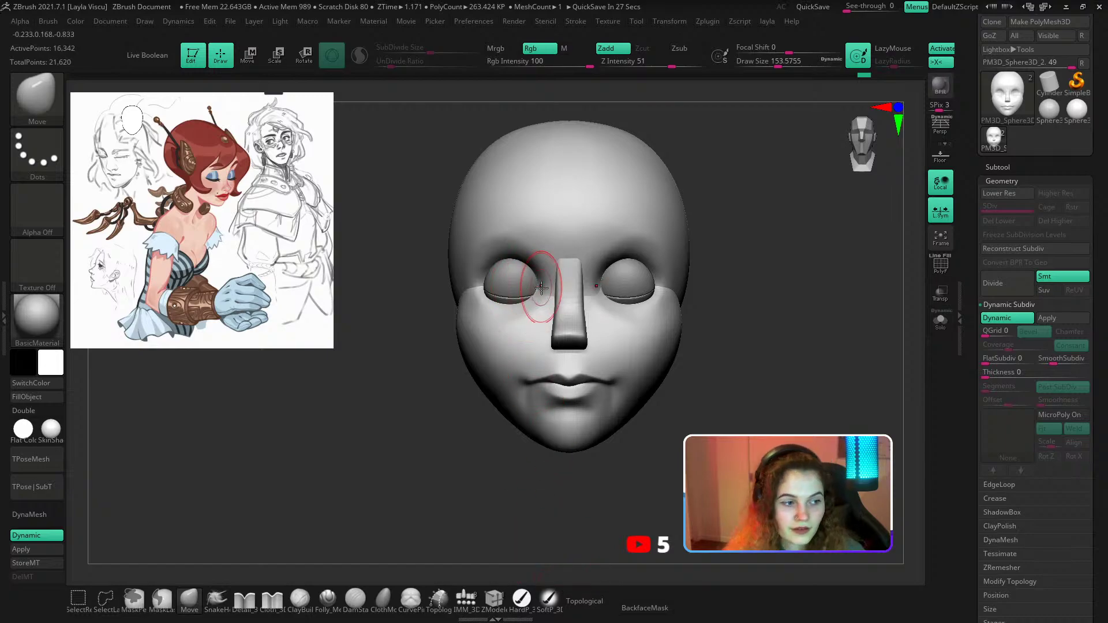
right_click_drag(540, 291, 547, 332, "ctrl")
mouse_move(530, 294)
left_mouse_down()
mouse_move(543, 302)
mouse_move(534, 296)
left_mouse_up()
left_click_drag(409, 399, 522, 397)
Refine the surface between the inner eye corner and the nose bridge using the Move brush at draw size about 172.
key("s")
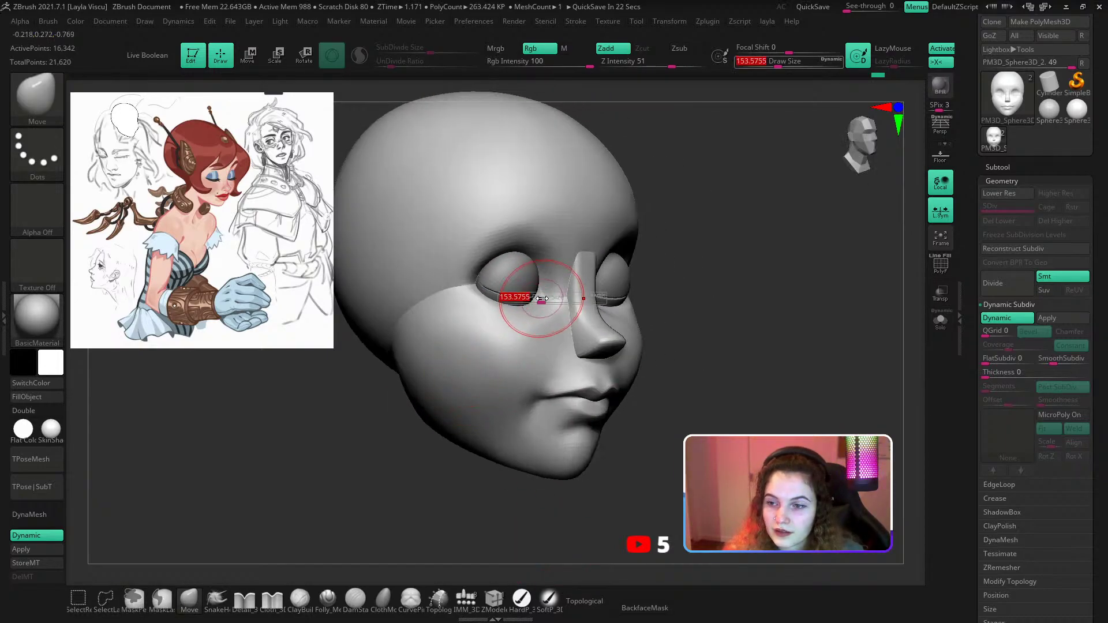
left_click(544, 298)
left_click_drag(536, 296, 535, 299)
right_click_drag(534, 300, 538, 257, "ctrl")
left_click_drag(624, 231, 702, 228)
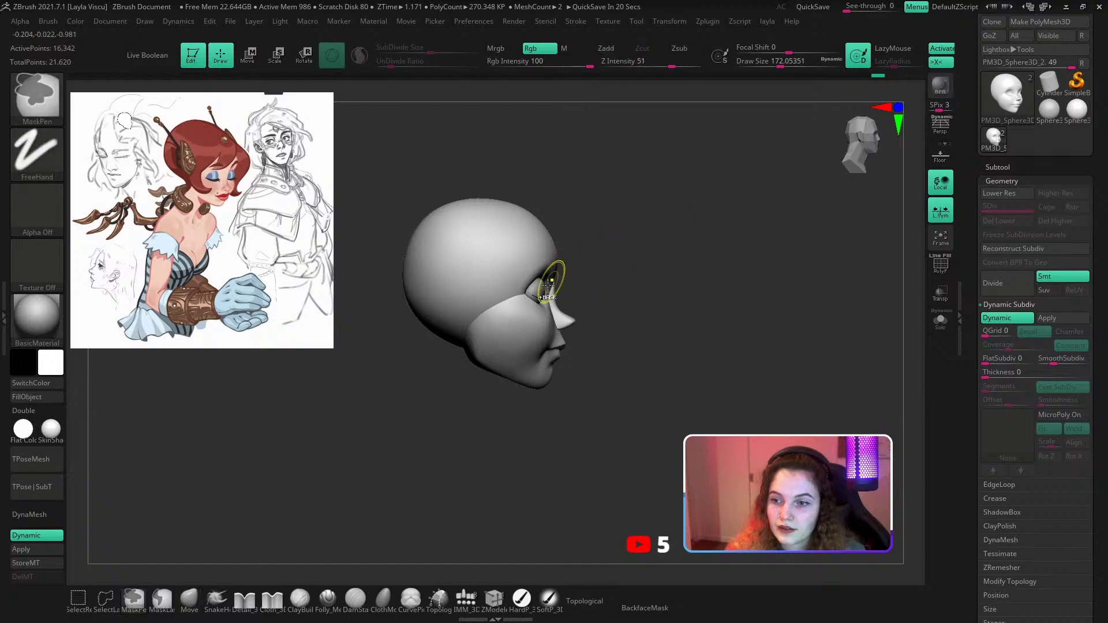
right_click_drag(548, 285, 559, 260, "ctrl")
mouse_move(562, 314)
right_mouse_down("ctrl")
mouse_move(623, 338)
mouse_move(661, 335)
mouse_move(672, 387)
right_mouse_up("ctrl")
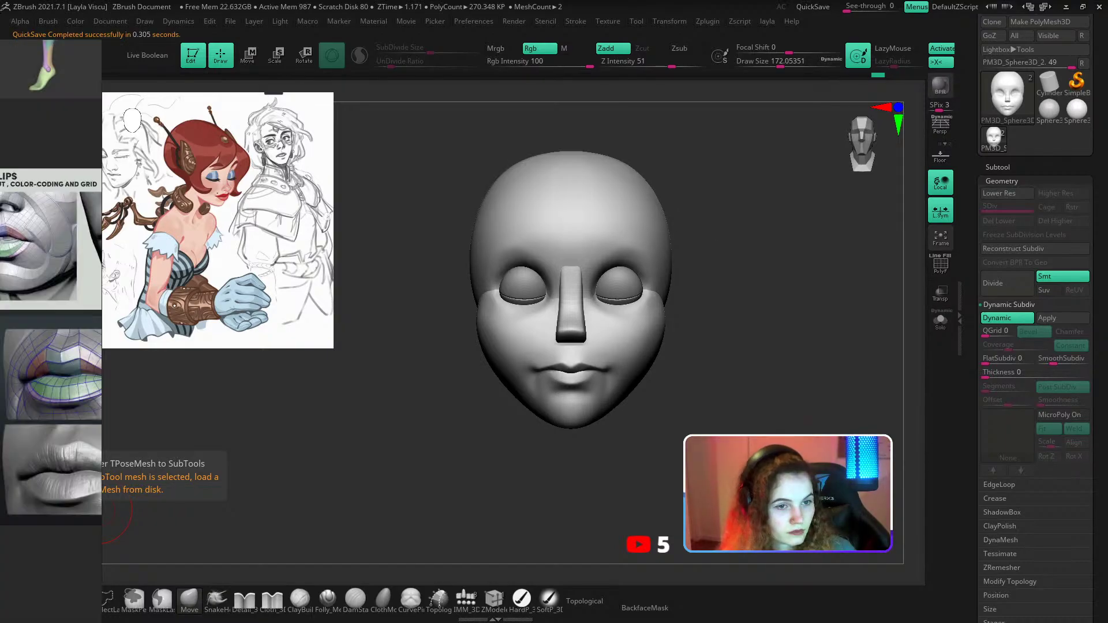
Switch to the image reference board, examine the detailed analysis of the form of the nose, and return to the sculpt.
right_click_drag(0, 116, 645, 103)
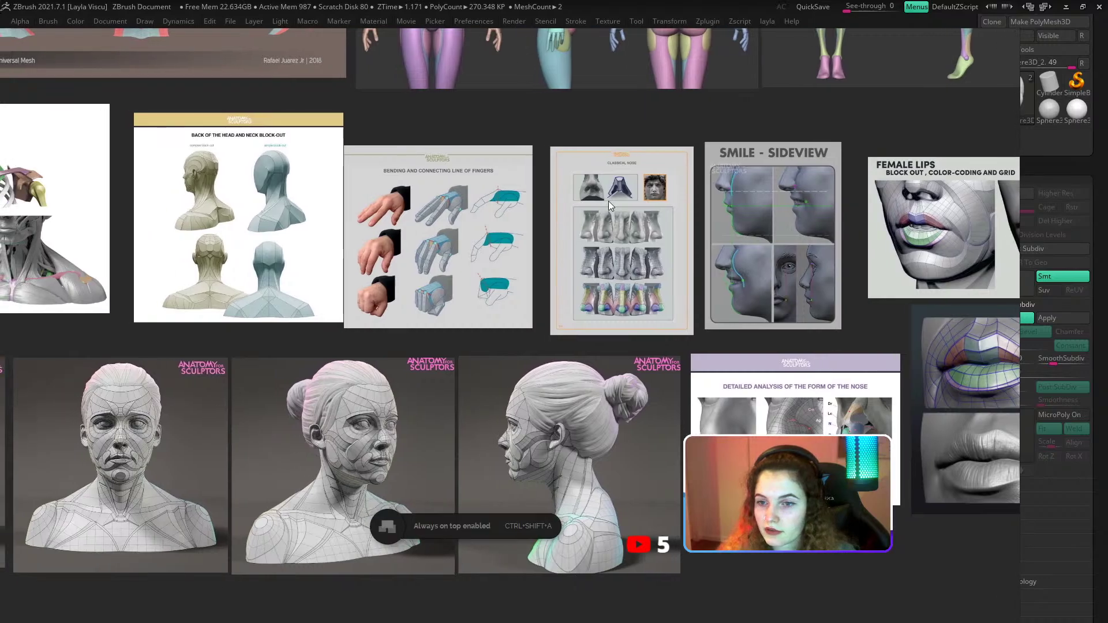
scroll(893, 463, "up", 2)
scroll(895, 468, "up", 4)
middle_click_drag(895, 467, 639, 355)
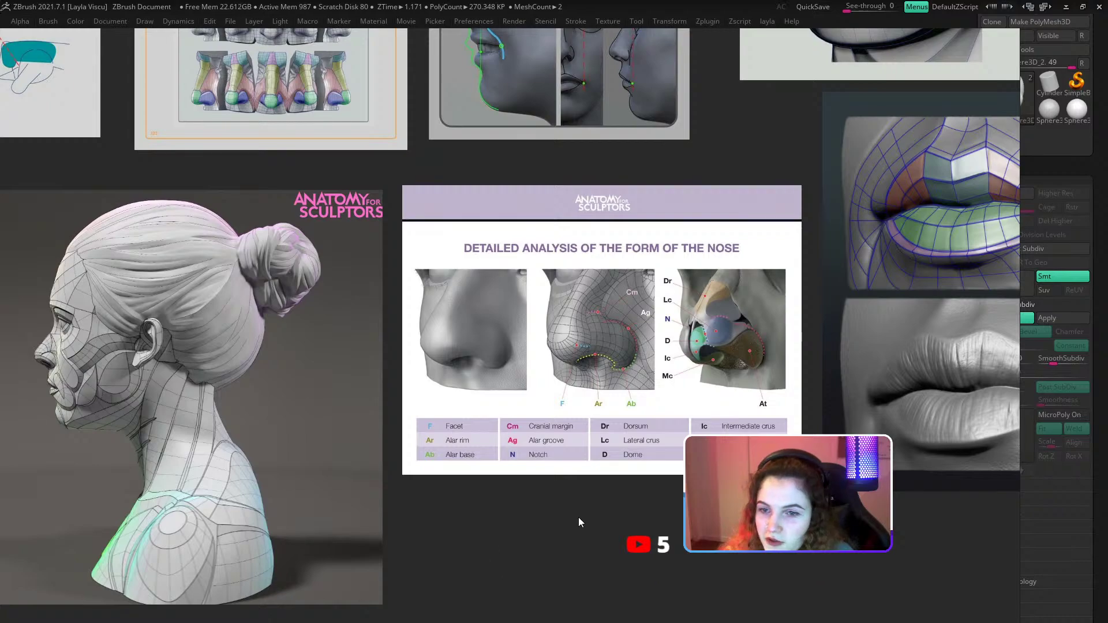
right_click_drag(645, 536, 1, 493)
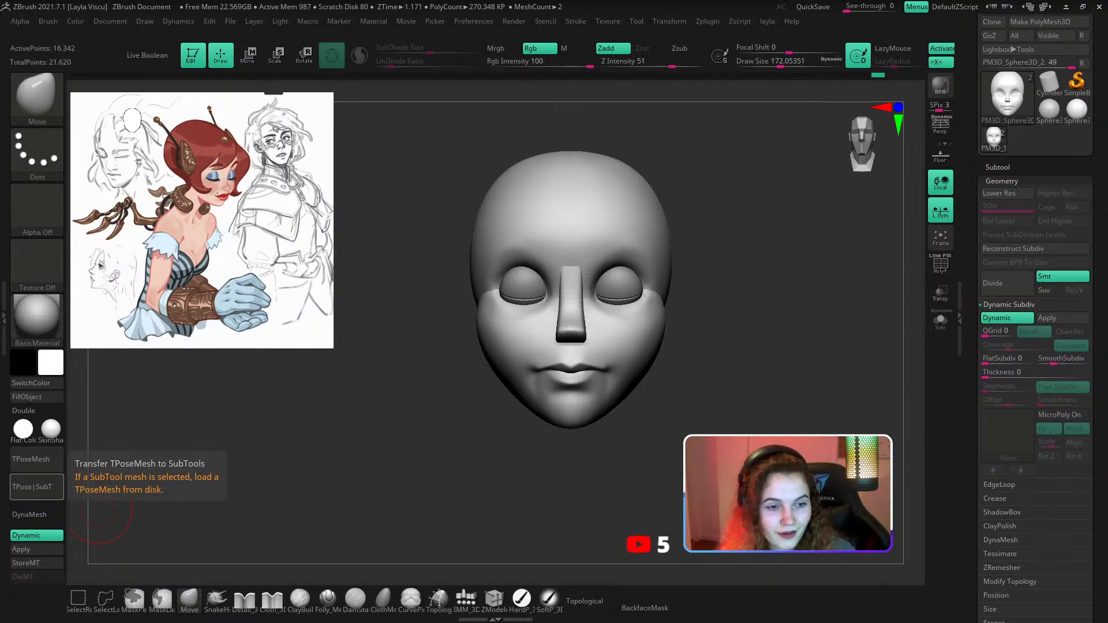
Insert a mirrored pair of QuadSphere-3 meshes beside the nose tip with the IMM_3DCW insert brush as nostril wings.
left_click_drag(753, 277, 670, 299)
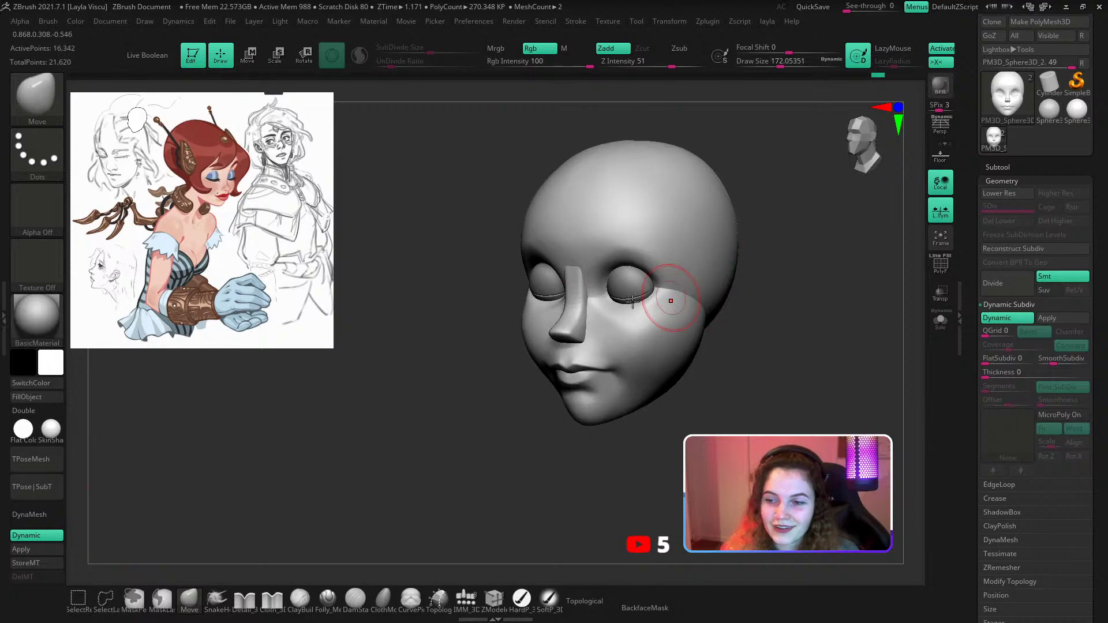
right_click_drag(593, 324, 597, 383, "ctrl")
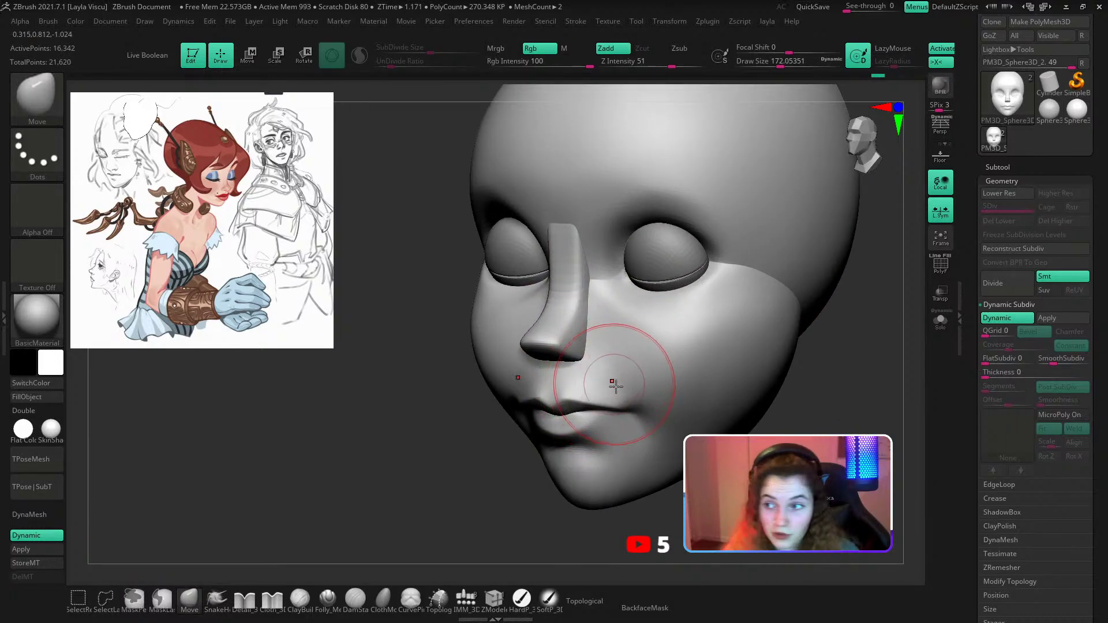
left_click(466, 600)
key("m")
left_click(468, 446)
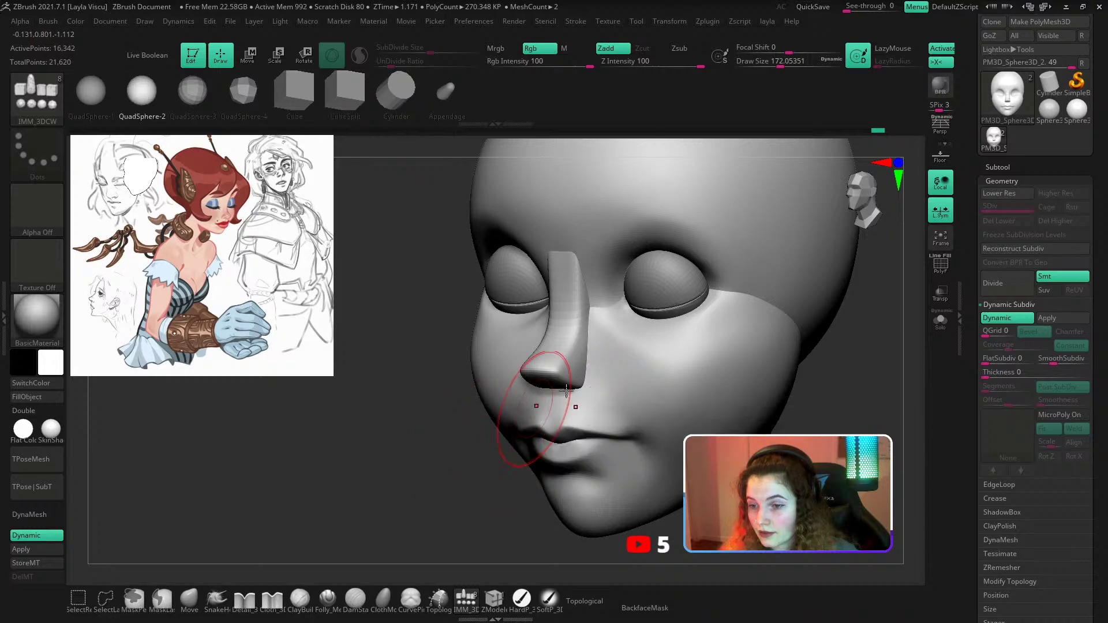
left_click_drag(594, 372, 578, 408)
key("ctrl+z")
key("m")
left_click(512, 423)
left_click_drag(445, 504, 455, 527, "shift")
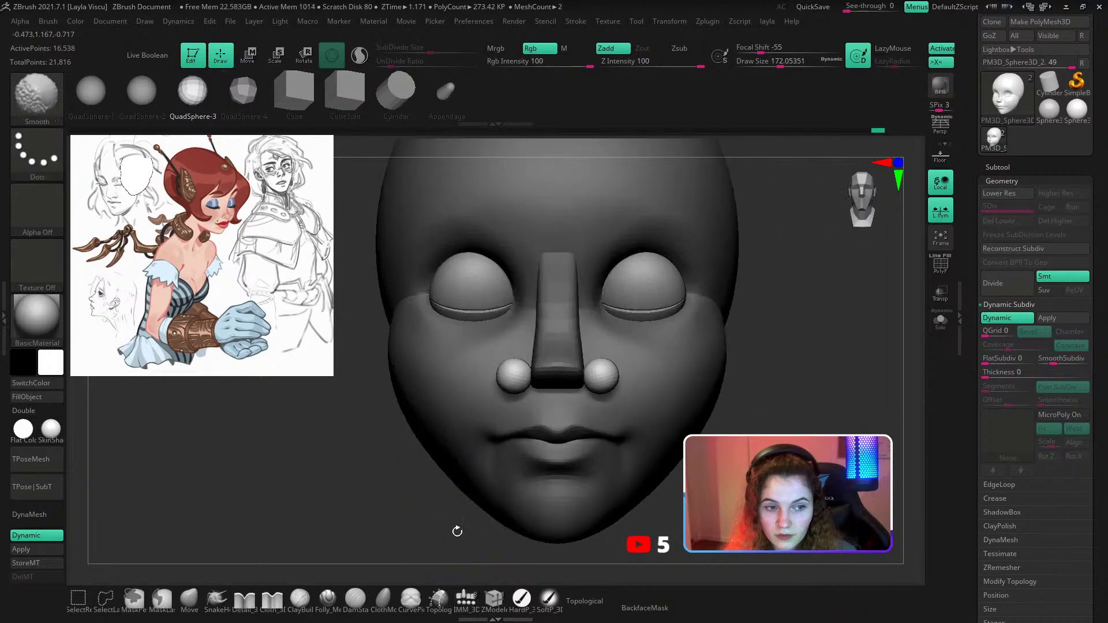
Position the nostril spheres against the sides of the nose tip with the Move gizmo, using front and side views.
key("w")
left_click(595, 290, "alt")
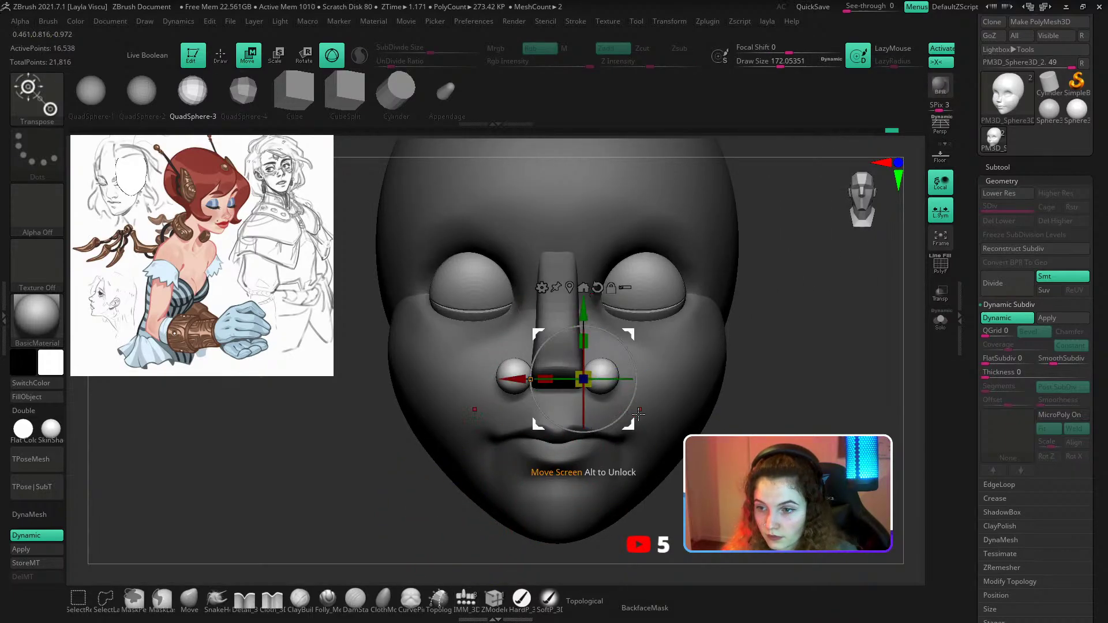
left_click_drag(628, 333, 618, 330)
mouse_move(771, 404)
left_mouse_down("shift")
mouse_move(583, 412)
mouse_move(632, 420)
left_mouse_up("shift")
key("q")
key("w")
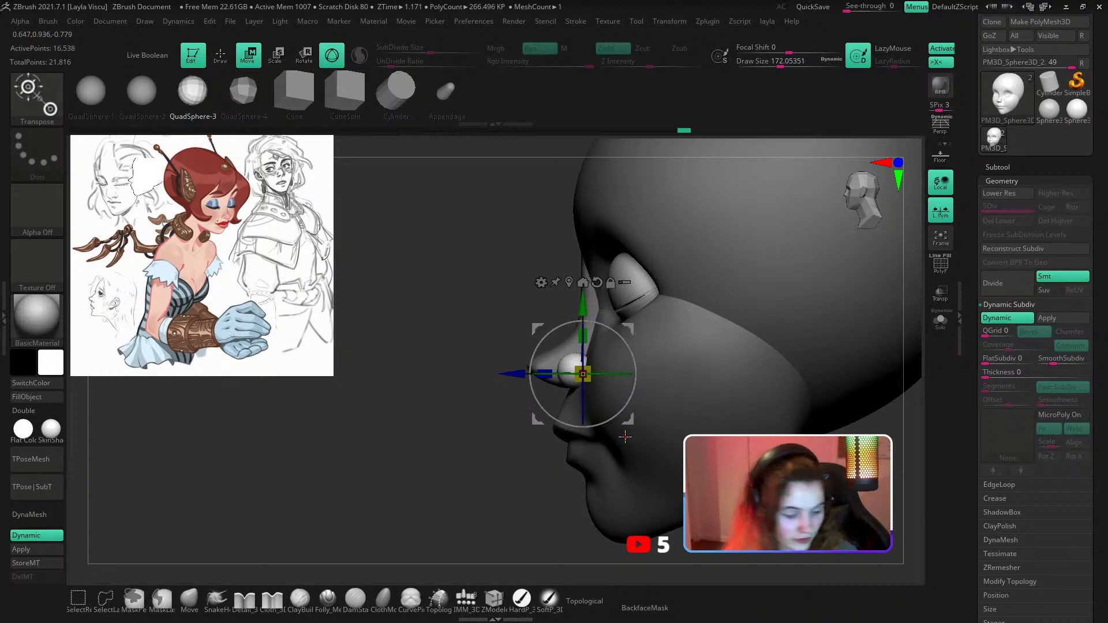
Pull the front of the nostril spheres toward the nose tip with the Move brush at draw size 112.
key("b")
key("m")
key("v")
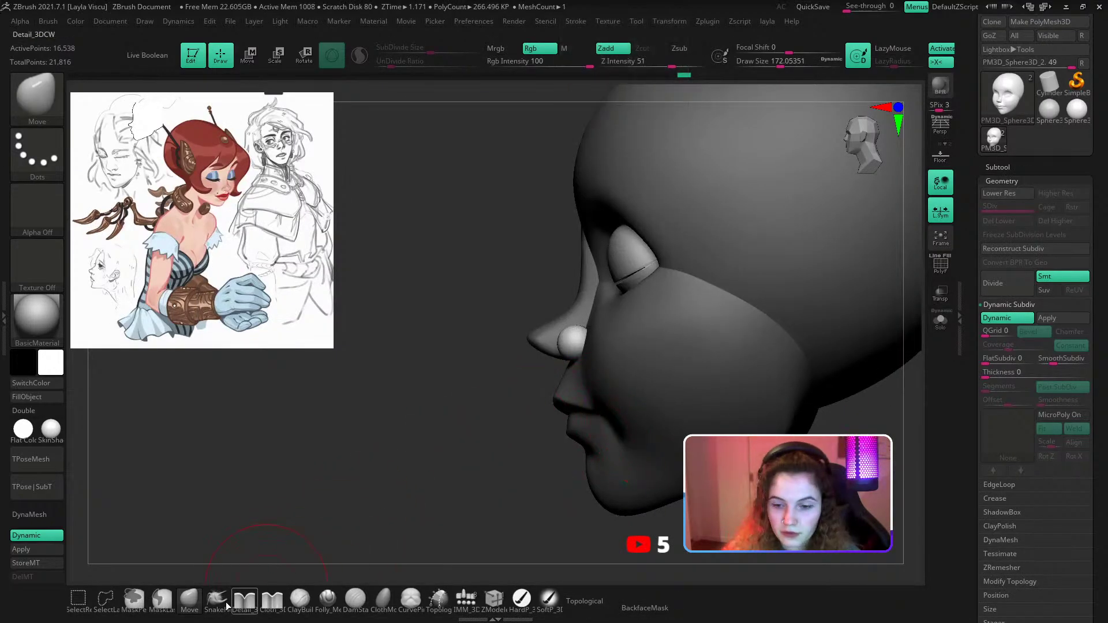
key("space")
right_click_drag(515, 346, 511, 398, "ctrl")
key("s")
left_click(496, 361)
left_click_drag(545, 340, 533, 341)
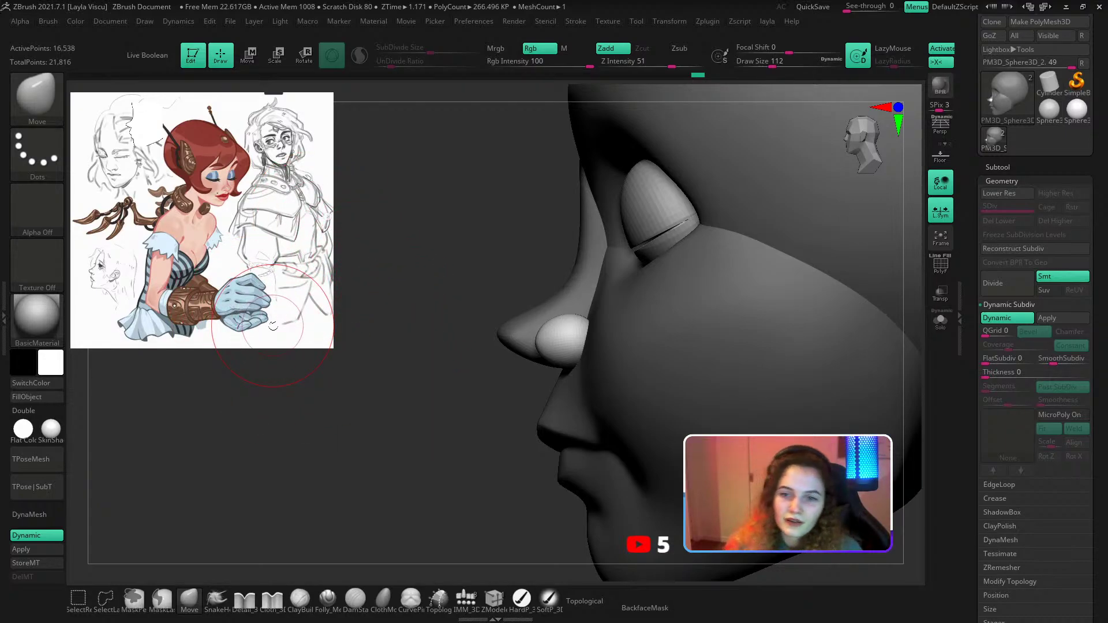
Stretch the nostril spheres into elongated wings along the nose tip with the Move brush at draw size about 158.
mouse_move(424, 213)
left_mouse_down()
mouse_move(459, 190)
mouse_move(463, 252)
left_mouse_up()
key("s")
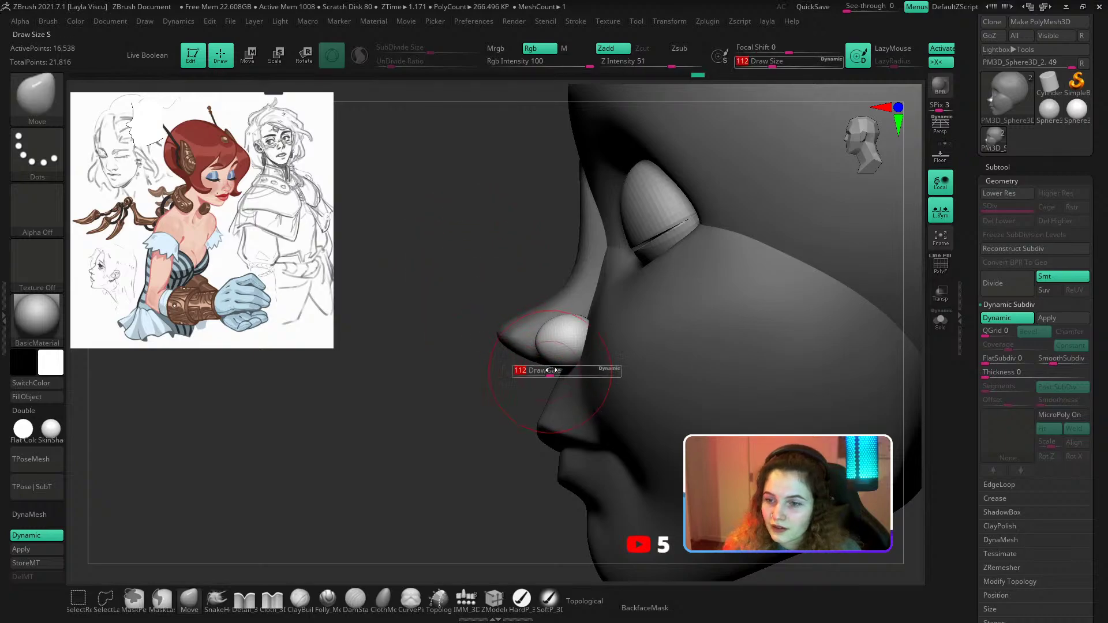
left_click_drag(549, 371, 555, 371)
mouse_move(492, 386)
left_mouse_down()
mouse_move(548, 378)
mouse_move(499, 370)
left_mouse_up()
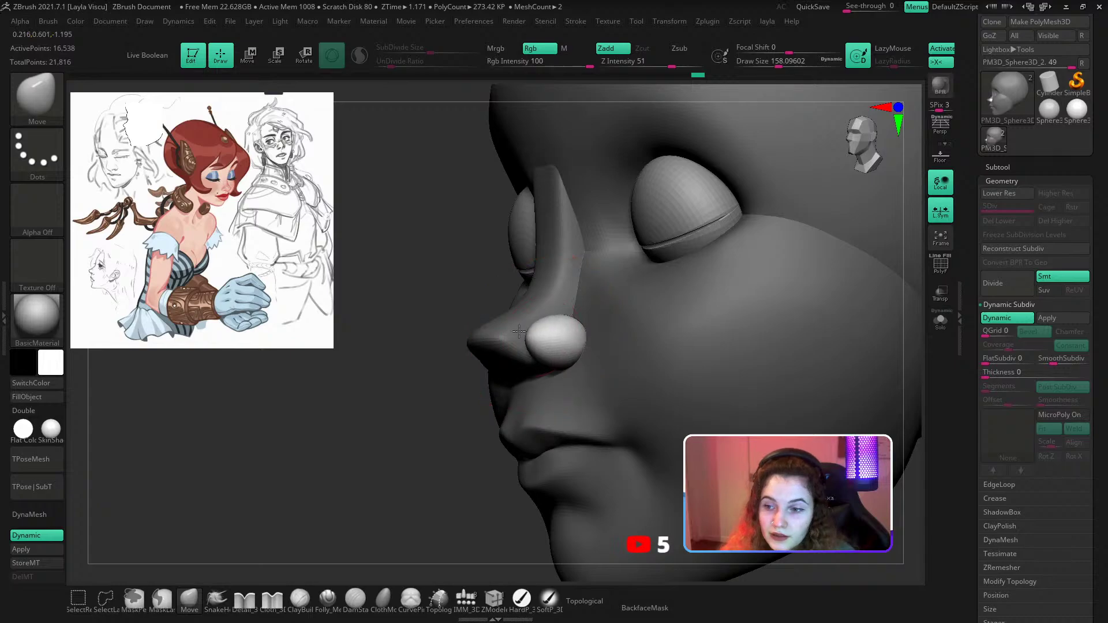
right_click_drag(501, 374, 531, 346)
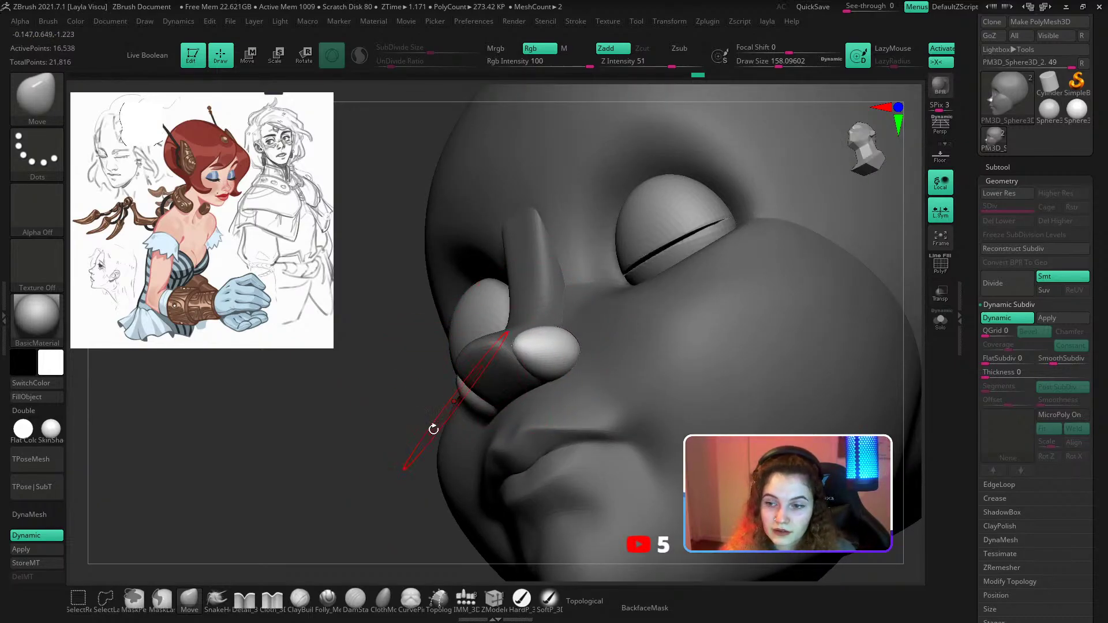
left_click_drag(434, 429, 528, 357)
mouse_move(453, 241)
left_mouse_down()
mouse_move(421, 317)
mouse_move(514, 374)
left_mouse_up()
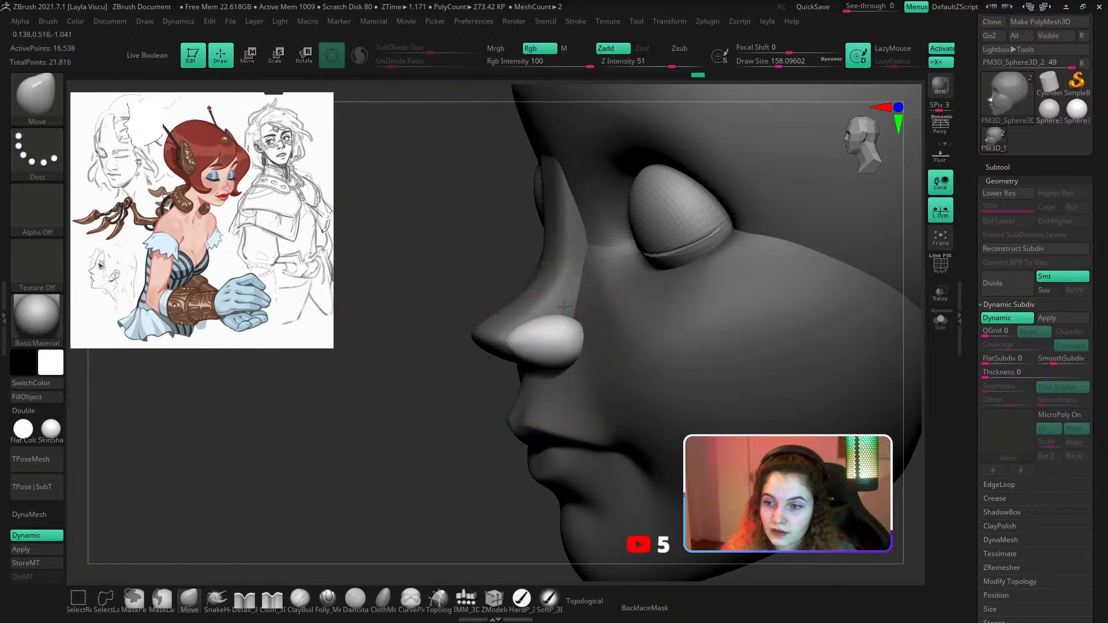
Raise the upper edge of the nostril wings with the Move brush at draw size about 104.
key("s")
left_click_drag(548, 321, 540, 324)
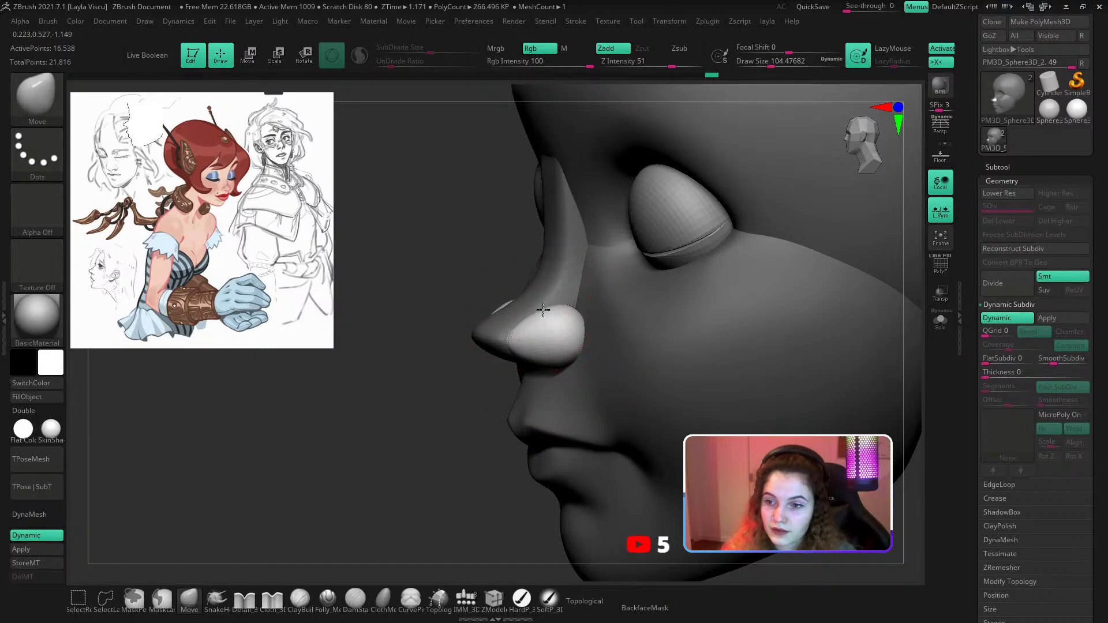
mouse_move(463, 404)
left_mouse_down()
mouse_move(546, 390)
mouse_move(475, 391)
left_mouse_up()
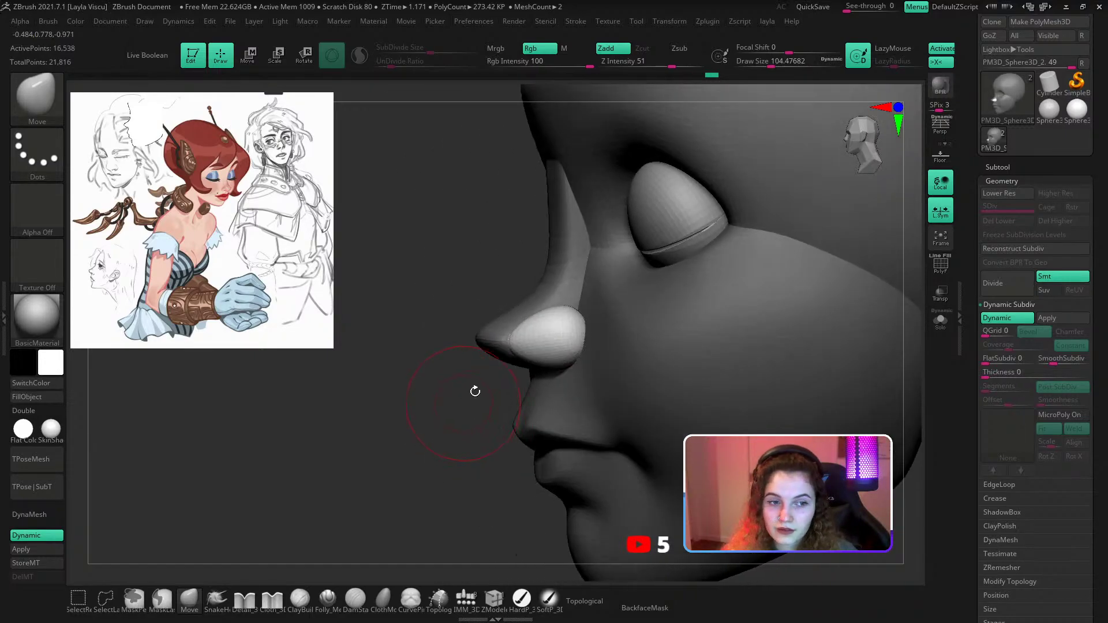
Protect the nostril wings with an inverted mask and reshape the lower nose bridge and tip with Move at draw size about 128.
left_click(510, 315, "alt")
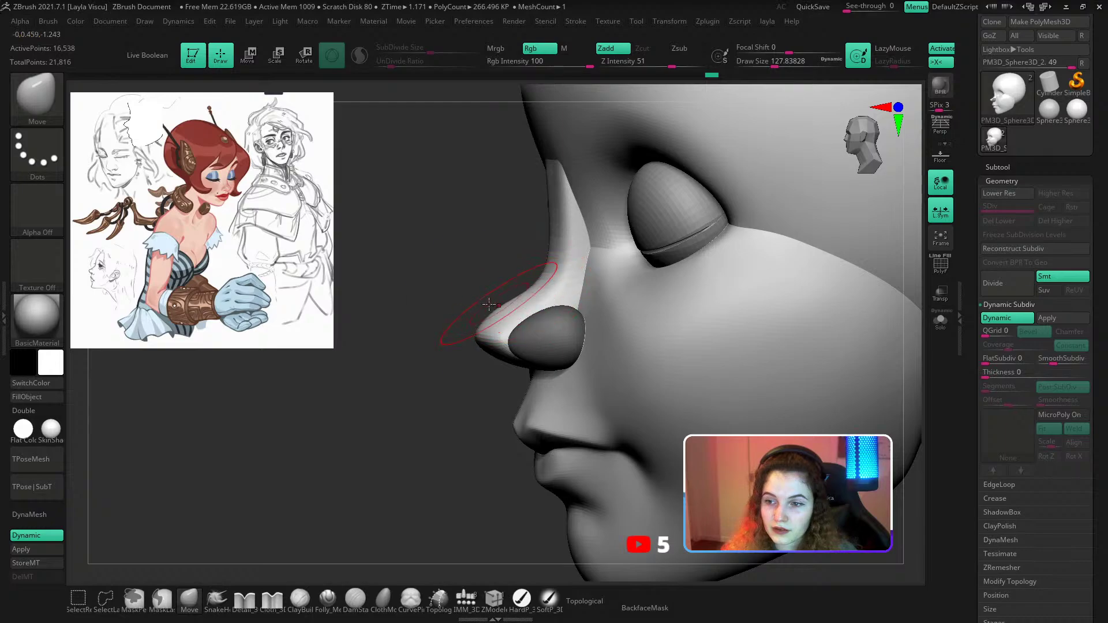
left_click_drag(488, 305, 513, 301)
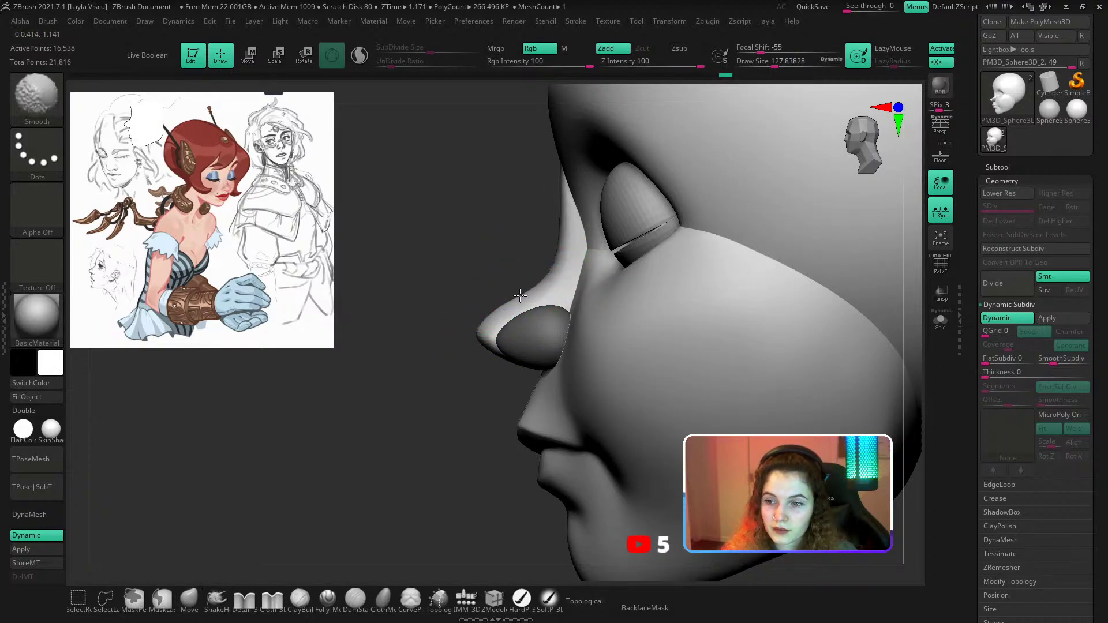
key("bracketleft")
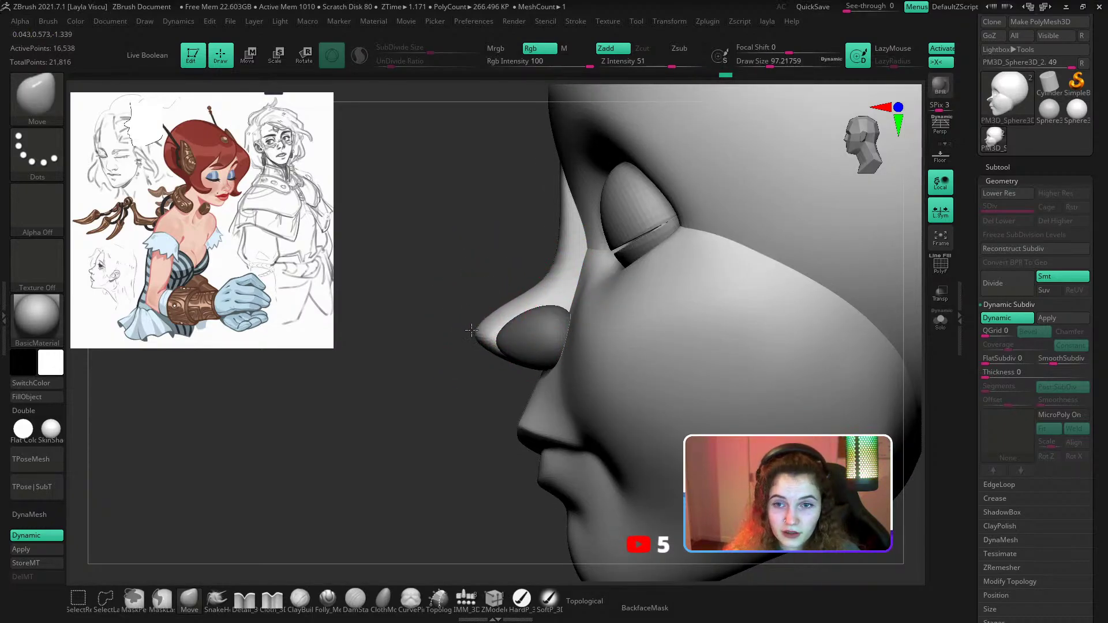
left_click_drag(461, 398, 285, 480)
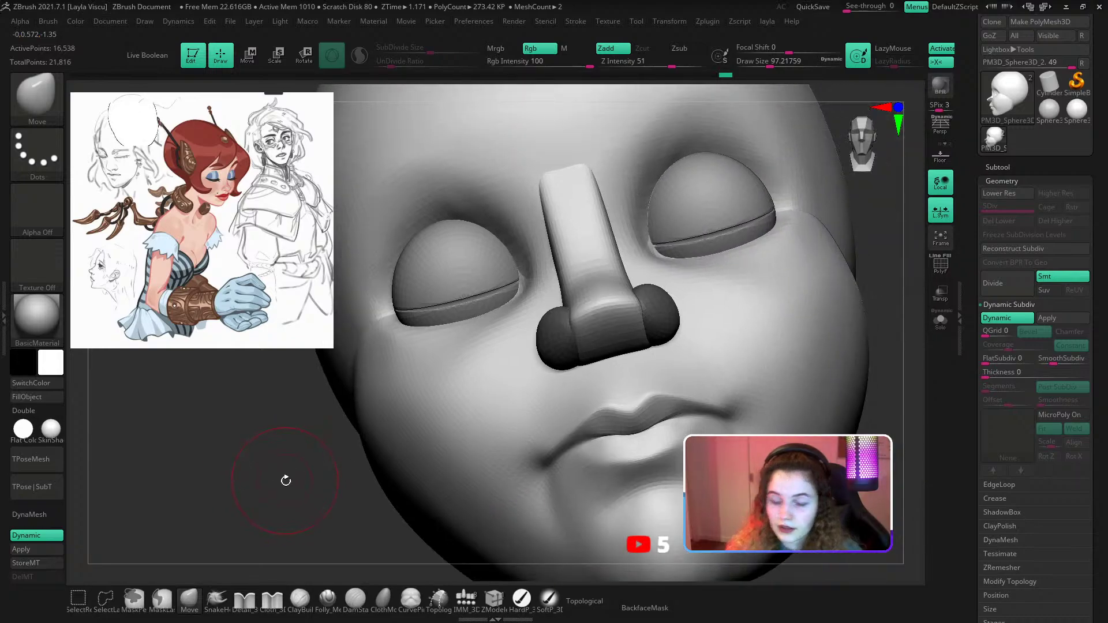
key("b")
key("t")
key("d")
mouse_move(519, 350)
right_mouse_down("ctrl")
mouse_move(788, 289)
mouse_move(711, 301)
right_mouse_up("ctrl")
right_click_drag(623, 368, 514, 366, "ctrl")
key("s")
left_click(490, 358)
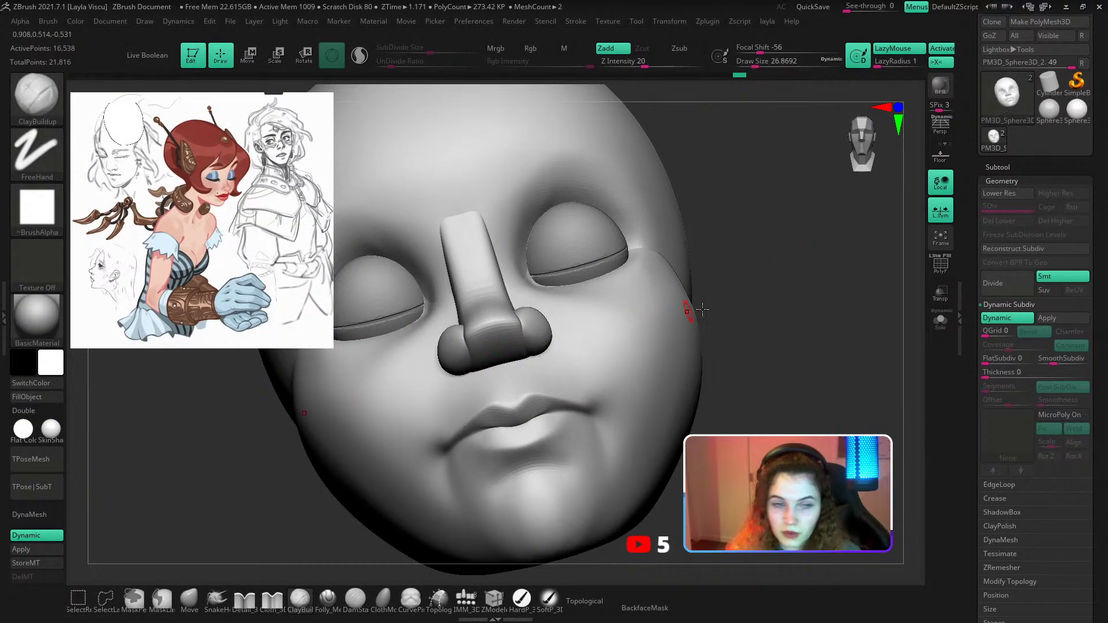
left_click_drag(756, 291, 720, 274)
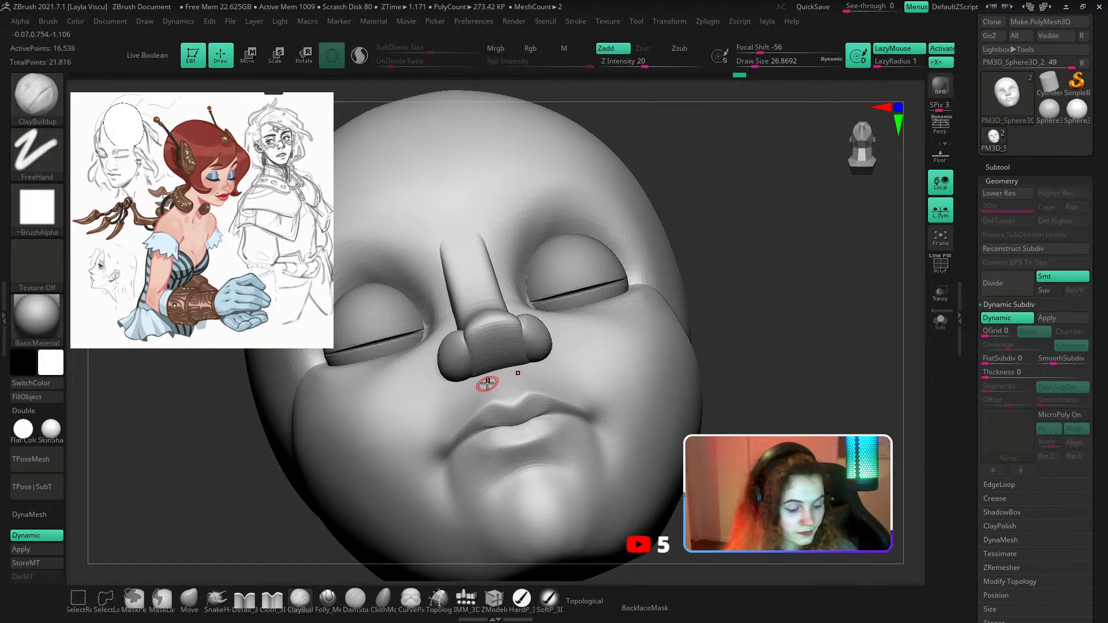
key("bracketright")
mouse_move(490, 383)
right_mouse_down("ctrl")
mouse_move(492, 366)
mouse_move(583, 356)
right_mouse_up("ctrl")
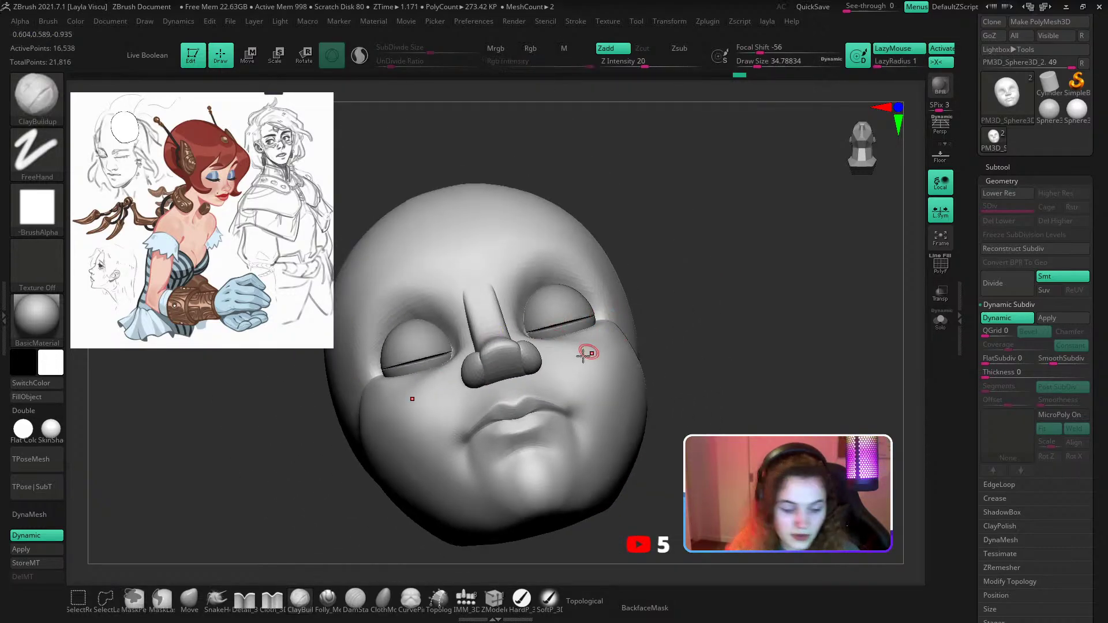
left_click_drag(744, 271, 663, 363, "shift")
right_click_drag(577, 382, 448, 442, "ctrl")
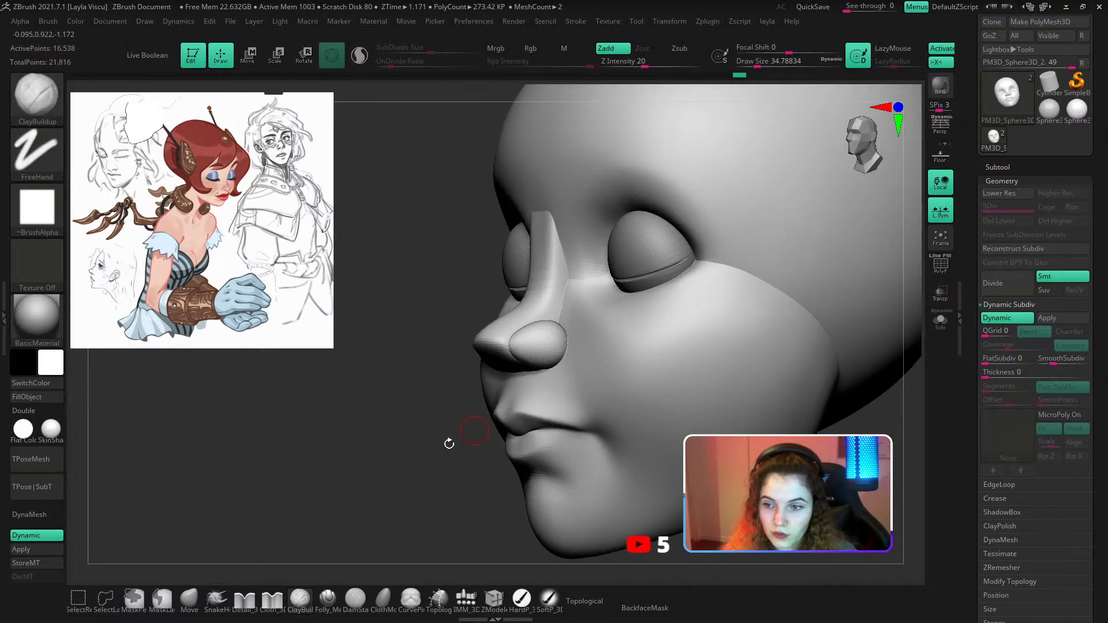
Pull the nostril wings slightly in toward the nose with the Move brush at draw size about 145.
left_click(190, 600)
key("s")
left_click_drag(556, 329, 577, 330)
left_click_drag(420, 379, 530, 362)
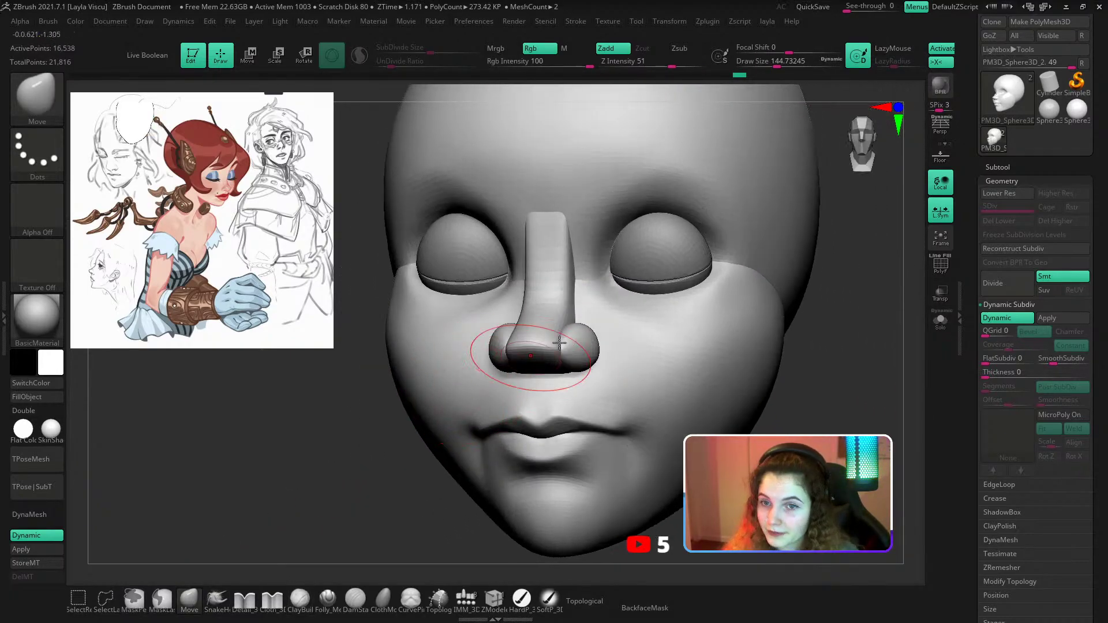
left_click_drag(877, 381, 842, 387)
right_click_drag(842, 387, 602, 357)
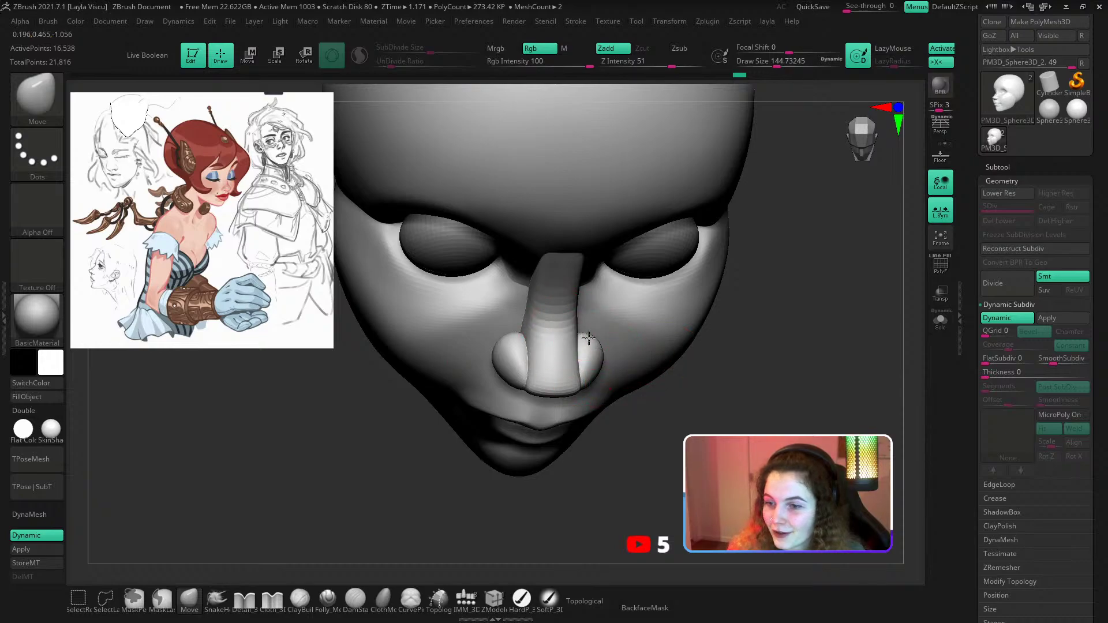
left_click_drag(589, 337, 578, 338)
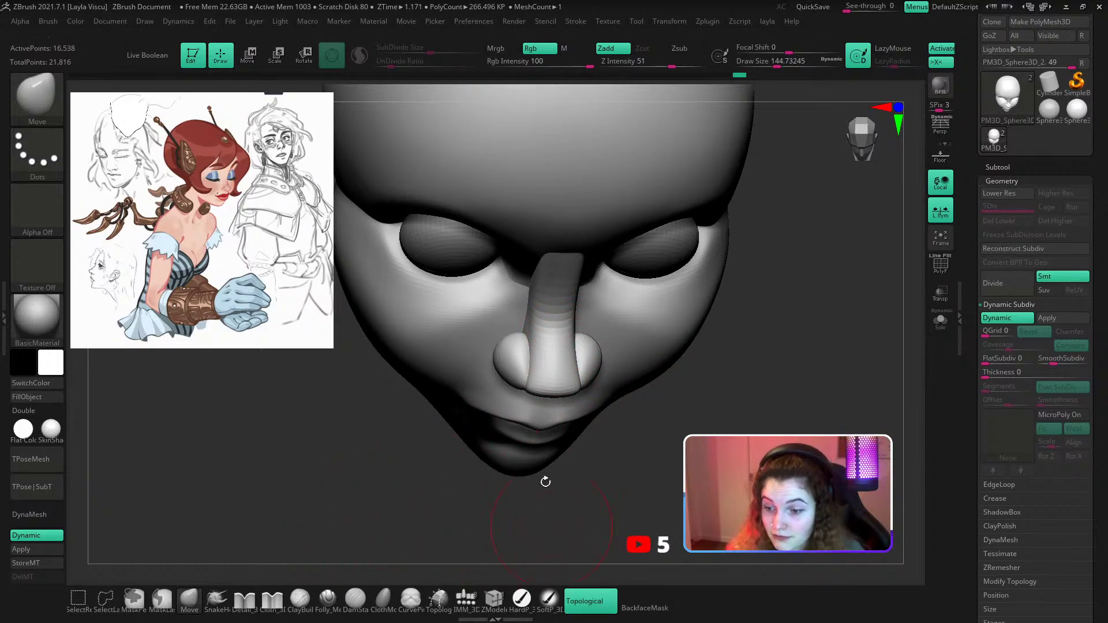
right_click_drag(718, 353, 779, 346)
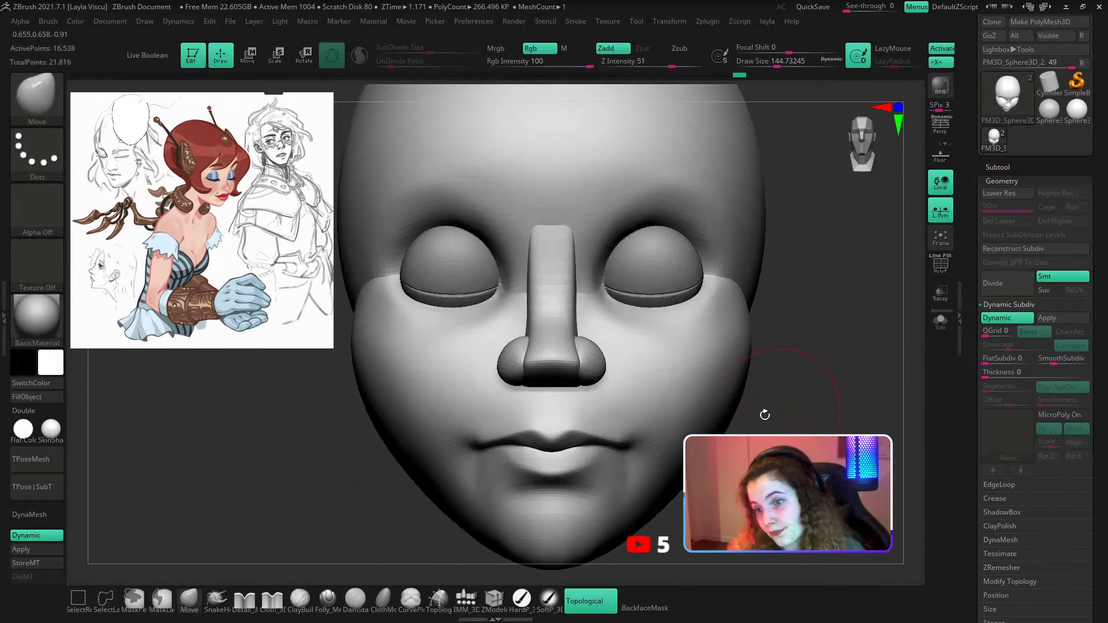
Examine the overall head proportions and the nose shape from the front and three-quarter views.
right_click_drag(747, 407, 712, 346, "ctrl")
left_click_drag(793, 366, 728, 361)
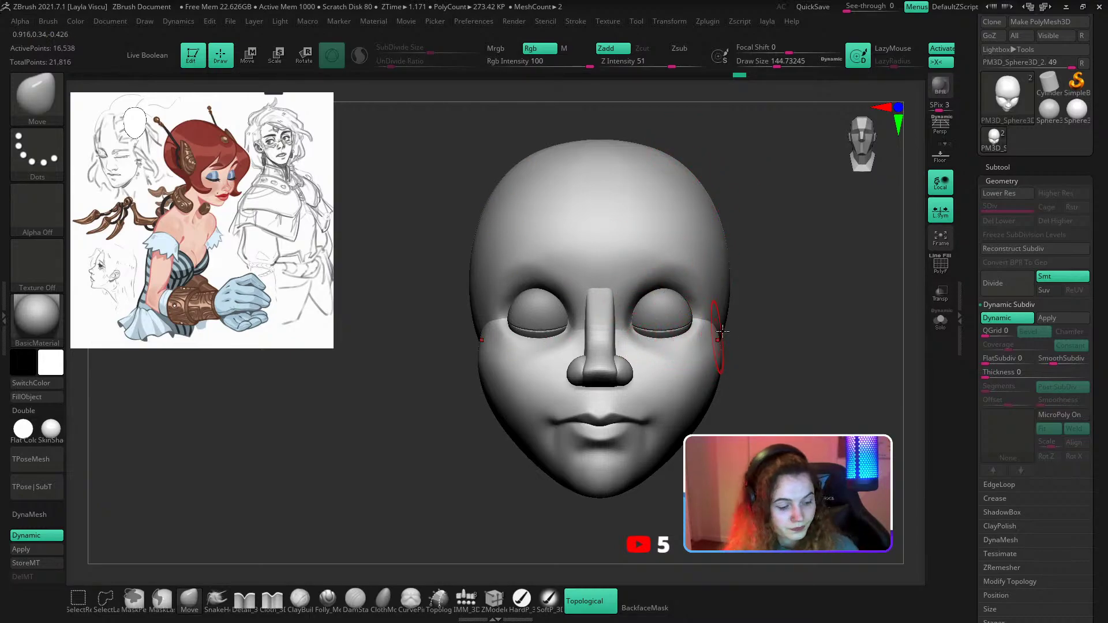
right_click_drag(726, 355, 739, 309, "ctrl")
right_click_drag(729, 388, 696, 349, "ctrl")
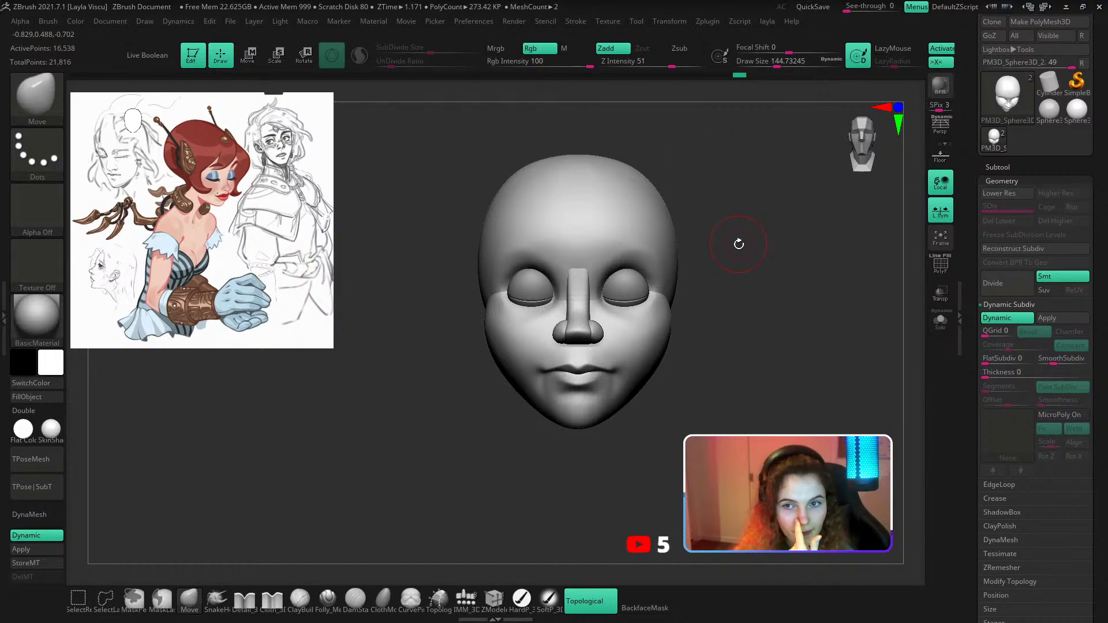
left_click_drag(750, 241, 774, 237)
right_click_drag(768, 247, 784, 252)
right_click_drag(784, 253, 692, 228, "alt")
right_click_drag(593, 301, 566, 327, "ctrl")
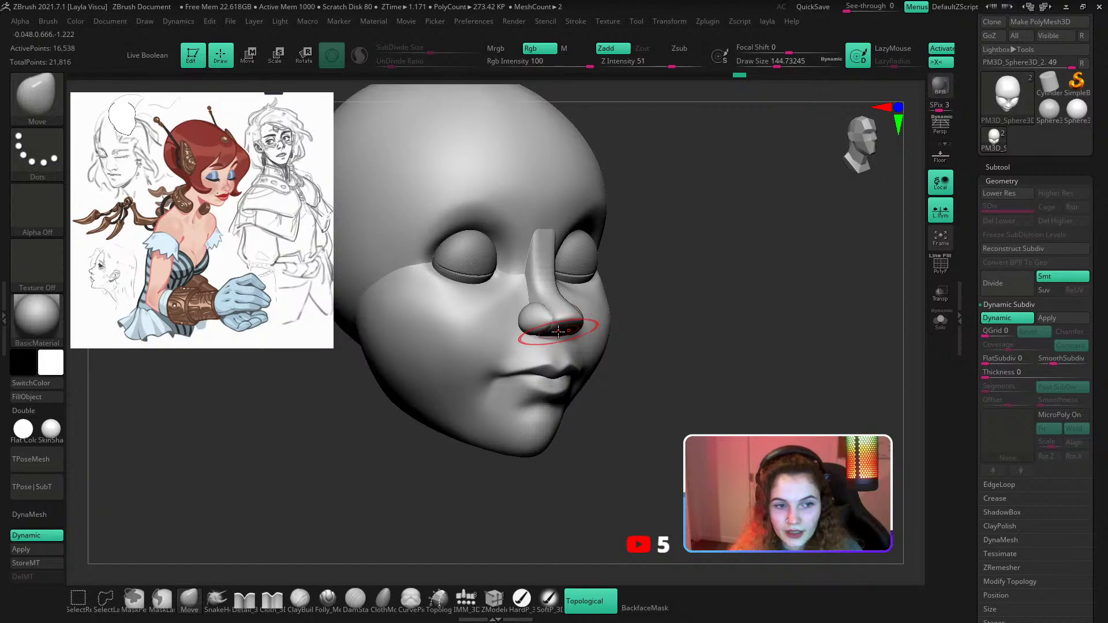
Turn off Dynamic Subdiv and show the head's polyframe to expose the low-resolution nose mesh.
right_click_drag(703, 340, 527, 347)
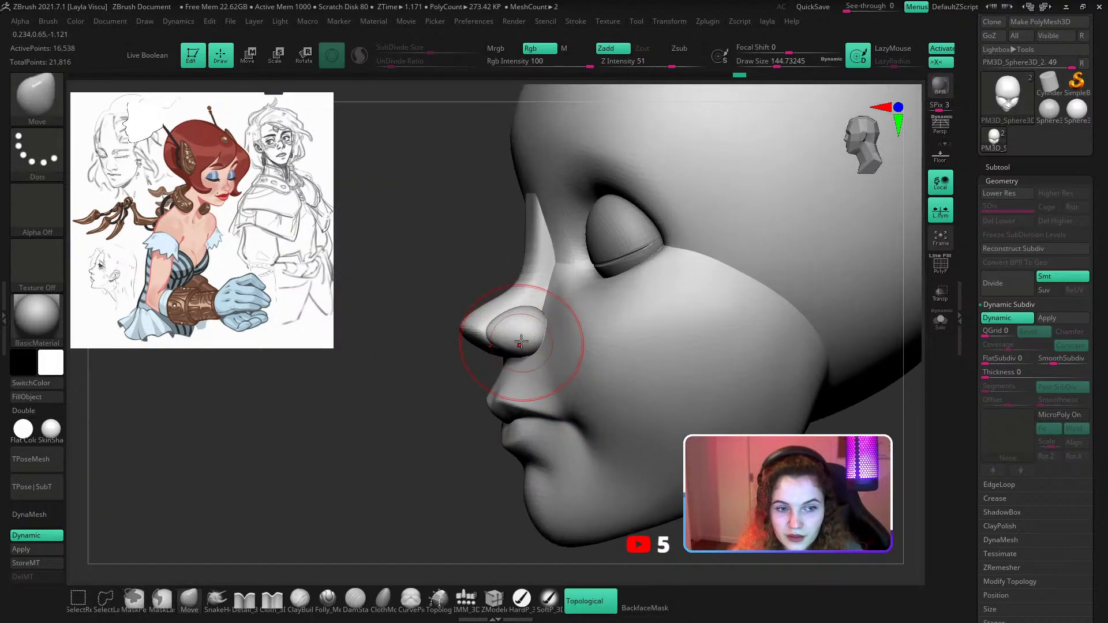
left_click_drag(408, 423, 495, 332)
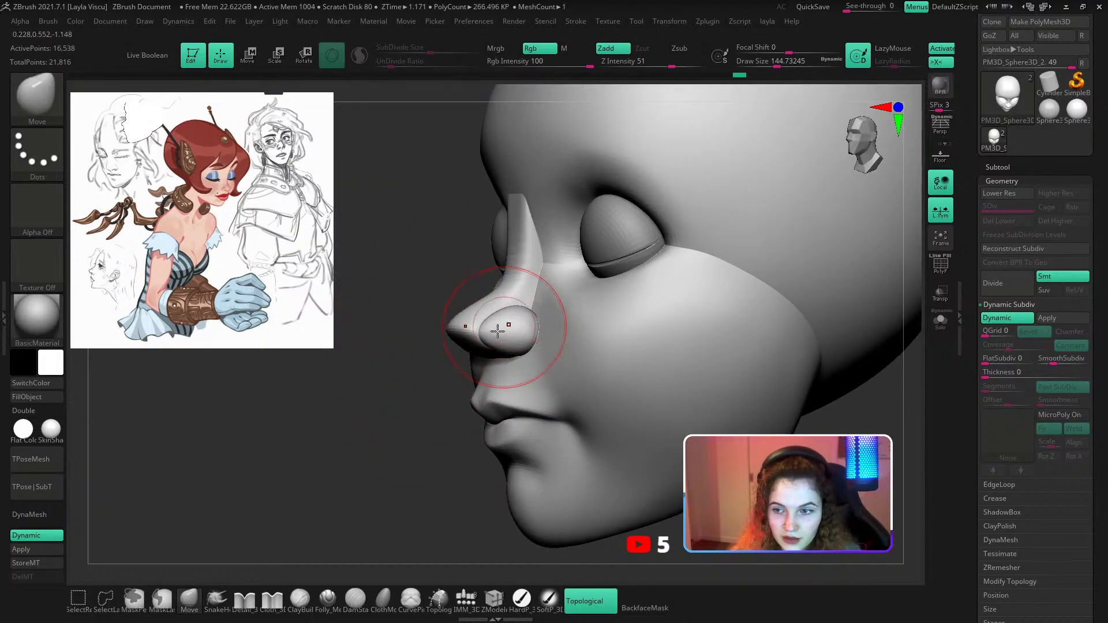
mouse_move(415, 407)
left_mouse_down()
mouse_move(396, 400)
mouse_move(493, 361)
mouse_move(464, 371)
left_mouse_up()
key("s")
mouse_move(372, 421)
left_mouse_down()
mouse_move(409, 412)
mouse_move(369, 410)
mouse_move(363, 420)
mouse_move(411, 417)
mouse_move(383, 436)
left_mouse_up()
key("shift+d")
key("shift+f")
Reshape the underside of the nose with the Move brush at draw size about 62.
key("b")
key("m")
key("t")
key("s")
left_click_drag(463, 387, 459, 389)
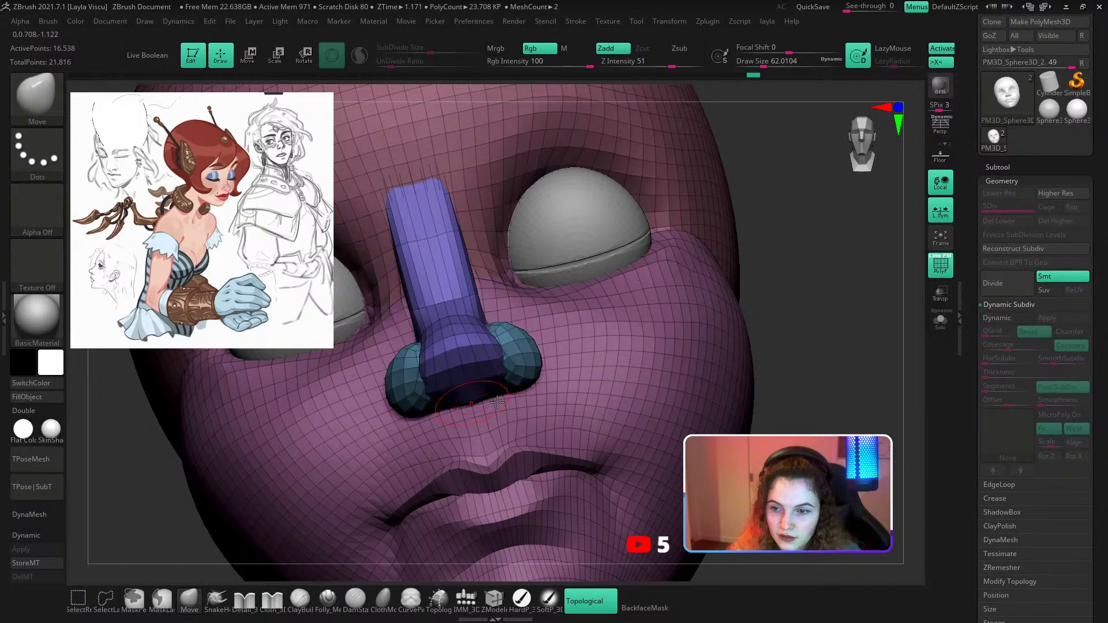
mouse_move(806, 333)
left_mouse_down()
mouse_move(754, 306)
mouse_move(633, 284)
mouse_move(629, 260)
left_mouse_up()
key("shift+f")
mouse_move(750, 288)
left_mouse_down()
mouse_move(779, 302)
mouse_move(742, 367)
mouse_move(635, 338)
left_mouse_up()
key("shift+f")
key("shift+f")
key("shift+f")
right_click_drag(635, 339, 537, 577, "ctrl")
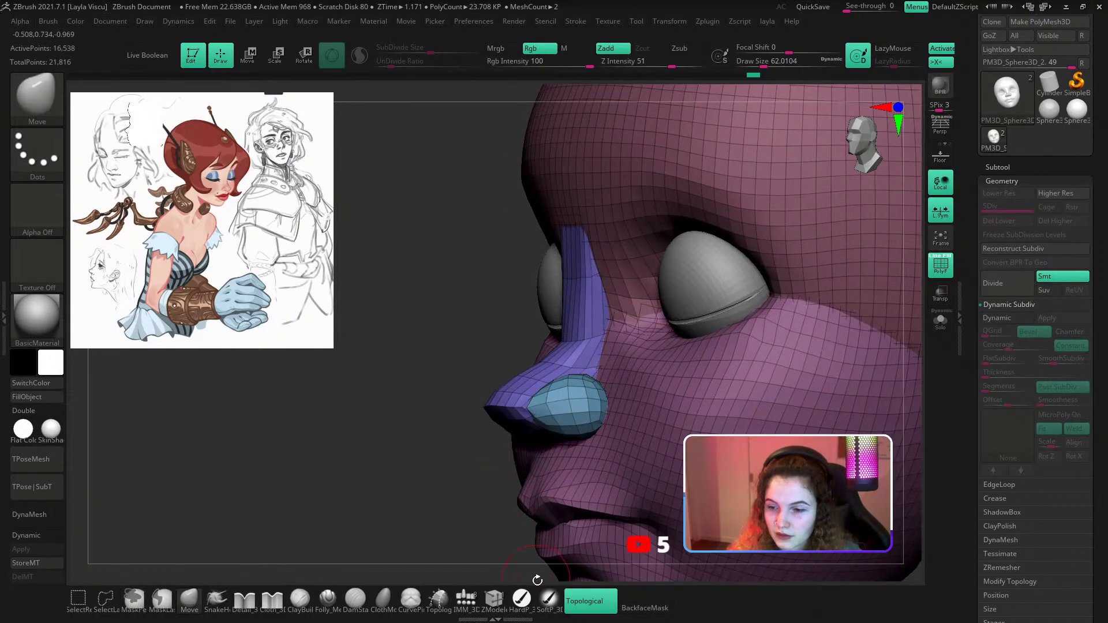
Insert an edge loop across the nose bridge with the ZModeler brush.
left_click(495, 600)
mouse_move(487, 531)
right_mouse_down("ctrl")
mouse_move(587, 321)
mouse_move(557, 306)
right_mouse_up("ctrl")
left_click(595, 323)
right_click_drag(556, 306, 453, 375)
right_click_drag(365, 440, 390, 514, "ctrl")
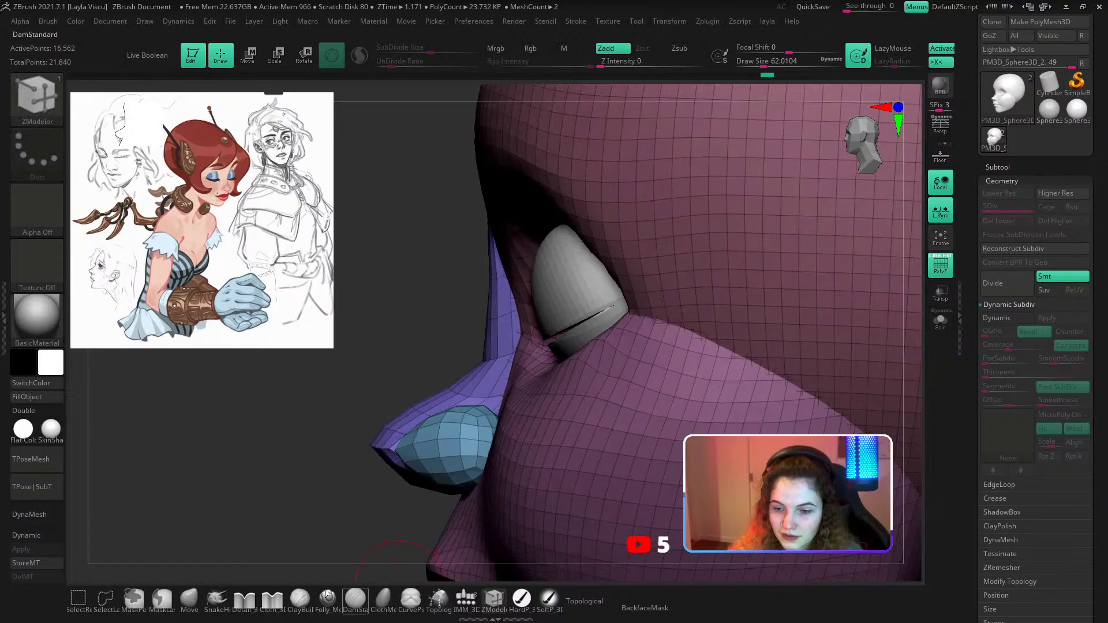
Isolate the nose bridge polygroup to inspect its edge flow, and show the whole head again.
left_click(192, 600)
left_click(488, 335, "ctrl+shift")
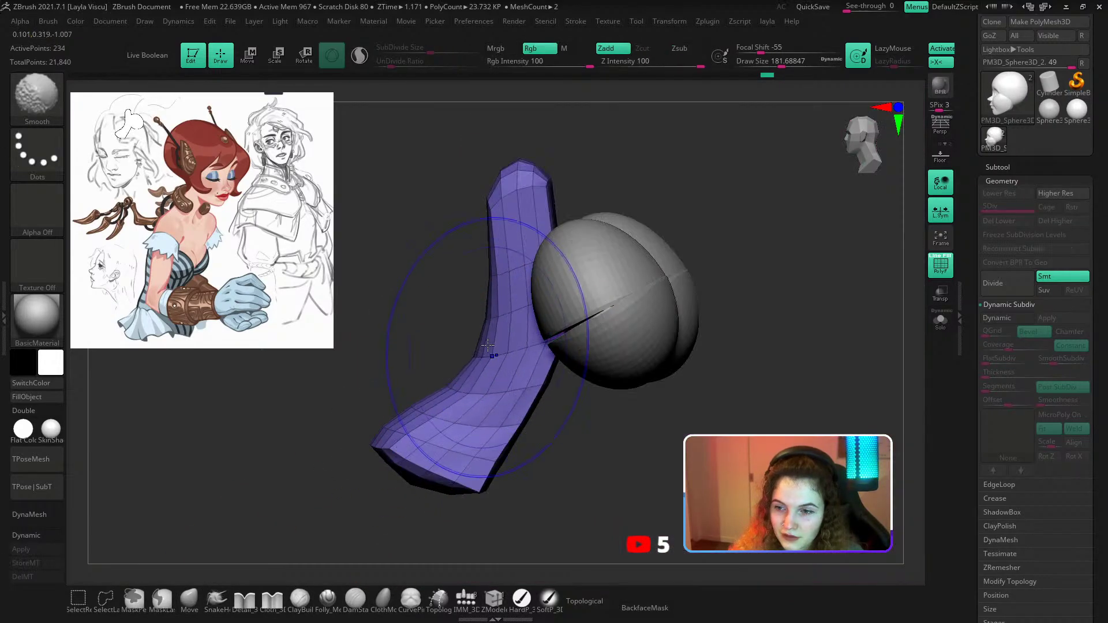
left_click(452, 338, "ctrl+shift")
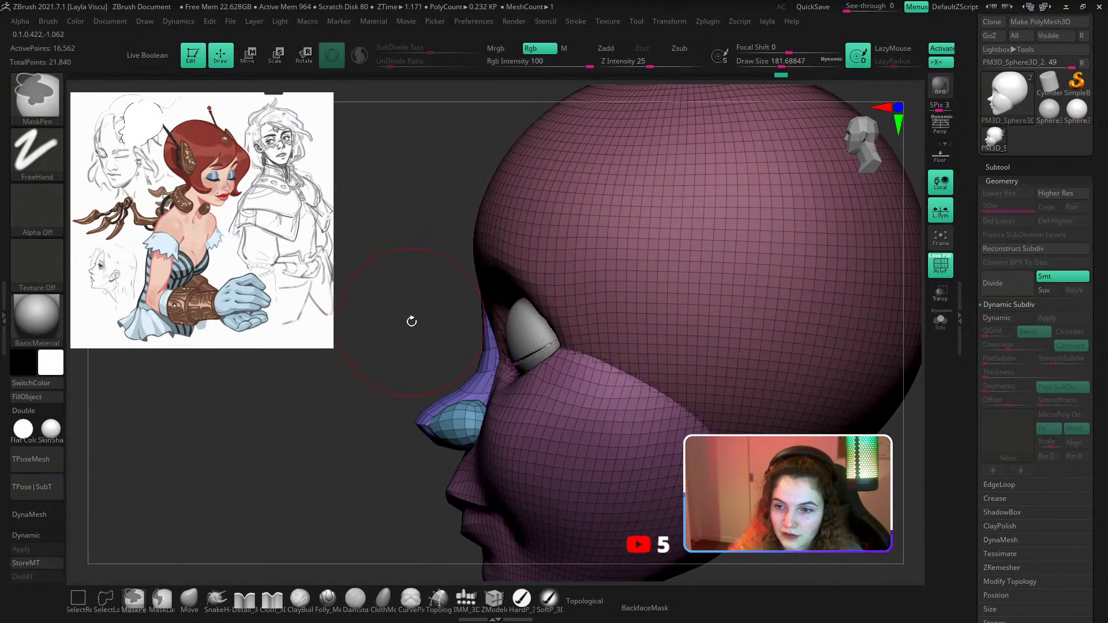
right_click_drag(410, 320, 715, 203)
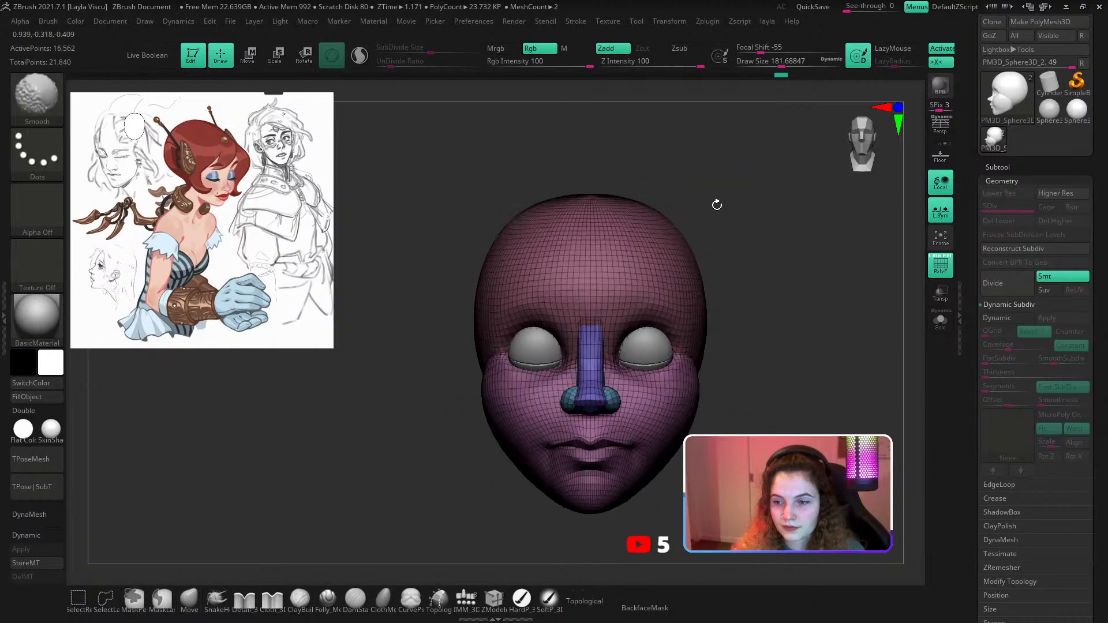
Hide the polyframe and turn Dynamic Subdiv back on for the head.
key("shift+f")
left_click(1003, 318)
right_click_drag(873, 378, 811, 348, "alt")
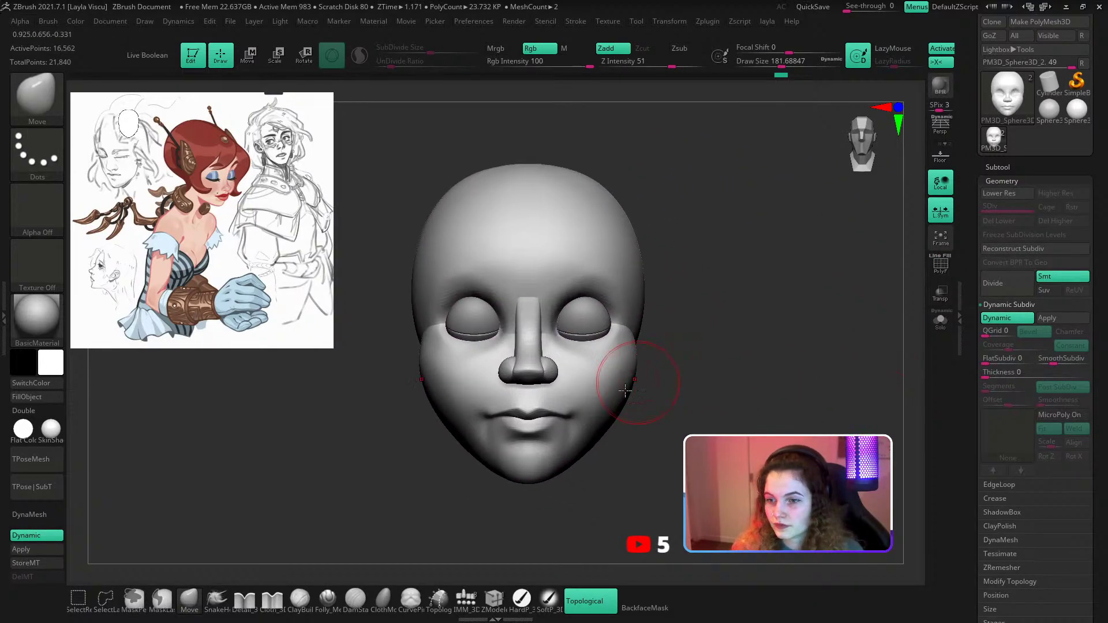
Reshape the area around the lower lip with the Move brush at draw size about 120.
mouse_move(566, 423)
right_mouse_down("ctrl")
mouse_move(637, 483)
mouse_move(590, 439)
right_mouse_up("ctrl")
key("]")
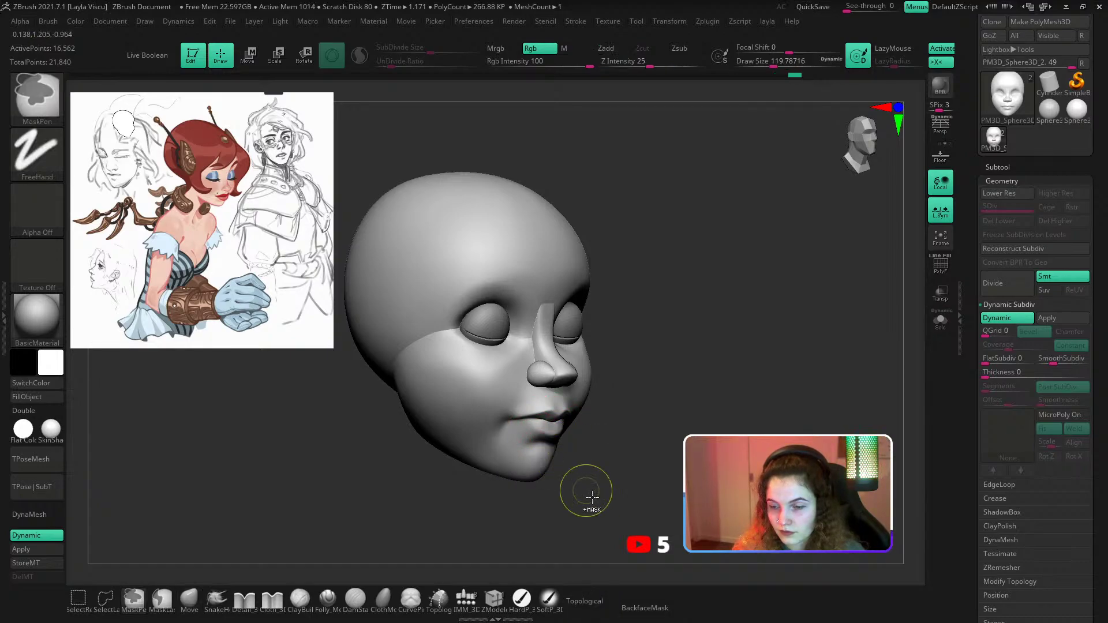
right_click(599, 421)
left_click(574, 471)
mouse_move(573, 472)
right_mouse_down("ctrl")
mouse_move(557, 475)
mouse_move(559, 486)
right_mouse_up("ctrl")
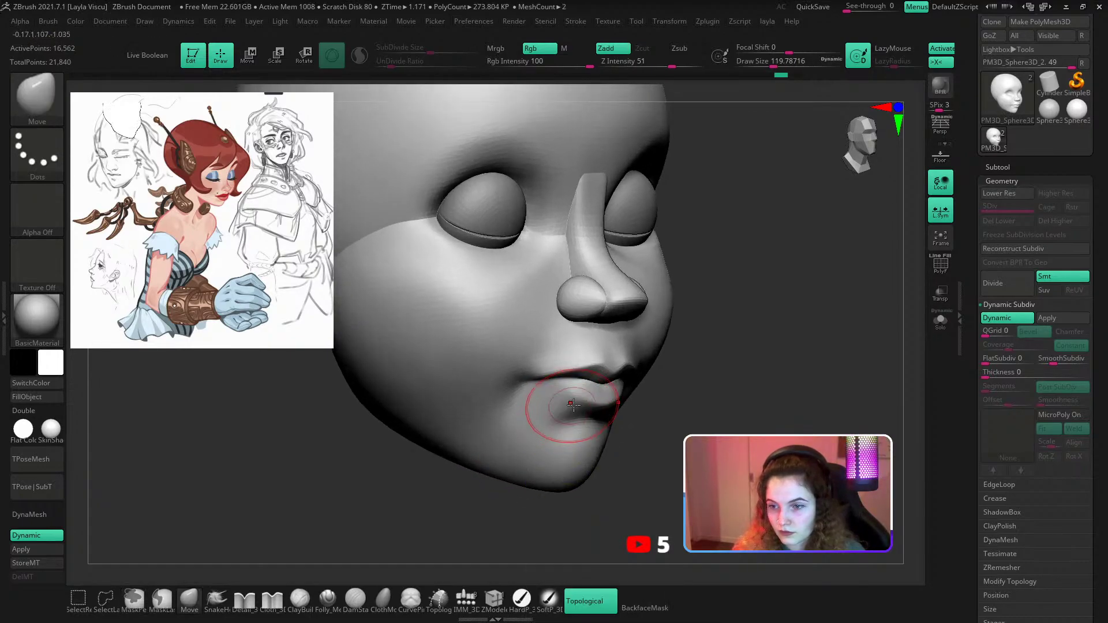
left_click_drag(571, 413, 592, 404)
right_click_drag(597, 404, 603, 400, "ctrl")
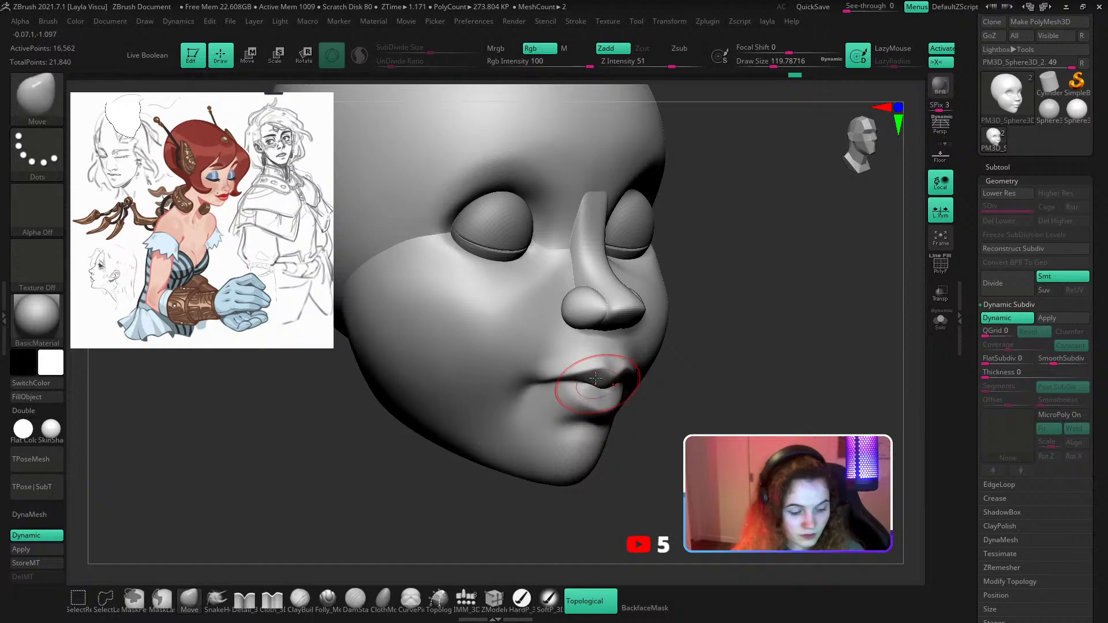
Switch to the Inflat brush at draw size about 83 and try it on the lower lip, undoing the last stroke.
key("b")
key("i")
key("n")
key("s")
left_click_drag(603, 383, 596, 383)
right_click_drag(600, 398, 603, 396, "ctrl")
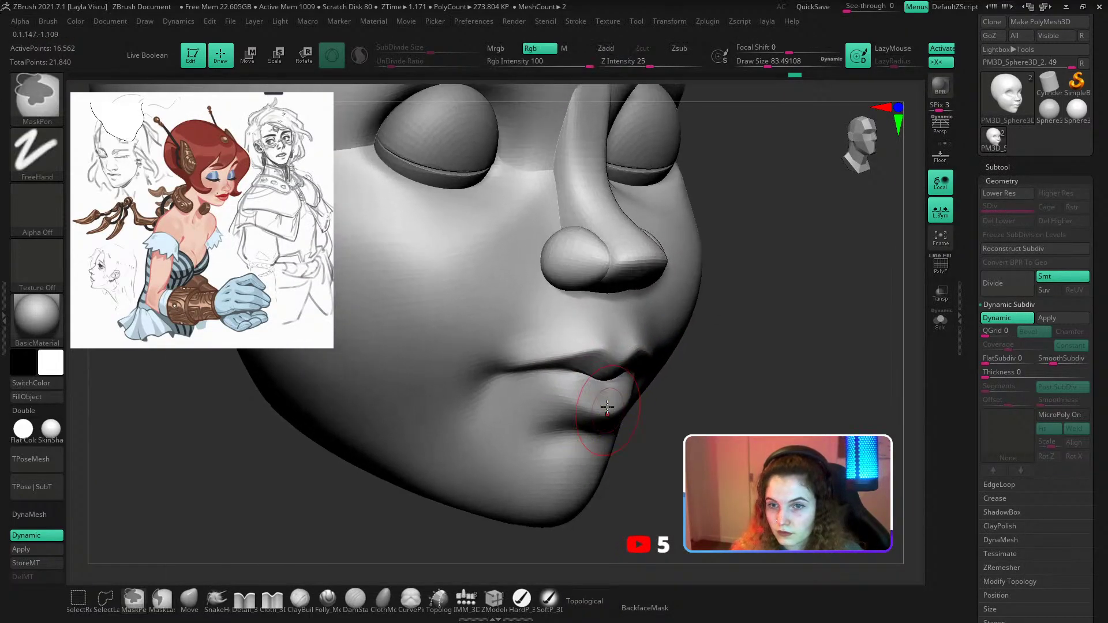
key("s")
left_click_drag(608, 395, 594, 427)
key("ctrl+z")
Make the lower lip fuller with the Inflat brush and Topological turned on, raising the draw size to about 124.
left_click(596, 600)
key("s")
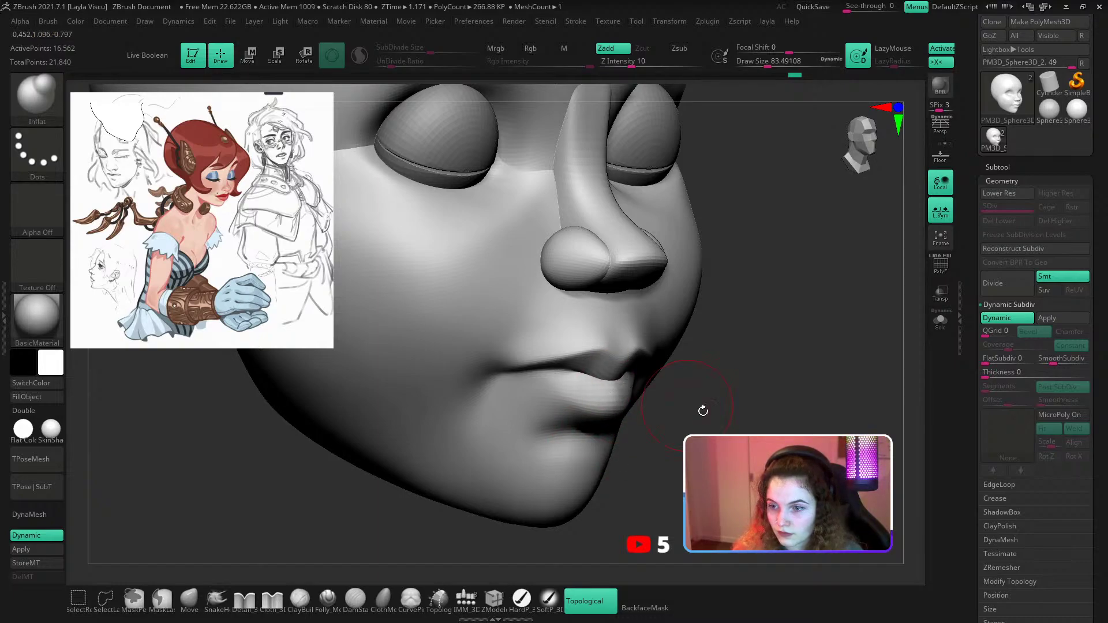
mouse_move(703, 410)
left_mouse_down("shift")
mouse_move(638, 383)
mouse_move(648, 393)
left_mouse_up("shift")
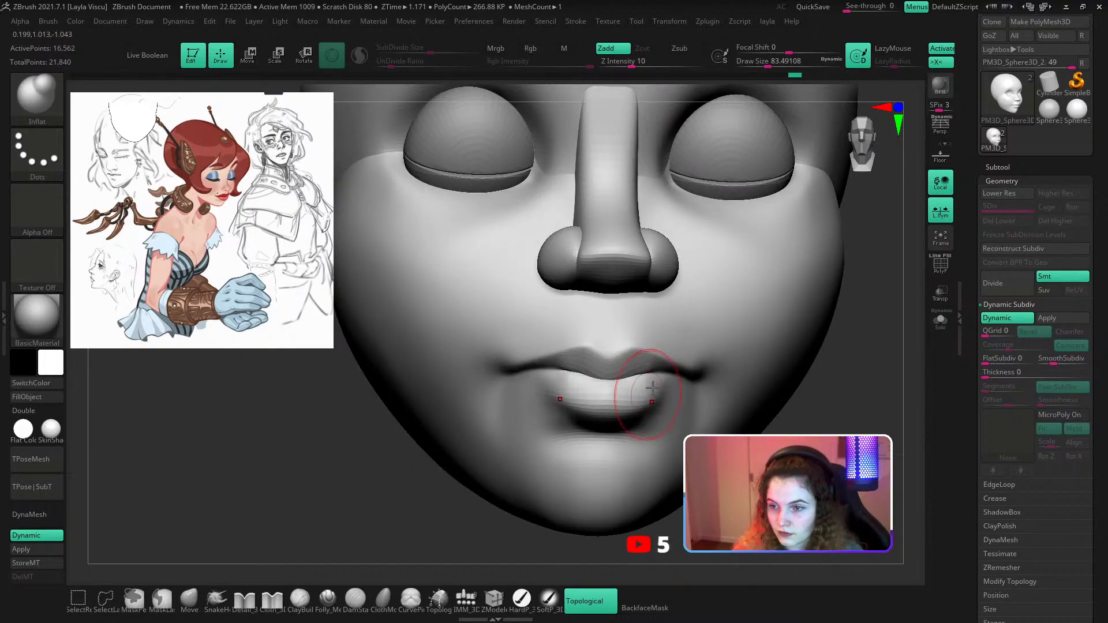
right_click_drag(650, 388, 660, 340, "ctrl")
mouse_move(776, 420)
left_mouse_down()
mouse_move(757, 433)
mouse_move(657, 402)
left_mouse_up()
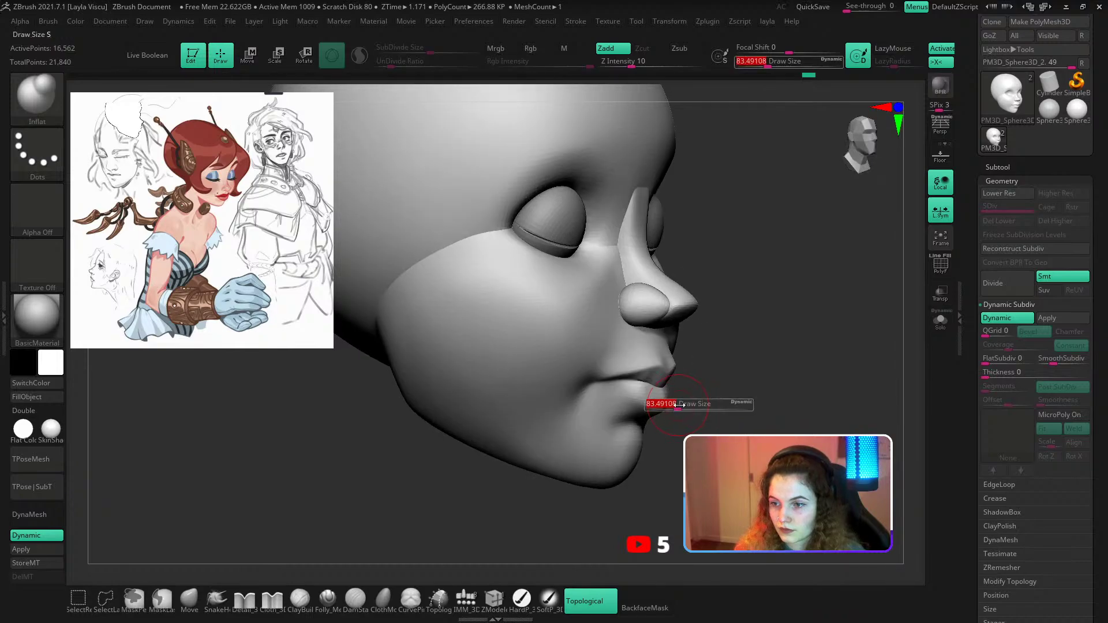
key("shift")
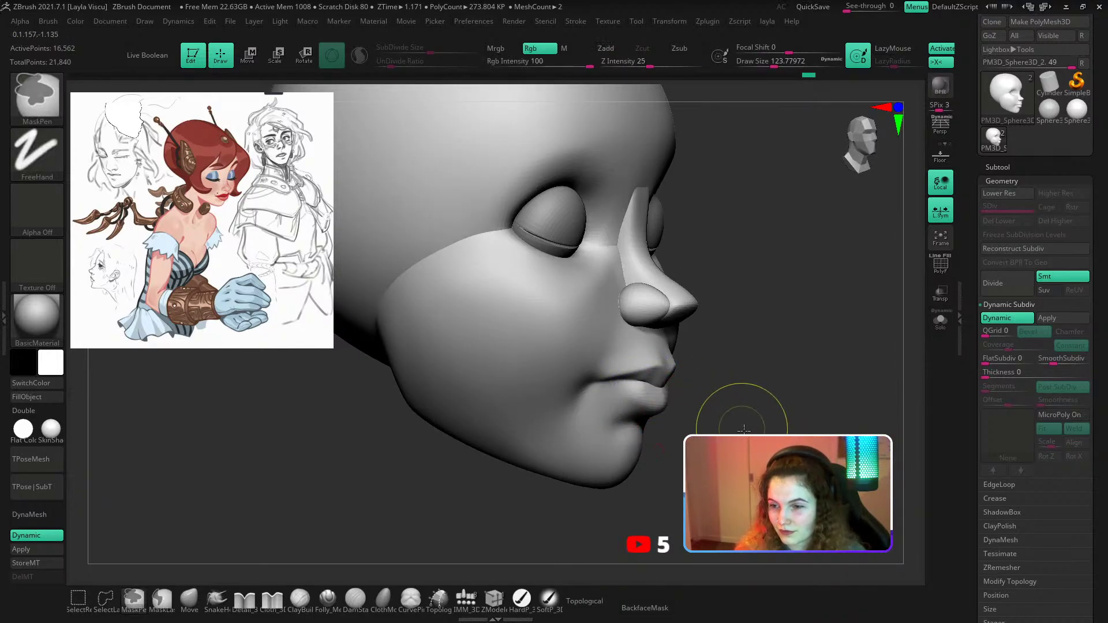
left_click_drag(742, 420, 721, 352)
mouse_move(663, 358)
right_mouse_down("ctrl")
mouse_move(652, 397)
mouse_move(658, 354)
right_mouse_up("ctrl")
left_click_drag(741, 419, 848, 473)
mouse_move(727, 400)
left_mouse_down()
mouse_move(610, 438)
mouse_move(643, 404)
mouse_move(626, 399)
mouse_move(673, 408)
left_mouse_up()
Pinch the line between the lips from the mouth corner inward with the CurvePinch brush at draw size about 31.
left_click(195, 603)
key("s")
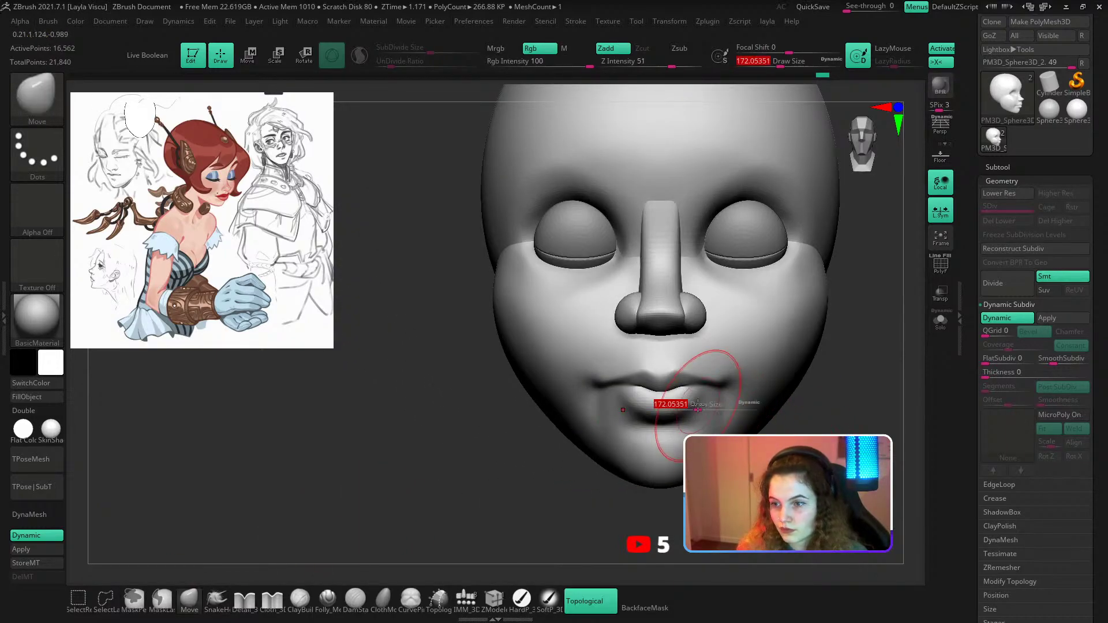
key("b")
left_click(879, 175)
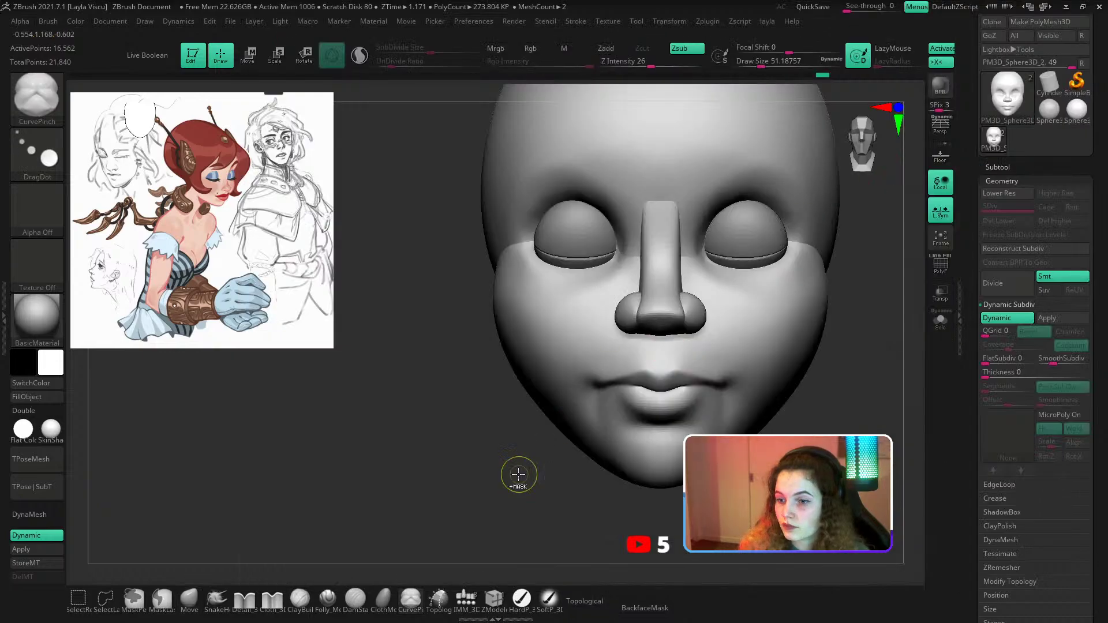
left_click_drag(518, 472, 505, 513, "alt")
key("s")
mouse_move(613, 402)
left_mouse_down()
mouse_move(577, 390)
mouse_move(658, 380)
left_mouse_up()
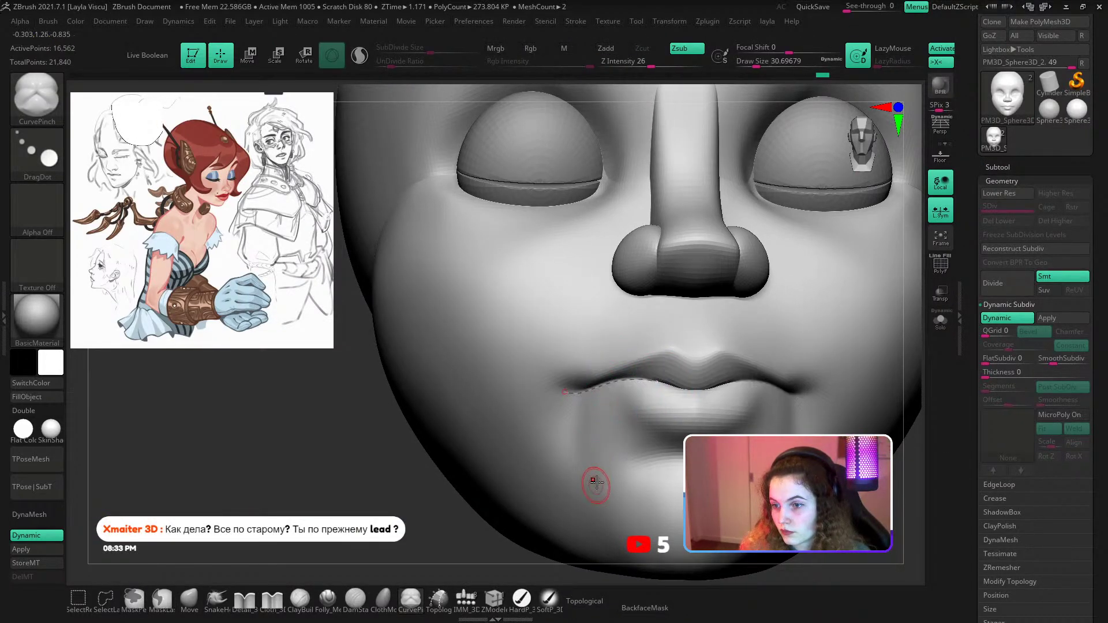
right_click_drag(596, 482, 498, 458, "ctrl")
right_click_drag(646, 465, 295, 539, "alt")
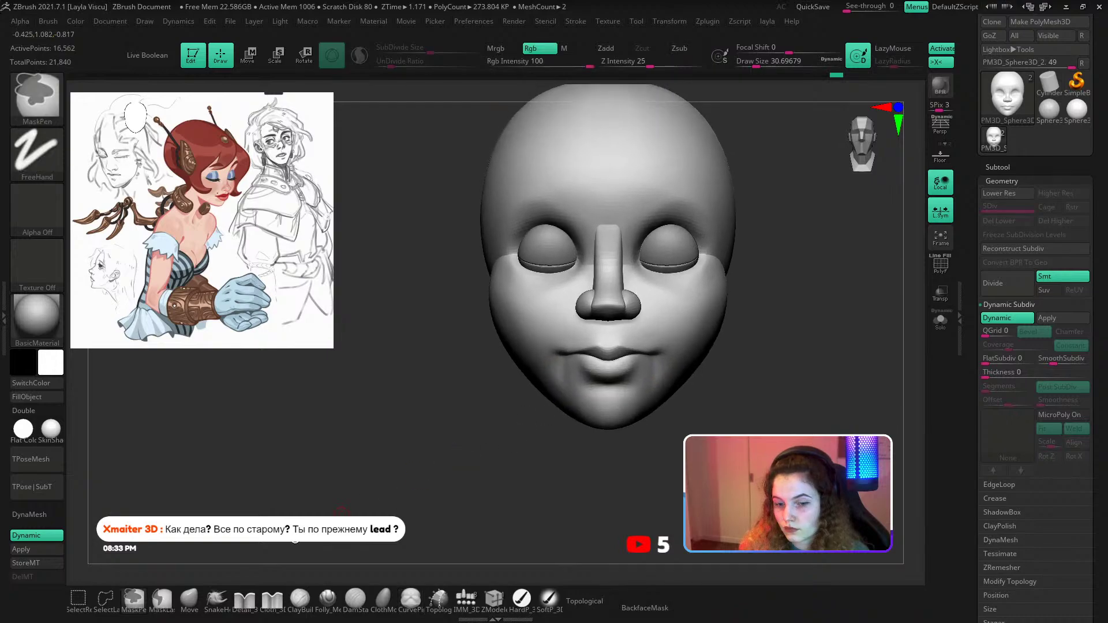
Pull the mouth corners slightly upward with the Move brush at draw size about 202.
key("b")
key("m")
key("v")
key("s")
left_click_drag(594, 366, 617, 365)
key("s")
left_click_drag(587, 366, 576, 359)
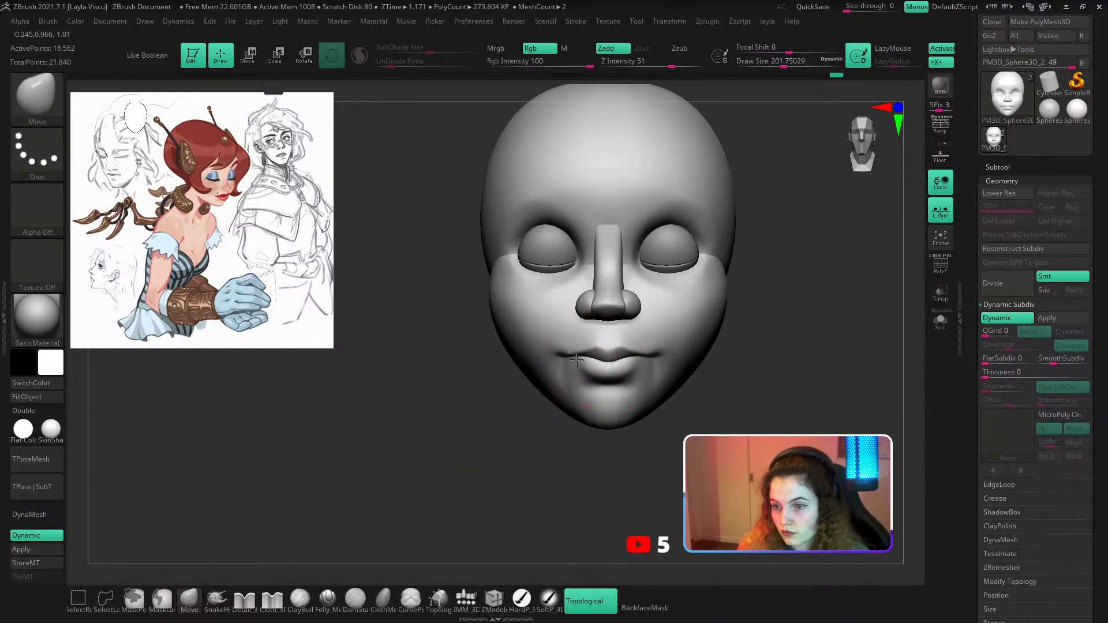
Adjust the mouth corners from a three-quarter view with the Move brush at draw size about 145.
right_click_drag(573, 355, 583, 307, "ctrl")
right_click_drag(734, 346, 637, 344)
right_click_drag(638, 344, 632, 401, "ctrl")
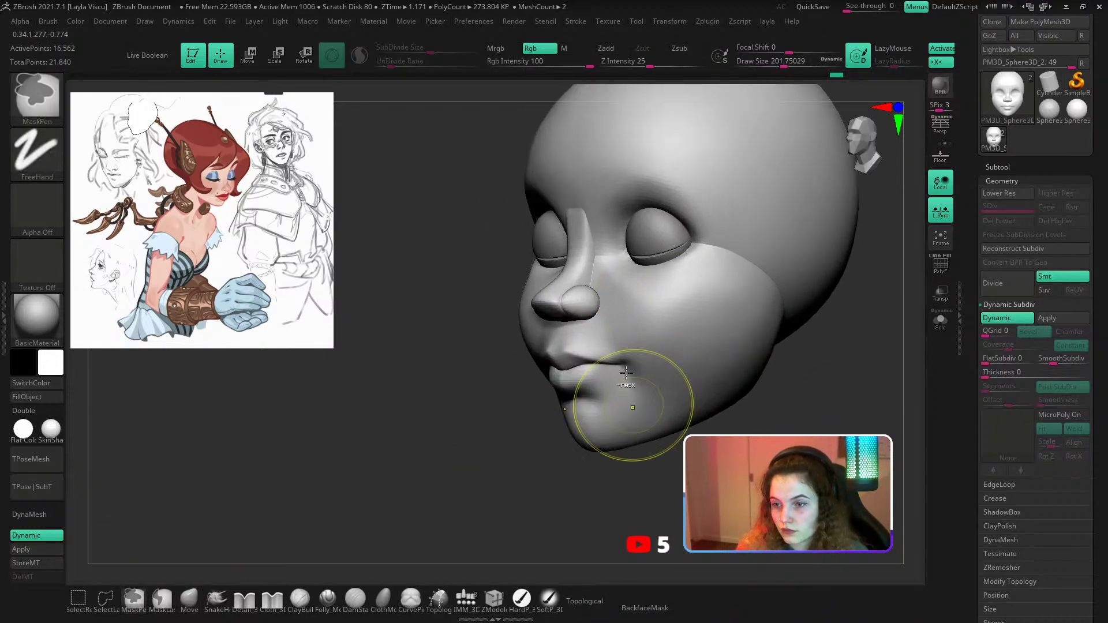
key("s")
left_click_drag(630, 361, 622, 358)
key("space")
left_click(597, 471)
left_click_drag(477, 483, 568, 479)
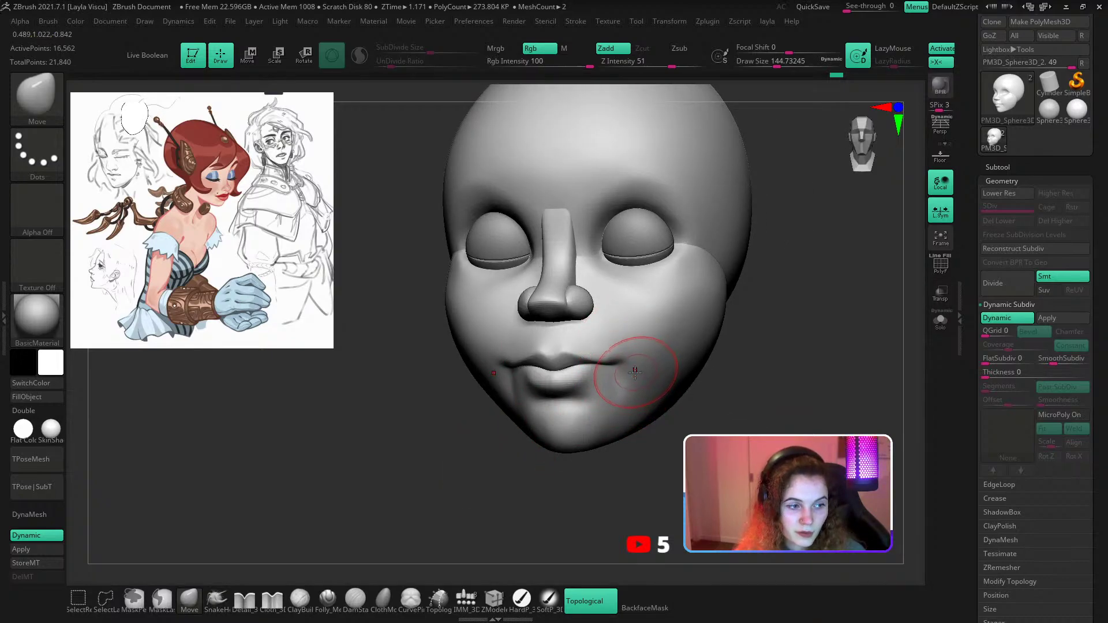
Refine the area around the mouth corners with the Move brush, varying the draw size between about 80 and 154.
key("s")
left_click_drag(630, 370, 621, 367)
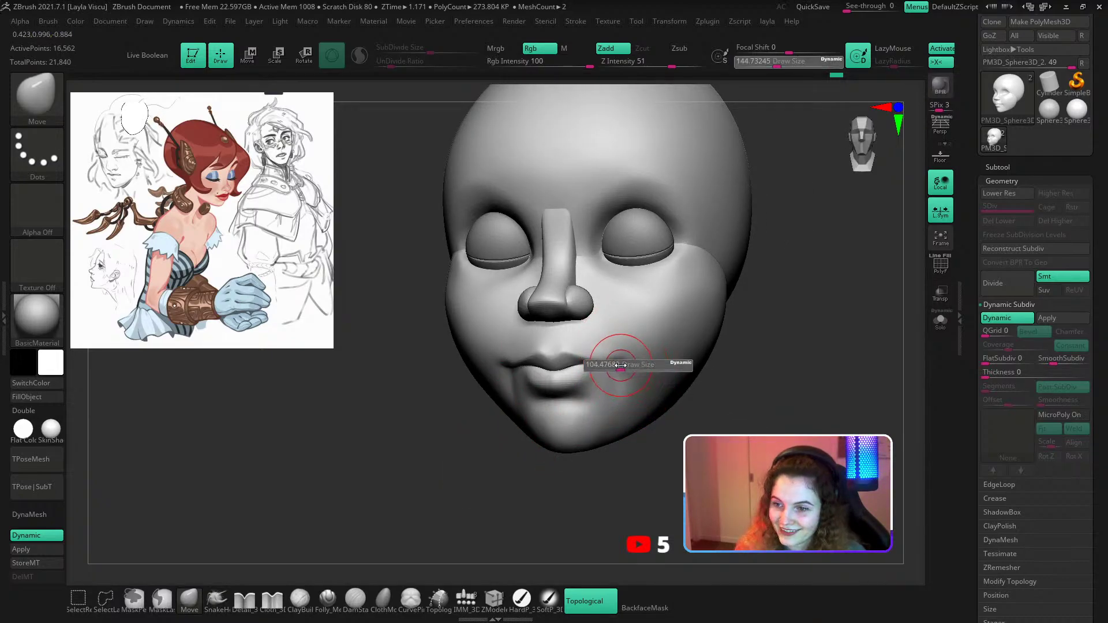
right_click_drag(623, 369, 623, 413, "ctrl")
key("s")
left_click_drag(630, 371, 641, 376)
right_click_drag(616, 390, 617, 352, "ctrl")
left_click_drag(728, 381, 744, 383, "shift")
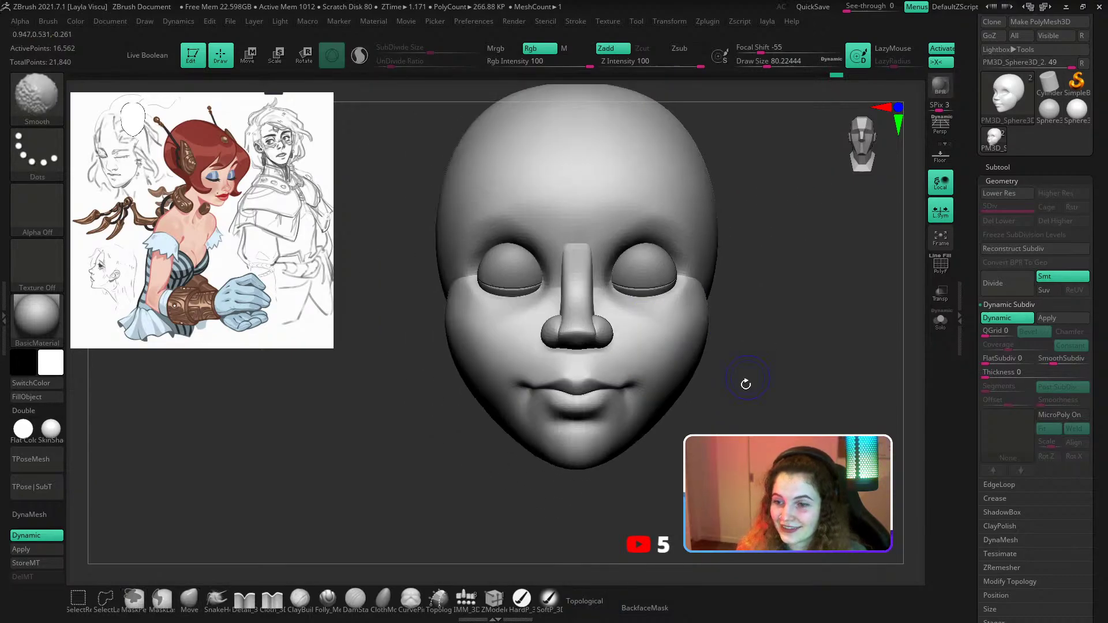
key("s")
left_click_drag(655, 411, 666, 412)
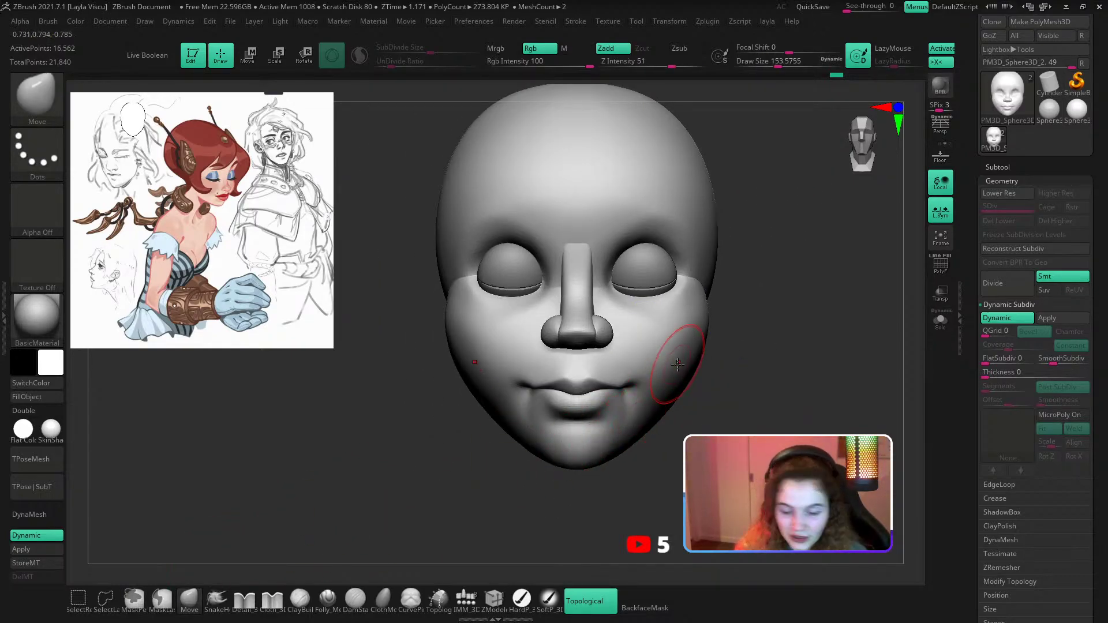
key("1")
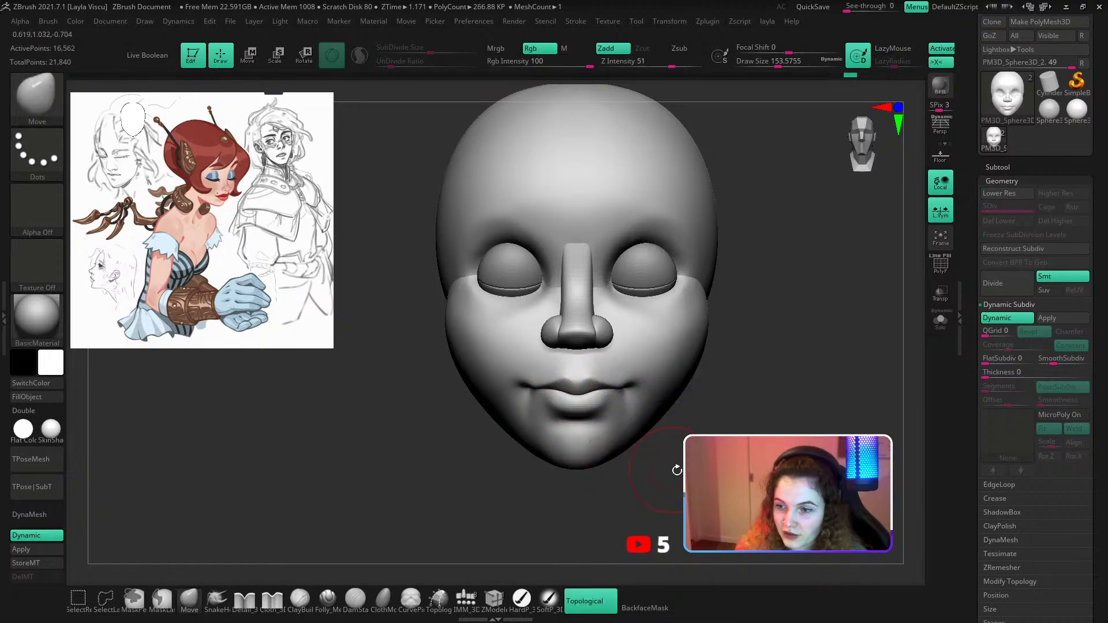
Isolate the nostril spheres, smooth them lightly, and show the whole head again.
left_click_drag(673, 465, 711, 468)
right_click_drag(726, 382, 673, 406, "alt")
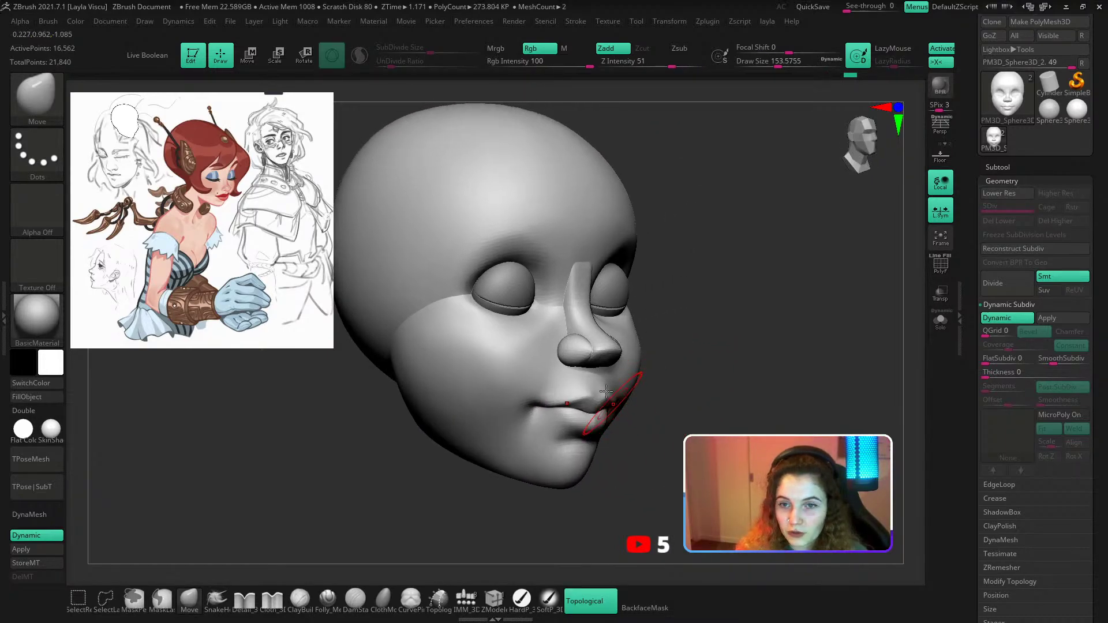
right_click_drag(607, 328, 551, 385, "ctrl")
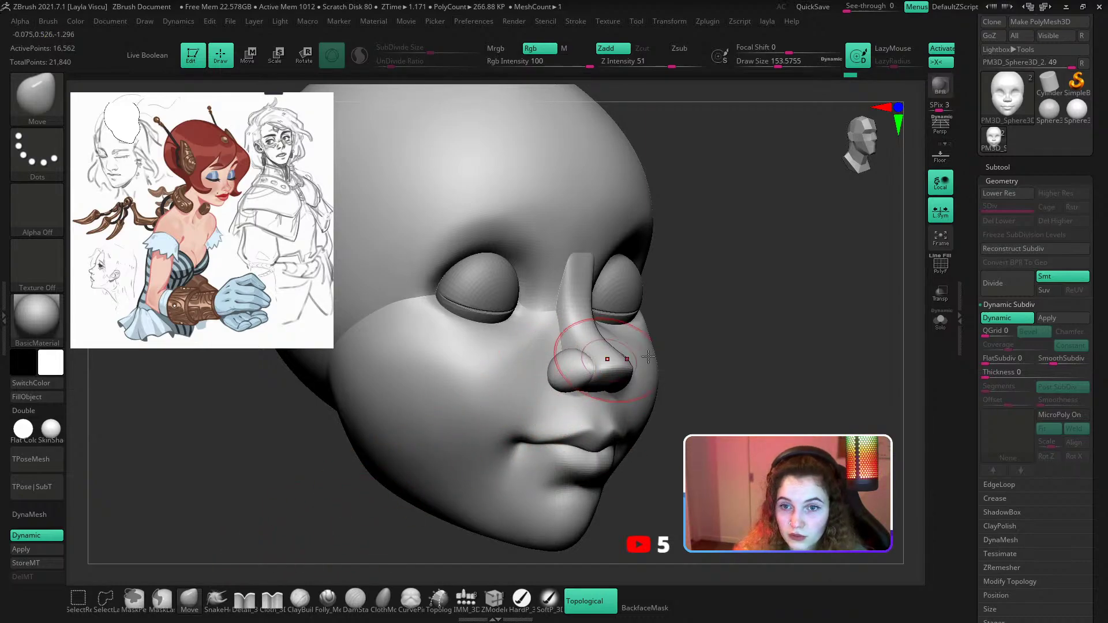
right_click_drag(648, 357, 739, 308)
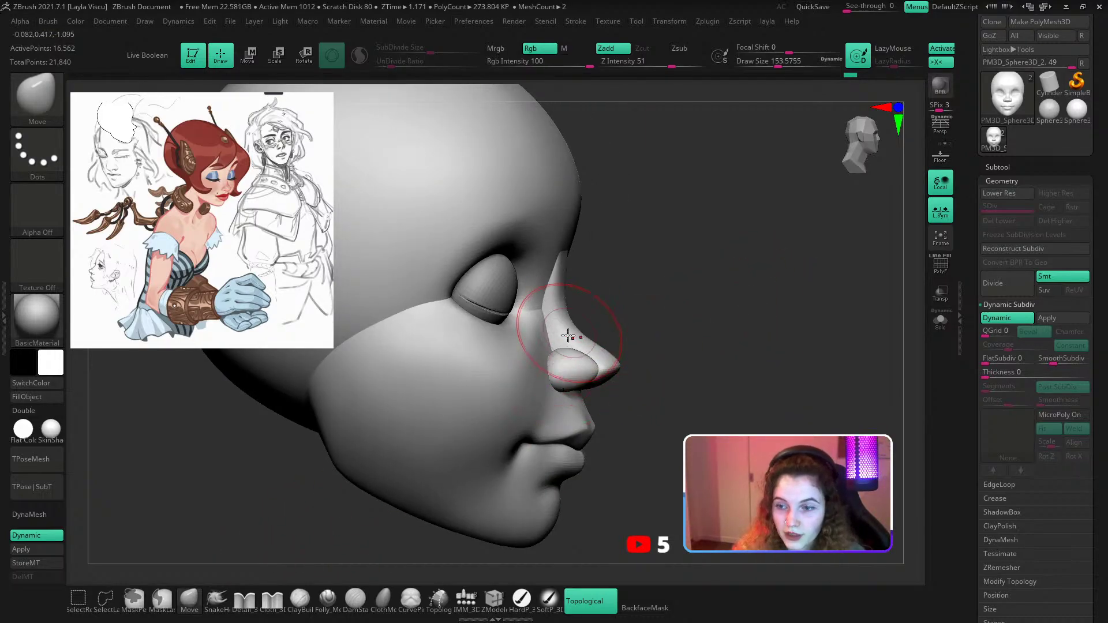
left_click(573, 367, "ctrl+shift")
key("shift")
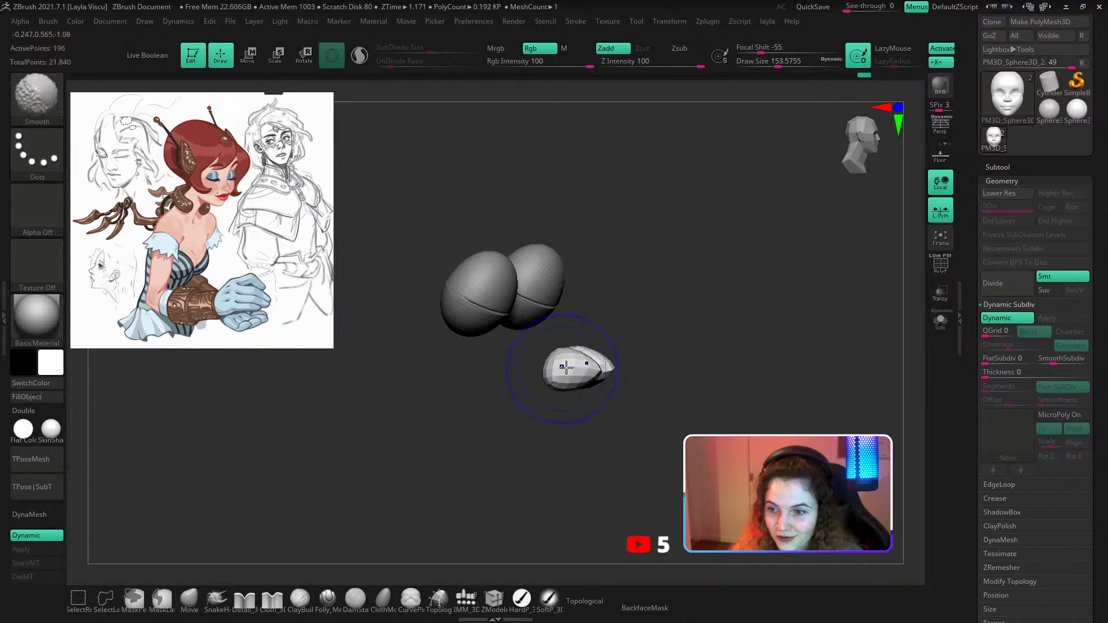
left_click_drag(551, 357, 561, 354, "shift")
left_click(635, 297, "ctrl+shift")
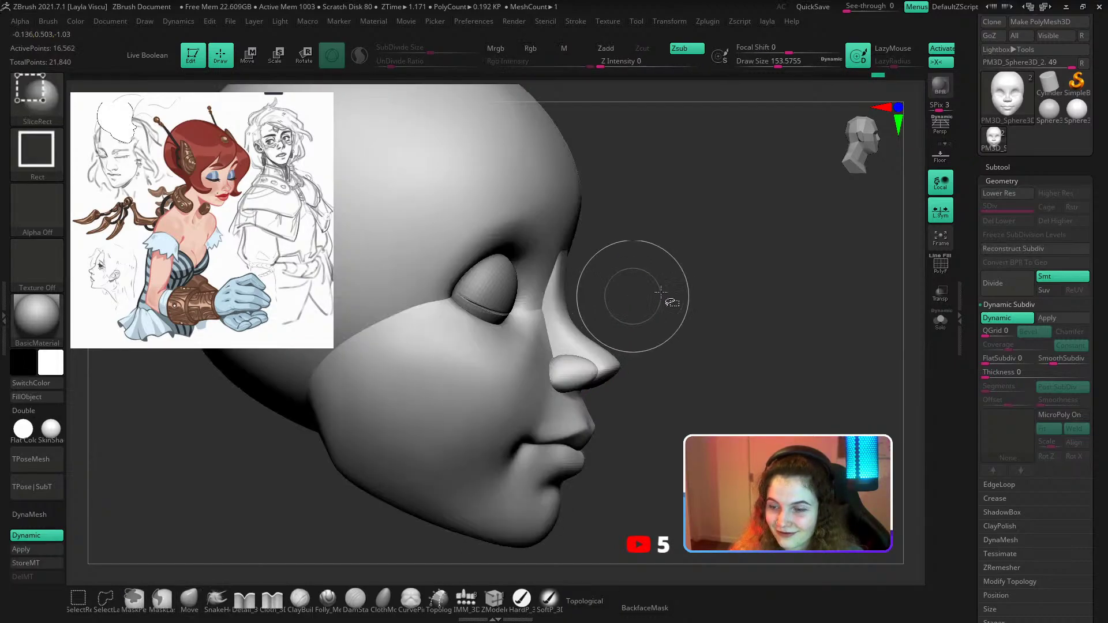
left_click_drag(804, 301, 681, 301)
left_click_drag(804, 344, 769, 343)
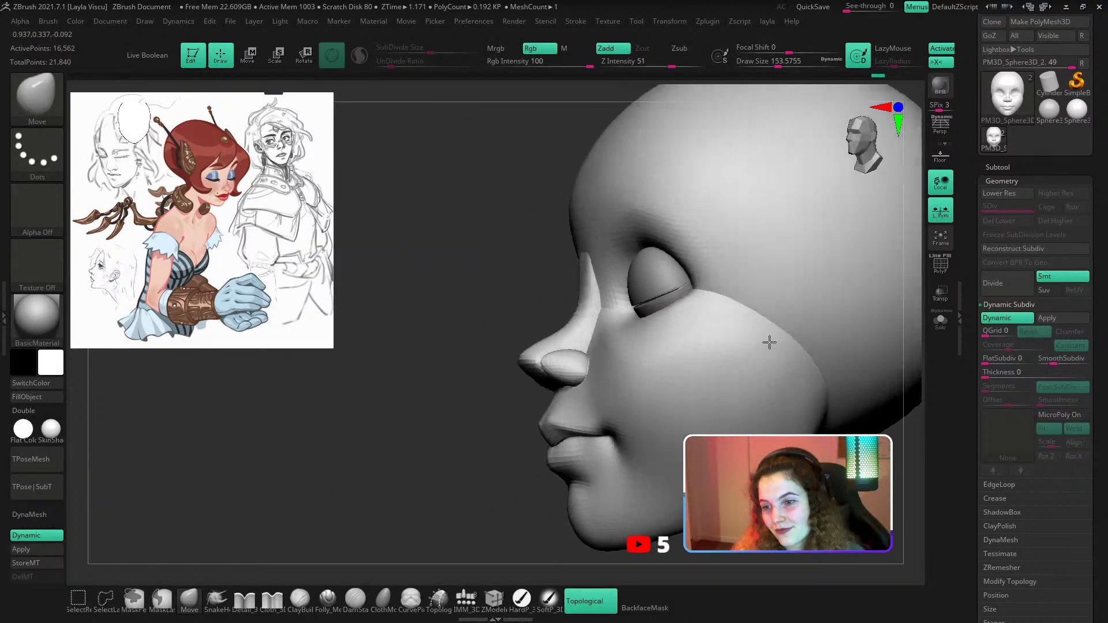
right_click_drag(505, 350, 531, 458, "shift")
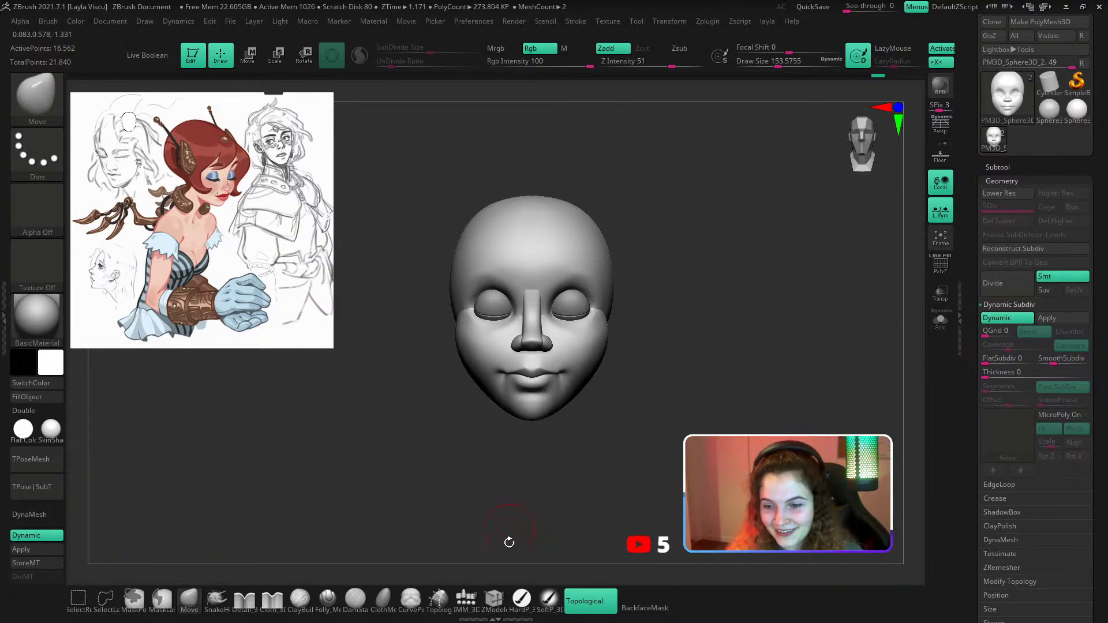
Insert a QuadSphere-2 mesh under the back of the skull with the IMM_3DCW brush as the neck base.
left_click(478, 607)
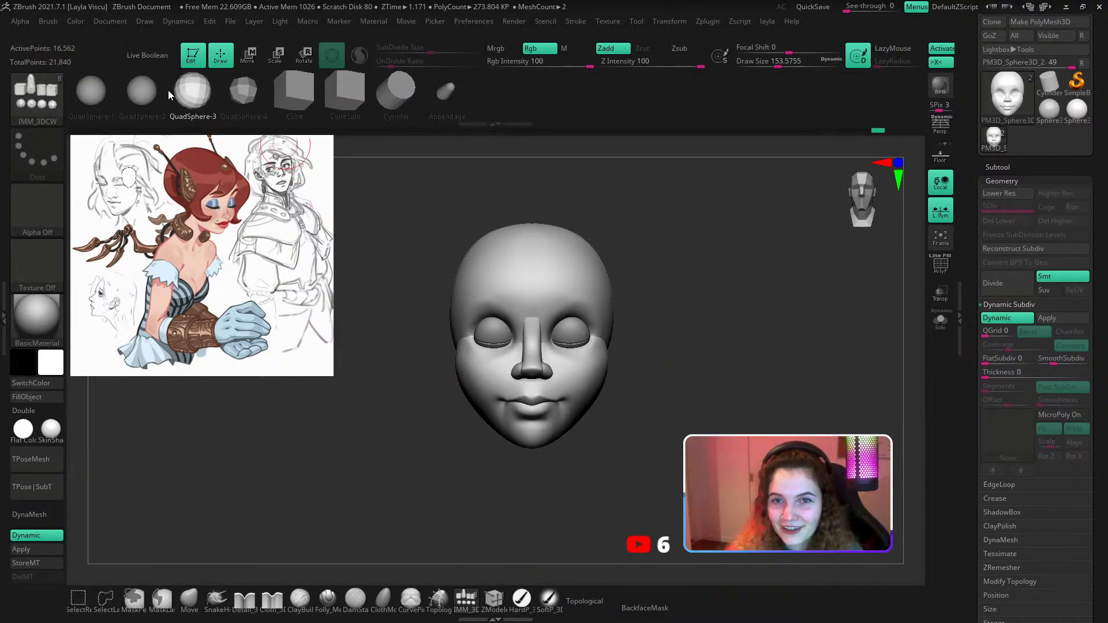
left_click(141, 91)
right_click_drag(668, 329, 638, 345)
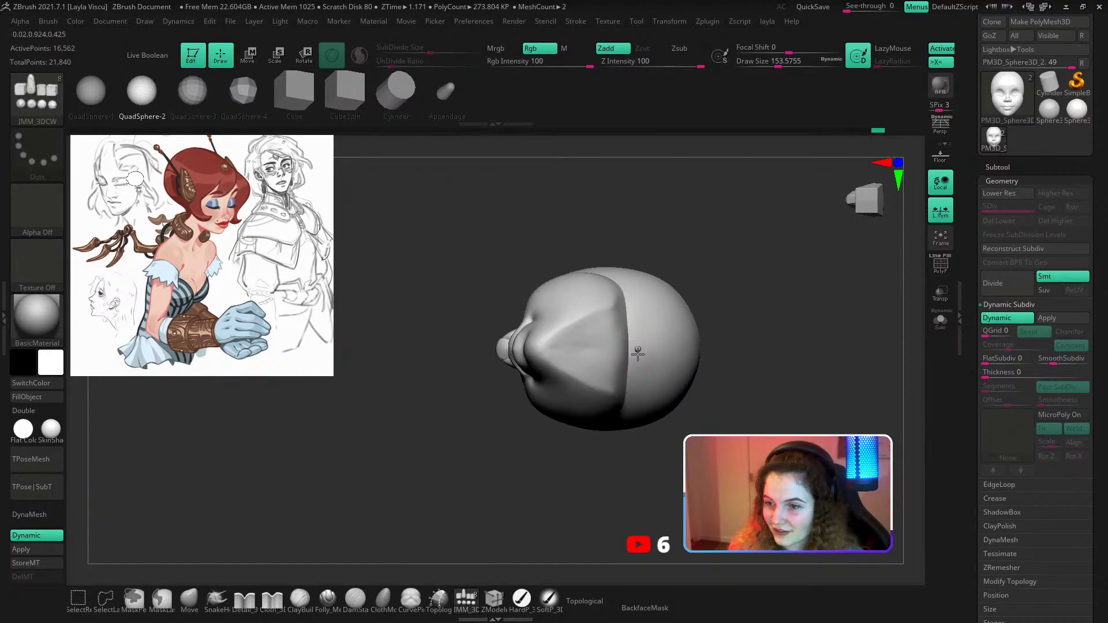
left_click_drag(638, 354, 663, 369)
right_click_drag(728, 357, 754, 417)
Stretch the inserted sphere vertically into a long ellipsoid for the neck.
key("w")
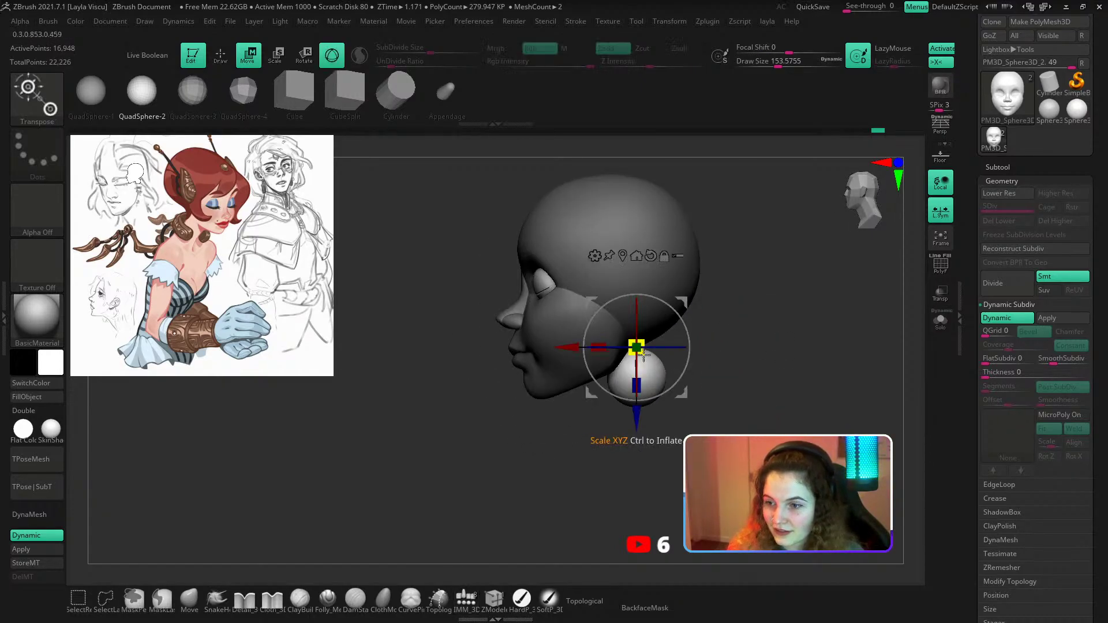
mouse_move(636, 385)
left_mouse_down()
mouse_move(638, 426)
mouse_move(635, 404)
left_mouse_up()
key("q")
key("w")
Widen the upper part of the neck ellipsoid from the back with the Move brush at draw size about 500.
left_click(189, 599)
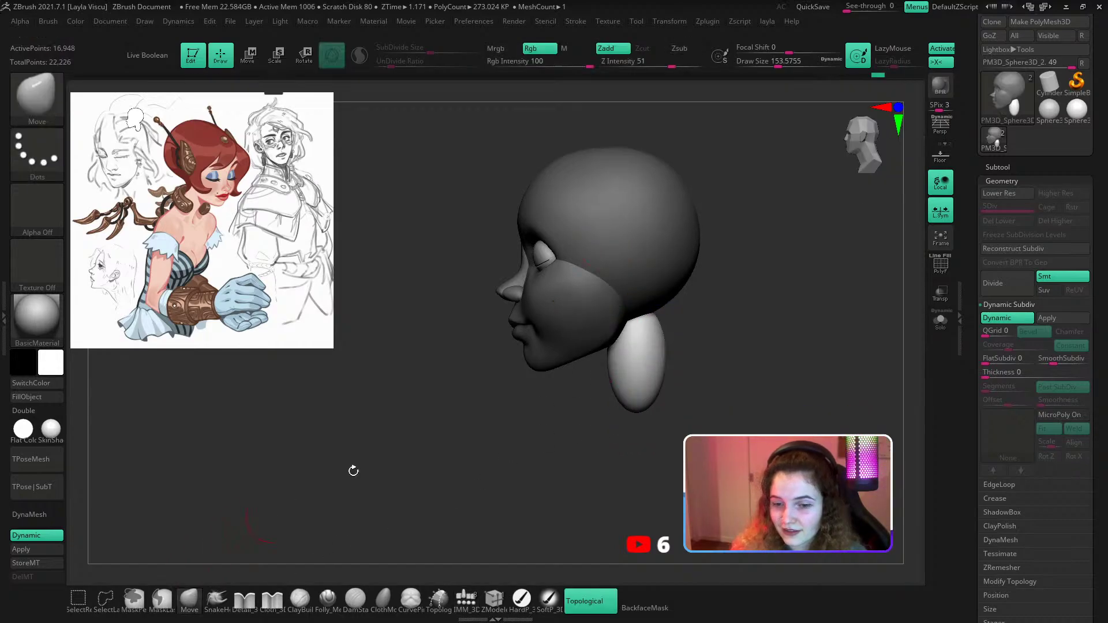
key("s")
left_click_drag(638, 365, 670, 366)
right_click_drag(673, 357, 629, 335)
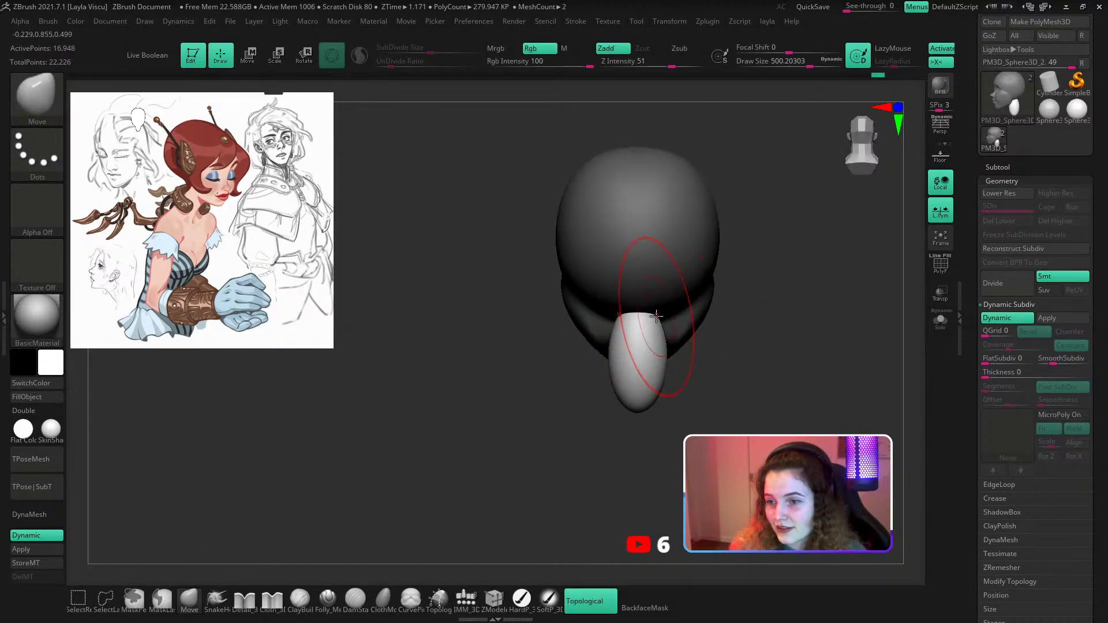
left_click_drag(686, 289, 695, 280)
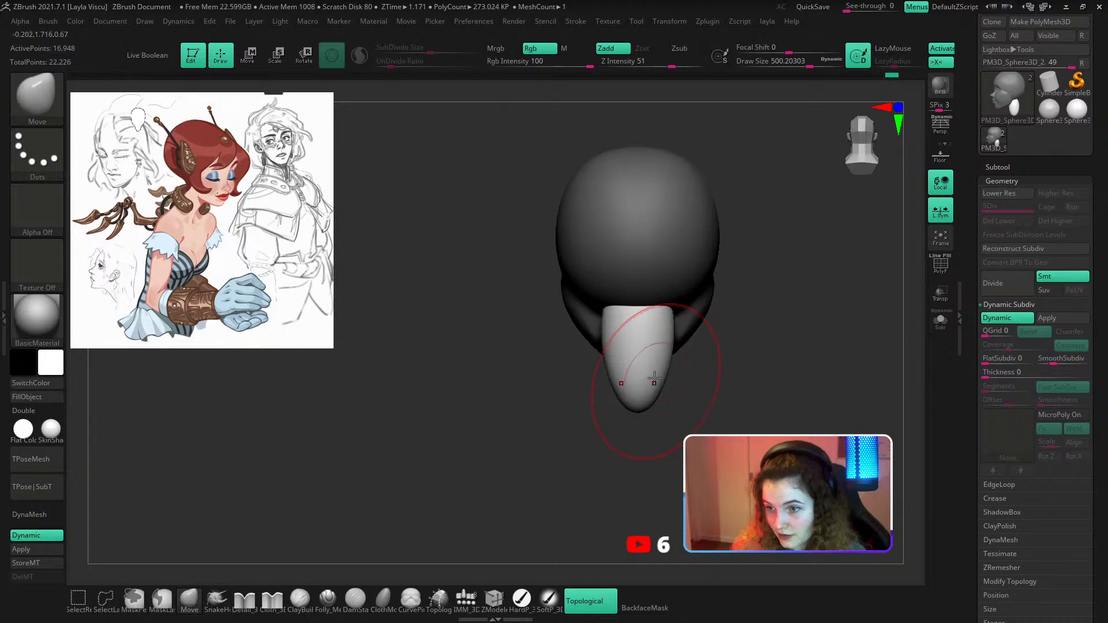
mouse_move(651, 369)
left_mouse_down()
mouse_move(666, 409)
mouse_move(700, 423)
left_mouse_up()
Broaden the lower neck into an even column with the Move brush, ending at draw size about 293.
mouse_move(701, 404)
left_mouse_down("shift")
mouse_move(751, 398)
mouse_move(706, 372)
left_mouse_up("shift")
mouse_move(622, 378)
left_mouse_down()
mouse_move(646, 385)
mouse_move(588, 399)
mouse_move(586, 376)
mouse_move(626, 358)
left_mouse_up()
key("s")
left_click_drag(672, 372, 735, 378)
key("s")
mouse_move(639, 398)
left_mouse_down()
mouse_move(629, 398)
mouse_move(667, 409)
mouse_move(602, 377)
left_mouse_up()
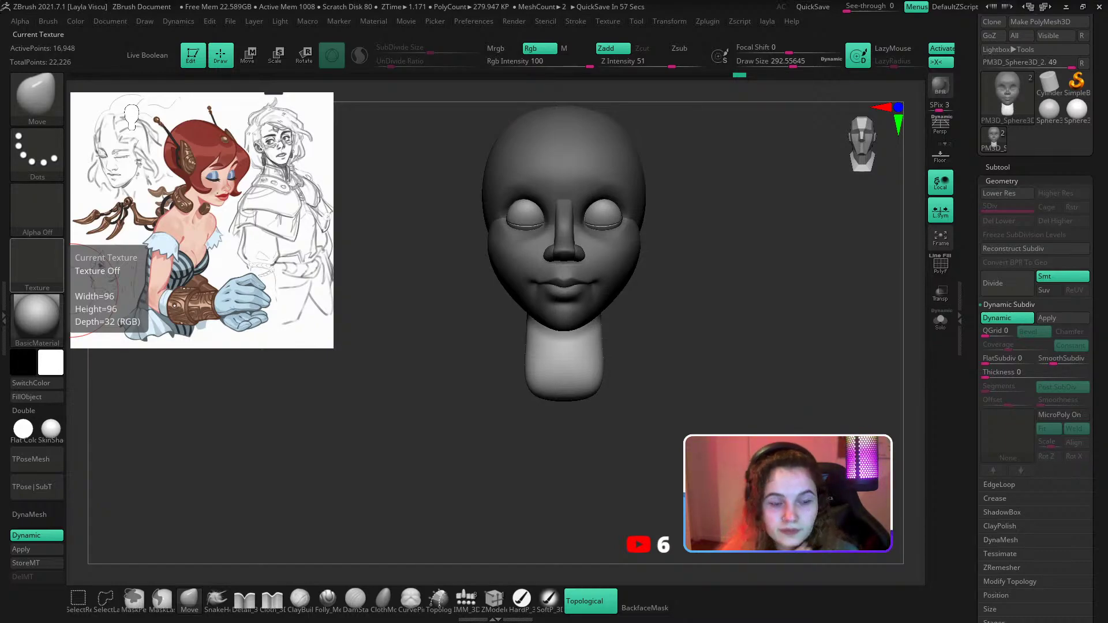
Shape the front of the neck in profile with the Move brush, isolating the neck piece while working and showing everything again.
left_click_drag(710, 276, 677, 339, "shift")
key("s")
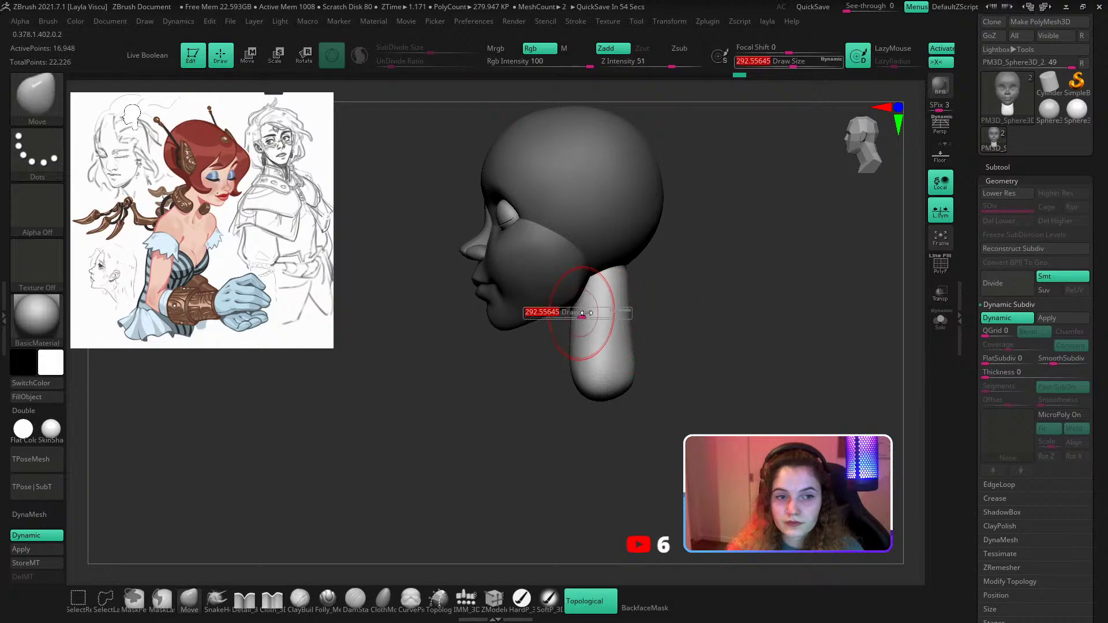
mouse_move(583, 312)
left_mouse_down()
mouse_move(596, 313)
mouse_move(584, 315)
mouse_move(548, 274)
mouse_move(571, 308)
left_mouse_up()
left_click(592, 326, "ctrl+shift")
key("s")
key("s")
left_click_drag(581, 334, 572, 335)
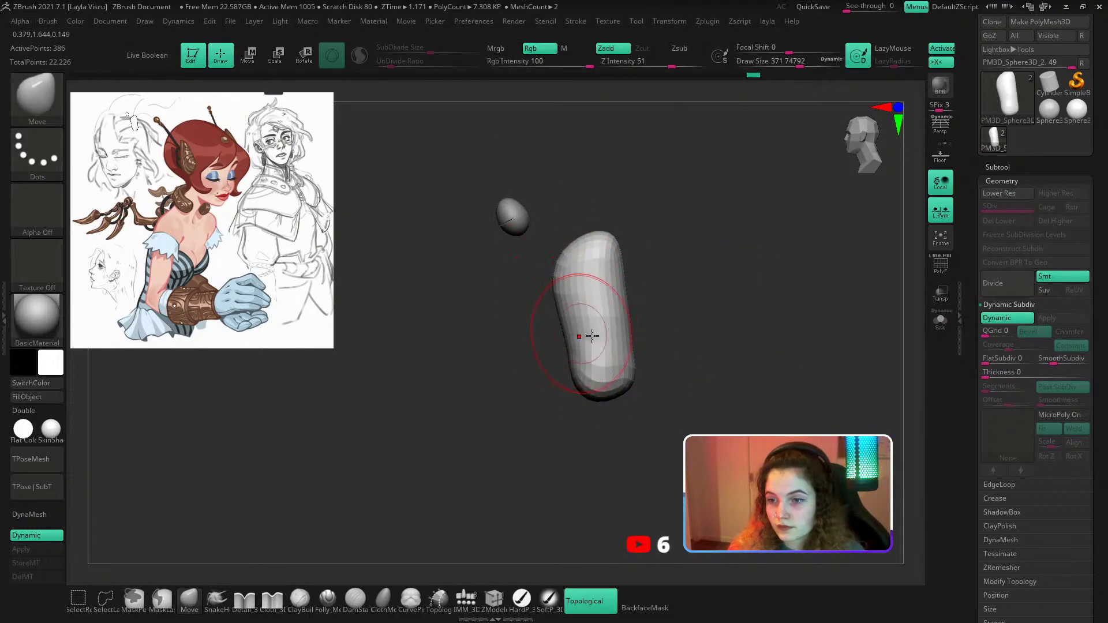
left_click(669, 358, "ctrl+shift")
Taper the lower end of the neck in profile with the Move brush, reducing the draw size from about 422 to 358.
key("s")
left_click_drag(631, 359, 635, 357)
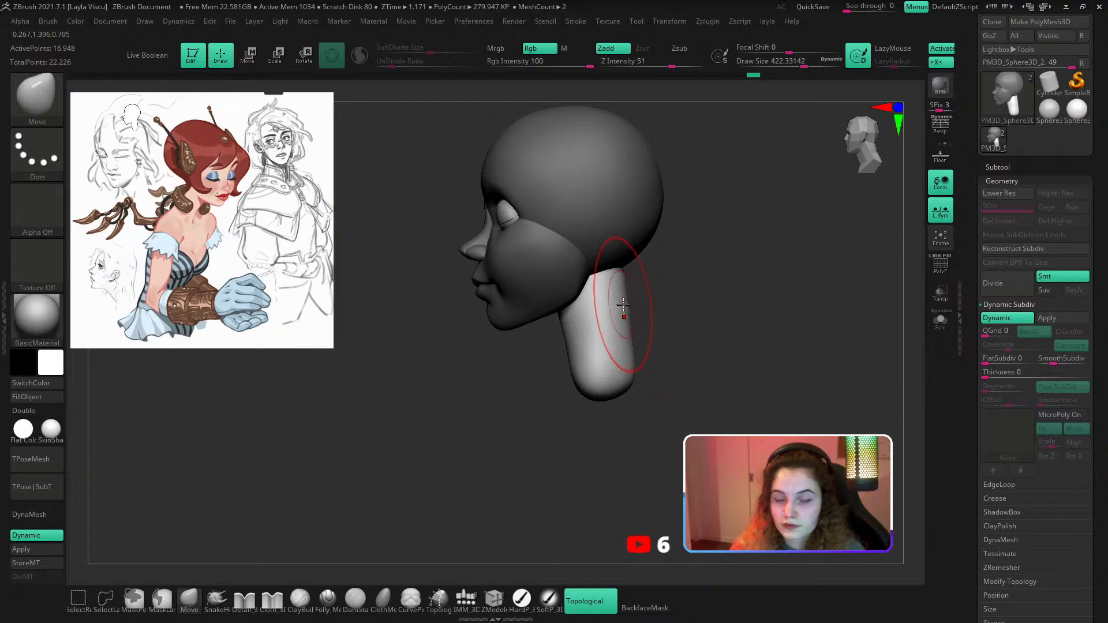
left_click_drag(611, 383, 609, 383)
key("s")
mouse_move(585, 382)
left_mouse_down()
mouse_move(574, 380)
mouse_move(583, 395)
left_mouse_up()
key("s")
mouse_move(612, 388)
left_mouse_down()
mouse_move(635, 407)
mouse_move(626, 433)
mouse_move(666, 434)
left_mouse_up()
Duplicate the neck piece with the transform gizmo, turn the copy around its vertical axis and place it directly behind the original.
left_click(464, 597)
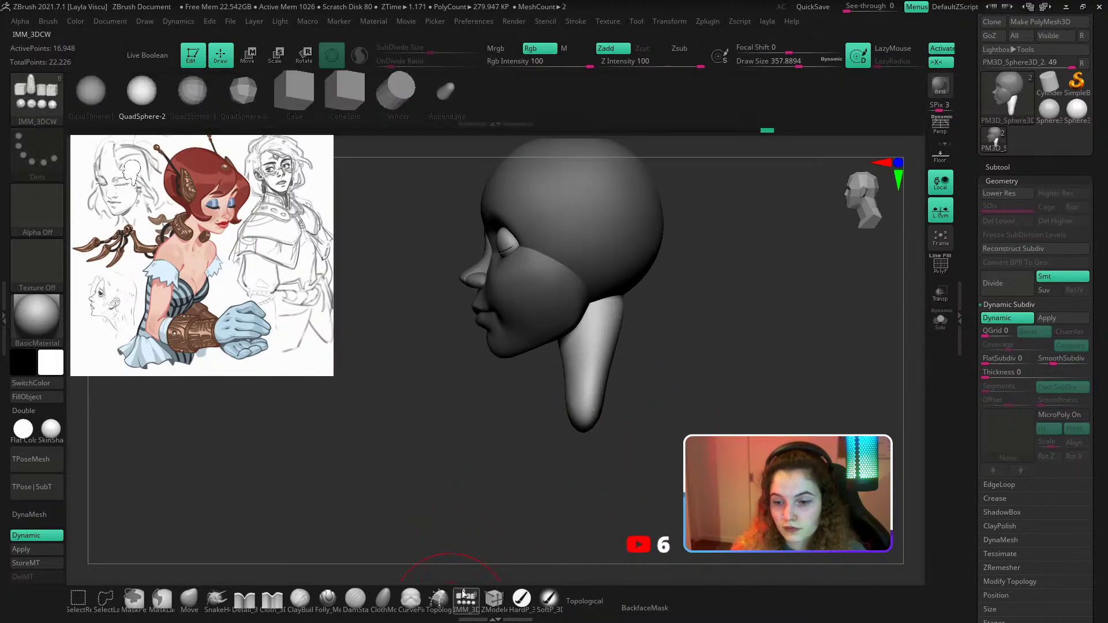
key("w")
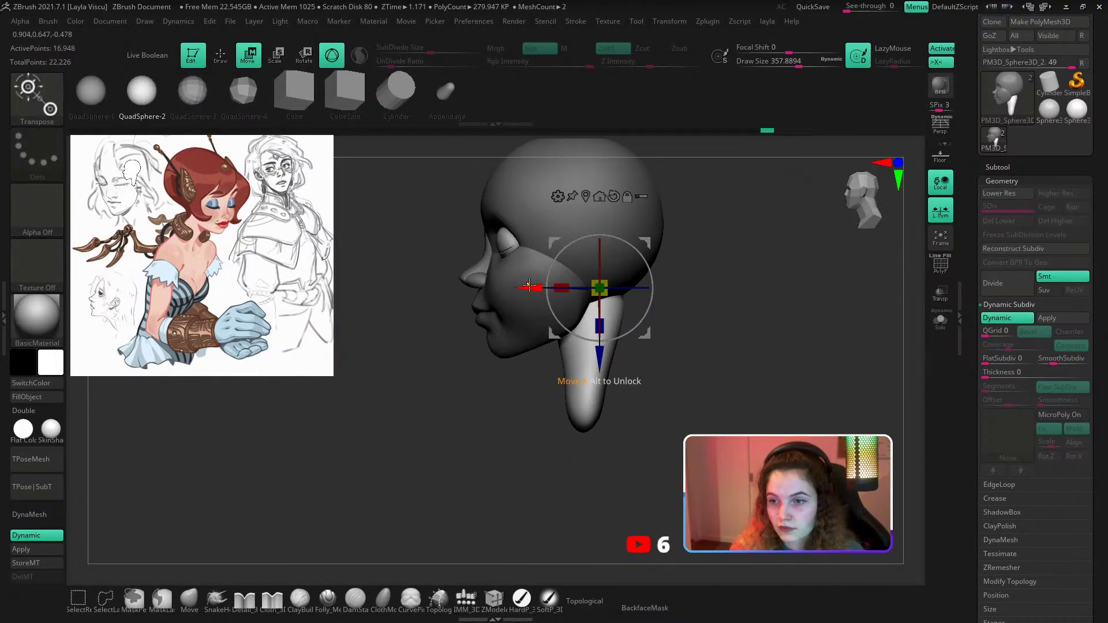
left_click_drag(529, 287, 610, 315)
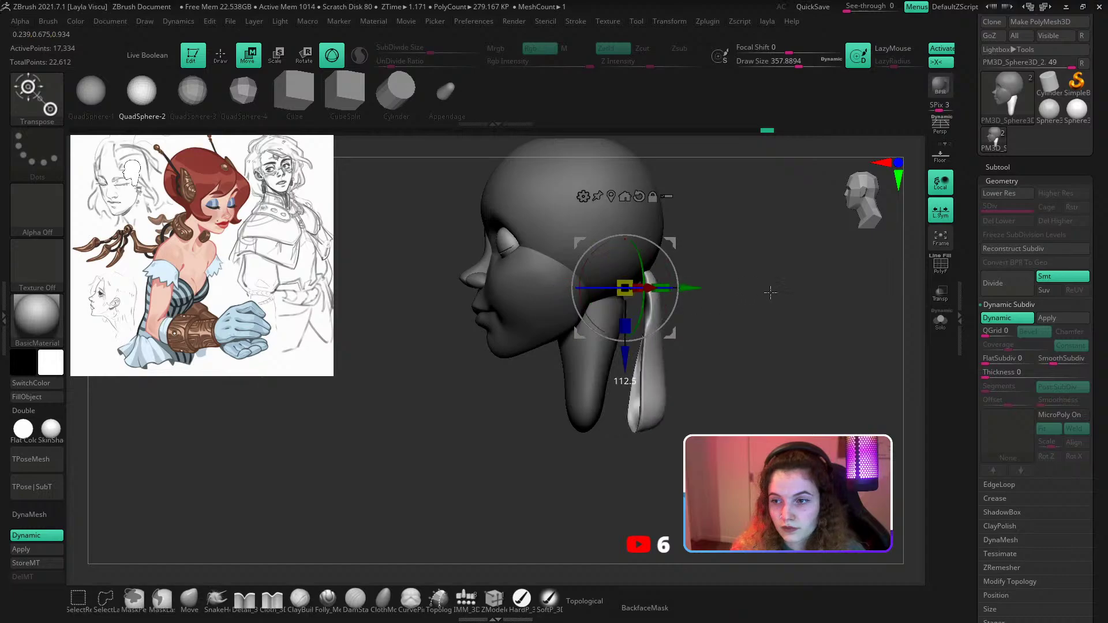
left_click_drag(732, 314, 690, 317, "shift")
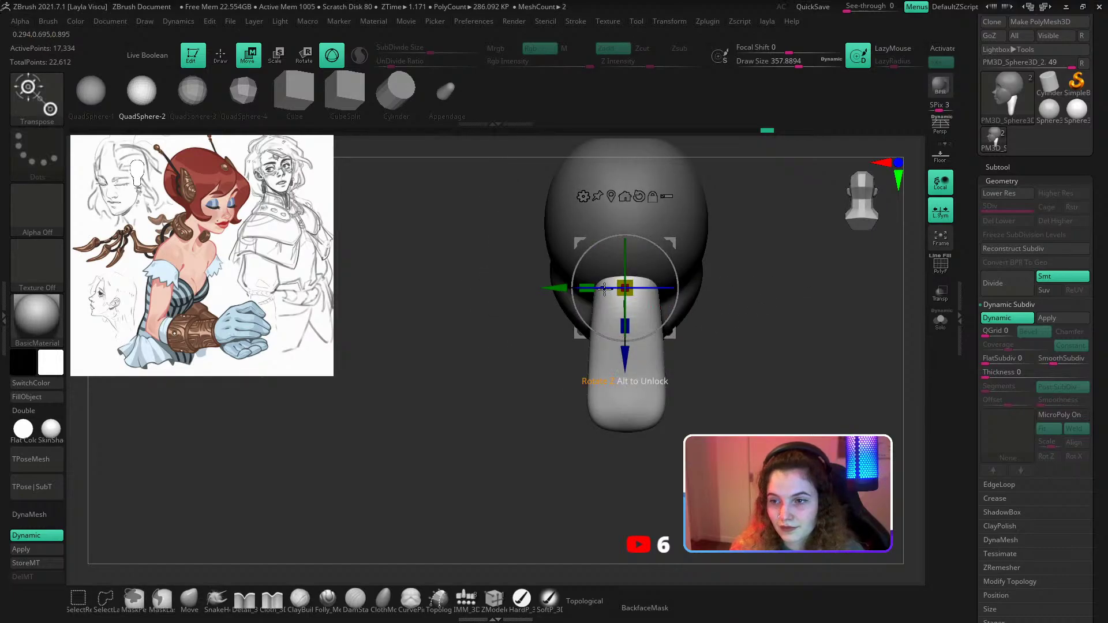
left_click_drag(768, 317, 710, 314, "shift")
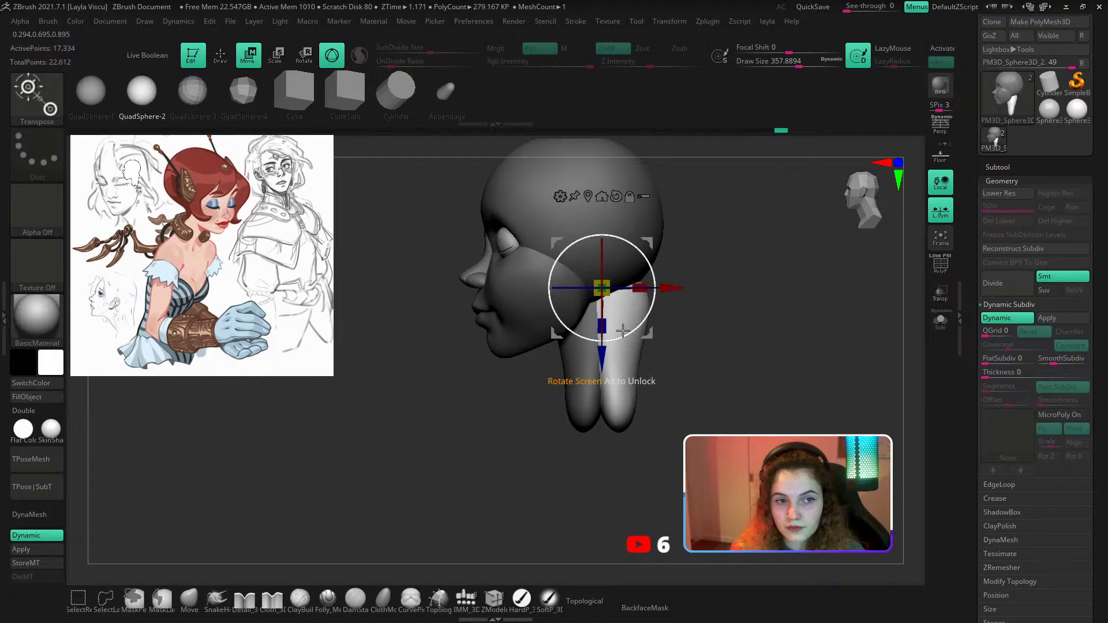
Try pulling the upper part of the rear neck copy toward the skull with the Move brush at draw size about 508.
left_click(189, 599)
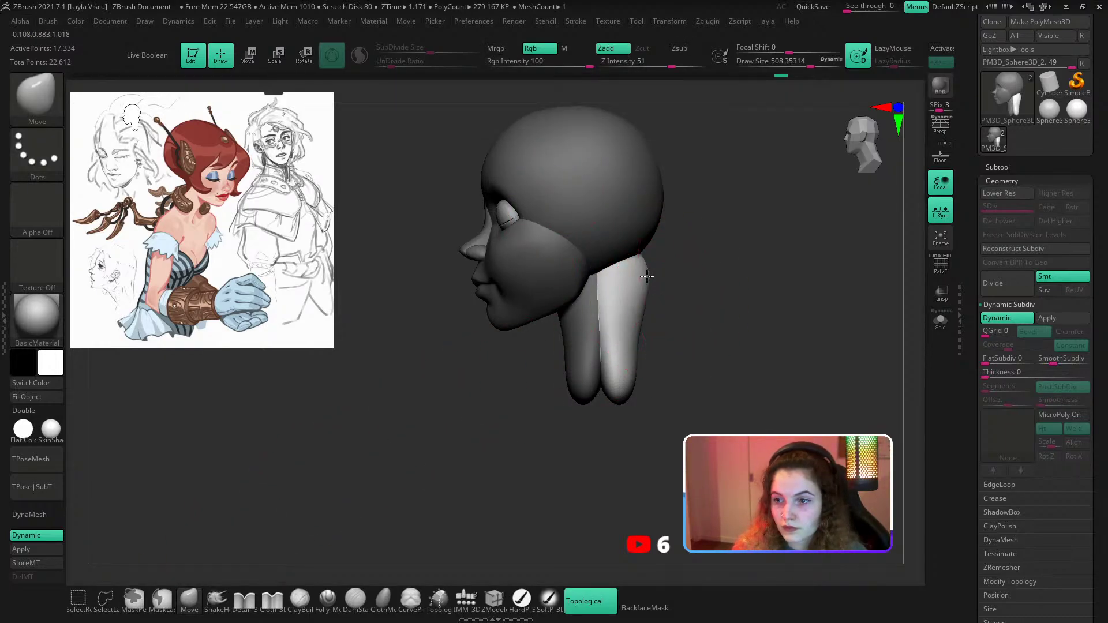
mouse_move(662, 404)
left_mouse_down("shift")
mouse_move(613, 388)
mouse_move(573, 419)
left_mouse_up("shift")
key("ctrl+z")
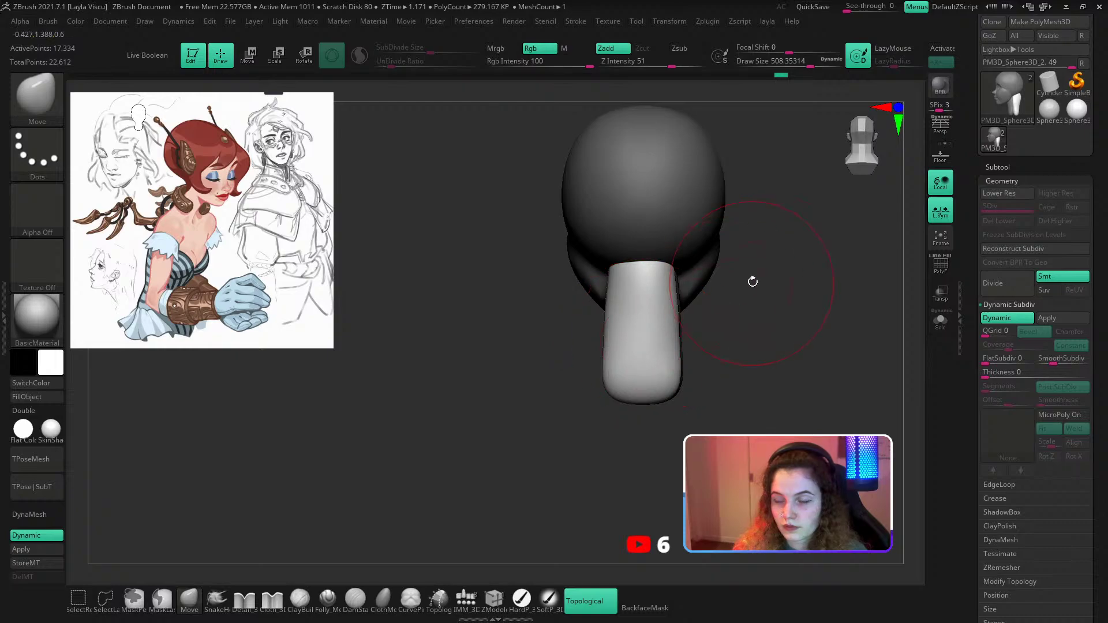
key("1")
Show the polygon wireframe and flare the base of the rear neck copy with the Move brush at draw size about 365.
key("shift+f")
left_click_drag(638, 437, 700, 430)
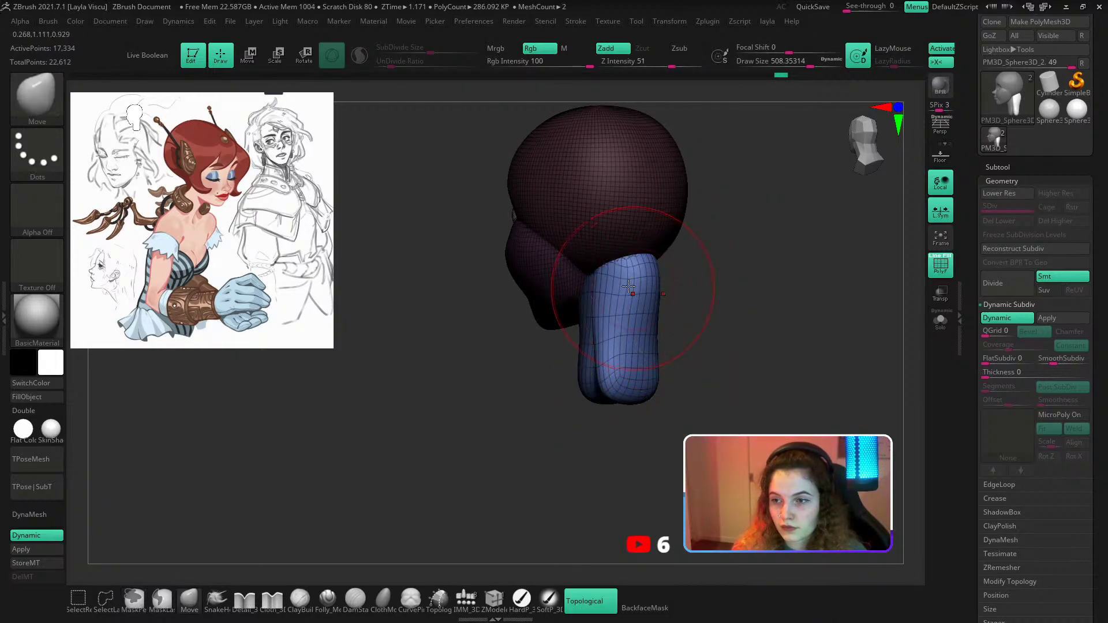
left_click_drag(750, 288, 671, 289)
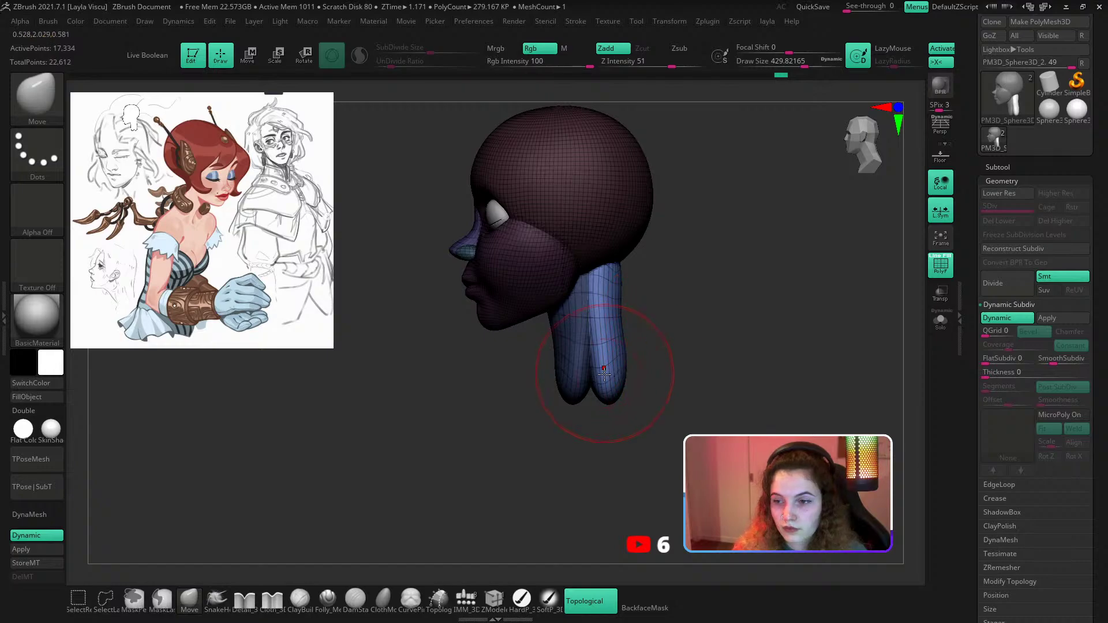
left_click_drag(663, 393, 533, 397)
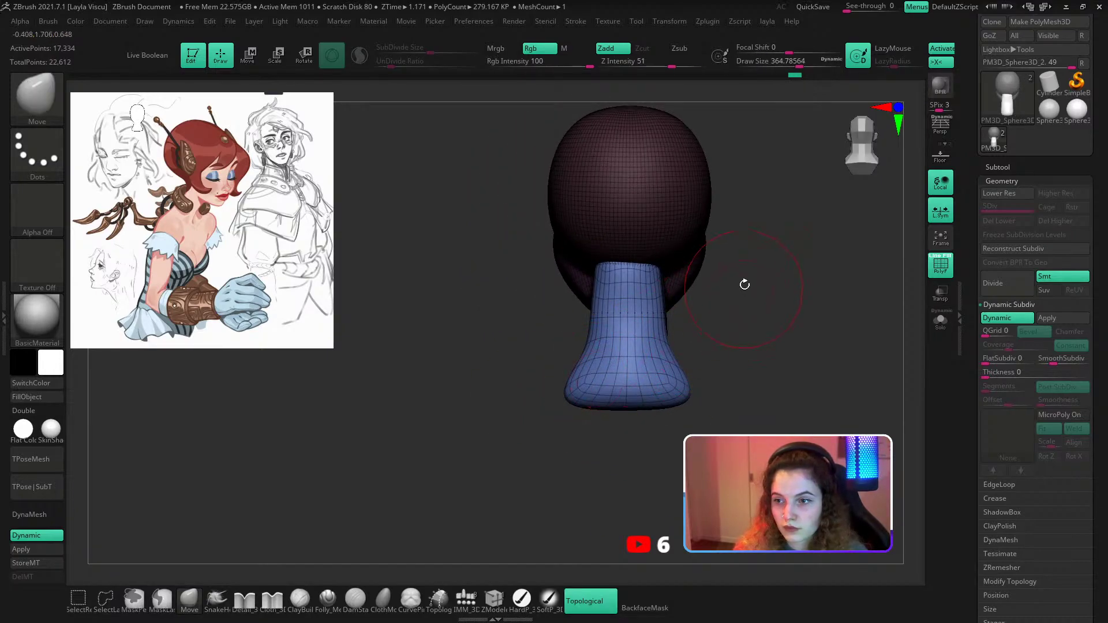
Assign automatic polygroups to the separate pieces, hide the rear neck copy and delete the hidden geometry.
left_click_drag(744, 284, 693, 308, "alt")
right_click_drag(687, 323, 701, 297, "ctrl")
key("shift+f")
key("shift+f")
key("ctrl+1")
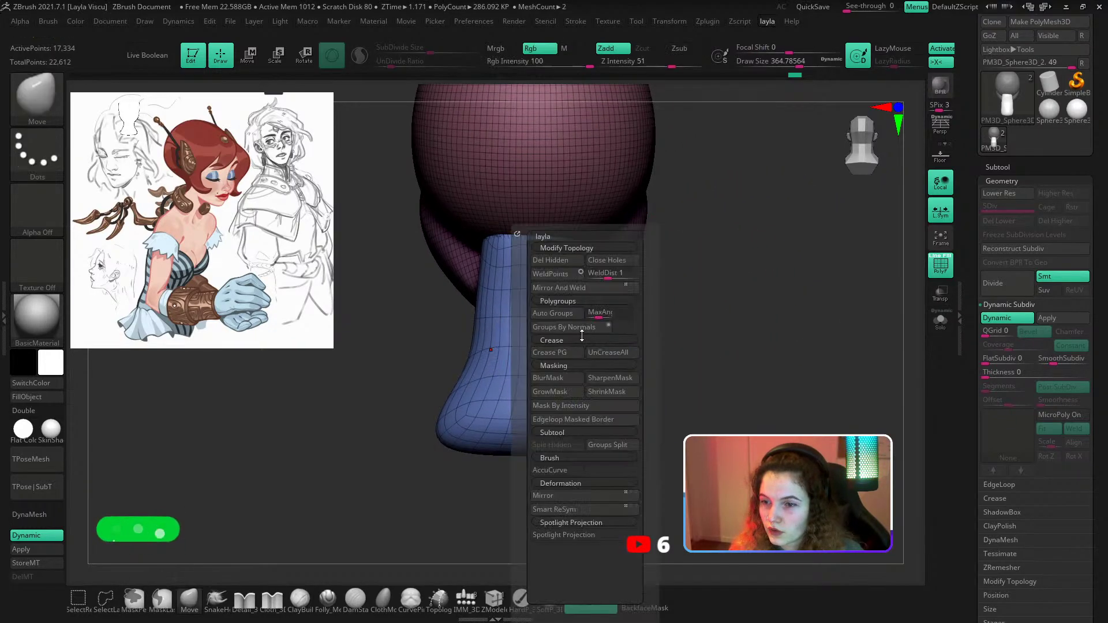
left_click(552, 315)
left_click(496, 381, "ctrl+shift")
left_click(497, 380, "ctrl+shift")
key("ctrl+1")
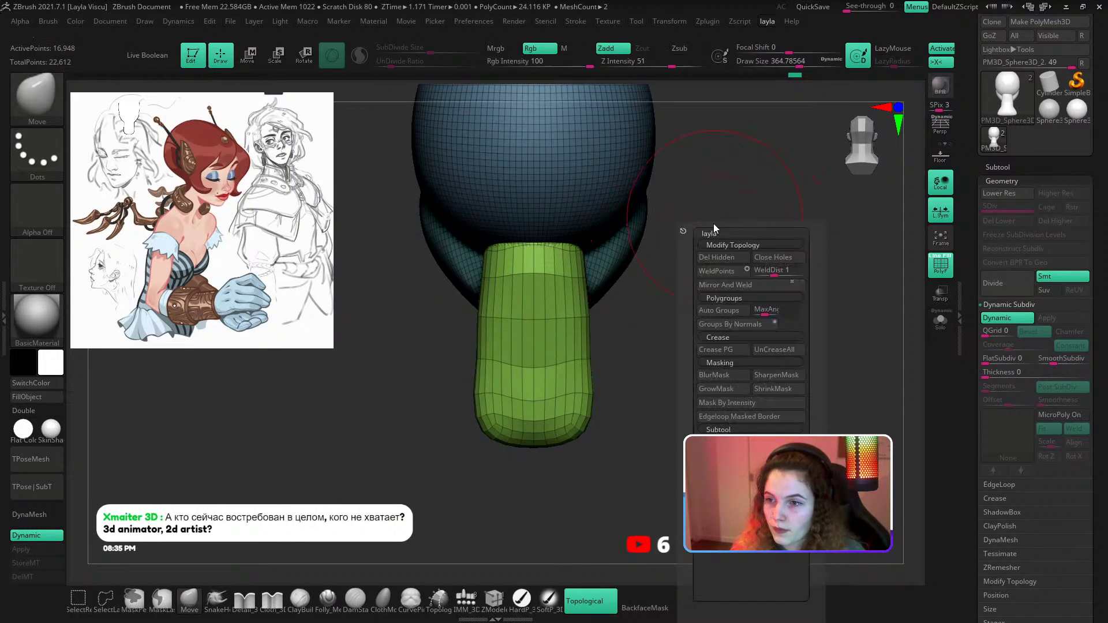
left_click(715, 256)
Mask everything except the remaining neck piece, centre the transform gizmo on it and duplicate the piece straight back.
left_click_drag(623, 312, 660, 343)
key("w")
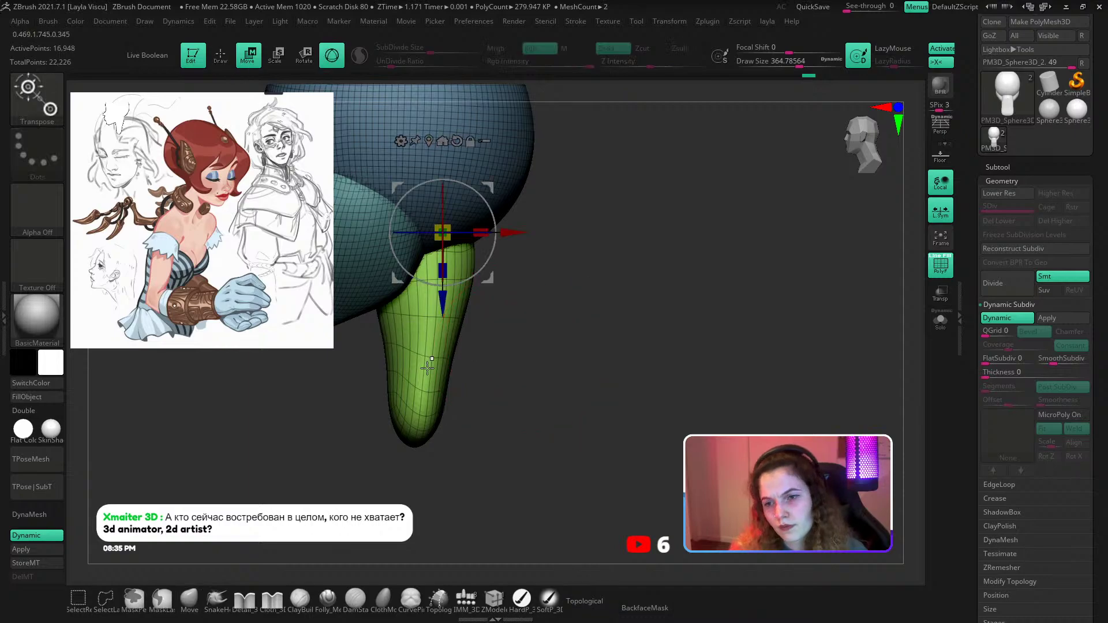
left_click(427, 367, "ctrl")
left_click(412, 275)
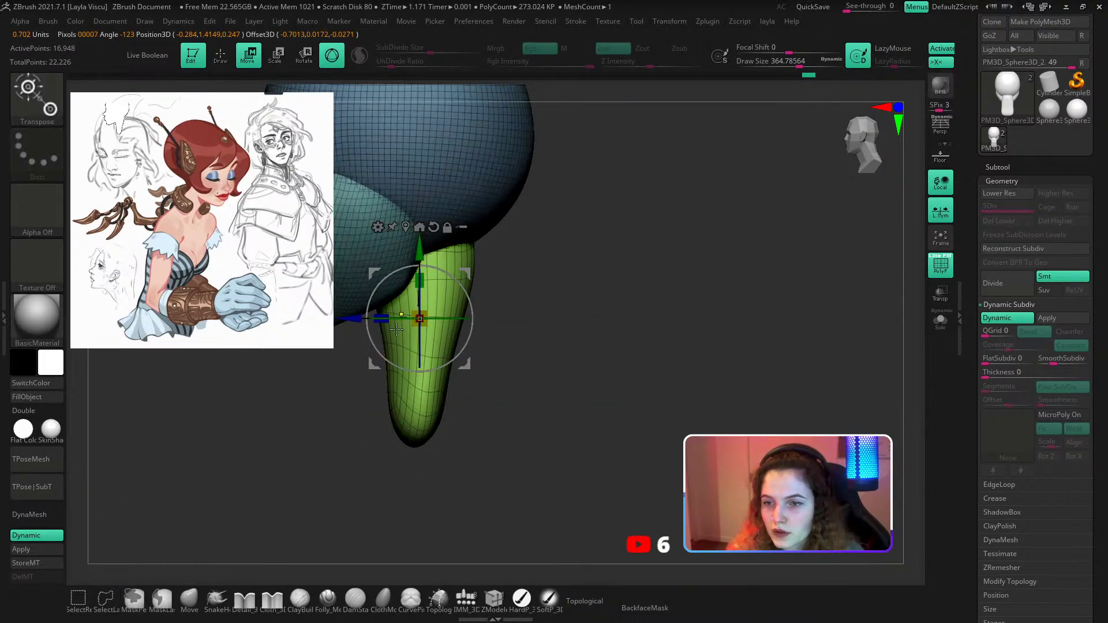
left_click_drag(353, 321, 451, 320, "ctrl")
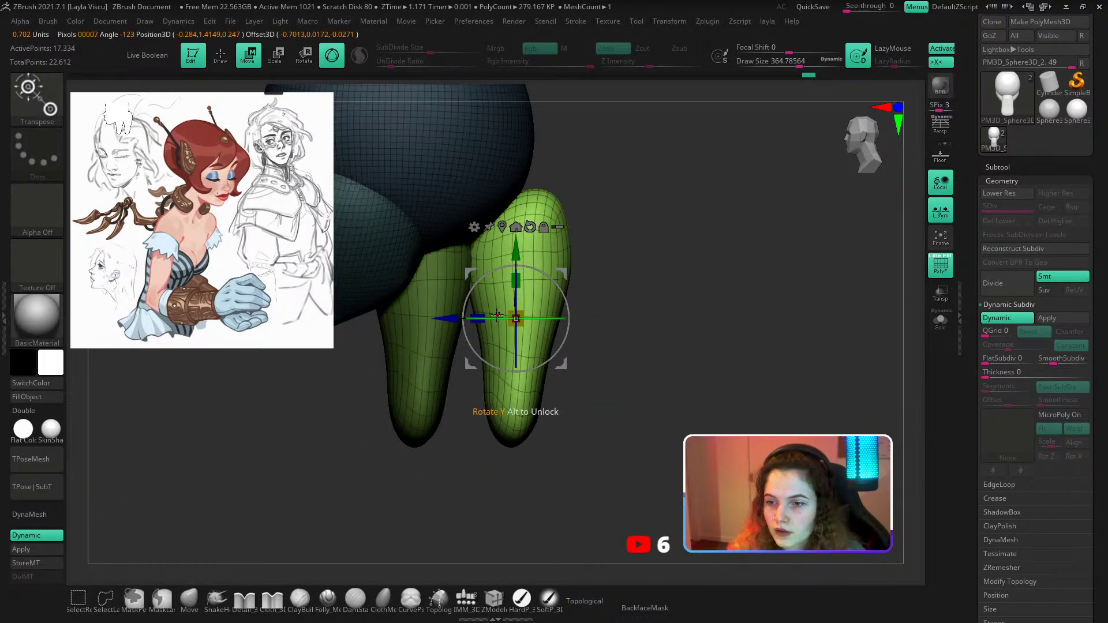
Turn symmetry off and rotate the new neck copy around its vertical axis so it mirrors the original in profile.
key("x")
left_click_drag(686, 272, 600, 262)
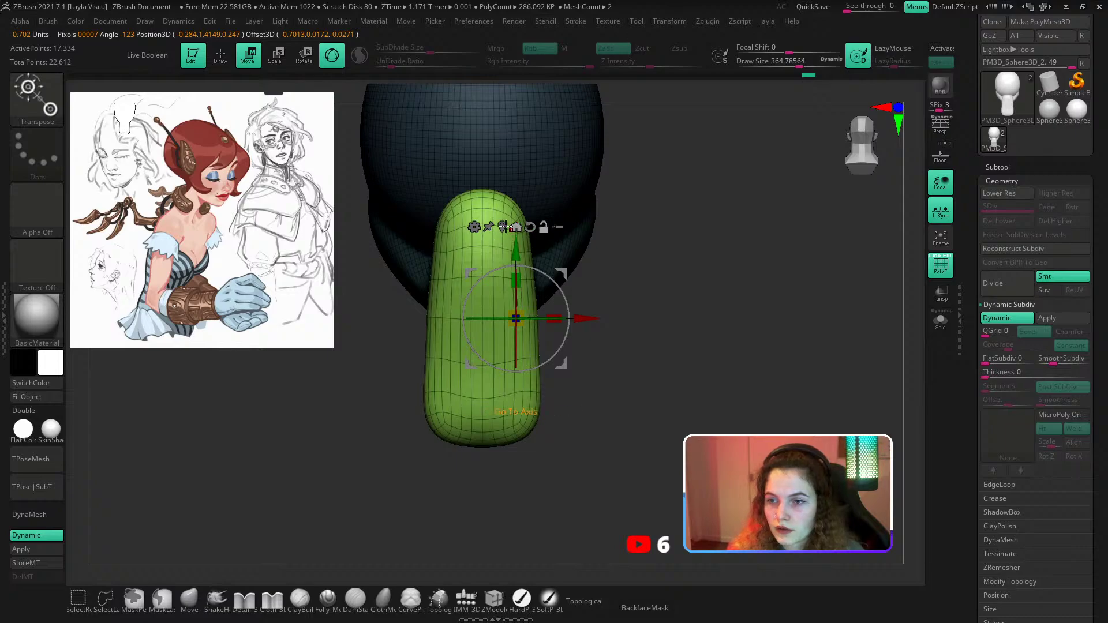
left_click(501, 226)
left_click_drag(449, 318, 661, 317, "shift")
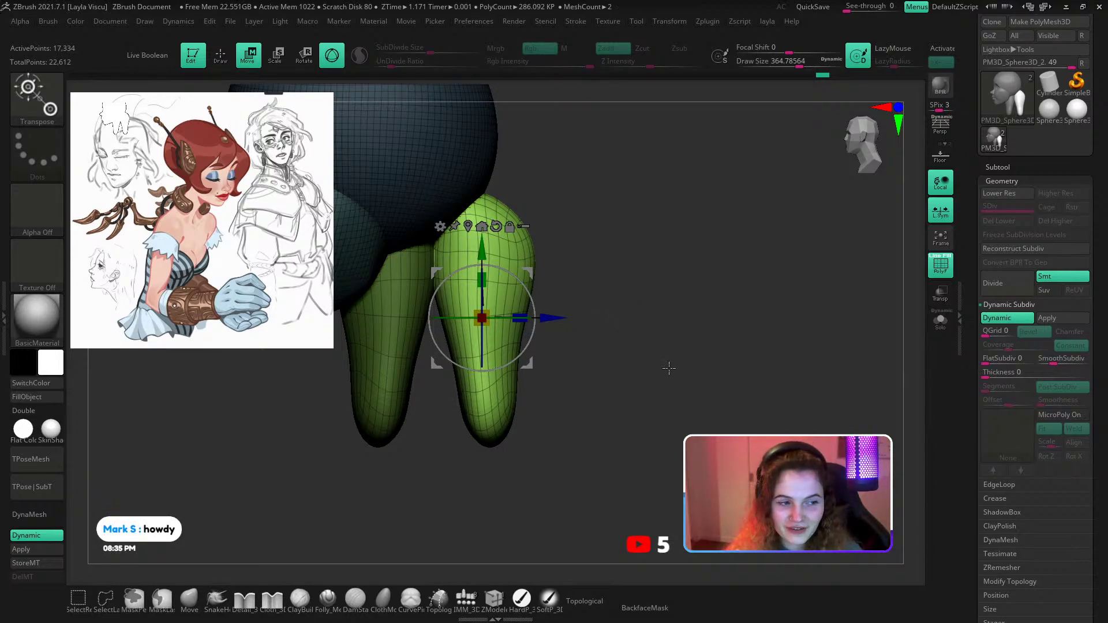
left_click_drag(677, 368, 692, 390)
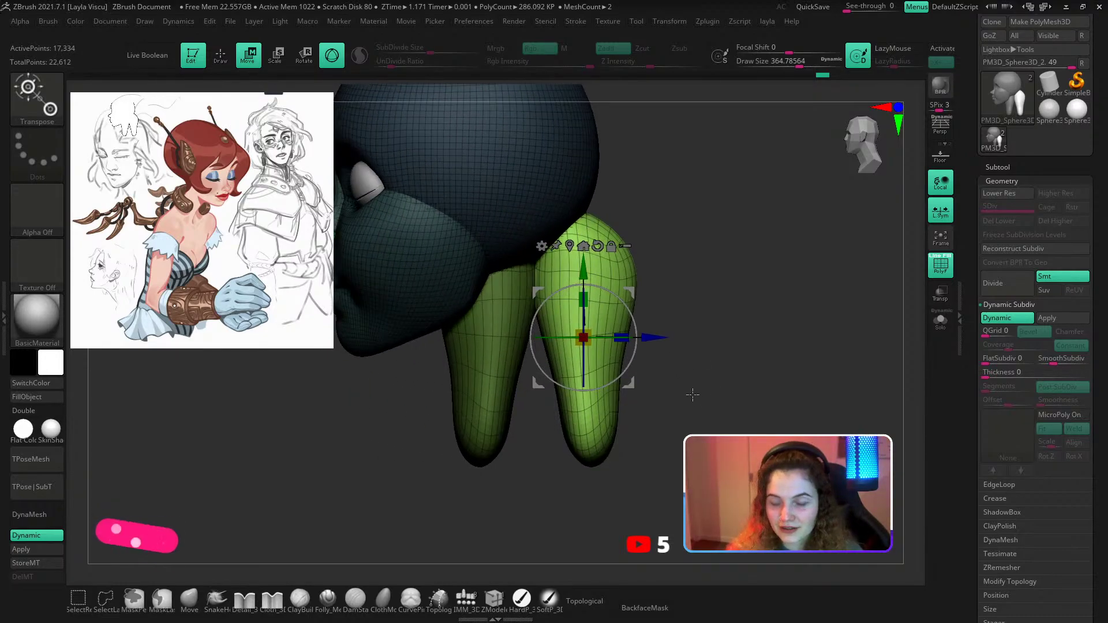
Slide the turned neck copy forward with the gizmo until it overlaps the back of the original neck.
left_click(189, 599)
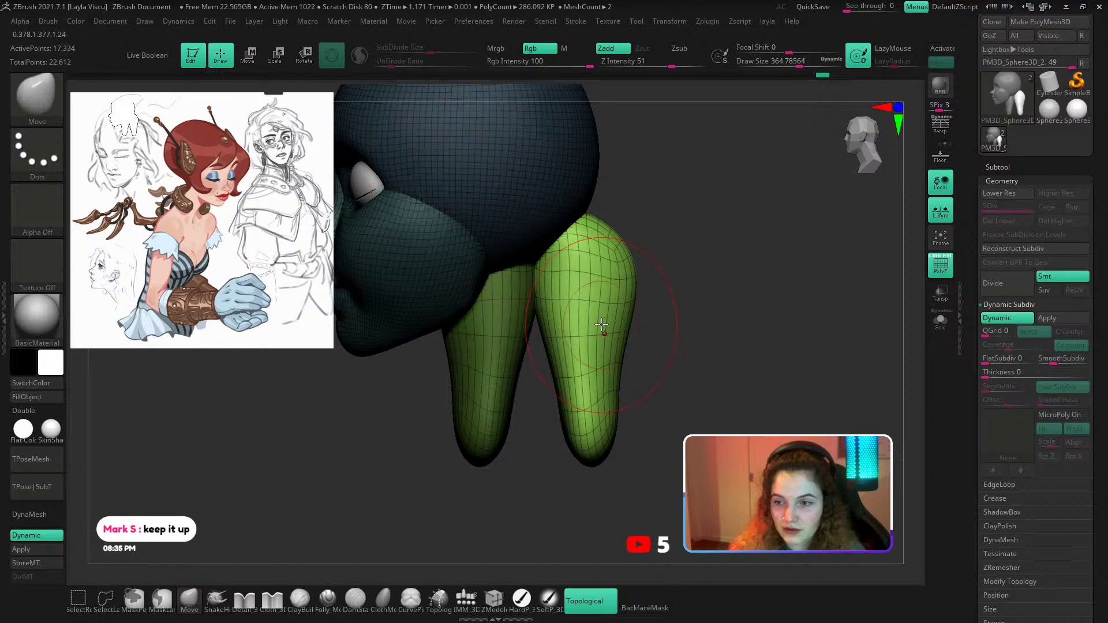
key("w")
left_click_drag(660, 337, 594, 337)
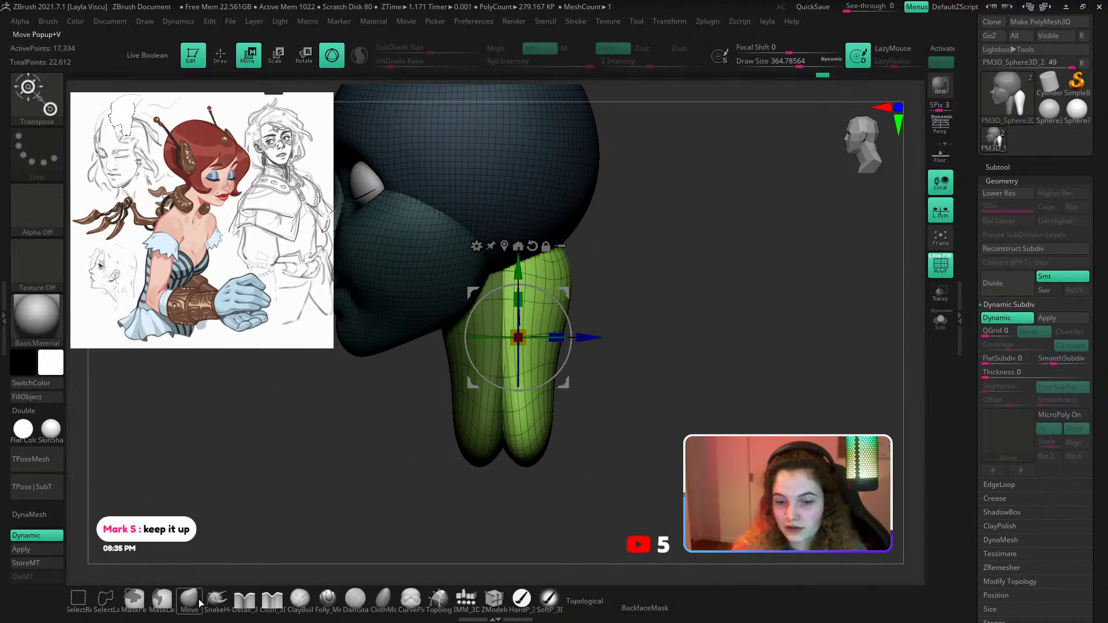
key("ctrl")
key("q")
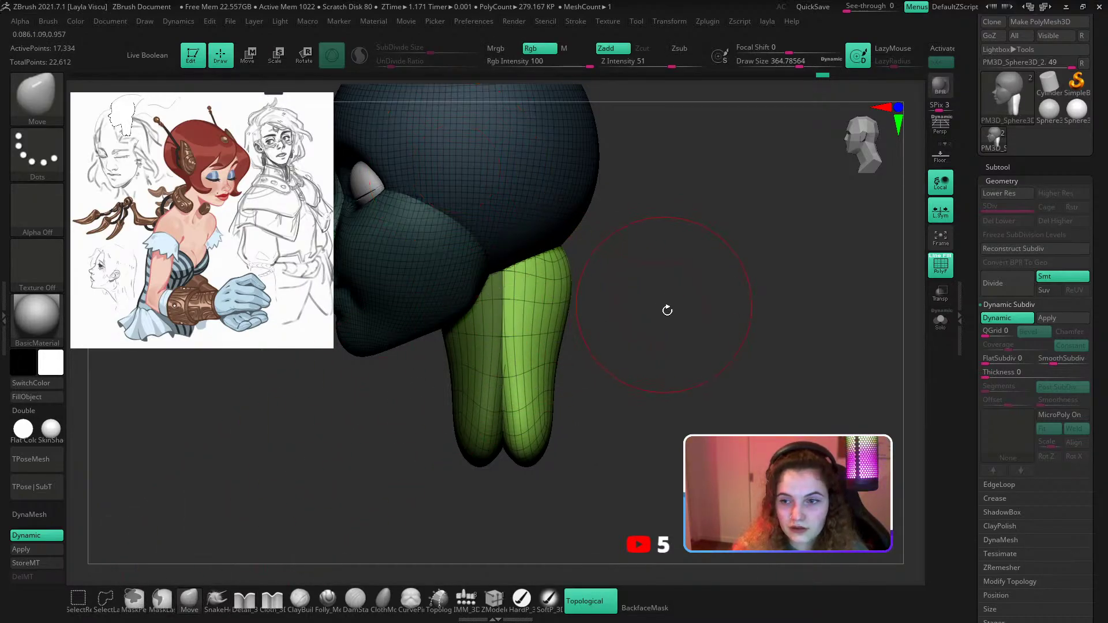
key("w")
key("x")
left_click_drag(634, 378, 668, 188)
key("x")
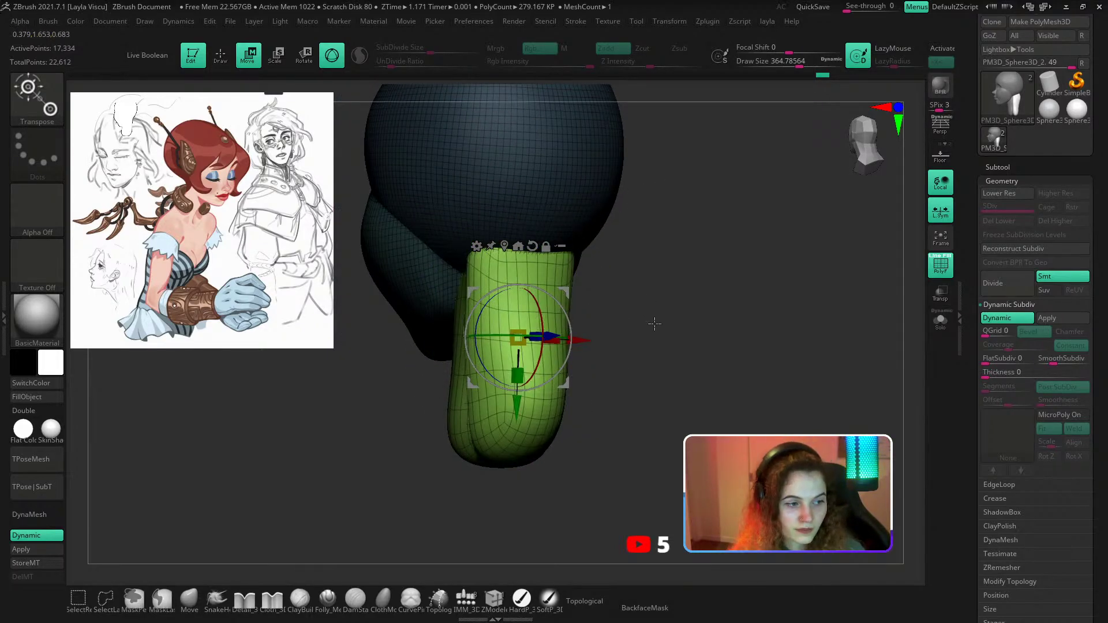
mouse_move(655, 322)
left_mouse_down()
mouse_move(629, 291)
mouse_move(656, 306)
left_mouse_up()
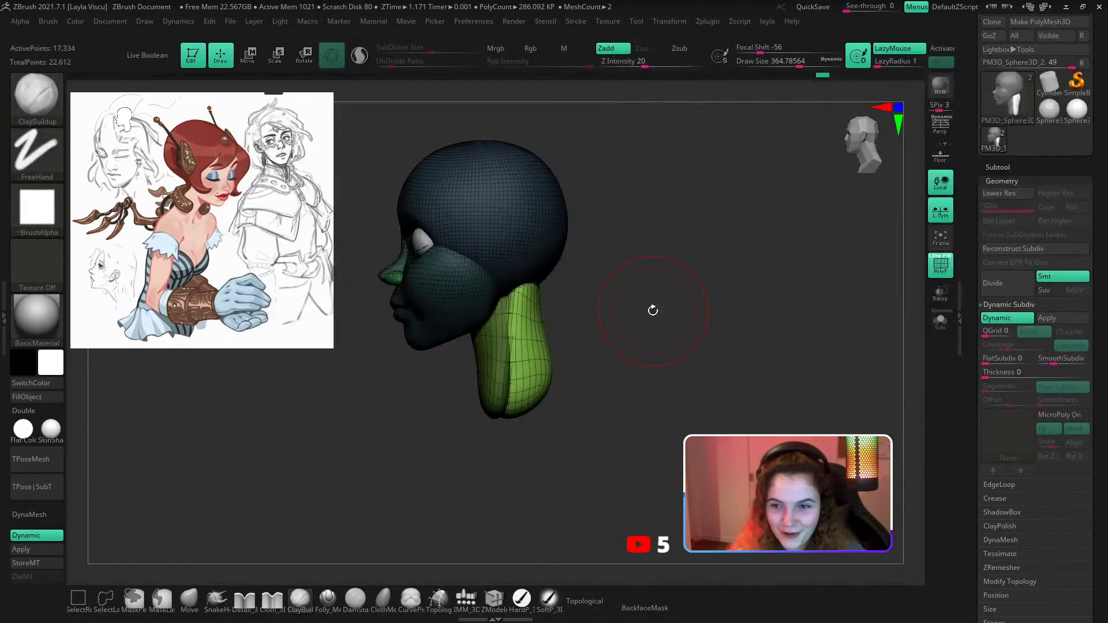
Hide the polygon wireframe, turn symmetry on and flare the rear neck copy's base with the Move brush, reducing draw size from about 542 to 430.
key("shift+f")
mouse_move(642, 301)
left_mouse_down()
mouse_move(687, 297)
mouse_move(678, 344)
mouse_move(642, 338)
mouse_move(586, 354)
mouse_move(519, 398)
left_mouse_up()
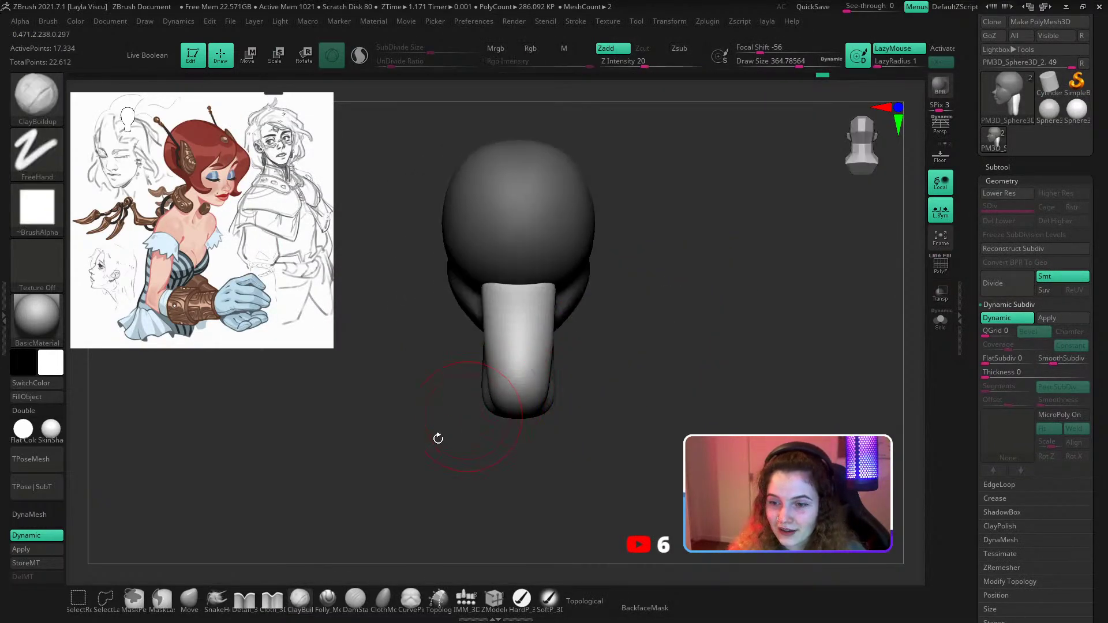
left_click(193, 609)
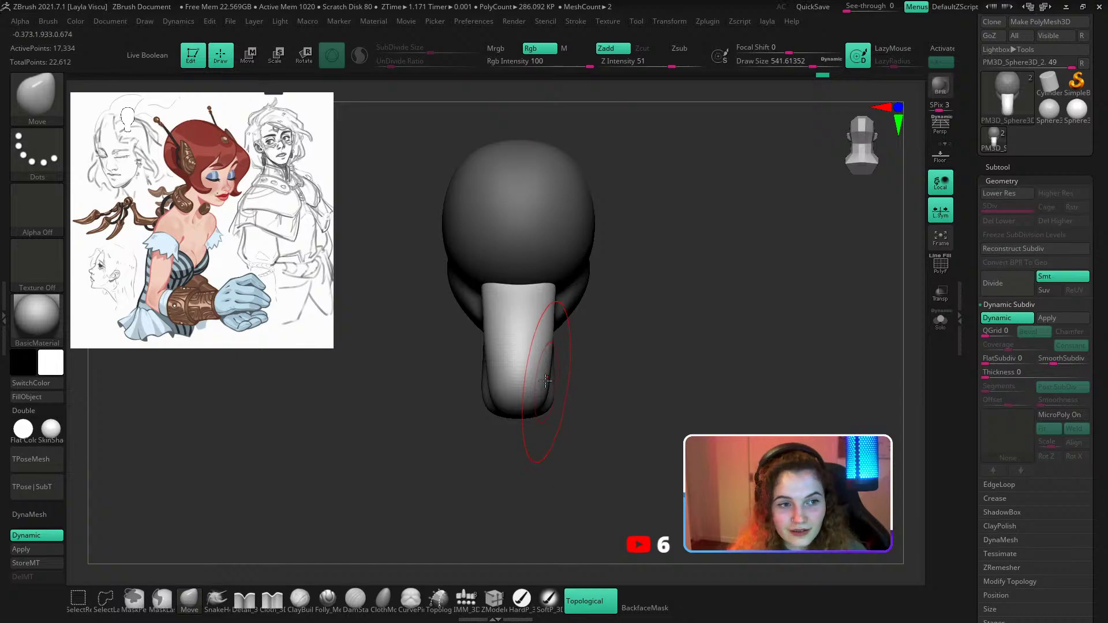
key("x")
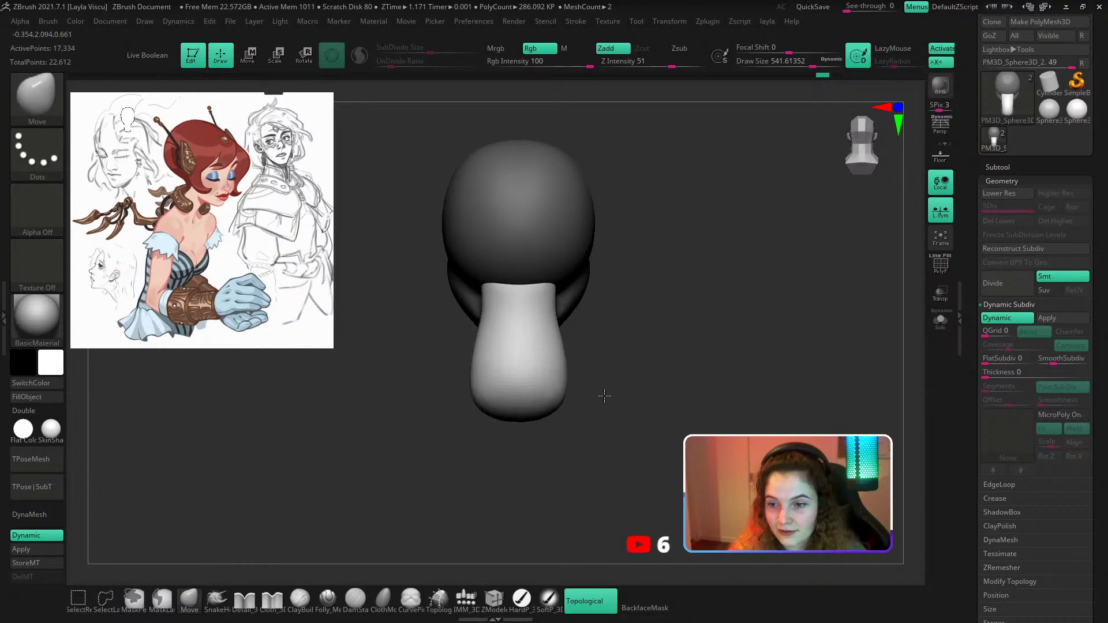
left_click_drag(604, 396, 617, 405)
key("bracketleft")
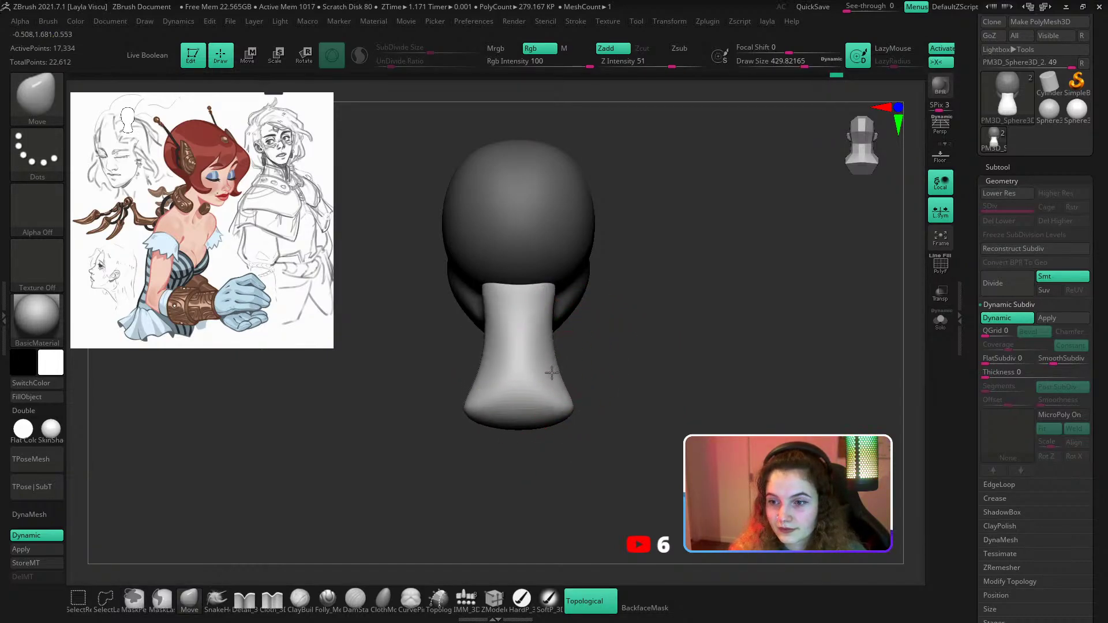
Push the lower part of the rear neck copy backward in profile with the Move brush, using draw sizes between about 305 and 784.
mouse_move(552, 373)
right_mouse_down()
mouse_move(648, 376)
mouse_move(605, 421)
right_mouse_up()
key("bracketright")
key("bracketright")
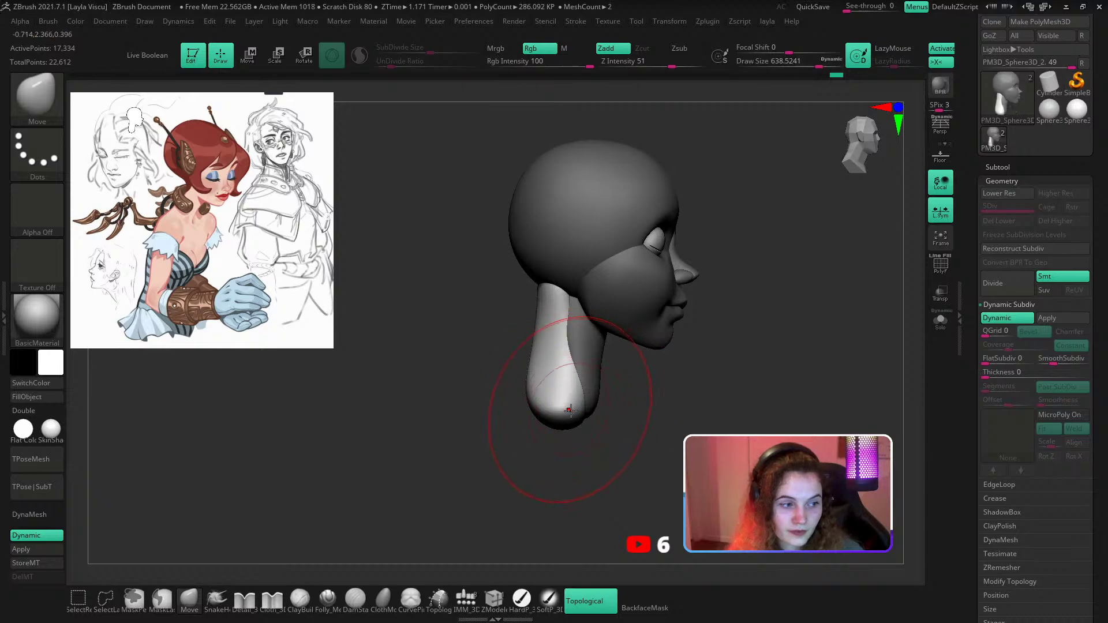
key("bracketright")
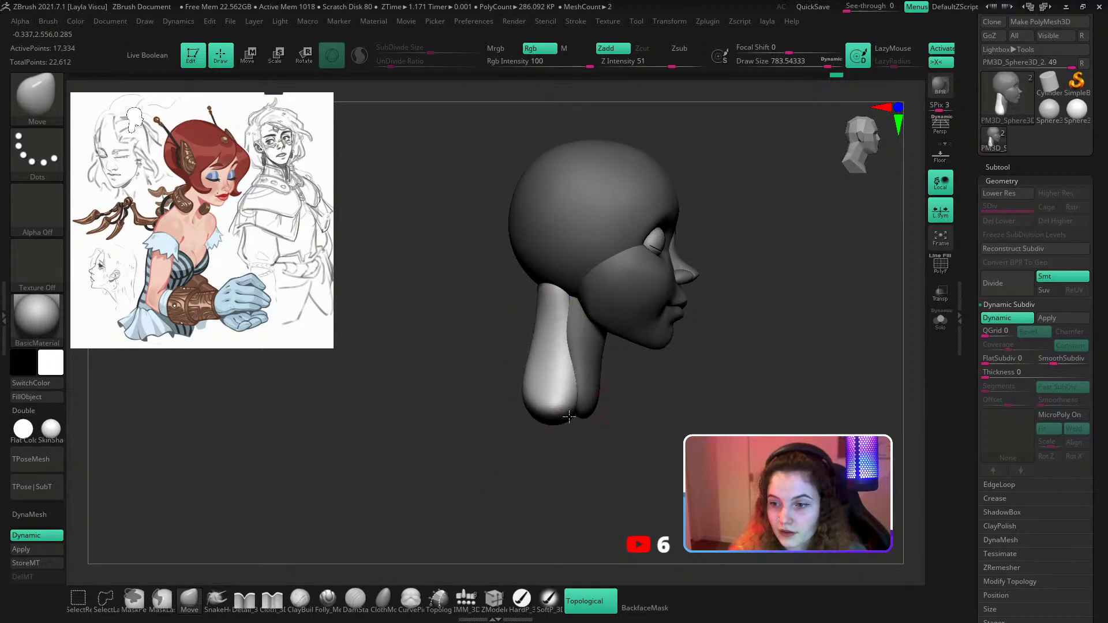
key("bracketleft")
key("bracketleft")
key("bracketleft")
key("bracketleft")
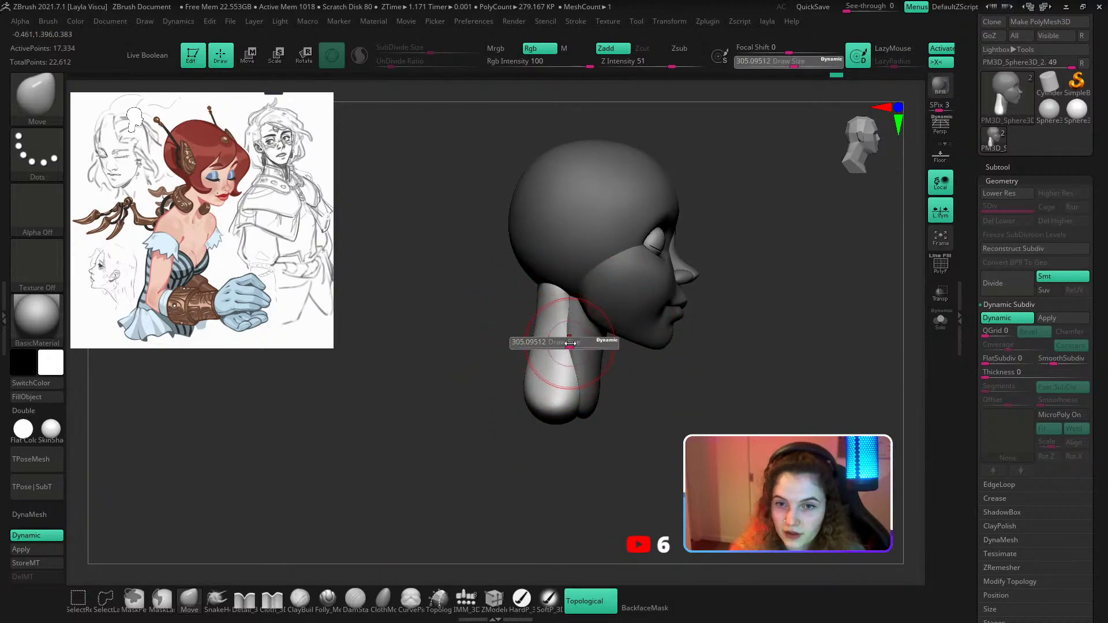
left_click_drag(570, 343, 579, 343)
mouse_move(563, 338)
right_mouse_down()
mouse_move(536, 370)
mouse_move(569, 343)
right_mouse_up()
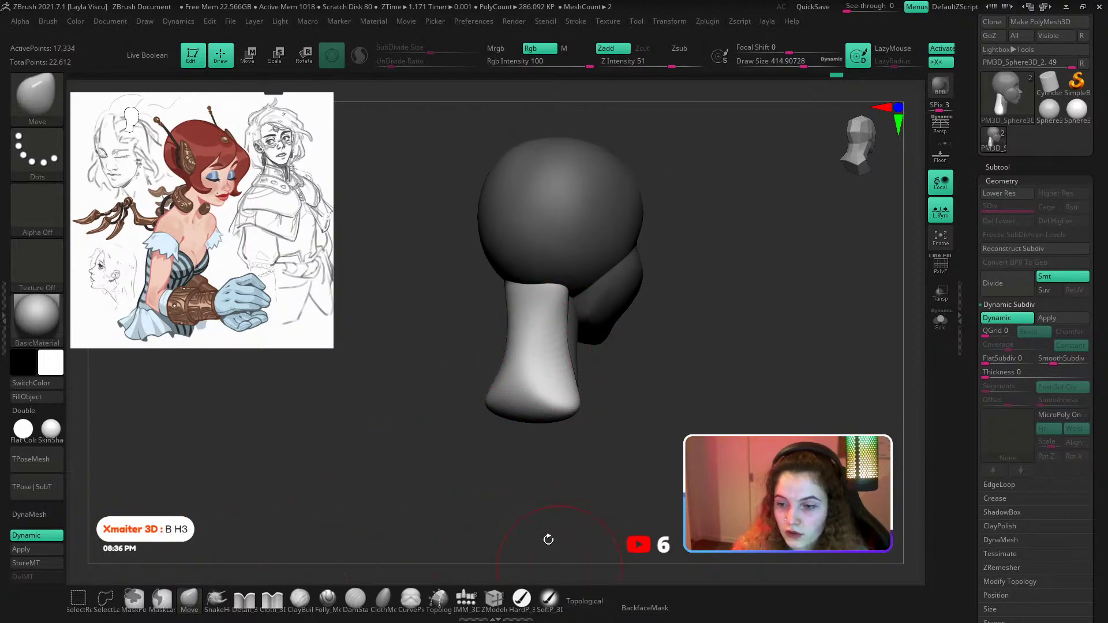
Refine the rear neck copy from behind at draw size about 280 and curve its nape inward in profile at about 500.
mouse_move(569, 353)
right_mouse_down()
mouse_move(628, 366)
mouse_move(525, 371)
right_mouse_up()
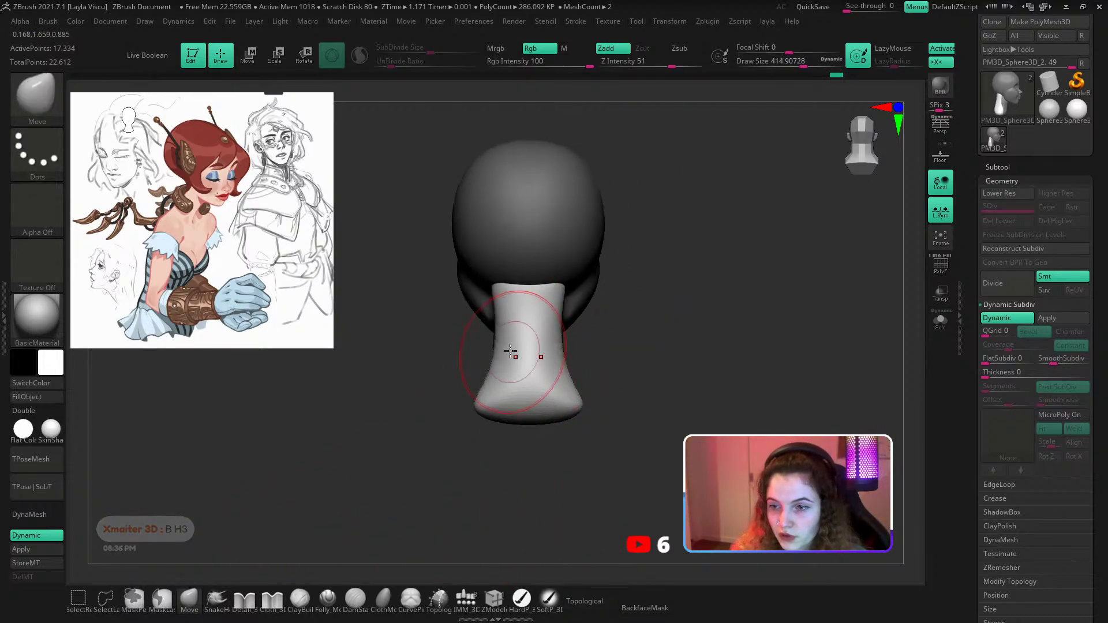
key("s")
key("shift")
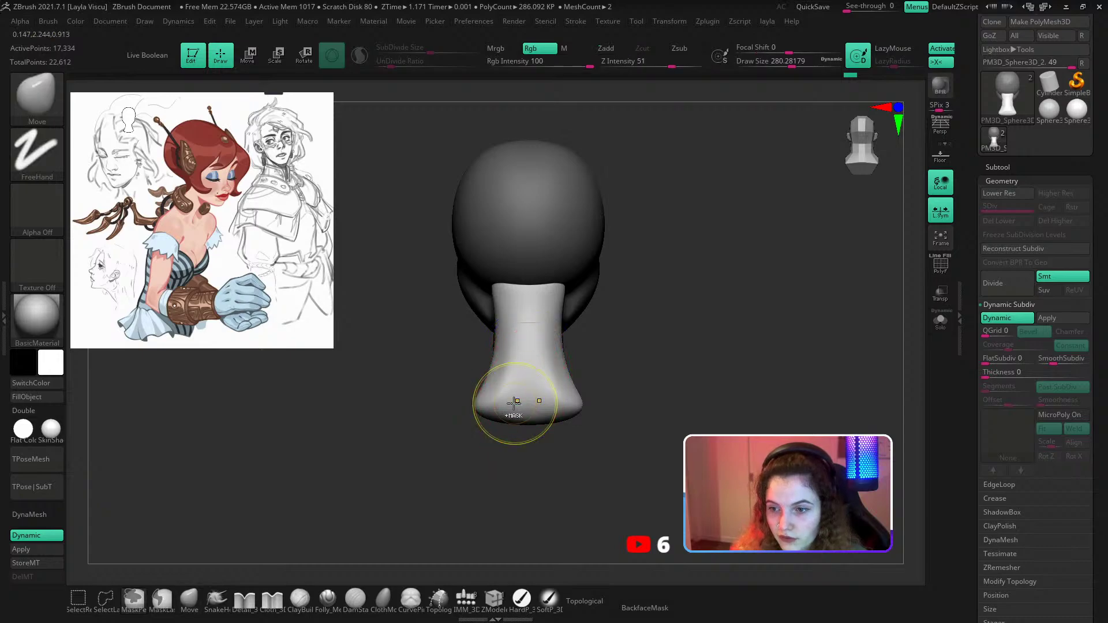
right_click_drag(616, 376, 614, 444)
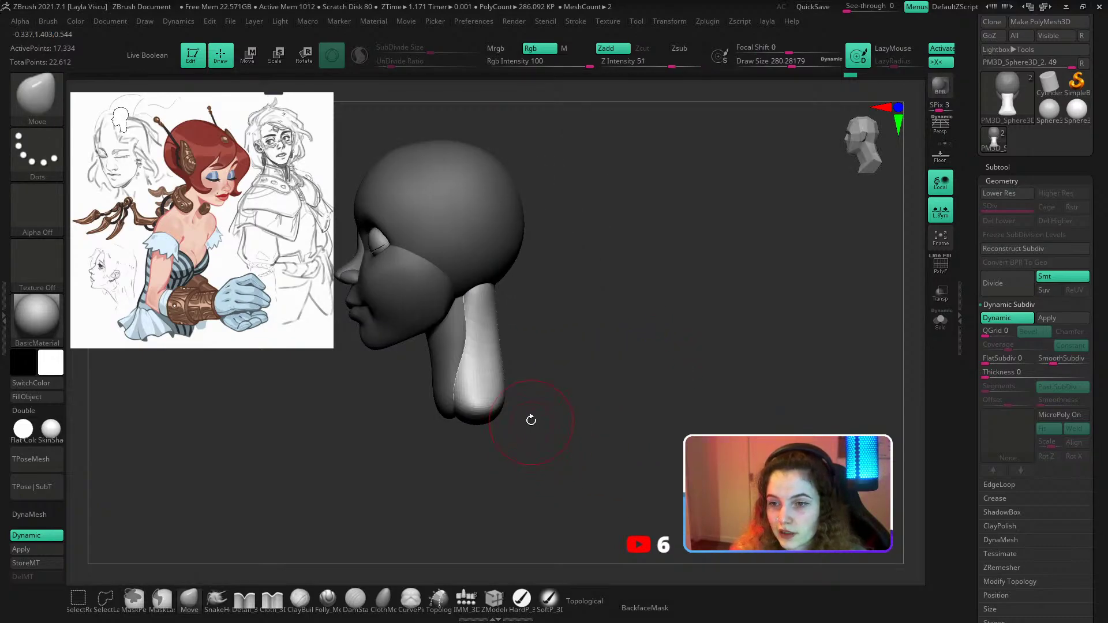
key("s")
left_click_drag(531, 420, 548, 423)
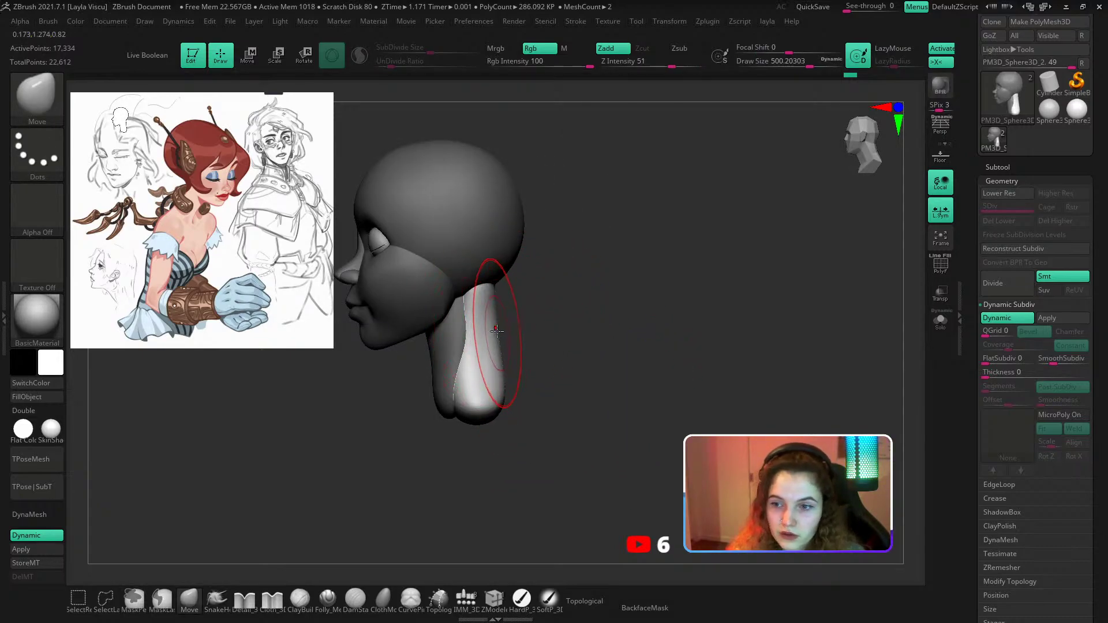
right_click_drag(543, 350, 471, 337)
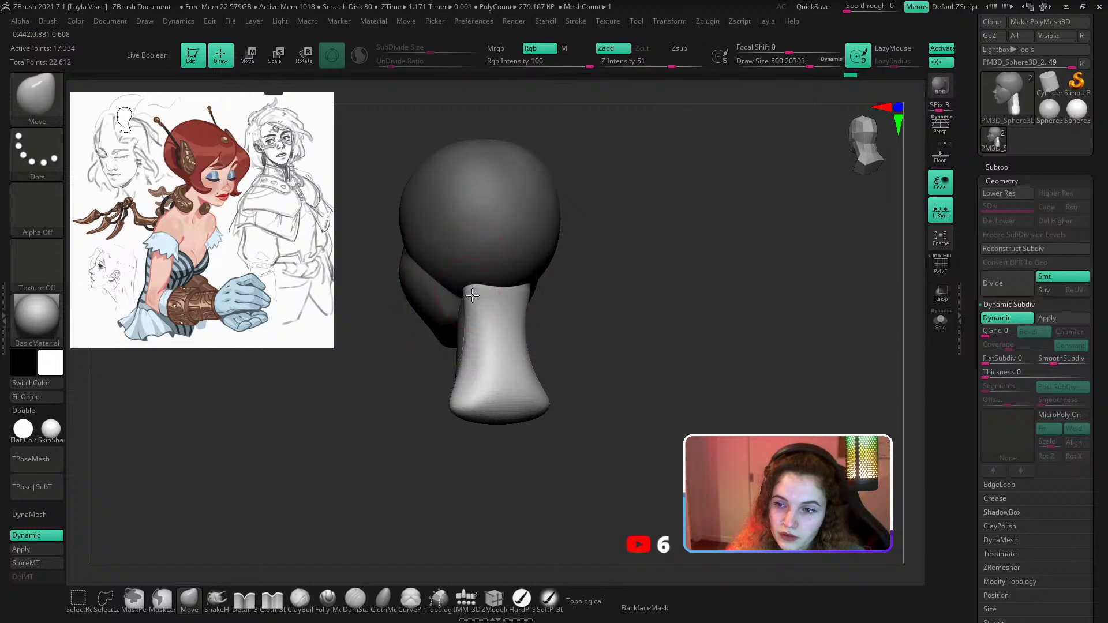
Widen the rear neck copy's base toward the shoulders and pull it backward in profile, using draw sizes of about 365 and 500.
right_click_drag(472, 295, 604, 388)
mouse_move(594, 400)
left_mouse_down()
mouse_move(615, 400)
mouse_move(560, 395)
left_mouse_up()
key("s")
key("s")
right_click_drag(460, 359, 476, 348)
mouse_move(583, 363)
right_mouse_down()
mouse_move(600, 376)
mouse_move(522, 401)
right_mouse_up()
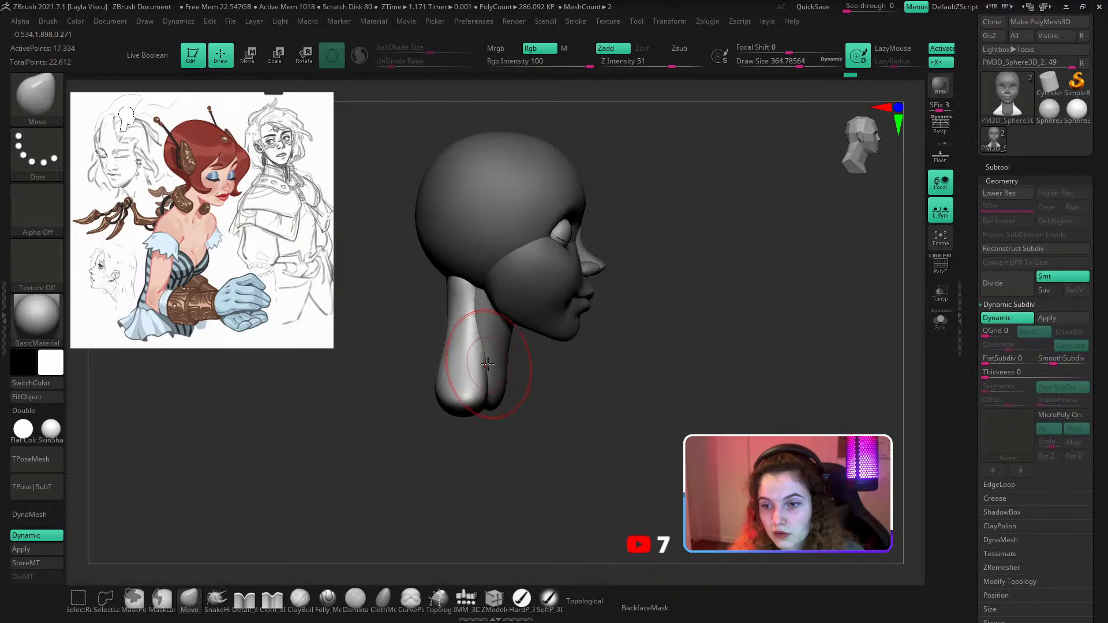
key("s")
mouse_move(460, 376)
left_mouse_down()
mouse_move(470, 376)
mouse_move(425, 395)
left_mouse_up()
mouse_move(398, 389)
right_mouse_down()
mouse_move(414, 381)
mouse_move(442, 492)
mouse_move(417, 402)
mouse_move(507, 408)
mouse_move(494, 456)
right_mouse_up()
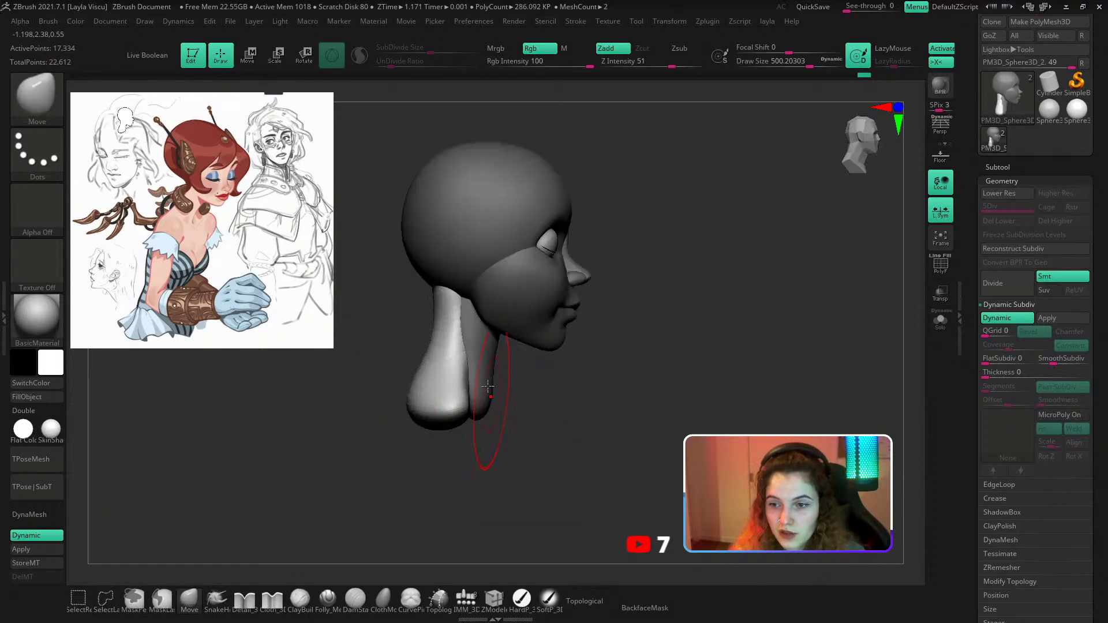
Try reshaping the middle of the rear neck copy in profile with a smaller Move brush, and undo the strokes.
key("s")
left_click_drag(485, 353, 469, 364)
key("ctrl+z")
key("s")
left_click(464, 368)
key("ctrl+z")
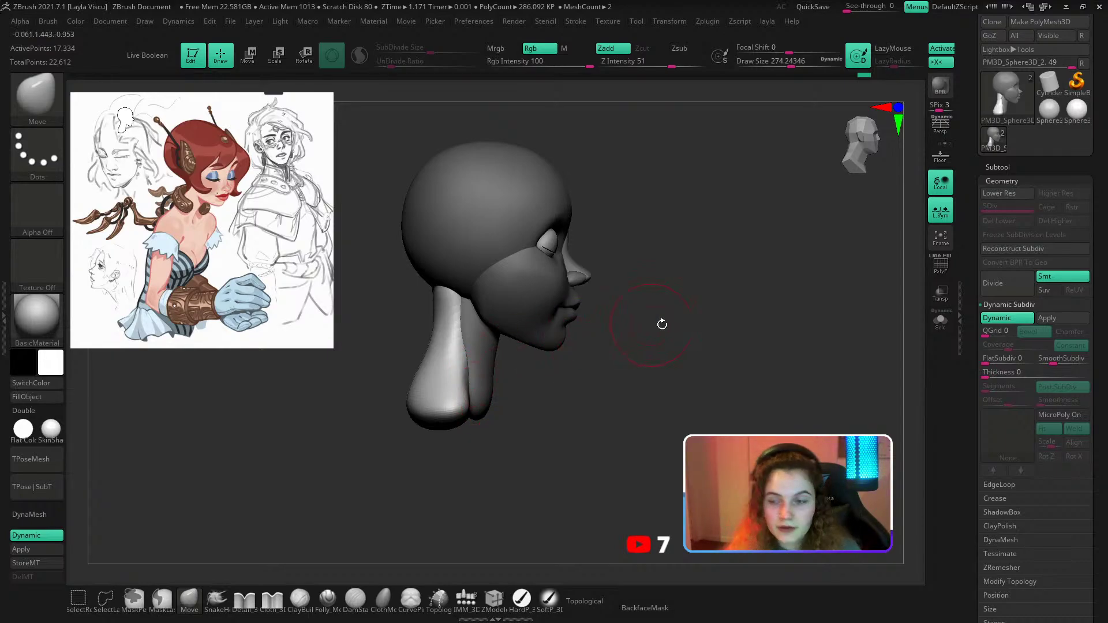
Invert the mask to protect the rear neck copy and set the Move brush's draw size to about 338.
mouse_move(662, 324)
left_mouse_down()
mouse_move(626, 328)
mouse_move(564, 385)
mouse_move(504, 376)
mouse_move(504, 327)
mouse_move(520, 356)
left_mouse_up()
key("ctrl+i")
key("s")
mouse_move(612, 306)
left_mouse_down()
mouse_move(539, 312)
mouse_move(525, 345)
mouse_move(505, 313)
mouse_move(498, 325)
left_mouse_up()
key("s")
key("s")
key("s")
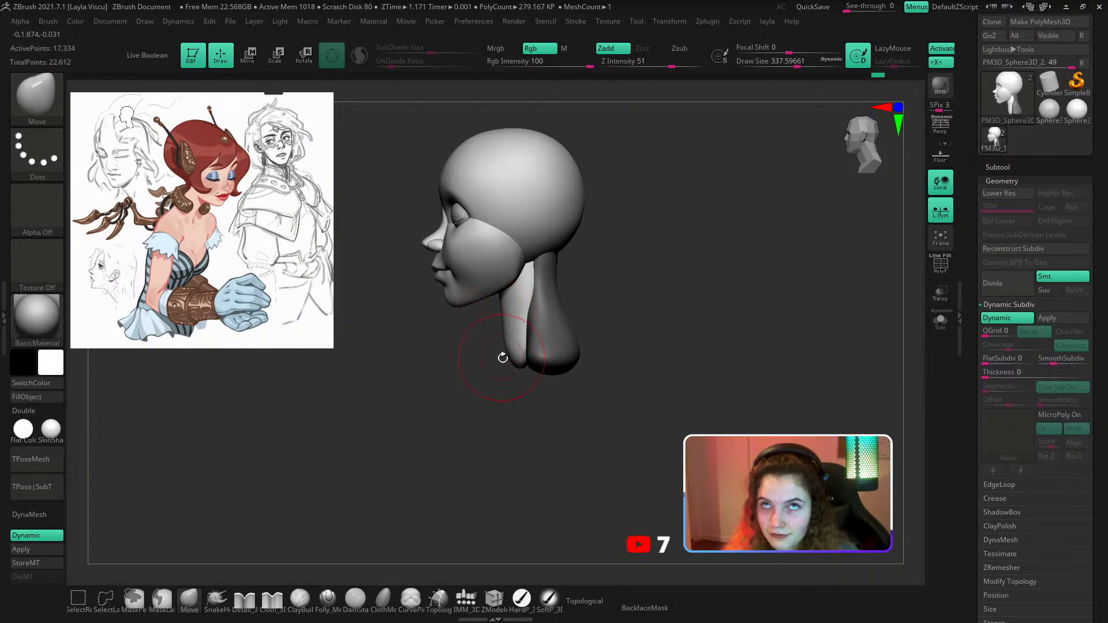
Shape the throat line of the front neck piece in profile with the Move brush, reducing the draw size to about 286.
right_click_drag(512, 304, 510, 333, "ctrl")
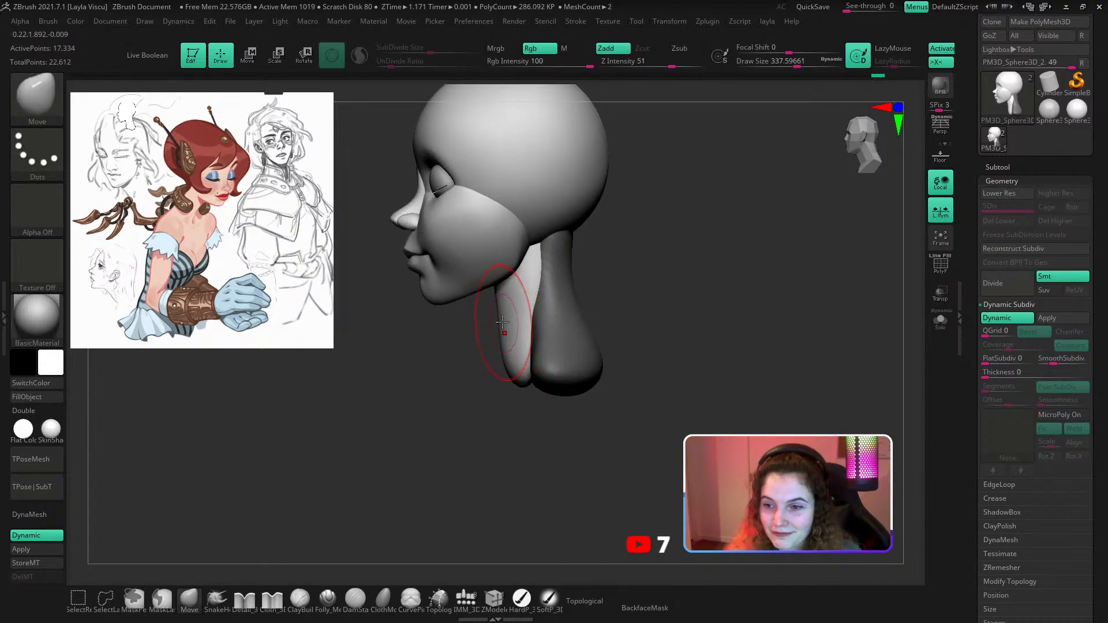
key("s")
left_click_drag(502, 320, 497, 345)
key("s")
key("s")
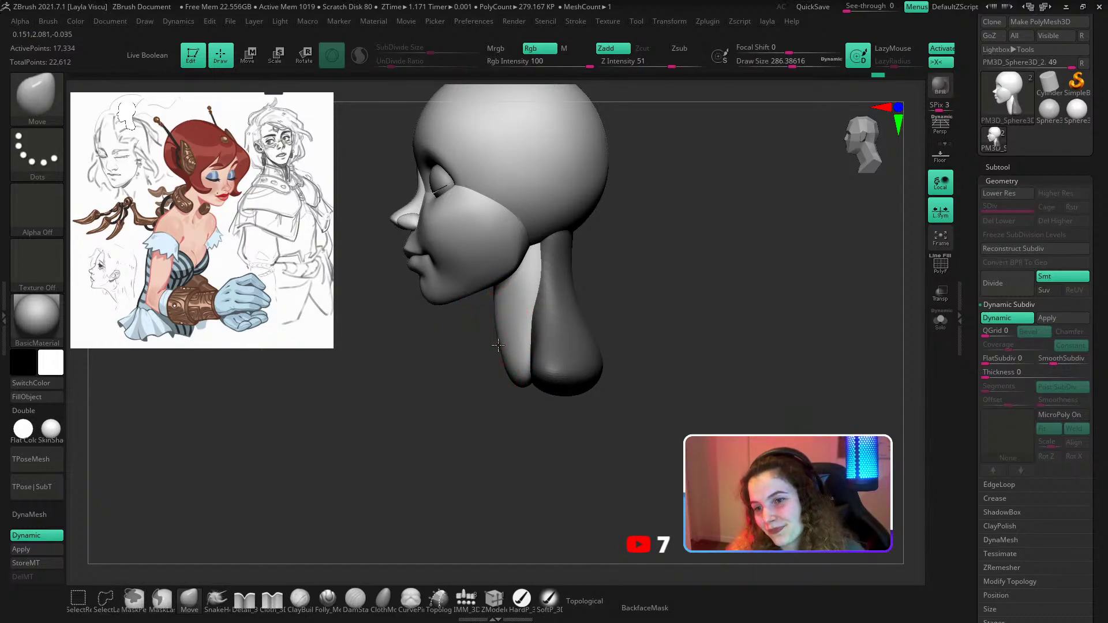
Adjust the lower end of the front neck in profile at draw size about 305, and fill out its bottom corners from the front at about 358.
mouse_move(498, 395)
right_mouse_down("ctrl")
mouse_move(494, 355)
mouse_move(501, 385)
right_mouse_up("ctrl")
key("s")
left_click_drag(511, 368, 514, 368)
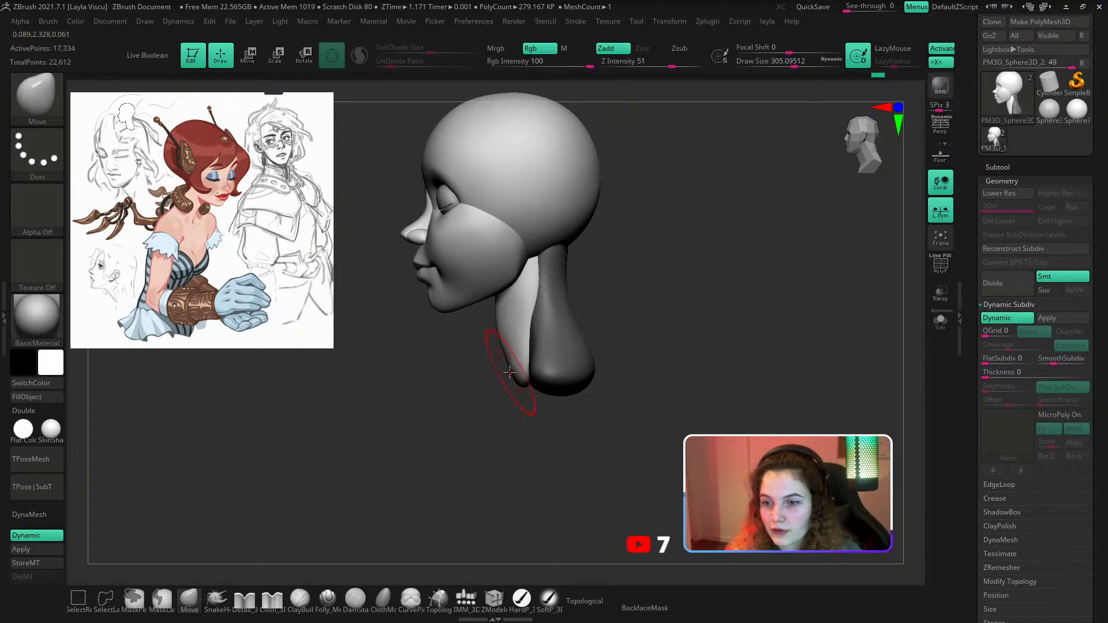
right_click_drag(499, 386, 525, 440, "shift")
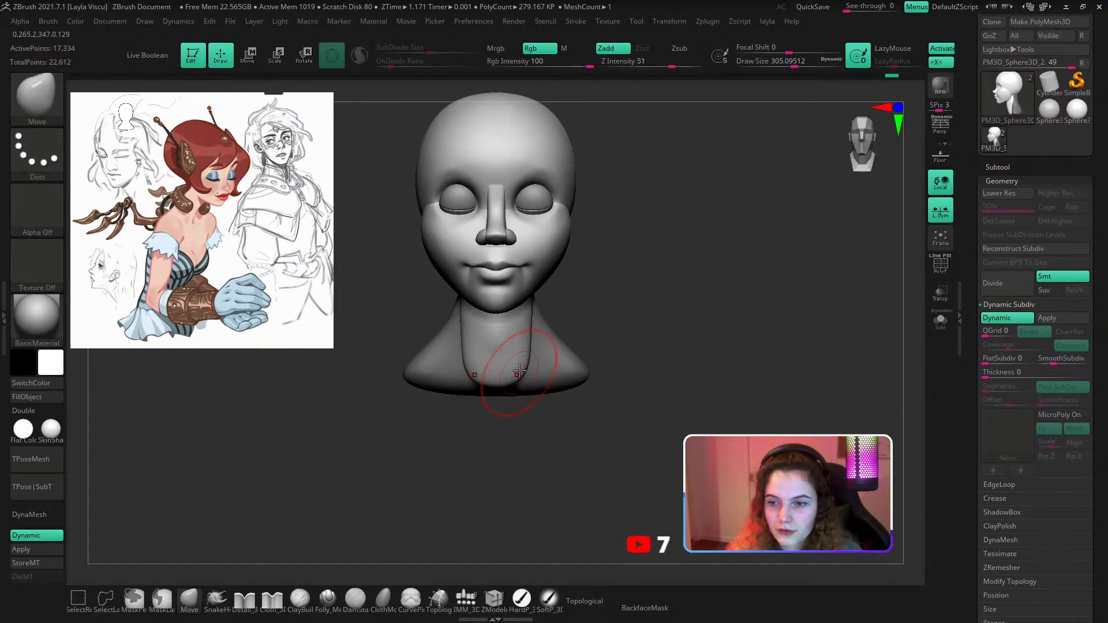
key("s")
left_click_drag(519, 371, 524, 370)
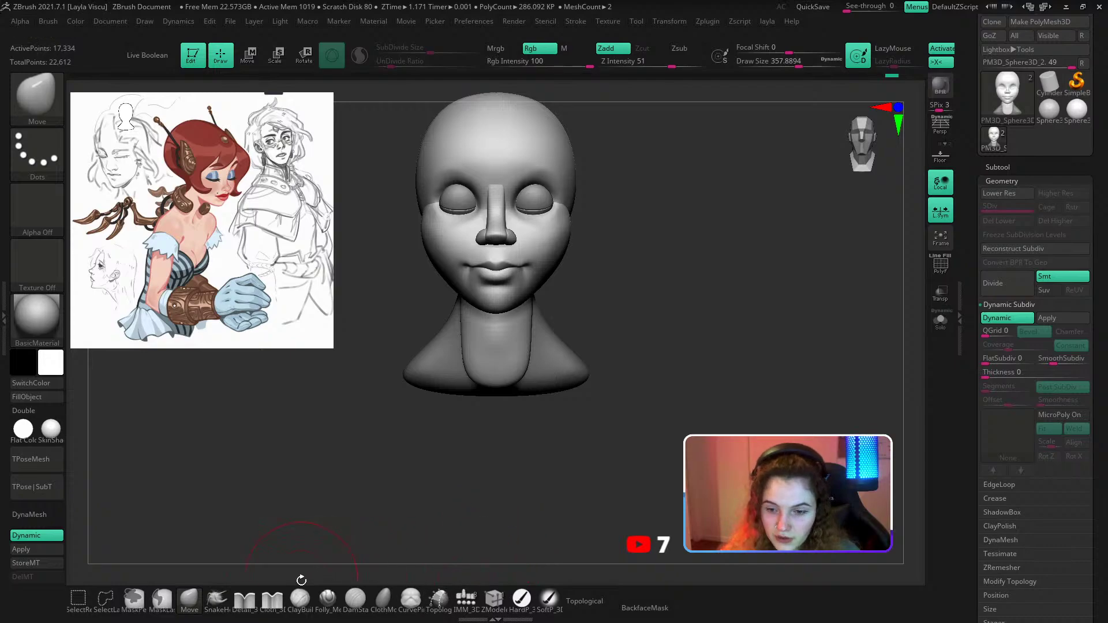
Isolate the neck pieces, examine how the front and rear parts meet, and show the whole head again.
left_click(326, 599)
right_click_drag(634, 303, 579, 275)
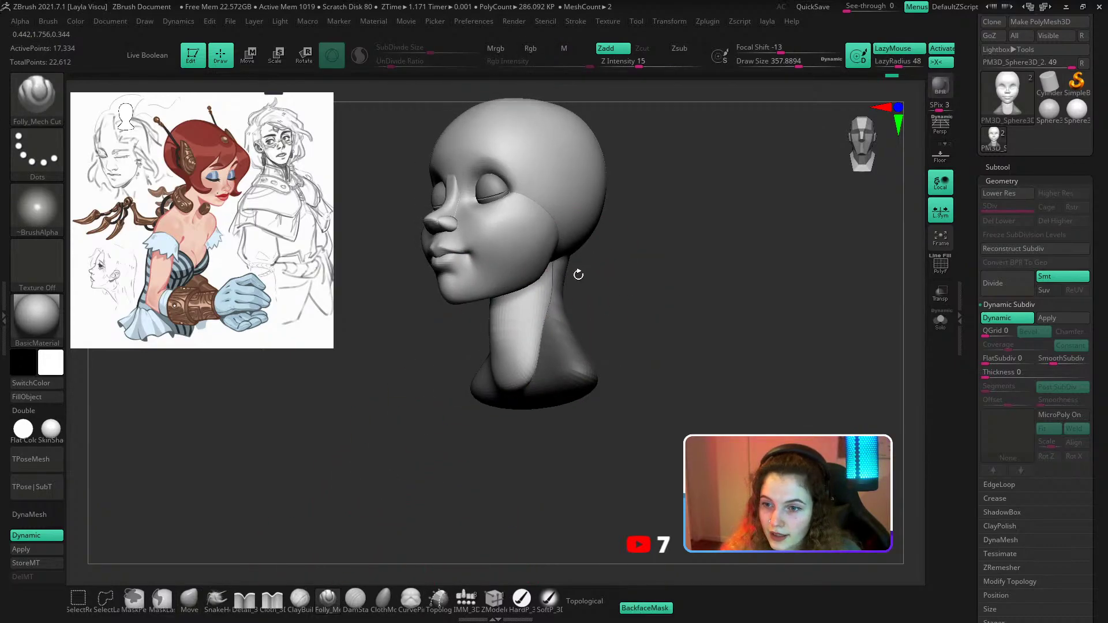
left_click(505, 342, "ctrl+shift")
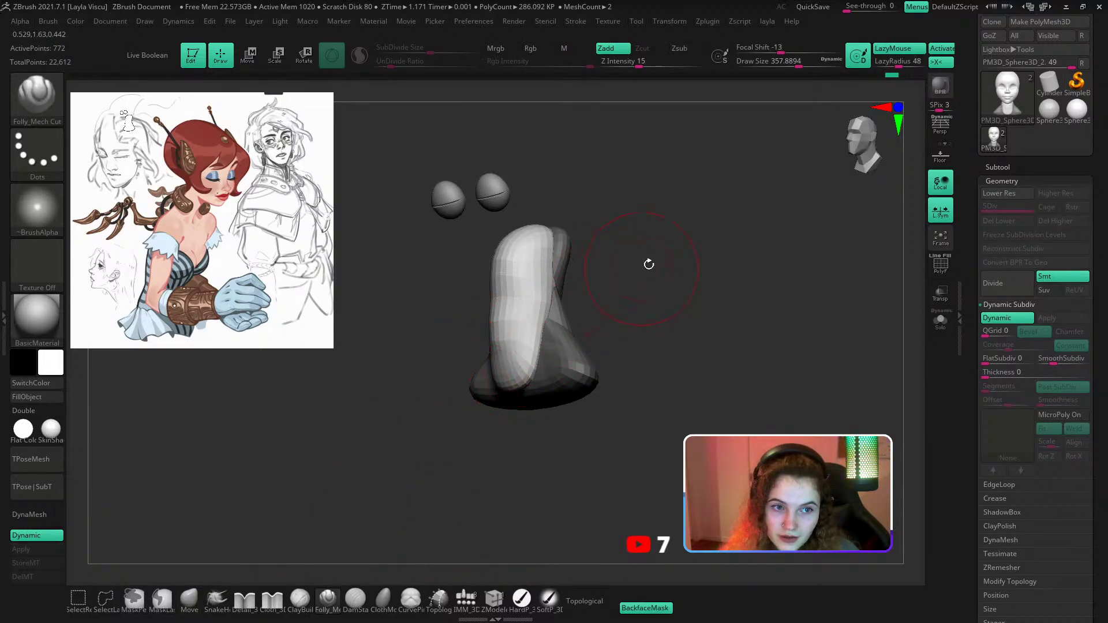
left_click_drag(647, 265, 627, 267)
mouse_move(551, 284)
left_mouse_down()
mouse_move(559, 281)
mouse_move(507, 387)
left_mouse_up()
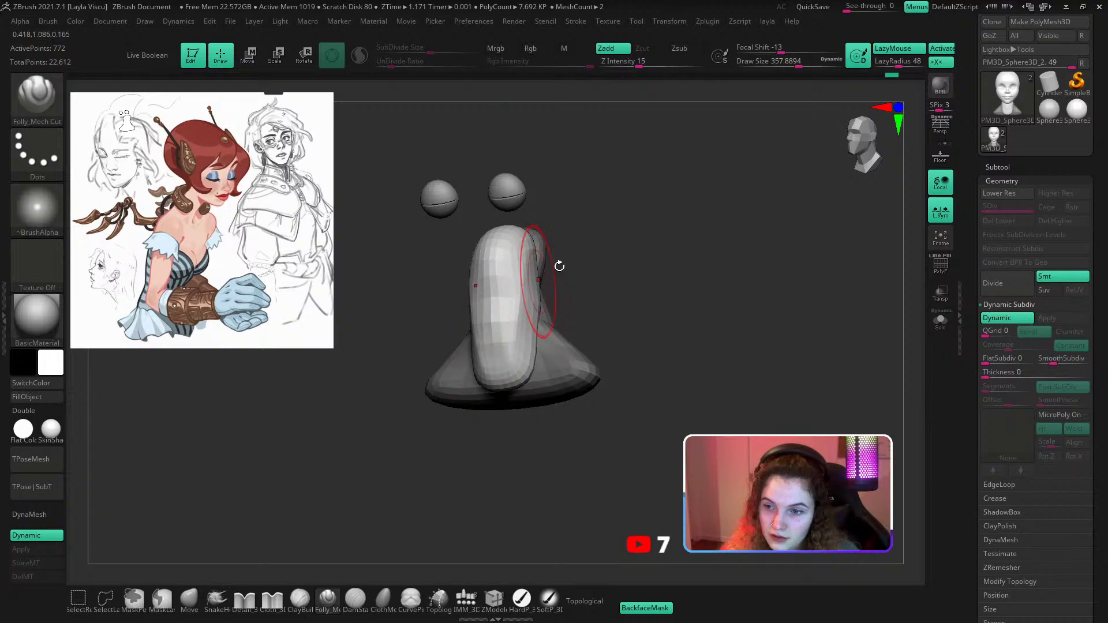
left_click(700, 235, "ctrl+shift")
Pull in the sides of the front neck from the front with the Move brush, and smooth them at draw size about 492.
left_click(194, 604)
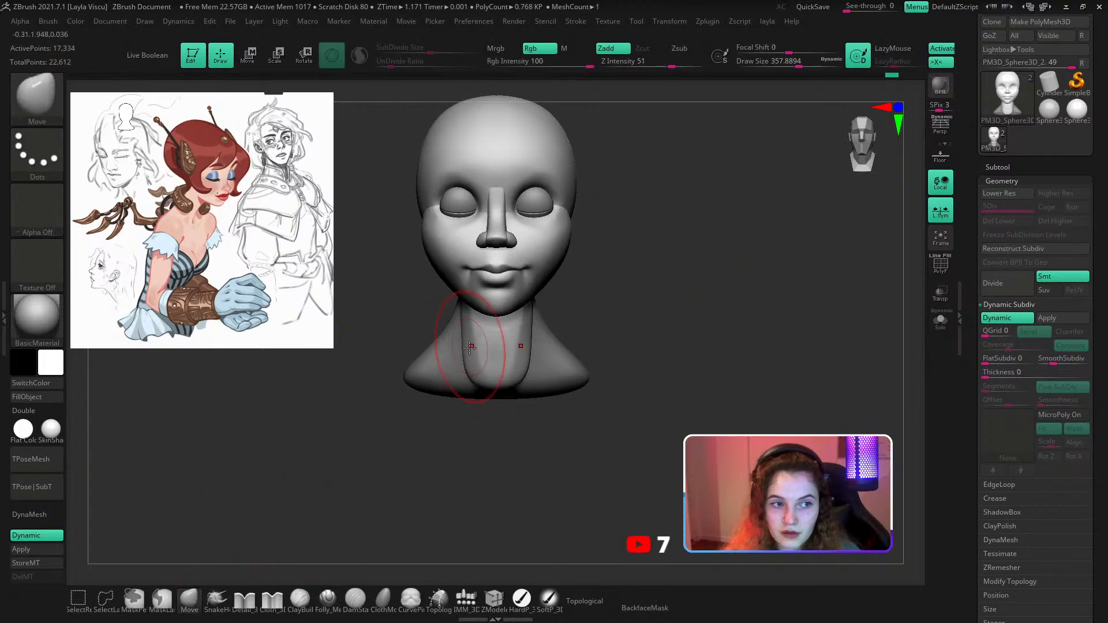
left_click_drag(468, 348, 486, 362)
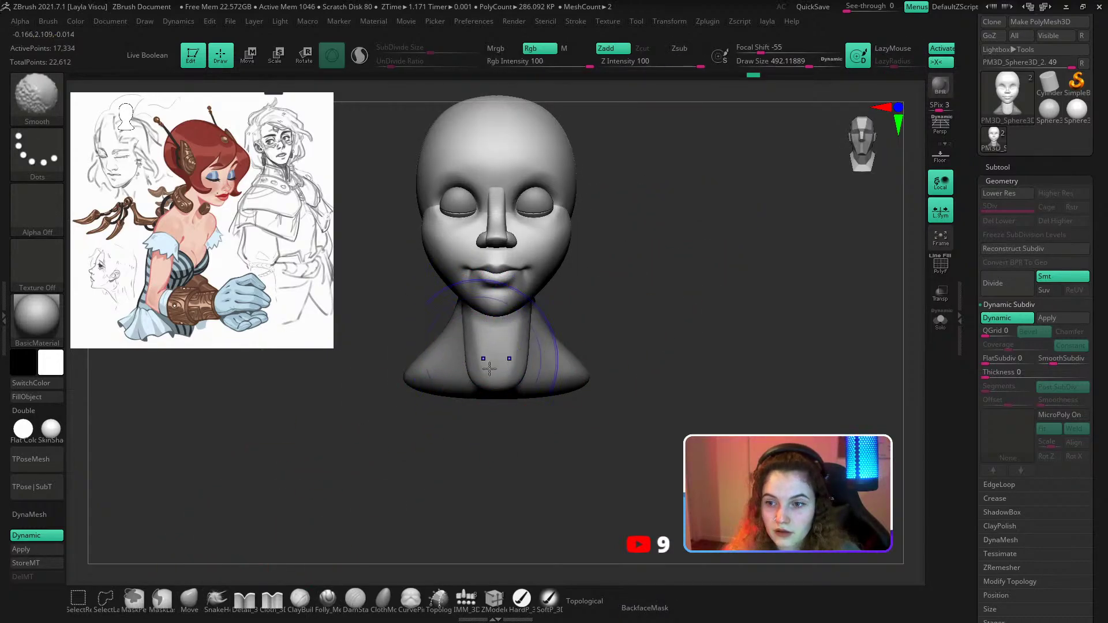
mouse_move(641, 295)
left_mouse_down()
mouse_move(606, 304)
mouse_move(624, 303)
left_mouse_up()
Set the Move brush's draw size to about 517 and pull the lower end of the front neck forward in profile.
key("s")
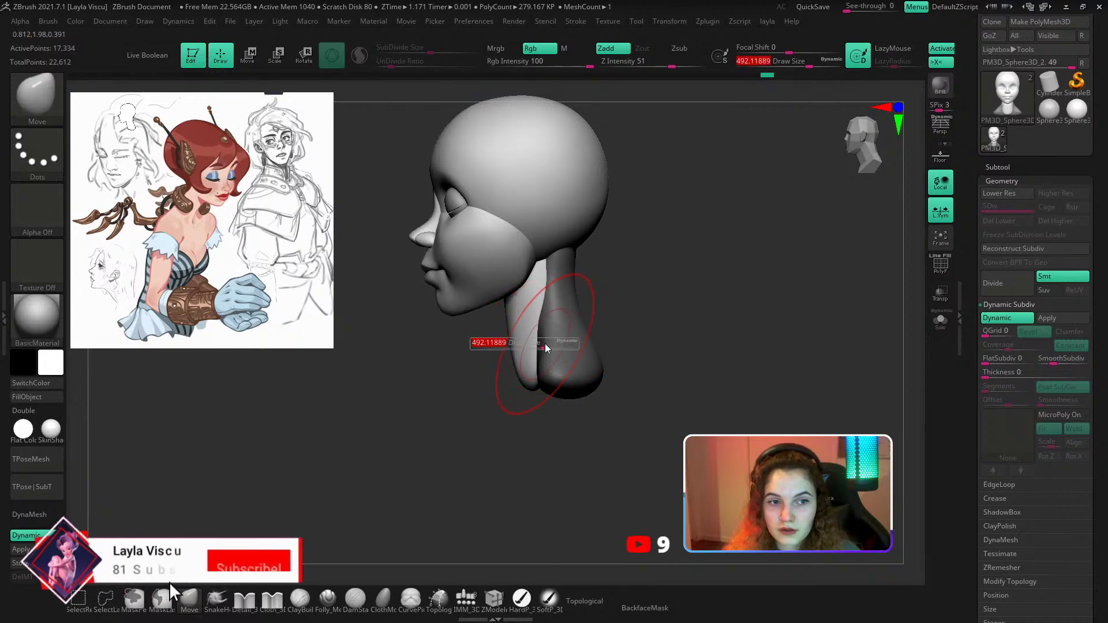
left_click_drag(544, 344, 550, 344)
left_click_drag(530, 383, 511, 381)
mouse_move(508, 362)
left_mouse_down()
mouse_move(539, 370)
mouse_move(515, 379)
left_mouse_up()
Invert the mask to protect the front neck, and pull the lower front edge of the rear neck copy forward in profile.
left_click(539, 427, "ctrl")
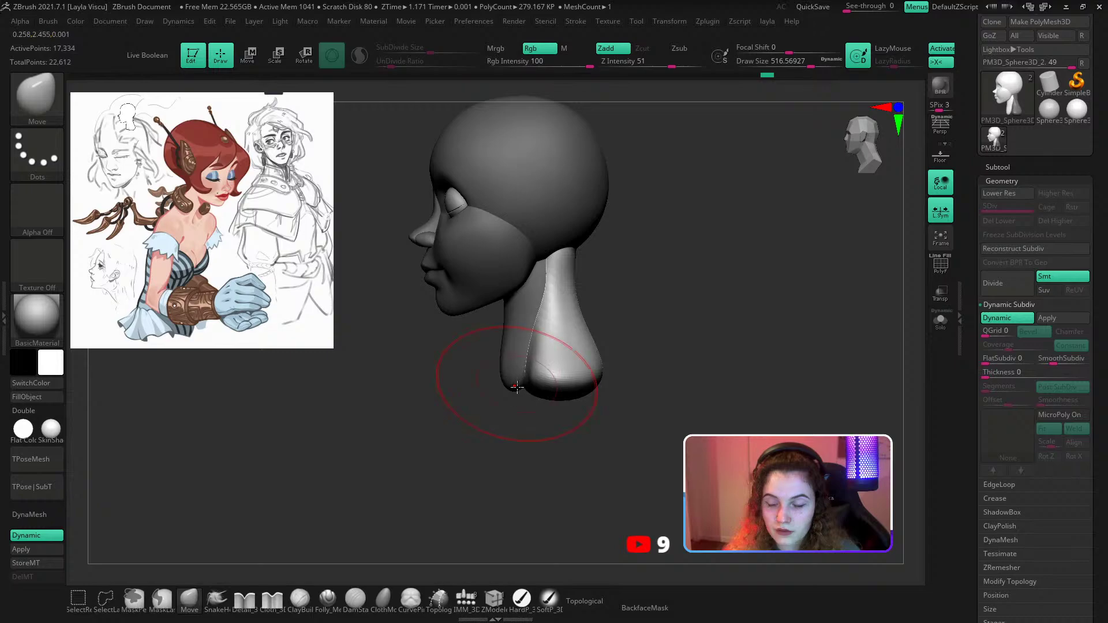
right_click_drag(517, 386, 558, 368)
left_click_drag(558, 368, 538, 359)
mouse_move(617, 342)
right_mouse_down()
mouse_move(581, 348)
mouse_move(614, 338)
right_mouse_up()
left_click_drag(543, 371, 534, 372)
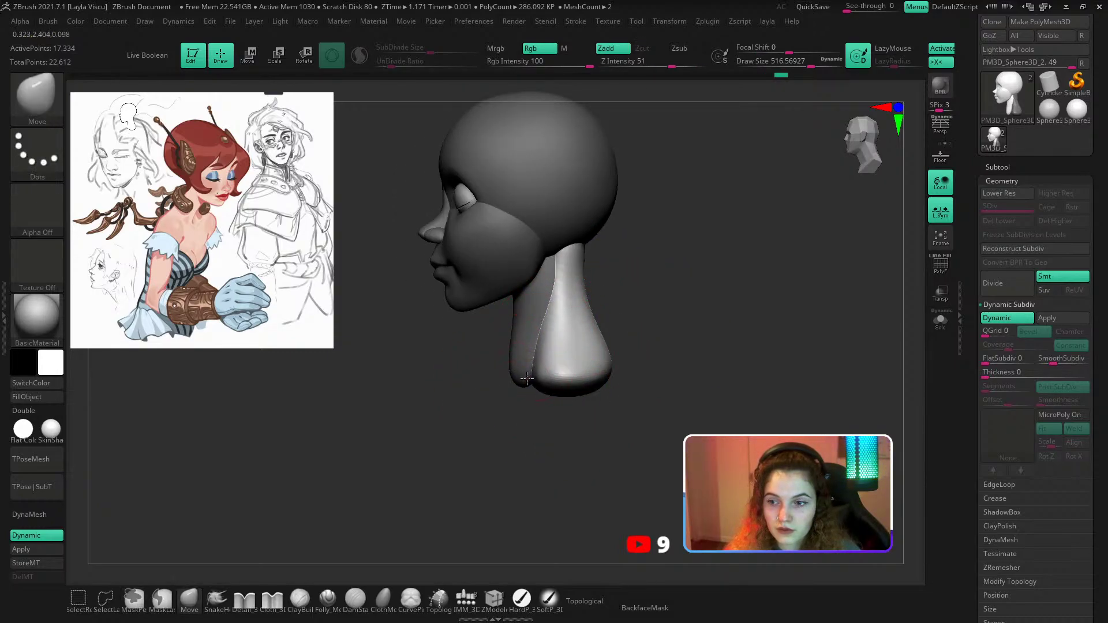
Refine the rear neck's front edge in profile at draw size about 415, and pull in its back edge at about 517.
key("ctrl")
key("bracketleft")
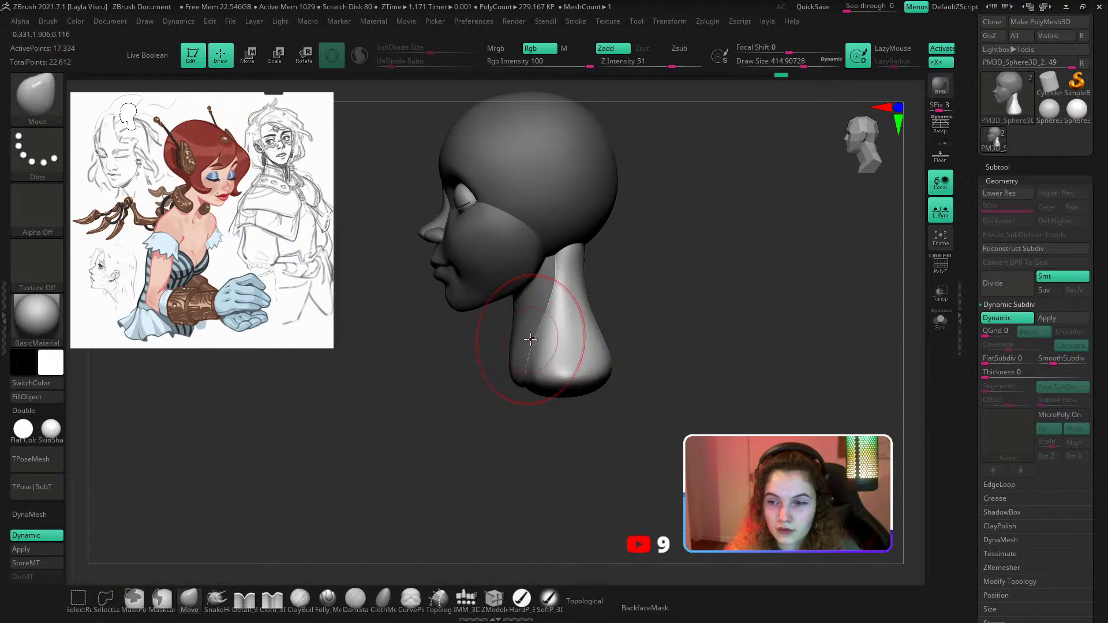
left_click_drag(531, 340, 531, 363)
right_click_drag(551, 366, 555, 337, "ctrl")
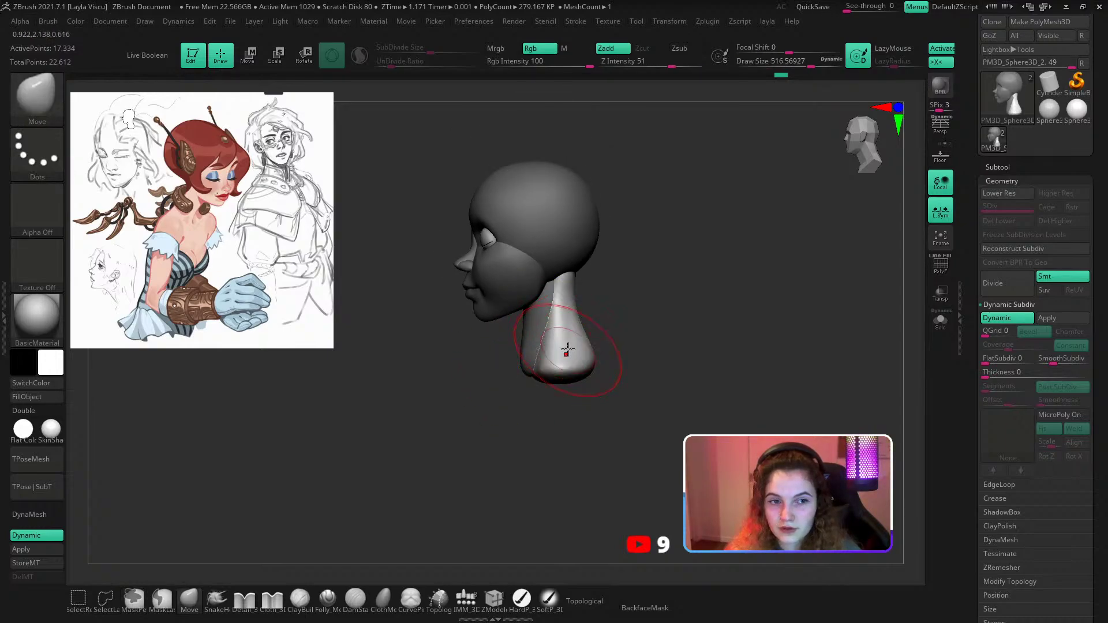
mouse_move(583, 339)
left_mouse_down()
mouse_move(549, 346)
mouse_move(559, 318)
left_mouse_up()
key("ctrl+z")
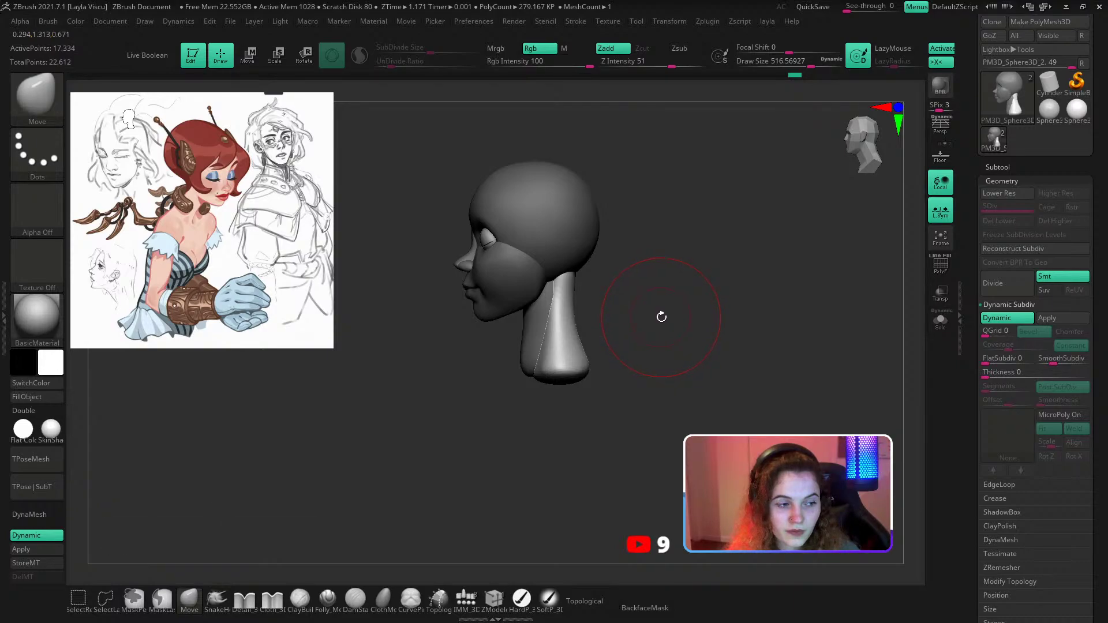
Adjust the flared sides of the rear neck copy from the front with the Move brush at draw sizes of about 338 and 415.
left_click_drag(663, 319, 709, 317)
right_click_drag(564, 361, 573, 342, "ctrl")
key("s")
left_click_drag(574, 342, 560, 342)
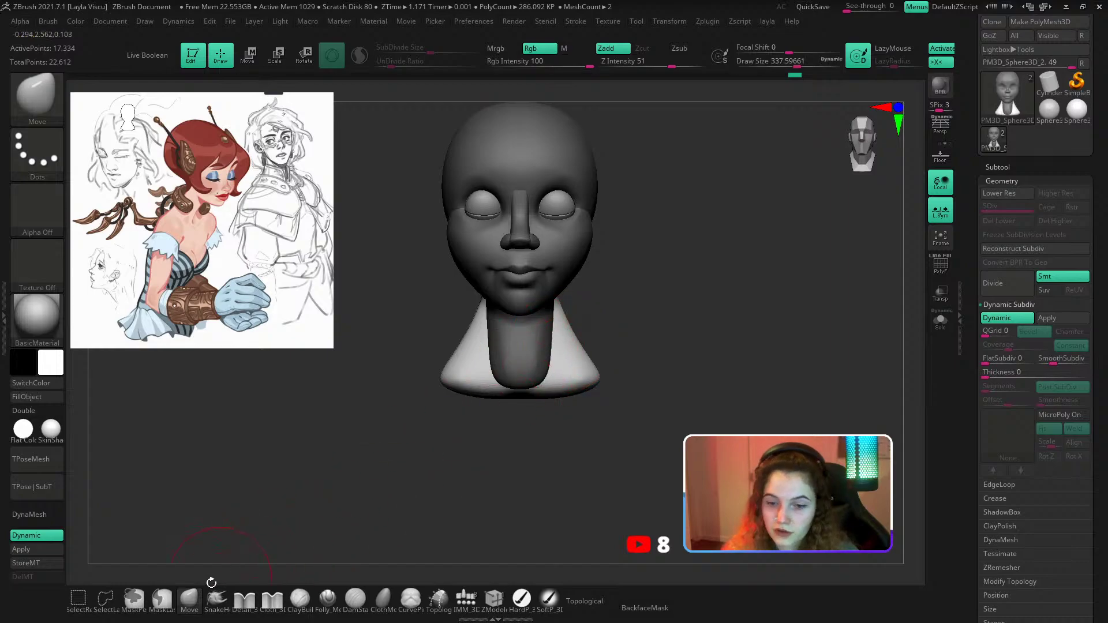
key("s")
left_click_drag(431, 363, 471, 347)
left_click_drag(613, 268, 531, 346)
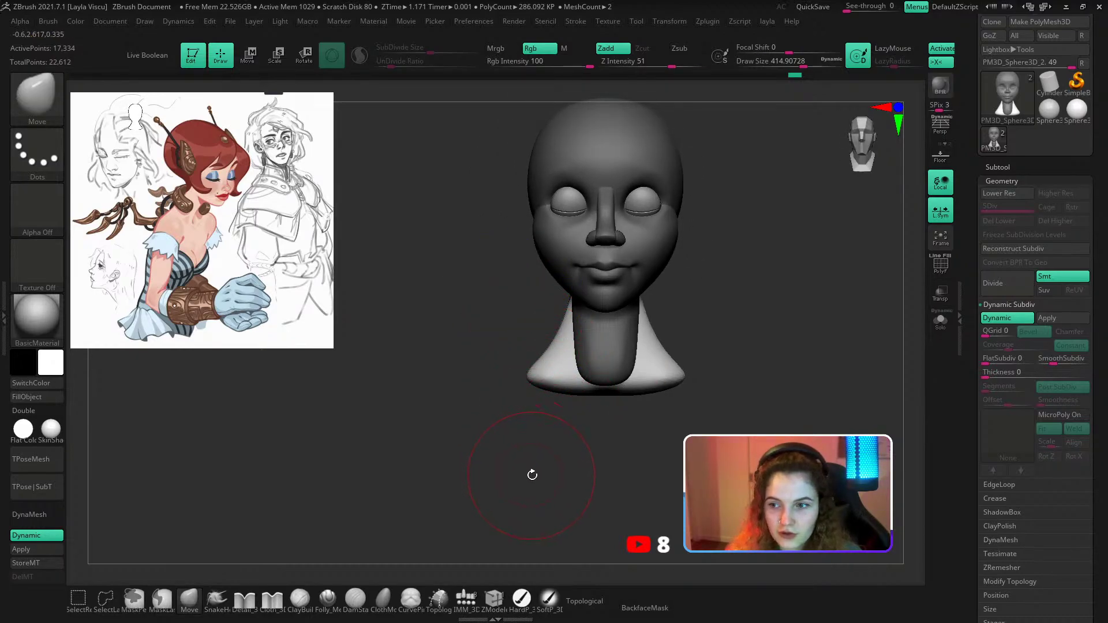
Invert the mask to free the front neck, and reshape its rounded lower end from the front at draw size about 358.
left_click_drag(535, 475, 556, 427, "ctrl")
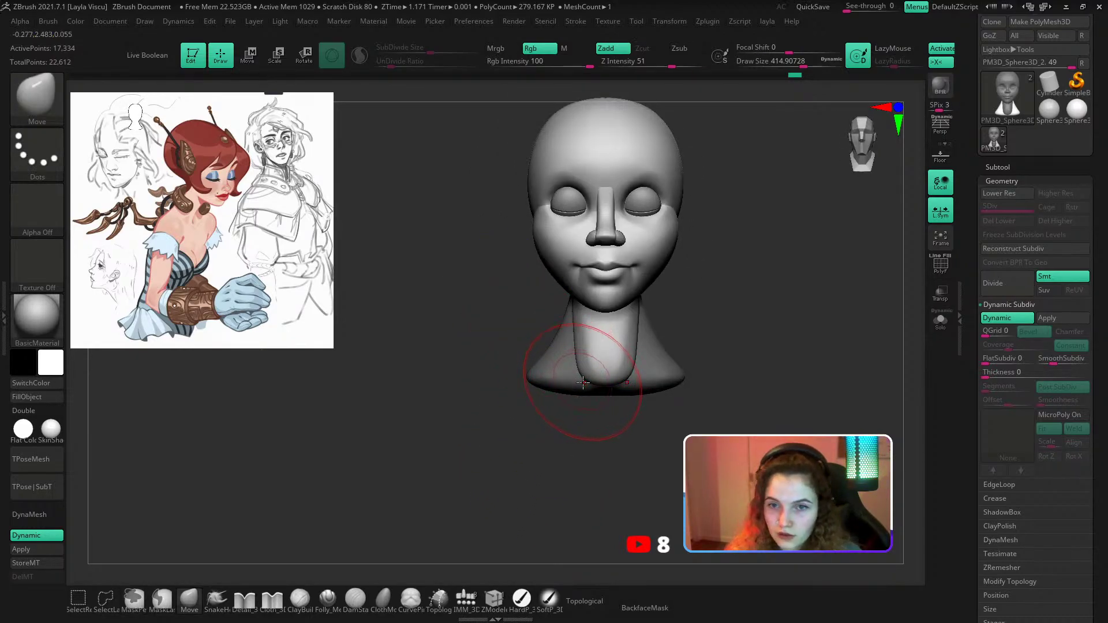
key("bracketleft")
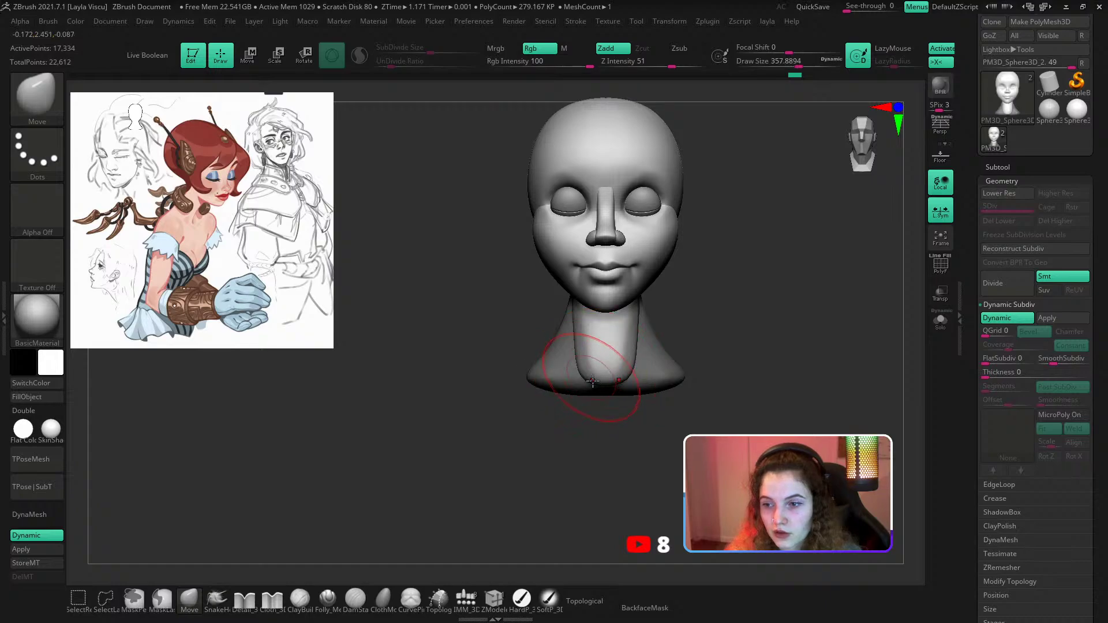
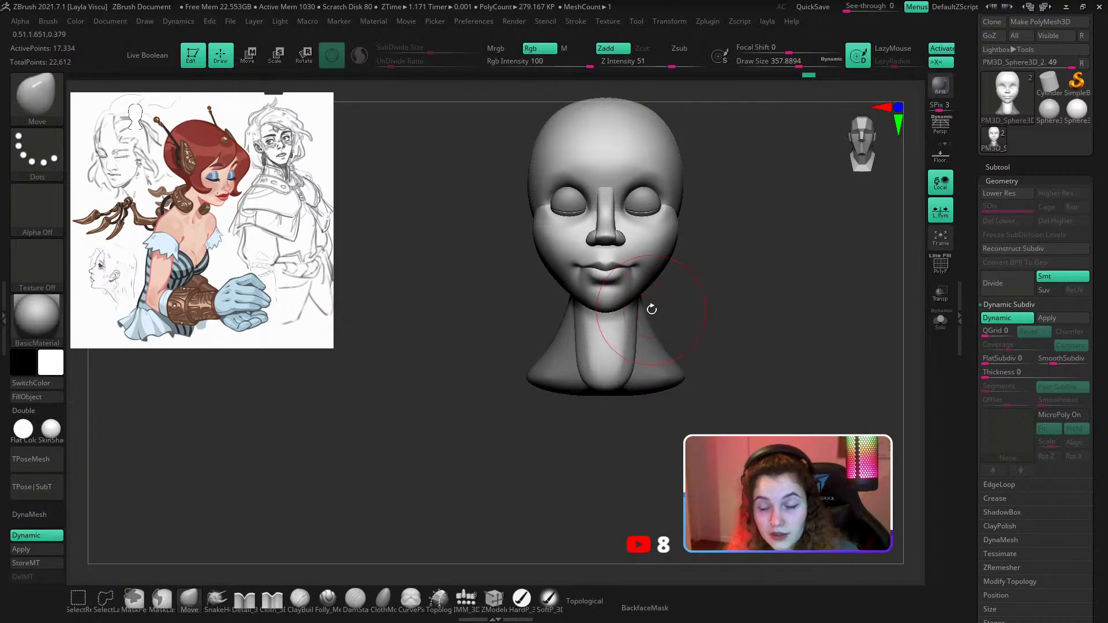
Reduce the draw size to about 311, show the polygon wireframe, and isolate the neck pieces.
left_click_drag(704, 254, 626, 289)
mouse_move(590, 272)
right_mouse_down("ctrl")
mouse_move(570, 329)
mouse_move(610, 306)
right_mouse_up("ctrl")
key("[")
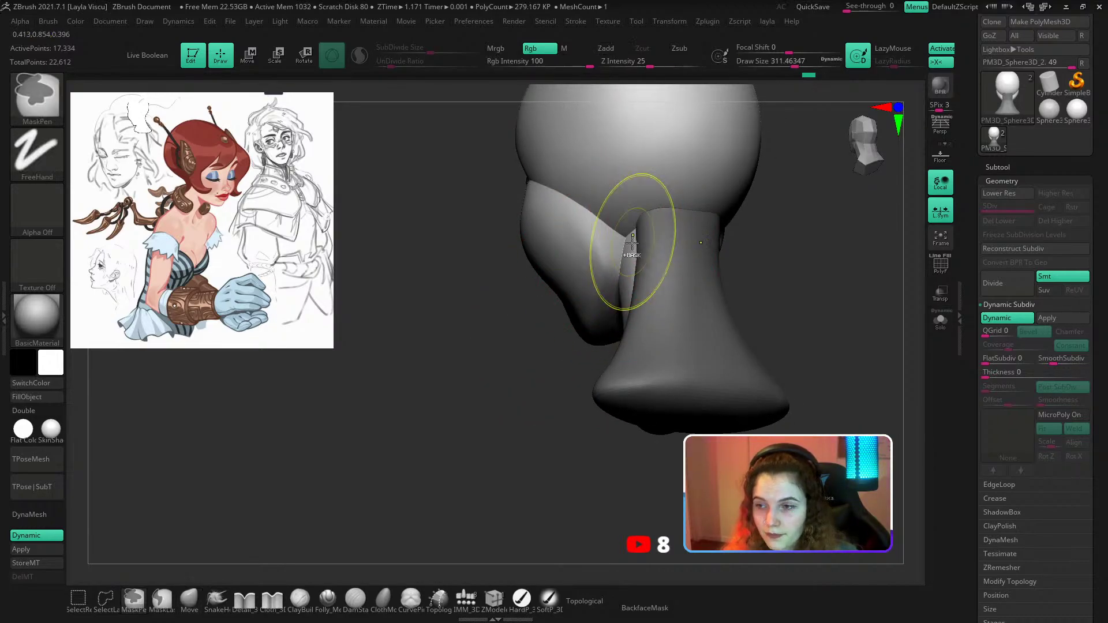
key("shift+f")
left_click(629, 254, "ctrl+shift")
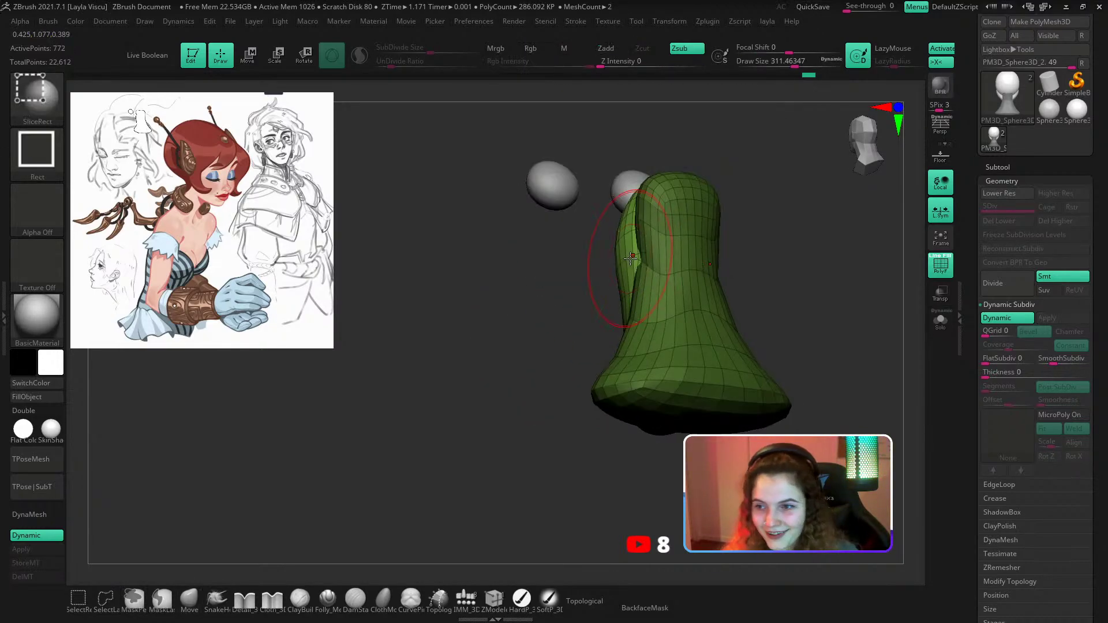
left_click_drag(565, 301, 486, 558)
Switch to the ZModeler brush, turn off symmetry, and show the whole head again.
left_click(494, 600)
right_click_drag(616, 225, 622, 259, "ctrl")
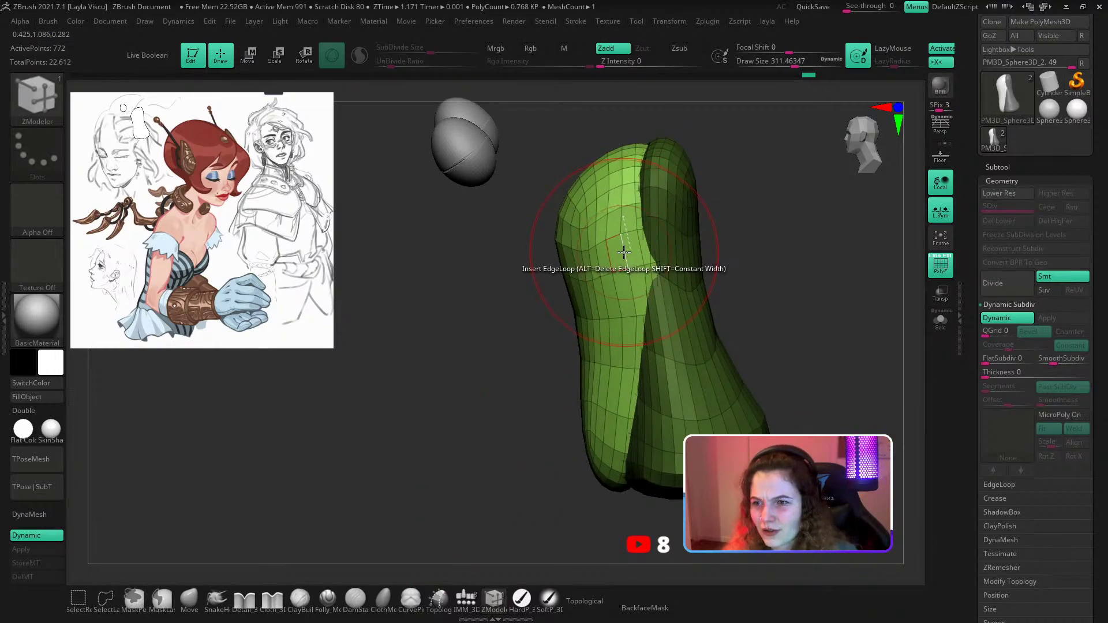
key("x")
right_click_drag(667, 258, 780, 240)
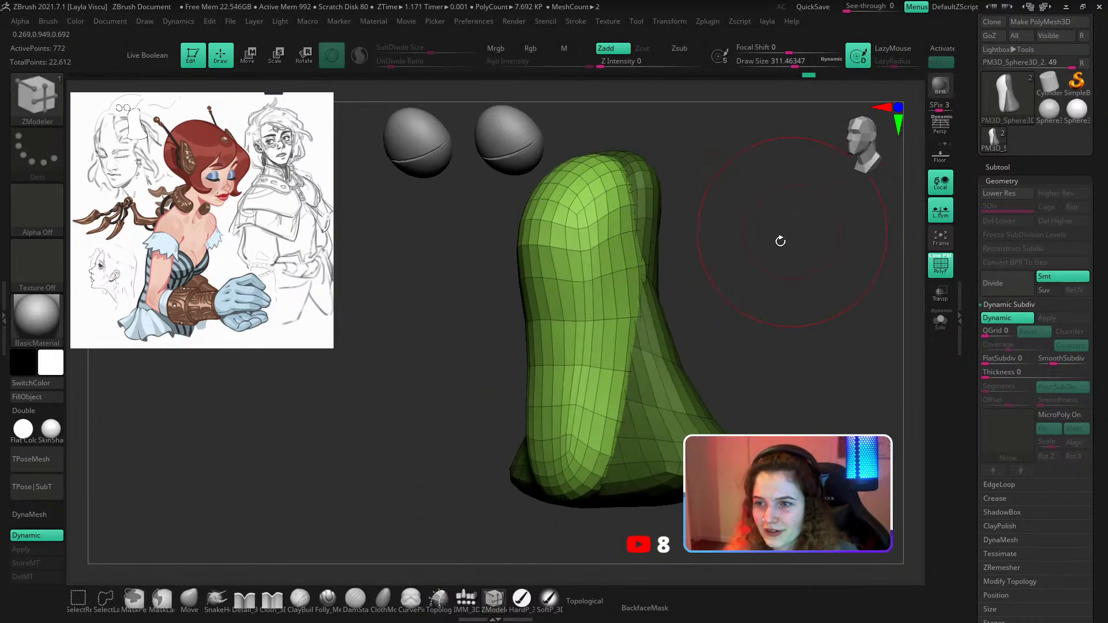
left_click(732, 312, "ctrl+shift")
Turn off dynamic subdivision and insert horizontal edge loops around the front neck piece with ZModeler.
right_click_drag(735, 309, 696, 311)
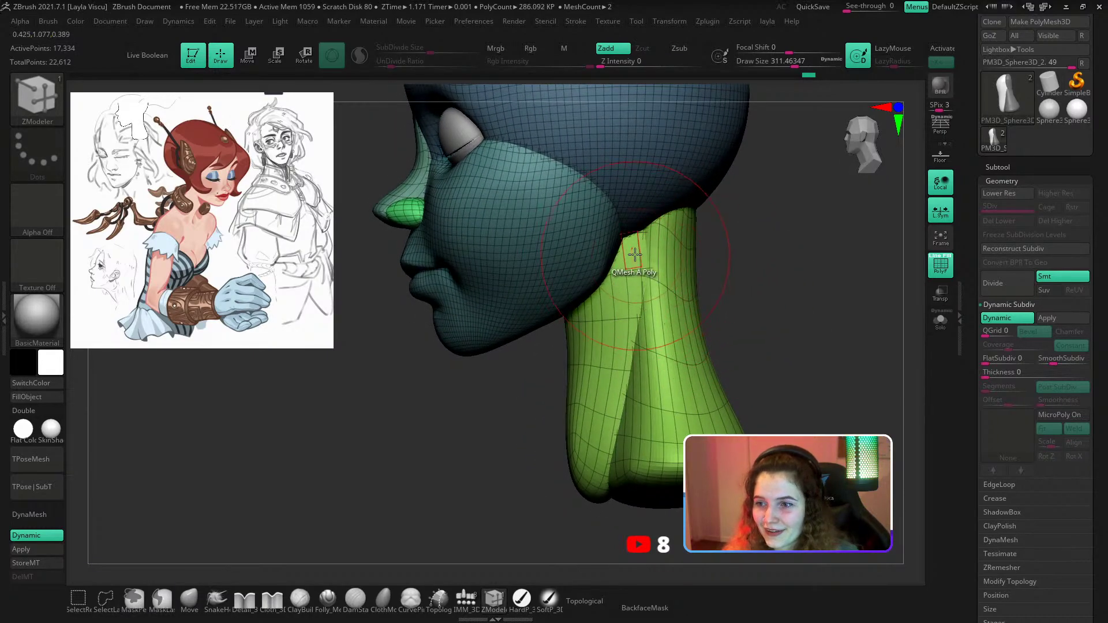
key("shift")
key("shift+d")
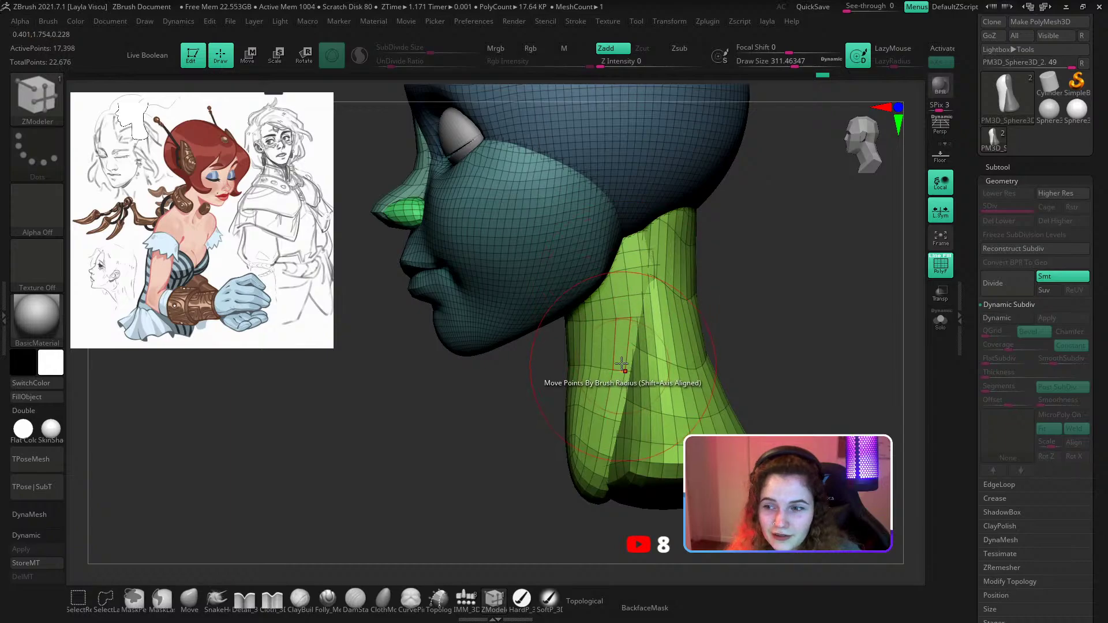
left_click_drag(738, 294, 757, 310, "shift")
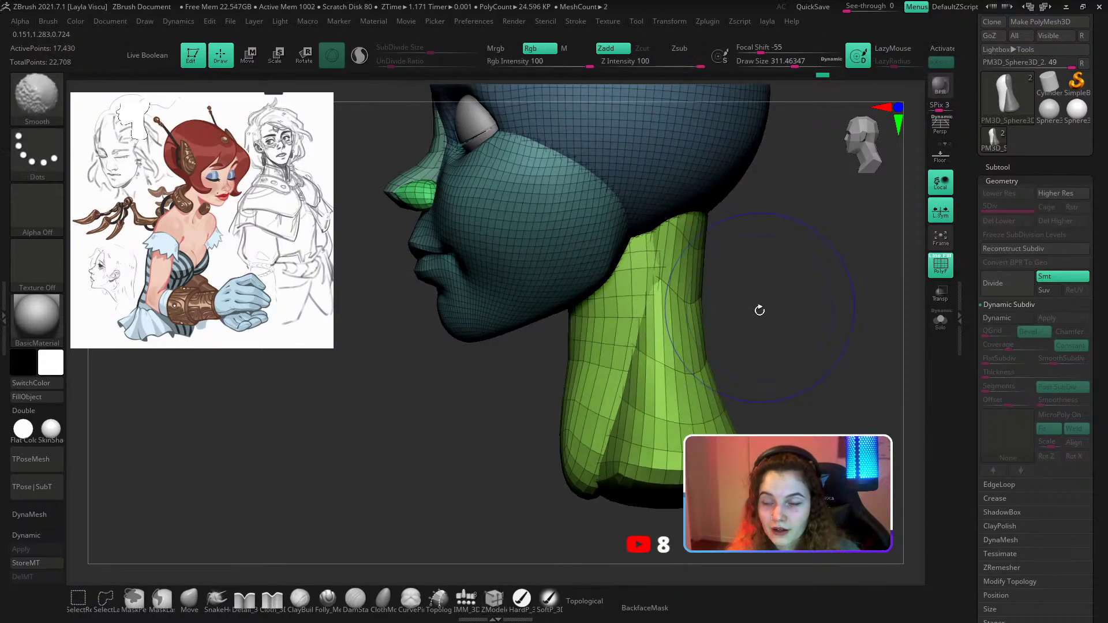
key("f")
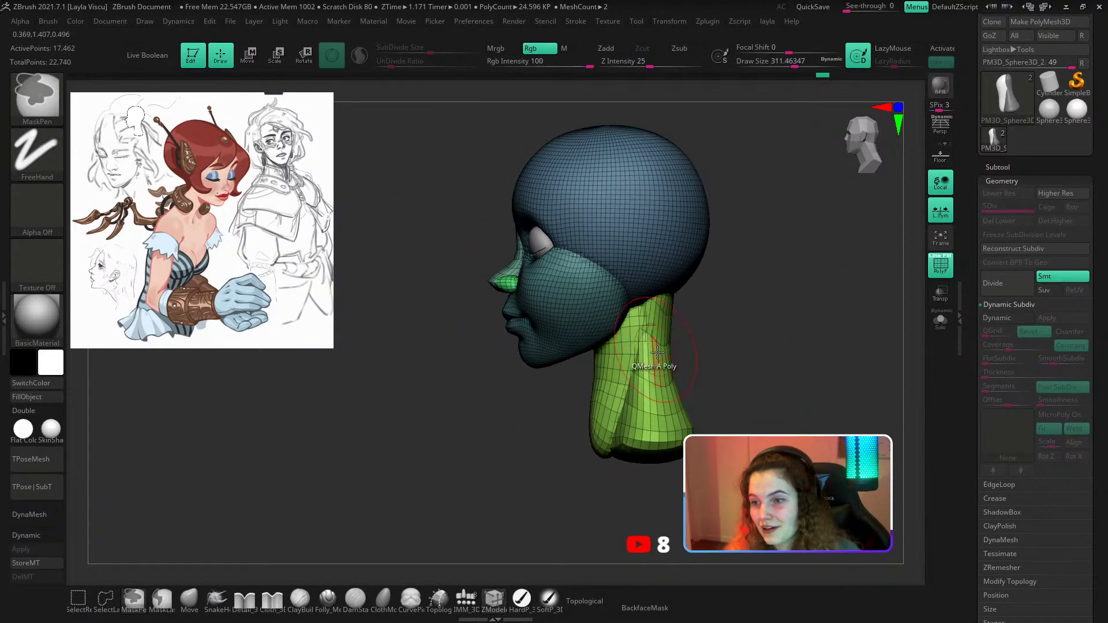
Isolate the neck to examine its edge loop spacing, and show the whole head in profile again.
key("ctrl+shift")
left_click(613, 369, "ctrl+shift")
key("f")
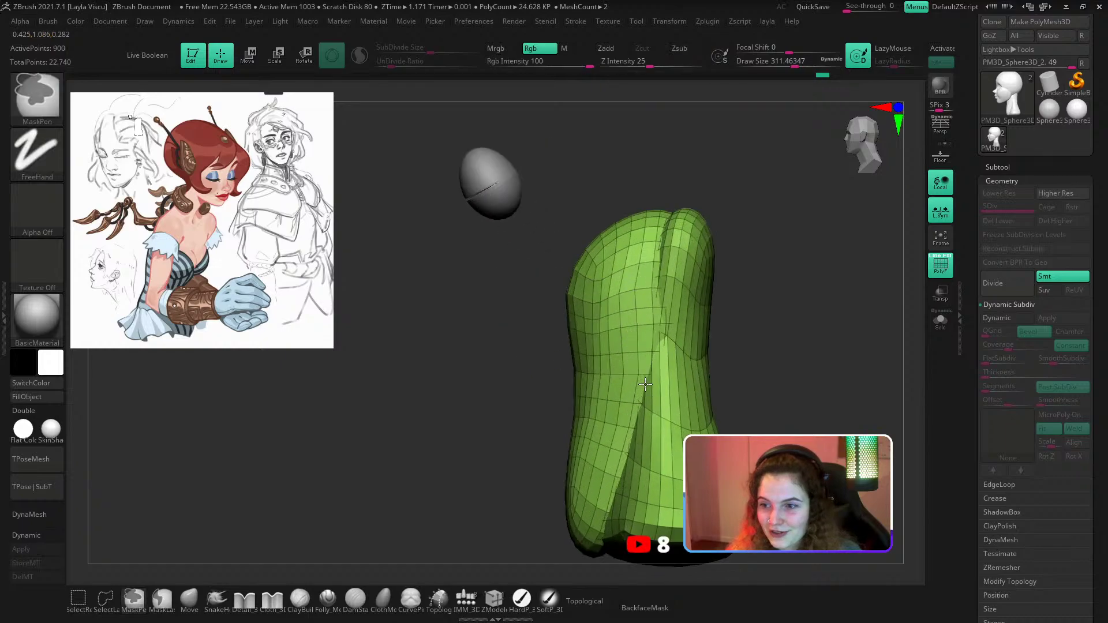
key("shift")
left_click(760, 262, "ctrl+shift")
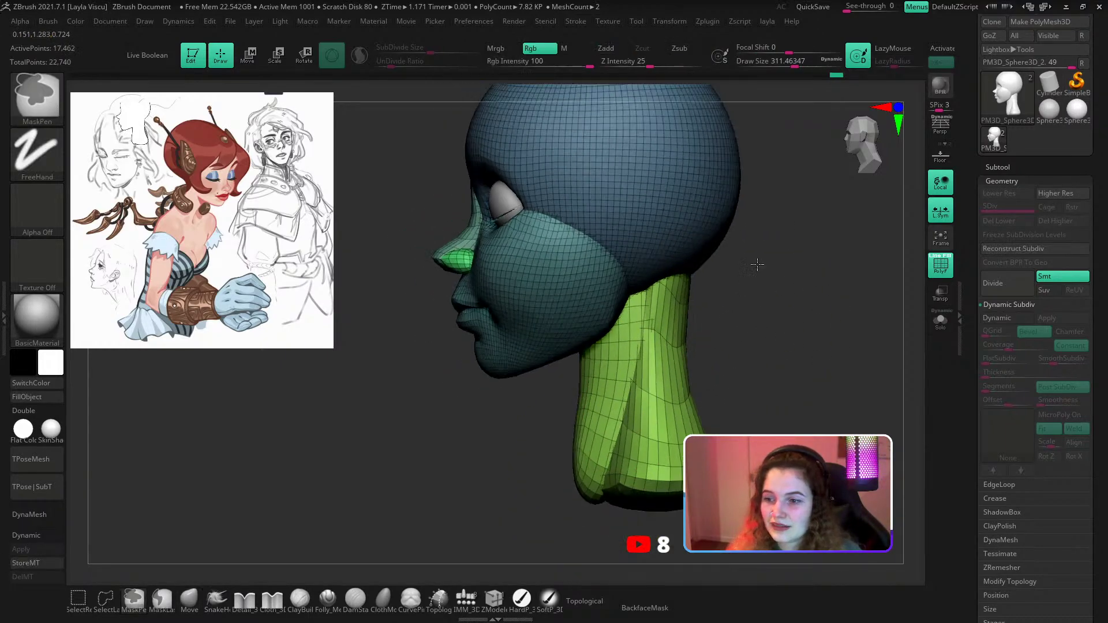
key("f")
key("shift+f")
left_click_drag(734, 323, 771, 310)
key("shift+f")
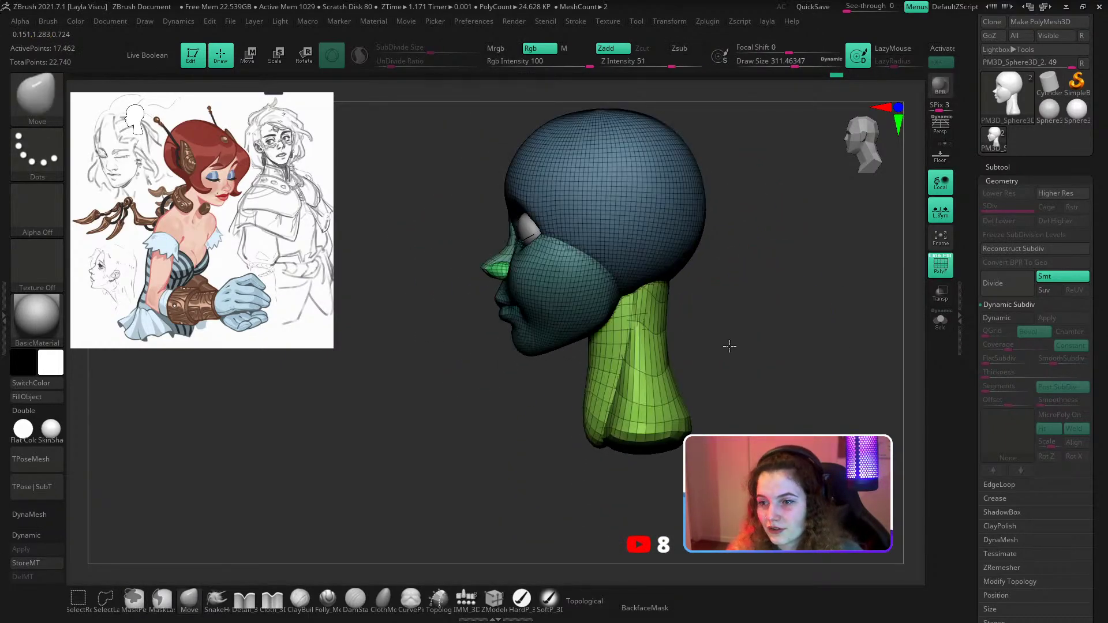
Set the draw size to about 192 and insert horizontal edge loops around the rear neck piece with ZModeler.
right_click_drag(729, 346, 652, 392)
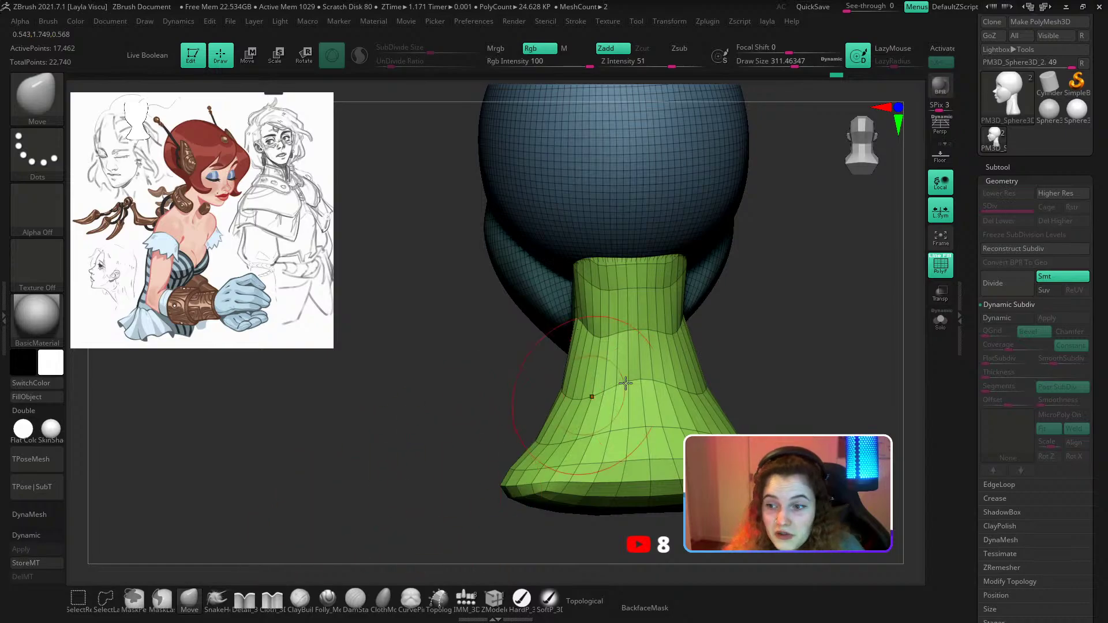
key("s")
left_click_drag(646, 383, 636, 383)
mouse_move(694, 348)
left_mouse_down()
mouse_move(683, 346)
mouse_move(743, 348)
mouse_move(736, 369)
left_mouse_up()
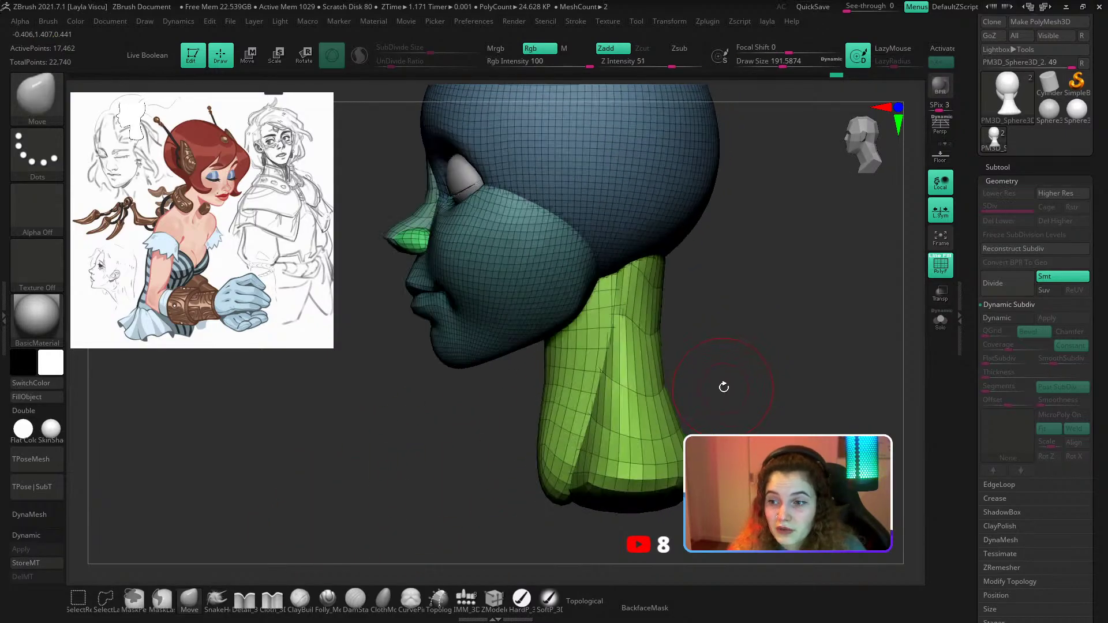
left_click(492, 599)
left_click_drag(542, 528, 450, 513)
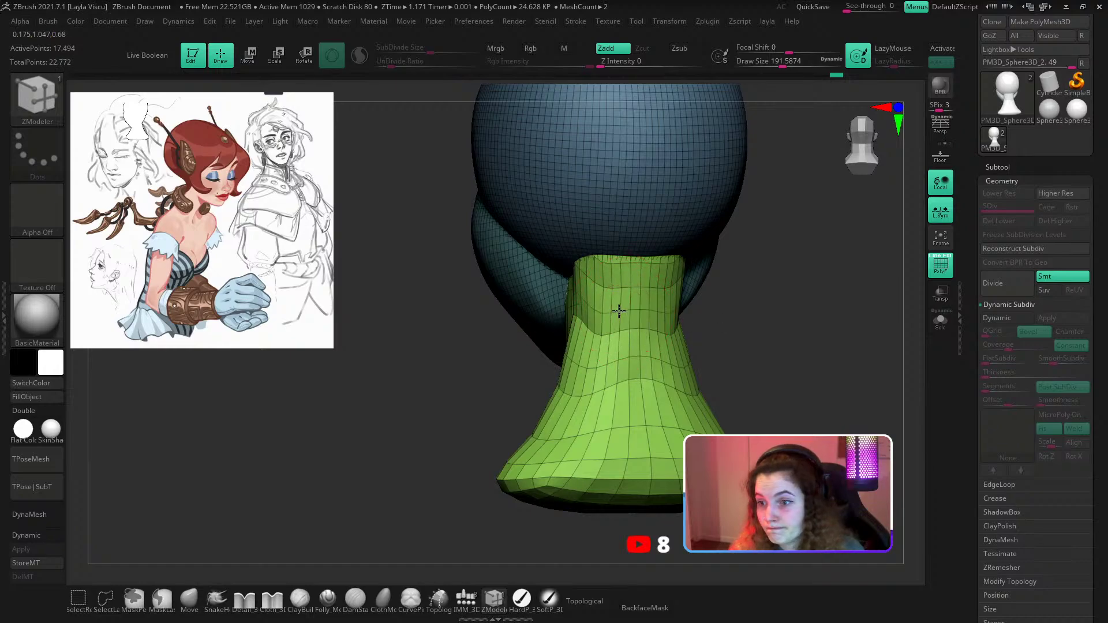
key("shift+f")
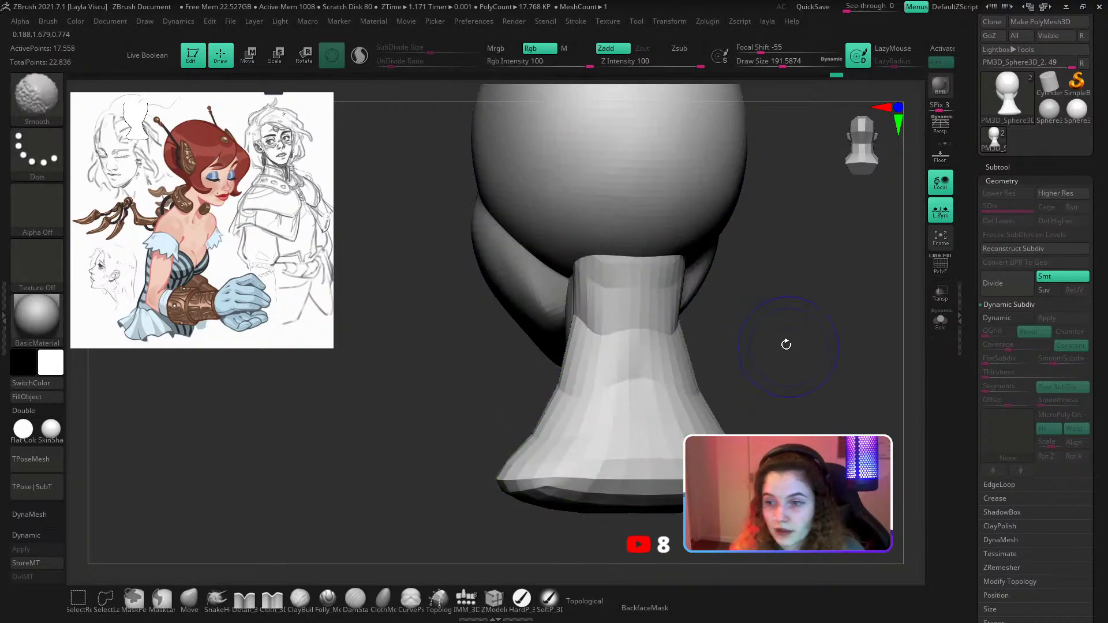
key("shift+f")
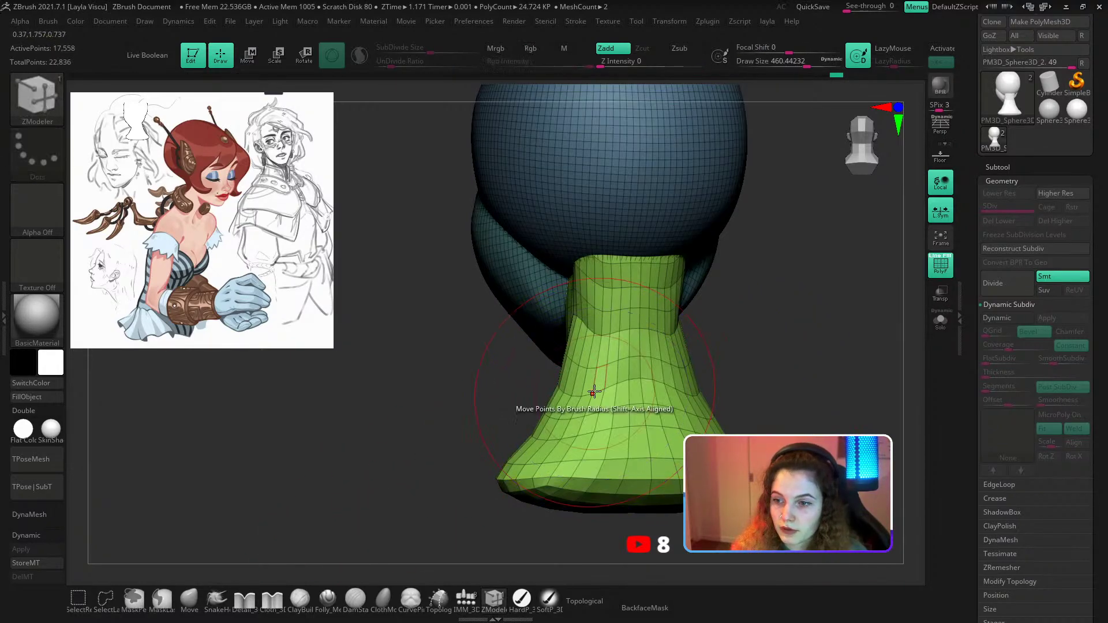
Isolate the neck, smooth its rear surface symmetrically at draw size about 460, and show the whole head again.
left_click(593, 389, "ctrl+shift")
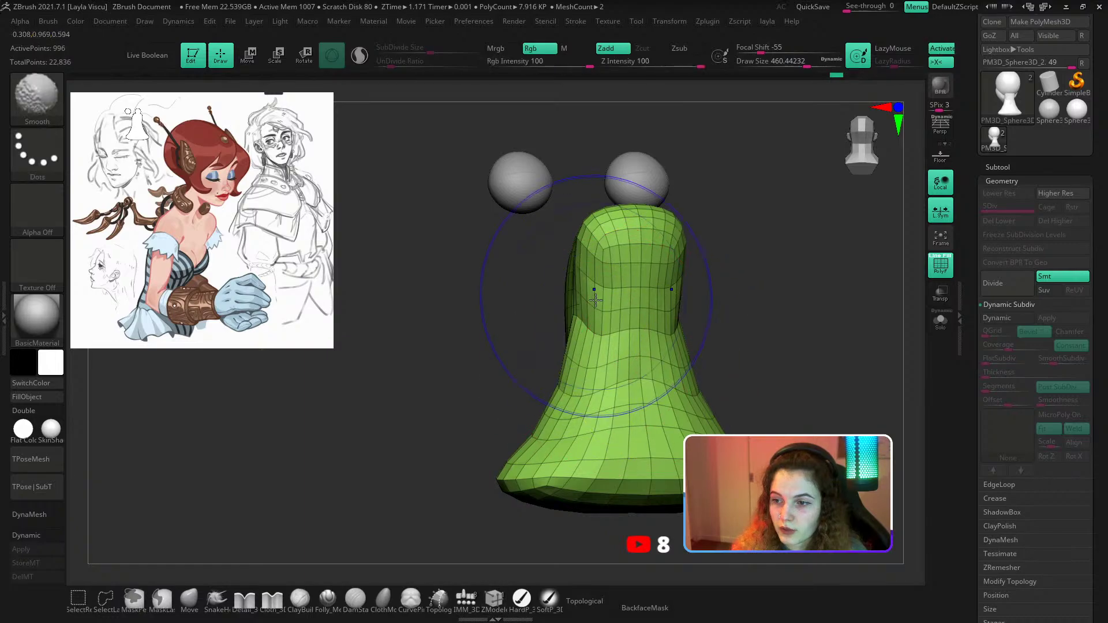
left_click(747, 346, "ctrl+shift")
mouse_move(748, 345)
left_mouse_down("alt")
mouse_move(754, 305)
mouse_move(753, 324)
left_mouse_up("alt")
key("shift+f")
key("shift+f")
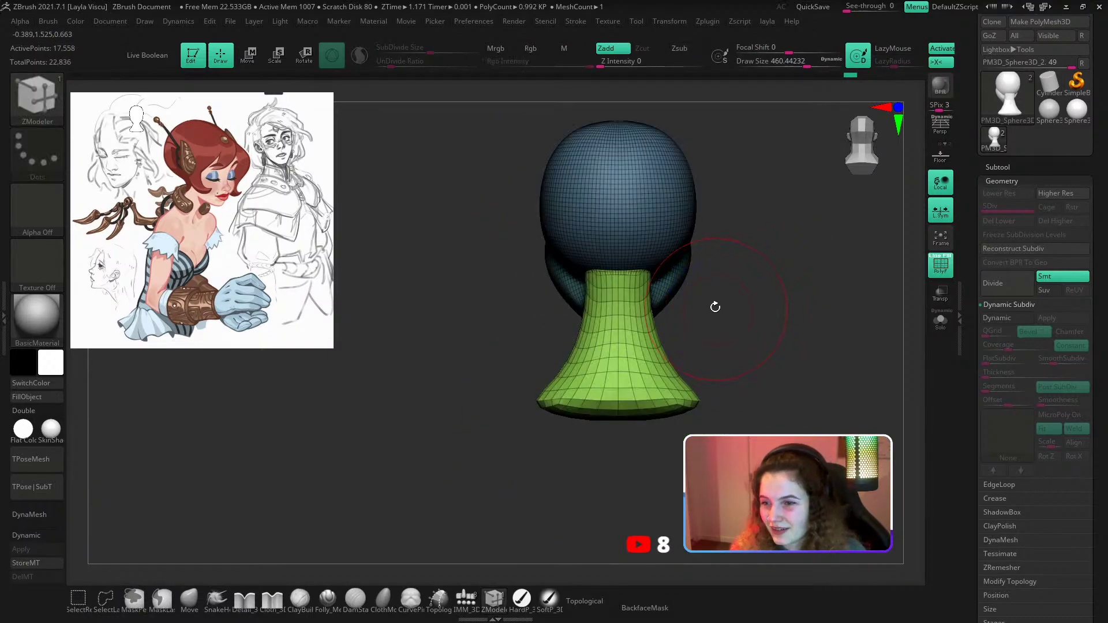
key("space")
left_click(712, 290)
key("ctrl+z")
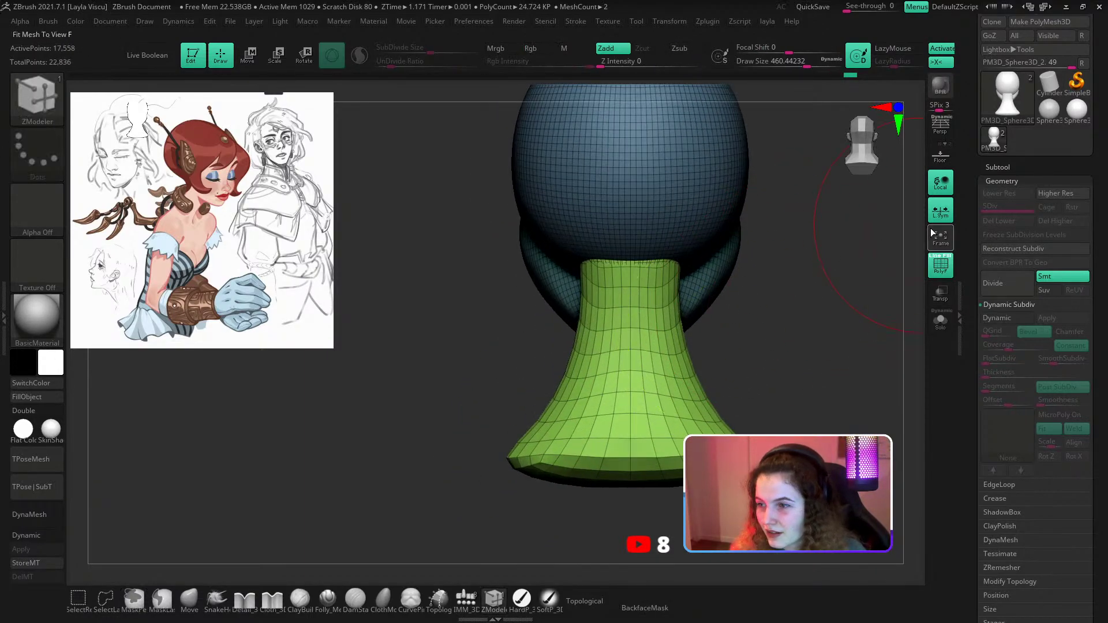
Show the whole head from the front without the polygon wireframe, keeping X symmetry on.
key("space")
right_click_drag(683, 348, 765, 348, "ctrl")
left_click_drag(764, 348, 664, 378, "shift")
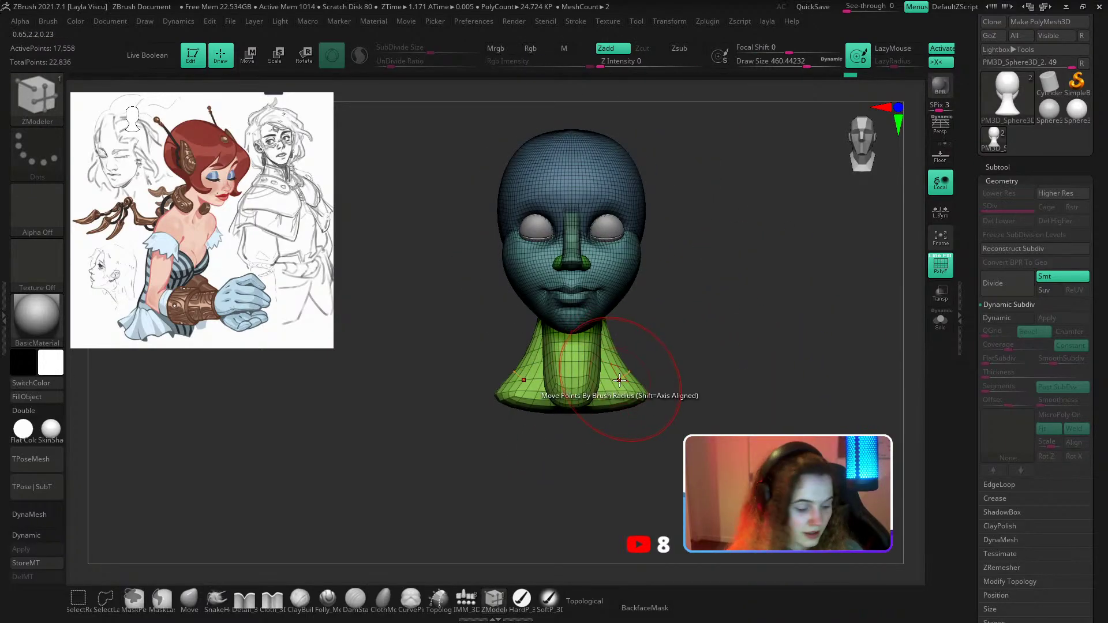
key("x")
key("shift+f")
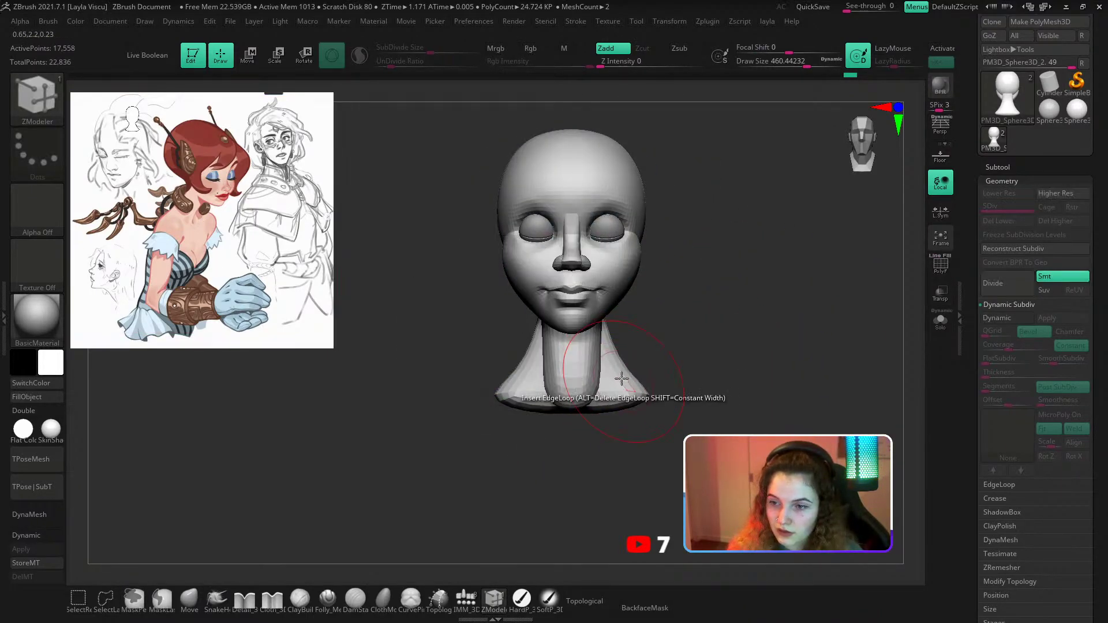
key("x")
left_click(191, 603)
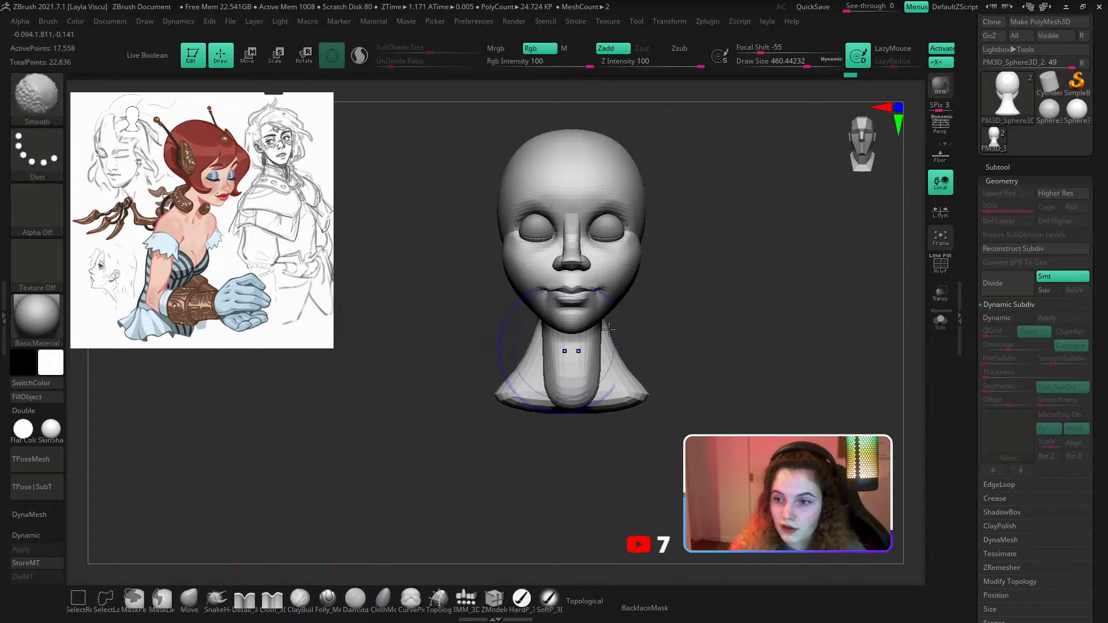
key("shift+f")
key("shift+f")
right_click_drag(703, 321, 690, 312, "ctrl")
left_click_drag(690, 312, 630, 341)
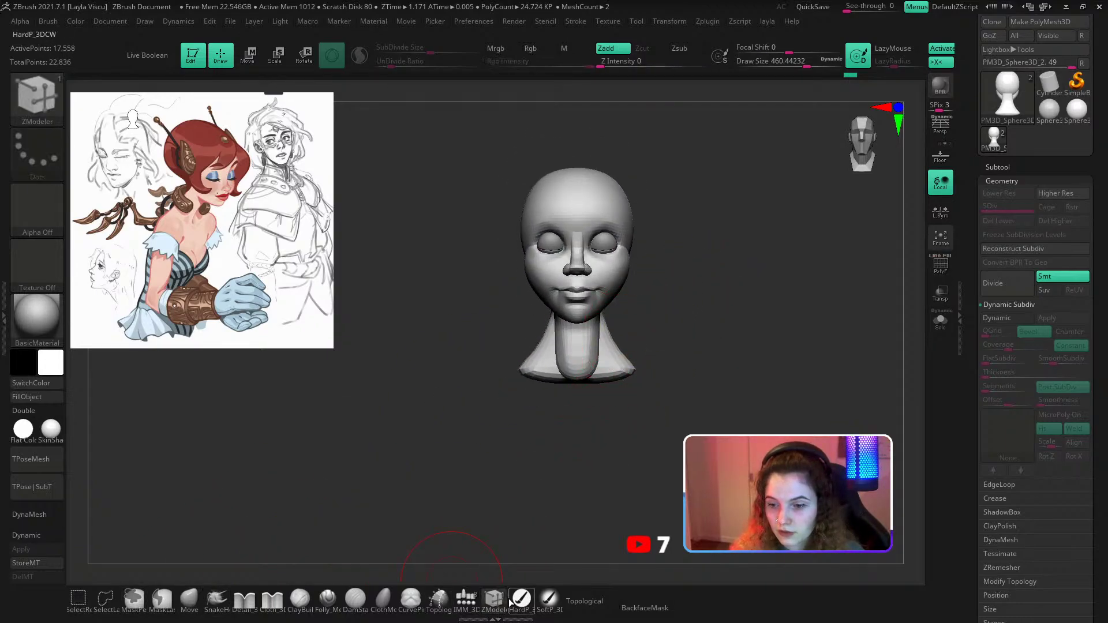
Insert a QuadSphere-3 below the base of the neck with the IMM primitives brush.
left_click(466, 600)
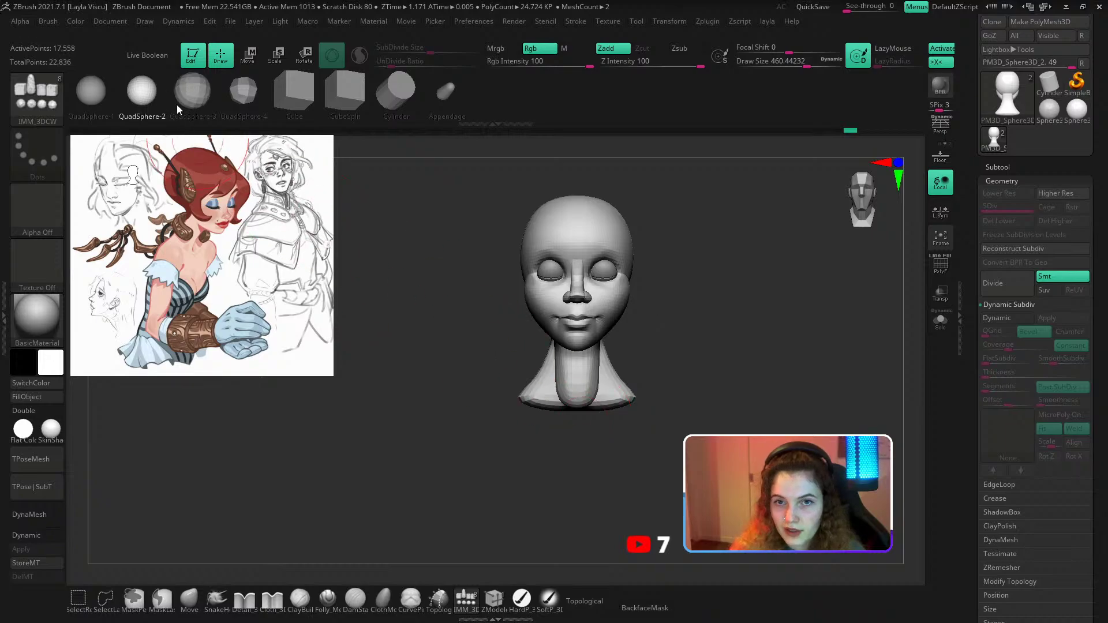
left_click(191, 92)
left_click_drag(587, 398, 593, 371)
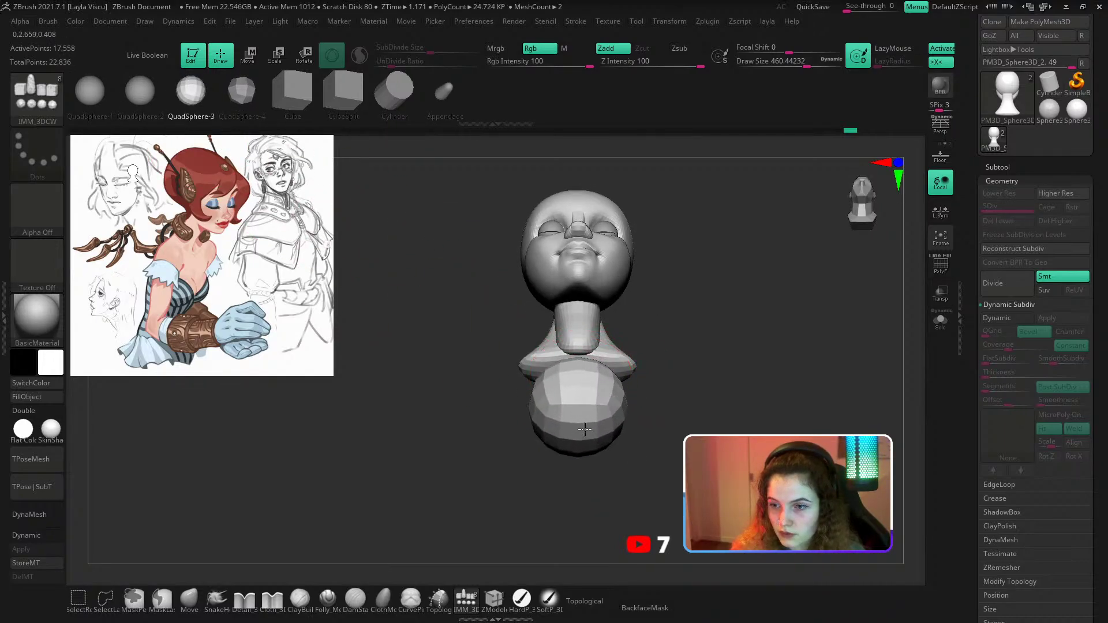
left_click_drag(585, 429, 585, 441)
left_click_drag(722, 365, 699, 378)
Move the inserted sphere down clear of the neck, scale it to about 0.93, and raise it to the neck base.
key("w")
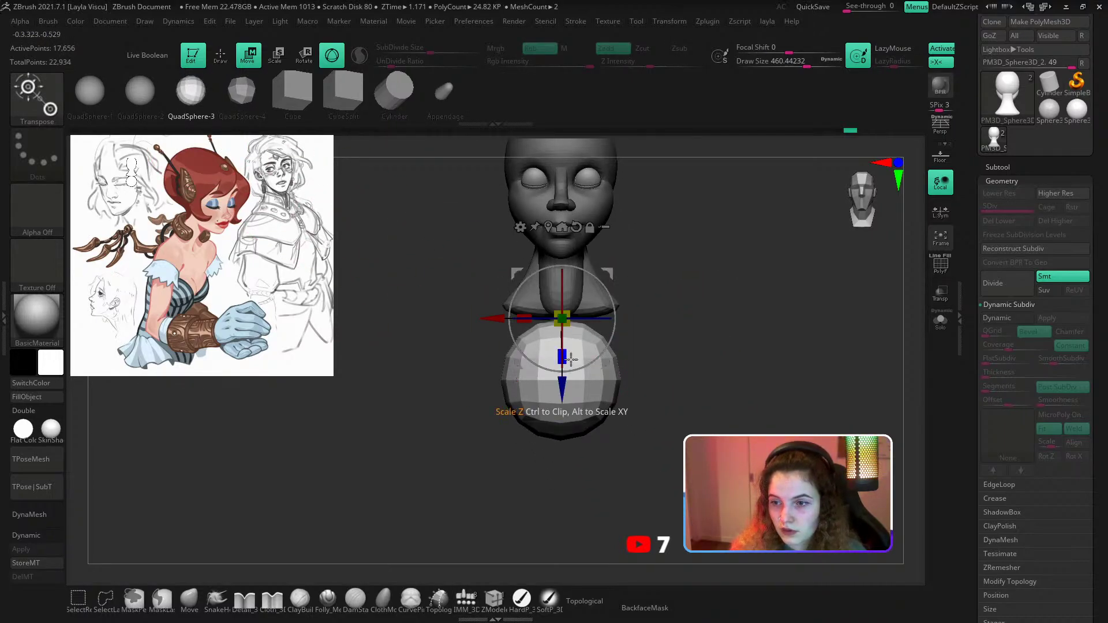
left_click_drag(566, 389, 566, 510, "alt")
left_click_drag(569, 448, 568, 444)
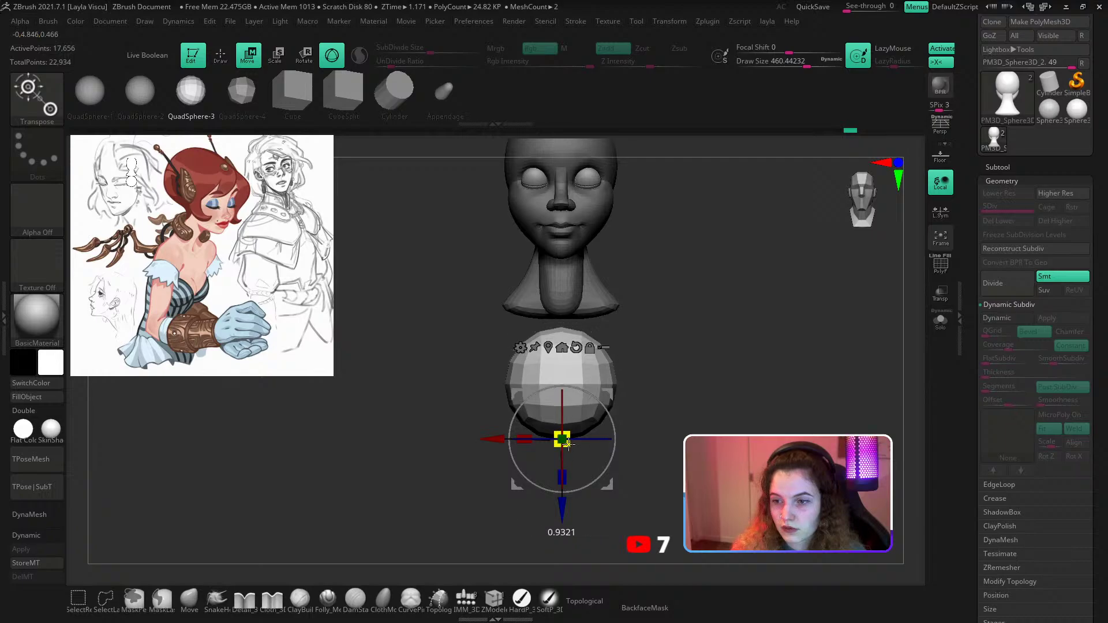
left_click_drag(561, 505, 546, 480)
With the Move brush at draw sizes up to 1000, widen the sphere's top into shoulders and stretch its bottom down into a long torso.
left_click(191, 600)
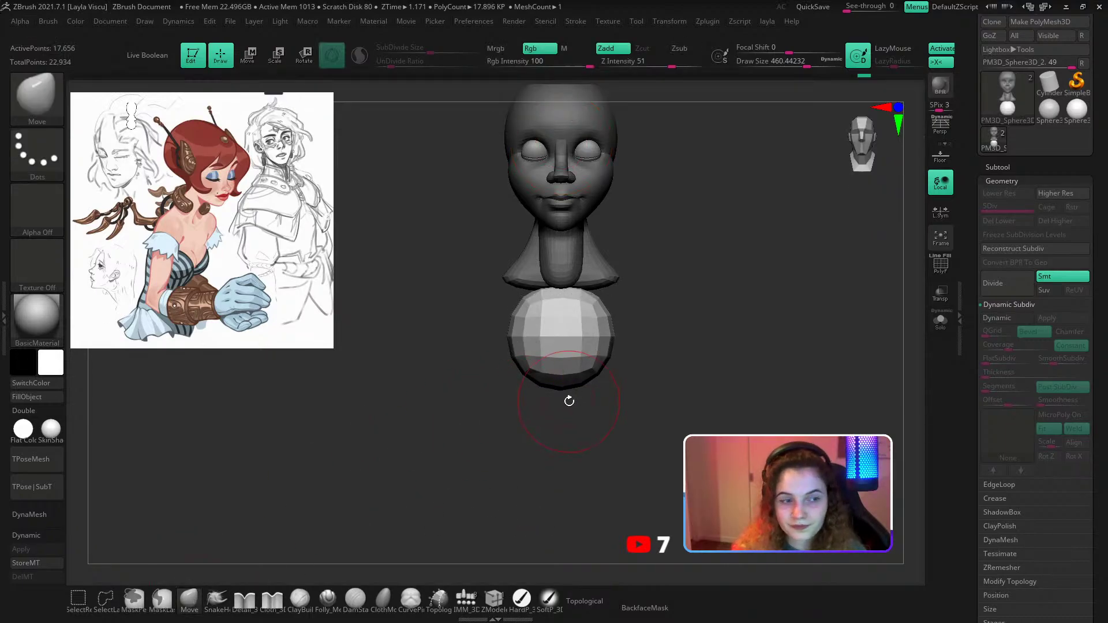
key("s")
mouse_move(610, 314)
left_mouse_down()
mouse_move(600, 314)
mouse_move(653, 269)
left_mouse_up()
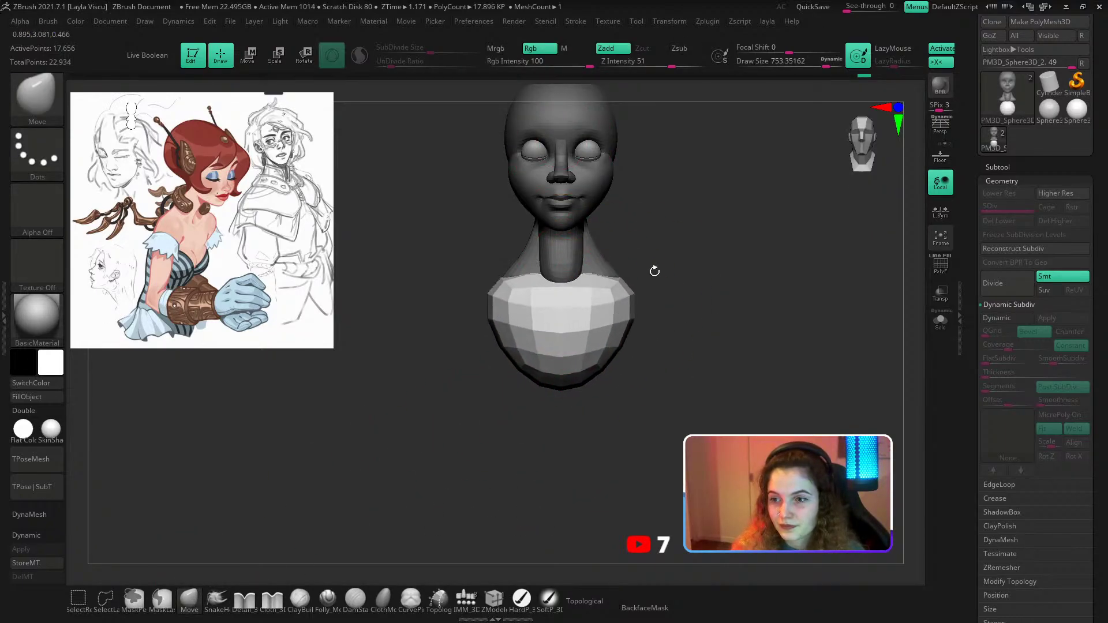
mouse_move(716, 347)
left_mouse_down("shift")
mouse_move(655, 388)
mouse_move(609, 473)
left_mouse_up("shift")
key("s")
mouse_move(609, 389)
left_mouse_down()
mouse_move(635, 376)
mouse_move(576, 361)
left_mouse_up()
left_click_drag(514, 404, 603, 398)
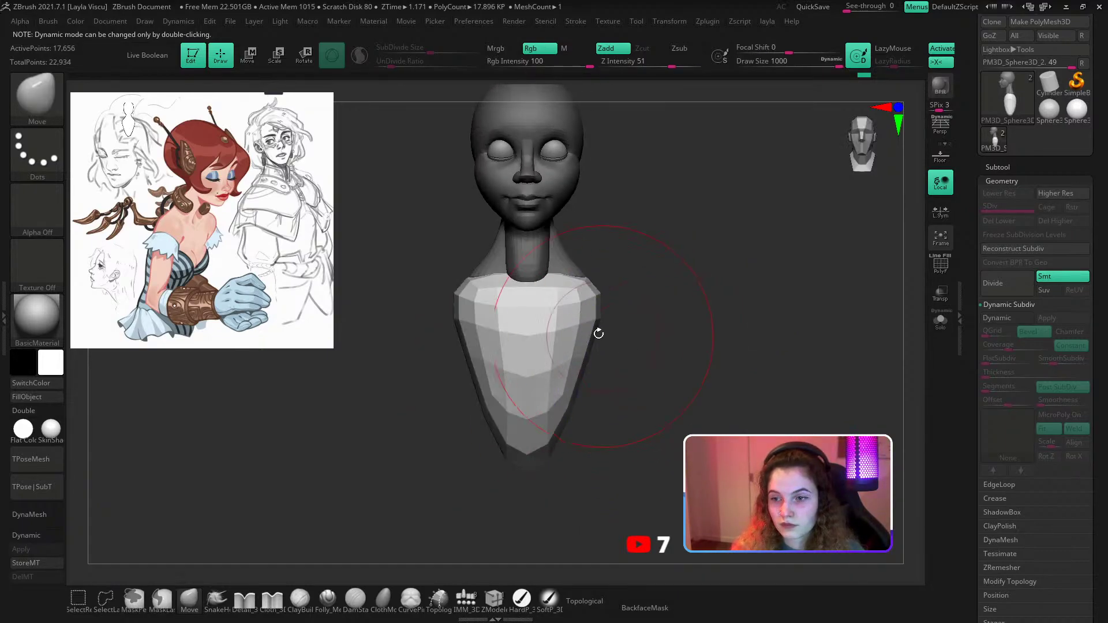
Set the draw size to about 846, then widen the torso's lower end and narrow its shoulders slightly with the Move brush.
key("s")
left_click_drag(597, 330, 586, 330)
left_click_drag(563, 432, 575, 444)
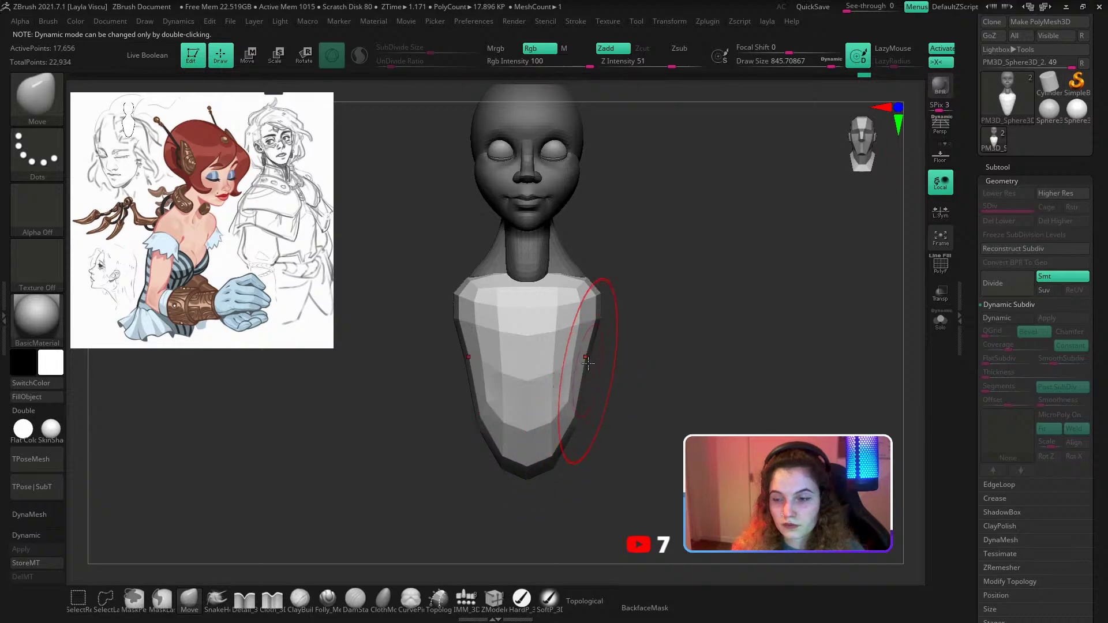
left_click_drag(573, 376, 571, 384)
left_click_drag(597, 314, 591, 317)
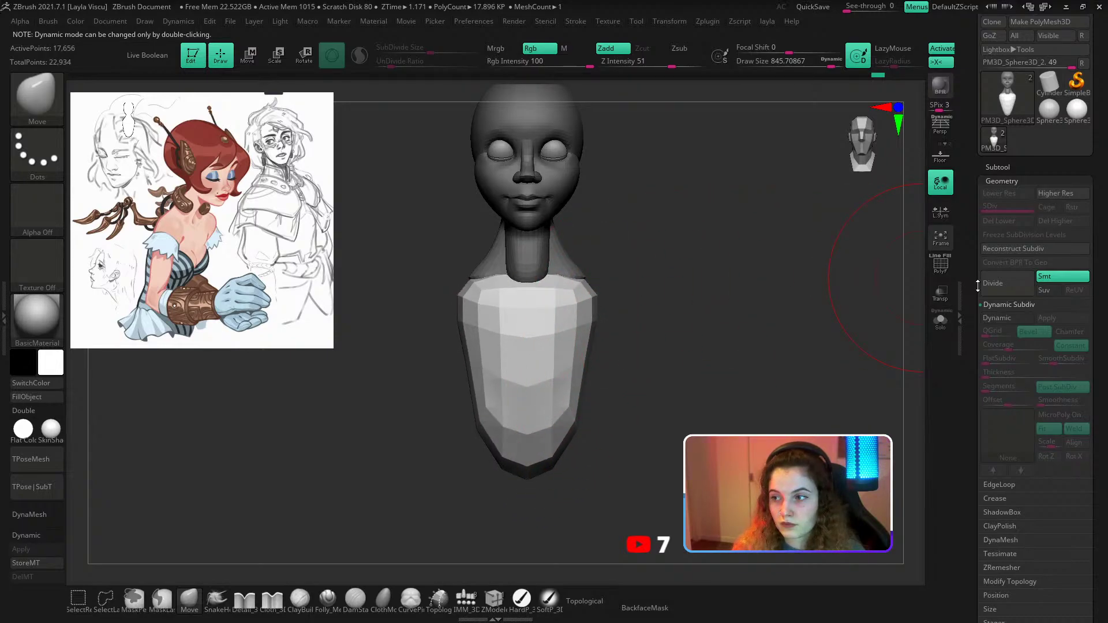
Turn on dynamic subdivision and set the draw size to about 585 with the figure in profile.
left_click(998, 319)
mouse_move(675, 365)
left_mouse_down()
mouse_move(630, 391)
mouse_move(589, 257)
mouse_move(637, 248)
mouse_move(499, 289)
left_mouse_up()
key("s")
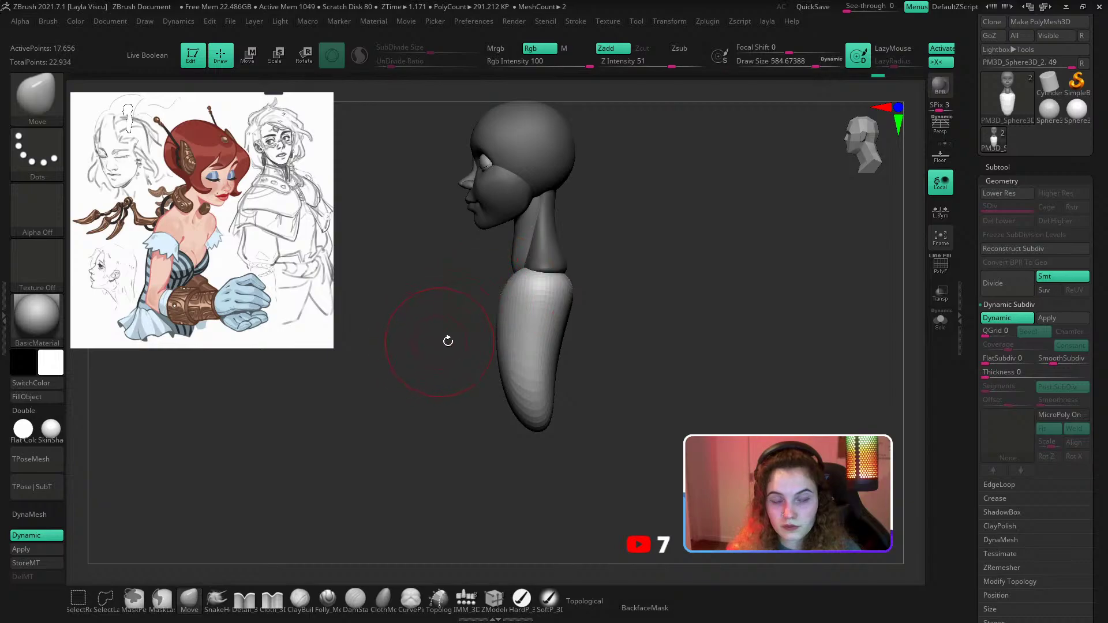
Try strokes across the side of the torso with the Folly_Mech Cut brush, and undo them.
left_click(327, 599)
left_click_drag(340, 465, 417, 446)
left_click_drag(534, 350, 478, 372)
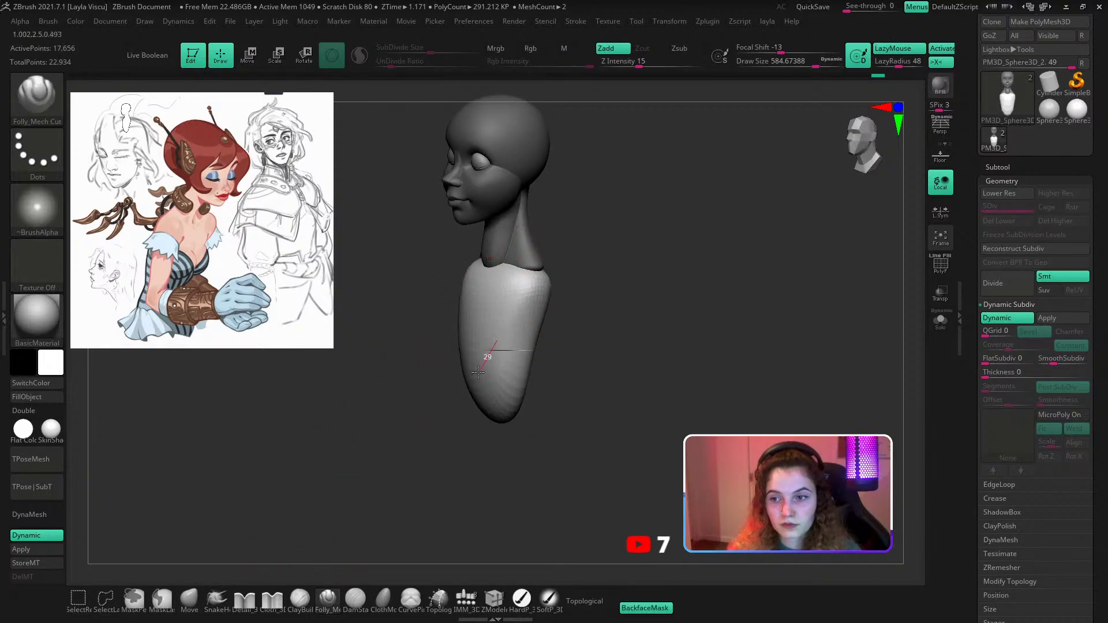
key("ctrl+z")
mouse_move(407, 321)
left_mouse_down()
mouse_move(415, 305)
mouse_move(477, 349)
mouse_move(479, 317)
left_mouse_up()
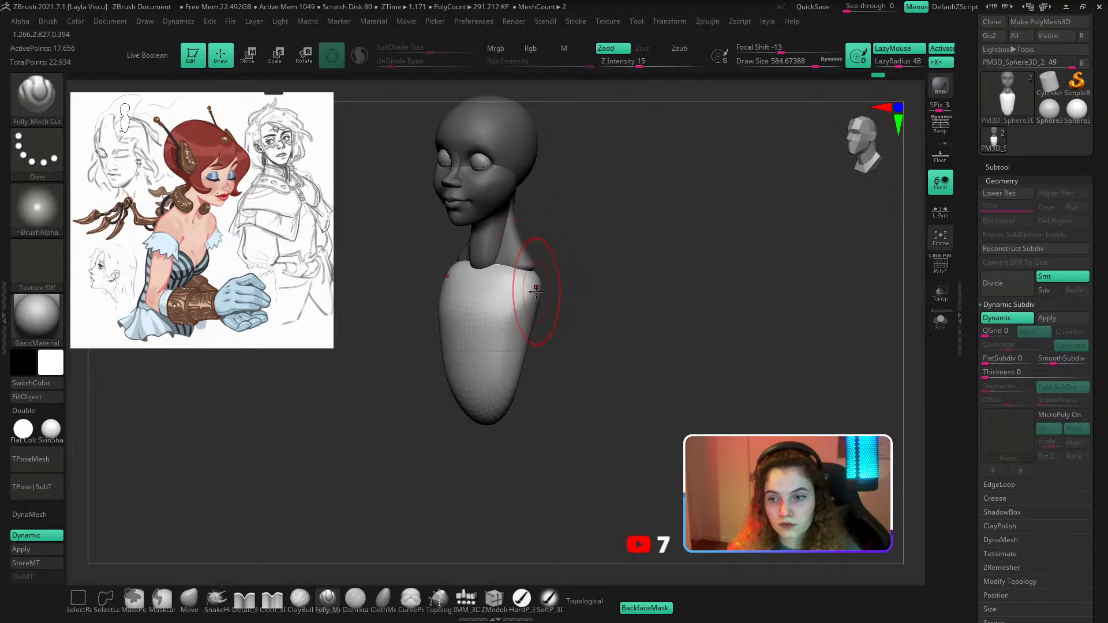
key("ctrl+z")
key("ctrl+z")
Set the draw size to 1000, isolate the torso to smooth its surface, and show the whole figure again.
key("s")
left_click_drag(545, 291, 571, 293)
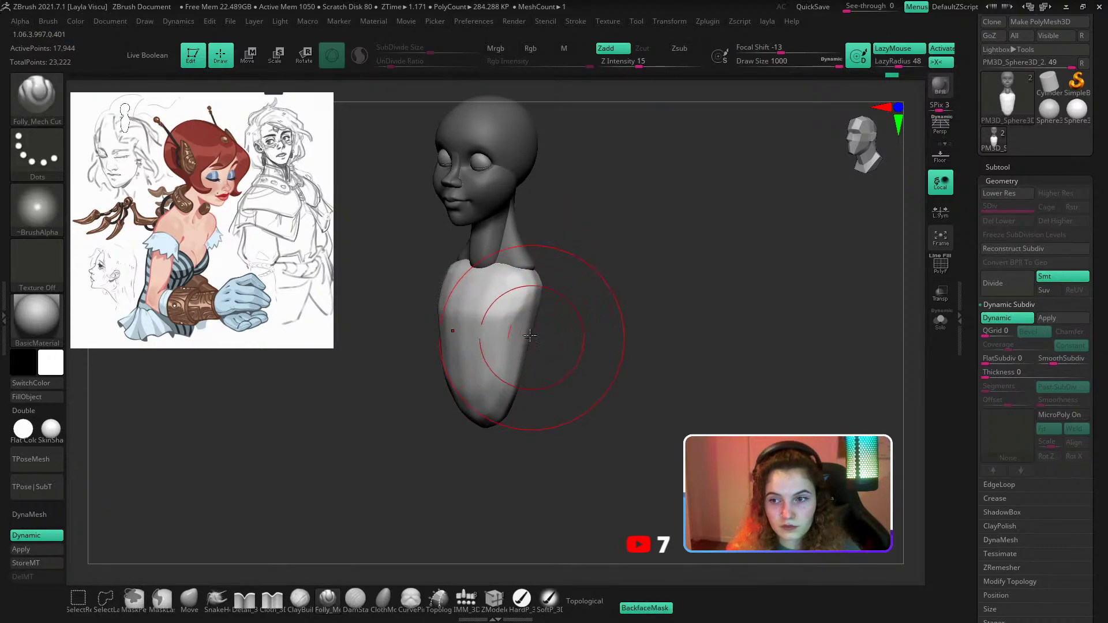
left_click(490, 375, "ctrl+shift")
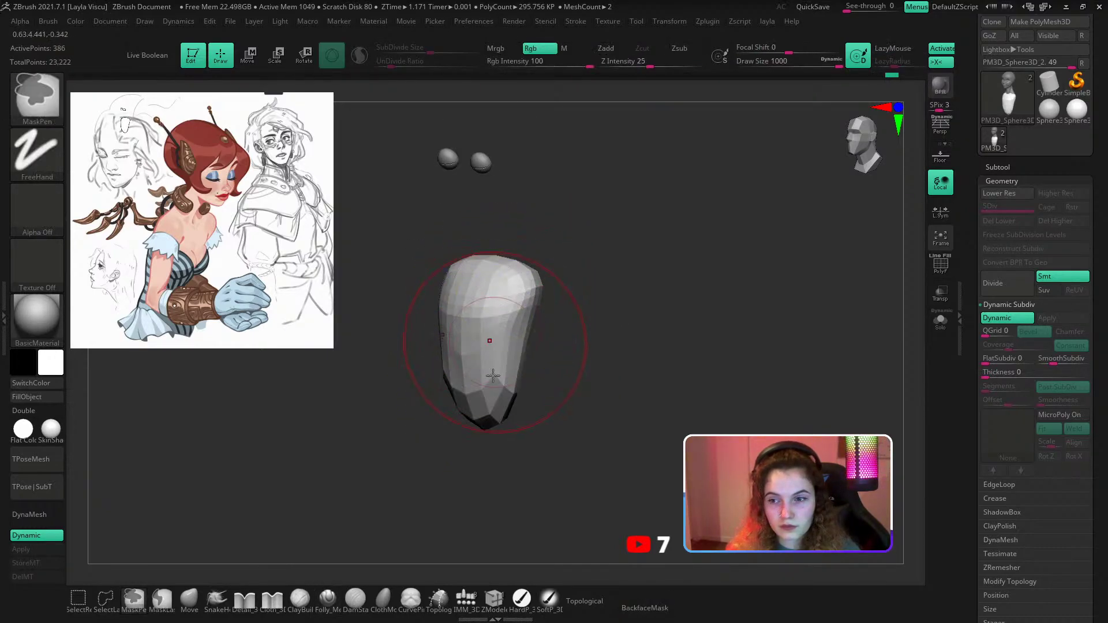
left_click_drag(493, 376, 492, 304, "shift")
left_click_drag(508, 365, 504, 405, "shift")
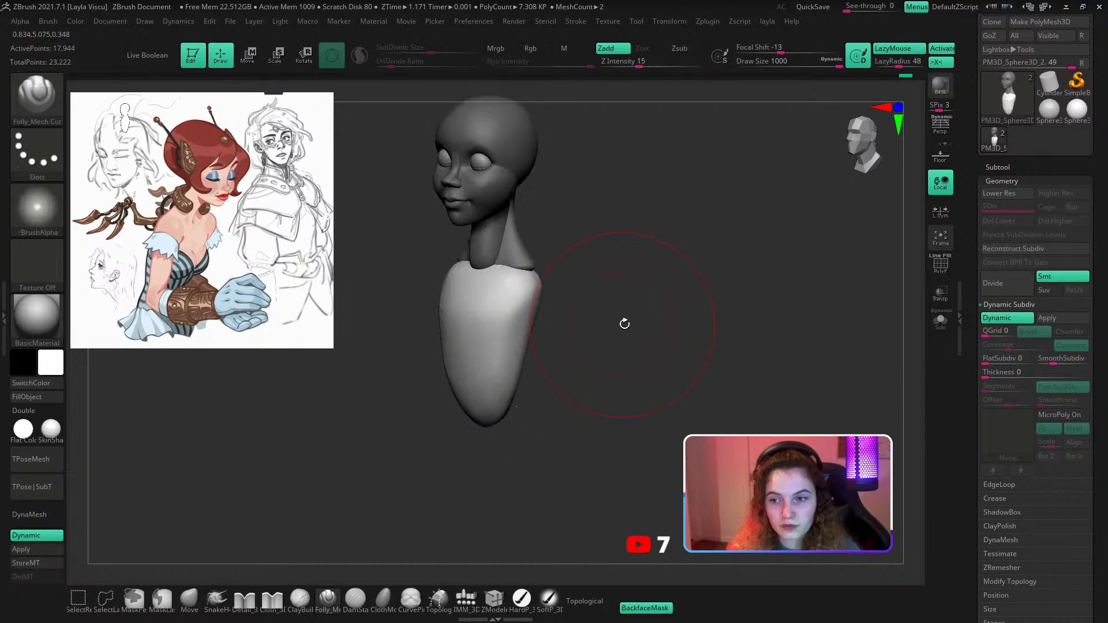
Pull the chest forward and up in profile with the Move brush, reduce the draw size, and return to the front view.
mouse_move(623, 322)
left_mouse_down()
mouse_move(621, 337)
mouse_move(579, 362)
left_mouse_up()
left_click(189, 600)
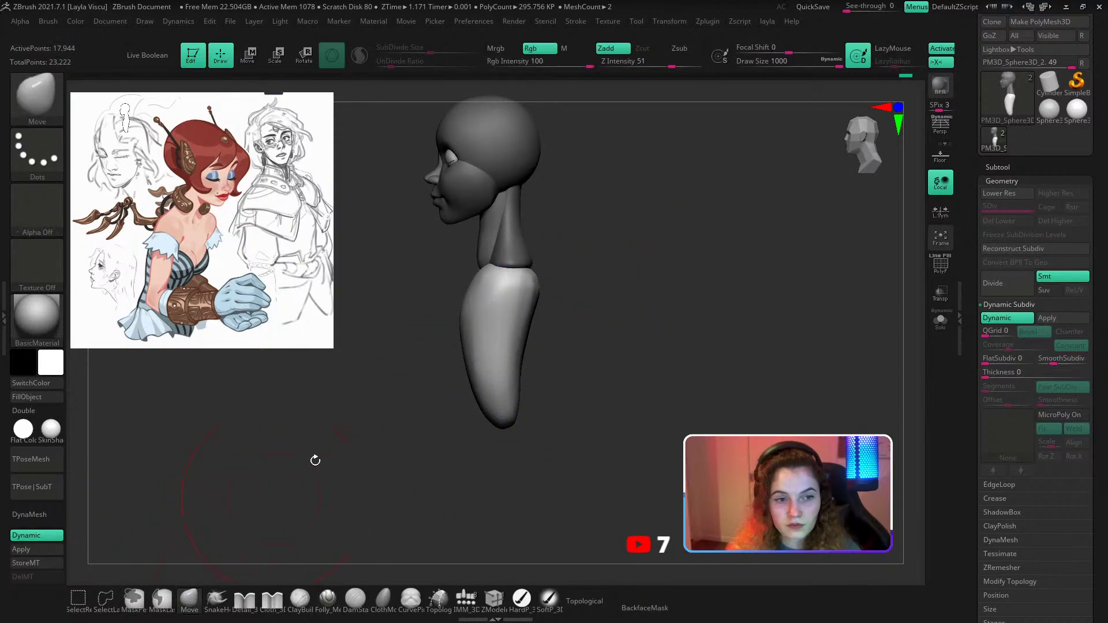
left_click_drag(464, 330, 457, 304)
key("s")
key("s")
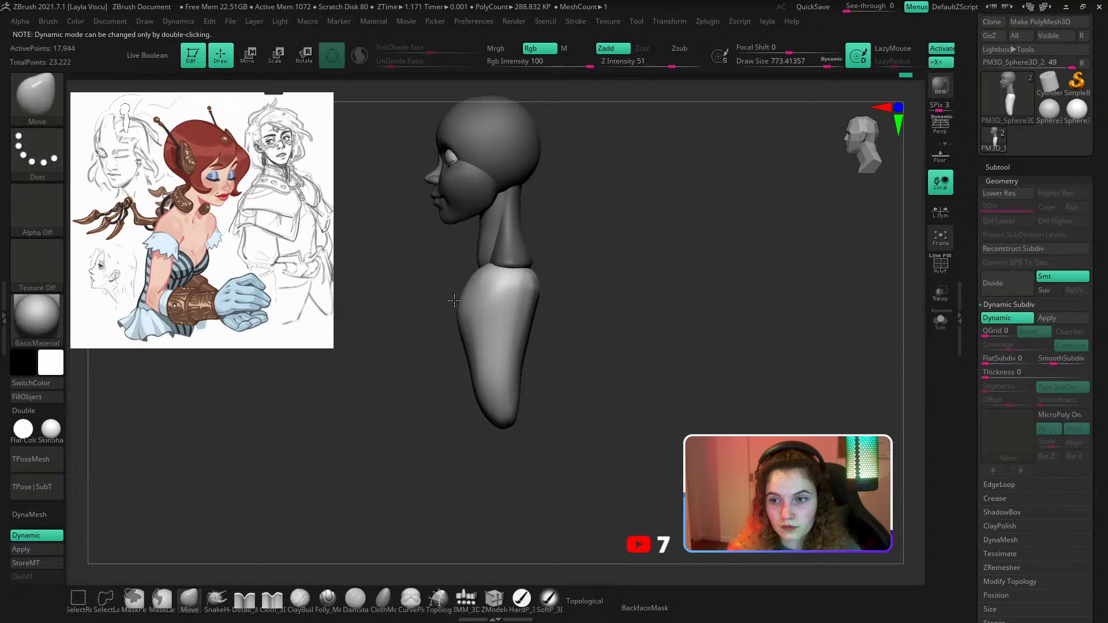
key("[")
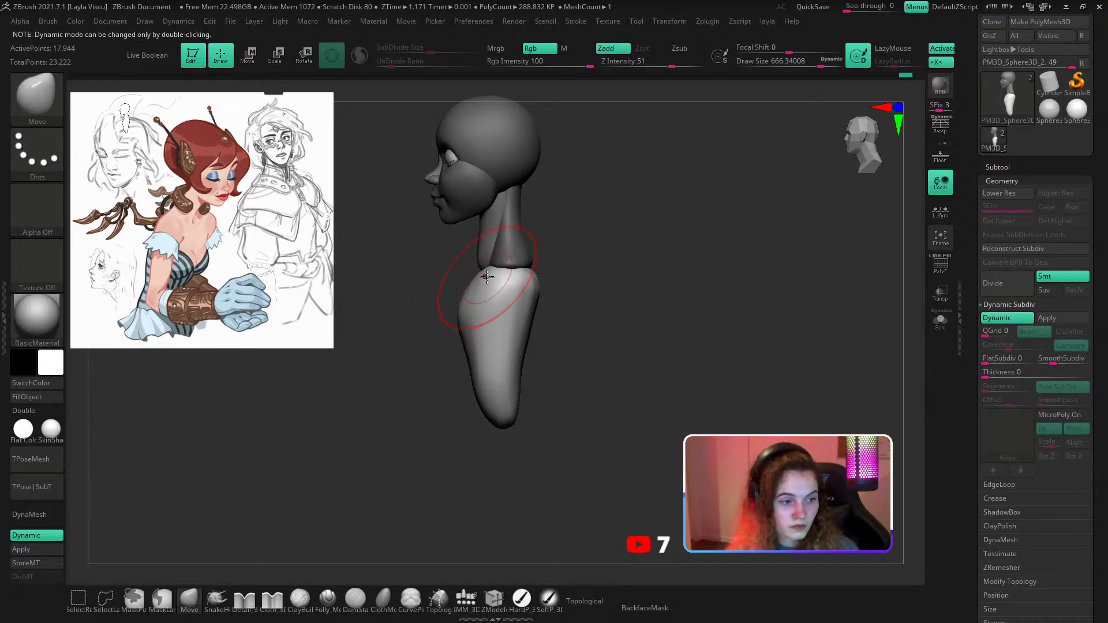
left_click_drag(548, 336, 579, 349, "shift")
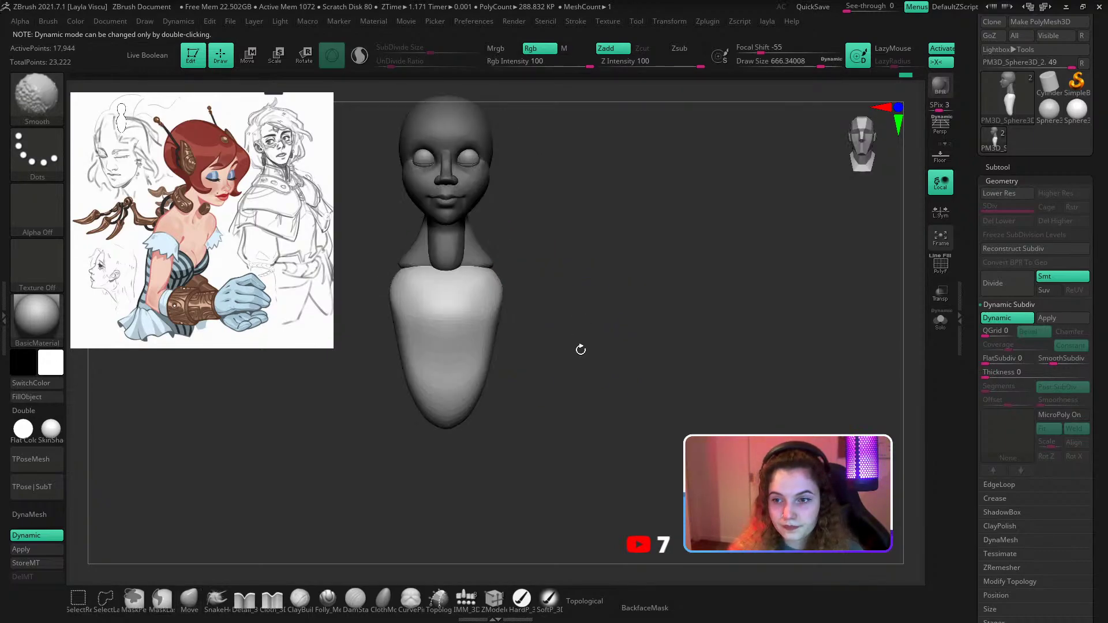
left_click_drag(526, 291, 529, 281)
mouse_move(580, 281)
left_mouse_down()
mouse_move(594, 279)
mouse_move(588, 323)
left_mouse_up()
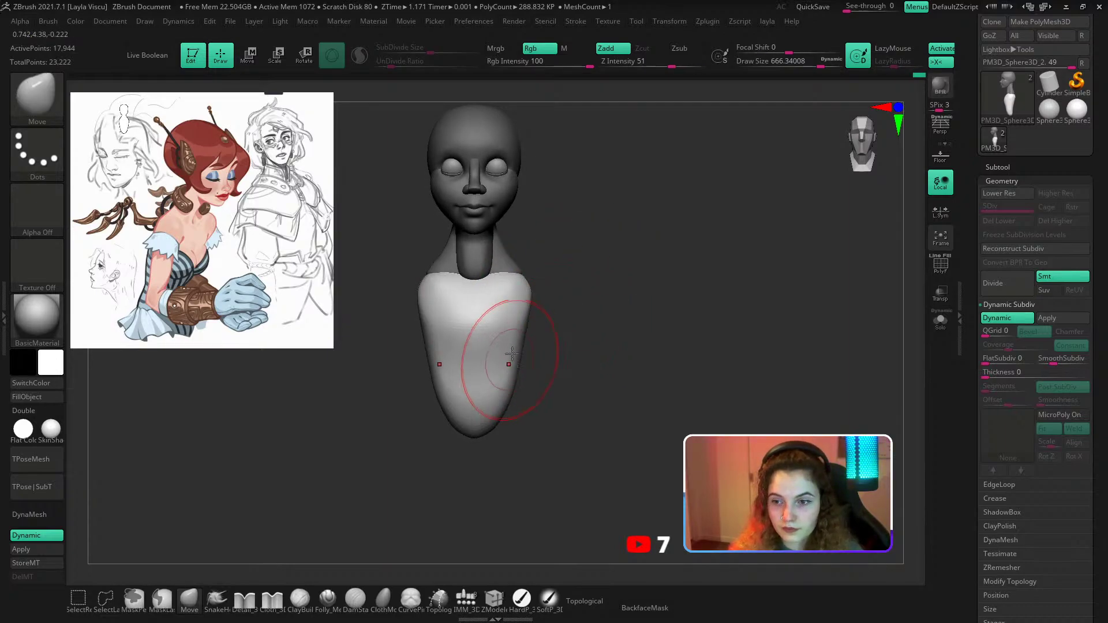
key("s")
left_click_drag(512, 346, 505, 346)
Sculpt vertical strokes along the torso's centre line with the Folly_Mech Cut brush at draw size about 415, undoing the unwanted sideways strokes.
right_click(186, 496)
left_click(328, 600)
key("bracketleft")
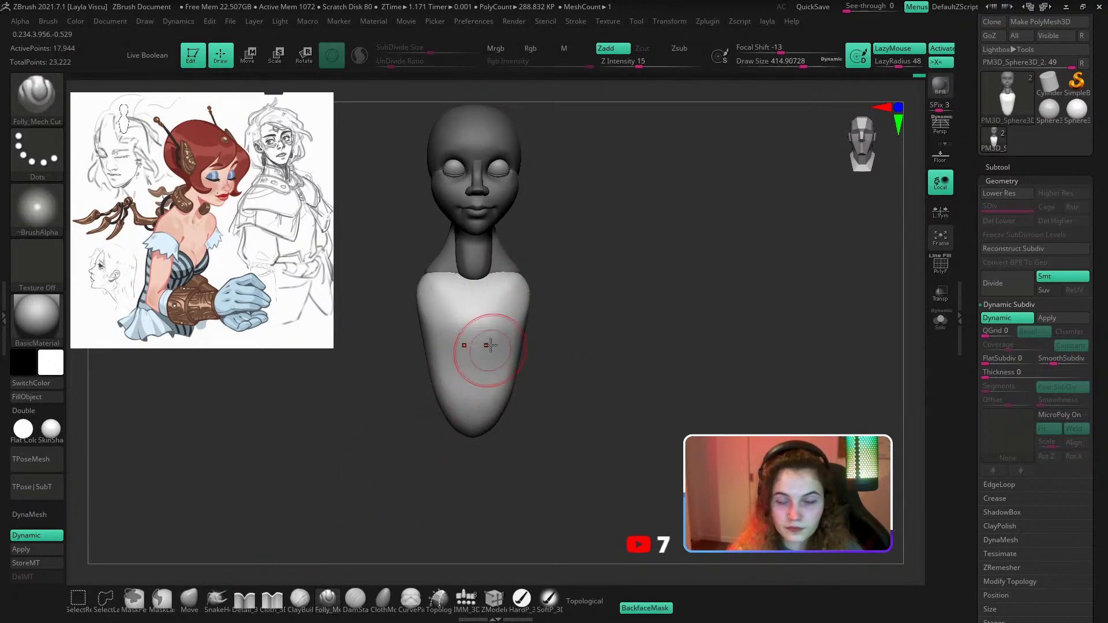
left_click_drag(477, 280, 475, 349)
mouse_move(536, 335)
left_mouse_down()
mouse_move(470, 326)
mouse_move(462, 341)
left_mouse_up()
key("ctrl+z")
left_click_drag(421, 433, 460, 393)
key("ctrl+z")
left_click_drag(466, 330, 472, 375)
mouse_move(475, 245)
left_mouse_down()
mouse_move(470, 385)
mouse_move(490, 378)
left_mouse_up()
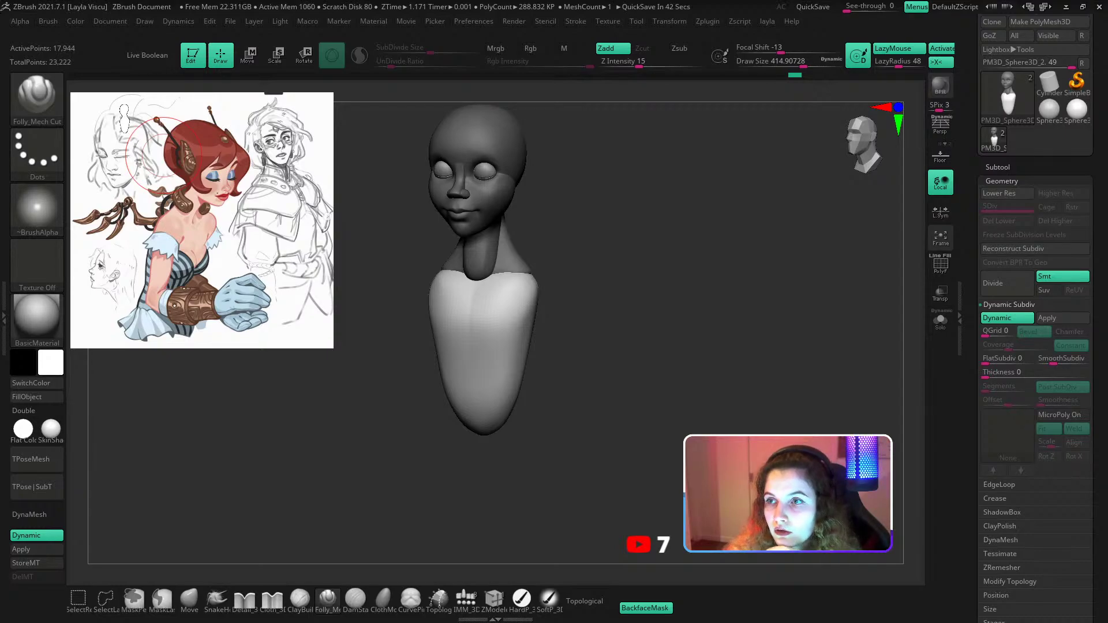
Examine the export options of the FBX ExportImport and 3D Print Hub plugins and the tool's own export command.
left_click(709, 21)
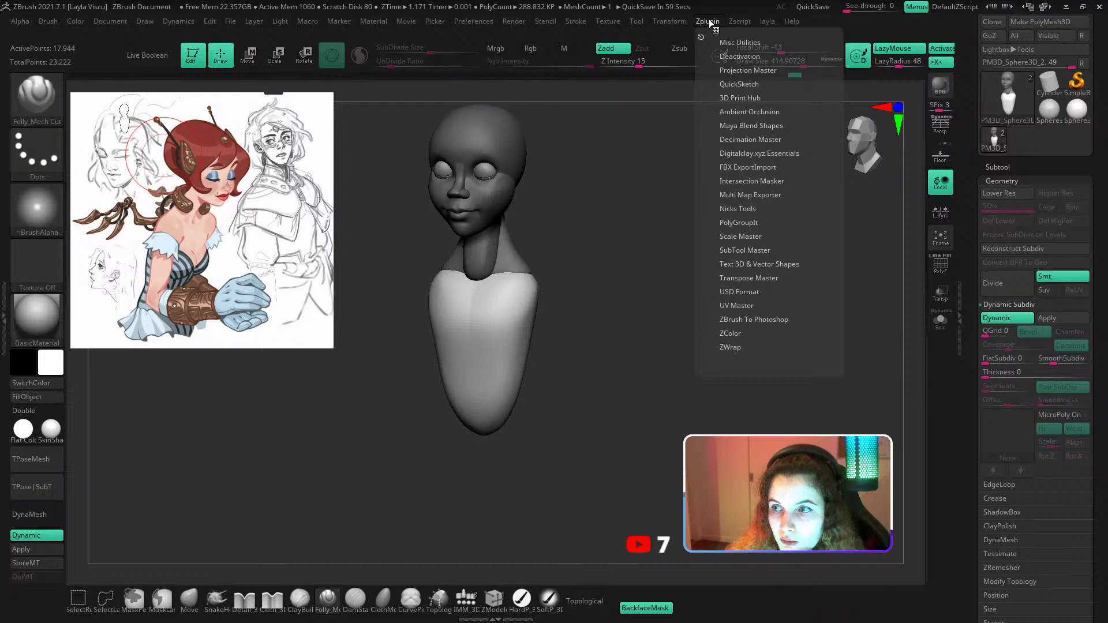
left_click(730, 167)
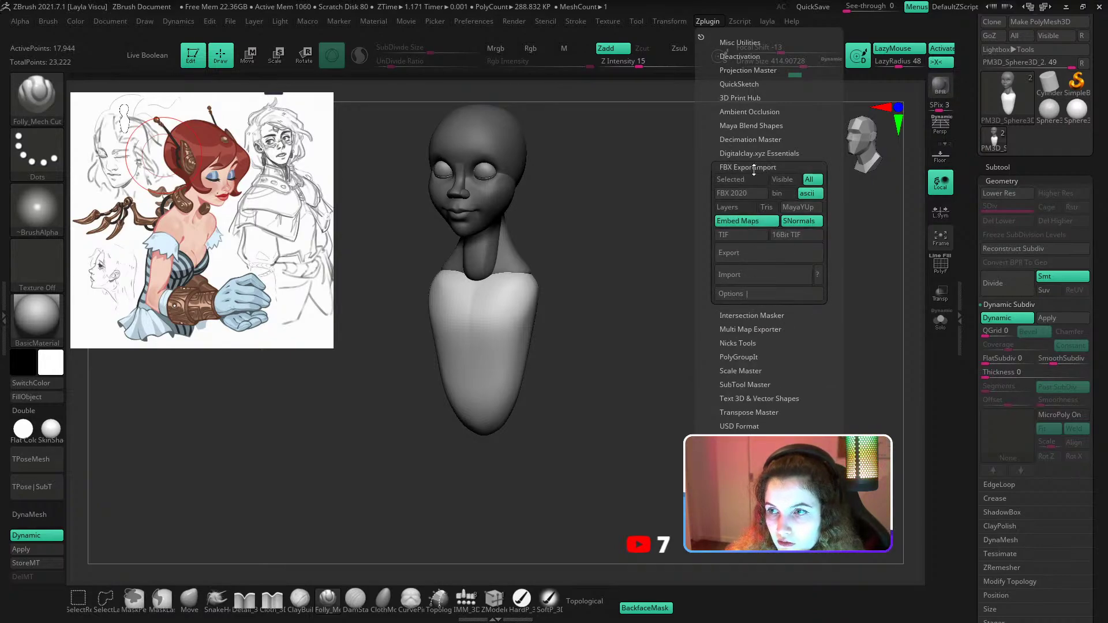
left_click(749, 166)
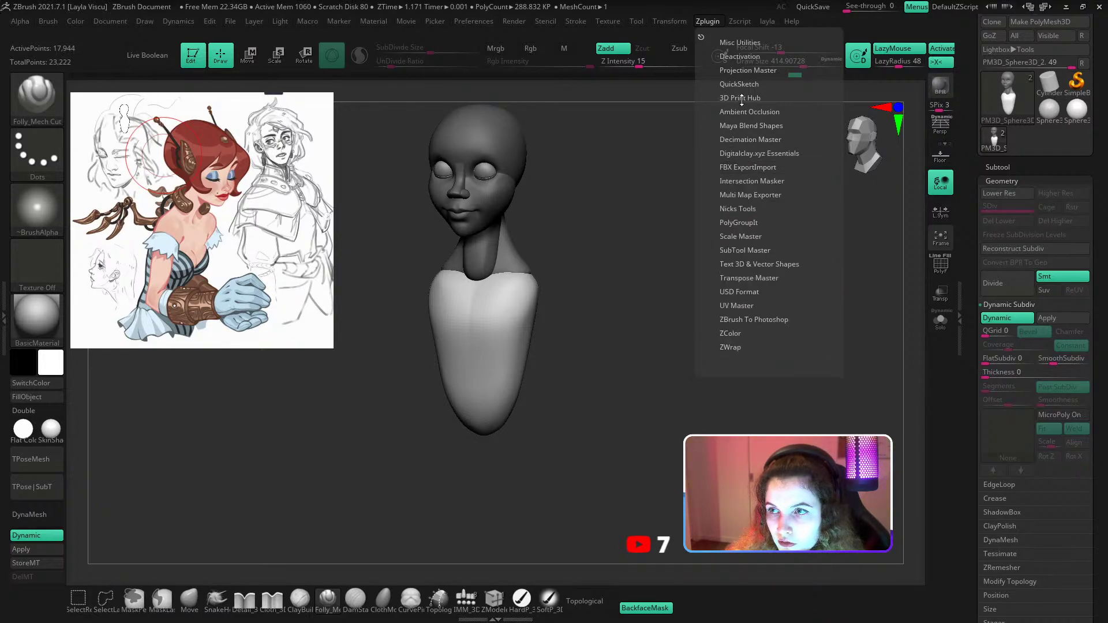
left_click(737, 97)
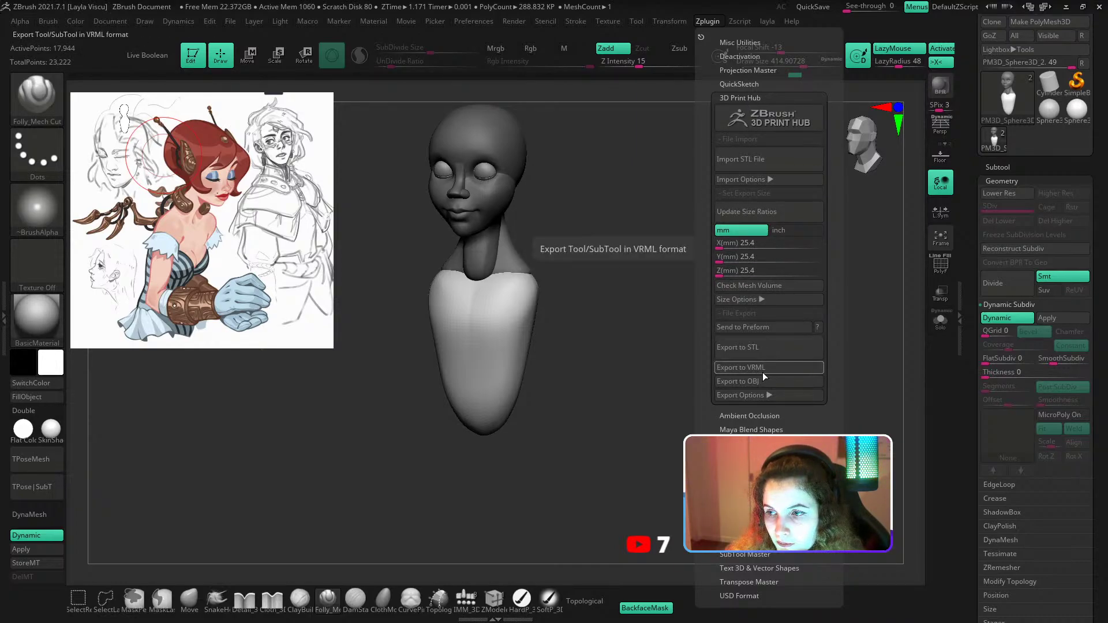
left_click(752, 97)
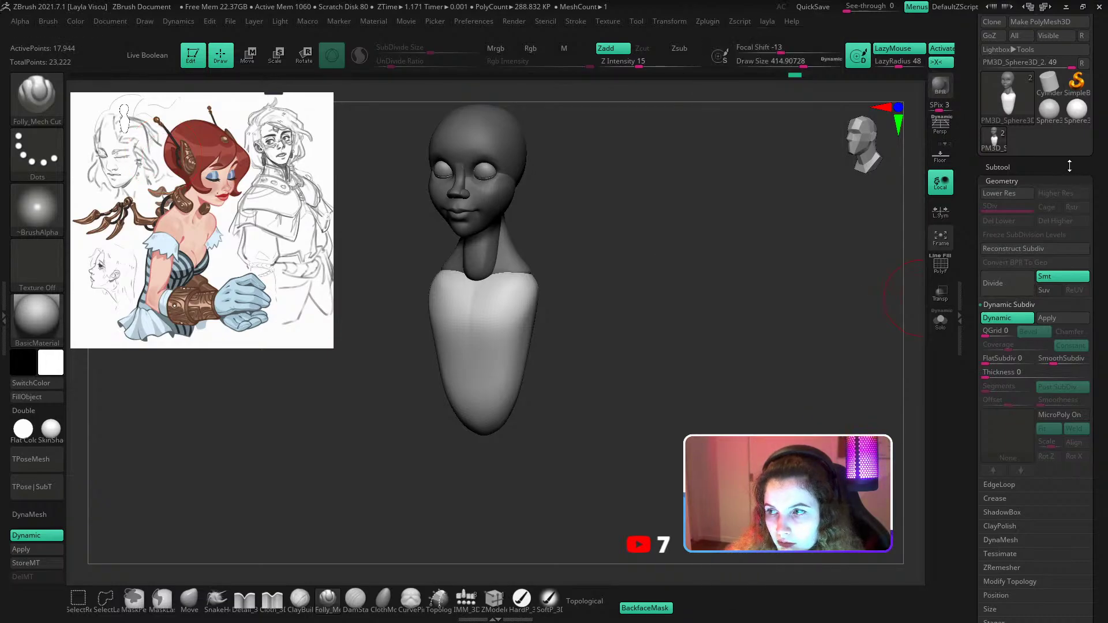
left_click_drag(1069, 166, 1068, 283)
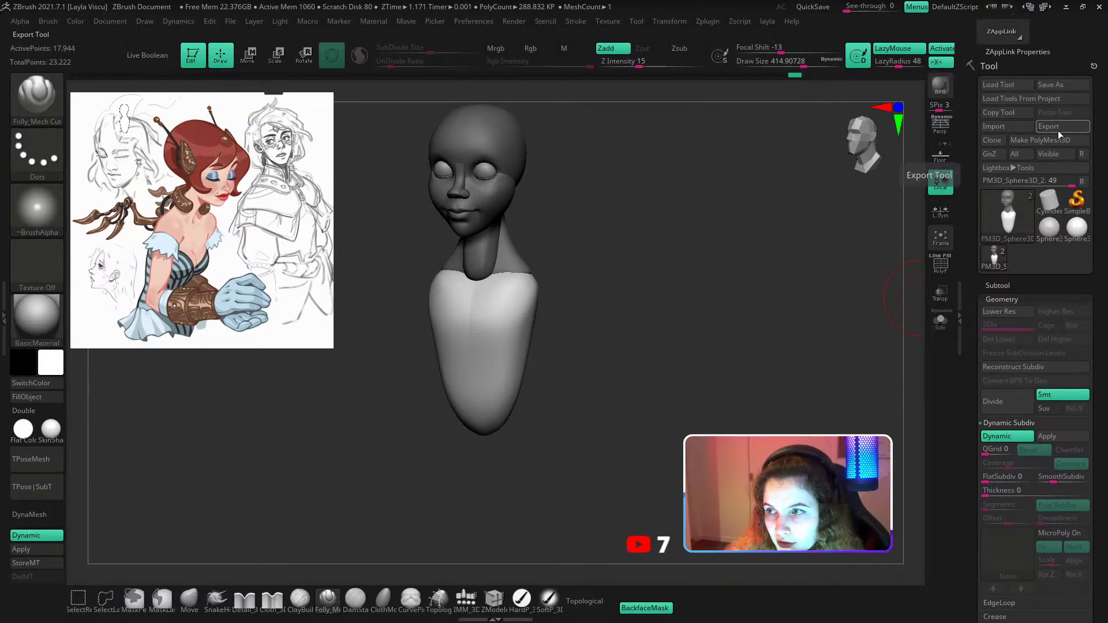
Collapse the geometry settings, show the subtool list, and select the eyeballs subtool PM3D_Sphere3D_1.
left_click(1022, 296)
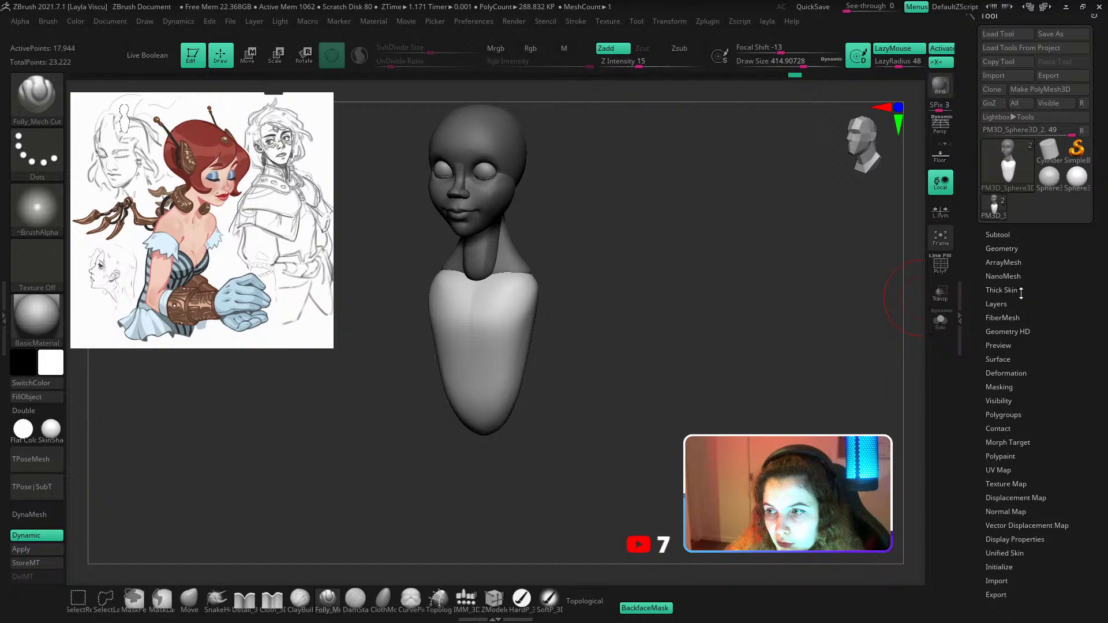
left_click(1010, 240)
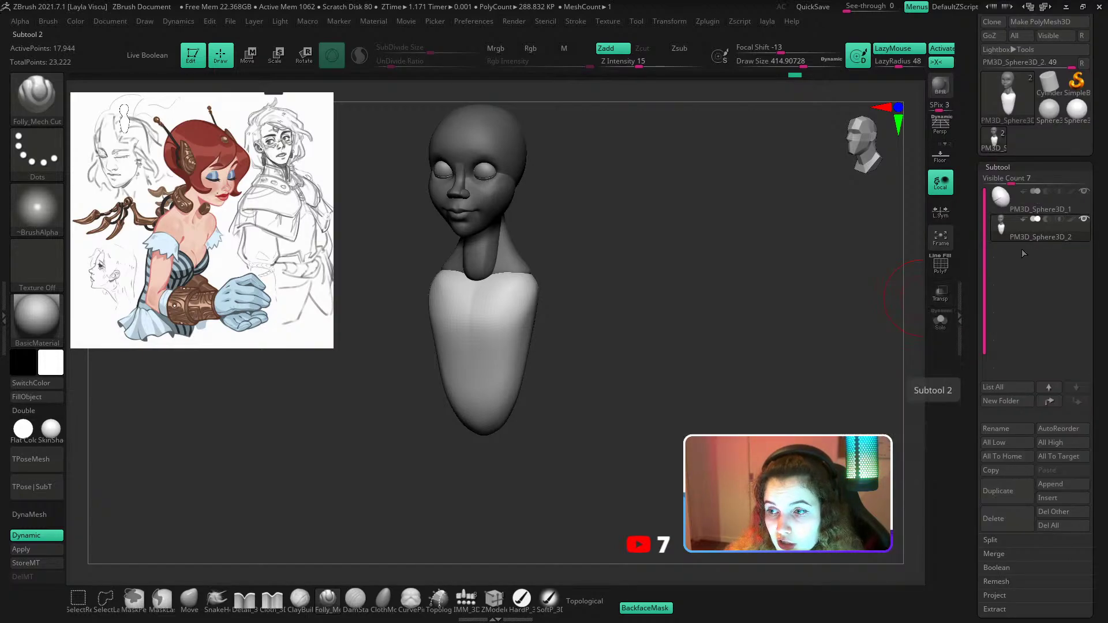
left_click(1028, 208)
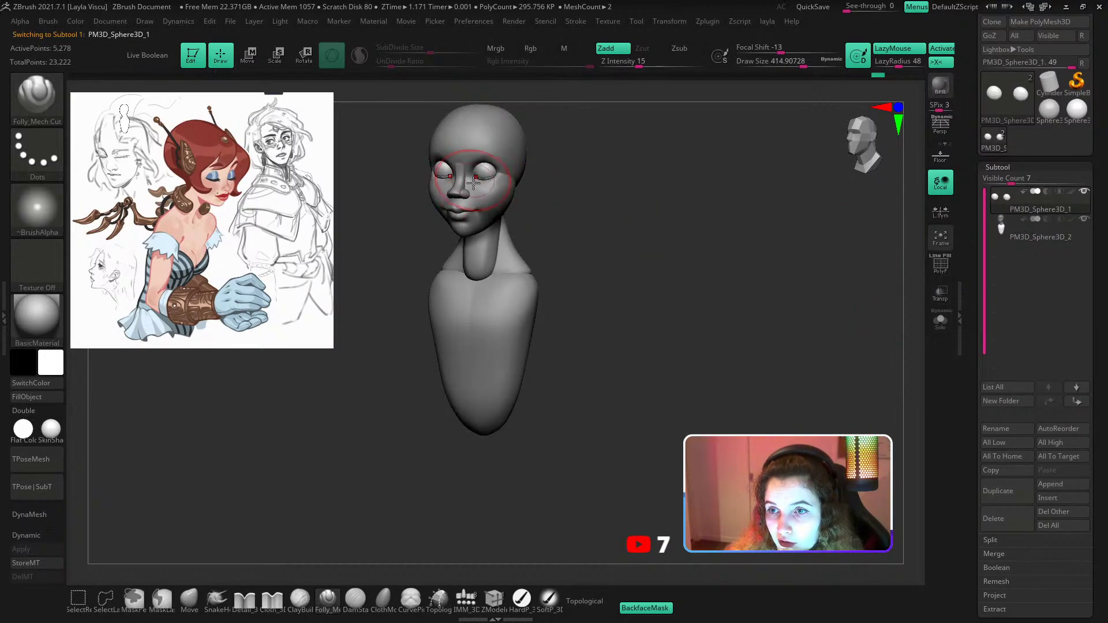
Select the body subtool PM3D_Sphere3D_2 and look through the Transform settings.
left_click(1032, 239)
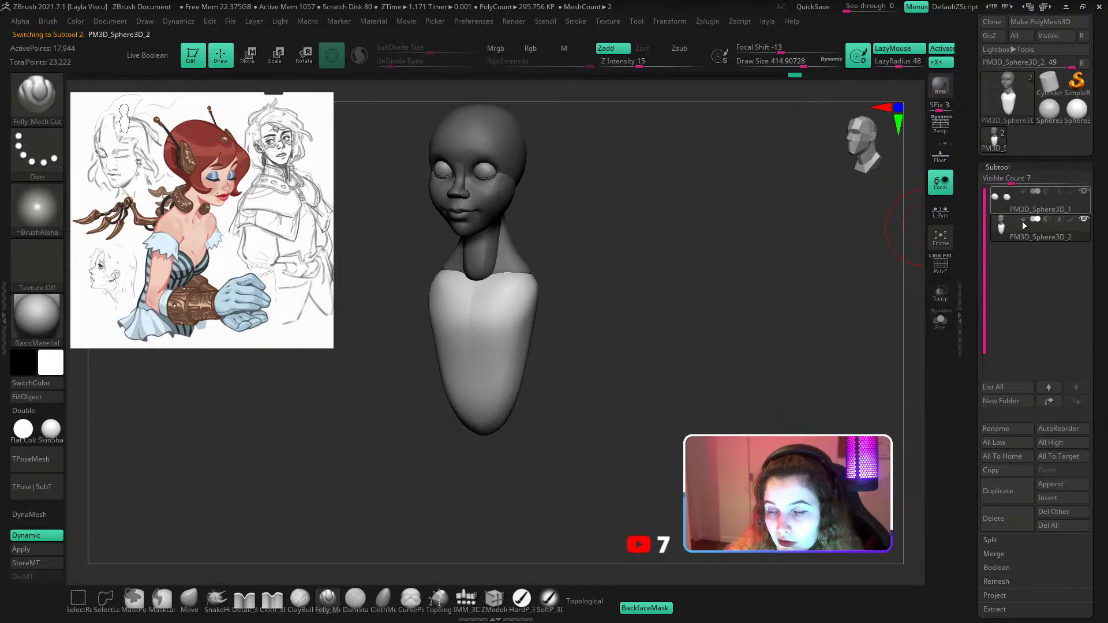
left_click_drag(974, 36, 974, 91)
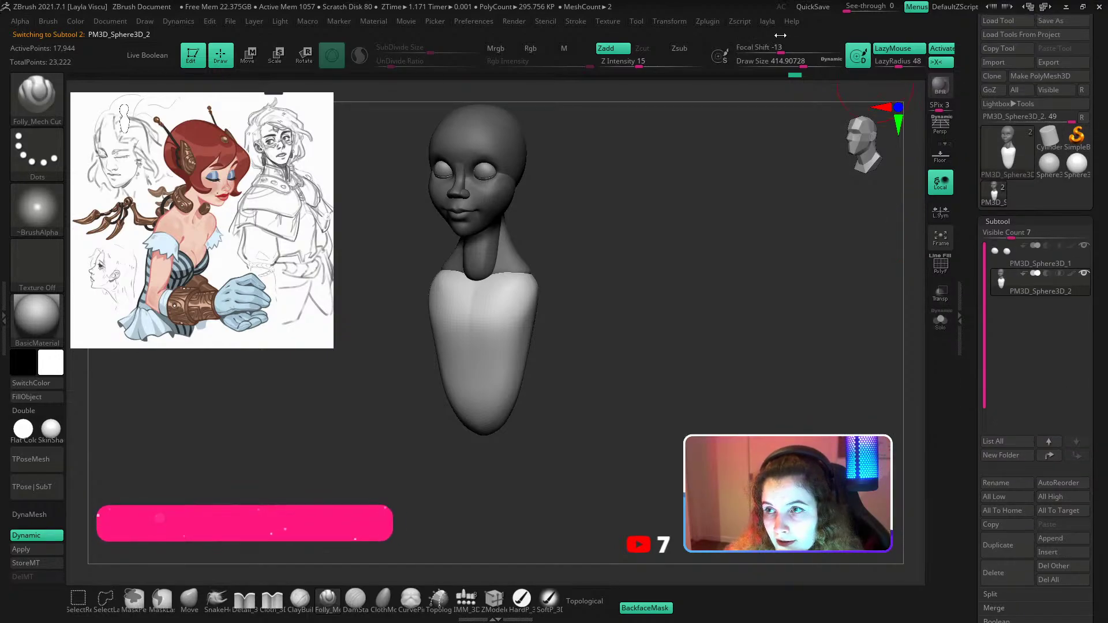
left_click(738, 23)
left_click(680, 20)
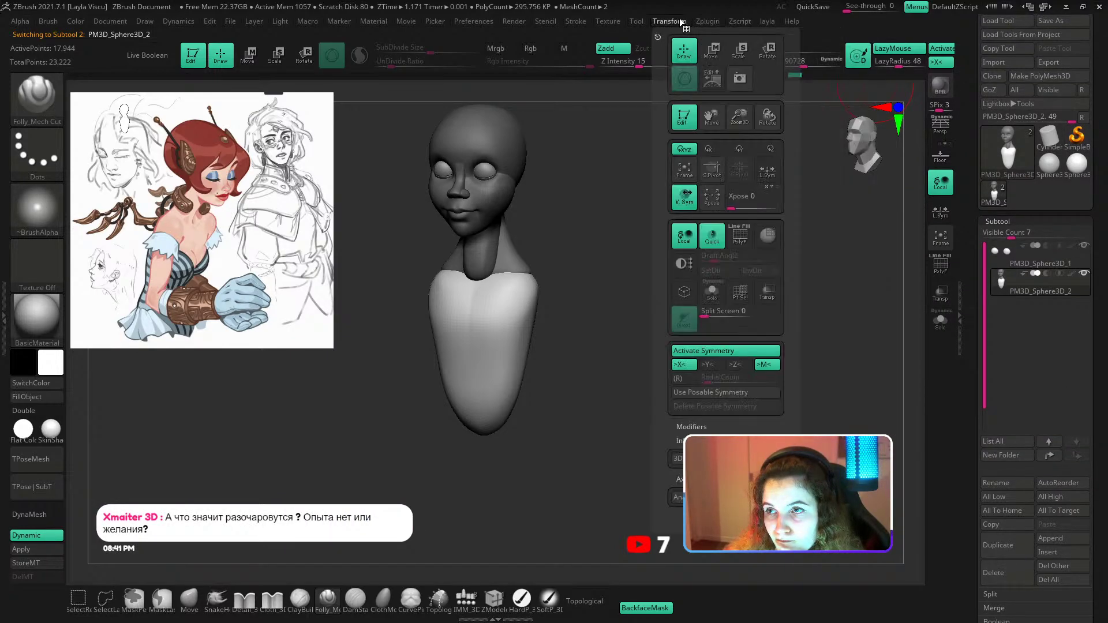
mouse_move(713, 22)
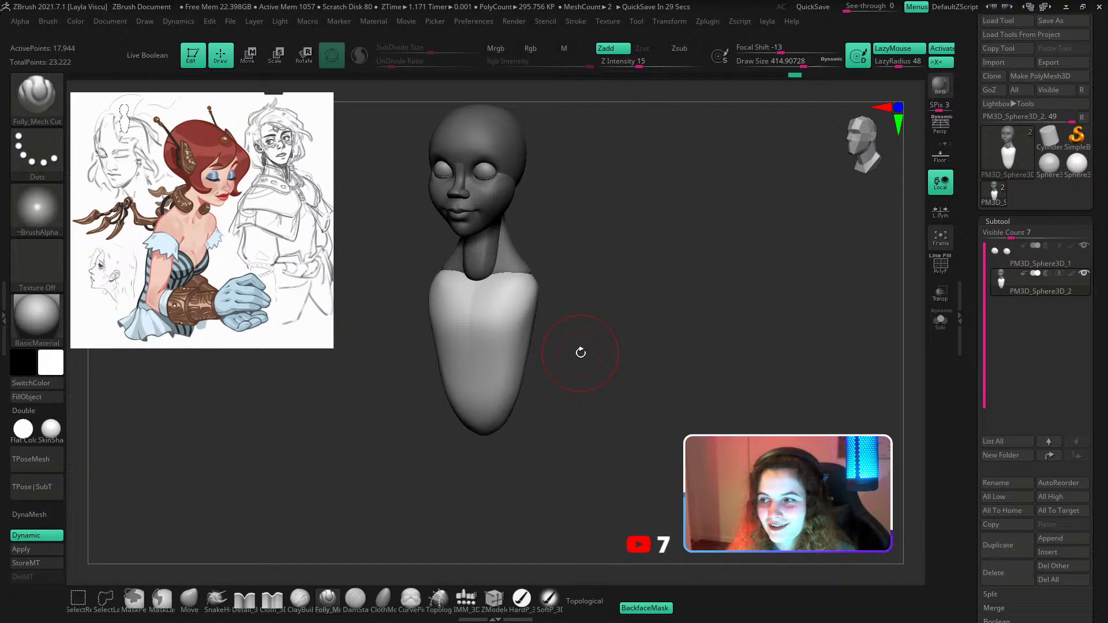
Adjust the torso's upper back and shoulder outline with the Move brush at draw size about 704.
mouse_move(594, 208)
left_mouse_down()
mouse_move(574, 210)
mouse_move(497, 330)
mouse_move(391, 443)
left_mouse_up()
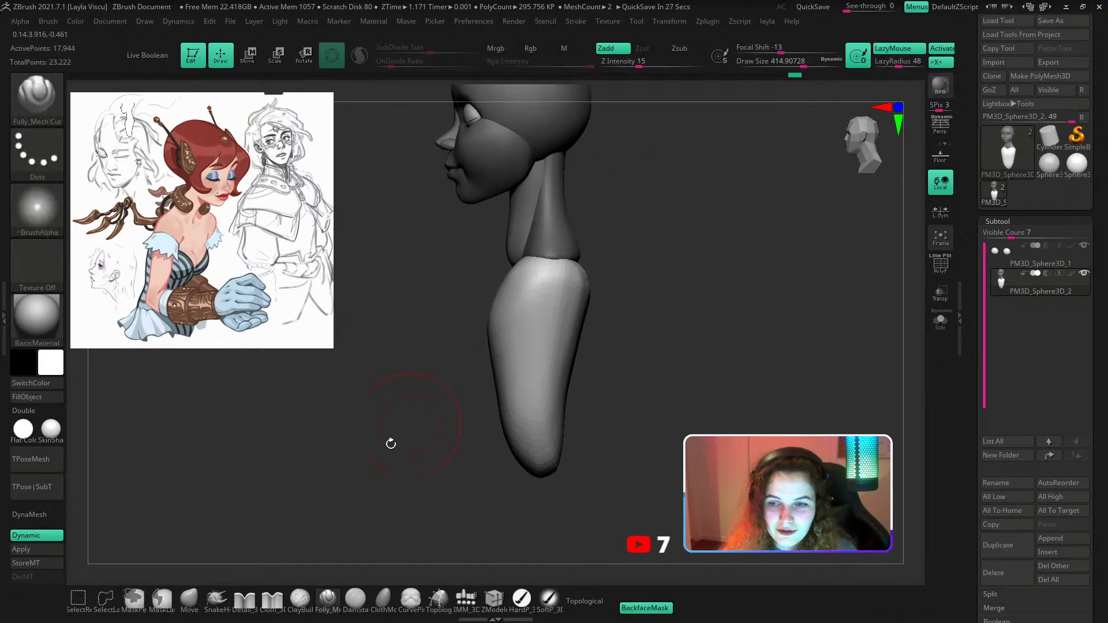
left_click(189, 600)
key("s")
left_click_drag(537, 298, 555, 299)
left_click_drag(662, 255, 632, 249)
mouse_move(568, 285)
left_mouse_down()
mouse_move(557, 290)
mouse_move(566, 452)
mouse_move(542, 351)
mouse_move(548, 289)
left_mouse_up()
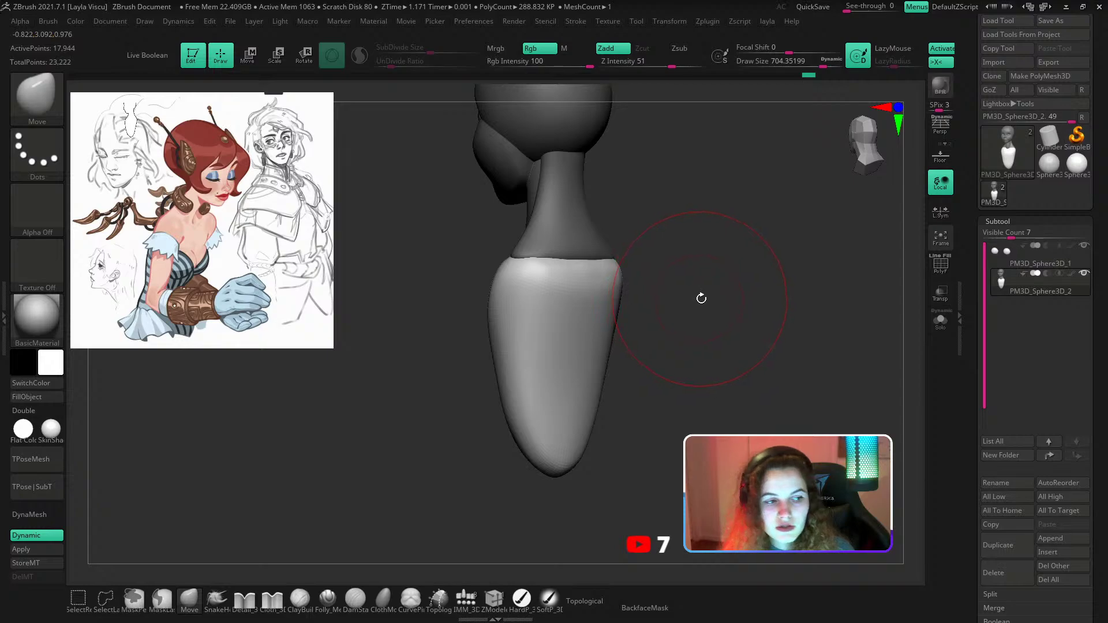
left_click_drag(697, 297, 634, 337)
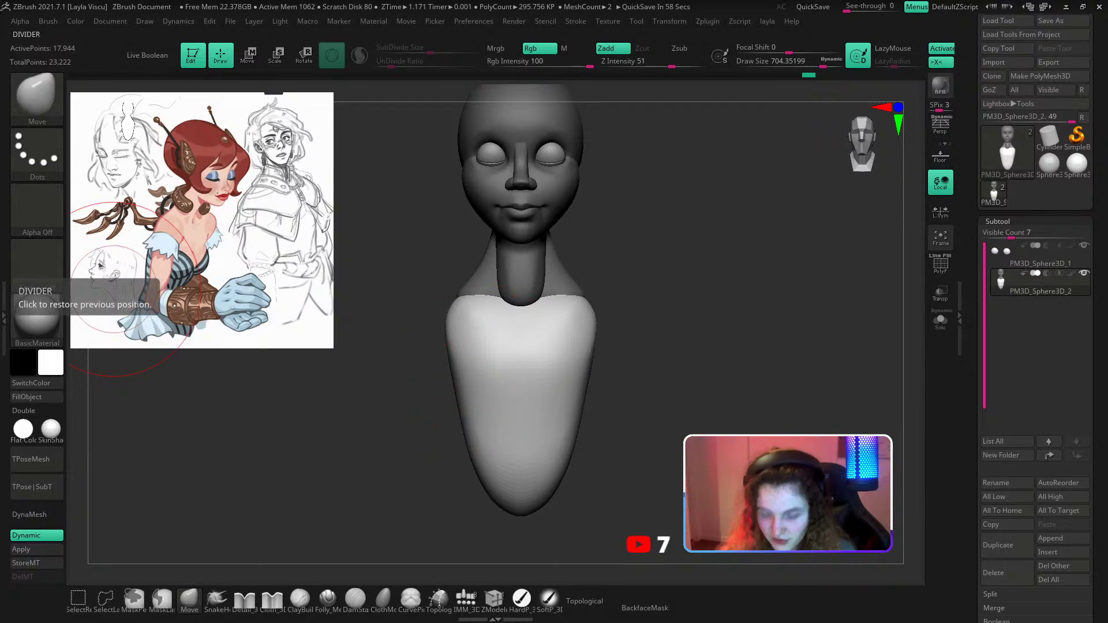
Broaden the torso's lower end with the Move brush, at draw size about 835 in profile and about 695 from the front.
left_click_drag(667, 250, 651, 273)
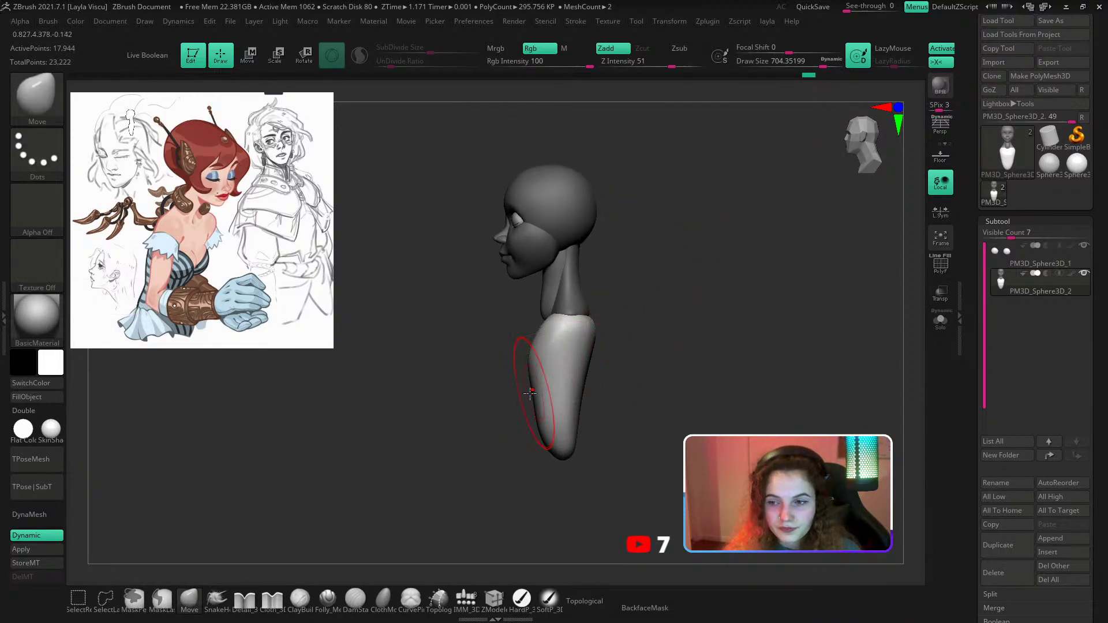
key("s")
left_click_drag(538, 441, 577, 440)
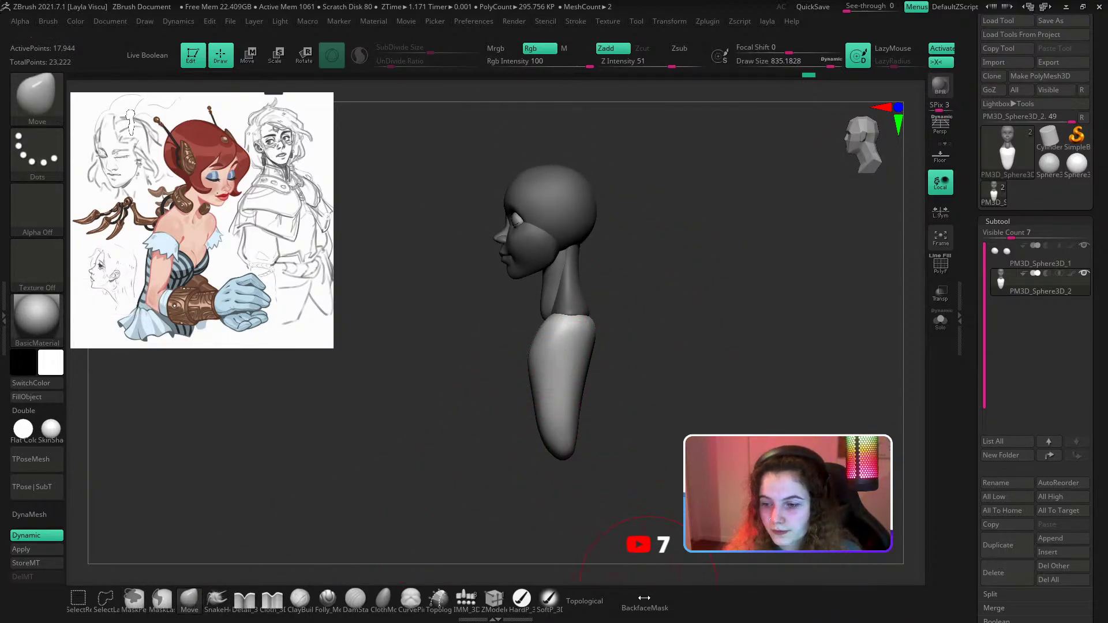
left_click(645, 607)
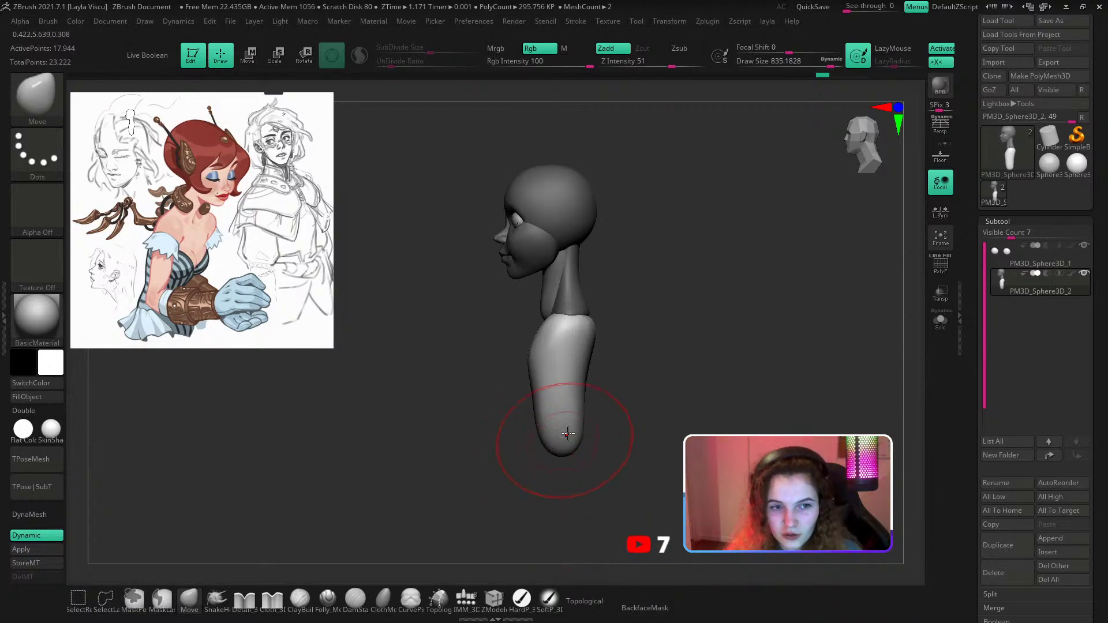
mouse_move(606, 404)
left_mouse_down()
mouse_move(638, 381)
mouse_move(621, 433)
left_mouse_up()
key("s")
mouse_move(549, 441)
left_mouse_down()
mouse_move(564, 470)
mouse_move(527, 460)
mouse_move(528, 479)
left_mouse_up()
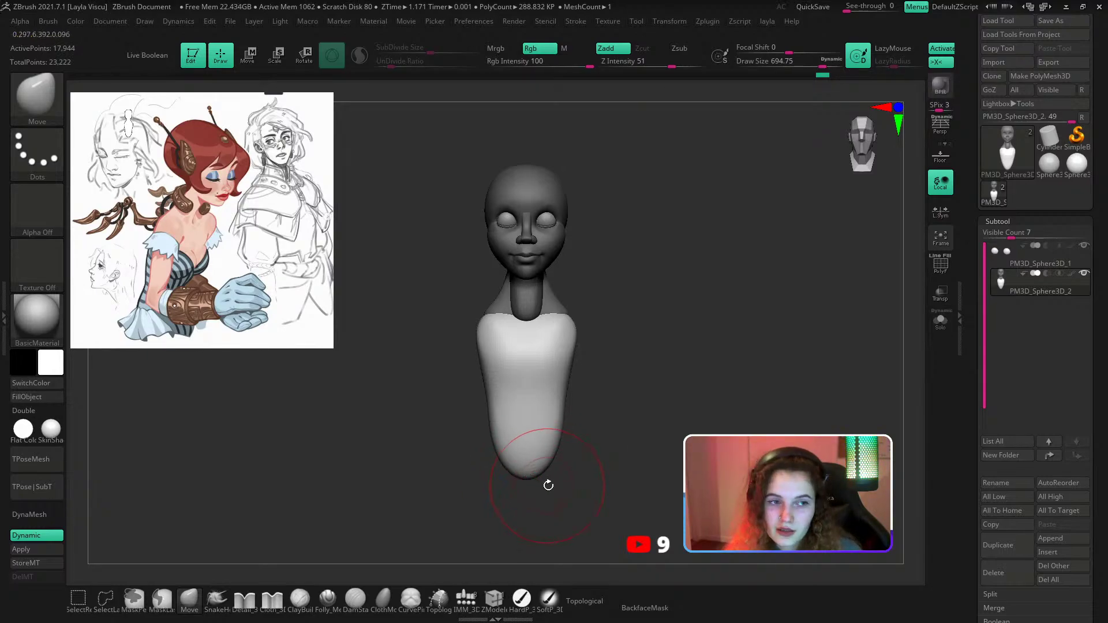
Switch to the DamStandard brush at draw size about 358 and smooth the torso's front surface.
key("b")
key("d")
key("s")
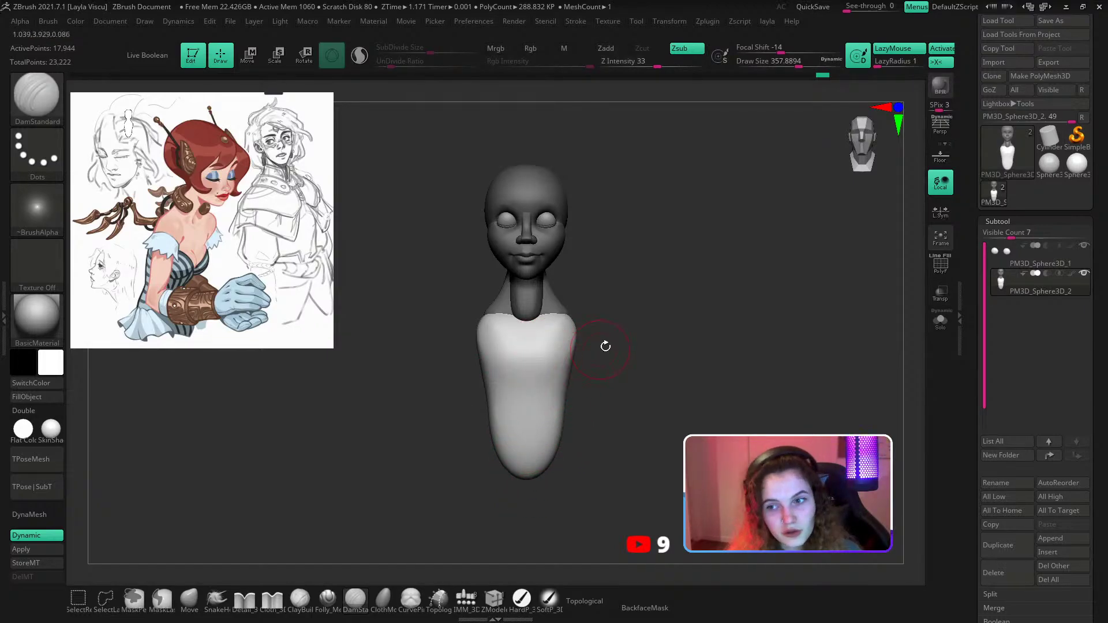
right_click_drag(606, 346, 582, 355)
right_click_drag(582, 356, 537, 369, "ctrl")
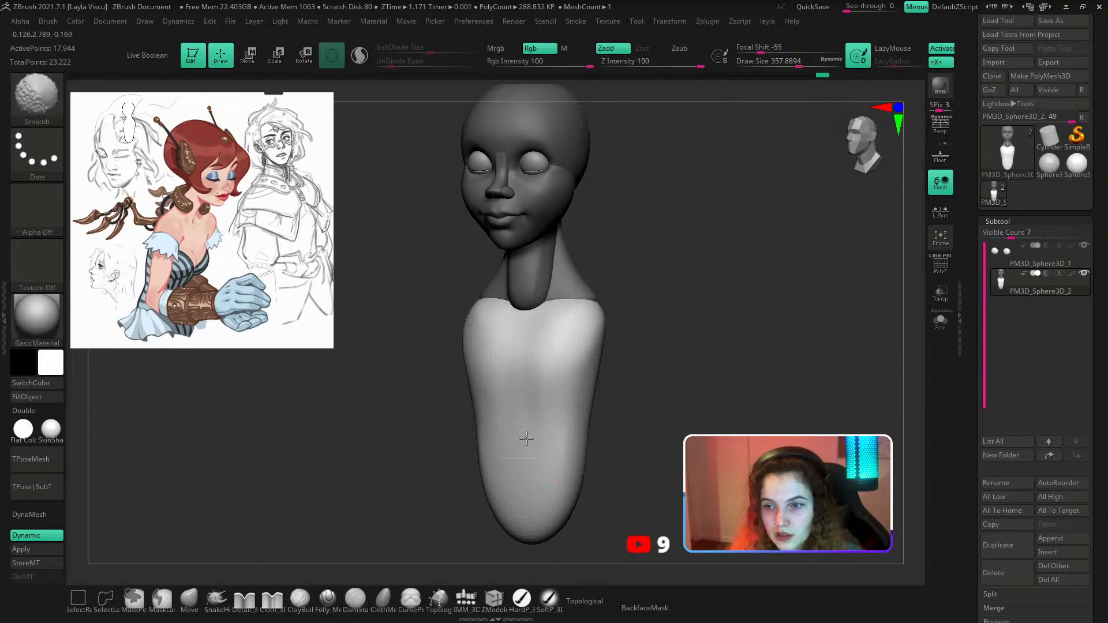
right_click_drag(540, 461, 551, 399, "ctrl")
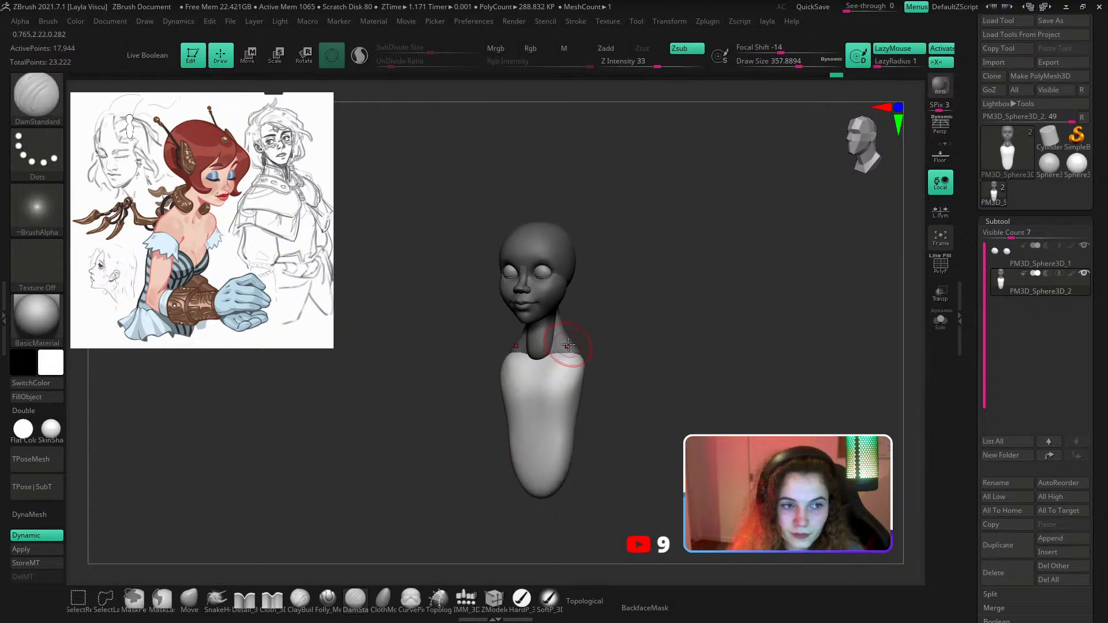
mouse_move(571, 357)
right_mouse_down("shift")
mouse_move(620, 394)
mouse_move(539, 404)
right_mouse_up("shift")
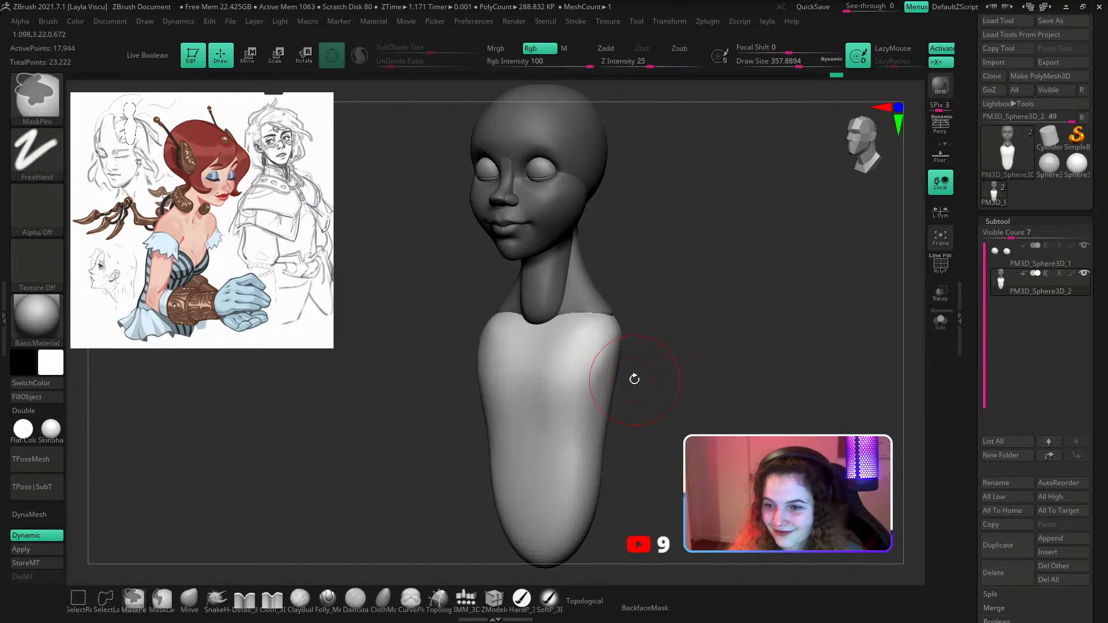
Isolate the torso polygroup in polyframe display, subdivide its mesh once, and show the whole figure again without polyframe.
key("shift+f")
key("ctrl")
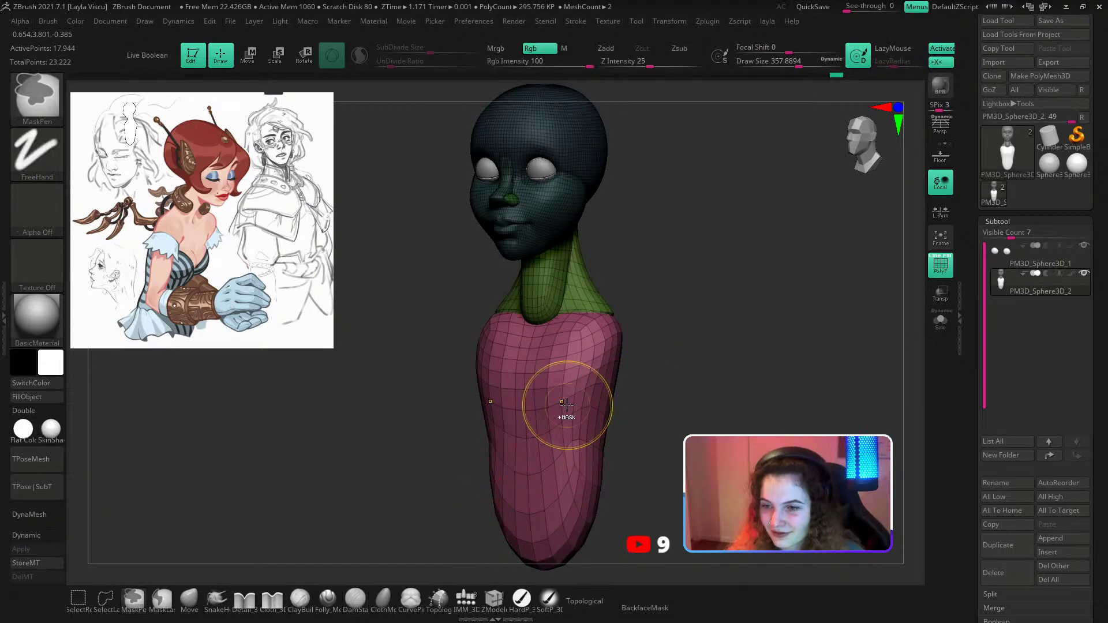
key("d")
left_click(566, 403, "ctrl+shift")
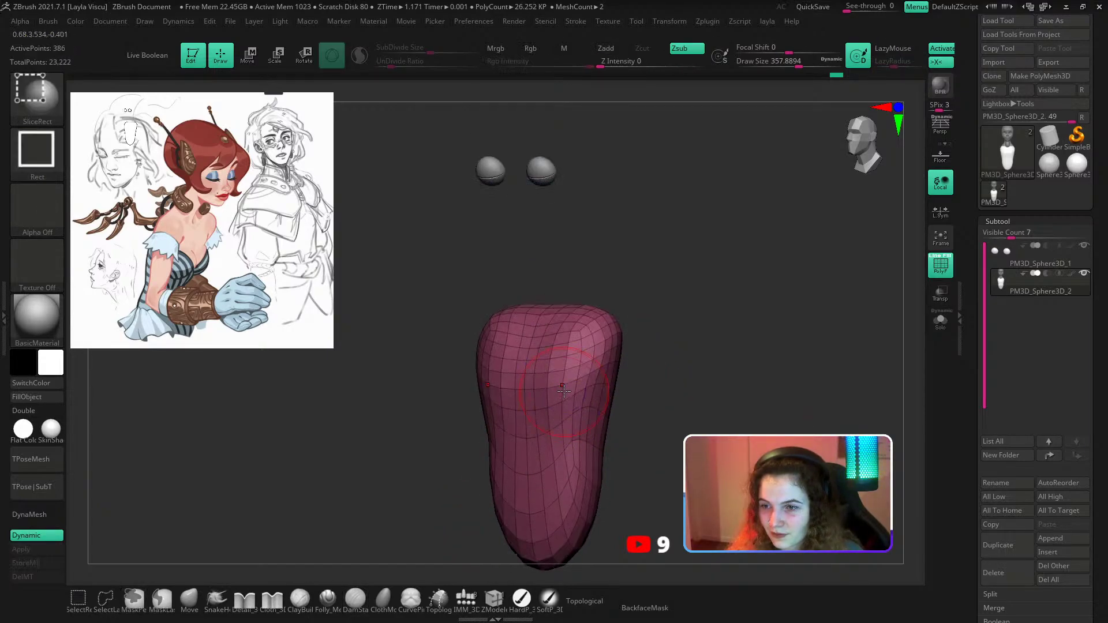
key("ctrl+z")
key("shift+f")
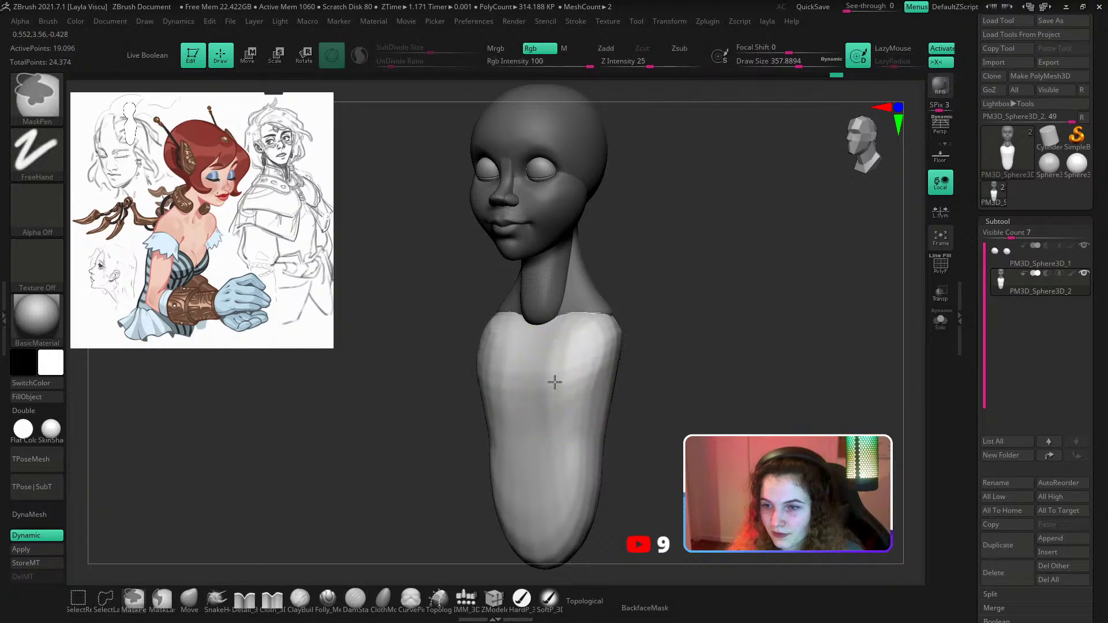
Carve the chest's centre line and the creases beneath both sides with DamStandard at draw size about 492.
right_click_drag(554, 382, 546, 366, "ctrl")
key("s")
mouse_move(544, 379)
left_mouse_down()
mouse_move(569, 379)
mouse_move(554, 496)
left_mouse_up()
right_click_drag(600, 438, 527, 421)
right_click_drag(698, 415, 622, 429)
left_click_drag(638, 482, 663, 452, "shift")
right_click_drag(721, 383, 770, 377)
right_click_drag(644, 398, 595, 370)
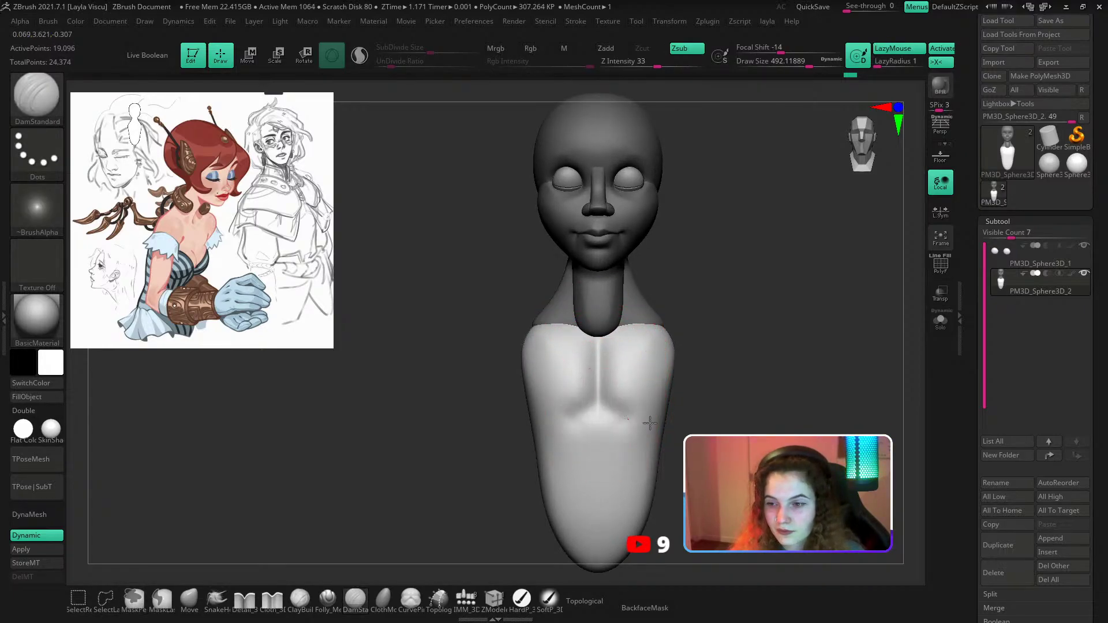
Reshape the chest and belly profile with the Move brush in side view at draw size about 559.
mouse_move(650, 422)
right_mouse_down()
mouse_move(692, 419)
mouse_move(678, 415)
mouse_move(289, 574)
right_mouse_up()
key("ctrl")
right_click_drag(262, 537, 630, 389)
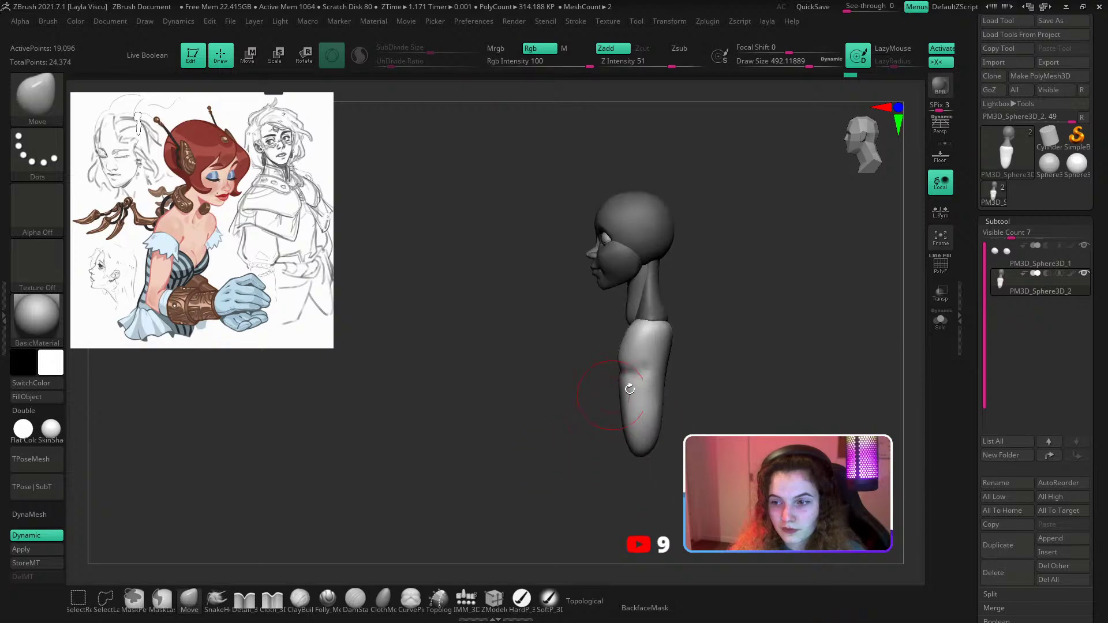
left_click_drag(637, 376, 650, 366, "shift")
right_click_drag(641, 372, 638, 391, "ctrl")
key("s")
left_click_drag(646, 413, 653, 412)
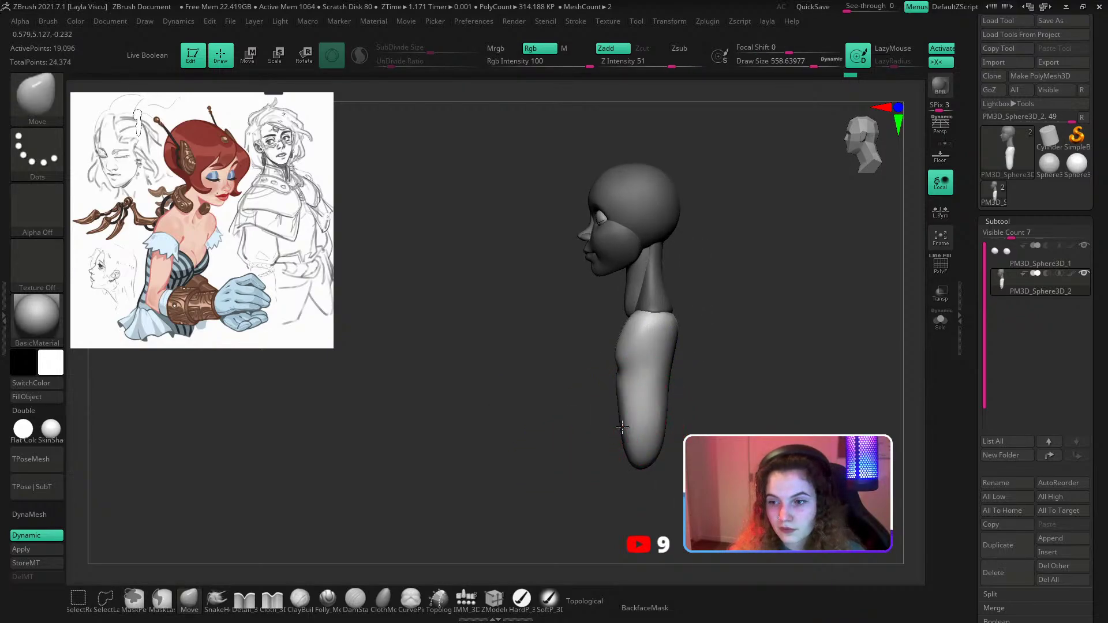
right_click_drag(622, 427, 618, 495)
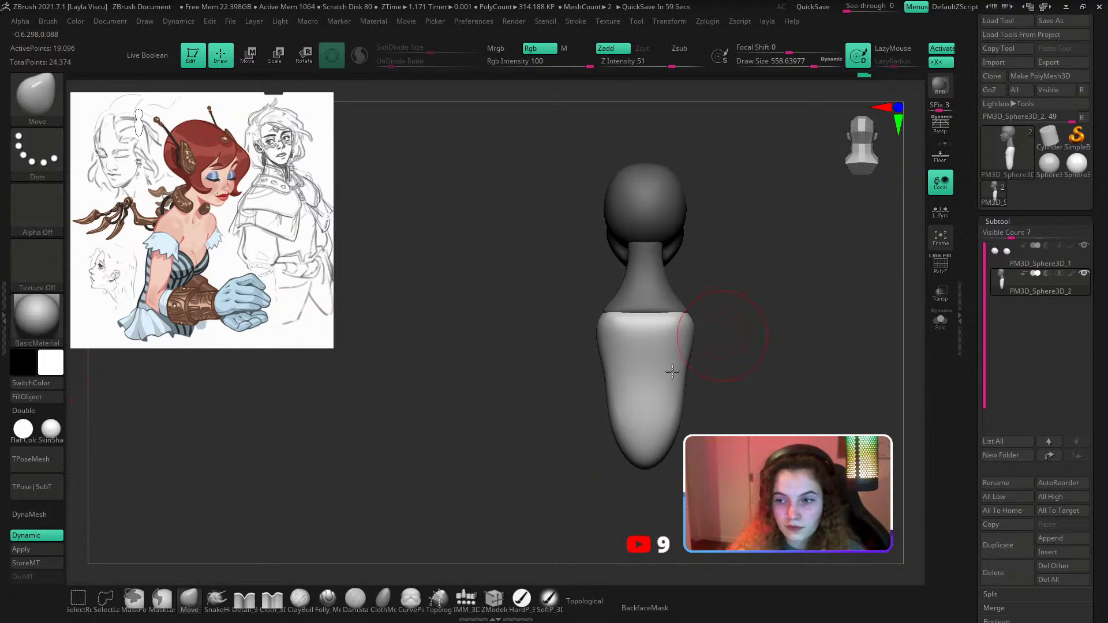
Carve a hollow along the mid-back and mirrored grooves on the lower back's sides with DamStandard at draw size about 468.
key("b")
key("d")
key("s")
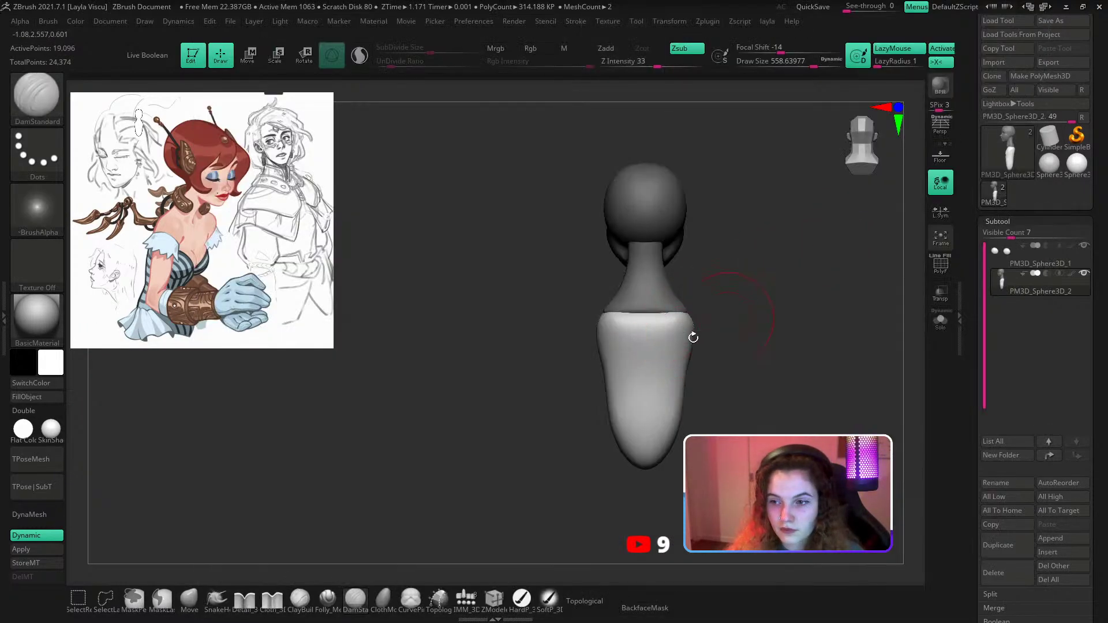
key("s")
left_click_drag(640, 379, 627, 413)
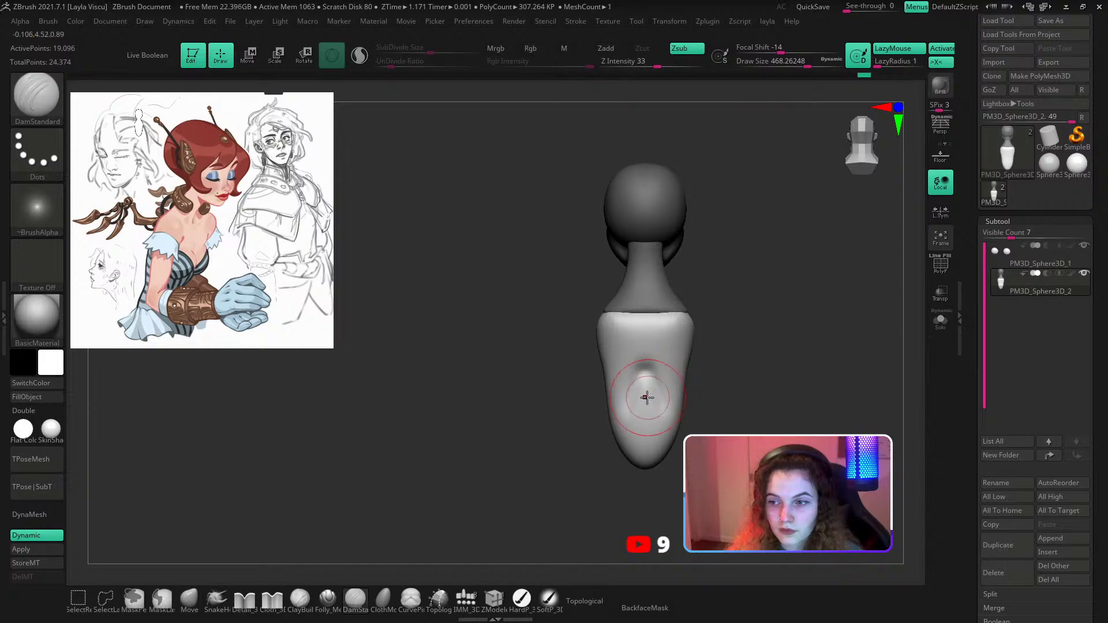
right_click_drag(603, 403, 613, 409)
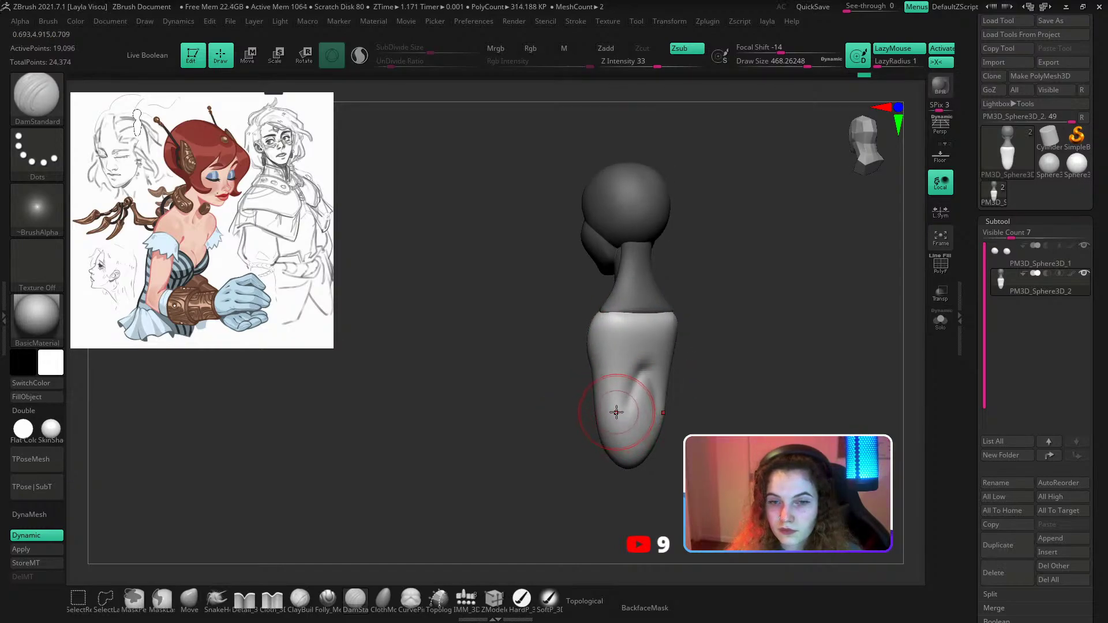
left_click_drag(612, 400, 579, 355)
Carve grooves into the neck and upper back with DamStandard at draw size about 393, inverting the mask to switch between them.
key("s")
mouse_move(712, 353)
left_mouse_down("shift")
mouse_move(697, 362)
mouse_move(707, 367)
left_mouse_up("shift")
key("s")
mouse_move(656, 284)
left_mouse_down()
mouse_move(640, 284)
mouse_move(646, 324)
mouse_move(658, 304)
left_mouse_up()
key("ctrl+i")
right_click_drag(659, 334, 652, 307, "ctrl")
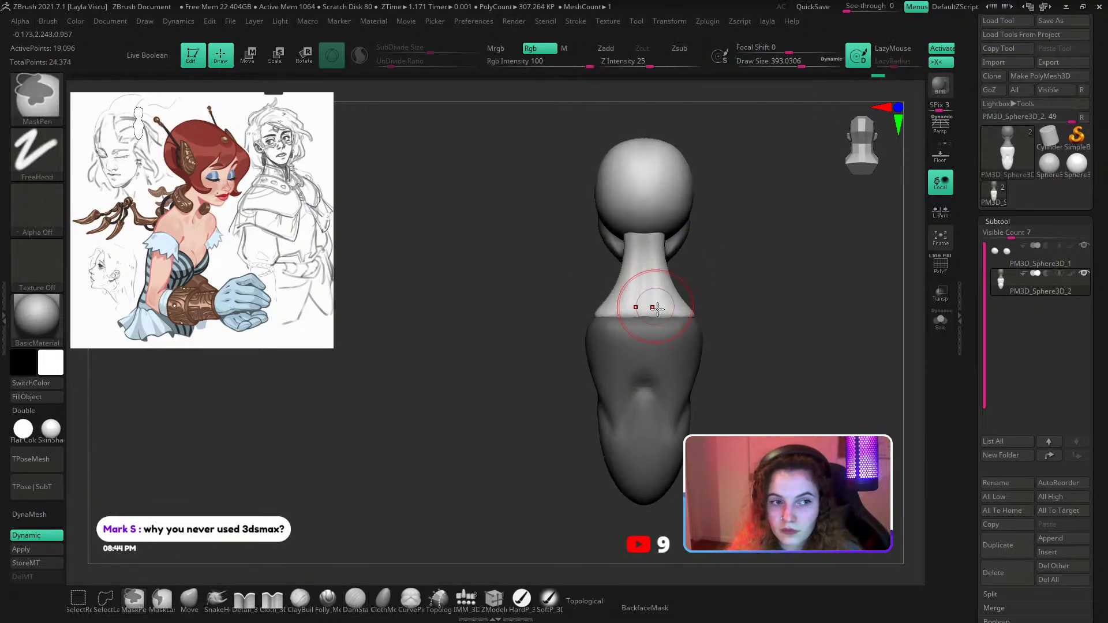
left_click(720, 339, "ctrl")
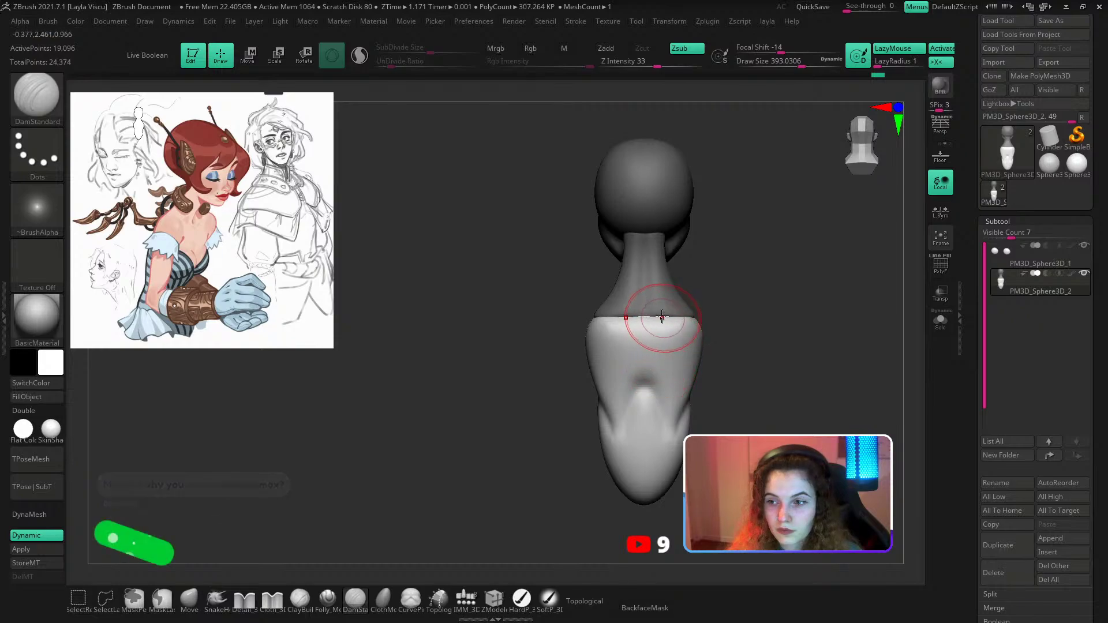
mouse_move(645, 321)
left_mouse_down()
mouse_move(647, 374)
mouse_move(670, 309)
left_mouse_up()
key("ctrl+z")
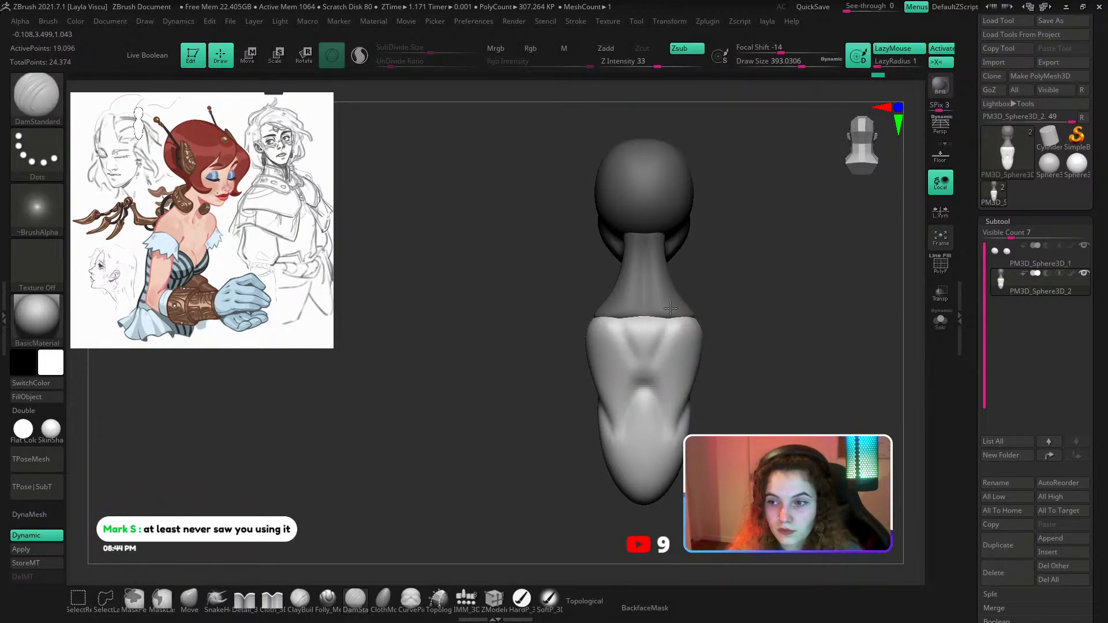
scroll(722, 349, "down", 1)
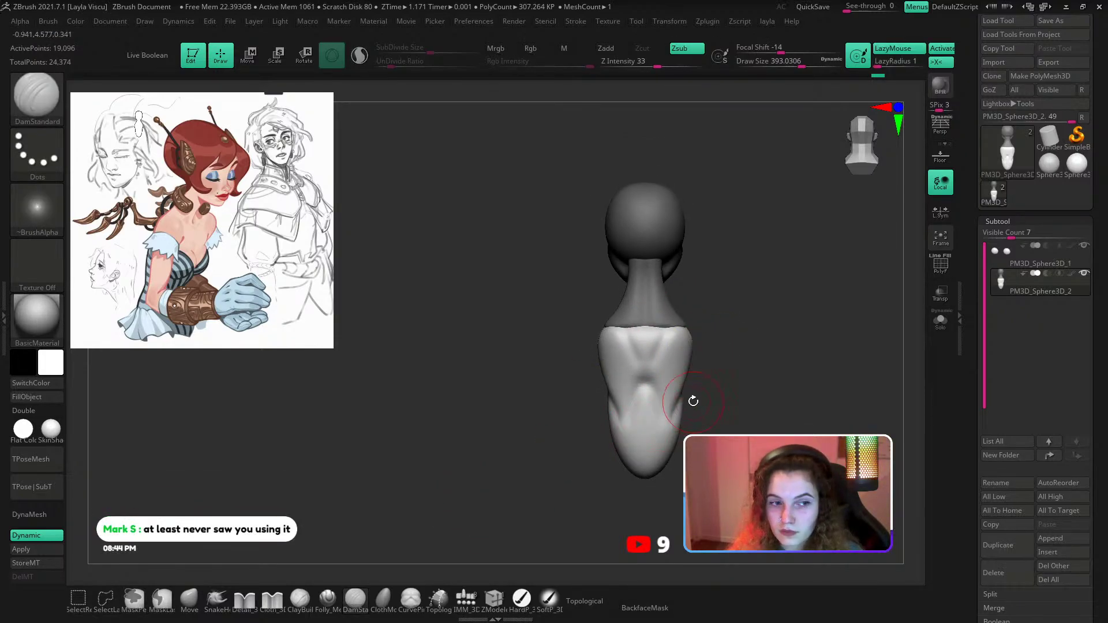
Pull the lower torso outward into hips with the Move brush at draw size about 814, undoing the first smaller pull.
left_click(190, 600)
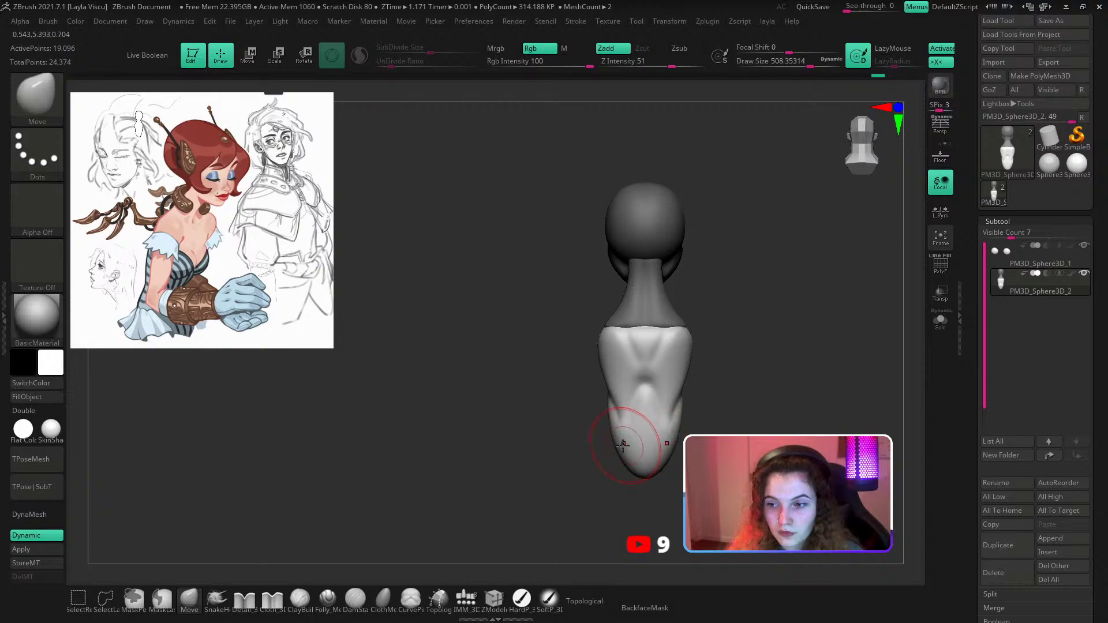
left_click_drag(601, 453, 622, 453)
key("ctrl+z")
key("bracketleft")
key("s")
left_click_drag(543, 462, 642, 441)
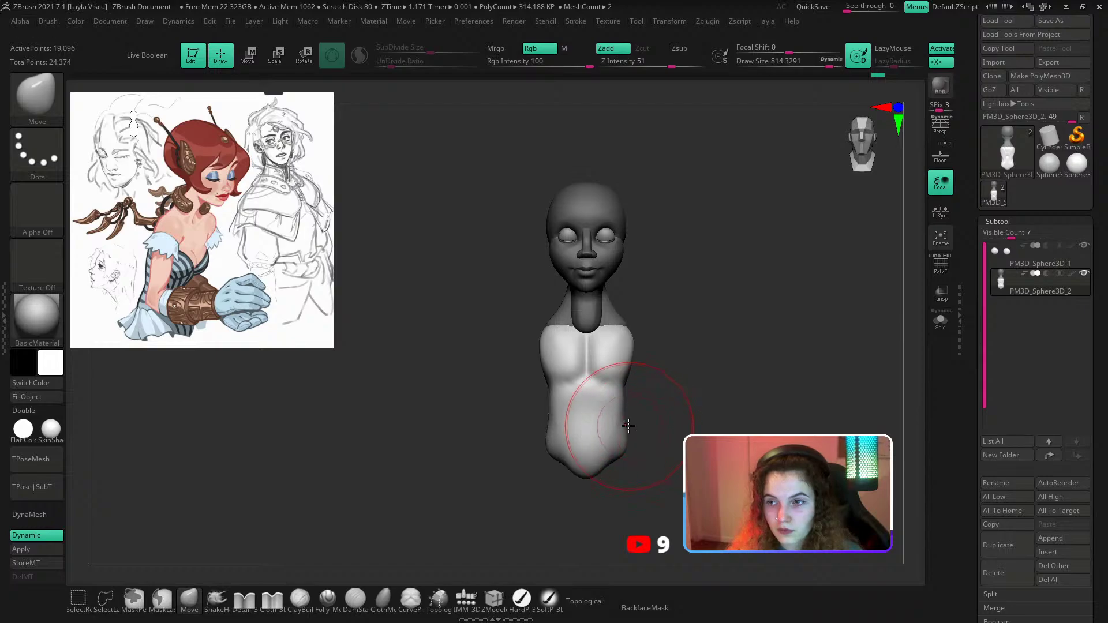
Soften the creases beneath the chest and adjust the shoulder outline with the Move brush, reducing the draw size to about 567.
key("shift")
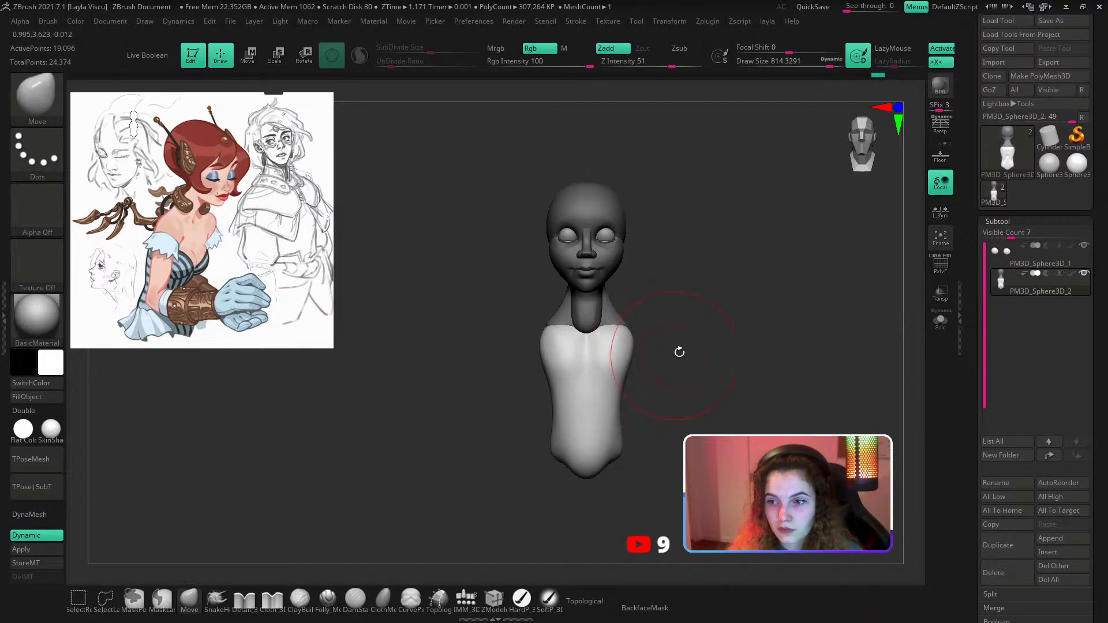
mouse_move(677, 351)
left_mouse_down()
mouse_move(638, 346)
mouse_move(652, 333)
mouse_move(692, 347)
left_mouse_up()
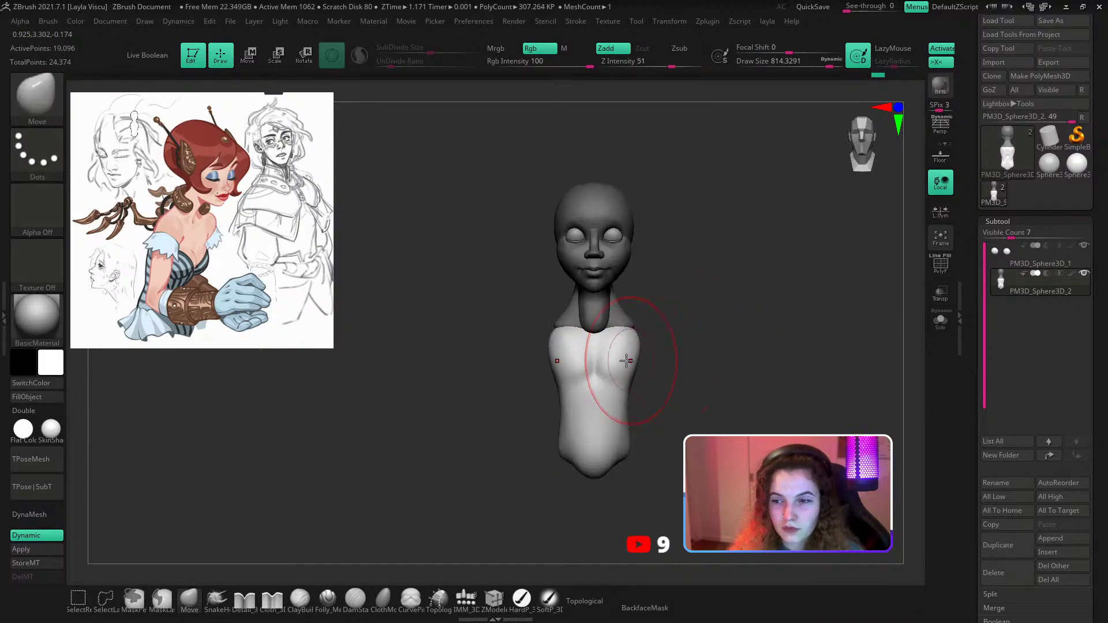
mouse_move(629, 364)
left_mouse_down("shift")
mouse_move(626, 378)
mouse_move(676, 384)
left_mouse_up("shift")
right_click_drag(643, 335, 652, 344, "ctrl")
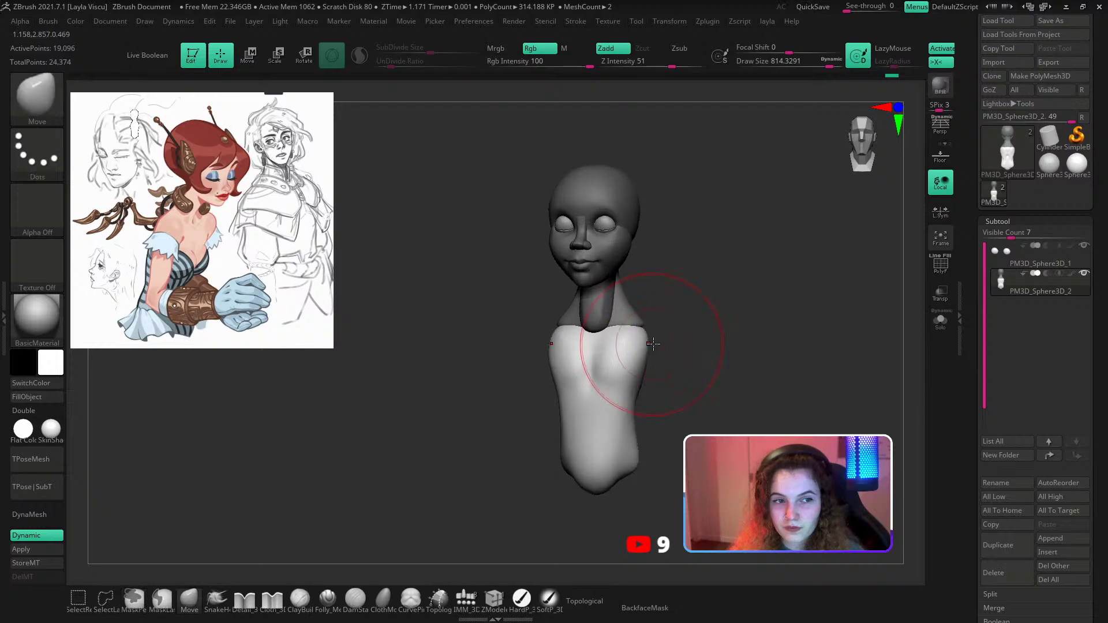
left_click_drag(675, 326, 667, 343)
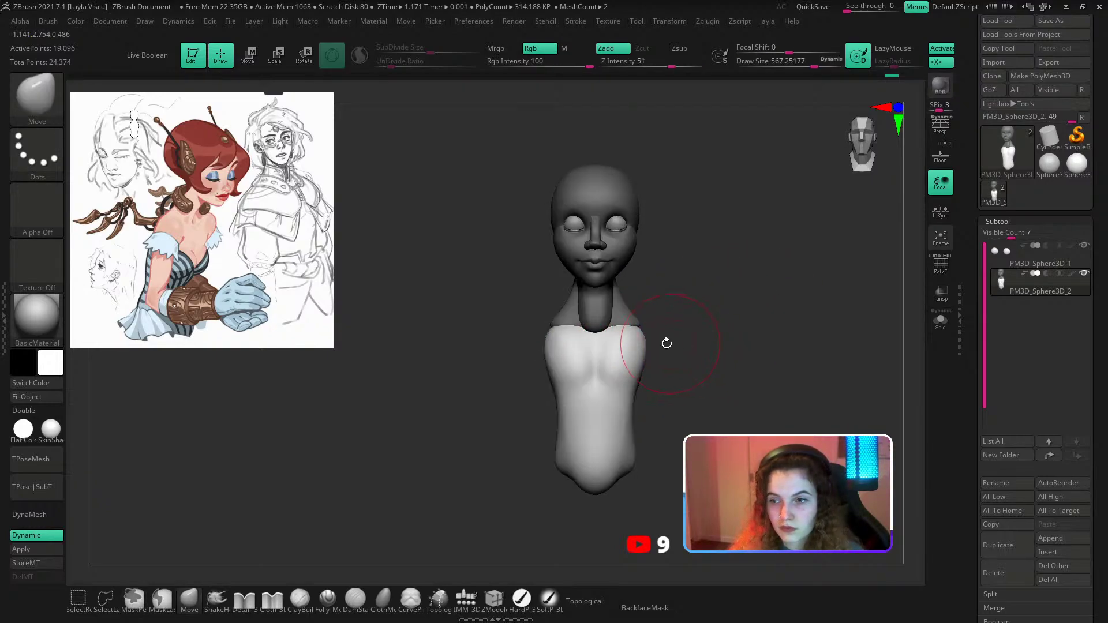
Insert mirrored QuadSphere-2 spheres at both shoulders, position them with the gizmo and reset the gizmo's orientation.
left_click(466, 600)
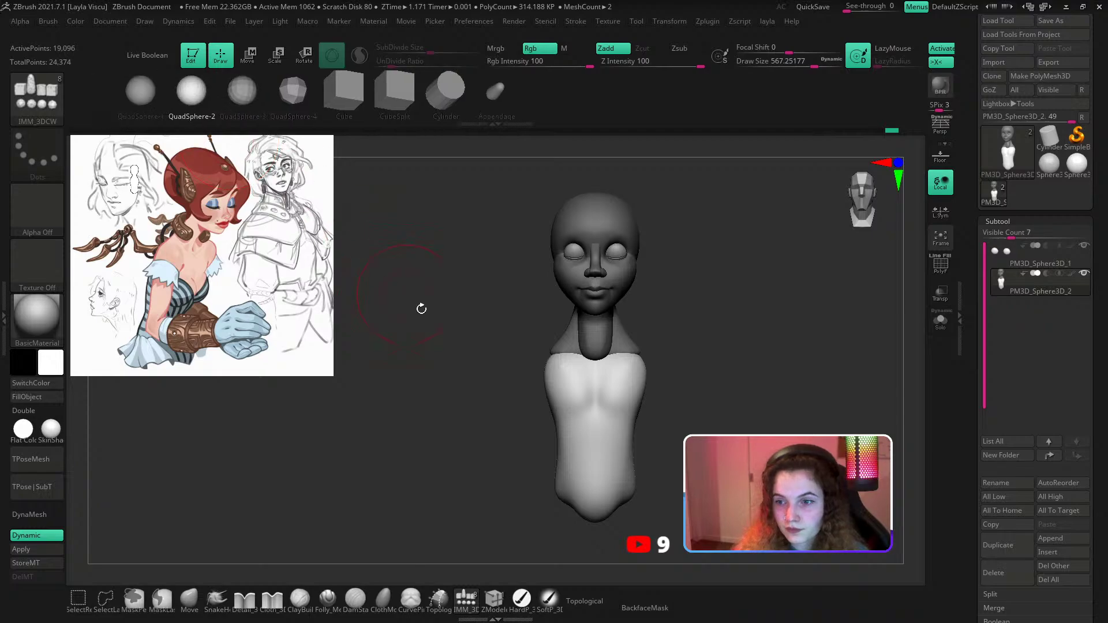
mouse_move(421, 309)
left_mouse_down()
mouse_move(566, 375)
mouse_move(551, 411)
mouse_move(512, 421)
left_mouse_up()
key("w")
left_click_drag(567, 365, 589, 374)
left_click_drag(521, 365, 517, 364)
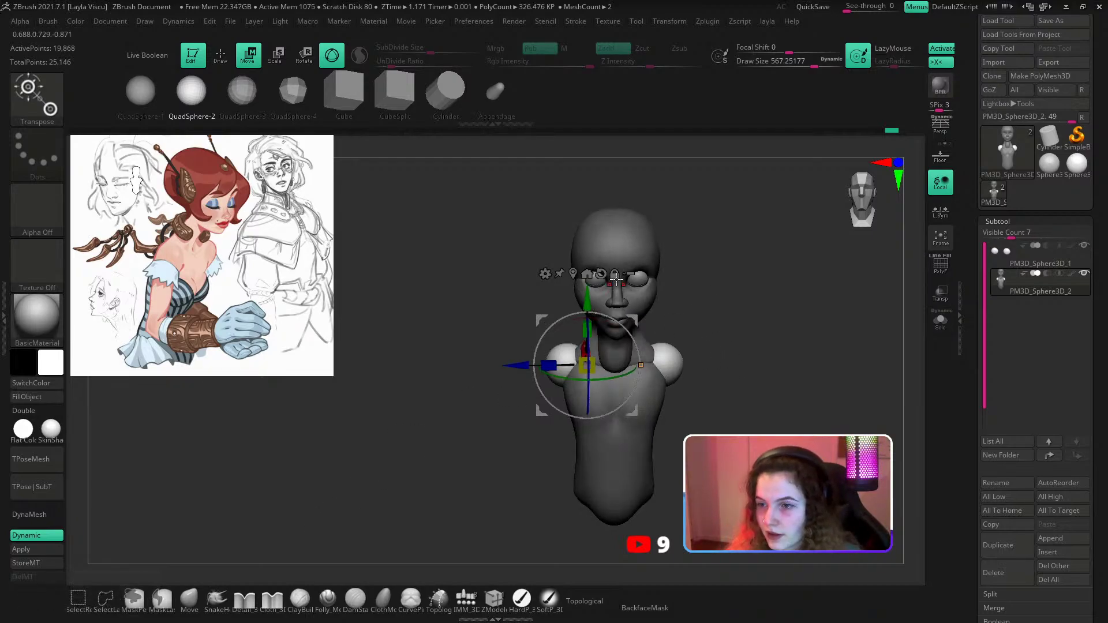
left_click(580, 274)
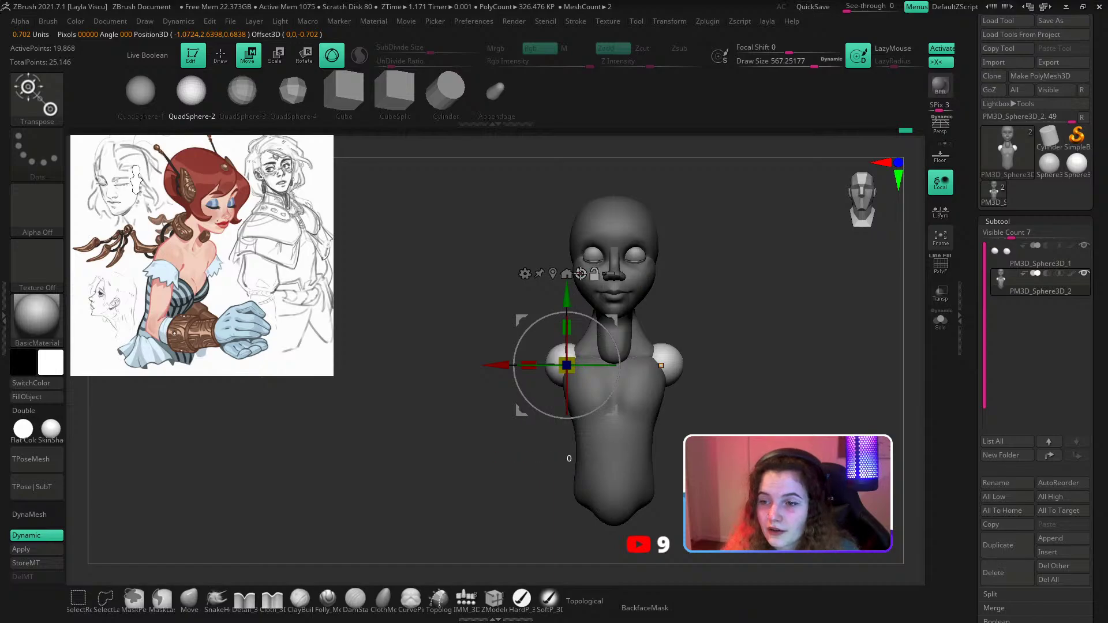
Lower the shoulder spheres and shift them slightly forward to line up with the torso in profile.
right_click_drag(565, 363, 576, 399, "ctrl")
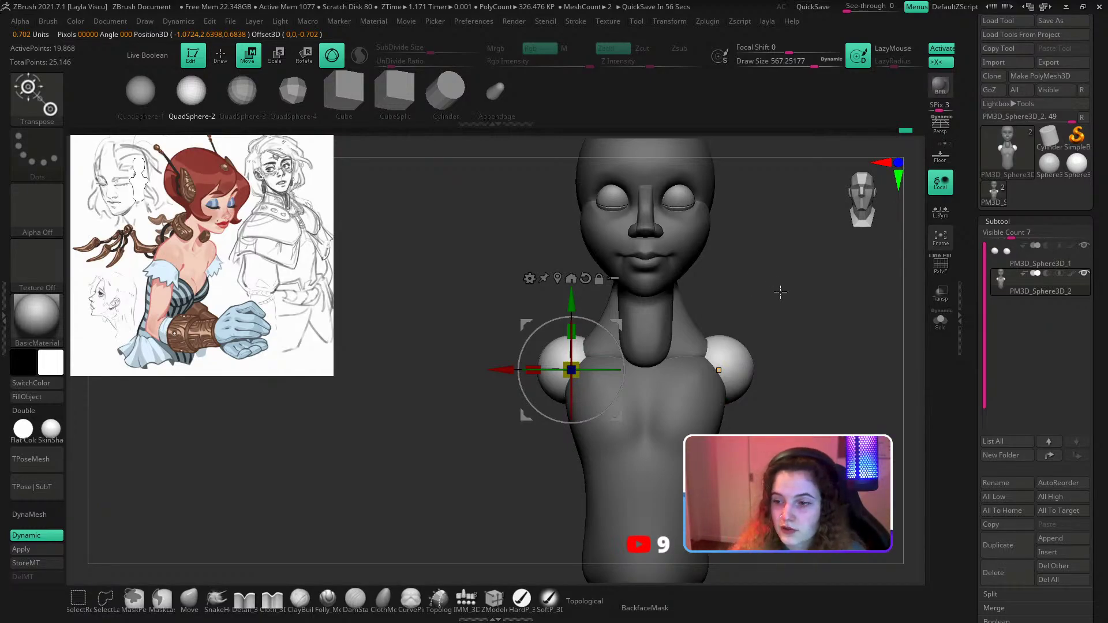
left_click_drag(780, 292, 709, 338)
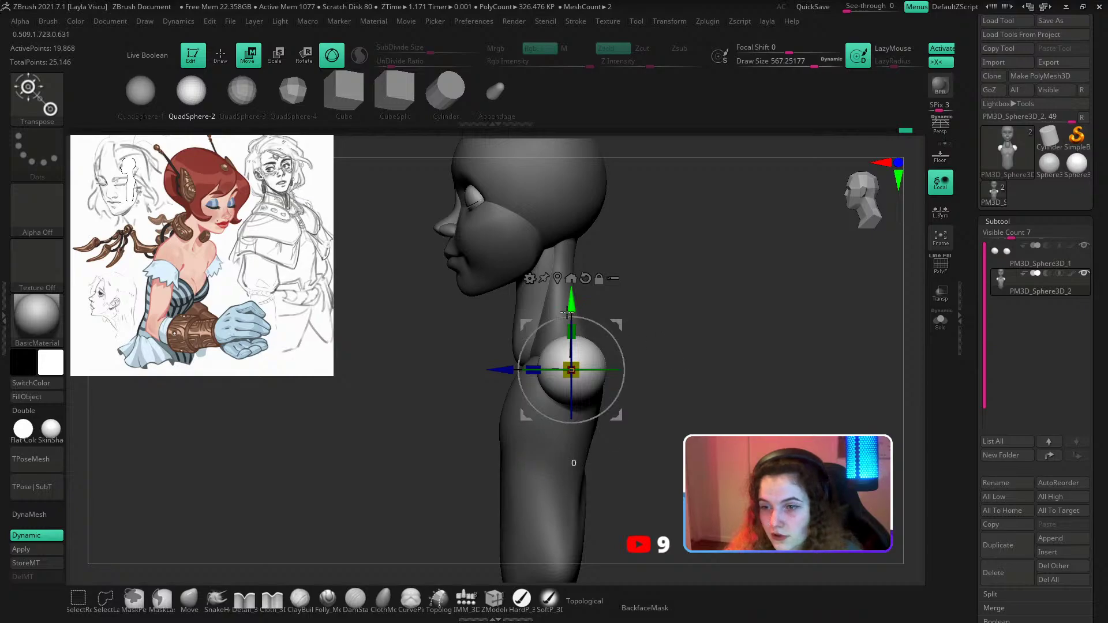
left_click_drag(565, 312, 565, 332)
left_click_drag(504, 393, 493, 392)
left_click_drag(561, 323, 561, 318)
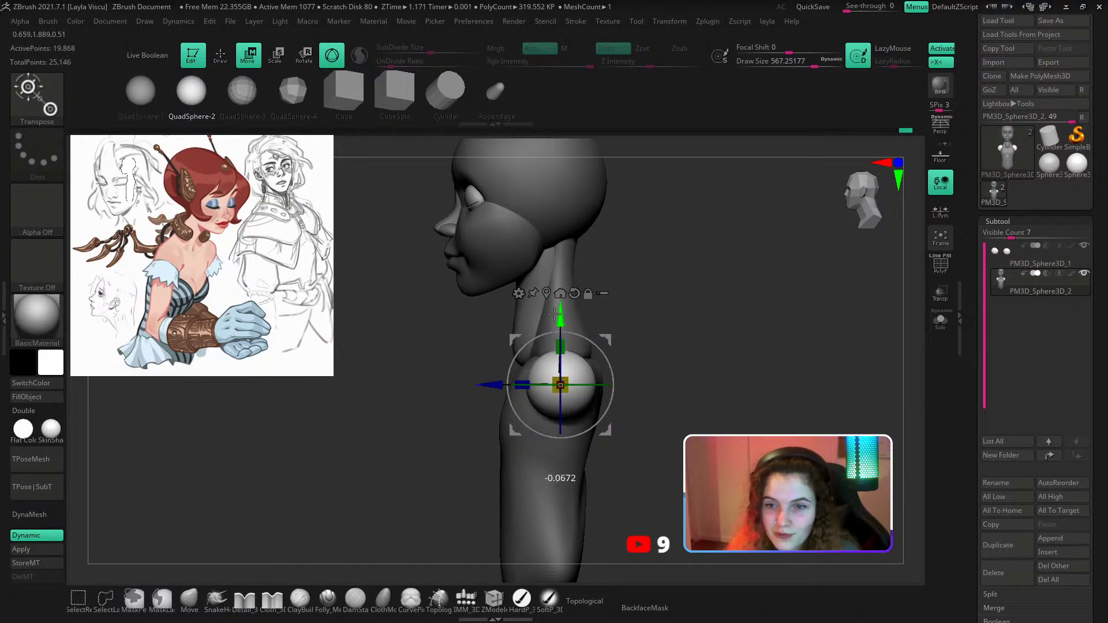
left_click_drag(722, 353, 695, 337, "alt")
right_click_drag(696, 337, 687, 316, "ctrl")
left_click_drag(688, 316, 750, 321)
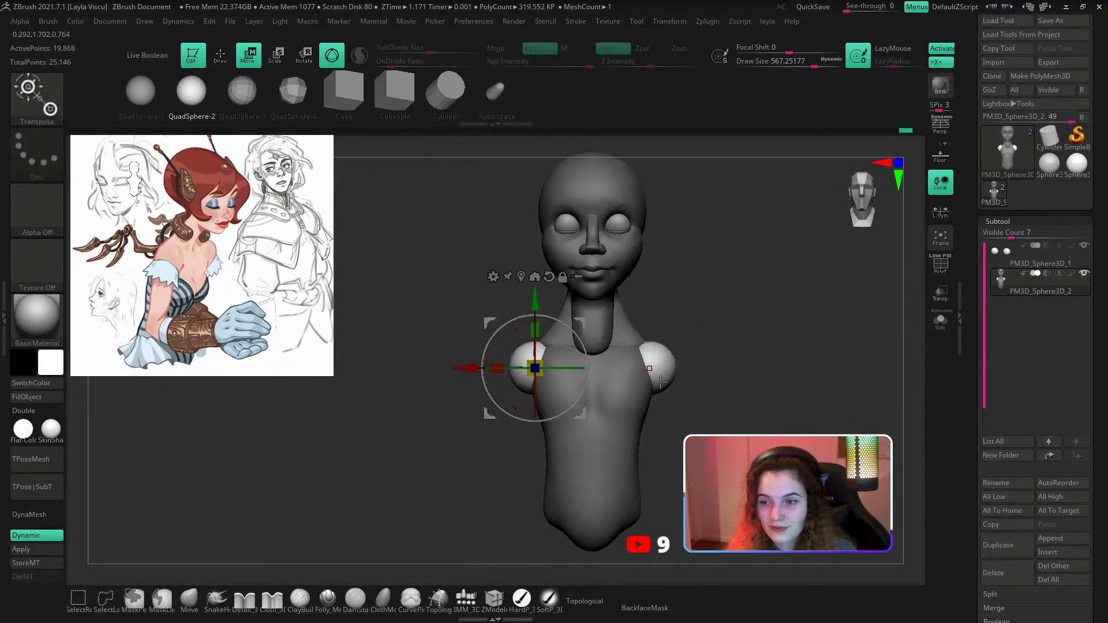
Stretch the shoulder spheres outward into elongated forms with the Move brush, using draw sizes of about 620 and 533.
left_click(188, 600)
key("s")
mouse_move(517, 358)
left_mouse_down()
mouse_move(492, 364)
mouse_move(531, 342)
left_mouse_up()
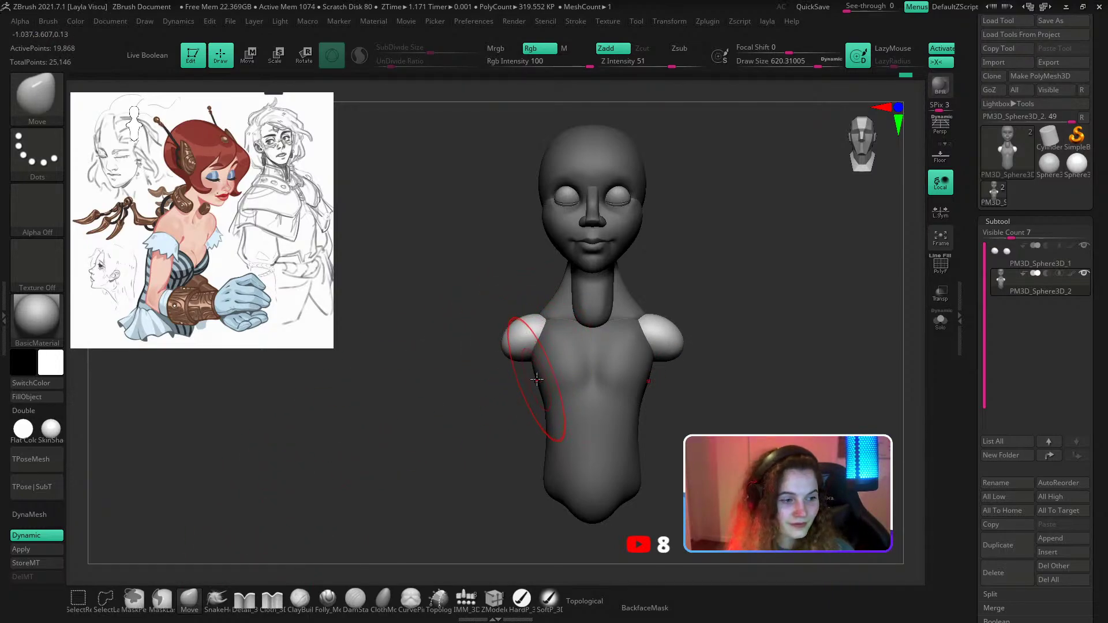
mouse_move(532, 296)
left_mouse_down()
mouse_move(641, 299)
mouse_move(528, 326)
mouse_move(629, 352)
mouse_move(564, 349)
left_mouse_up()
key("s")
mouse_move(563, 348)
left_mouse_down()
mouse_move(598, 361)
mouse_move(482, 384)
left_mouse_up()
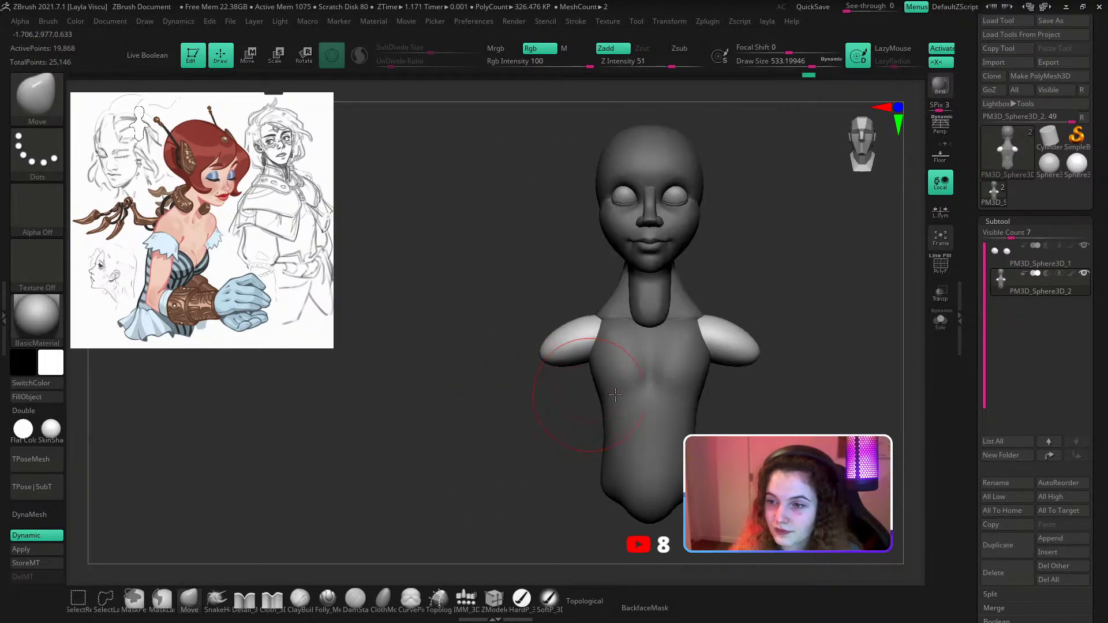
left_click_drag(760, 393, 641, 352, "alt")
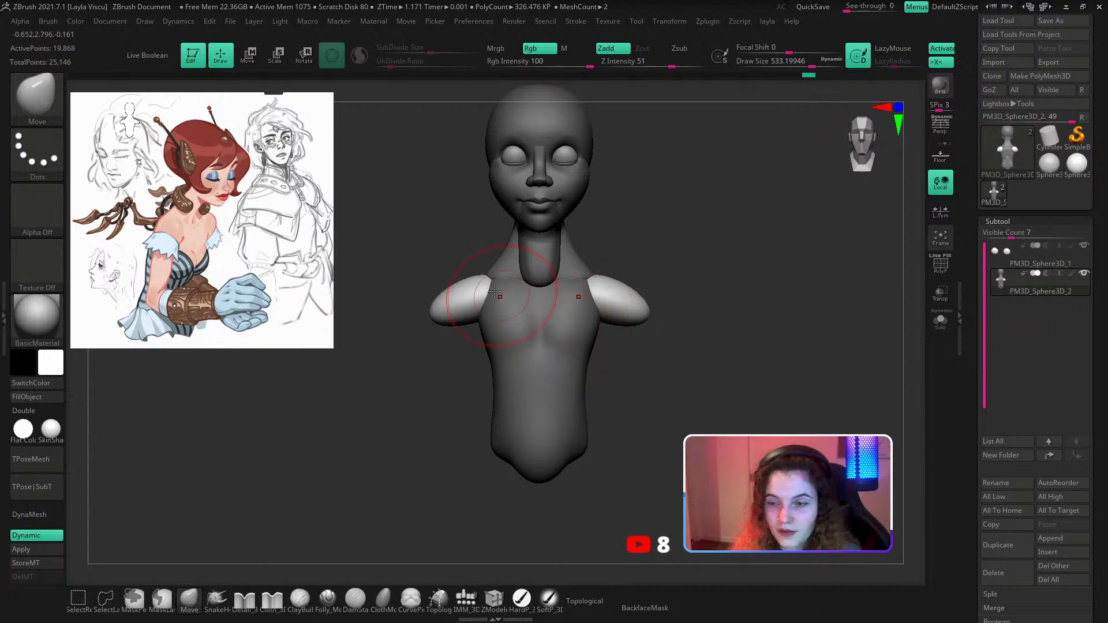
Round the tops of the shoulders and bend their outer ends downward with the Move brush, starting at draw size about 476.
key("s")
left_click_drag(495, 293, 456, 258)
left_click_drag(432, 259, 414, 264, "shift")
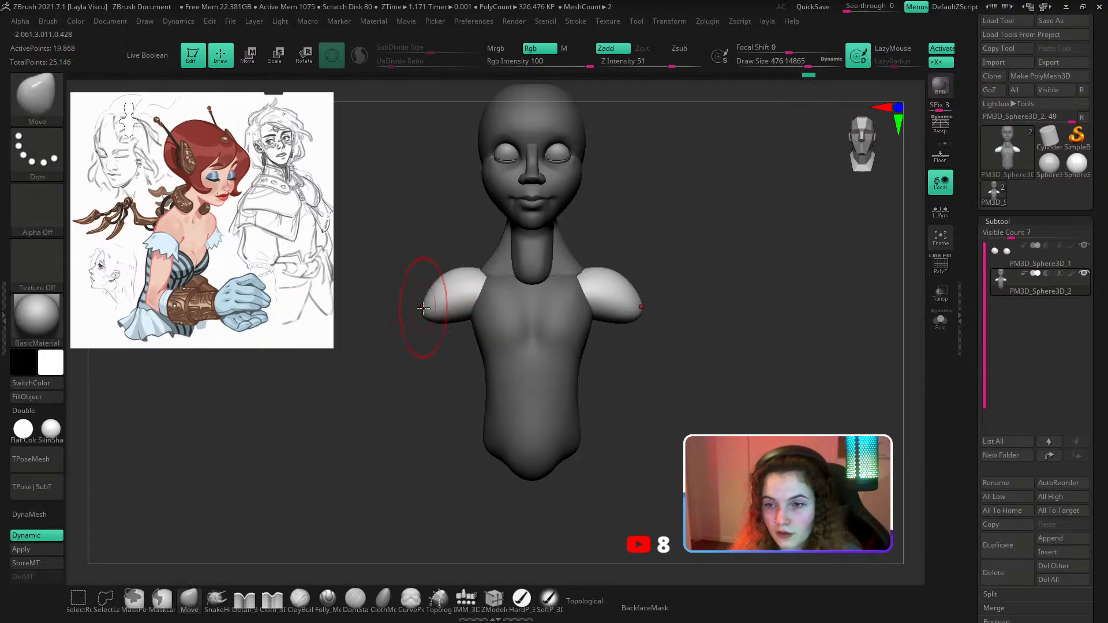
left_click_drag(423, 308, 437, 339)
key("s")
left_click_drag(437, 299, 454, 294)
Reduce the draw size to about 268 and turn off the dynamic subdivision preview on the figure.
key("s")
key("s")
key("1")
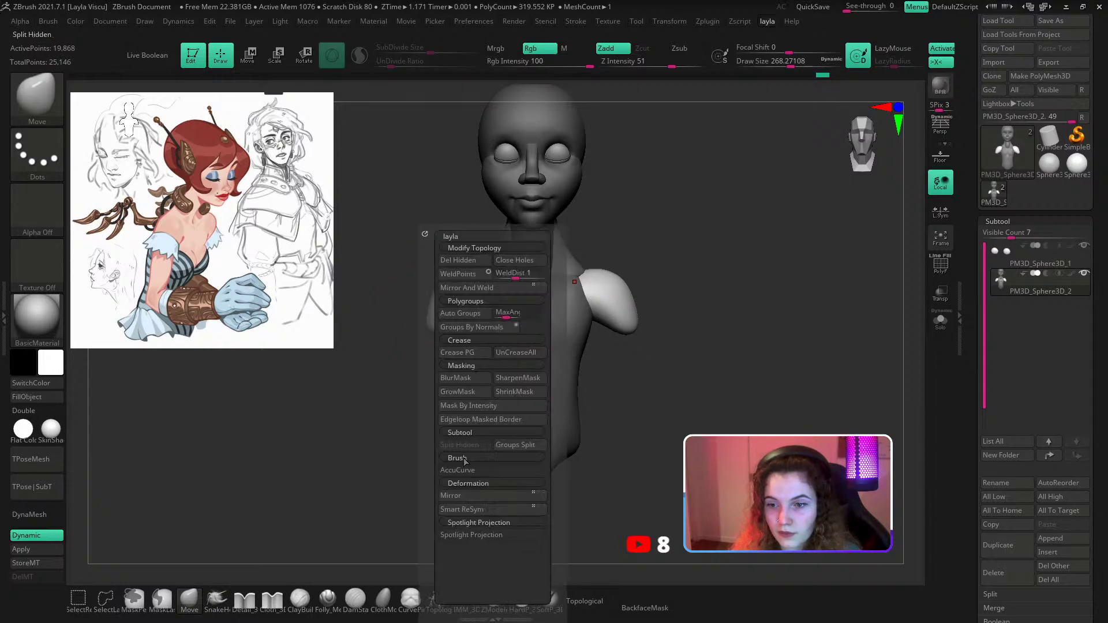
key("shift+d")
left_click_drag(413, 388, 435, 378)
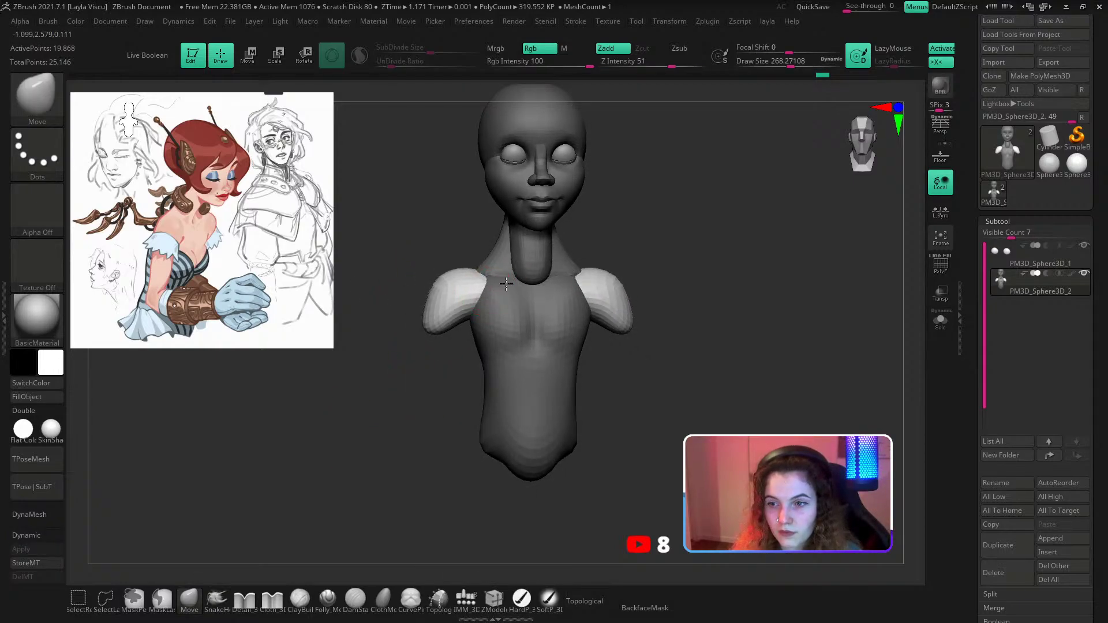
Extend the shoulders' inner ends toward the base of the neck and smooth them, at draw size about 358.
key("s")
left_click_drag(495, 284, 500, 281)
key("shift+f")
key("shift+f")
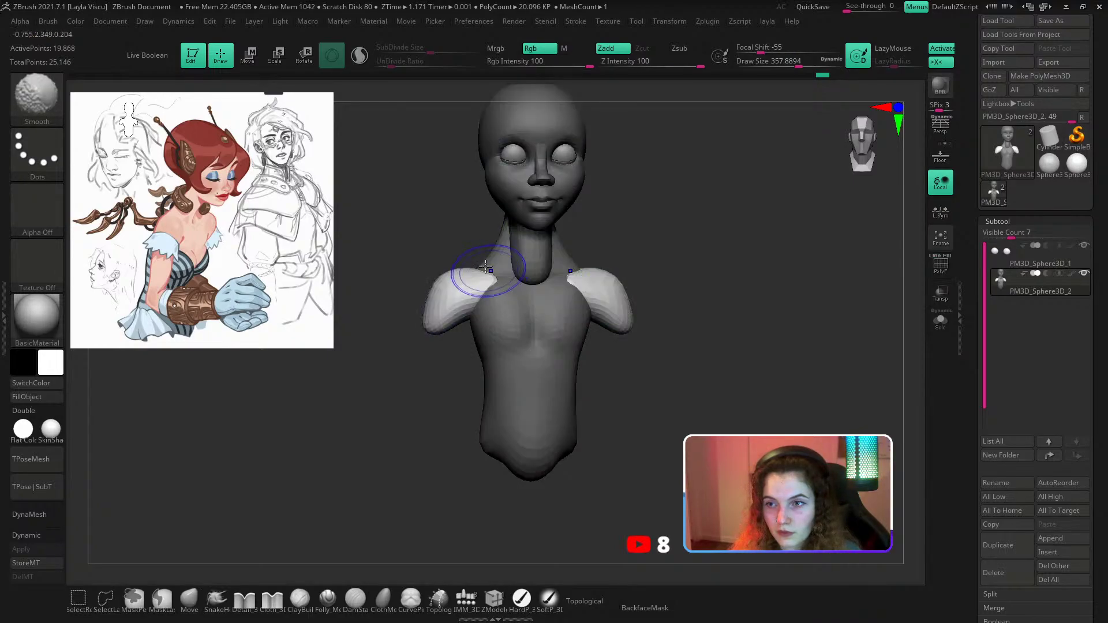
mouse_move(452, 247)
left_mouse_down()
mouse_move(557, 263)
mouse_move(466, 285)
left_mouse_up()
mouse_move(542, 259)
left_mouse_down()
mouse_move(532, 292)
mouse_move(441, 316)
left_mouse_up()
left_click_drag(413, 351, 413, 401, "shift")
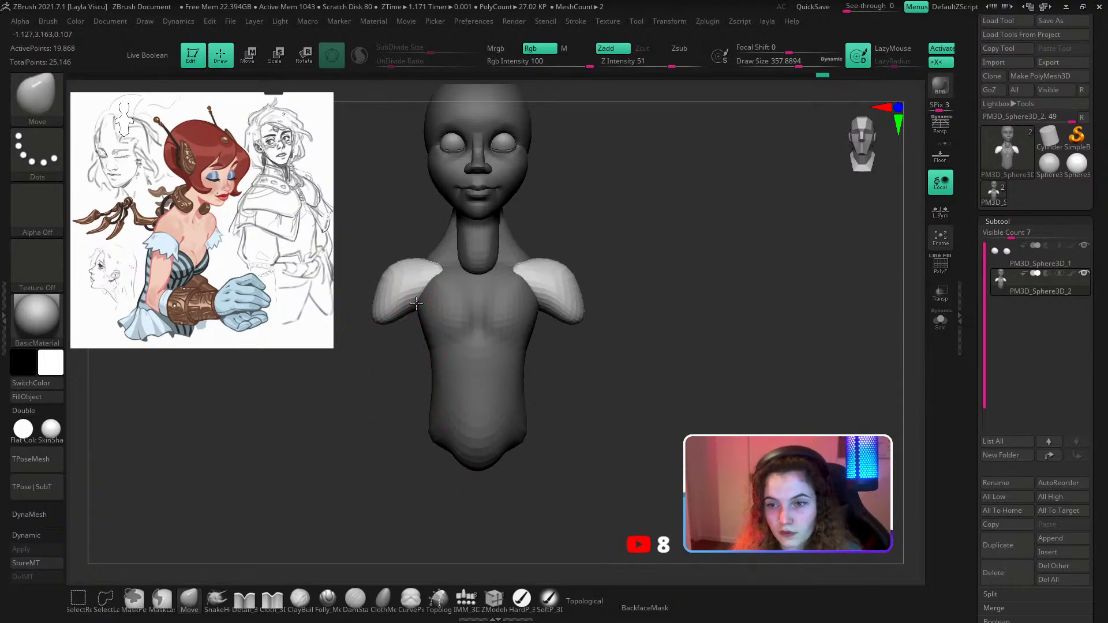
Hollow the undersides of the shoulders with the Move brush, enlarging the draw size to about 567.
left_click_drag(416, 303, 413, 299)
key("s")
mouse_move(413, 304)
left_mouse_down()
mouse_move(424, 305)
mouse_move(406, 298)
mouse_move(381, 327)
mouse_move(378, 297)
mouse_move(383, 316)
left_mouse_up()
key("]")
left_click_drag(613, 399, 637, 391, "alt")
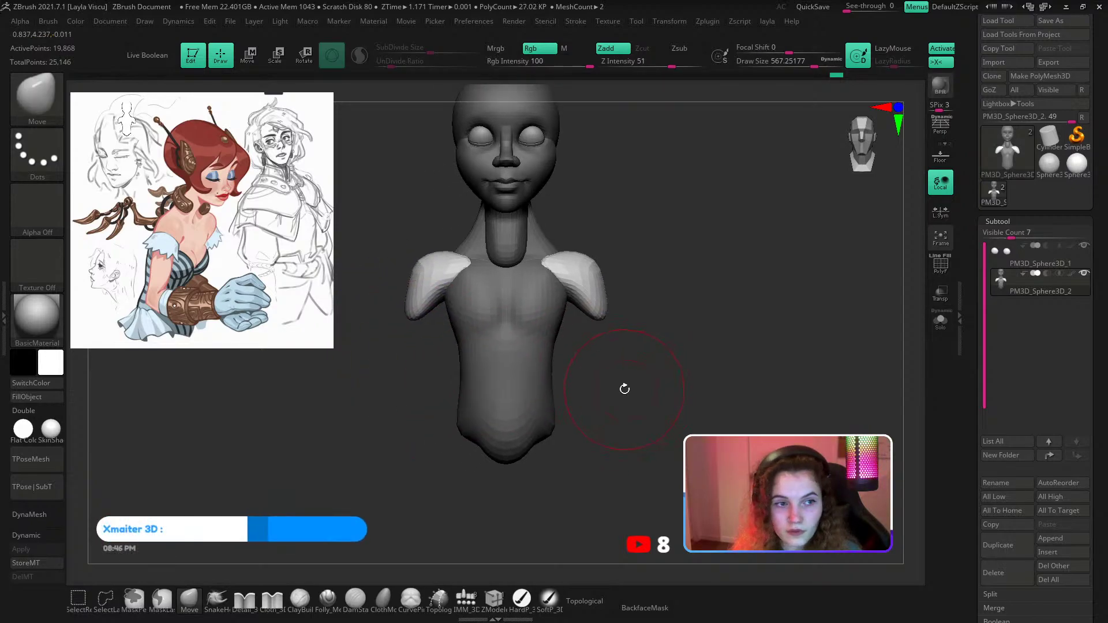
Insert mirrored QuadSphere-2 spheres below both shoulders as a base for the upper arms.
left_click(466, 598)
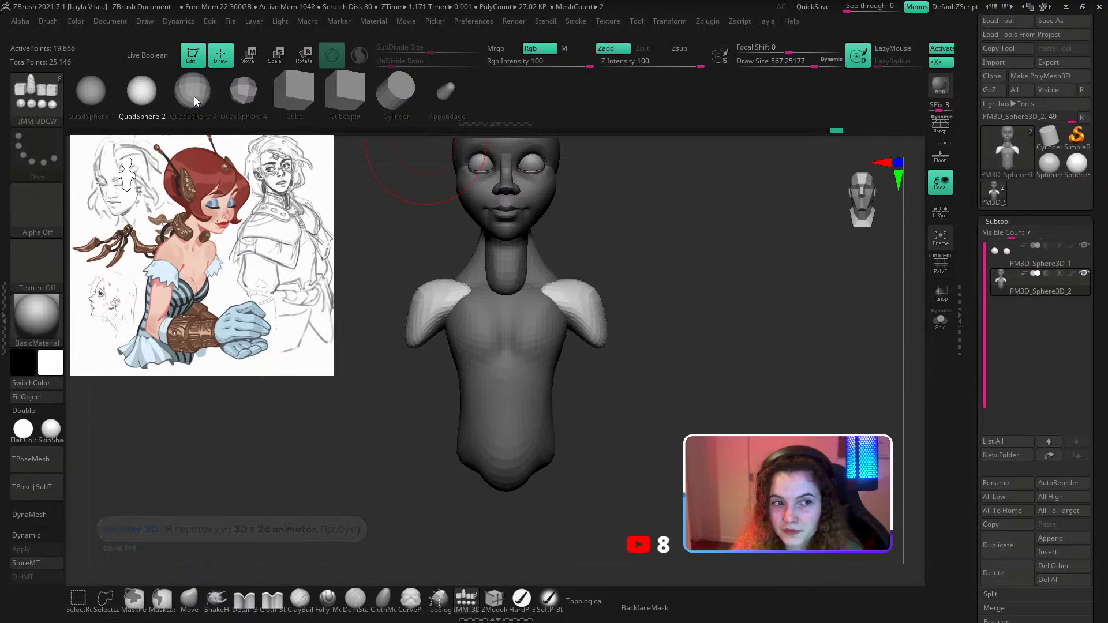
left_click(153, 95)
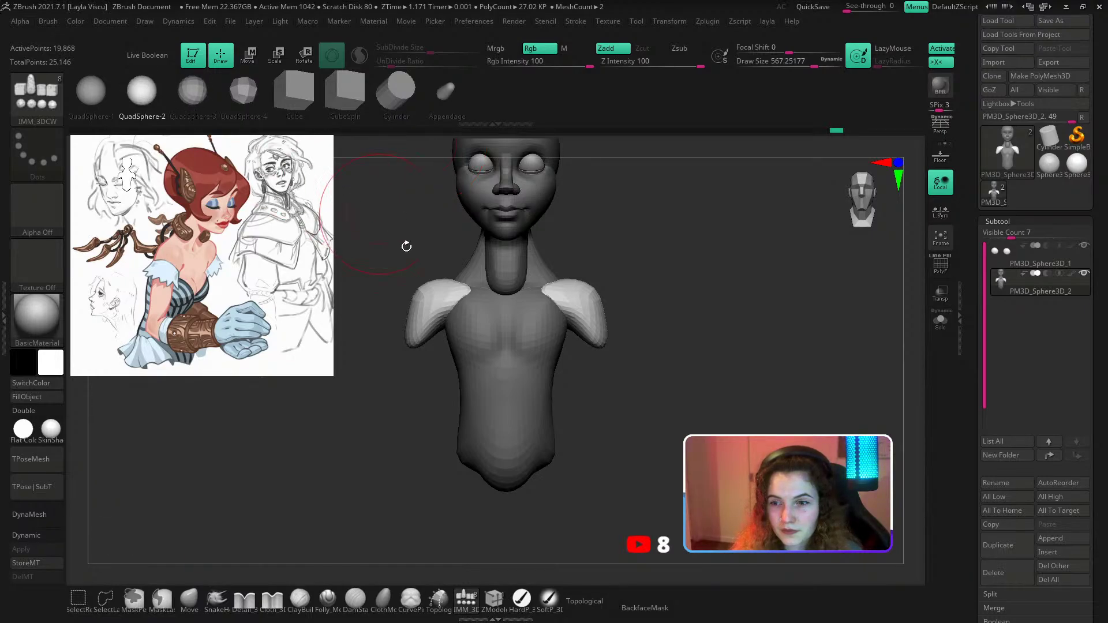
mouse_move(406, 245)
left_mouse_down()
mouse_move(408, 363)
mouse_move(397, 386)
left_mouse_up()
left_click_drag(399, 448, 403, 462, "shift")
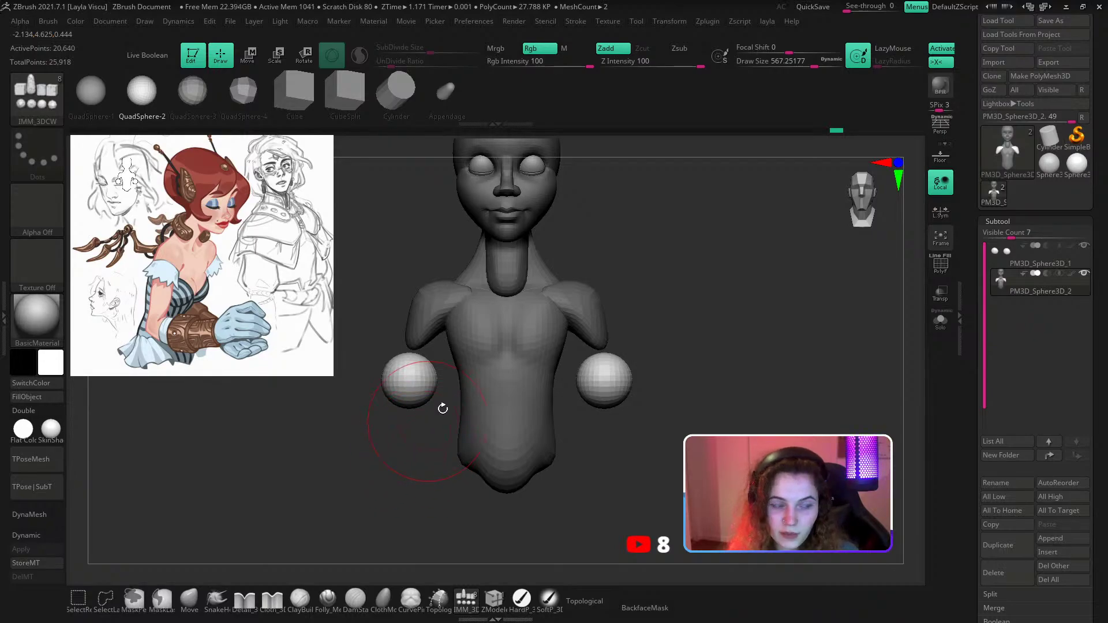
Try moving the arm spheres with the gizmo, undo that move and turn on local symmetry.
key("w")
left_click_drag(408, 352, 407, 371)
key("ctrl+z")
left_click(940, 214)
left_click_drag(407, 457, 421, 459)
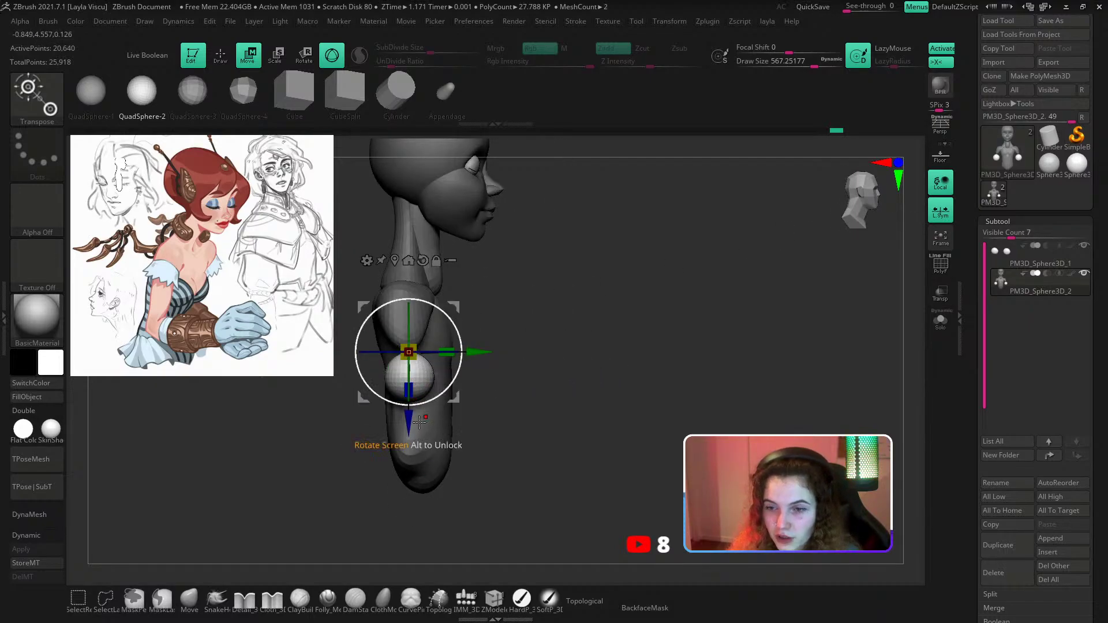
Place the spheres beneath the shoulders, then stretch and rotate them into long, angled upper arms.
left_click_drag(536, 400, 535, 389)
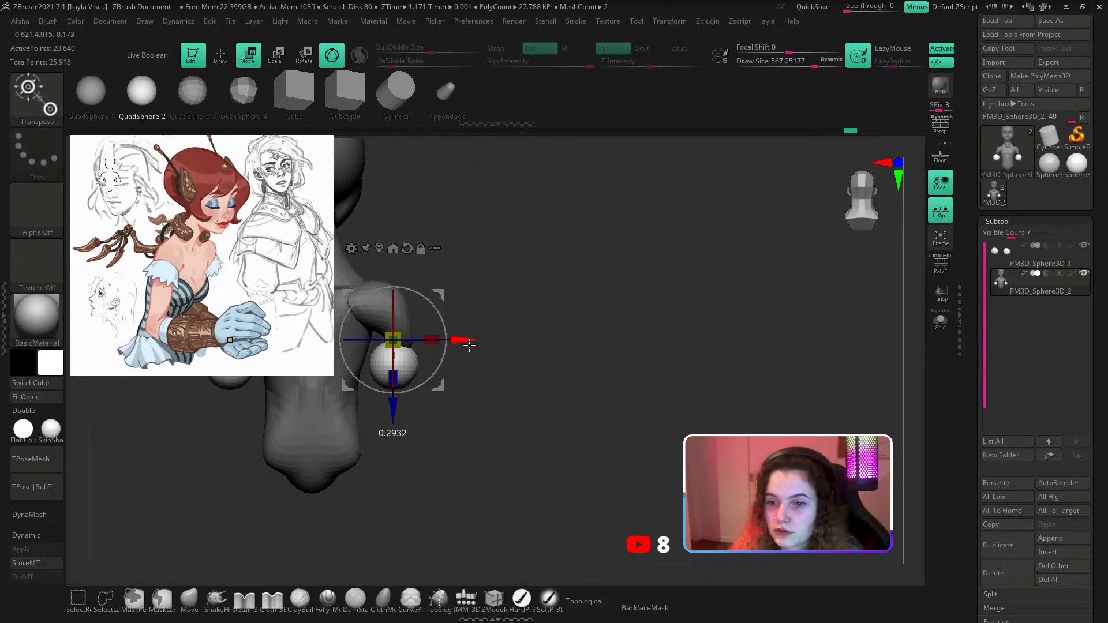
left_click_drag(469, 345, 465, 345)
left_click_drag(388, 379, 430, 370)
left_click_drag(422, 407, 509, 400)
left_click_drag(441, 311, 434, 310)
left_click_drag(521, 337, 558, 313)
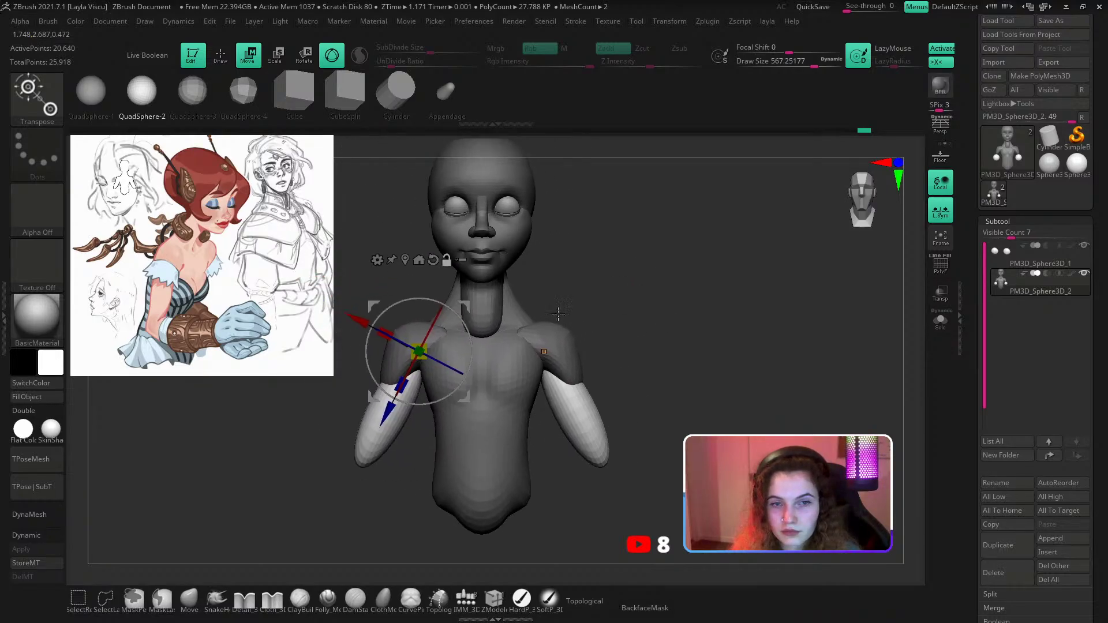
Rotate the upper arms inward toward the torso and adjust their length with the gizmo.
left_click_drag(436, 402, 458, 399)
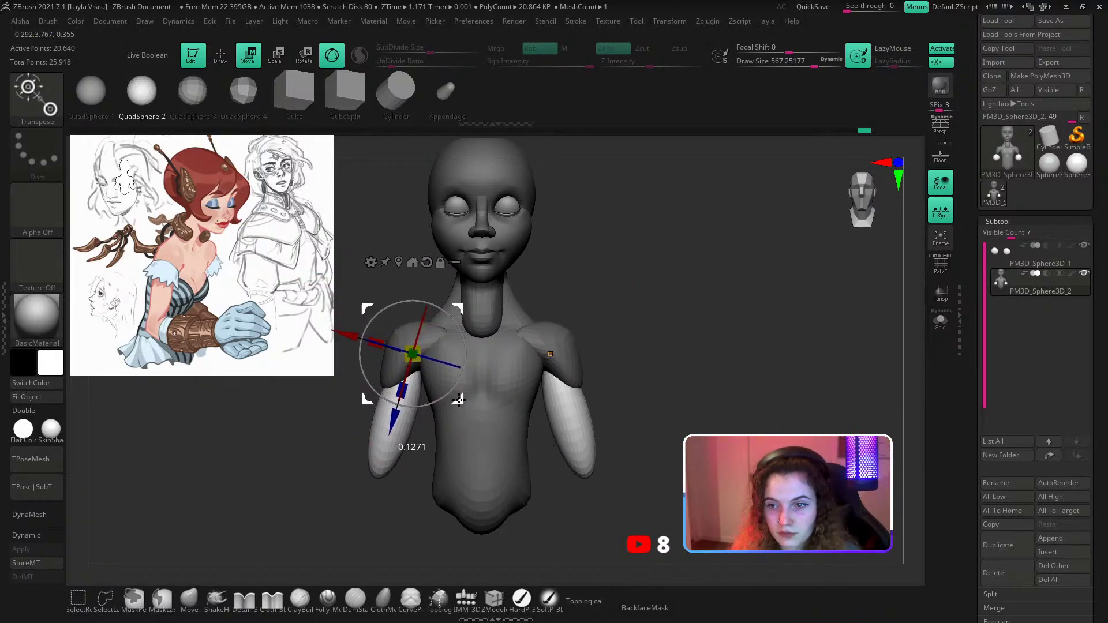
mouse_move(631, 314)
left_mouse_down()
mouse_move(646, 310)
mouse_move(633, 323)
left_mouse_up()
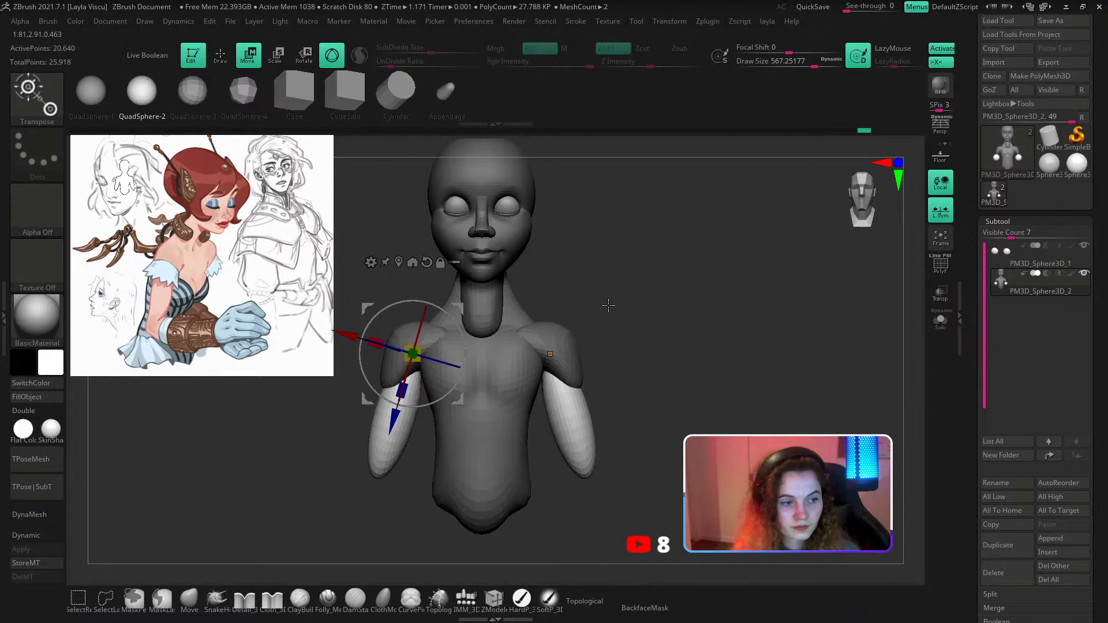
left_click_drag(401, 417, 464, 393)
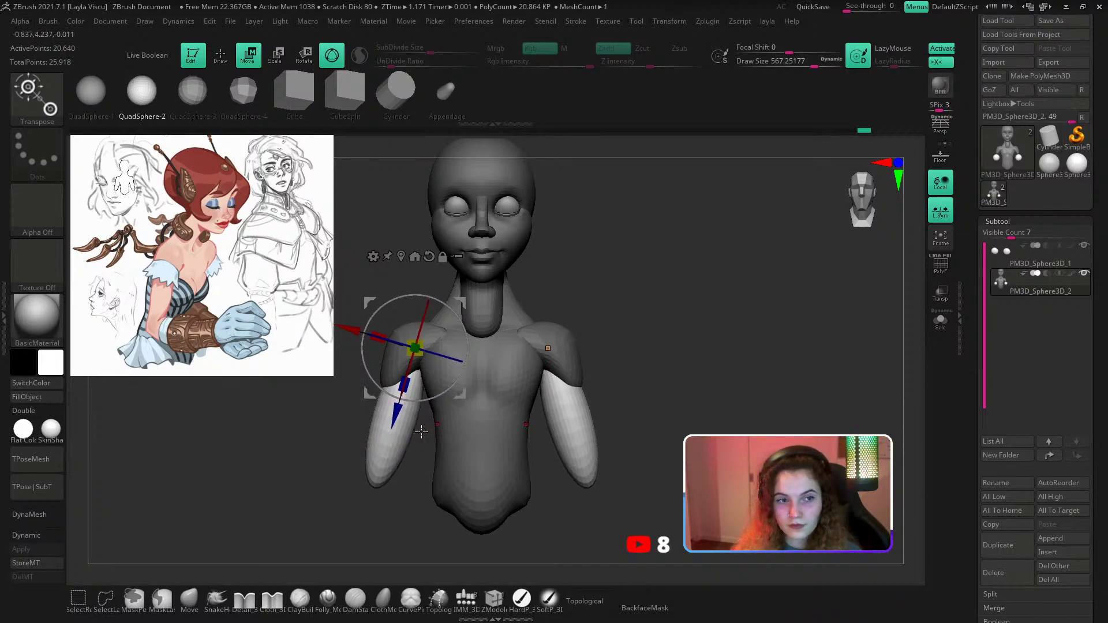
Refine the outline of the upper arms with the Move brush at draw size about 753.
left_click(189, 598)
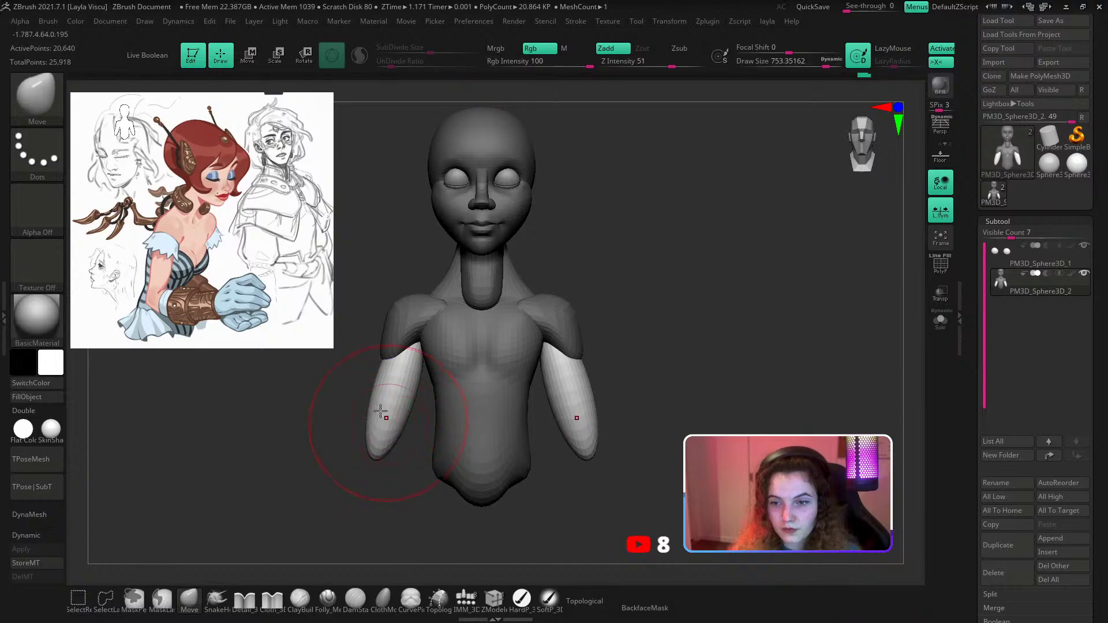
mouse_move(373, 389)
left_mouse_down()
mouse_move(412, 384)
mouse_move(391, 375)
left_mouse_up()
right_click_drag(392, 375, 527, 304, "ctrl")
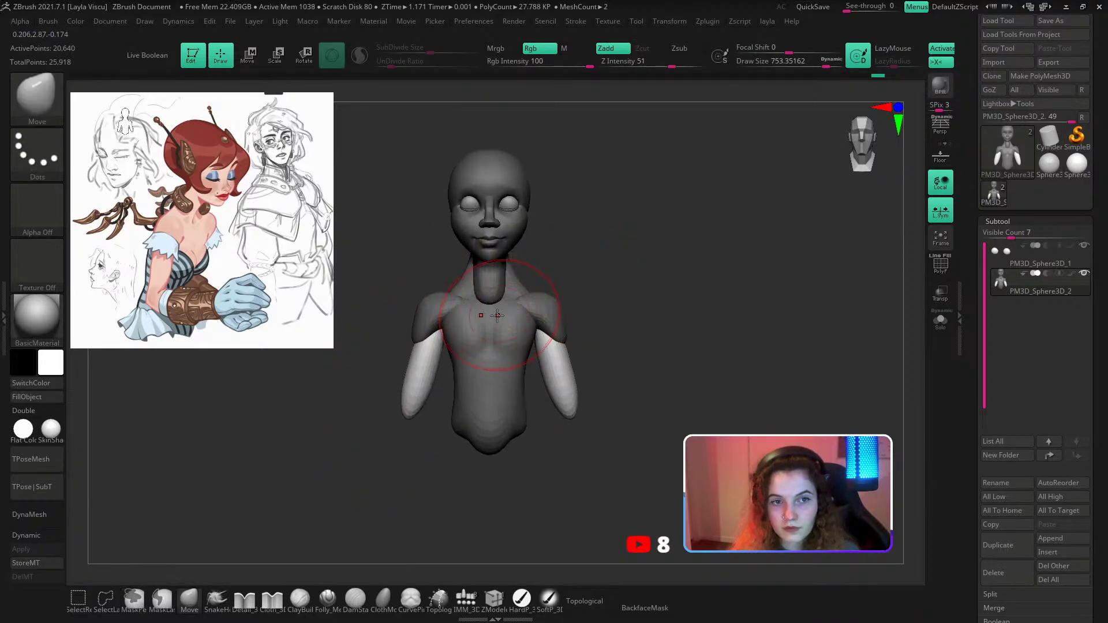
Invert the mask and slim the torso's sides with the Move brush, reducing the draw size to about 639.
left_click(572, 304, "ctrl")
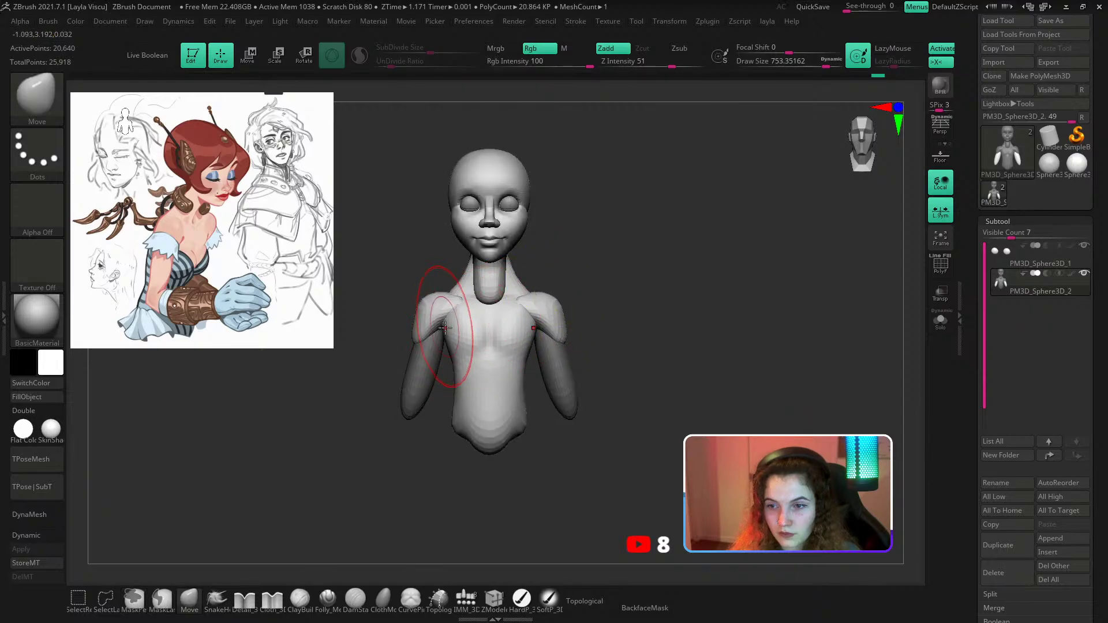
left_click_drag(459, 328, 452, 330)
key("bracketleft")
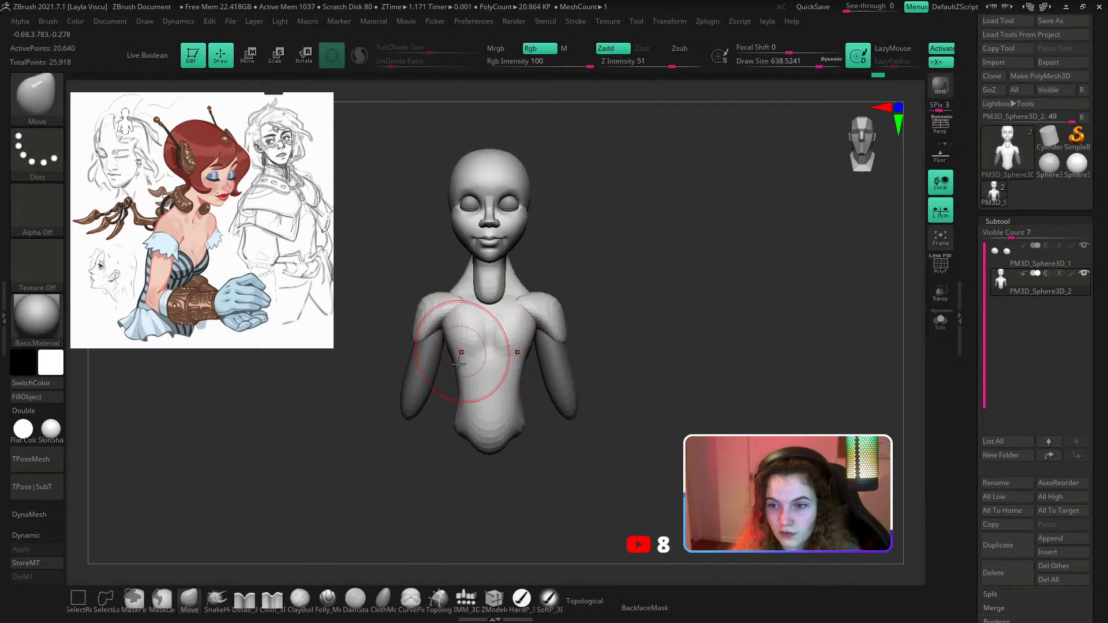
mouse_move(424, 502)
left_mouse_down()
mouse_move(460, 477)
mouse_move(499, 470)
left_mouse_up()
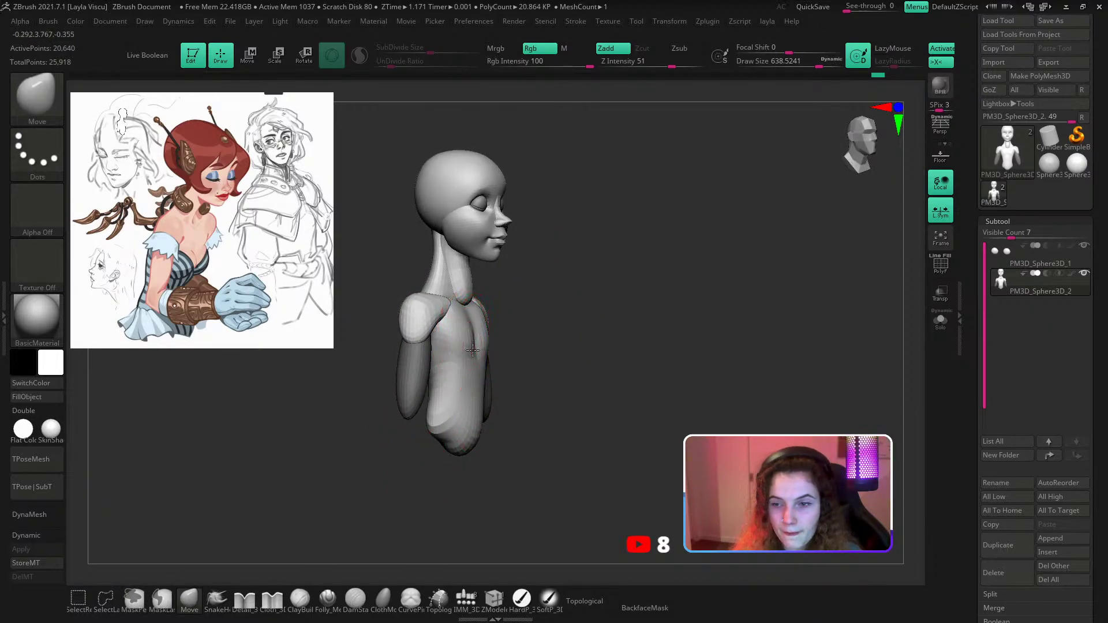
left_click_drag(513, 343, 479, 335)
left_click_drag(647, 275, 610, 309)
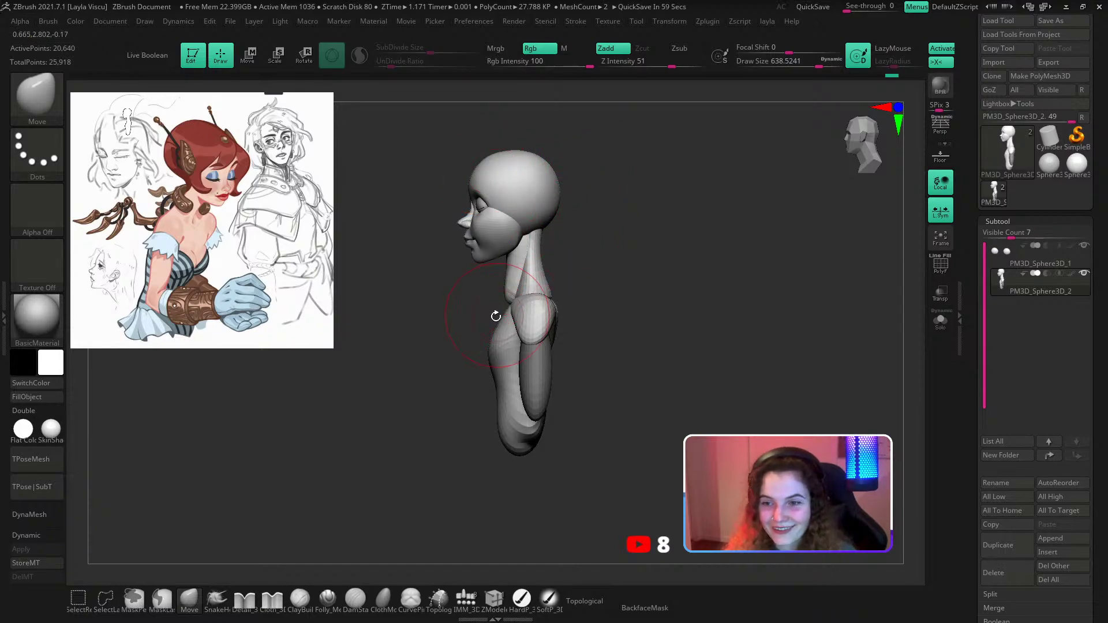
Turn on topological mode for the Move brush and fit the neck's base to the chest at draw size about 611, isolating the neck briefly.
left_click_drag(498, 297, 499, 309, "alt")
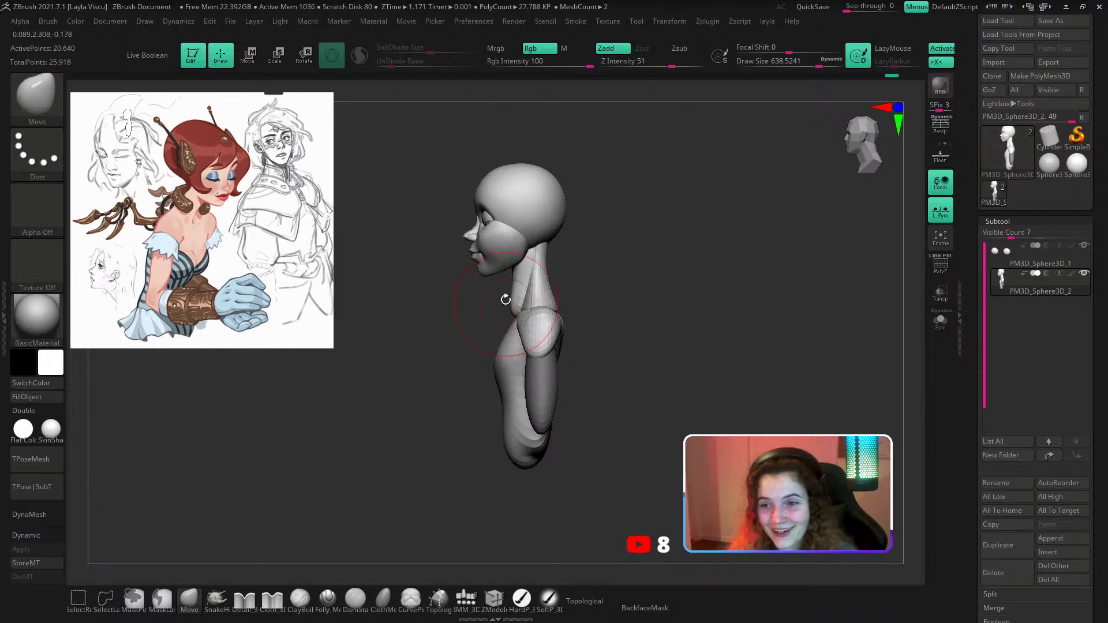
left_click_drag(503, 306, 507, 309, "ctrl+alt")
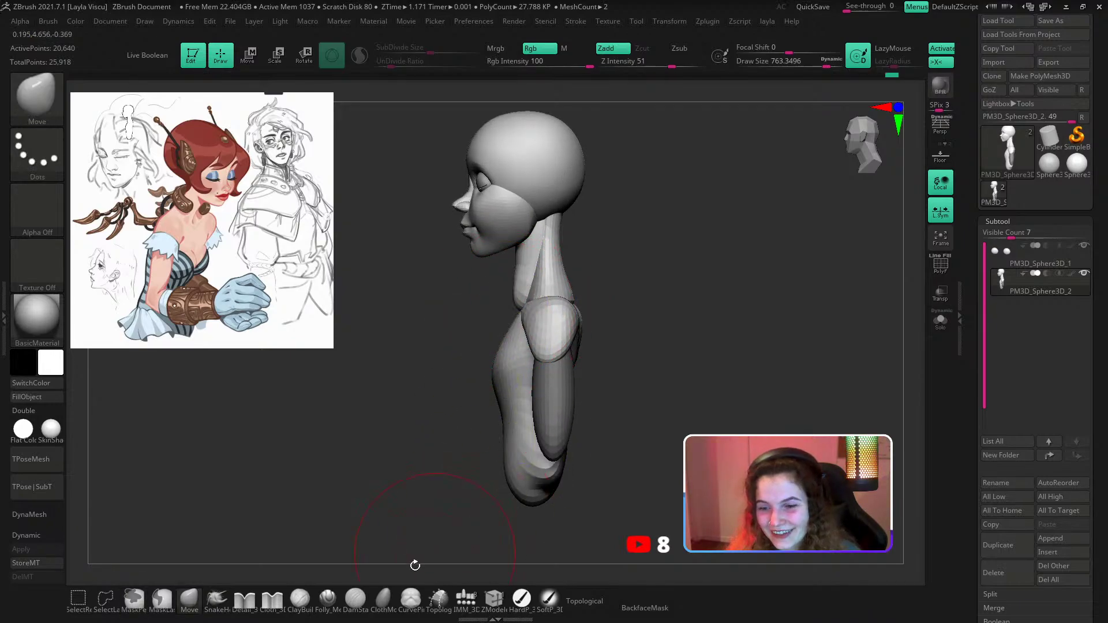
left_click(584, 601)
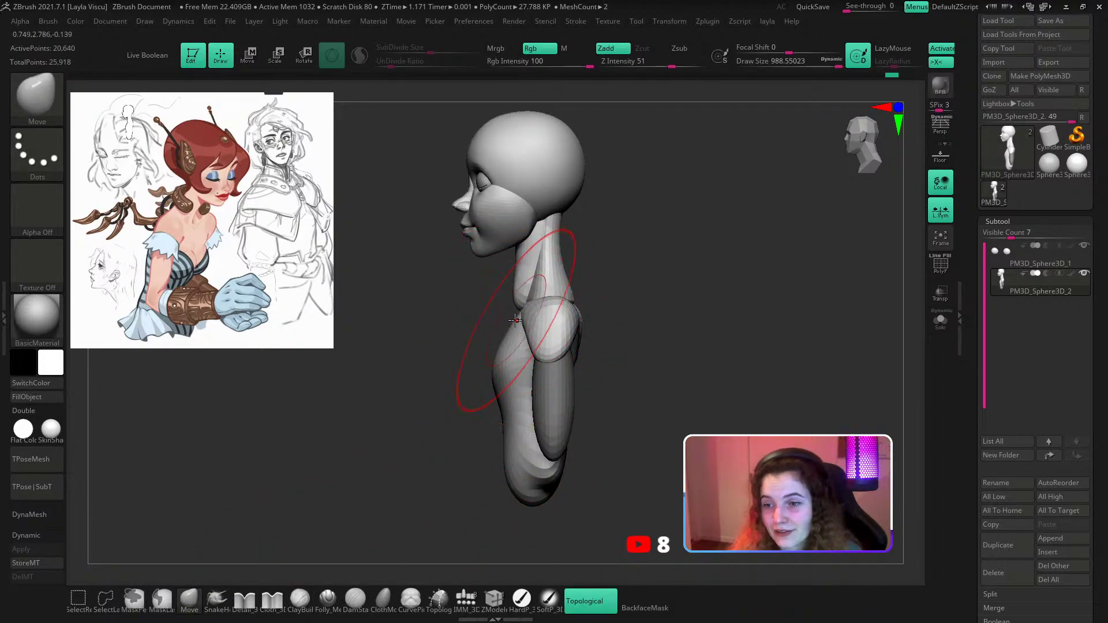
mouse_move(496, 308)
right_mouse_down()
mouse_move(578, 232)
mouse_move(494, 292)
right_mouse_up()
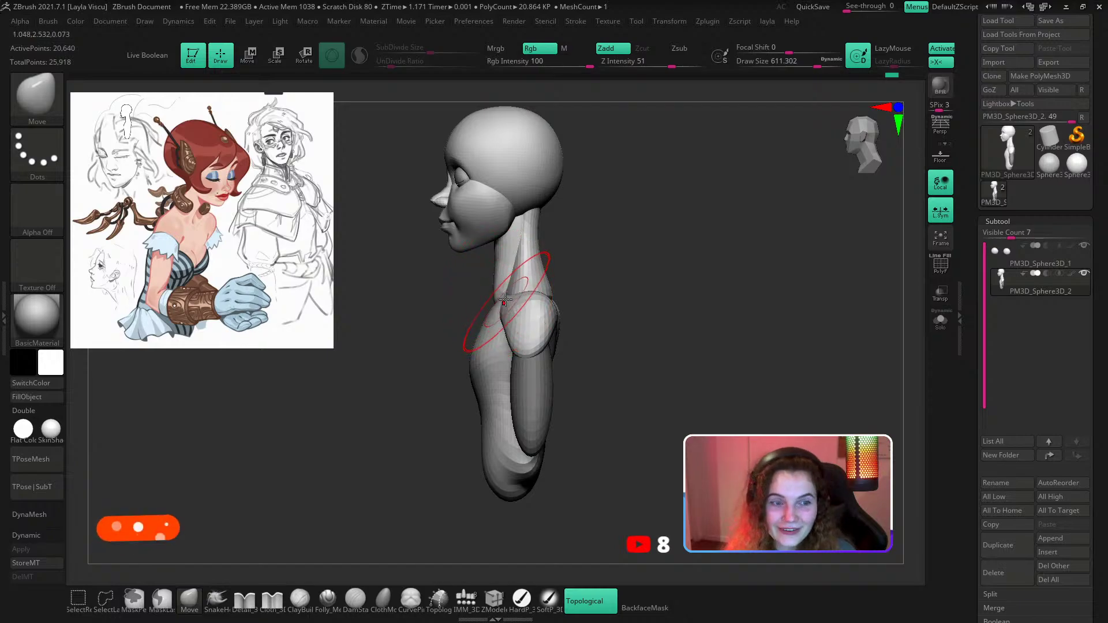
left_click(506, 246, "ctrl+shift")
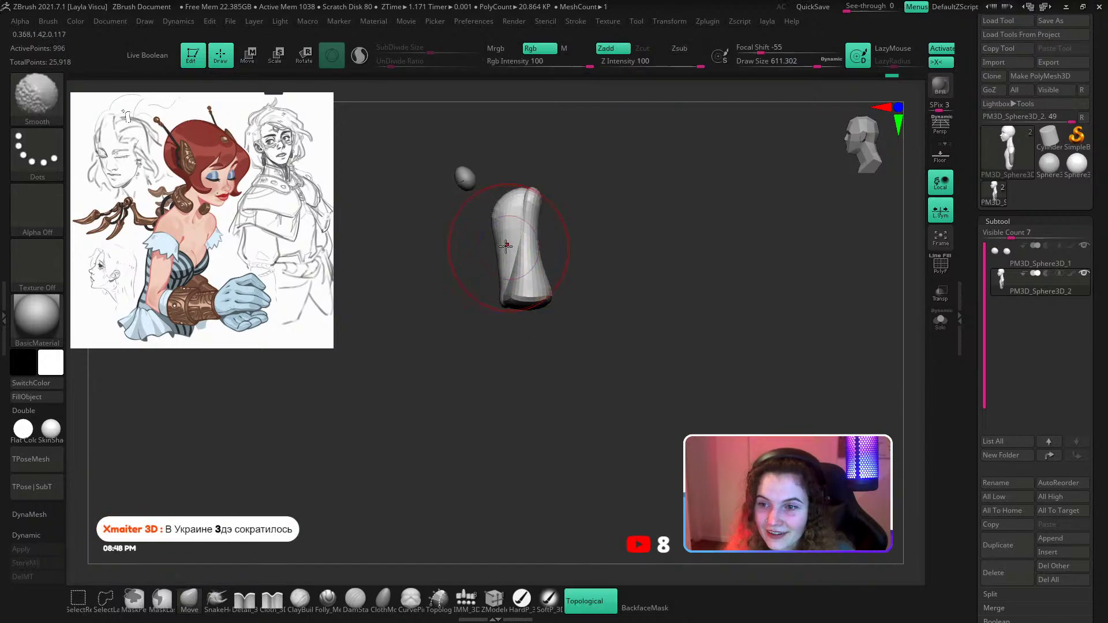
left_click(472, 225, "ctrl+shift")
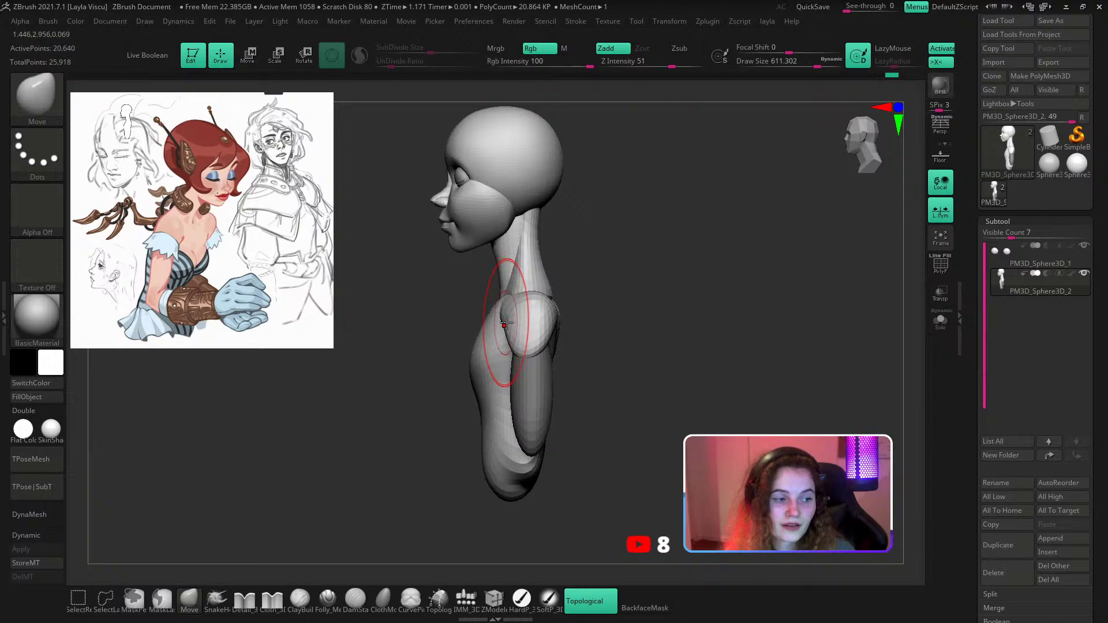
Adjust the transition between neck and shoulders with the Move brush, checking the shape from behind and from the front.
mouse_move(631, 270)
left_mouse_down()
mouse_move(678, 261)
mouse_move(635, 268)
left_mouse_up()
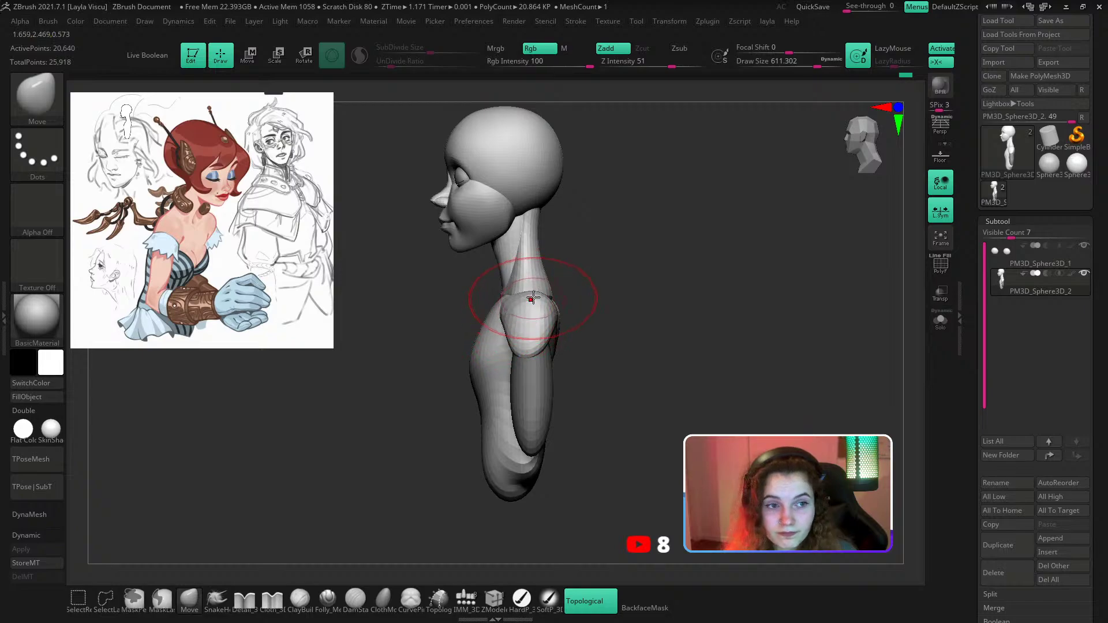
left_click_drag(630, 266, 577, 271)
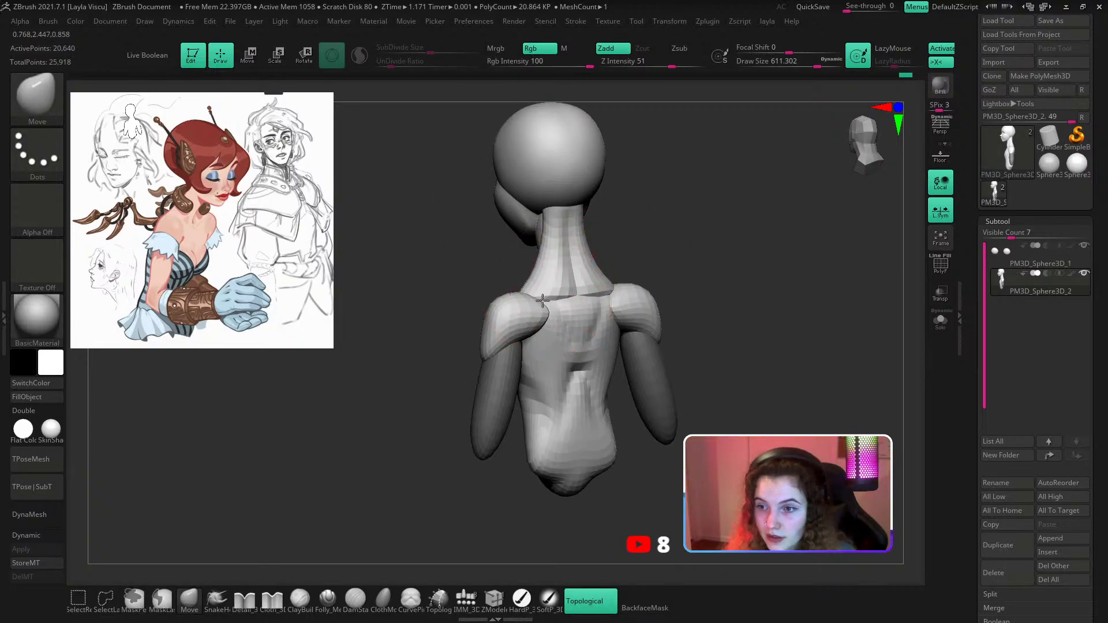
right_click_drag(539, 292, 675, 206, "shift")
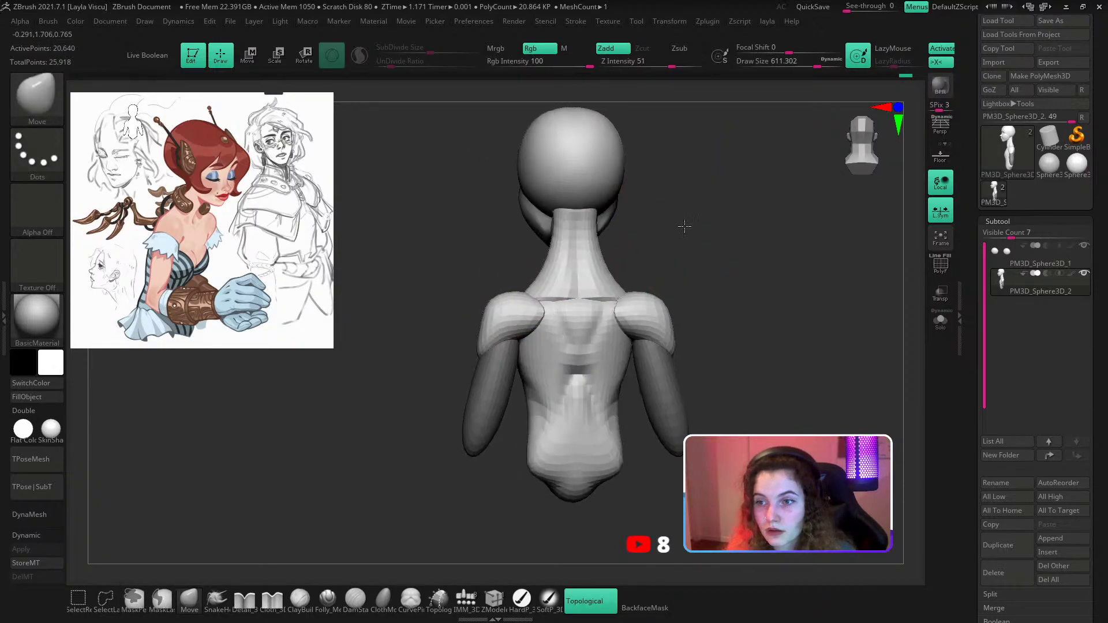
left_click_drag(684, 226, 700, 247, "shift")
left_click_drag(591, 240, 622, 213, "shift")
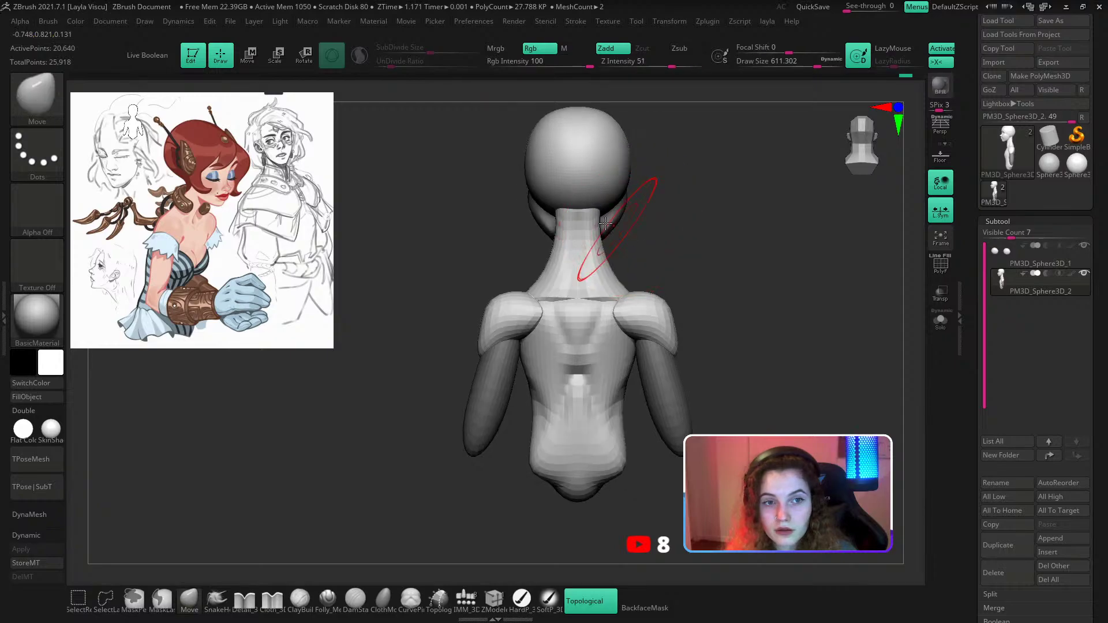
right_click_drag(570, 212, 667, 245, "shift")
right_click_drag(667, 244, 655, 247)
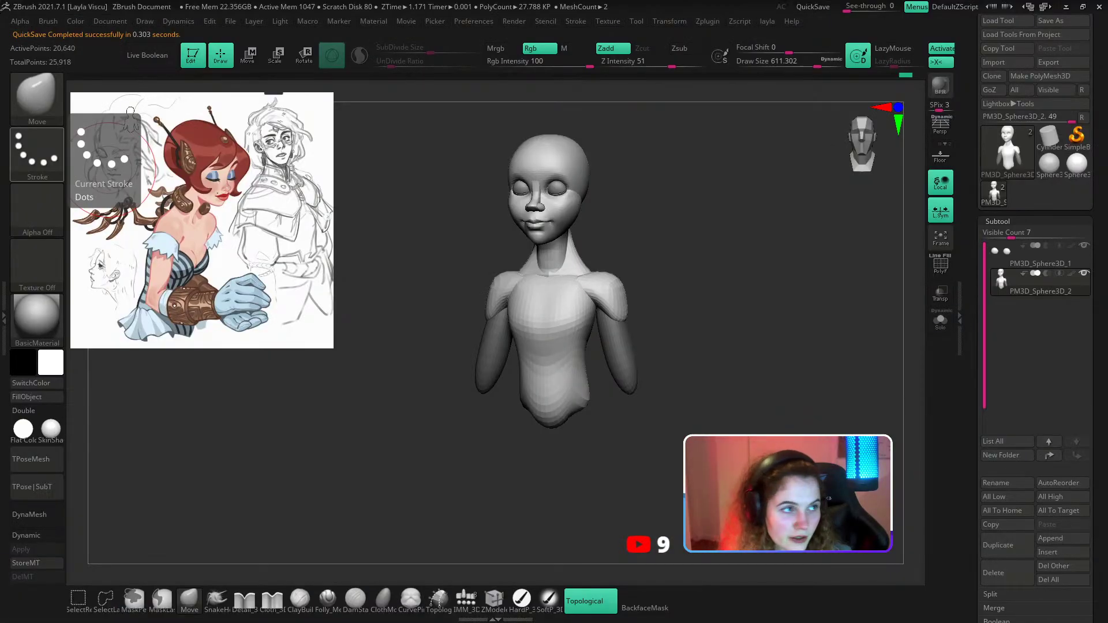
Switch to Chrome, search for "where the cfg files are stored zbrush" and read the Interface Layout page of the ZBrush Docs.
left_click_drag(136, 622, 508, 0)
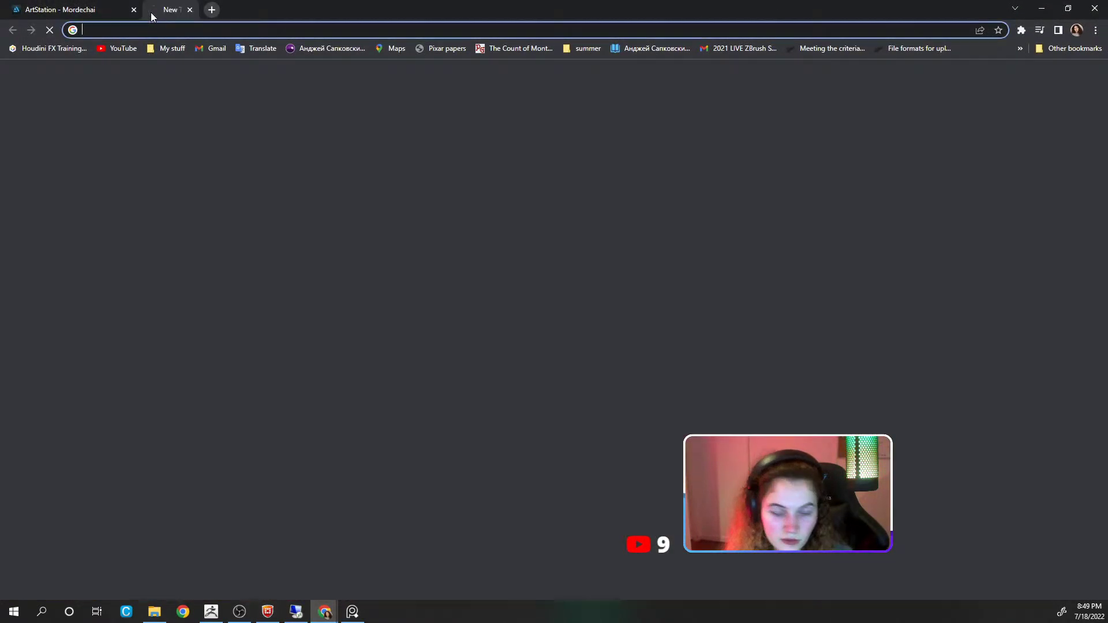
left_click(151, 12)
type("where the c")
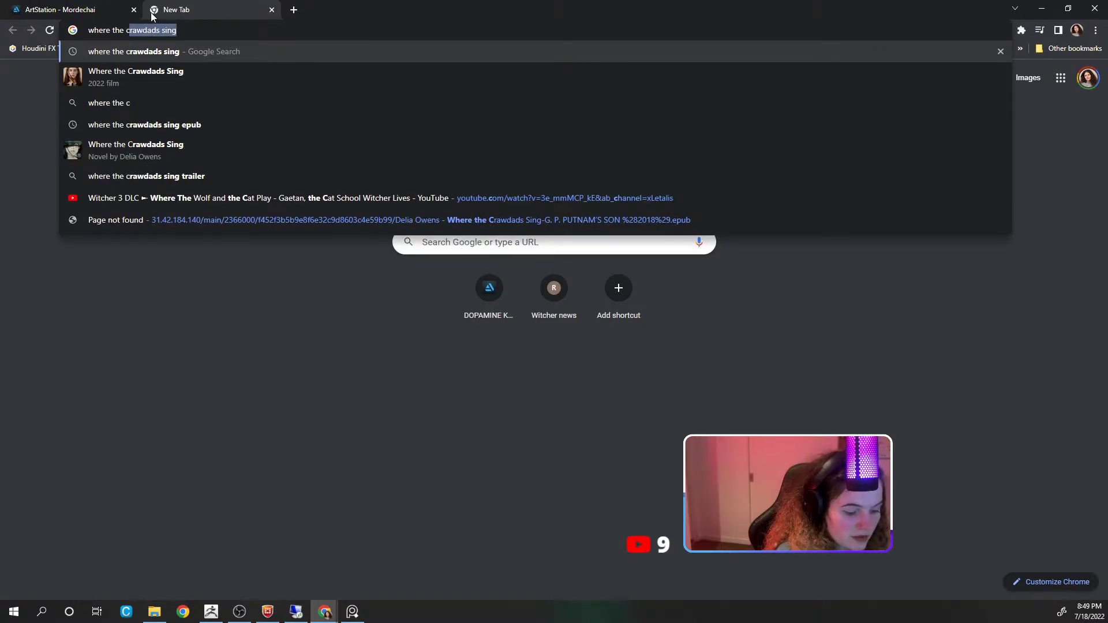
type("fg")
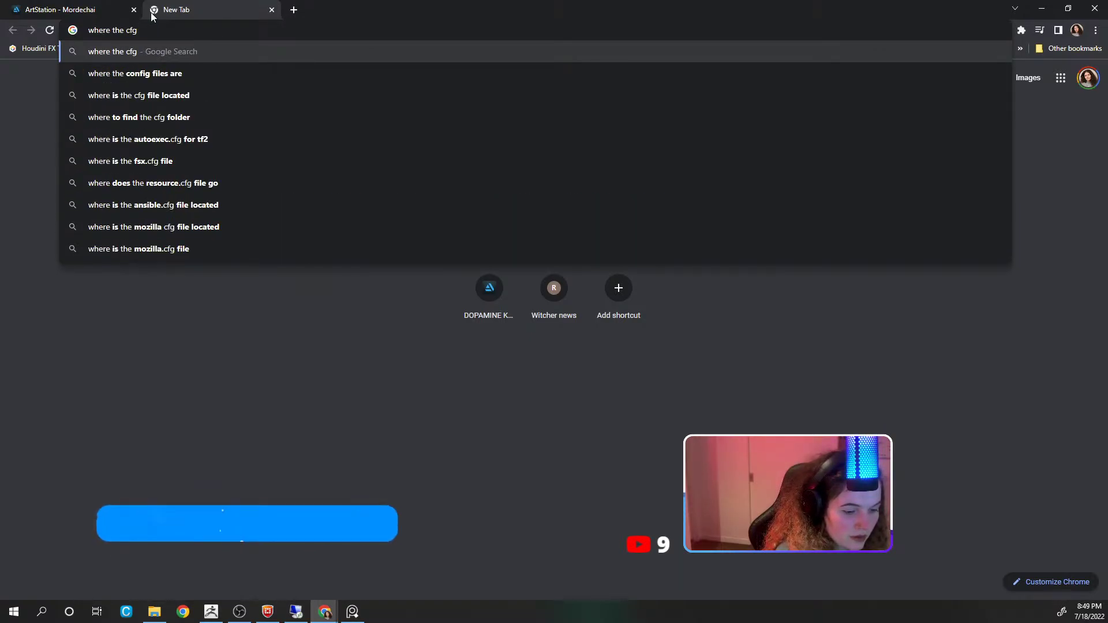
type(" fi")
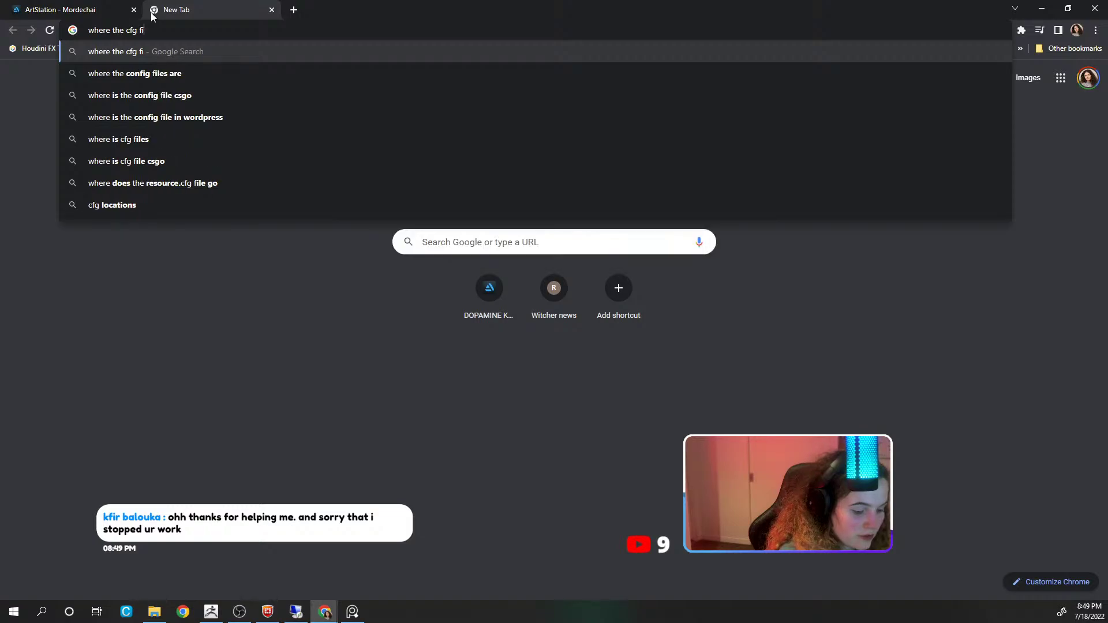
type(";es are stores")
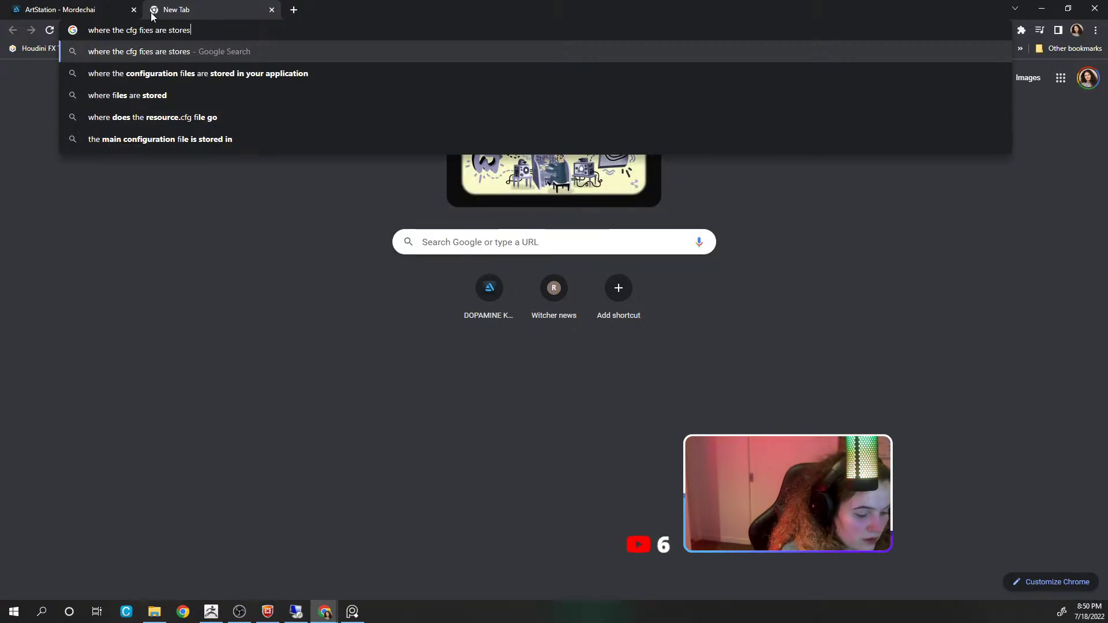
key("BackSpace")
type("d zbrush")
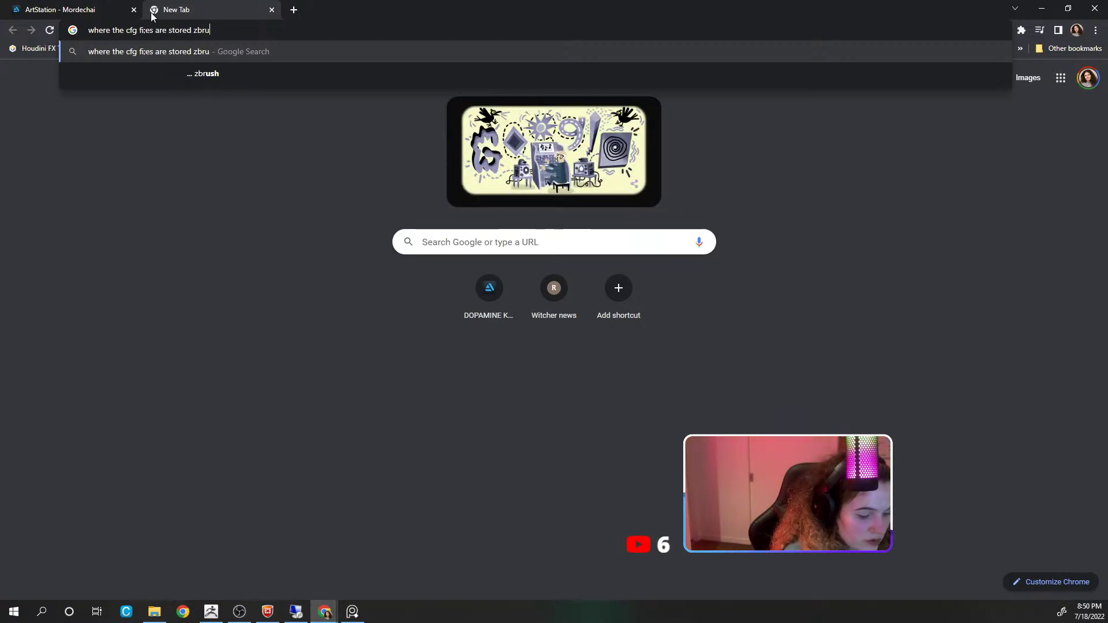
key("Return")
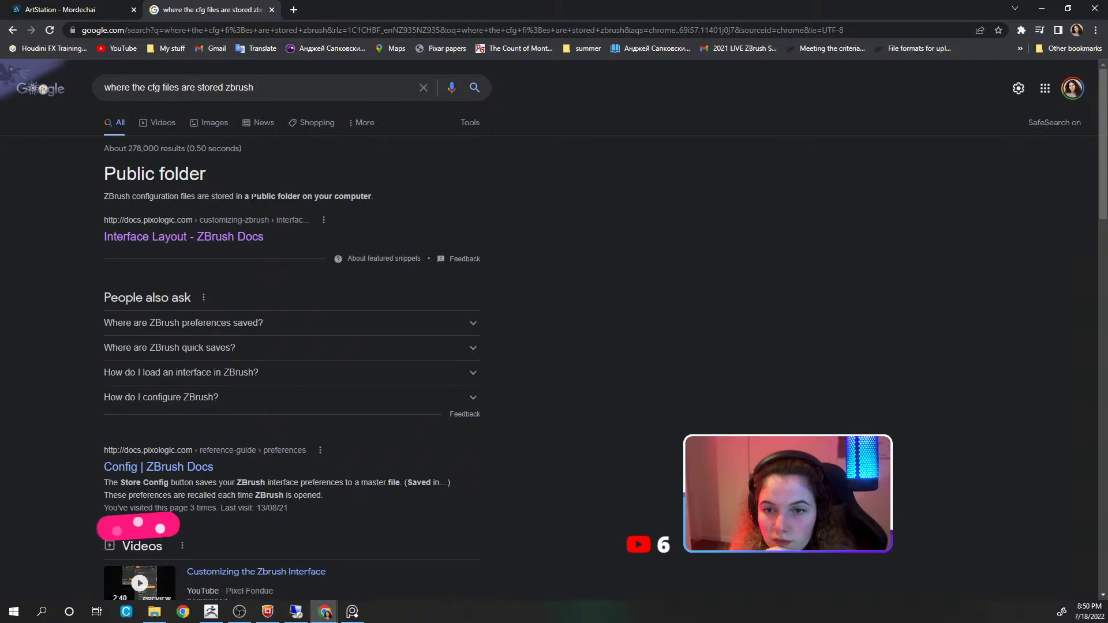
left_click(215, 237)
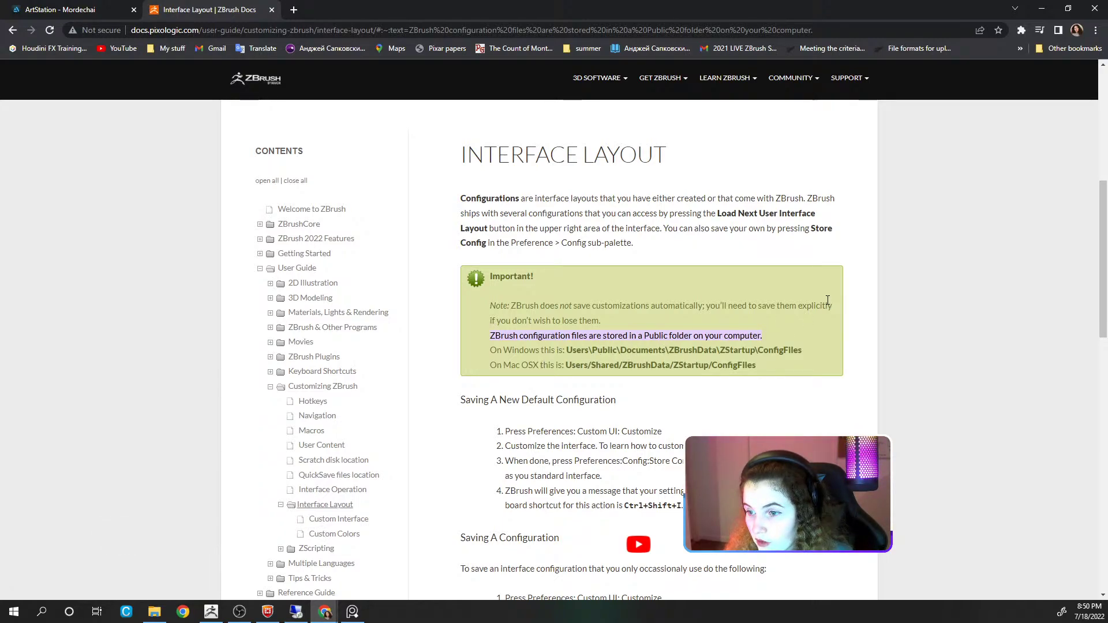
left_click(1041, 9)
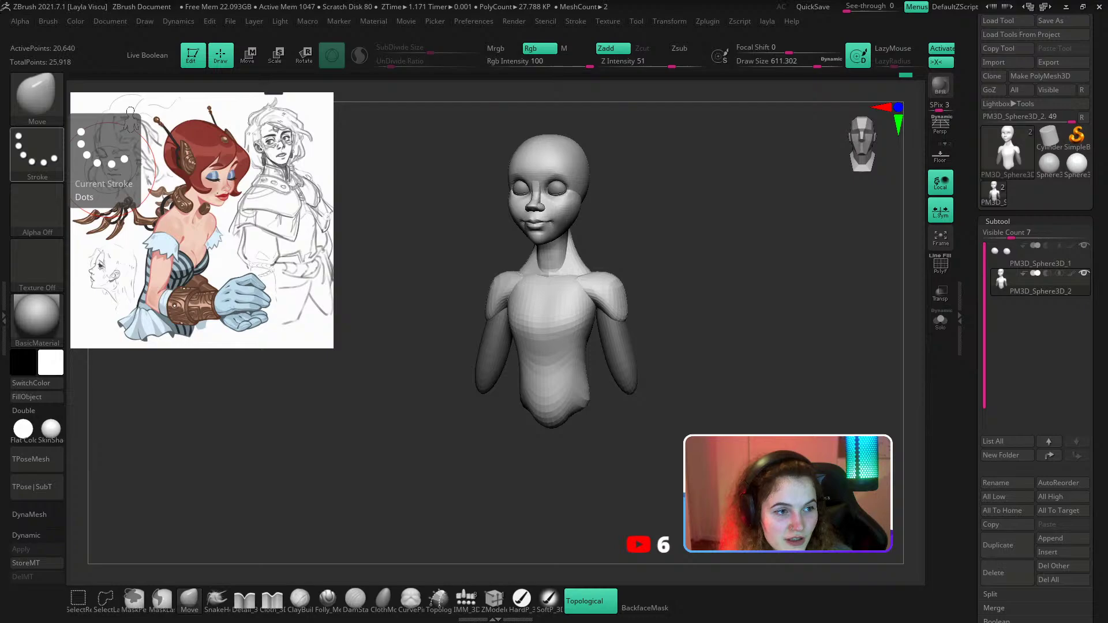
Locate CustomUserInterface2021.cfg in File Explorer's ZBrushData2021 ZStartup folder, also looking inside its ConfigFiles subfolder.
left_click_drag(1, 129, 432, 90)
double_click(398, 259)
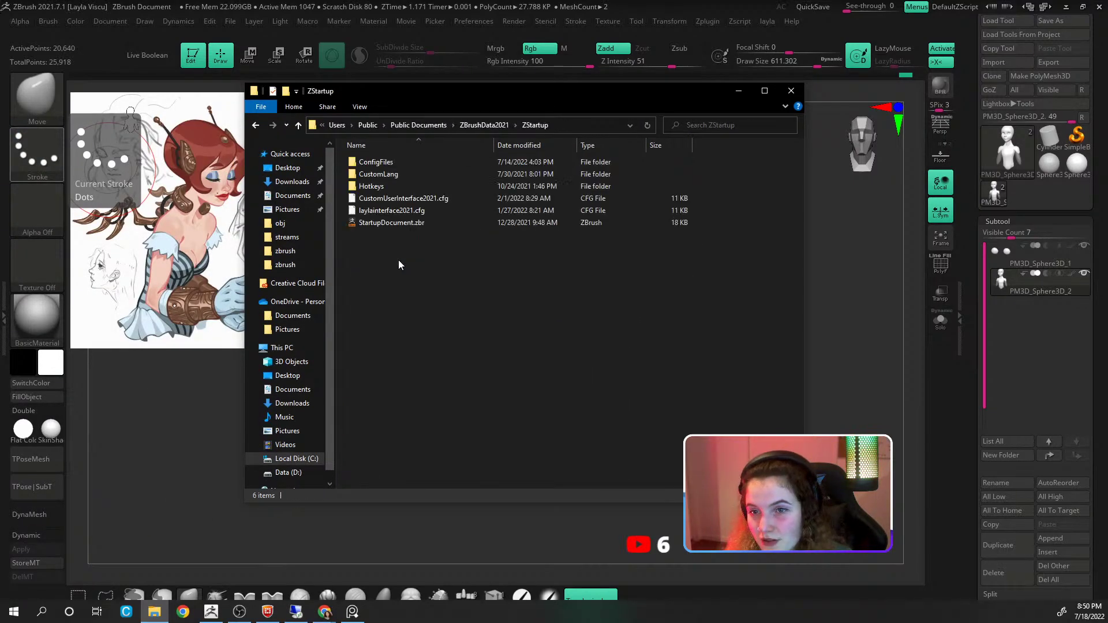
double_click(395, 164)
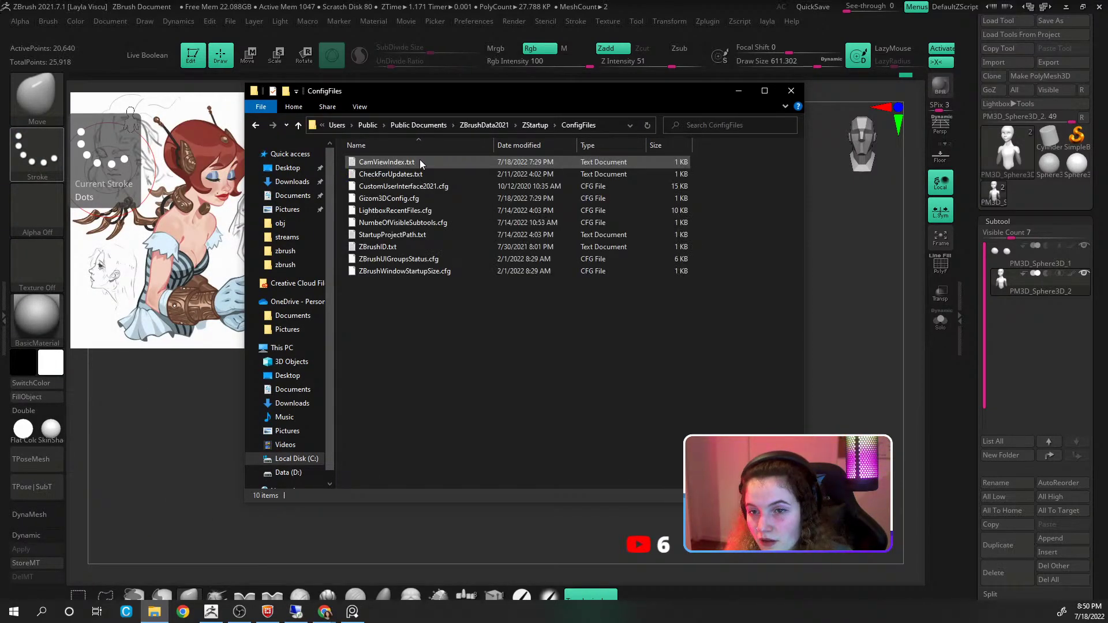
left_click(534, 125)
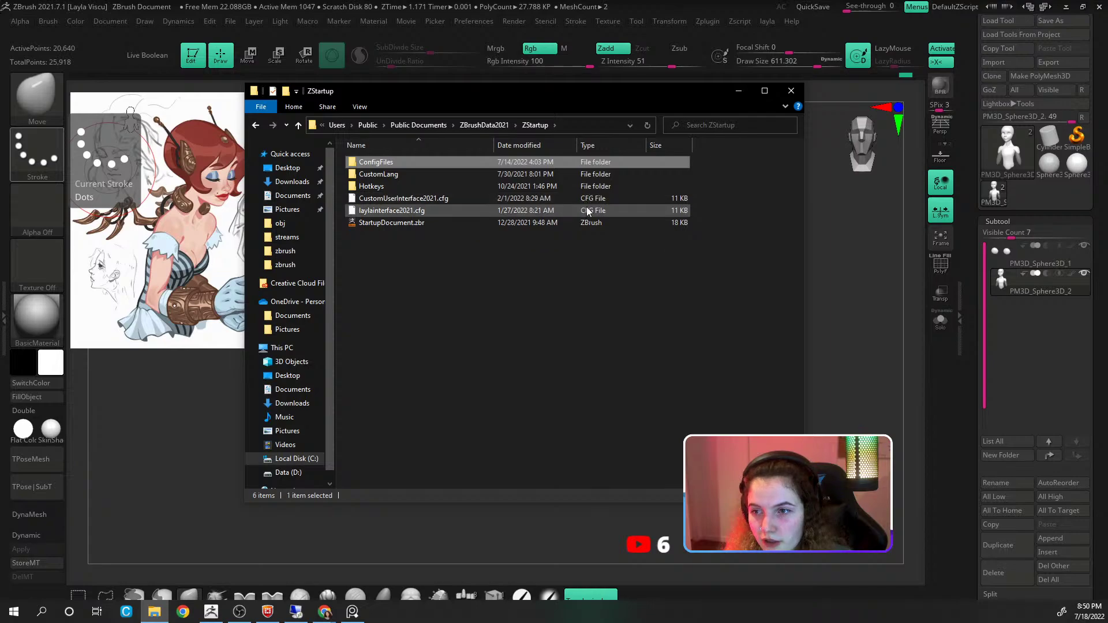
left_click(487, 204)
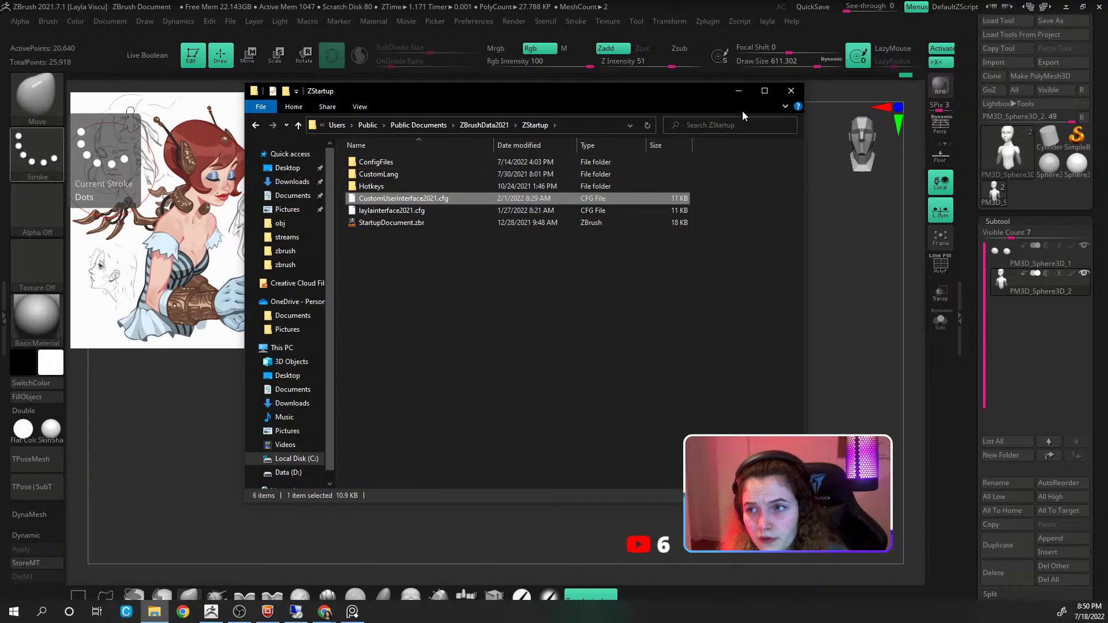
left_click(742, 95)
Bring up the Load UI dialog for interface configuration files and dismiss it without loading anything.
left_click(474, 22)
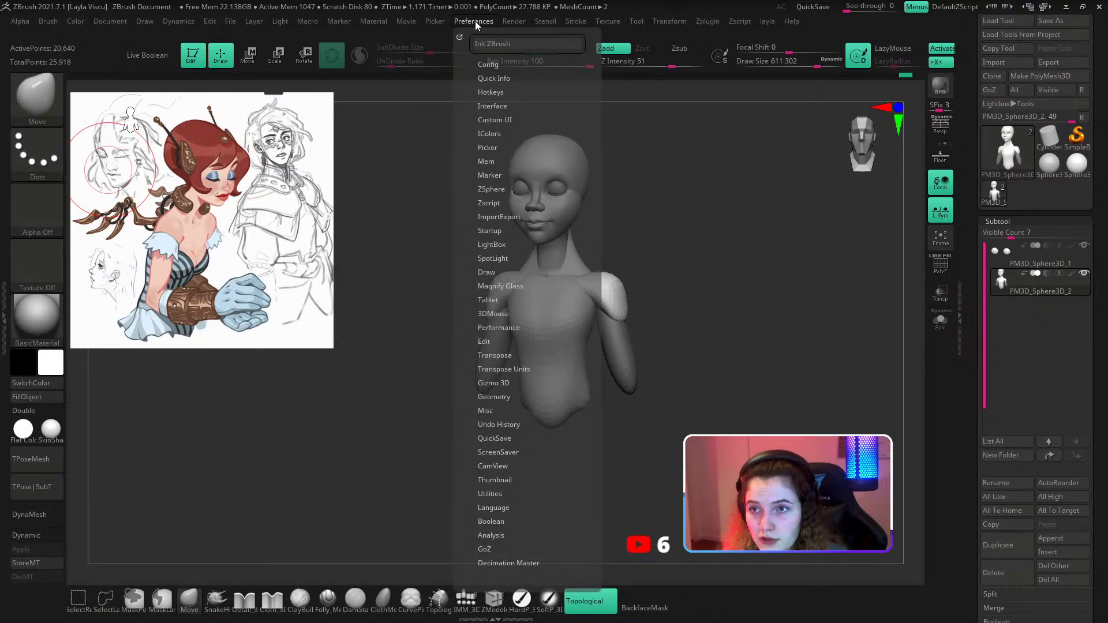
left_click(484, 64)
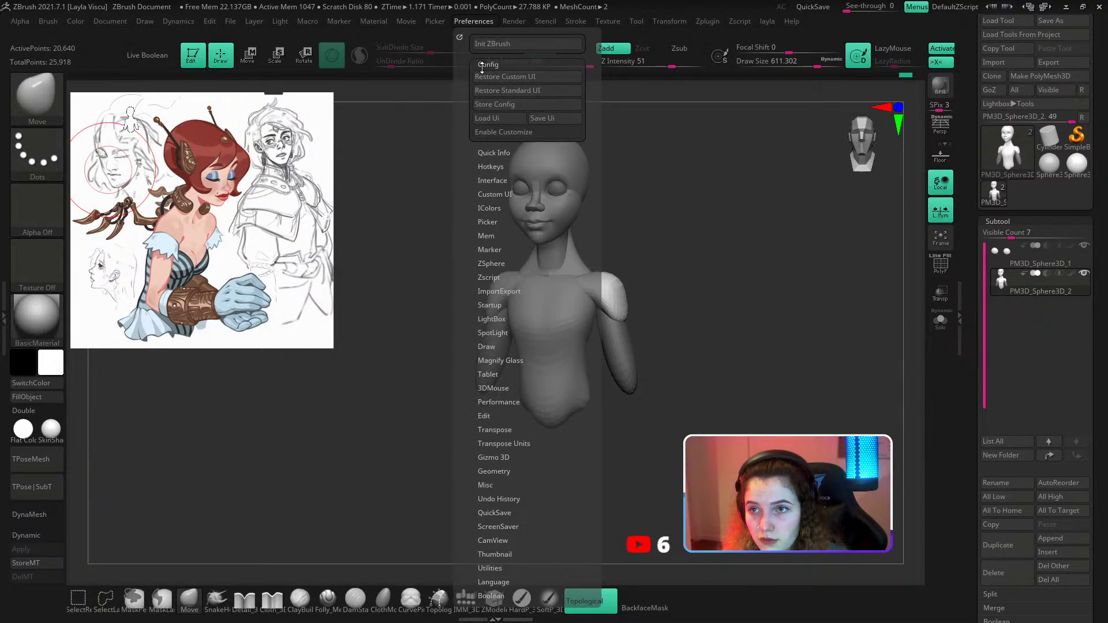
left_click(495, 120)
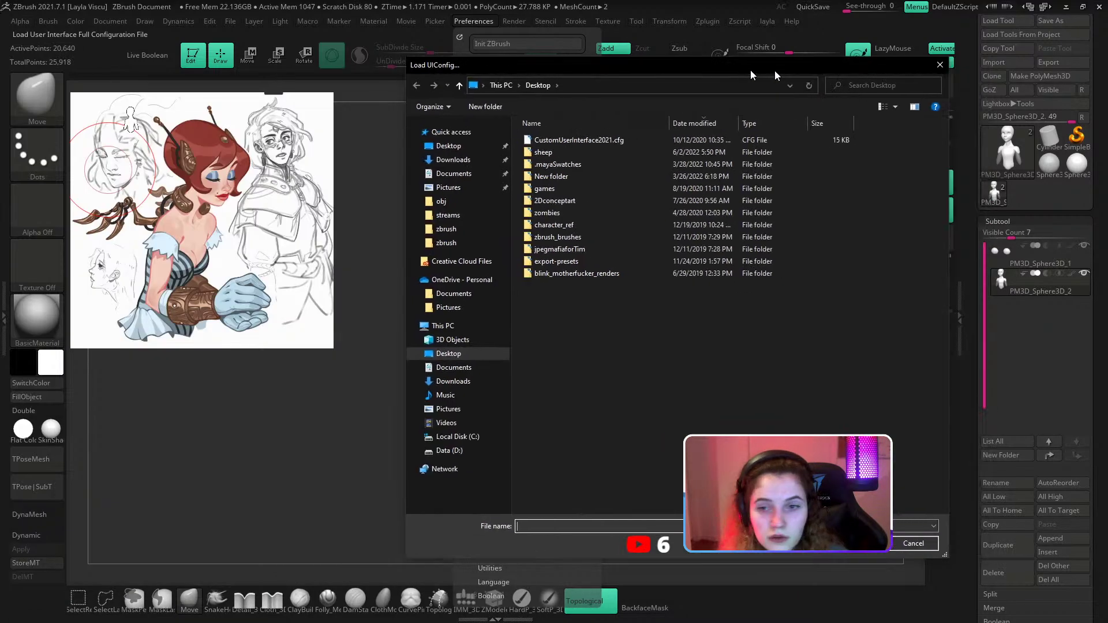
left_click_drag(774, 70, 0, 97)
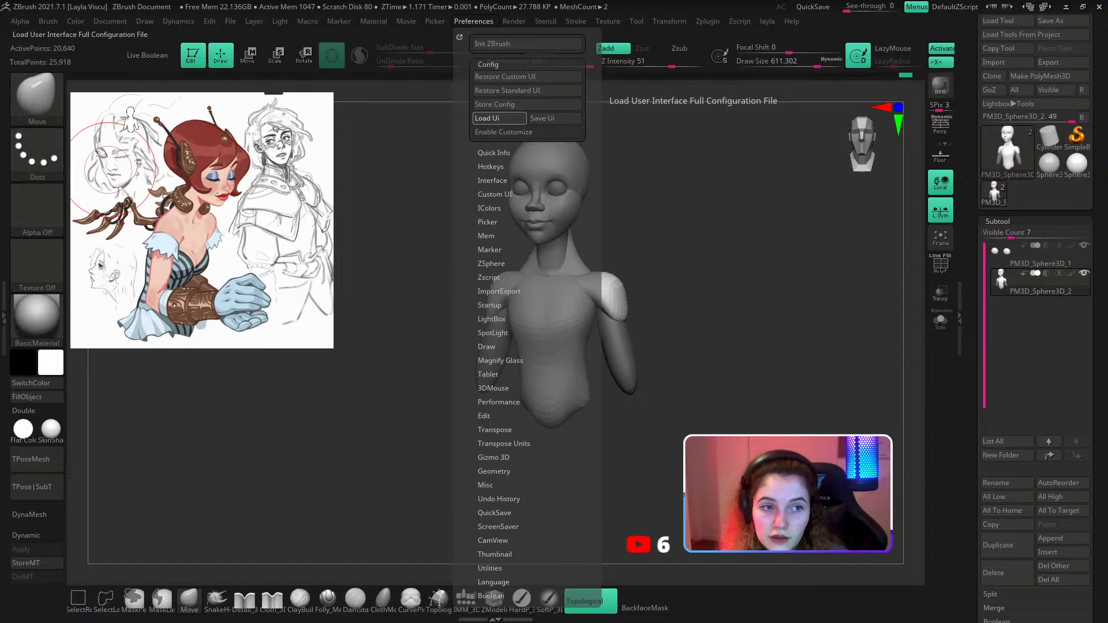
left_click(475, 22)
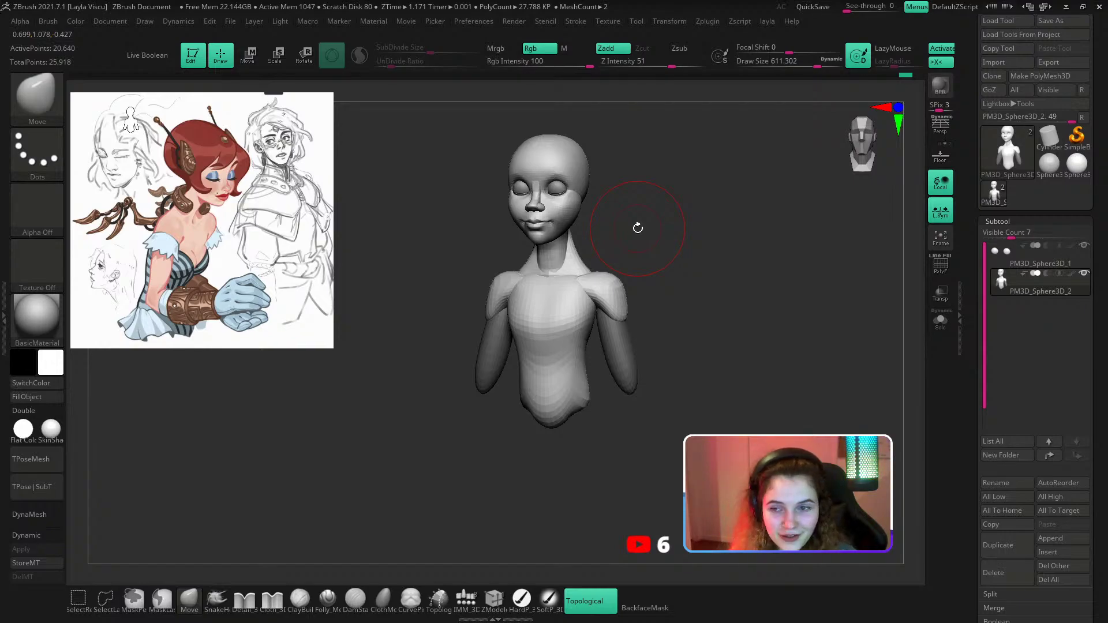
Inspect the figure's polygroups and topology around the neck and shoulders by turning the polyframe display on and off.
left_click_drag(655, 212, 656, 248, "alt")
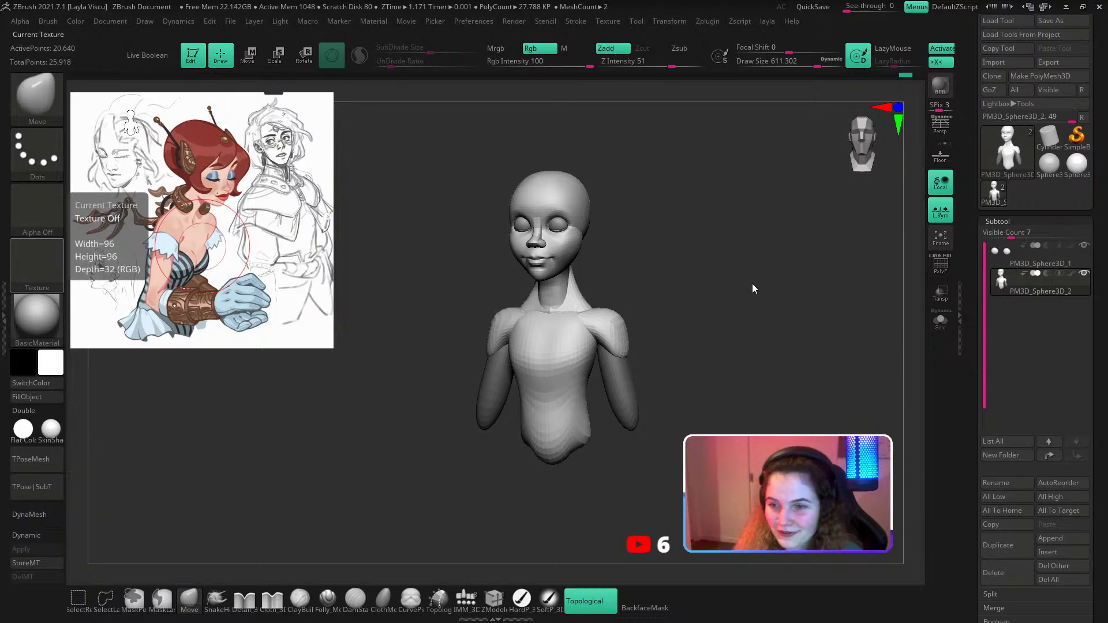
left_click_drag(752, 289, 721, 365)
mouse_move(536, 303)
right_mouse_down("ctrl")
mouse_move(516, 342)
mouse_move(558, 325)
right_mouse_up("ctrl")
key("shift+f")
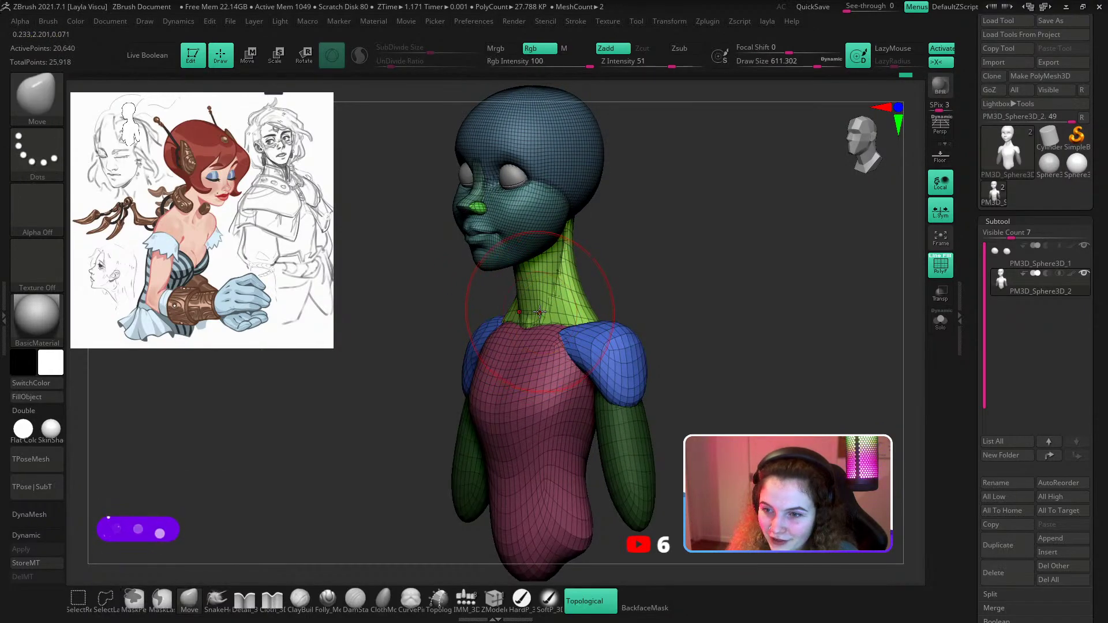
left_click_drag(614, 280, 615, 302)
key("shift+f")
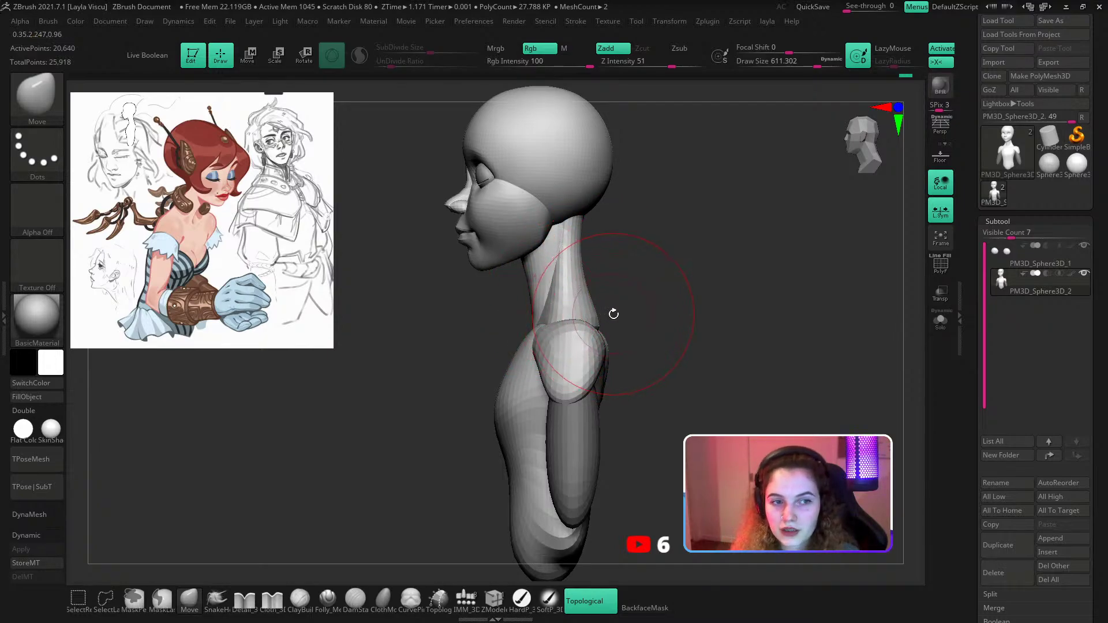
Refine the neck and shoulder silhouette from the side and back with the Move brush at a draw size of about 386.
mouse_move(629, 314)
left_mouse_down()
mouse_move(548, 318)
mouse_move(571, 322)
left_mouse_up()
key("s")
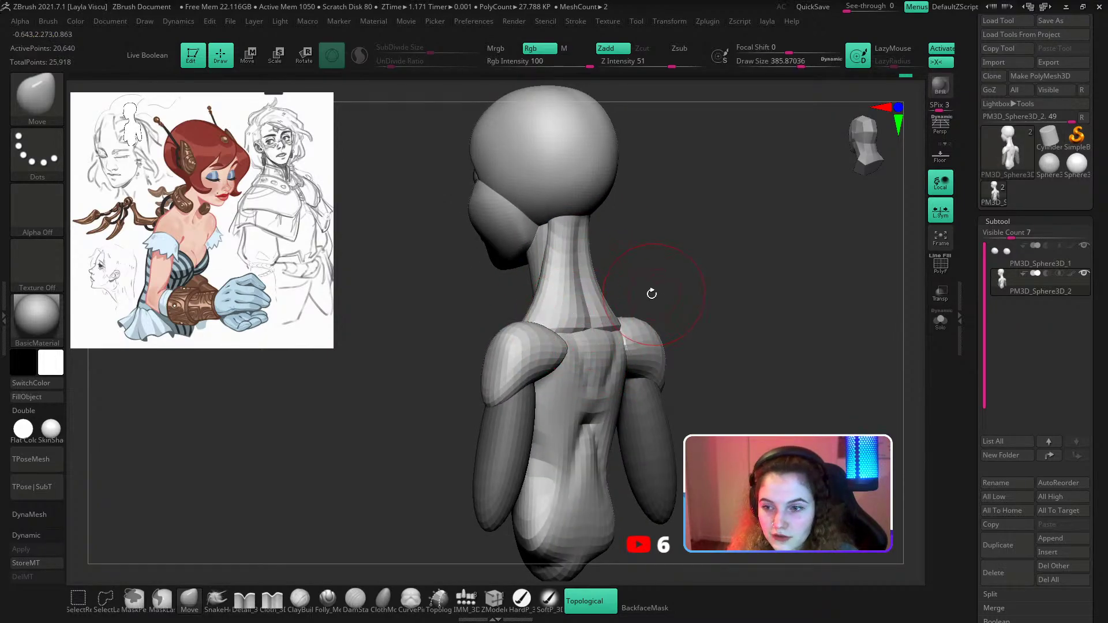
left_click_drag(652, 294, 685, 283)
right_click_drag(641, 341, 606, 317, "ctrl")
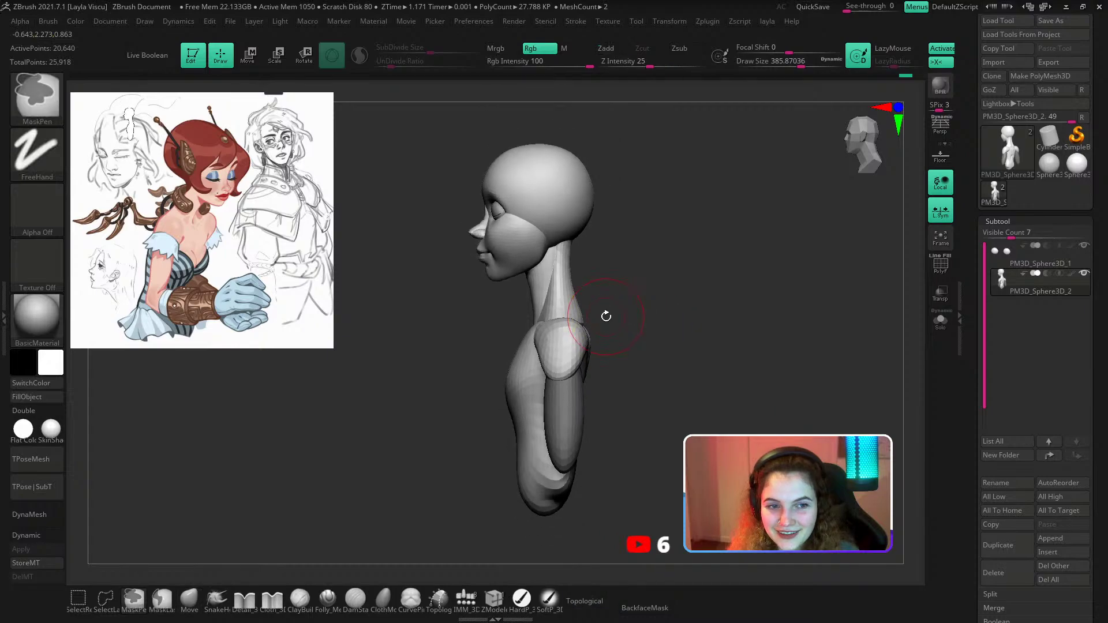
key("s")
mouse_move(554, 376)
left_mouse_down()
mouse_move(630, 354)
mouse_move(601, 383)
mouse_move(571, 350)
mouse_move(625, 280)
left_mouse_up()
Carve a vertical centre groove down the upper chest with the DamStandard brush at a draw size of about 338, and smooth the surface beside it.
key("b")
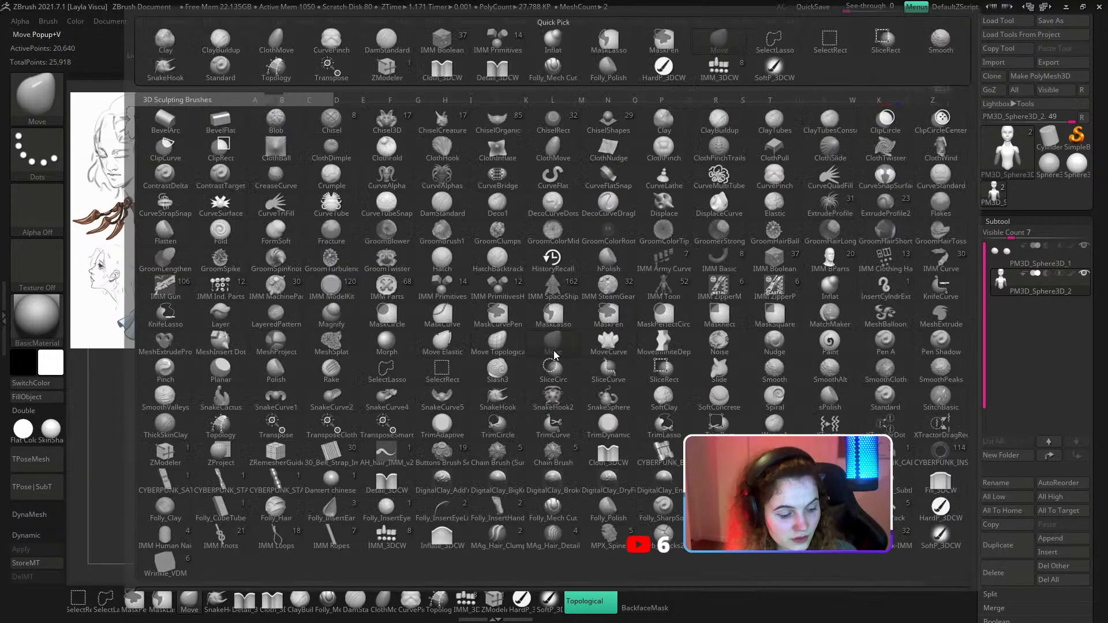
left_click(554, 351)
right_click_drag(557, 350, 550, 366, "ctrl")
key("b")
key("d")
key("s")
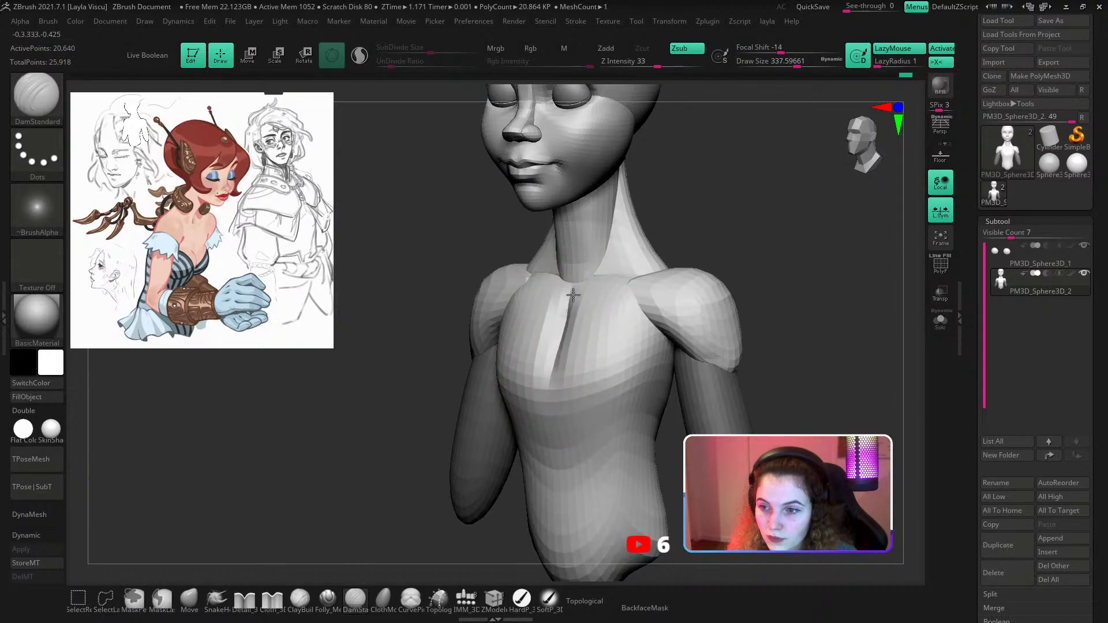
left_click_drag(573, 295, 572, 345)
mouse_move(582, 335)
right_mouse_down("ctrl")
mouse_move(687, 243)
mouse_move(706, 321)
mouse_move(673, 306)
right_mouse_up("ctrl")
mouse_move(530, 338)
left_mouse_down("shift")
mouse_move(539, 316)
mouse_move(532, 341)
left_mouse_up("shift")
right_click_drag(655, 299, 642, 312)
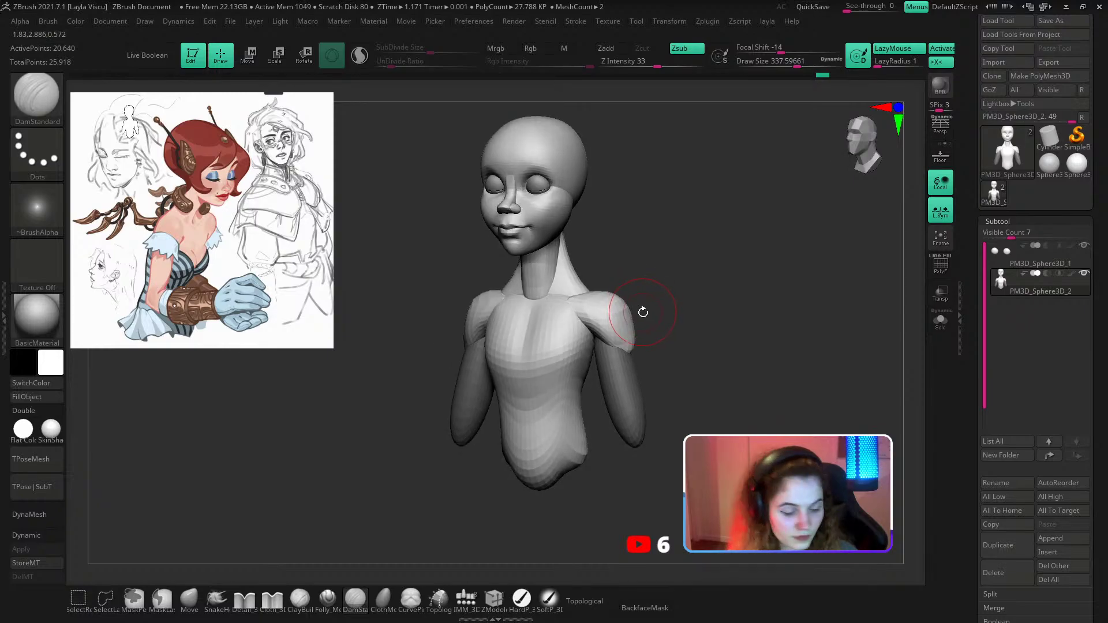
key("b")
key("b")
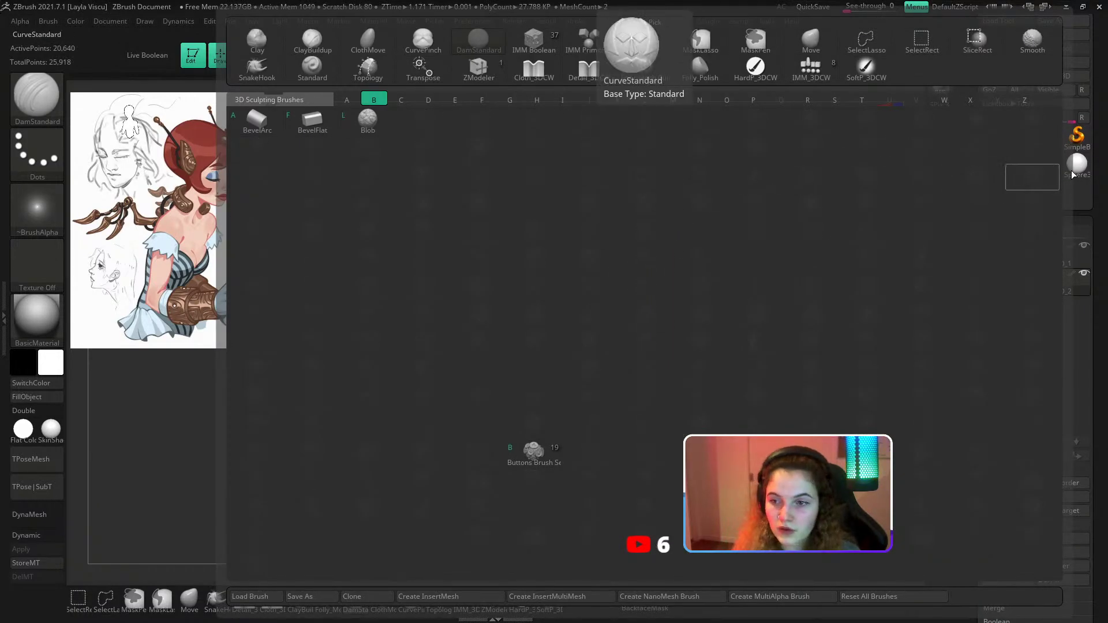
key("b")
key("c")
key("b")
key("s")
left_click_drag(638, 326, 669, 327)
left_click(189, 599)
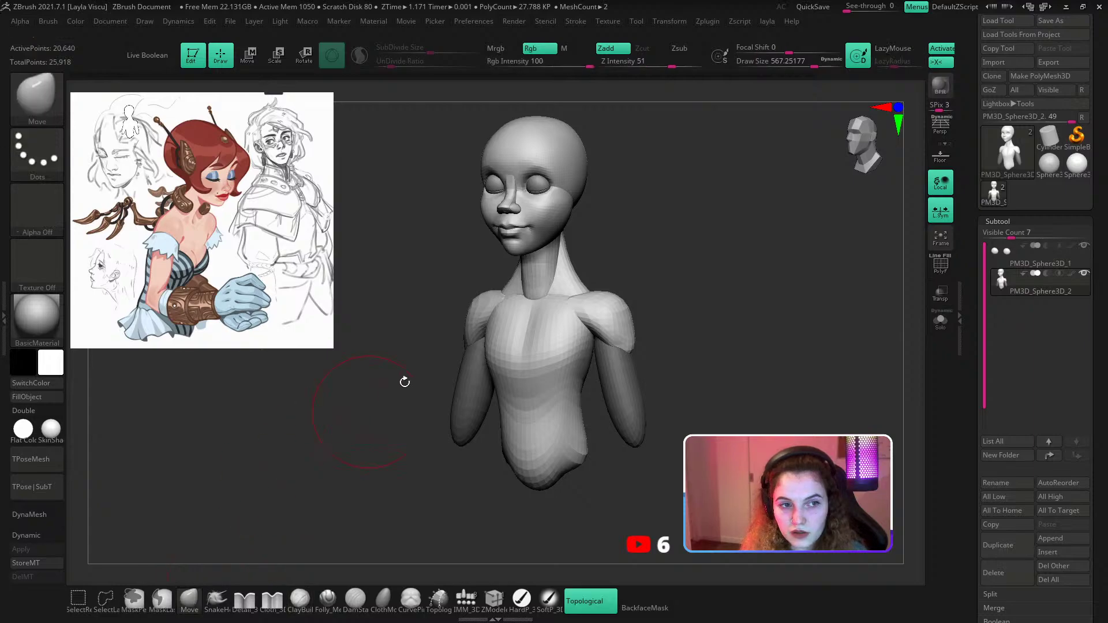
mouse_move(431, 386)
left_mouse_down()
mouse_move(455, 371)
mouse_move(437, 365)
mouse_move(524, 366)
mouse_move(528, 396)
left_mouse_up()
Add a symmetrical pair of Sphere 32 primitives to the front of the chest with the IMM Primitives brush.
left_click_drag(613, 342, 604, 338, "shift")
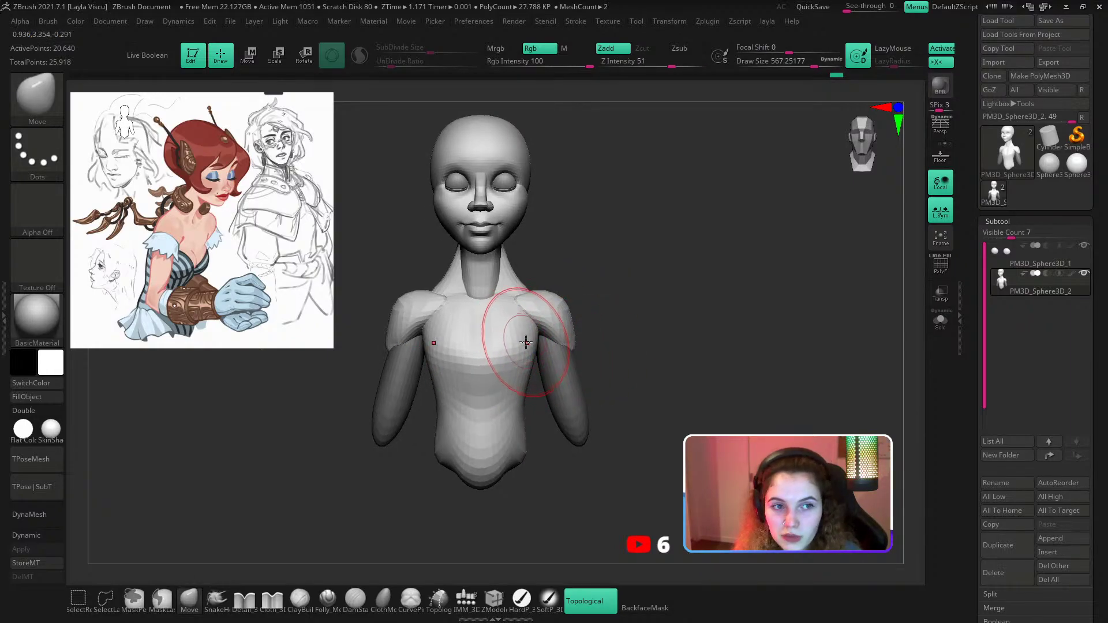
left_click(466, 599)
key("b")
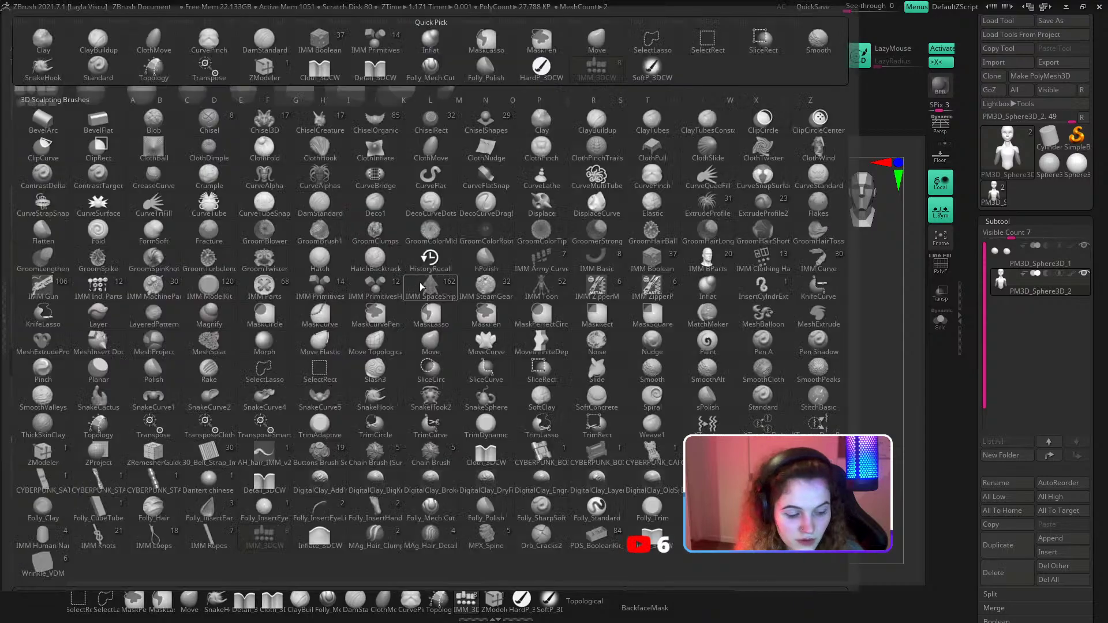
key("i")
left_click(340, 287)
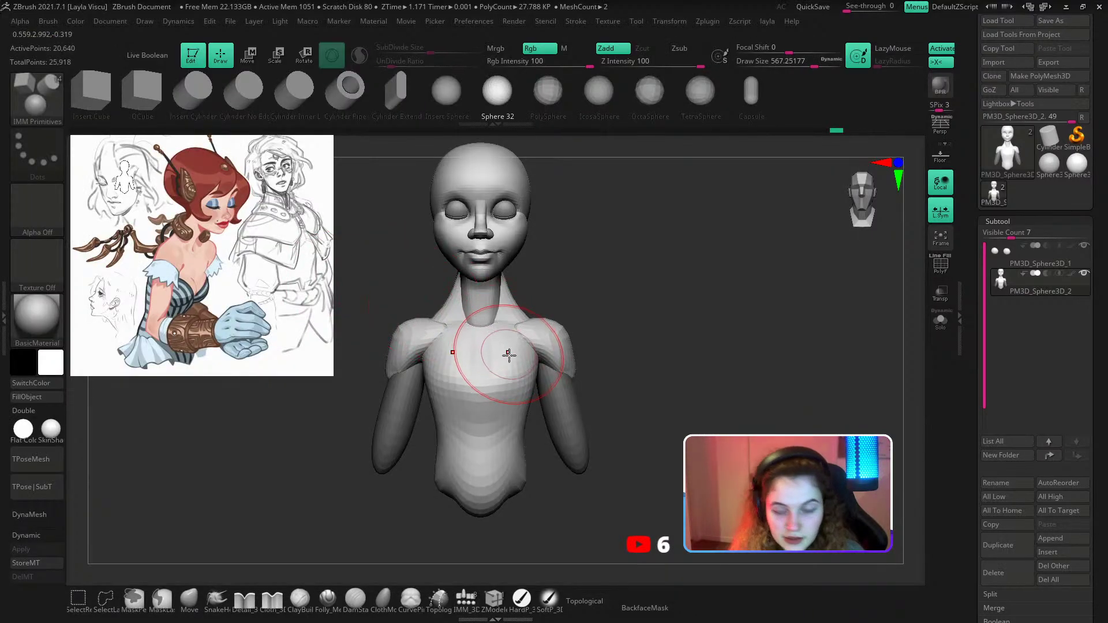
key("m")
left_click(325, 448)
left_click_drag(515, 378, 528, 402)
Push the inserted spheres back into the chest in side view with the move gizmo.
left_click_drag(680, 342, 627, 375, "shift")
key("w")
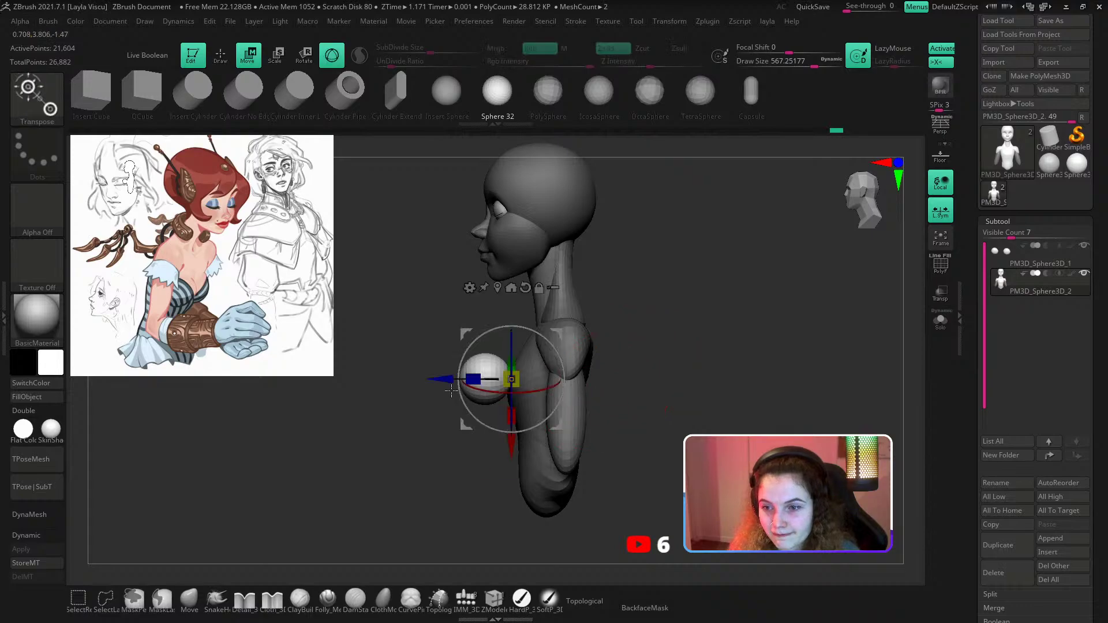
left_click_drag(446, 380, 481, 381)
Stretch the chest spheres upward into oval breast shapes with the Move brush, working from front and three-quarter views.
left_click(189, 600)
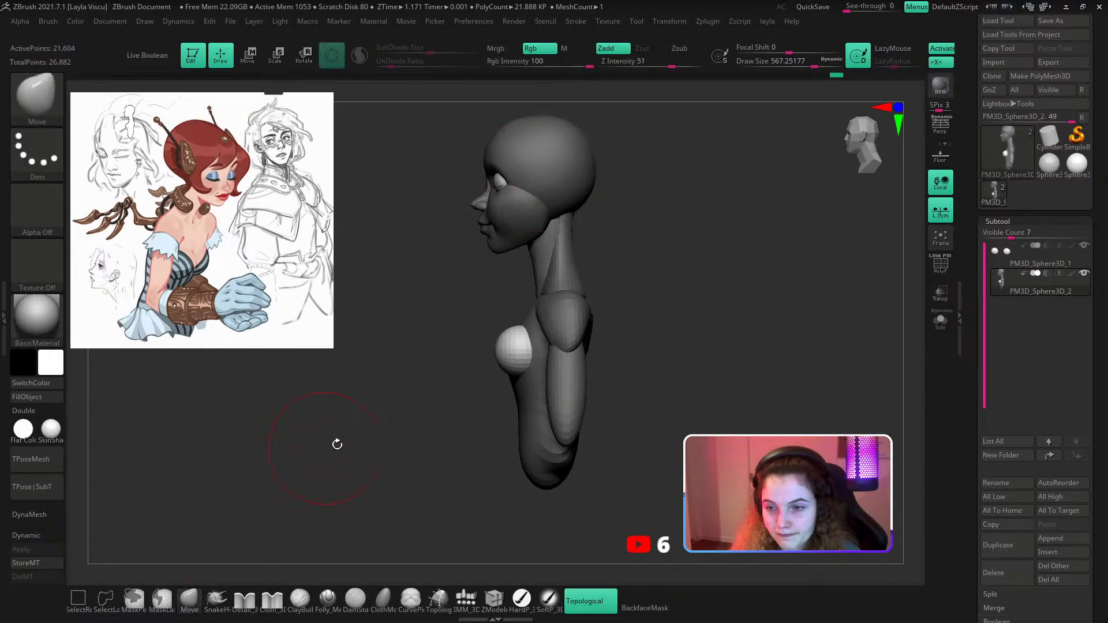
left_click_drag(337, 444, 468, 435, "shift")
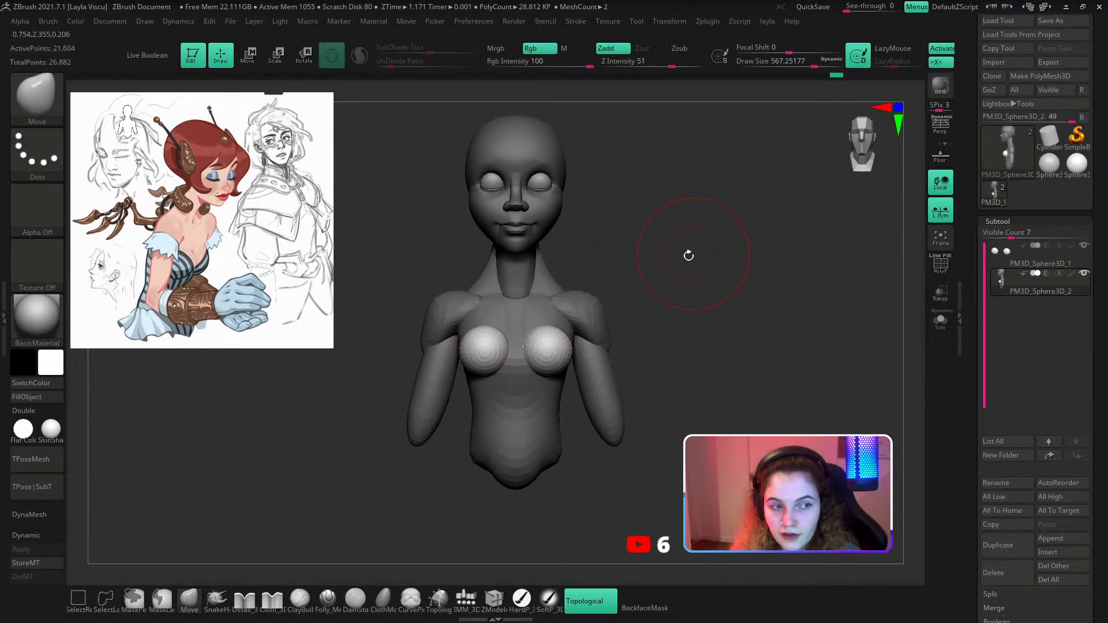
left_click_drag(399, 338, 501, 344)
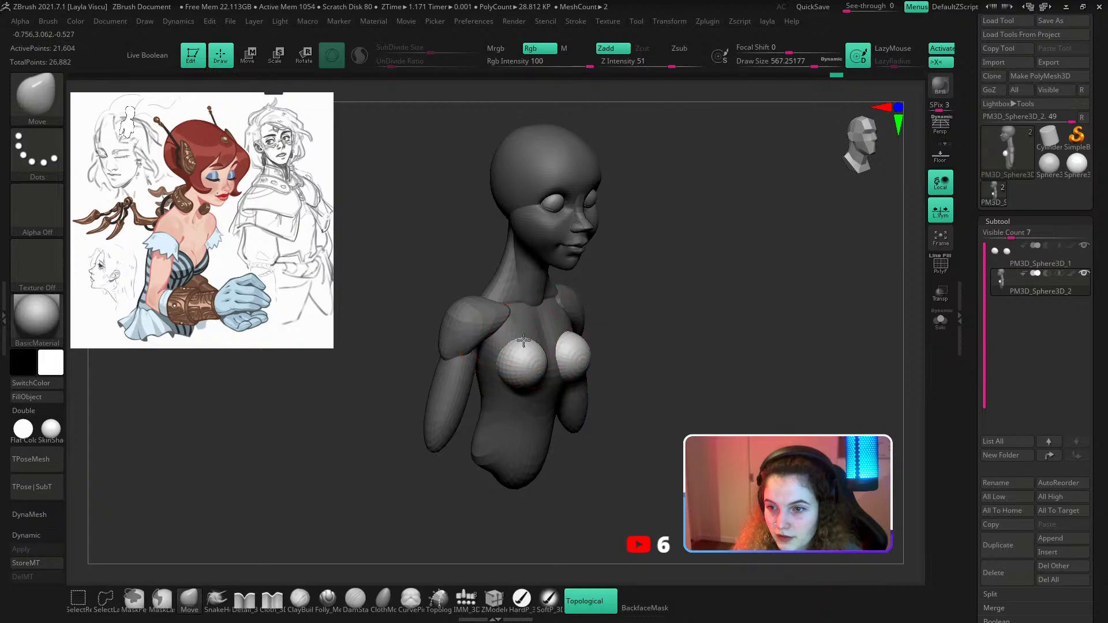
left_click_drag(690, 272, 470, 347)
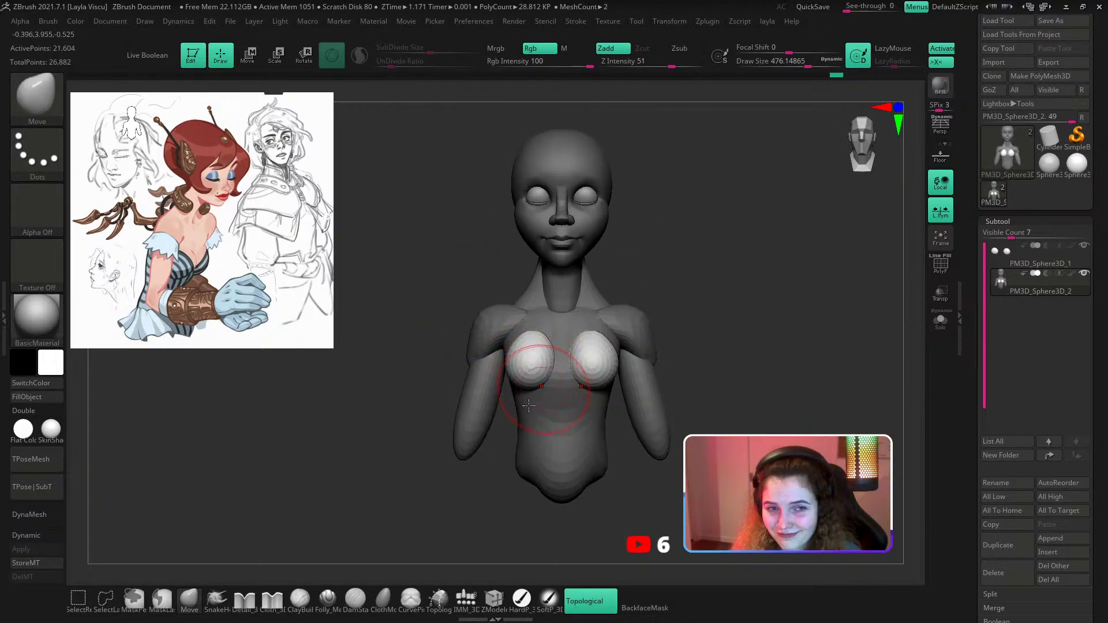
left_click_drag(452, 489, 480, 488)
key("s")
left_click_drag(516, 408, 527, 408)
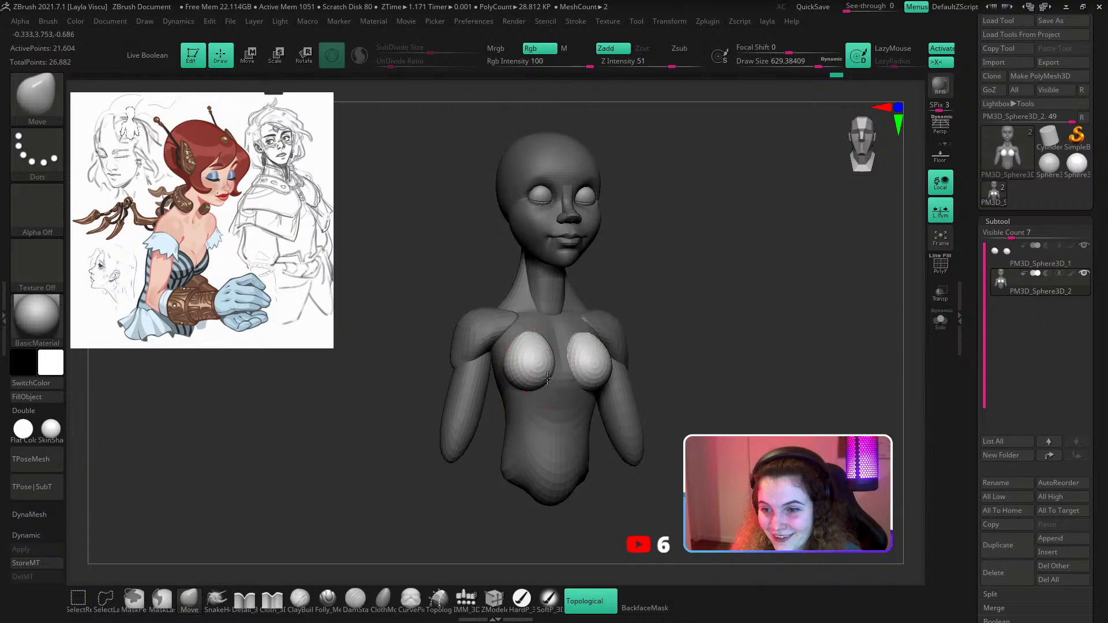
Adjust the breast volumes from below and from the side with a larger Move brush, up to a draw size of about 825.
left_click_drag(732, 349, 685, 272)
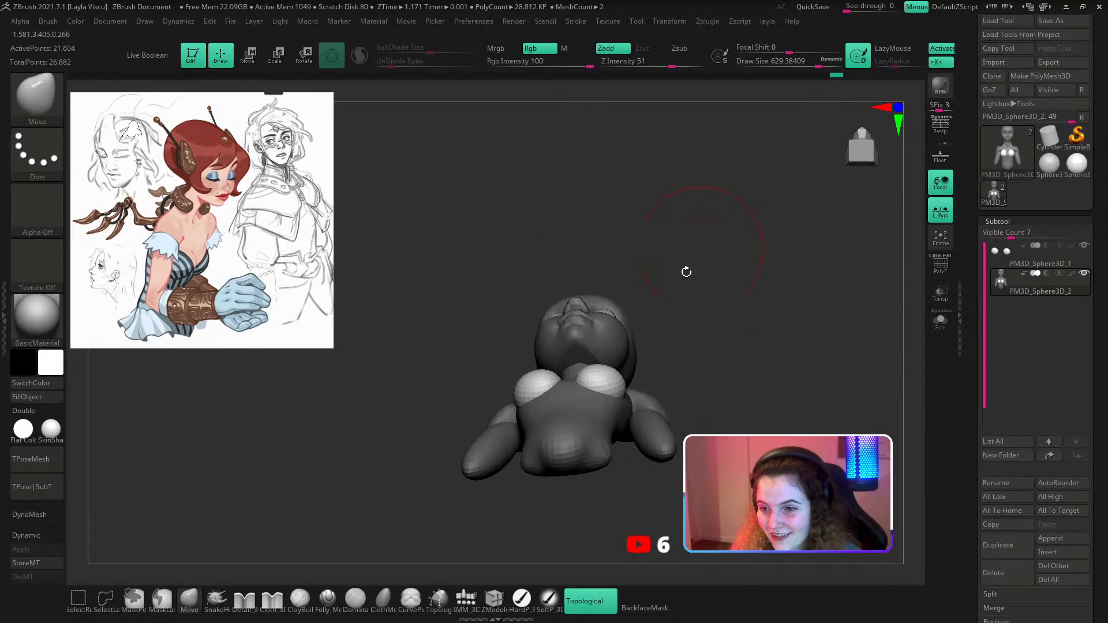
left_click_drag(659, 366, 693, 375)
left_click_drag(781, 295, 774, 338)
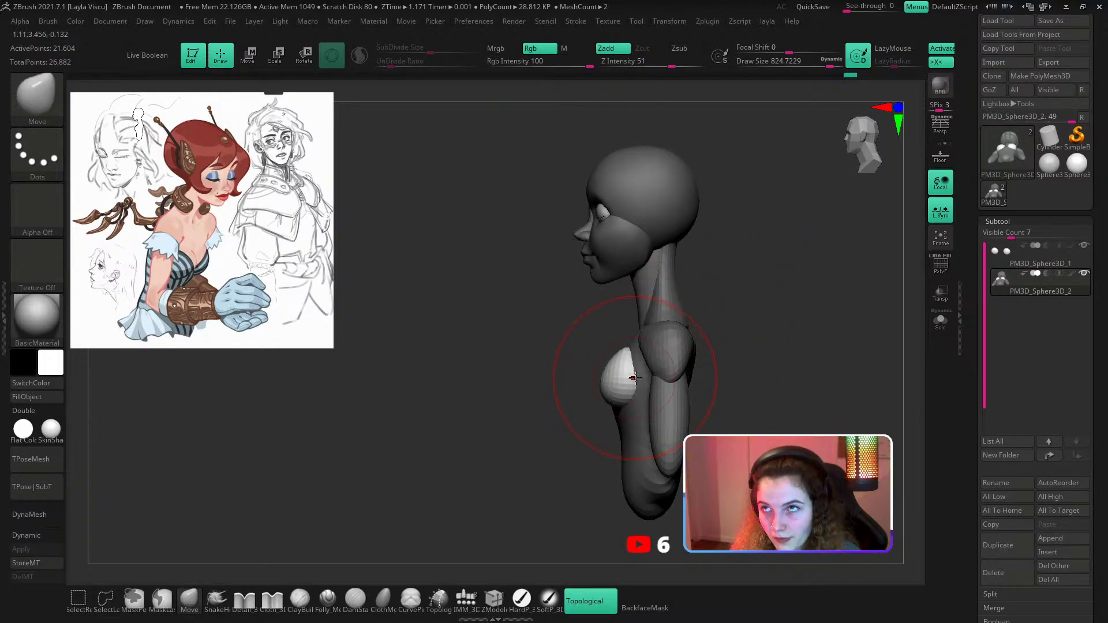
right_click_drag(681, 348, 764, 316)
right_click_drag(572, 372, 557, 391, "ctrl")
Refine the breasts' teardrop outline from the front and side with the Move brush at draw sizes of about 484 to 593.
key("s")
left_click(524, 393)
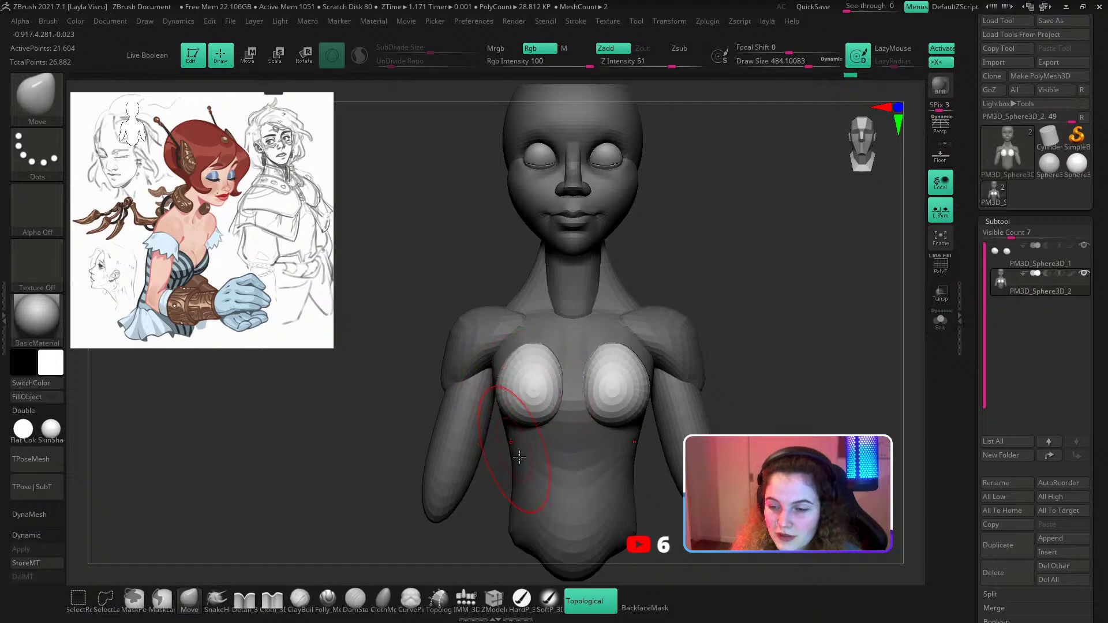
right_click_drag(490, 474, 539, 464)
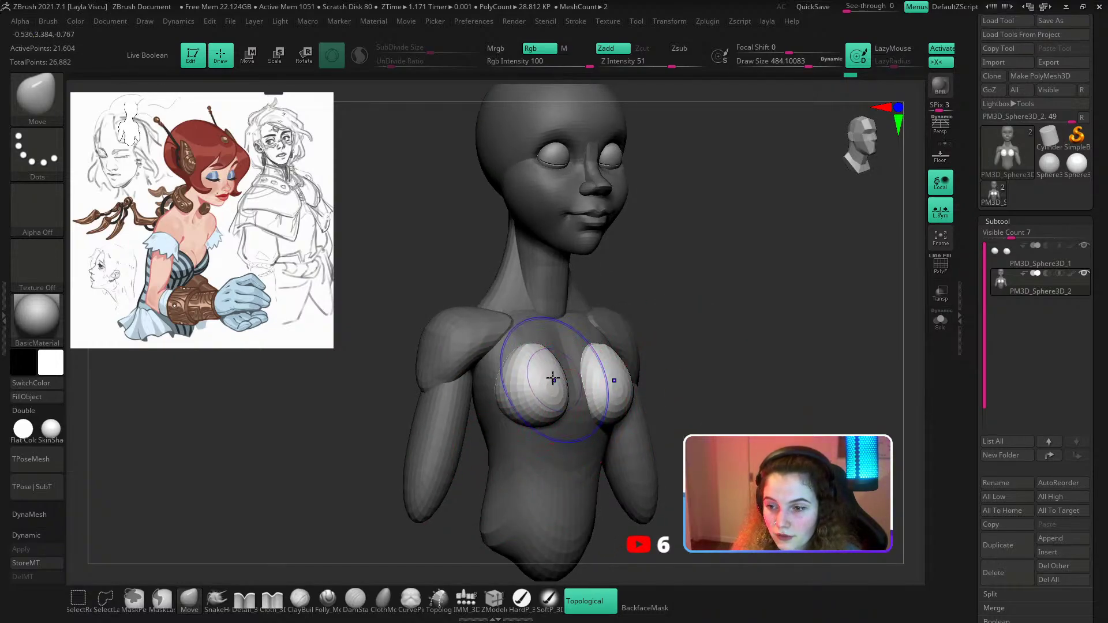
left_click_drag(663, 353, 708, 346)
key("bracketright")
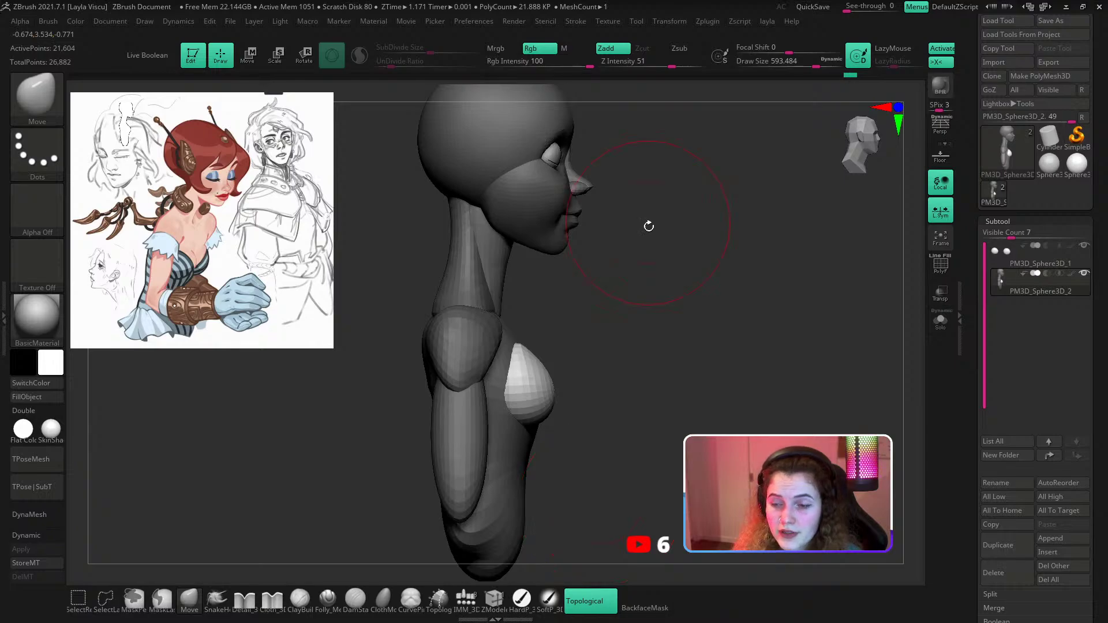
mouse_move(648, 226)
left_mouse_down("shift")
mouse_move(690, 292)
mouse_move(669, 279)
left_mouse_up("shift")
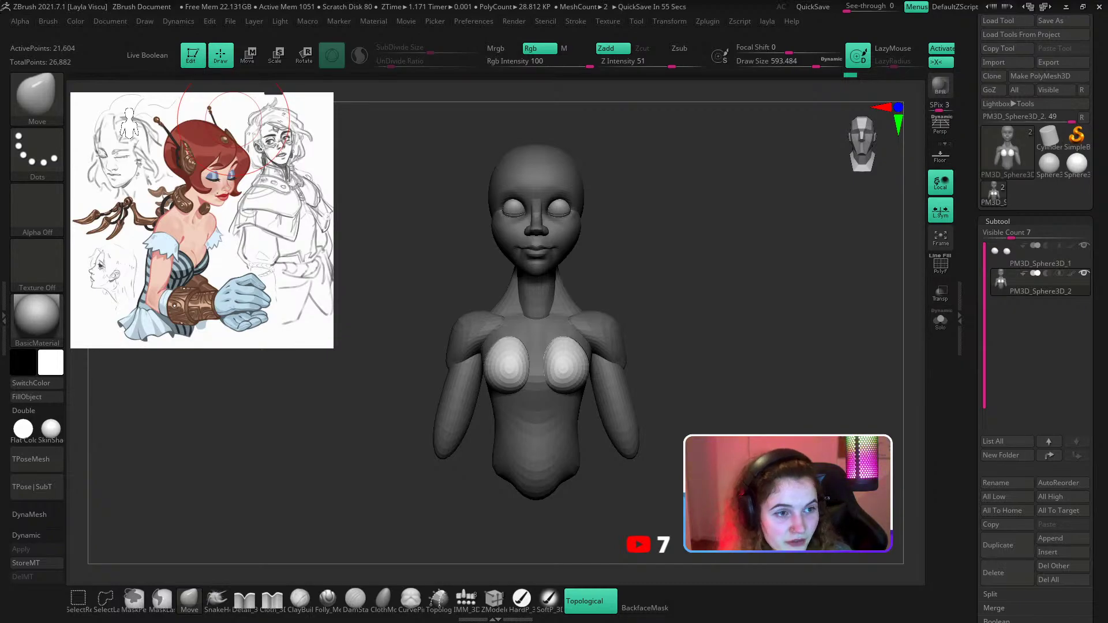
Tilt the breasts in side view with the transform gizmo and shift them slightly downward along the chest.
left_click_drag(687, 298, 462, 390)
key("w")
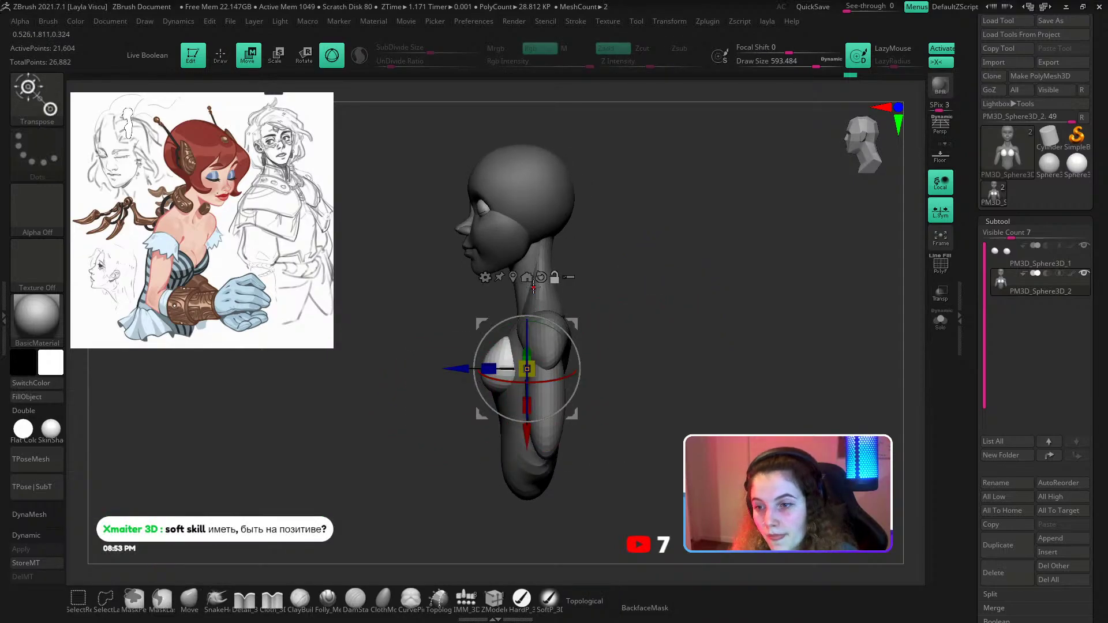
mouse_move(505, 296)
left_mouse_down("alt")
mouse_move(504, 271)
mouse_move(505, 293)
left_mouse_up("alt")
key("ctrl+z")
left_click_drag(478, 386, 245, 584)
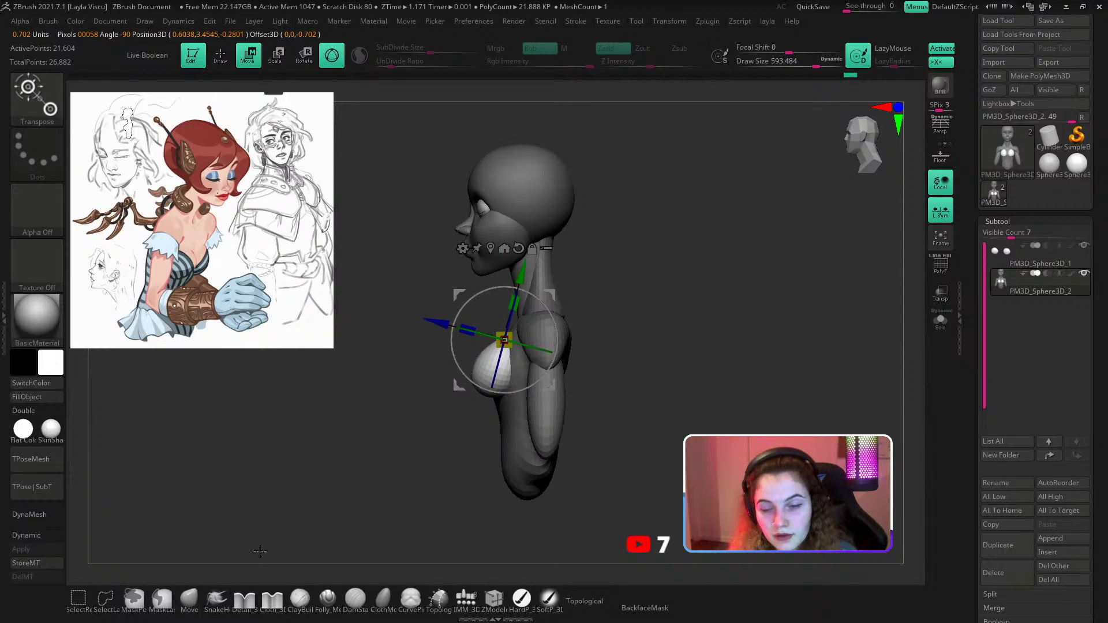
left_click(189, 599)
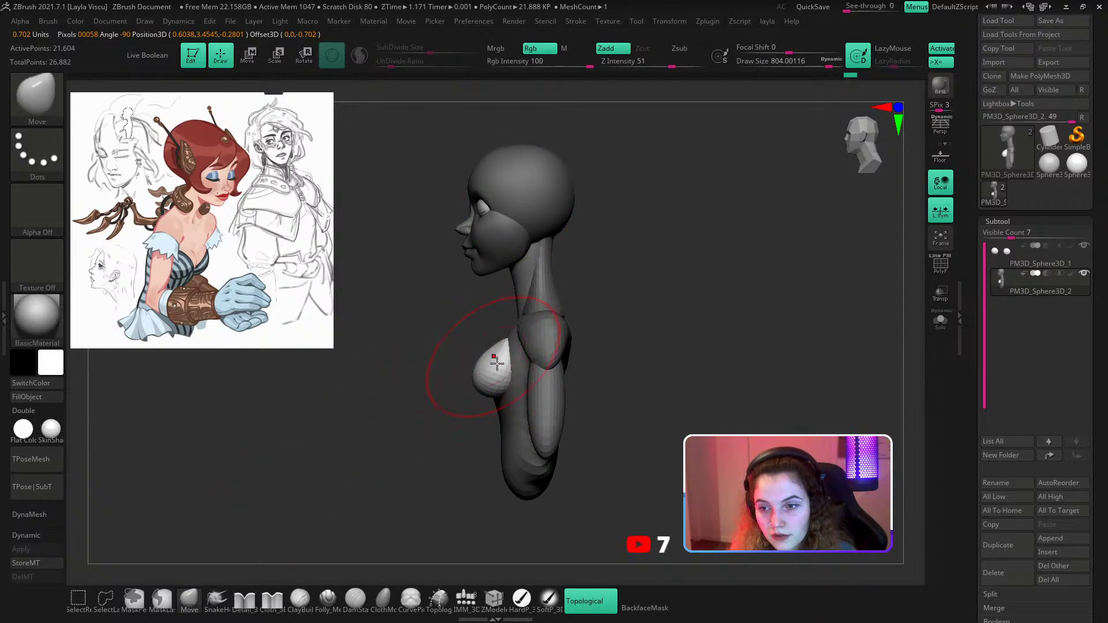
key("w")
left_click_drag(523, 279, 521, 285)
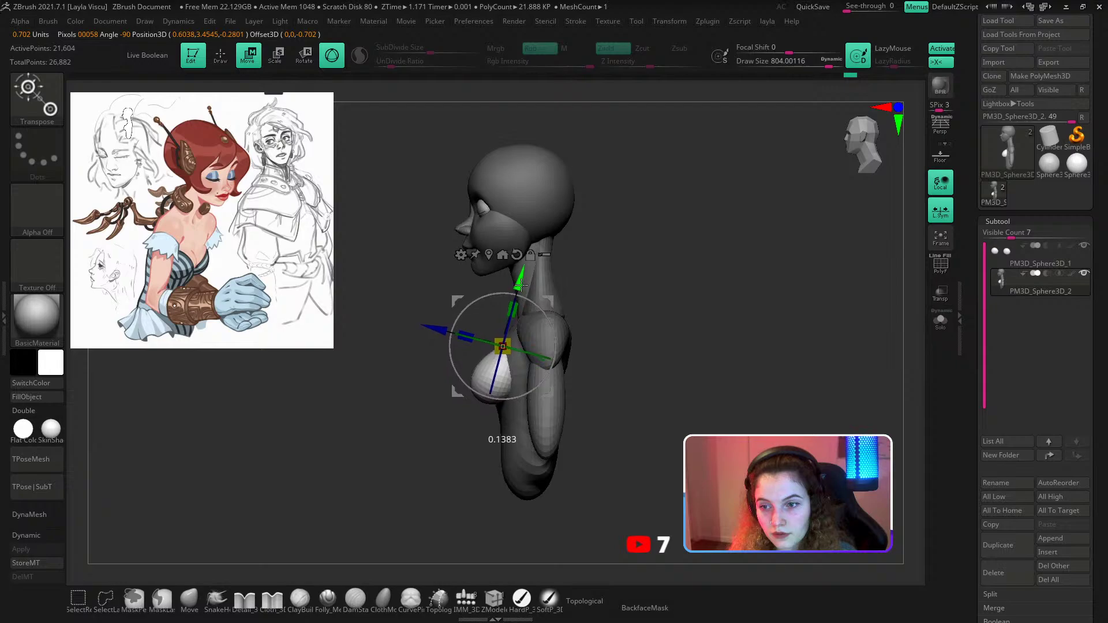
left_click(189, 599)
Clear the mask on the figure and reshape the waist and lower torso with the Move brush at a draw size of about 867.
left_click_drag(271, 490, 439, 450)
left_click_drag(650, 291, 667, 309, "alt")
left_click_drag(666, 311, 702, 407, "ctrl")
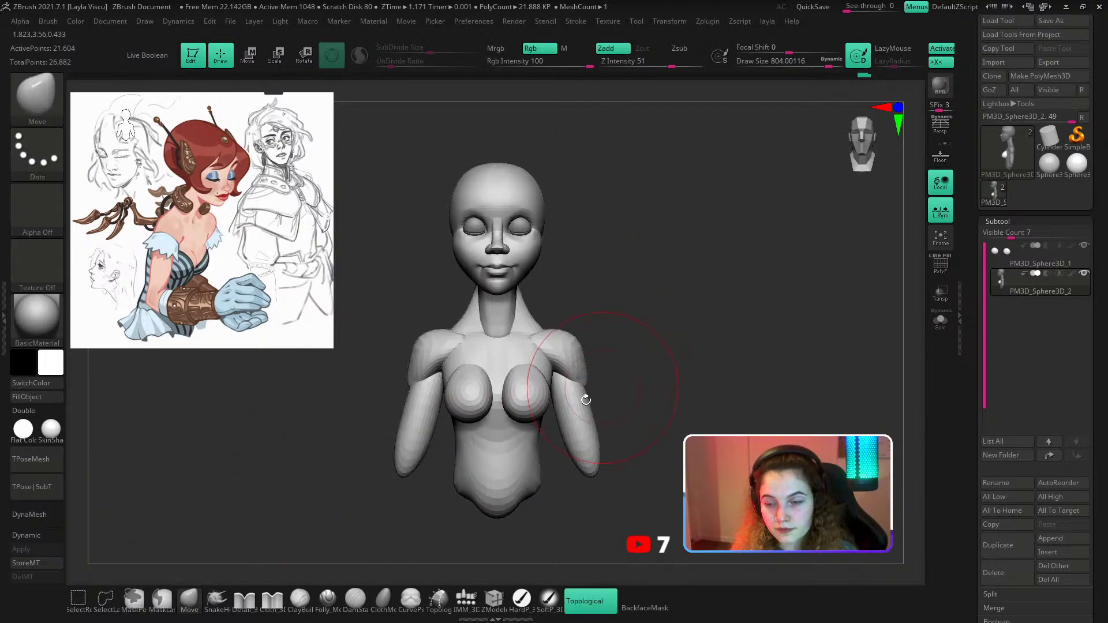
key("s")
left_click_drag(526, 444, 522, 427)
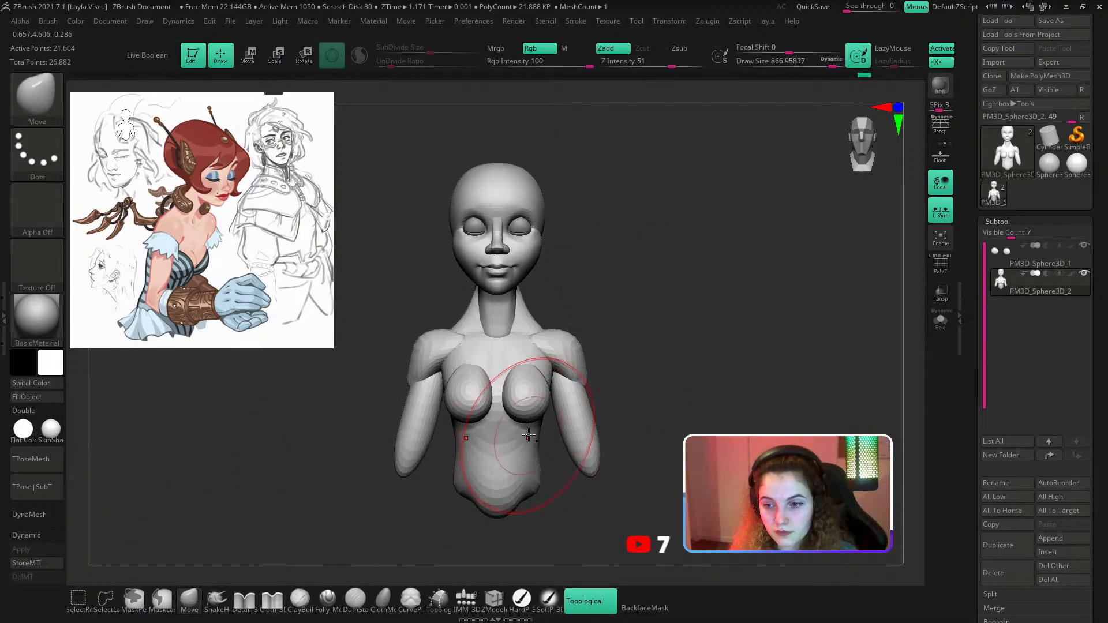
left_click_drag(559, 461, 500, 462, "shift")
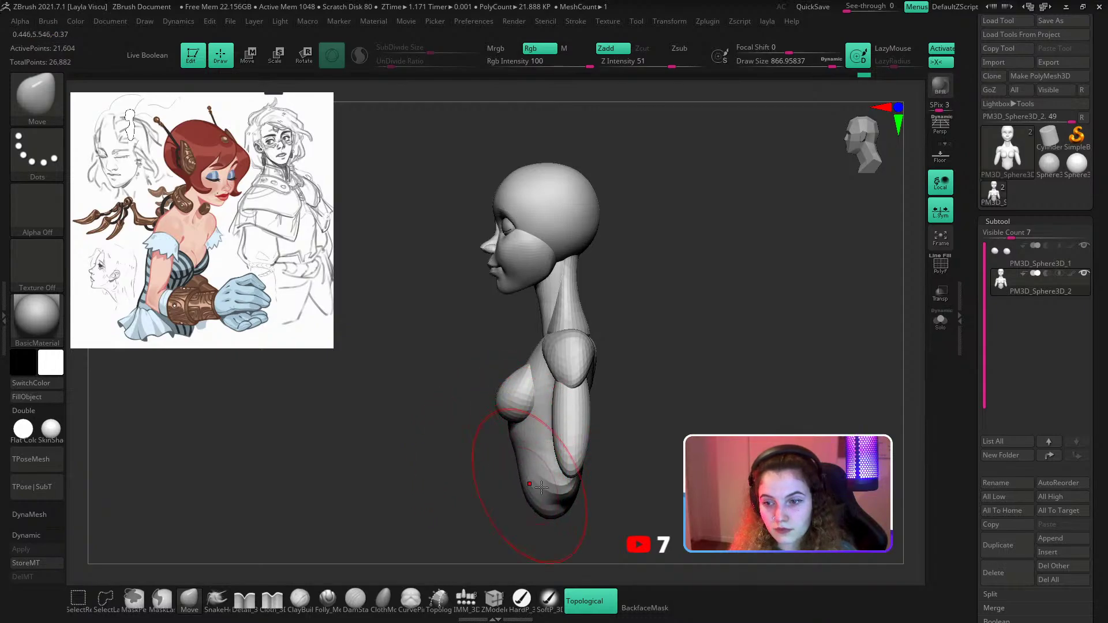
mouse_move(541, 488)
left_mouse_down()
mouse_move(541, 507)
mouse_move(631, 501)
mouse_move(683, 440)
left_mouse_up()
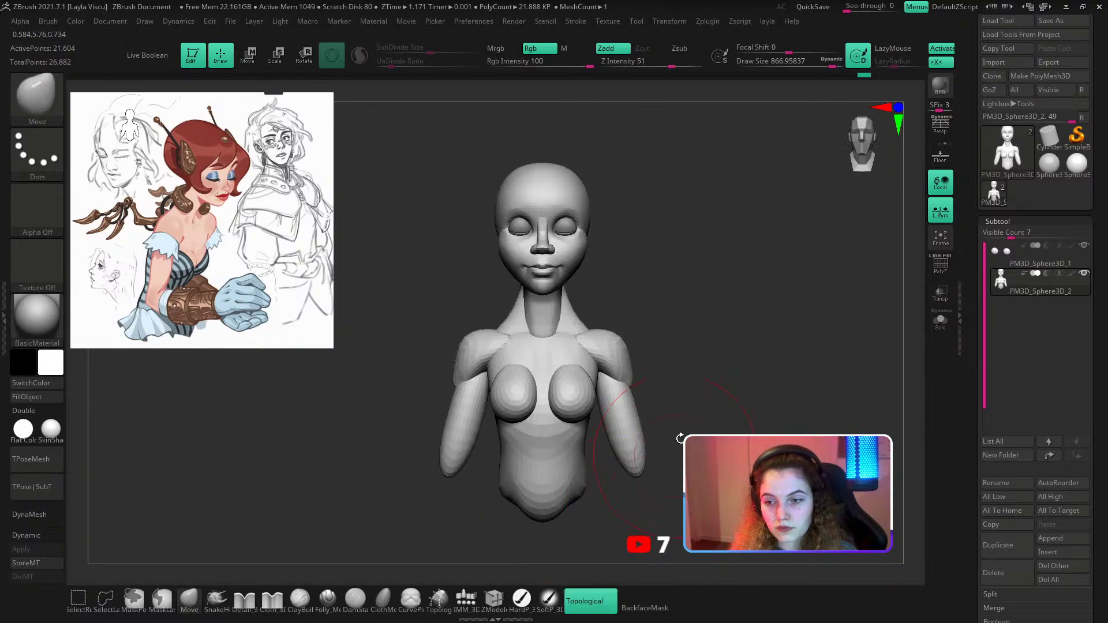
Switch to the DamStandard brush for the chest, with a draw size of about 365.
right_click_drag(555, 385, 559, 383, "ctrl")
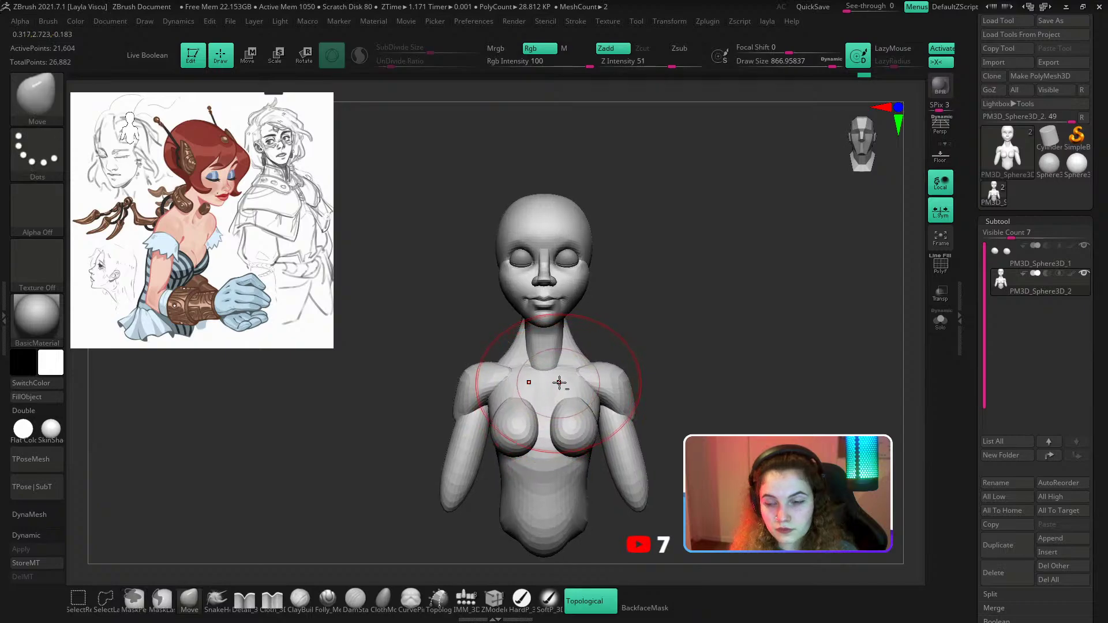
key("s")
left_click_drag(558, 395, 525, 396)
key("b")
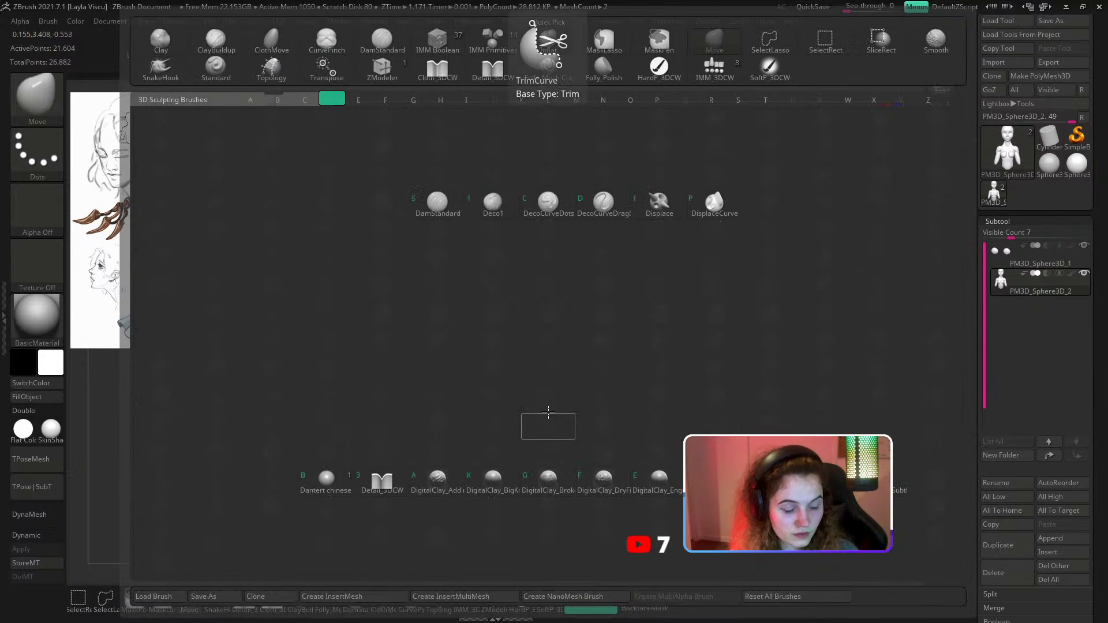
key("d")
key("s")
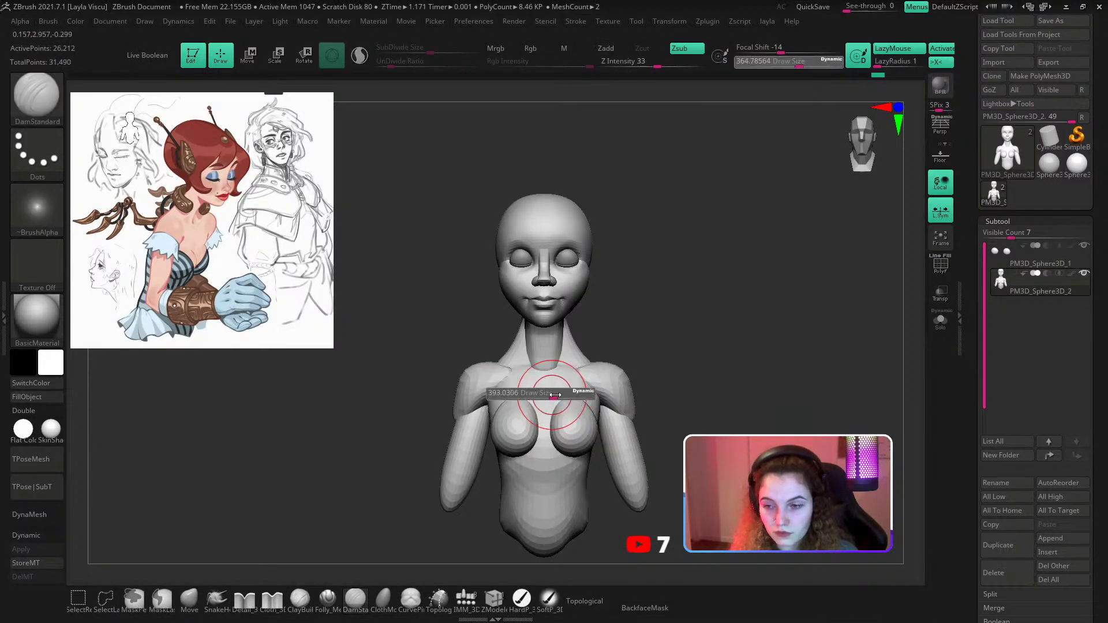
Isolate the torso to smooth its back surface, and bring the whole figure back into view.
left_click(556, 401, "ctrl+shift")
left_click_drag(662, 391, 587, 482)
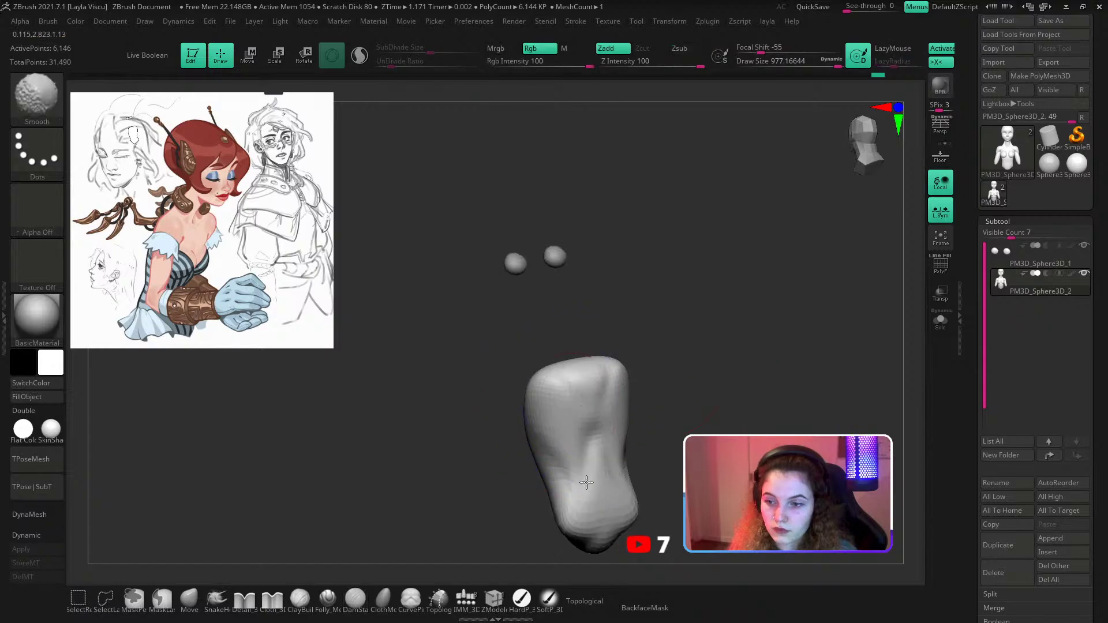
left_click(727, 386, "ctrl+shift")
left_click_drag(732, 383, 678, 391, "shift")
key("s")
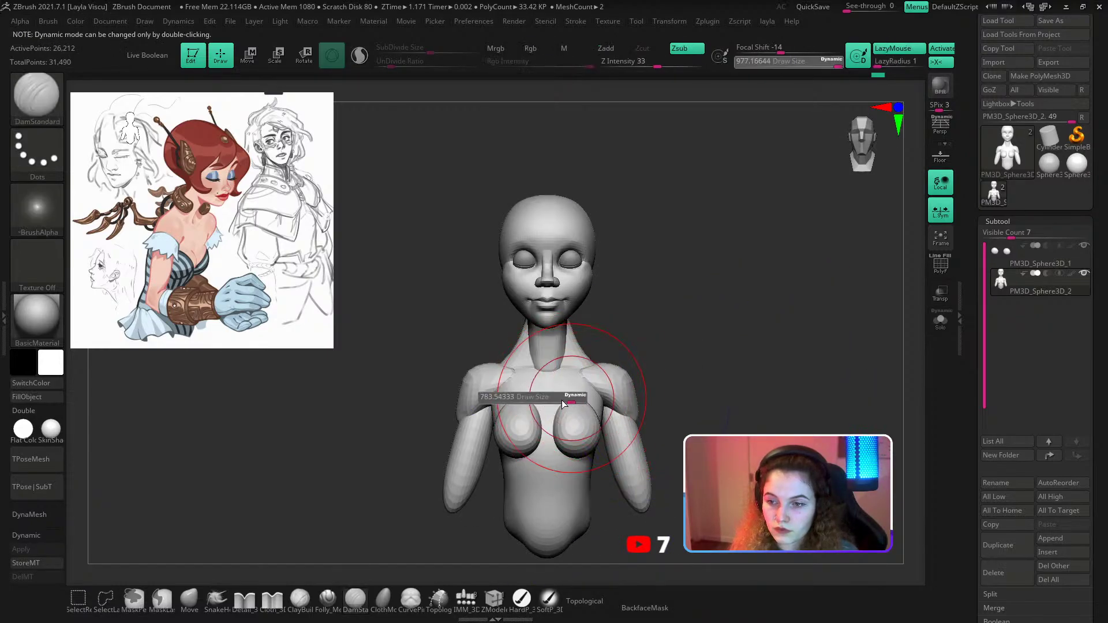
Carve the centre line of the chest between the breasts with the DamStandard brush at a draw size of 468.
left_click_drag(586, 398, 553, 398)
key("shift+f")
key("ctrl+z")
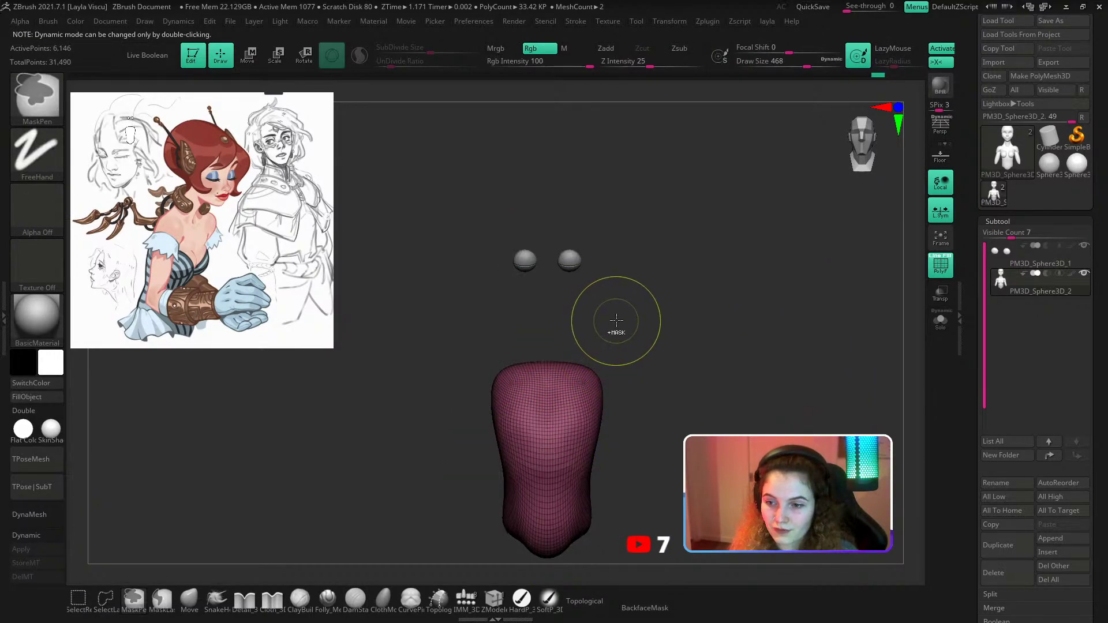
left_click(616, 319, "ctrl+shift")
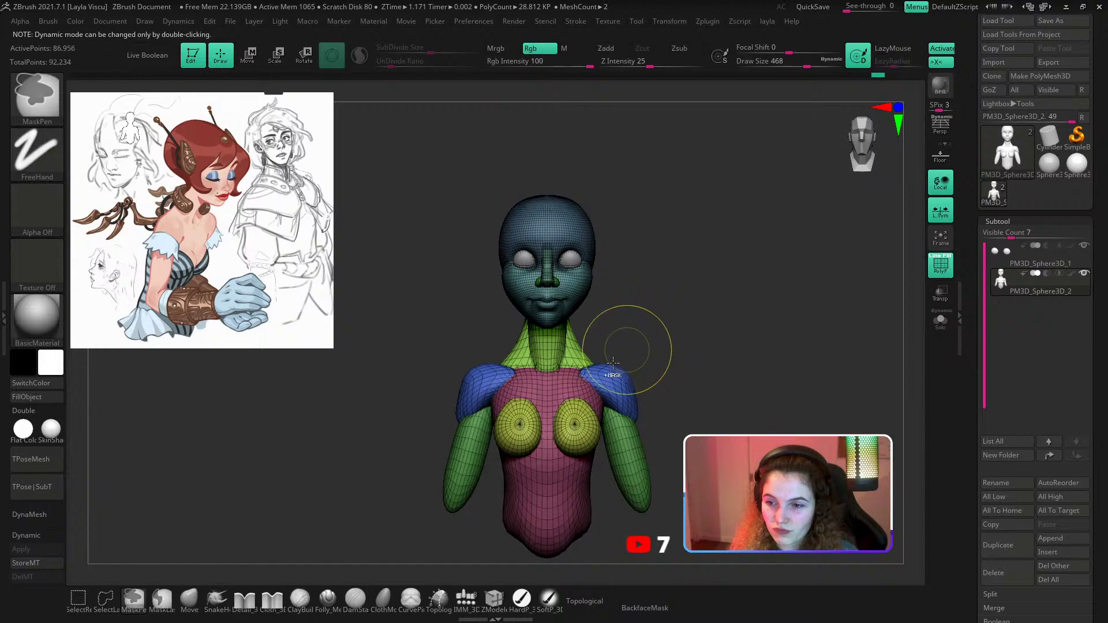
key("shift+f")
right_click_drag(562, 395, 566, 449, "ctrl")
left_click_drag(551, 369, 551, 425)
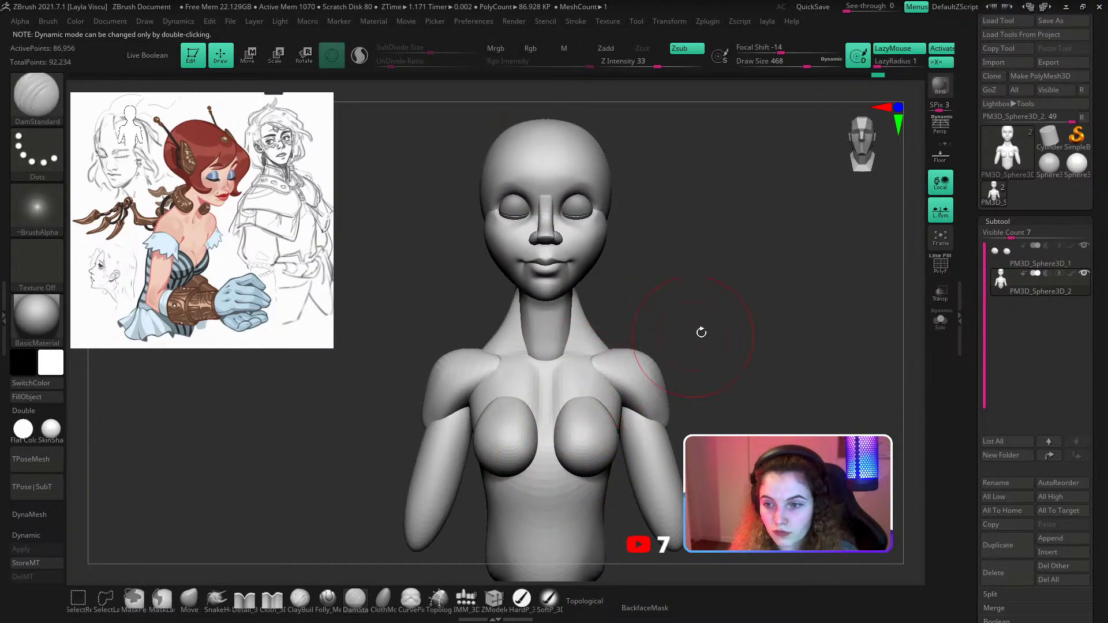
Switch from DamStandard to the Move brush and set the draw size to about 657.
mouse_move(699, 329)
left_mouse_down()
mouse_move(668, 329)
mouse_move(573, 366)
left_mouse_up()
key("s")
right_click_drag(694, 318, 684, 305, "ctrl")
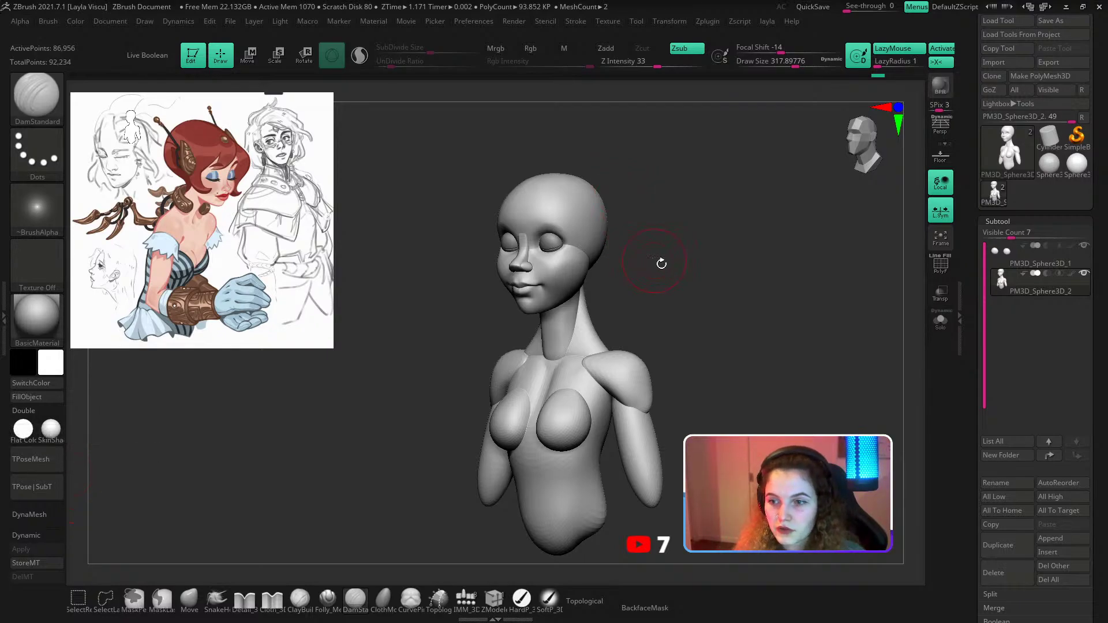
mouse_move(661, 260)
left_mouse_down()
mouse_move(664, 298)
mouse_move(612, 323)
left_mouse_up()
left_click(191, 609)
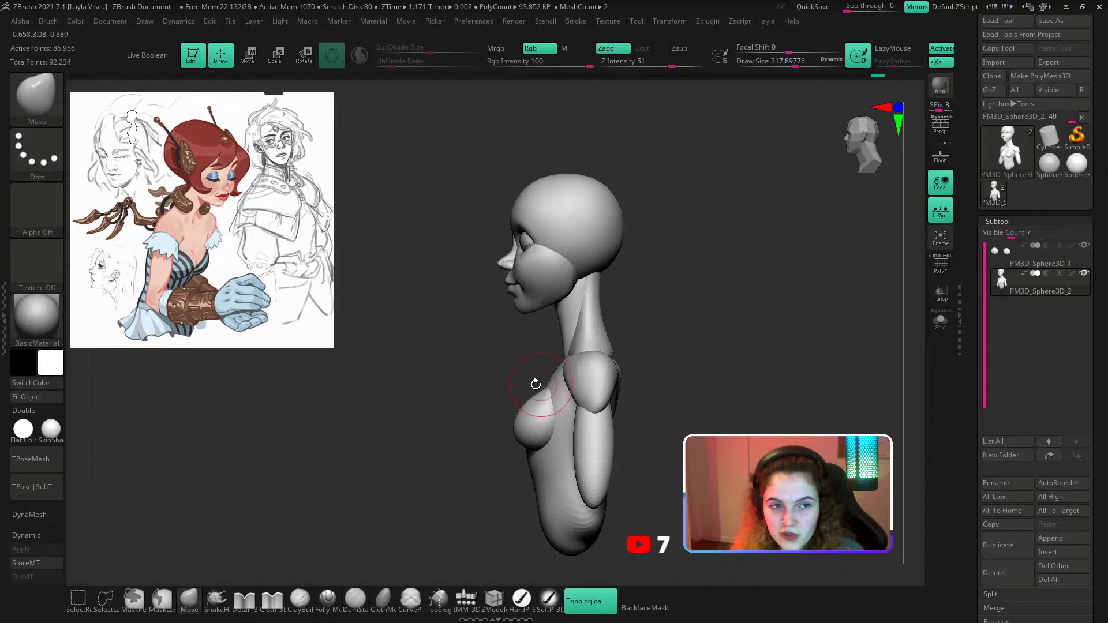
key("s")
left_click_drag(534, 384, 564, 386)
Adjust the breasts and chest with the Move brush, undo the last two changes, and rework the lower torso.
mouse_move(471, 401)
left_mouse_down()
mouse_move(524, 388)
mouse_move(574, 396)
left_mouse_up()
left_click_drag(663, 375, 617, 379, "shift")
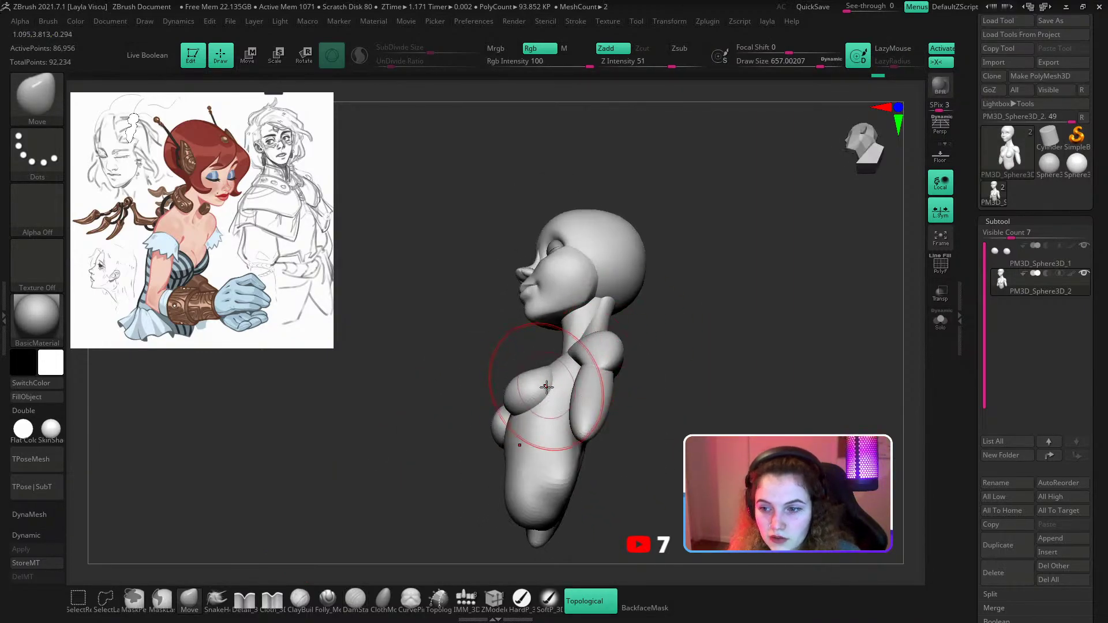
mouse_move(546, 387)
left_mouse_down()
mouse_move(540, 378)
mouse_move(533, 404)
mouse_move(618, 364)
mouse_move(605, 237)
mouse_move(522, 323)
left_mouse_up()
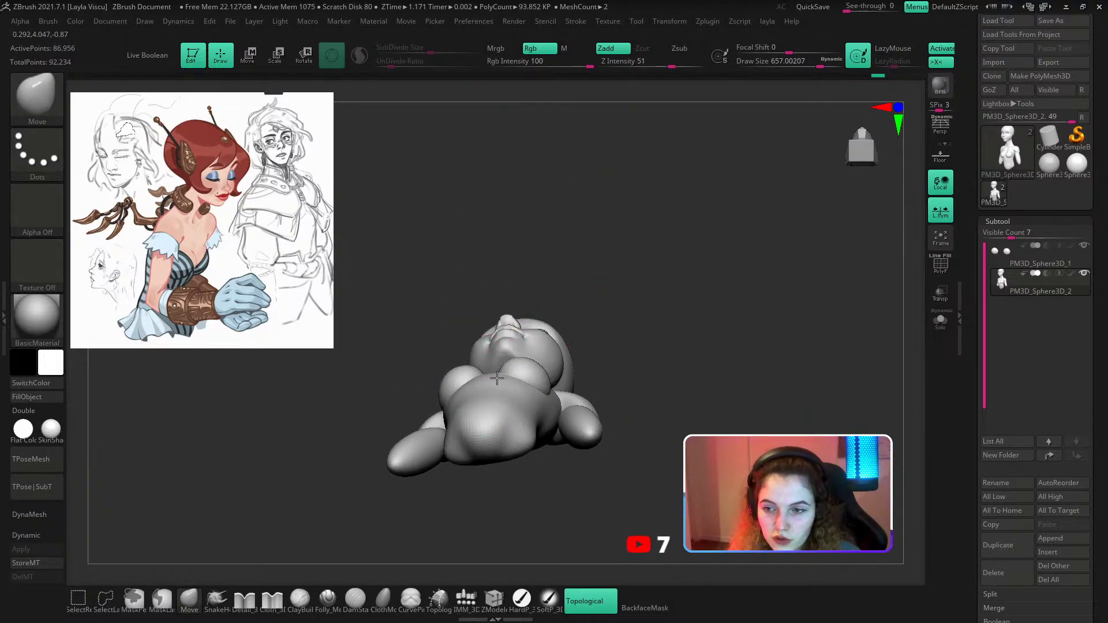
left_click_drag(497, 377, 556, 442)
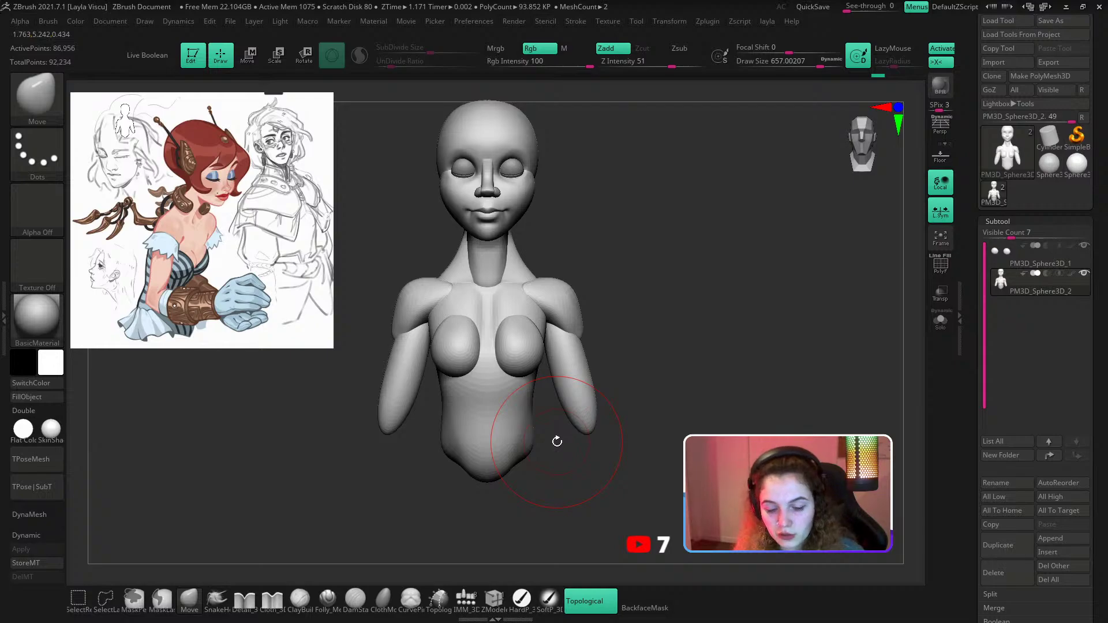
mouse_move(604, 254)
left_mouse_down()
mouse_move(486, 380)
mouse_move(534, 363)
left_mouse_up()
key("ctrl+z")
key("ctrl+z")
left_click_drag(406, 425, 485, 449)
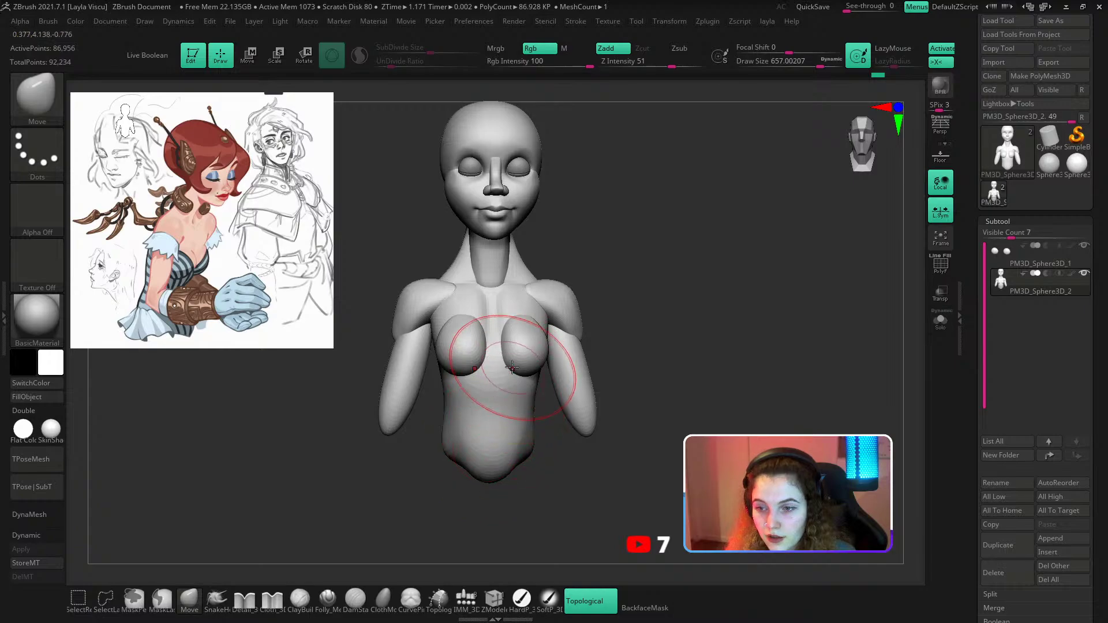
Refine the upper contour of the breasts in side view with the Move brush at a draw size of about 311.
left_click_drag(612, 352, 574, 358)
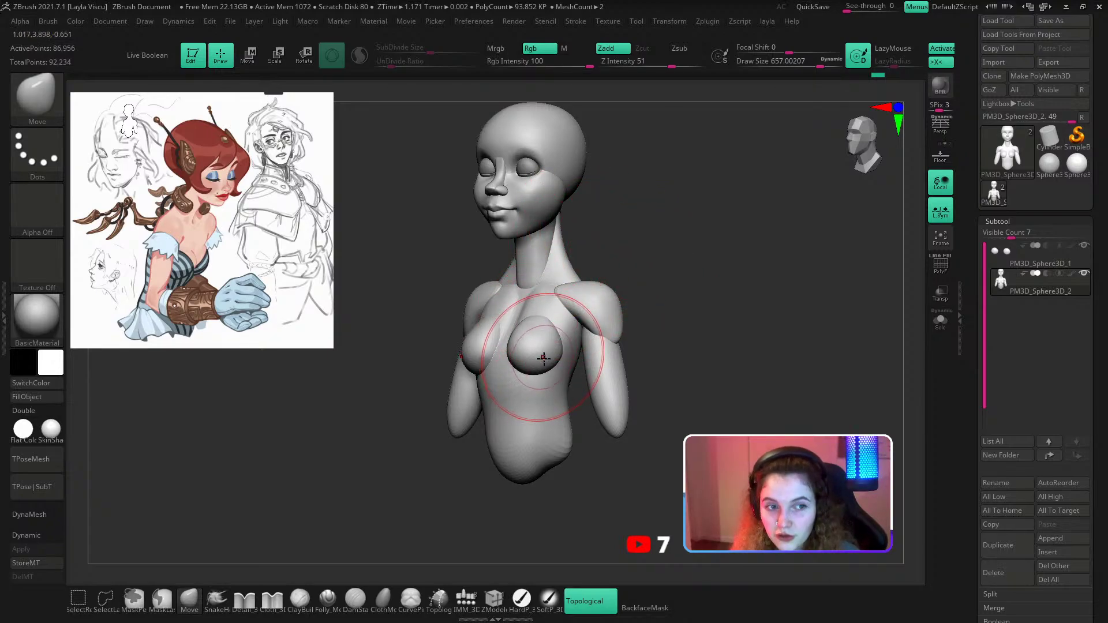
key("s")
left_click_drag(544, 350, 531, 352)
mouse_move(453, 483)
left_mouse_down()
mouse_move(420, 486)
mouse_move(484, 398)
left_mouse_up()
right_click_drag(482, 321, 503, 322, "ctrl")
key("s")
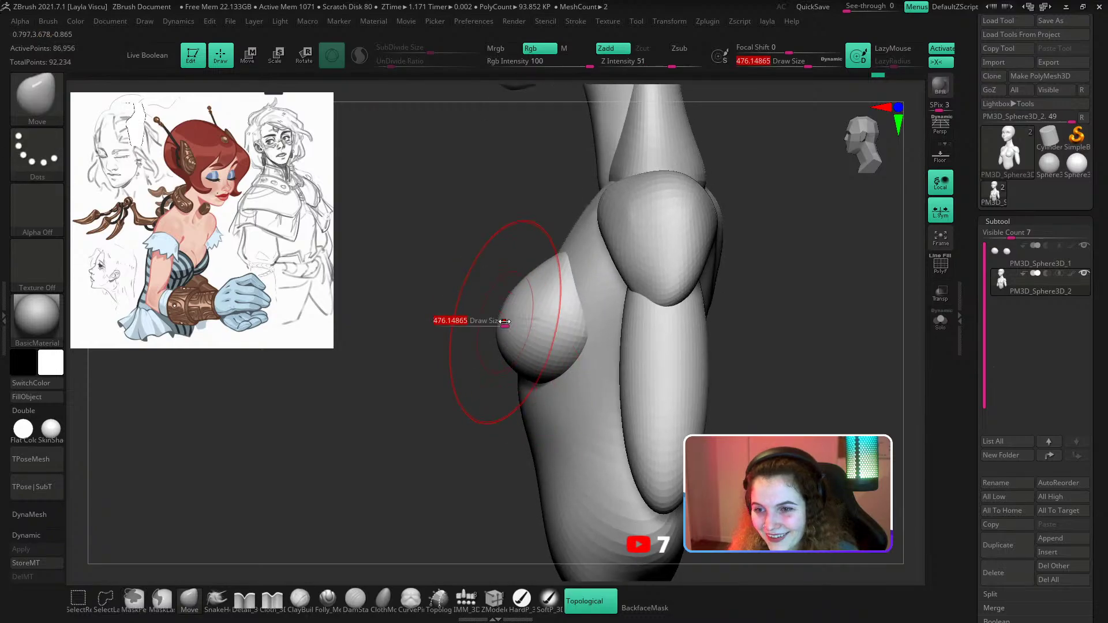
left_click_drag(505, 321, 491, 321)
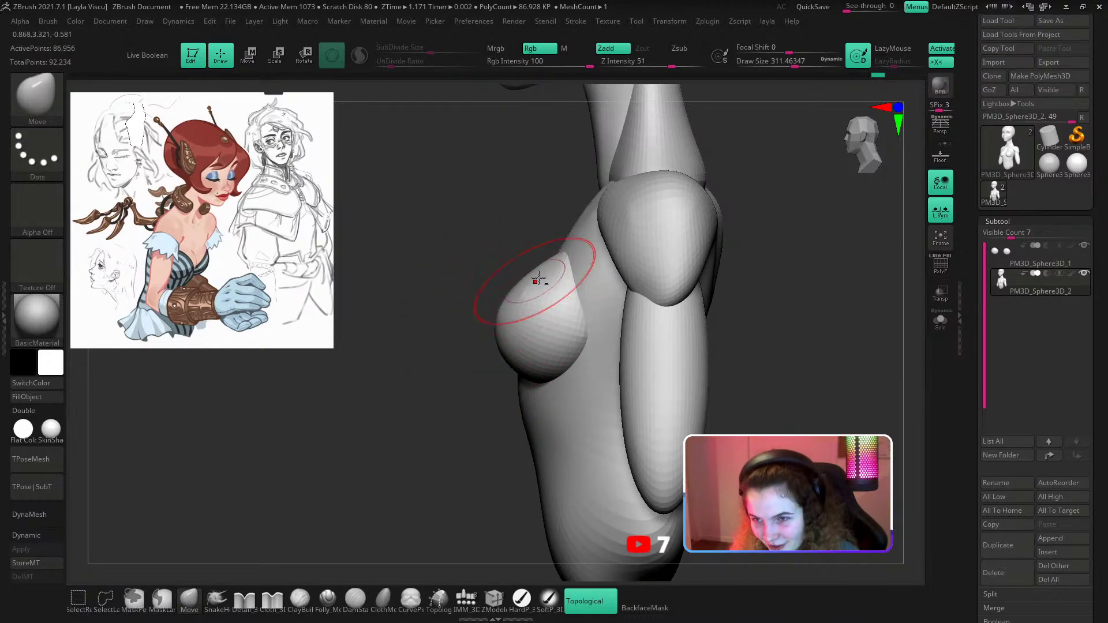
right_click_drag(519, 267, 463, 302, "ctrl")
left_click_drag(463, 302, 519, 311, "shift")
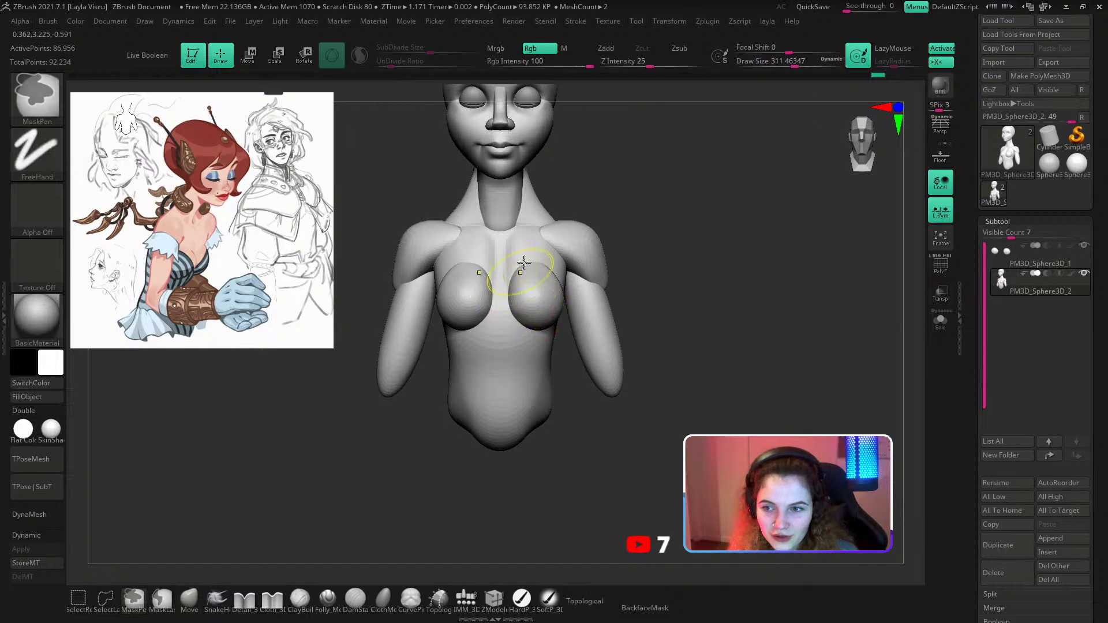
Isolate and mask the breasts, bring back the whole figure, and invert the mask so only the breasts are editable.
right_click_drag(521, 265, 568, 215, "ctrl")
mouse_move(608, 176)
left_mouse_down()
mouse_move(648, 183)
mouse_move(623, 172)
mouse_move(631, 230)
left_mouse_up()
mouse_move(553, 352)
right_mouse_down("ctrl")
mouse_move(559, 364)
mouse_move(563, 339)
right_mouse_up("ctrl")
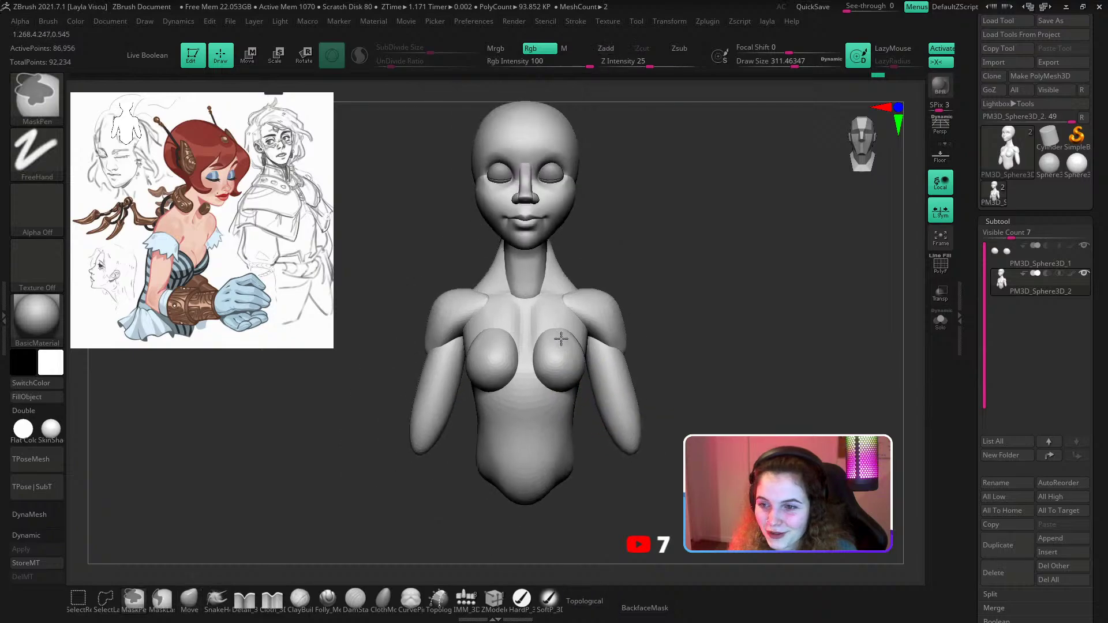
left_click_drag(647, 254, 557, 264)
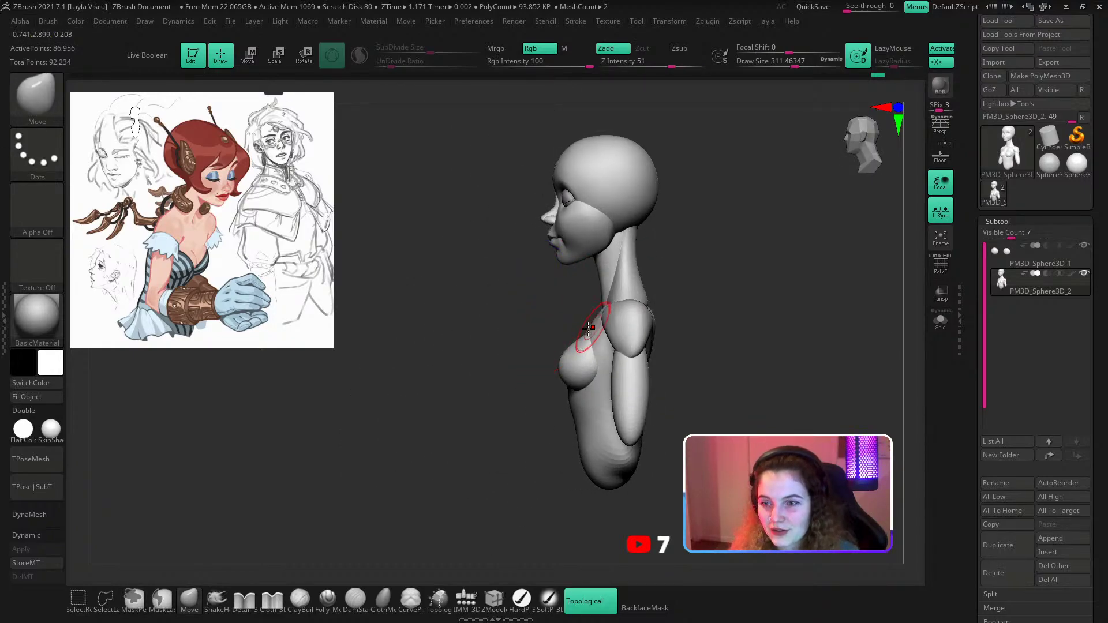
left_click(574, 361, "ctrl+shift")
key("w")
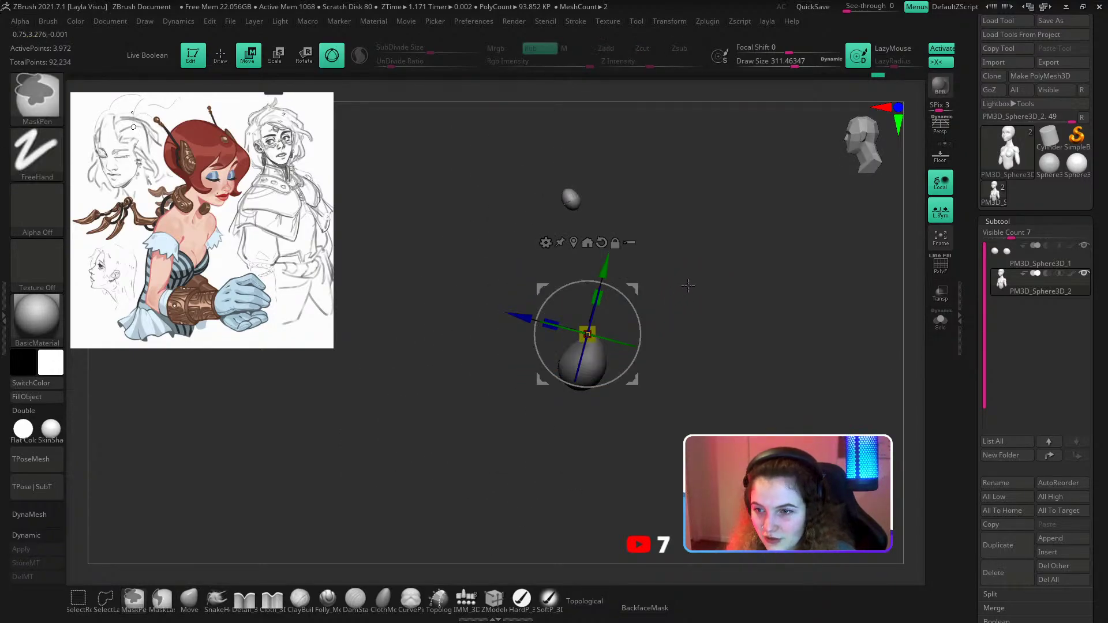
left_click(688, 285, "ctrl+shift")
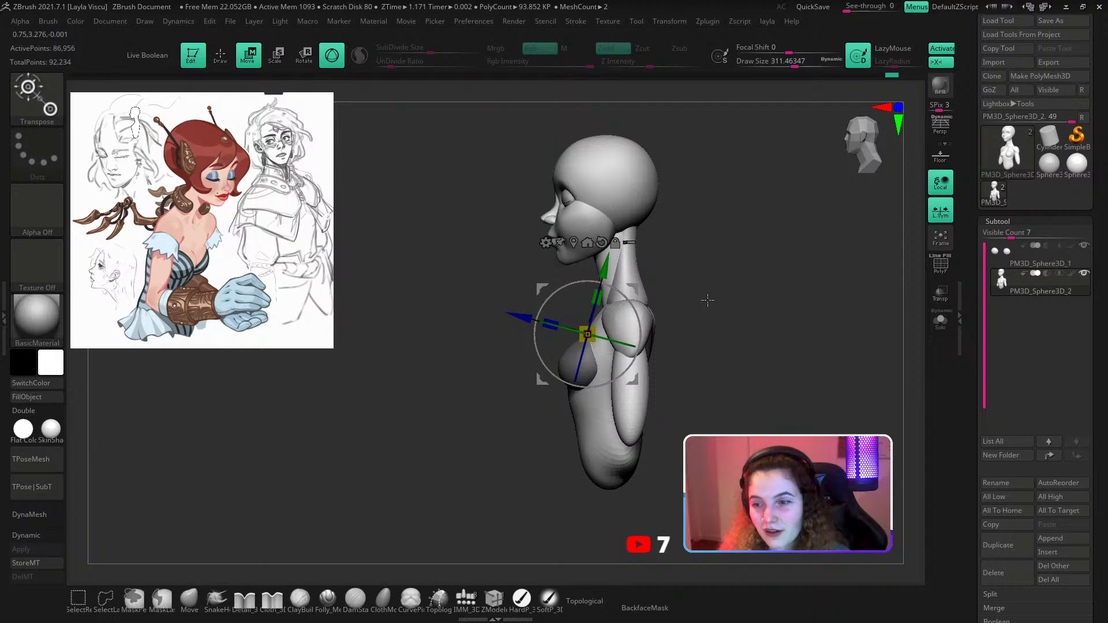
left_click(707, 300, "ctrl")
Scale the breasts up uniformly to about 1.09 with the transform gizmo and clear the mask.
left_click_drag(588, 335, 599, 343)
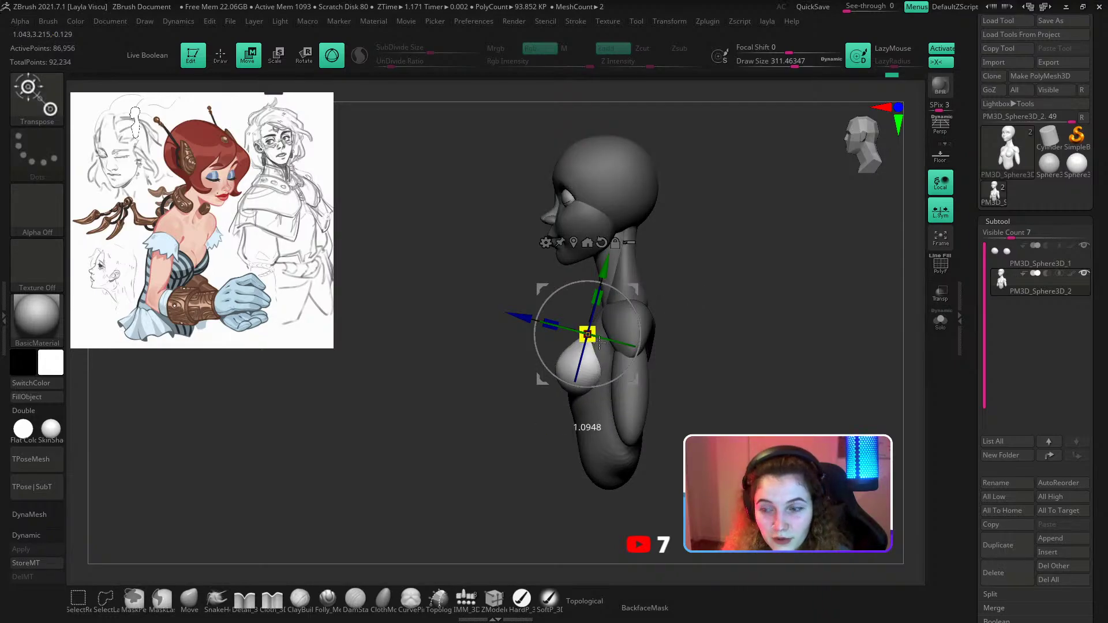
key("q")
mouse_move(721, 300)
left_mouse_down("ctrl")
mouse_move(742, 314)
mouse_move(716, 353)
left_mouse_up("ctrl")
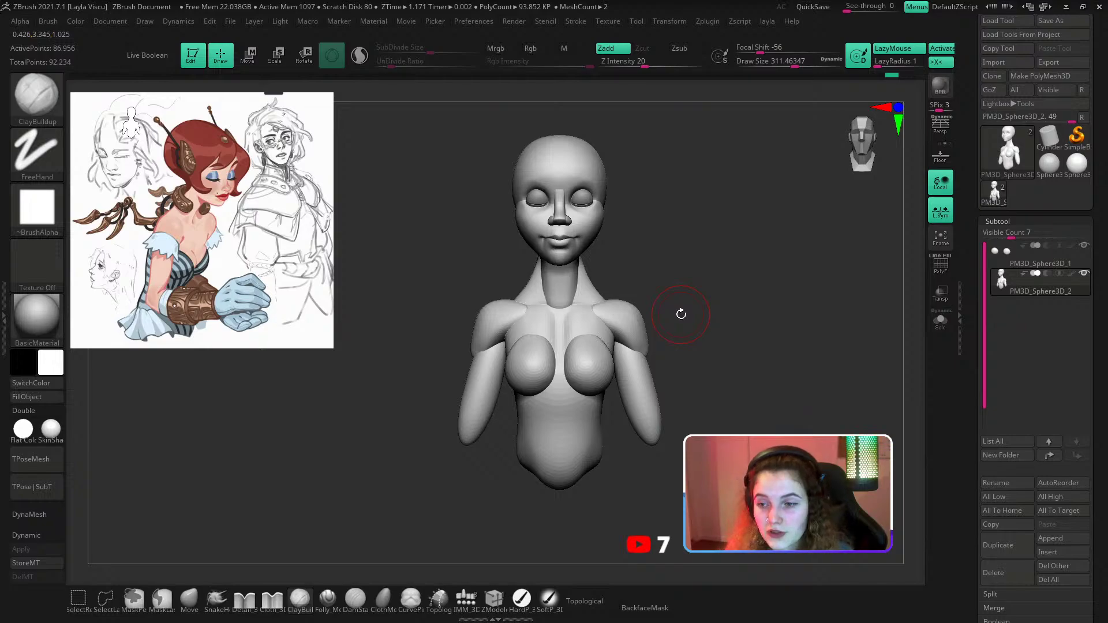
Set the draw size to about 714, mask everything except the breasts, and move them about 0.045 back into the chest.
key("s")
left_click_drag(602, 319, 632, 325)
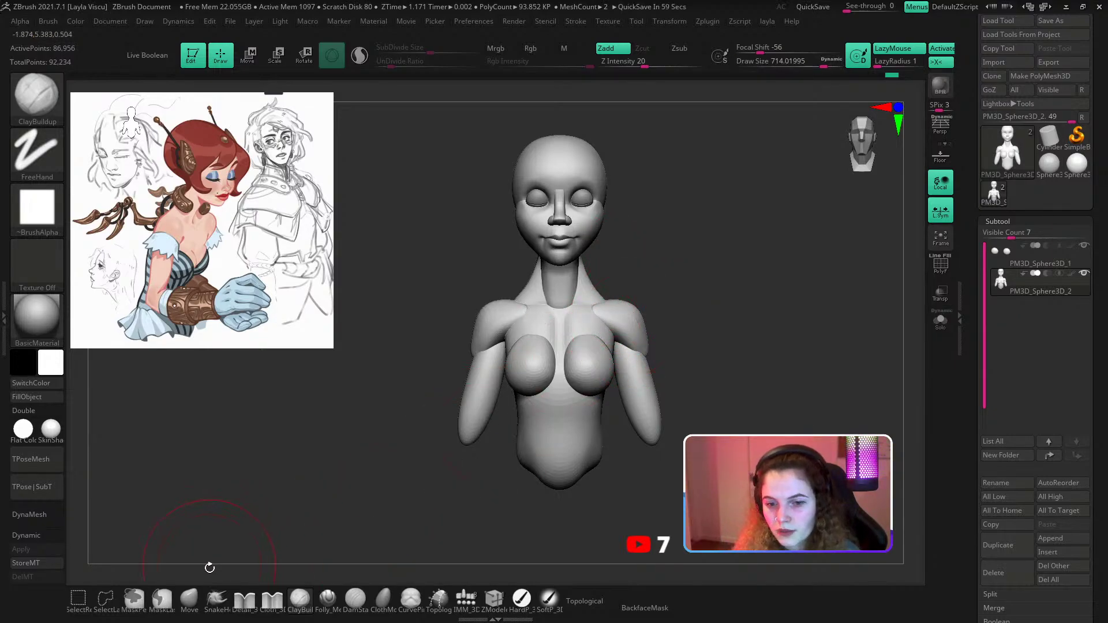
key("w")
left_click_drag(690, 279, 764, 276)
left_click(597, 361, "ctrl")
left_click_drag(622, 296, 617, 301)
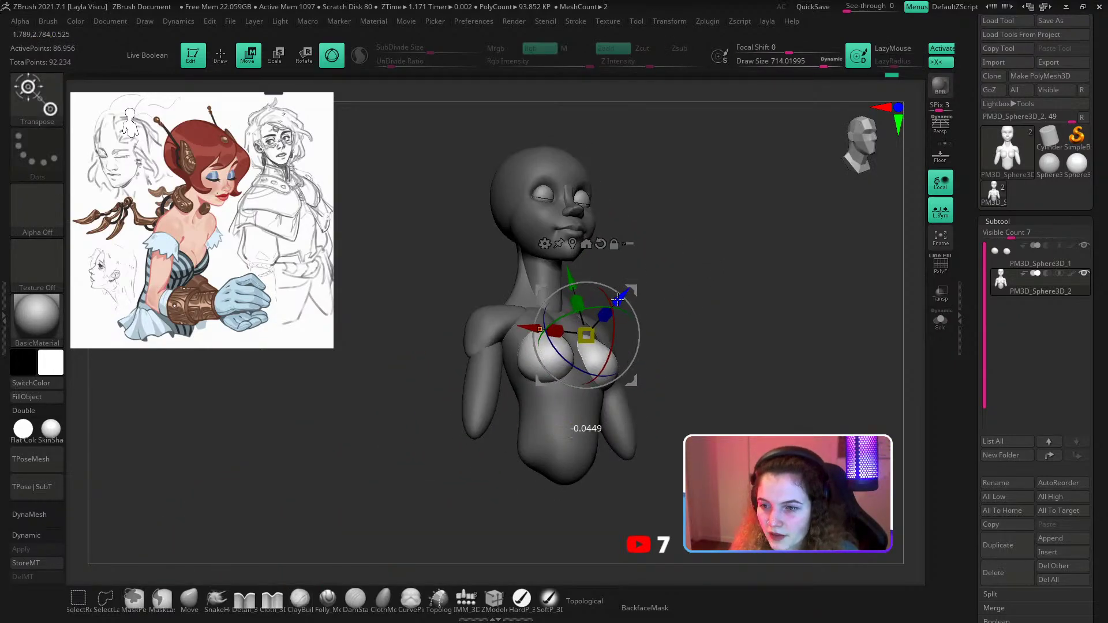
Reshape the outer sides of the unmasked breasts with the Move brush at a draw size of about 629.
left_click(189, 600)
left_click_drag(332, 465, 347, 457, "shift")
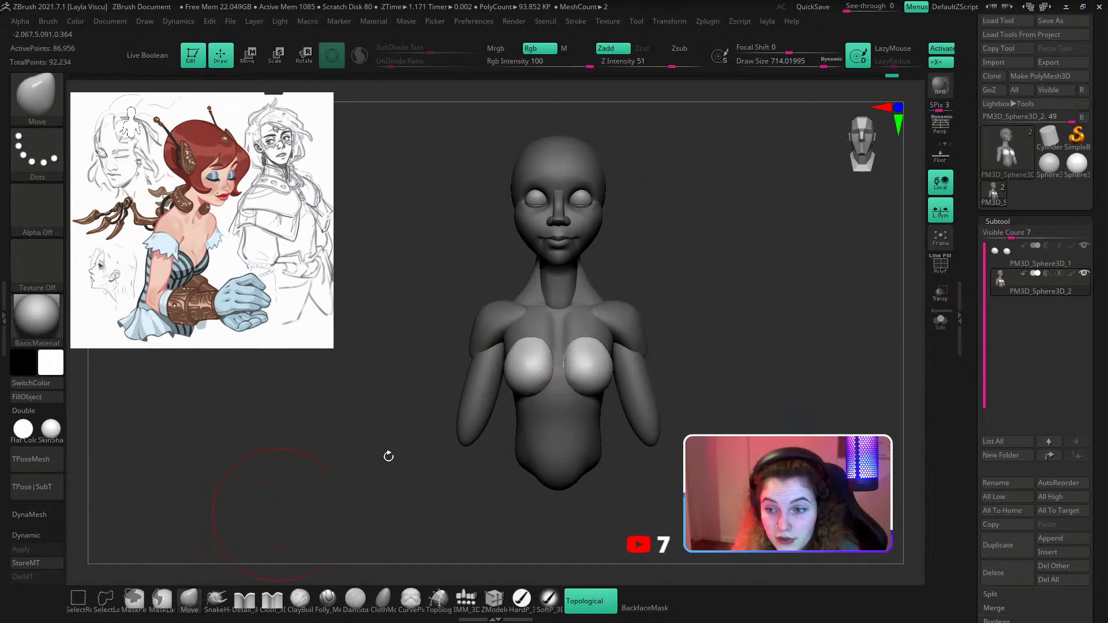
mouse_move(650, 264)
right_mouse_down()
mouse_move(633, 272)
mouse_move(610, 354)
mouse_move(647, 395)
right_mouse_up()
key("bracketleft")
left_click_drag(629, 384, 618, 369)
right_click_drag(647, 312, 710, 264)
left_click_drag(621, 351, 616, 352)
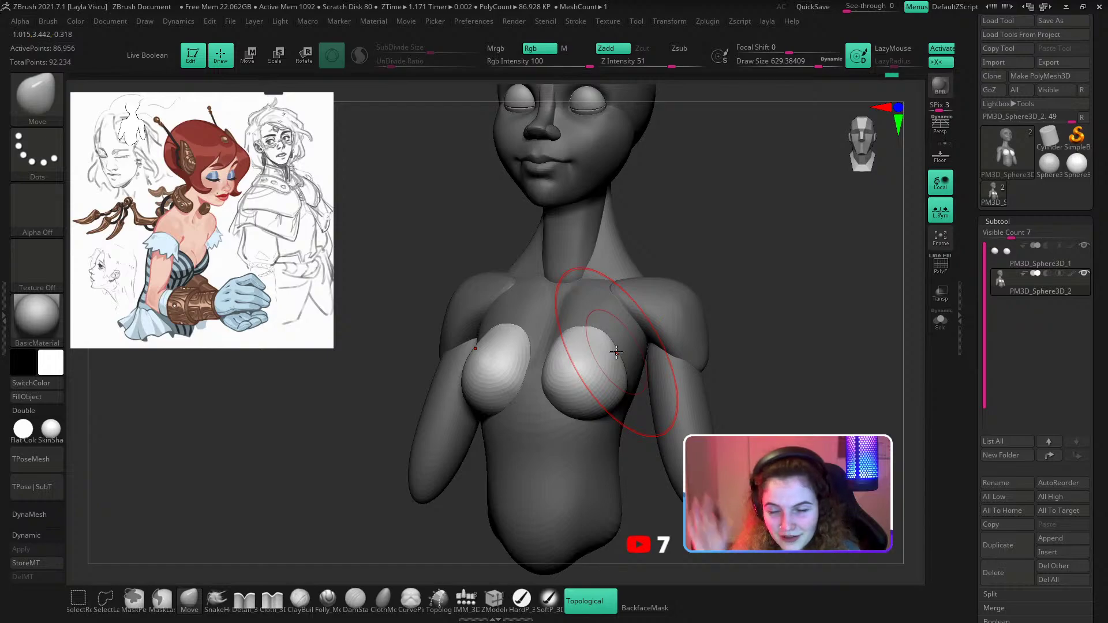
right_click_drag(734, 220, 699, 396)
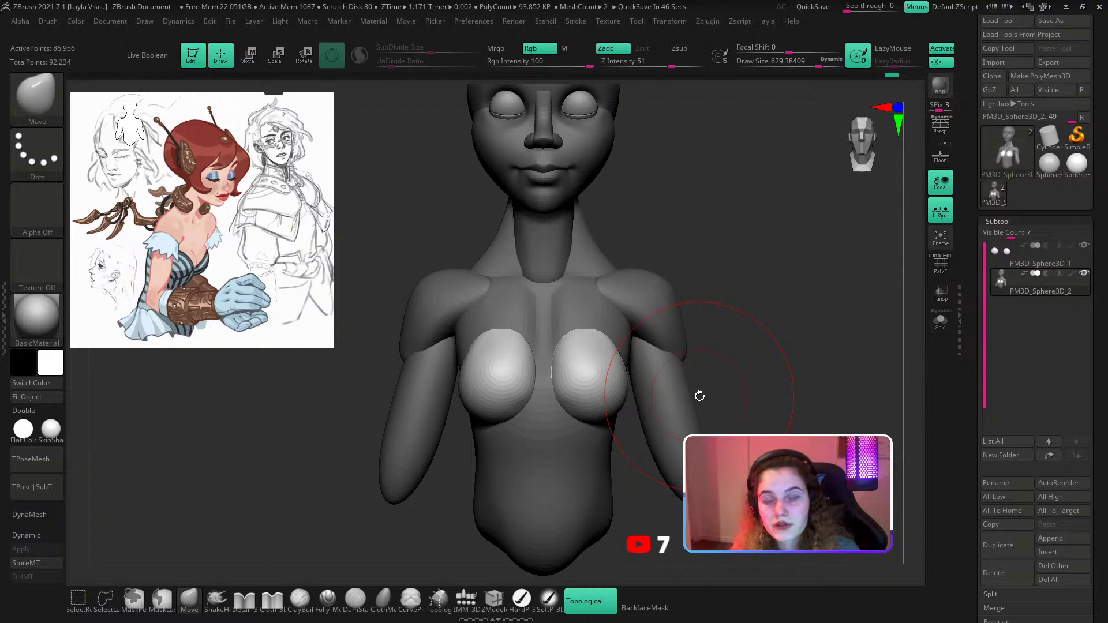
Turn off AccuCurve and turn on BackfaceMask for the Move brush used on the torso.
left_click_drag(714, 228, 734, 249)
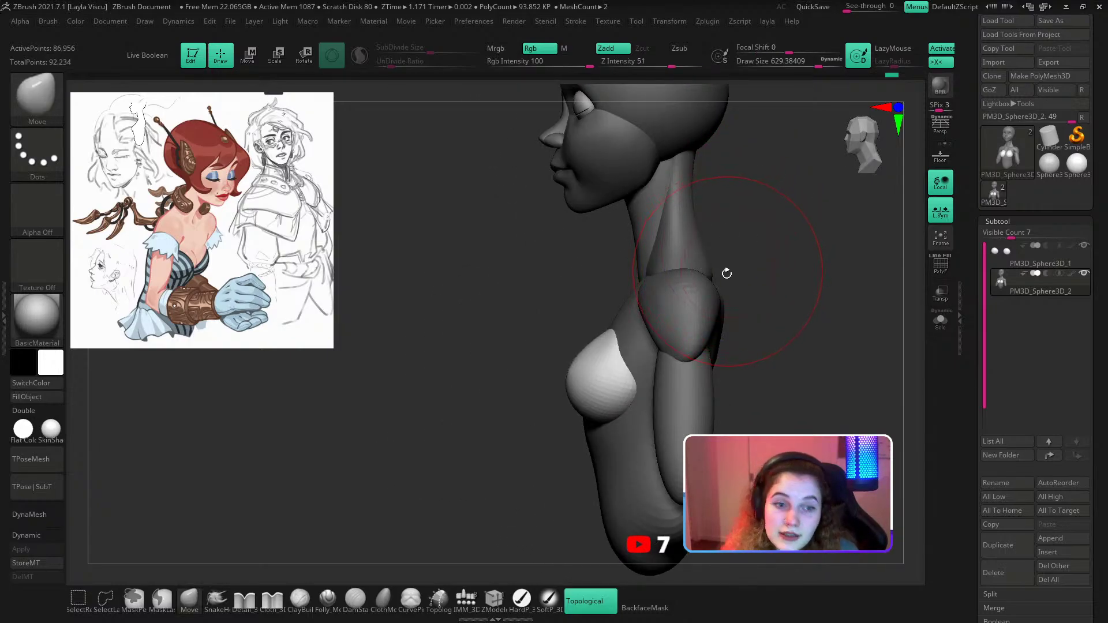
mouse_move(576, 434)
left_mouse_down()
mouse_move(425, 475)
mouse_move(379, 433)
mouse_move(535, 322)
mouse_move(507, 346)
left_mouse_up()
left_click_drag(722, 262, 822, 274)
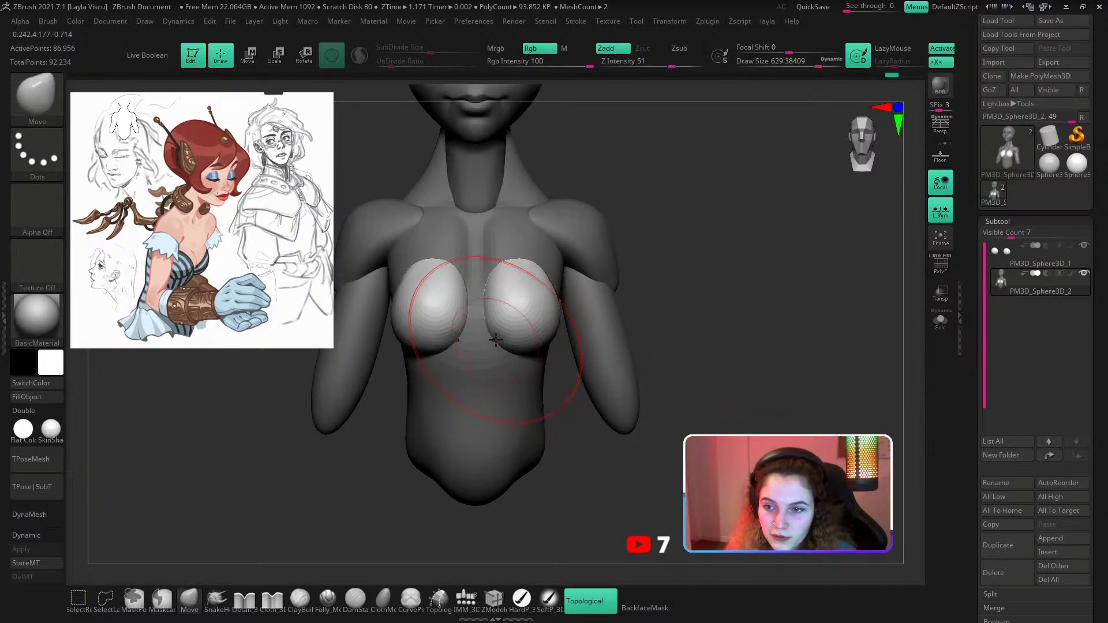
key("s")
mouse_move(495, 340)
left_mouse_down()
mouse_move(484, 340)
mouse_move(514, 326)
left_mouse_up()
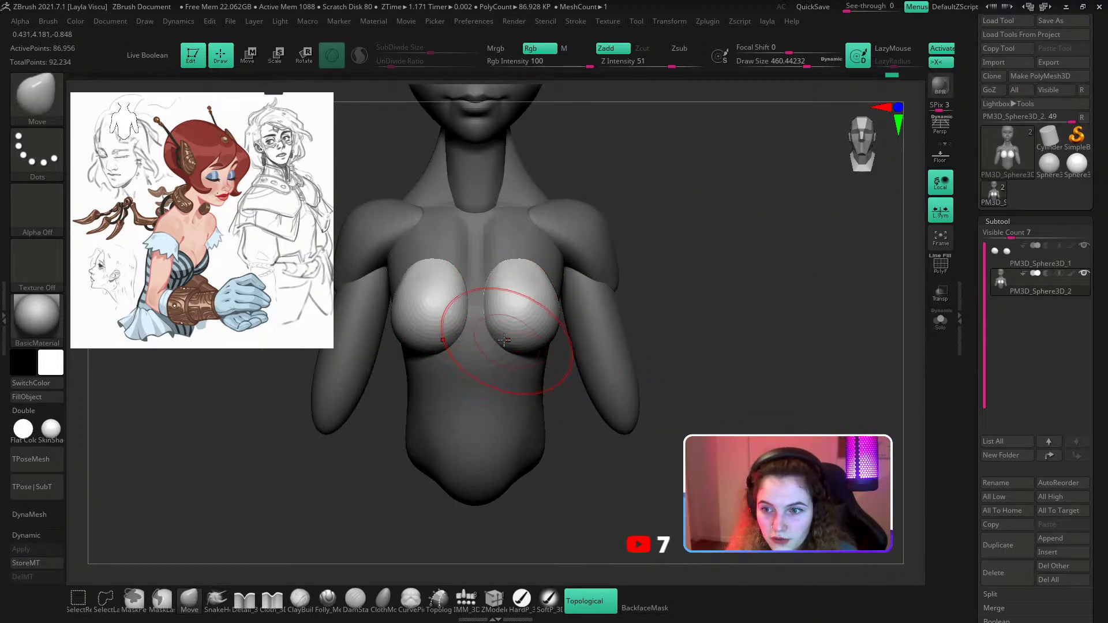
key("1")
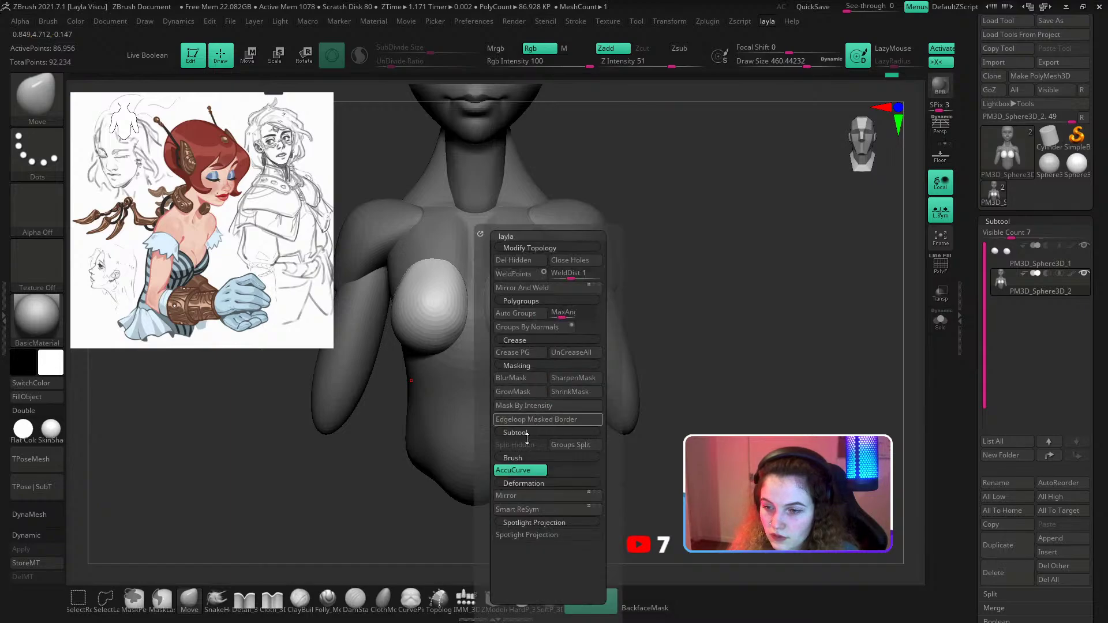
left_click(506, 495)
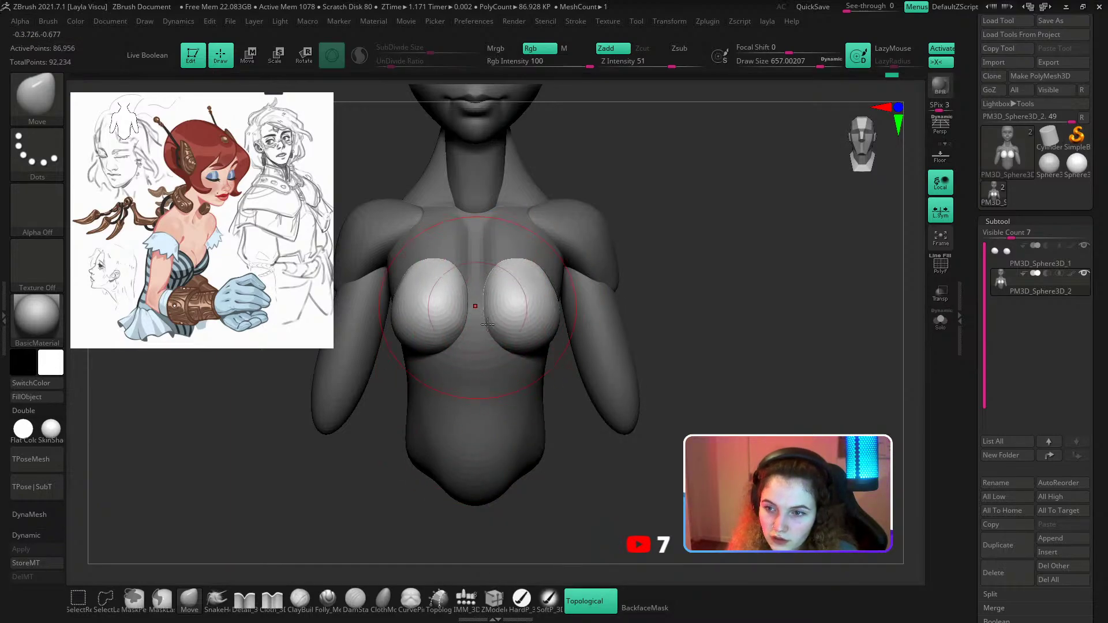
left_click(647, 611)
mouse_move(485, 318)
left_mouse_down()
mouse_move(474, 340)
mouse_move(501, 345)
left_mouse_up()
Reduce the Move brush size to about 239 and turn off BackfaceMask.
key("s")
key("s")
right_click_drag(498, 345, 511, 292, "ctrl")
mouse_move(512, 292)
right_mouse_down()
mouse_move(615, 289)
mouse_move(633, 255)
mouse_move(634, 337)
right_mouse_up()
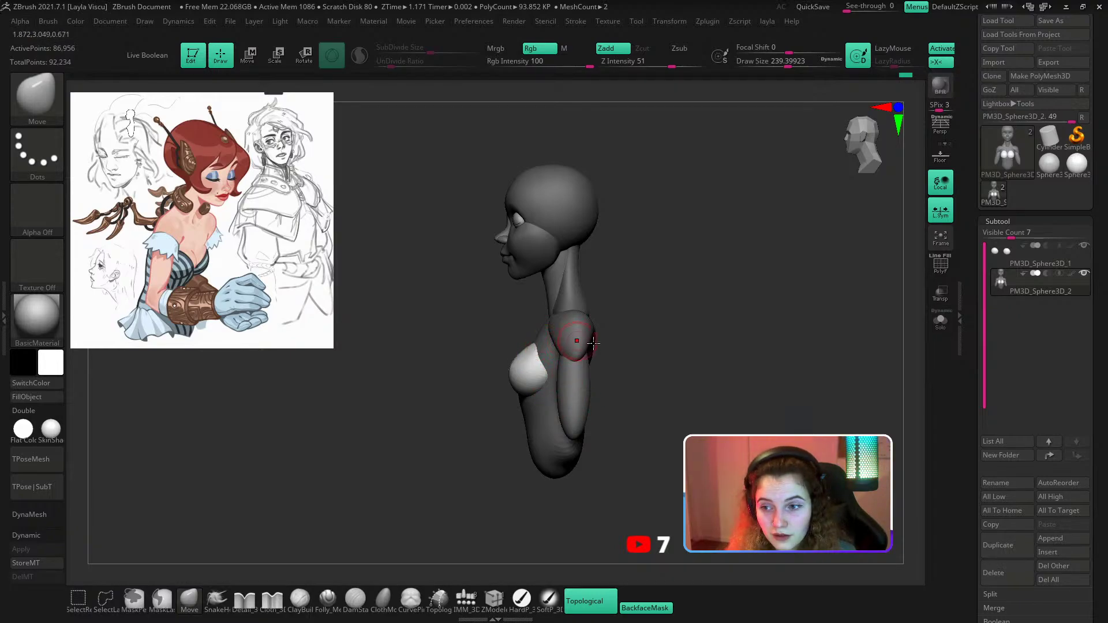
right_click_drag(637, 334, 672, 315)
right_click_drag(517, 255, 546, 352, "alt")
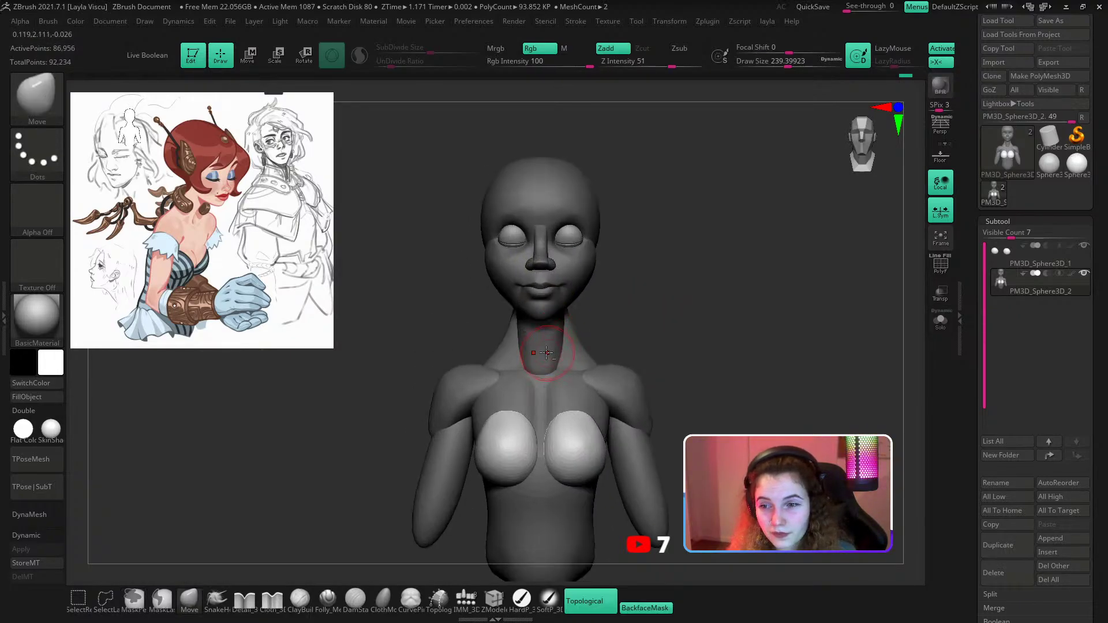
left_click(606, 339, "ctrl")
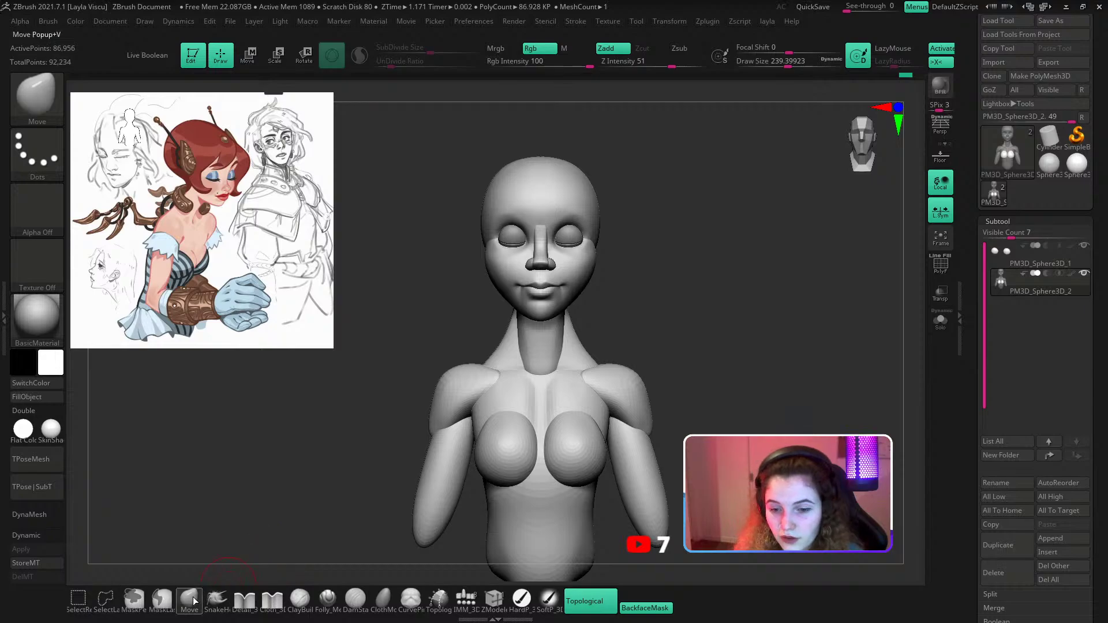
key("space")
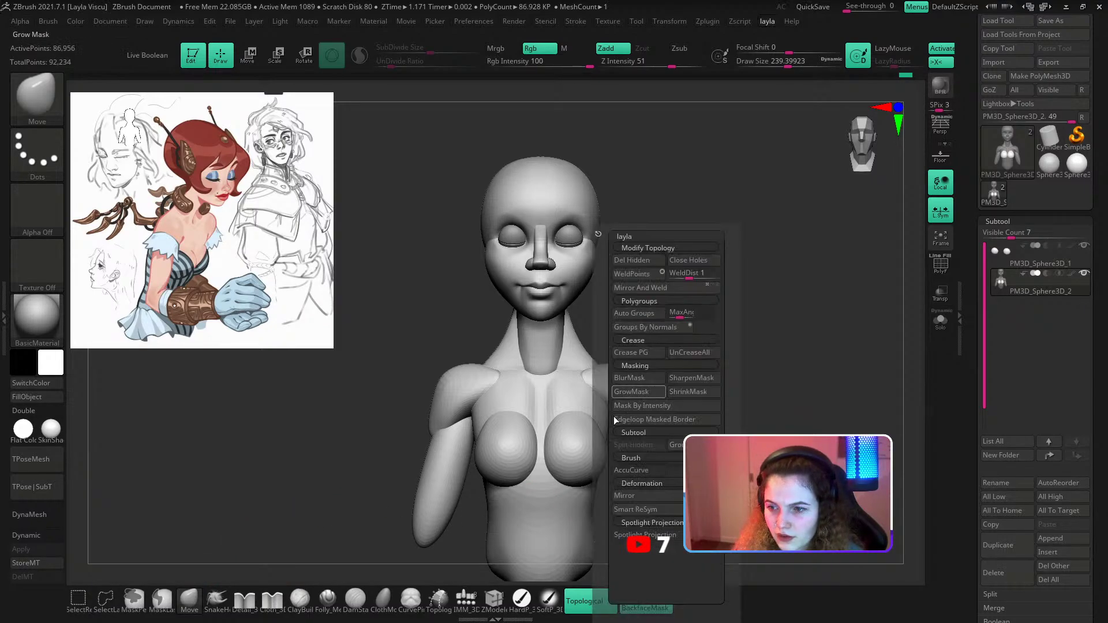
left_click(632, 607)
Enlarge the Move brush's draw size to about 794 over the shoulder area.
key("s")
mouse_move(529, 334)
left_mouse_down()
mouse_move(546, 334)
mouse_move(514, 349)
left_mouse_up()
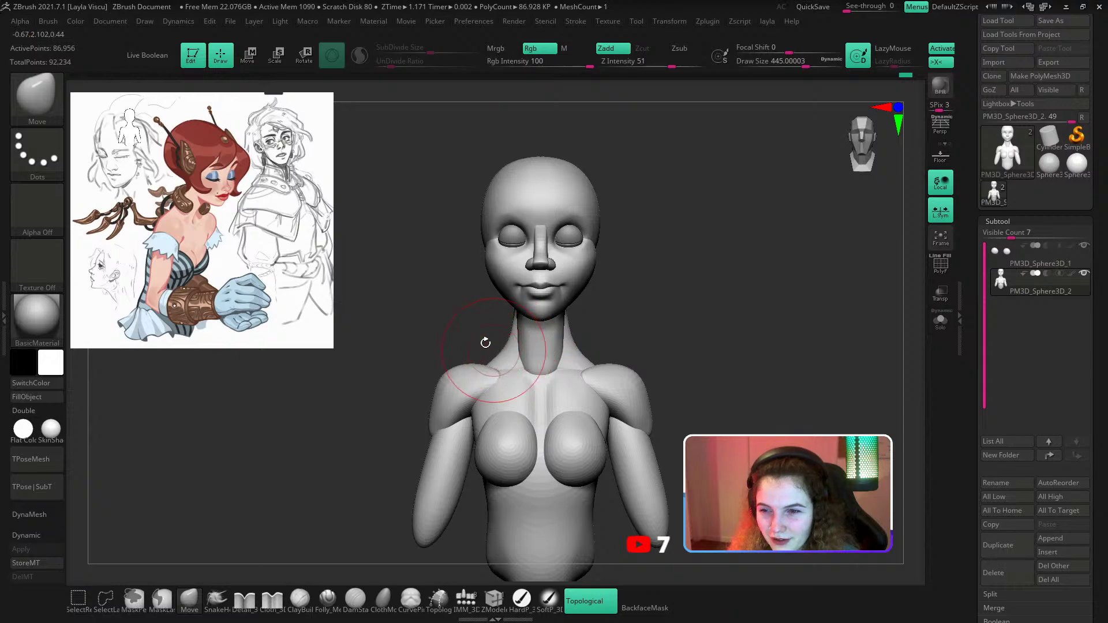
left_click_drag(452, 319, 478, 324)
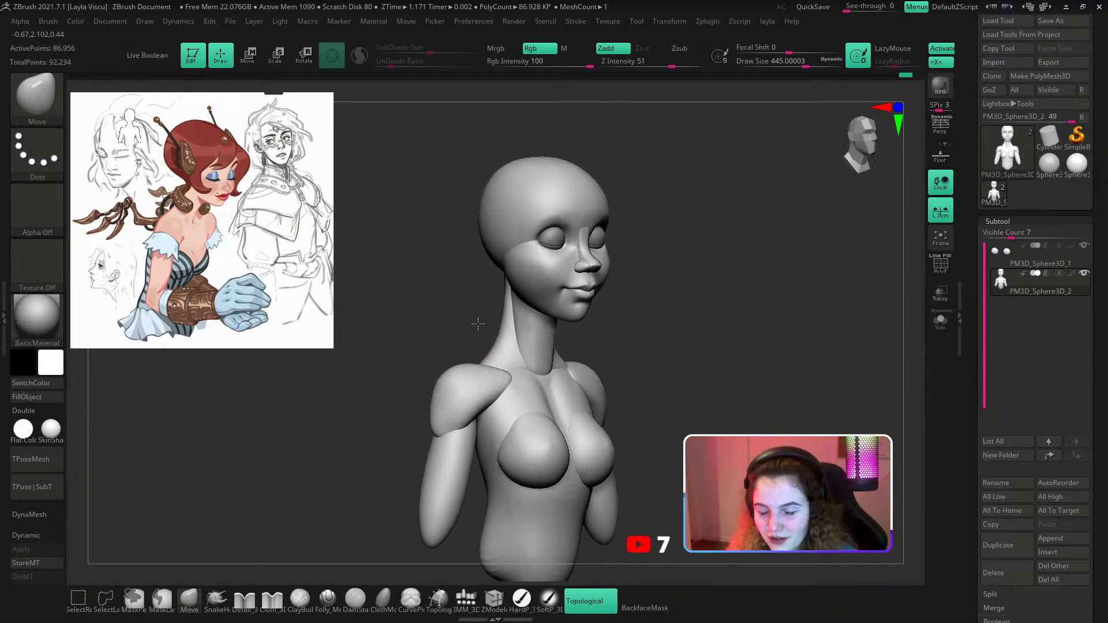
left_click_drag(663, 310, 608, 329)
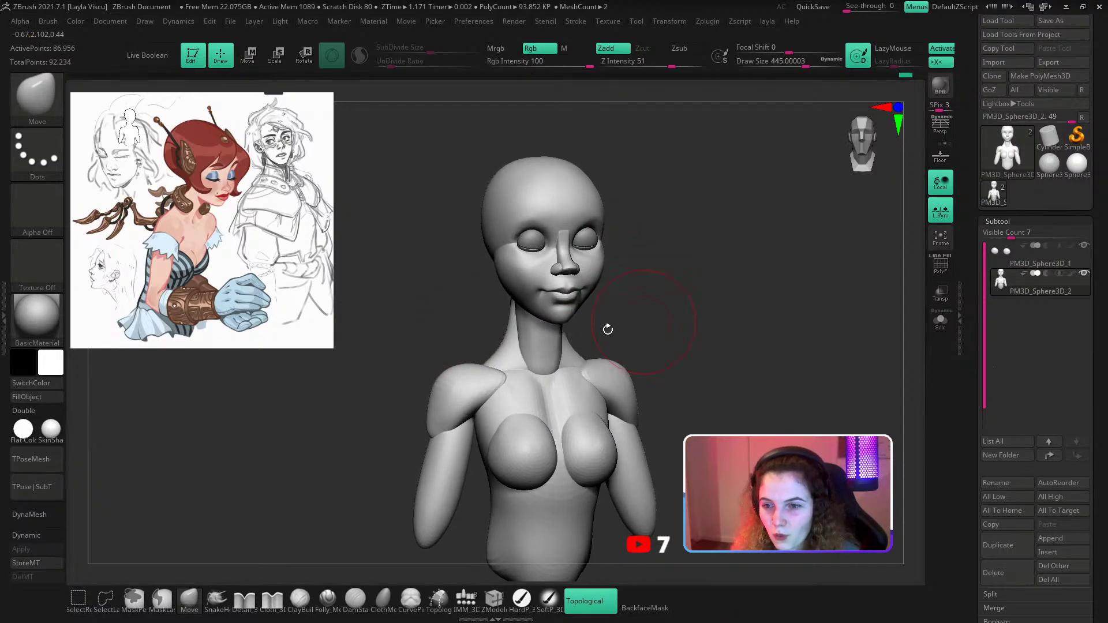
key("s")
left_click_drag(460, 364, 482, 365)
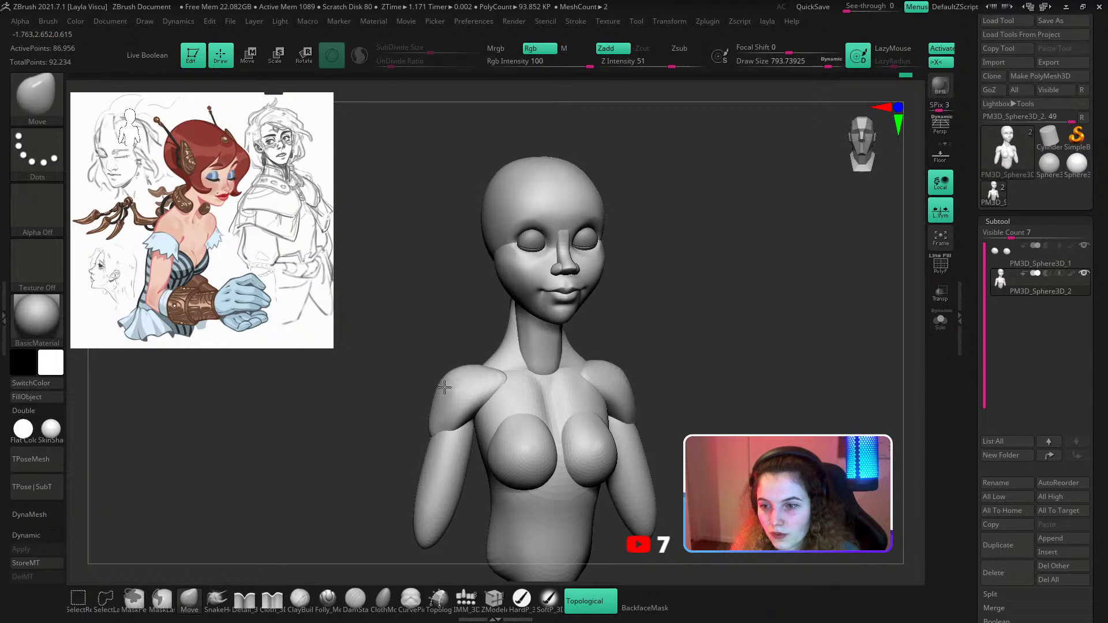
Reduce the draw size to about 136 and set the MaskPen brush's stroke to Lasso.
mouse_move(663, 304)
left_mouse_down()
mouse_move(559, 222)
mouse_move(528, 228)
left_mouse_up()
key("s")
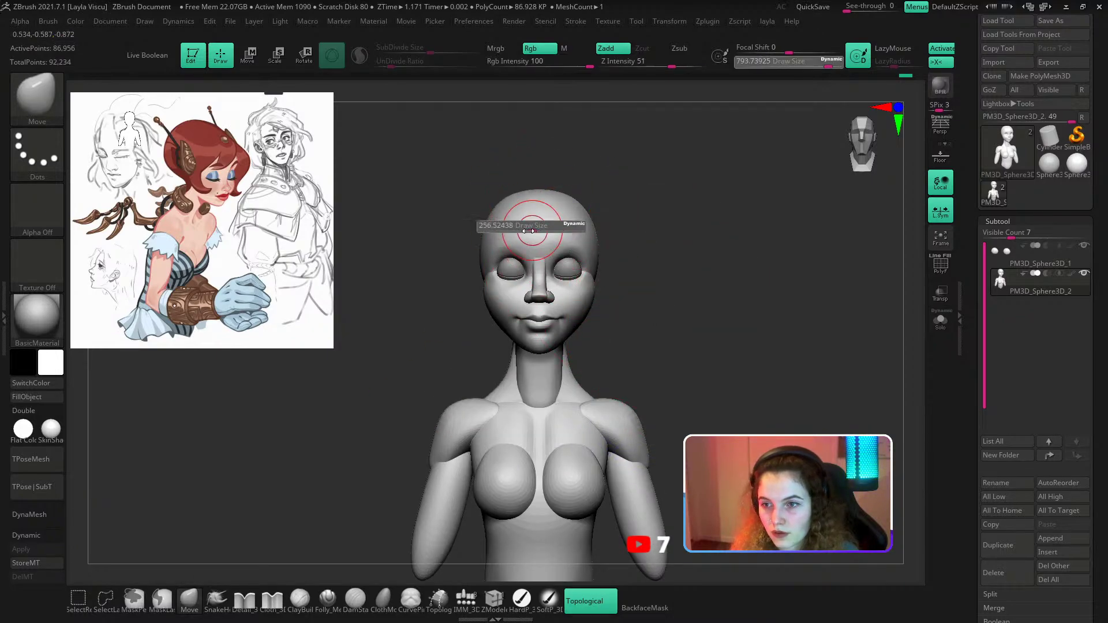
mouse_move(644, 177)
right_mouse_down("alt")
mouse_move(651, 203)
mouse_move(562, 237)
right_mouse_up("alt")
key("s")
left_click_drag(552, 245, 541, 243)
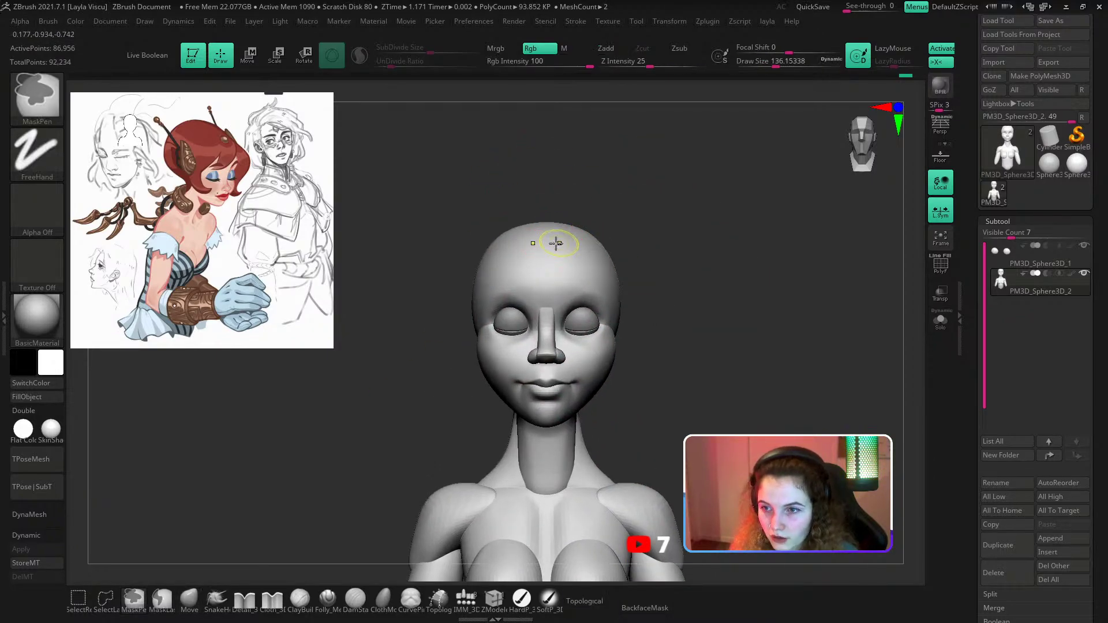
left_click(37, 153, "ctrl")
left_click(219, 190)
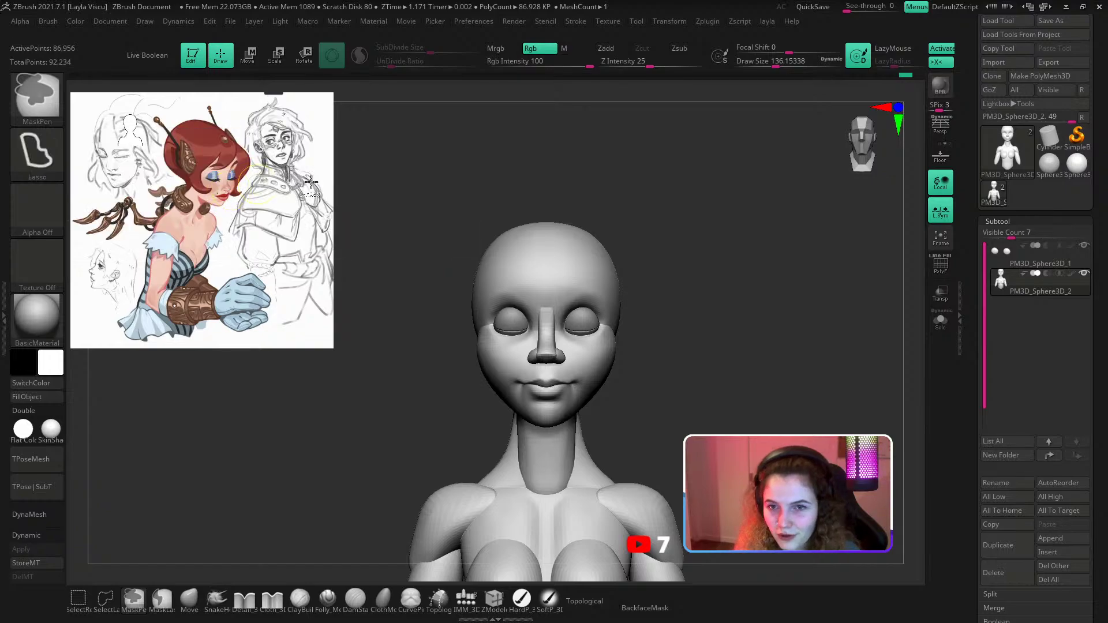
Lasso-mask the top, sides and back of the skull in a cap shape following the hairline.
mouse_move(553, 243)
left_mouse_down("ctrl")
mouse_move(519, 257)
mouse_move(464, 338)
mouse_move(664, 173)
left_mouse_up("ctrl")
left_click_drag(690, 202, 831, 240)
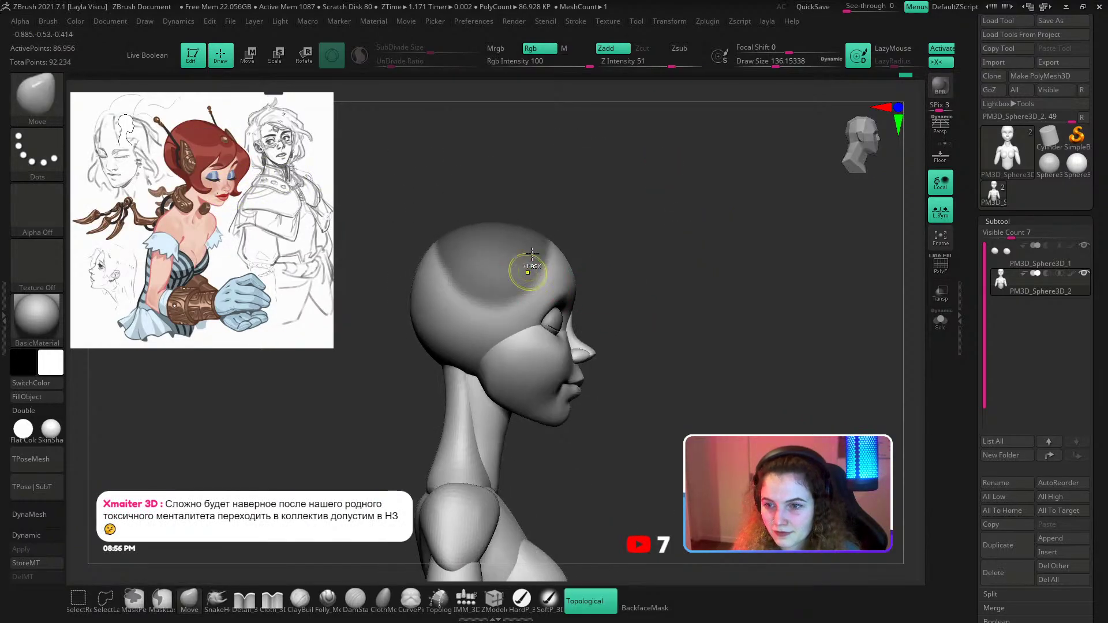
mouse_move(513, 309)
left_mouse_down("ctrl")
mouse_move(532, 172)
mouse_move(543, 194)
mouse_move(614, 191)
mouse_move(593, 212)
left_mouse_up("ctrl")
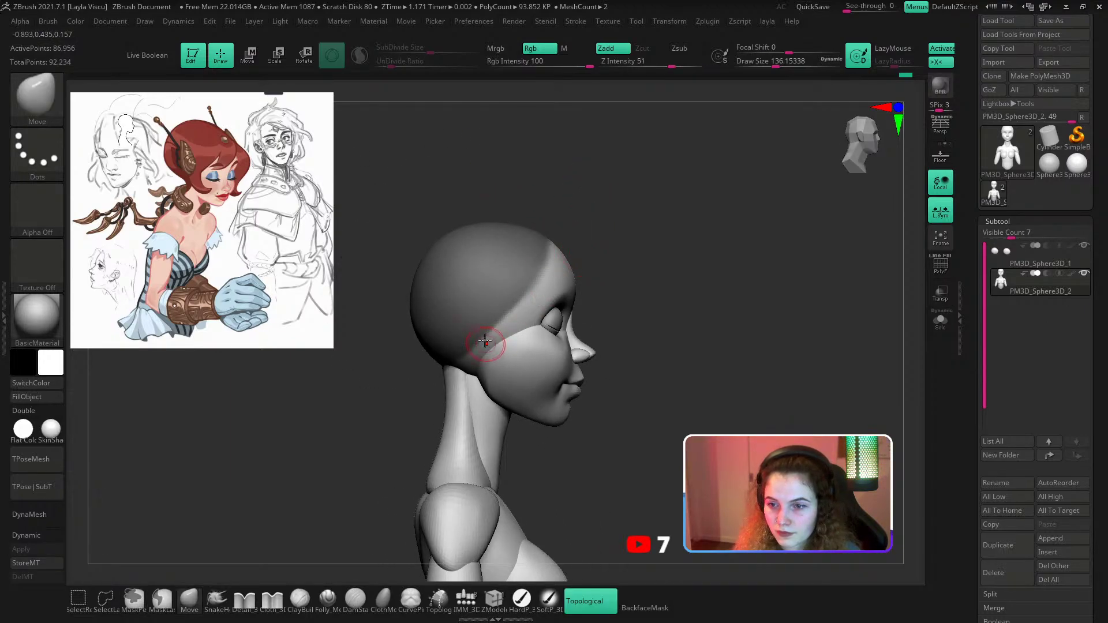
key("ctrl")
Hide the skull, neck and body polygroups to isolate the face piece and clear its mask.
left_click(468, 408, "ctrl+shift")
mouse_move(495, 315)
left_mouse_down("ctrl+alt")
mouse_move(376, 398)
mouse_move(524, 231)
left_mouse_up("ctrl+alt")
left_click(601, 215, "ctrl+shift")
left_click(498, 289, "ctrl+shift")
left_click(506, 293, "ctrl+shift")
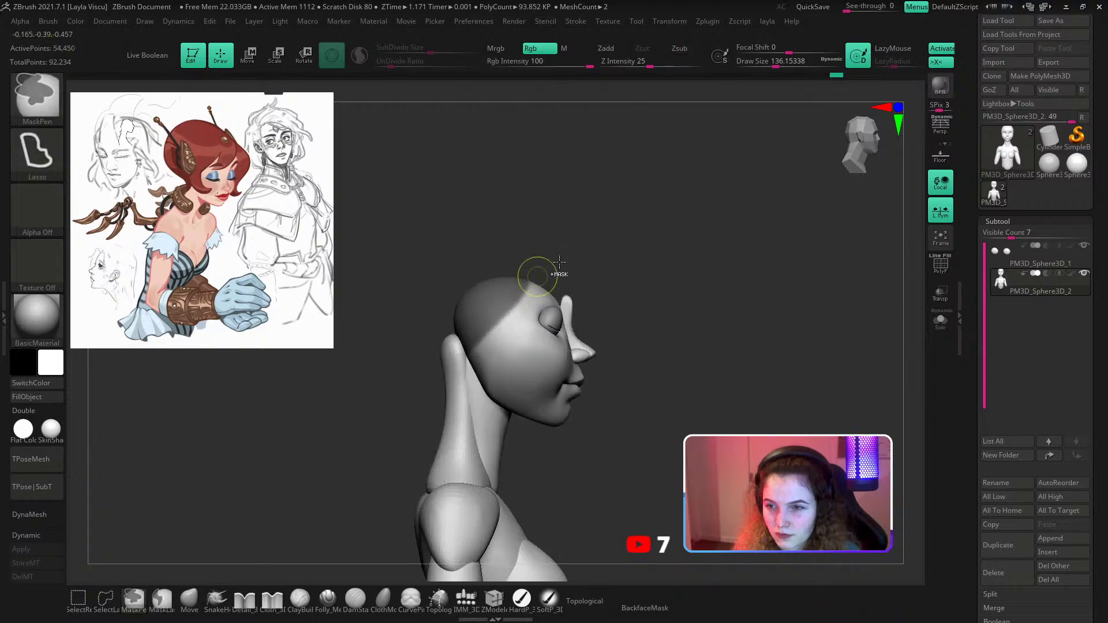
left_click_drag(607, 245, 611, 237, "ctrl+shift")
left_click(549, 292, "ctrl+shift")
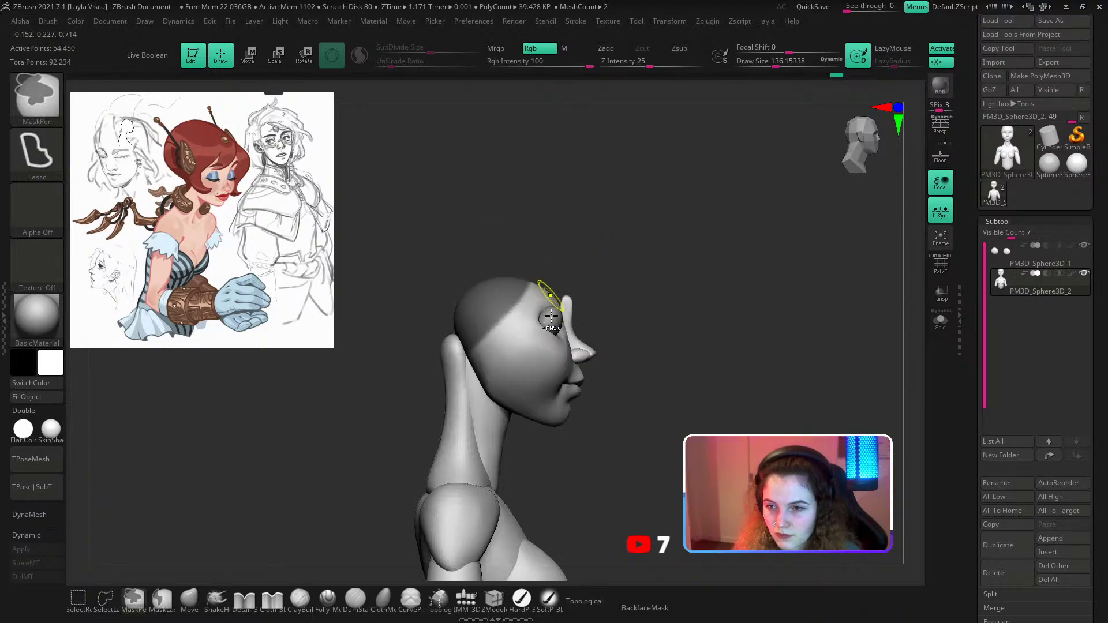
left_click(551, 293, "ctrl+shift")
left_click(600, 247, "ctrl+shift")
left_click(544, 394, "ctrl+shift")
left_click_drag(605, 241, 362, 249, "ctrl+alt")
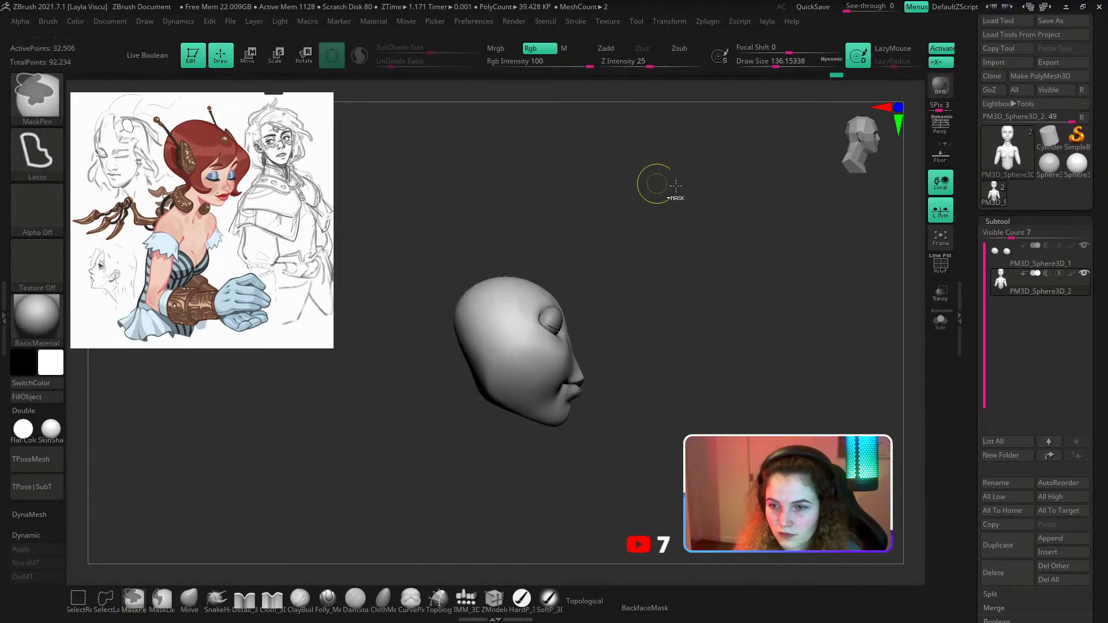
Show the whole figure again and trim the skull mask's edge at the forehead with the lasso.
left_click(672, 197, "ctrl+shift")
right_click_drag(695, 236, 646, 216, "shift")
mouse_move(443, 340)
left_mouse_down("ctrl")
mouse_move(551, 242)
mouse_move(374, 236)
left_mouse_up("ctrl")
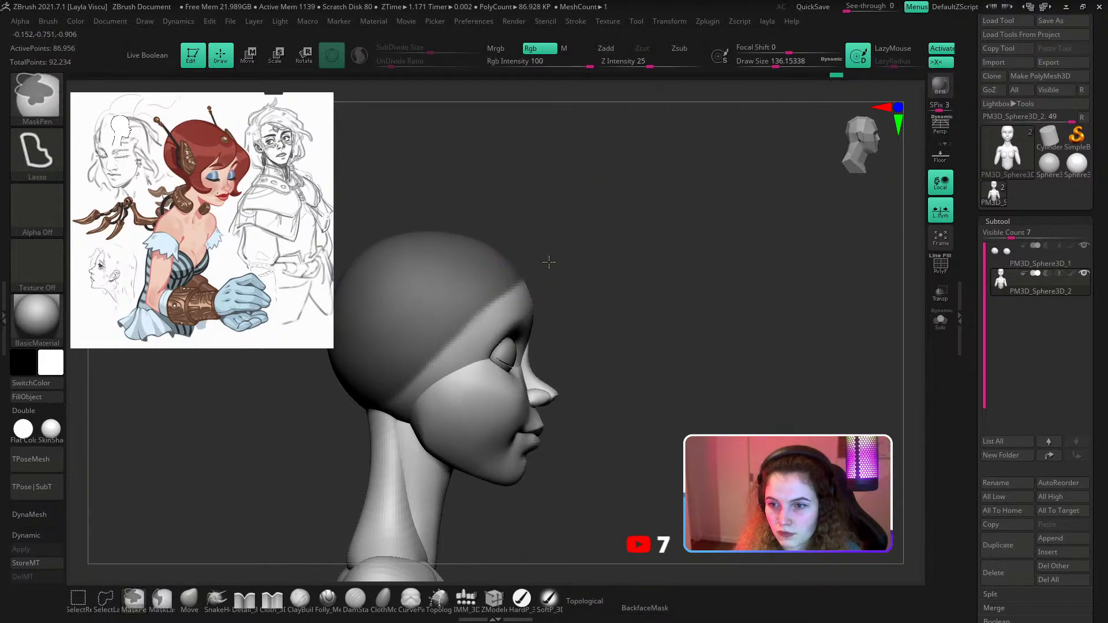
mouse_move(554, 265)
left_mouse_down("ctrl+alt")
mouse_move(628, 308)
mouse_move(606, 308)
left_mouse_up("ctrl+alt")
right_click_drag(514, 322, 634, 346, "ctrl")
right_click_drag(635, 346, 594, 300)
left_click_drag(626, 289, 643, 231, "alt")
Open the Extract settings for the body subtool.
scroll(1033, 391, "down", 5)
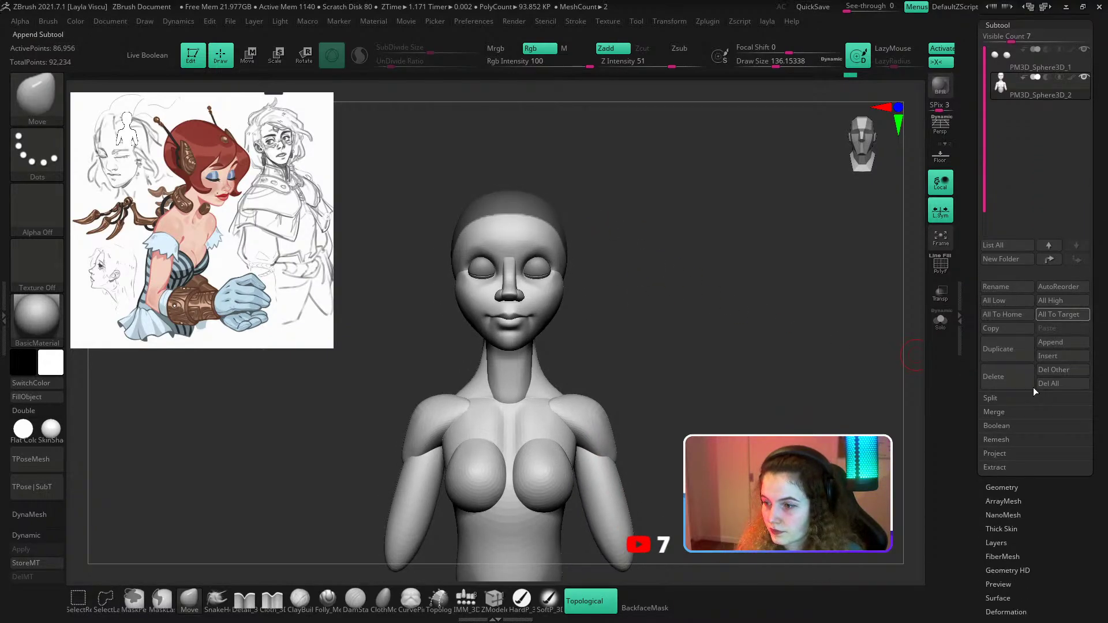
left_click(997, 453)
left_click(997, 453)
left_click(998, 468)
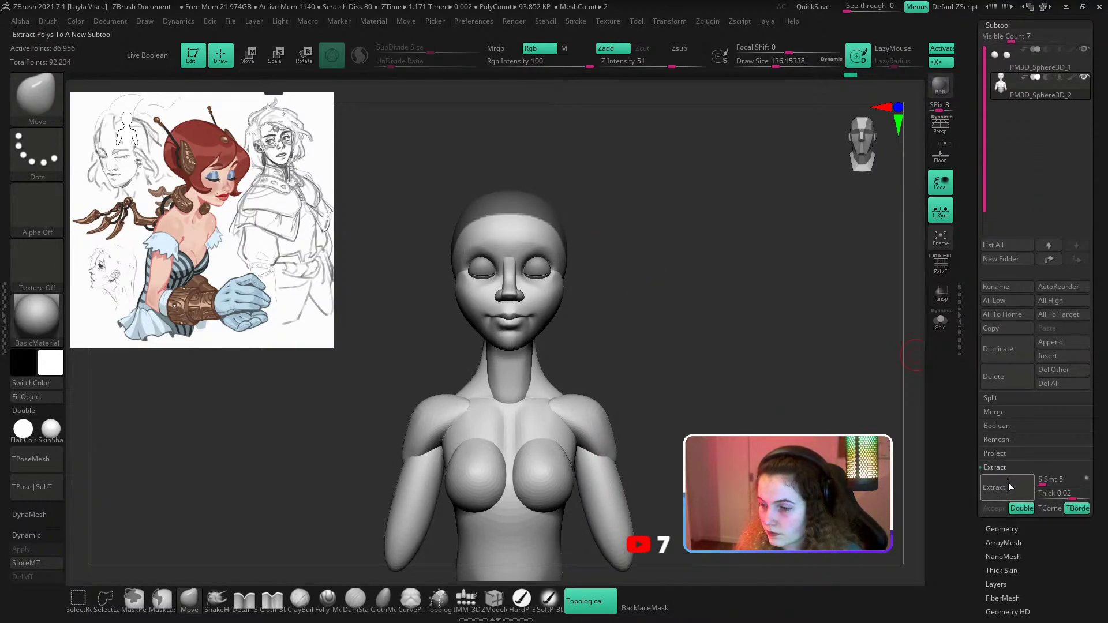
Try extracting the masked skull area with a thickness of about 0.203.
left_click_drag(1078, 494, 1081, 495)
left_click(1020, 489)
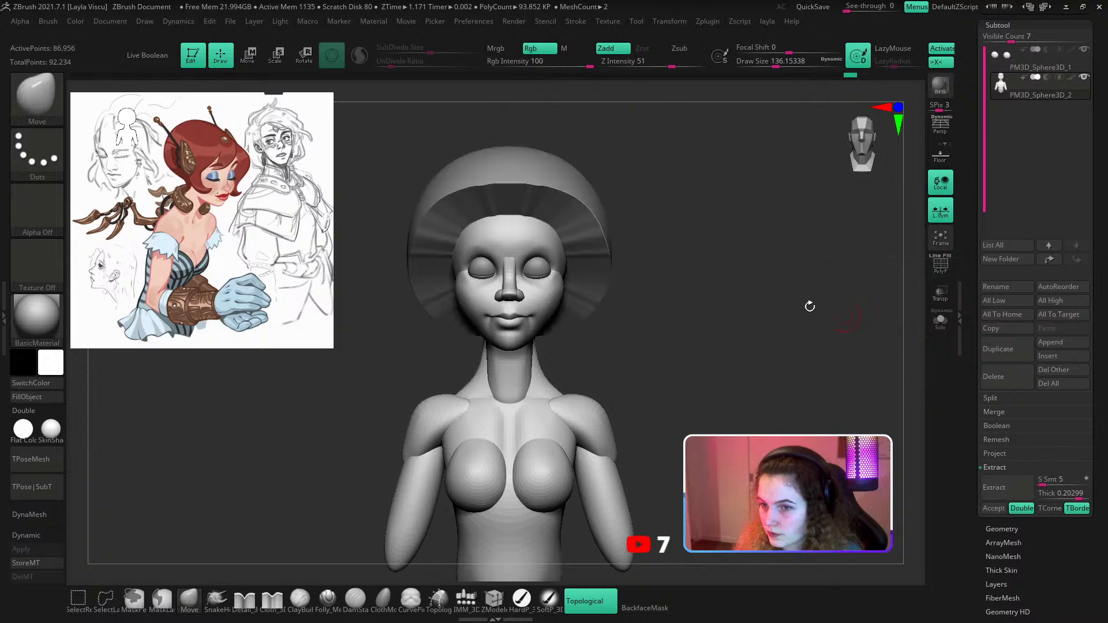
key("ctrl+z")
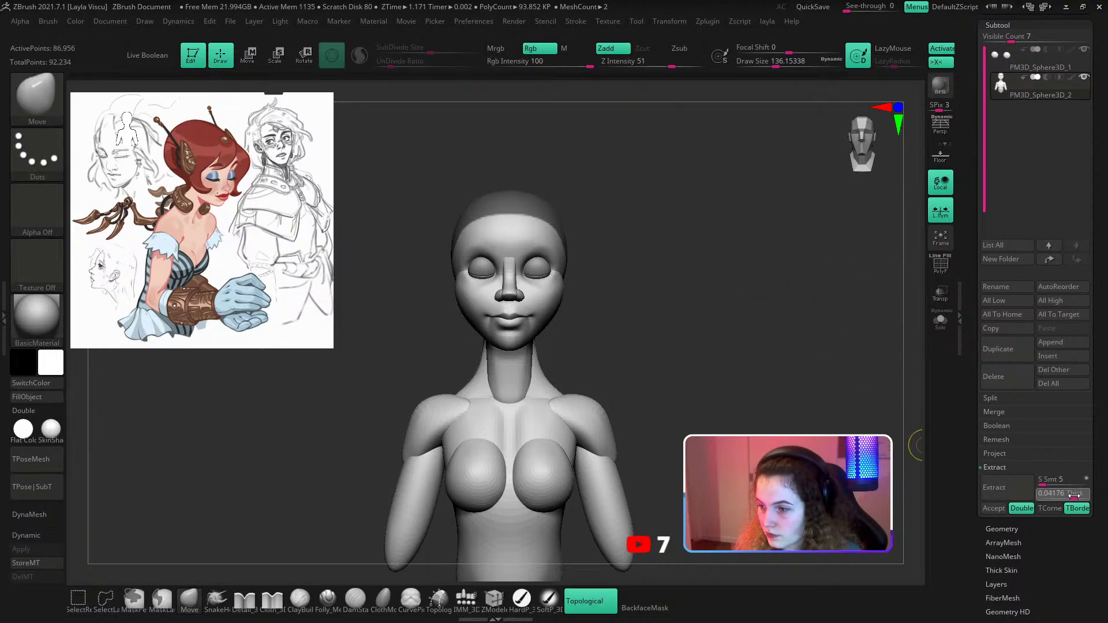
Extract the masked skull area at a thickness of 0.04176 and accept it as a new subtool.
key("Return")
left_click(1001, 488)
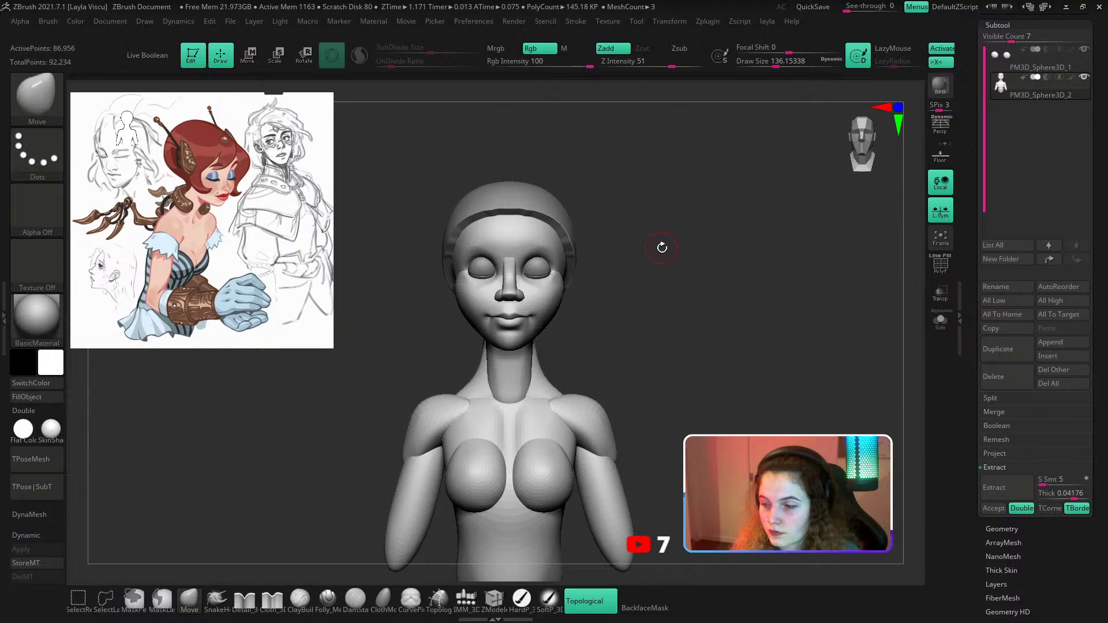
mouse_move(662, 247)
left_mouse_down()
mouse_move(675, 292)
mouse_move(674, 248)
left_mouse_up()
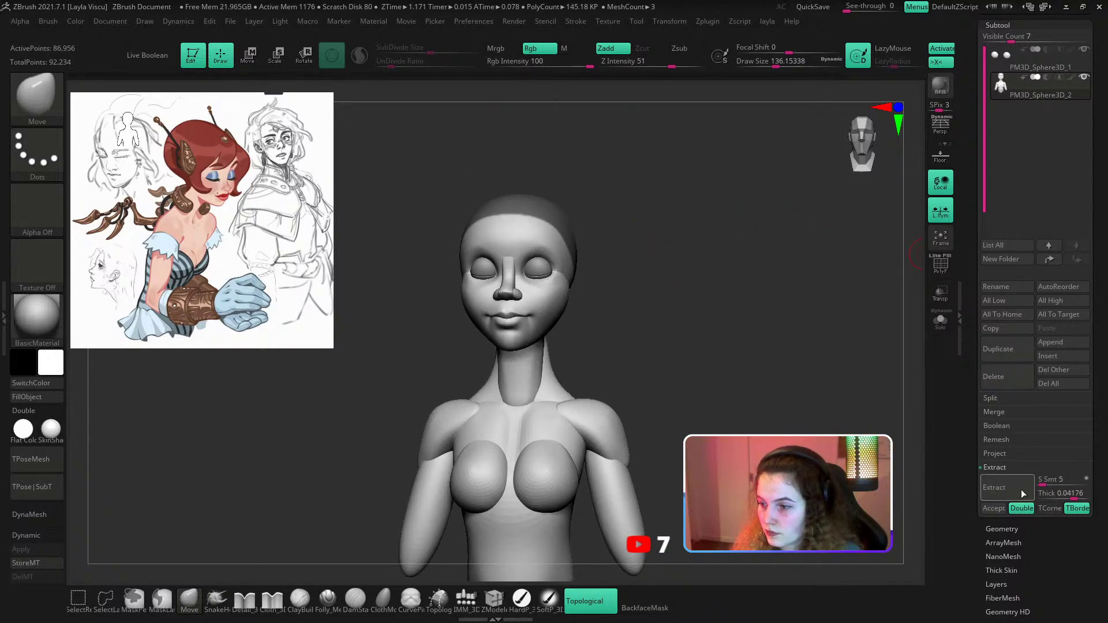
left_click(993, 507)
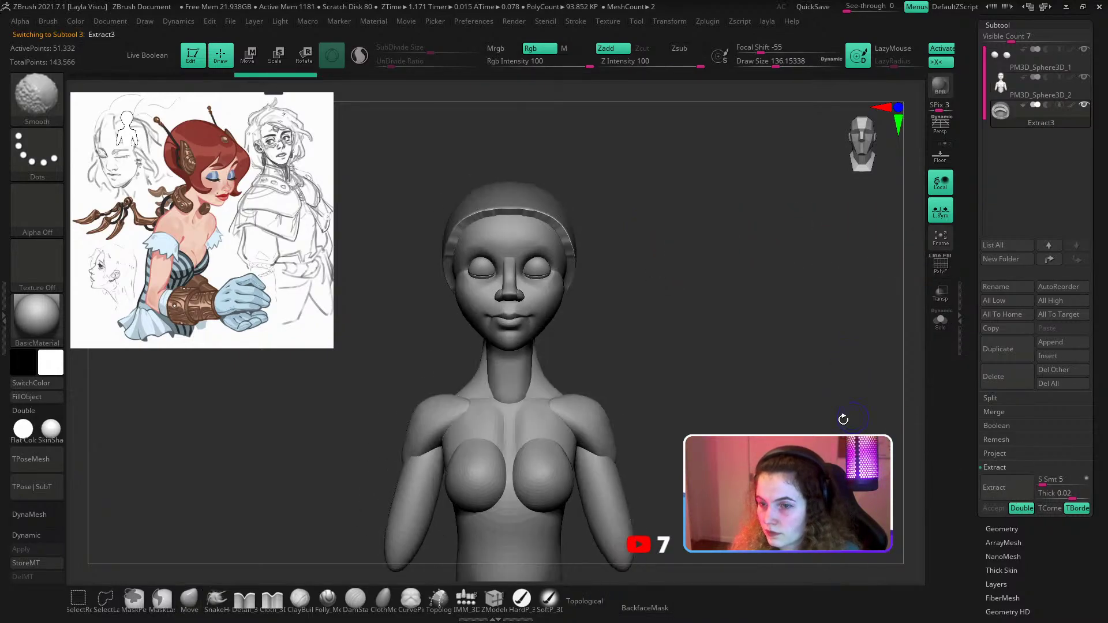
Scale the extracted cap up uniformly around the head and return to sculpting.
key("f")
key("w")
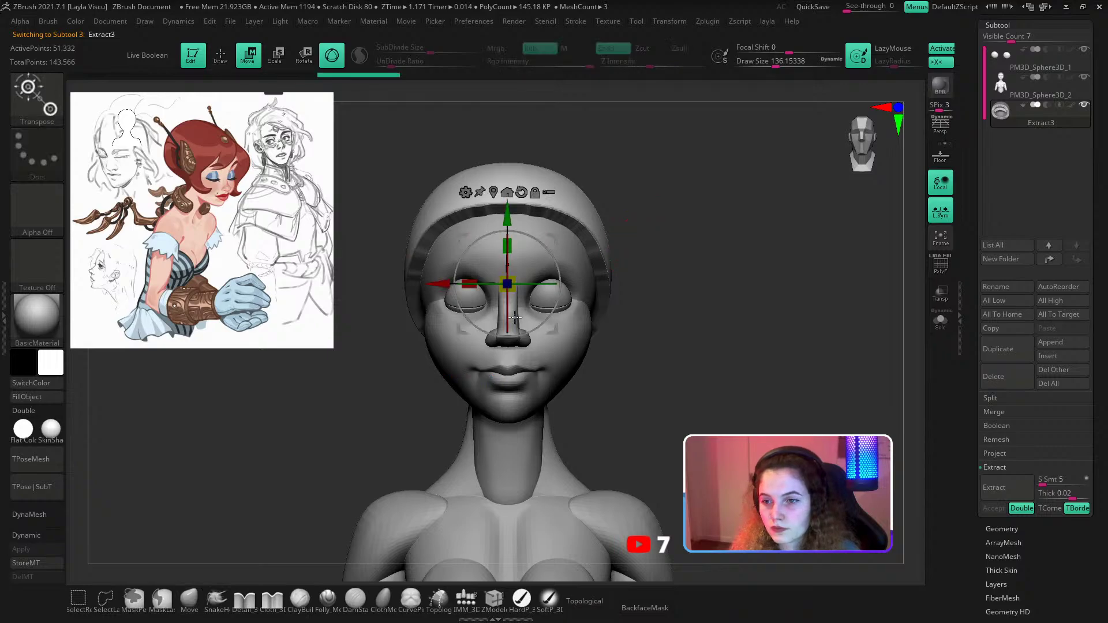
left_click_drag(507, 284, 523, 275)
left_click(215, 600)
right_click_drag(508, 289, 615, 173, "ctrl")
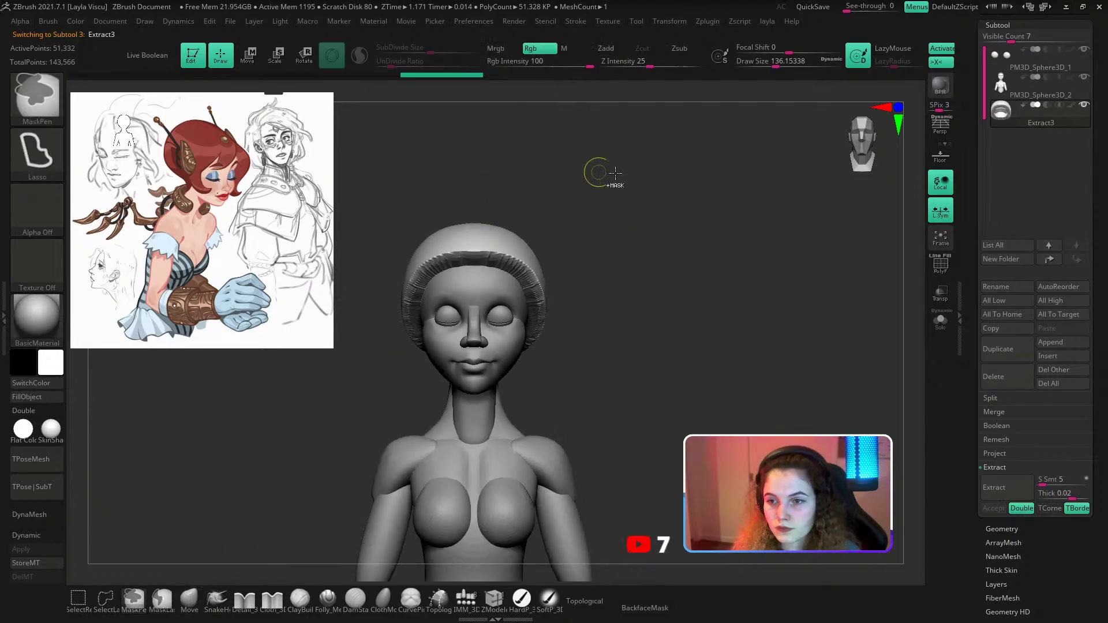
Open the DynaMesh settings and try remeshing the extracted cap at resolution 128.
left_click(1007, 529)
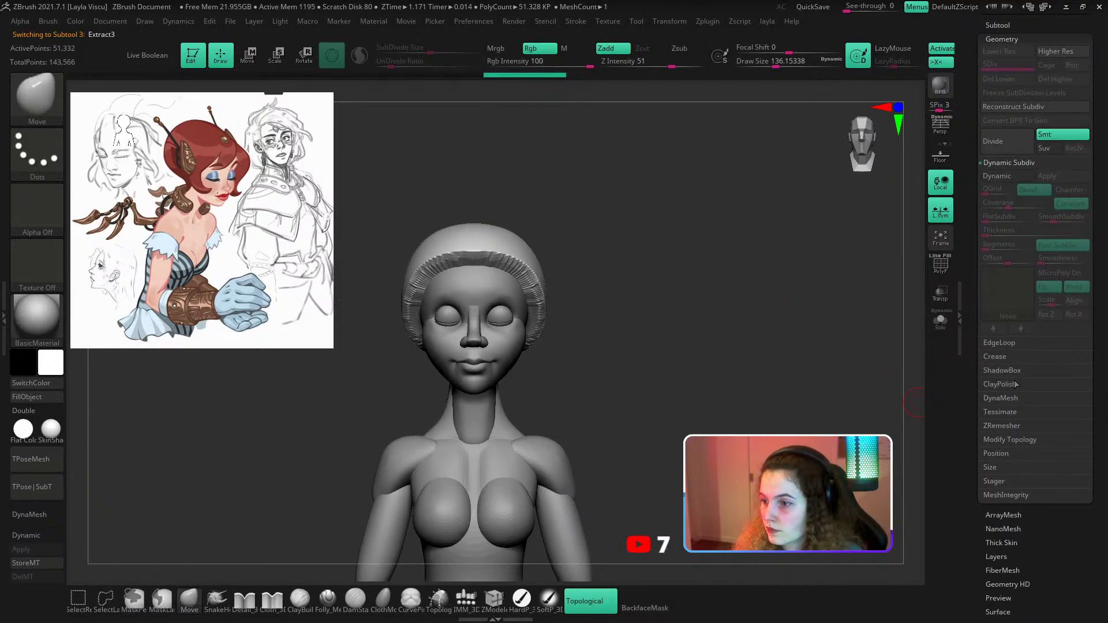
left_click(1005, 398)
left_click(1000, 252)
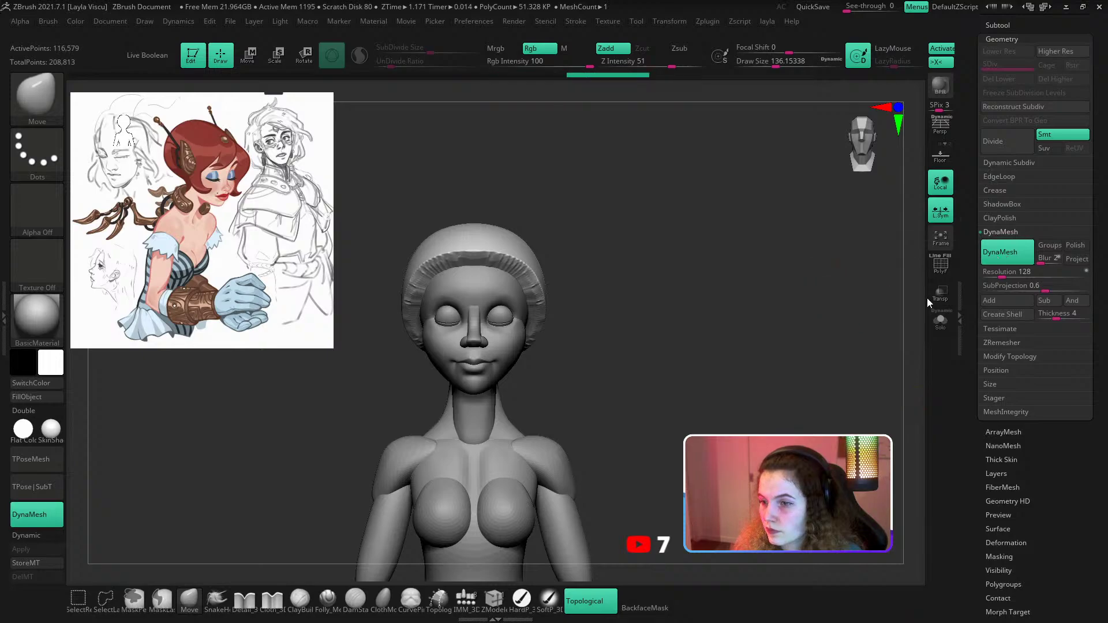
key("ctrl+z")
Try remeshing the cap with DynaMesh at resolution 64, check its wireframe, and undo the remesh.
left_click(999, 269)
type("64")
left_click(999, 256)
key("shift+f")
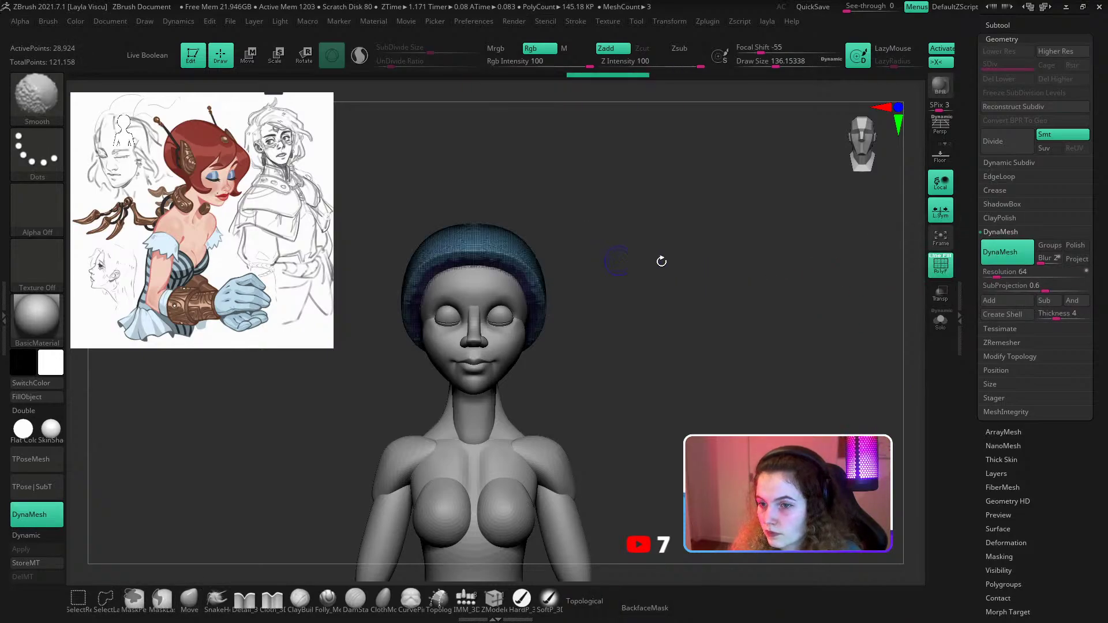
key("shift+f")
key("ctrl+z")
Remesh the extracted cap with DynaMesh at resolution 48.
left_click_drag(997, 276, 994, 276)
left_click(999, 252)
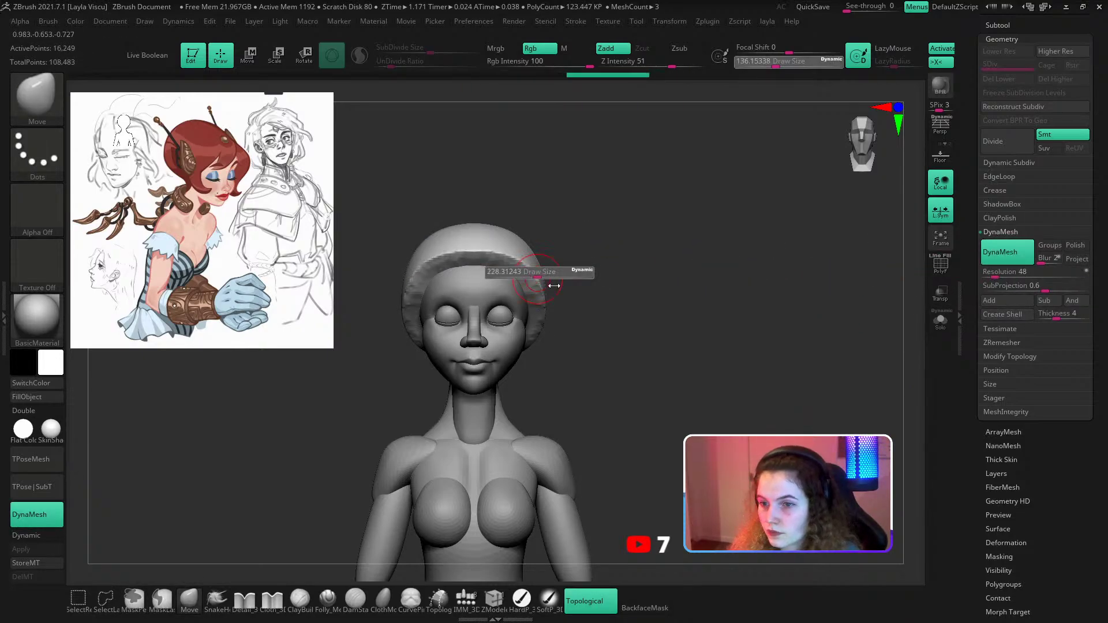
Turn off symmetry and switch to the CurvePinch brush with a draw size of about 145.
left_click_drag(579, 176, 633, 202, "alt")
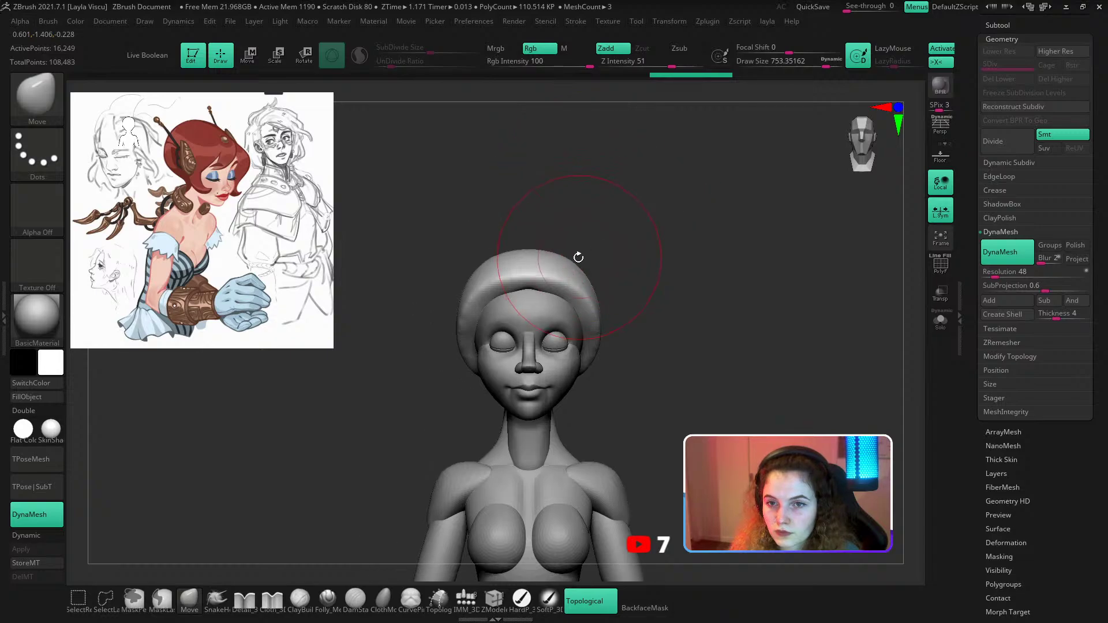
key("s")
left_click_drag(579, 257, 558, 257)
key("x")
key("b")
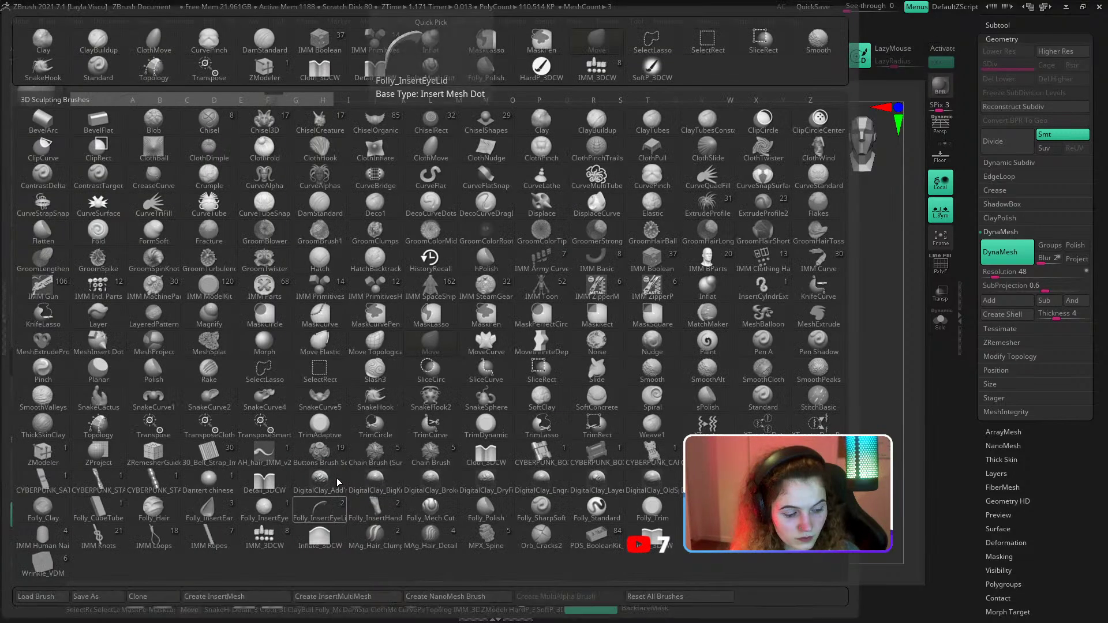
key("c")
key("p")
key("s")
left_click_drag(663, 224, 662, 225)
key("s")
left_click(662, 222)
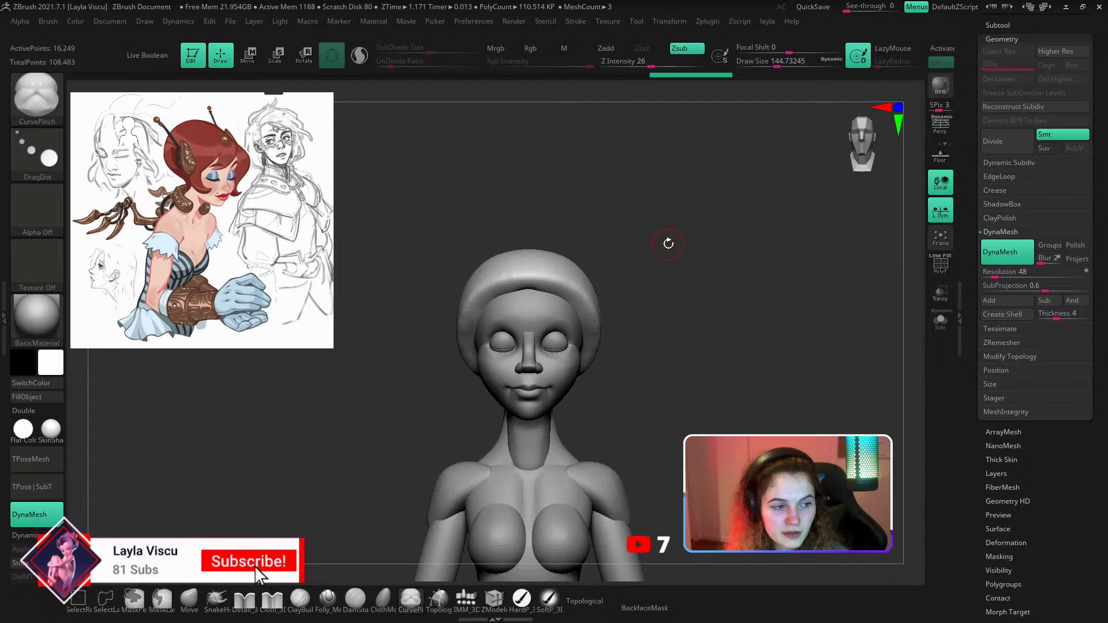
Carve an off-centre parting groove from the crown down to the front edge of the hair cap with CurvePinch.
mouse_move(701, 261)
left_mouse_down()
mouse_move(667, 289)
mouse_move(534, 250)
mouse_move(580, 238)
mouse_move(555, 226)
left_mouse_up()
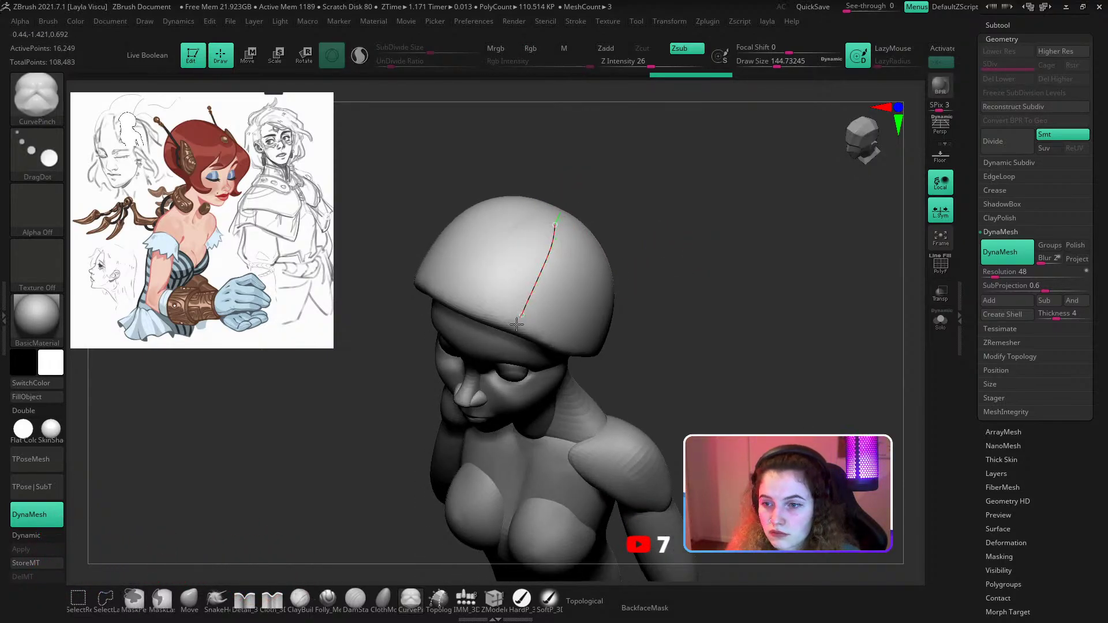
left_click_drag(517, 324, 508, 341)
left_click(535, 281)
left_click_drag(657, 281, 640, 216)
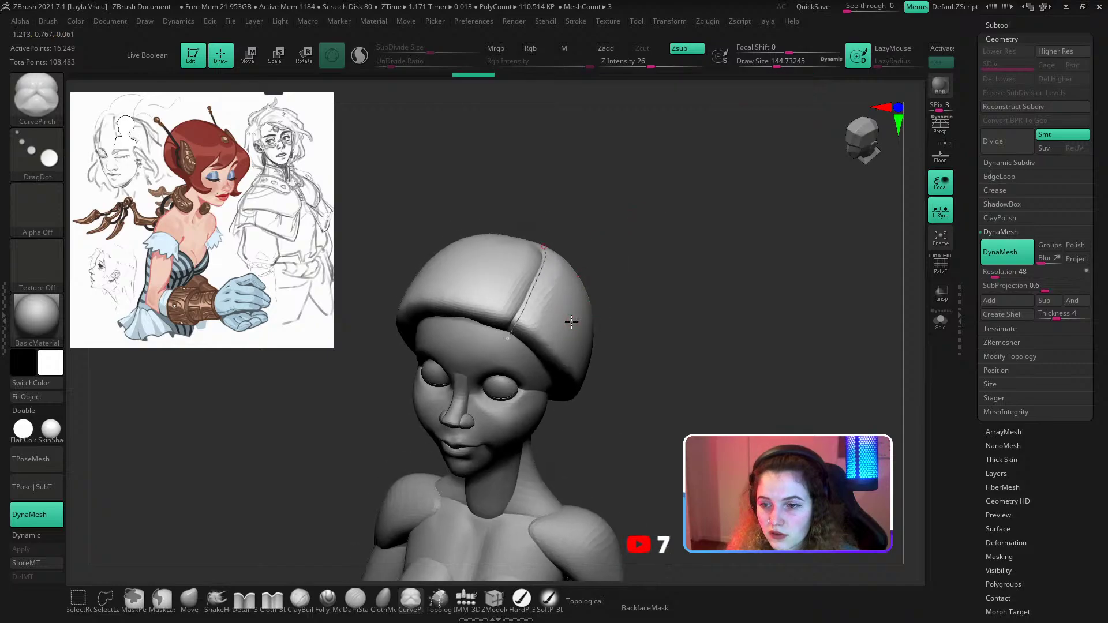
mouse_move(571, 321)
left_mouse_down()
mouse_move(608, 317)
mouse_move(591, 280)
mouse_move(537, 256)
left_mouse_up()
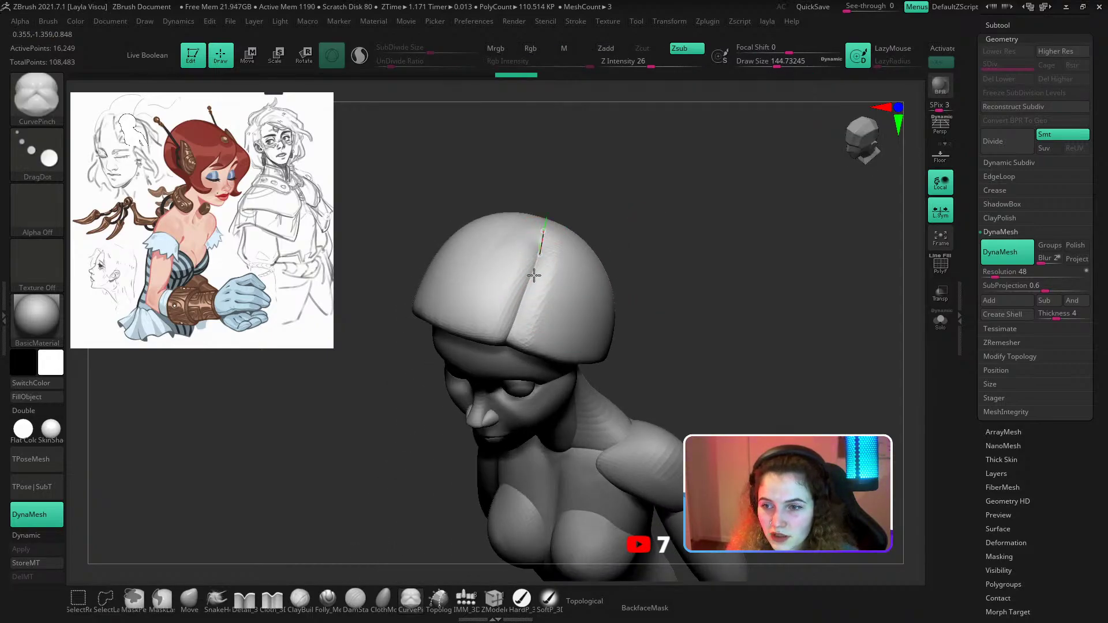
left_click_drag(508, 350, 507, 351)
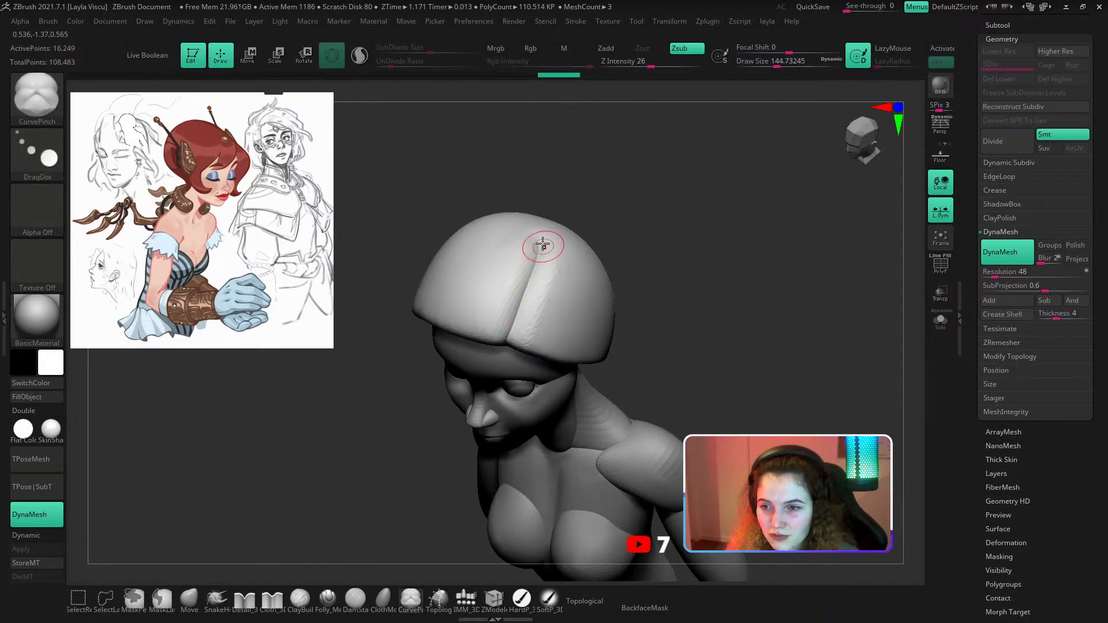
left_click(510, 333)
mouse_move(580, 306)
left_mouse_down()
mouse_move(636, 218)
mouse_move(607, 294)
left_mouse_up()
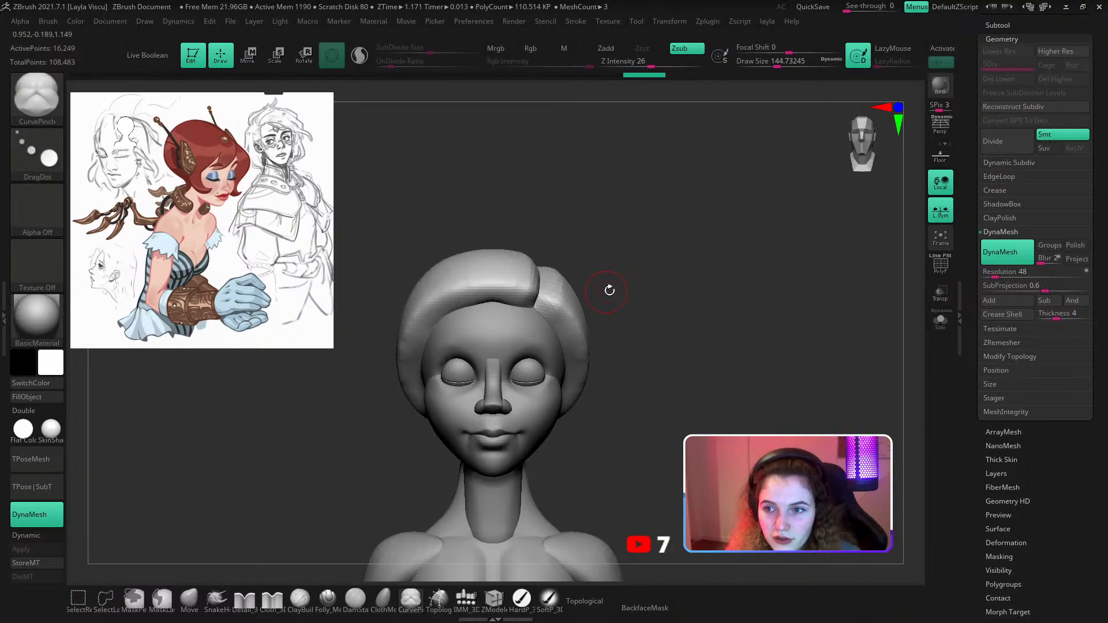
Pull a pointed side lock forward past the cheek with SnakeHook at about 286 draw size, and smooth its surface.
left_click(214, 604)
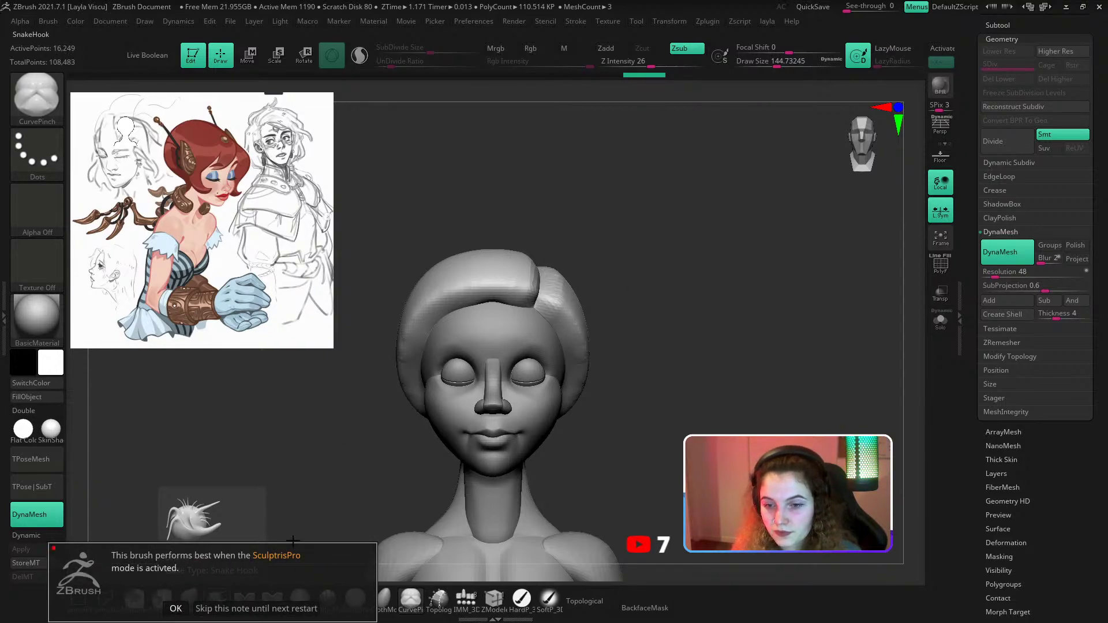
left_click(175, 608)
mouse_move(242, 508)
left_mouse_down()
mouse_move(309, 450)
mouse_move(462, 371)
left_mouse_up()
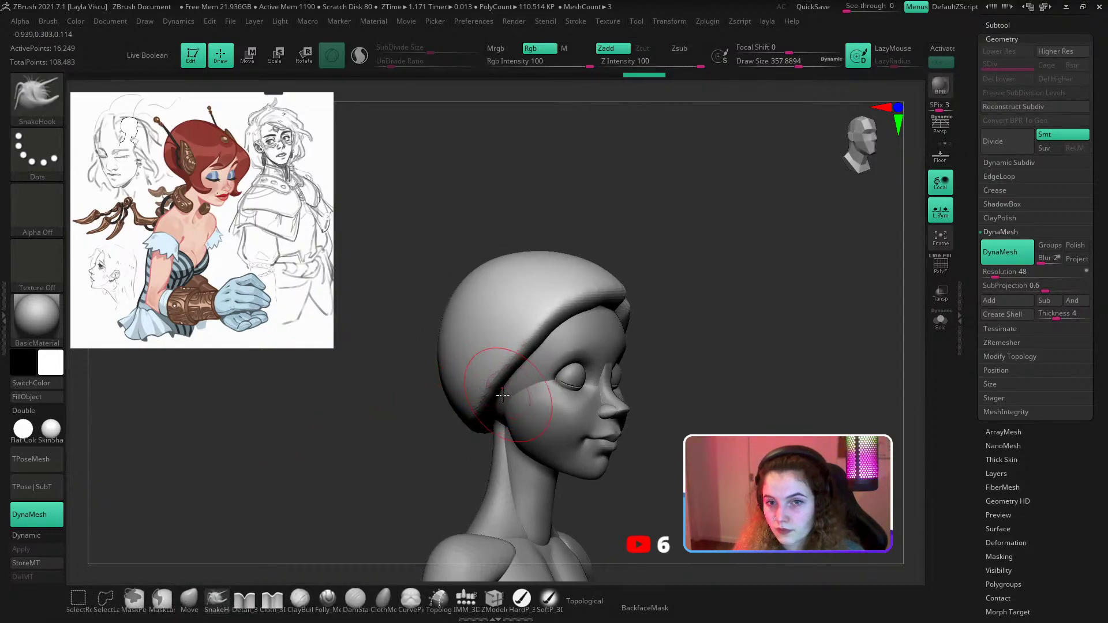
left_click_drag(509, 433, 563, 443)
left_click_drag(634, 445, 660, 435)
key("[")
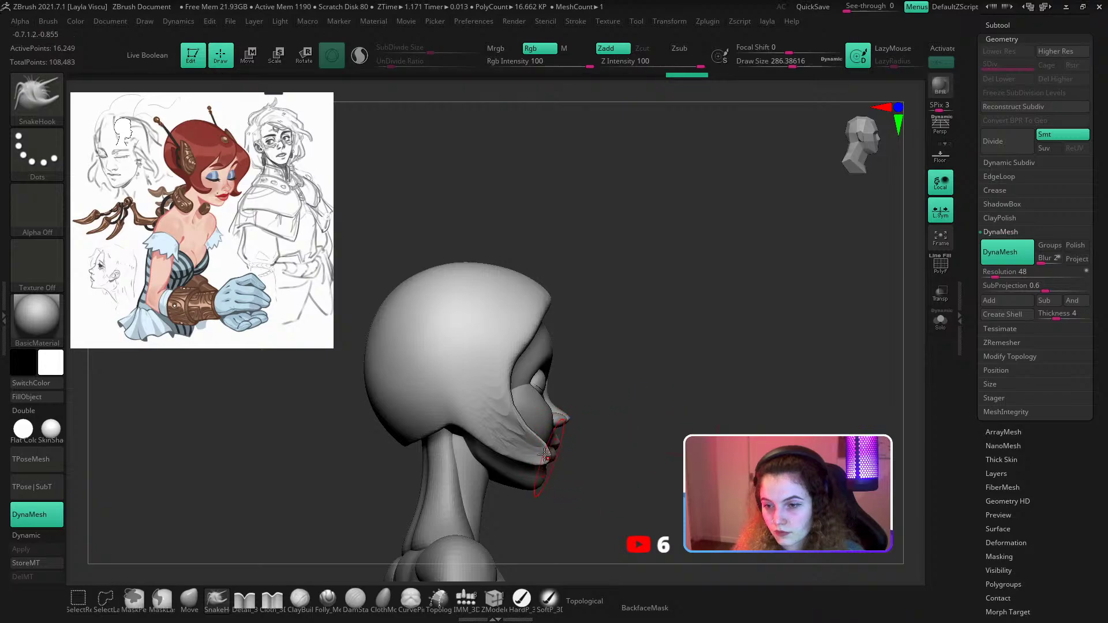
mouse_move(522, 447)
left_mouse_down()
mouse_move(640, 464)
mouse_move(566, 452)
mouse_move(581, 470)
mouse_move(502, 418)
left_mouse_up()
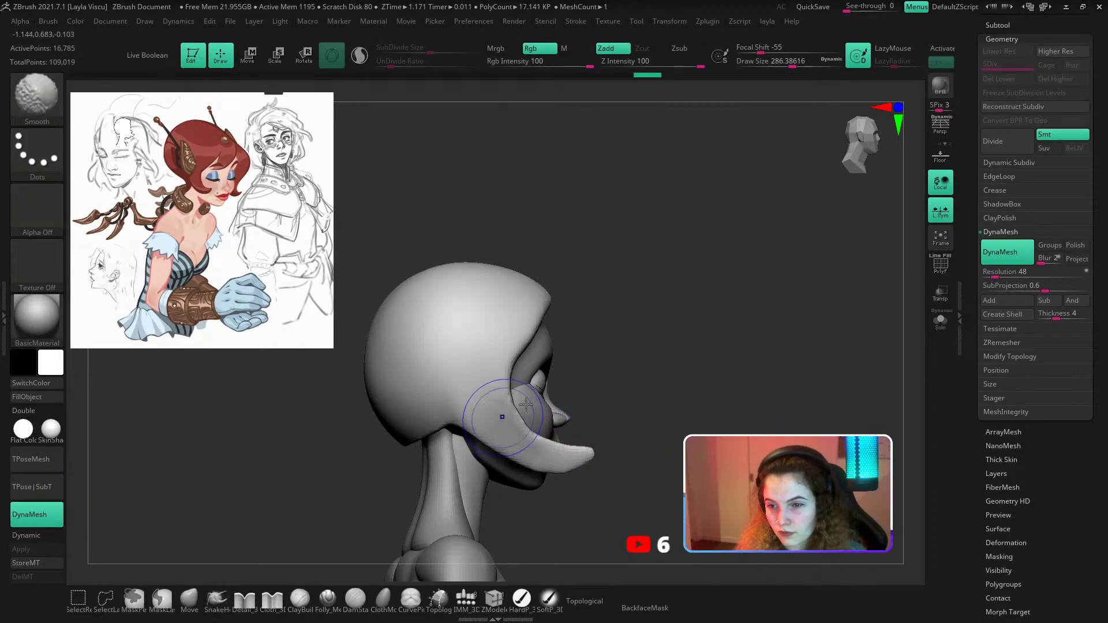
Try pulling the crown and front hairline outward with SnakeHook, and undo the change.
left_click_drag(672, 424, 714, 418)
mouse_move(652, 369)
left_mouse_down()
mouse_move(583, 340)
mouse_move(588, 305)
mouse_move(393, 345)
left_mouse_up()
key("]")
key("]")
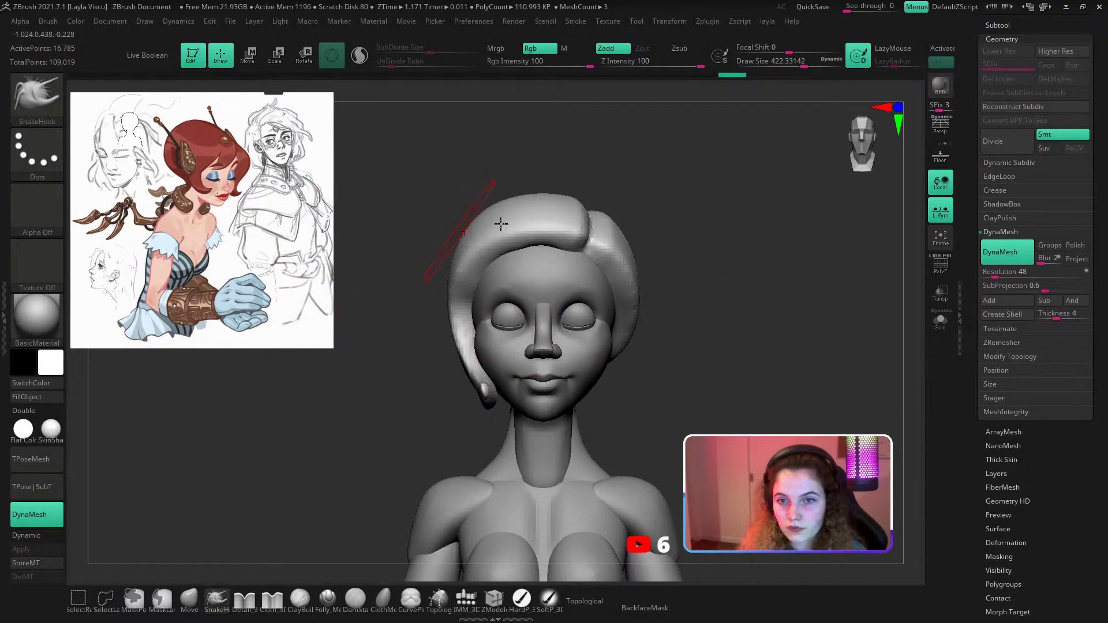
key("bracketleft")
key("bracketleft")
key("bracketleft")
key("bracketleft")
left_click_drag(571, 183, 555, 246)
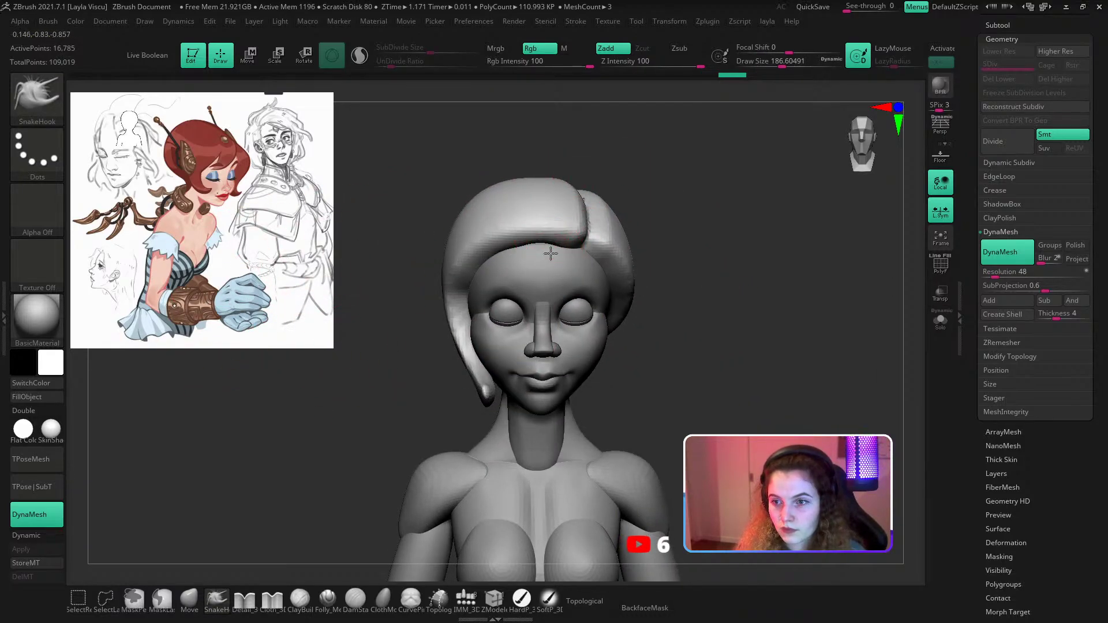
key("ctrl+z")
Sweep a fringe strand from the parting across the forehead toward the temple with SnakeHook at about 234 draw size.
mouse_move(652, 202)
left_mouse_down()
mouse_move(522, 277)
mouse_move(531, 252)
left_mouse_up()
key("bracketright")
mouse_move(404, 323)
left_mouse_down()
mouse_move(485, 289)
mouse_move(495, 266)
mouse_move(506, 283)
mouse_move(485, 300)
left_mouse_up()
left_click_drag(613, 286, 687, 282)
left_click_drag(512, 274, 482, 291)
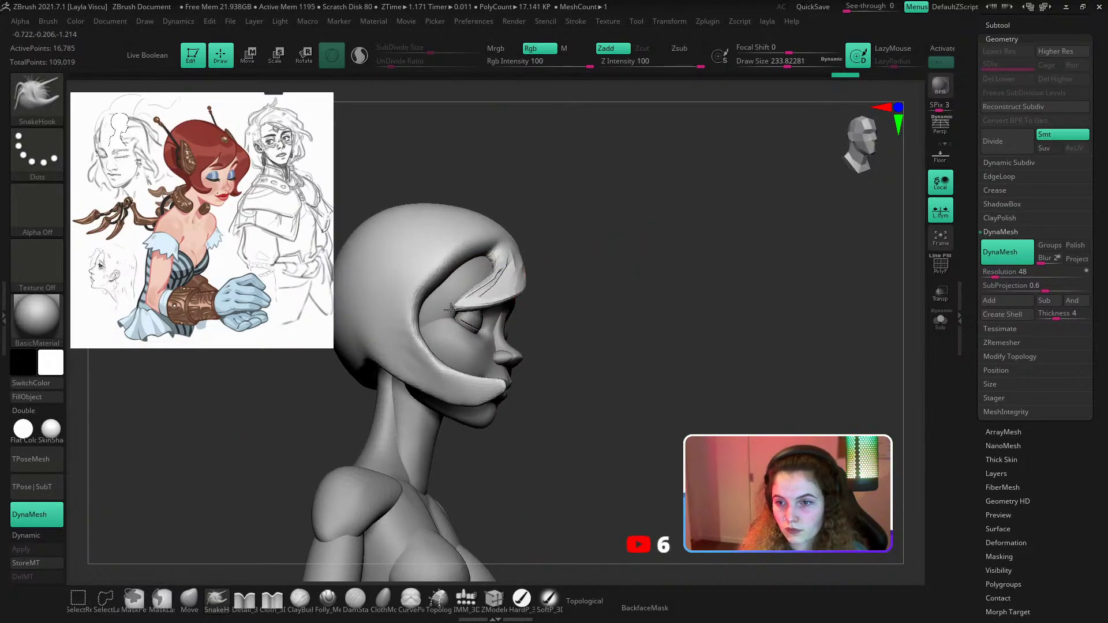
mouse_move(686, 254)
left_mouse_down()
mouse_move(629, 268)
mouse_move(641, 259)
left_mouse_up()
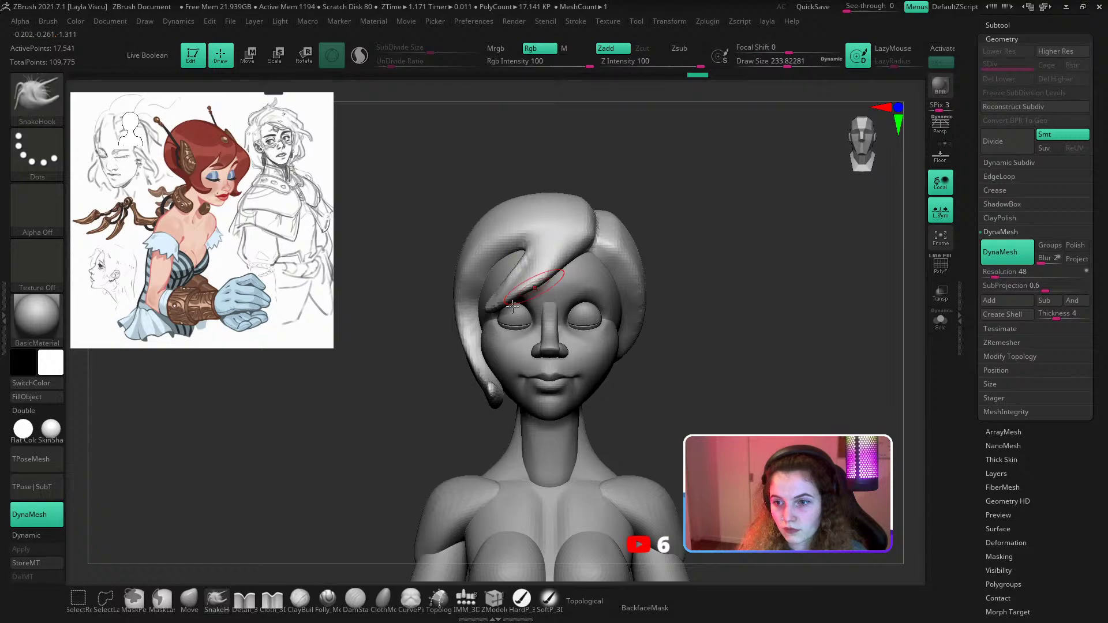
Reshape the swept fringe with the Move brush so it widens and follows the curve of the forehead.
left_click(190, 600)
left_click_drag(395, 354, 438, 346)
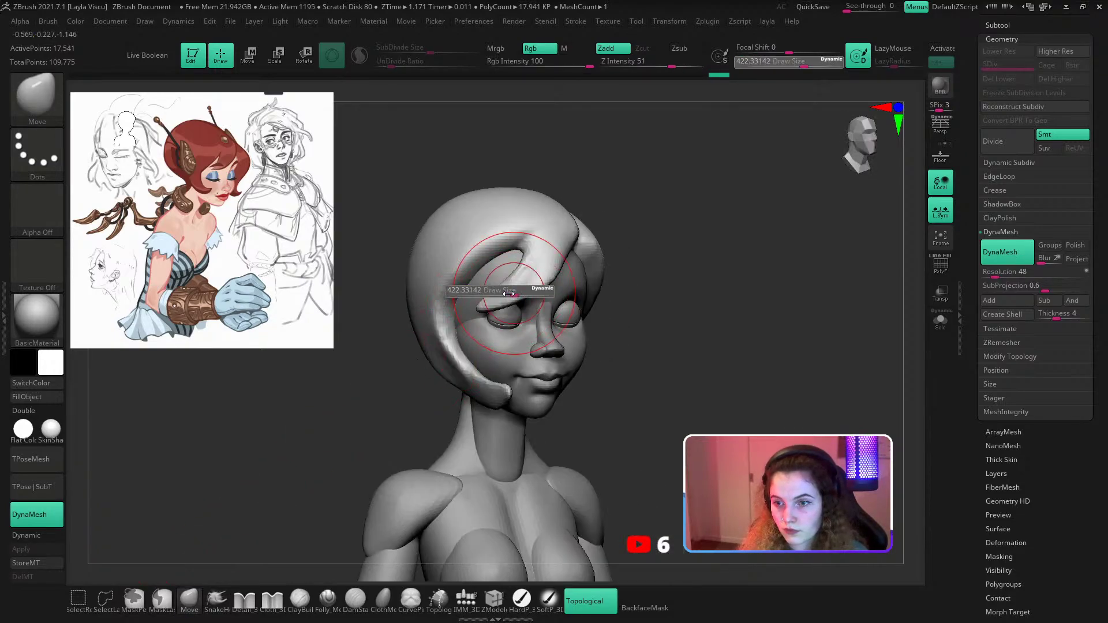
key("s")
left_click_drag(532, 293, 528, 293)
left_click_drag(690, 261, 638, 214)
key("s")
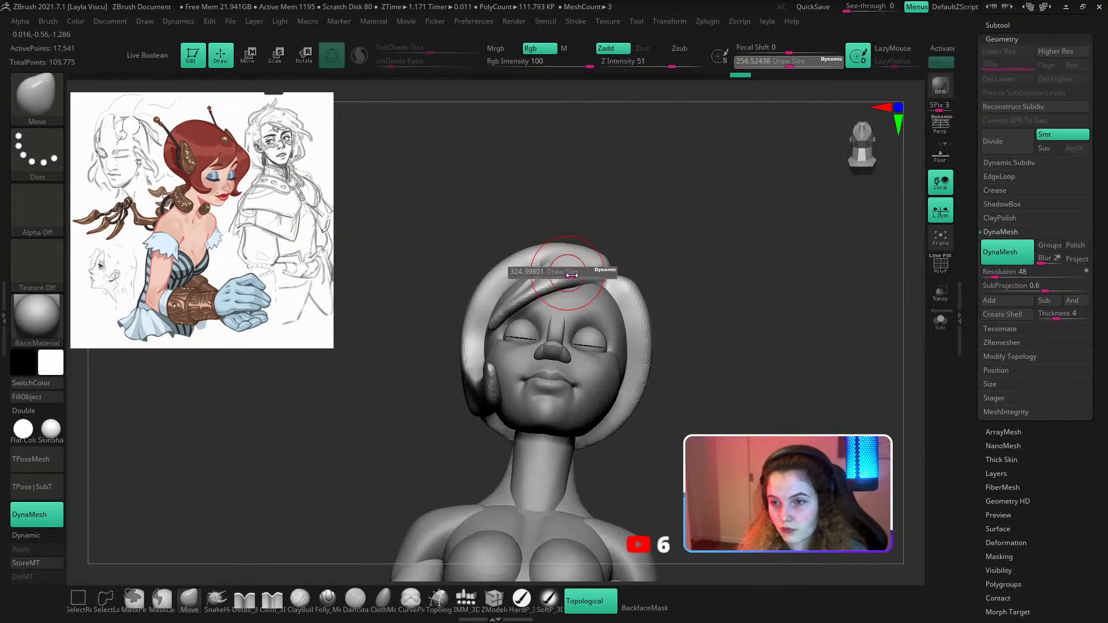
left_click_drag(564, 274, 510, 297)
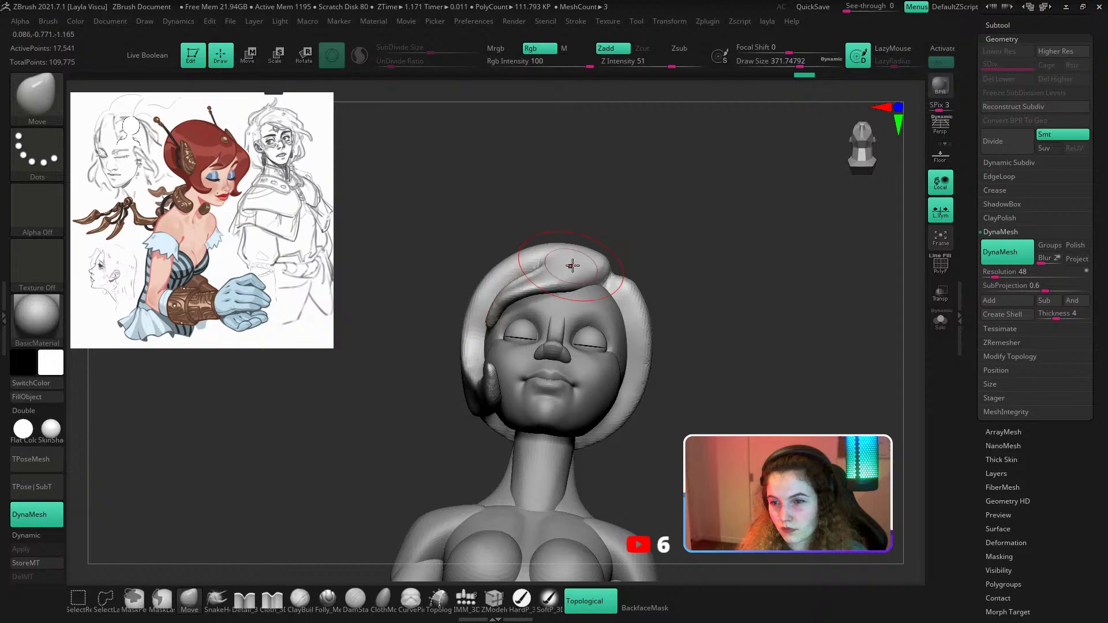
left_click_drag(661, 263, 637, 199)
key("s")
left_click_drag(551, 271, 660, 262)
key("[")
key("[")
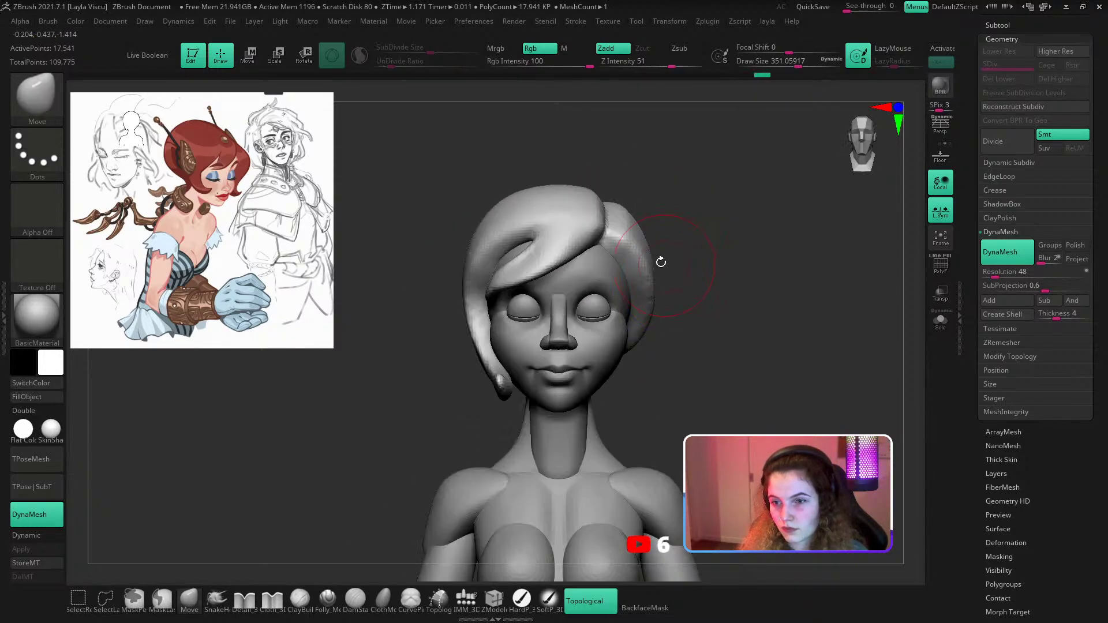
Adjust the hair edge at the temple and the cheek lock's outline with the Move brush, enlarging it to about 602.
left_click_drag(689, 225, 721, 276)
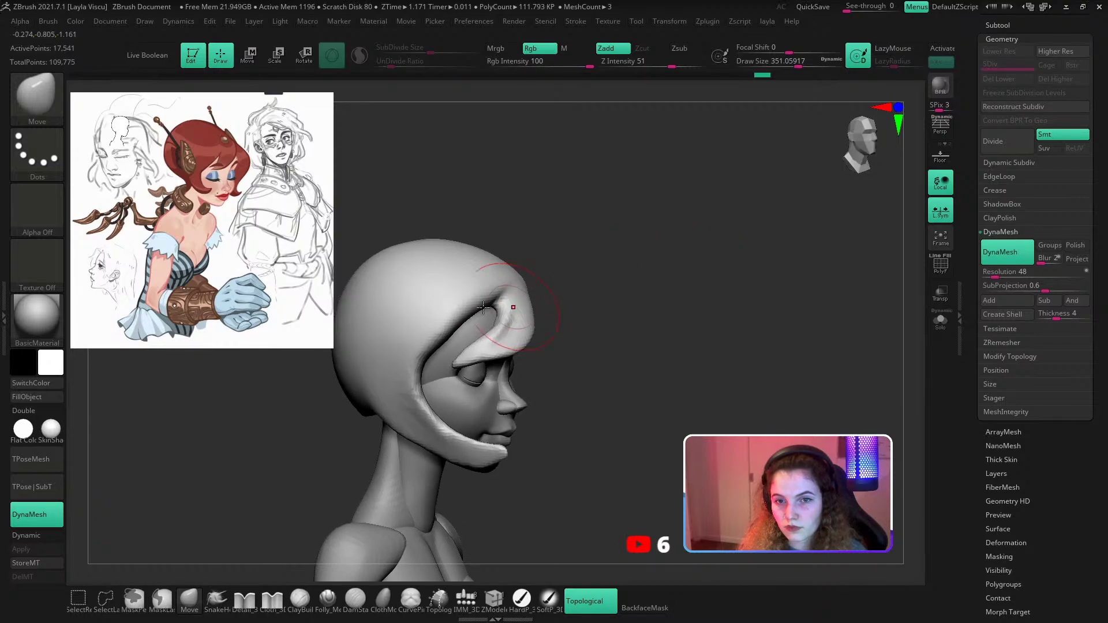
left_click_drag(464, 317, 474, 325)
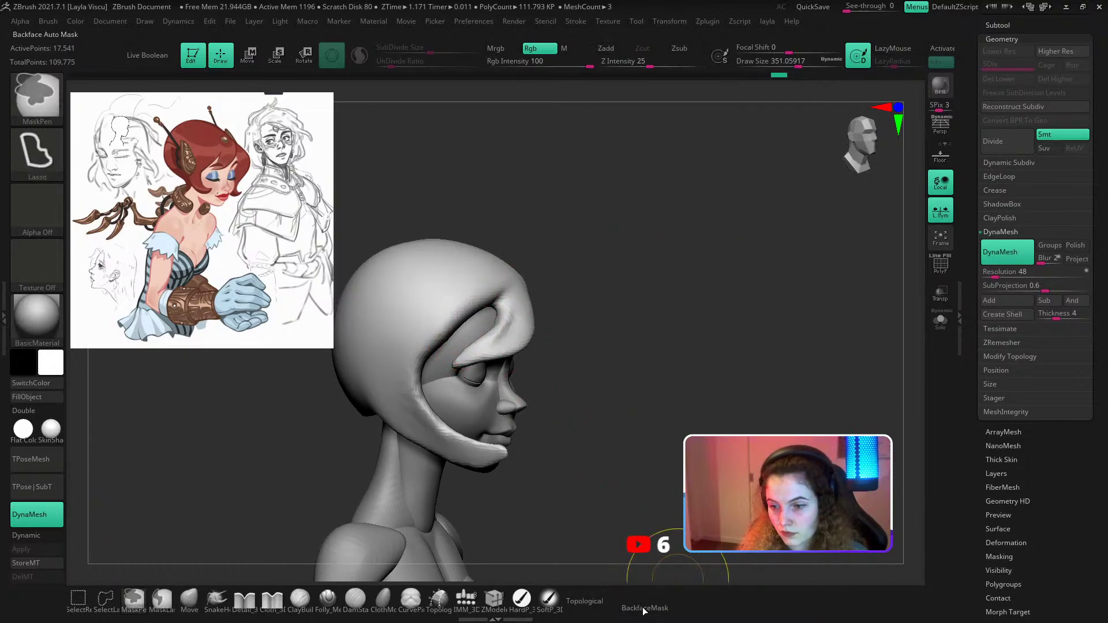
left_click_drag(431, 345, 442, 353)
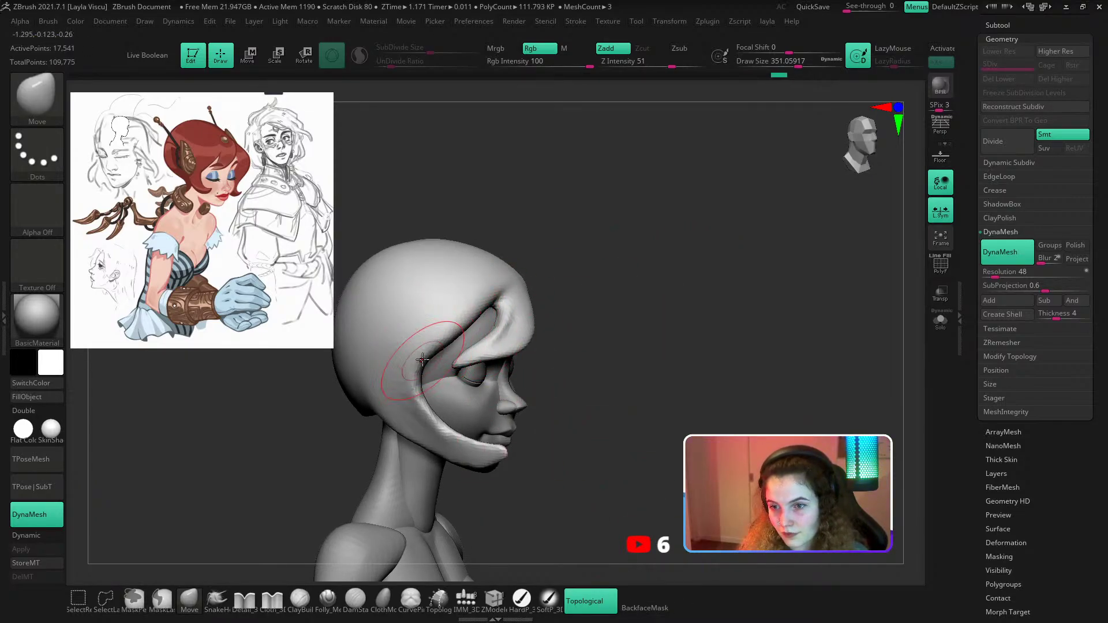
right_click_drag(441, 353, 502, 266, "ctrl")
mouse_move(502, 265)
right_mouse_down()
mouse_move(525, 245)
mouse_move(612, 274)
right_mouse_up()
key("s")
left_click_drag(434, 411, 452, 411)
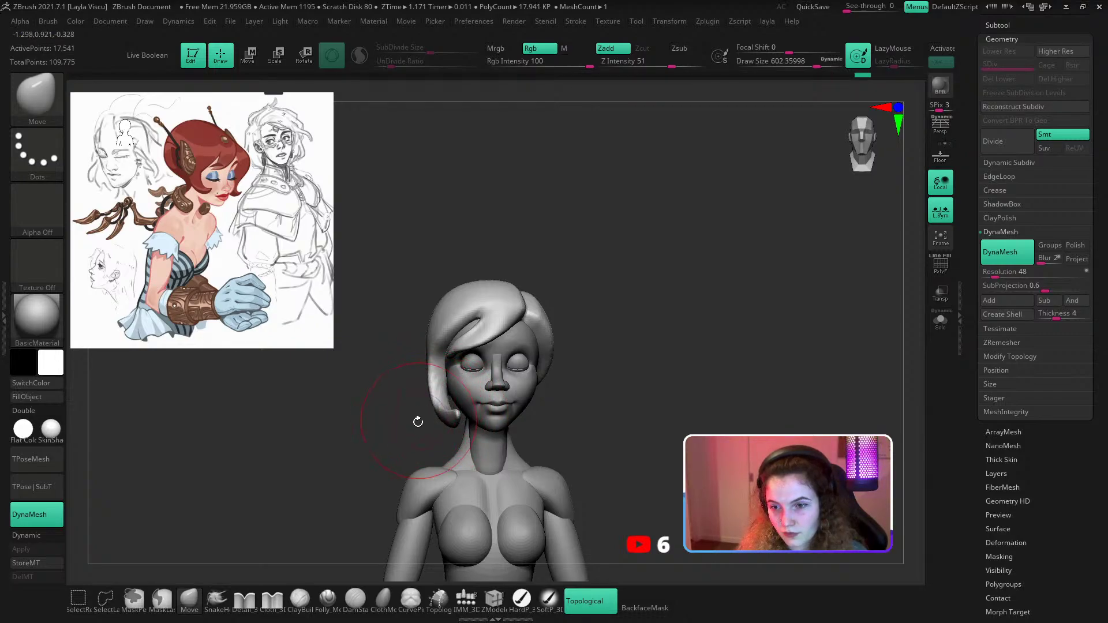
Pull out a matching side lock on the opposite side of the head with SnakeHook and smooth it.
left_click_drag(631, 347, 547, 428, "shift")
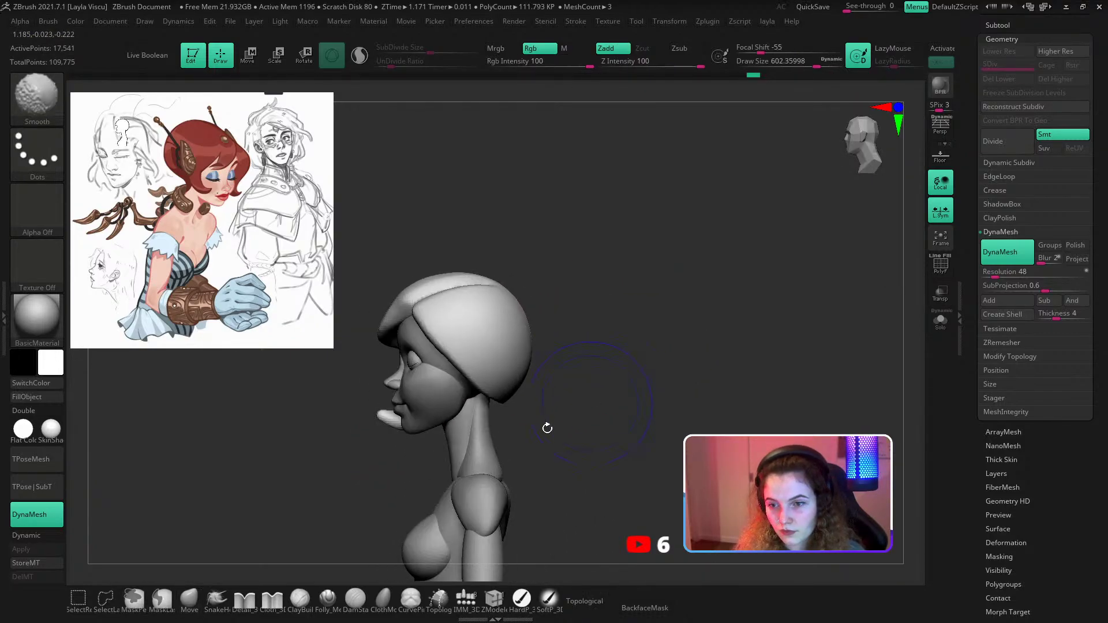
left_click(217, 599)
left_click(232, 608)
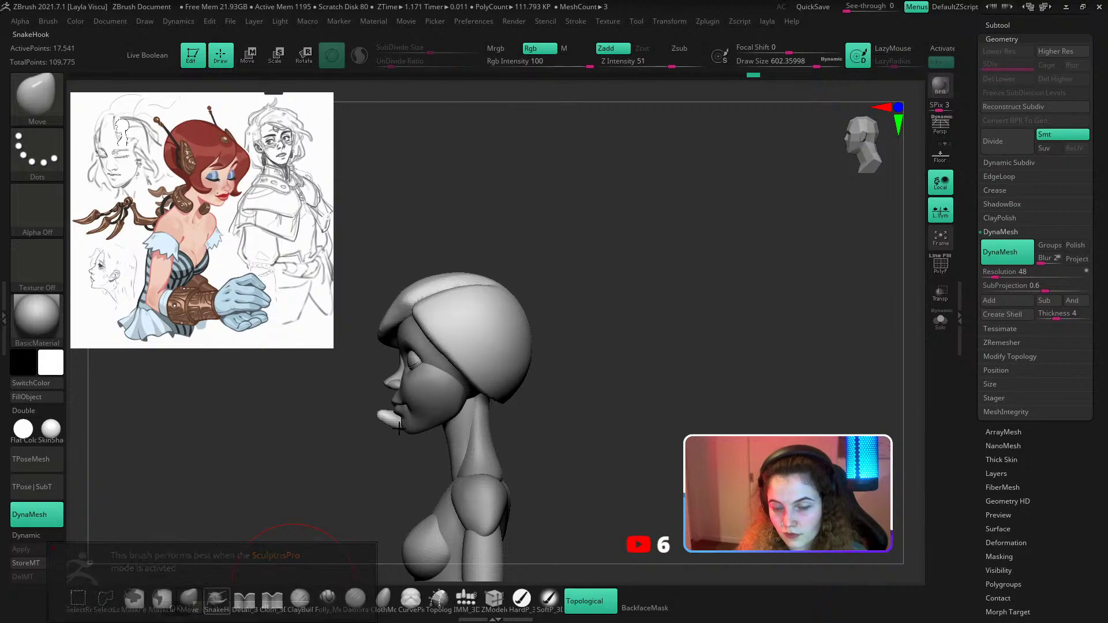
key("s")
left_click_drag(480, 382, 455, 380)
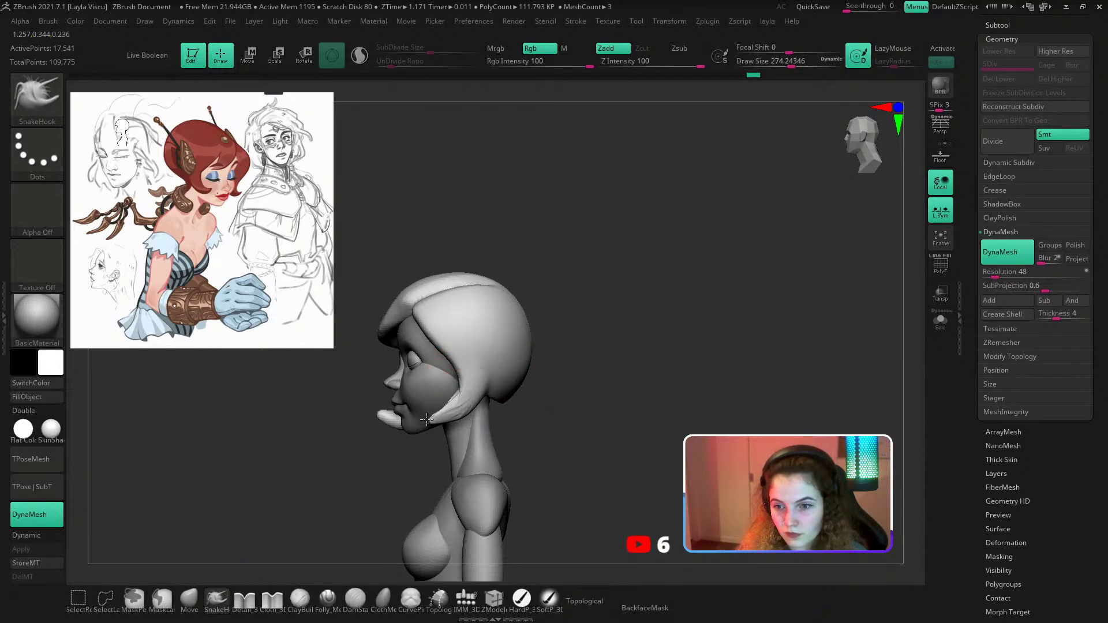
left_click_drag(361, 403, 347, 417, "ctrl")
mouse_move(452, 409)
left_mouse_down()
mouse_move(432, 420)
mouse_move(579, 403)
left_mouse_up()
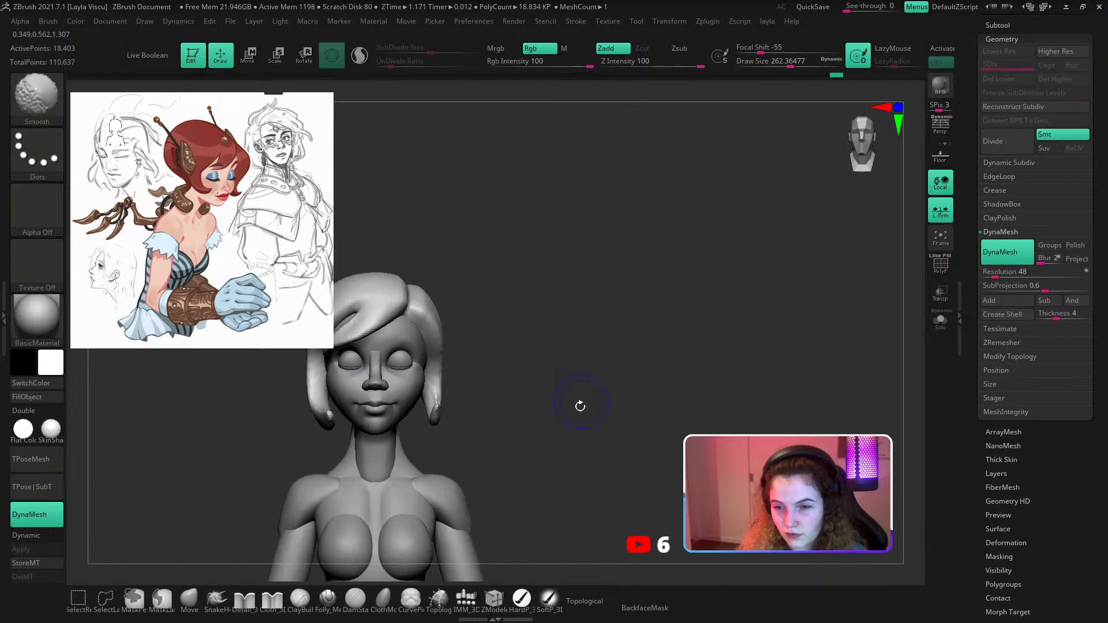
left_click_drag(502, 402, 452, 403)
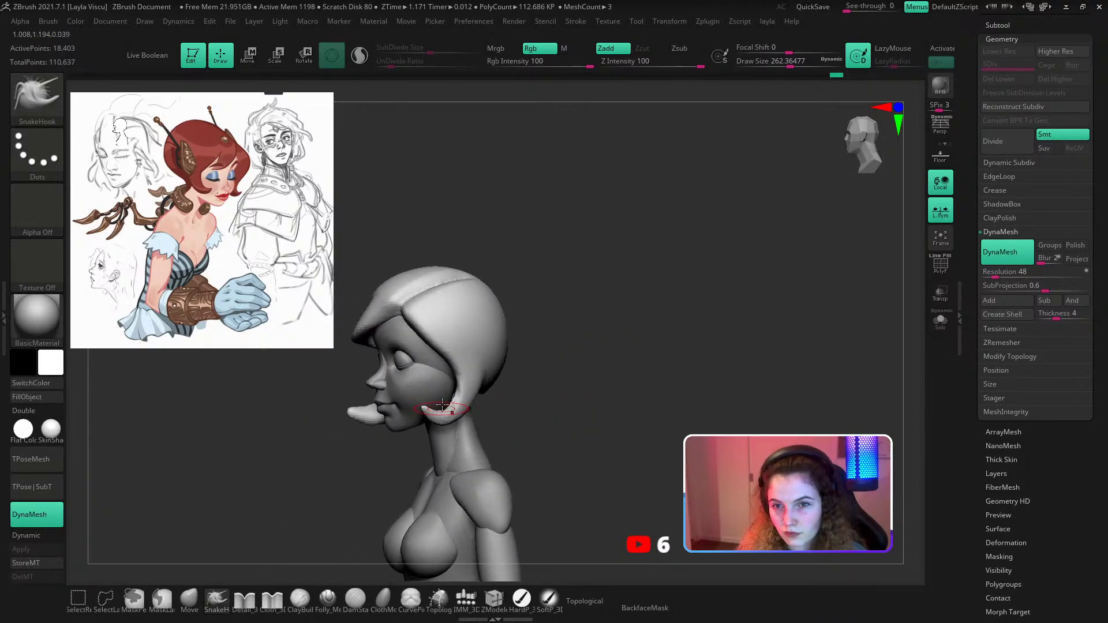
Refine the side locks' curl and the overall hair volume with SnakeHook at several draw sizes, ending at about 280.
left_click_drag(552, 365, 628, 342)
key("s")
mouse_move(481, 374)
left_mouse_down()
mouse_move(492, 373)
mouse_move(420, 330)
mouse_move(430, 359)
left_mouse_up()
key("bracketright")
key("bracketleft")
key("bracketleft")
mouse_move(610, 338)
left_mouse_down()
mouse_move(604, 369)
mouse_move(563, 354)
mouse_move(585, 363)
left_mouse_up()
key("s")
left_click(496, 357)
left_click_drag(537, 316, 534, 323)
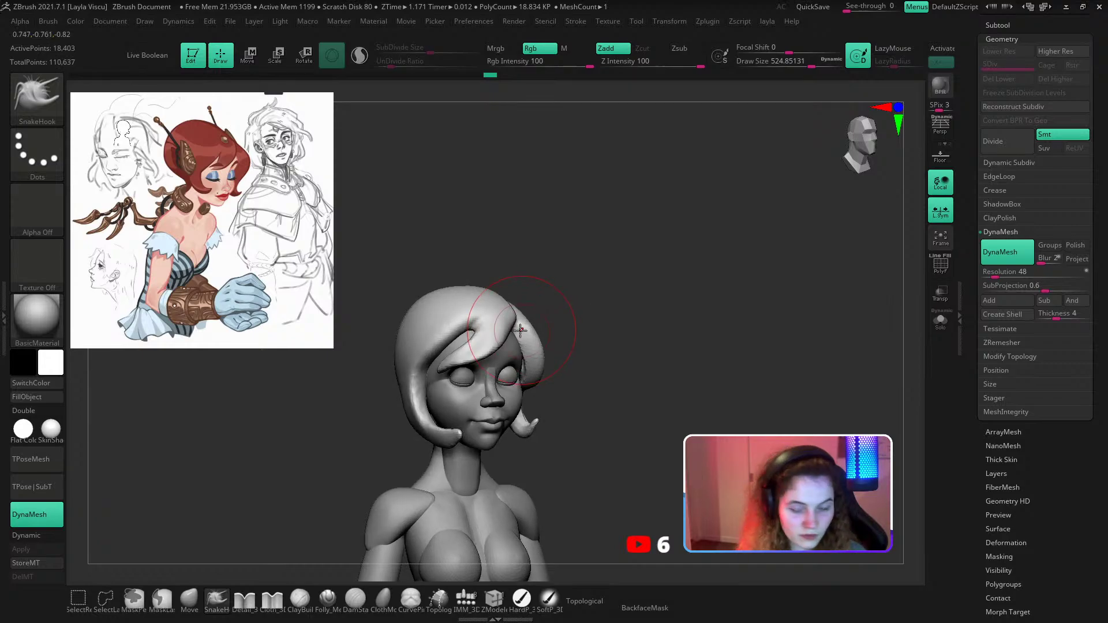
key("s")
left_click(507, 332)
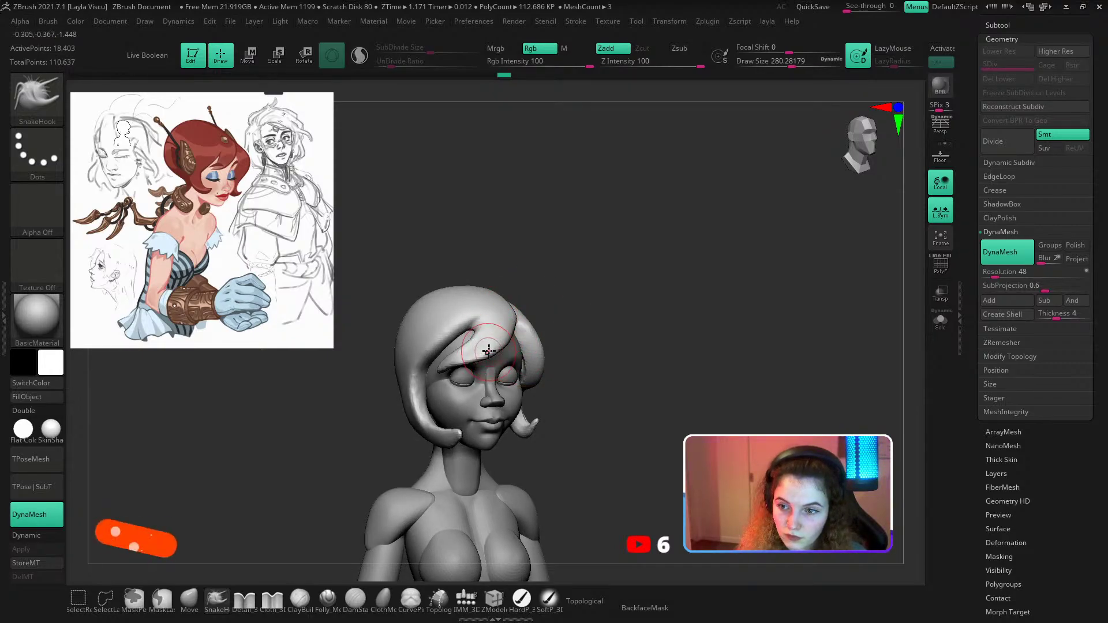
Puff up the fringe and side hair with the Inflat brush at a draw size of about 533.
key("b")
key("i")
key("n")
key("s")
left_click_drag(502, 324, 516, 323)
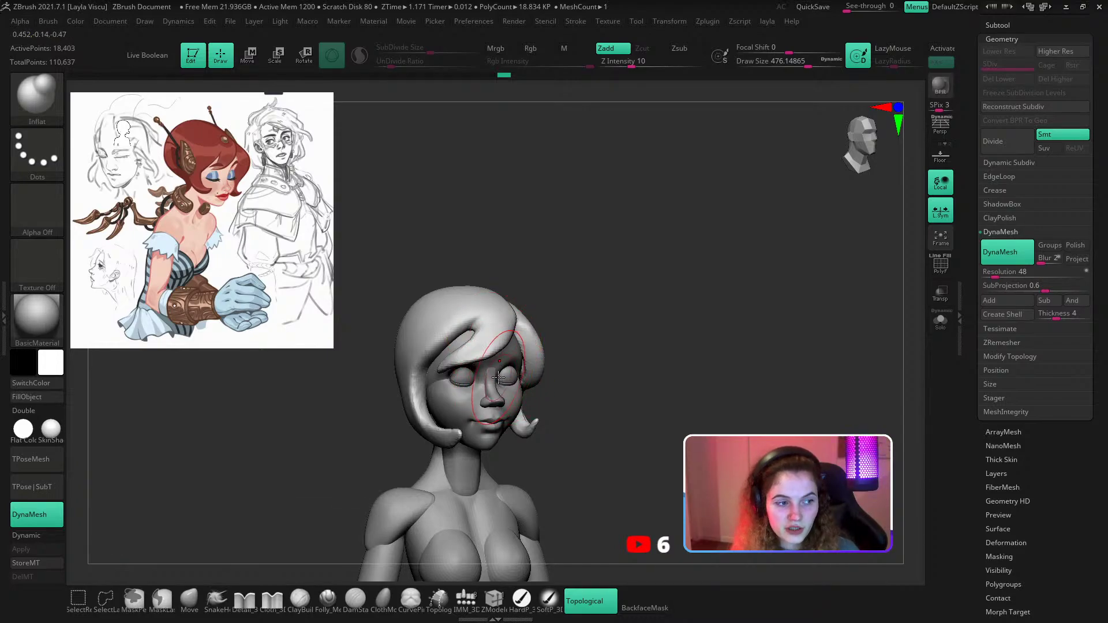
key("bracketright")
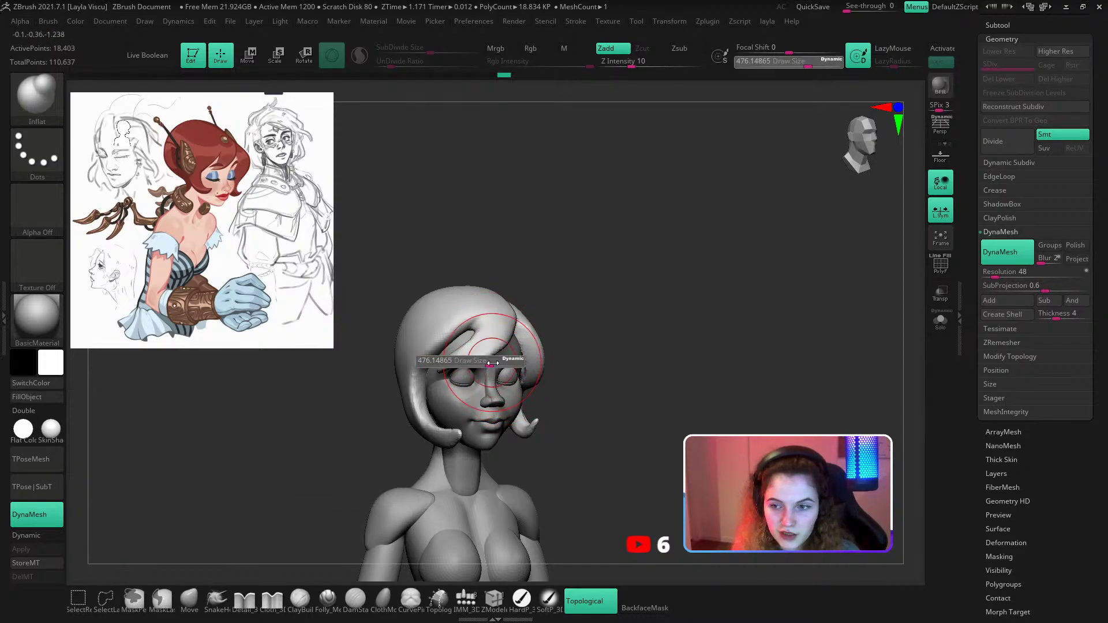
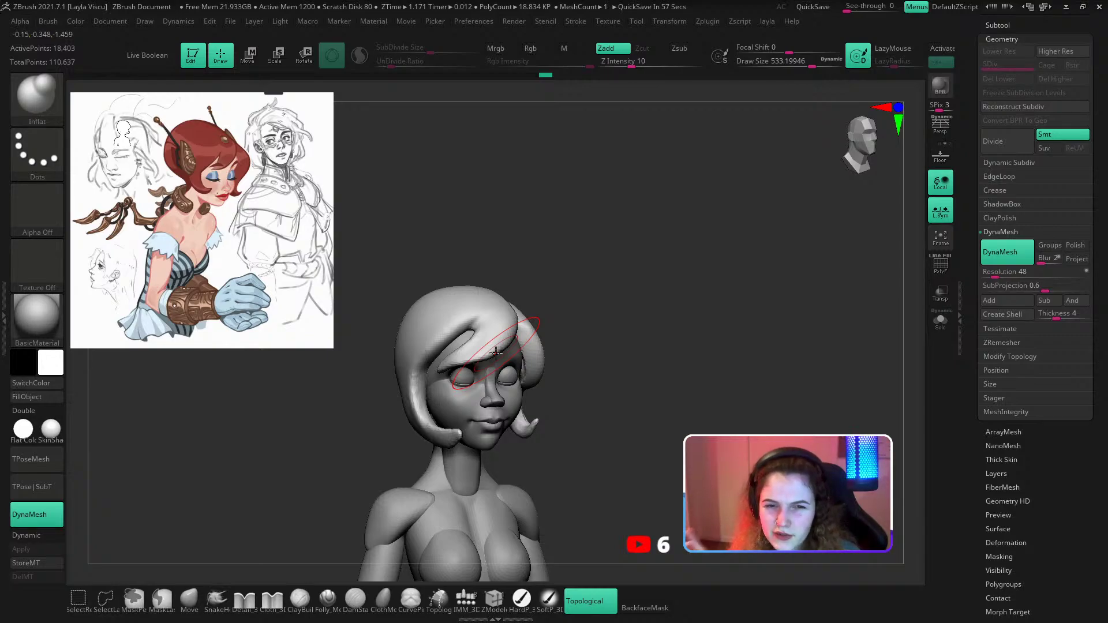
mouse_move(594, 254)
left_mouse_down()
mouse_move(581, 269)
mouse_move(592, 274)
mouse_move(501, 306)
left_mouse_up()
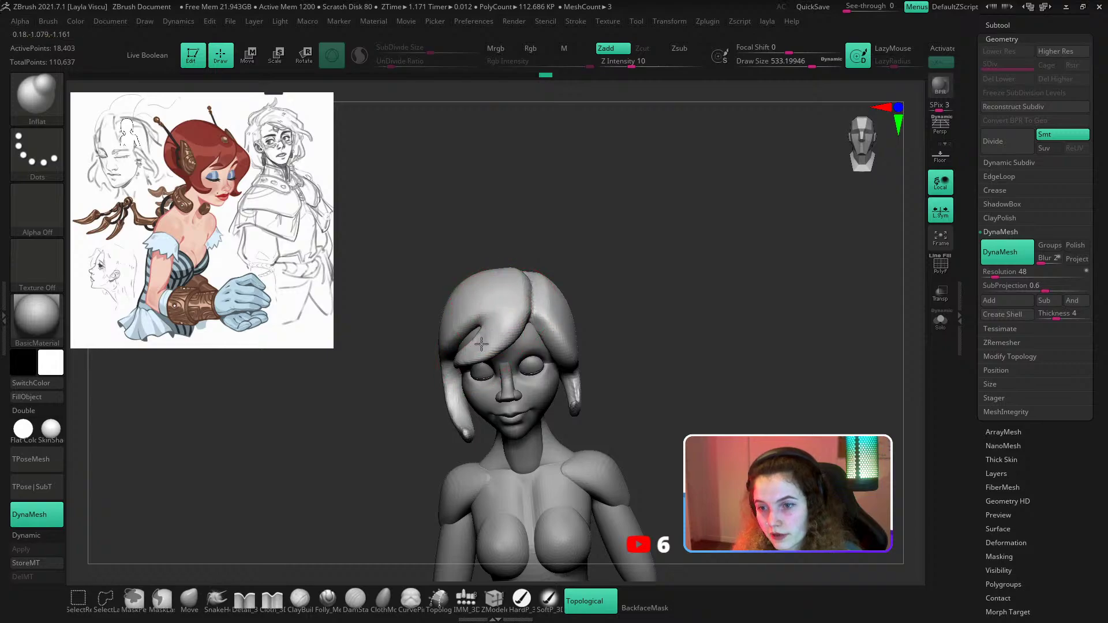
Sharpen the cheek lock's tip in profile with the Pinch brush at a draw size of about 379.
mouse_move(603, 254)
left_mouse_down()
mouse_move(620, 237)
mouse_move(600, 253)
left_mouse_up()
mouse_move(502, 306)
right_mouse_down("ctrl")
mouse_move(519, 269)
mouse_move(512, 313)
mouse_move(534, 305)
mouse_move(514, 337)
mouse_move(537, 252)
mouse_move(568, 257)
right_mouse_up("ctrl")
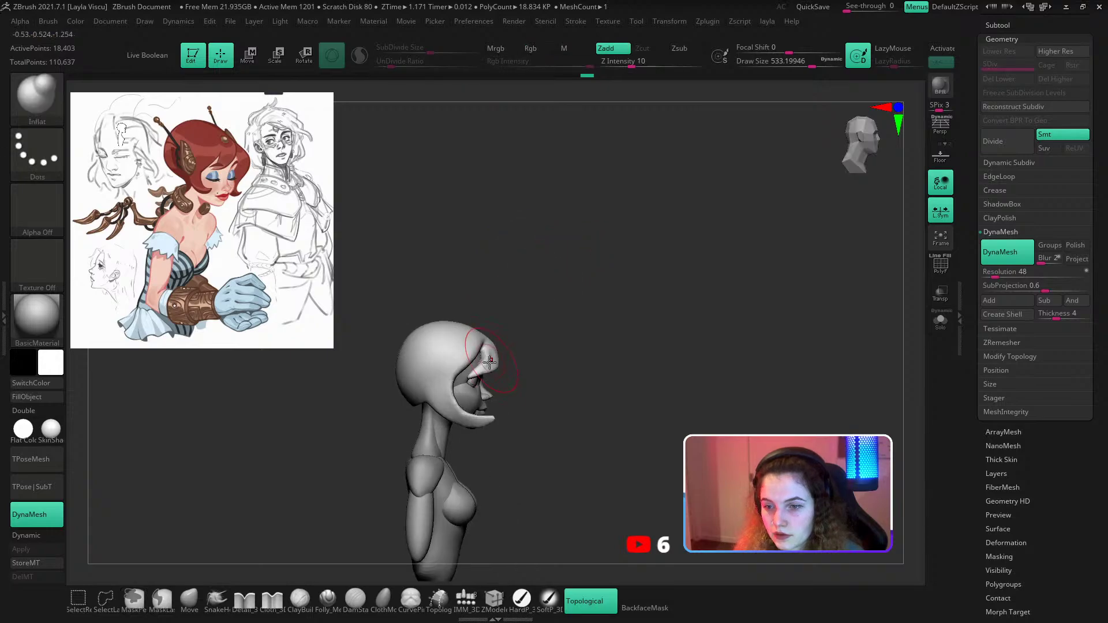
left_click(189, 600)
right_click_drag(317, 490, 457, 408)
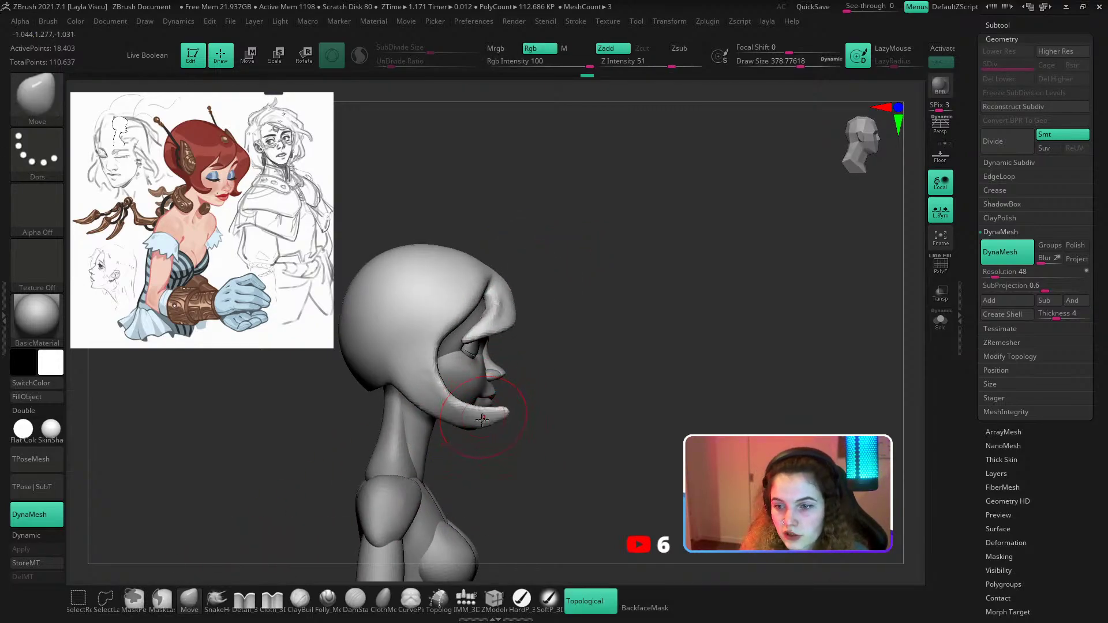
key("b")
key("p")
key("i")
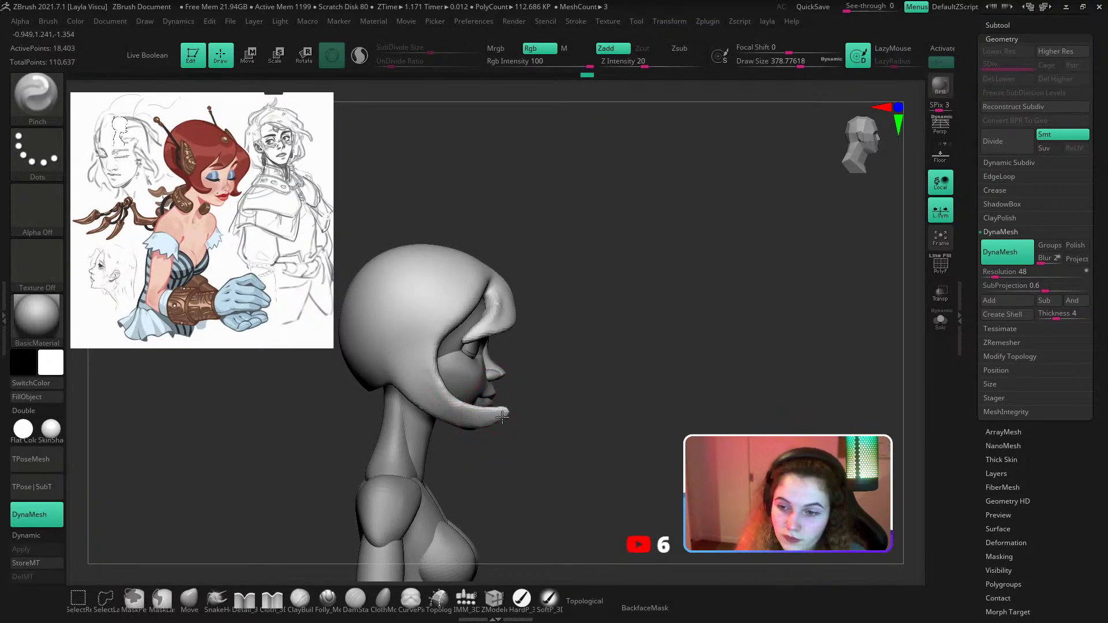
key("ctrl+z")
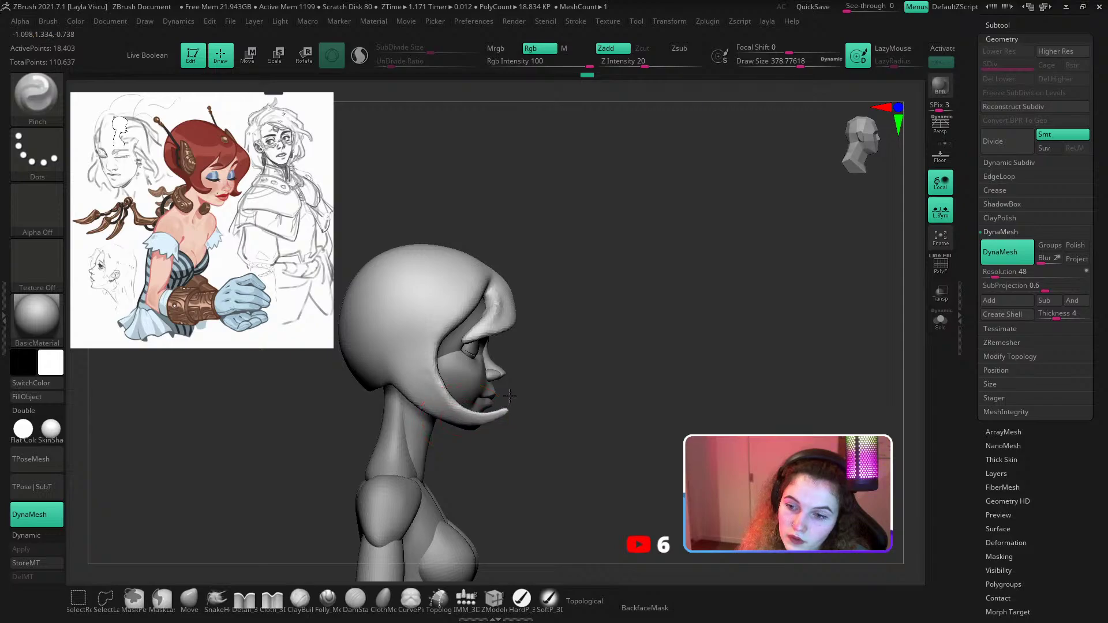
Refine the cheek lock's curve and the hair edge beside the face with the Move brush, using draw sizes between about 299 and 408.
left_click(189, 600)
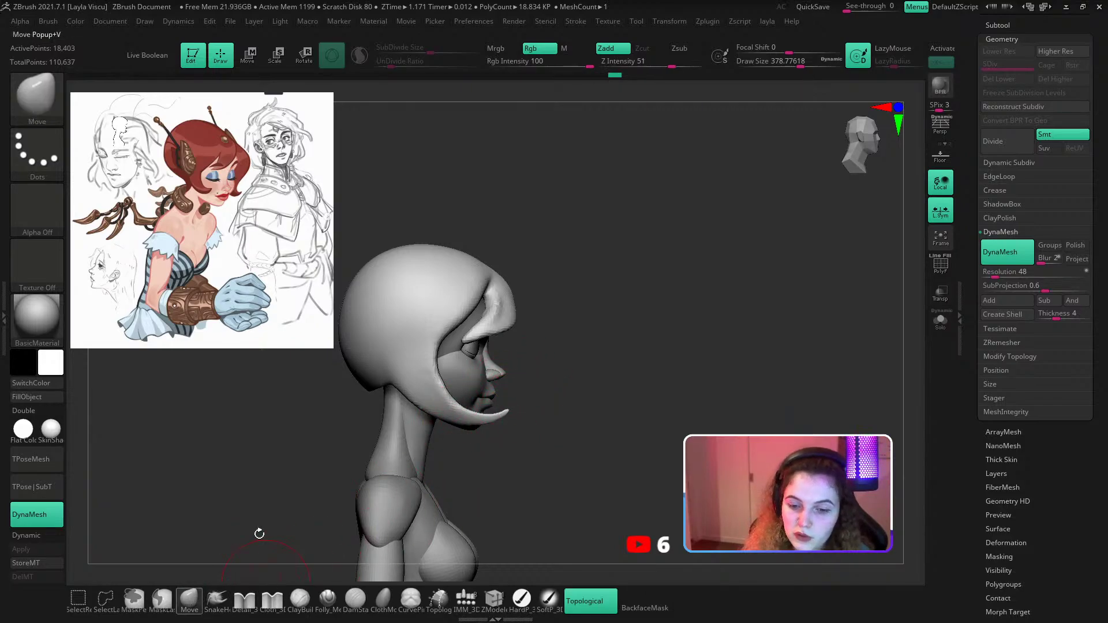
key("s")
left_click_drag(485, 419, 433, 397)
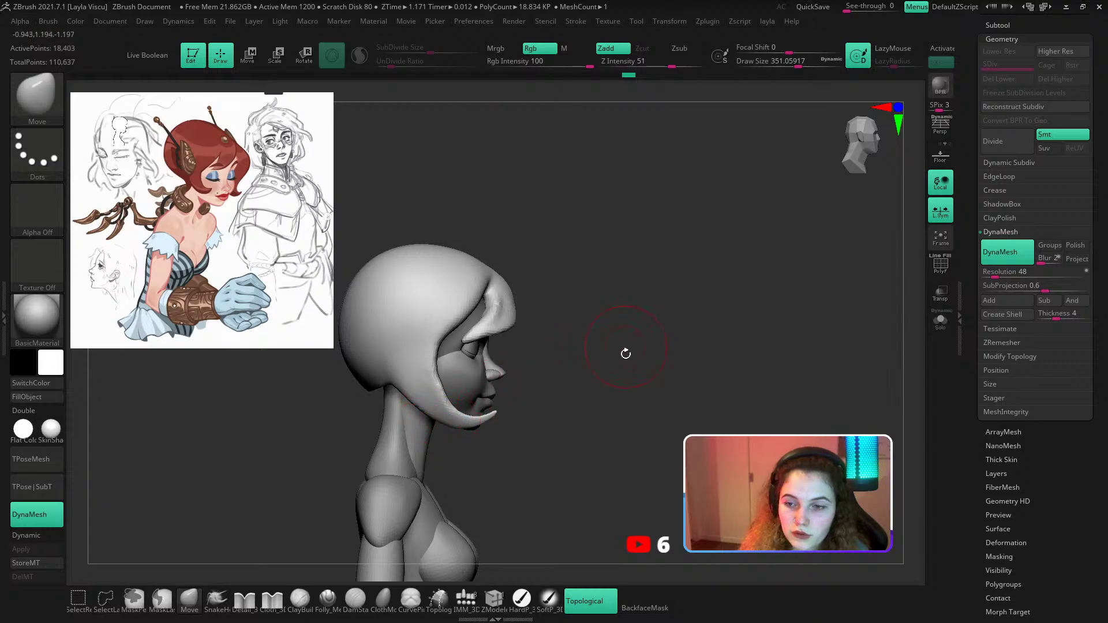
left_click_drag(626, 353, 615, 351)
key("s")
mouse_move(428, 382)
left_mouse_down()
mouse_move(441, 366)
mouse_move(419, 347)
mouse_move(440, 341)
left_mouse_up()
key("s")
key("s")
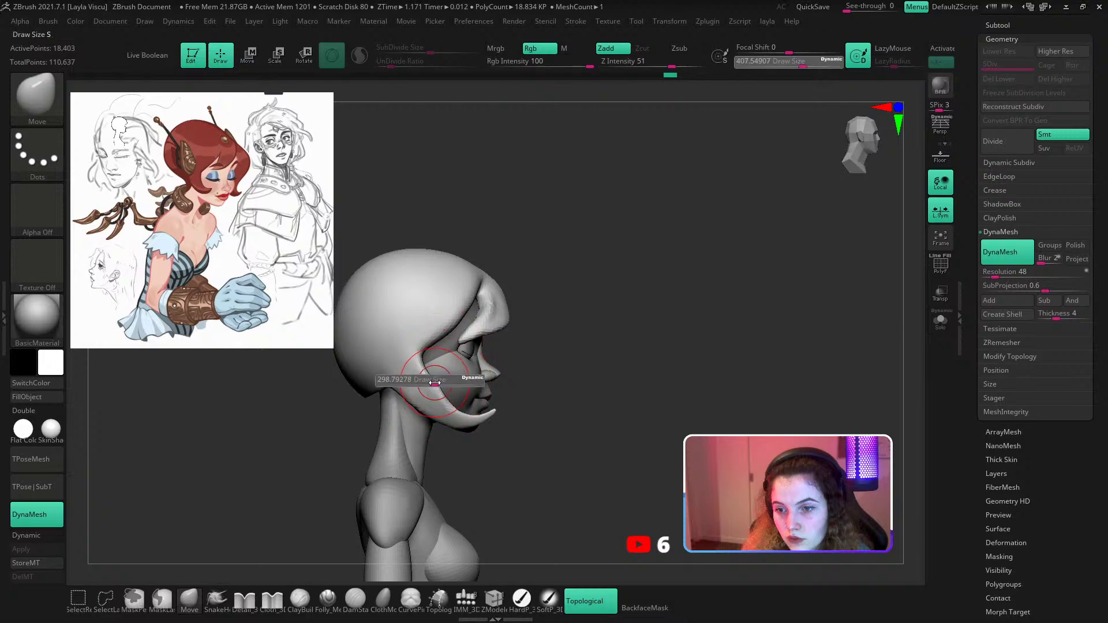
left_click_drag(430, 378, 429, 379)
Reposition the cheek lock with Transpose while a topological mask protects the rest of the hair.
mouse_move(519, 398)
right_mouse_down("ctrl")
mouse_move(524, 347)
mouse_move(408, 437)
mouse_move(491, 444)
right_mouse_up("ctrl")
key("s")
left_click_drag(430, 443, 462, 443)
right_click_drag(421, 443, 517, 447)
key("w")
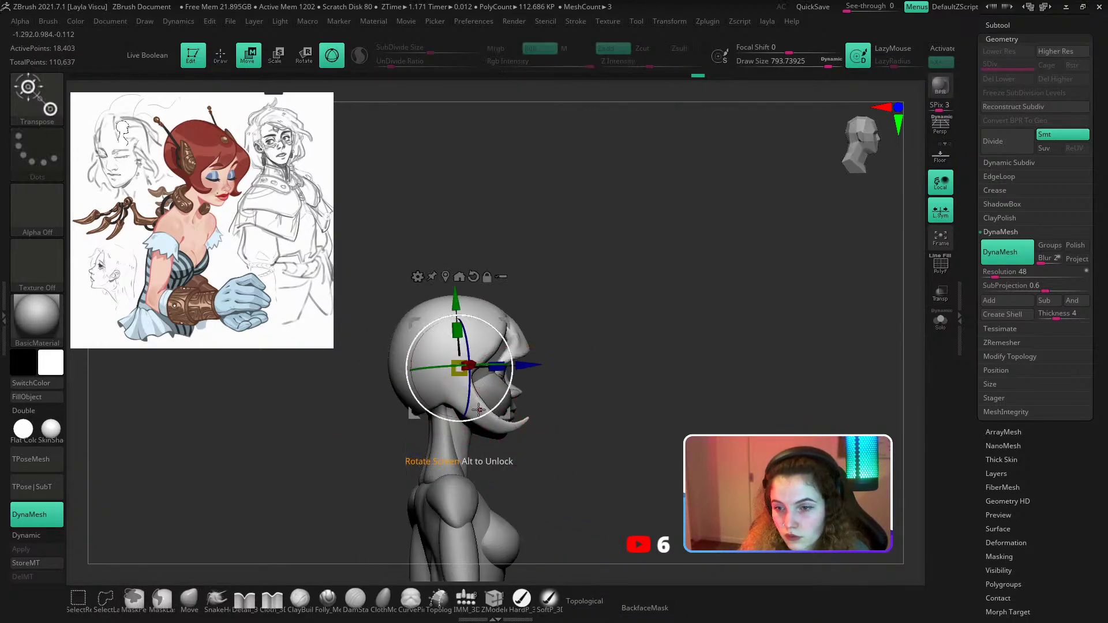
right_click_drag(476, 363, 472, 407, "ctrl")
mouse_move(454, 408)
left_mouse_down("ctrl")
mouse_move(488, 428)
mouse_move(523, 475)
left_mouse_up("ctrl")
left_click(503, 447, "ctrl")
left_click(503, 447, "ctrl")
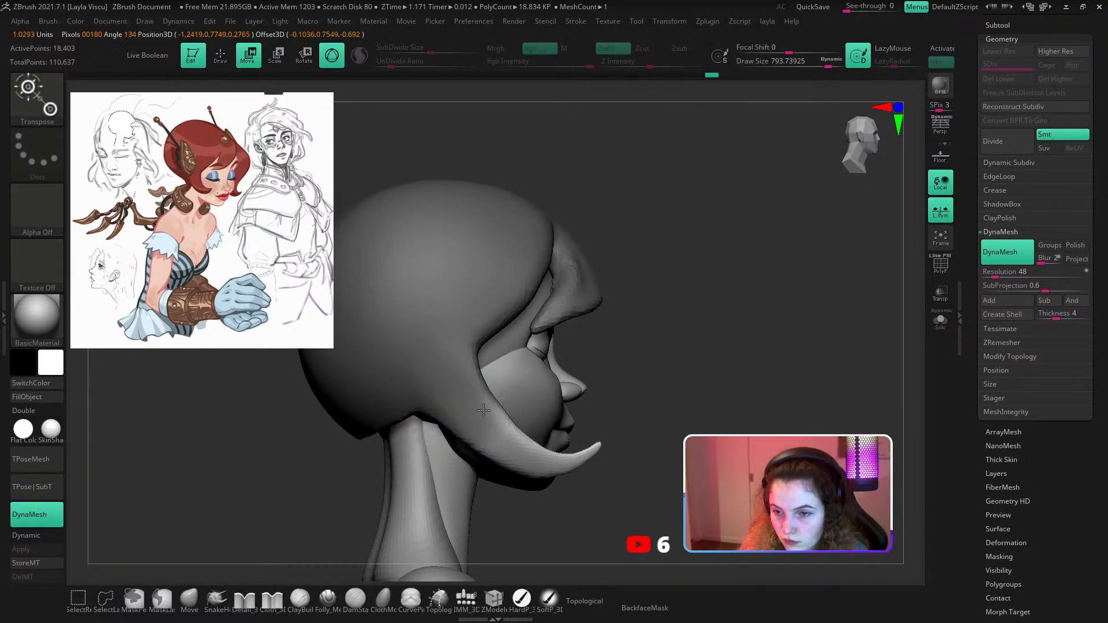
mouse_move(482, 432)
left_mouse_down()
mouse_move(469, 419)
mouse_move(481, 427)
left_mouse_up()
left_click(187, 599)
right_click_drag(741, 426, 695, 278)
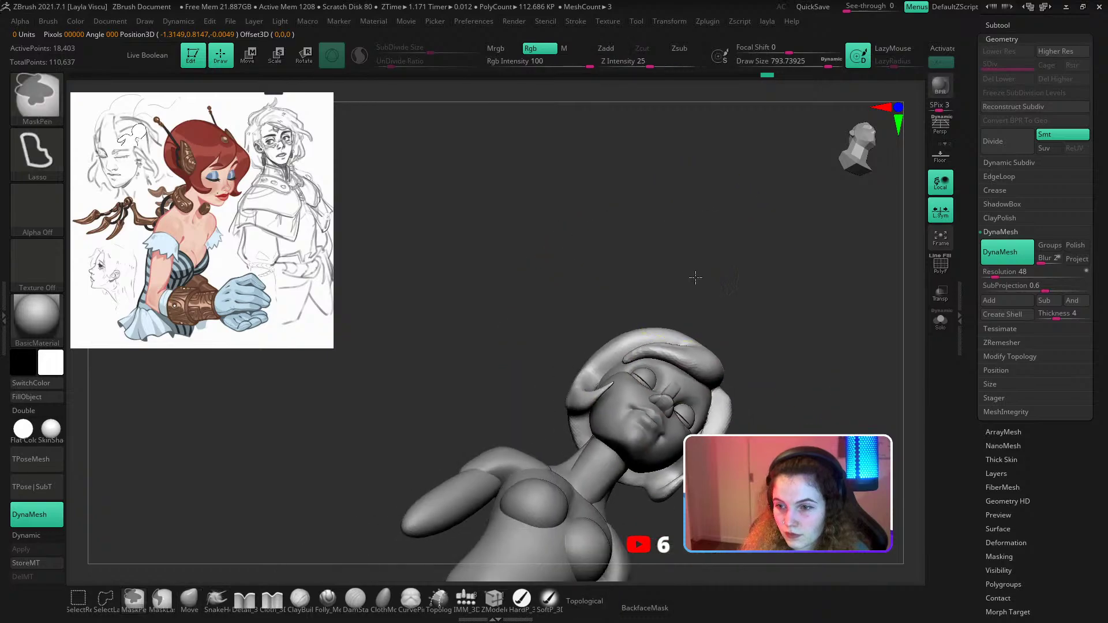
Adjust the hair's outer silhouette from the front with the Move brush, raising its draw size to 1000.
mouse_move(809, 331)
left_mouse_down("shift")
mouse_move(841, 386)
mouse_move(694, 331)
left_mouse_up("shift")
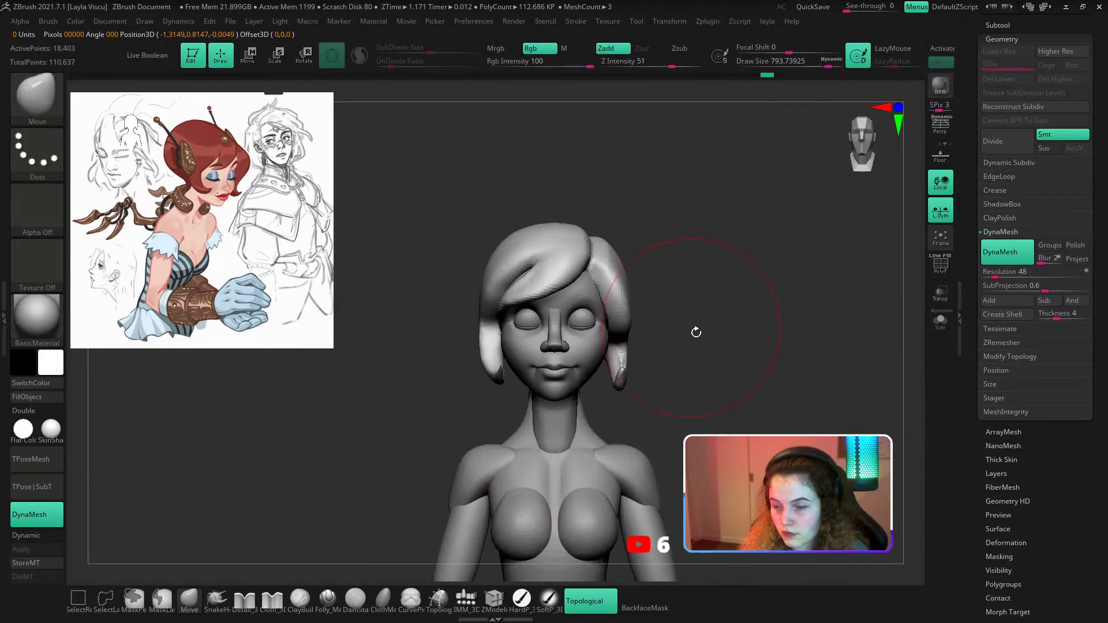
key("s")
left_click_drag(618, 282, 610, 282)
mouse_move(522, 221)
left_mouse_down()
mouse_move(625, 210)
mouse_move(612, 215)
mouse_move(645, 265)
left_mouse_up()
key("s")
left_click_drag(497, 312, 503, 312)
Pull the hair out at the back of the head in profile with the Move brush, reducing its draw size to about 753.
left_click_drag(451, 248, 447, 270, "shift")
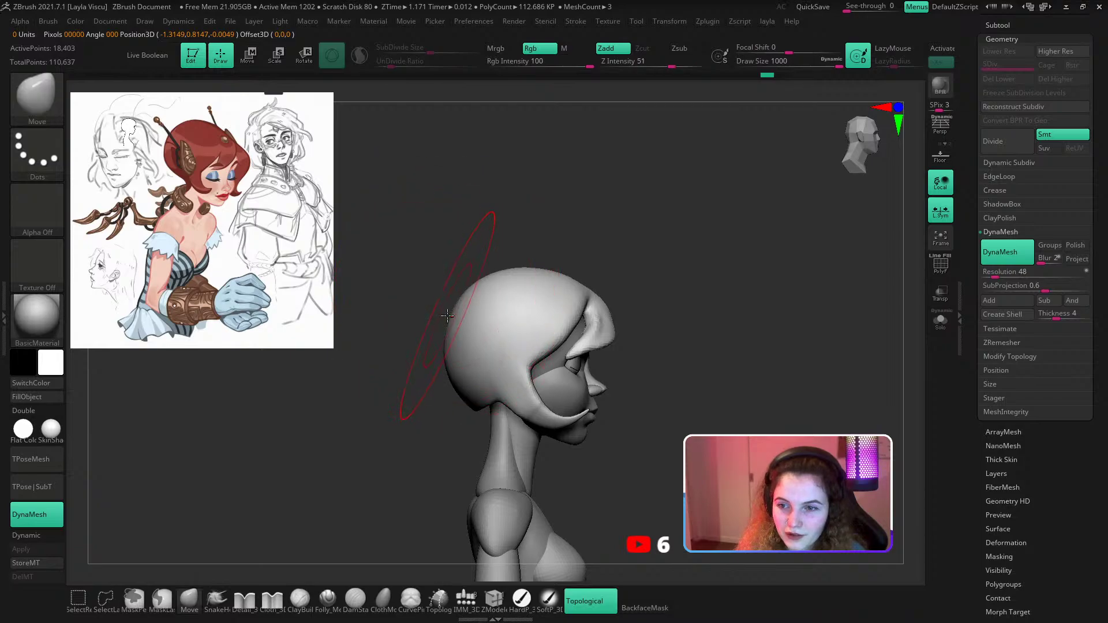
mouse_move(451, 314)
left_mouse_down()
mouse_move(401, 302)
mouse_move(421, 304)
mouse_move(469, 267)
left_mouse_up()
key("s")
left_click(450, 286)
left_click_drag(449, 325, 434, 376)
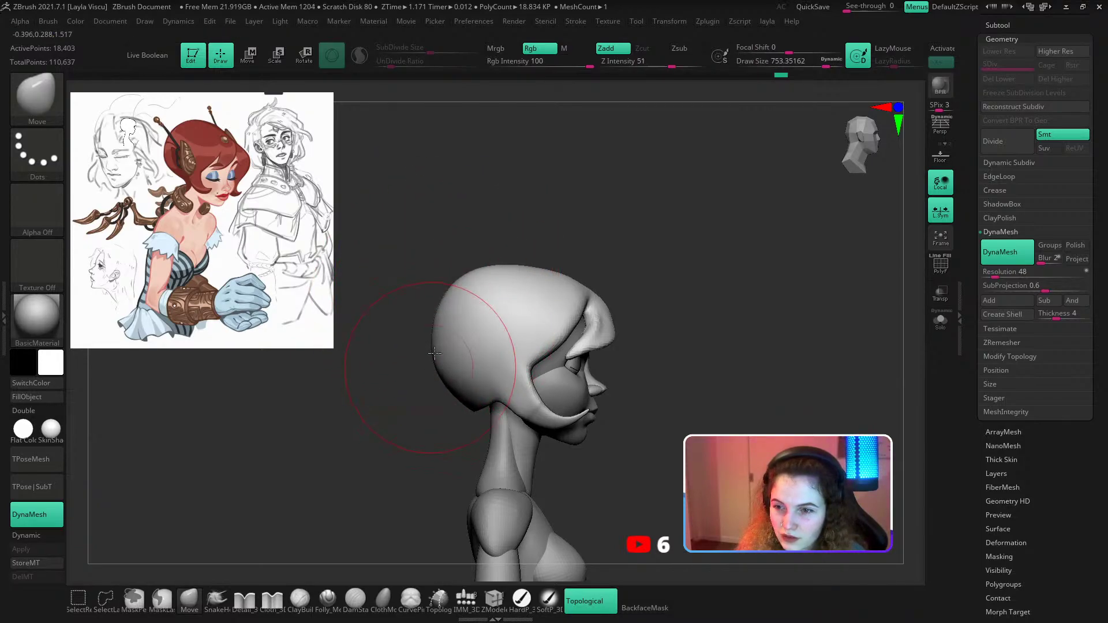
Shape the top of the hair around the parting from above and the front with the Move brush at about 492.
right_click_drag(457, 284, 557, 205)
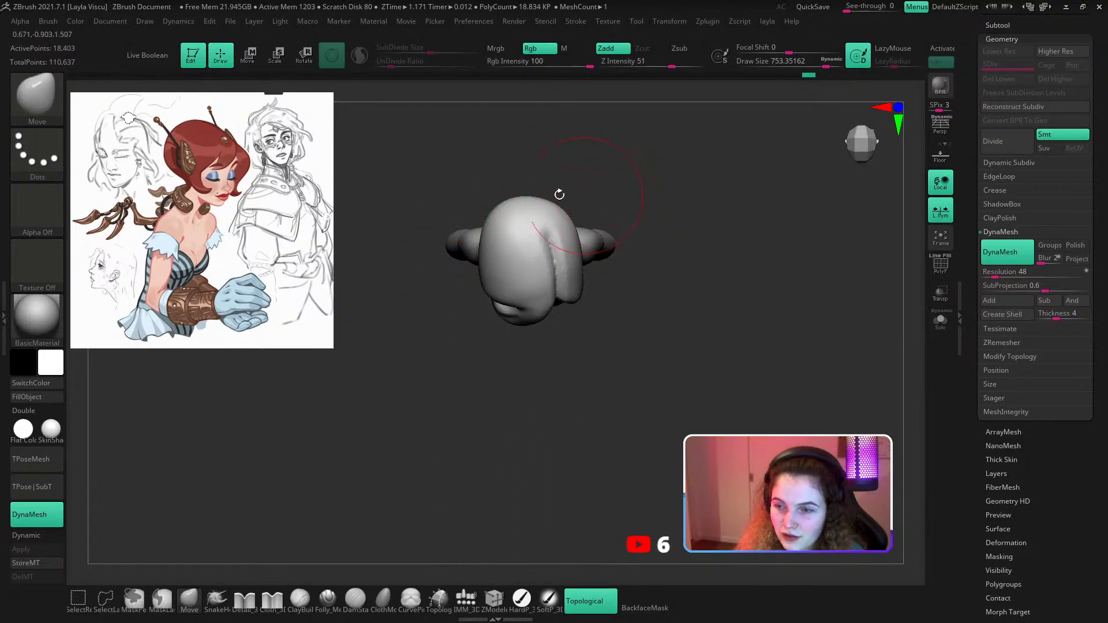
right_click_drag(644, 235, 593, 251)
right_click_drag(524, 251, 526, 288, "ctrl")
key("s")
left_click_drag(532, 235, 517, 235)
left_click_drag(515, 235, 515, 230)
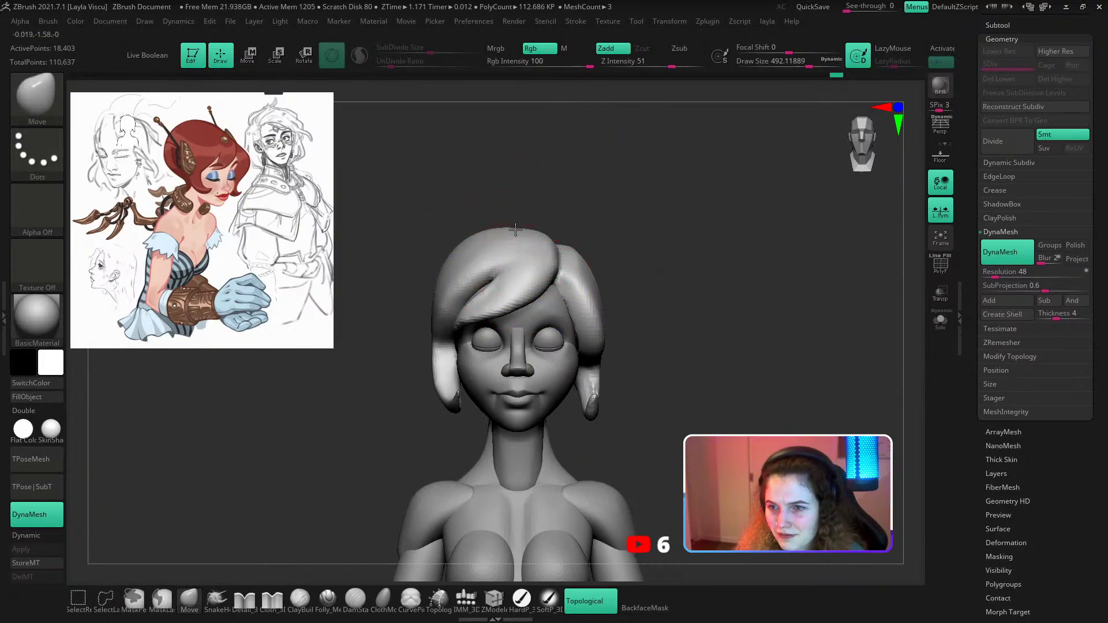
Round the back of the hair from the opposite profile and from above with the Move brush at about 492.
mouse_move(583, 256)
right_mouse_down()
mouse_move(599, 185)
mouse_move(665, 251)
right_mouse_up()
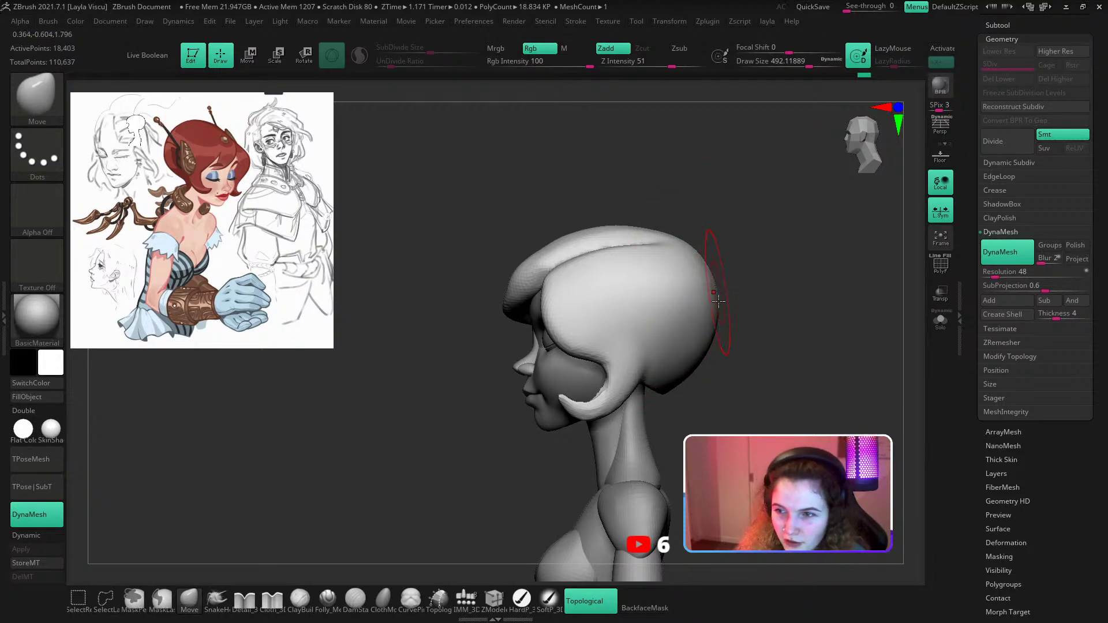
left_click_drag(769, 317, 765, 490)
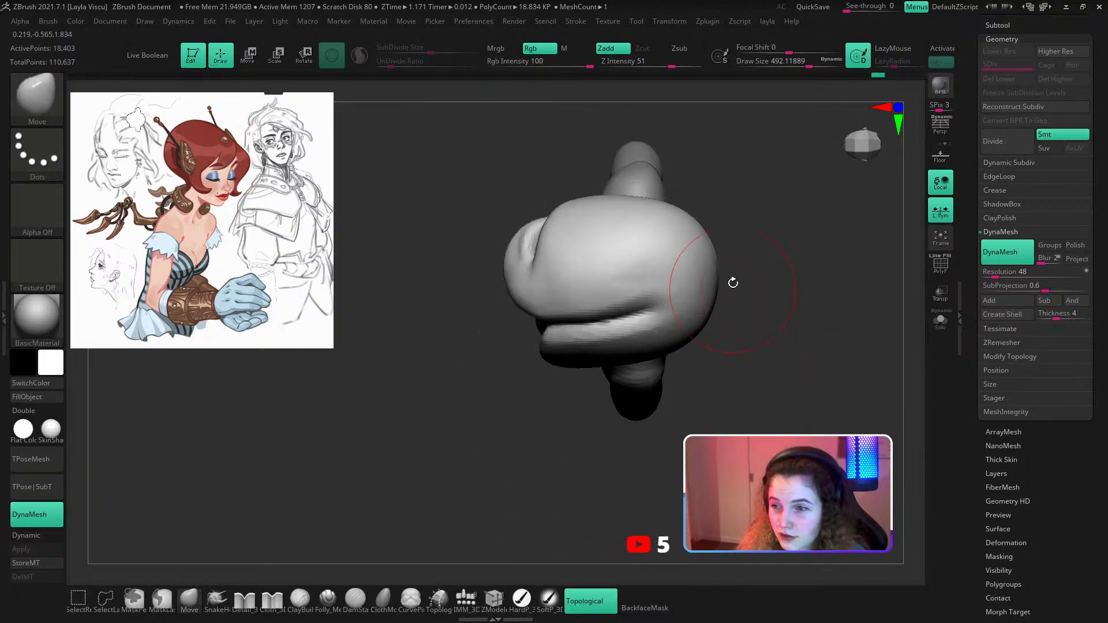
left_click_drag(732, 282, 703, 354, "alt")
left_click_drag(630, 339, 621, 312, "shift")
mouse_move(663, 312)
right_mouse_down("ctrl")
mouse_move(663, 277)
mouse_move(739, 296)
mouse_move(746, 370)
mouse_move(808, 381)
mouse_move(669, 312)
right_mouse_up("ctrl")
right_click_drag(519, 302, 484, 323, "ctrl")
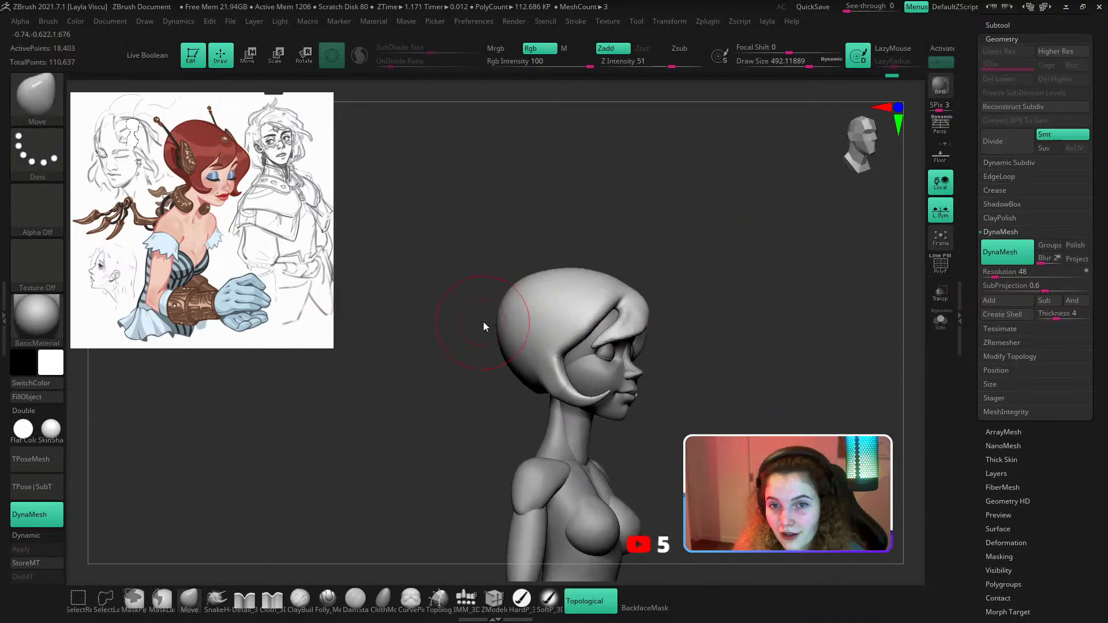
Build fuller volume at the back and crown of the hair with the Move brush, using draw sizes of about 888 and 724.
key("s")
mouse_move(483, 322)
left_mouse_down()
mouse_move(497, 323)
mouse_move(495, 359)
left_mouse_up()
key("s")
left_click_drag(509, 287, 519, 287)
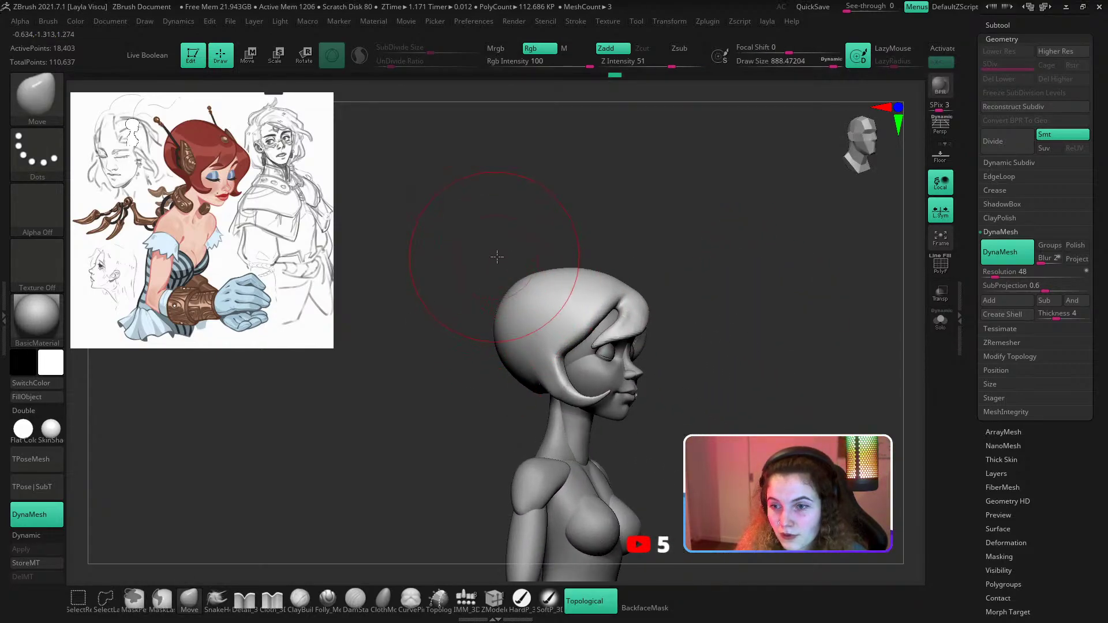
right_click_drag(497, 254, 514, 255)
left_click_drag(506, 287, 493, 276)
mouse_move(492, 273)
right_mouse_down()
mouse_move(465, 253)
mouse_move(490, 269)
mouse_move(559, 271)
mouse_move(640, 166)
mouse_move(684, 252)
mouse_move(715, 241)
right_mouse_up()
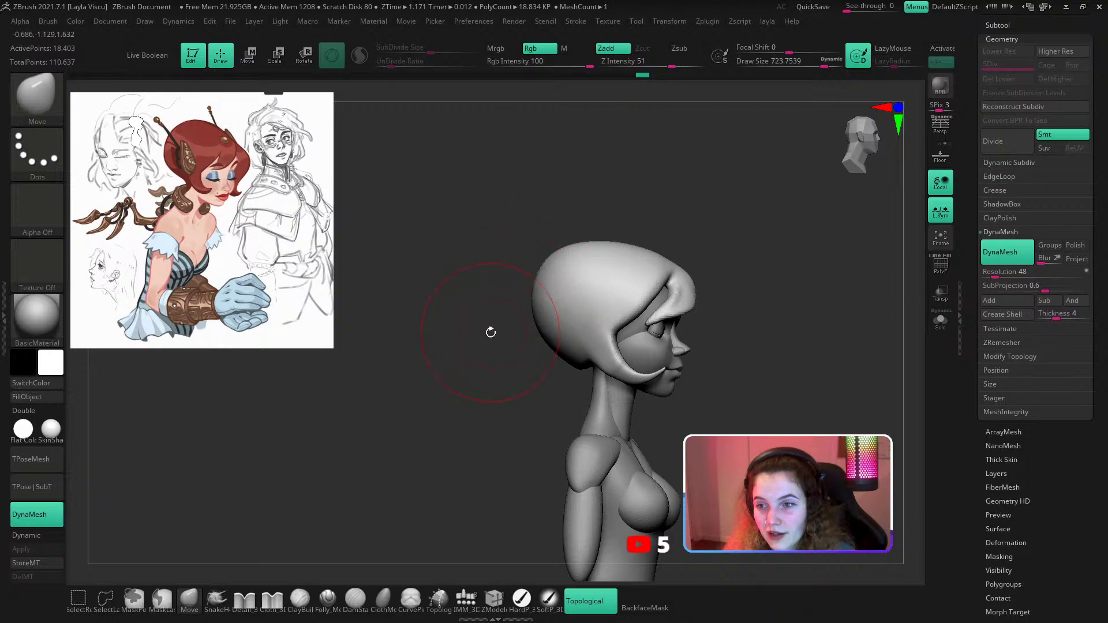
Even out the top outline of the hair from behind with the Move brush, ending at a draw size of about 743.
mouse_move(494, 342)
left_mouse_down()
mouse_move(487, 388)
mouse_move(522, 228)
left_mouse_up()
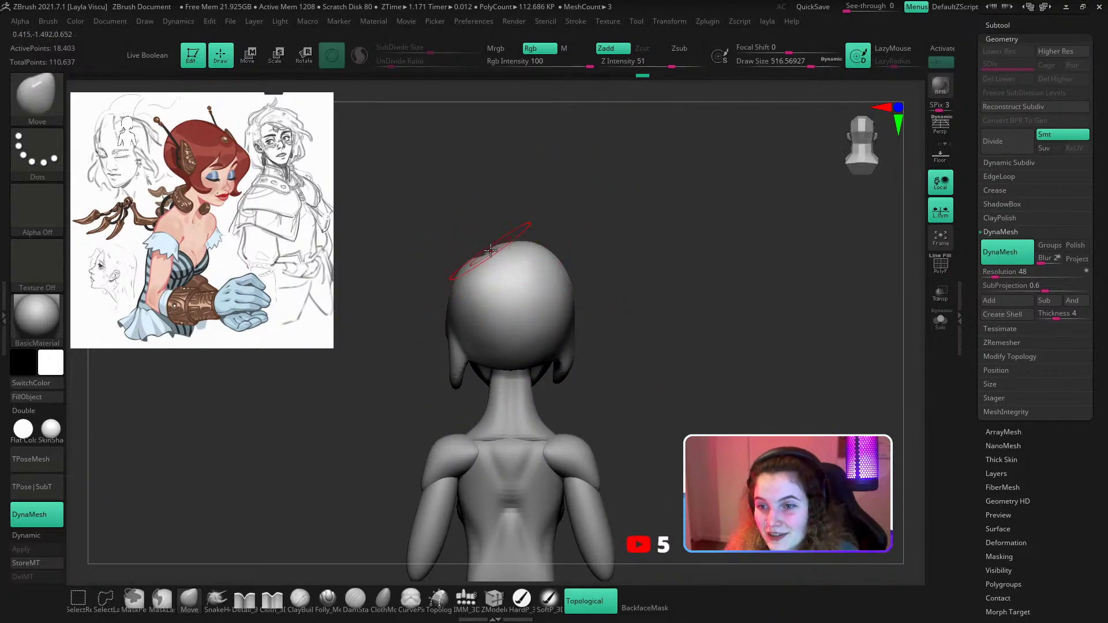
left_click_drag(490, 261, 504, 260)
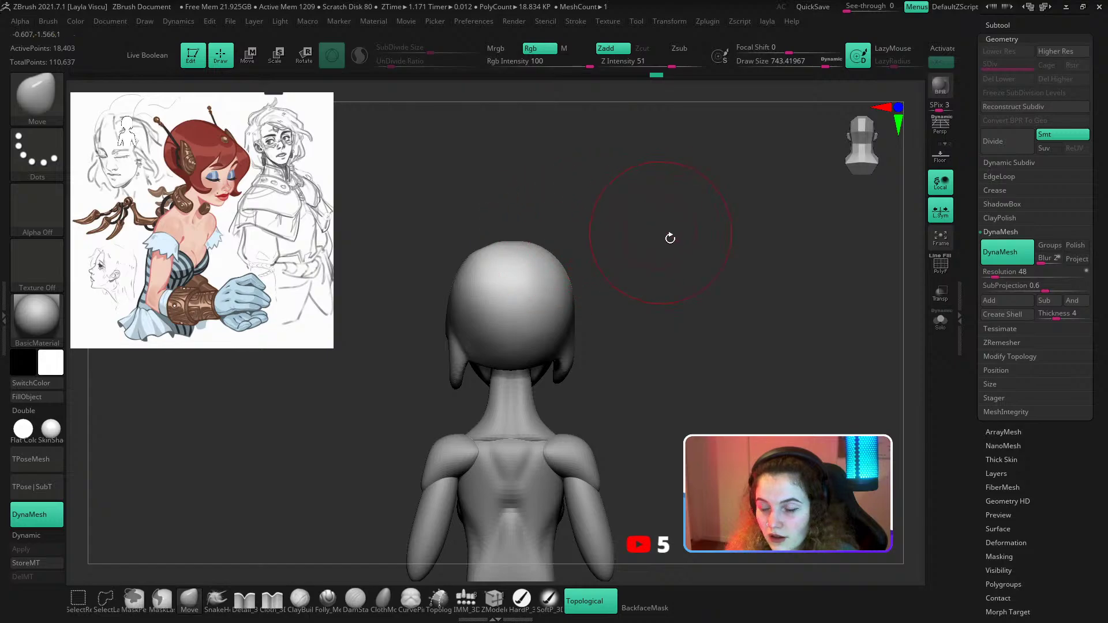
mouse_move(637, 260)
left_mouse_down()
mouse_move(681, 240)
mouse_move(591, 260)
mouse_move(633, 300)
left_mouse_up()
Pull a pointed strand down from the nape hairline with SnakeHook, reducing the draw size from about 484 to 212.
left_click(217, 600)
key("s")
left_click_drag(494, 371, 477, 371)
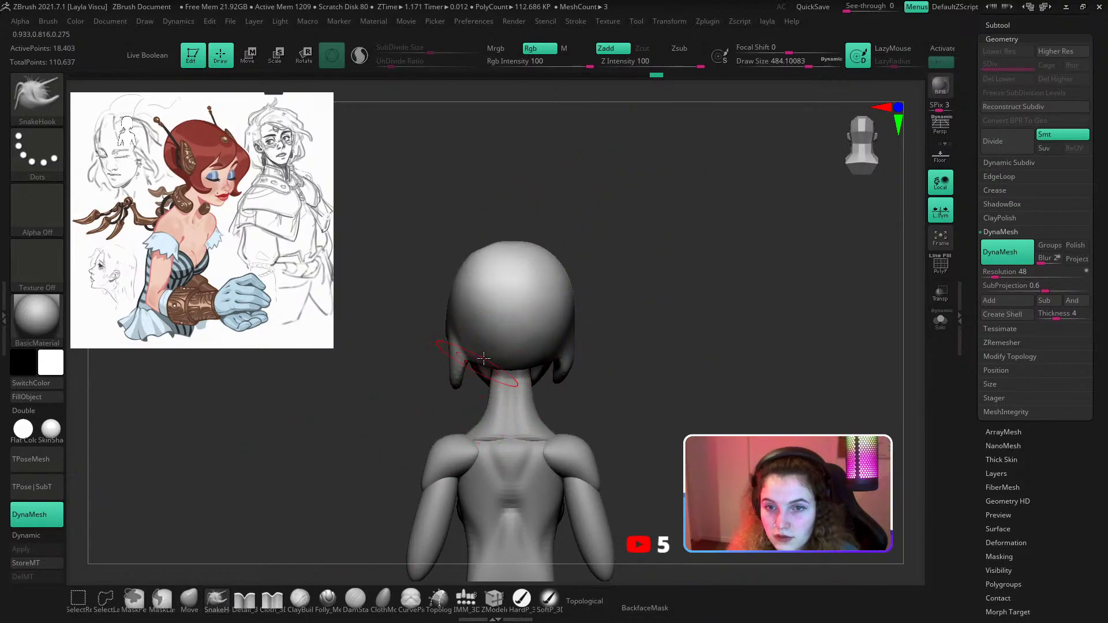
mouse_move(544, 381)
right_mouse_down("ctrl")
mouse_move(576, 367)
mouse_move(570, 351)
right_mouse_up("ctrl")
key("s")
left_click_drag(524, 369, 495, 365)
key("s")
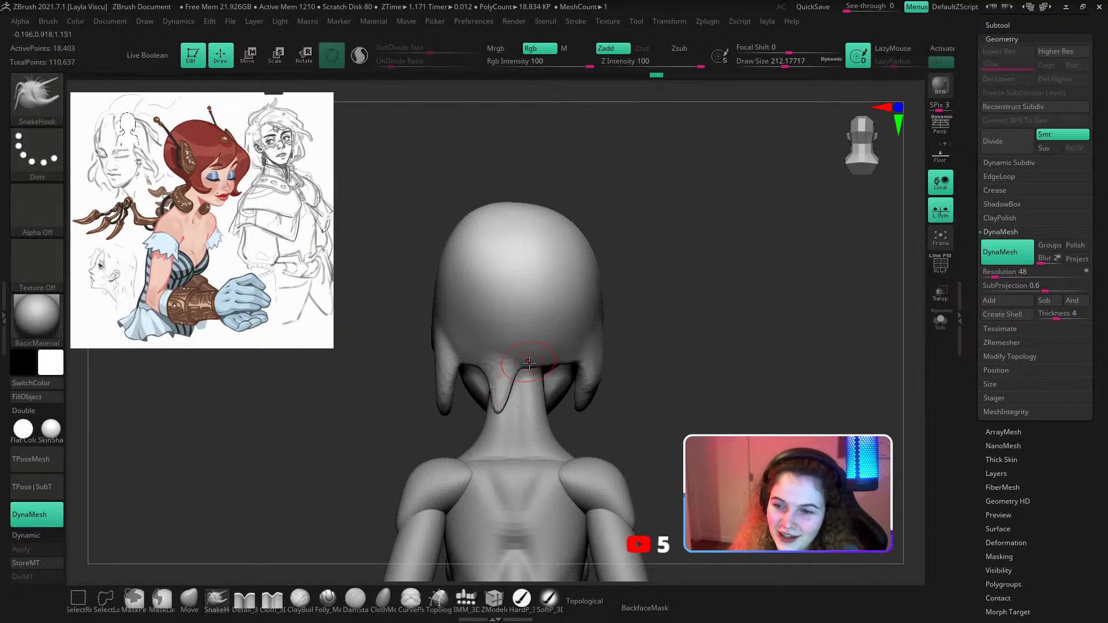
Undo the second nape strand and extend the hair down across the back of the neck with SnakeHook at about 250.
left_click_drag(535, 410, 532, 414)
key("ctrl+z")
right_click_drag(567, 369, 540, 361)
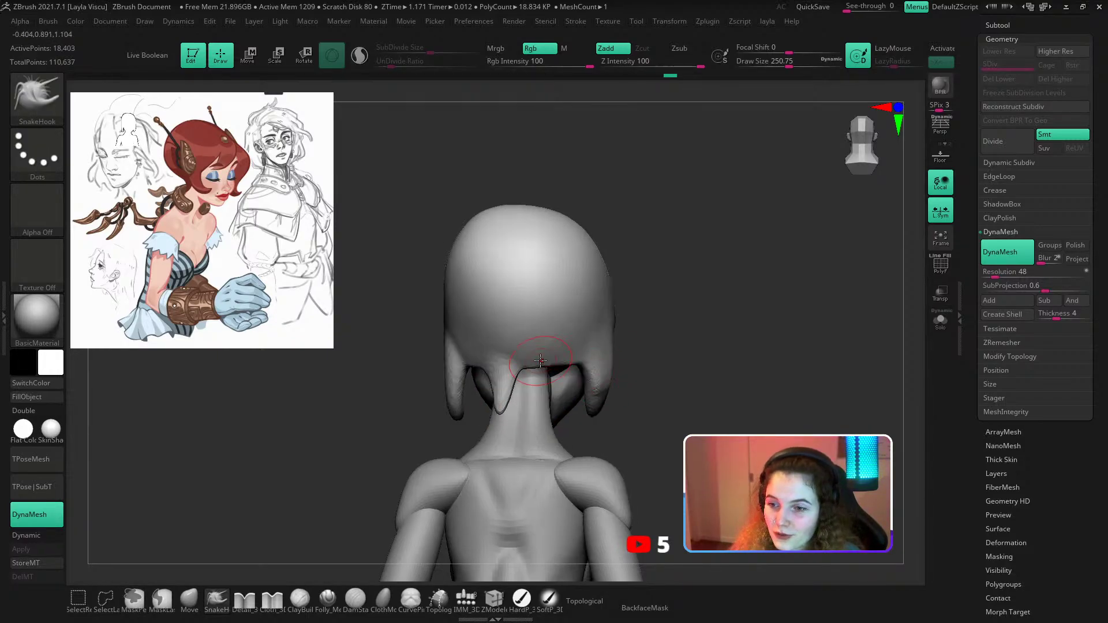
right_click_drag(535, 400, 522, 422)
mouse_move(510, 397)
left_mouse_down()
mouse_move(509, 432)
mouse_move(501, 369)
mouse_move(525, 406)
mouse_move(514, 411)
mouse_move(543, 406)
left_mouse_up()
key("s")
key("s")
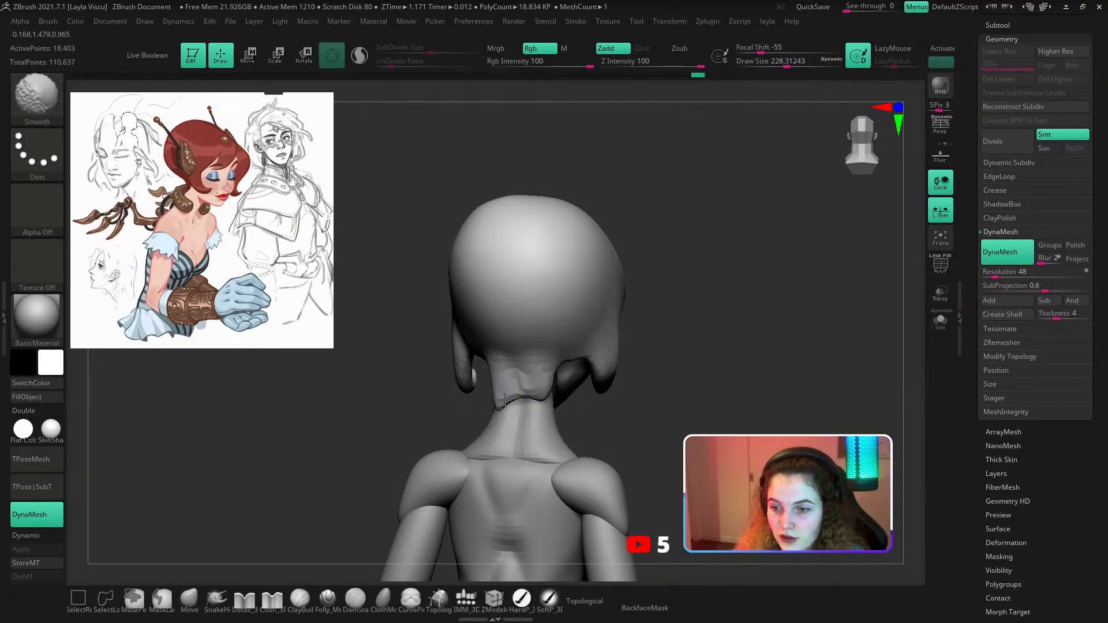
Smooth the nape hair and reshape its lower edge, raising the SnakeHook draw size to about 400.
mouse_move(472, 414)
left_mouse_down()
mouse_move(503, 412)
mouse_move(517, 393)
left_mouse_up()
left_click_drag(516, 395, 518, 383)
key("]")
left_click_drag(680, 353, 573, 328)
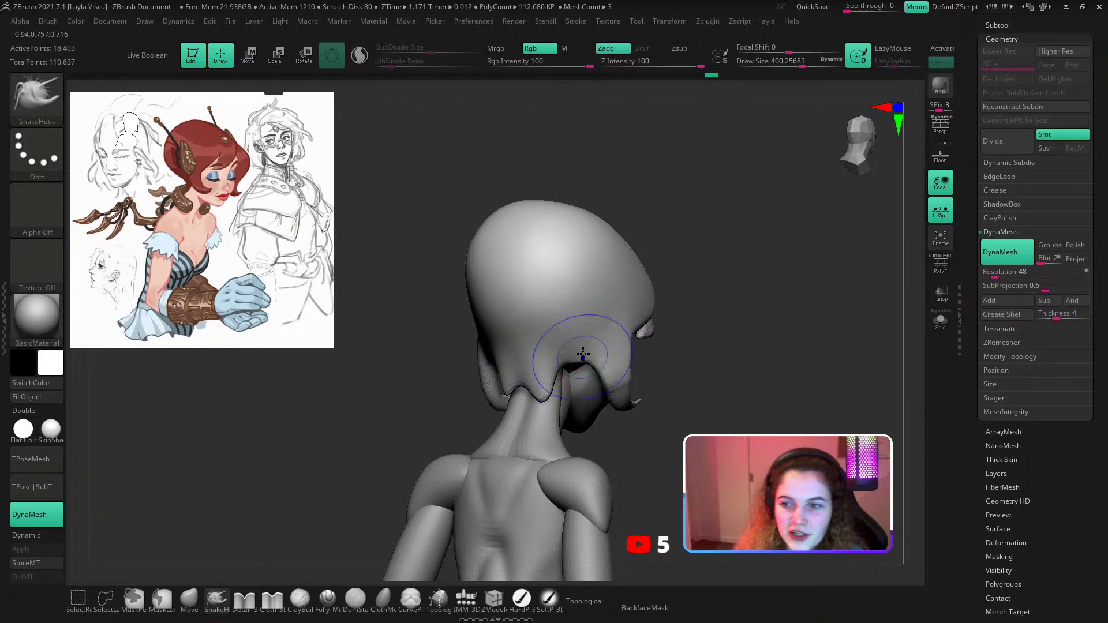
Form the nape hair into a central downward point with SnakeHook at a draw size of about 400.
mouse_move(418, 349)
left_mouse_down()
mouse_move(542, 372)
mouse_move(525, 382)
mouse_move(531, 361)
mouse_move(527, 380)
mouse_move(537, 381)
mouse_move(525, 359)
mouse_move(545, 351)
mouse_move(505, 350)
left_mouse_up()
key("s")
key("s")
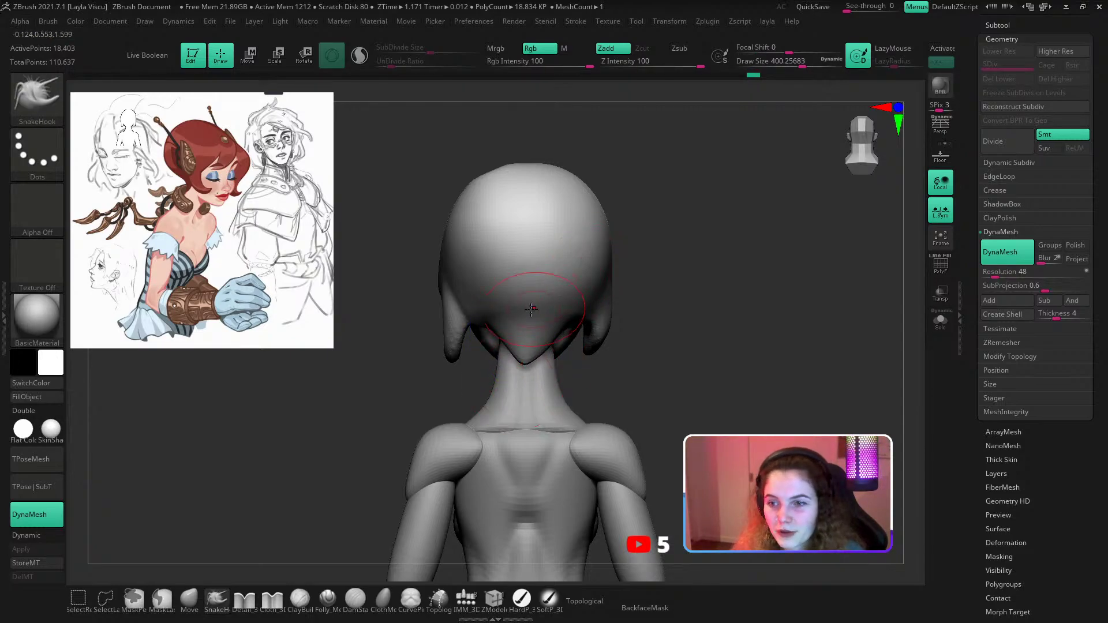
left_click_drag(488, 307, 466, 285, "shift")
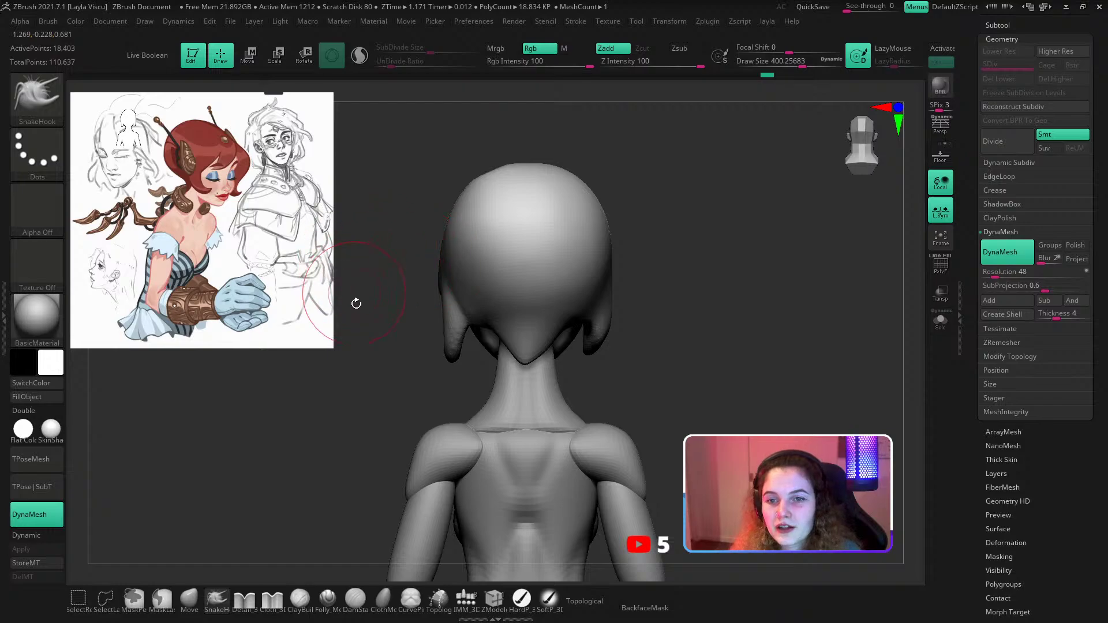
key("shift+z")
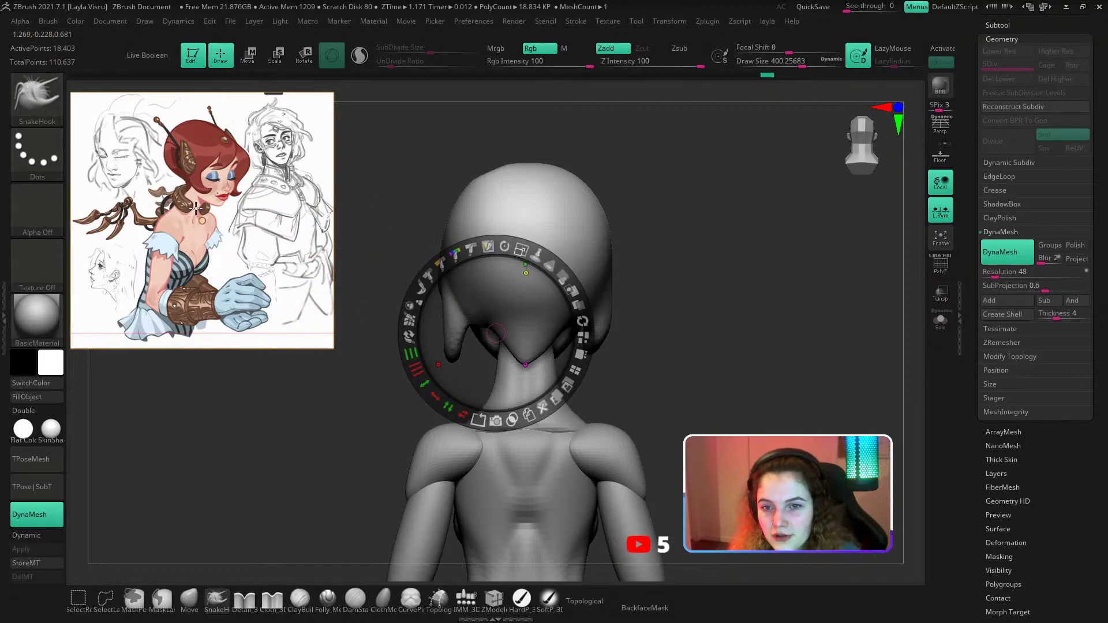
key("shift+z")
left_click_drag(531, 354, 527, 382)
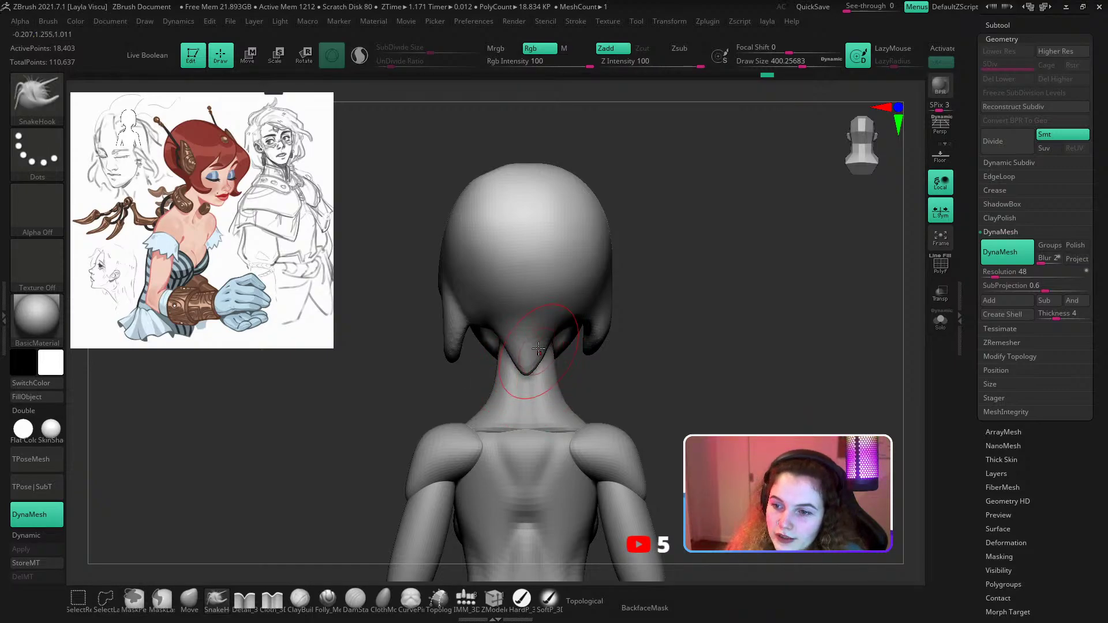
Adjust the bob's lower edge between the nape and the side lock with SnakeHook, enlarging it to about 541.
mouse_move(655, 344)
left_mouse_down("alt")
mouse_move(660, 284)
mouse_move(648, 287)
left_mouse_up("alt")
right_click_drag(538, 308, 754, 269, "shift")
right_click_drag(534, 331, 603, 398, "ctrl")
mouse_move(589, 356)
left_mouse_down()
mouse_move(601, 362)
mouse_move(575, 341)
left_mouse_up()
key("s")
right_click_drag(573, 353, 450, 369, "ctrl")
mouse_move(612, 277)
right_mouse_down("ctrl")
mouse_move(628, 294)
mouse_move(707, 286)
mouse_move(640, 326)
right_mouse_up("ctrl")
Refine the curled tip of the far side lock with SnakeHook at a draw size of about 239.
key("s")
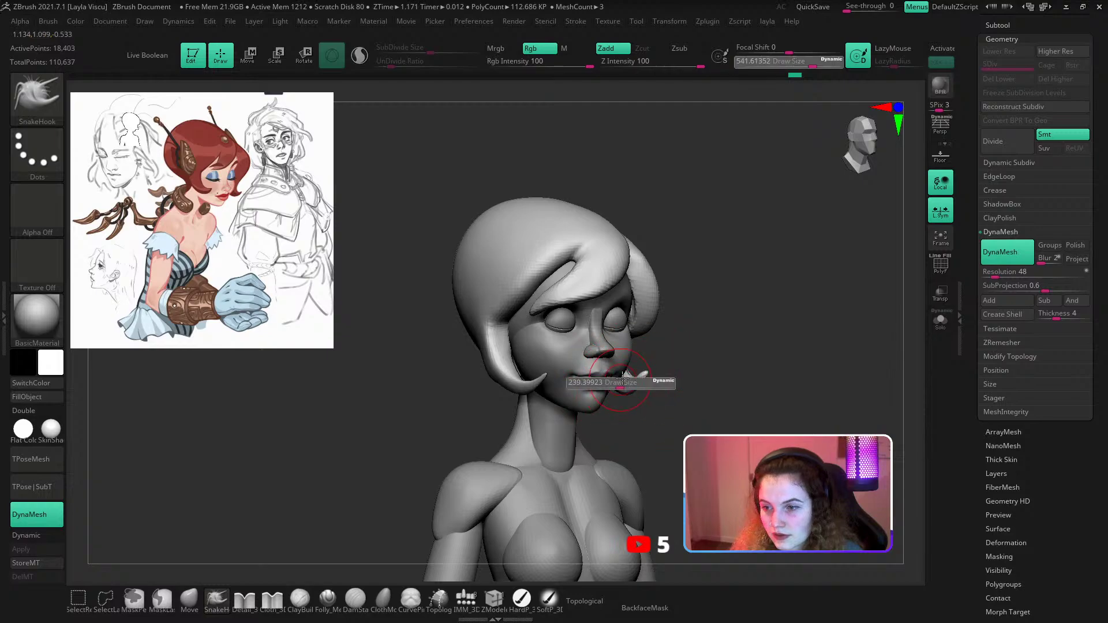
left_click_drag(645, 383, 621, 383)
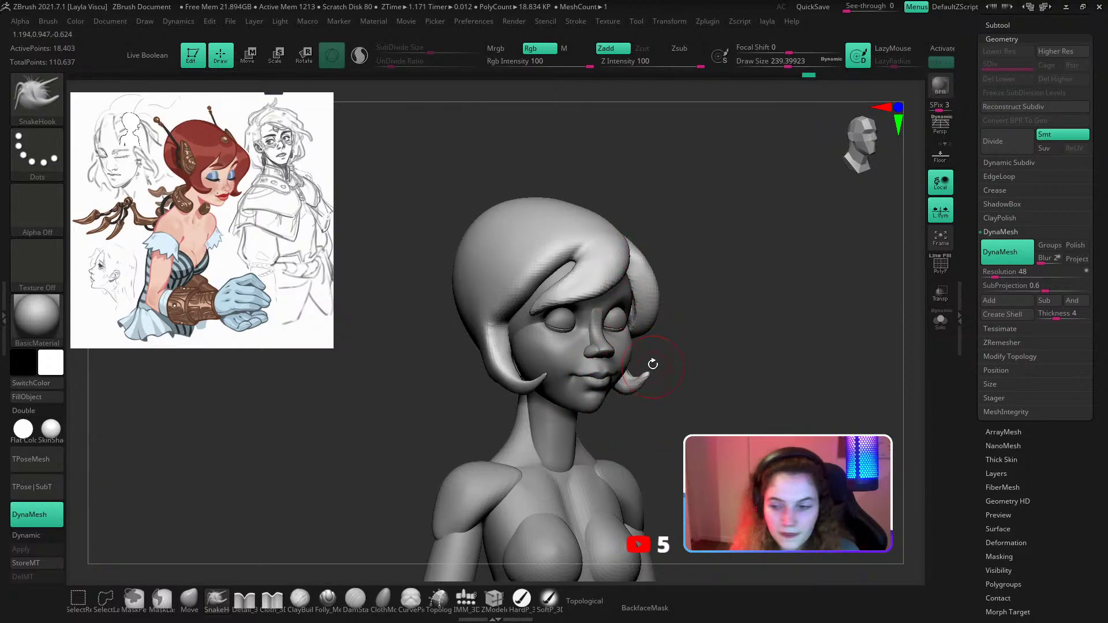
key("shift")
right_click_drag(657, 385, 641, 353, "ctrl")
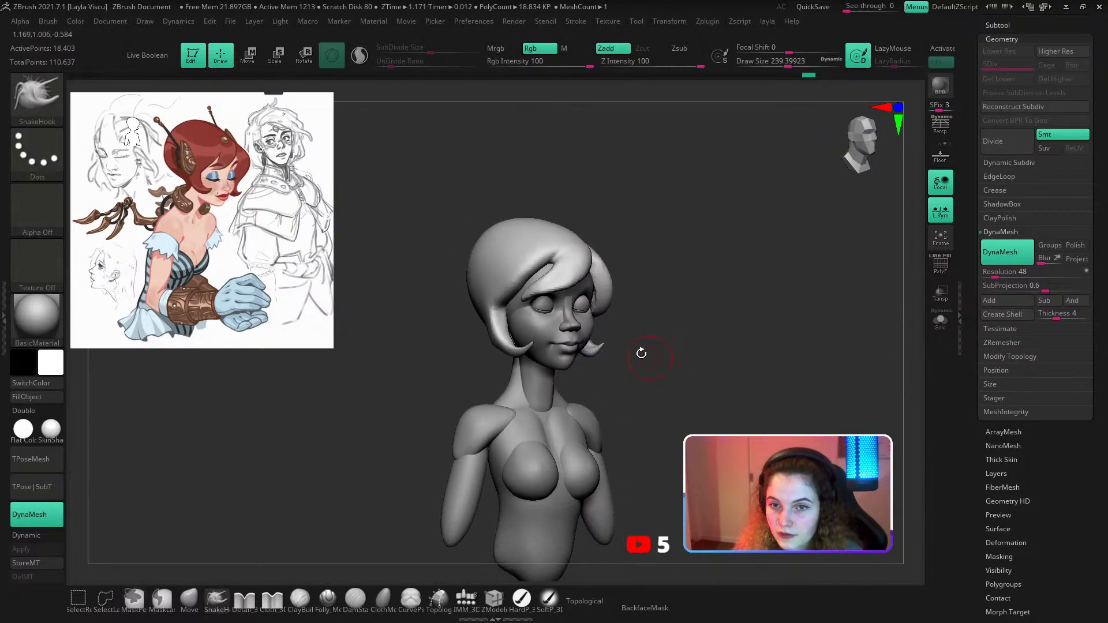
right_click_drag(563, 330, 582, 378, "ctrl")
Select the head and reshape the nostril area using SnakeHook with the Topological option at a draw size of about 223.
left_click(575, 372, "alt")
key("s")
left_click_drag(583, 381, 613, 381)
right_click_drag(622, 381, 593, 367)
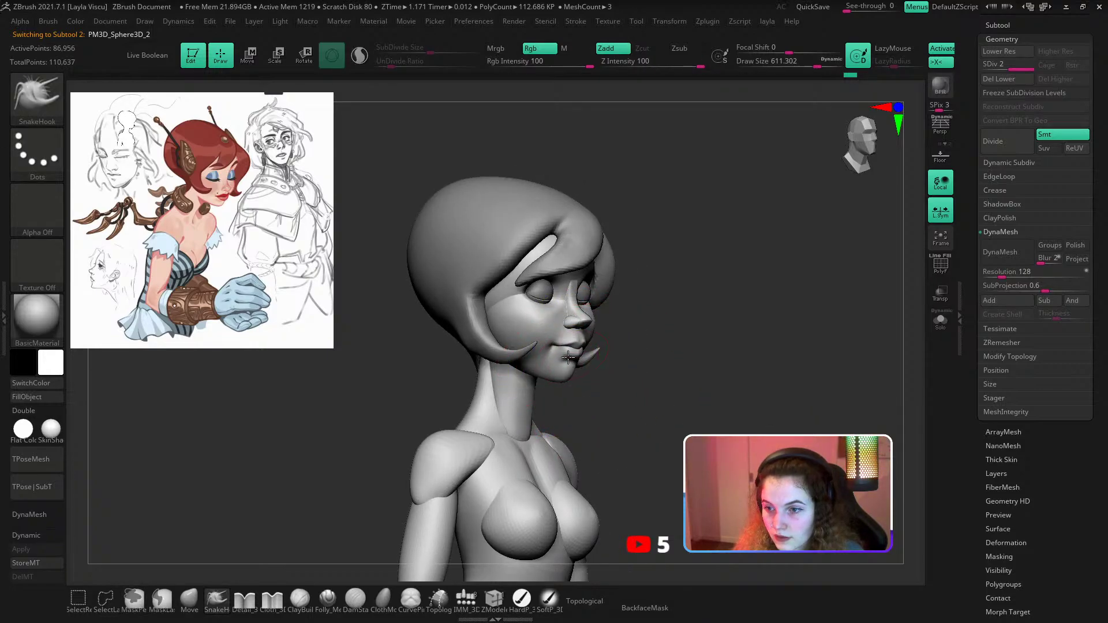
right_click_drag(632, 354, 702, 350)
key("s")
left_click_drag(584, 328, 583, 328)
right_click_drag(582, 328, 596, 348, "ctrl")
key("s")
left_click_drag(593, 339, 574, 348)
left_click(584, 601)
key("s")
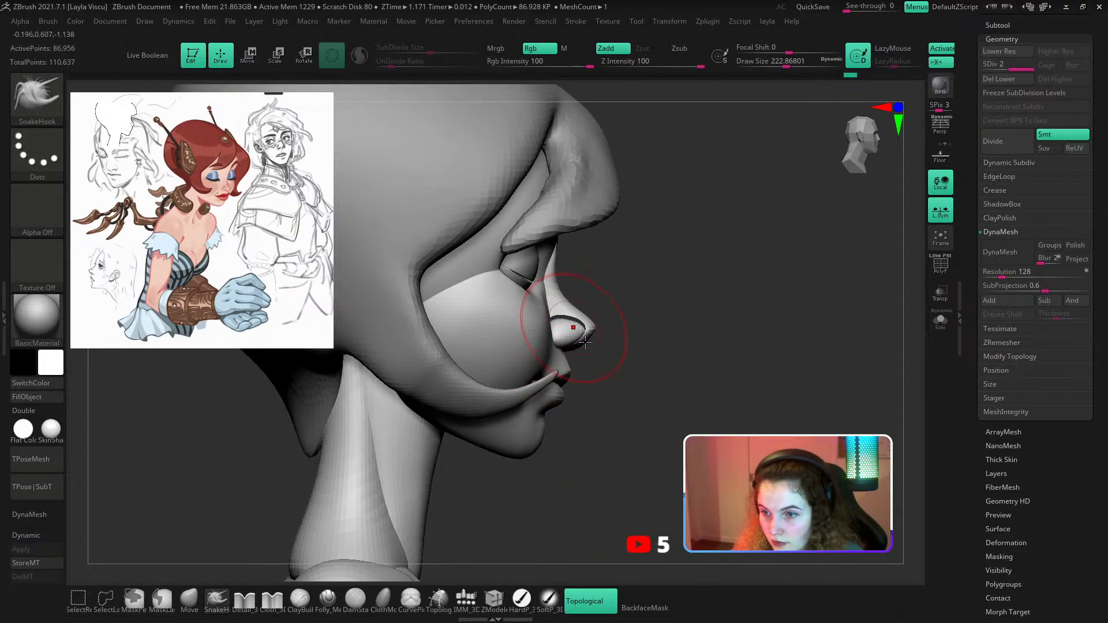
Refine the nose tip in profile with SnakeHook at a draw size of about 124.
mouse_move(585, 342)
right_mouse_down("ctrl")
mouse_move(598, 364)
mouse_move(657, 367)
right_mouse_up("ctrl")
mouse_move(658, 367)
right_mouse_down()
mouse_move(633, 358)
mouse_move(663, 352)
right_mouse_up()
key("s")
left_click_drag(590, 323, 583, 321)
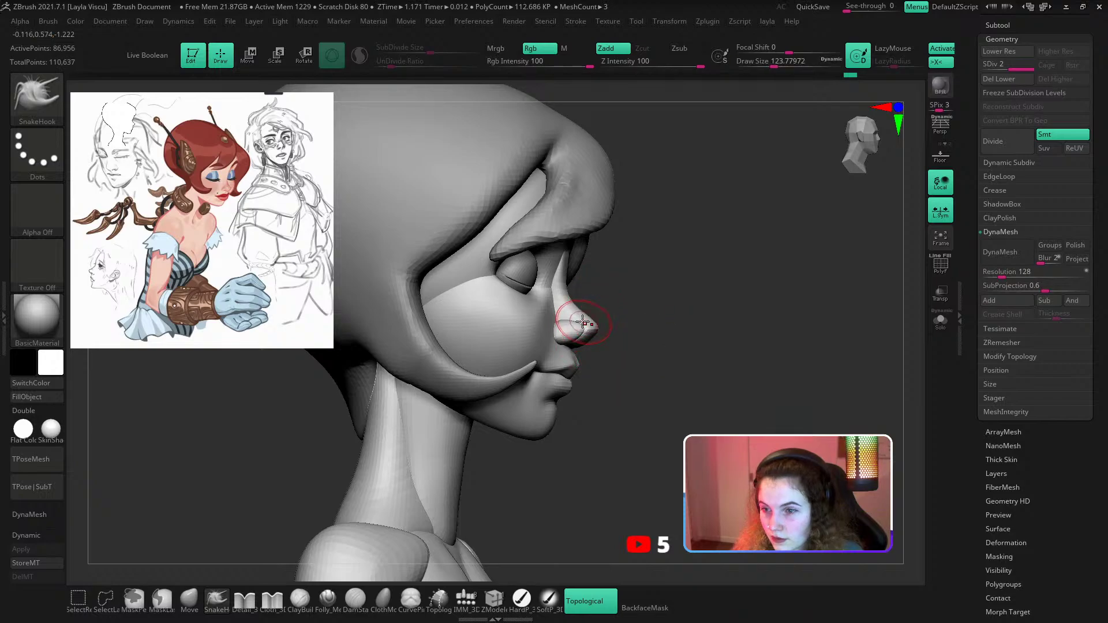
mouse_move(578, 318)
right_mouse_down("ctrl")
mouse_move(623, 300)
mouse_move(601, 329)
mouse_move(646, 308)
mouse_move(594, 320)
right_mouse_up("ctrl")
Pull the hair's nape point backward into an upturned tip with SnakeHook at draw sizes of about 136 to 202, and update the DynaMesh.
left_click(545, 301, "alt")
right_click_drag(583, 283, 612, 242, "ctrl")
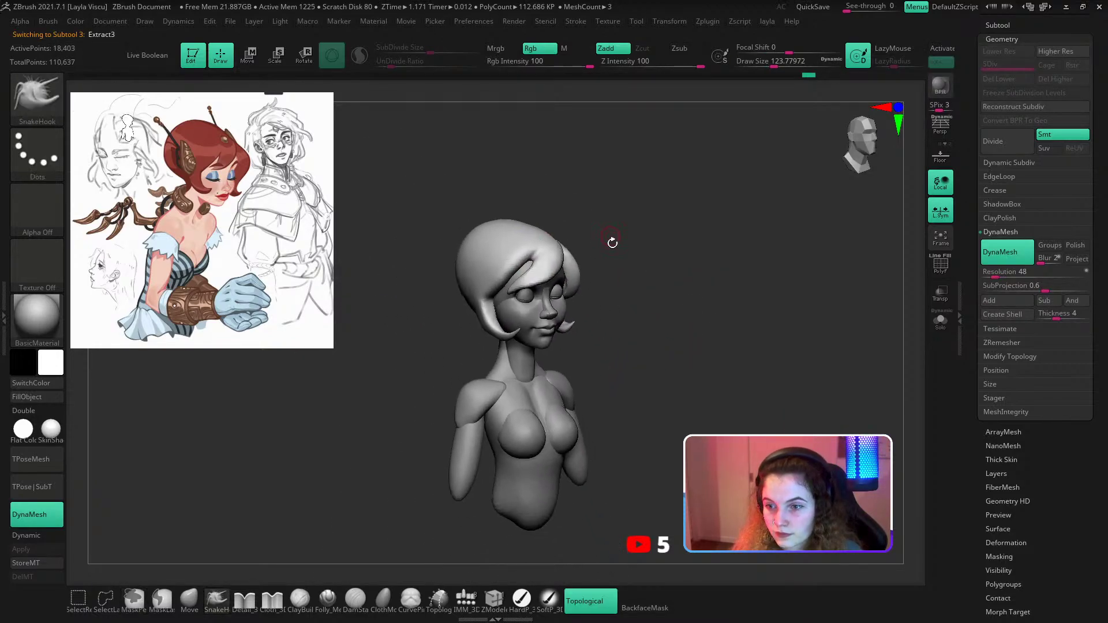
mouse_move(584, 315)
right_mouse_down("ctrl")
mouse_move(556, 349)
mouse_move(618, 315)
mouse_move(631, 328)
mouse_move(594, 345)
right_mouse_up("ctrl")
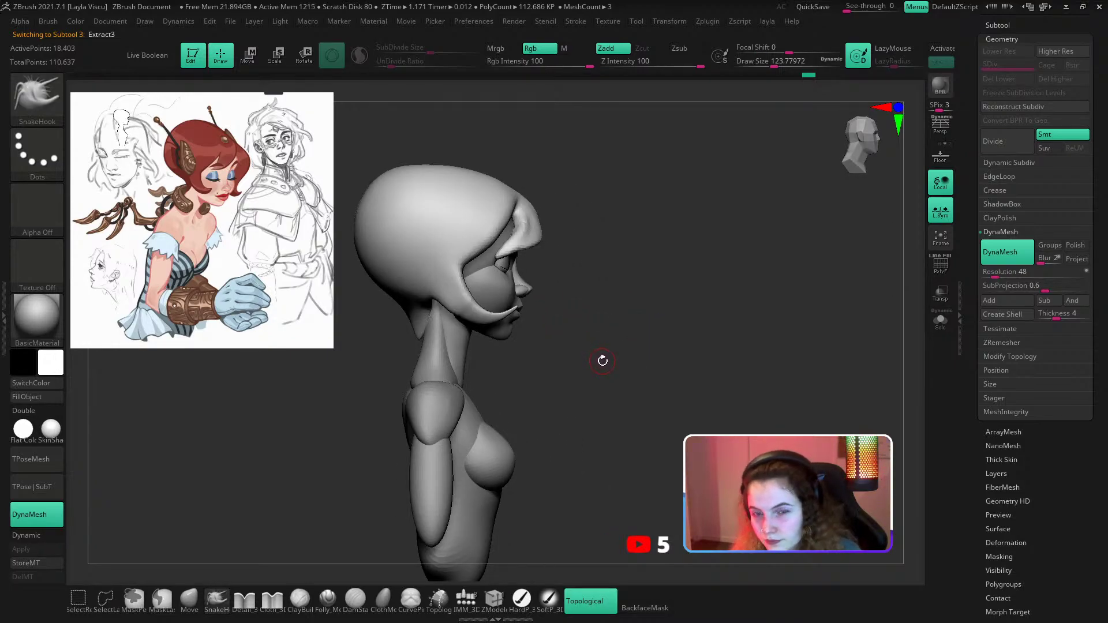
mouse_move(602, 360)
right_mouse_down()
mouse_move(556, 356)
mouse_move(576, 373)
mouse_move(596, 371)
right_mouse_up()
mouse_move(551, 249)
right_mouse_down()
mouse_move(629, 223)
mouse_move(609, 228)
right_mouse_up()
right_click_drag(502, 309, 512, 336, "ctrl")
key("s")
left_click_drag(511, 336, 489, 336)
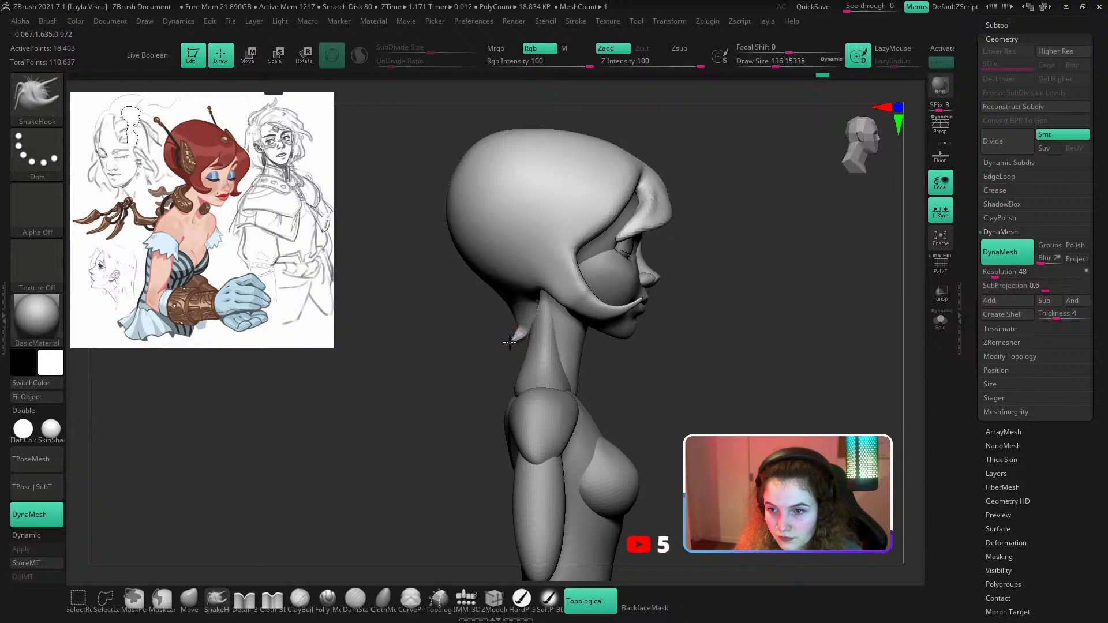
key("s")
mouse_move(510, 342)
left_mouse_down()
mouse_move(499, 336)
mouse_move(513, 338)
mouse_move(500, 369)
mouse_move(515, 335)
left_mouse_up()
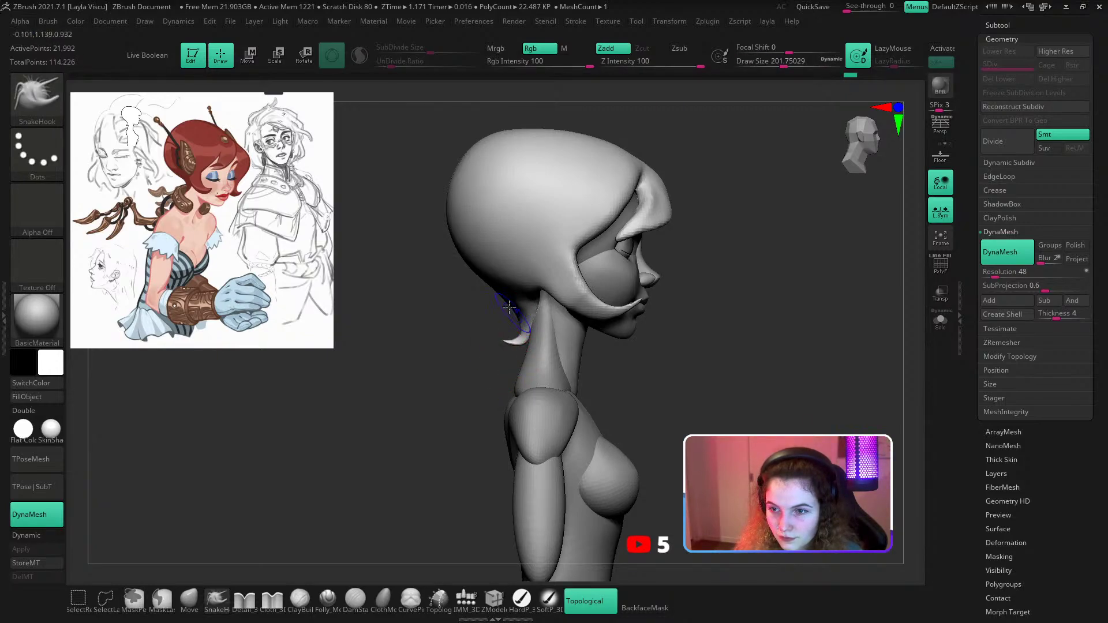
Smooth the upturned nape tip and the lower back of the hair at a draw size of about 299.
key("s")
left_click_drag(519, 344, 515, 337, "shift")
left_click_drag(515, 337, 603, 350, "shift")
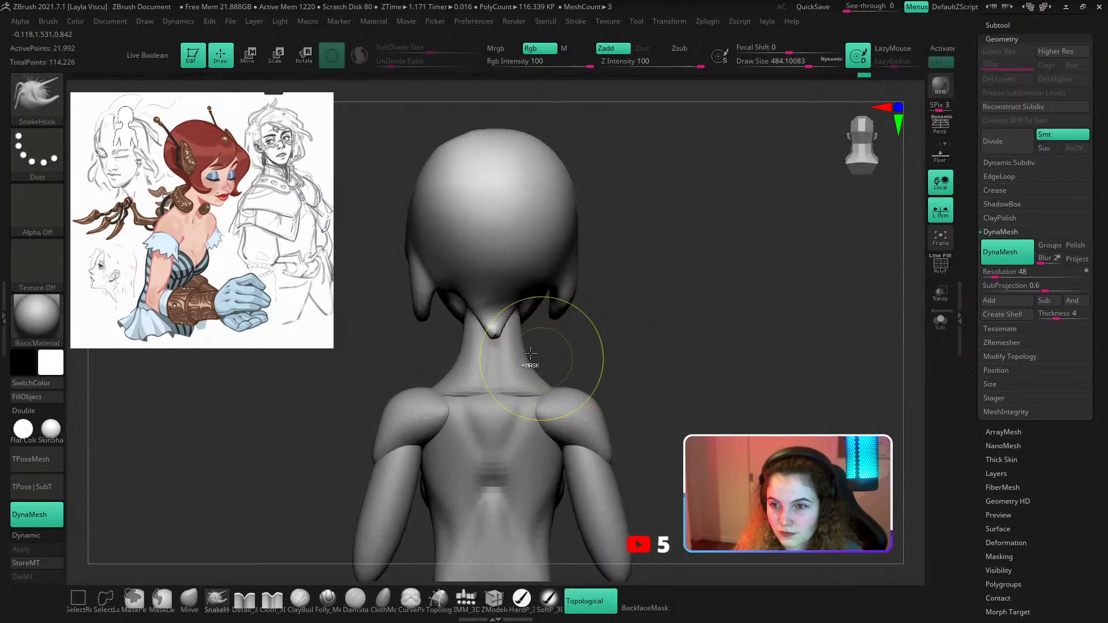
key("s")
mouse_move(492, 296)
left_mouse_down()
mouse_move(475, 299)
mouse_move(509, 282)
left_mouse_up()
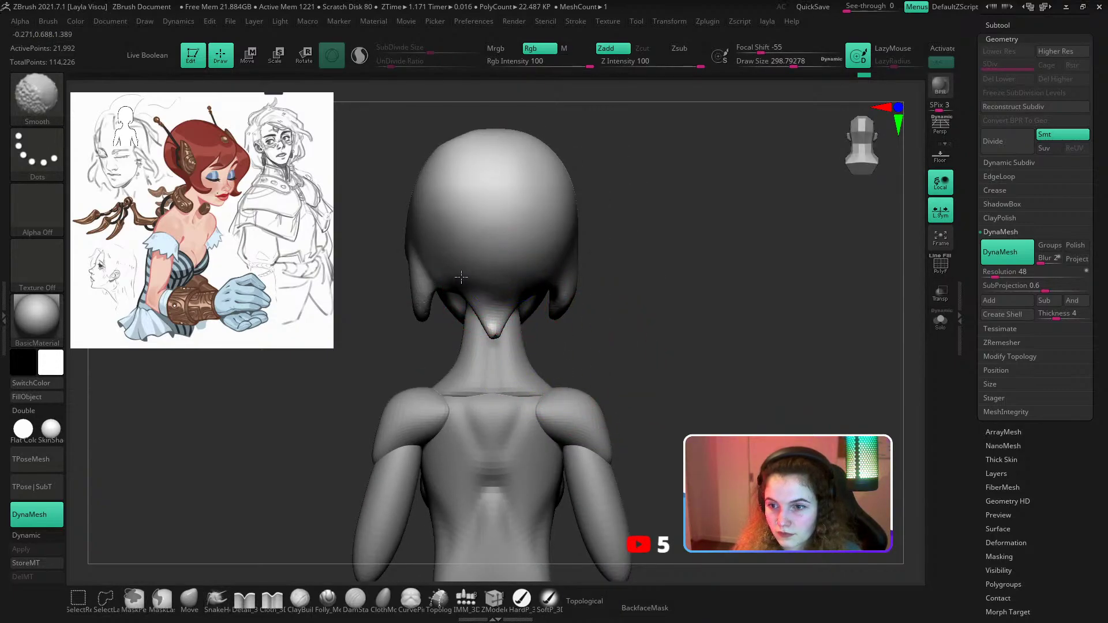
Select the head and sculpt the nose bridge up to the brow with the Folly_Mesh brush at a draw size of about 182.
right_click_drag(554, 265, 683, 225, "ctrl")
right_click_drag(683, 225, 683, 267, "ctrl")
mouse_move(684, 268)
right_mouse_down("ctrl")
mouse_move(675, 288)
mouse_move(577, 274)
right_mouse_up("ctrl")
left_click(572, 274, "alt")
left_click(330, 595)
key("s")
left_click_drag(590, 290, 578, 290)
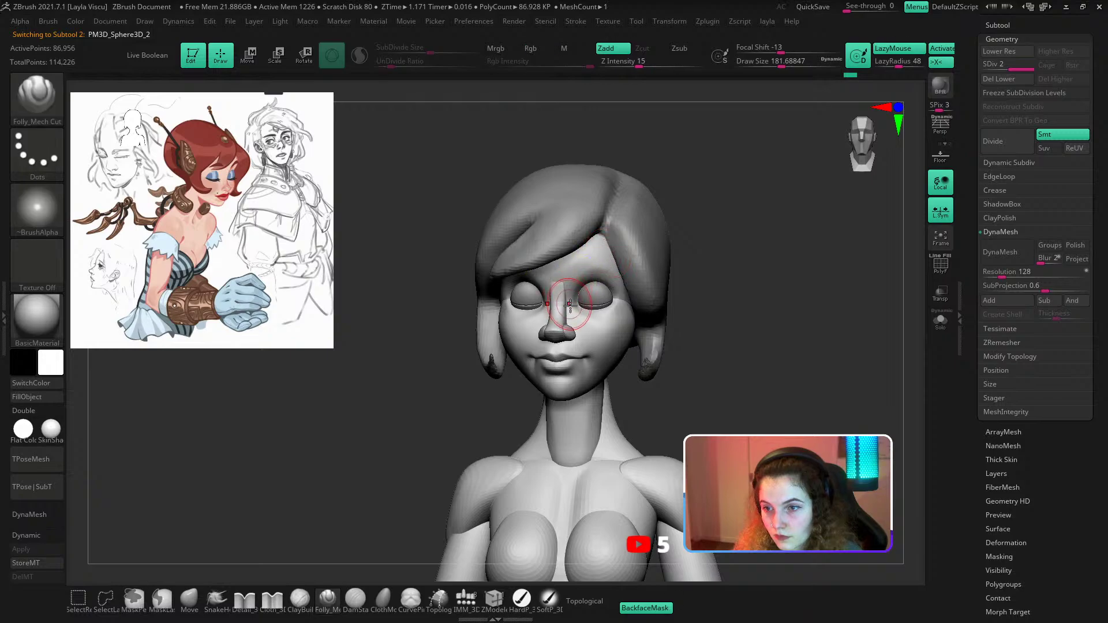
left_click_drag(619, 255, 630, 263)
key("ctrl+z")
left_click_drag(568, 305, 577, 256)
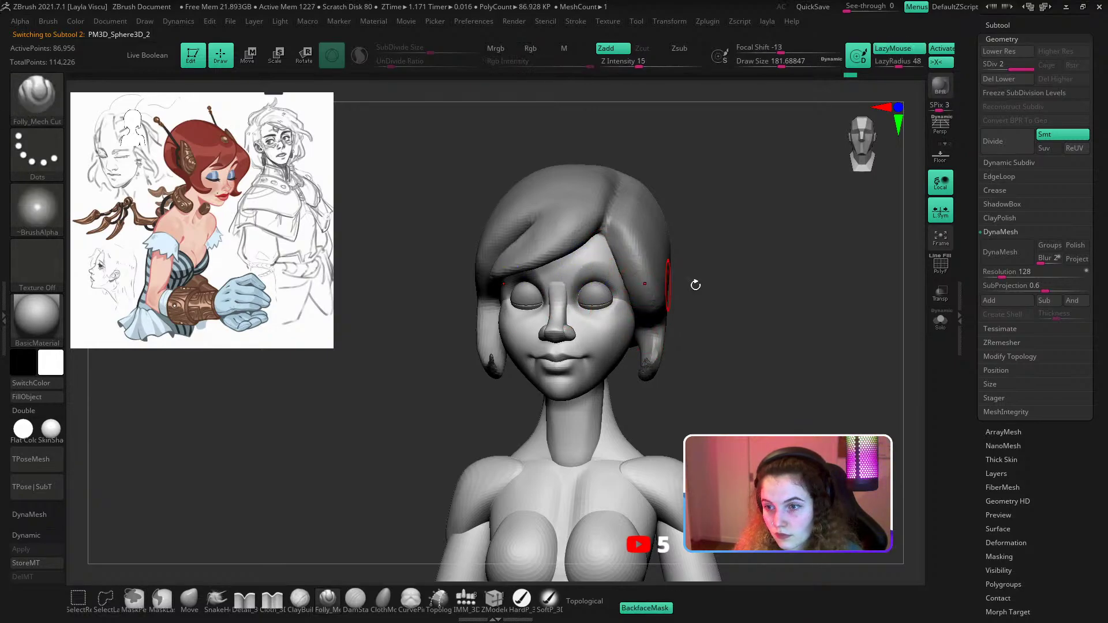
Isolate the head, clear its mask, and smooth the temple and outer brow.
left_click_drag(695, 285, 836, 310, "shift")
left_click(940, 320)
right_click_drag(689, 288, 672, 323, "ctrl")
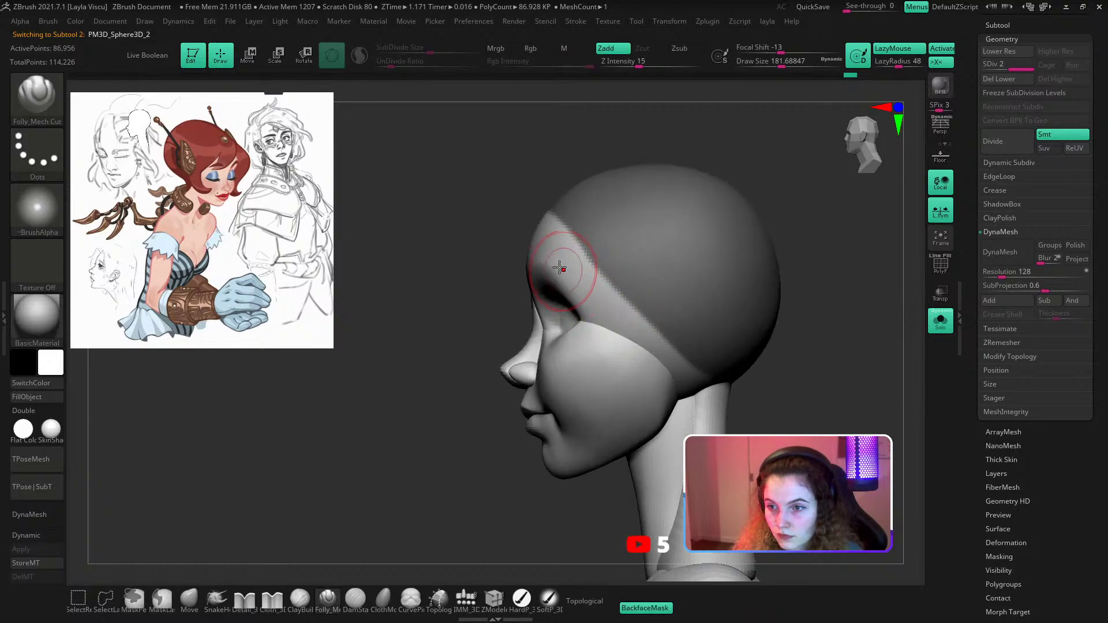
left_click_drag(564, 267, 559, 270)
left_click_drag(497, 347, 480, 386, "ctrl")
left_click_drag(433, 329, 469, 324)
left_click_drag(581, 259, 569, 269, "shift")
left_click_drag(461, 351, 430, 360, "shift")
key("s")
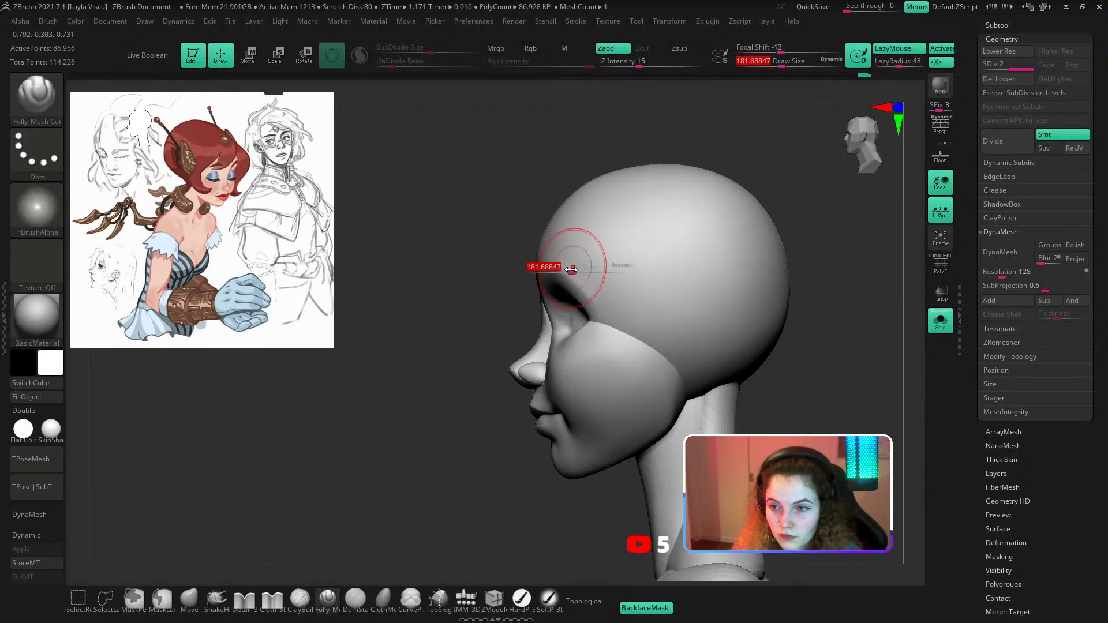
left_click_drag(571, 267, 563, 268)
key("b")
key("d")
key("s")
left_click_drag(409, 380, 434, 373)
right_click_drag(435, 372, 520, 325, "ctrl")
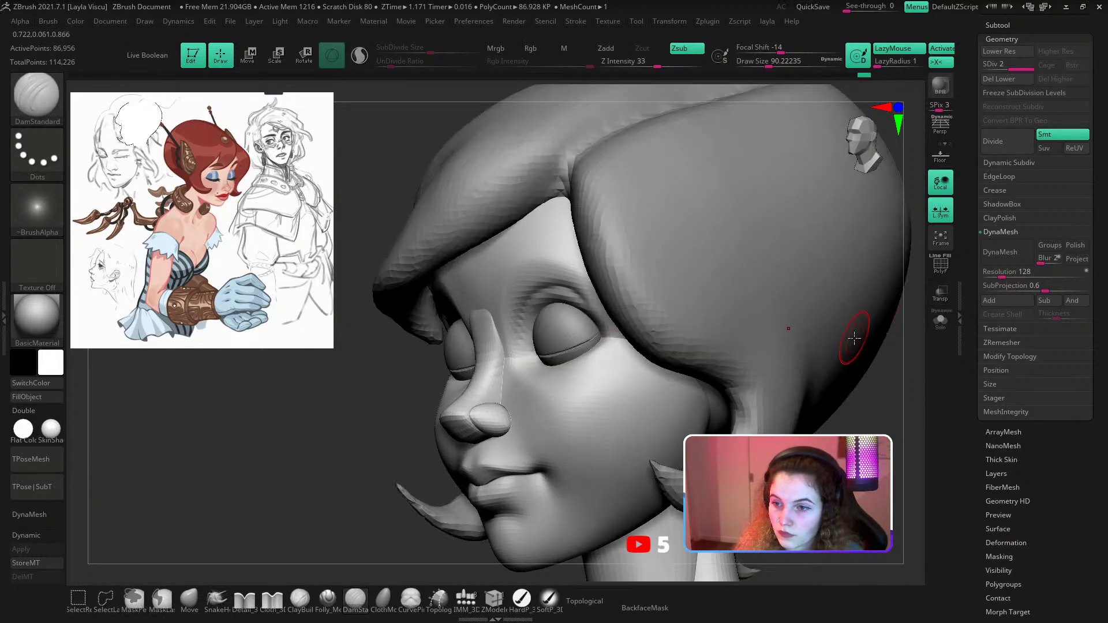
right_click_drag(733, 381, 693, 315)
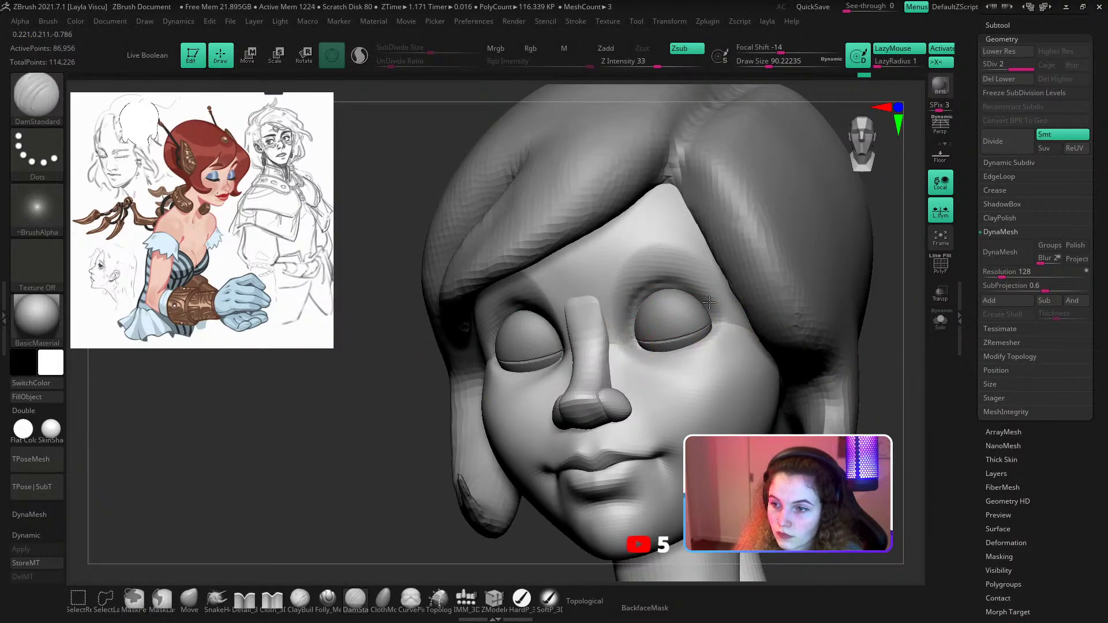
key("s")
left_click_drag(684, 298, 692, 294)
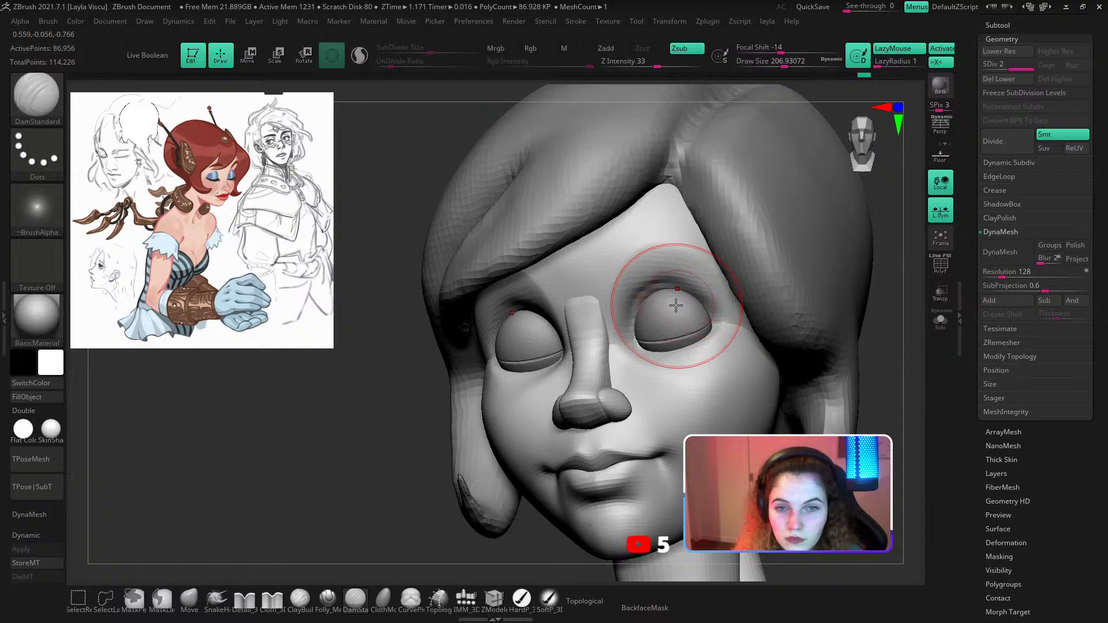
mouse_move(37, 320)
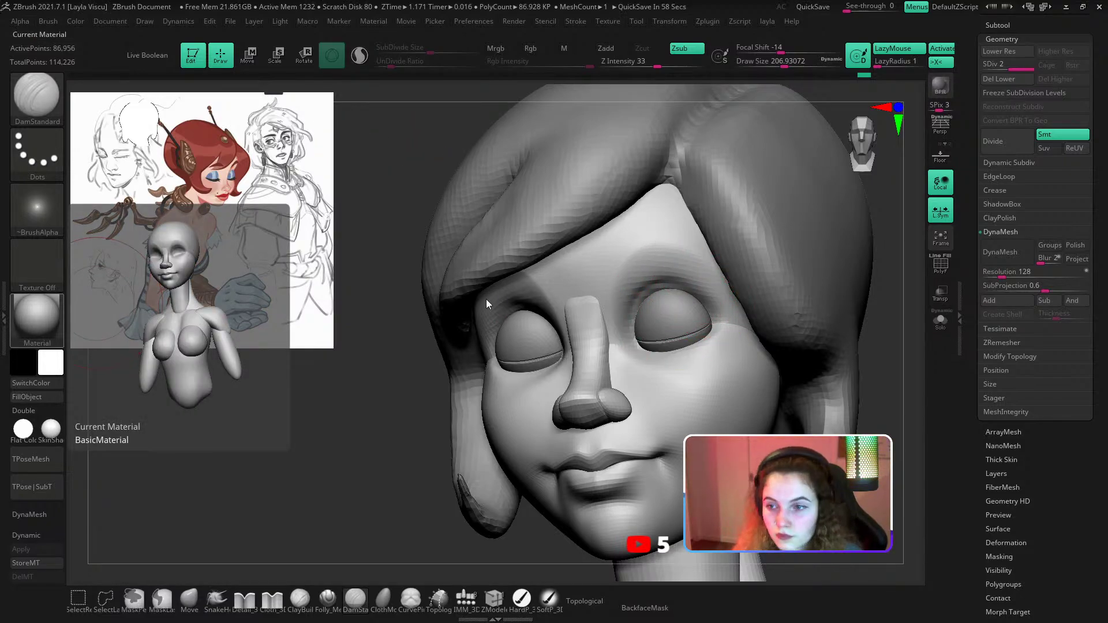
left_click_drag(412, 392, 317, 400)
Adjust the eyeballs inside the sockets with the Move brush at a draw size of about 286, and reselect the head.
left_click(189, 600)
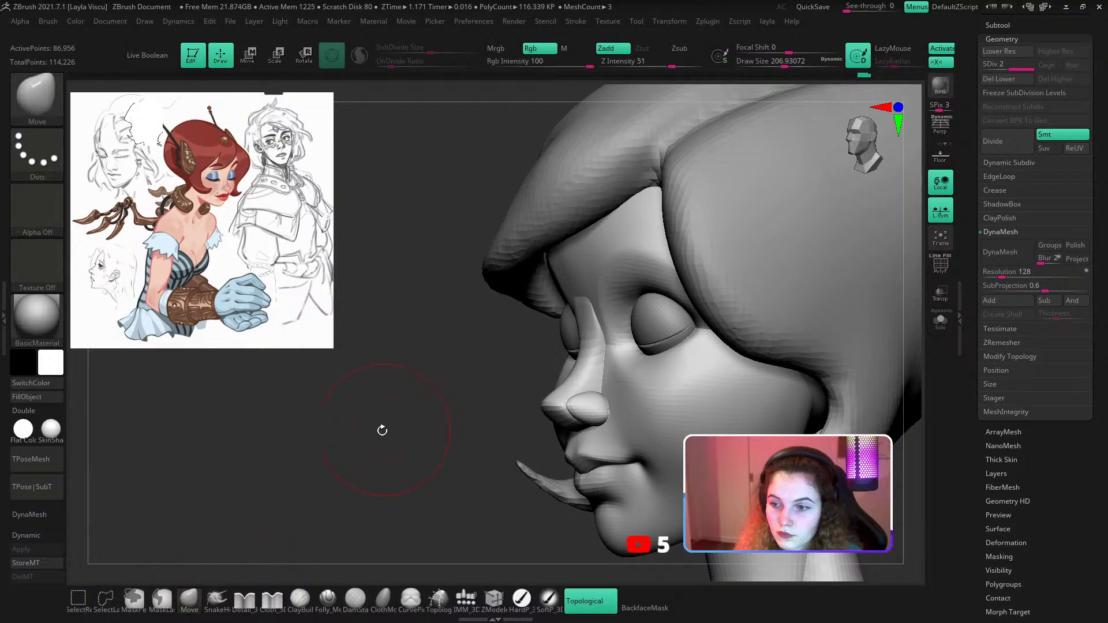
left_click_drag(381, 431, 461, 426)
key("s")
left_click_drag(655, 298, 647, 282)
key("ctrl+z")
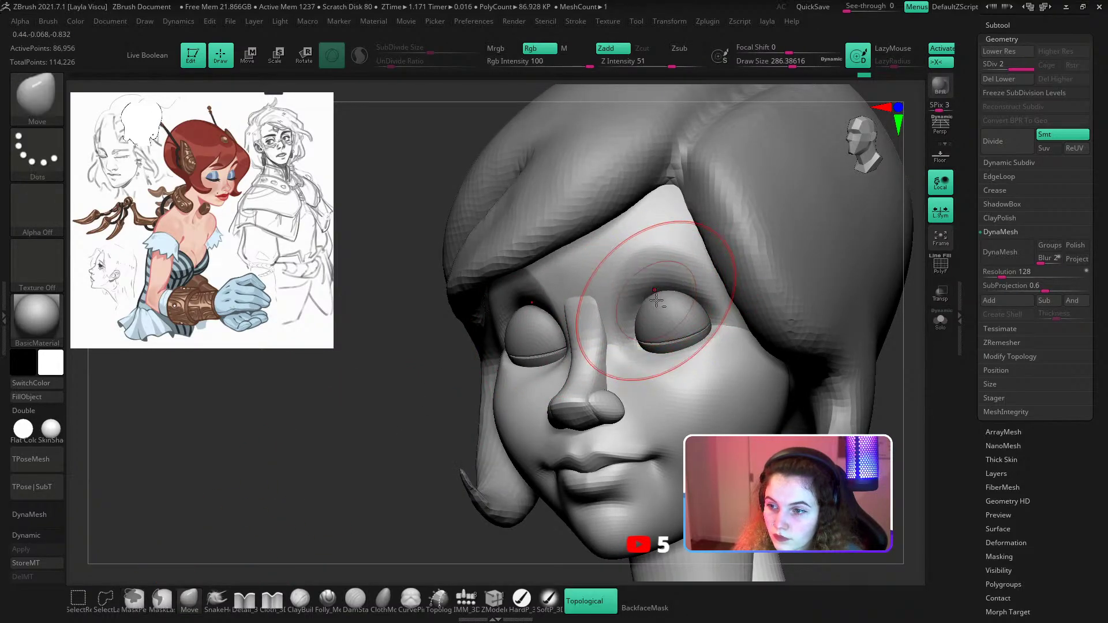
left_click(657, 300, "alt")
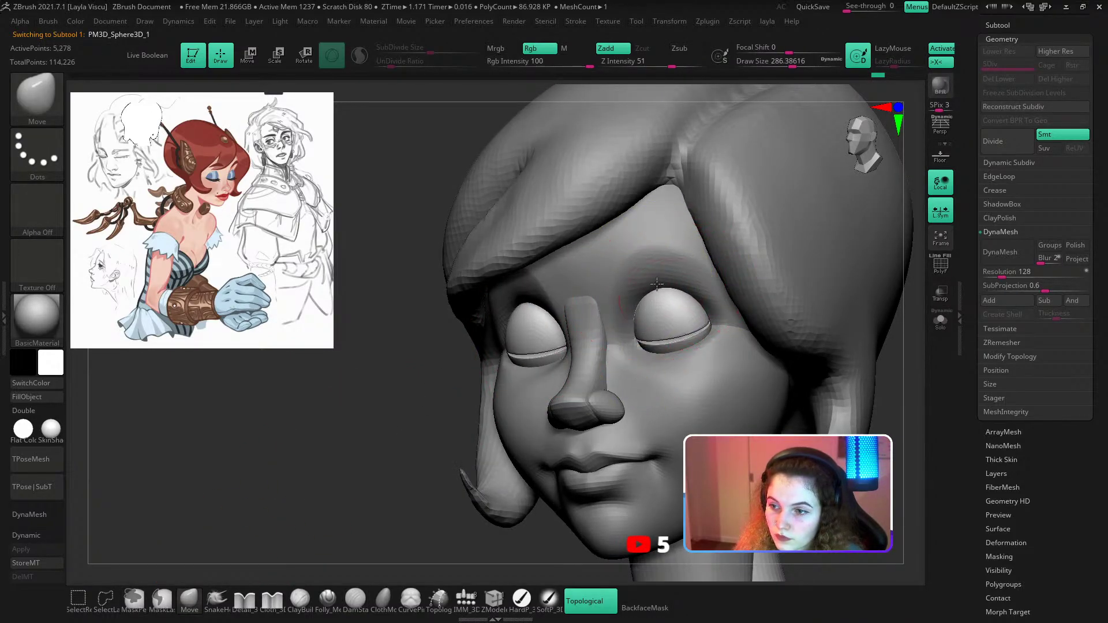
mouse_move(649, 336)
left_mouse_down()
mouse_move(664, 286)
mouse_move(642, 338)
mouse_move(700, 328)
left_mouse_up()
right_click_drag(693, 325, 646, 293, "ctrl")
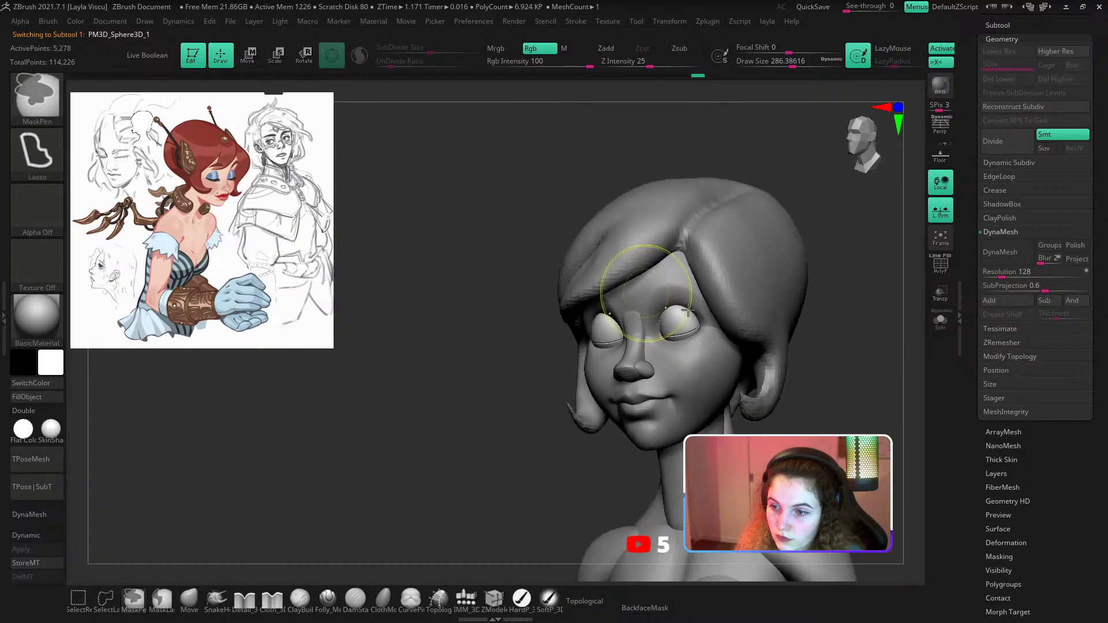
mouse_move(811, 349)
left_mouse_down()
mouse_move(829, 355)
mouse_move(802, 353)
left_mouse_up()
left_click(713, 340, "alt")
left_click_drag(830, 314, 785, 321)
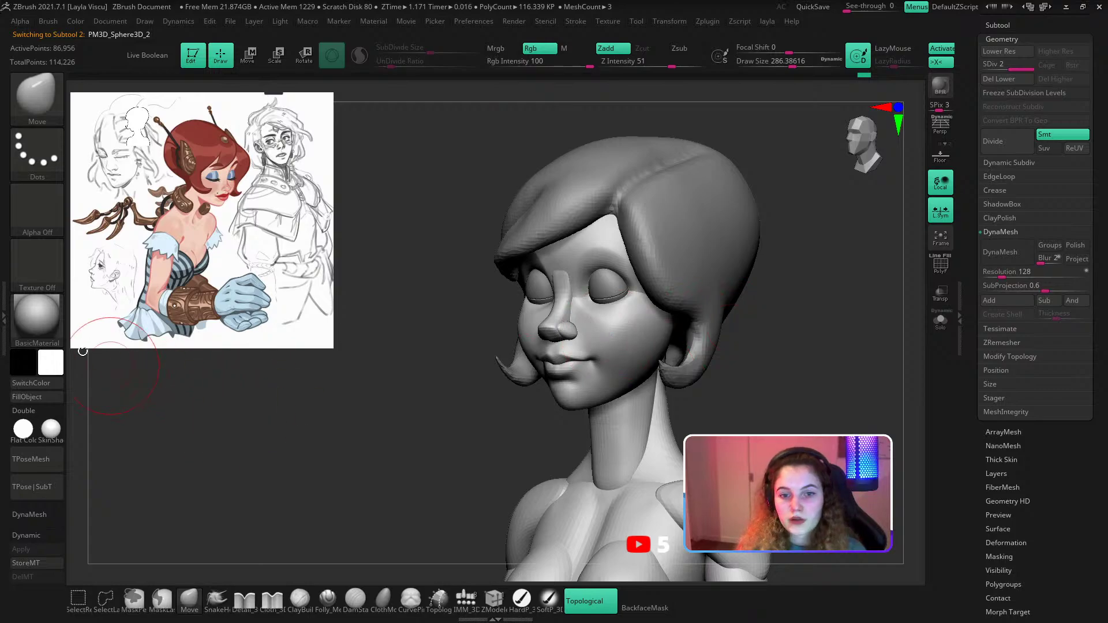
Apply the zbro_Paint material to the character.
left_click(42, 334)
left_click(262, 412)
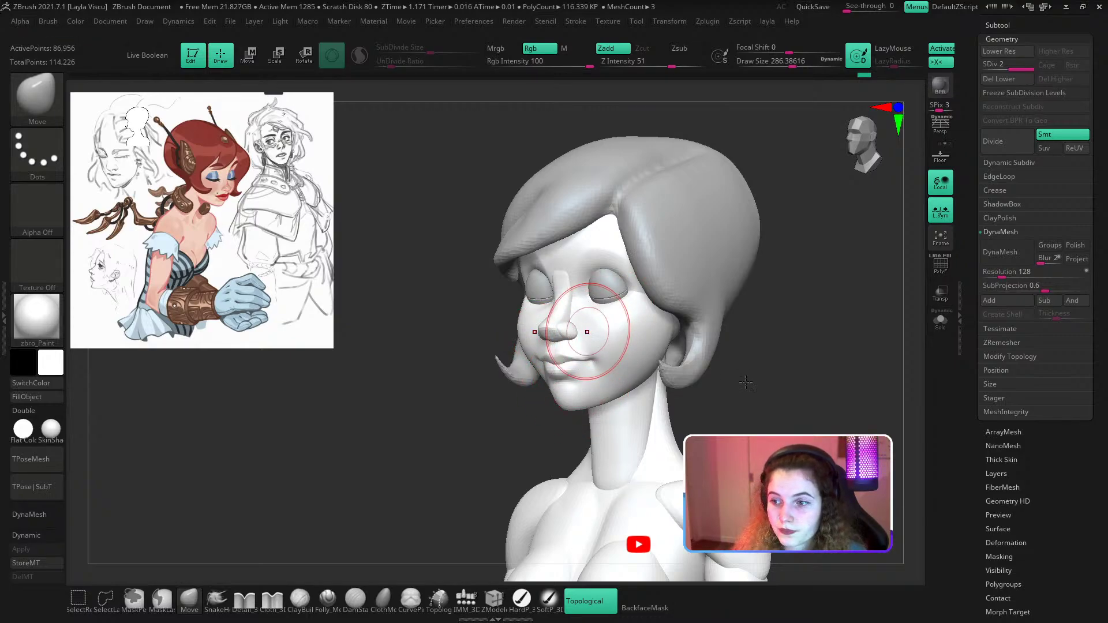
left_click_drag(745, 382, 691, 318, "alt")
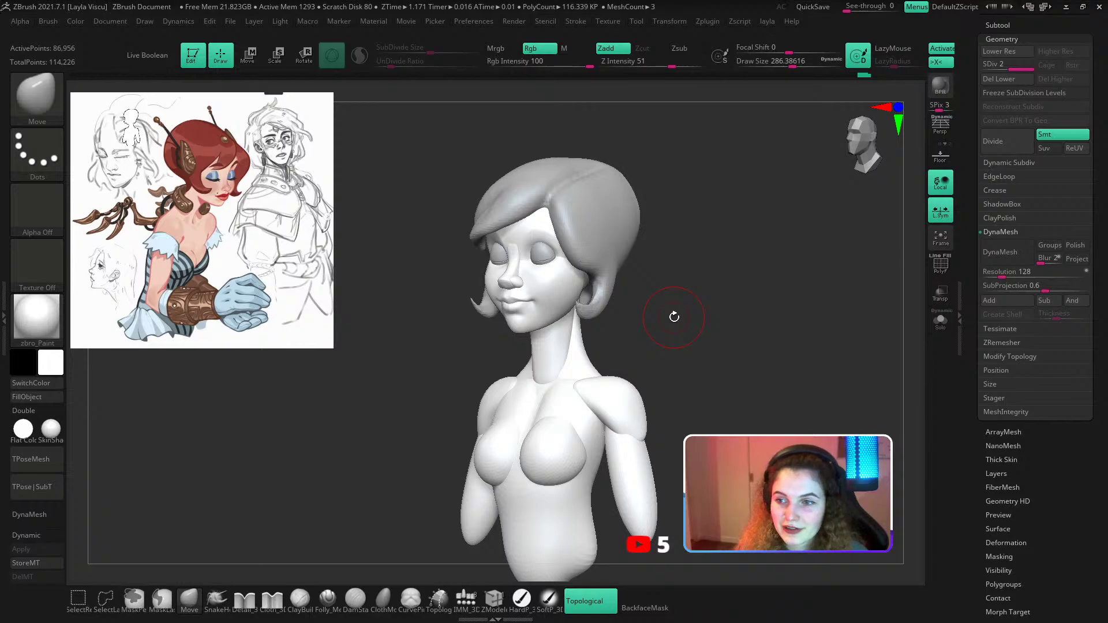
Sample the skin tone from the concept art with Spotlight and fill the body and eyes with it.
key("z")
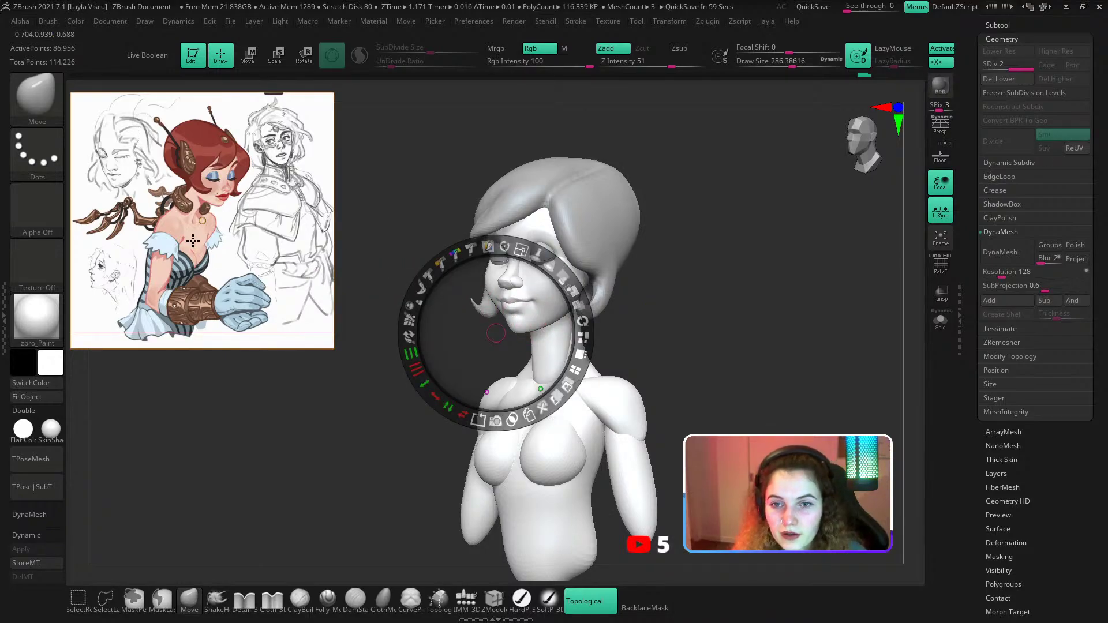
key("c")
key("z")
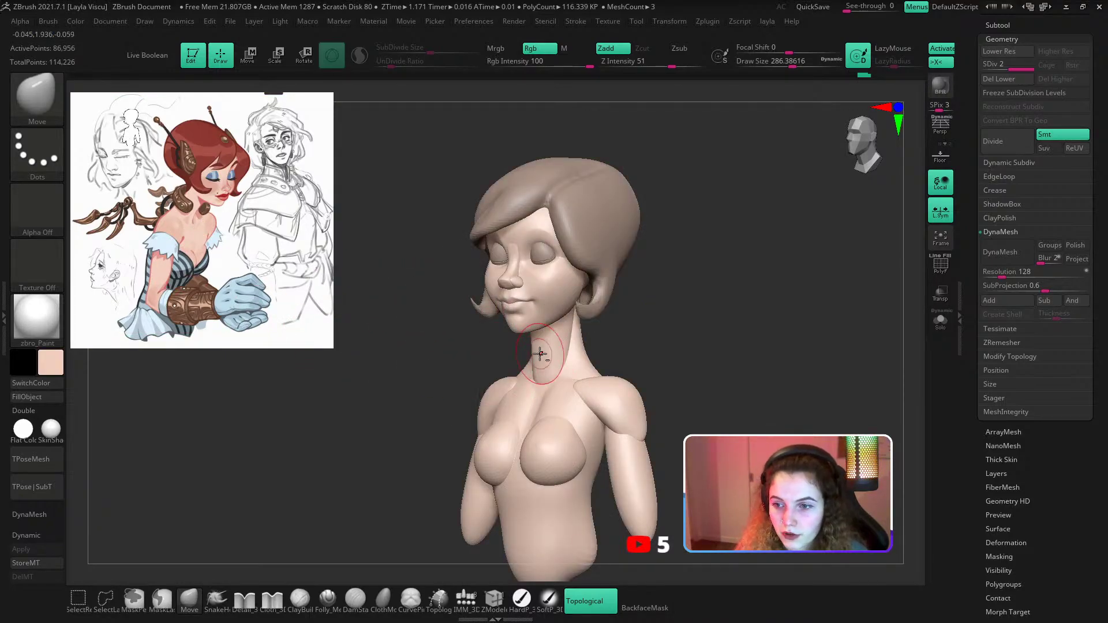
key("shift+f")
key("shift+f")
key("b")
key("m")
key("v")
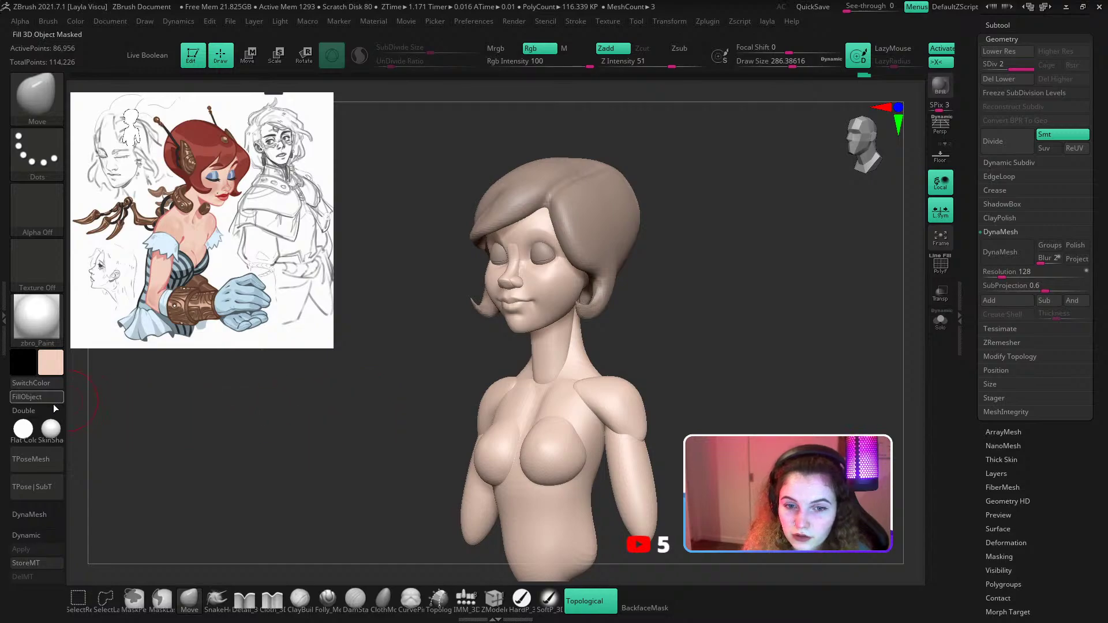
left_click(542, 257, "alt")
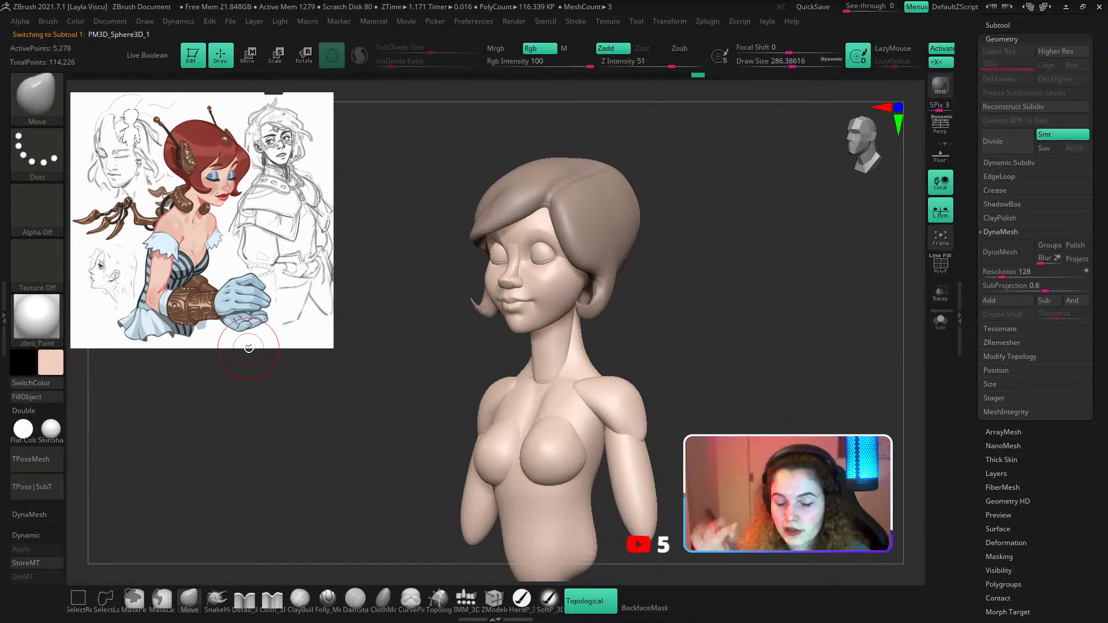
Sample the red hair color from the concept art, select the hair, and sample a darker red from the same reference.
key("z")
key("c")
key("z")
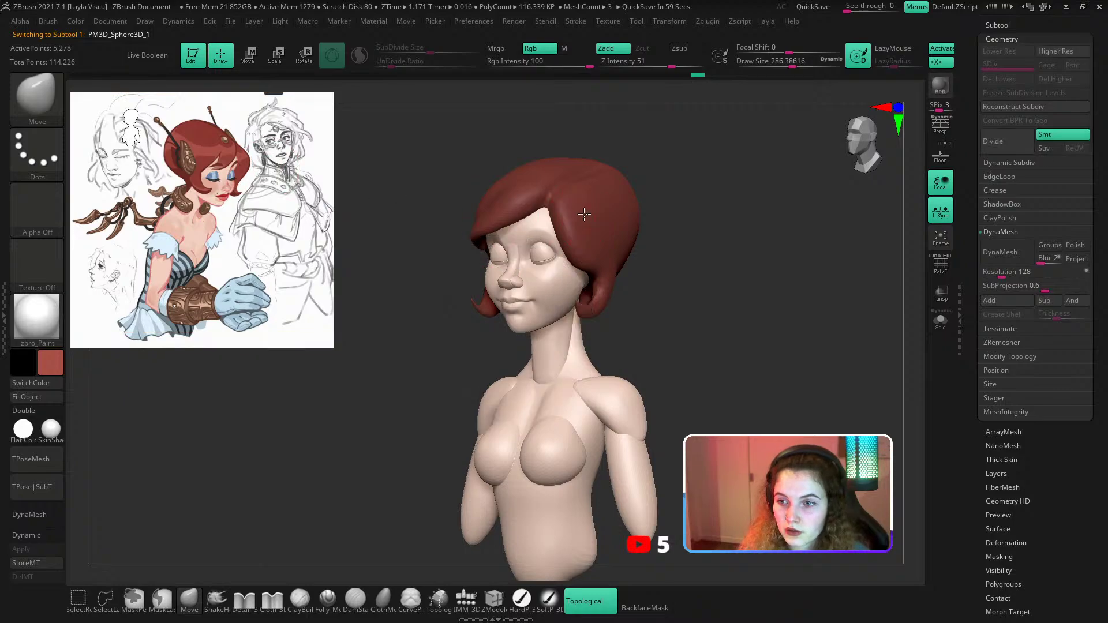
left_click(575, 237, "alt")
key("z")
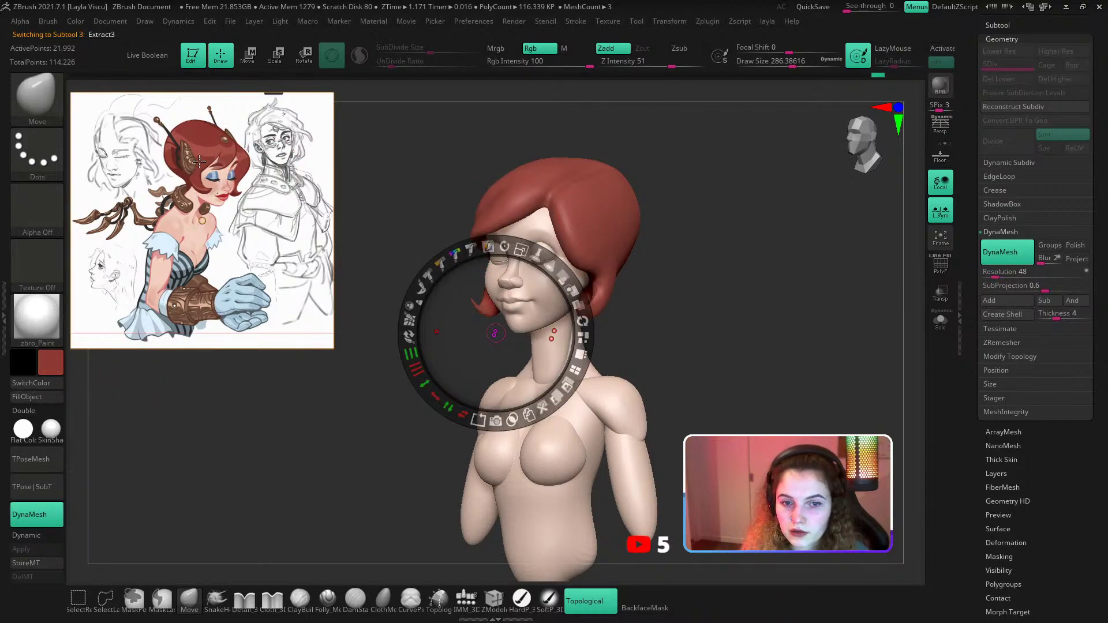
key("z")
Paint the hair with the sampled red using the SoftP brush at RGB intensity 88, enlarging the draw size from about 714 to 1000.
left_click(548, 599)
key("s")
left_click_drag(589, 287, 618, 288)
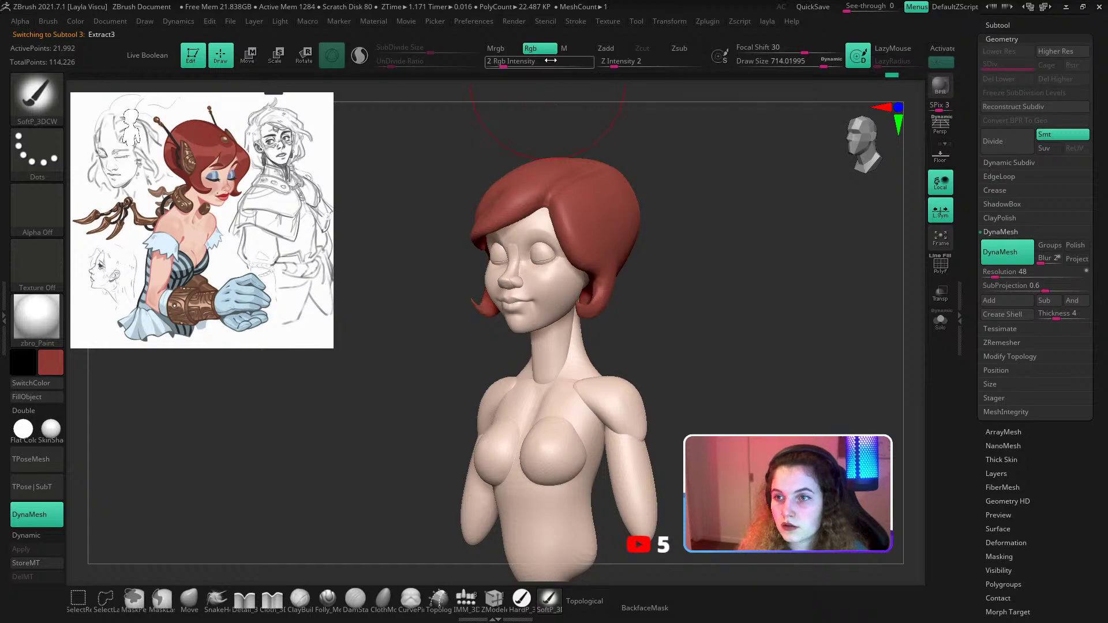
left_click_drag(550, 60, 583, 61)
left_click_drag(637, 310, 646, 287)
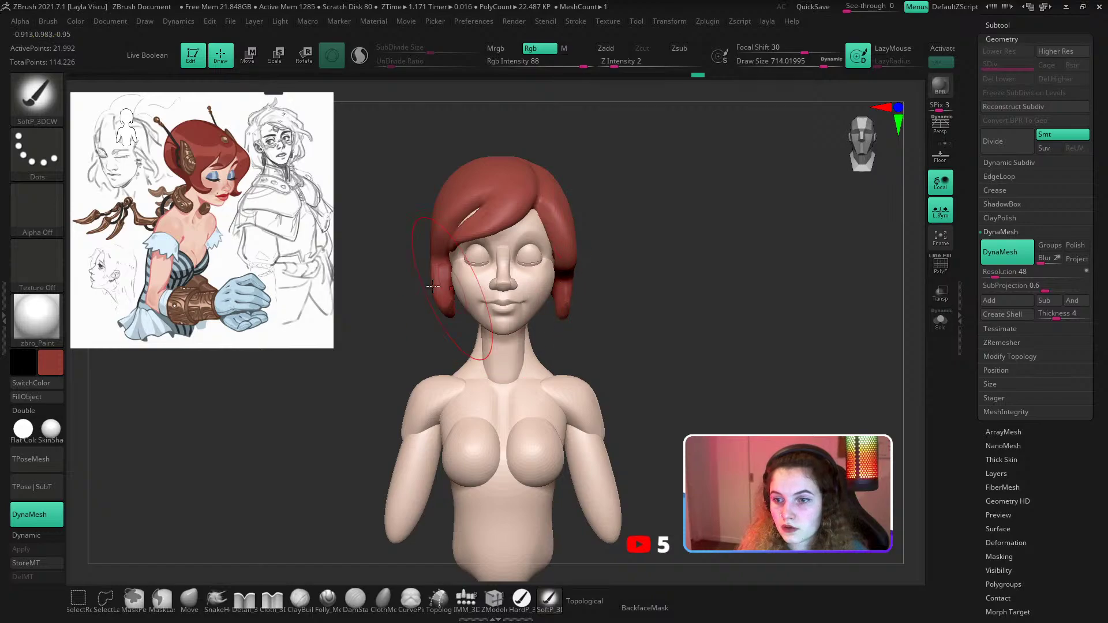
mouse_move(437, 278)
right_mouse_down("ctrl")
mouse_move(438, 173)
mouse_move(483, 203)
mouse_move(513, 258)
right_mouse_up("ctrl")
left_click_drag(466, 203, 465, 182)
right_click_drag(464, 182, 450, 176)
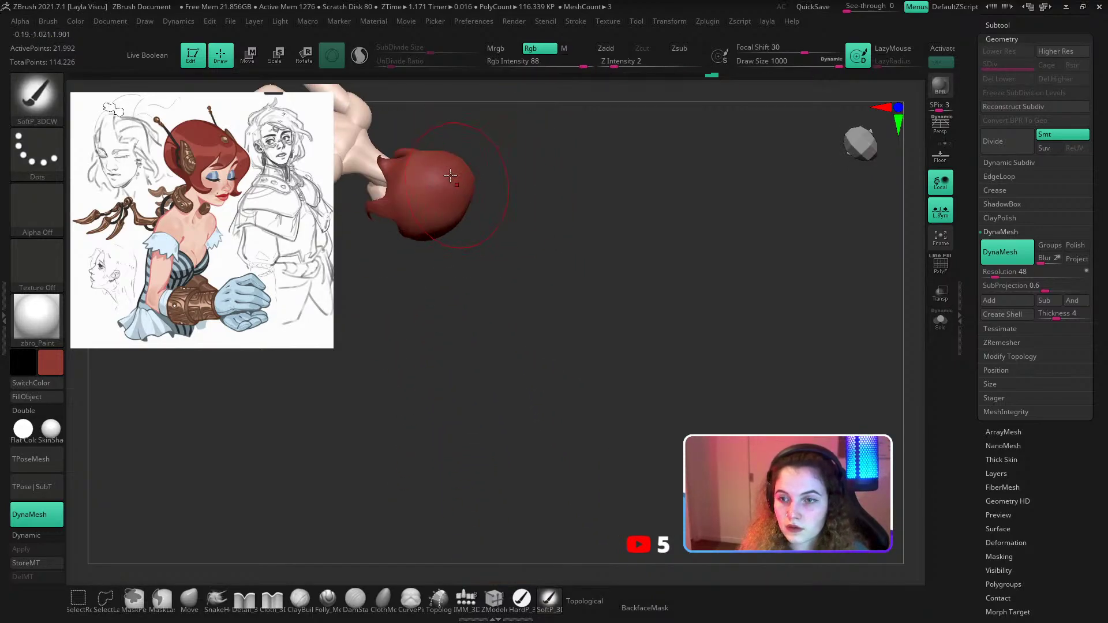
mouse_move(526, 219)
right_mouse_down()
mouse_move(548, 176)
mouse_move(529, 205)
mouse_move(519, 279)
mouse_move(478, 249)
mouse_move(522, 292)
mouse_move(562, 304)
right_mouse_up()
right_click_drag(562, 304, 478, 359, "ctrl")
Sample the blue eyeshadow color from the concept art with Spotlight, select the eyes and fill them with it.
key("z")
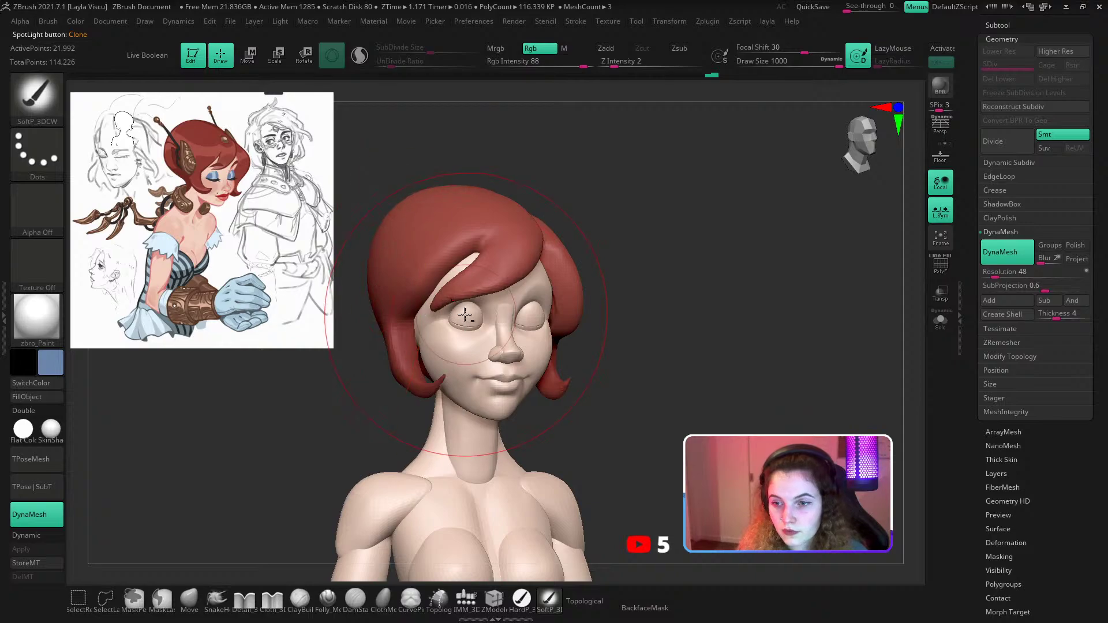
key("shift+f")
left_click(467, 318, "alt")
key("shift+f")
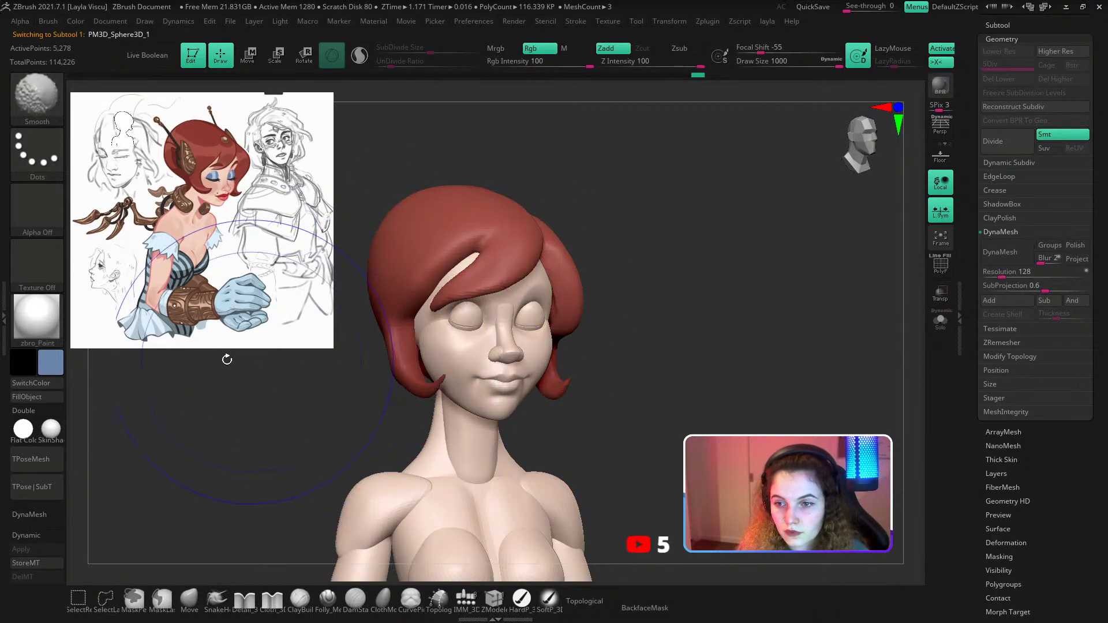
left_click(50, 397)
Sample a lighter blue from the concept art and set the paint brush draw size to about 167 for the eyes.
right_click_drag(336, 363, 513, 302, "ctrl")
key("z")
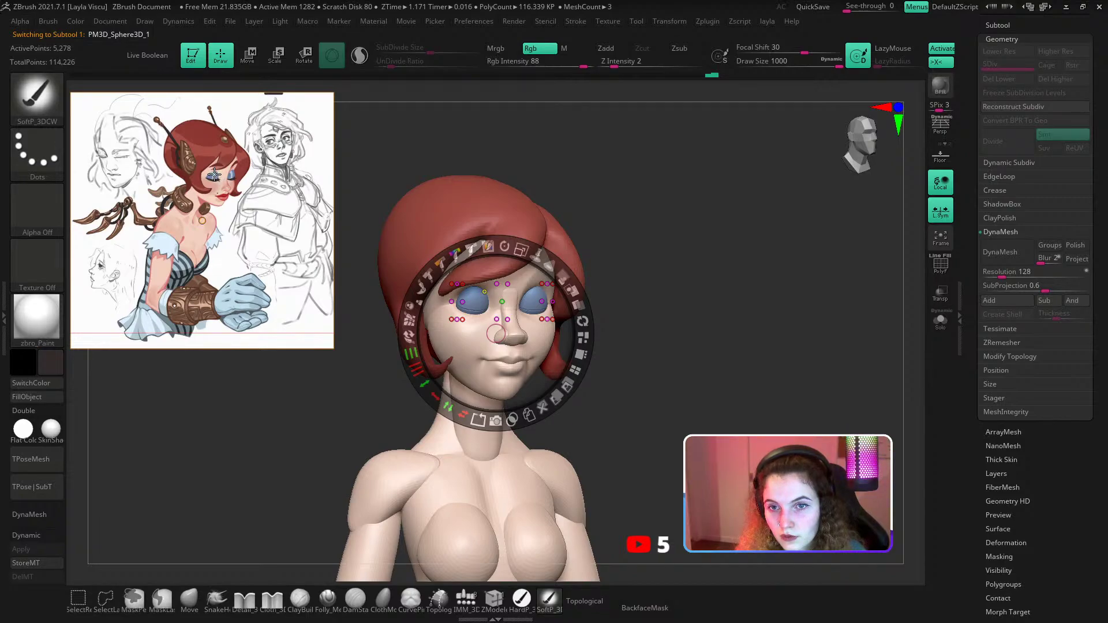
key("c")
key("z")
right_click_drag(375, 242, 438, 306, "ctrl")
key("s")
left_click(438, 309)
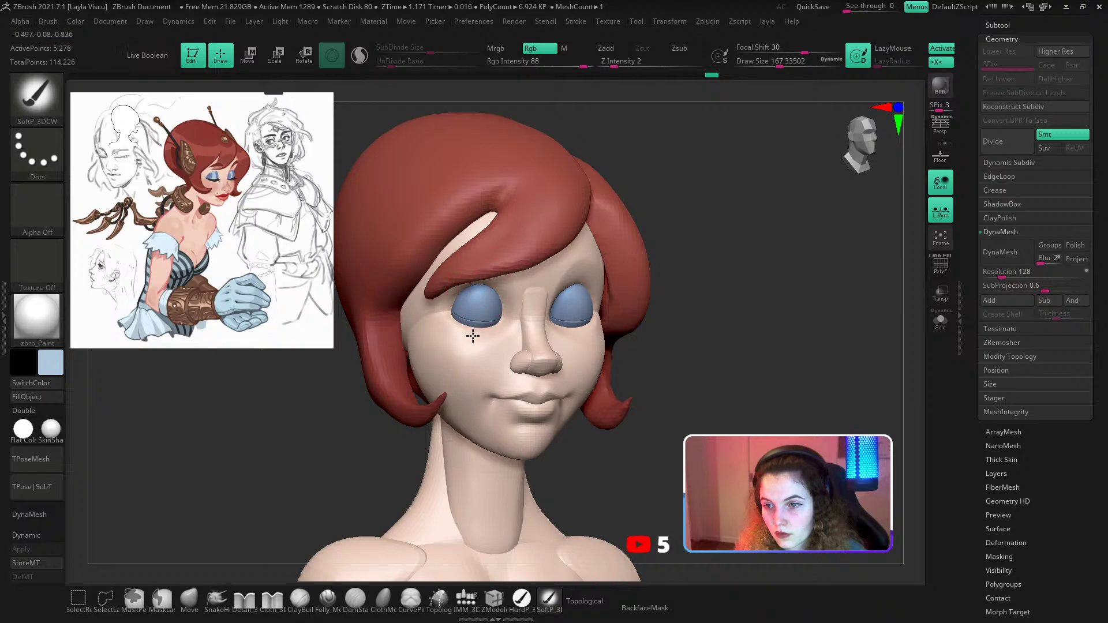
Sample a salmon pink from the concept art, select the body and set the draw size to about 358.
right_click_drag(473, 335, 628, 294, "ctrl")
key("z")
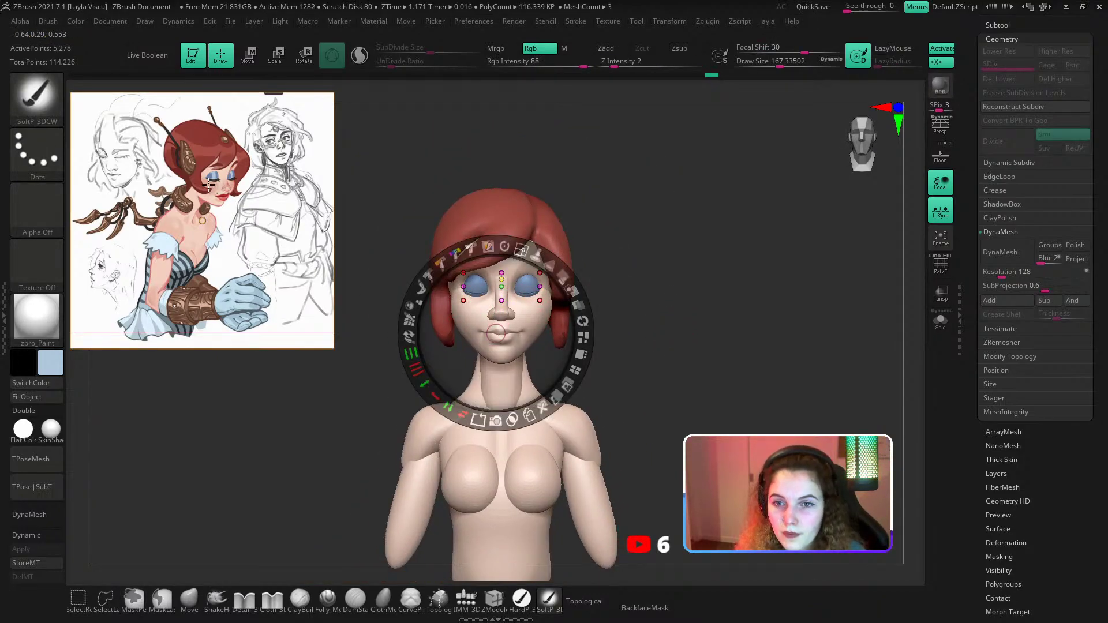
key("z")
left_click(469, 315, "alt")
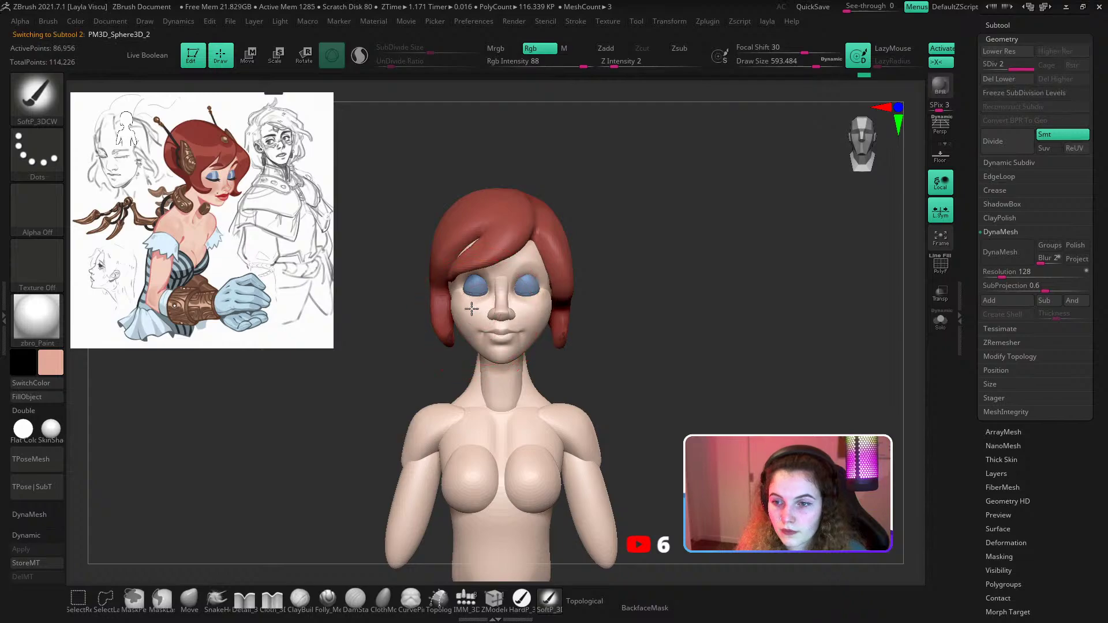
key("s")
left_click_drag(458, 307, 471, 308)
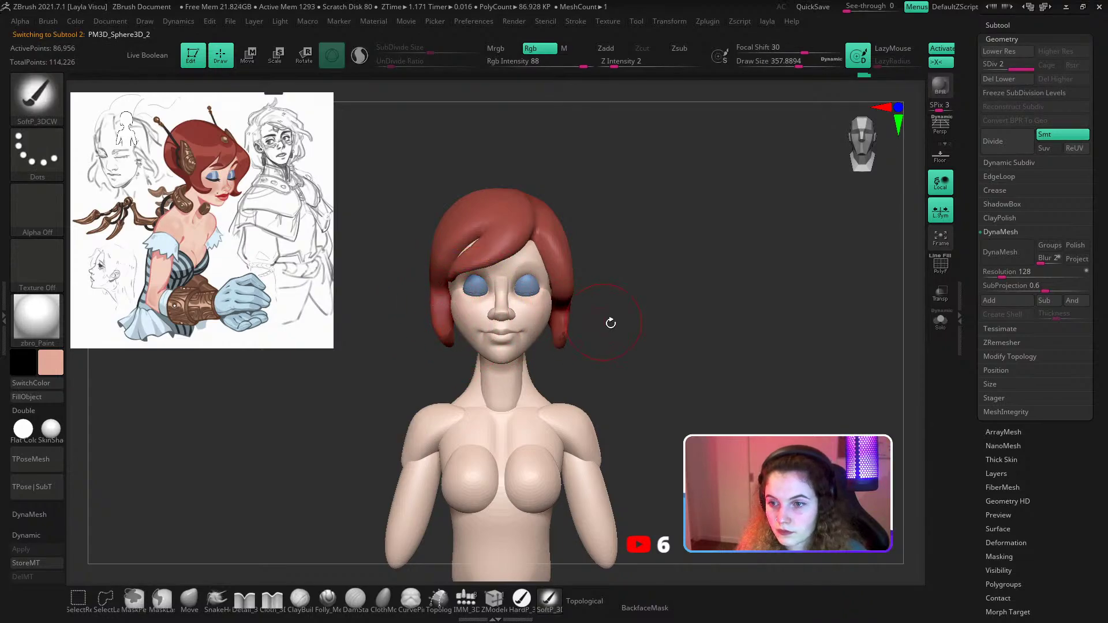
left_click_drag(611, 323, 585, 322)
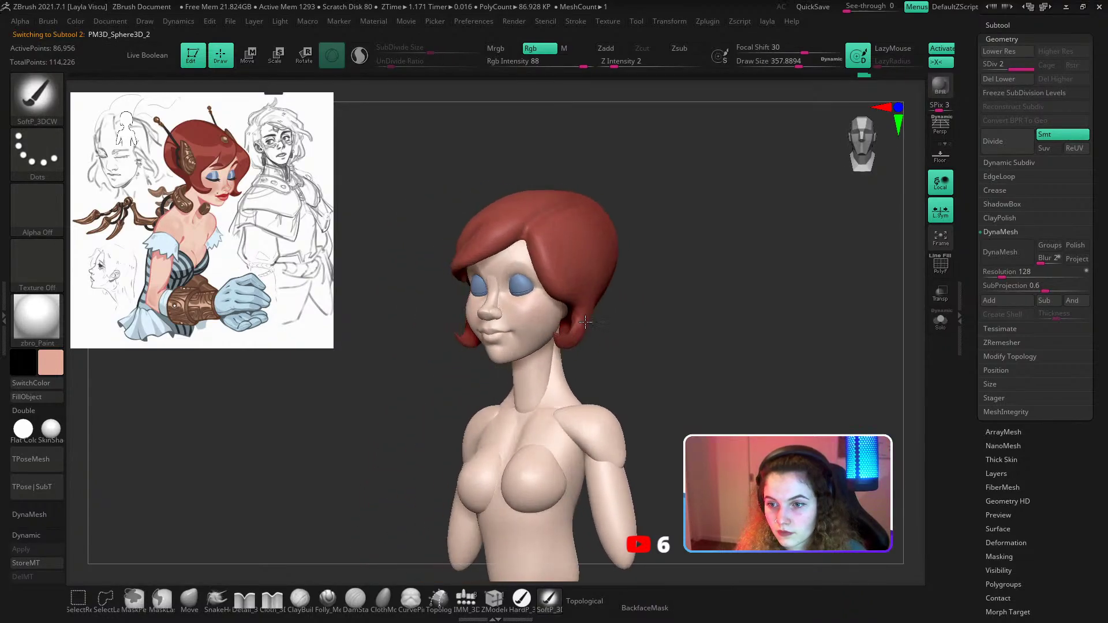
right_click_drag(585, 322, 584, 353)
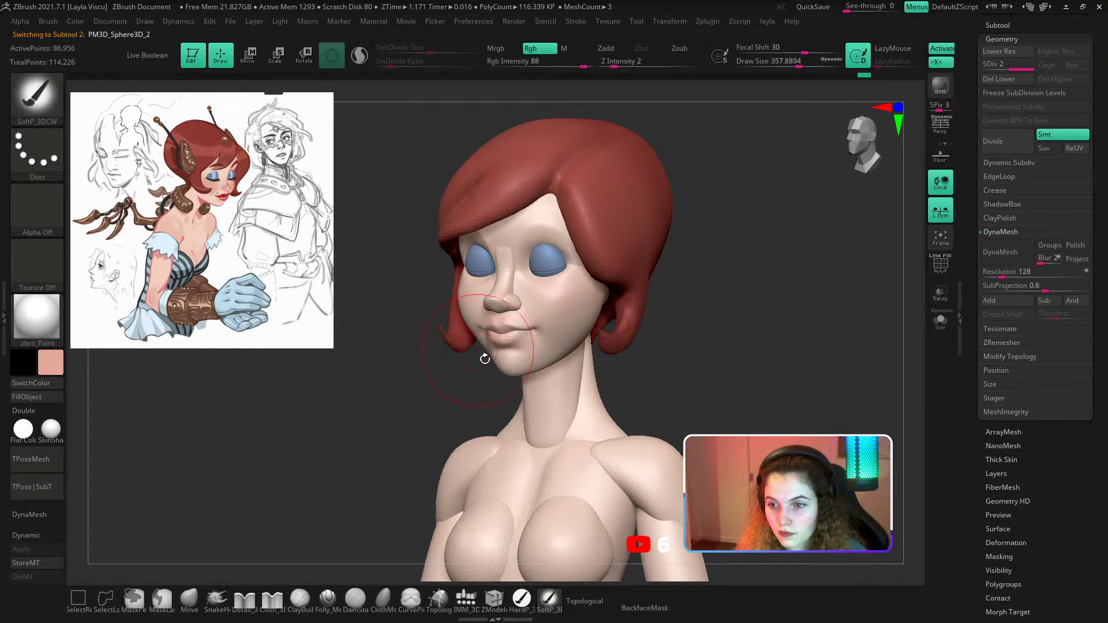
Resize the SoftP brush over the face and select the eyes again.
mouse_move(485, 359)
right_mouse_down("ctrl")
mouse_move(492, 352)
mouse_move(530, 419)
right_mouse_up("ctrl")
right_click_drag(453, 383, 444, 276, "ctrl")
key("s")
mouse_move(539, 414)
left_mouse_down()
mouse_move(587, 411)
mouse_move(569, 401)
mouse_move(591, 436)
left_mouse_up()
key("s")
right_click_drag(600, 398, 628, 391)
mouse_move(623, 326)
right_mouse_down("ctrl")
mouse_move(628, 346)
mouse_move(660, 348)
right_mouse_up("ctrl")
right_click_drag(552, 284, 524, 331, "ctrl")
Switch to the CurveStrapSnap brush and choose black as the color for the eyelashes.
key("b")
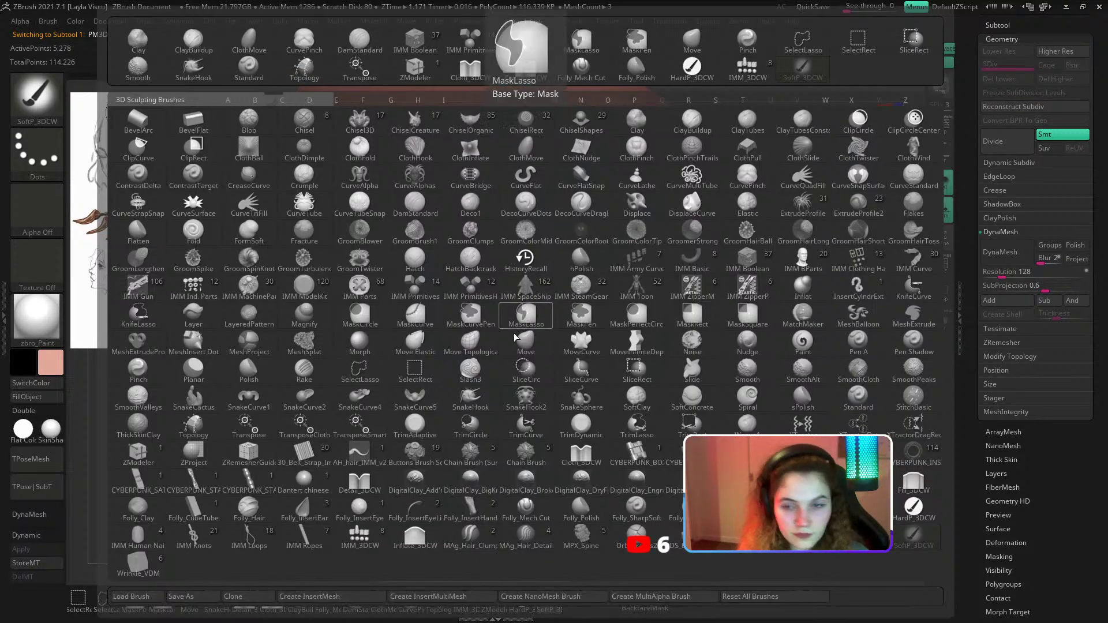
left_click(139, 203)
key("s")
left_click_drag(500, 312, 452, 312)
key("z")
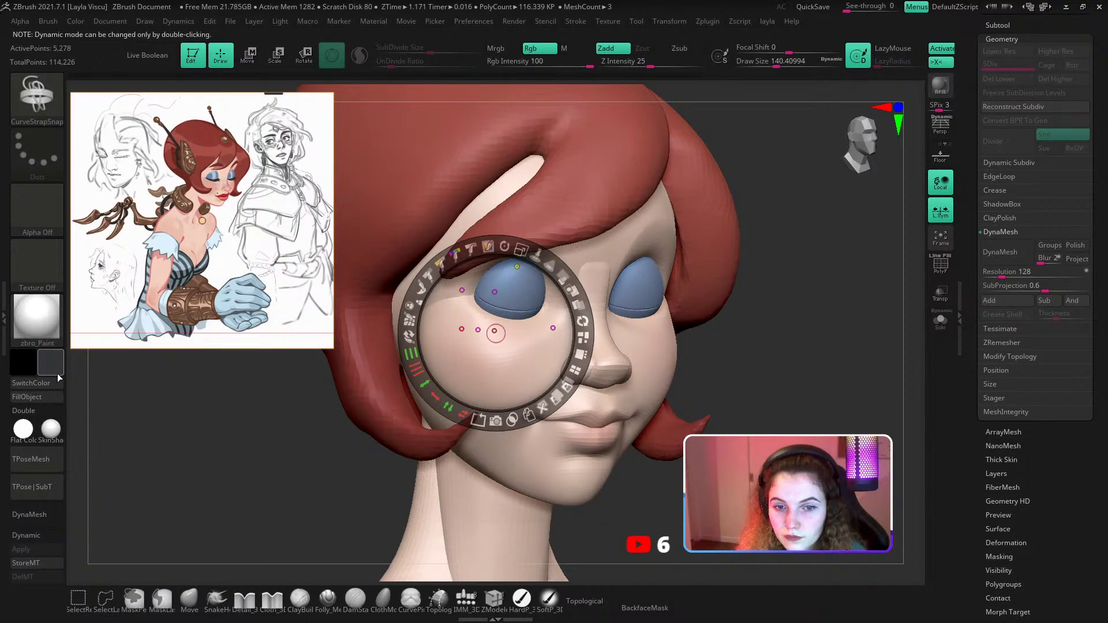
left_click(57, 373)
left_click(37, 440)
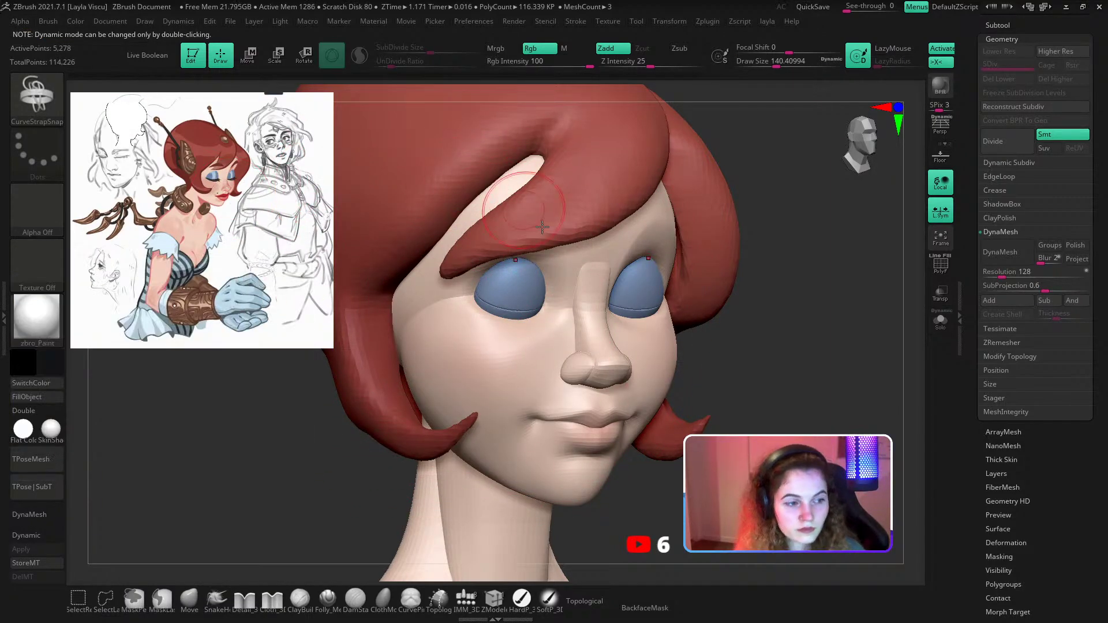
Draw a thin strap along the closed eyelid line at a draw size of about 12, redrawing the first stroke and widening the strap.
key("s")
left_click_drag(535, 328, 545, 312)
left_click_drag(771, 309, 681, 323)
key("ctrl+z")
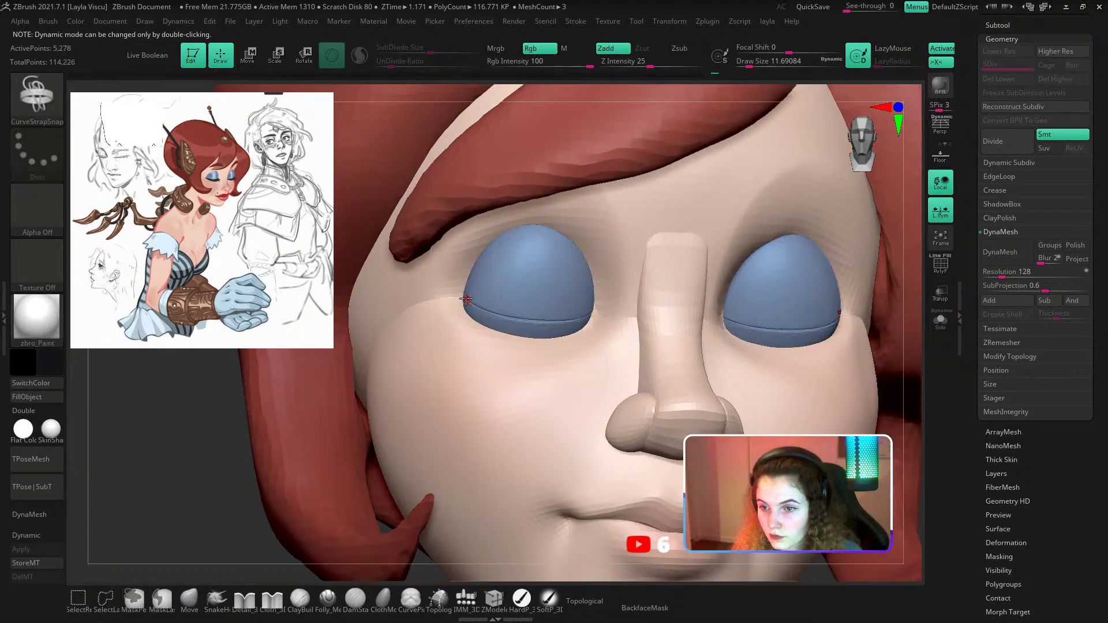
mouse_move(466, 295)
left_mouse_down()
mouse_move(488, 312)
mouse_move(588, 316)
left_mouse_up()
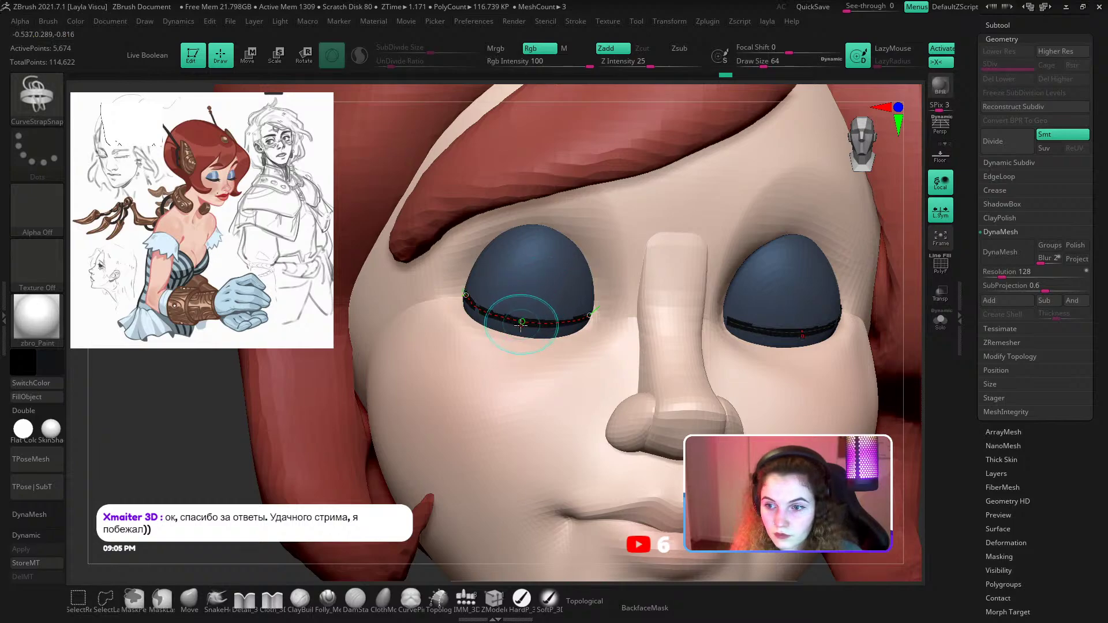
left_click(526, 324)
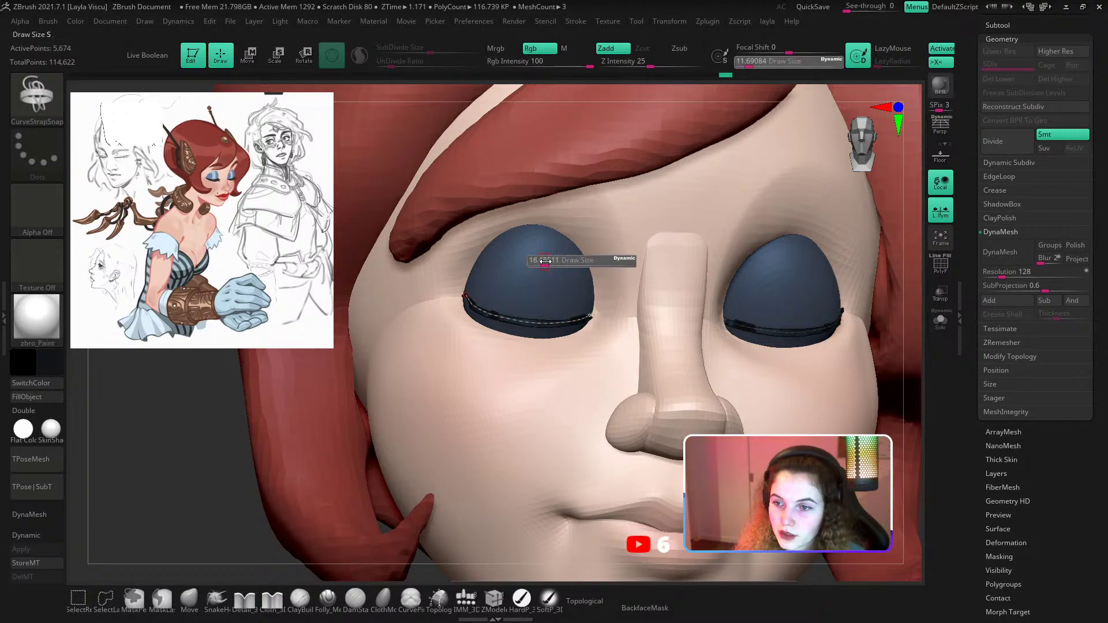
left_click(541, 340)
right_click_drag(541, 340, 618, 321, "ctrl")
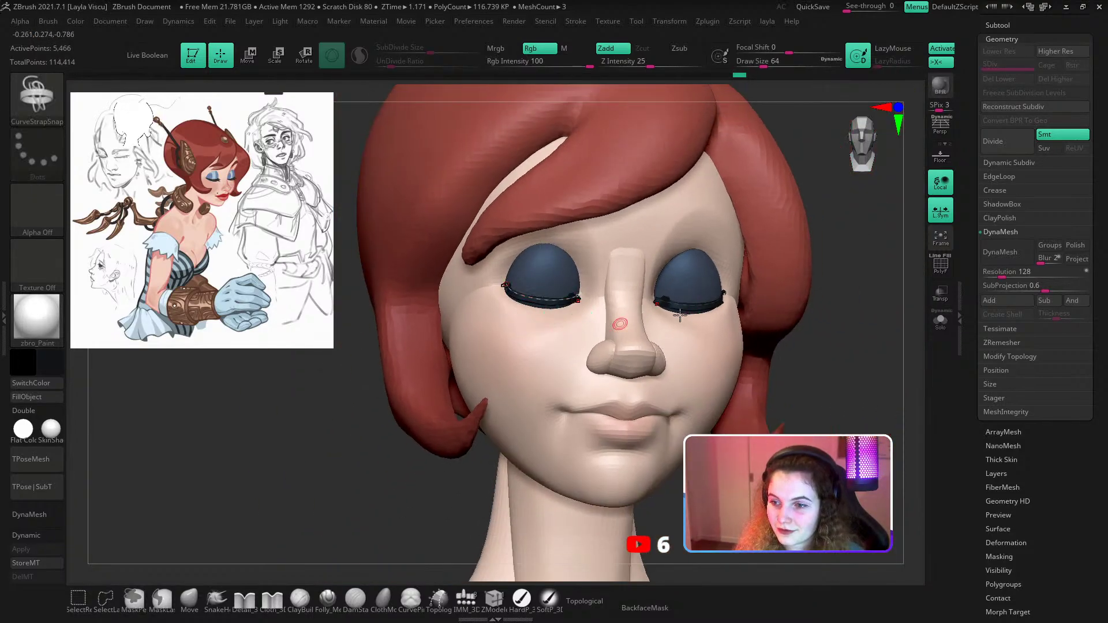
Isolate the eyes, try widening the lash strap to a draw size of about 25, and check it on the face.
right_click_drag(906, 359, 845, 353)
left_click(940, 320)
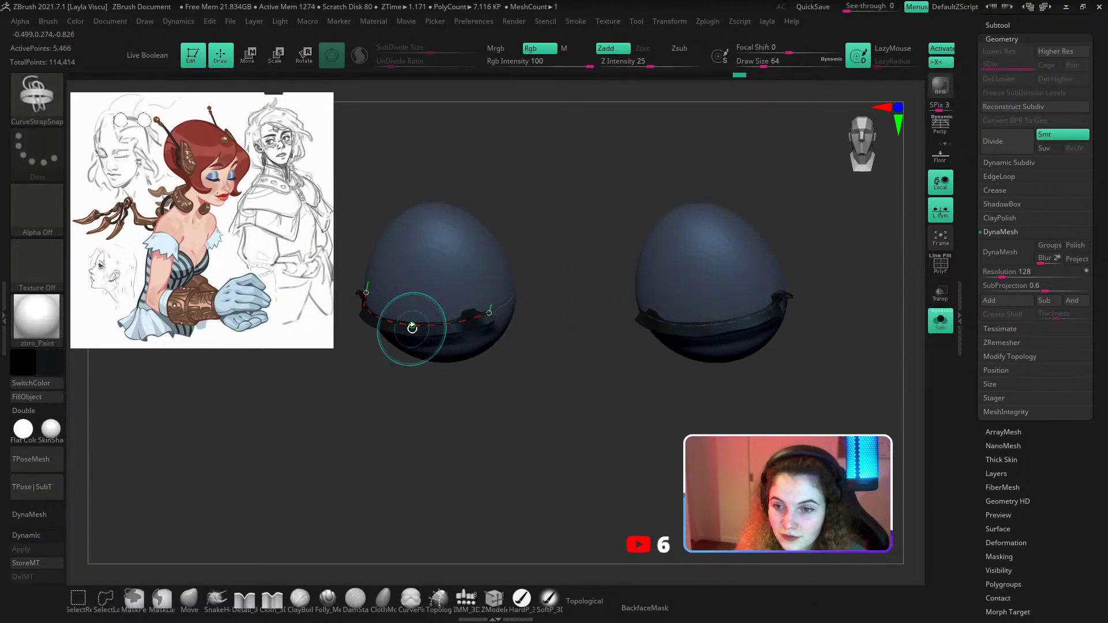
mouse_move(416, 395)
left_mouse_down("shift")
mouse_move(487, 438)
mouse_move(476, 399)
left_mouse_up("shift")
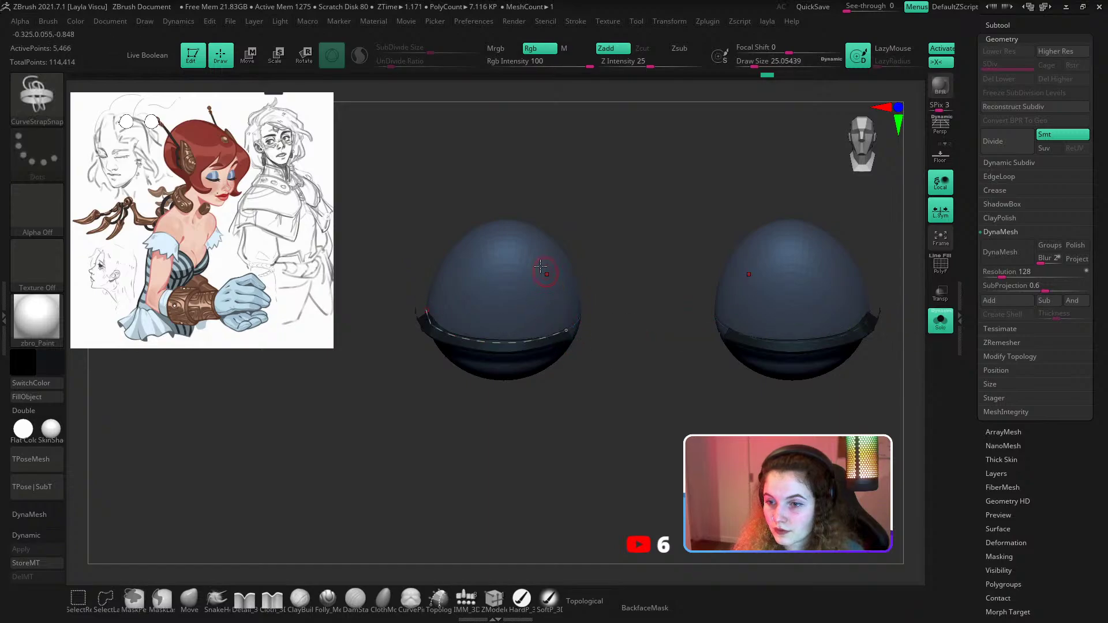
left_click(569, 330)
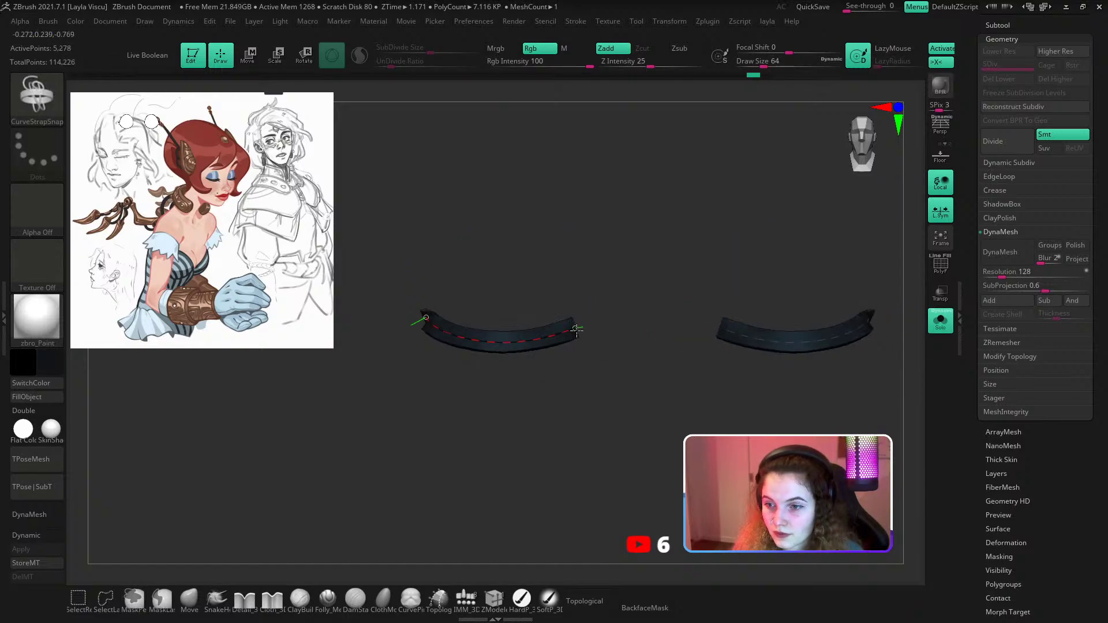
left_click(941, 327)
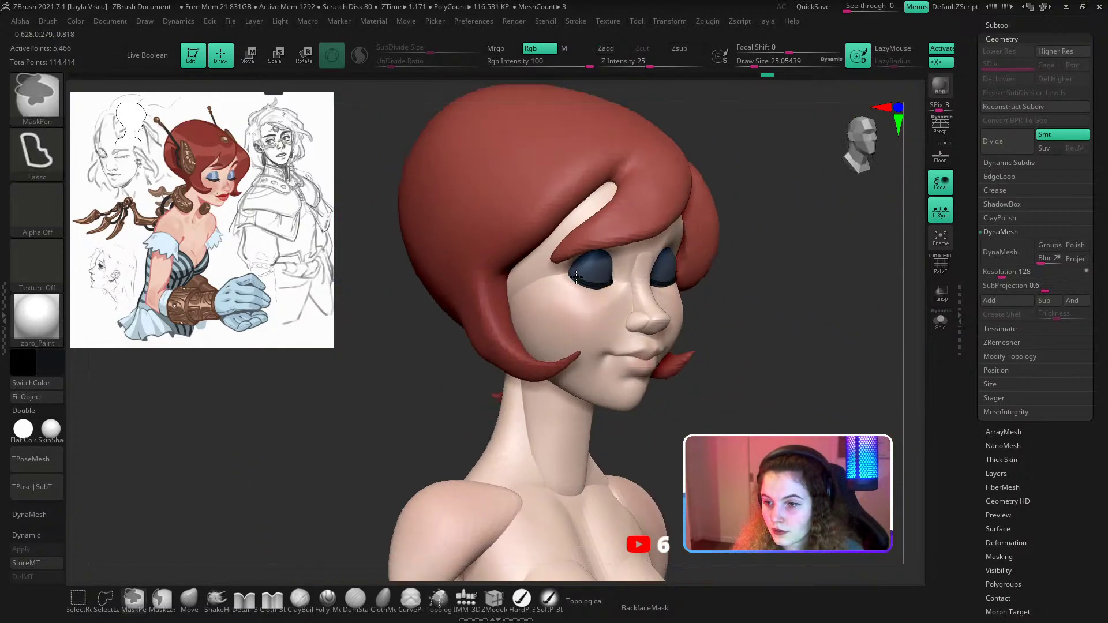
right_click_drag(576, 277, 613, 314, "ctrl")
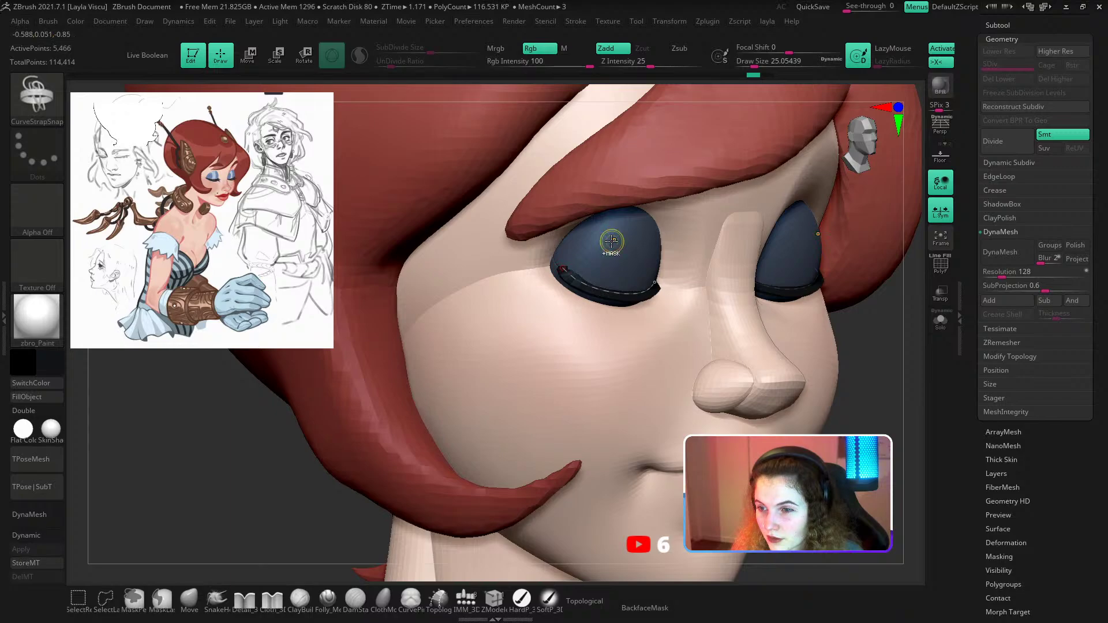
Undo the lash strap strokes on the eyes.
key("ctrl+z")
key("ctrl+z")
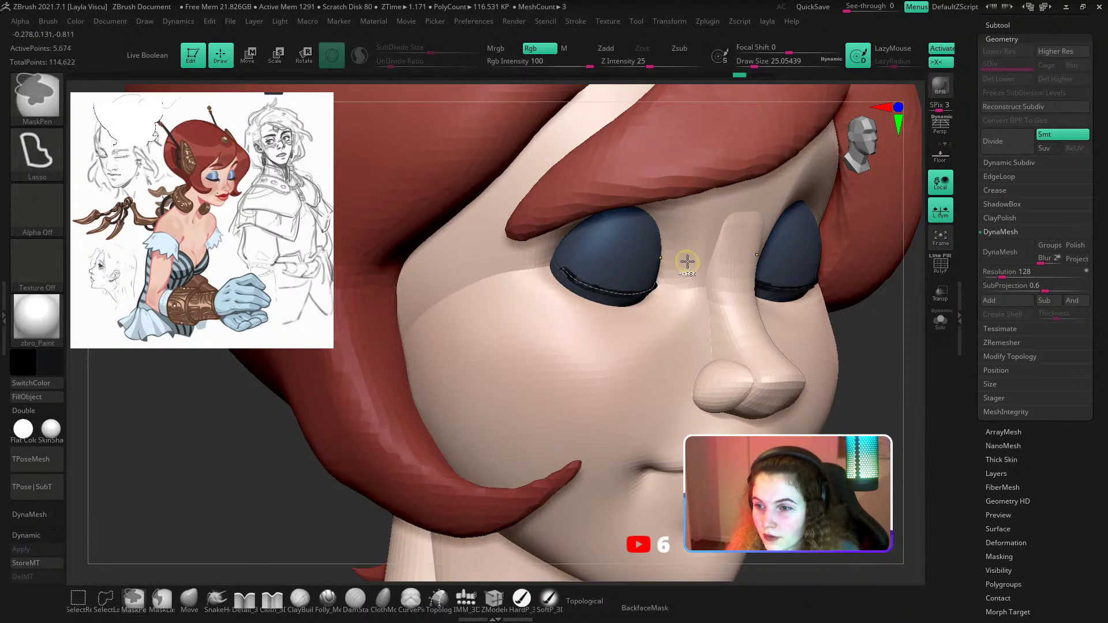
key("ctrl+z")
Isolate the eyes and draw a new strap curve along the eyelid line, wrapping it from the outer to the inner corner.
left_click(937, 322)
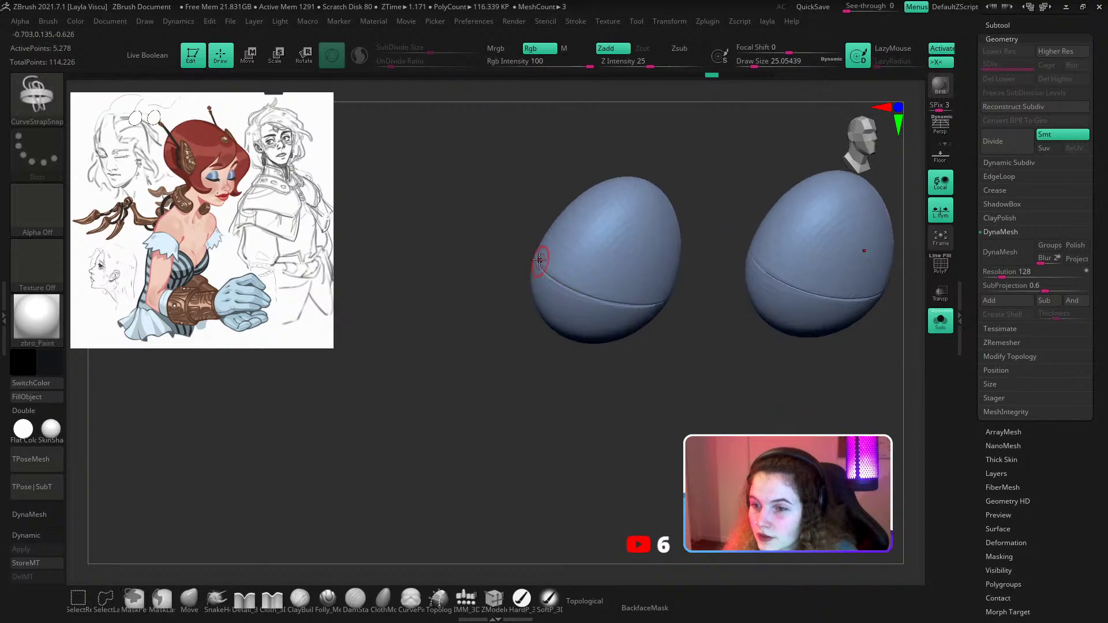
left_click_drag(542, 261, 585, 289)
left_click_drag(692, 343, 650, 334)
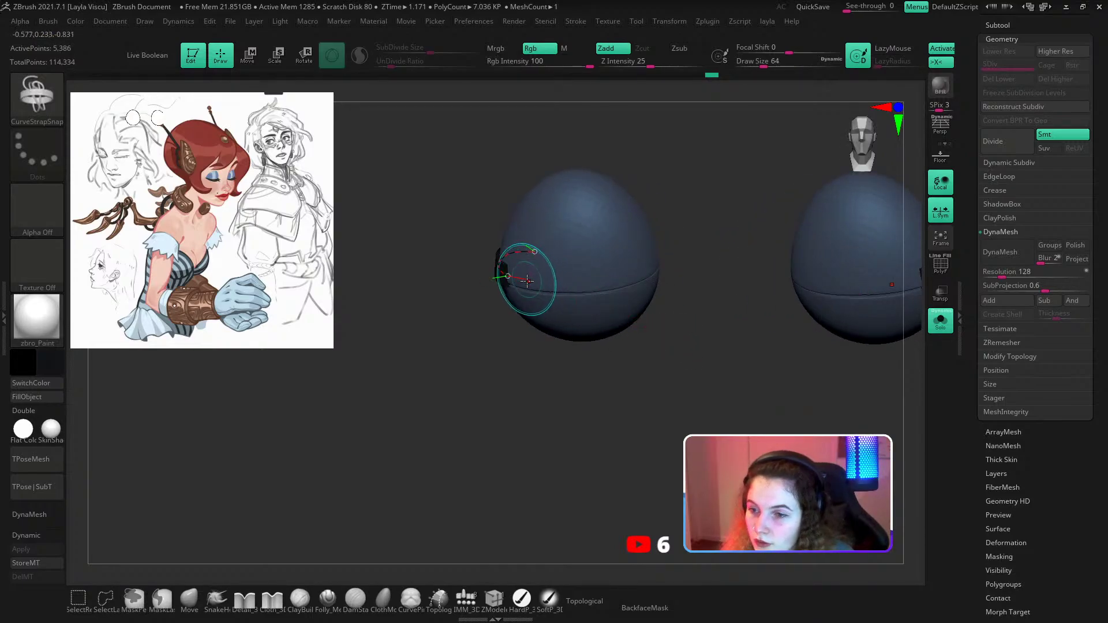
left_click_drag(562, 283, 604, 278)
key("ctrl+z")
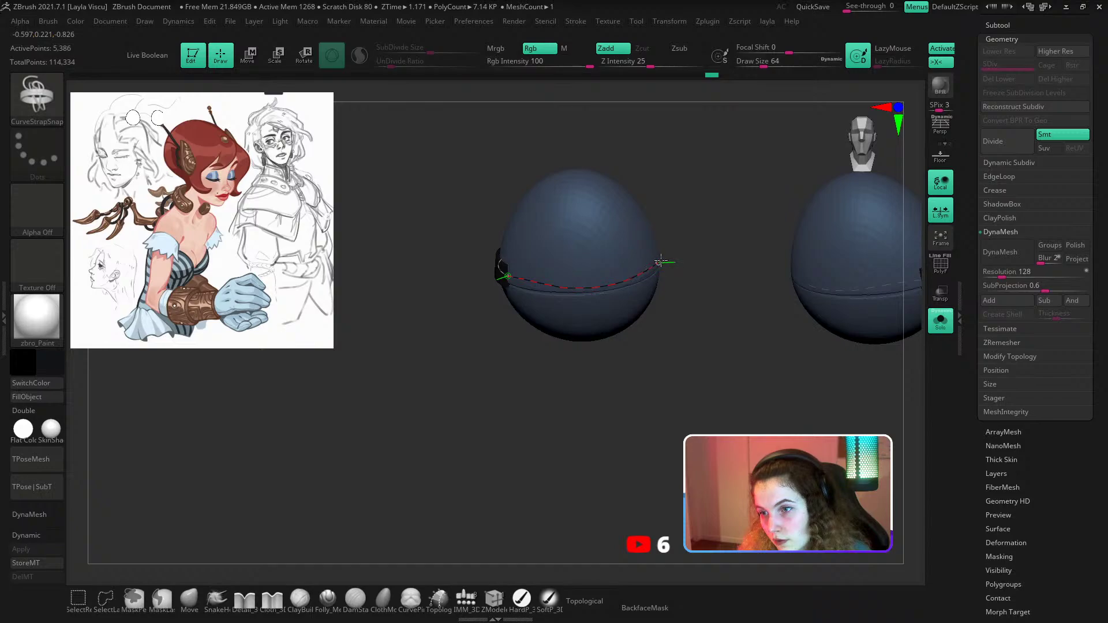
left_click_drag(660, 263, 661, 263)
Rebuild the lash strap along the finished curve at a draw size of about 25 and show the whole character again.
mouse_move(705, 321)
left_mouse_down()
mouse_move(680, 339)
mouse_move(686, 310)
left_mouse_up()
left_click(612, 298)
left_click_drag(645, 375, 678, 364)
left_click(940, 321)
mouse_move(911, 343)
right_mouse_down("ctrl")
mouse_move(804, 373)
mouse_move(799, 410)
mouse_move(663, 340)
mouse_move(688, 369)
mouse_move(598, 364)
right_mouse_up("ctrl")
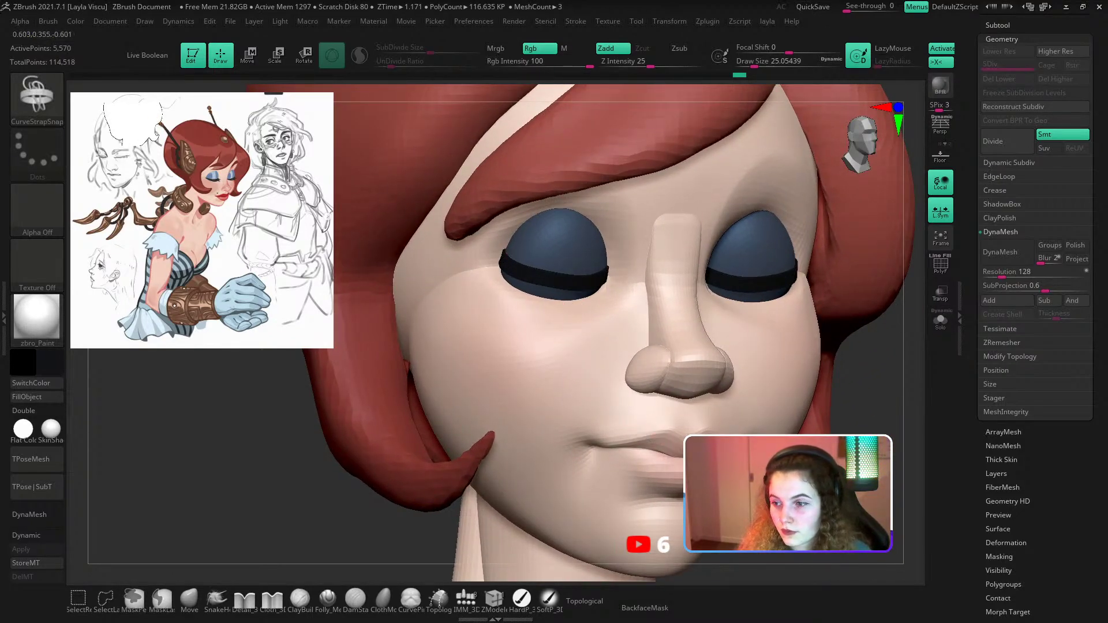
Pull the lash straps down over the lower eyelid edge with the Move brush, turning Topological off and enlarging the draw size to about 257.
right_click_drag(591, 371, 635, 486)
left_click(190, 600)
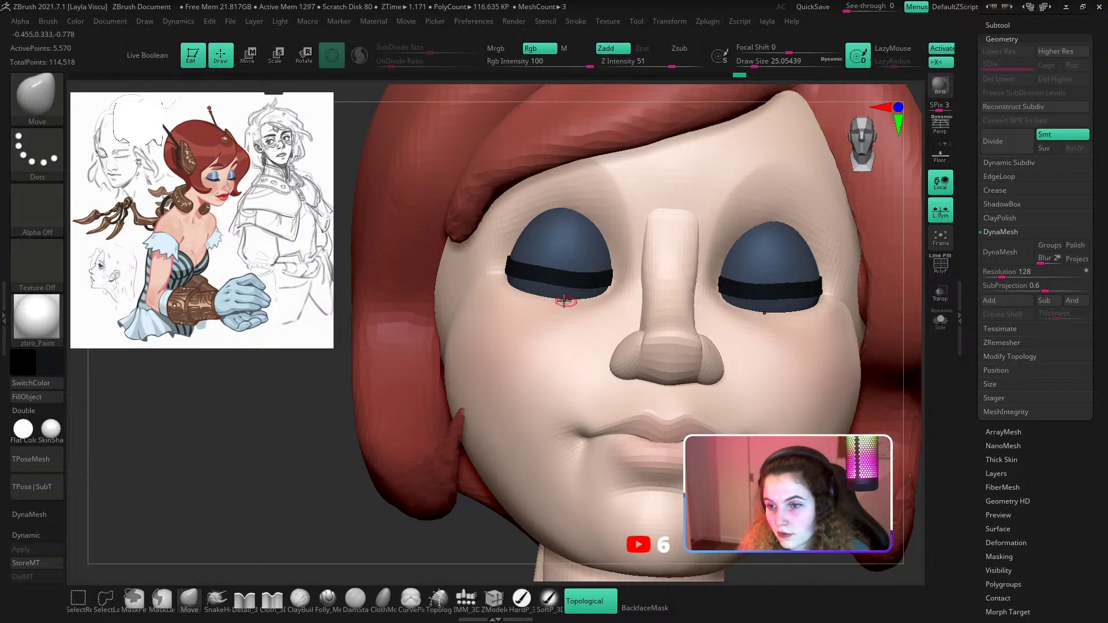
key("s")
mouse_move(564, 300)
left_mouse_down()
mouse_move(586, 295)
mouse_move(574, 283)
left_mouse_up()
key("s")
key("]")
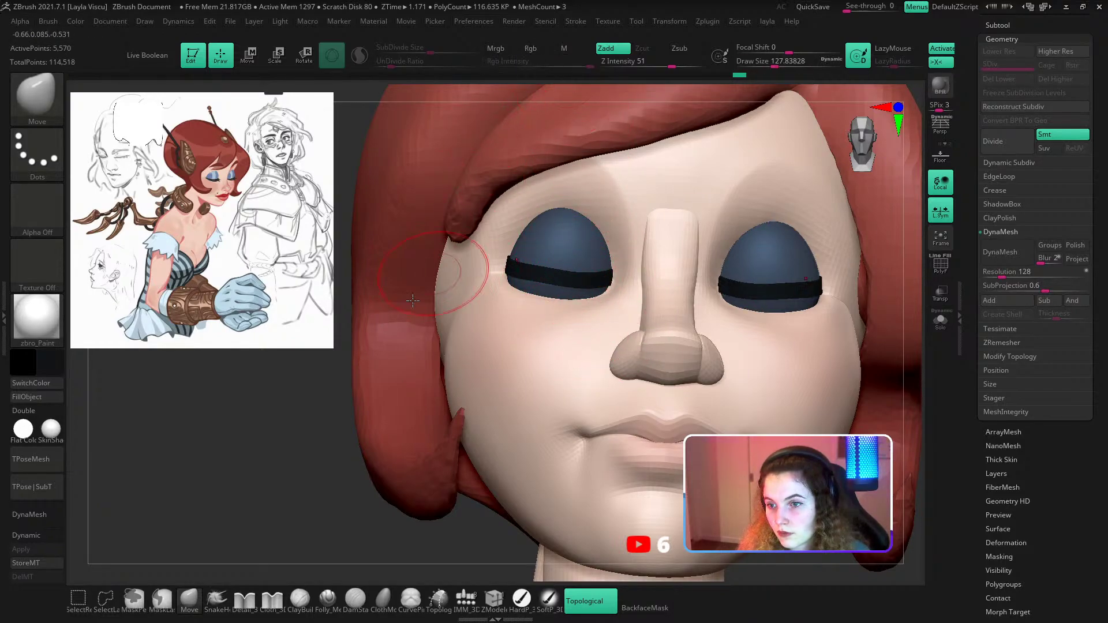
left_click(584, 601)
key("]")
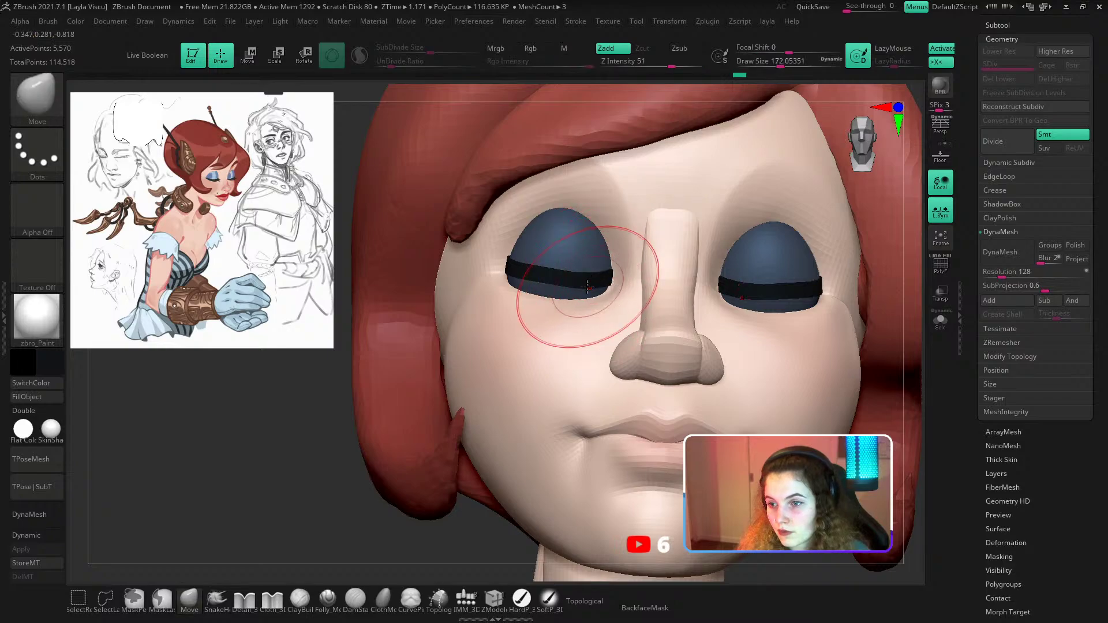
mouse_move(587, 286)
left_mouse_down()
mouse_move(551, 288)
mouse_move(573, 289)
left_mouse_up()
key("[")
key("]")
key("]")
mouse_move(574, 290)
right_mouse_down("ctrl")
mouse_move(420, 361)
mouse_move(368, 402)
mouse_move(441, 398)
mouse_move(577, 315)
right_mouse_up("ctrl")
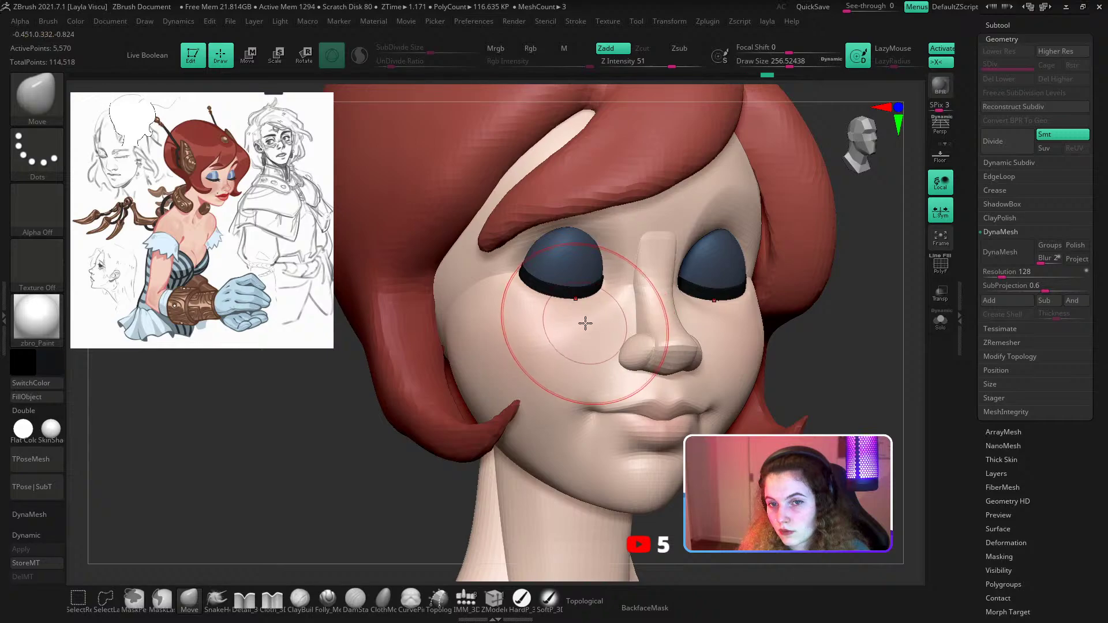
Isolate the eyes with the polygroup wireframe on, show only the lash strap group and split it into its own subtool.
right_click_drag(888, 352, 834, 346)
left_click(940, 321)
right_click_drag(583, 289, 633, 341, "ctrl")
key("shift+f")
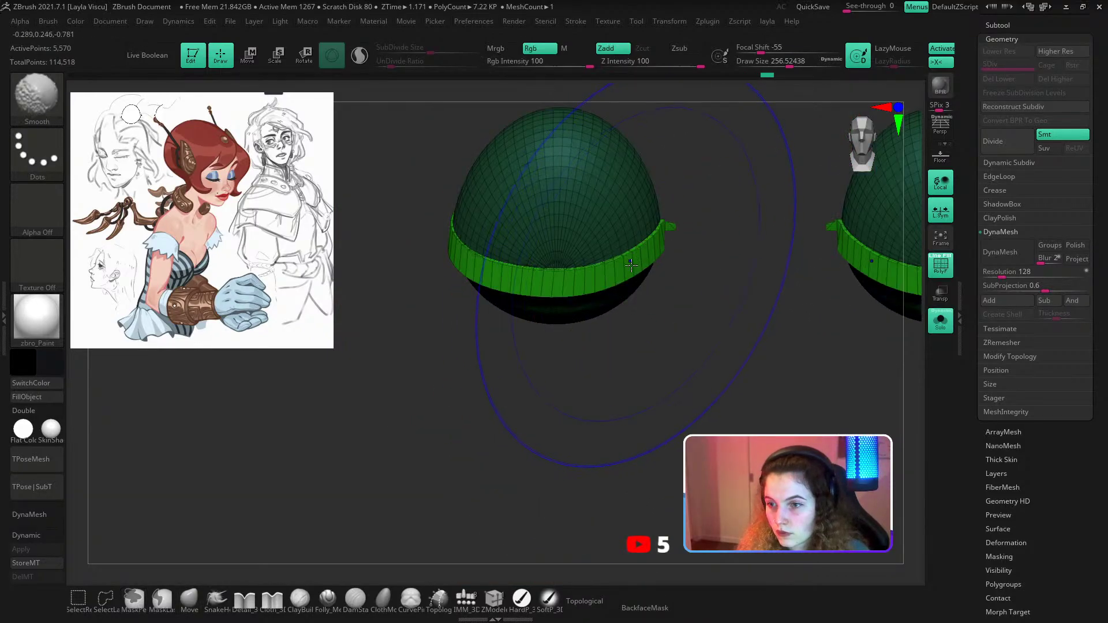
left_click(631, 264, "ctrl+shift")
key("space")
left_click(609, 445)
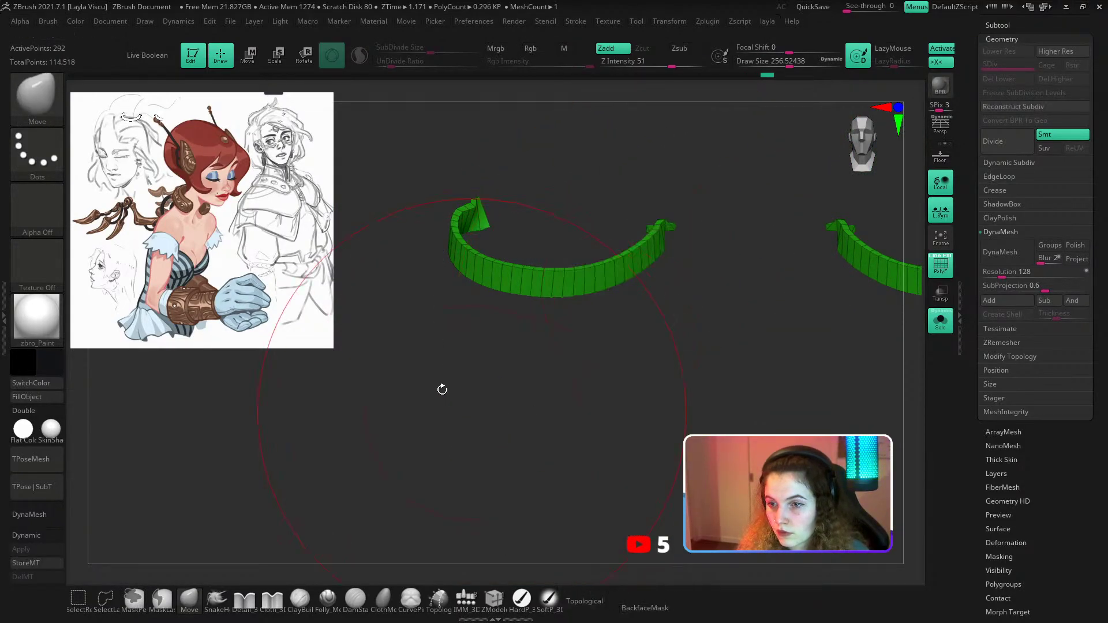
Try to shift the separated lash straps with the transform gizmo.
key("w")
mouse_move(530, 275)
left_mouse_down("ctrl")
mouse_move(528, 293)
mouse_move(527, 259)
left_mouse_up("ctrl")
key("ctrl+z")
Show the whole character again and return to the Move brush.
left_click(942, 324)
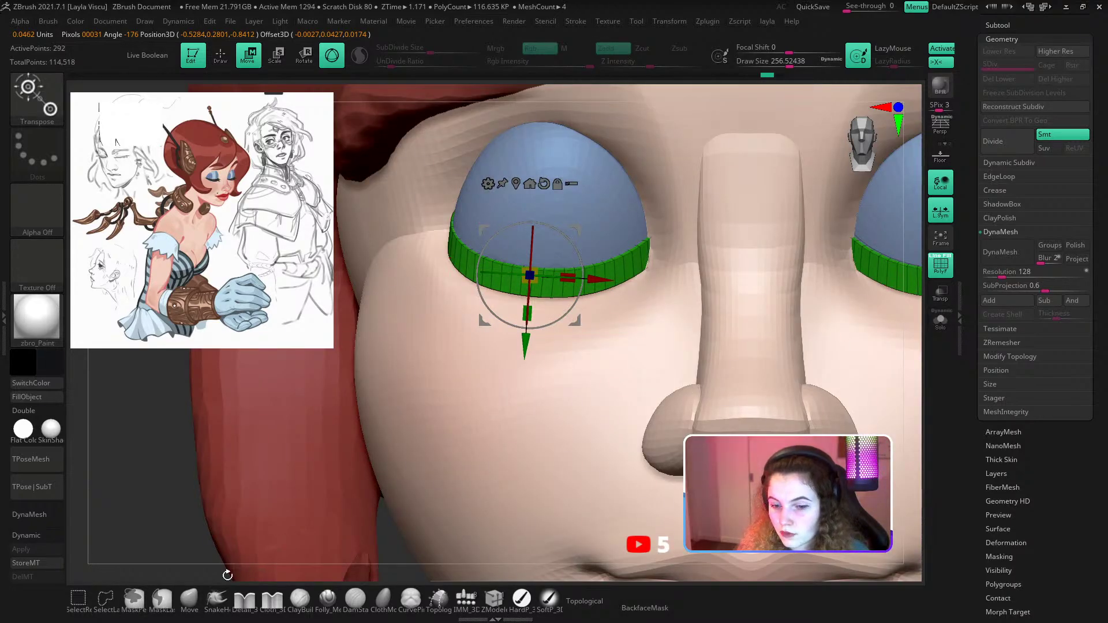
left_click(189, 600)
mouse_move(180, 507)
left_mouse_down("alt")
mouse_move(183, 450)
mouse_move(263, 466)
left_mouse_up("alt")
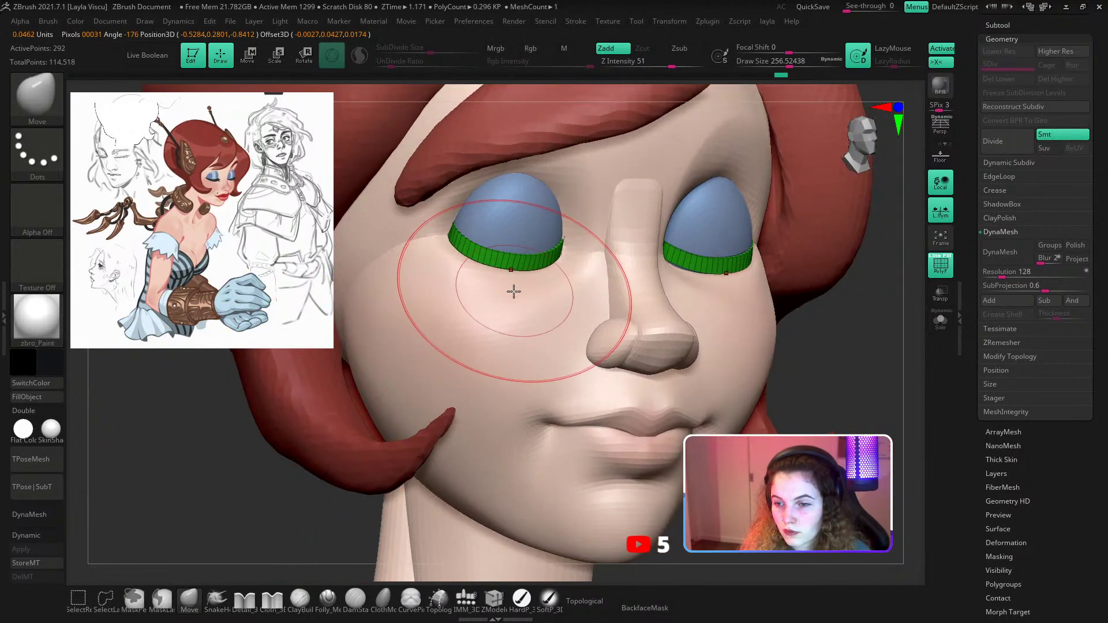
Try to insert an edge loop along the length of the lash straps with ZModeler.
right_click_drag(562, 272, 491, 479, "ctrl")
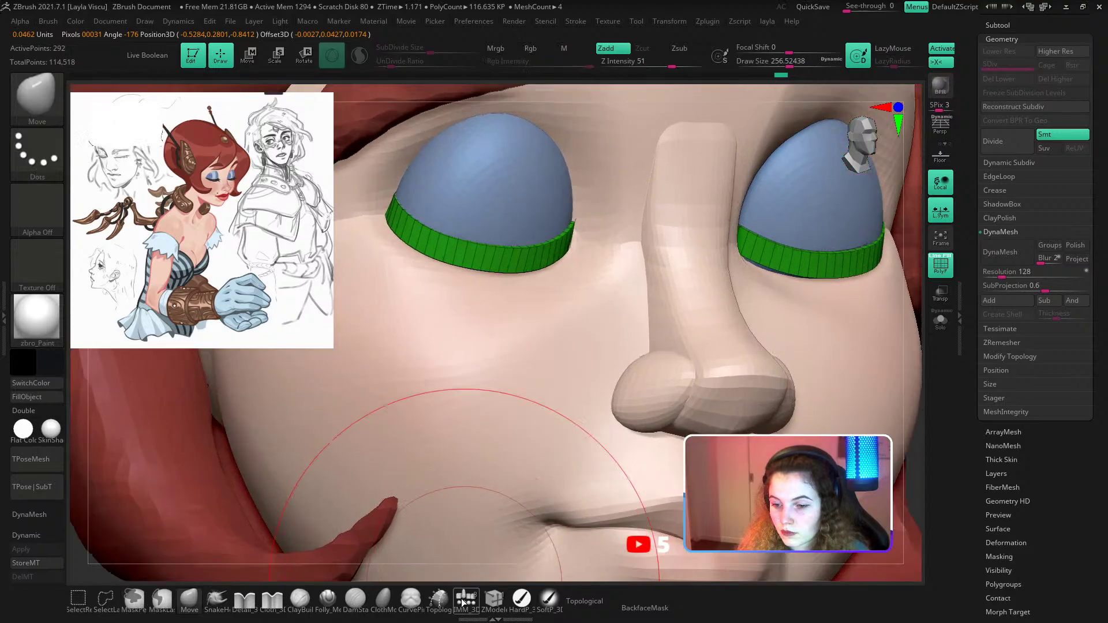
left_click(461, 601)
left_click(494, 600)
right_click_drag(500, 279, 501, 264, "ctrl")
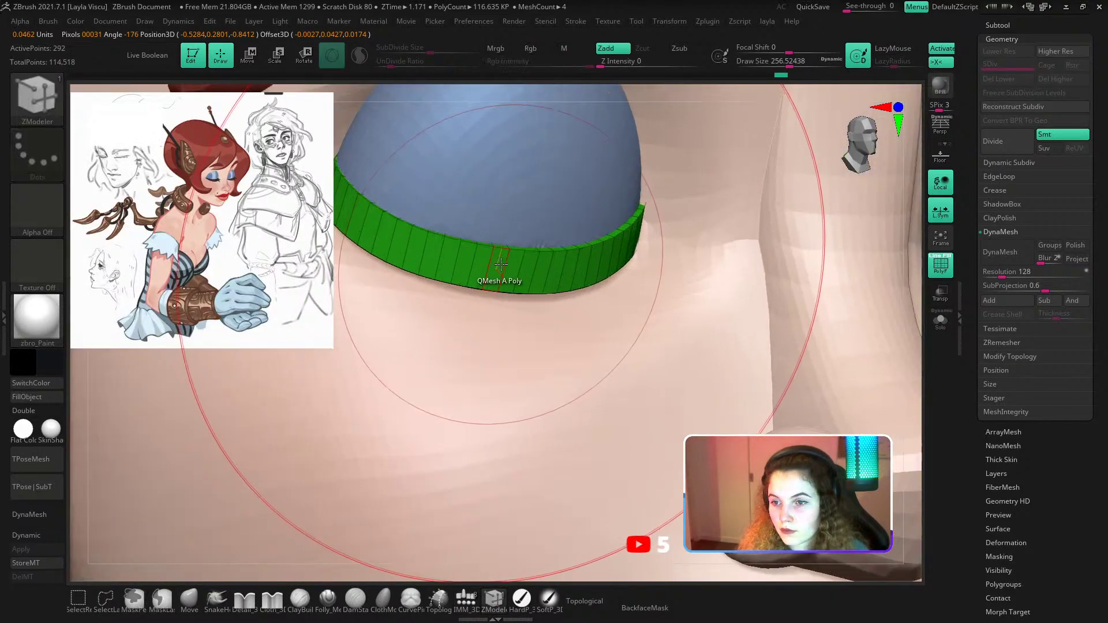
Try to position the transform gizmo on the lash strap and scale it, then undo the scaling.
key("w")
left_click(419, 252)
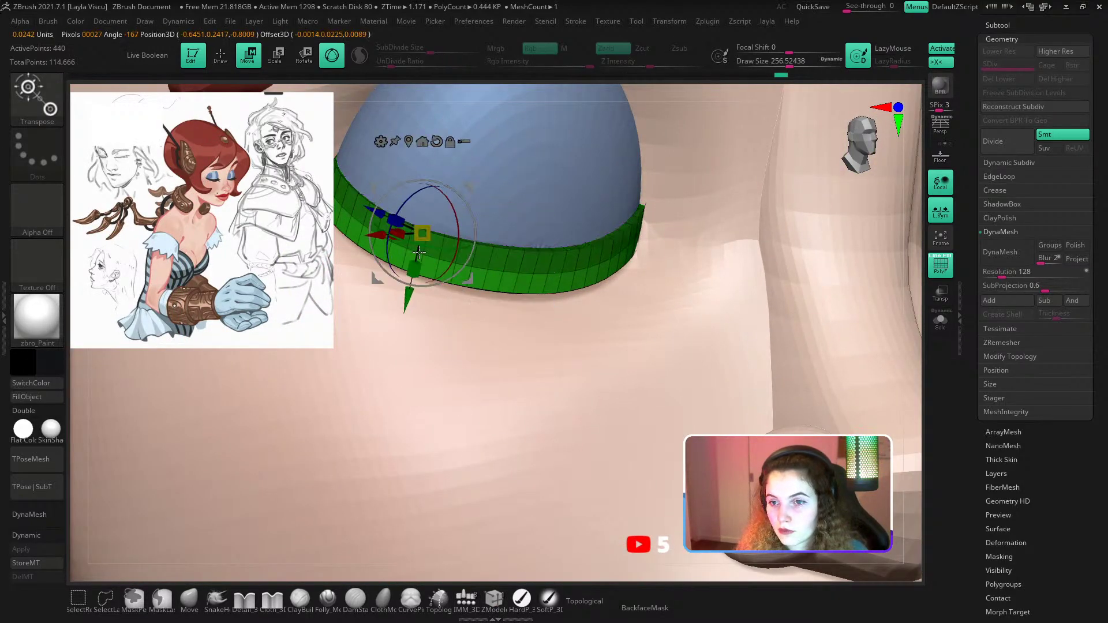
left_click_drag(419, 252, 416, 264, "alt")
left_click_drag(463, 241, 459, 240)
right_click_drag(634, 357, 763, 329, "ctrl")
left_click_drag(469, 263, 394, 243)
key("ctrl+z")
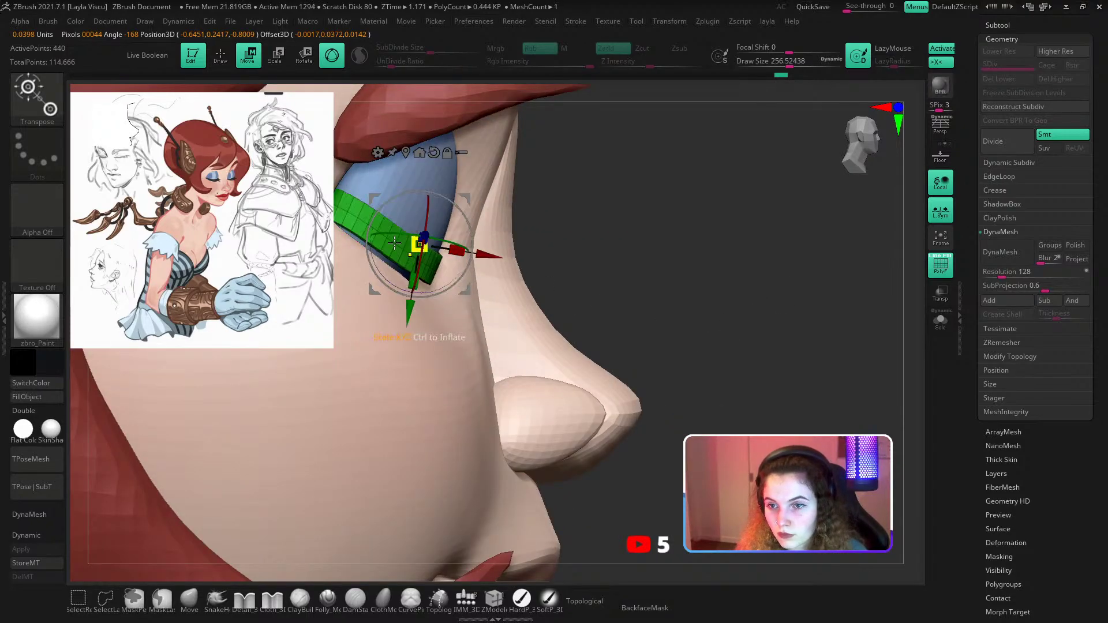
Try to mask along the lash strap and rotate it with the gizmo from the side, then undo the rotation.
right_click_drag(394, 242, 393, 288, "ctrl")
left_click_drag(359, 218, 346, 264, "ctrl")
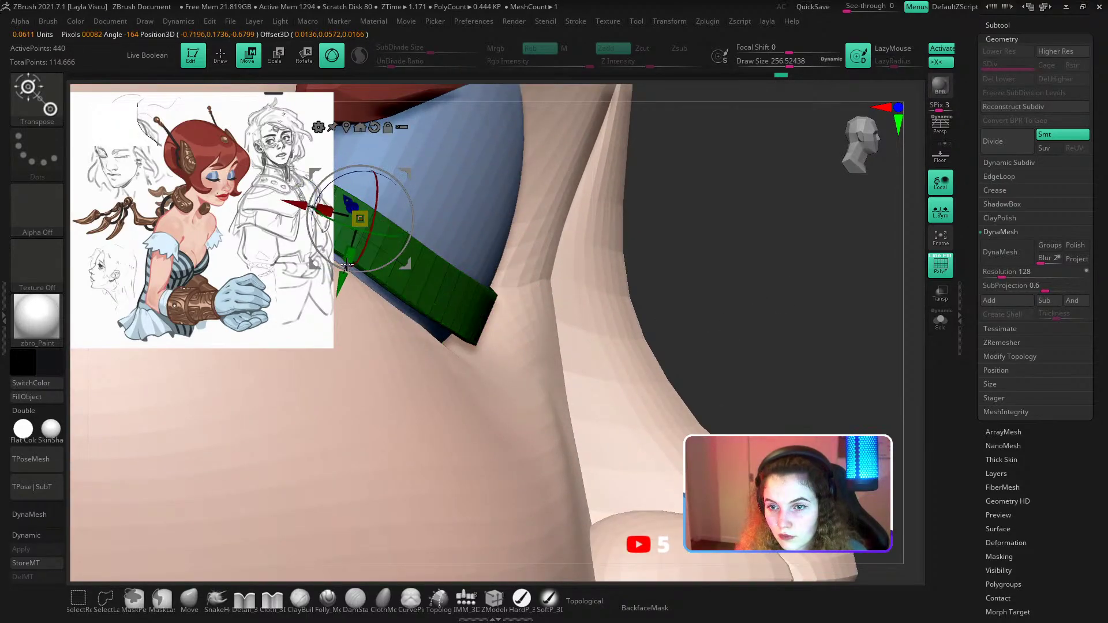
left_click_drag(450, 287, 437, 319, "ctrl")
right_click_drag(442, 337, 443, 308, "ctrl")
left_click_drag(458, 353, 473, 348)
key("ctrl+z")
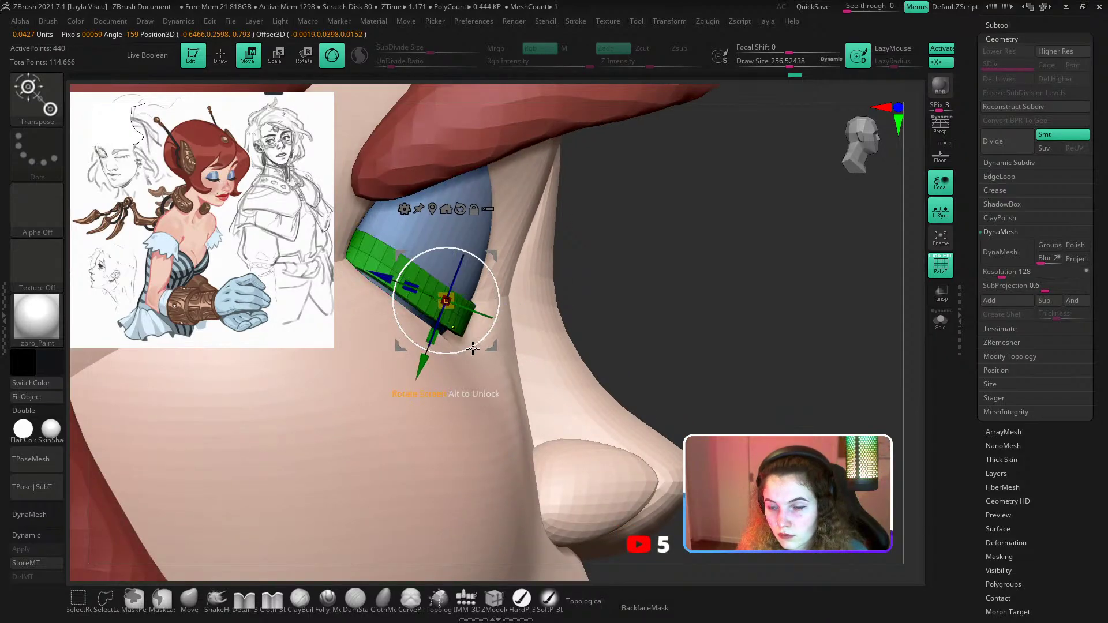
Isolate the lash straps and lasso-mask their upper row of polygons.
mouse_move(473, 348)
right_mouse_down("ctrl")
mouse_move(484, 309)
mouse_move(625, 371)
right_mouse_up("ctrl")
left_click(940, 320)
left_click(53, 170, "ctrl")
left_click_drag(626, 380, 574, 366, "ctrl")
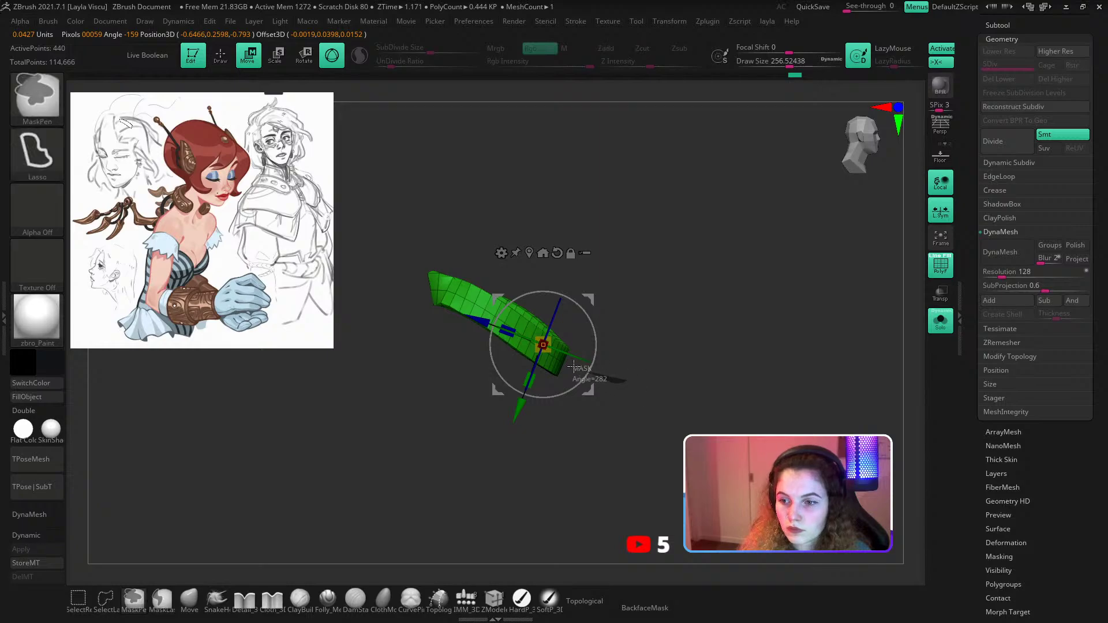
mouse_move(404, 280)
left_mouse_down("ctrl")
mouse_move(652, 273)
mouse_move(666, 288)
left_mouse_up("ctrl")
right_click_drag(629, 353, 654, 369)
left_click_drag(654, 368, 710, 363)
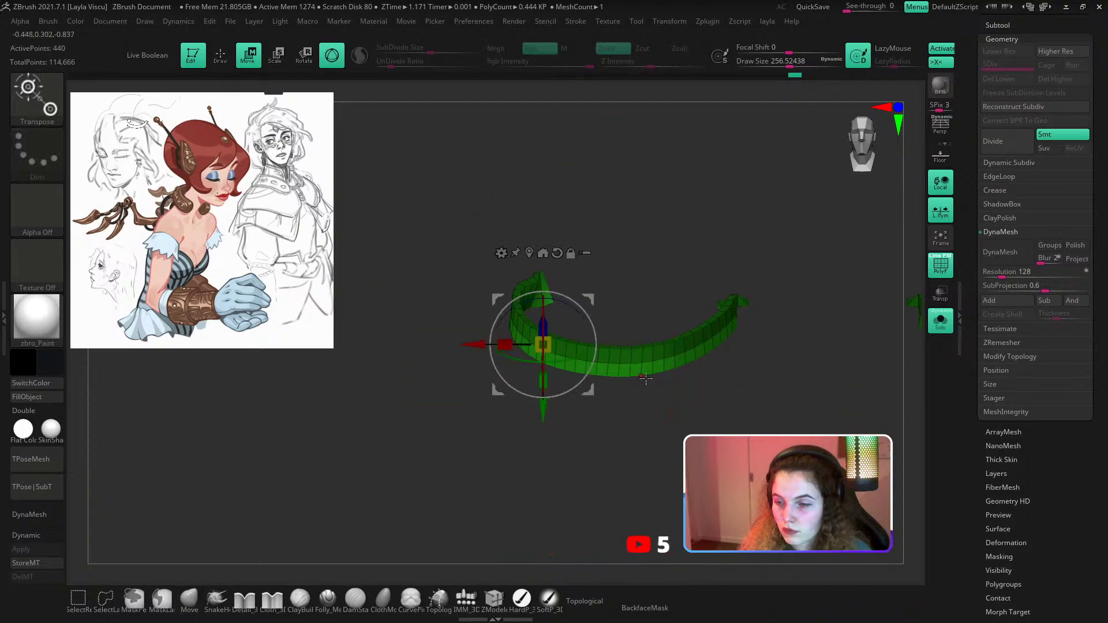
Try to push the unmasked lower row of the lash straps outward with the gizmo, with the whole character shown again.
left_click_drag(587, 286, 518, 255, "alt")
left_click(474, 221)
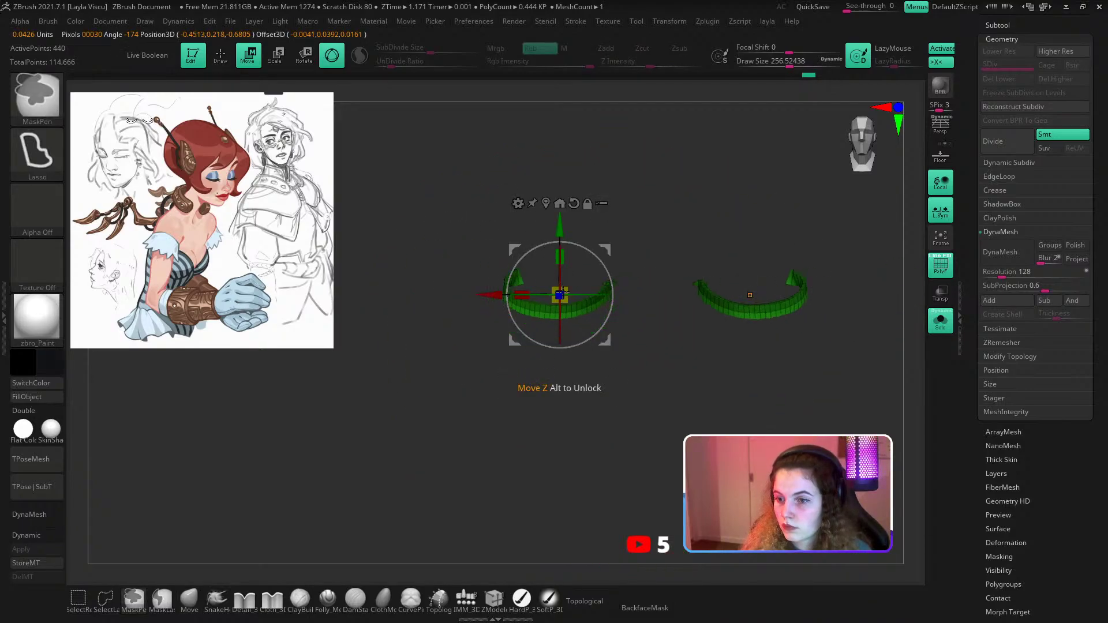
left_click(939, 320)
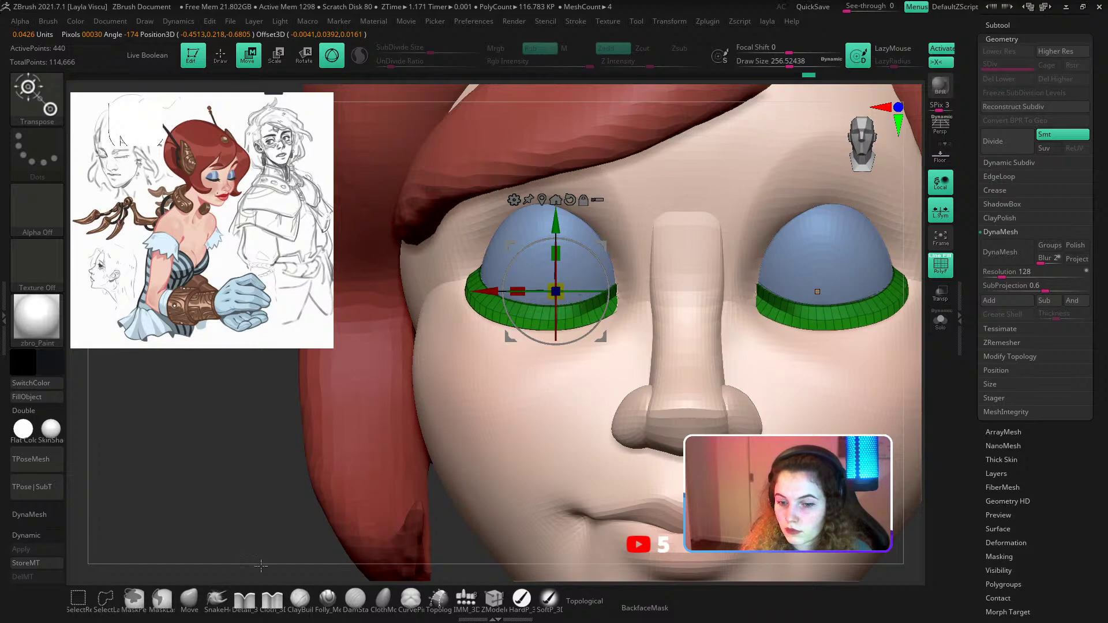
key("q")
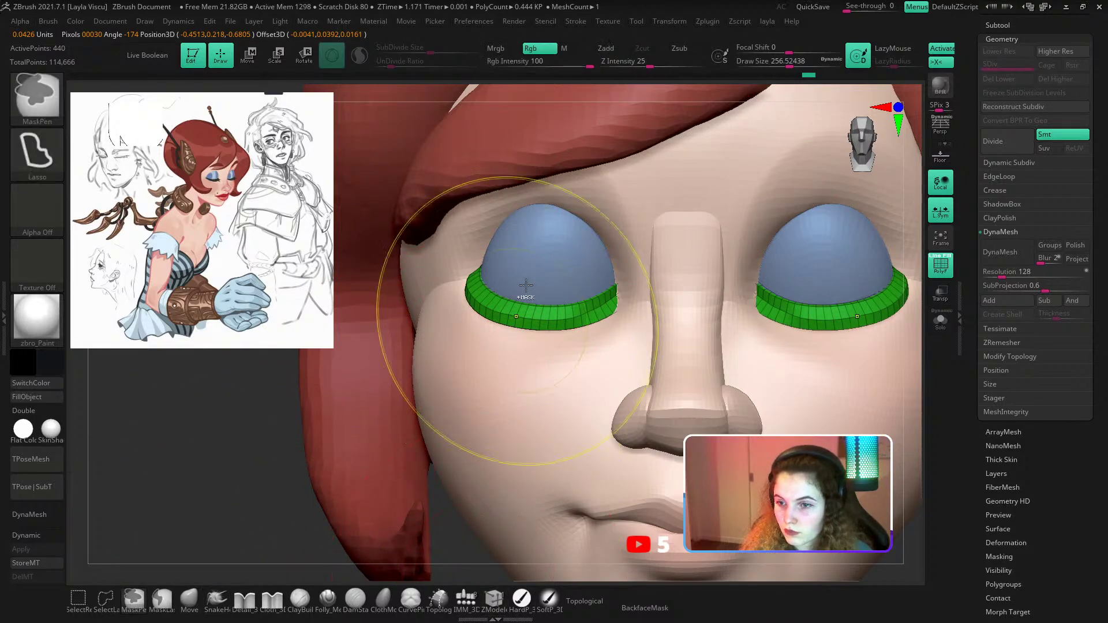
right_click_drag(525, 285, 432, 224, "ctrl")
left_click(530, 339, "alt")
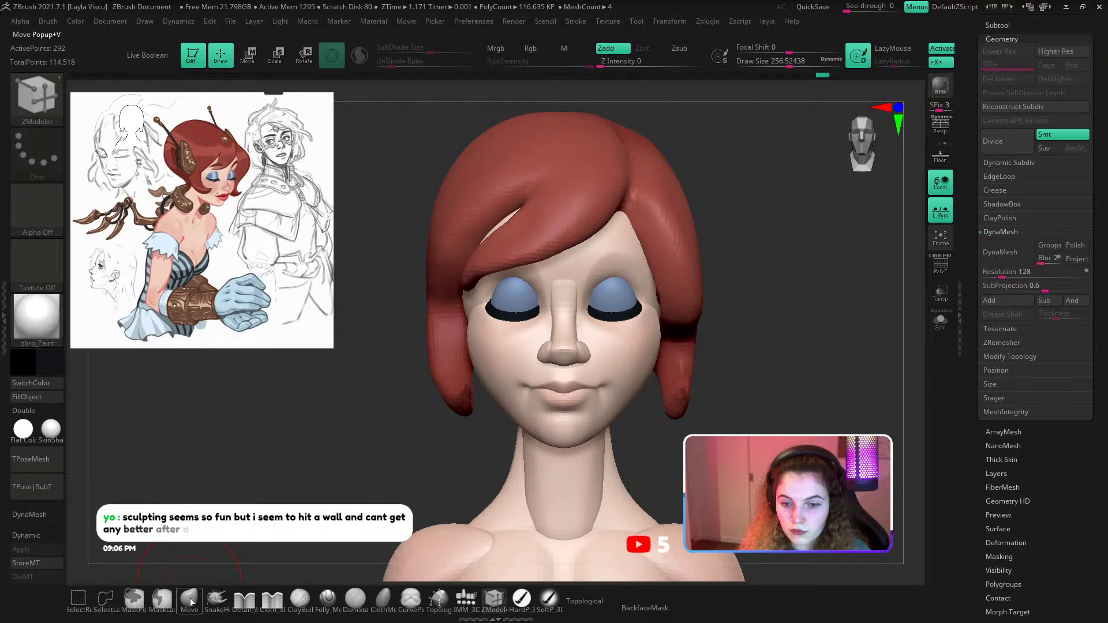
Try to scale the lash straps vertically with the transform gizmo, then return to the Move brush.
key("b")
key("m")
key("v")
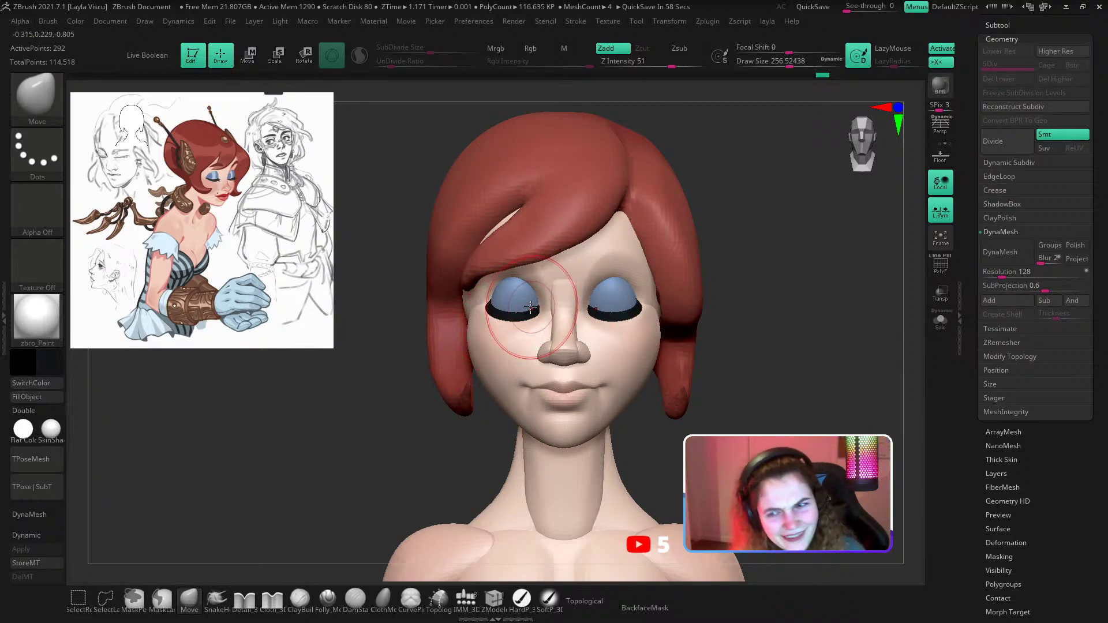
right_click_drag(522, 309, 531, 361, "ctrl")
key("w")
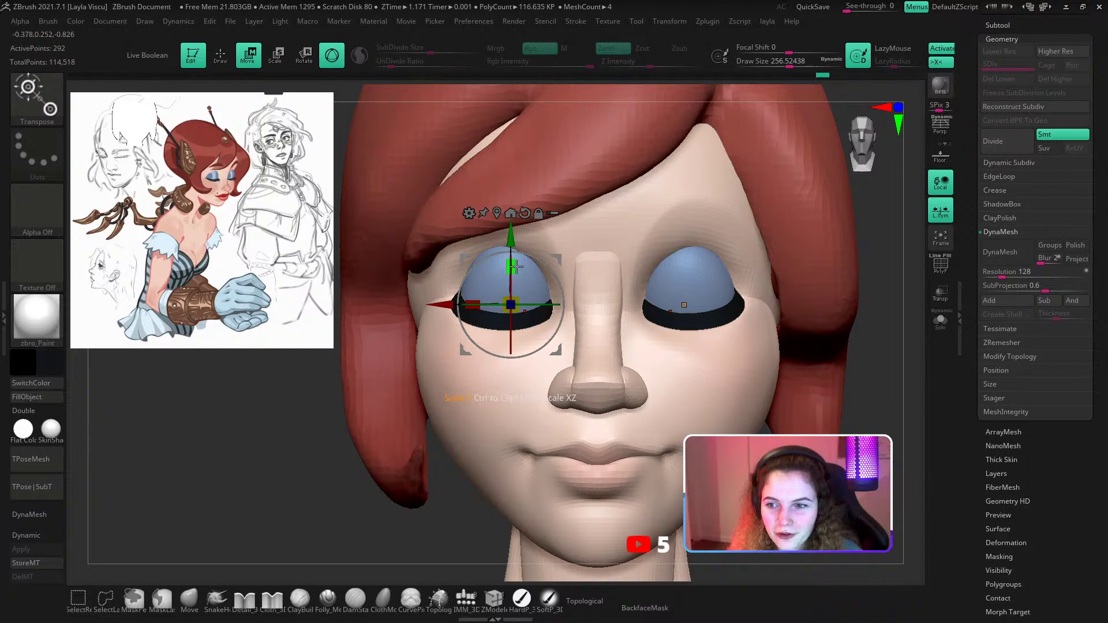
scroll(518, 286, "down", 3)
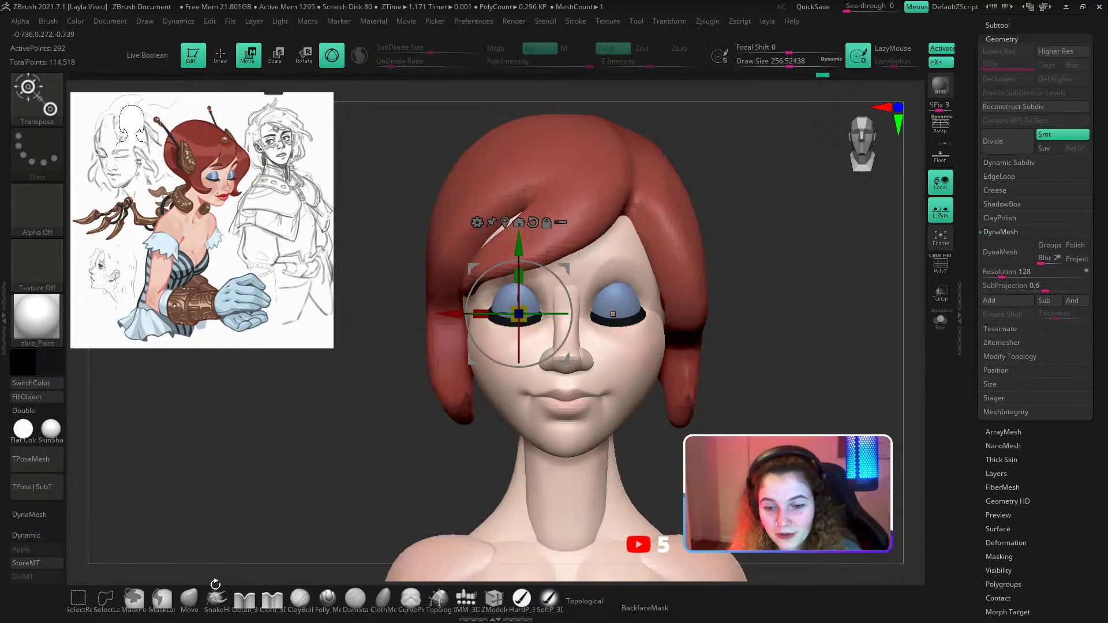
left_click(189, 600)
left_click_drag(403, 458, 367, 476)
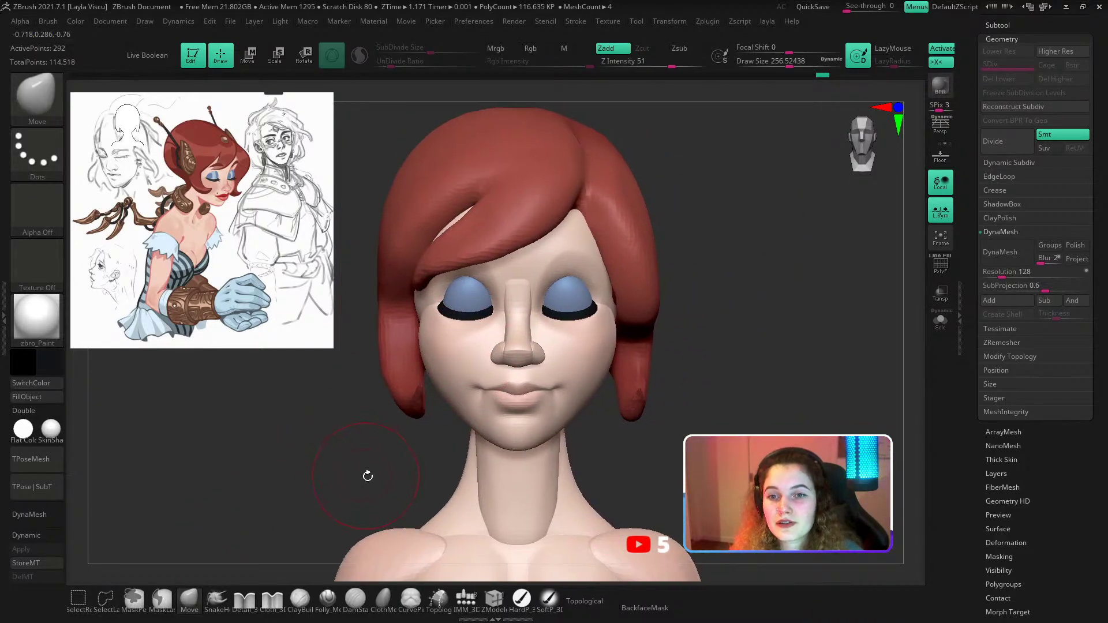
Narrow the outer corners of the lash straps with the Pinch brush at a draw size of about 163.
key("b")
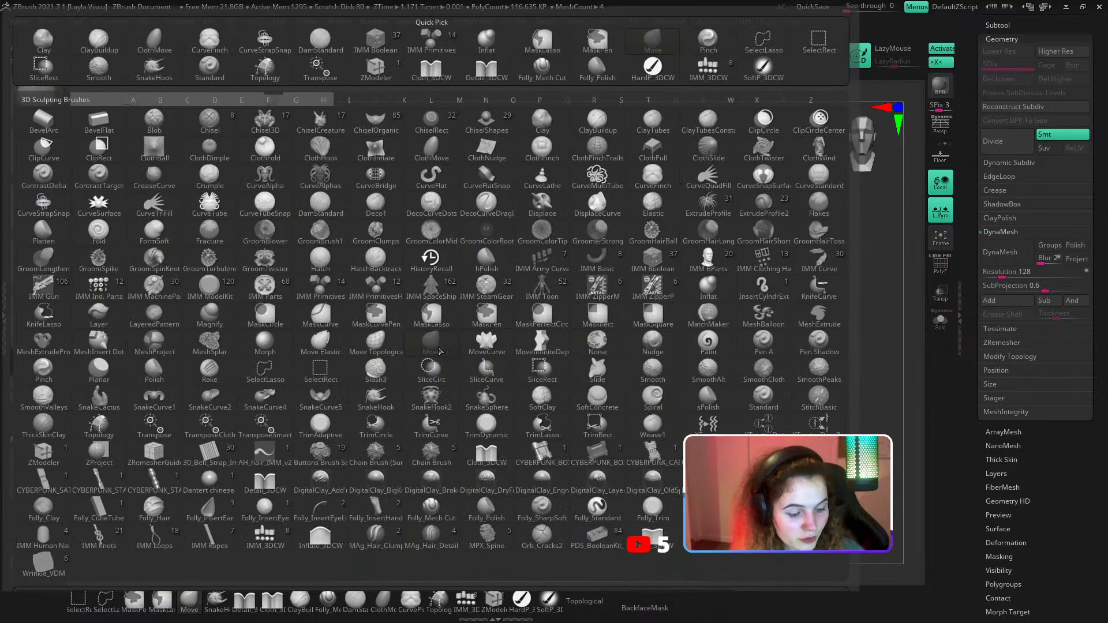
key("p")
key("i")
left_click_drag(334, 414, 398, 407)
mouse_move(479, 300)
right_mouse_down("ctrl")
mouse_move(482, 331)
mouse_move(447, 312)
right_mouse_up("ctrl")
key("s")
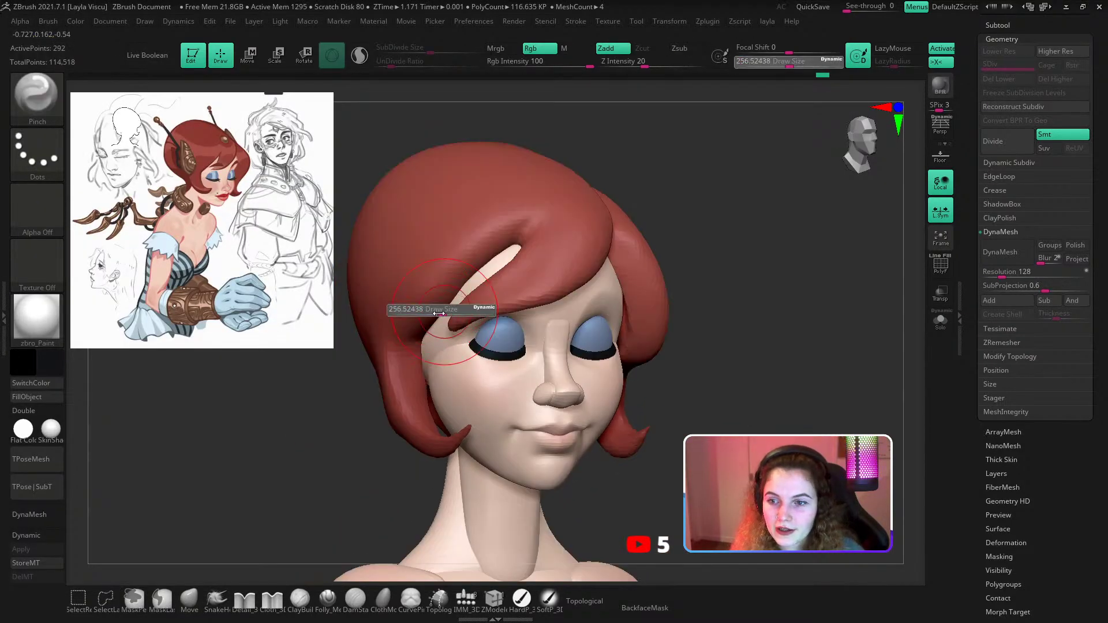
left_click_drag(439, 310, 428, 310)
left_click_drag(712, 248, 732, 251)
mouse_move(480, 323)
right_mouse_down("ctrl")
mouse_move(482, 357)
mouse_move(508, 365)
right_mouse_up("ctrl")
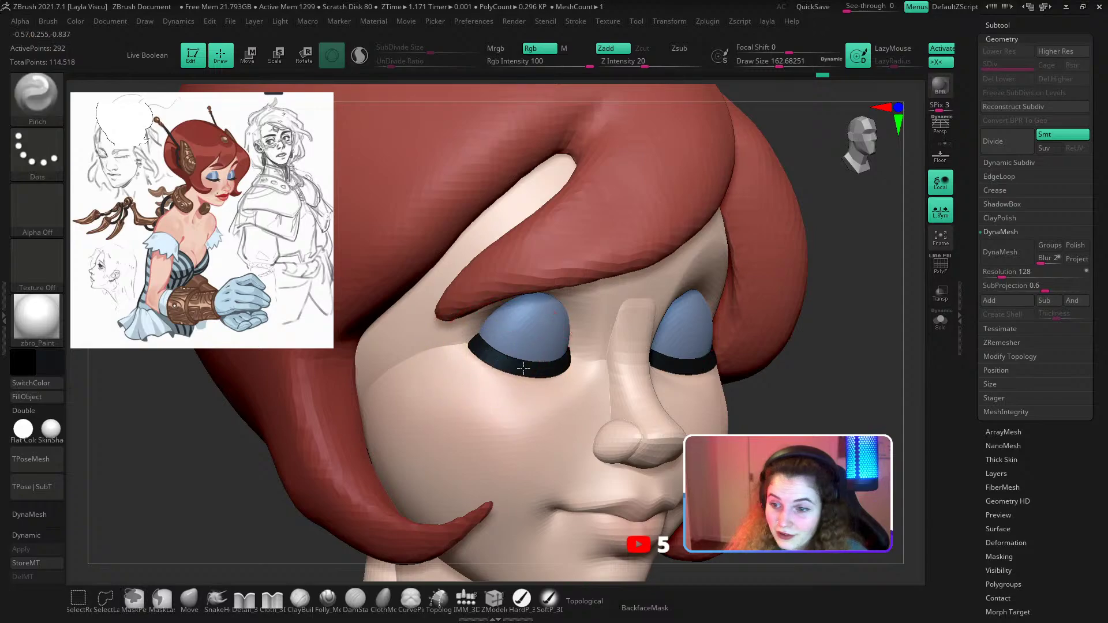
key("ctrl")
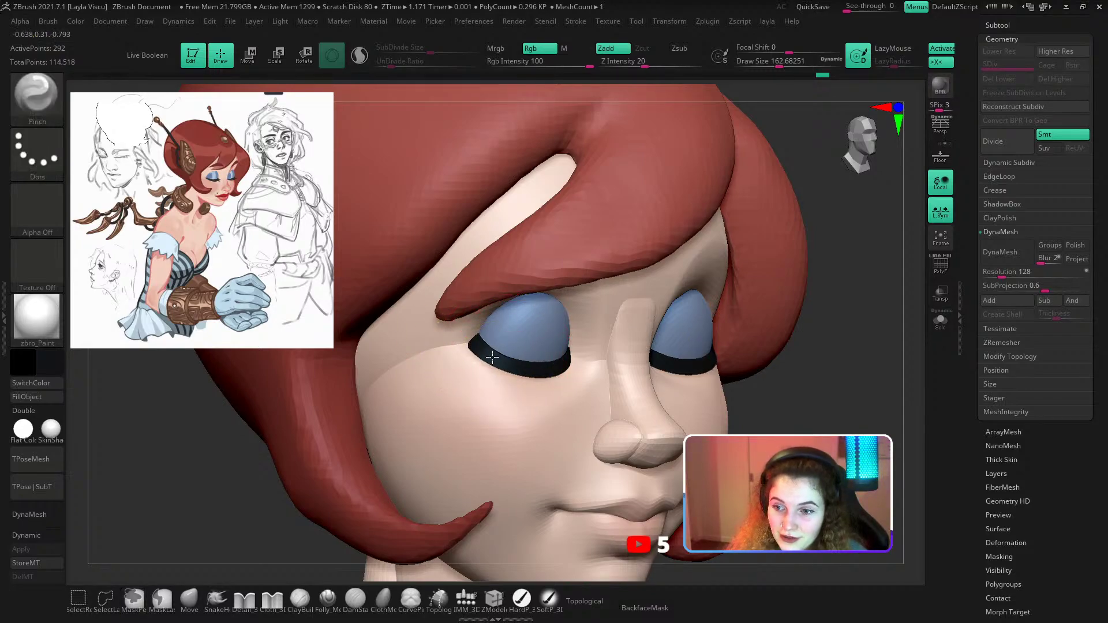
Adjust the outer corner of the lash straps with the Move brush and reduce its draw size to about 80.
left_click(189, 600)
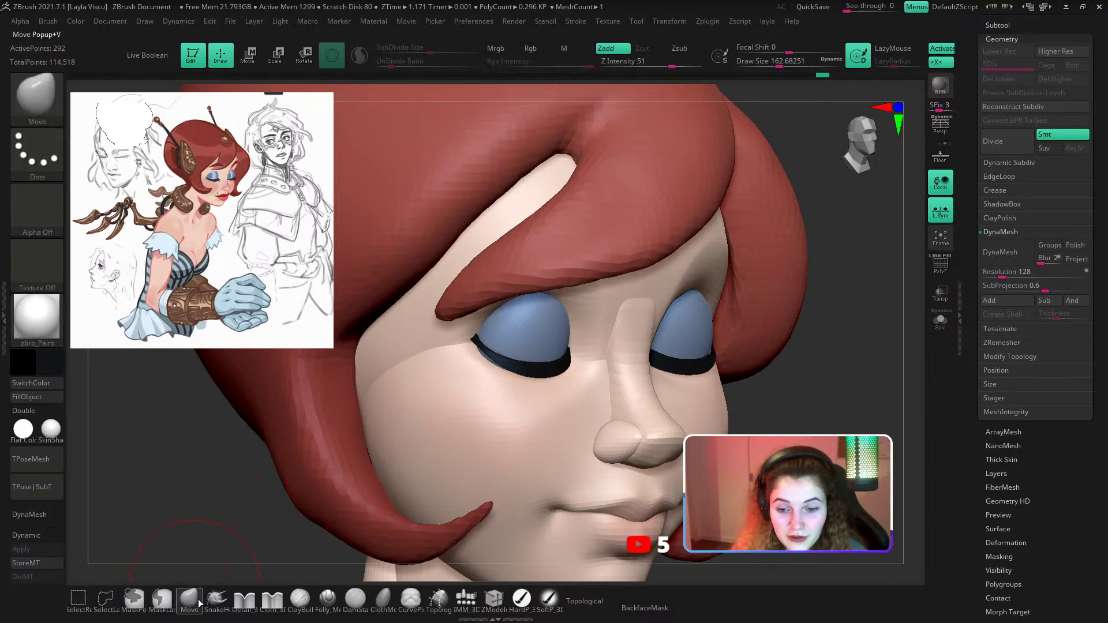
left_click_drag(195, 519, 274, 449)
left_click_drag(468, 331, 467, 345)
key("s")
left_click_drag(831, 369, 773, 343)
Examine the head and upper body from farther away against the concept art.
right_click_drag(658, 358, 660, 167, "ctrl")
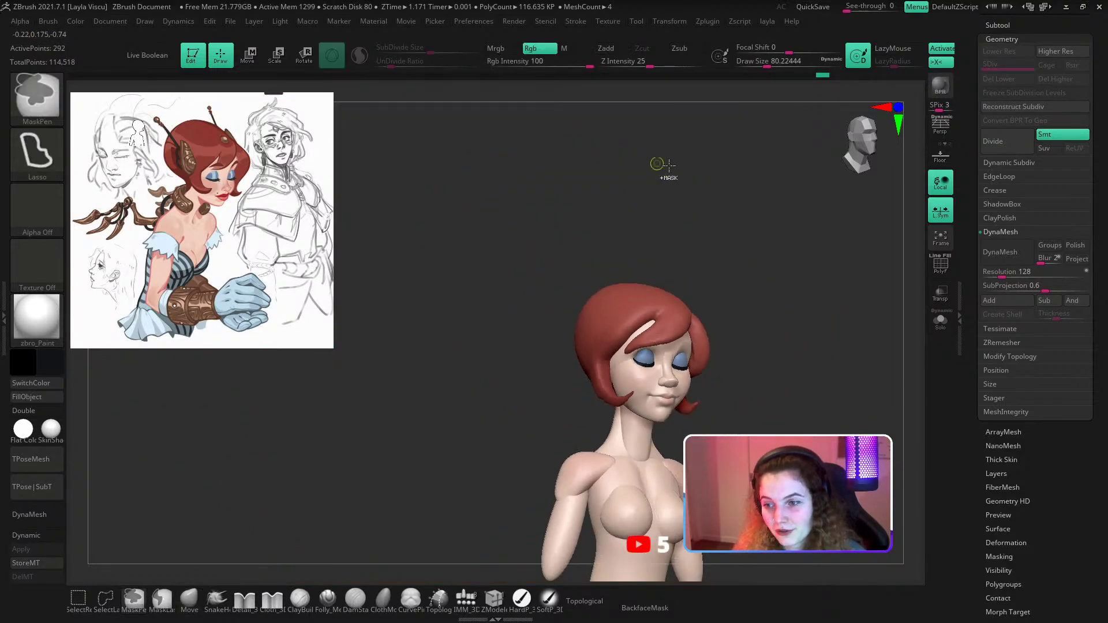
left_click_drag(700, 323, 568, 267, "alt")
right_click_drag(476, 280, 502, 353, "ctrl")
right_click_drag(494, 312, 527, 391, "ctrl")
right_click_drag(425, 428, 406, 317, "ctrl")
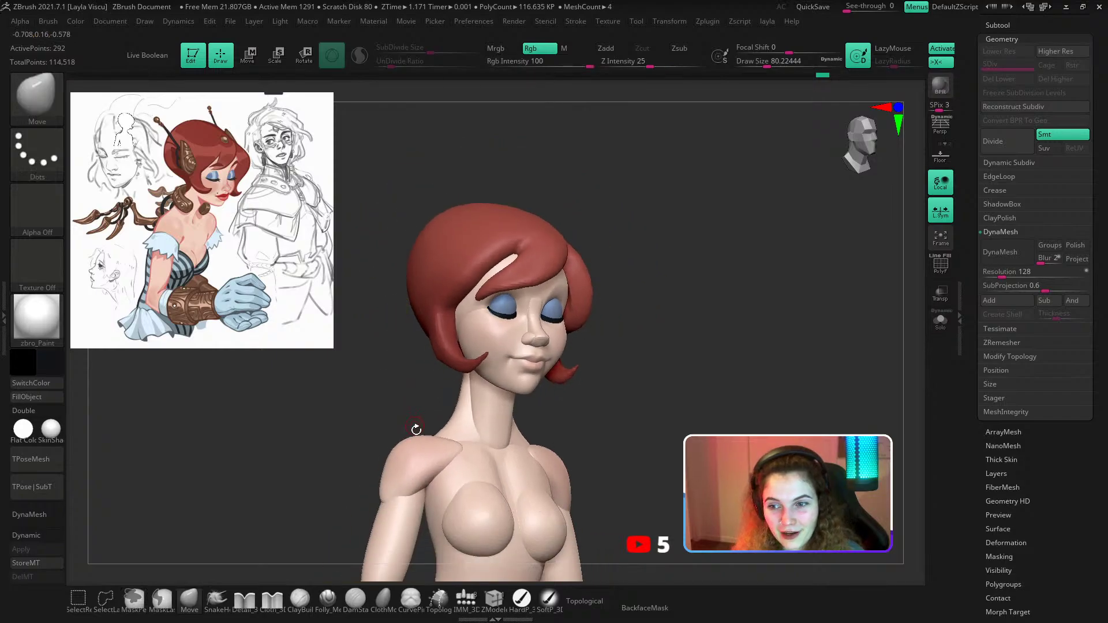
key("f")
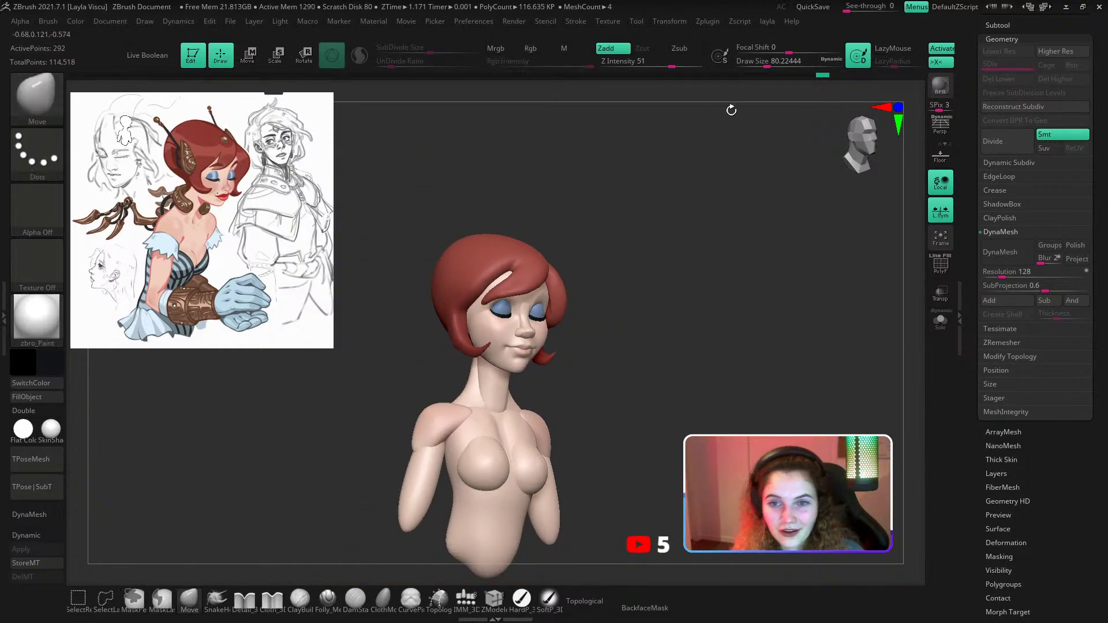
Sample the red lip color from the concept art, choose the HardP_3DCW paint brush and select the skin mesh at the lips.
right_click_drag(483, 317, 506, 358, "ctrl")
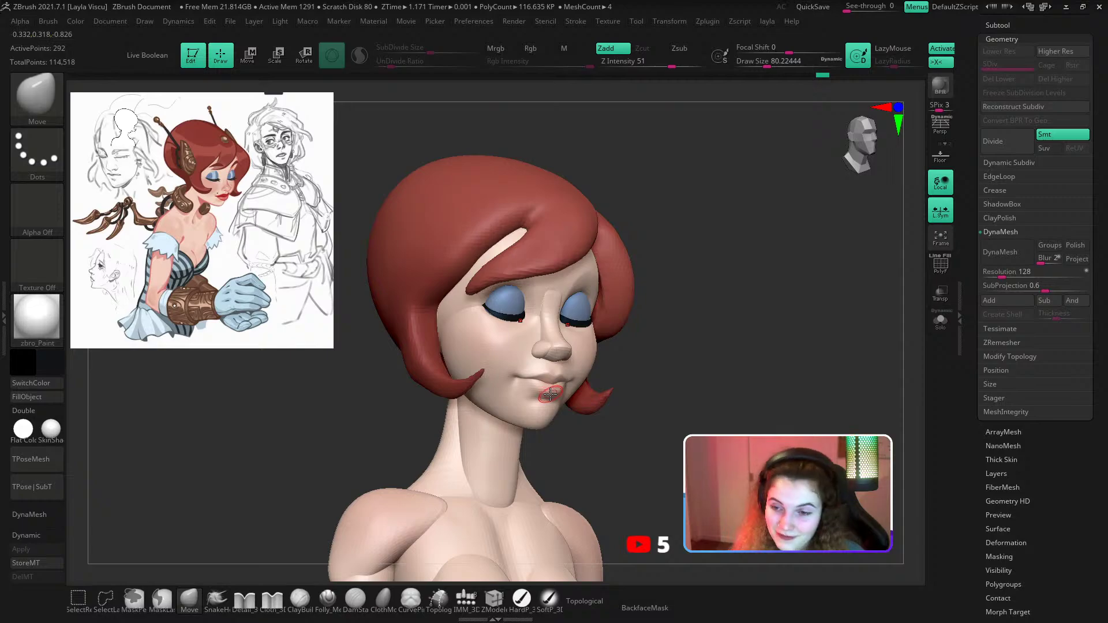
key("z")
key("c")
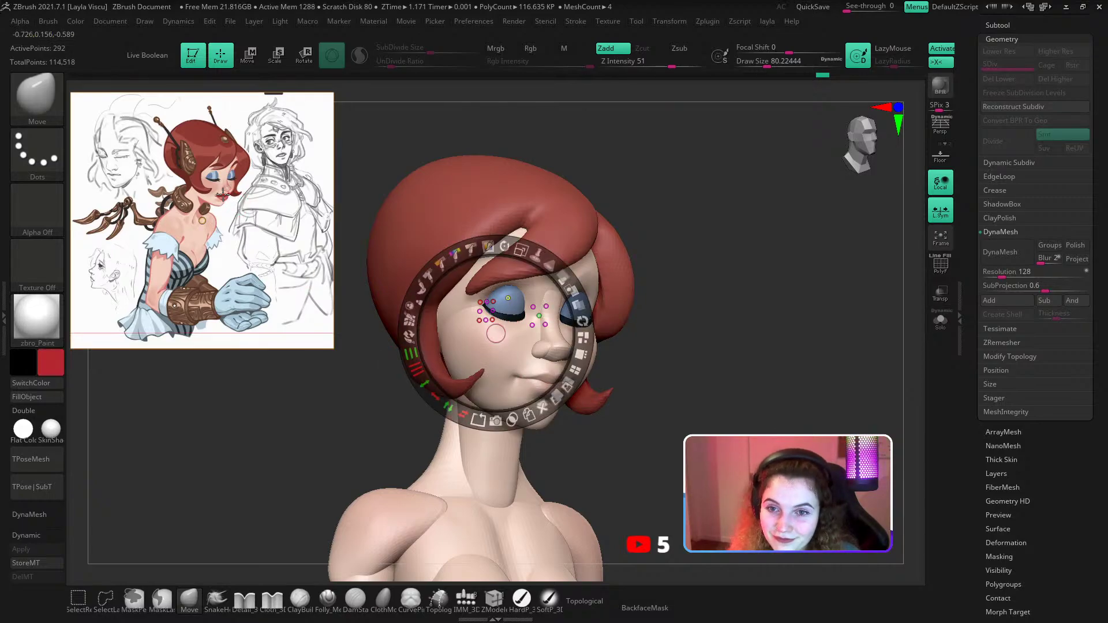
key("z")
left_click(522, 599)
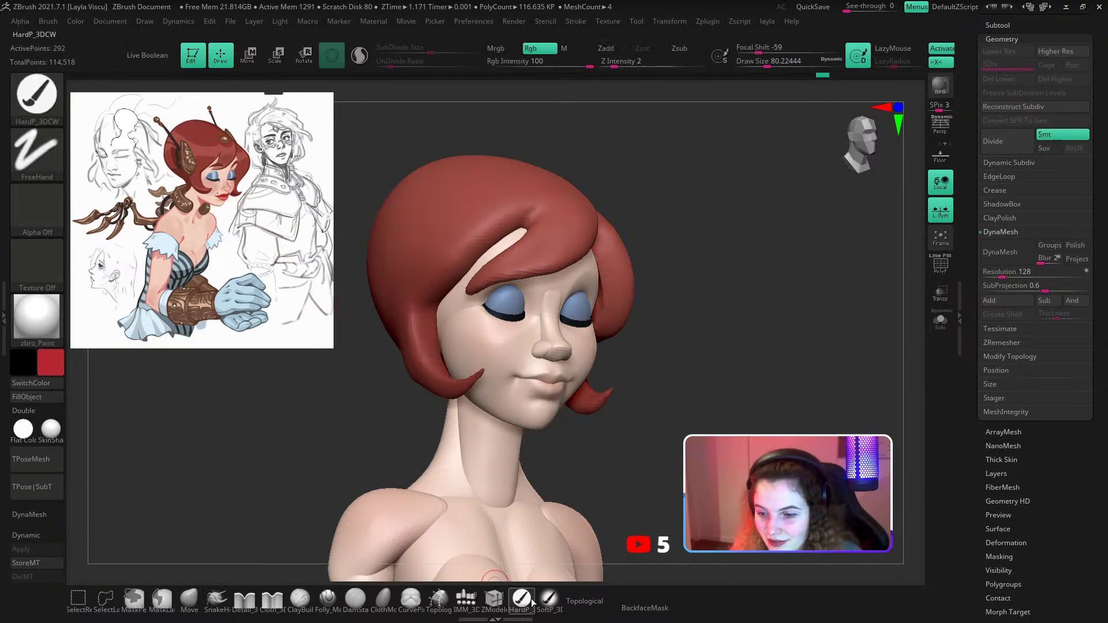
left_click(542, 373, "alt")
right_click_drag(541, 374, 564, 435, "ctrl")
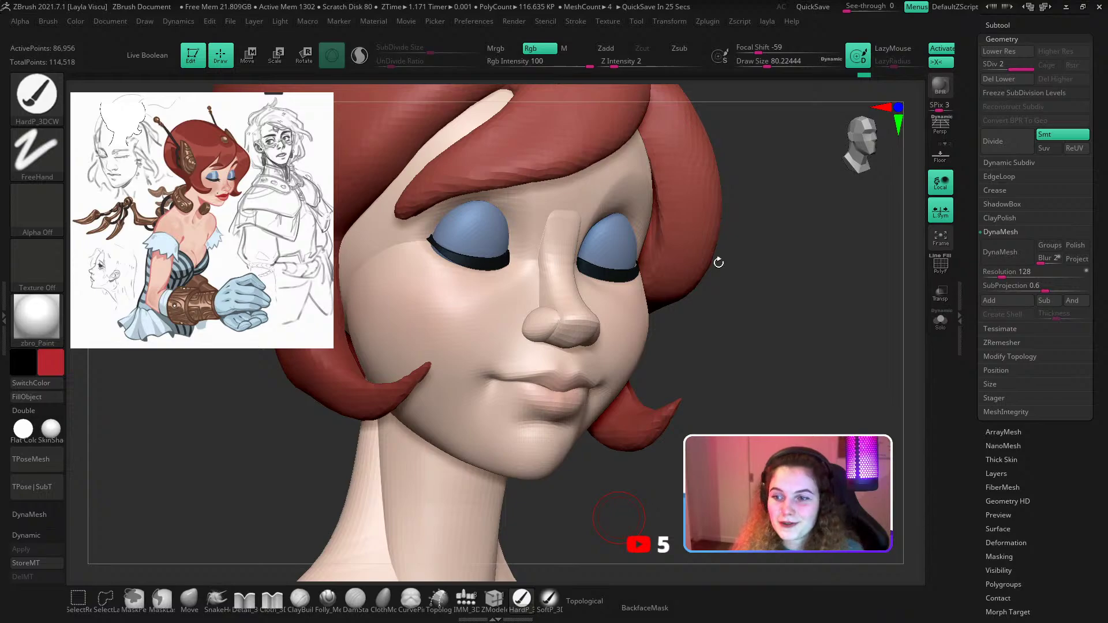
Switch to the Move brush, select the lash straps and set the draw size to 112.
mouse_move(760, 302)
left_mouse_down()
mouse_move(798, 309)
mouse_move(767, 324)
mouse_move(799, 294)
mouse_move(768, 306)
left_mouse_up()
left_click(189, 600)
right_click_drag(450, 231, 453, 280, "ctrl")
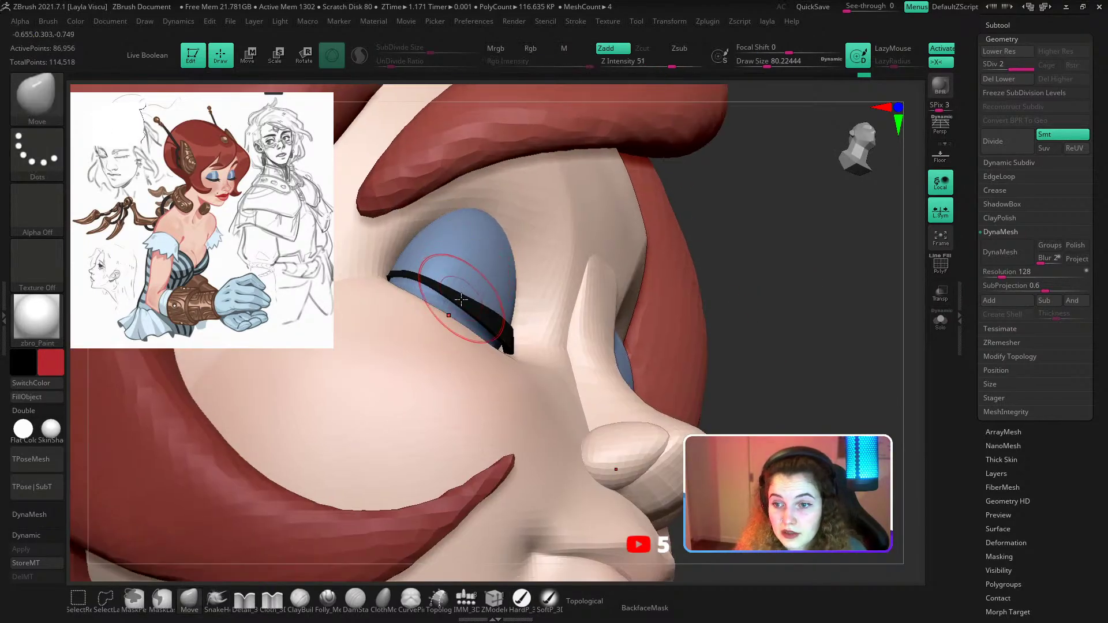
left_click(462, 300, "alt")
key("s")
left_click_drag(462, 300, 464, 291)
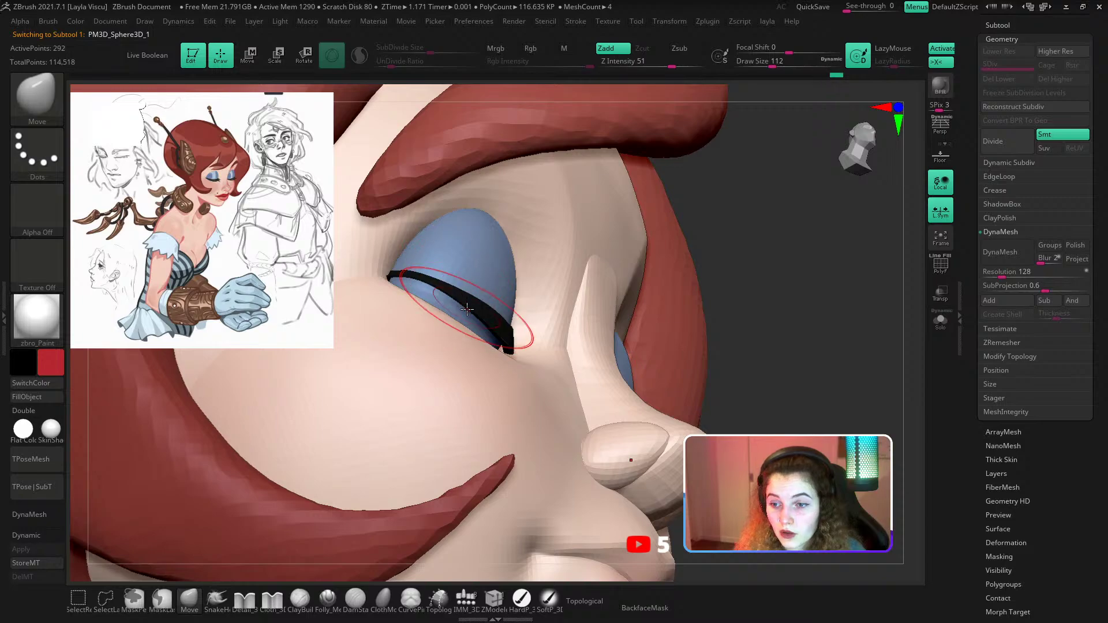
Reshape the lash straps against the eyelids from the side with the Move brush, reducing the draw size to about 71.
right_click_drag(464, 291, 464, 254, "ctrl")
left_click_drag(646, 235, 680, 222)
key("s")
mouse_move(443, 312)
left_mouse_down()
mouse_move(458, 312)
mouse_move(437, 282)
mouse_move(453, 285)
left_mouse_up()
key("s")
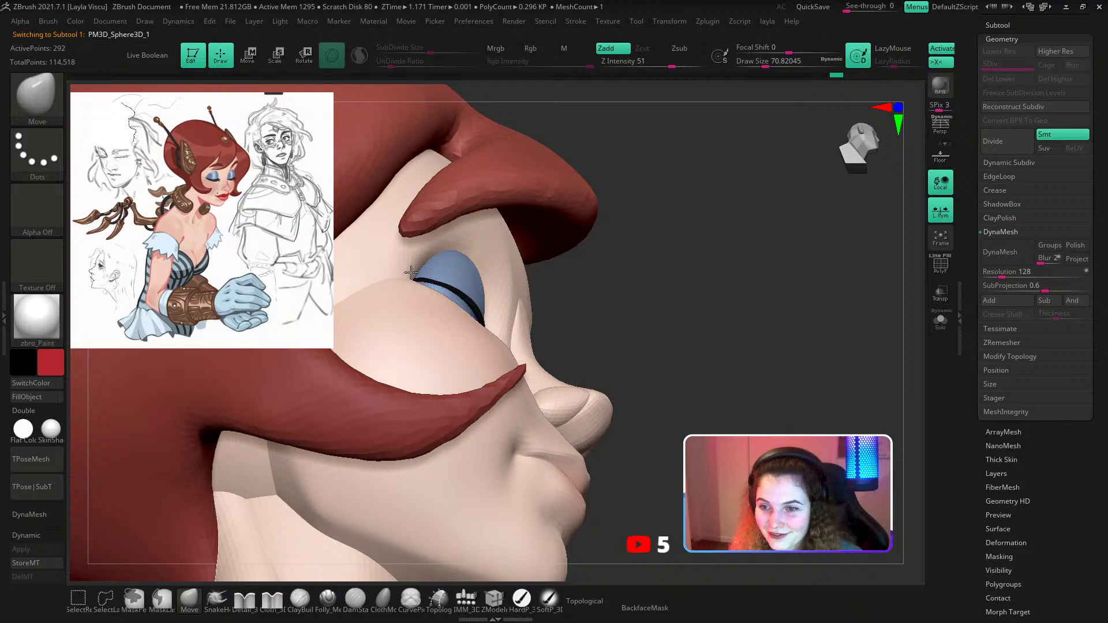
key("f")
Enlarge the Move brush to a draw size of about 140, undo the last change and bring the lashes into close front view.
mouse_move(650, 234)
left_mouse_down()
mouse_move(782, 341)
mouse_move(741, 379)
mouse_move(616, 386)
mouse_move(609, 370)
left_mouse_up()
key("s")
mouse_move(607, 334)
left_mouse_down()
mouse_move(618, 334)
mouse_move(611, 307)
left_mouse_up()
key("ctrl+z")
mouse_move(607, 314)
right_mouse_down("ctrl")
mouse_move(592, 262)
mouse_move(796, 304)
mouse_move(731, 314)
right_mouse_up("ctrl")
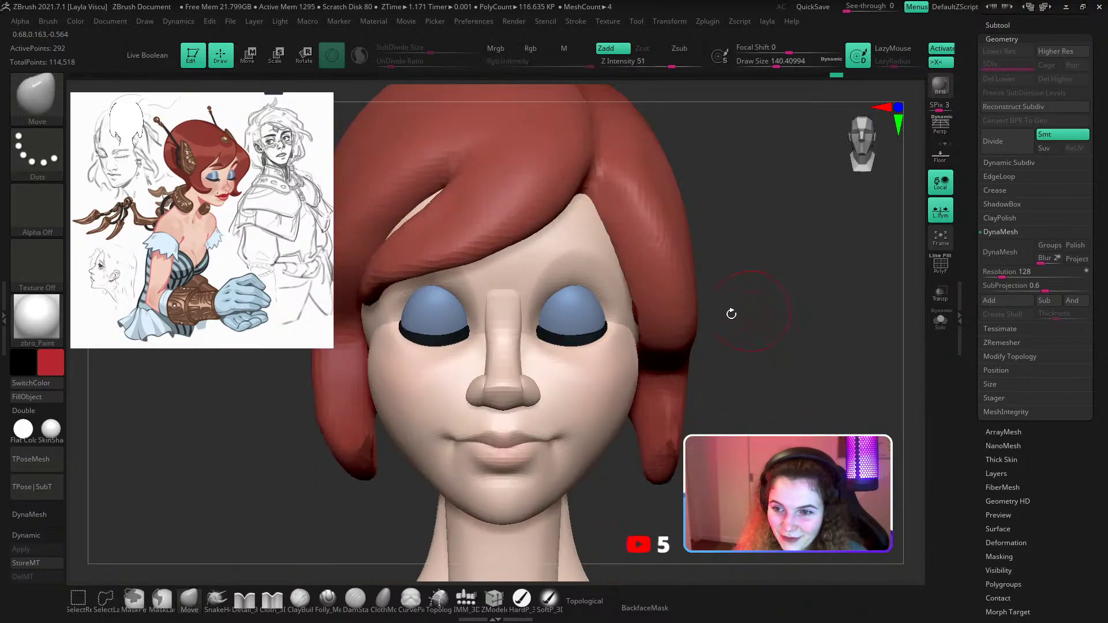
right_click_drag(495, 314, 498, 359, "ctrl")
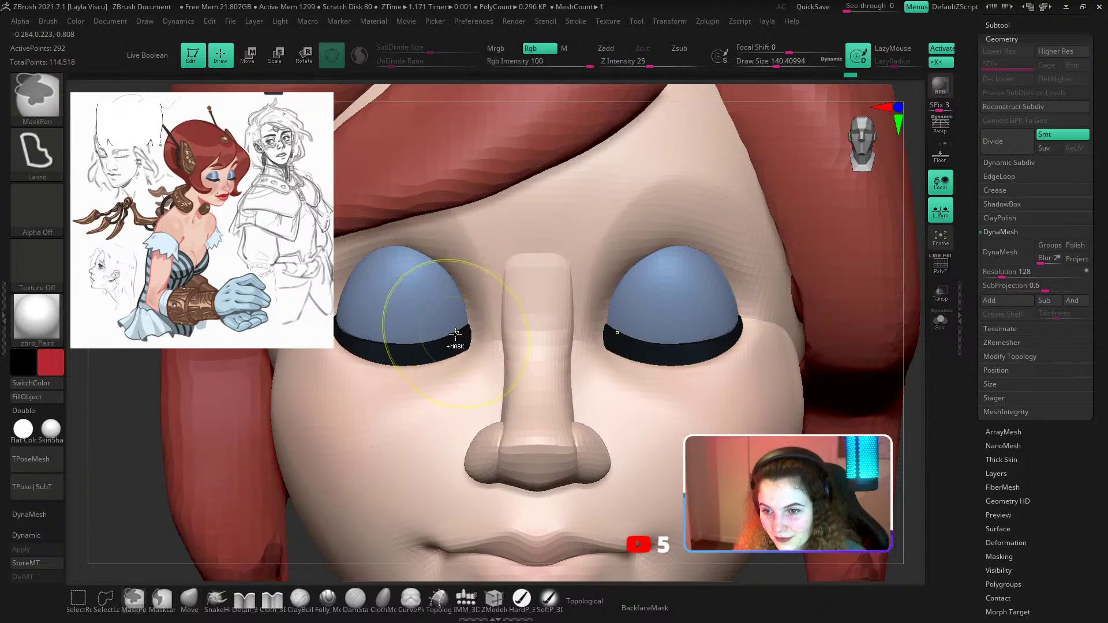
Reshape the eyelash straps along the eyelids from a three-quarter view with the Move brush at a draw size of about 154.
key("s")
left_click_drag(468, 343, 466, 341)
key("s")
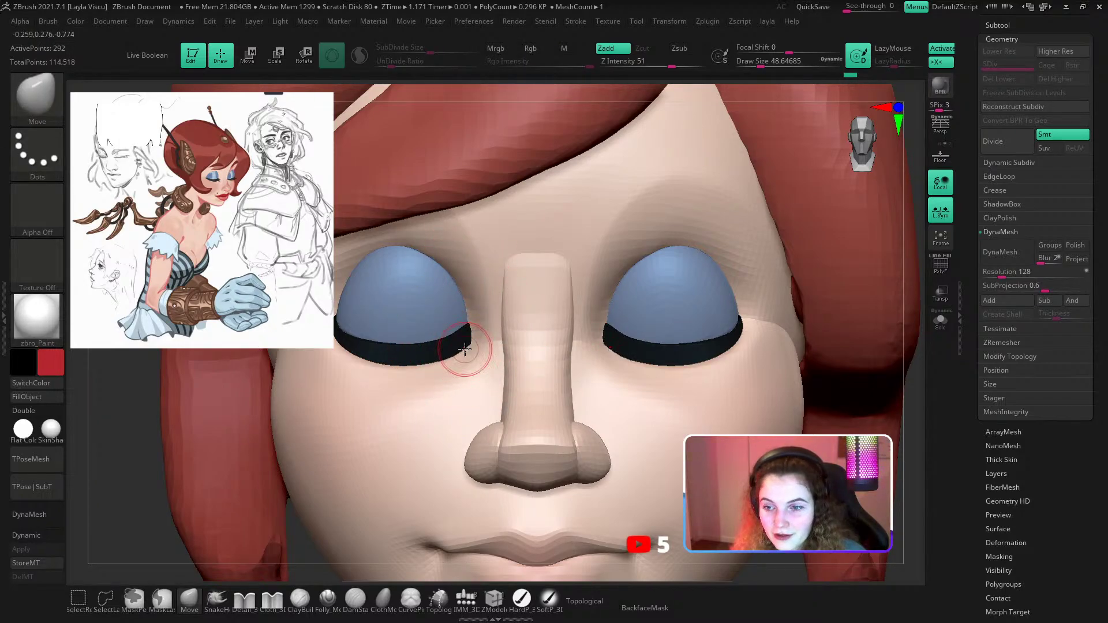
key("shift+f")
key("shift+f")
right_click_drag(504, 390, 583, 284, "ctrl")
mouse_move(468, 369)
right_mouse_down()
mouse_move(516, 369)
mouse_move(524, 351)
right_mouse_up()
key("s")
left_click_drag(525, 352, 535, 353)
right_click_drag(570, 367, 578, 348, "ctrl")
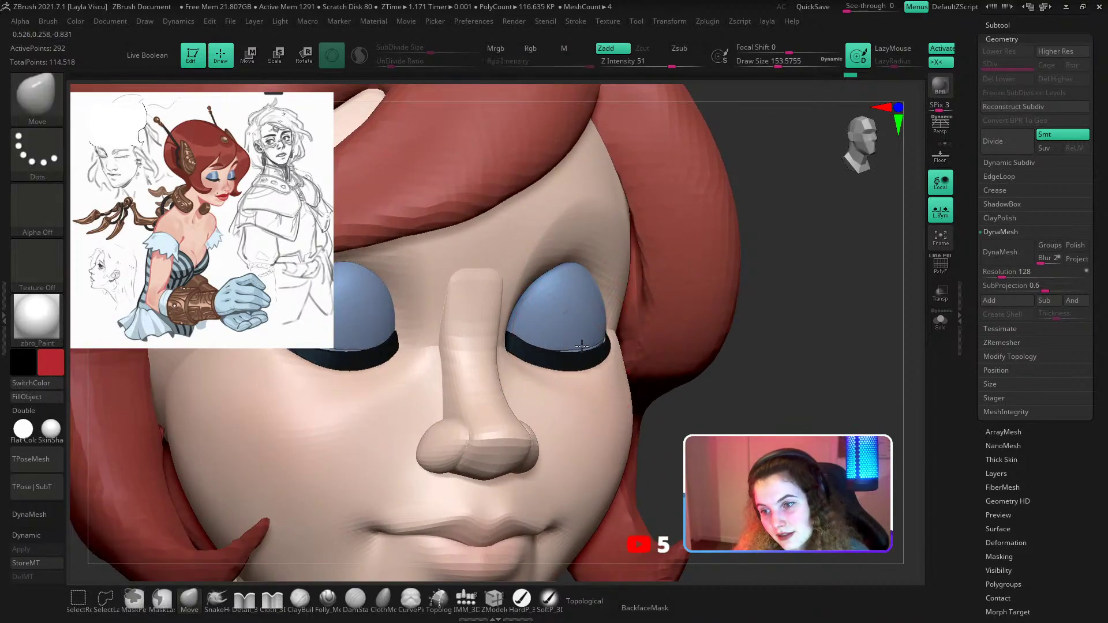
left_click_drag(581, 346, 583, 342)
Switch to the Pinch brush and tighten the ends of the eyelash straps at the eye corners.
key("b")
key("p")
key("i")
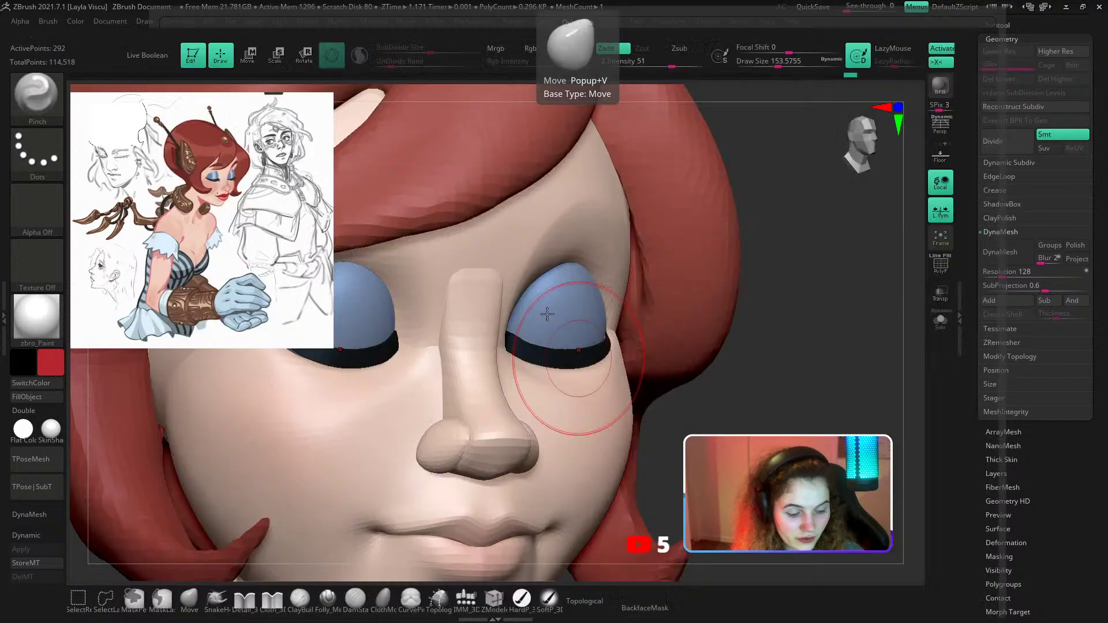
left_click(515, 336, "alt")
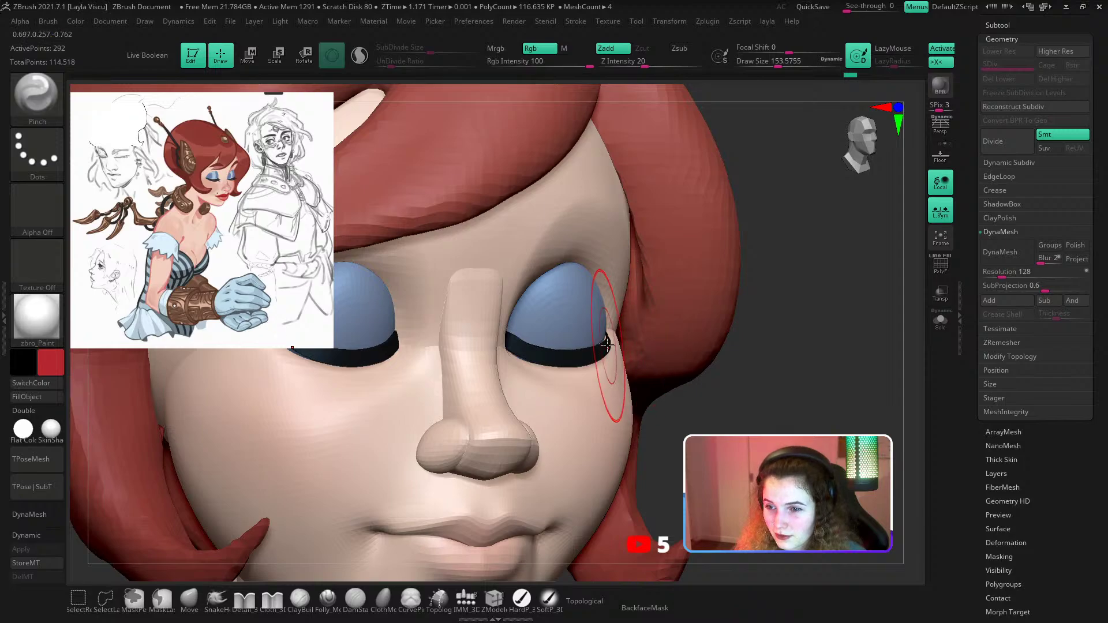
left_click(522, 346, "alt")
right_click_drag(660, 336, 623, 362)
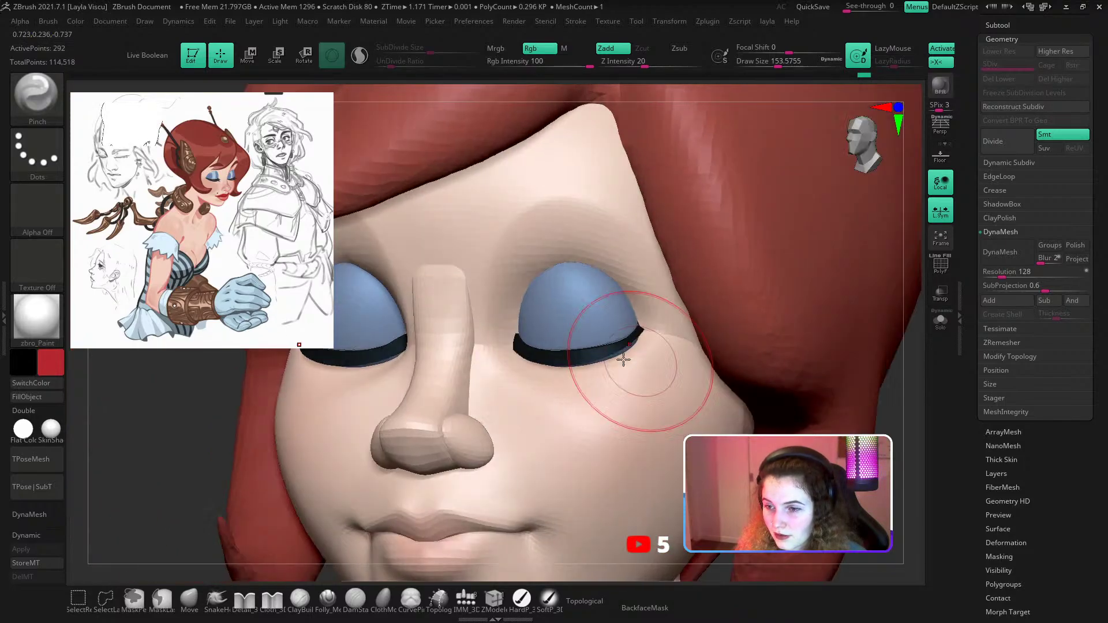
Return to the Move brush with BackfaceMask enabled and adjust the lash straps' lower edges beneath the eyelids.
left_click(192, 597)
right_click_drag(225, 520, 277, 473)
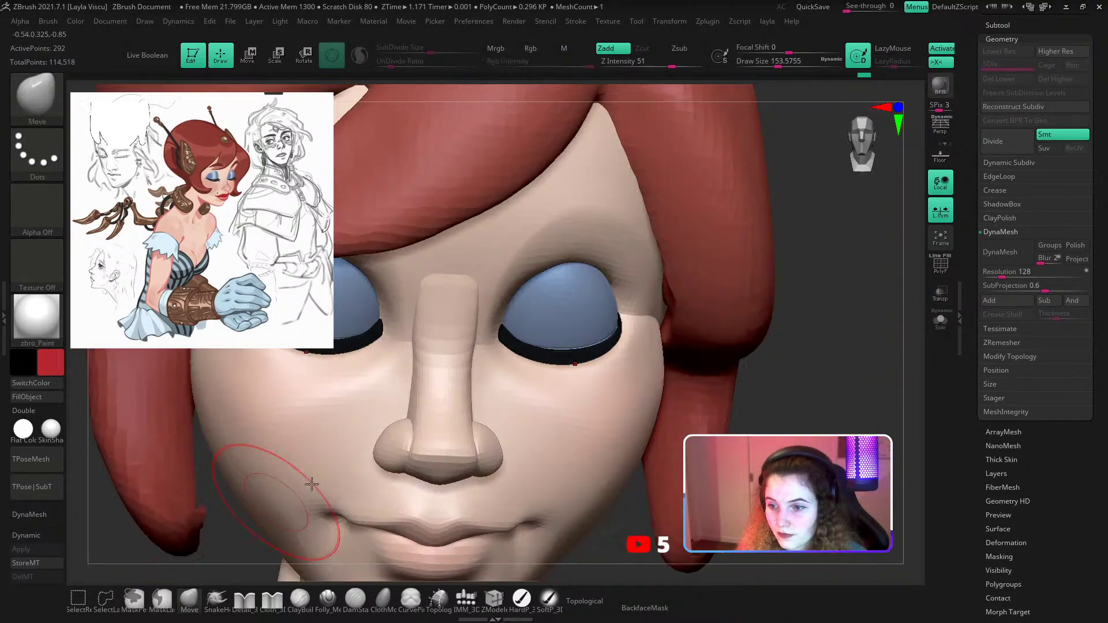
left_click(617, 317, "alt")
left_click_drag(555, 353, 554, 358)
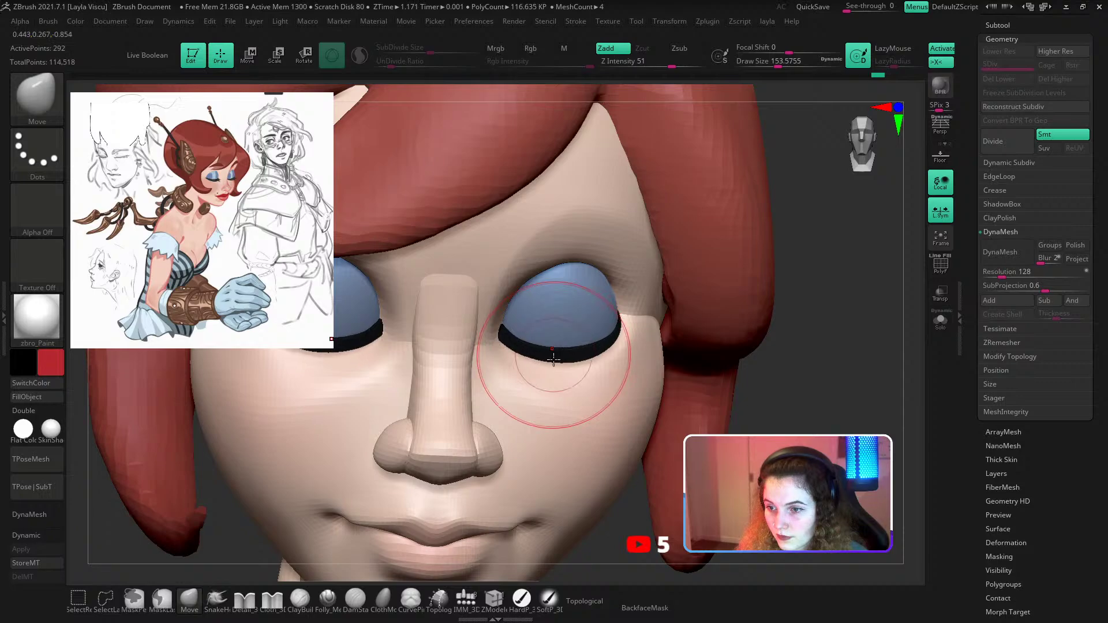
right_click_drag(554, 358, 586, 225, "ctrl")
mouse_move(691, 388)
right_mouse_down("ctrl")
mouse_move(650, 371)
mouse_move(687, 384)
mouse_move(664, 383)
right_mouse_up("ctrl")
right_click_drag(600, 415, 578, 584, "ctrl")
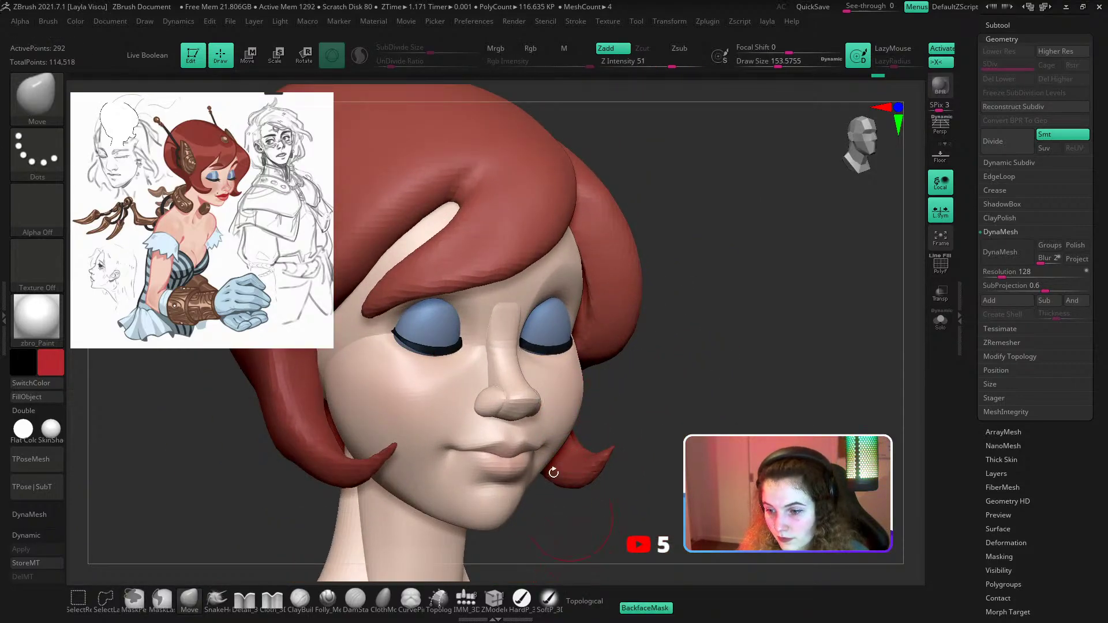
right_click_drag(551, 464, 512, 288, "ctrl")
right_click_drag(406, 326, 423, 395, "ctrl")
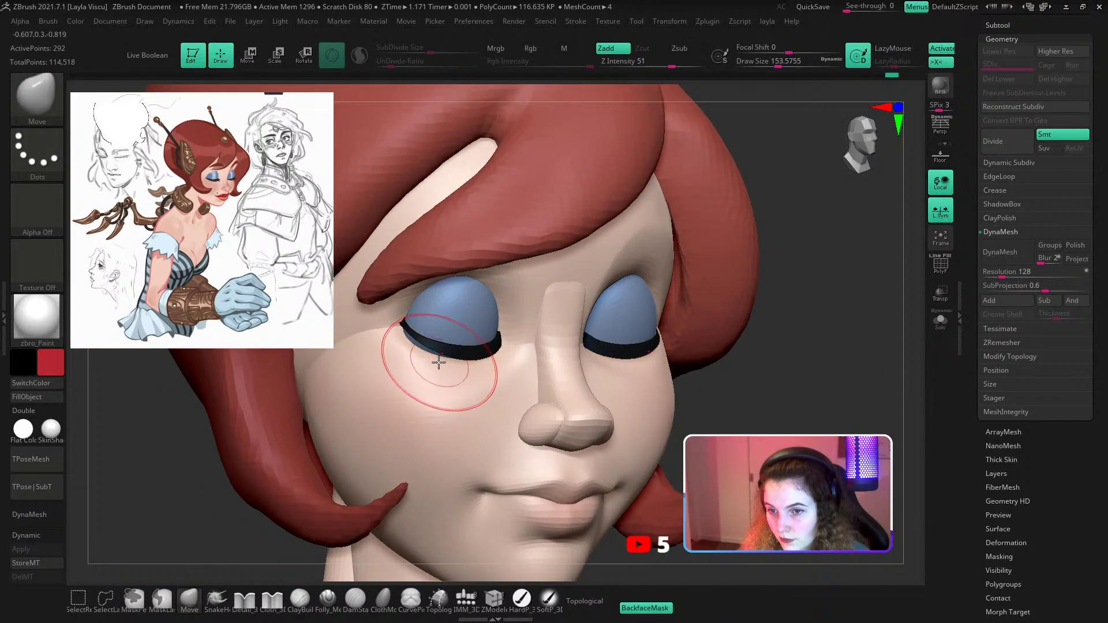
right_click_drag(439, 349, 453, 285, "ctrl")
right_click_drag(634, 394, 594, 317, "ctrl")
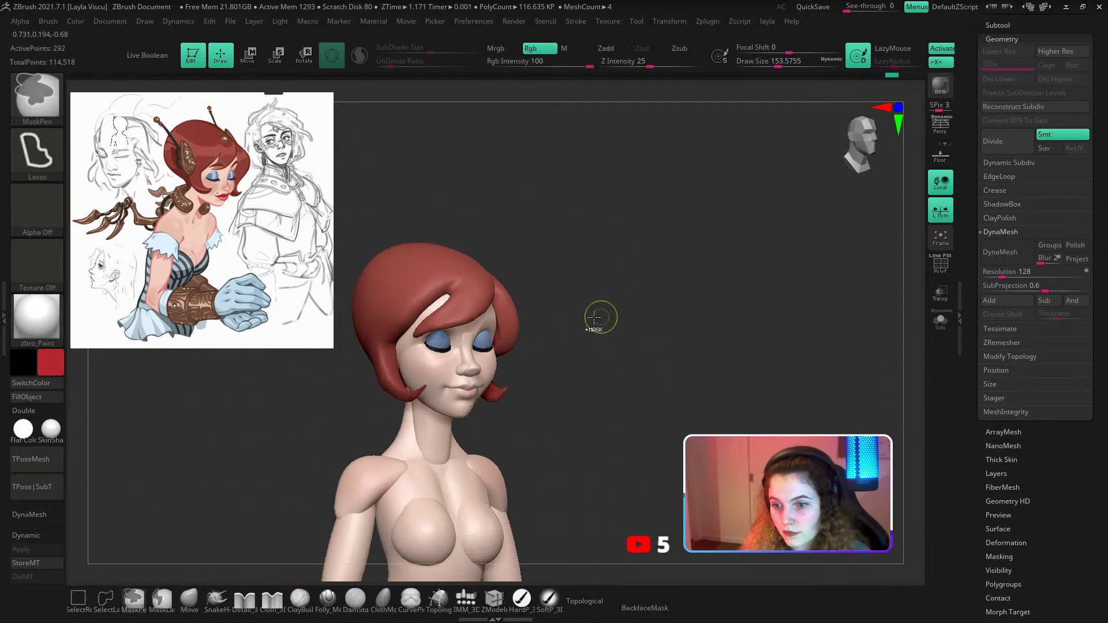
Select the skin mesh and block red onto the middle of the lips with the HardP_3DCW brush at a draw size of about 77.
right_click_drag(527, 301, 494, 366, "alt")
left_click(491, 408, "alt")
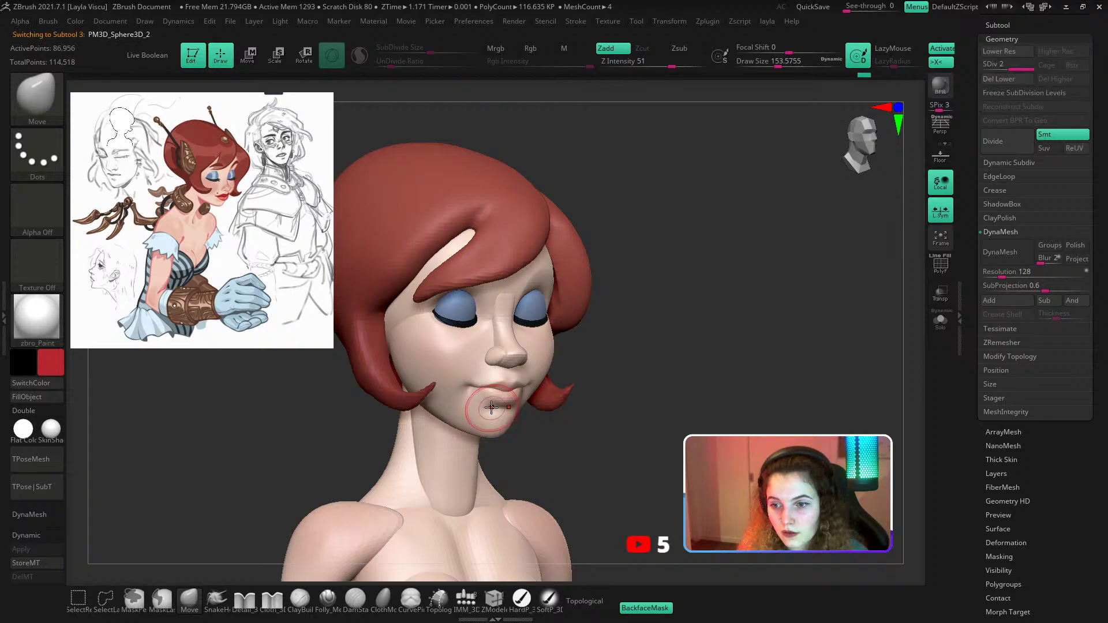
key("shift+z")
key("z")
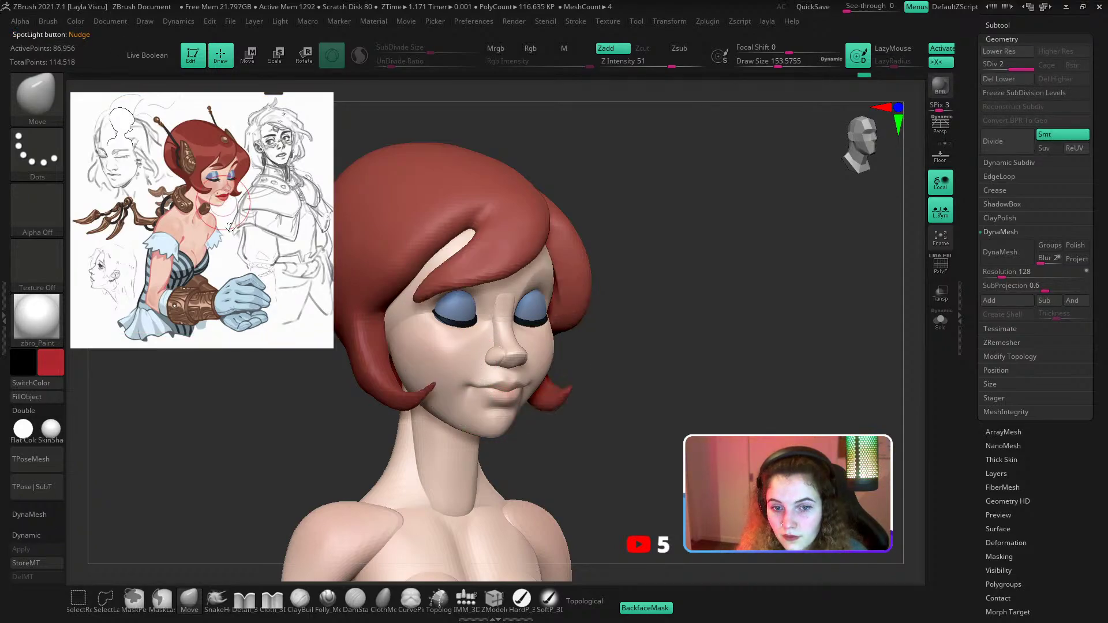
left_click(521, 599)
right_click_drag(488, 400, 486, 443, "ctrl")
key("s")
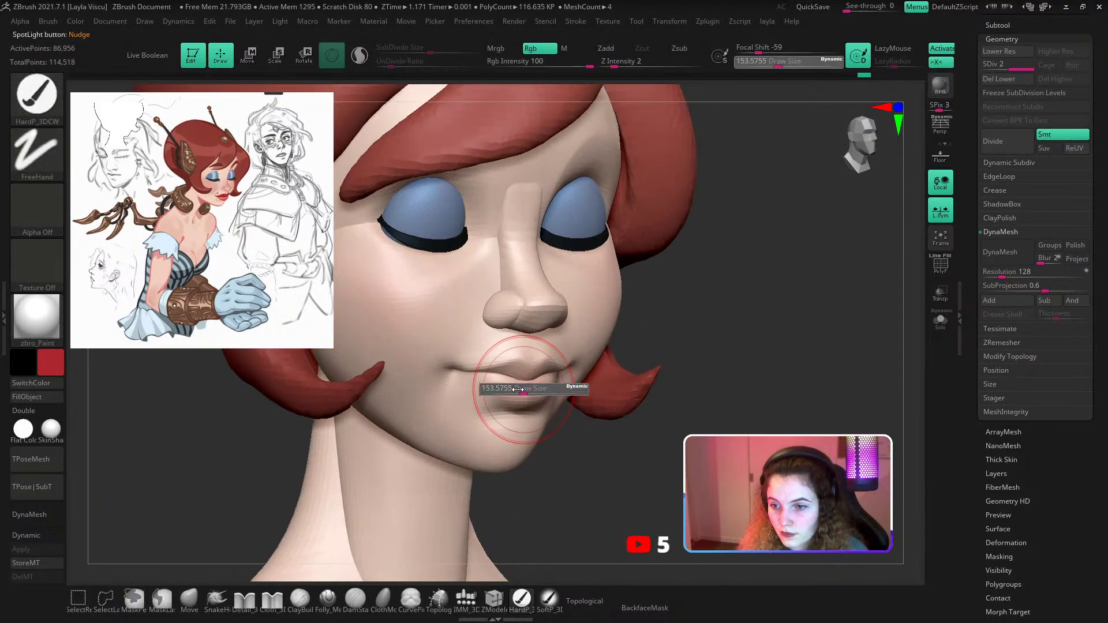
left_click_drag(521, 388, 510, 389)
left_click_drag(514, 390, 540, 370)
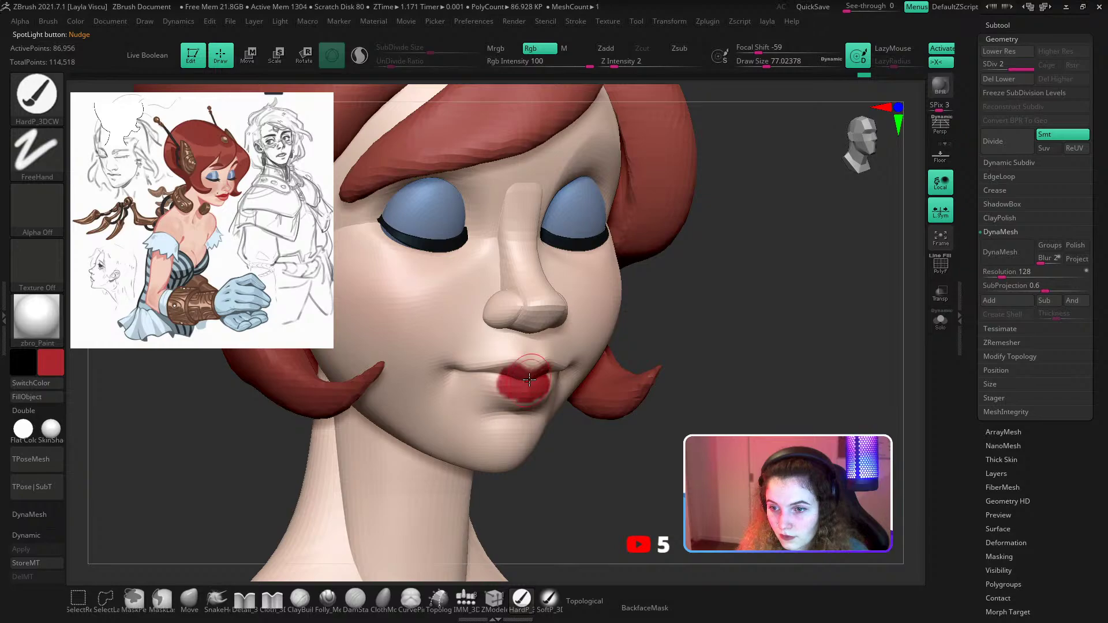
Subdivide the skin mesh to level 3 and fill both lips with red out to the mouth corners.
mouse_move(519, 488)
right_mouse_down("ctrl")
mouse_move(517, 448)
mouse_move(541, 468)
right_mouse_up("ctrl")
key("ctrl+d")
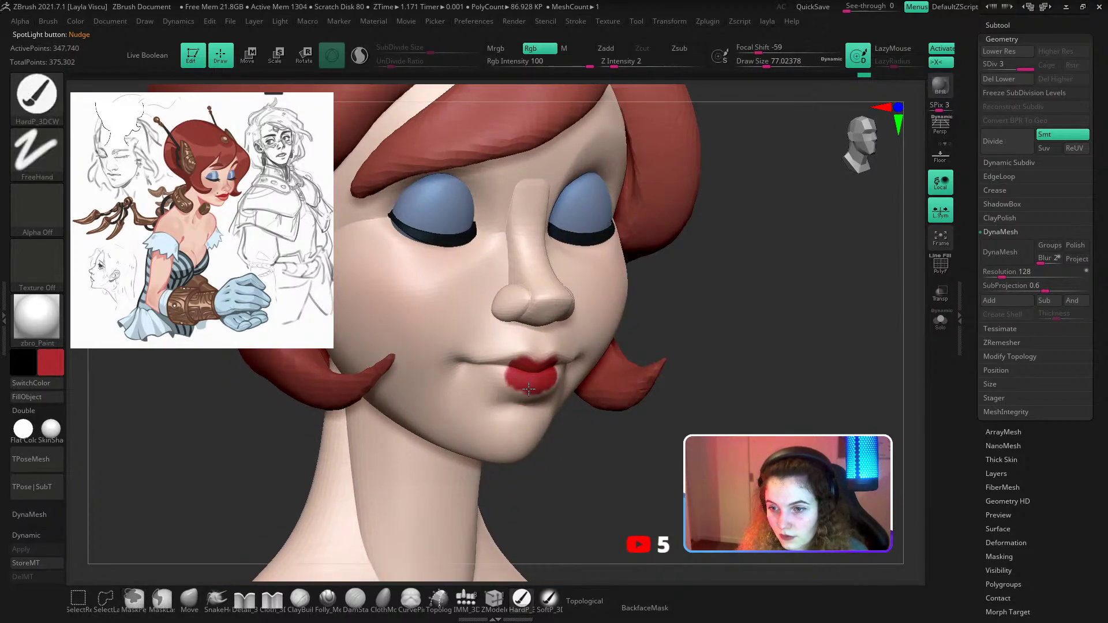
left_click_drag(504, 374, 536, 368)
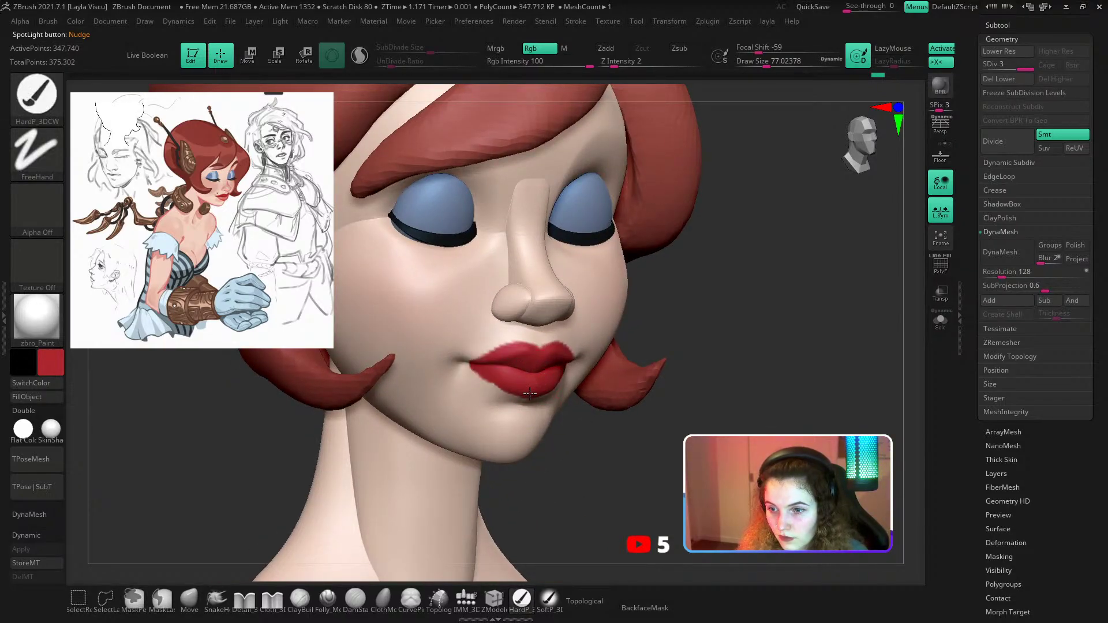
Sample the skin color and trim the upper lip's painted outline at a draw size of about 41.
right_click_drag(658, 462, 589, 462)
key("c")
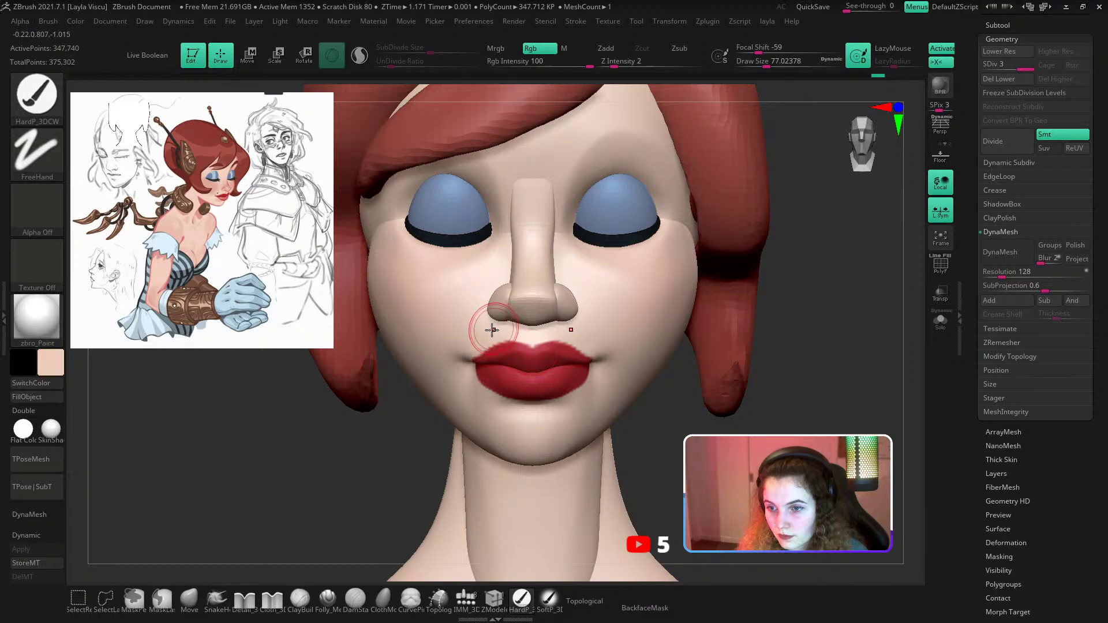
key("s")
left_click_drag(489, 341, 481, 340)
right_click_drag(488, 340, 483, 374, "ctrl")
mouse_move(462, 375)
left_mouse_down()
mouse_move(544, 347)
mouse_move(585, 353)
left_mouse_up()
Subdivide the skin mesh to level 4 and clean up the outer lip outline with the skin color.
key("ctrl+d")
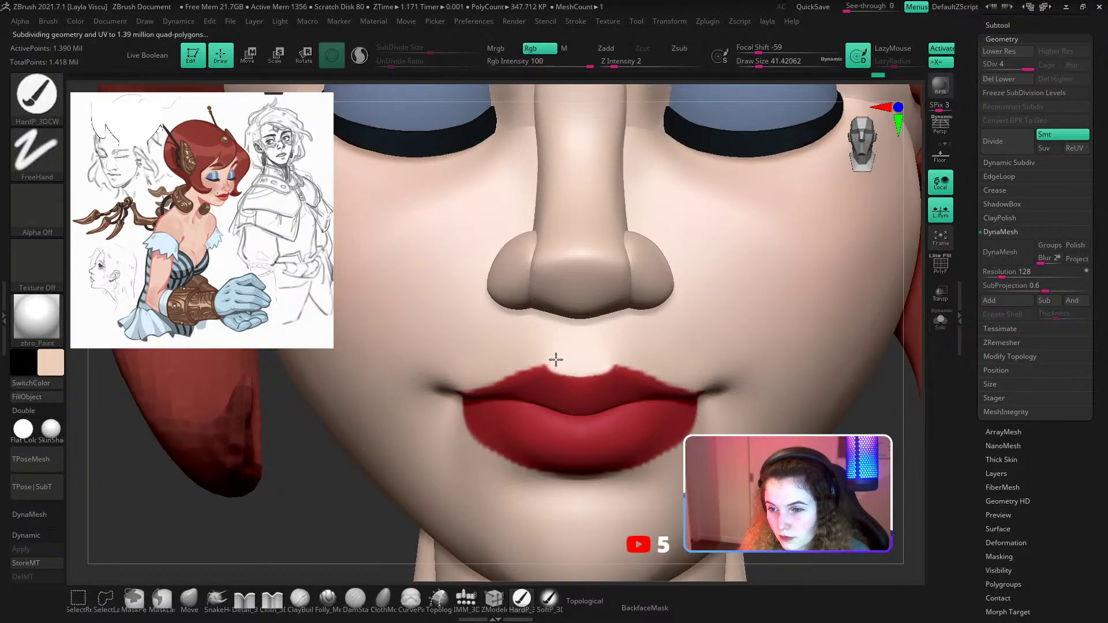
left_click_drag(512, 363, 458, 383)
right_click_drag(462, 387, 468, 349, "ctrl")
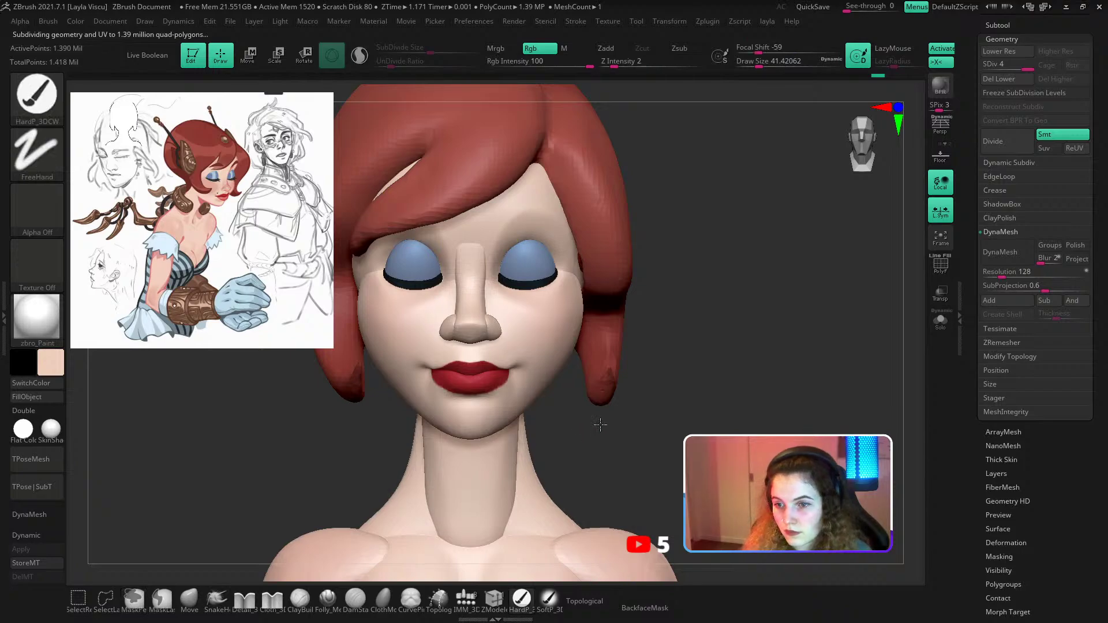
right_click_drag(438, 417, 466, 413)
right_click_drag(466, 413, 469, 448, "ctrl")
mouse_move(373, 388)
left_mouse_down()
mouse_move(439, 428)
mouse_move(492, 434)
left_mouse_up()
Sample the lip red and refine the lower lip's edge at a draw size of about 22.
key("c")
key("s")
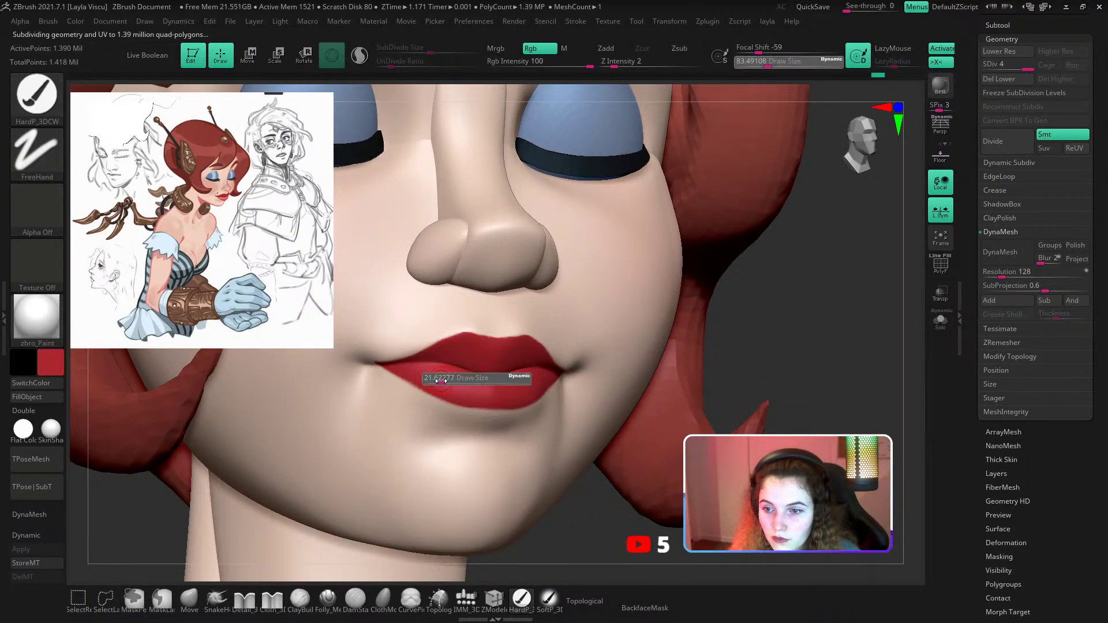
left_click_drag(454, 379, 440, 379)
left_click_drag(495, 406, 511, 409)
right_click_drag(510, 407, 515, 353, "ctrl")
right_click_drag(600, 411, 583, 416, "shift")
right_click_drag(458, 397, 468, 432, "ctrl")
mouse_move(571, 410)
right_mouse_down()
mouse_move(590, 416)
mouse_move(573, 490)
mouse_move(597, 481)
right_mouse_up()
right_click_drag(482, 398, 485, 456, "ctrl")
Sample the skin color and sharpen the upper lip's contour from the mouth corner to its peak.
key("c")
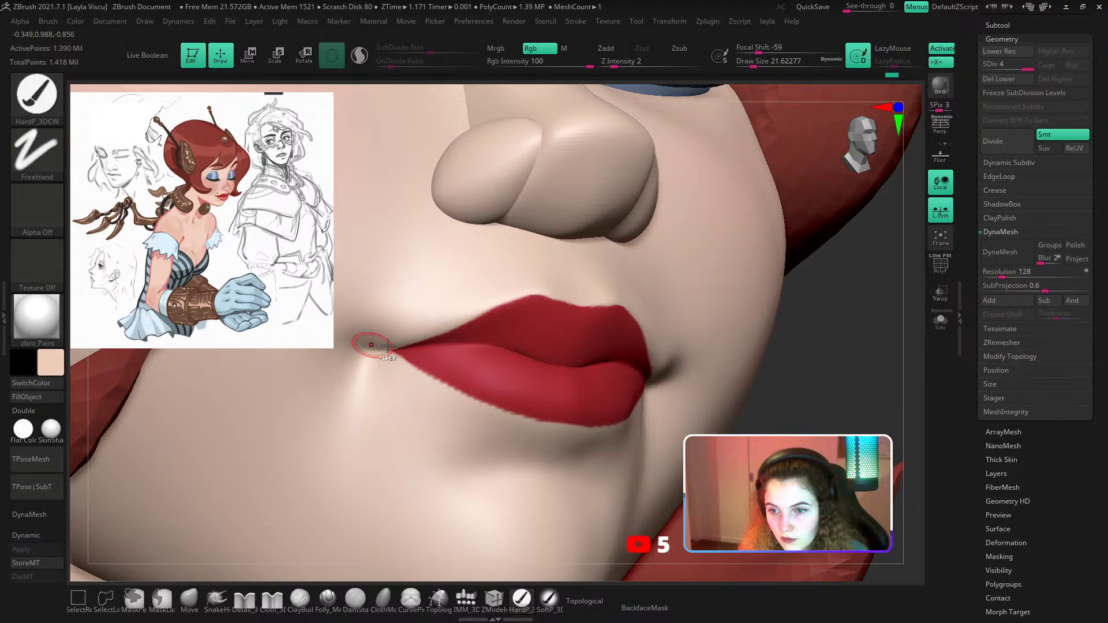
mouse_move(388, 345)
right_mouse_down("ctrl")
mouse_move(397, 278)
mouse_move(447, 320)
mouse_move(388, 349)
right_mouse_up("ctrl")
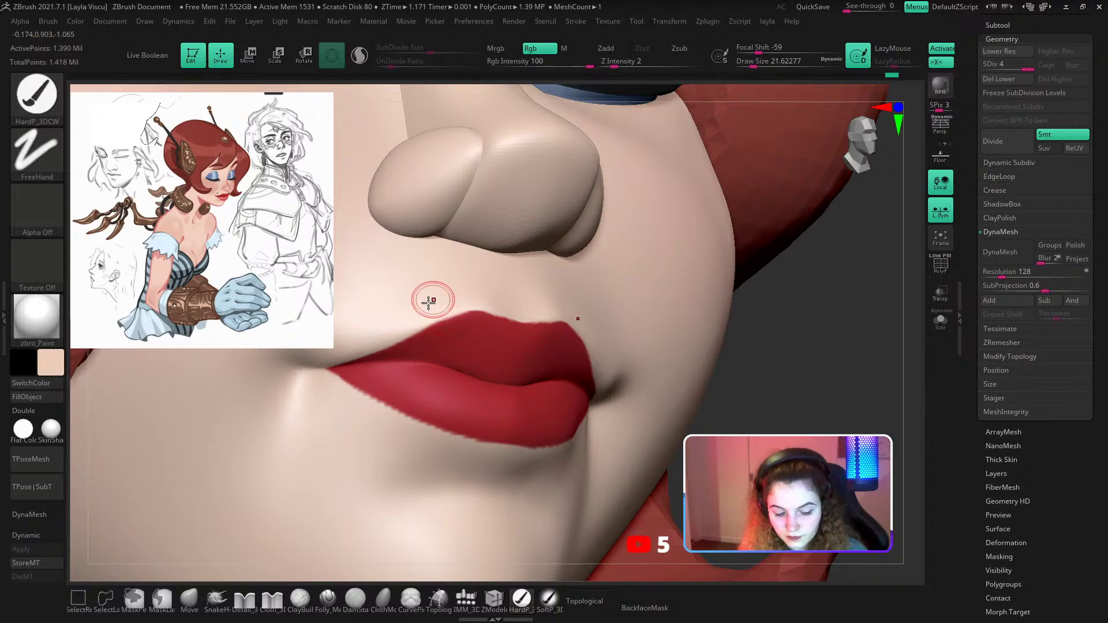
left_click_drag(404, 328, 500, 287)
mouse_move(480, 353)
right_mouse_down("ctrl")
mouse_move(442, 317)
mouse_move(453, 402)
right_mouse_up("ctrl")
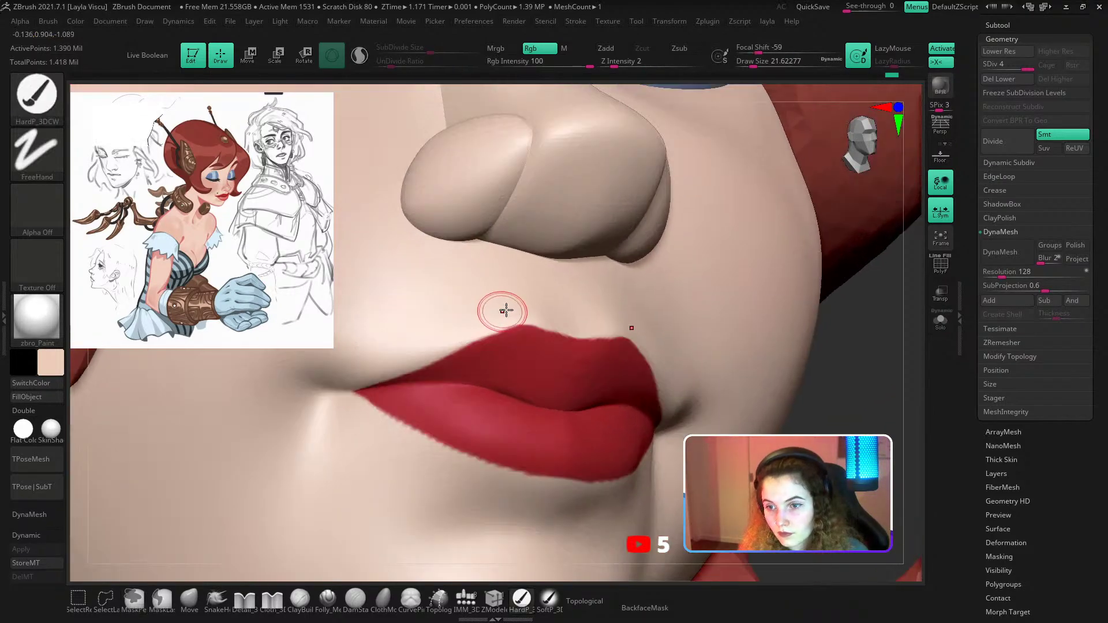
mouse_move(504, 312)
left_mouse_down()
mouse_move(453, 346)
mouse_move(359, 368)
left_mouse_up()
Sample a lighter red from the concept art's lips as the paint color.
right_click_drag(361, 323, 367, 237, "ctrl")
key("s")
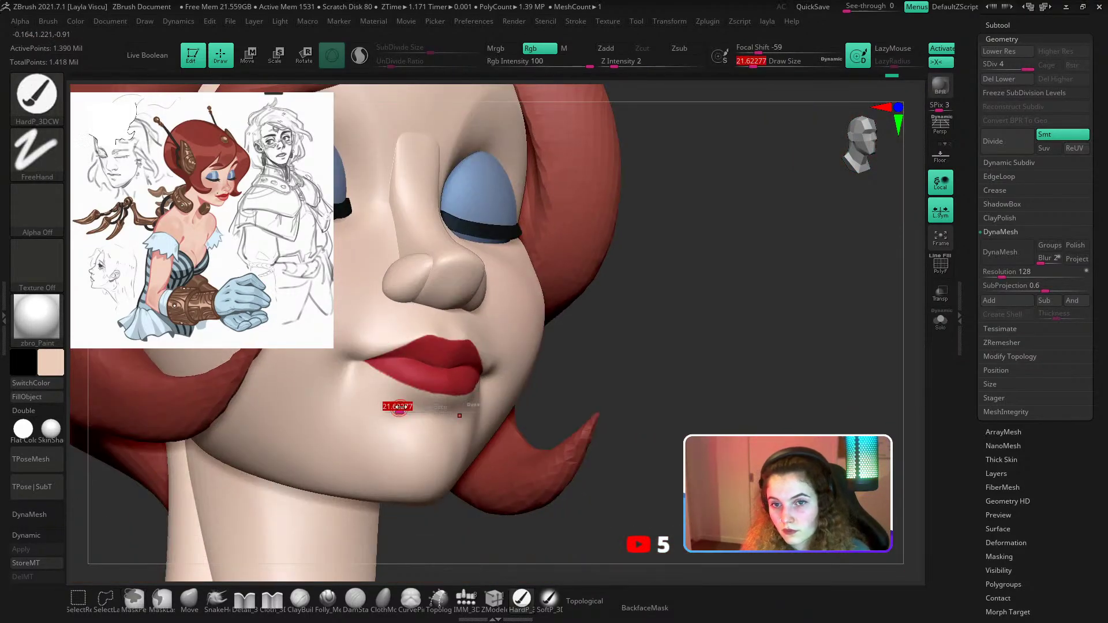
left_click_drag(399, 407, 425, 407)
key("z")
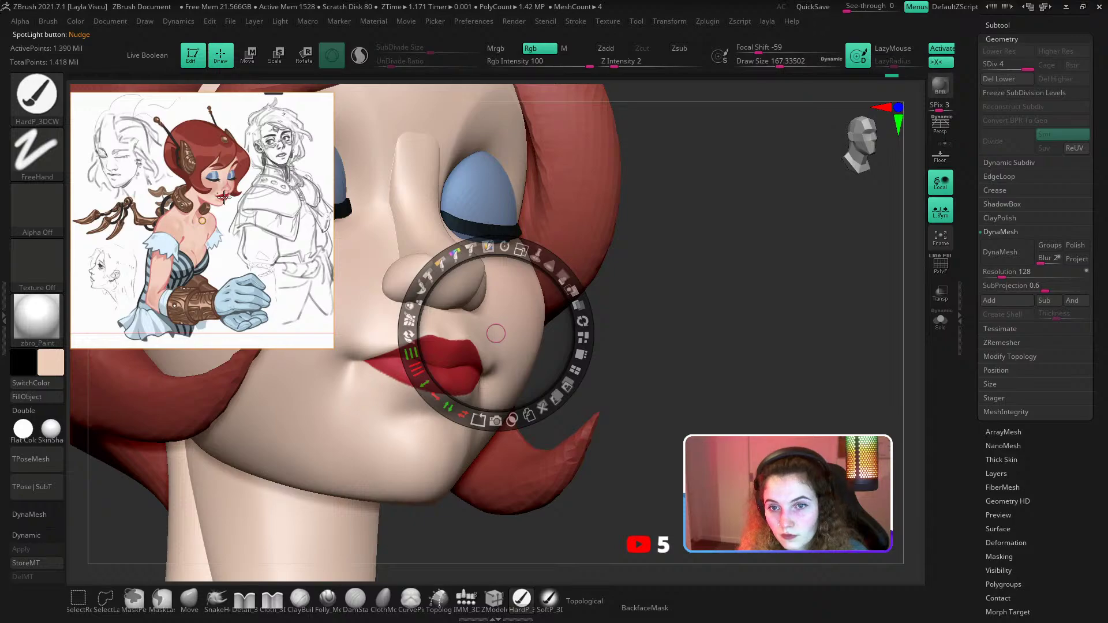
key("c")
key("z")
Paint soft lighter highlights on the lips with the soft paint brush at a draw size of about 74.
left_click(548, 598)
right_click_drag(526, 513, 484, 415, "shift")
key("s")
left_click_drag(464, 370, 436, 372)
key("ctrl")
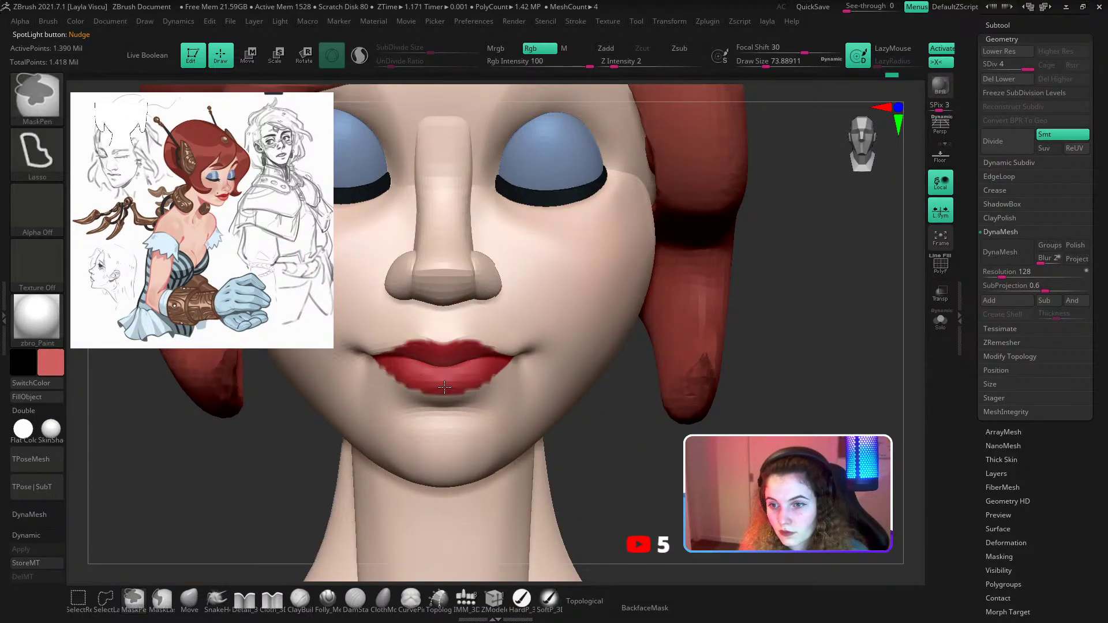
mouse_move(444, 387)
right_mouse_down("ctrl")
mouse_move(434, 340)
mouse_move(416, 396)
mouse_move(447, 441)
right_mouse_up("ctrl")
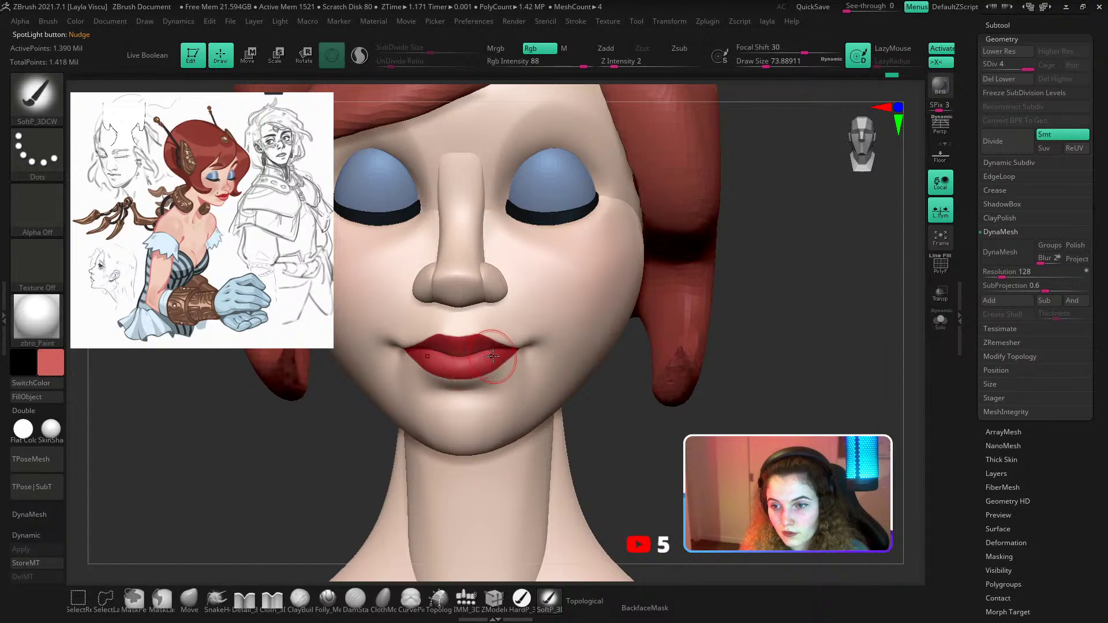
Resample the darker lip red and extend the lower lip's edge with the HardP_3DCW brush at a draw size of about 23.
key("c")
key("c")
left_click(521, 600)
mouse_move(587, 400)
right_mouse_down()
mouse_move(542, 373)
mouse_move(483, 381)
right_mouse_up()
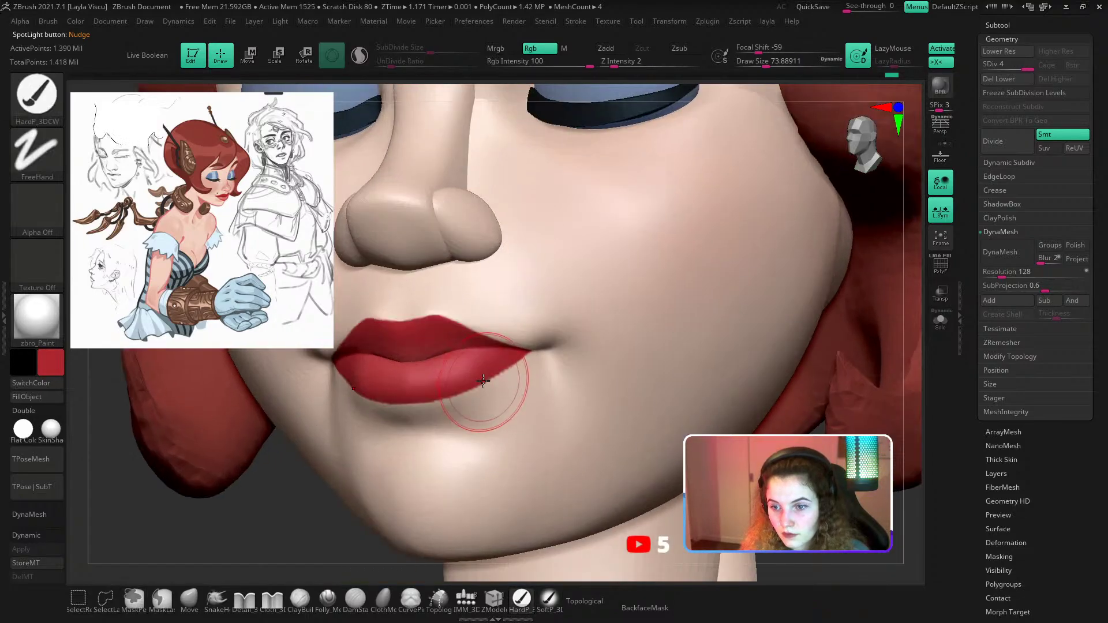
mouse_move(518, 363)
left_mouse_down()
mouse_move(491, 379)
mouse_move(518, 354)
left_mouse_up()
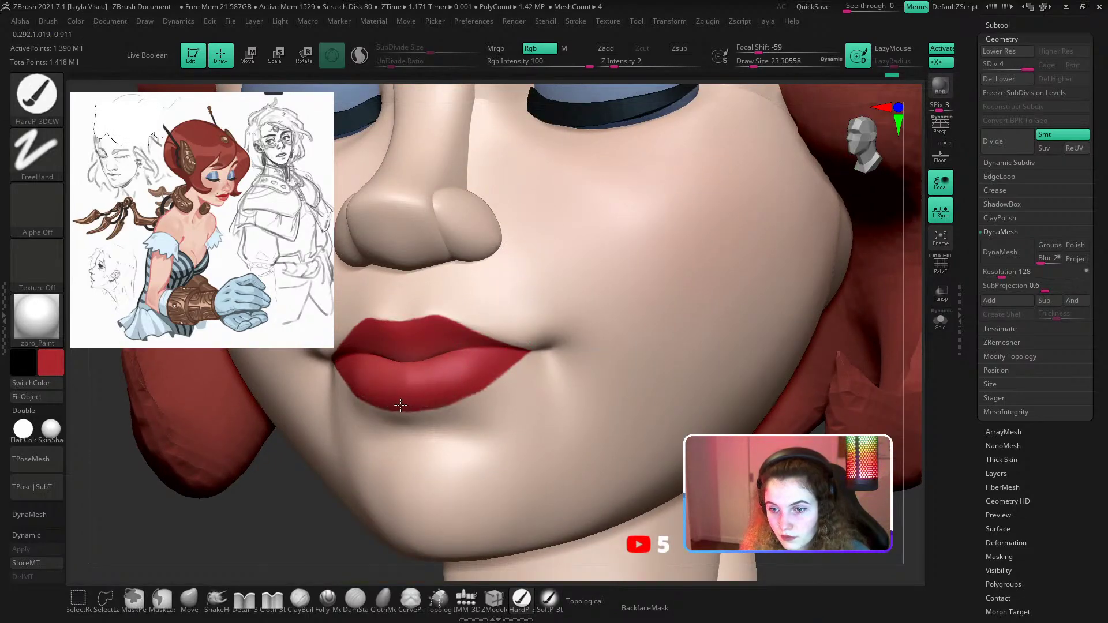
Trim the upper lip's central dip with the sampled skin color and undo the uneven stroke.
right_click_drag(400, 404, 369, 347, "ctrl")
right_click_drag(327, 500, 352, 418, "shift")
right_click_drag(450, 346, 435, 374, "ctrl")
key("c")
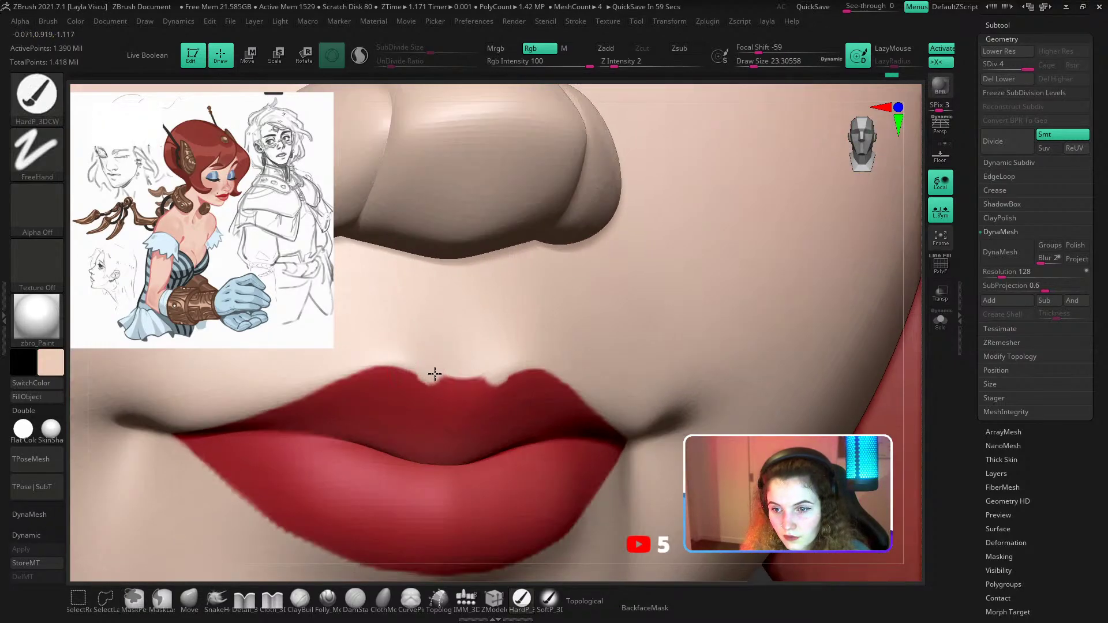
key("ctrl+z")
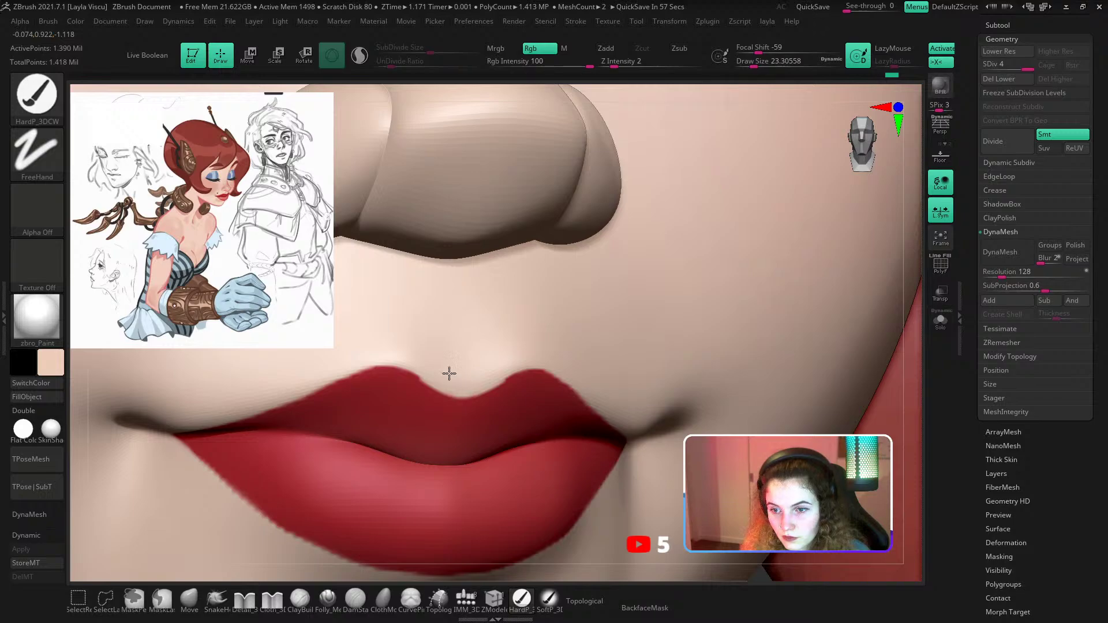
Sample the lip red, touch up one side of the upper lip's central dip without symmetry, and turn symmetry back on.
right_click_drag(409, 347, 469, 361, "ctrl")
key("c")
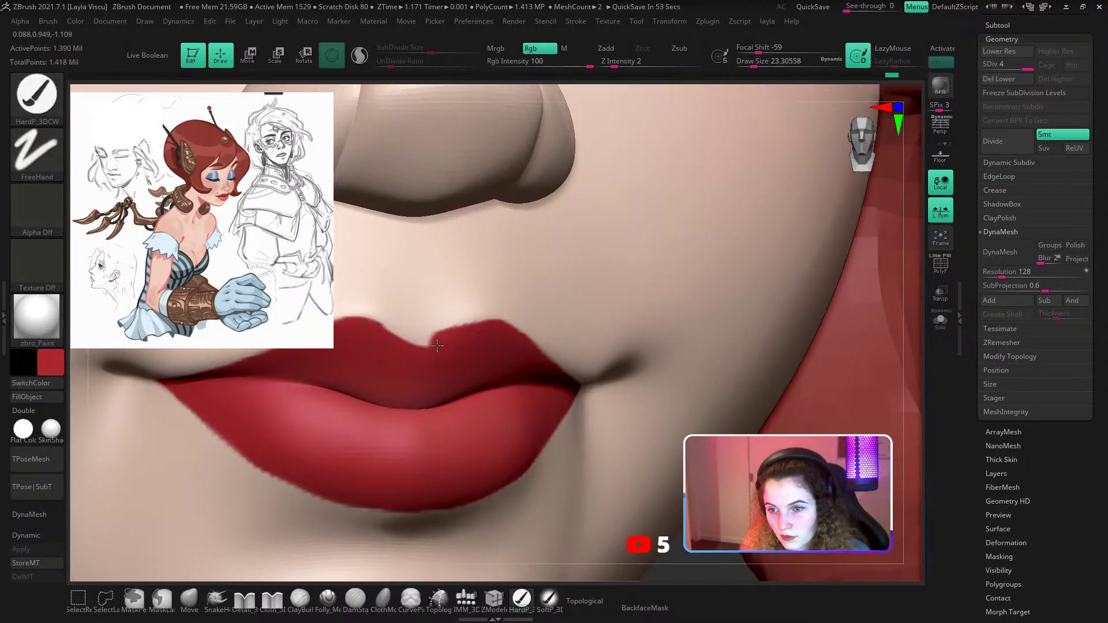
key("x")
right_click_drag(431, 352, 388, 163, "ctrl")
mouse_move(681, 317)
right_mouse_down("shift")
mouse_move(648, 331)
mouse_move(783, 356)
mouse_move(685, 396)
mouse_move(702, 321)
mouse_move(703, 375)
mouse_move(749, 357)
mouse_move(705, 374)
right_mouse_up("shift")
right_click_drag(578, 391, 488, 397, "ctrl")
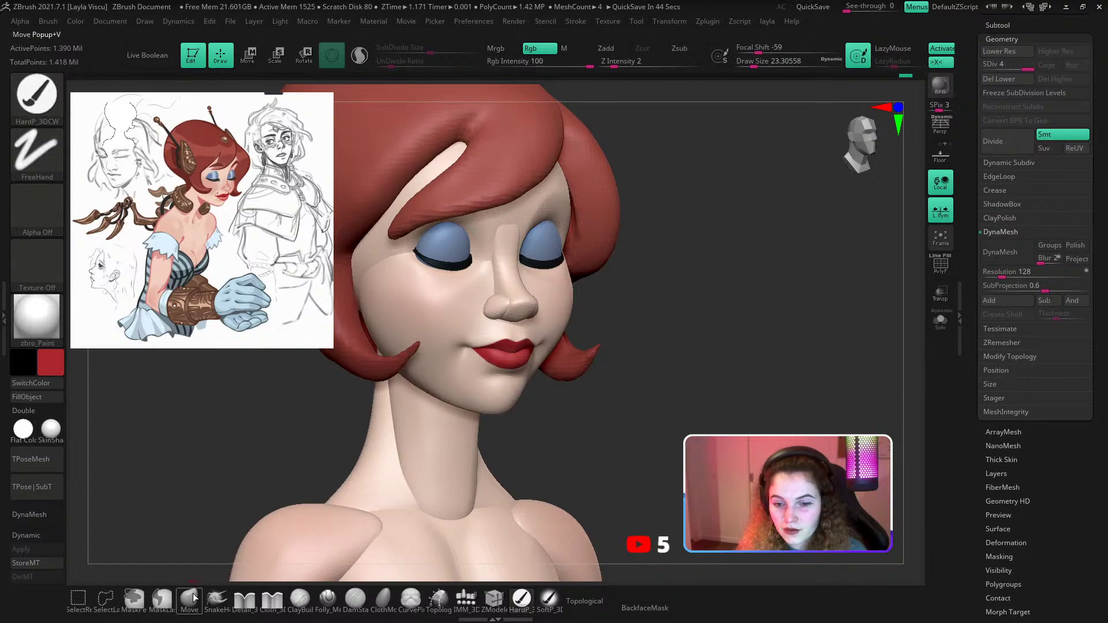
Sample black, turn symmetry off, and paint a small beauty mark on the cheek beside the mouth with the HardP_3DCW brush.
key("shift+z")
key("z")
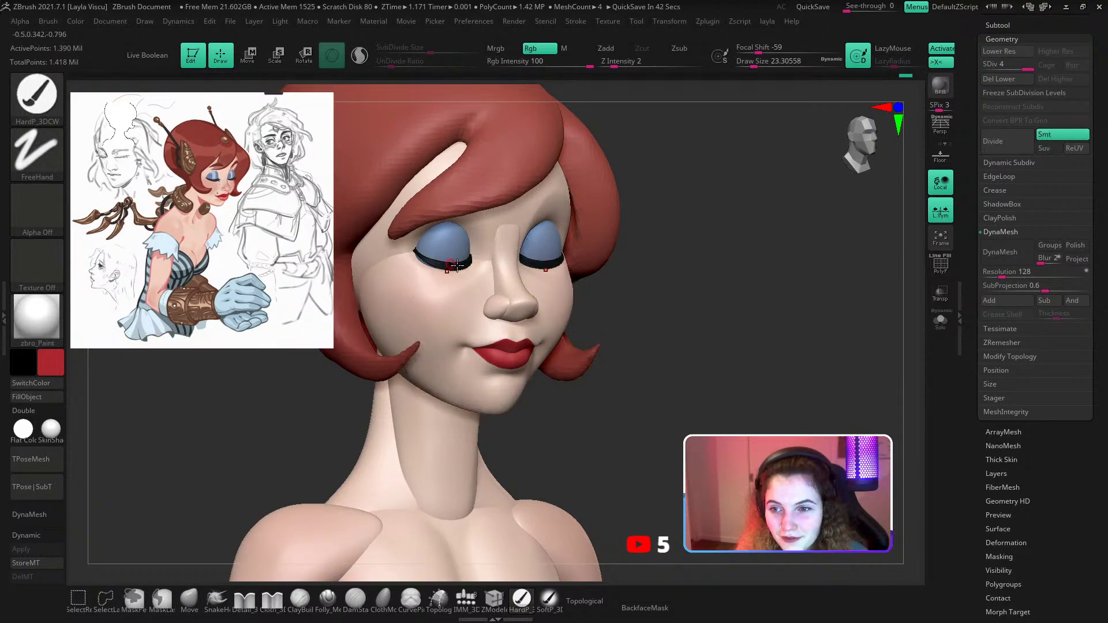
key("c")
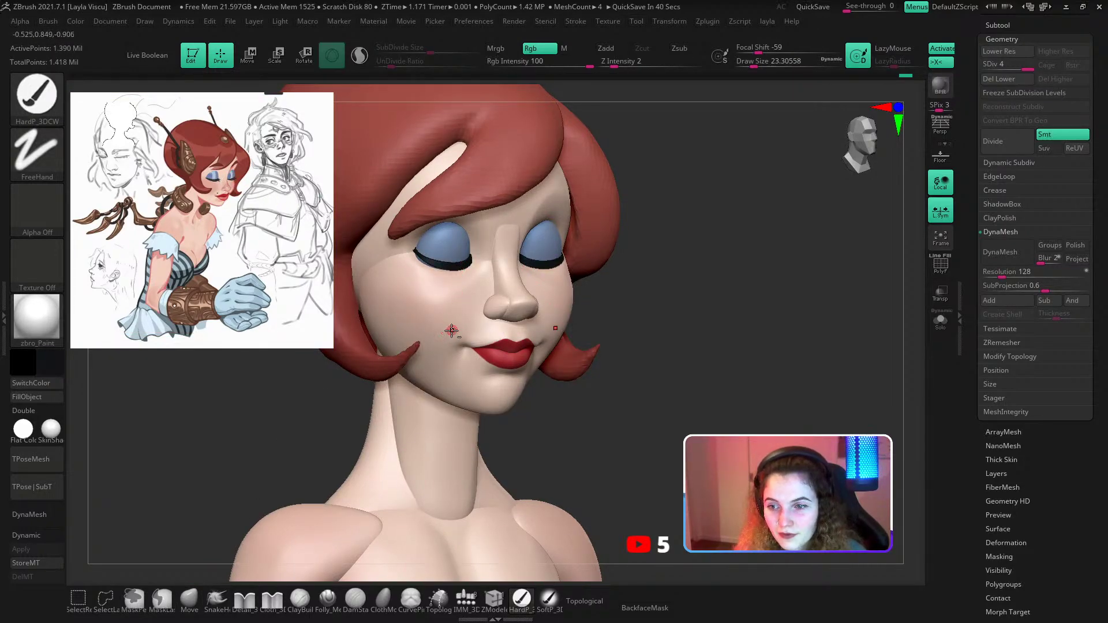
key("x")
right_click_drag(462, 333, 477, 374, "ctrl")
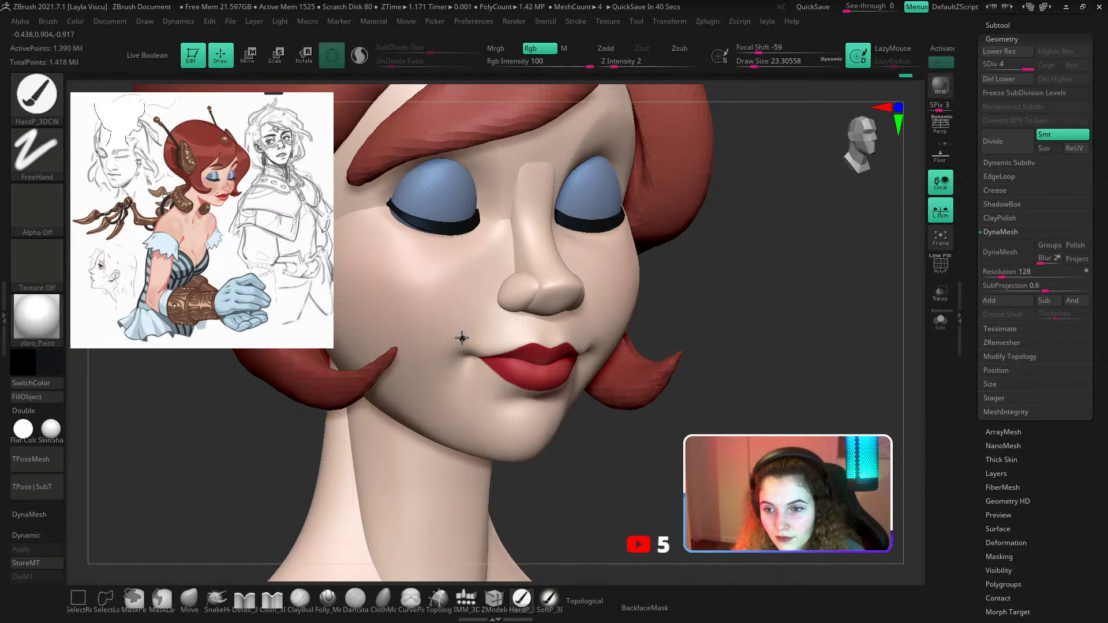
left_click(462, 338)
mouse_move(462, 338)
right_mouse_down("ctrl")
mouse_move(462, 262)
mouse_move(475, 303)
right_mouse_up("ctrl")
right_click_drag(573, 258, 609, 300, "alt")
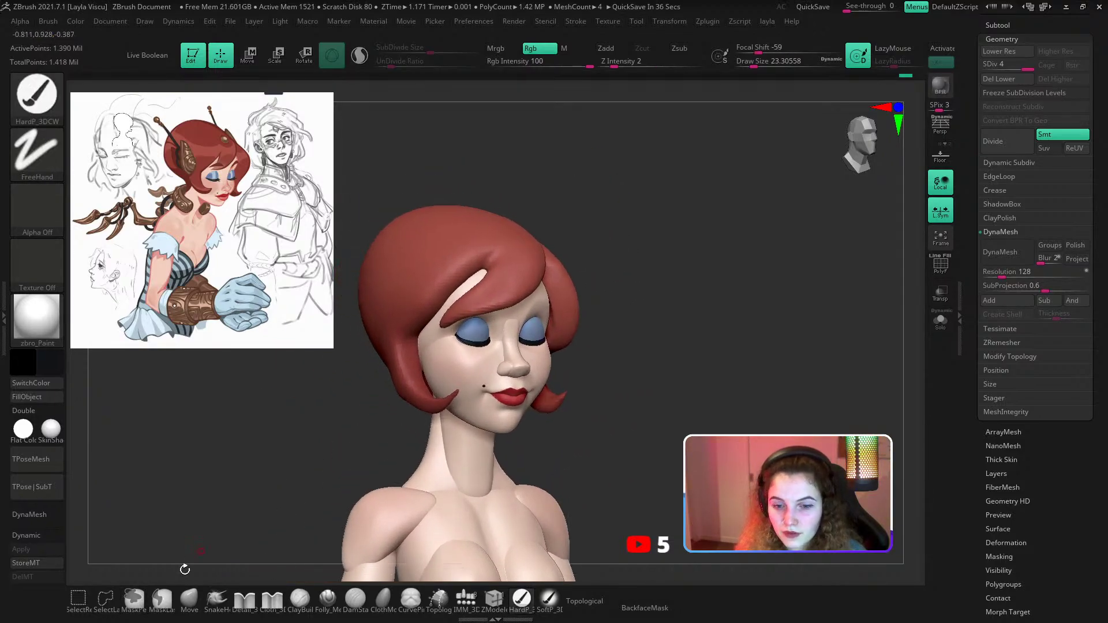
Select the hair and fill it with the sampled brownish red.
left_click(495, 291, "alt")
key("z")
key("c")
key("z")
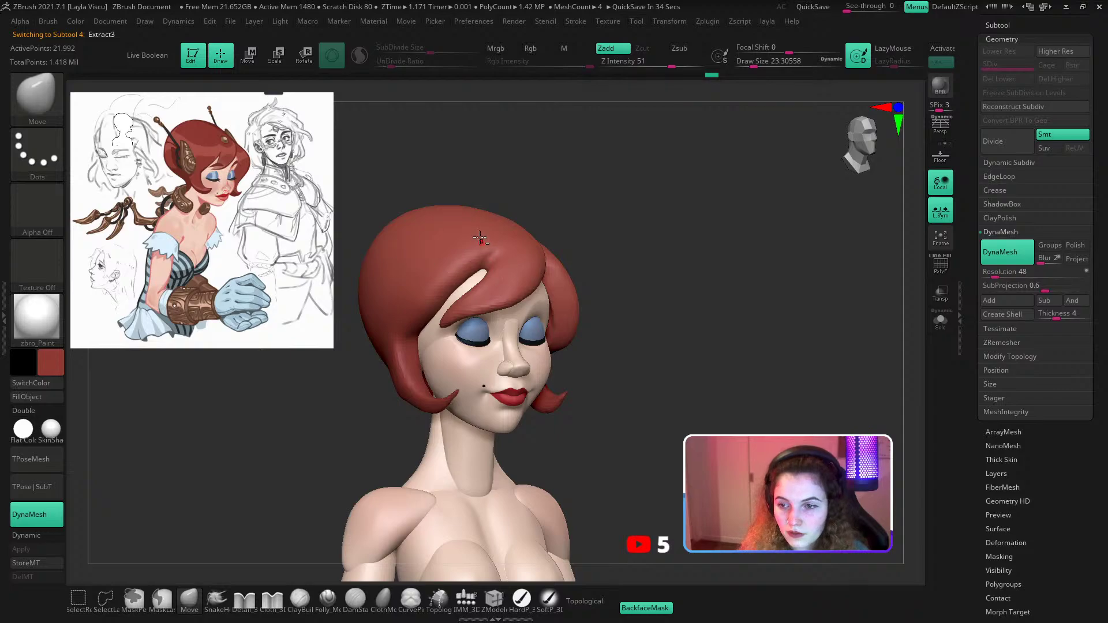
left_click(44, 397)
right_click_drag(508, 288, 520, 253, "ctrl")
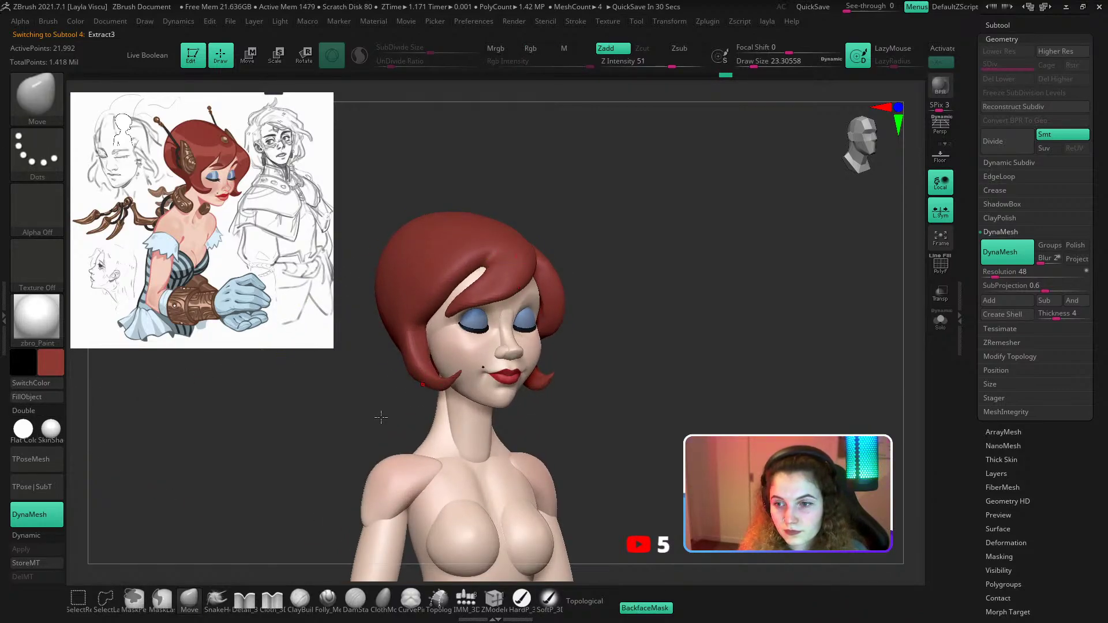
Try to reshape the front of the hair with the Move brush at a draw size of about 567, undoing each stroke.
left_click(190, 591)
key("s")
left_click_drag(524, 268, 586, 268)
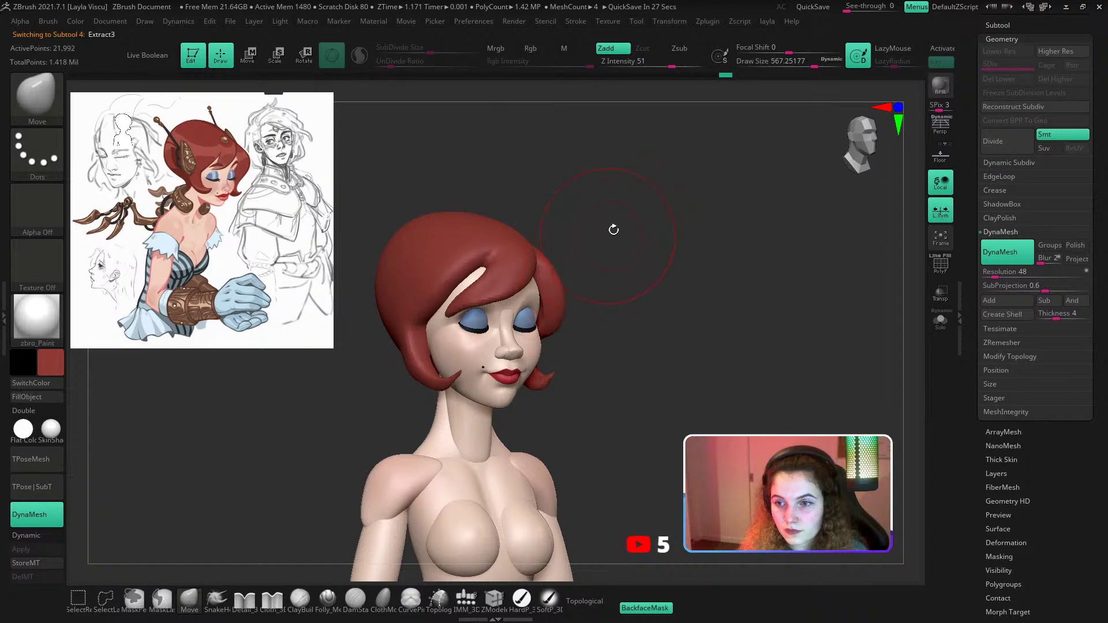
left_click_drag(614, 230, 710, 232)
key("s")
mouse_move(518, 285)
left_mouse_down()
mouse_move(534, 286)
mouse_move(507, 291)
left_mouse_up()
key("ctrl+z")
mouse_move(615, 274)
left_mouse_down()
mouse_move(505, 275)
mouse_move(578, 277)
mouse_move(496, 285)
mouse_move(499, 302)
left_mouse_up()
key("ctrl+z")
Switch the Move brush from backface masking to topological masking and set its draw size to about 372.
key("s")
left_click(651, 609)
key("s")
left_click(600, 600)
right_click_drag(536, 284, 530, 271, "ctrl")
key("s")
left_click_drag(507, 307, 522, 306)
right_click_drag(525, 298, 540, 325, "ctrl")
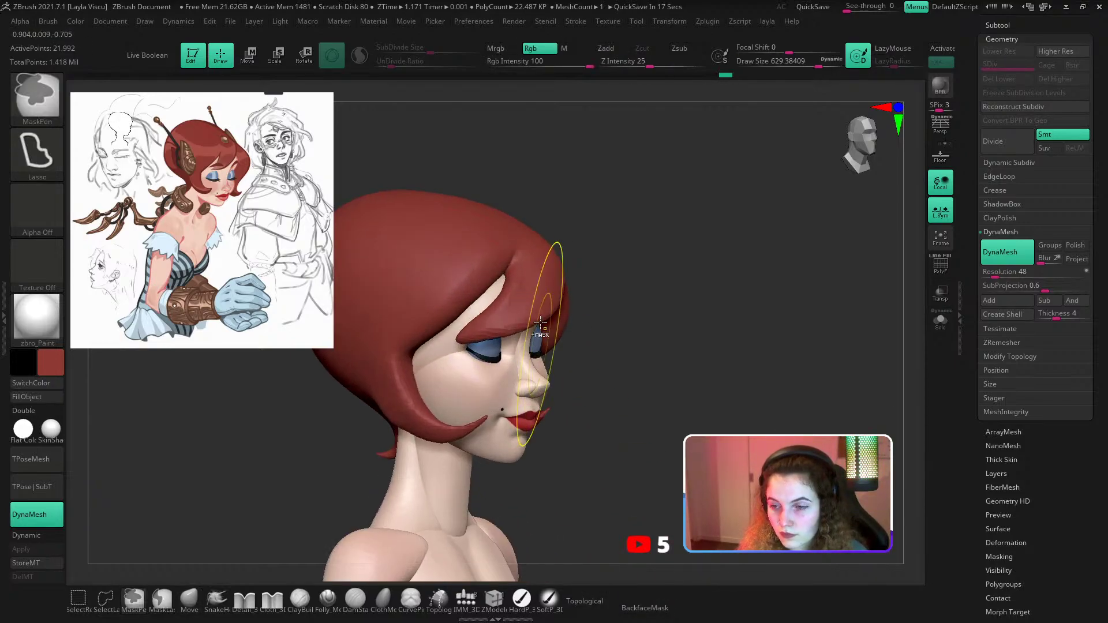
key("s")
left_click_drag(521, 312, 503, 312)
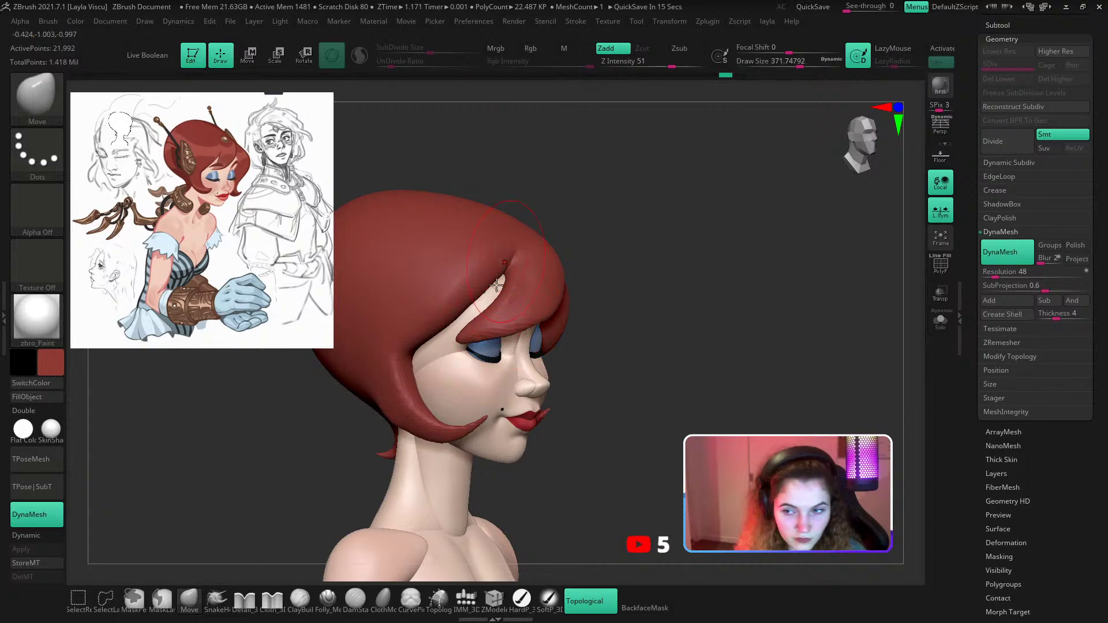
Choose the Folly_Hair brush at a draw size of about 257, undo the trial stroke on the hair, and turn off its Rgb painting.
key("b")
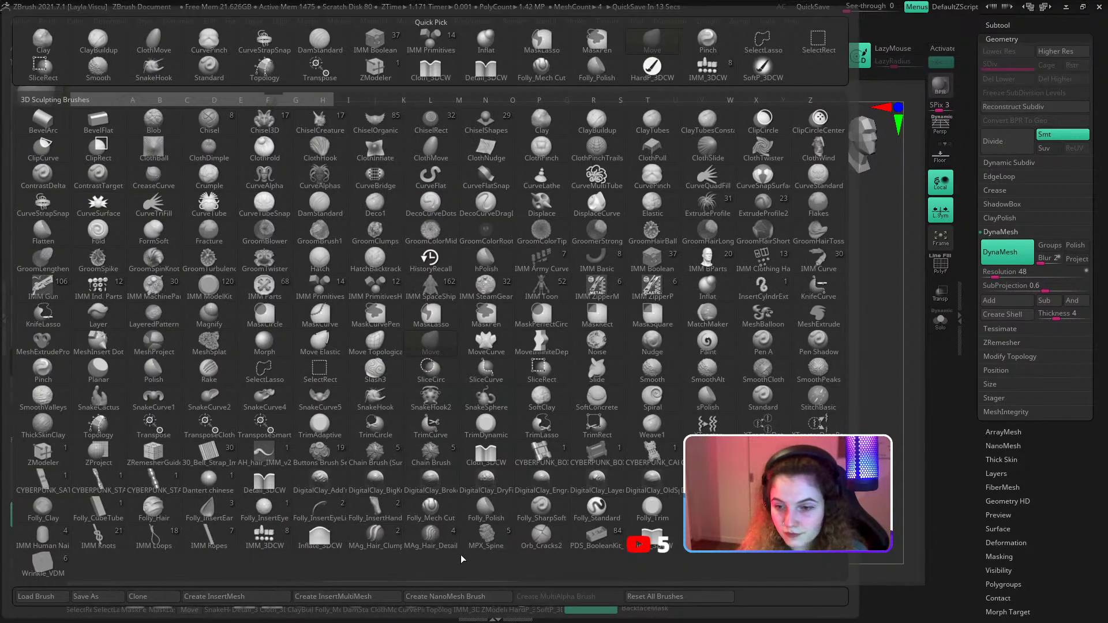
key("Escape")
key("b")
key("f")
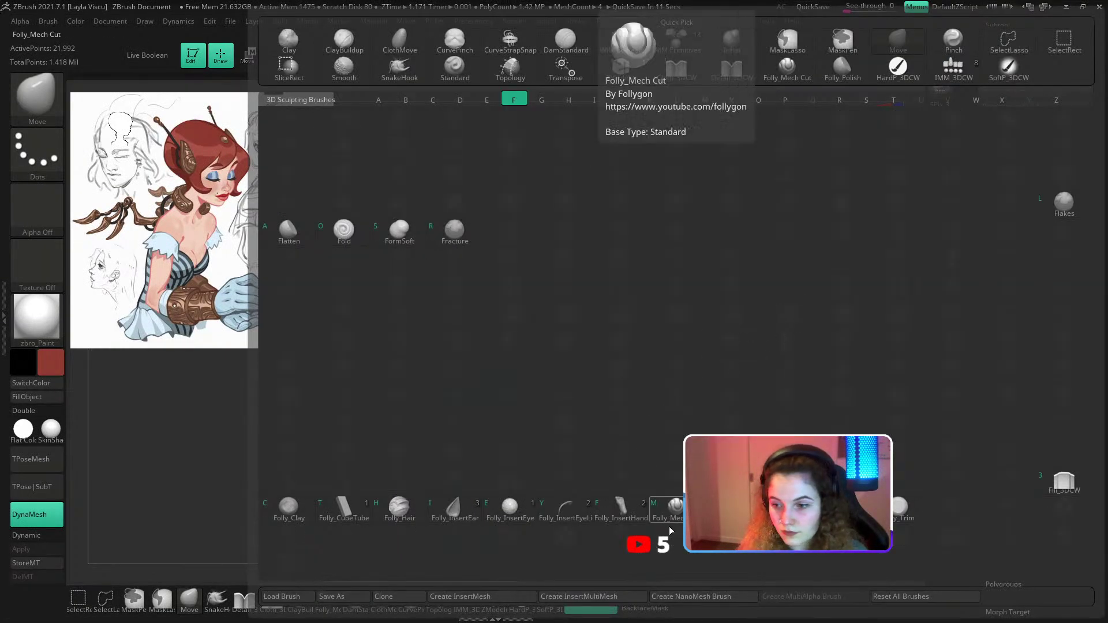
left_click(399, 506)
key("s")
left_click_drag(541, 322, 536, 322)
mouse_move(561, 228)
left_mouse_down("alt")
mouse_move(581, 202)
mouse_move(511, 254)
mouse_move(510, 296)
left_mouse_up("alt")
right_click_drag(522, 228, 541, 260, "ctrl")
key("ctrl+z")
left_click(539, 49)
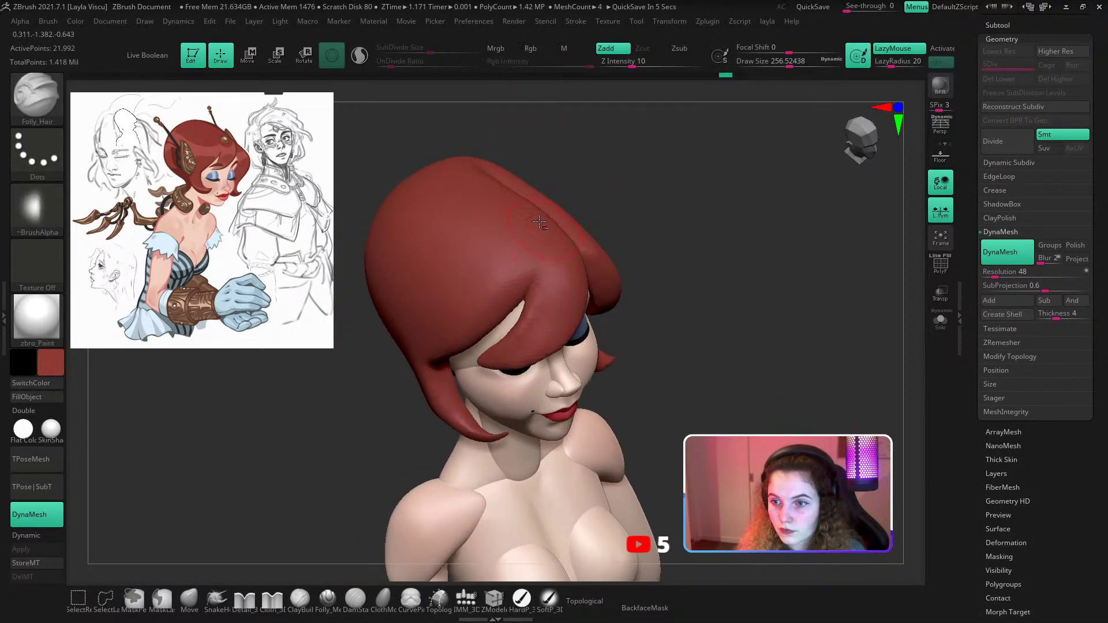
Sculpt long strand grooves sweeping down the fringe with the Folly_Hair brush and soften them by smoothing.
left_click_drag(539, 222, 496, 329)
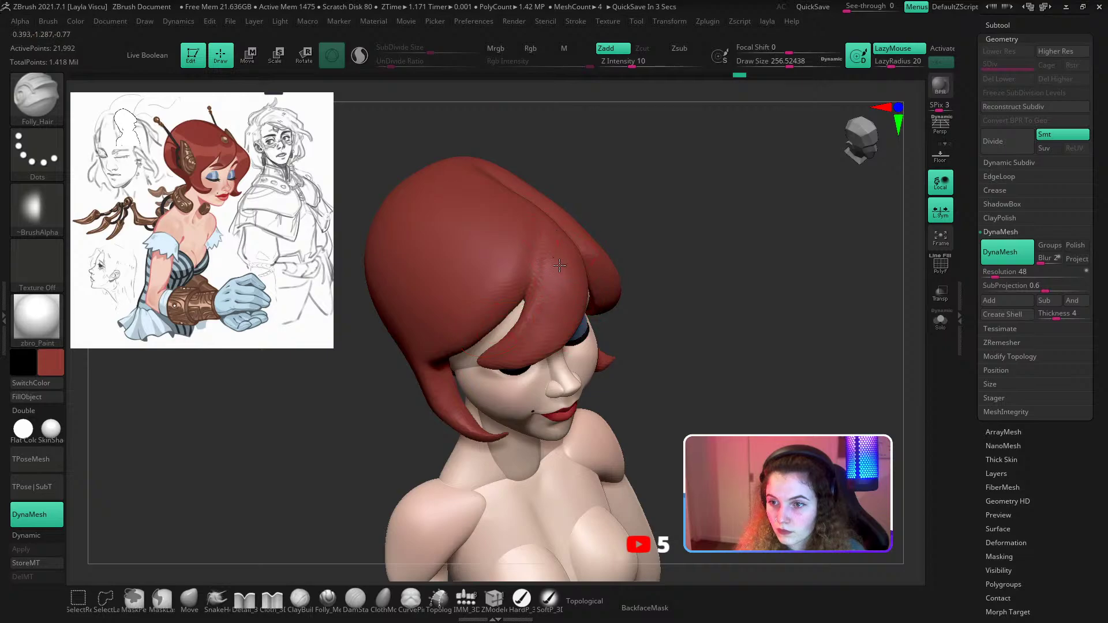
left_click_drag(559, 265, 511, 347)
left_click_drag(641, 326, 595, 284, "shift")
left_click_drag(562, 231, 506, 342)
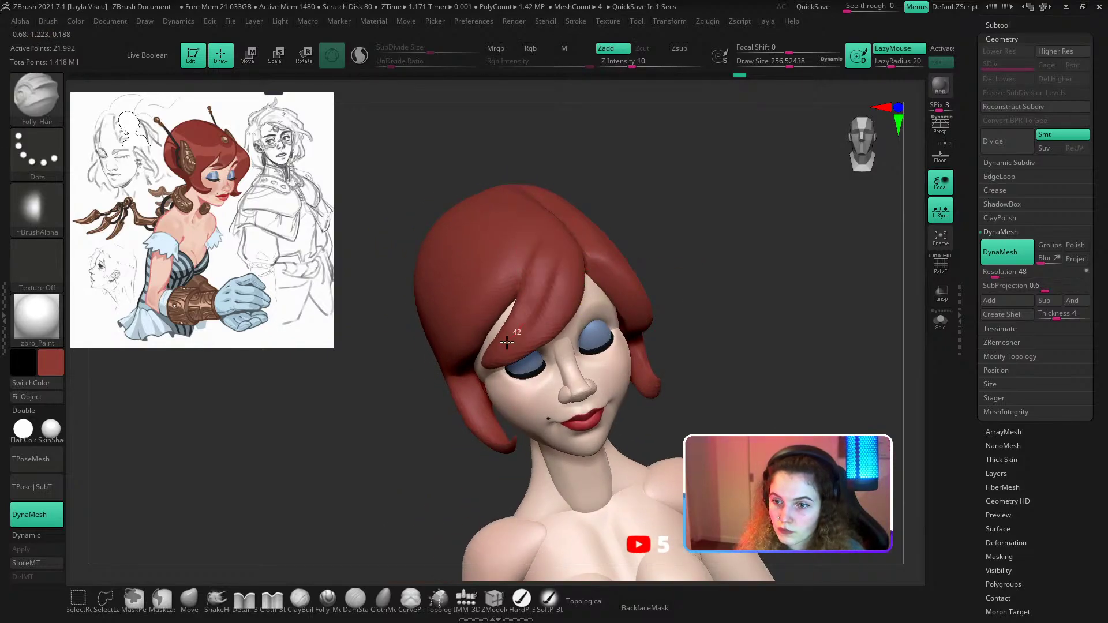
mouse_move(703, 314)
left_mouse_down()
mouse_move(732, 284)
mouse_move(740, 307)
left_mouse_up()
mouse_move(515, 357)
left_mouse_down("shift")
mouse_move(593, 293)
mouse_move(565, 319)
mouse_move(590, 304)
left_mouse_up("shift")
mouse_move(590, 304)
right_mouse_down("ctrl")
mouse_move(583, 257)
mouse_move(566, 271)
mouse_move(574, 332)
right_mouse_up("ctrl")
Polish the fringe surface with the Folly_Polish brush at a draw size of about 351.
key("b")
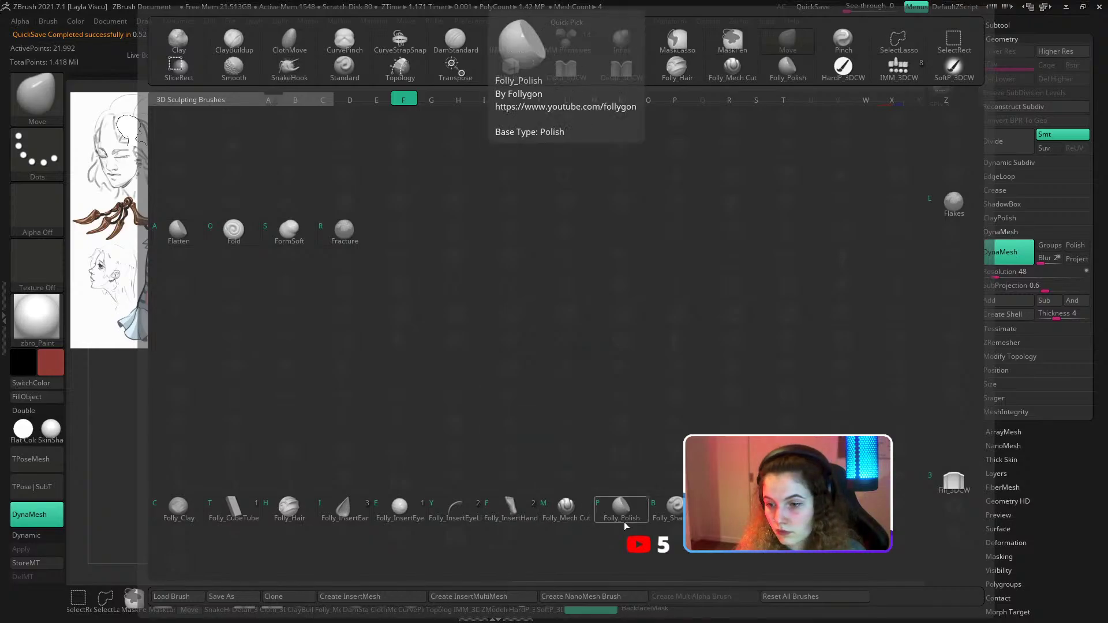
left_click(521, 41)
key("bracketright")
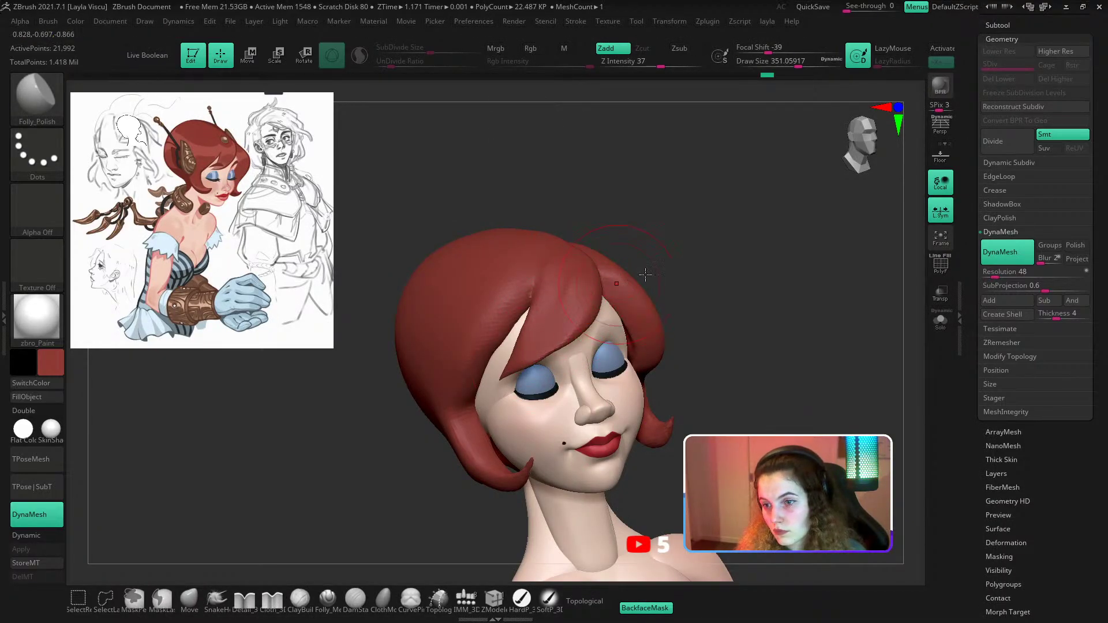
right_click_drag(645, 273, 554, 347)
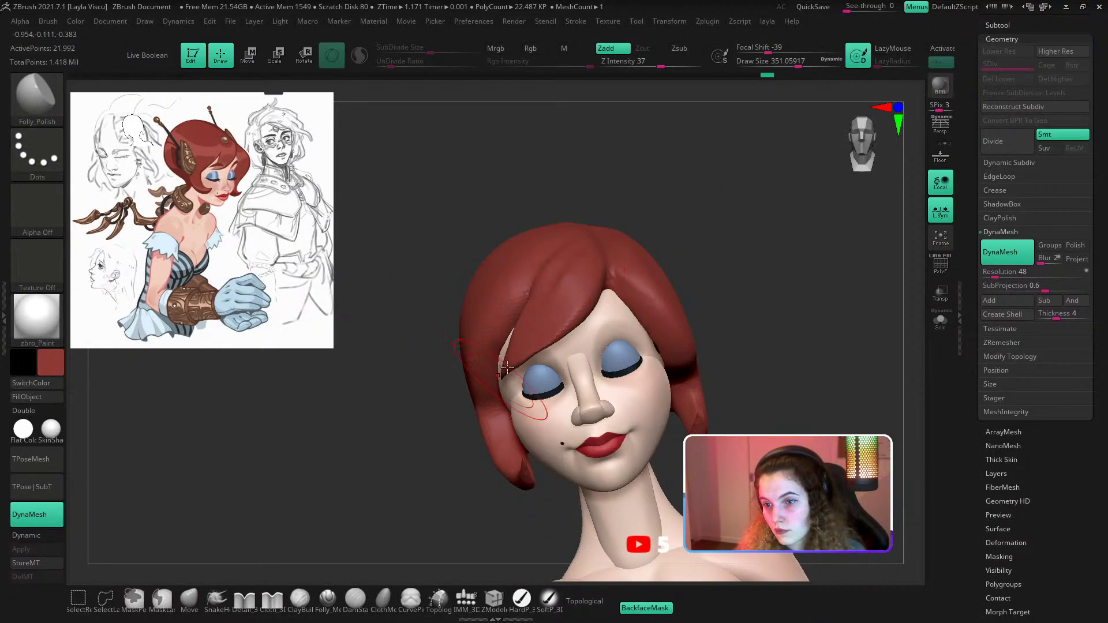
mouse_move(761, 312)
left_mouse_down()
mouse_move(749, 222)
mouse_move(704, 155)
left_mouse_up()
Adjust the fringe from below with the Move brush, turn on backface masking, and undo the last pull.
left_click(189, 598)
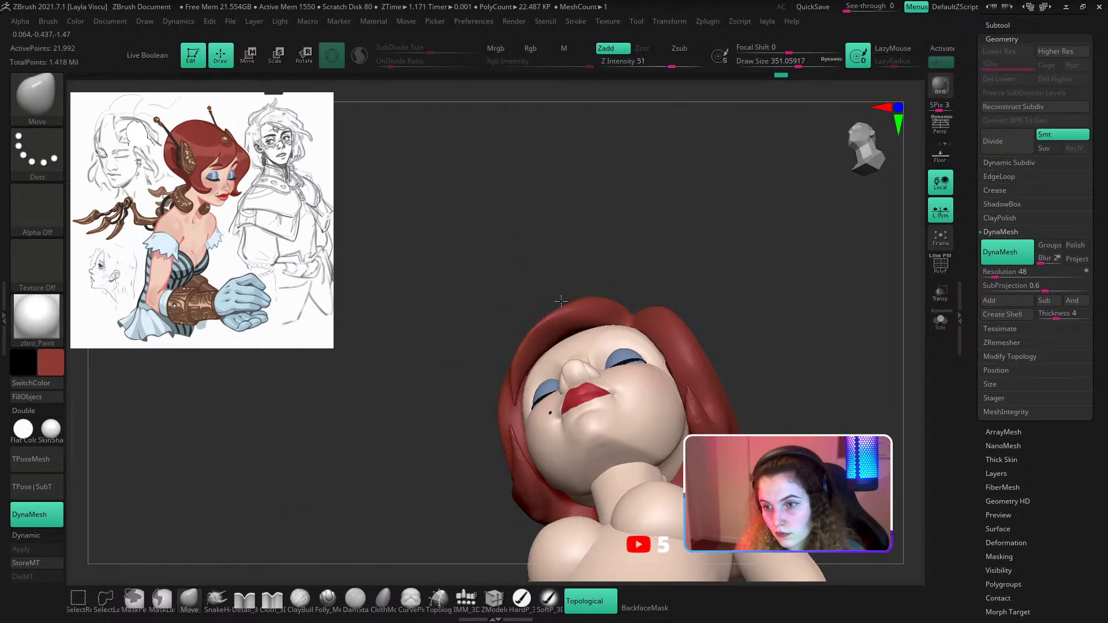
left_click_drag(561, 301, 611, 337)
left_click_drag(754, 284, 749, 242)
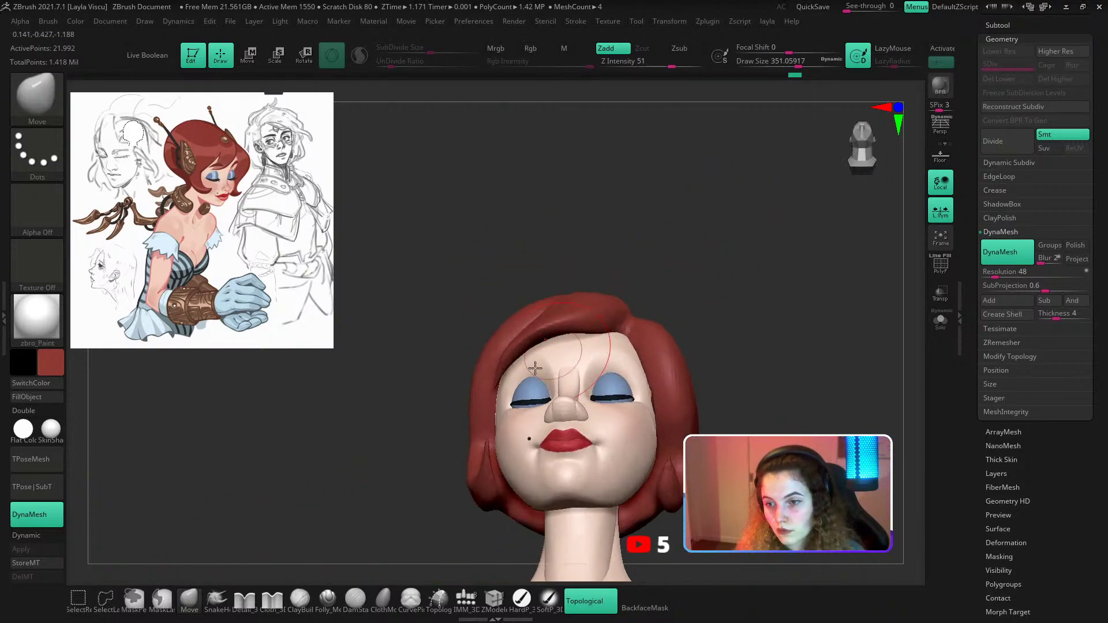
left_click(643, 610)
left_click_drag(545, 331, 573, 345)
key("ctrl+z")
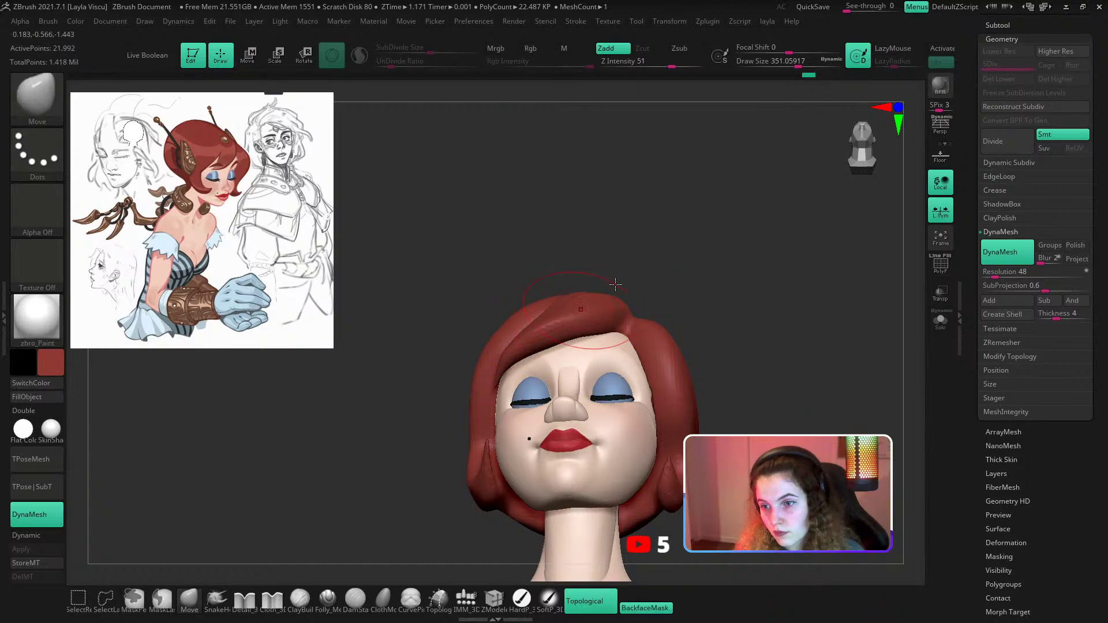
Try smoothing the grooves on the fringe at a draw size of about 239 and undo it.
right_click_drag(615, 284, 712, 272)
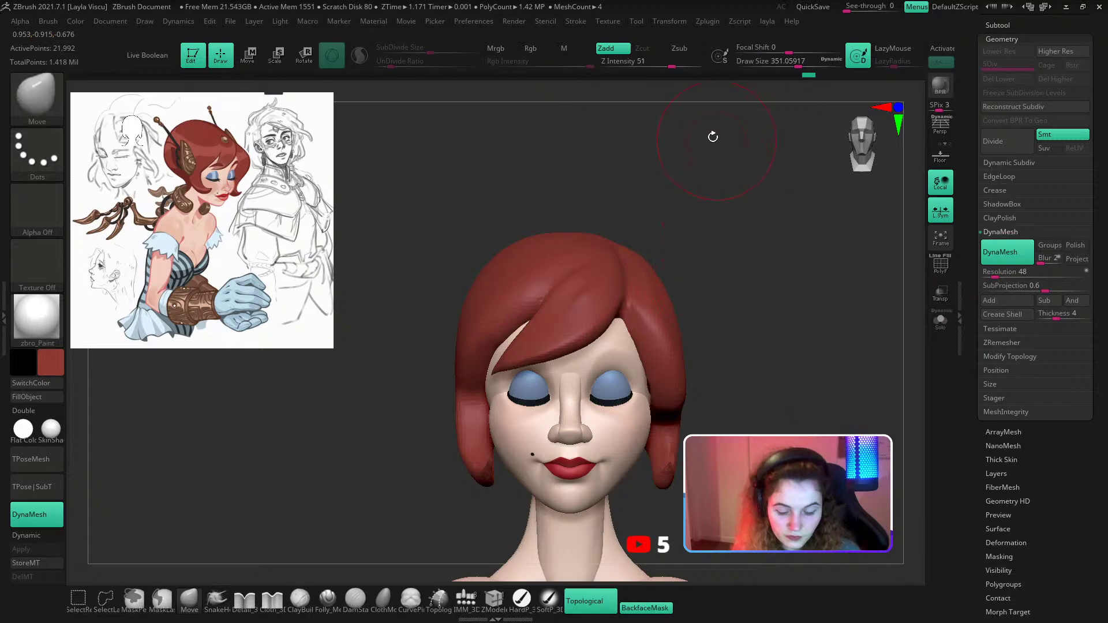
right_click_drag(712, 137, 709, 290)
key("s")
left_click(583, 304)
key("shift")
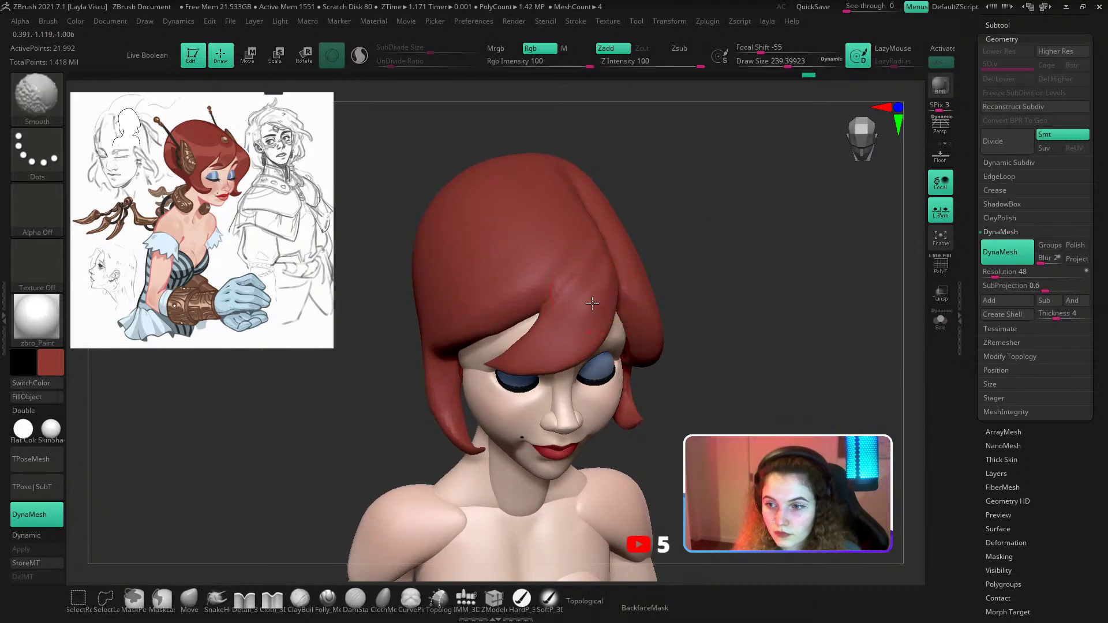
key("ctrl+z")
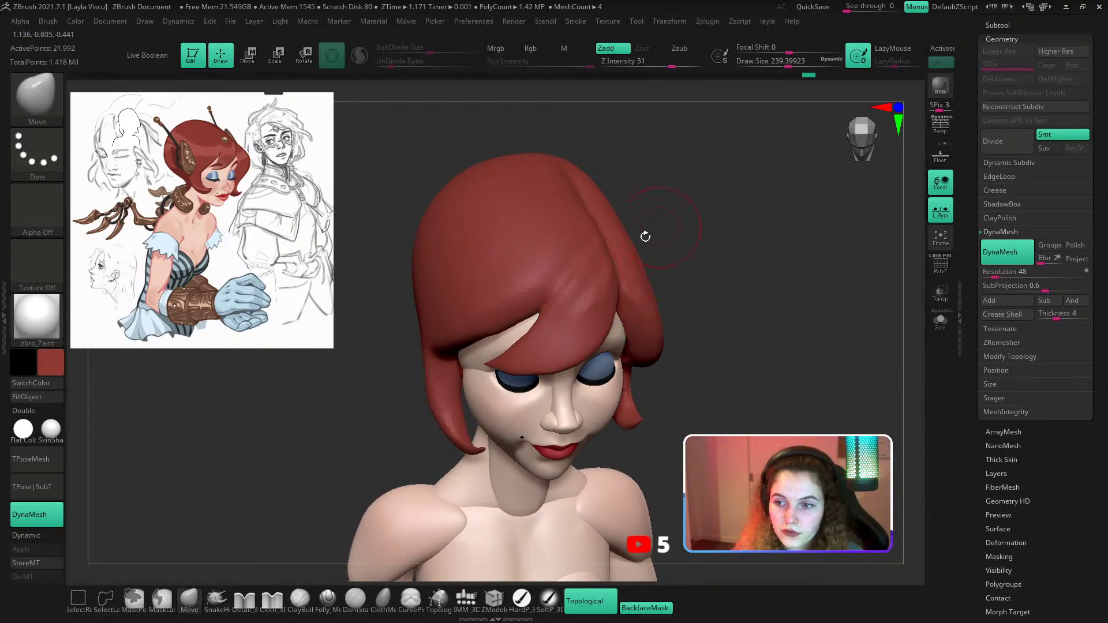
Polish the fringe grooves with the Folly_Polish brush, raising the draw size from about 239 to about 324.
key("b")
key("f")
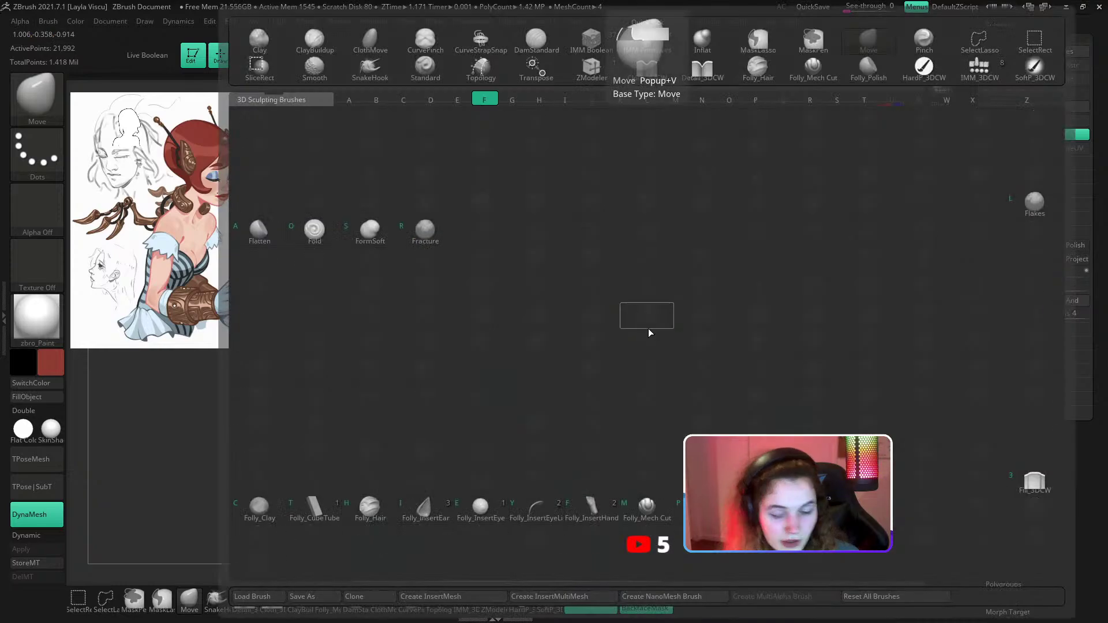
left_click(649, 505)
mouse_move(584, 290)
right_mouse_down("ctrl")
mouse_move(607, 310)
mouse_move(606, 278)
right_mouse_up("ctrl")
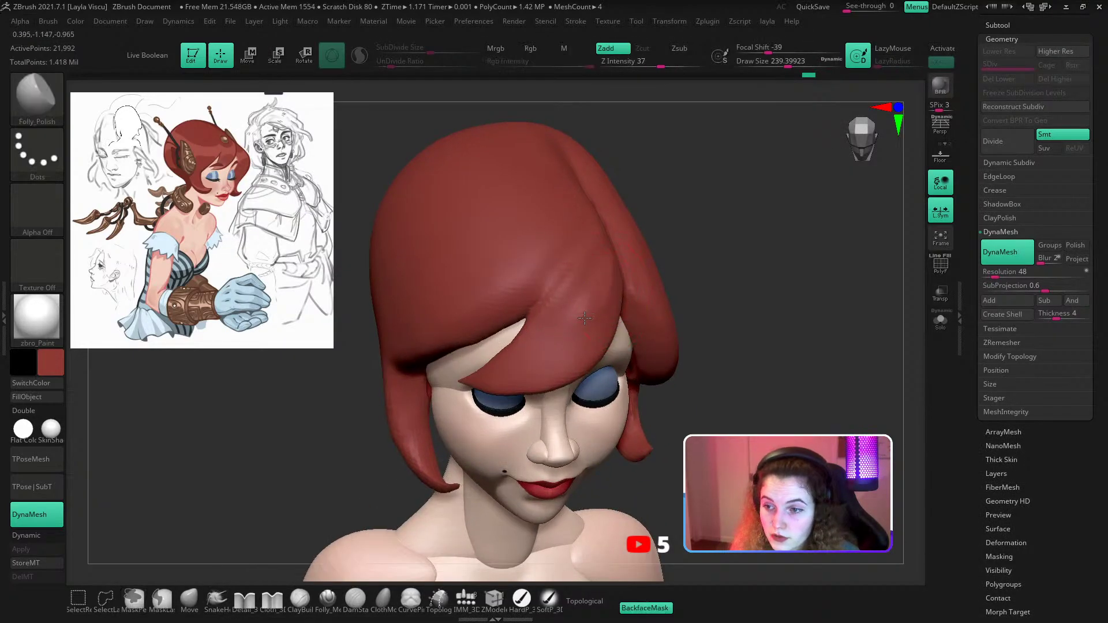
key("s")
left_click(588, 330)
mouse_move(593, 329)
right_mouse_down("ctrl")
mouse_move(628, 253)
mouse_move(583, 274)
mouse_move(588, 341)
right_mouse_up("ctrl")
Refine the top of the fringe from the front with the Move brush at draw sizes of about 468, 318 and 192.
left_click(189, 598)
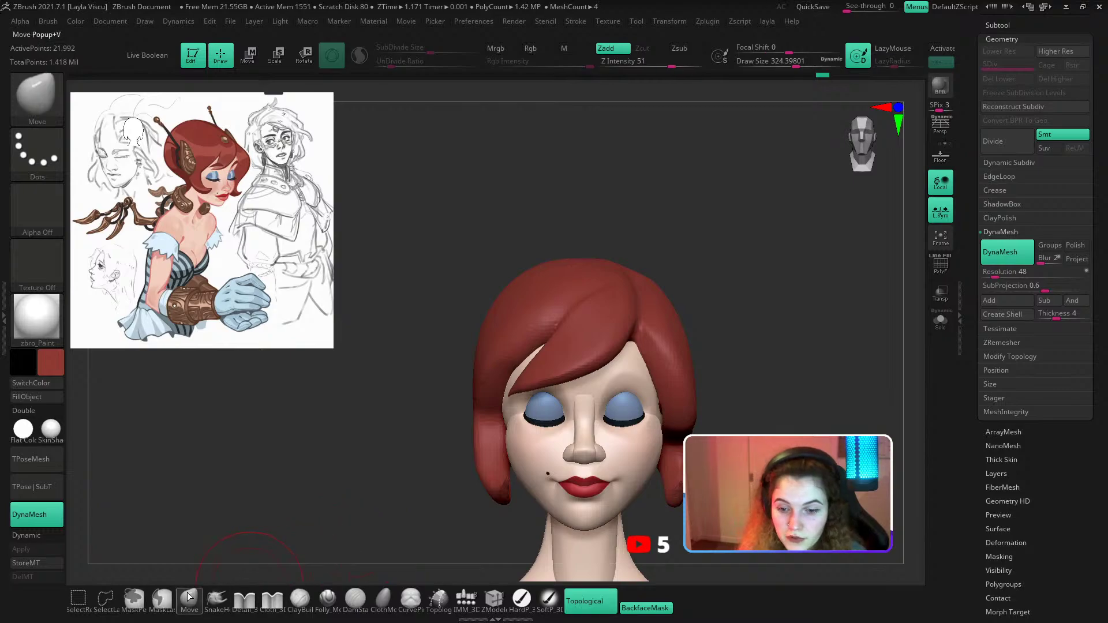
key("s")
left_click(583, 323)
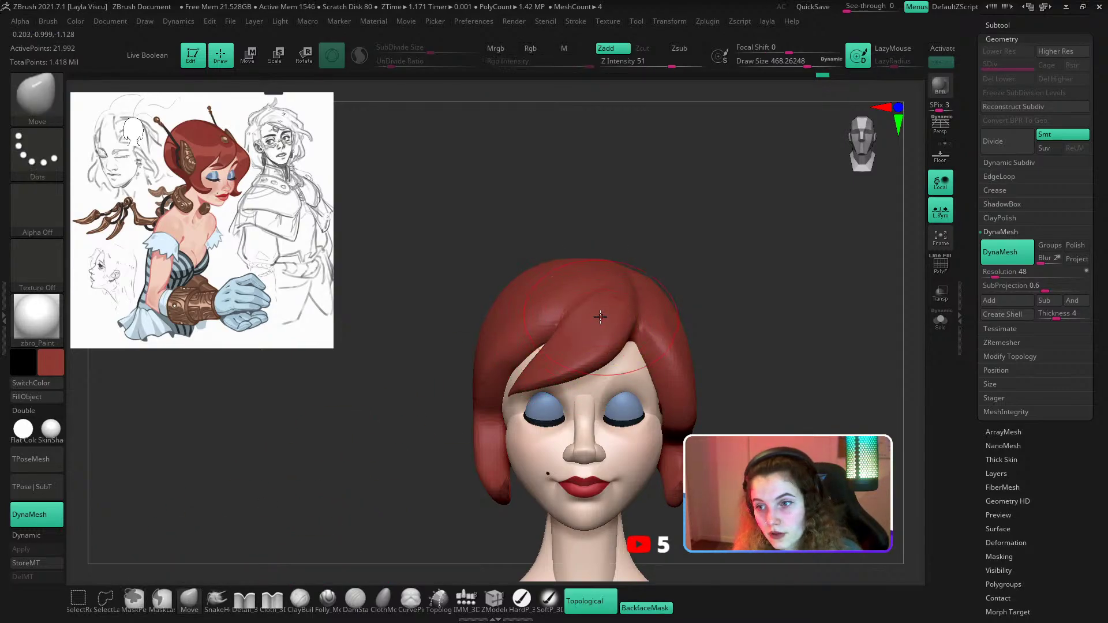
key("s")
left_click(602, 293)
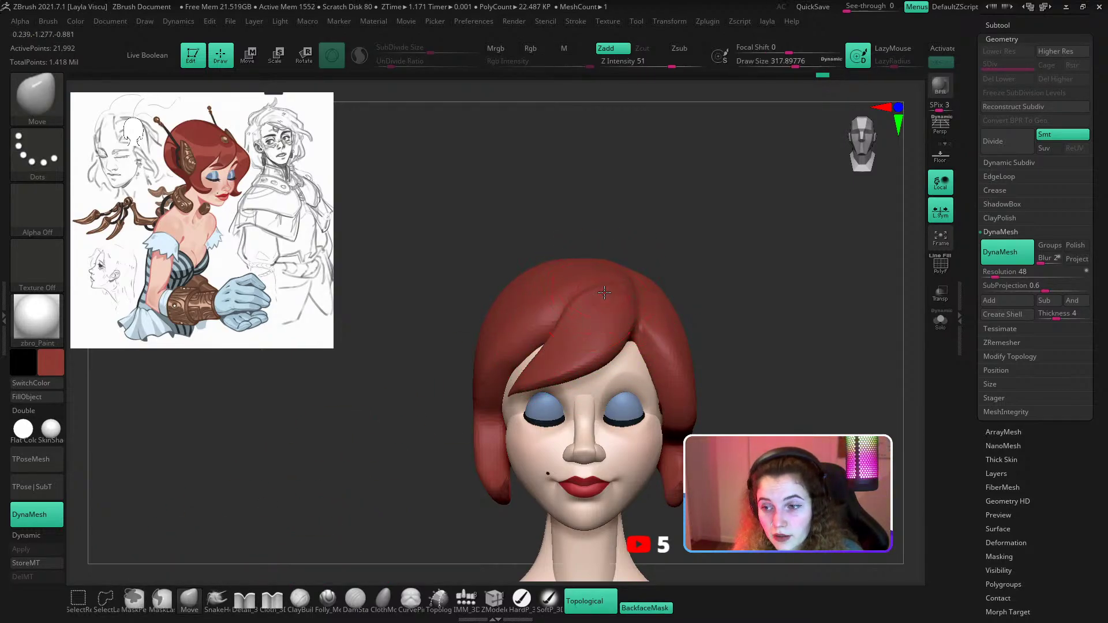
key("s")
left_click(617, 307)
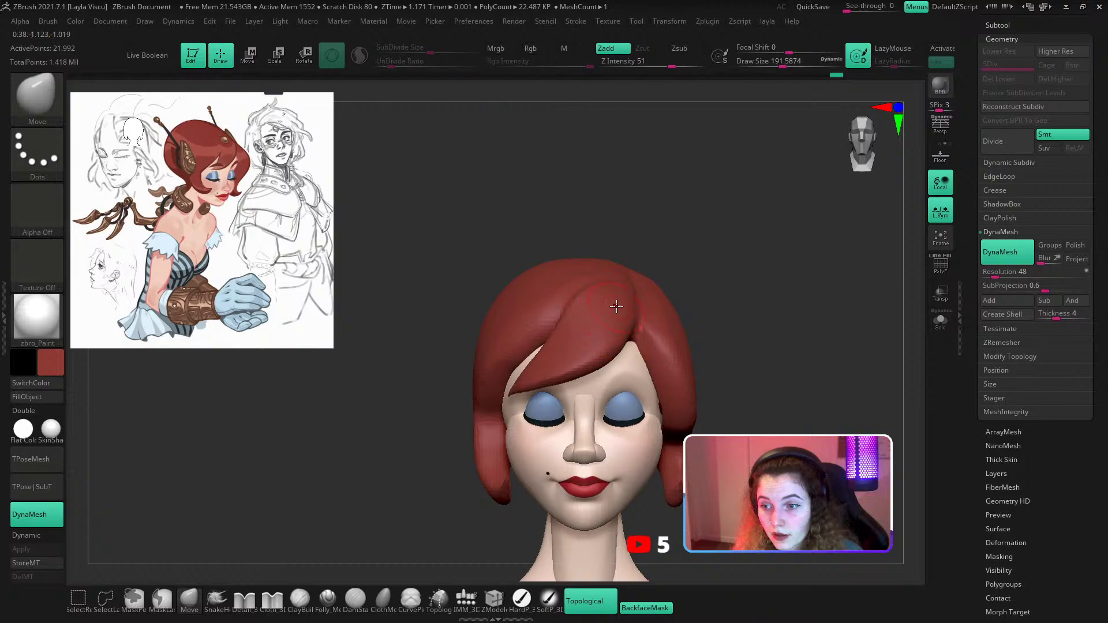
Pull the outer side of the hair slightly inward with the Move brush at a draw size of about 517.
mouse_move(698, 359)
right_mouse_down("ctrl")
mouse_move(720, 317)
mouse_move(639, 277)
right_mouse_up("ctrl")
right_click_drag(638, 277, 626, 330, "ctrl")
key("s")
left_click(616, 366)
key("s")
left_click(627, 327)
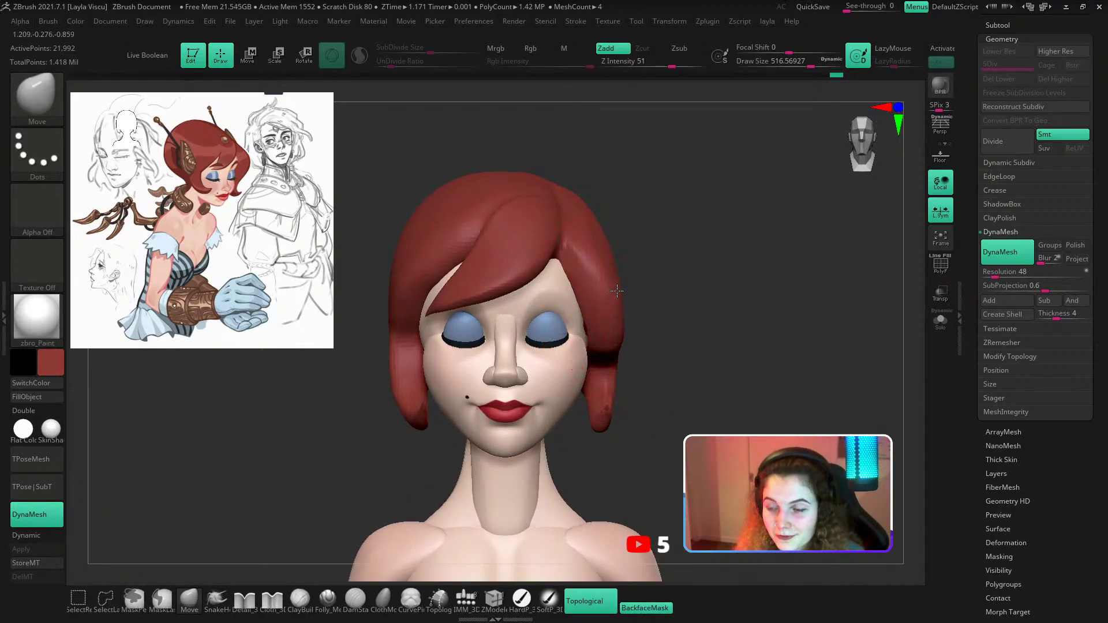
left_click_drag(633, 294, 618, 289)
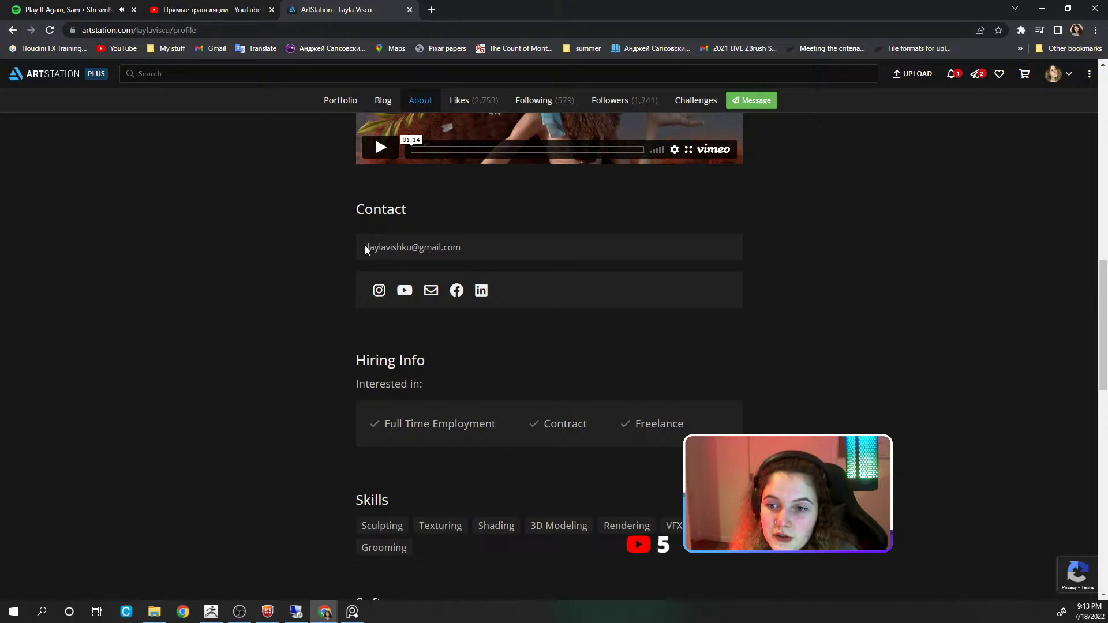
Switch to the ArtStation profile, highlight the contact e-mail, reopen the About section from the Portfolio, and reveal the e-mail again.
left_click_drag(365, 247, 442, 243)
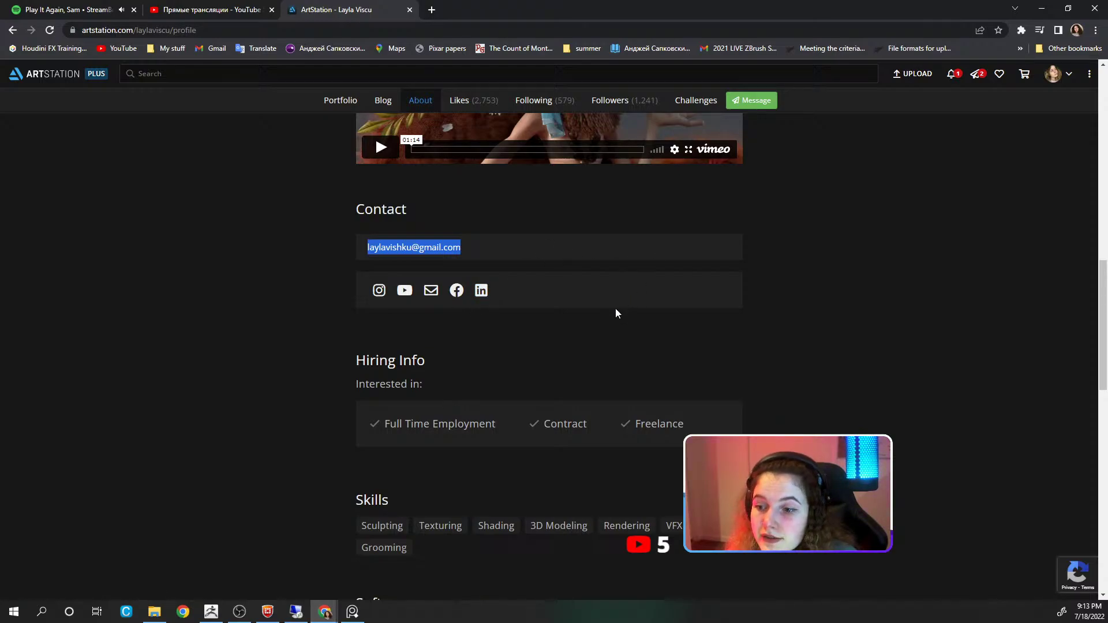
scroll(583, 365, "up", 12)
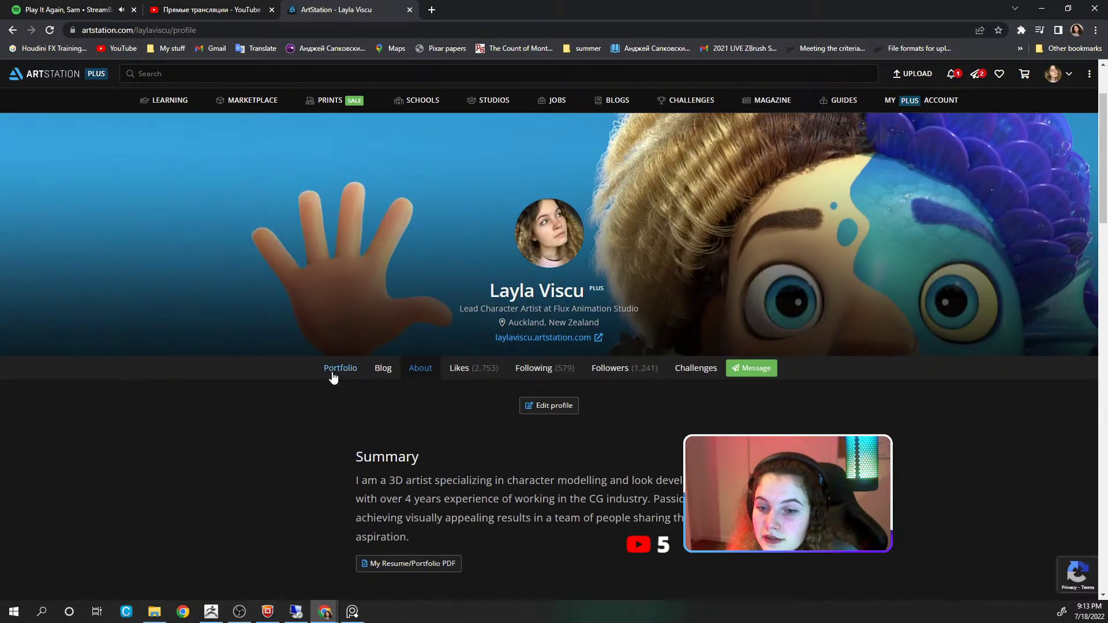
left_click(333, 372)
left_click(420, 370)
scroll(437, 479, "down", 6)
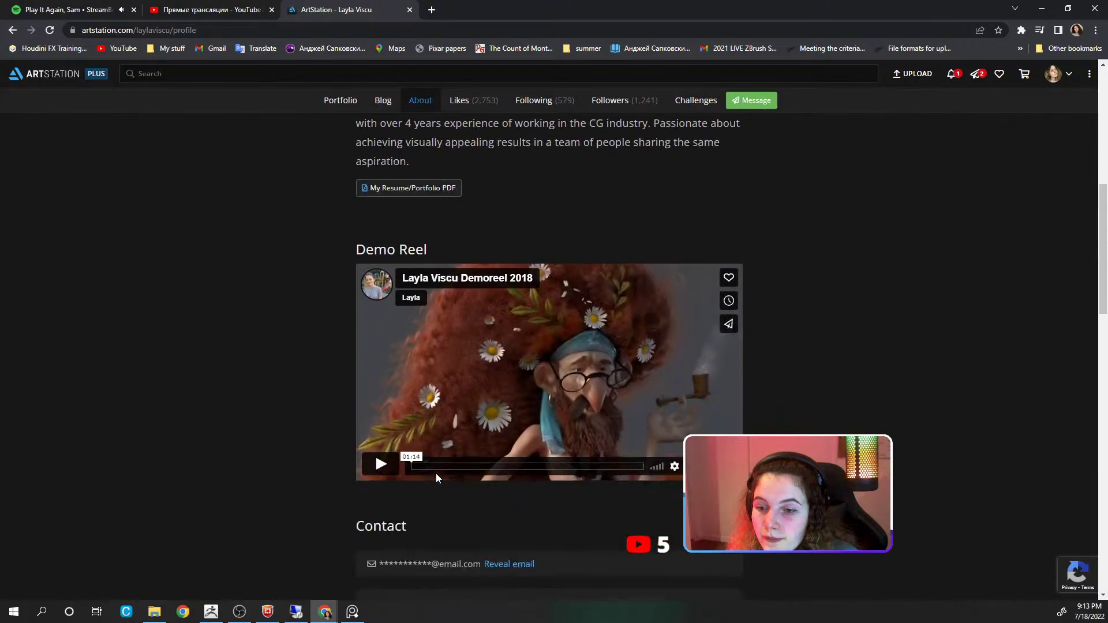
scroll(436, 475, "down", 4)
left_click(521, 309)
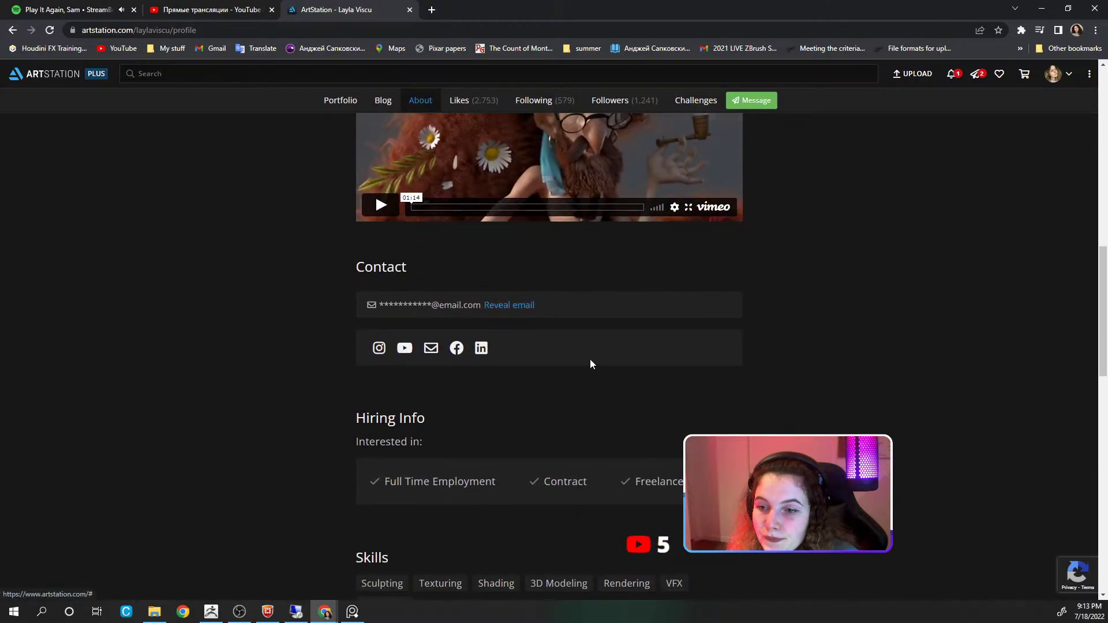
Return to ZBrush, disable backface masking, and nudge the fringe with the Move brush at draw sizes of about 408 and 338.
left_click(1042, 8)
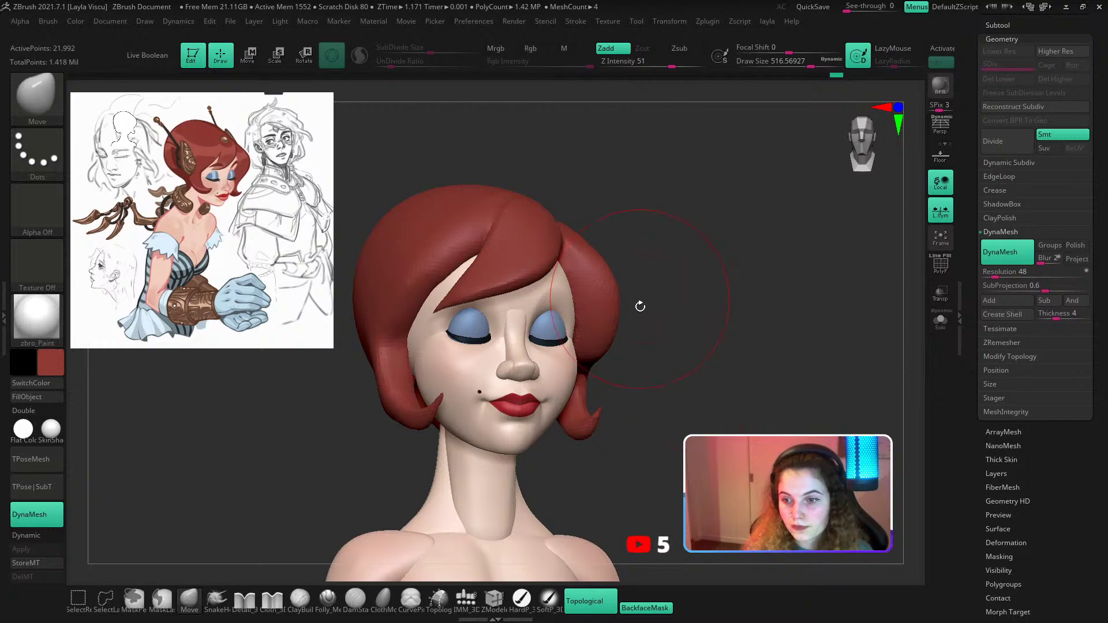
mouse_move(640, 306)
left_mouse_down()
mouse_move(673, 338)
mouse_move(684, 334)
mouse_move(683, 347)
left_mouse_up()
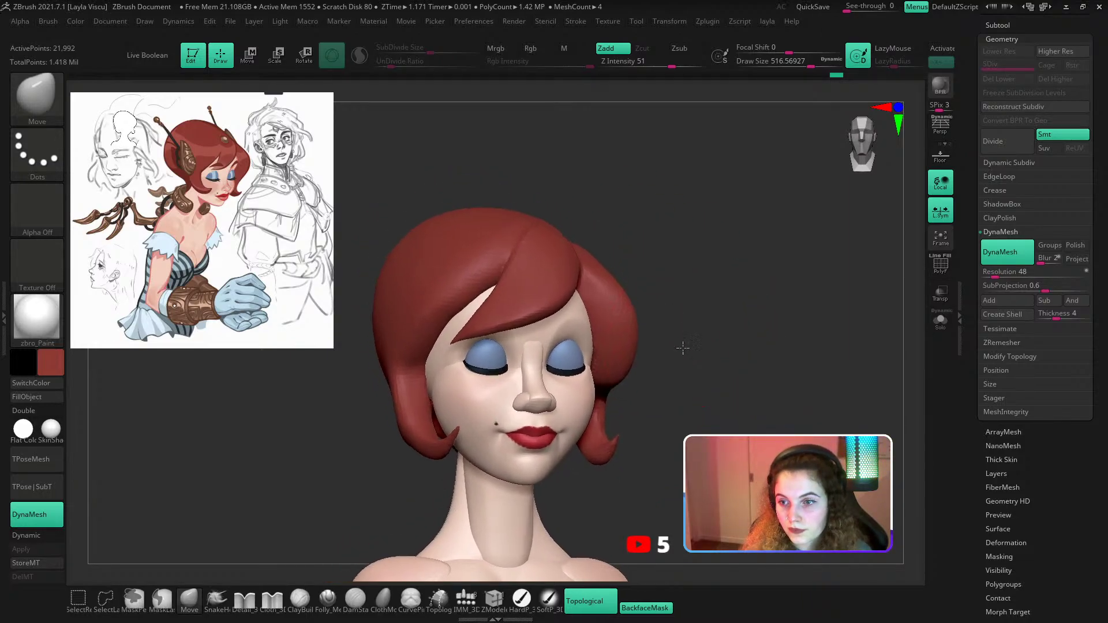
key("s")
left_click_drag(519, 306, 536, 326)
key("s")
left_click(652, 609)
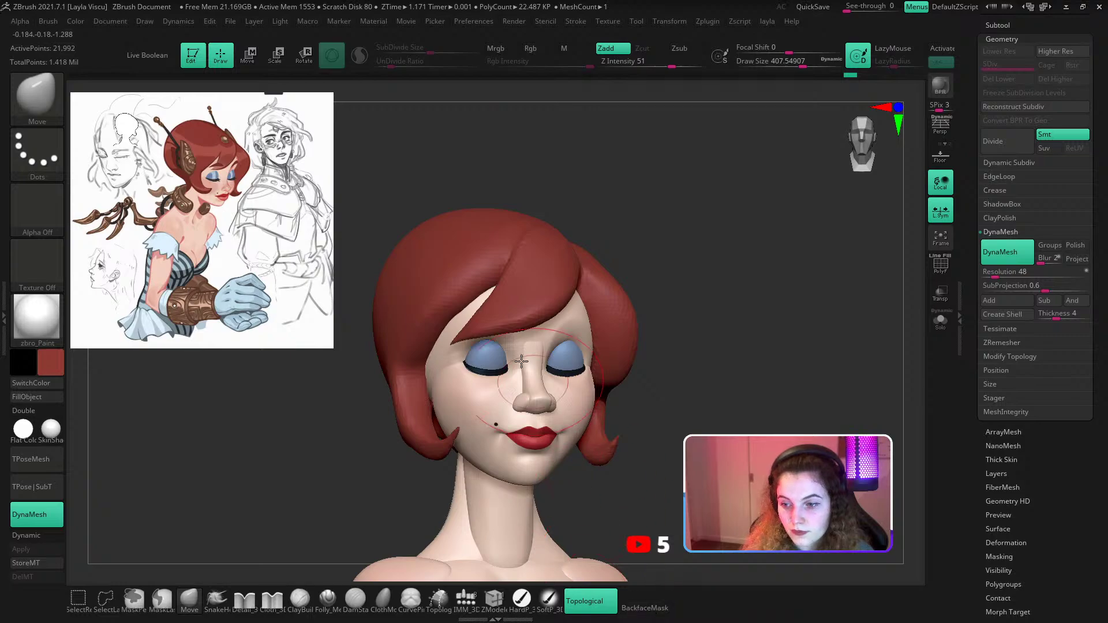
key("[")
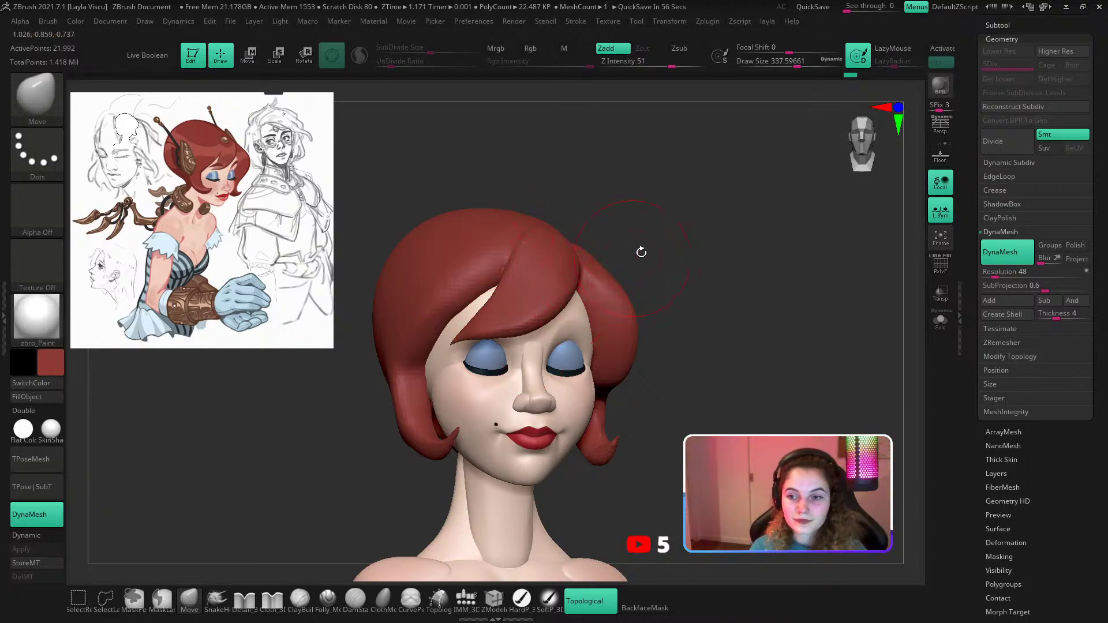
Smooth the hair edge where the fringe meets the temple at a draw size of about 158.
mouse_move(641, 252)
left_mouse_down()
mouse_move(663, 248)
mouse_move(646, 254)
left_mouse_up()
key("[")
key("[")
key("[")
key("[")
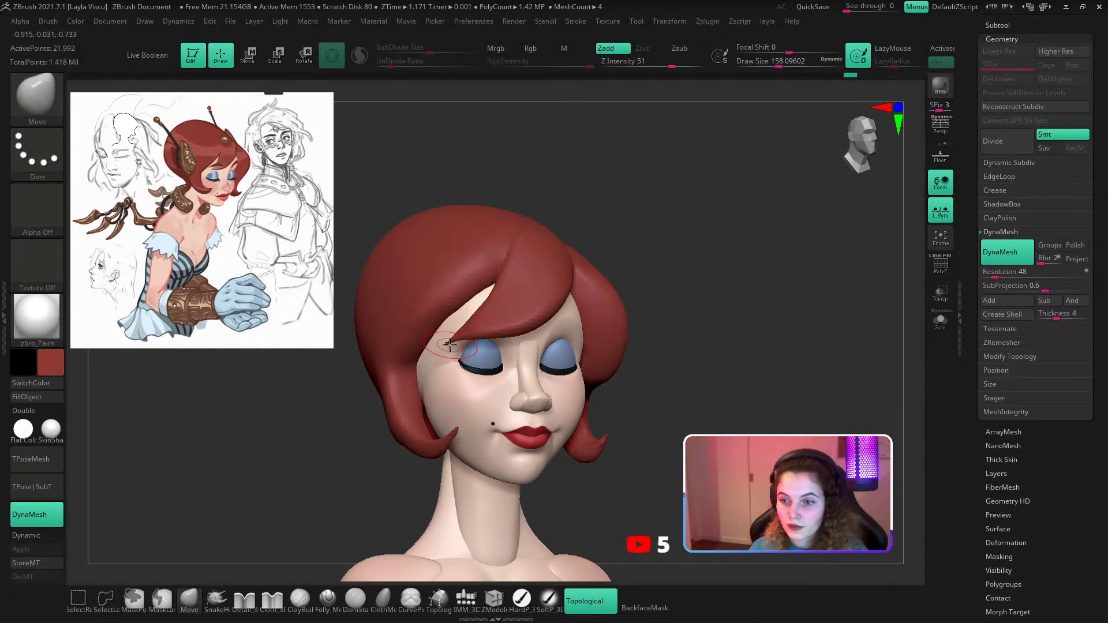
left_click_drag(449, 332, 466, 320, "shift")
Adjust the side of the hair in near-profile with the Move brush at draw sizes of about 724 and 484.
right_click_drag(553, 283, 559, 252, "ctrl")
left_click_drag(620, 257, 653, 270)
key("s")
left_click_drag(453, 353, 498, 353)
left_click_drag(599, 240, 643, 241)
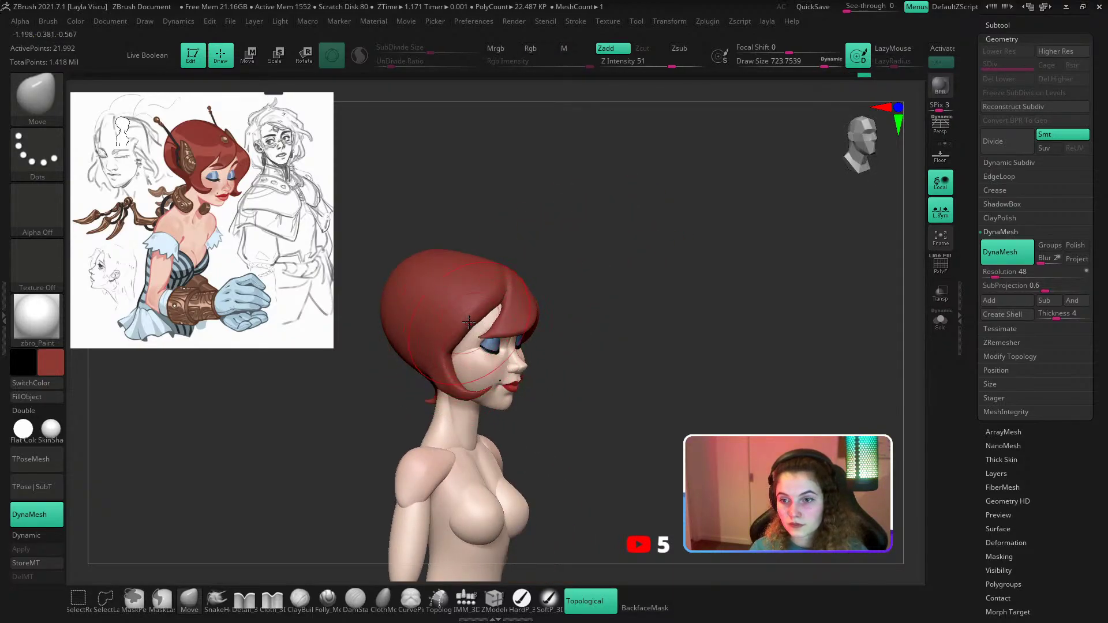
key("s")
left_click(485, 363)
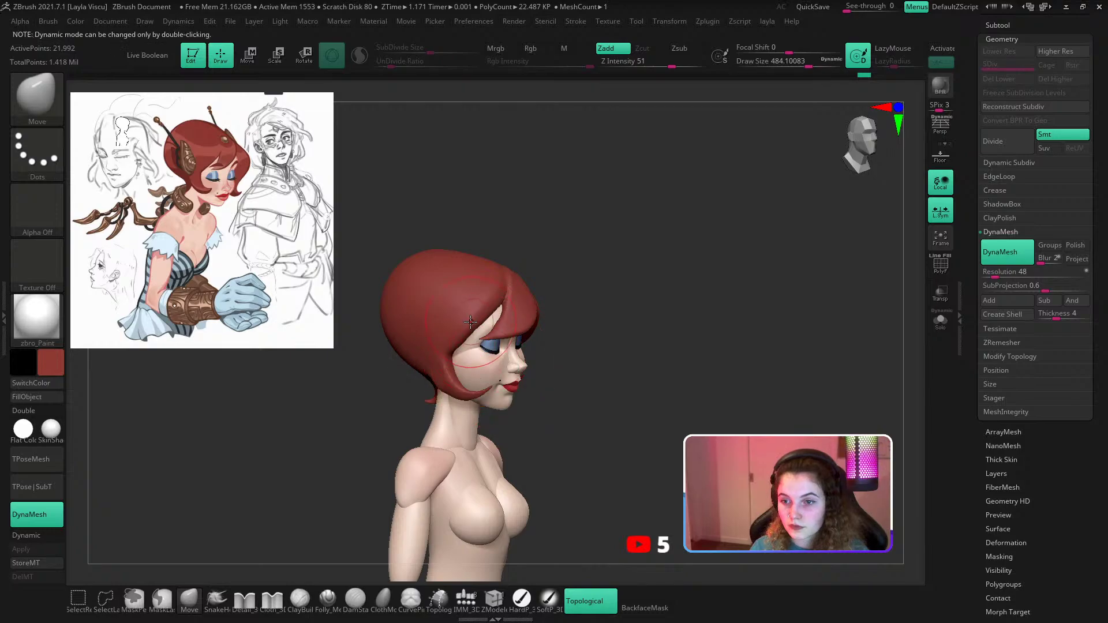
Refine the back outline and lower side lock of the hair with the Move brush, reducing the draw size from about 593 to 145.
left_click_drag(608, 332, 565, 331)
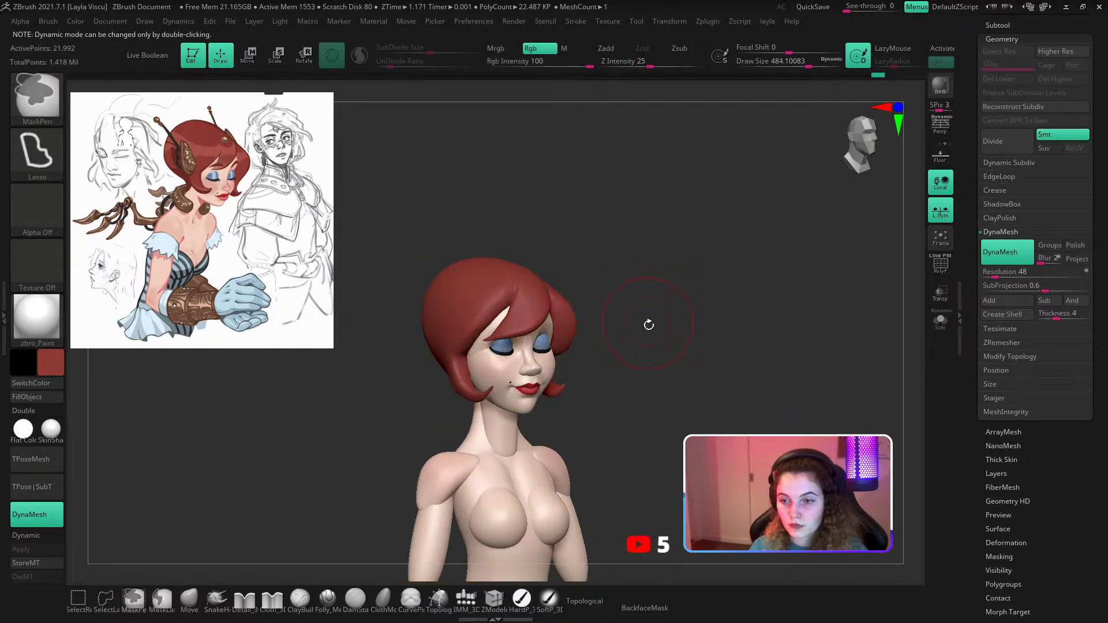
key("s")
left_click(445, 368)
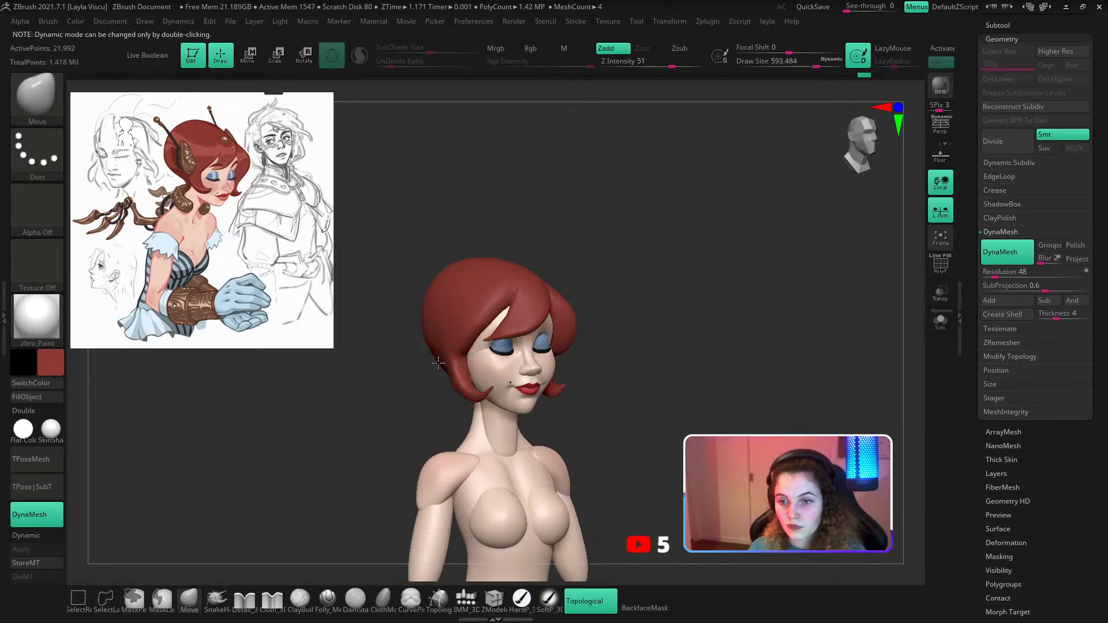
left_click_drag(445, 374, 451, 371)
mouse_move(441, 403)
right_mouse_down("ctrl")
mouse_move(448, 445)
mouse_move(407, 384)
mouse_move(428, 465)
right_mouse_up("ctrl")
key("s")
left_click(440, 445)
key("s")
left_click(441, 429)
Sample the pink skin tone from the concept art and softly blush the head's cheeks using SoftP_3DCW with symmetry enabled.
right_click_drag(544, 368, 654, 333)
key("z")
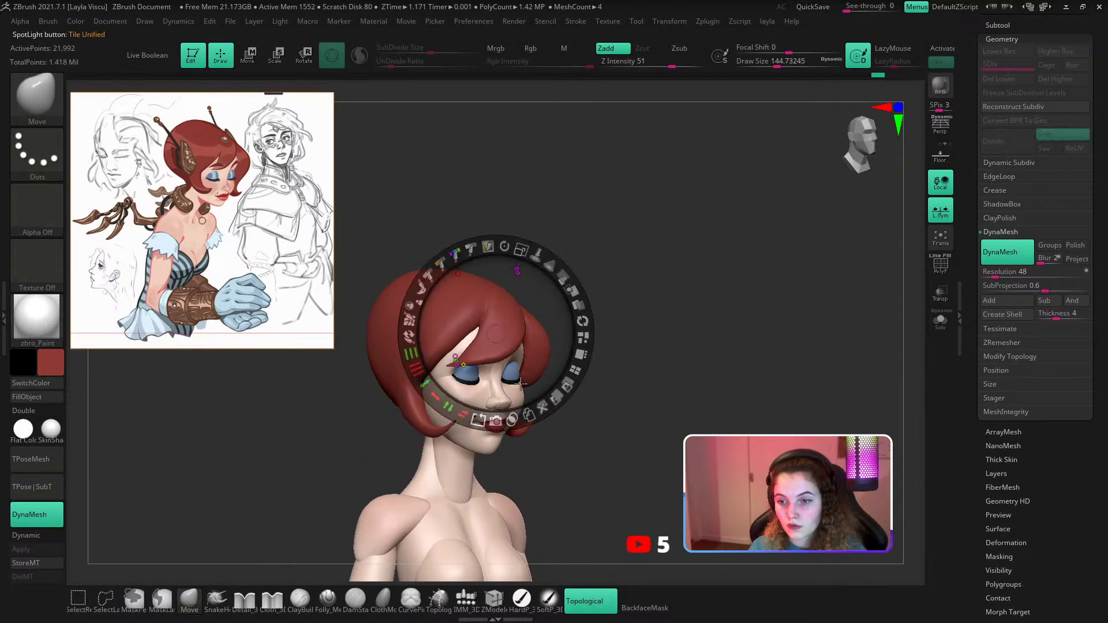
key("c")
key("z")
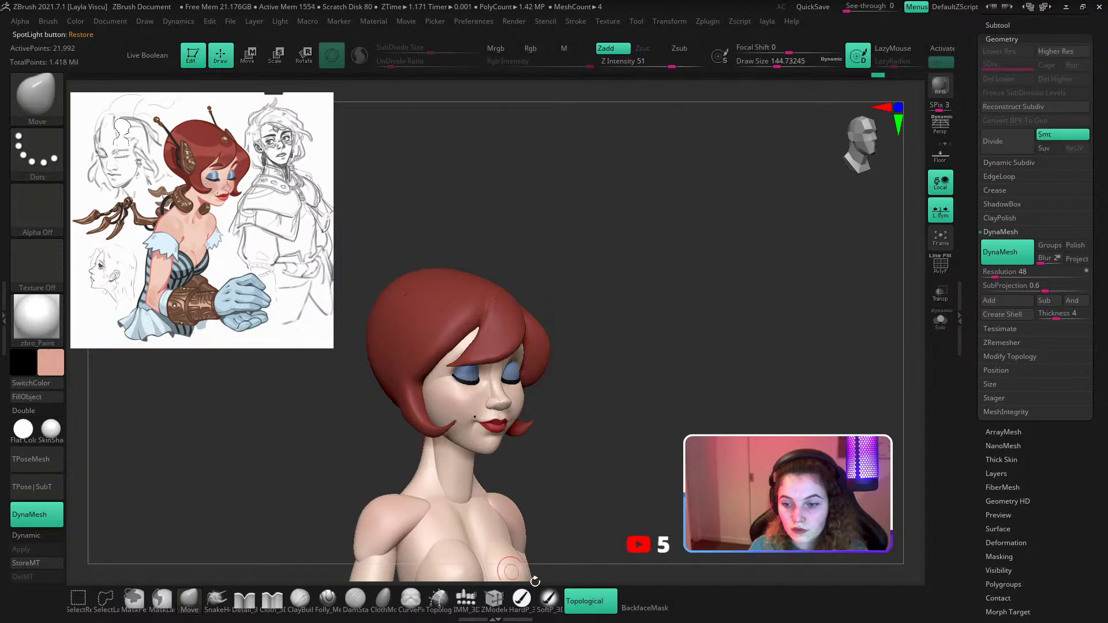
left_click(548, 600)
left_click(472, 410, "alt")
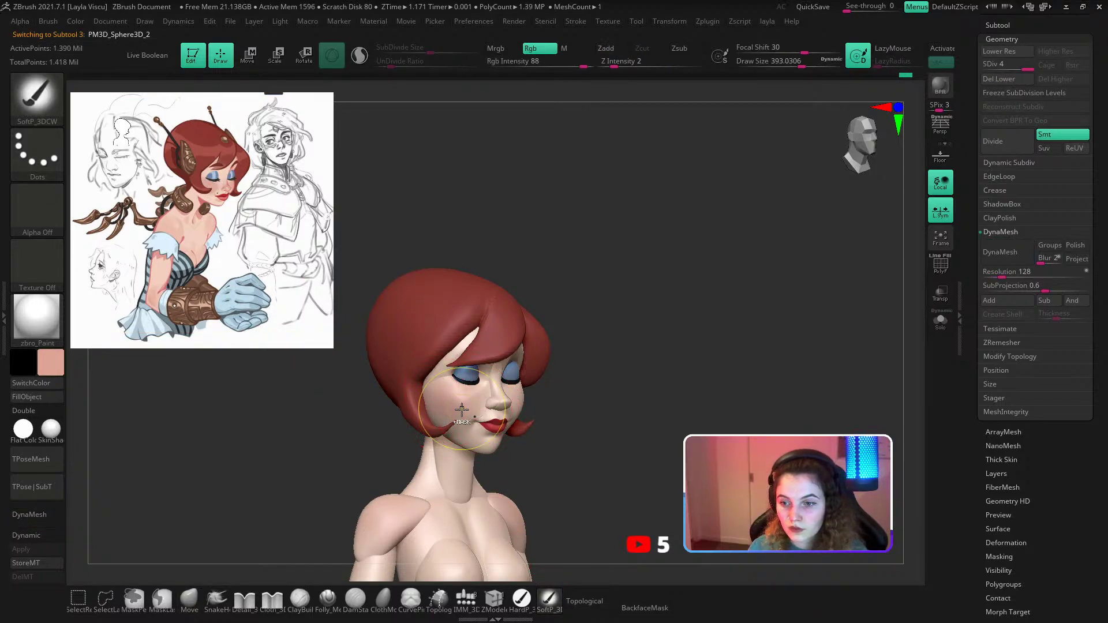
key("x")
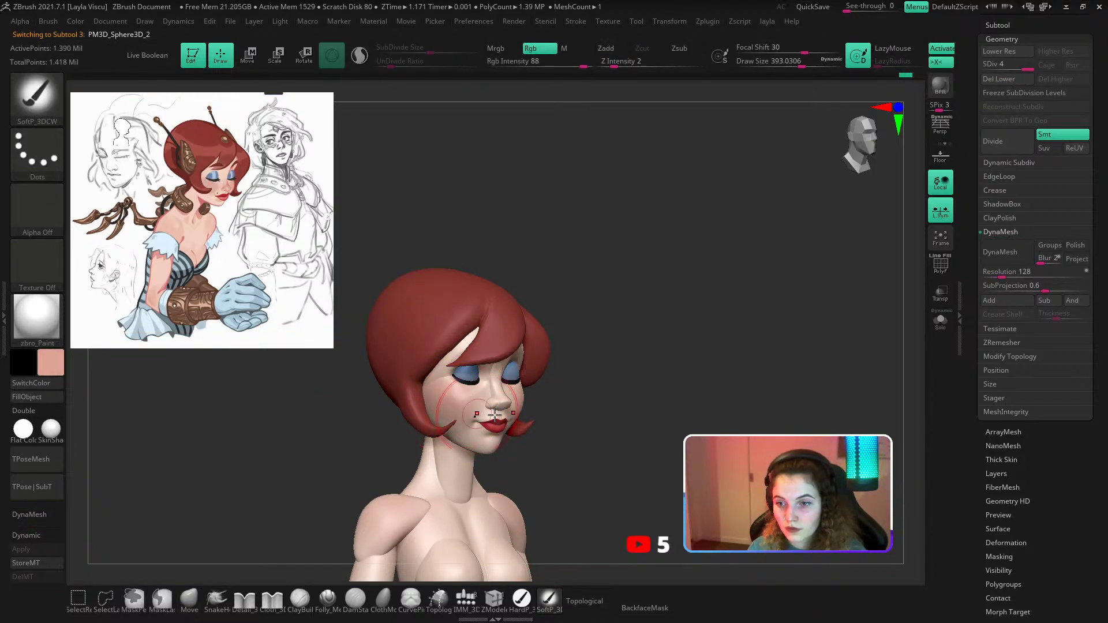
right_click_drag(495, 414, 535, 354)
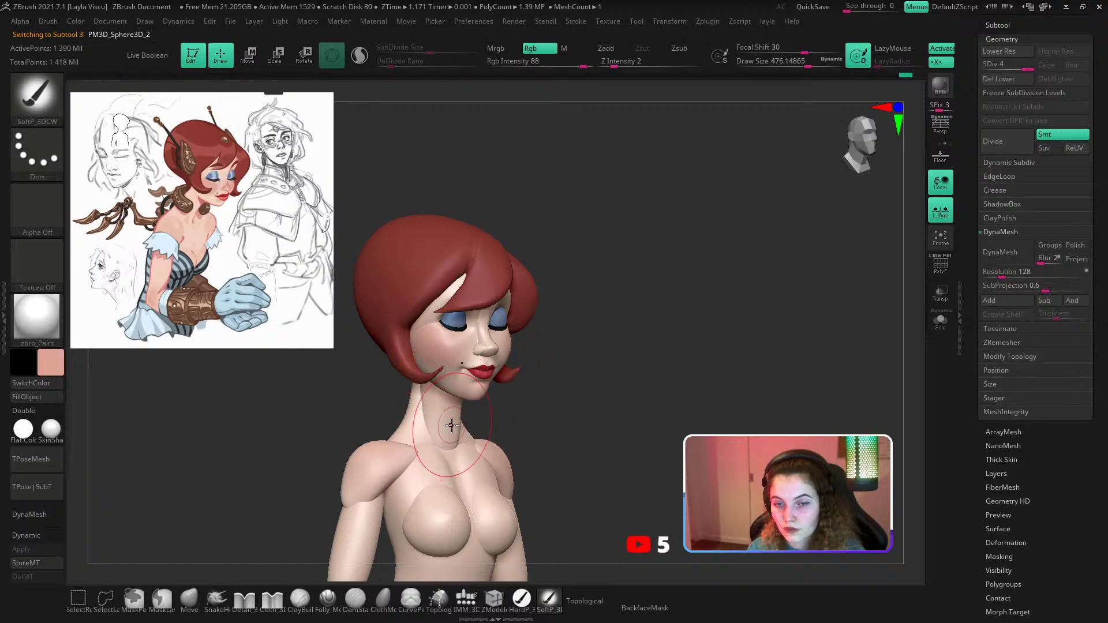
Try tinting the neck, shoulders and upper chest soft pink with draw sizes of about 476 and 648.
key("bracketright")
mouse_move(407, 440)
left_mouse_down()
mouse_move(386, 455)
mouse_move(424, 450)
mouse_move(467, 479)
left_mouse_up()
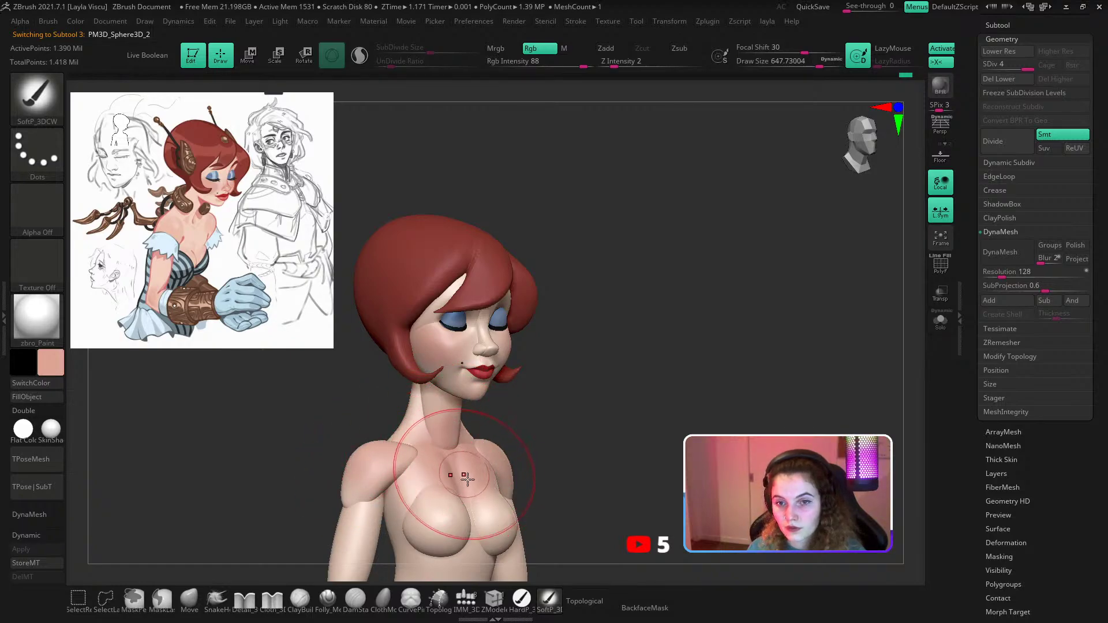
mouse_move(418, 470)
right_mouse_down("ctrl")
mouse_move(499, 440)
mouse_move(491, 399)
mouse_move(525, 369)
mouse_move(470, 354)
right_mouse_up("ctrl")
Undo the last five paint changes on the body.
key("ctrl+z")
key("ctrl+z")
key("ctrl+z")
key("ctrl+z")
key("ctrl+z")
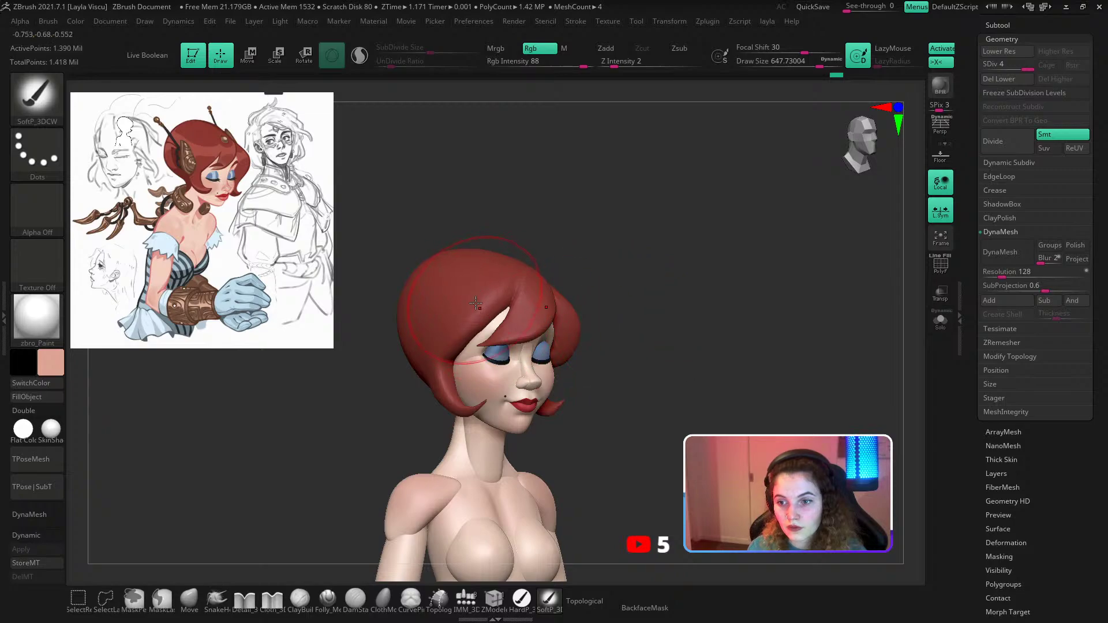
Blush the nose and cheeks at a draw size of about 305, and switch to ClayBuildup at about 51 for the nostrils.
mouse_move(475, 302)
right_mouse_down("ctrl")
mouse_move(477, 293)
mouse_move(555, 401)
right_mouse_up("ctrl")
key("bracketleft")
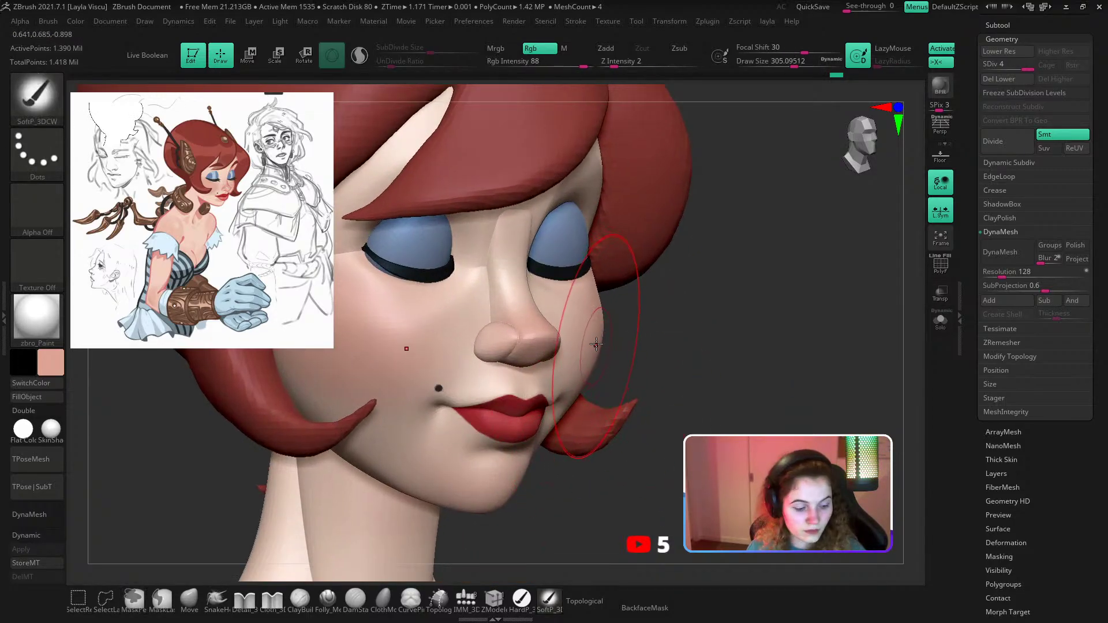
key("b")
key("c")
key("b")
right_click_drag(742, 349, 657, 353)
key("s")
left_click_drag(547, 365, 512, 364)
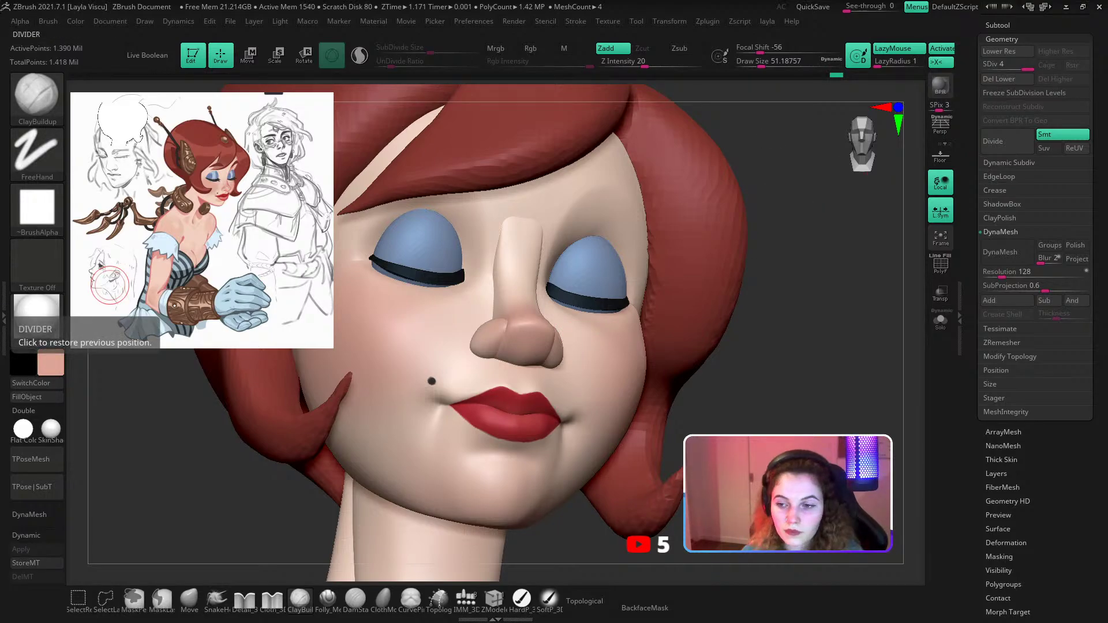
Carve the nostrils into the underside of the nose with ClayBuildup, adjusting the draw size up to about 108.
mouse_move(681, 346)
right_mouse_down()
mouse_move(583, 329)
mouse_move(554, 288)
right_mouse_up()
right_click_drag(553, 288, 559, 370, "ctrl")
mouse_move(524, 378)
left_mouse_down("alt")
mouse_move(527, 405)
mouse_move(536, 403)
left_mouse_up("alt")
key("ctrl+z")
left_click(533, 402, "ctrl+shift")
key("s")
mouse_move(541, 399)
left_mouse_down()
mouse_move(552, 398)
mouse_move(526, 381)
left_mouse_up()
right_click_drag(525, 378, 496, 341, "ctrl")
left_click(348, 391, "ctrl+shift")
right_click_drag(395, 382, 426, 422, "ctrl")
key("s")
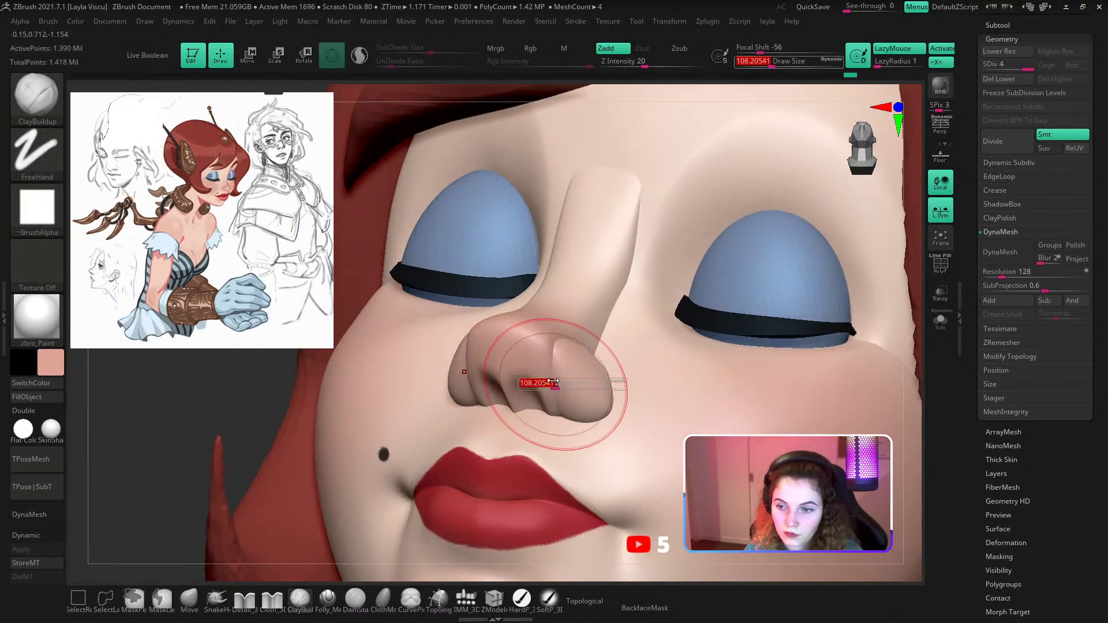
left_click_drag(553, 383, 539, 383)
Sharpen the nostril hollows with the Folly_Mech Cut brush at a draw size of about 41.
left_click(328, 601)
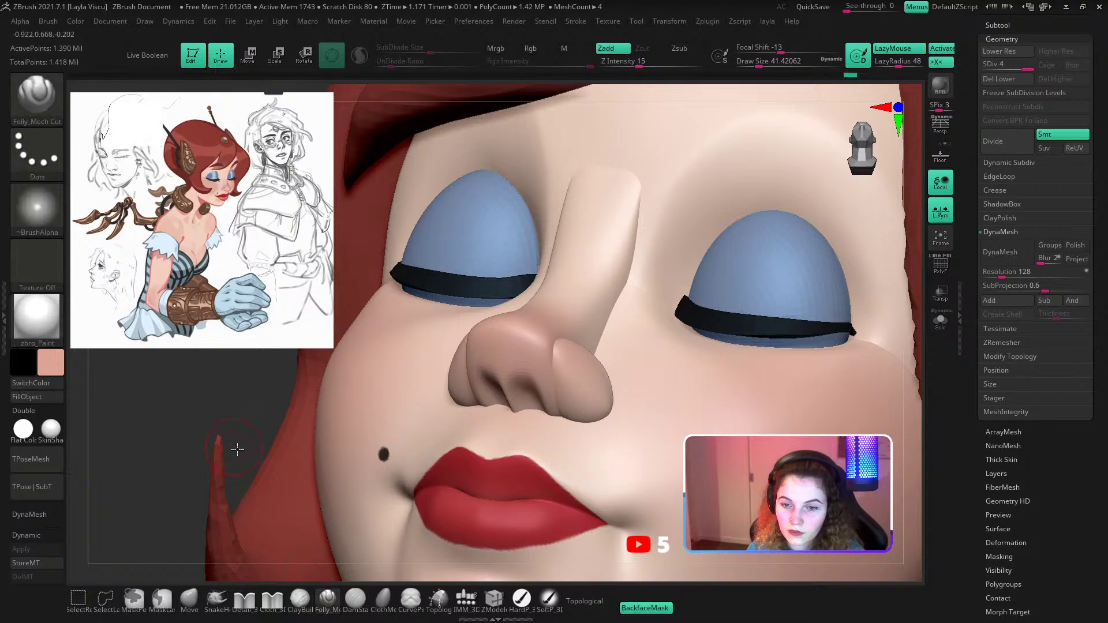
right_click_drag(577, 398, 737, 374)
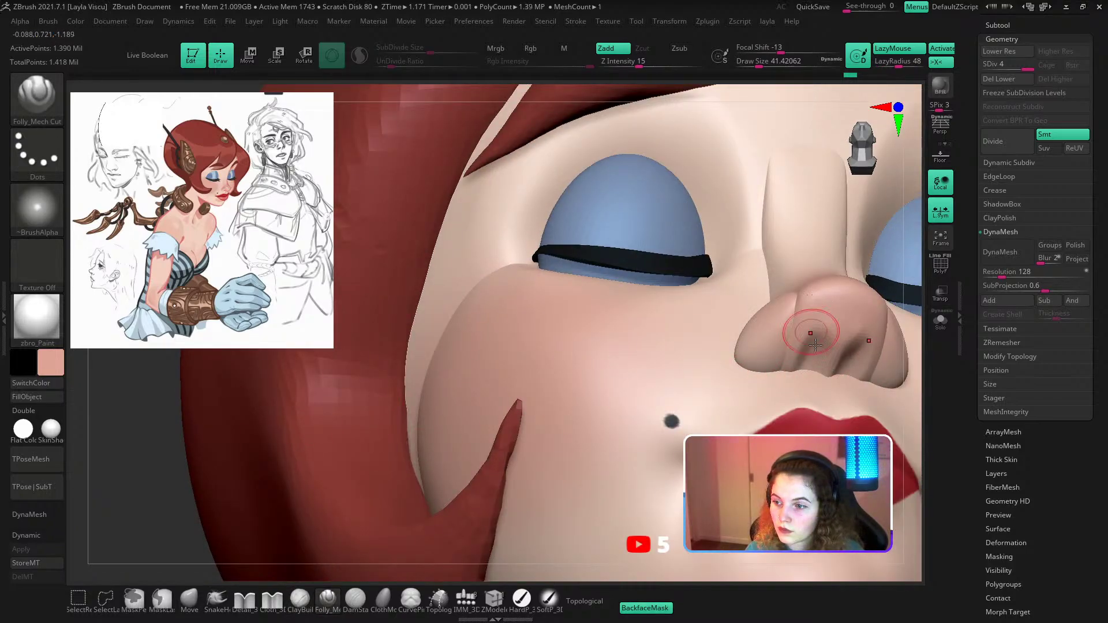
left_click_drag(814, 344, 827, 337)
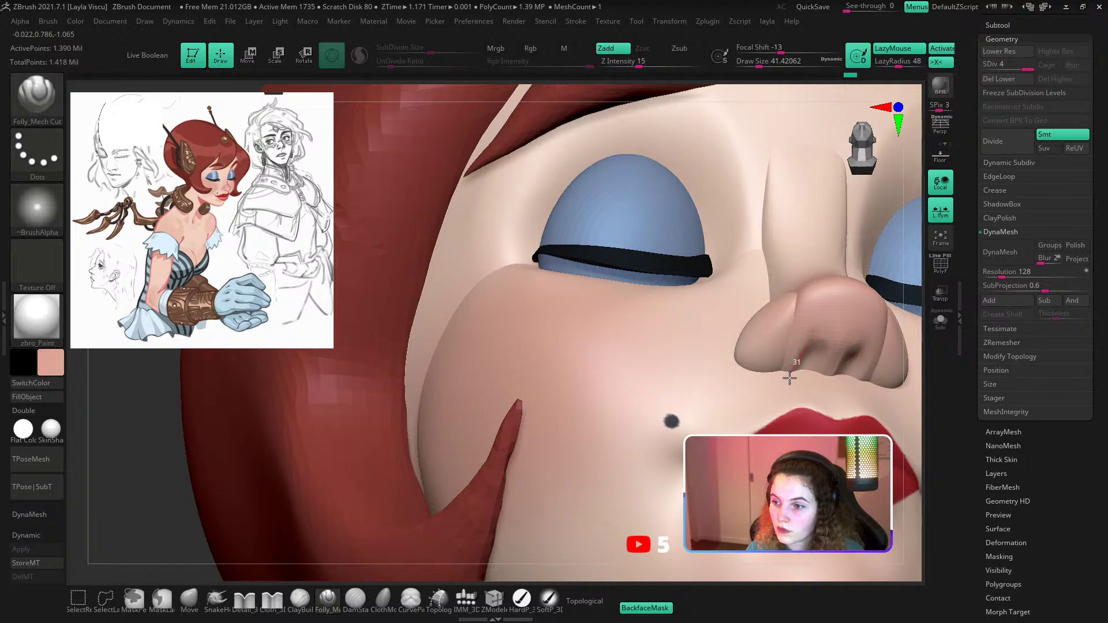
left_click_drag(799, 365, 798, 351)
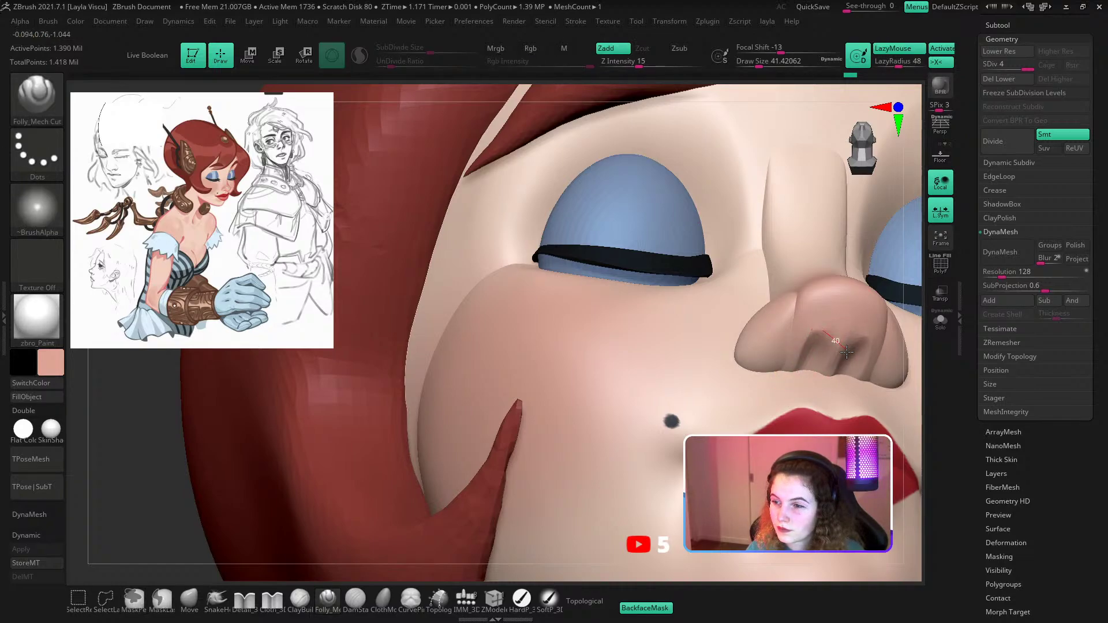
Push the nostril cavities inward with the Inflat brush at a draw size of about 44.
mouse_move(809, 390)
right_mouse_down("ctrl")
mouse_move(455, 395)
mouse_move(417, 445)
mouse_move(611, 393)
right_mouse_up("ctrl")
left_click(192, 598)
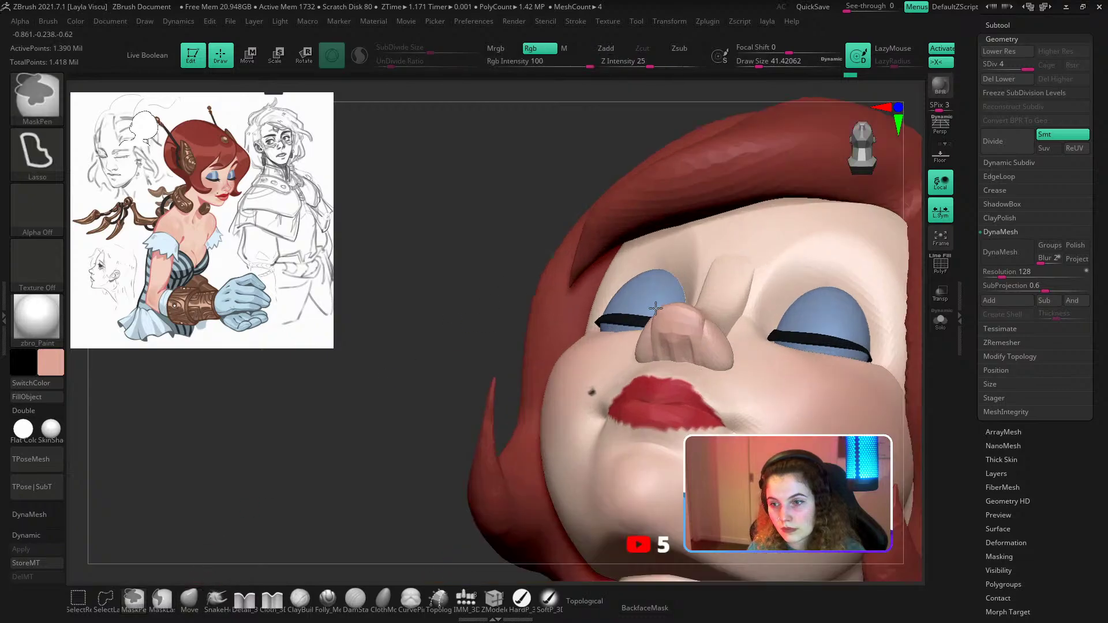
key("b")
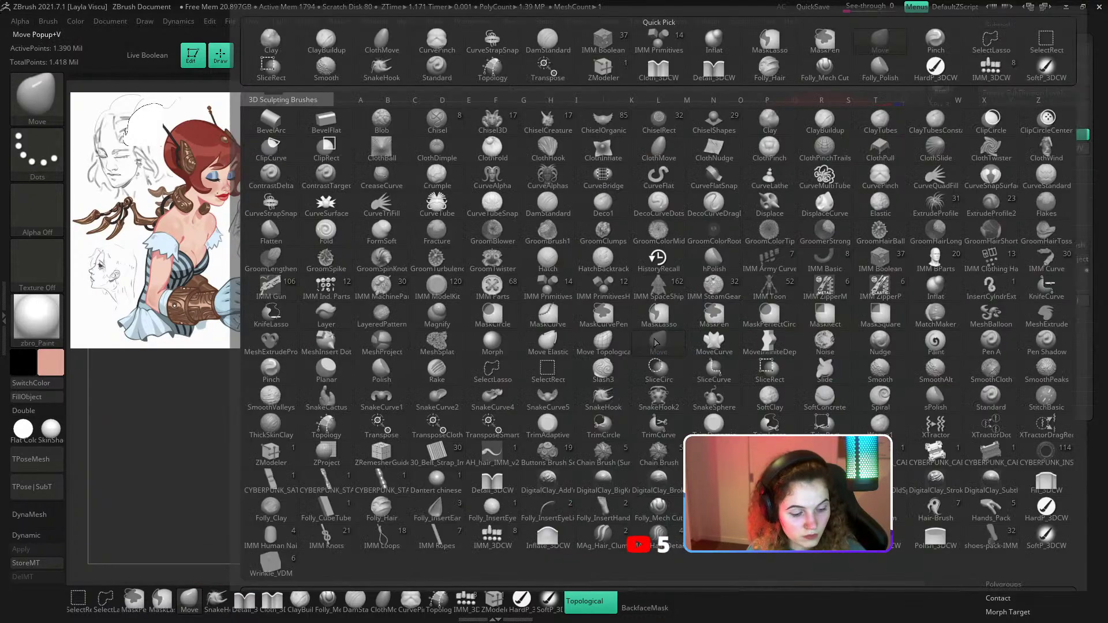
key("i")
key("n")
key("s")
left_click_drag(699, 348, 692, 349)
right_click_drag(692, 369, 687, 337, "ctrl")
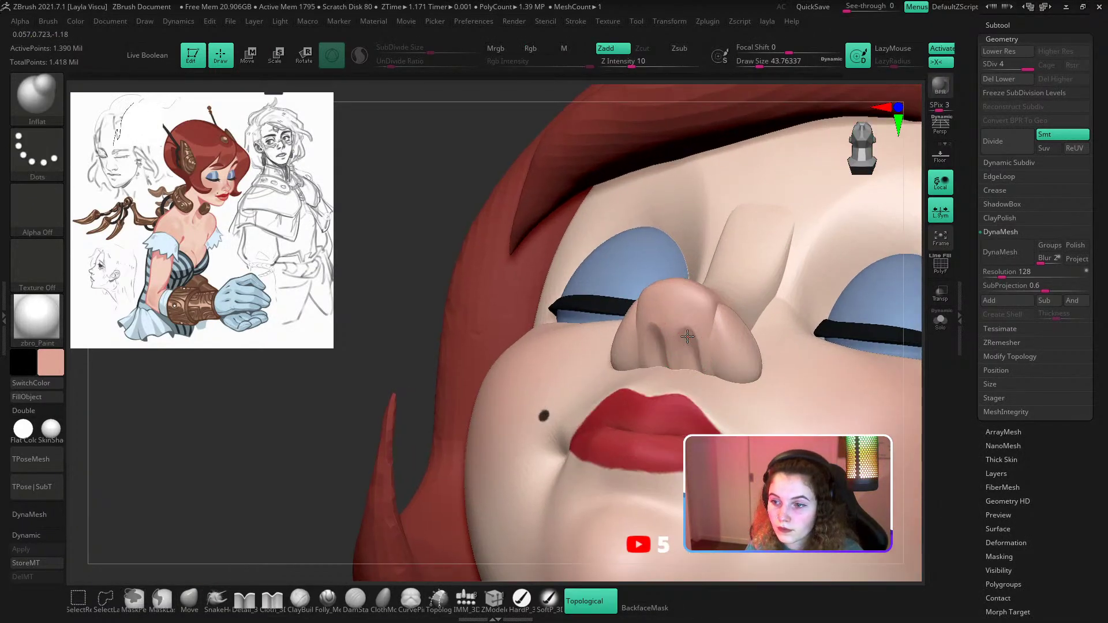
left_click(697, 353, "alt")
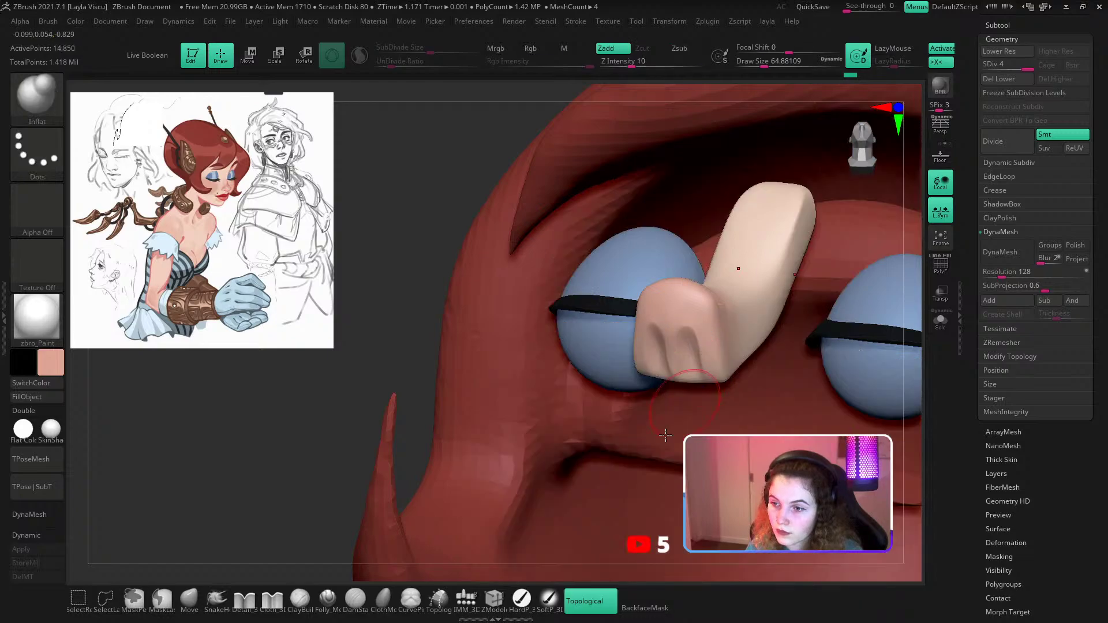
Turn off topological mode, deepen the isolated nose's nostrils with Inflat at about 65, and unhide the rest of the head.
left_click(582, 601)
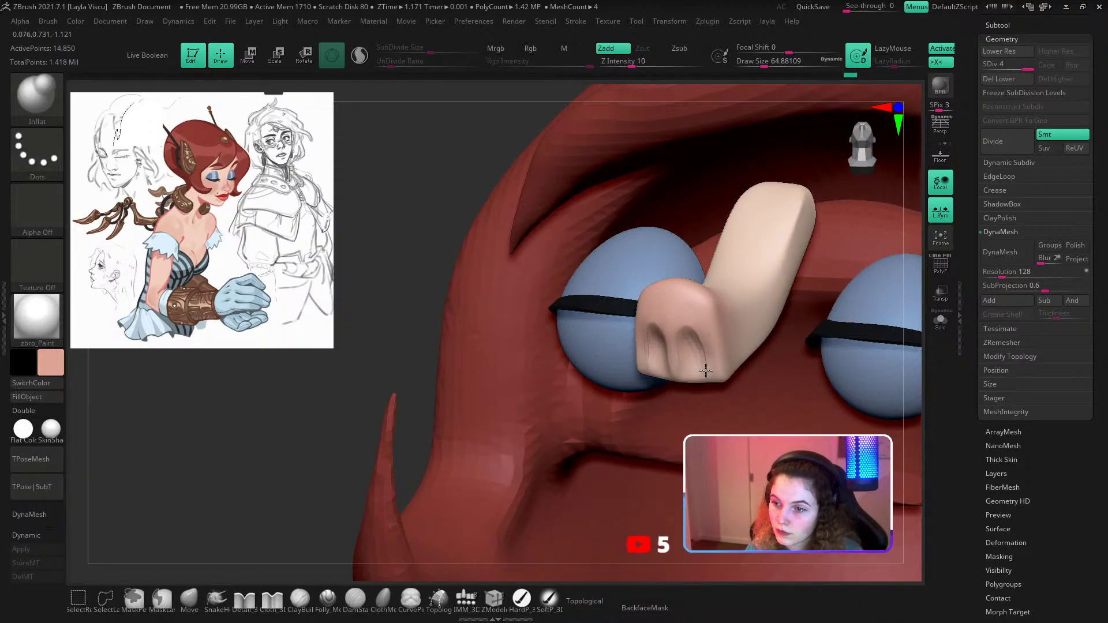
mouse_move(705, 370)
left_mouse_down()
mouse_move(695, 349)
mouse_move(704, 371)
mouse_move(705, 328)
left_mouse_up()
left_click(415, 340, "ctrl+shift")
left_click_drag(415, 340, 413, 312, "alt")
Reshape the nostril openings with the Move brush at a draw size of about 97 and smooth their inner edges at about 25.
left_click(189, 600)
right_click_drag(670, 332, 687, 368, "ctrl")
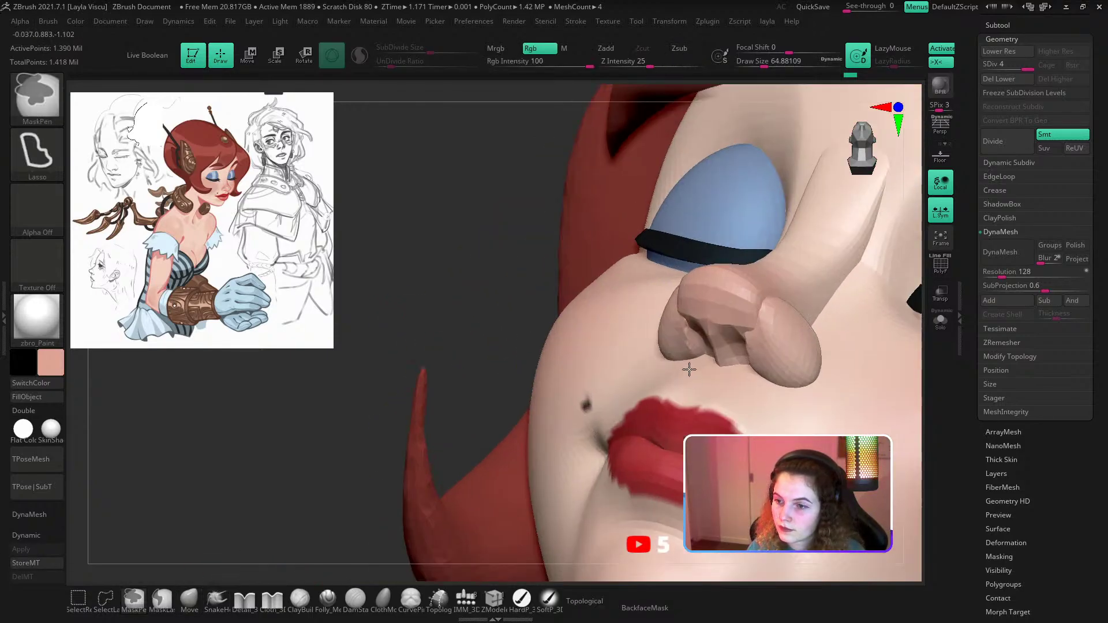
left_click_drag(721, 359, 748, 359, "shift")
key("s")
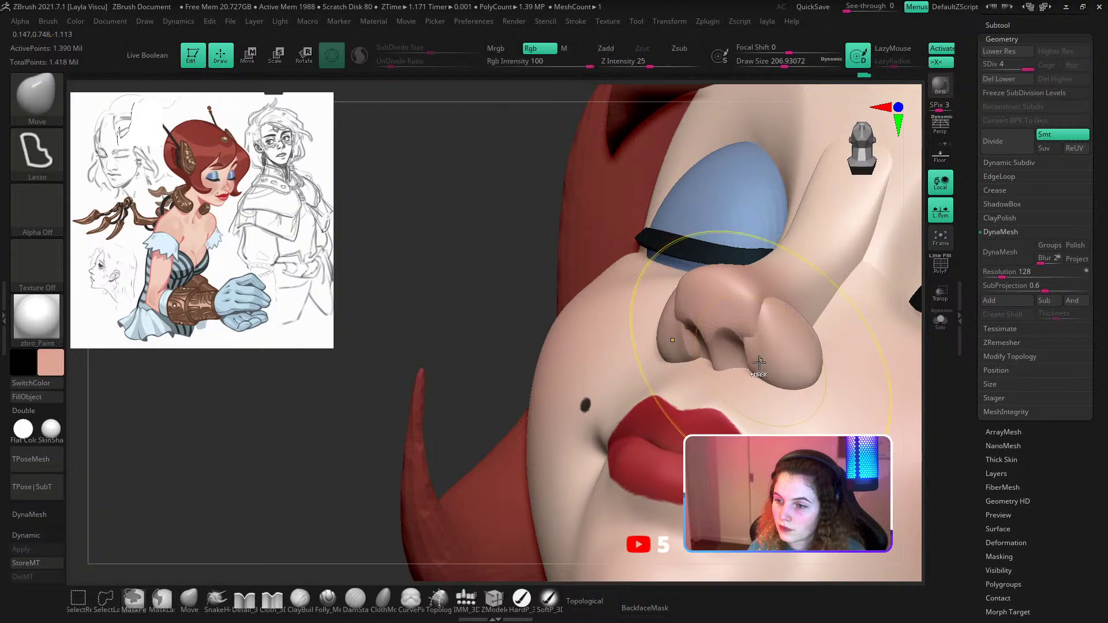
key("[")
key("[")
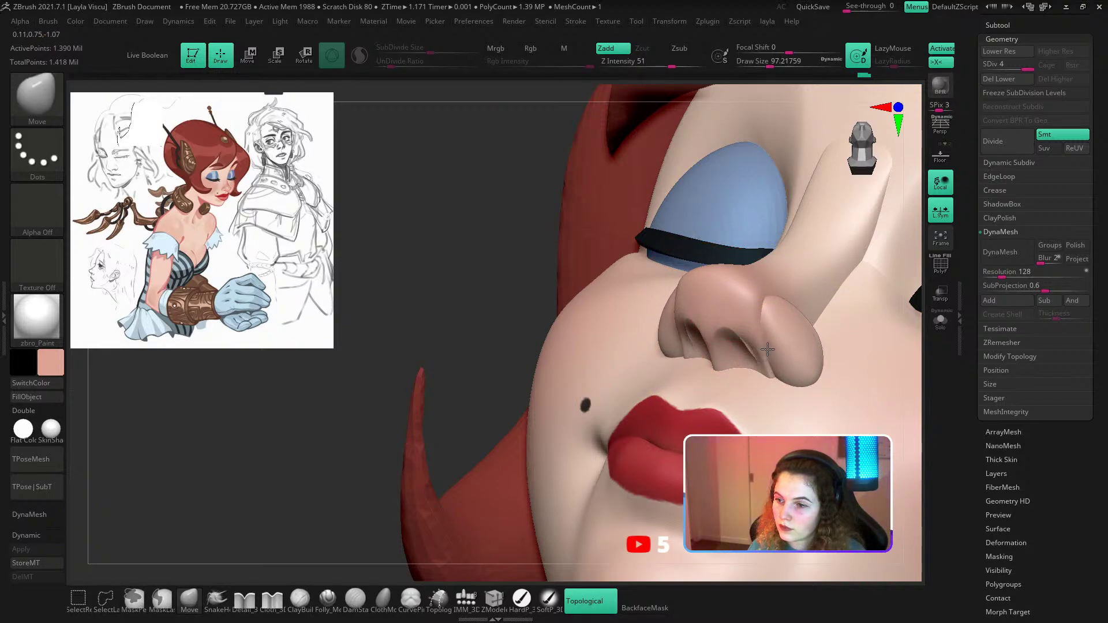
key("s")
mouse_move(747, 345)
left_mouse_down()
mouse_move(731, 345)
mouse_move(750, 357)
left_mouse_up()
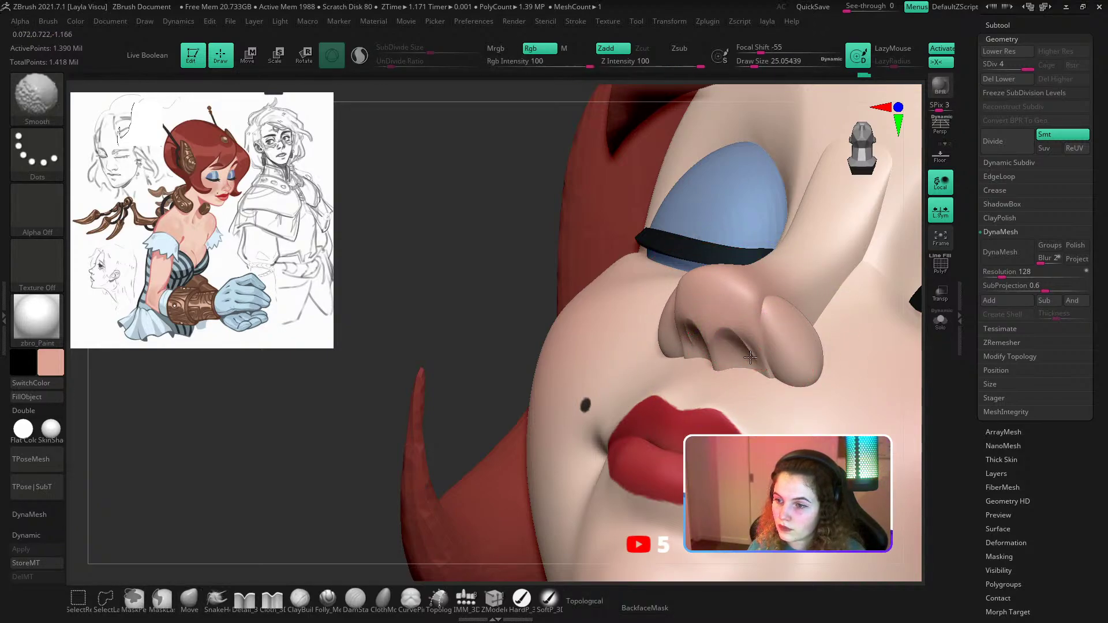
Deepen the nostrils with ClayBuildup at a draw size of about 59 and smooth the area beneath them at about 71.
key("b")
key("c")
key("b")
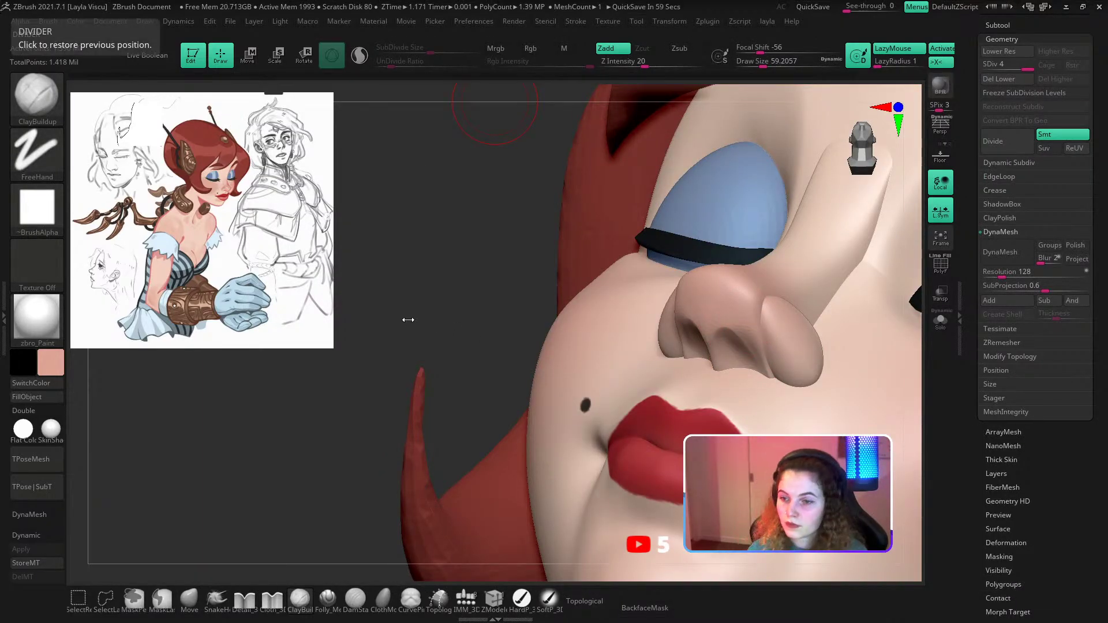
mouse_move(500, 315)
left_mouse_down()
mouse_move(742, 346)
mouse_move(732, 369)
mouse_move(742, 351)
mouse_move(739, 363)
mouse_move(730, 331)
mouse_move(740, 361)
left_mouse_up()
key("s")
left_click_drag(740, 351, 748, 353)
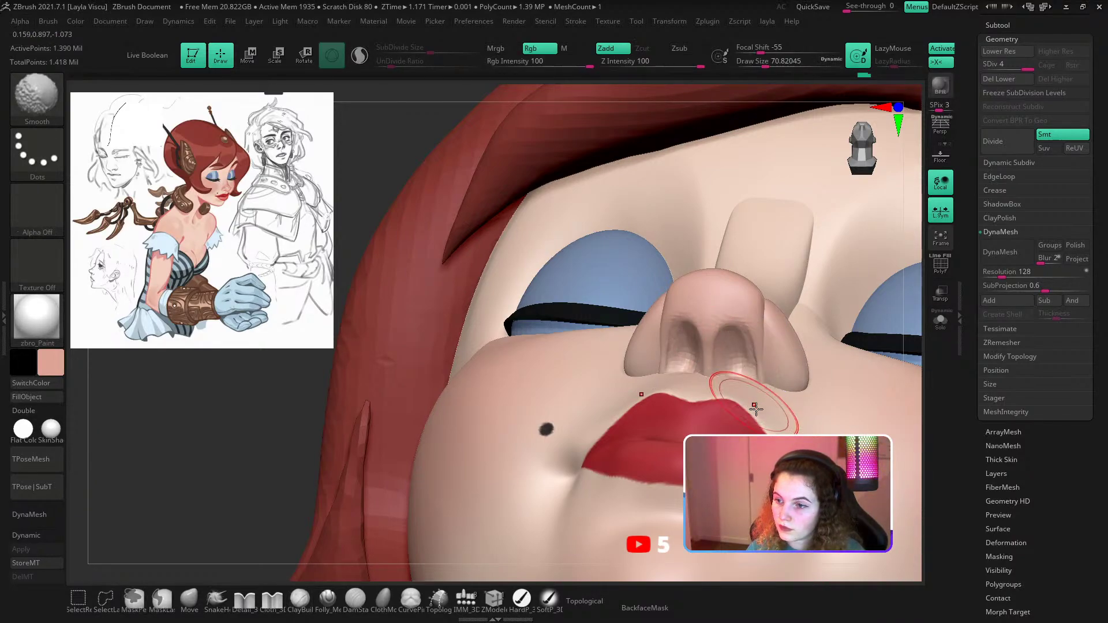
mouse_move(756, 399)
right_mouse_down("ctrl")
mouse_move(564, 300)
mouse_move(576, 407)
mouse_move(538, 400)
mouse_move(638, 454)
right_mouse_up("ctrl")
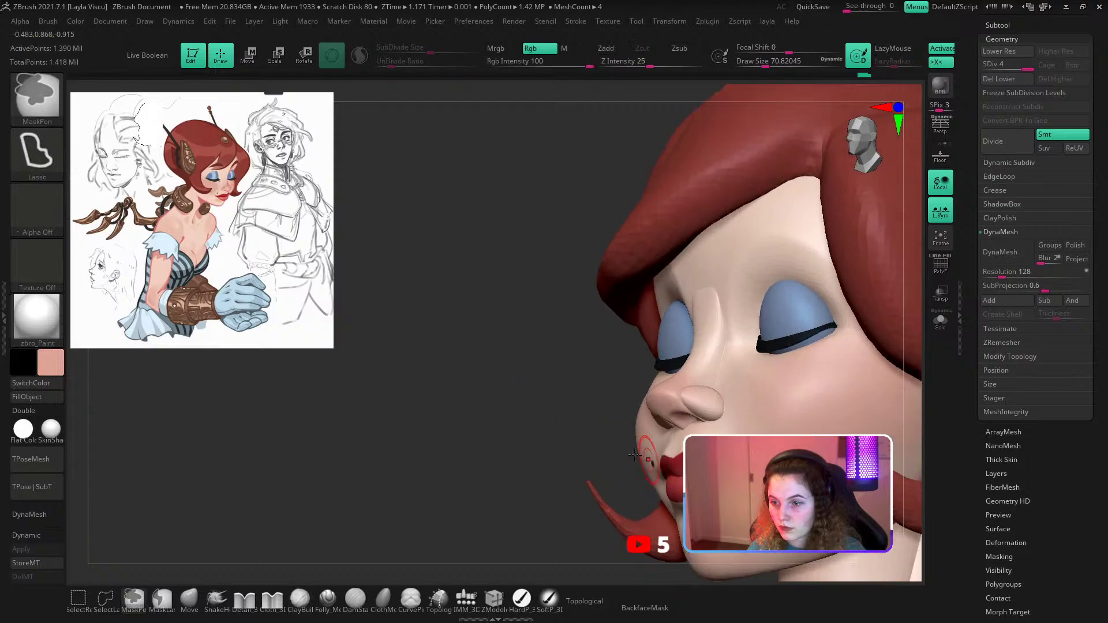
Drop the head to subdivision level 3 and reshape the nose tip with the Move brush at a draw size of about 94.
right_click_drag(584, 431, 594, 437)
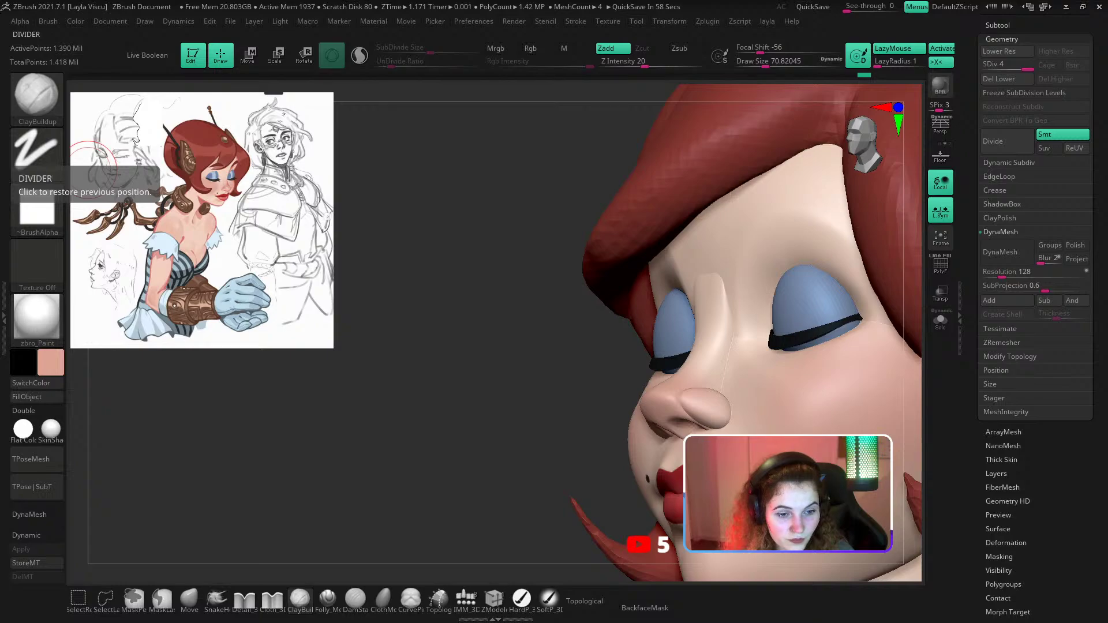
right_click_drag(427, 358, 586, 342)
key("shift+d")
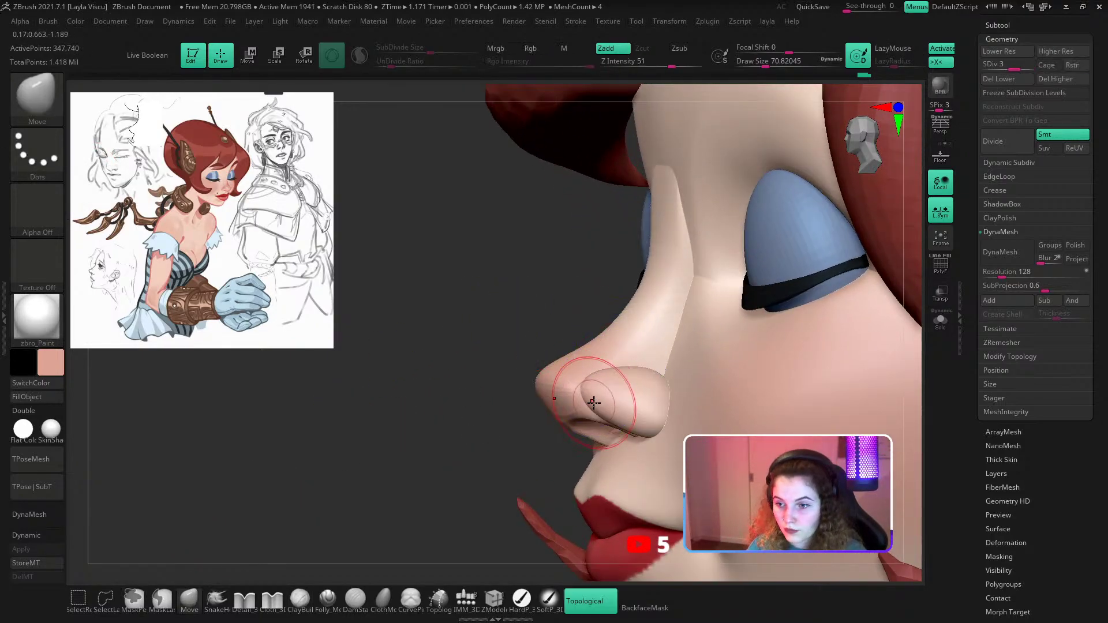
key("s")
left_click_drag(592, 390, 596, 390)
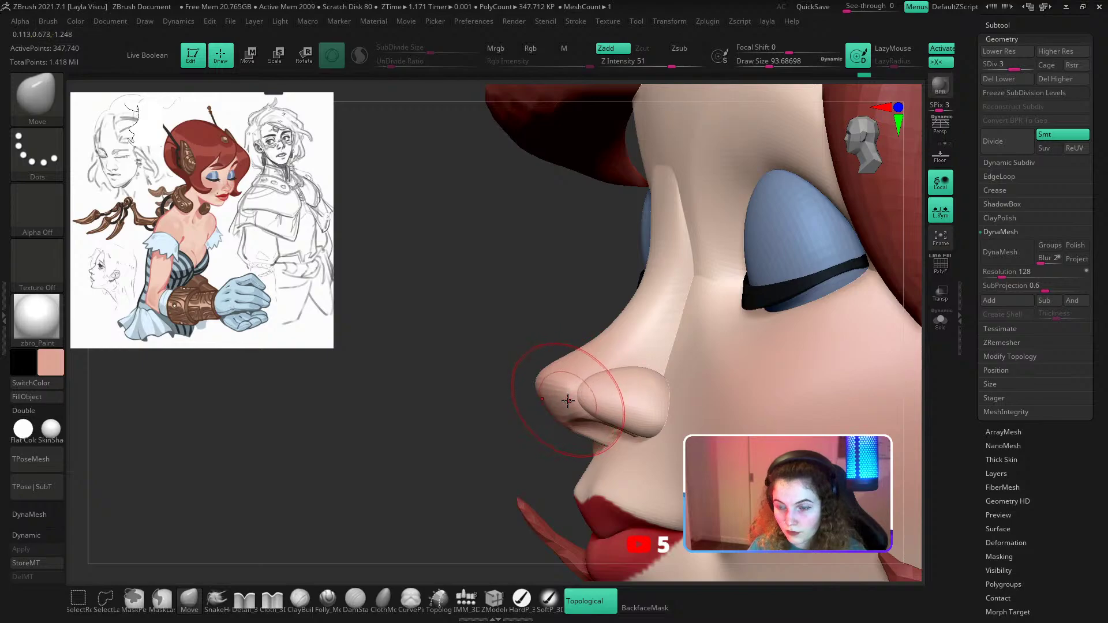
mouse_move(498, 459)
left_mouse_down()
mouse_move(554, 444)
mouse_move(606, 453)
mouse_move(587, 451)
left_mouse_up()
Adjust the underside and tip of the nose in profile with the Move brush at draw sizes of about 35 to 74.
key("s")
key("s")
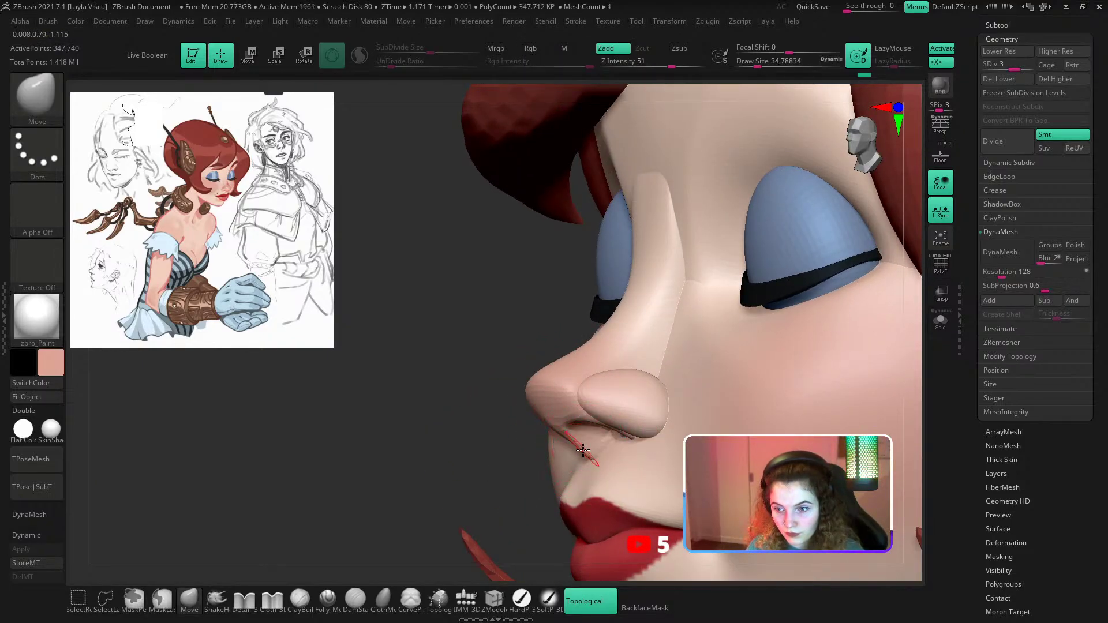
key("bracketright")
mouse_move(483, 446)
left_mouse_down()
mouse_move(493, 456)
mouse_move(571, 448)
left_mouse_up()
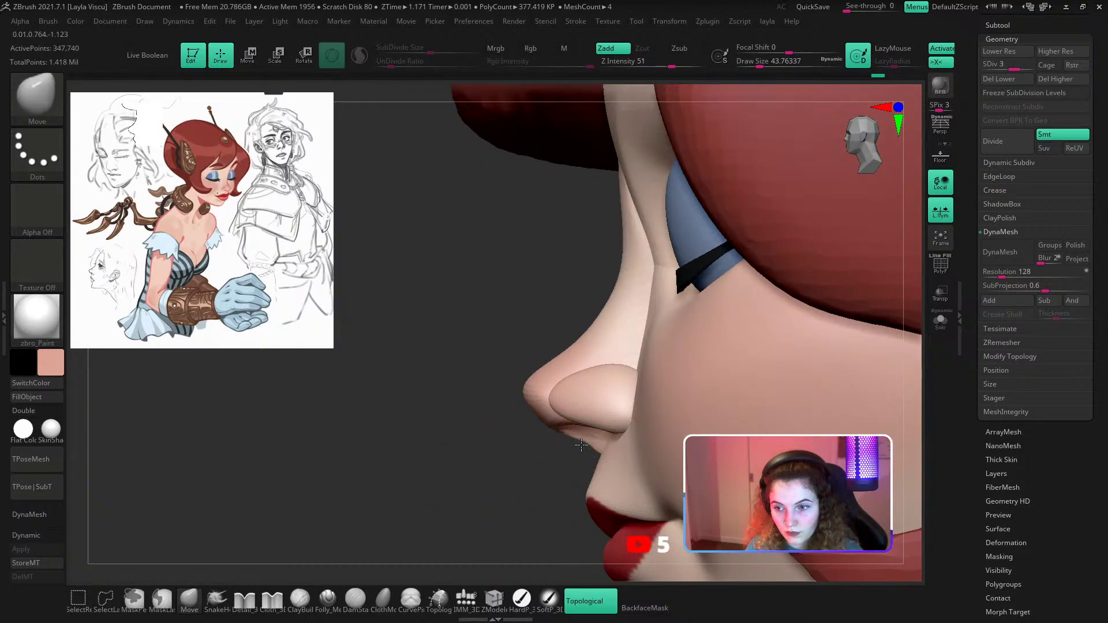
key("bracketright")
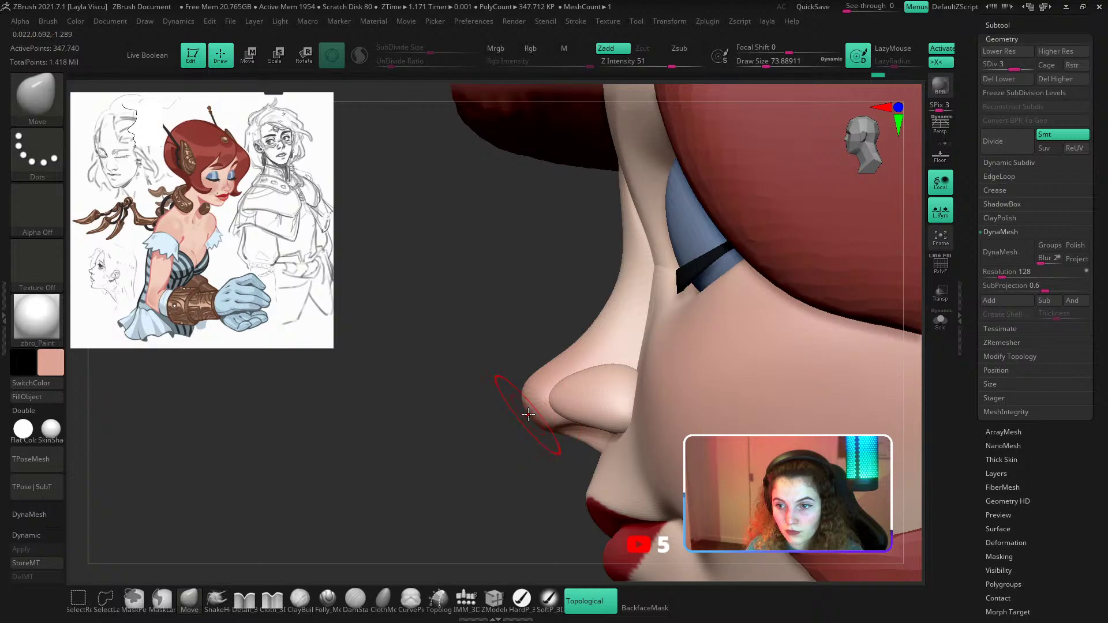
right_click_drag(527, 415, 606, 427, "ctrl")
right_click_drag(606, 427, 524, 405, "ctrl")
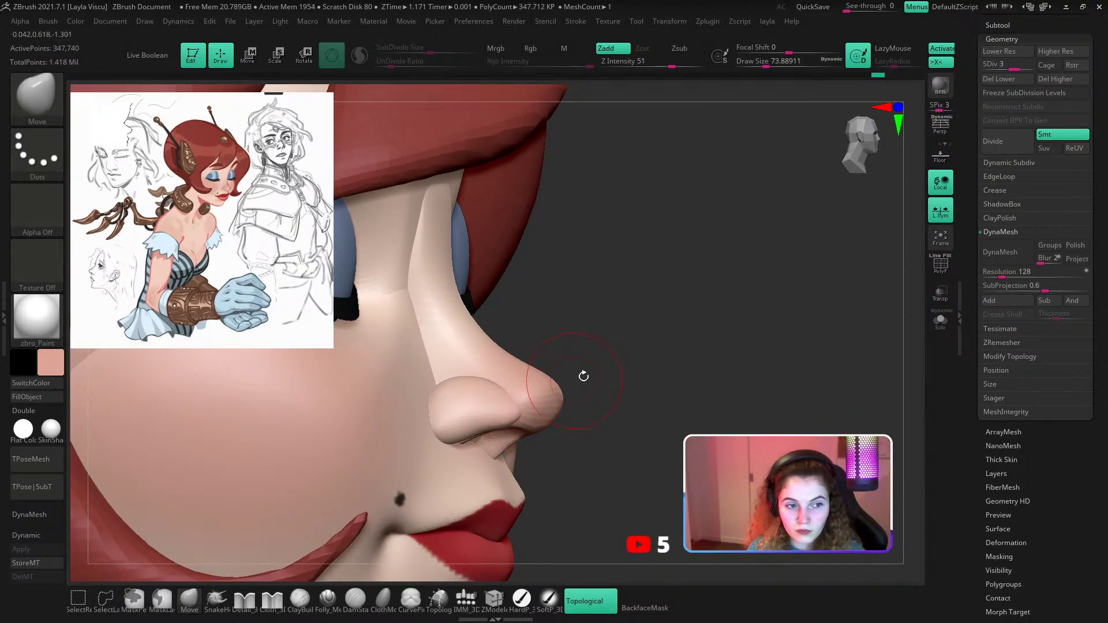
right_click_drag(611, 371, 626, 363)
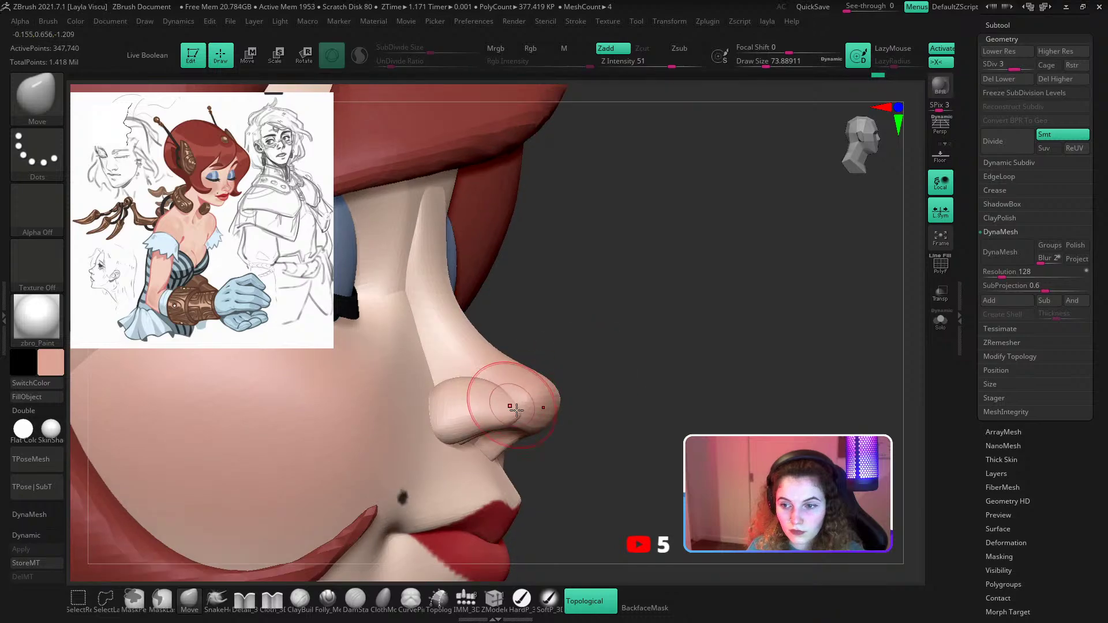
Refine the lower edge of the nostril wing with the Move brush at a draw size of about 54.
key("bracketright")
key("bracketright")
key("bracketright")
key("bracketright")
mouse_move(510, 417)
left_mouse_down()
mouse_move(486, 411)
mouse_move(478, 427)
left_mouse_up()
key("s")
key("s")
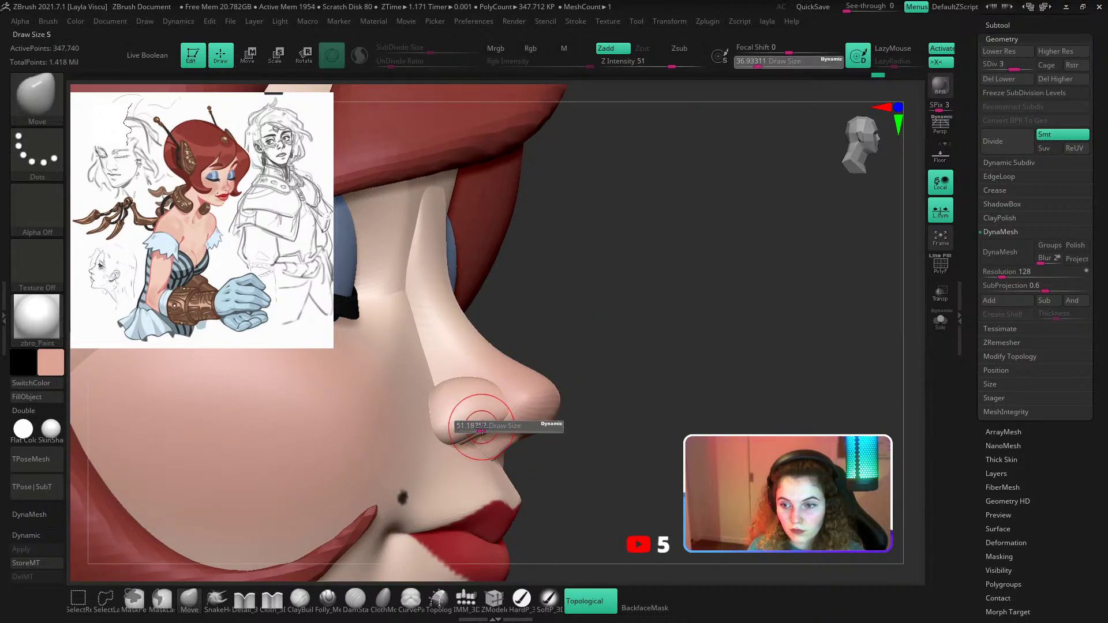
right_click_drag(501, 457, 430, 488, "ctrl")
mouse_move(358, 490)
right_mouse_down()
mouse_move(379, 507)
mouse_move(424, 497)
mouse_move(378, 358)
mouse_move(601, 415)
mouse_move(573, 400)
mouse_move(632, 434)
mouse_move(635, 407)
mouse_move(600, 339)
right_mouse_up()
Select the front hair piece, ZRemesh it with a target polygon count of 5, and turn on Dynamic Subdiv.
key("shift+f")
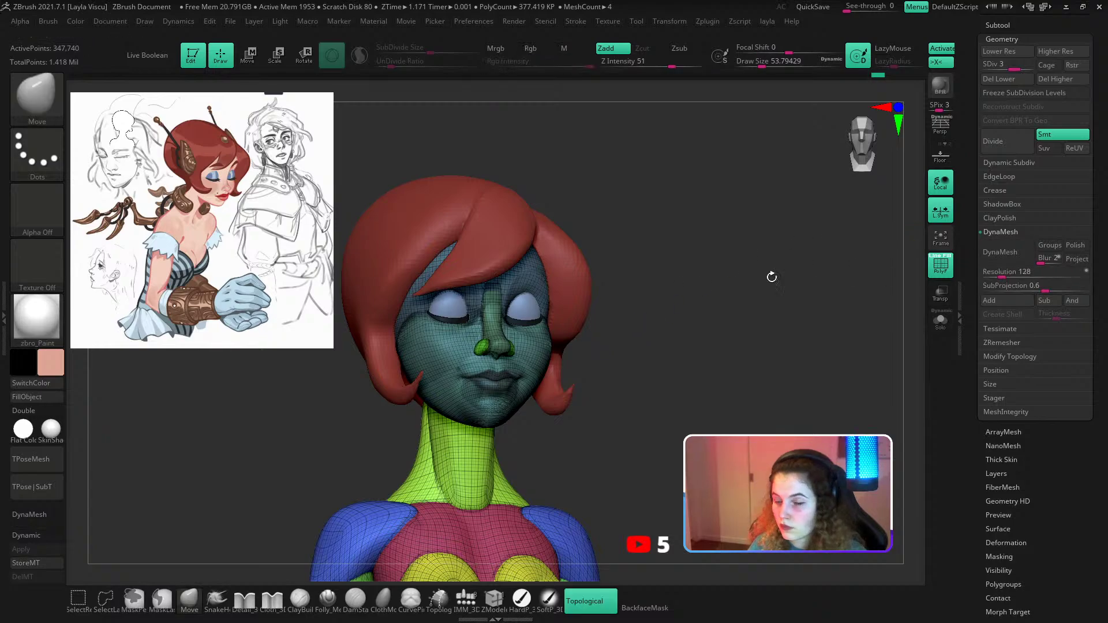
left_click(495, 228, "alt")
key("shift+f")
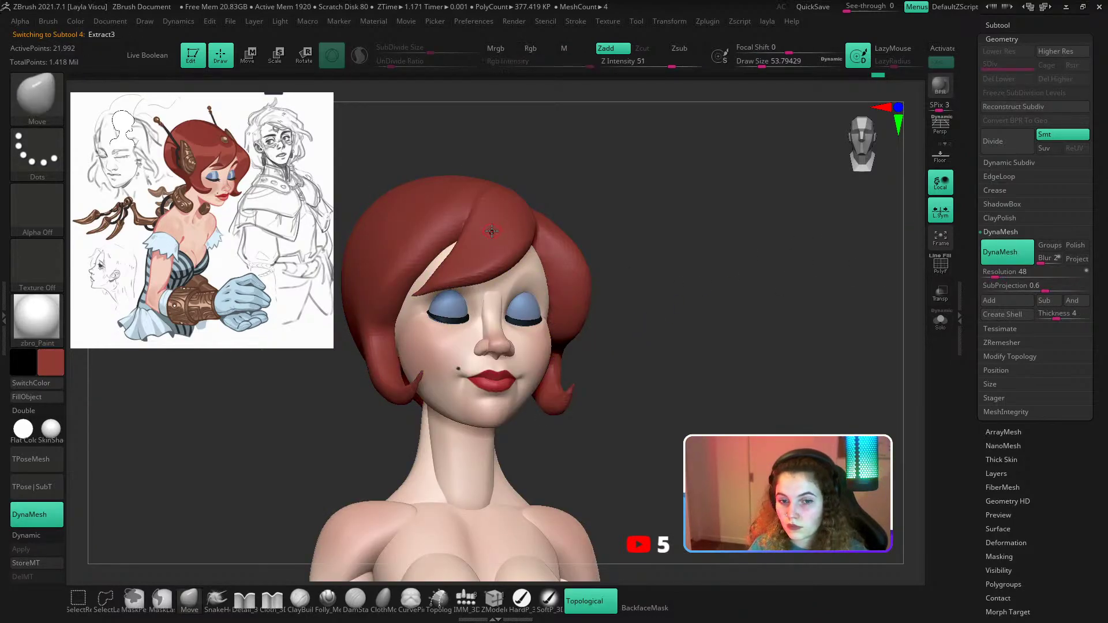
left_click(1002, 342)
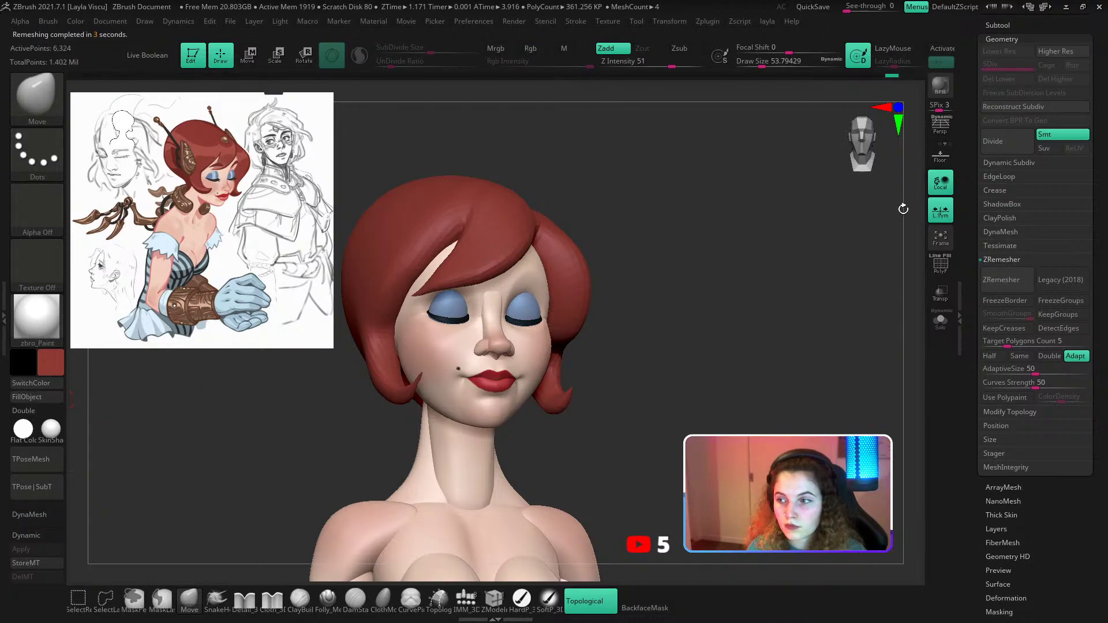
left_click(1005, 163)
left_click(1006, 175)
left_click_drag(828, 275, 626, 323, "alt")
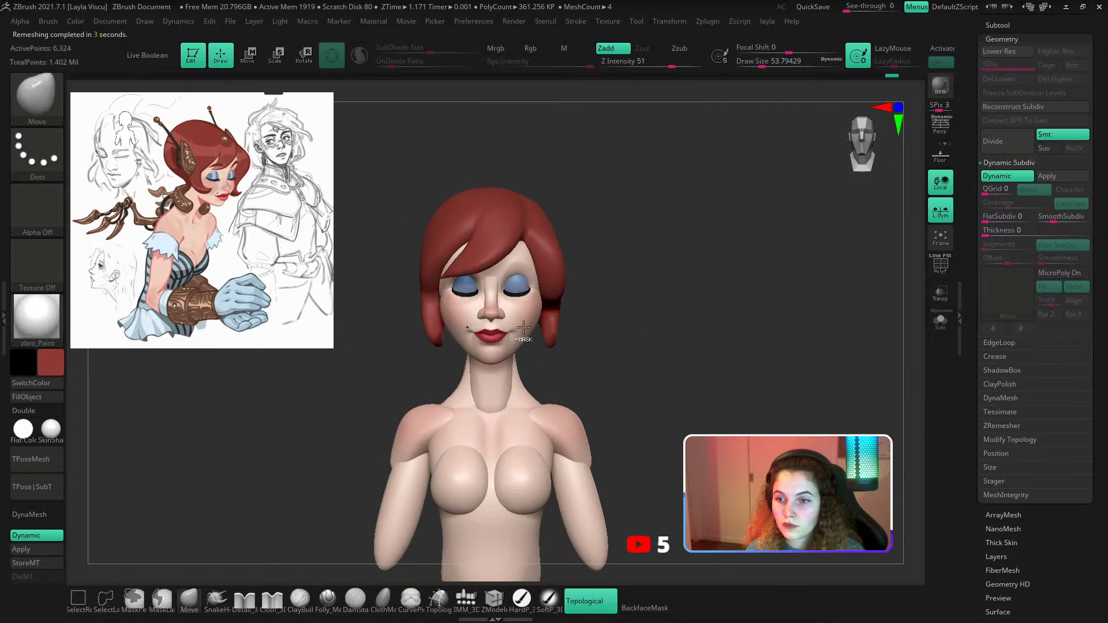
Reselect the head and adjust the broad face shape around the eyes with the Move brush at a draw size of about 324.
right_click_drag(523, 328, 527, 369, "ctrl")
left_click(533, 362, "alt")
right_click_drag(594, 366, 599, 391, "ctrl")
right_click_drag(600, 391, 634, 400)
mouse_move(634, 400)
right_mouse_down("alt")
mouse_move(606, 435)
mouse_move(613, 465)
right_mouse_up("alt")
mouse_move(802, 314)
right_mouse_down()
mouse_move(737, 306)
mouse_move(684, 319)
right_mouse_up()
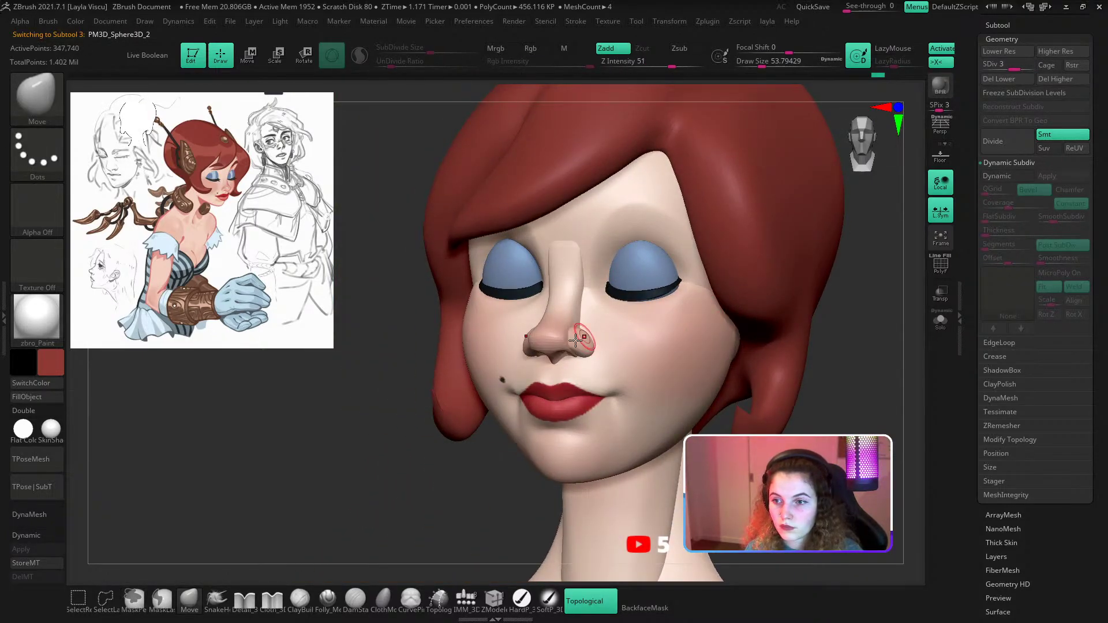
left_click(188, 604)
key("Escape")
key("s")
left_click_drag(601, 262, 636, 264)
right_click_drag(378, 406, 447, 378)
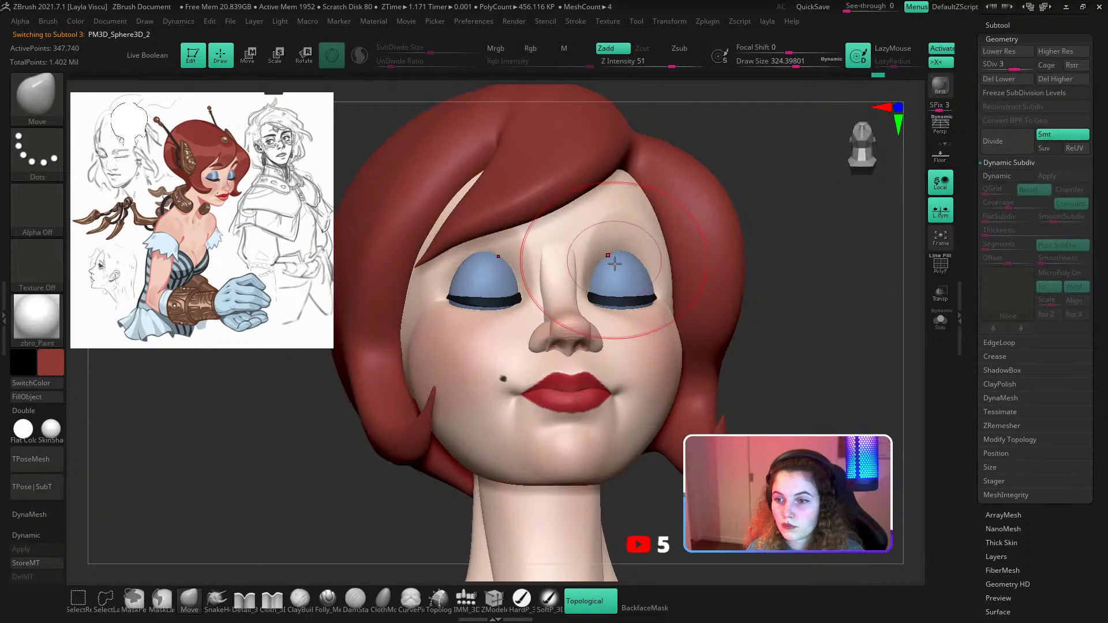
right_click_drag(581, 280, 575, 273, "ctrl")
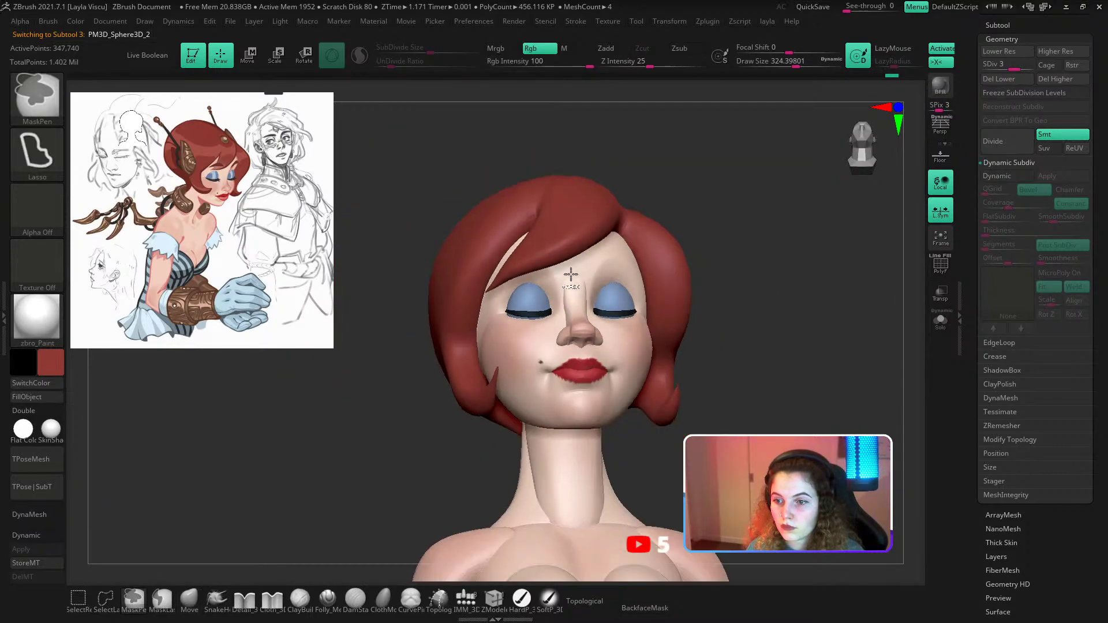
Adjust the nose shape from the side with the Move brush at a draw size of about 104.
right_click_drag(695, 162, 767, 306)
mouse_move(767, 306)
right_mouse_down()
mouse_move(754, 307)
mouse_move(756, 346)
mouse_move(687, 338)
right_mouse_up()
right_click_drag(566, 339, 564, 368, "ctrl")
key("s")
left_click_drag(563, 368, 545, 364)
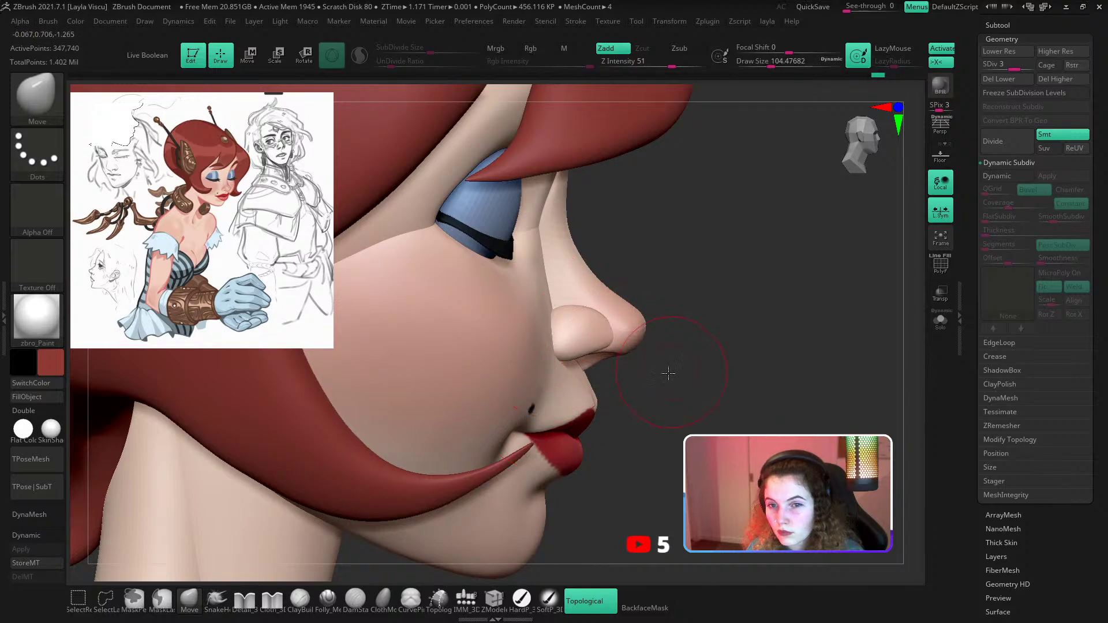
Reshape the nose and adjoining cheek with the Move brush at a draw size of about 145.
key("s")
left_click_drag(669, 373, 585, 356)
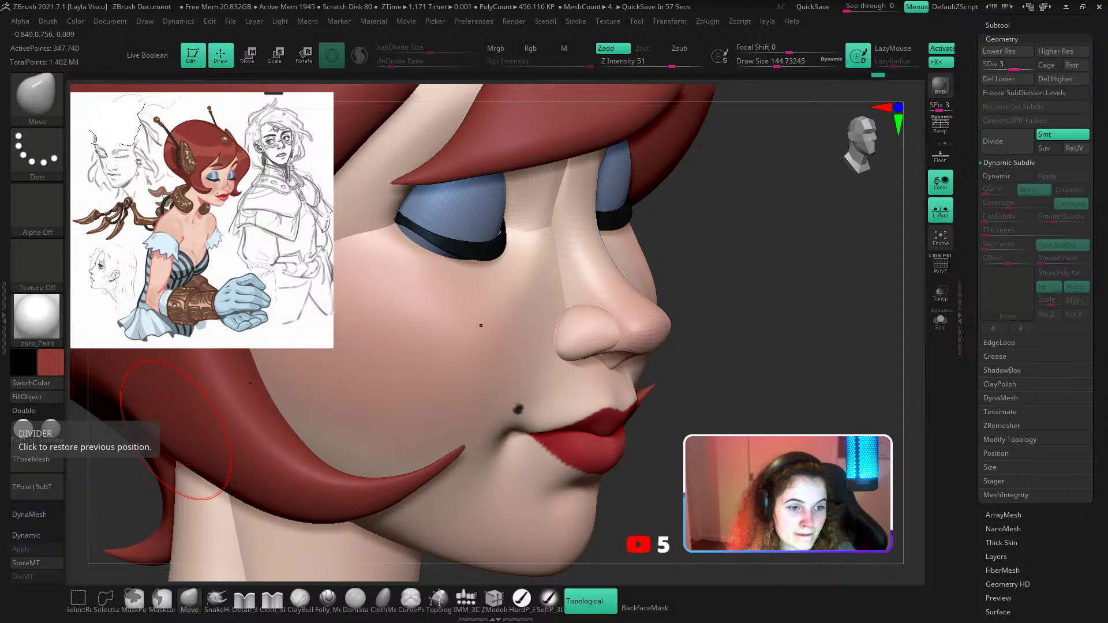
left_click_drag(759, 306, 727, 325)
key("s")
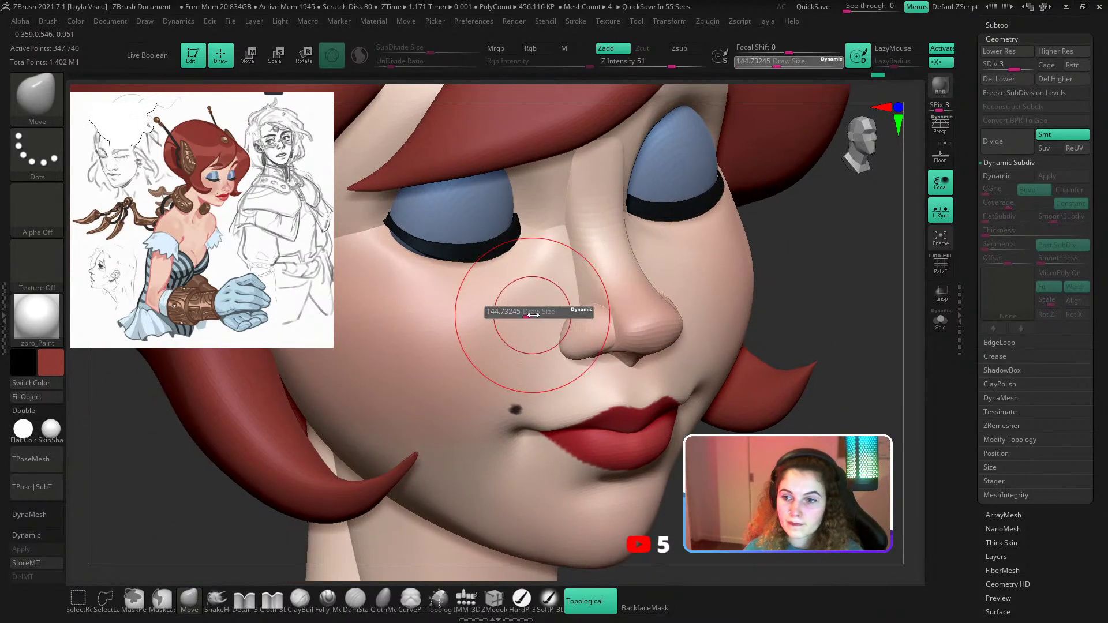
left_click_drag(531, 314, 584, 330)
right_click_drag(616, 312, 626, 260, "ctrl")
left_click_drag(837, 326, 780, 332, "shift")
left_click_drag(861, 349, 549, 465)
Refine the nose tip's profile with the Move brush at draw sizes of about 74 and 112.
right_click_drag(571, 371, 616, 341, "ctrl")
key("s")
left_click_drag(615, 341, 598, 341)
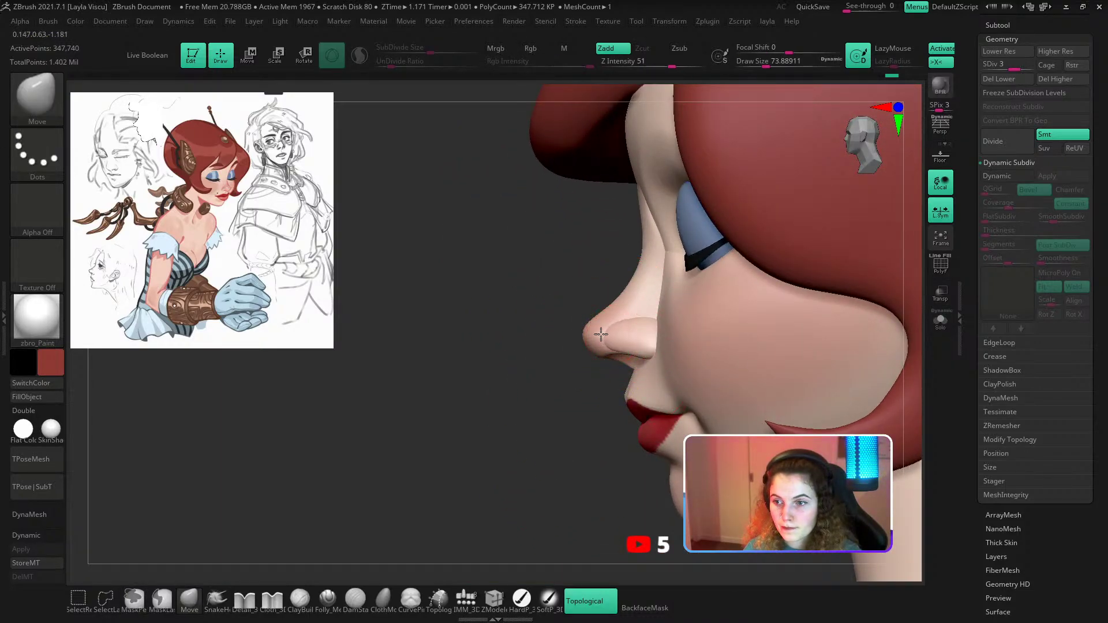
right_click_drag(601, 334, 530, 346, "ctrl")
mouse_move(536, 410)
right_mouse_down()
mouse_move(546, 420)
mouse_move(606, 376)
mouse_move(621, 333)
right_mouse_up()
key("s")
left_click_drag(622, 332, 615, 340)
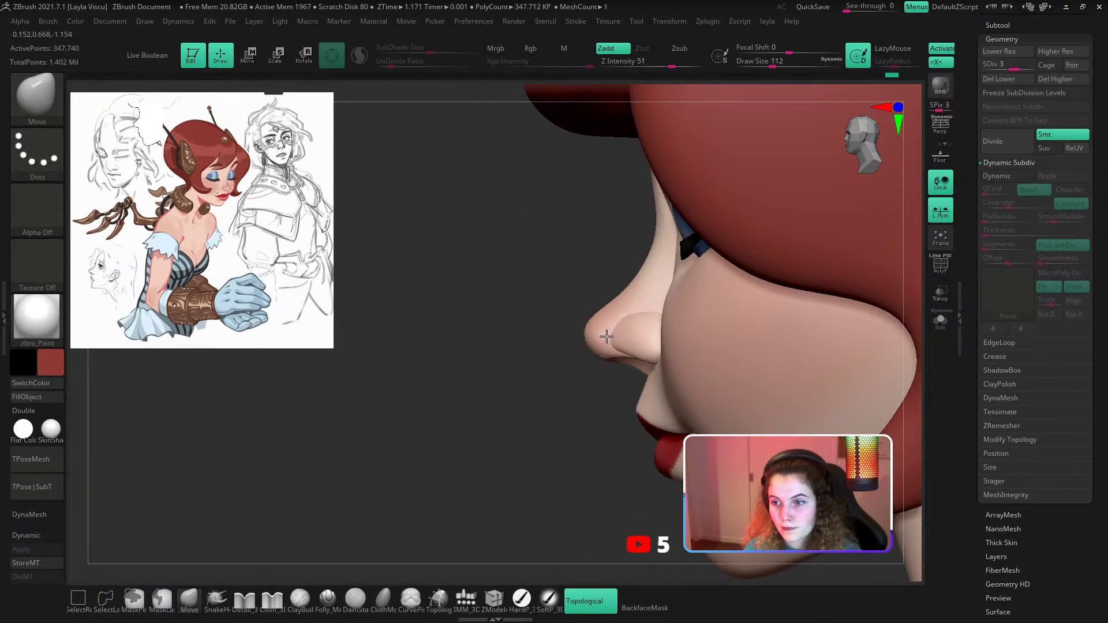
right_click_drag(602, 341, 664, 424, "ctrl")
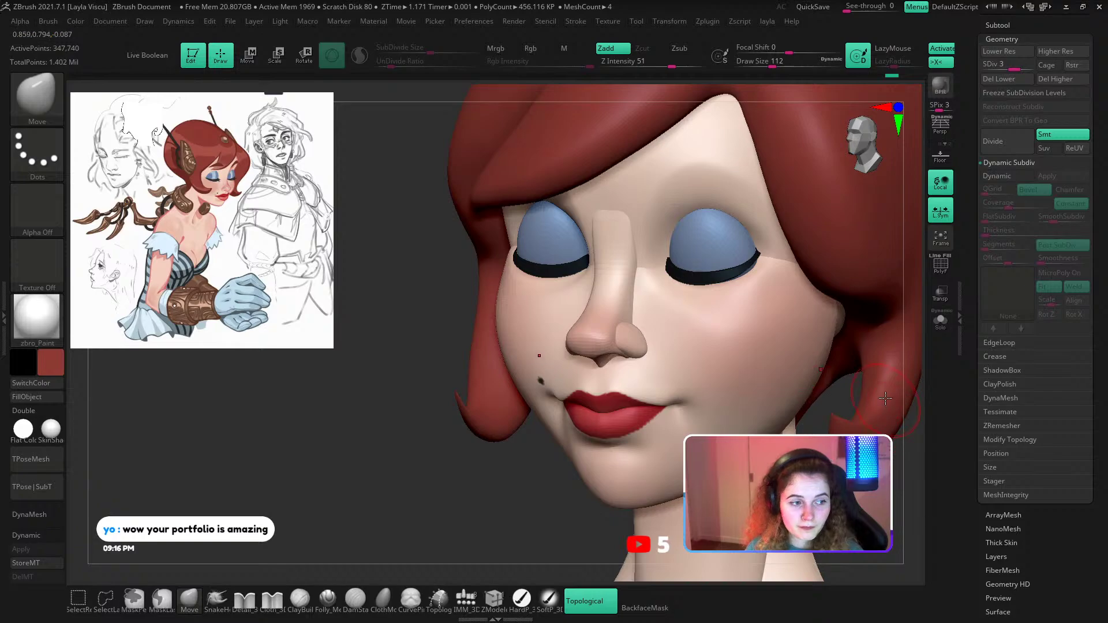
Work on the mouth profile at subdivision level 1 with the Move brush at about 71 and return the head to level 4.
right_click_drag(864, 494, 880, 491, "shift")
right_click_drag(732, 447, 612, 425, "alt")
key("d")
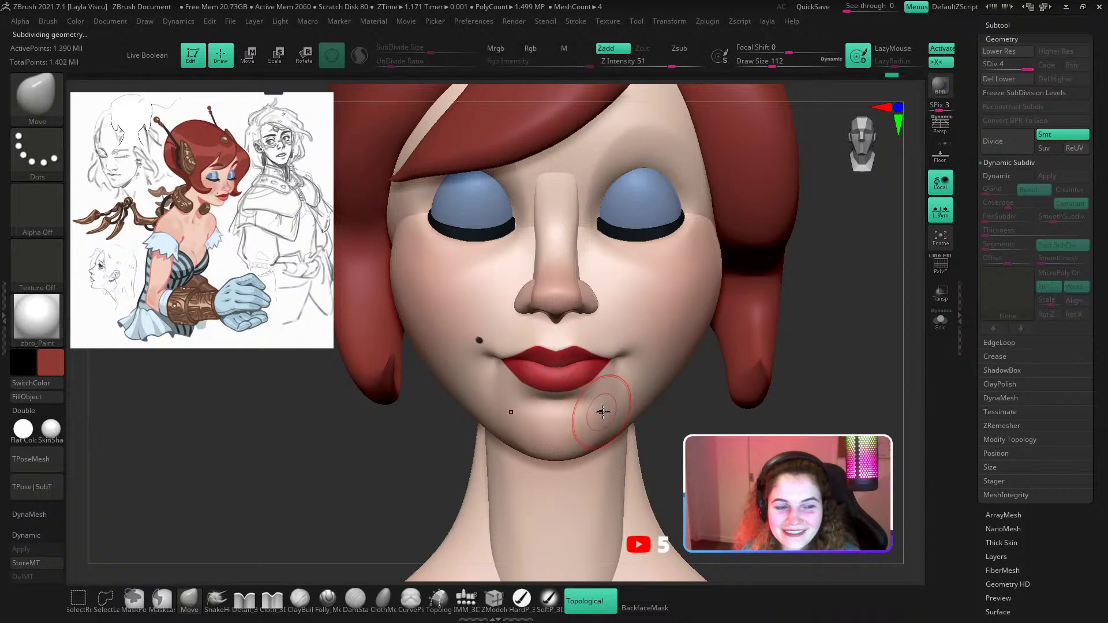
key("shift+d")
key("shift+d")
key("shift+d")
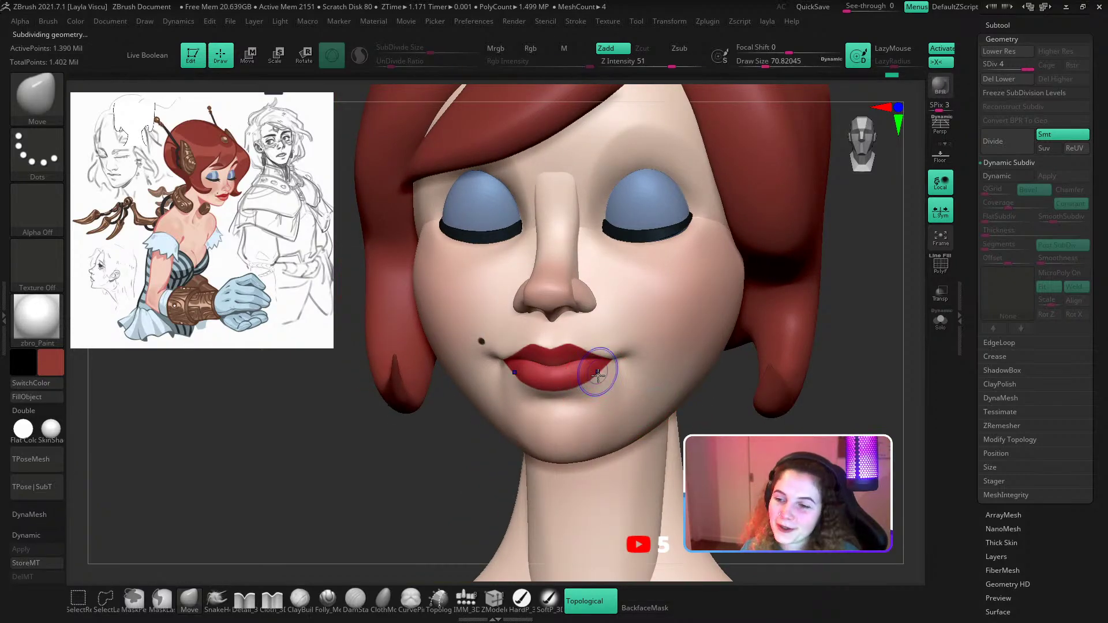
mouse_move(615, 395)
right_mouse_down()
mouse_move(774, 400)
mouse_move(740, 421)
right_mouse_up()
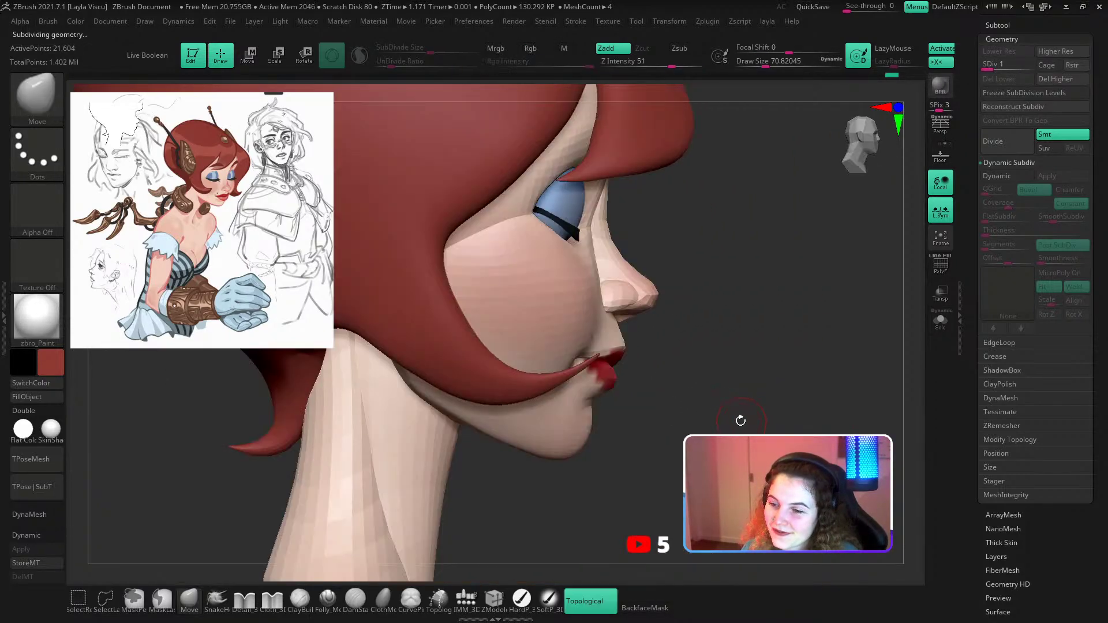
mouse_move(597, 398)
right_mouse_down("ctrl")
mouse_move(609, 422)
mouse_move(618, 388)
mouse_move(672, 372)
mouse_move(616, 362)
mouse_move(625, 373)
right_mouse_up("ctrl")
key("d")
key("d")
key("d")
Fine-tune the lip contours with the Move brush at a draw size of about 39.
key("s")
mouse_move(625, 372)
left_mouse_down()
mouse_move(602, 371)
mouse_move(618, 384)
left_mouse_up()
key("s")
right_click_drag(611, 389, 640, 358, "ctrl")
right_click_drag(669, 409, 418, 447)
right_click_drag(438, 441, 502, 386, "ctrl")
mouse_move(703, 413)
right_mouse_down("alt")
mouse_move(676, 374)
mouse_move(657, 407)
right_mouse_up("alt")
Reshape the mouth corners and surrounding cheek with the Move brush at a draw size of about 197.
key("s")
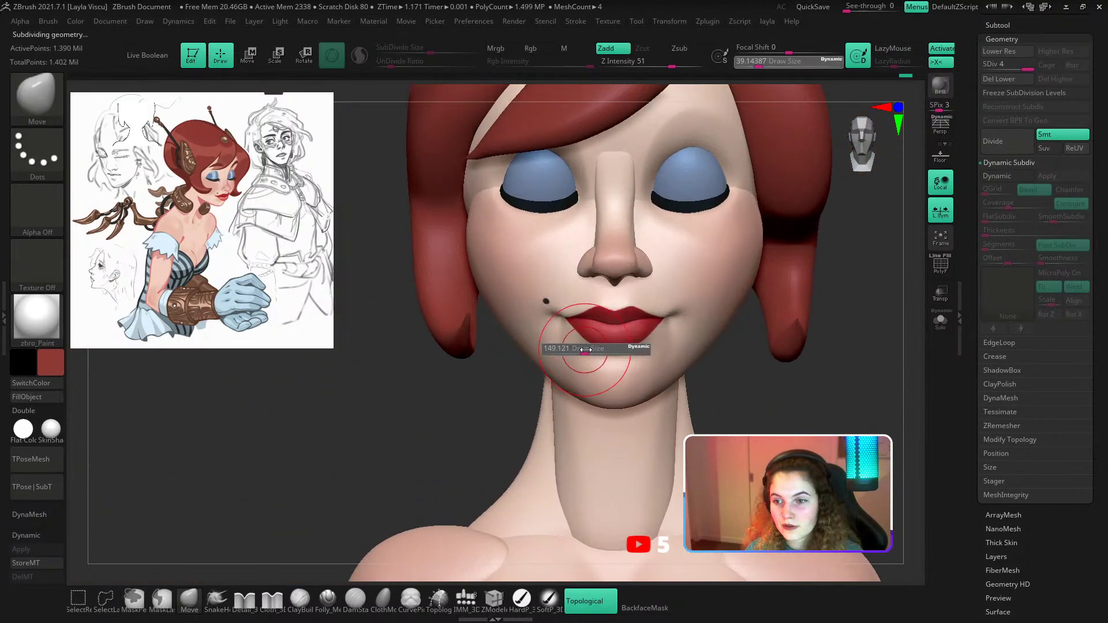
left_click_drag(571, 349, 592, 349)
right_click_drag(460, 413, 537, 400)
key("s")
left_click(539, 355)
left_click_drag(567, 303, 565, 298)
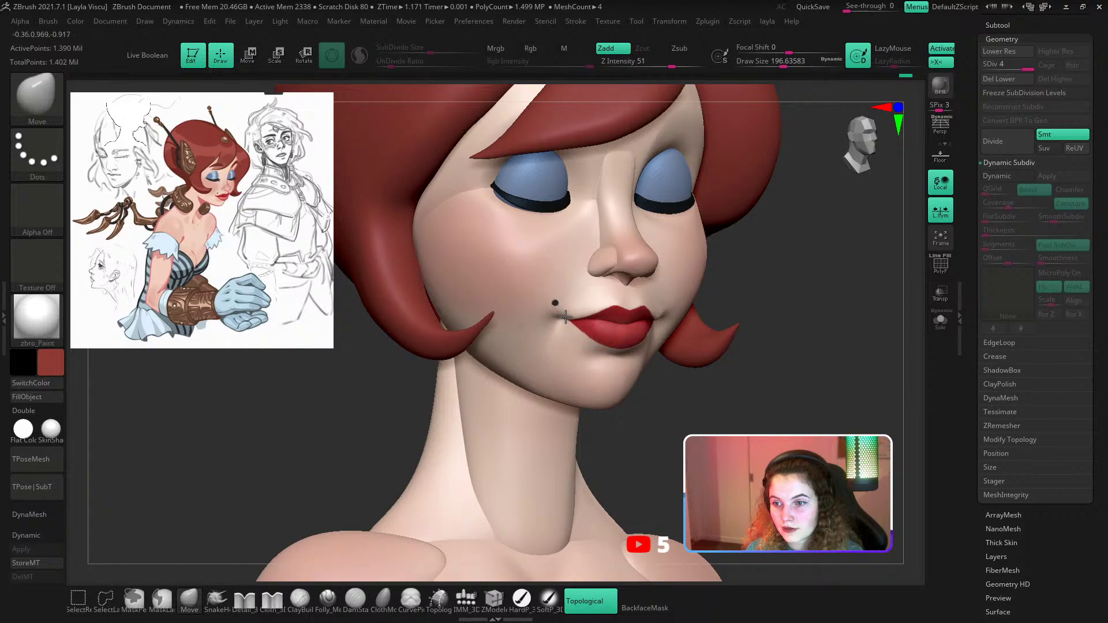
right_click_drag(574, 379, 608, 297, "ctrl")
right_click_drag(685, 324, 663, 383, "ctrl")
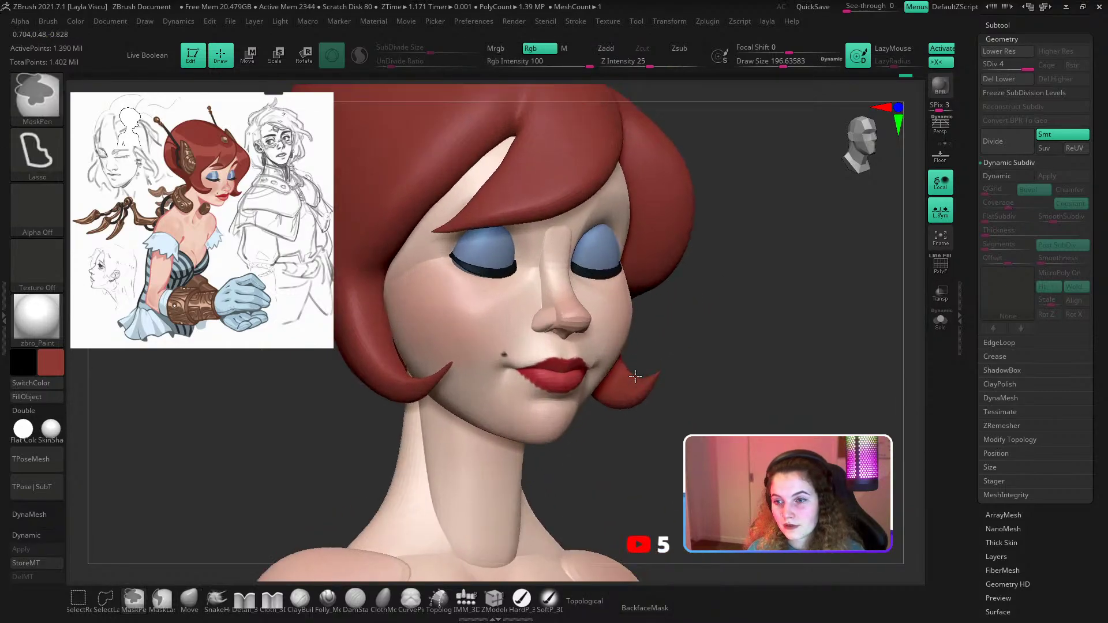
Adjust the lips from the side with the Move brush at a draw size of about 124.
key("s")
left_click_drag(537, 364, 525, 364)
mouse_move(559, 372)
right_mouse_down("ctrl")
mouse_move(656, 351)
mouse_move(556, 346)
right_mouse_up("ctrl")
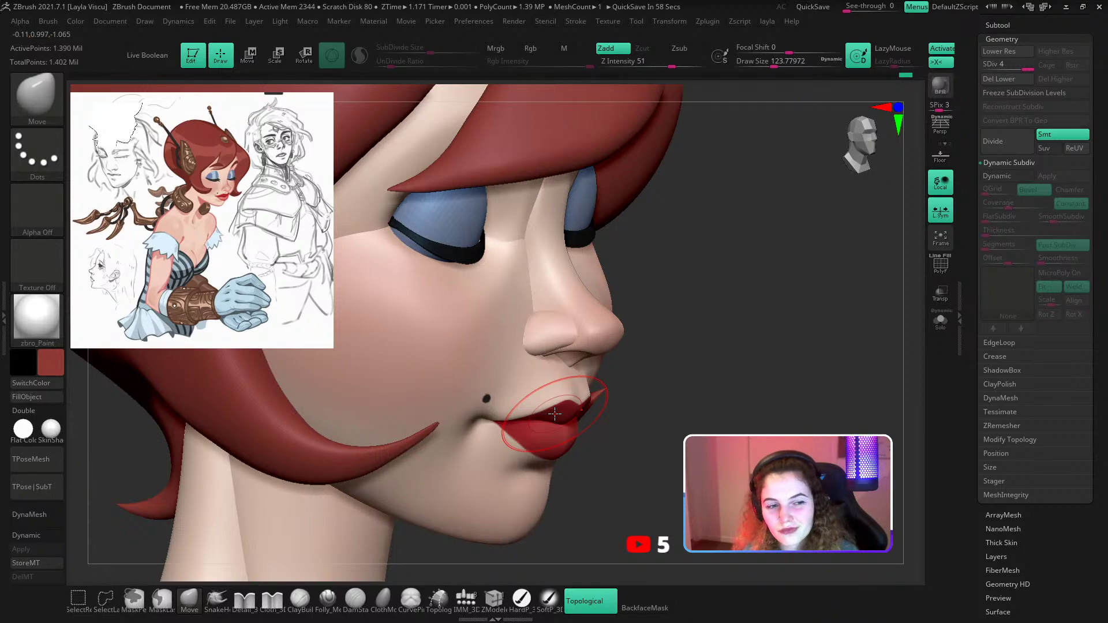
mouse_move(712, 323)
right_mouse_down()
mouse_move(686, 375)
mouse_move(680, 432)
right_mouse_up()
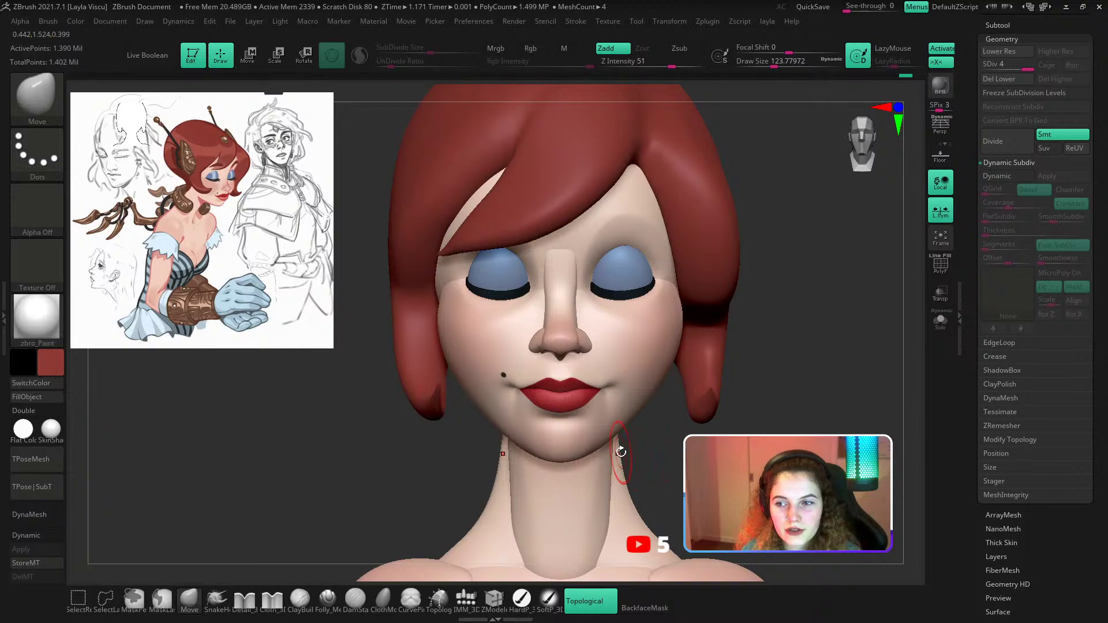
Drop the head to subdivision level 1 and adjust the lower face with the Move brush at a draw size of about 525.
key("s")
left_click_drag(530, 354, 567, 356)
right_click_drag(589, 409, 600, 380, "ctrl")
key("shift+d")
key("shift+d")
key("shift+d")
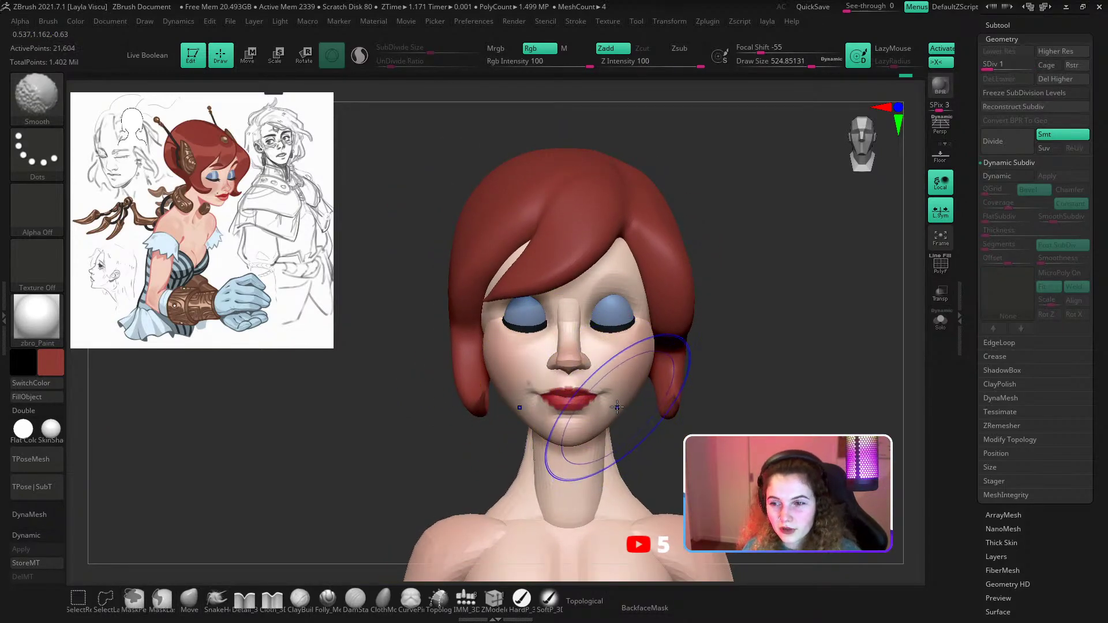
key("b")
key("m")
key("v")
Isolate the body mesh to examine the bare head from the front and side, and show all parts again.
left_click(939, 323)
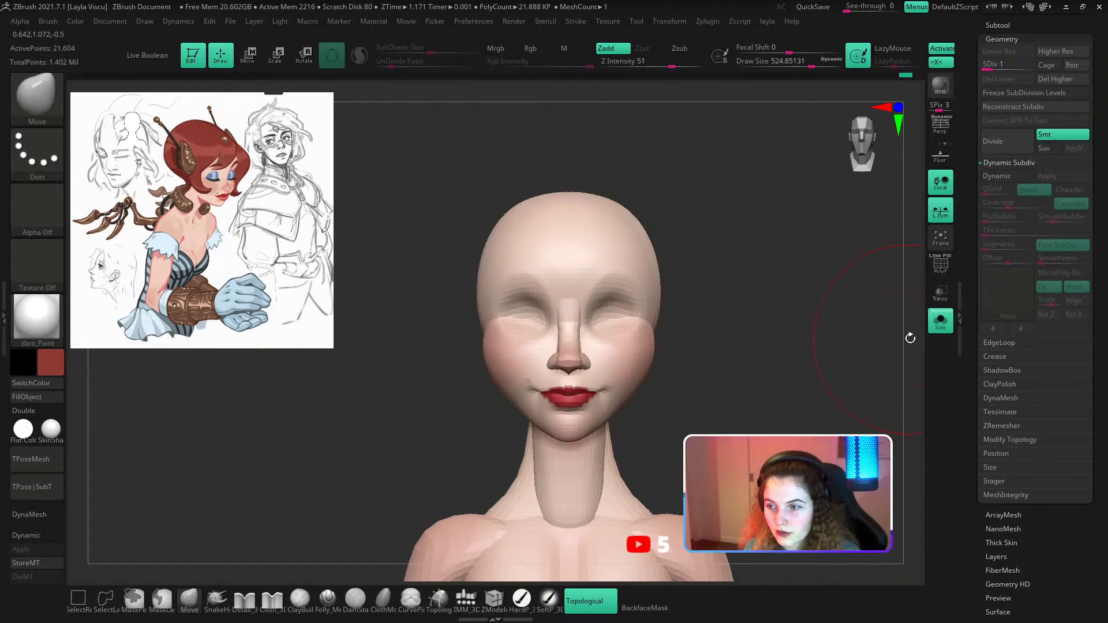
left_click_drag(773, 340, 909, 345)
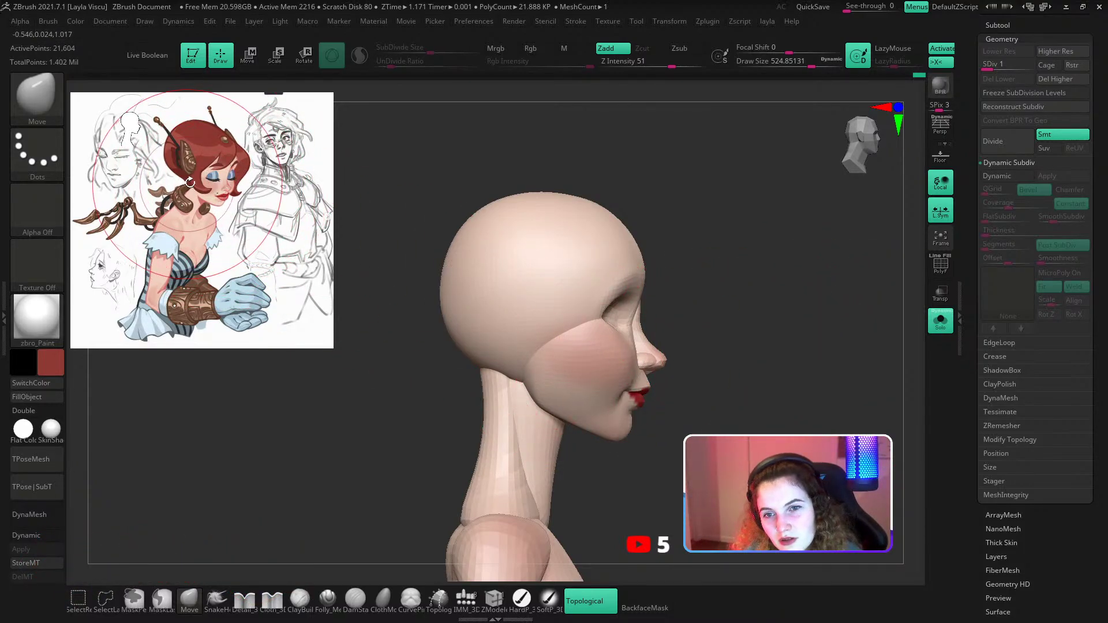
mouse_move(727, 337)
left_mouse_down()
mouse_move(667, 352)
mouse_move(661, 357)
mouse_move(682, 373)
mouse_move(669, 368)
left_mouse_up()
key("s")
left_click(941, 322)
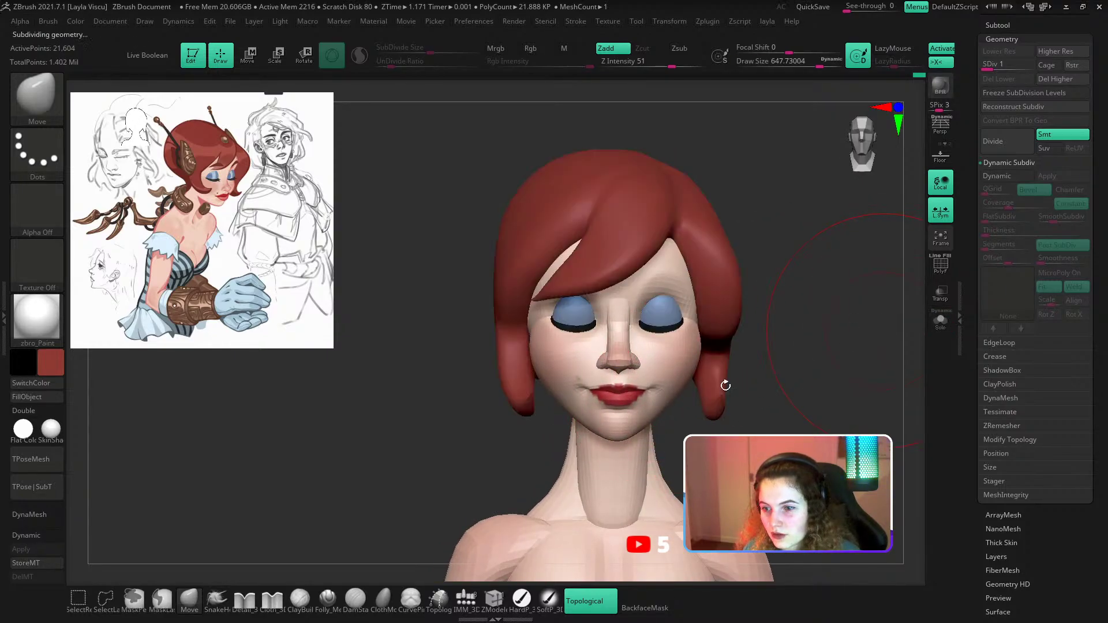
Raise the head back to subdivision level 4.
key("d")
key("d")
key("d")
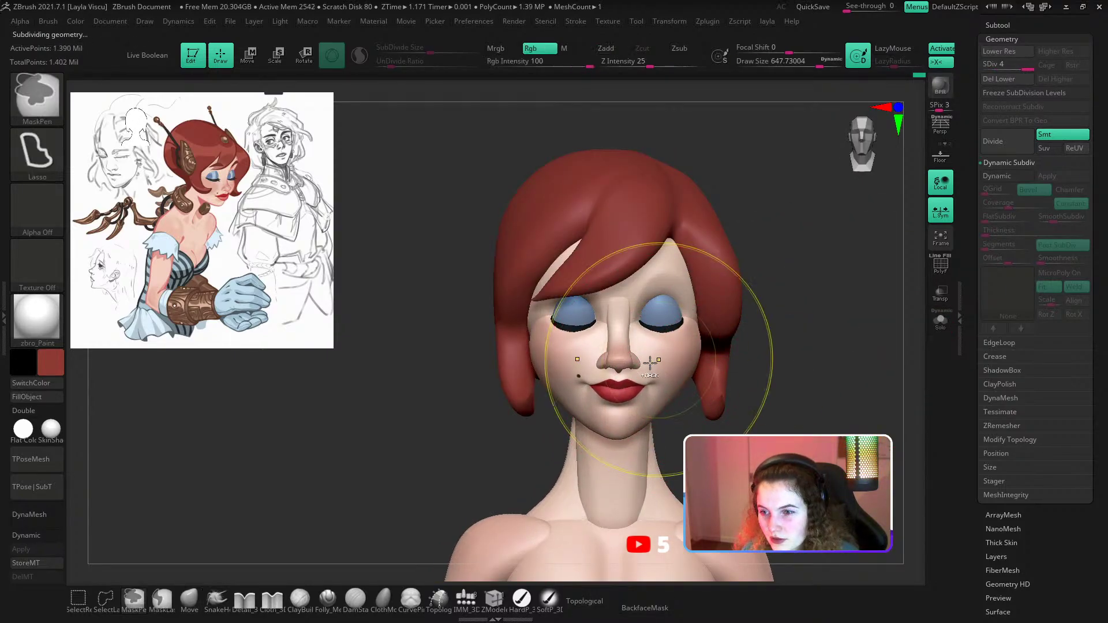
Undo the last change to the head and set the Move brush's draw size to about 268 for work on the profile.
key("ctrl+z")
key("s")
left_click(646, 372)
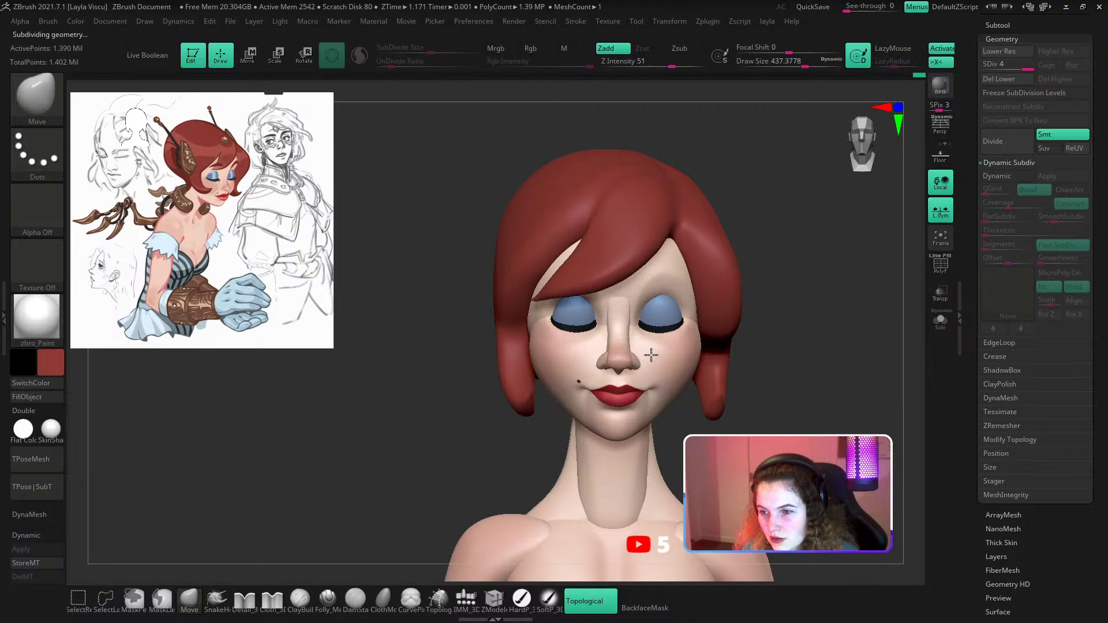
mouse_move(651, 355)
right_mouse_down()
mouse_move(600, 398)
mouse_move(549, 477)
mouse_move(681, 396)
right_mouse_up()
key("s")
left_click_drag(652, 370, 638, 369)
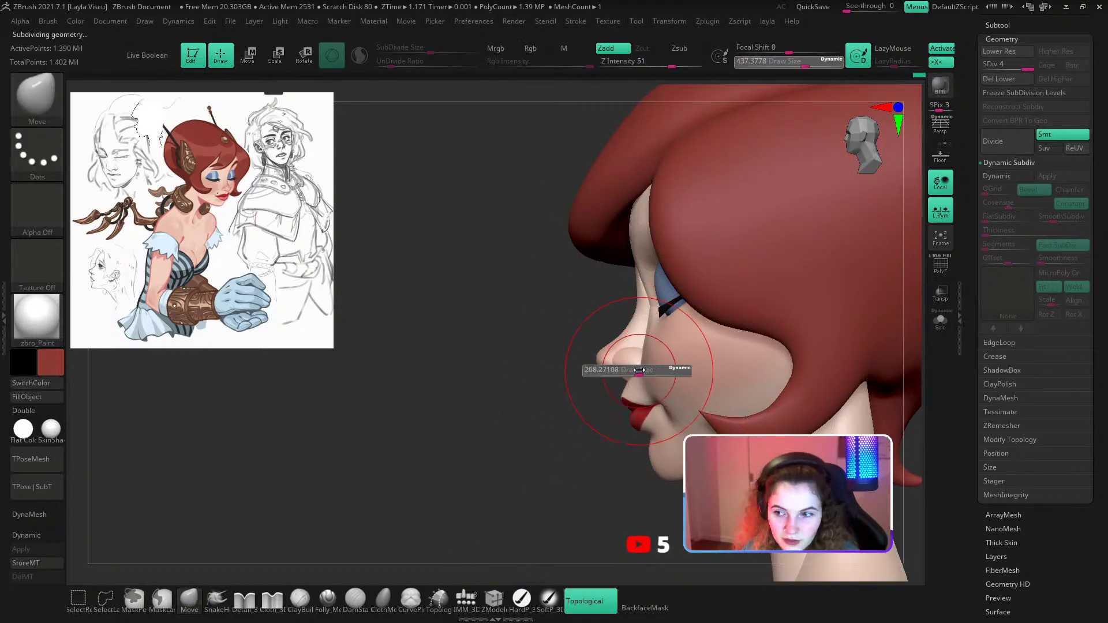
Assign BasicMaterial to the model and isolate the body mesh.
left_click(37, 316)
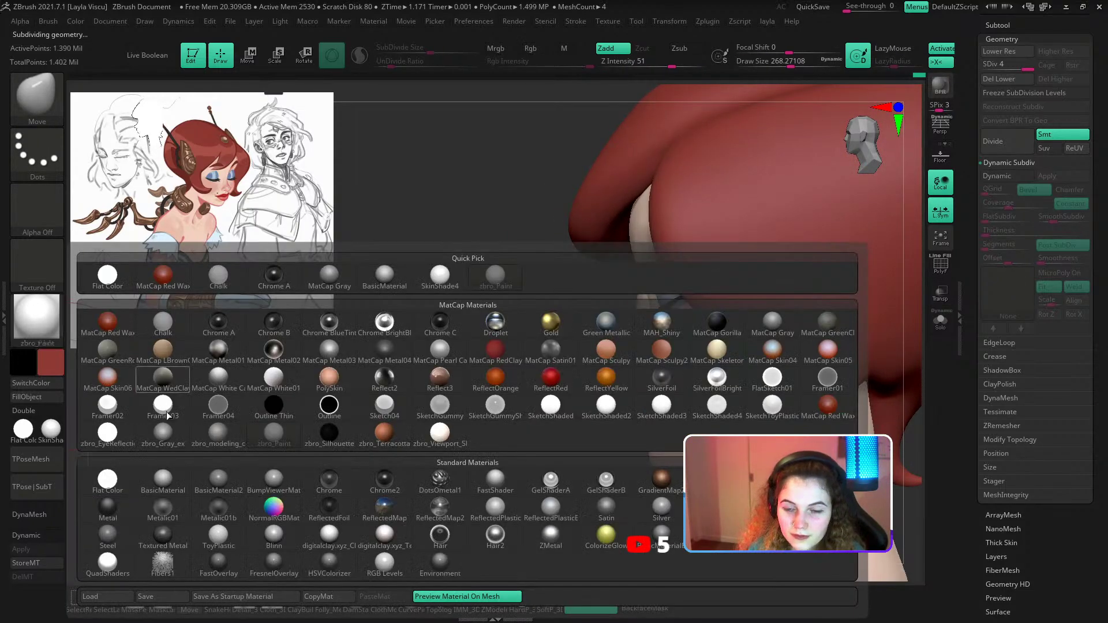
left_click(169, 476)
right_click_drag(498, 429, 550, 447)
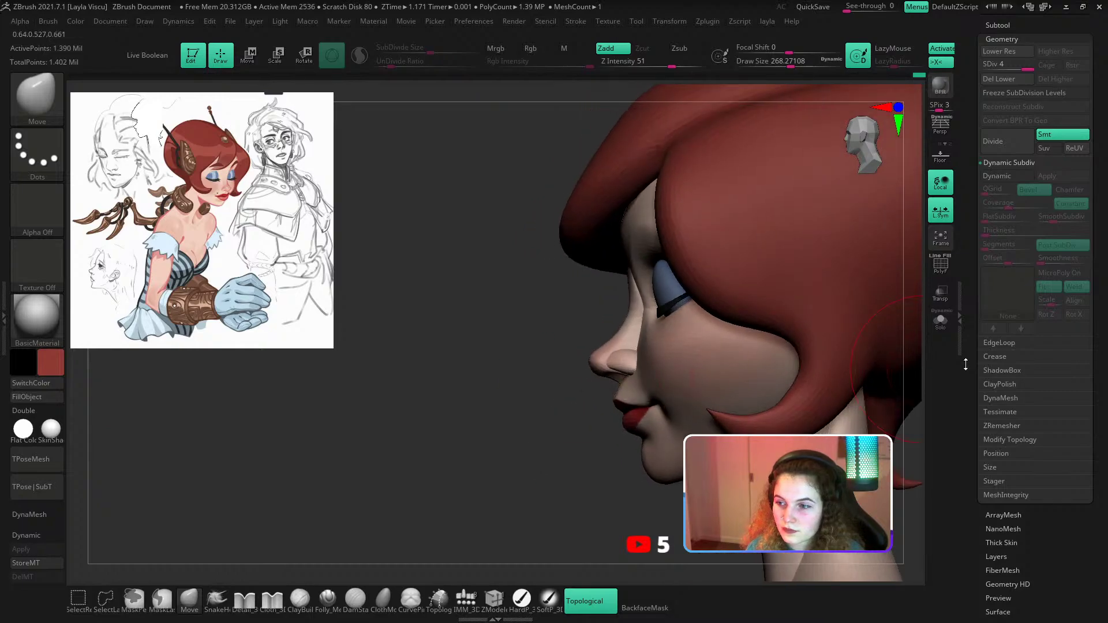
left_click(940, 321)
Switch to the DamStandard brush with a draw size of about 167.
key("s")
left_click_drag(642, 349, 631, 349)
key("b")
key("d")
key("s")
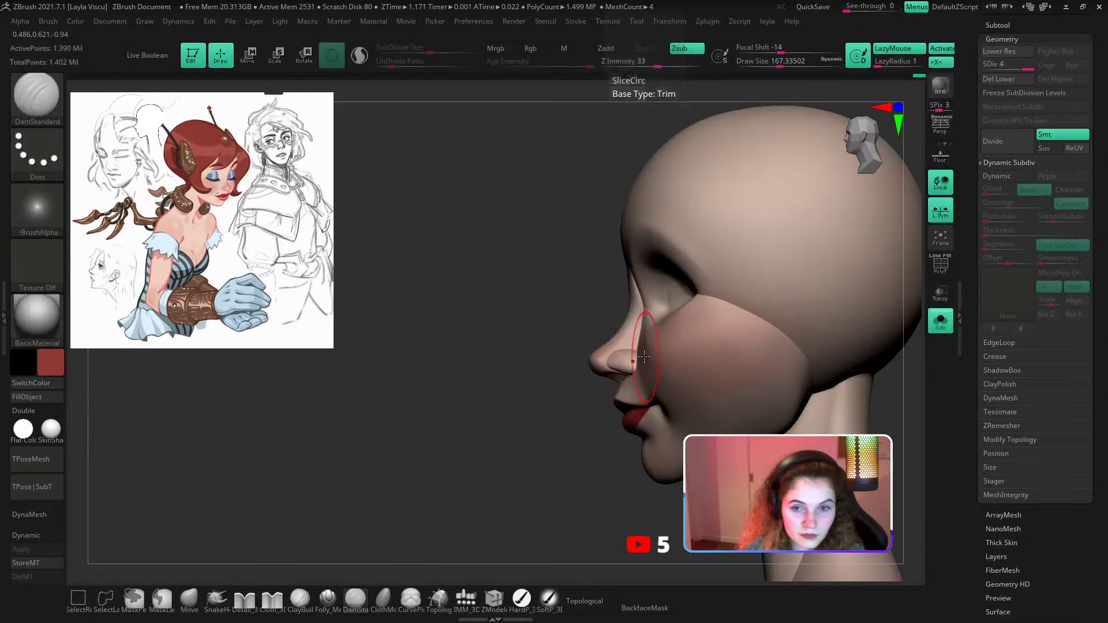
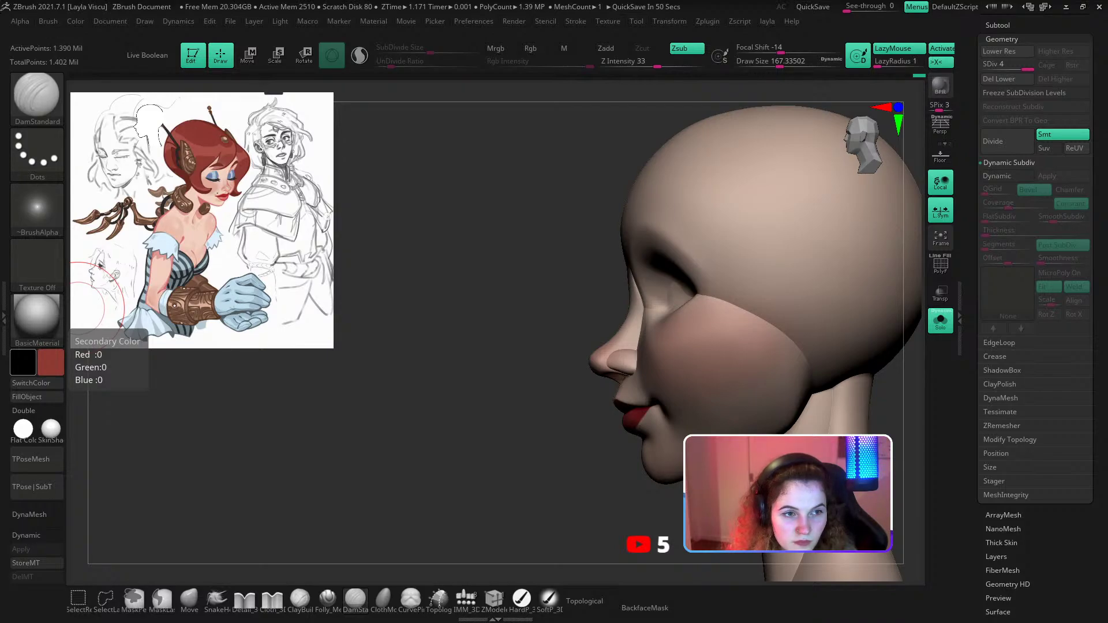
Smooth the cheek beside the nose at a draw size of 112, and inspect the head at subdivision level 1 before returning to level 4.
left_click_drag(465, 376, 552, 369)
right_click_drag(562, 365, 549, 371, "ctrl")
left_click_drag(551, 352, 530, 340, "shift")
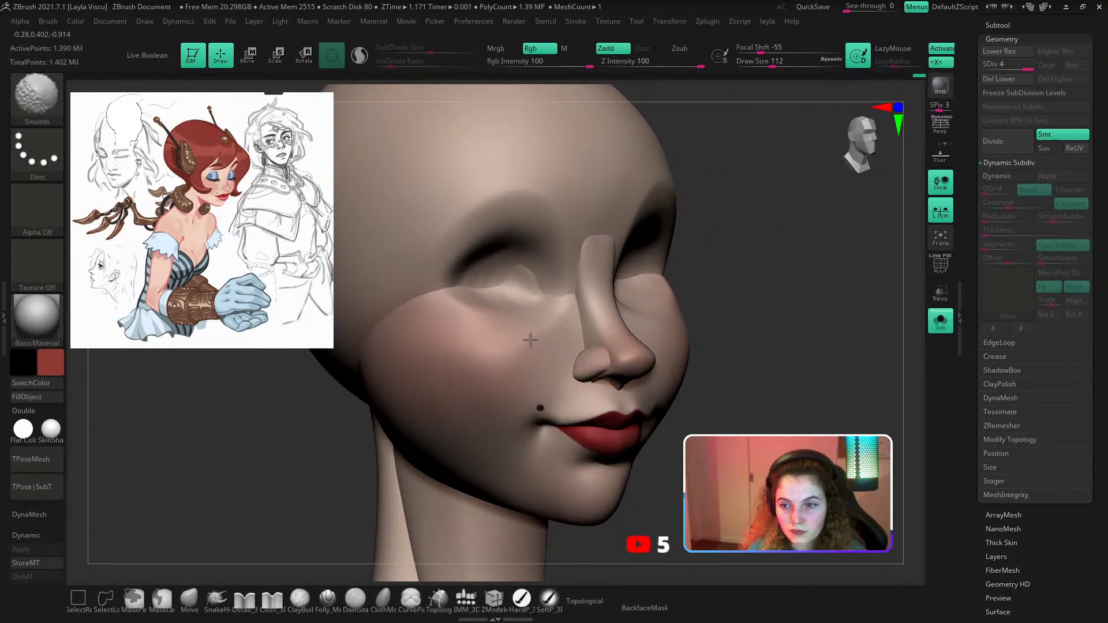
key("shift+d")
key("shift+d")
key("shift+d")
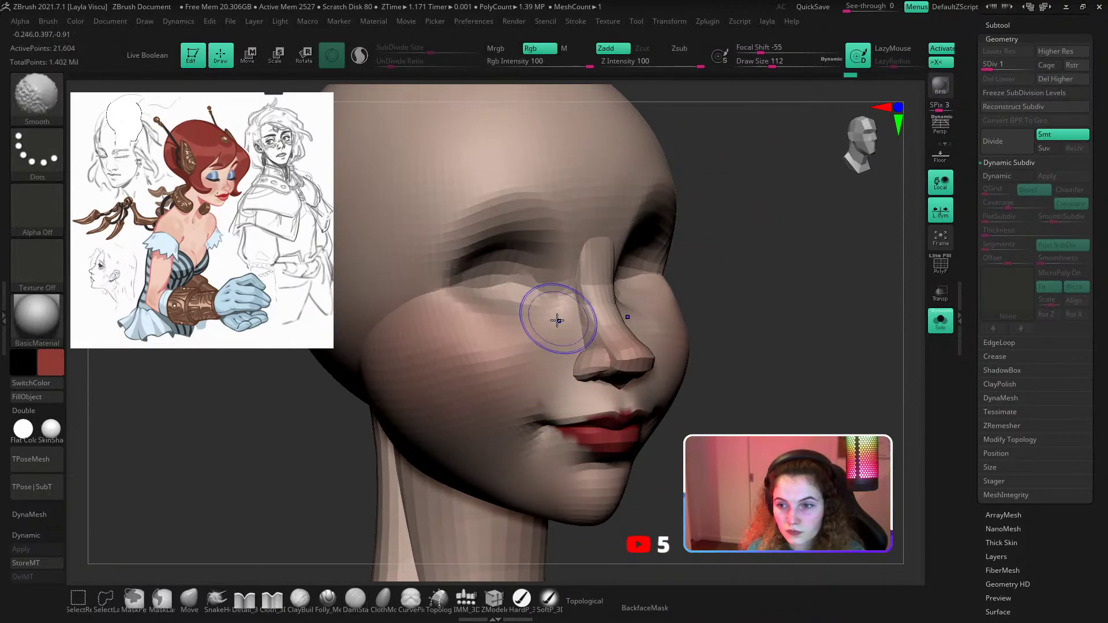
key("d")
key("d")
key("d")
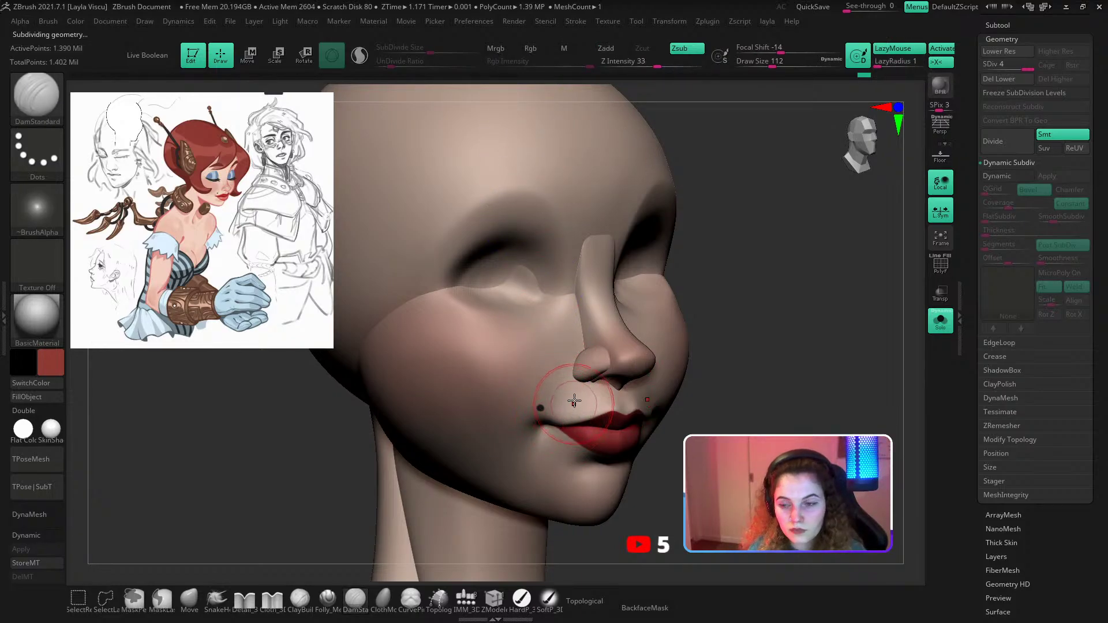
Drop the head to subdivision level 2 and carve creases beside the mouth and along the lower cheek with the DamStandard brush.
key("shift+d")
key("shift+d")
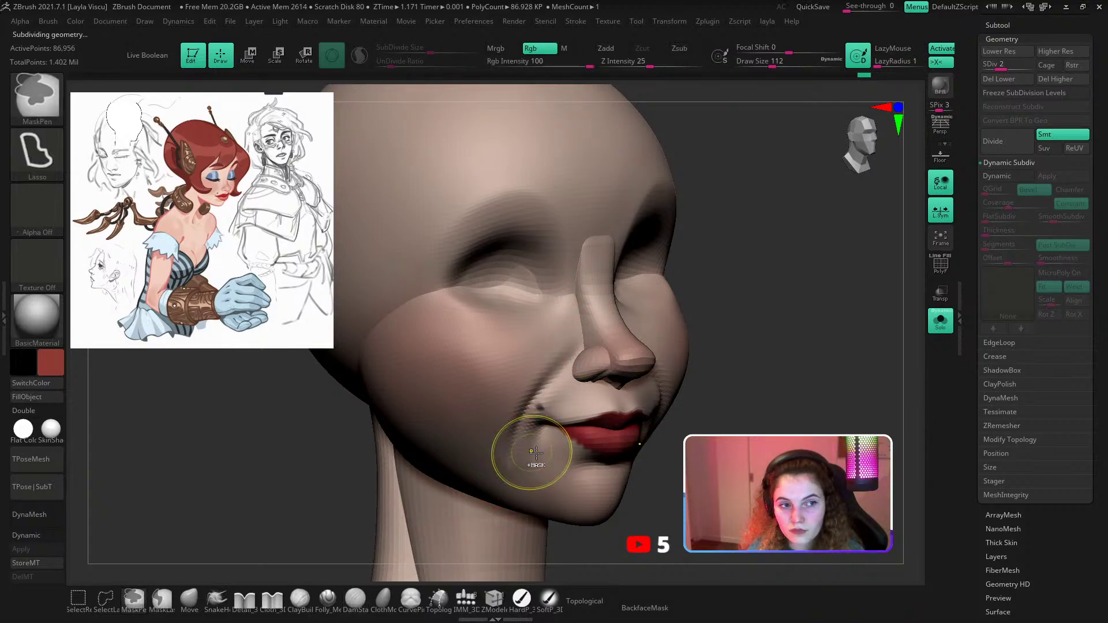
mouse_move(534, 455)
right_mouse_down("ctrl")
mouse_move(508, 418)
mouse_move(496, 426)
right_mouse_up("ctrl")
key("s")
mouse_move(413, 364)
left_mouse_down()
mouse_move(437, 403)
mouse_move(487, 428)
left_mouse_up()
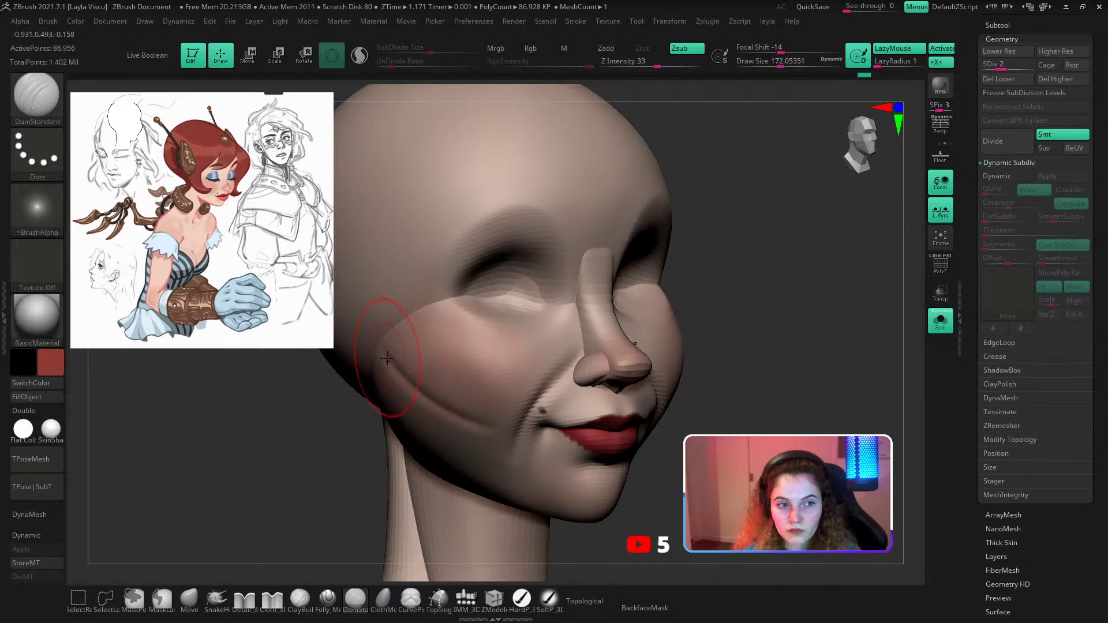
Refine the crease around the mouth corner with the DamStandard brush at a draw size of about 94.
key("s")
left_click_drag(564, 459, 554, 459)
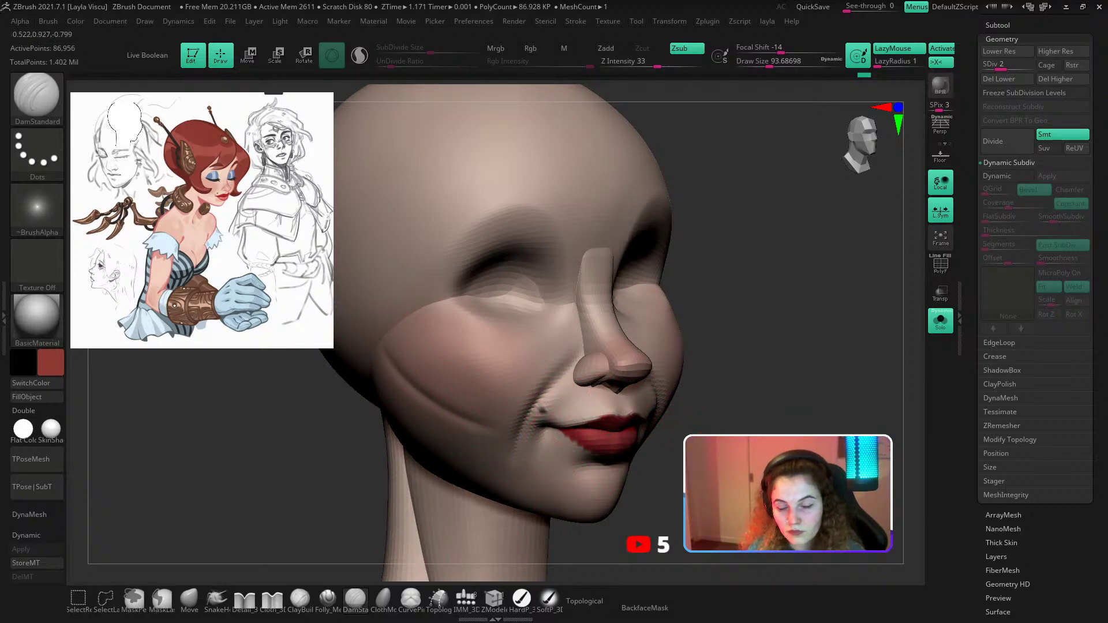
right_click_drag(555, 456, 522, 456)
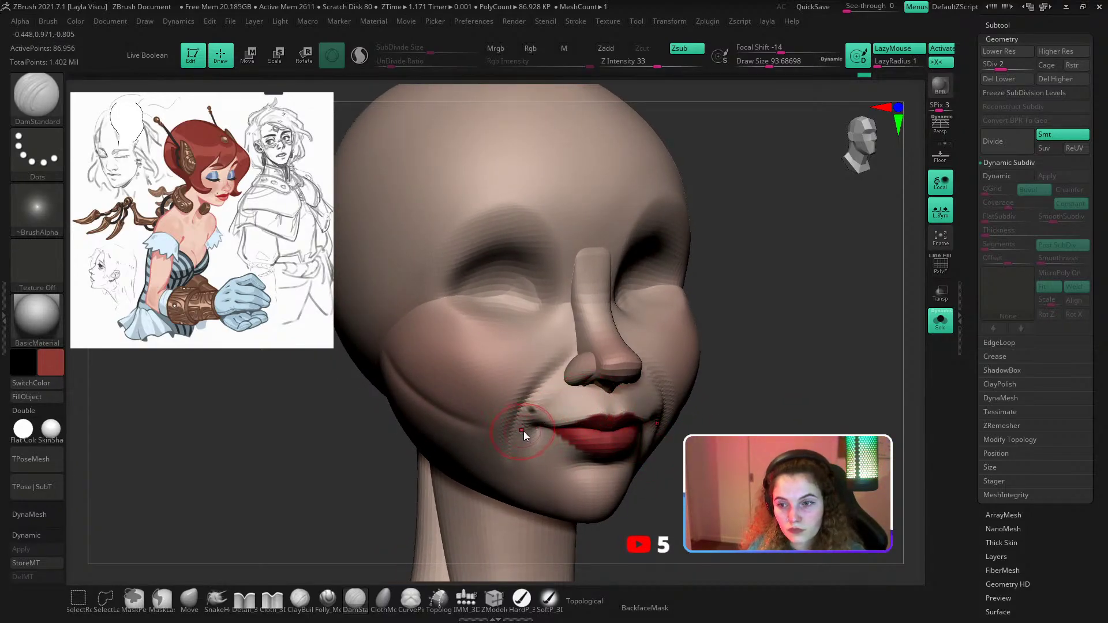
Adjust the cheek with the Move brush at a draw size of about 140 and smooth the lower-cheek crease at about 124.
left_click(190, 600)
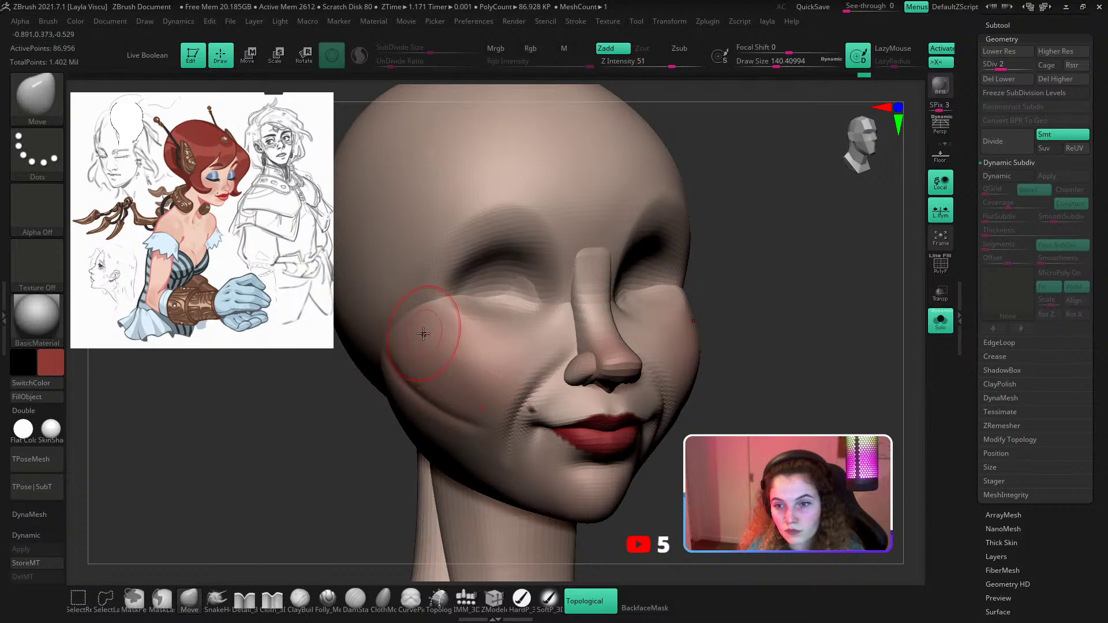
key("shift")
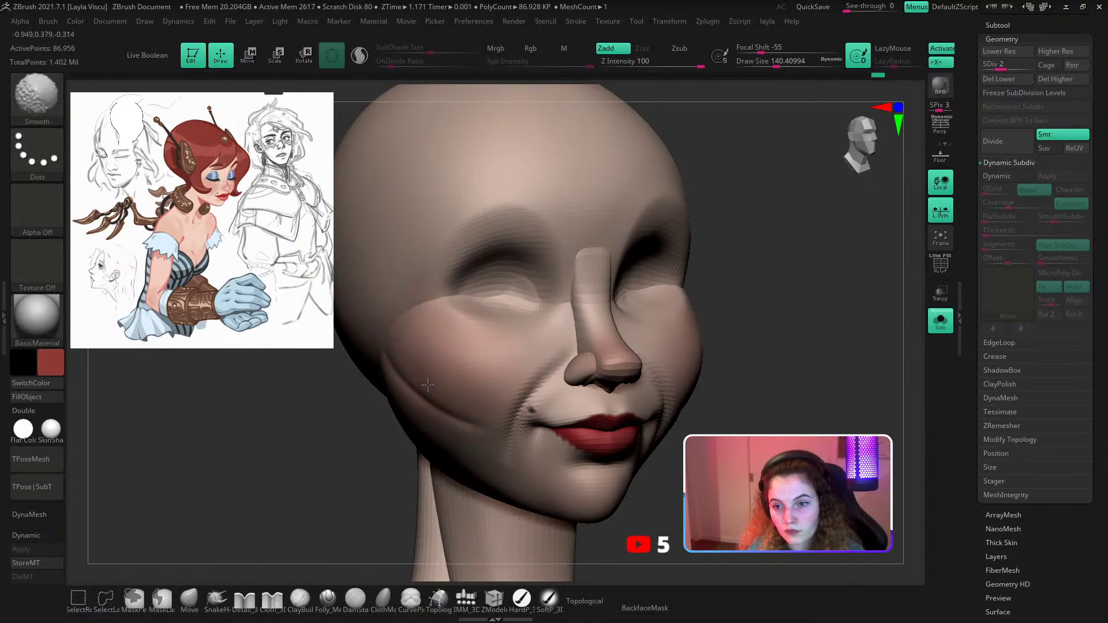
key("s")
left_click(459, 421)
mouse_move(399, 353)
left_mouse_down("shift")
mouse_move(393, 363)
mouse_move(441, 402)
mouse_move(508, 441)
mouse_move(475, 470)
left_mouse_up("shift")
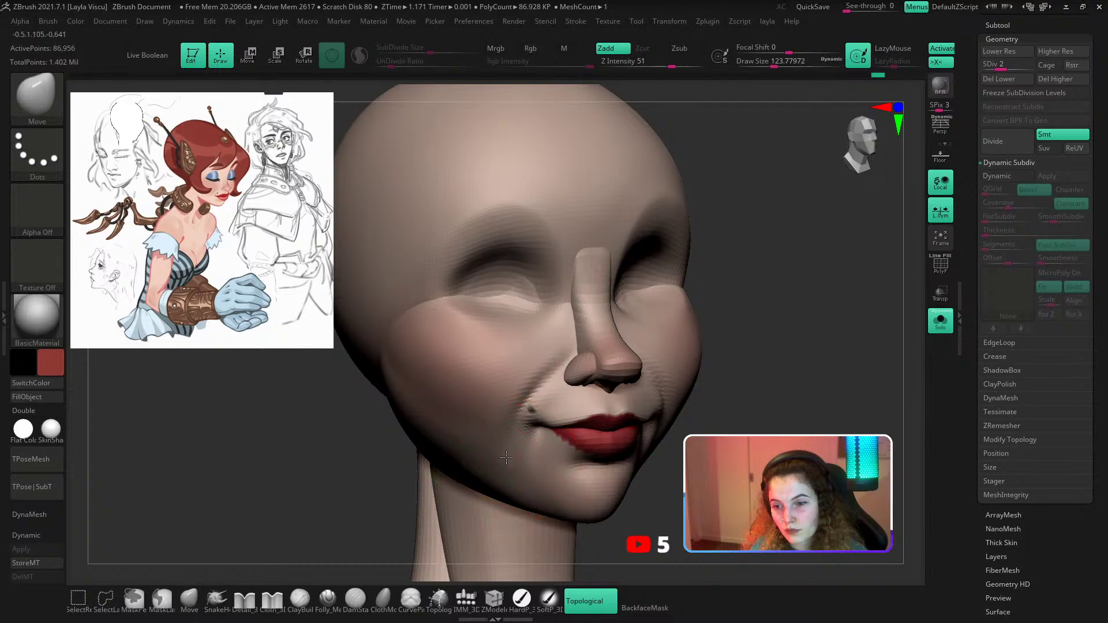
Smooth the lower cheeks, the creases at the mouth corners and the chin of the head.
key("shift")
left_click_drag(522, 386, 551, 346, "shift")
mouse_move(738, 372)
left_mouse_down("alt")
mouse_move(734, 334)
mouse_move(629, 342)
mouse_move(626, 363)
left_mouse_up("alt")
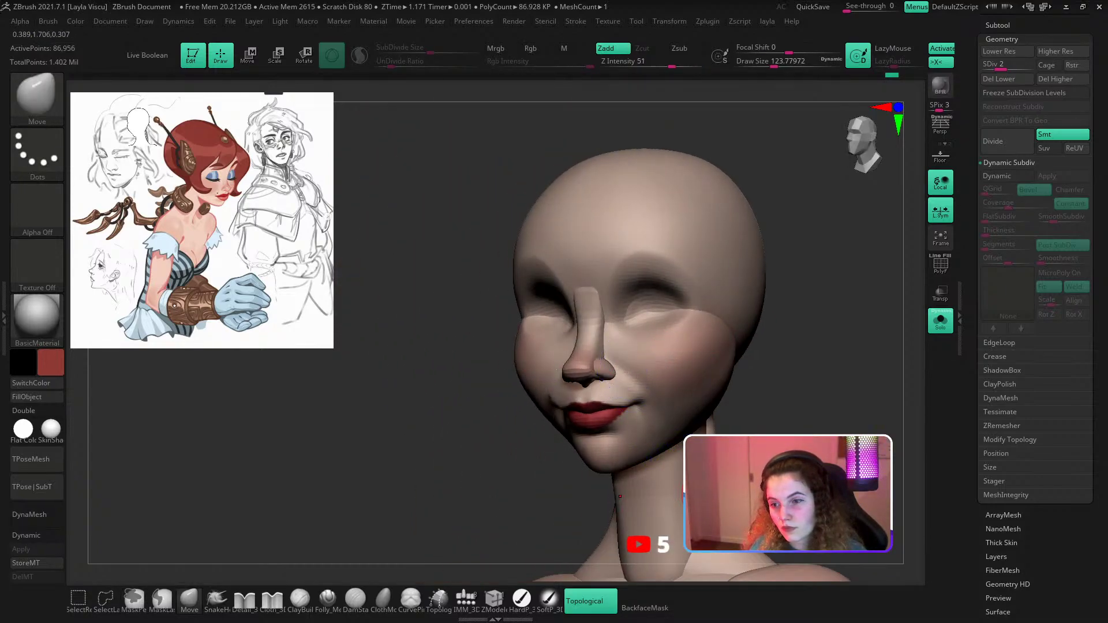
left_click_drag(649, 437, 670, 457, "shift")
left_click_drag(778, 411, 731, 420)
right_click_drag(732, 420, 722, 420)
left_click_drag(669, 420, 661, 402, "shift")
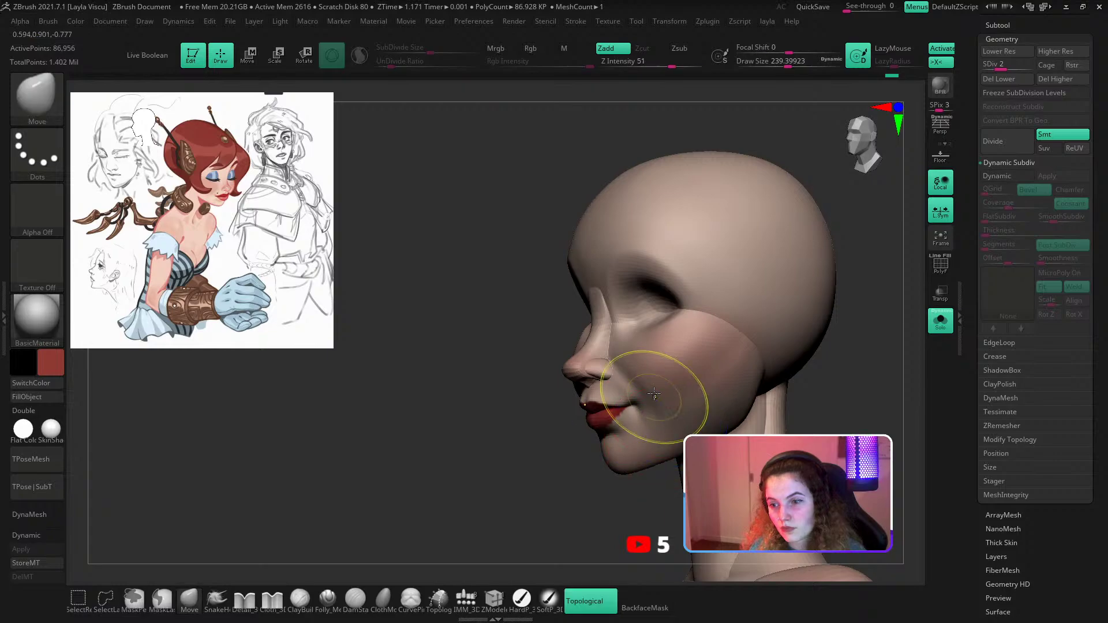
right_click_drag(660, 369, 656, 396, "ctrl")
mouse_move(622, 366)
left_mouse_down("shift")
mouse_move(615, 342)
mouse_move(634, 365)
left_mouse_up("shift")
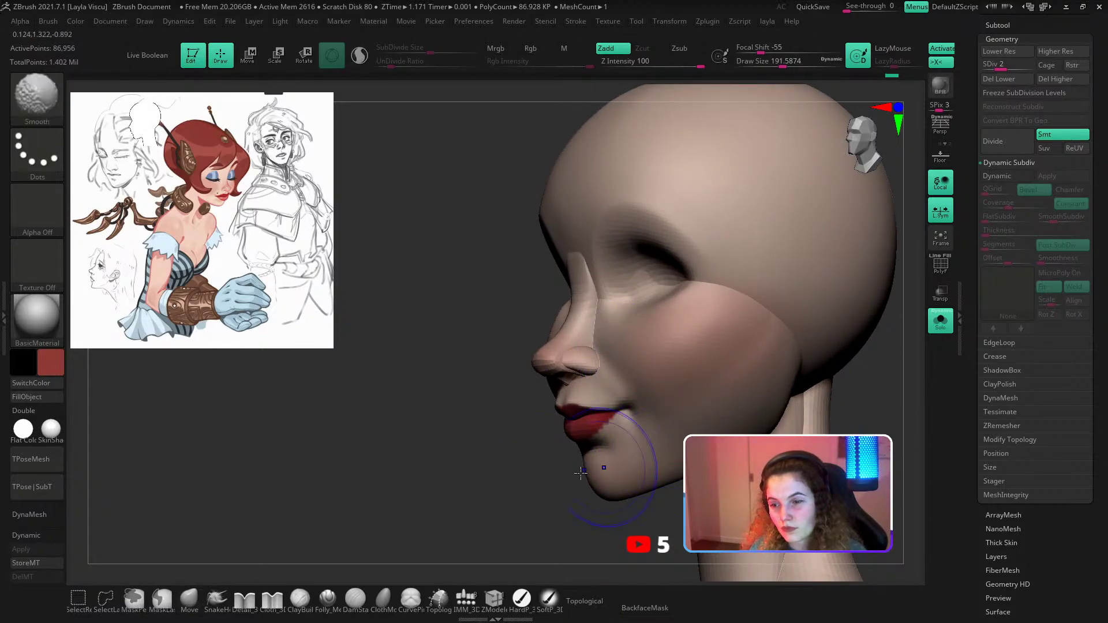
mouse_move(601, 468)
right_mouse_down()
mouse_move(526, 445)
mouse_move(644, 467)
mouse_move(652, 490)
right_mouse_up()
Smooth the area between the nose and the upper lip with a brush size of about 83.
key("s")
left_click_drag(661, 367, 637, 367)
left_click_drag(626, 372, 635, 359, "shift")
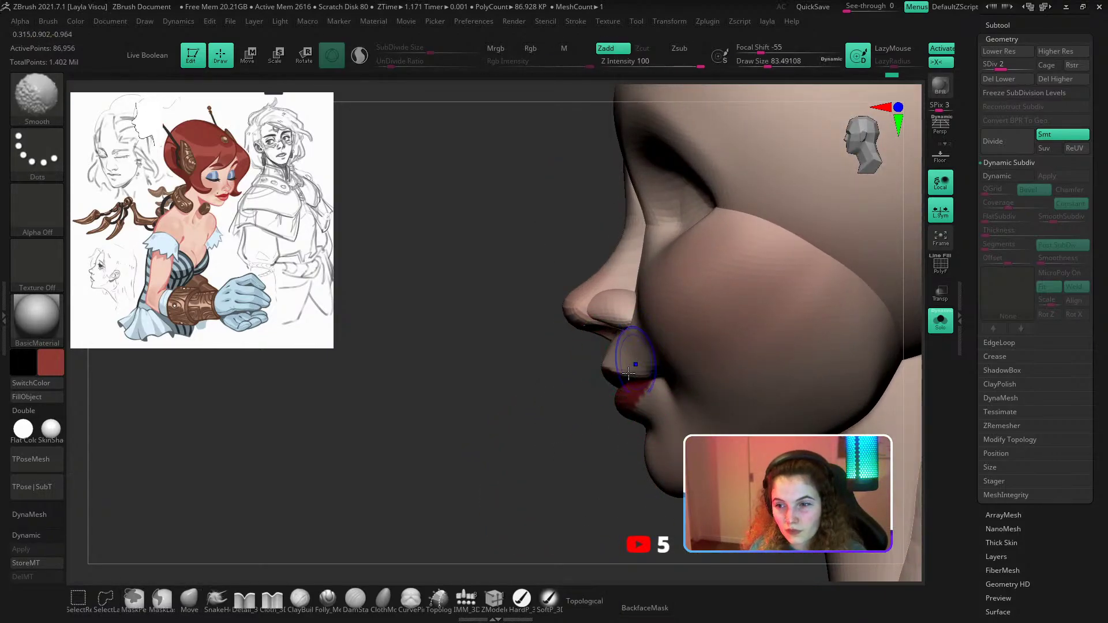
right_click_drag(635, 358, 669, 369)
right_click_drag(669, 369, 616, 391, "ctrl")
left_click_drag(664, 373, 630, 350, "shift")
right_click_drag(641, 497, 634, 462, "ctrl")
Smooth the side of the nose where it meets the cheek with a brush size of about 149.
mouse_move(634, 462)
right_mouse_down("shift")
mouse_move(603, 502)
mouse_move(674, 491)
right_mouse_up("shift")
key("s")
left_click_drag(708, 412, 717, 412)
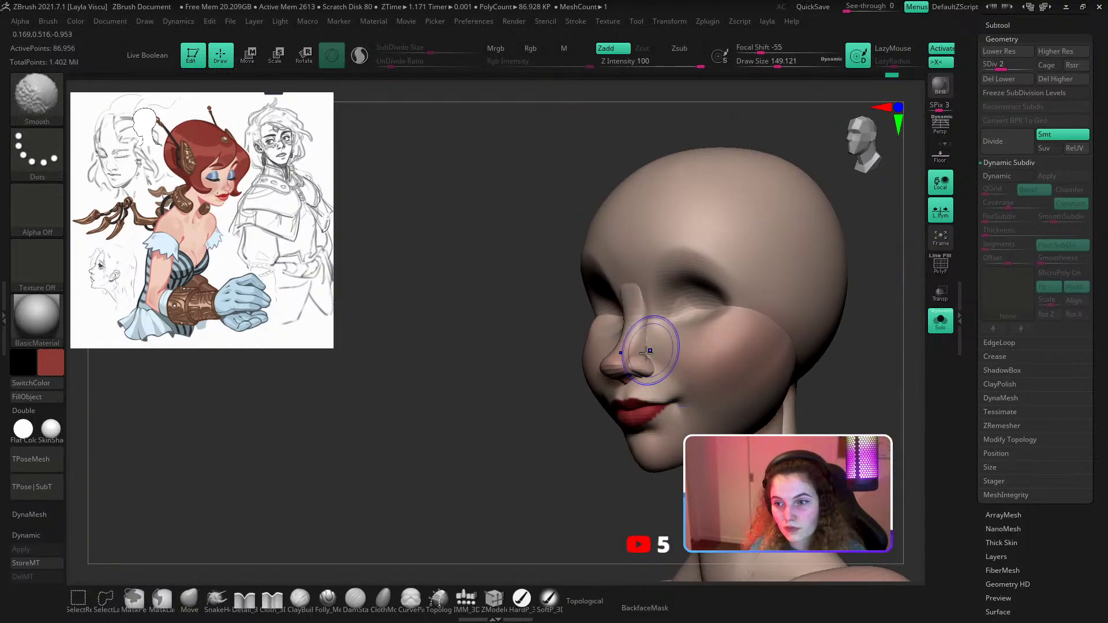
right_click_drag(663, 358, 749, 411)
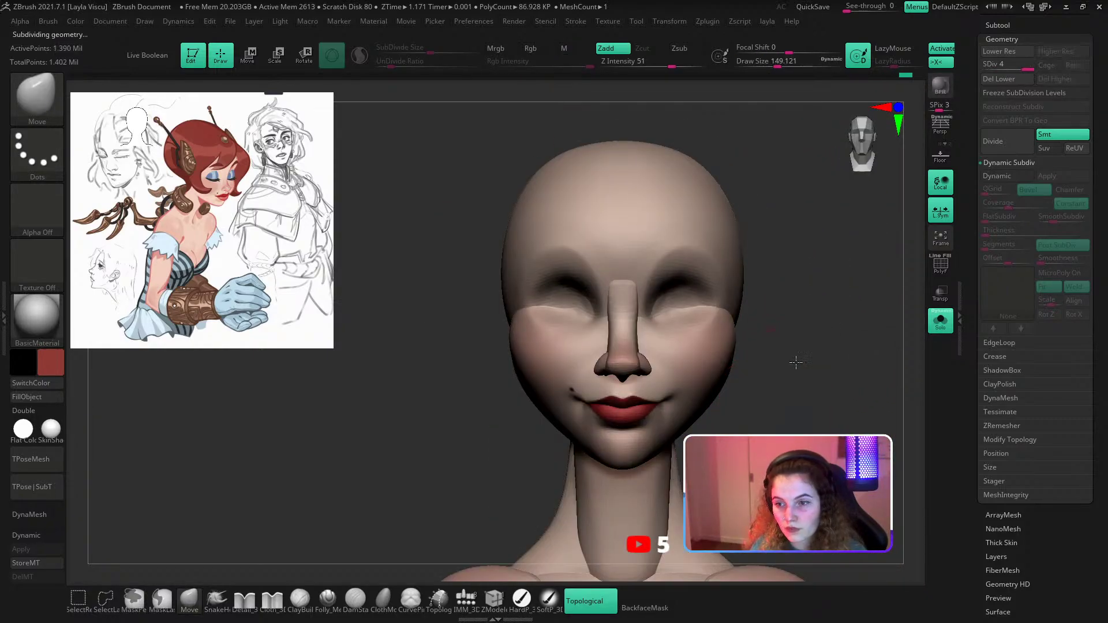
Lower the head mesh to subdivision level 2.
right_click_drag(795, 362, 811, 371)
key("shift")
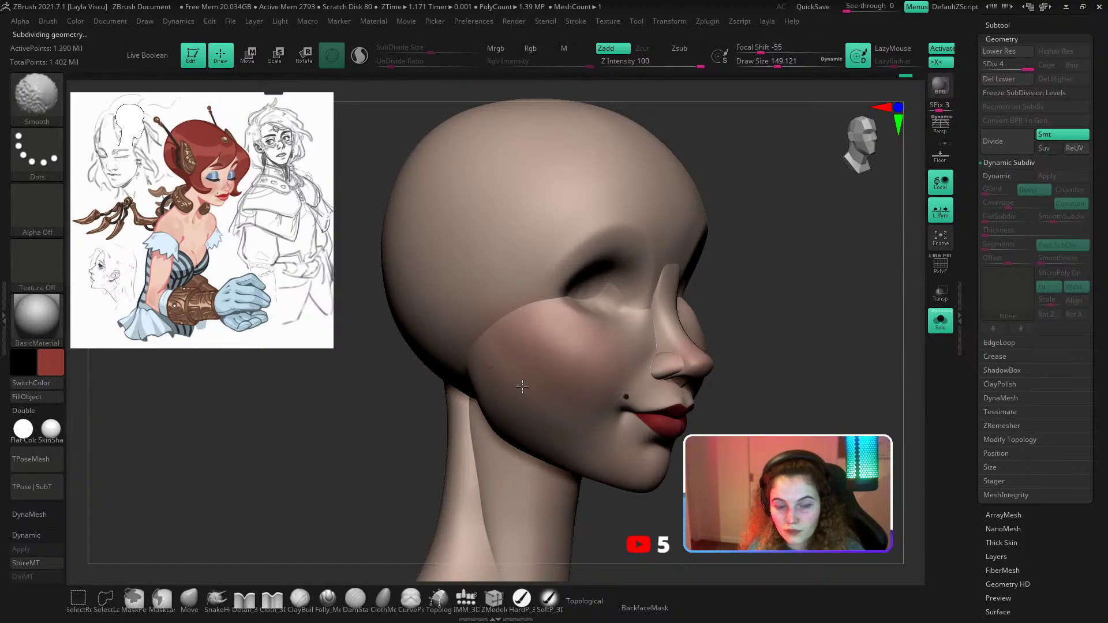
key("shift+d")
key("shift+d")
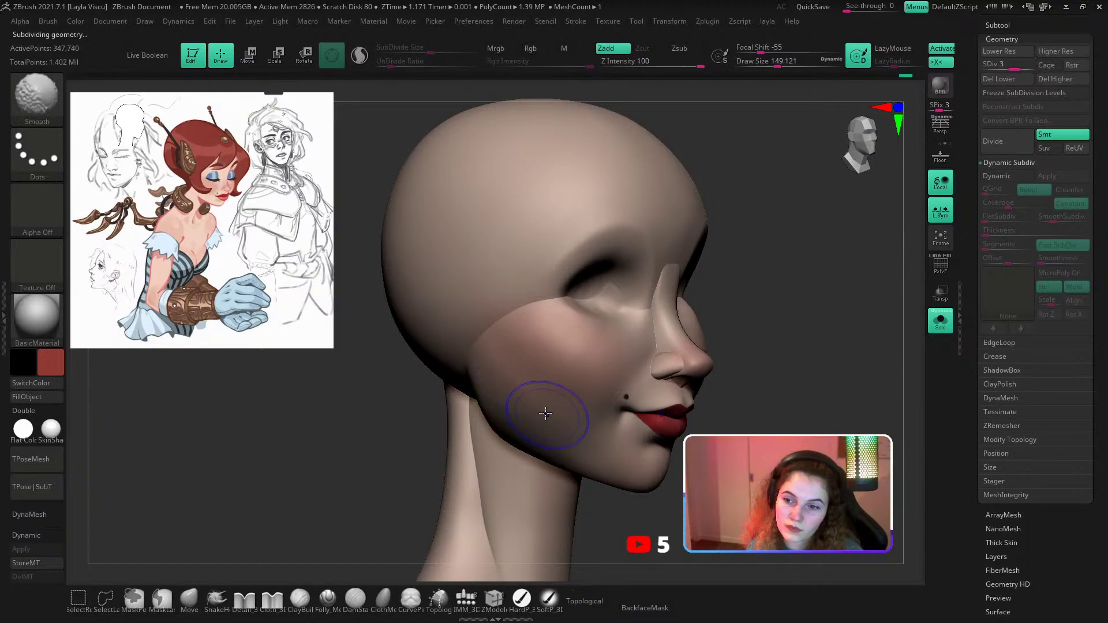
right_click_drag(544, 445, 557, 398, "ctrl")
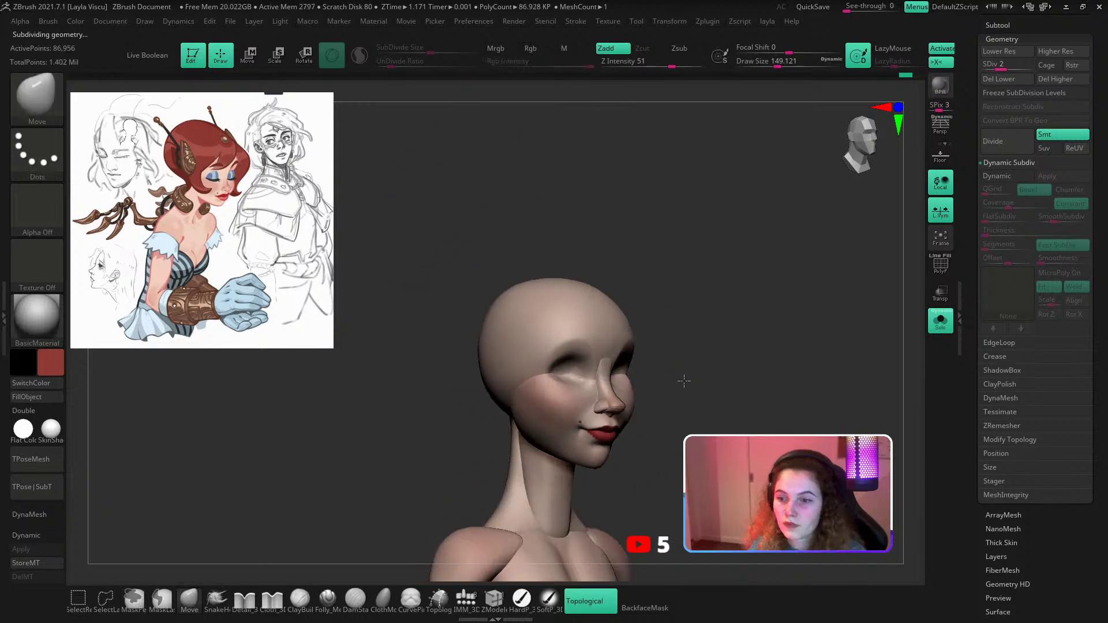
Raise the head mesh to subdivision level 4 and turn off Solo so the whole character is shown.
key("d")
key("d")
mouse_move(685, 380)
right_mouse_down()
mouse_move(692, 421)
mouse_move(734, 374)
right_mouse_up()
left_click(940, 322)
mouse_move(907, 329)
right_mouse_down()
mouse_move(744, 416)
mouse_move(763, 413)
right_mouse_up()
Select the eye subtool and reshape the outer corner of the black lash band with the Move brush at size about 68.
mouse_move(550, 445)
right_mouse_down("ctrl")
mouse_move(523, 514)
mouse_move(578, 510)
mouse_move(569, 526)
mouse_move(468, 385)
mouse_move(470, 336)
right_mouse_up("ctrl")
left_click(477, 325, "alt")
key("s")
left_click(469, 325)
left_click_drag(461, 322, 454, 317)
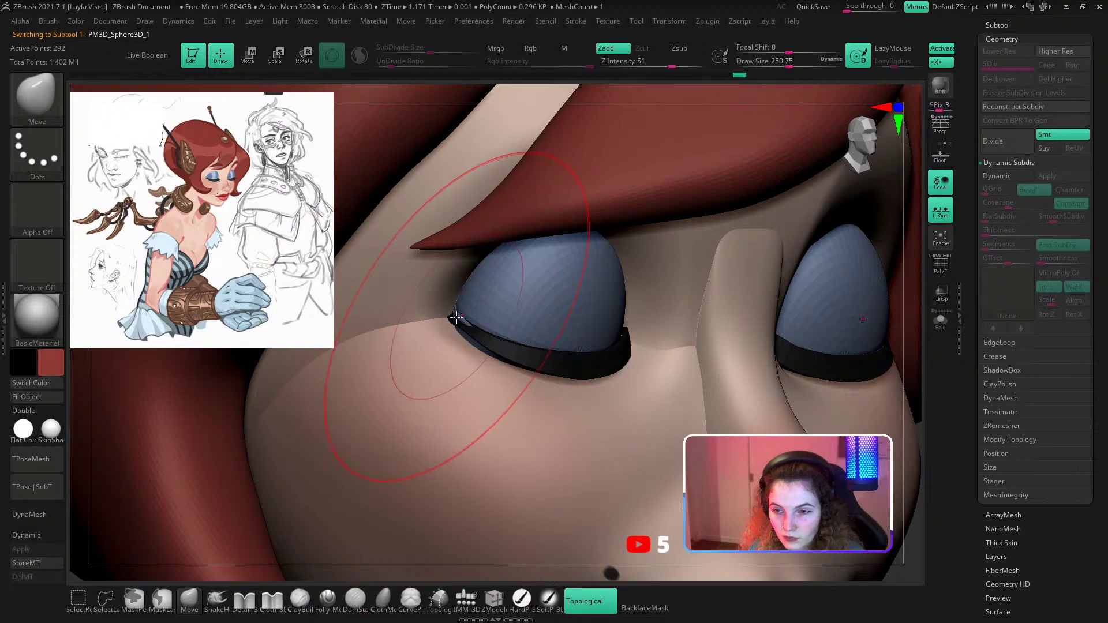
key("s")
left_click(448, 316)
key("s")
left_click(443, 327)
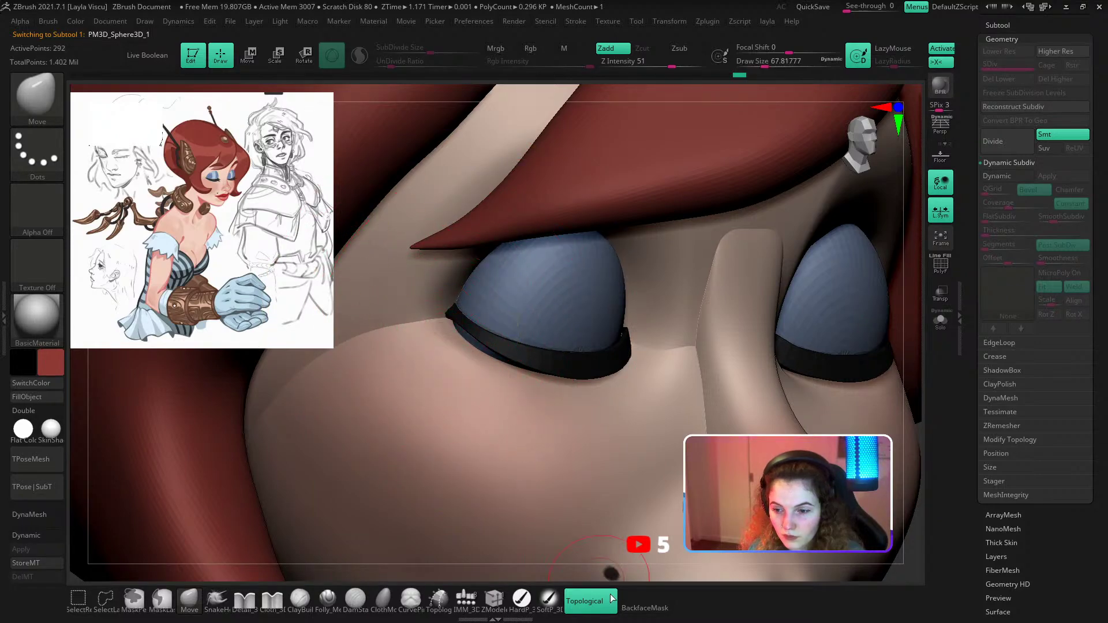
Enable backface masking and push the outer end of the lash band up along the eyelid.
left_click(629, 607)
right_click_drag(495, 380, 490, 398, "ctrl")
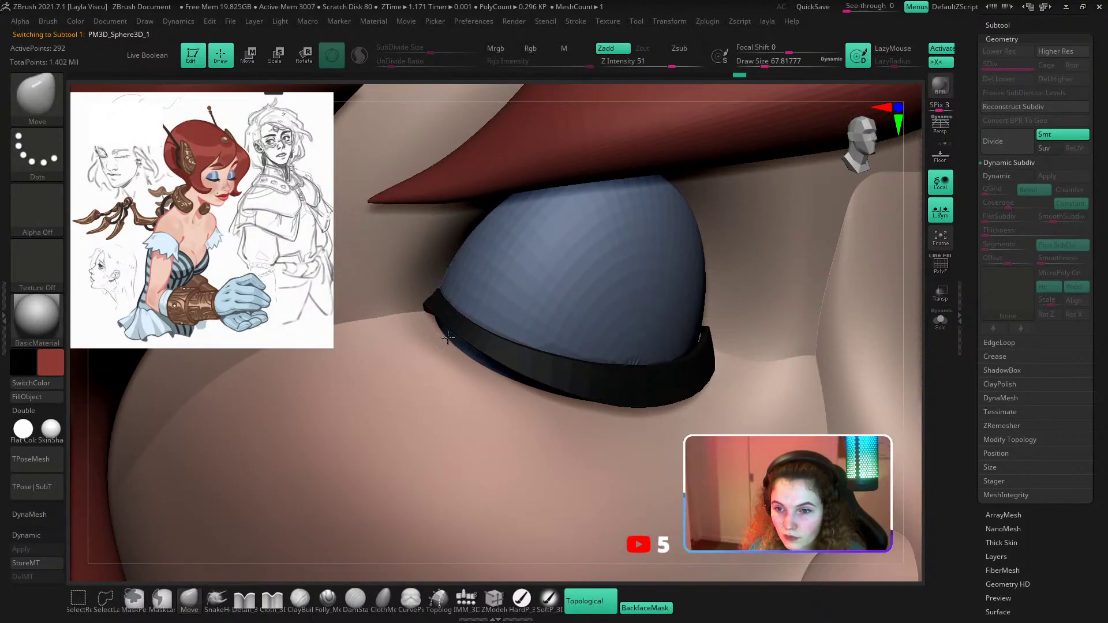
right_click_drag(440, 347, 471, 222, "ctrl")
right_click_drag(508, 325, 512, 291, "ctrl")
Select the red hair subtool, frame it in view and choose the Folly_Hair brush.
left_click_drag(305, 428, 348, 439, "alt")
right_click_drag(509, 375, 491, 341, "ctrl")
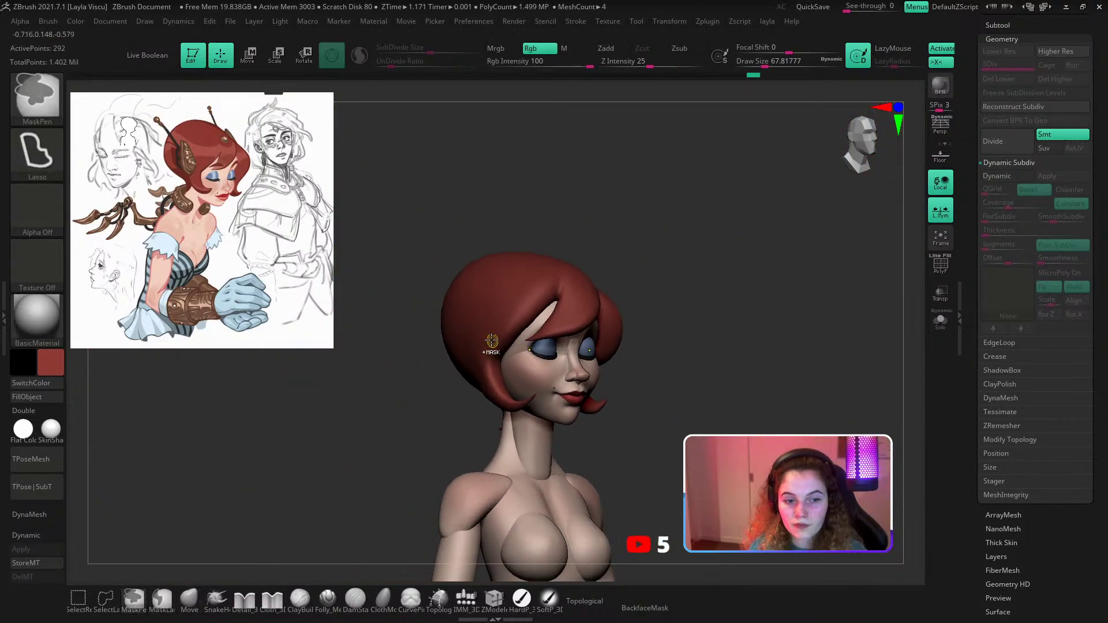
left_click(478, 285, "alt")
key("f")
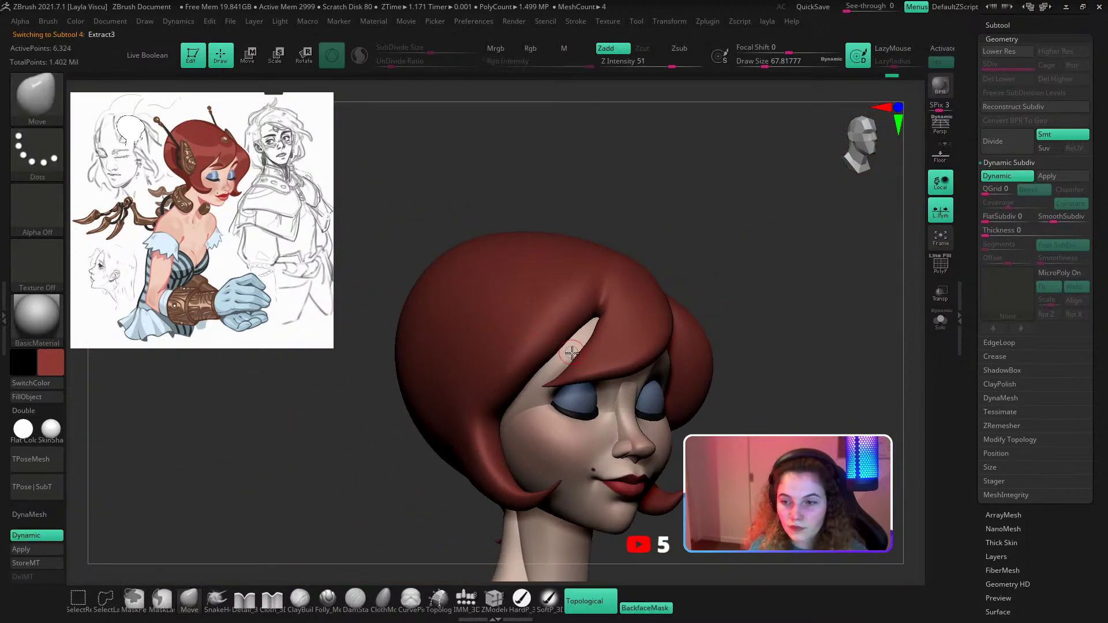
key("b")
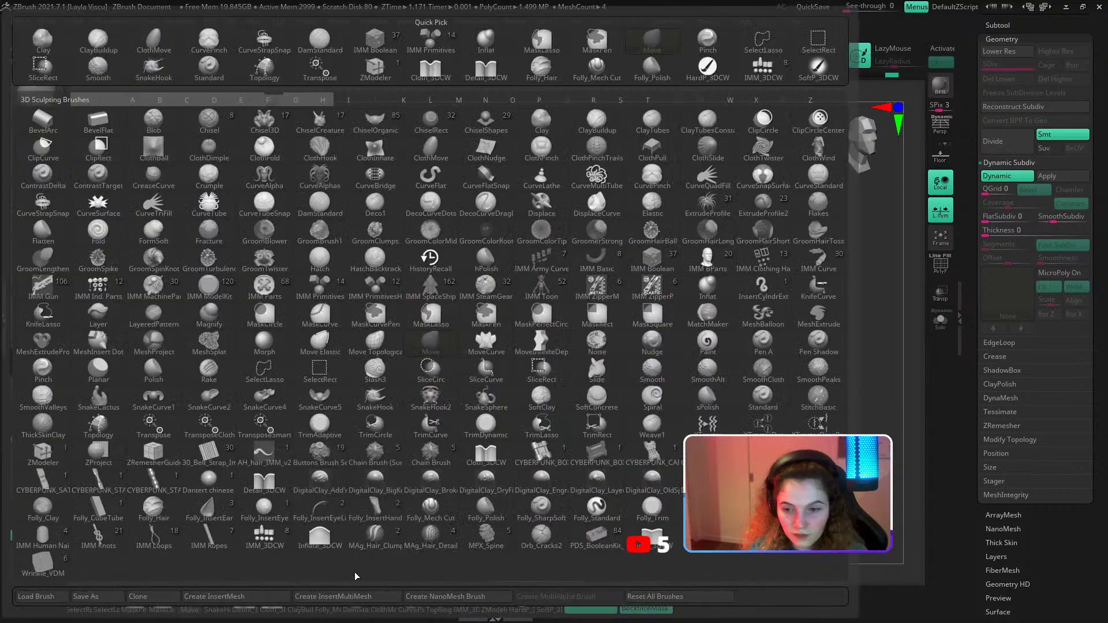
key("f")
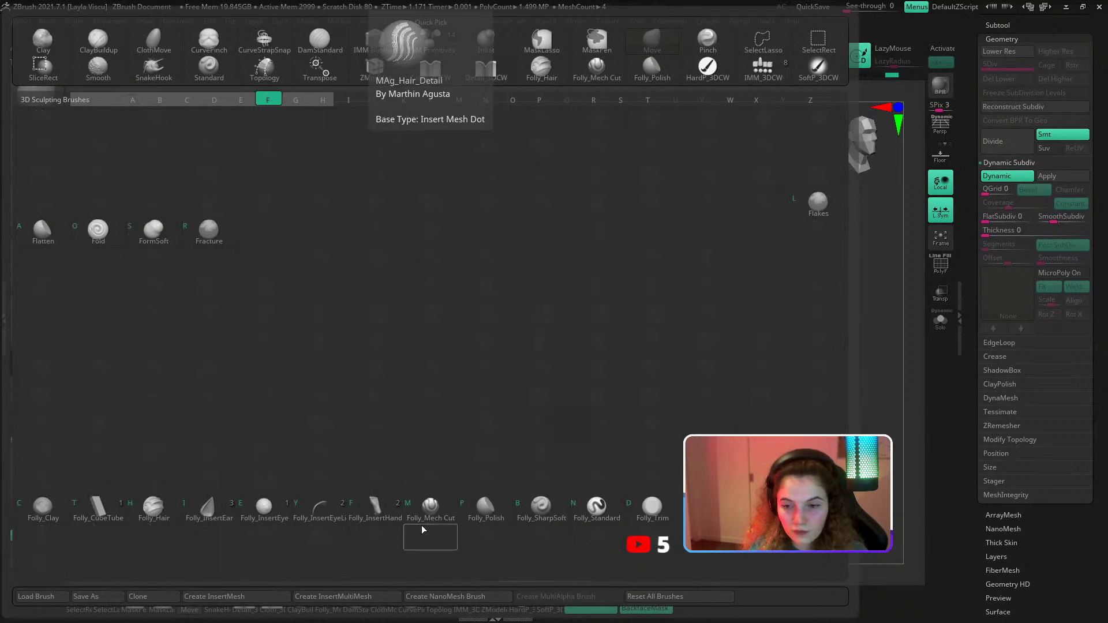
left_click(155, 510)
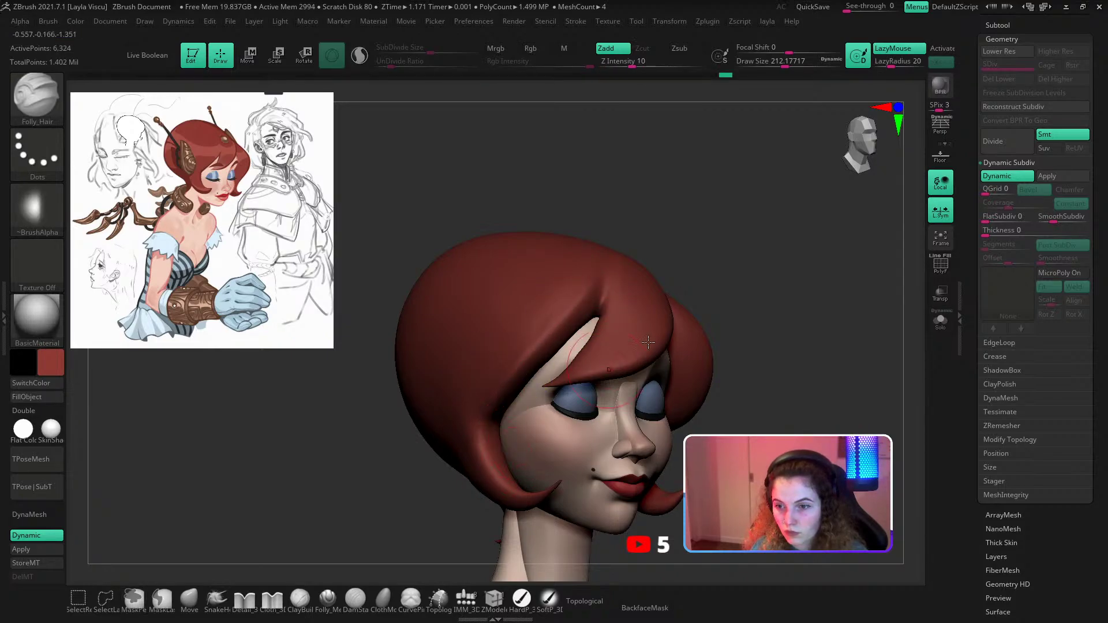
Sculpt a Folly_Hair stroke along the edge of the side hair beside the forehead opening.
right_click_drag(655, 336, 682, 312)
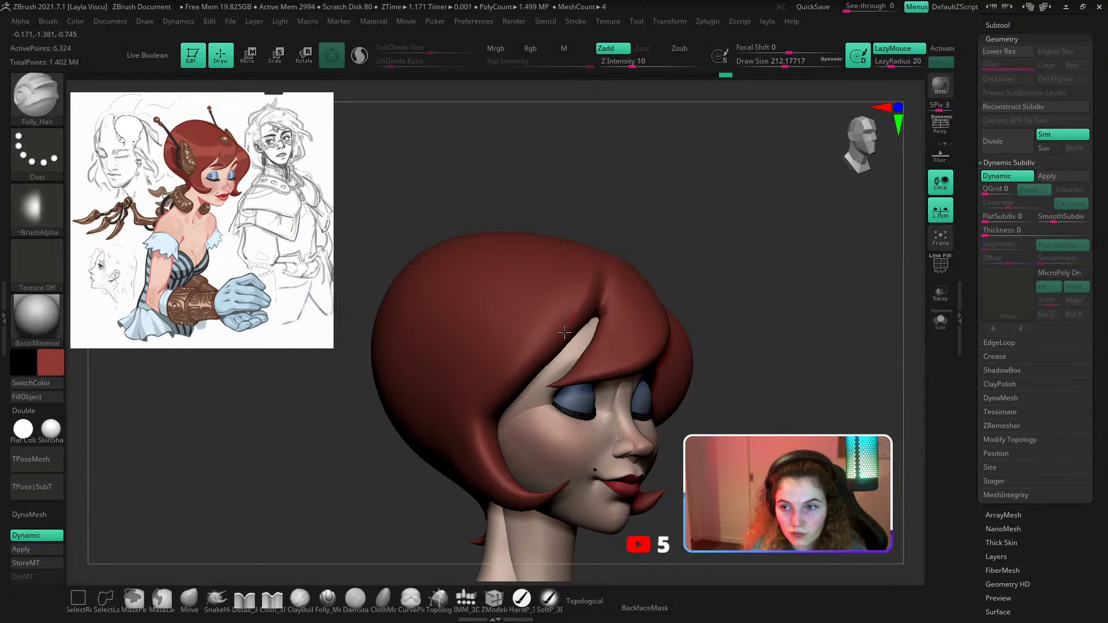
left_click_drag(564, 332, 504, 393)
right_click_drag(747, 330, 746, 349)
key("shift")
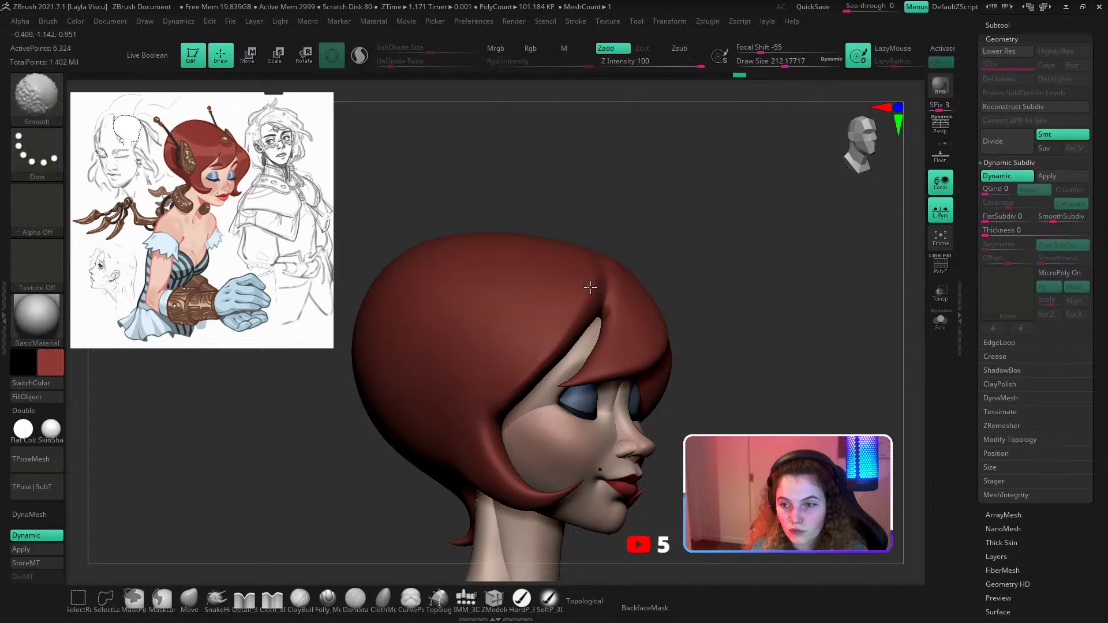
Sculpt the crease where the fringe splits above the forehead opening and smooth the surrounding hair.
mouse_move(487, 430)
right_mouse_down("ctrl")
mouse_move(648, 307)
mouse_move(629, 364)
right_mouse_up("ctrl")
mouse_move(628, 363)
right_mouse_down("ctrl")
mouse_move(606, 401)
mouse_move(528, 462)
right_mouse_up("ctrl")
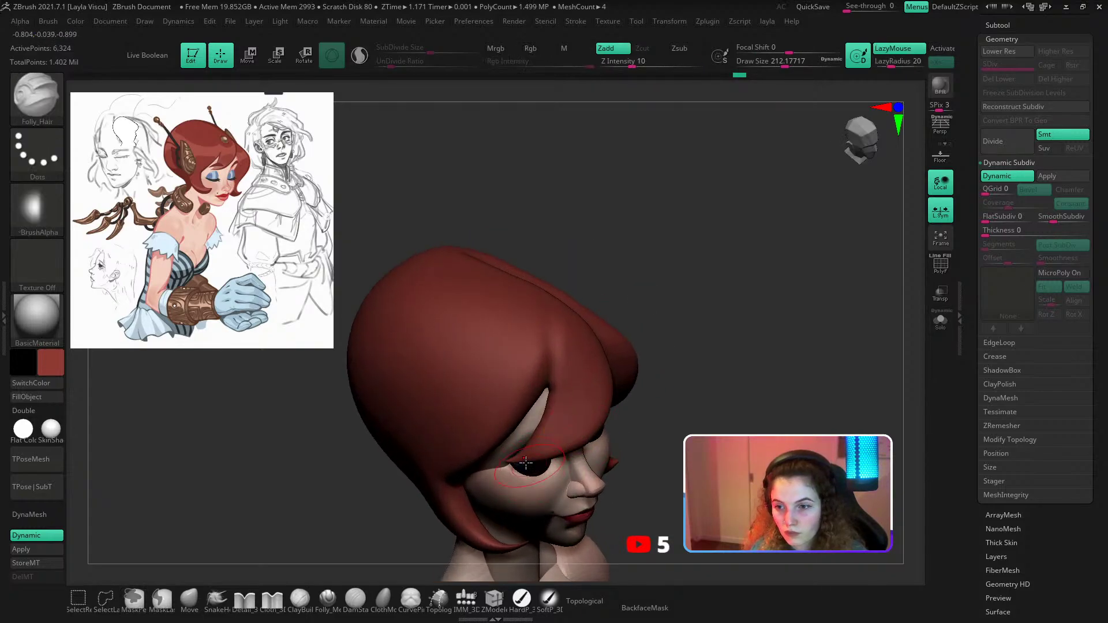
mouse_move(557, 354)
left_mouse_down()
mouse_move(547, 312)
mouse_move(553, 363)
left_mouse_up()
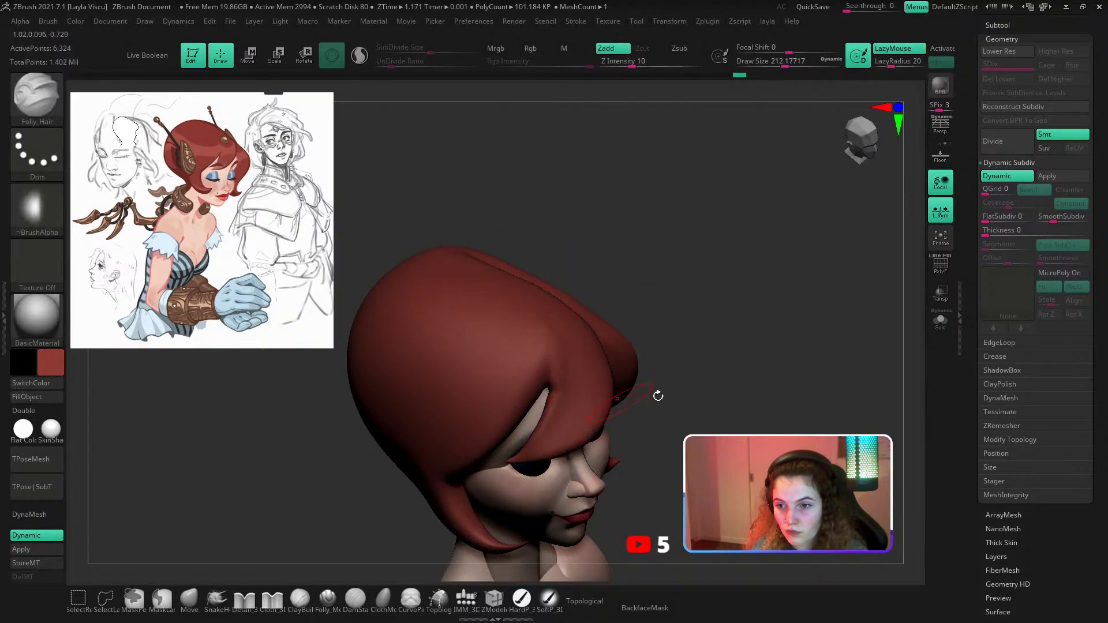
right_click_drag(656, 394, 611, 384)
left_click_drag(544, 391, 555, 341, "shift")
key("shift")
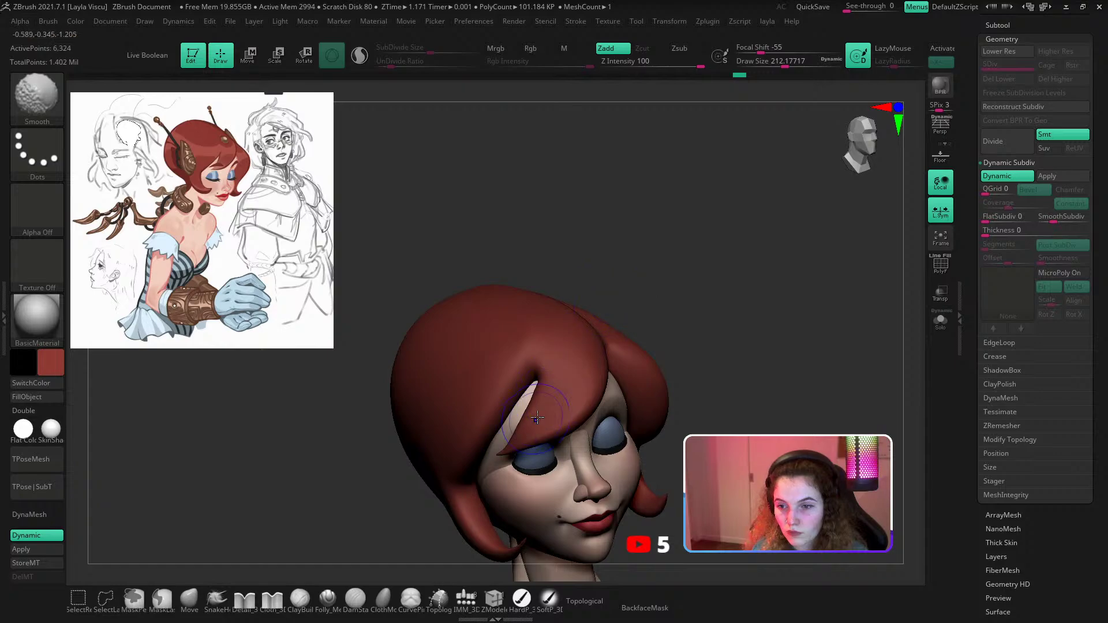
Reshape the lower edge of the fringe above the eye with the Move brush at size about 239.
left_click(189, 600)
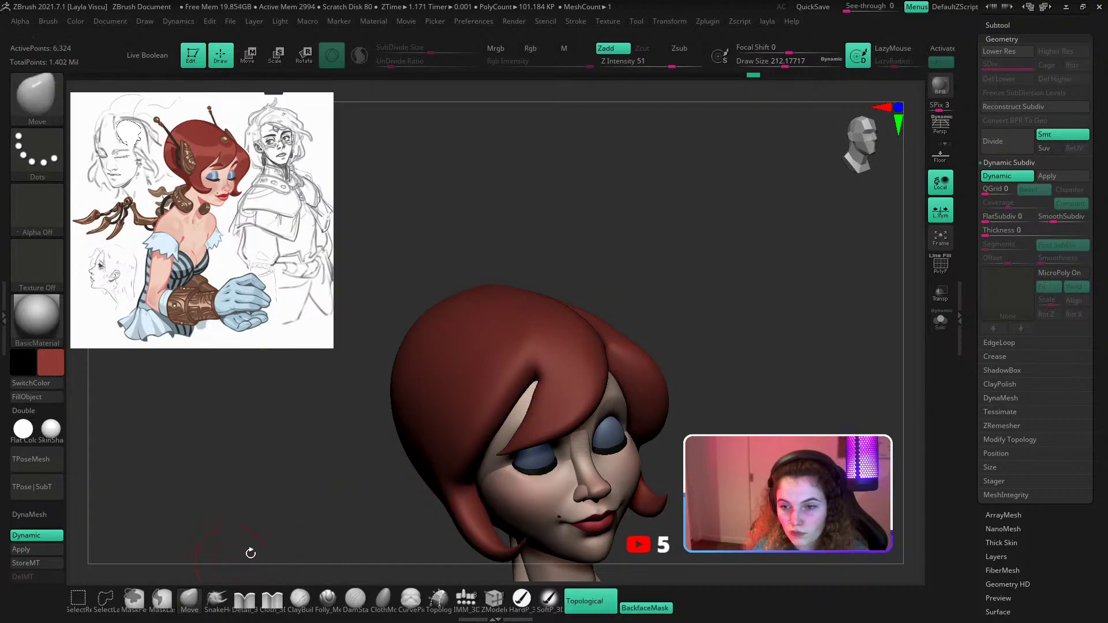
mouse_move(618, 398)
right_mouse_down("ctrl")
mouse_move(601, 473)
mouse_move(520, 476)
right_mouse_up("ctrl")
right_click_drag(519, 476, 570, 453)
key("s")
left_click_drag(554, 452, 540, 455)
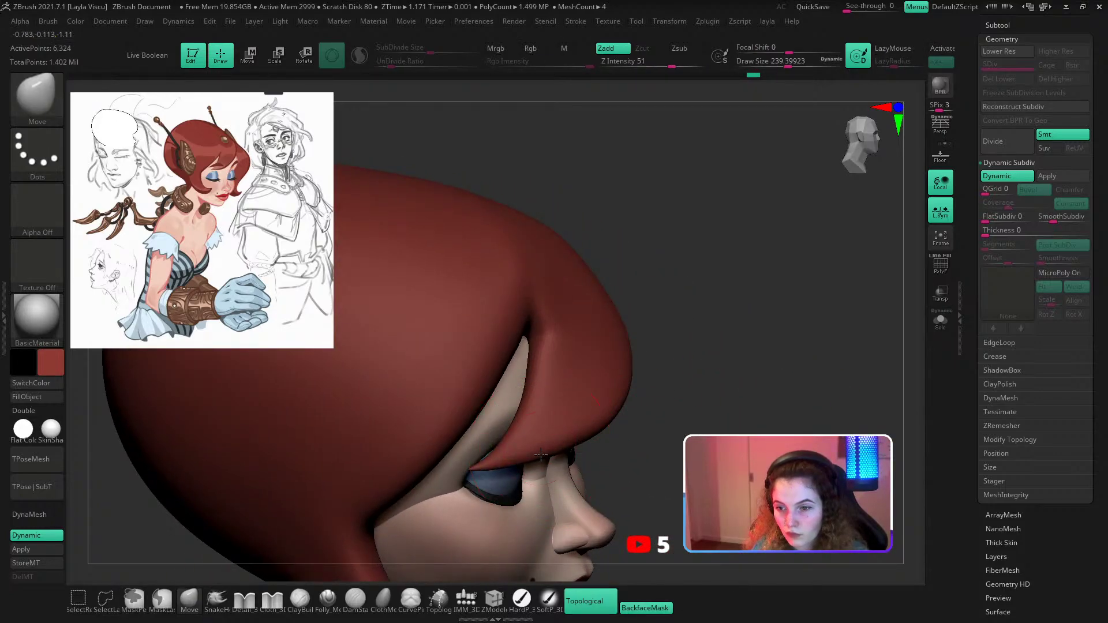
right_click_drag(548, 466, 582, 375, "ctrl")
mouse_move(675, 372)
right_mouse_down()
mouse_move(624, 375)
mouse_move(692, 369)
right_mouse_up()
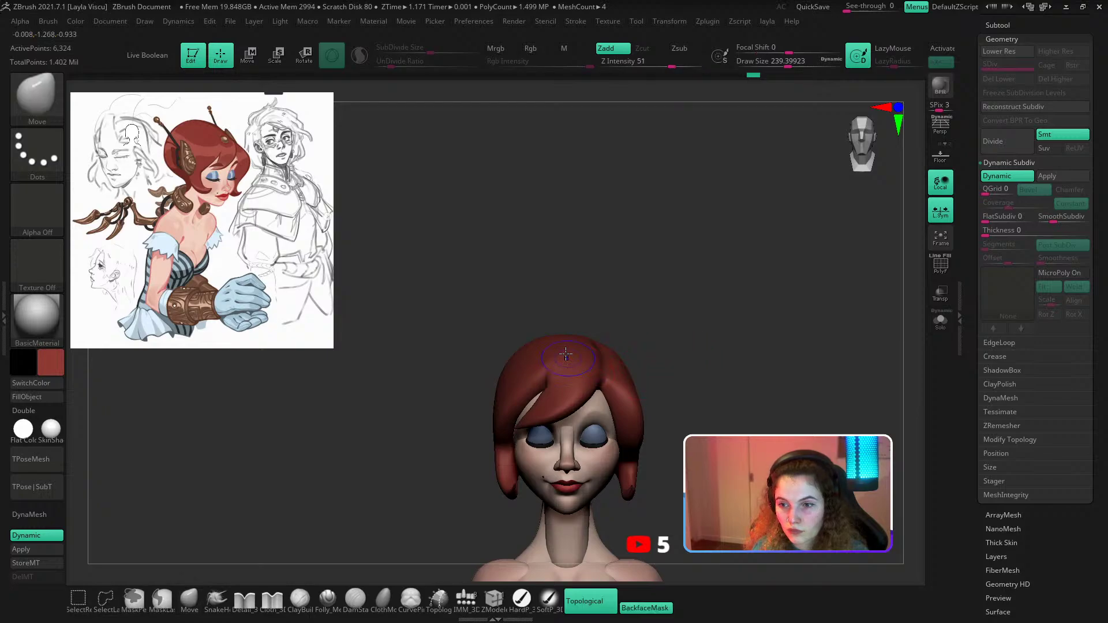
Smooth the crown of the hair with a brush size of about 400, then reduce the Move brush to about 234.
right_click_drag(556, 352, 564, 368, "ctrl")
key("s")
left_click_drag(565, 368, 578, 368)
key("shift")
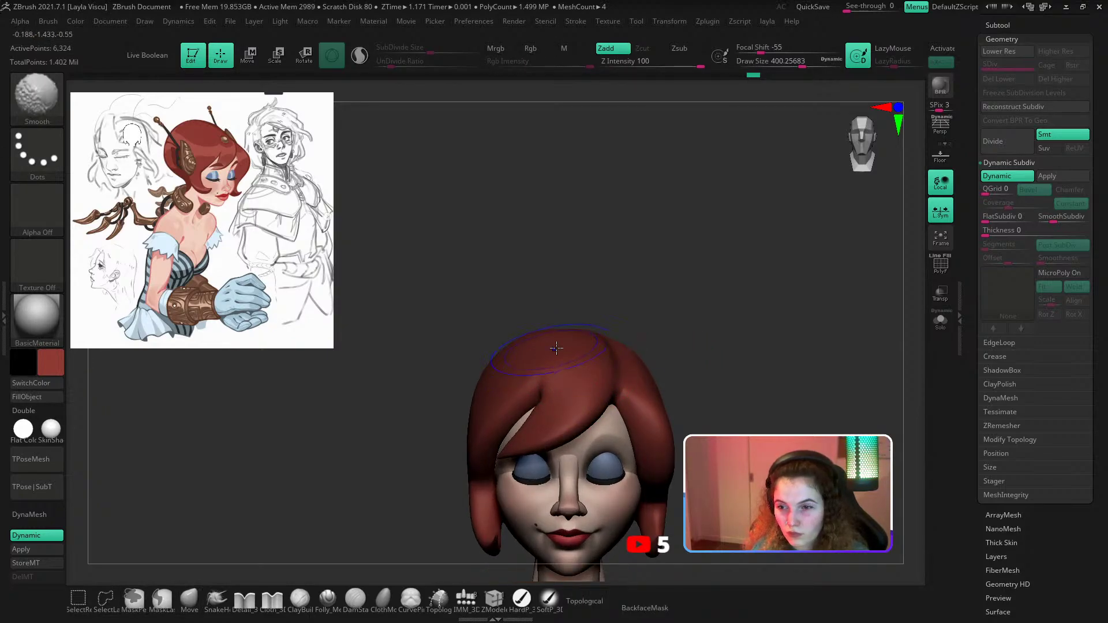
right_click_drag(704, 364, 673, 382)
key("s")
left_click_drag(684, 382, 676, 383)
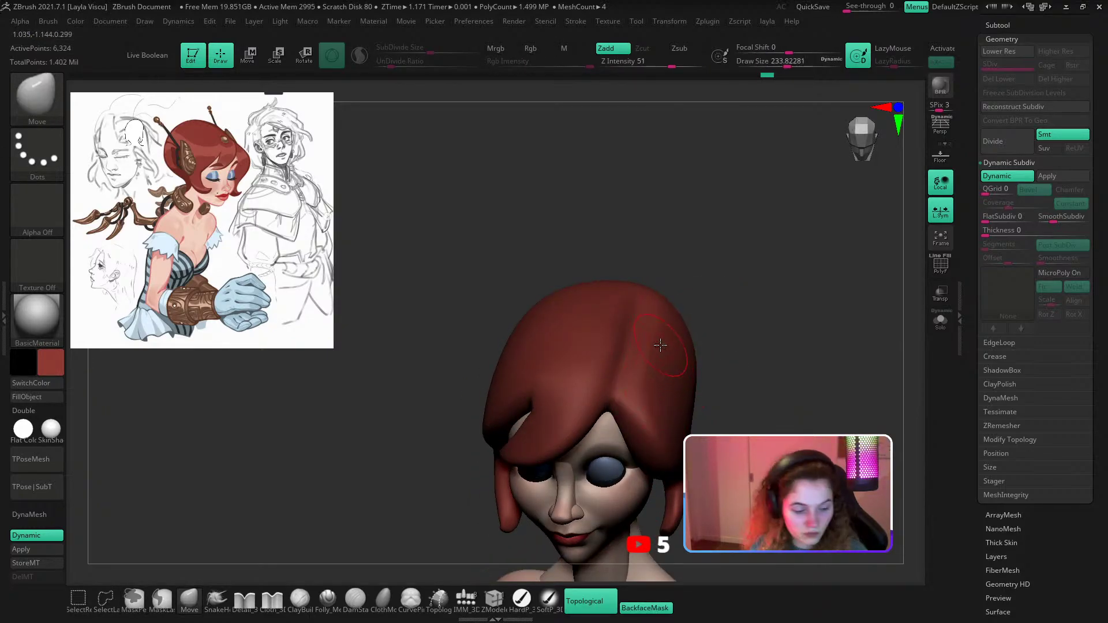
Pinch a sharp parting line from the crown down to the fringe with CurvePinch at size about 182, and smooth beside it.
key("b")
key("c")
left_click(882, 177)
key("s")
left_click_drag(715, 321, 638, 318)
key("s")
key("s")
left_click_drag(699, 285, 662, 310)
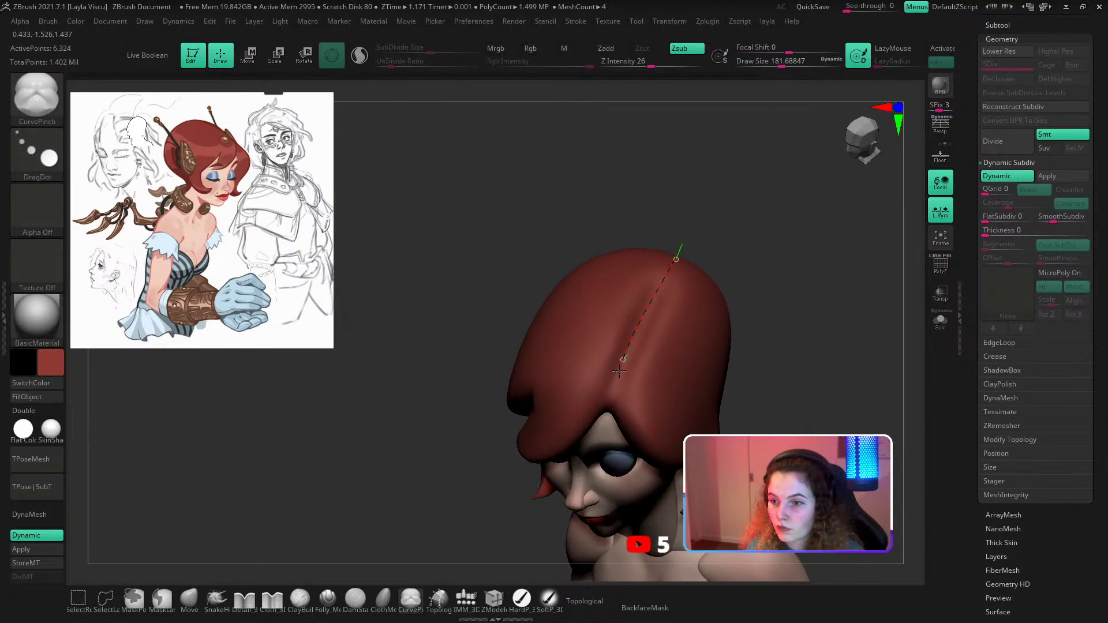
key("bracketleft")
left_click(624, 355)
left_click_drag(815, 340, 668, 388)
key("shift")
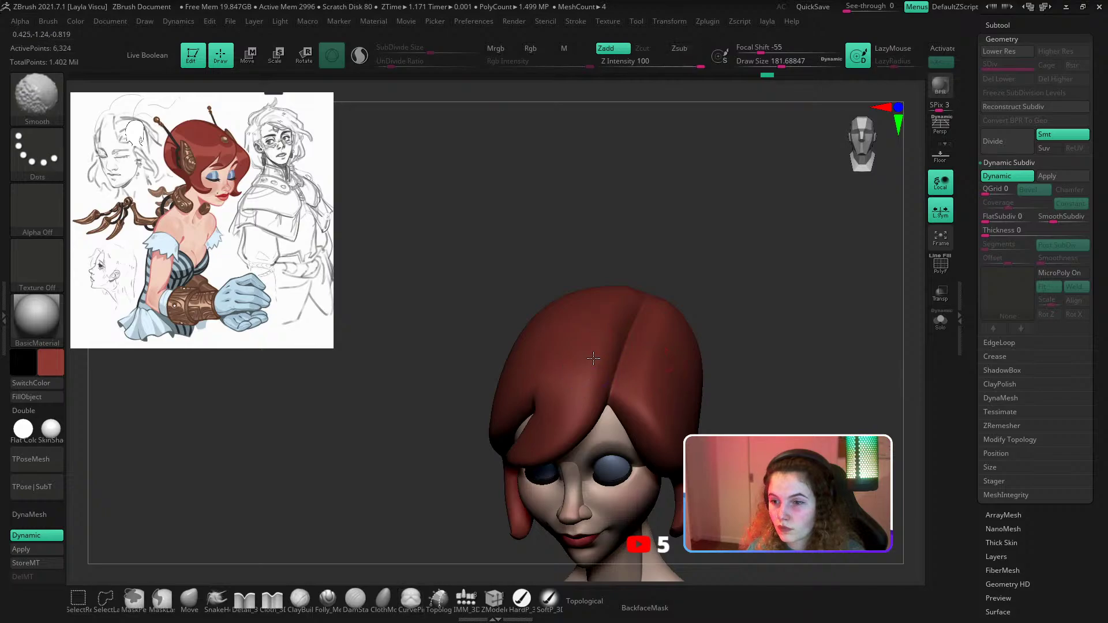
Select the head subtool in profile view and switch to the Move brush.
mouse_move(694, 279)
left_mouse_down()
mouse_move(730, 334)
mouse_move(734, 296)
mouse_move(760, 305)
left_mouse_up()
left_click_drag(729, 357, 698, 407, "alt")
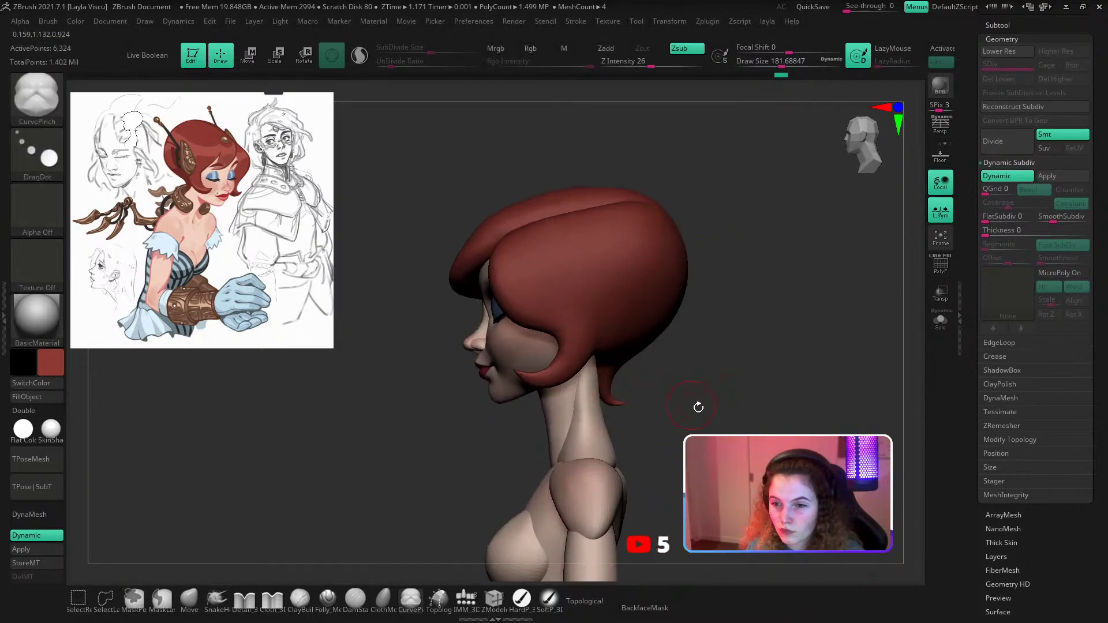
right_click_drag(504, 376, 490, 306, "ctrl")
right_click_drag(476, 428, 462, 292, "ctrl")
left_click(485, 430, "alt")
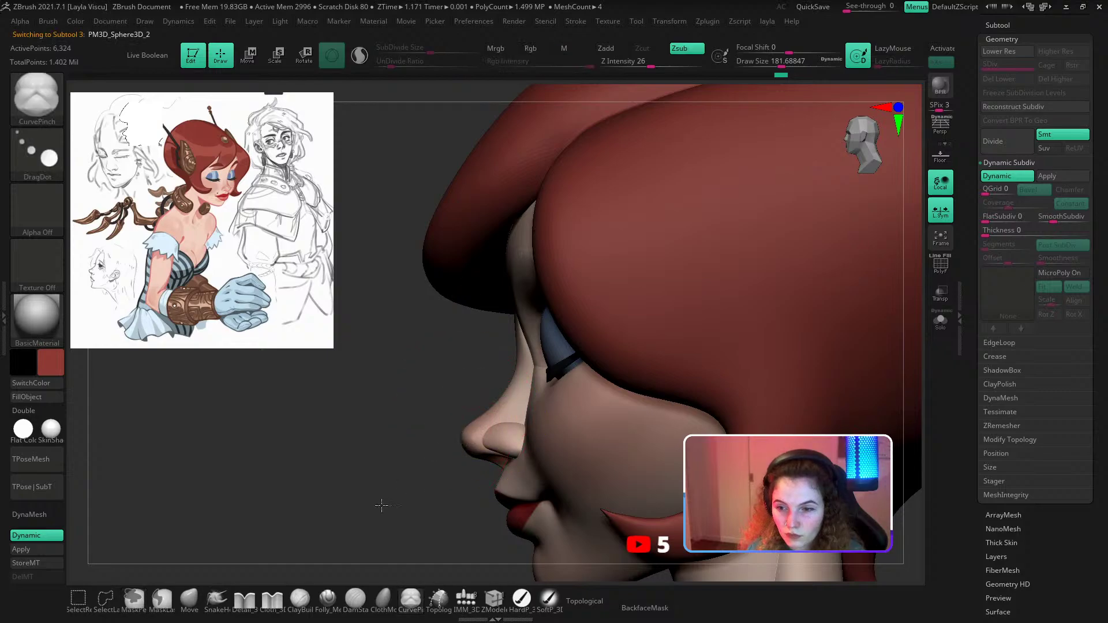
left_click(192, 597)
right_click_drag(369, 460, 454, 385, "alt")
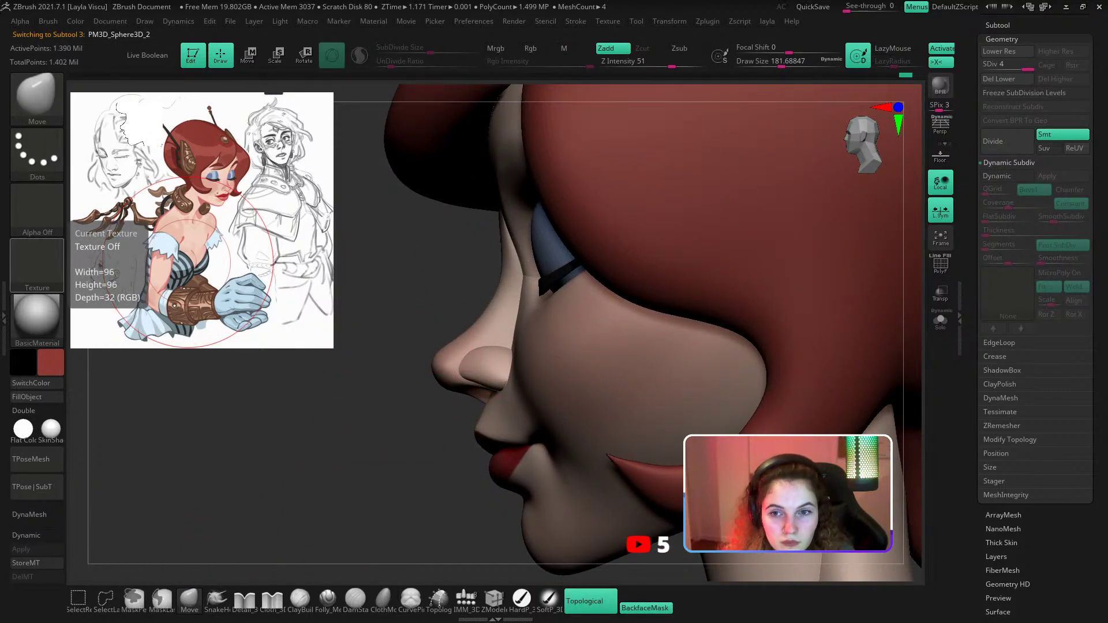
Drop the head to subdivision level 2 and reshape the nose tip in profile with a Move brush of about 80.
key("s")
left_click_drag(446, 384, 423, 386)
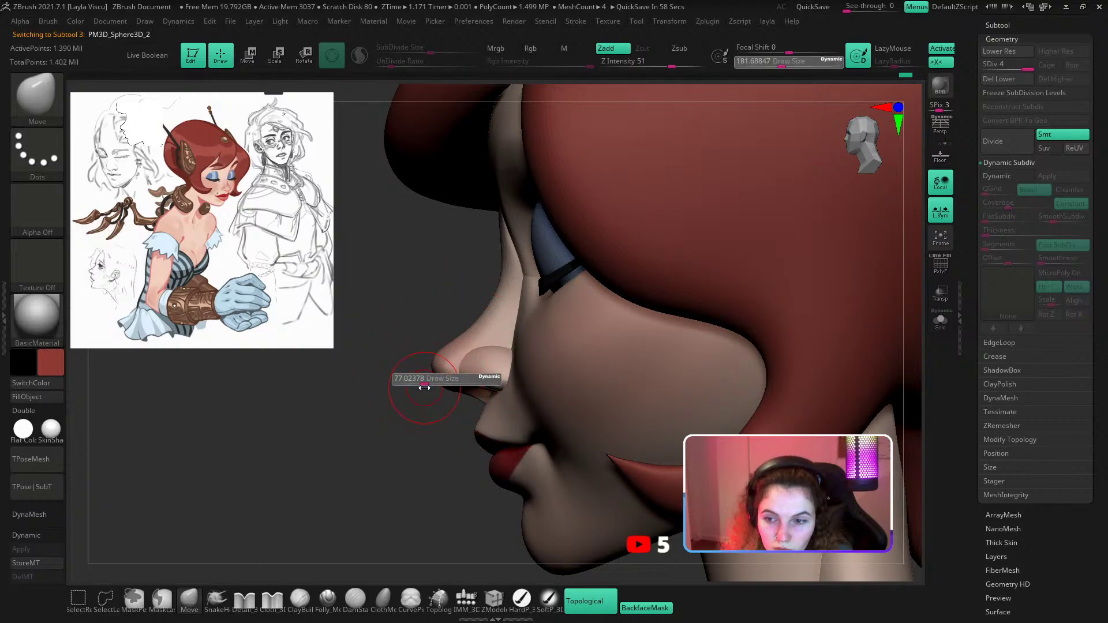
key("shift")
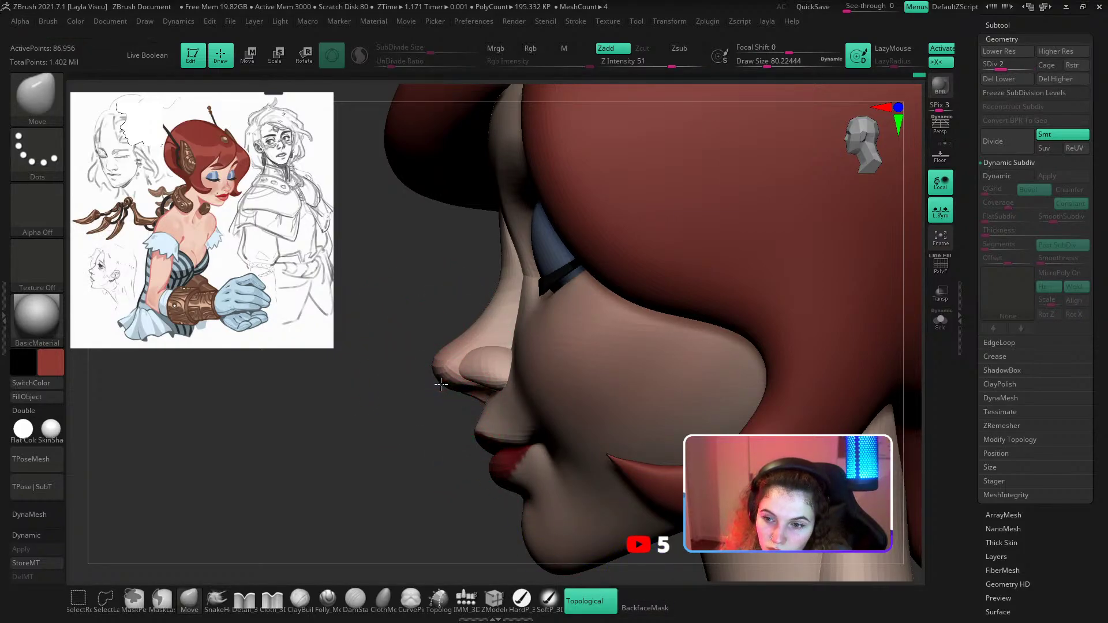
key("bracketright")
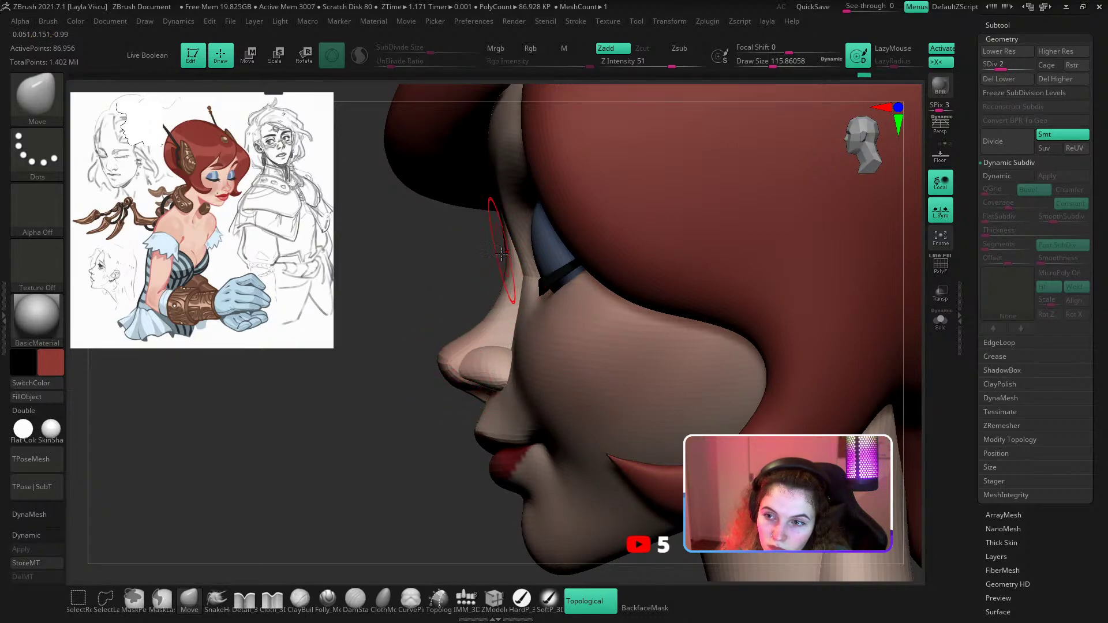
Return the head to subdivision level 4 and refine the nose tip in profile with a Move brush of about 65.
right_click_drag(498, 334, 494, 269, "ctrl")
key("d")
key("d")
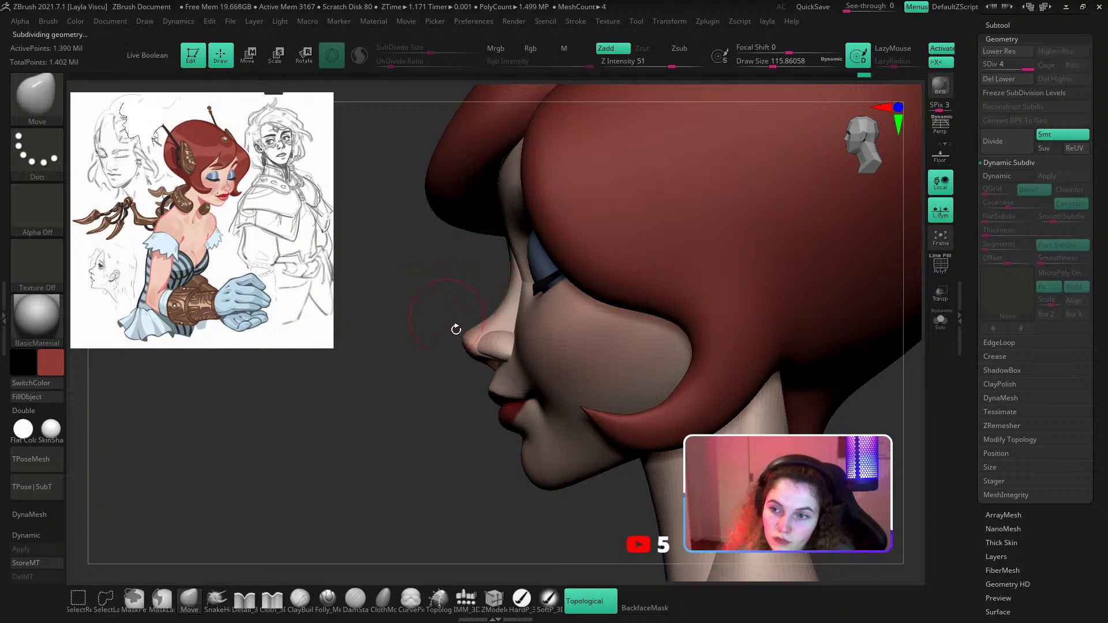
right_click_drag(491, 436, 442, 388, "ctrl")
right_click_drag(457, 342, 515, 367, "ctrl")
scroll(480, 425, "up", 2)
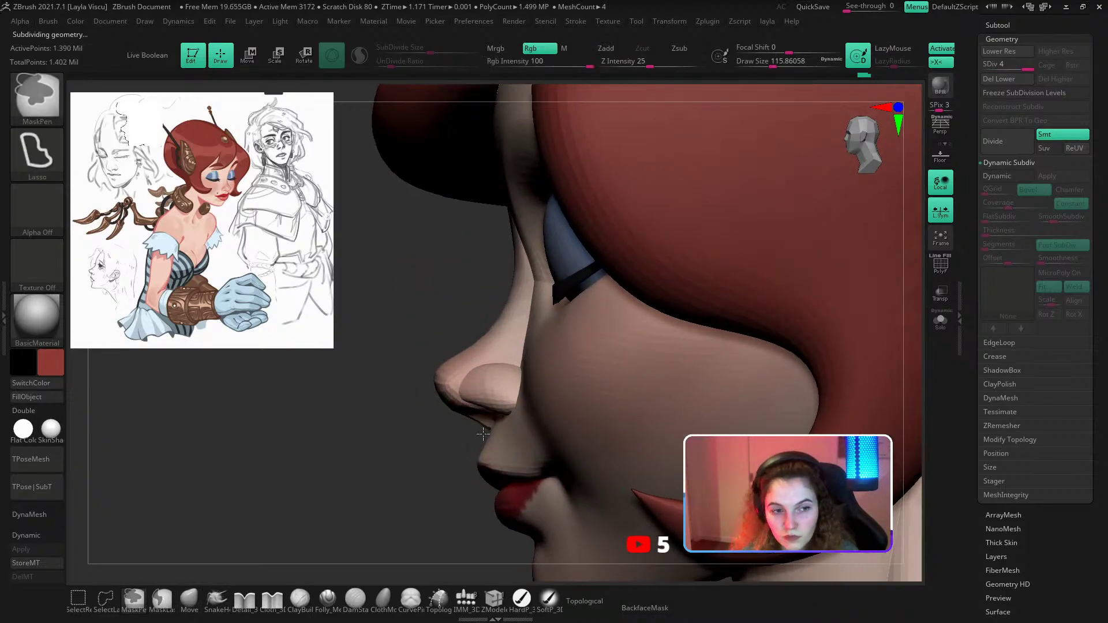
key("s")
left_click_drag(453, 400, 435, 397)
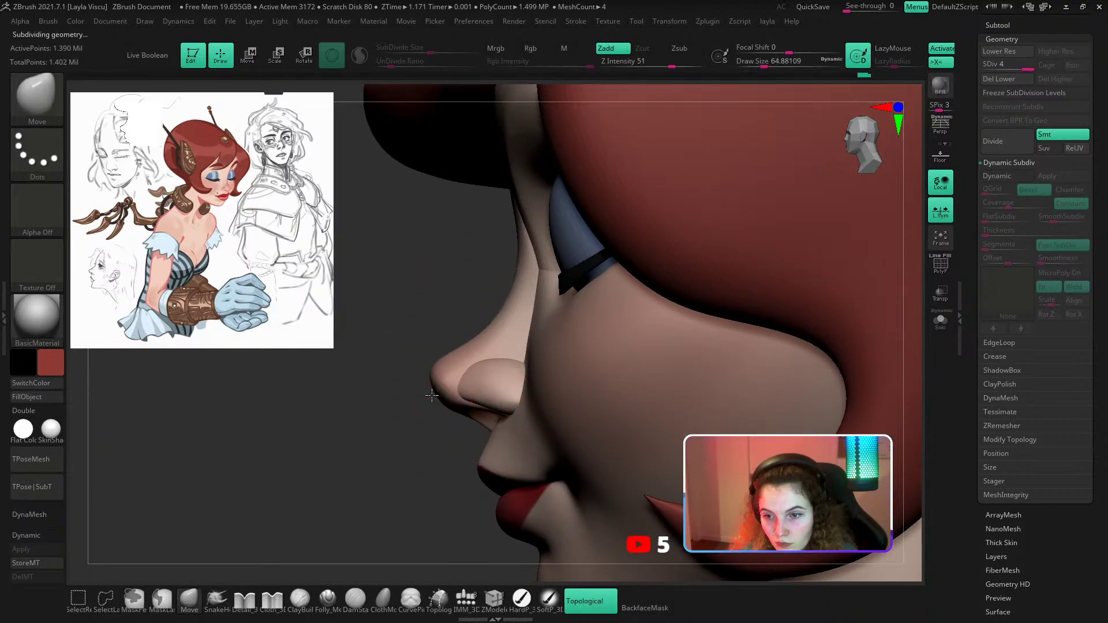
right_click_drag(435, 439, 431, 358, "ctrl")
right_click_drag(431, 358, 707, 383)
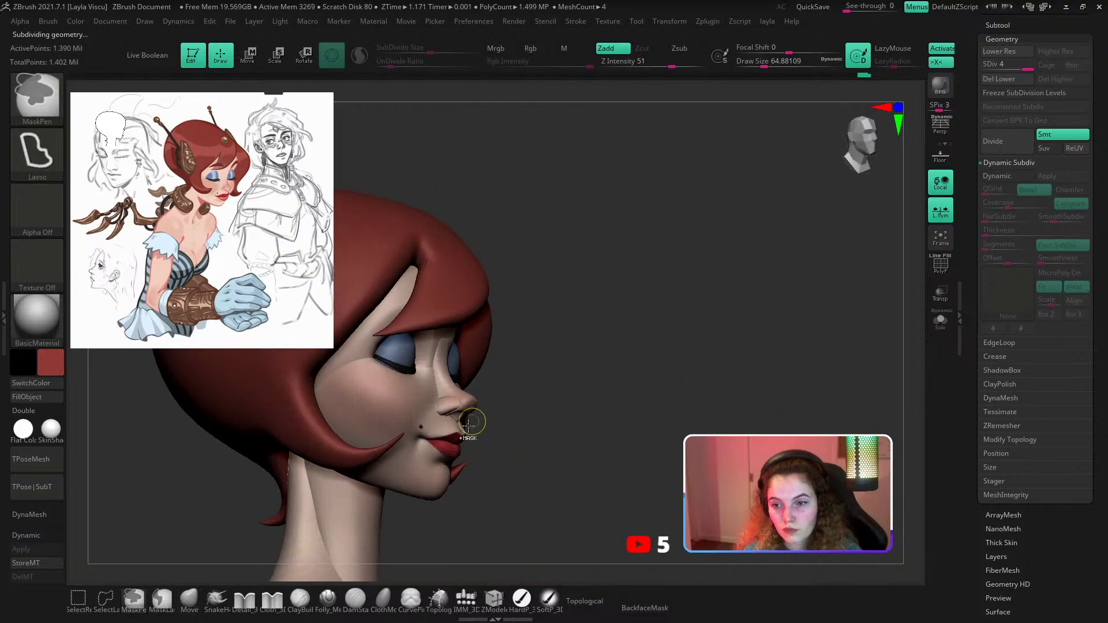
Reshape the side of the nose from a low front view with a Move brush of about 108.
right_click_drag(474, 425, 480, 491, "ctrl")
left_click_drag(465, 372, 473, 378, "shift")
mouse_move(476, 373)
right_mouse_down("ctrl")
mouse_move(507, 358)
mouse_move(514, 408)
mouse_move(536, 367)
right_mouse_up("ctrl")
mouse_move(556, 387)
right_mouse_down()
mouse_move(463, 315)
mouse_move(417, 296)
right_mouse_up()
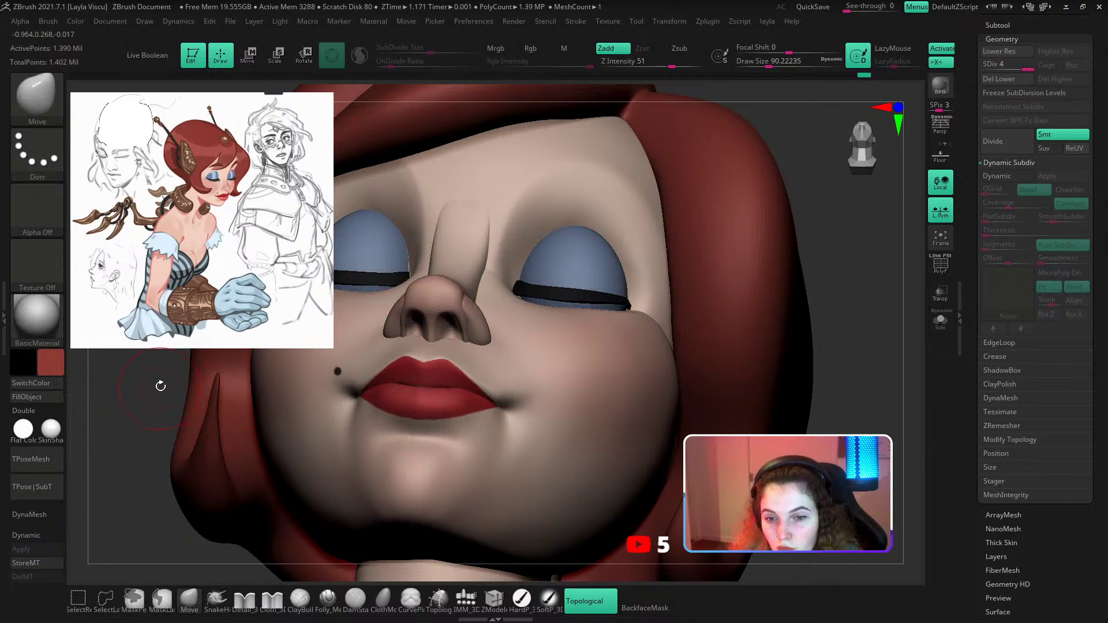
left_click_drag(161, 386, 126, 387)
key("s")
left_click_drag(410, 300, 413, 300)
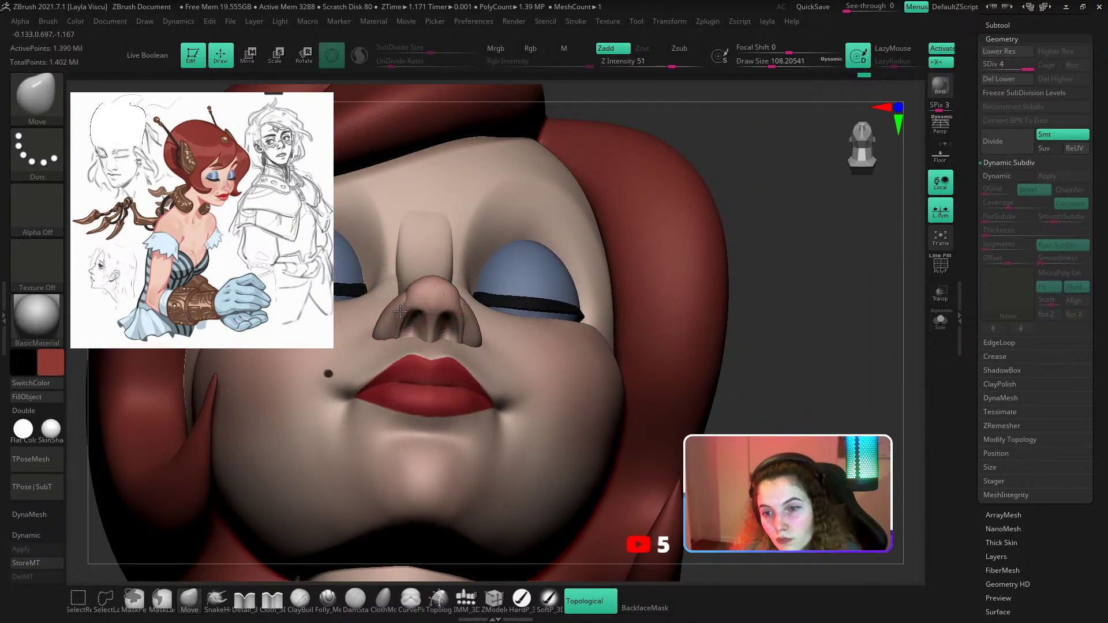
Adjust the lower edge of the nostril with the Move brush and check the nose from several angles.
right_click_drag(406, 319, 606, 243, "ctrl")
mouse_move(606, 243)
right_mouse_down("ctrl")
mouse_move(633, 226)
mouse_move(411, 339)
mouse_move(470, 327)
right_mouse_up("ctrl")
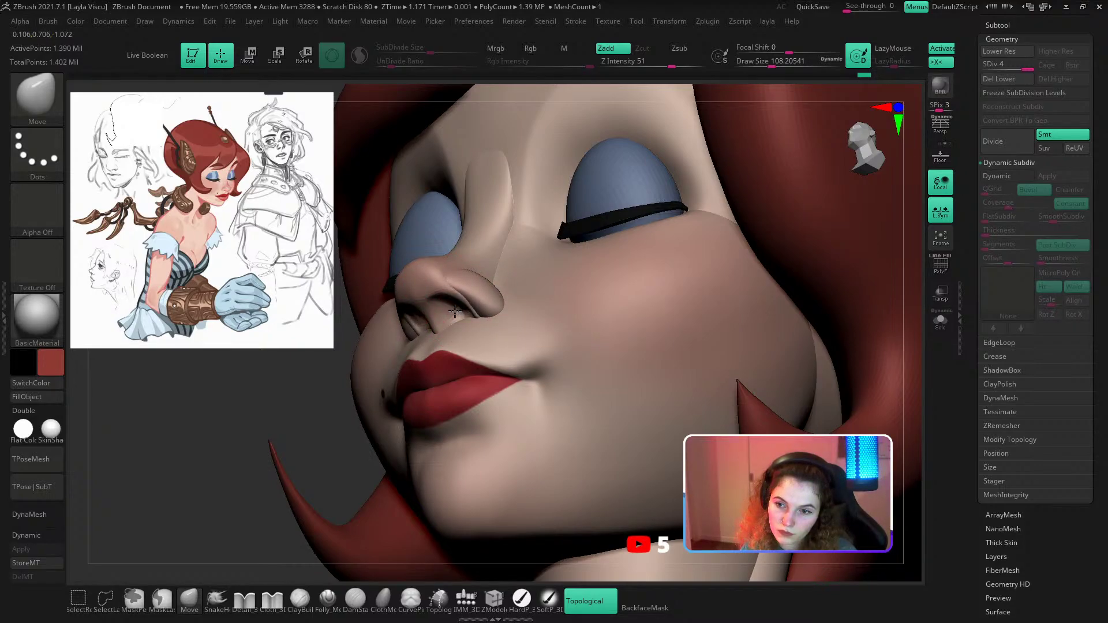
left_click_drag(455, 311, 455, 315)
right_click_drag(460, 346, 453, 370, "ctrl")
mouse_move(453, 369)
right_mouse_down()
mouse_move(655, 315)
mouse_move(711, 265)
right_mouse_up()
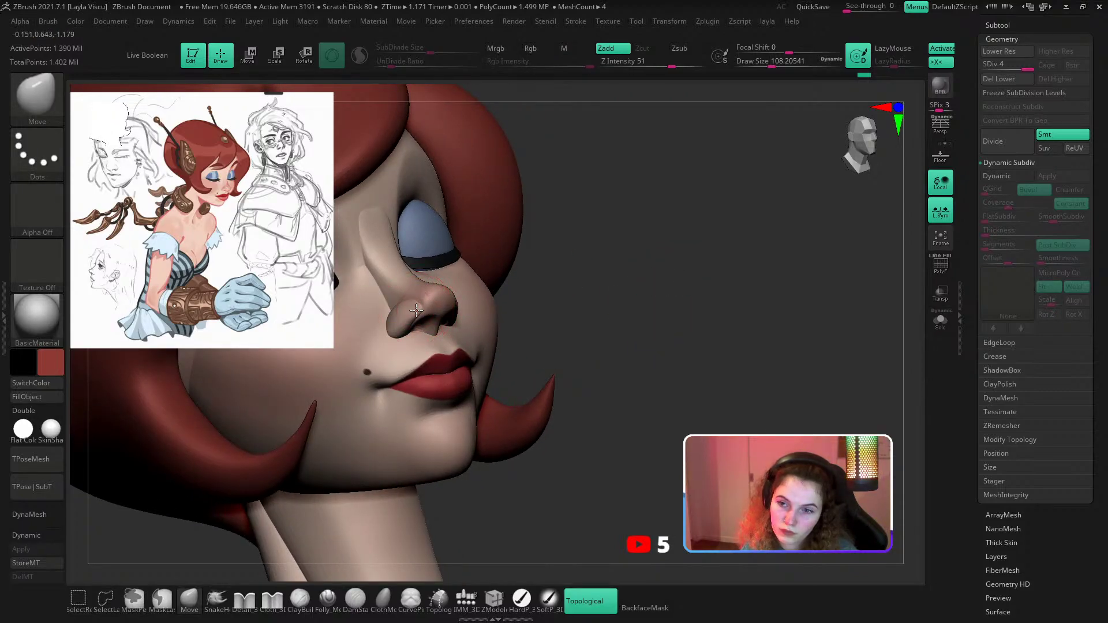
right_click_drag(415, 318, 580, 323, "ctrl")
right_click_drag(580, 323, 874, 341)
right_click_drag(738, 302, 807, 306)
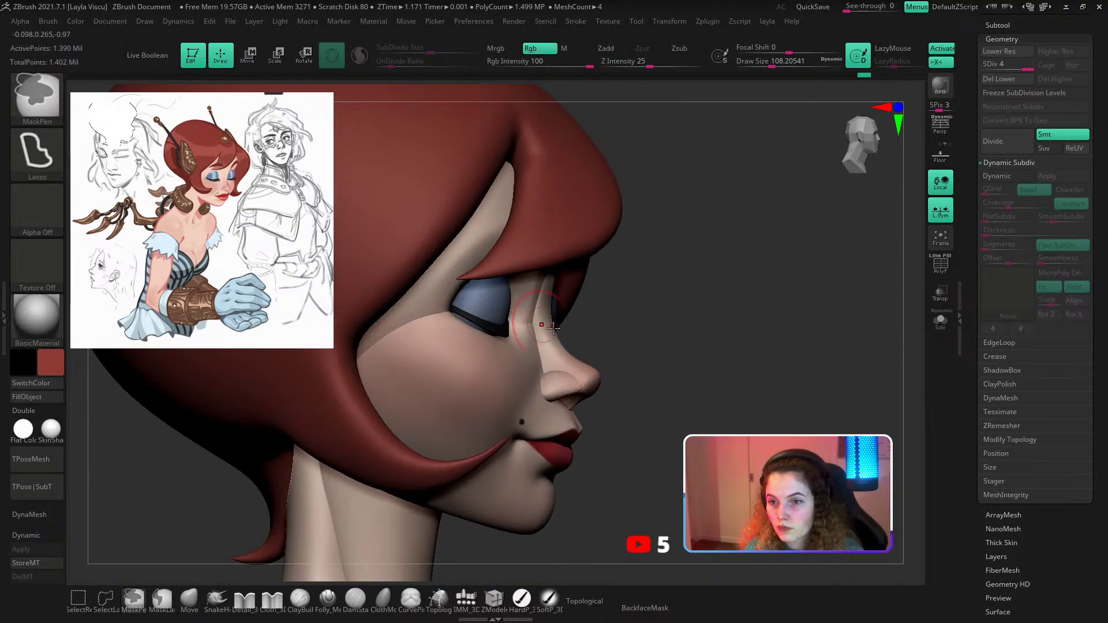
Try to carve an eyebrow line above the eye socket on the isolated head with DamStandard.
left_click(941, 321)
right_click_drag(607, 349, 574, 326)
key("shift")
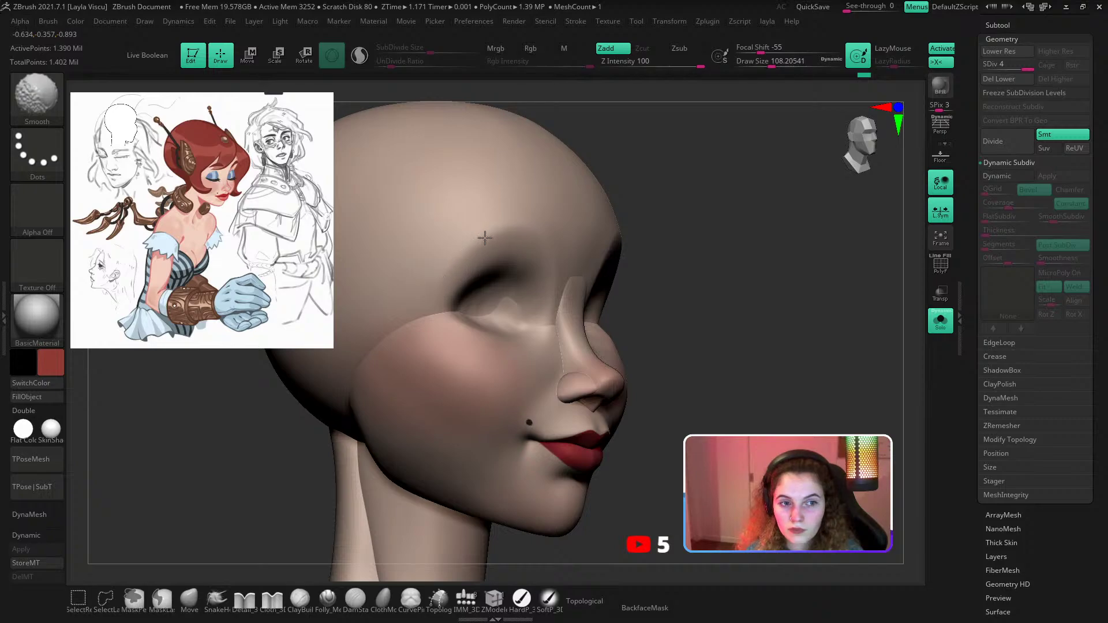
key("b")
key("d")
key("s")
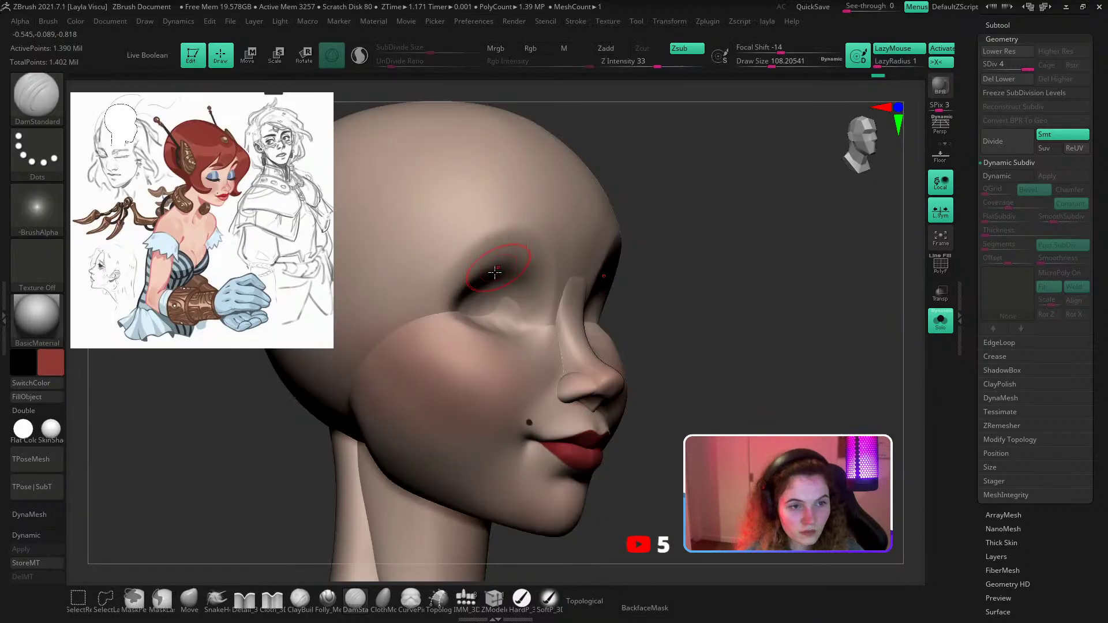
mouse_move(441, 300)
left_mouse_down()
mouse_move(503, 243)
mouse_move(530, 244)
left_mouse_up()
key("ctrl+z")
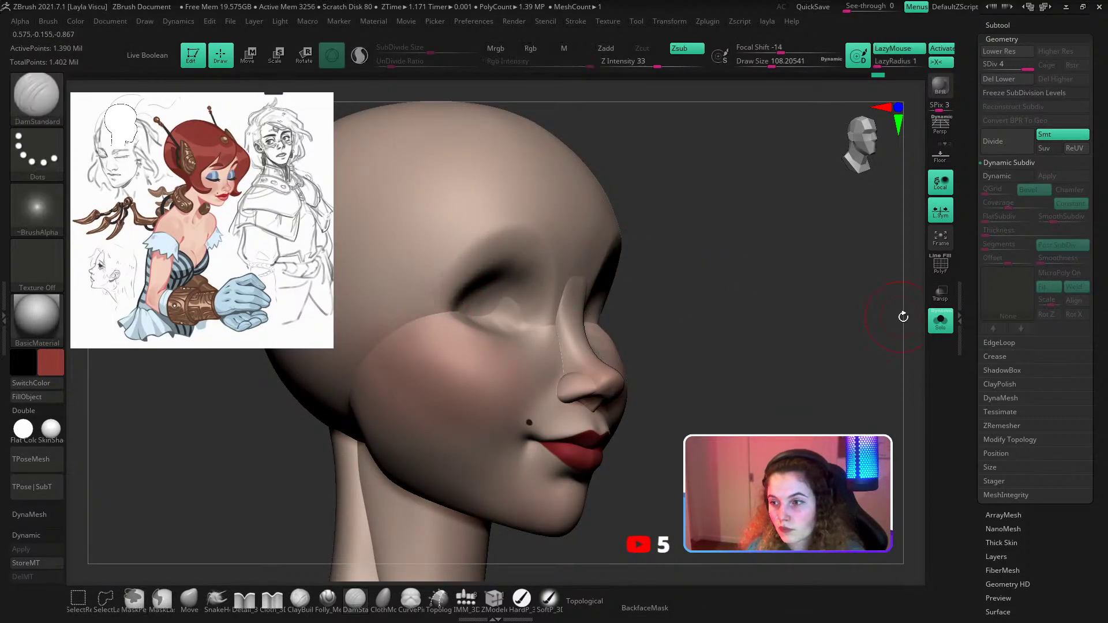
left_click(940, 321)
Hide the hair subtool to examine the bare head and face from the front, and show it again.
left_click(1004, 25)
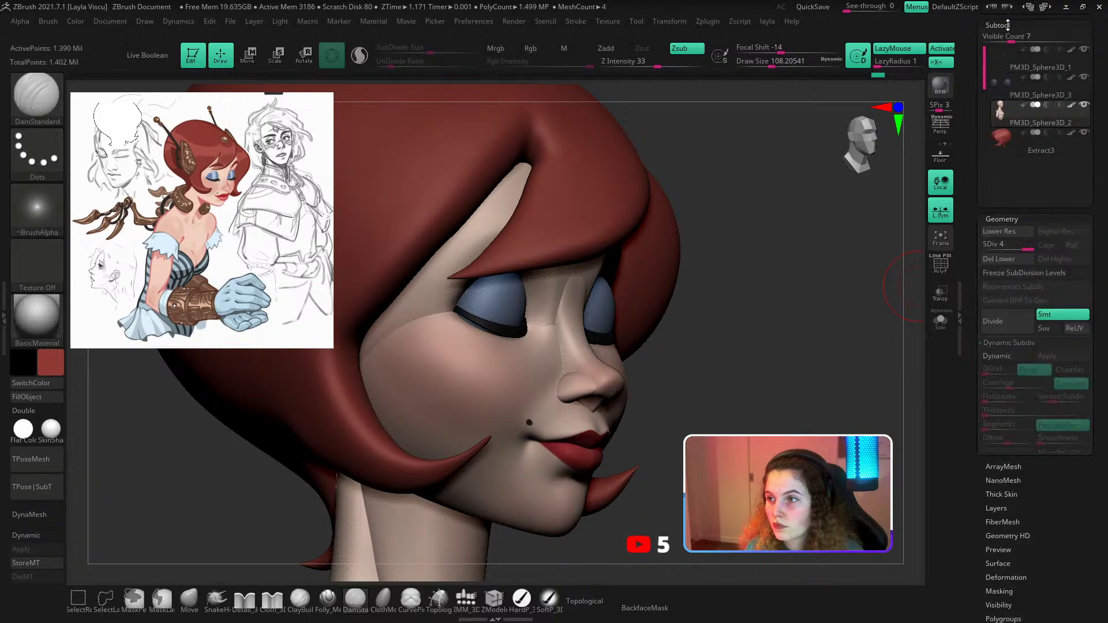
left_click(1083, 132)
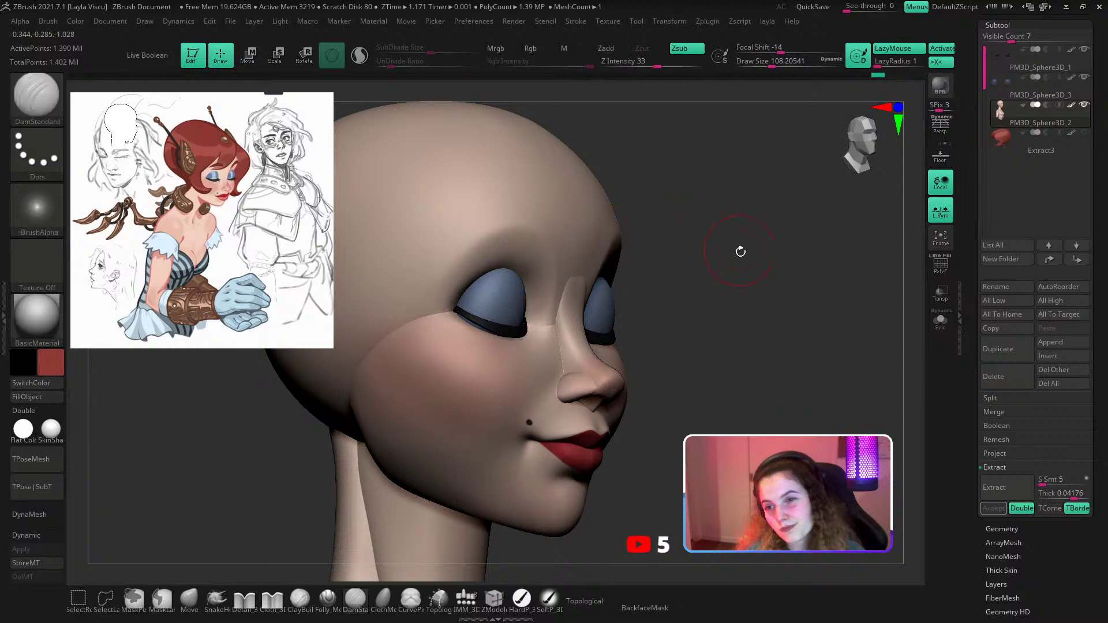
mouse_move(739, 250)
left_mouse_down("shift")
mouse_move(723, 186)
mouse_move(744, 194)
left_mouse_up("shift")
left_click(1084, 132)
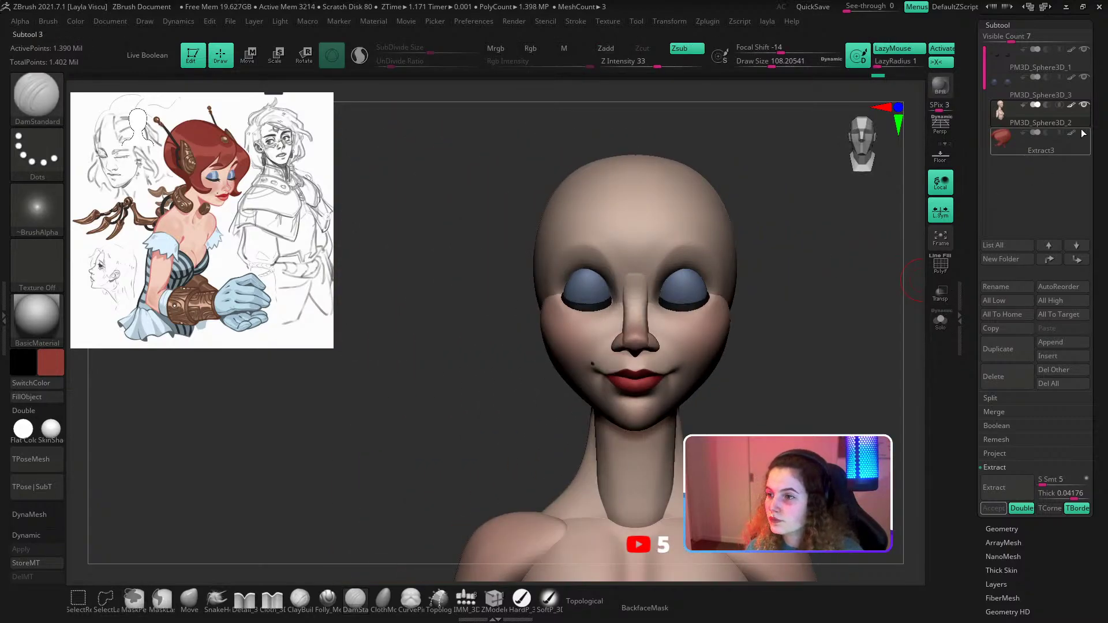
right_click_drag(821, 334, 703, 242, "ctrl")
mouse_move(704, 242)
right_mouse_down("ctrl")
mouse_move(613, 325)
mouse_move(648, 215)
right_mouse_up("ctrl")
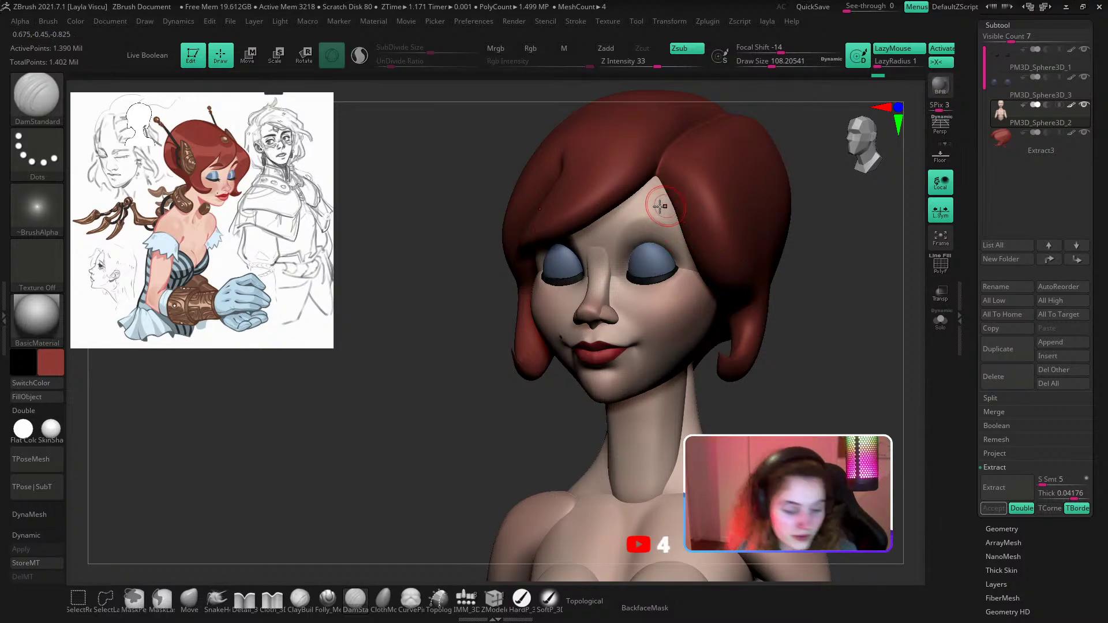
Mask an arched eyebrow shape above the eye with the MaskPen lasso, at a draw size of about 31.
key("s")
left_click_drag(658, 211, 642, 210)
right_click_drag(645, 181, 650, 240, "ctrl")
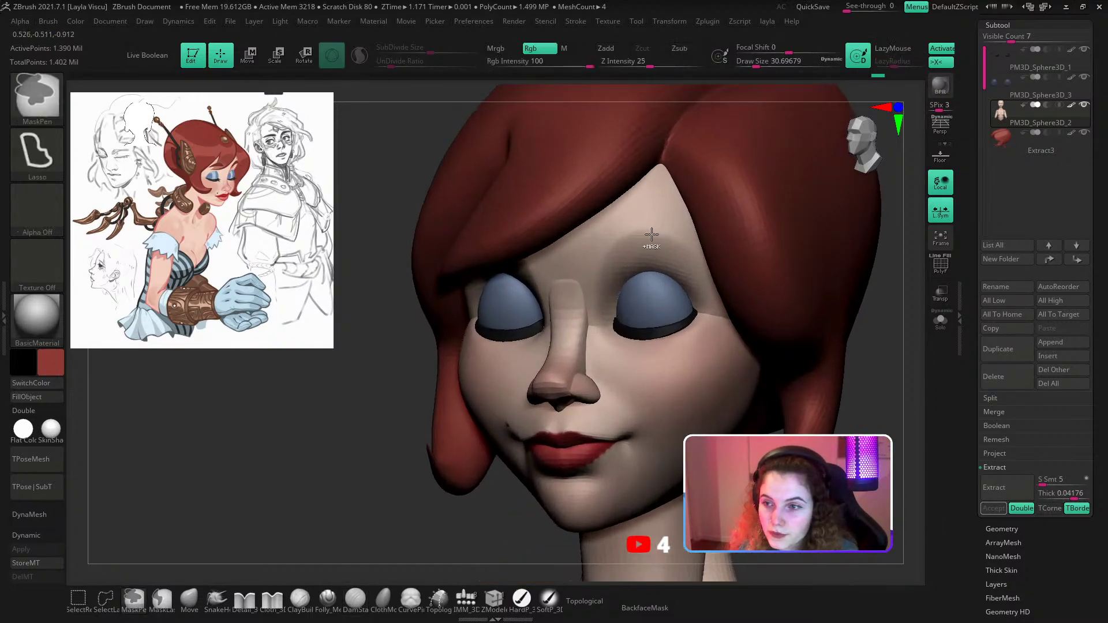
mouse_move(598, 261)
left_mouse_down("ctrl")
mouse_move(655, 230)
mouse_move(698, 293)
mouse_move(658, 217)
mouse_move(600, 261)
left_mouse_up("ctrl")
mouse_move(602, 269)
right_mouse_down("ctrl")
mouse_move(640, 230)
mouse_move(613, 254)
mouse_move(618, 297)
right_mouse_up("ctrl")
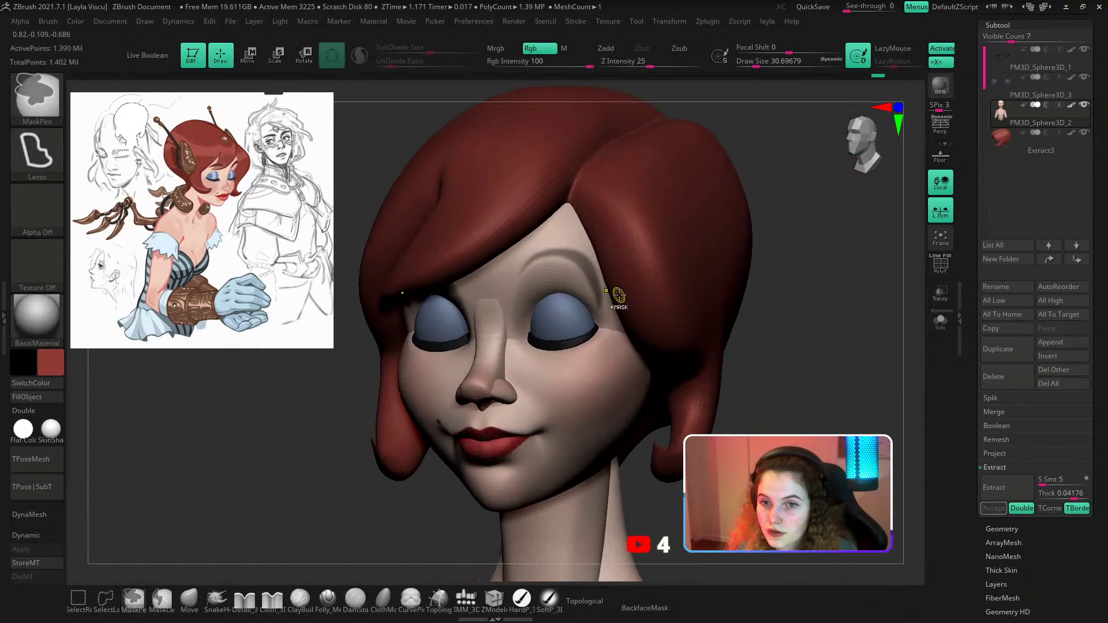
key("ctrl+z")
mouse_move(513, 292)
left_mouse_down("ctrl")
mouse_move(603, 291)
mouse_move(606, 255)
mouse_move(559, 236)
mouse_move(518, 260)
mouse_move(515, 288)
left_mouse_up("ctrl")
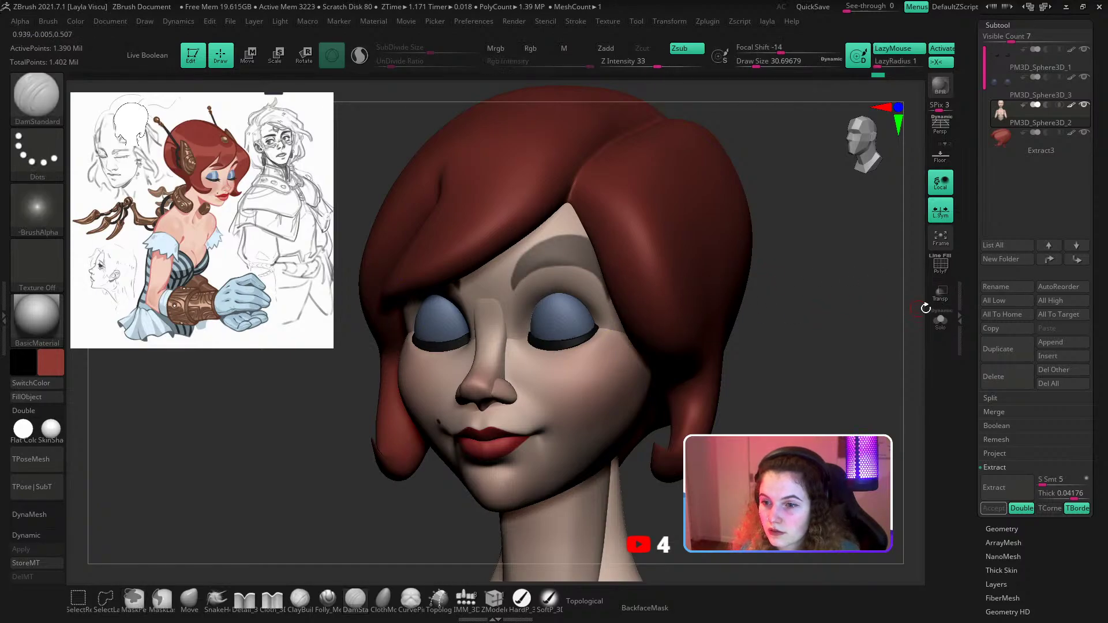
Trim the upper edge and outer end of the eyebrow mask on the isolated head with a FreeHand MaskPen at Focal Shift -100.
left_click(941, 320)
left_click(58, 173)
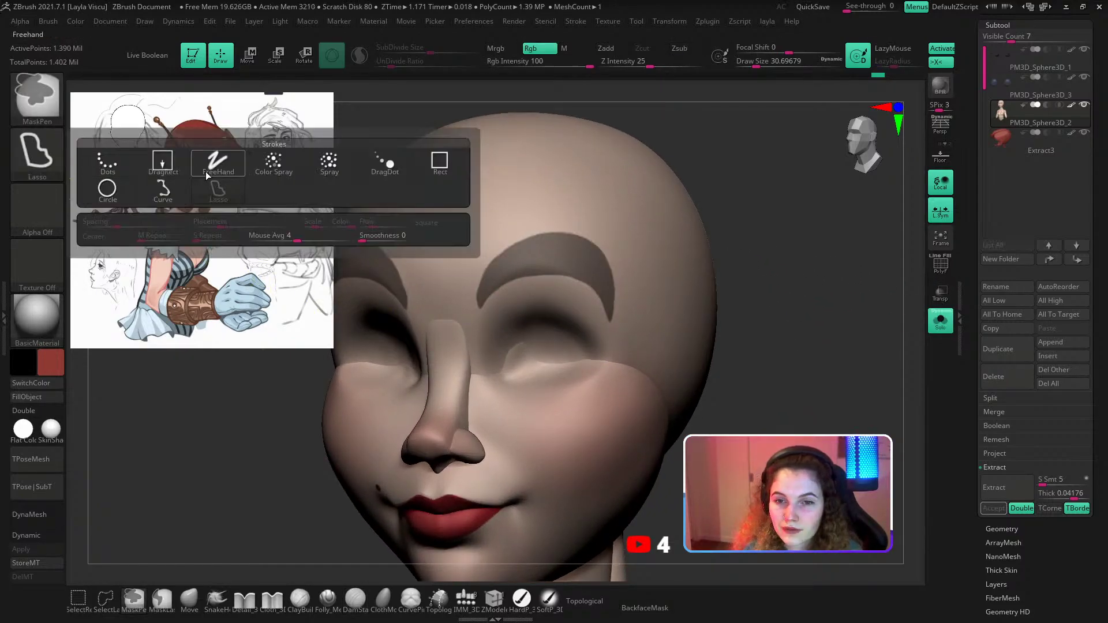
left_click(208, 173)
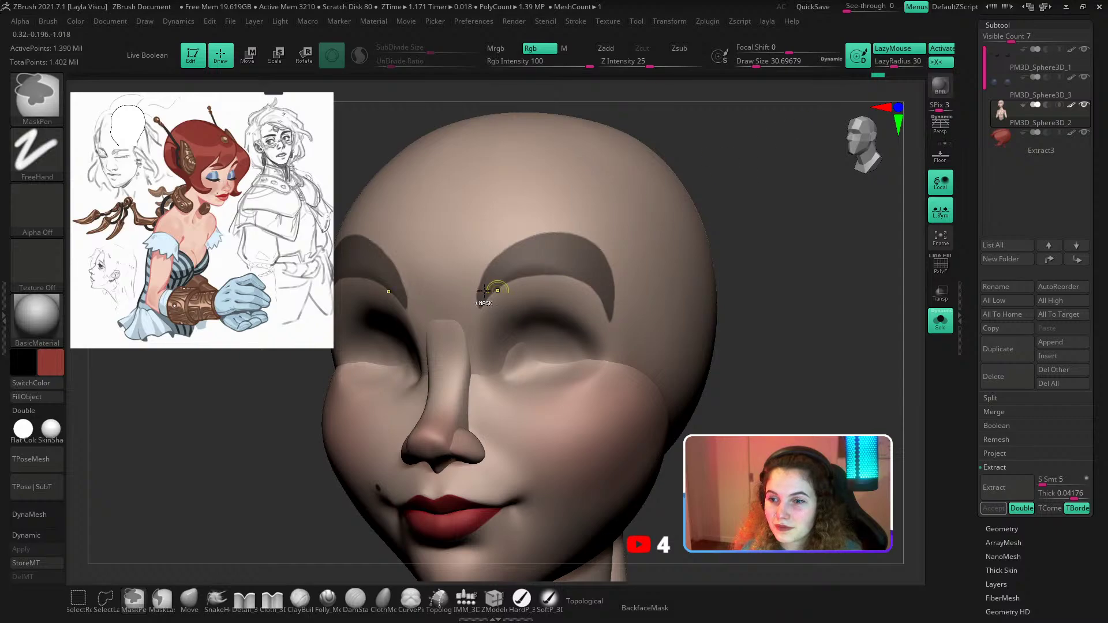
mouse_move(480, 312)
left_mouse_down("ctrl+alt")
mouse_move(488, 256)
mouse_move(542, 237)
mouse_move(477, 306)
left_mouse_up("ctrl+alt")
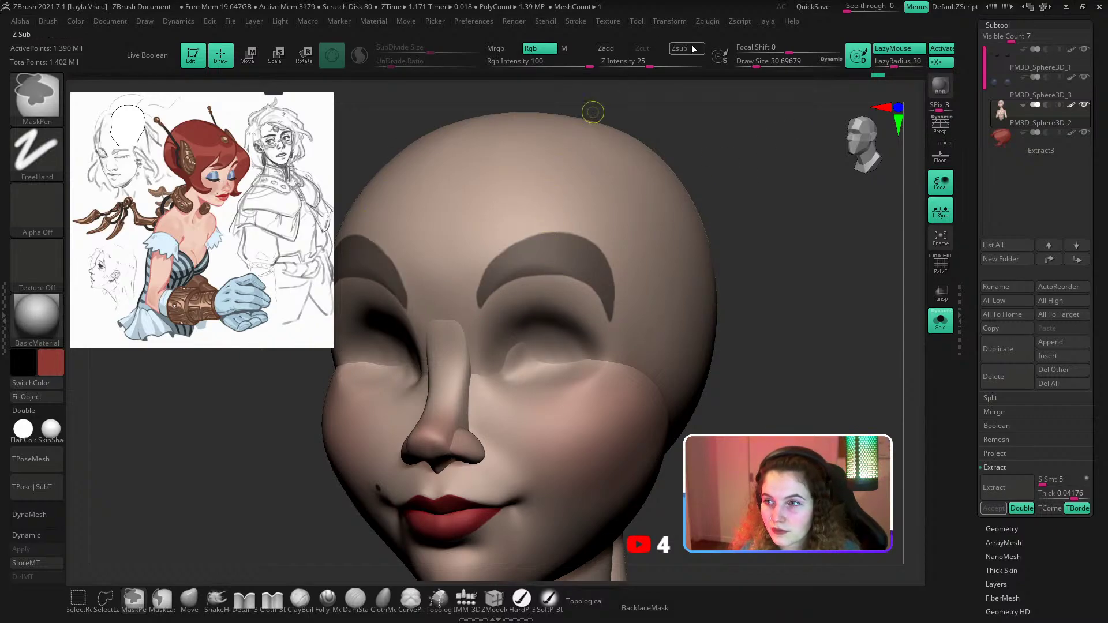
left_click_drag(788, 52, 736, 52)
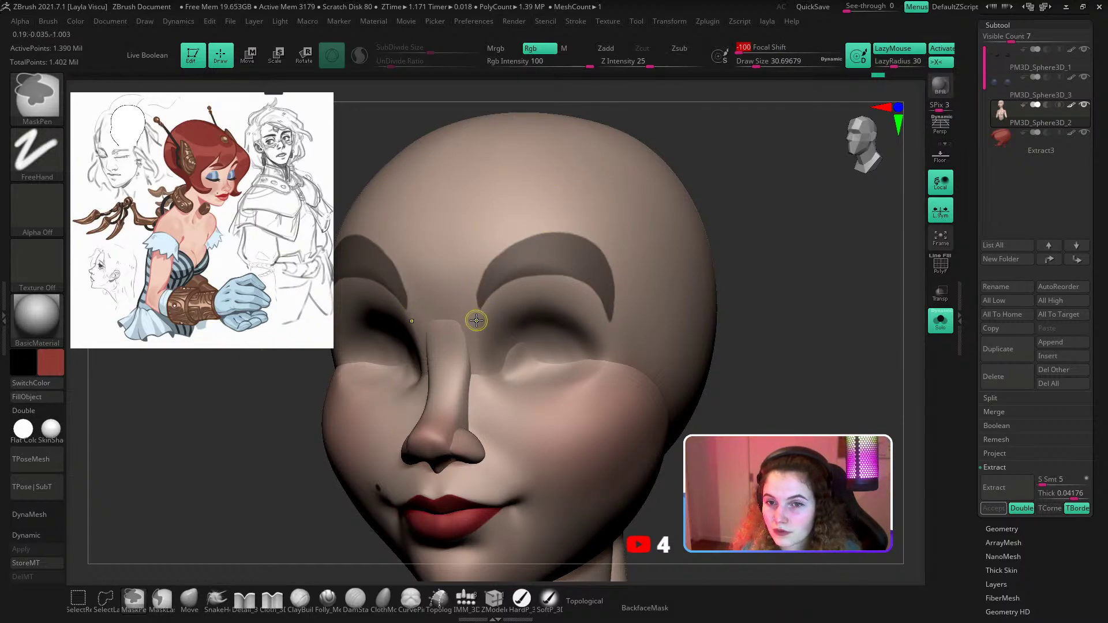
mouse_move(474, 317)
left_mouse_down("ctrl+alt")
mouse_move(497, 248)
mouse_move(552, 234)
mouse_move(604, 253)
left_mouse_up("ctrl+alt")
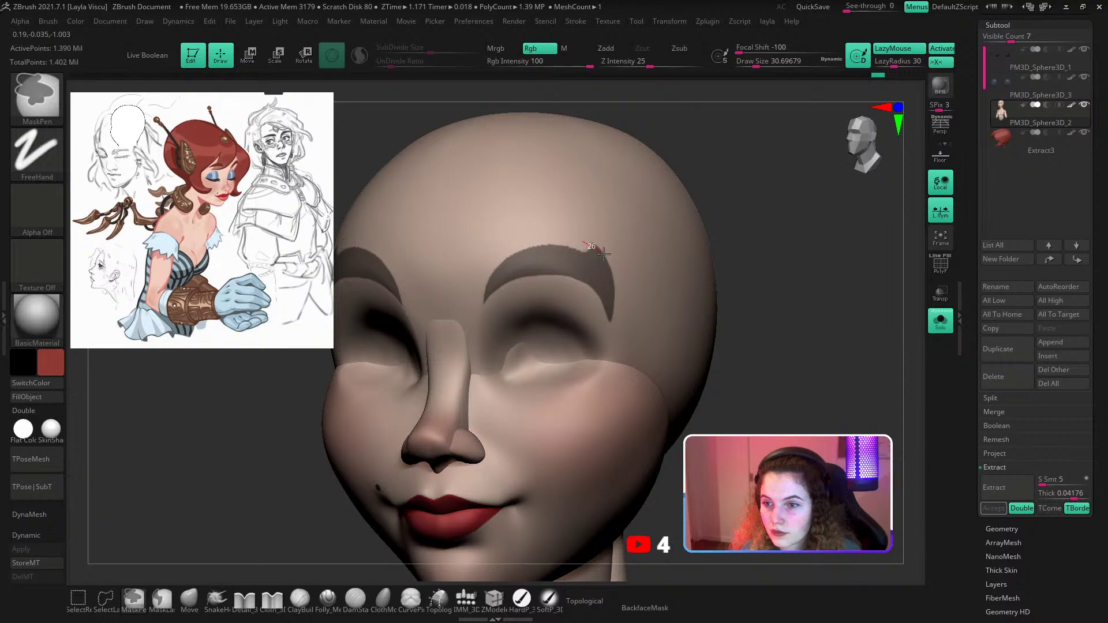
left_click_drag(618, 337, 614, 358, "ctrl+alt")
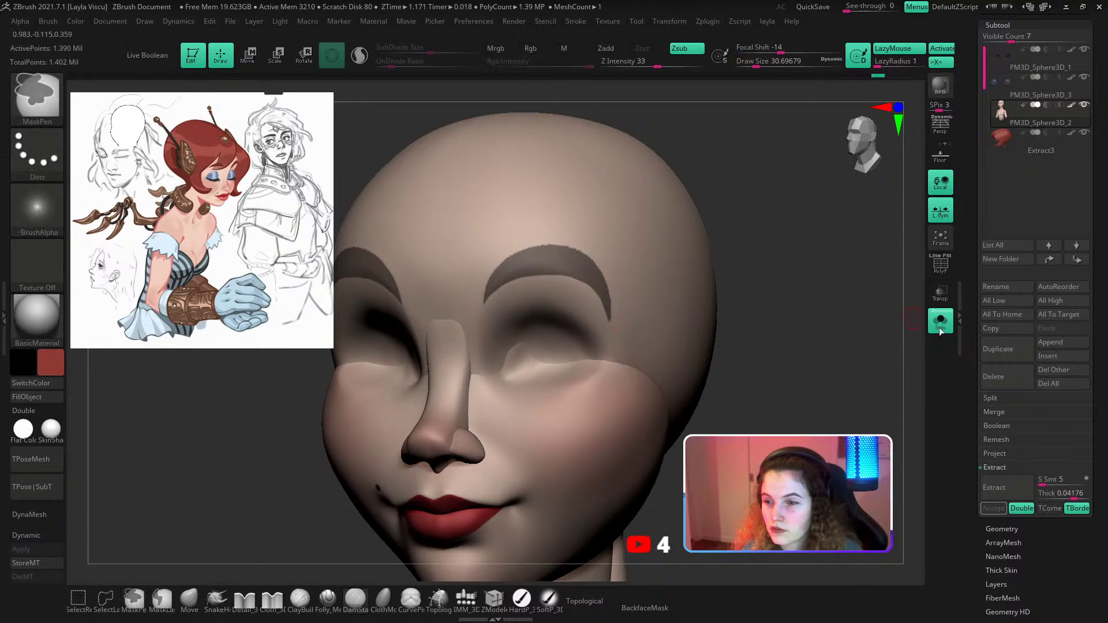
left_click(940, 321)
Thin the eyebrow mask by erasing along its lower edge from the inner to the outer end.
mouse_move(860, 334)
left_mouse_down()
mouse_move(821, 310)
mouse_move(732, 359)
left_mouse_up()
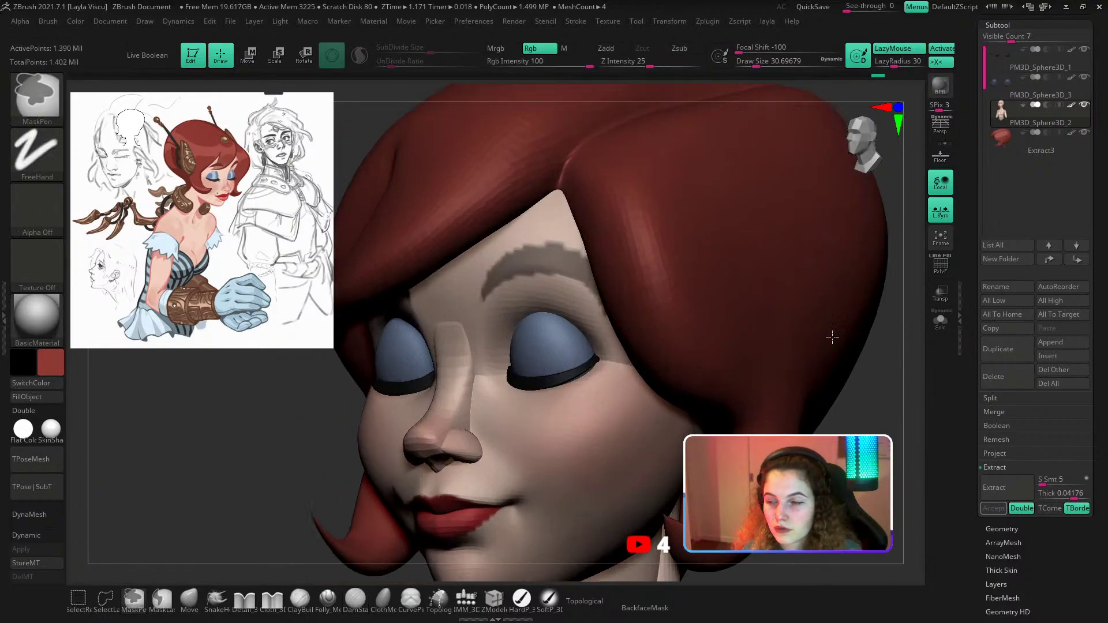
mouse_move(487, 304)
left_mouse_down("ctrl+alt")
mouse_move(539, 272)
mouse_move(599, 299)
mouse_move(613, 340)
left_mouse_up("ctrl+alt")
key("ctrl+z")
mouse_move(485, 314)
left_mouse_down("ctrl+alt")
mouse_move(566, 279)
mouse_move(623, 347)
left_mouse_up("ctrl+alt")
mouse_move(623, 347)
right_mouse_down("ctrl")
mouse_move(539, 243)
mouse_move(592, 287)
right_mouse_up("ctrl")
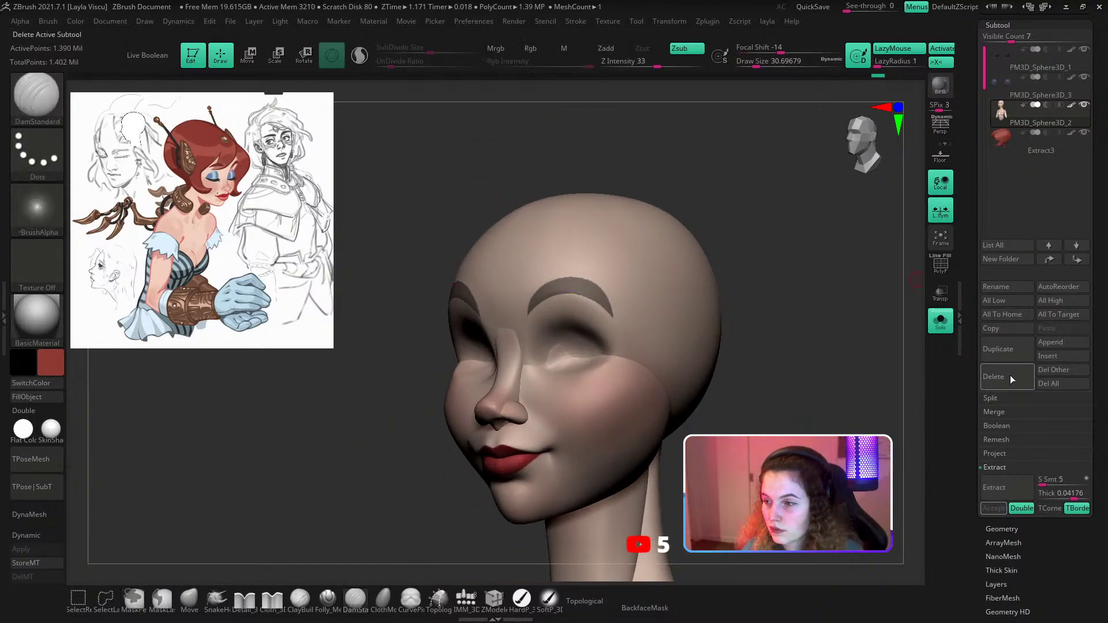
Duplicate the head subtool in front view and delete the copy's lower subdivision levels.
left_click_drag(808, 381, 823, 423, "shift")
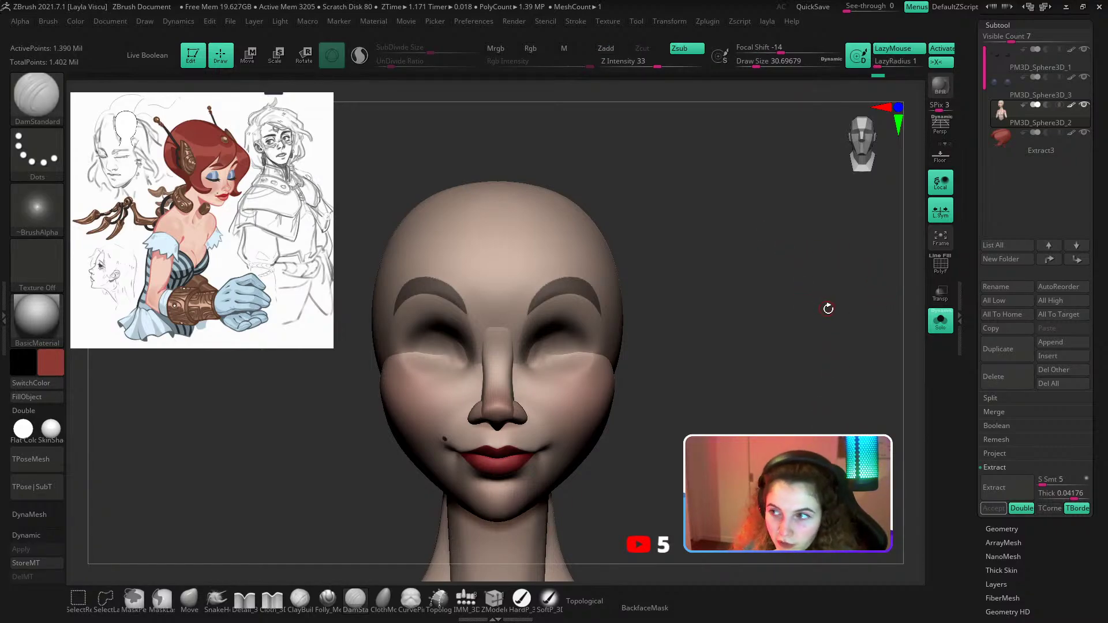
left_click(998, 349)
left_click(994, 466)
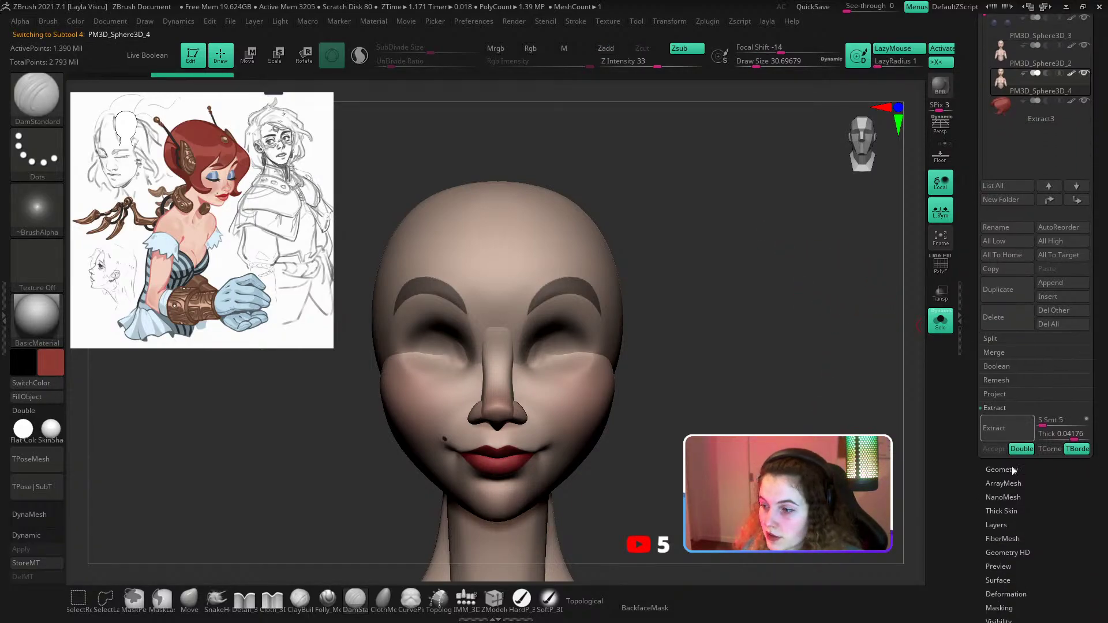
left_click(1012, 467)
left_click_drag(1002, 462, 978, 156)
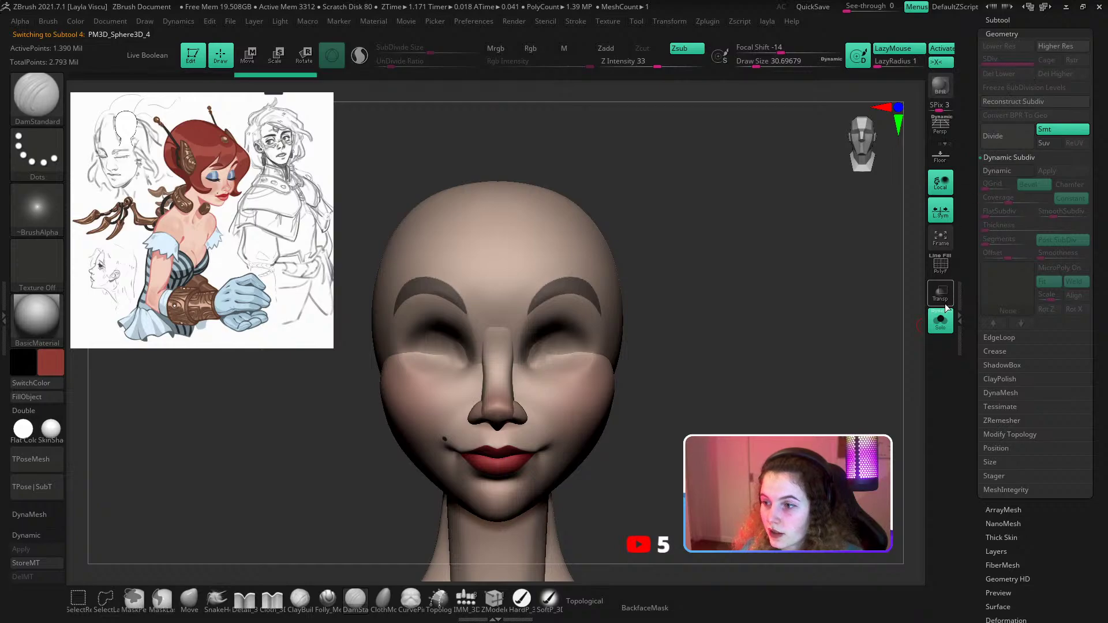
Turn the masked eyebrows into their own polygroup with the polyframe shown, and isolate that polygroup.
left_click_drag(669, 346, 674, 351, "ctrl")
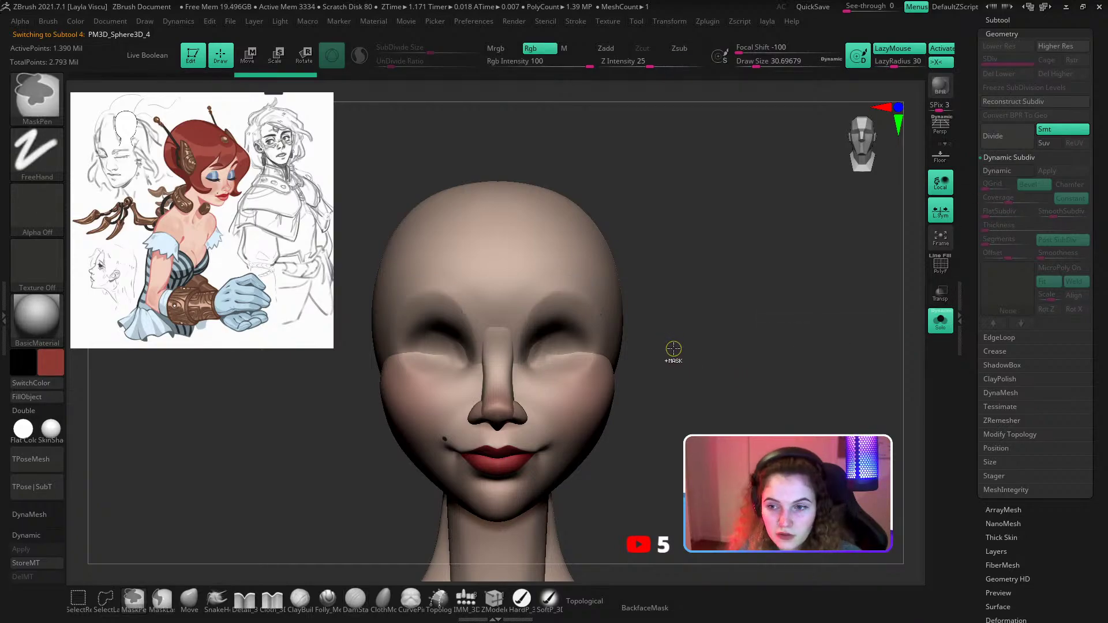
key("shift+f")
right_click_drag(577, 320, 603, 375, "ctrl")
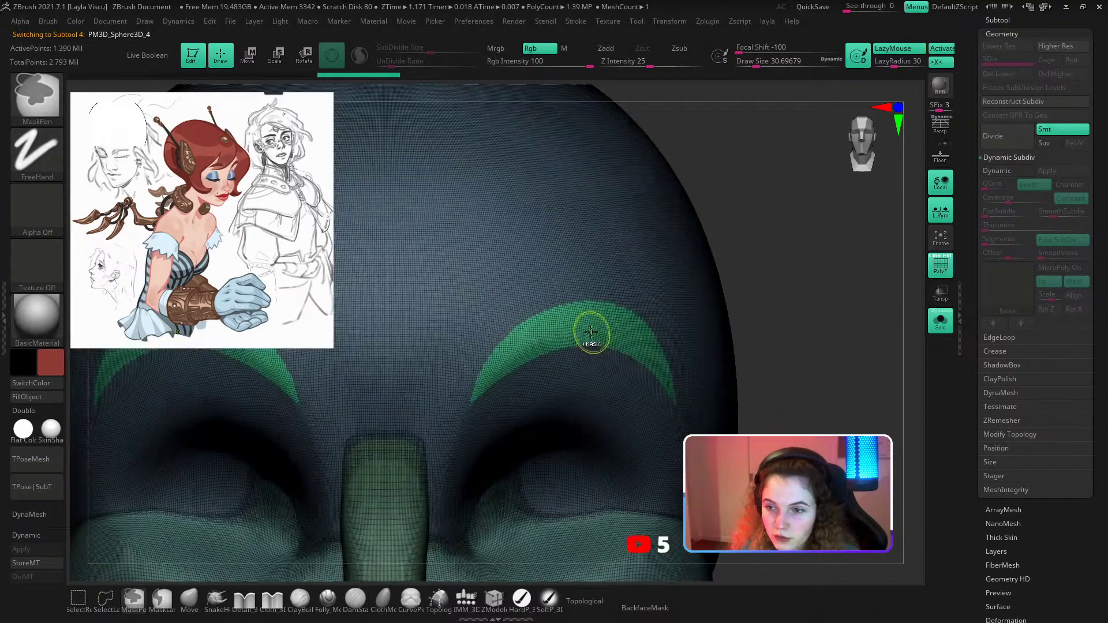
key("ctrl+z")
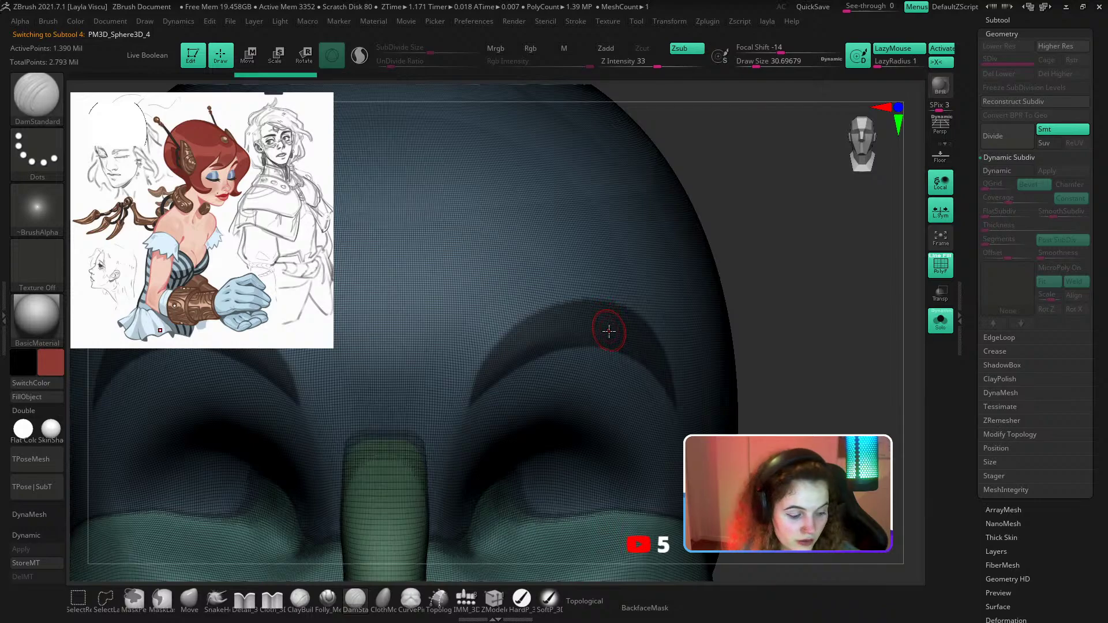
key("ctrl+w")
left_click(605, 326, "ctrl+shift")
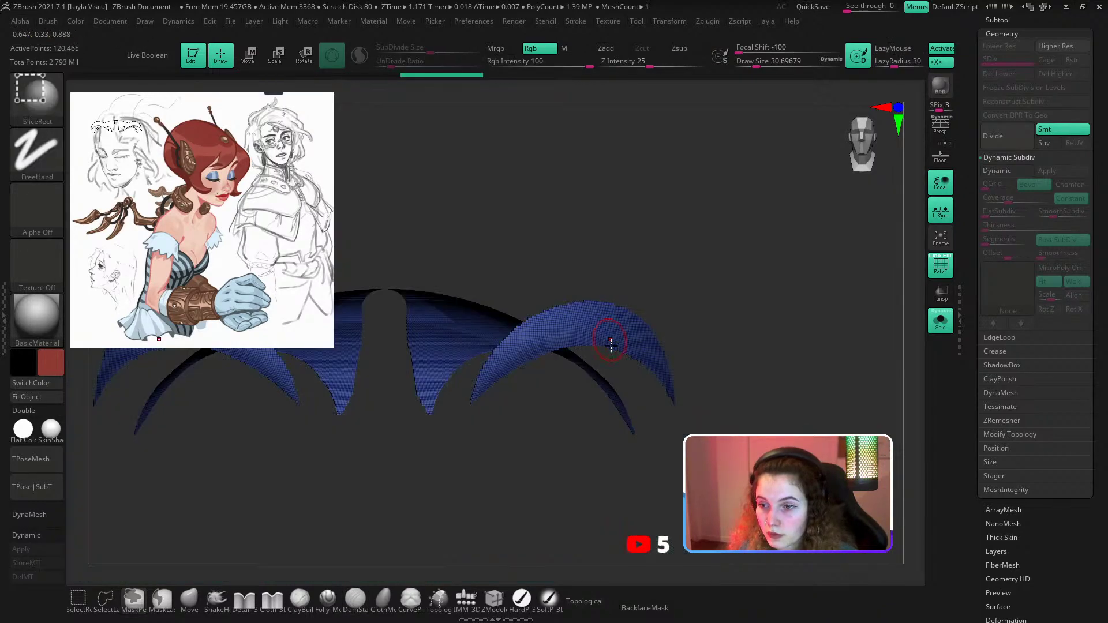
Turn the isolated eyebrow pieces to a three-quarter view and enable double-sided display.
mouse_move(589, 373)
right_mouse_down("ctrl")
mouse_move(573, 257)
mouse_move(593, 339)
mouse_move(570, 322)
right_mouse_up("ctrl")
left_click_drag(678, 279, 685, 247)
right_click_drag(685, 247, 699, 249)
left_click(35, 411)
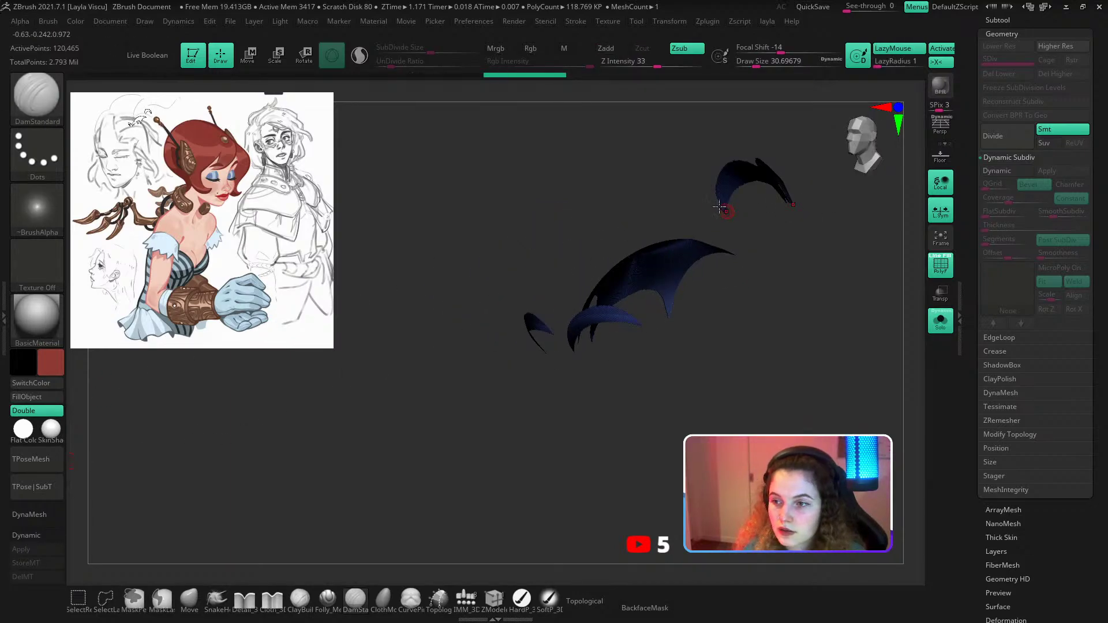
Auto-group the isolated pieces, show the full head copy, and hide its two eyebrow polygroups.
key("alt+q")
left_click(691, 283)
right_click_drag(638, 287, 593, 349)
left_click(512, 384, "ctrl+shift")
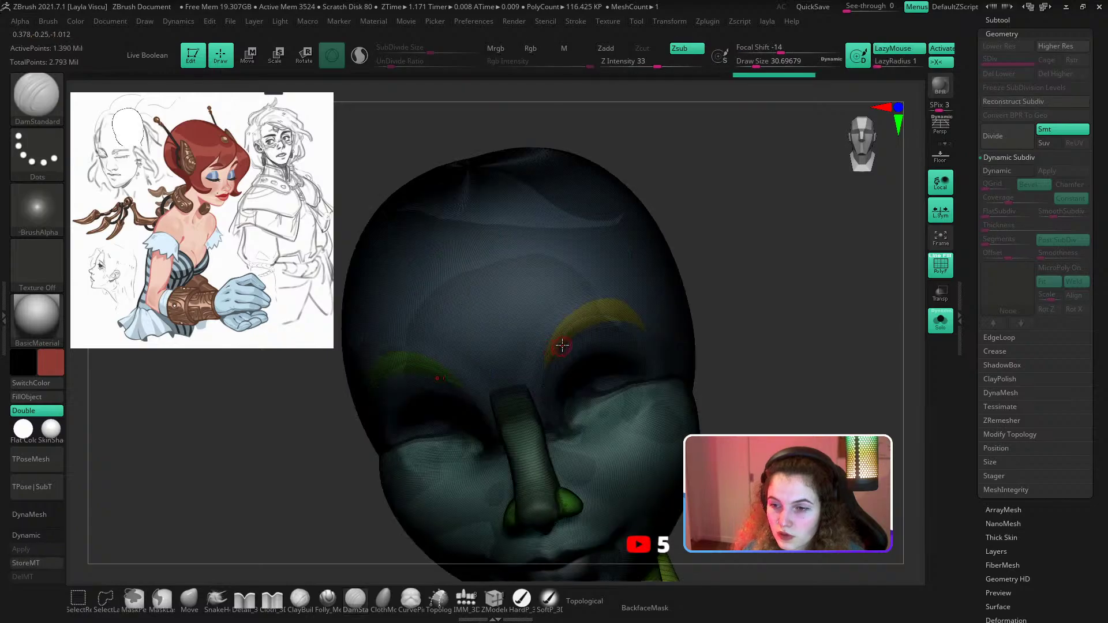
left_click(571, 336, "ctrl+shift")
left_click(414, 376, "ctrl+shift")
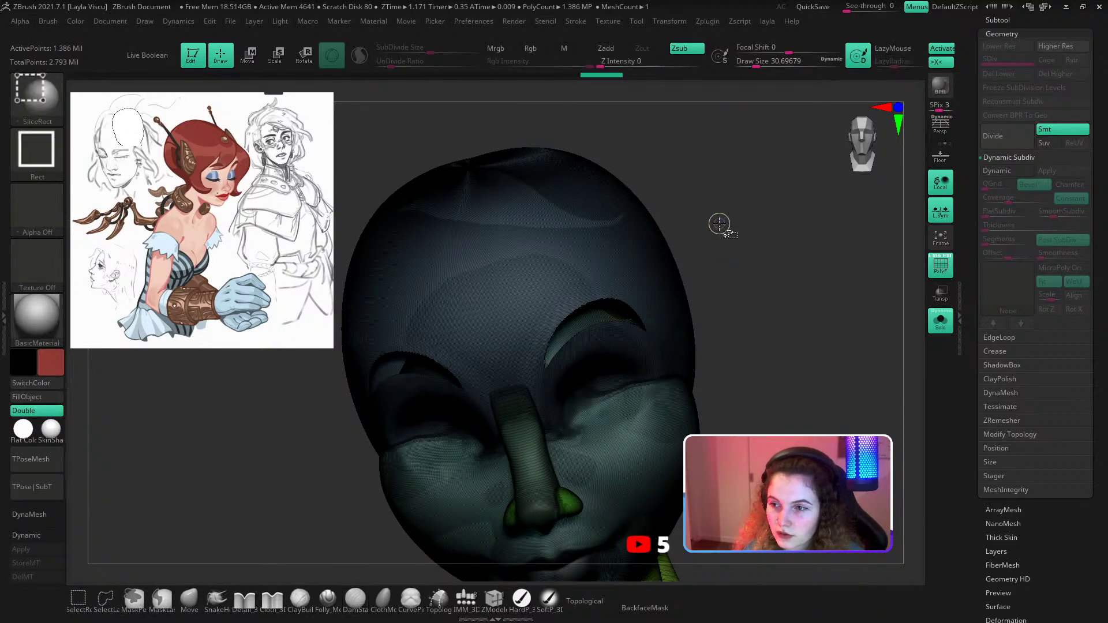
Invert the visibility with SelectRect so only the eyebrows show, and delete the hidden geometry from the copy.
left_click(37, 151)
left_click(37, 97, "ctrl+shift")
left_click(165, 112, "ctrl+shift")
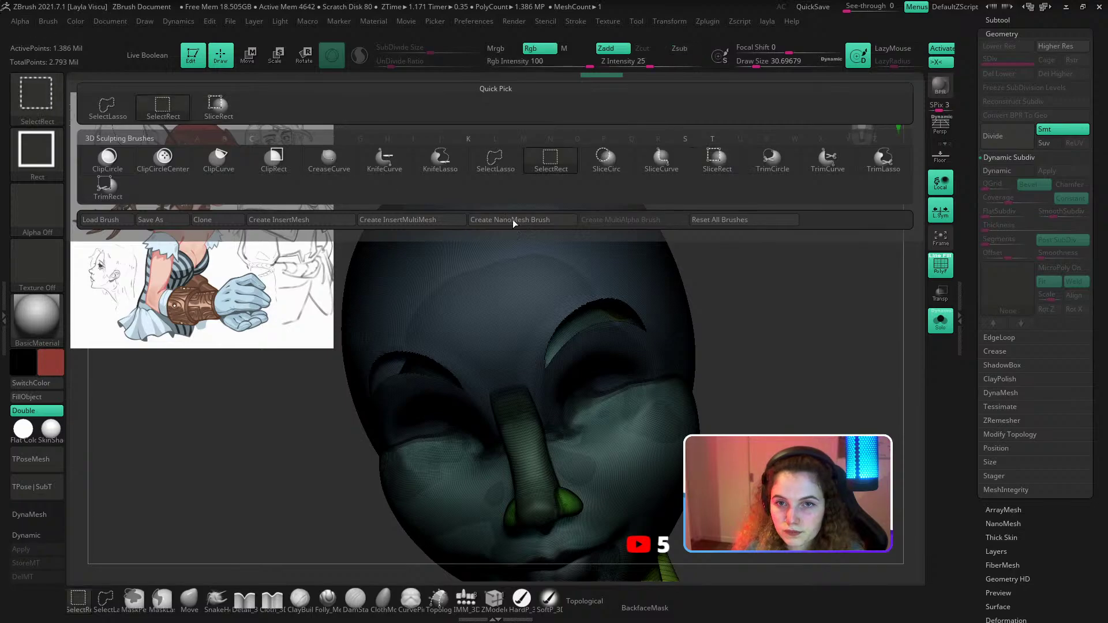
left_click_drag(717, 233, 738, 298, "ctrl+shift")
key("shift+f")
key("1")
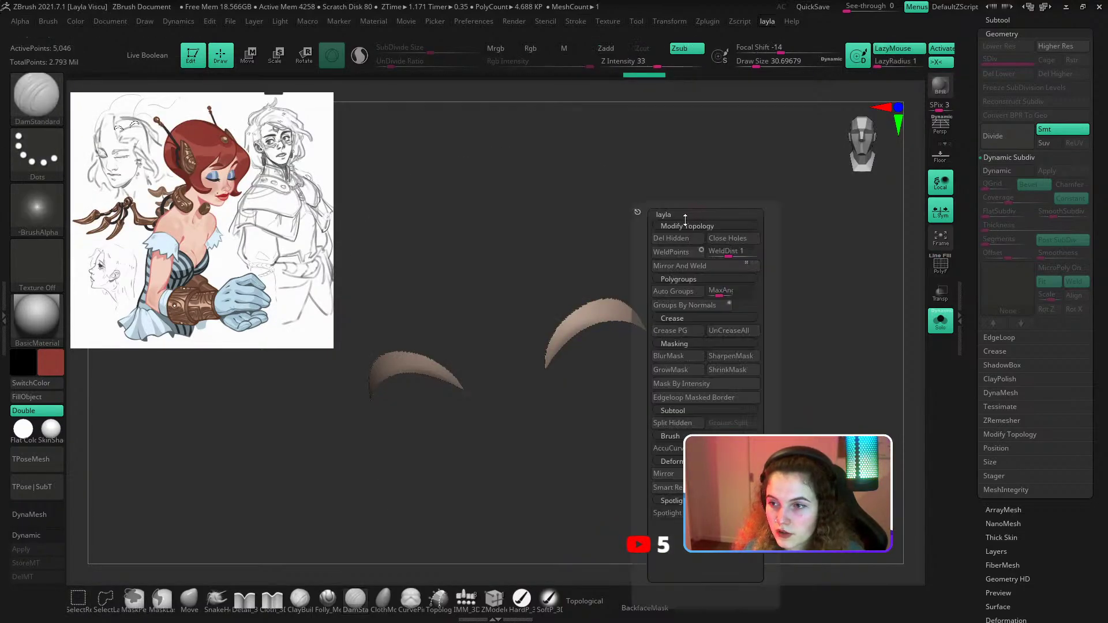
left_click(668, 238)
left_click_drag(609, 273, 640, 272, "shift")
left_click(942, 324)
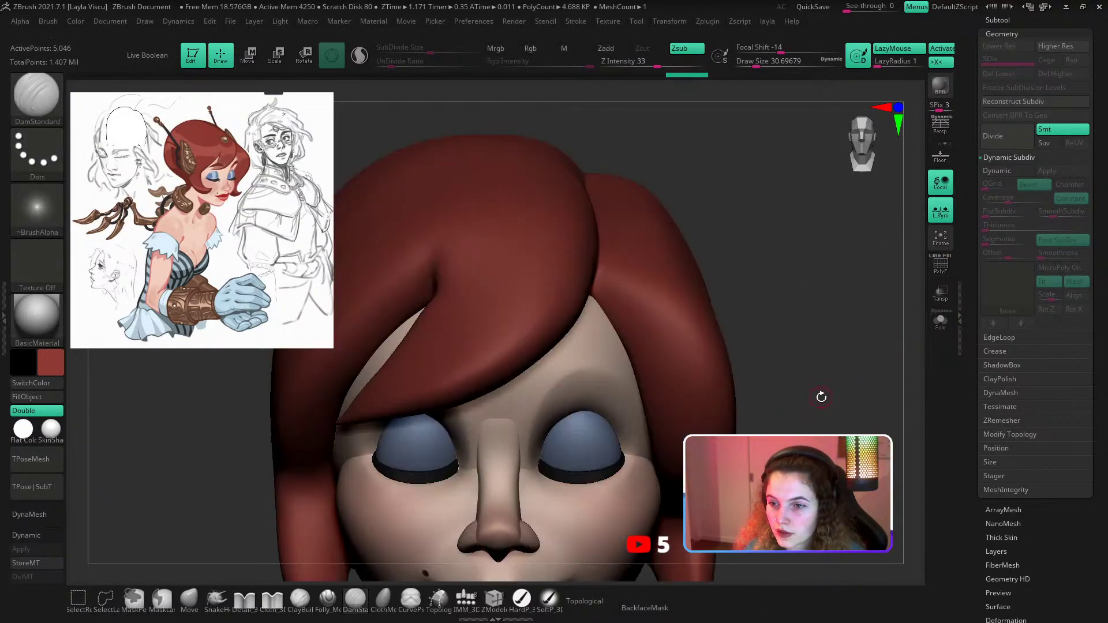
Fill the eyebrow subtool with the current dark red colour.
left_click_drag(821, 396, 730, 302, "alt")
key("shift+f")
key("shift+z")
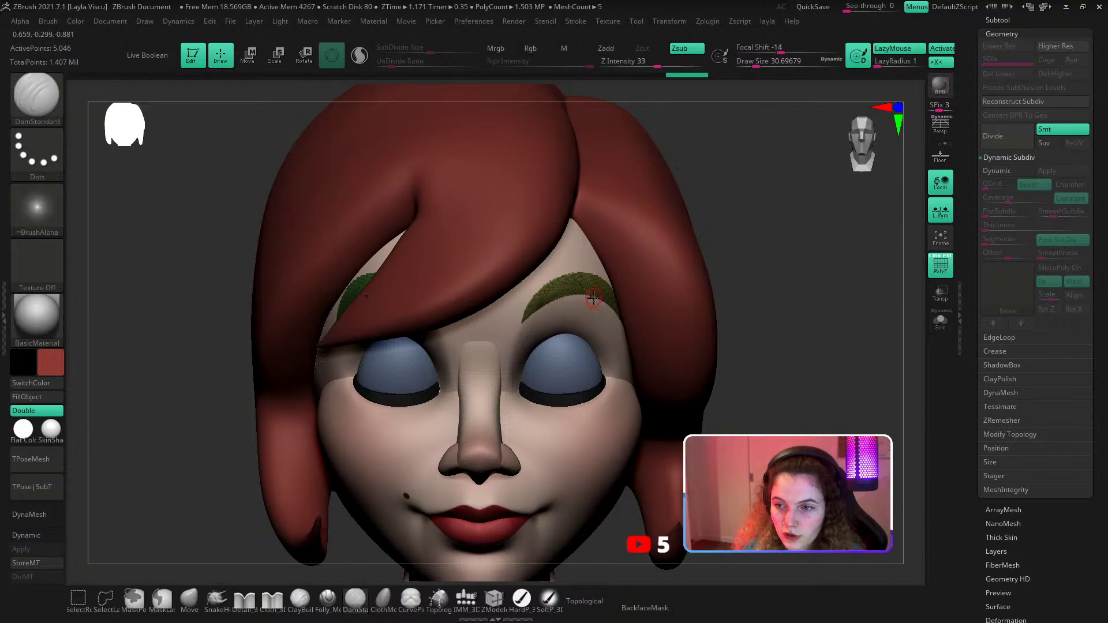
key("shift+z")
key("z")
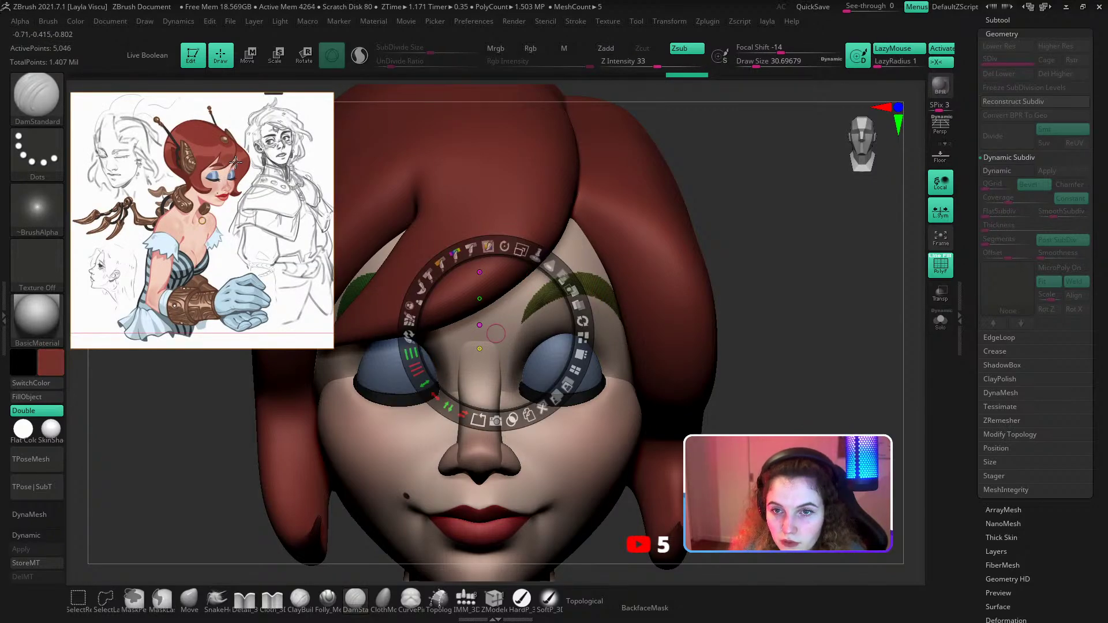
key("z")
left_click(38, 397)
key("shift+f")
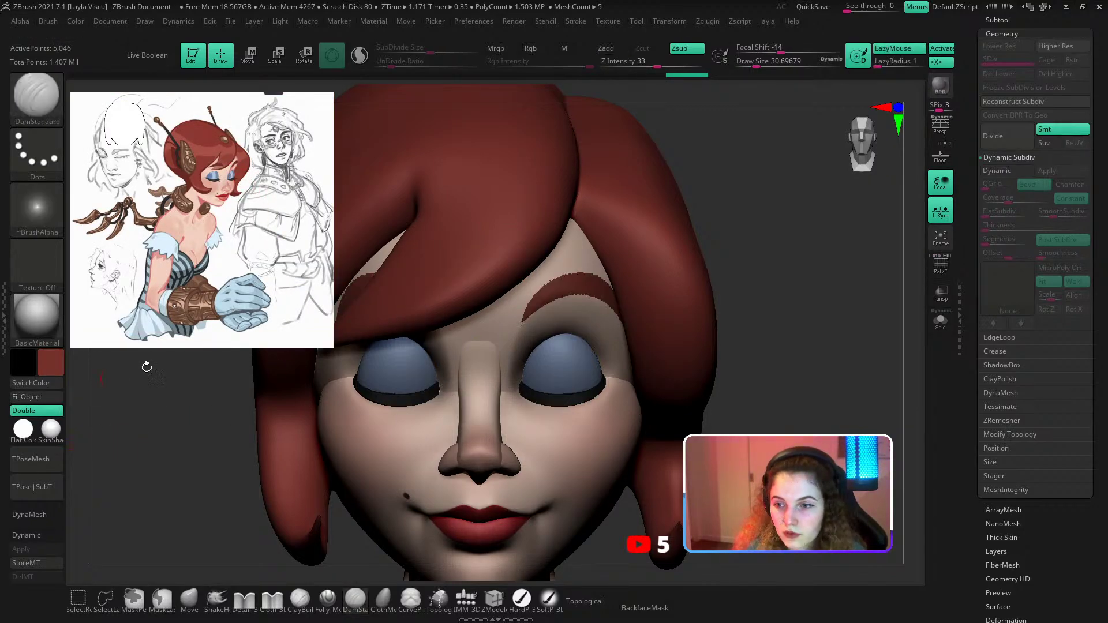
Isolate the eyebrows with the polyframe shown and smooth their jagged outlines with Polish By Groups at about 41.
right_click_drag(796, 369, 687, 271, "ctrl")
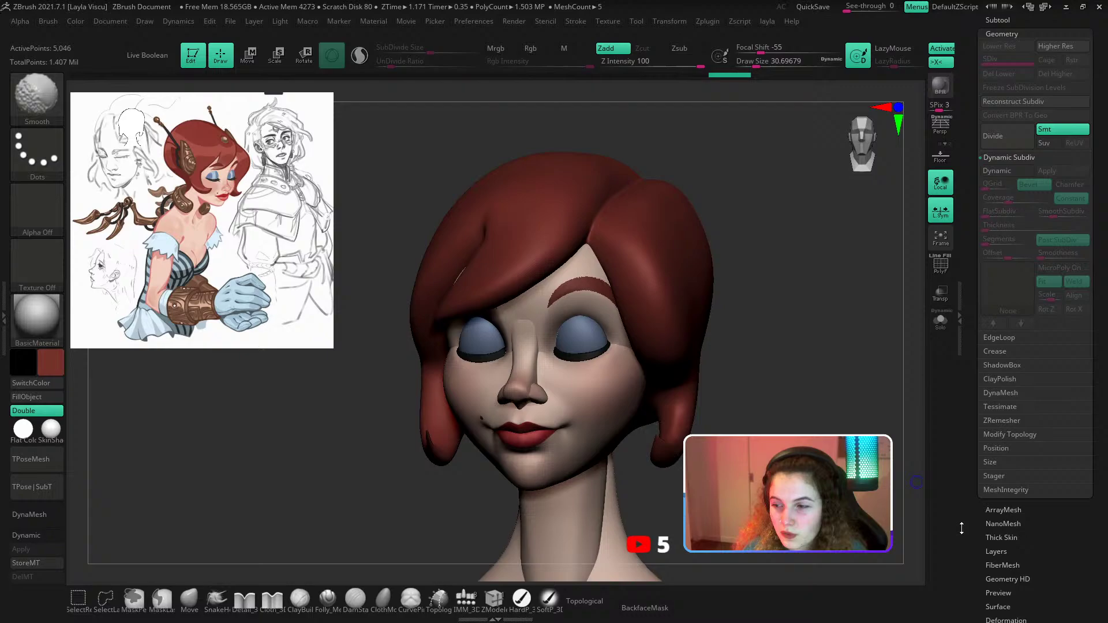
left_click(1006, 618)
right_click_drag(587, 283, 643, 346, "ctrl")
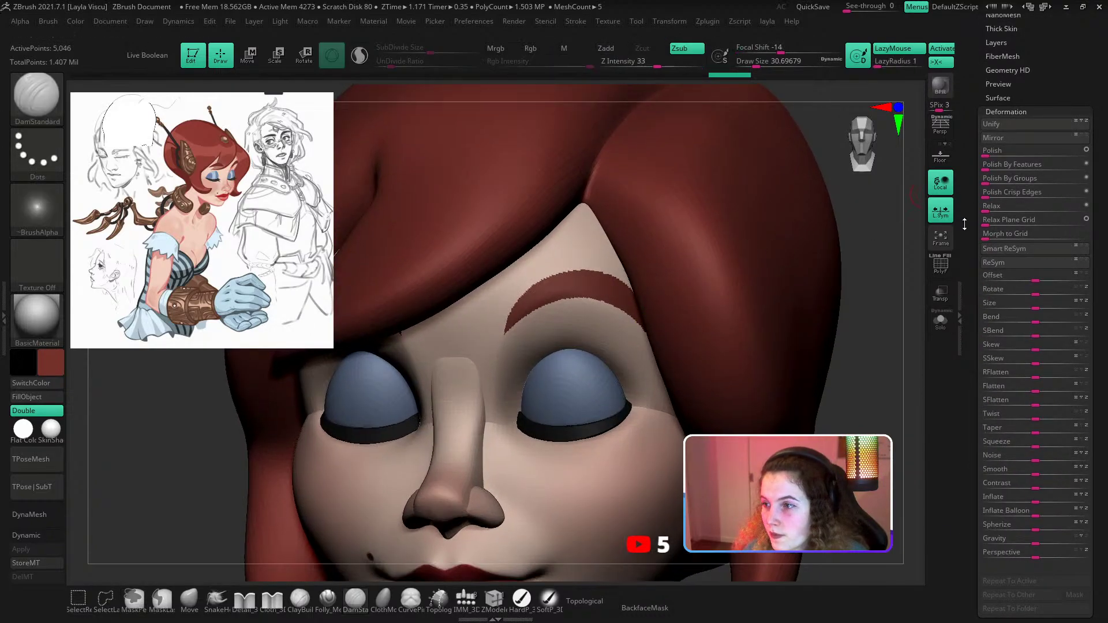
left_click(943, 326)
key("shift+f")
left_click_drag(994, 177, 1037, 181)
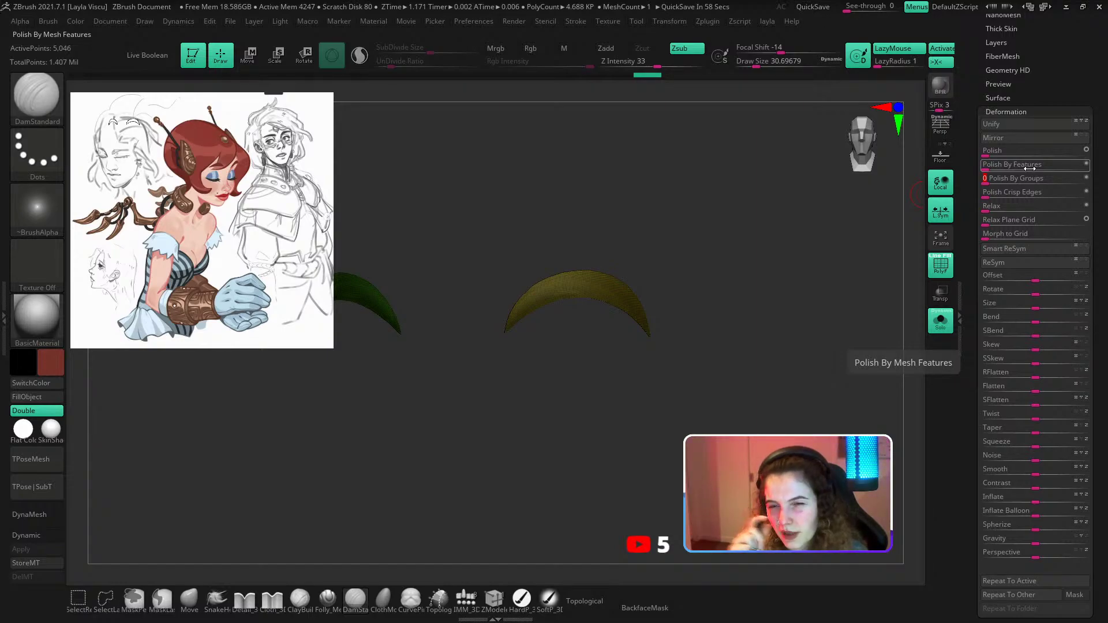
left_click(1008, 181)
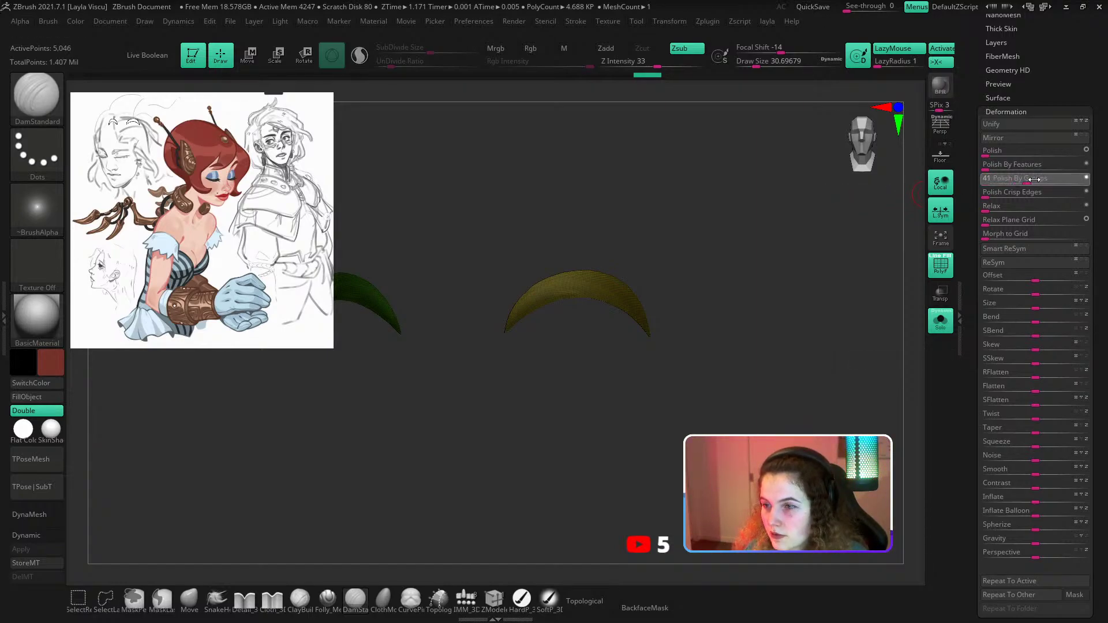
left_click_drag(1034, 179, 1034, 180)
ZRemesh the eyebrows with a target polygon count of 1.69702 and bring the other subtools back into view.
scroll(1007, 107, "up", 3)
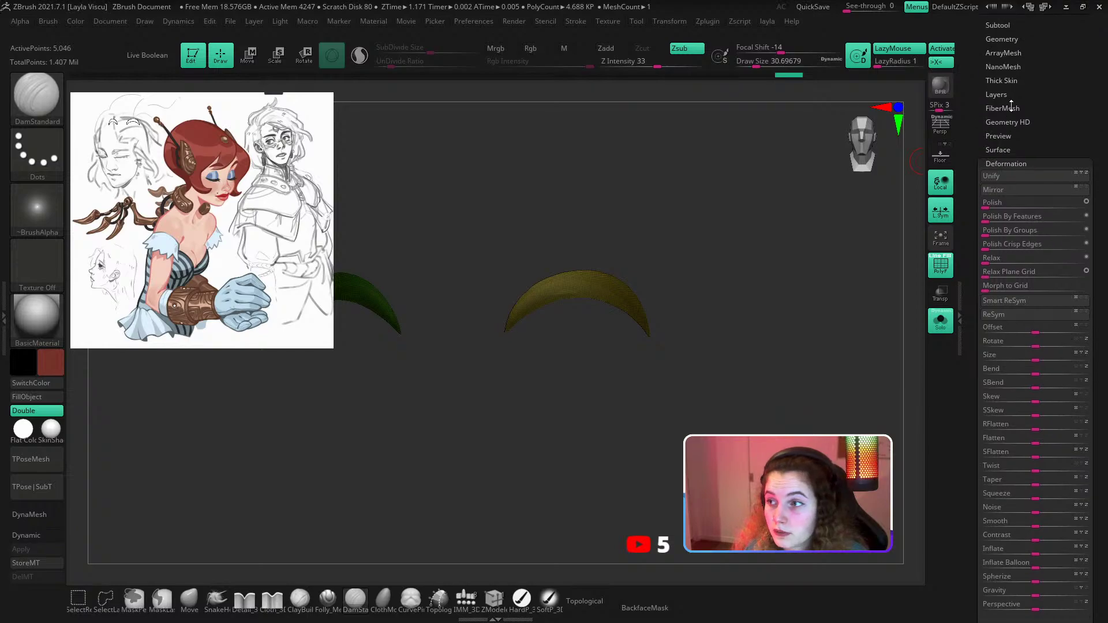
left_click(1002, 39)
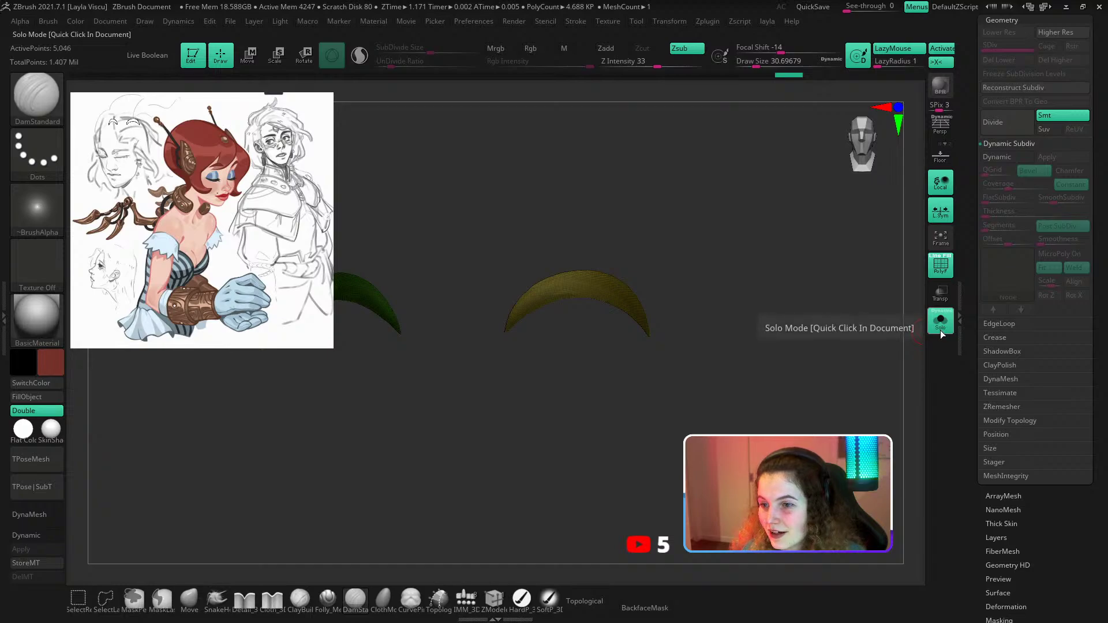
left_click(1009, 409)
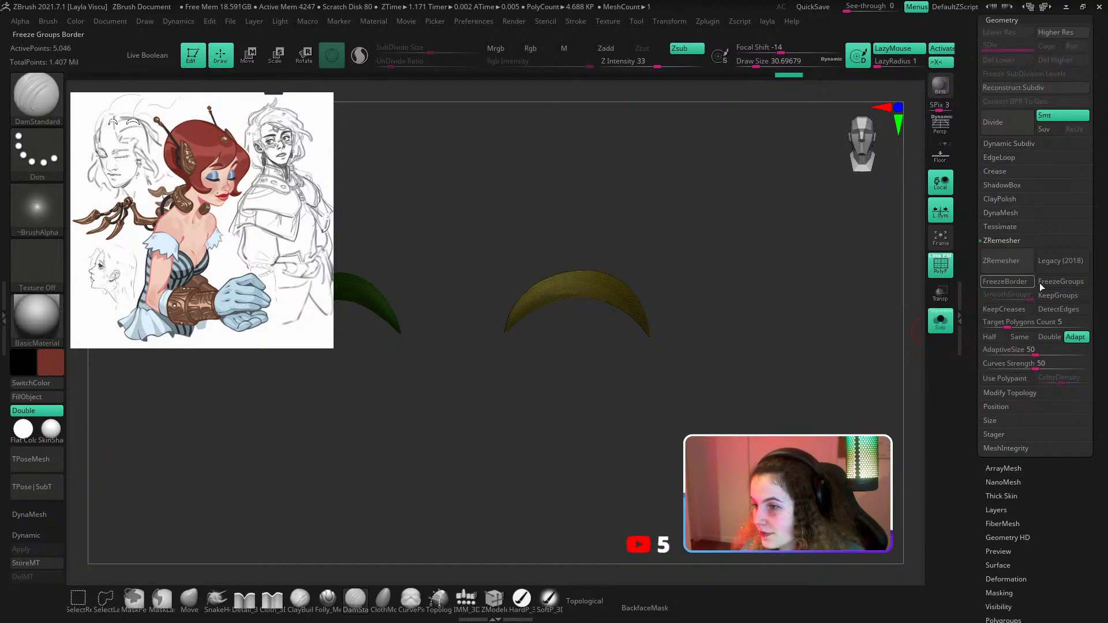
left_click_drag(998, 323, 995, 323)
left_click(1014, 262)
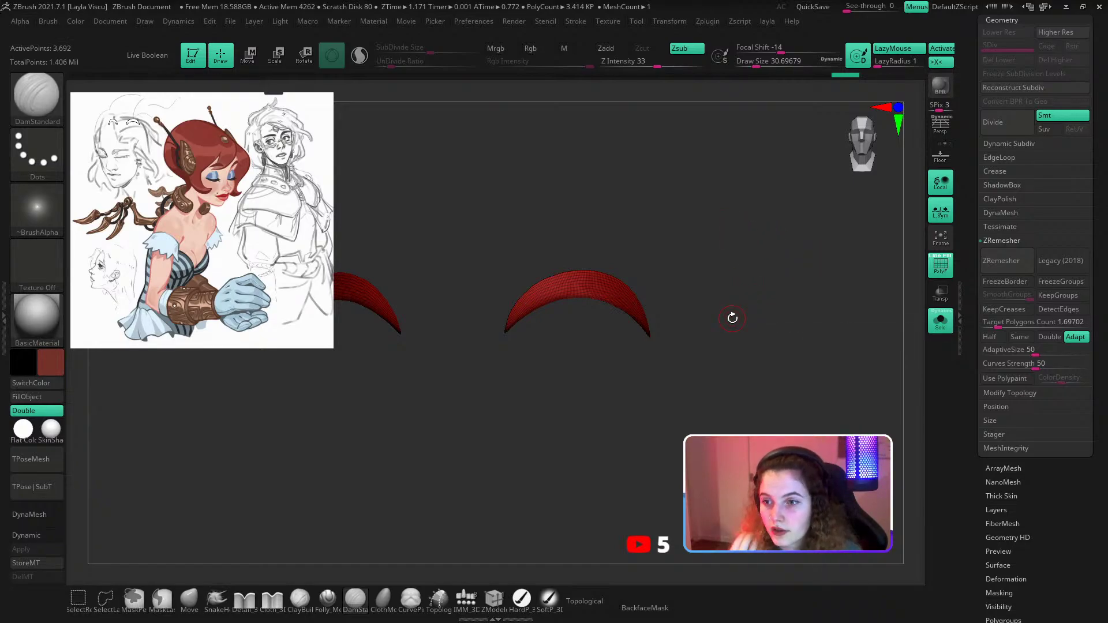
key("shift+f")
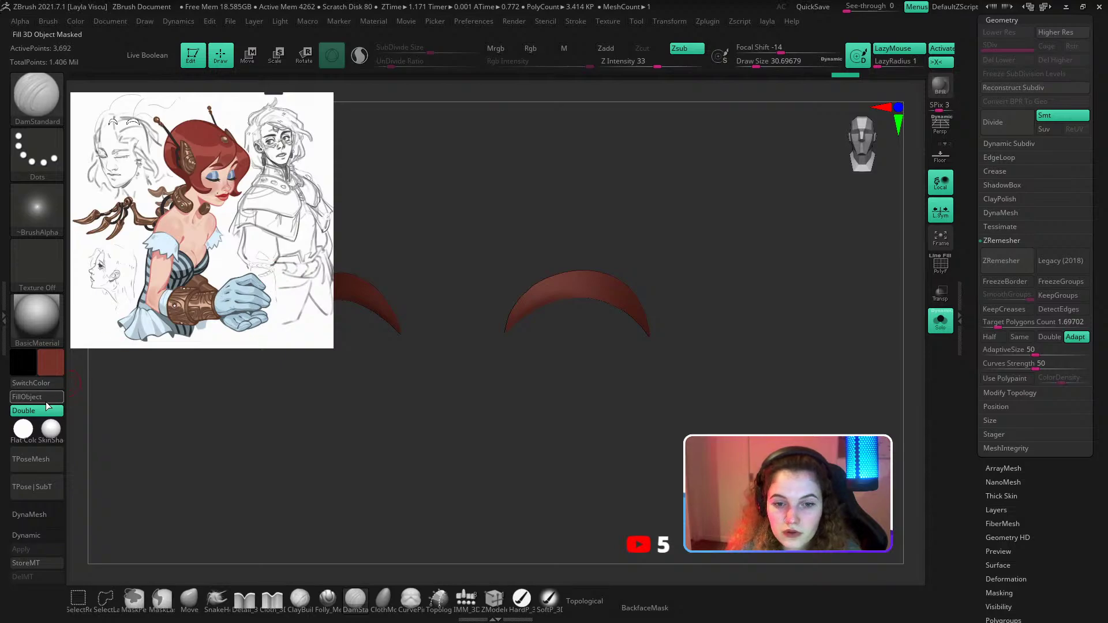
left_click(940, 321)
Isolate the eyebrows, place the transform gizmo on one brow, and raise them clear of the forehead surface.
right_click_drag(863, 326, 837, 288, "ctrl")
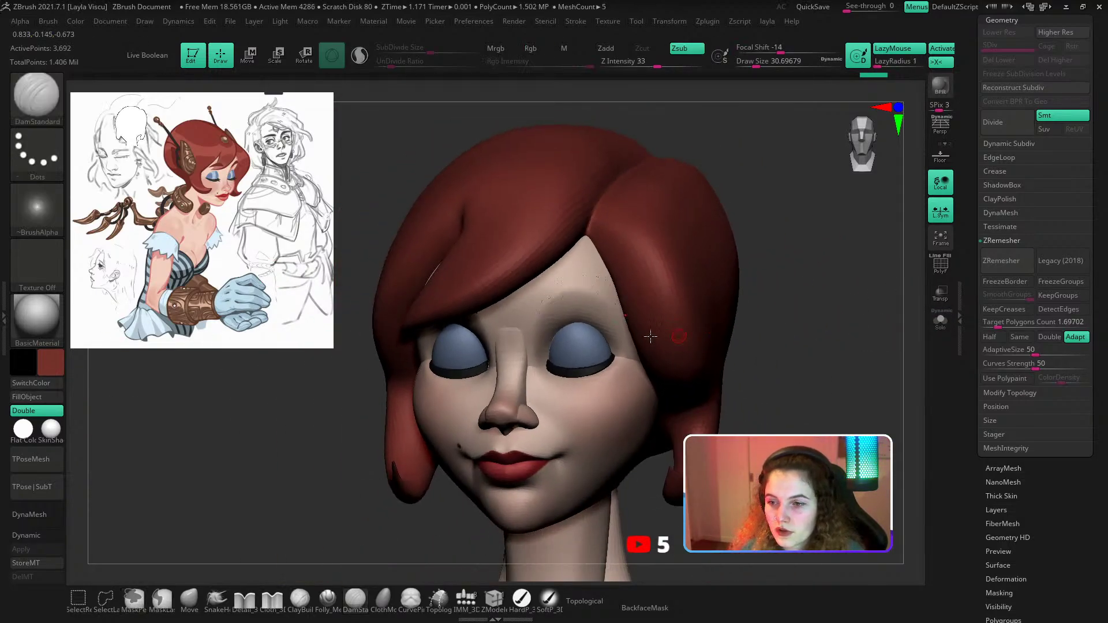
key("w")
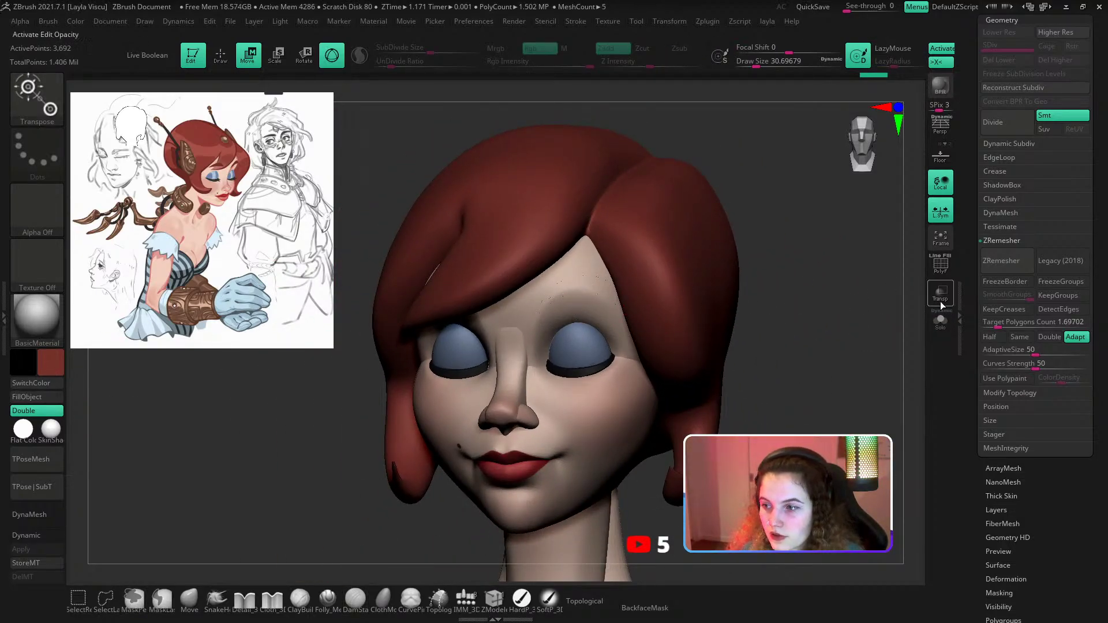
left_click(941, 321)
left_click(592, 287, "alt")
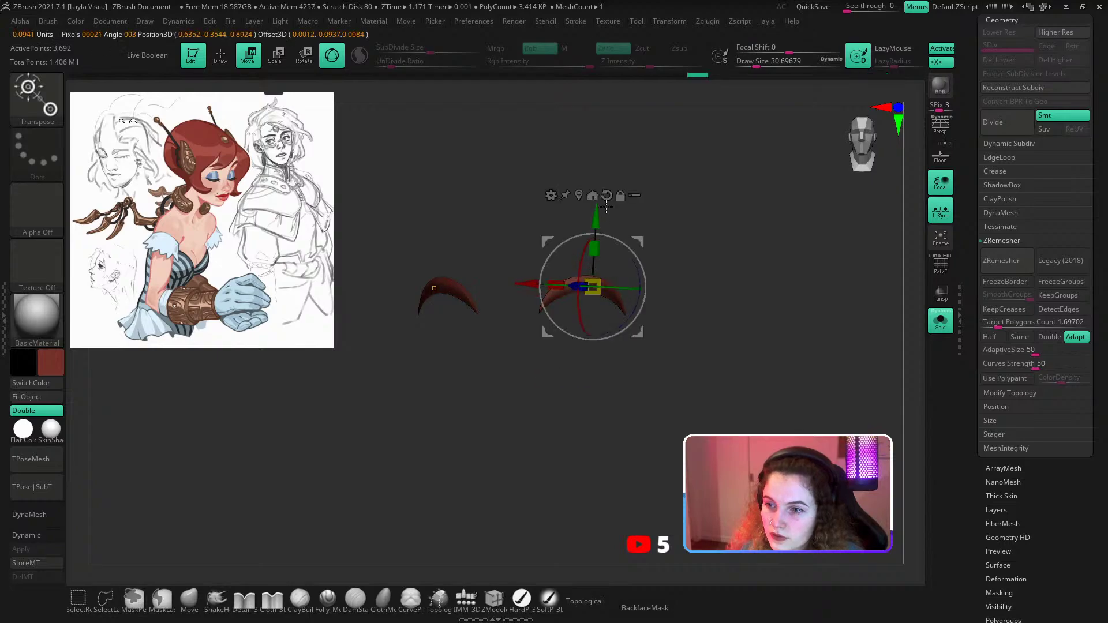
right_click_drag(687, 255, 698, 282, "ctrl")
left_click(946, 323)
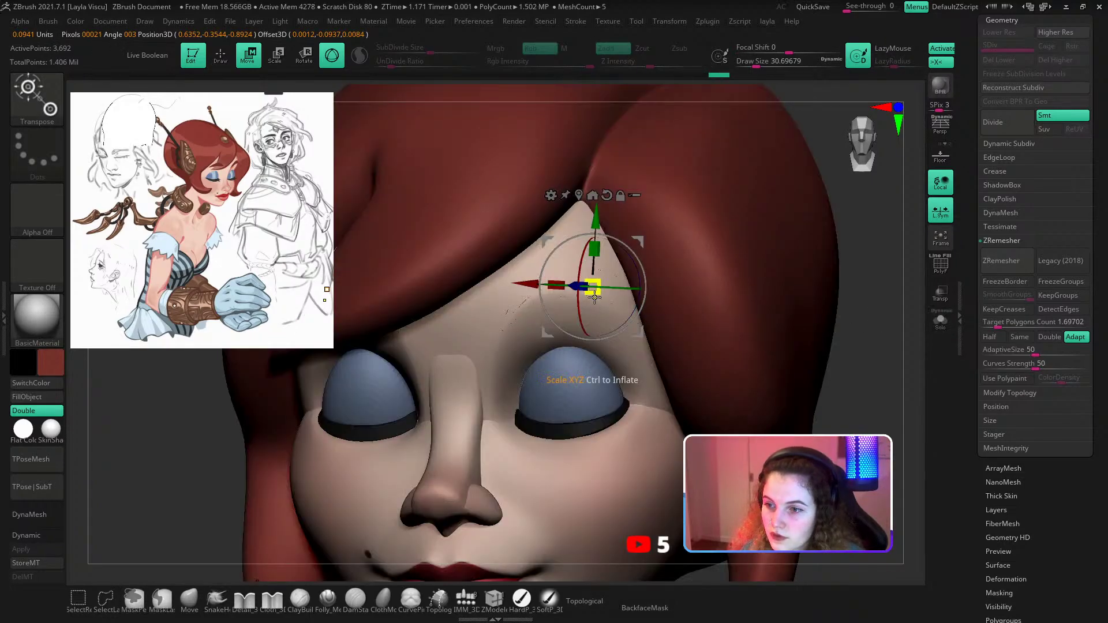
key("q")
key("f")
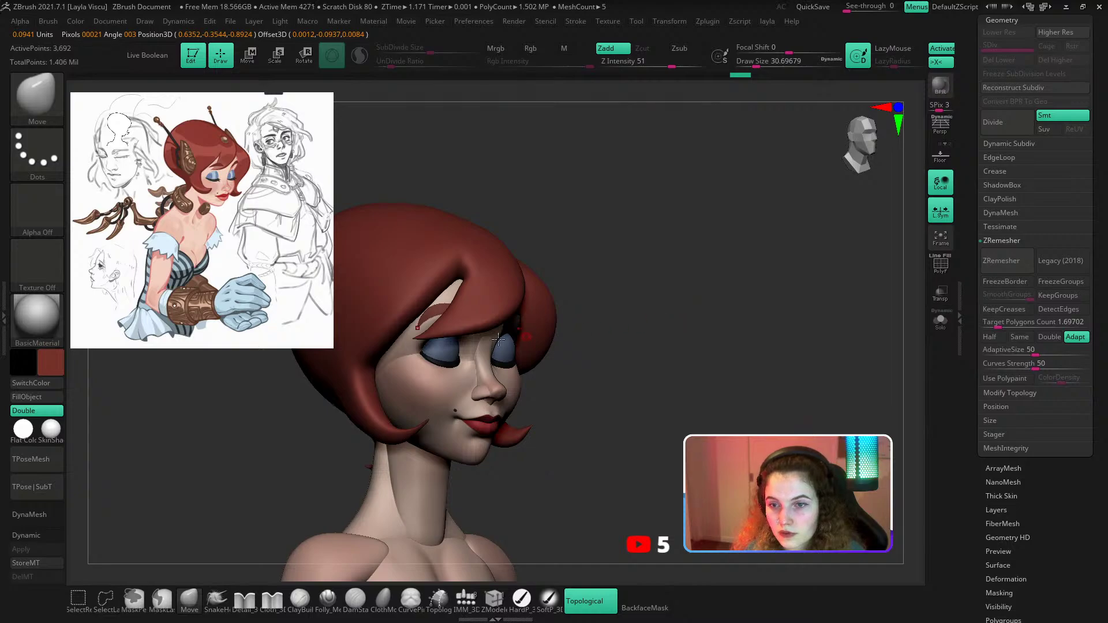
Turn off symmetry and reshape the eyebrow under the hair fringe using the Move brush at a draw size of about 286.
right_click_drag(498, 339, 432, 336, "ctrl")
key("s")
left_click_drag(431, 336, 467, 335)
key("x")
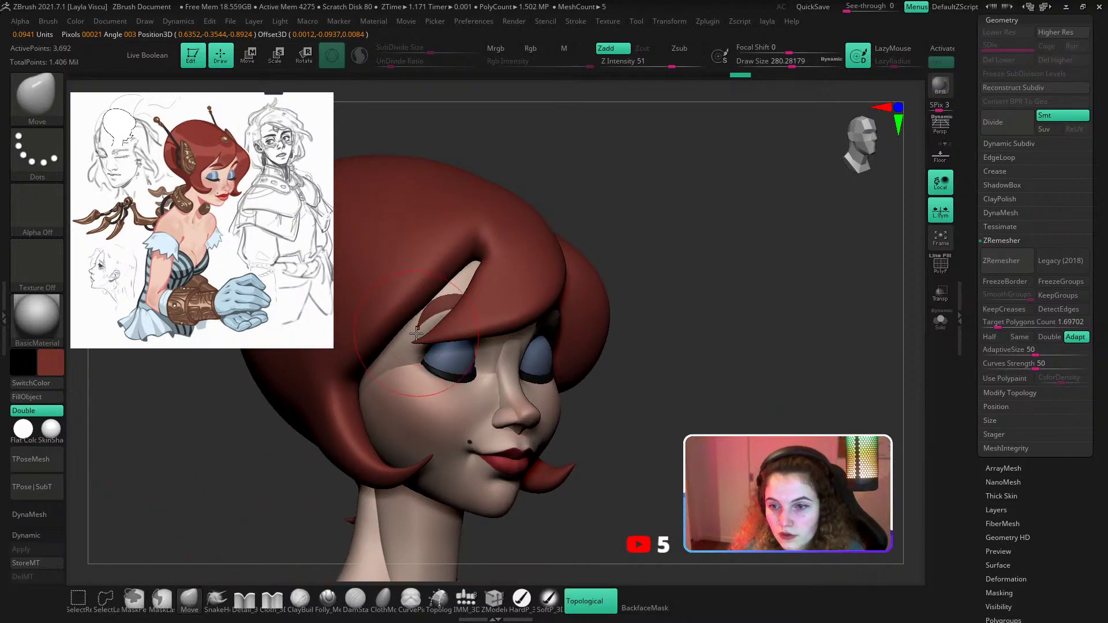
left_click_drag(432, 299, 437, 315)
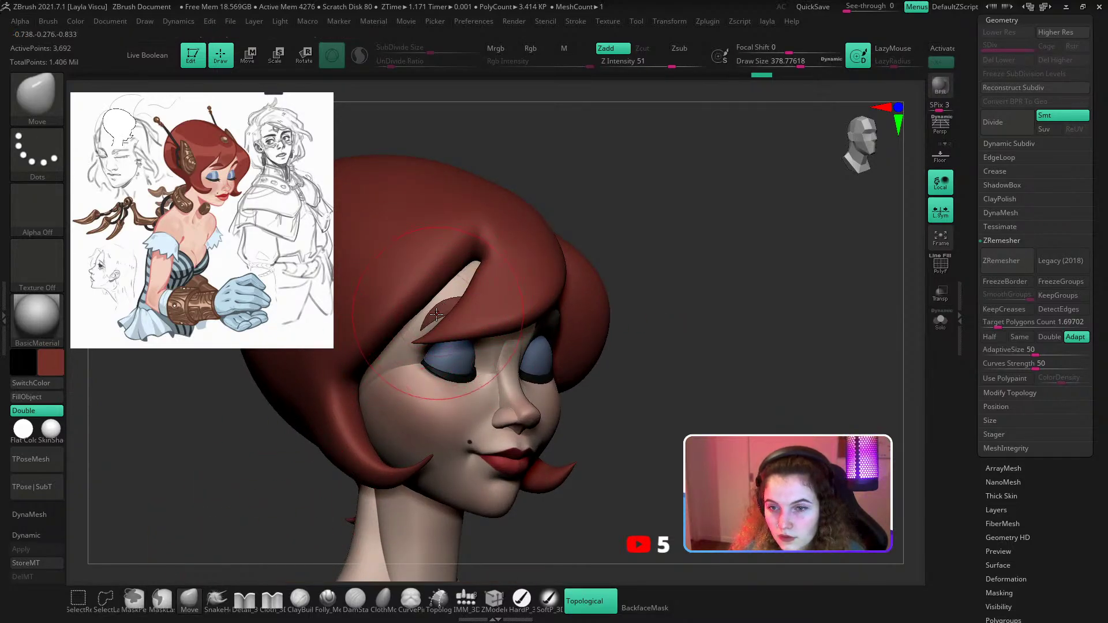
key("s")
left_click(430, 314)
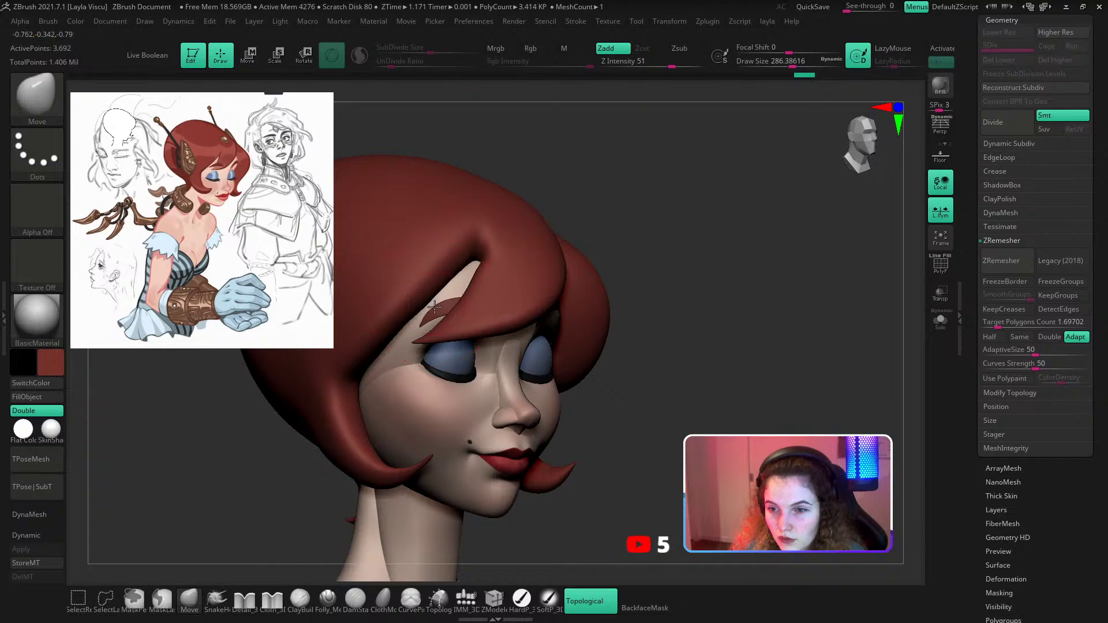
mouse_move(454, 298)
right_mouse_down()
mouse_move(716, 248)
mouse_move(692, 247)
mouse_move(594, 304)
mouse_move(540, 273)
mouse_move(574, 352)
mouse_move(588, 254)
right_mouse_up()
key("shift+f")
key("shift+f")
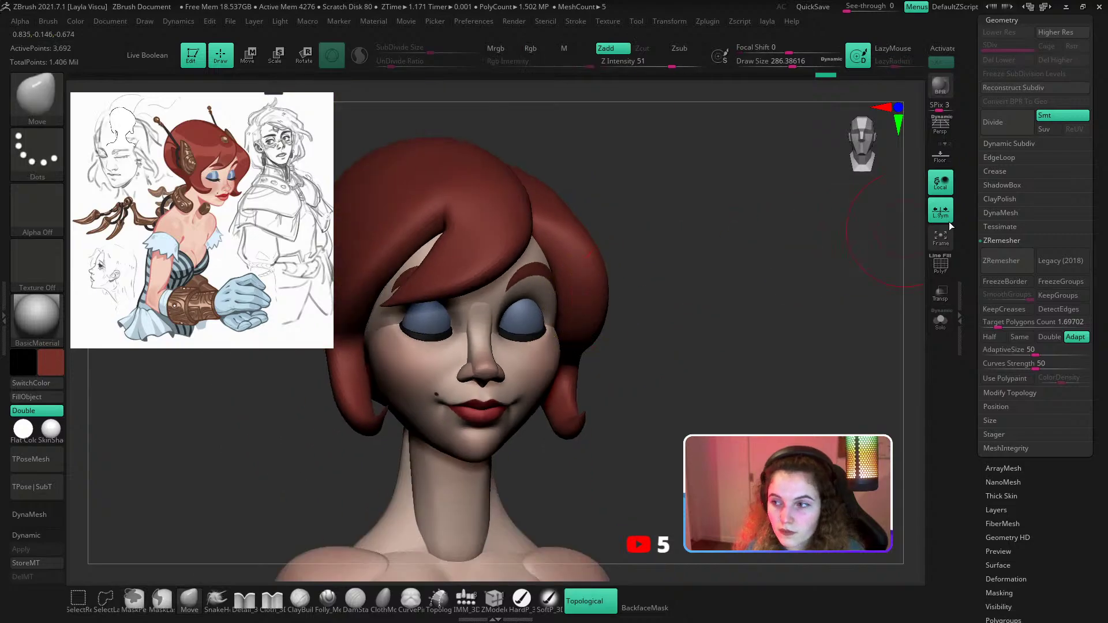
Enable dynamic subdivision on the eyebrow subtool.
left_click(1011, 147)
left_click(1008, 156)
right_click_drag(676, 375, 655, 266, "ctrl")
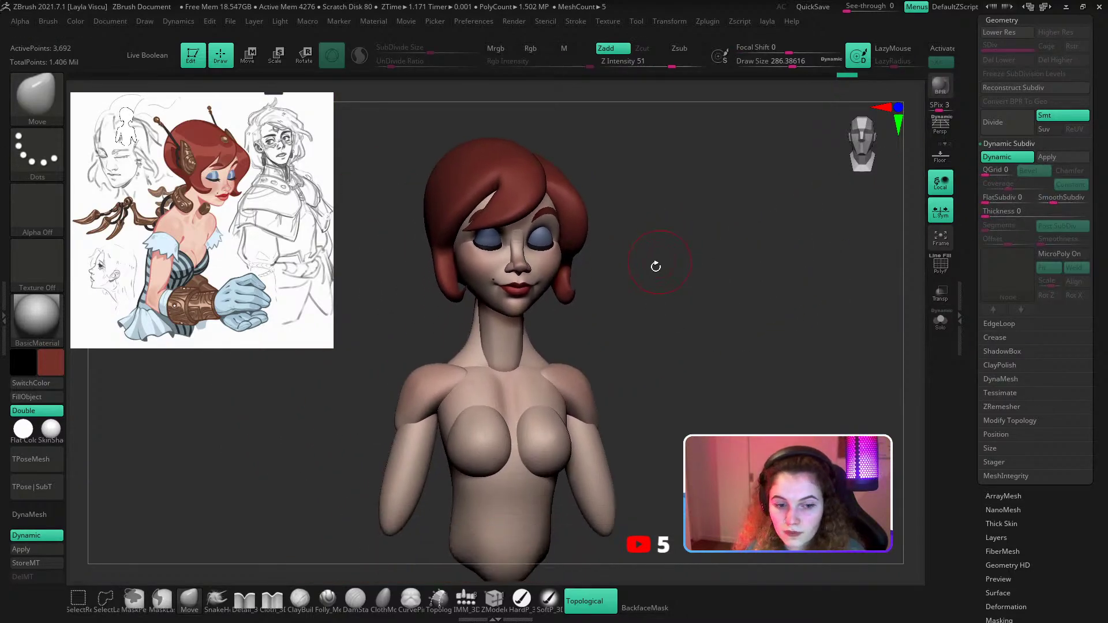
mouse_move(637, 307)
right_mouse_down("alt")
mouse_move(675, 295)
mouse_move(663, 311)
mouse_move(650, 300)
right_mouse_up("alt")
Select the body subtool, duplicate it, and delete the copy's lower subdivision levels.
left_click(528, 383, "alt")
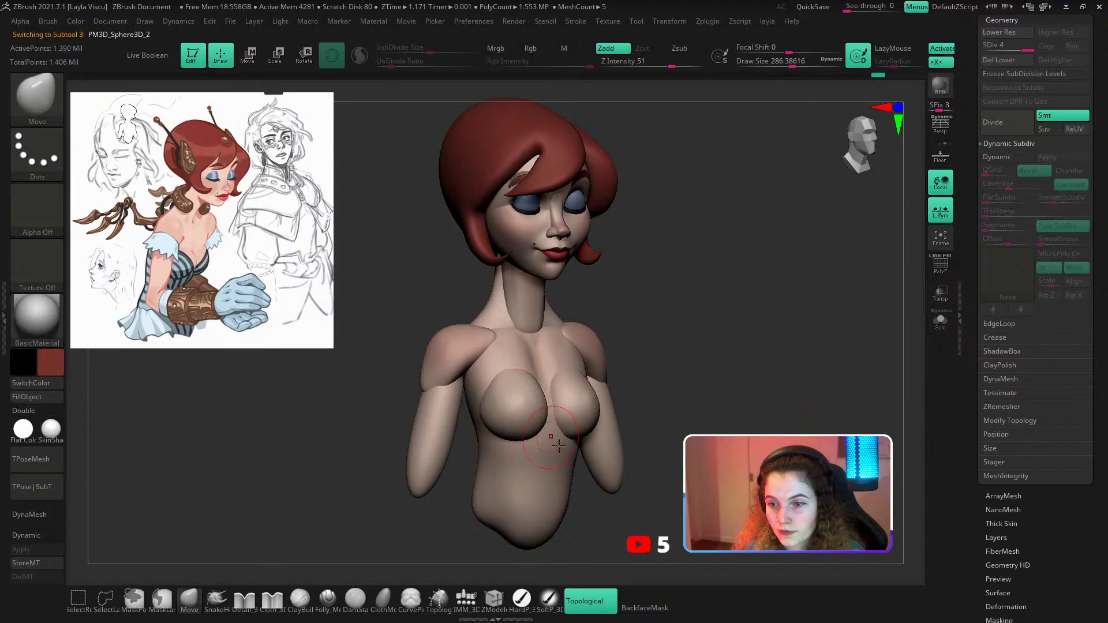
key("shift+f")
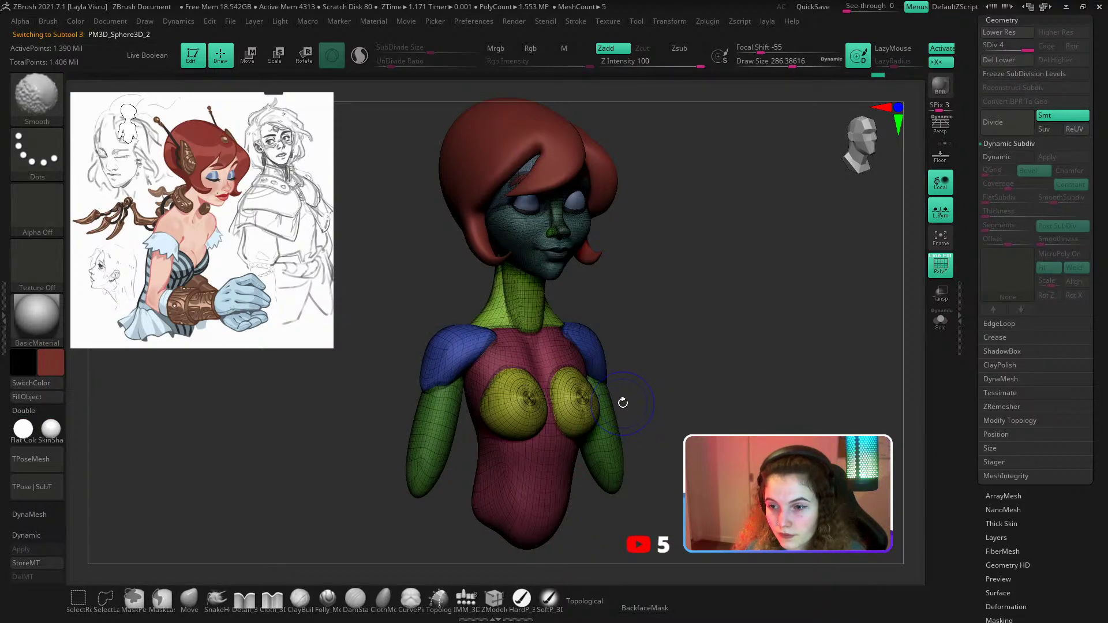
key("shift+f")
left_click_drag(650, 321, 655, 334, "shift")
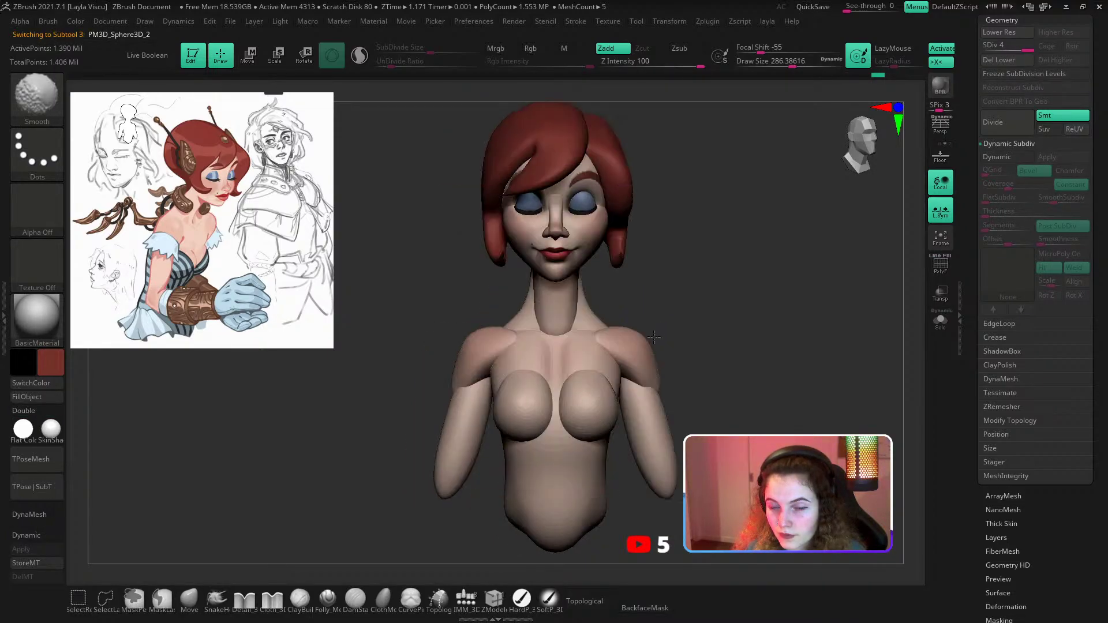
left_click_drag(999, 15, 999, 48)
left_click(999, 41)
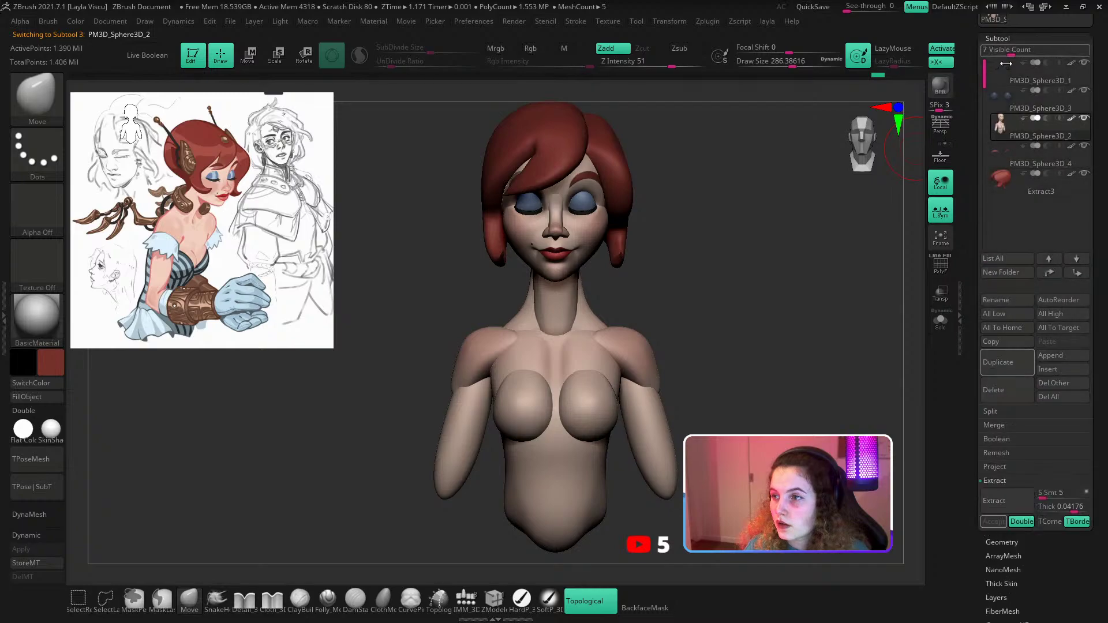
left_click(1009, 369)
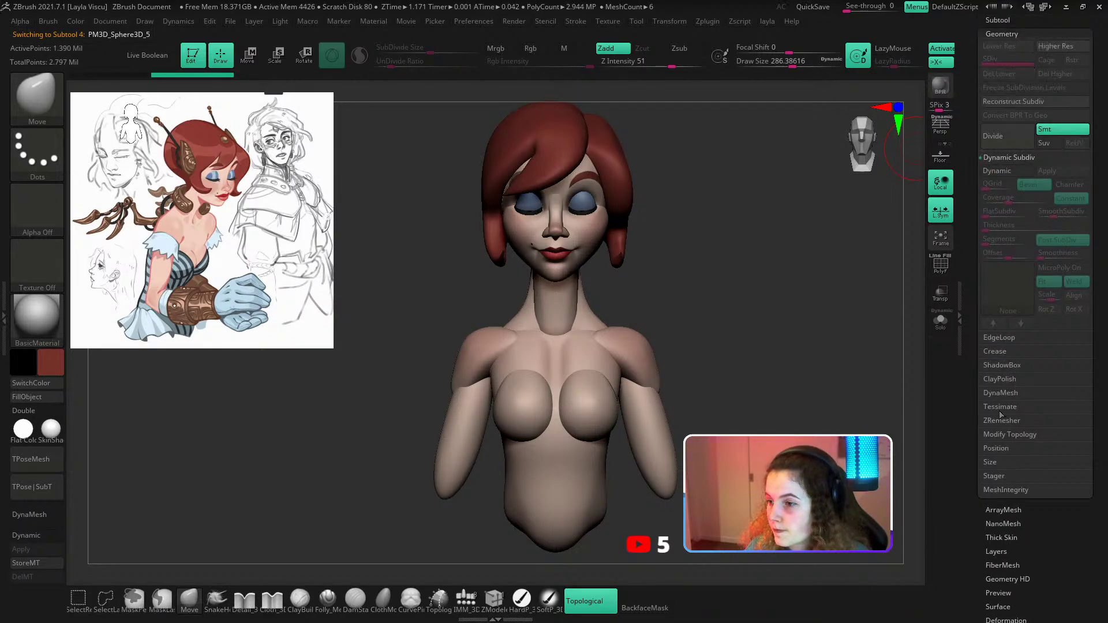
Open the body copy's DynaMesh settings, isolate the copy, and display its polygroup wireframe.
left_click(1000, 393)
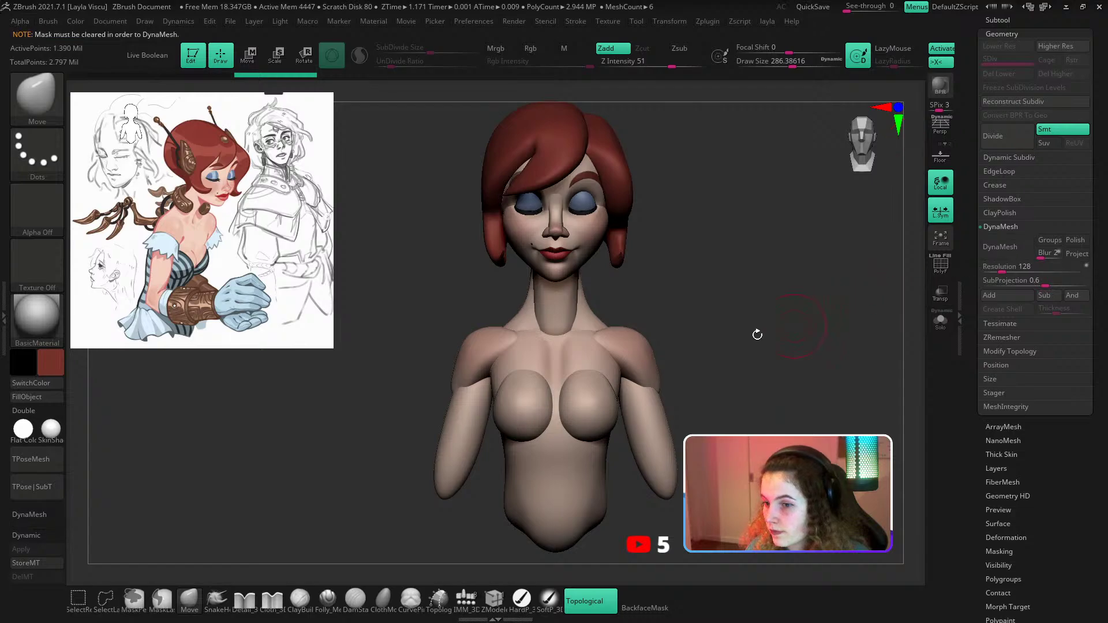
key("shift+f")
left_click(938, 323)
right_click_drag(698, 380, 903, 299, "ctrl")
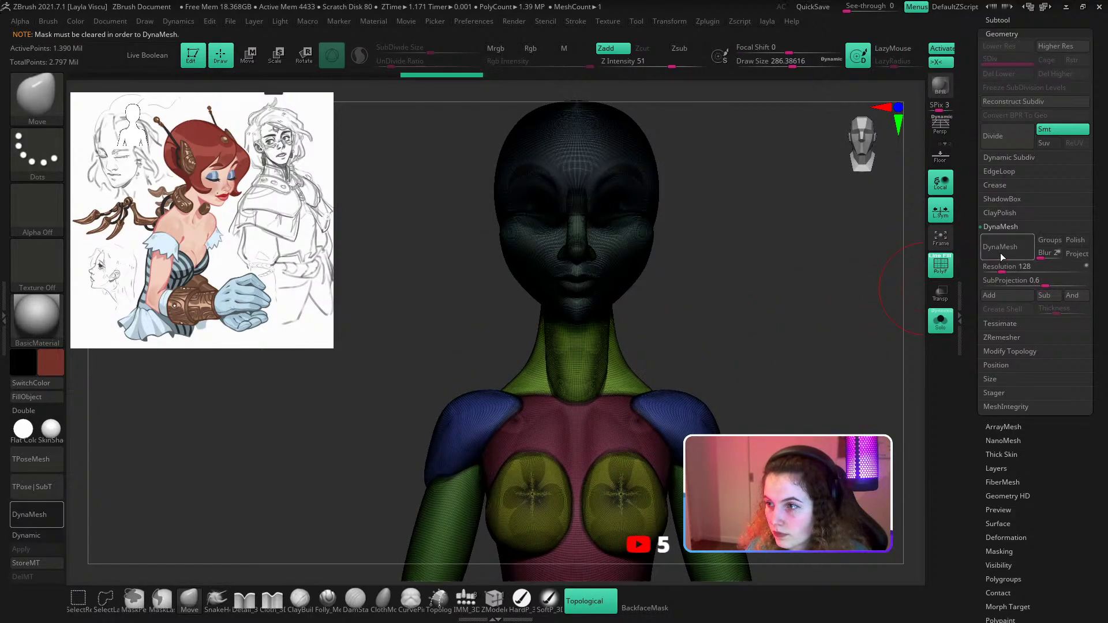
key("shift+f")
key("shift+f")
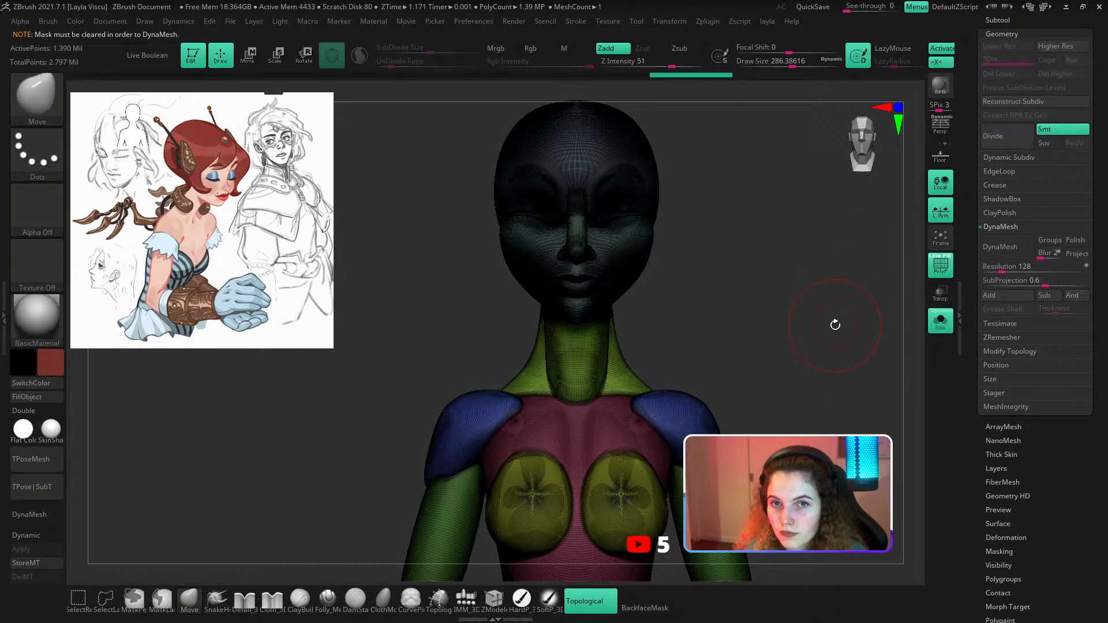
Clear the mask and try DynaMeshing the whole body copy at a resolution of 96.
left_click_drag(835, 325, 860, 347, "ctrl")
left_click(1002, 249)
left_click_drag(767, 397, 728, 267, "alt")
key("ctrl+z")
left_click(995, 270)
left_click(1001, 250)
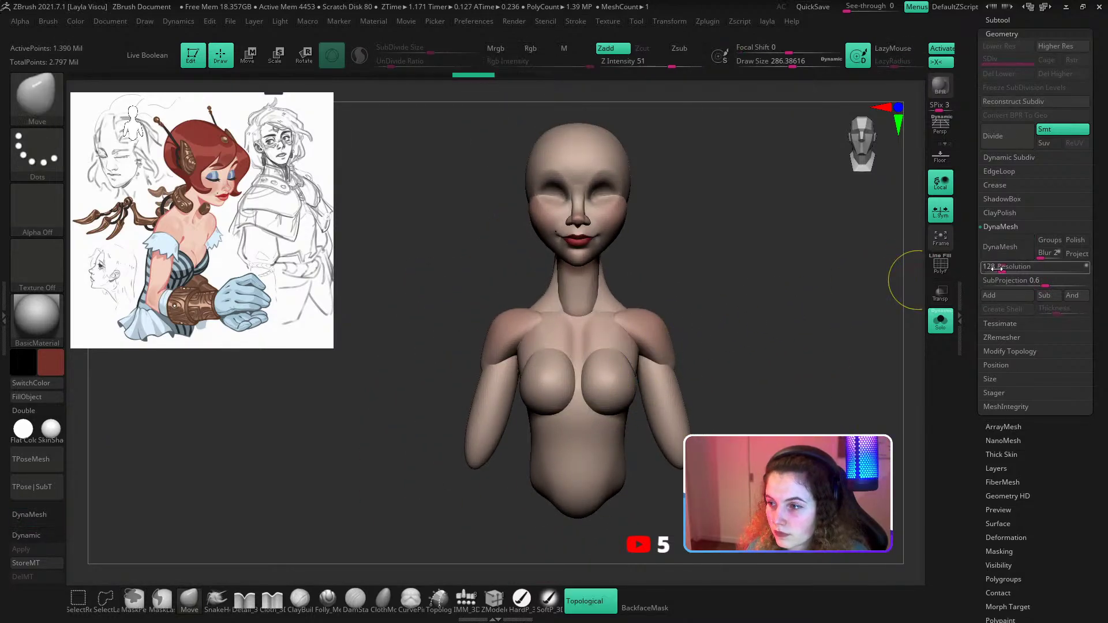
left_click(1000, 265)
type("96")
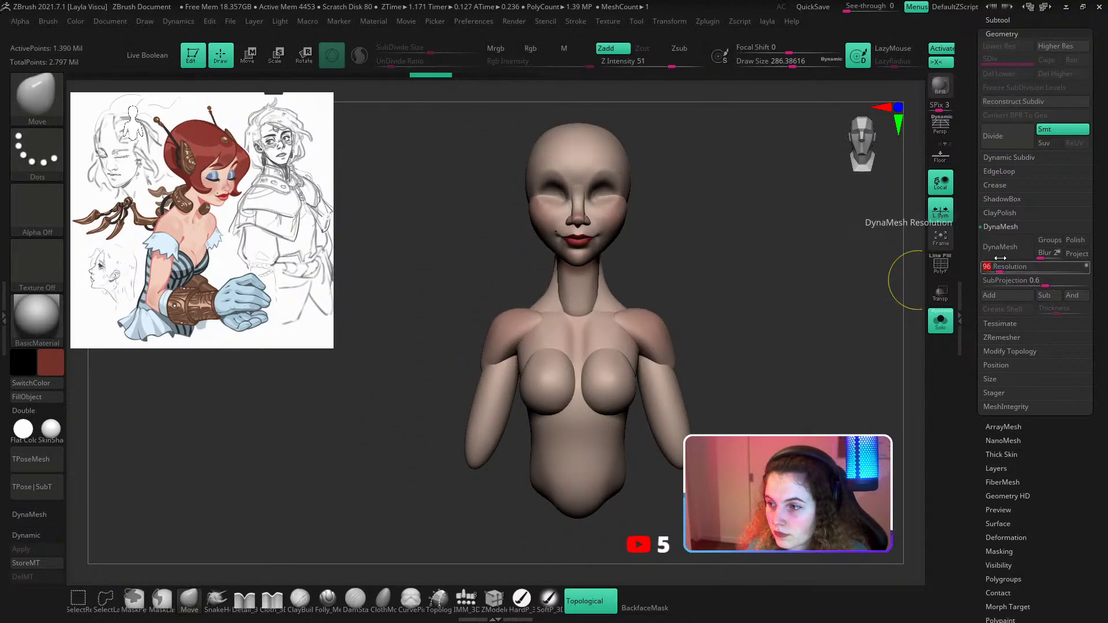
left_click(1000, 254)
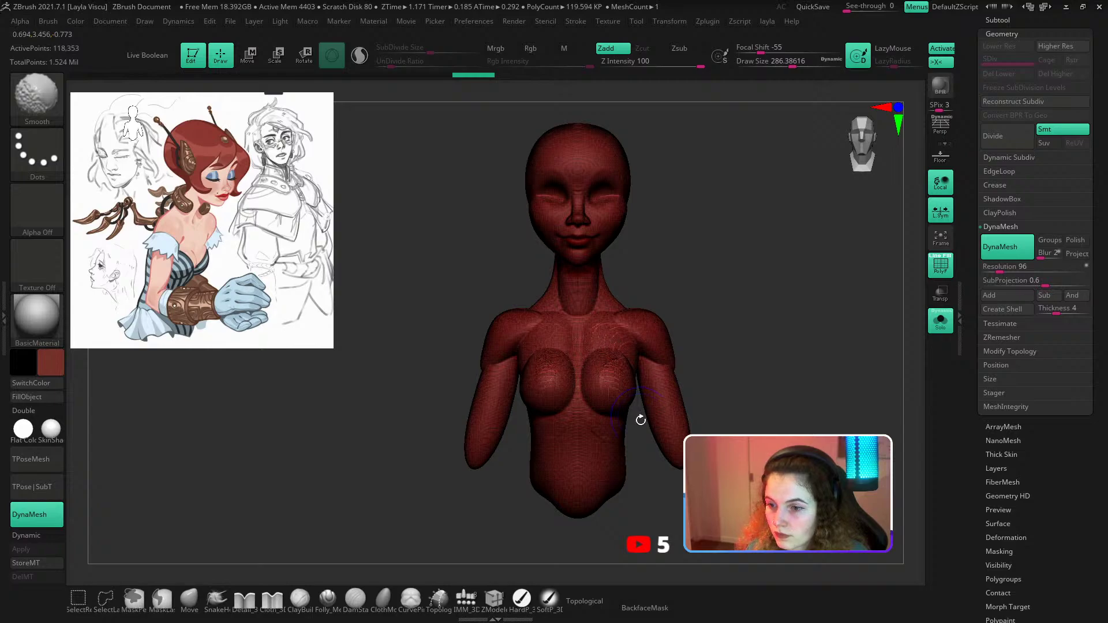
key("shift+f")
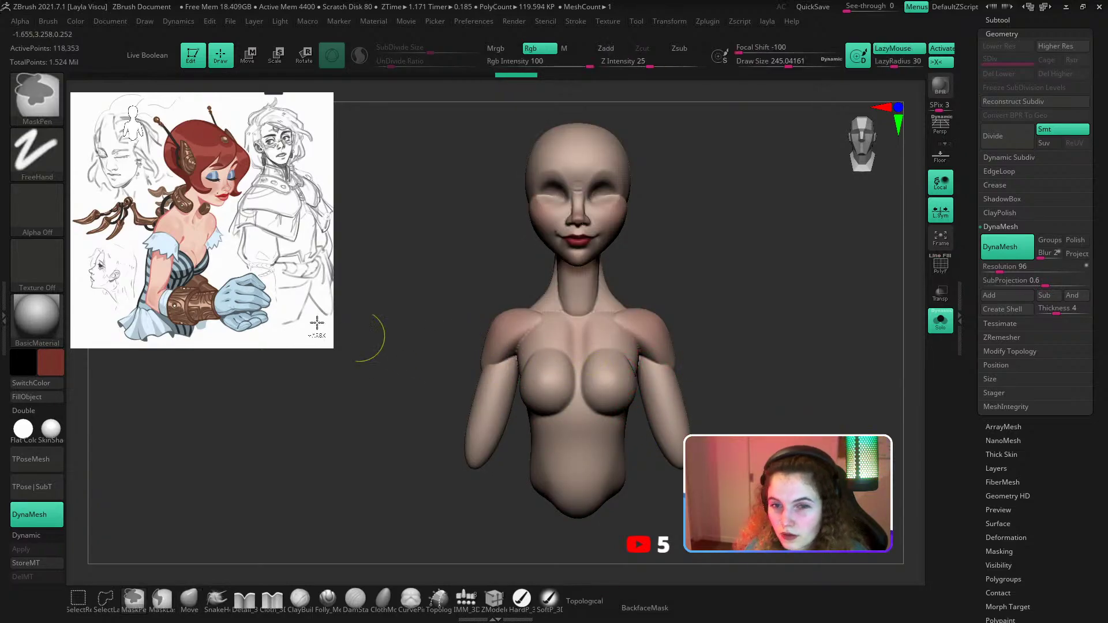
key("ctrl+z")
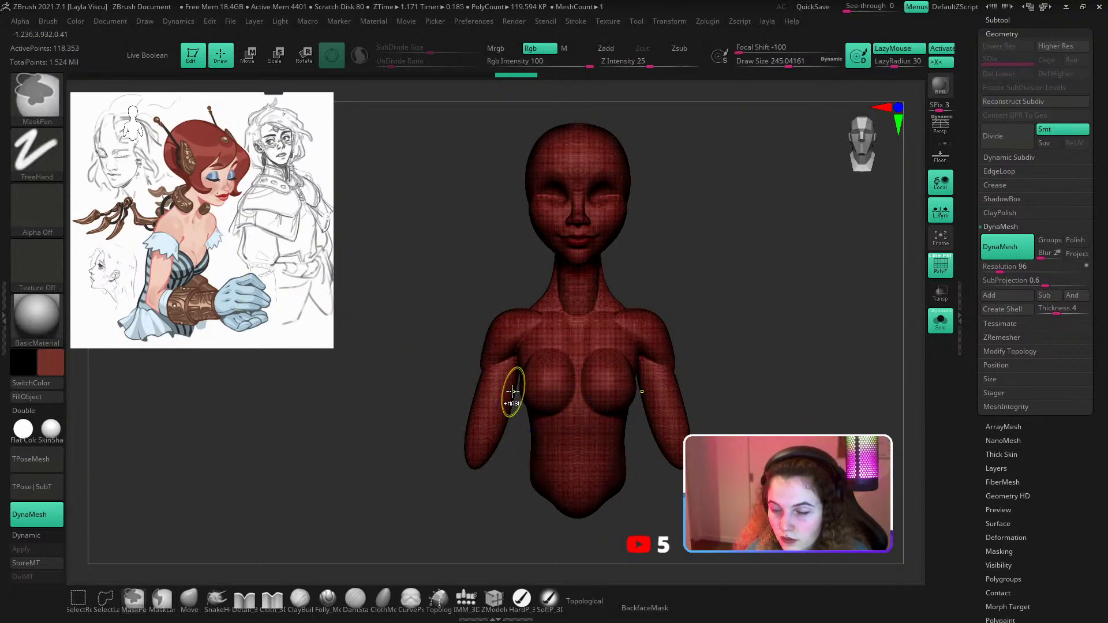
Delete the body copy's arm, head and neck polygroups, and DynaMesh the remaining torso, breasts and shoulders at a resolution of 128.
key("shift+f")
left_click(491, 401, "ctrl+shift")
left_click(490, 414, "ctrl+shift")
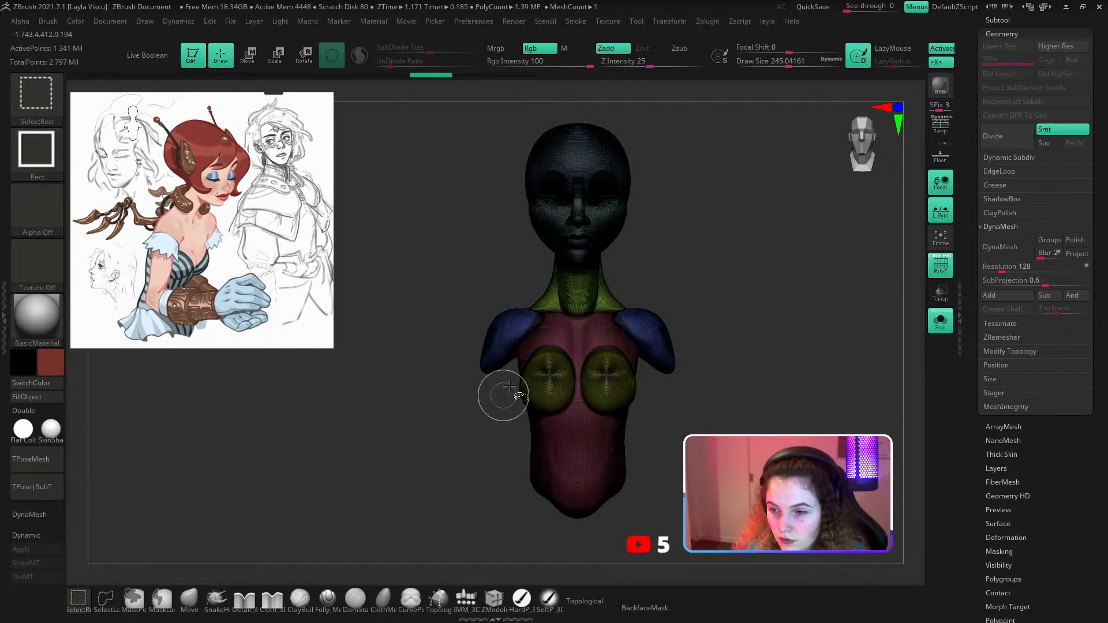
left_click(549, 170, "ctrl+shift")
left_click(553, 218, "ctrl+shift")
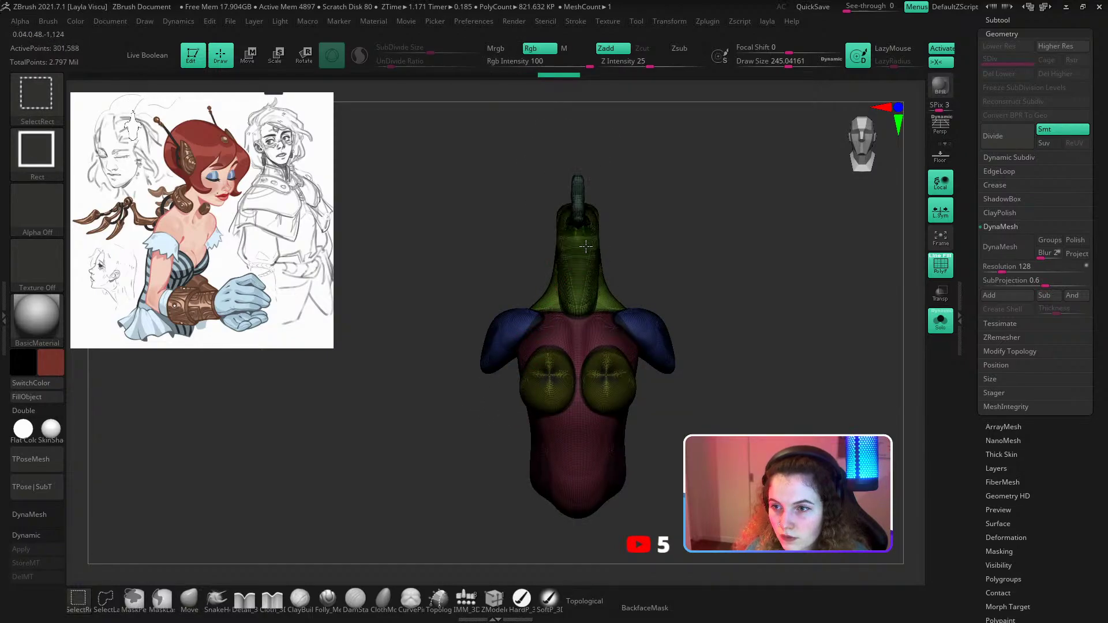
left_click(581, 214, "ctrl+shift")
left_click(589, 244, "ctrl+shift")
key("1")
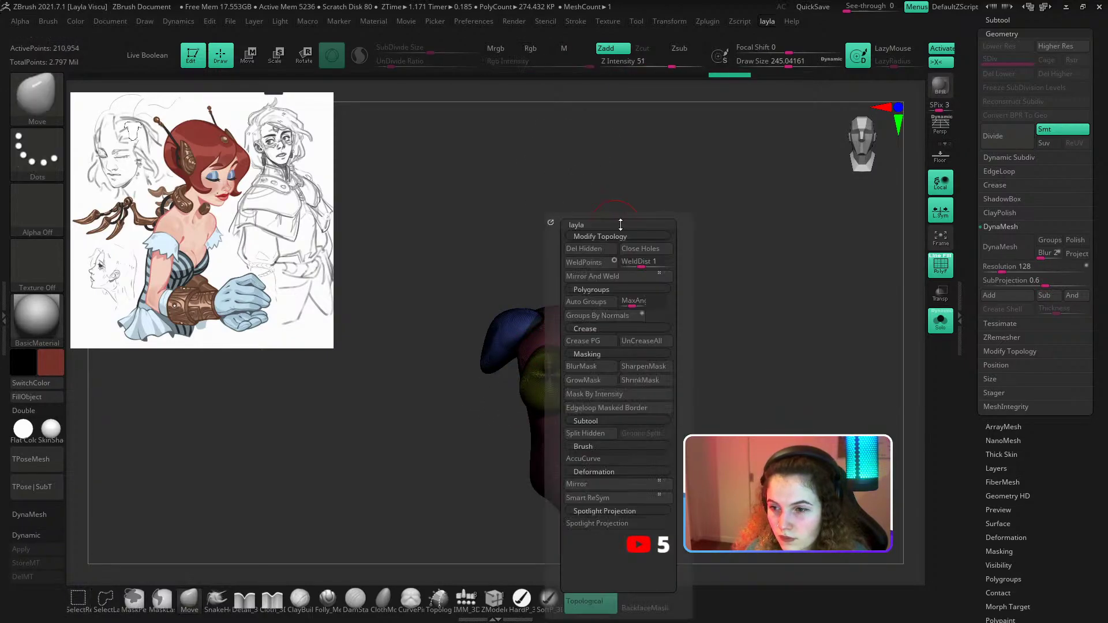
left_click(584, 249)
left_click(1000, 246)
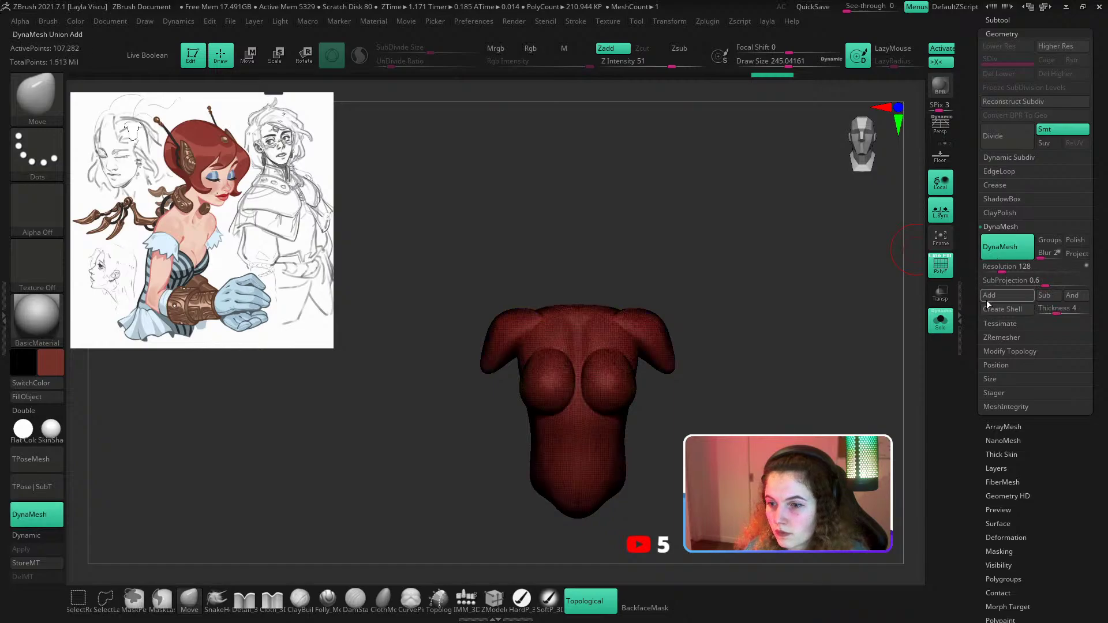
key("shift+f")
Mask the corset area over the lower breasts and torso down to the hips with the mask brush's Circle stroke.
key("ctrl")
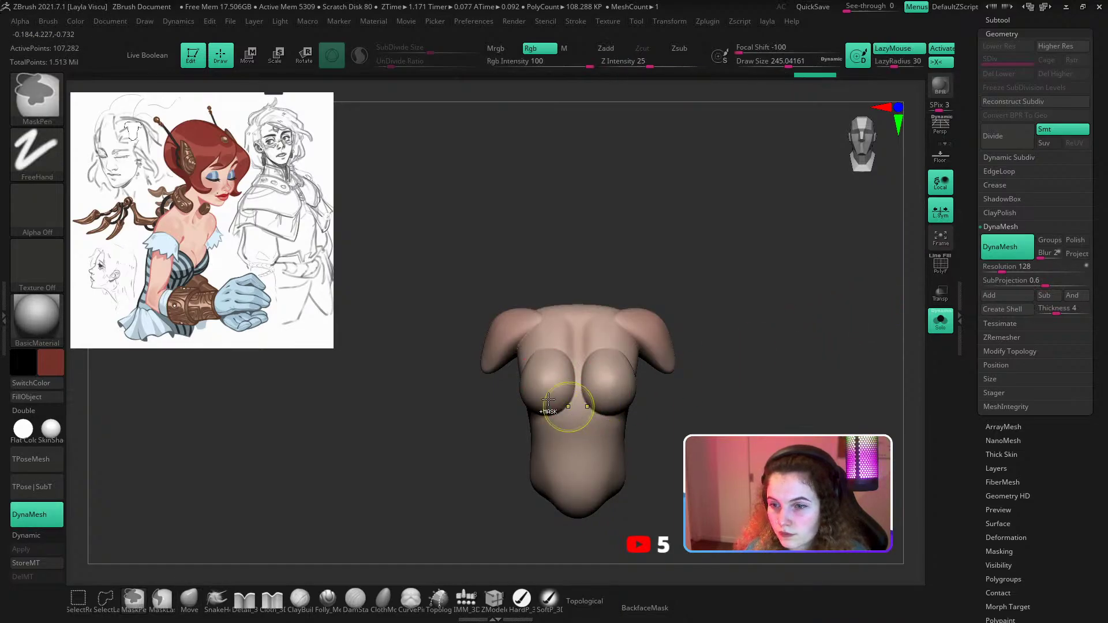
left_click(50, 150)
left_click(105, 189)
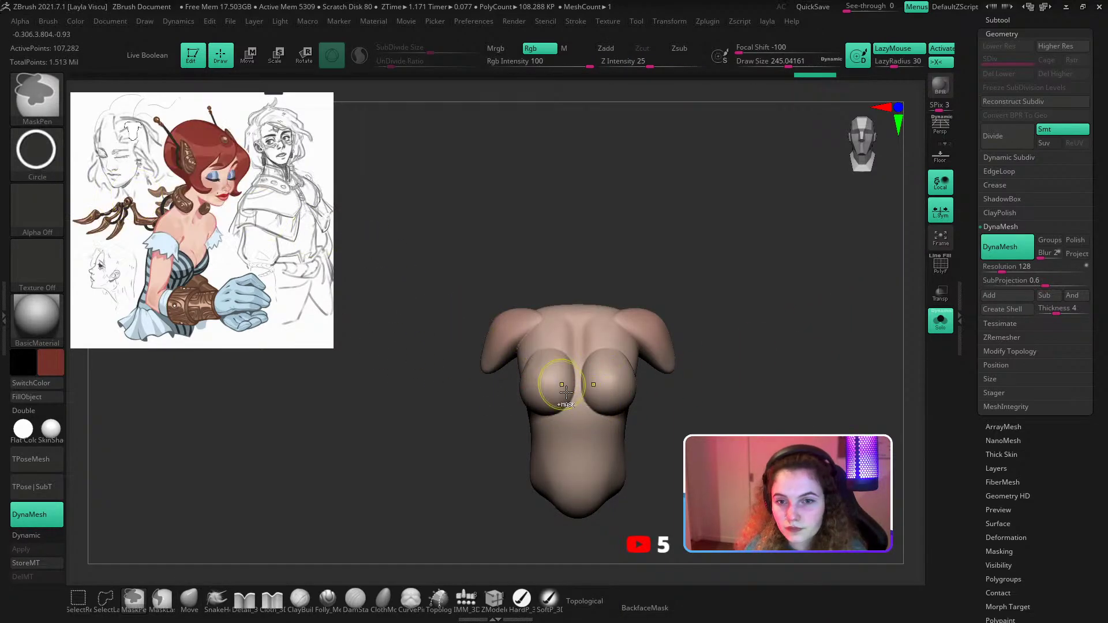
left_click_drag(514, 374, 583, 461, "ctrl")
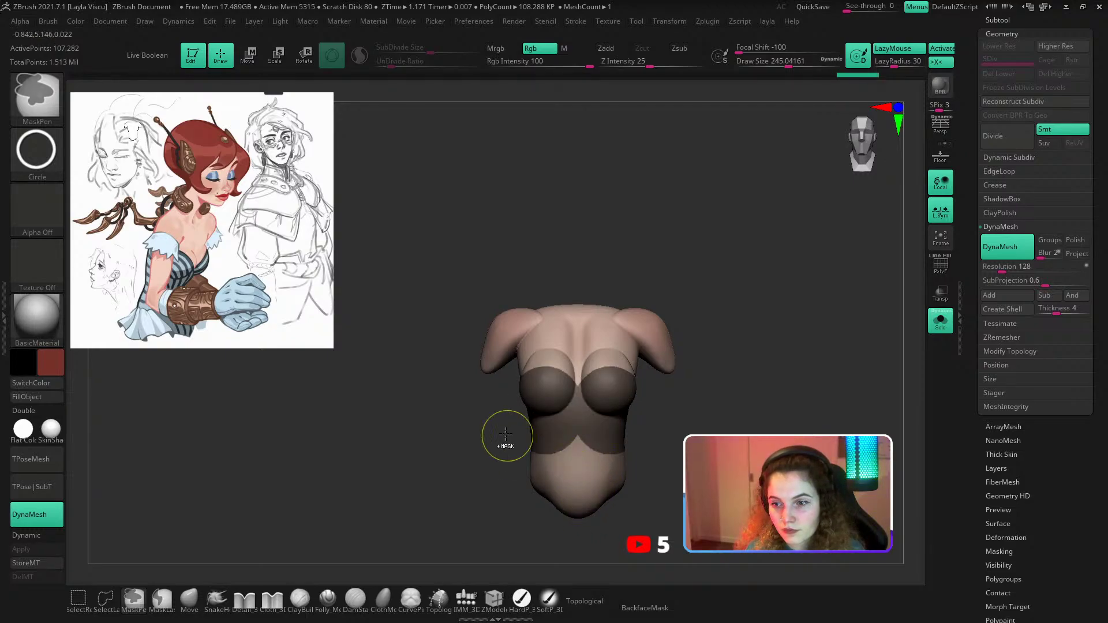
mouse_move(496, 418)
left_mouse_down("ctrl")
mouse_move(637, 458)
mouse_move(621, 480)
left_mouse_up("ctrl")
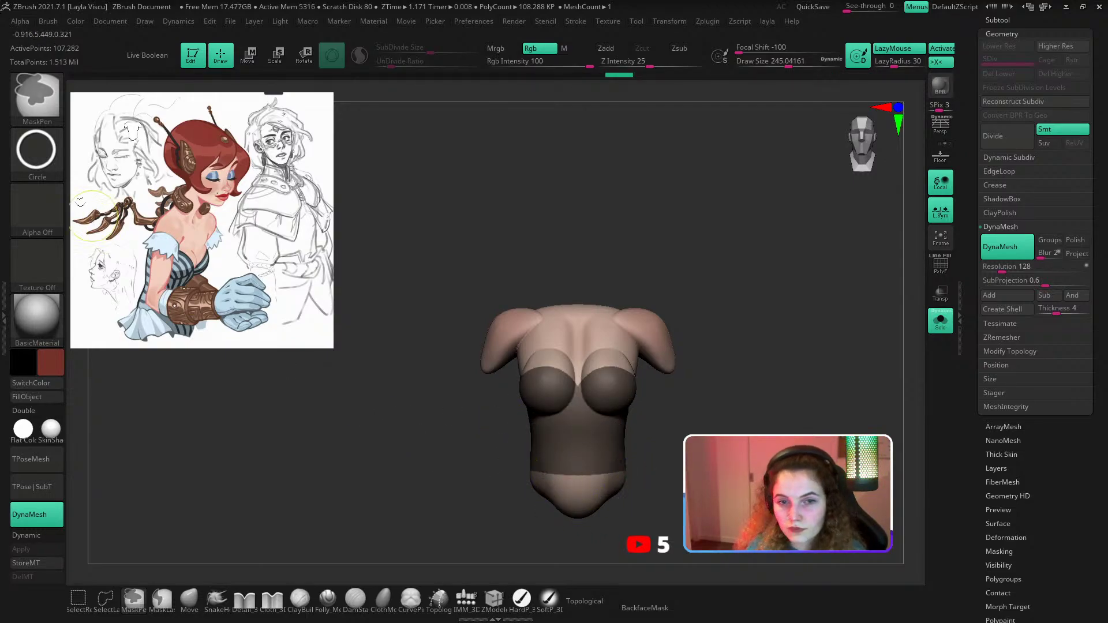
left_click(43, 165, "ctrl")
mouse_move(544, 434)
left_mouse_down("ctrl")
mouse_move(660, 493)
mouse_move(651, 494)
left_mouse_up("ctrl")
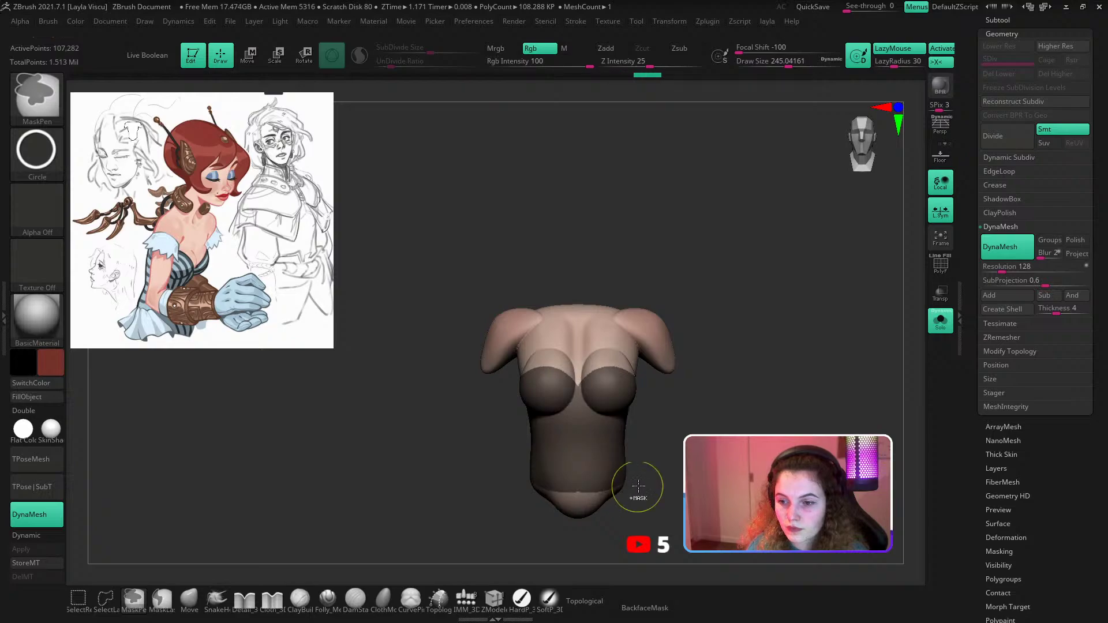
Unmask curved areas over both hips so the corset mask's lower edge forms a central point.
left_click_drag(665, 452, 569, 579, "ctrl+alt")
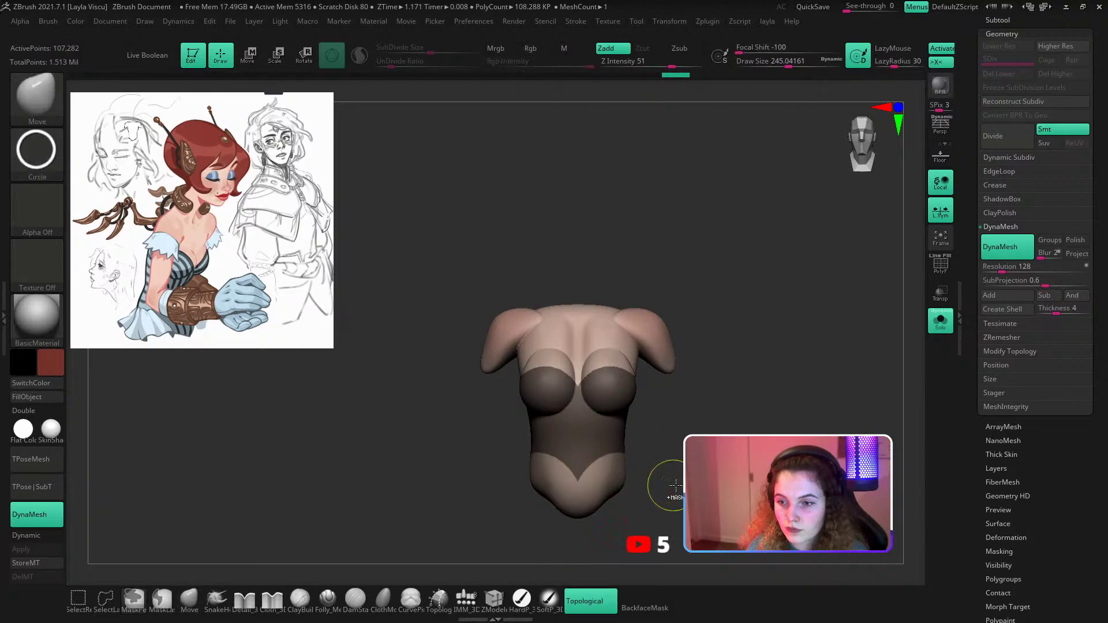
key("ctrl+z")
left_click_drag(662, 499, 608, 377, "ctrl")
key("ctrl+z")
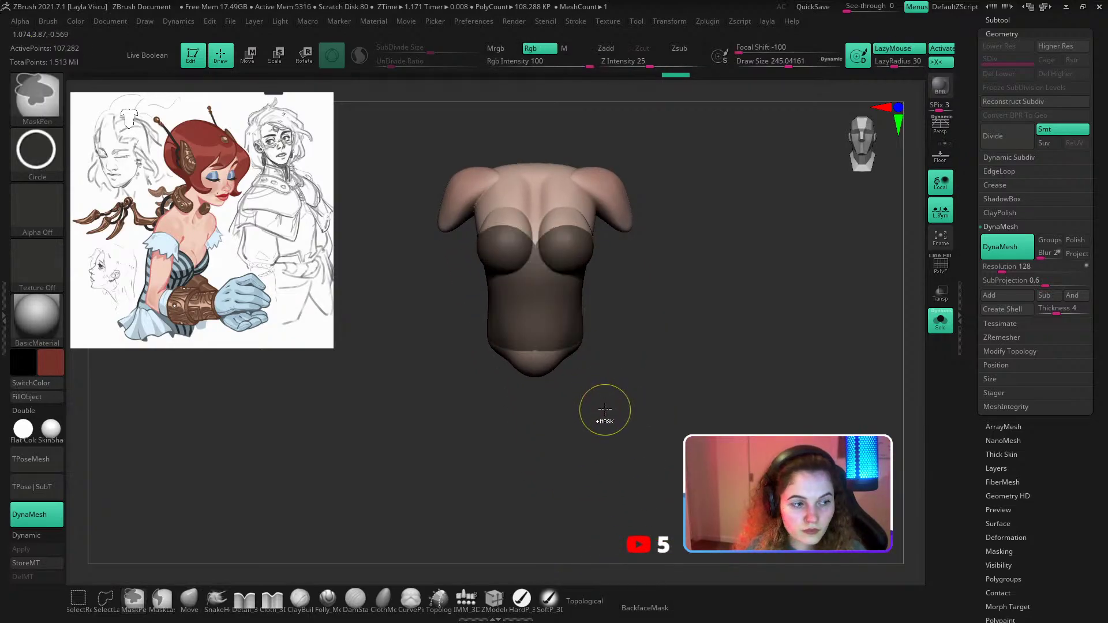
mouse_move(695, 342)
left_mouse_down("ctrl")
mouse_move(590, 477)
mouse_move(548, 516)
mouse_move(531, 514)
mouse_move(522, 492)
mouse_move(686, 383)
mouse_move(675, 423)
mouse_move(680, 389)
mouse_move(629, 400)
mouse_move(665, 418)
mouse_move(633, 408)
left_mouse_up("ctrl")
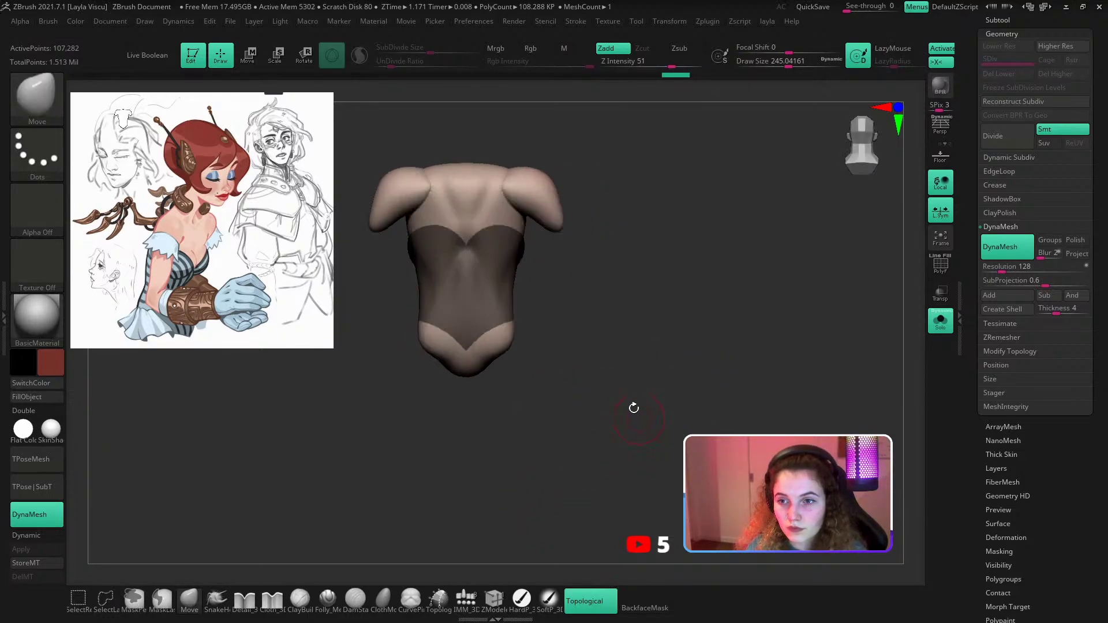
Fill the dip in the mask's upper back edge with a FreeHand mask stroke at a draw size of about 128.
mouse_move(625, 342)
left_mouse_down()
mouse_move(550, 346)
mouse_move(572, 356)
left_mouse_up()
left_click(44, 145, "ctrl")
left_click(214, 161, "ctrl")
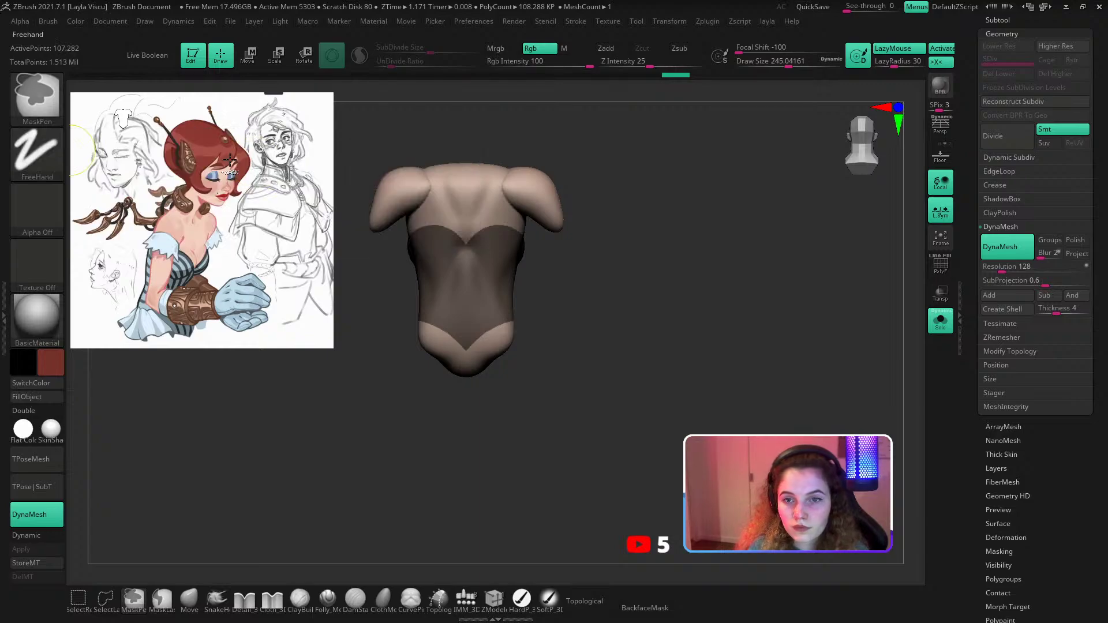
right_click_drag(443, 223, 497, 279, "ctrl")
key("s")
left_click(497, 256)
mouse_move(497, 249)
left_mouse_down("ctrl")
mouse_move(424, 241)
mouse_move(474, 224)
mouse_move(521, 229)
left_mouse_up("ctrl")
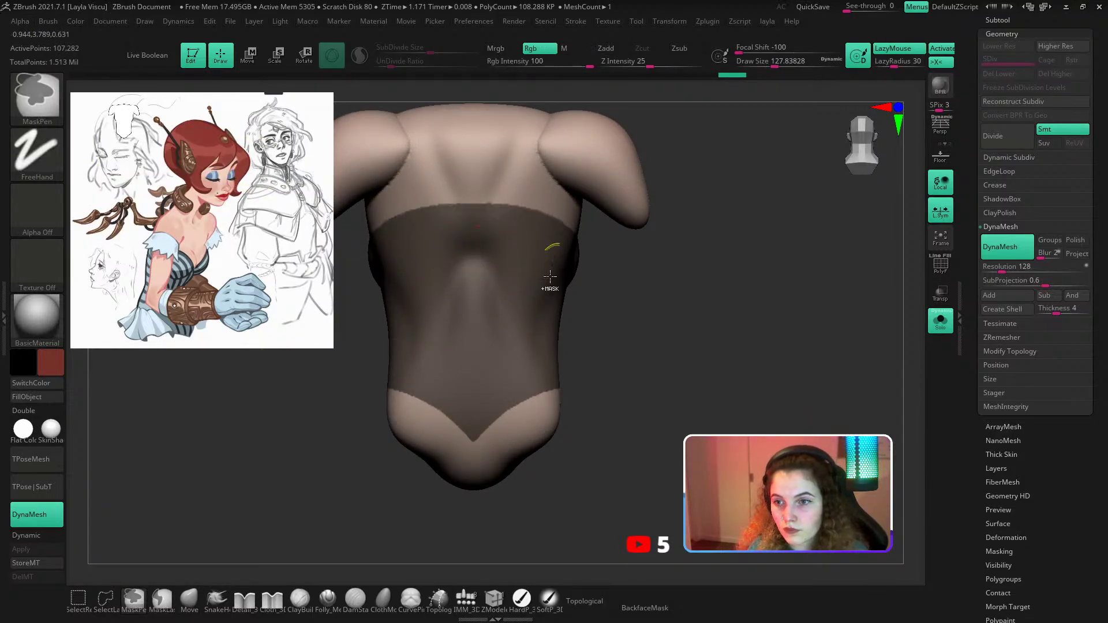
right_click_drag(549, 282, 507, 231, "ctrl")
Turn the masked corset area into its own polygroup, isolate it, and delete the rest of the torso.
left_click_drag(791, 315, 667, 306)
left_click_drag(808, 294, 691, 285)
right_click_drag(691, 254, 705, 289, "ctrl")
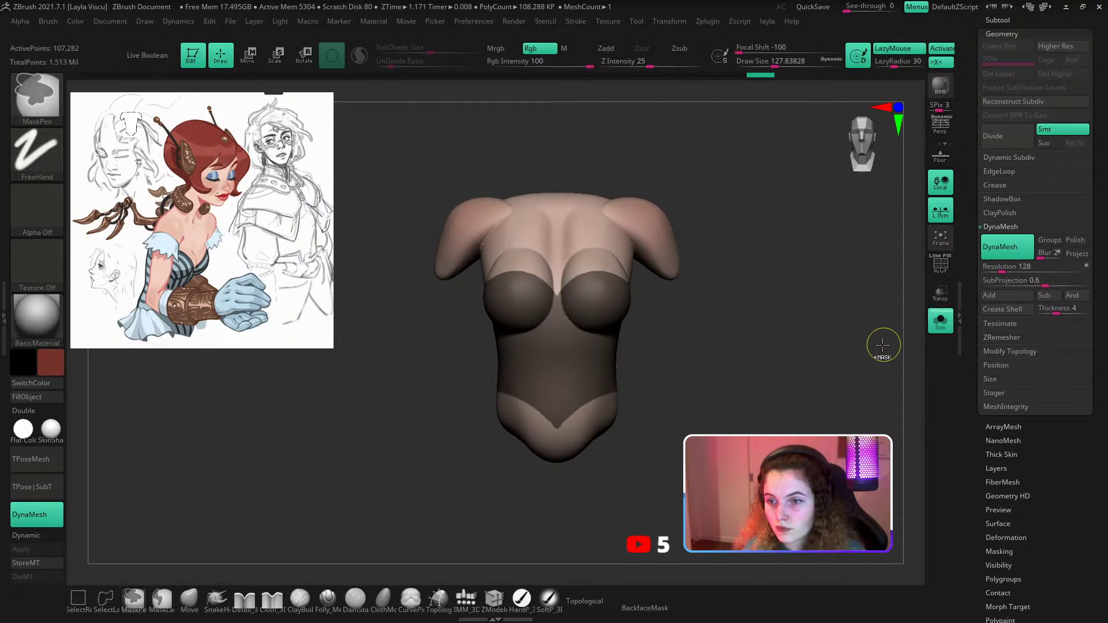
key("ctrl+w")
left_click(623, 338, "ctrl+shift")
key("space")
left_click(776, 259)
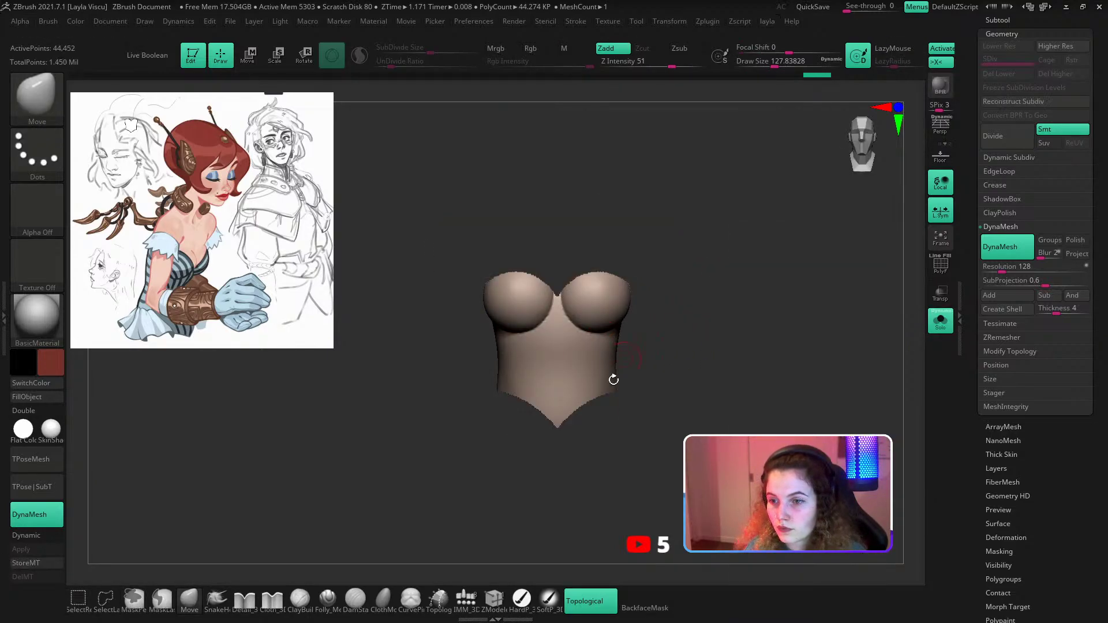
Smooth the corset's jagged borders with the Polish By Groups deformation.
left_click(1004, 537)
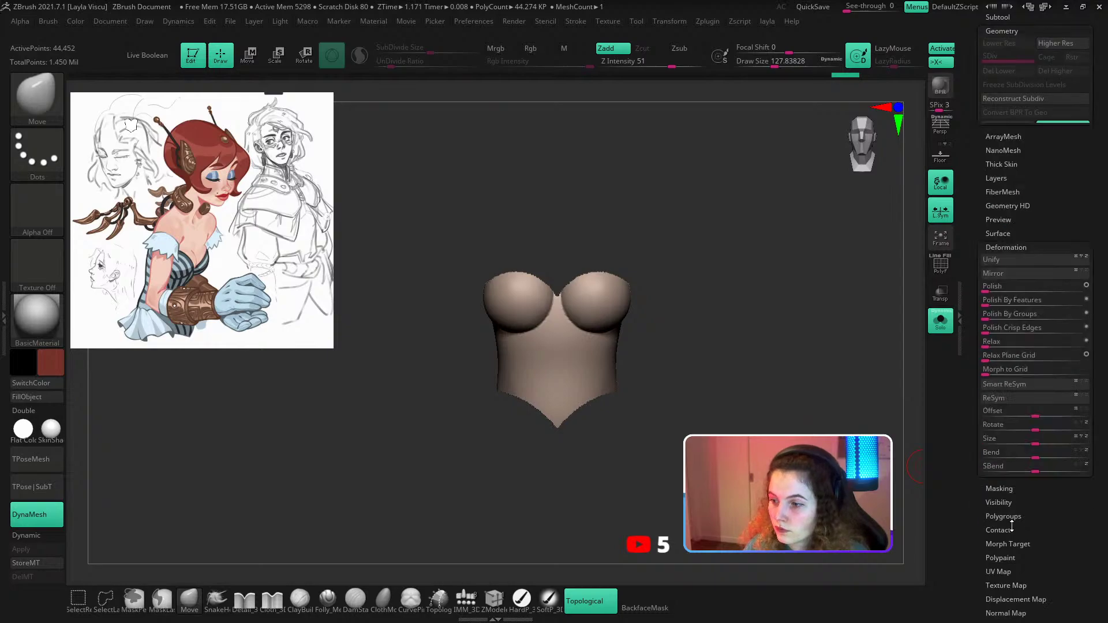
left_click(990, 205)
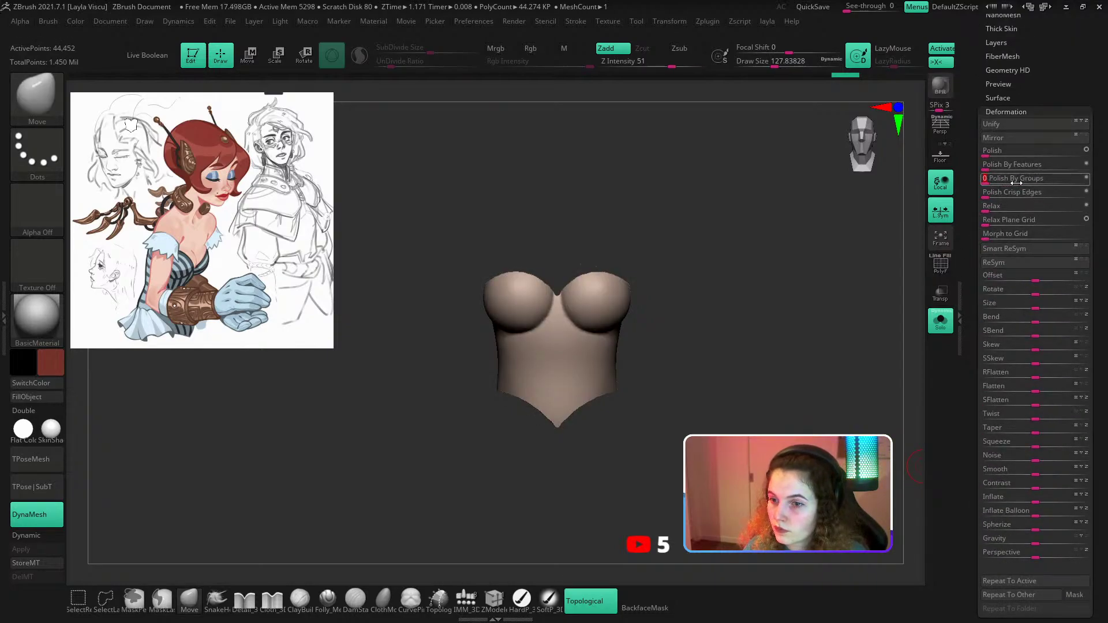
left_click_drag(1005, 16, 1006, 69)
ZRemesh the corset with a target polygon count of about 1.29 and display its wireframe.
left_click(1002, 38)
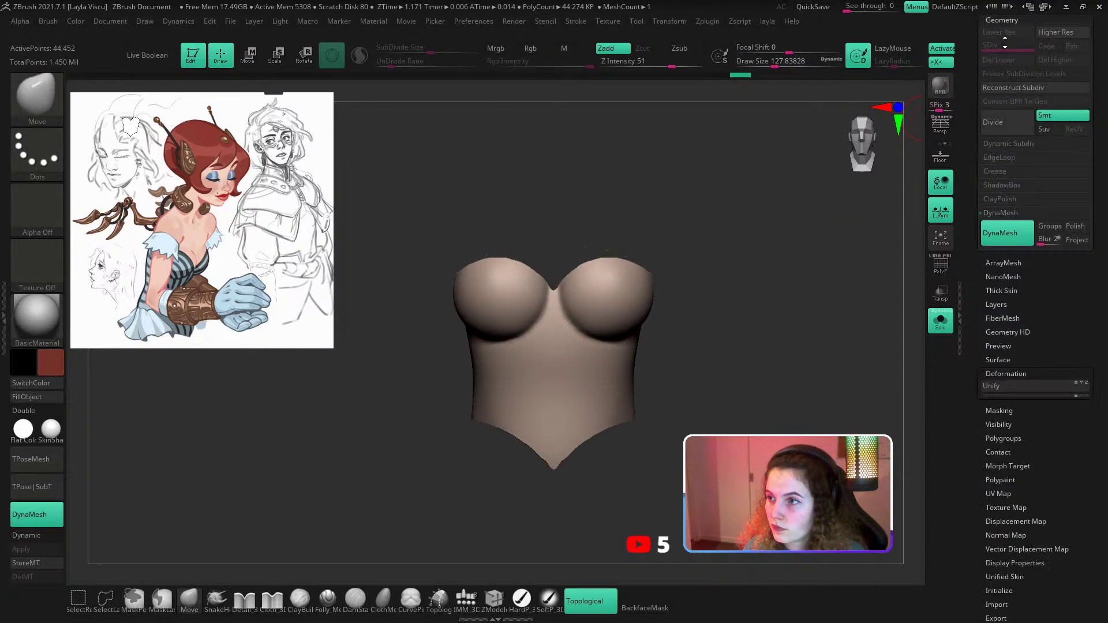
left_click(996, 213)
left_click(998, 241)
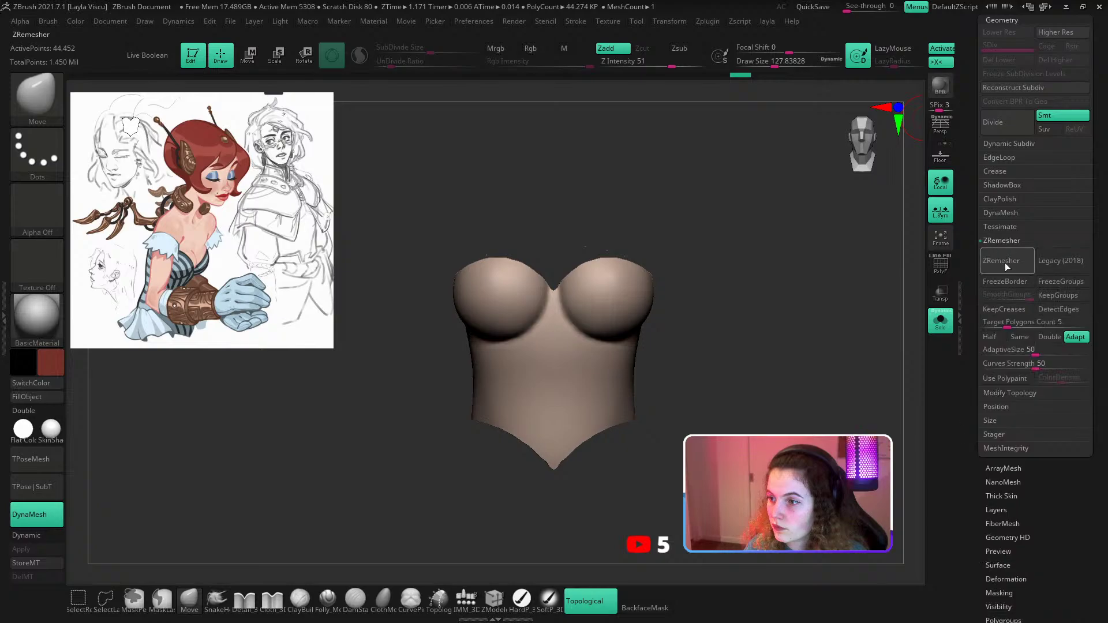
left_click(999, 262)
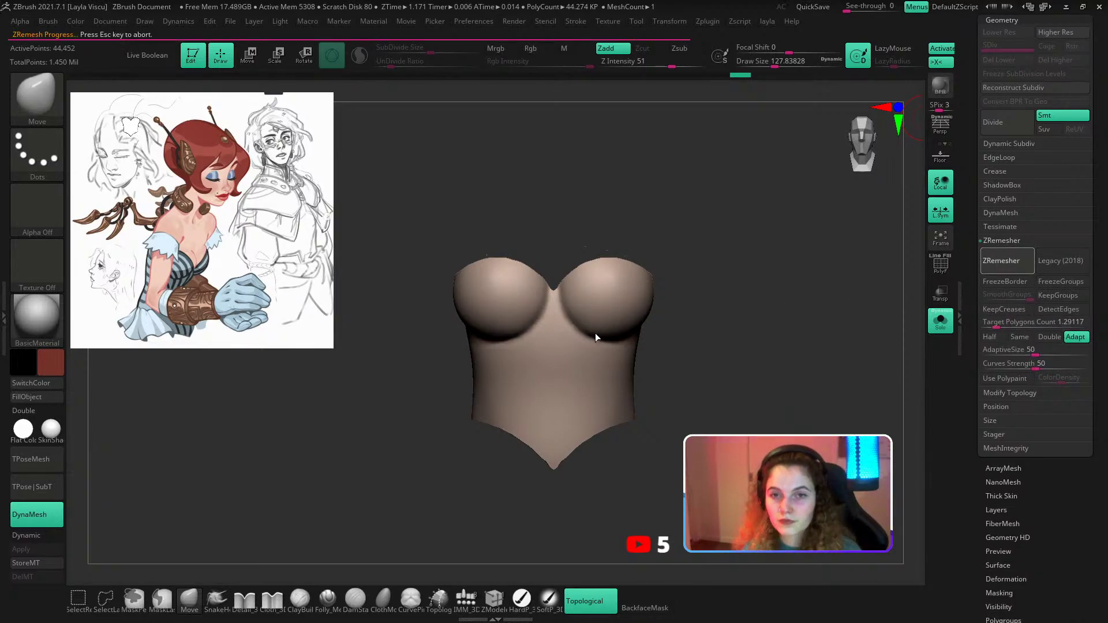
key("shift+f")
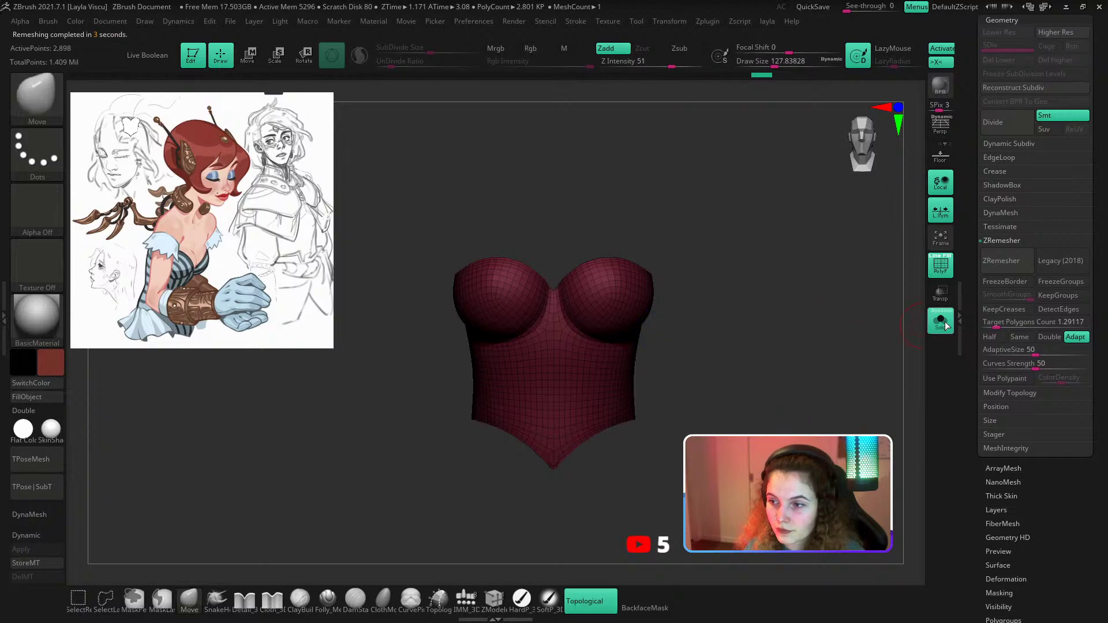
Bring back the full figure, sample the pale blue from the reference illustration, and fill the corset with it.
left_click(940, 321)
key("z")
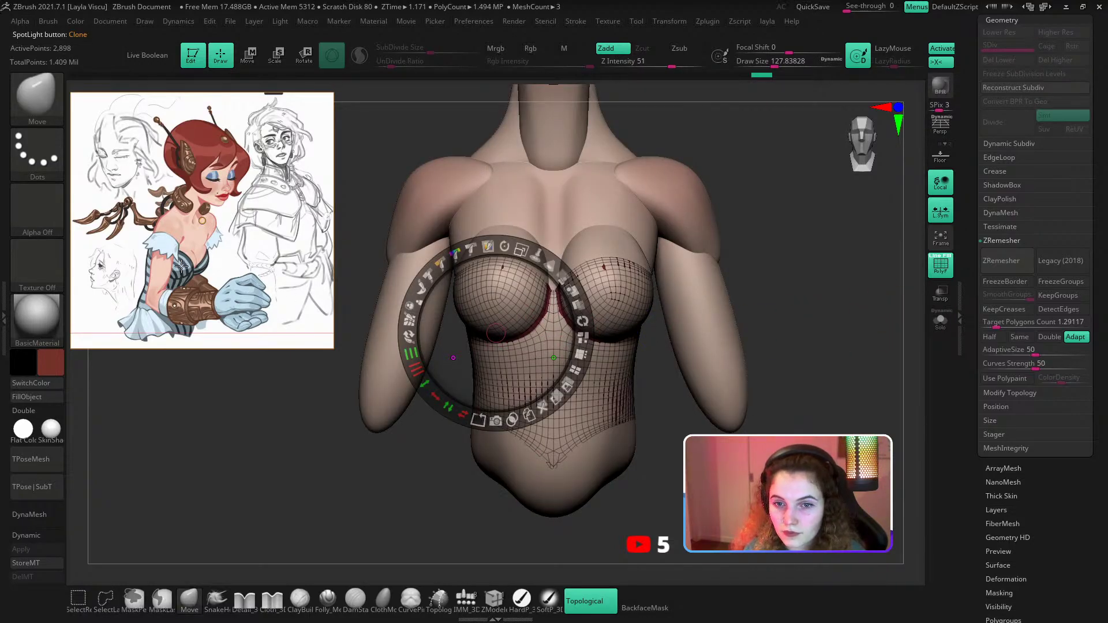
key("c")
key("z")
key("w")
key("shift+f")
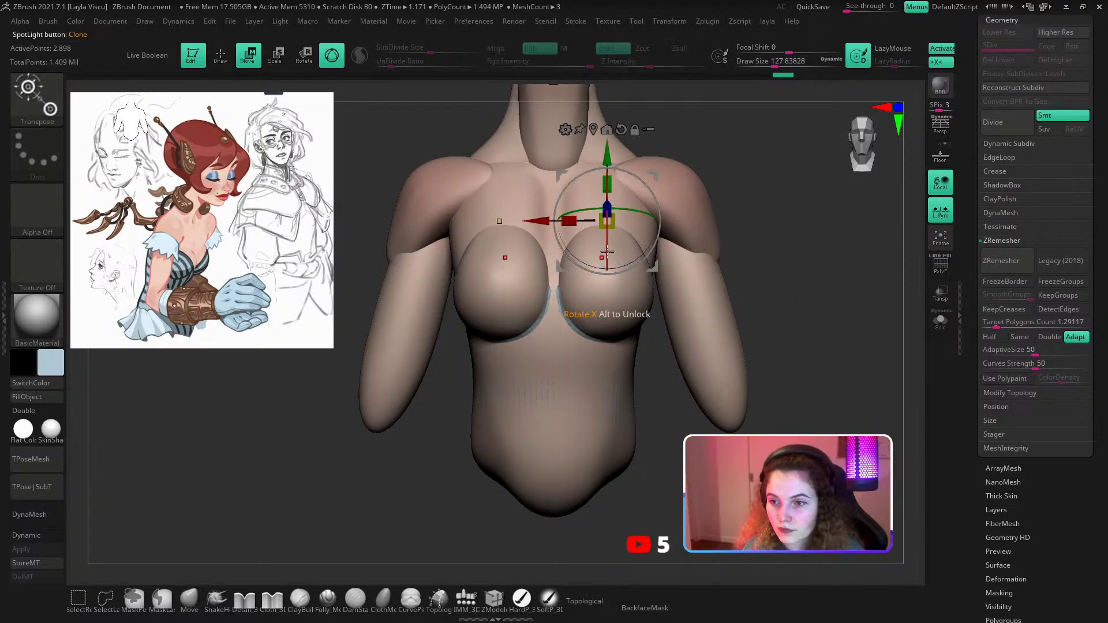
left_click(44, 396)
key("f")
left_click(192, 597)
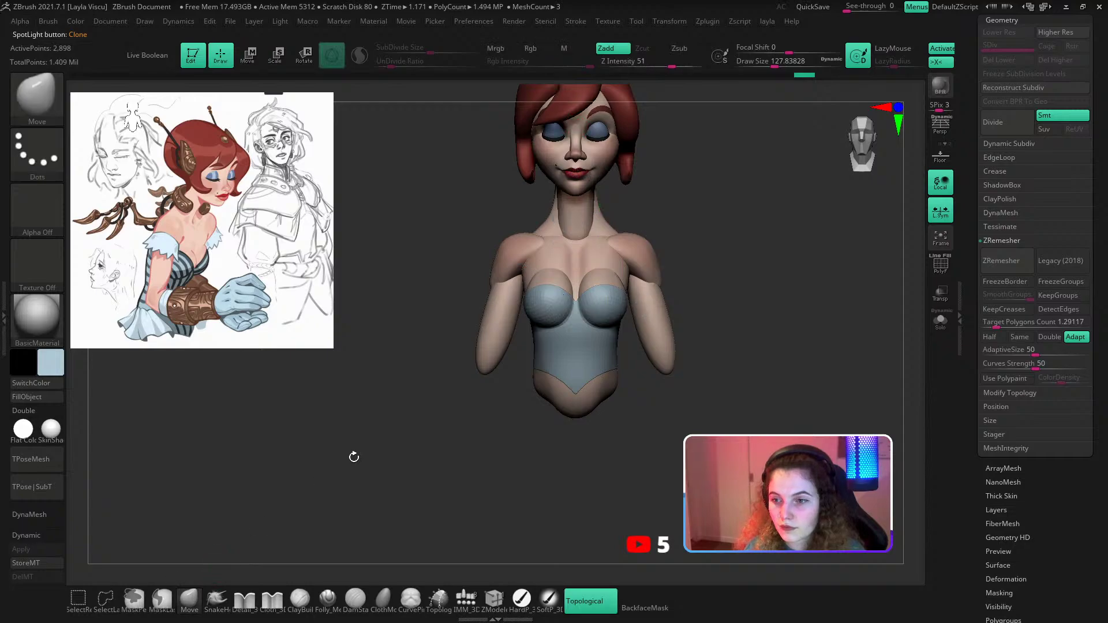
Select the body subtool beneath the corset and set the Move brush's draw size to about 286.
mouse_move(781, 261)
left_mouse_down()
mouse_move(649, 323)
mouse_move(653, 306)
left_mouse_up()
left_click(566, 326, "alt")
right_click_drag(577, 292, 573, 311, "ctrl")
key("s")
left_click(565, 318)
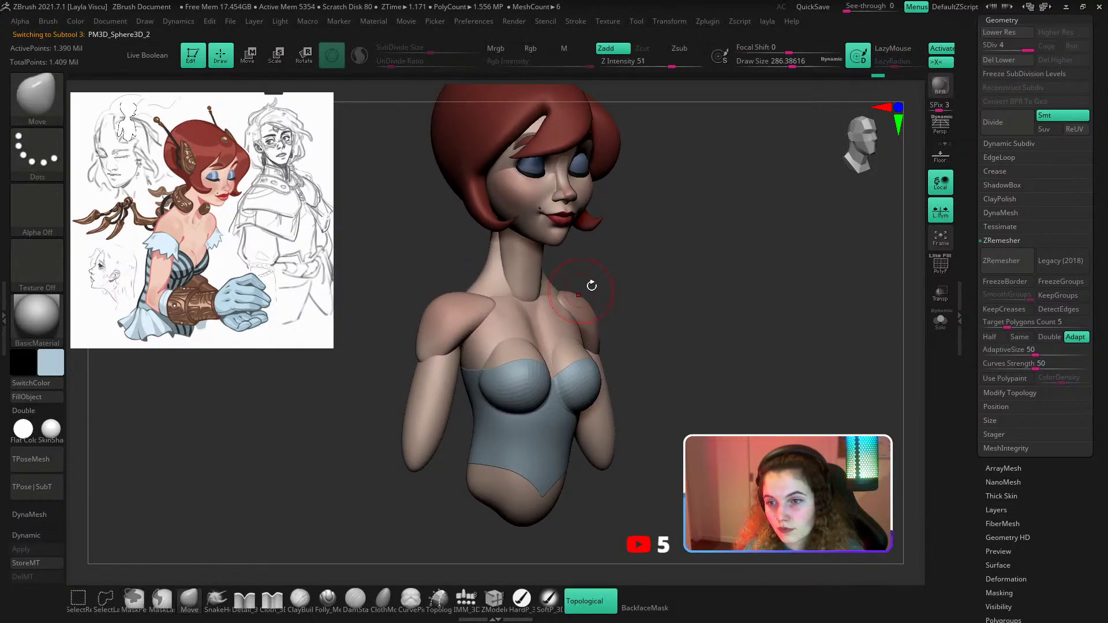
left_click_drag(590, 284, 548, 278)
right_click_drag(554, 268, 544, 314, "ctrl")
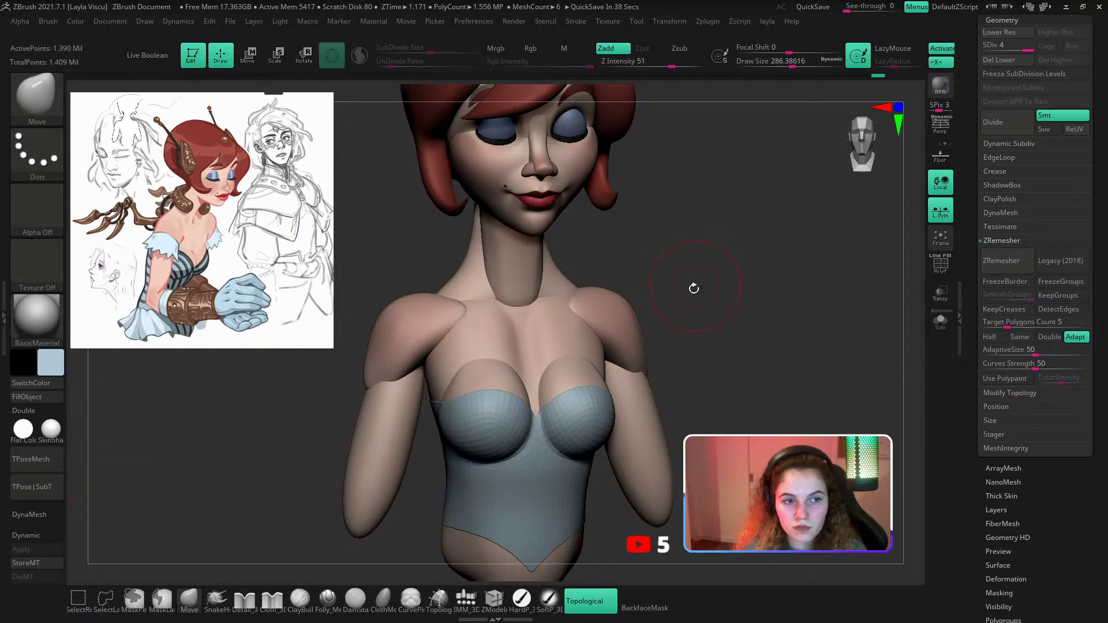
Delete the body's lower subdivision levels and draw mirrored CurveTube collarbones between the shoulders and the base of the neck.
left_click_drag(692, 287, 640, 289)
key("s")
left_click_drag(563, 304, 546, 306)
key("b")
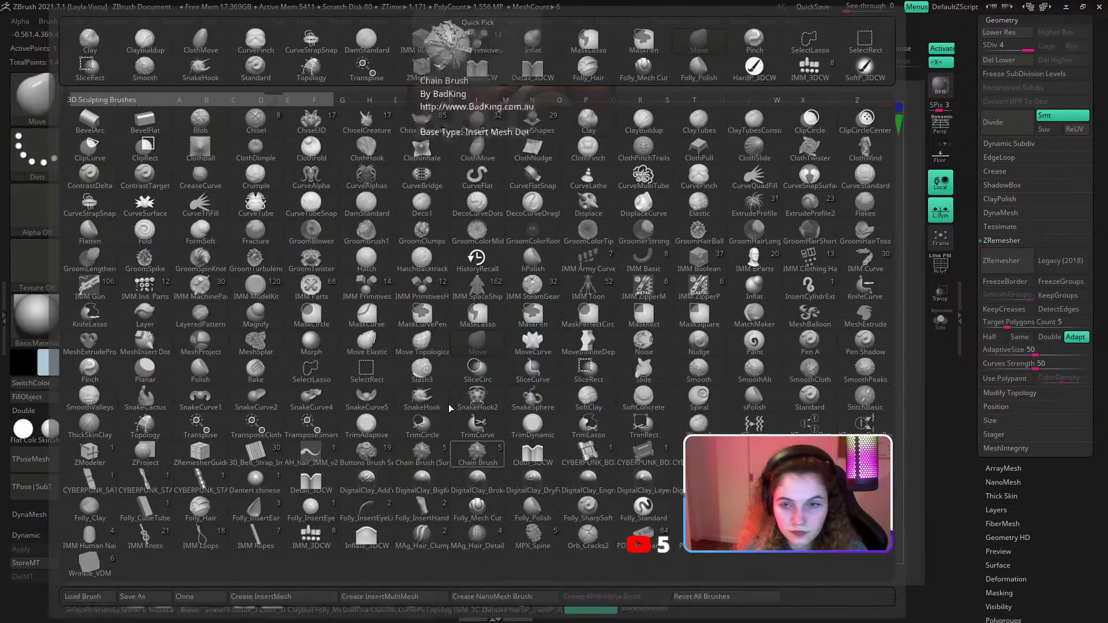
left_click(260, 203)
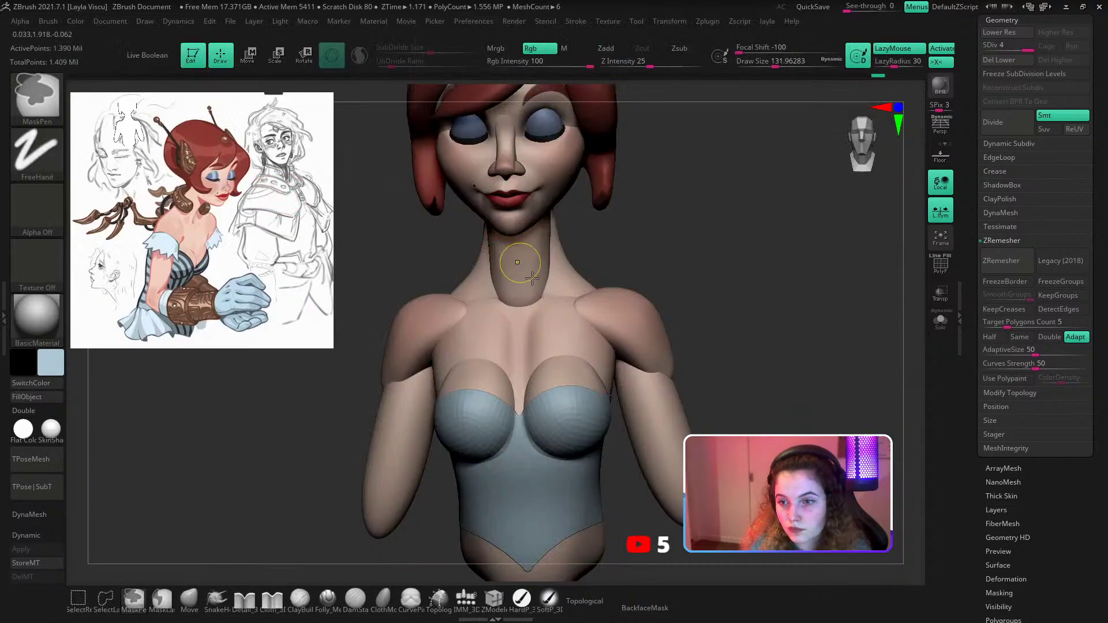
scroll(673, 291, "up", 3)
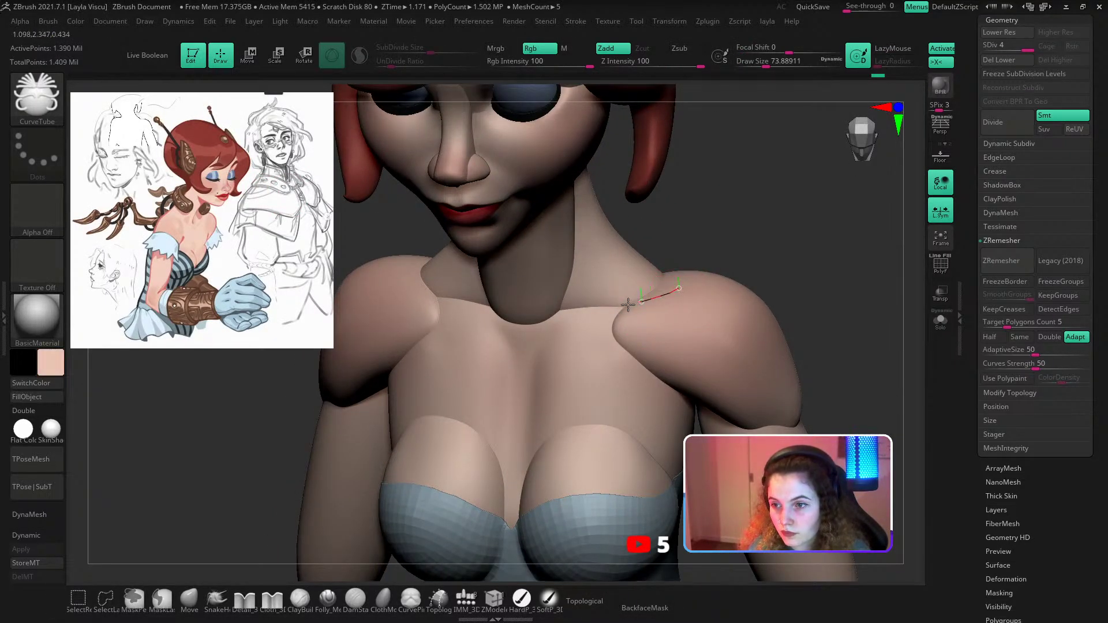
left_click_drag(541, 323, 542, 323)
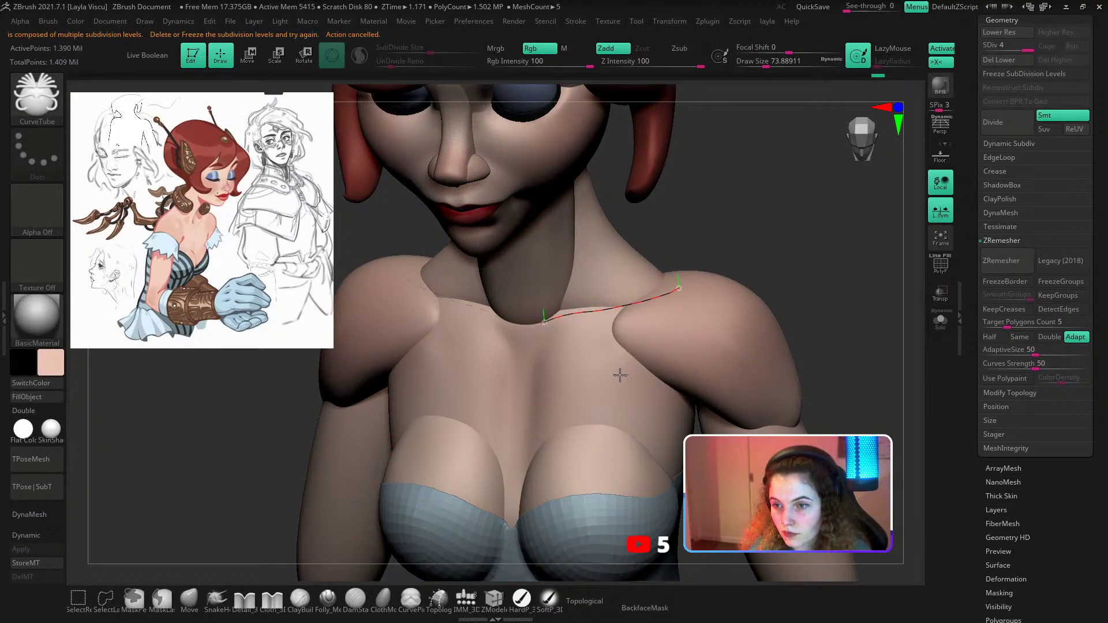
left_click(1002, 63)
left_click(640, 297)
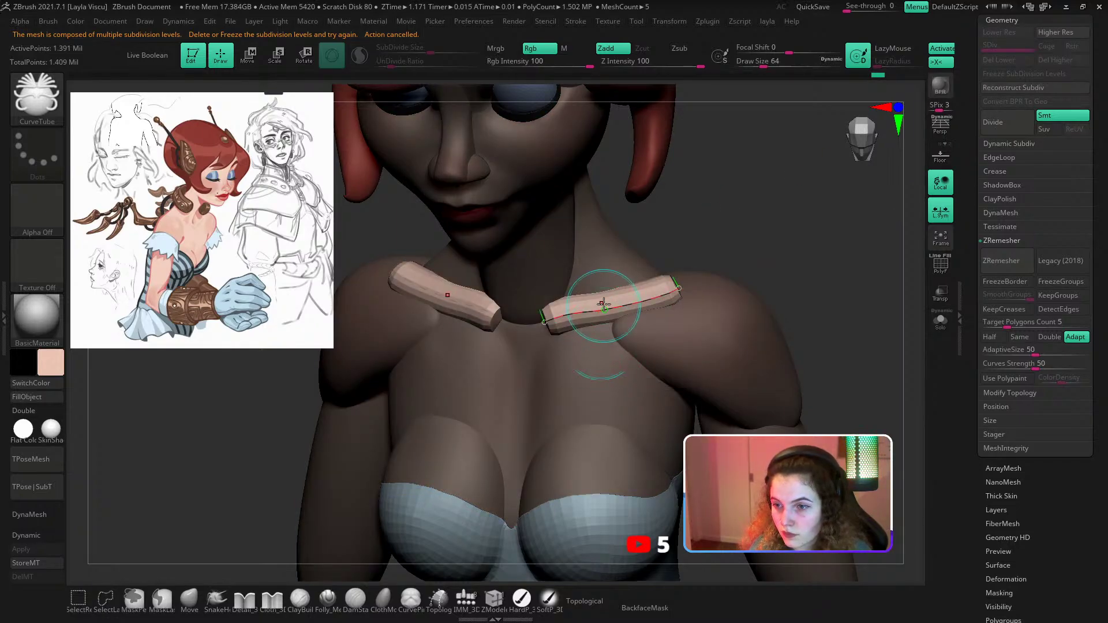
Thin the mirrored collarbone tubes by regenerating them with a draw size of about 39.
key("[")
left_click(602, 304)
left_click_drag(762, 270, 787, 271, "shift")
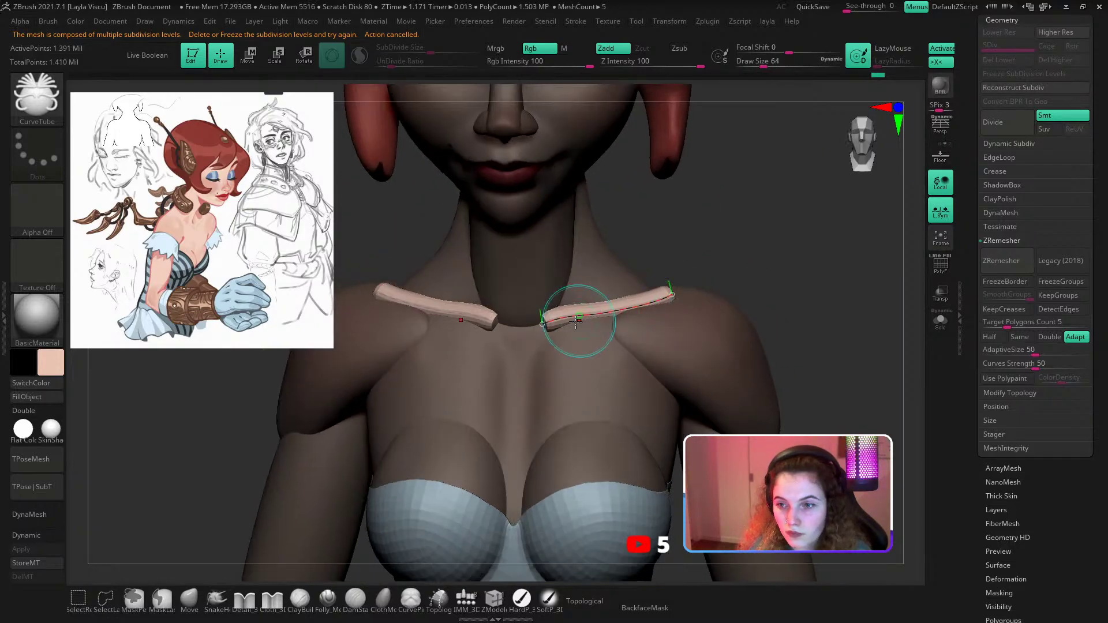
right_click_drag(579, 319, 579, 379, "ctrl")
key("s")
left_click(579, 314)
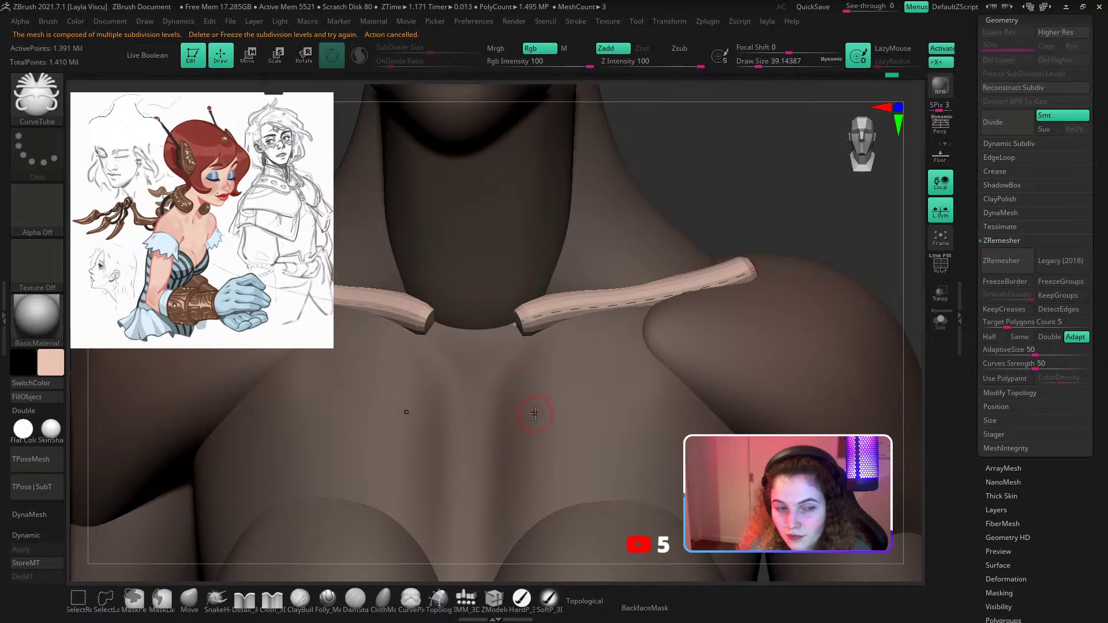
Bend the collarbone tubes along the tops of the shoulders with the Move brush at a draw size of about 286, undoing the last stroke.
right_click_drag(538, 424, 551, 411, "ctrl")
left_click(189, 600)
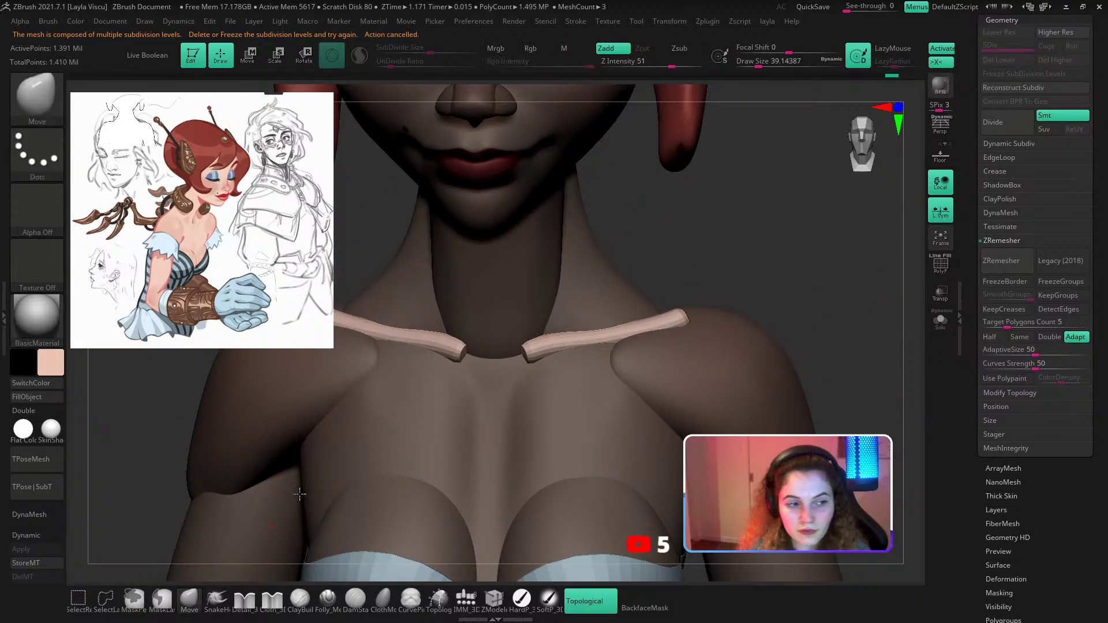
key("s")
mouse_move(622, 332)
left_mouse_down()
mouse_move(686, 332)
mouse_move(674, 319)
left_mouse_up()
right_click_drag(674, 319, 677, 358)
left_click_drag(678, 310, 614, 334)
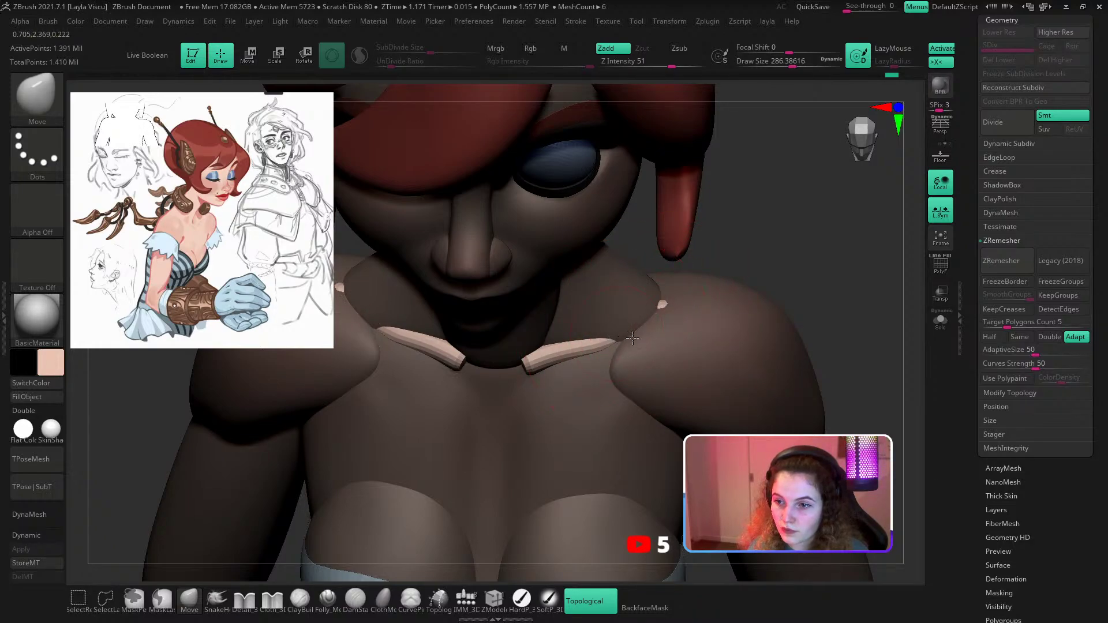
key("ctrl+z")
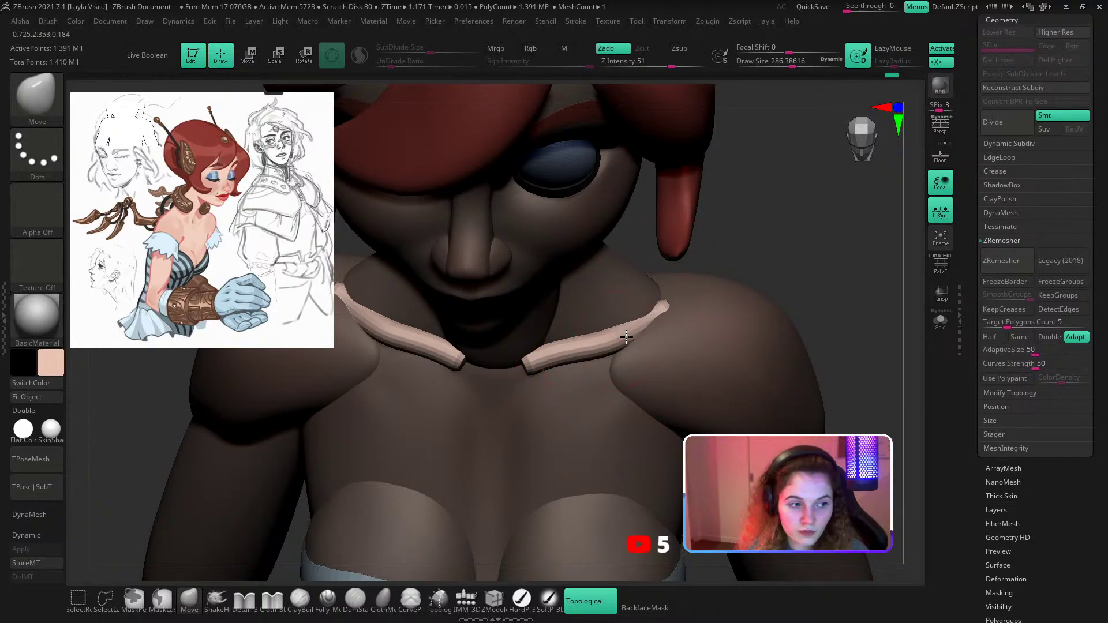
left_click_drag(812, 258, 626, 328)
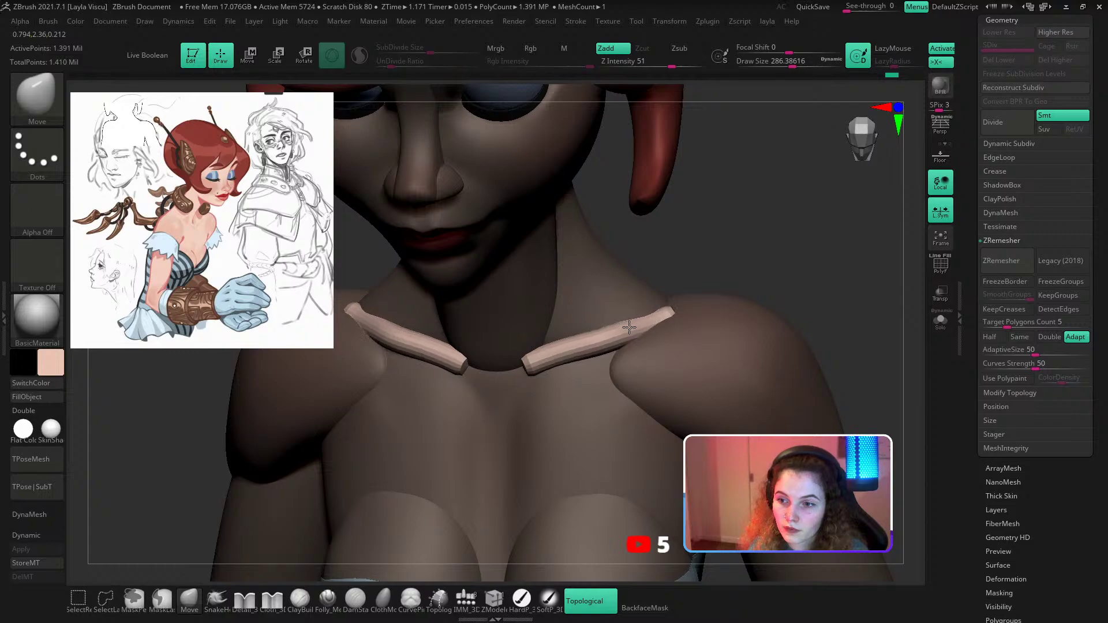
right_click_drag(626, 327, 601, 345, "ctrl")
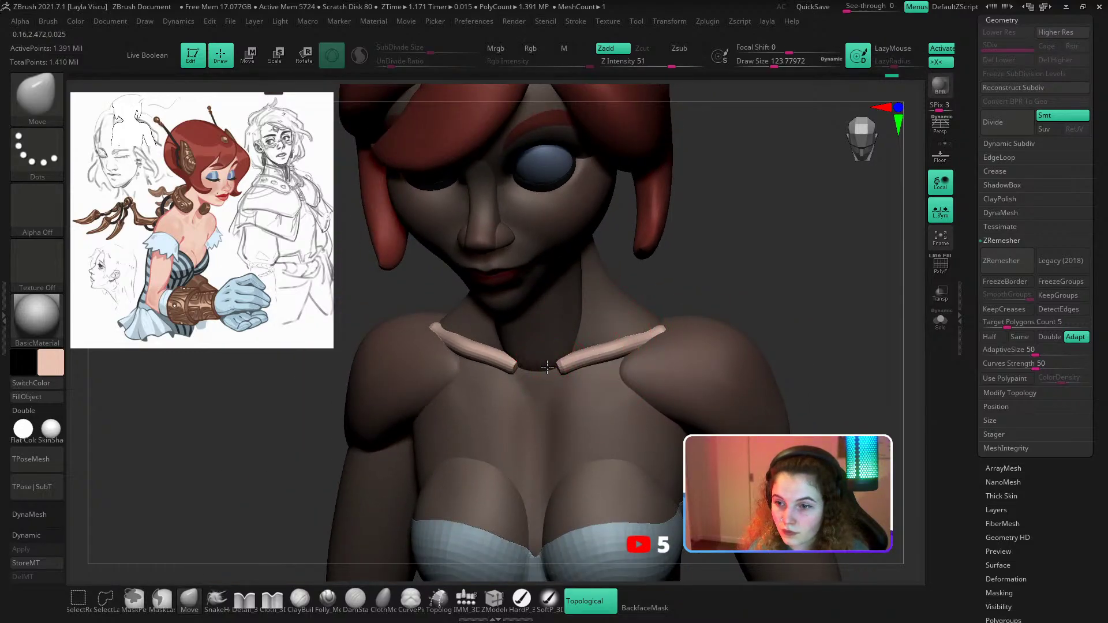
Shape and smooth the inner ends of the collarbones at the base of the neck, using Move brush sizes from about 124 to 182.
left_click_drag(577, 359, 573, 352)
mouse_move(583, 369)
right_mouse_down()
mouse_move(683, 327)
mouse_move(666, 321)
mouse_move(652, 352)
right_mouse_up()
key("[")
key("[")
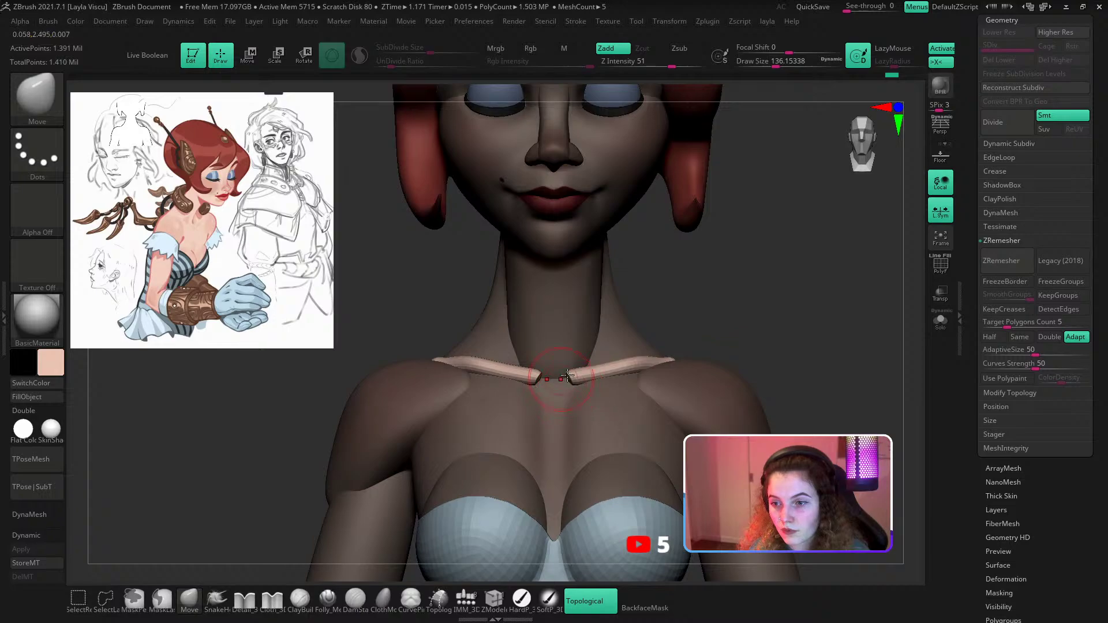
left_click_drag(570, 372, 590, 377, "shift")
key("s")
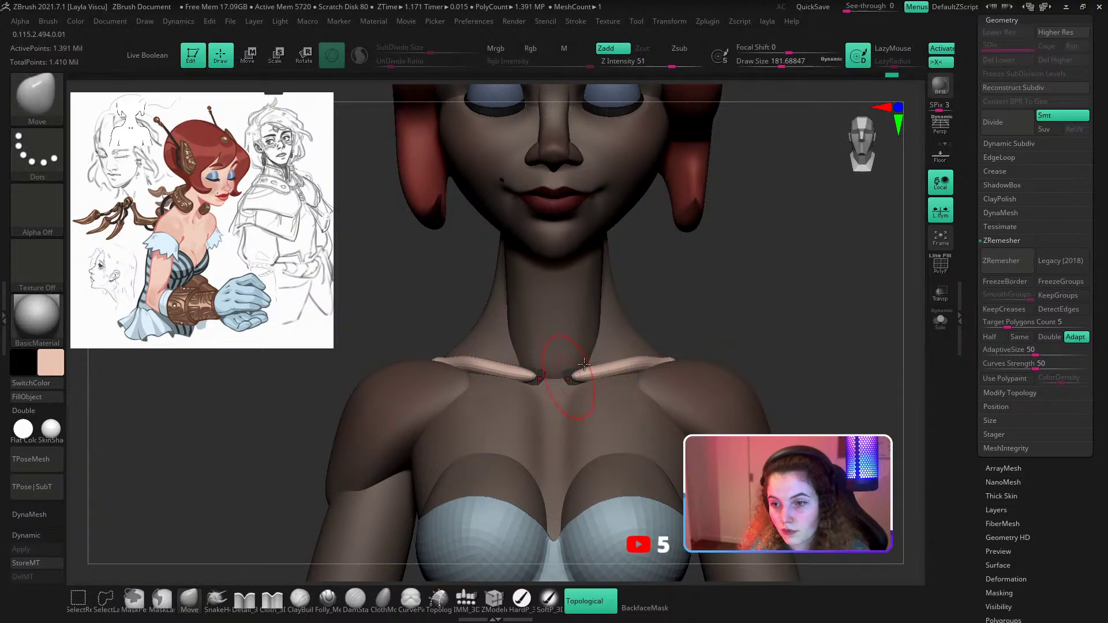
right_click_drag(583, 364, 620, 369, "ctrl")
key("s")
Curve the collarbones into a soft S-shape that sits against the chest and shoulders, using the Move brush at about 212.
left_click_drag(624, 376, 629, 376)
right_click_drag(677, 295, 681, 340)
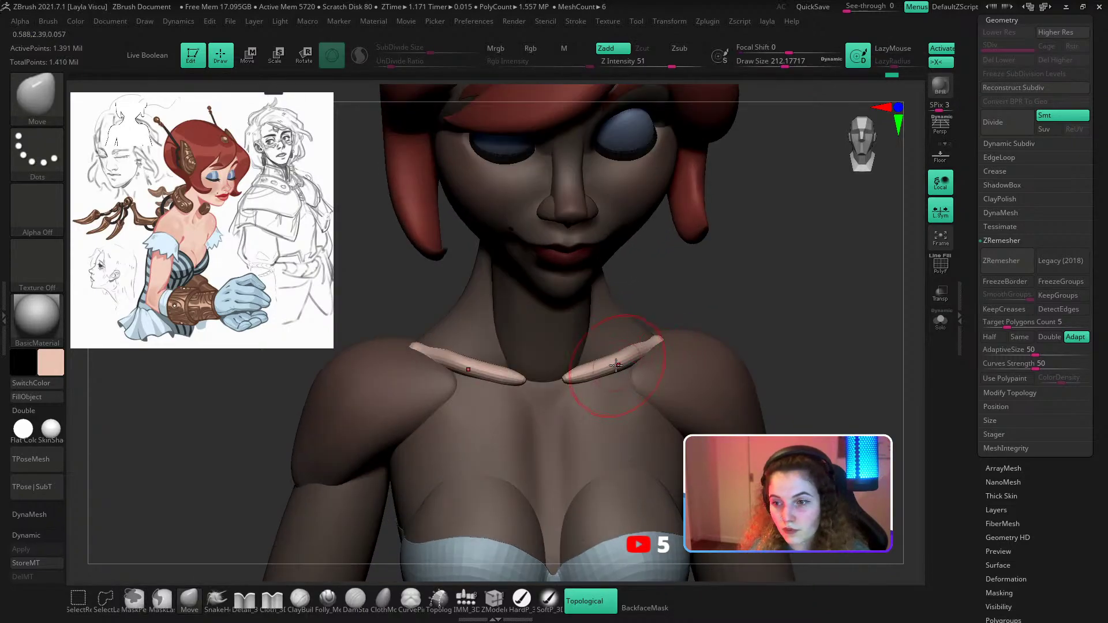
left_click_drag(616, 365, 614, 372)
right_click_drag(715, 275, 692, 340, "ctrl")
mouse_move(692, 340)
right_mouse_down()
mouse_move(673, 319)
mouse_move(712, 344)
mouse_move(681, 375)
mouse_move(631, 367)
right_mouse_up()
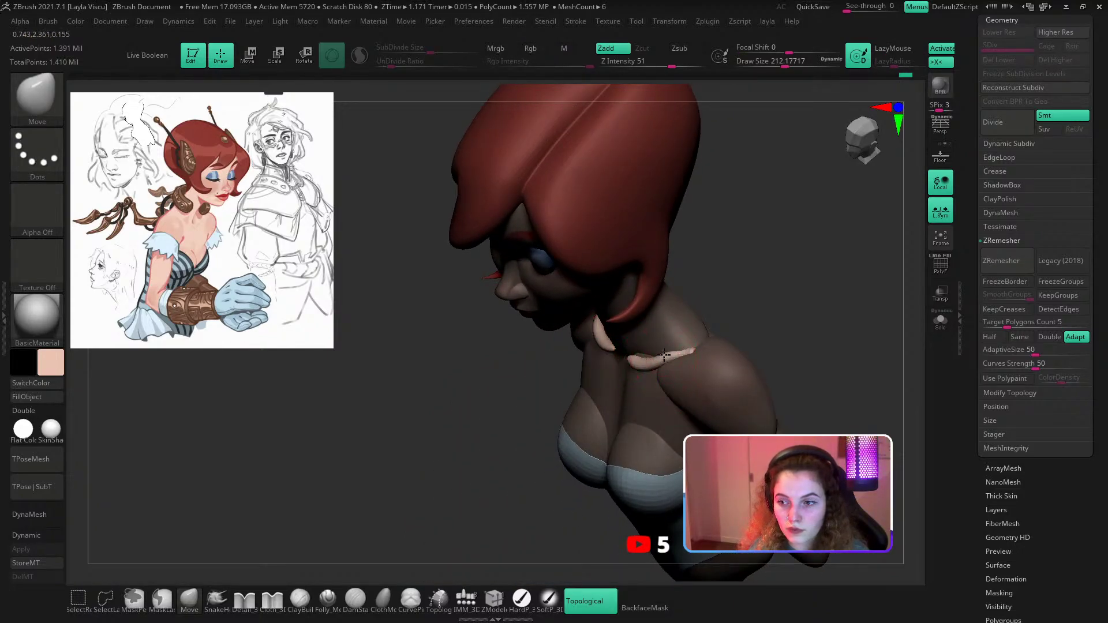
left_click_drag(664, 356, 665, 358)
right_click_drag(686, 341, 687, 406)
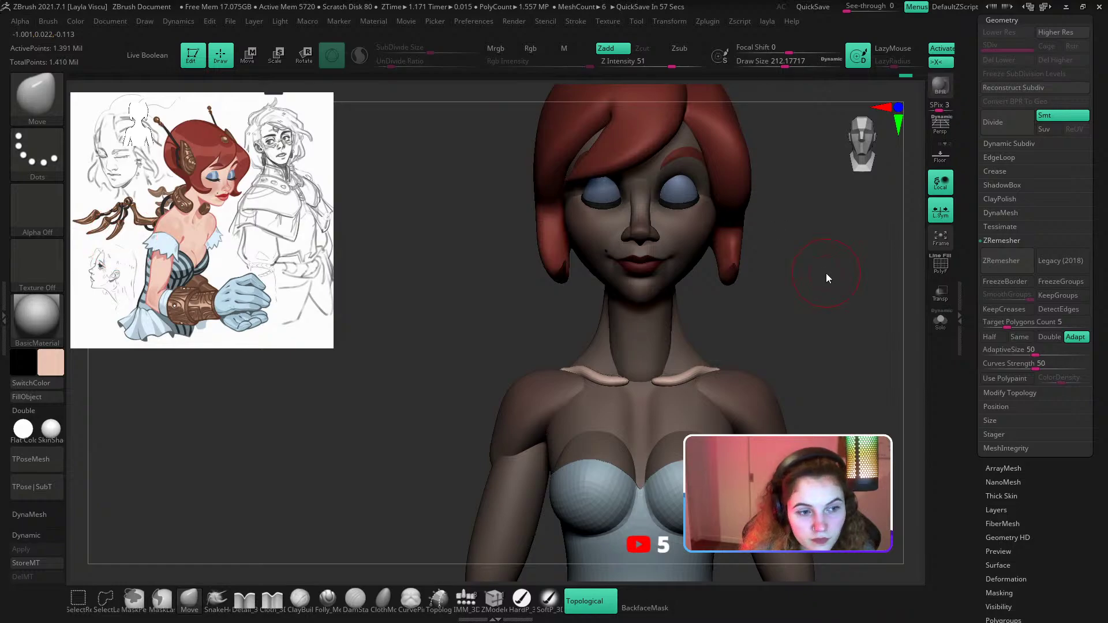
left_click_drag(826, 278, 810, 334)
left_click_drag(688, 367, 668, 382)
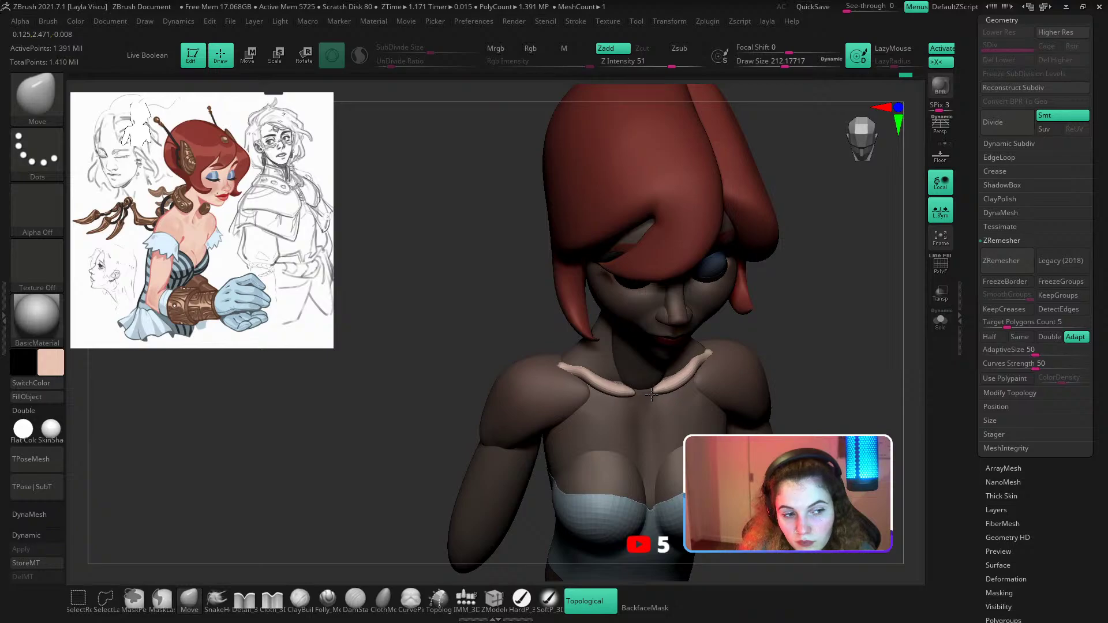
left_click_drag(792, 347, 774, 320)
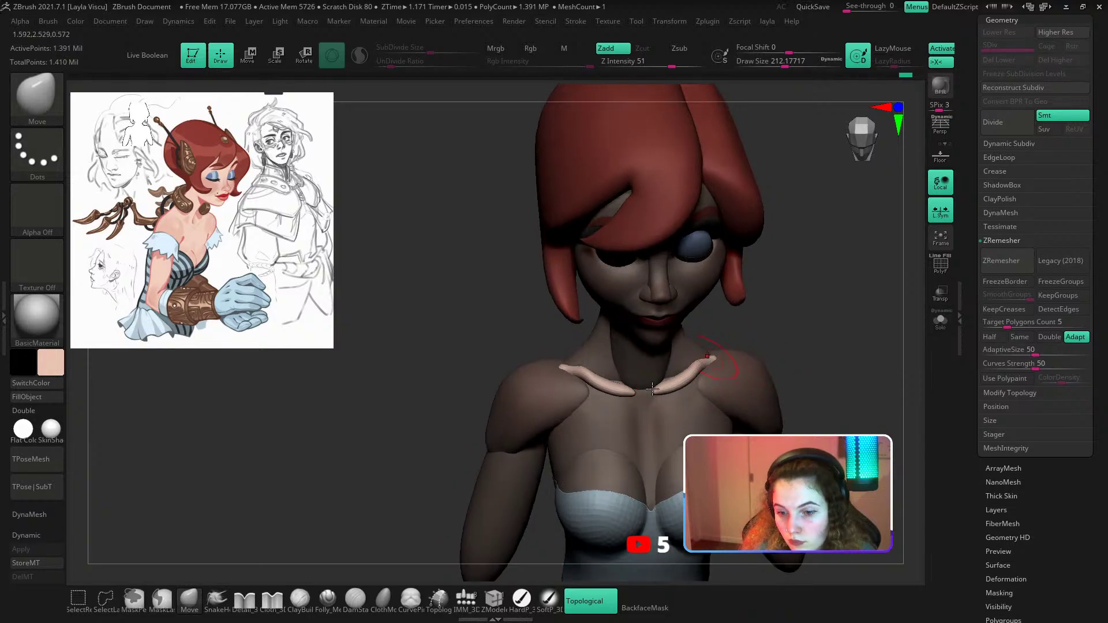
Sculpt over the collarbone area and clear the mask from the rest of the body.
left_click(320, 602)
right_click_drag(670, 348, 668, 428, "ctrl")
mouse_move(644, 430)
left_mouse_down()
mouse_move(729, 398)
mouse_move(746, 364)
left_mouse_up()
left_click_drag(847, 327, 865, 346, "ctrl")
right_click_drag(865, 346, 865, 312, "ctrl")
right_click_drag(883, 383, 759, 324)
Reshape the top of the shoulders beside the neck with the Move brush at a draw size of about 508.
left_click(187, 606)
right_click_drag(380, 438, 496, 352)
key("s")
left_click_drag(566, 288, 591, 287)
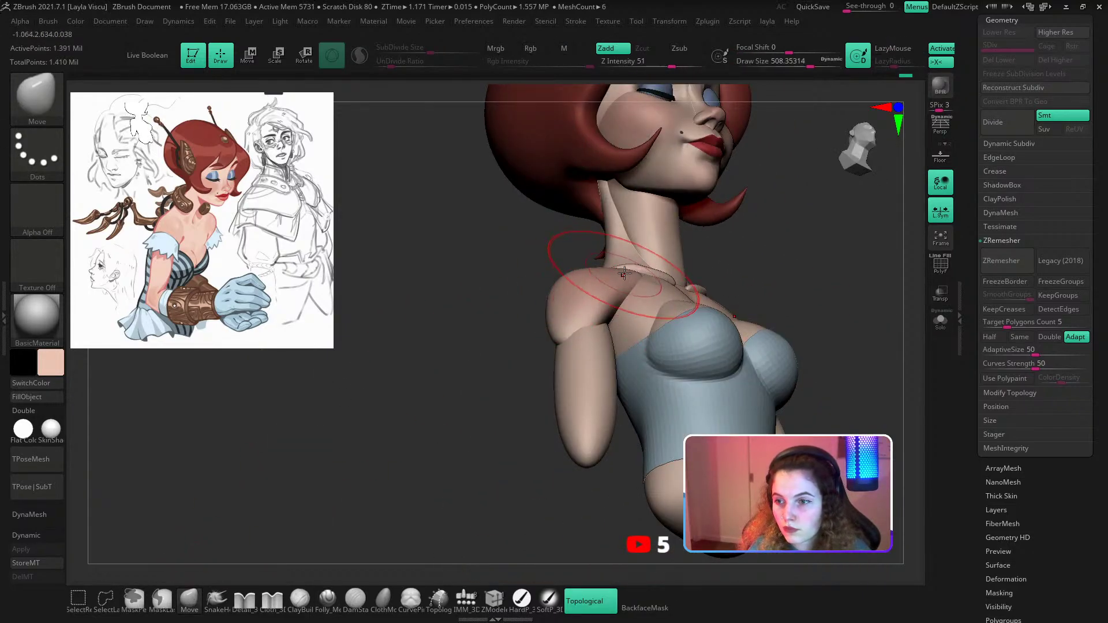
left_click_drag(640, 251, 634, 268)
Refine the collarbones' inner ends with backface masking on, using the Move brush at draw sizes of about 299 and 207.
mouse_move(791, 248)
right_mouse_down("shift")
mouse_move(819, 284)
mouse_move(707, 282)
mouse_move(794, 217)
mouse_move(813, 244)
mouse_move(692, 307)
mouse_move(697, 354)
mouse_move(708, 272)
mouse_move(709, 323)
right_mouse_up("shift")
key("s")
left_click_drag(625, 359, 607, 359)
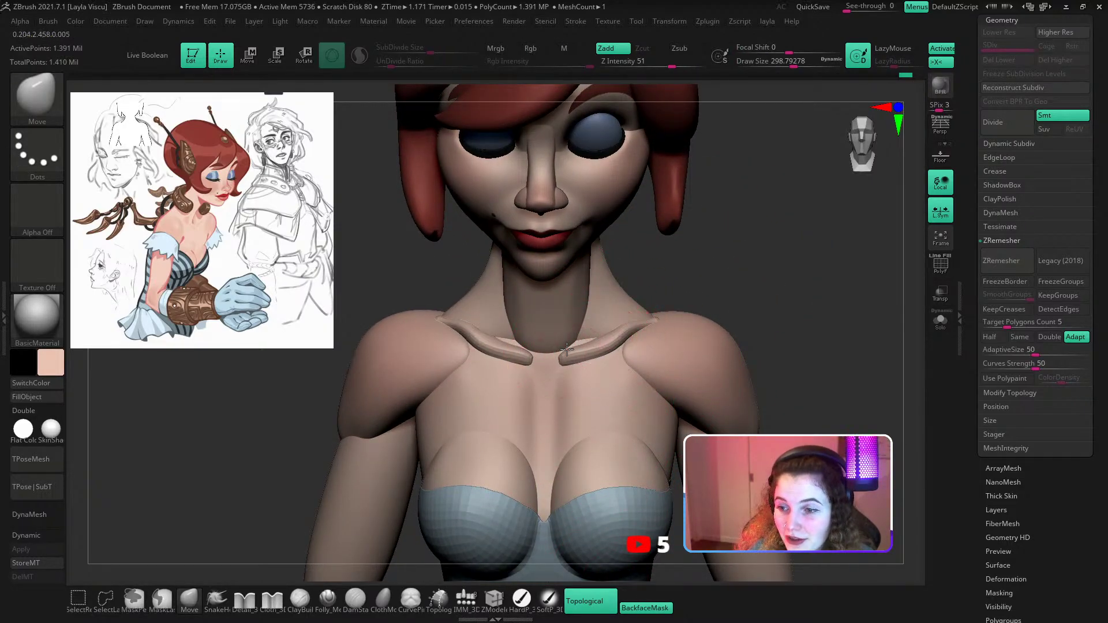
left_click_drag(566, 349, 571, 345)
mouse_move(612, 369)
right_mouse_down("ctrl")
mouse_move(637, 323)
mouse_move(647, 379)
mouse_move(596, 428)
mouse_move(589, 451)
right_mouse_up("ctrl")
key("s")
left_click_drag(574, 388, 566, 388)
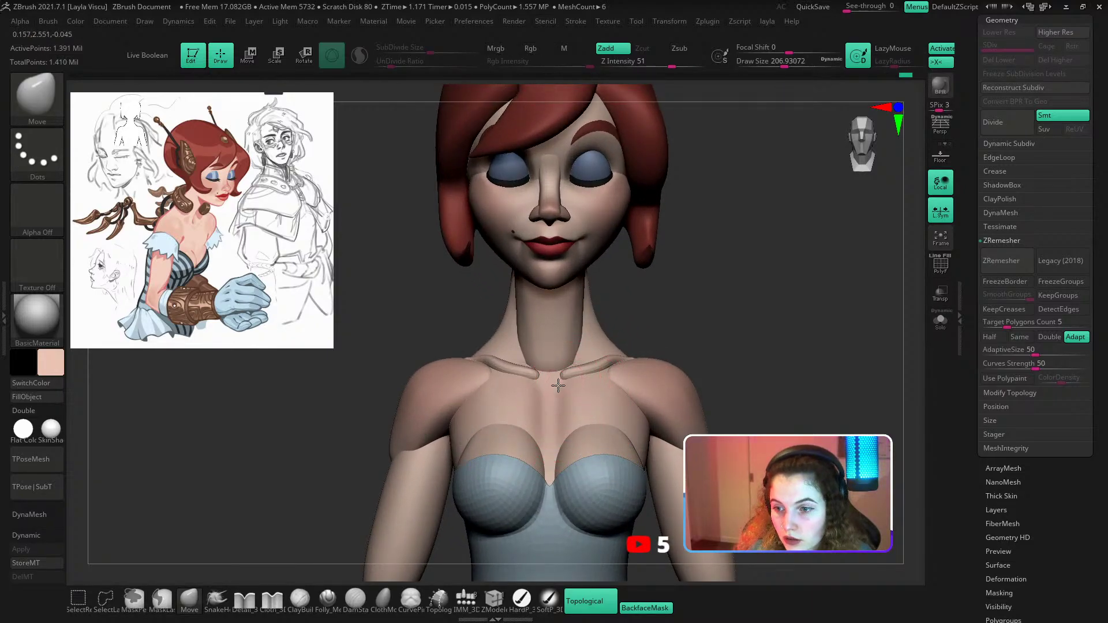
right_click_drag(565, 372, 603, 340, "ctrl")
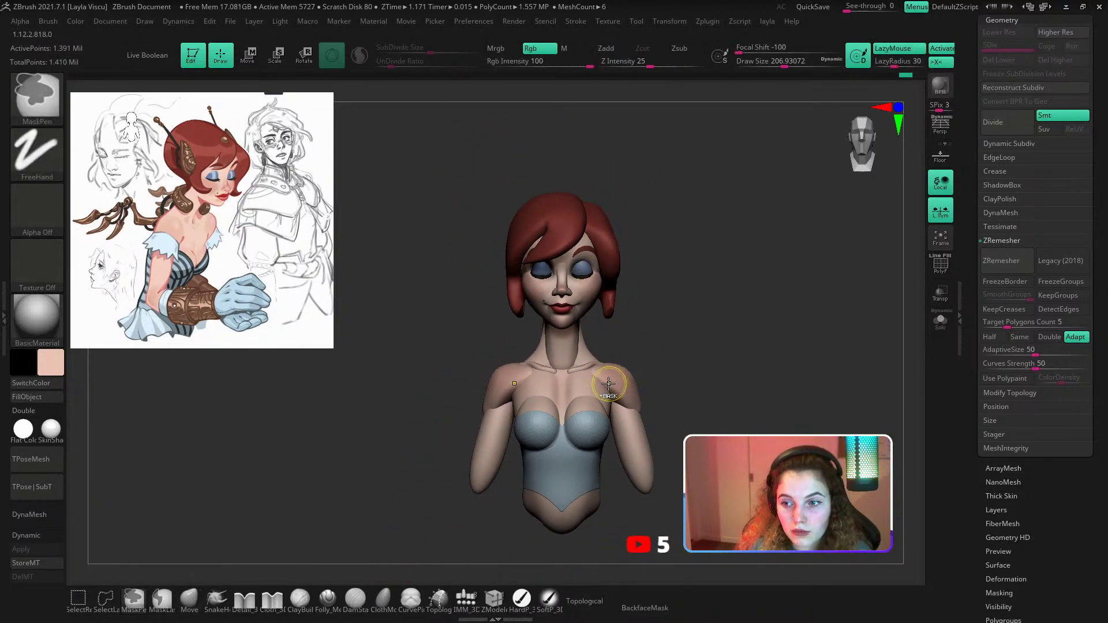
Switch the display material of the figure to zbro_Paint.
mouse_move(675, 354)
right_mouse_down()
mouse_move(674, 317)
mouse_move(692, 334)
mouse_move(674, 345)
right_mouse_up()
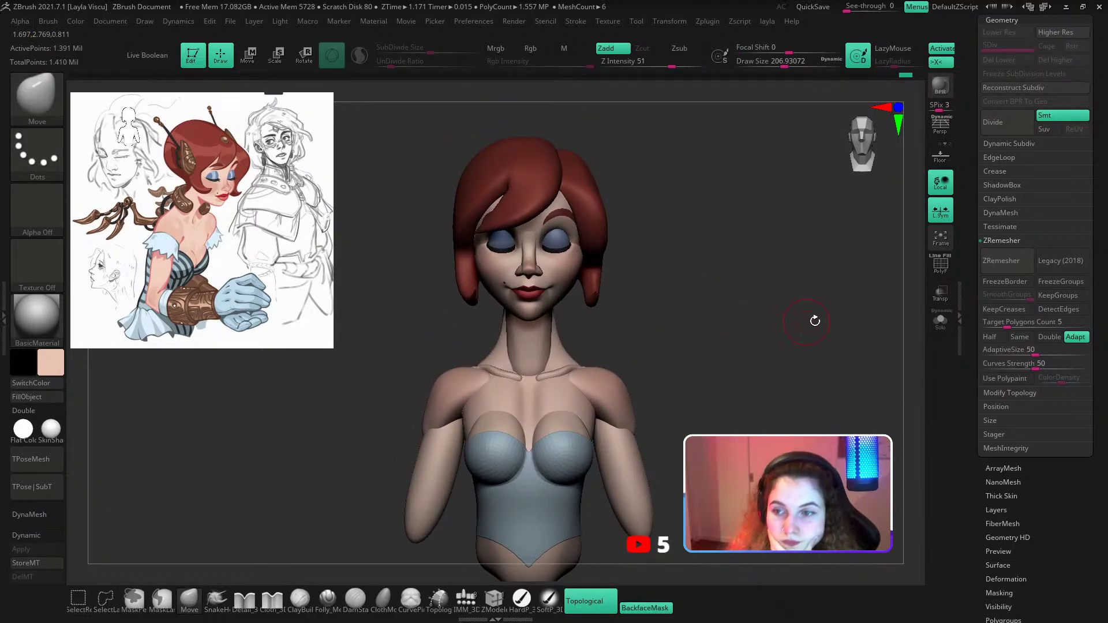
left_click(47, 341)
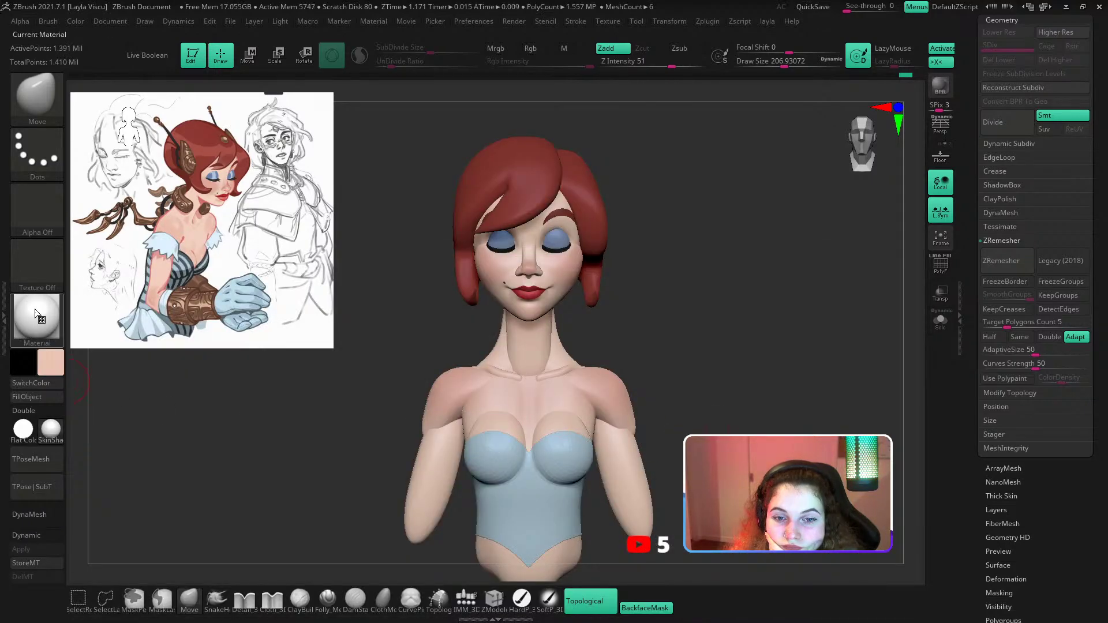
left_click(36, 318)
left_click(274, 432)
right_click_drag(797, 369, 679, 391)
Select the corset subtool, set the Move brush's draw size to about 351, and turn off backface masking.
left_click(593, 449, "alt")
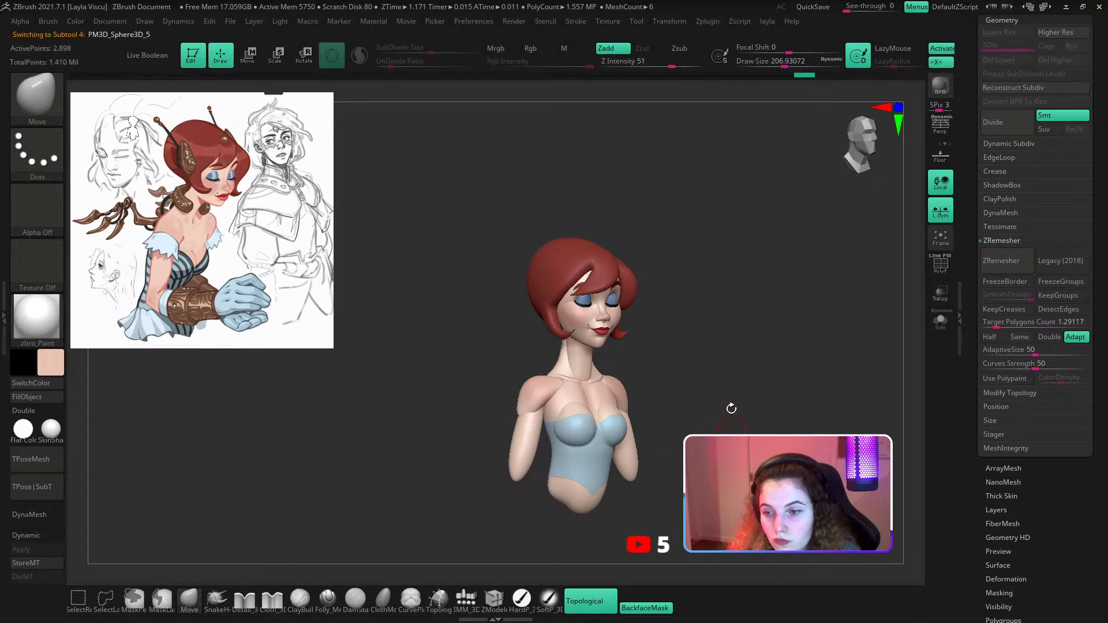
right_click_drag(565, 462, 564, 440, "ctrl")
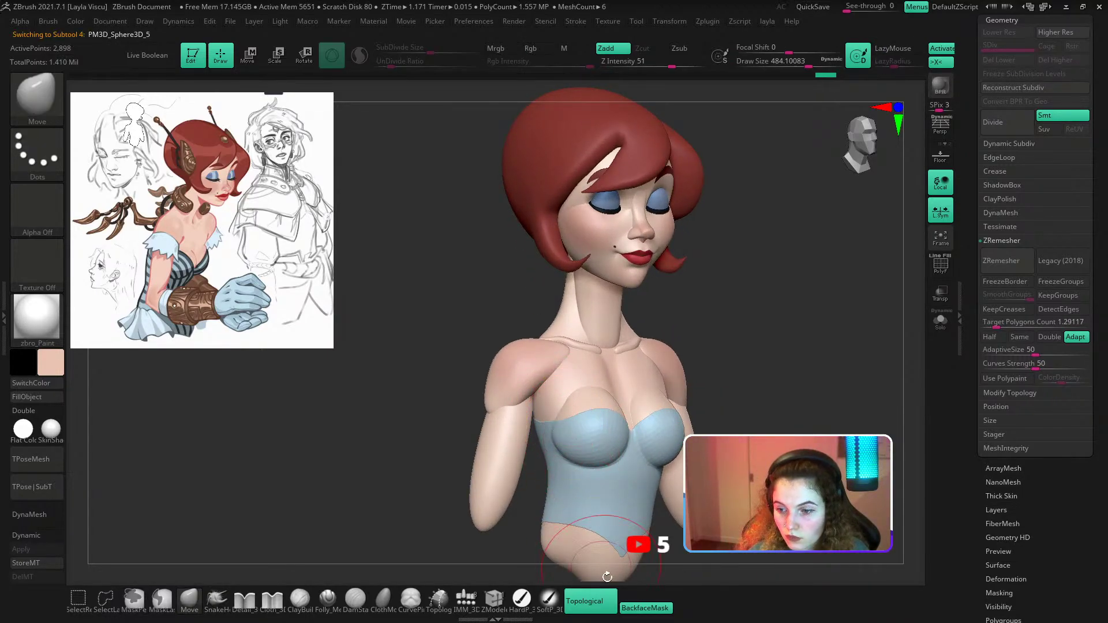
key("bracketleft")
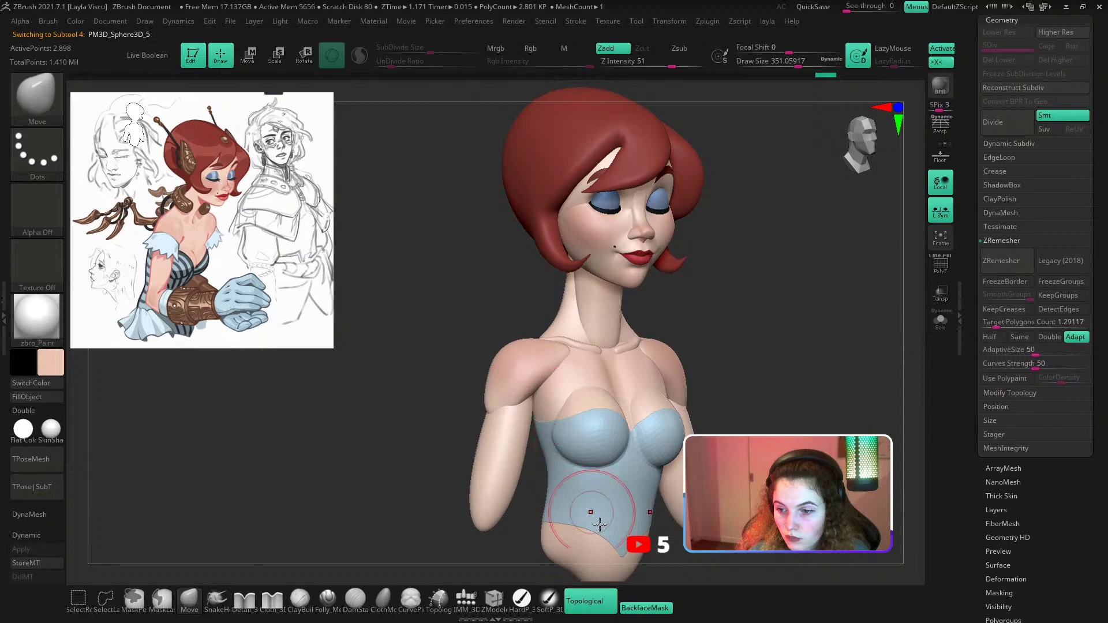
left_click(644, 607)
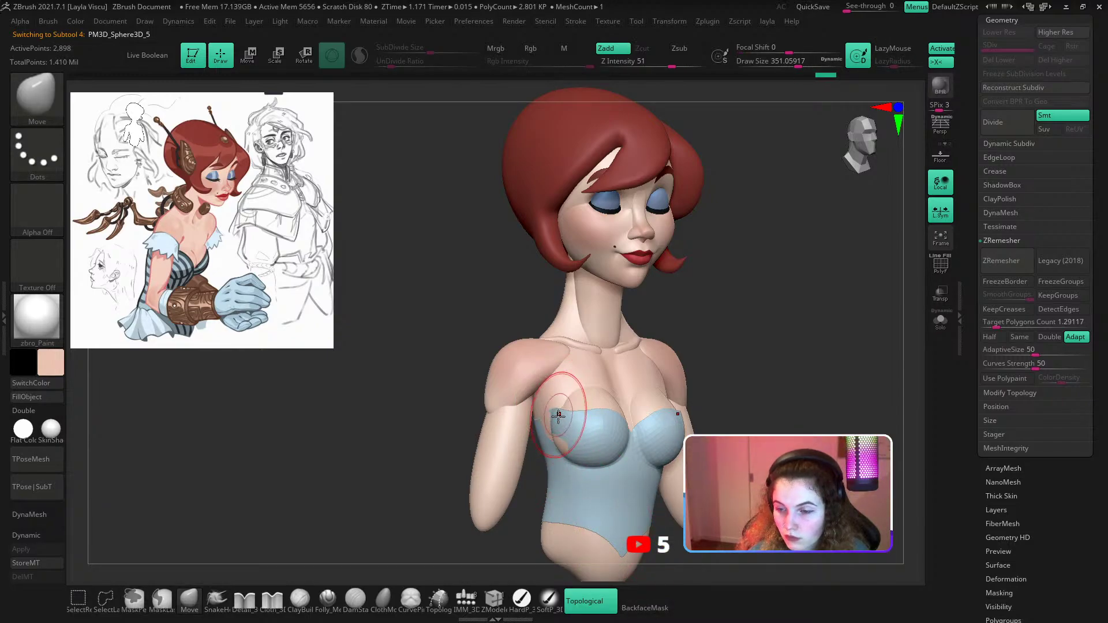
Raise and smooth the corset's upper edge over the breasts and toward the armpits with the Move and Smooth brushes.
key("bracketleft")
key("bracketleft")
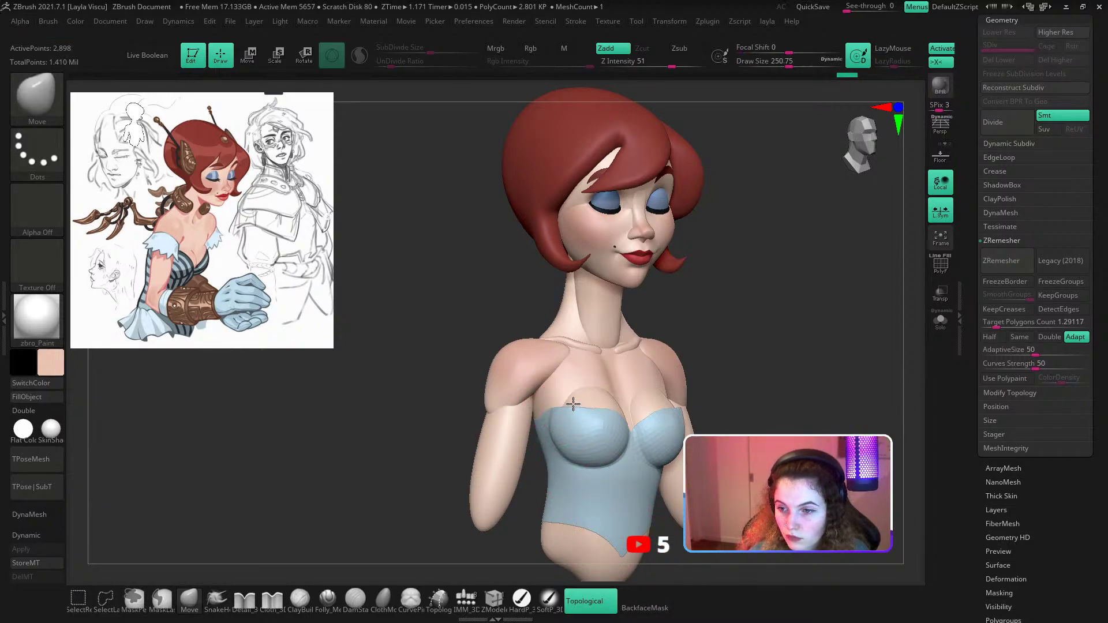
key("shift")
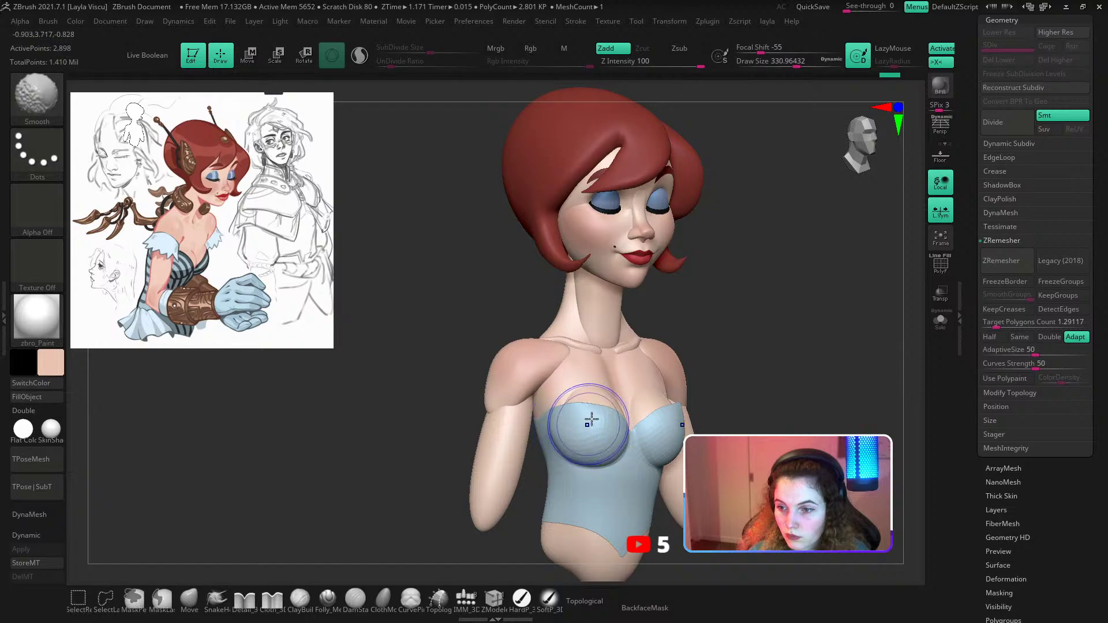
key("bracketright")
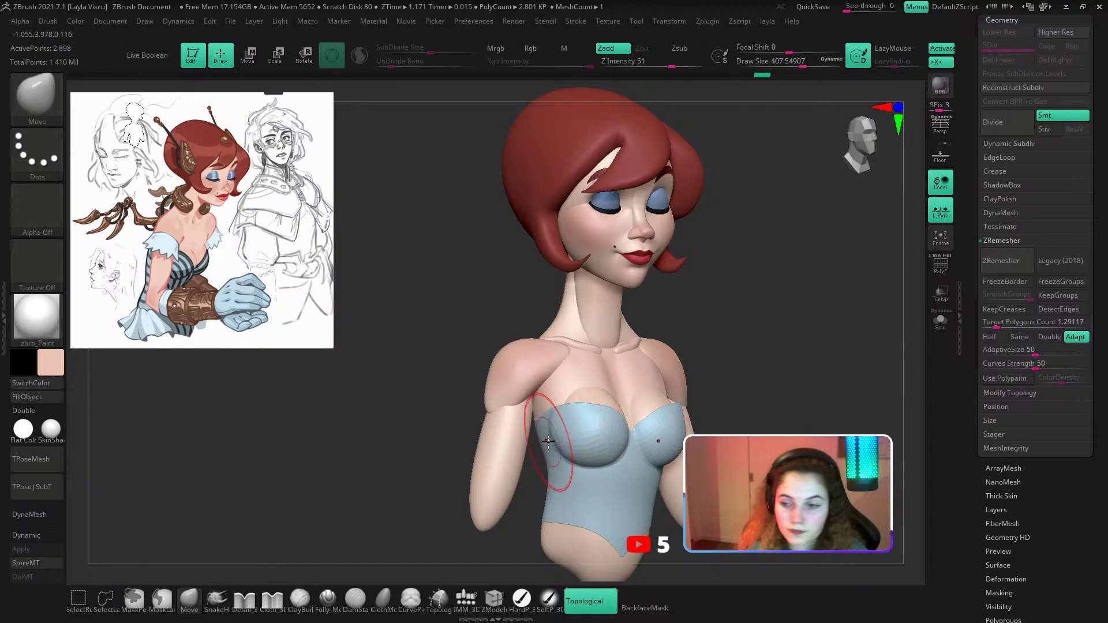
key("bracketleft")
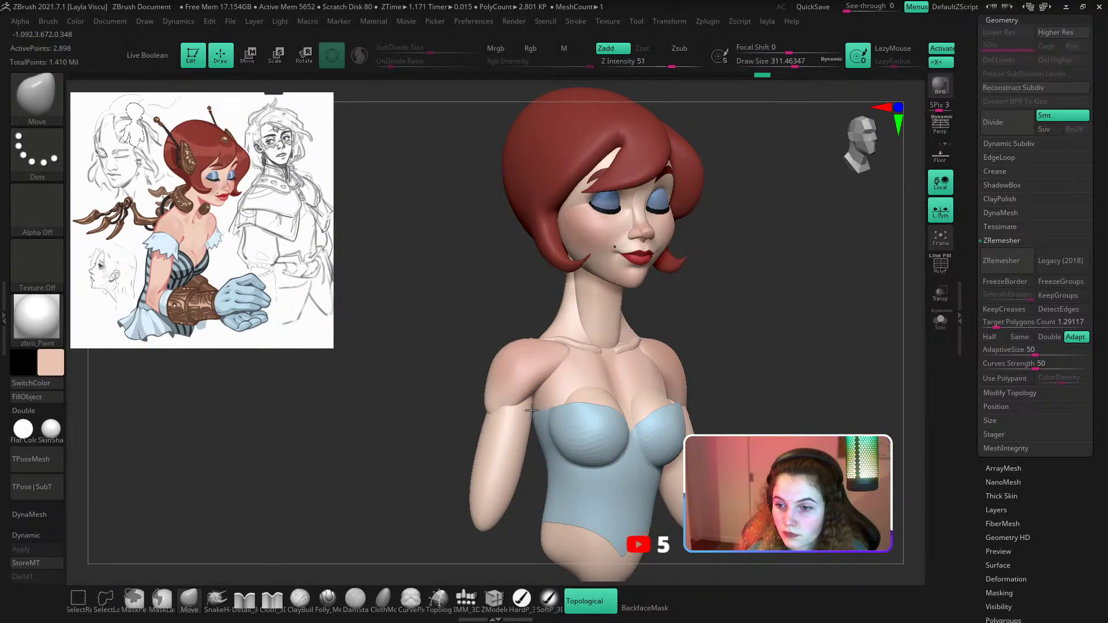
right_click_drag(532, 410, 606, 497, "ctrl")
Select the body subtool and display its polygroups and wireframe.
left_click(523, 385, "alt")
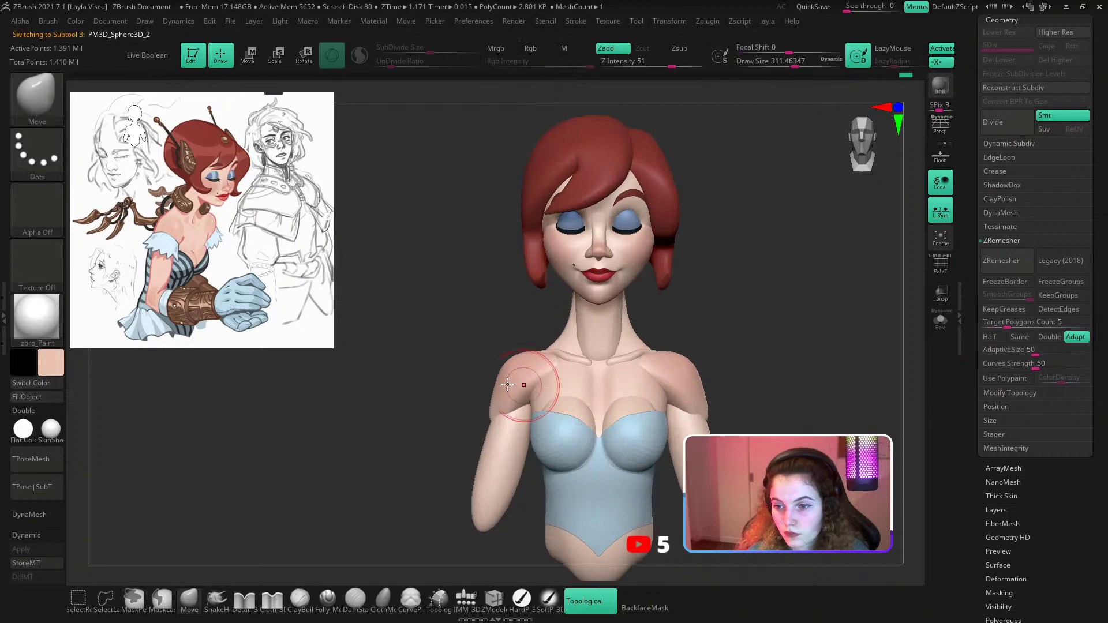
right_click_drag(507, 385, 568, 391)
key("shift+f")
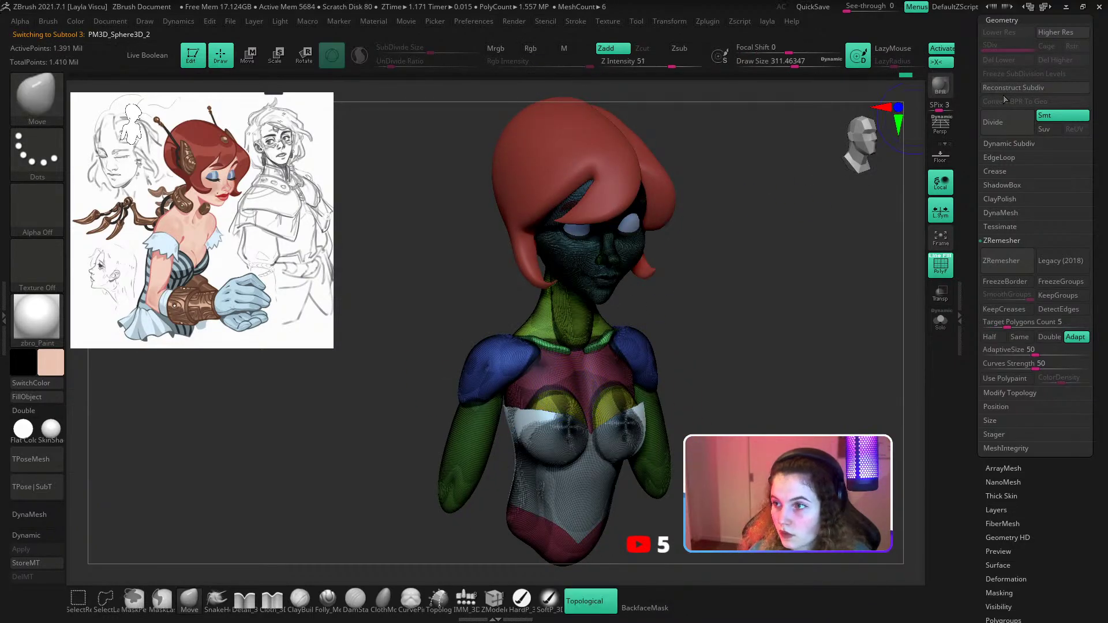
Isolate the collarbone polygroup on the body and split it off into its own subtool.
left_click(1006, 90)
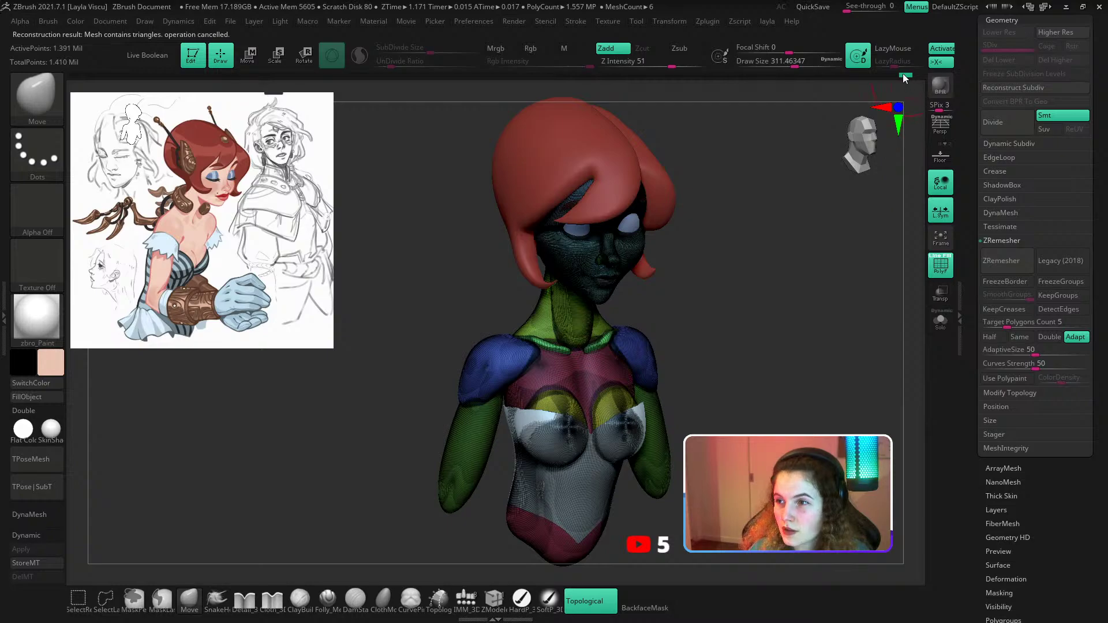
mouse_move(903, 75)
left_mouse_down()
mouse_move(858, 77)
mouse_move(914, 78)
left_mouse_up()
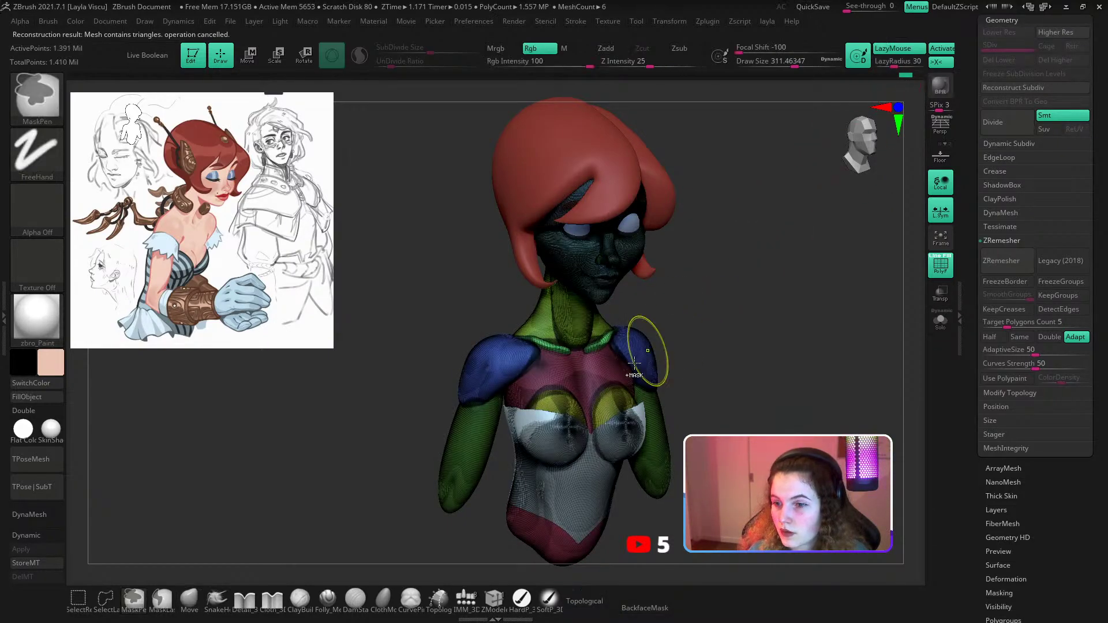
right_click_drag(648, 346, 579, 254, "ctrl")
left_click(584, 302, "ctrl+shift")
key("q")
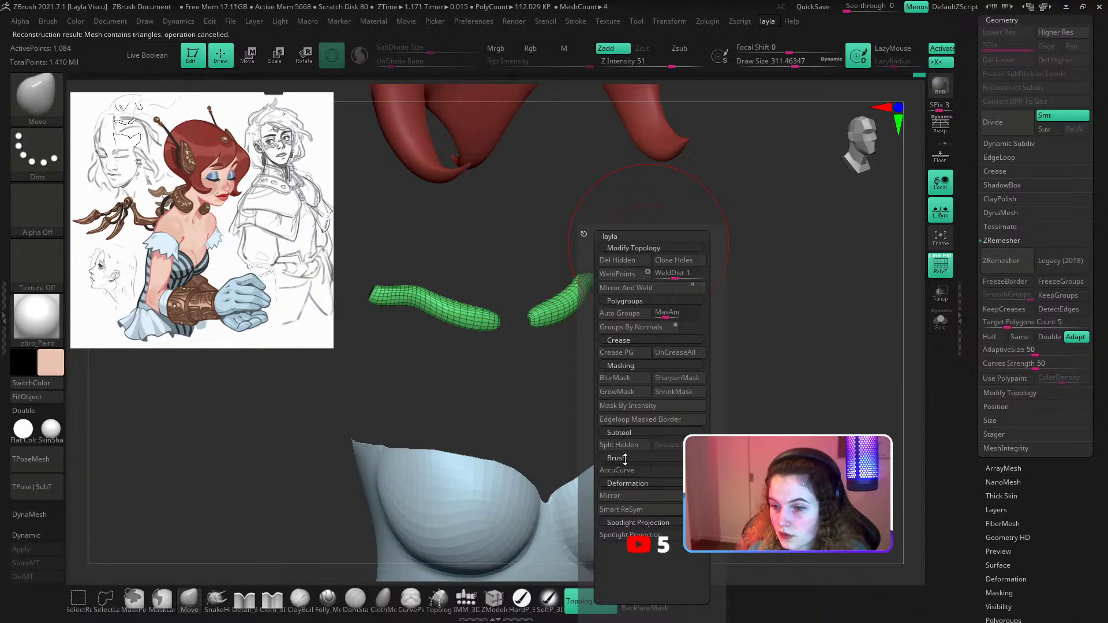
left_click(615, 445)
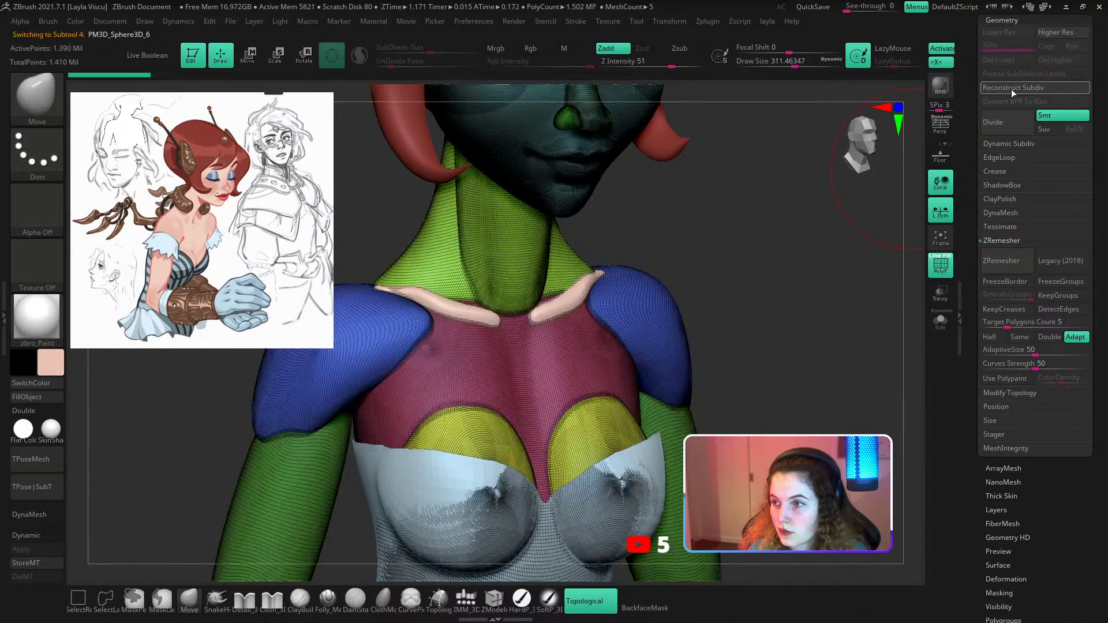
Reconstruct the body's lower subdivision levels down to the coarsest mesh and hide the wireframe.
left_click(1011, 89)
left_click(1009, 90)
left_click(1013, 88)
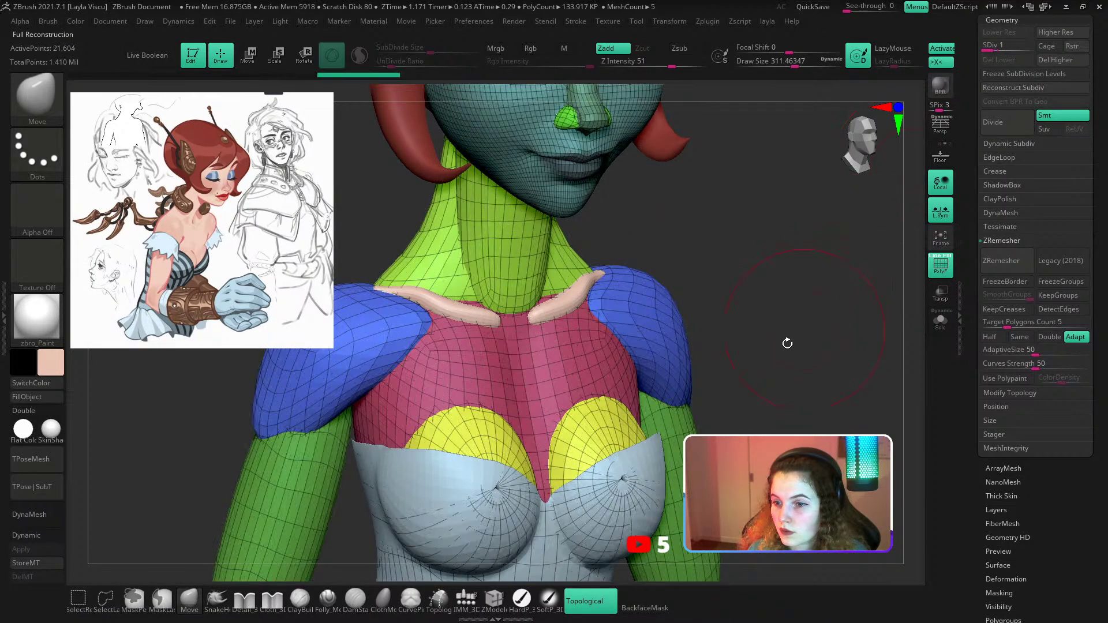
right_click_drag(786, 344, 699, 271, "ctrl")
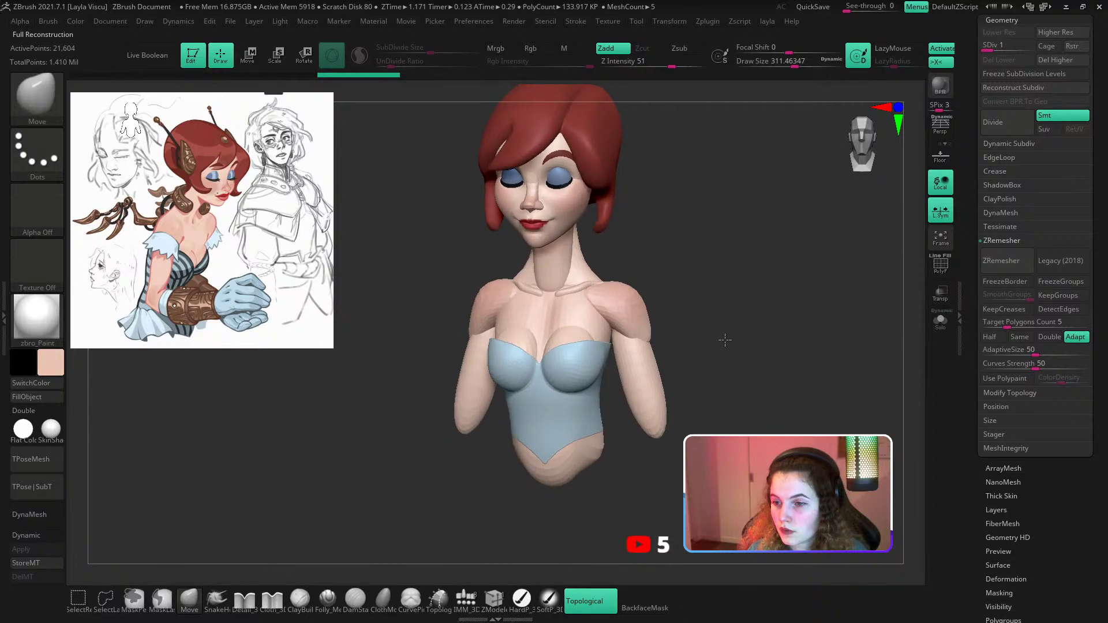
Reshape the body's chest near the armpits and above the breasts using the Move brush at draw size about 484.
key("s")
right_click_drag(607, 353, 611, 383, "ctrl")
right_click_drag(734, 282, 698, 287)
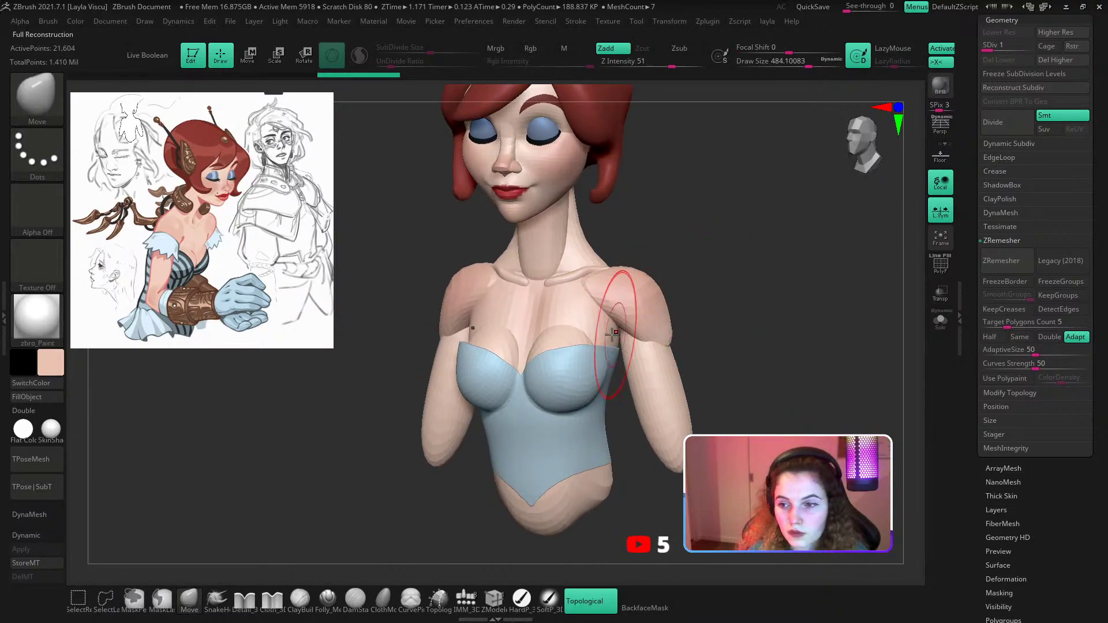
left_click_drag(623, 334, 600, 337)
left_click_drag(658, 353, 705, 358)
right_click_drag(705, 358, 692, 297, "ctrl")
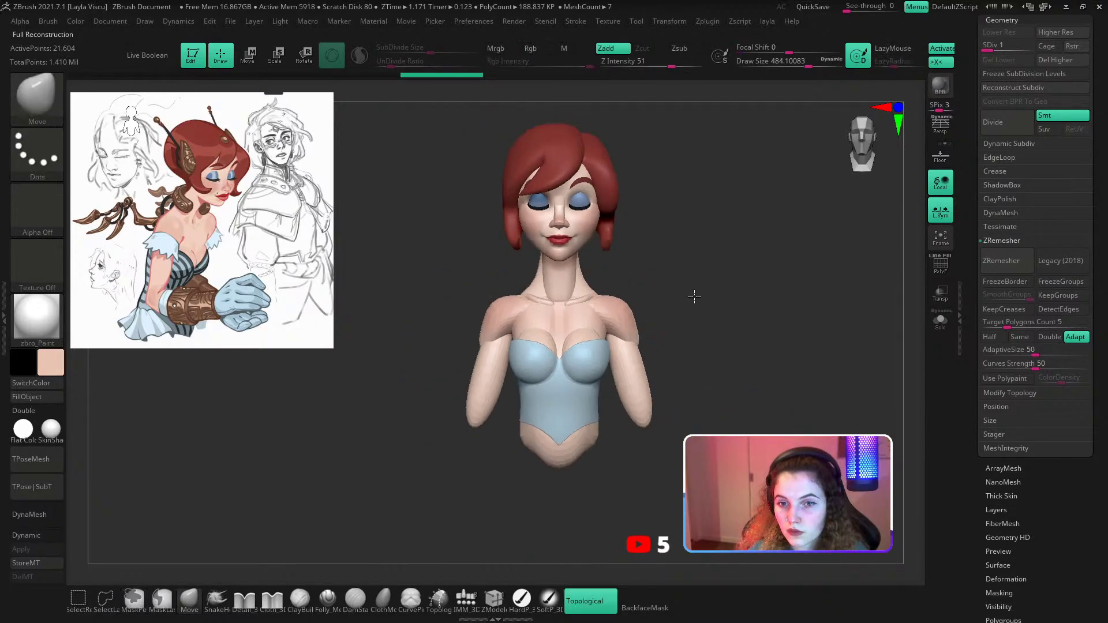
left_click_drag(692, 296, 750, 297)
right_click_drag(548, 351, 543, 398, "ctrl")
left_click_drag(530, 336, 539, 330)
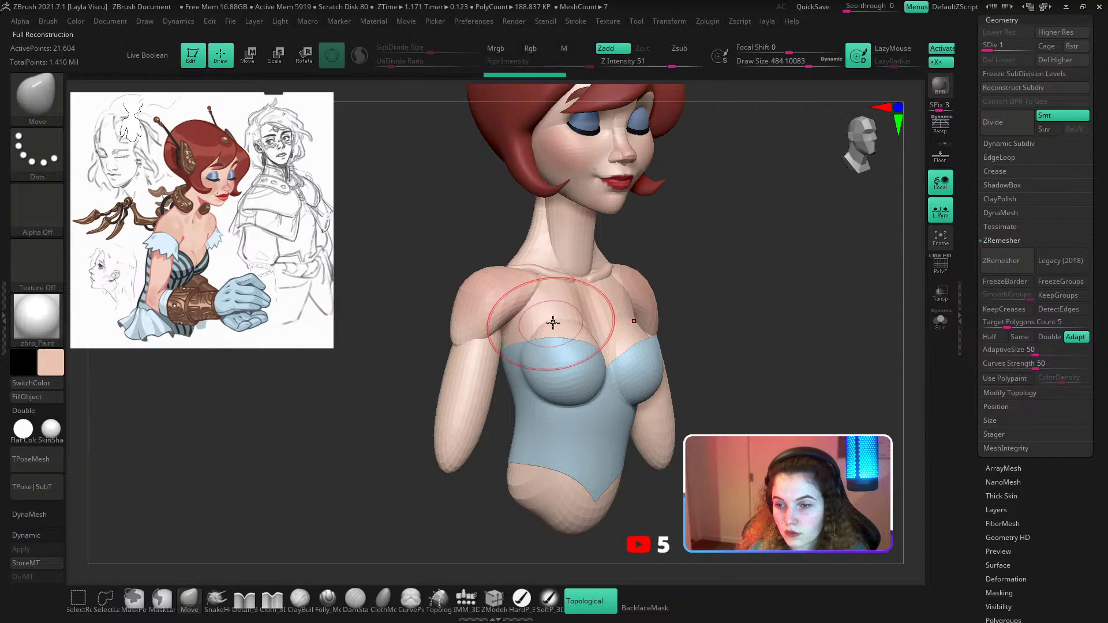
Select the corset subtool and smooth the front of its bust cups.
left_click(555, 384, "alt")
mouse_move(553, 388)
left_mouse_down("shift")
mouse_move(584, 420)
mouse_move(559, 402)
left_mouse_up("shift")
right_click_drag(562, 401, 569, 351, "ctrl")
mouse_move(695, 314)
left_mouse_down("shift")
mouse_move(724, 364)
mouse_move(677, 388)
left_mouse_up("shift")
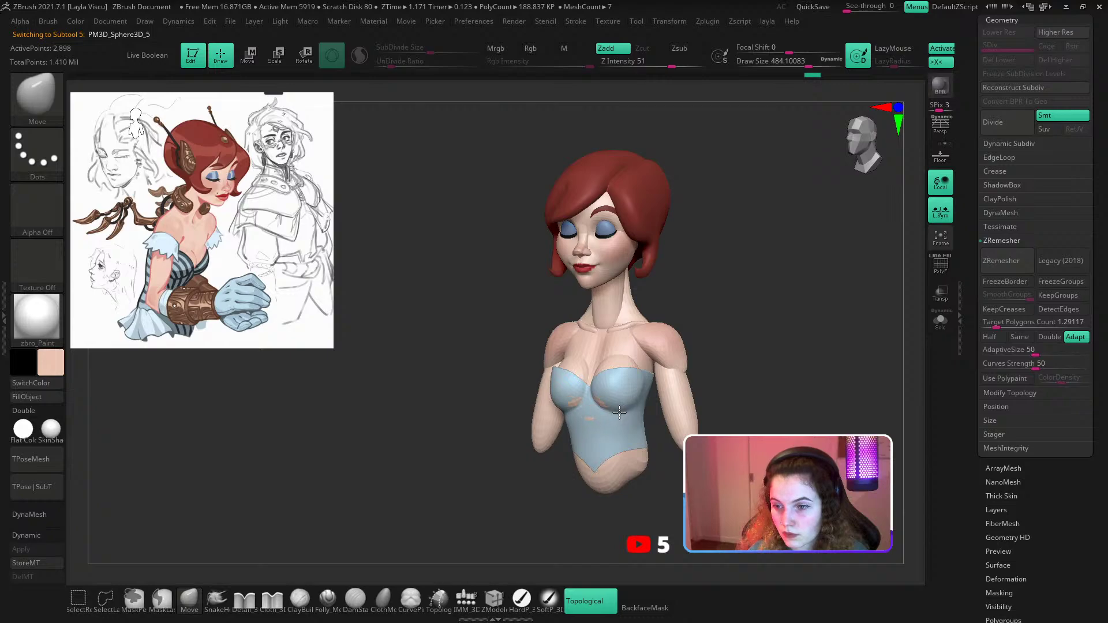
Select the body subtool, set the Move brush's draw size to about 639, and turn on backface masking.
left_click_drag(701, 308, 600, 372)
left_click(593, 376, "alt")
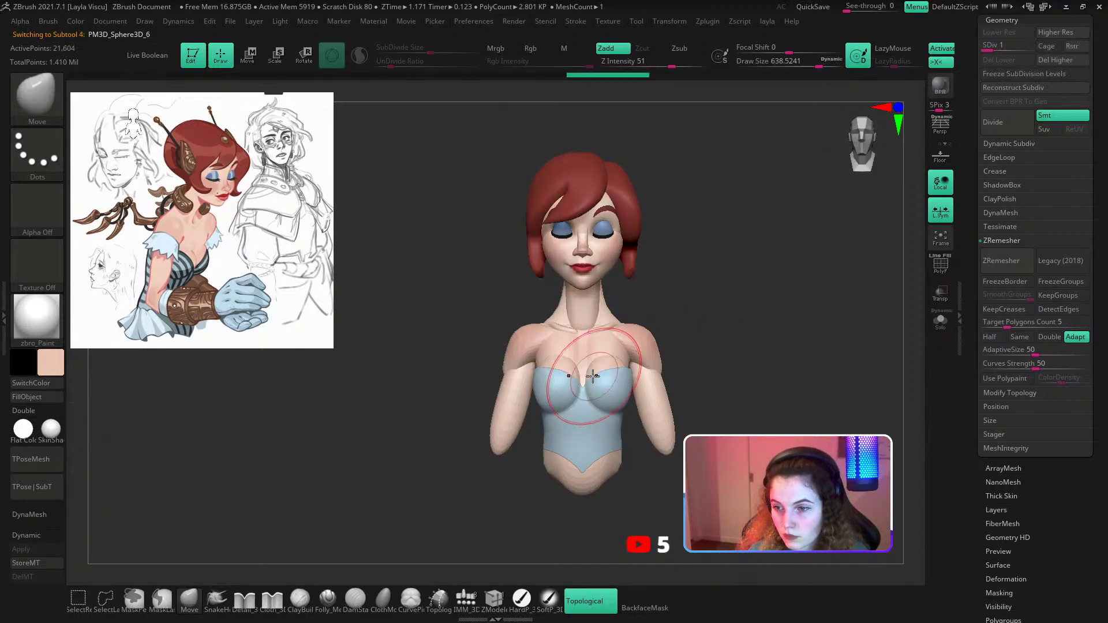
left_click(656, 600)
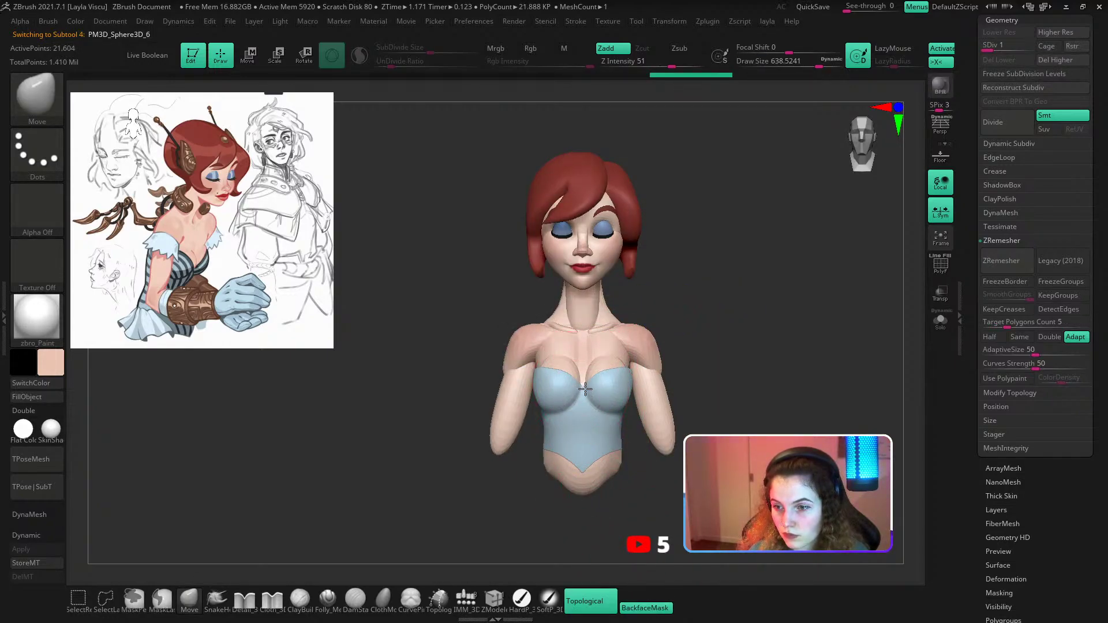
Select the corset subtool and refine its cups and neckline using the Move brush at draw size about 386.
left_click(578, 395, "alt")
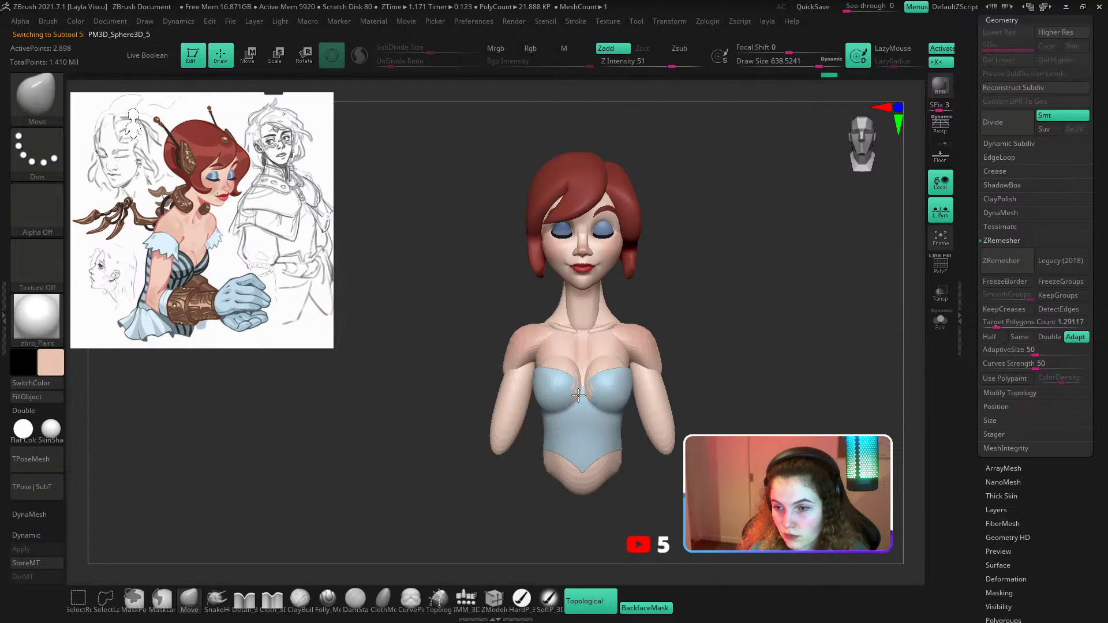
right_click_drag(608, 343, 629, 312, "ctrl")
mouse_move(714, 296)
left_mouse_down()
mouse_move(595, 297)
mouse_move(722, 289)
left_mouse_up()
mouse_move(622, 361)
right_mouse_down("ctrl")
mouse_move(641, 380)
mouse_move(622, 360)
right_mouse_up("ctrl")
key("s")
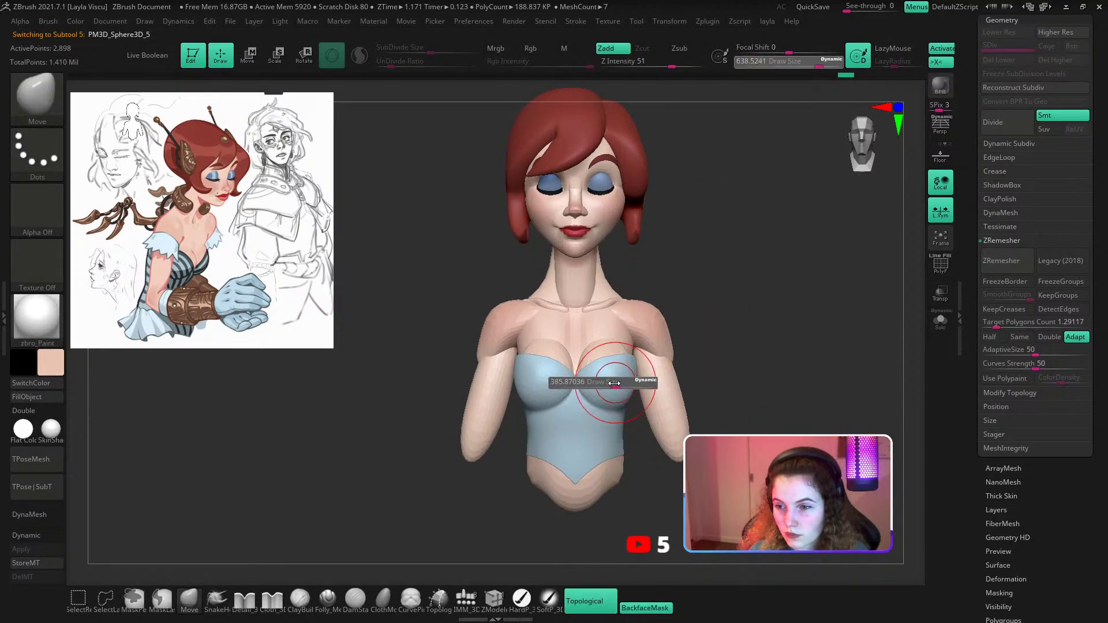
left_click(616, 380)
left_click_drag(737, 367, 631, 385)
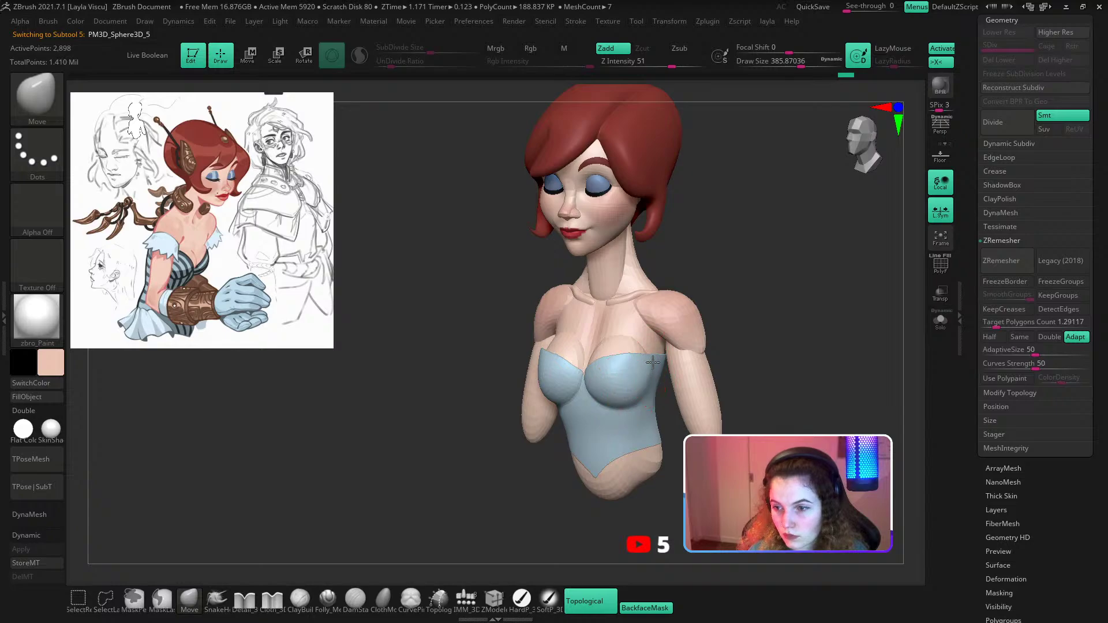
key("shift+f")
key("shift+f")
mouse_move(712, 315)
left_mouse_down()
mouse_move(769, 306)
mouse_move(729, 309)
left_mouse_up()
right_click_drag(652, 375, 643, 352, "ctrl")
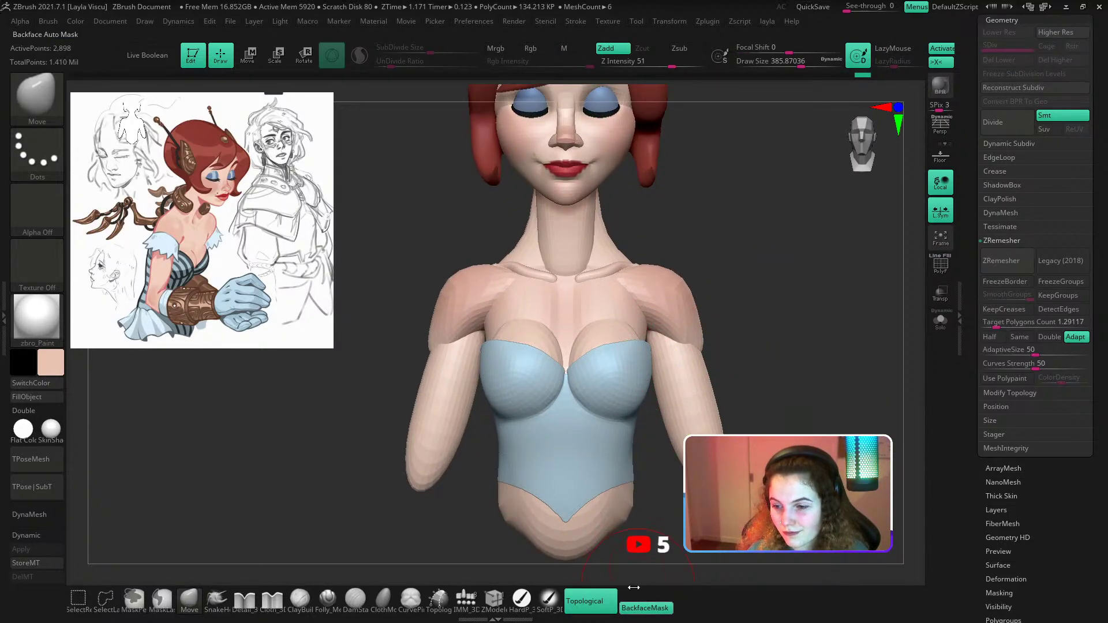
Turn off backface masking and adjust the corset's bust shape from the side and front.
left_click(640, 608)
left_click_drag(741, 404, 577, 394)
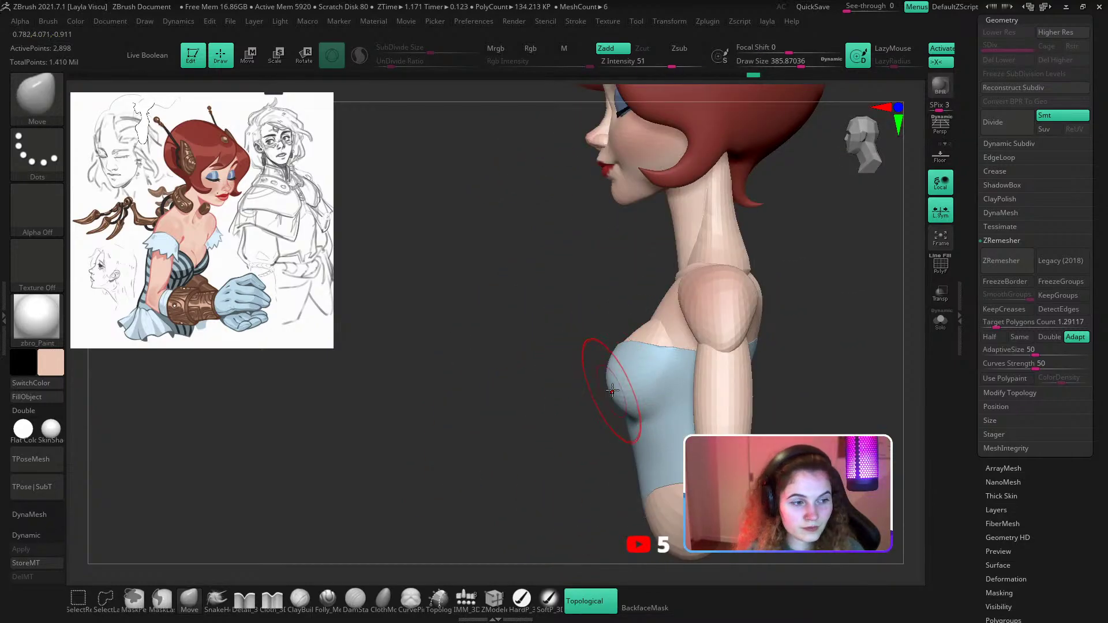
left_click_drag(543, 427, 779, 358, "shift")
right_click_drag(779, 359, 765, 260, "ctrl")
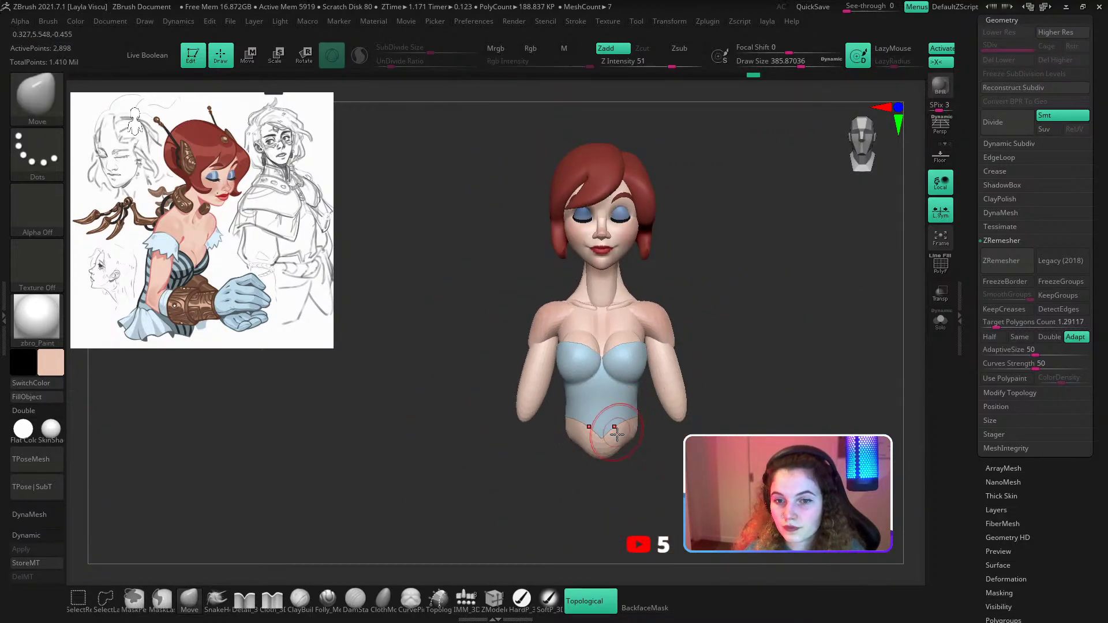
right_click_drag(605, 424, 609, 477, "ctrl")
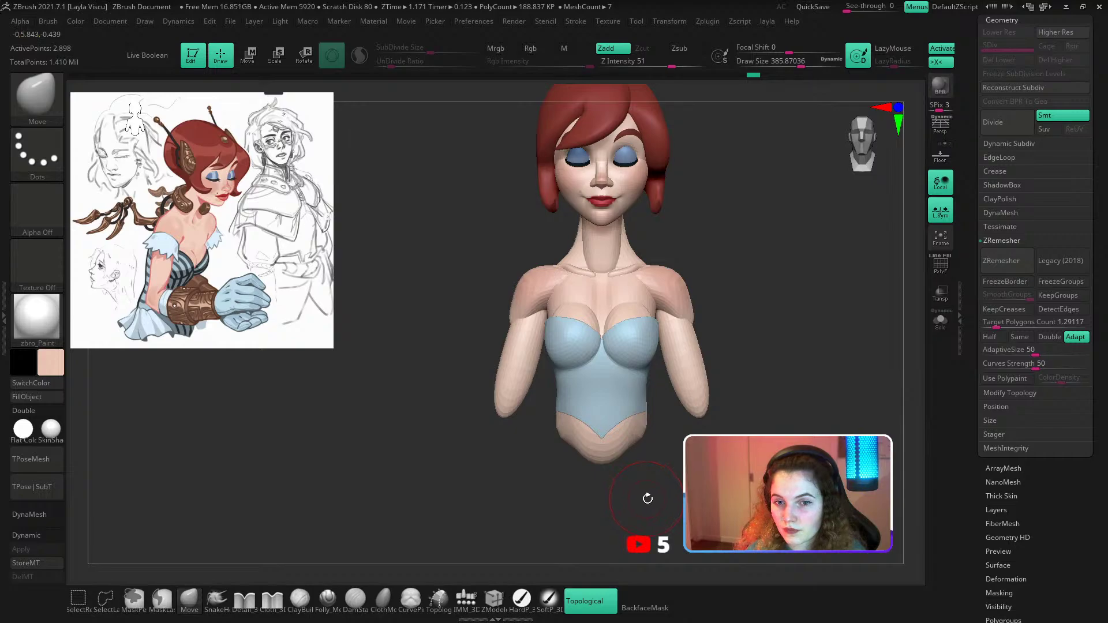
mouse_move(647, 497)
left_mouse_down()
mouse_move(674, 494)
mouse_move(680, 470)
left_mouse_up()
right_click_drag(680, 469, 675, 514, "ctrl")
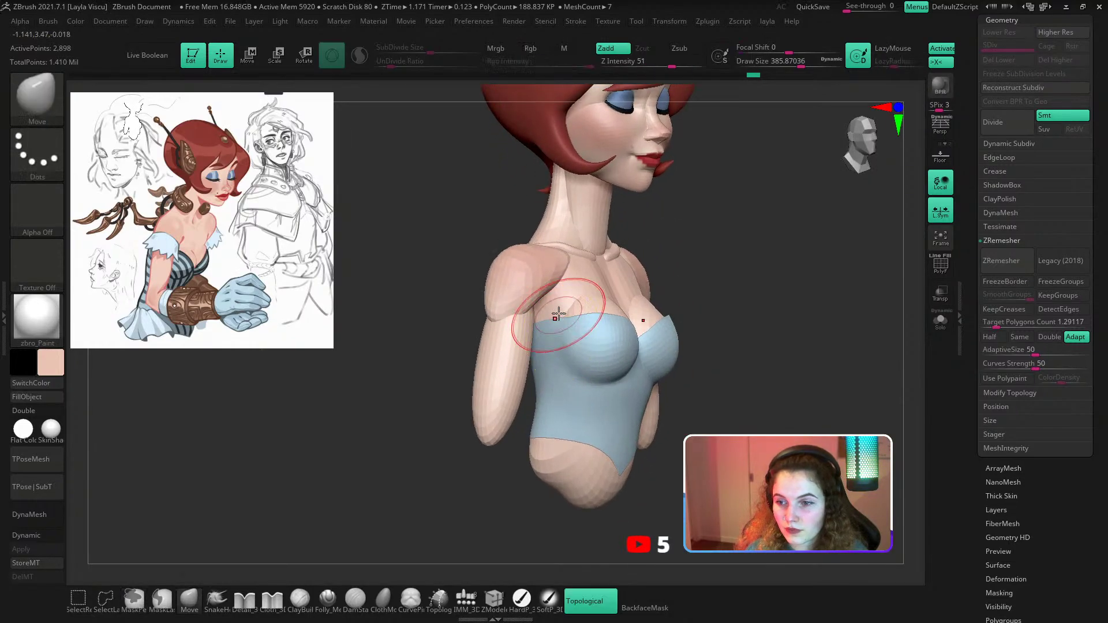
Set the Move brush's draw size to about 620 and even out the corset's upper edge below the armpit.
key("s")
mouse_move(568, 321)
left_mouse_down()
mouse_move(591, 321)
mouse_move(535, 329)
left_mouse_up()
left_click_drag(457, 433, 574, 314)
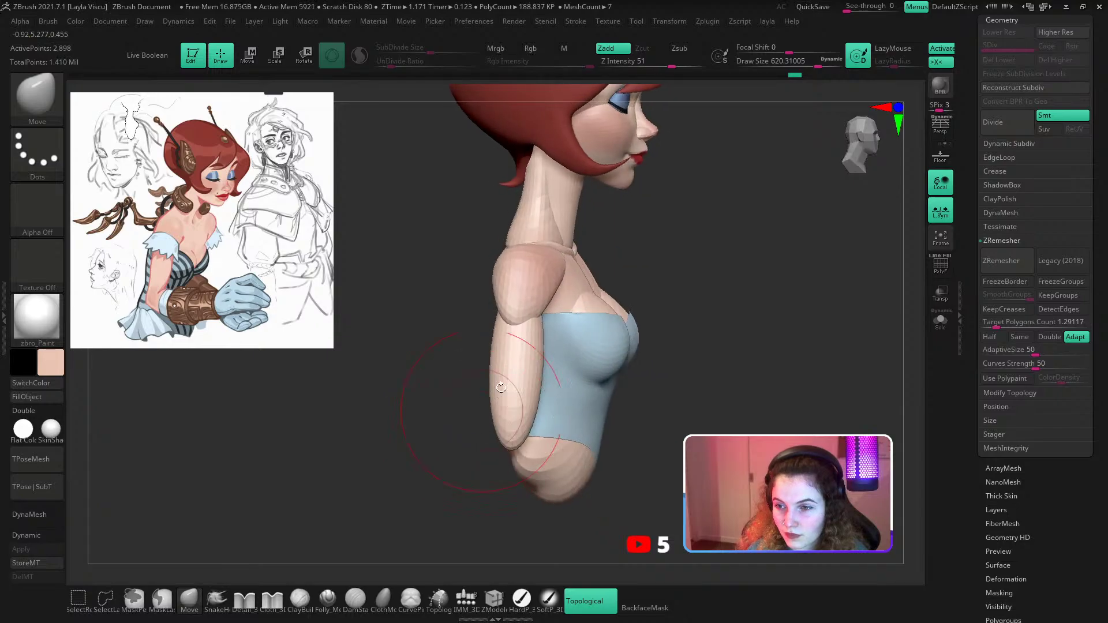
Check the corset's wireframe and polish its surface using the Deformation options.
key("shift+f")
left_click(1021, 579)
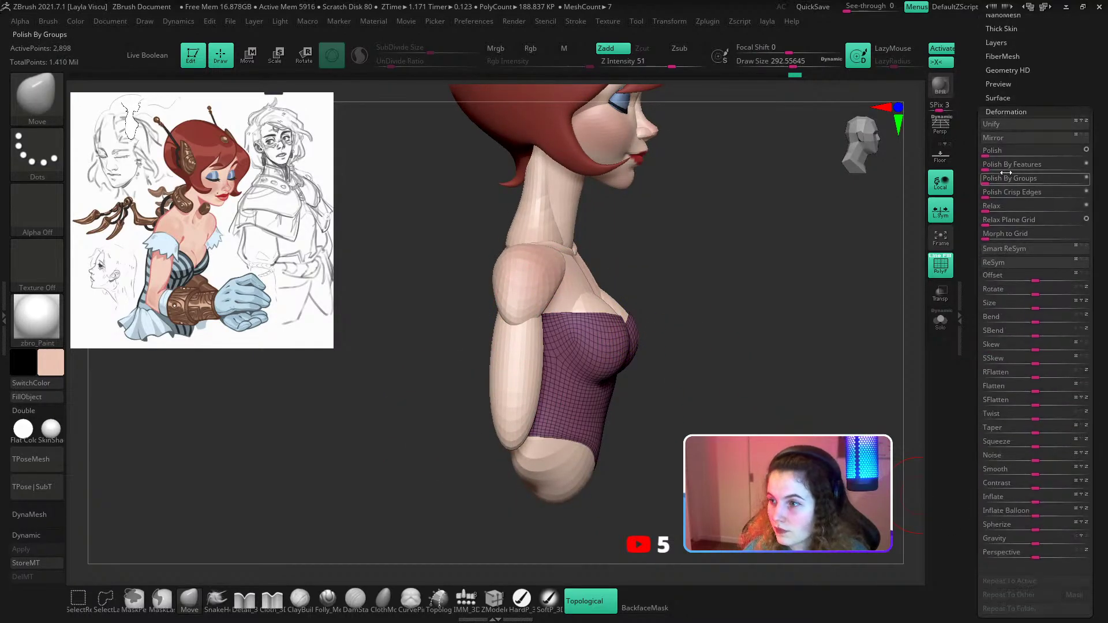
key("shift+f")
Reshape the corset below the bust and along the waist using the Move brush at draw sizes of about 324 and 460.
left_click_drag(744, 323, 626, 394)
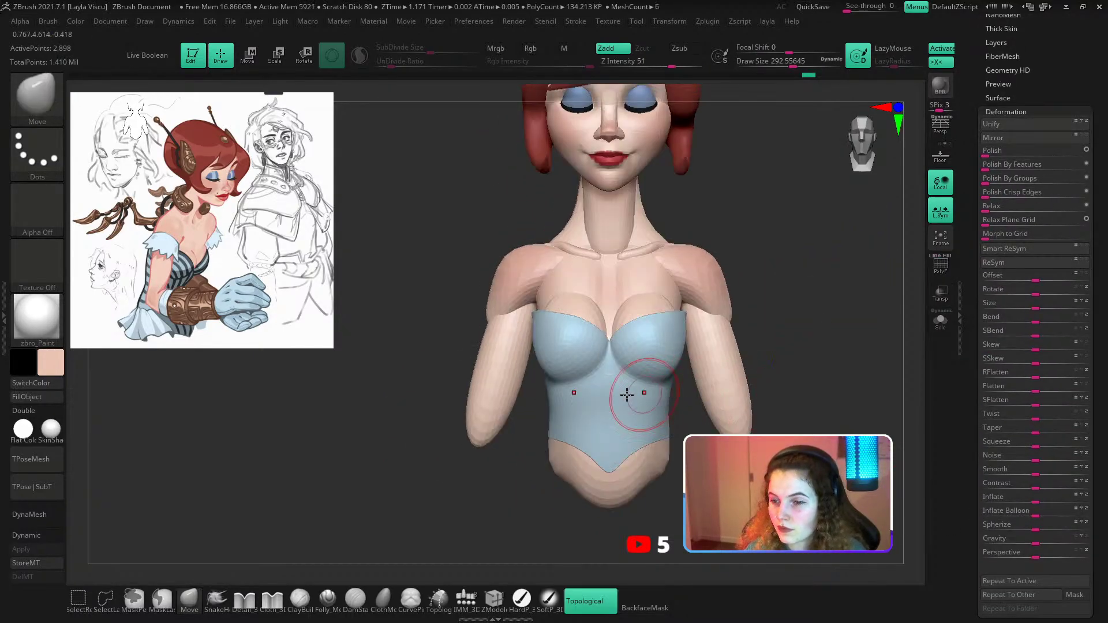
right_click_drag(608, 386, 631, 396, "ctrl")
key("s")
left_click_drag(632, 395, 617, 393)
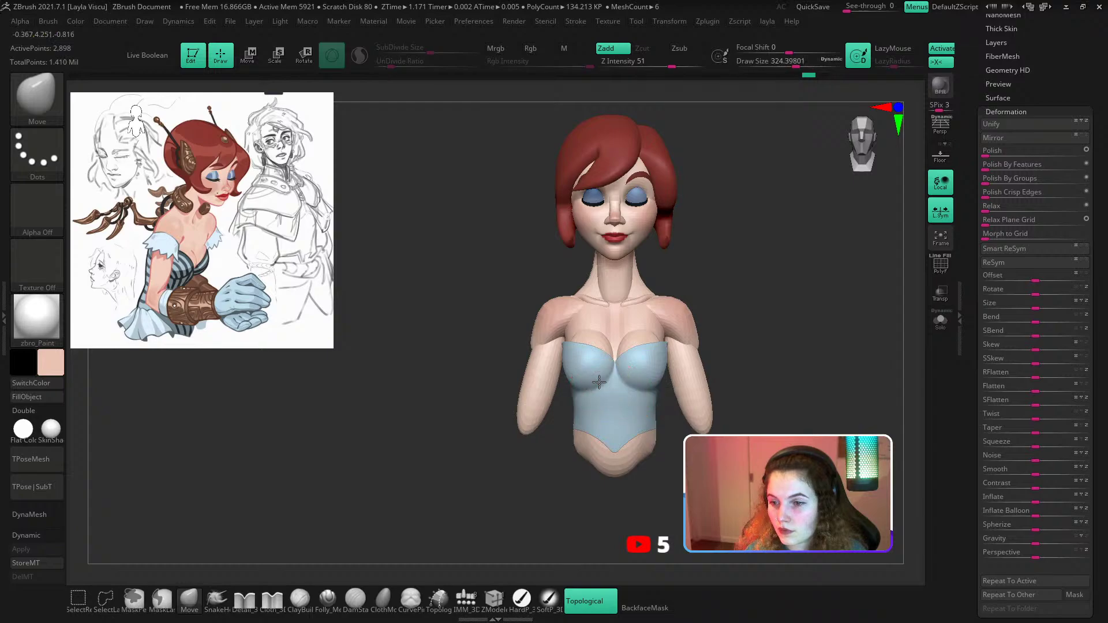
mouse_move(601, 384)
right_mouse_down("ctrl")
mouse_move(591, 411)
mouse_move(762, 392)
right_mouse_up("ctrl")
right_click_drag(761, 392, 717, 384)
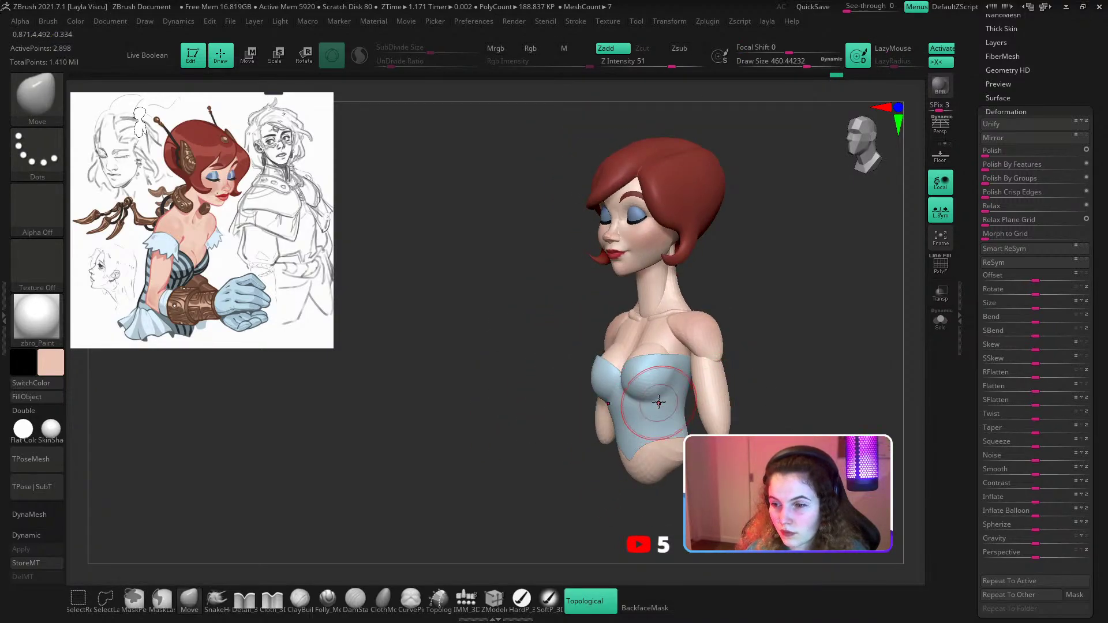
left_click_drag(738, 375, 788, 337)
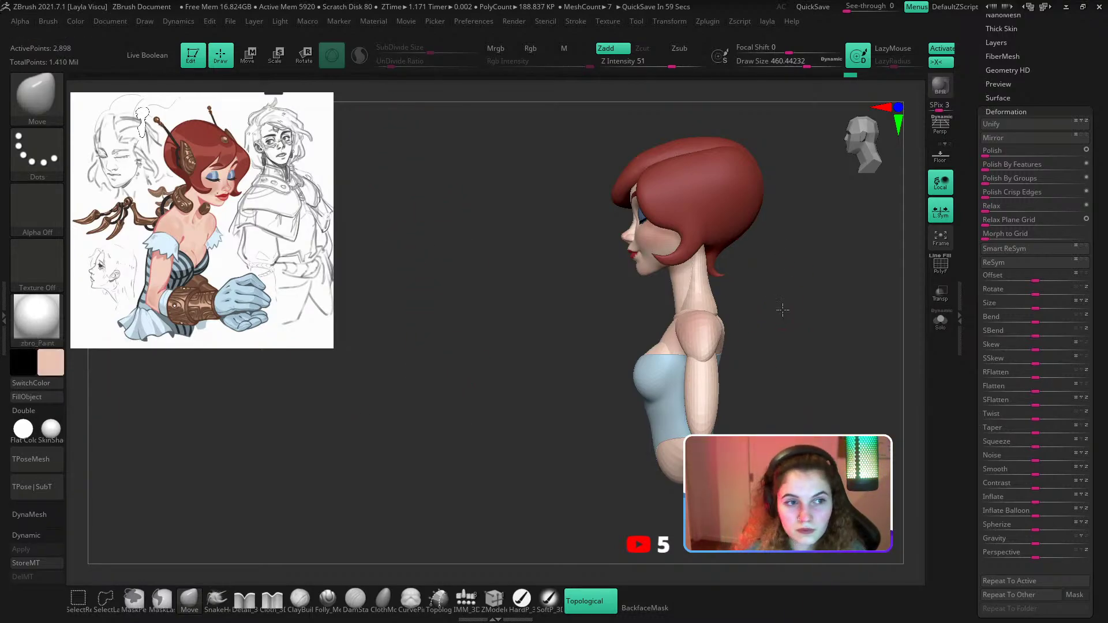
left_click_drag(782, 310, 741, 373, "shift")
Cover the skin showing through the corset under the breasts, reducing the Move brush's draw size to about 358.
right_click_drag(651, 352, 641, 397, "ctrl")
key("s")
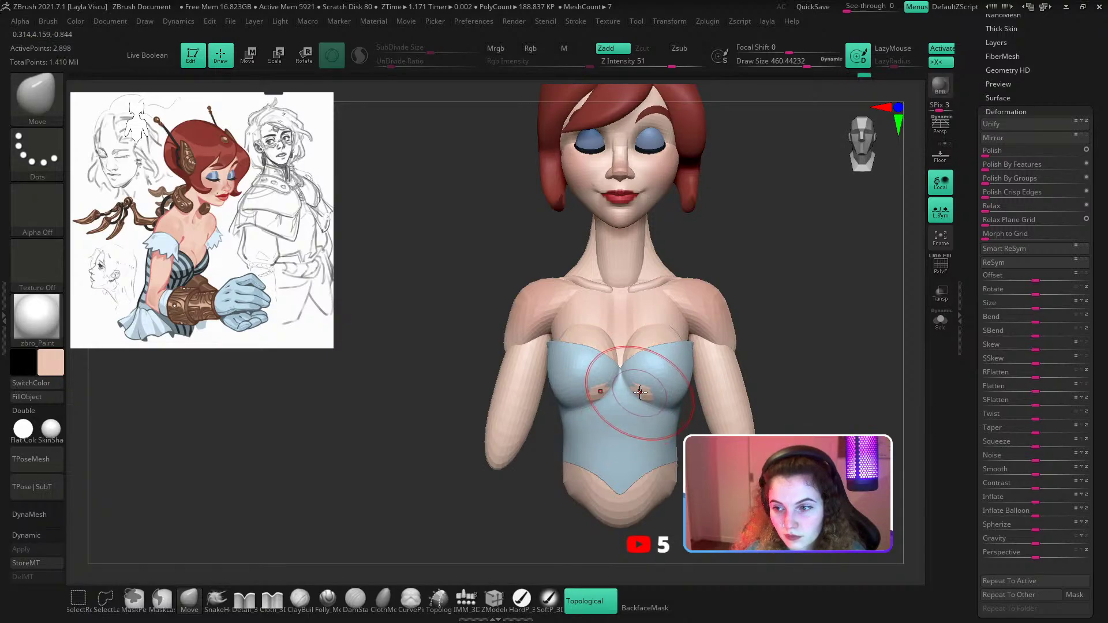
left_click(640, 392, "alt")
right_click_drag(728, 410, 686, 418)
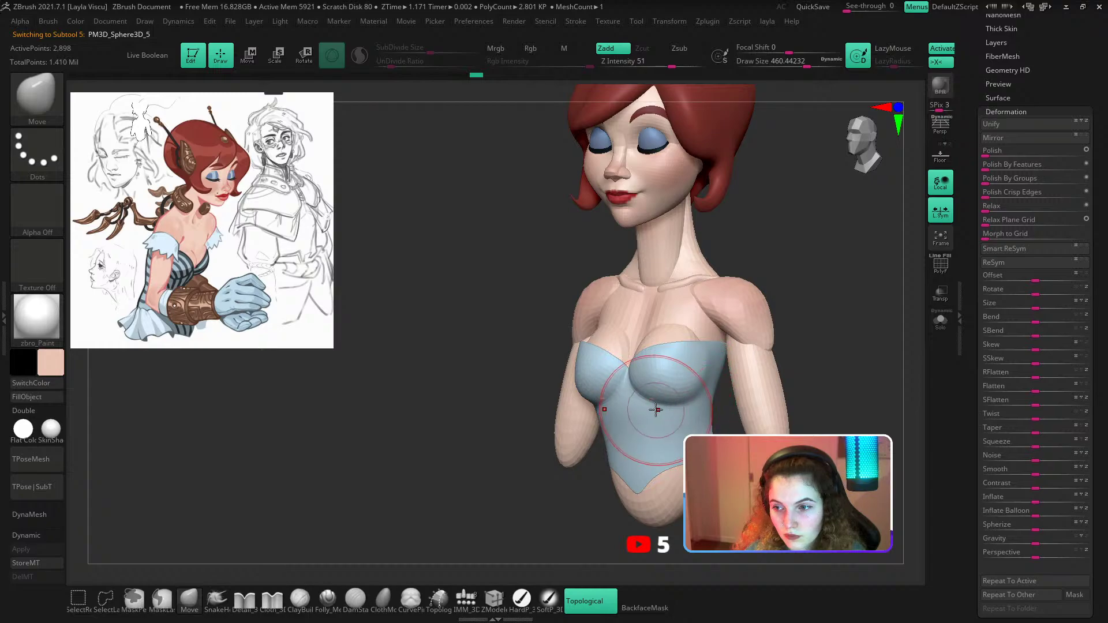
key("s")
left_click(669, 398)
right_click_drag(707, 411, 744, 411, "shift")
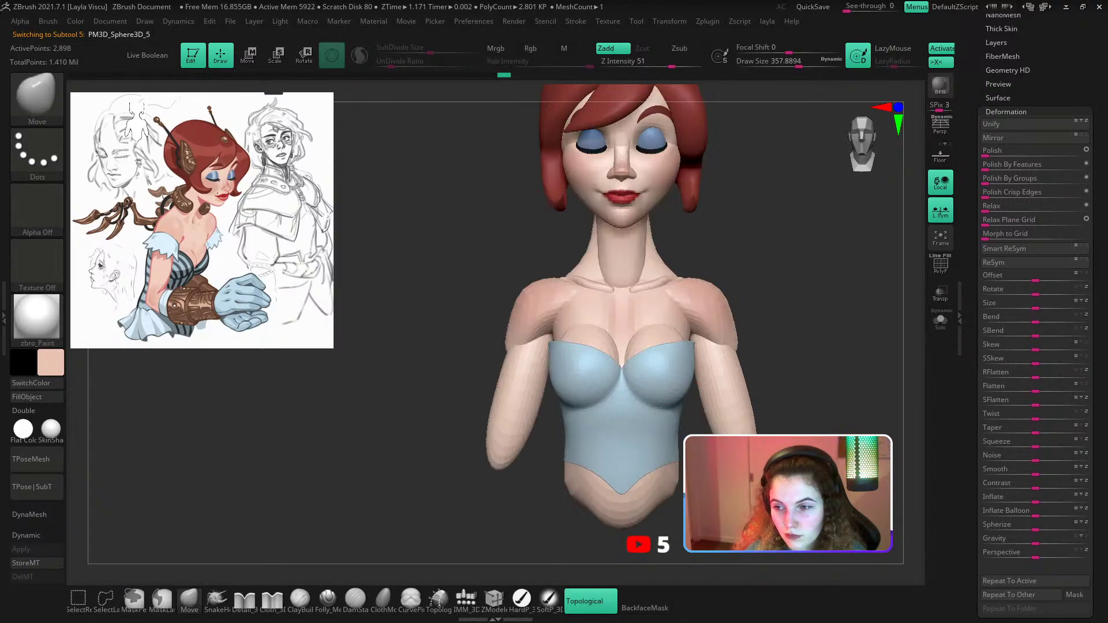
Pull in the corset's outer upper edge beside the arms using the Move brush at draw sizes of about 500 and 445.
key("s")
mouse_move(696, 357)
left_mouse_down()
mouse_move(707, 357)
mouse_move(685, 343)
left_mouse_up()
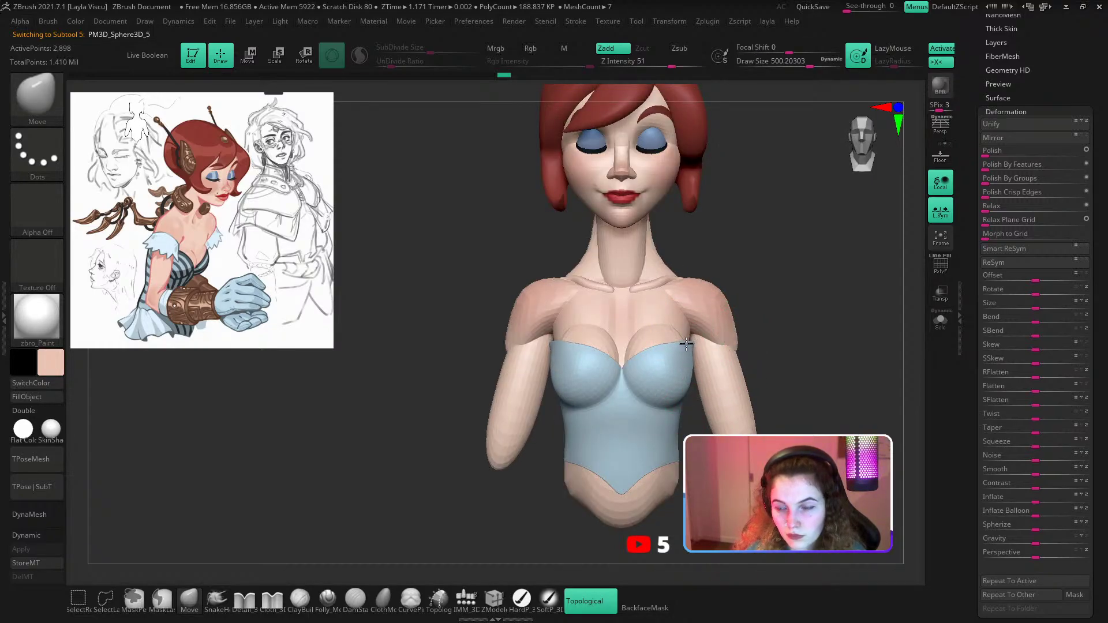
right_click_drag(703, 390, 670, 361, "ctrl")
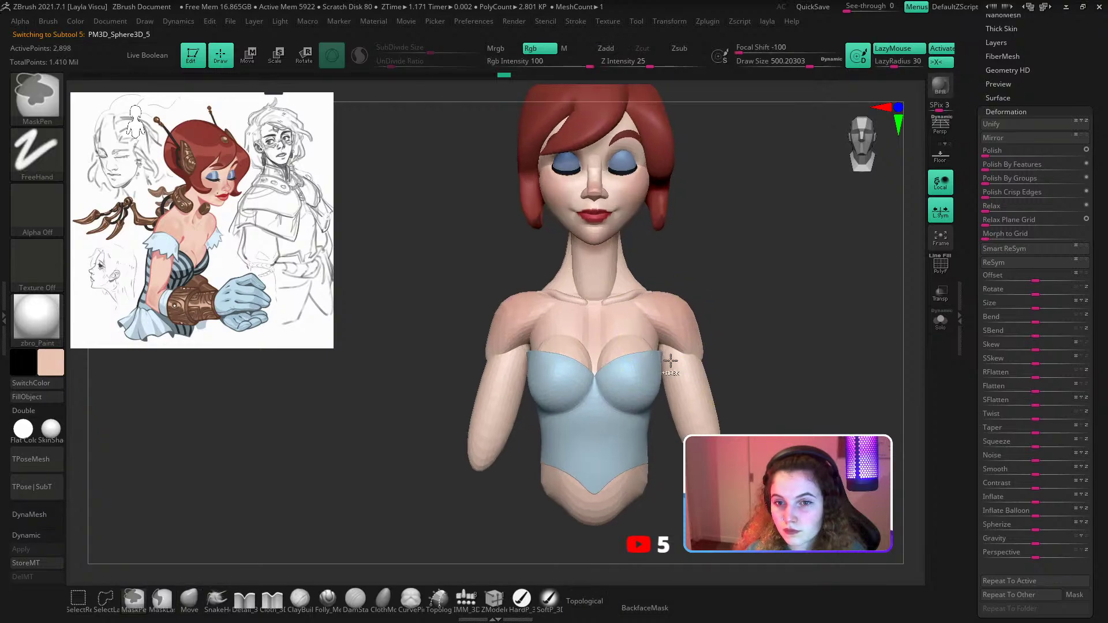
right_click_drag(747, 344, 690, 350)
key("s")
left_click_drag(690, 351, 685, 351)
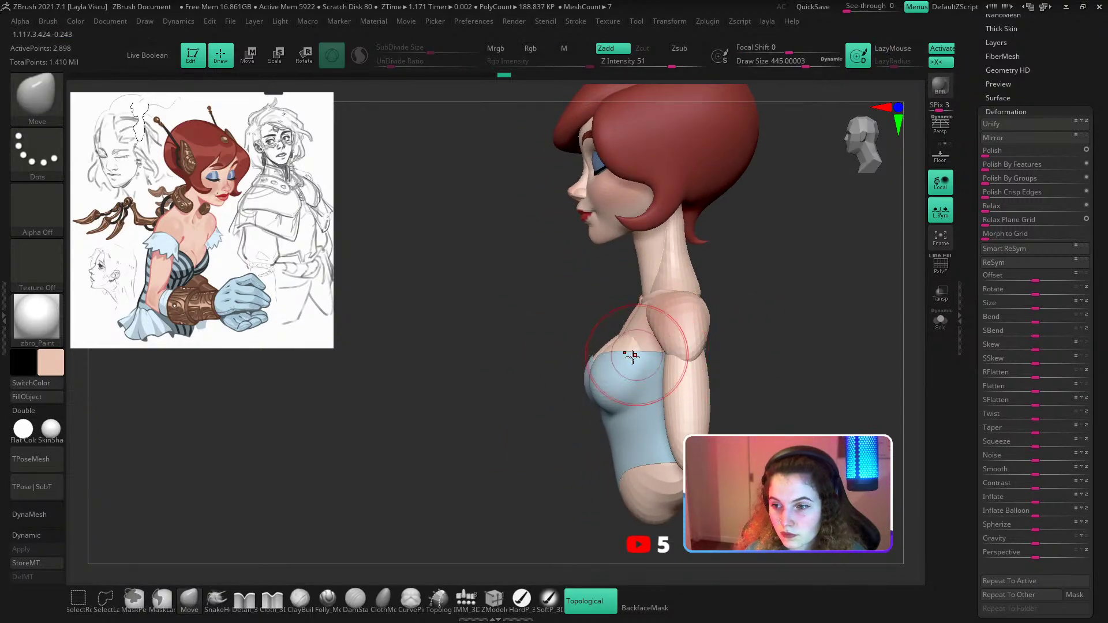
right_click_drag(634, 349, 778, 371)
Subdivide the corset mesh twice, hide its wireframe, and set the Move brush's draw size to about 223.
key("ctrl")
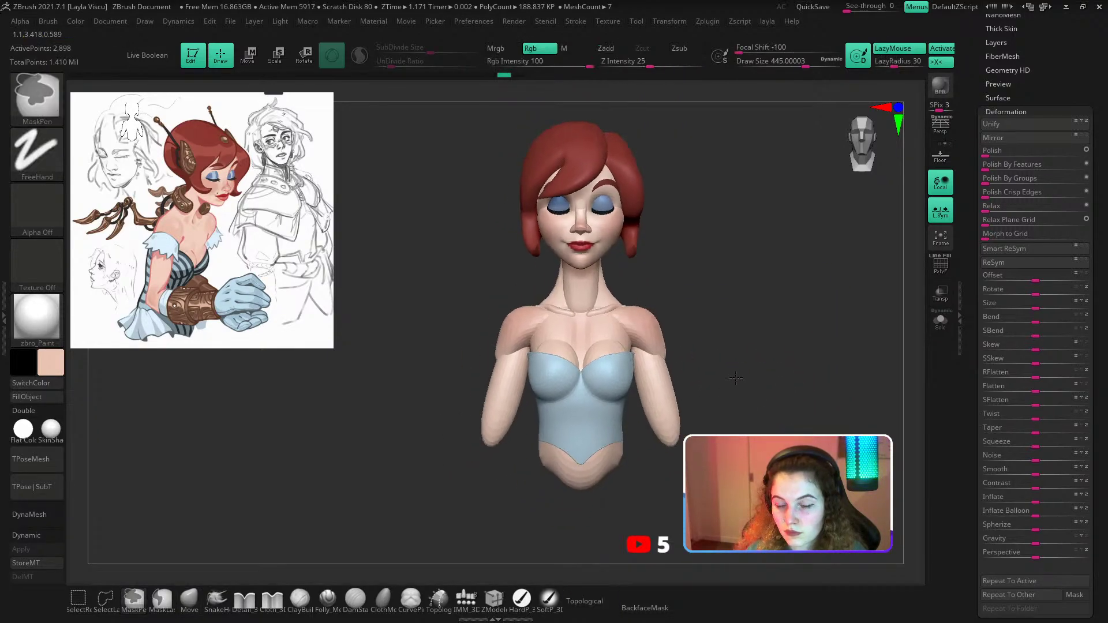
key("shift+f")
key("ctrl")
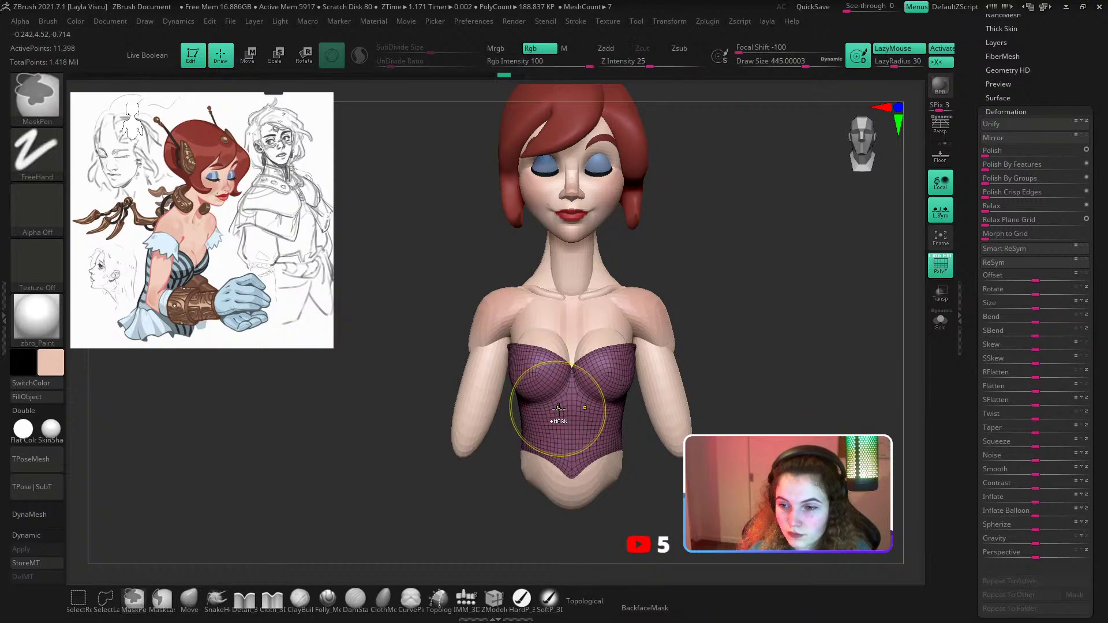
key("shift+f")
right_click_drag(546, 403, 554, 392, "ctrl")
key("s")
left_click_drag(553, 392, 528, 383)
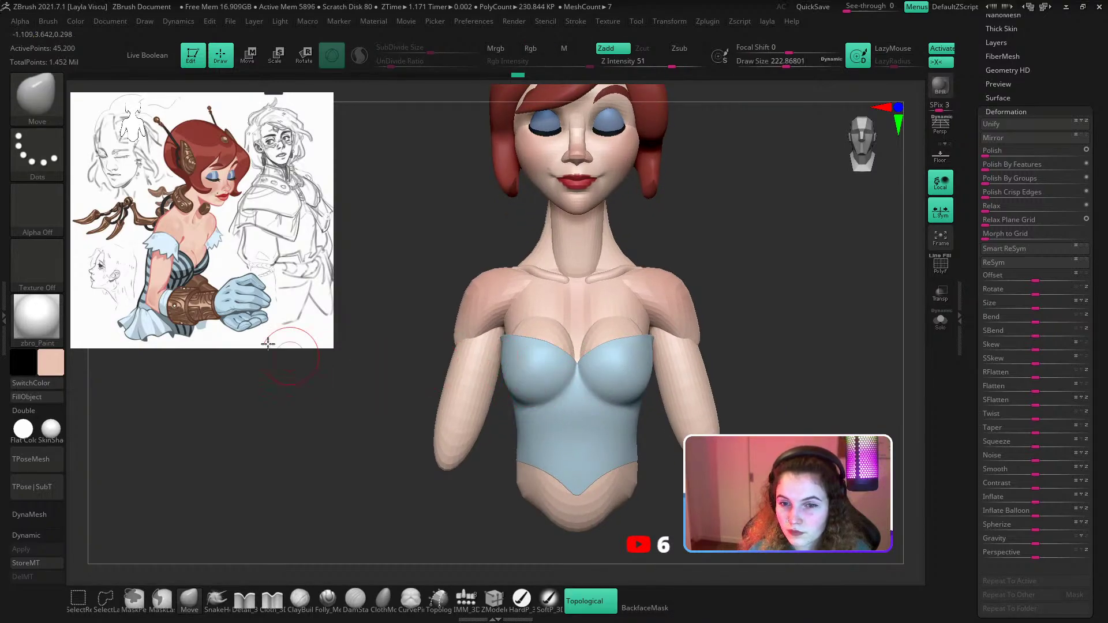
Try painting a dark blue-grey trim along the corset's upper edge with the HardP_3DCW brush at a draw size of about 104.
key("z")
key("z")
left_click(521, 600)
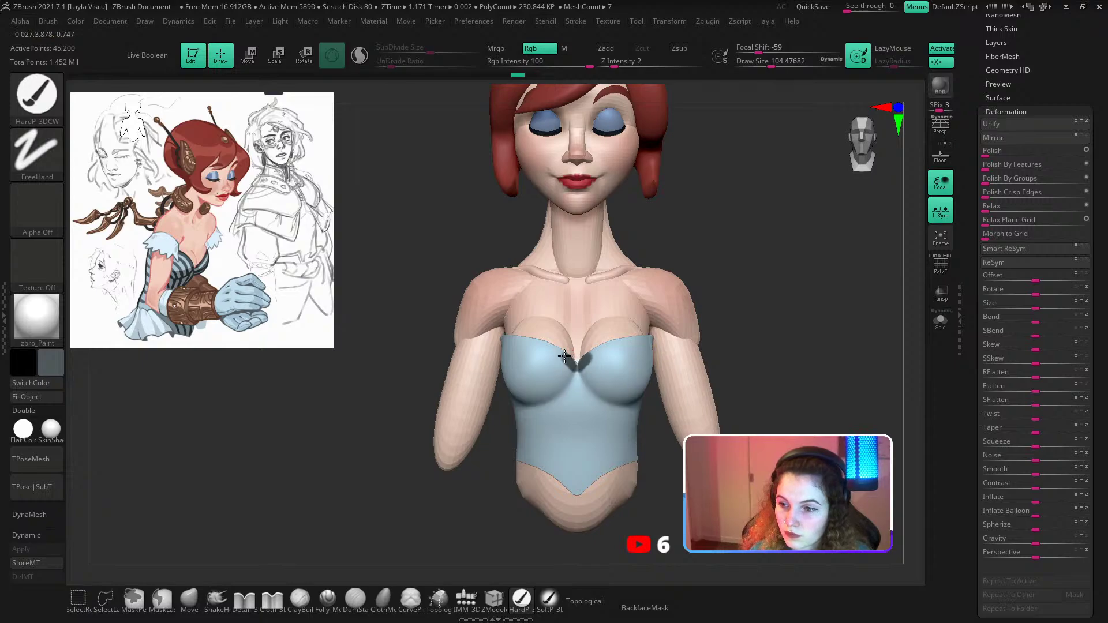
left_click_drag(529, 341, 486, 335)
mouse_move(369, 335)
right_mouse_down("ctrl")
mouse_move(354, 354)
mouse_move(427, 360)
right_mouse_up("ctrl")
right_click_drag(427, 360, 596, 400, "ctrl")
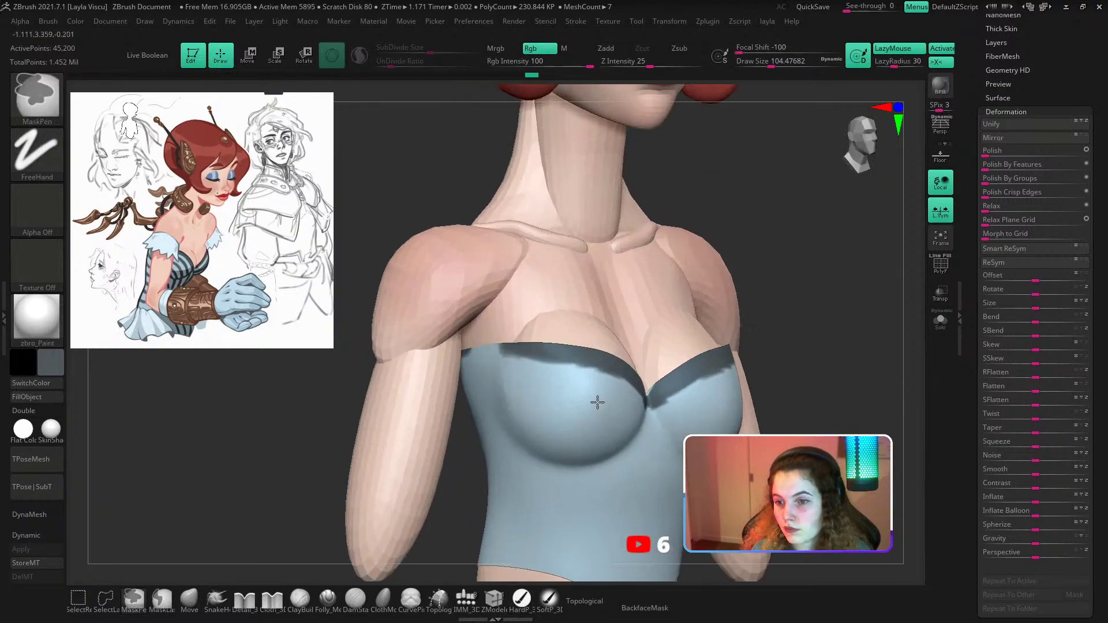
key("ctrl+z")
Subdivide the corset once more and mask everything below a narrow band along its upper edge.
key("shift")
key("shift+f")
key("w")
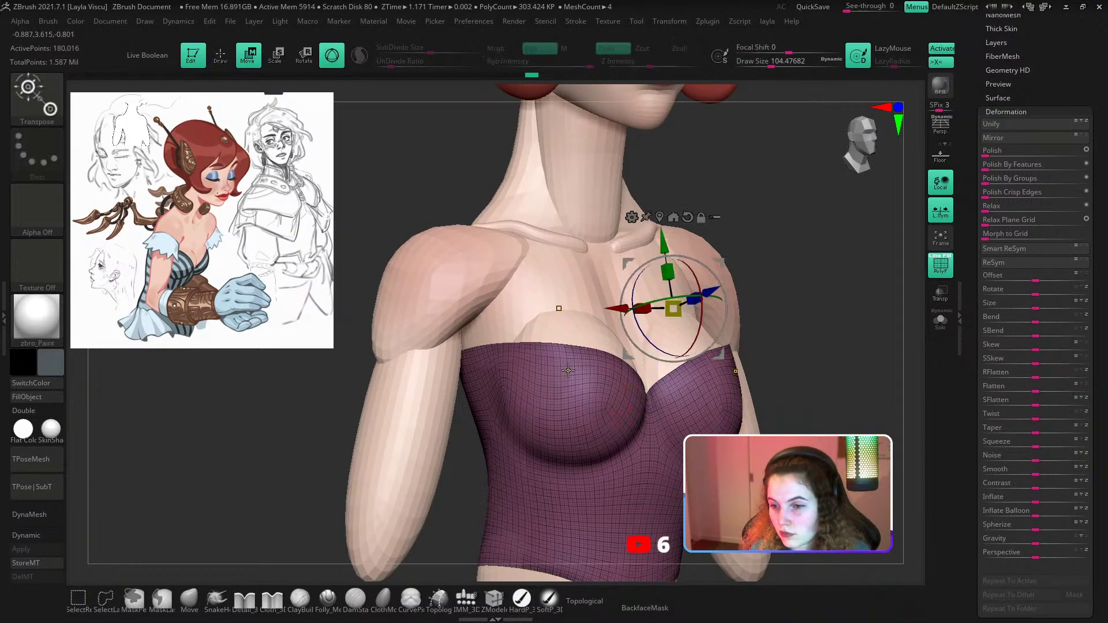
left_click(568, 352, "alt")
left_click_drag(568, 352, 564, 347, "ctrl")
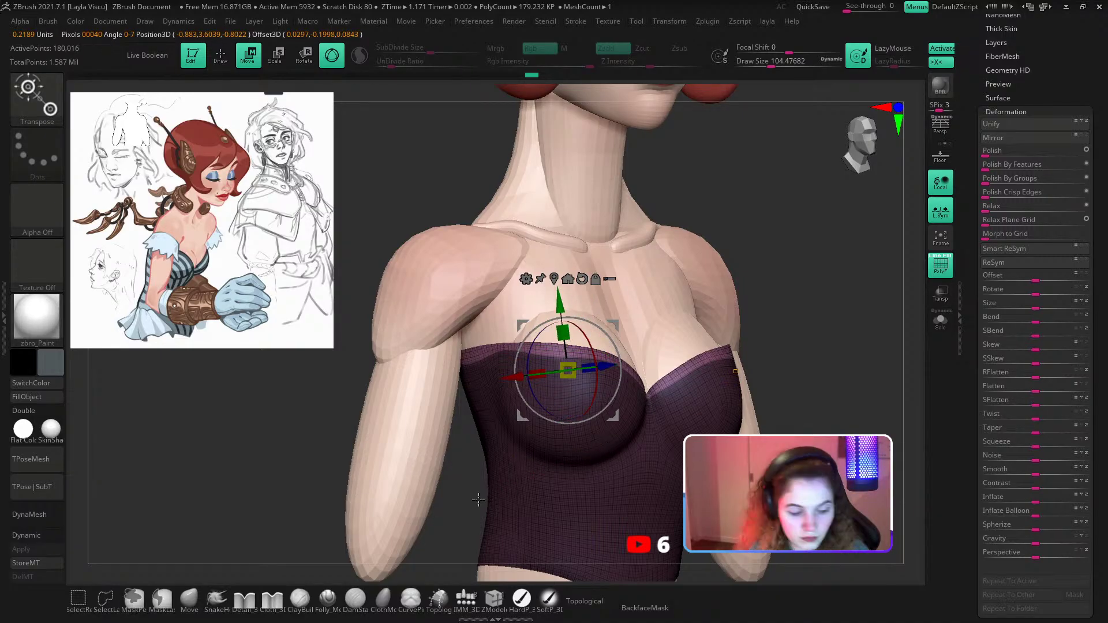
Clear the corset's mask and try a ClayBuildup stroke along its upper edge at a draw size of about 68.
left_click(300, 599)
key("shift+f")
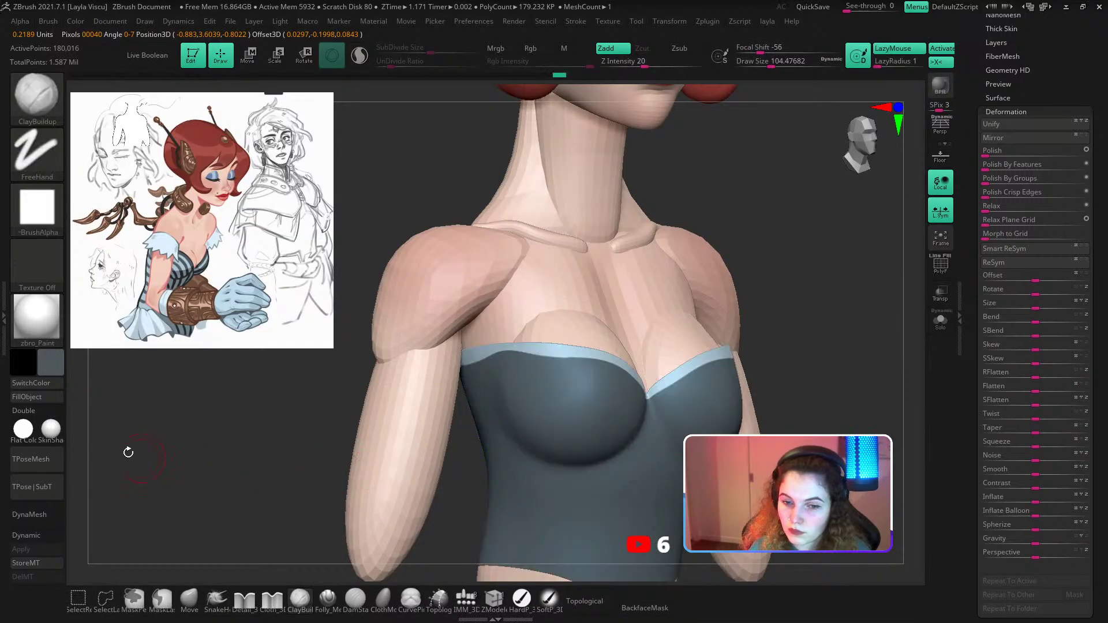
left_click_drag(160, 427, 242, 455, "ctrl")
key("s")
left_click_drag(563, 358, 555, 358)
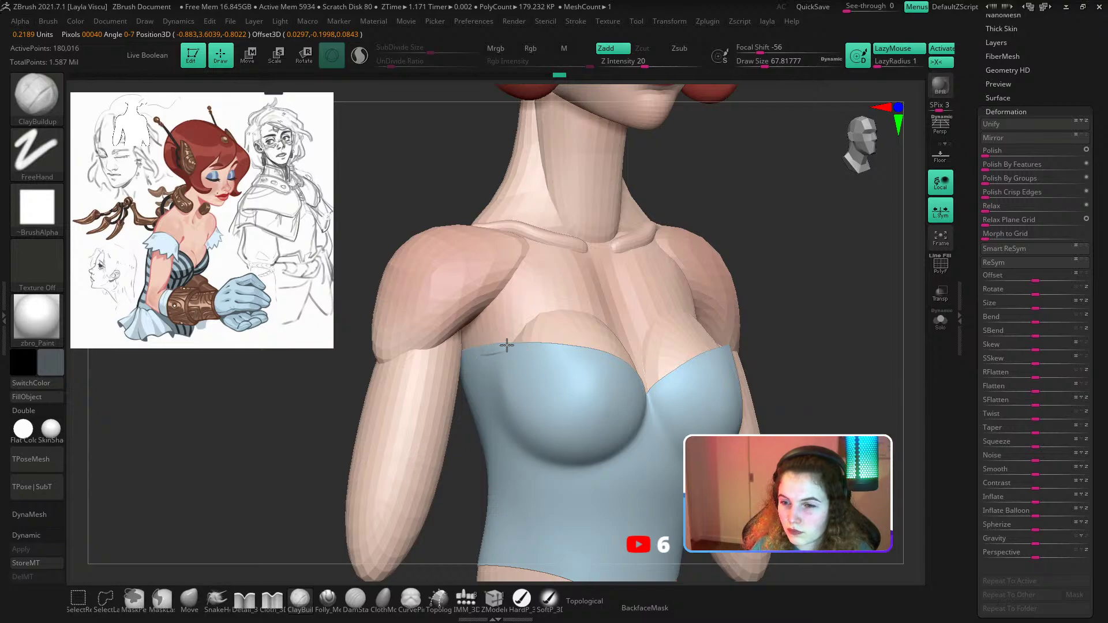
Paint a dark blue-grey trim along the corset's front upper edge with the HardP_3DCW brush, joining it at the cleavage.
left_click(521, 598)
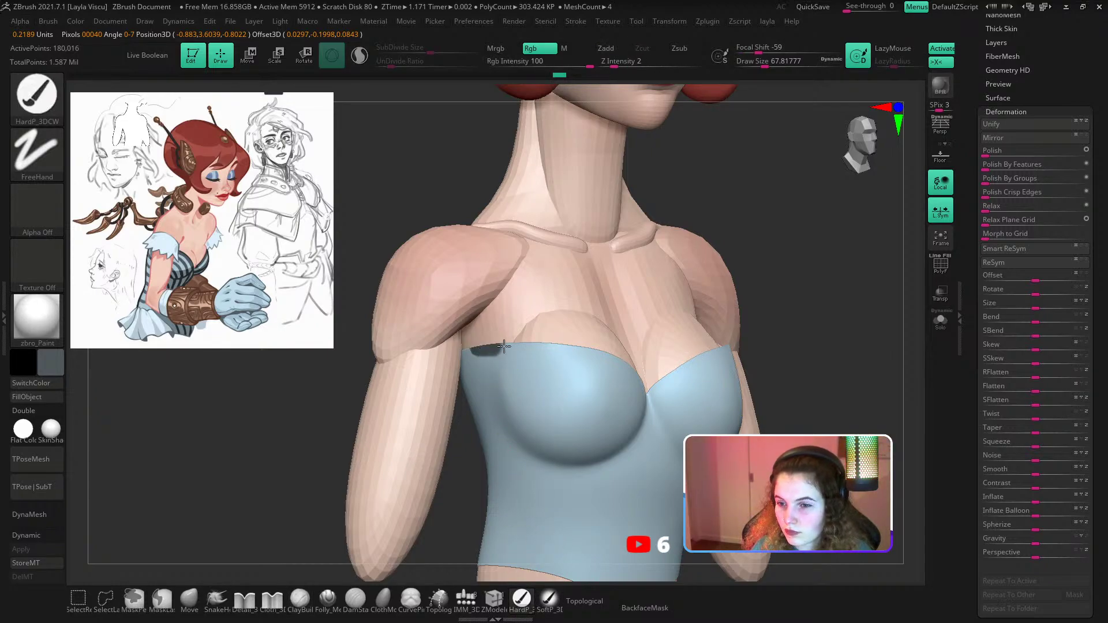
right_click_drag(787, 345, 586, 424)
left_click_drag(572, 405, 456, 336)
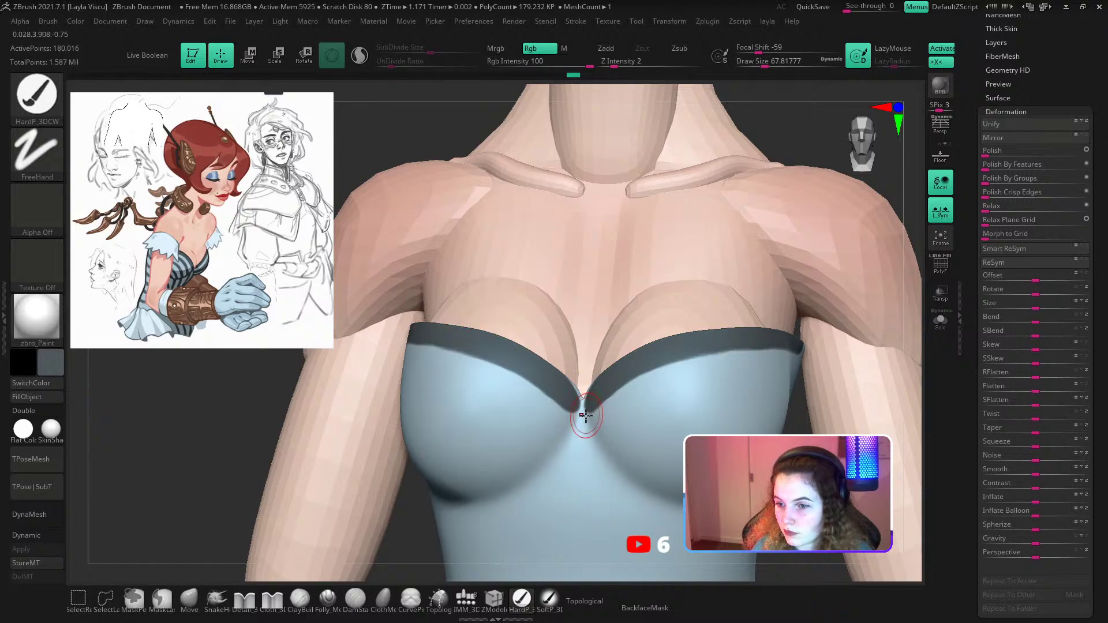
right_click_drag(560, 378, 517, 287, "ctrl")
key("ctrl+z")
key("ctrl+shift+z")
right_click_drag(648, 353, 576, 437, "ctrl")
right_click_drag(547, 403, 581, 404, "ctrl")
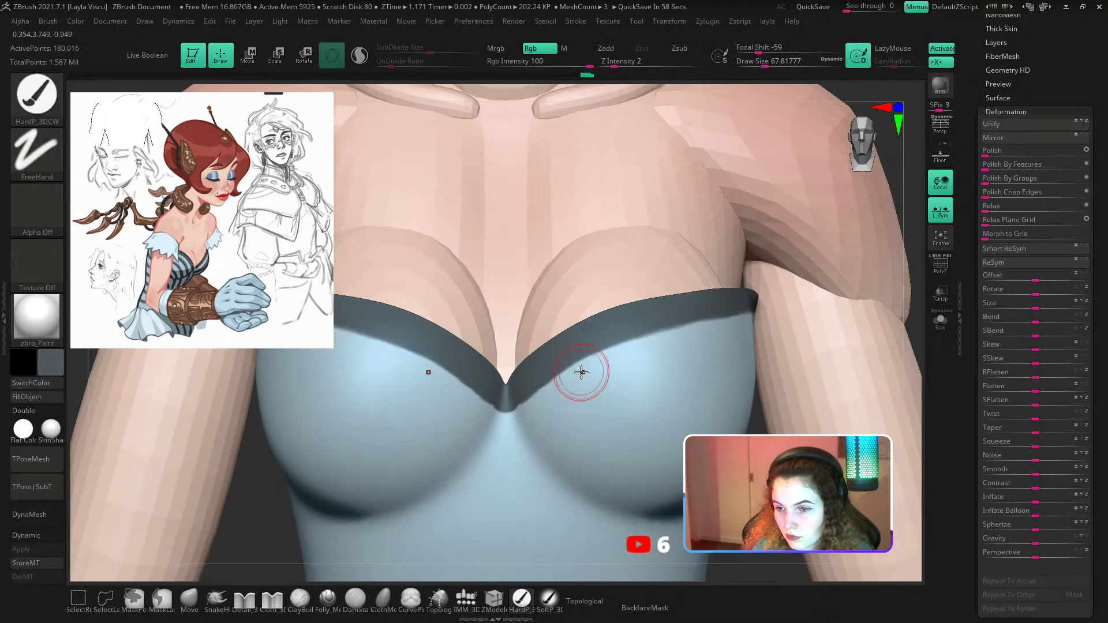
Try tidying the trim's lower edge beside the cleavage with the corset's pale blue.
key("x")
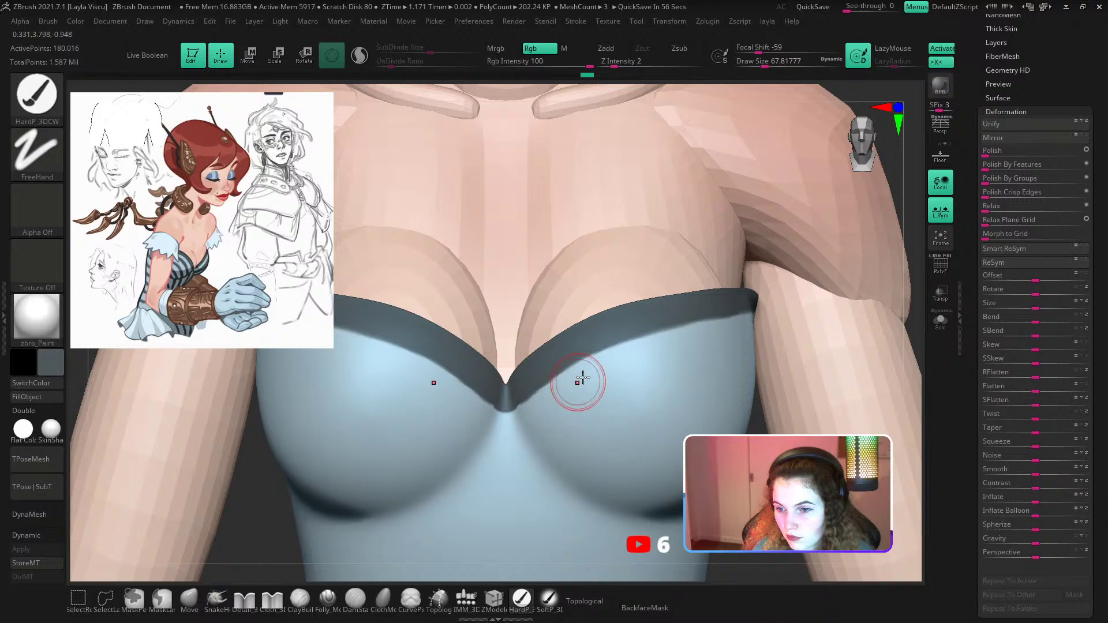
key("c")
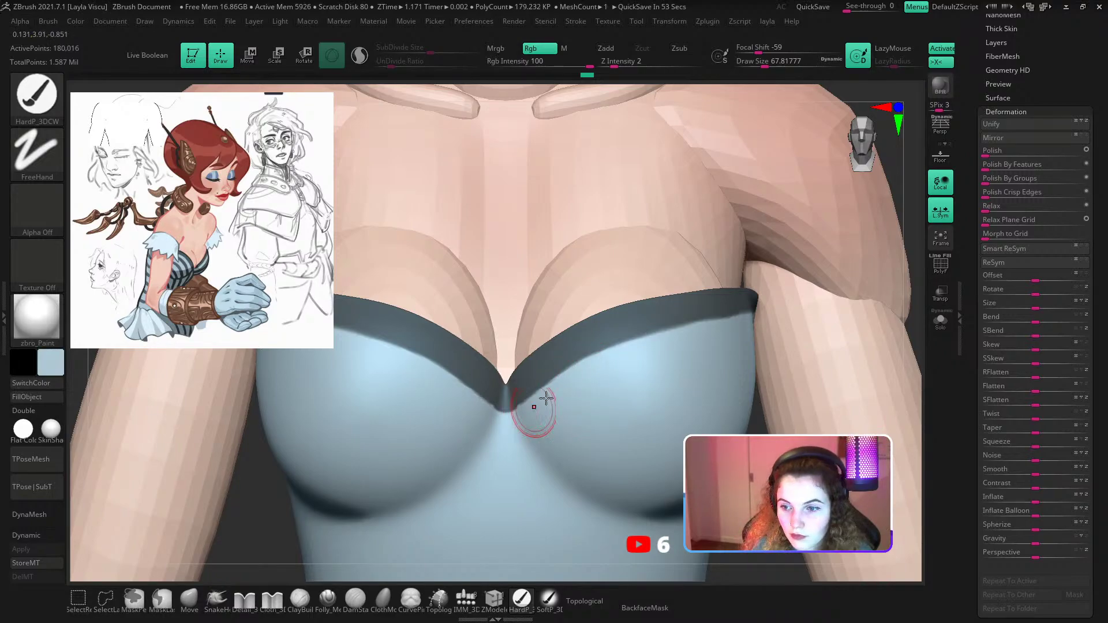
mouse_move(609, 366)
left_mouse_down()
mouse_move(559, 383)
mouse_move(516, 420)
mouse_move(548, 397)
mouse_move(514, 440)
left_mouse_up()
key("ctrl+z")
right_click_drag(514, 440, 548, 376, "ctrl")
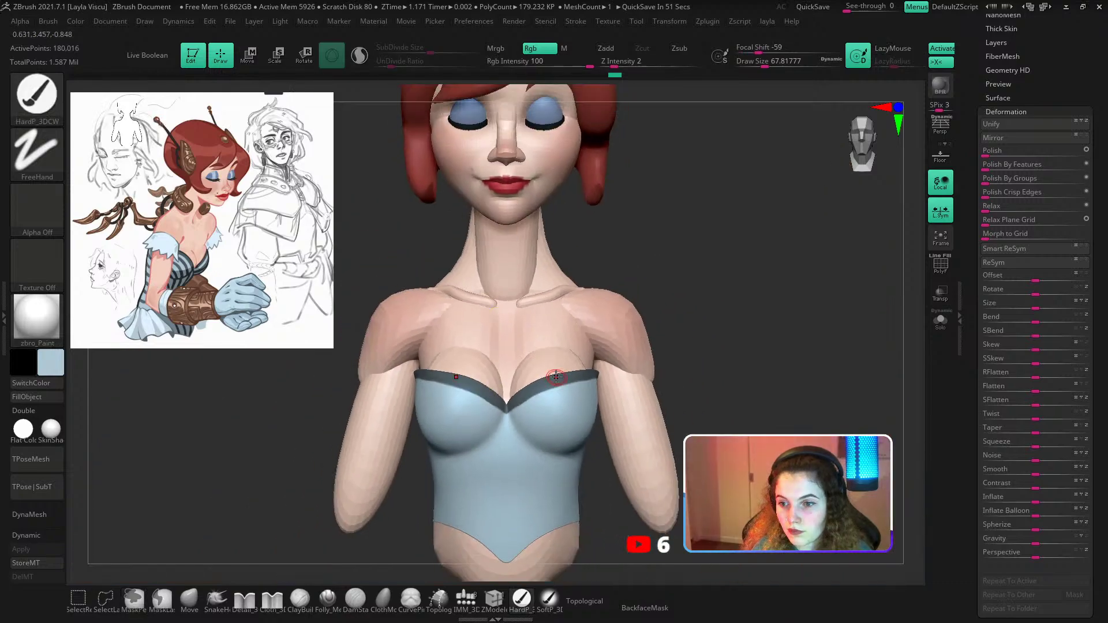
Isolate the corset and continue the dark blue-grey trim along its side toward the back.
key("x")
left_click_drag(754, 338, 767, 352)
right_click_drag(597, 372, 583, 421, "ctrl")
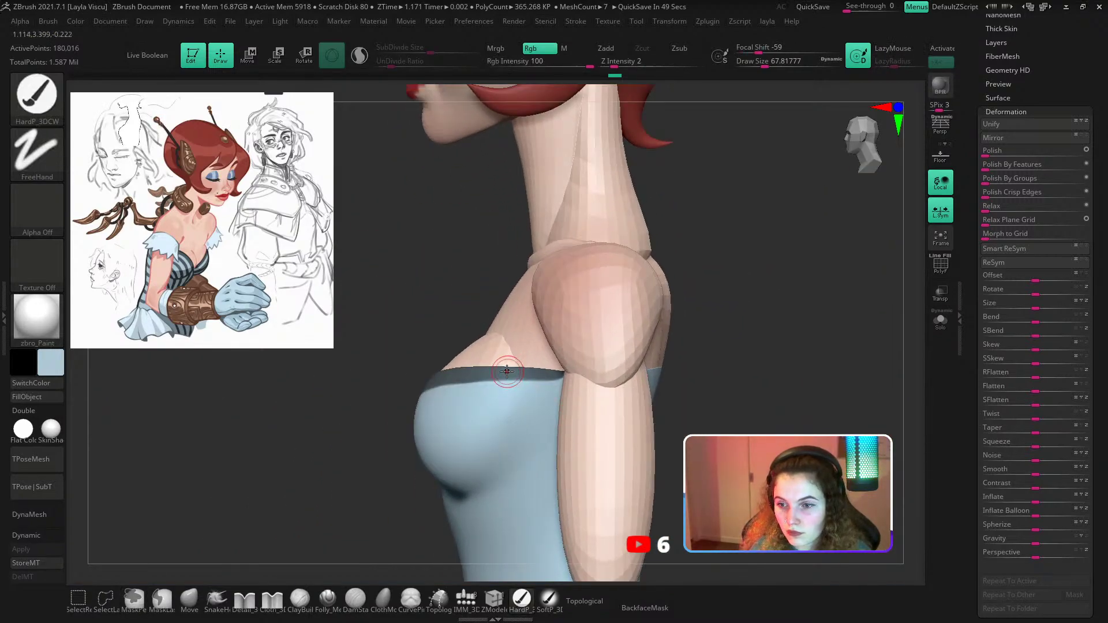
key("c")
left_click(938, 327)
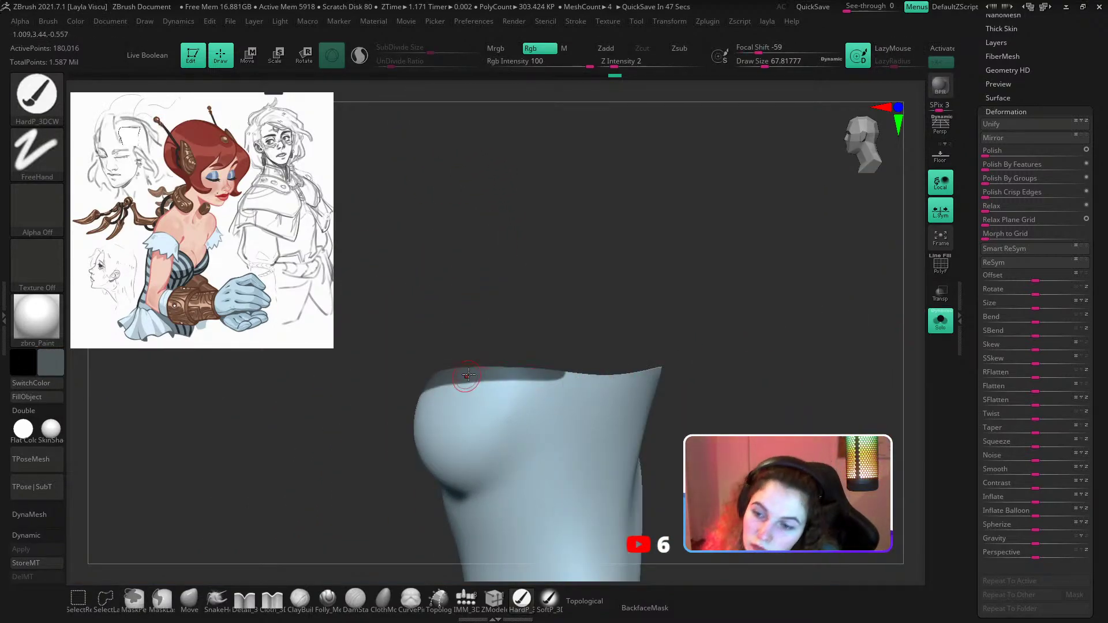
right_click_drag(601, 375, 573, 328)
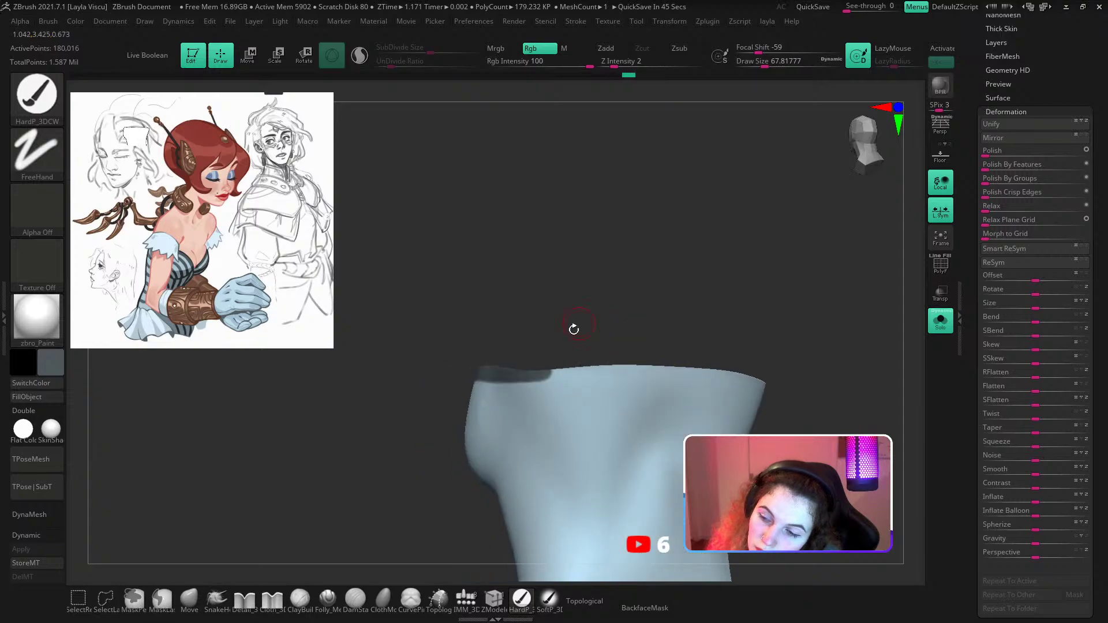
left_click_drag(500, 374, 563, 375)
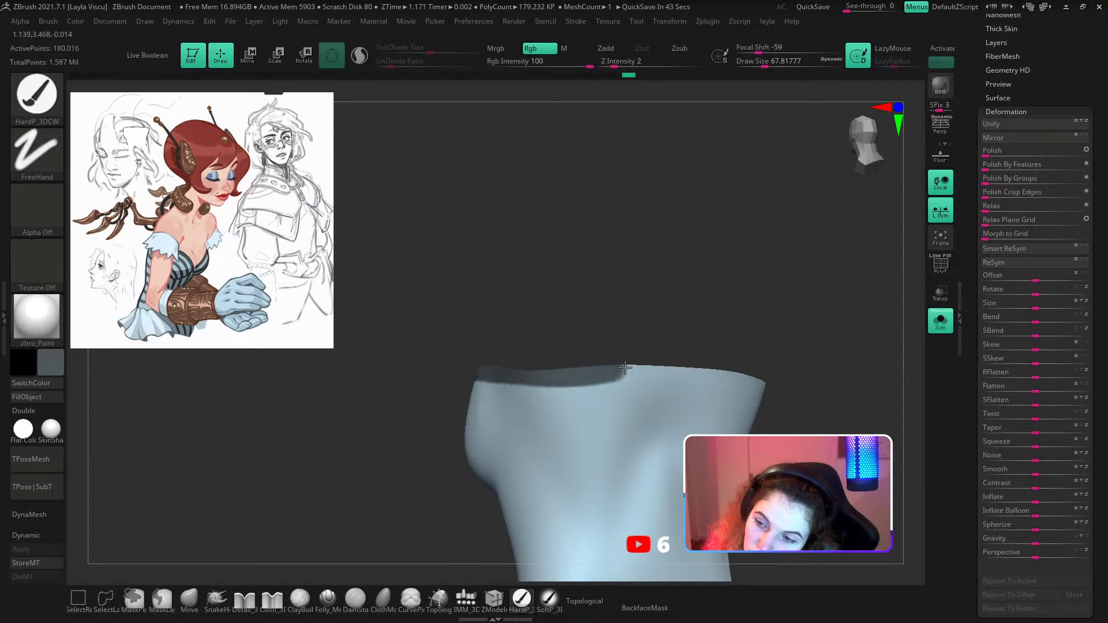
right_click_drag(625, 367, 578, 393)
mouse_move(544, 341)
left_mouse_down()
mouse_move(600, 322)
mouse_move(655, 323)
mouse_move(542, 244)
left_mouse_up()
Try applying Mirror And Weld to the corset and reconstructing its subdivision levels.
key("shift+d")
key("shift+d")
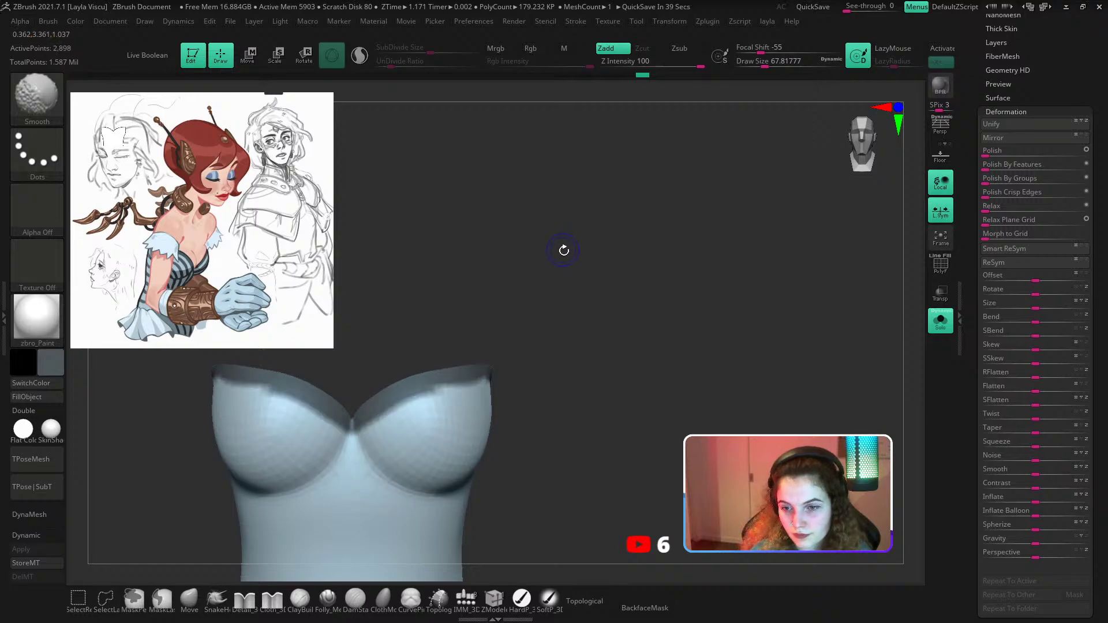
key("shift+f")
left_click_drag(1039, 79, 1034, 143)
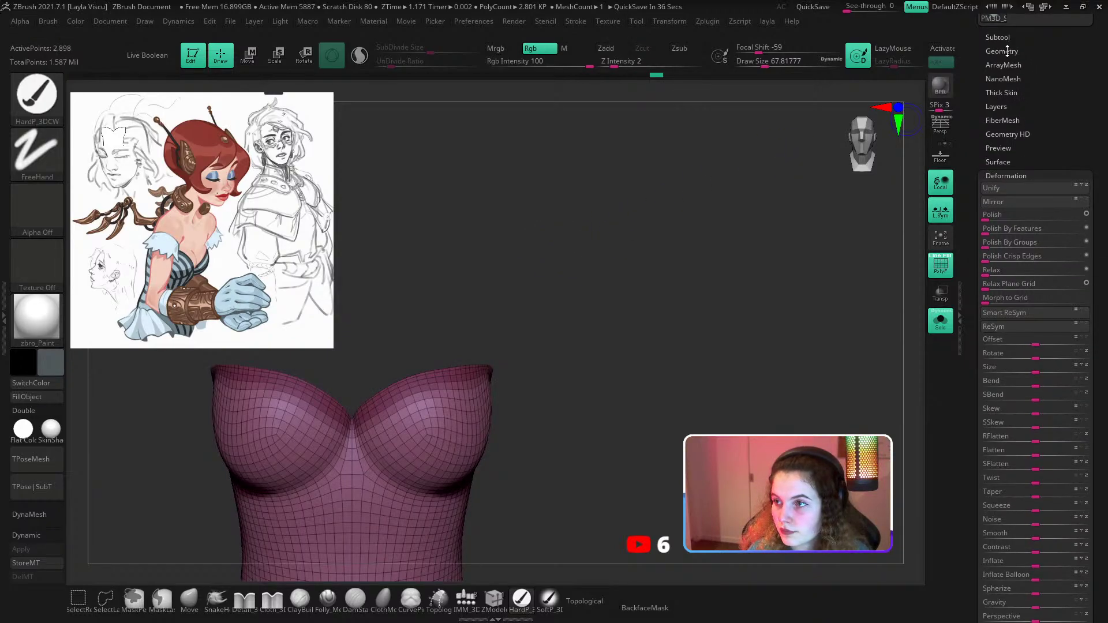
left_click(1007, 50)
key("d")
key("d")
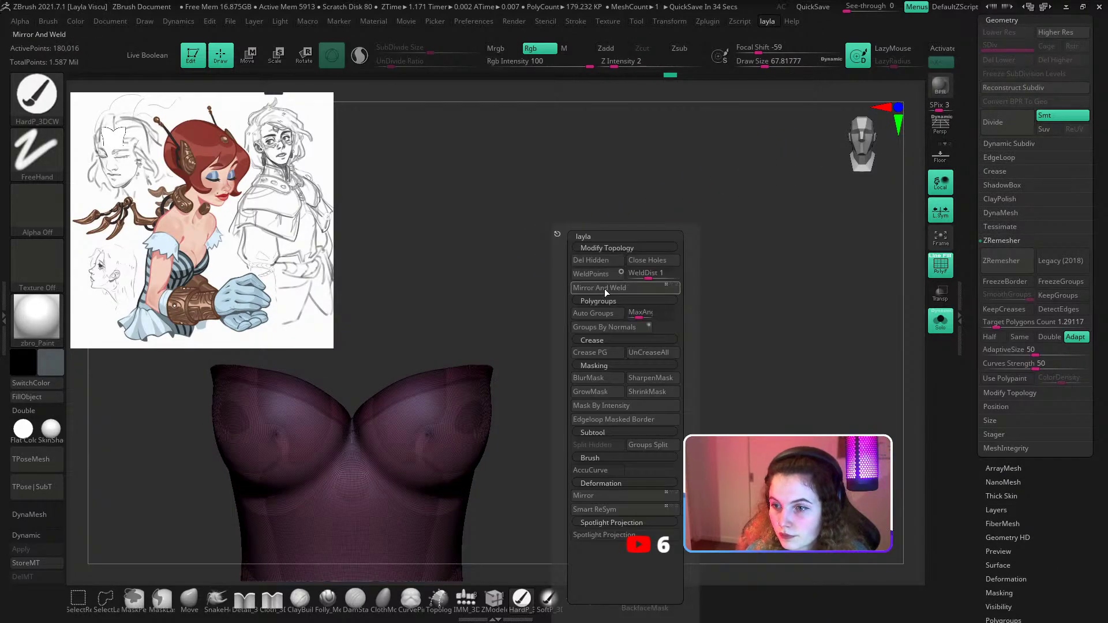
key("shift+f")
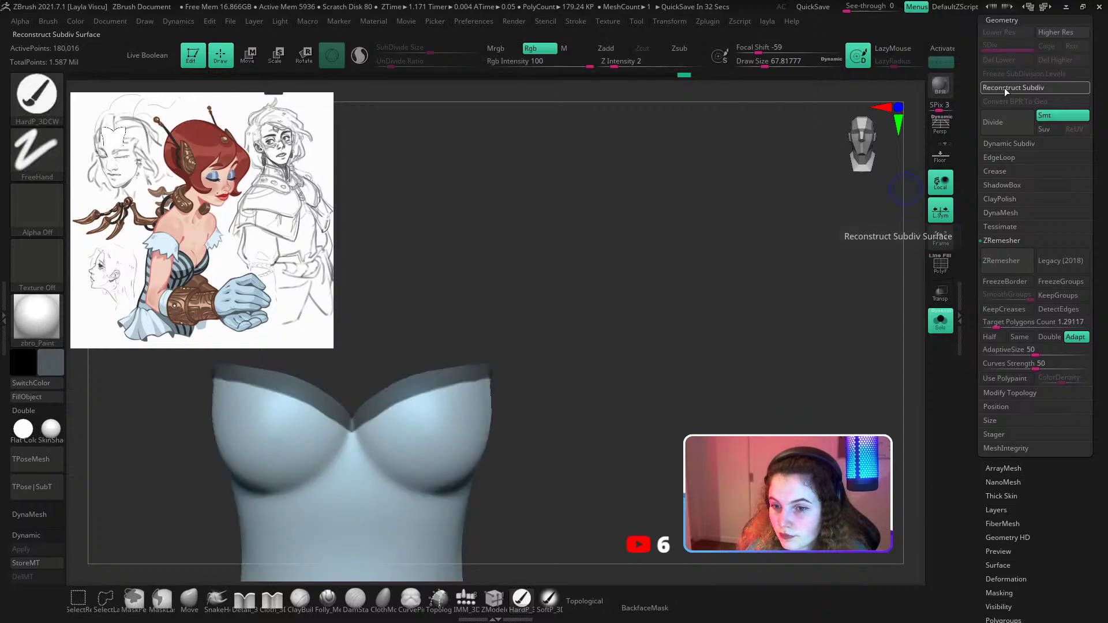
left_click(1004, 88)
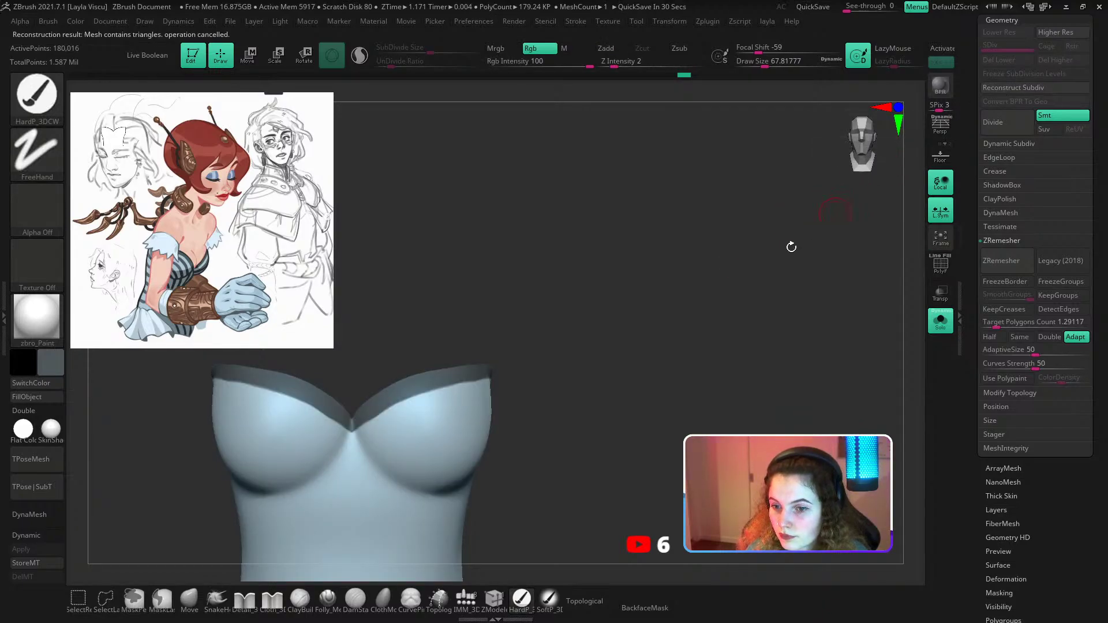
Undo the corset's mirroring, return it to subdivision level 4, and hide the wireframe.
left_click_drag(791, 247, 704, 280)
key("shift+f")
key("ctrl+z")
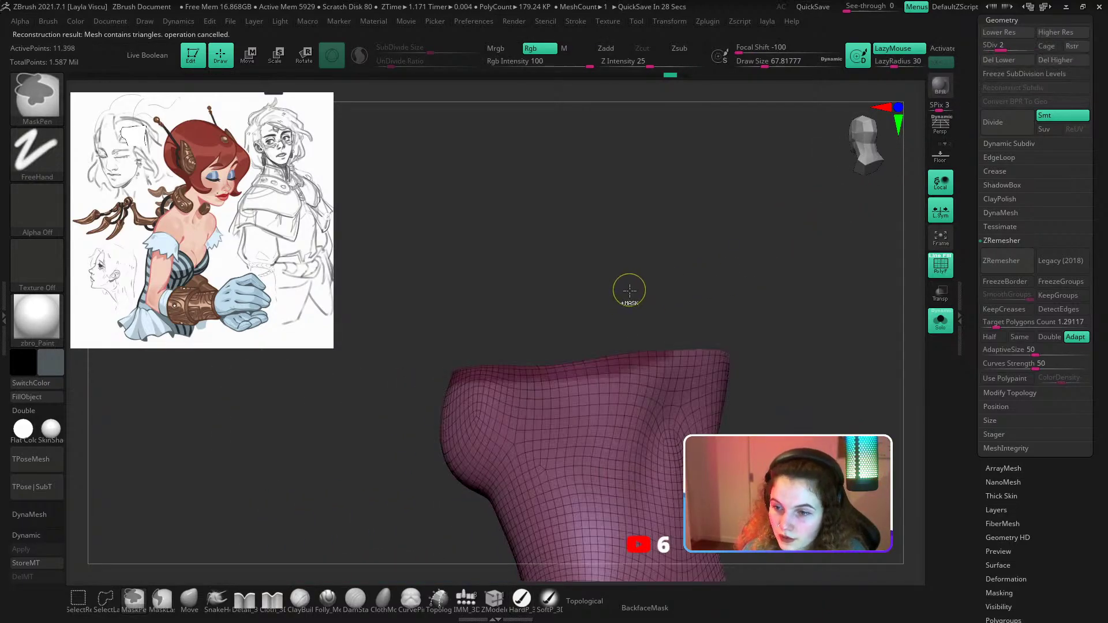
key("d")
key("d")
left_click_drag(613, 297, 664, 306)
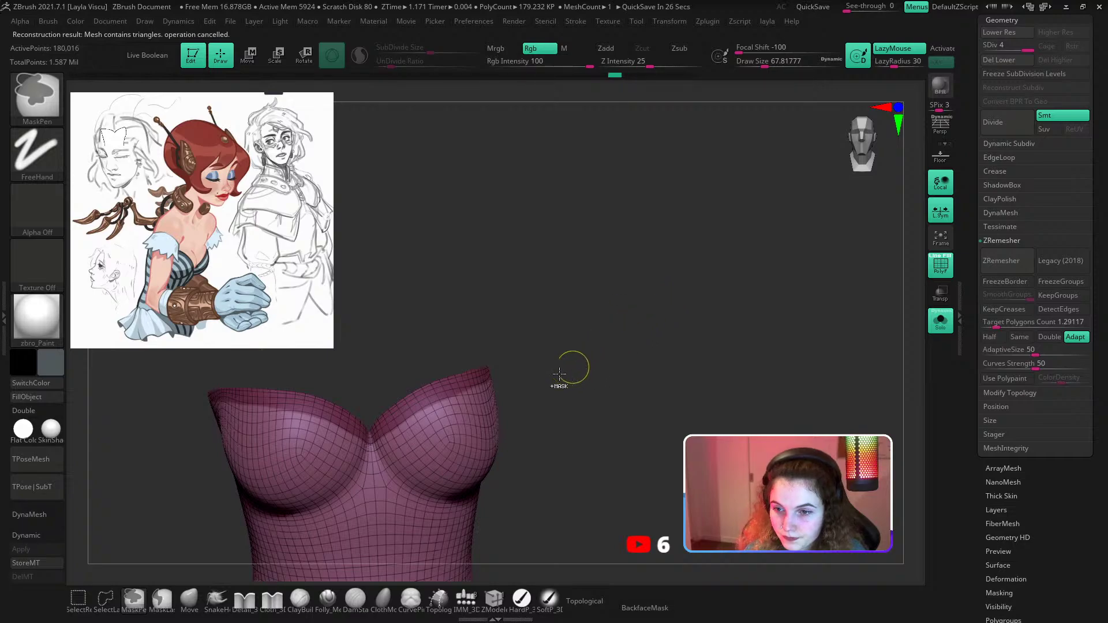
key("shift+f")
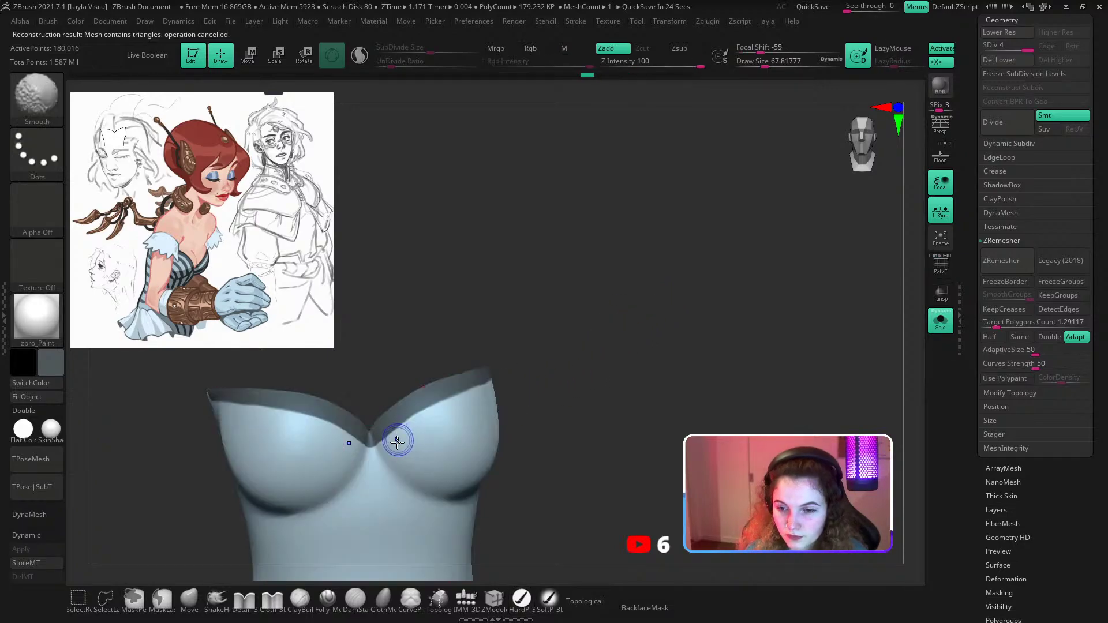
Sharpen the trim's lower edge at the cleavage by painting over it with the corset's pale blue.
right_click_drag(397, 445, 410, 459, "ctrl")
key("c")
key("x")
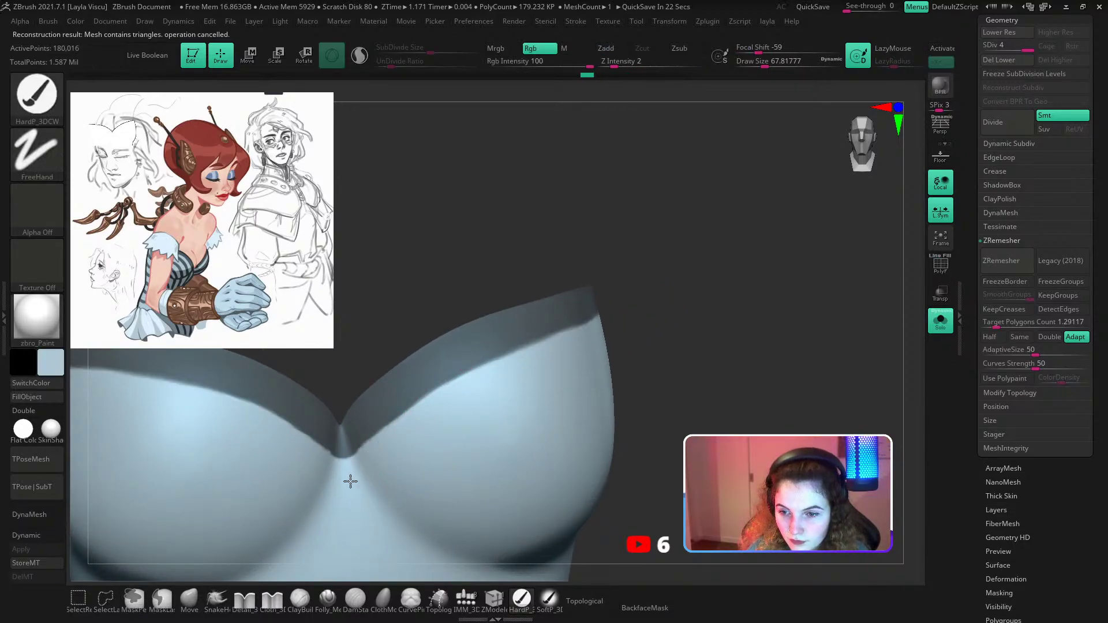
key("x")
left_click_drag(363, 467, 354, 465)
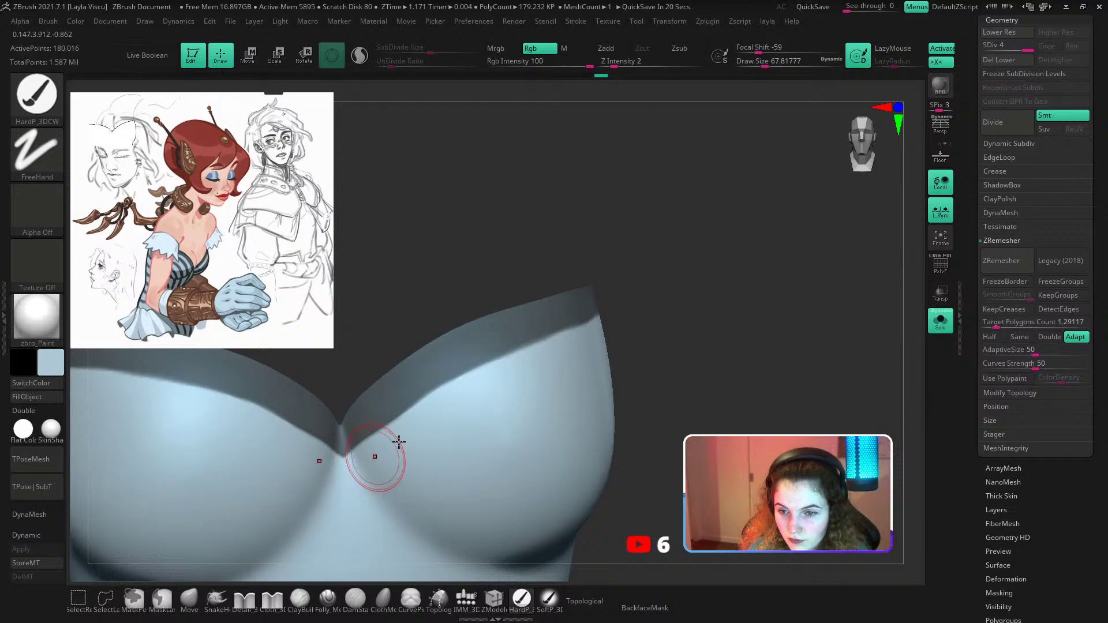
right_click_drag(401, 443, 450, 383, "ctrl")
right_click_drag(642, 338, 572, 346)
Turn on double-sided display and paint the dark trim symmetrically across the corset's back upper edge.
key("x")
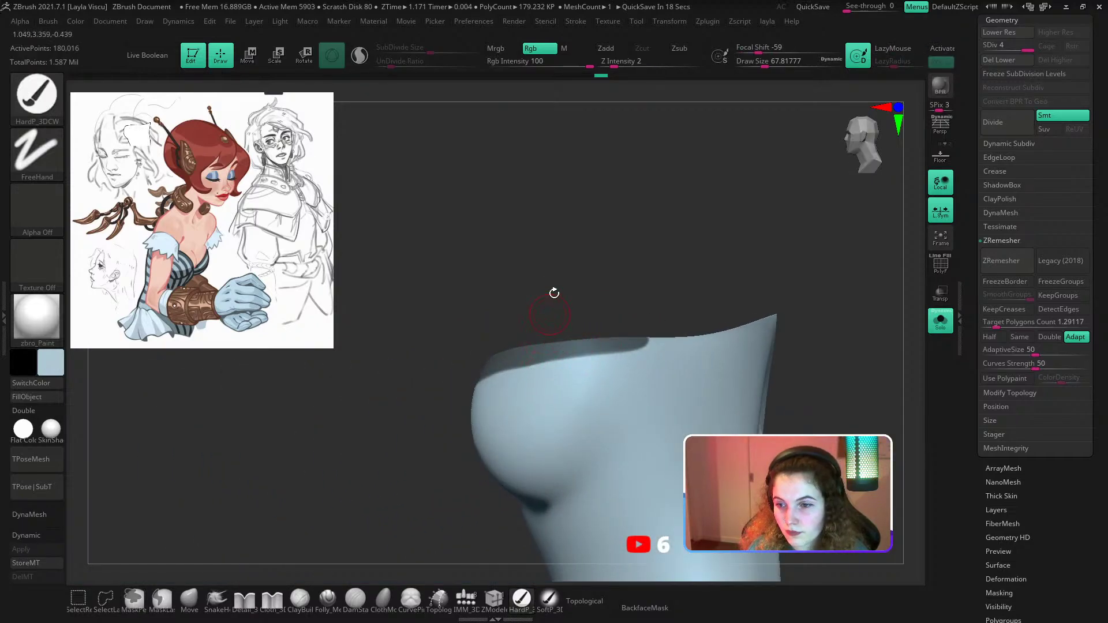
left_click_drag(554, 293, 564, 397)
left_click(36, 411)
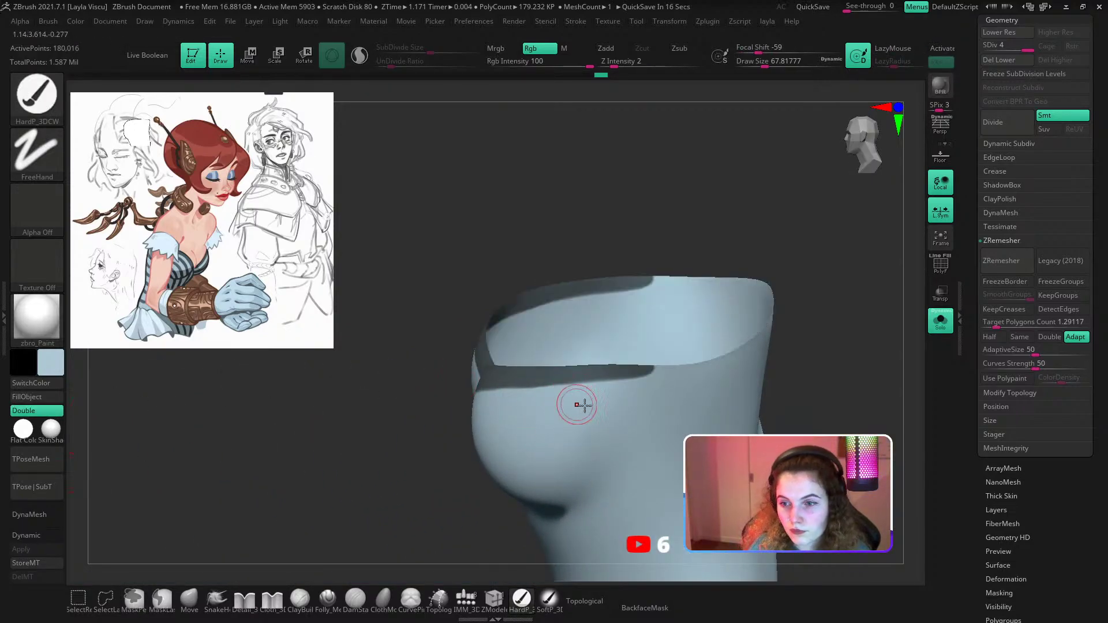
mouse_move(586, 258)
left_mouse_down()
mouse_move(651, 239)
mouse_move(470, 424)
left_mouse_up()
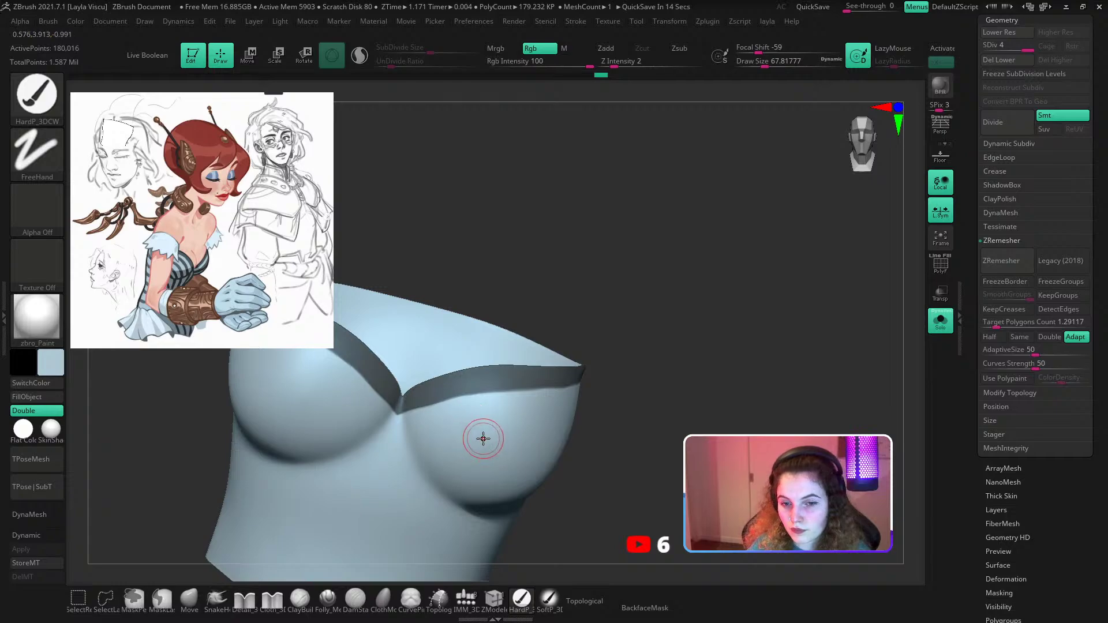
key("x")
key("c")
mouse_move(689, 430)
left_mouse_down()
mouse_move(678, 425)
mouse_move(739, 345)
mouse_move(576, 279)
mouse_move(470, 351)
mouse_move(546, 361)
mouse_move(625, 354)
left_mouse_up()
mouse_move(690, 262)
left_mouse_down()
mouse_move(641, 272)
mouse_move(605, 306)
left_mouse_up()
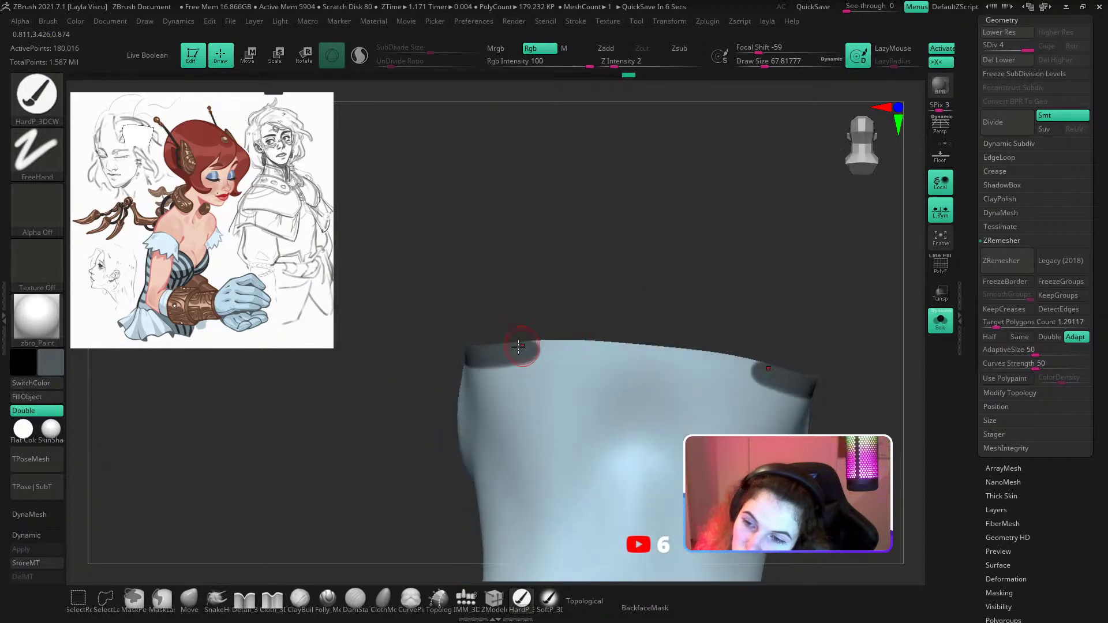
left_click_drag(524, 345, 652, 353)
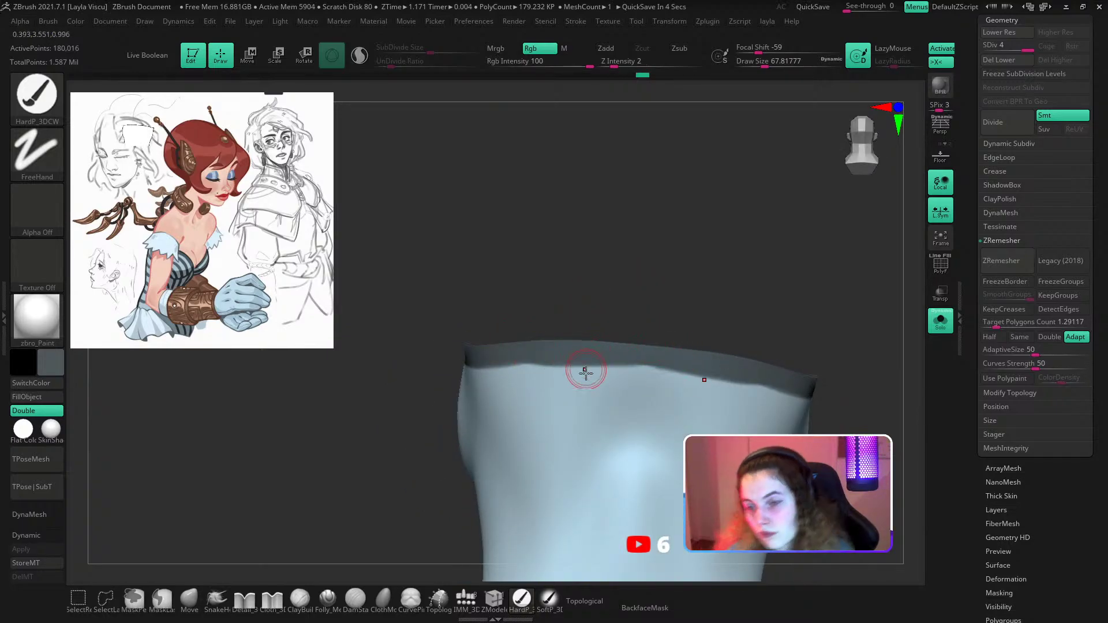
Even out the back trim's lower edge, alternating between the corset's pale blue and the dark trim color.
key("c")
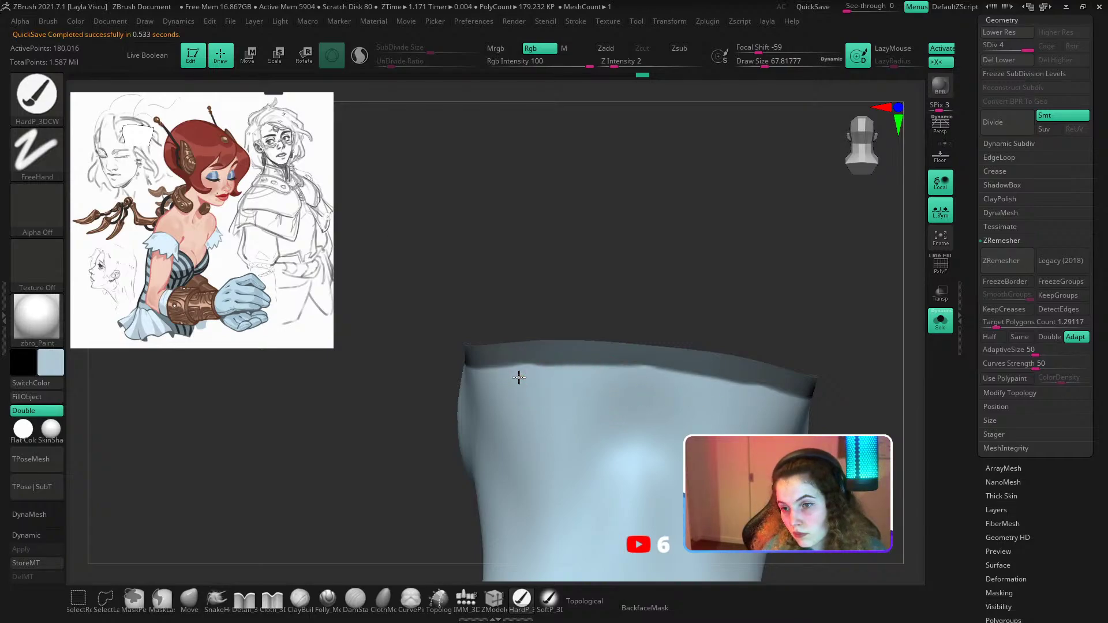
left_click_drag(519, 377, 675, 381)
mouse_move(676, 391)
right_mouse_down("ctrl")
mouse_move(608, 381)
mouse_move(577, 398)
right_mouse_up("ctrl")
key("c")
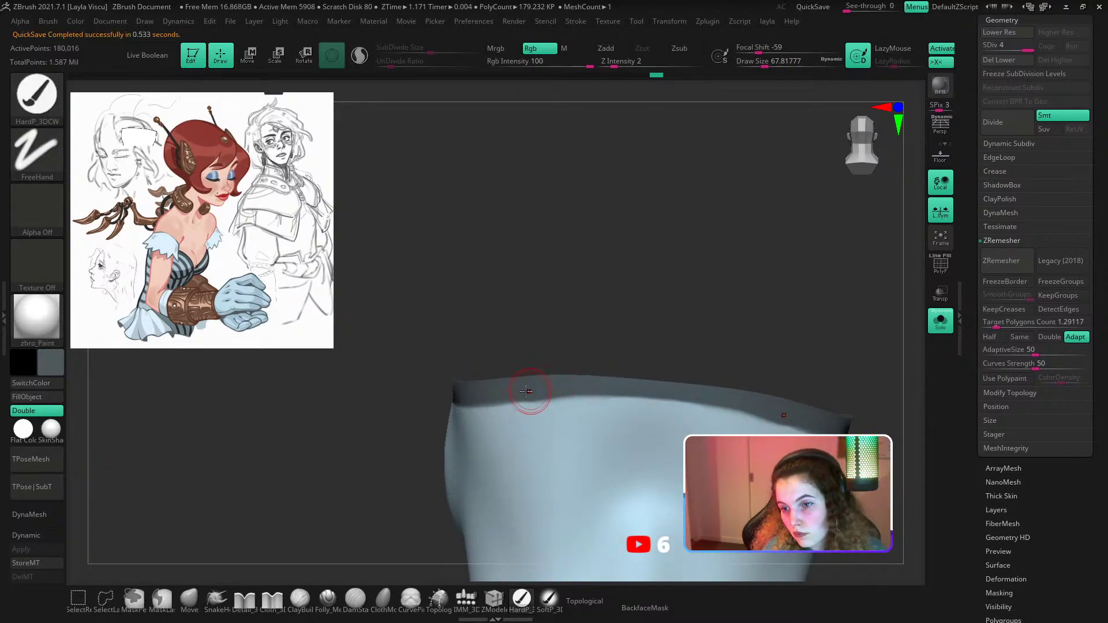
left_click_drag(525, 392, 686, 390)
left_click_drag(533, 387, 720, 398)
mouse_move(721, 404)
right_mouse_down("ctrl")
mouse_move(624, 460)
mouse_move(670, 394)
mouse_move(632, 440)
right_mouse_up("ctrl")
key("c")
mouse_move(595, 446)
left_mouse_down()
mouse_move(663, 443)
mouse_move(623, 417)
mouse_move(724, 430)
left_mouse_up()
key("c")
Show the whole figure again and touch up the dark trim's point at the cleavage, picking the corset's pale blue for its edge.
key("s")
mouse_move(736, 430)
right_mouse_down("ctrl")
mouse_move(643, 353)
mouse_move(813, 408)
mouse_move(630, 313)
mouse_move(613, 426)
right_mouse_up("ctrl")
left_click(934, 331)
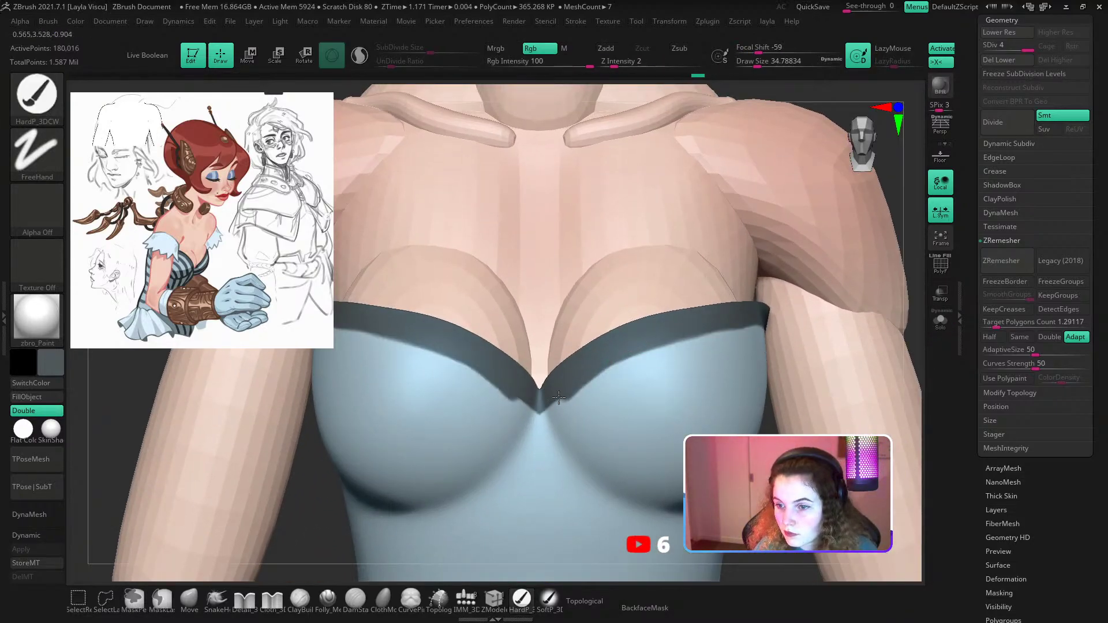
key("c")
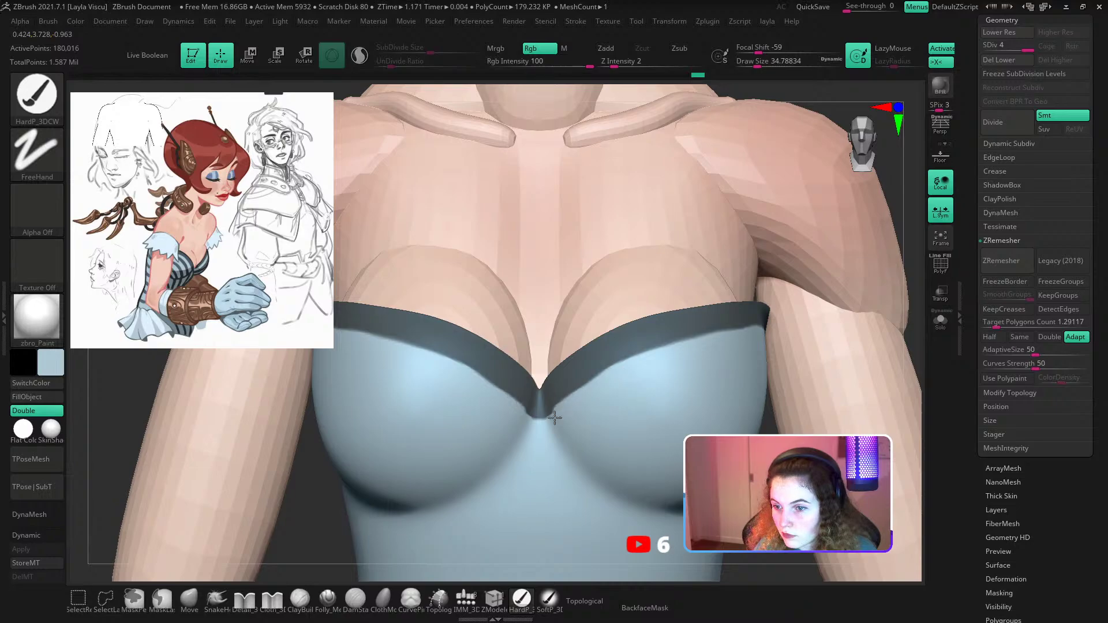
right_click_drag(548, 435, 545, 246, "ctrl")
right_click_drag(617, 372, 681, 370)
left_click_drag(681, 369, 677, 391)
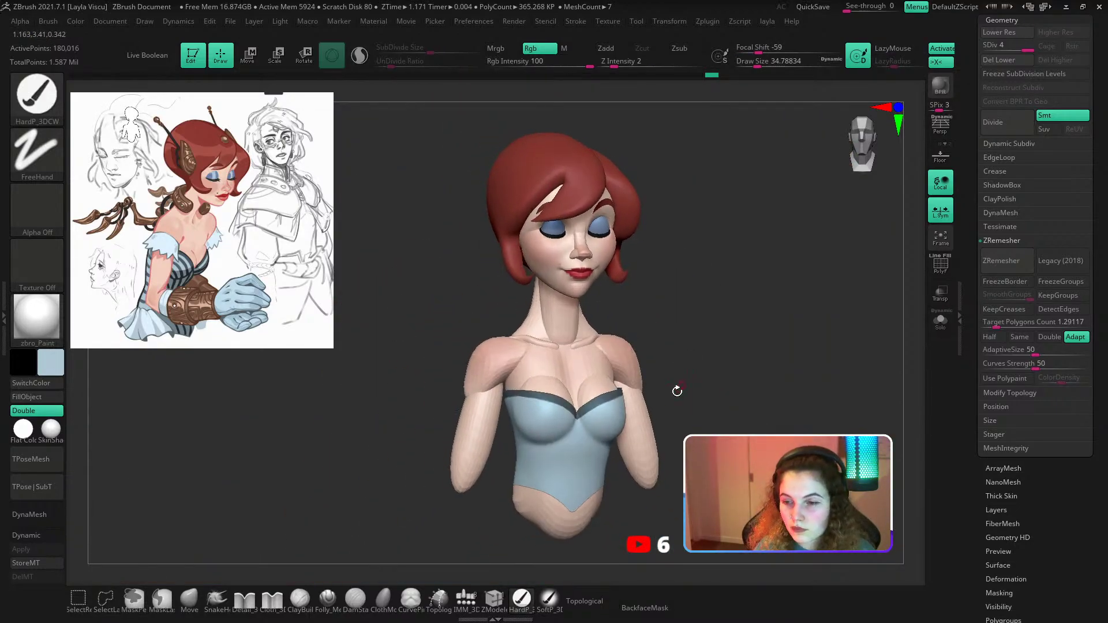
Pick the reference's pink skin tone and blush the face's cheeks with the soft paint brush at a draw size of about 192.
left_click(573, 391, "alt")
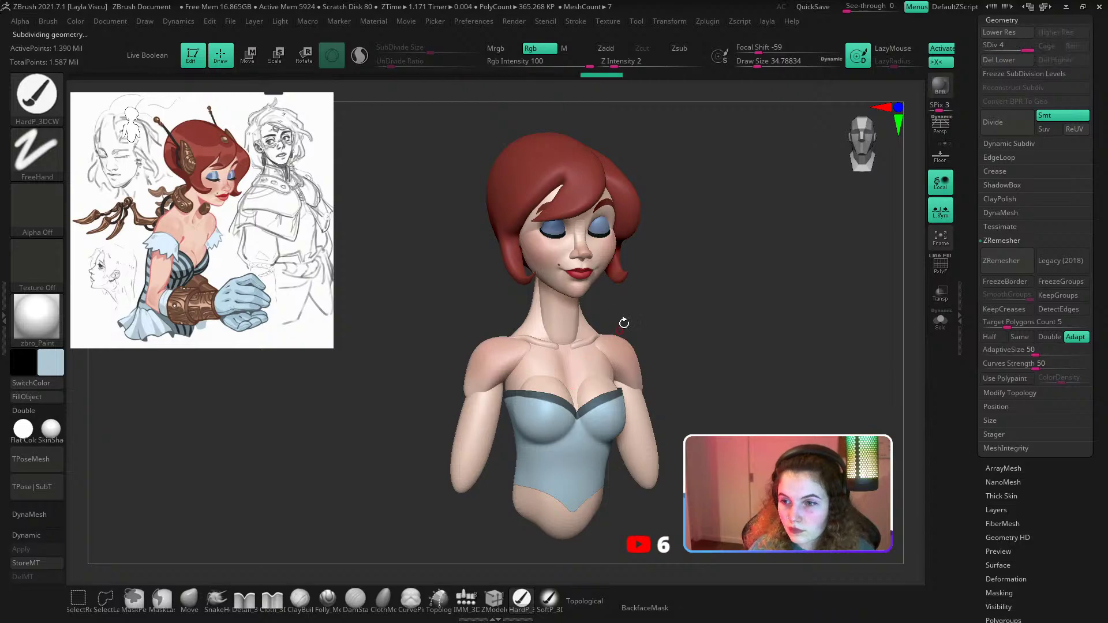
right_click_drag(607, 246, 681, 265, "ctrl")
left_click_drag(680, 265, 691, 266)
key("z")
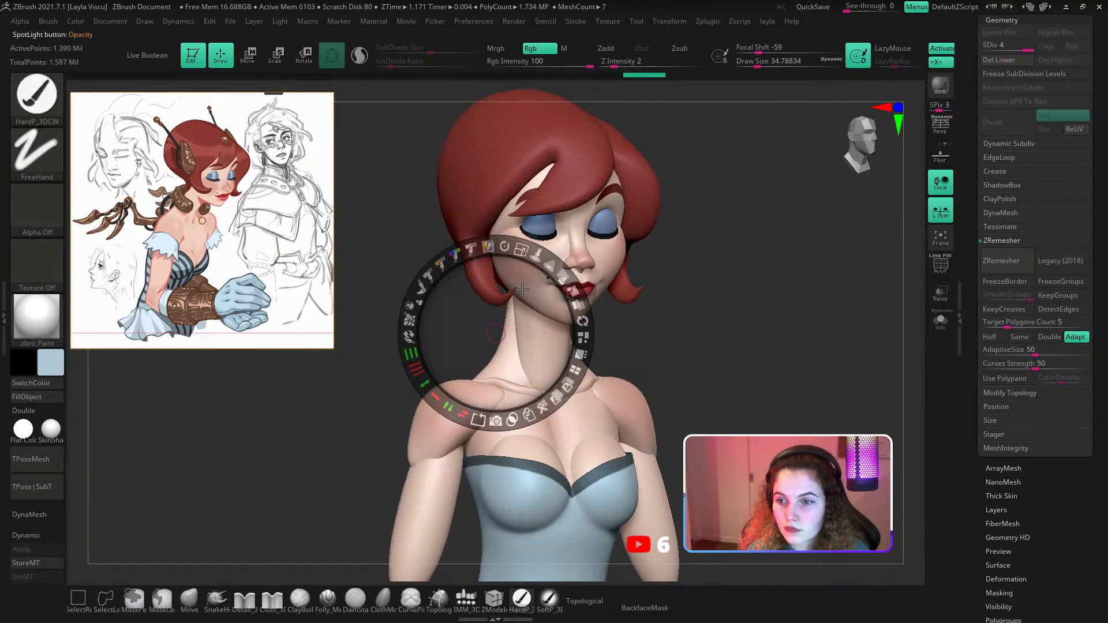
key("z")
left_click(553, 599)
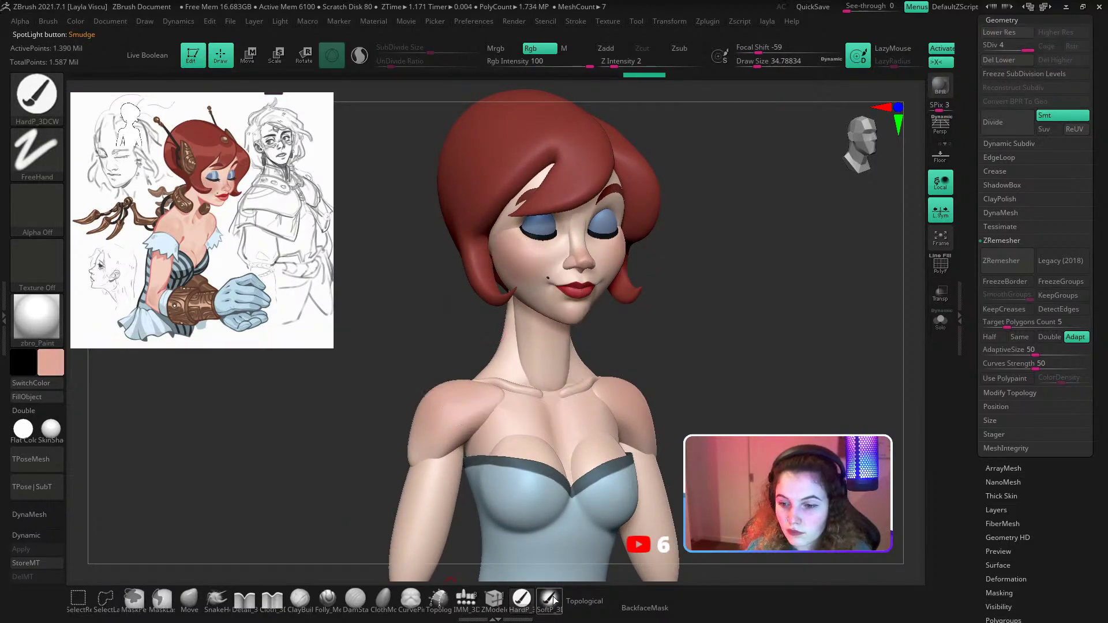
key("s")
left_click(542, 302)
left_click_drag(527, 260, 513, 256)
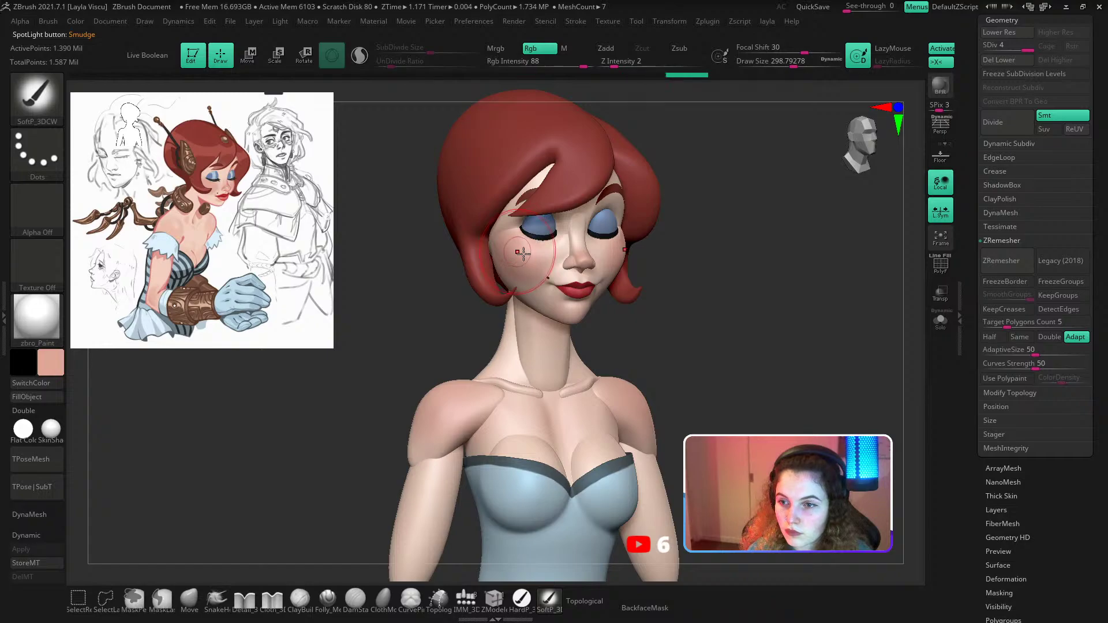
key("ctrl+z")
key("[")
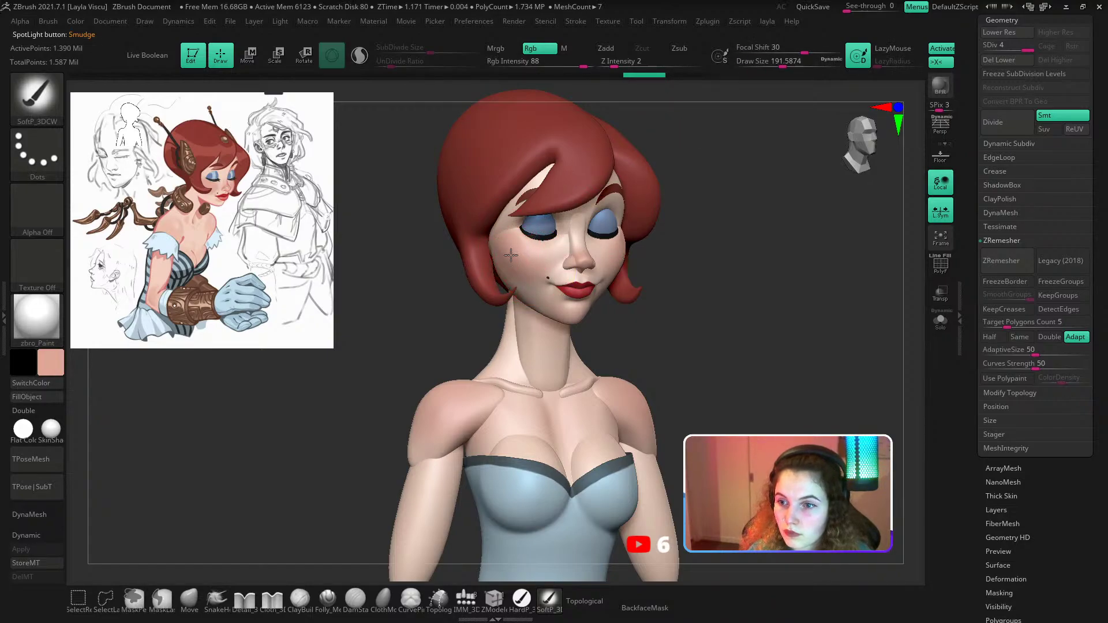
left_click_drag(511, 255, 575, 260)
left_click_drag(675, 265, 640, 306)
Lower the head and body mesh to subdivision level 1 and adjust the chin using the Move brush without topological masking.
left_click(190, 600)
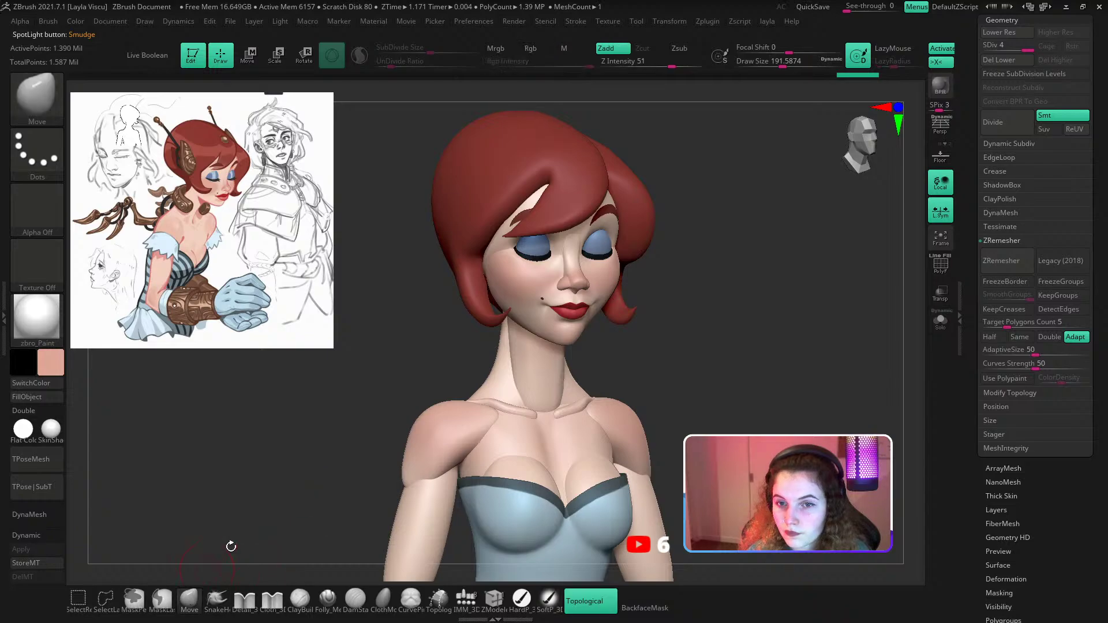
key("s")
key("shift+d")
key("shift+d")
key("shift+d")
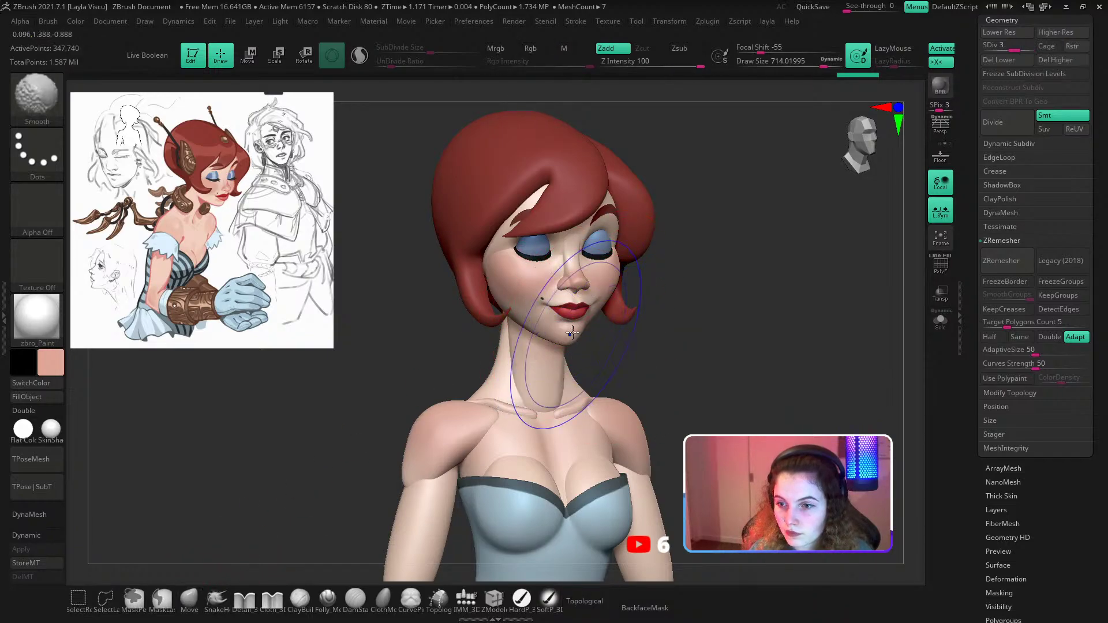
mouse_move(576, 333)
left_mouse_down()
mouse_move(648, 361)
mouse_move(606, 379)
mouse_move(667, 373)
left_mouse_up()
key("ctrl+z")
left_click(590, 600)
key("s")
left_click(582, 333)
left_click_drag(683, 247, 676, 247)
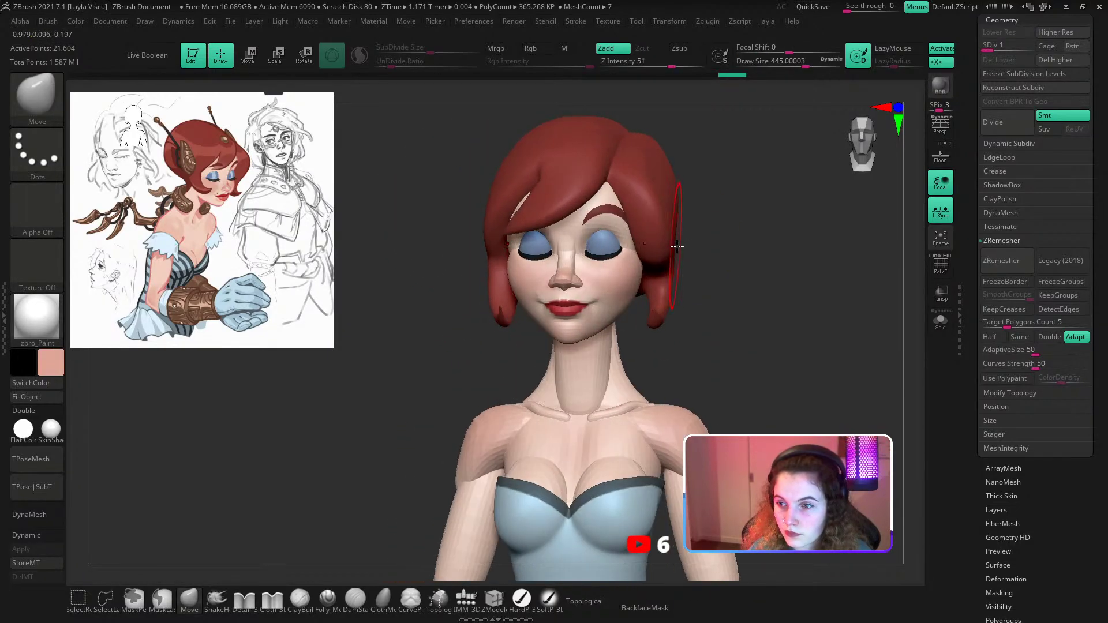
Return the head and body mesh to subdivision level 4 and briefly toggle its wireframe display.
key("d")
key("d")
key("d")
mouse_move(812, 264)
left_mouse_down()
mouse_move(771, 259)
mouse_move(814, 276)
mouse_move(714, 315)
left_mouse_up()
key("shift+f")
key("shift+f")
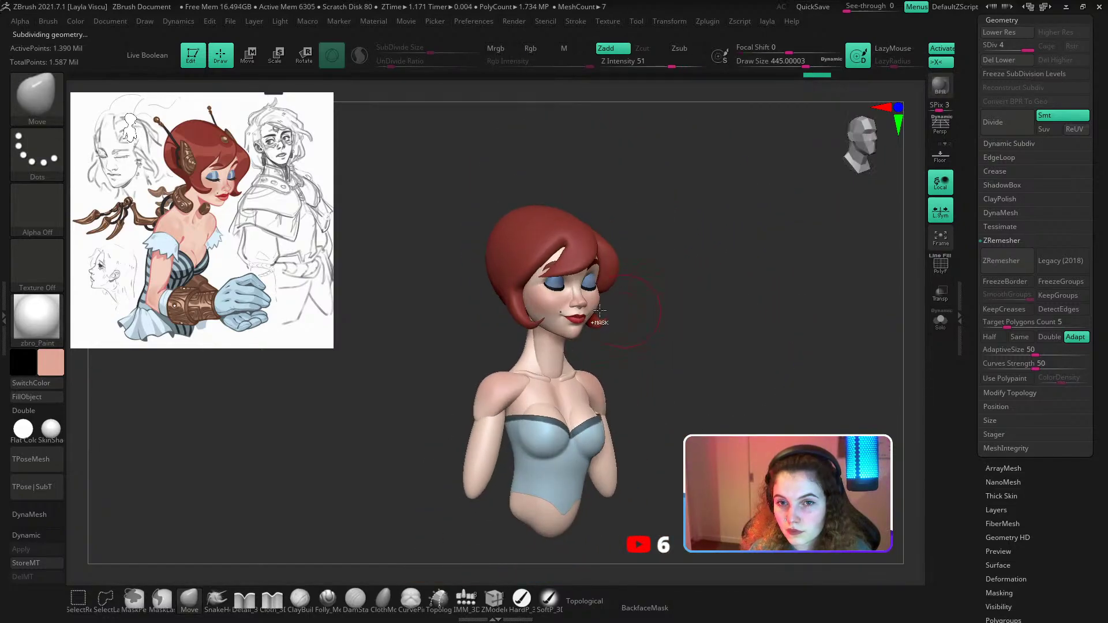
Select the hair and reshape its back and side volume with a large Move brush, reducing the draw size to about 585.
left_click_drag(477, 308, 441, 291)
left_click(438, 253, "alt")
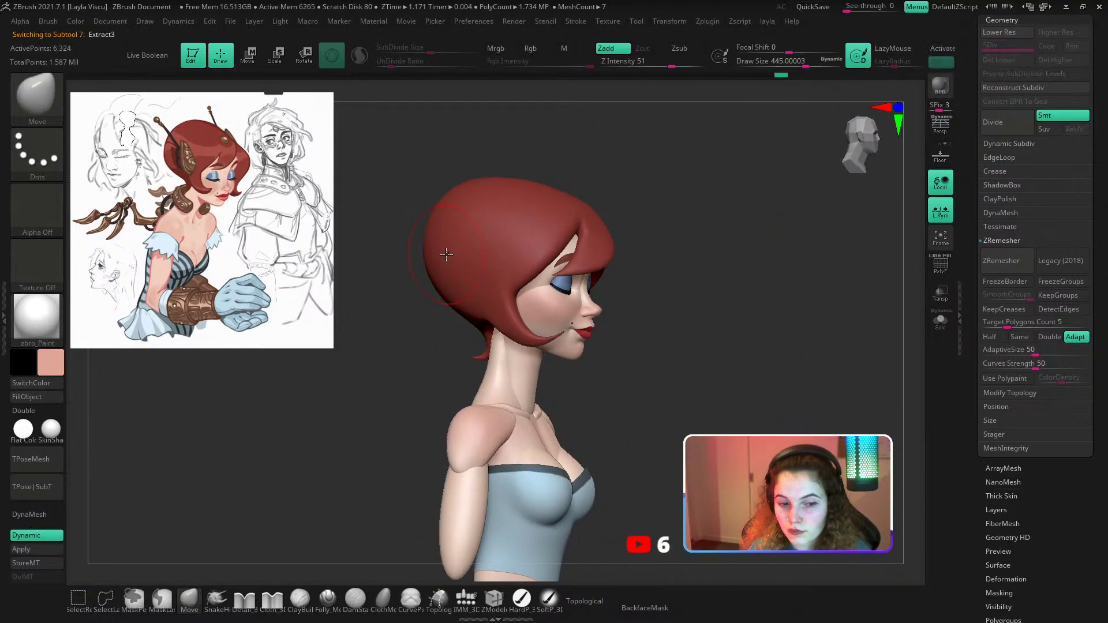
left_click_drag(411, 263, 619, 298)
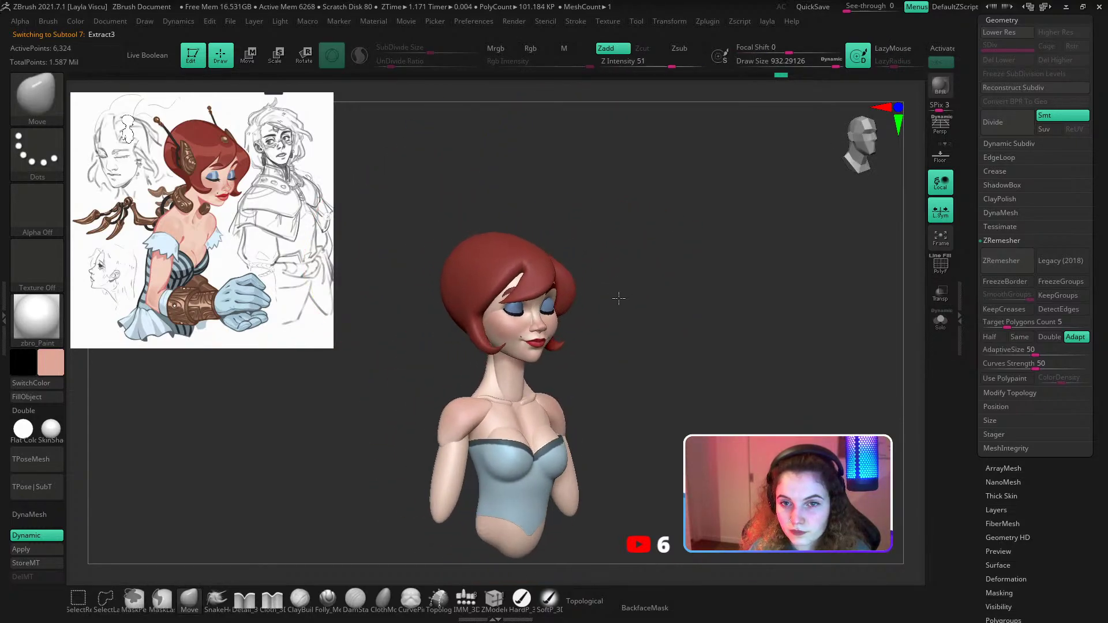
mouse_move(618, 299)
right_mouse_down("ctrl")
mouse_move(611, 314)
mouse_move(583, 324)
right_mouse_up("ctrl")
key("s")
left_click_drag(515, 309, 493, 306)
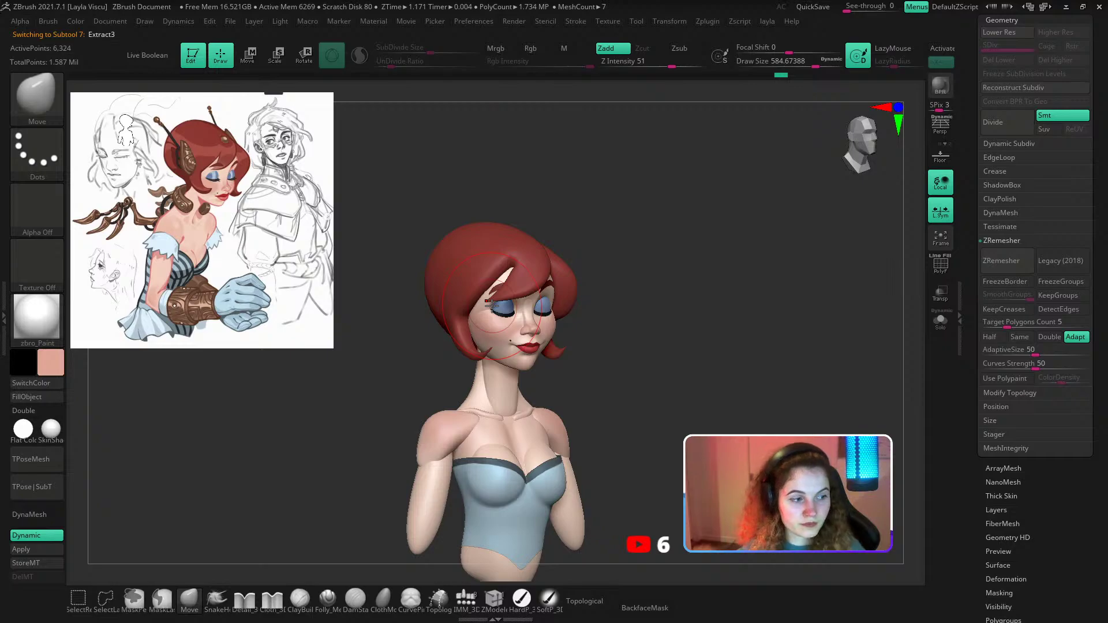
left_click_drag(666, 383, 646, 350, "alt")
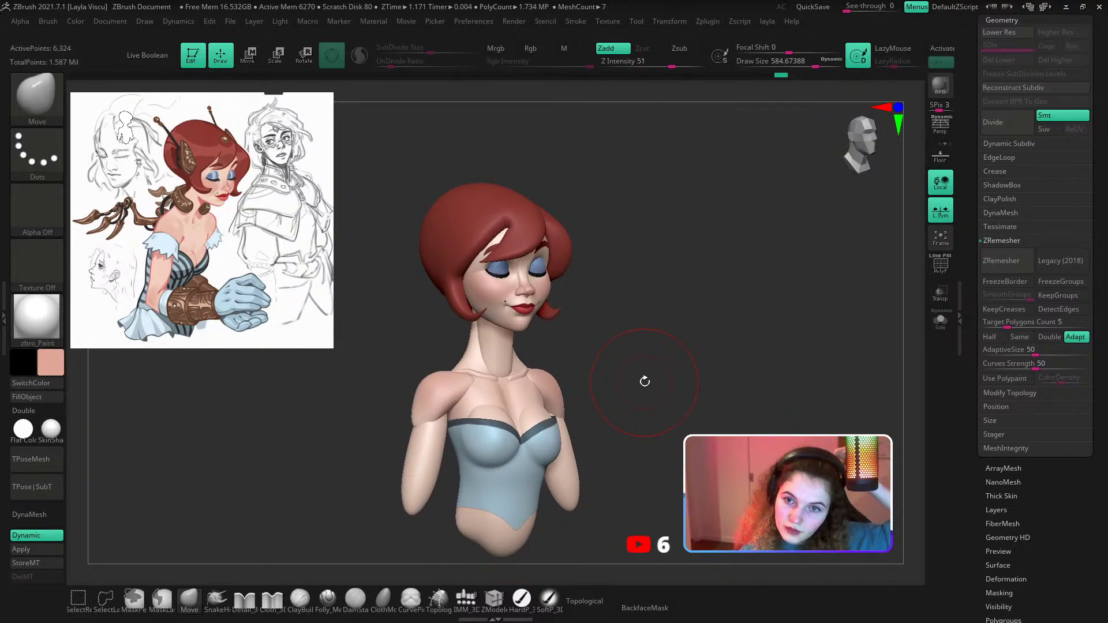
Select the head and body mesh and set up the ClayBuildup brush over the neck's base at a draw size of about 251.
key("b")
key("c")
key("b")
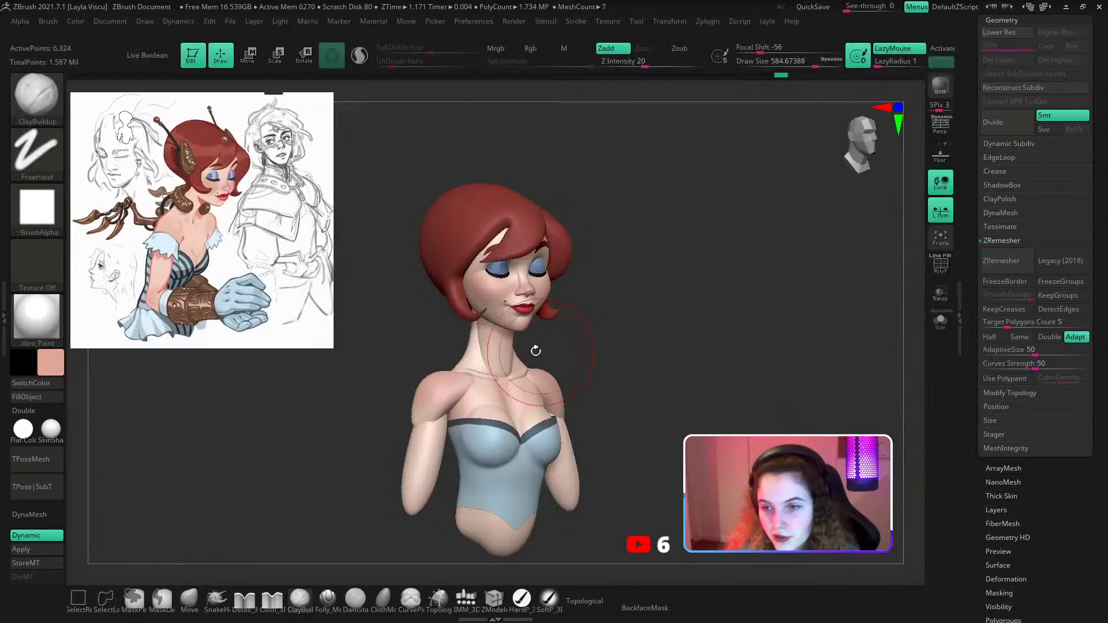
left_click(508, 360, "alt")
right_click_drag(510, 346, 522, 373, "ctrl")
key("s")
left_click_drag(522, 373, 498, 372)
left_click_drag(585, 324, 536, 332, "shift")
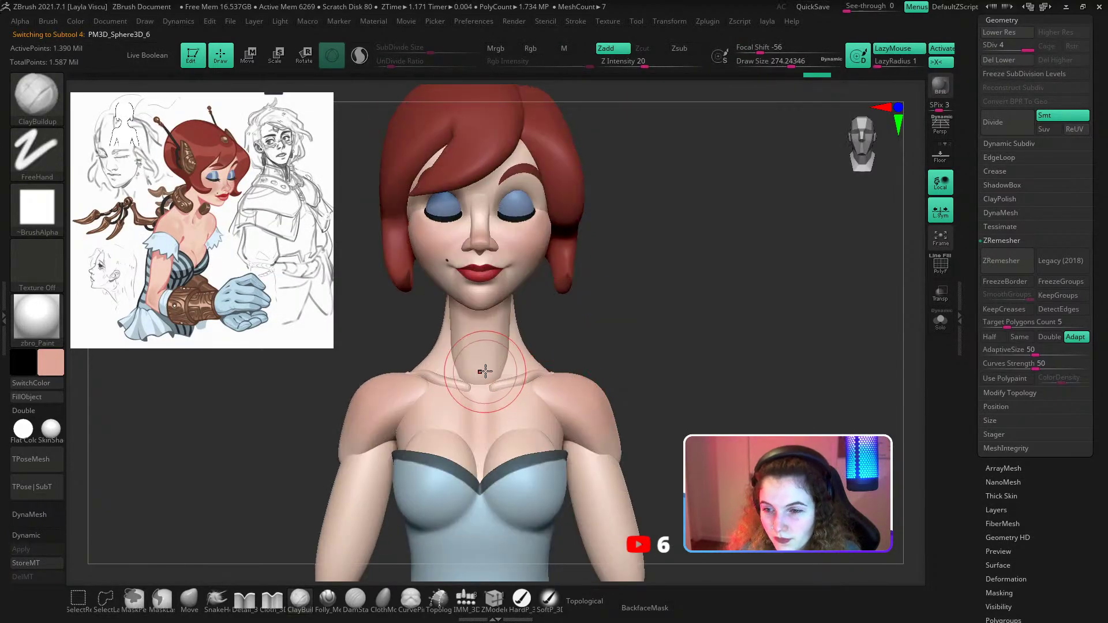
key("s")
left_click_drag(484, 374, 480, 374)
Reshape the shoulders and upper arms symmetrically using the Move brush with topological masking, at a draw size of about 567.
left_click(162, 600)
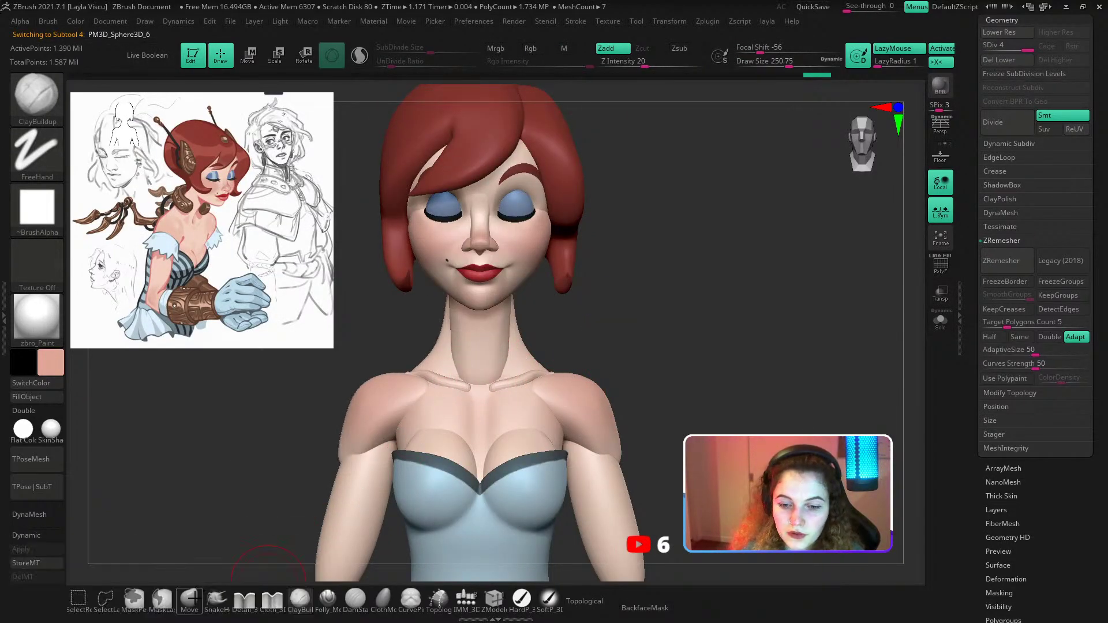
left_click(189, 600)
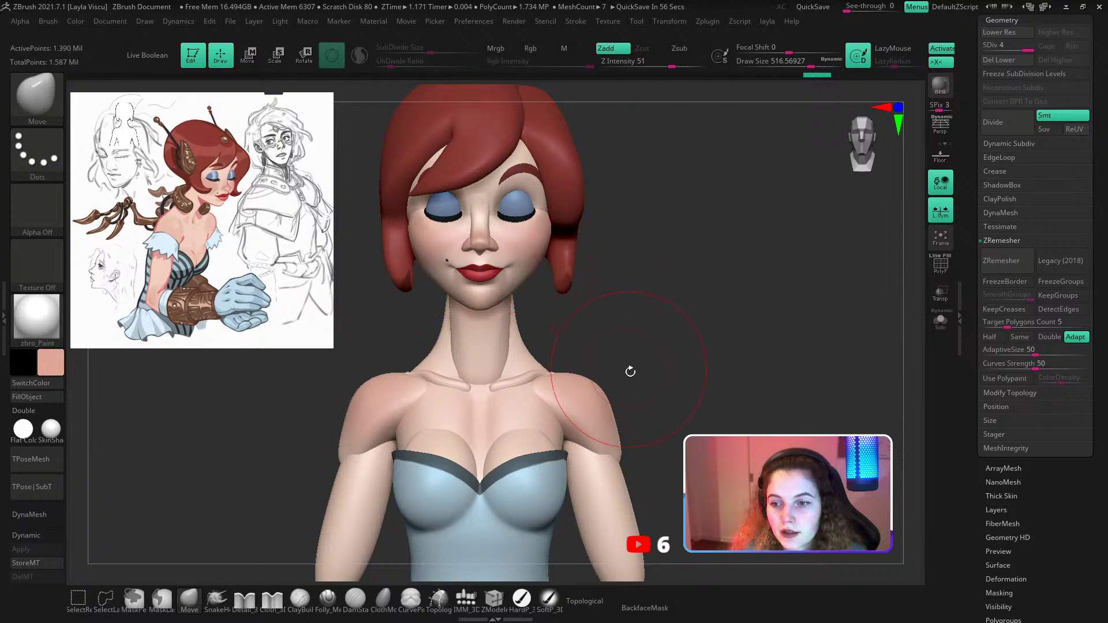
key("f")
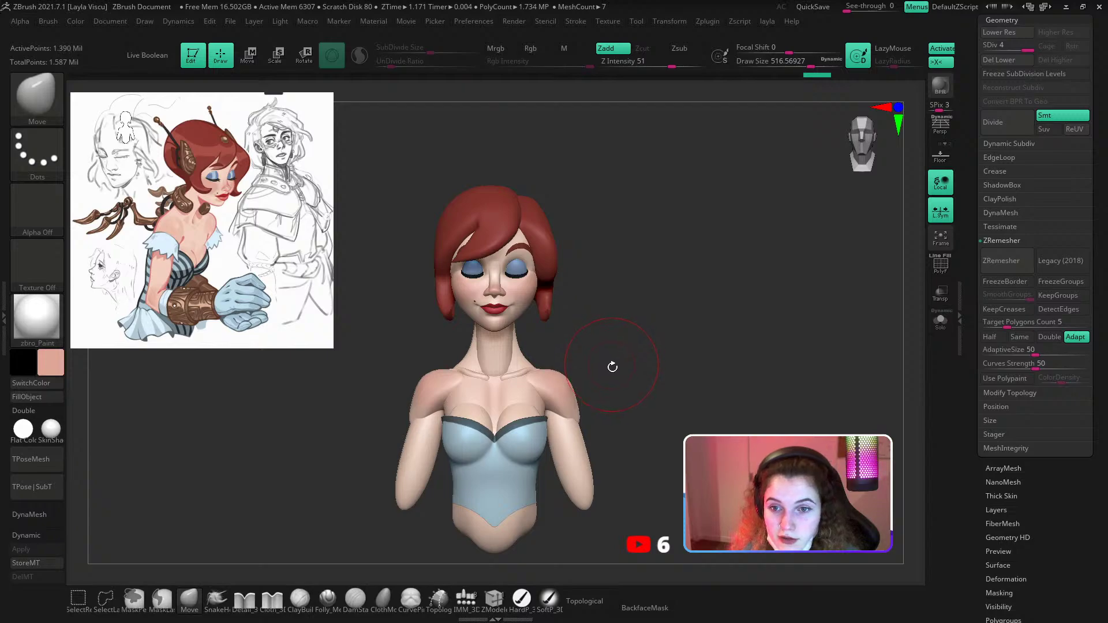
mouse_move(612, 367)
left_mouse_down()
mouse_move(650, 364)
mouse_move(600, 380)
left_mouse_up()
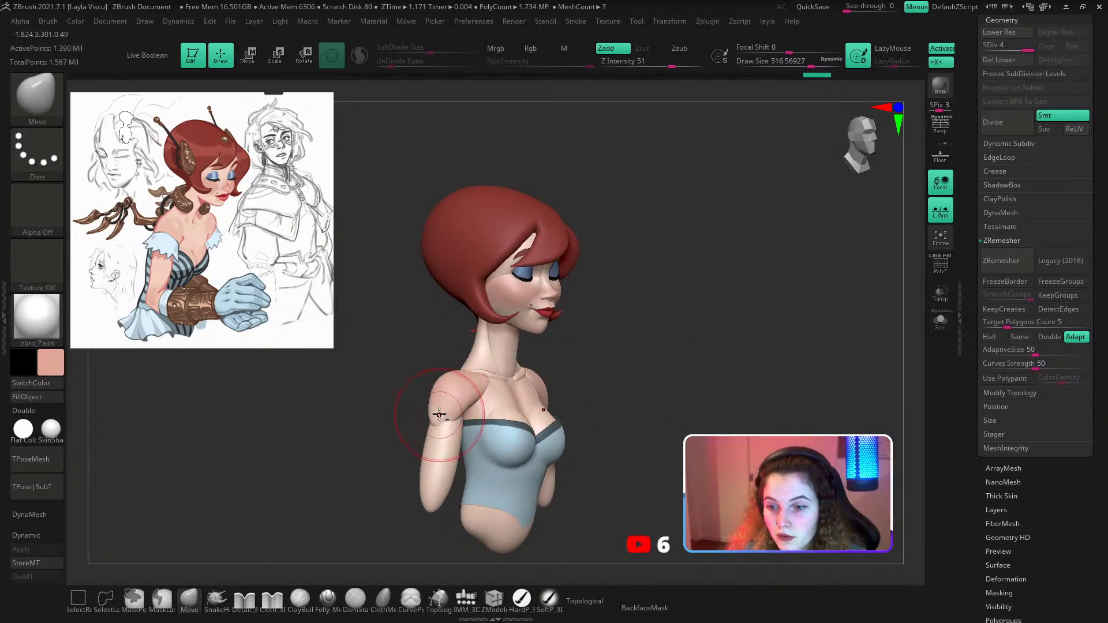
key("s")
left_click_drag(422, 415, 439, 418)
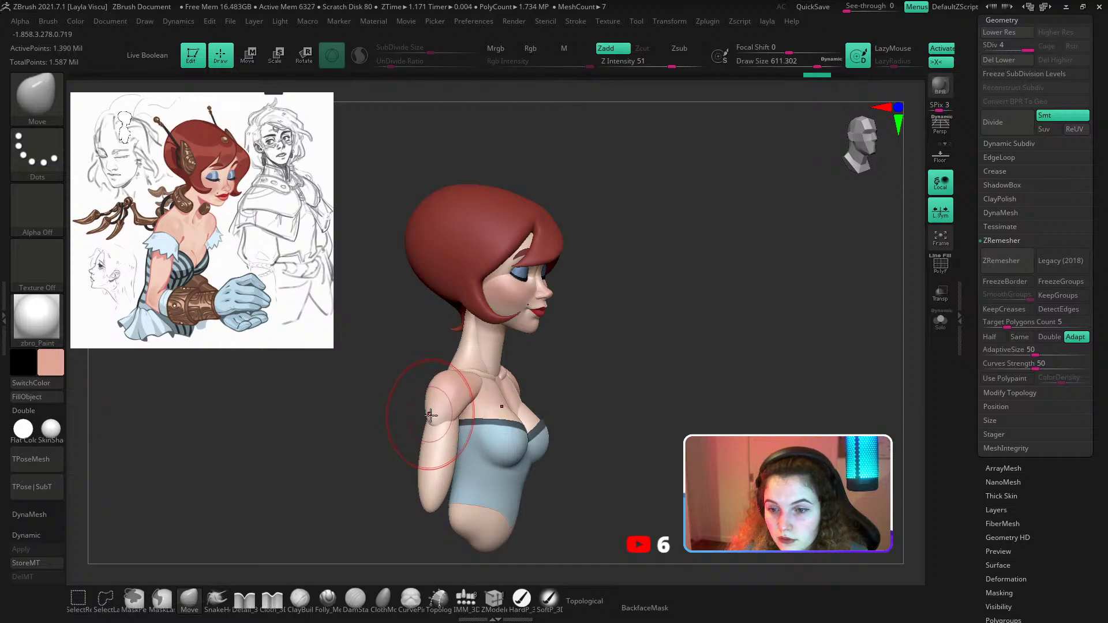
left_click(584, 600)
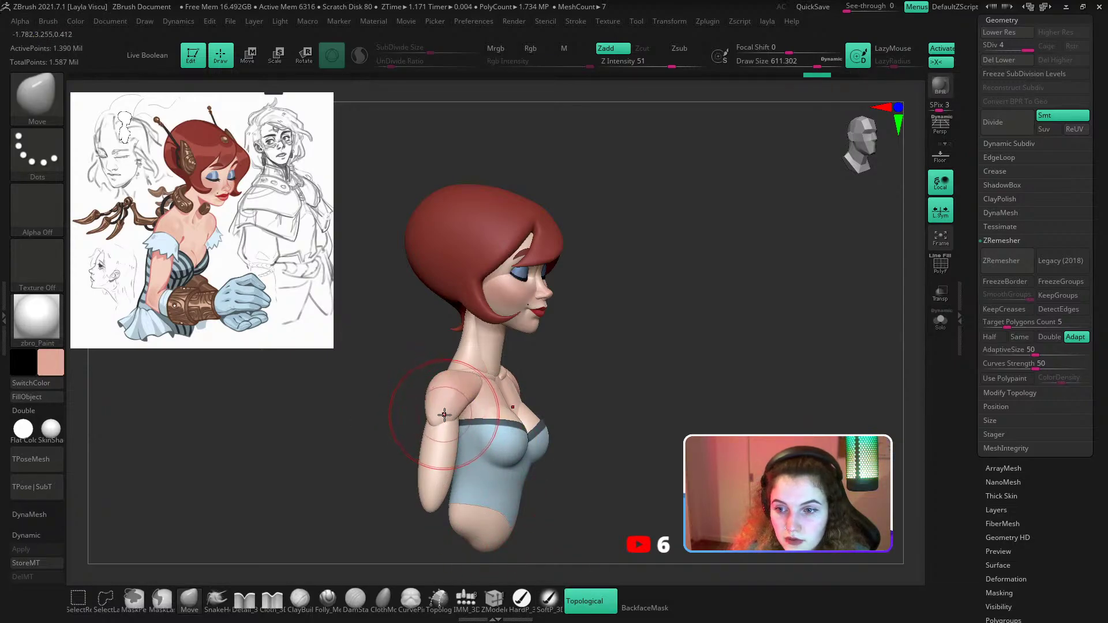
left_click_drag(523, 411, 505, 419)
left_click_drag(435, 422, 437, 419)
key("s")
left_click_drag(440, 420, 445, 419)
left_click_drag(589, 365, 576, 339)
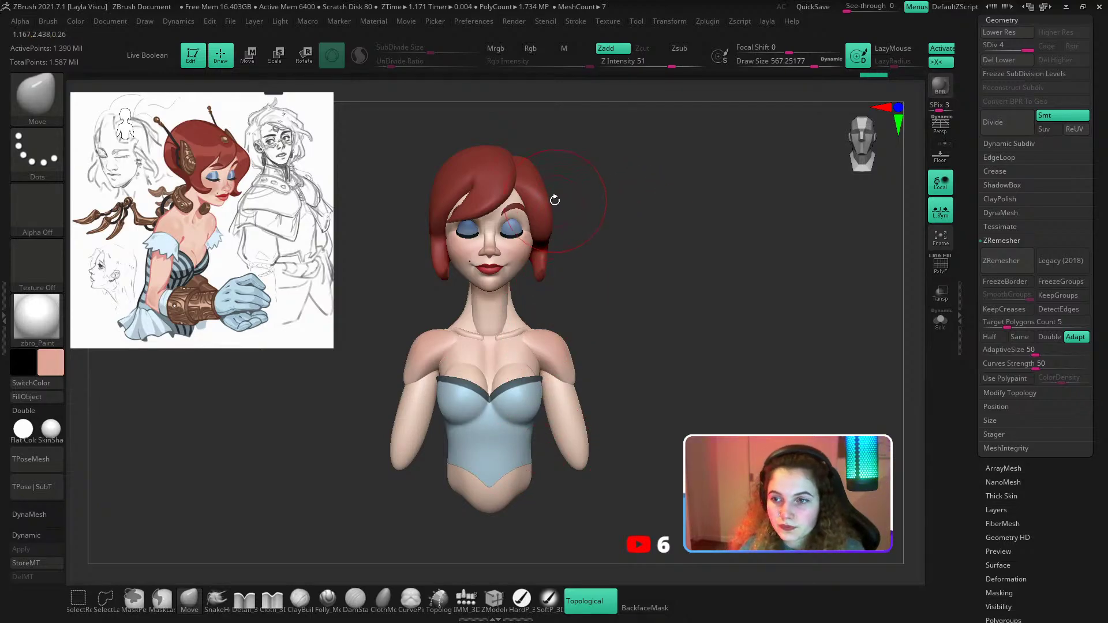
Turn off the body's X symmetry, select the hair, and refine the outline of its side and crown by moving and smoothing.
left_click_drag(595, 195, 554, 194)
key("x")
right_click_drag(552, 201, 583, 195, "ctrl")
left_click_drag(583, 195, 615, 188)
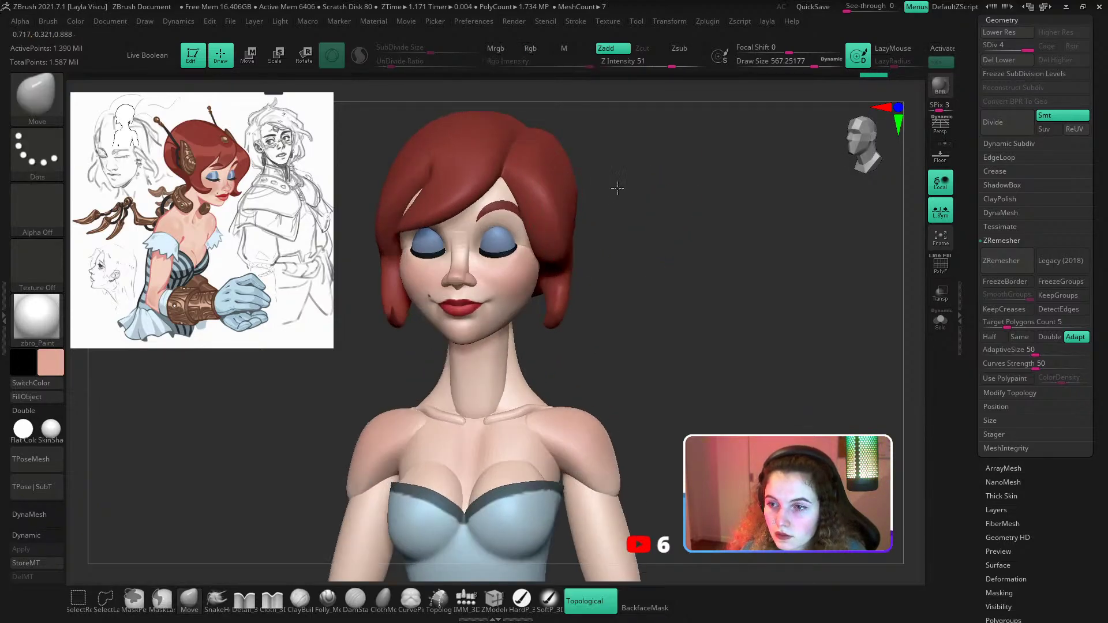
left_click(557, 187, "alt")
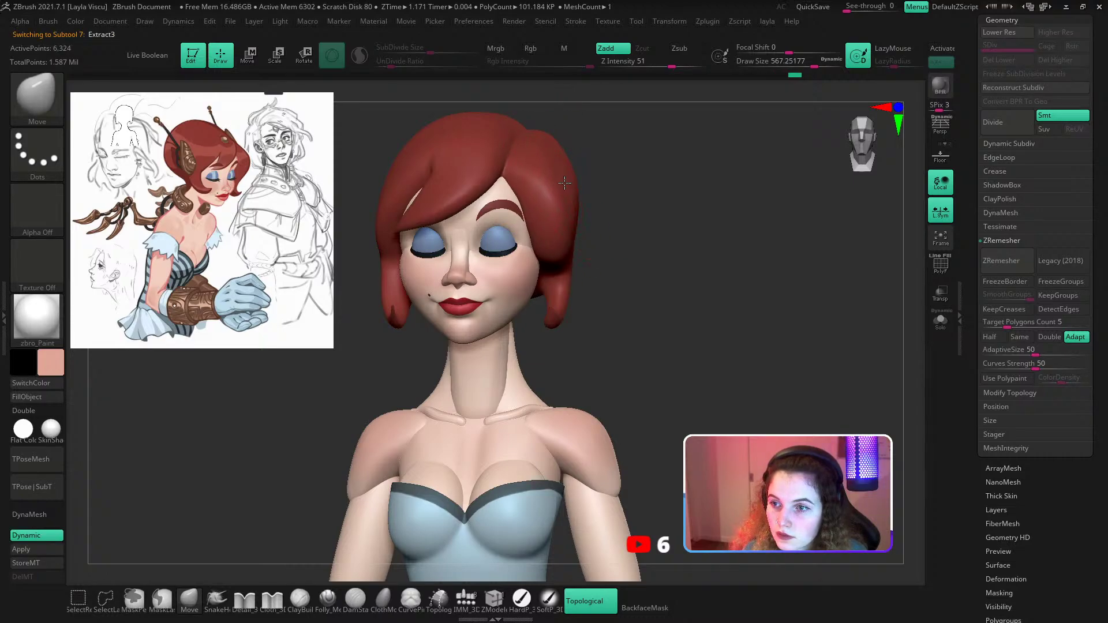
key("shift")
key("shift")
key("shift")
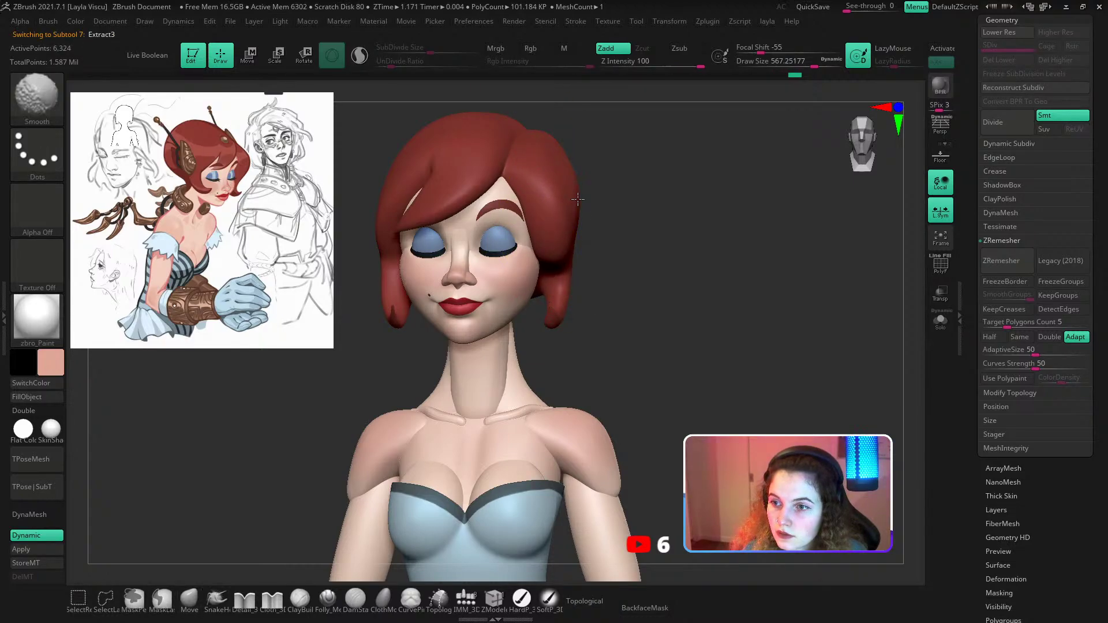
left_click_drag(606, 228, 628, 269, "shift")
left_click_drag(616, 165, 573, 153)
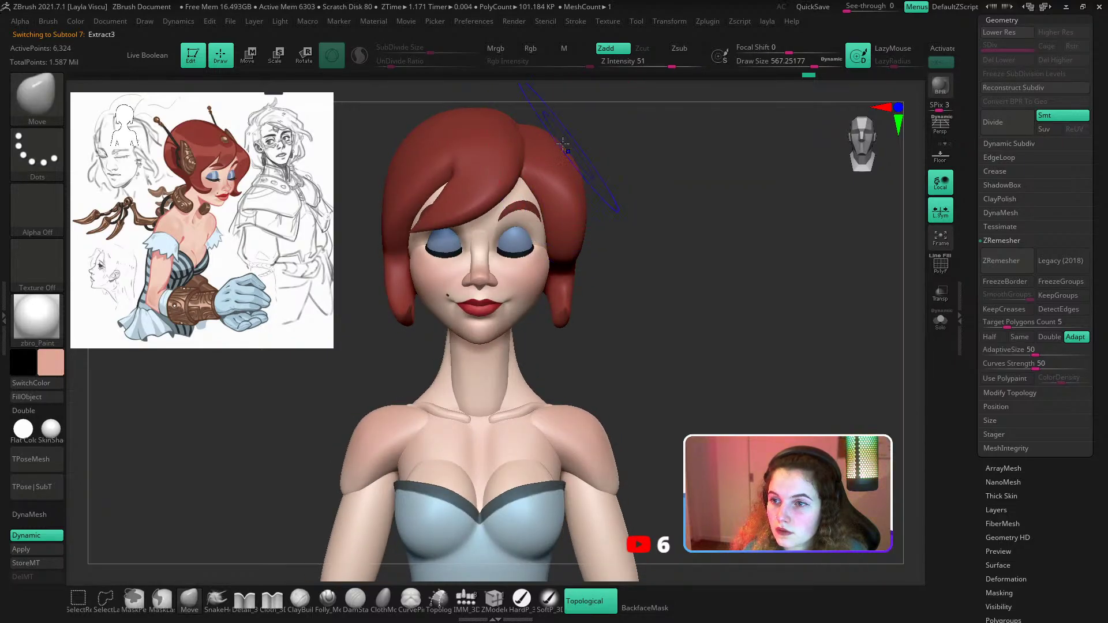
left_click_drag(618, 217, 643, 206)
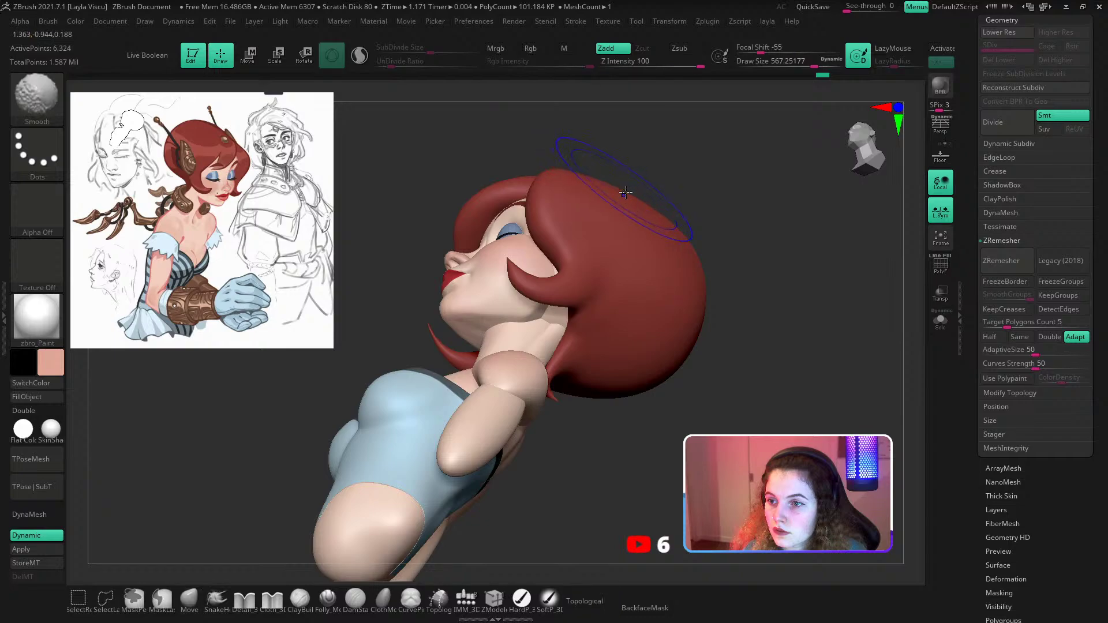
Adjust the hair's overall silhouette with the Move brush, raising the draw size to 1000.
left_click_drag(716, 201, 681, 269, "alt")
right_click_drag(600, 267, 605, 260, "ctrl")
key("s")
left_click_drag(605, 261, 630, 261)
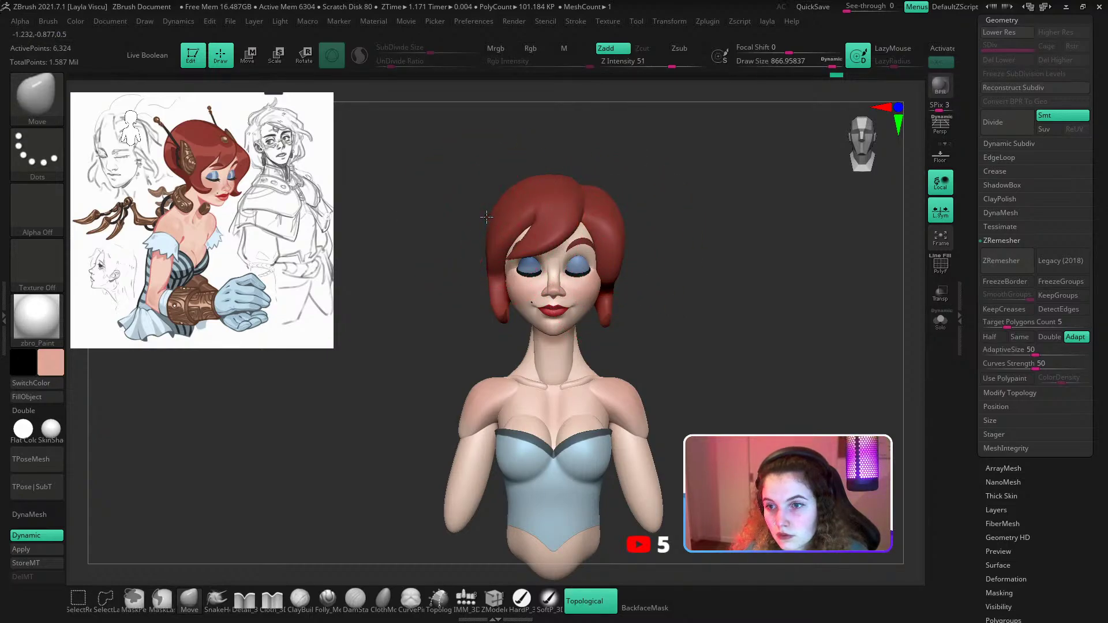
key("s")
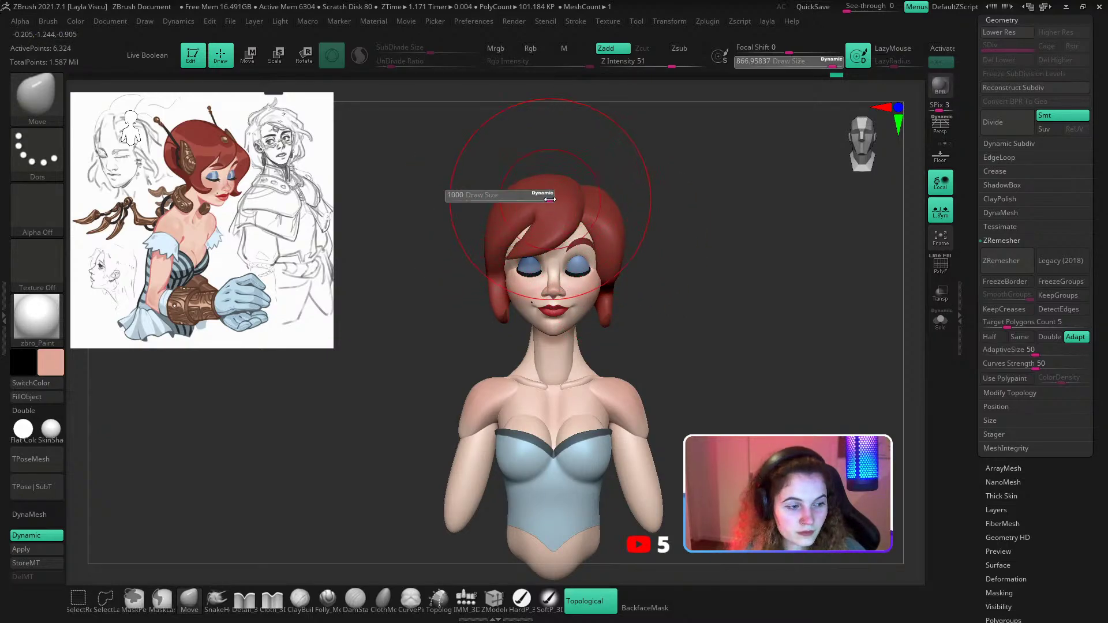
left_click_drag(536, 197, 568, 190)
right_click_drag(686, 195, 658, 277, "shift")
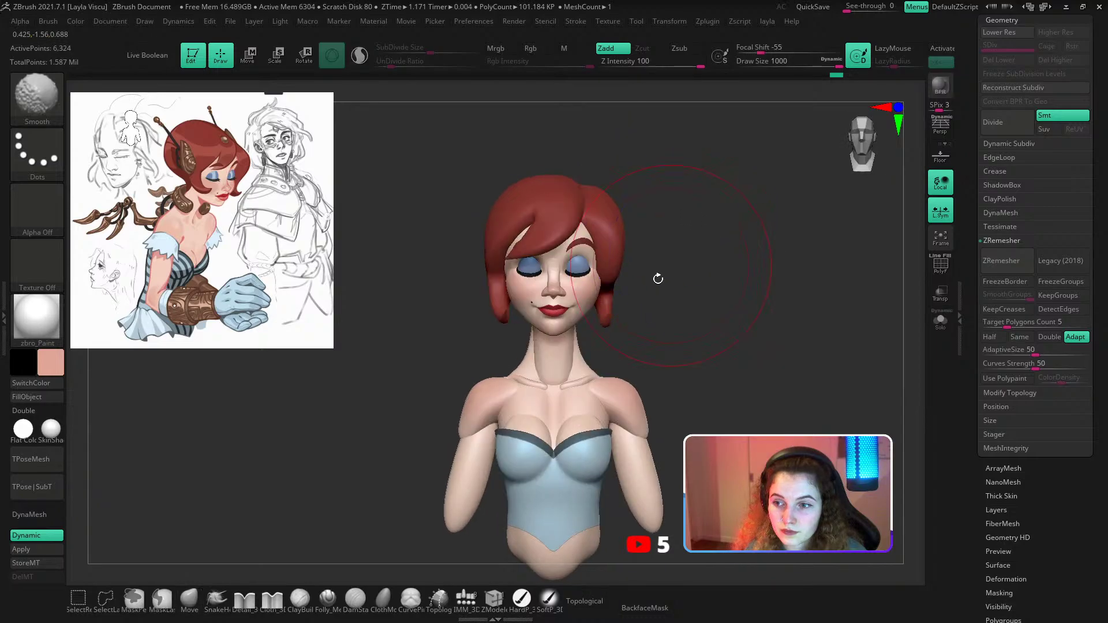
Select the body mesh, turn on X symmetry, and adjust the front of the neck with the Move brush at a draw size of about 365.
right_click_drag(643, 329, 692, 330)
left_click(568, 349, "alt")
right_click_drag(567, 349, 586, 358, "ctrl")
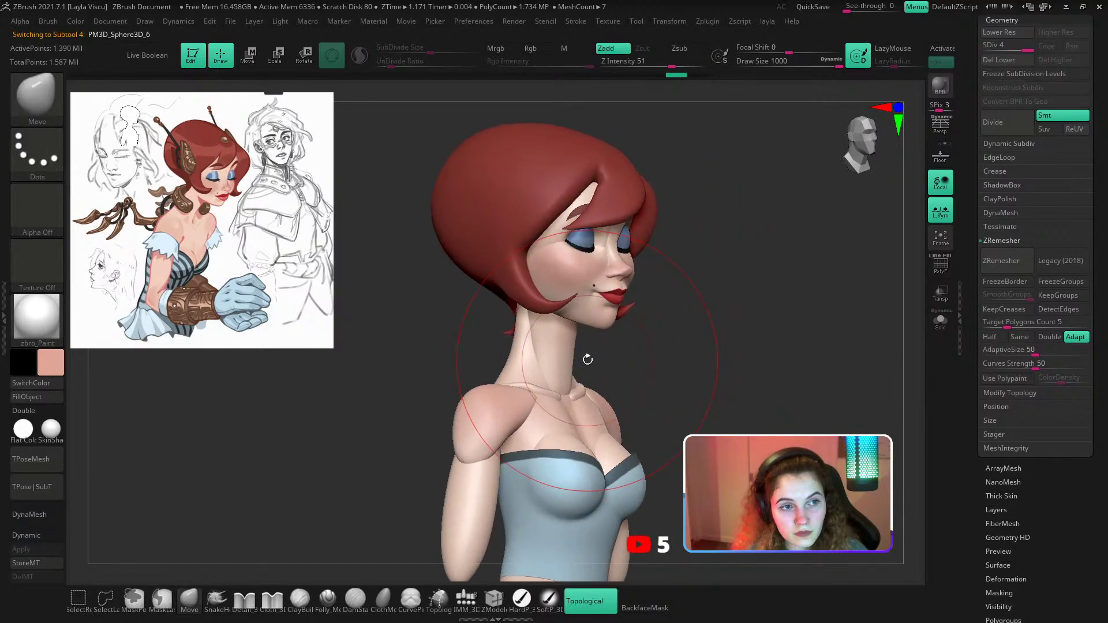
key("s")
left_click_drag(587, 358, 558, 341)
mouse_move(600, 339)
right_mouse_down()
mouse_move(702, 336)
mouse_move(575, 352)
right_mouse_up()
key("s")
left_click_drag(575, 354, 560, 360)
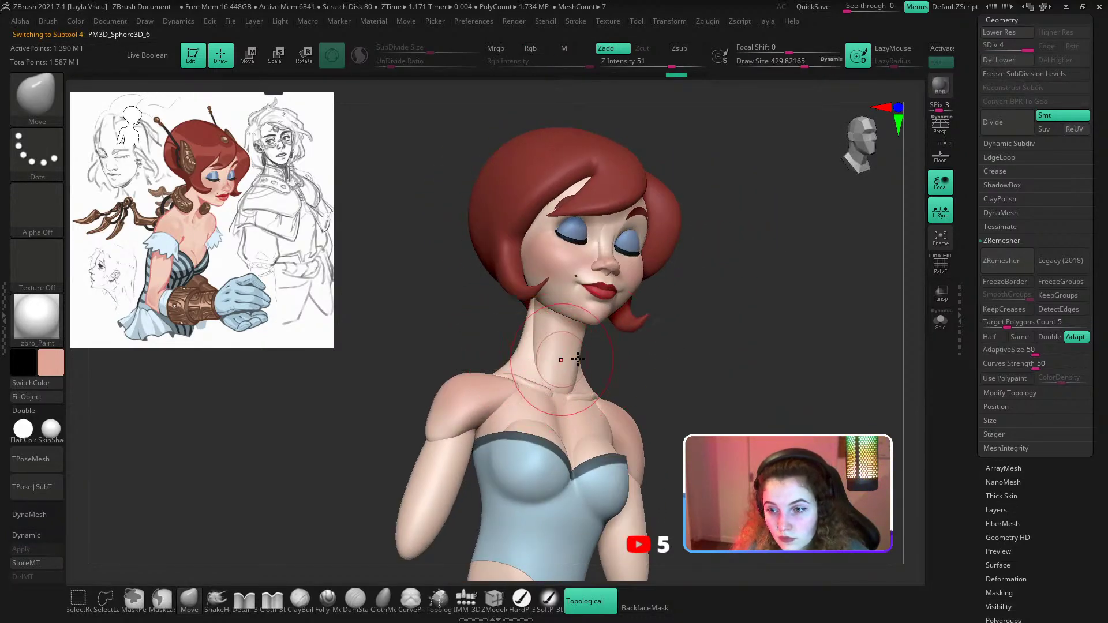
right_click_drag(559, 361, 554, 362, "shift")
key("x")
key("s")
left_click_drag(551, 368, 549, 371)
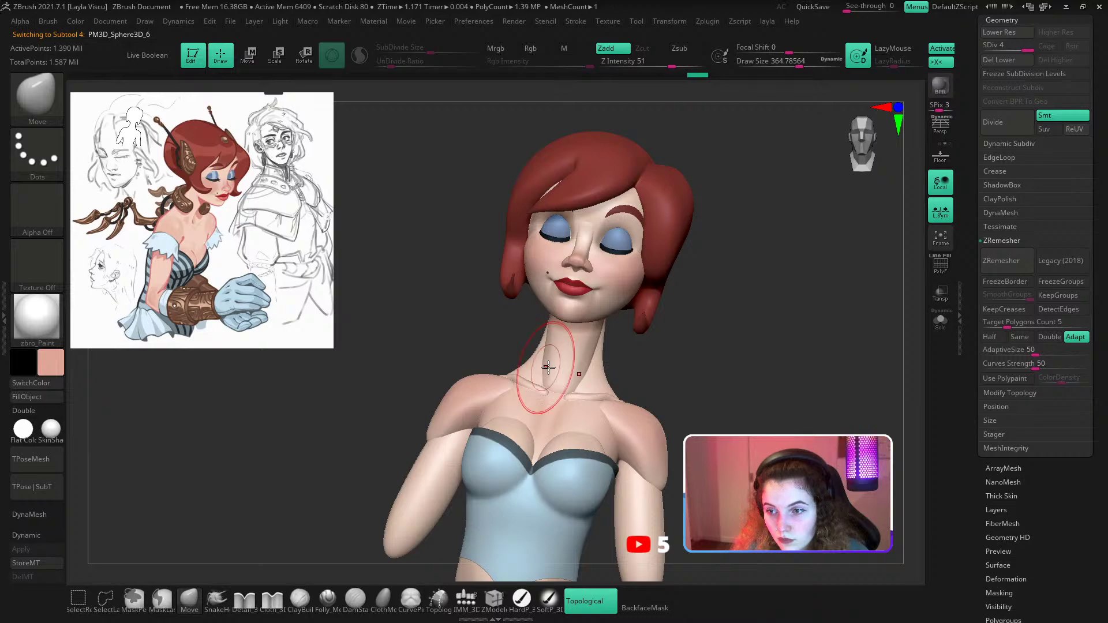
Refine the neck's side profile with the Move brush at a draw size of about 453.
right_click_drag(565, 370, 680, 372)
key("s")
left_click_drag(527, 369, 538, 357)
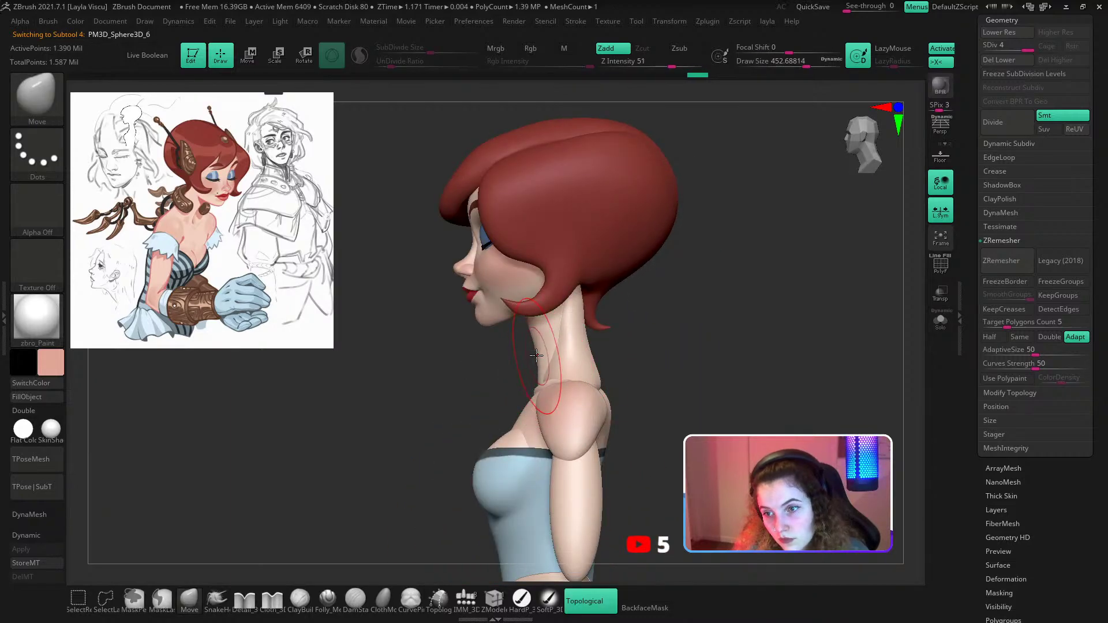
mouse_move(596, 376)
right_mouse_down()
mouse_move(599, 385)
mouse_move(689, 365)
right_mouse_up()
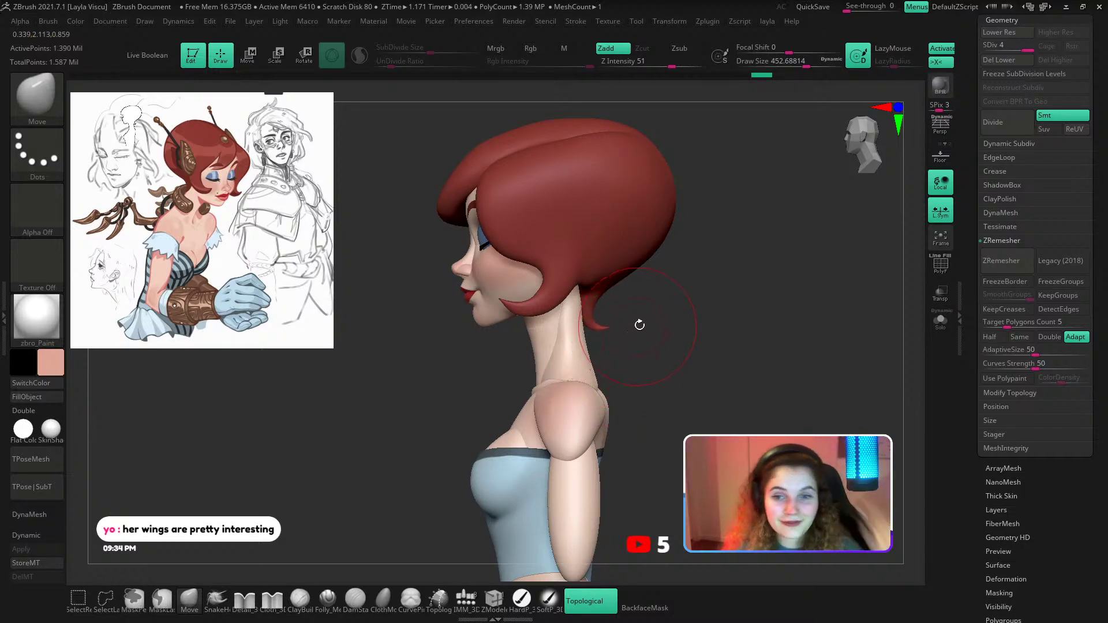
mouse_move(639, 325)
left_mouse_down()
mouse_move(781, 361)
mouse_move(736, 371)
mouse_move(644, 342)
left_mouse_up()
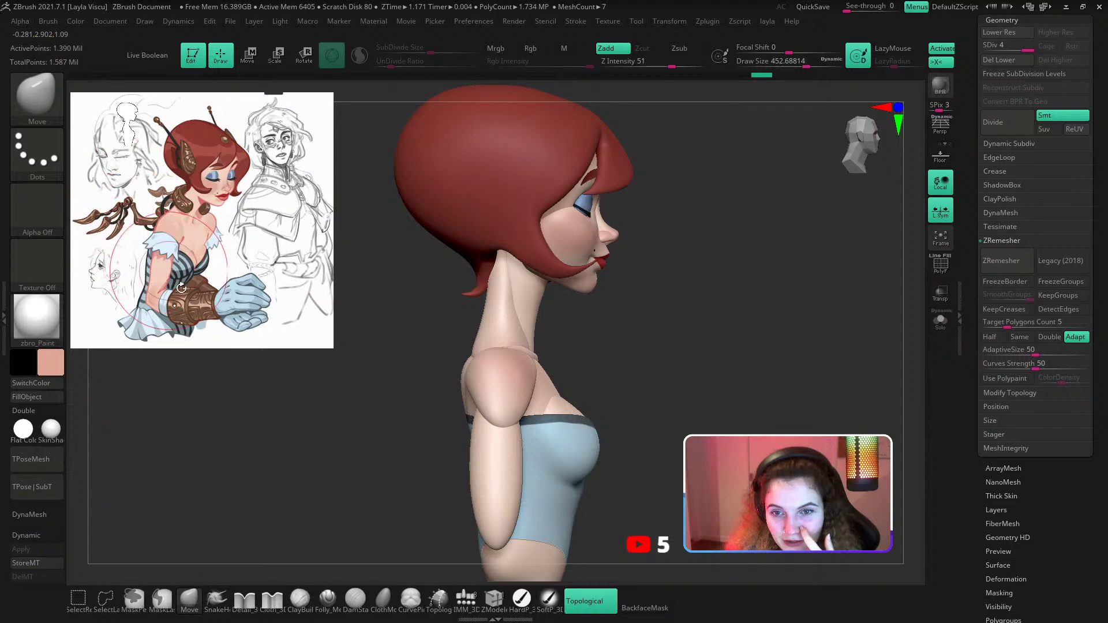
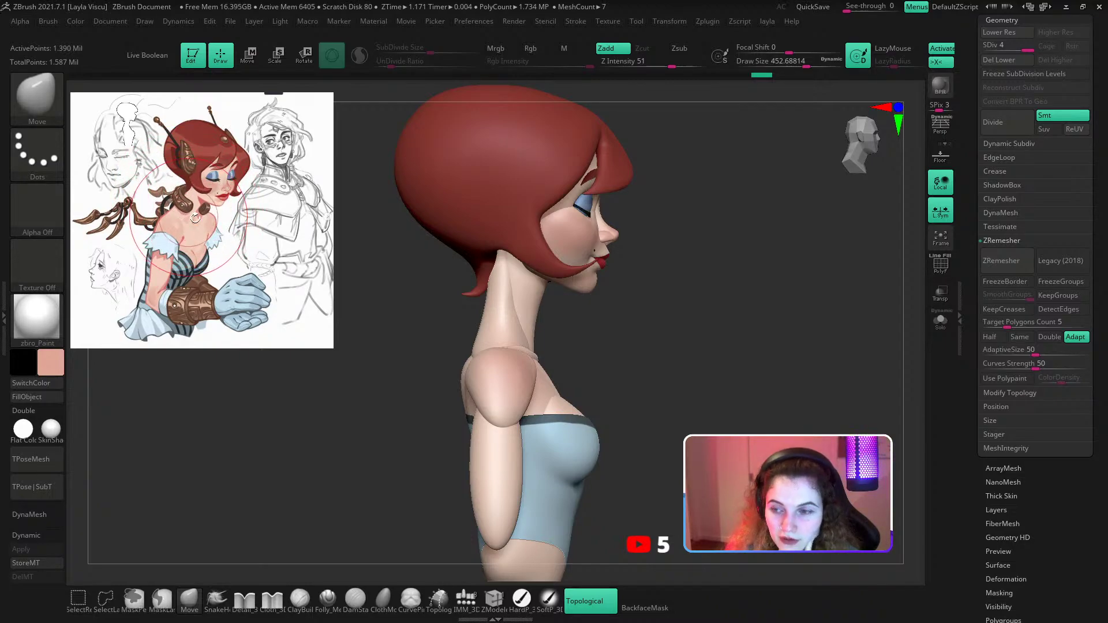
mouse_move(668, 354)
left_mouse_down()
mouse_move(642, 358)
mouse_move(642, 379)
mouse_move(643, 369)
left_mouse_up()
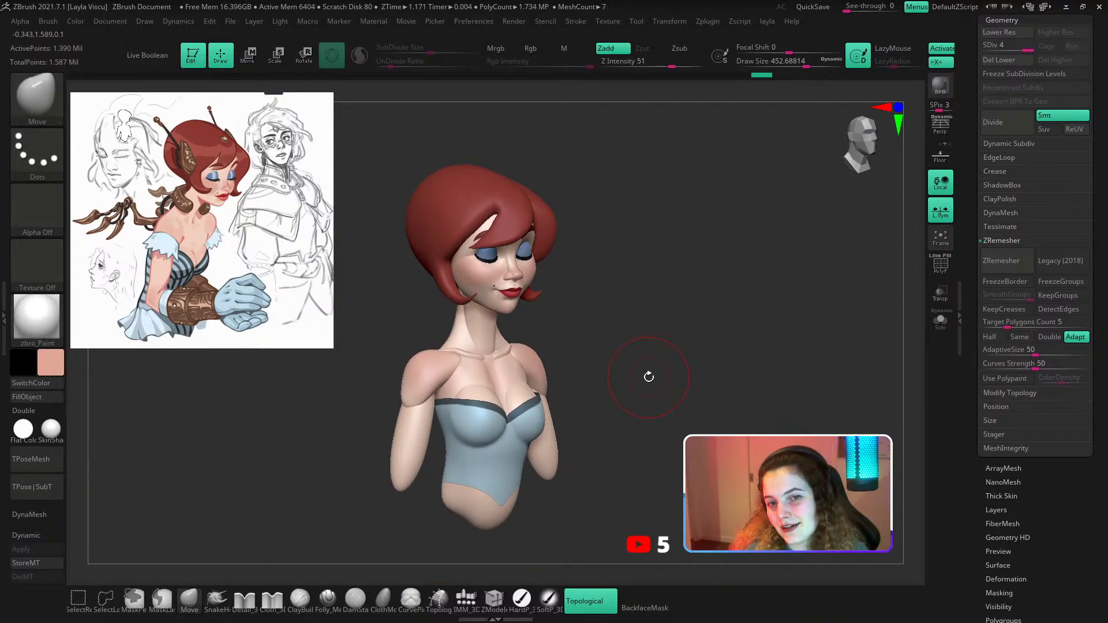
left_click_drag(651, 379, 639, 373)
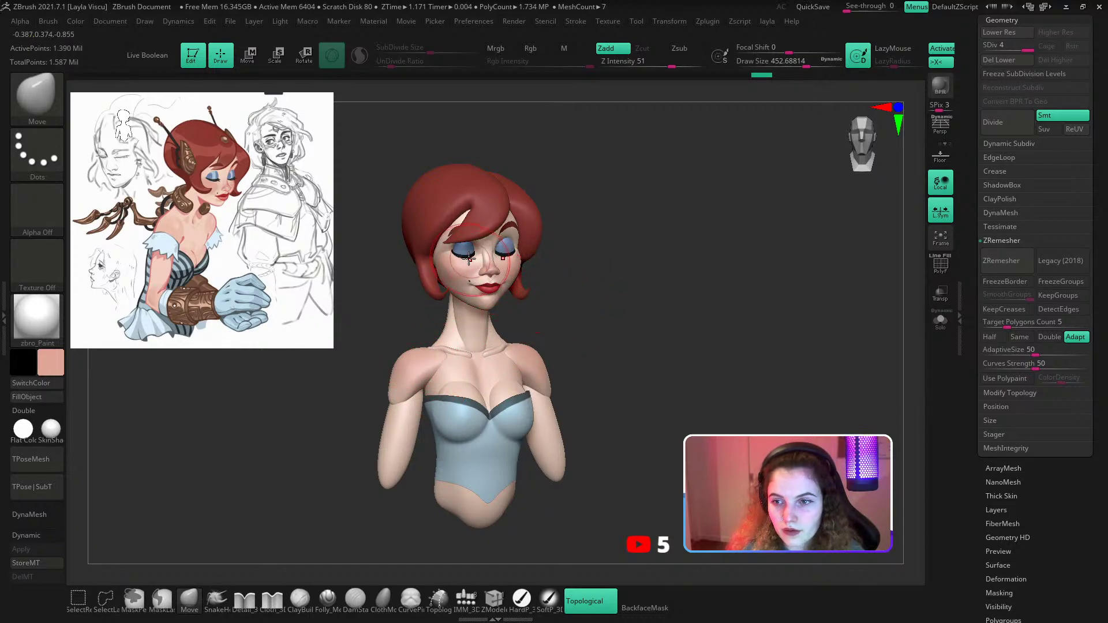
left_click_drag(556, 254, 571, 257)
Select the hair and adjust its side volume with the Move brush at a draw size of about 550.
right_click_drag(480, 259, 455, 262, "ctrl")
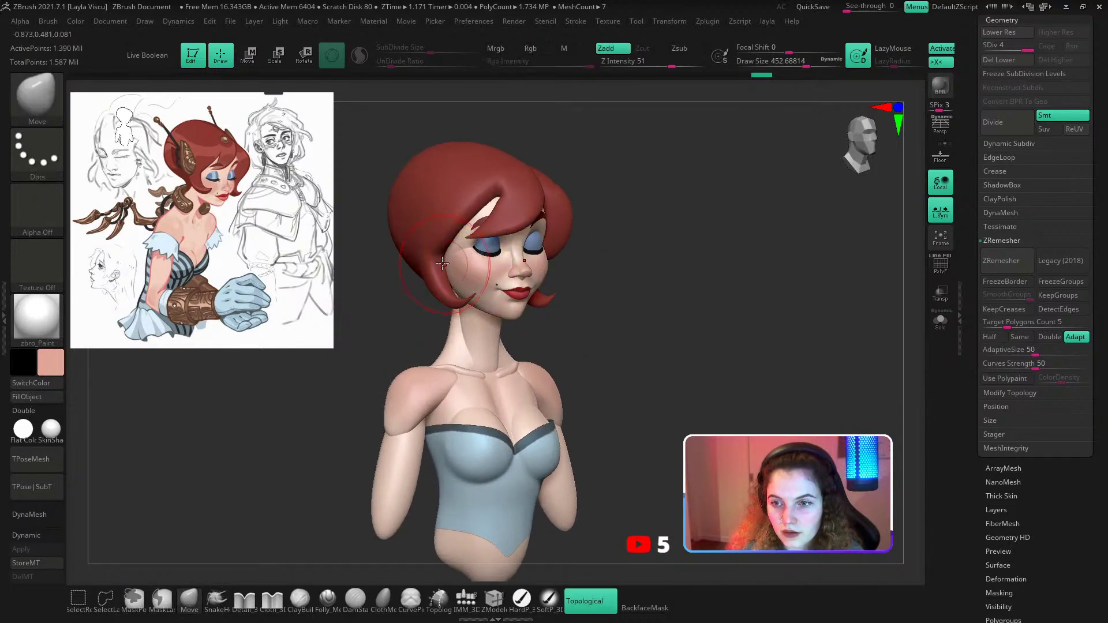
left_click(437, 261, "alt")
left_click_drag(381, 292, 403, 280)
key("s")
mouse_move(402, 280)
left_mouse_down()
mouse_move(444, 278)
mouse_move(428, 261)
left_mouse_up()
key("s")
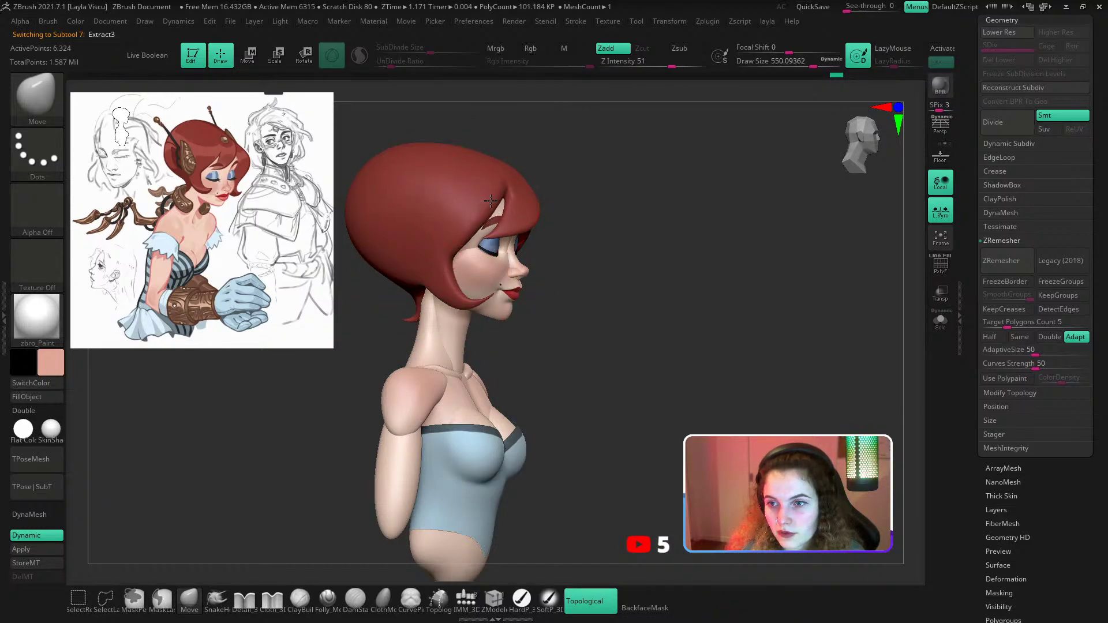
left_click_drag(646, 210, 617, 231)
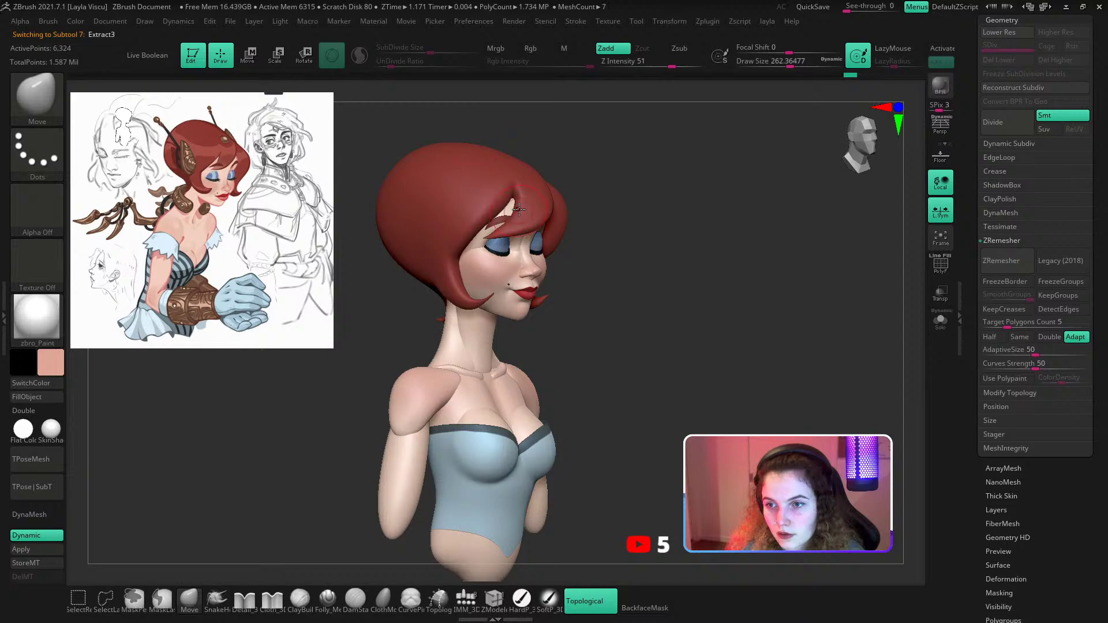
Refine the fringe's edge around the forehead opening with the Move brush at a draw size of about 338.
key("shift")
key("s")
left_click_drag(530, 208, 538, 209)
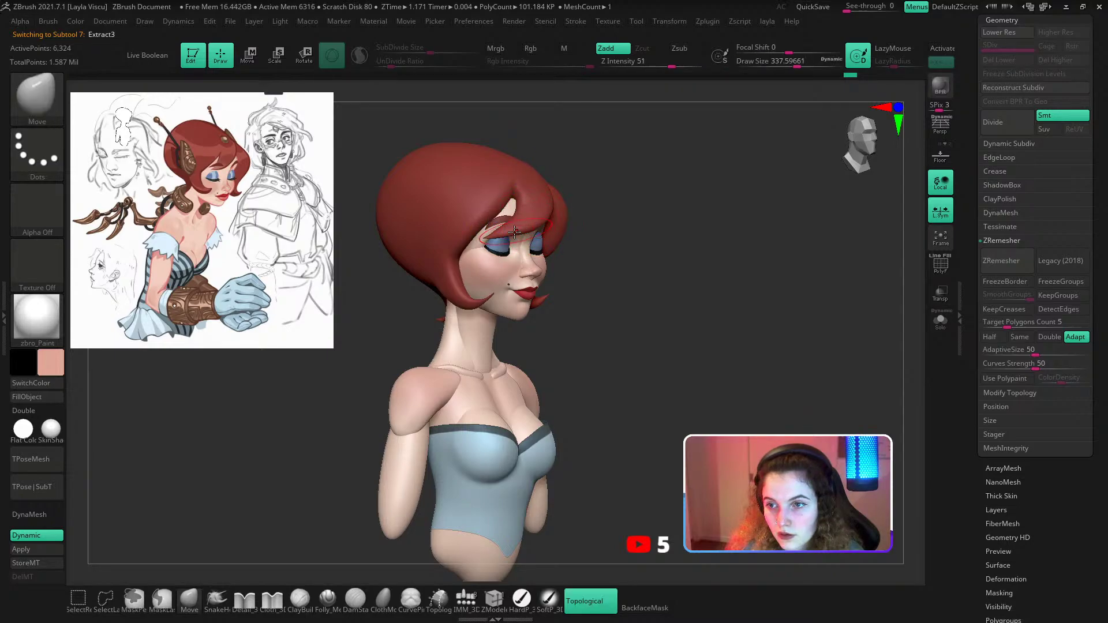
key("shift")
key("s")
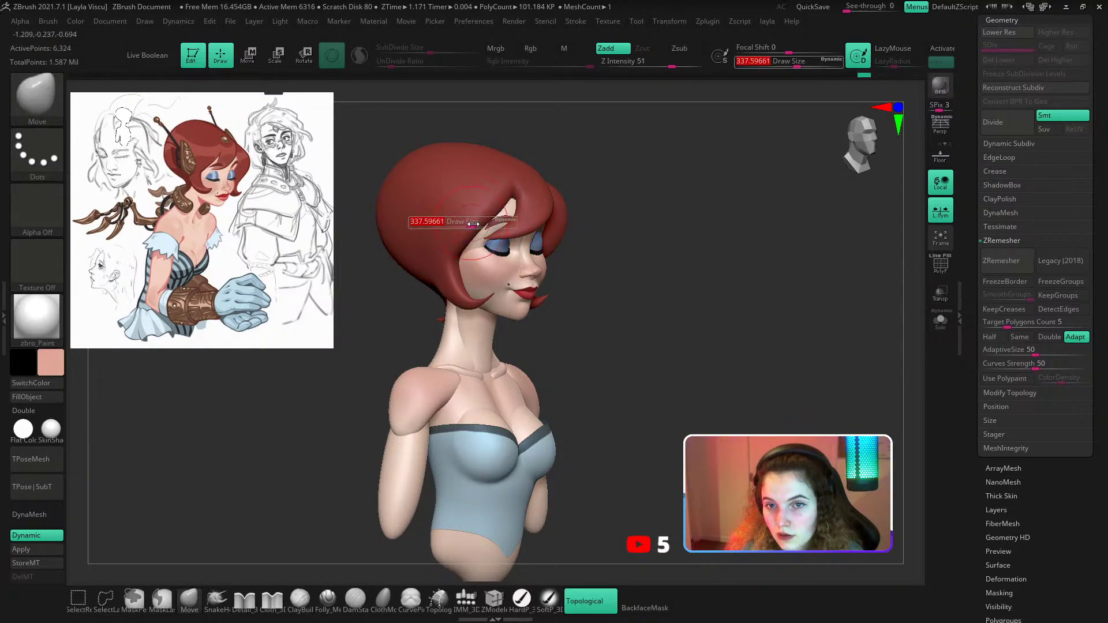
Raise the Move brush's draw size to about 888 and adjust the hair's overall shape.
left_click_drag(462, 225, 468, 225)
mouse_move(586, 231)
left_mouse_down("alt")
mouse_move(591, 196)
mouse_move(623, 196)
left_mouse_up("alt")
key("s")
left_click_drag(490, 230, 521, 230)
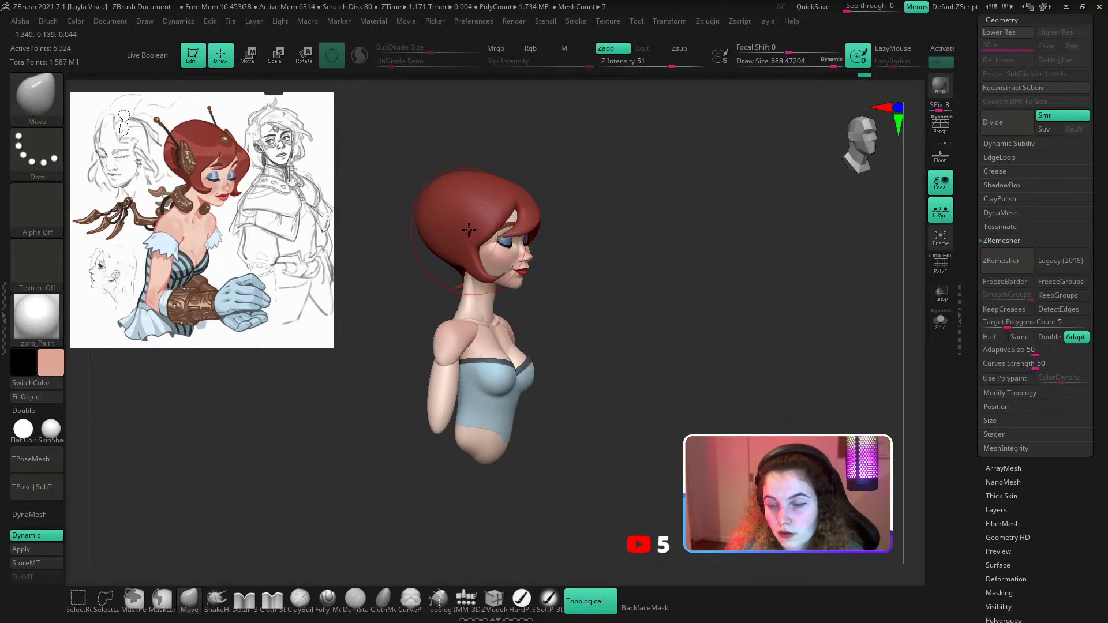
Reselect the hair after checking the eyebrow area and reduce the Move brush's draw size to about 666.
right_click_drag(496, 232, 520, 274, "ctrl")
left_click(519, 234, "alt")
right_click_drag(518, 235, 510, 283, "ctrl")
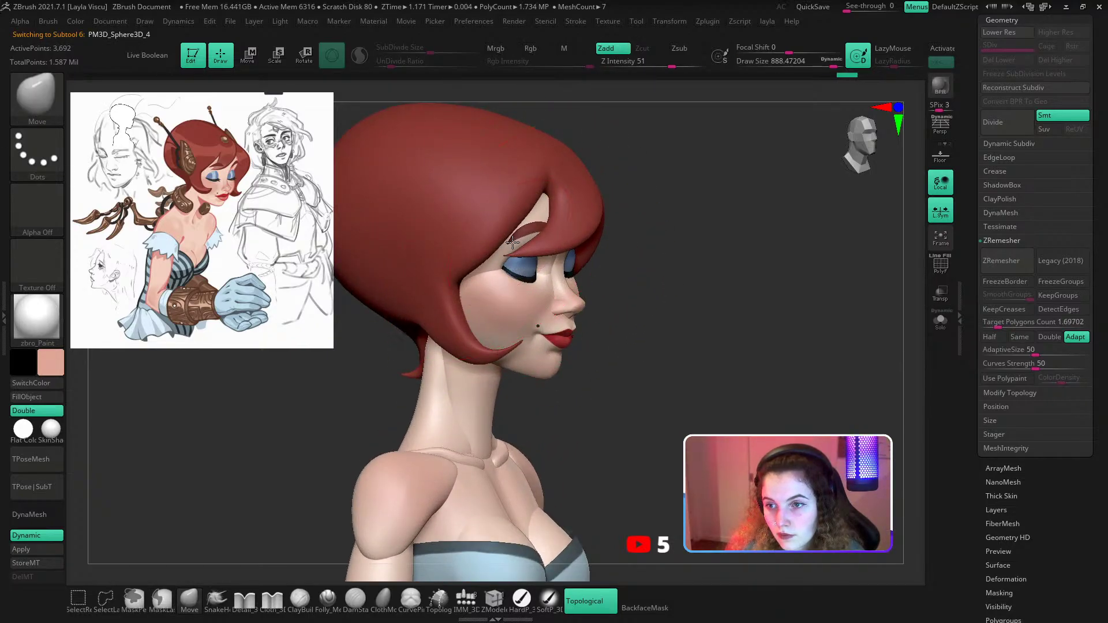
right_click_drag(512, 242, 497, 196, "ctrl")
key("s")
mouse_move(498, 229)
left_mouse_down()
mouse_move(481, 229)
mouse_move(521, 231)
left_mouse_up()
left_click(505, 228, "alt")
key("s")
right_click_drag(519, 201, 613, 231)
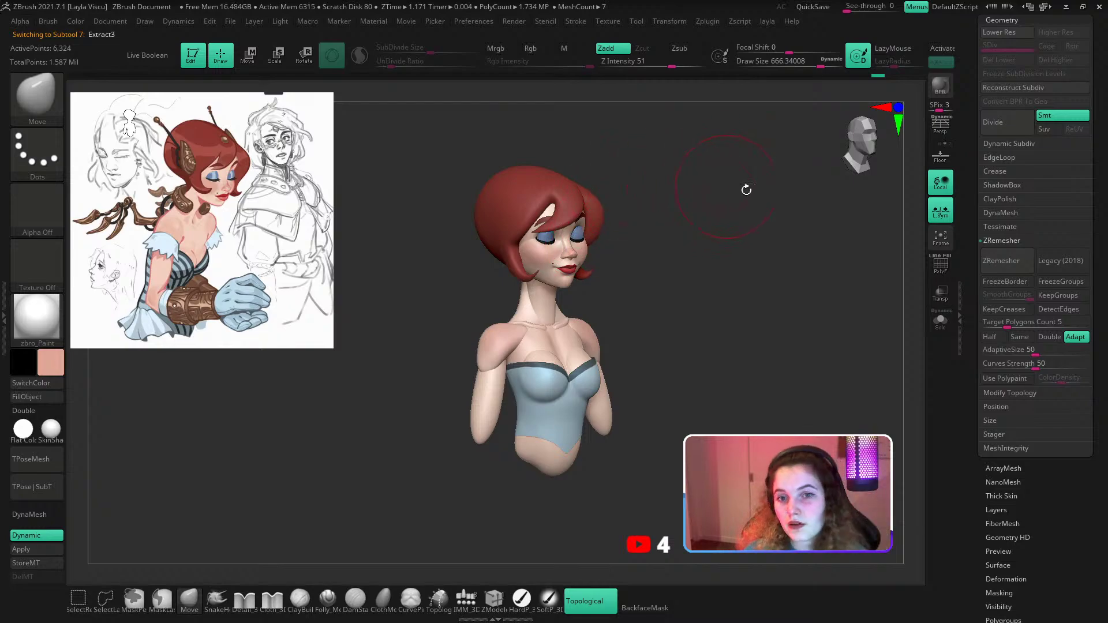
Extend the visible subtool count to 10, append a Plane3D mesh to the character, and select it.
left_click(992, 20)
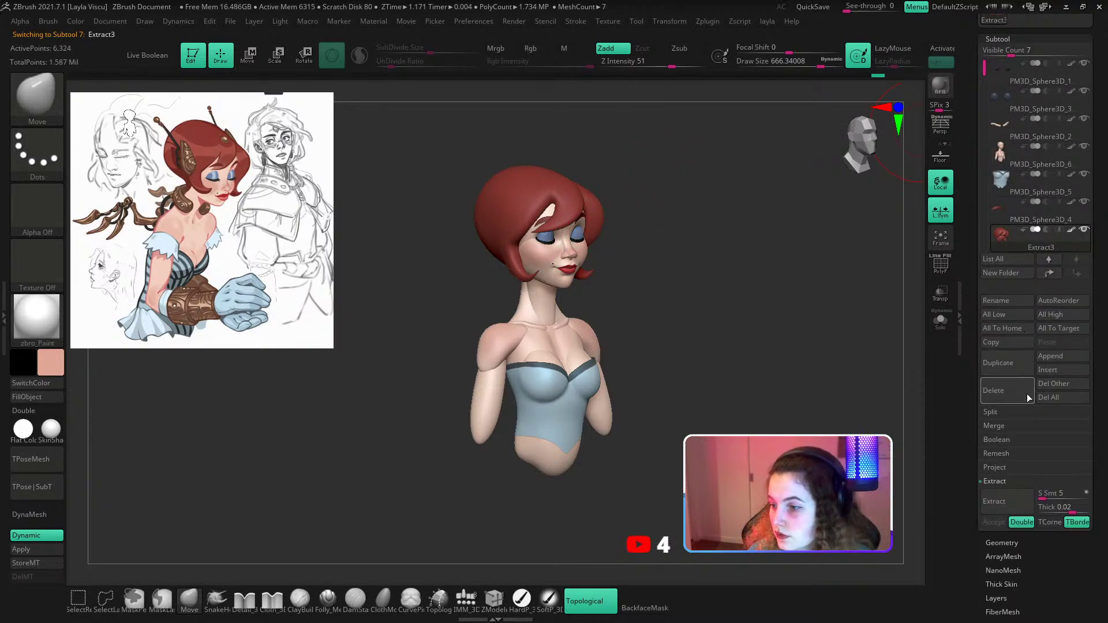
left_click_drag(995, 56, 1024, 56)
left_click(1047, 439)
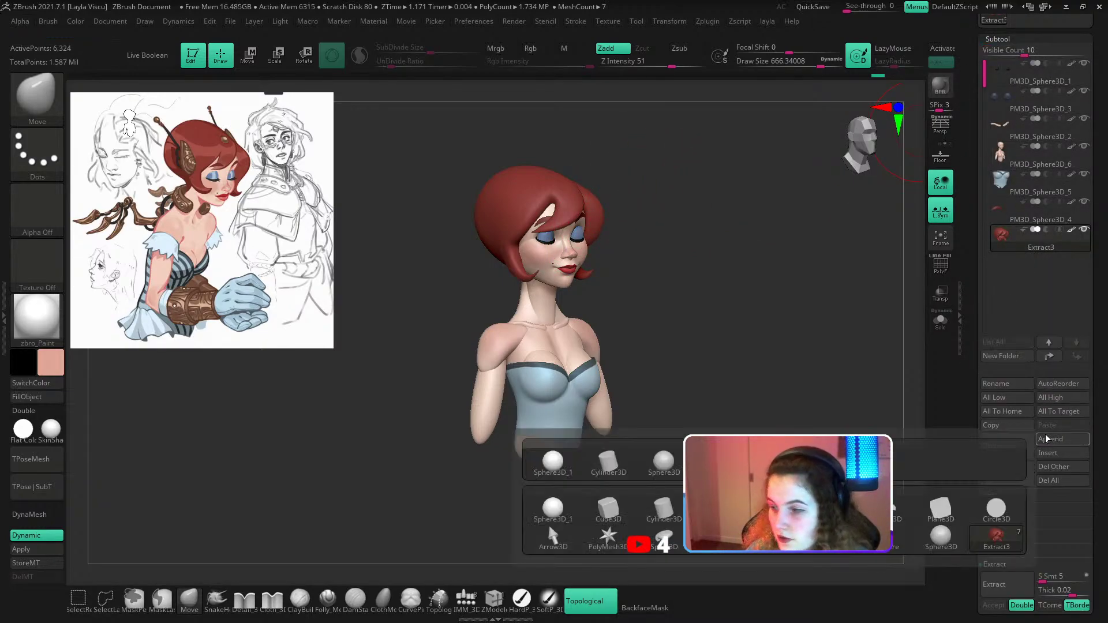
left_click(946, 512)
left_click(1041, 277)
Recolour the plane white in front view, isolate it with Solo, and check its polygon grid.
left_click_drag(787, 339, 704, 391, "shift")
key("w")
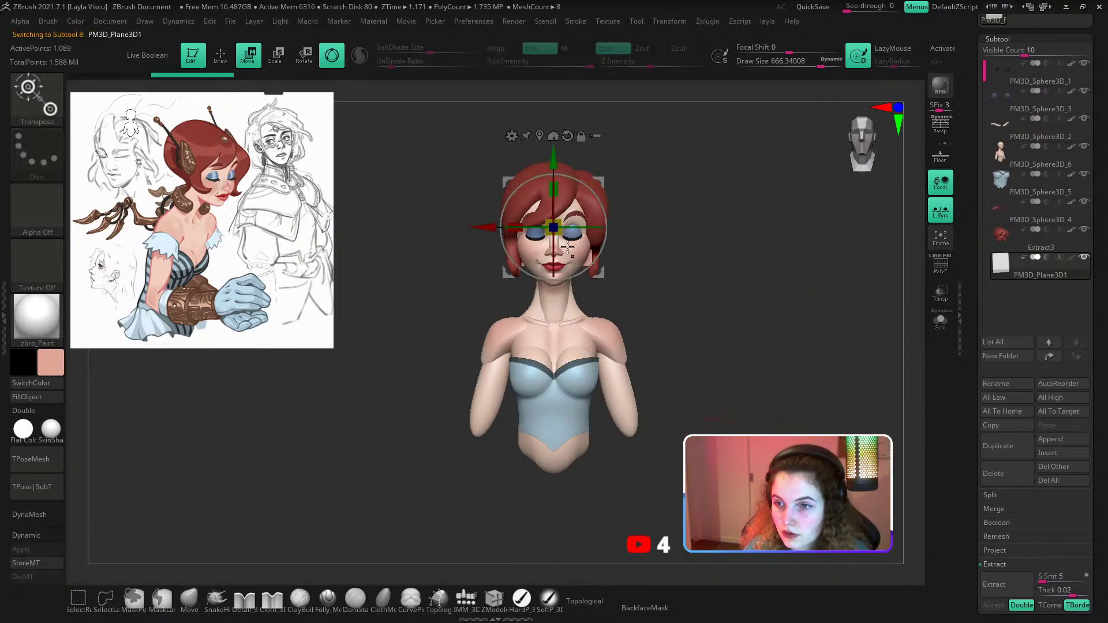
left_click_drag(579, 241, 649, 254)
left_click(50, 362)
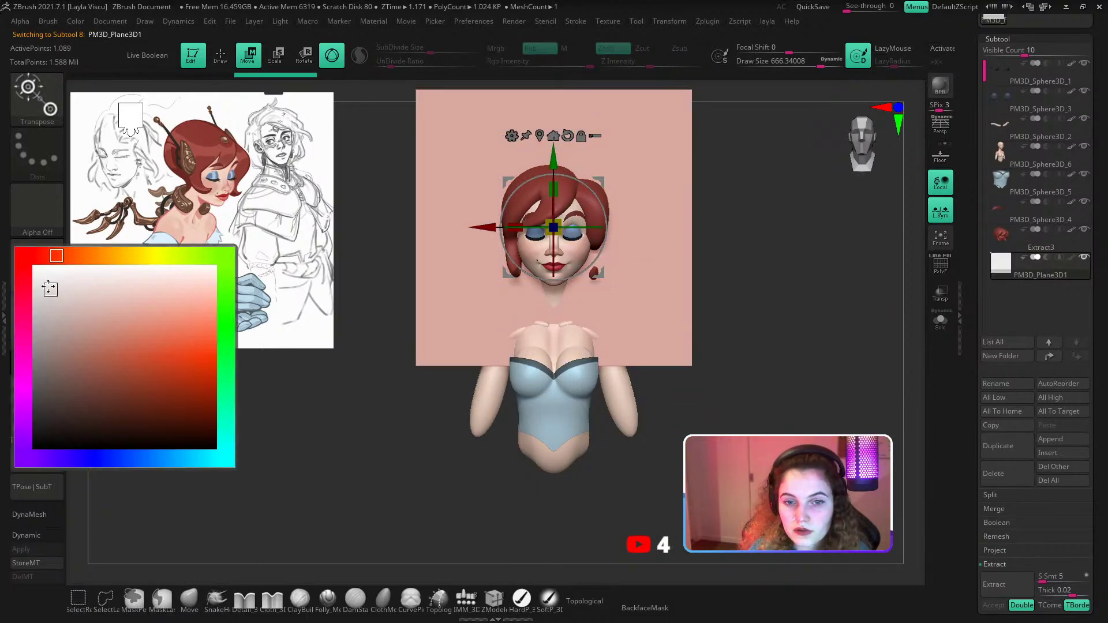
left_click_drag(50, 287, 27, 264)
left_click(941, 320)
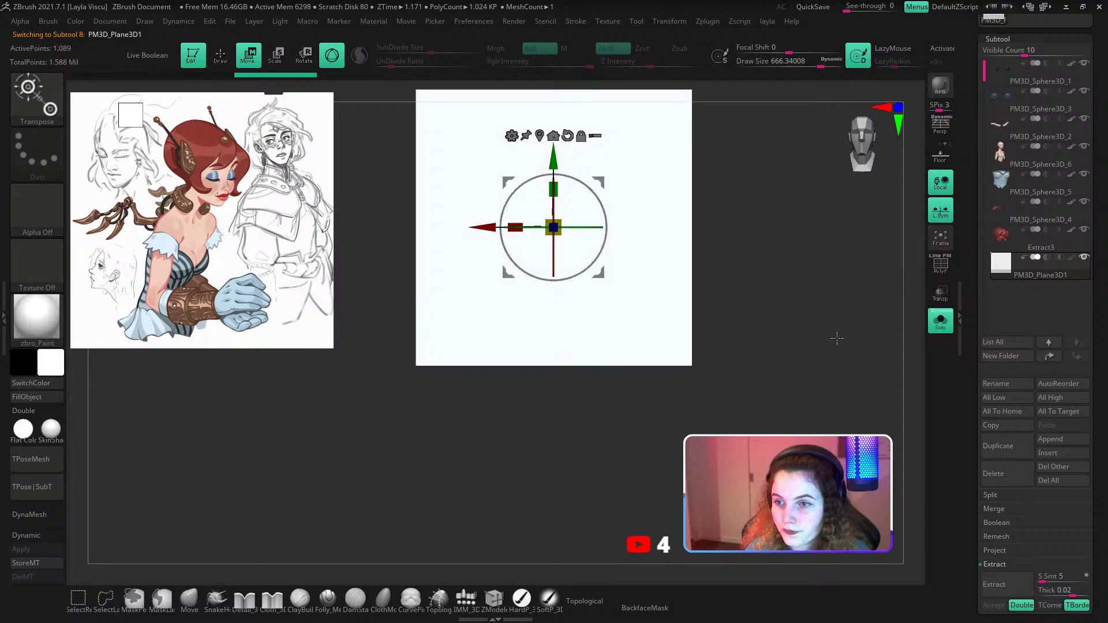
key("shift+f")
left_click_drag(740, 256, 746, 323, "alt")
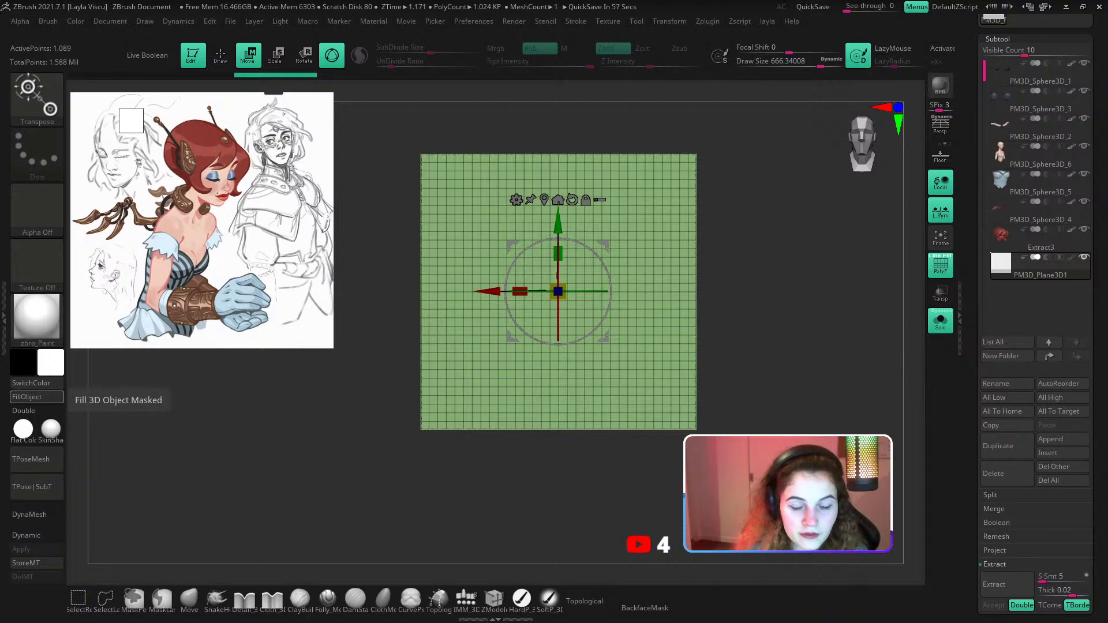
key("shift+f")
Choose the MeshBalloon brush for the masking stroke and switch the material to BasicMaterial.
key("s")
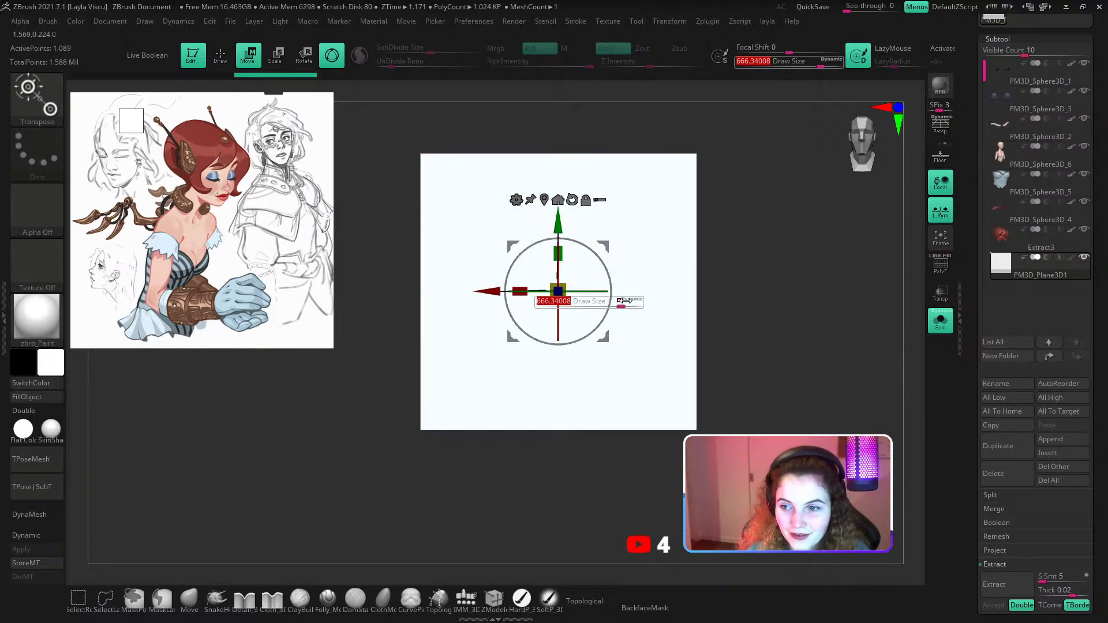
left_click(615, 306)
key("b")
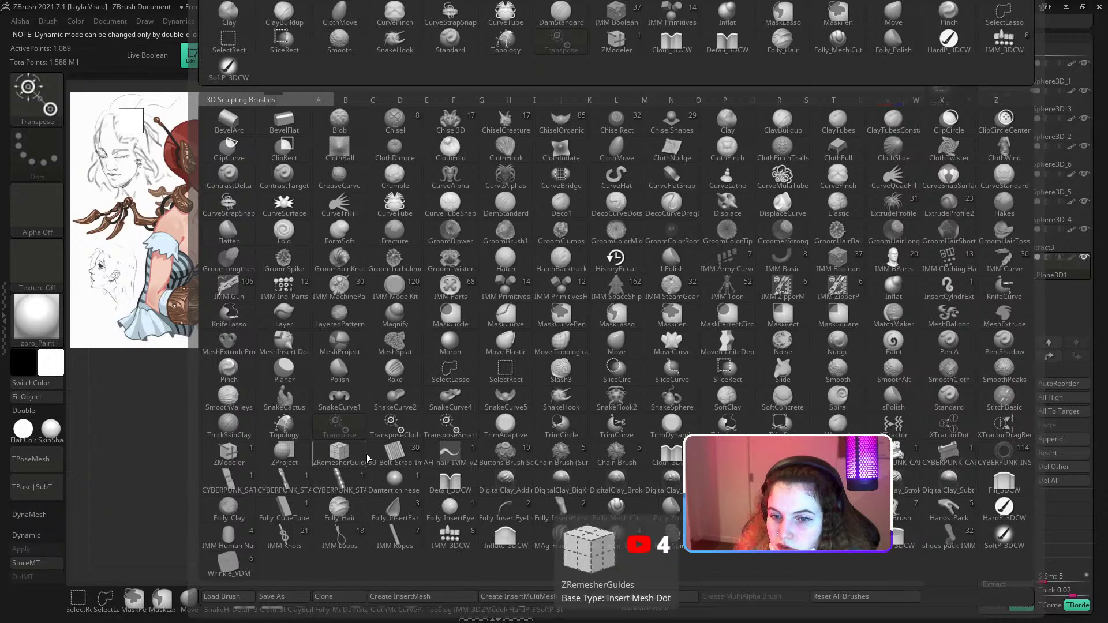
left_click(964, 324)
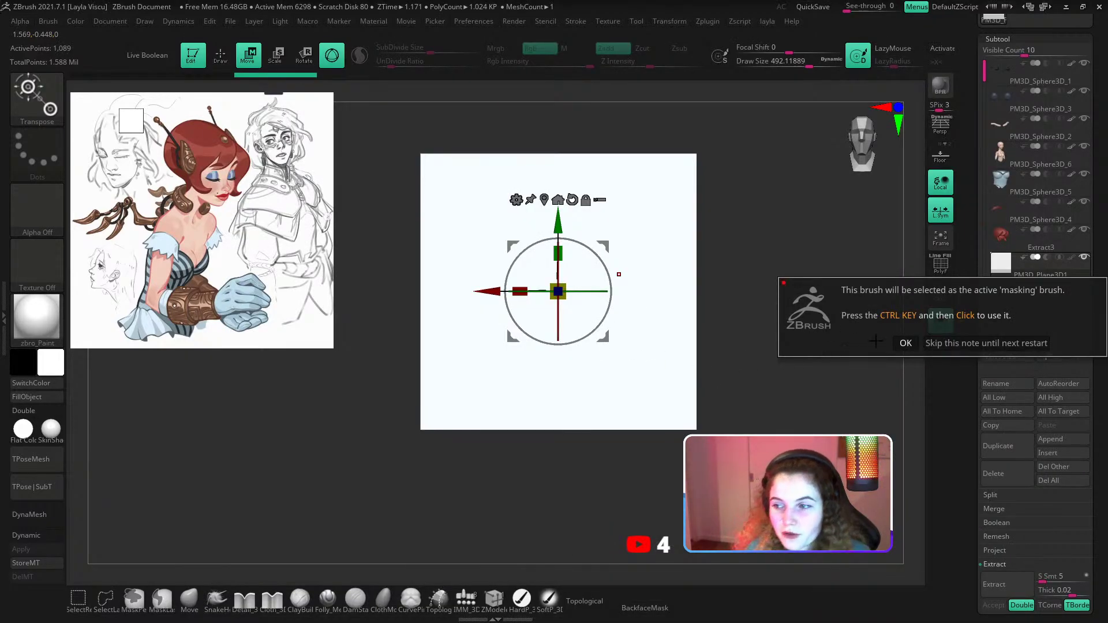
left_click(905, 343)
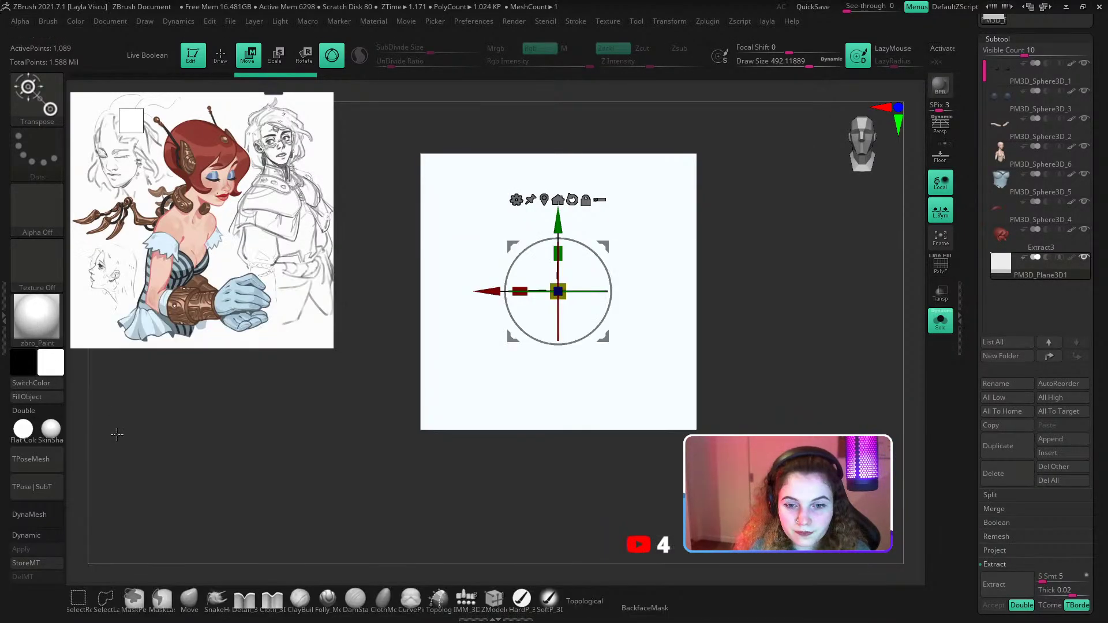
left_click(37, 316)
left_click(594, 271)
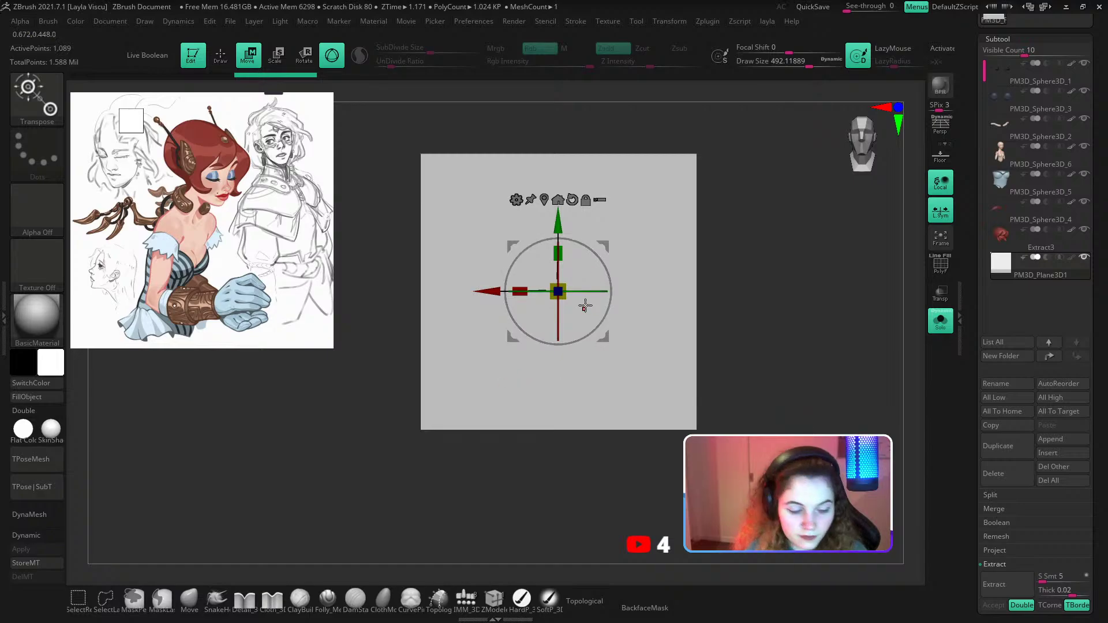
Switch to Draw mode at a draw size of about 365 and outline a curved, tapering horn-like MeshBalloon shape across the plane's middle.
key("q")
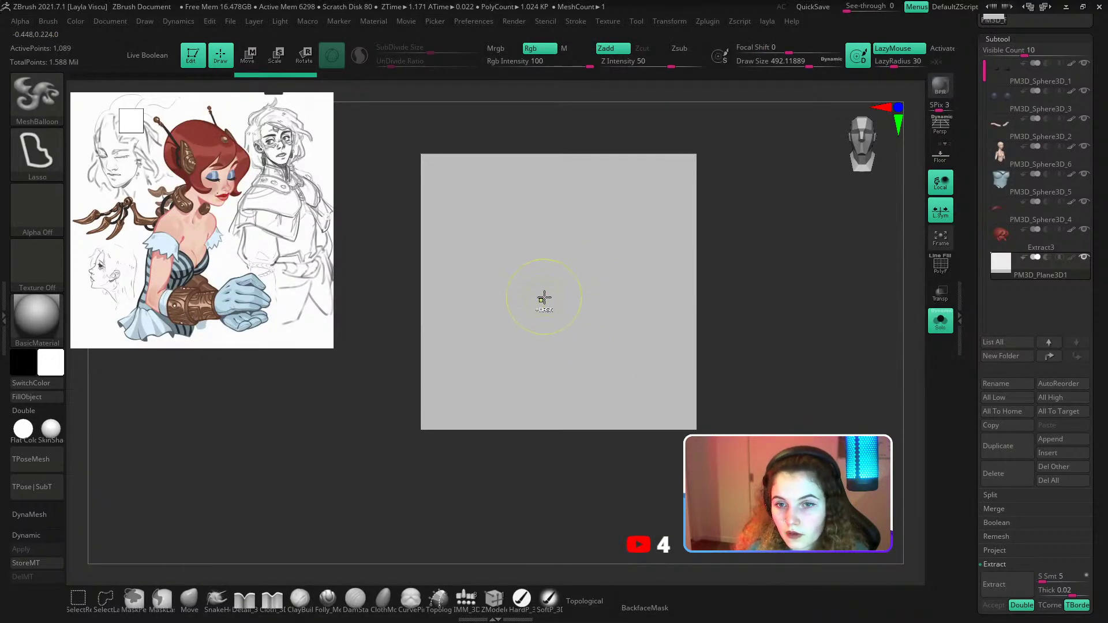
key("s")
left_click_drag(540, 298, 540, 298)
key("ctrl")
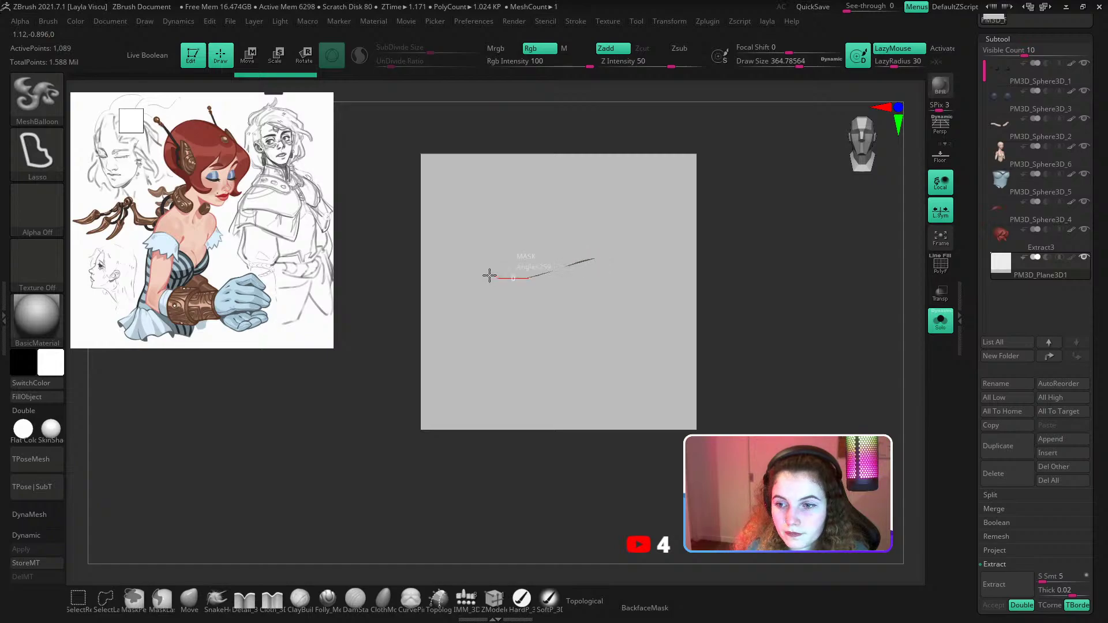
mouse_move(489, 276)
left_mouse_down("ctrl")
mouse_move(469, 287)
mouse_move(553, 306)
mouse_move(606, 299)
left_mouse_up("ctrl")
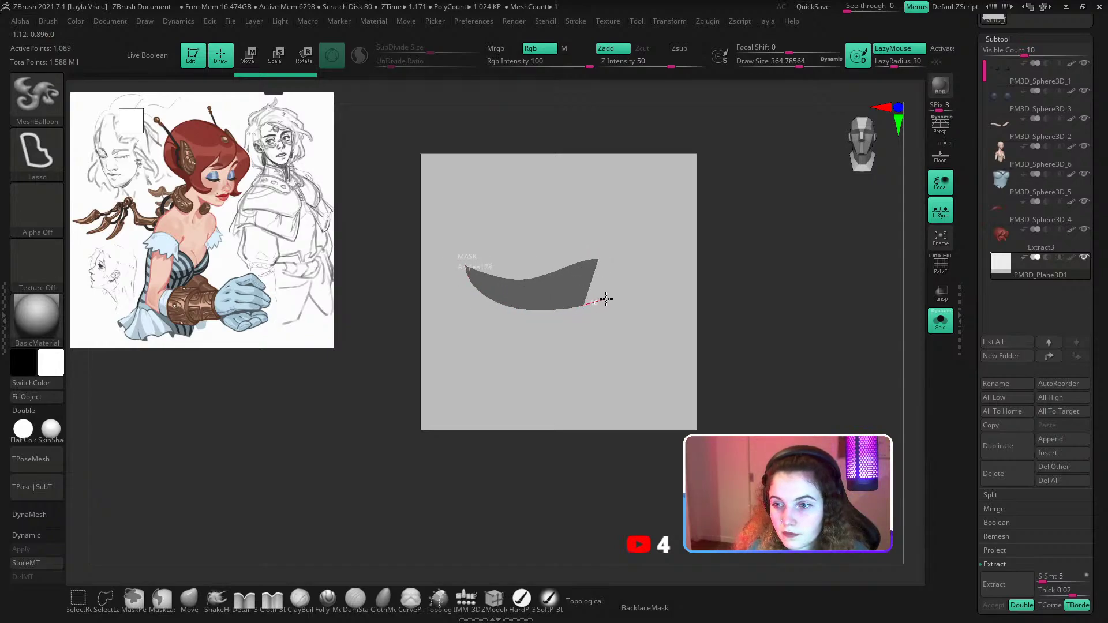
left_click_drag(617, 242, 615, 247, "ctrl")
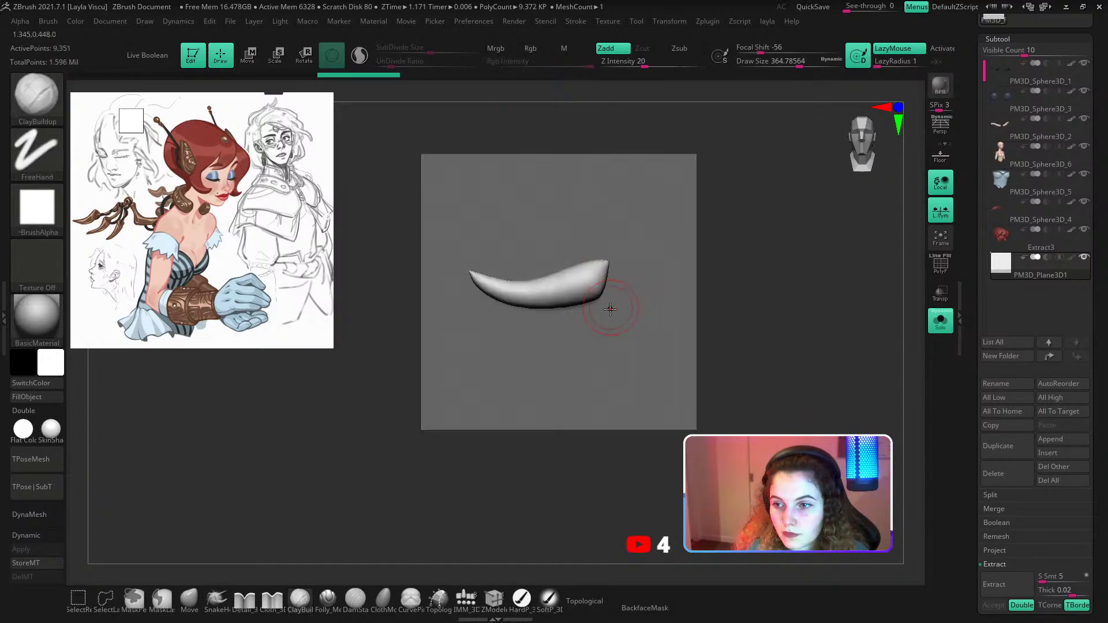
Hide the flat plane so only the curved horn-like piece is shown, and view that piece from the side.
left_click_drag(489, 430, 491, 454)
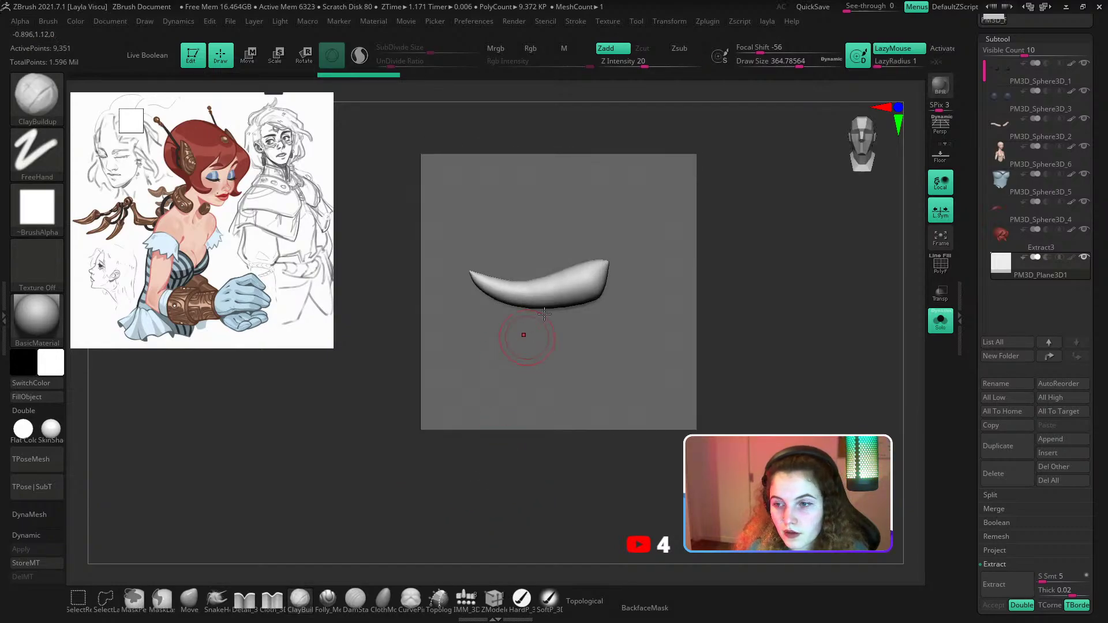
left_click(563, 289, "ctrl+shift")
key("space")
left_click(548, 260)
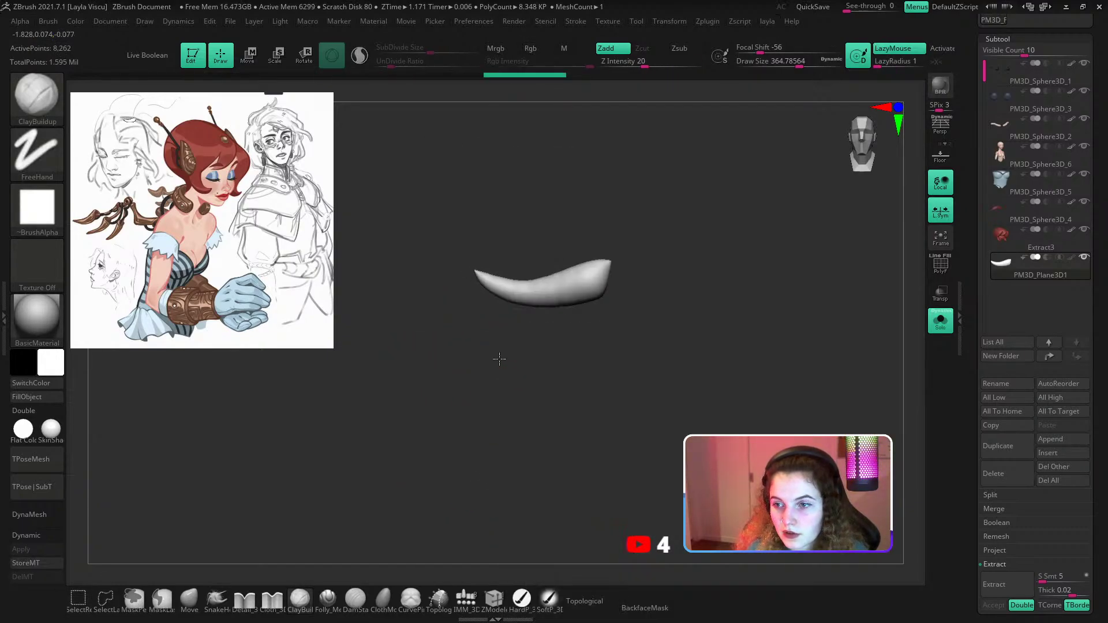
left_click_drag(519, 323, 561, 323, "shift")
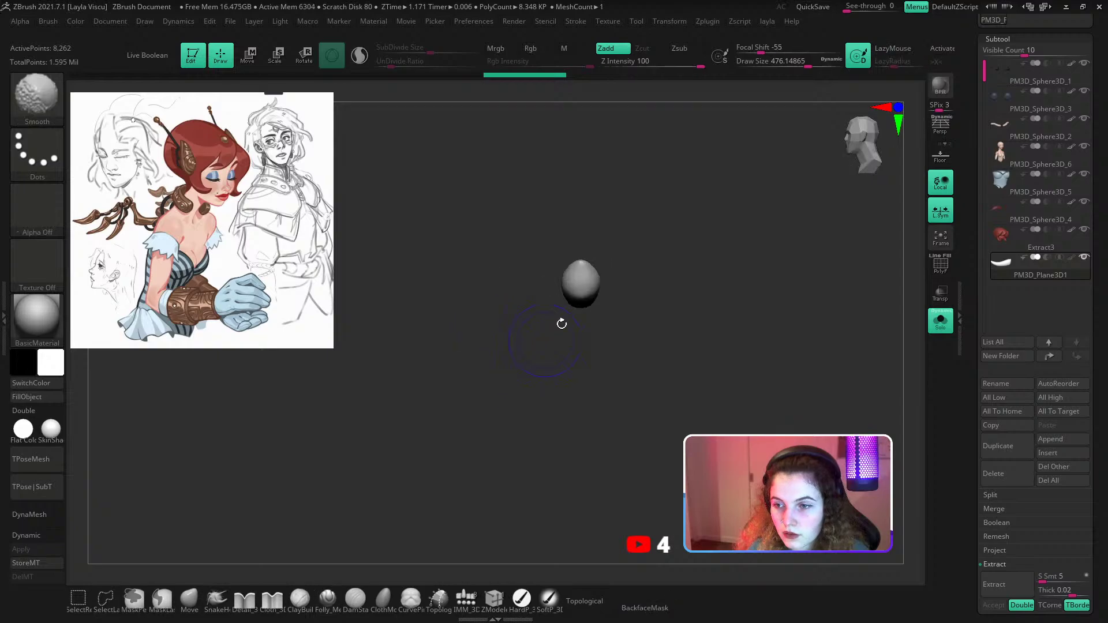
Activate symmetry for the horn-like piece and change its axis so that edits mirror across the piece's thickness.
key("x")
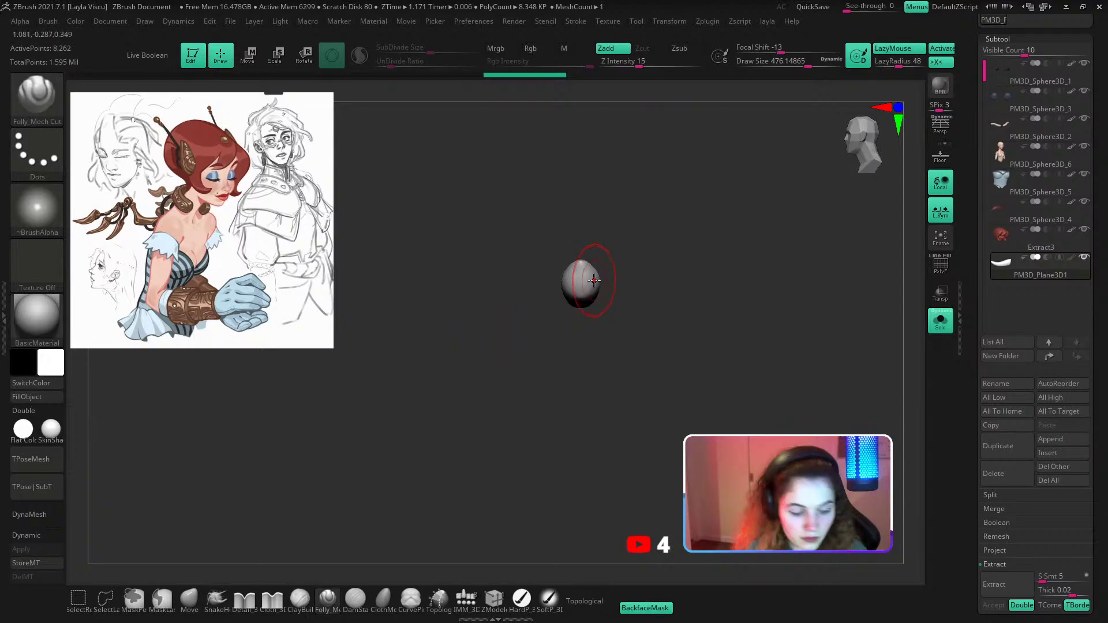
left_click(669, 21)
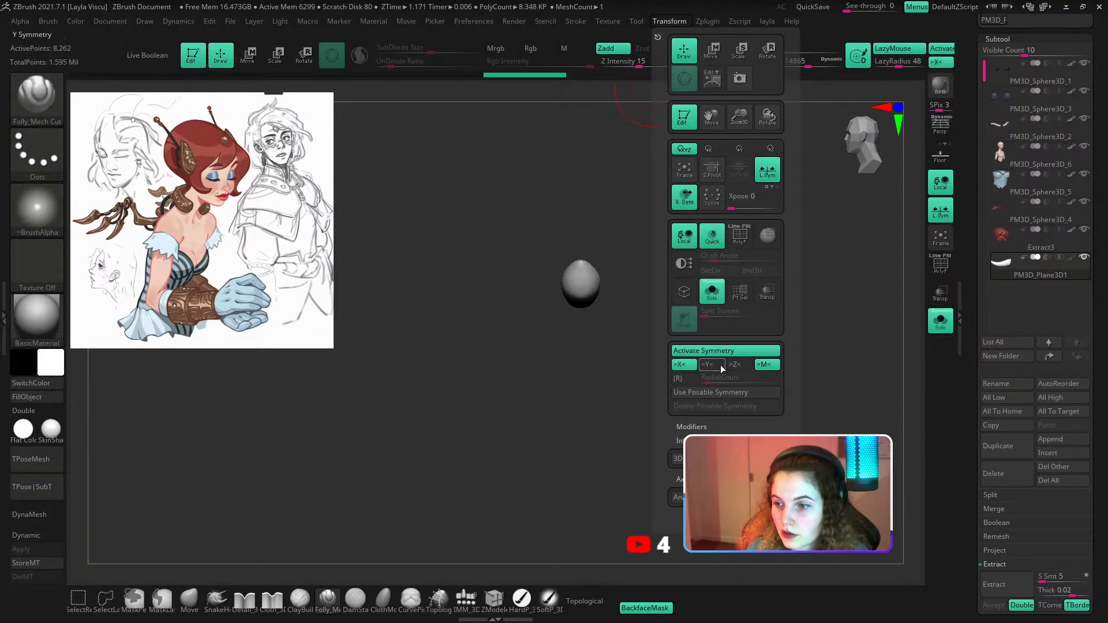
left_click(679, 366)
Show the horn piece's polygon grid and ZRemesh it with a target polygon count of about 0.66.
key("shift+f")
left_click_drag(673, 281, 675, 323)
left_click_drag(1089, 416, 1087, 137)
left_click(1002, 347)
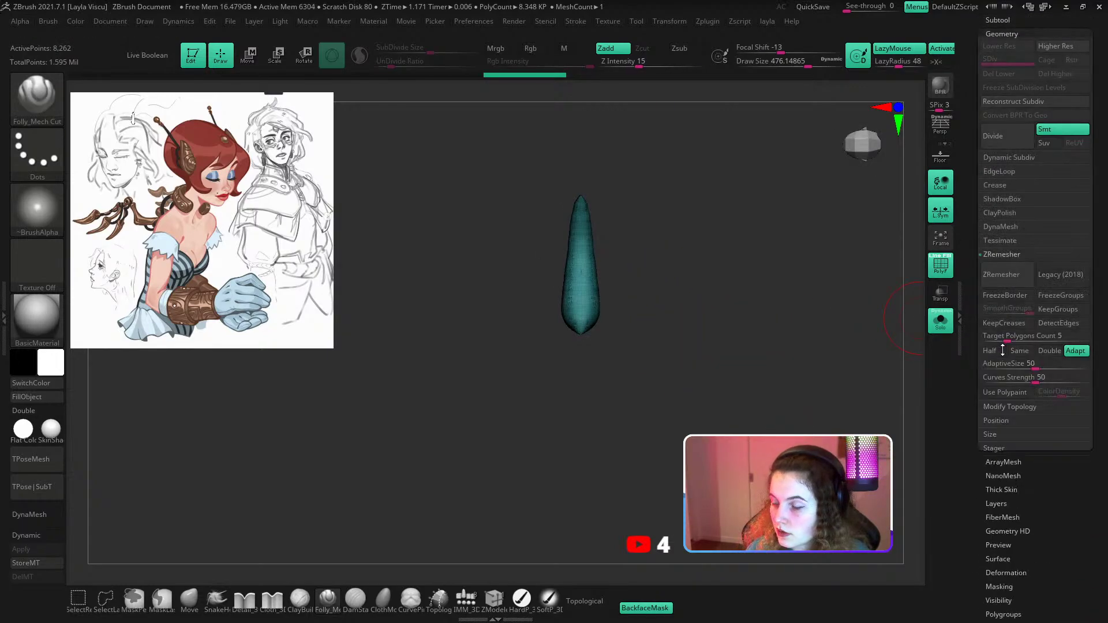
left_click(1000, 276)
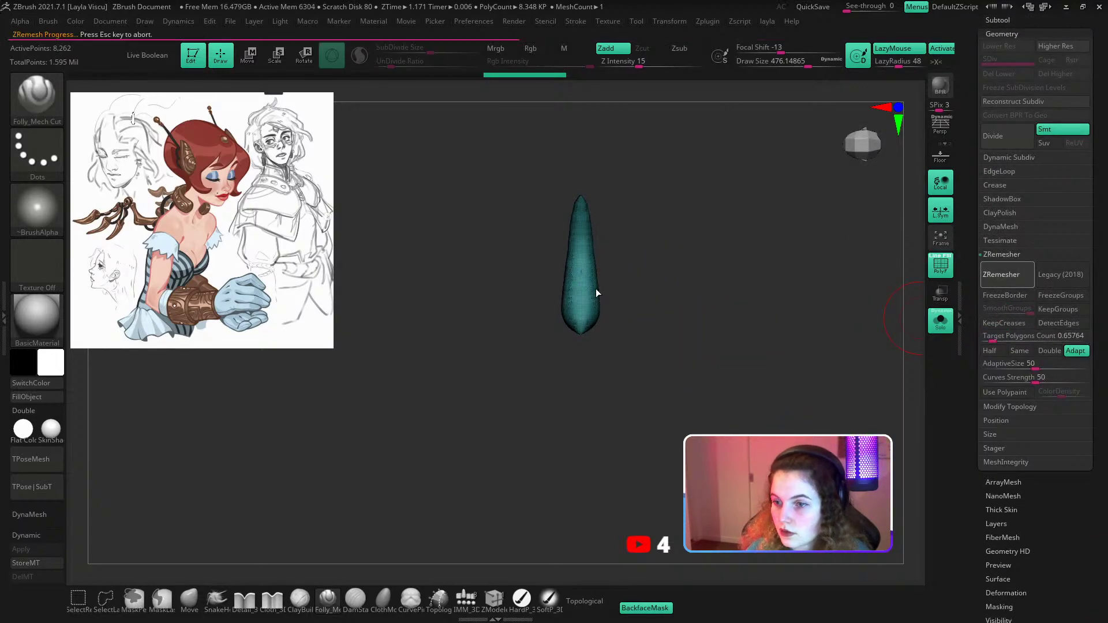
right_click_drag(588, 266, 568, 329, "ctrl")
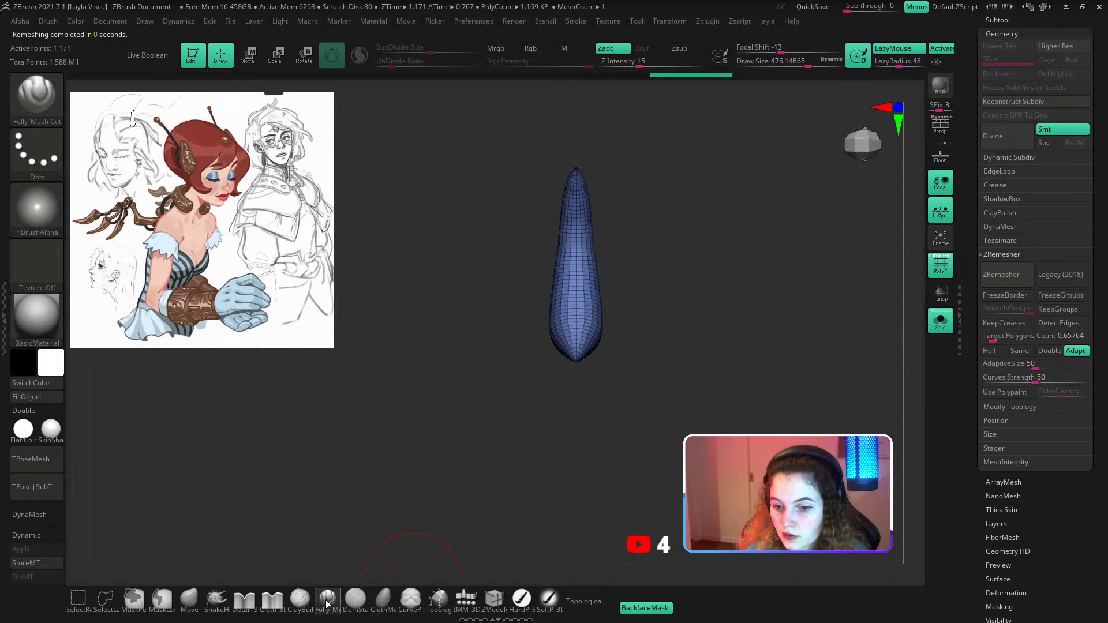
Try to cut a line along the horn piece with the Folly_Mech Cut brush at a draw size of about 422.
key("s")
left_click_drag(595, 239, 590, 239)
left_click_drag(580, 186, 592, 353)
key("ctrl+z")
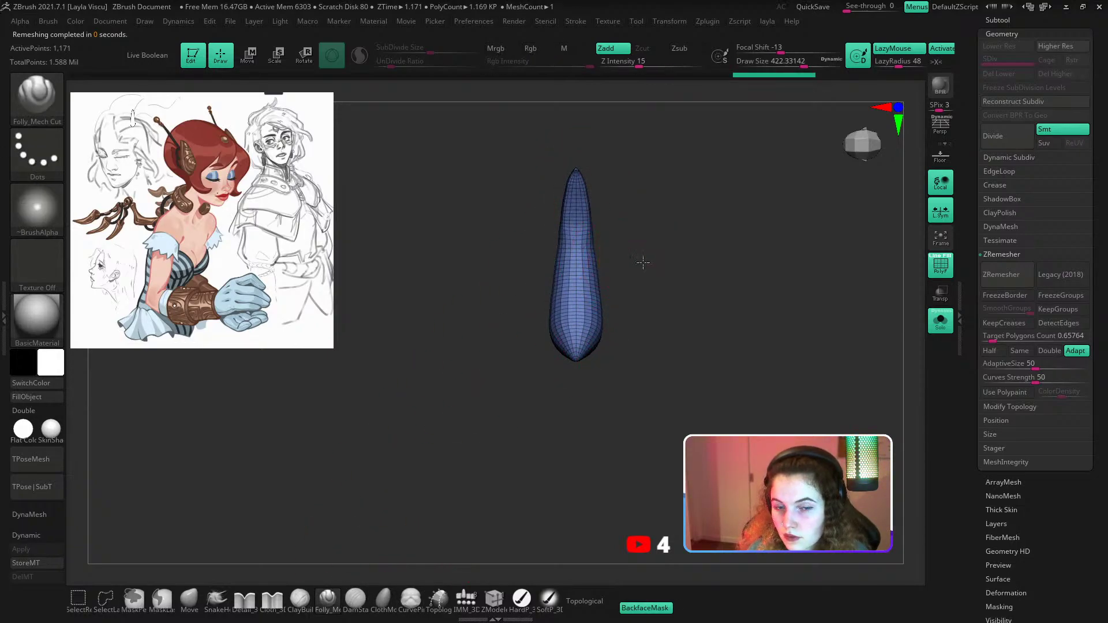
Build up and smooth the horn's inner surface with ClayBuildup at a draw size of about 484, with the polygon grid hidden.
mouse_move(643, 259)
left_mouse_down()
mouse_move(632, 248)
mouse_move(589, 345)
mouse_move(515, 348)
left_mouse_up()
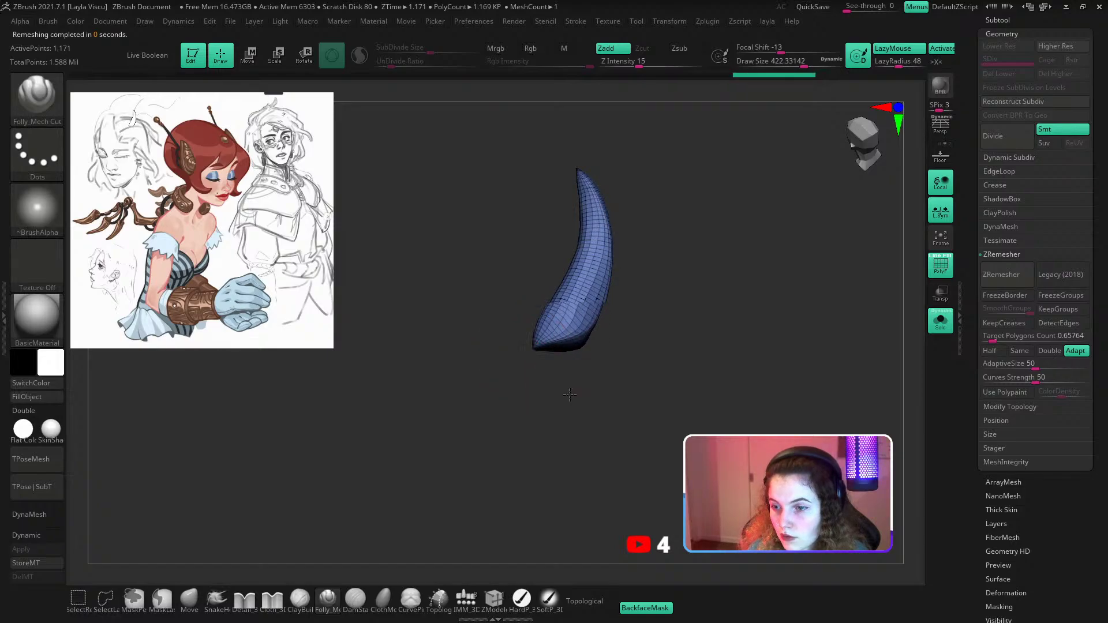
left_click_drag(569, 393, 548, 354)
key("b")
key("c")
key("b")
key("s")
mouse_move(552, 294)
left_mouse_down()
mouse_move(542, 294)
mouse_move(557, 314)
left_mouse_up()
left_click_drag(487, 309, 562, 227)
left_click_drag(537, 265, 595, 178)
key("shift+f")
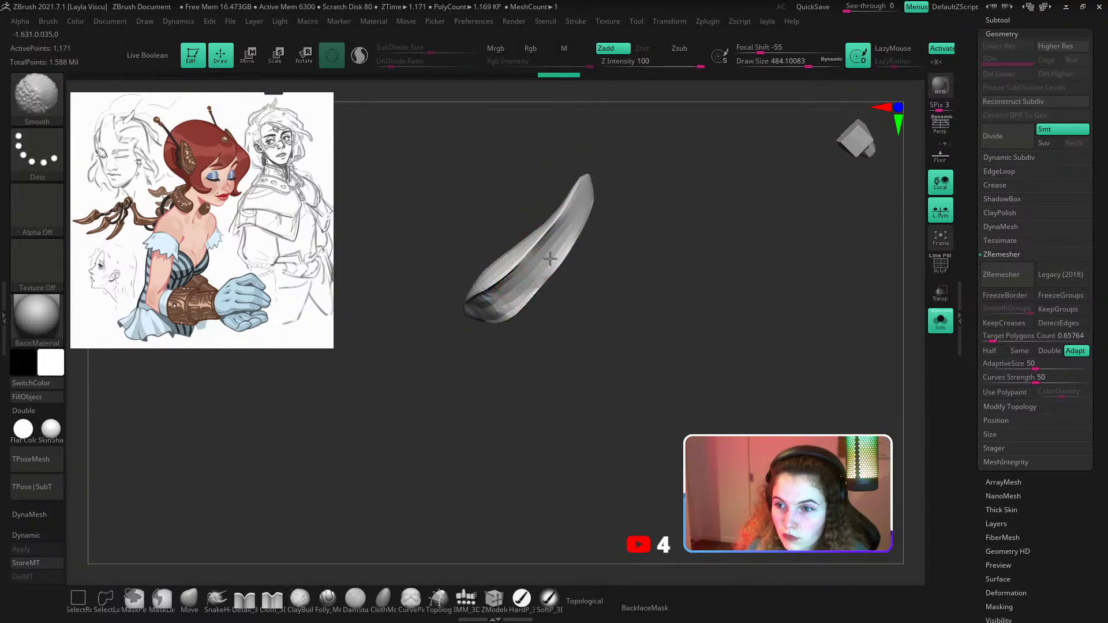
View the piece edge-on and slim its tapering half with the Move brush at a draw size of about 602.
mouse_move(539, 338)
left_mouse_down()
mouse_move(714, 231)
mouse_move(719, 300)
mouse_move(677, 376)
left_mouse_up()
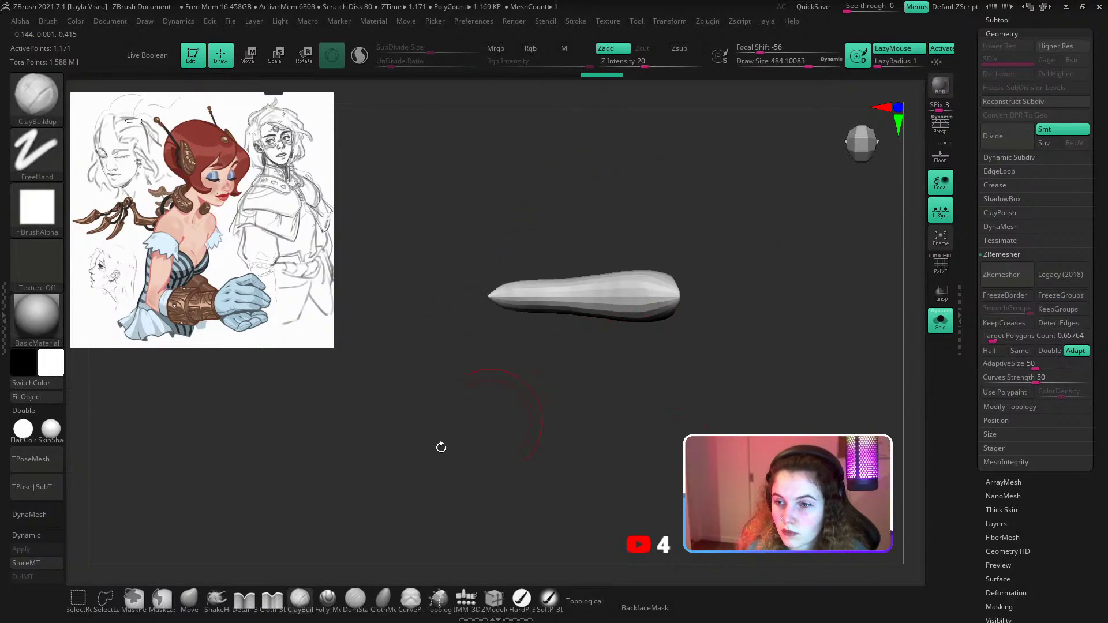
left_click(189, 603)
key("s")
left_click_drag(576, 300, 600, 300)
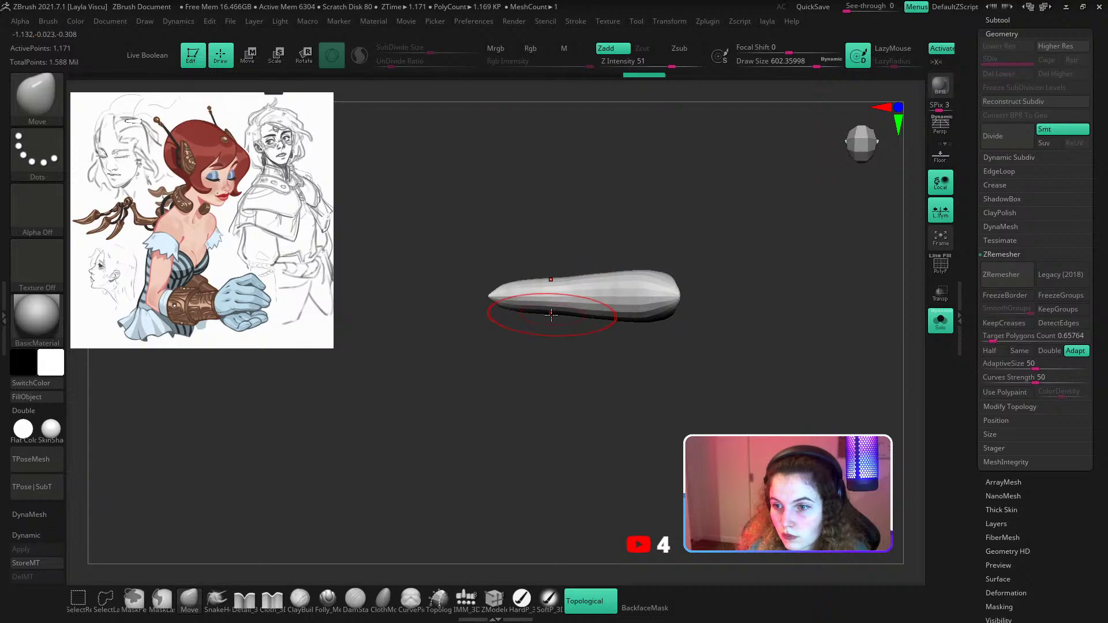
left_click_drag(518, 281, 514, 291)
Tighten the tapered piece with the Pinch brush at a draw size of about 932 and scale its length to about 0.85.
key("b")
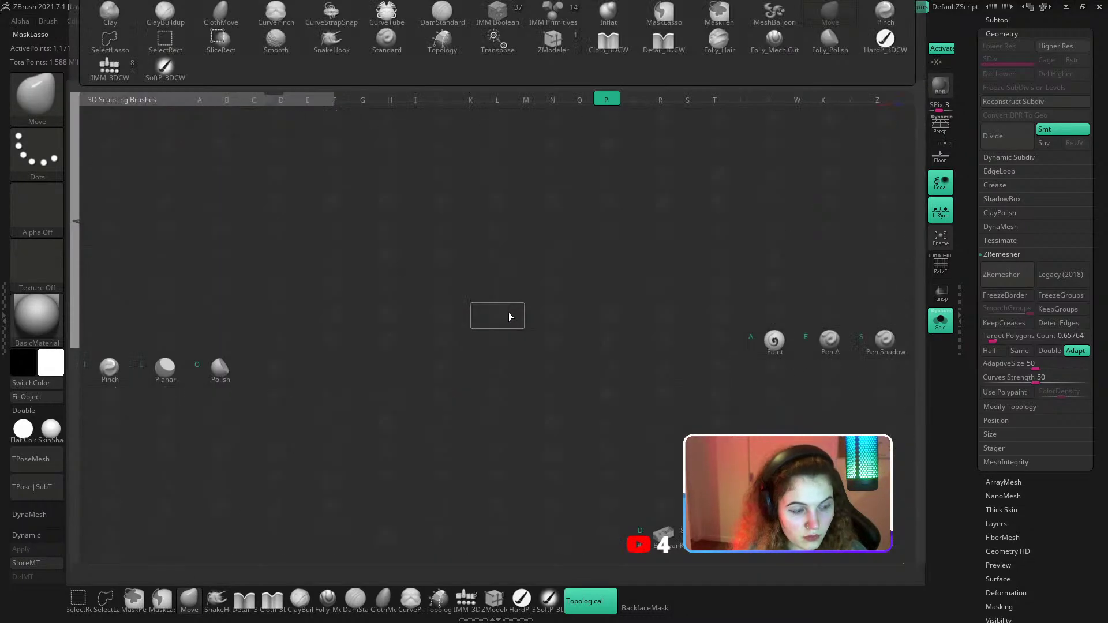
key("p")
key("i")
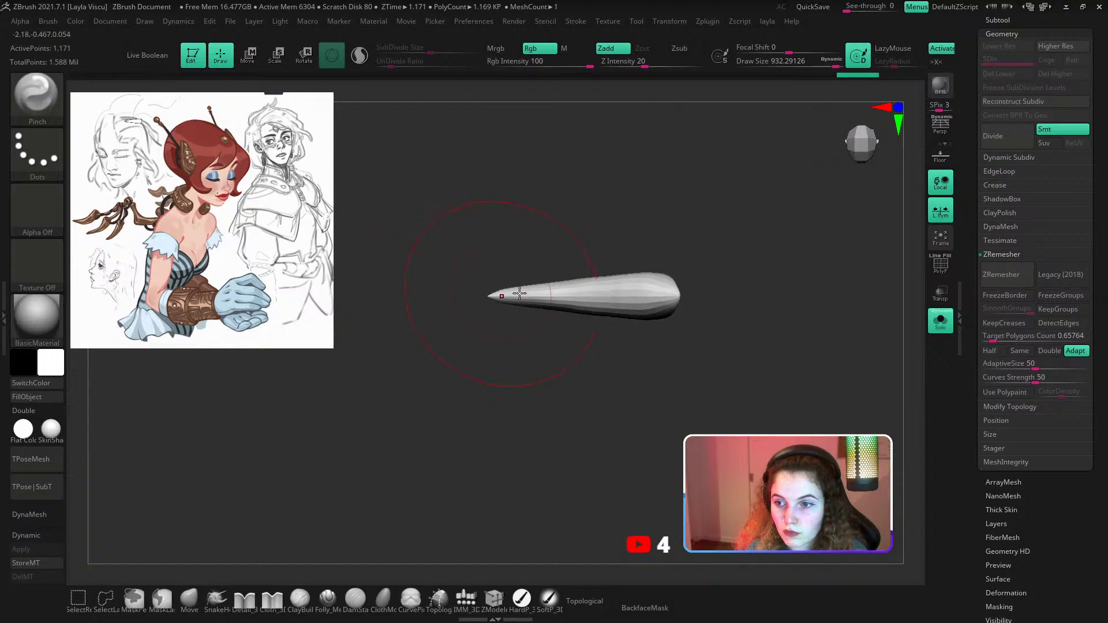
left_click_drag(408, 296, 712, 320)
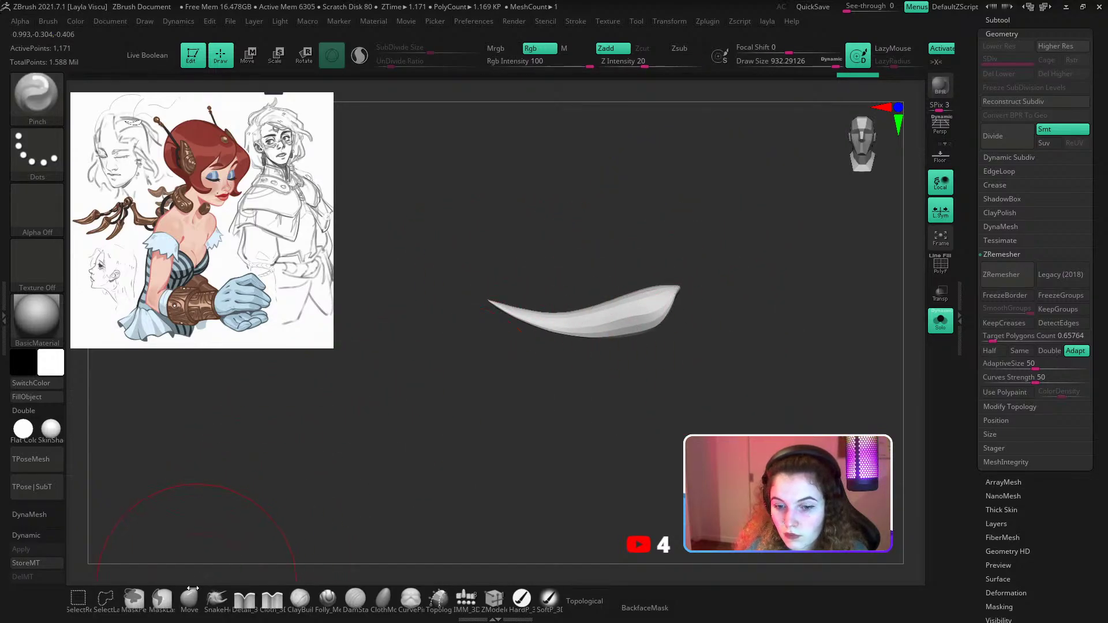
key("w")
left_click_drag(561, 322, 577, 329)
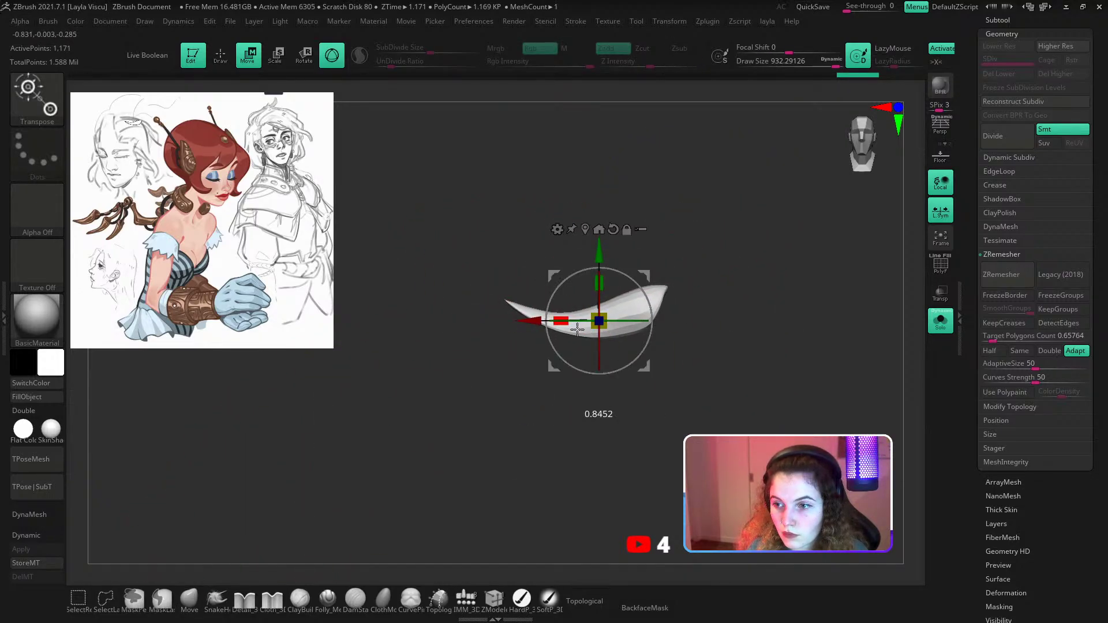
Nudge the middle of the curved piece with the Move brush at a draw size of about 724 and turn on Dynamic Subdiv.
left_click(192, 600)
key("z")
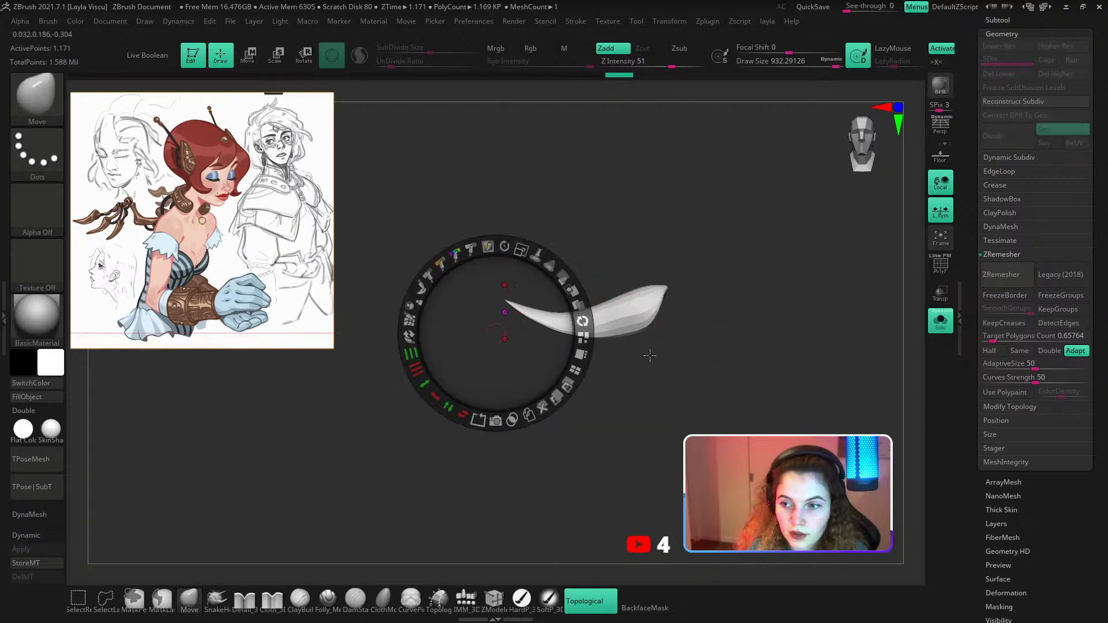
key("z")
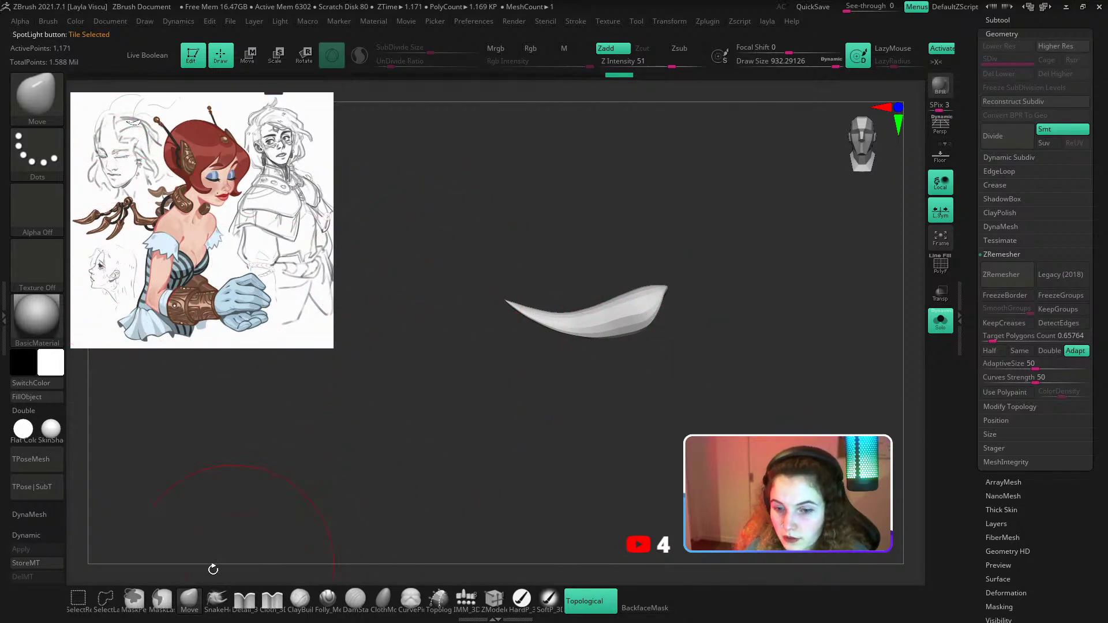
left_click(189, 600)
key("s")
left_click(564, 324)
left_click_drag(601, 307, 602, 312)
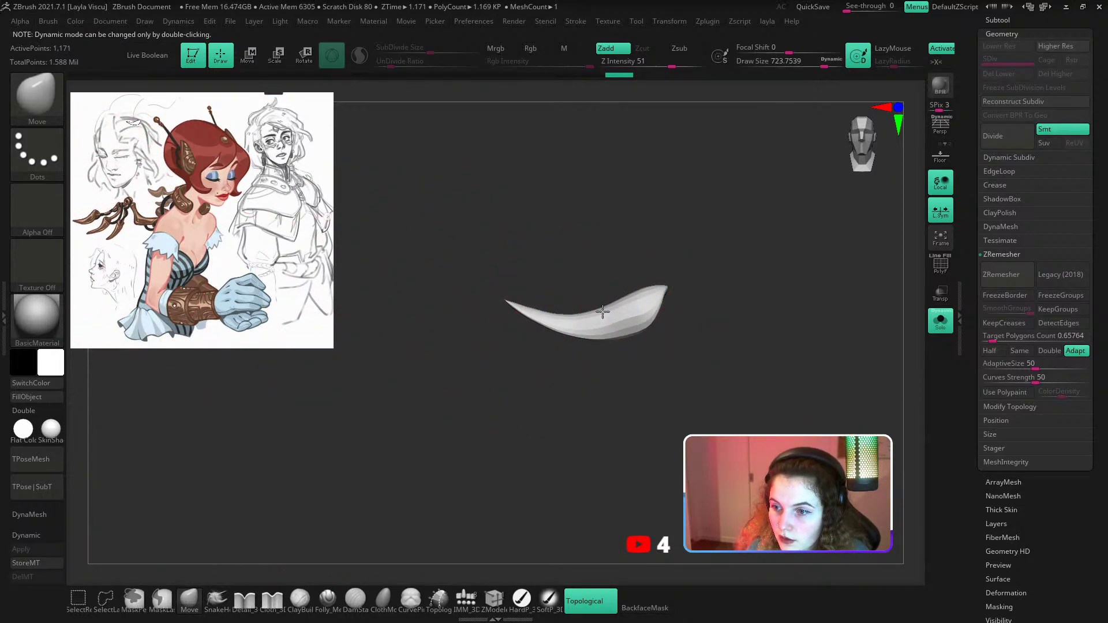
left_click(1043, 157)
left_click(999, 171)
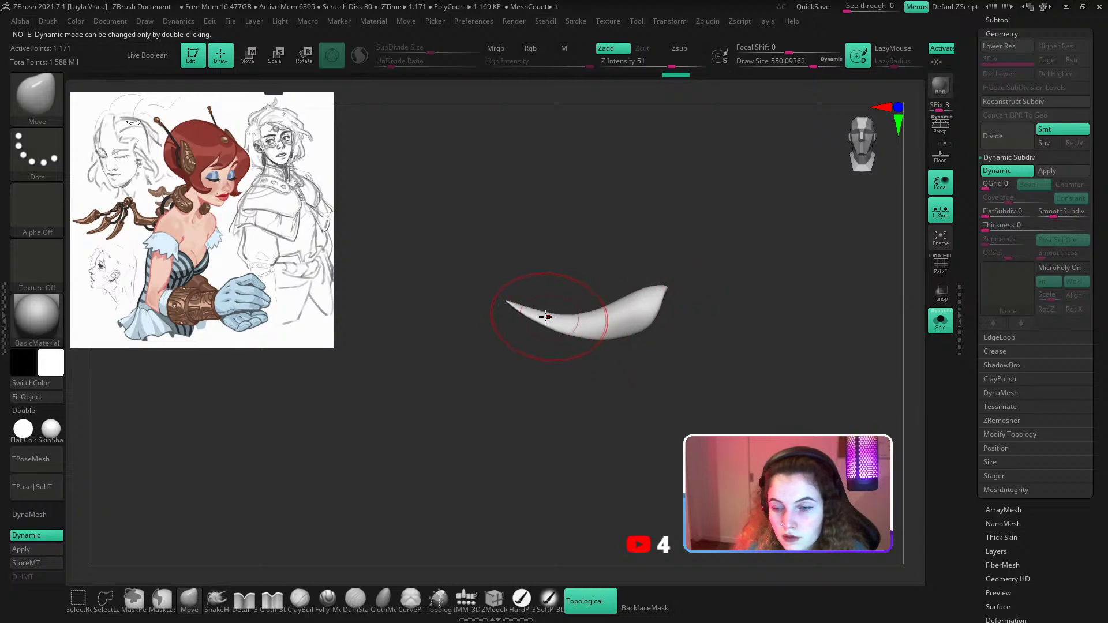
Pull the pointed tip slightly inward with the Move brush, reducing the draw size to about 453.
left_click_drag(507, 297, 517, 295)
key("ctrl+z")
key("s")
left_click_drag(526, 295, 519, 311)
key("s")
key("s")
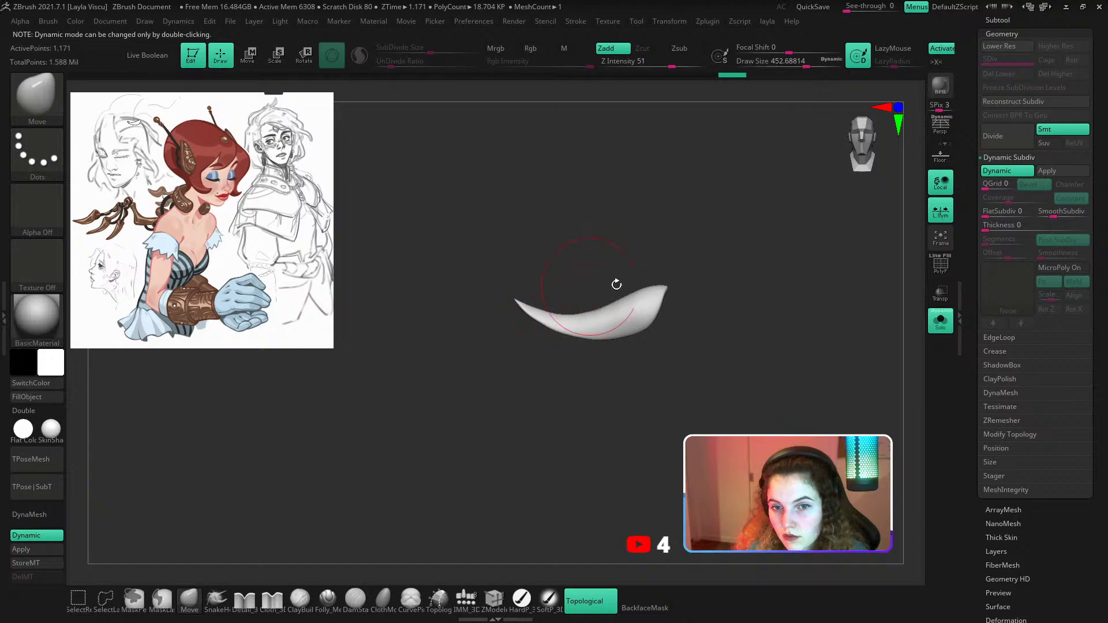
Try to reshape the upper corner of the piece's wide end, undo the change, and set the draw size to about 400.
left_click_drag(615, 284, 633, 300, "alt")
mouse_move(672, 285)
left_mouse_down()
mouse_move(633, 292)
mouse_move(664, 277)
left_mouse_up()
key("ctrl+z")
key("s")
left_click(601, 327)
left_click_drag(718, 281, 676, 278, "alt")
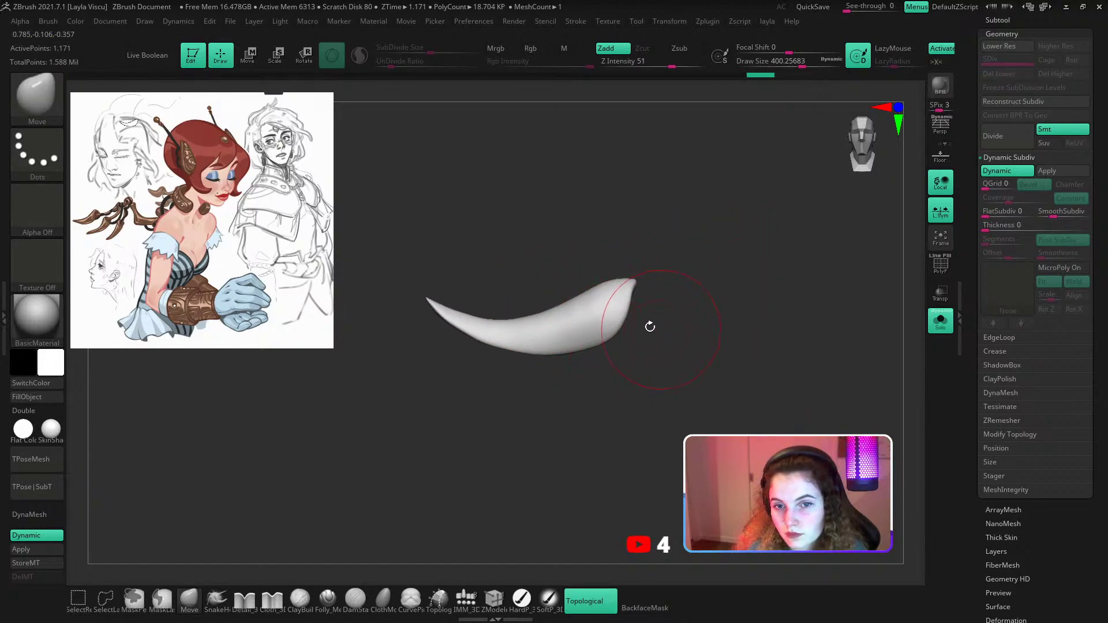
Turn off Dynamic Subdiv on the curved piece and check its polygon grid.
key("shift+f")
key("shift+d")
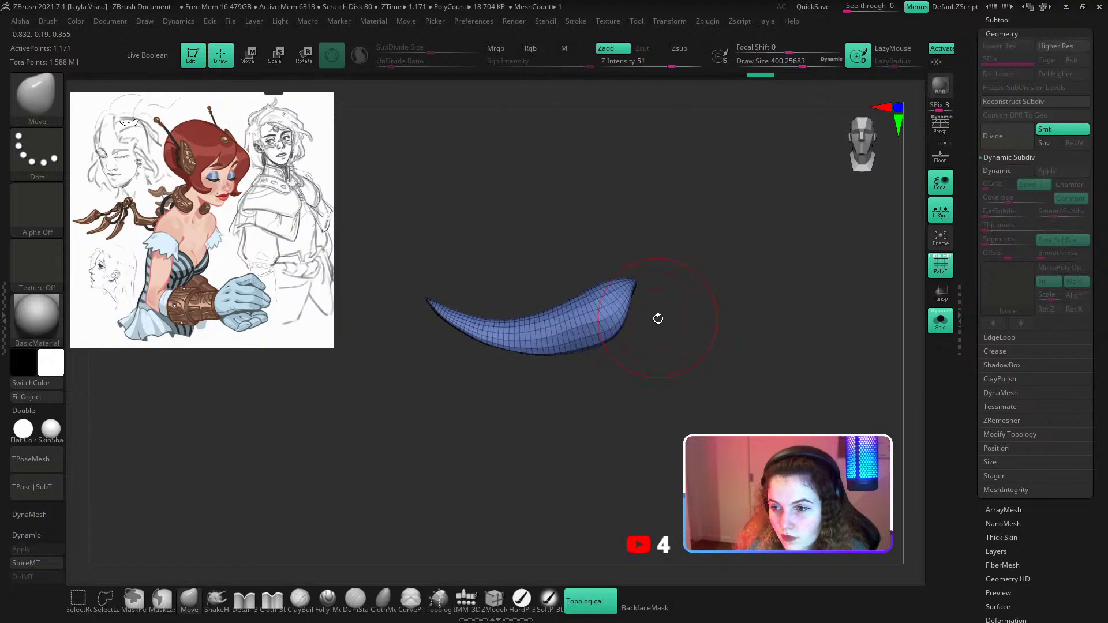
key("shift+f")
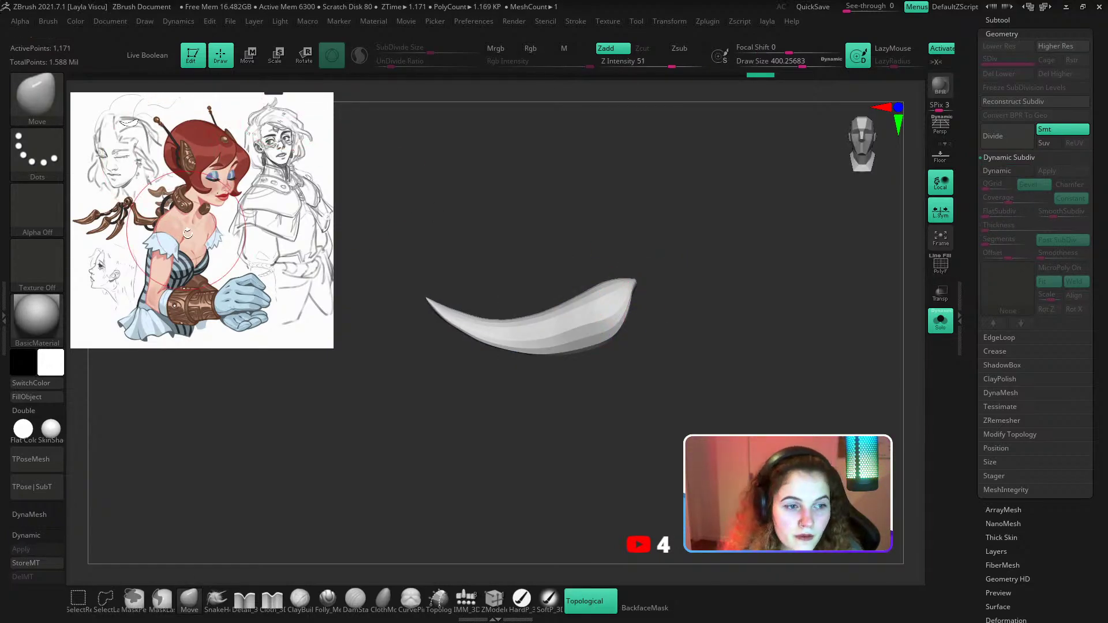
Duplicate the curved horn piece in the subtool list.
key("shift+z")
key("z")
left_click(1011, 21)
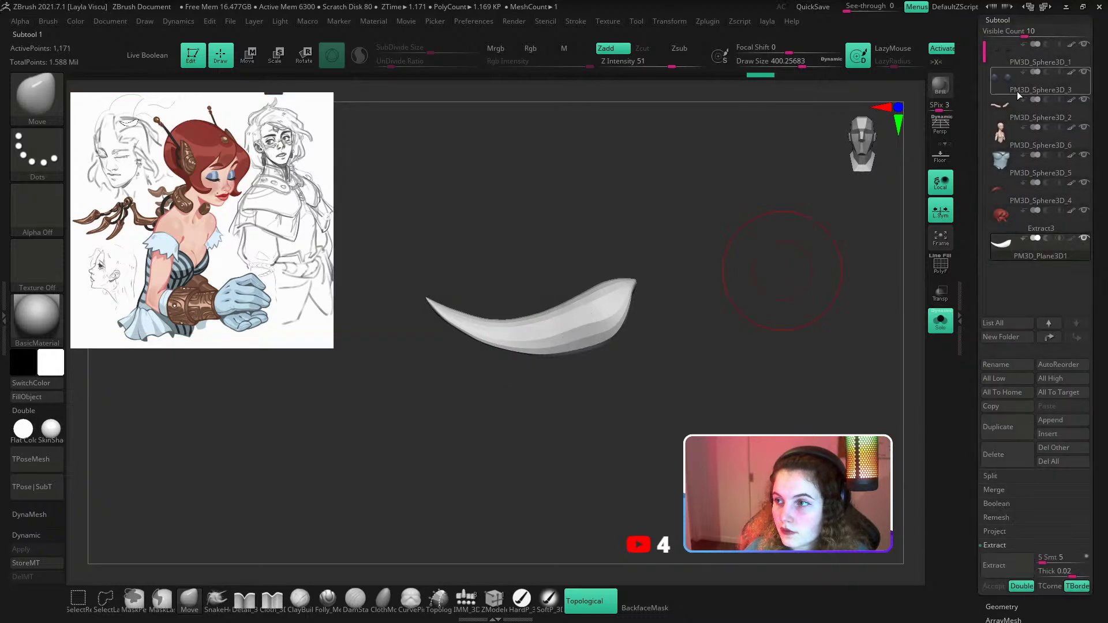
left_click(1017, 424)
Select the original PM3D_Plane3D1 subtool, return it through its history to the flat plane, and show its polygon grid from the front.
left_click(1045, 262)
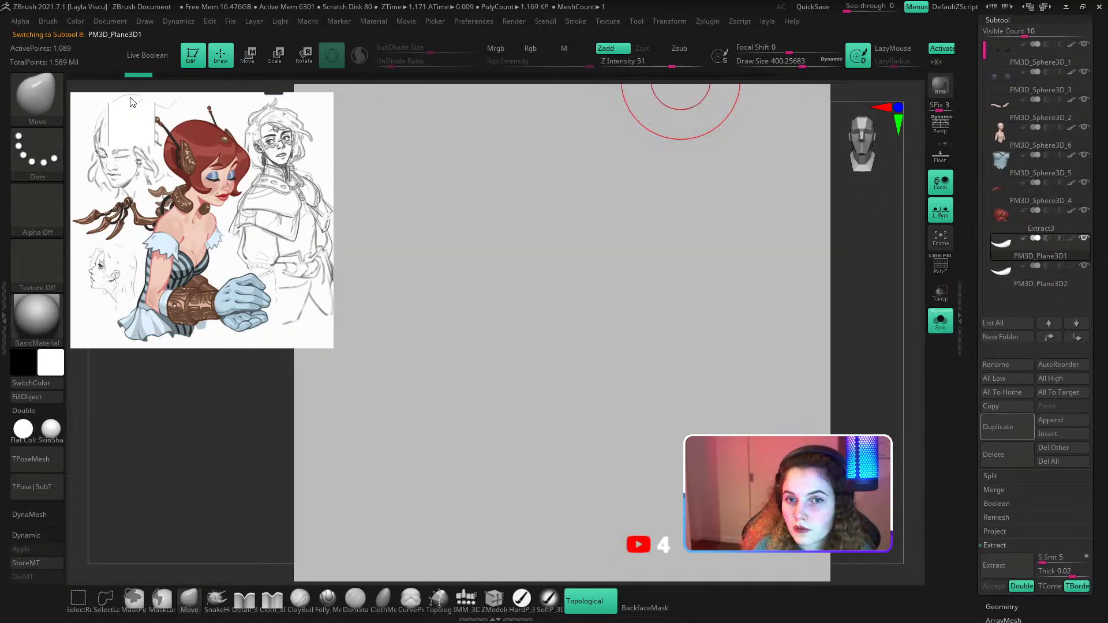
key("shift+f")
right_click_drag(700, 318, 670, 268, "ctrl")
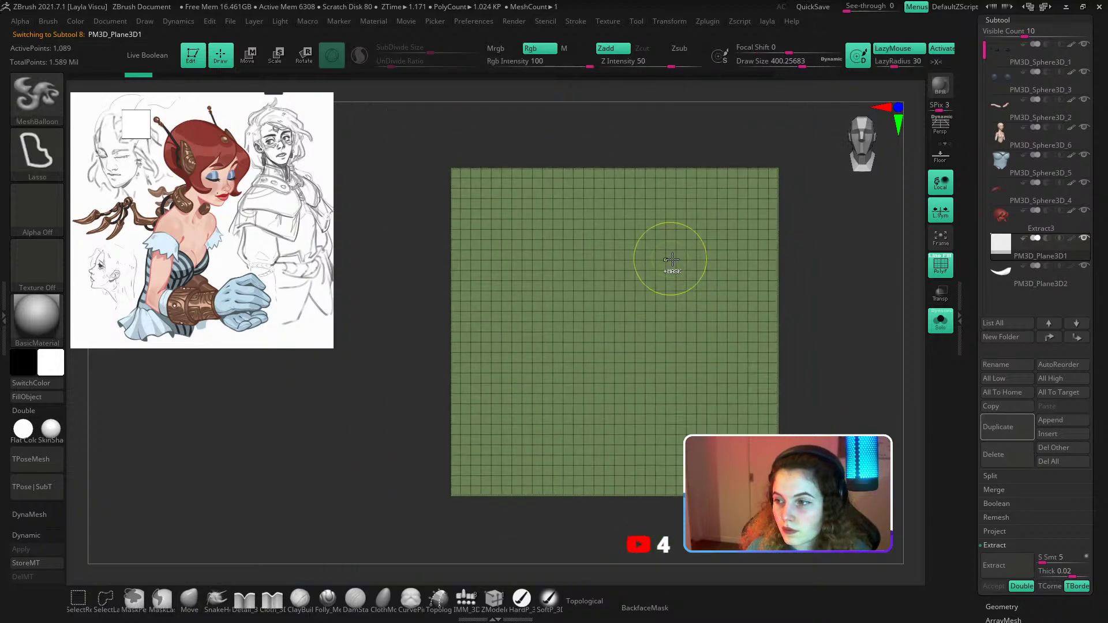
left_click_drag(842, 302, 884, 317, "shift")
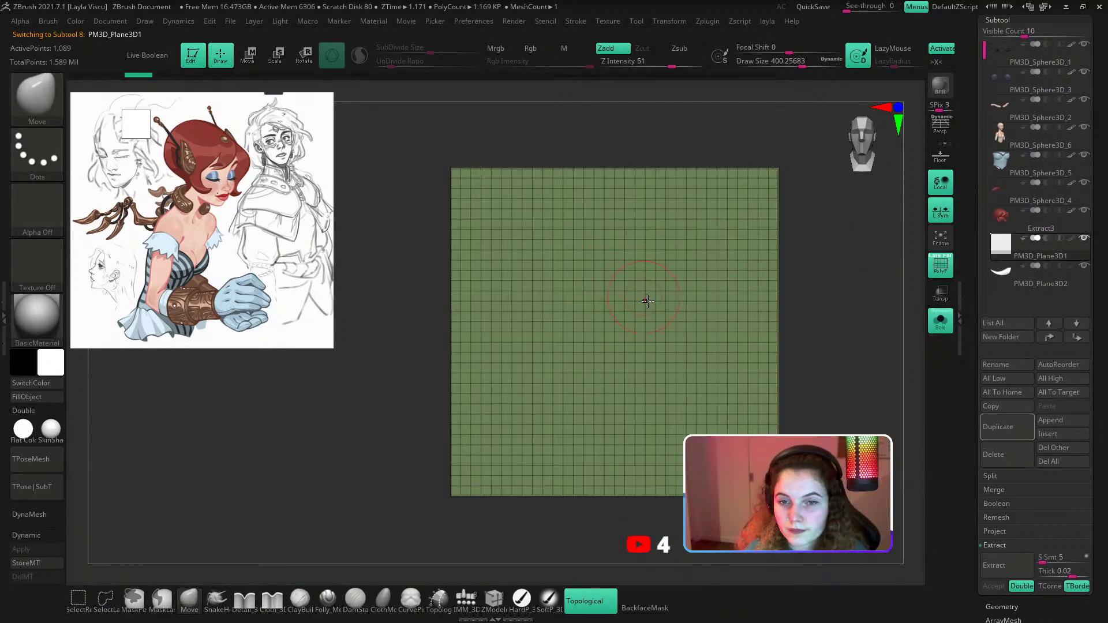
Set the draw size to about 251 and outline an L-shaped MeshBalloon form across the plane.
right_click_drag(652, 324, 648, 345, "ctrl")
key("s")
left_click_drag(637, 319, 621, 317)
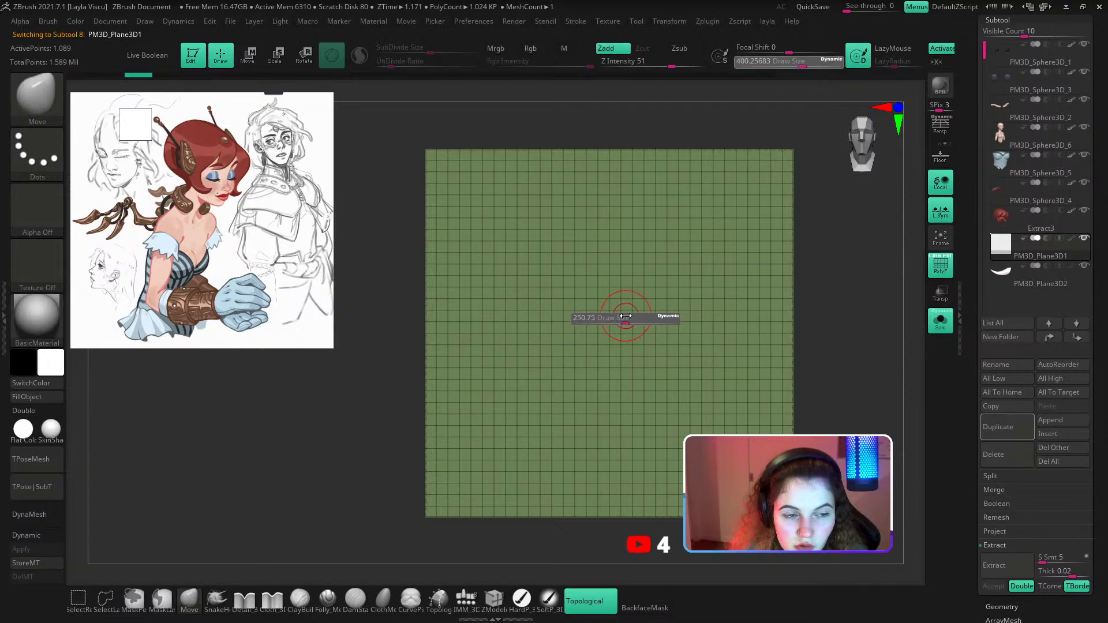
key("ctrl")
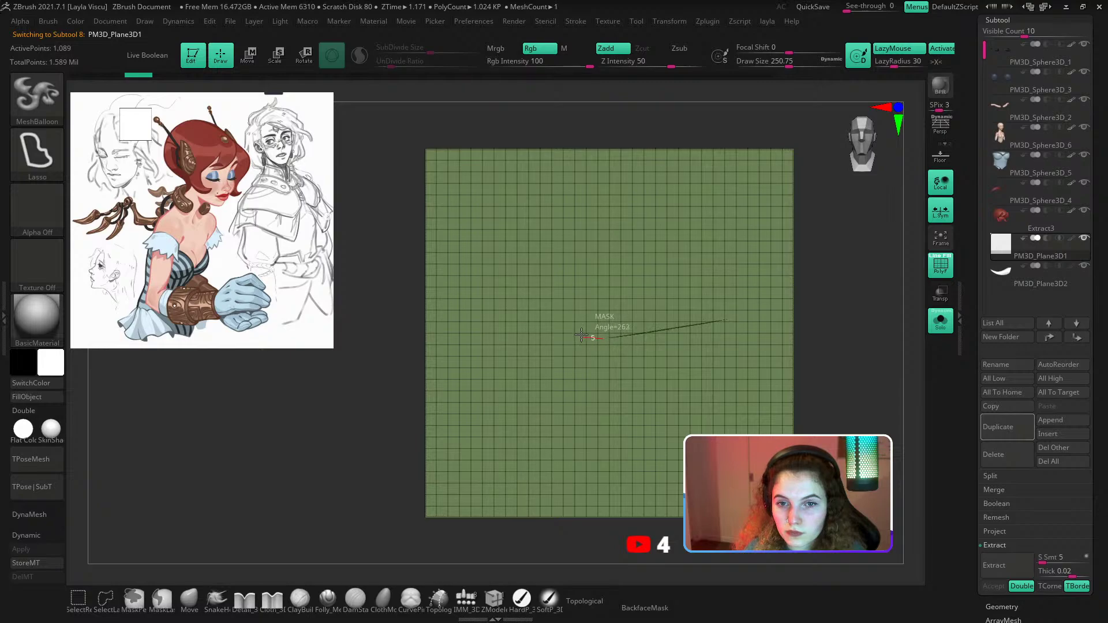
mouse_move(581, 335)
left_mouse_down("ctrl")
mouse_move(549, 274)
mouse_move(549, 188)
mouse_move(472, 214)
mouse_move(495, 245)
mouse_move(522, 369)
mouse_move(517, 422)
mouse_move(760, 365)
mouse_move(791, 300)
left_mouse_up("ctrl")
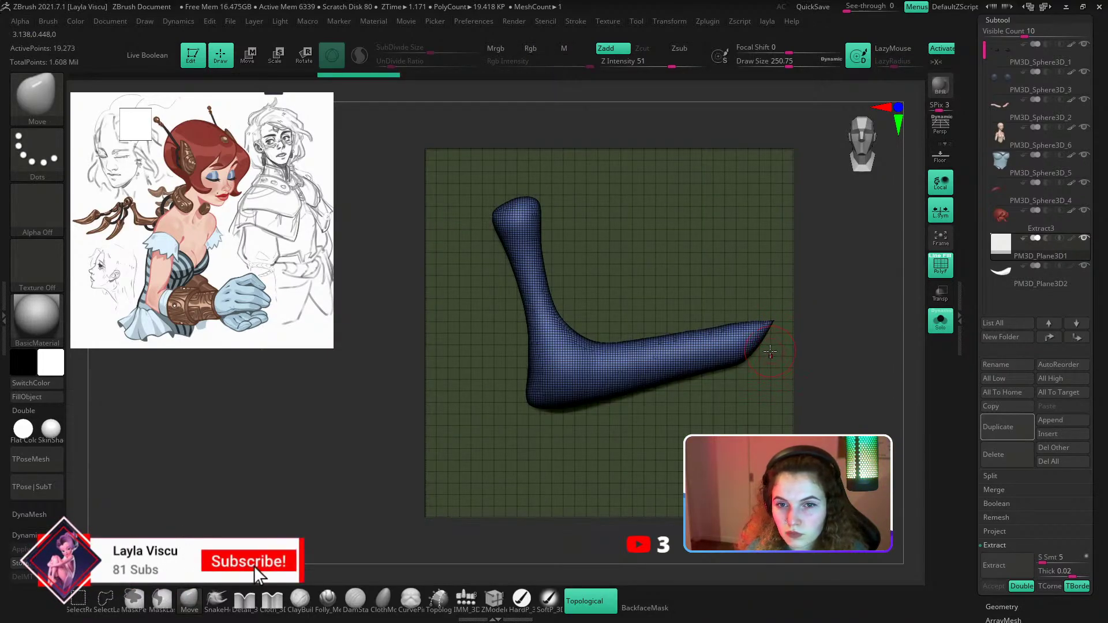
Hide the flat plane and delete the hidden geometry so only the L-shaped piece remains.
left_click(739, 351, "ctrl+shift")
key("l")
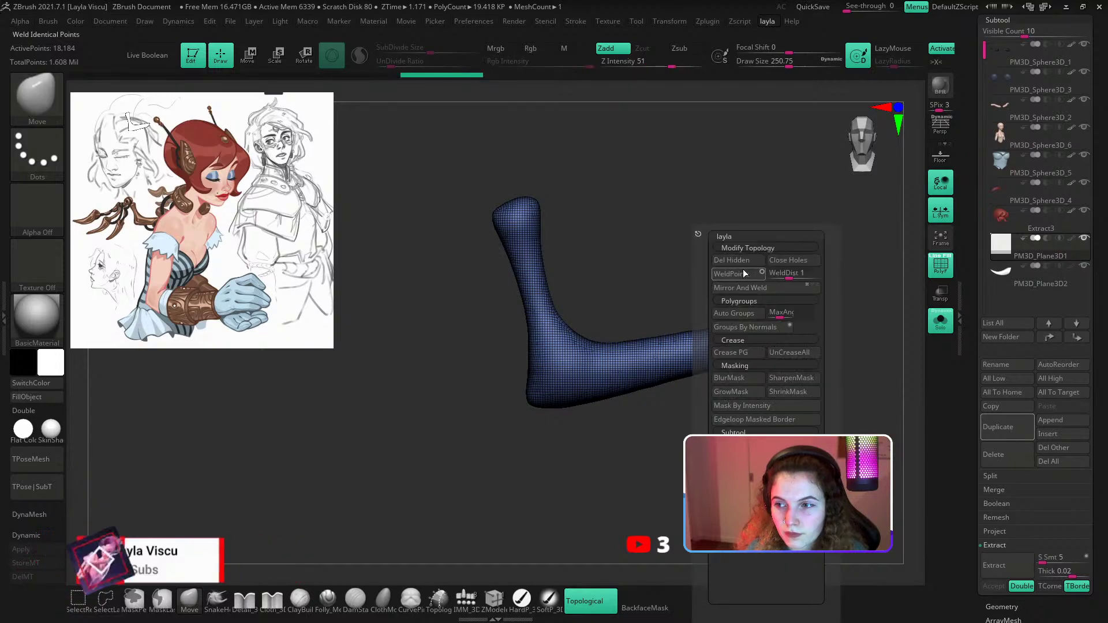
left_click(742, 269)
Choose the SliceCurve brush for cutting the L-shaped piece.
key("w")
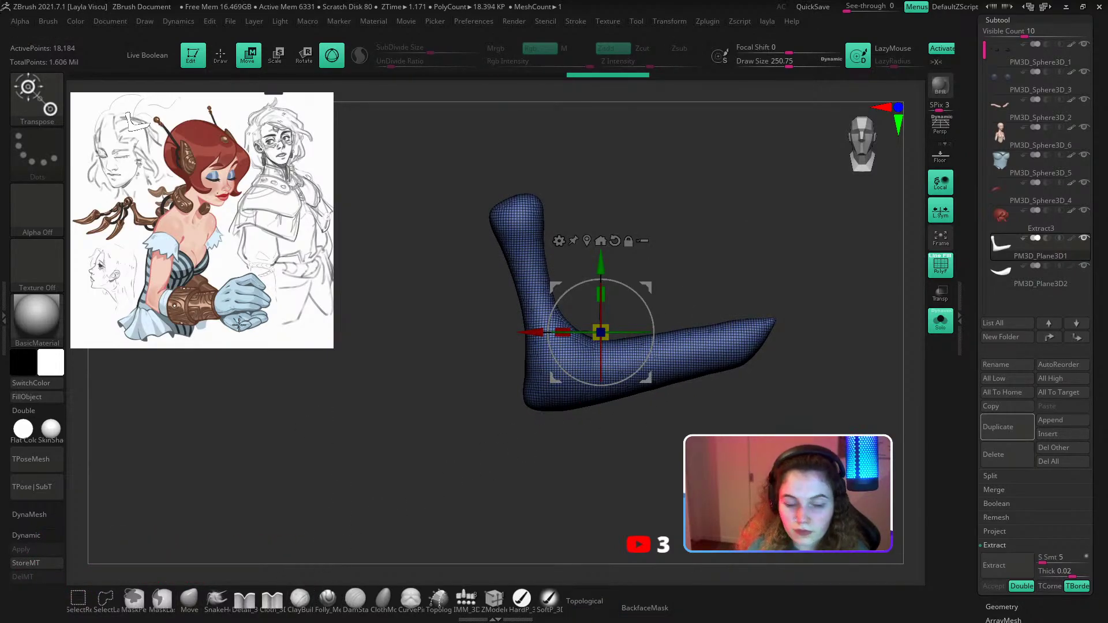
key("b")
key("c")
key("b")
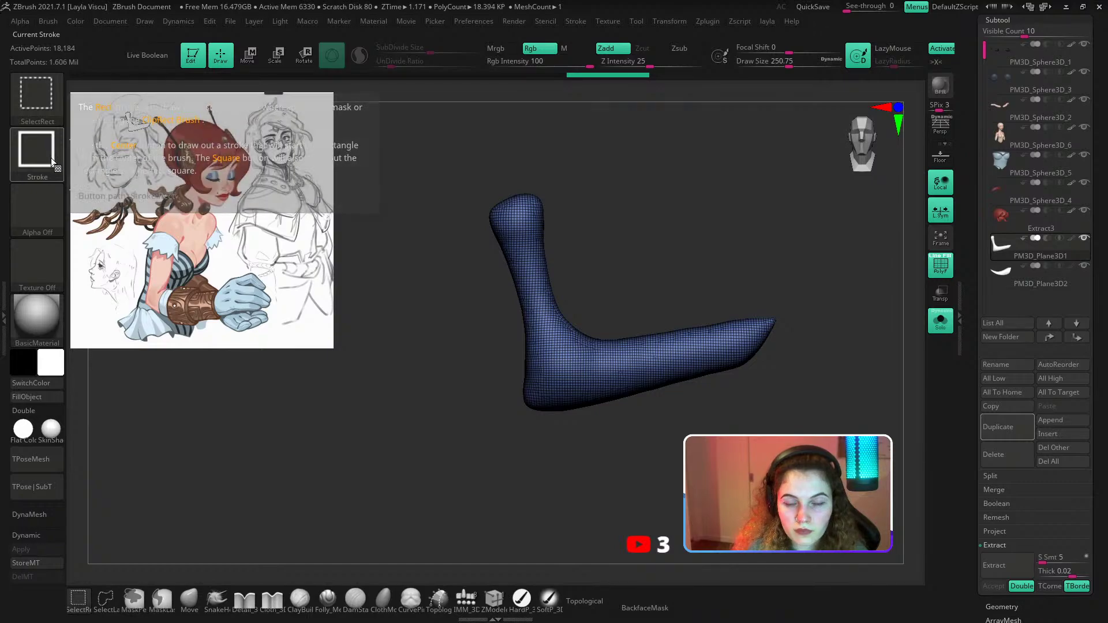
left_click(51, 157)
left_click(217, 159)
left_click(48, 111)
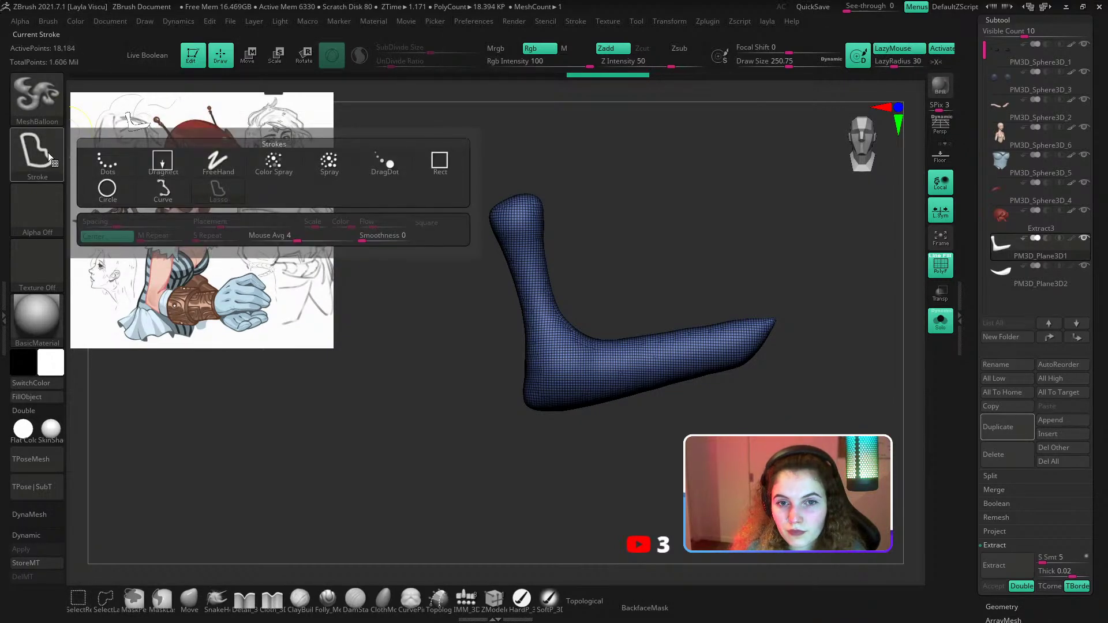
left_click(44, 103)
left_click(51, 107, "ctrl+shift")
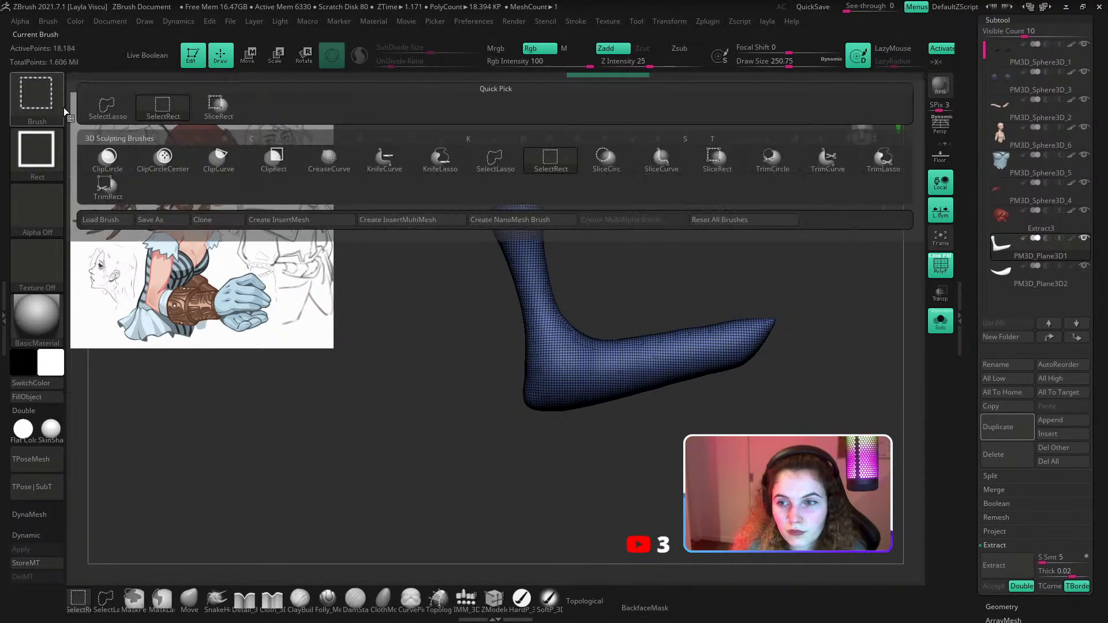
left_click(658, 158)
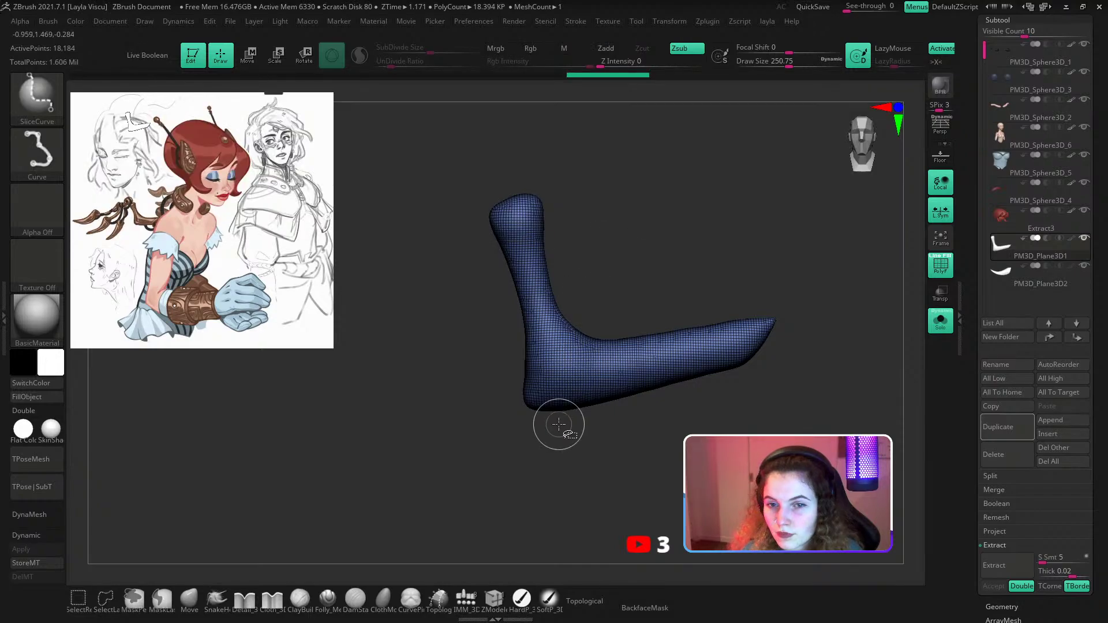
Try to slice the outer edge of the L-shaped piece's upright arm with the SliceCirc brush.
left_click(57, 113)
left_click(607, 168)
mouse_move(373, 314)
left_mouse_down()
mouse_move(487, 485)
mouse_move(513, 342)
mouse_move(504, 426)
mouse_move(318, 365)
left_mouse_up()
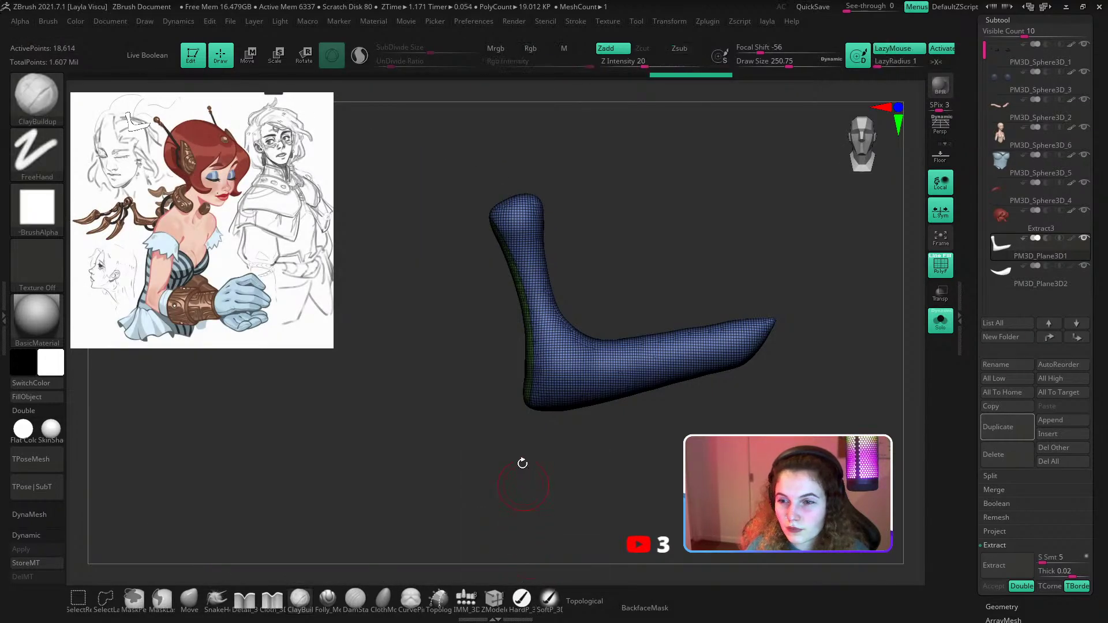
Trim the outer edge of the L-shaped piece's upright arm into a concave curve with the TrimCircle brush.
left_click(39, 107)
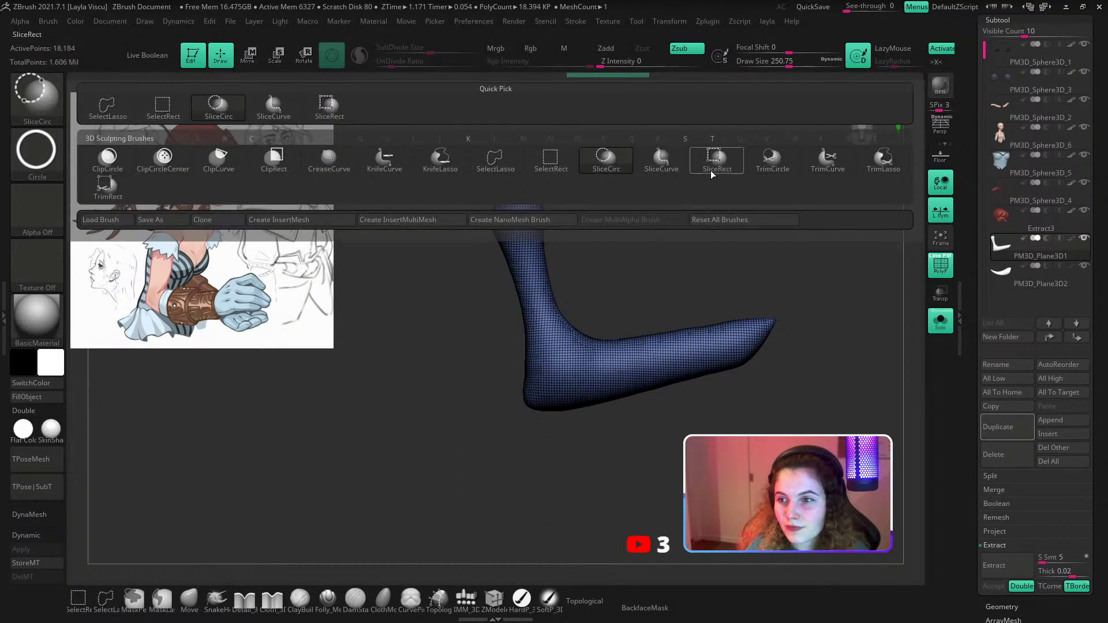
left_click(772, 160)
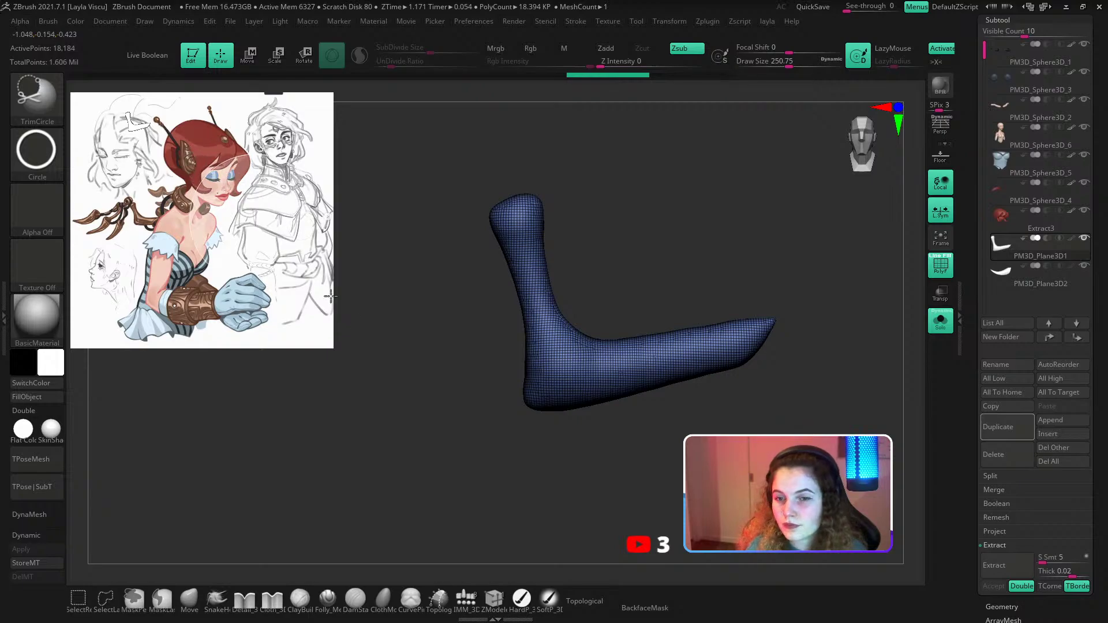
mouse_move(379, 377)
left_mouse_down()
mouse_move(567, 600)
mouse_move(526, 579)
left_mouse_up()
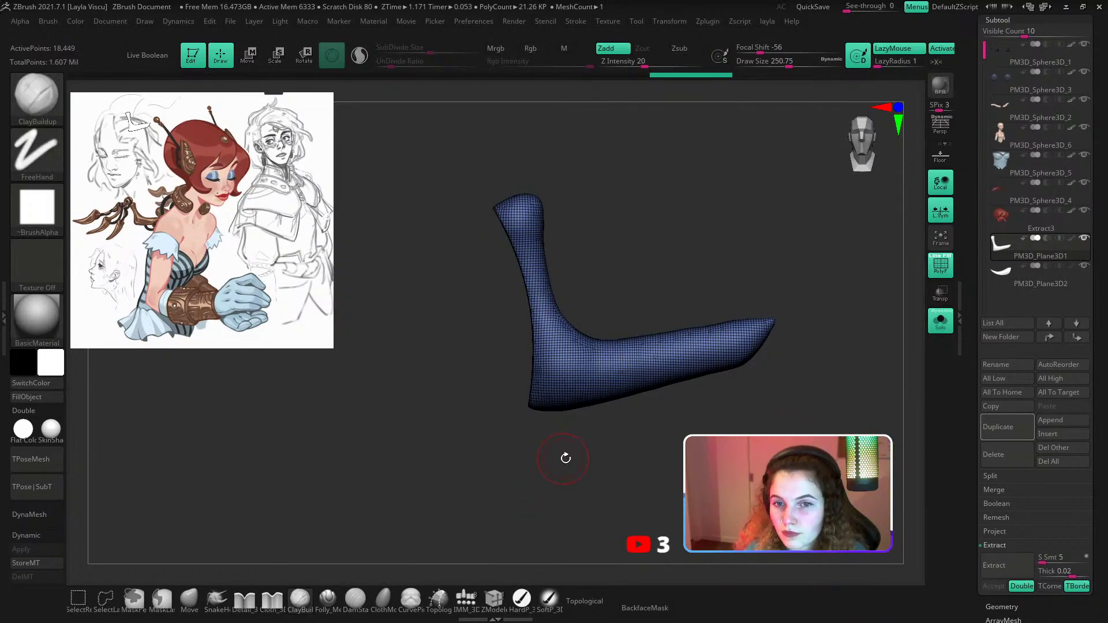
Set the TrimCircle brush's stroke to Curve and trim the L-shaped piece's underside and the top end of its upright arm.
left_click_drag(595, 480, 488, 416, "alt")
left_click(39, 152, "ctrl+shift")
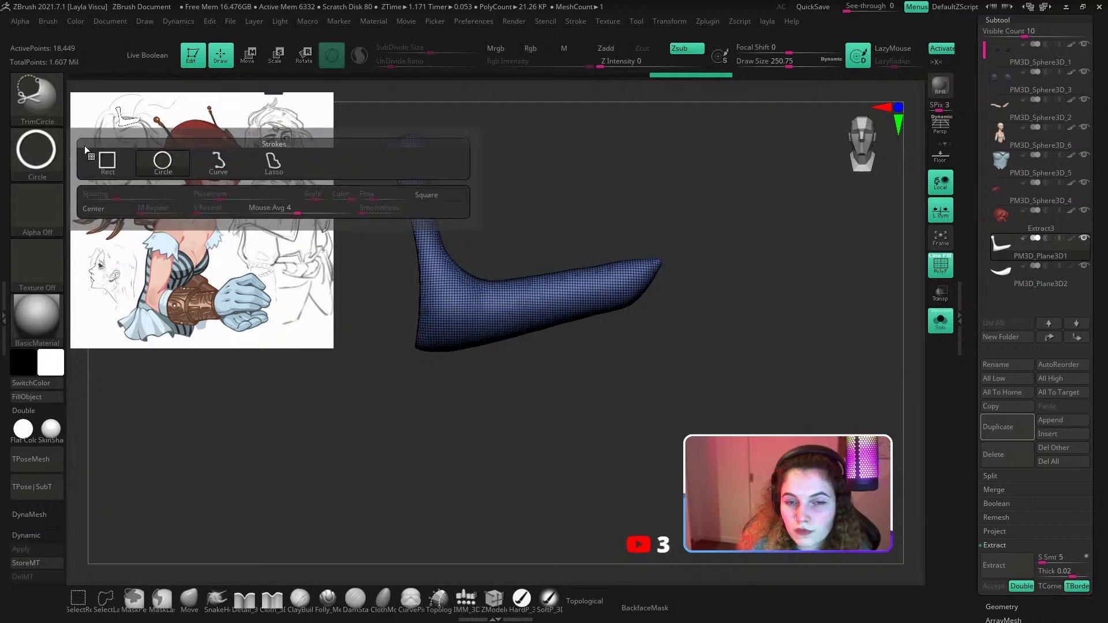
left_click(218, 162)
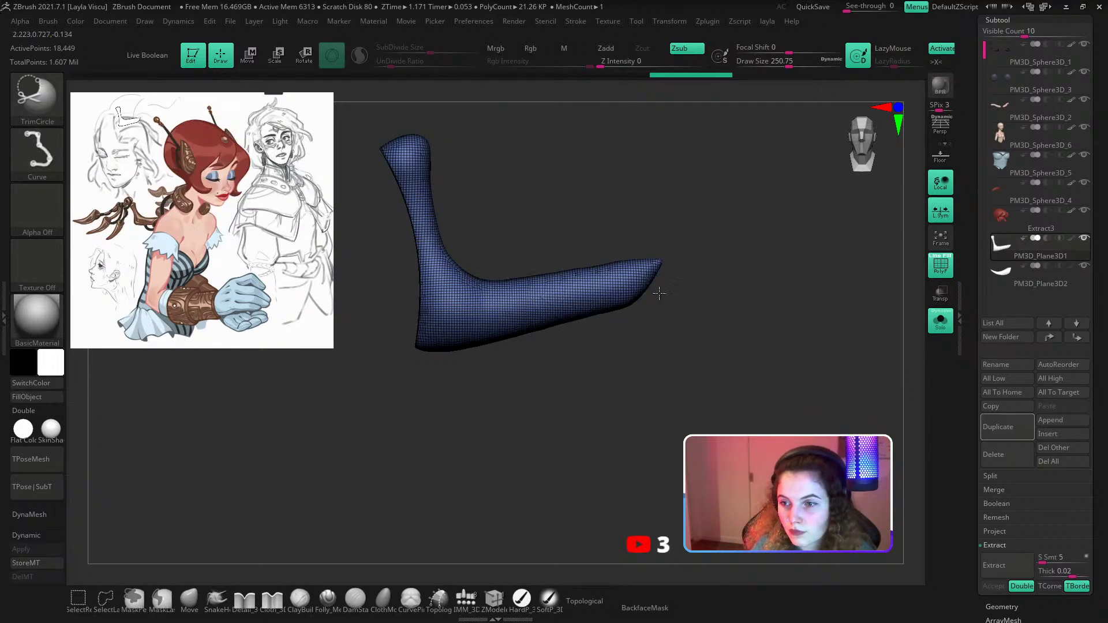
left_click_drag(664, 294, 348, 366, "ctrl+shift")
left_click_drag(667, 287, 315, 366, "ctrl+shift")
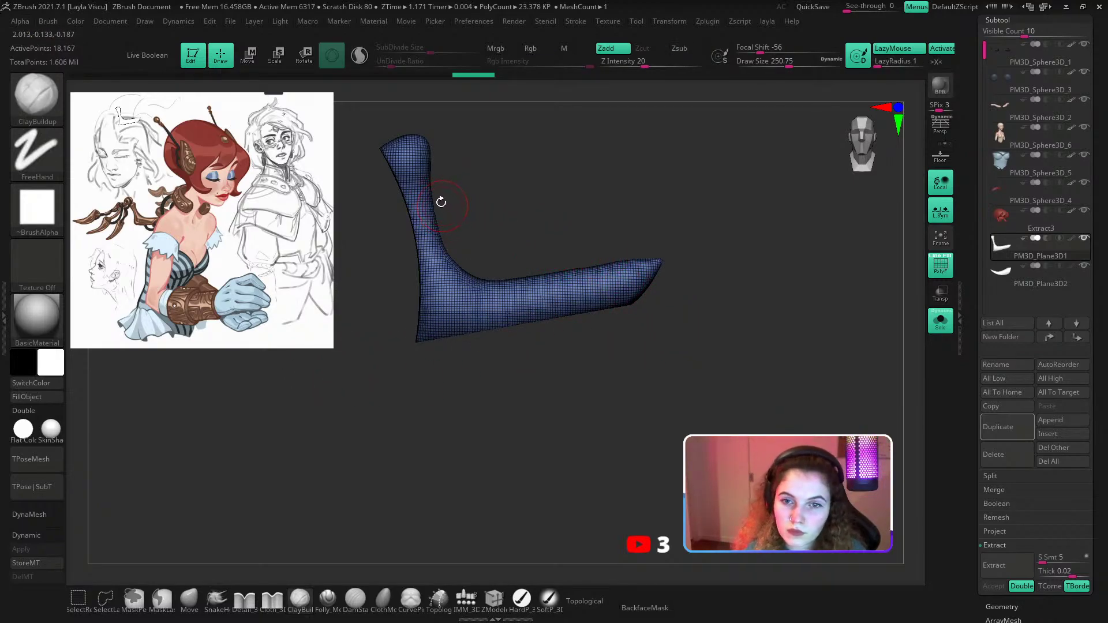
key("ctrl+shift")
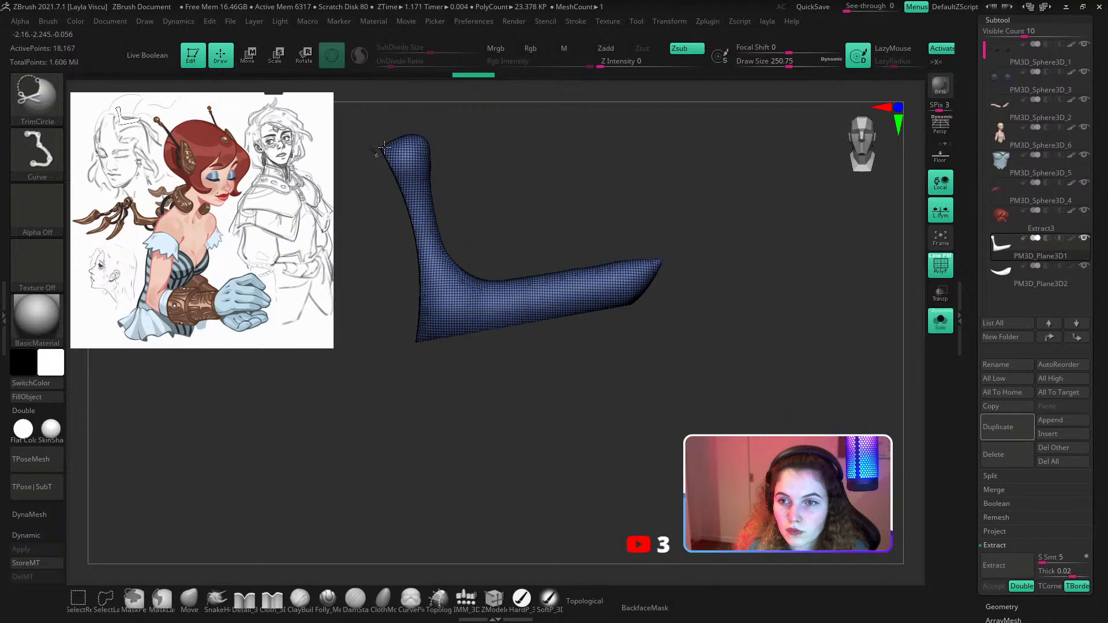
left_click_drag(380, 141, 464, 126, "ctrl+shift")
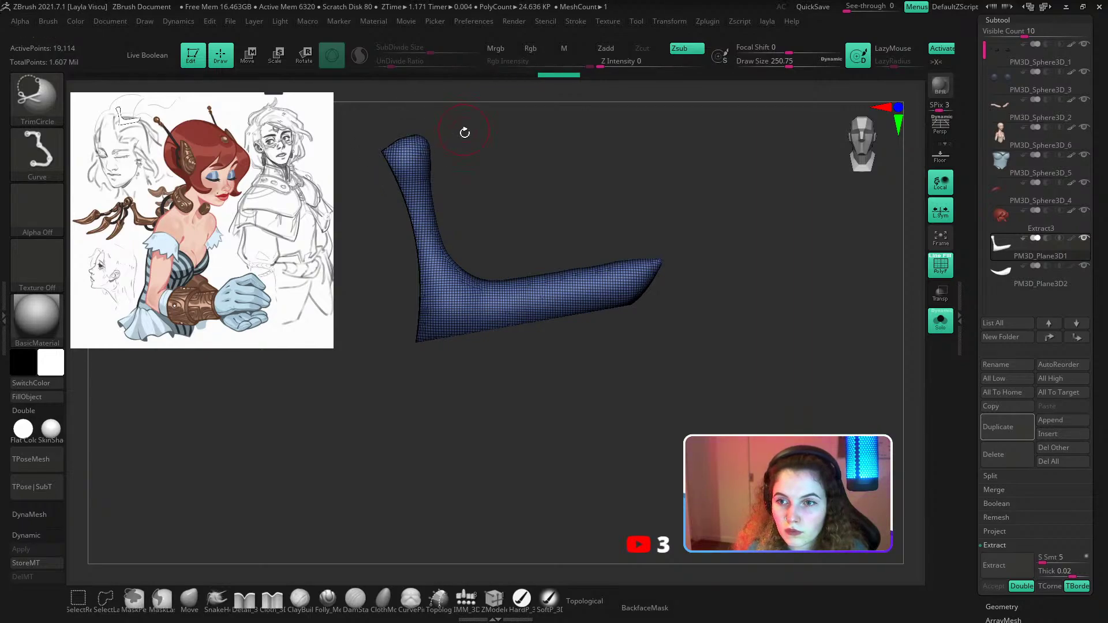
Hide the polygon grid and try carving along the L-shaped piece with the Folly_Mech Cut brush at draw size about 422.
key("shift+f")
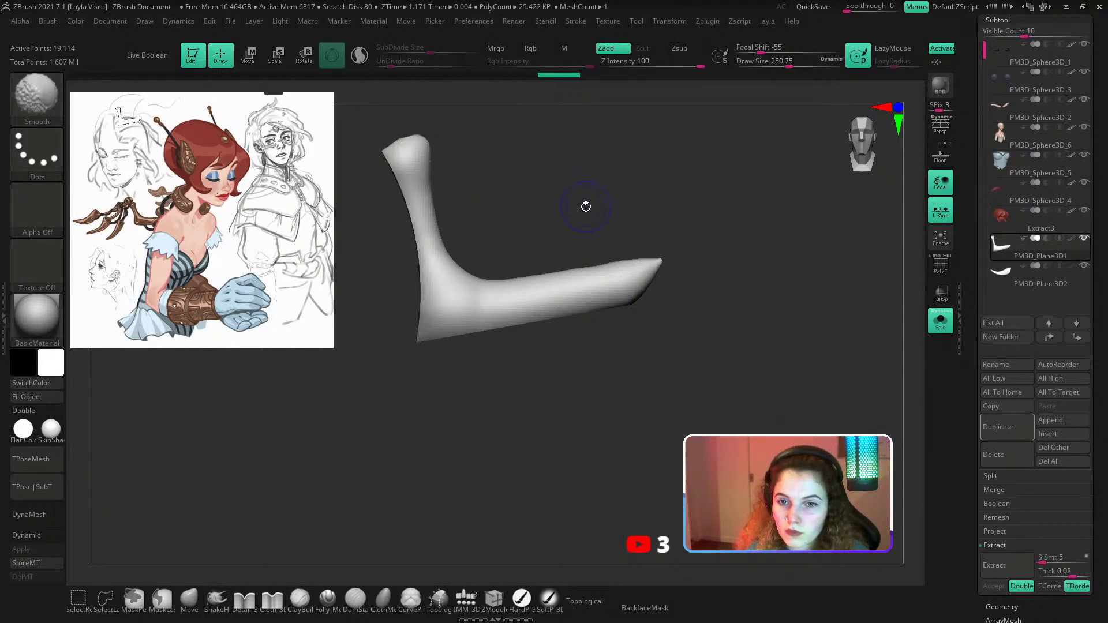
left_click(329, 600)
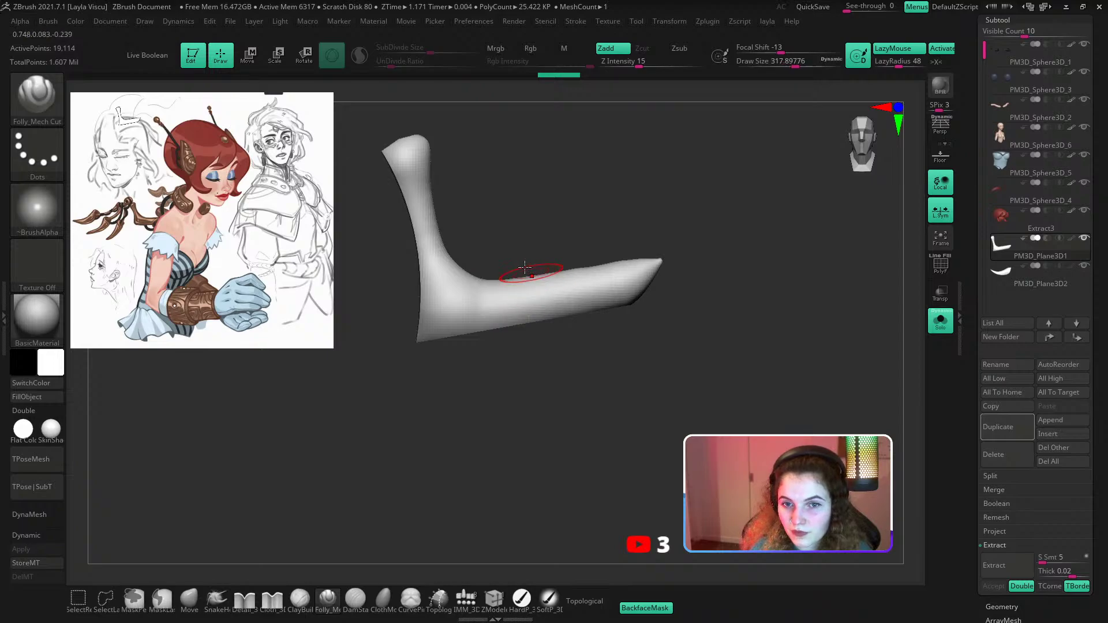
right_click_drag(415, 142, 421, 164)
key("bracketright")
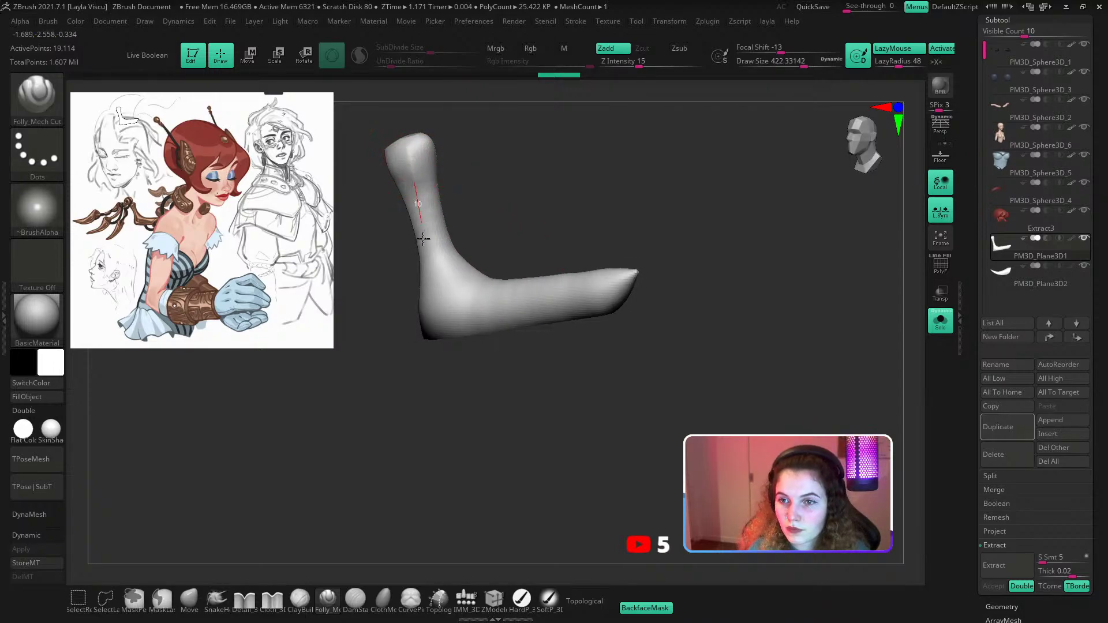
left_click_drag(454, 316, 687, 279)
mouse_move(707, 271)
right_mouse_down()
mouse_move(692, 250)
mouse_move(678, 332)
mouse_move(664, 322)
mouse_move(700, 334)
mouse_move(544, 365)
mouse_move(583, 369)
mouse_move(609, 331)
mouse_move(613, 465)
mouse_move(542, 332)
right_mouse_up()
key("ctrl+z")
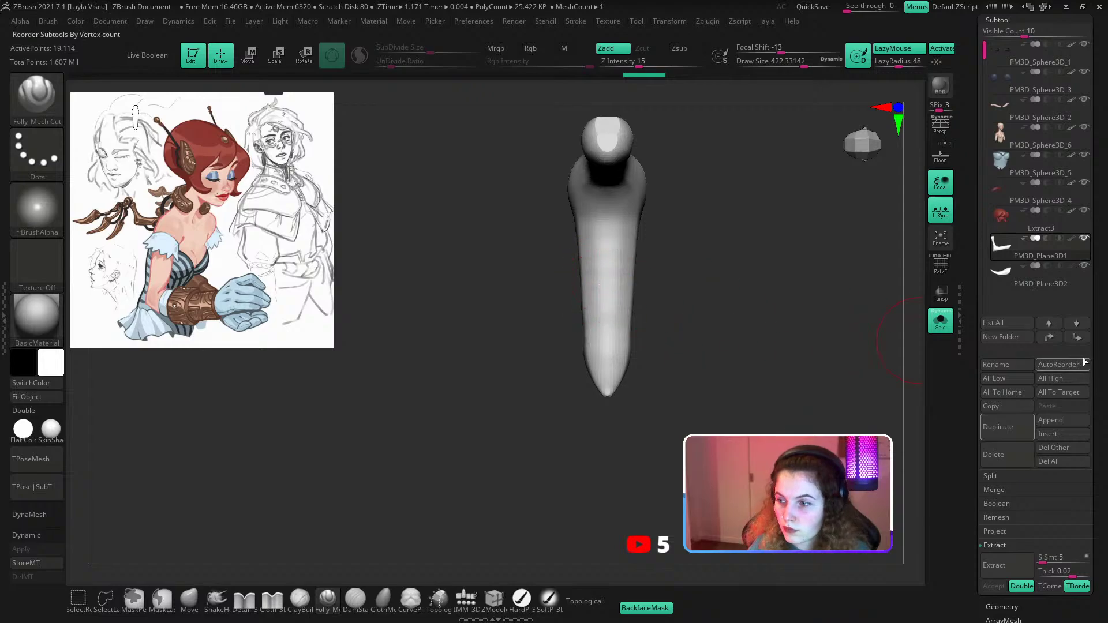
Remesh the L-shaped piece with ZRemesher and show its polygon grid.
left_click_drag(1098, 375, 1097, 249)
left_click(1008, 307)
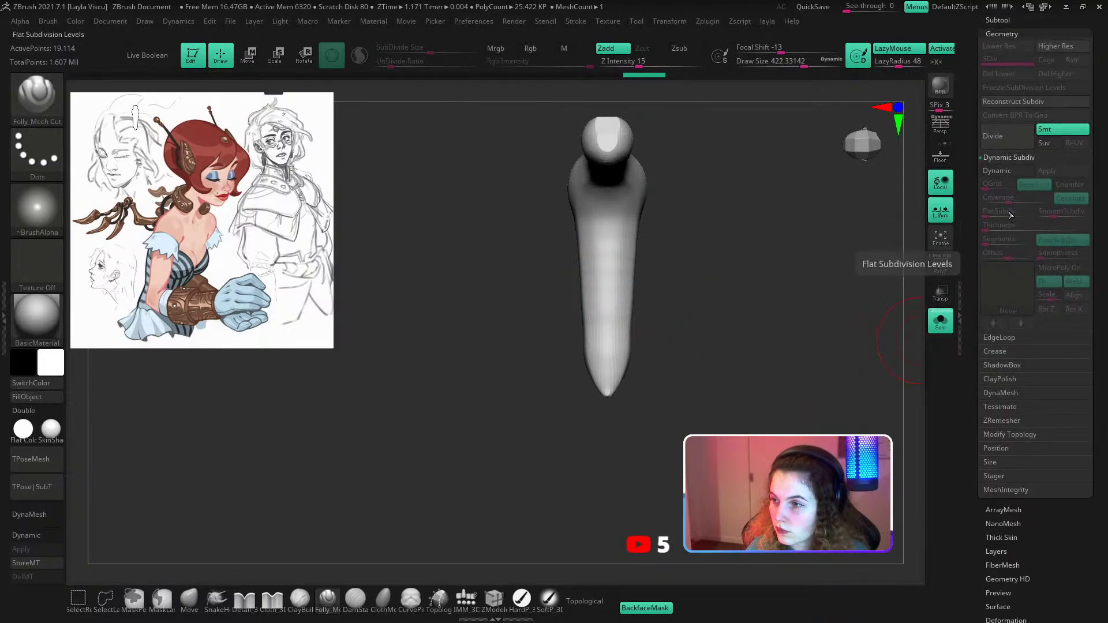
left_click(1002, 421)
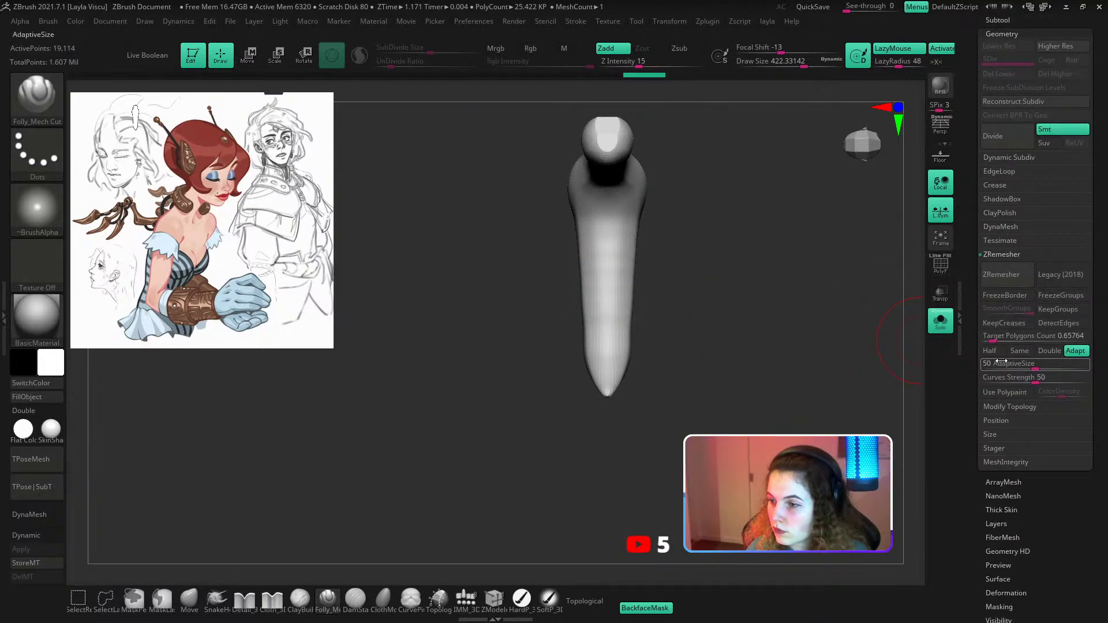
left_click(1001, 274)
key("shift+f")
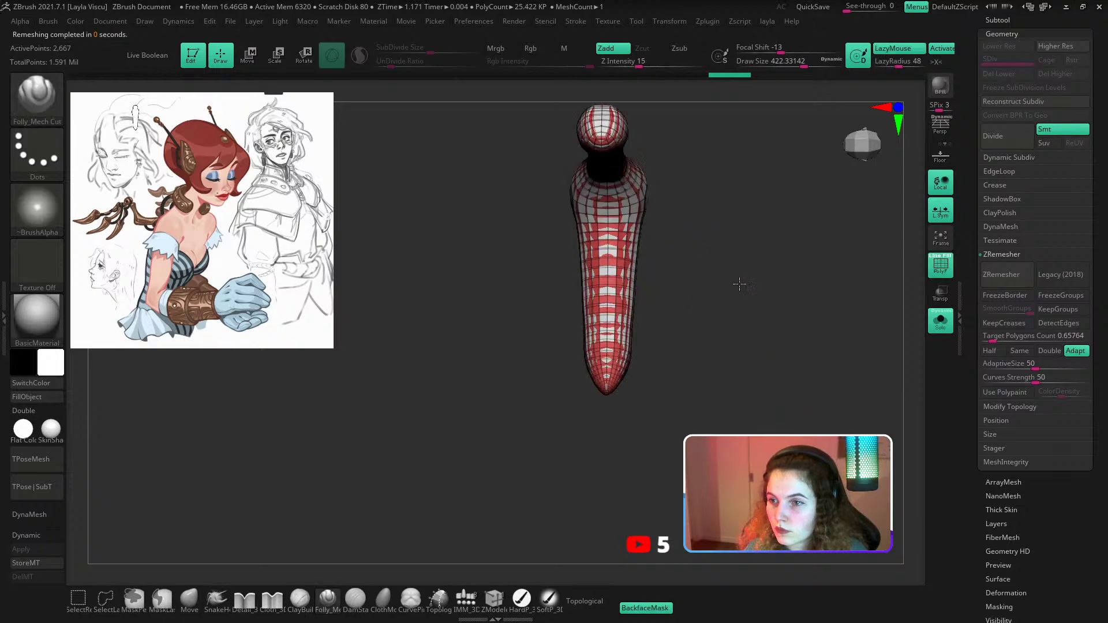
Isolate the grey polygroup of the L-shaped piece and delete the hidden rest of the mesh.
left_click_drag(736, 284, 762, 229)
left_click(562, 300, "ctrl+shift")
key("space")
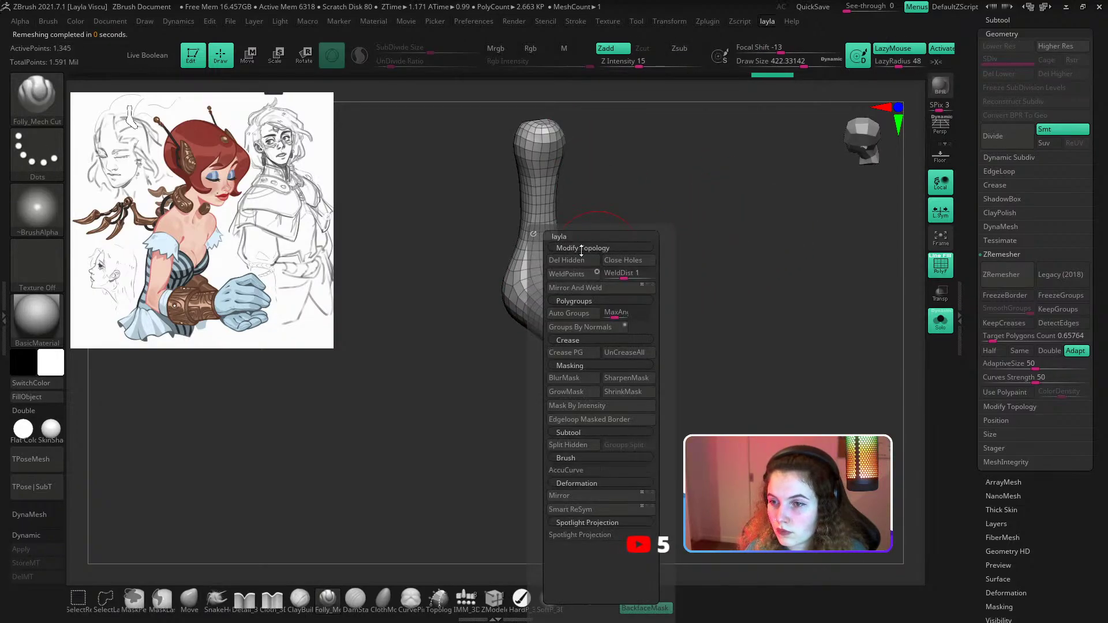
left_click(578, 257)
mouse_move(663, 185)
left_mouse_down("shift")
mouse_move(688, 228)
mouse_move(737, 255)
left_mouse_up("shift")
Hide the polyframe and enable Dynamic Subdiv on the remaining L-shaped piece.
key("shift+f")
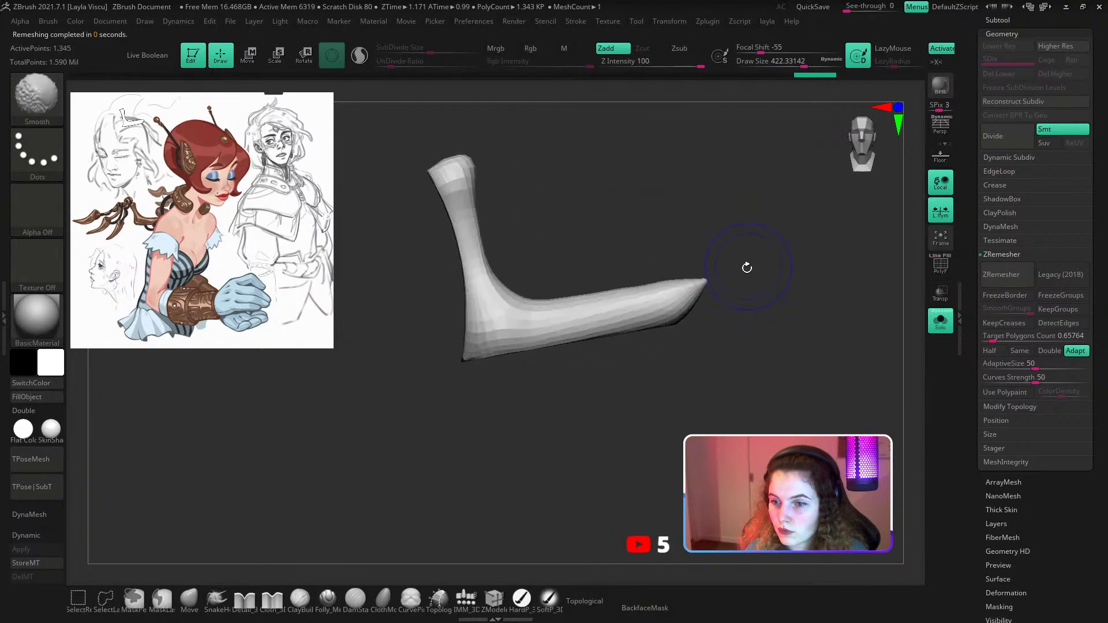
left_click(1009, 158)
left_click(1001, 171)
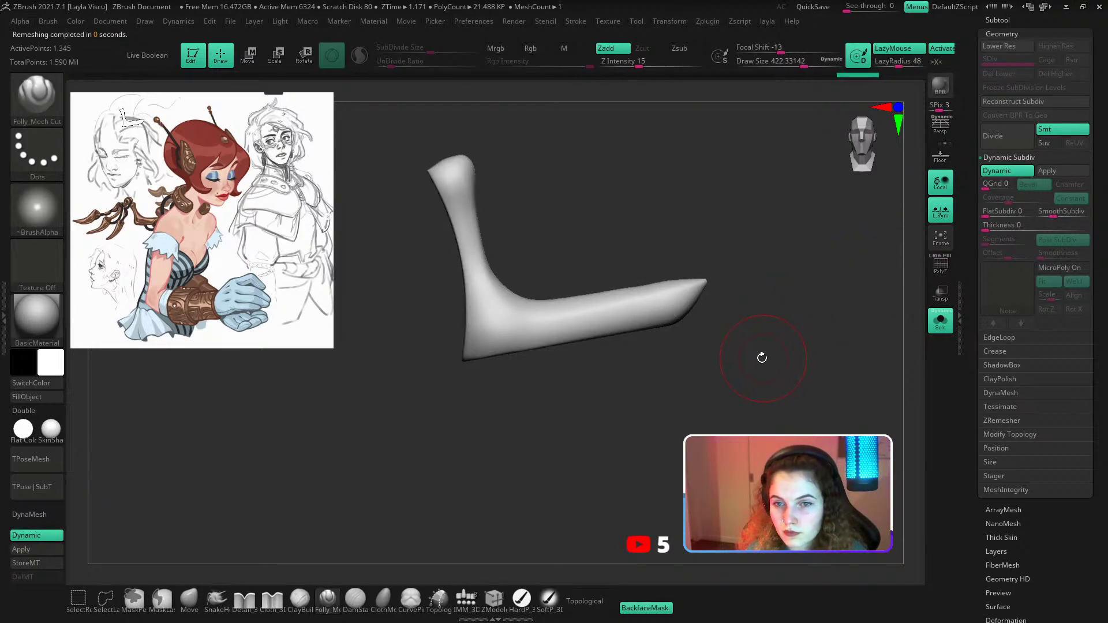
Try the ClayBuildup brush at a draw size of about 280 on the L-shaped piece's outer corner.
left_click_drag(685, 384, 715, 372)
key("s")
left_click(705, 369)
key("b")
key("c")
key("b")
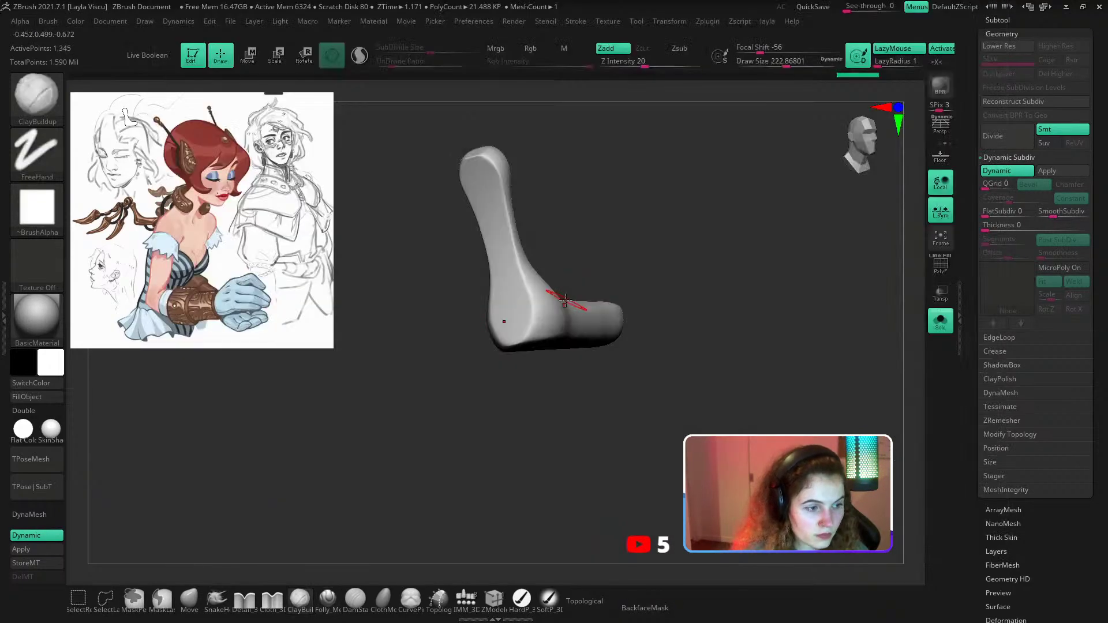
key("]")
key("]")
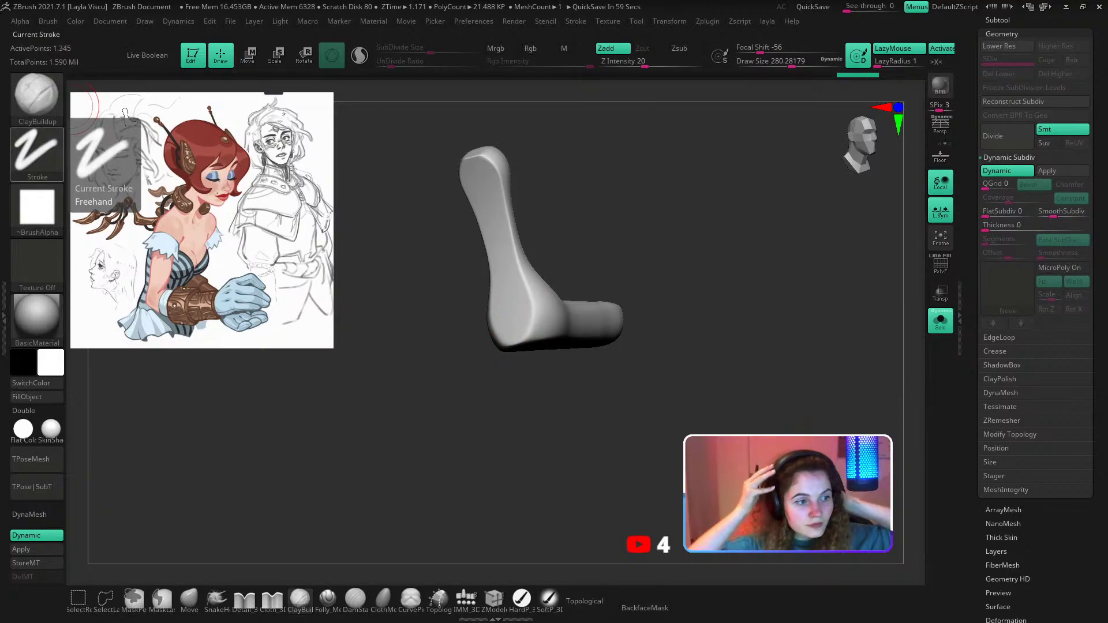
left_click_drag(603, 230, 575, 235)
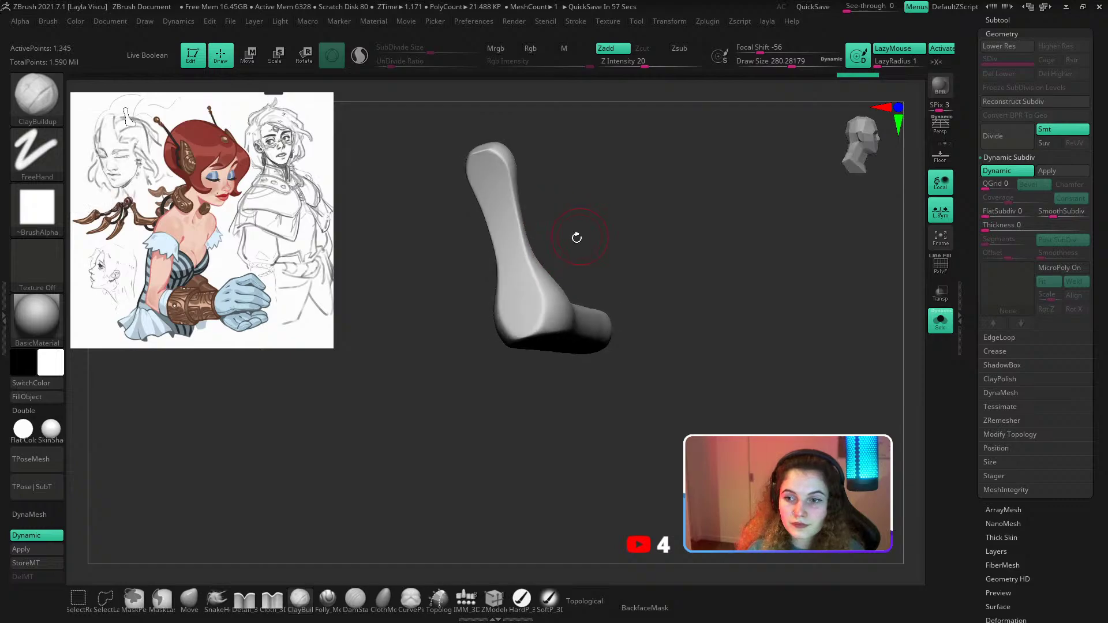
left_click_drag(566, 392, 526, 314)
key("ctrl+z")
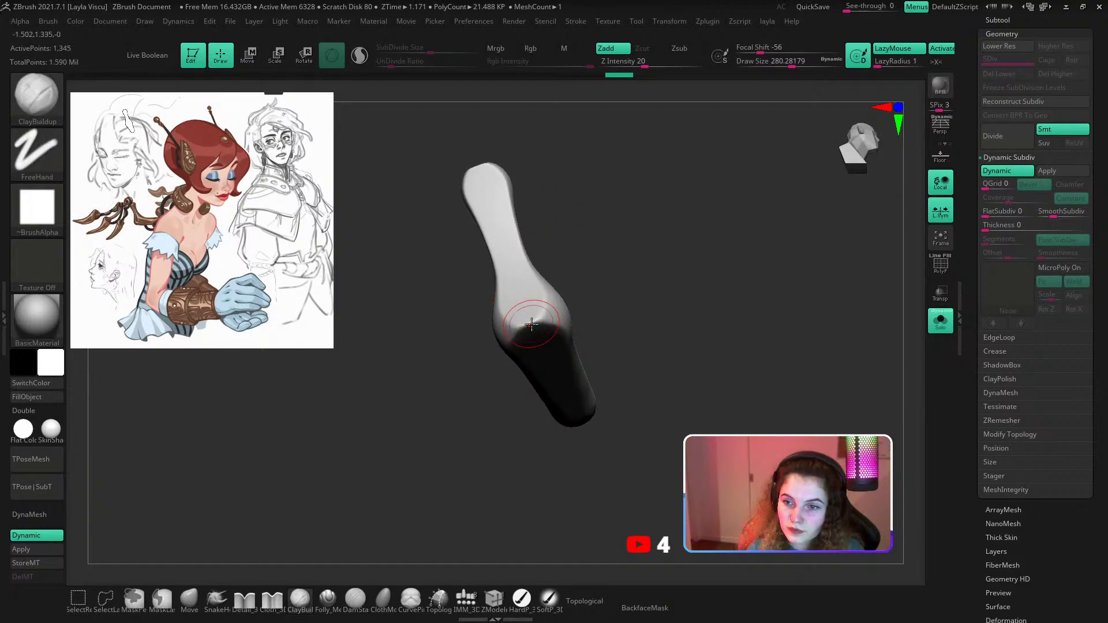
Try a short MeshBalloon lasso stroke at the outer corner of the L-shaped piece with the polyframe shown.
key("bracketright")
key("shift+f")
key("b")
key("m")
key("b")
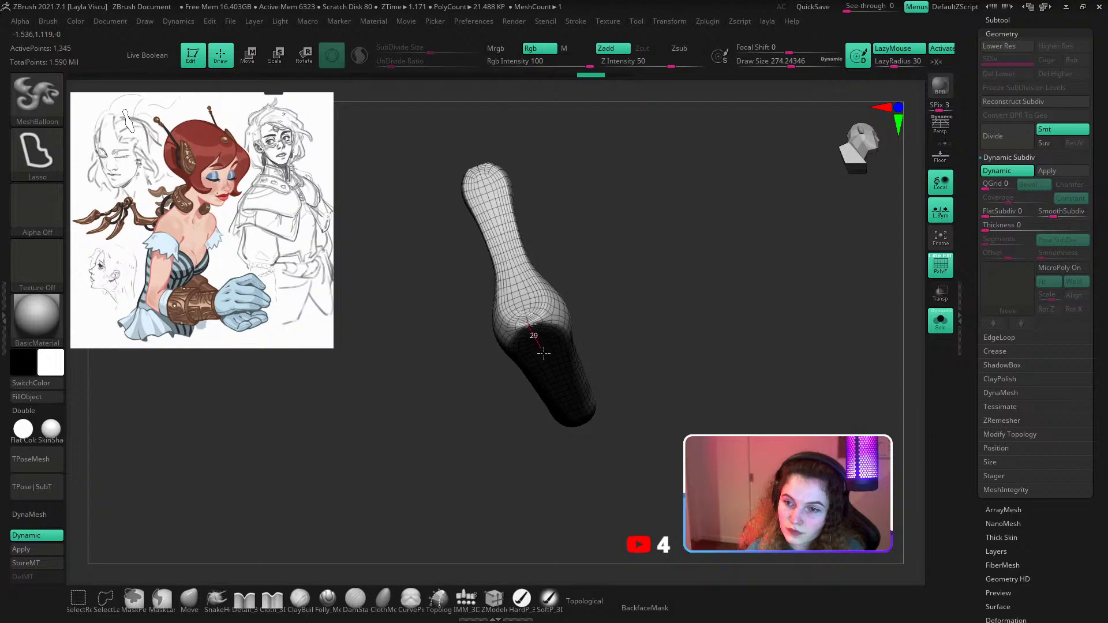
left_click_drag(544, 354, 543, 355)
Set the stroke type to FreeHand and choose MaskLasso as the masking brush.
left_click(37, 153)
left_click(213, 161)
key("b")
key("m")
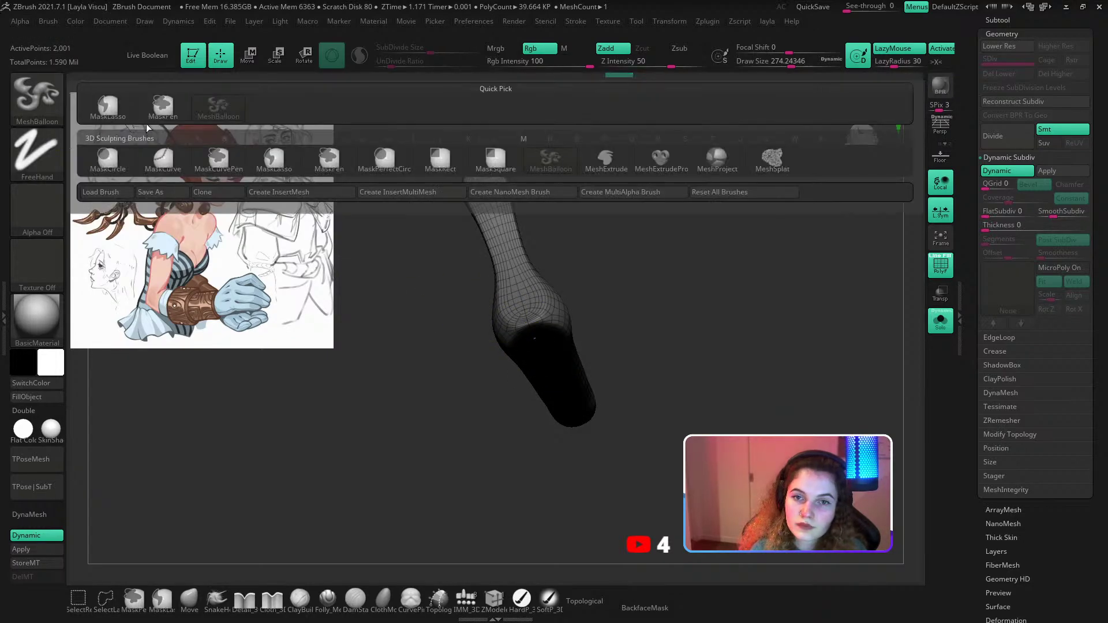
key("m")
key("l")
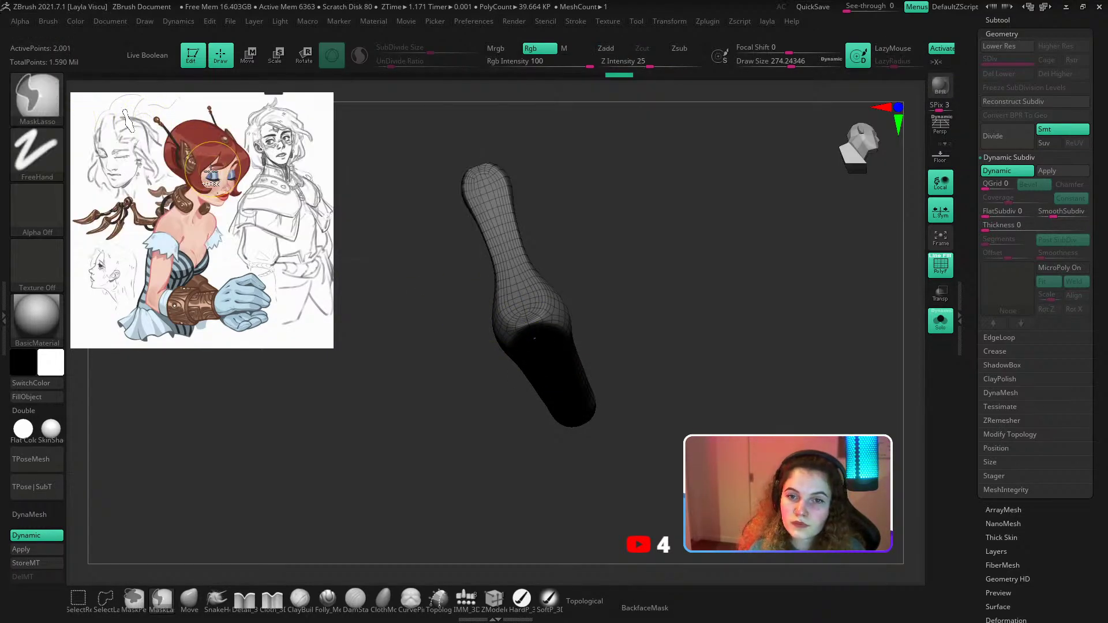
Divide the mesh to subdivision level 2 and paint a first mask patch over the outer corner.
key("ctrl+d")
key("shift+f")
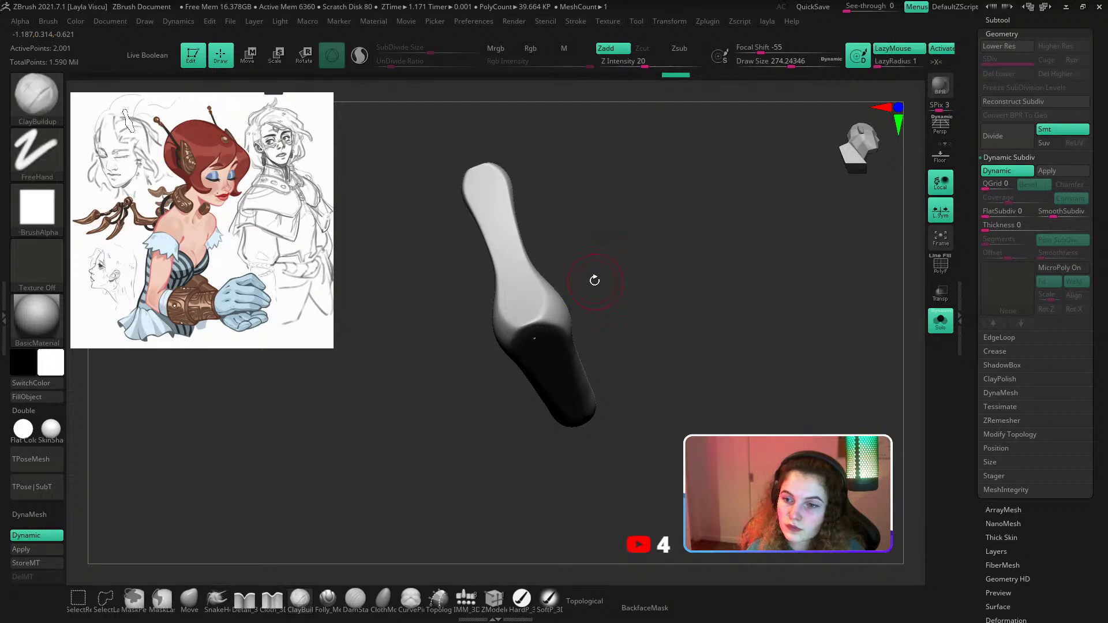
left_click_drag(593, 279, 599, 284, "ctrl")
left_click_drag(599, 279, 602, 216)
left_click_drag(530, 334, 537, 348, "ctrl")
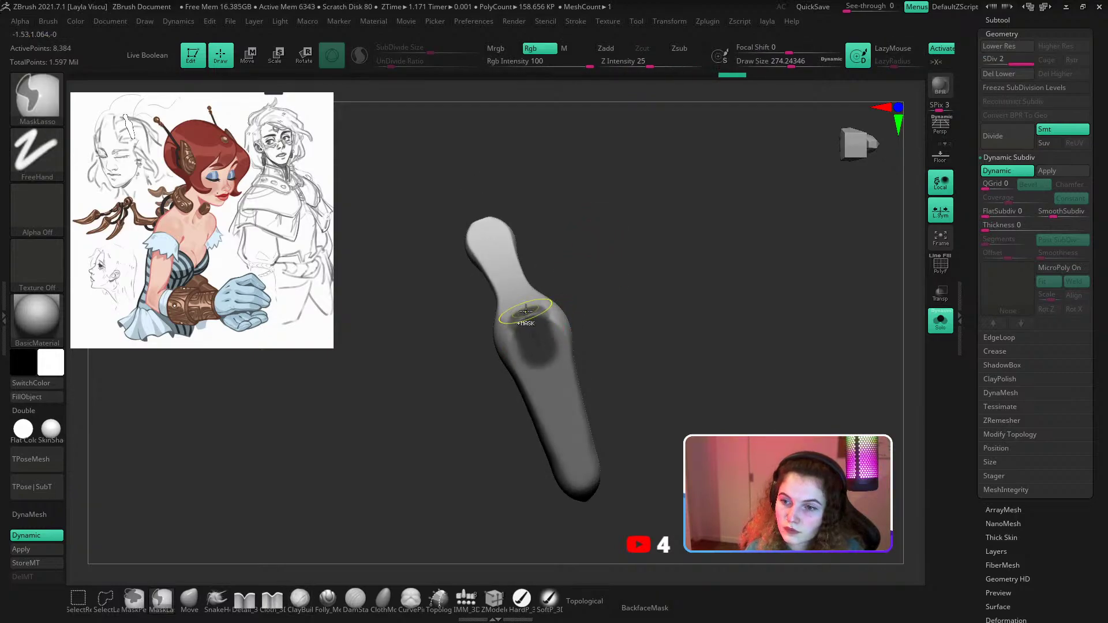
left_click_drag(549, 267, 573, 297)
key("shift+f")
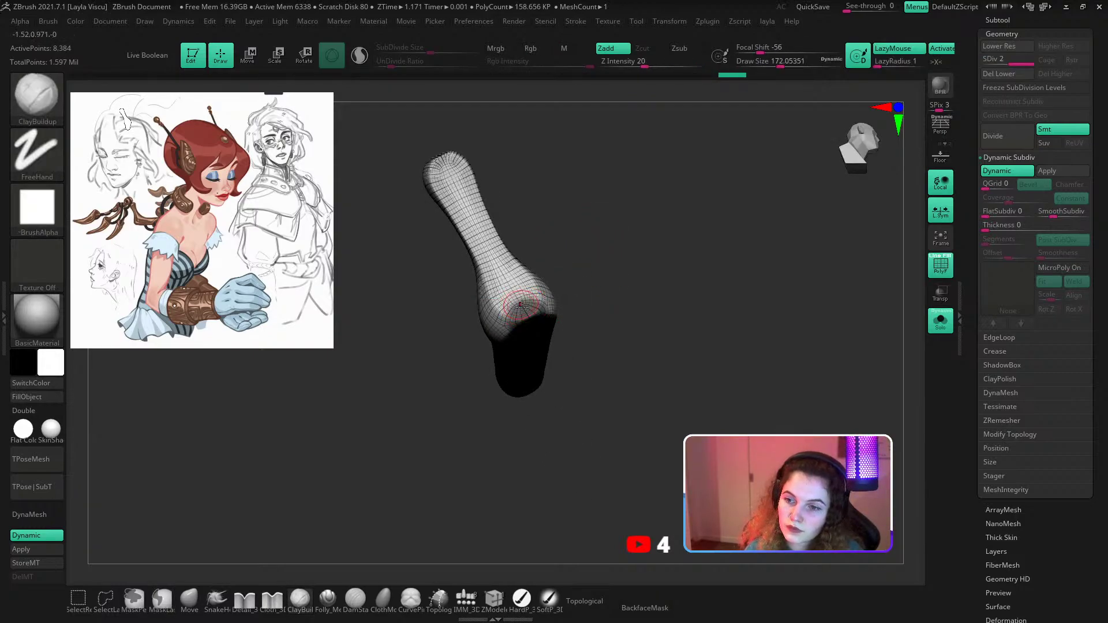
Mask the outer face of the long arm from the corner to the tip with a draw size of about 172.
mouse_move(475, 236)
left_mouse_down("ctrl")
mouse_move(458, 193)
mouse_move(532, 330)
left_mouse_up("ctrl")
left_click_drag(603, 367, 569, 254)
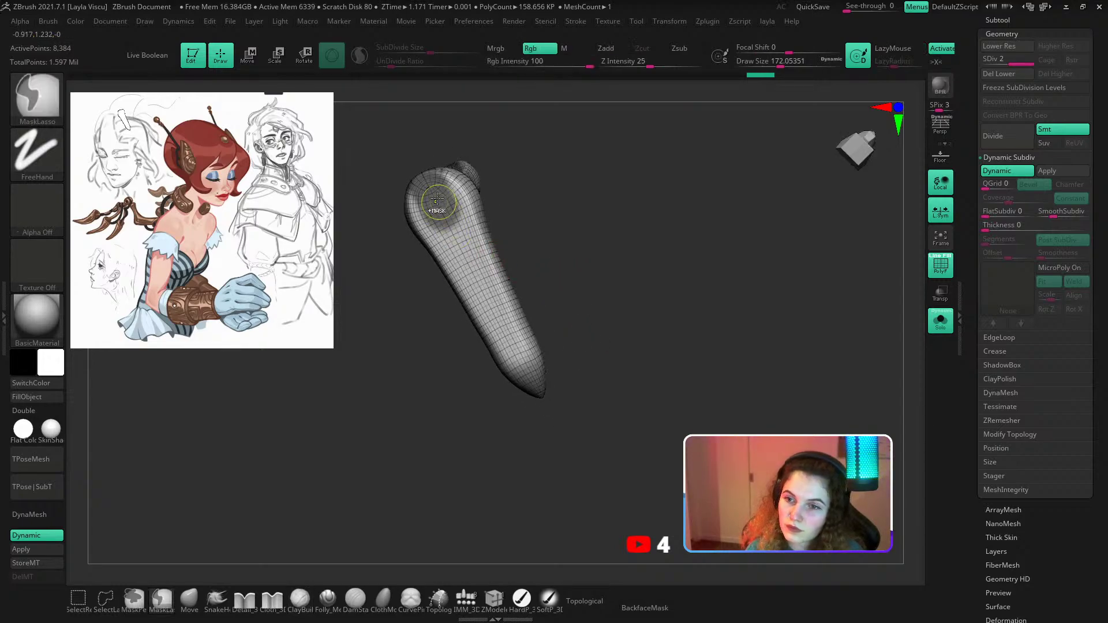
left_click_drag(437, 203, 522, 349, "ctrl")
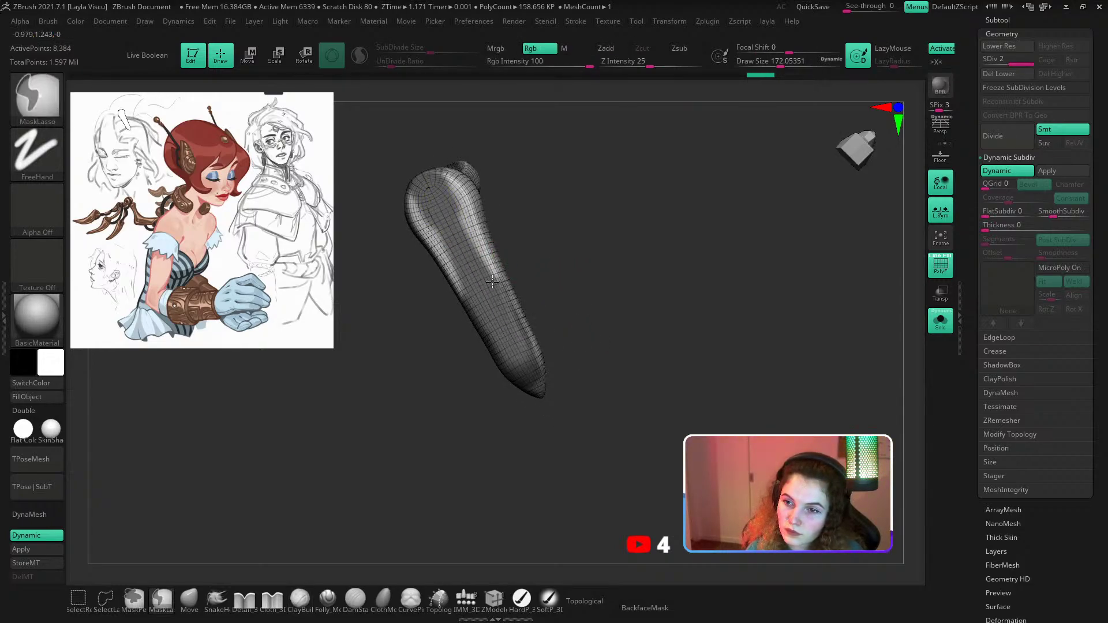
left_click_drag(492, 282, 434, 180, "ctrl")
key("shift+f")
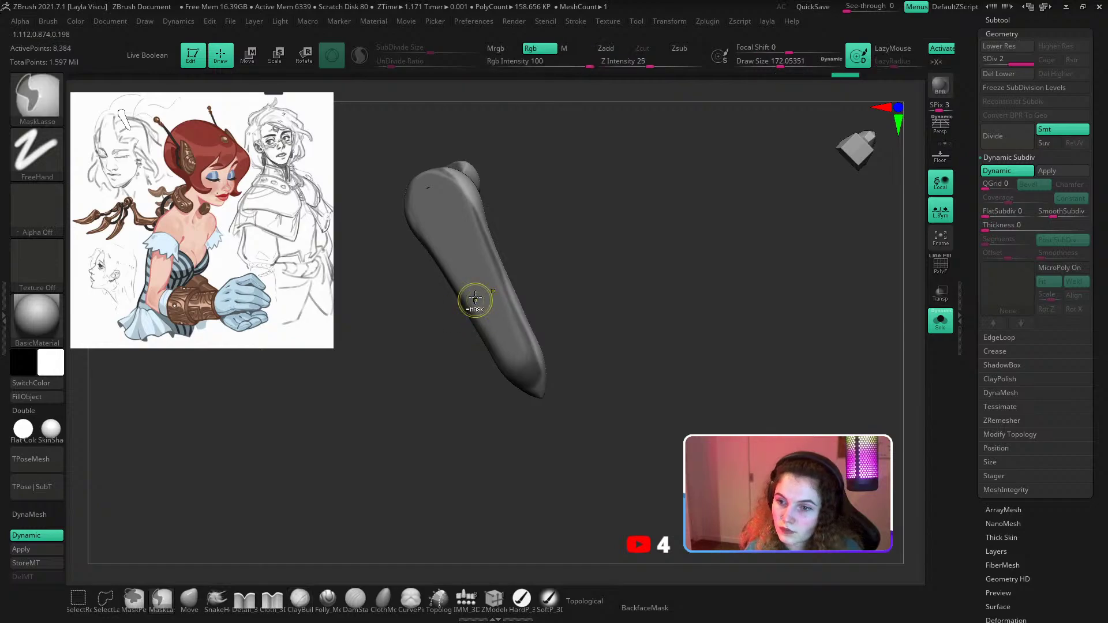
Reduce the draw size to about 116 and mask the outer face of the shorter arm.
left_click_drag(600, 291, 497, 278)
key("s")
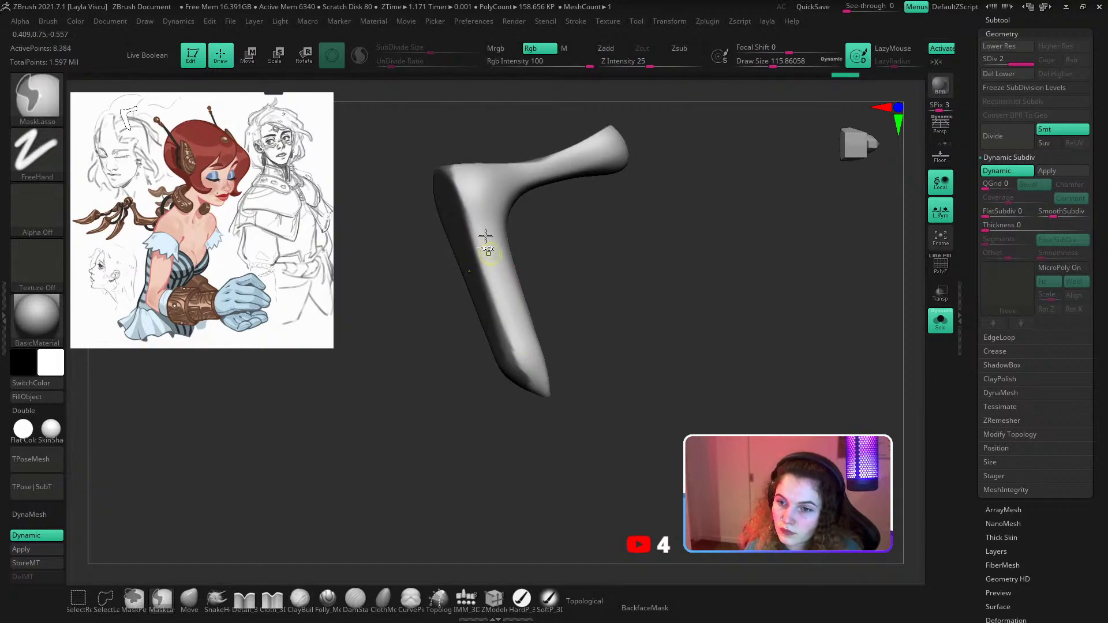
right_click_drag(558, 376, 467, 307)
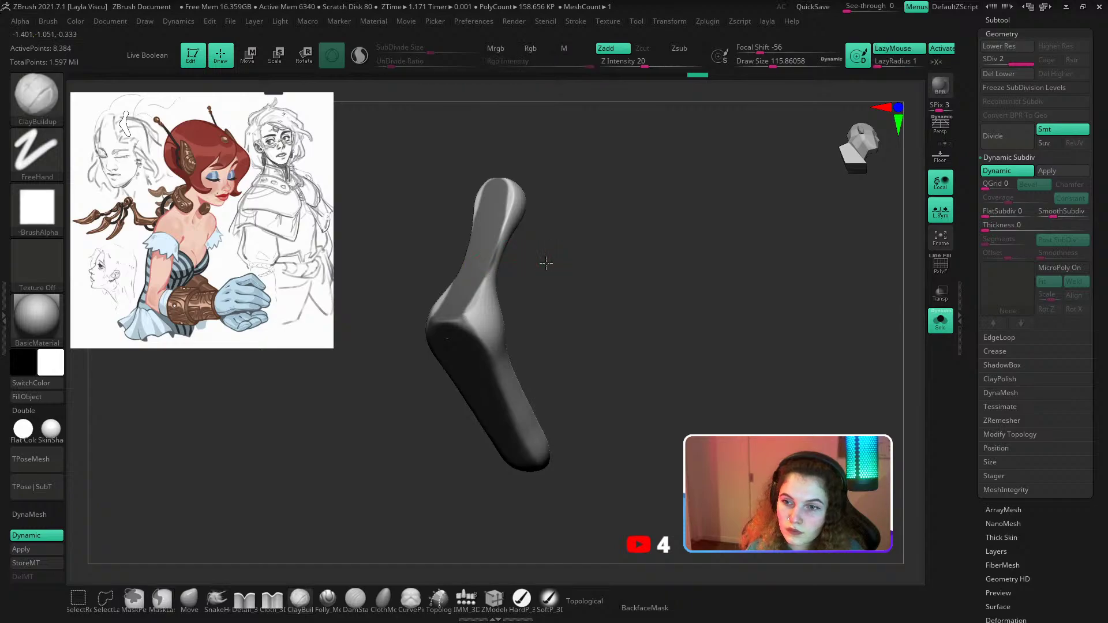
right_click_drag(544, 260, 472, 342)
Widen the mask on the shorter arm's outer face out to its edges and down to the corner.
right_click_drag(569, 282, 568, 357, "ctrl")
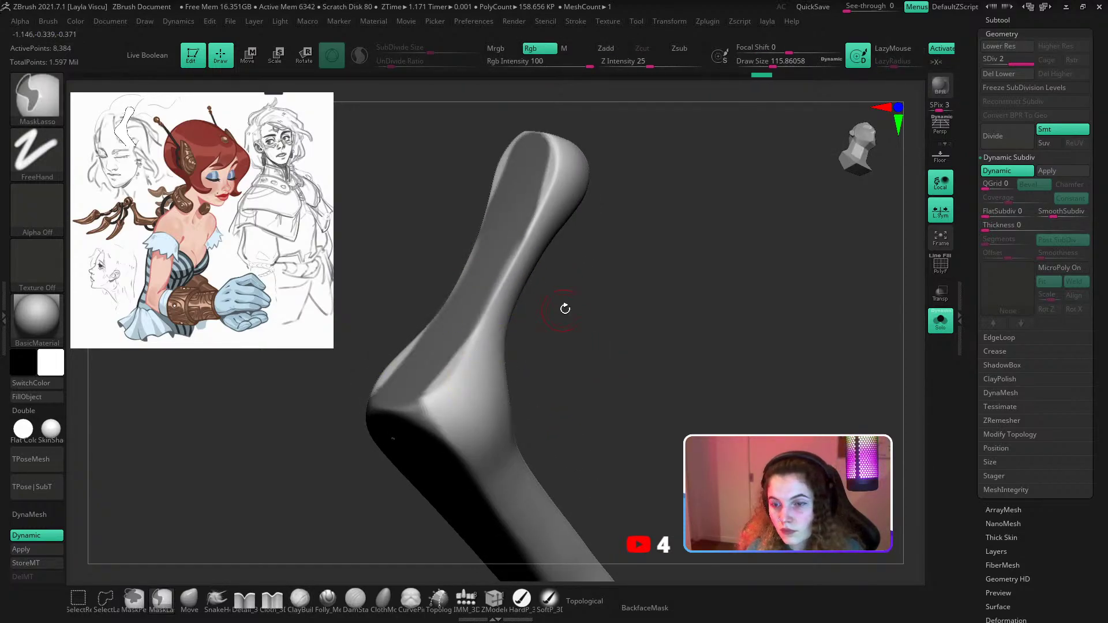
right_click_drag(565, 309, 507, 207)
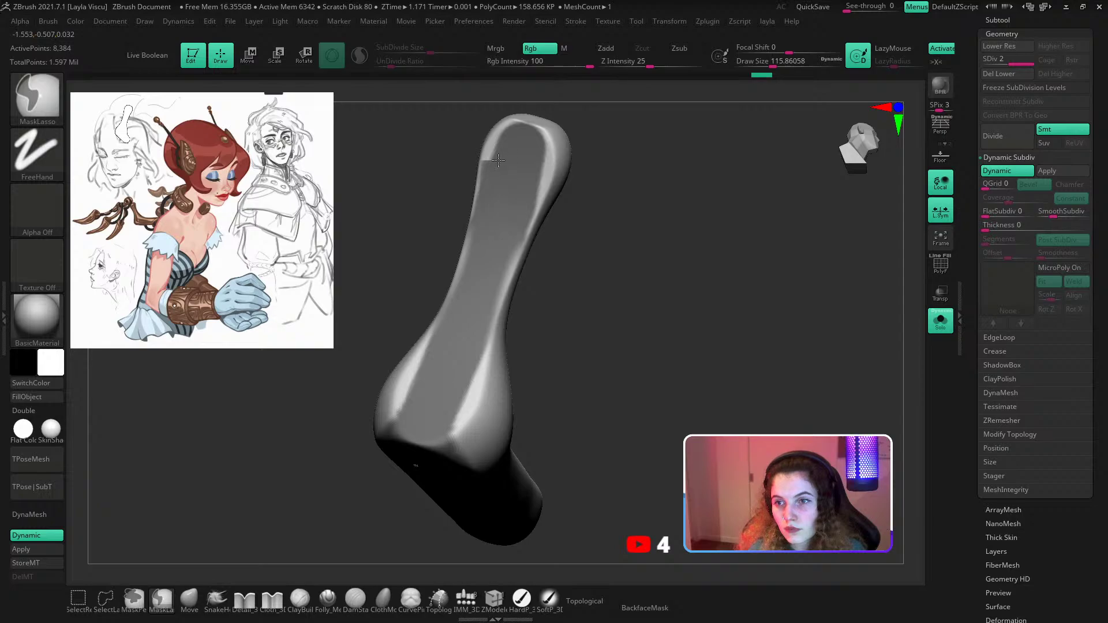
right_click_drag(583, 164, 626, 211)
right_click_drag(508, 297, 541, 260)
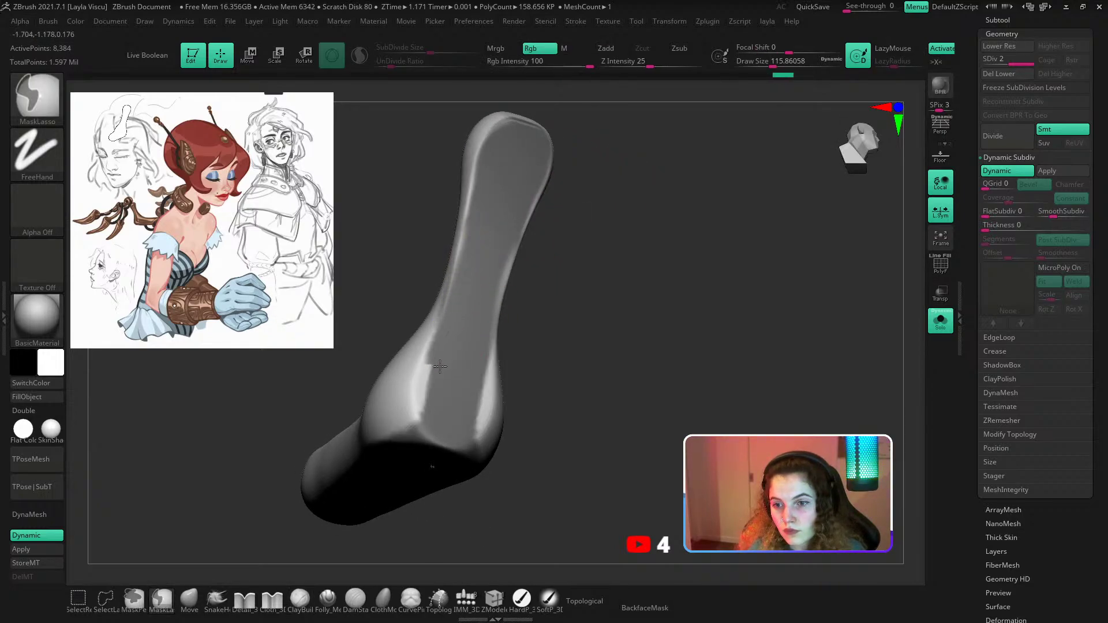
left_click_drag(439, 366, 433, 386, "ctrl")
left_click_drag(465, 290, 430, 392, "ctrl")
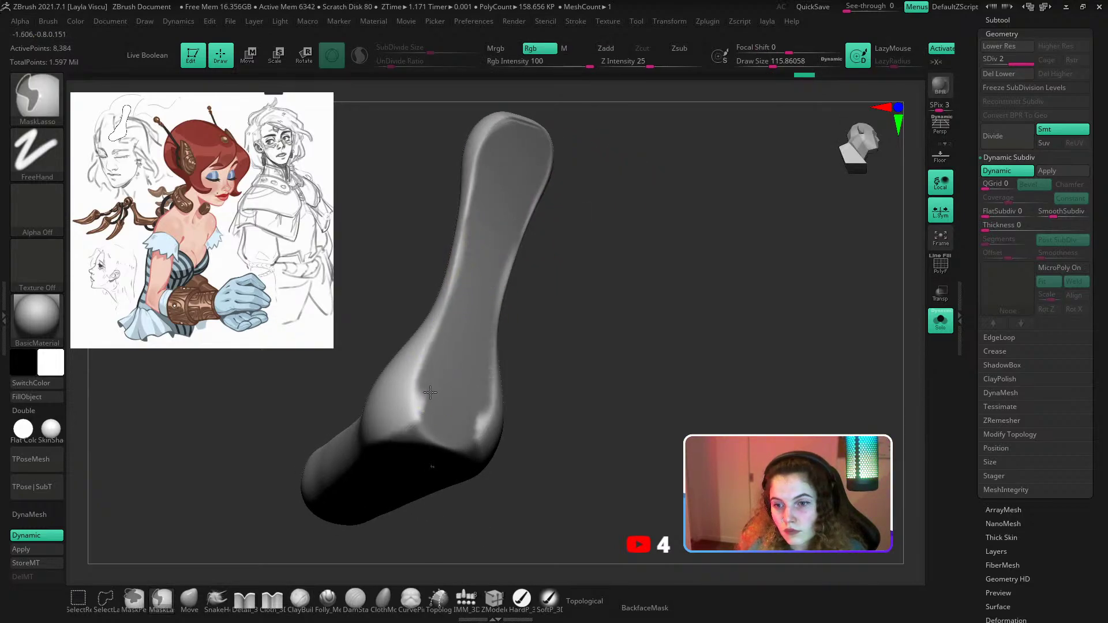
left_click(460, 403, "ctrl")
Turn the masked outer face into its own polygroup and hide it.
key("ctrl+w")
left_click(457, 387, "ctrl+shift")
left_click(511, 259, "ctrl+shift")
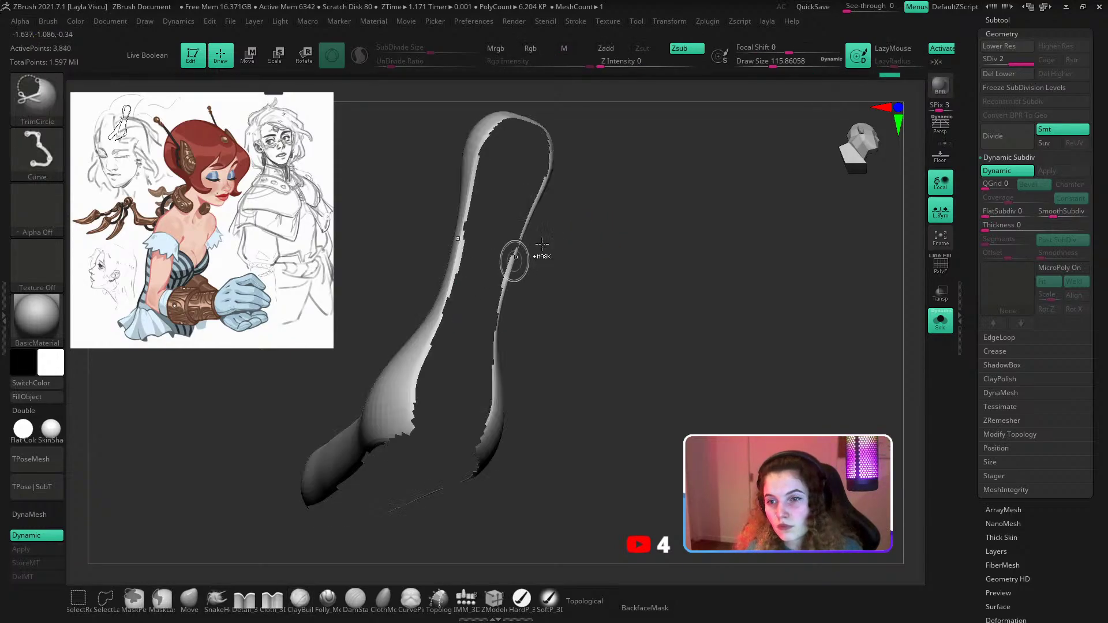
Remove the lower subdivision levels and delete the hidden outer face to leave an open shell.
key("2")
left_click(571, 243)
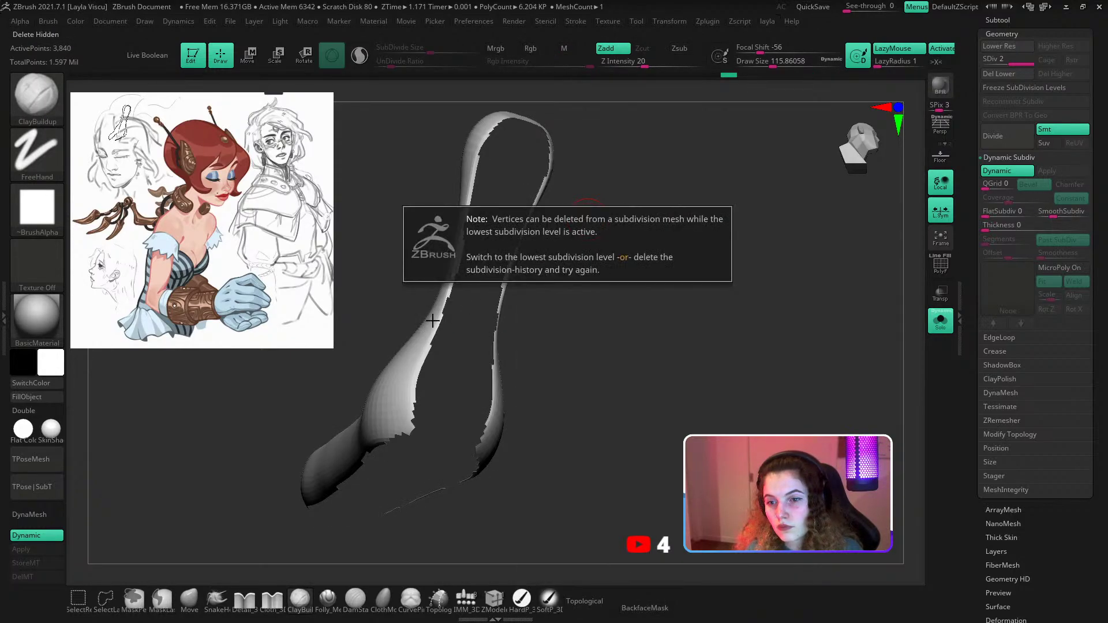
left_click(1006, 74)
key("2")
left_click(615, 242)
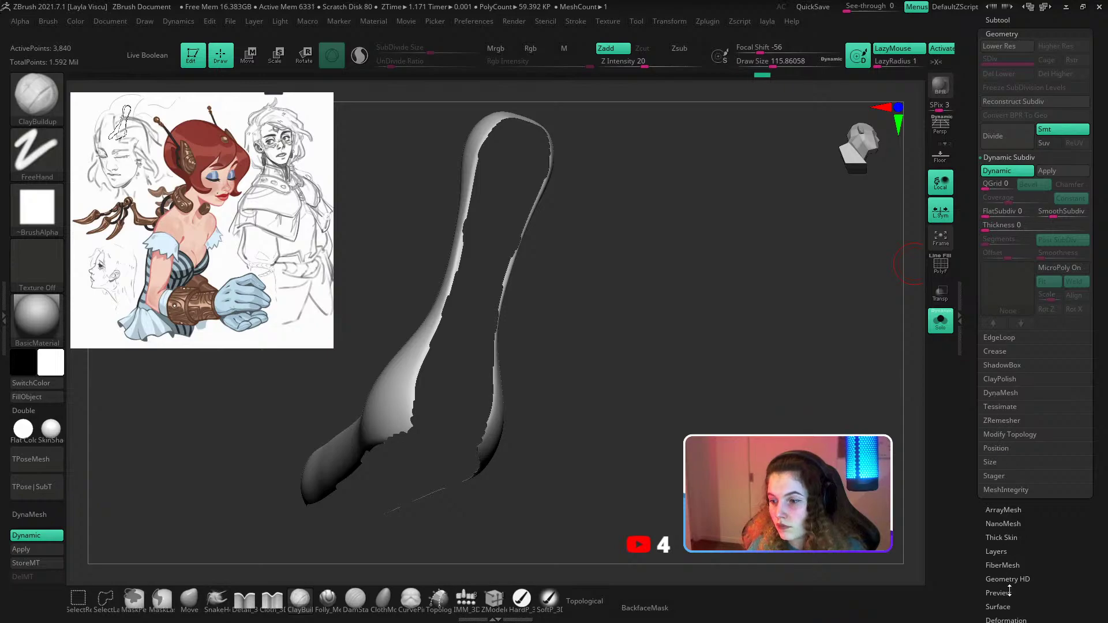
Retopologize the open L-shaped shell with ZRemesher at the existing target polygon count.
left_click(1007, 619)
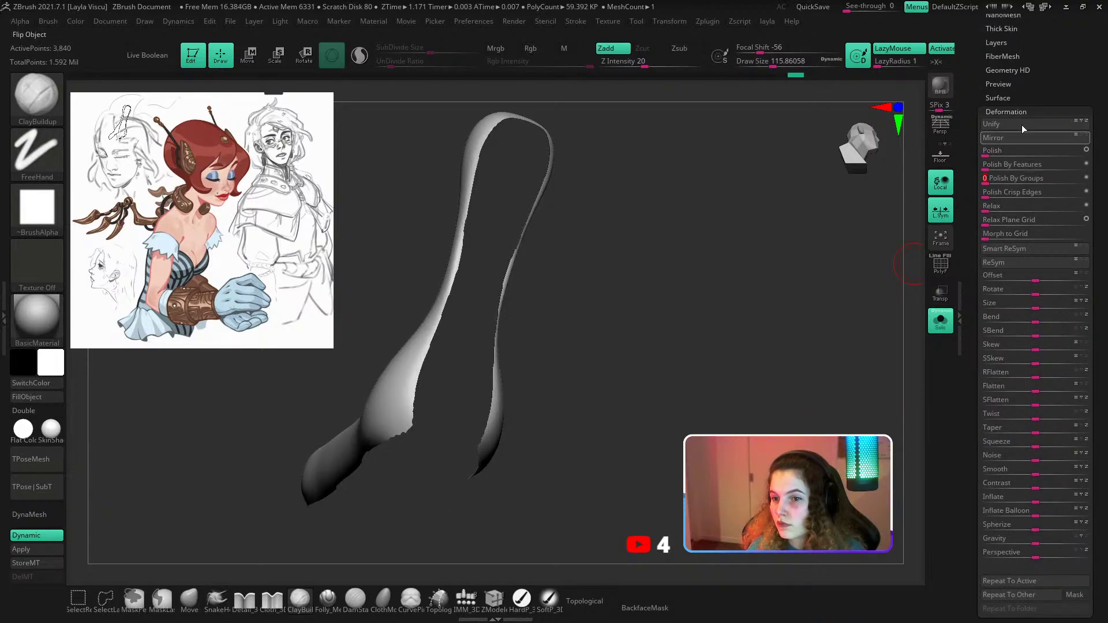
left_click(1006, 25)
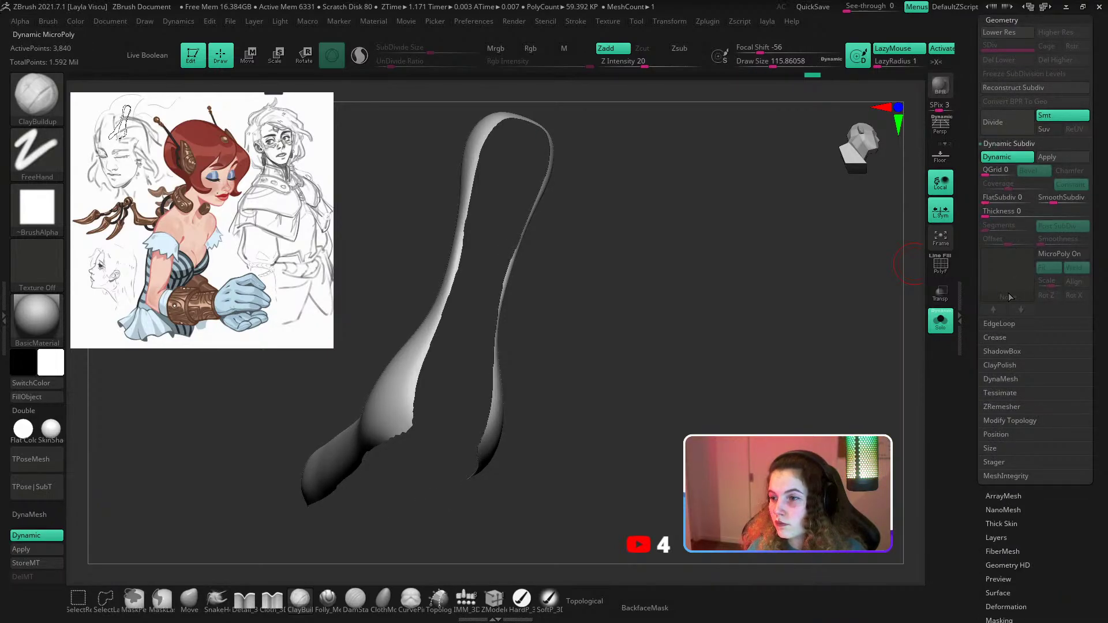
left_click(1001, 407)
left_click(1001, 261)
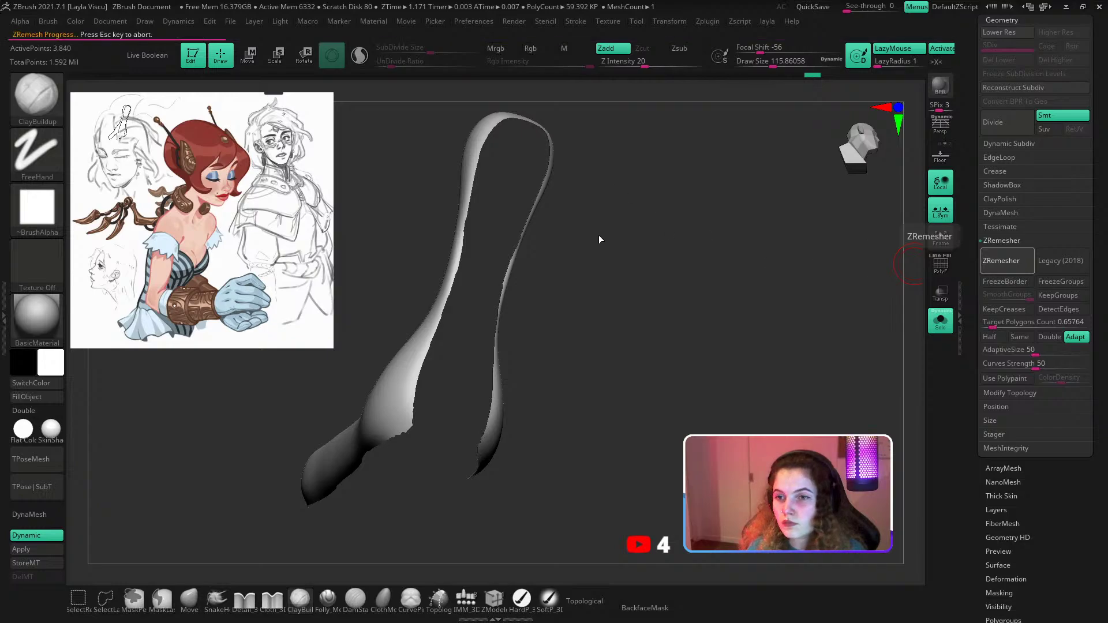
mouse_move(552, 284)
left_mouse_down()
mouse_move(487, 304)
mouse_move(586, 299)
left_mouse_up()
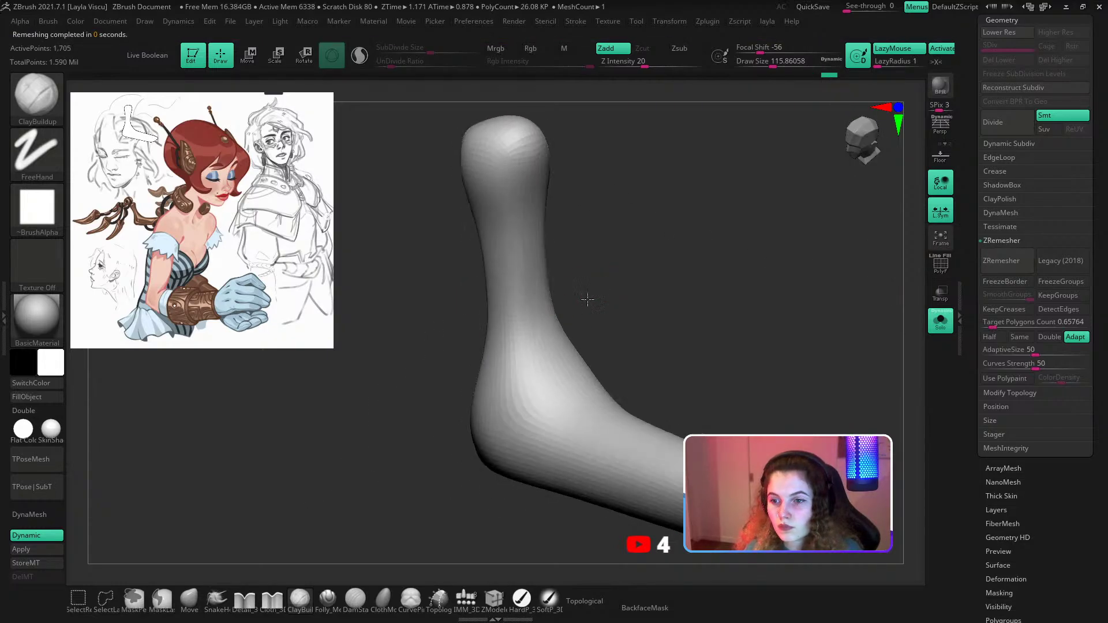
Inspect the remeshed shell with Dynamic Subdiv off and with its polyframe shown, and re-enable Dynamic Subdiv.
key("shift+d")
mouse_move(514, 364)
left_mouse_down()
mouse_move(601, 304)
mouse_move(611, 324)
mouse_move(561, 354)
mouse_move(579, 299)
mouse_move(753, 206)
left_mouse_up()
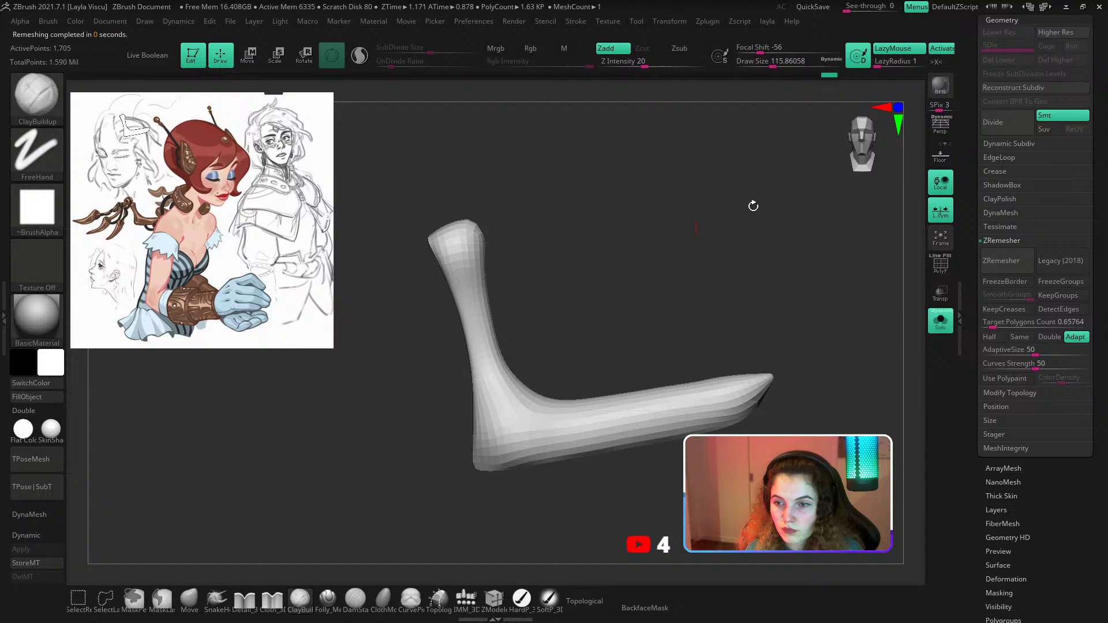
left_click(991, 144)
key("shift+f")
left_click_drag(653, 291, 744, 275)
left_click(1019, 156)
key("shift+f")
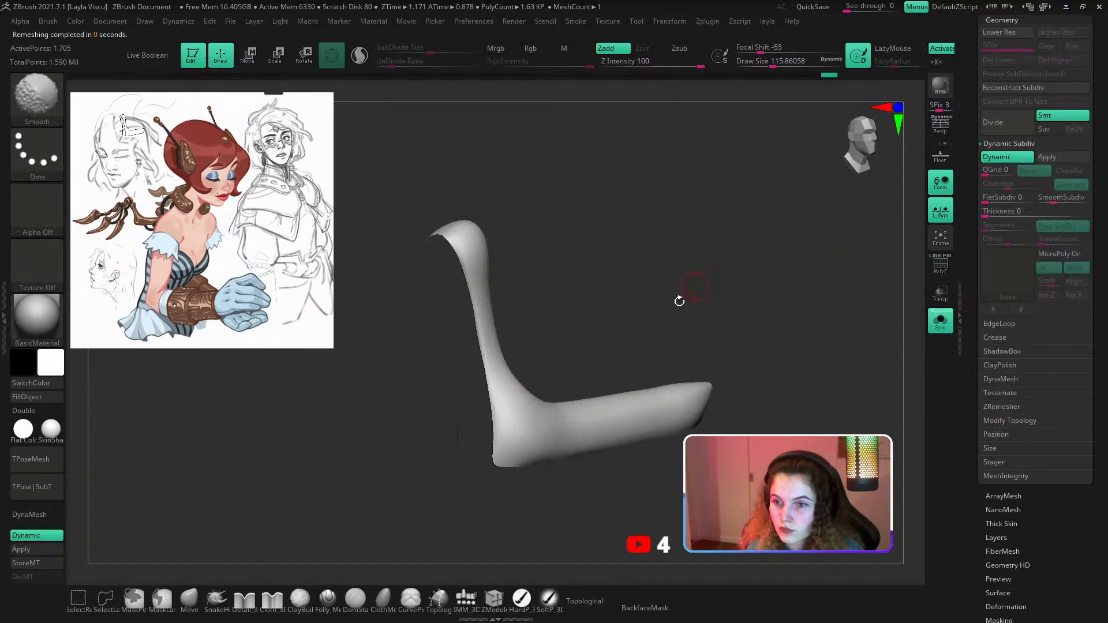
Sculpt a beveled cut along the shell's long arm using the Folly_Mech Cut brush at draw size 250.75.
left_click(328, 600)
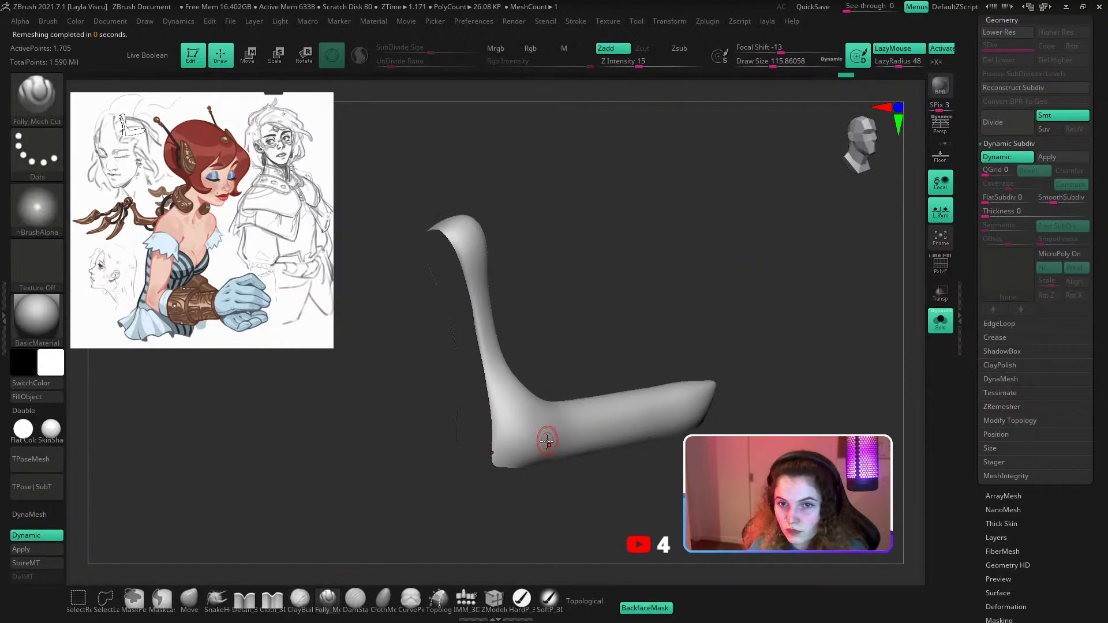
key("s")
left_click_drag(546, 441, 563, 441)
left_click(1005, 364)
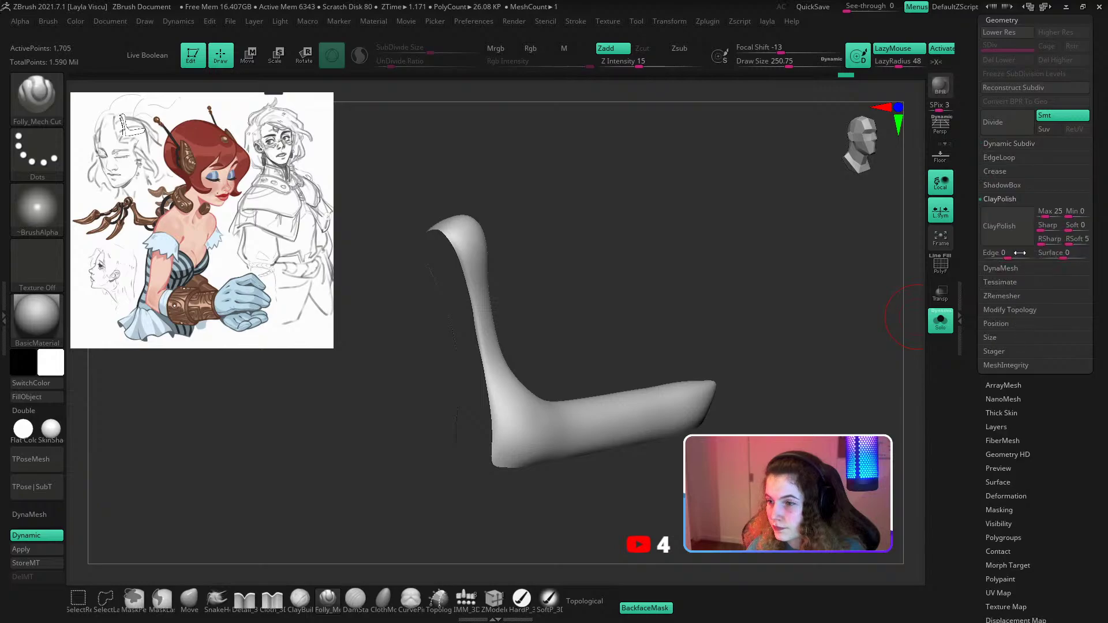
left_click_drag(796, 341, 872, 345)
mouse_move(529, 446)
left_mouse_down()
mouse_move(832, 409)
mouse_move(812, 422)
left_mouse_up()
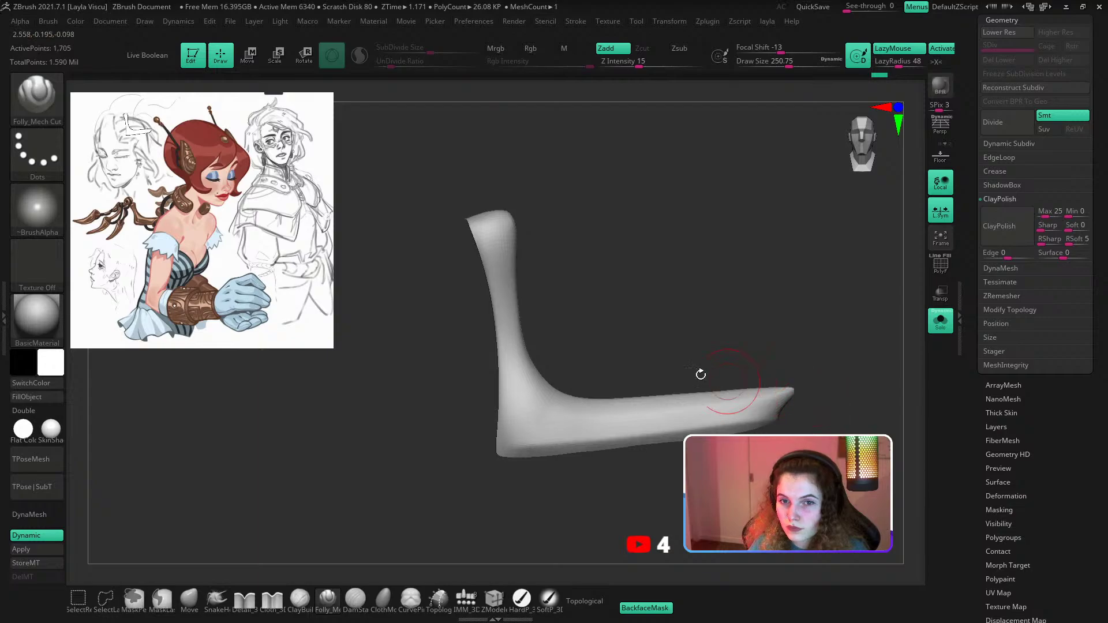
left_click_drag(503, 290, 508, 340)
left_click_drag(439, 260, 461, 370)
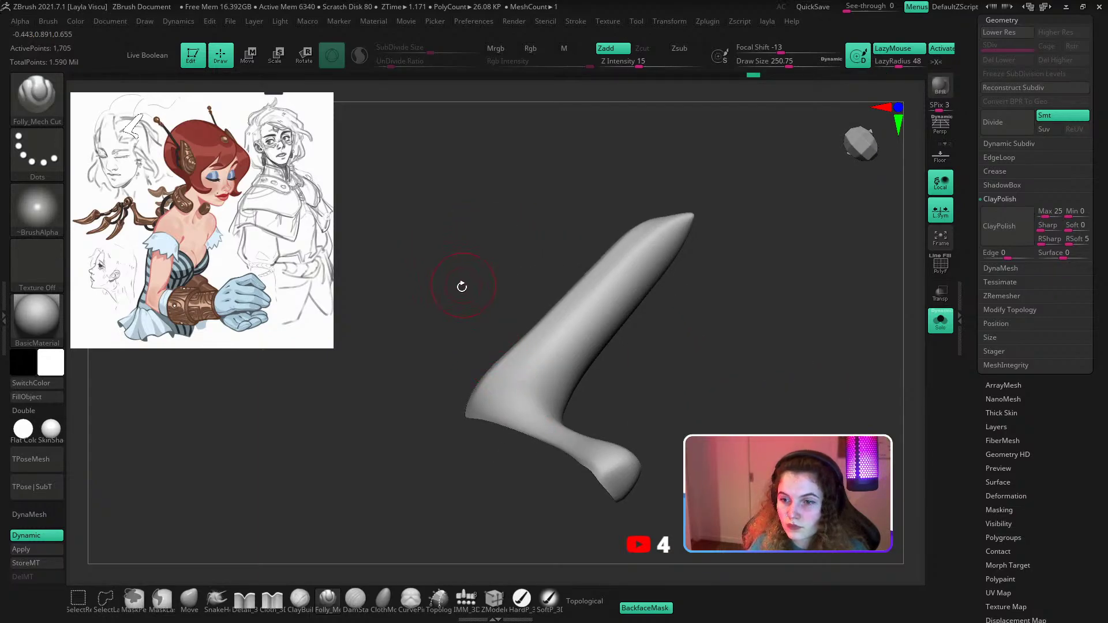
Run GroupsLoops with Loops 1 on the open L-shaped shell to tighten its group border.
left_click_drag(461, 287, 836, 346)
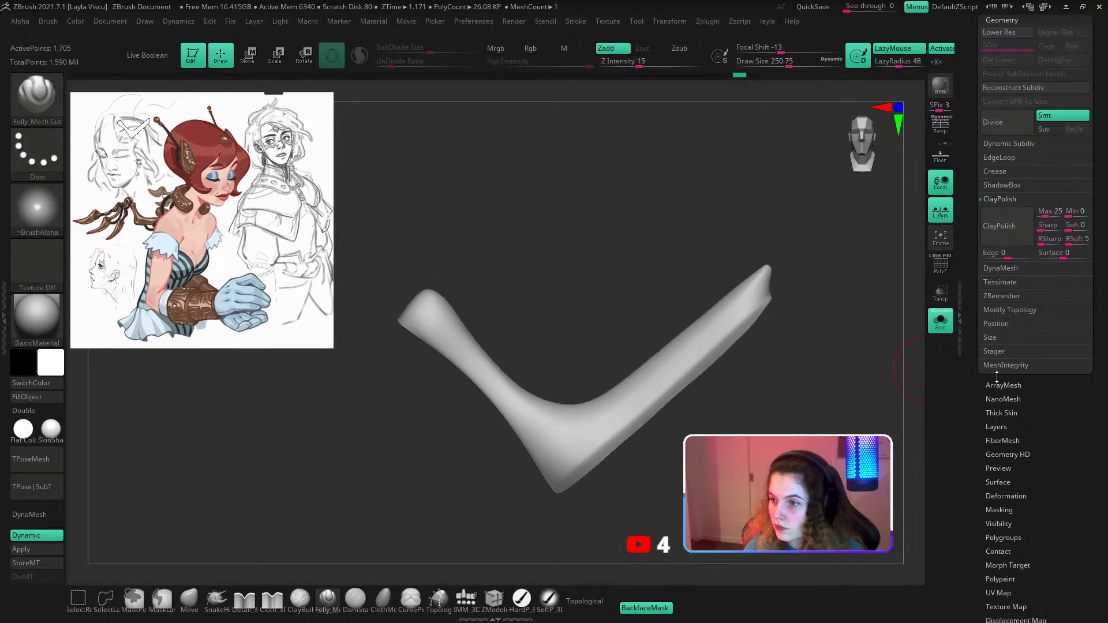
left_click(1003, 157)
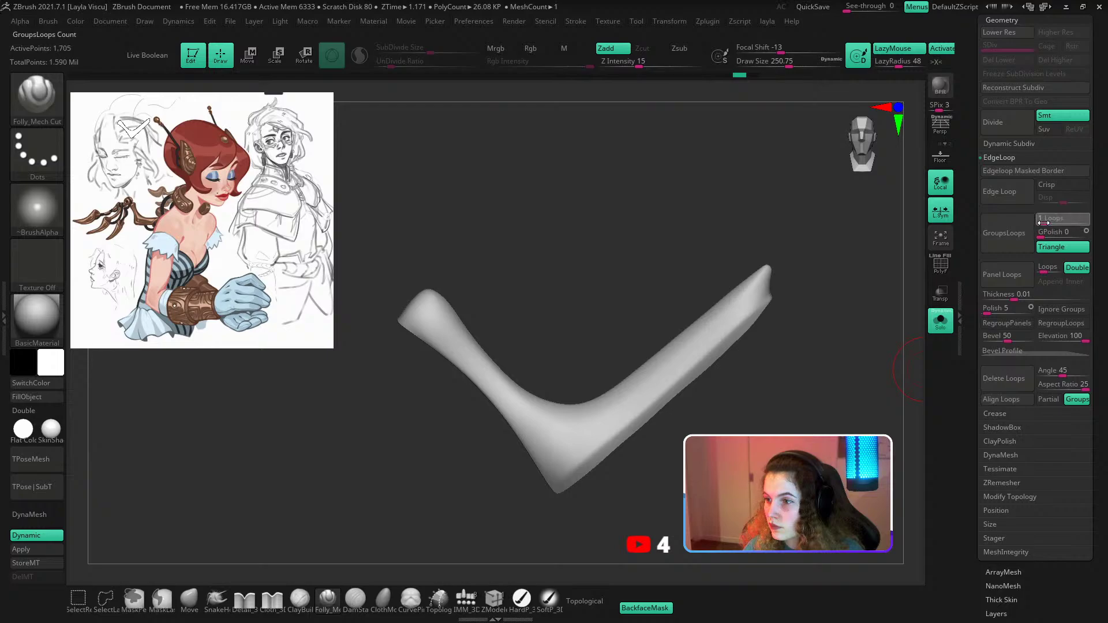
left_click(1020, 234)
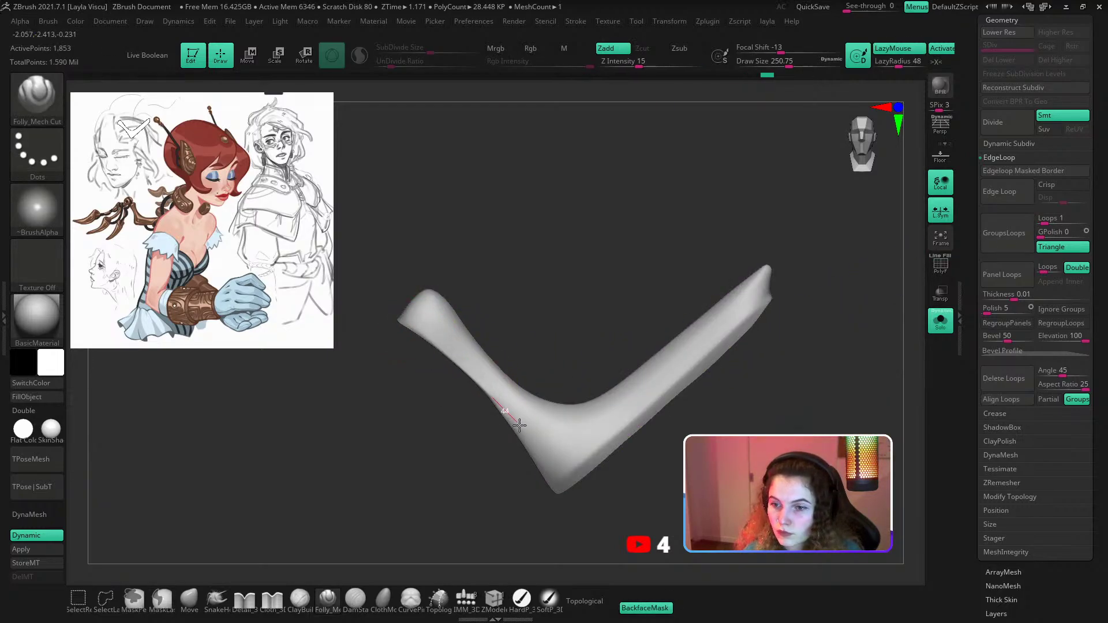
Check the shell against the full character, mask its long arm and slightly shorten the short arm with the gizmo.
right_click_drag(542, 483, 559, 310, "ctrl")
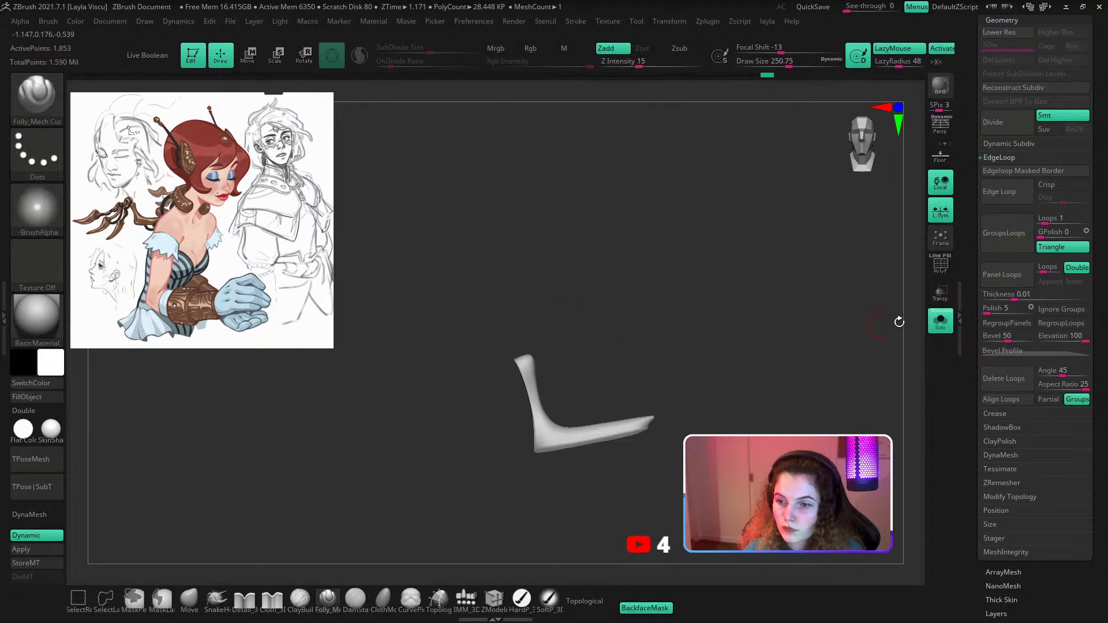
left_click(932, 326)
right_click_drag(782, 398, 767, 427, "alt")
left_click(938, 321)
key("w")
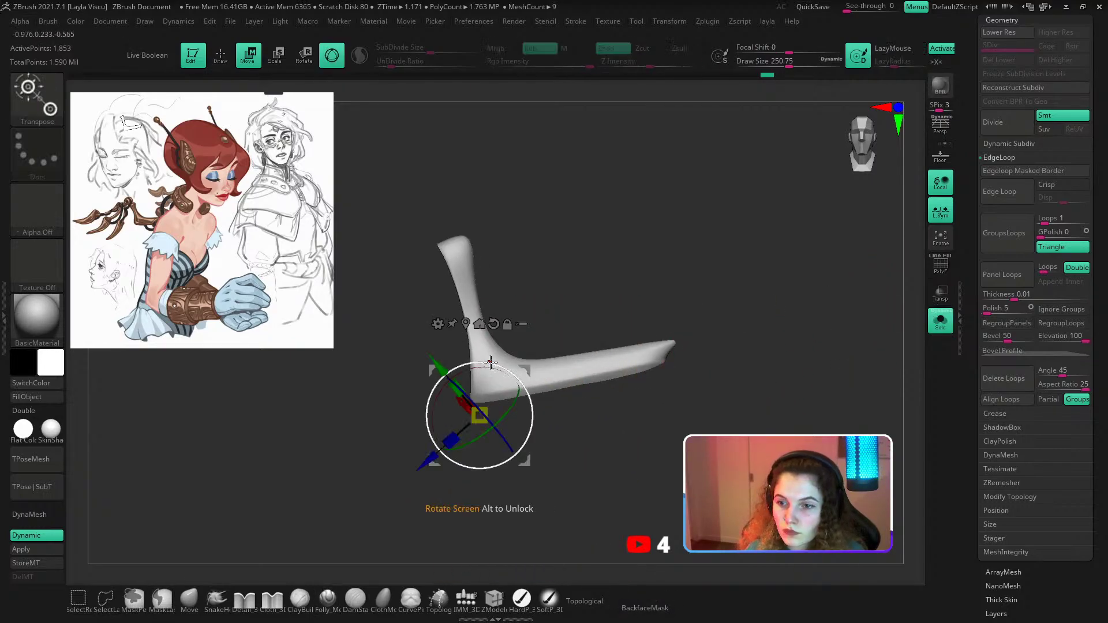
left_click_drag(487, 351, 481, 334, "ctrl")
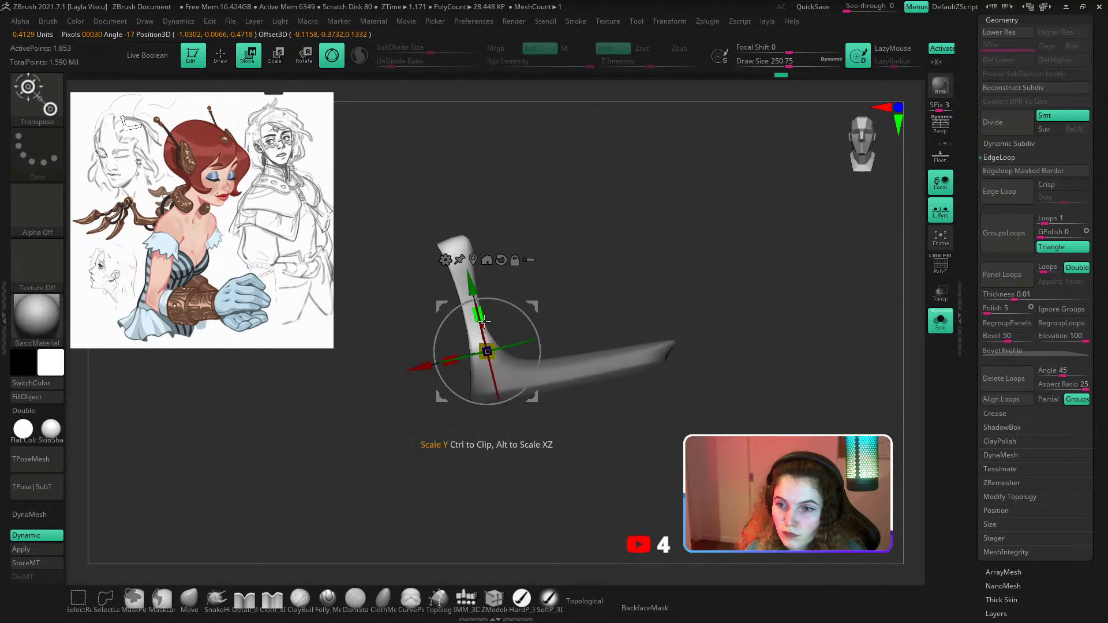
key("b")
key("b")
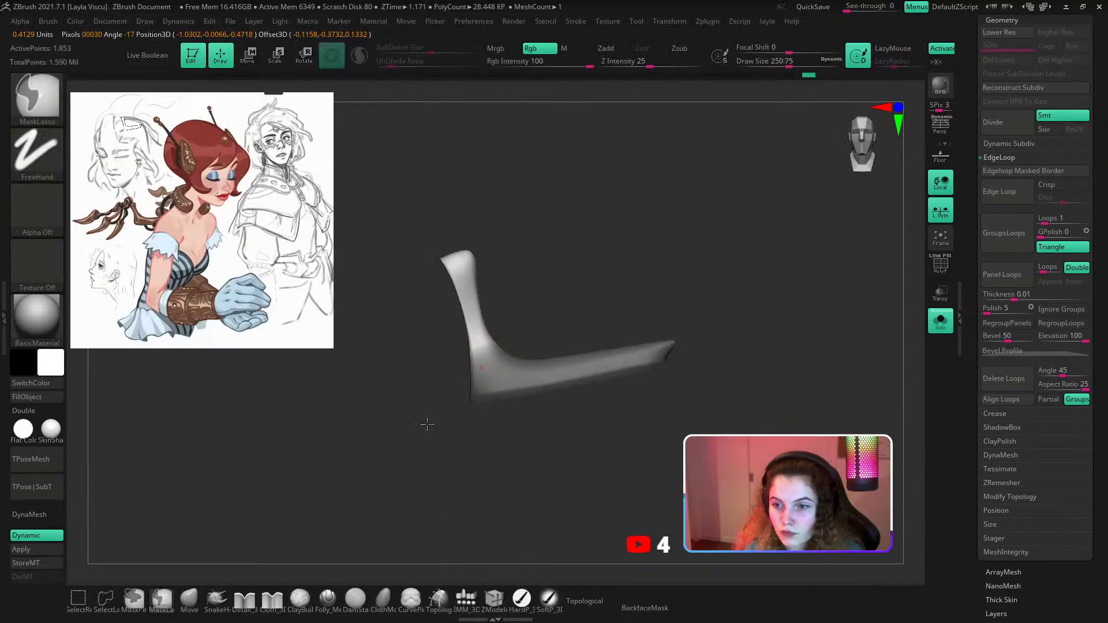
Adjust the shell's shape with the Move brush at draw size 351.06 and compare it with the whole character.
left_click(185, 601)
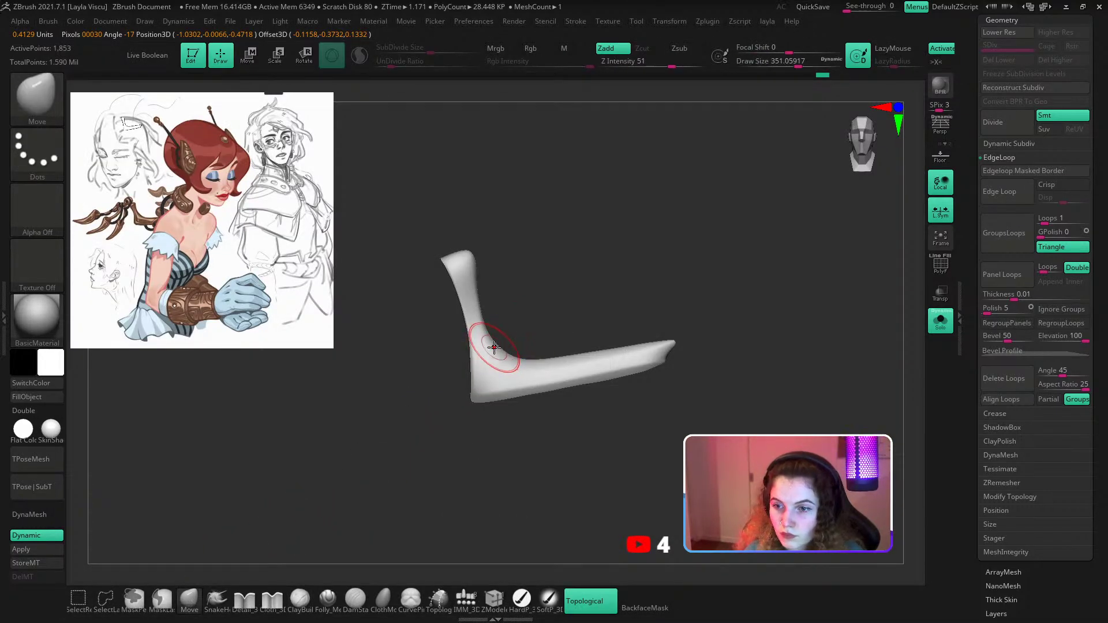
left_click(940, 321)
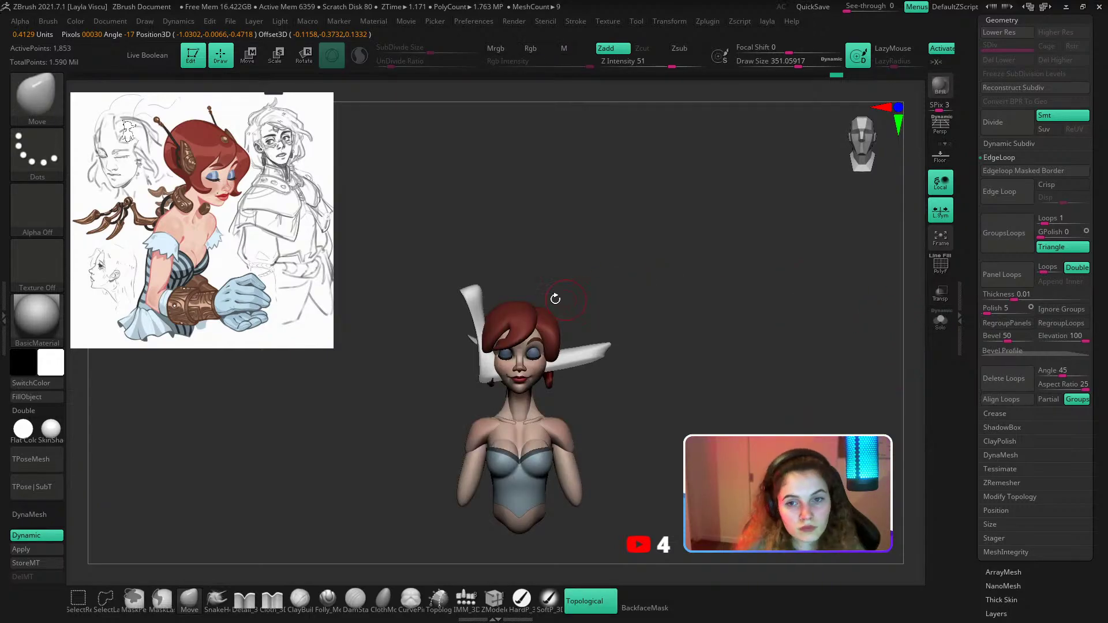
left_click(940, 320)
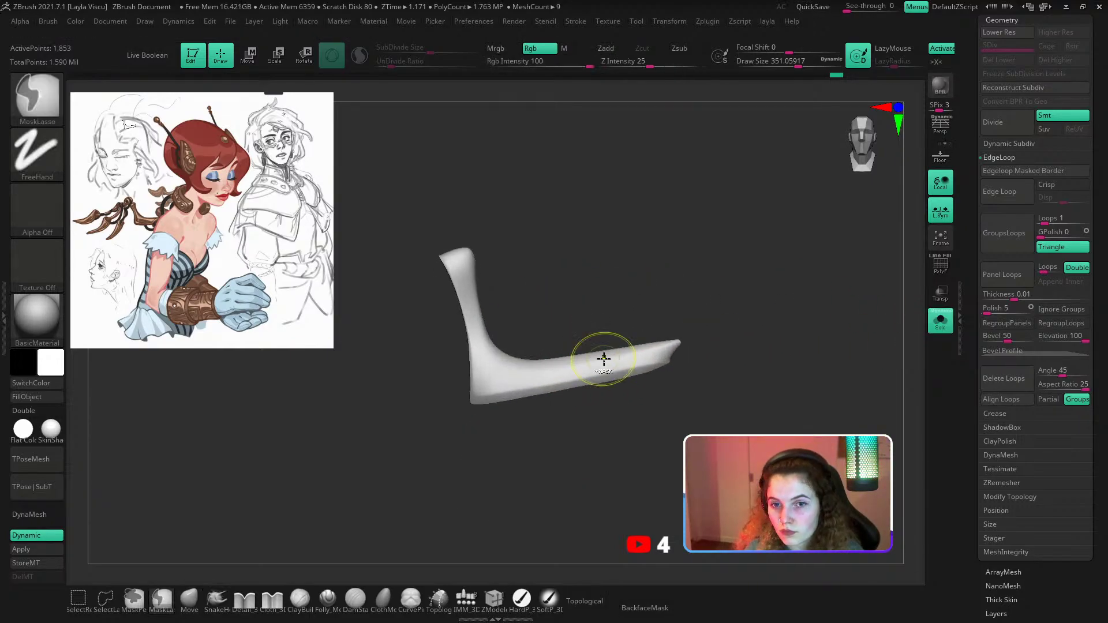
Shorten the shell's long arm with the transform gizmo by pulling its outer part toward the corner.
key("w")
left_click_drag(536, 377, 530, 387)
key("b")
key("c")
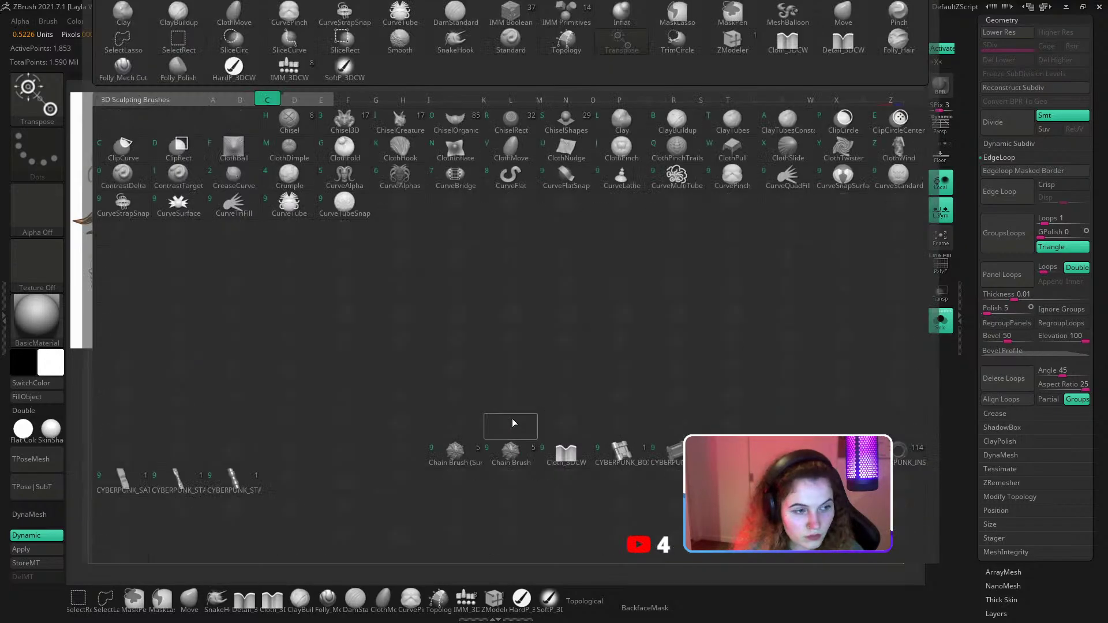
key("b")
left_click_drag(665, 351, 651, 365, "ctrl")
right_click_drag(608, 375, 583, 378, "ctrl")
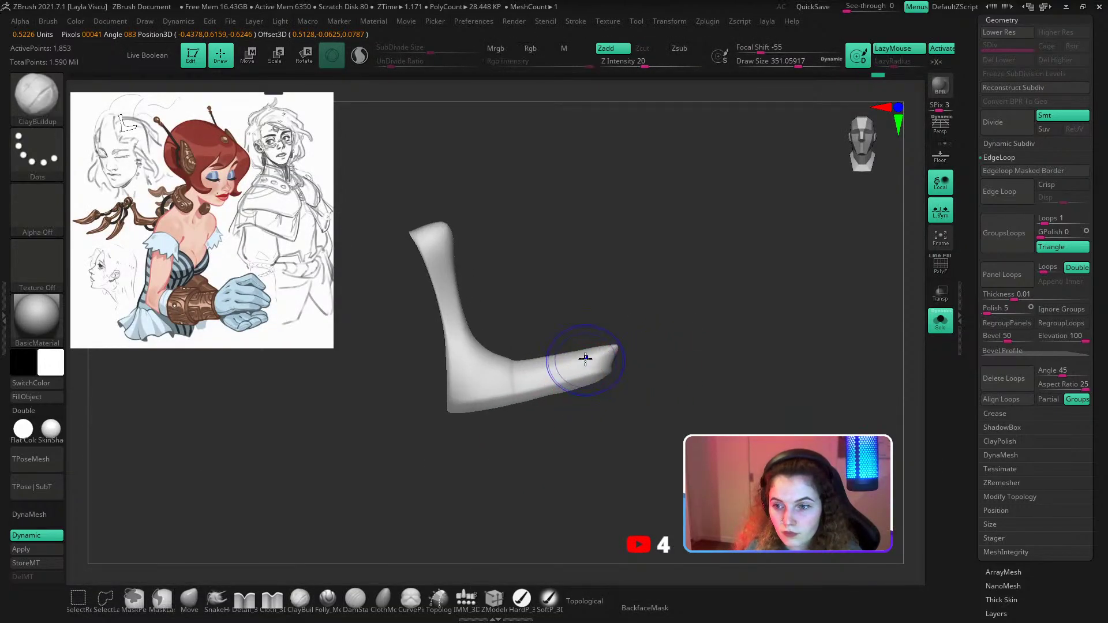
Smooth the shell's long arm and inner corner, and select the Folly_Mech Cut brush at draw size 476.15.
left_click_drag(584, 359, 516, 380, "shift")
left_click_drag(569, 356, 489, 361, "shift")
key("b")
key("c")
key("b")
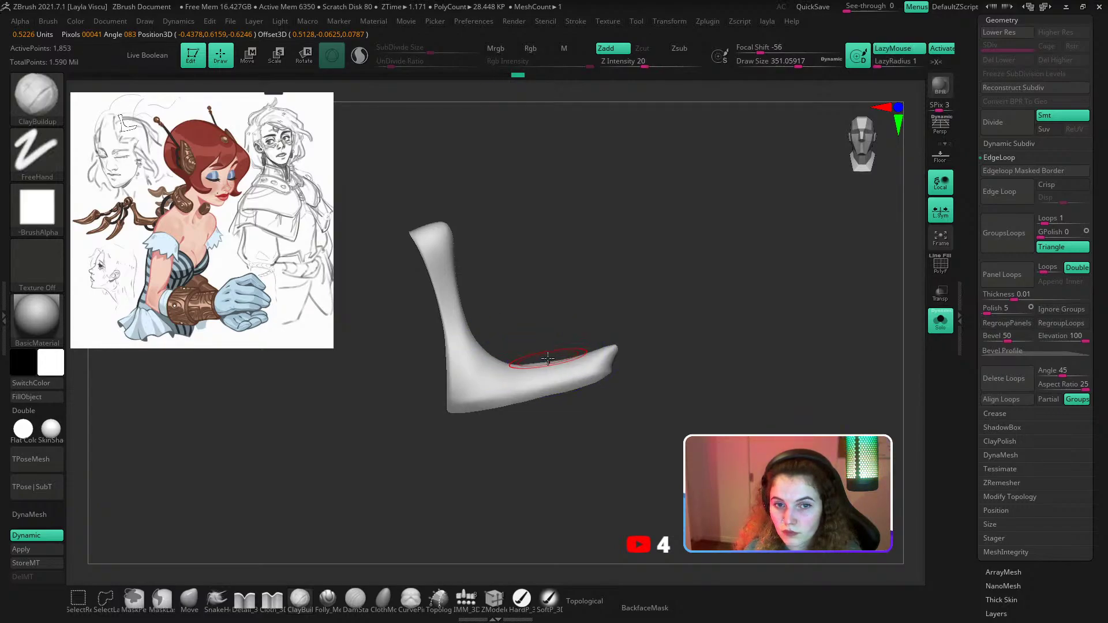
left_click_drag(512, 382, 459, 367, "shift")
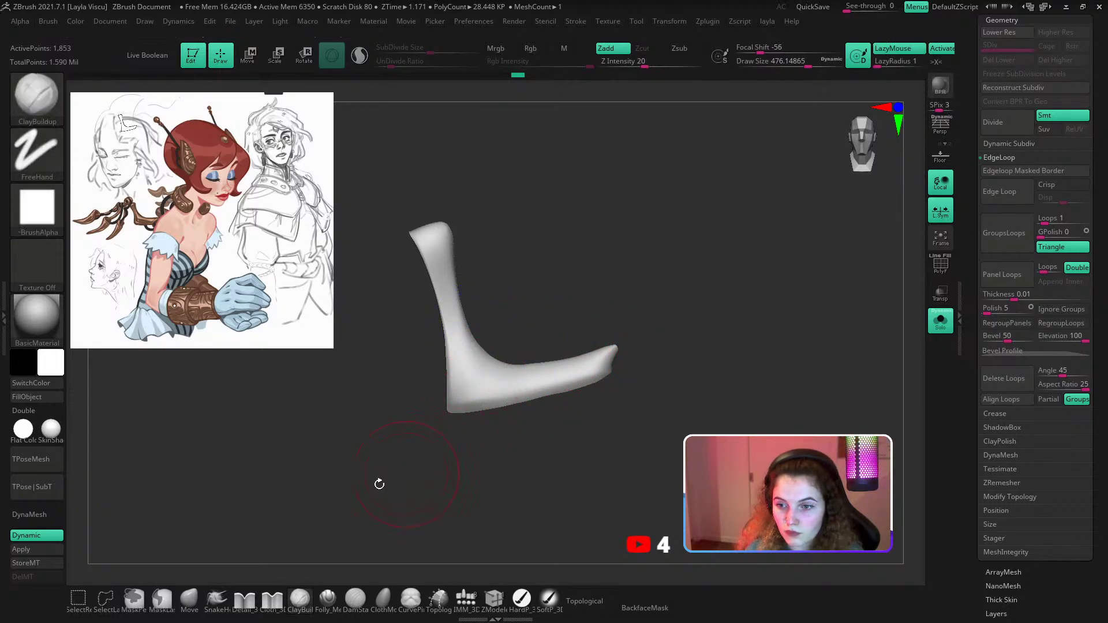
left_click(334, 600)
mouse_move(543, 387)
left_mouse_down()
mouse_move(662, 348)
mouse_move(616, 392)
mouse_move(638, 388)
mouse_move(639, 421)
mouse_move(651, 385)
left_mouse_up()
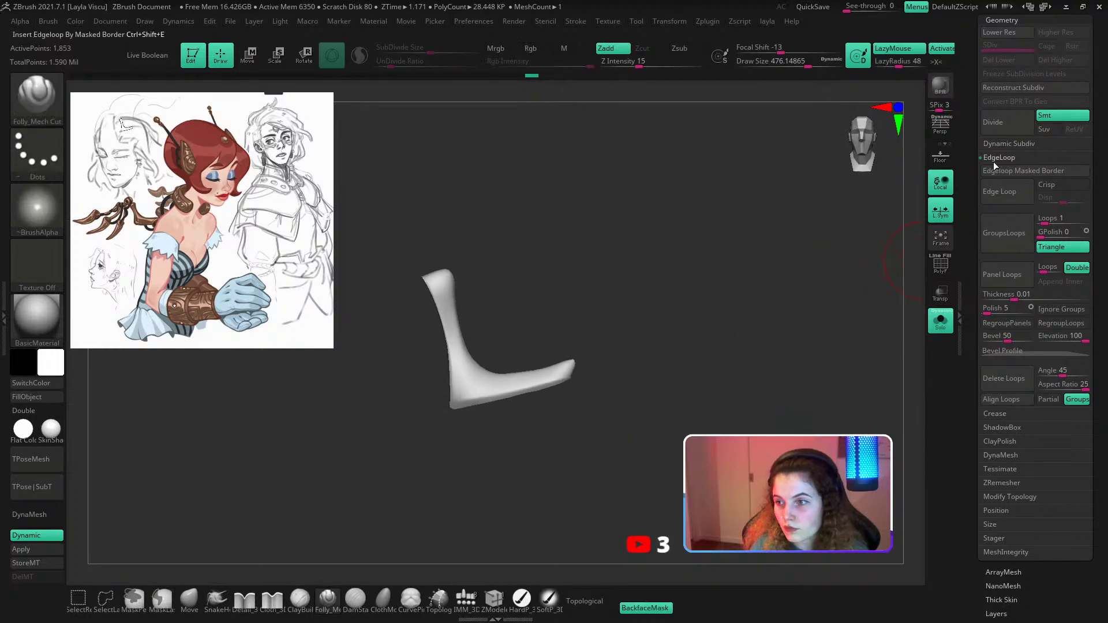
Show only the L-shaped shell and crescent subtools, and move the shell well clear of the crescent.
left_click(994, 20)
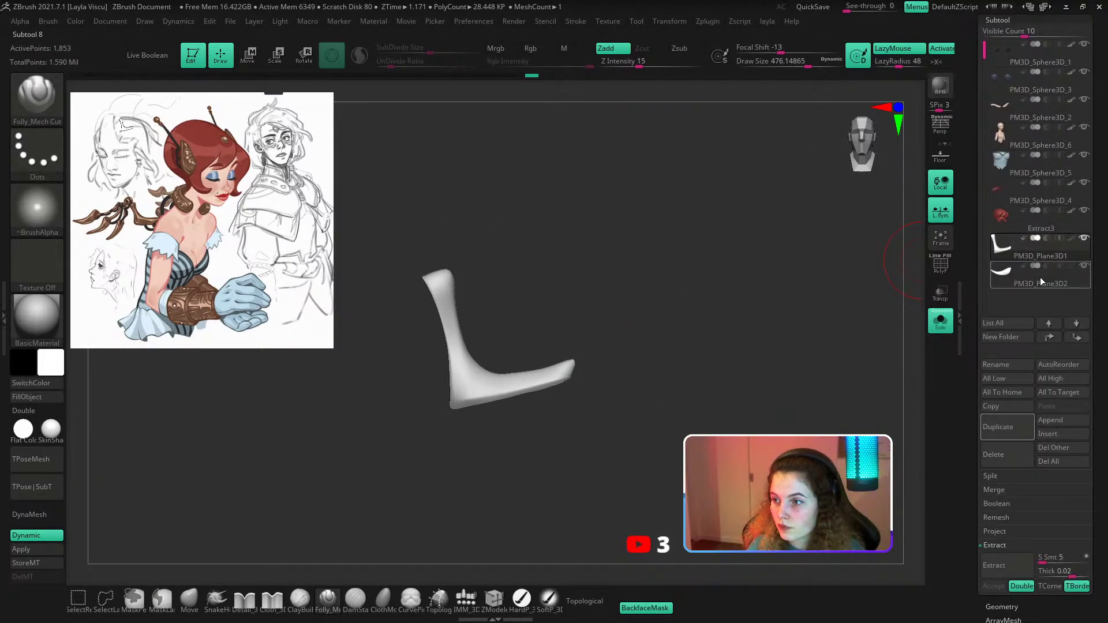
left_click(1084, 238)
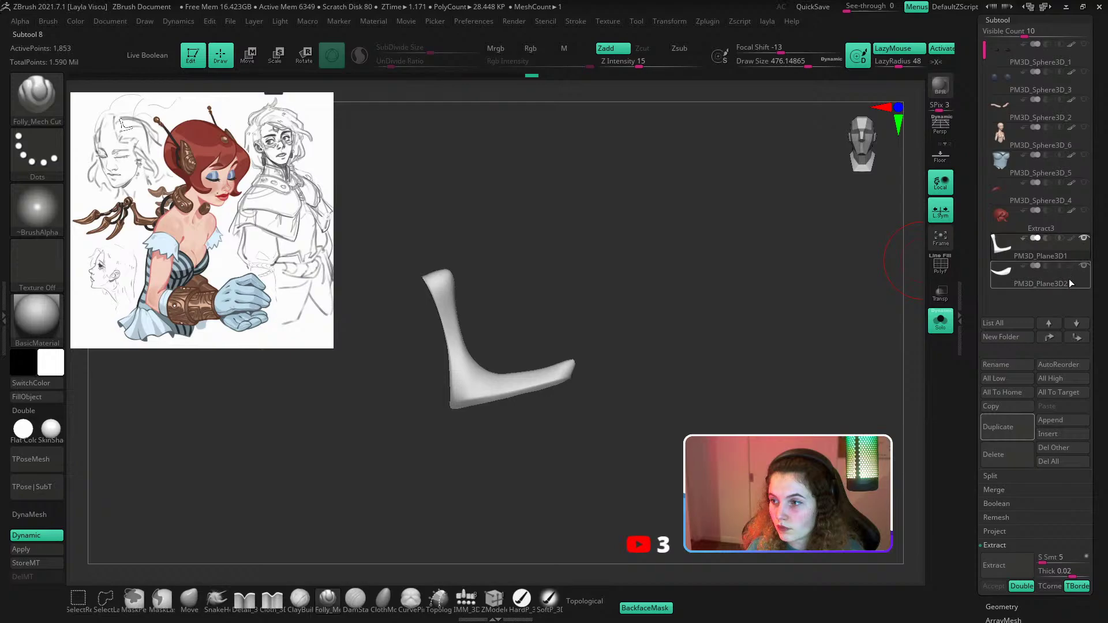
left_click(942, 324)
key("w")
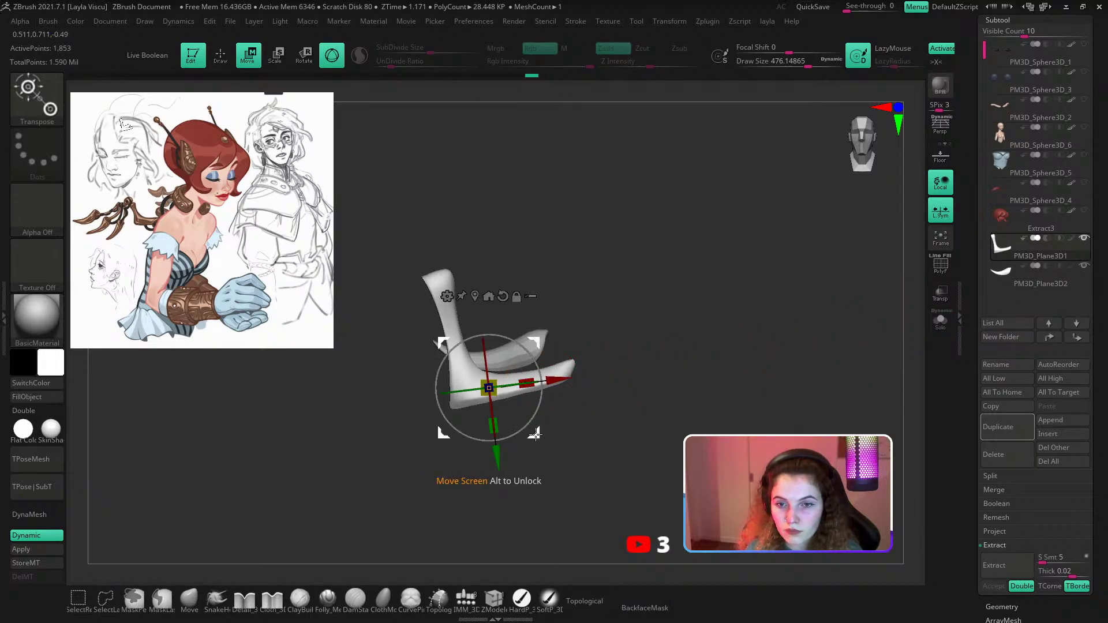
left_click_drag(536, 432, 747, 445)
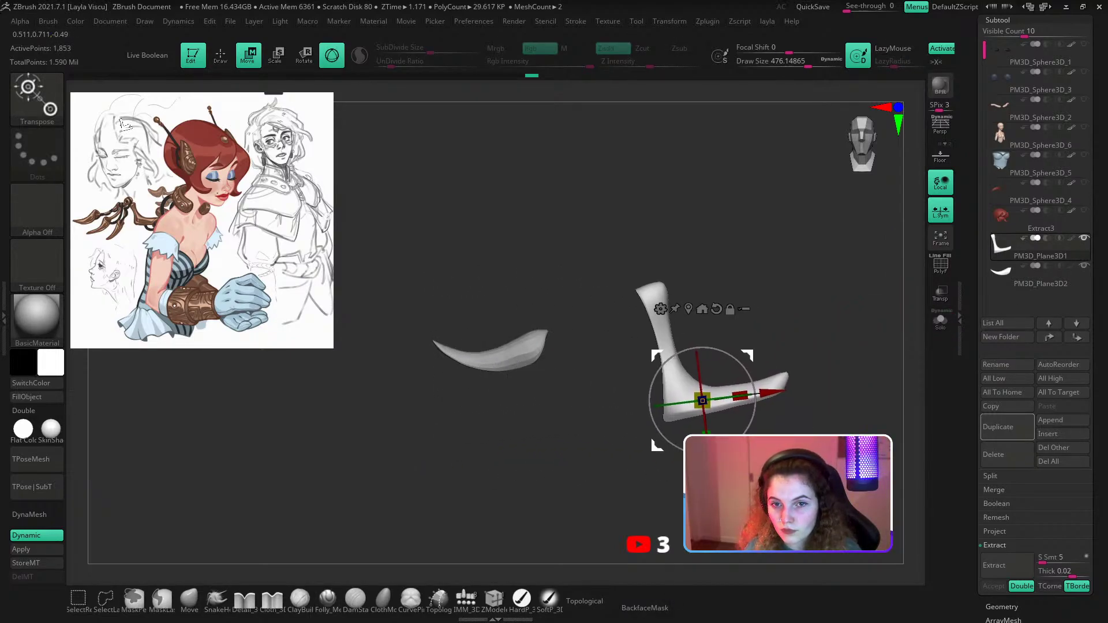
left_click_drag(597, 456, 550, 421, "alt")
left_click_drag(681, 423, 726, 429)
Try to scale the L-shaped shell down uniformly with the gizmo and undo the change.
left_click_drag(682, 400, 669, 411)
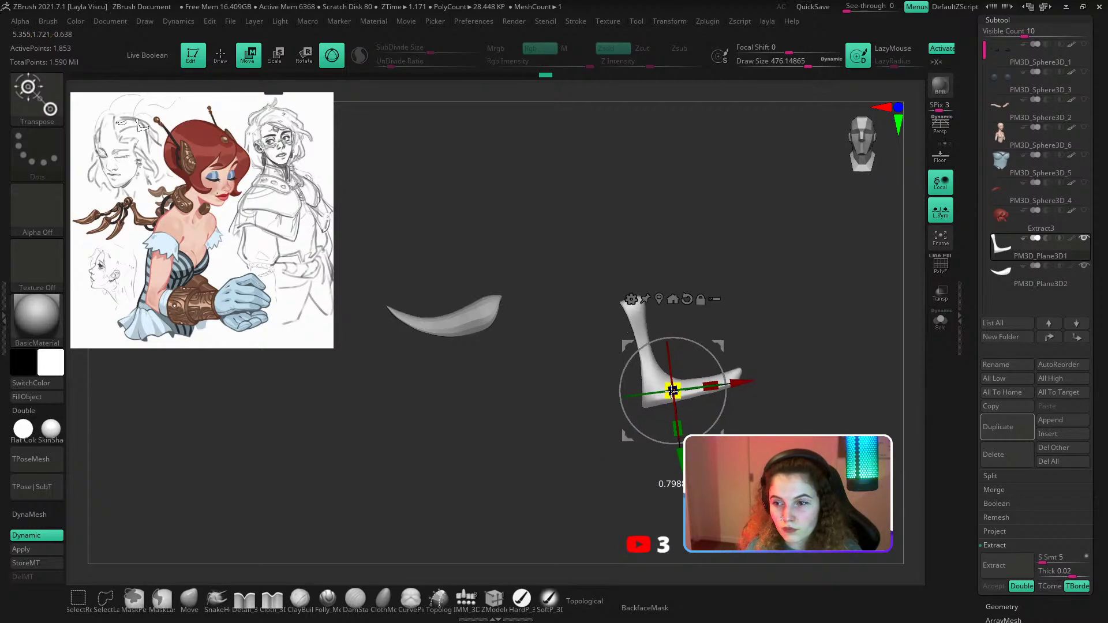
mouse_move(724, 434)
left_mouse_down()
mouse_move(724, 424)
mouse_move(732, 431)
left_mouse_up()
key("ctrl+z")
key("ctrl+z")
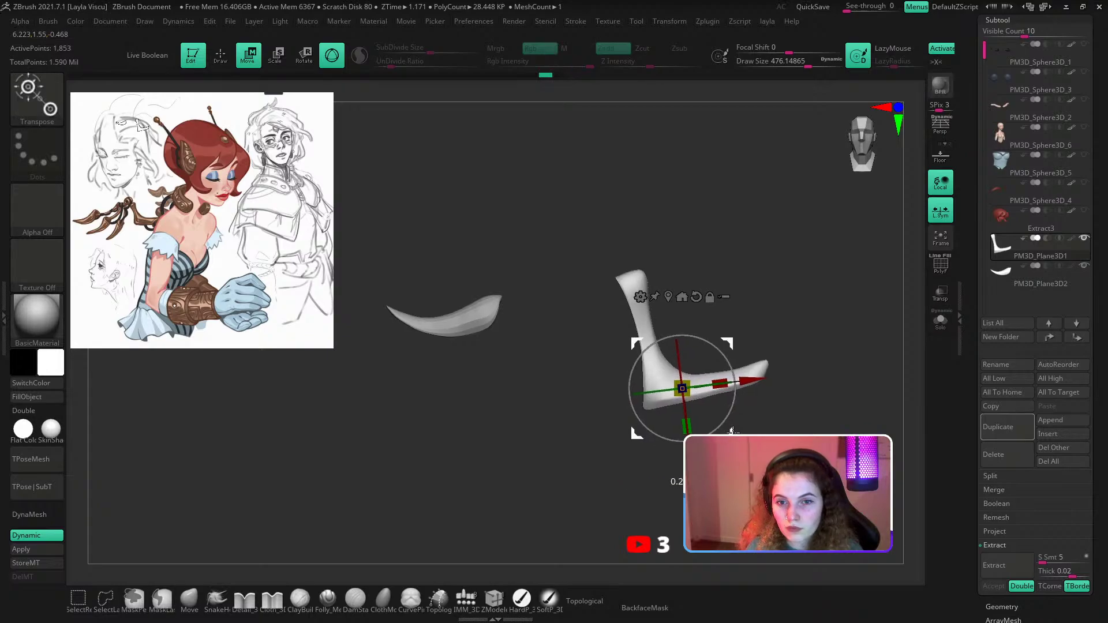
Make the crescent piece active and insert a Cylinder Pipe from IMM Primitives at its thick end.
left_click(453, 321, "alt")
left_click(468, 225)
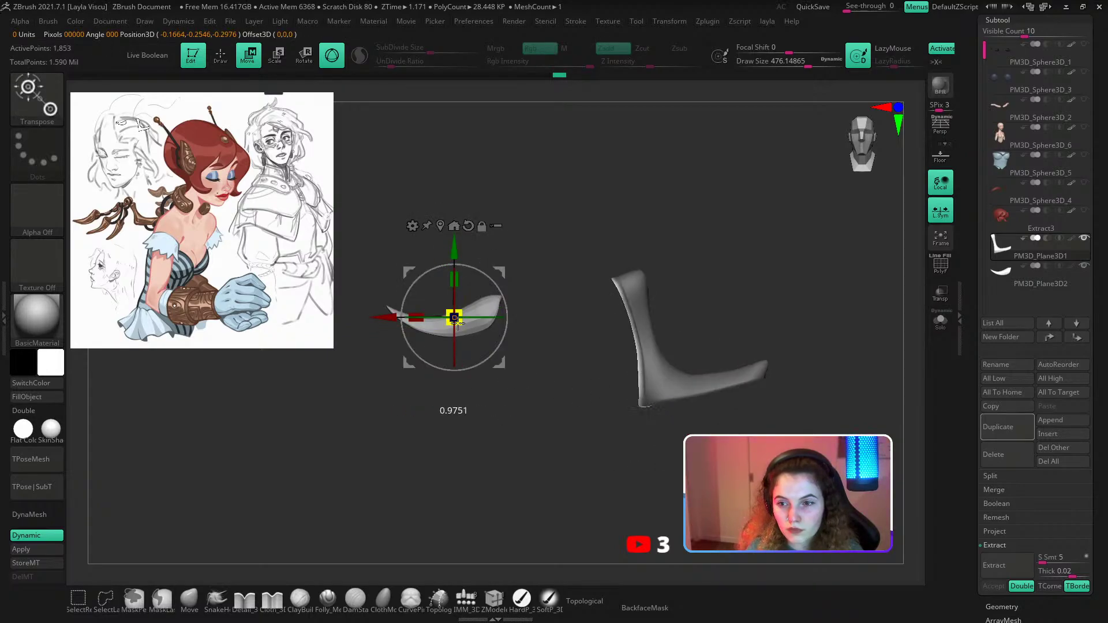
left_click(481, 334, "alt")
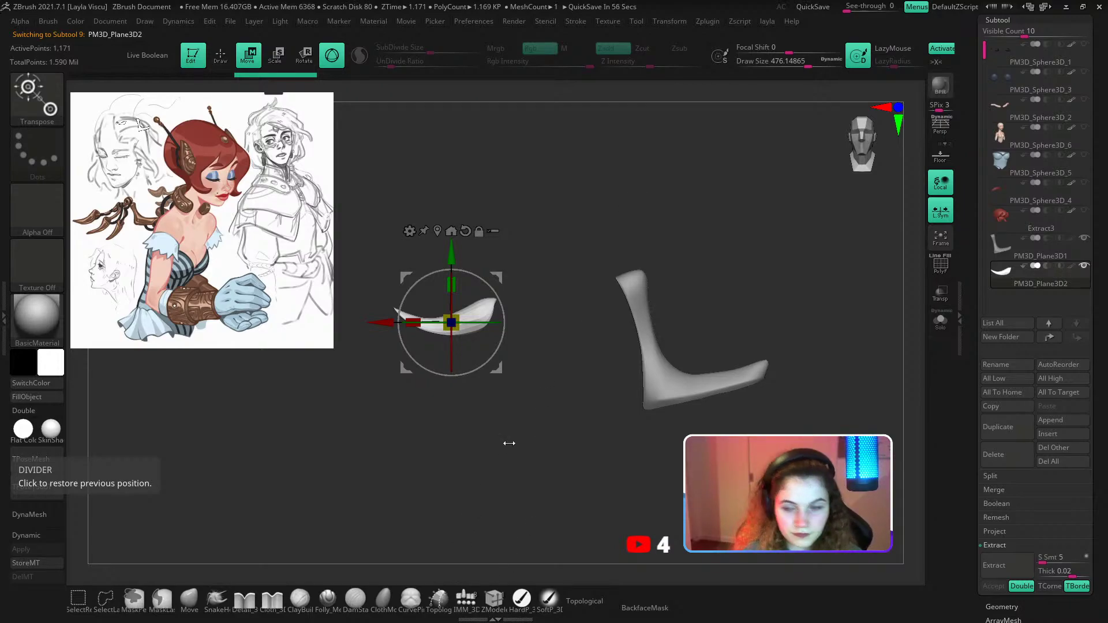
key("b")
key("i")
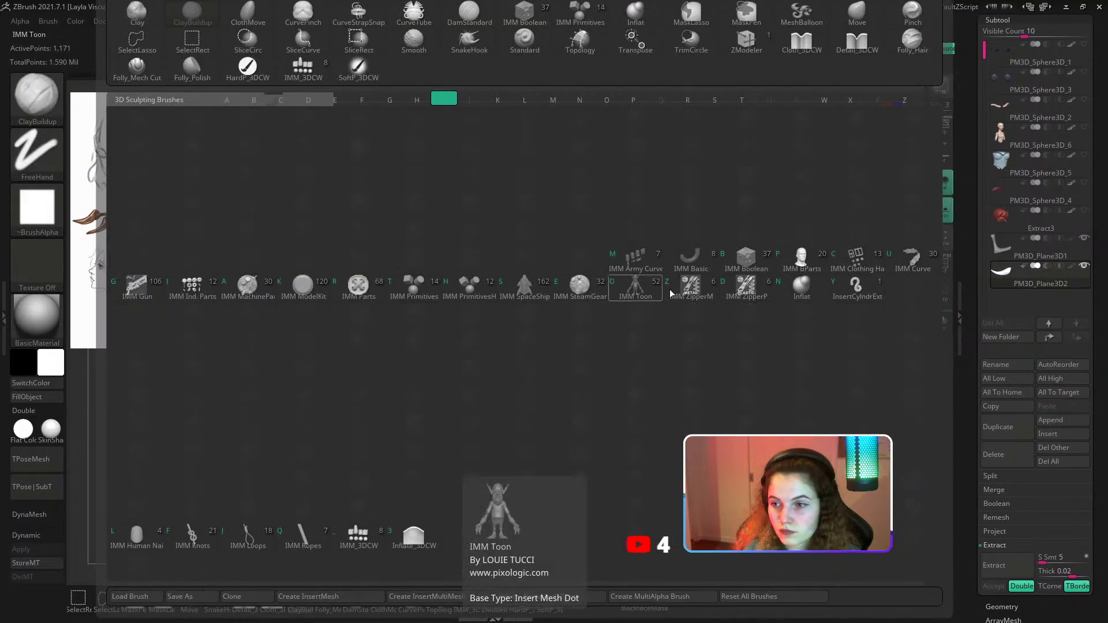
left_click(417, 286)
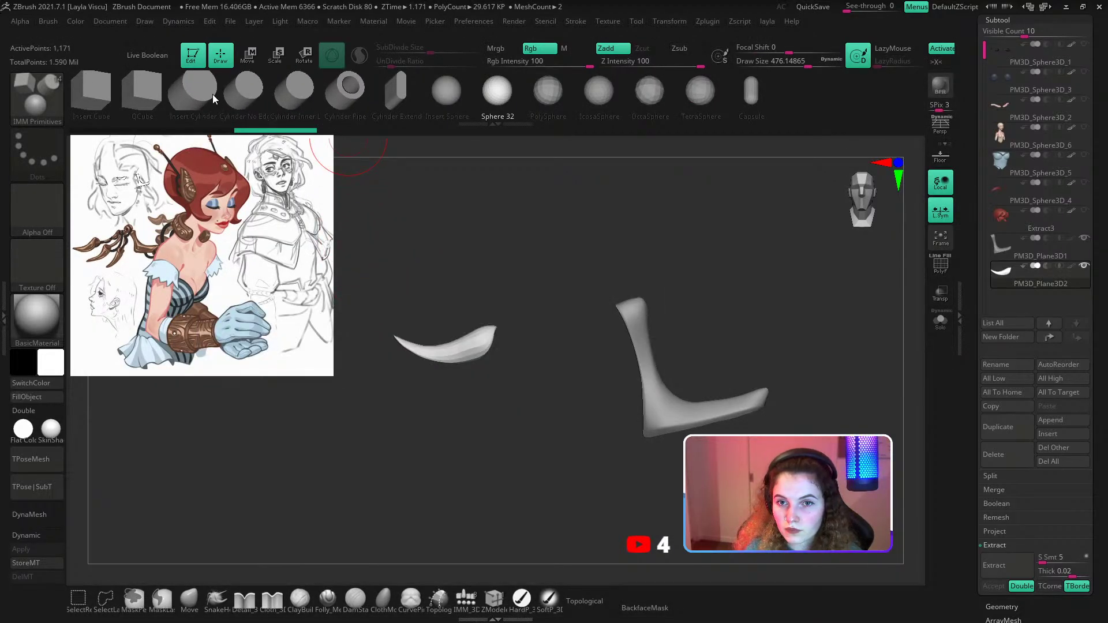
left_click(346, 87)
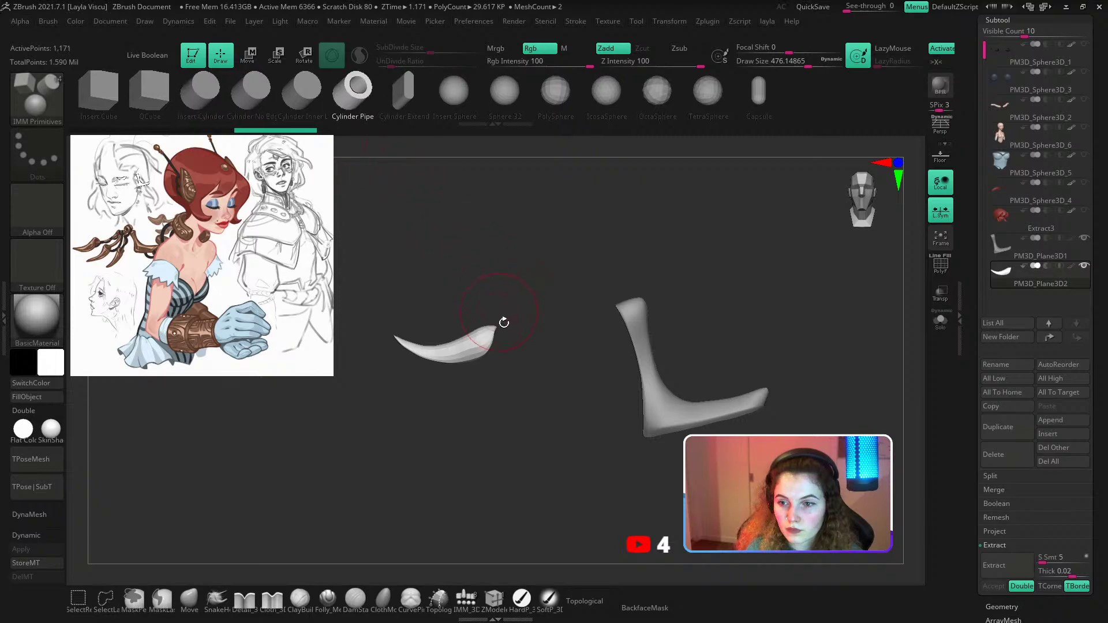
left_click_drag(495, 346, 478, 330)
key("w")
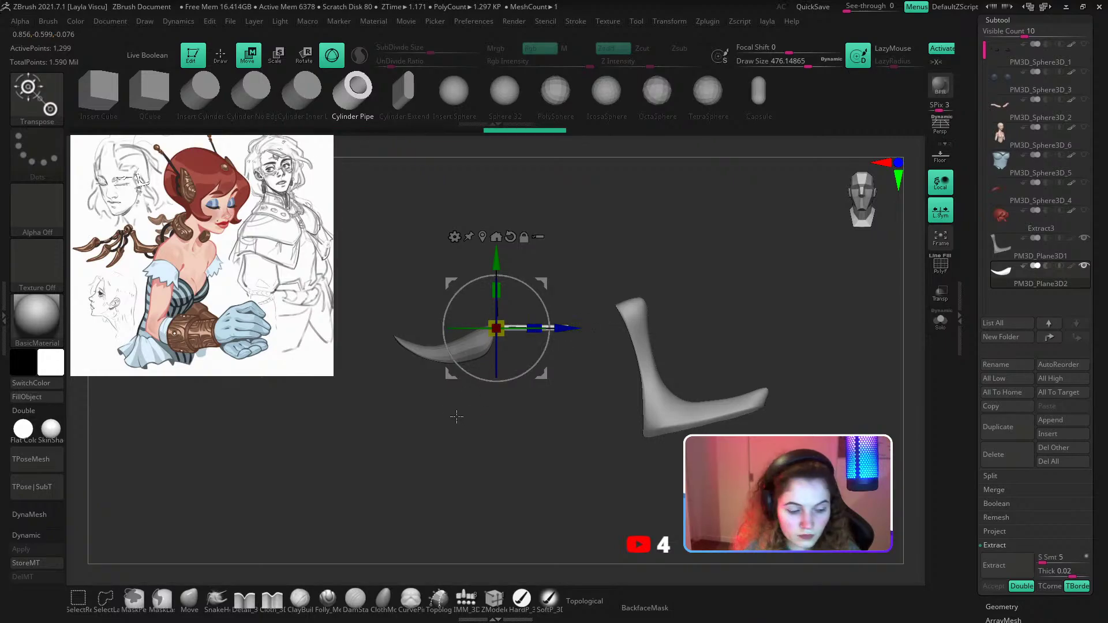
Show the polyframe and insert two edge loops around the pipe with the ZModeler brush.
key("b")
key("c")
key("b")
right_click_drag(529, 326, 567, 395, "ctrl")
key("w")
key("shift+f")
left_click(190, 609)
left_click(494, 600)
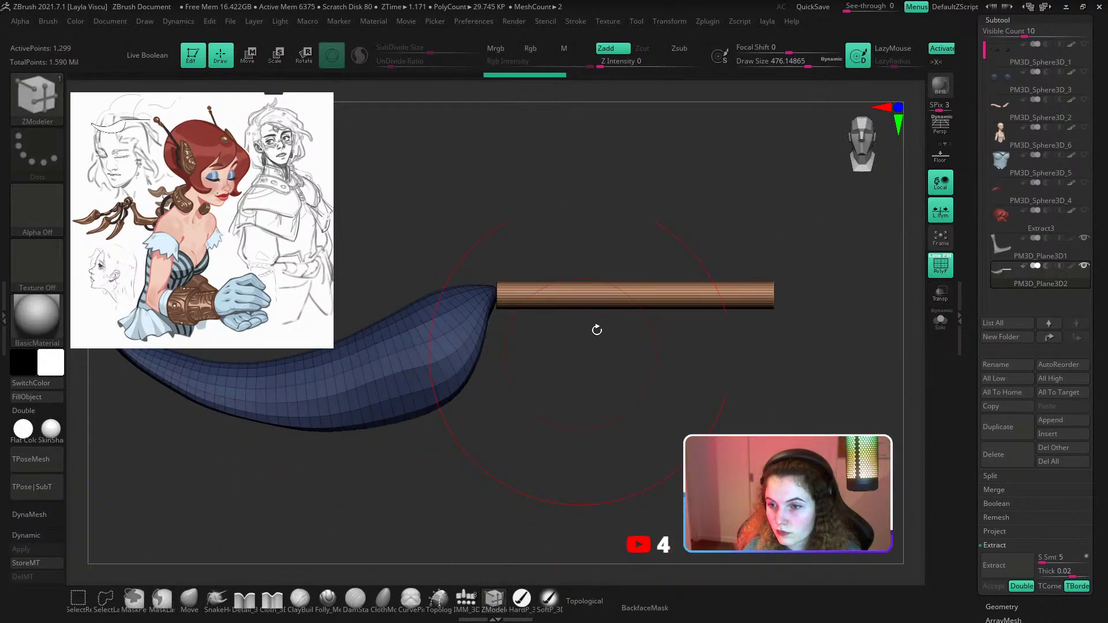
left_click(631, 295)
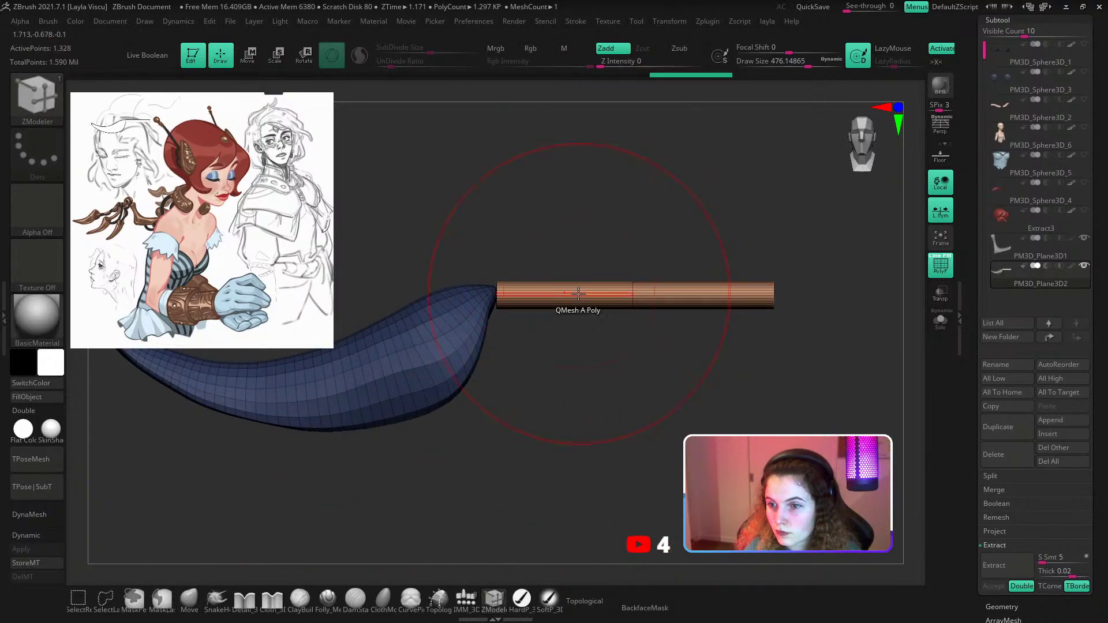
scroll(577, 304, "up", 2)
left_click(469, 293)
scroll(469, 294, "down", 2)
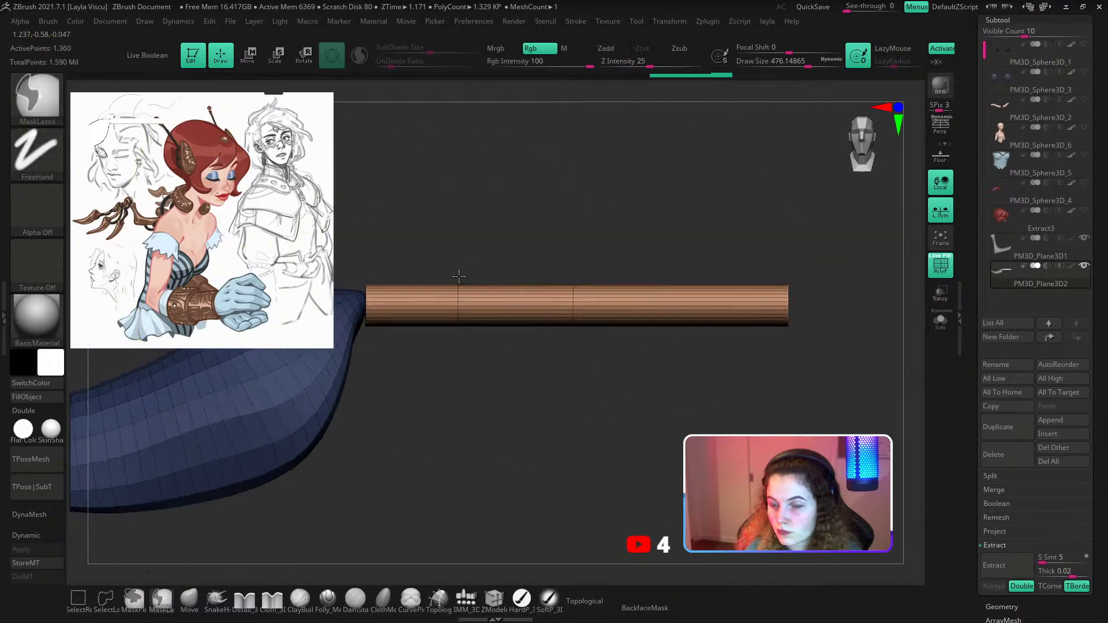
Divide the remaining long pipe sections with five further ZModeler edge loops.
left_click(694, 299)
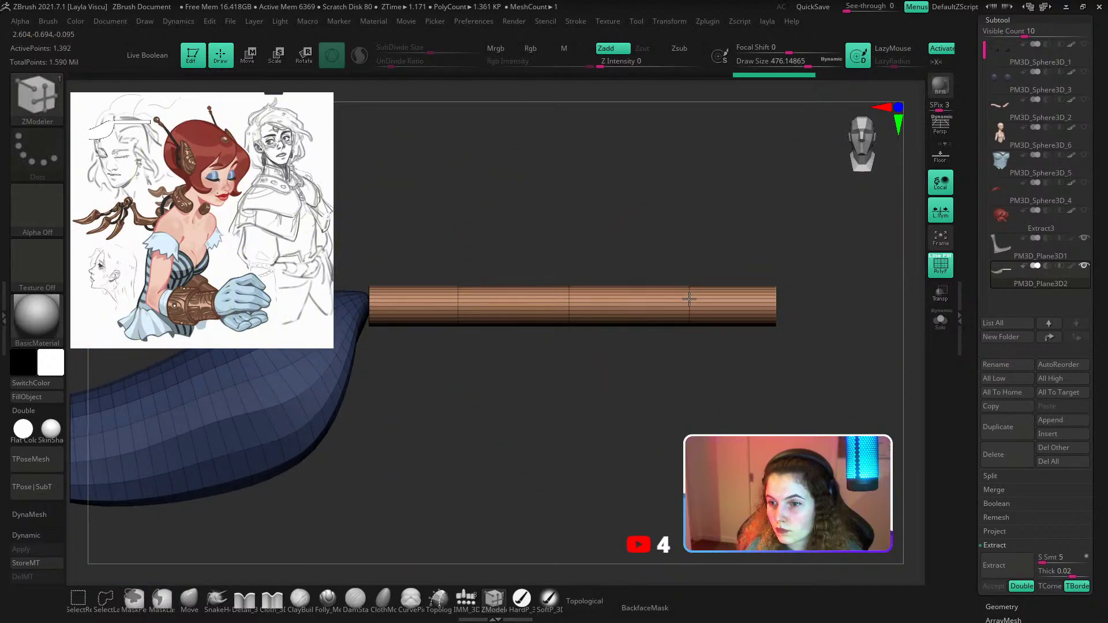
left_click(634, 298)
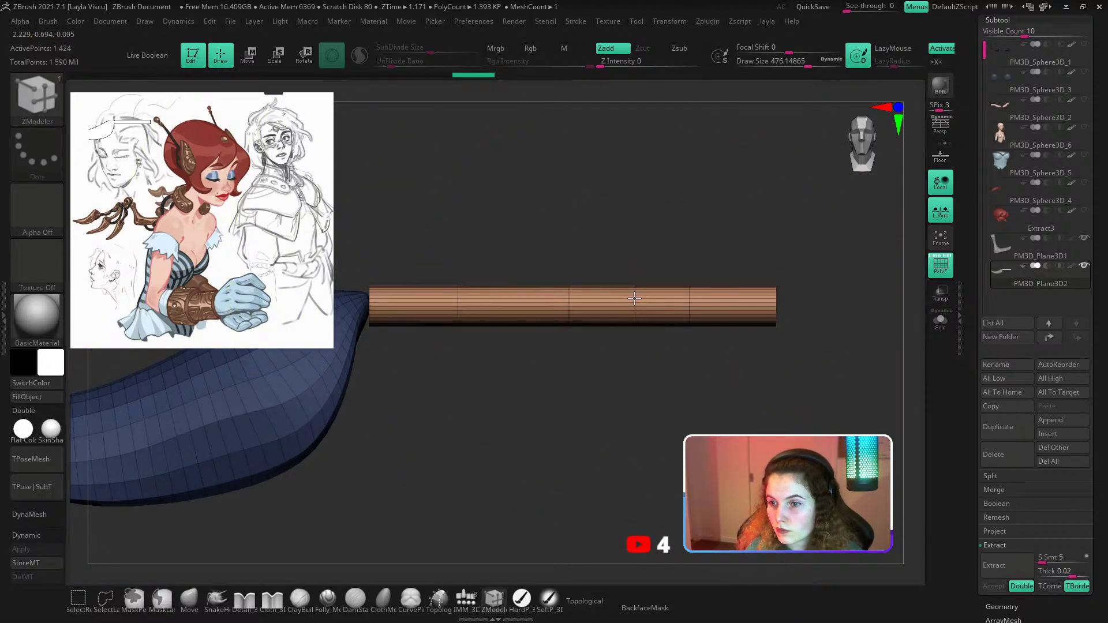
left_click(732, 298)
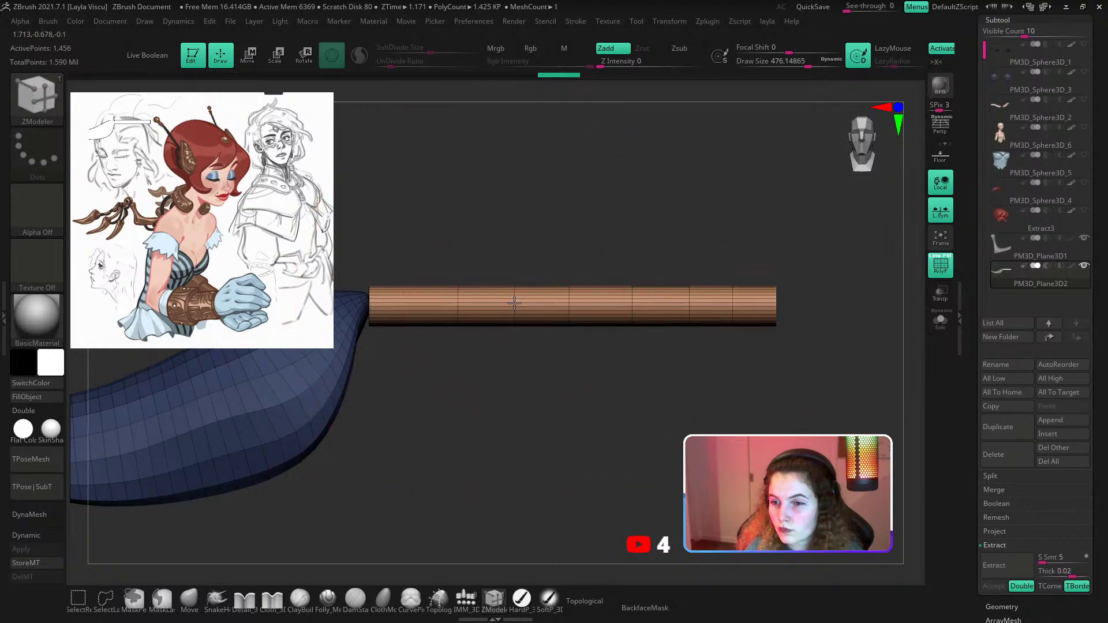
left_click(410, 302)
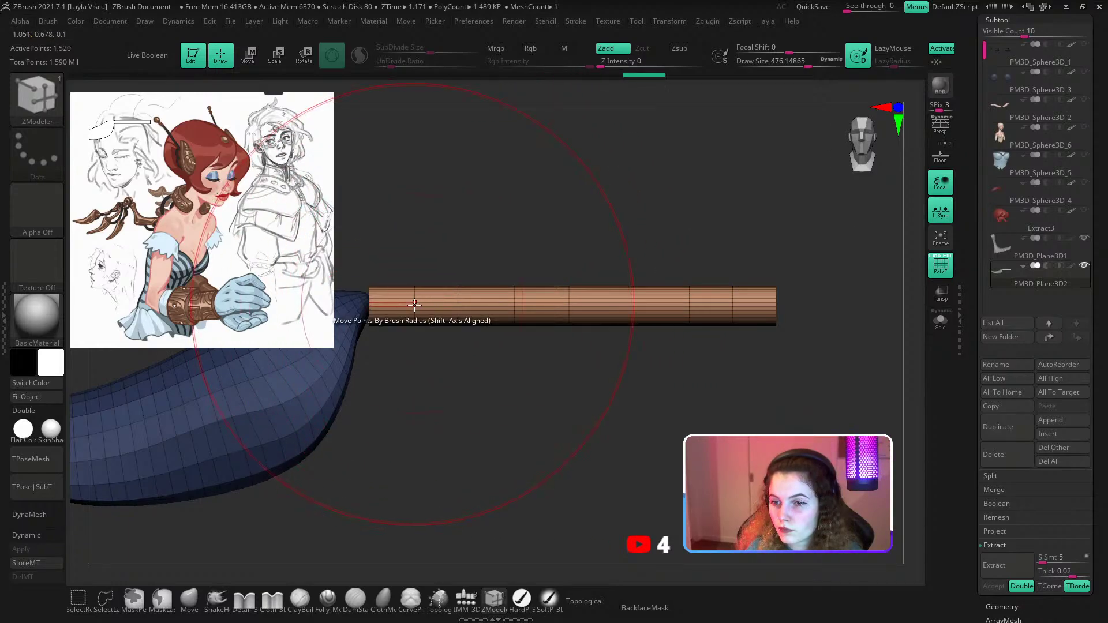
Bend the middle of the straight pipe downward with the Bend Curve deformer and accept the deformation.
right_click_drag(414, 302, 410, 208, "ctrl")
key("w")
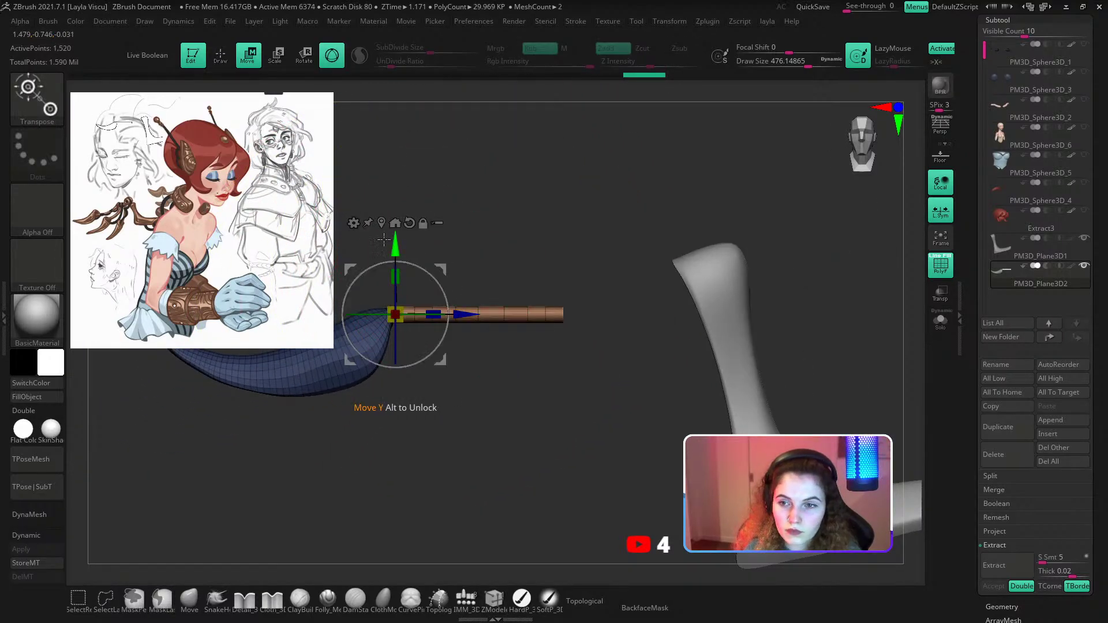
left_click(353, 222)
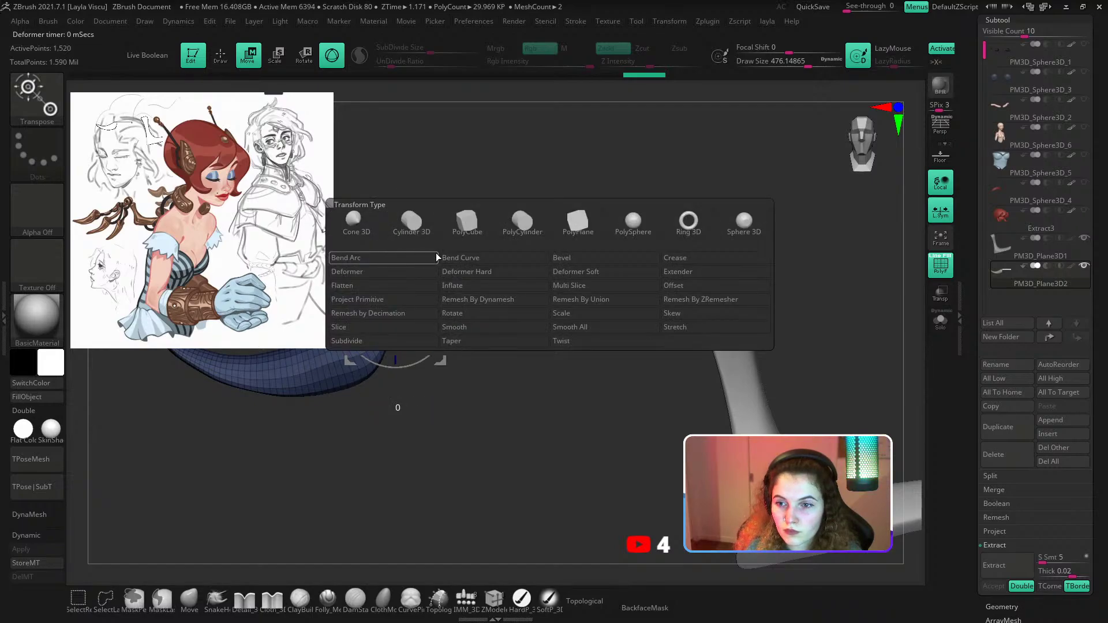
left_click(459, 258)
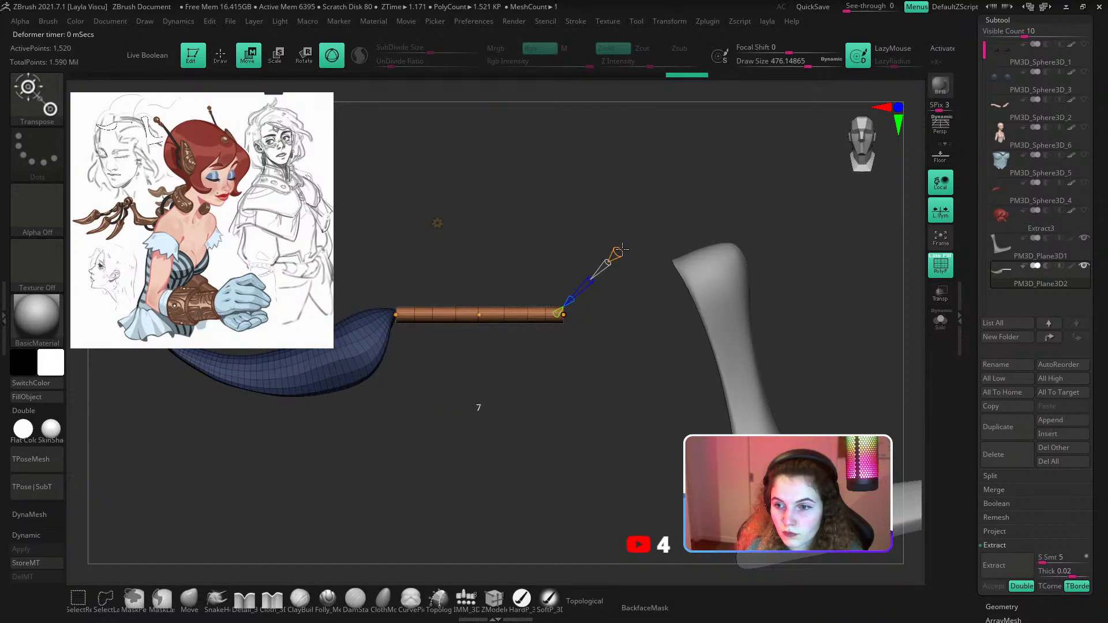
left_click_drag(484, 317, 526, 386)
mouse_move(498, 439)
right_mouse_down()
mouse_move(494, 504)
mouse_move(502, 375)
mouse_move(576, 355)
mouse_move(502, 425)
mouse_move(513, 466)
mouse_move(472, 415)
right_mouse_up()
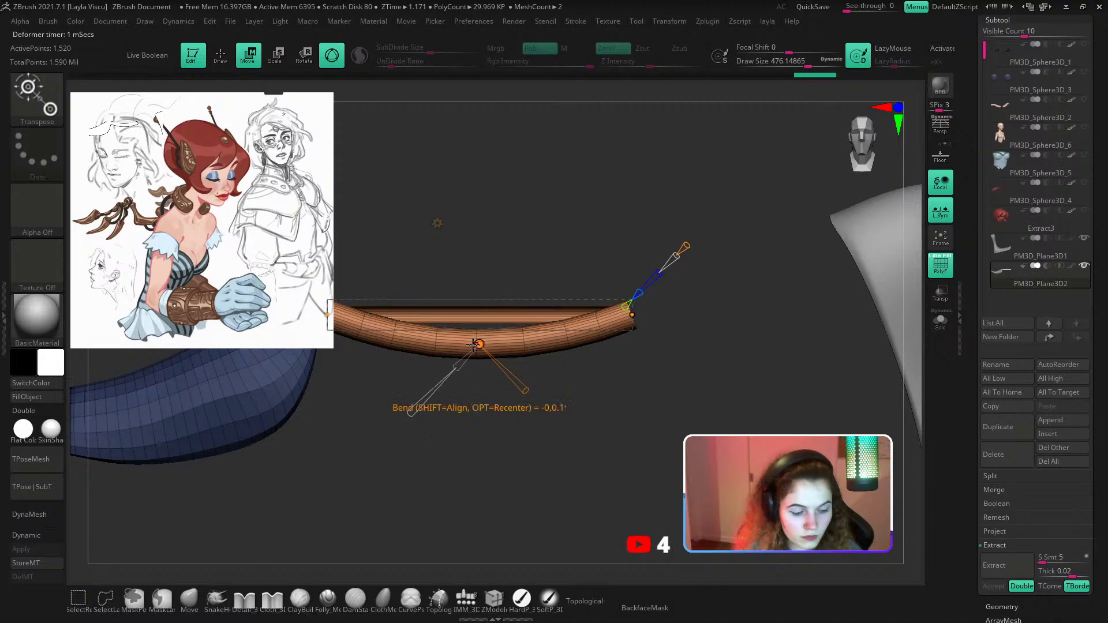
key("q")
right_click_drag(502, 402, 578, 378, "alt")
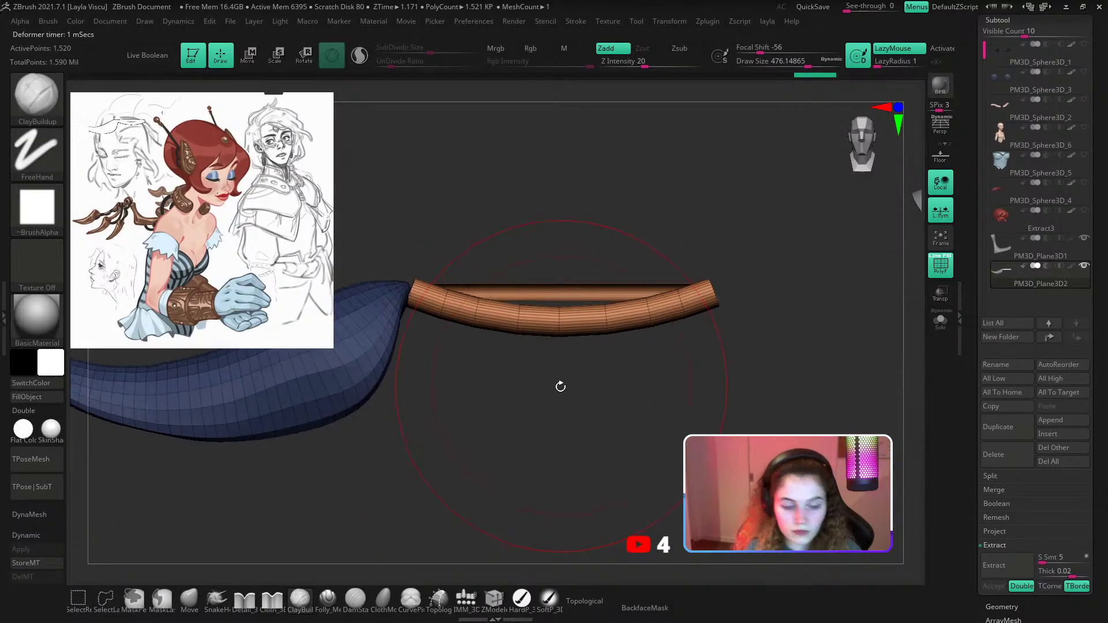
key("b")
key("w")
left_click(520, 200)
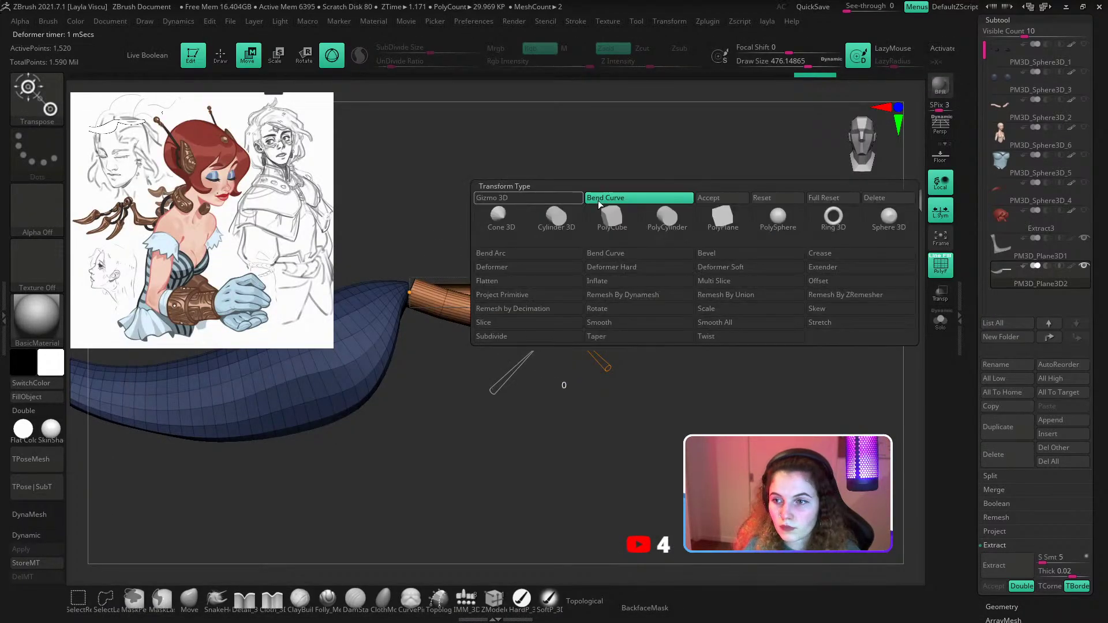
left_click(710, 199)
Regroup the mesh by normals so the pipe's outer wall, inner wall and end rings are separate polygroups.
key("q")
mouse_move(686, 359)
right_mouse_down()
mouse_move(618, 364)
mouse_move(651, 263)
right_mouse_up()
key("a")
left_click(630, 324)
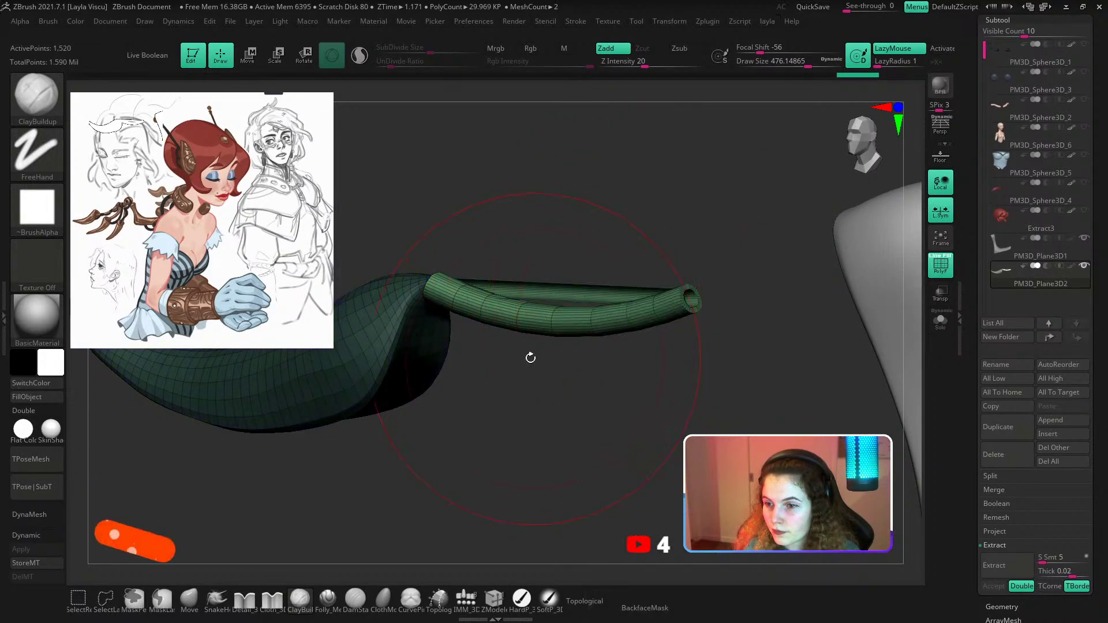
key("space")
left_click(639, 328)
Isolate the pipe's straight inner wall by hiding the curved outer wall, both end rings and the crescent piece.
left_click(569, 330, "ctrl+shift")
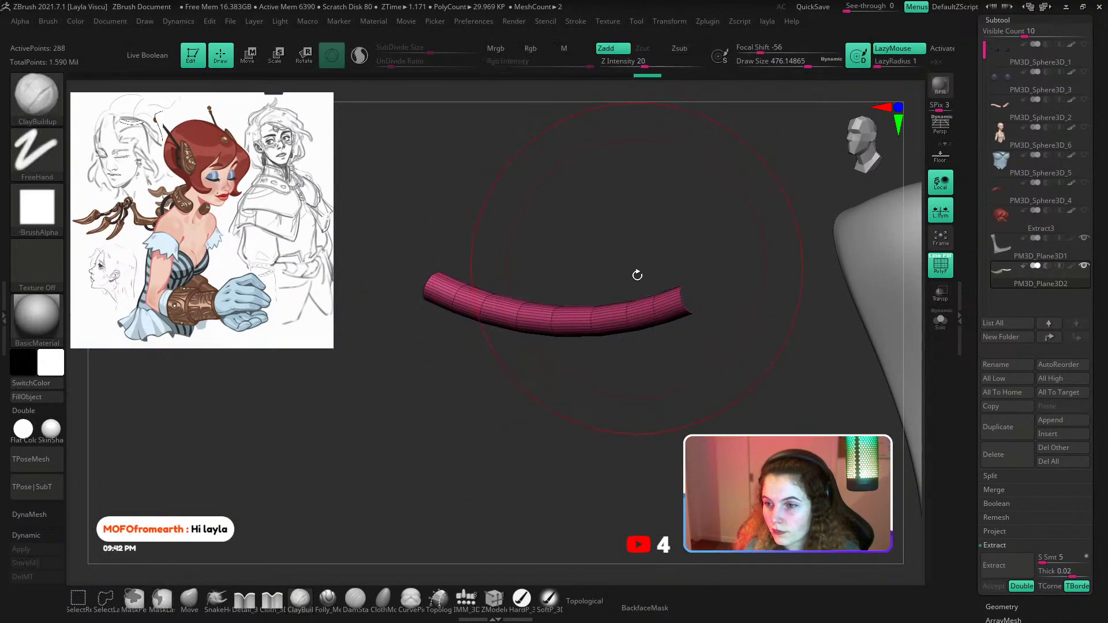
left_click(649, 286, "ctrl+shift")
left_click(604, 333, "ctrl+shift")
left_click(604, 336, "ctrl+shift")
left_click(690, 303, "ctrl+shift")
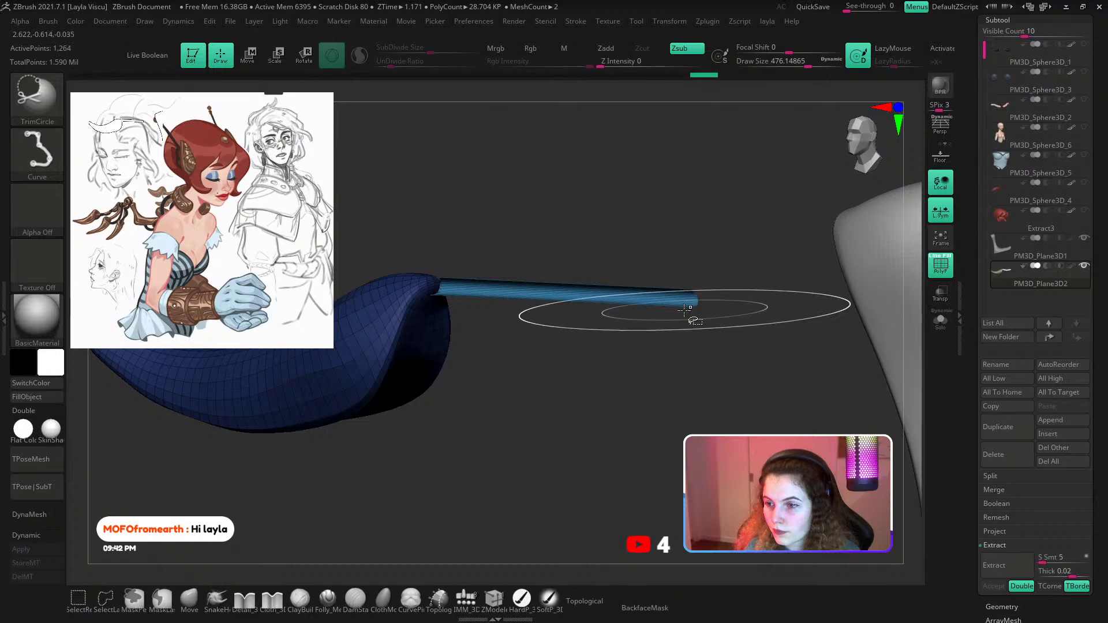
right_click_drag(693, 325, 648, 353)
left_click(400, 276, "ctrl+shift")
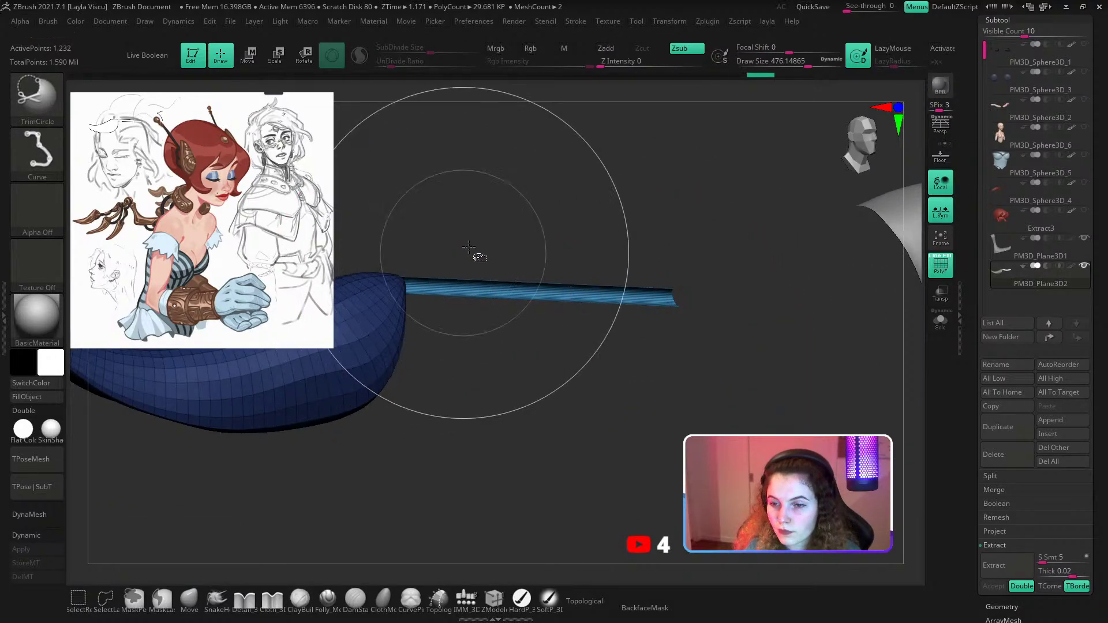
right_click_drag(460, 262, 443, 218, "ctrl")
left_click(378, 317, "ctrl+shift")
Switch the selection brush to SelectRect, invert the visibility and delete the hidden straight inner wall.
key("1")
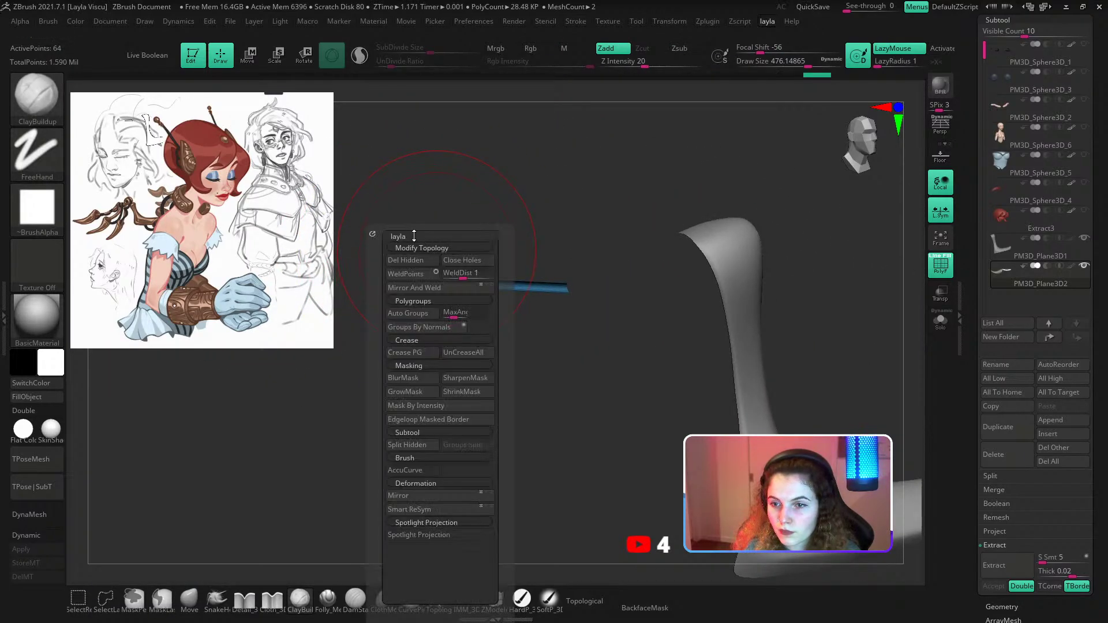
left_click(43, 154, "ctrl+shift")
left_click(108, 161, "ctrl+shift")
left_click(40, 101, "ctrl+shift")
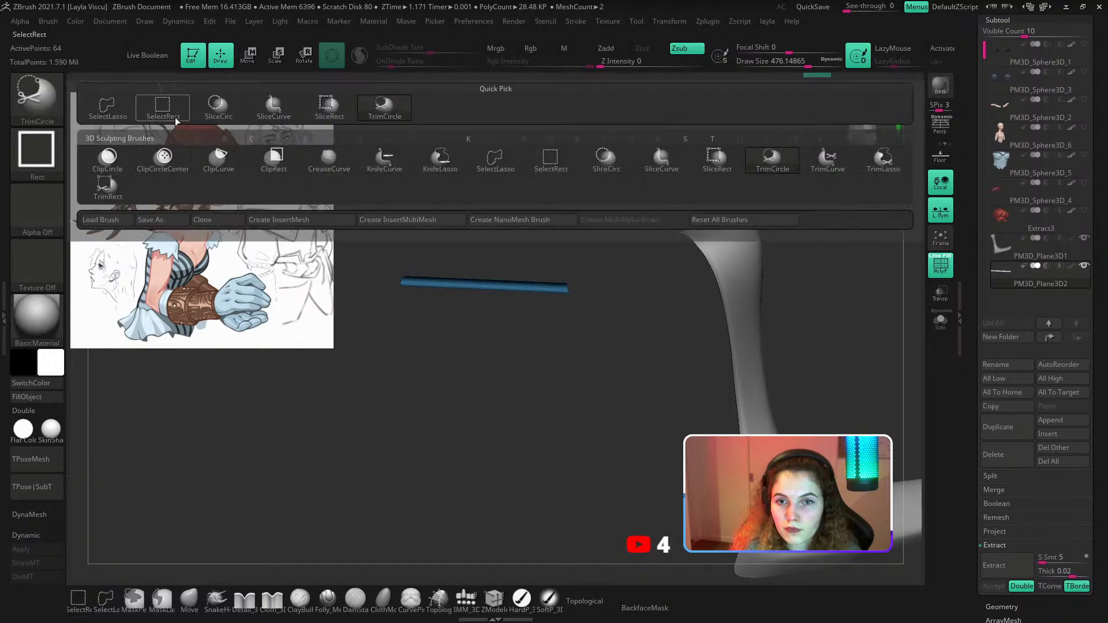
left_click(176, 118, "ctrl+shift")
left_click(460, 257, "ctrl+shift")
key("1")
left_click(443, 228)
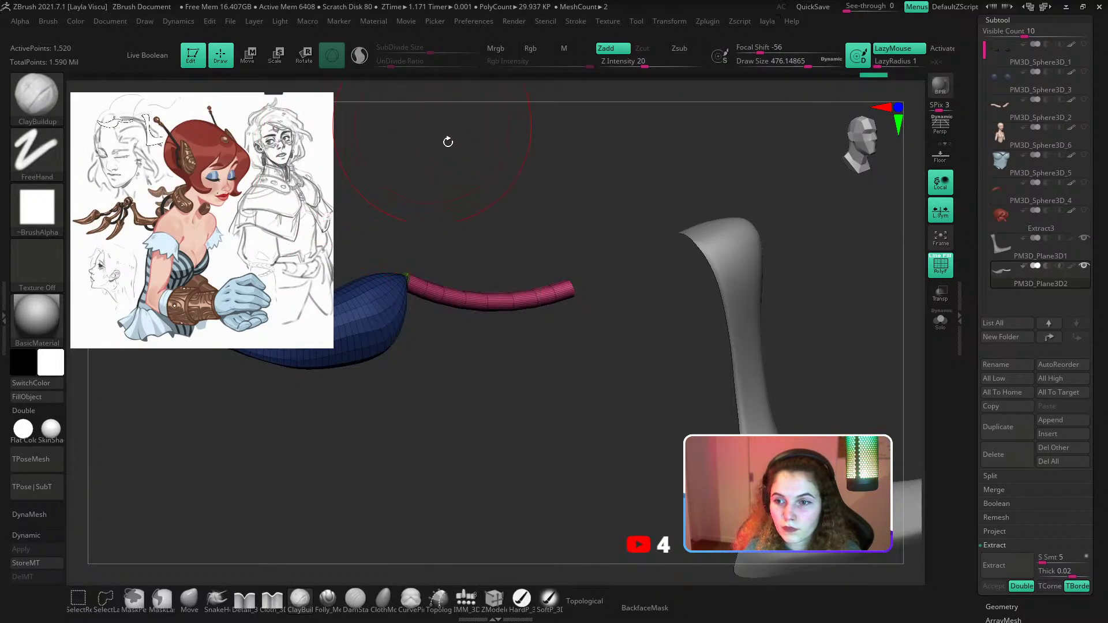
Hide the polyframe and preview the curved pipe with dynamic subdivision on and off.
right_click_drag(497, 218, 475, 221)
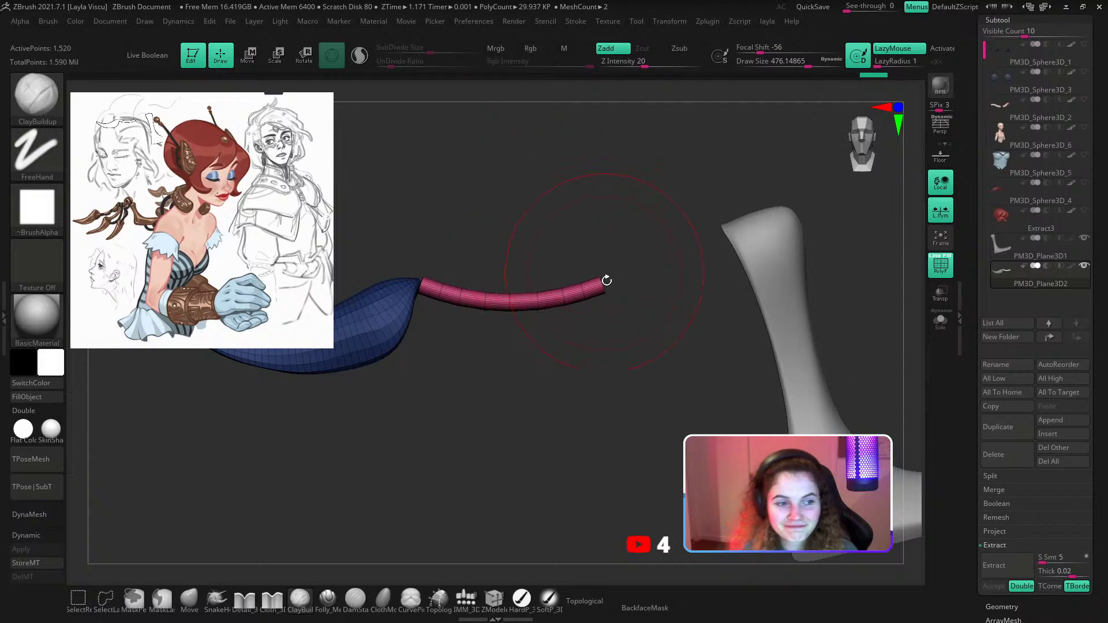
mouse_move(636, 269)
right_mouse_down()
mouse_move(600, 288)
mouse_move(650, 294)
mouse_move(620, 291)
mouse_move(631, 334)
mouse_move(622, 270)
right_mouse_up()
key("shift+f")
left_click_drag(1099, 428, 1084, 199)
left_click(1008, 378)
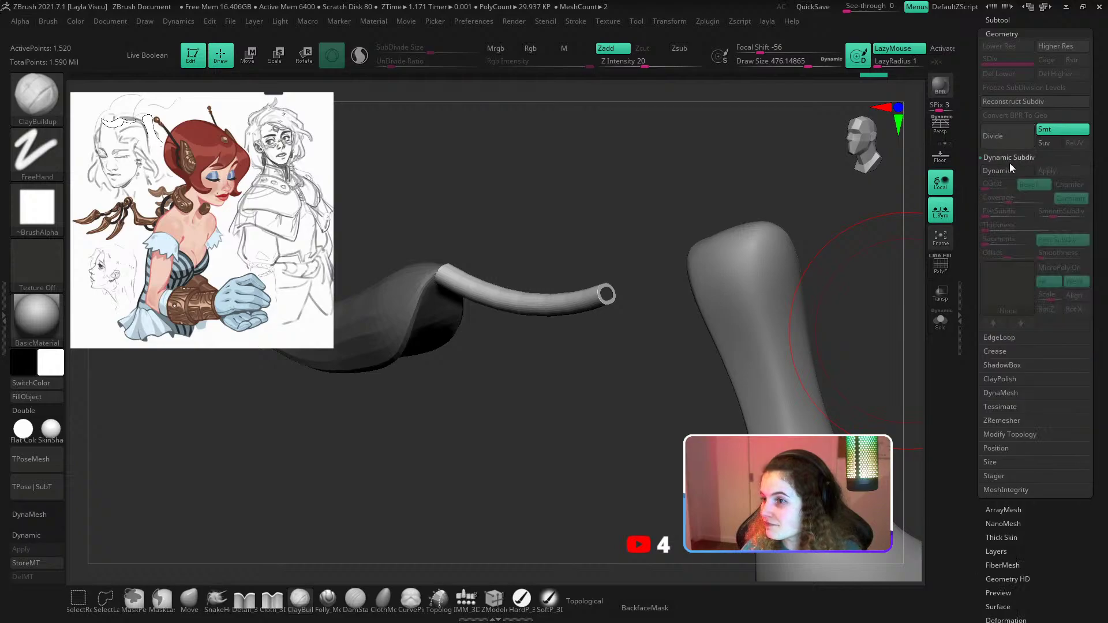
left_click(996, 171)
key("shift+d")
Show the polyframe and insert supporting edge loops at the pipe's free end with the ZModeler brush.
left_click_drag(613, 277, 625, 347)
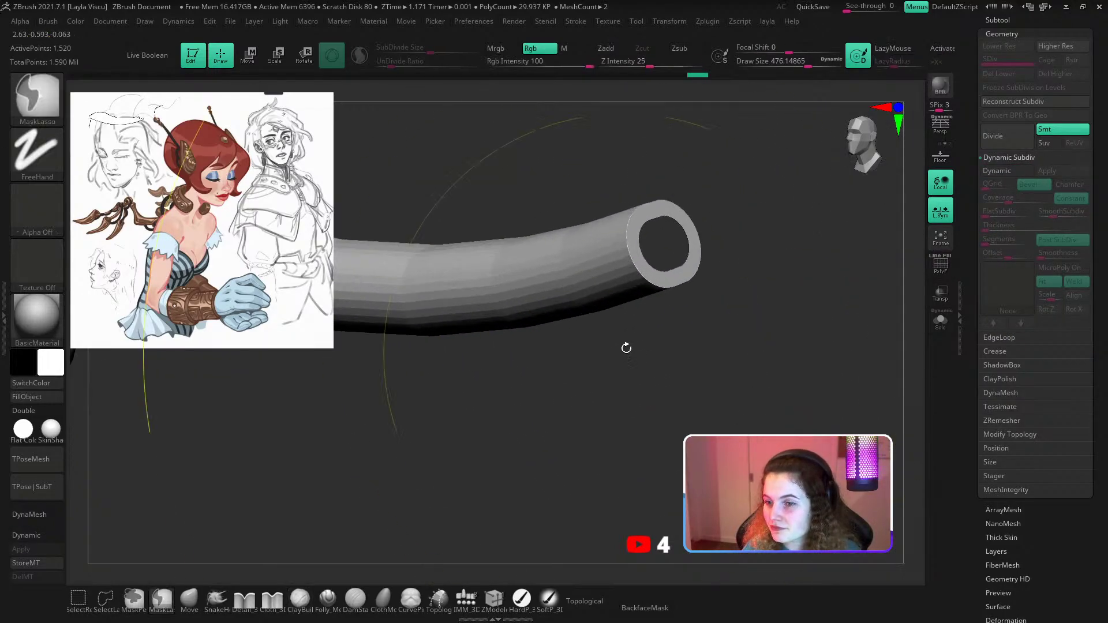
key("shift+f")
left_click(491, 602)
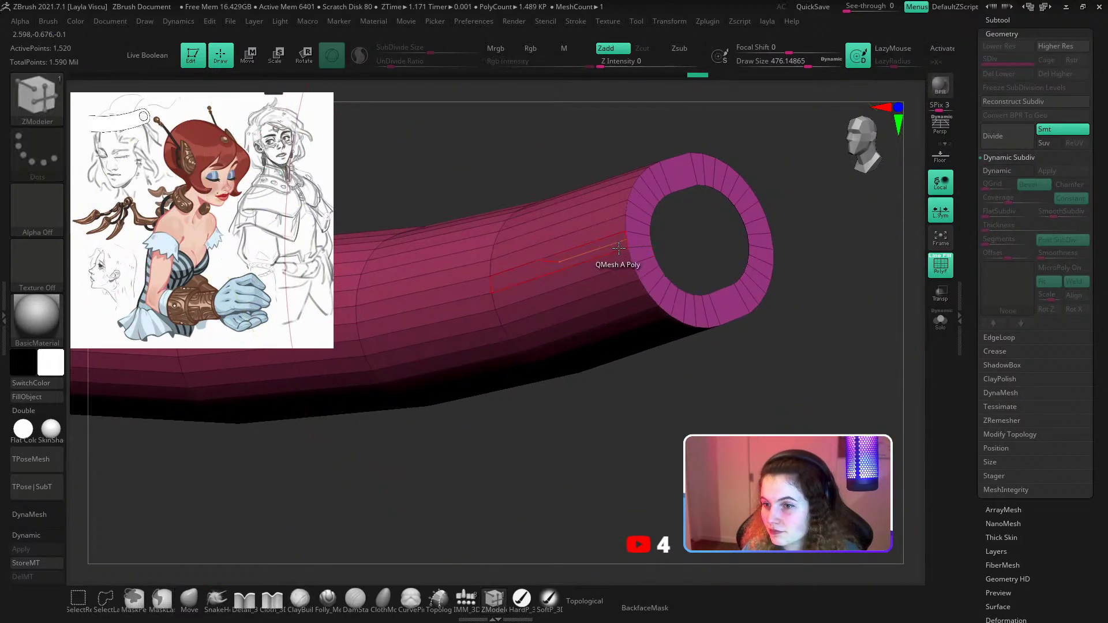
left_click_drag(628, 247, 646, 246)
right_click_drag(639, 284, 563, 284, "ctrl")
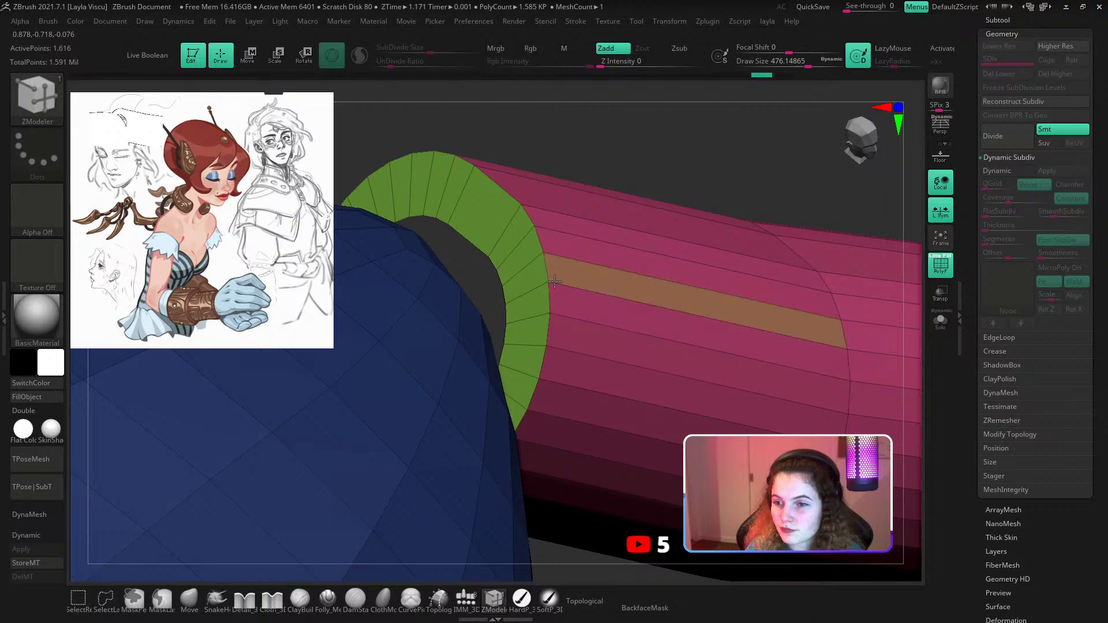
Insert supporting edge loops at the pipe end next to the crescent, undoing the accidental polygon extrusion.
left_click(549, 283)
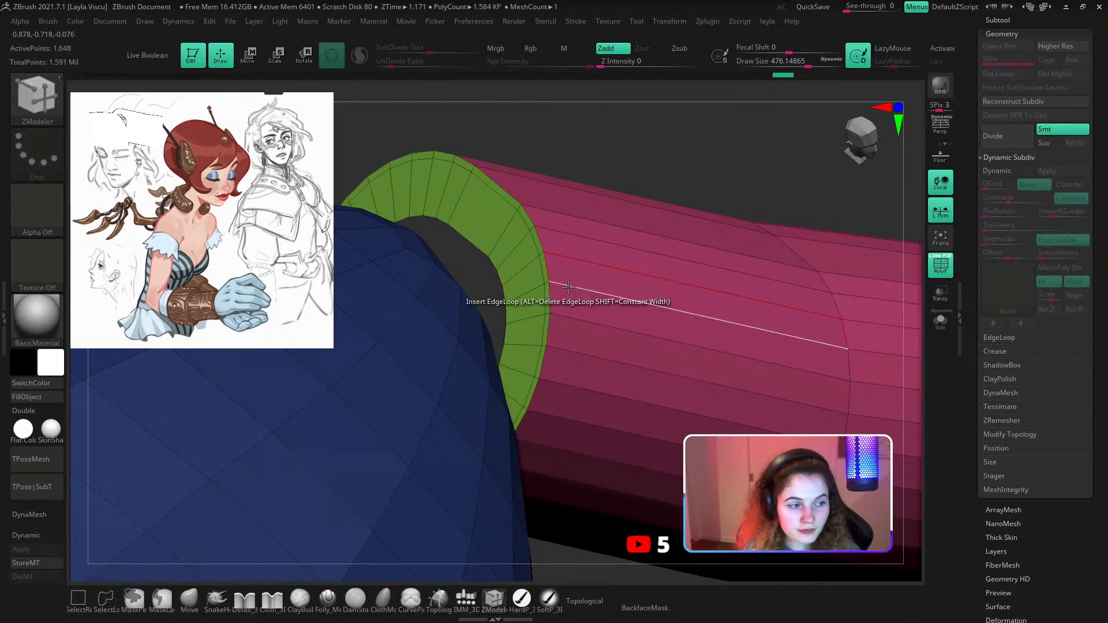
left_click(560, 283)
left_click_drag(566, 287, 564, 291)
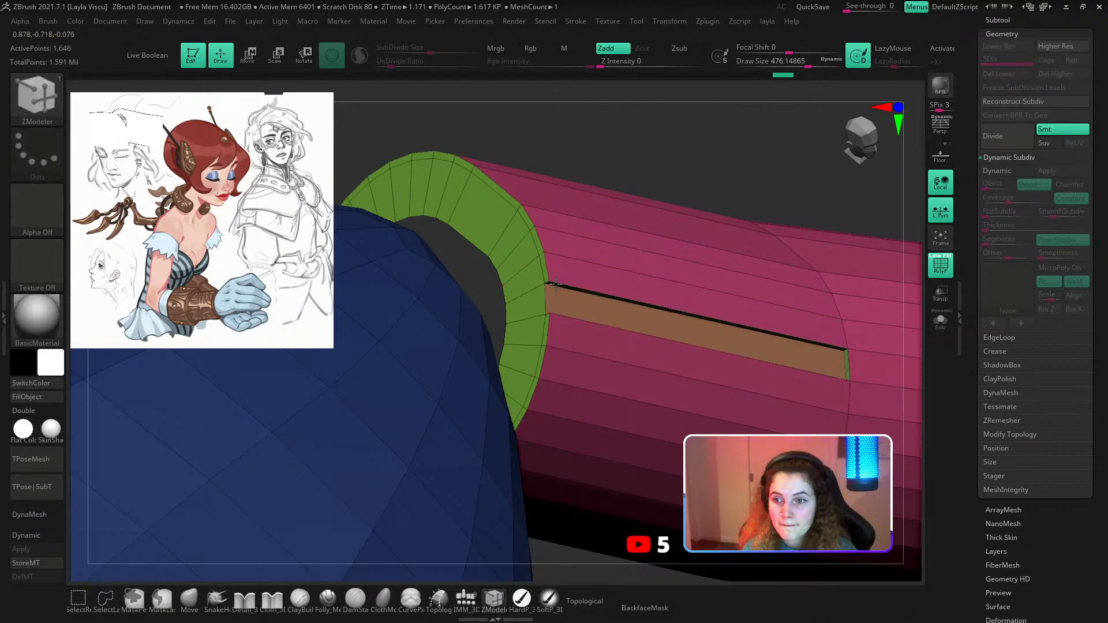
key("ctrl+z")
left_click(561, 282)
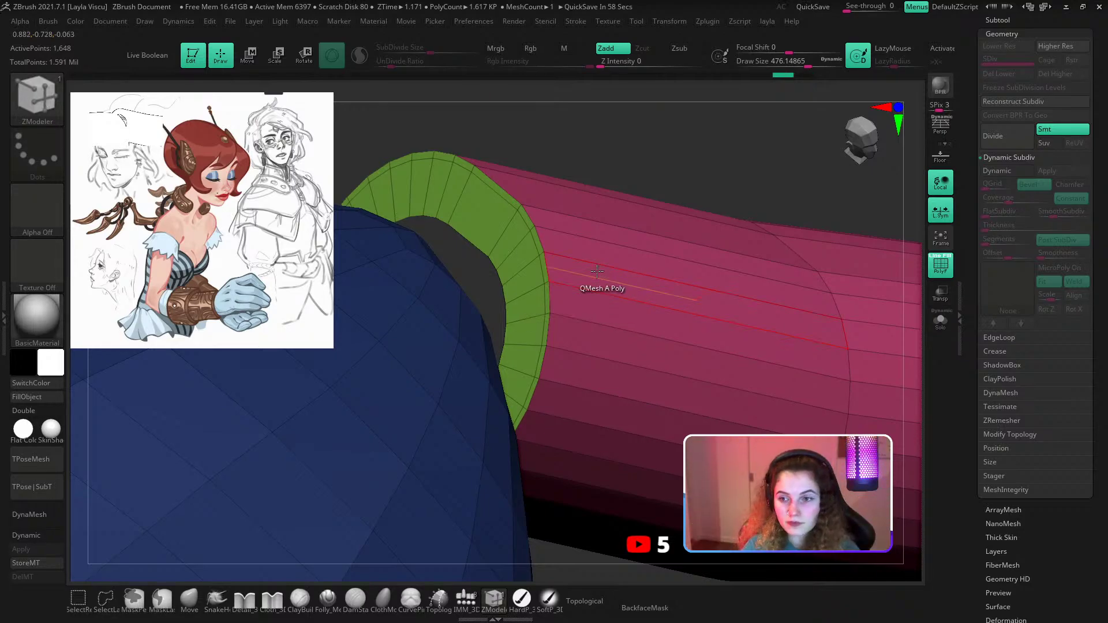
left_click(556, 282)
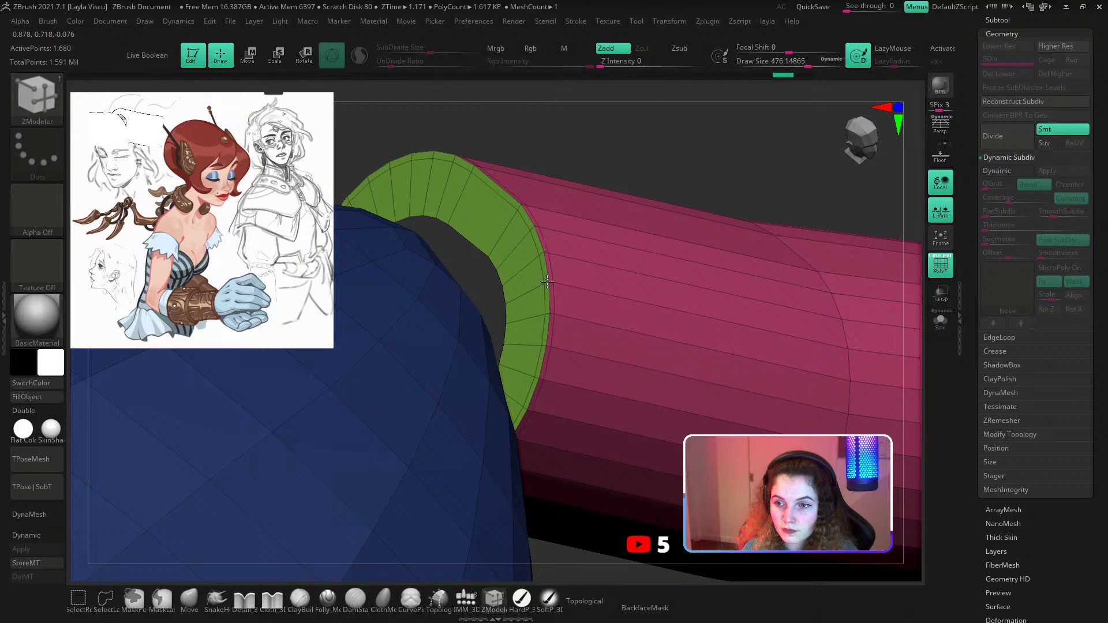
left_click(515, 299)
Turn on dynamic subdivision for the crescent and pipe mesh and hide the polyframe.
right_click_drag(537, 336, 399, 96, "ctrl")
right_click_drag(519, 136, 672, 150, "shift")
left_click(997, 174)
key("shift+f")
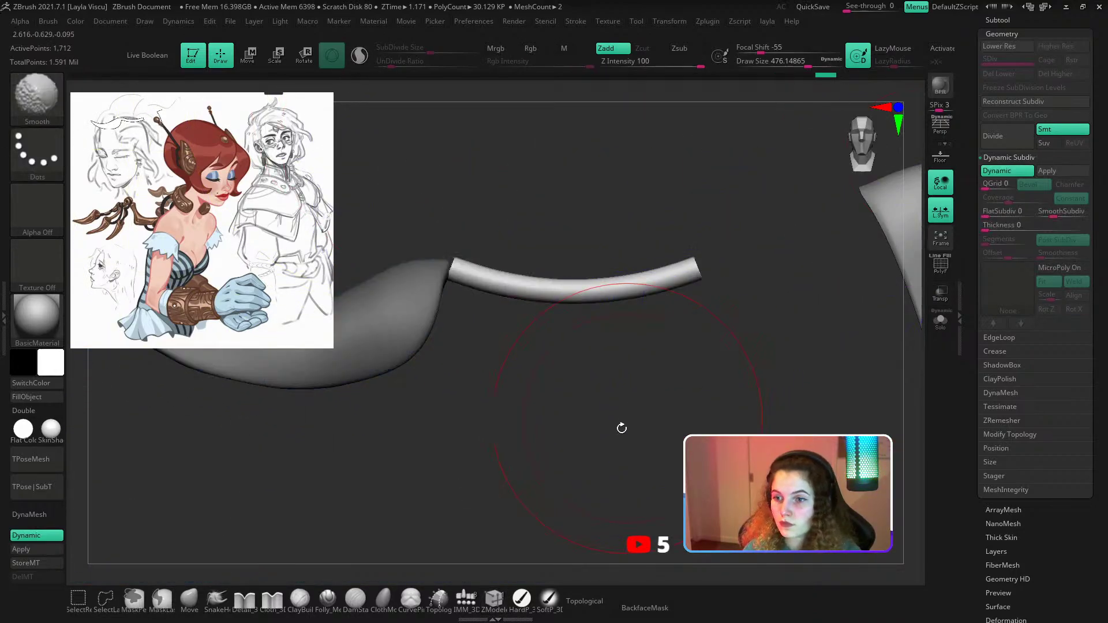
Fit the curved pipe against the crescent's thick end and duplicate it along its axis as a shorter second segment.
right_click_drag(622, 428, 565, 298, "ctrl")
right_click_drag(513, 340, 578, 368, "alt")
right_click_drag(525, 314, 545, 361, "ctrl")
key("w")
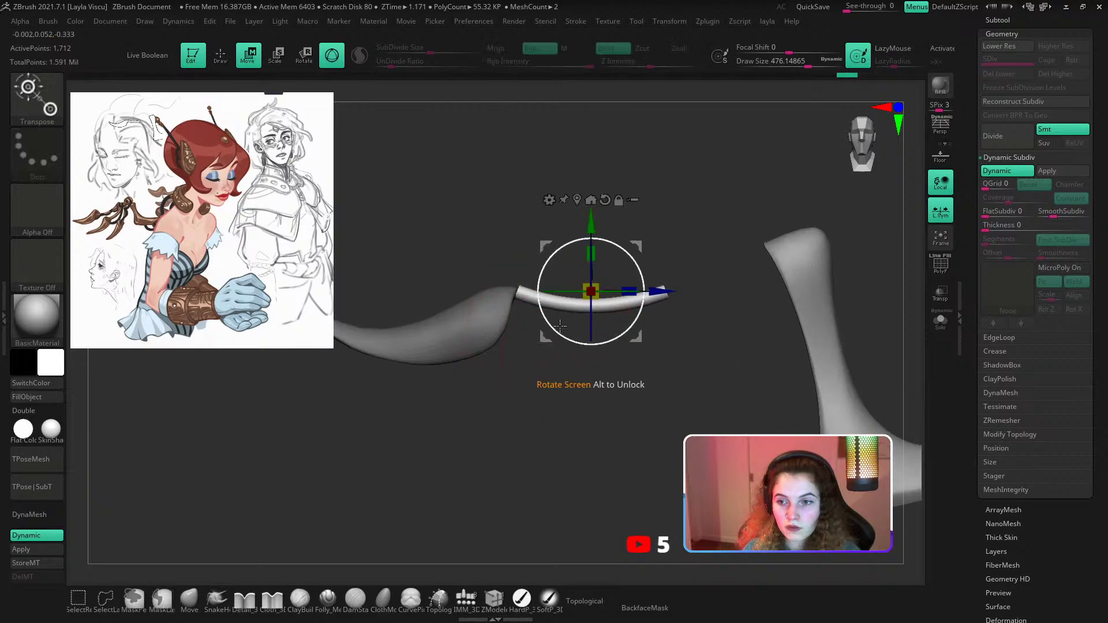
left_click_drag(639, 336, 633, 350)
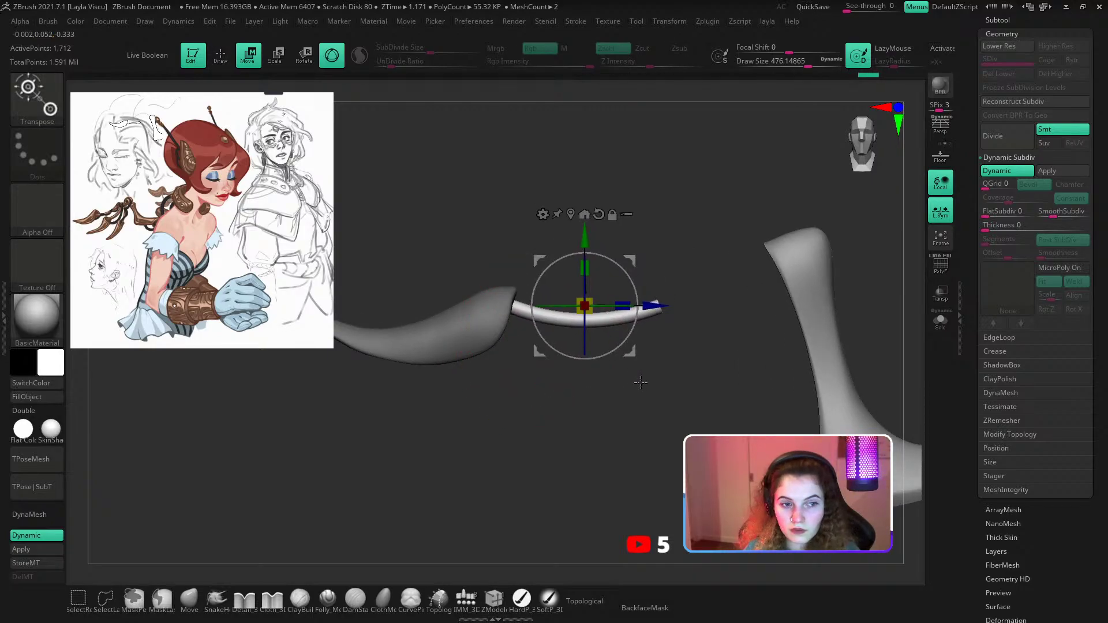
left_click_drag(592, 315, 579, 310)
right_click_drag(590, 443, 536, 376, "ctrl")
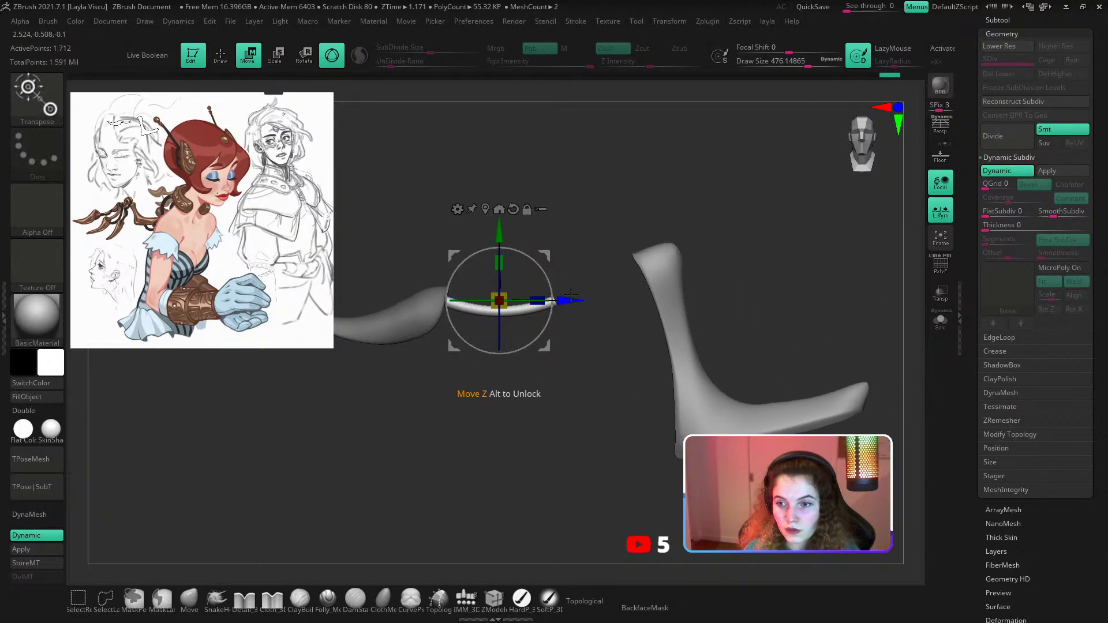
left_click_drag(570, 296, 664, 309)
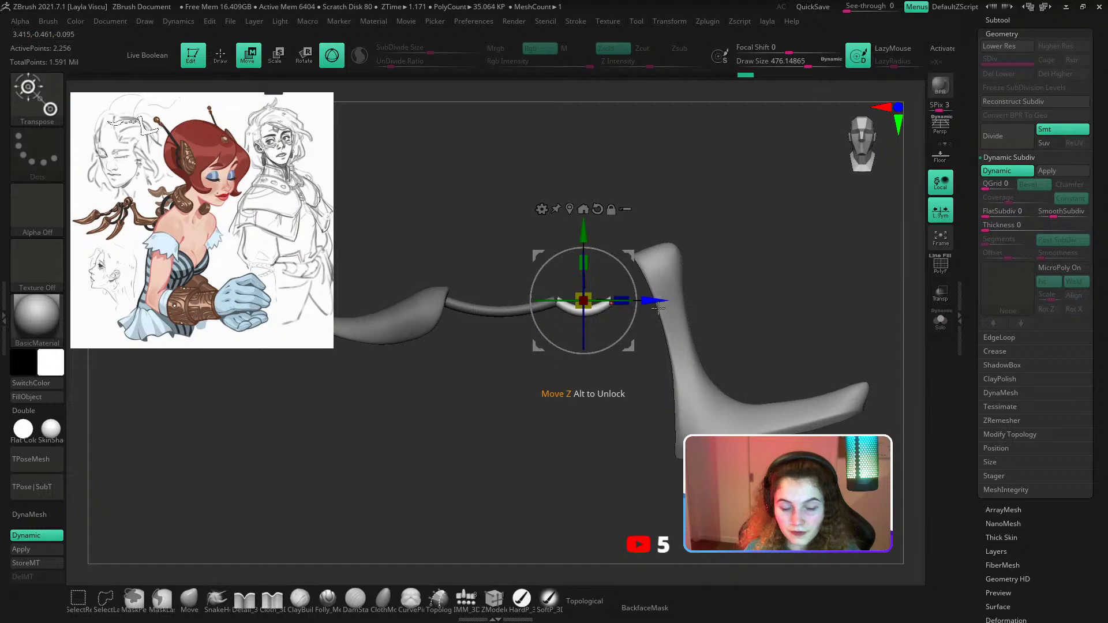
Choose the IMM Clothing HardW brush and look through its insert meshes for a suitable connector.
key("b")
key("Escape")
key("b")
key("c")
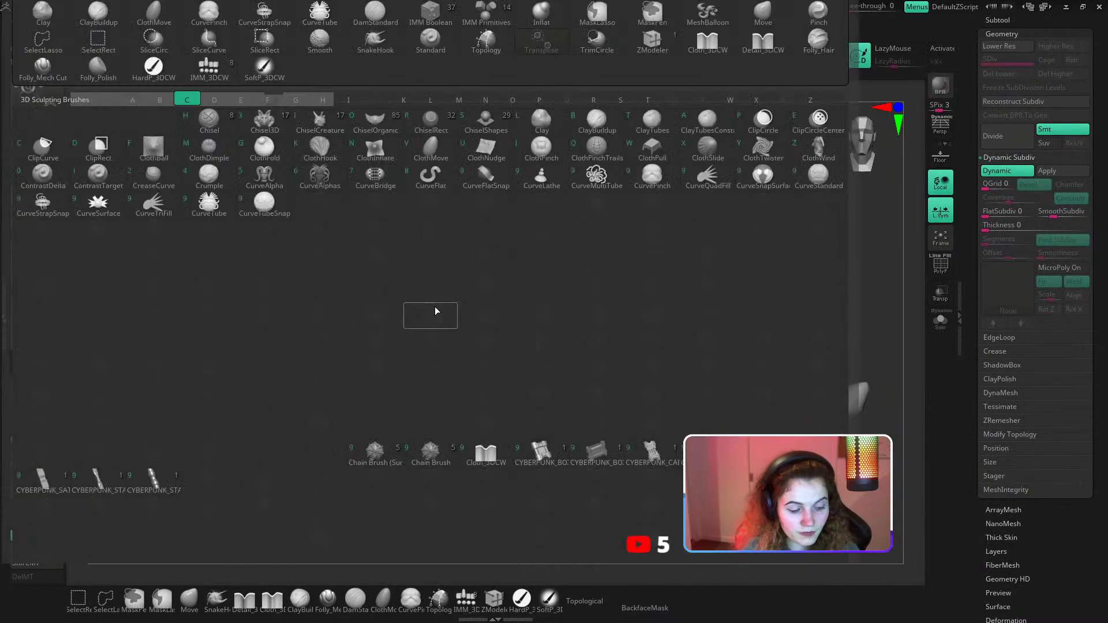
key("b")
key("b")
key("i")
left_click(827, 266)
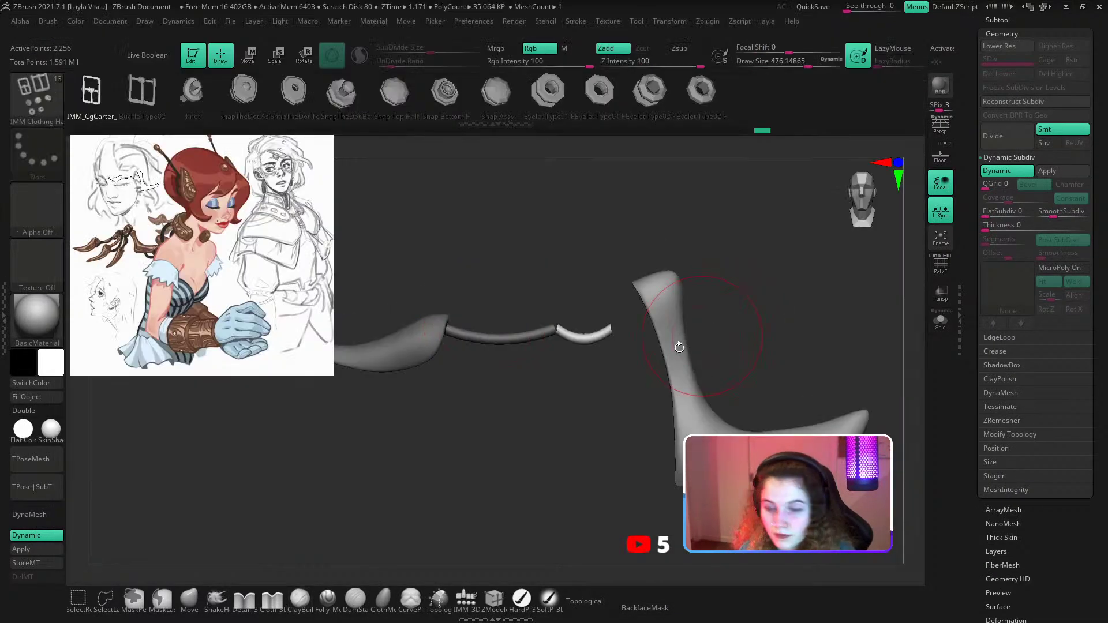
key("m")
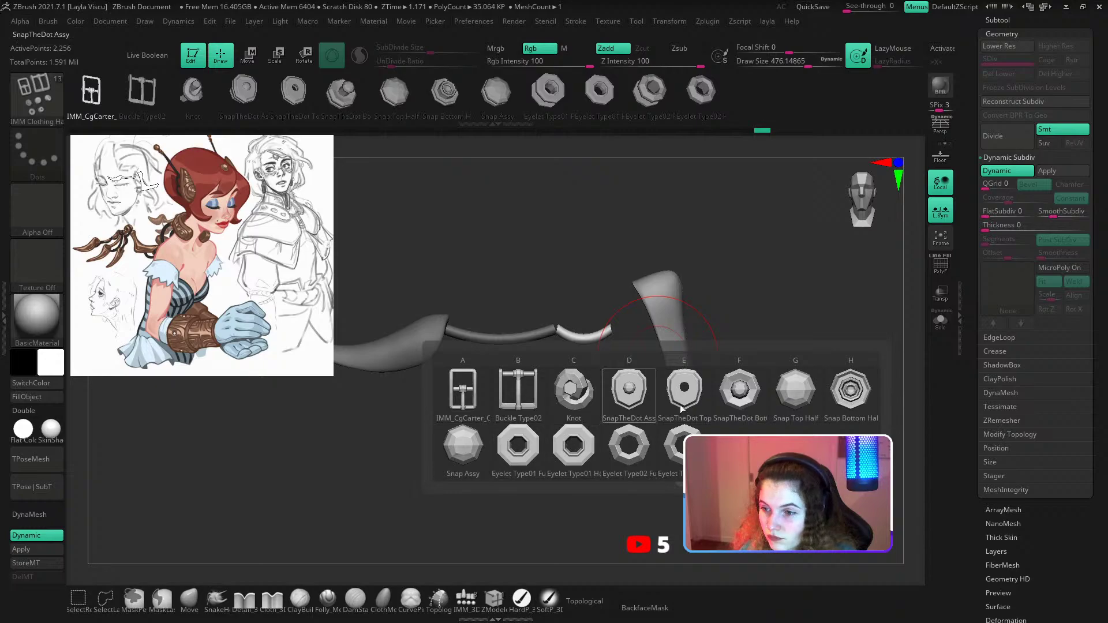
Choose the IMM SteamGear brush and look through its circle, cover, pivot and gear inserts for a suitable connector.
key("b")
key("i")
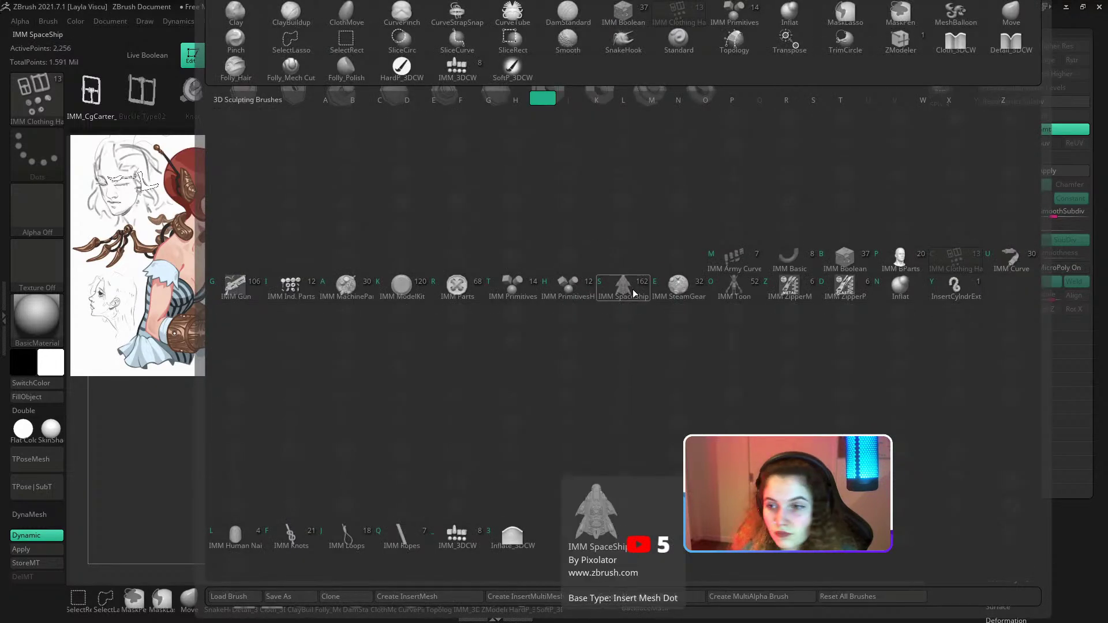
left_click(672, 291)
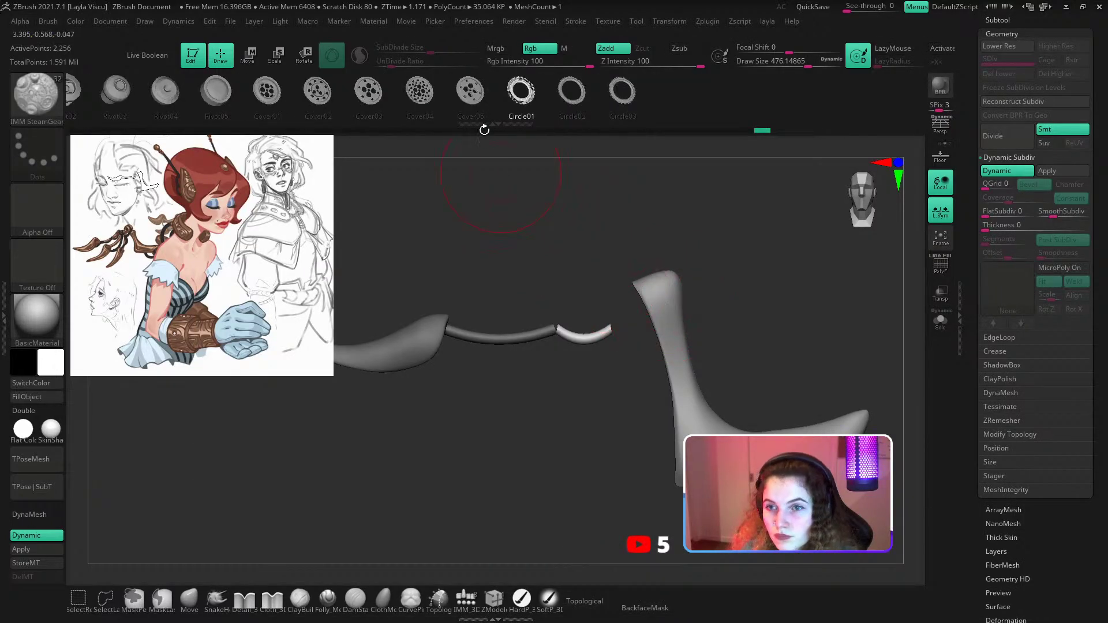
left_click_drag(478, 99, 716, 65)
left_click_drag(356, 96, 425, 100)
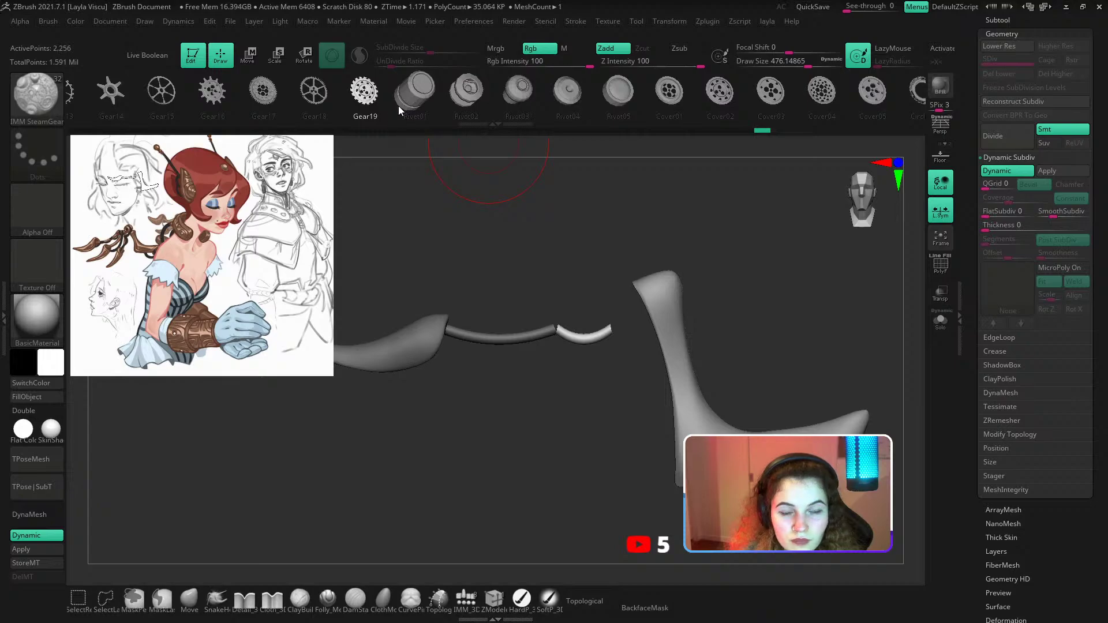
scroll(456, 97, "up", 5)
scroll(462, 95, "up", 7)
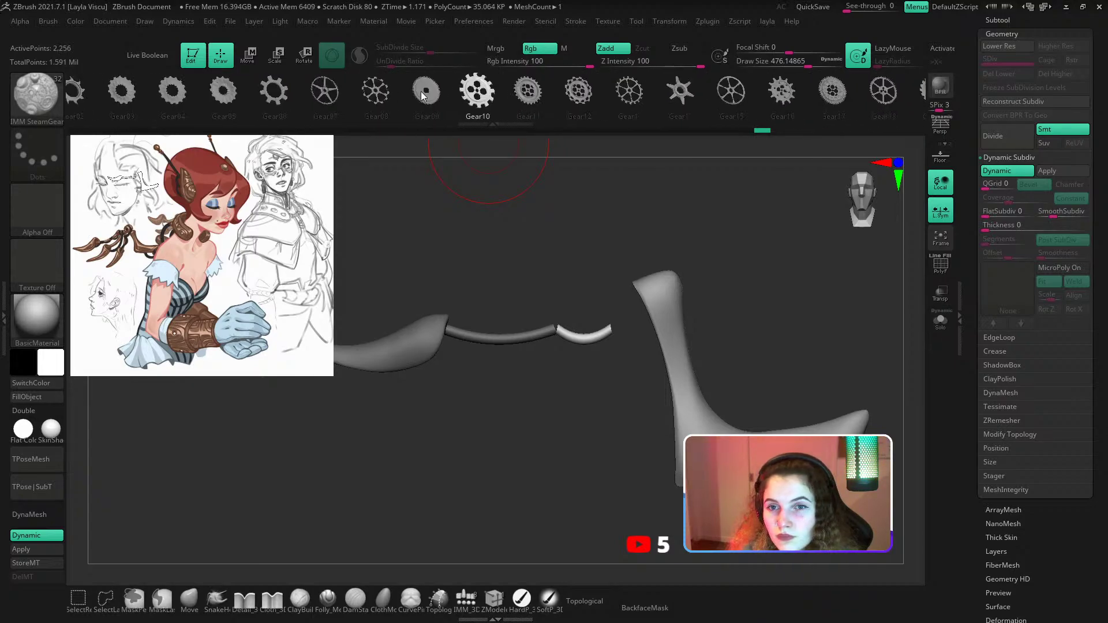
Insert the Bolts 14 nut from the IMM Parts brush at the joint between the two pipe segments.
key("b")
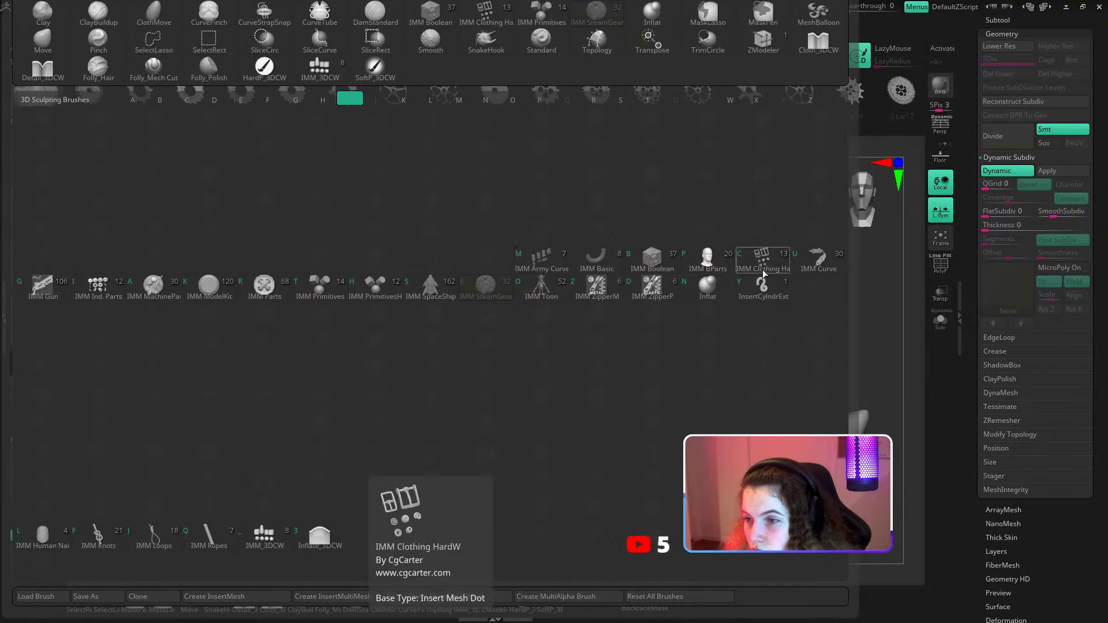
left_click(264, 285)
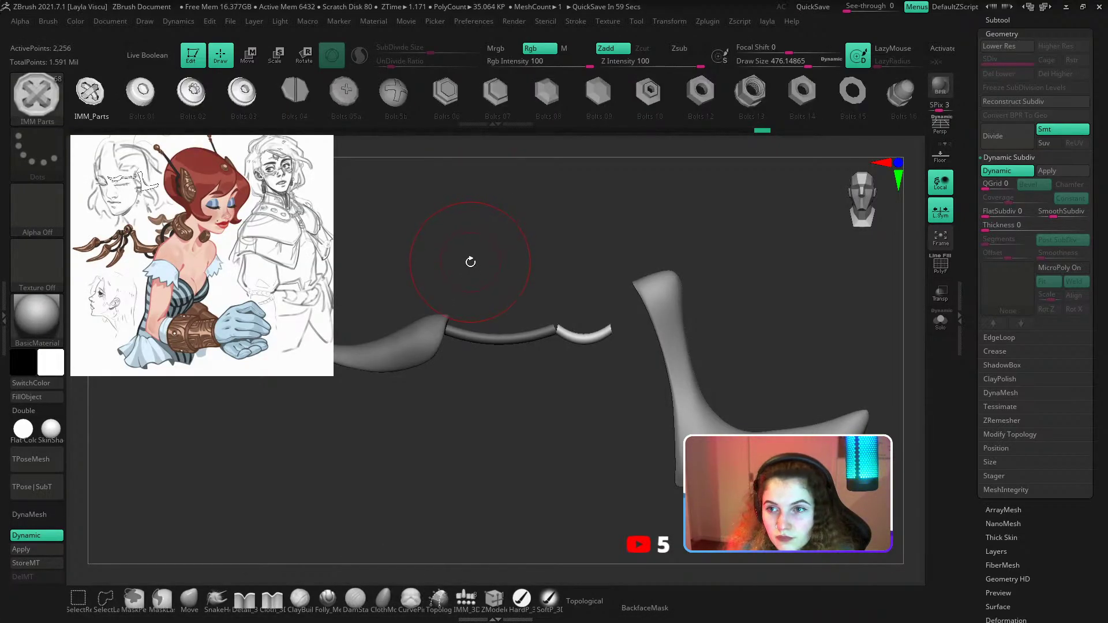
key("m")
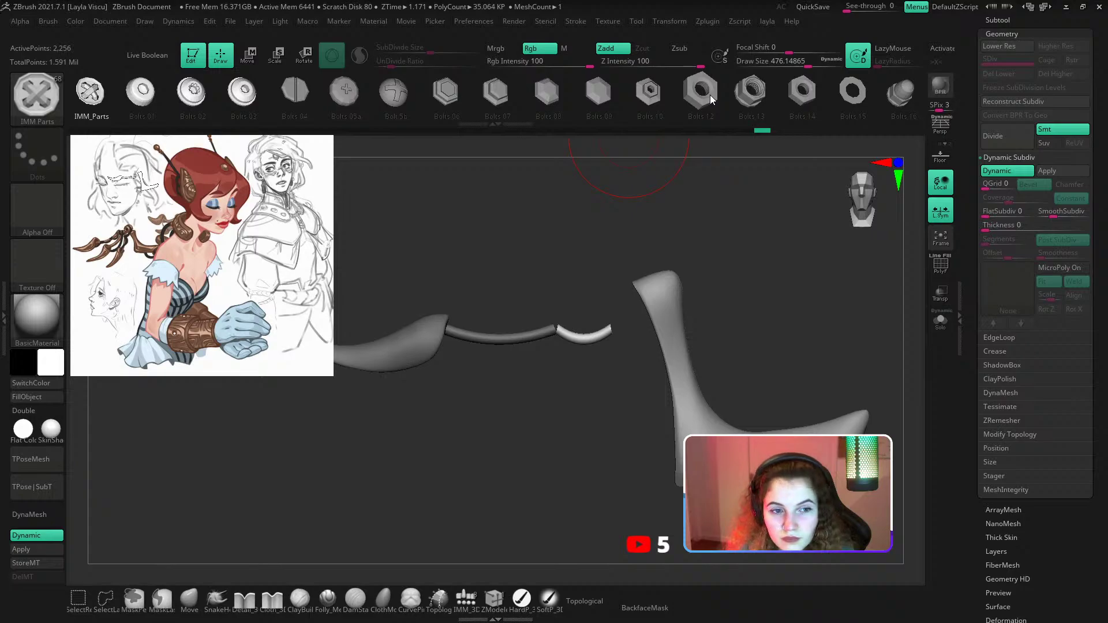
left_click_drag(710, 95, 261, 129)
left_click_drag(807, 101, 583, 87)
mouse_move(498, 103)
left_mouse_down()
mouse_move(848, 99)
mouse_move(622, 101)
mouse_move(685, 98)
mouse_move(718, 76)
mouse_move(486, 98)
left_mouse_up()
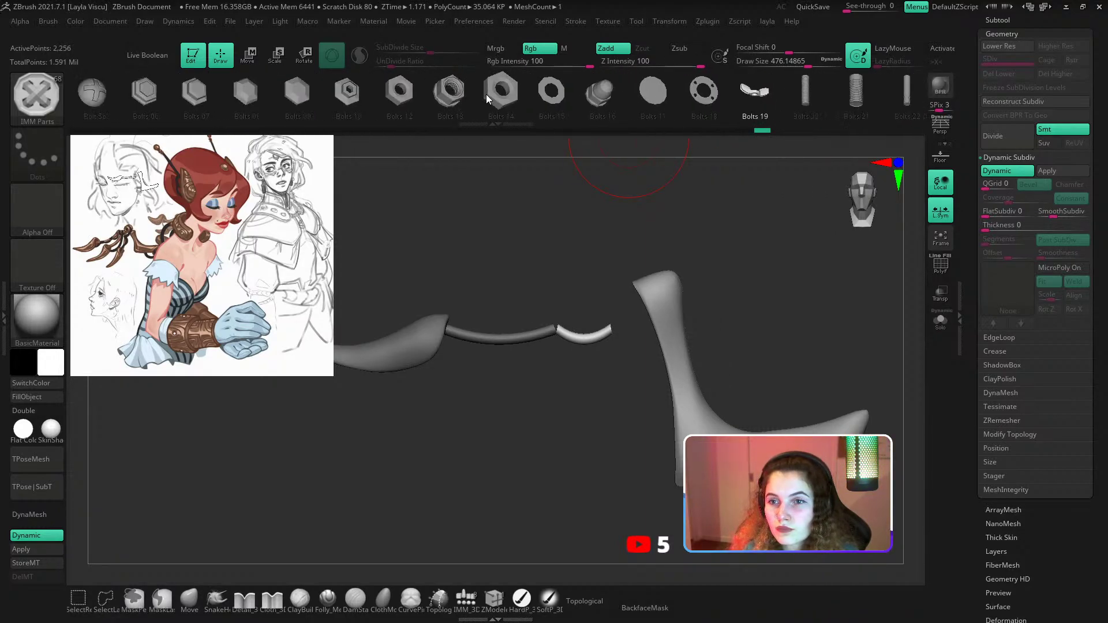
left_click(499, 99)
right_click_drag(519, 352, 523, 412, "ctrl")
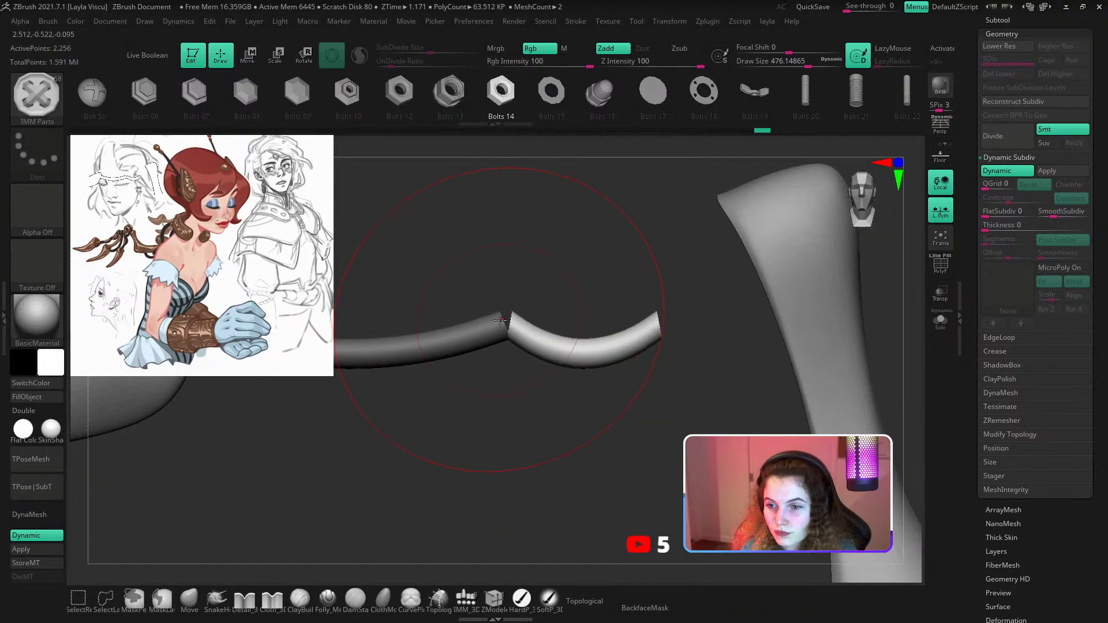
mouse_move(502, 325)
left_mouse_down()
mouse_move(506, 359)
mouse_move(600, 318)
left_mouse_up()
Shift the inserted nut sideways so it is centered around the pipe's thickness.
key("w")
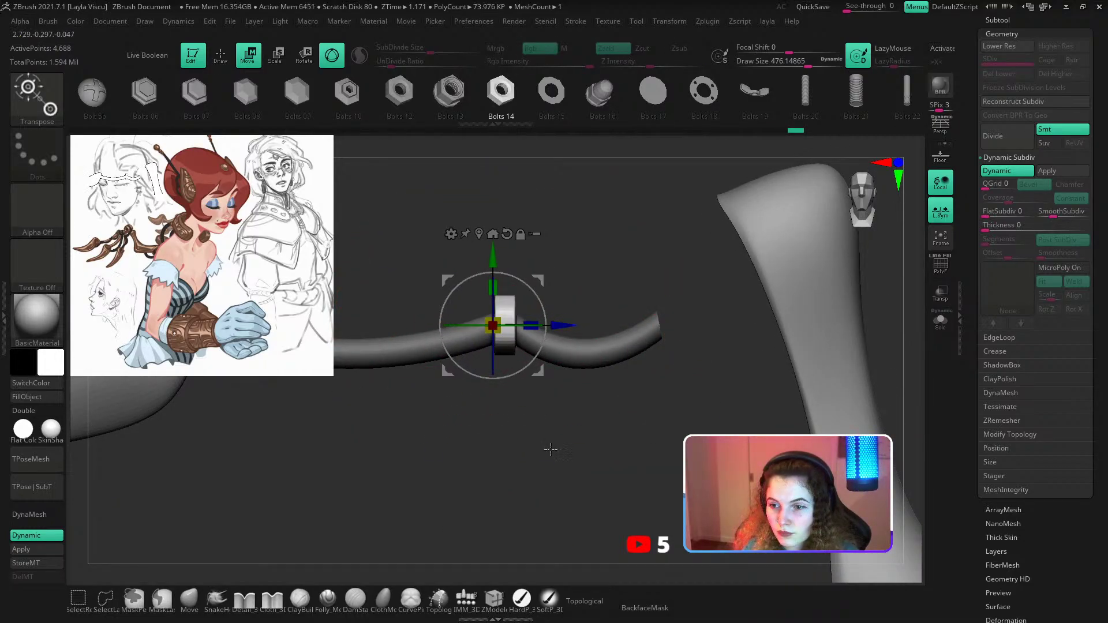
left_click_drag(550, 449, 615, 438)
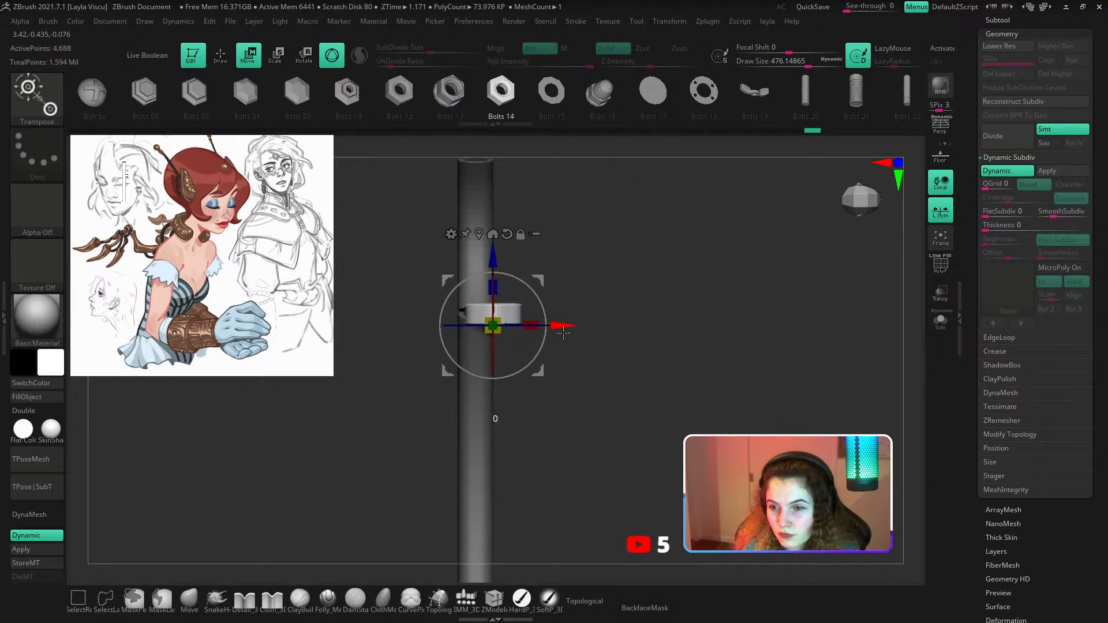
left_click_drag(563, 332, 547, 332)
right_click_drag(546, 335, 578, 349, "ctrl")
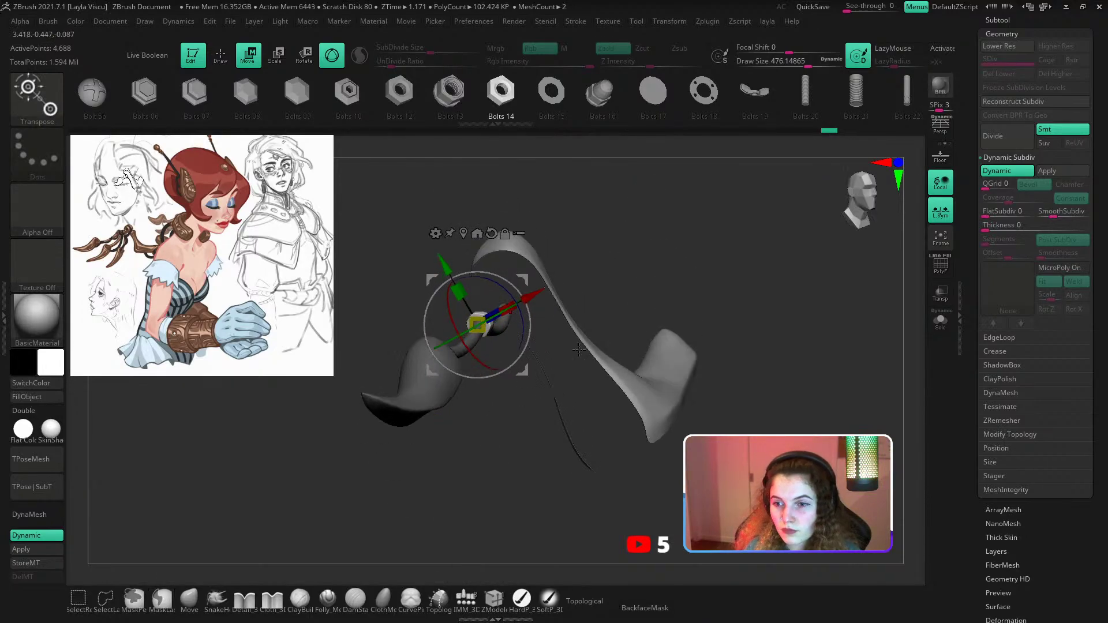
left_click_drag(579, 349, 502, 465)
Switch to the ClayBuildup brush and clear the mask from the crescent and pipe segments.
key("b")
key("c")
key("b")
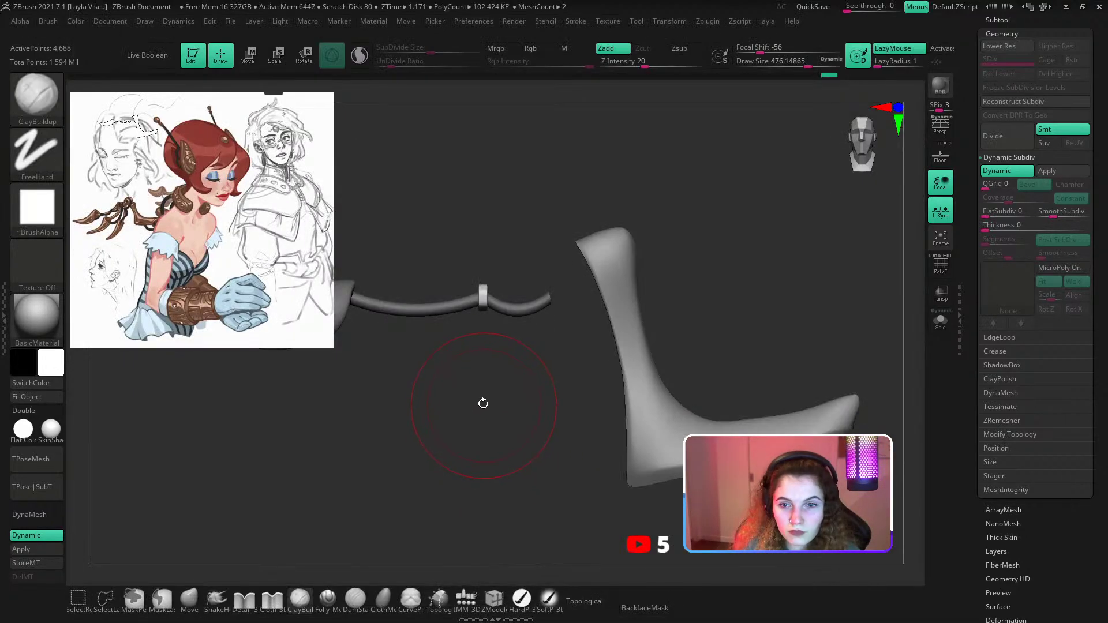
left_click(501, 310, "alt")
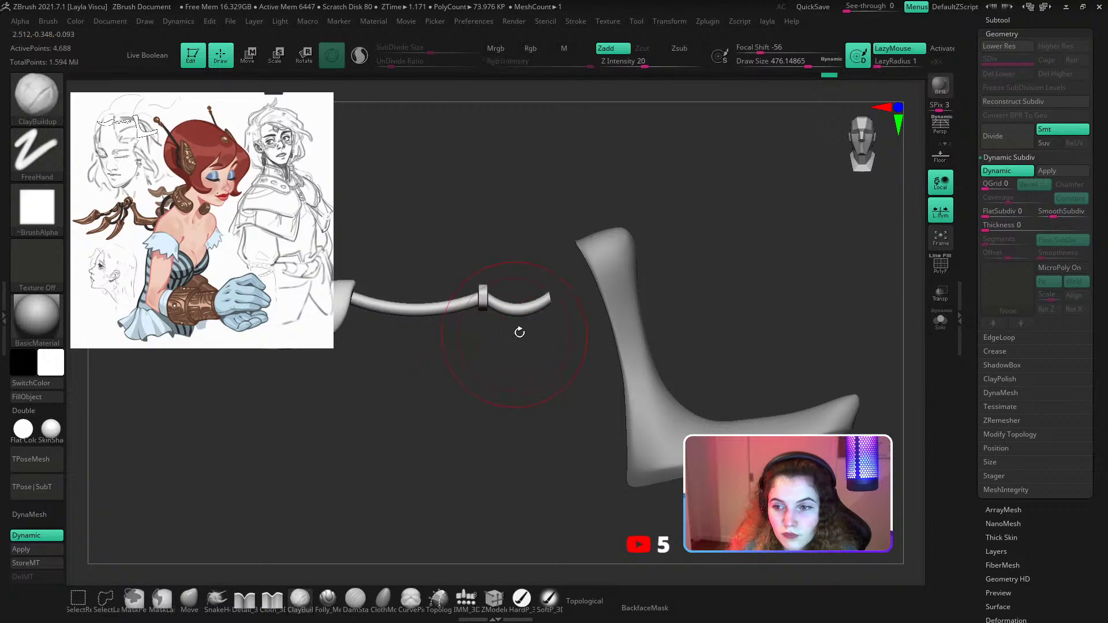
key("ctrl")
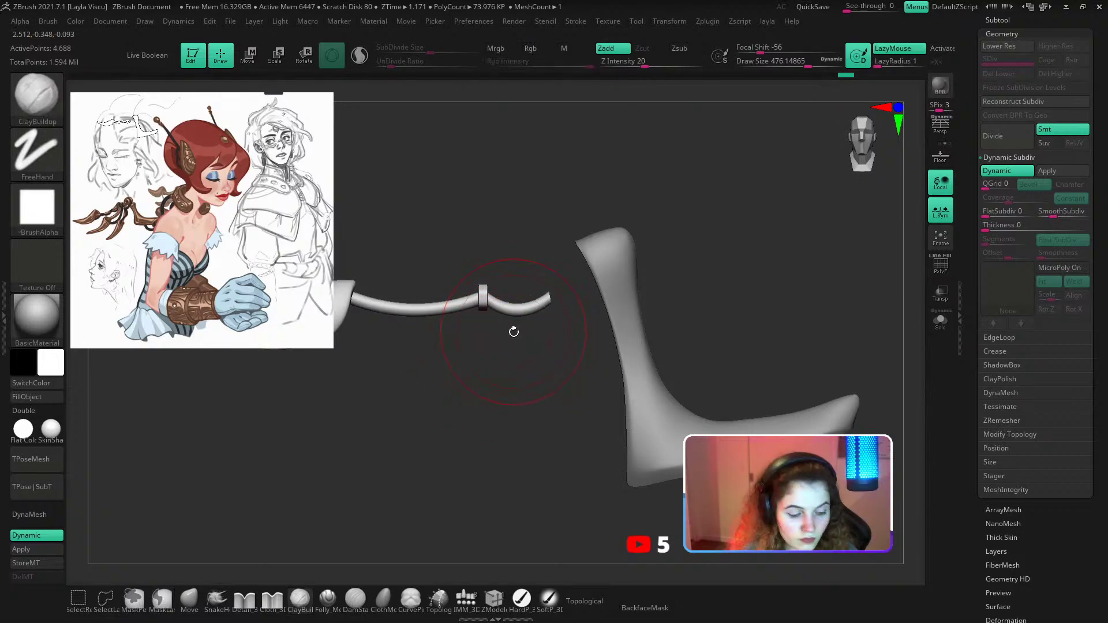
Try the Mechanical 03 insert from IMM Parts at the free end of the short pipe, then undo it.
key("b")
key("i")
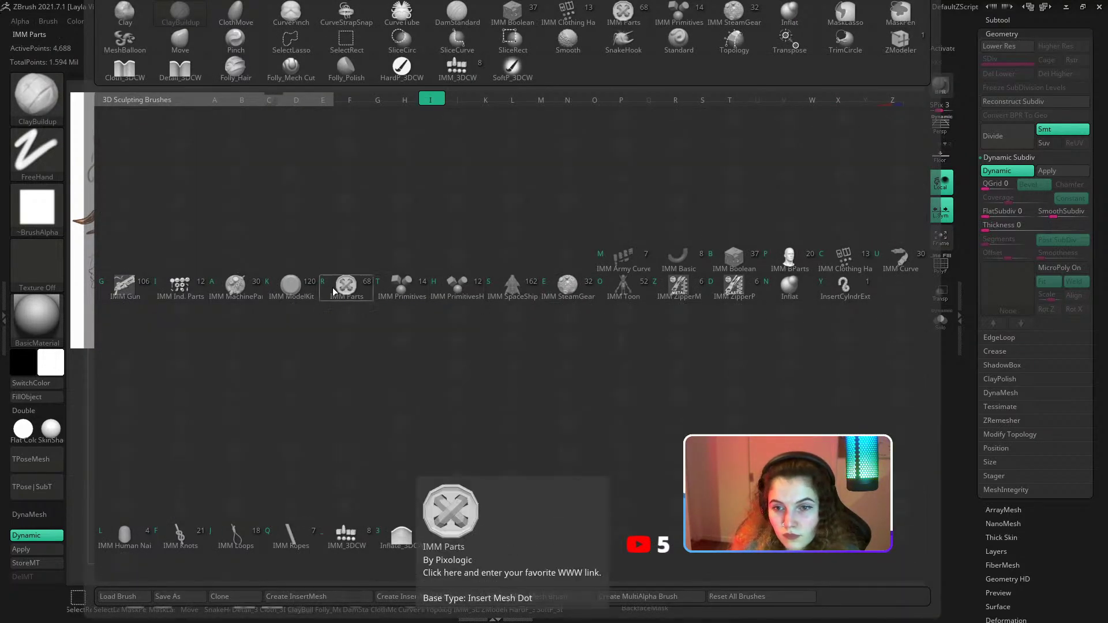
key("r")
key("m")
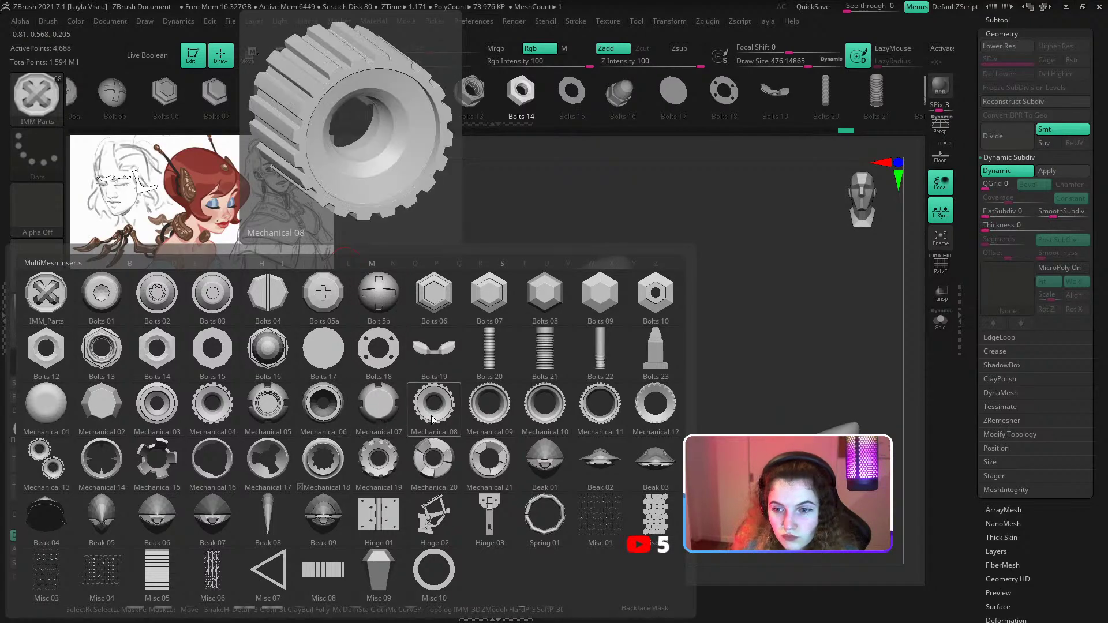
left_click(172, 402)
left_click_drag(512, 366, 607, 348)
mouse_move(613, 396)
left_mouse_down()
mouse_move(615, 411)
mouse_move(605, 404)
left_mouse_up()
key("ctrl+z")
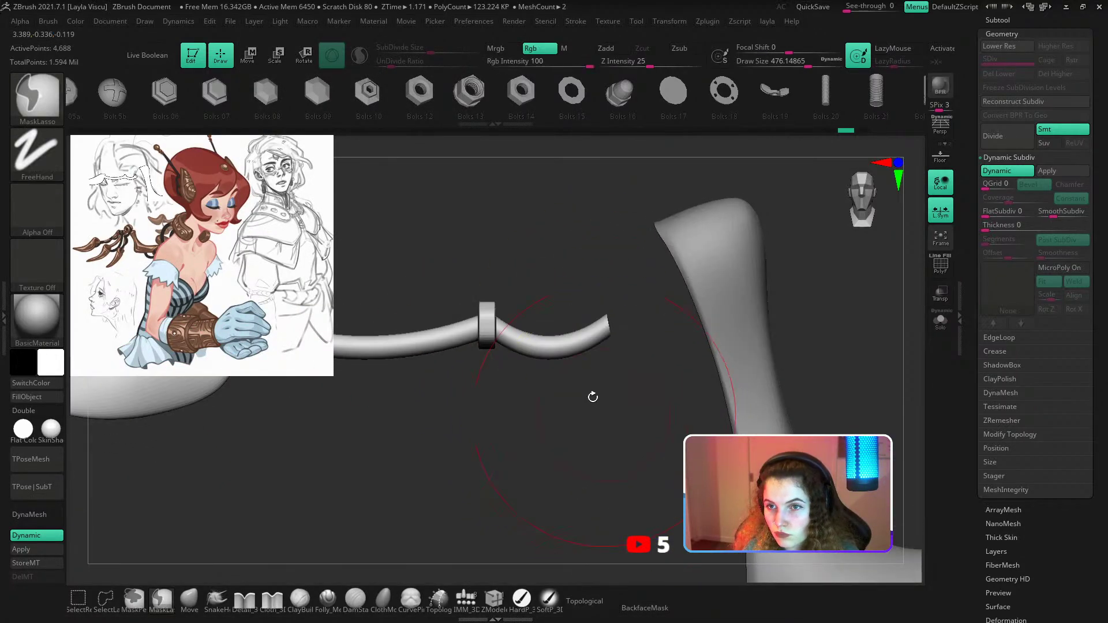
Try the Bolts 12 nut at the short pipe's free end and undo the insertion.
left_click(427, 111)
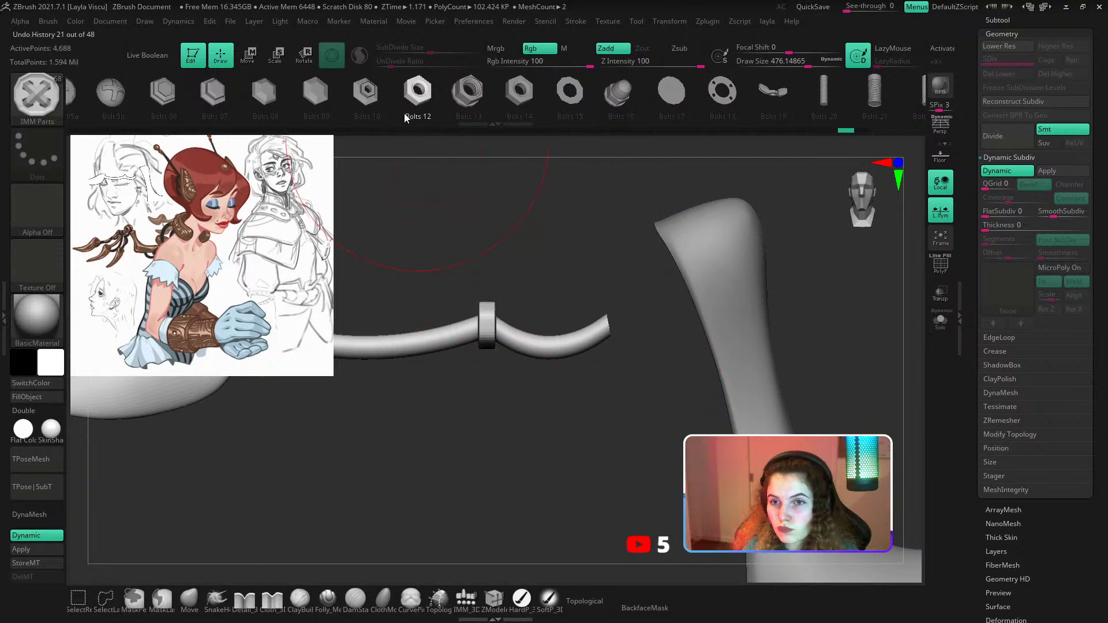
left_click(607, 346)
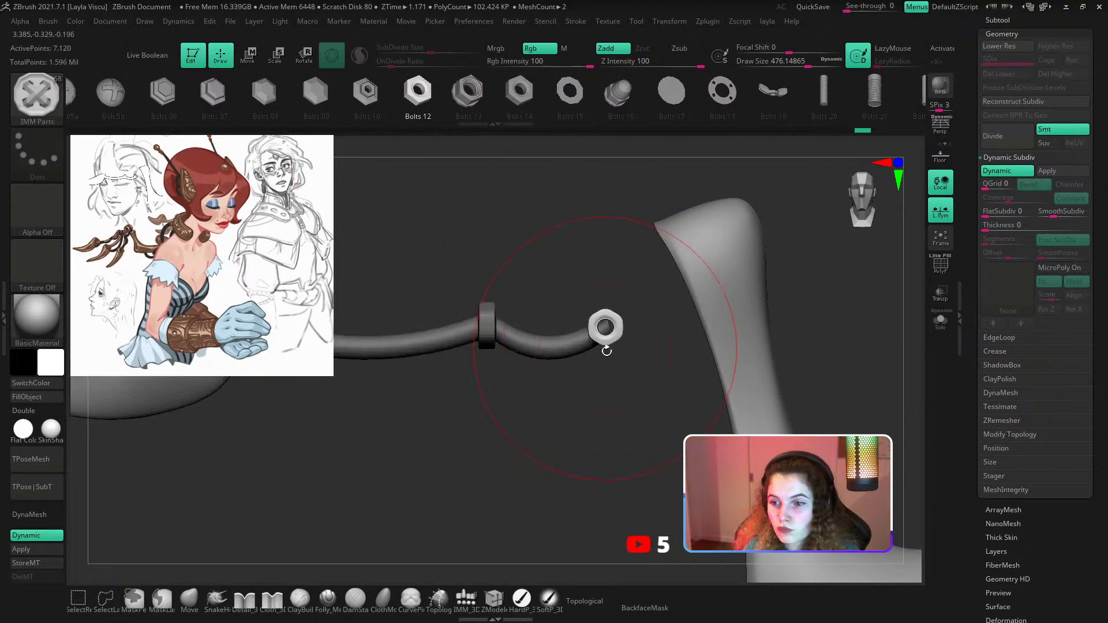
key("ctrl+z")
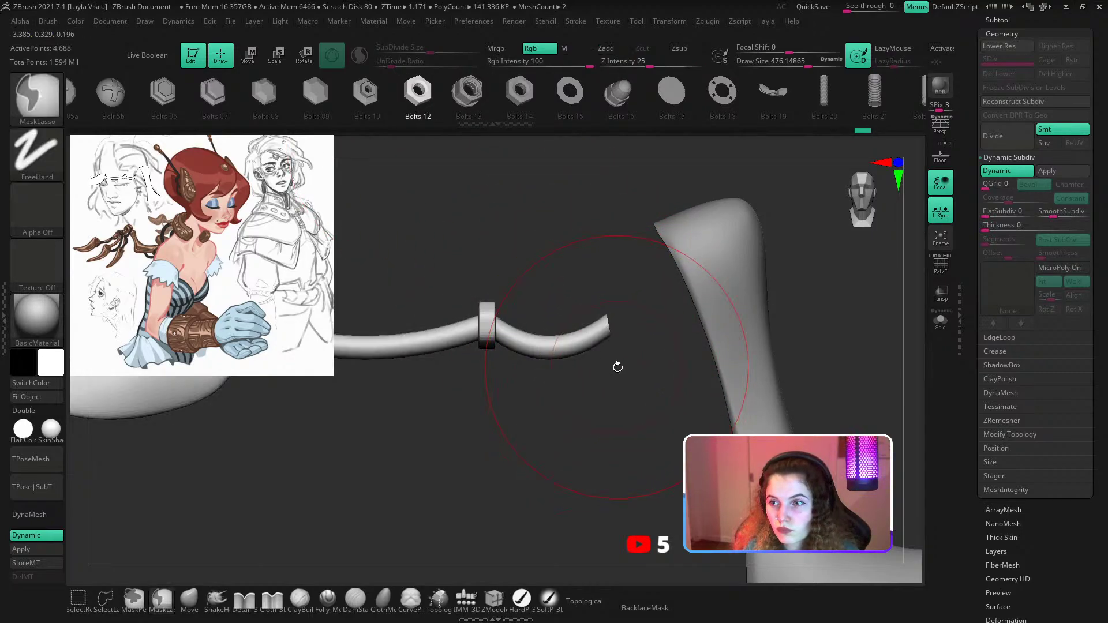
Insert Coupler02 from the IMM MachineParts brush at the free end of the short pipe.
key("b")
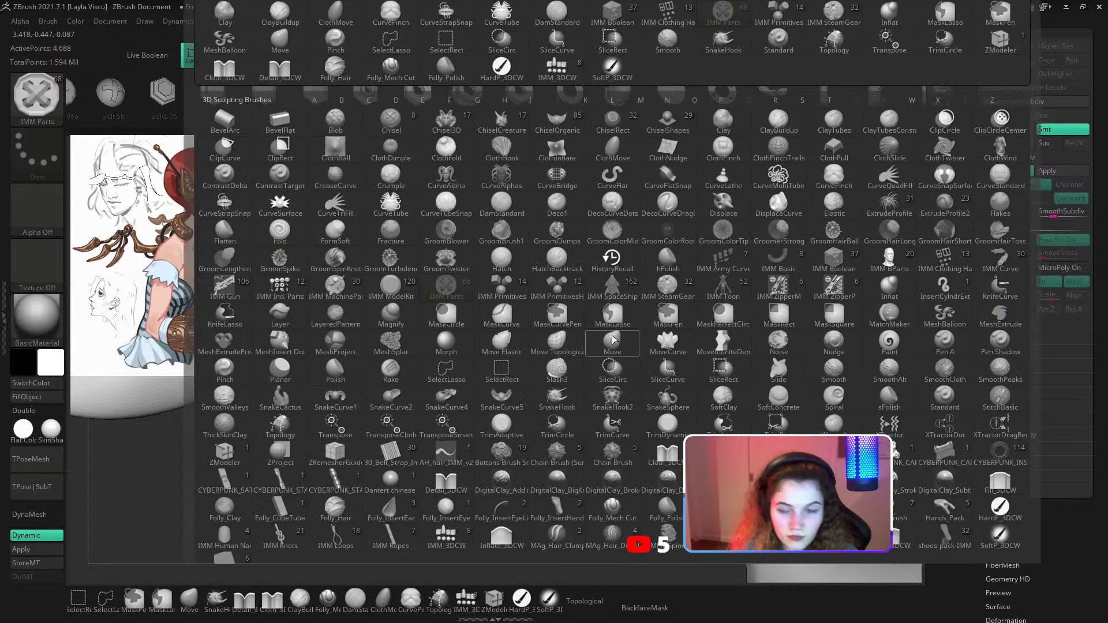
key("i")
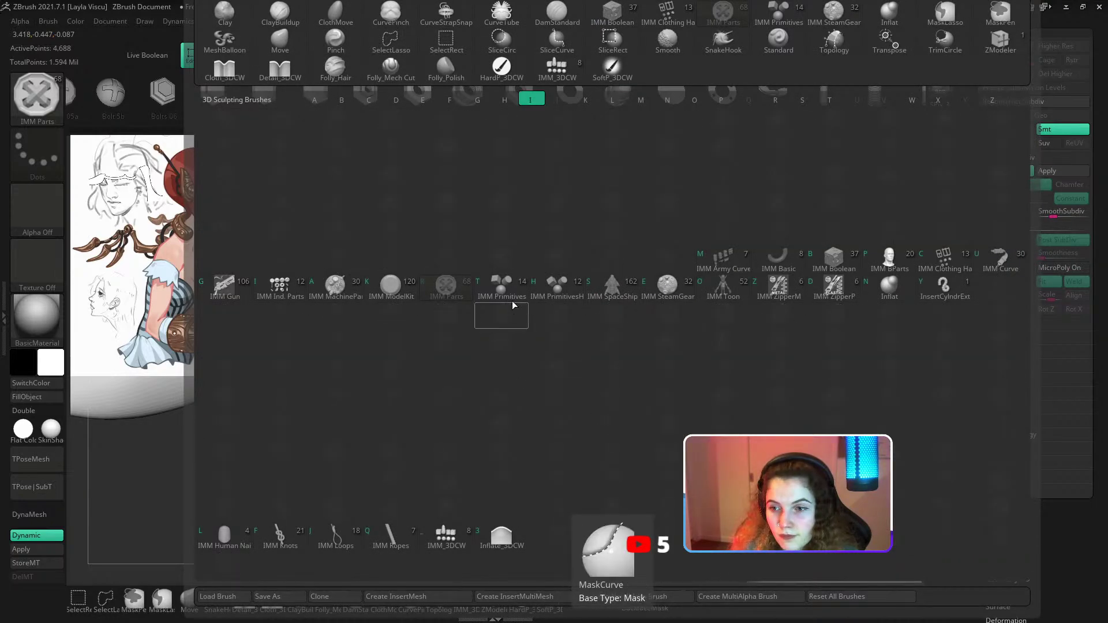
left_click(349, 282)
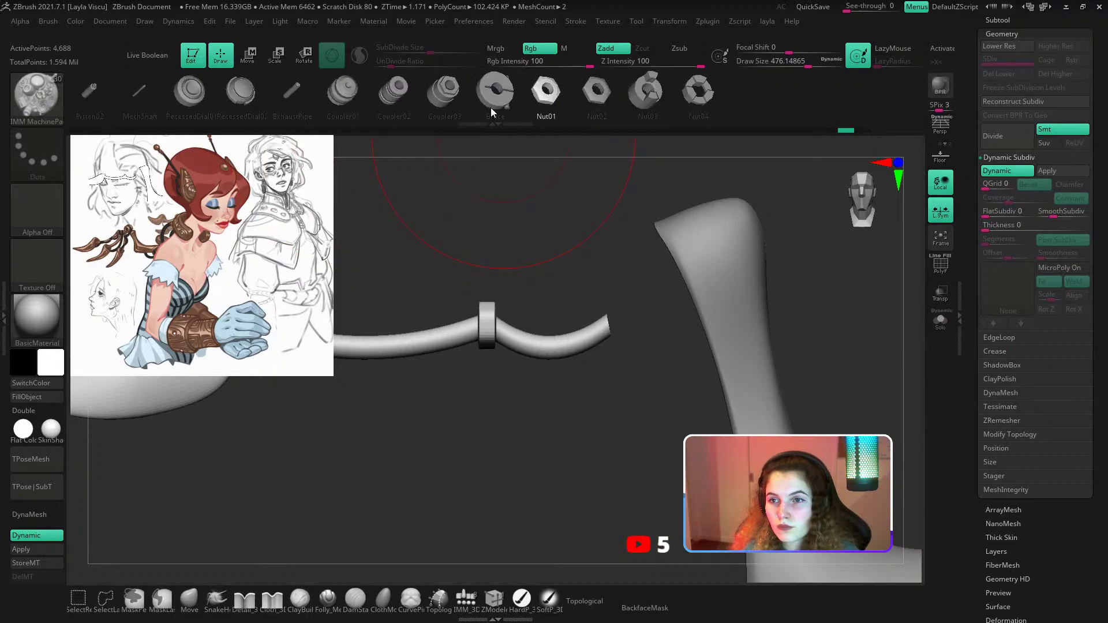
left_click(393, 96)
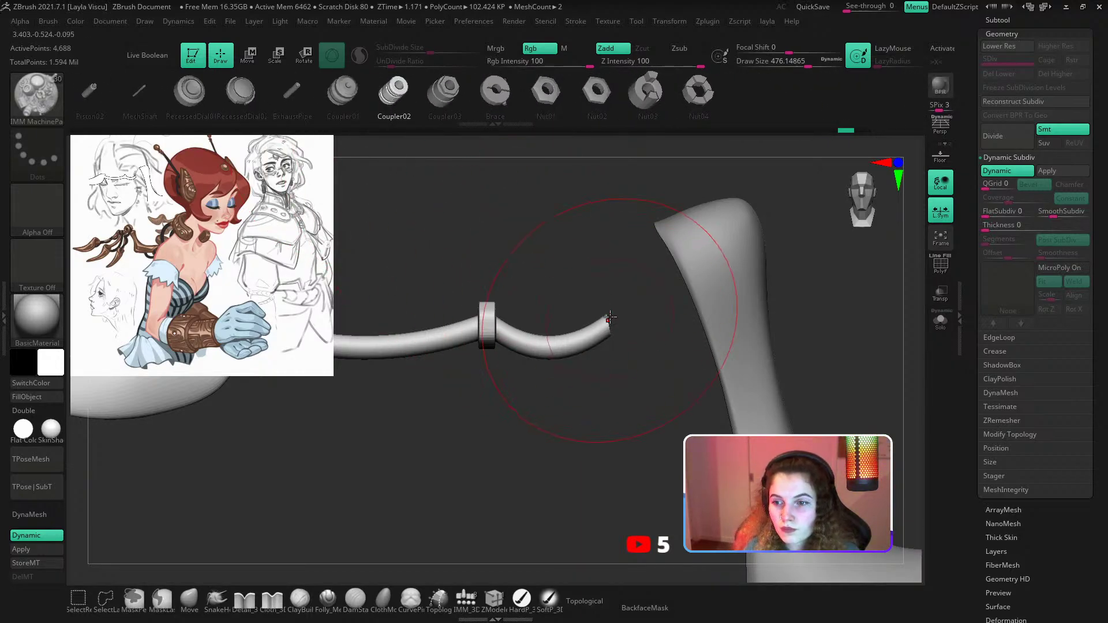
mouse_move(599, 326)
left_mouse_down()
mouse_move(641, 406)
mouse_move(625, 423)
mouse_move(599, 378)
mouse_move(616, 333)
left_mouse_up()
Recenter the gizmo on the coupler and move it along its Z axis to line up with the pipe.
key("w")
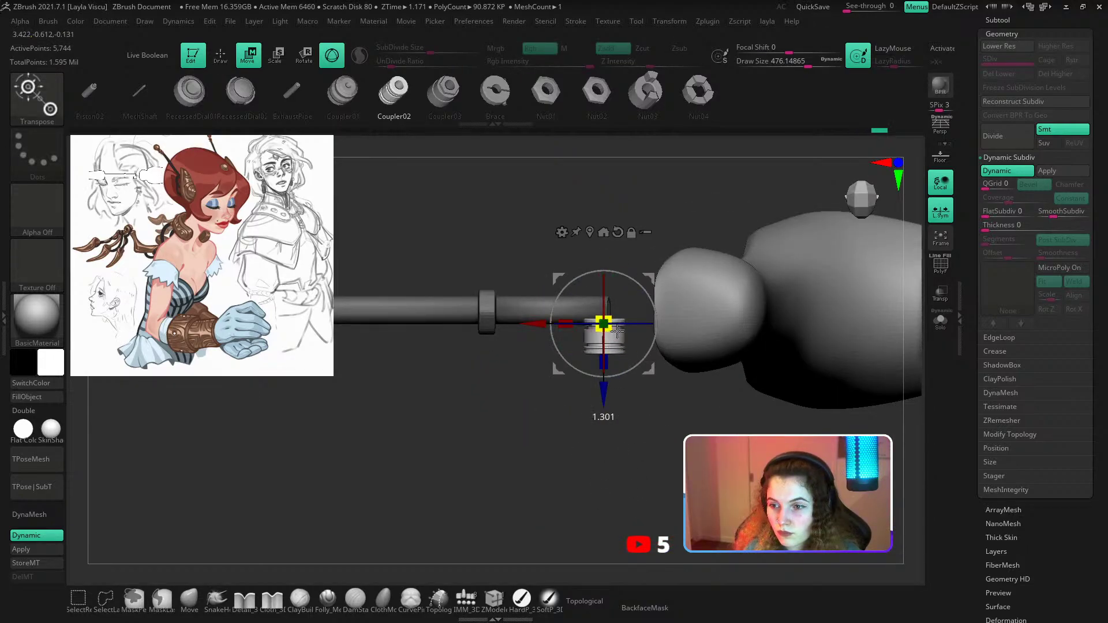
left_click(617, 232, "alt")
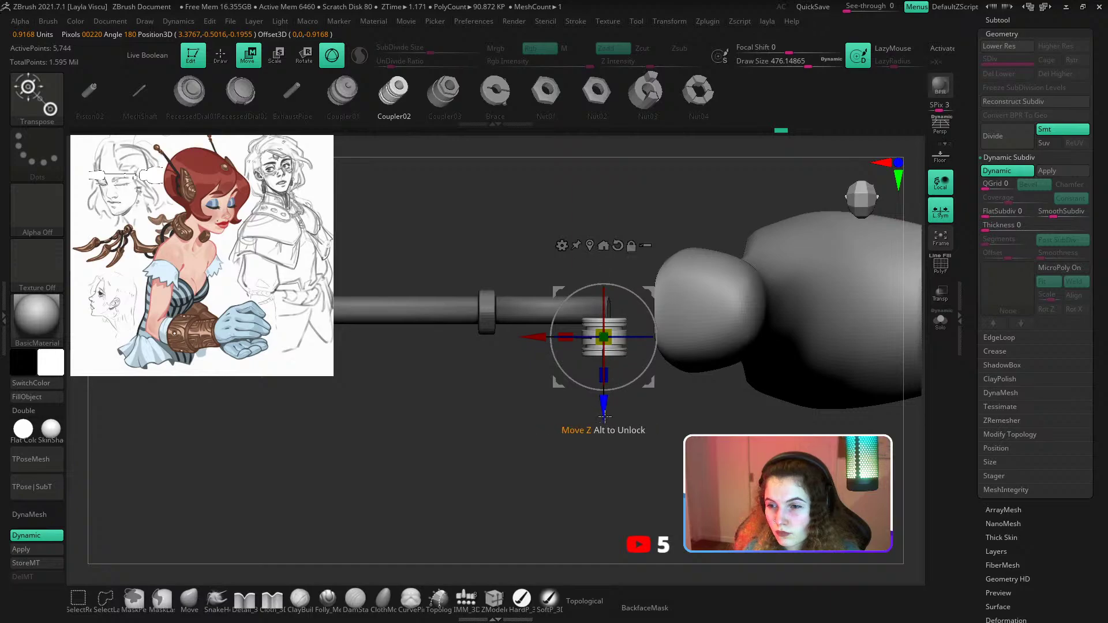
left_click_drag(604, 415, 605, 390)
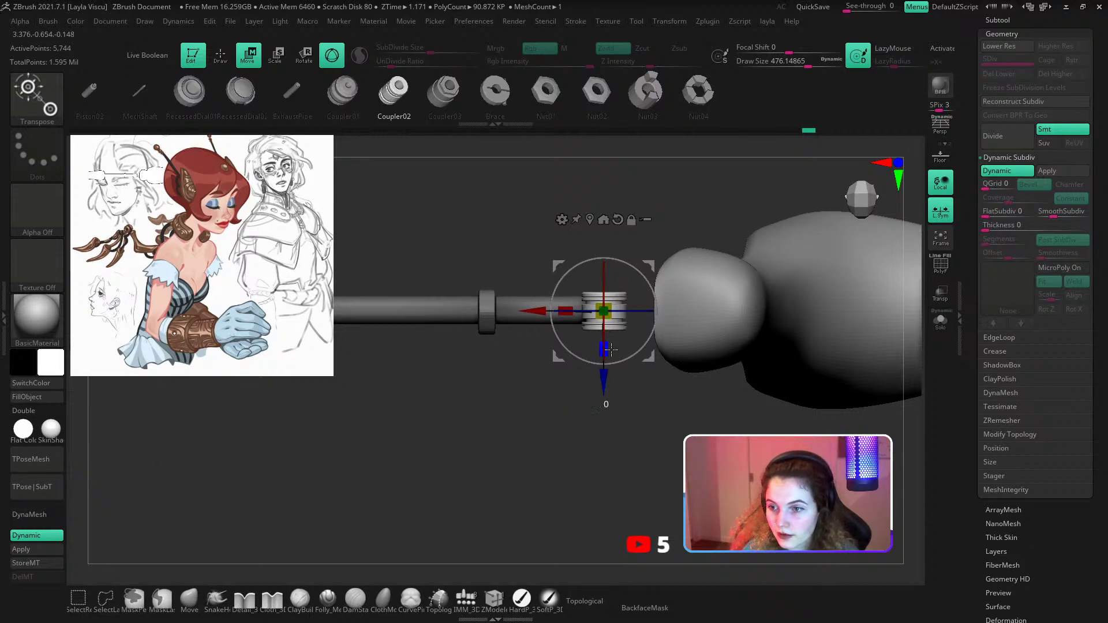
key("b")
key("m")
key("v")
right_click_drag(618, 439, 617, 443, "shift")
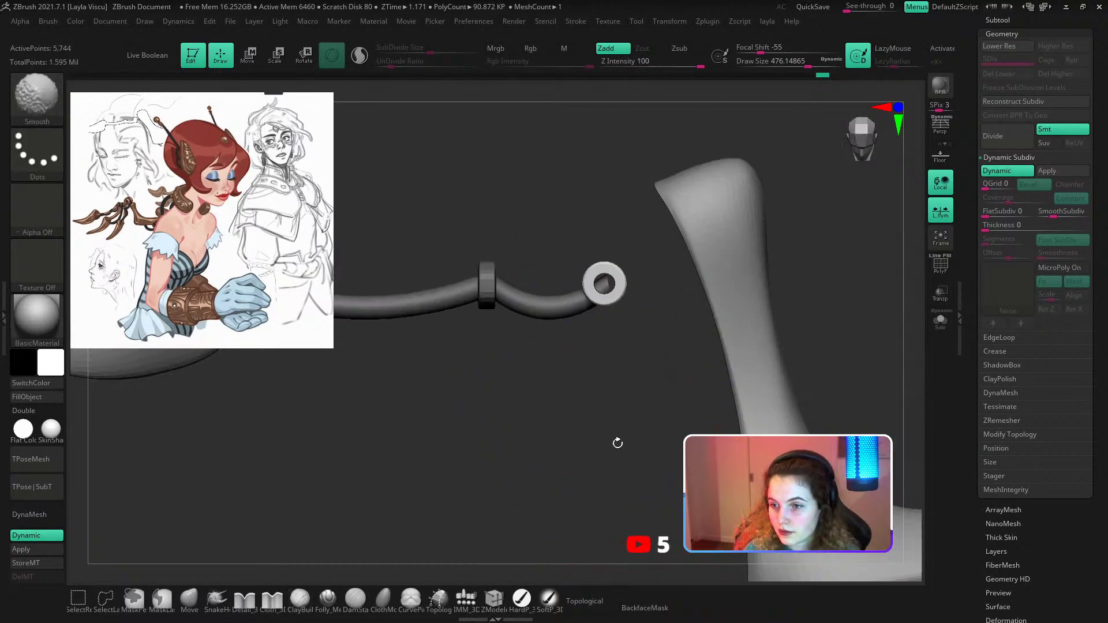
Clear the mask so the crescent, pipes, nut and coupler can be transformed together.
right_click_drag(607, 390, 574, 259, "ctrl")
right_click_drag(578, 337, 618, 378, "ctrl")
key("w")
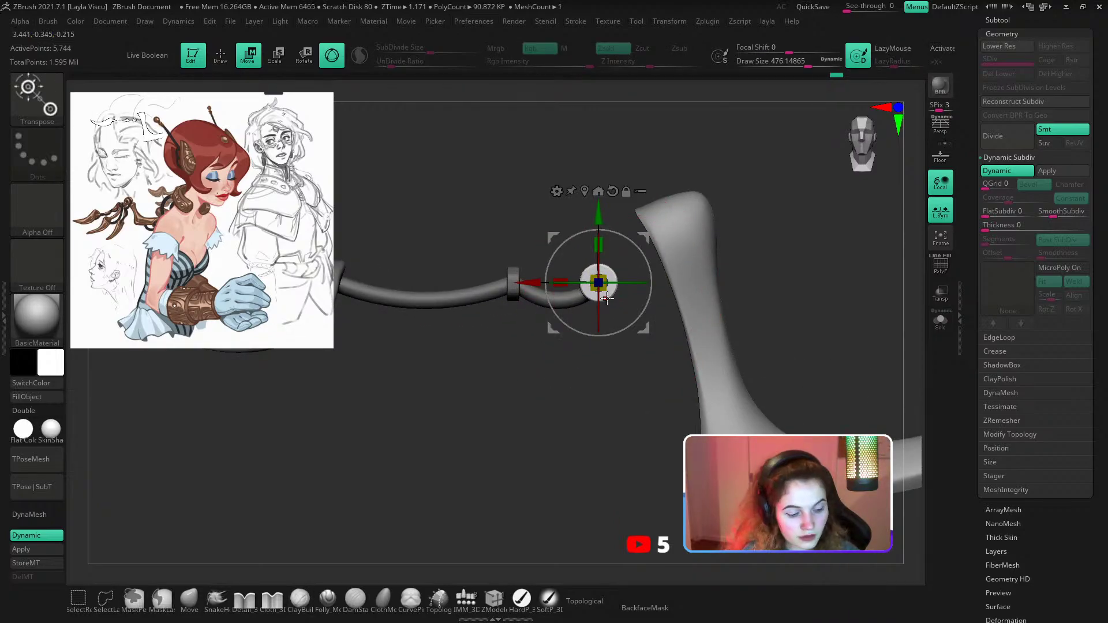
key("b")
key("m")
key("v")
left_click_drag(579, 411, 593, 433, "ctrl")
right_click_drag(593, 435, 557, 326, "ctrl")
Move the crescent and pipe assembly so its coupler meets the upper end of the L-shaped arm, and scale it up slightly.
key("w")
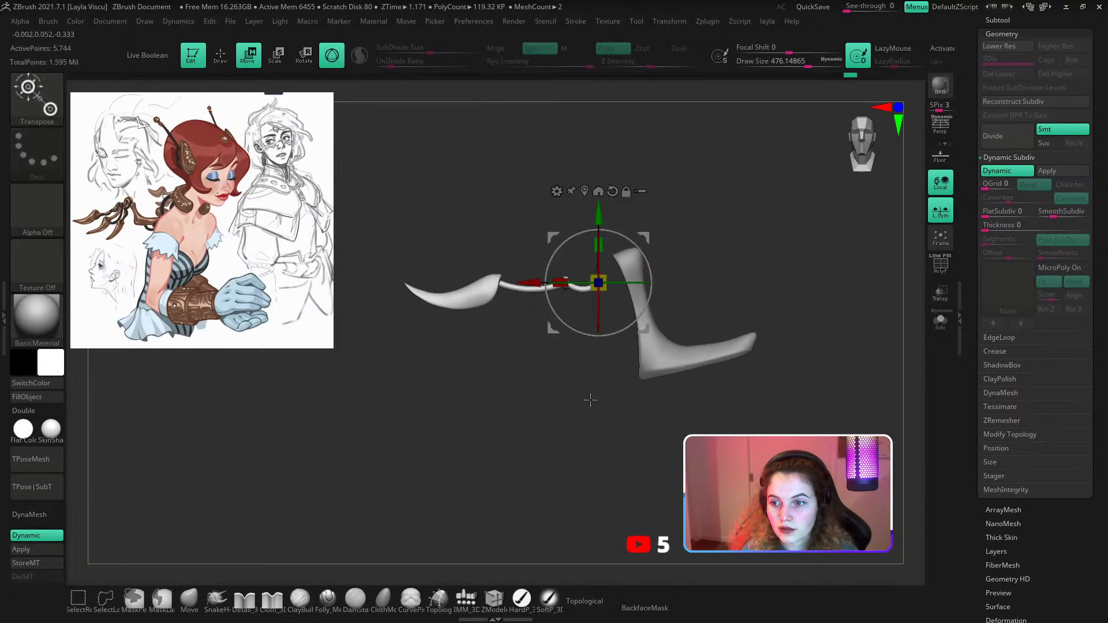
left_click_drag(644, 325, 651, 296)
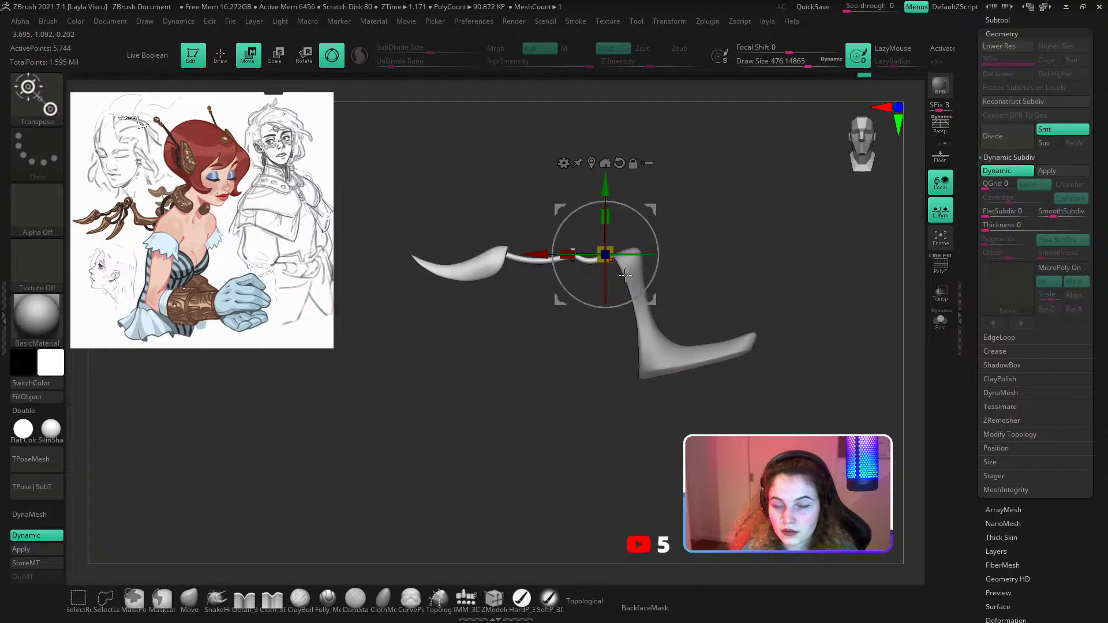
mouse_move(617, 263)
left_mouse_down()
mouse_move(666, 287)
mouse_move(629, 249)
left_mouse_up()
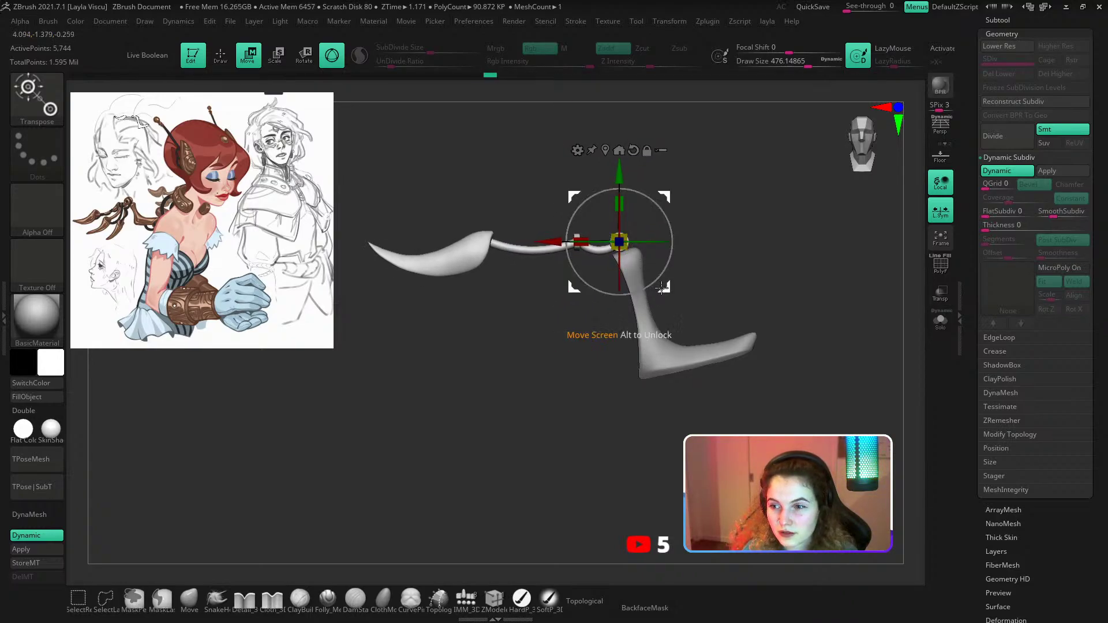
left_click_drag(662, 287, 660, 289)
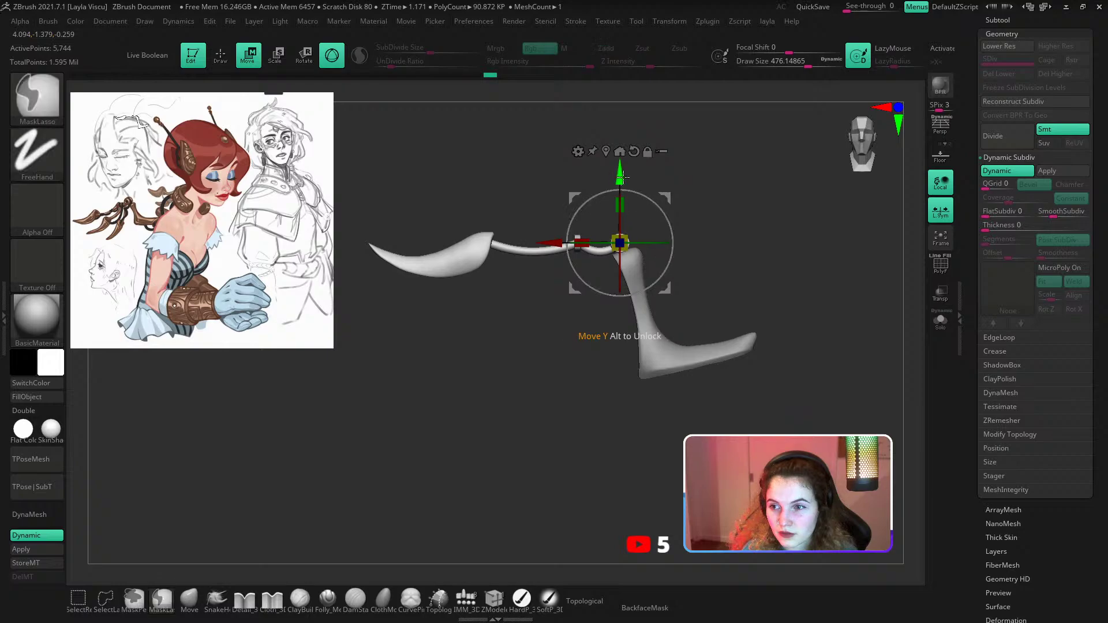
Duplicate the crescent and pipe assembly in place and rotate the copy downward around the coupler.
left_click_drag(620, 173, 622, 173, "ctrl")
left_click_drag(646, 271, 670, 281)
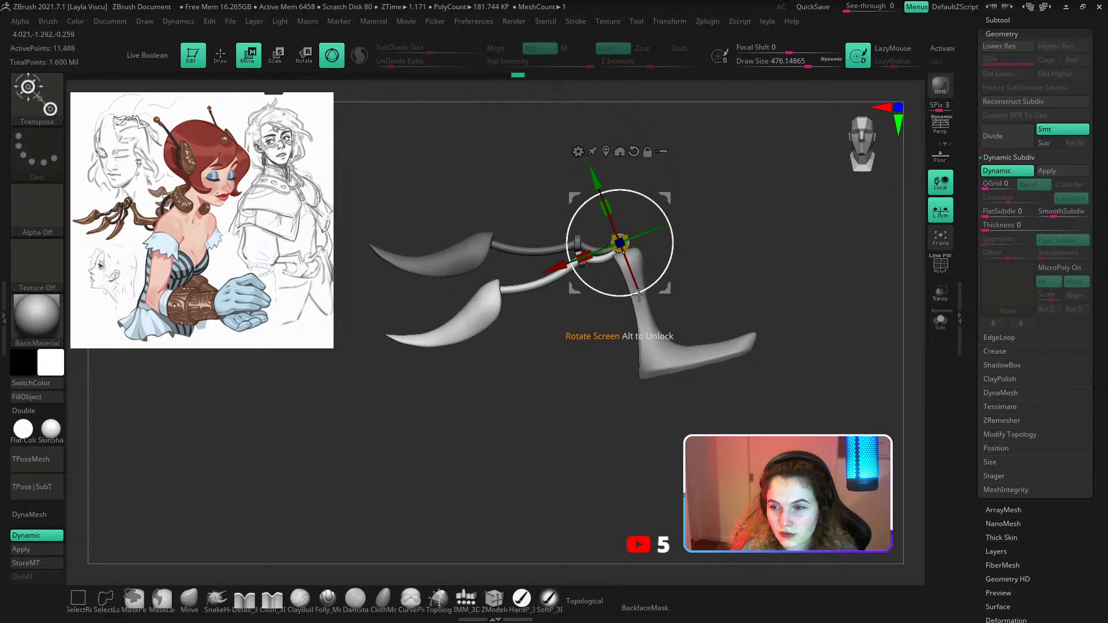
left_click_drag(638, 295, 656, 286)
key("ctrl+z")
left_click_drag(597, 176, 601, 188, "ctrl")
key("ctrl+z")
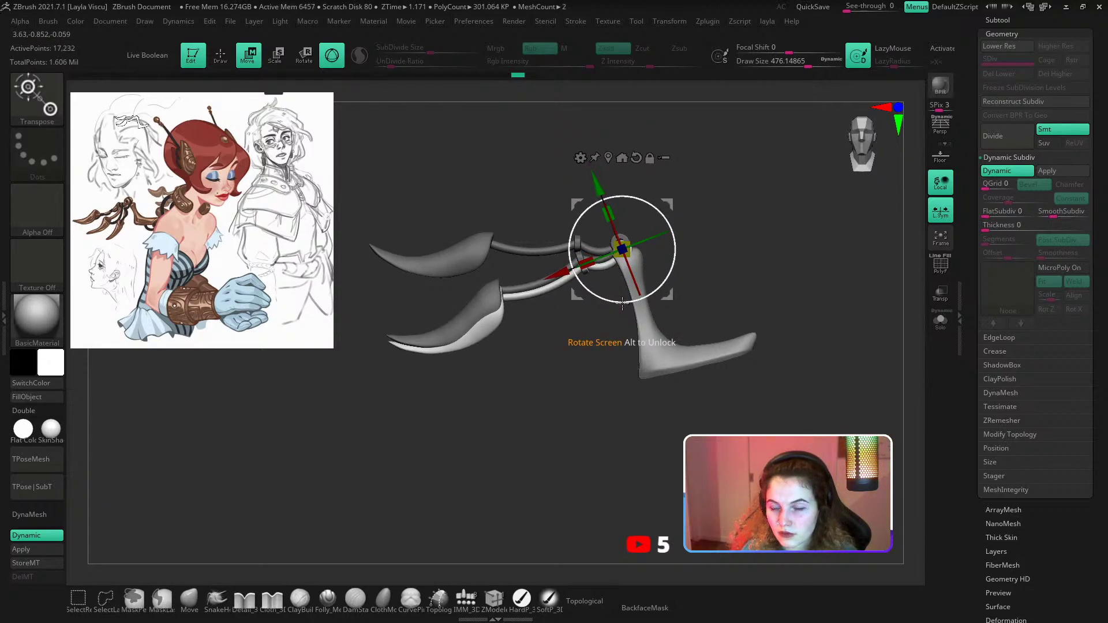
left_click_drag(622, 302, 650, 310)
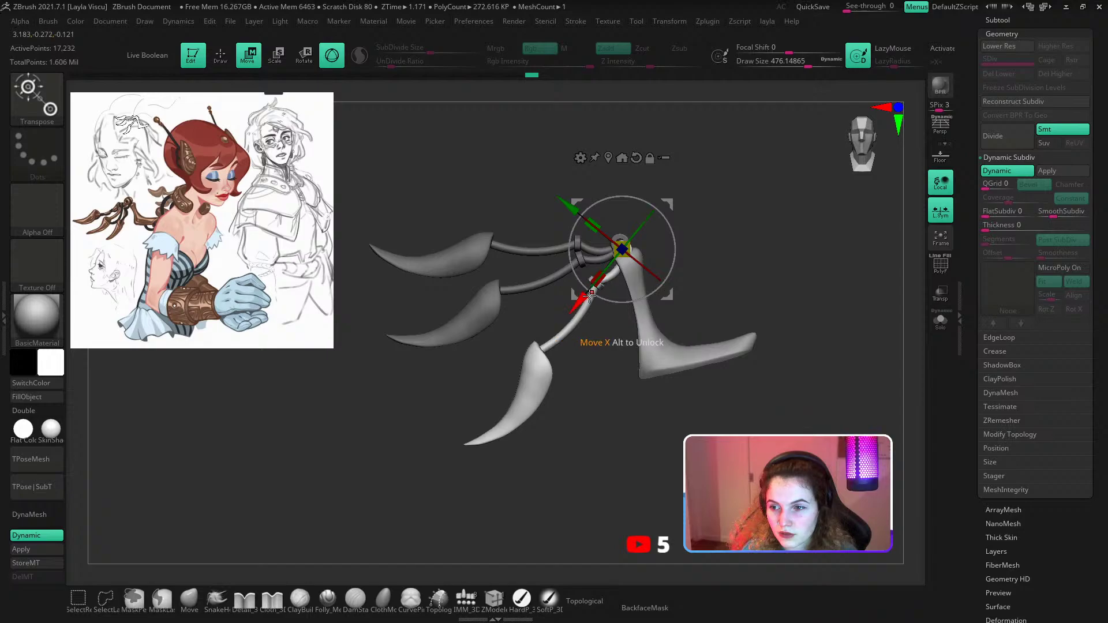
left_click_drag(605, 252, 604, 239)
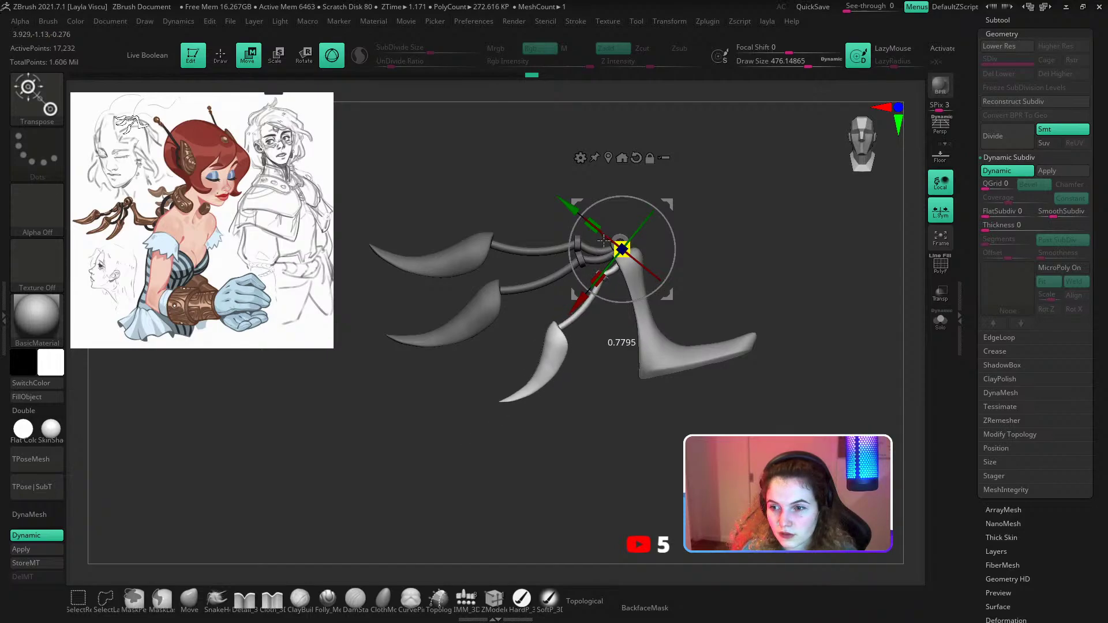
key("ctrl+z")
key("ctrl+z")
key("ctrl+z")
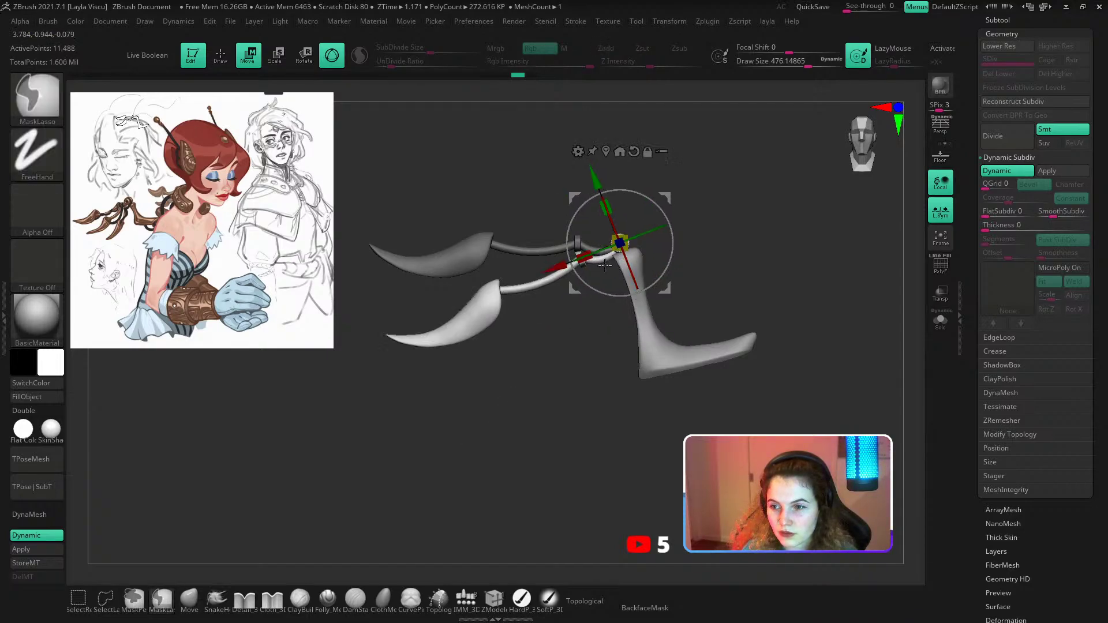
Scale the second finger to about 0.91, then duplicate it as a third finger rotated farther downward and scaled smaller.
left_click_drag(611, 254, 595, 259)
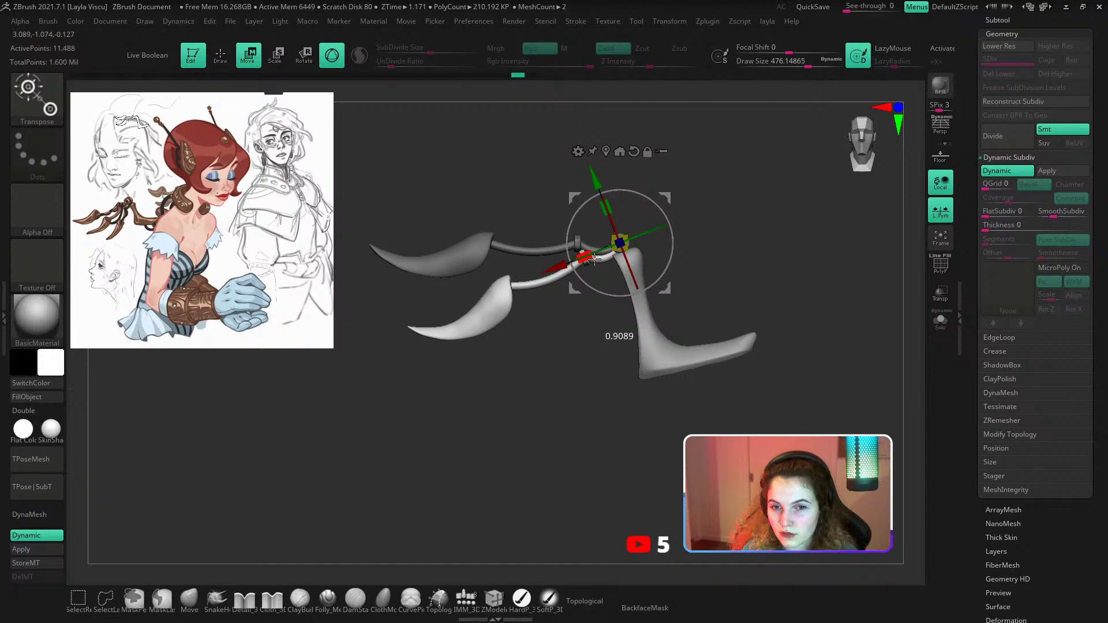
left_click(595, 177, "ctrl")
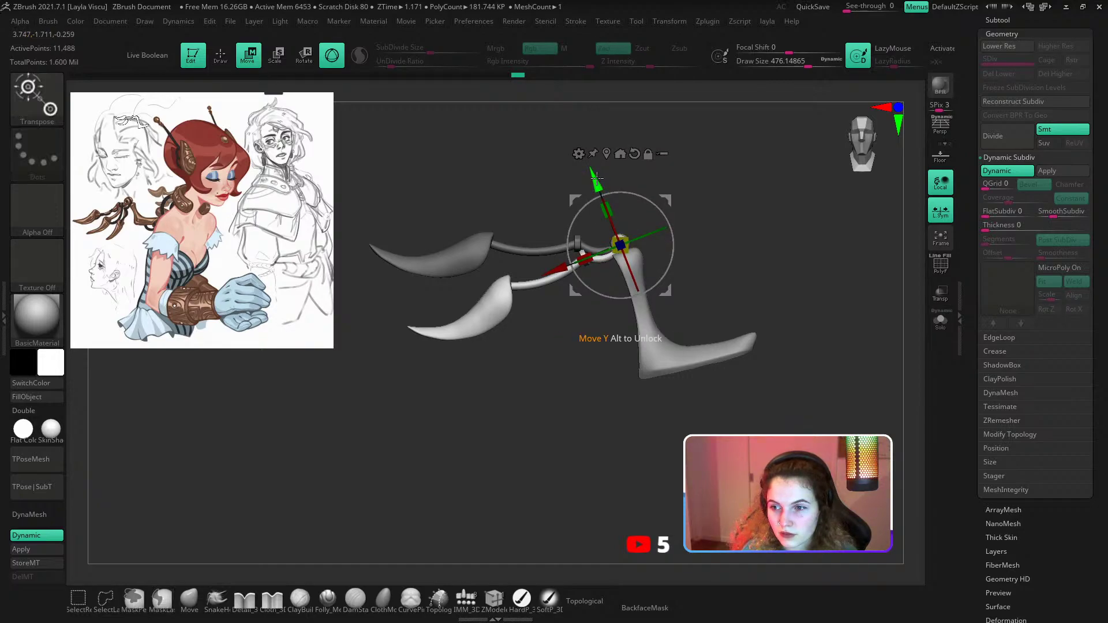
left_click_drag(593, 177, 575, 216, "ctrl")
left_click_drag(622, 247, 613, 246)
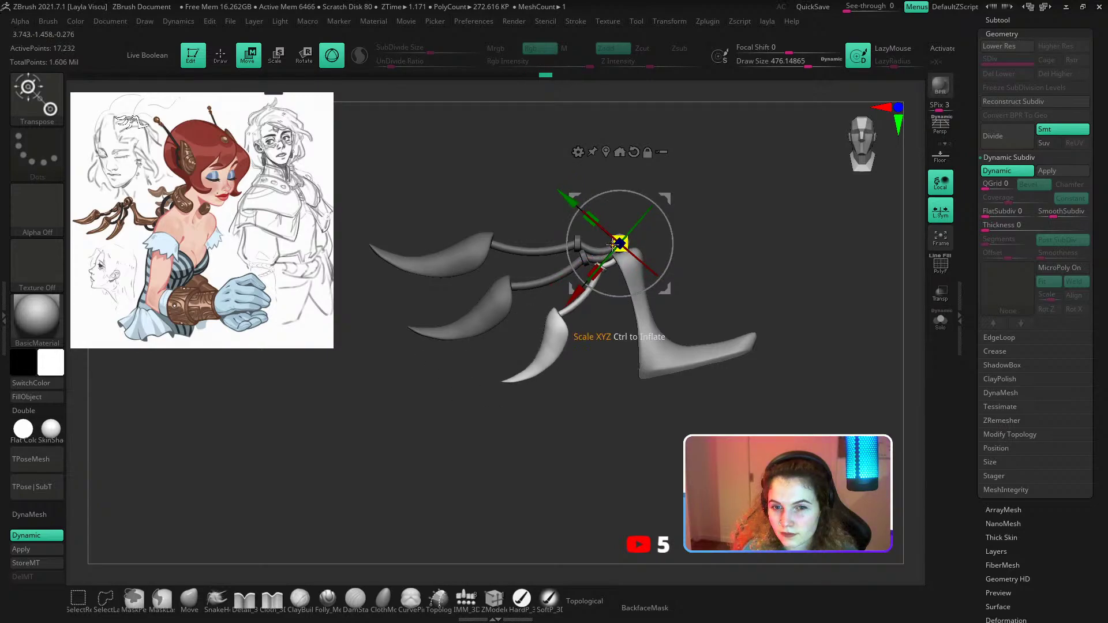
key("q")
left_click_drag(606, 408, 588, 392, "ctrl")
Show the finger mesh's polyframe and give each separate part its own polygroup.
mouse_move(588, 392)
right_mouse_down("ctrl")
mouse_move(559, 368)
mouse_move(606, 368)
mouse_move(635, 272)
mouse_move(609, 336)
mouse_move(687, 283)
right_mouse_up("ctrl")
key("shift+f")
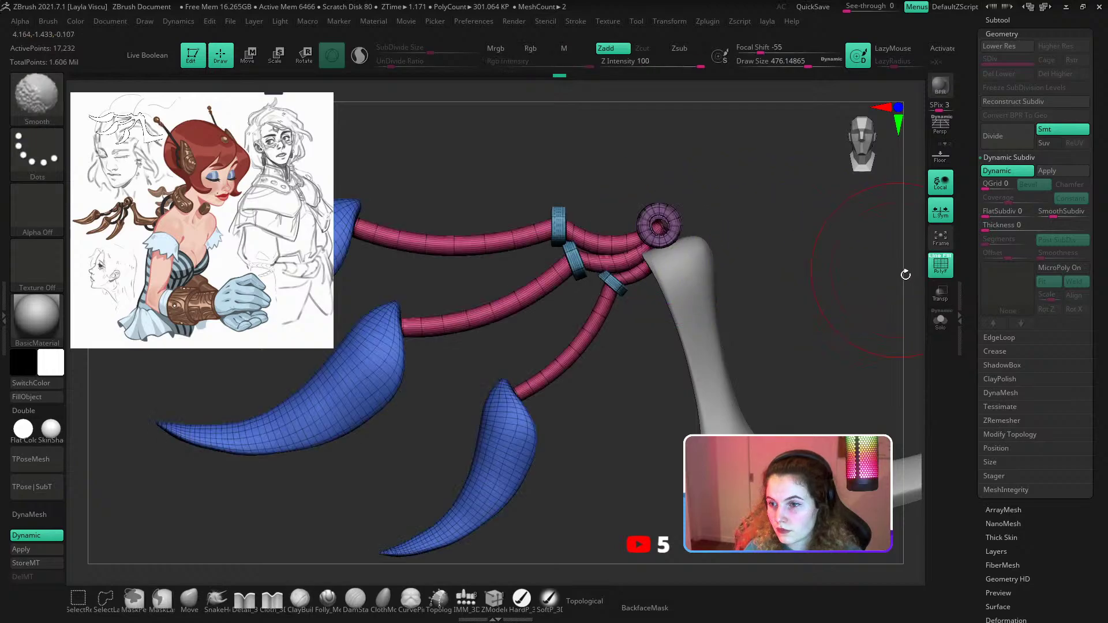
key("1")
left_click(760, 301)
Hide the two duplicate couplers at the finger joint and delete them, keeping a single coupler.
left_click(675, 227, "ctrl+shift")
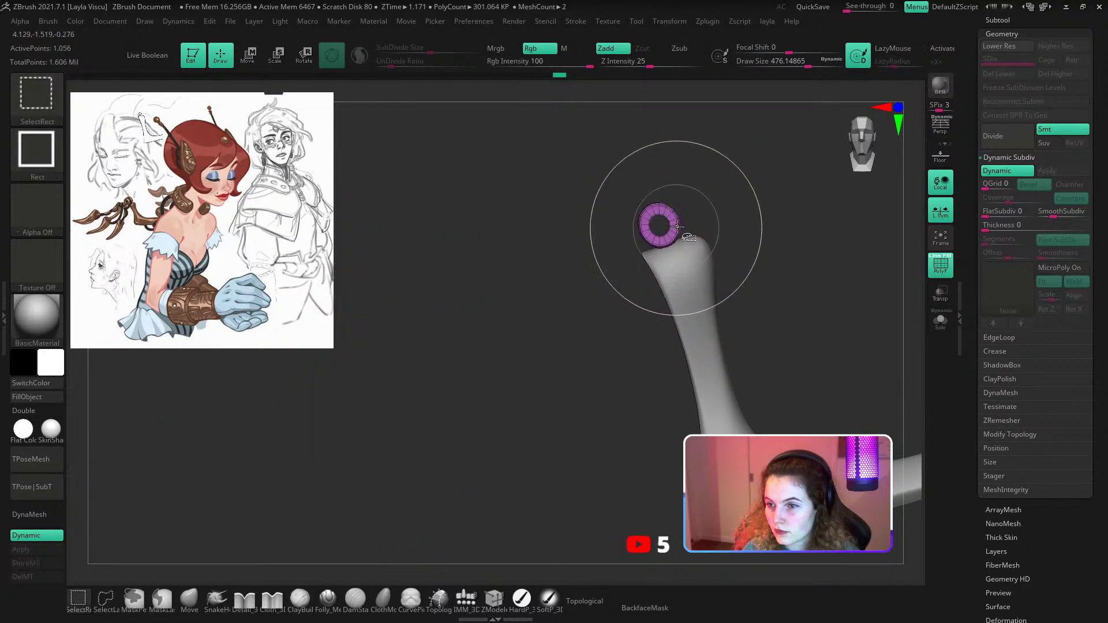
left_click(678, 222, "ctrl+shift")
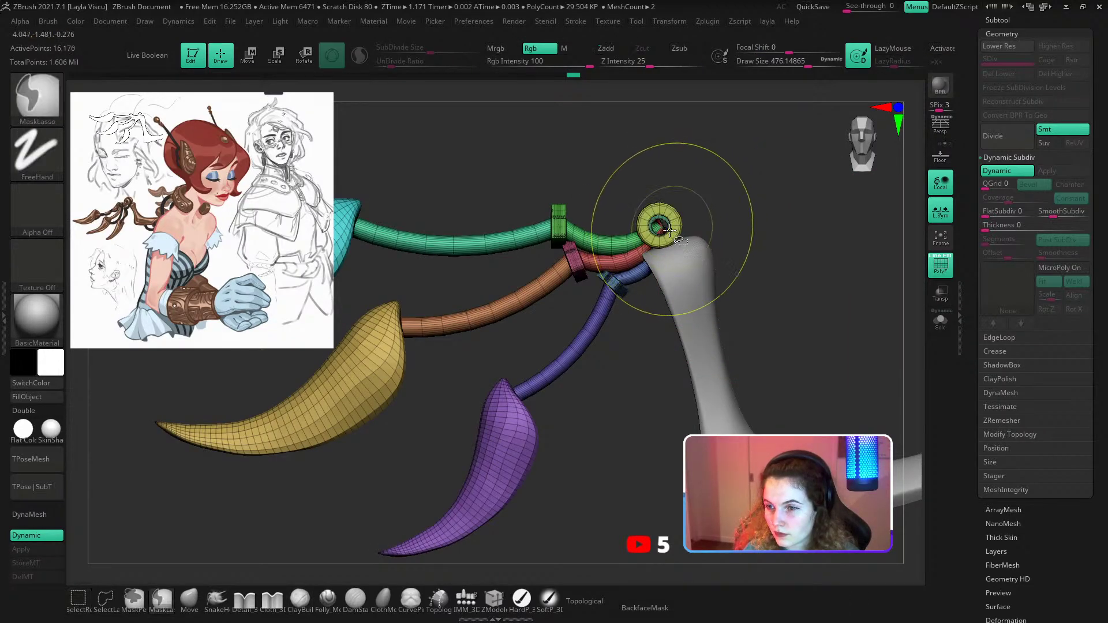
left_click(671, 224, "ctrl+shift")
right_click_drag(679, 217, 705, 186, "ctrl")
key("1")
left_click(692, 212)
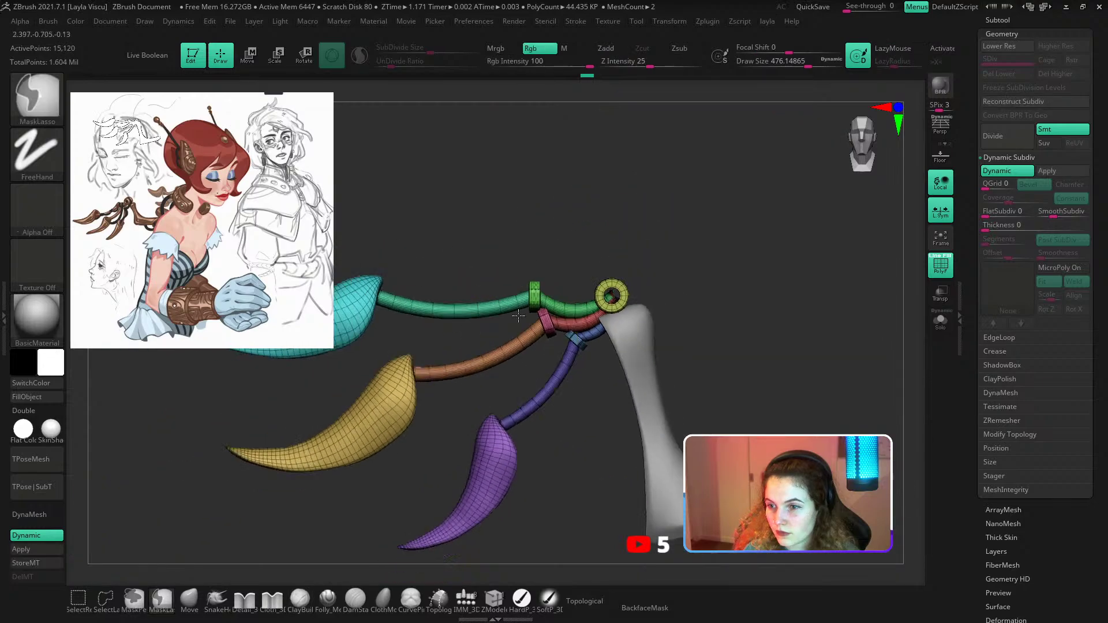
Solo the finger mesh, hide the coupler, mask everything except the pipe ends near it, and bring the coupler back.
key("shift+f")
right_click_drag(662, 318, 609, 336, "ctrl")
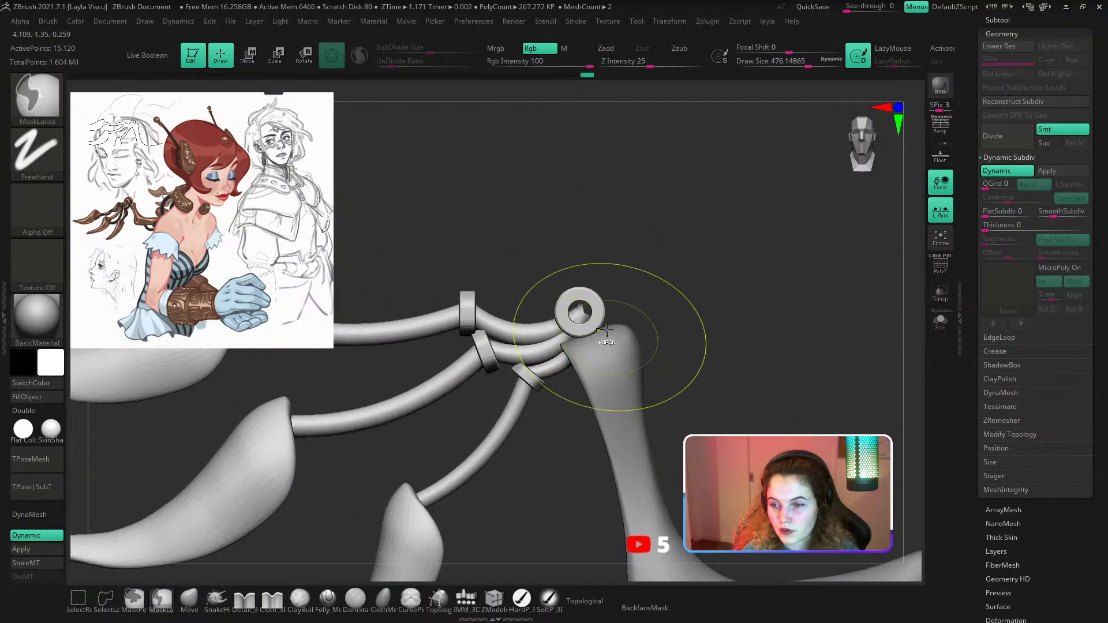
left_click(573, 325, "ctrl+shift")
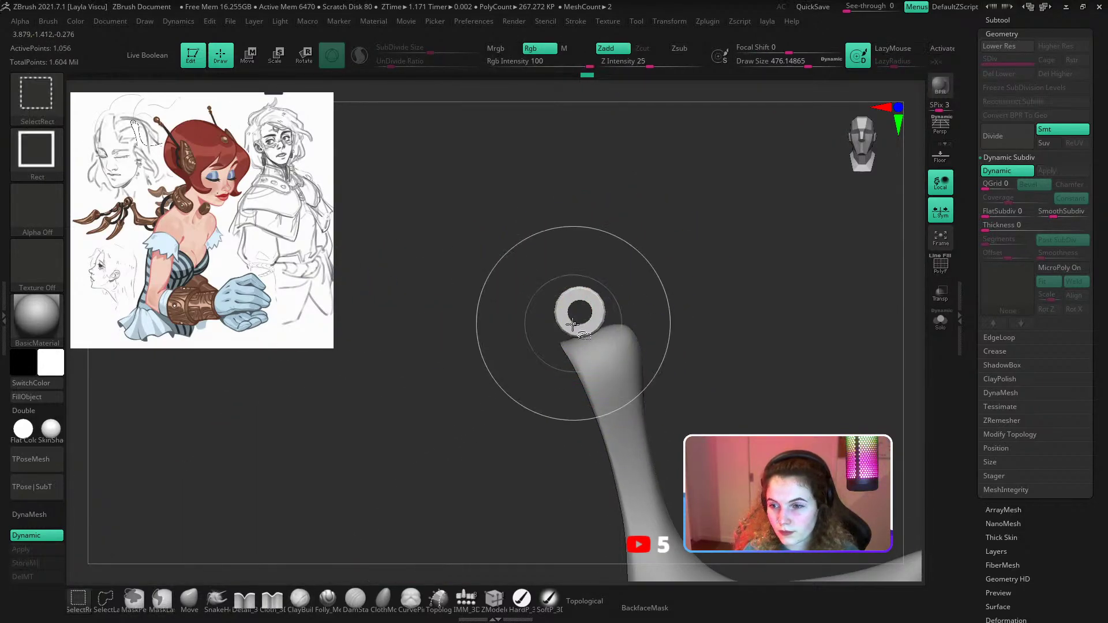
left_click(573, 325, "ctrl+shift")
left_click(940, 321)
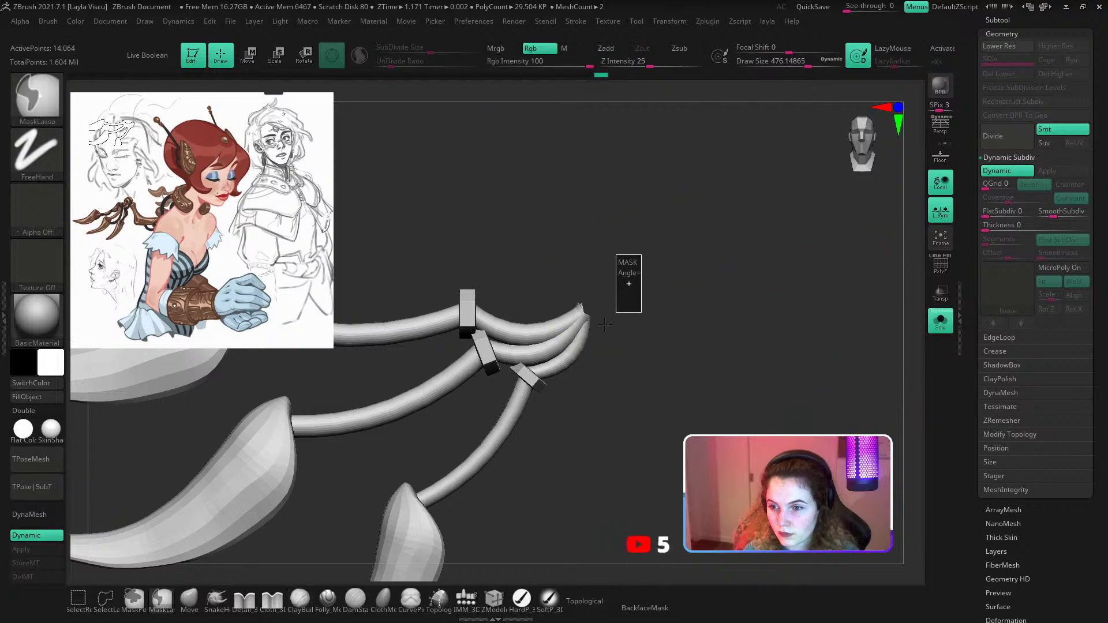
left_click_drag(564, 341, 561, 343, "ctrl")
left_click(615, 330, "ctrl")
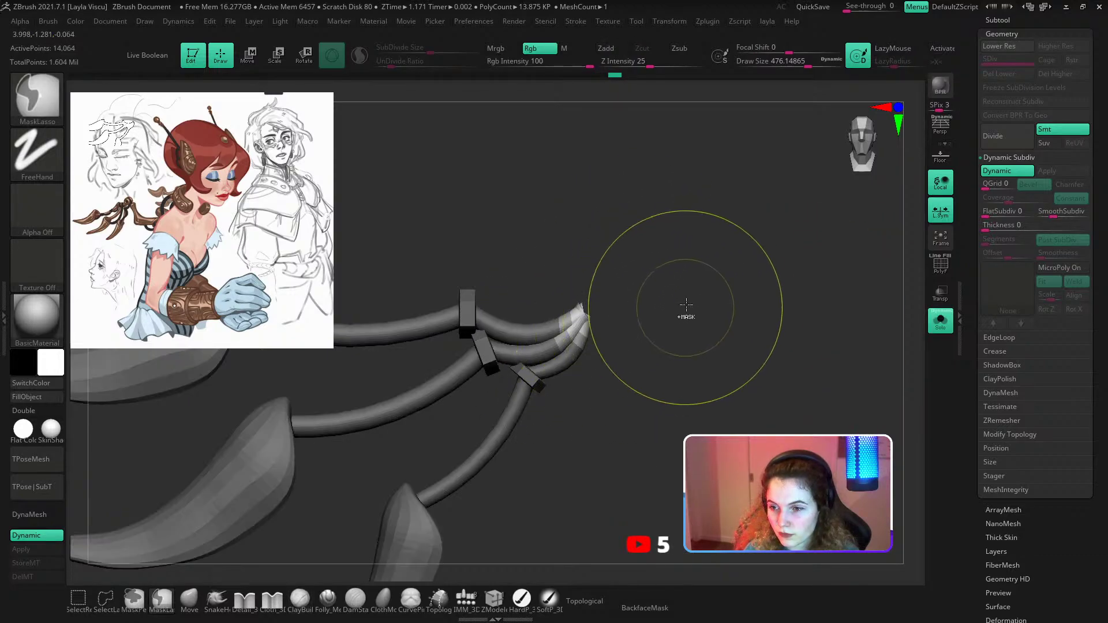
left_click(687, 308, "ctrl+shift")
key("ctrl+z")
key("ctrl+z")
left_click(697, 300, "ctrl+shift")
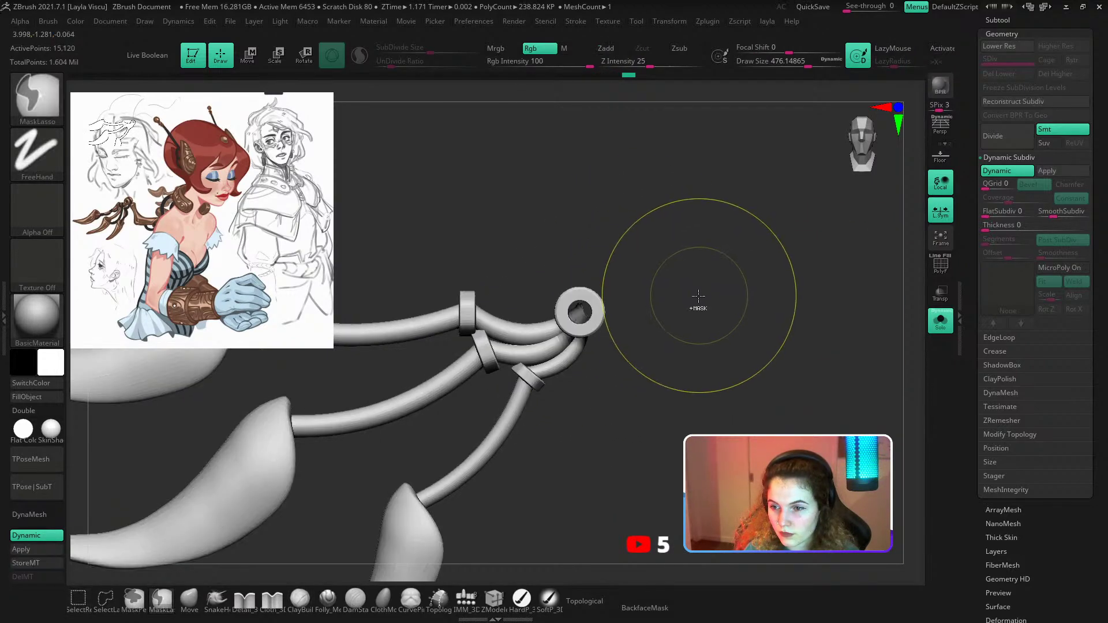
left_click(698, 298, "ctrl")
Move the unmasked pipe ends along the X axis into the coupler, then clear the mask.
key("w")
right_click_drag(580, 349, 576, 364, "ctrl")
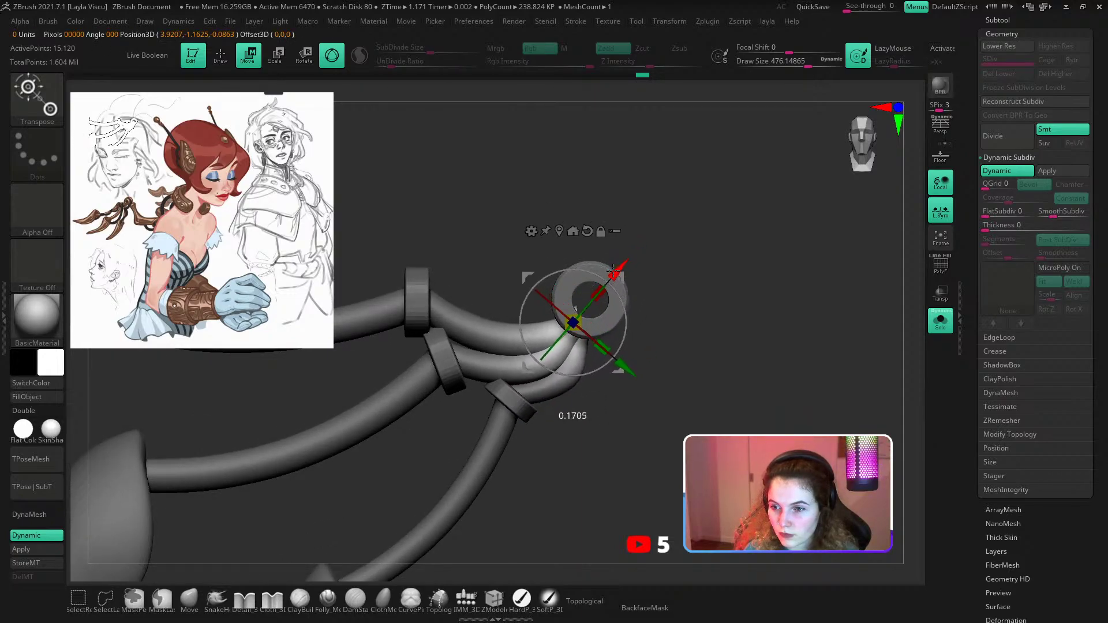
key("q")
right_click_drag(623, 368, 638, 254, "ctrl")
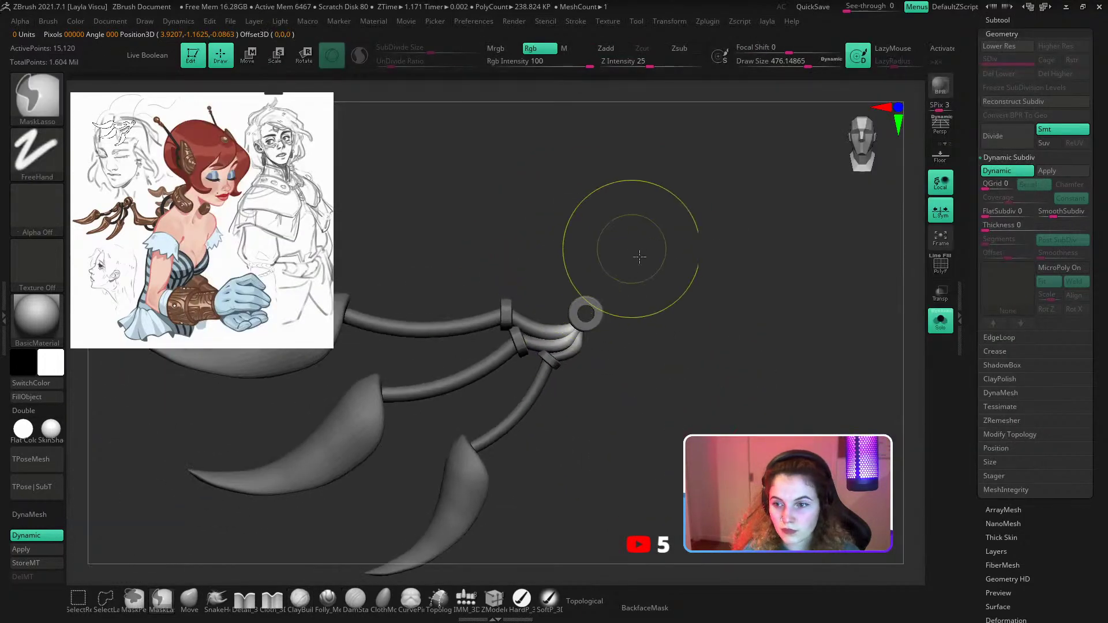
left_click_drag(638, 254, 652, 277, "ctrl")
mouse_move(632, 346)
right_mouse_down("ctrl")
mouse_move(617, 302)
mouse_move(581, 354)
right_mouse_up("ctrl")
left_click(587, 371, "ctrl")
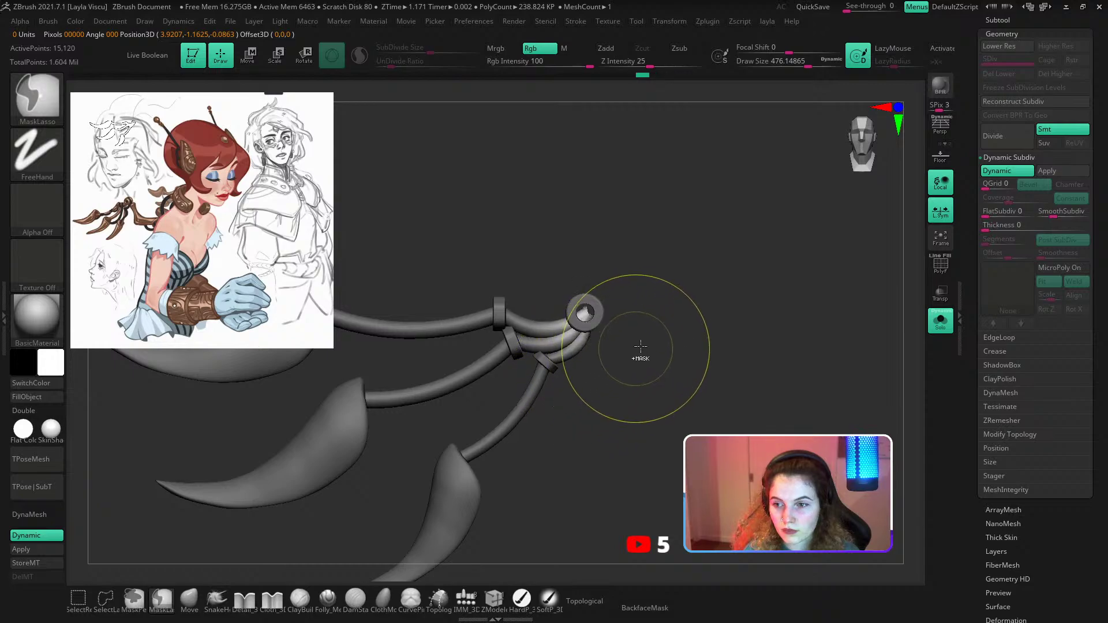
left_click_drag(641, 347, 669, 340, "ctrl")
Isolate the middle crescent, apply ClayPolish to it, and show the whole finger mesh again.
mouse_move(709, 281)
right_mouse_down()
mouse_move(680, 306)
mouse_move(705, 278)
mouse_move(739, 308)
right_mouse_up()
right_click_drag(517, 407, 516, 390, "ctrl")
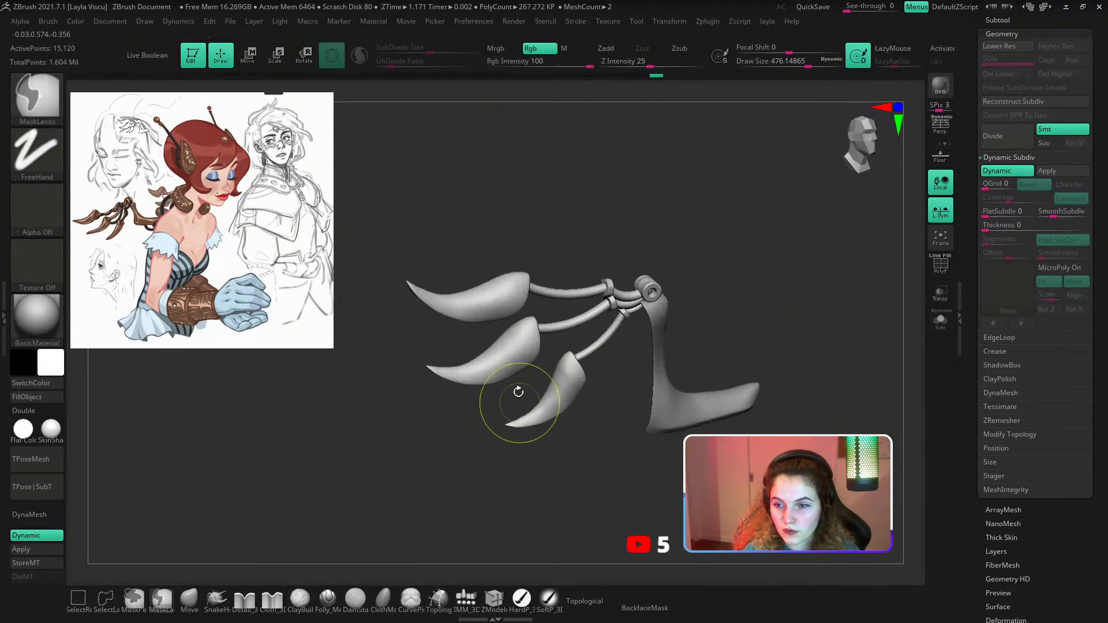
key("shift+f")
left_click(497, 361, "ctrl+shift")
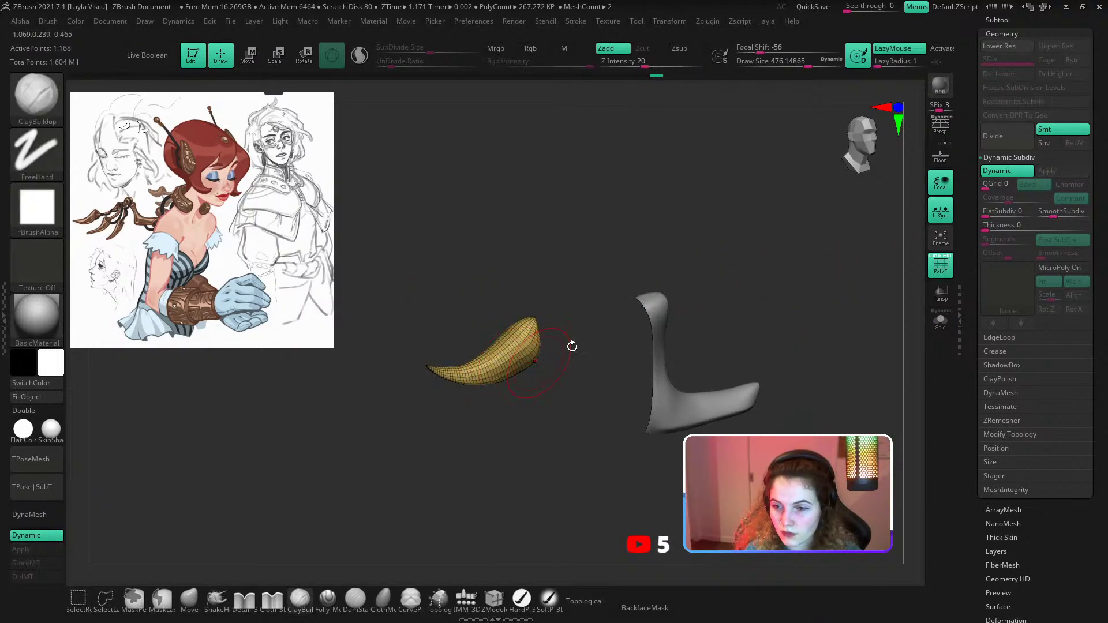
left_click(1006, 380)
left_click(839, 309, "ctrl+shift")
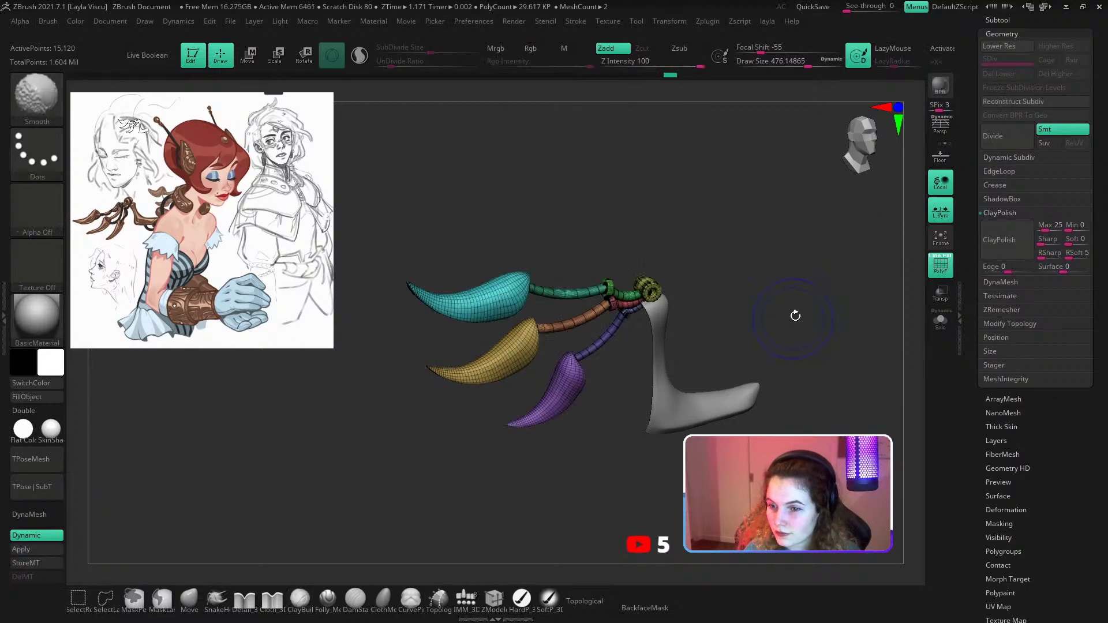
Isolate the upper and the lowest crescent in turn, apply ClayPolish to each, and unhide the remaining parts.
key("shift+f")
left_click(477, 297, "ctrl+shift")
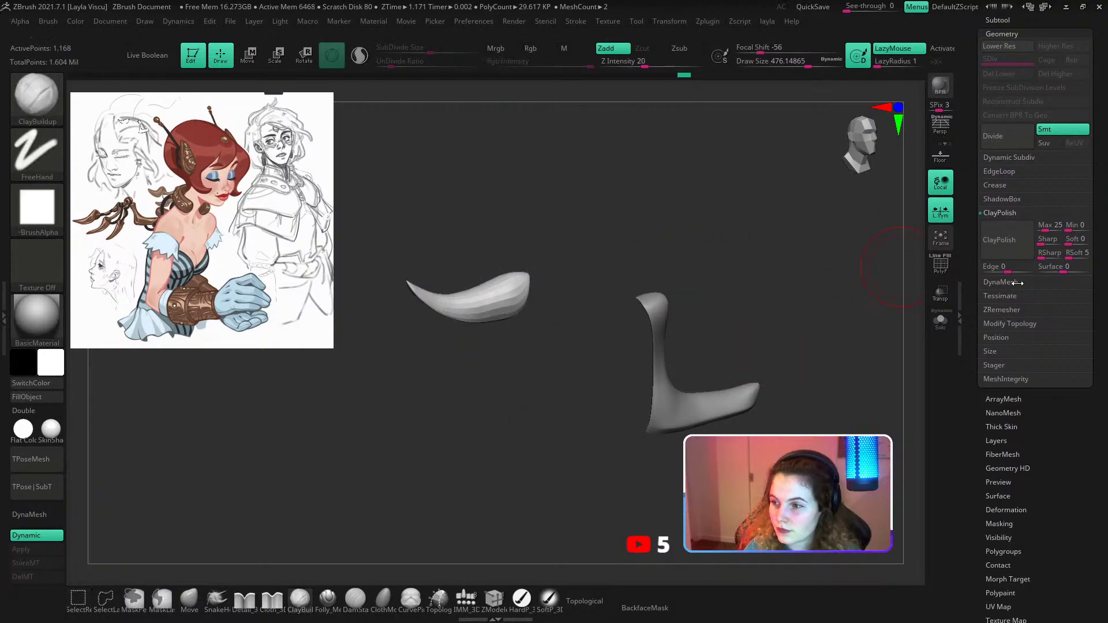
left_click(853, 289, "ctrl+shift")
left_click(561, 404, "ctrl+shift")
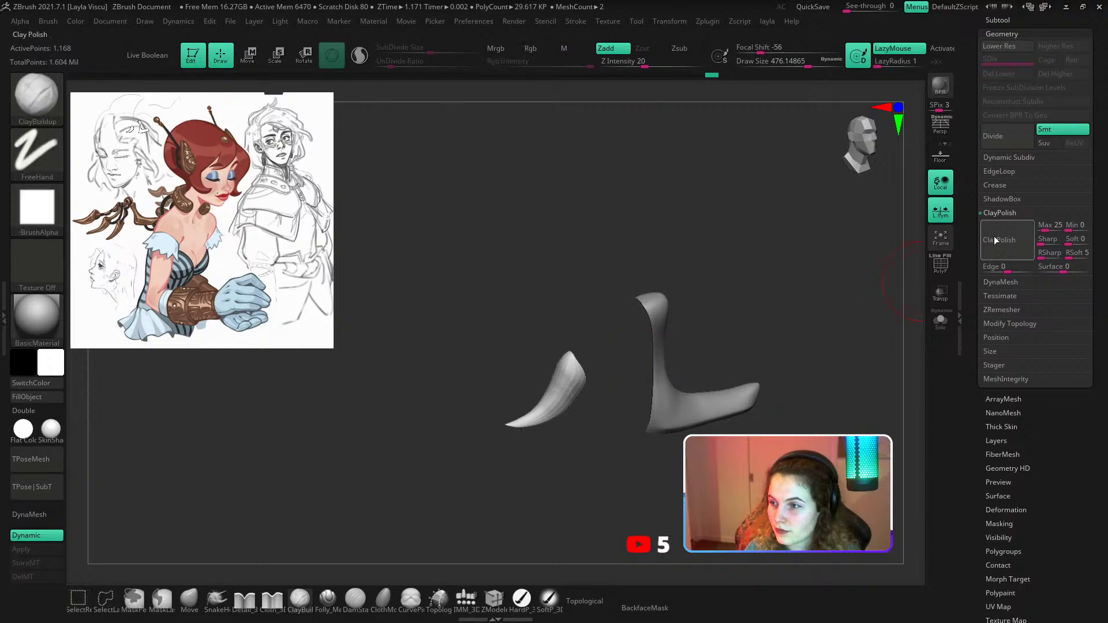
left_click(828, 284, "ctrl+shift")
left_click_drag(828, 284, 806, 345, "shift")
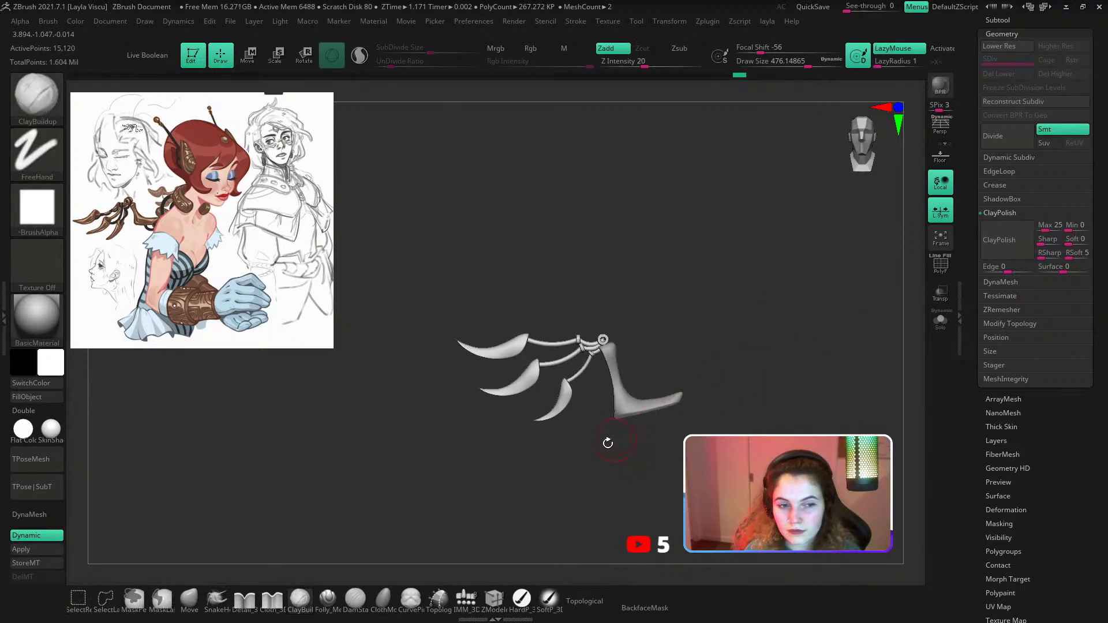
right_click_drag(549, 438, 560, 451, "ctrl")
key("w")
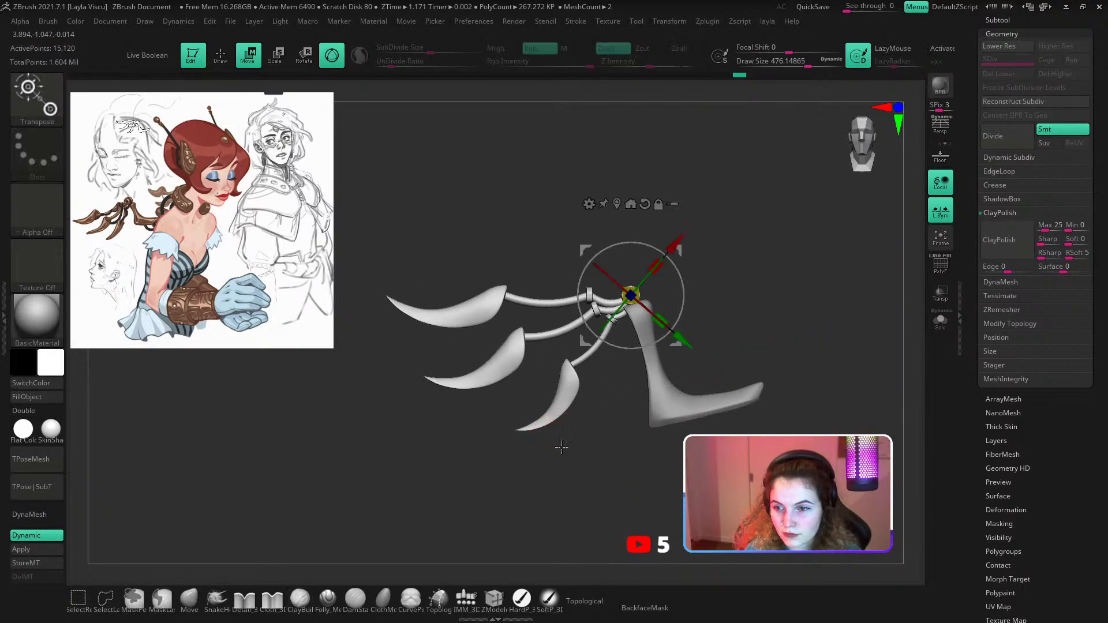
left_click(555, 409, "ctrl")
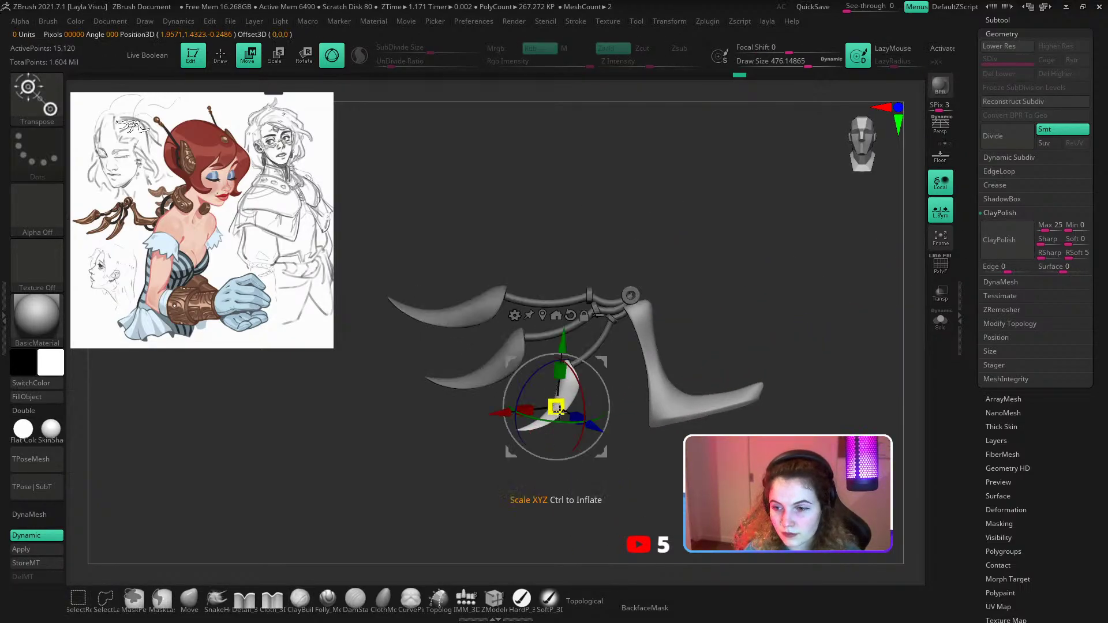
key("q")
left_click_drag(283, 512, 315, 491, "ctrl")
Isolate all three crescents, inflate them slightly together with the gizmo, and unhide the pipes and coupler.
left_click(499, 365, "ctrl+shift")
left_click(499, 366, "ctrl+shift")
left_click(465, 312, "ctrl+shift")
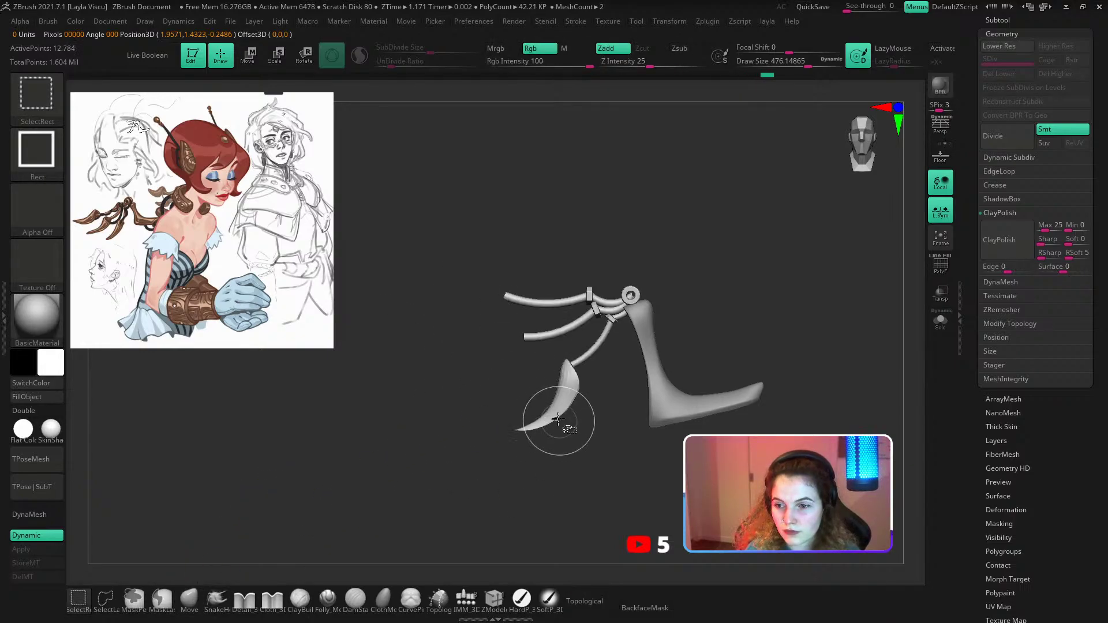
left_click(521, 395, "ctrl+shift")
key("w")
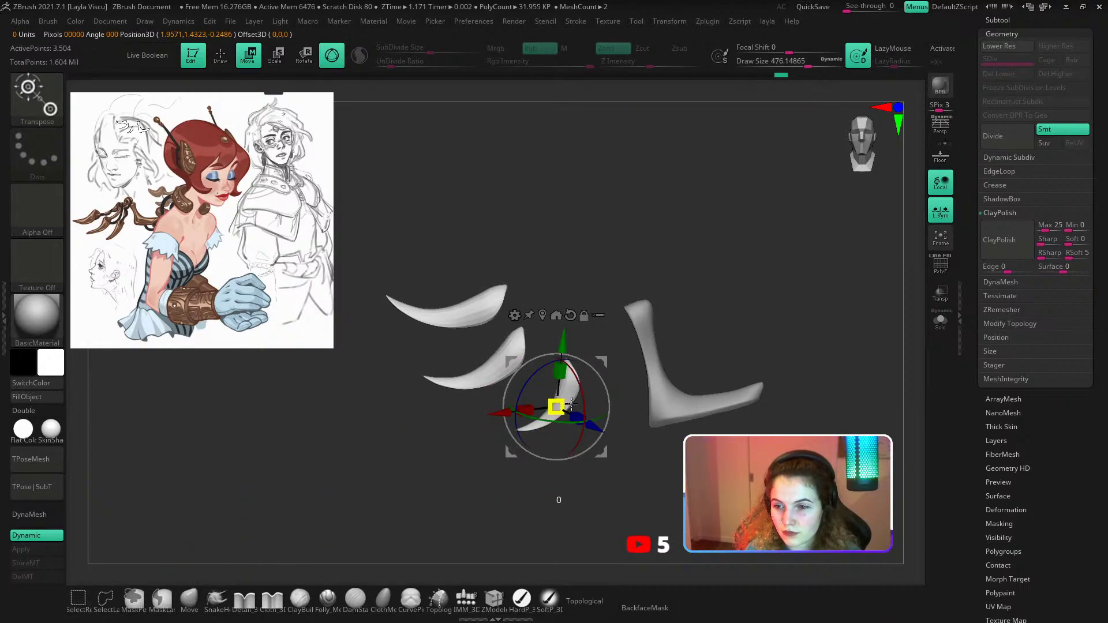
key("q")
left_click(573, 268, "ctrl+shift")
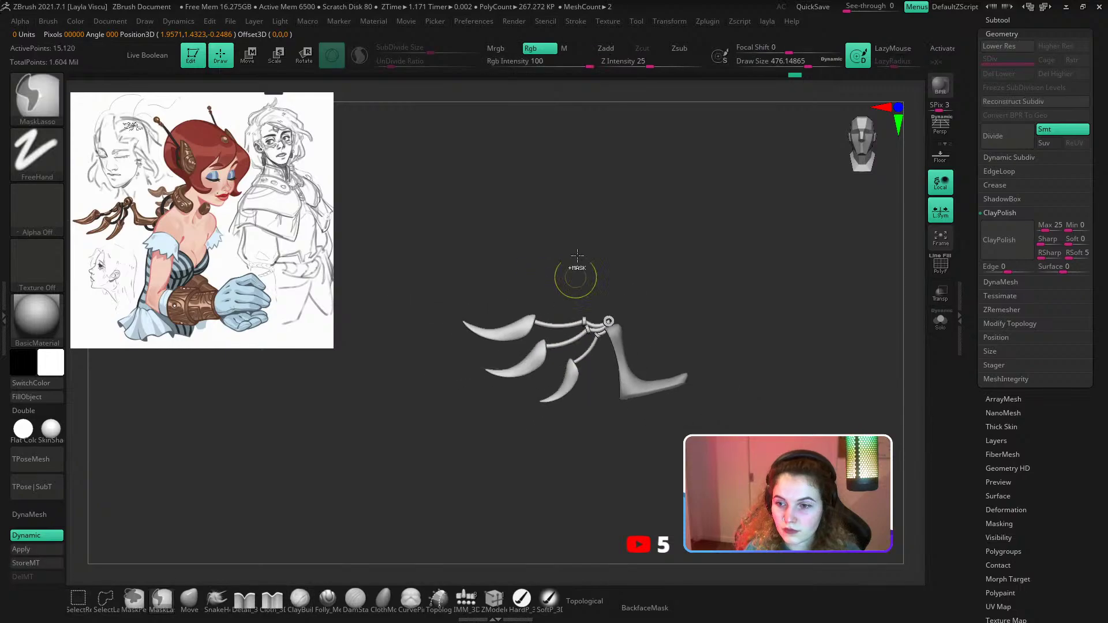
Select the L-shaped arm, show its polyframe at a lower subdivision level, and switch to the ZModeler brush.
mouse_move(685, 254)
left_mouse_down()
mouse_move(726, 243)
mouse_move(686, 257)
left_mouse_up()
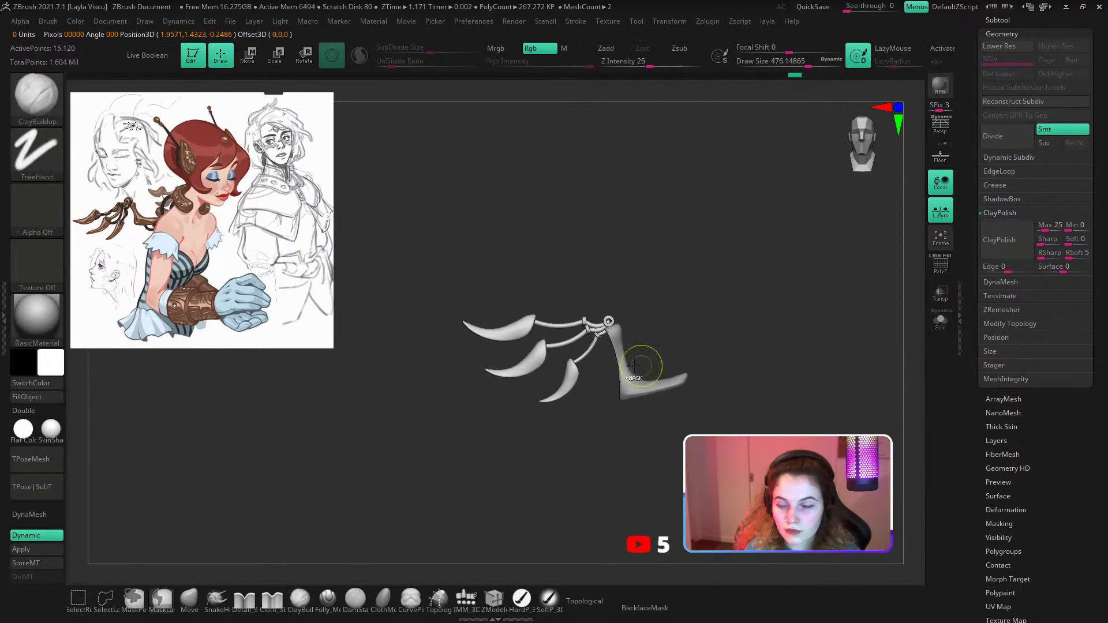
mouse_move(643, 364)
right_mouse_down("ctrl")
mouse_move(638, 408)
mouse_move(689, 459)
right_mouse_up("ctrl")
left_click(639, 405, "alt")
key("shift+f")
key("shift+d")
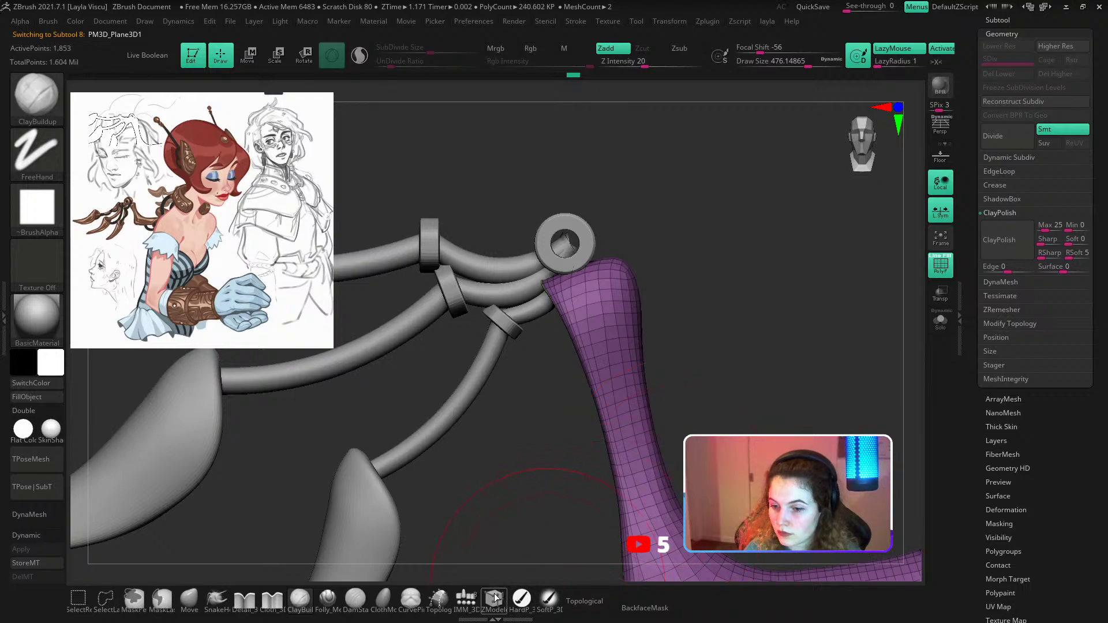
left_click(495, 598)
right_click_drag(656, 291, 667, 330, "ctrl")
left_click_drag(667, 330, 710, 315)
Set the ZModeler edge action to Extrude and the polygon target of its QMesh action to All Polygons.
key("space")
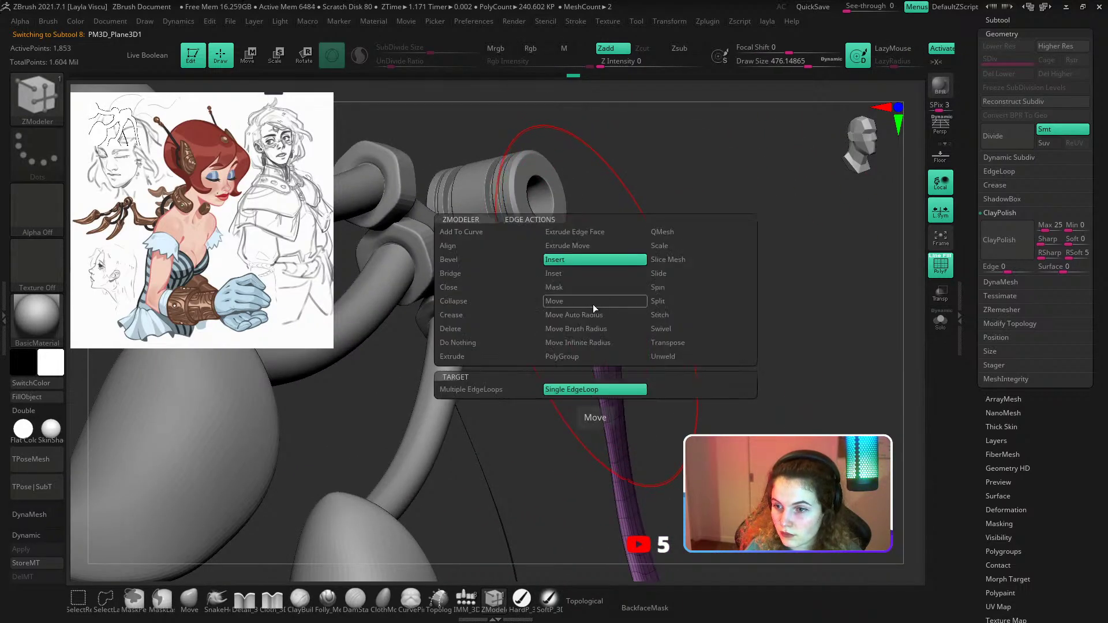
left_click(456, 356)
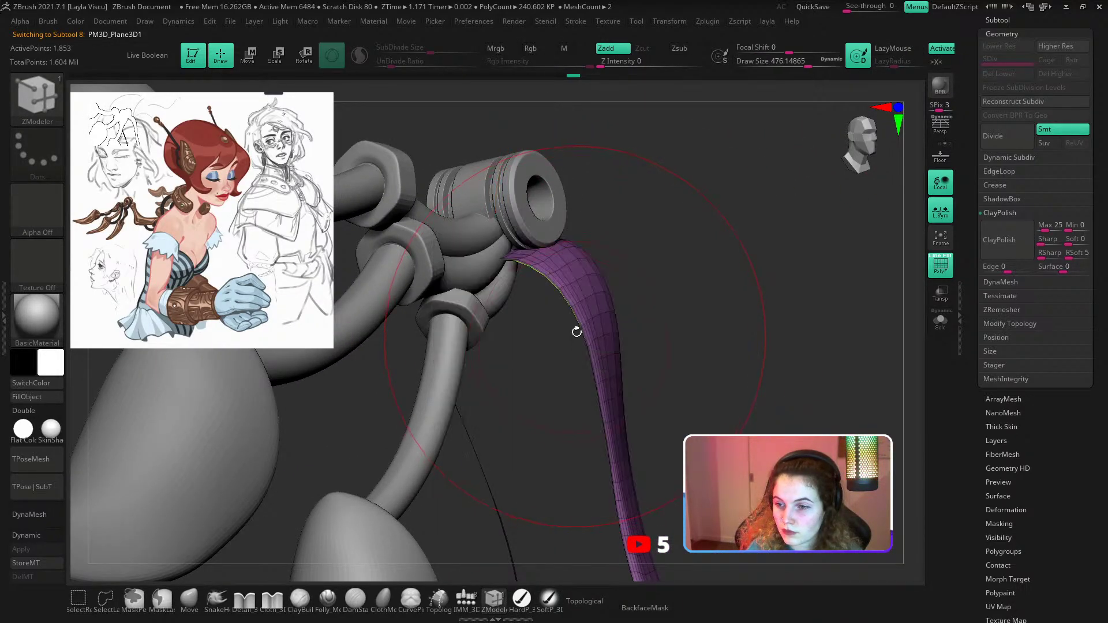
key("space")
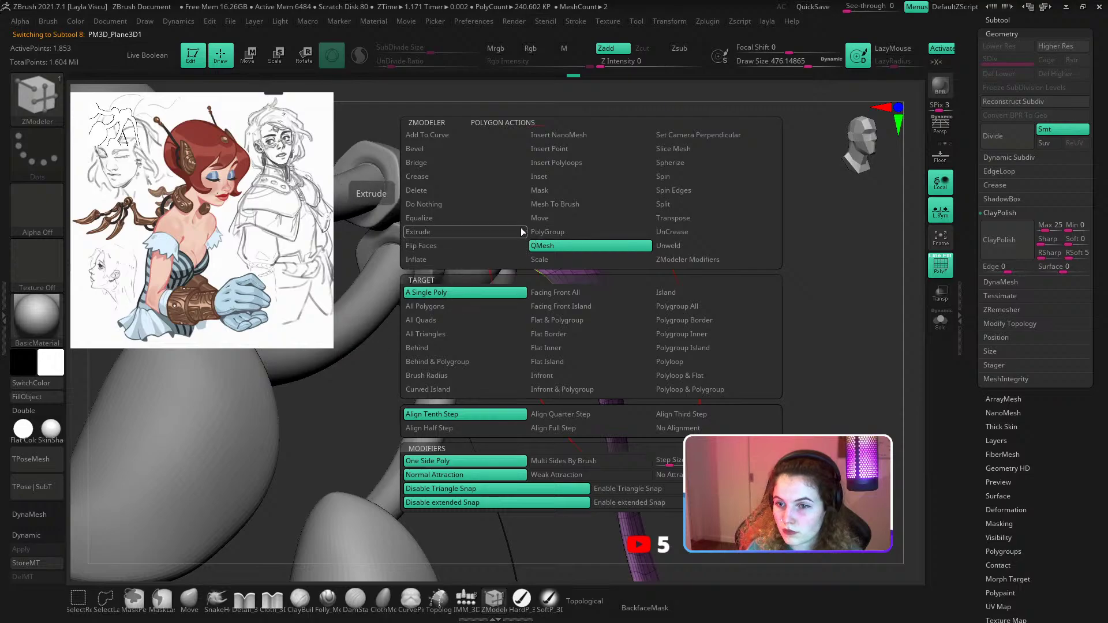
left_click(472, 307)
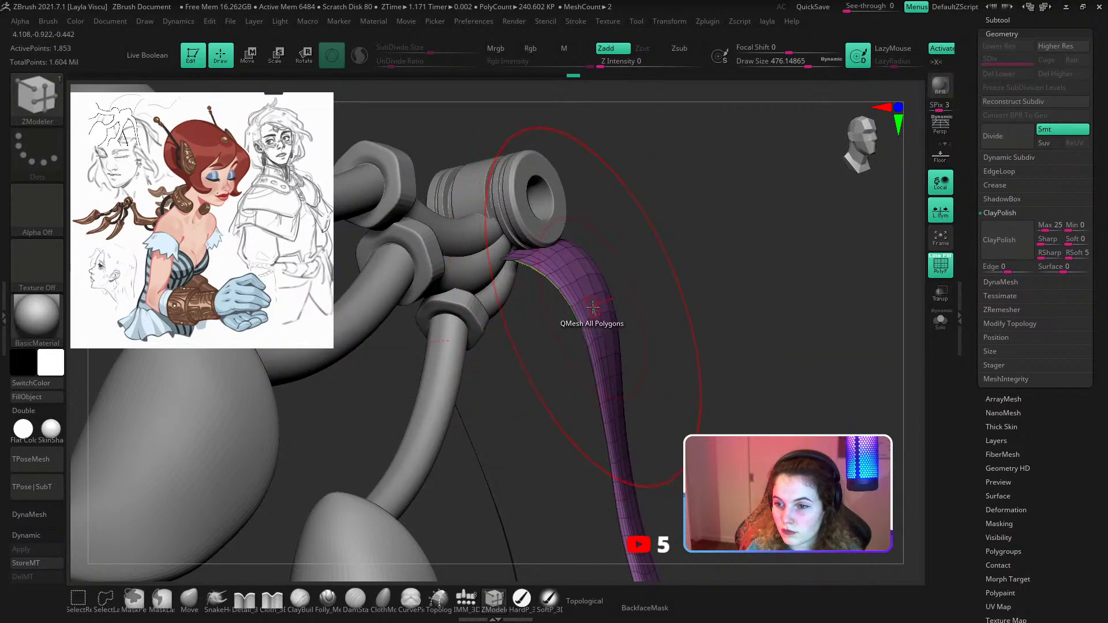
Try to thicken the whole L-shaped arm with QMesh All Polygons and flip its surface display.
left_click_drag(585, 313, 577, 415)
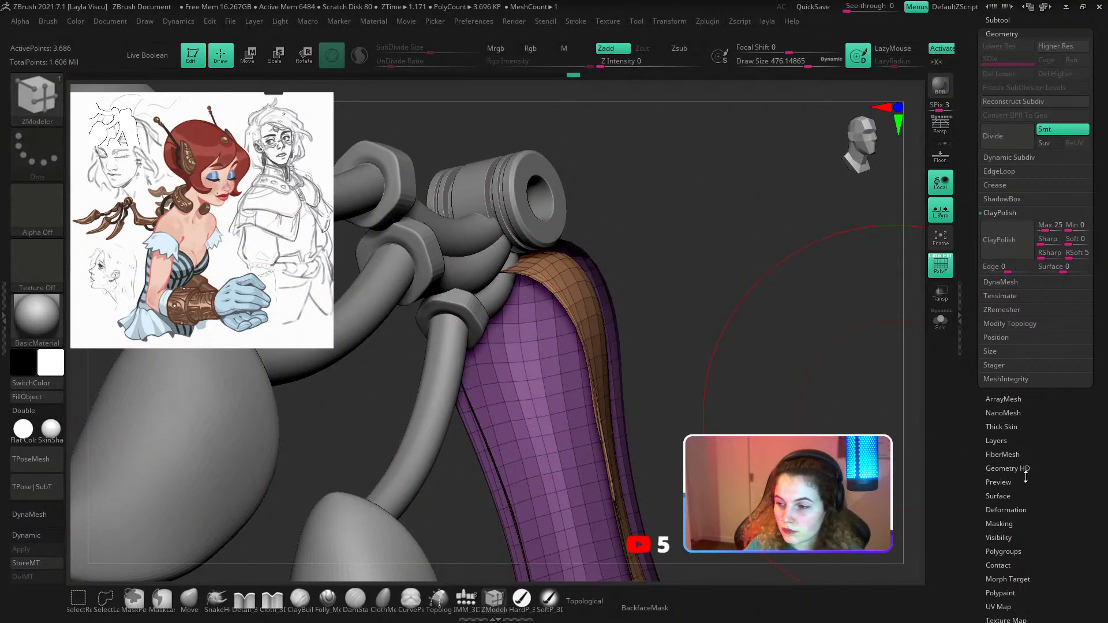
left_click_drag(1025, 474, 1031, 347)
left_click(1019, 349)
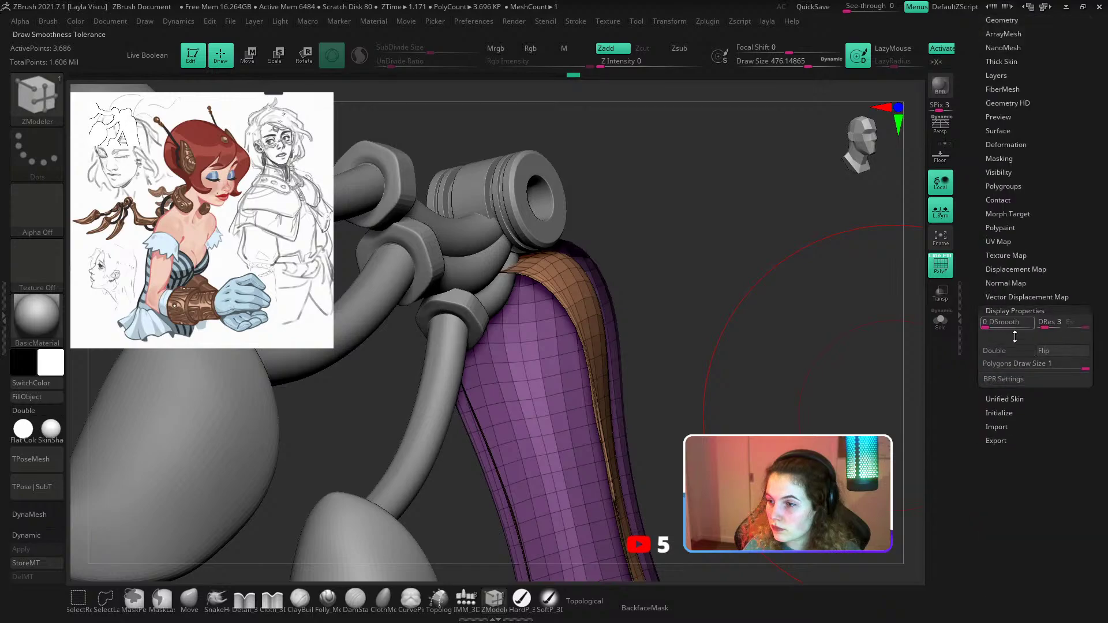
left_click(1052, 350)
left_click_drag(883, 398, 808, 288, "alt")
left_click_drag(643, 248, 728, 285, "shift")
mouse_move(732, 284)
right_mouse_down()
mouse_move(759, 279)
mouse_move(772, 247)
mouse_move(744, 329)
right_mouse_up()
key("ctrl+z")
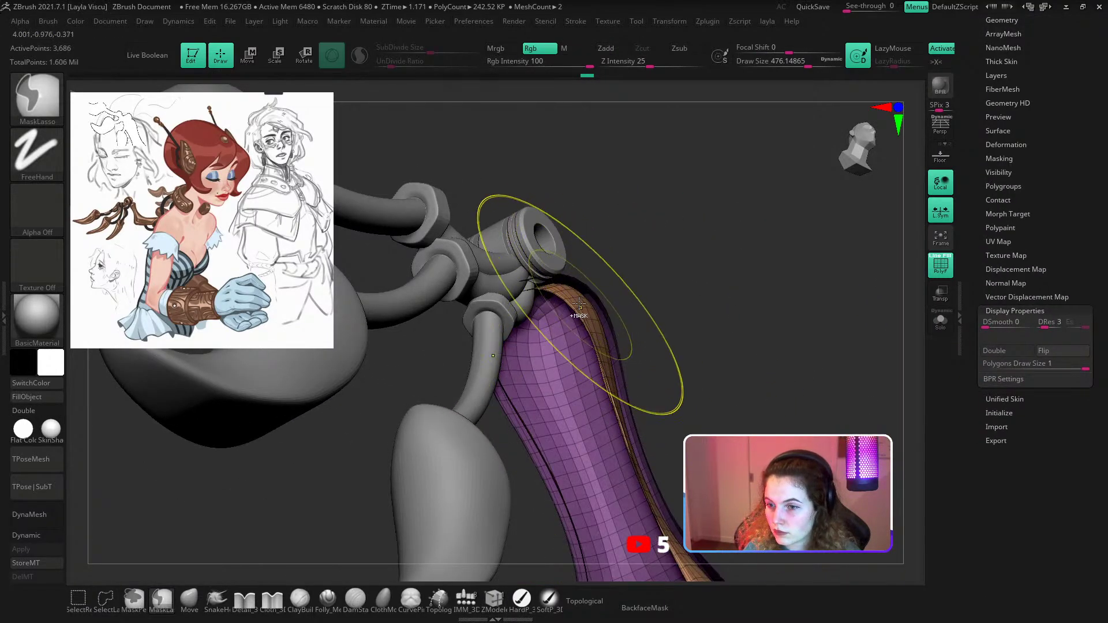
right_click_drag(582, 303, 595, 323, "ctrl")
key("ctrl+z")
left_click(1050, 351)
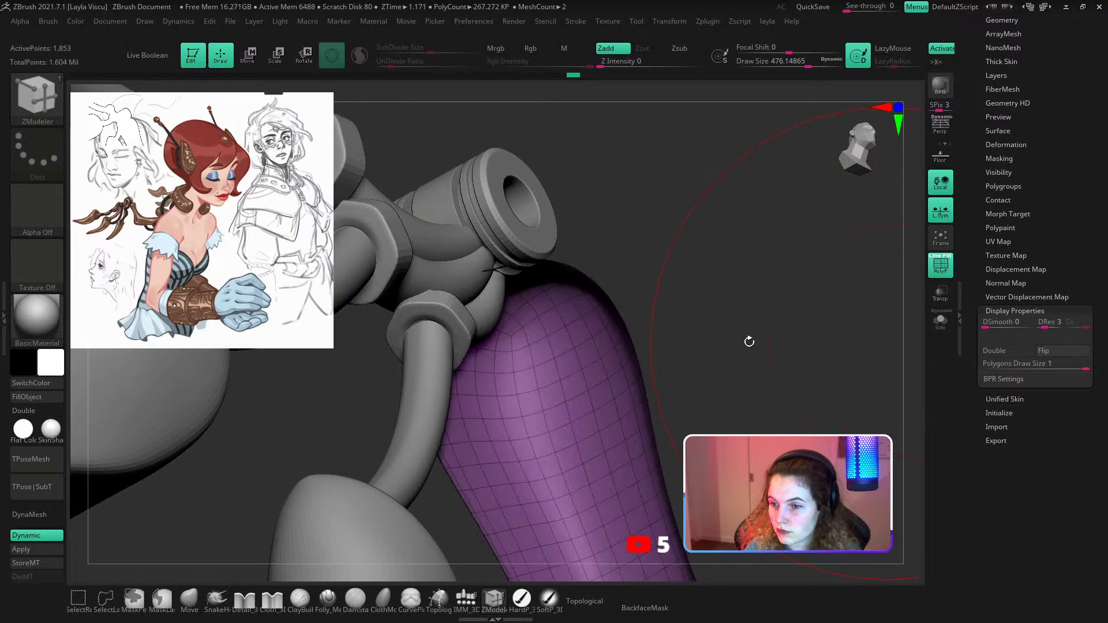
Turn on double-sided display for the L-shaped arm and give the whole surface thickness with QMesh All Polygons.
key("shift+f")
key("shift+f")
left_click(62, 410)
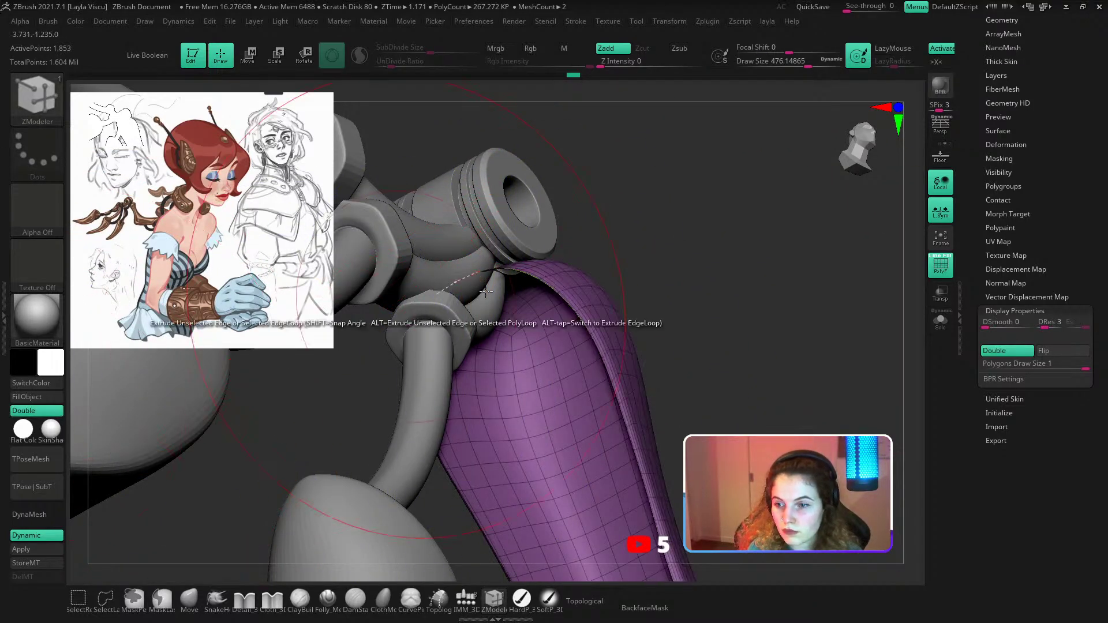
left_click_drag(601, 319, 557, 343)
key("shift+d")
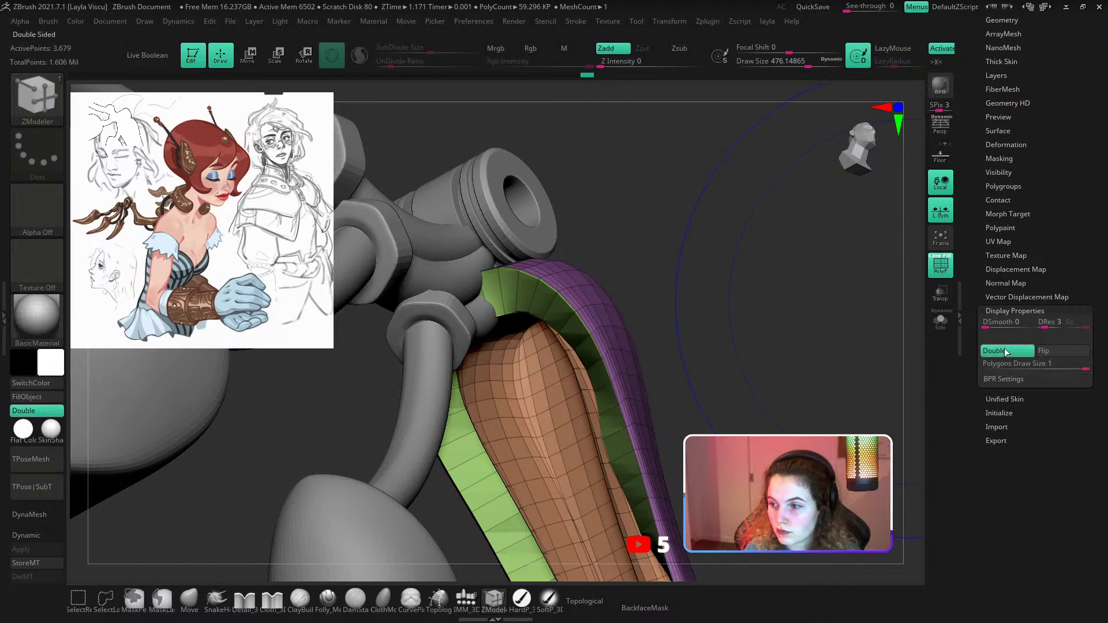
left_click(1003, 352)
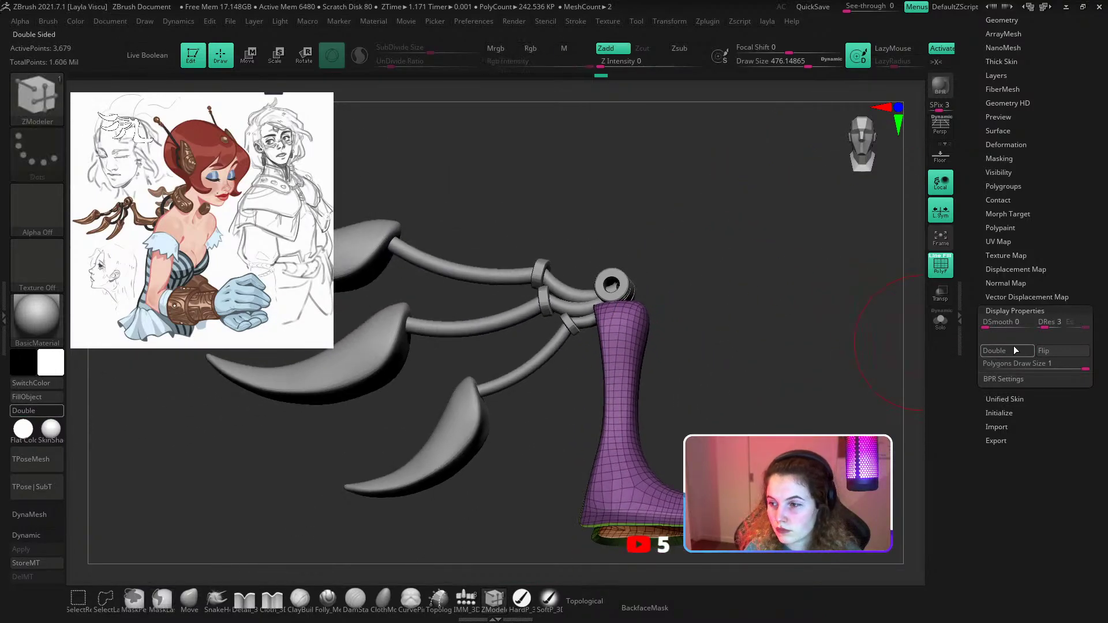
Enable Dynamic Subdivision on the thickened arm and hide its polyframe.
mouse_move(900, 370)
left_mouse_down()
mouse_move(823, 395)
mouse_move(875, 374)
left_mouse_up()
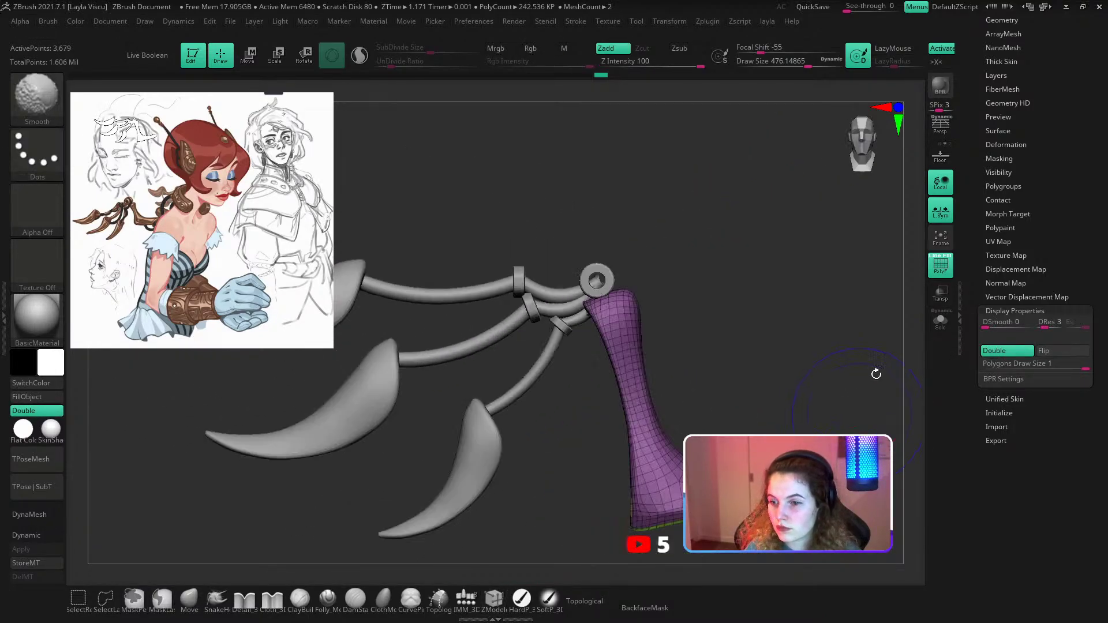
left_click_drag(1010, 167, 1010, 189)
scroll(1010, 173, "up", 3)
left_click(1004, 108)
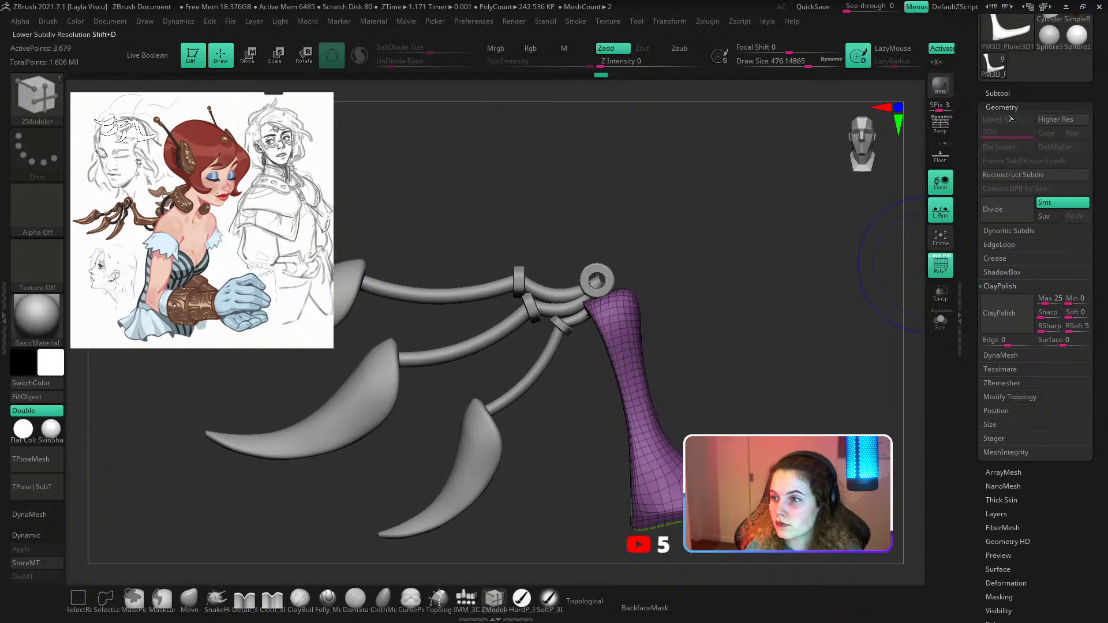
left_click(1000, 231)
left_click(999, 243)
key("shift+f")
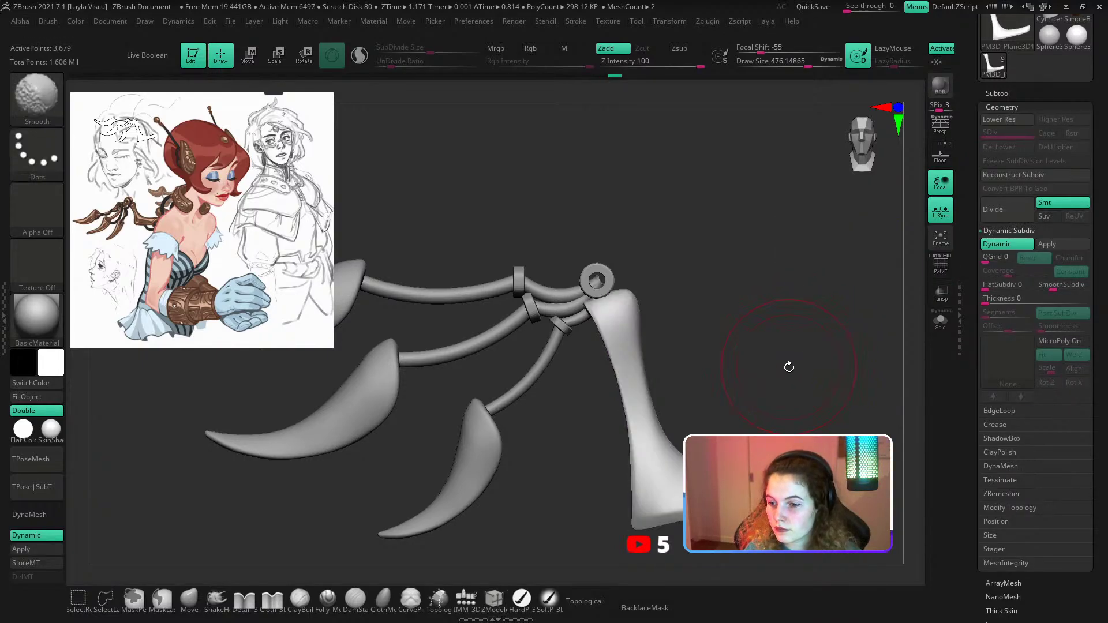
right_click_drag(789, 366, 739, 282, "ctrl")
left_click_drag(745, 310, 758, 345)
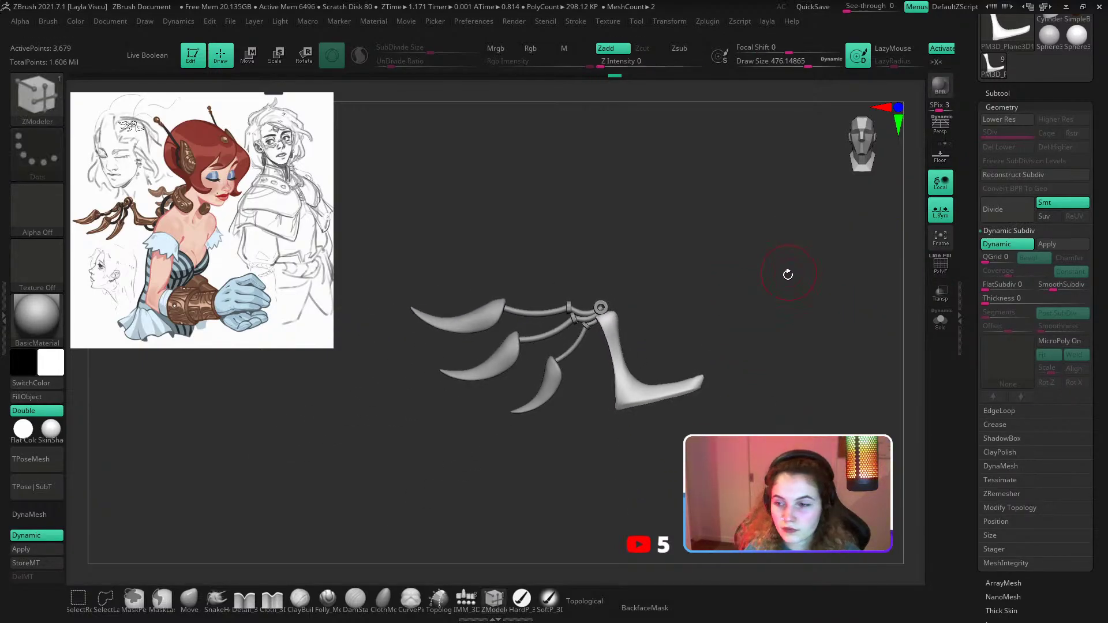
left_click_drag(787, 275, 777, 279, "alt")
Select the finger mesh, switch to the IMM Gun brush, and set the draw size to about 187.
left_click(996, 93)
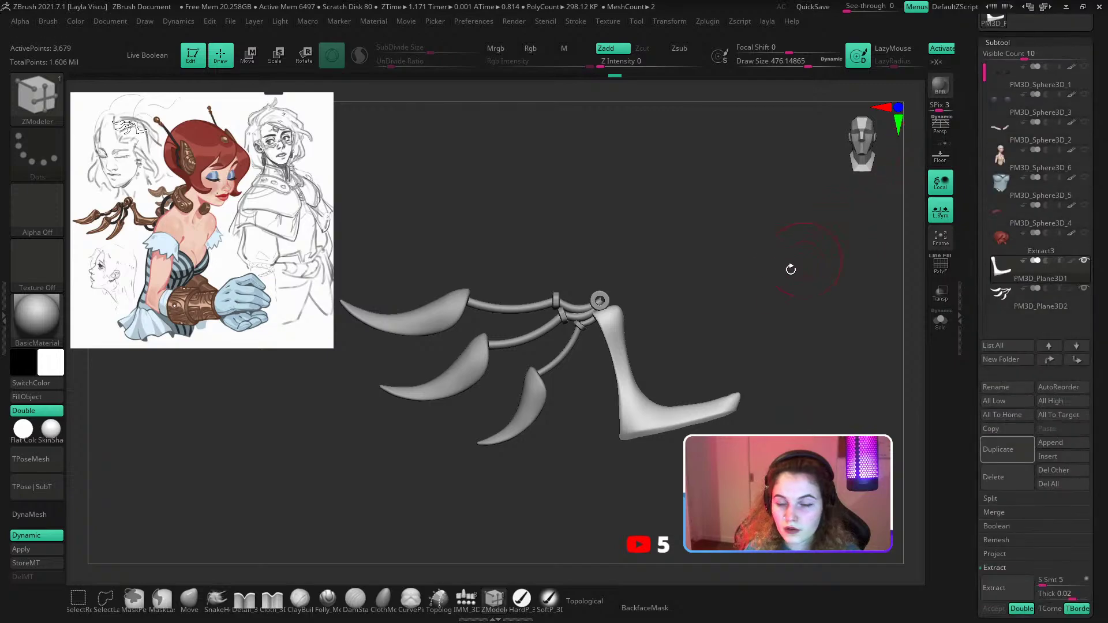
left_click(544, 332, "alt")
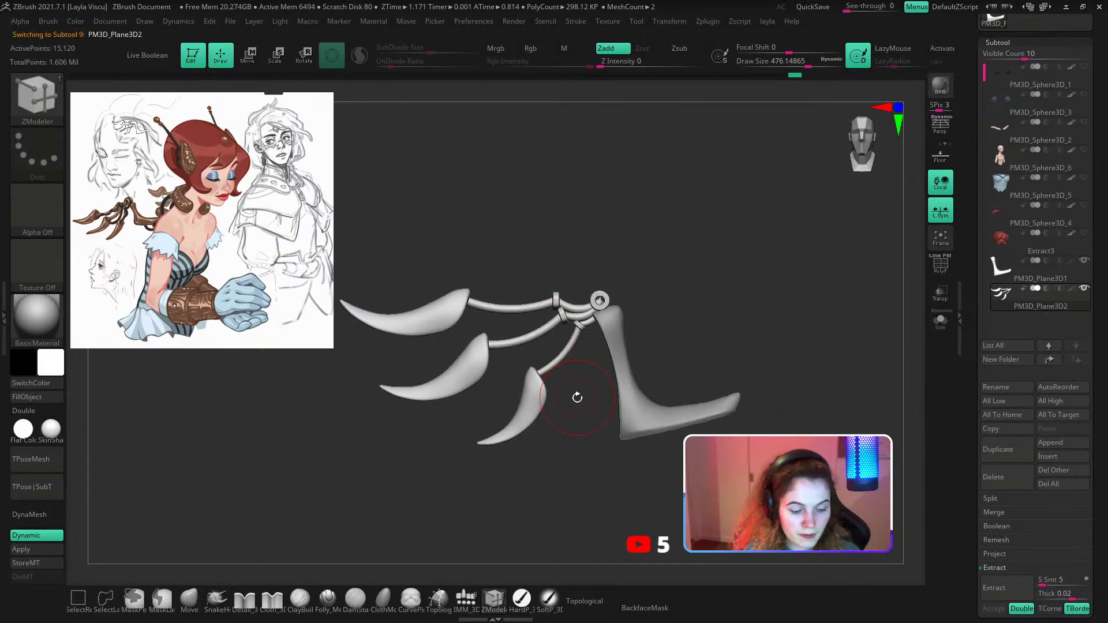
key("b")
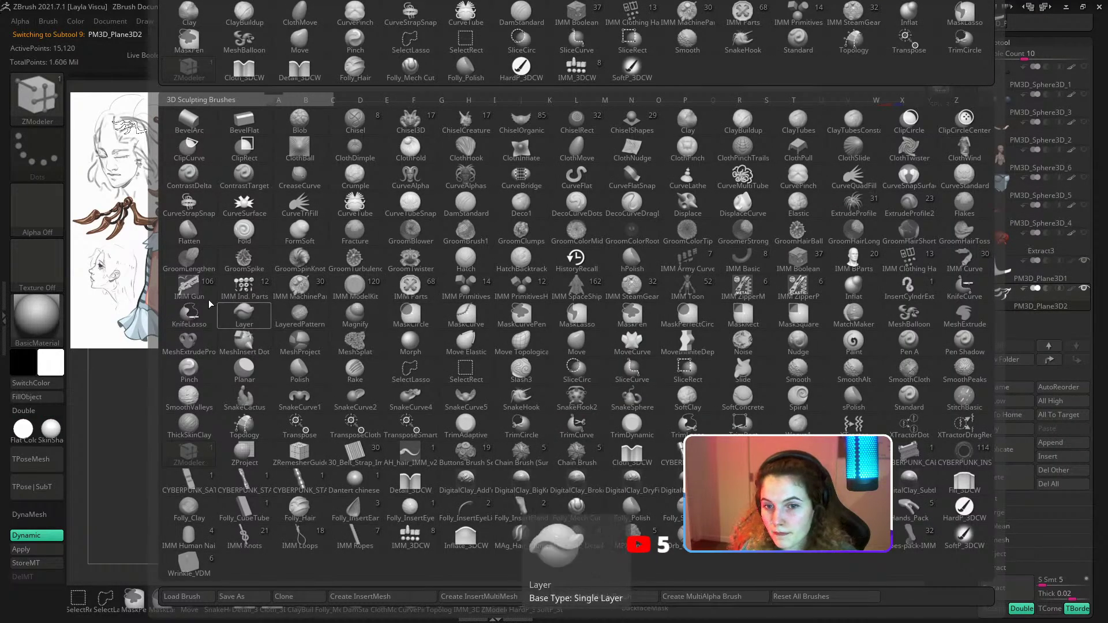
left_click(189, 287)
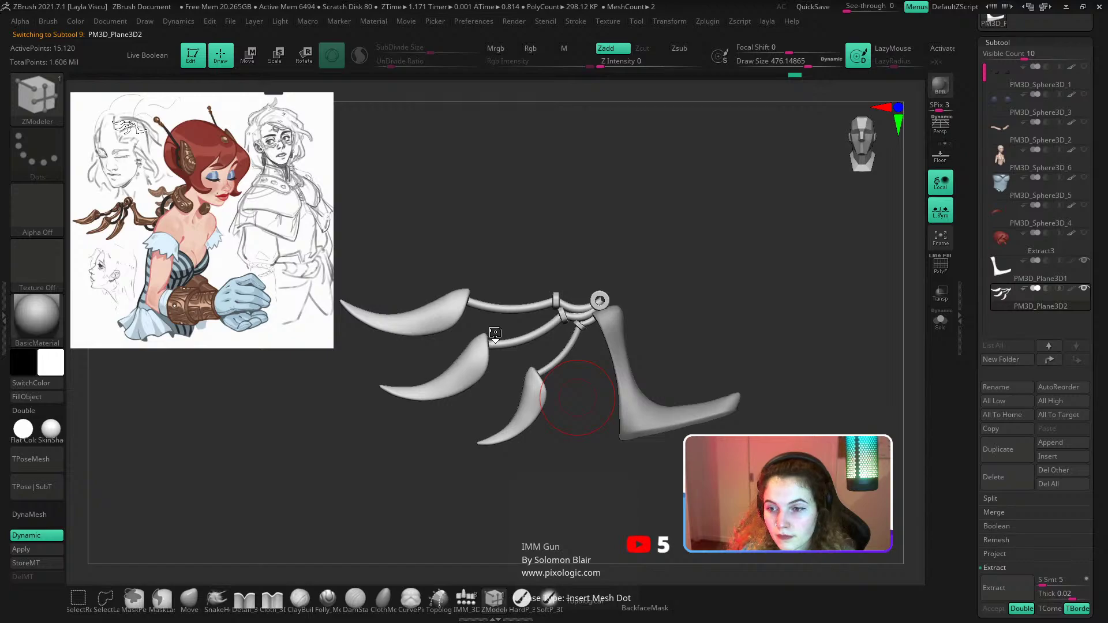
key("m")
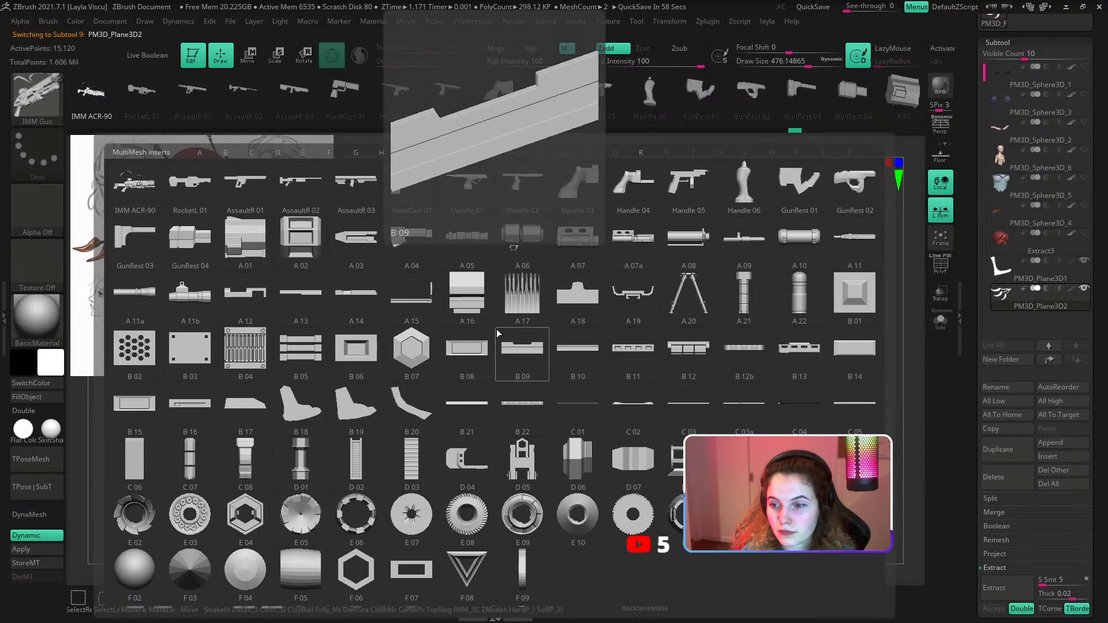
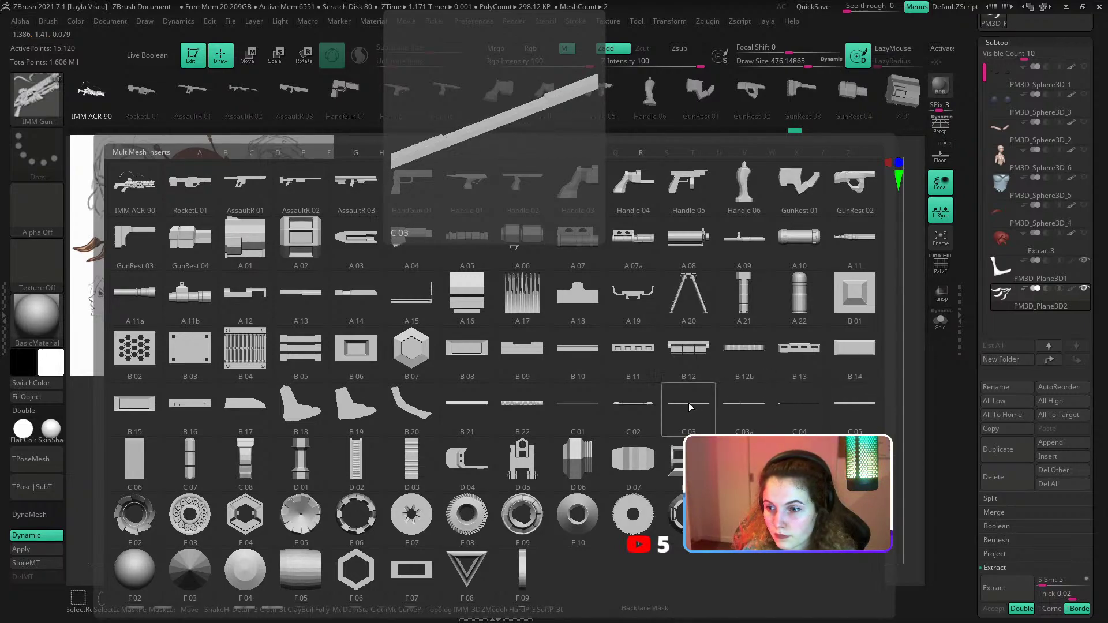
left_click(797, 407)
key("s")
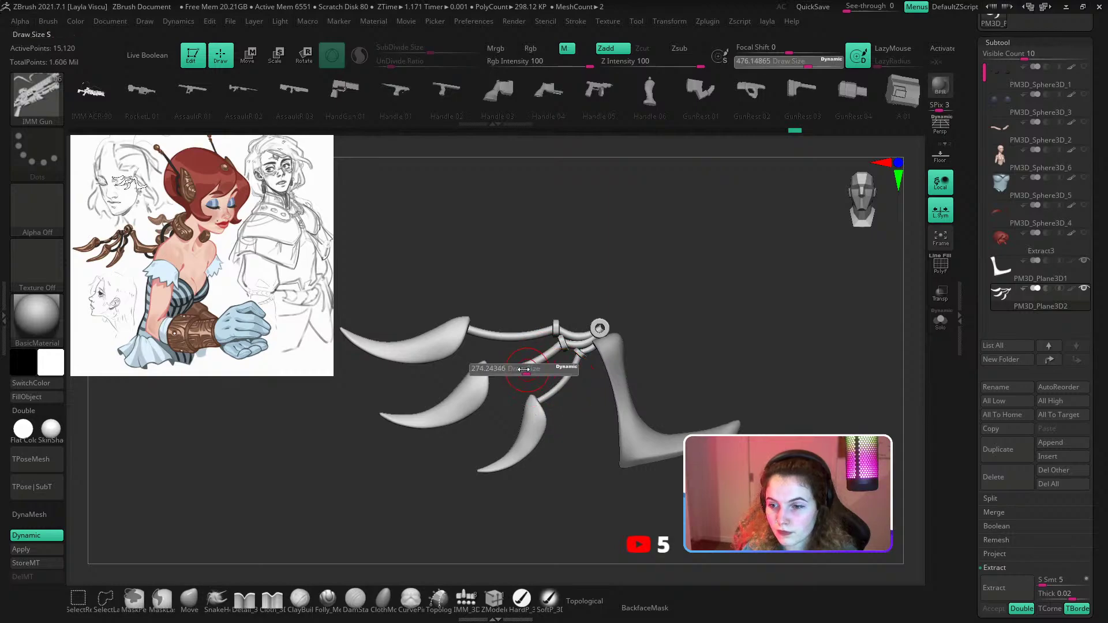
left_click(521, 370)
mouse_move(517, 390)
right_mouse_down("ctrl")
mouse_move(505, 382)
mouse_move(512, 393)
mouse_move(599, 335)
right_mouse_up("ctrl")
Sample a light tan from the character reference image as the active colour.
key("z")
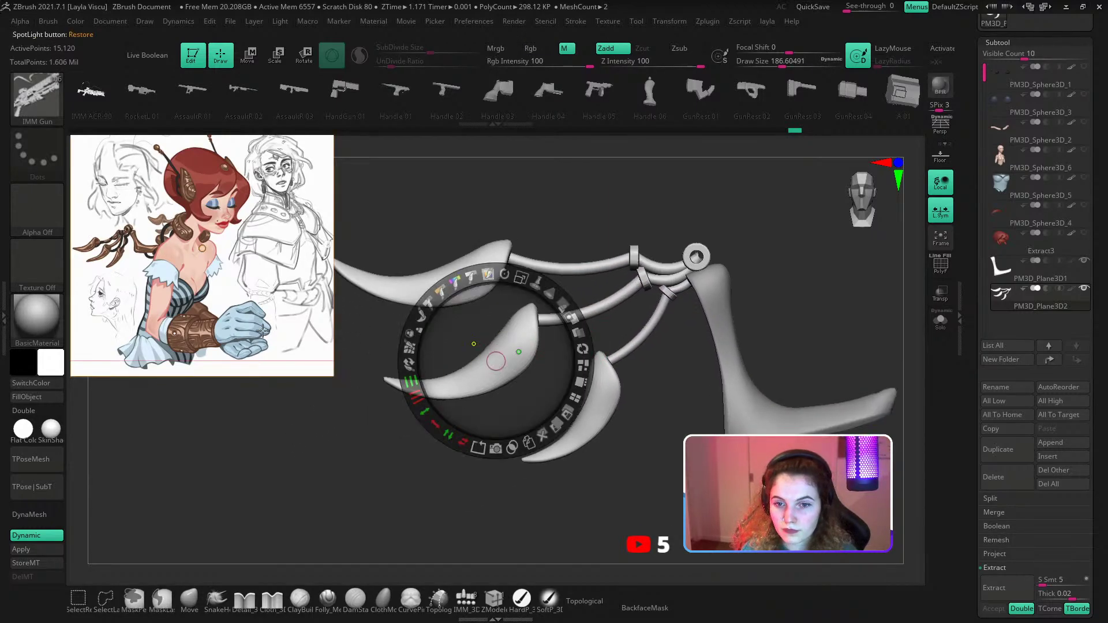
key("c")
key("z")
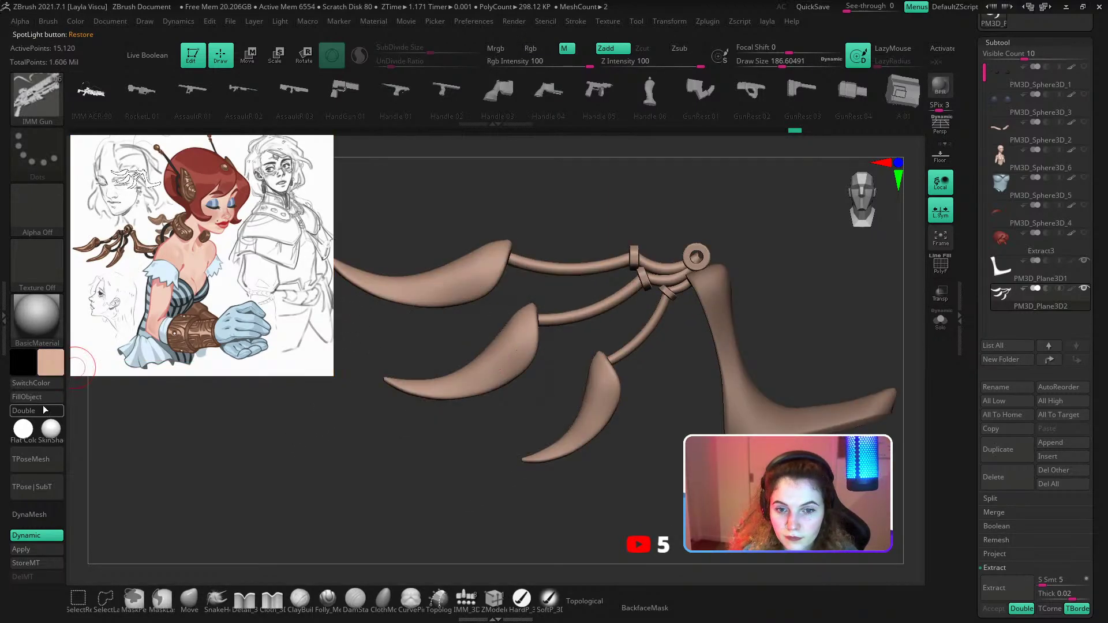
Fill the L-shaped arm and the finger mesh with the sampled tan colour, checking each one's polyframe.
right_click_drag(455, 341, 419, 340)
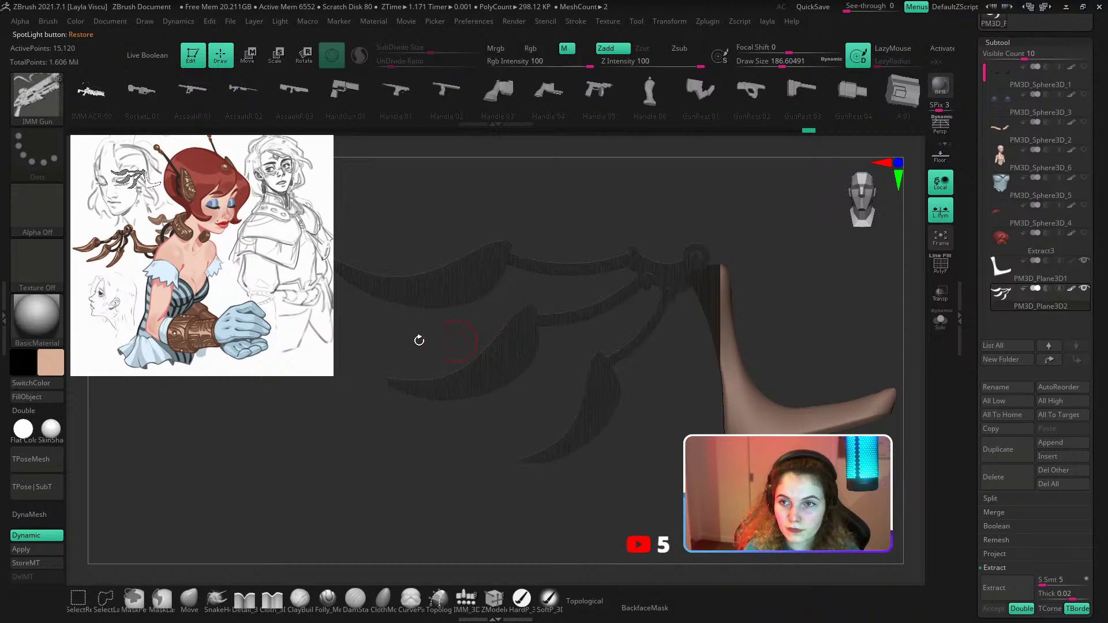
mouse_move(403, 423)
right_mouse_down()
mouse_move(376, 398)
mouse_move(406, 437)
right_mouse_up()
key("ctrl+f")
left_click(736, 374, "alt")
key("shift+f")
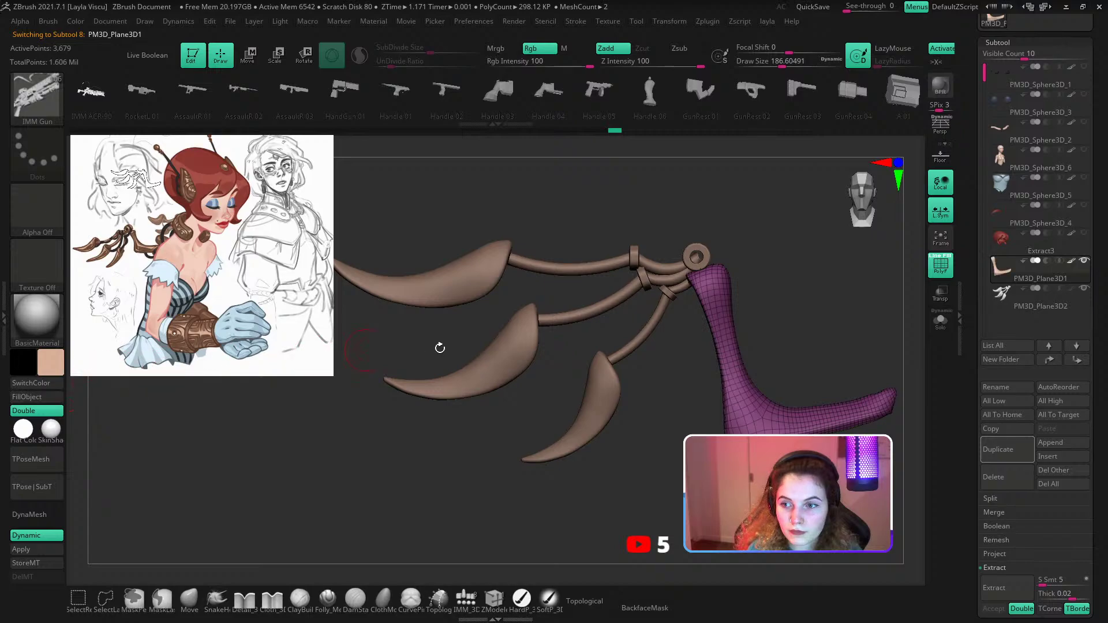
left_click(433, 381, "alt")
left_click(48, 401)
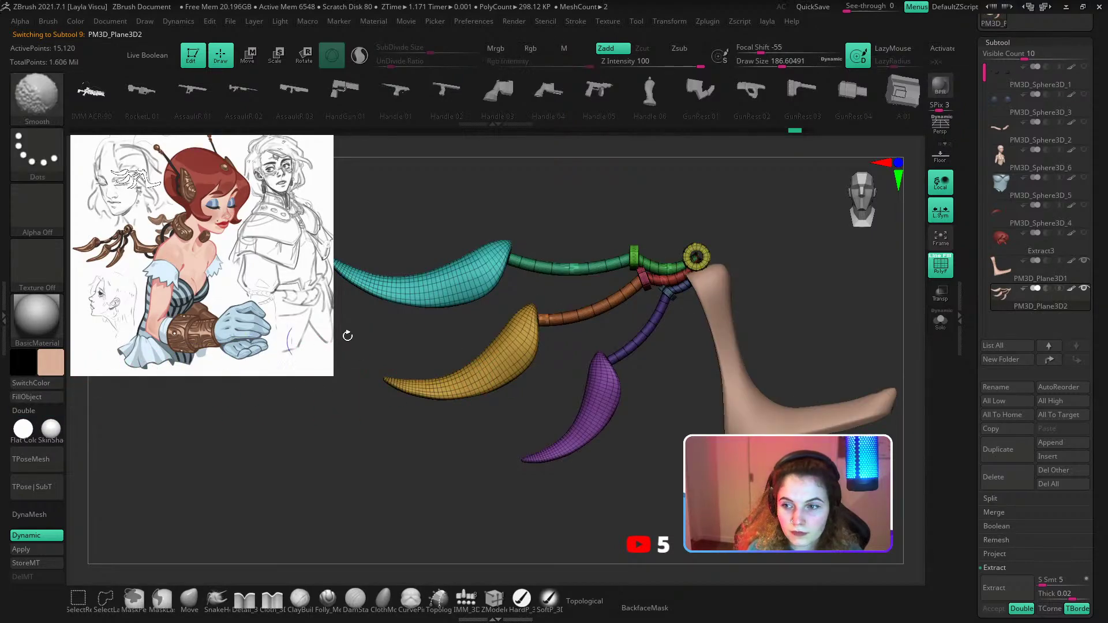
key("shift+f")
Try the Gold and the MatCap Metal02 materials on the accessory in turn.
right_click_drag(493, 379, 482, 363, "ctrl")
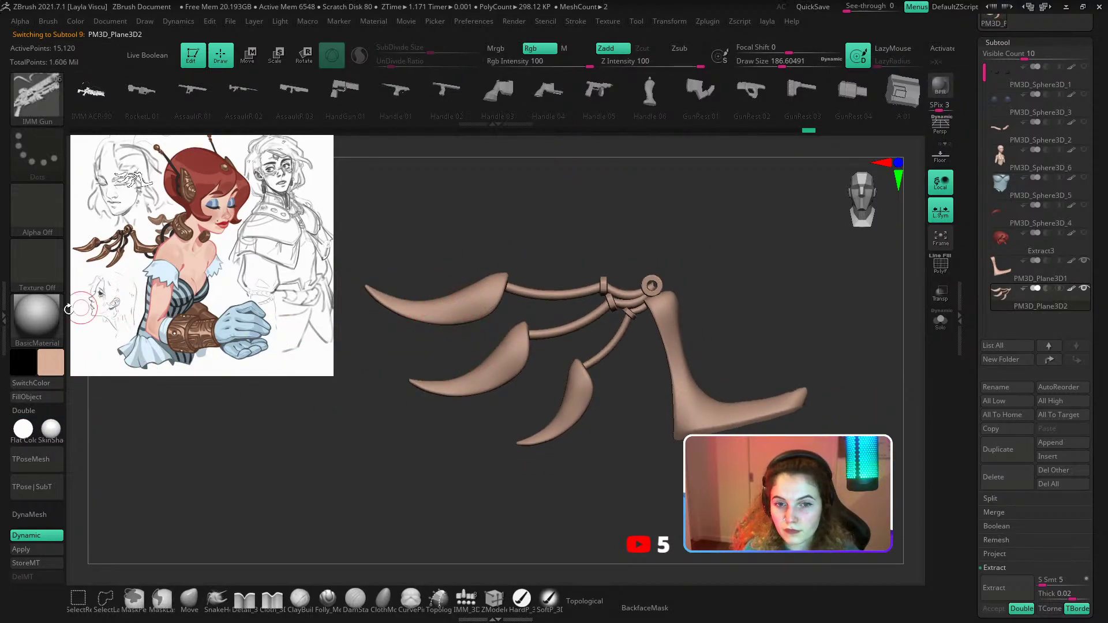
left_click(37, 315)
left_click(549, 328)
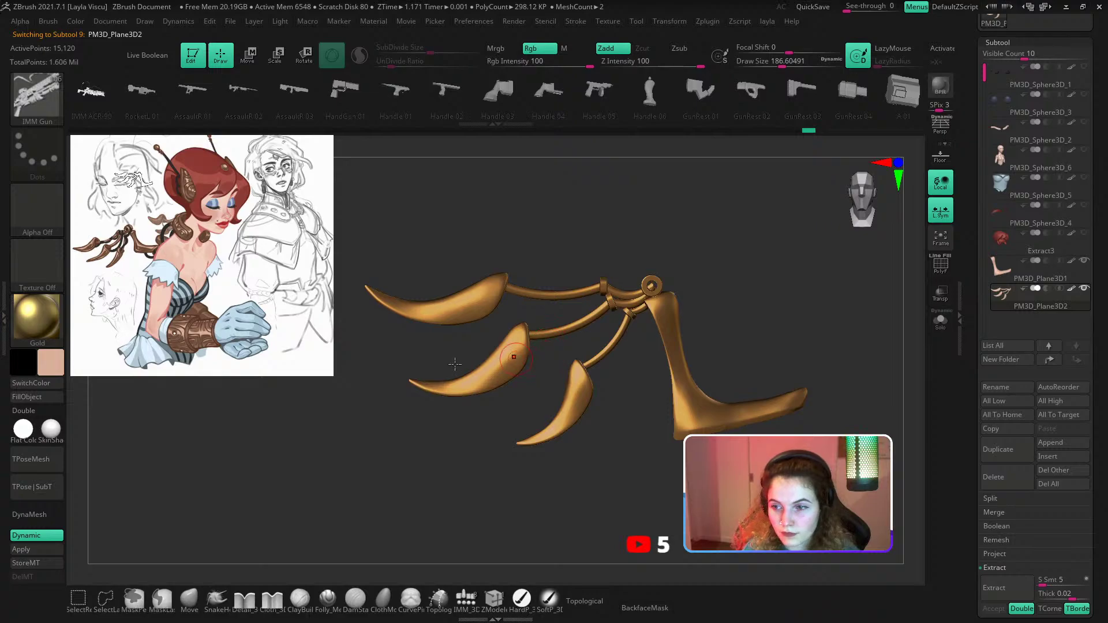
left_click(29, 315)
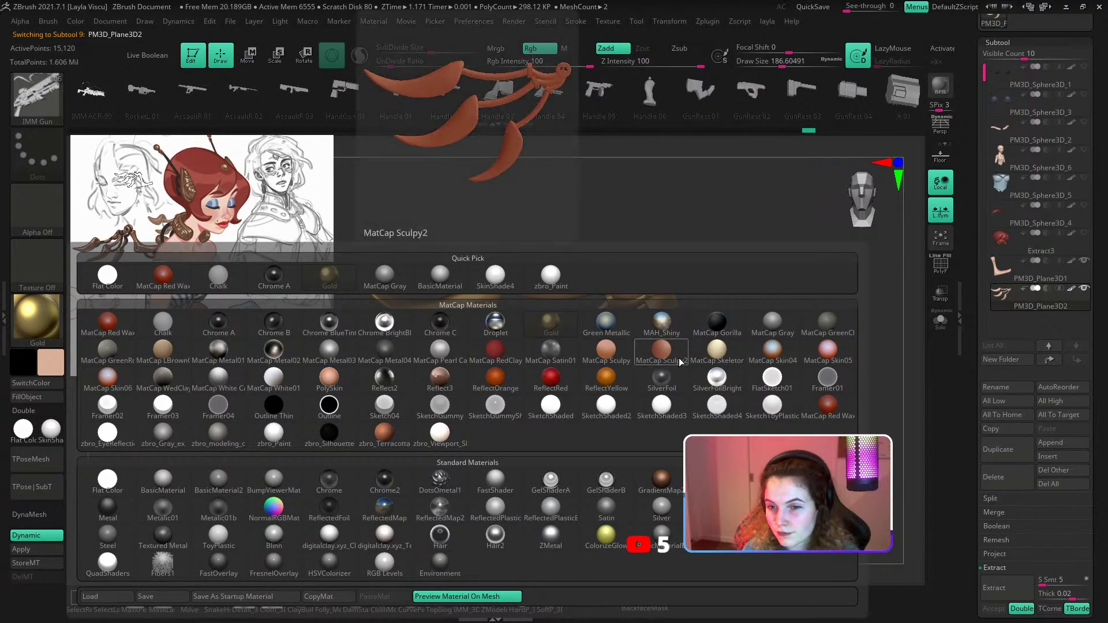
left_click(270, 353)
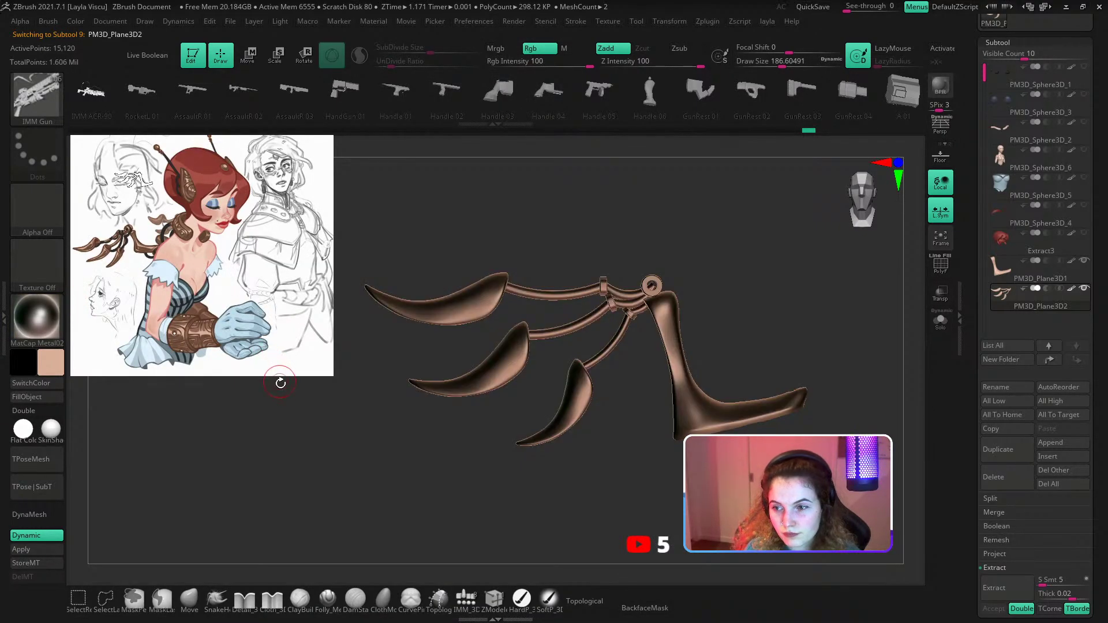
Apply the GradientMap2 material to the accessory and inspect the fingers up close.
left_click(30, 326)
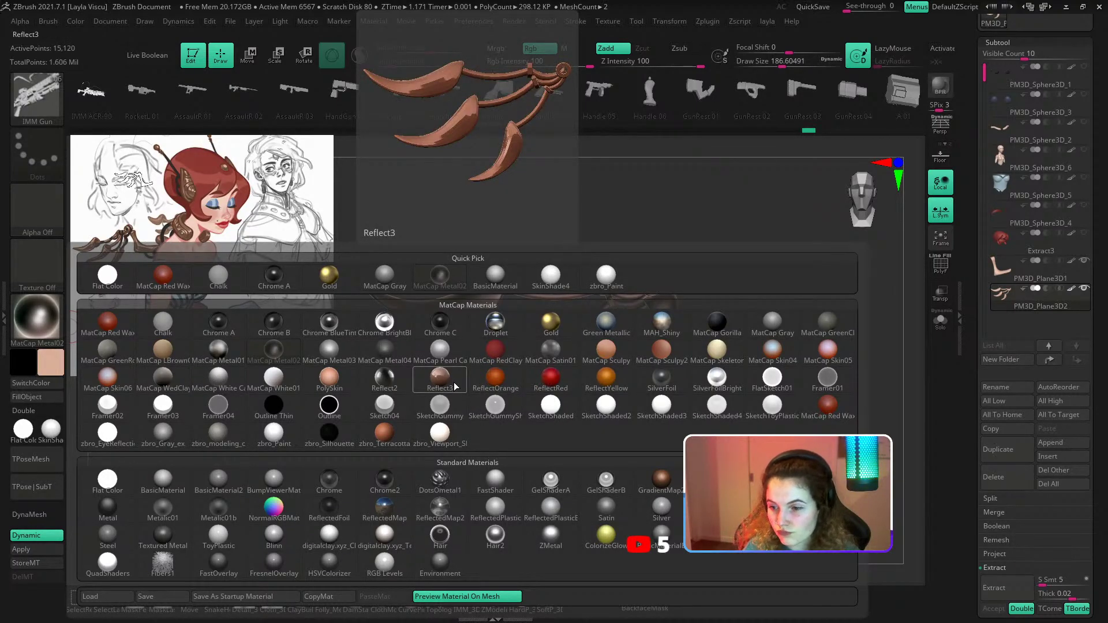
left_click(659, 478)
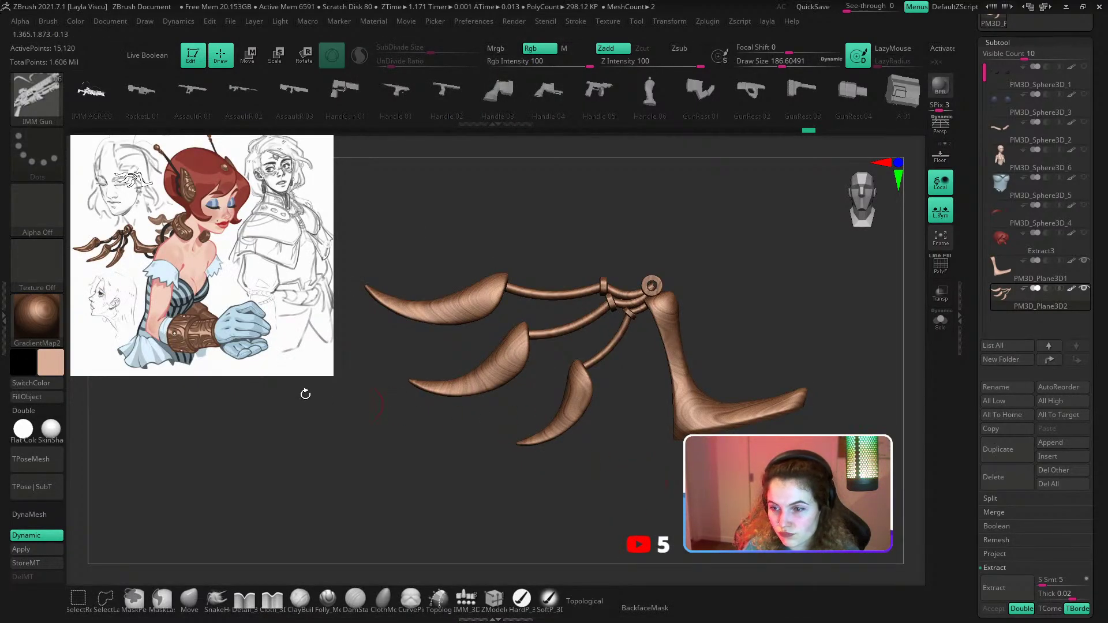
left_click_drag(314, 445, 554, 476)
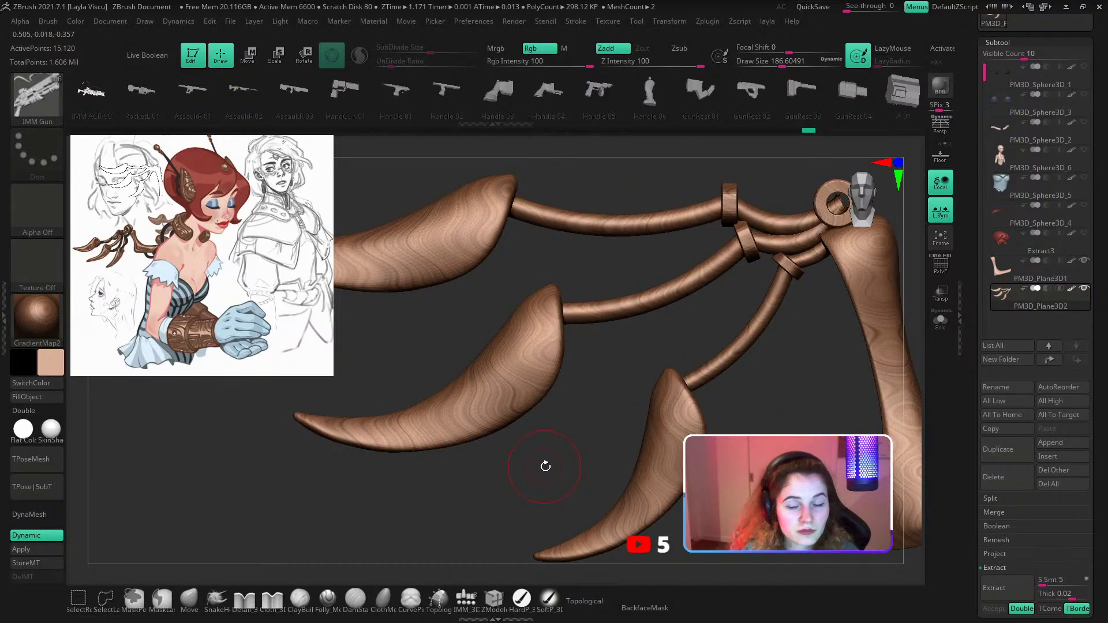
scroll(542, 461, "down", 2)
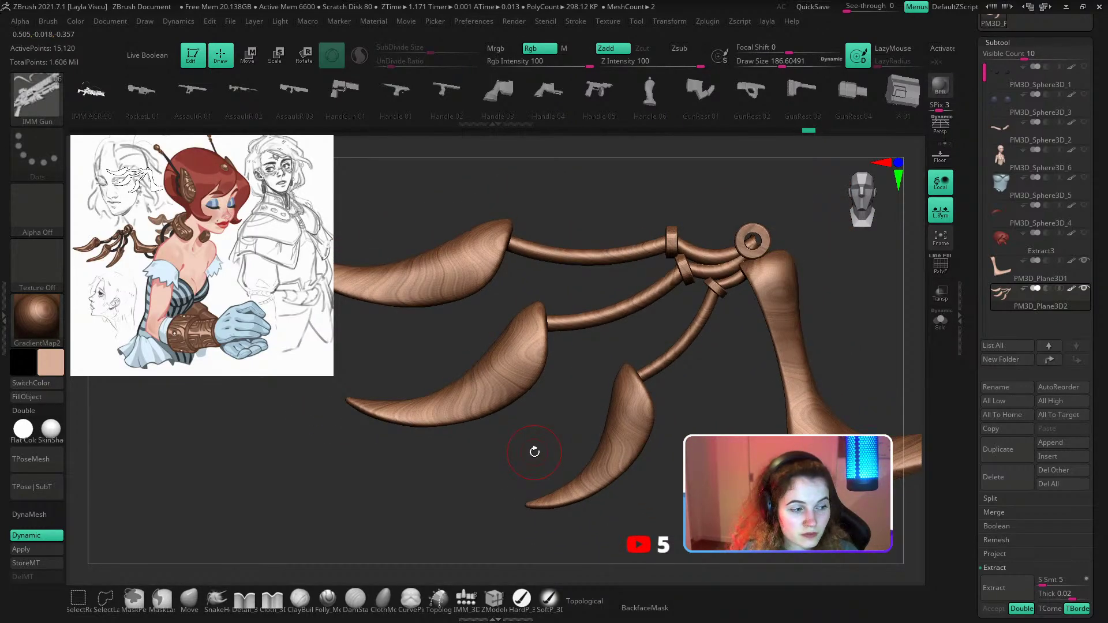
Fill the finger mesh with the GradientMap2 material only, without applying any colour.
mouse_move(533, 451)
right_mouse_down("ctrl")
mouse_move(514, 416)
mouse_move(495, 425)
mouse_move(512, 418)
right_mouse_up("ctrl")
mouse_move(536, 321)
right_mouse_down("ctrl")
mouse_move(542, 379)
mouse_move(527, 384)
mouse_move(526, 369)
right_mouse_up("ctrl")
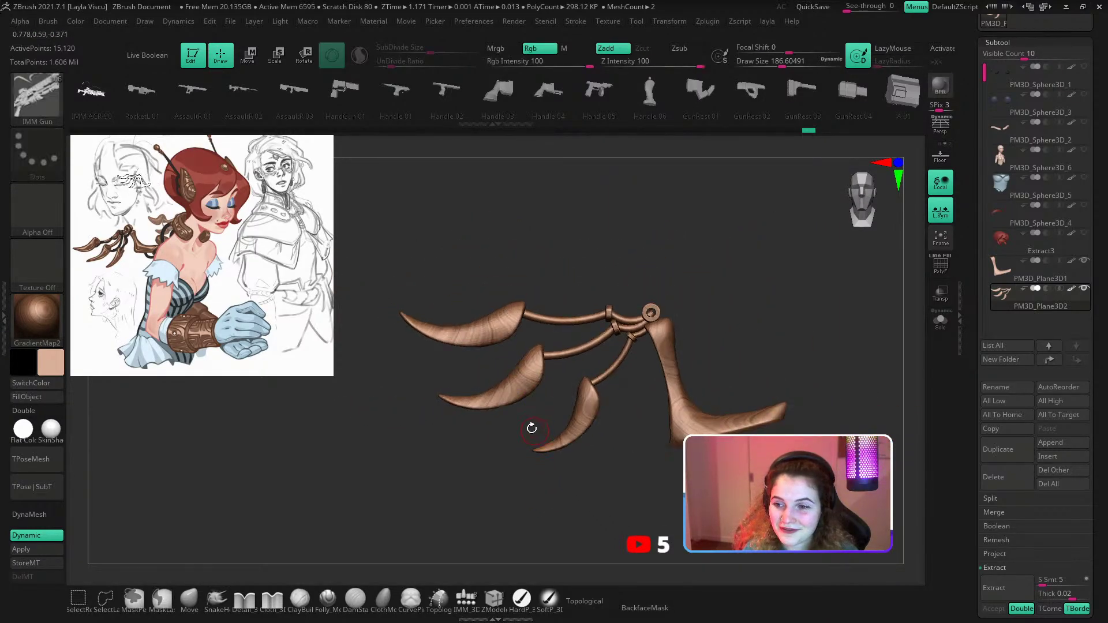
mouse_move(530, 427)
right_mouse_down()
mouse_move(568, 416)
mouse_move(525, 448)
mouse_move(527, 423)
right_mouse_up()
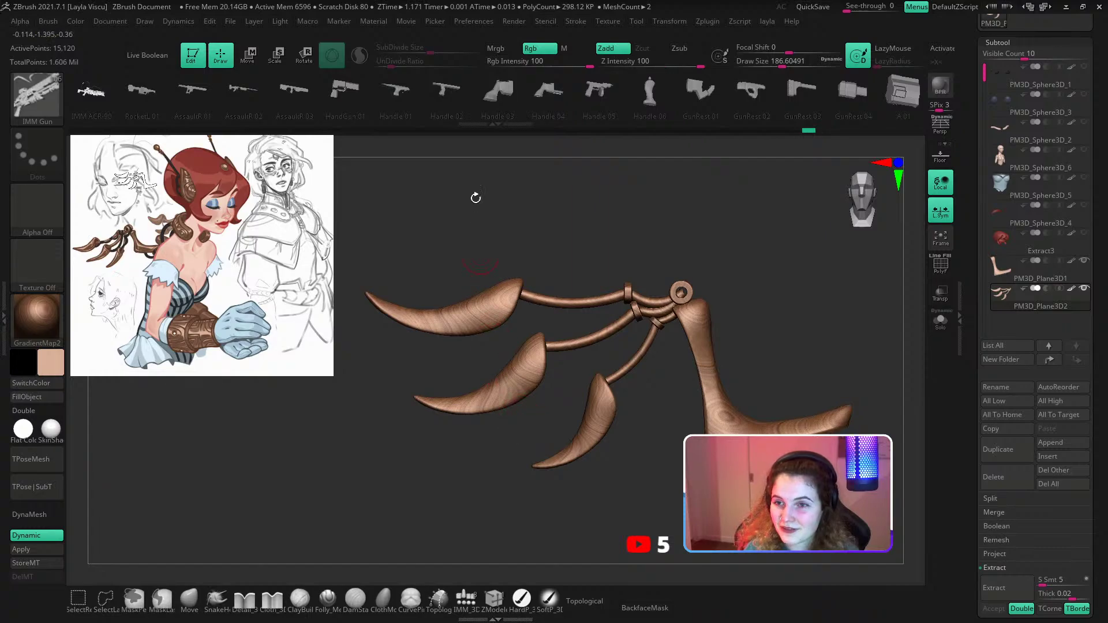
left_click(566, 48)
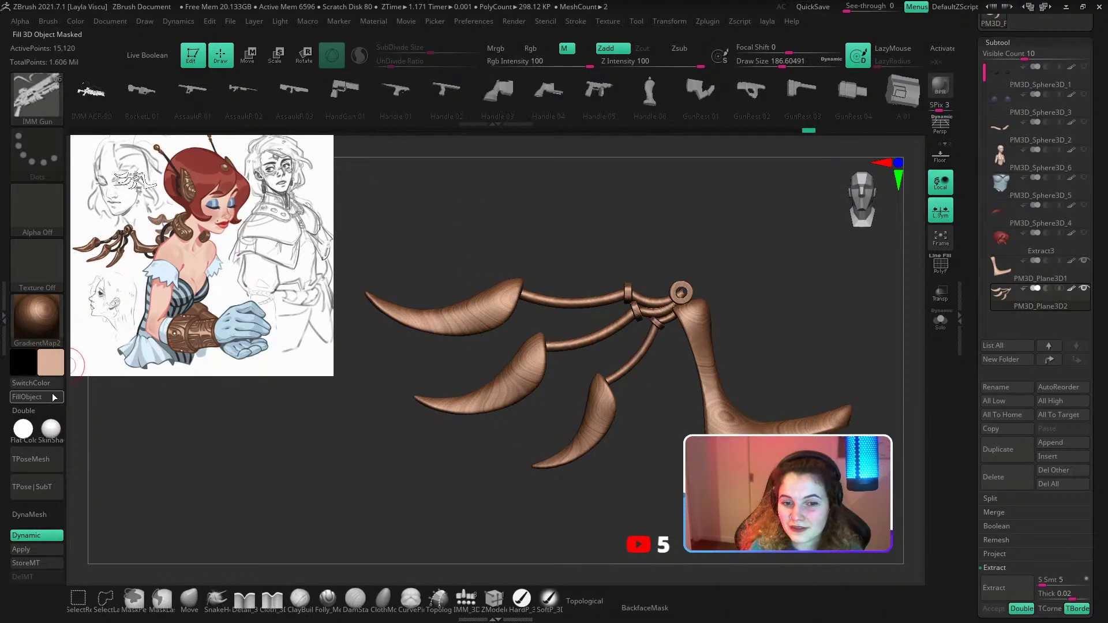
right_click_drag(741, 292, 745, 304)
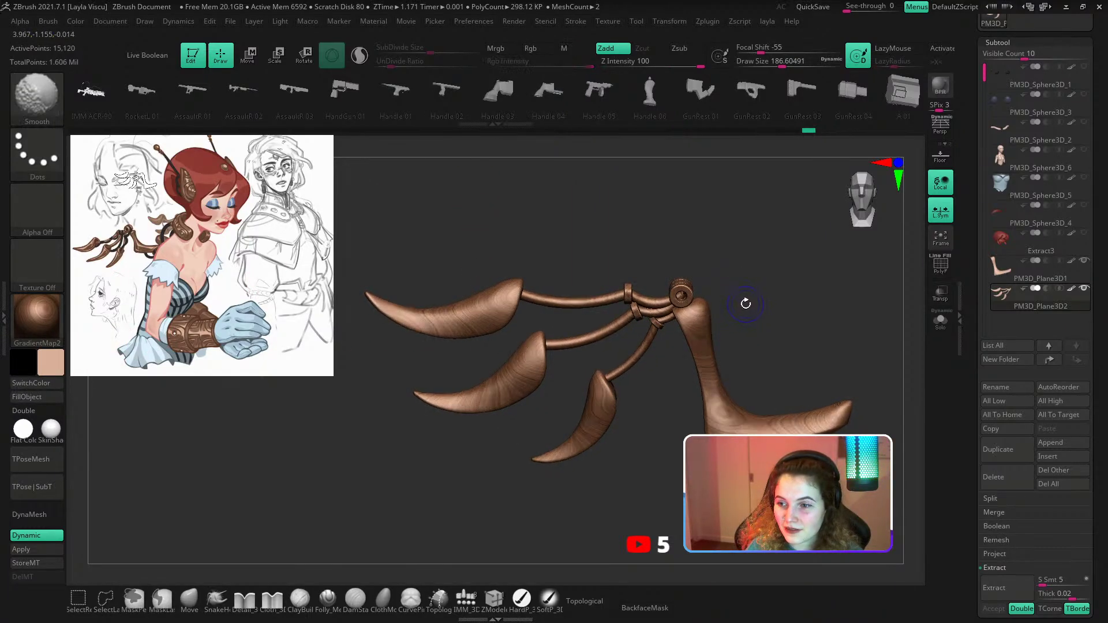
left_click_drag(849, 331, 794, 339)
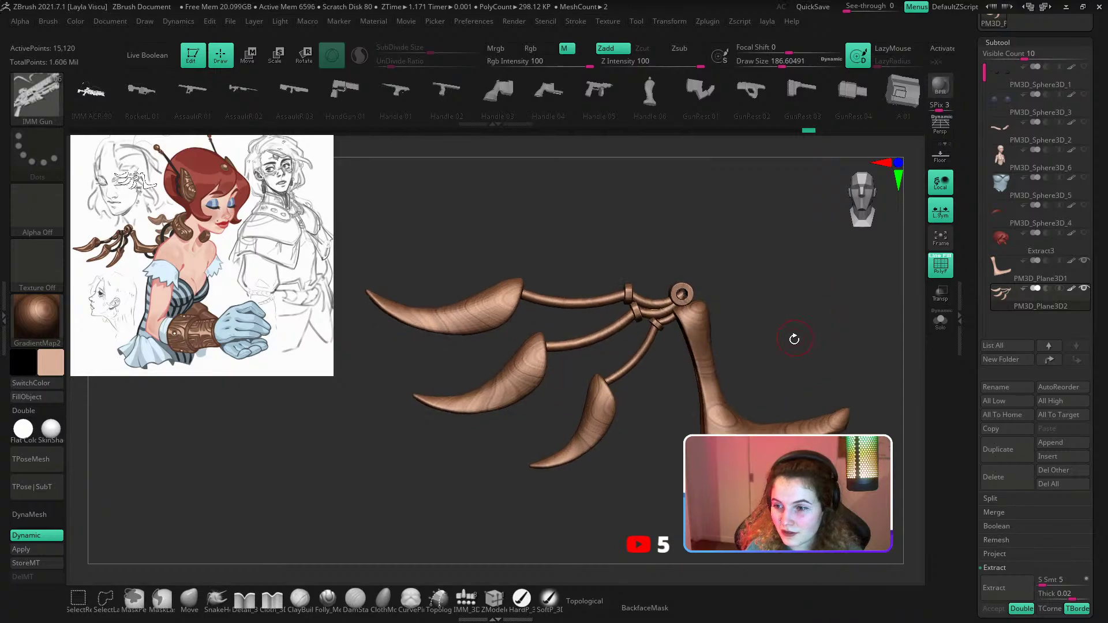
left_click(942, 326)
left_click(942, 325)
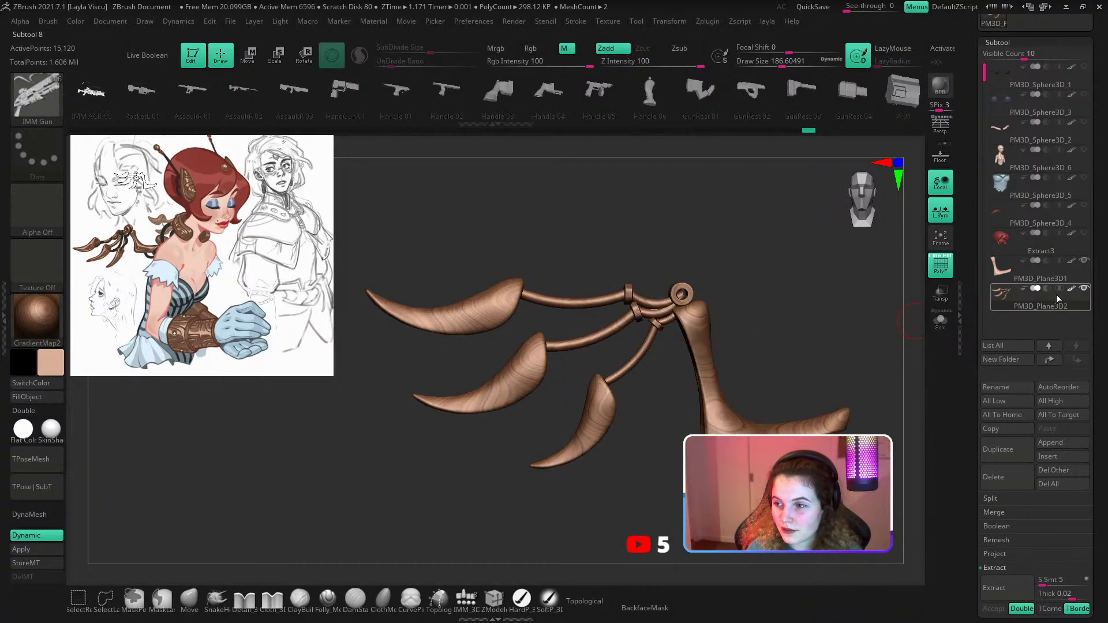
Show all the character's subtools and fill the L-shaped arm with the GradientMap2 material.
left_click(1086, 291, "ctrl+shift")
left_click(1086, 291, "ctrl+shift")
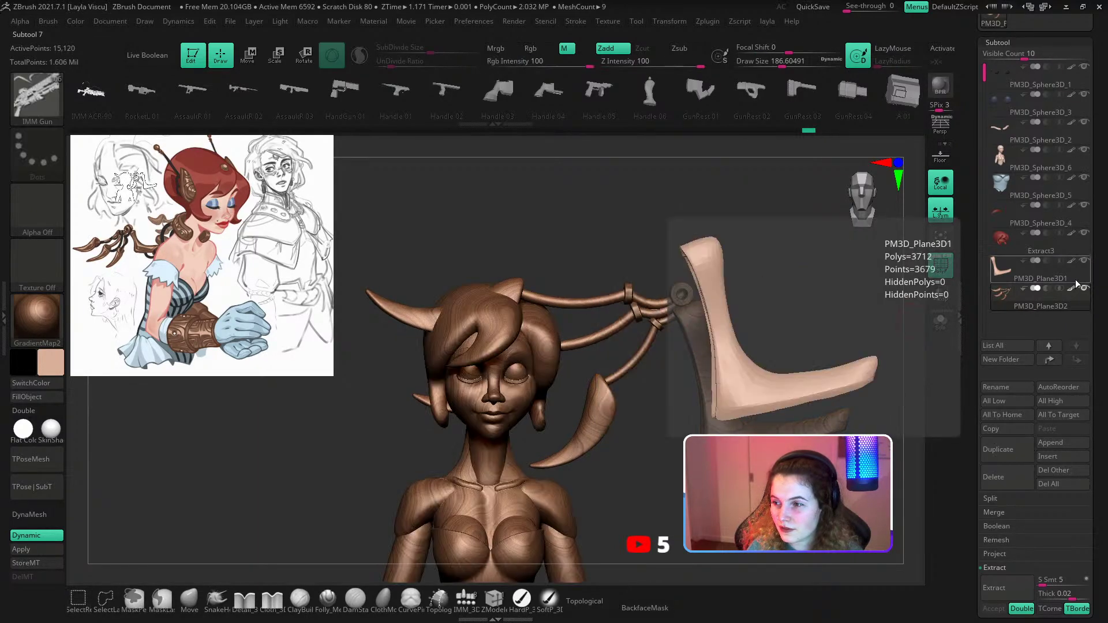
left_click(1074, 280)
left_click(41, 398)
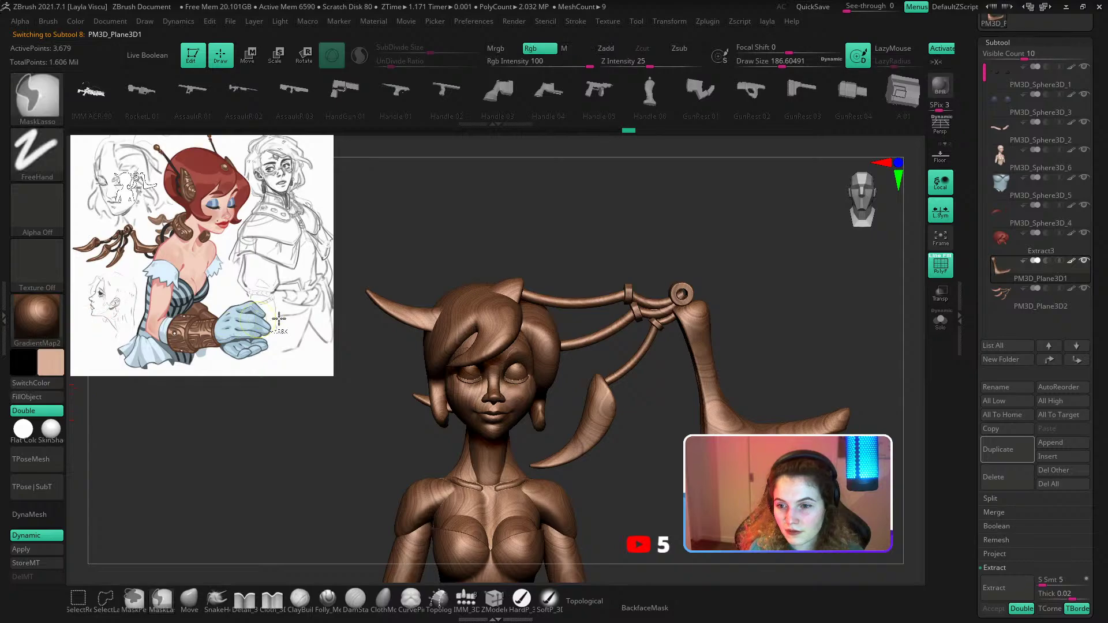
Make zbro_Paint the active material for the rest of the character.
right_click_drag(314, 288, 307, 346, "ctrl")
left_click(32, 322)
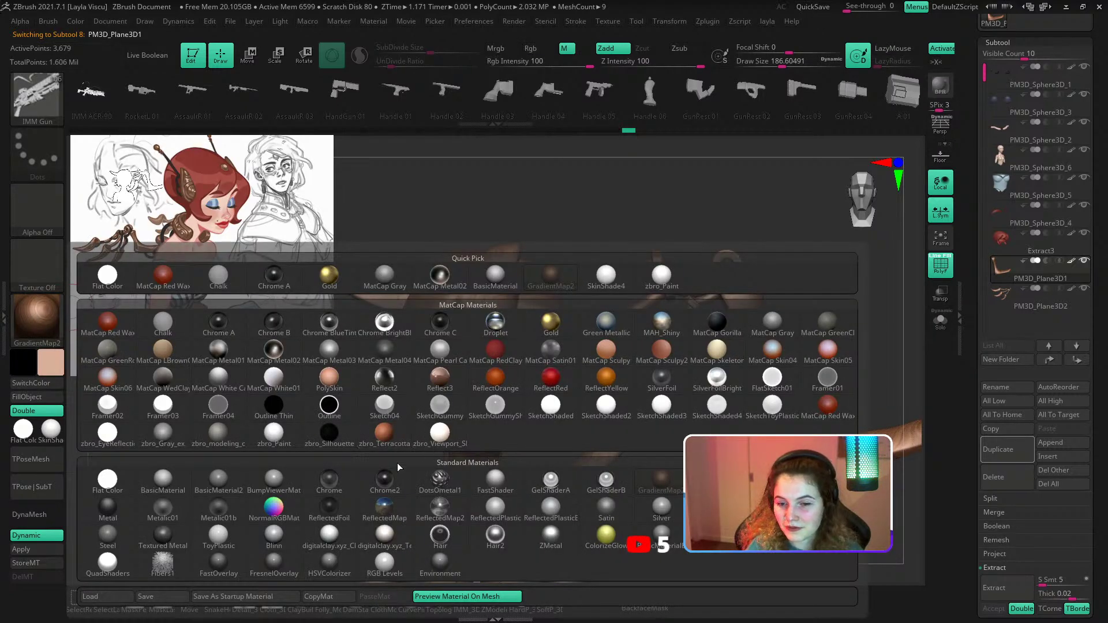
left_click(290, 431)
right_click_drag(452, 412, 541, 221, "ctrl")
right_click_drag(702, 218, 715, 278, "ctrl")
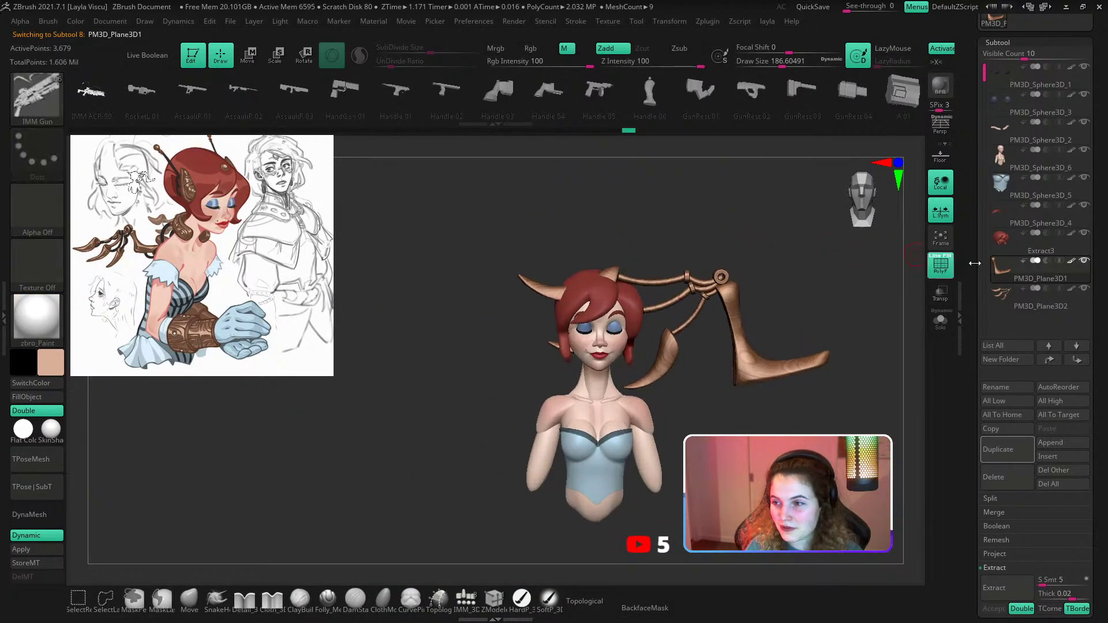
left_click_drag(836, 293, 970, 312, "shift")
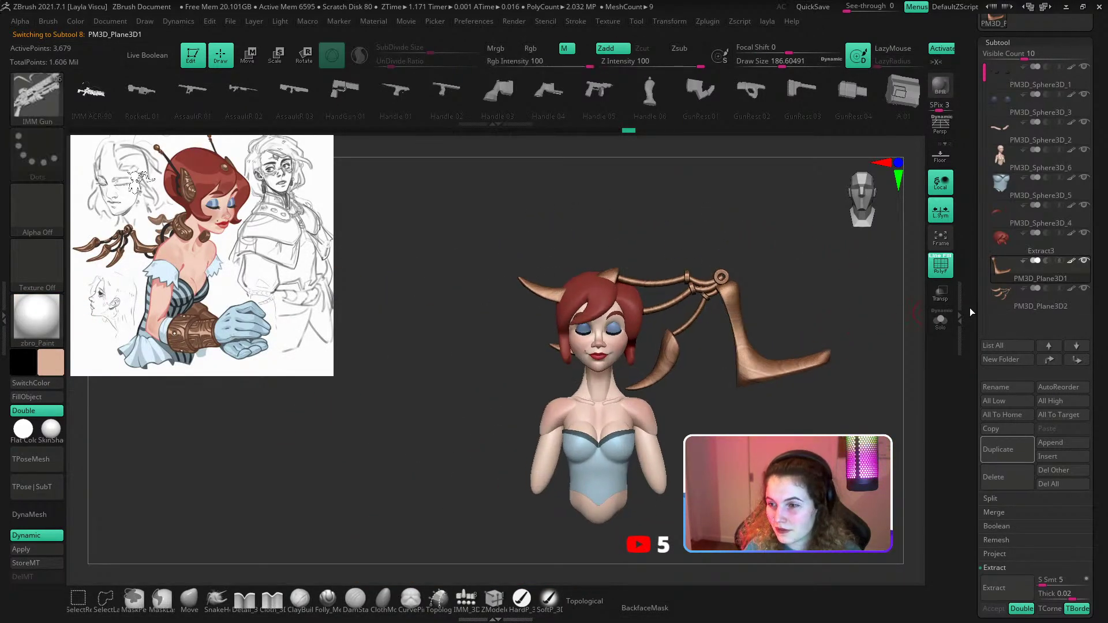
Merge the L-shaped arm down with the finger mesh into one subtool.
left_click(999, 511)
left_click(1002, 525)
left_click(945, 525)
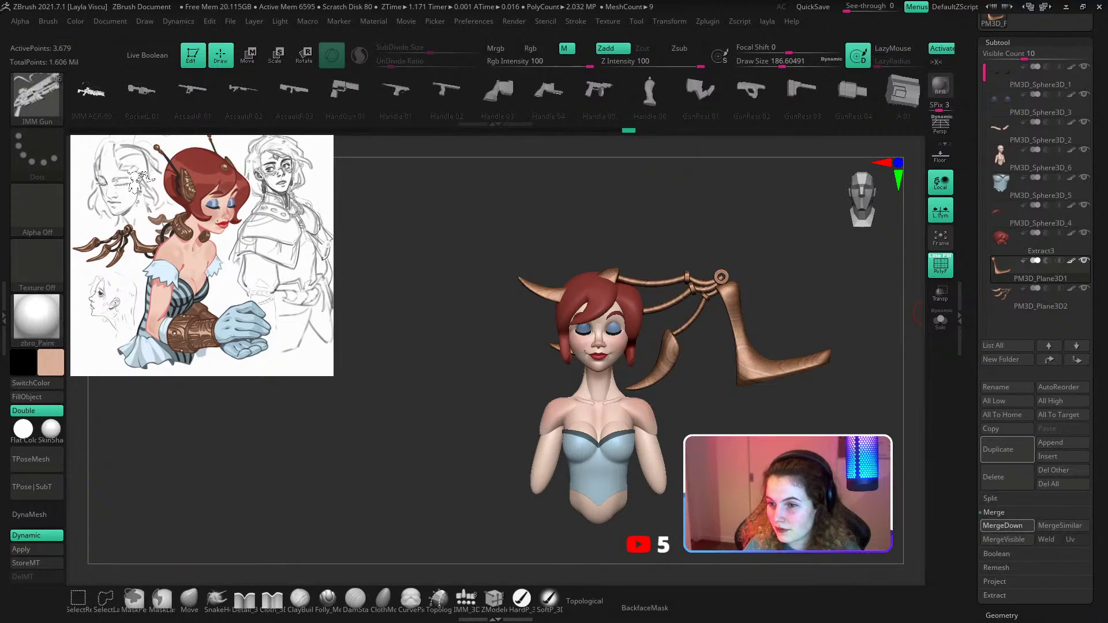
Try scaling the merged accessory down and moving it beside the character.
key("w")
left_click(586, 255, "alt")
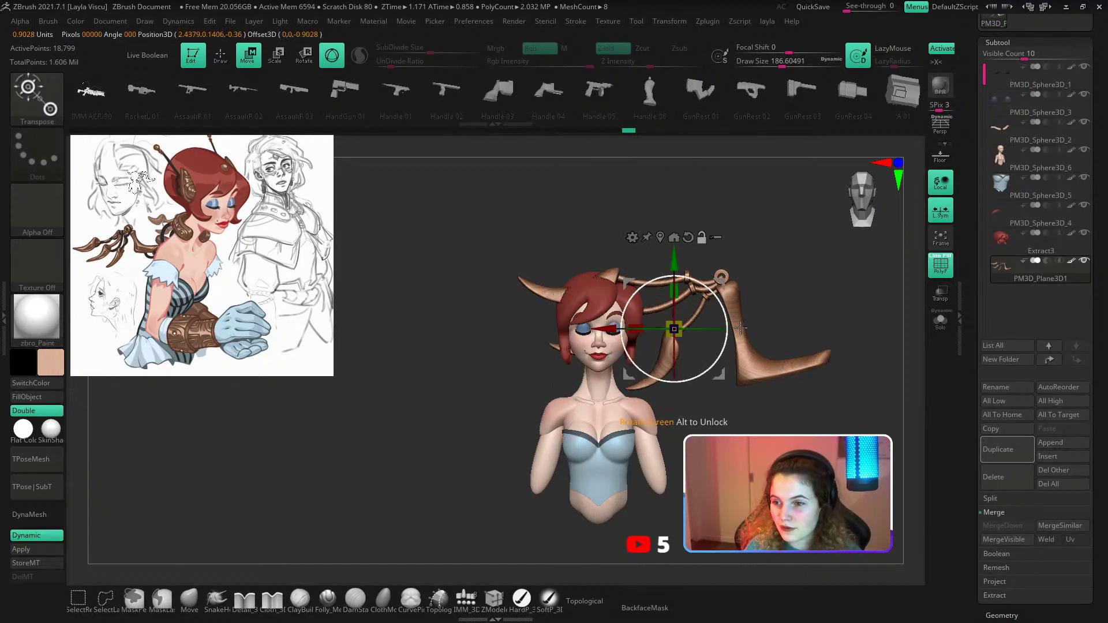
left_click_drag(720, 373, 511, 385)
left_click_drag(465, 340, 450, 341)
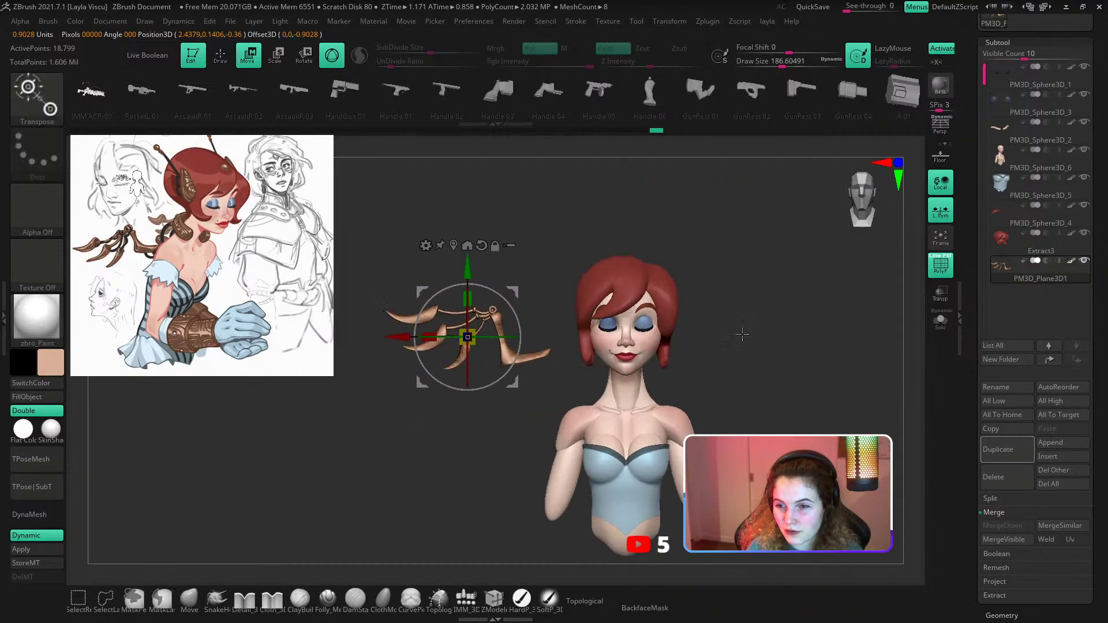
left_click_drag(742, 329, 573, 370)
mouse_move(537, 316)
left_mouse_down()
mouse_move(613, 361)
mouse_move(588, 422)
left_mouse_up()
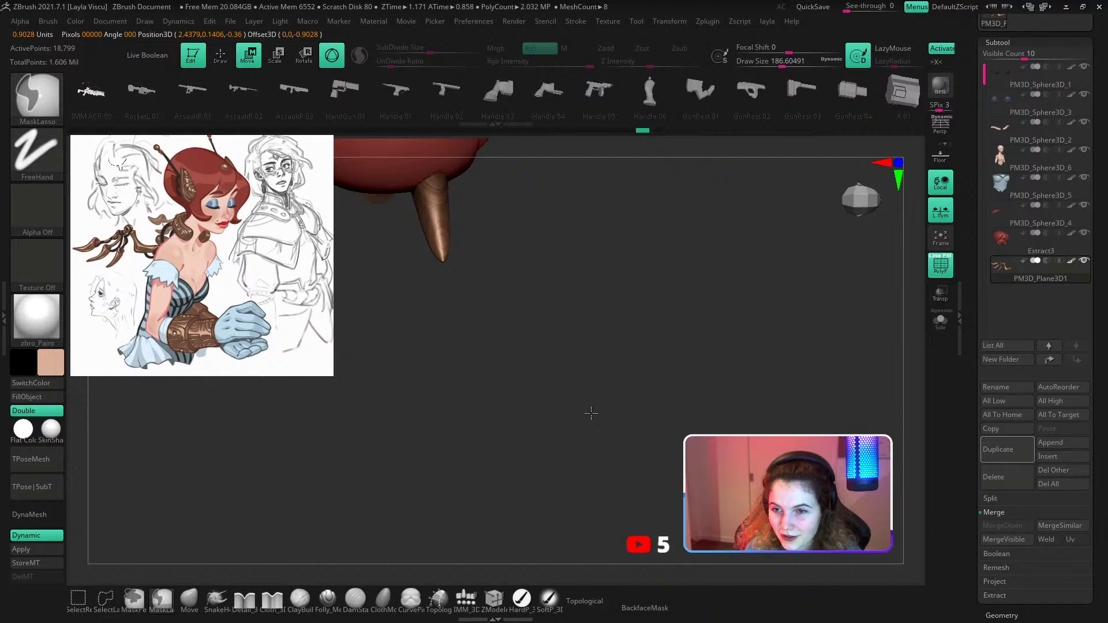
Centre the gizmo on the accessory and scale the accessory down uniformly to about half its size.
right_click_drag(591, 414, 577, 378, "ctrl")
key("f")
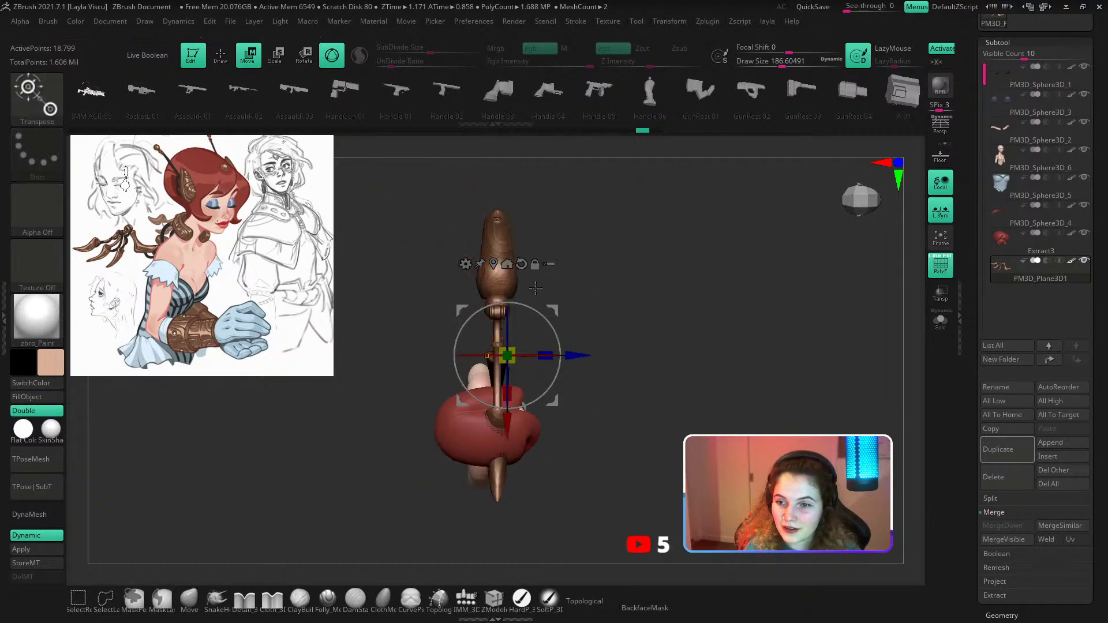
left_click(497, 264)
left_click_drag(497, 356, 498, 382)
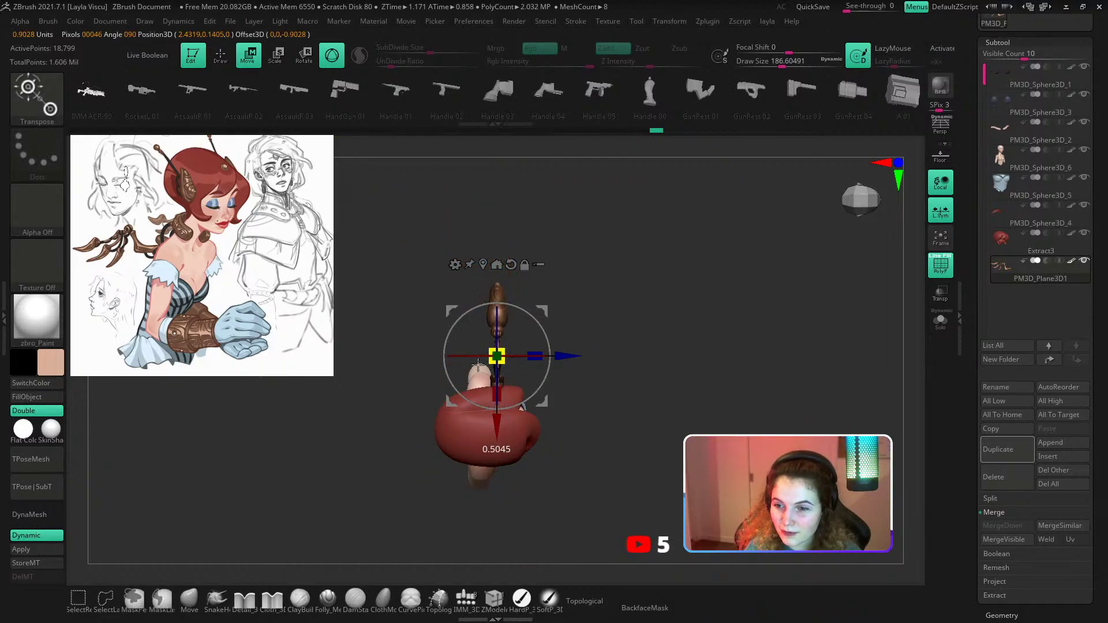
Move the accessory off the head to beside the character and back behind her shoulders, using the front and side views.
left_click_drag(606, 398, 605, 370)
left_click_drag(543, 402, 366, 432)
right_click_drag(497, 409, 604, 372, "alt")
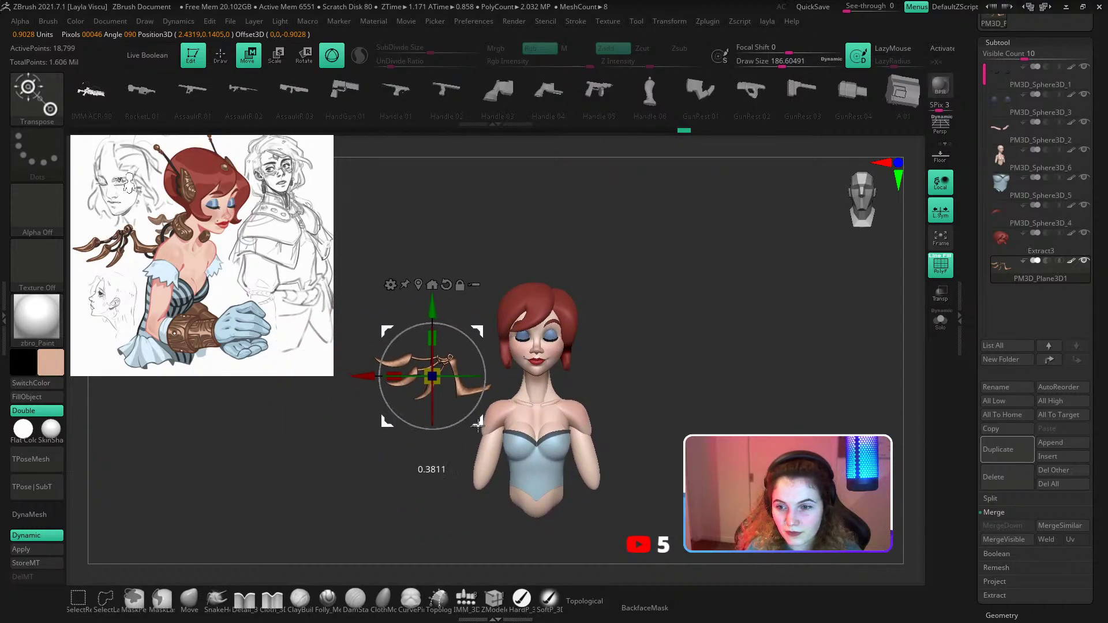
left_click_drag(611, 392, 694, 361)
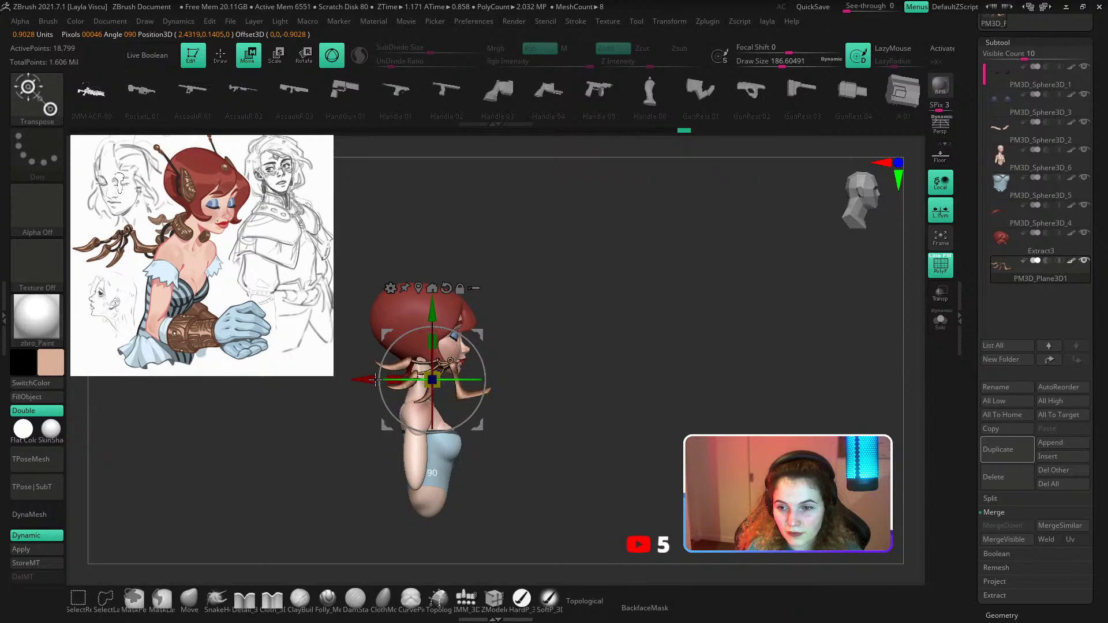
right_click_drag(383, 365, 575, 400, "alt")
left_click_drag(483, 415, 431, 435)
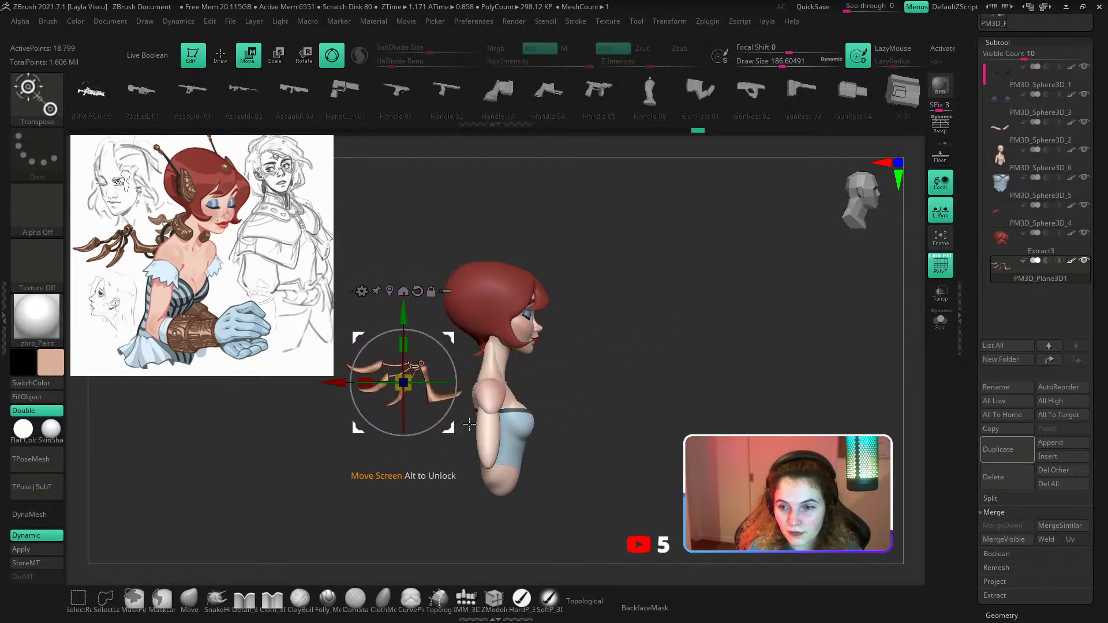
Angle the accessory diagonally outward from the character's back in the top view and scale it down by about 0.89 behind the shoulder.
left_click_drag(557, 425, 639, 419, "shift")
left_click_drag(477, 390, 432, 431)
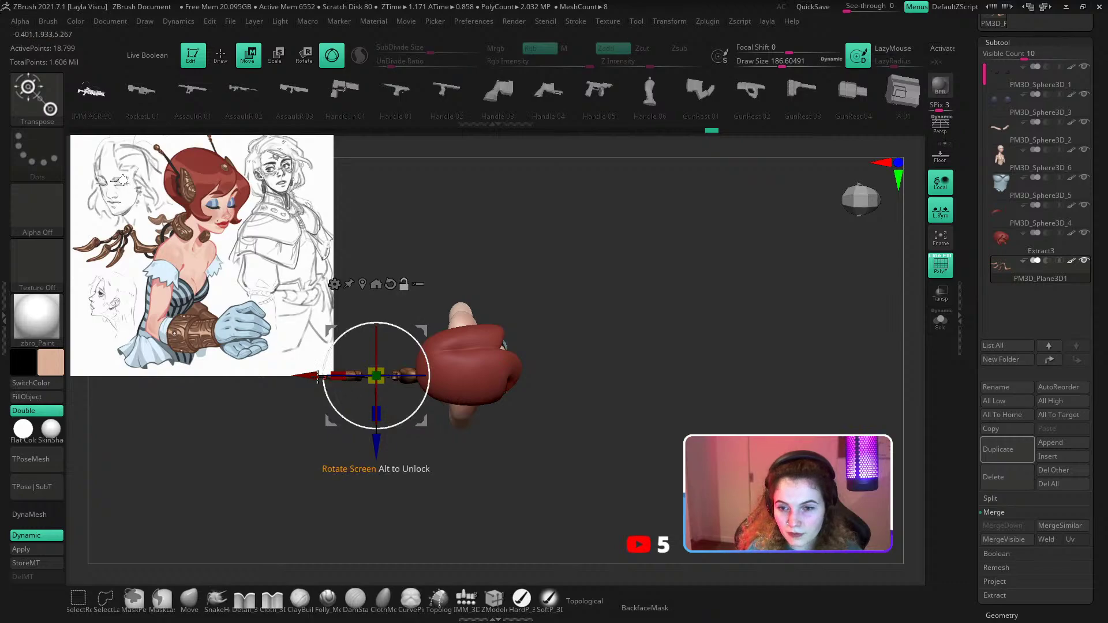
left_click_drag(318, 377, 362, 383)
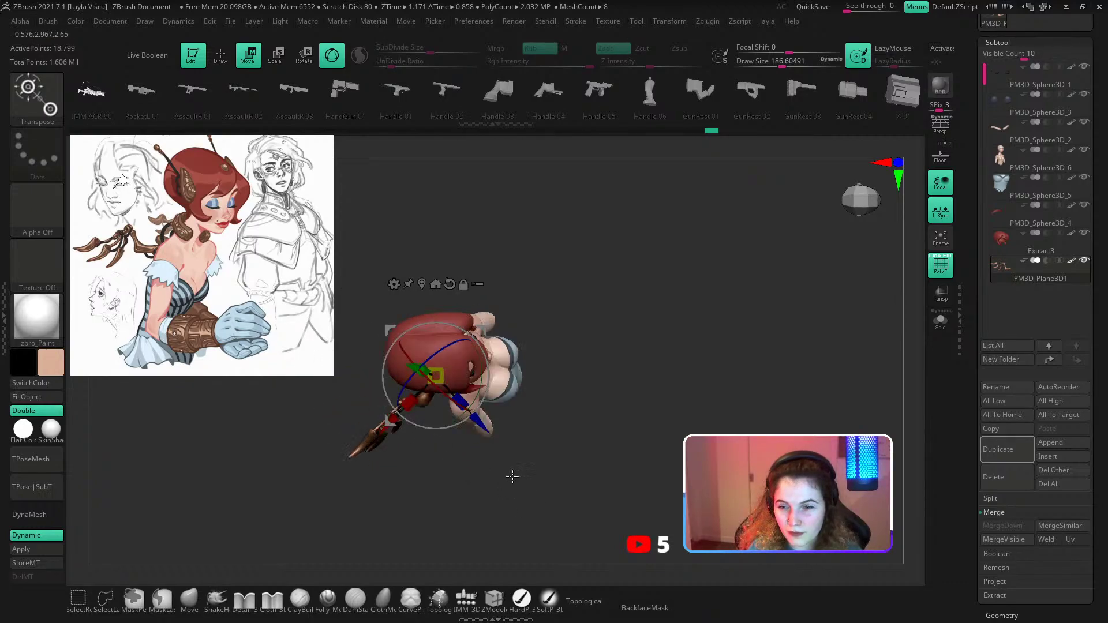
left_click_drag(512, 476, 513, 371)
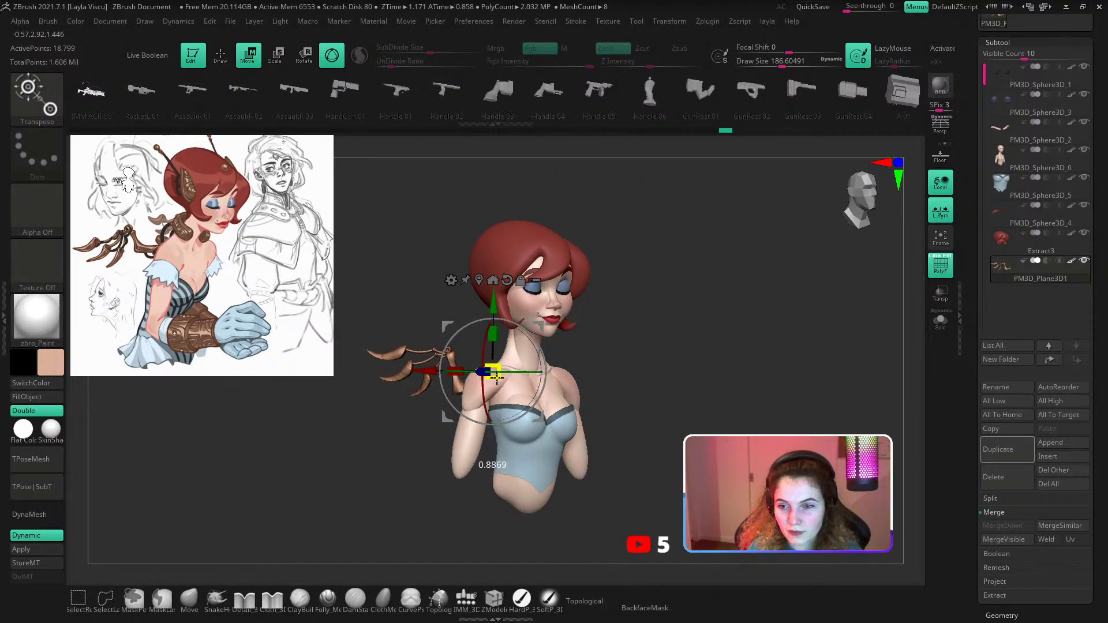
Mirror and weld the accessory so that both shoulders have one.
left_click_drag(636, 303, 680, 302, "alt")
key("q")
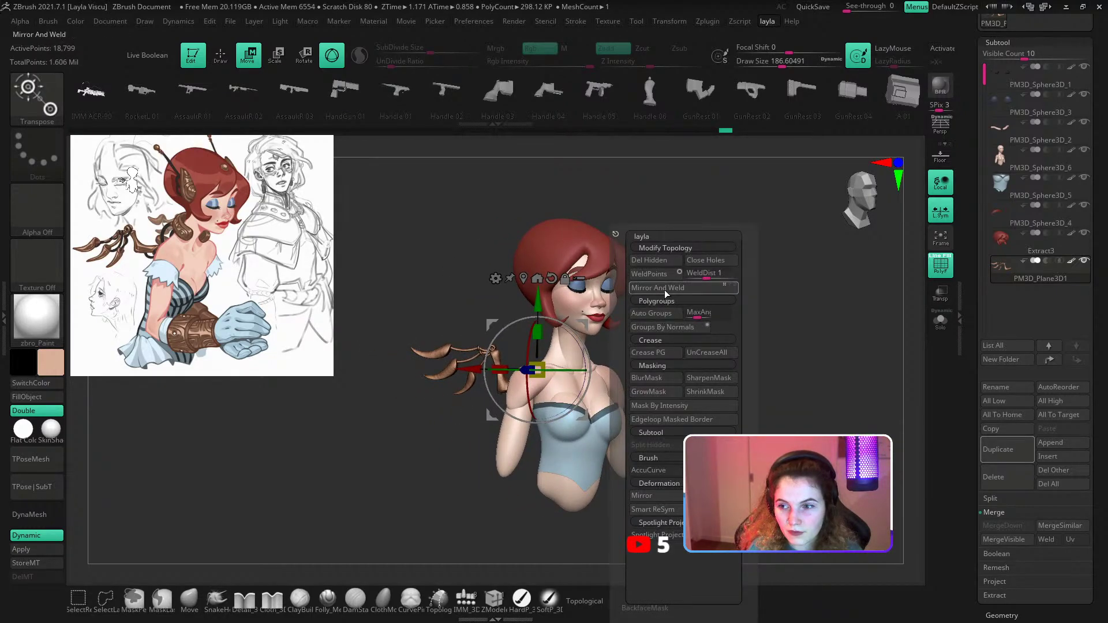
left_click(664, 289)
key("q")
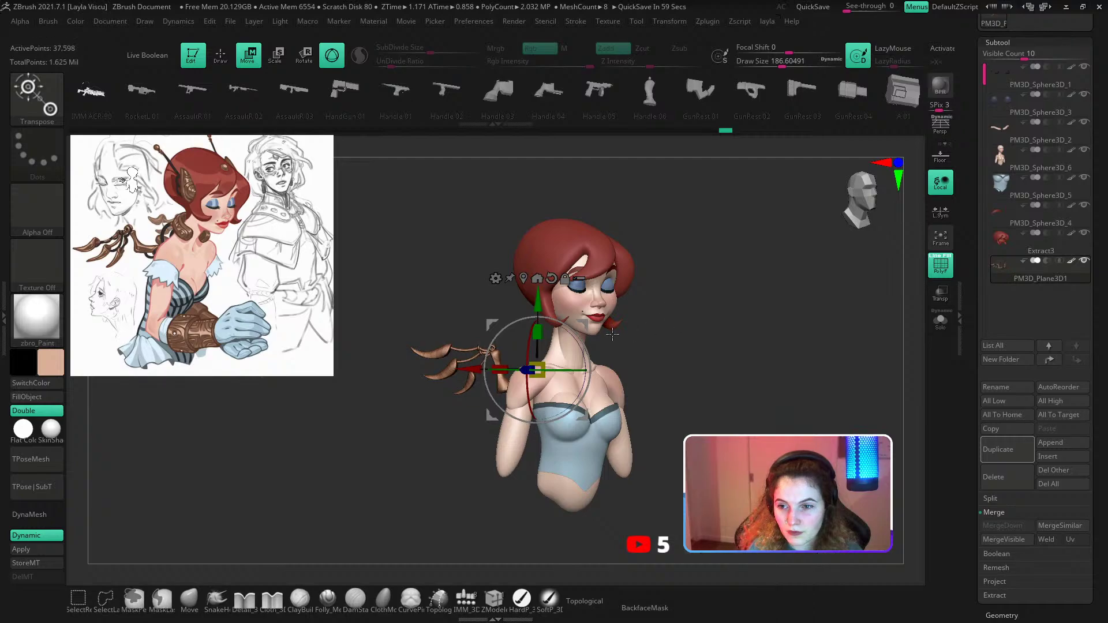
left_click_drag(613, 334, 687, 333)
Activate the Move brush and examine the placement of the mirrored accessory behind the shoulders.
key("b")
key("c")
key("b")
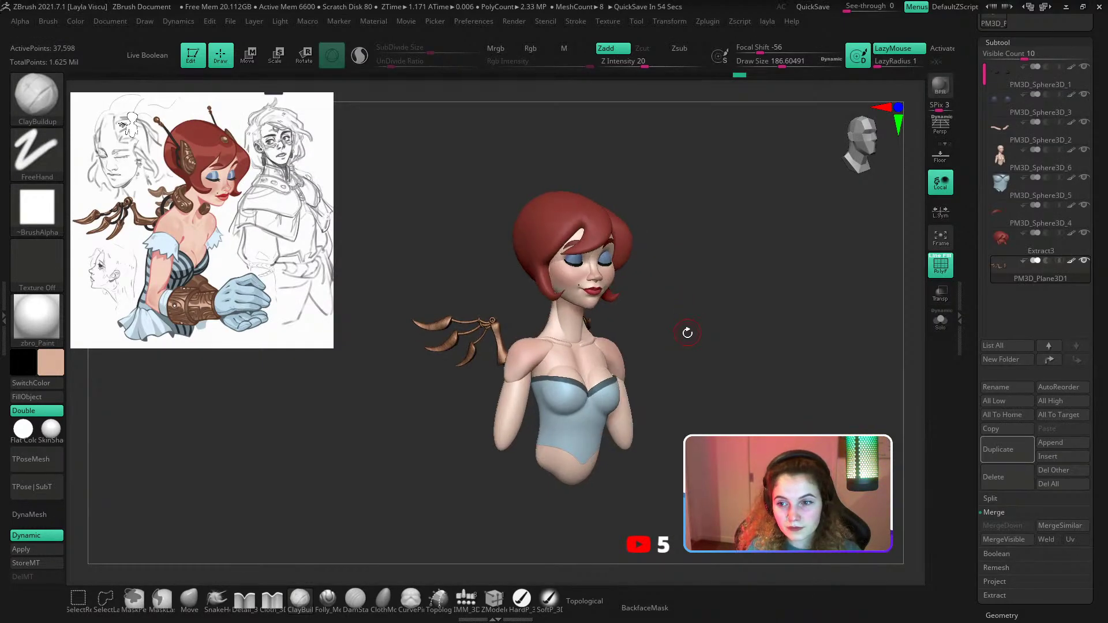
right_click_drag(539, 323, 527, 363, "ctrl")
mouse_move(495, 306)
right_mouse_down()
mouse_move(549, 301)
mouse_move(468, 305)
mouse_move(521, 316)
right_mouse_up()
key("w")
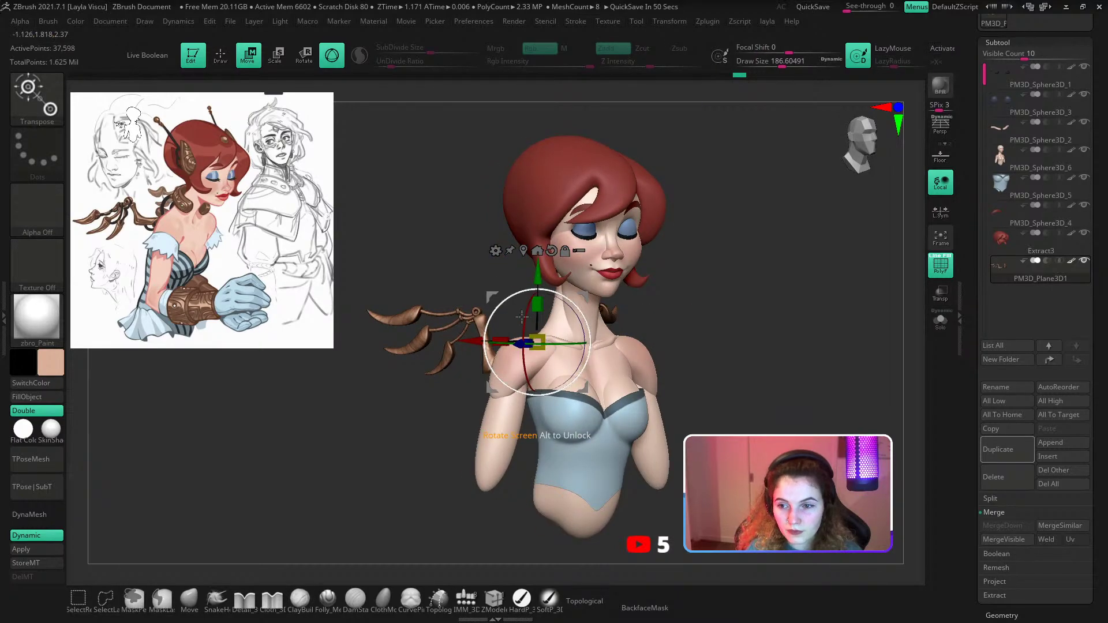
key("b")
key("m")
key("v")
mouse_move(523, 363)
right_mouse_down("ctrl")
mouse_move(494, 455)
mouse_move(473, 374)
mouse_move(482, 332)
right_mouse_up("ctrl")
right_click_drag(514, 298, 516, 306)
right_click_drag(509, 353, 419, 299, "ctrl")
mouse_move(450, 298)
right_mouse_down()
mouse_move(516, 295)
mouse_move(500, 295)
mouse_move(520, 283)
mouse_move(502, 297)
right_mouse_up()
Hide the polyframe and ready the Move brush on the hair subtool with a draw size of about 245.
left_click(558, 351, "alt")
right_click_drag(558, 352, 562, 355, "ctrl")
key("s")
mouse_move(562, 355)
left_mouse_down()
mouse_move(579, 357)
mouse_move(537, 340)
left_mouse_up()
key("shift+f")
left_click(188, 599)
mouse_move(537, 339)
right_mouse_down()
mouse_move(601, 317)
mouse_move(623, 282)
mouse_move(539, 285)
mouse_move(717, 287)
mouse_move(704, 312)
mouse_move(695, 285)
right_mouse_up()
left_click(603, 332, "alt")
key("s")
left_click_drag(716, 267, 682, 269)
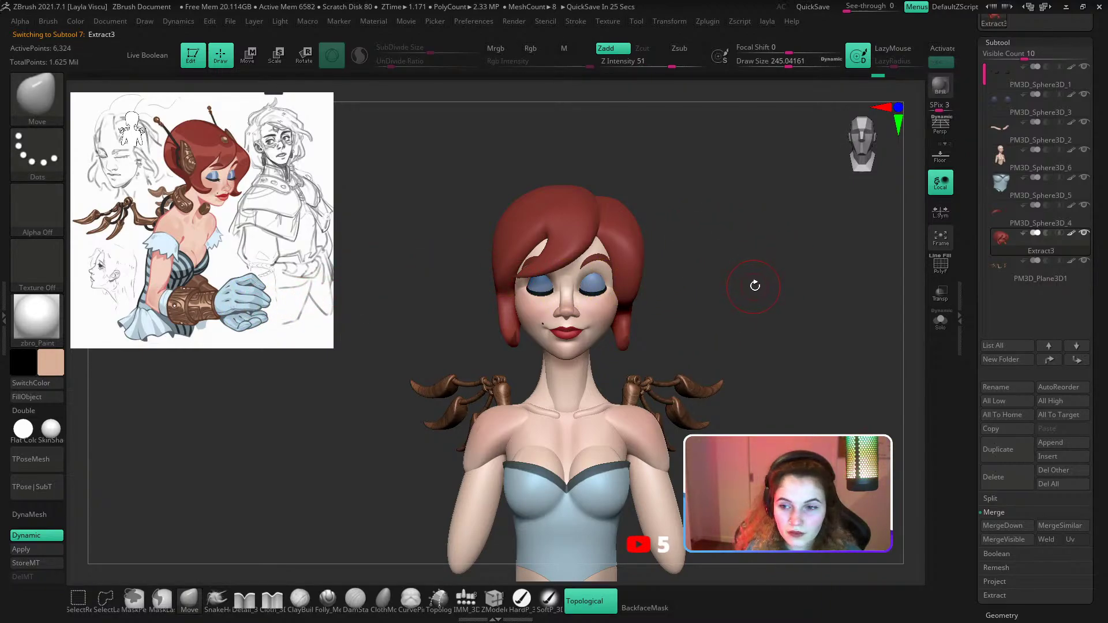
right_click_drag(754, 286, 803, 301)
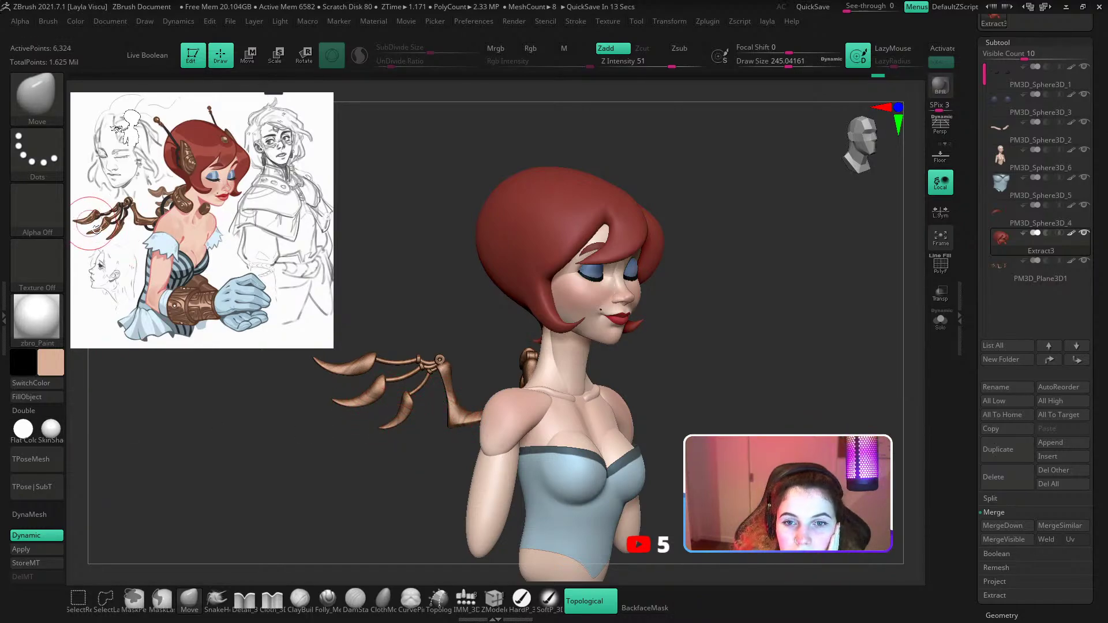
Enlarge the reference image over the canvas to study how the accessory attaches and the costume details.
key("z")
left_click_drag(154, 223, 293, 274)
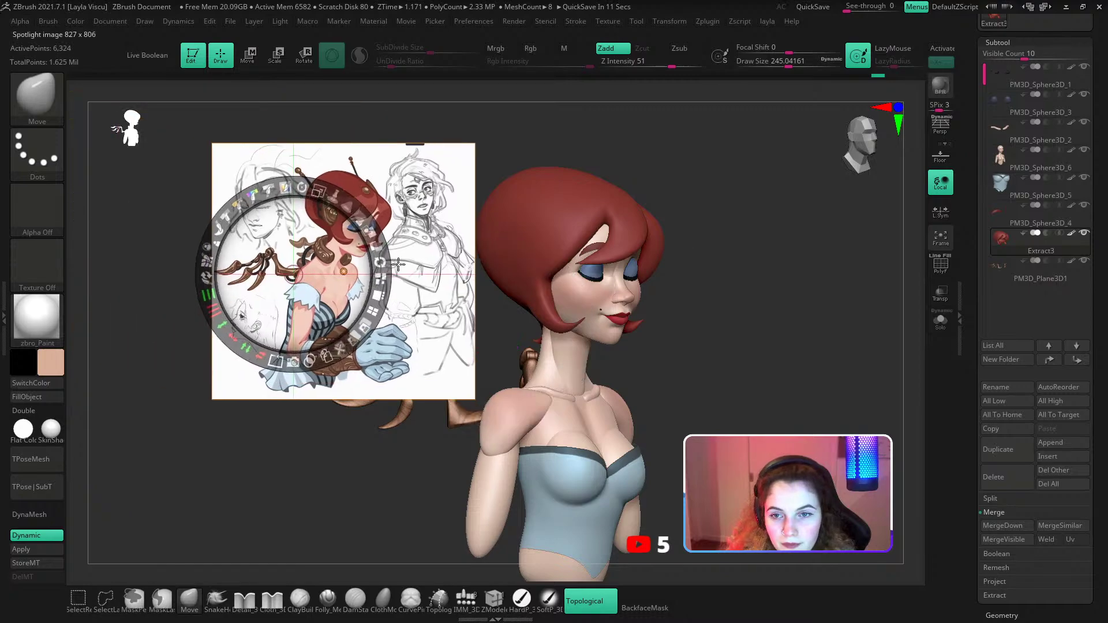
left_click_drag(320, 191, 388, 265)
left_click_drag(352, 286, 444, 324)
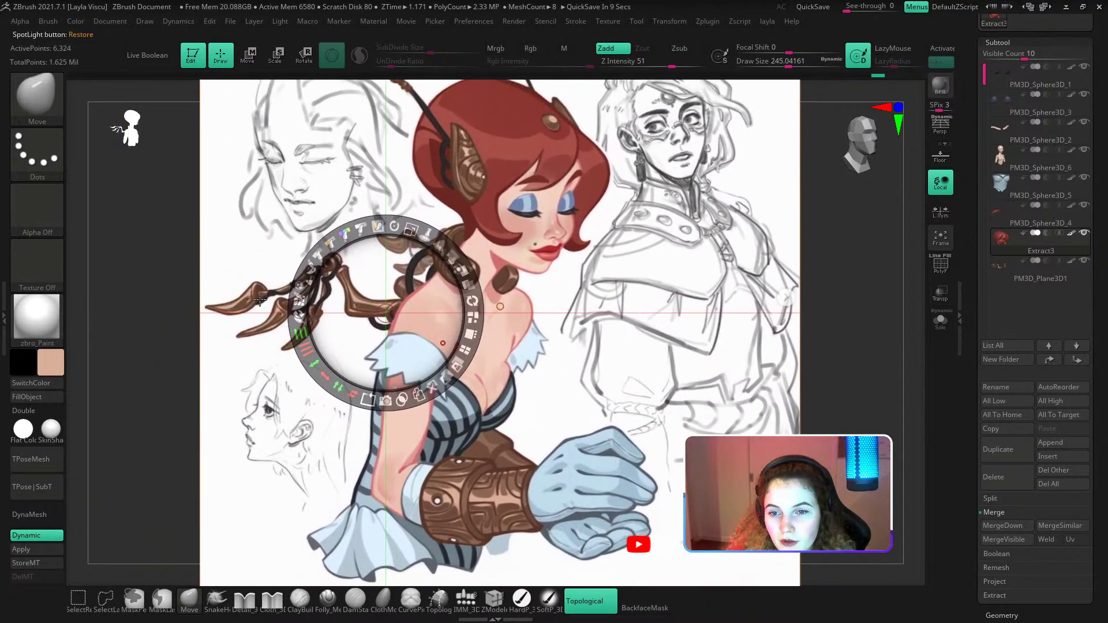
key("z")
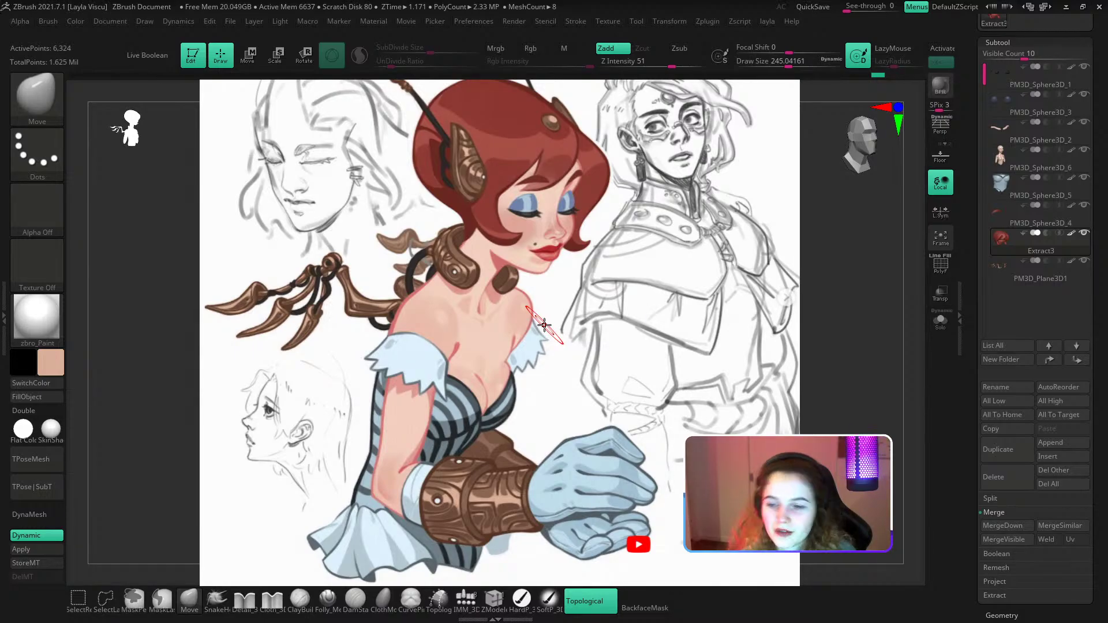
Shrink the reference image and place it beside the character, leaving it slightly larger than before.
key("z")
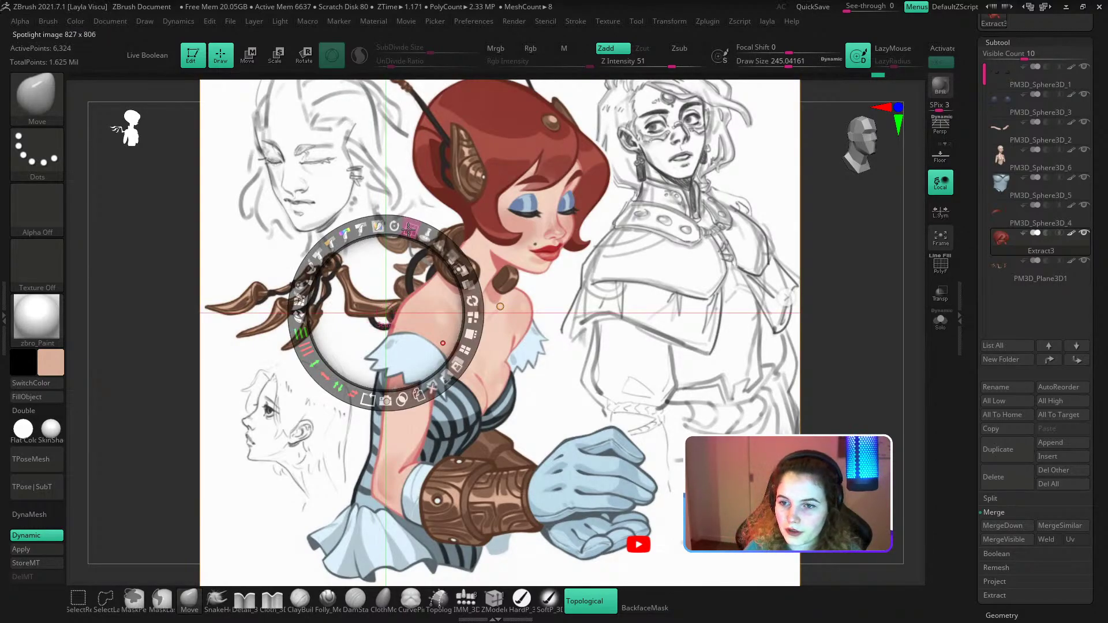
left_click_drag(410, 231, 172, 200)
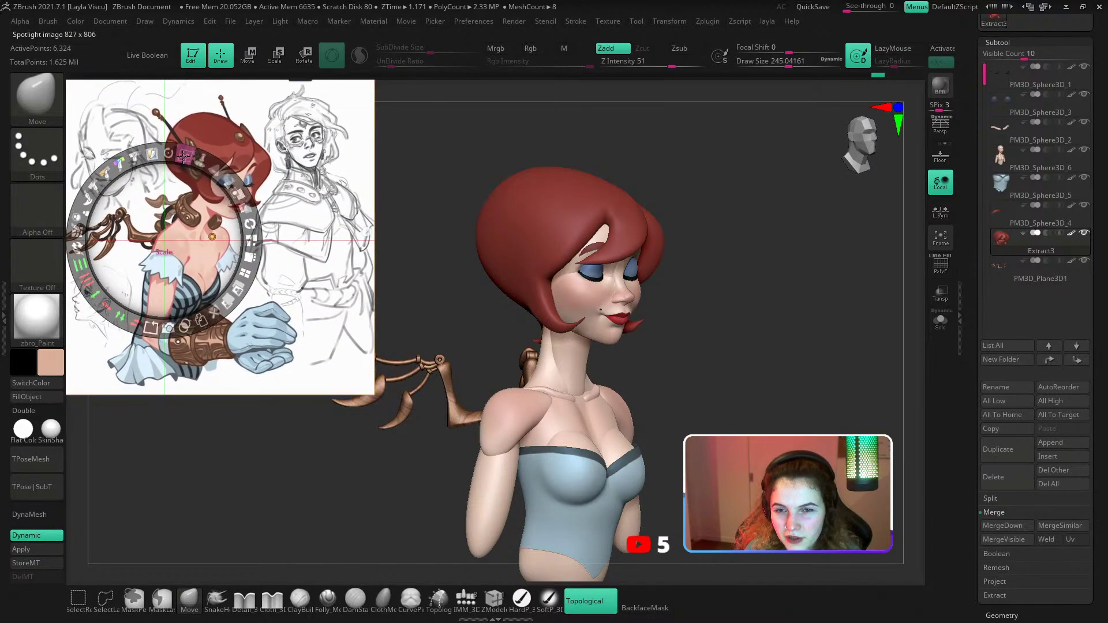
key("z")
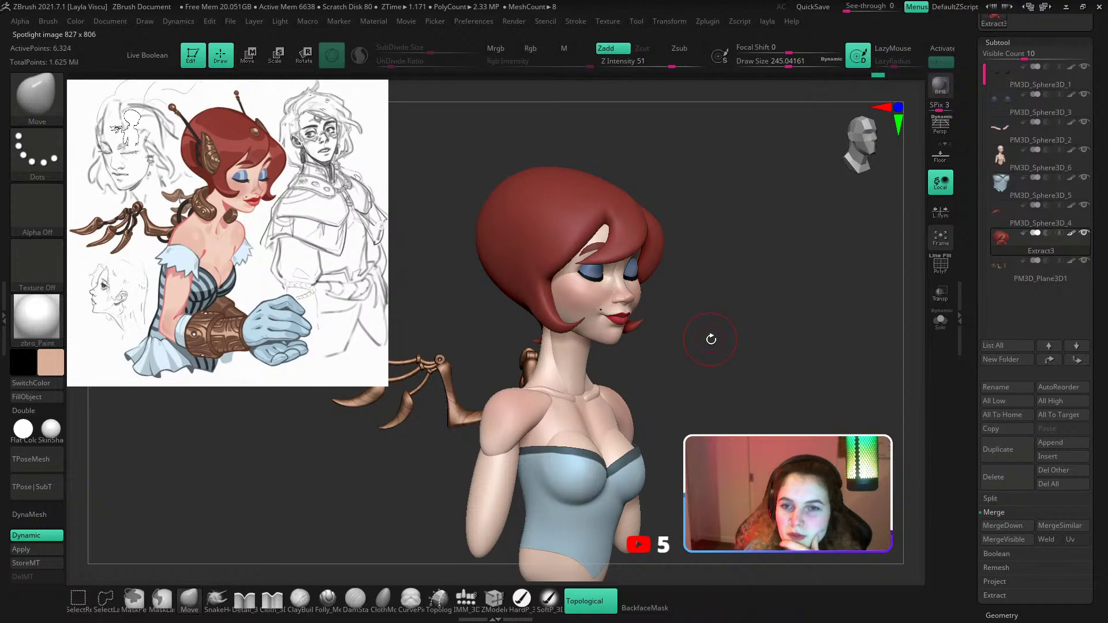
Ready the MeshBalloon brush with X symmetry in the front view, with a draw size of about 192.
left_click_drag(710, 347, 732, 302)
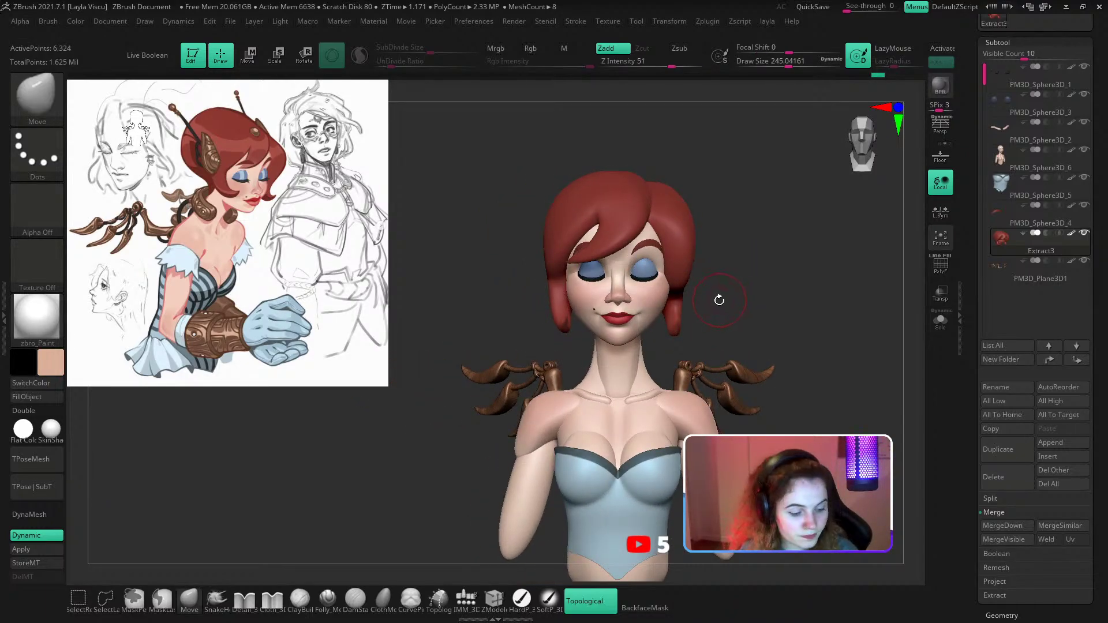
key("space")
key("b")
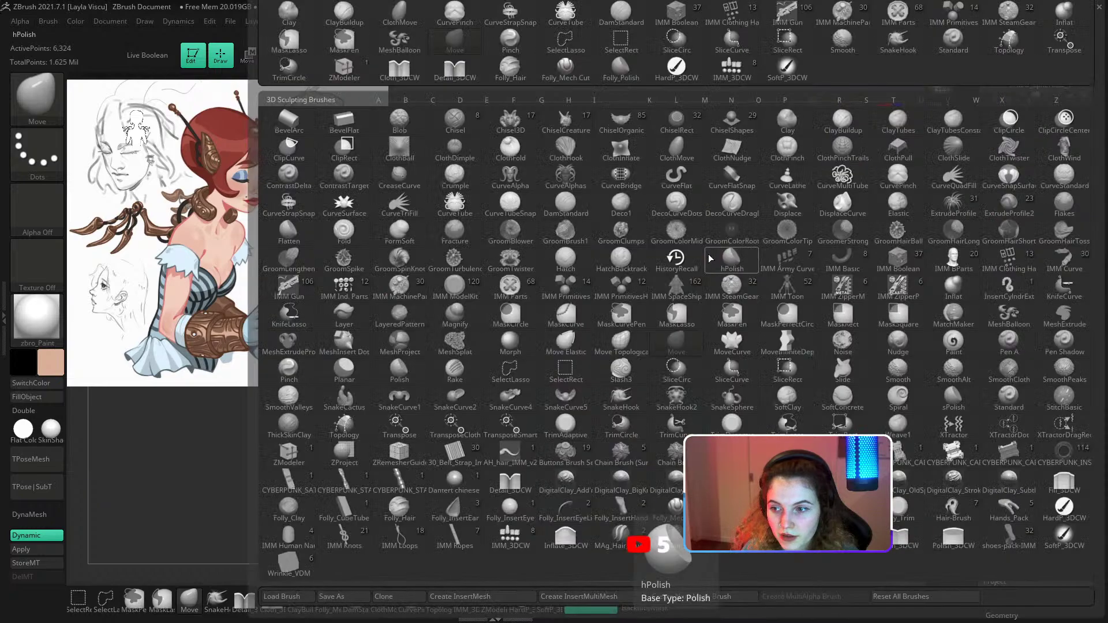
left_click(1015, 319)
left_click(905, 343)
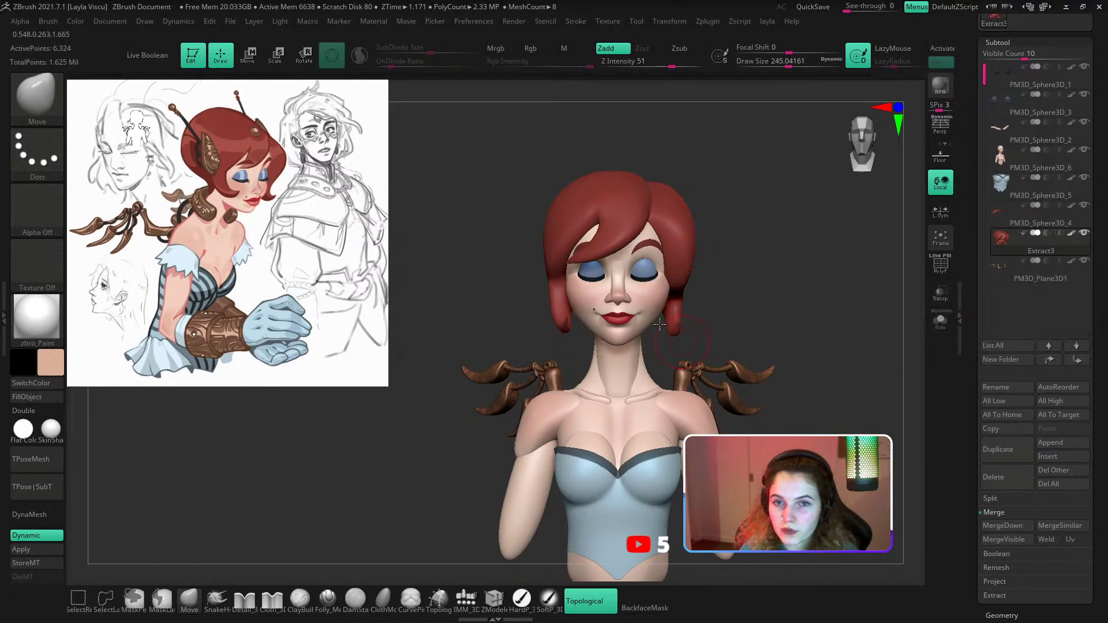
mouse_move(760, 168)
left_mouse_down("alt")
mouse_move(685, 215)
mouse_move(719, 232)
left_mouse_up("alt")
key("s")
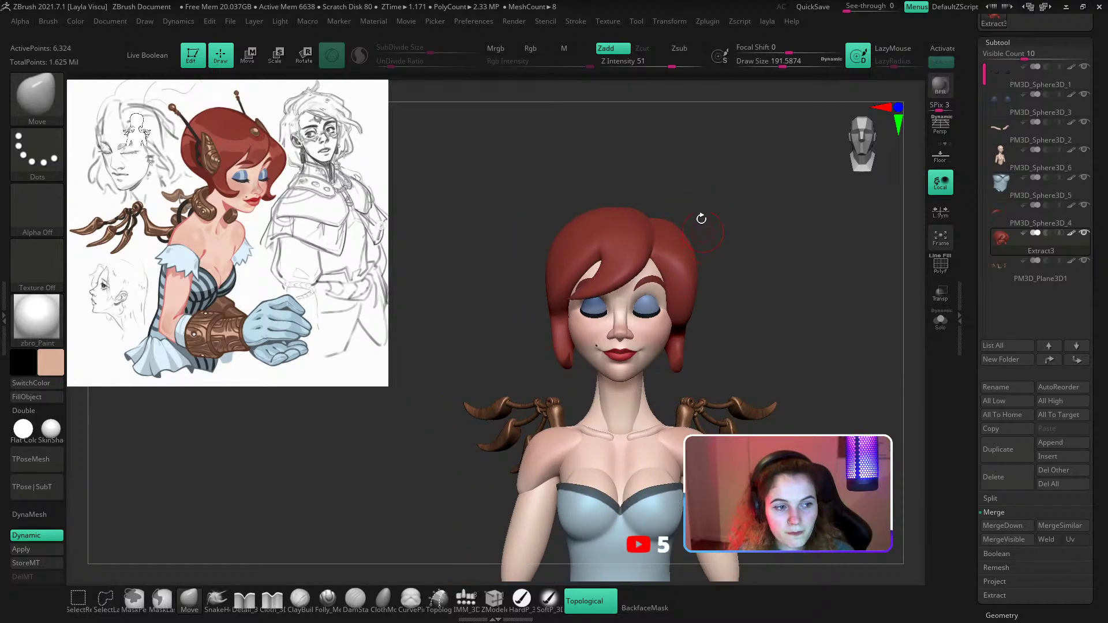
left_click_drag(696, 226, 644, 264, "alt")
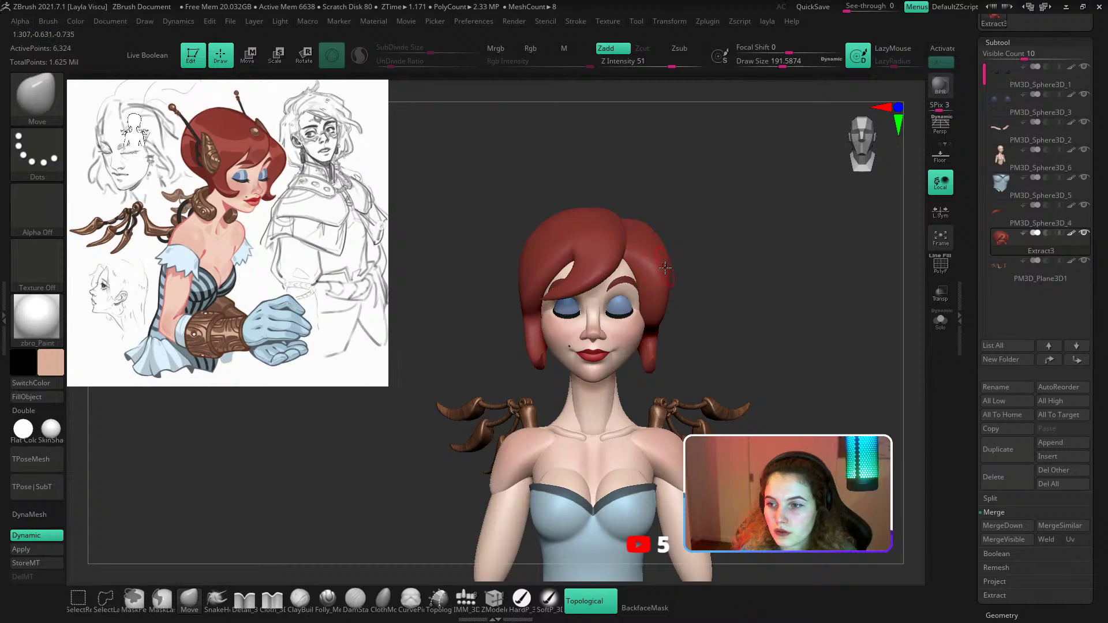
key("x")
key("ctrl")
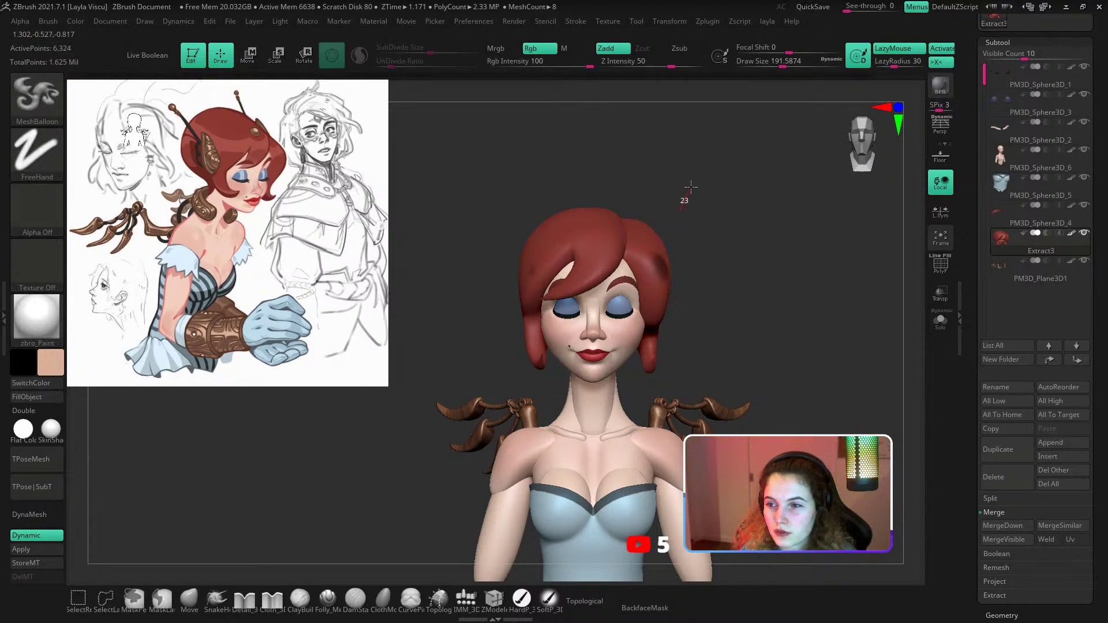
left_click_drag(667, 279, 681, 200, "ctrl")
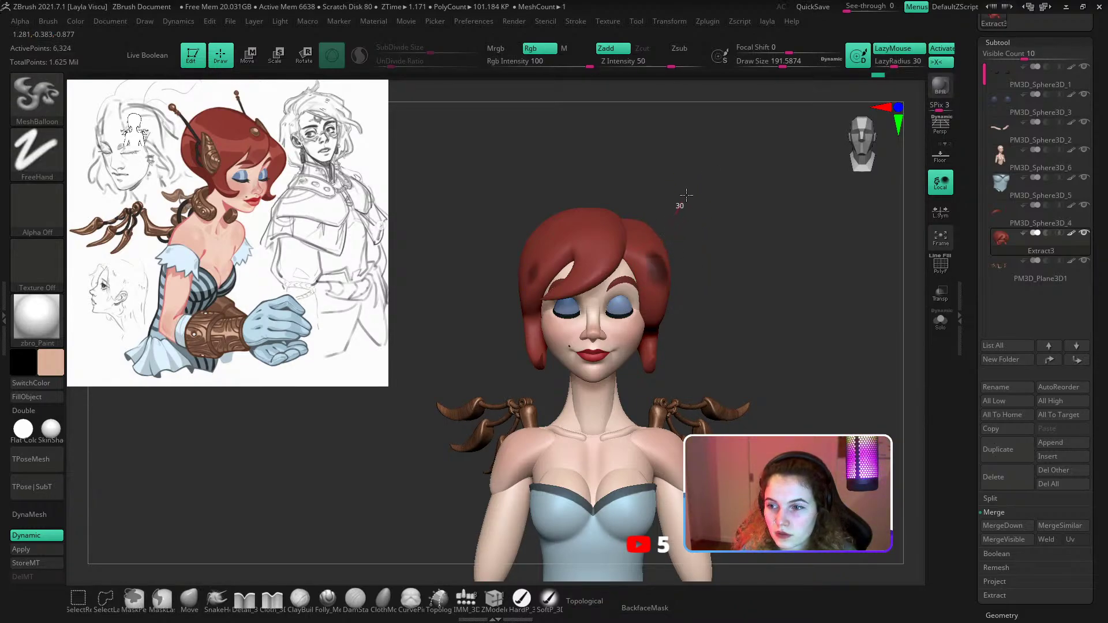
key("ctrl+z")
left_click_drag(655, 283, 686, 207, "ctrl")
key("ctrl+z")
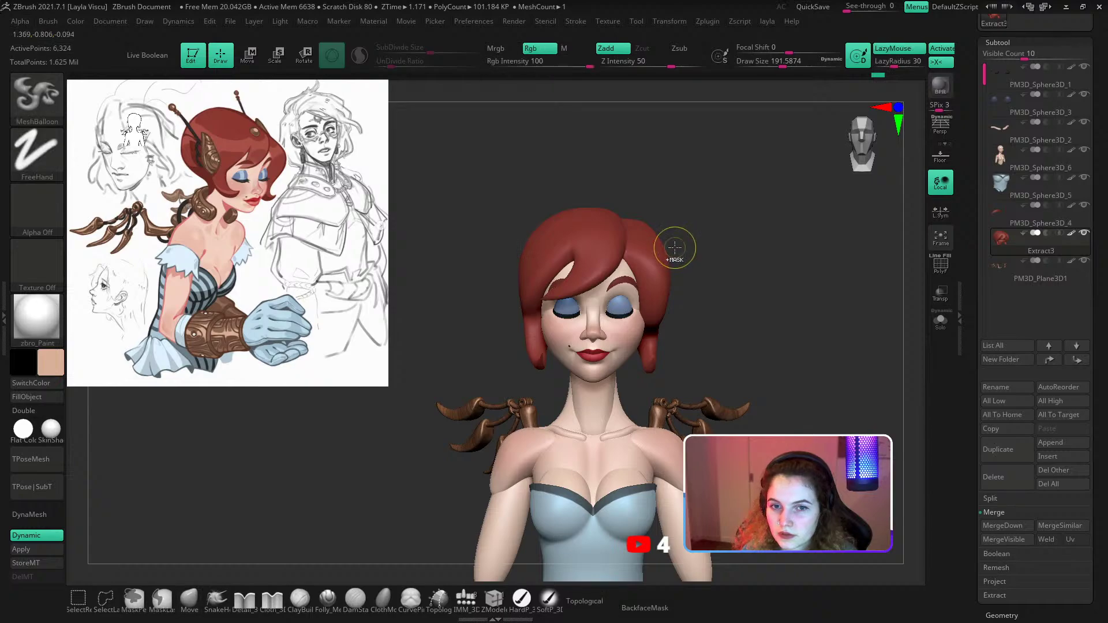
Set the MeshBalloon stroke to Lasso and draw mirrored pointed ear shapes on both sides of the hair.
left_click(37, 151)
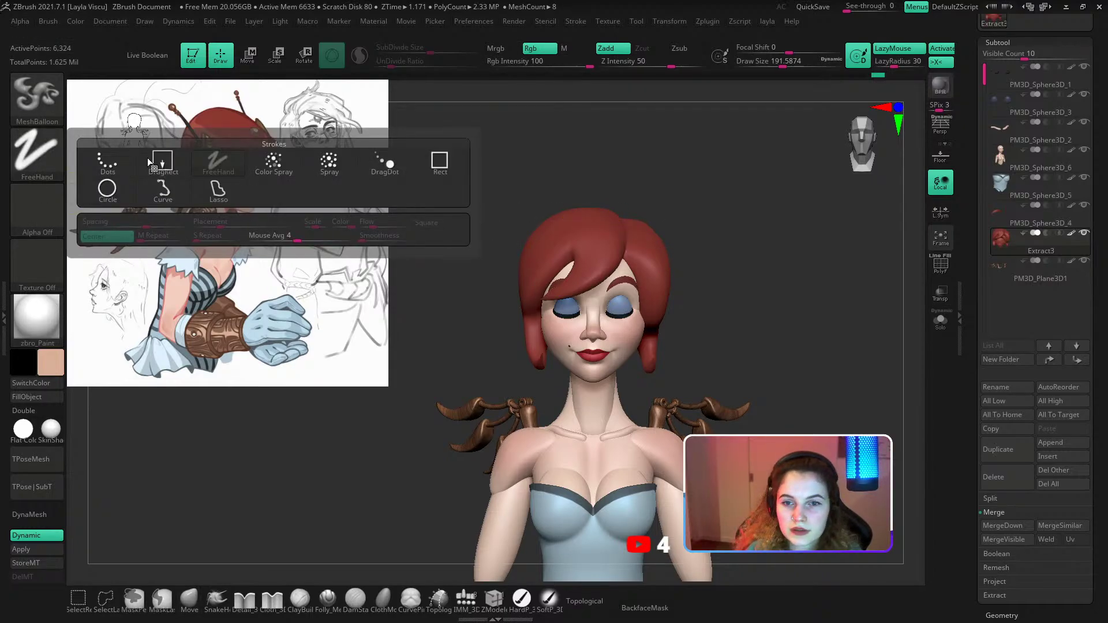
left_click(217, 198)
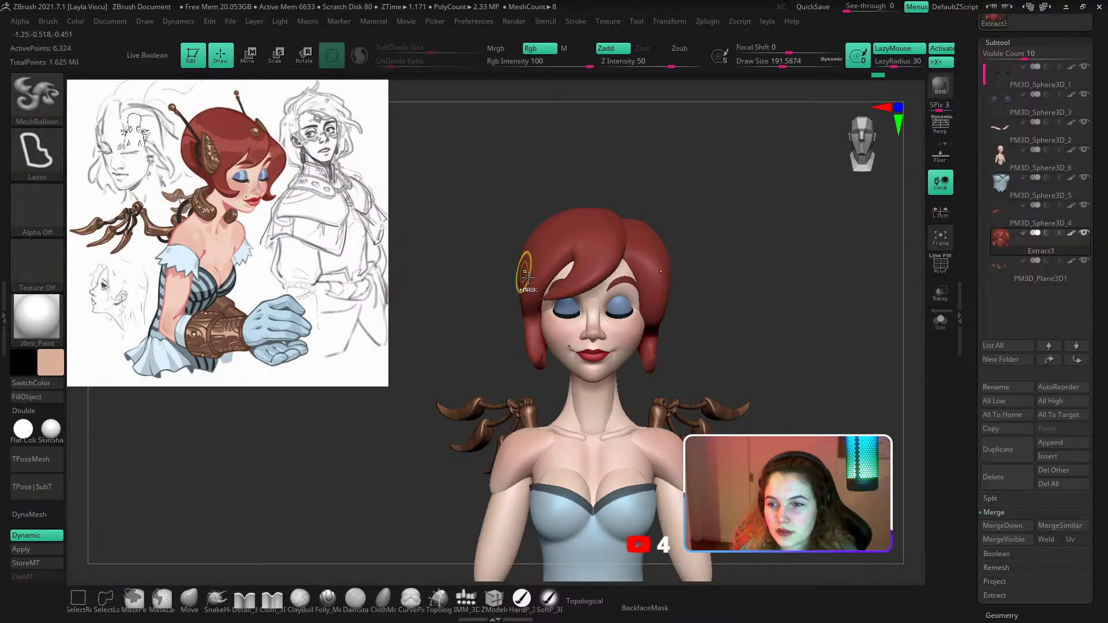
left_click_drag(520, 213, 506, 303, "ctrl")
mouse_move(536, 266)
left_mouse_down("ctrl")
mouse_move(508, 197)
mouse_move(494, 276)
mouse_move(511, 310)
mouse_move(535, 295)
left_mouse_up("ctrl")
key("ctrl+z")
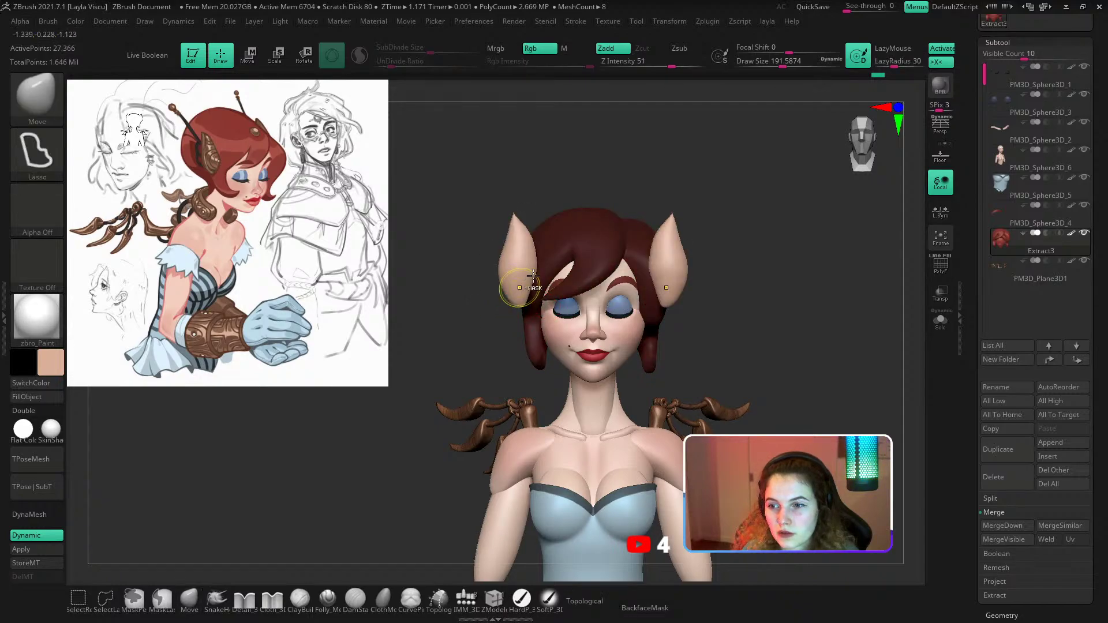
key("ctrl+z")
mouse_move(524, 221)
left_mouse_down("ctrl")
mouse_move(511, 184)
mouse_move(498, 267)
left_mouse_up("ctrl")
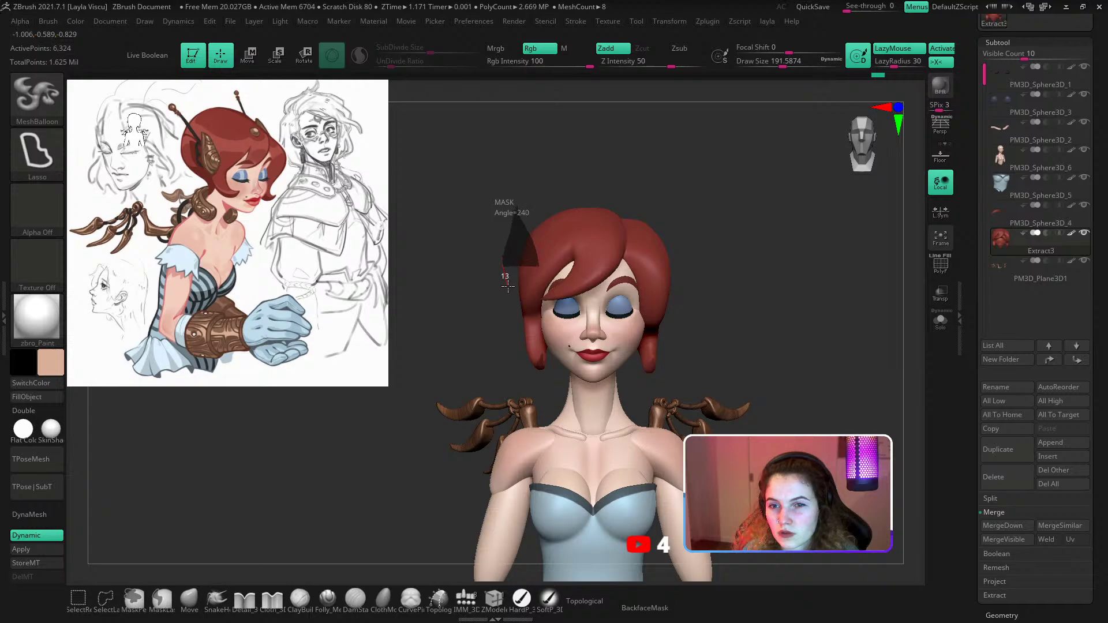
mouse_move(540, 302)
left_mouse_down("ctrl")
mouse_move(526, 286)
mouse_move(643, 294)
left_mouse_up("ctrl")
Position the mirrored ears against the sides of the head with the transform gizmo, checking from the front and side.
key("w")
left_click_drag(608, 256, 576, 256)
left_click_drag(767, 247, 703, 248, "shift")
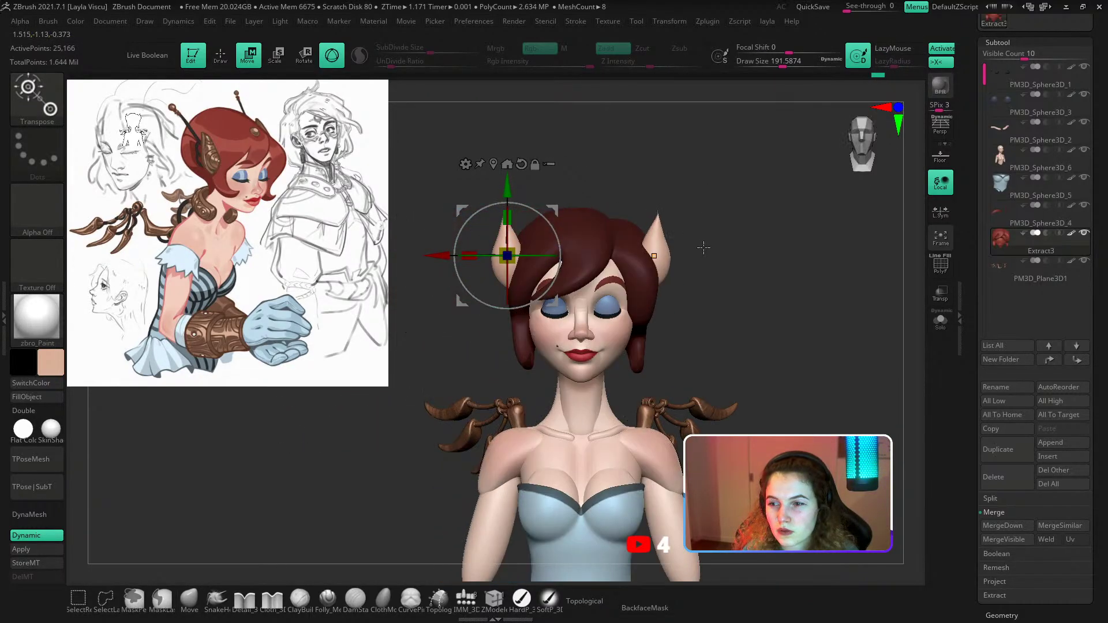
left_click(188, 601)
left_click_drag(433, 377, 483, 358)
left_click_drag(435, 310, 388, 314)
key("w")
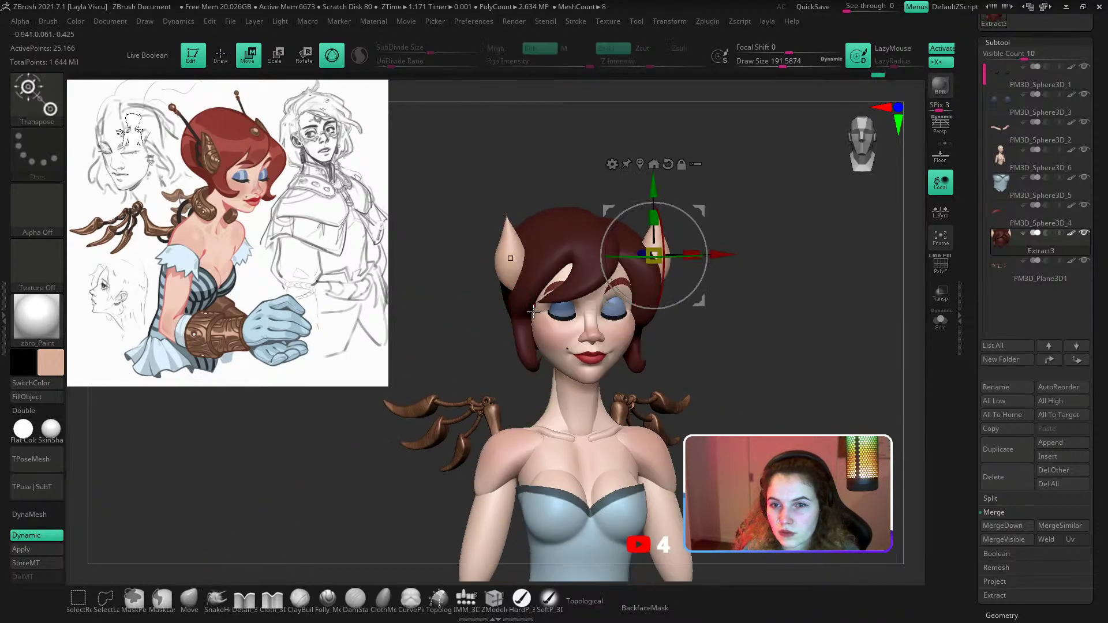
left_click_drag(657, 263, 660, 266)
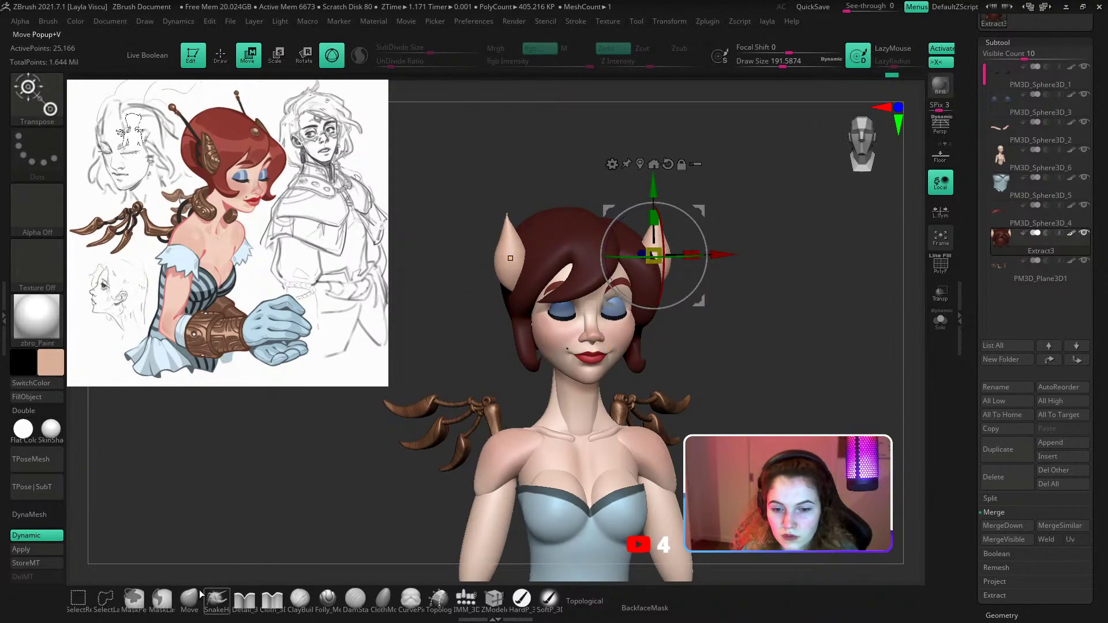
key("q")
right_click_drag(452, 346, 507, 305)
key("w")
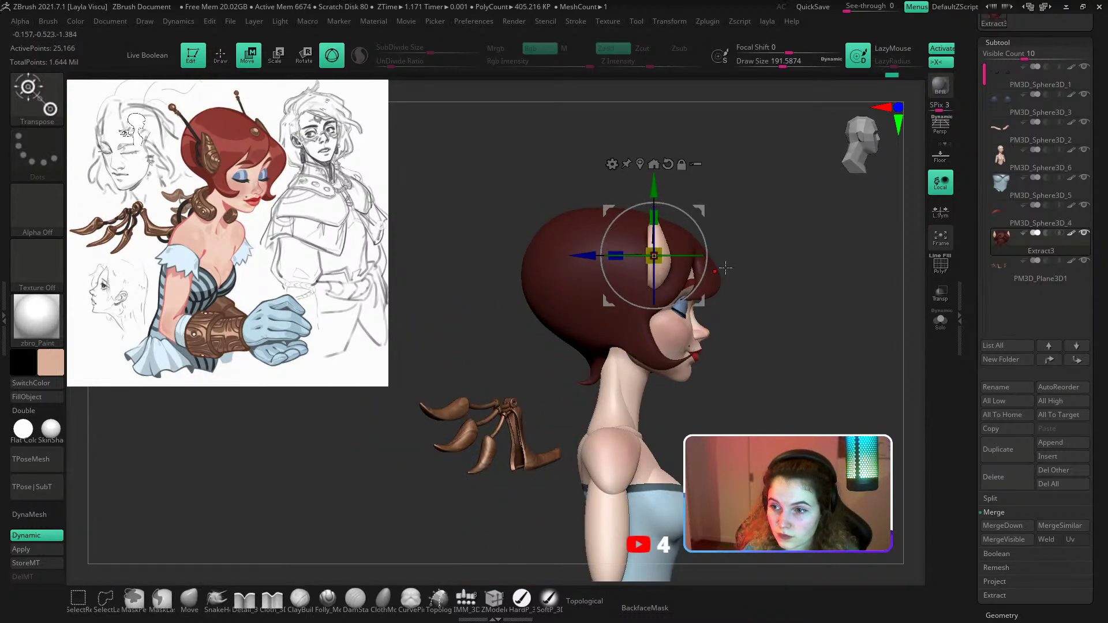
right_click_drag(653, 259, 808, 289)
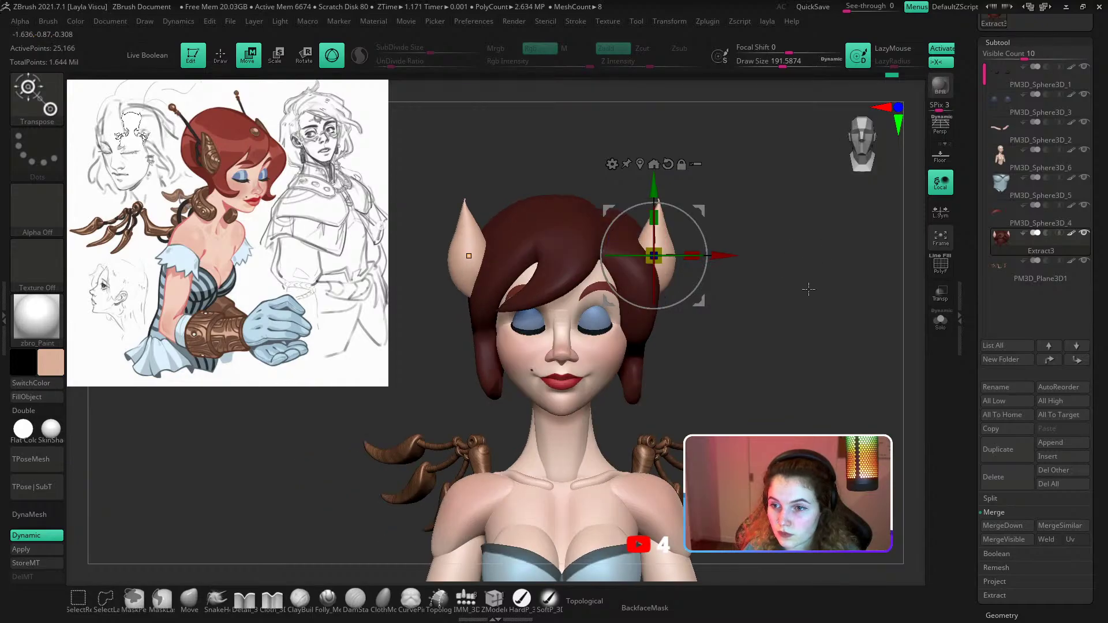
key("q")
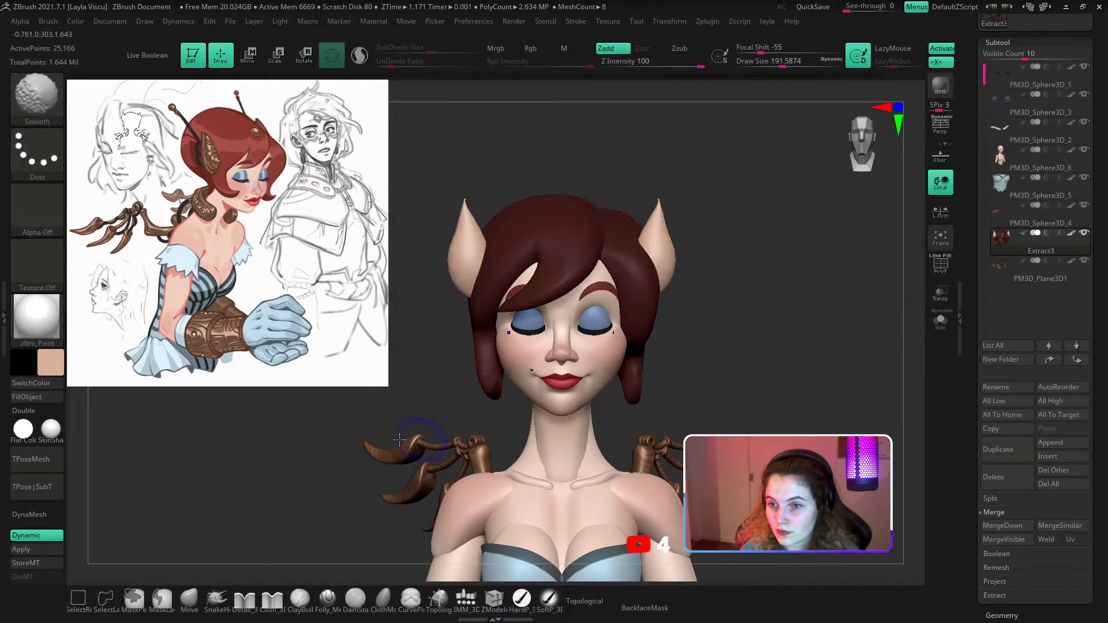
Isolate the ears with the polyframe on and split the hidden hair off into a separate subtool.
key("b")
key("c")
key("b")
left_click(476, 241, "ctrl+shift")
key("shift+f")
key("1")
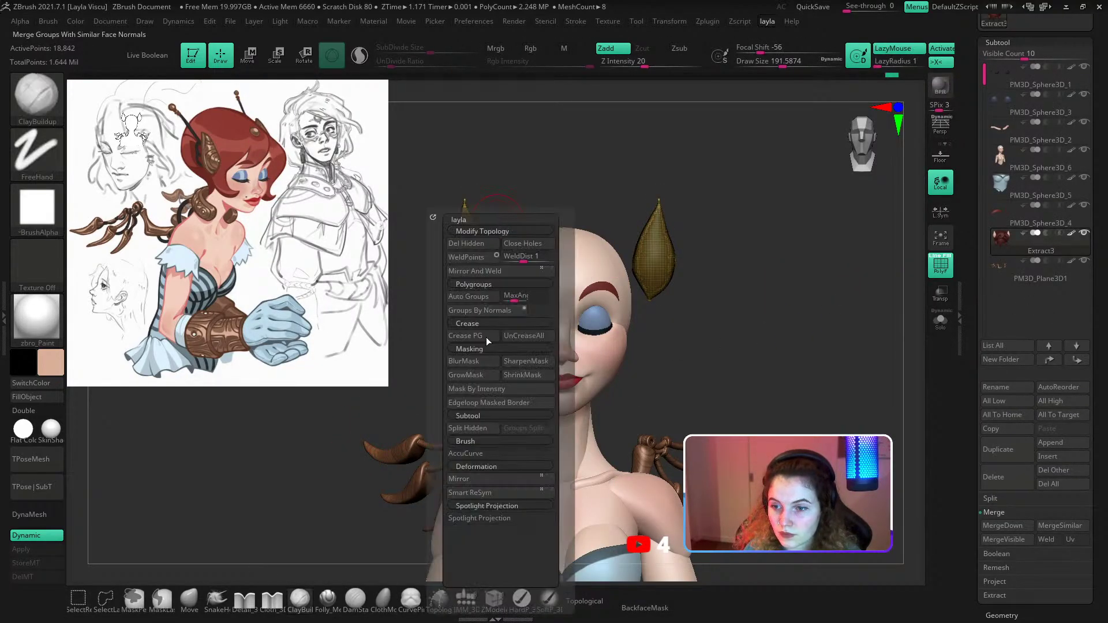
left_click(476, 430)
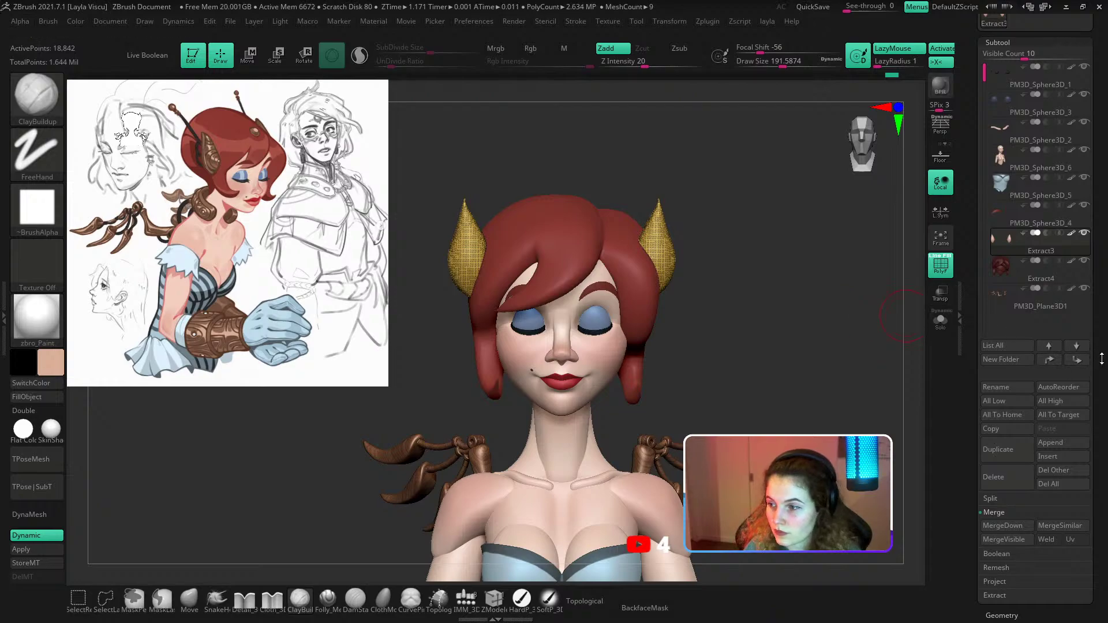
Remesh the ears with ZRemesher at a target polygon count of about 0.75.
scroll(1020, 383, "down", 5)
left_click(1011, 395)
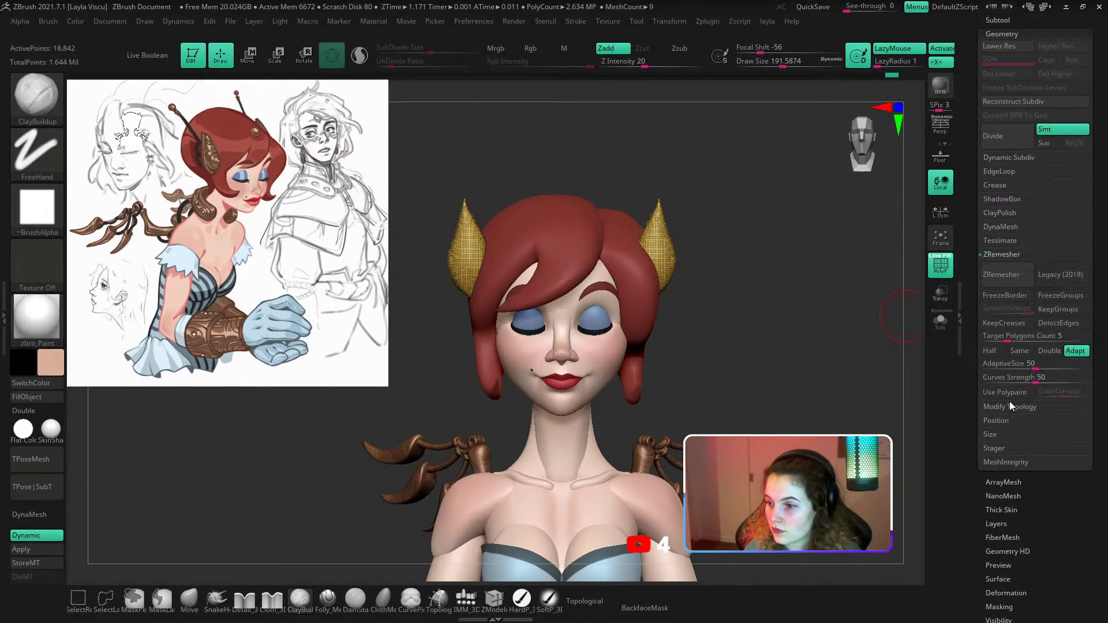
left_click_drag(1003, 337, 993, 338)
left_click(1001, 275)
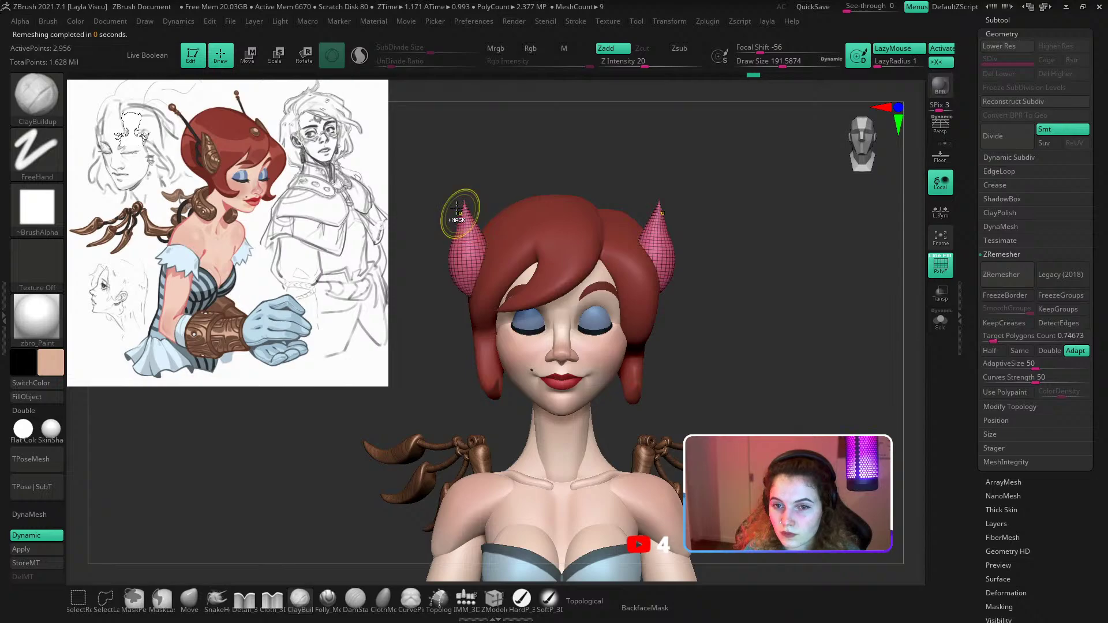
Hide the polyframe and reshape the ear tips with the Move brush, reducing the draw size to about 217.
right_click_drag(462, 216, 453, 254, "ctrl")
left_click(189, 600)
left_click(645, 608)
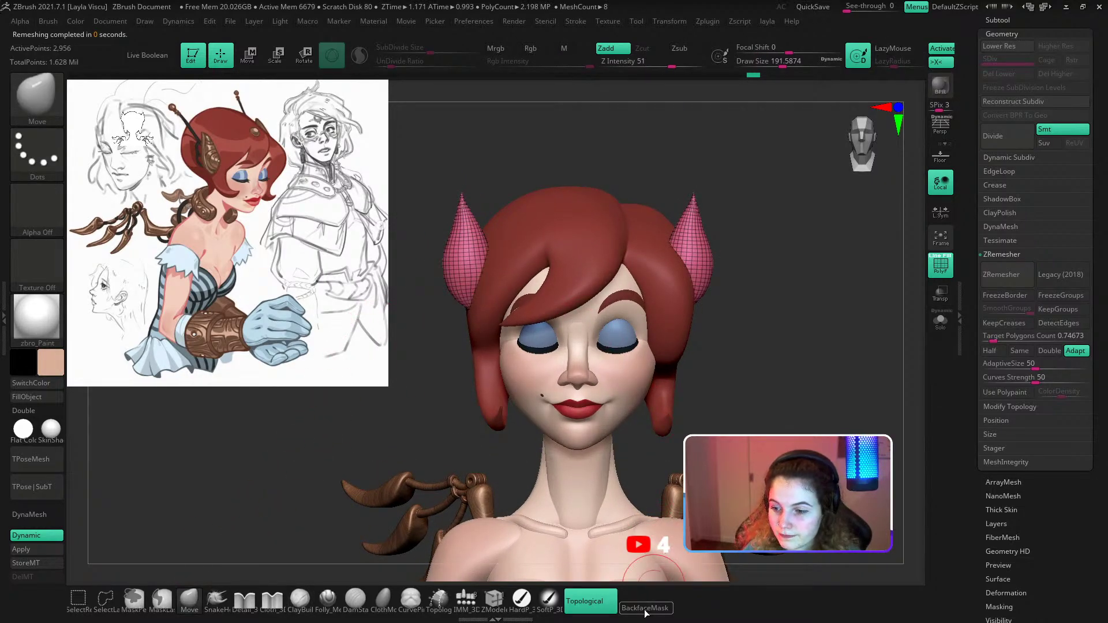
key("shift+f")
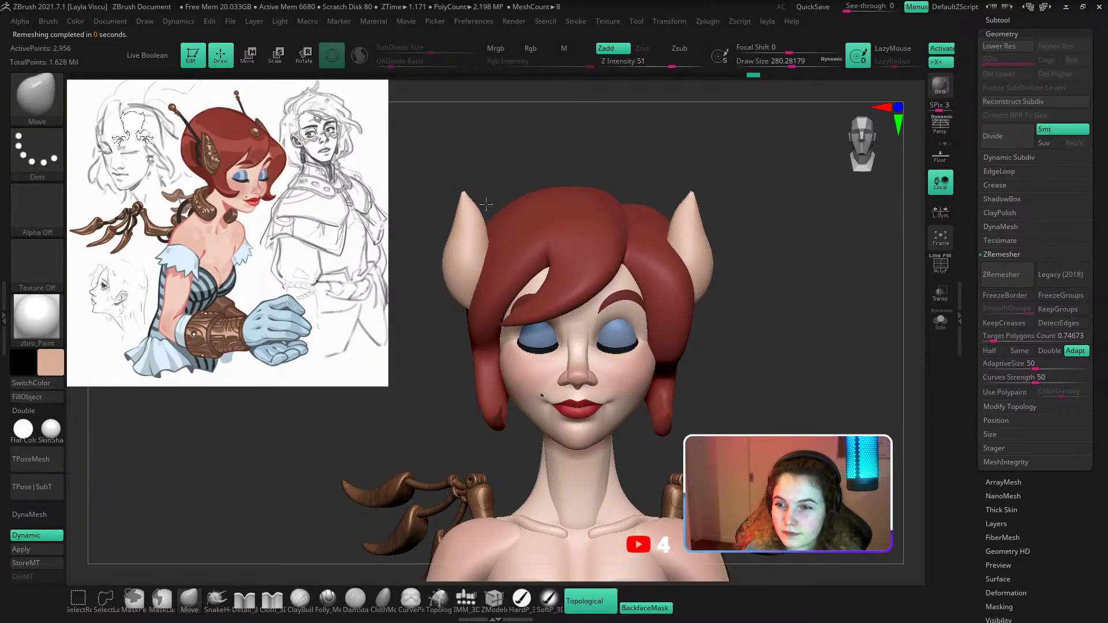
mouse_move(486, 204)
left_mouse_down()
mouse_move(463, 198)
mouse_move(473, 188)
left_mouse_up()
key("s")
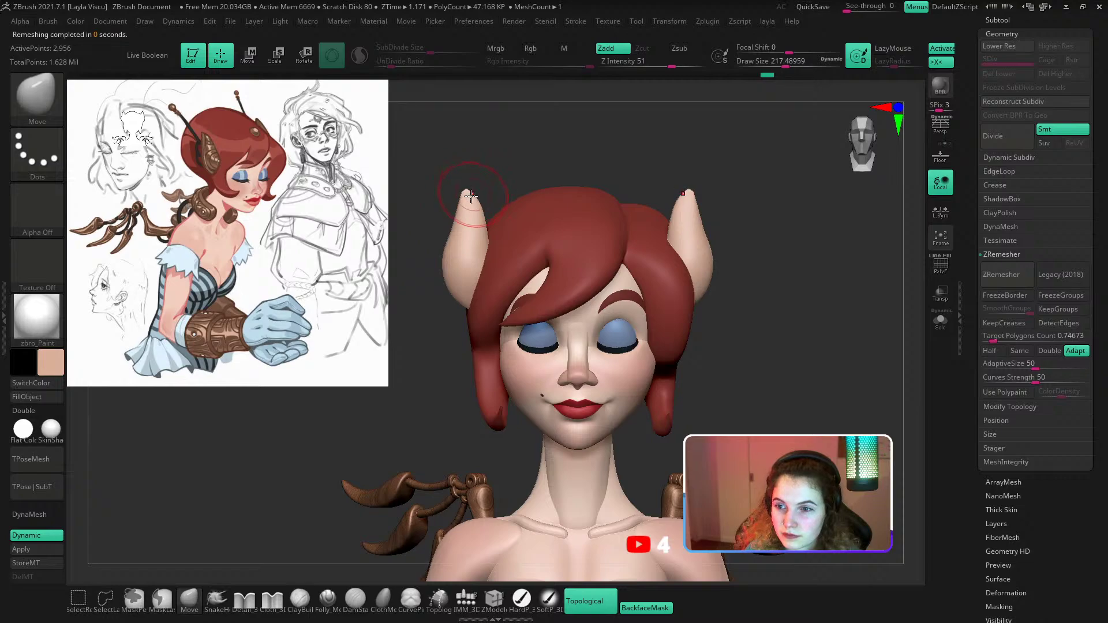
left_click(644, 607)
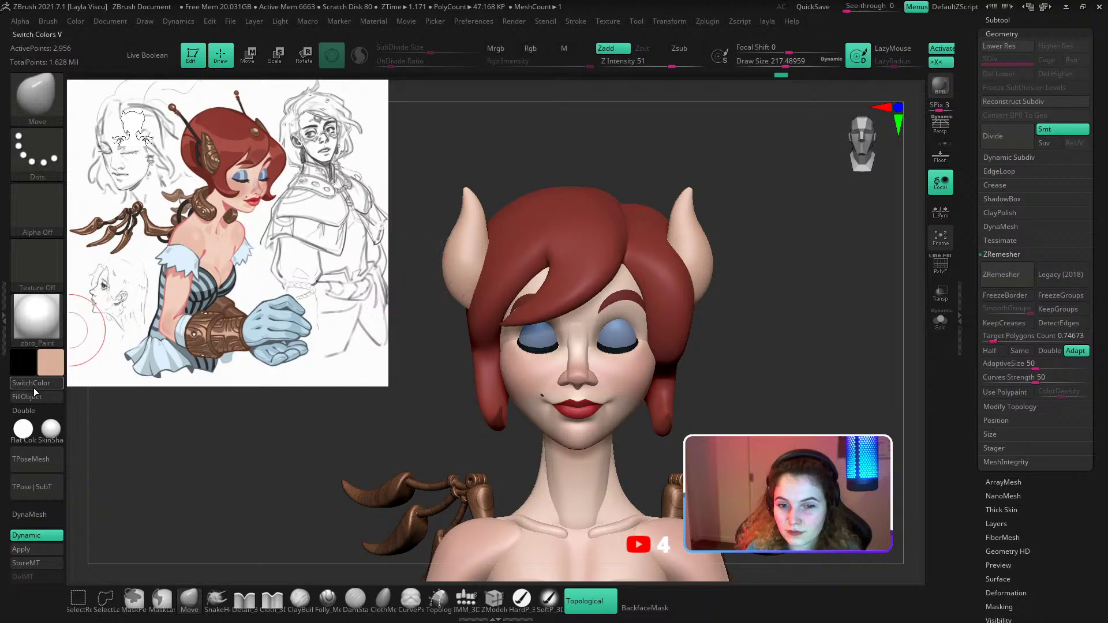
Refine the ear surfaces from several angles with the Folly_Mech Cut brush, reducing the draw size to about 136.
left_click_drag(541, 150, 563, 140)
left_click(328, 600)
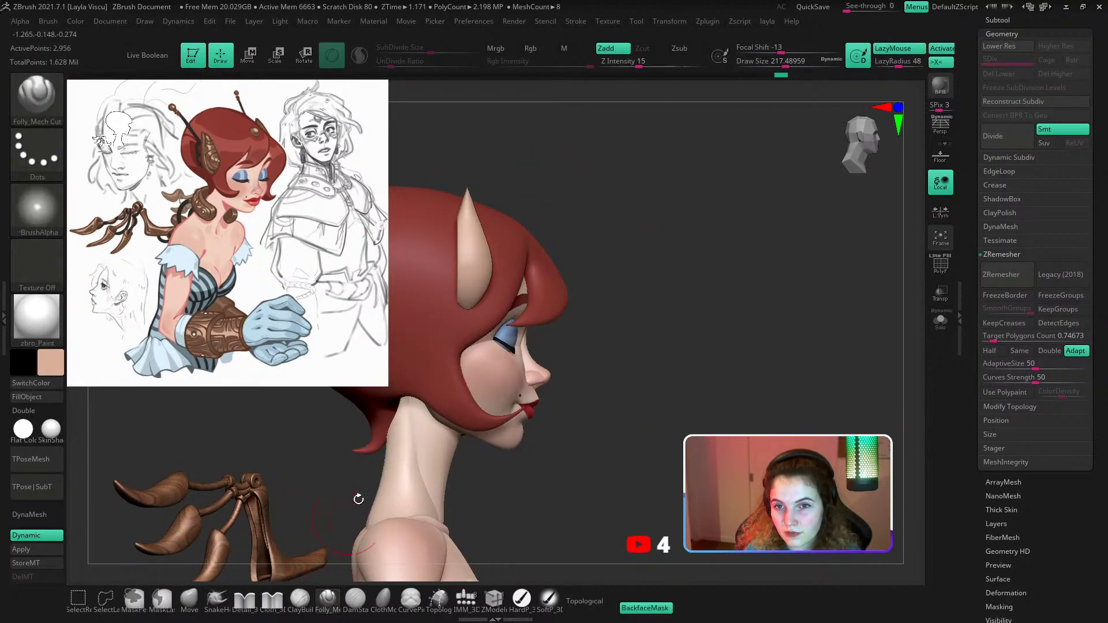
mouse_move(467, 210)
left_mouse_down()
mouse_move(465, 173)
mouse_move(492, 180)
mouse_move(470, 223)
mouse_move(423, 159)
left_mouse_up()
key("b")
key("m")
key("b")
key("ctrl+z")
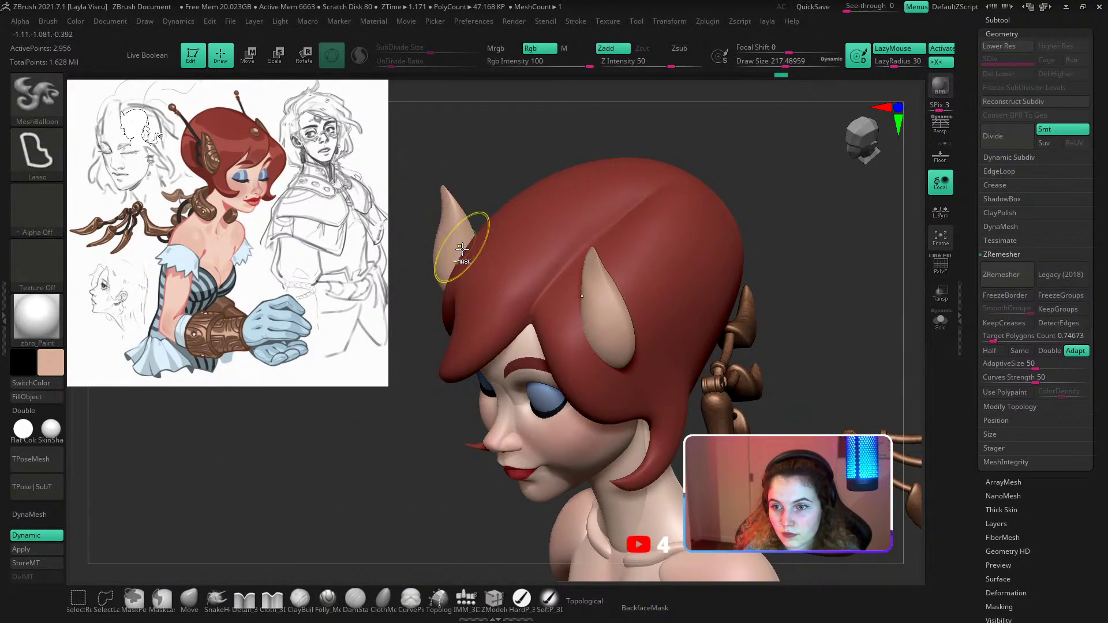
left_click_drag(463, 241, 421, 162)
mouse_move(491, 173)
left_mouse_down()
mouse_move(527, 154)
mouse_move(510, 162)
mouse_move(561, 156)
mouse_move(542, 161)
mouse_move(521, 193)
mouse_move(482, 199)
left_mouse_up()
key("s")
left_click_drag(507, 264, 496, 265)
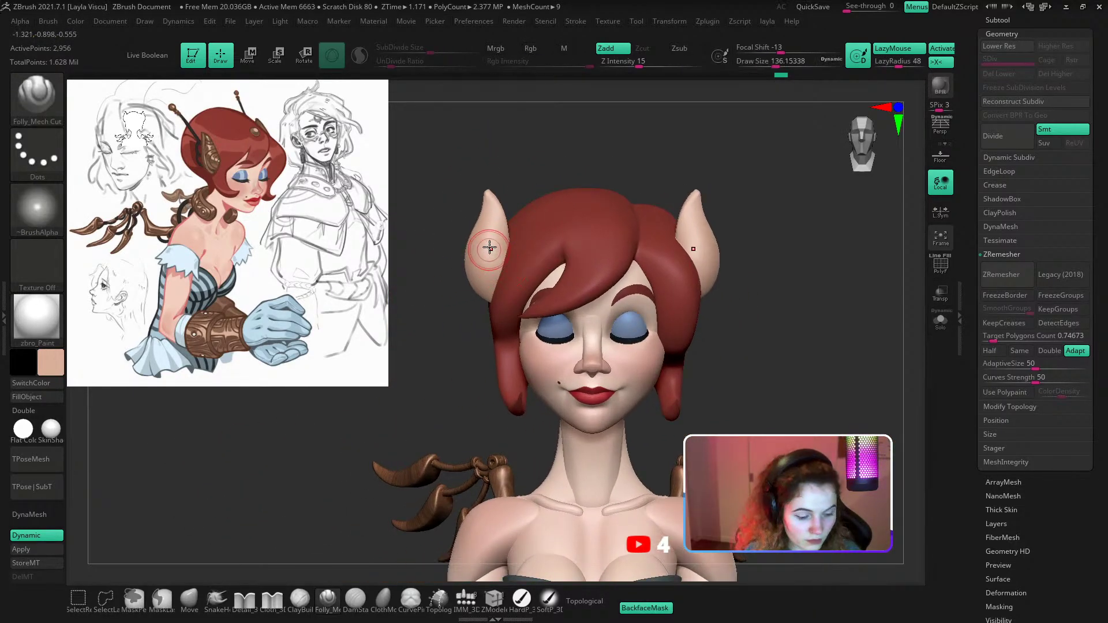
Subdivide the ear mesh twice, up to subdivision level 3.
key("b")
key("m")
key("b")
key("ctrl+d")
key("ctrl+d")
right_click_drag(488, 260, 487, 268, "ctrl")
Carve a curved crease into the inner ear with the DamStandard brush at draw size about 108 and smooth it.
key("b")
key("d")
key("s")
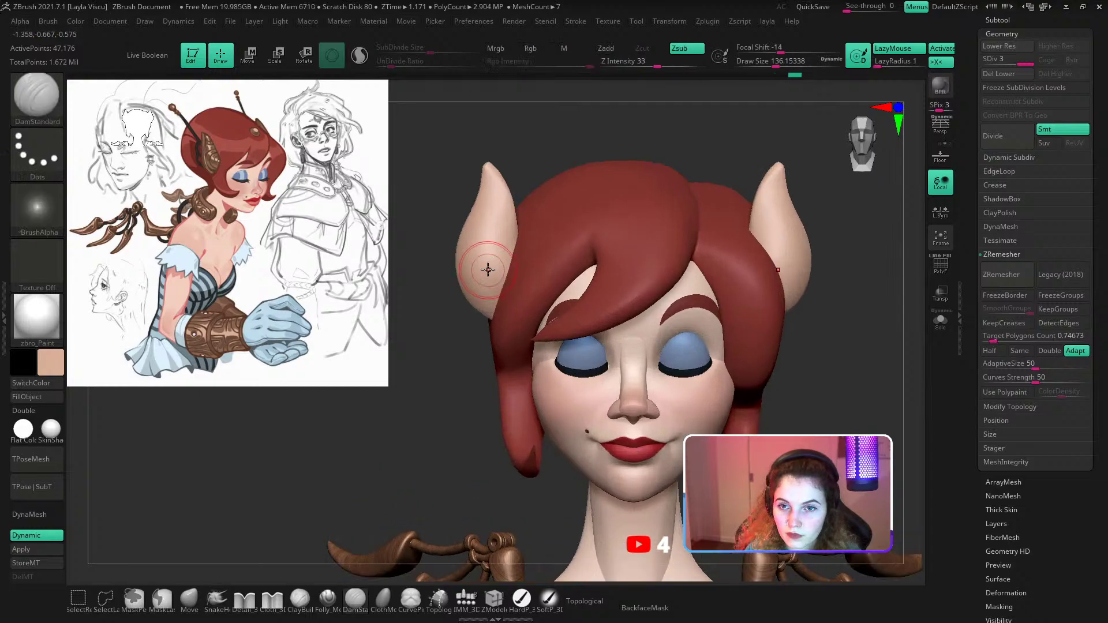
key("s")
left_click_drag(487, 269, 521, 252)
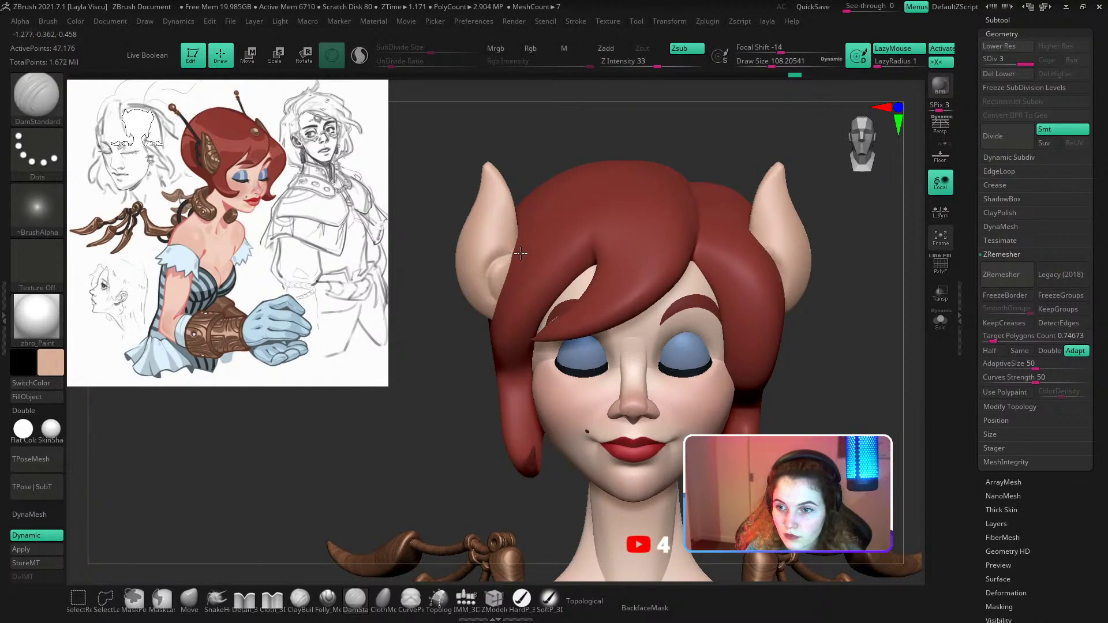
right_click_drag(535, 290, 503, 280, "ctrl")
left_click_drag(495, 271, 500, 255, "shift")
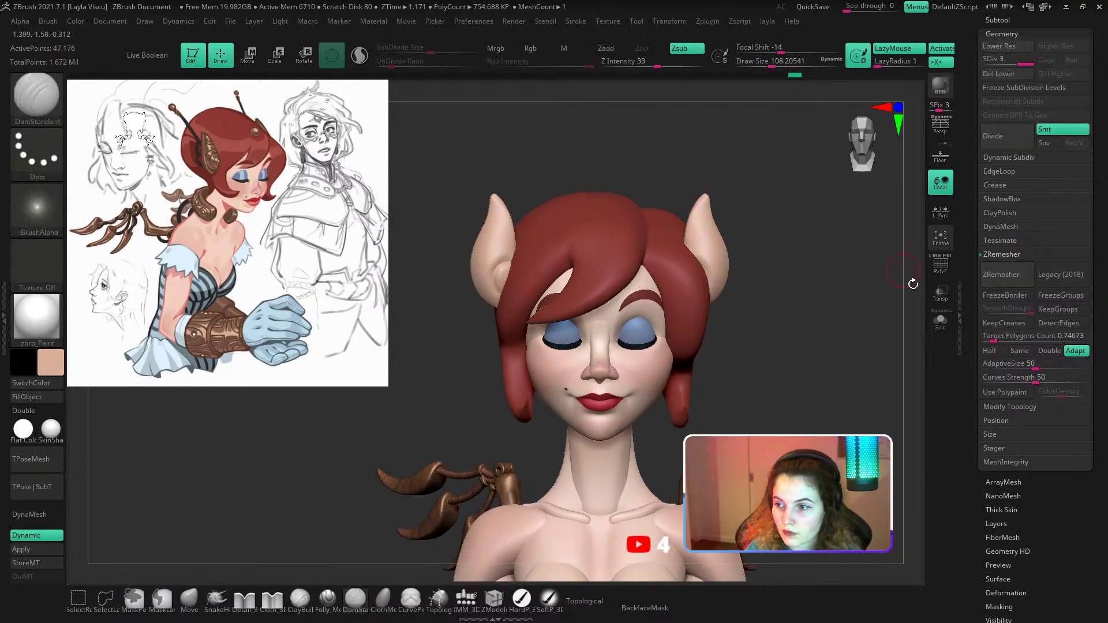
Isolate the ears and carve a second curved crease around the inner fold with the DamStandard brush at draw size about 108.
left_click(941, 320)
right_click_drag(535, 271, 573, 272, "ctrl")
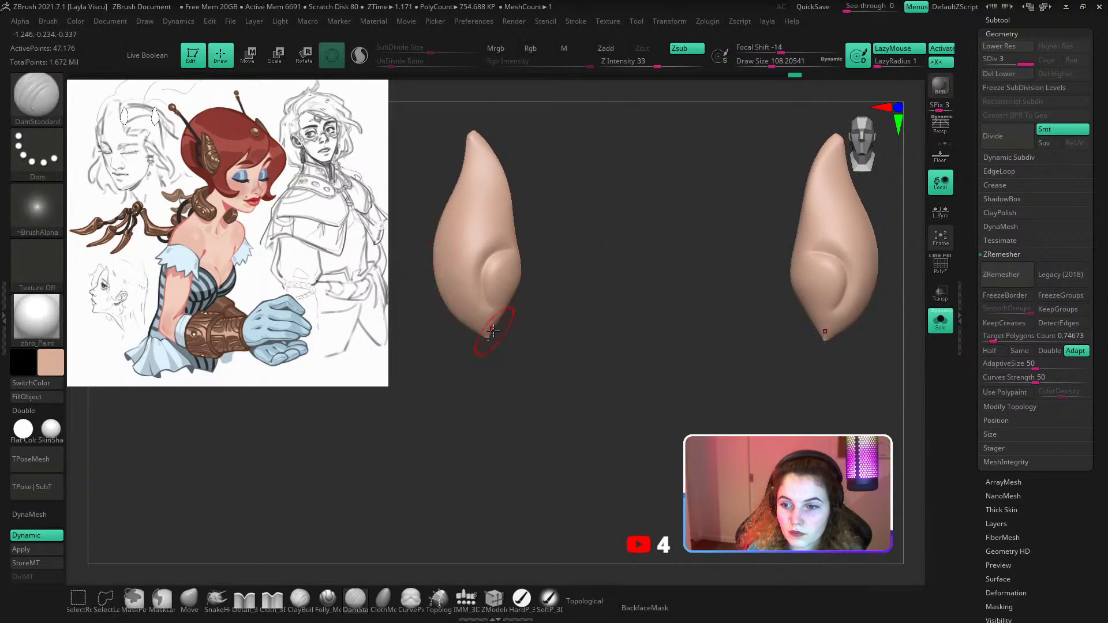
mouse_move(482, 337)
left_mouse_down()
mouse_move(453, 286)
mouse_move(488, 226)
mouse_move(536, 221)
left_mouse_up()
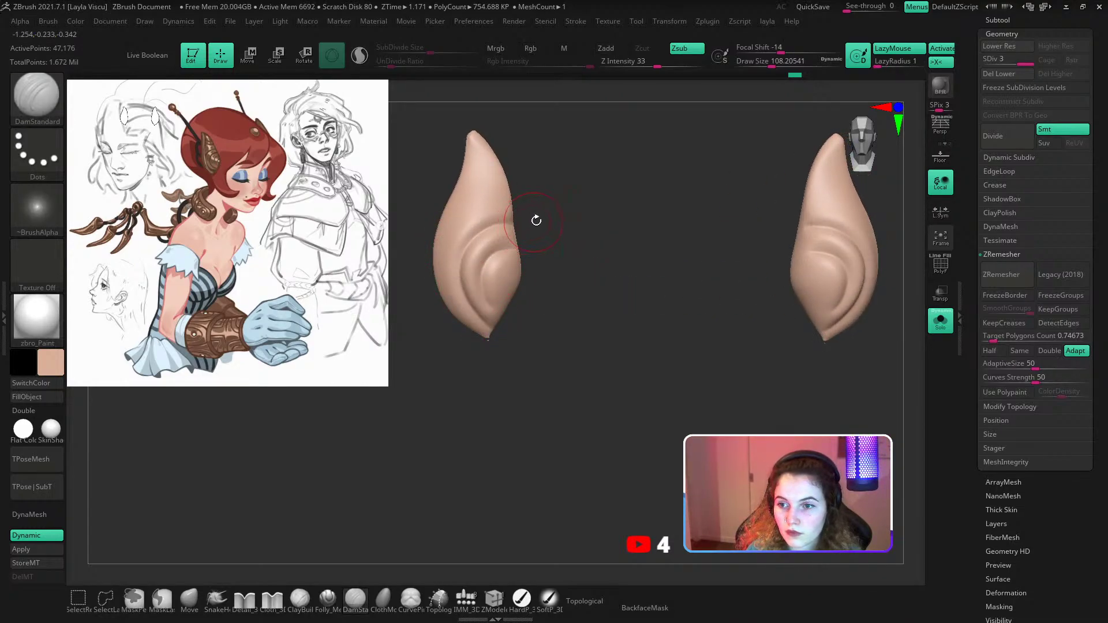
right_click_drag(503, 192, 501, 203, "ctrl")
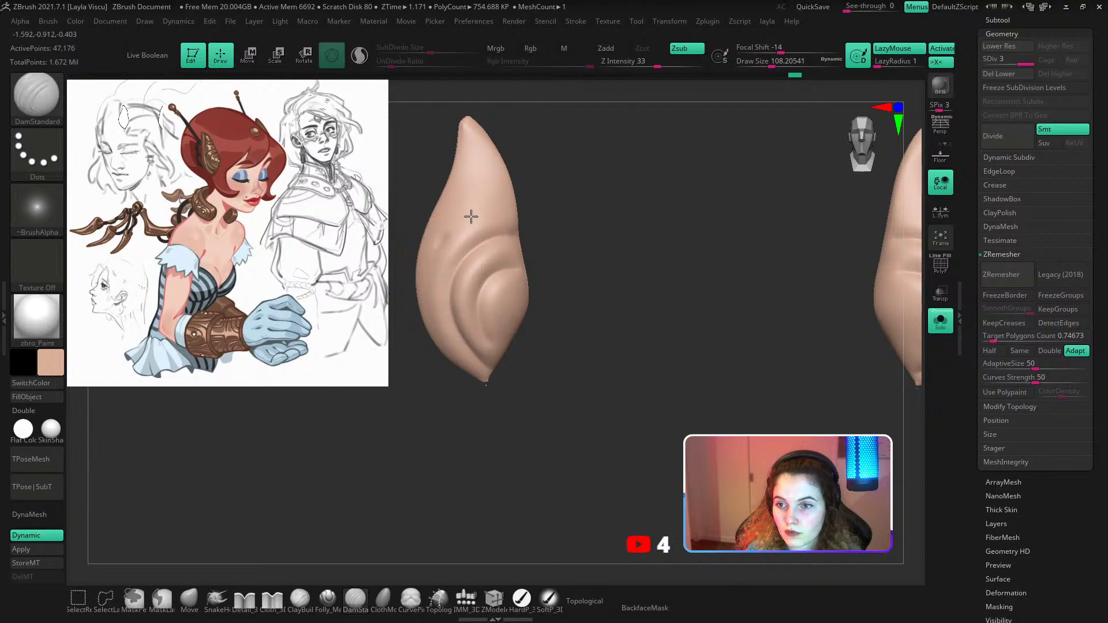
Carve further curved creases across the ears up to their tips with the DamStandard brush, and show the whole model again.
left_click_drag(511, 210, 490, 209)
key("ctrl+z")
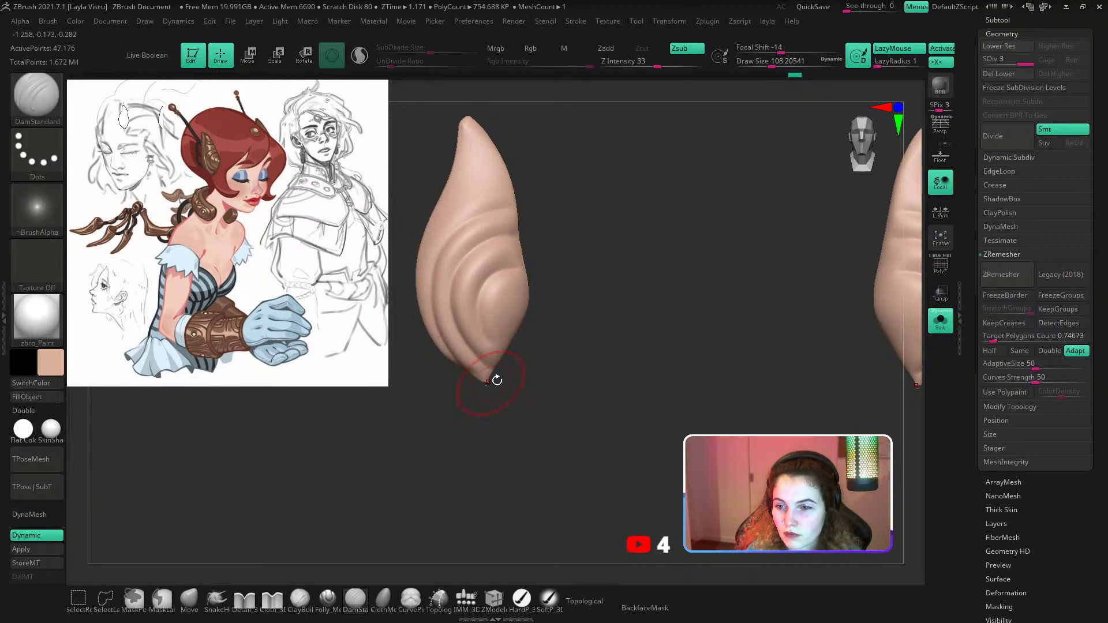
left_click_drag(496, 380, 471, 366)
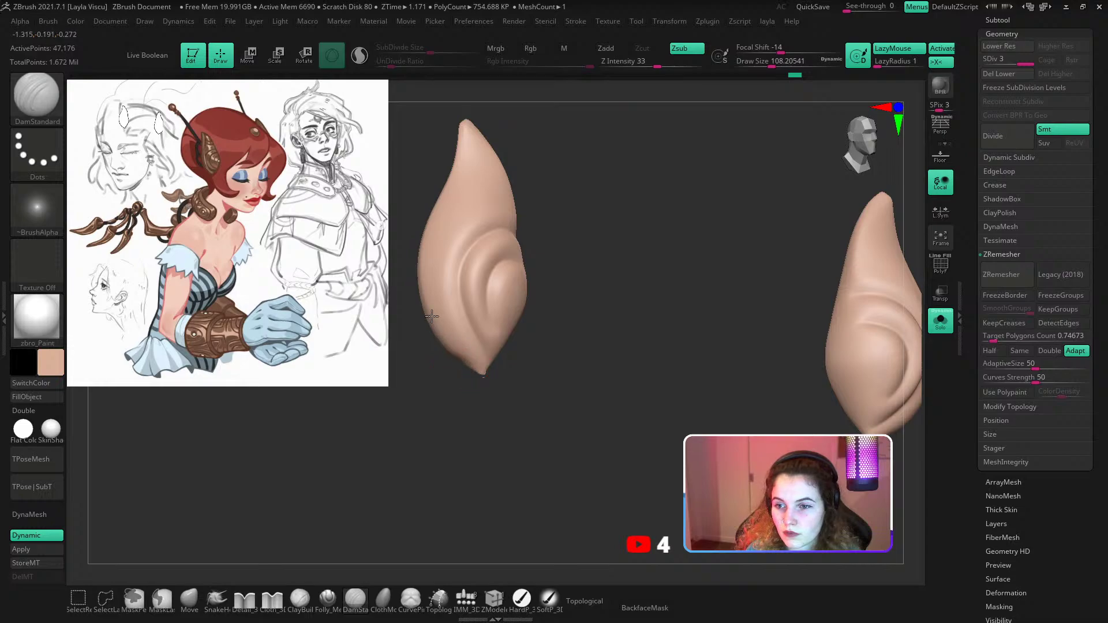
mouse_move(528, 209)
left_mouse_down()
mouse_move(566, 235)
mouse_move(579, 231)
mouse_move(571, 195)
mouse_move(500, 400)
mouse_move(581, 231)
mouse_move(611, 254)
mouse_move(548, 235)
mouse_move(605, 237)
left_mouse_up()
right_click_drag(609, 264, 576, 171, "ctrl")
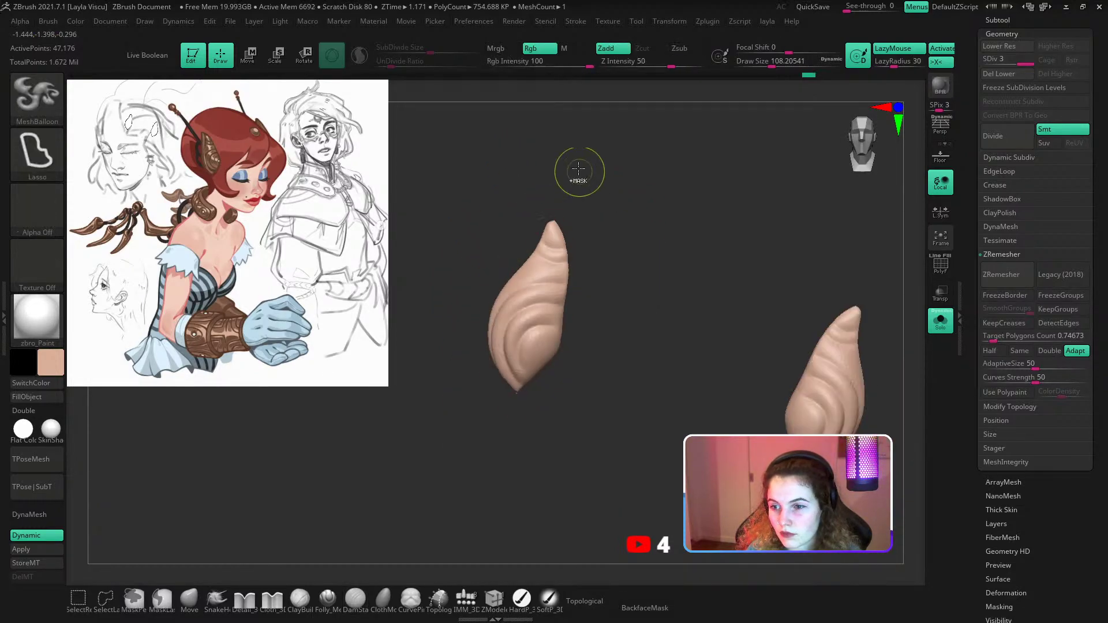
left_click(938, 321)
right_click_drag(799, 311, 771, 264, "ctrl")
left_click_drag(772, 265, 613, 207, "shift")
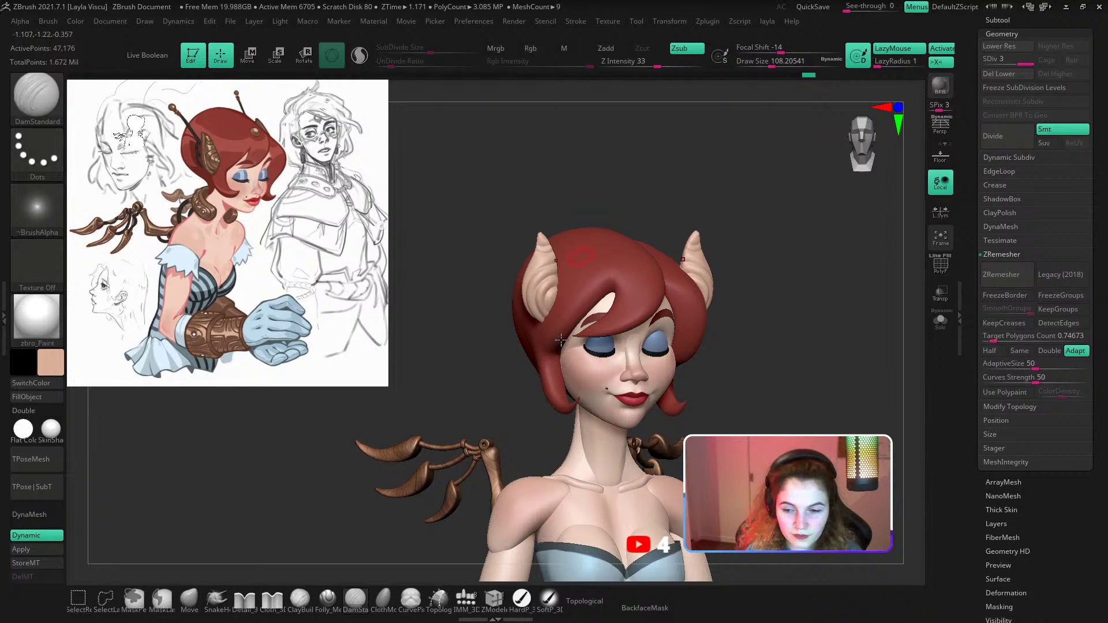
Choose the Cylinder from the IMM insert brush and delete the lower subdivision levels of the ear mesh.
left_click(468, 606)
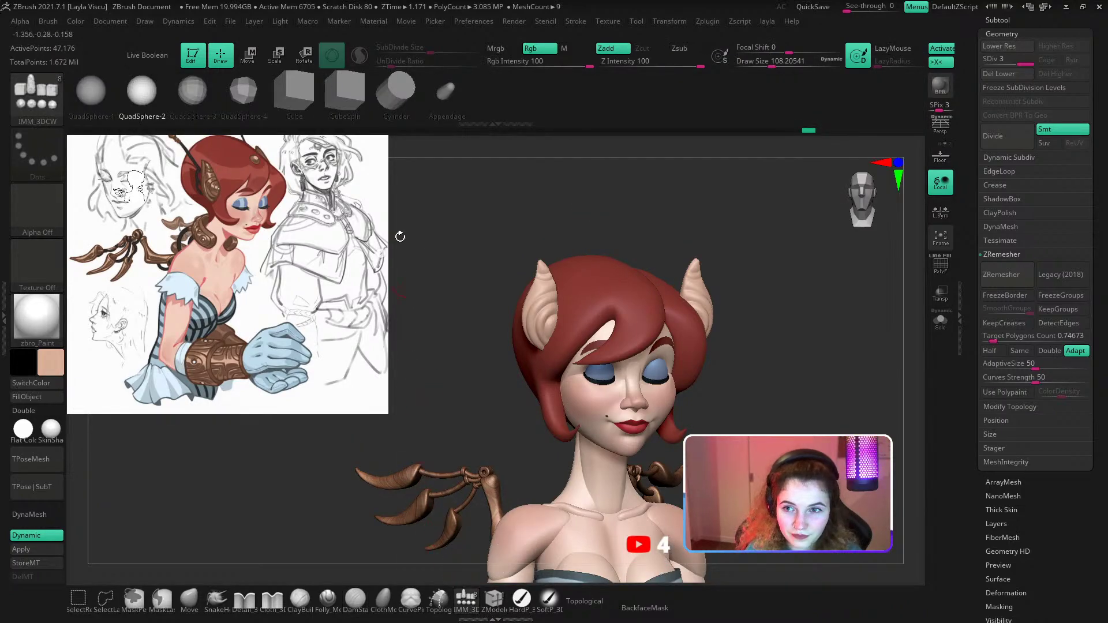
left_click(393, 103)
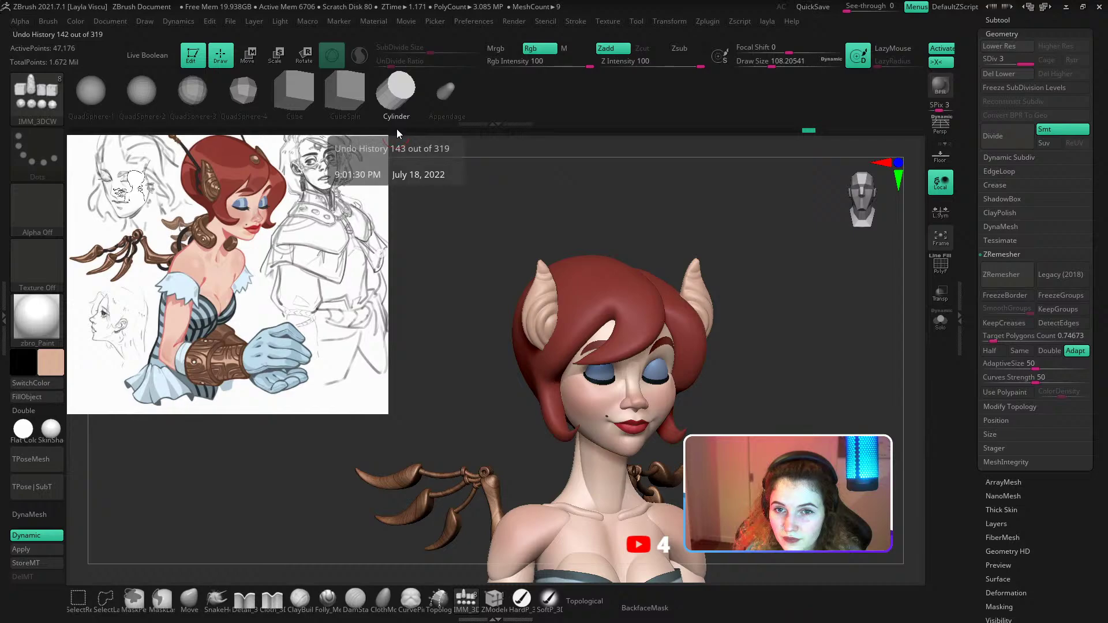
left_click_drag(396, 137, 545, 320)
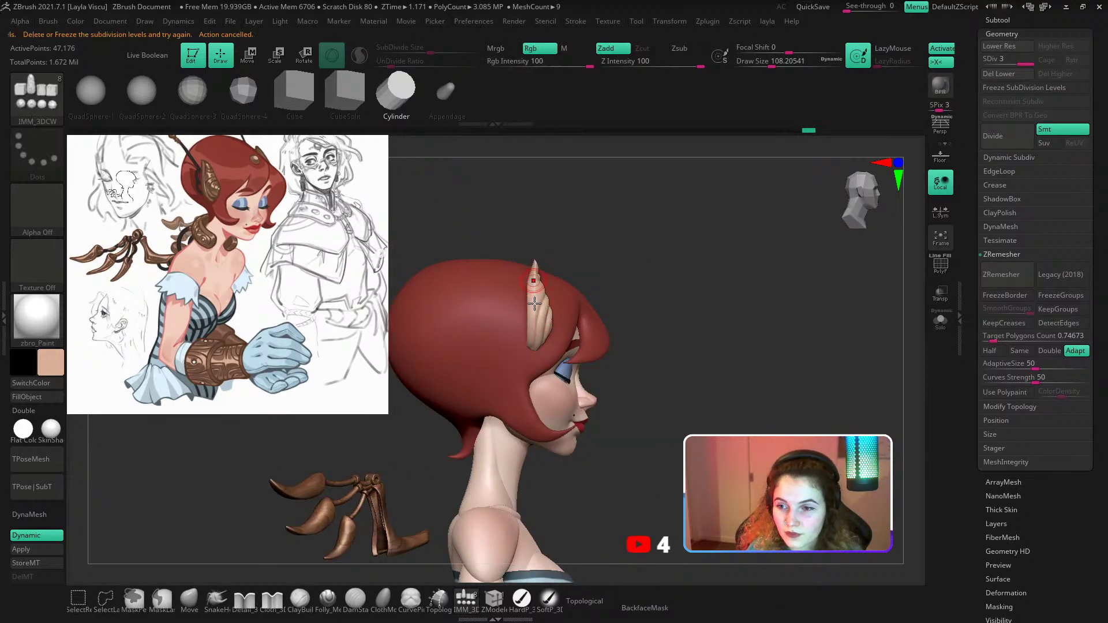
left_click(1006, 73)
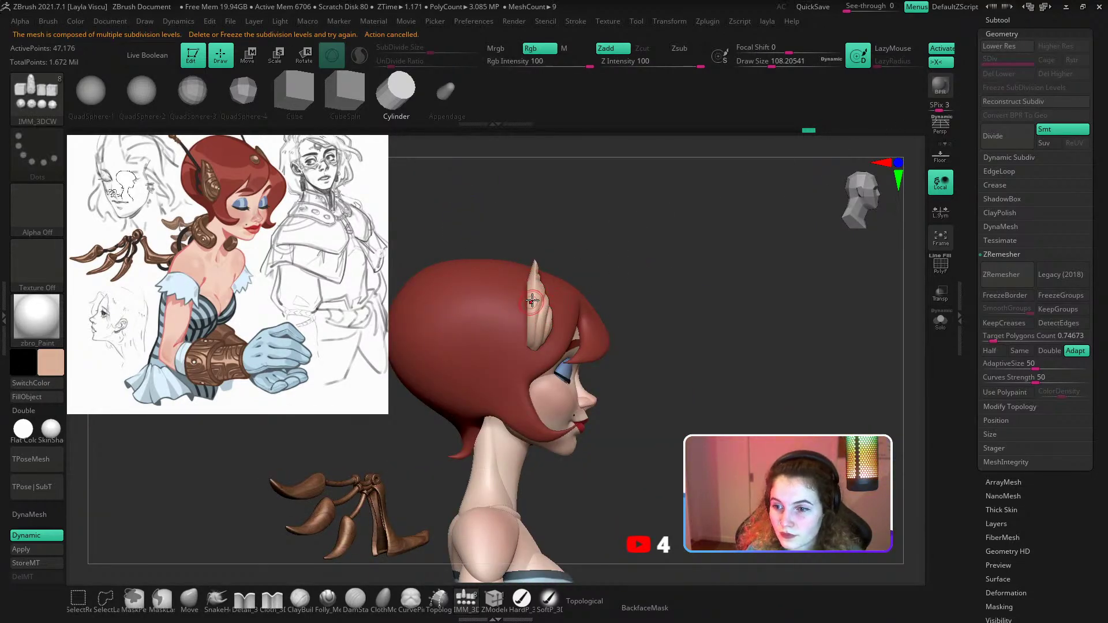
Try to insert a cylinder at the ear on the side of the head.
left_click_drag(531, 299, 545, 248)
key("w")
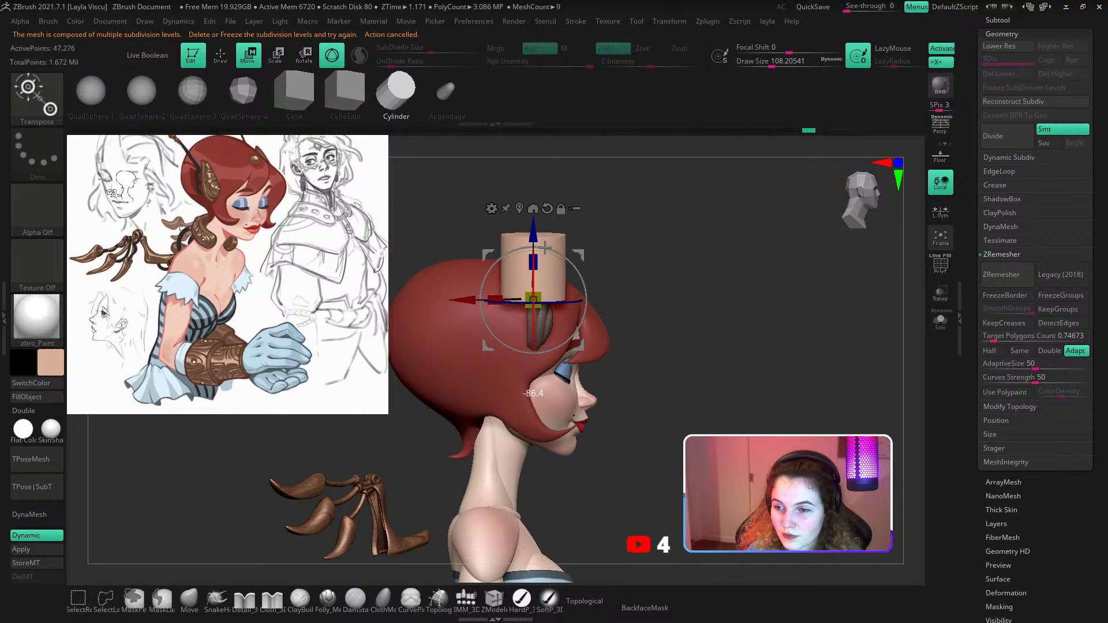
key("shift+f")
key("ctrl+z")
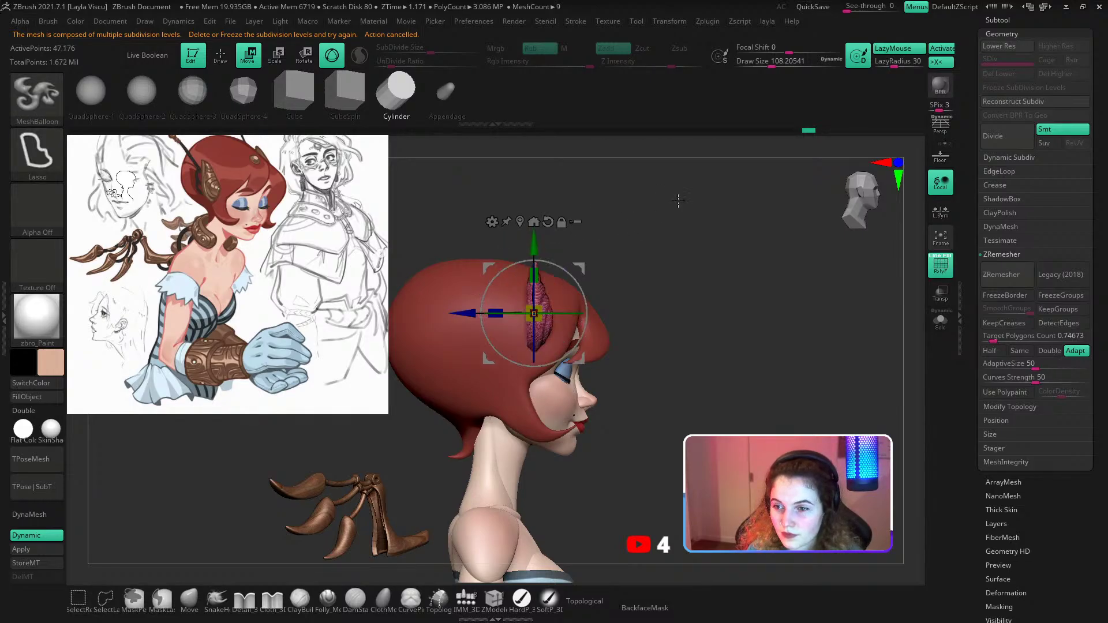
Apply the brown GradientMap2 material to the ears and set zbro_Paint back as the current material.
left_click_drag(752, 245, 697, 291)
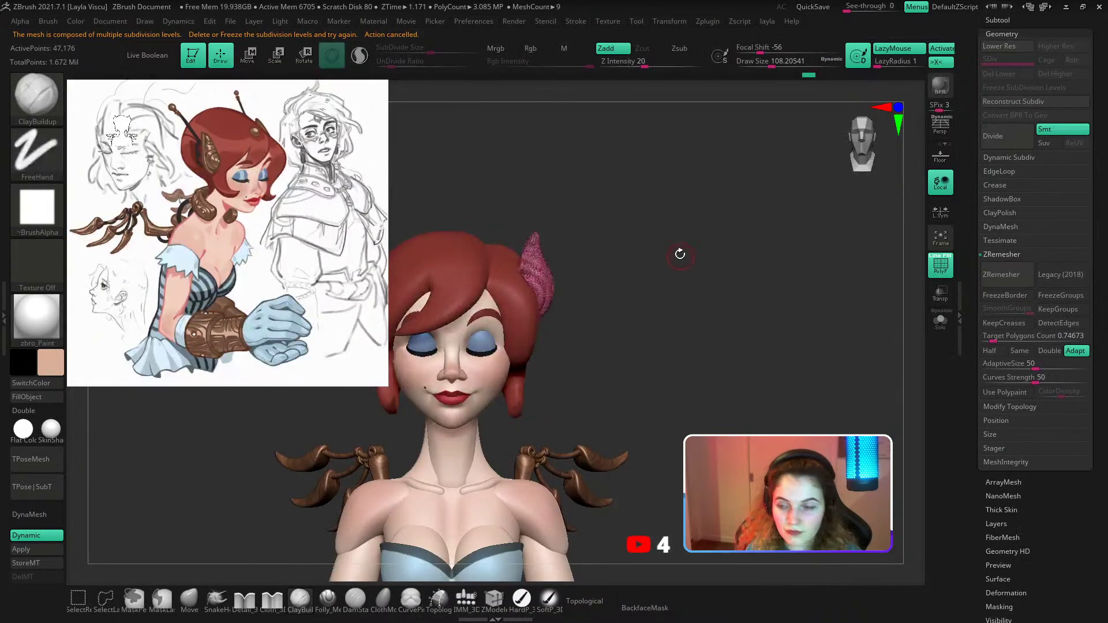
left_click_drag(173, 404, 135, 383)
left_click(37, 317)
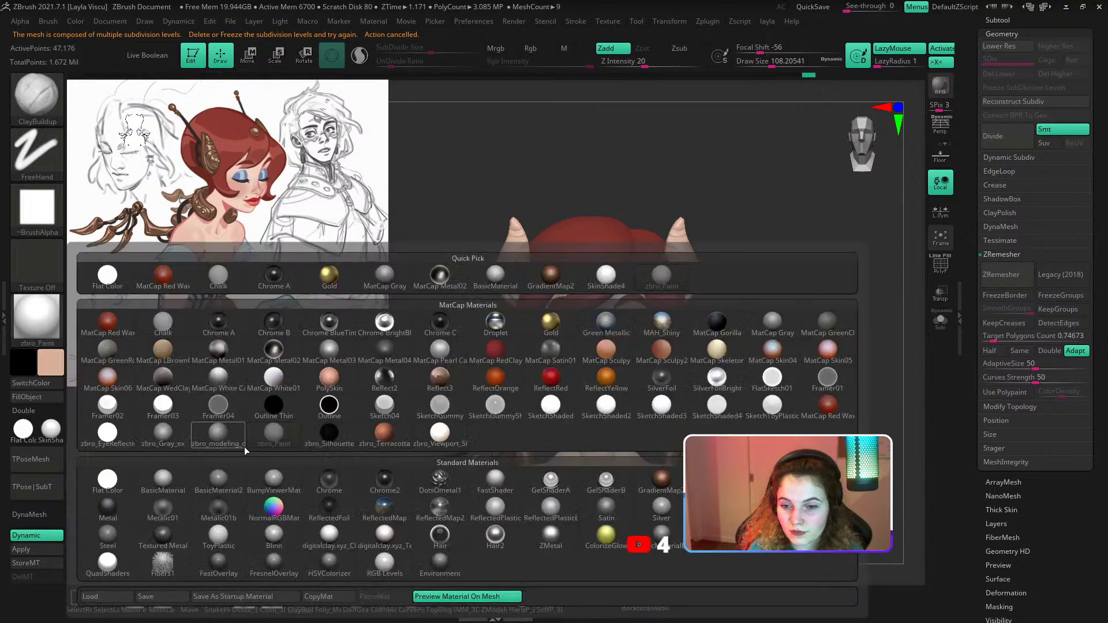
left_click(661, 480)
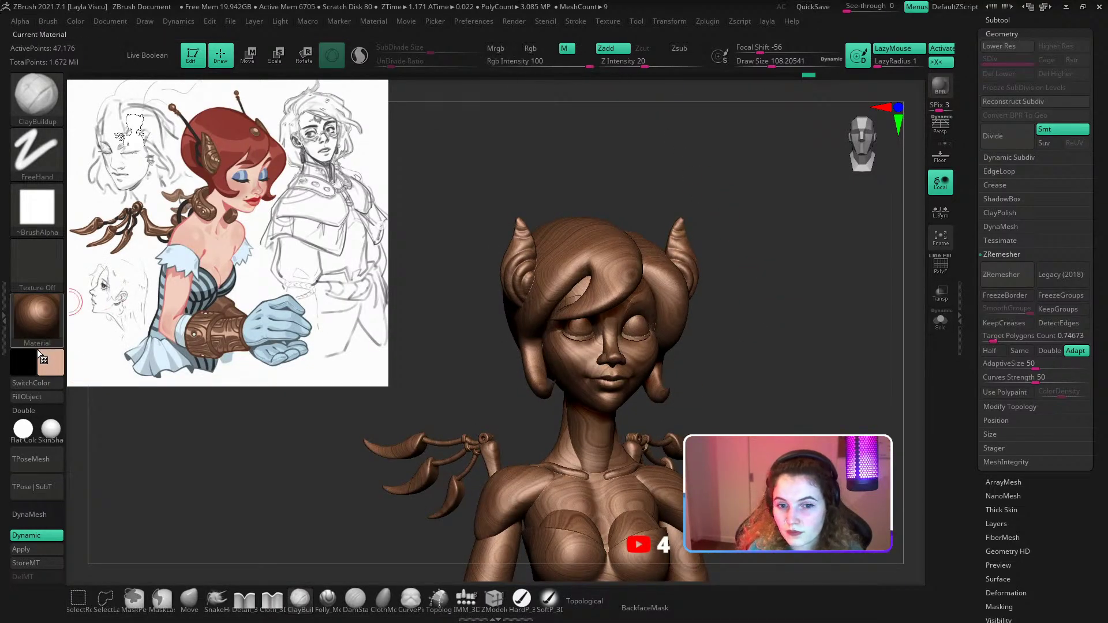
left_click(37, 317)
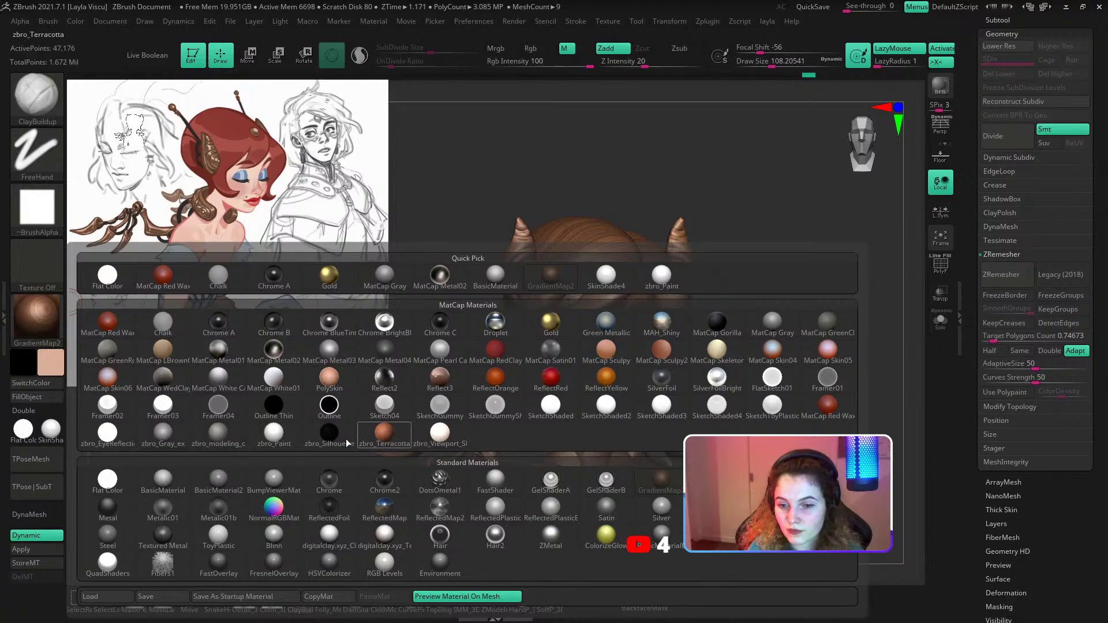
left_click(273, 436)
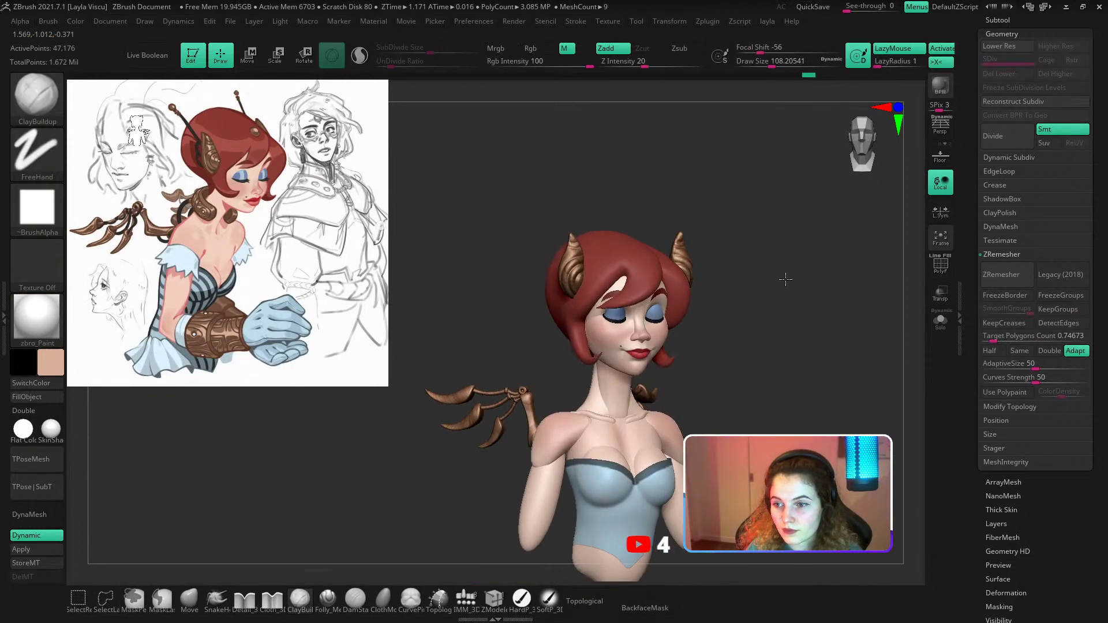
Lower the ears slightly on the head with the move gizmo from a side view.
right_click_drag(785, 280, 773, 341)
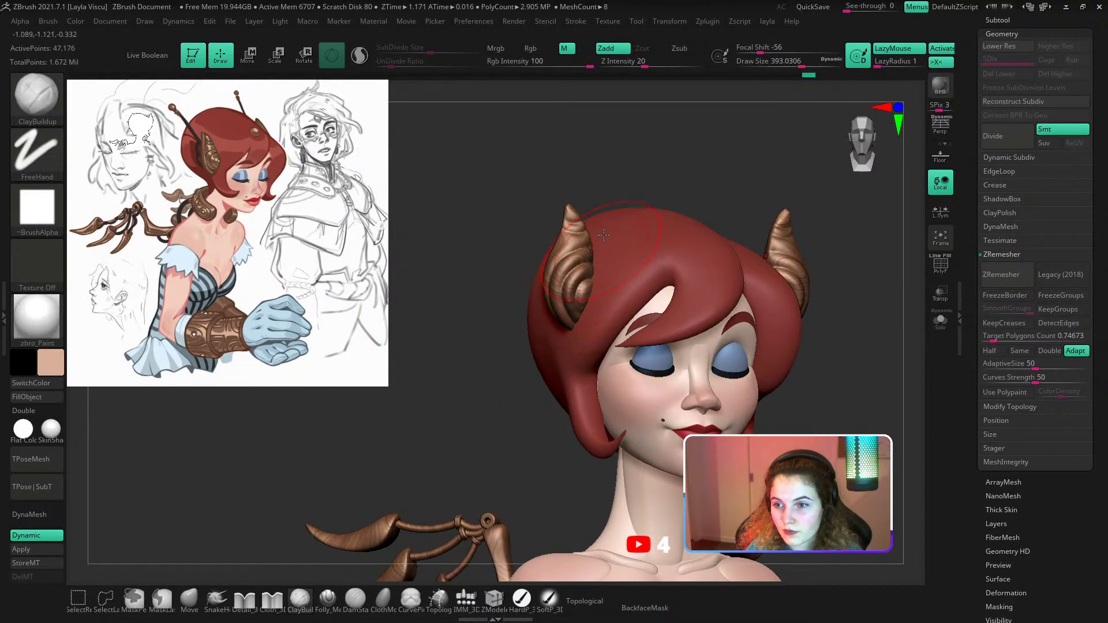
right_click_drag(628, 182, 692, 173)
key("w")
left_click_drag(552, 222, 553, 253)
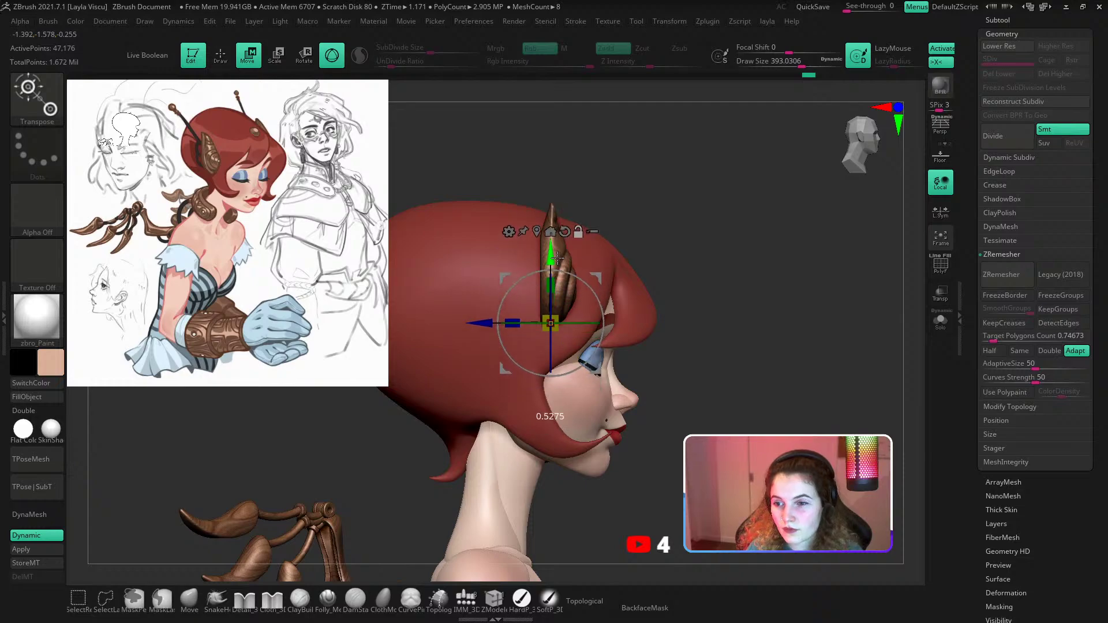
right_click_drag(715, 239, 760, 240)
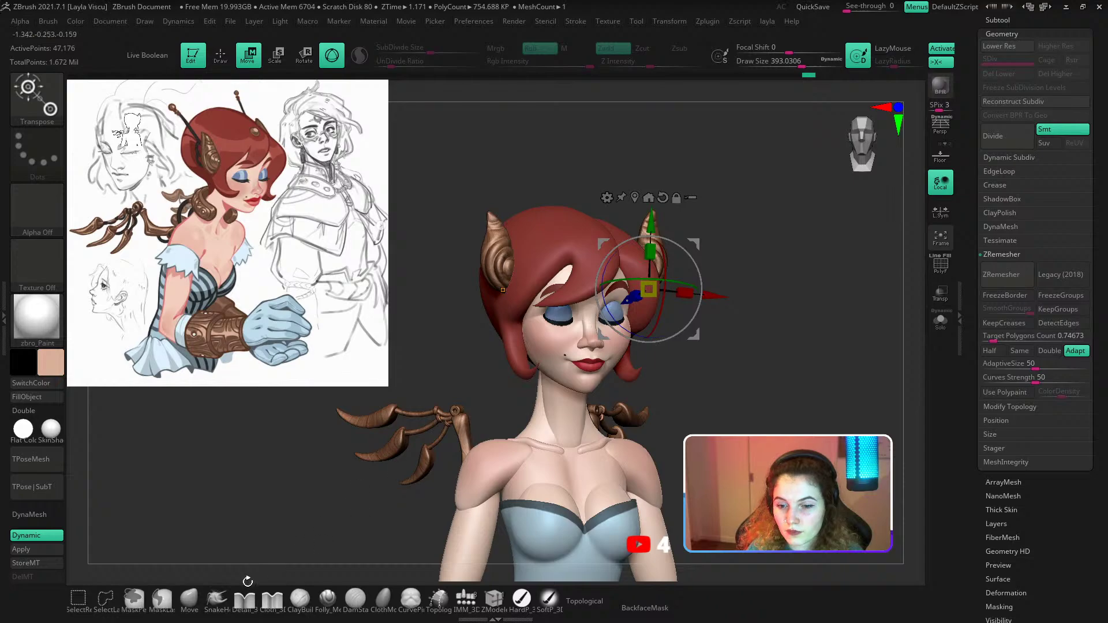
Adjust the shape of the ears with the Move brush, reducing the draw size to about 187.
key("q")
mouse_move(503, 265)
right_mouse_down("ctrl")
mouse_move(498, 352)
mouse_move(510, 289)
mouse_move(601, 168)
right_mouse_up("ctrl")
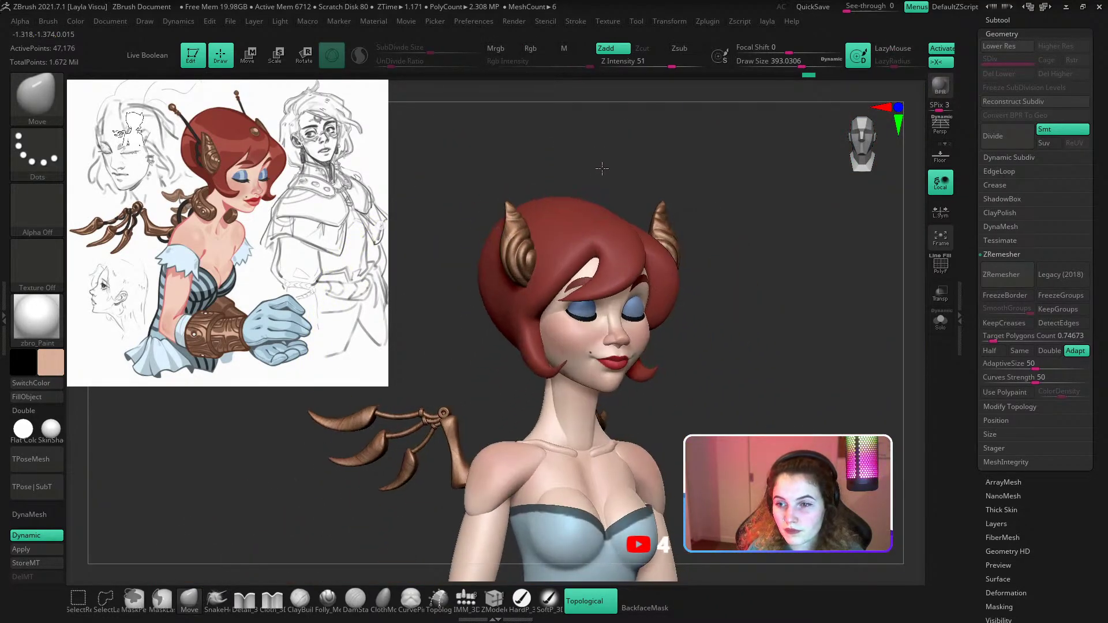
mouse_move(528, 196)
right_mouse_down("ctrl")
mouse_move(507, 242)
mouse_move(515, 189)
mouse_move(548, 175)
right_mouse_up("ctrl")
key("s")
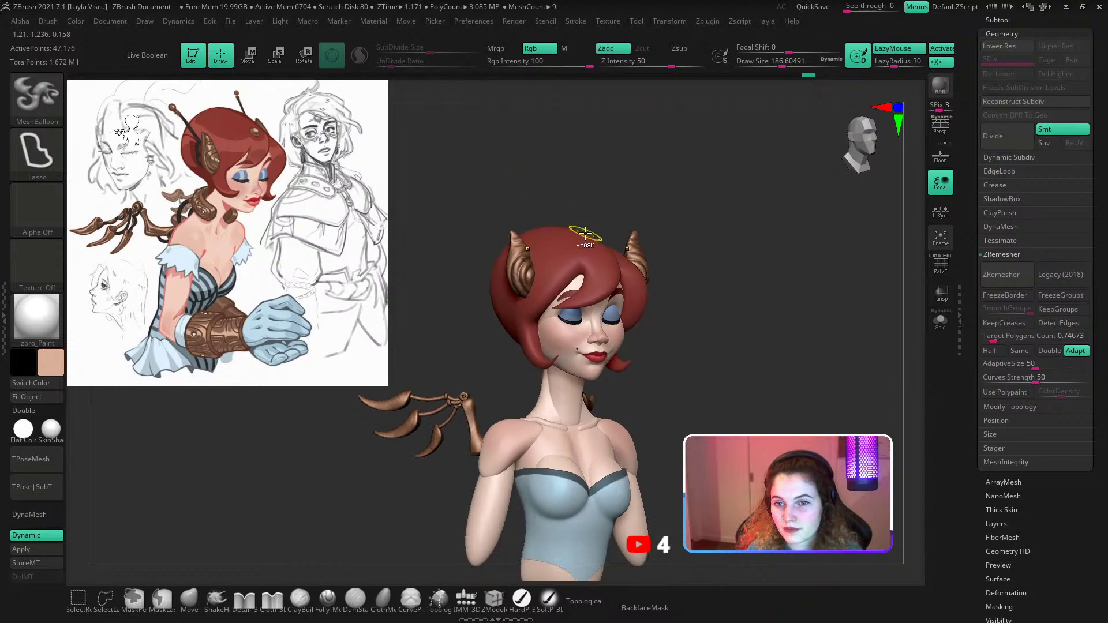
Select the hair and adjust its fringe with the Move brush at draw size about 299, turning symmetry off.
right_click_drag(604, 258, 614, 287, "ctrl")
key("s")
left_click_drag(614, 287, 627, 288)
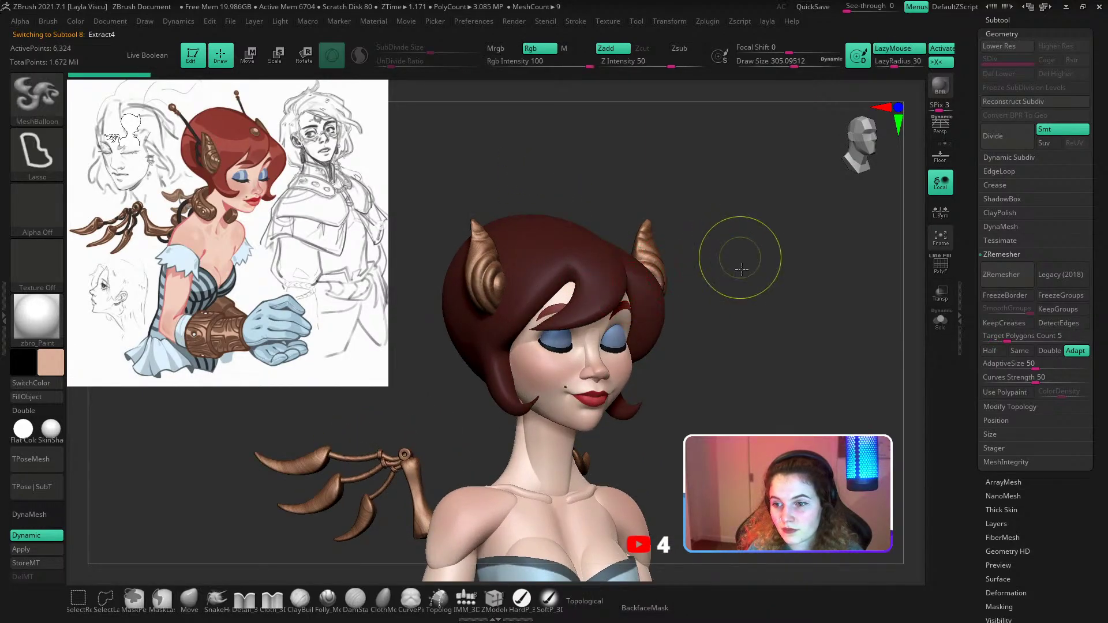
left_click_drag(739, 257, 753, 274, "ctrl")
key("s")
left_click_drag(625, 285, 637, 287)
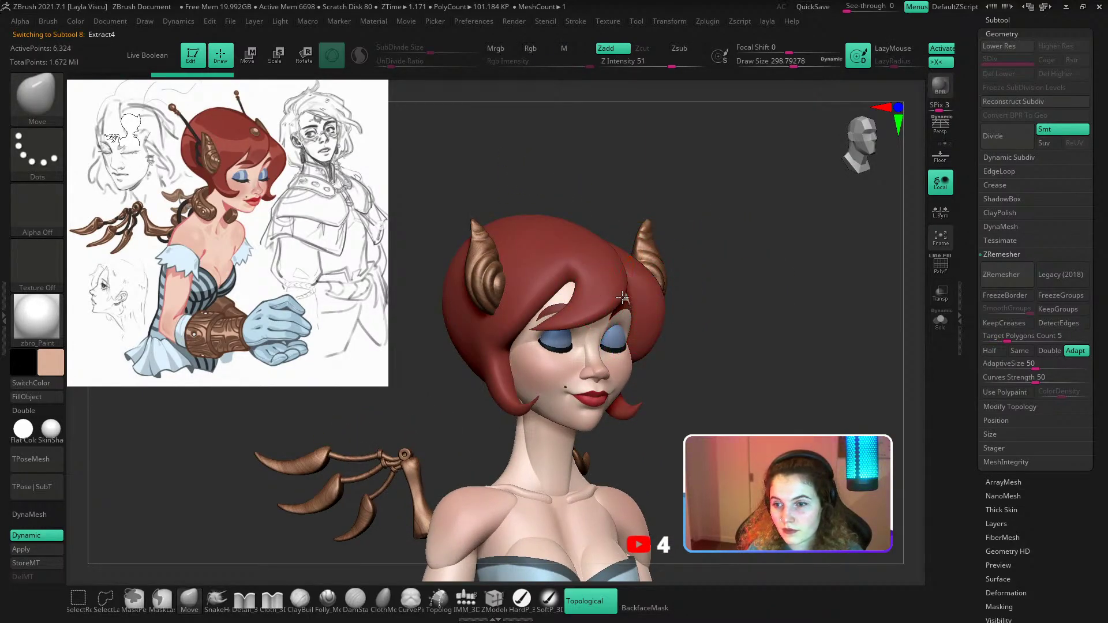
key("x")
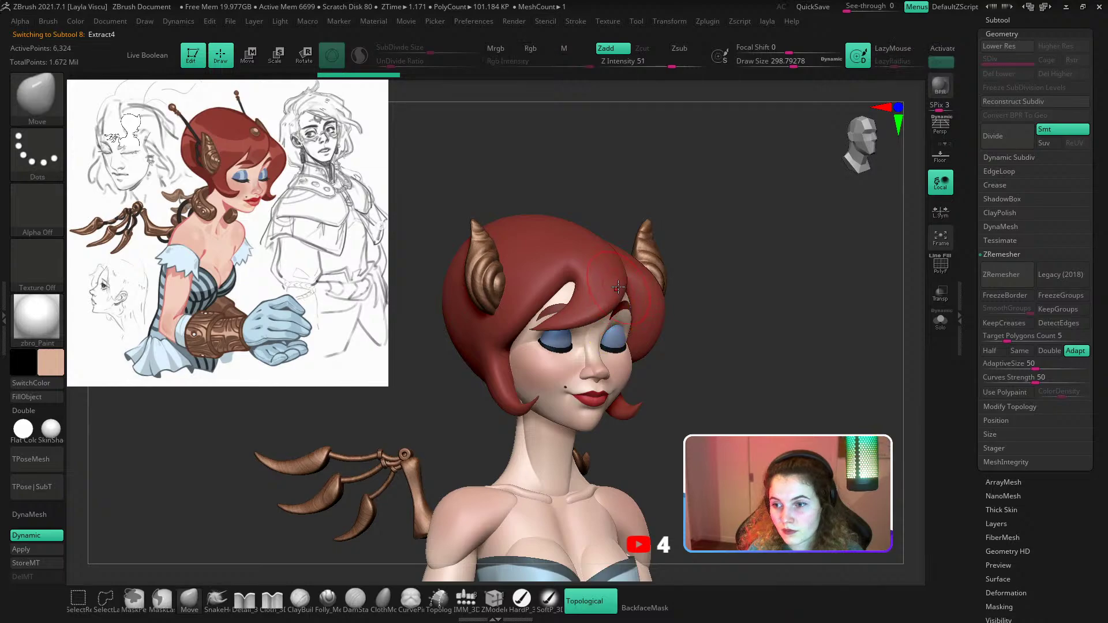
Select the ears, isolate them and show the polyframe to inspect the back of one ear.
mouse_move(683, 272)
right_mouse_down("ctrl")
mouse_move(707, 233)
mouse_move(648, 203)
mouse_move(655, 242)
mouse_move(569, 251)
mouse_move(581, 193)
mouse_move(535, 194)
mouse_move(667, 191)
mouse_move(662, 239)
mouse_move(612, 237)
mouse_move(704, 226)
right_mouse_up("ctrl")
left_click(552, 211, "alt")
left_click(940, 321)
key("shift+f")
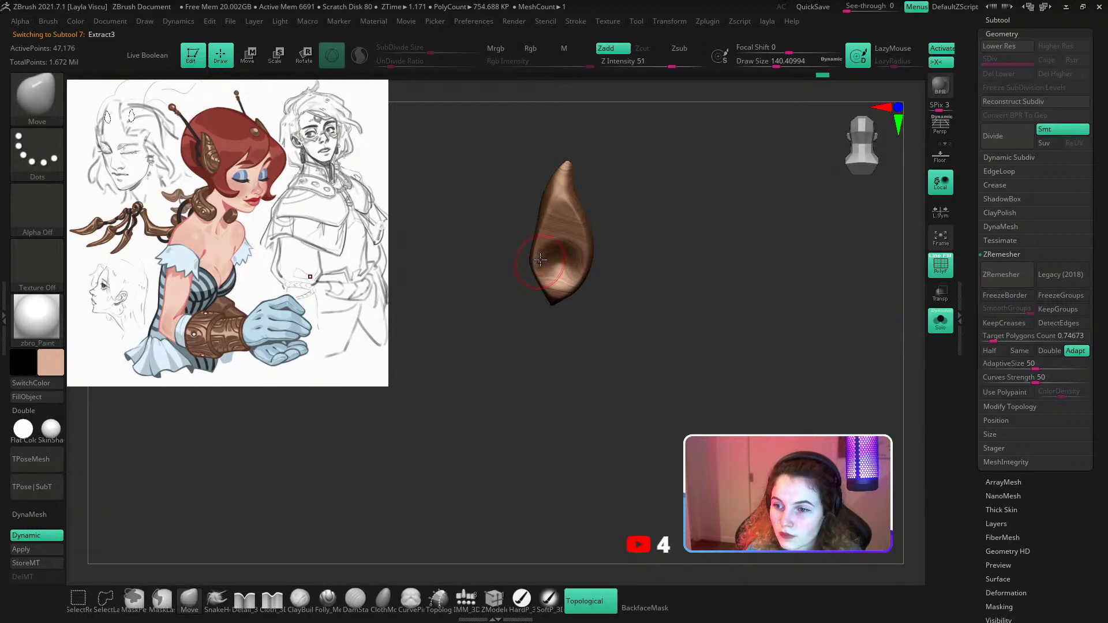
Set the masking brush to MaskPen with the FreeHand stroke and a draw size of about 80.
key("ctrl")
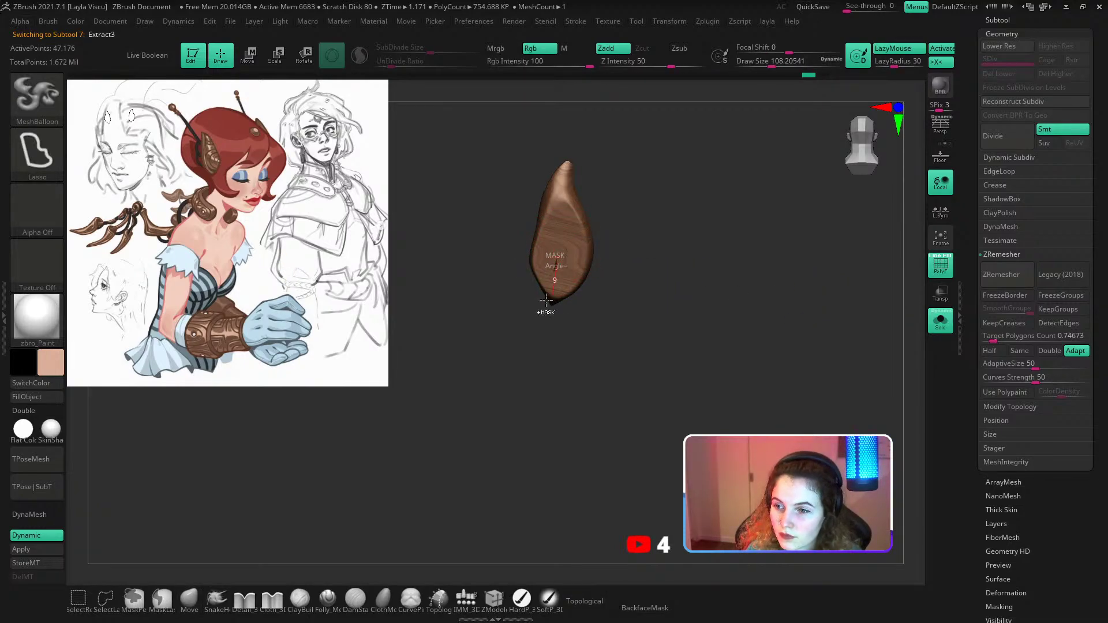
left_click(37, 153)
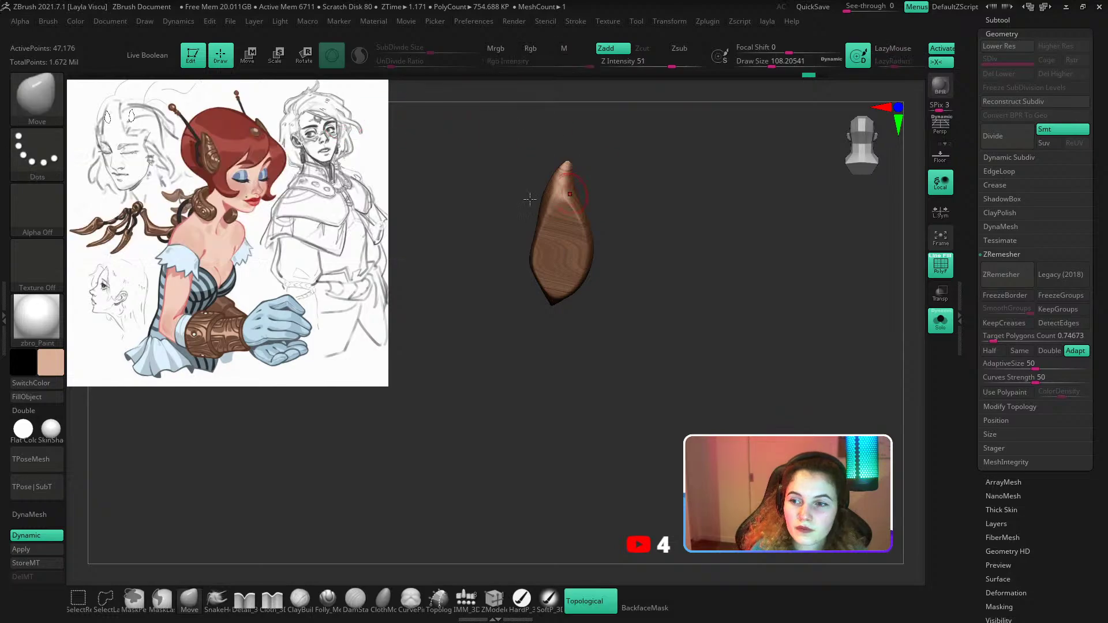
left_click(38, 154)
left_click(222, 167)
left_click(47, 103)
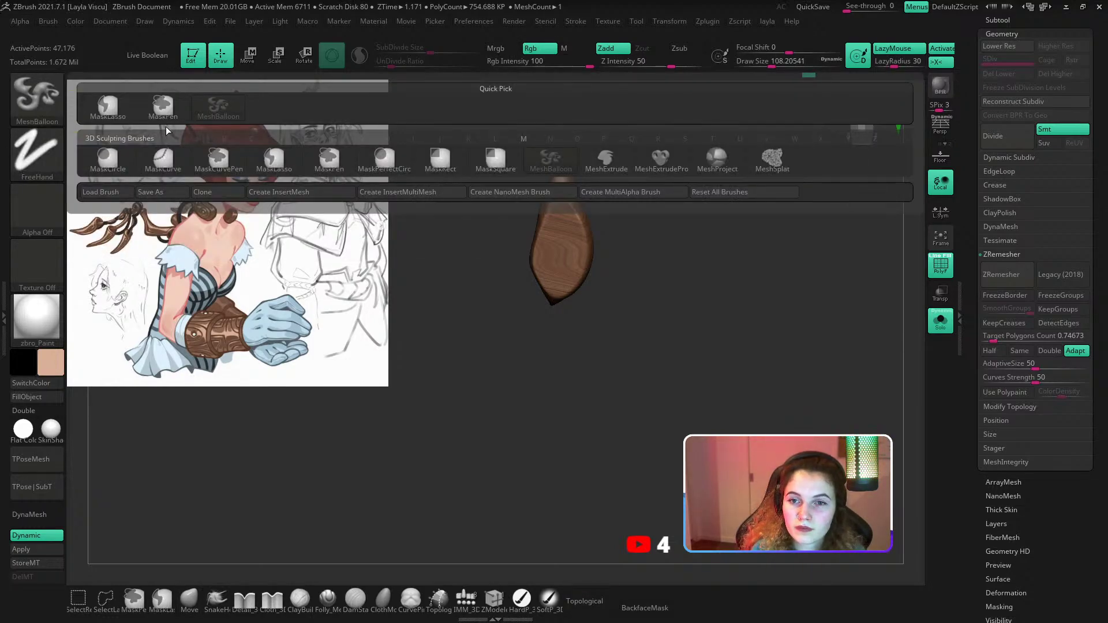
left_click(163, 106)
key("s")
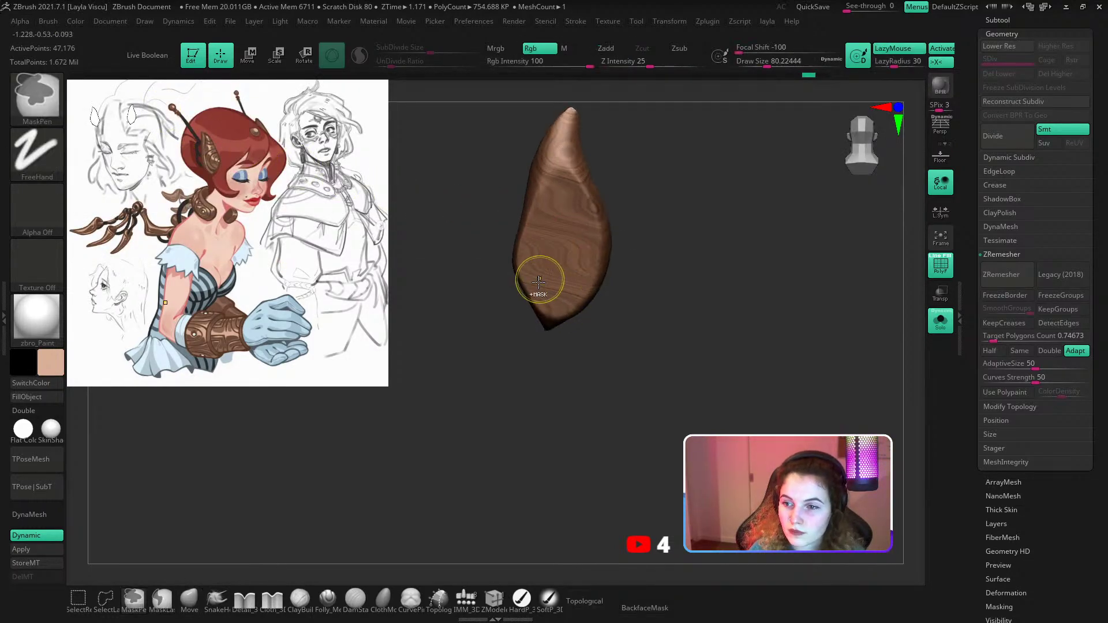
Fill the ears with the zbro_Paint material and paint a mask over the inner face of one ear.
left_click_drag(544, 326, 533, 327, "ctrl")
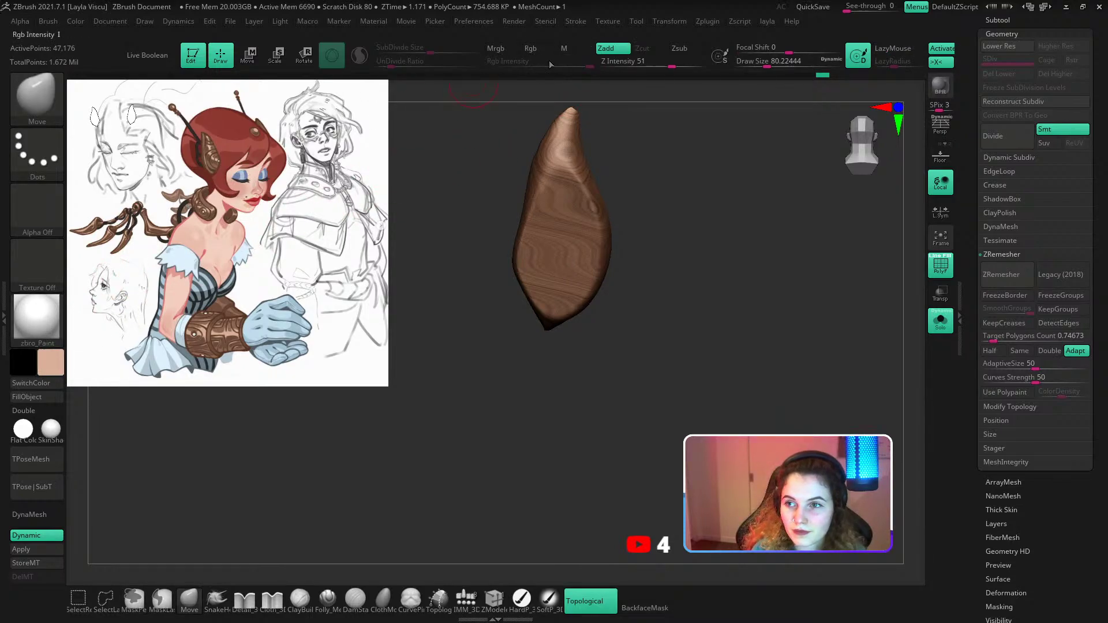
left_click(42, 399)
right_click_drag(522, 203, 631, 257, "ctrl")
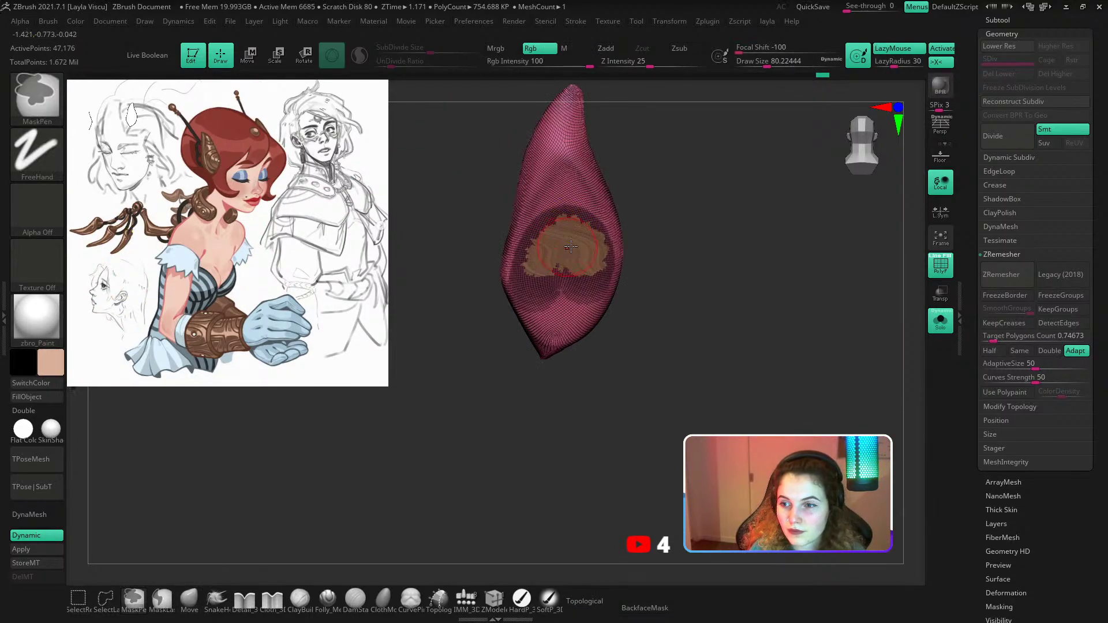
key("shift+f")
mouse_move(647, 250)
left_mouse_down()
mouse_move(663, 218)
mouse_move(650, 235)
left_mouse_up()
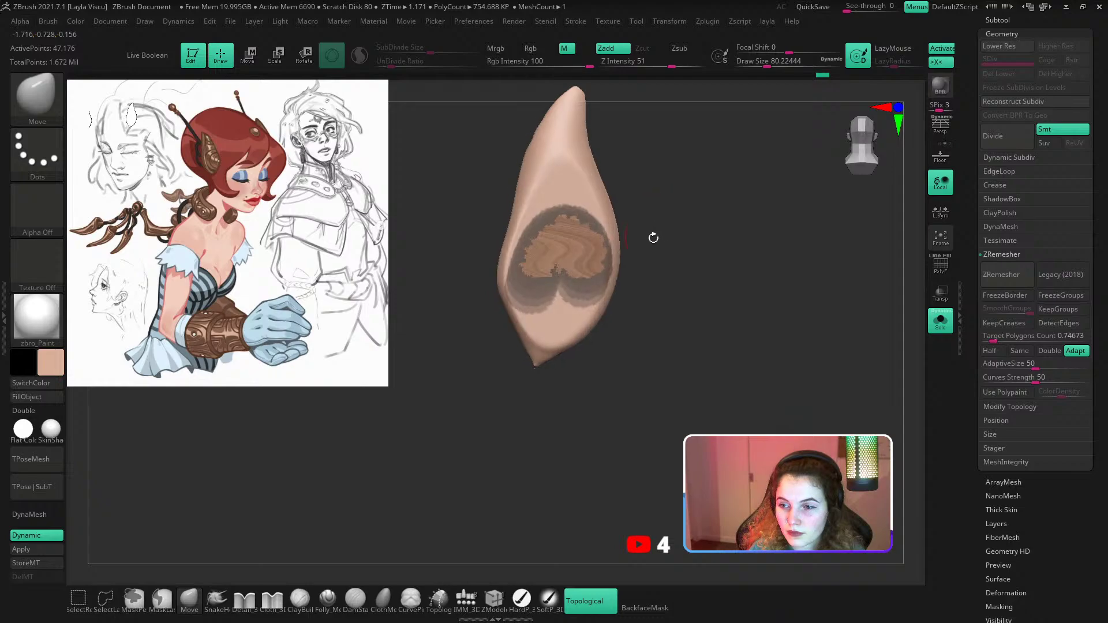
key("ctrl")
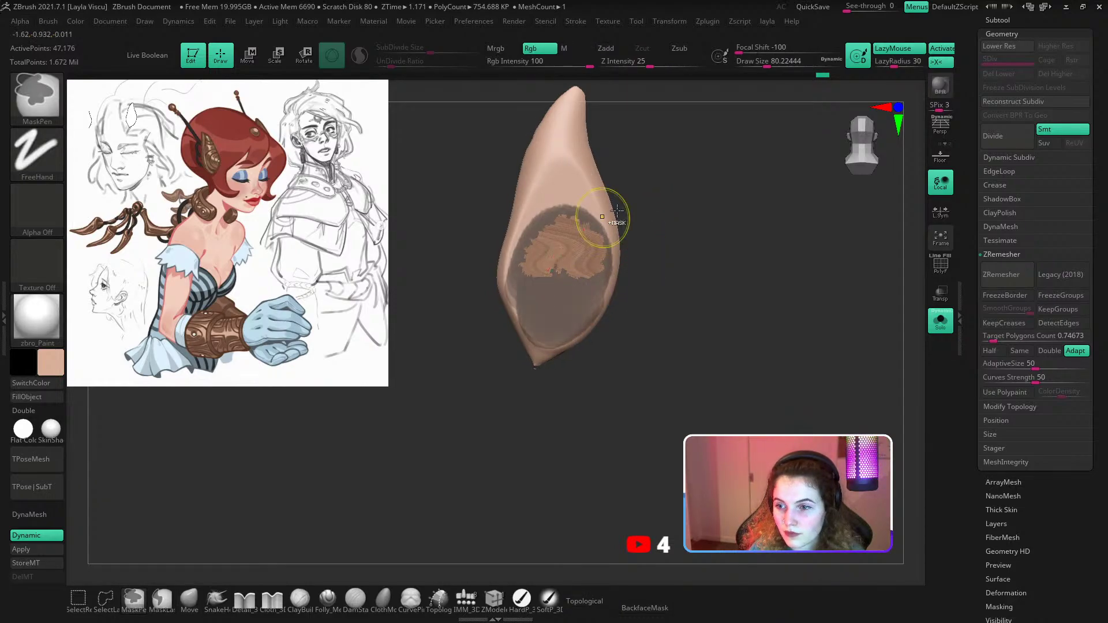
Reconstruct the ears' lower subdivision levels down to the lowest one, check the polyframe and clear the mask.
left_click(1013, 101)
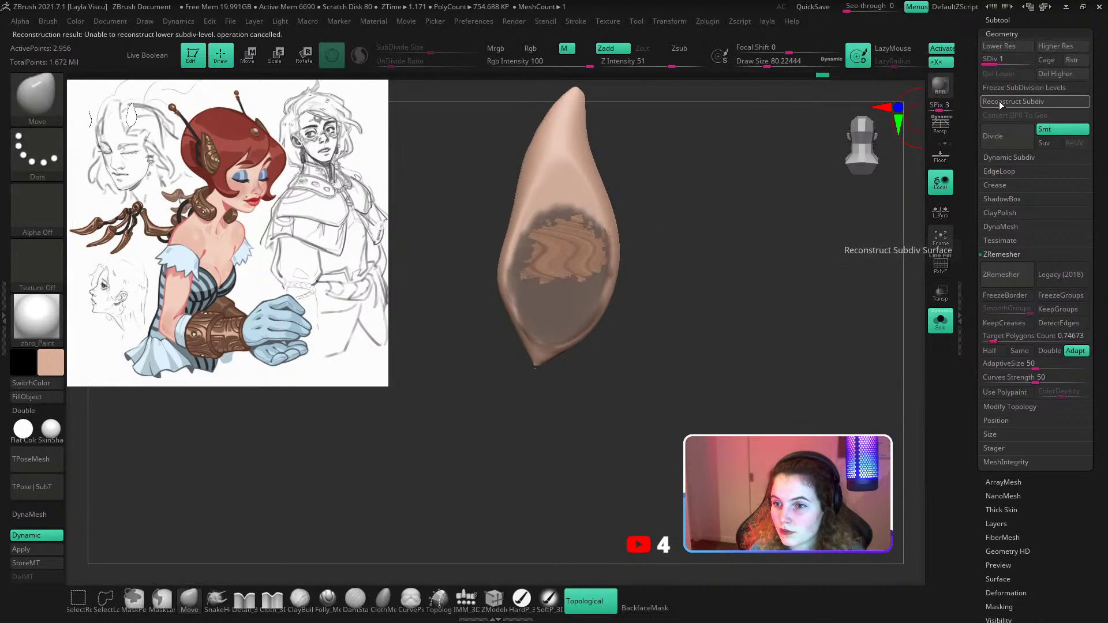
key("shift+f")
key("shift+f")
key("shift+f")
left_click_drag(700, 183, 685, 199)
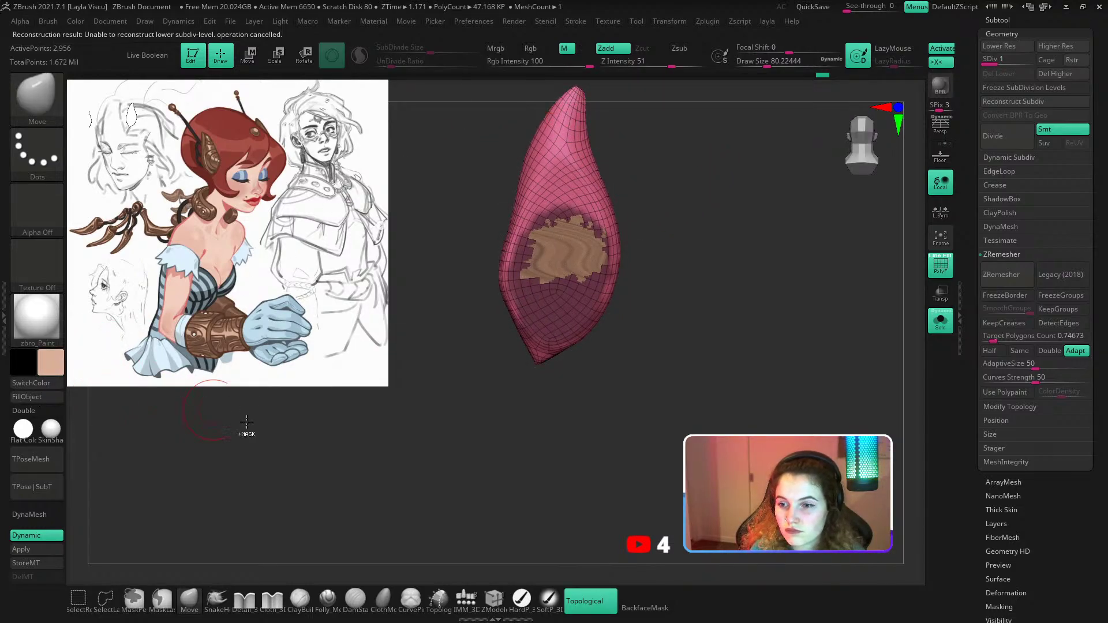
left_click_drag(246, 422, 271, 415, "ctrl")
key("shift+f")
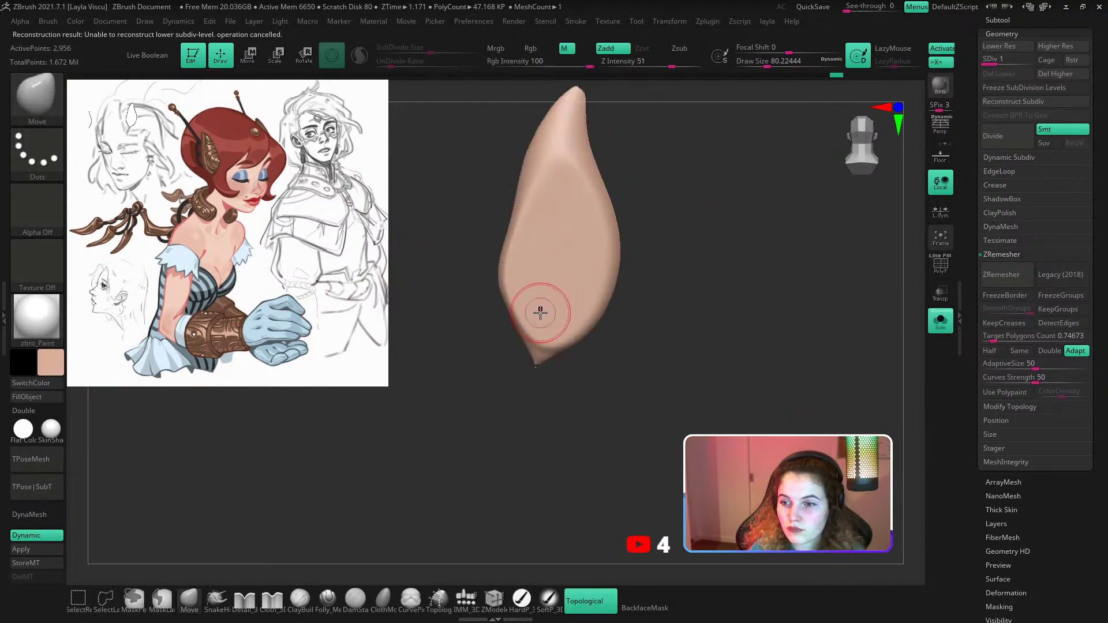
Mask the ear's inner face with MaskPen at draw size about 37, blur the mask and invert it.
mouse_move(540, 312)
left_mouse_down("ctrl")
mouse_move(542, 219)
mouse_move(568, 173)
mouse_move(584, 284)
mouse_move(535, 316)
mouse_move(541, 282)
left_mouse_up("ctrl")
key("s")
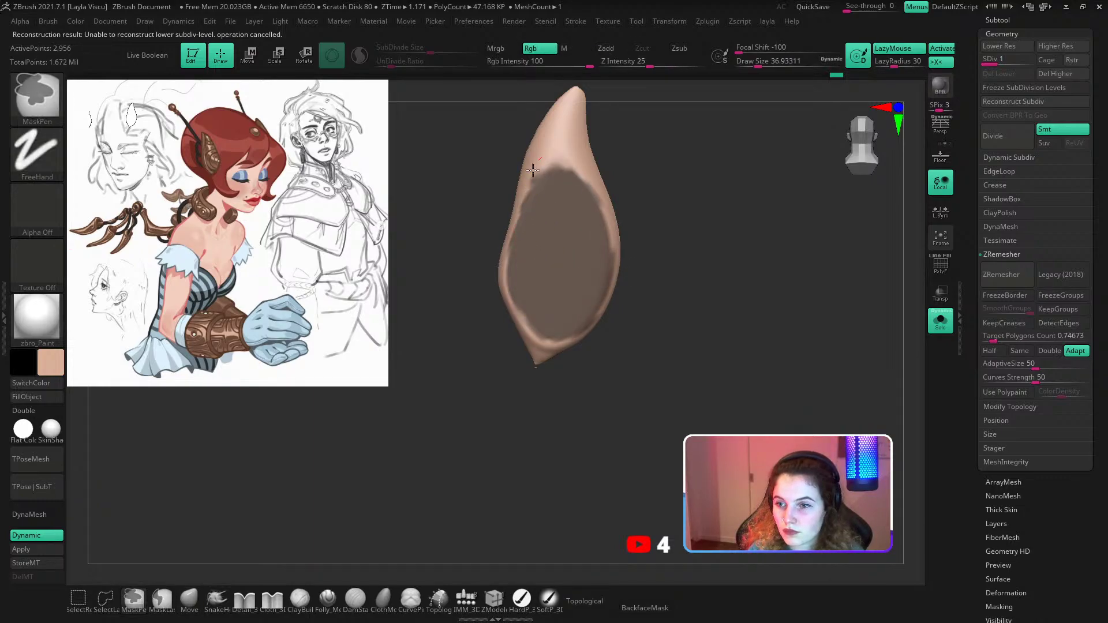
left_click(546, 221, "ctrl")
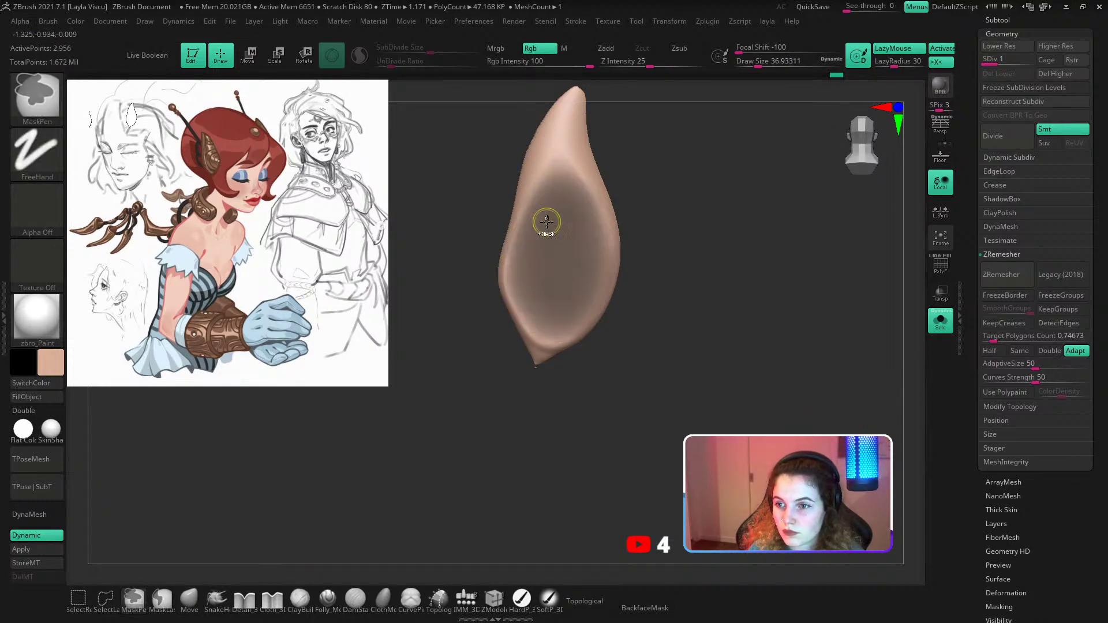
left_click(661, 226, "ctrl")
Centre the transform gizmo on the ear's unmasked inner face, shift that face along its depth and undo the last adjustment.
key("w")
left_click_drag(680, 240, 652, 249)
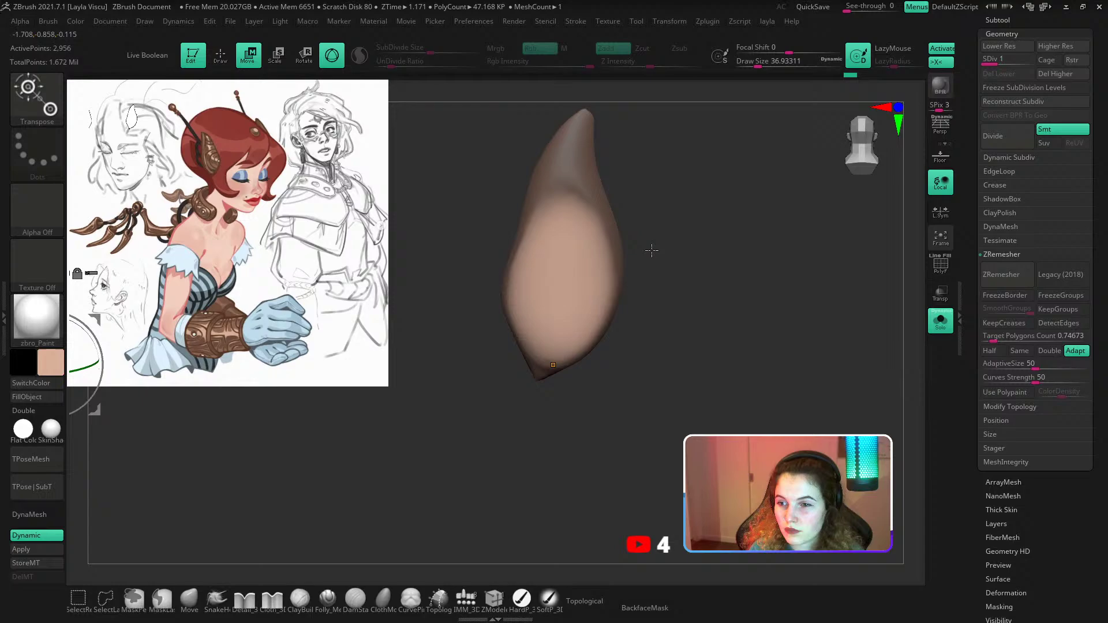
left_click(563, 282, "alt")
left_click(580, 189)
left_click_drag(664, 204, 638, 216)
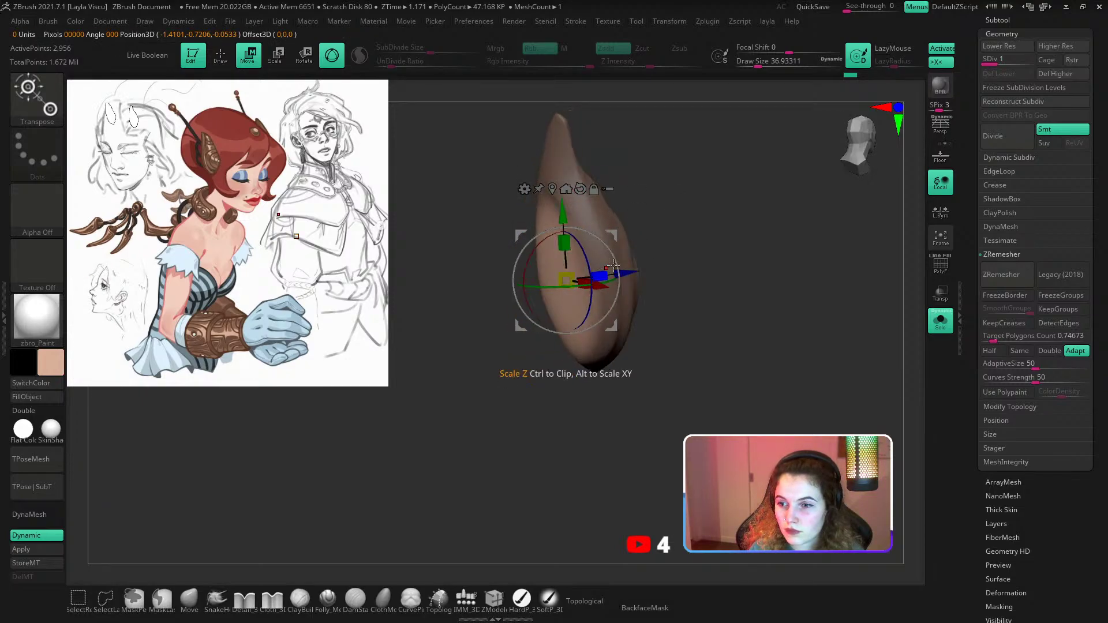
left_click_drag(626, 272, 649, 270)
left_click_drag(689, 227, 728, 197)
left_click_drag(592, 278, 591, 286)
key("ctrl+z")
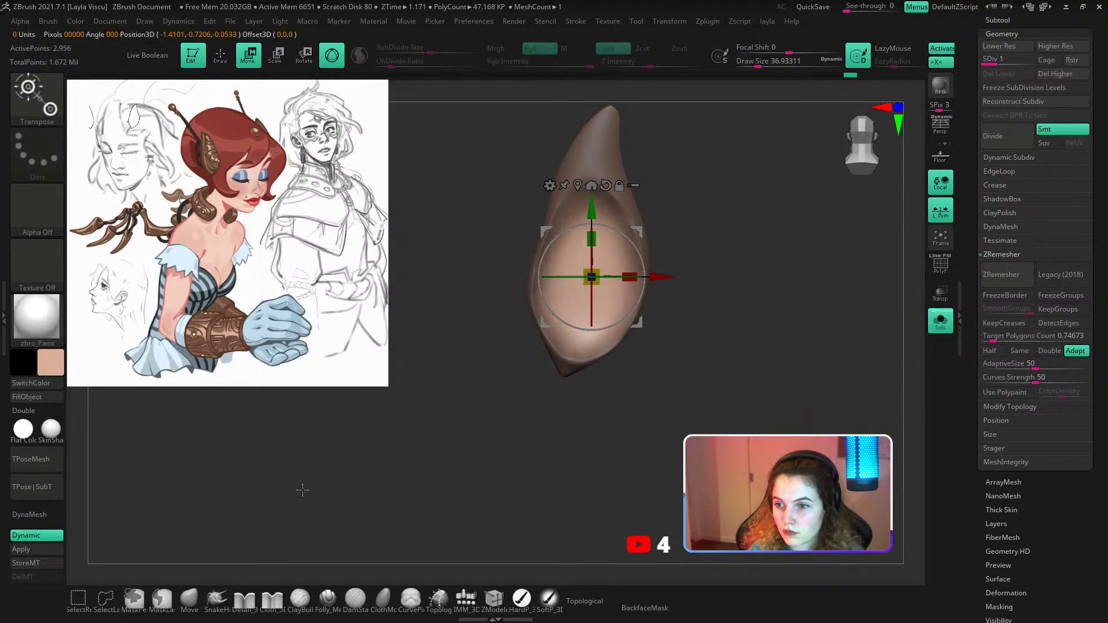
Try smoothing the ear's unmasked inner face and undo the last two edits.
key("q")
mouse_move(572, 312)
left_mouse_down("shift")
mouse_move(590, 258)
mouse_move(591, 329)
left_mouse_up("shift")
key("ctrl+z")
key("ctrl+z")
mouse_move(591, 331)
right_mouse_down("ctrl")
mouse_move(663, 223)
mouse_move(665, 277)
mouse_move(642, 270)
right_mouse_up("ctrl")
mouse_move(642, 270)
right_mouse_down("ctrl")
mouse_move(608, 314)
mouse_move(612, 341)
right_mouse_up("ctrl")
Switch to the Inflat brush and smooth the inner face of the ears at draw size about 358.
key("b")
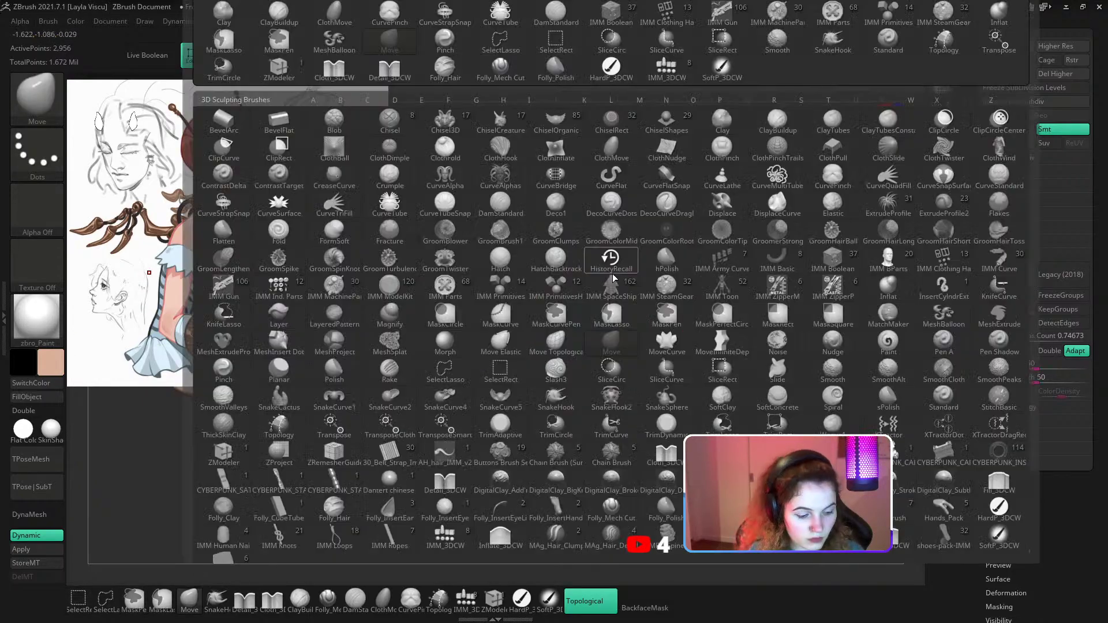
key("m")
key("p")
key("b")
key("i")
key("n")
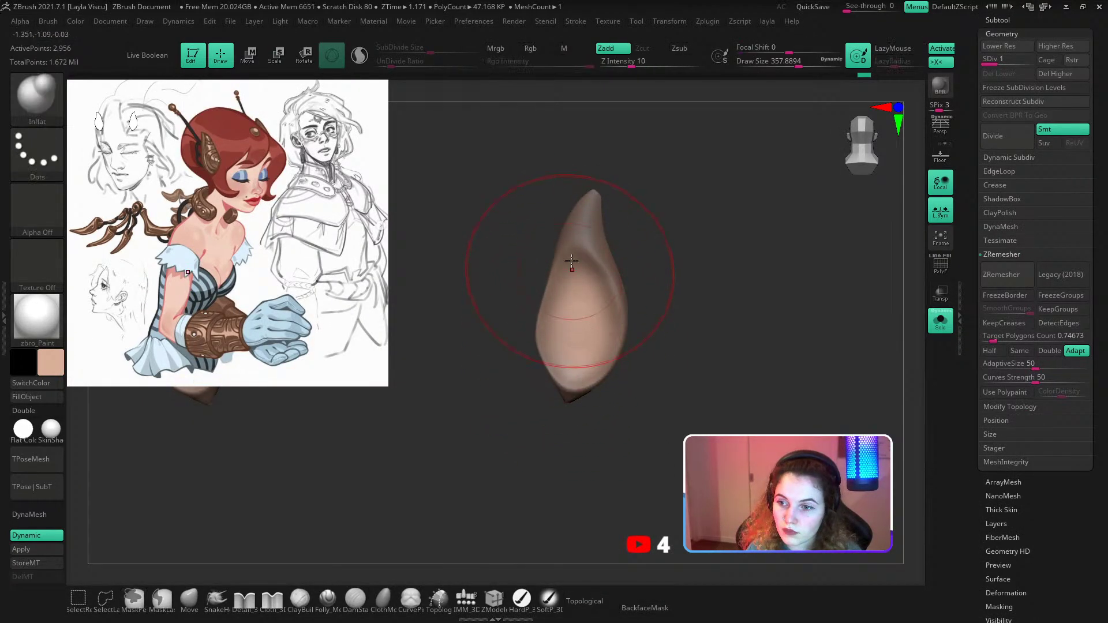
key("shift")
left_click_drag(578, 298, 594, 293, "shift")
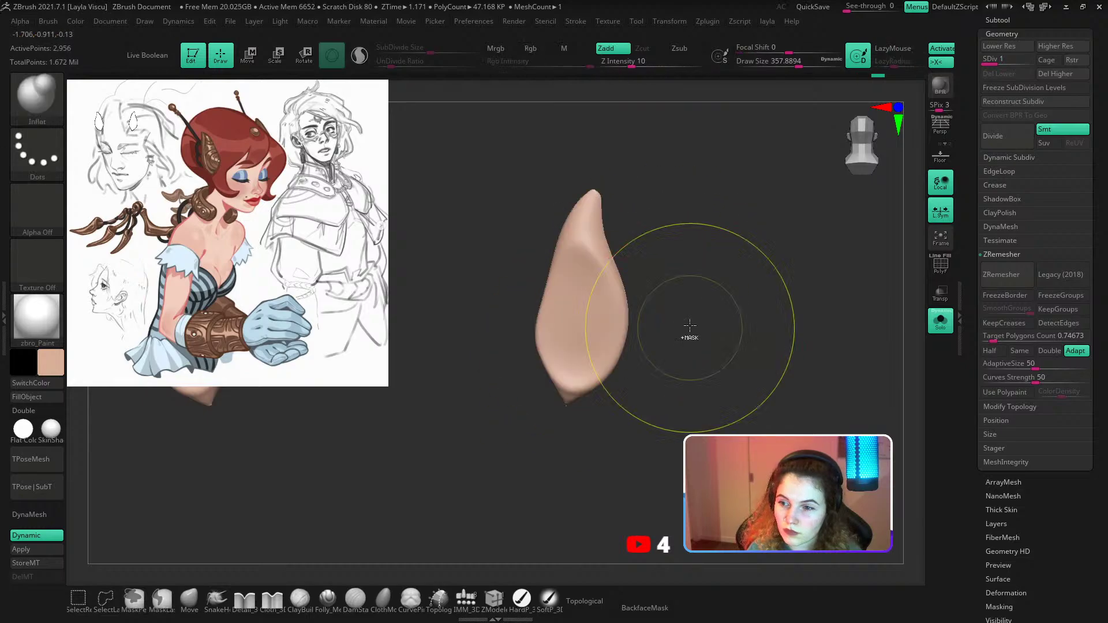
Hollow out the inner face of the ears with the Inflat brush at Z Intensity 10 and draw sizes of about 158 and 167.
mouse_move(690, 331)
right_mouse_down("ctrl")
mouse_move(643, 271)
mouse_move(592, 306)
right_mouse_up("ctrl")
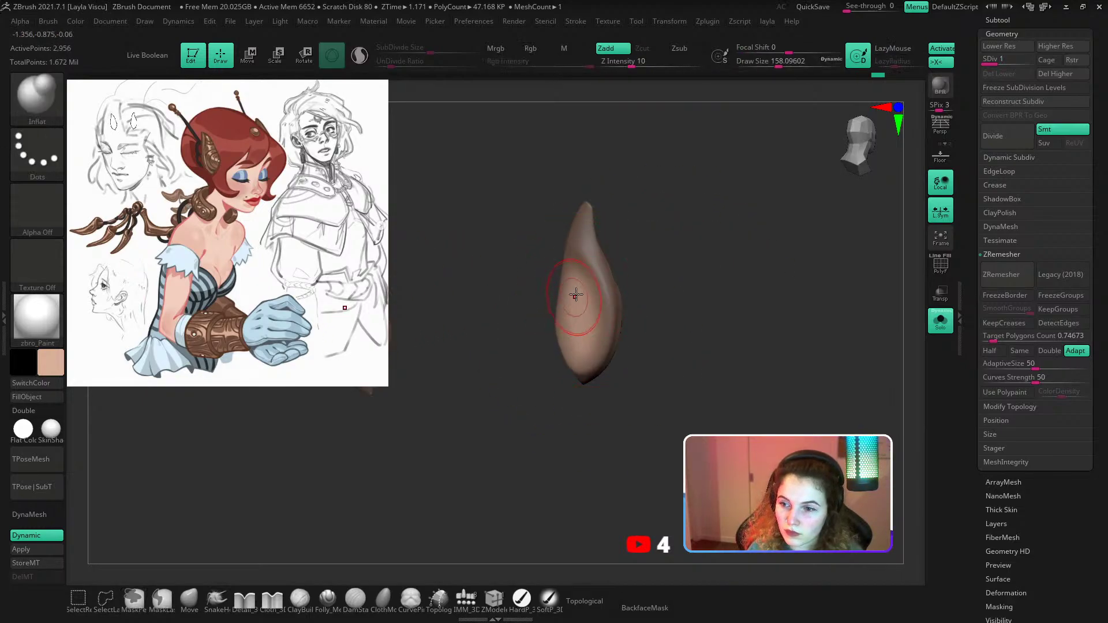
left_click_drag(582, 292, 584, 330)
mouse_move(634, 260)
right_mouse_down()
mouse_move(695, 247)
mouse_move(690, 300)
mouse_move(629, 307)
right_mouse_up()
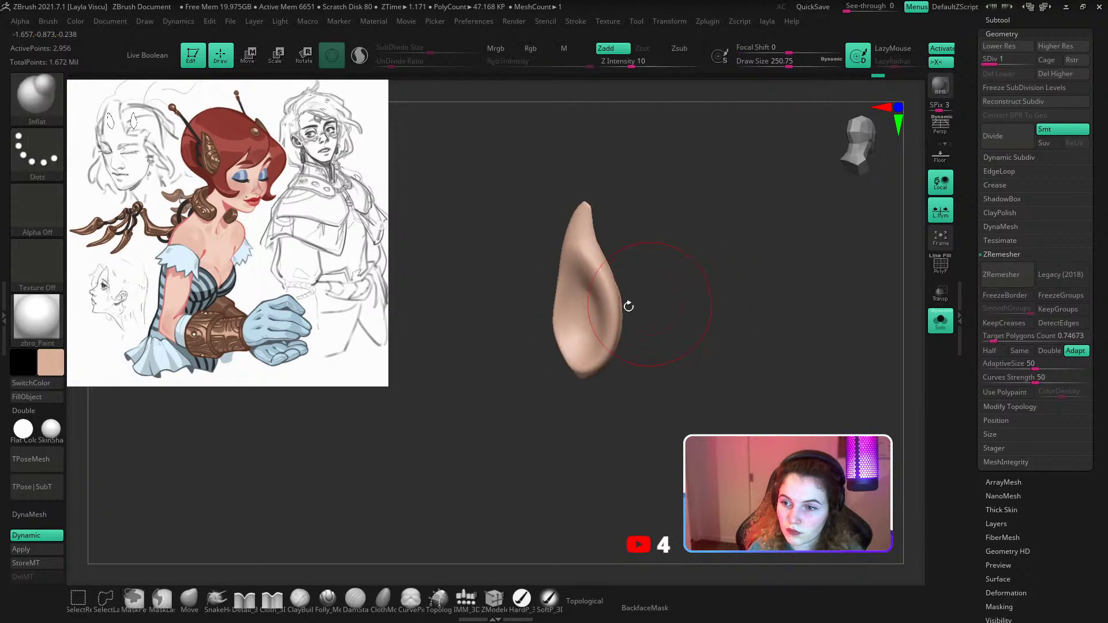
key("s")
left_click_drag(592, 334, 595, 324)
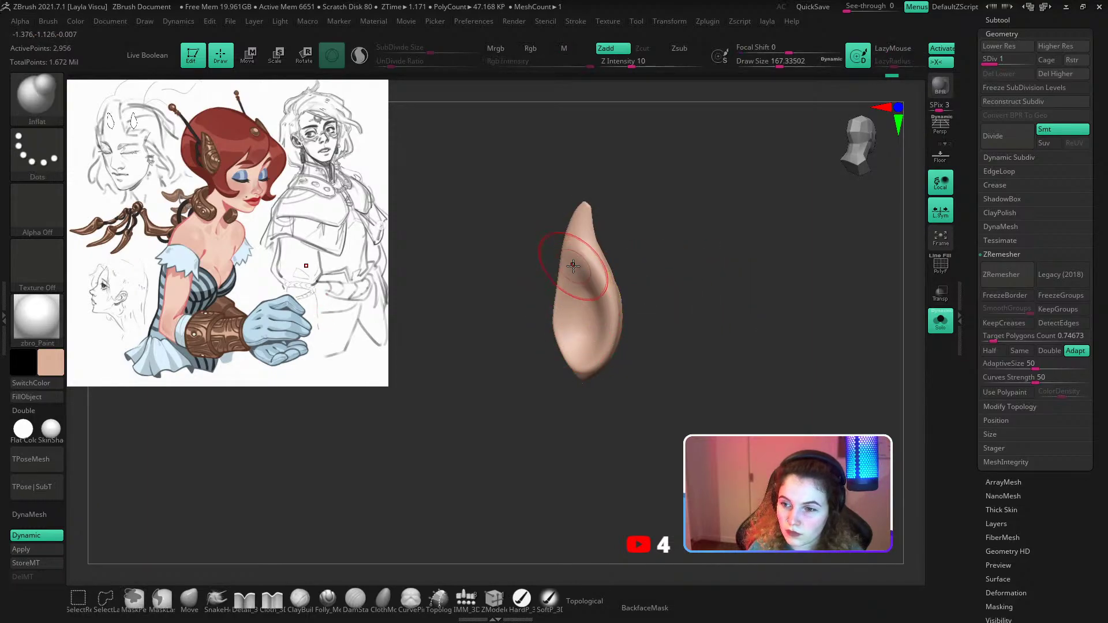
right_click_drag(582, 335, 612, 233, "ctrl")
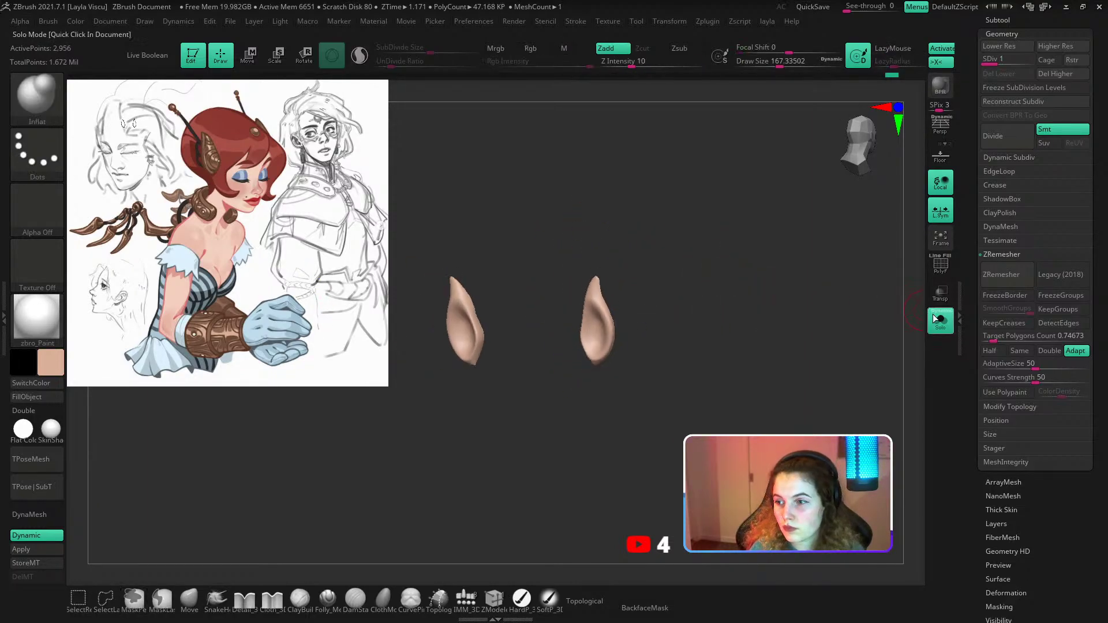
Turn off solo display to show the whole figure and raise the ears to subdivision level 3.
left_click(940, 321)
mouse_move(811, 286)
left_mouse_down()
mouse_move(769, 274)
mouse_move(818, 282)
left_mouse_up()
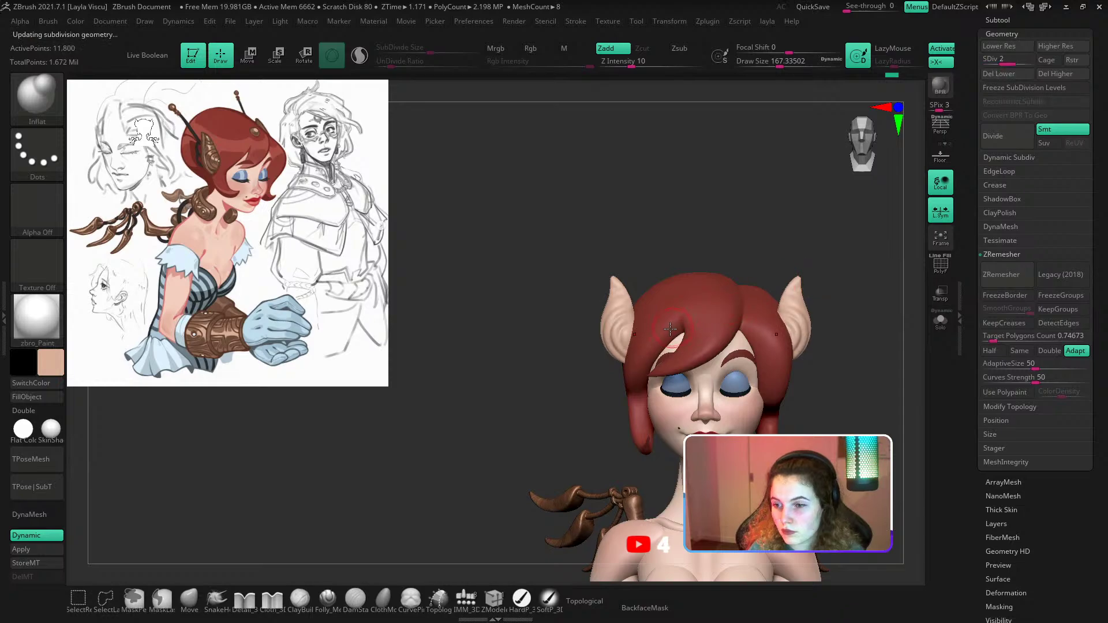
mouse_move(664, 240)
left_mouse_down()
mouse_move(704, 240)
mouse_move(680, 242)
left_mouse_up()
Fill the ears with the GradientMap2 material only, and restore zbro_Paint as the display material for the figure.
left_click(40, 319)
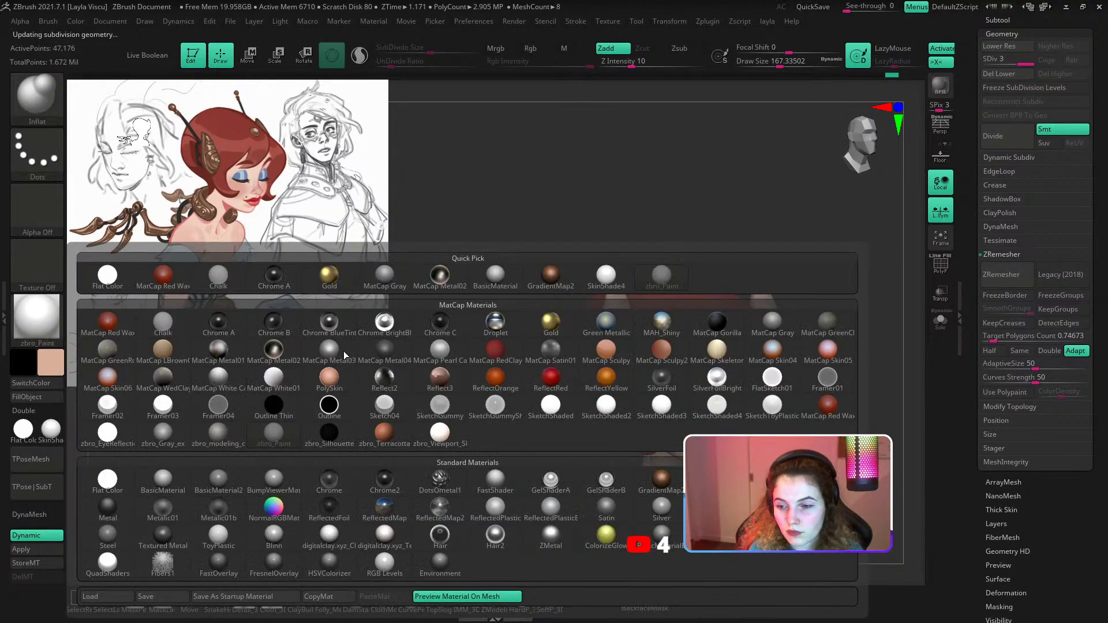
left_click(661, 480)
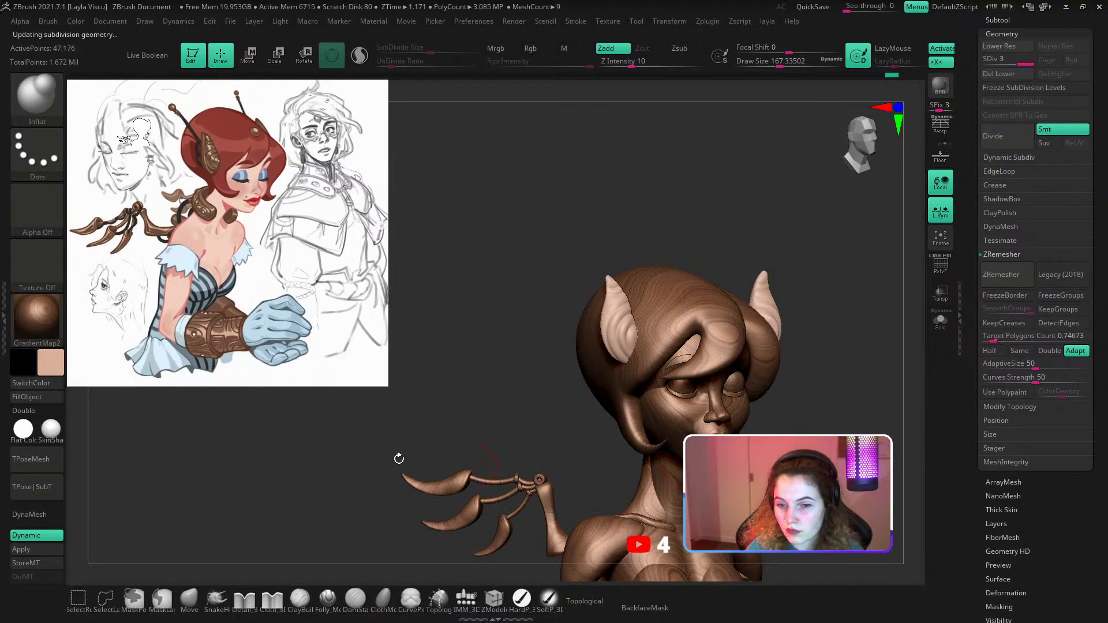
left_click(47, 394)
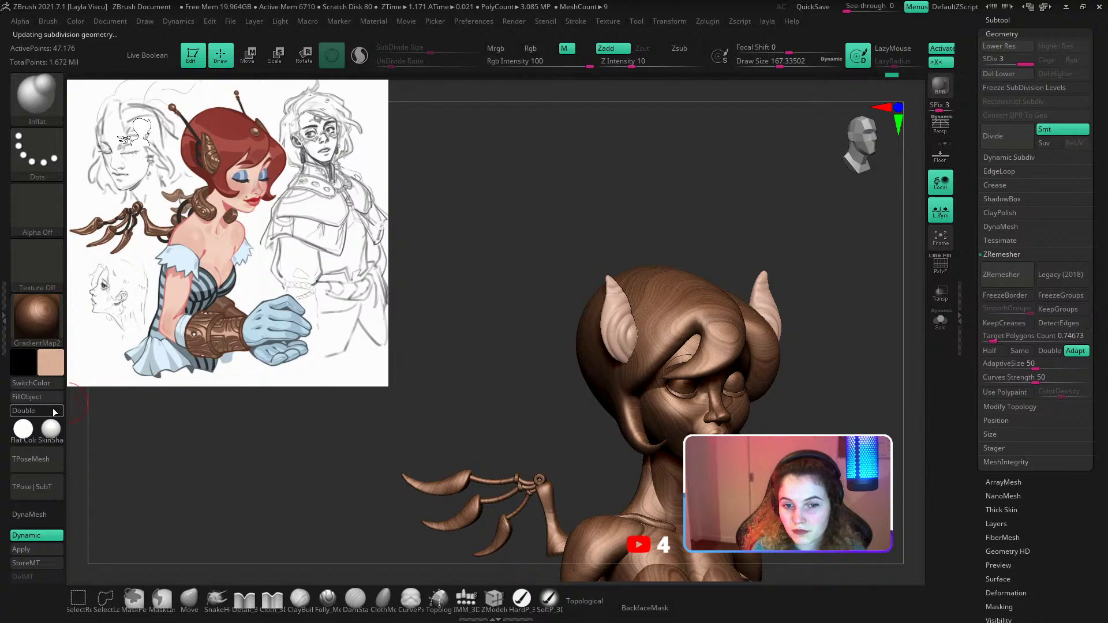
key("m")
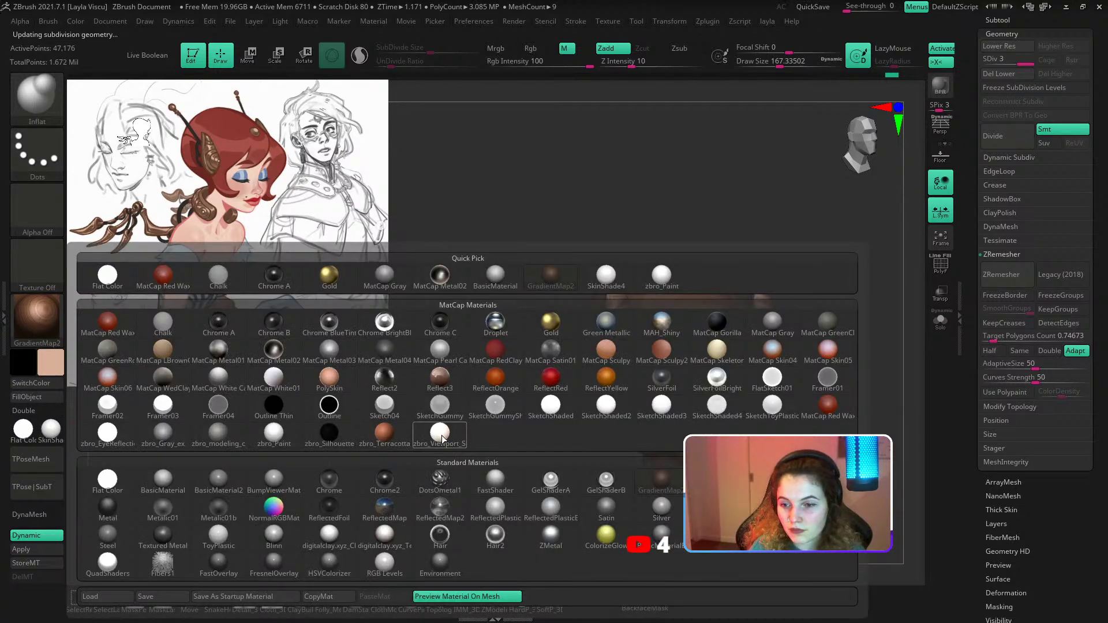
left_click(273, 433)
mouse_move(519, 323)
left_mouse_down()
mouse_move(502, 307)
mouse_move(536, 336)
mouse_move(529, 307)
mouse_move(569, 263)
left_mouse_up()
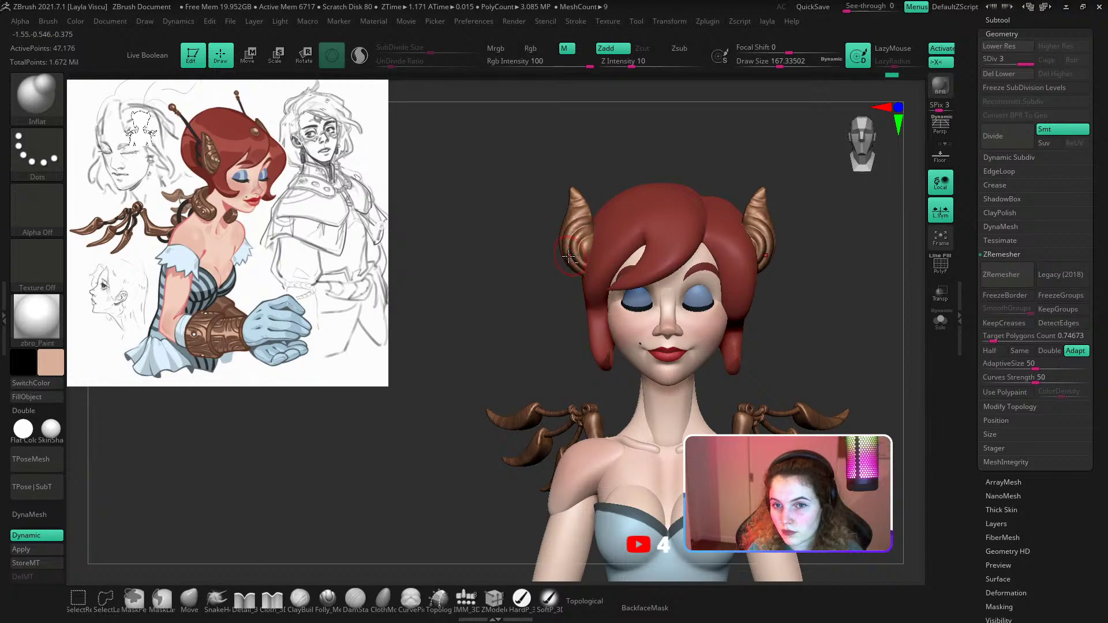
left_click_drag(534, 307, 565, 315)
Reshape the lower part of the ears against the hair with the Move brush at draw size about 602.
left_click(189, 600)
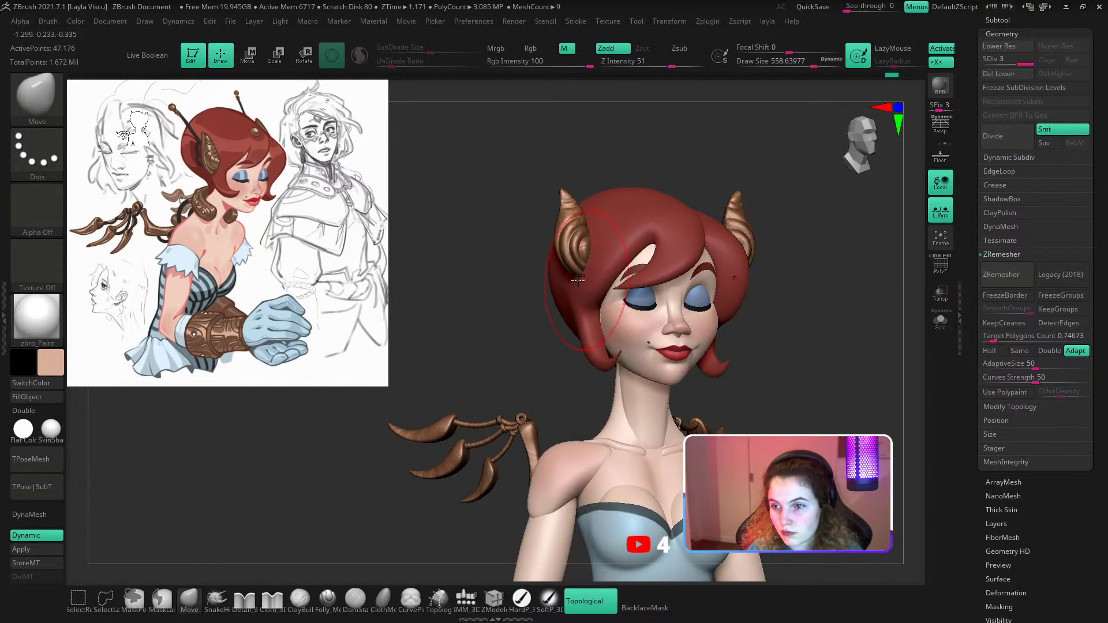
key("s")
left_click_drag(580, 271, 597, 257)
left_click_drag(586, 253, 594, 249)
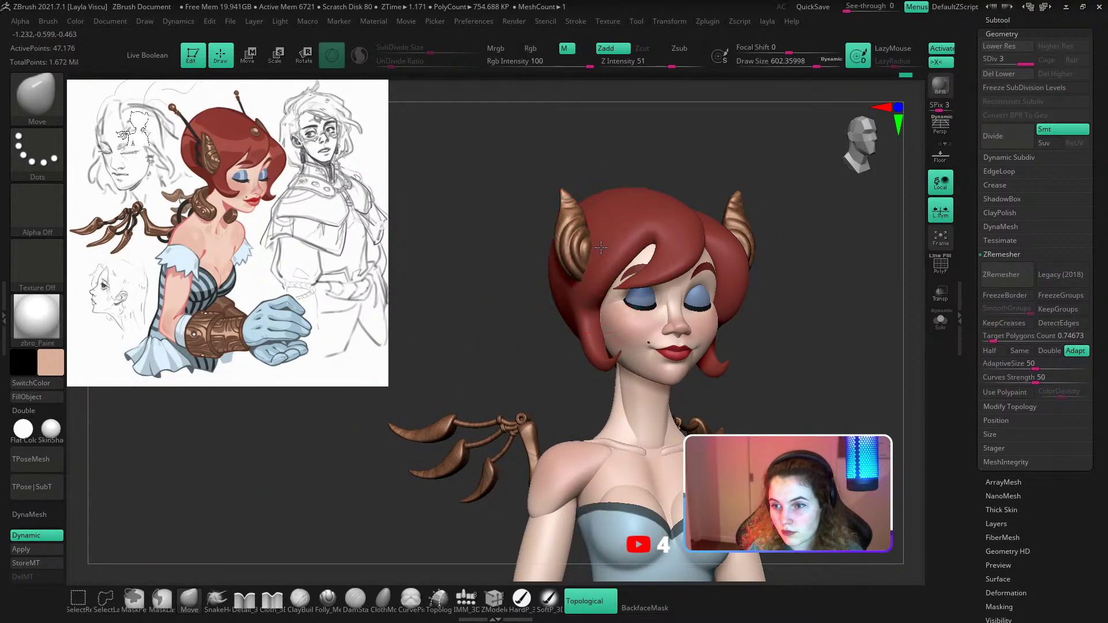
right_click_drag(592, 248, 609, 268, "ctrl")
Refine the ears' outline and placement with the Move brush at draw sizes of about 251 and 293.
key("s")
left_click_drag(609, 267, 603, 268)
left_click_drag(541, 390, 514, 393)
key("s")
left_click_drag(604, 294, 567, 272)
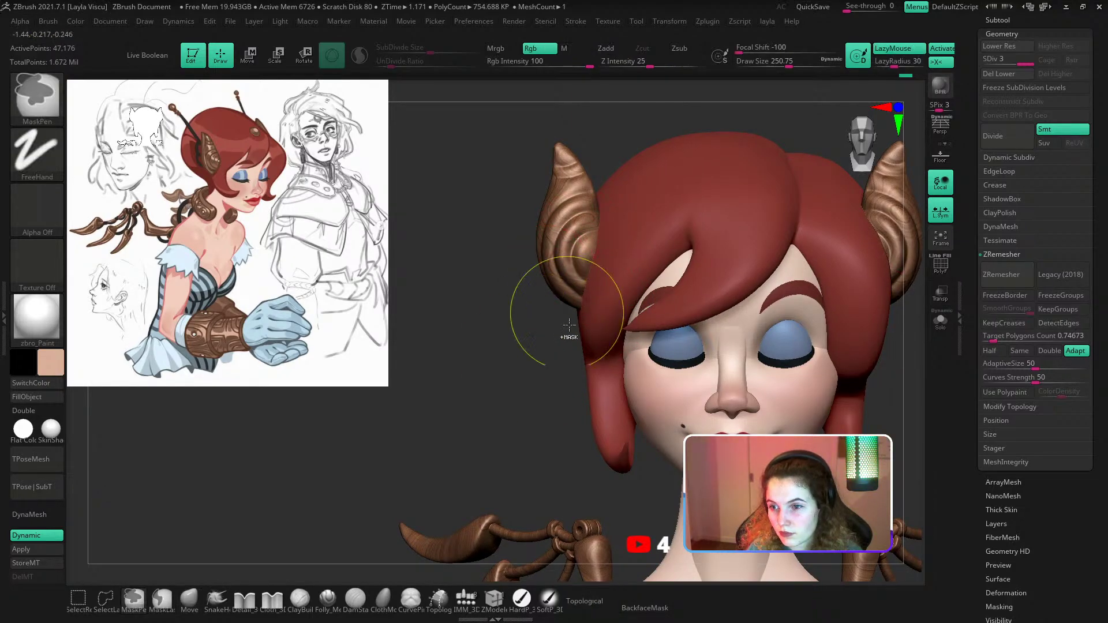
right_click_drag(566, 322, 483, 277, "ctrl")
left_click_drag(483, 277, 495, 289)
right_click_drag(494, 289, 561, 271, "ctrl")
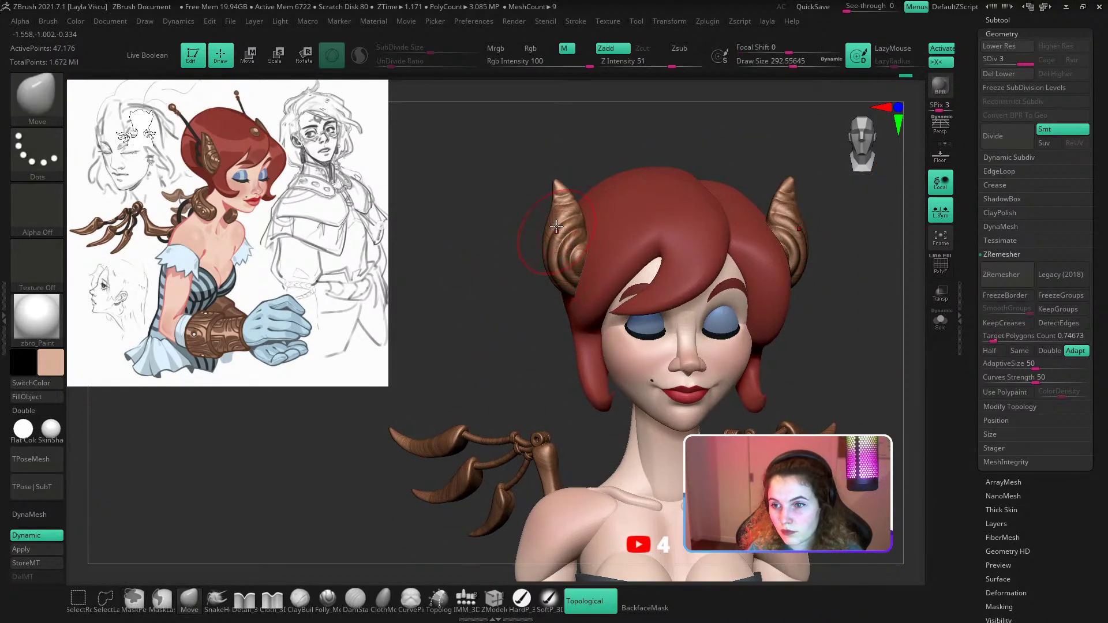
right_click_drag(554, 218, 489, 237, "ctrl")
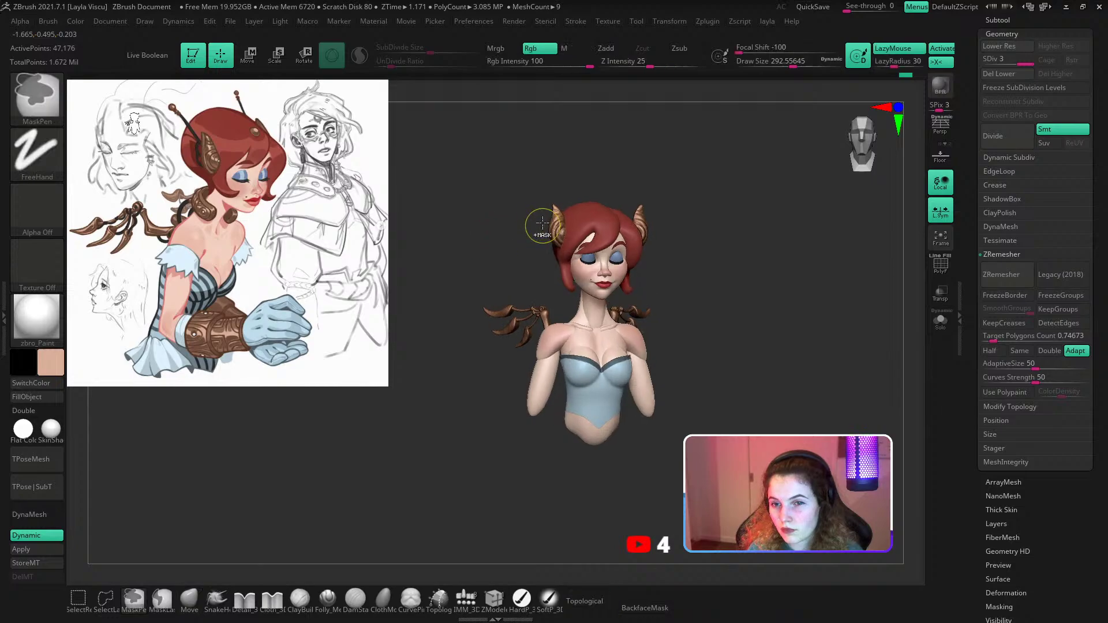
right_click_drag(614, 254, 703, 278)
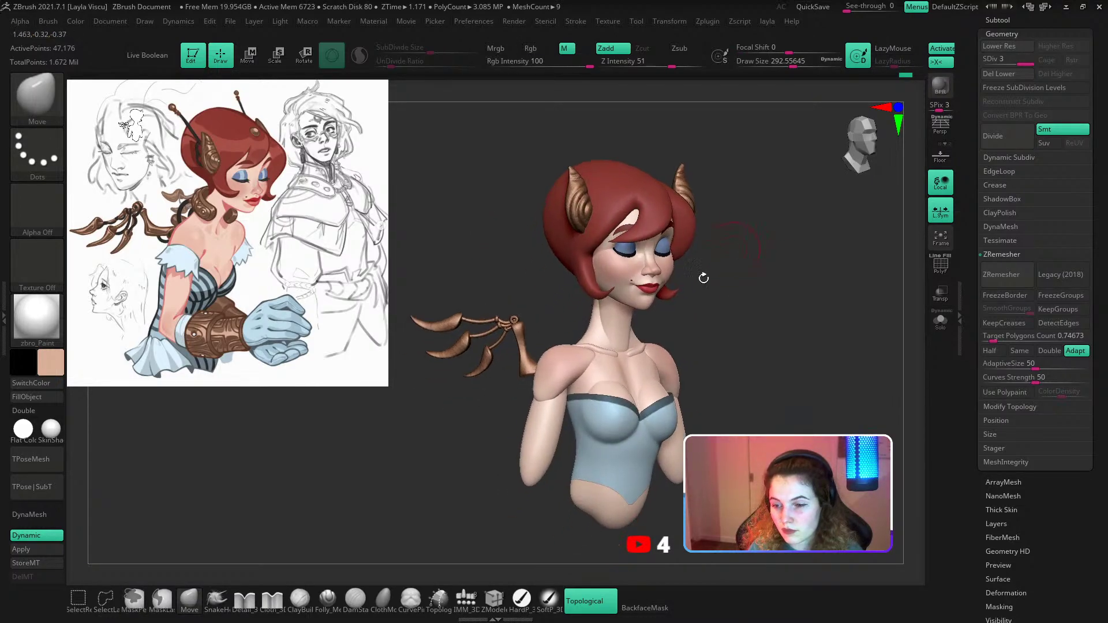
Select the body and place the transform gizmo on the arm, aligned along its length.
left_click(544, 424, "alt")
key("w")
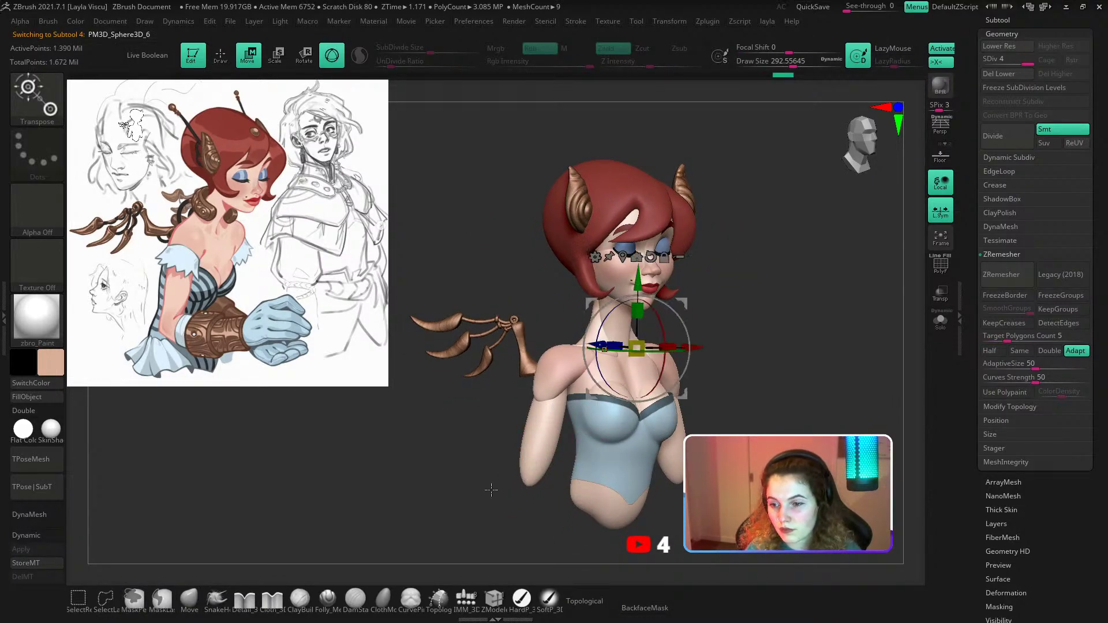
right_click_drag(492, 489, 493, 472, "shift")
left_click_drag(544, 431, 537, 470)
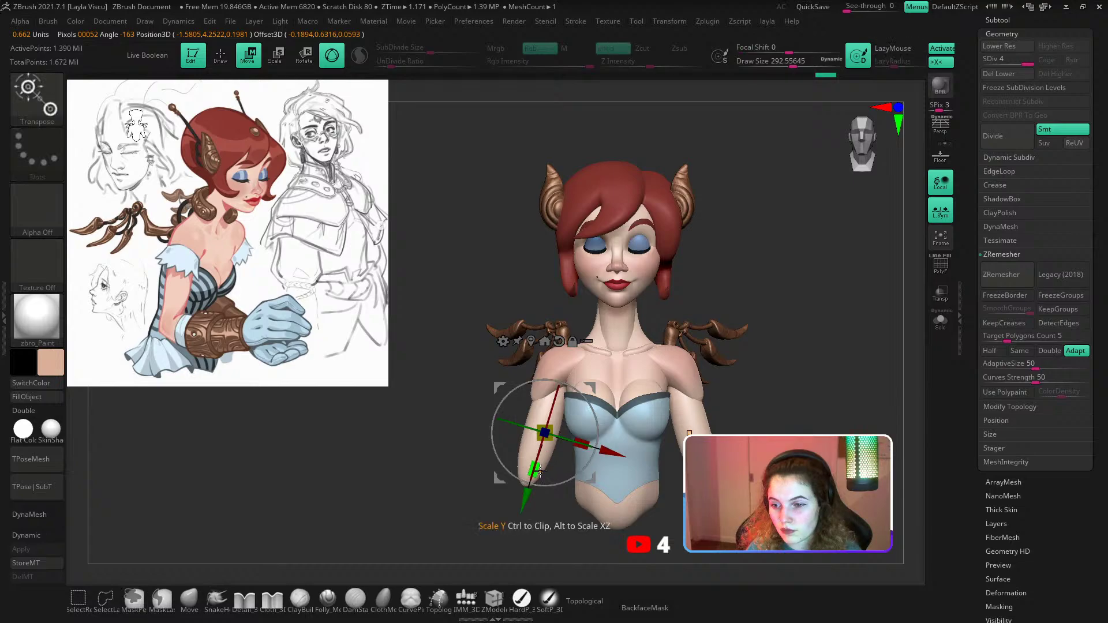
Show the polyframe and isolate the body's arm polygroup for transforming with the gizmo.
key("shift+f")
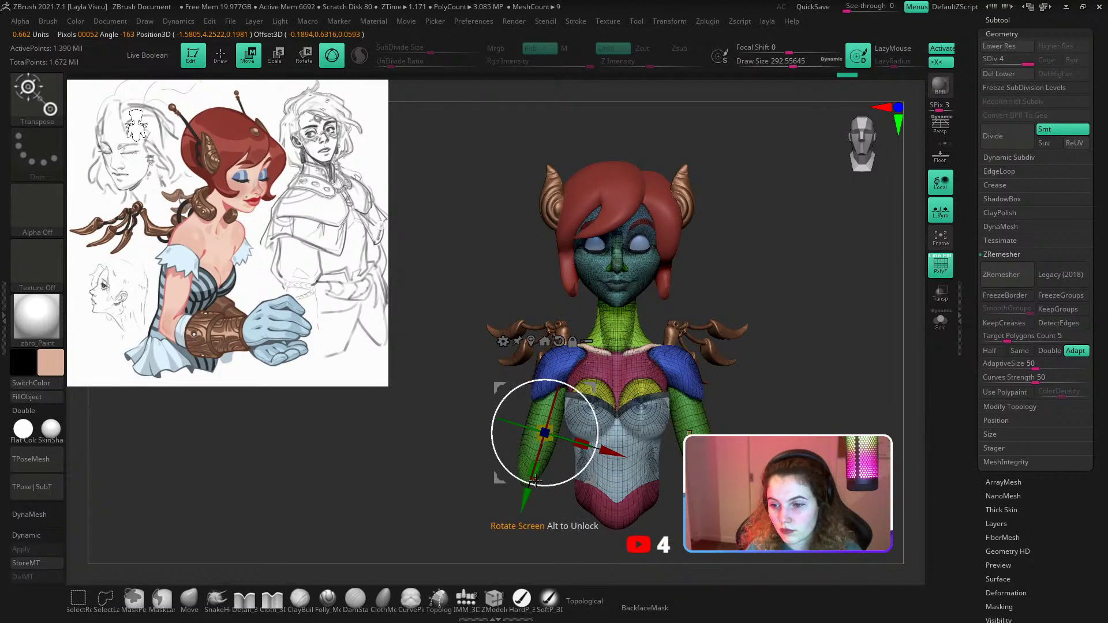
left_click(189, 600)
left_click(538, 448, "ctrl+shift")
key("w")
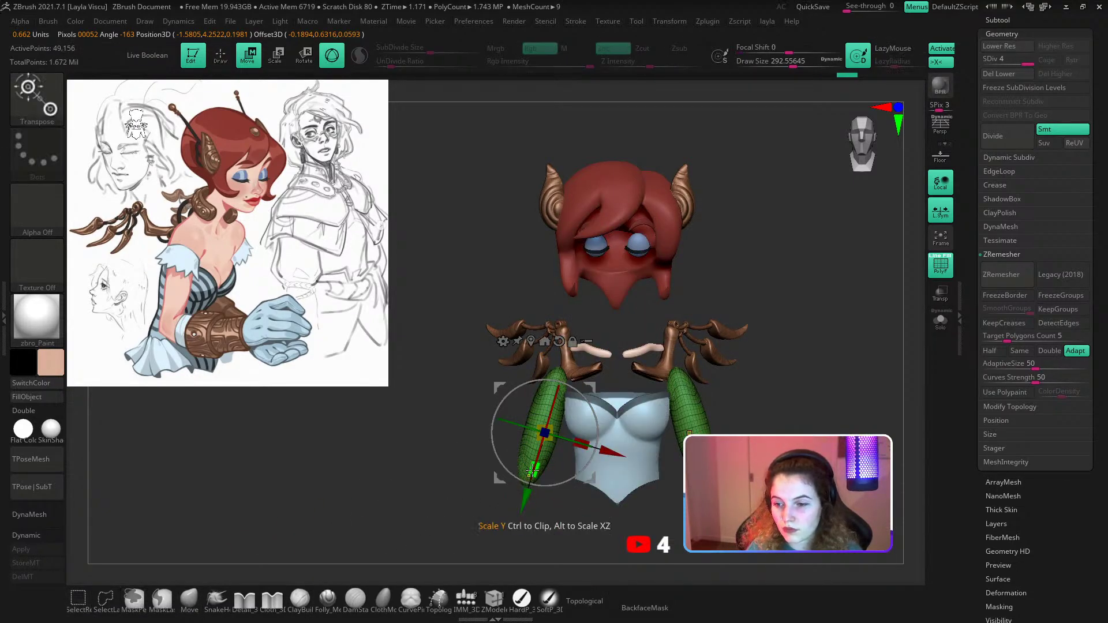
Shorten the isolated arms along their length with the gizmo, and restore the full body's visibility with the polyframe off.
left_click_drag(571, 406, 571, 404)
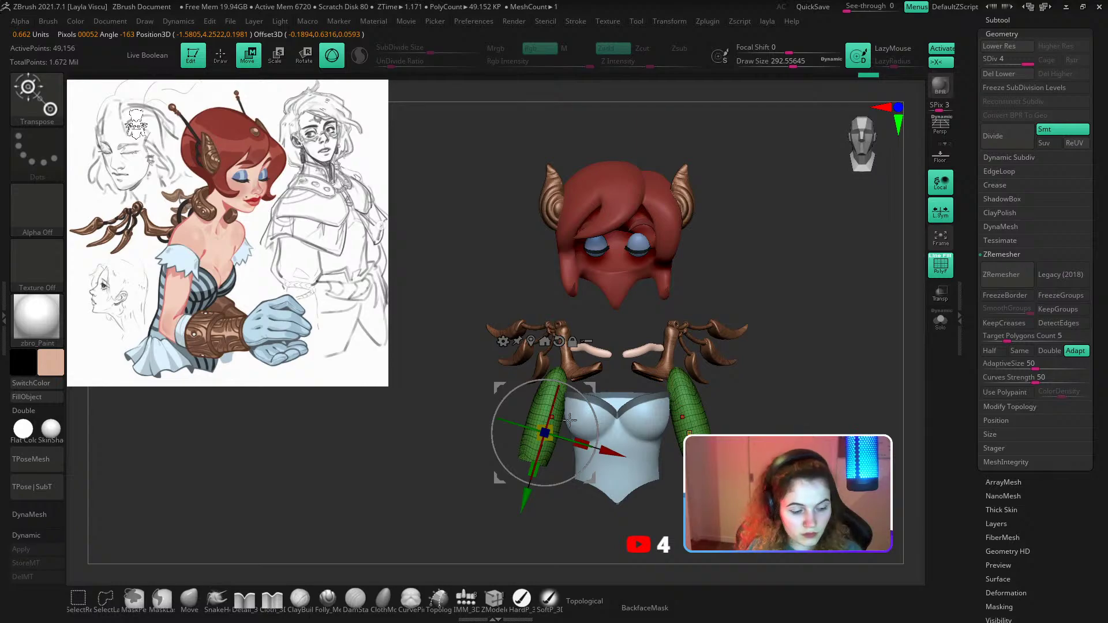
key("c")
key("b")
key("c")
key("b")
left_click(807, 358, "ctrl+shift")
key("shift+f")
mouse_move(808, 363)
left_mouse_down("ctrl")
mouse_move(818, 378)
mouse_move(762, 346)
mouse_move(798, 356)
mouse_move(774, 373)
mouse_move(821, 371)
mouse_move(592, 430)
left_mouse_up("ctrl")
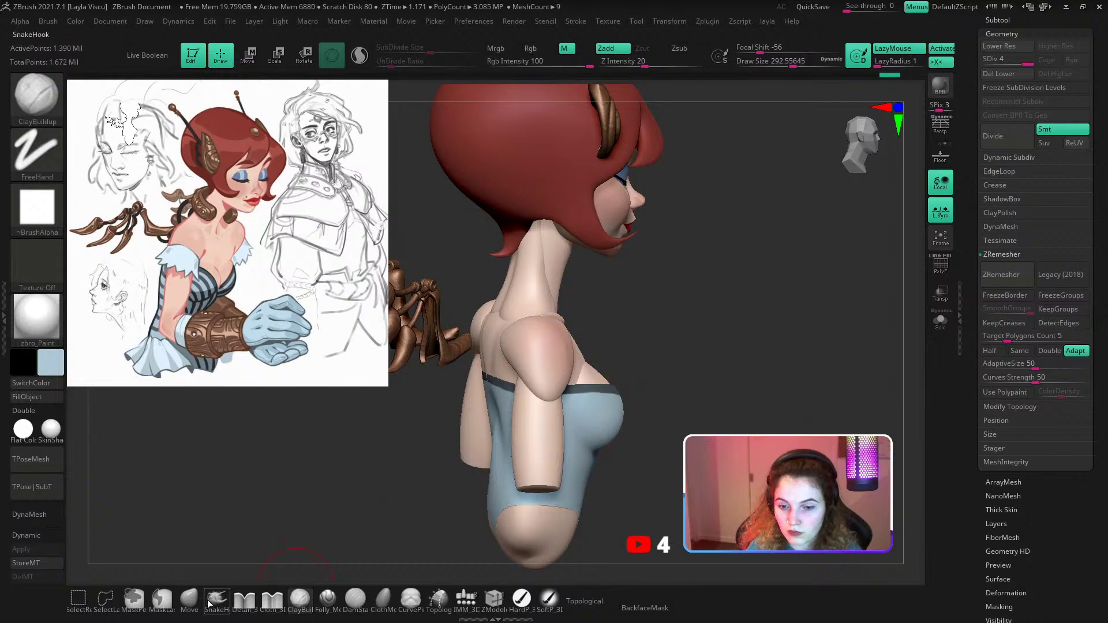
Adjust the back of the upper arm just below the shoulder with the Move brush at draw size about 639.
left_click(190, 600)
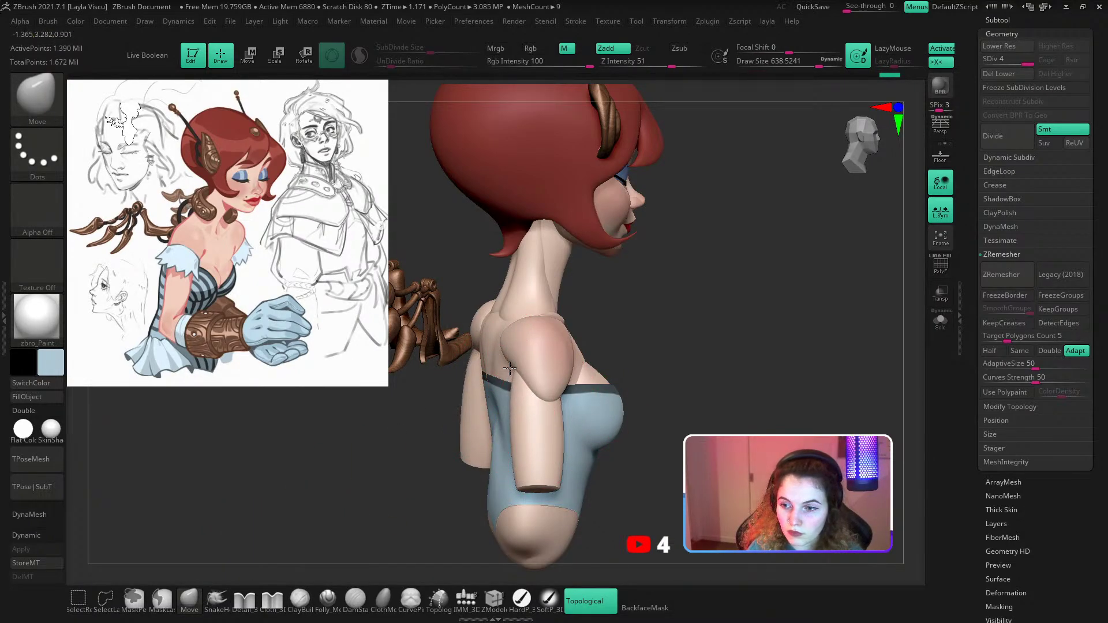
left_click_drag(509, 368, 499, 372)
mouse_move(504, 369)
right_mouse_down("ctrl")
mouse_move(512, 323)
mouse_move(640, 388)
mouse_move(561, 378)
right_mouse_up("ctrl")
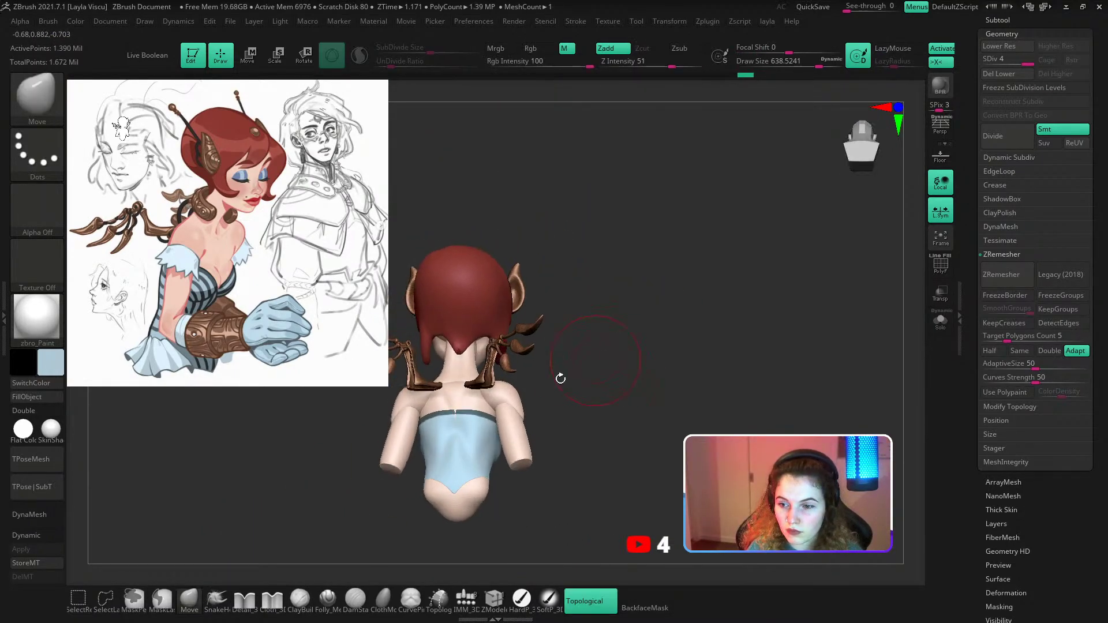
Select the blue bodice and examine the whole bust from the front, above and the side.
left_click(470, 424, "alt")
right_click_drag(462, 422, 508, 404, "ctrl")
right_click_drag(703, 341, 613, 319)
left_click_drag(734, 398, 733, 302)
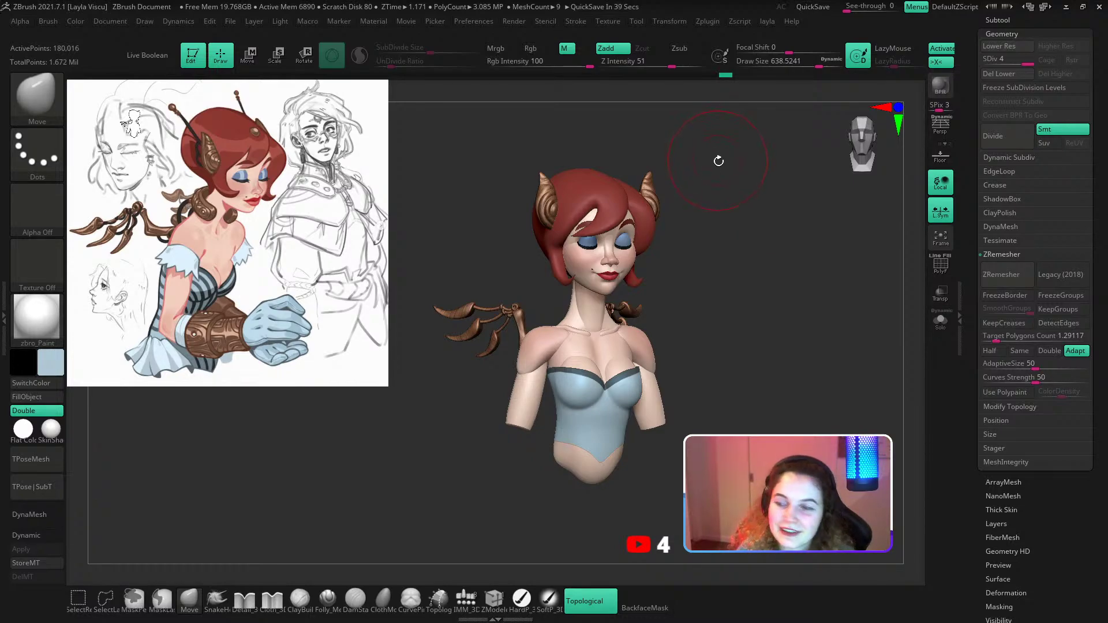
left_click_drag(717, 161, 721, 317)
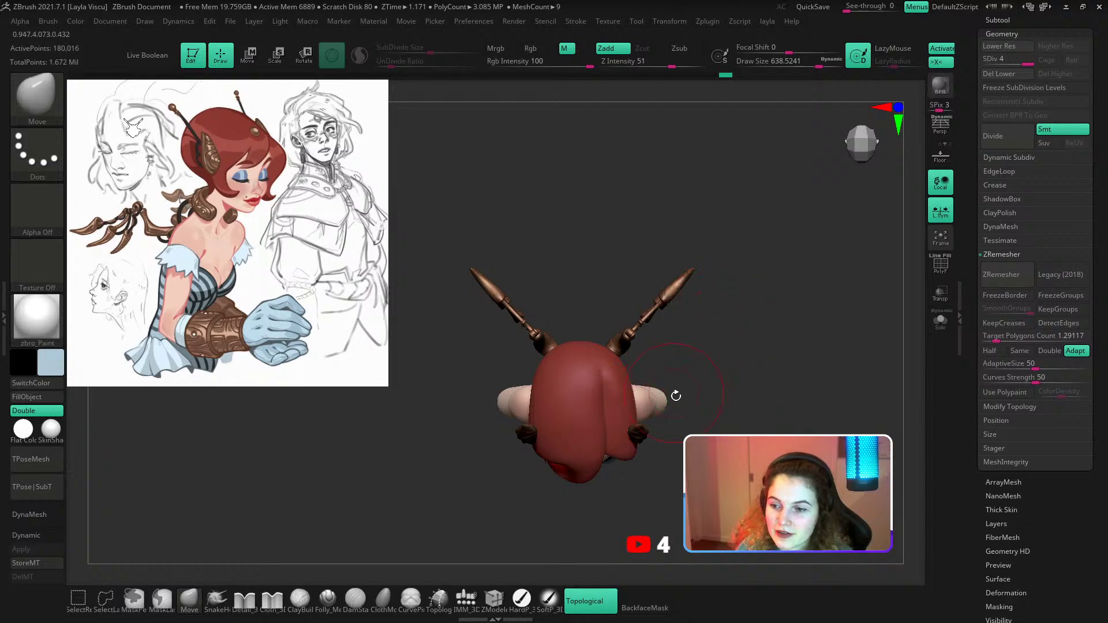
left_click_drag(728, 427, 723, 318)
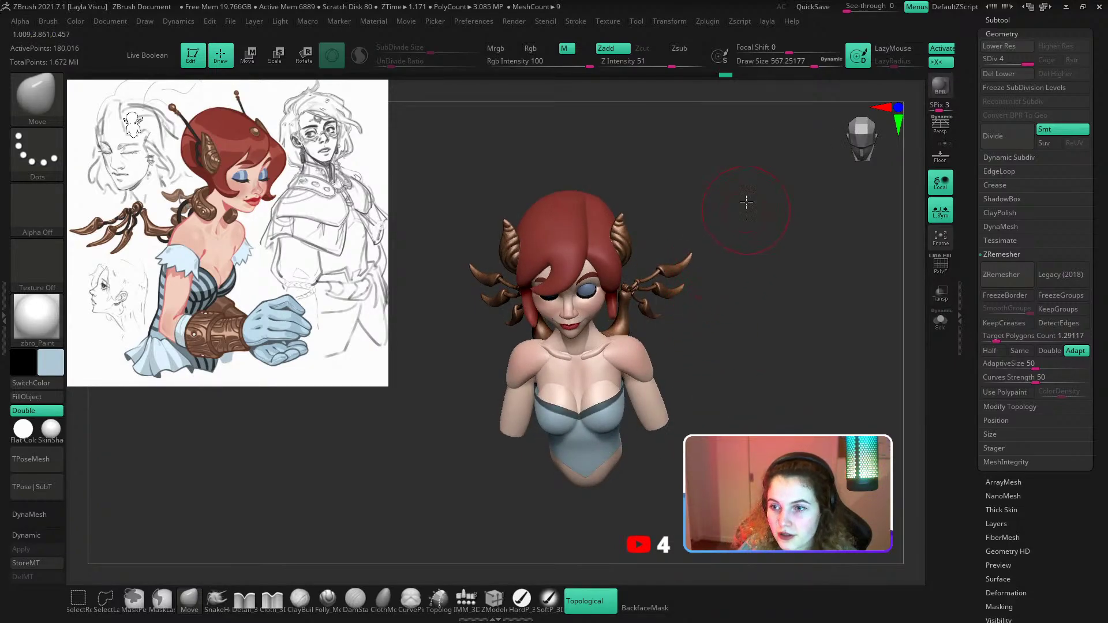
left_click_drag(745, 202, 743, 306, "shift")
right_click_drag(642, 301, 610, 310, "ctrl")
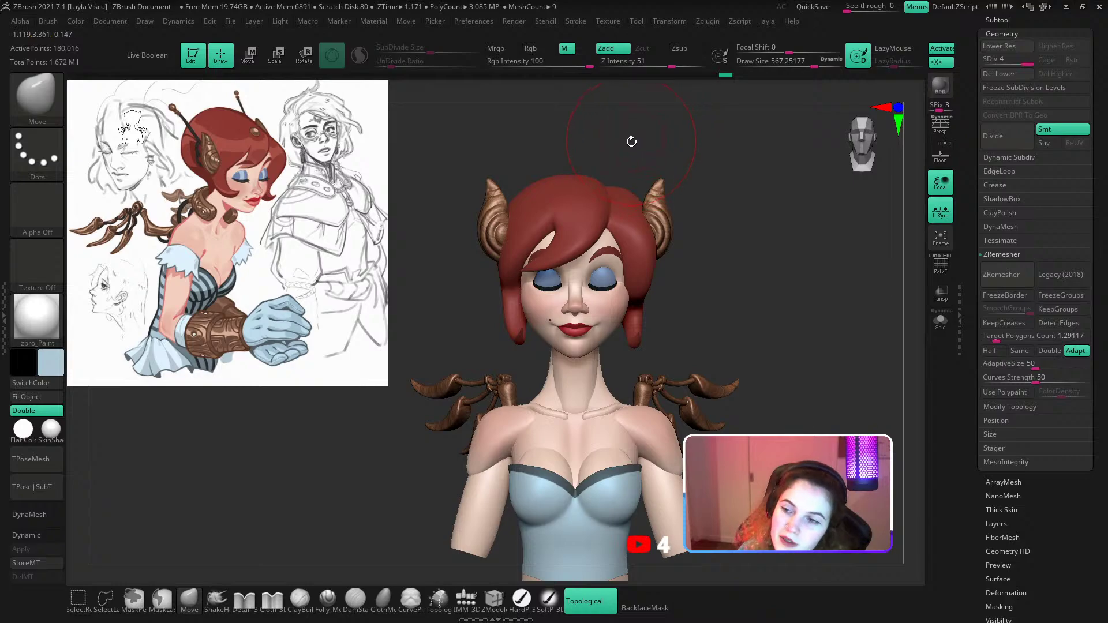
mouse_move(631, 139)
left_mouse_down()
mouse_move(627, 192)
mouse_move(583, 158)
mouse_move(623, 214)
mouse_move(651, 222)
mouse_move(557, 254)
left_mouse_up()
Select the hair and reshape its crown behind the ears with the Move brush at draw size about 437.
left_click(561, 230, "alt")
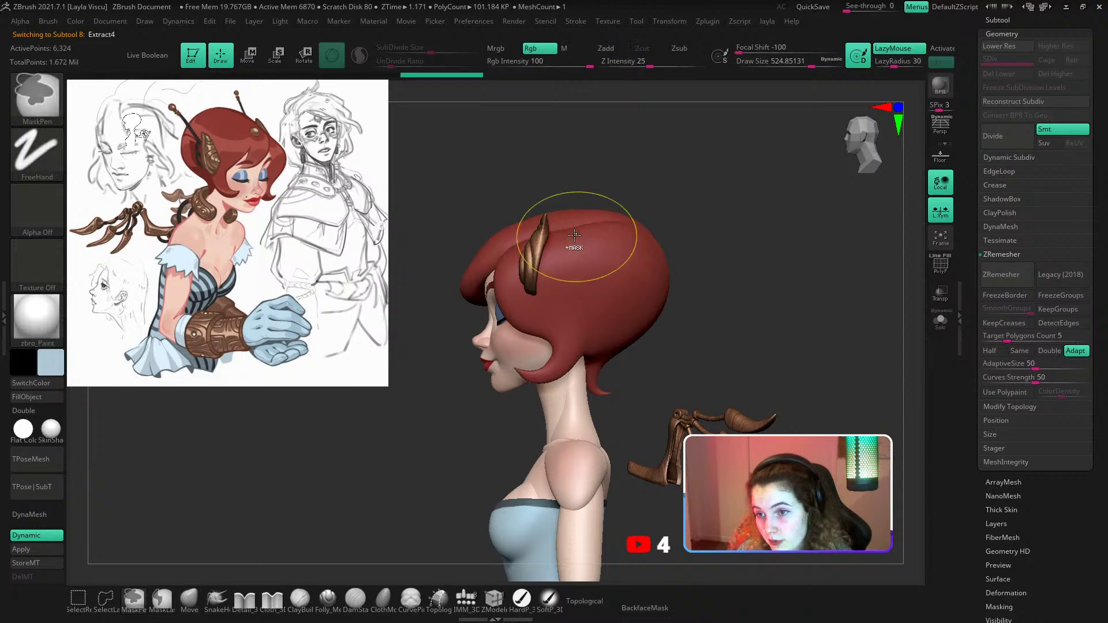
right_click_drag(573, 245, 565, 232, "ctrl")
key("[")
left_click_drag(562, 231, 557, 226)
right_click_drag(558, 225, 593, 272, "ctrl")
right_click_drag(654, 223, 698, 277, "shift")
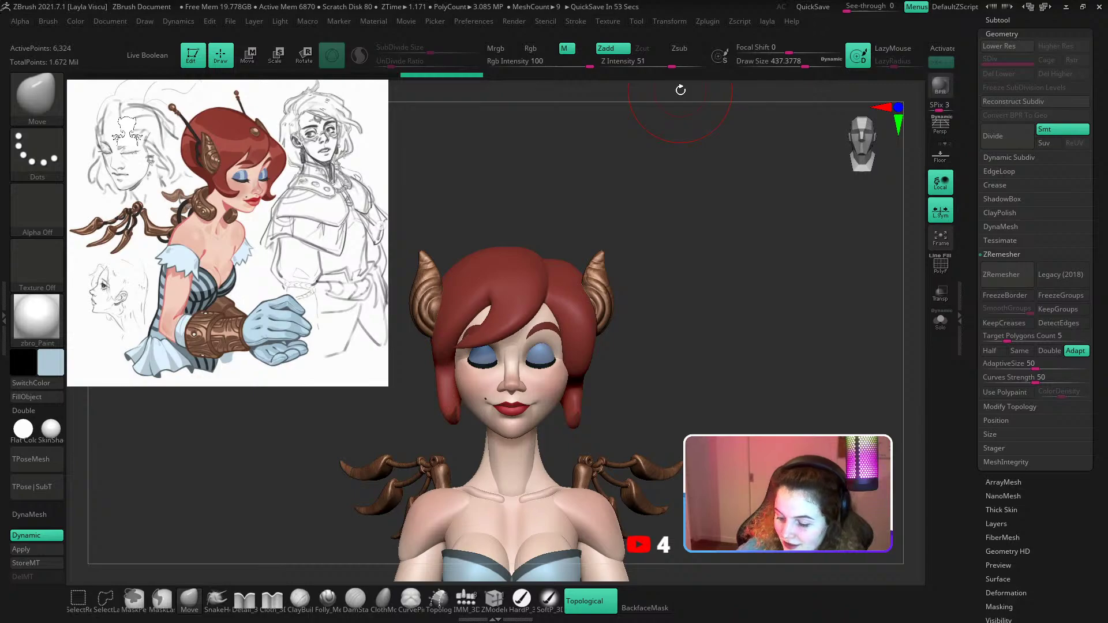
left_click_drag(721, 265, 740, 294)
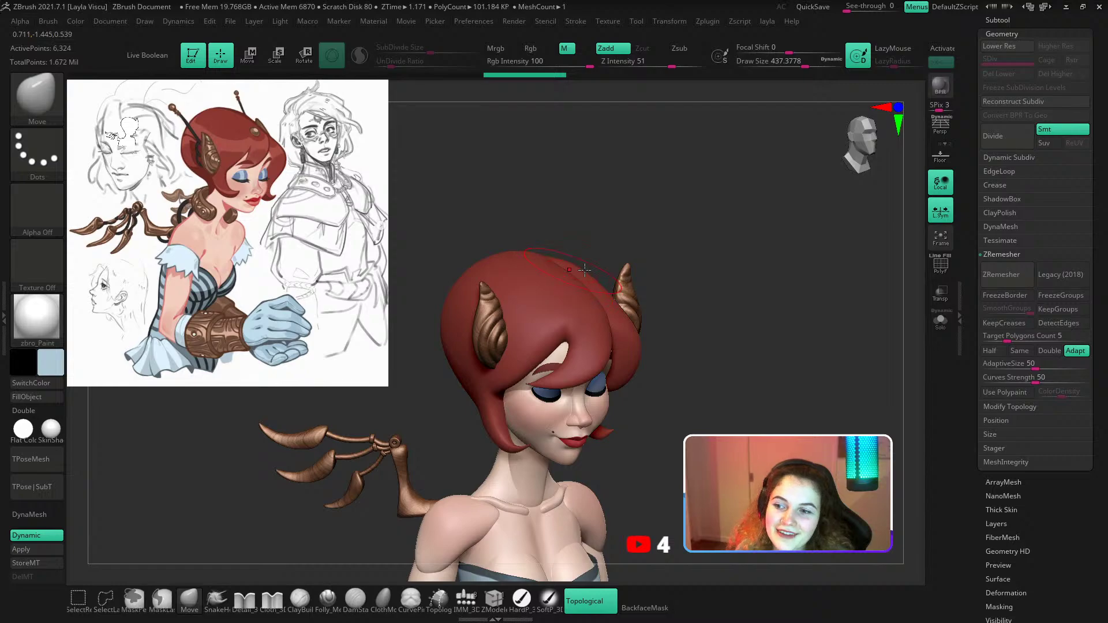
left_click_drag(734, 353, 705, 270, "alt")
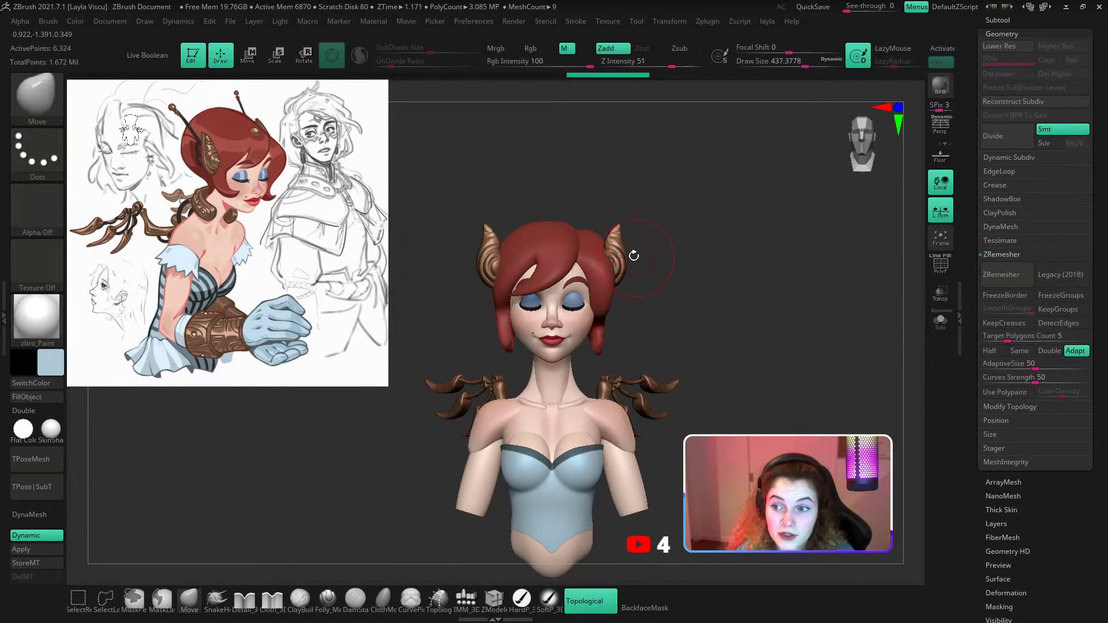
Select the horn-like ears and refine their shape with the Move brush, reducing the draw size to about 344, 251 and 177.
mouse_move(633, 255)
right_mouse_down("ctrl")
mouse_move(638, 319)
mouse_move(783, 277)
right_mouse_up("ctrl")
left_click(630, 295, "alt")
key("s")
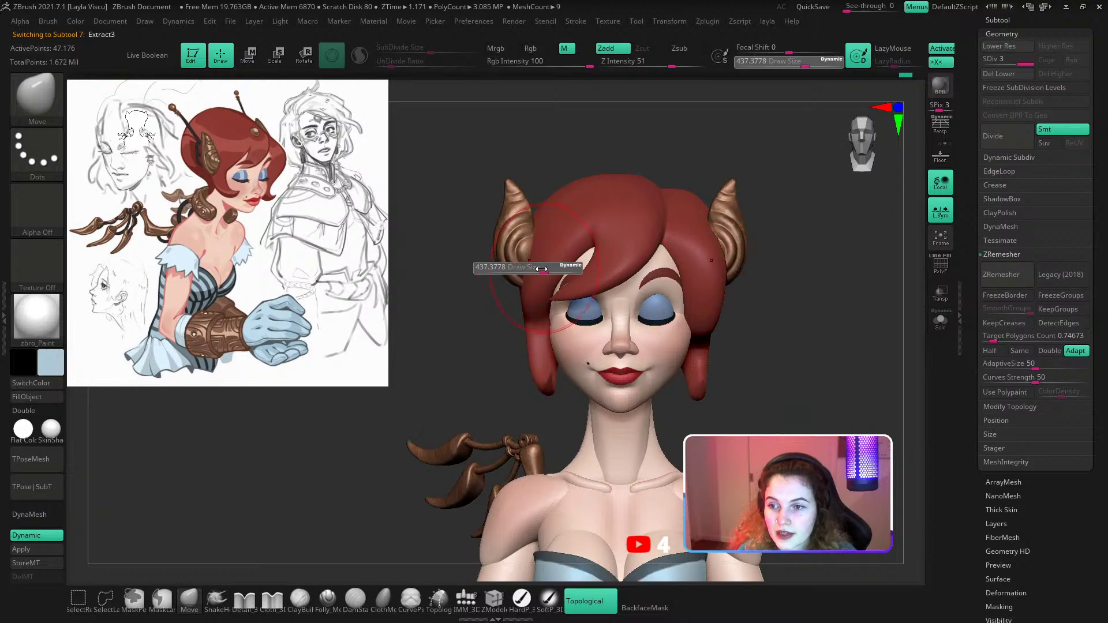
left_click_drag(541, 270, 534, 270)
right_click_drag(475, 262, 473, 283, "ctrl")
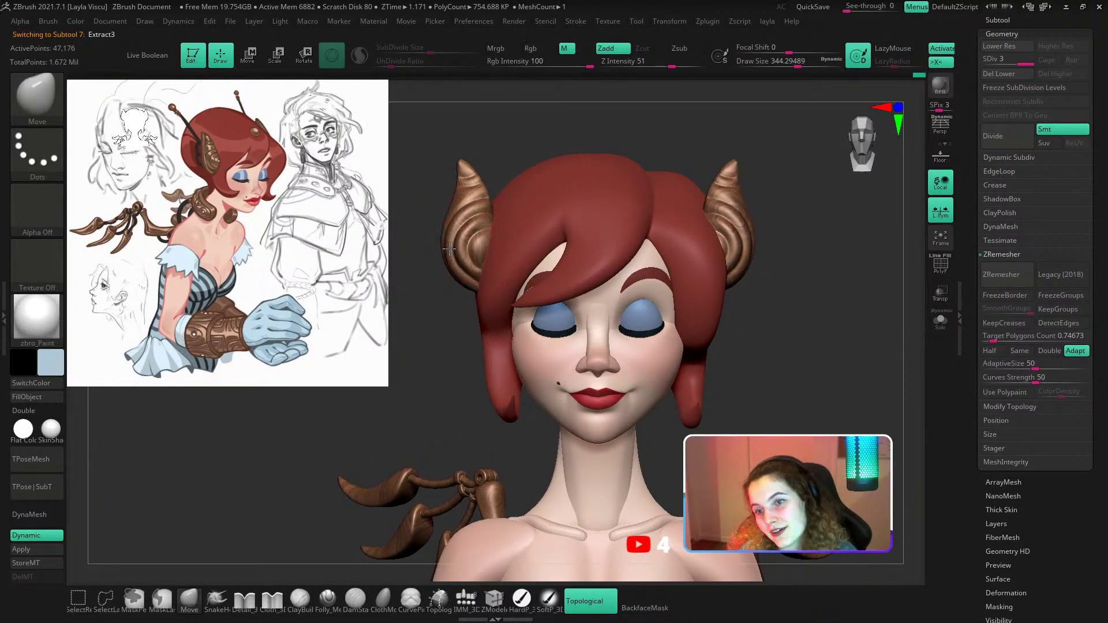
key("bracketleft")
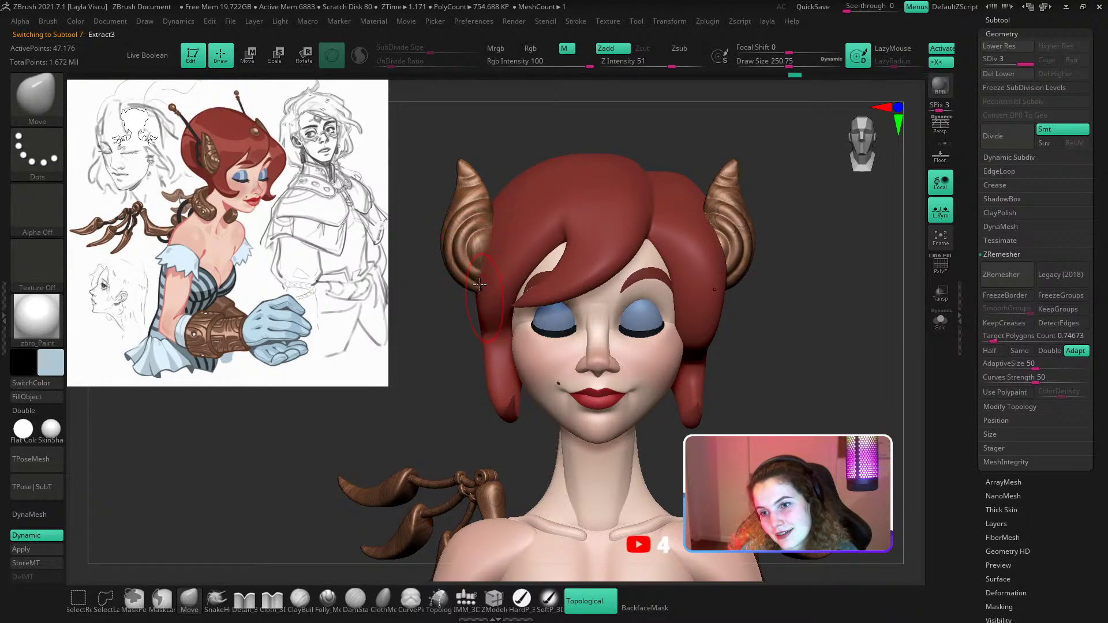
key("bracketleft")
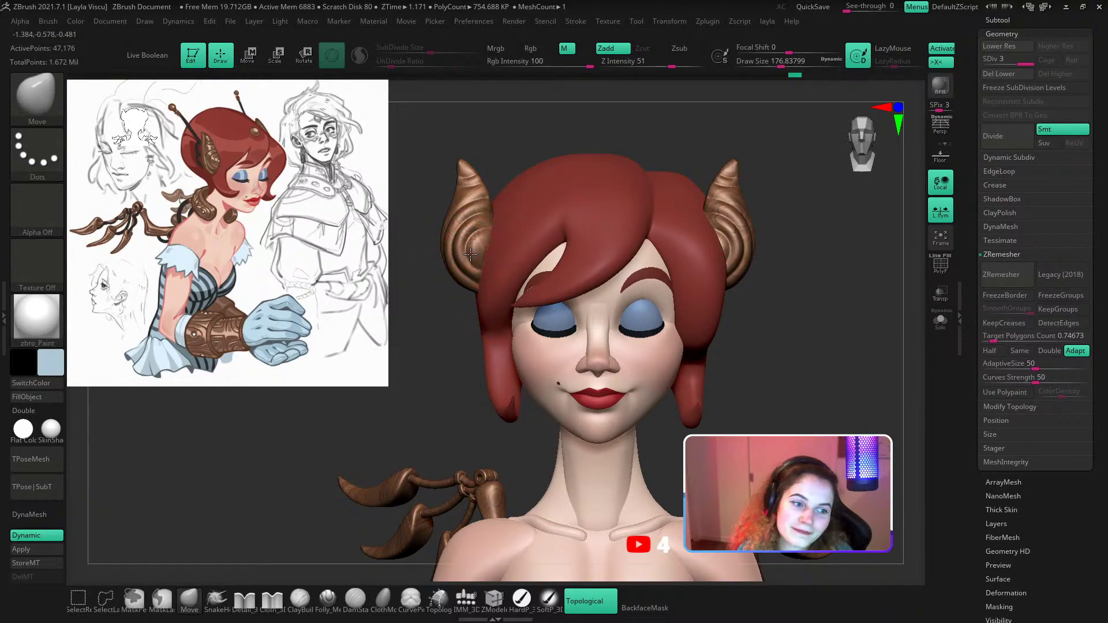
Select the hair again and reshape its back near the nape with the Move brush at draw size about 559.
mouse_move(526, 325)
right_mouse_down("ctrl")
mouse_move(546, 178)
mouse_move(548, 213)
right_mouse_up("ctrl")
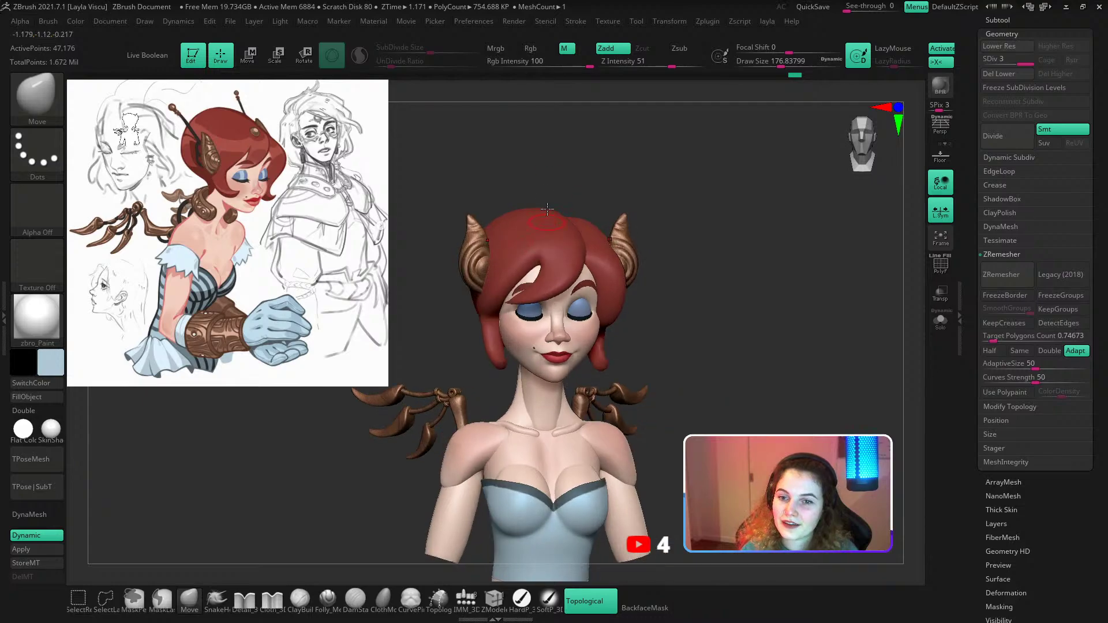
right_click_drag(554, 255, 562, 215, "alt")
right_click_drag(566, 283, 568, 250, "ctrl")
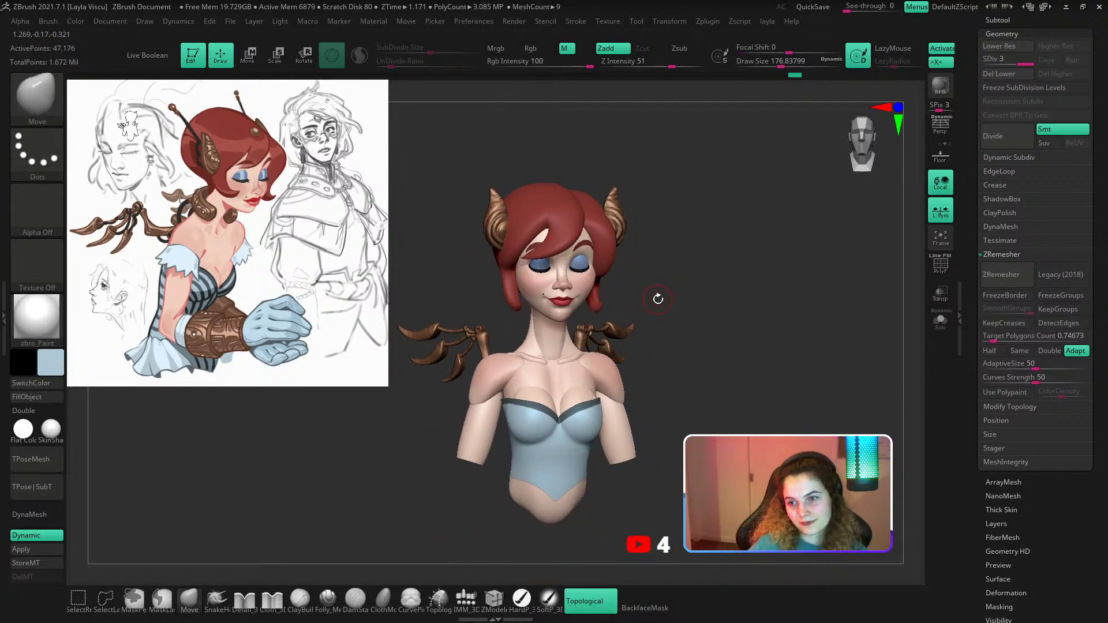
right_click_drag(671, 367, 712, 346, "alt")
right_click_drag(681, 291, 687, 321, "ctrl")
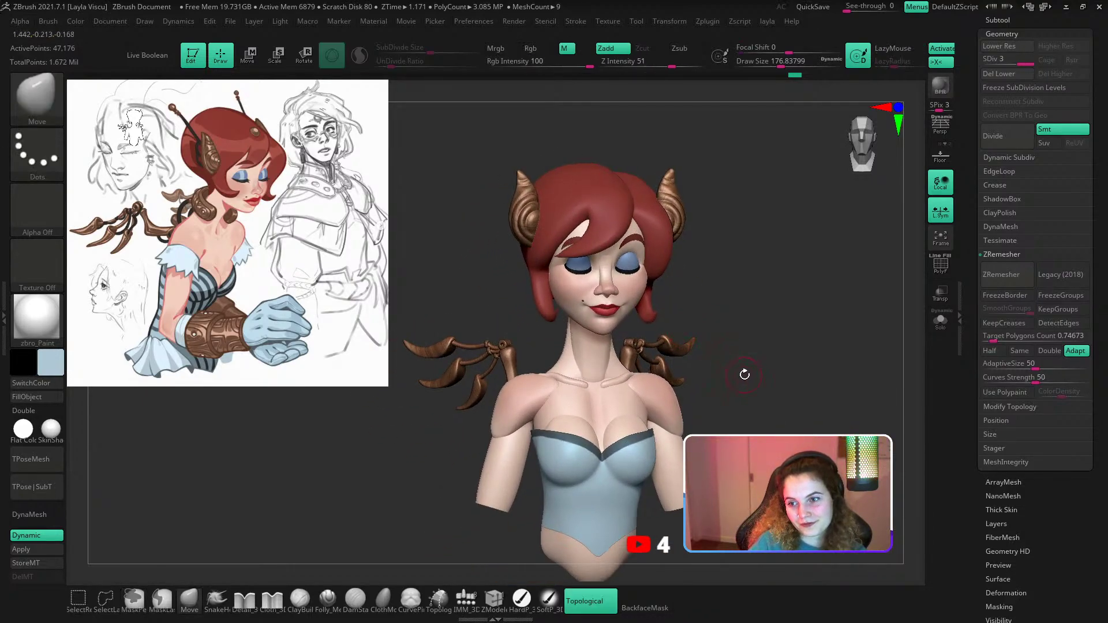
mouse_move(744, 374)
right_mouse_down()
mouse_move(749, 339)
mouse_move(774, 338)
mouse_move(675, 342)
mouse_move(709, 352)
right_mouse_up()
key("s")
mouse_move(570, 253)
left_mouse_down()
mouse_move(595, 254)
mouse_move(545, 246)
left_mouse_up()
left_click(574, 266, "alt")
key("bracketright")
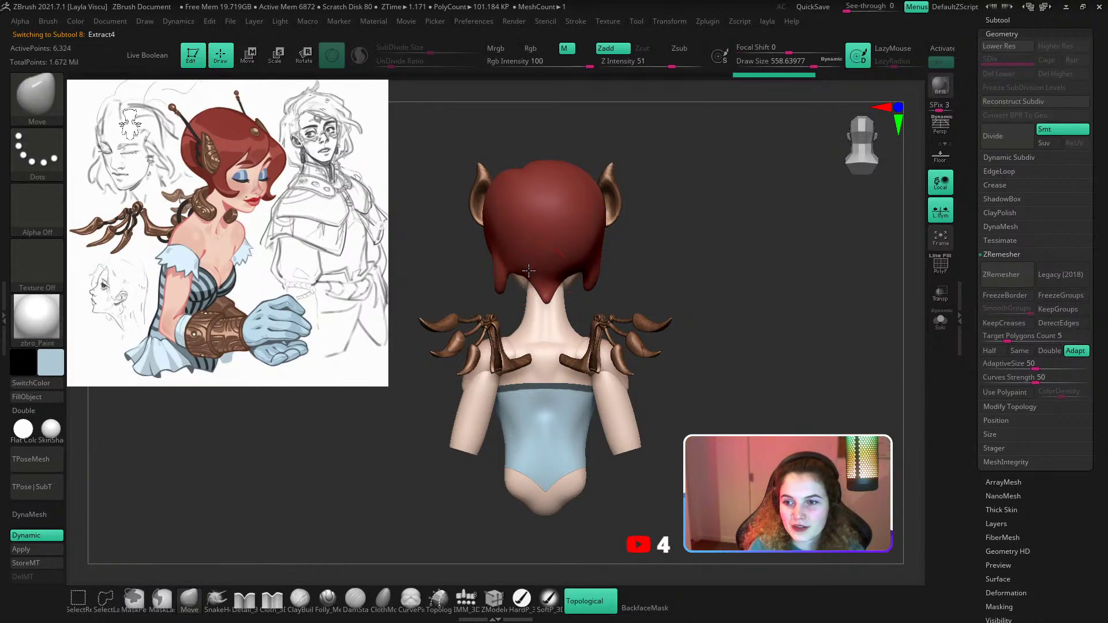
right_click_drag(528, 270, 740, 278)
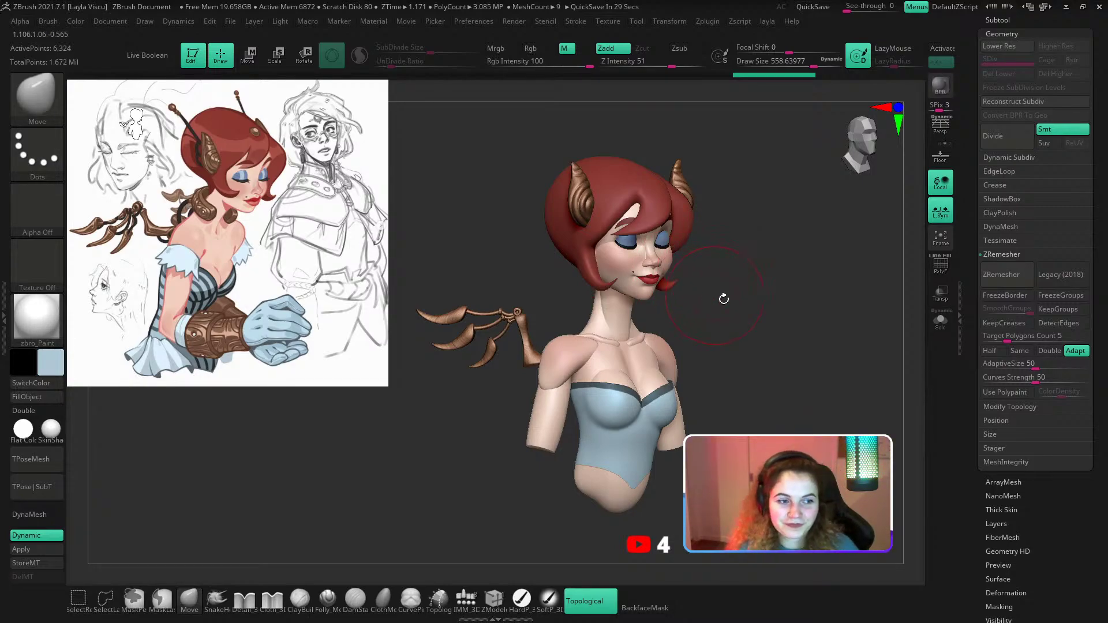
left_click_drag(722, 299, 708, 333)
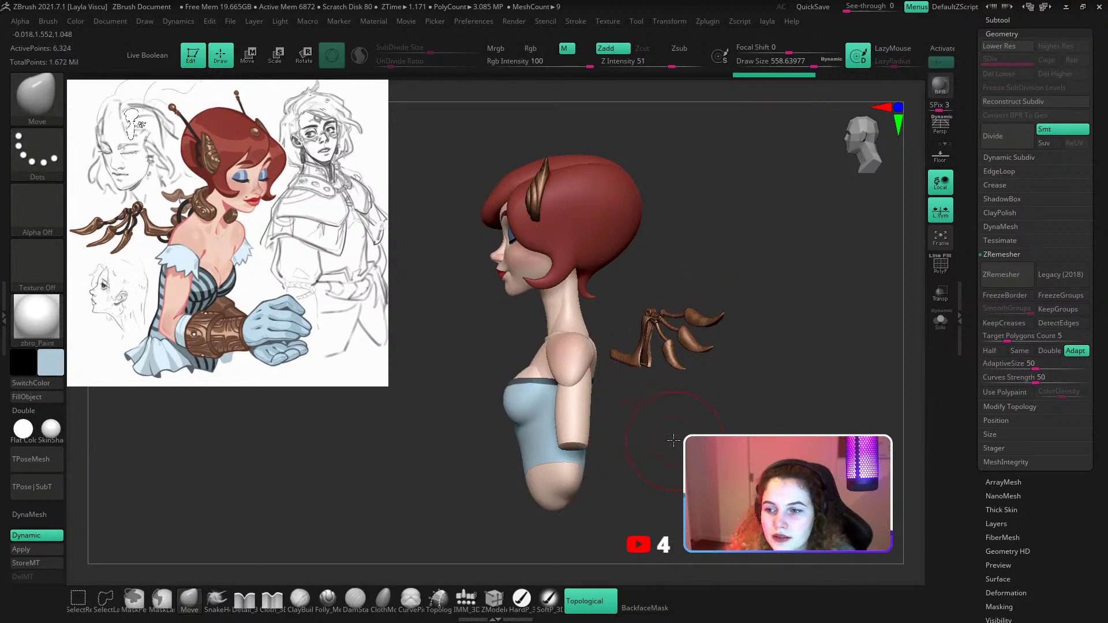
left_click_drag(670, 440, 732, 453)
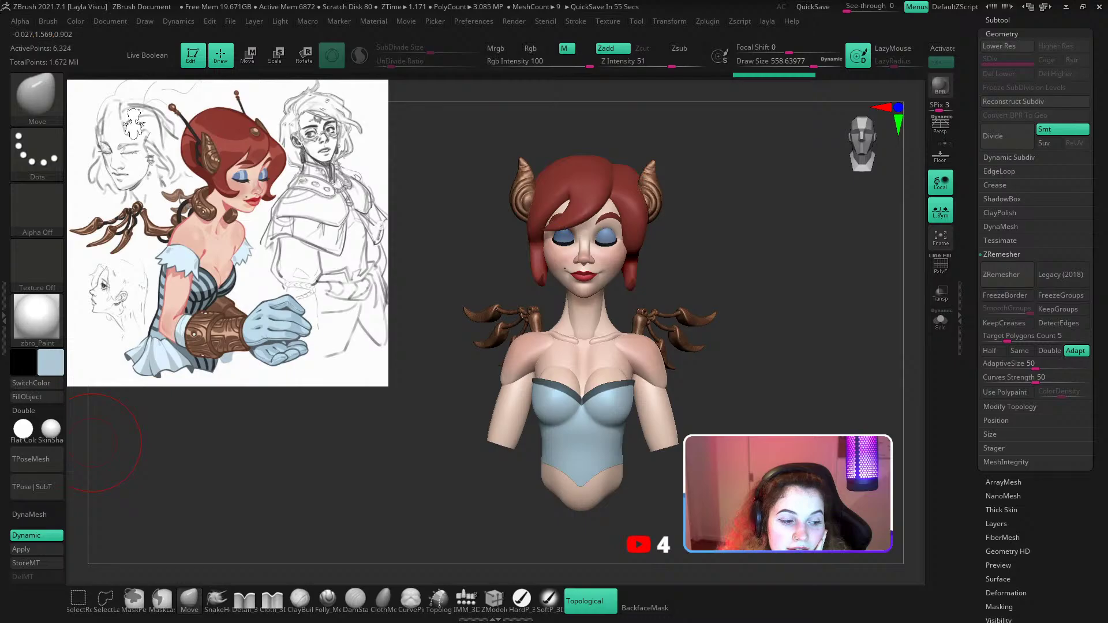
key("alt+Tab")
key("alt+Tab")
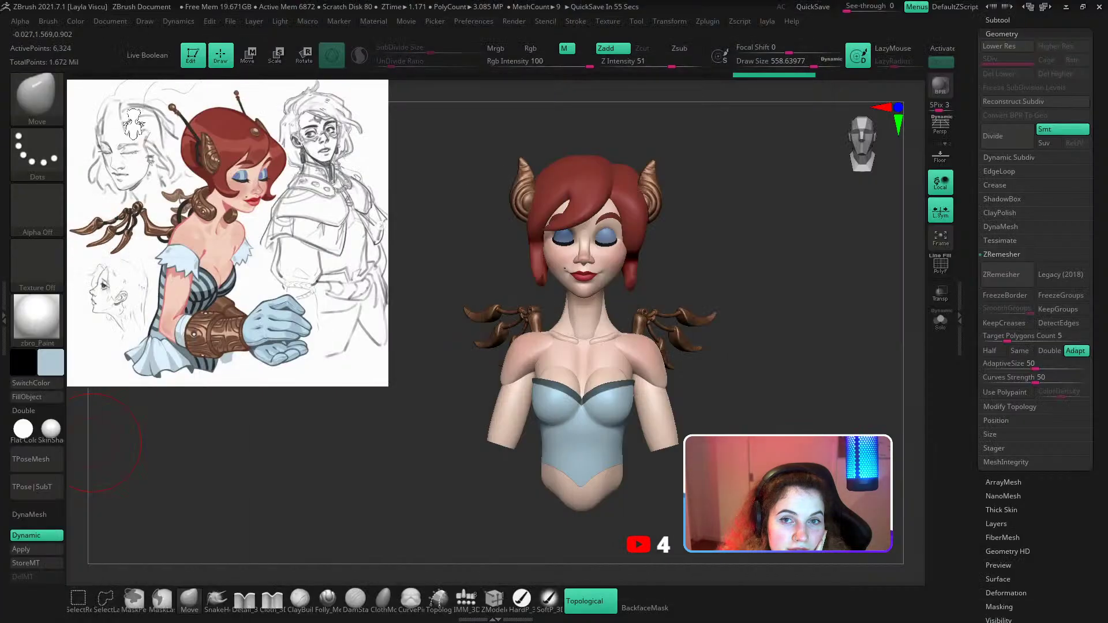